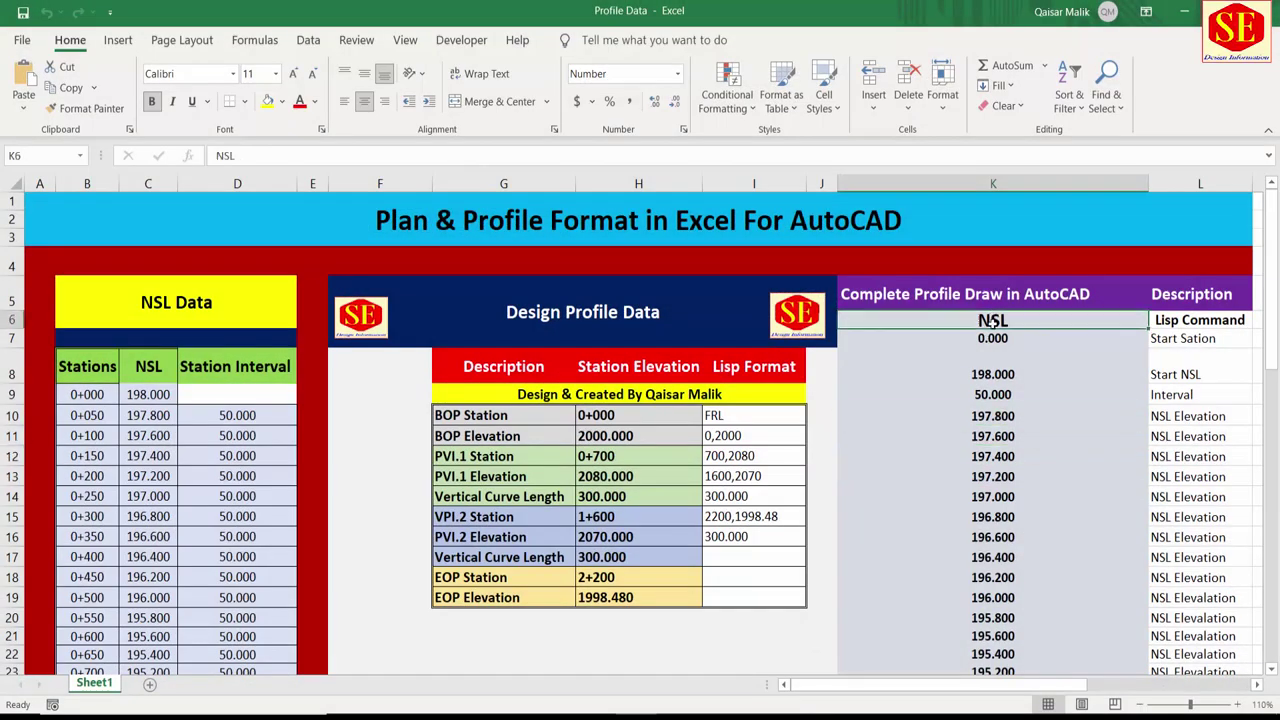
# Step: Copy the Lisp command entries in Excel cells K6:K61 and switch to AutoCAD's Drawing2
pyautogui.moveTo(990, 322); pyautogui.dragTo(1145, 648)
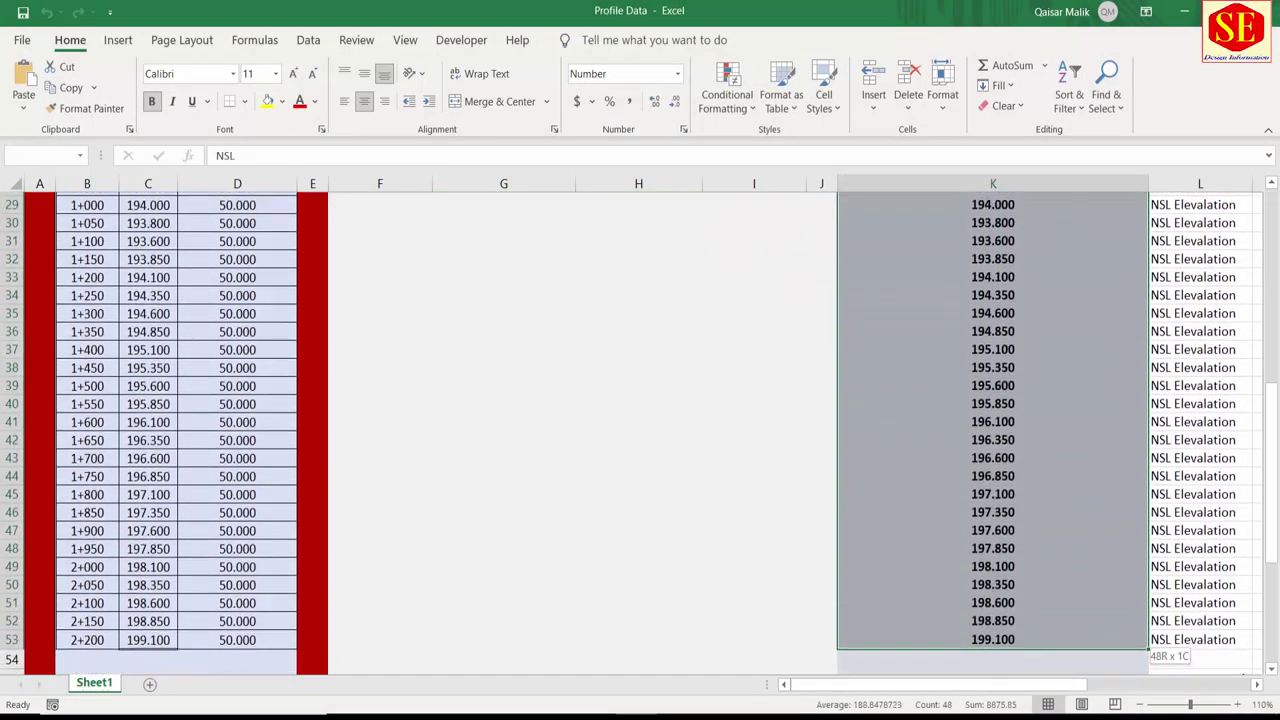
pyautogui.moveTo(1147, 650)
pyautogui.mouseDown()
pyautogui.moveTo(1038, 585)
pyautogui.moveTo(1038, 597)
pyautogui.mouseUp()
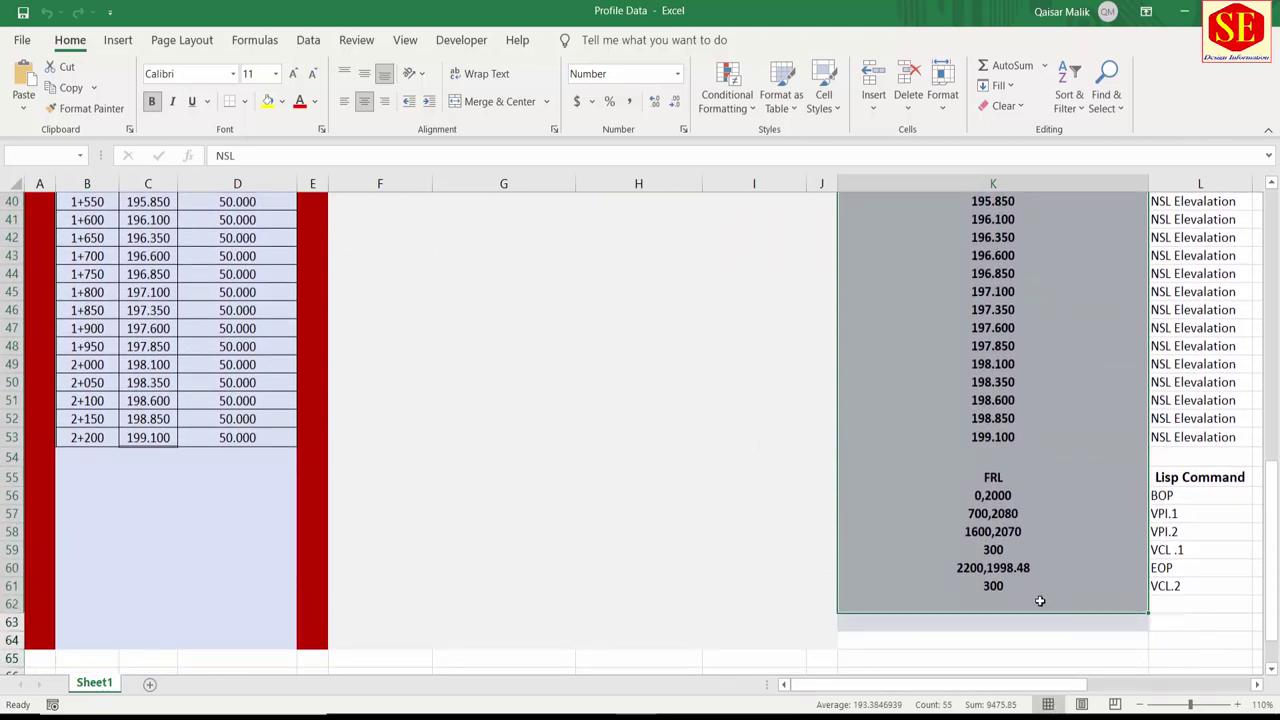
pyautogui.rightClick(926, 440)
pyautogui.click(966, 278)
pyautogui.scroll(10, 961, 281)
pyautogui.scroll(2, 961, 281)
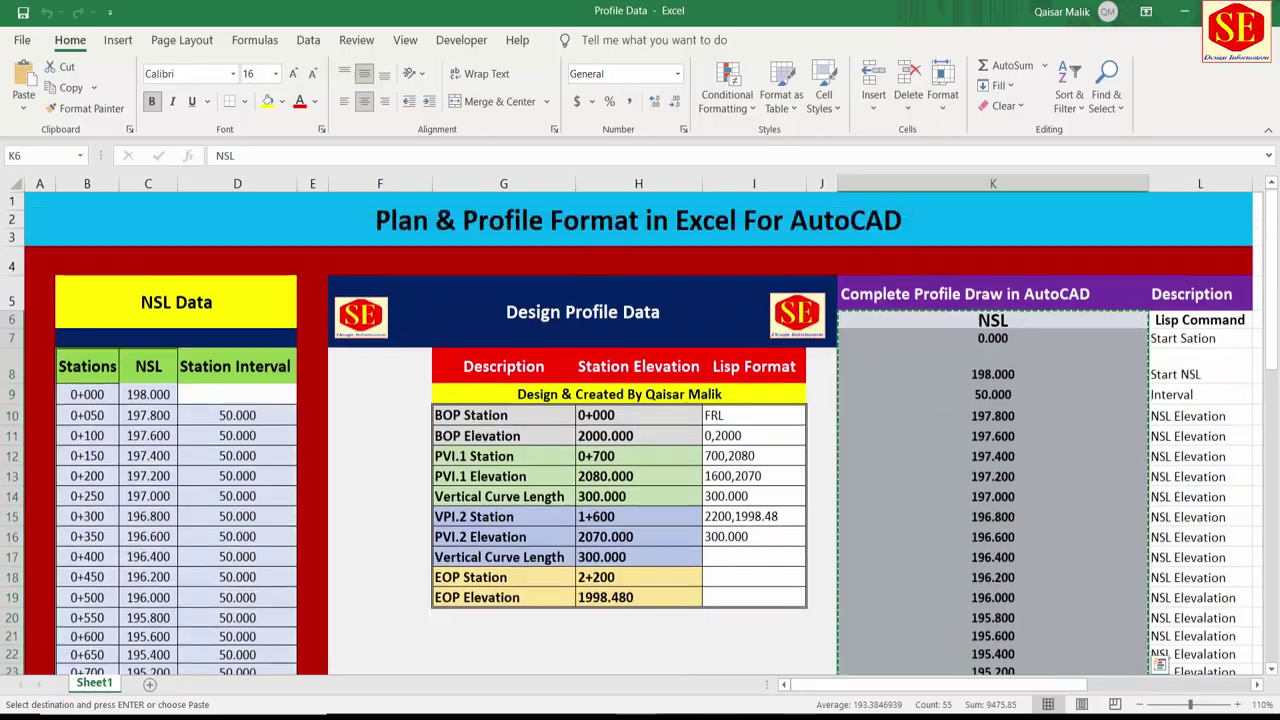
pyautogui.hotkey('alt', 'Tab')
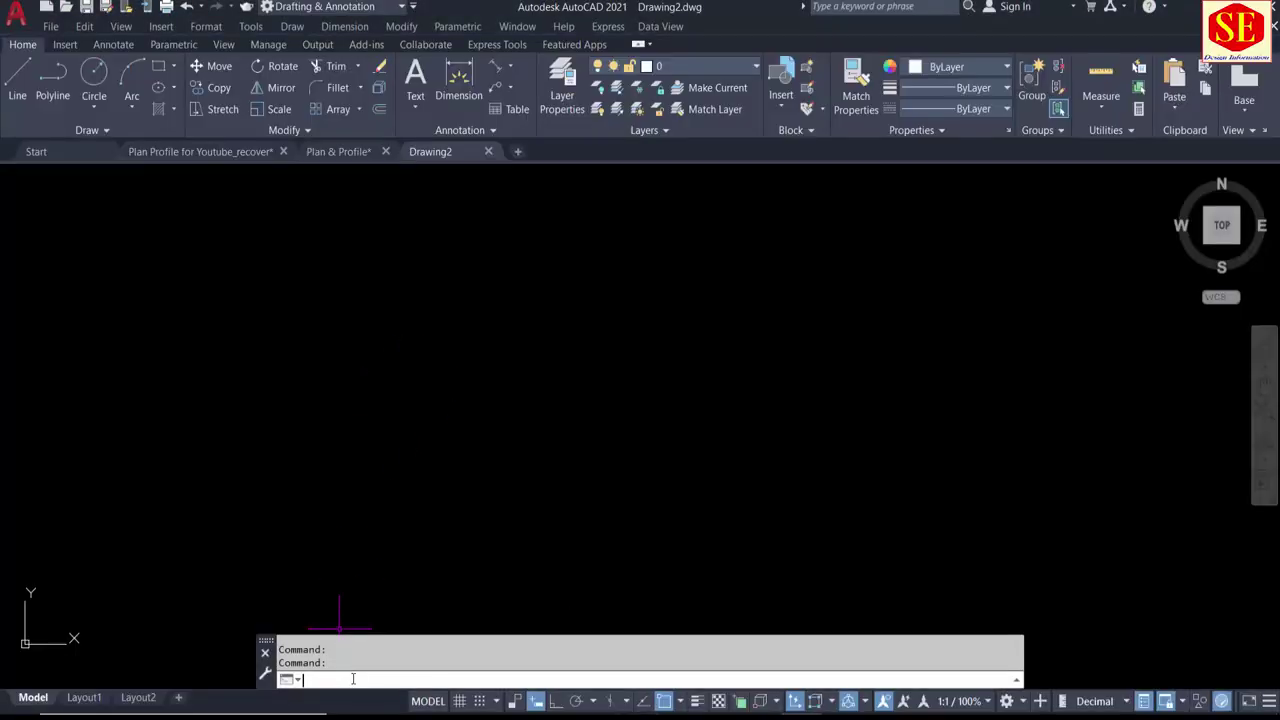
# Step: Paste the copied commands at the command line to draw the profile grid, then inspect it
pyautogui.rightClick(352, 679)
pyautogui.click(434, 600)
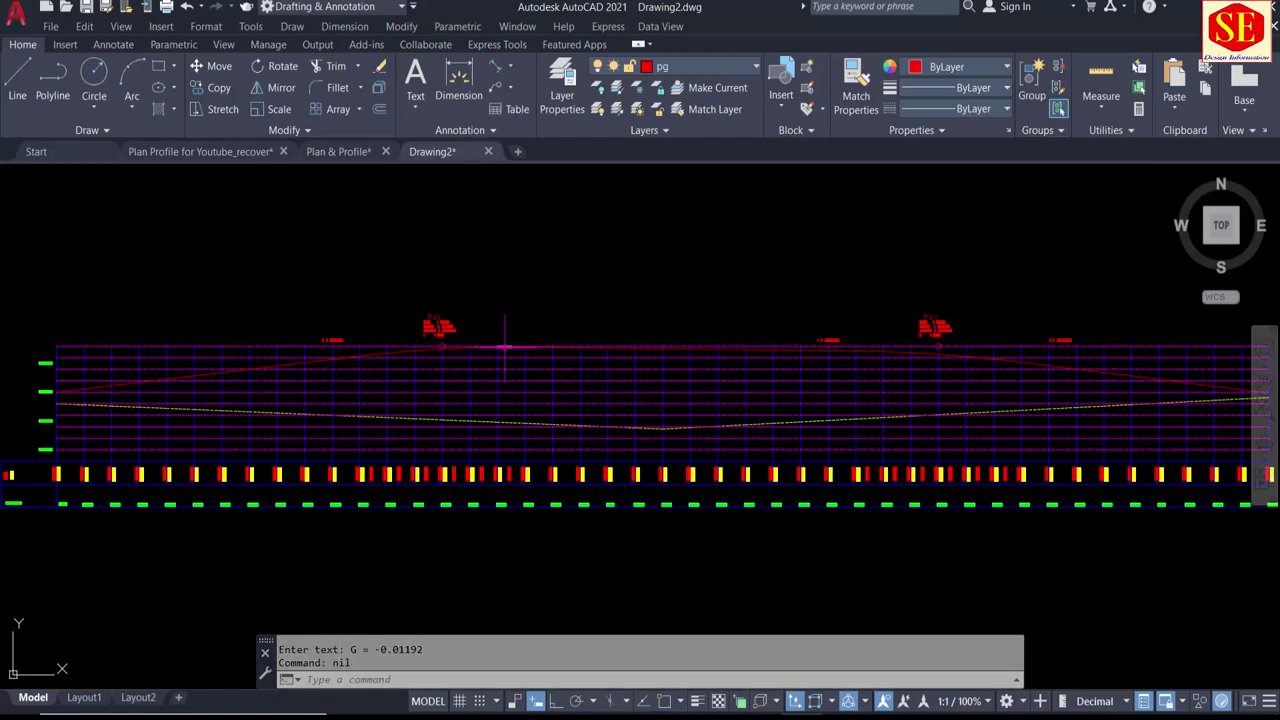
pyautogui.scroll(-2, 620, 286)
pyautogui.scroll(-2, 657, 271)
pyautogui.scroll(4, 480, 286)
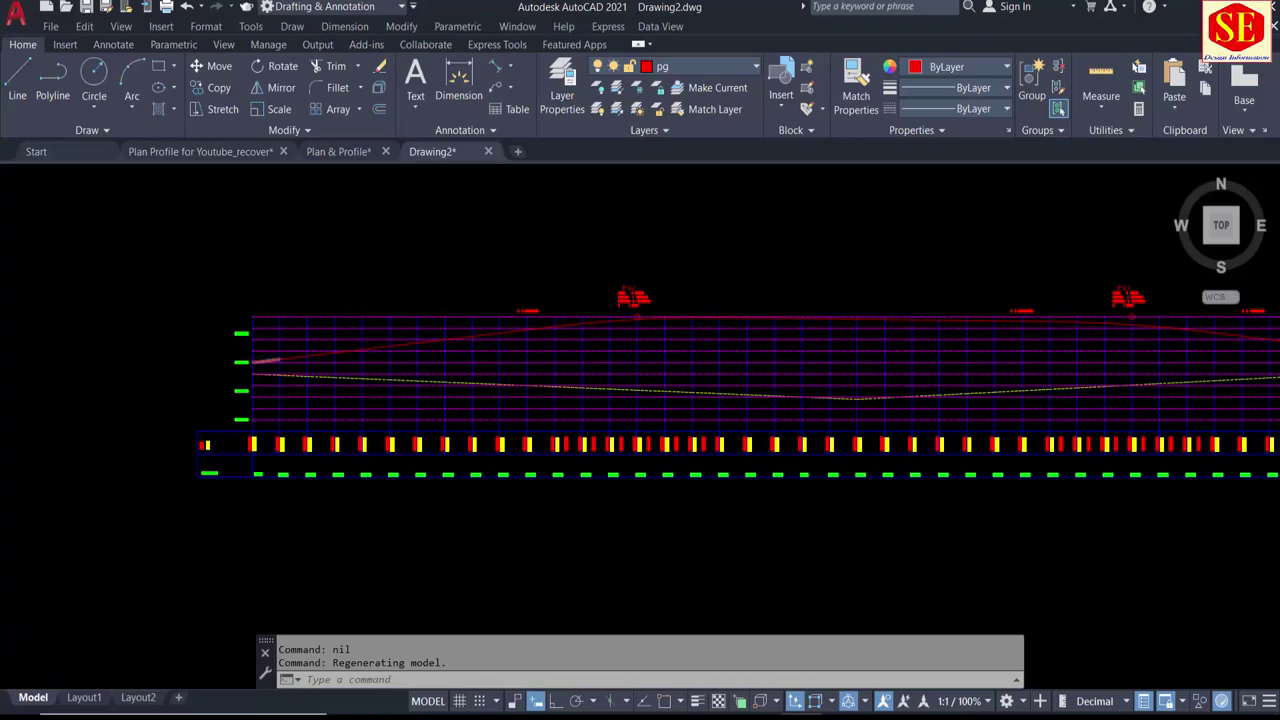
pyautogui.scroll(5, 235, 360)
pyautogui.scroll(-5, 405, 471)
pyautogui.moveTo(831, 465); pyautogui.dragTo(642, 452, button='middle')
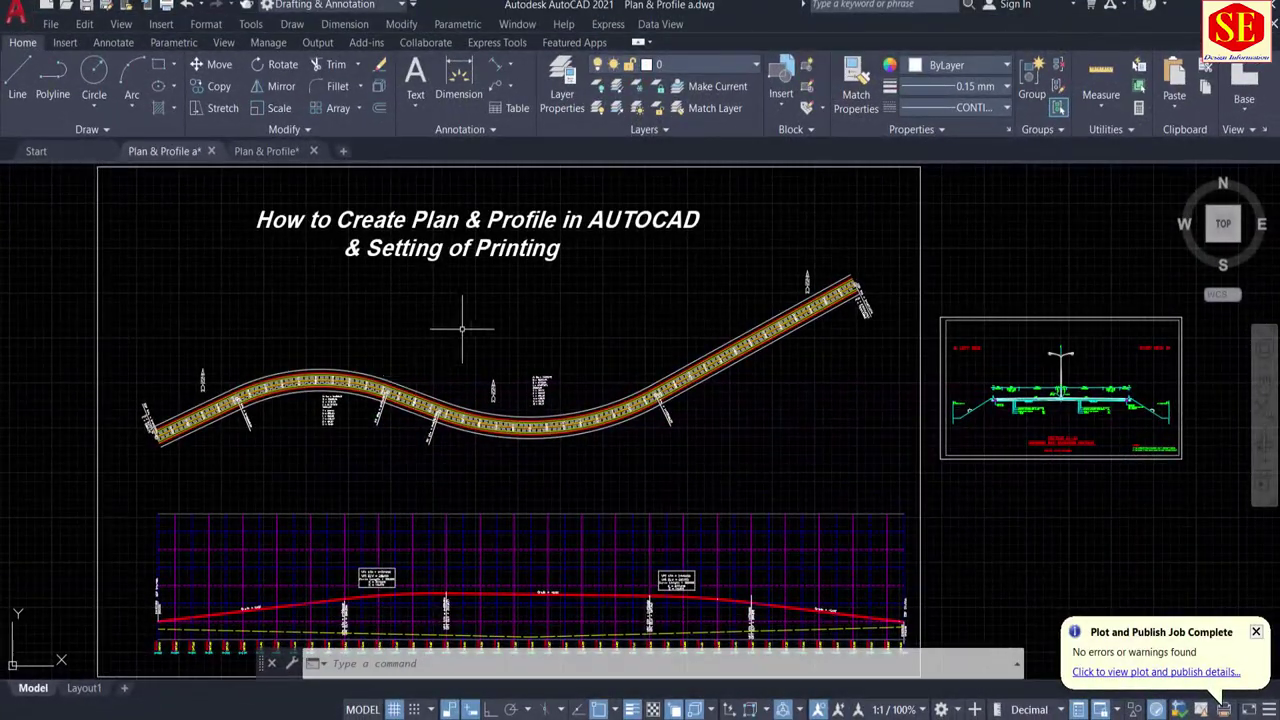
# Step: Zoom and pan across the plan curves to inspect their PI curve data
pyautogui.scroll(3, 199, 428)
pyautogui.scroll(2, 199, 430)
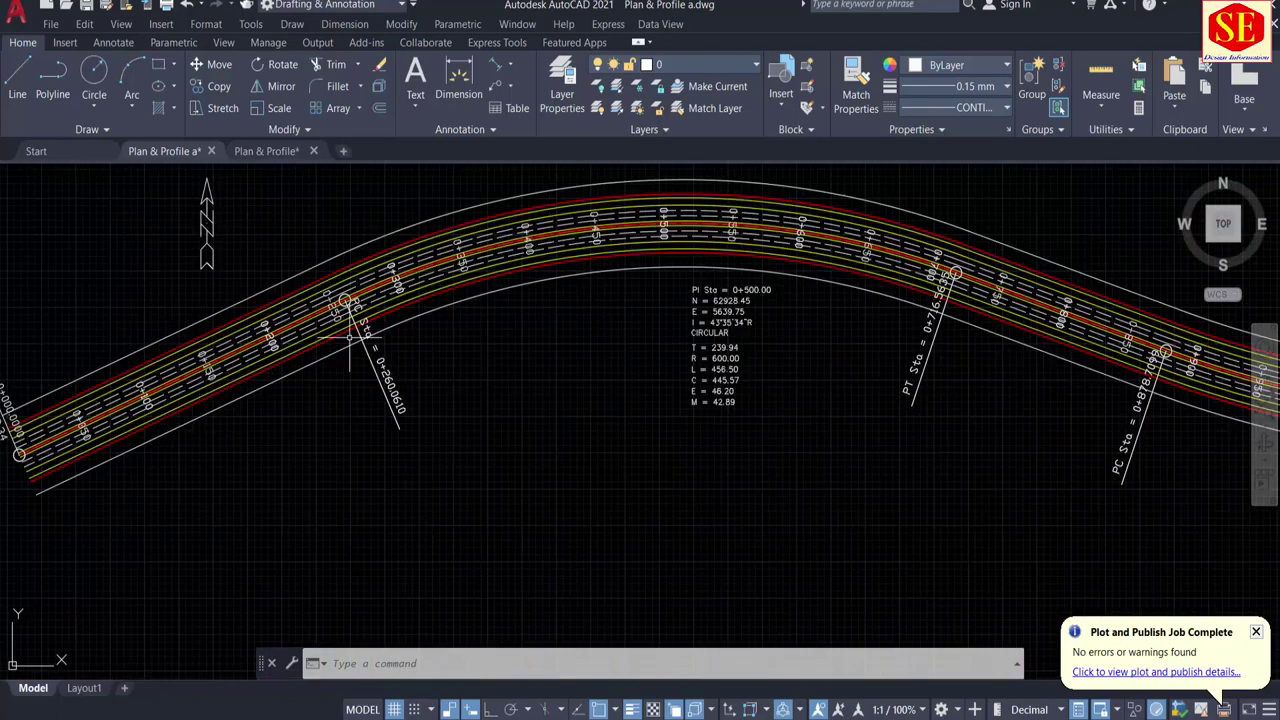
pyautogui.scroll(-2, 371, 430)
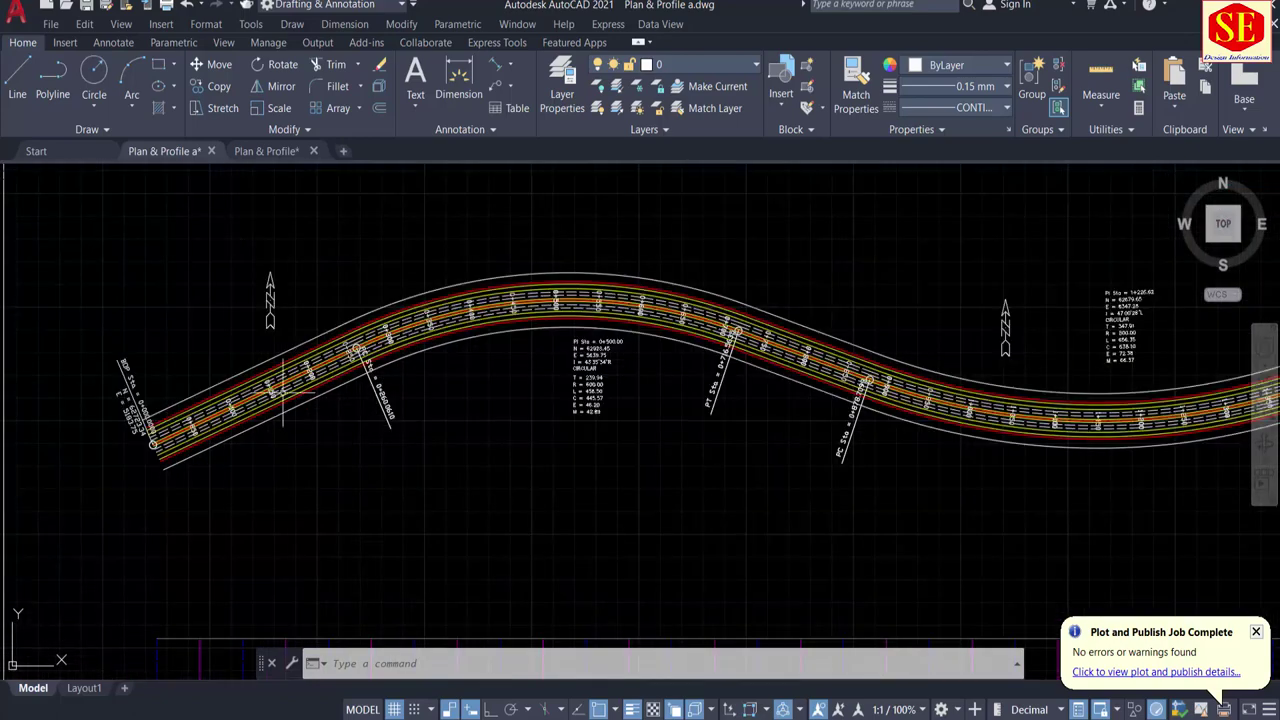
pyautogui.scroll(5, 535, 335)
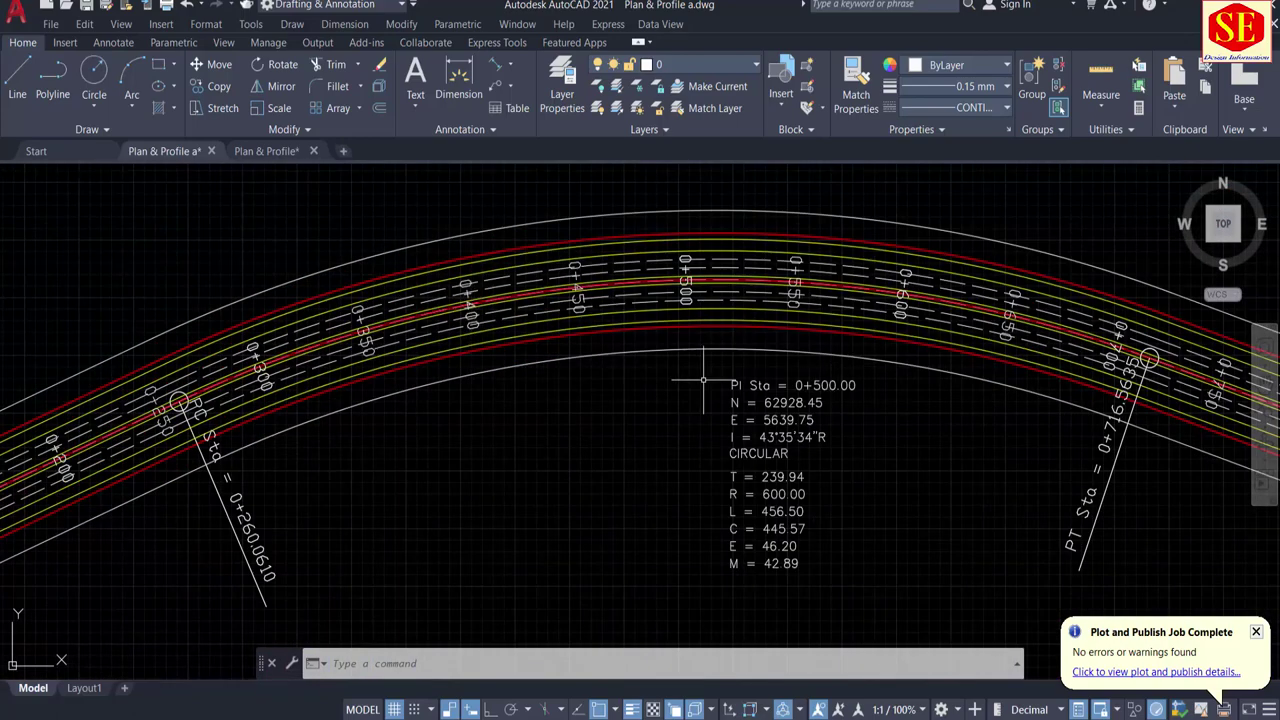
pyautogui.scroll(-3, 676, 460)
pyautogui.moveTo(961, 487)
pyautogui.mouseDown(button='middle')
pyautogui.moveTo(474, 411)
pyautogui.moveTo(223, 335)
pyautogui.mouseUp(button='middle')
pyautogui.scroll(4, 729, 370)
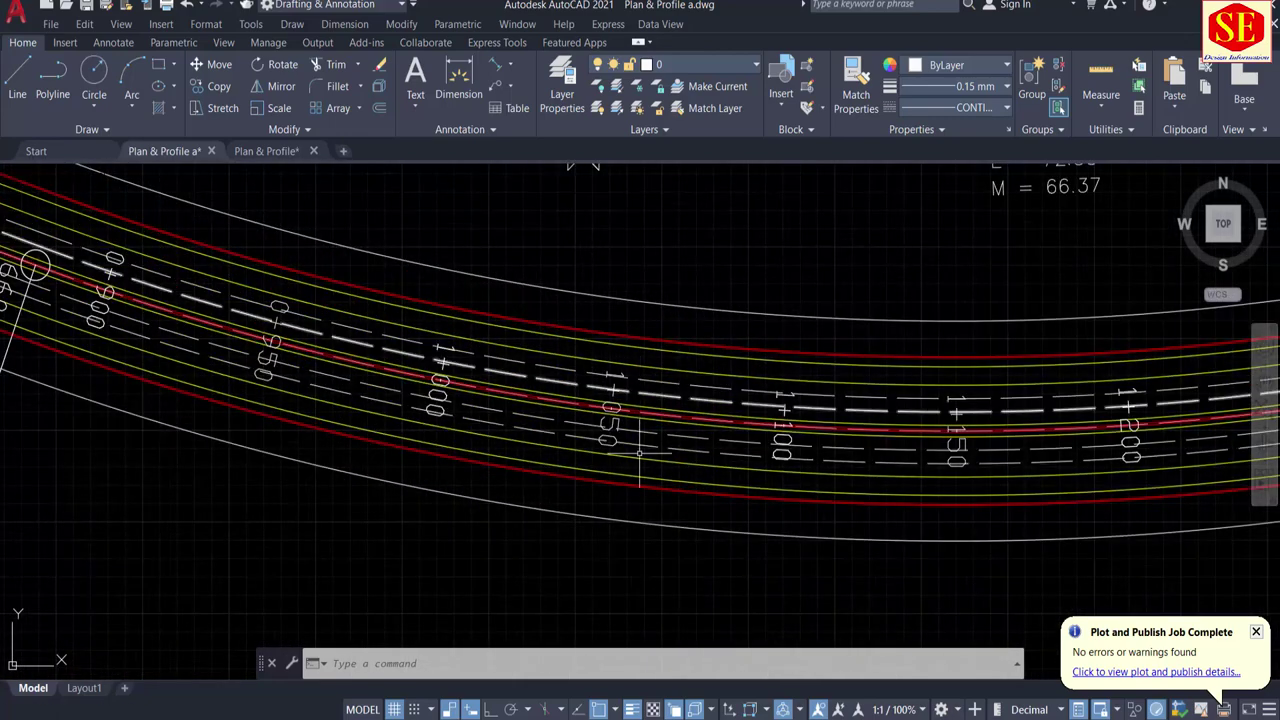
pyautogui.scroll(4, 677, 402)
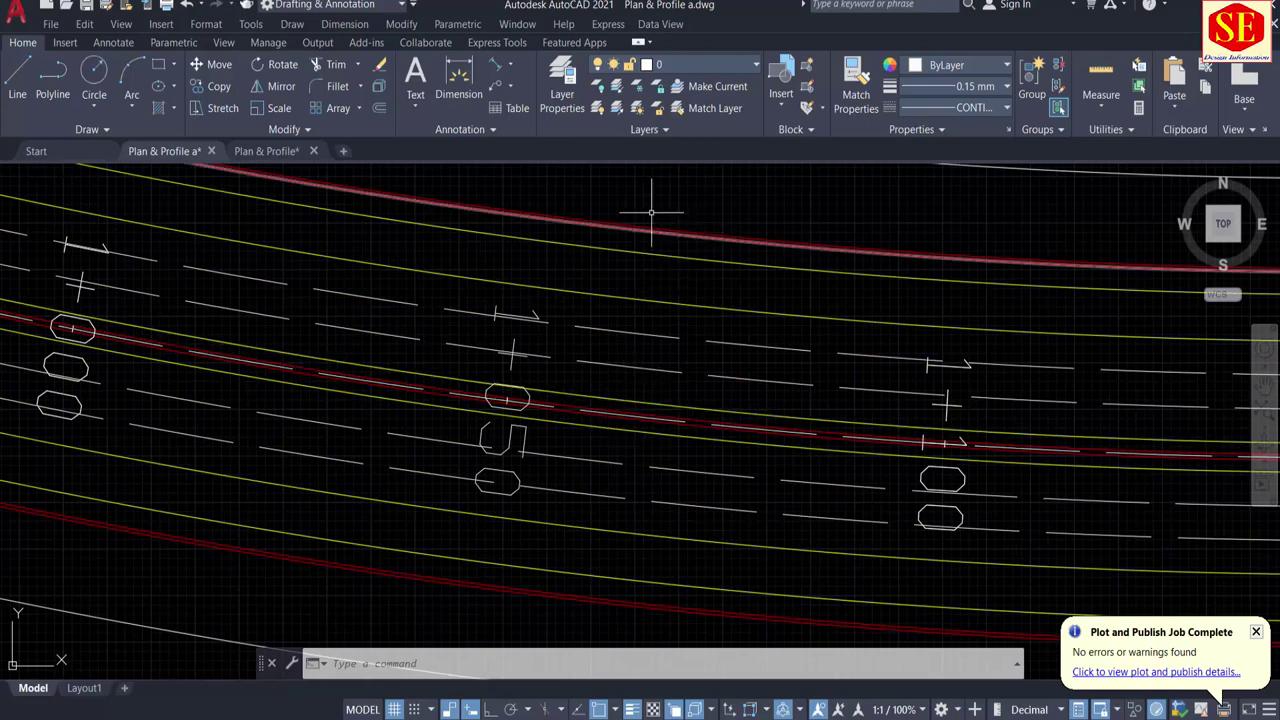
pyautogui.scroll(-4, 420, 310)
pyautogui.scroll(-3, 511, 322)
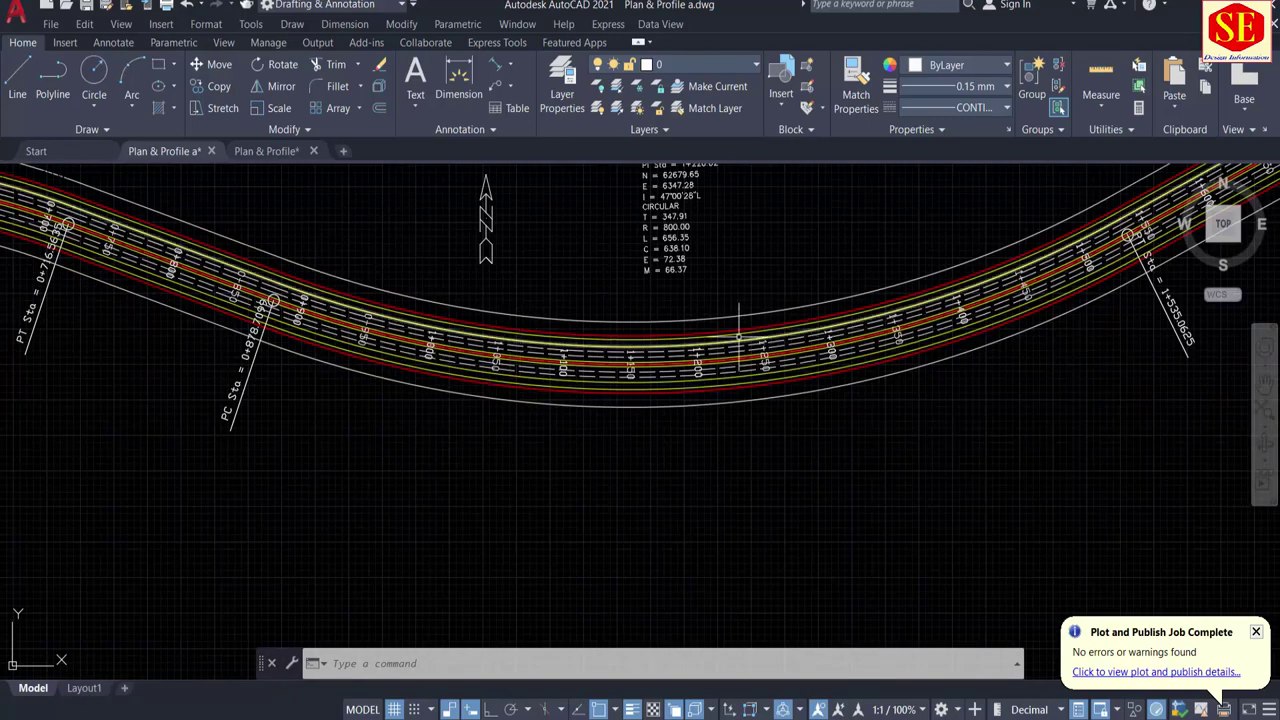
pyautogui.scroll(-2, 534, 437)
# Step: Review the rising road profile and its station data, then frame the profile and plan
pyautogui.moveTo(534, 437)
pyautogui.mouseDown(button='middle')
pyautogui.moveTo(337, 471)
pyautogui.moveTo(674, 340)
pyautogui.mouseUp(button='middle')
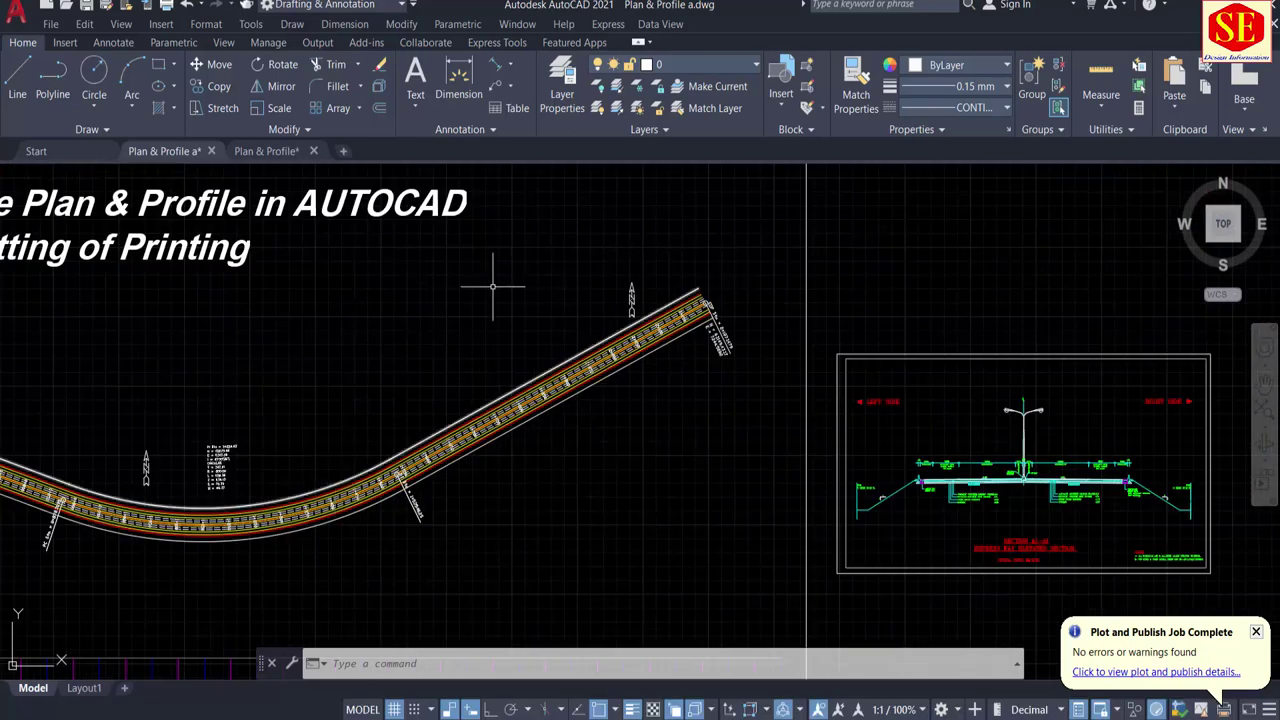
pyautogui.scroll(2, 594, 286)
pyautogui.scroll(-4, 812, 286)
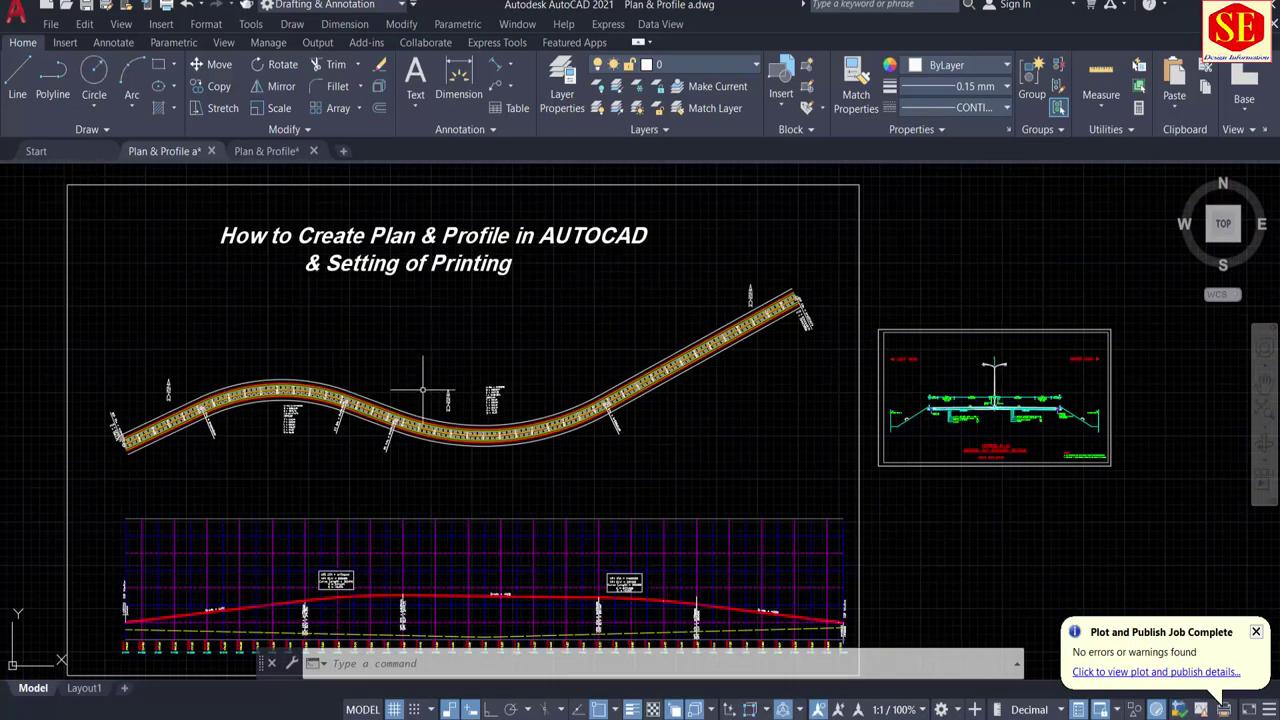
pyautogui.scroll(3, 425, 438)
pyautogui.scroll(3, 286, 400)
pyautogui.scroll(2, 286, 400)
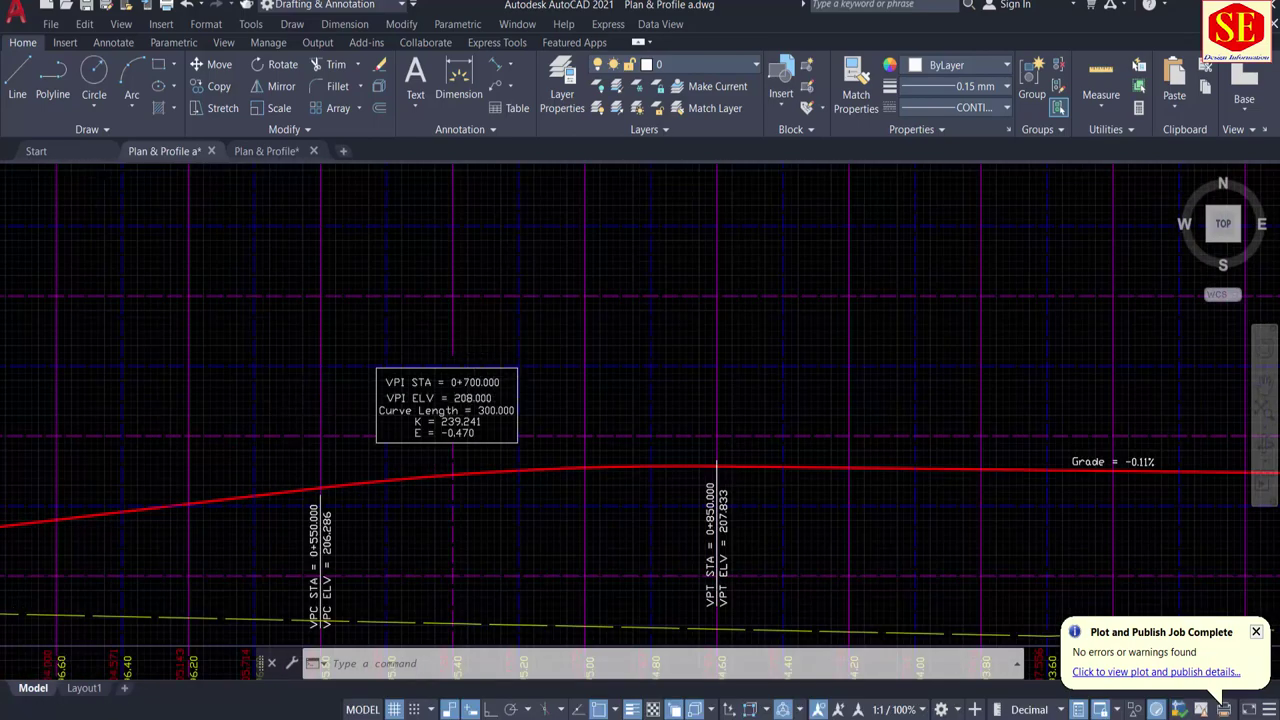
pyautogui.scroll(-4, 420, 340)
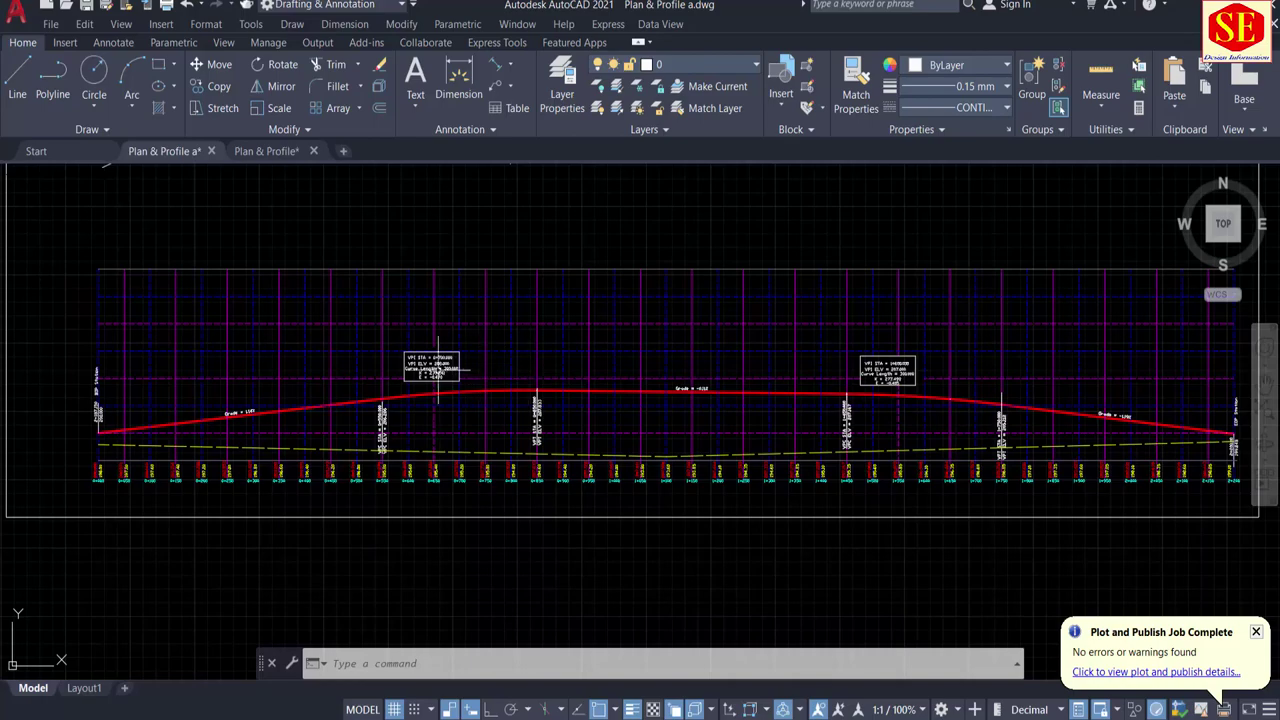
pyautogui.scroll(4, 383, 432)
pyautogui.scroll(3, 383, 432)
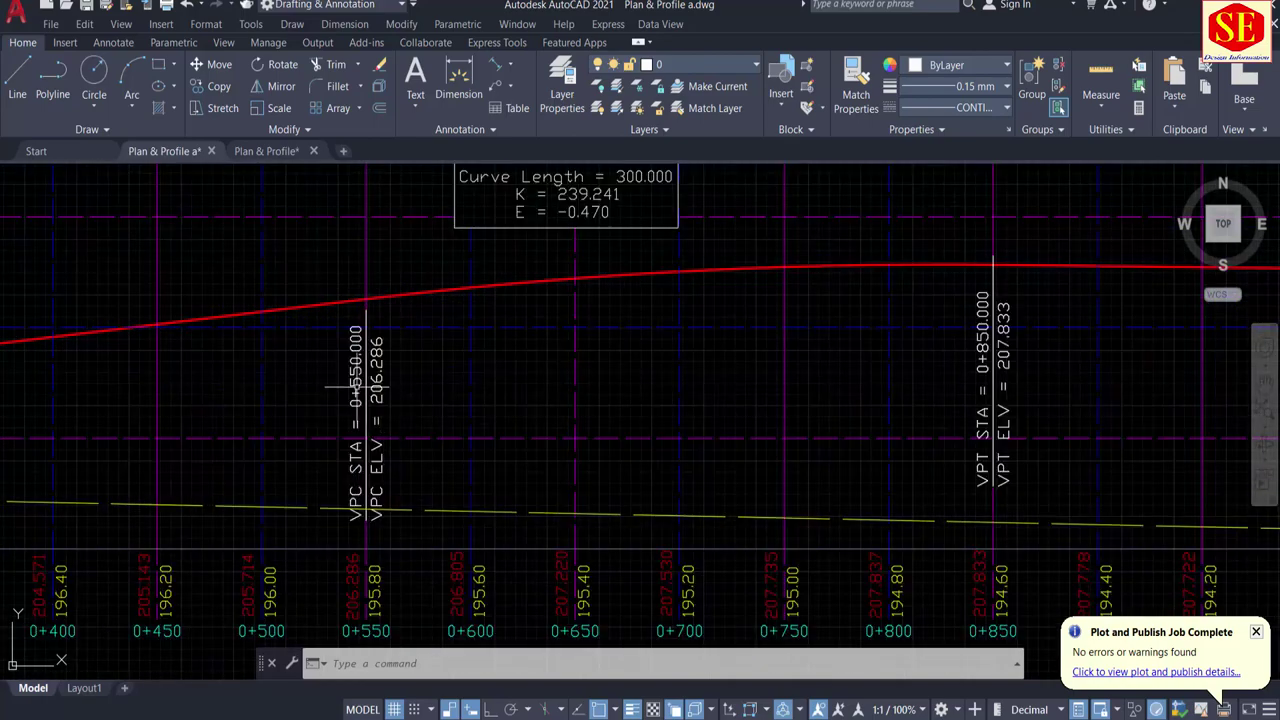
pyautogui.scroll(-5, 940, 430)
pyautogui.scroll(2, 300, 466)
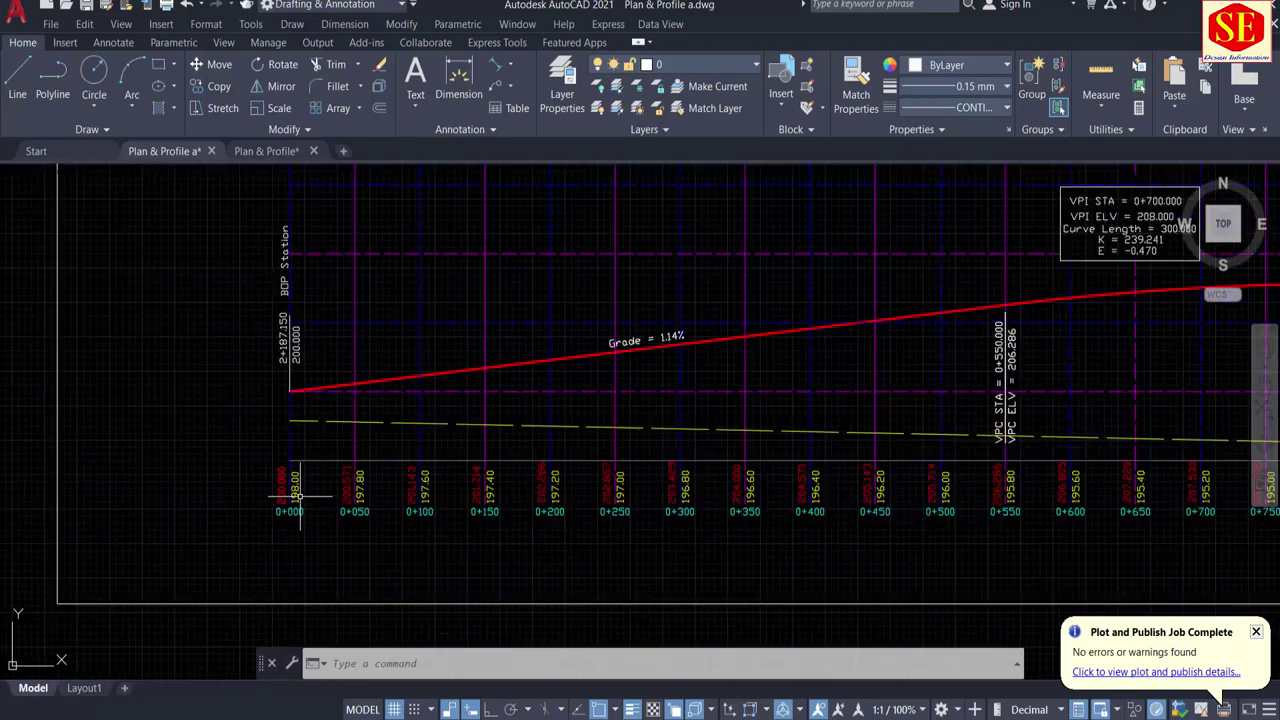
pyautogui.scroll(-5, 680, 514)
pyautogui.moveTo(799, 469); pyautogui.dragTo(278, 468, button='middle')
pyautogui.scroll(-2, 428, 465)
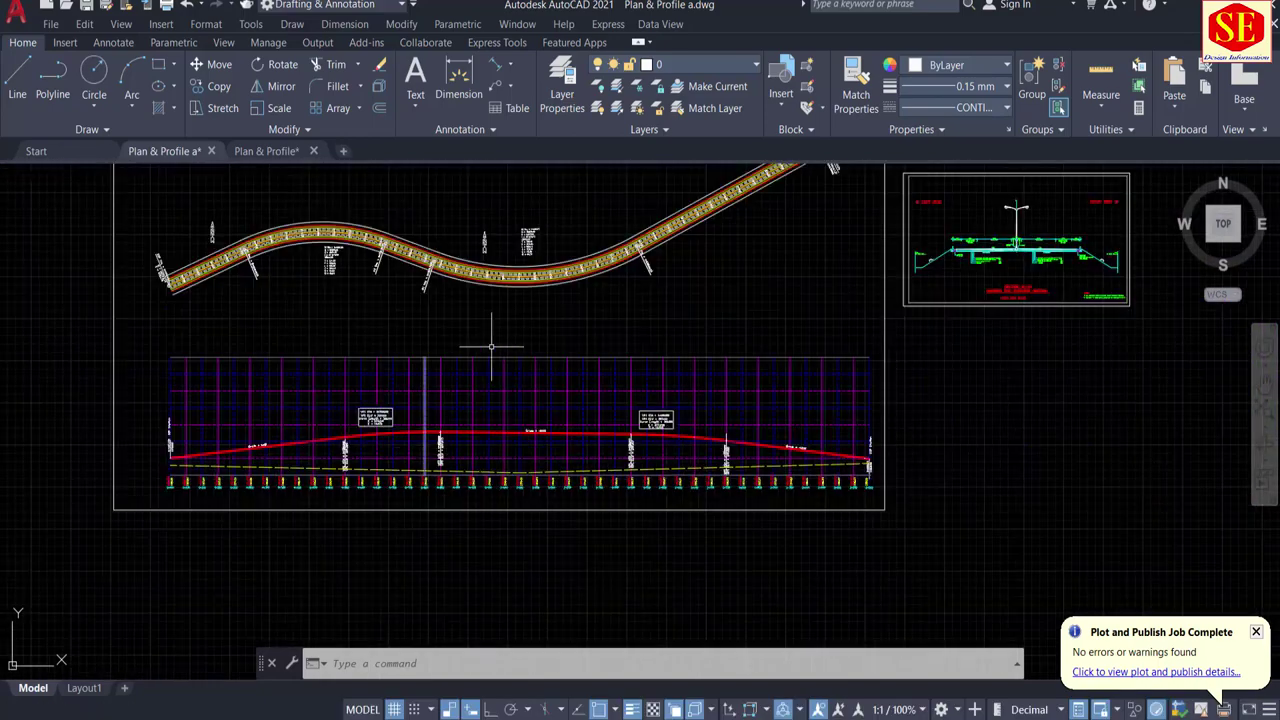
pyautogui.moveTo(494, 337); pyautogui.dragTo(514, 363, button='middle')
# Step: Turn on the Plan Profile Parts layer and check the sheet frames around plan and profile
pyautogui.click(716, 68)
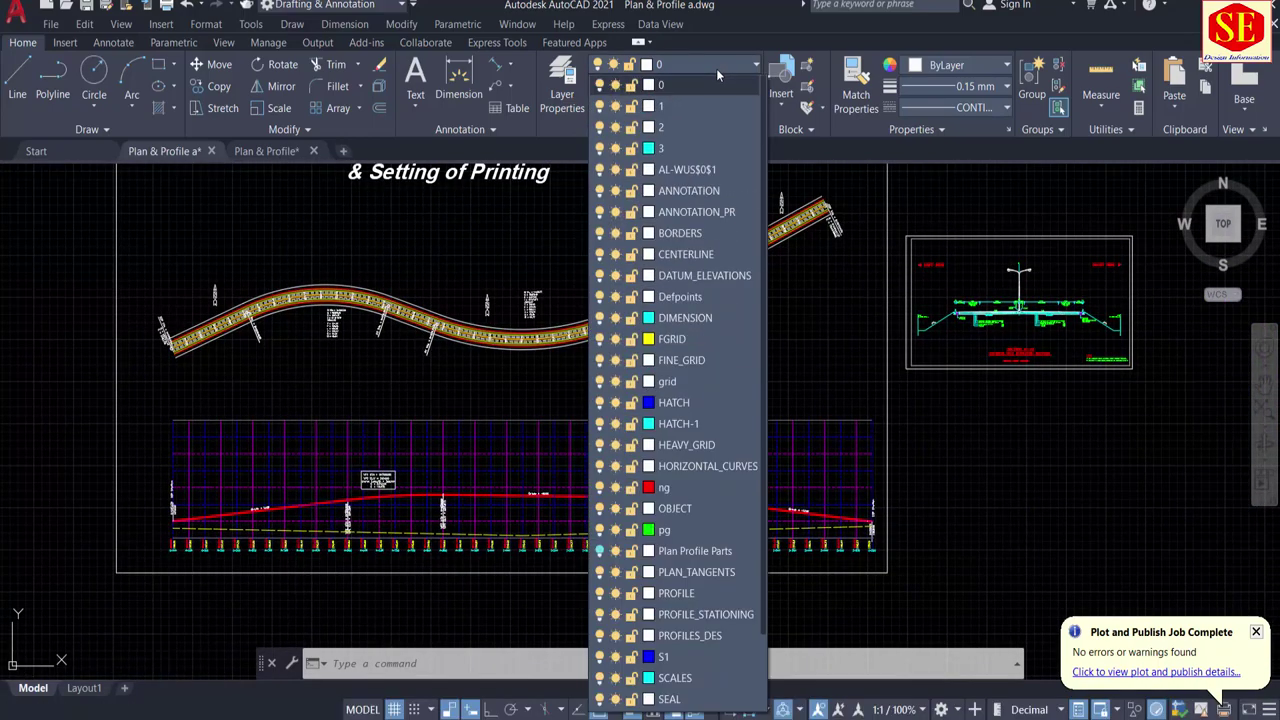
pyautogui.click(600, 551)
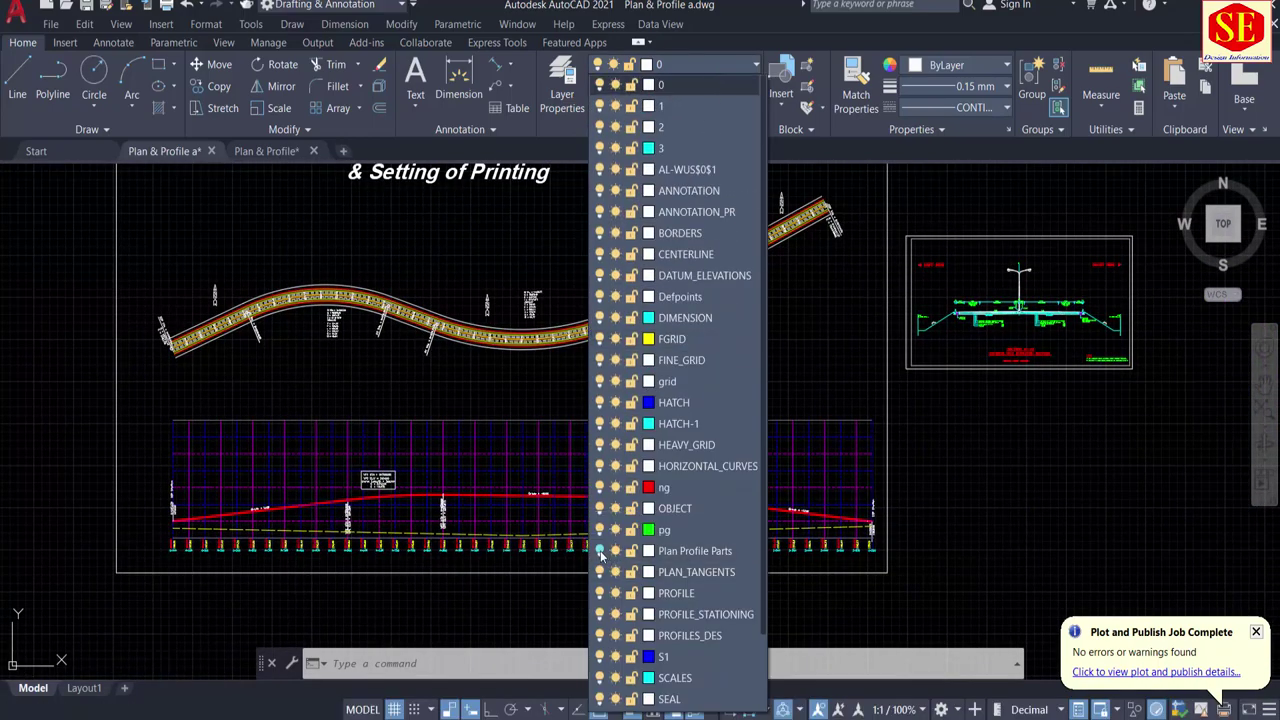
pyautogui.click(392, 393)
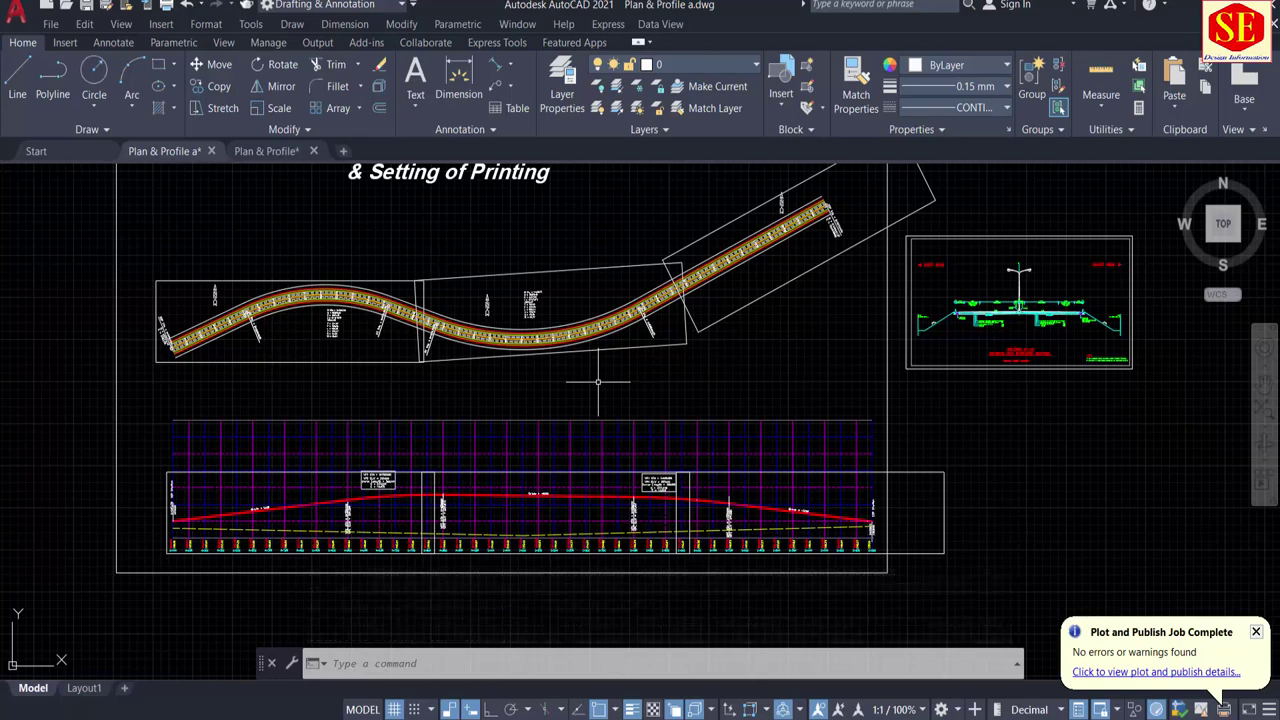
pyautogui.scroll(-2, 647, 397)
pyautogui.scroll(2, 365, 390)
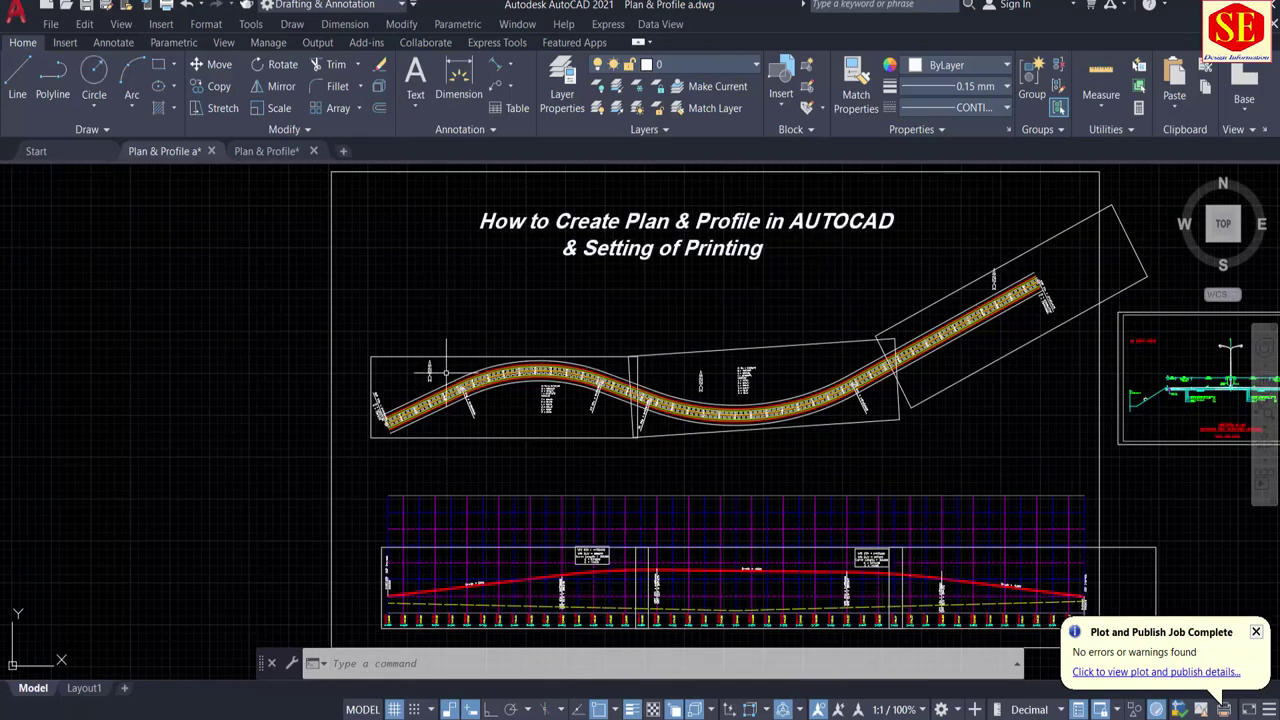
pyautogui.scroll(2, 447, 373)
pyautogui.scroll(-2, 498, 322)
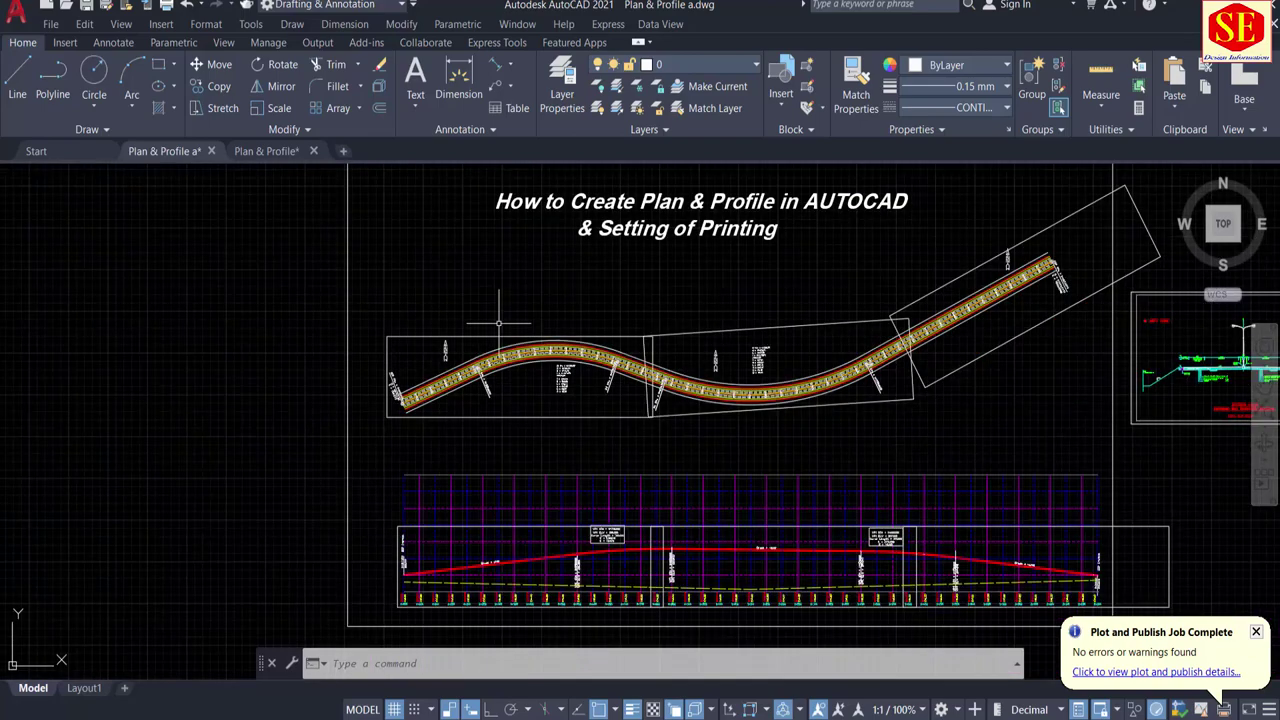
pyautogui.moveTo(751, 431); pyautogui.dragTo(713, 399, button='middle')
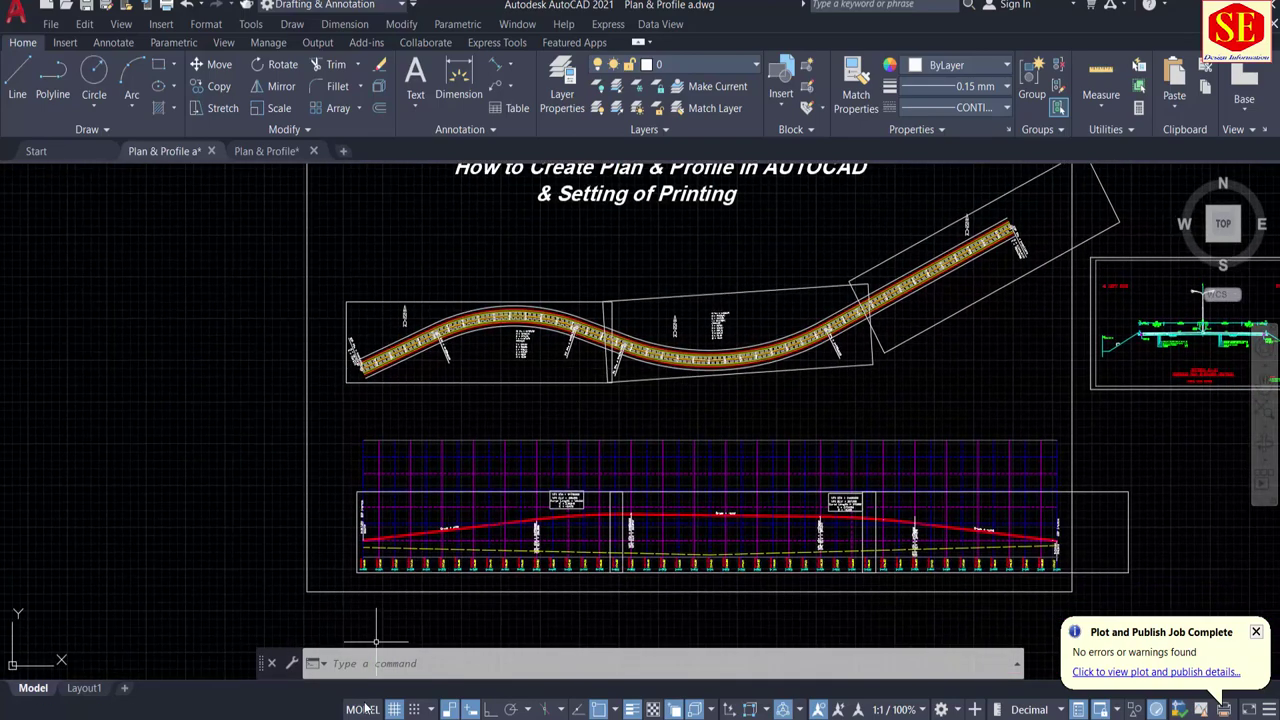
# Step: Go to Layout1 paper space and pan across the plan-and-profile sheets
pyautogui.click(85, 688)
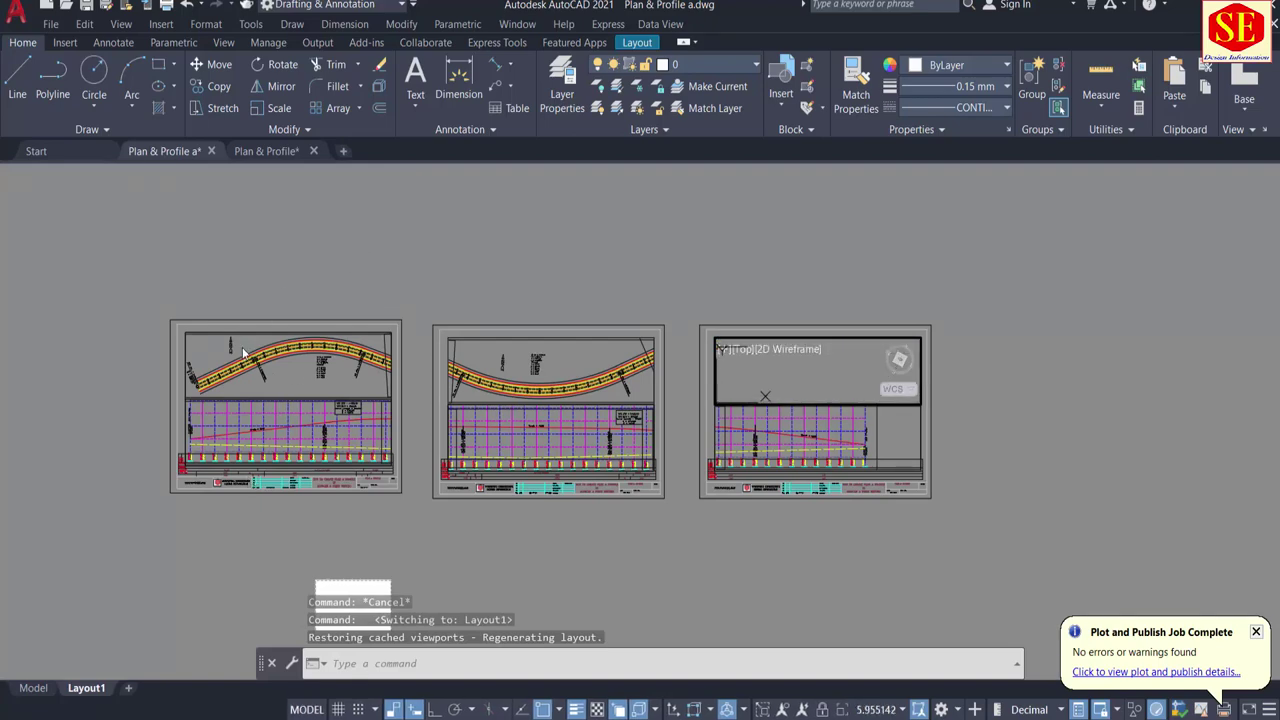
pyautogui.doubleClick(339, 557)
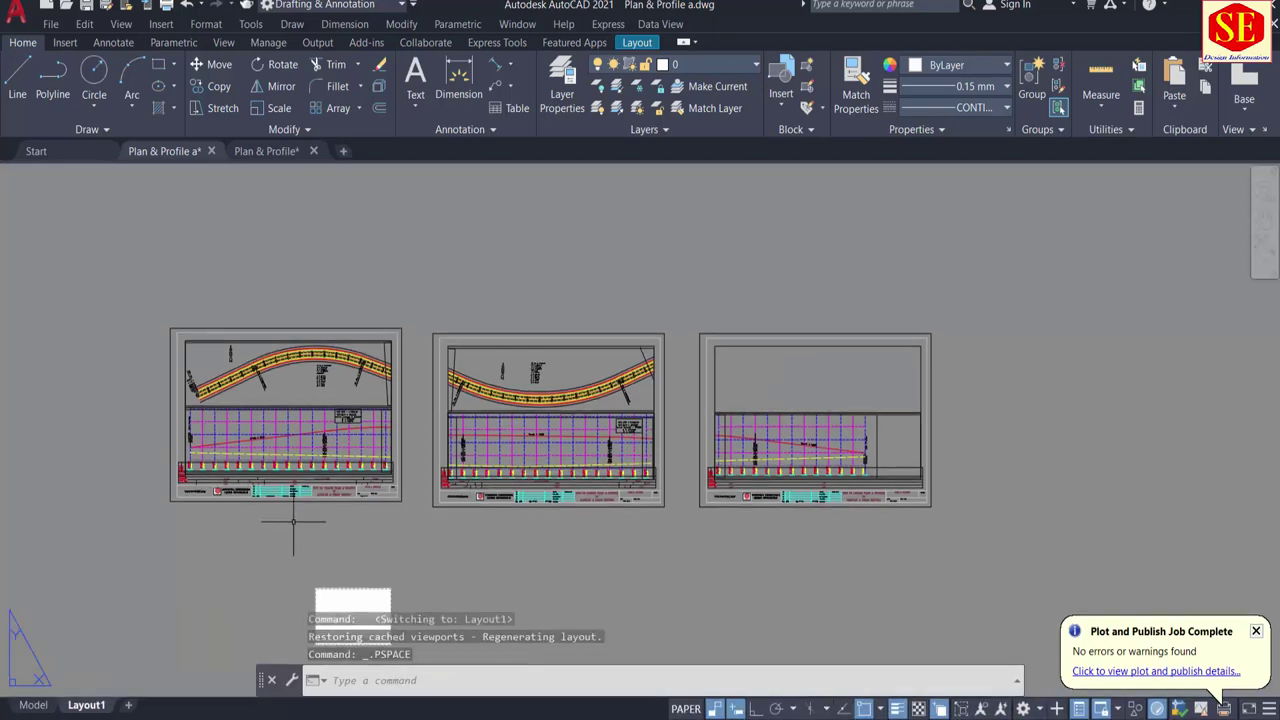
pyautogui.scroll(6, 293, 521)
pyautogui.scroll(-1, 333, 329)
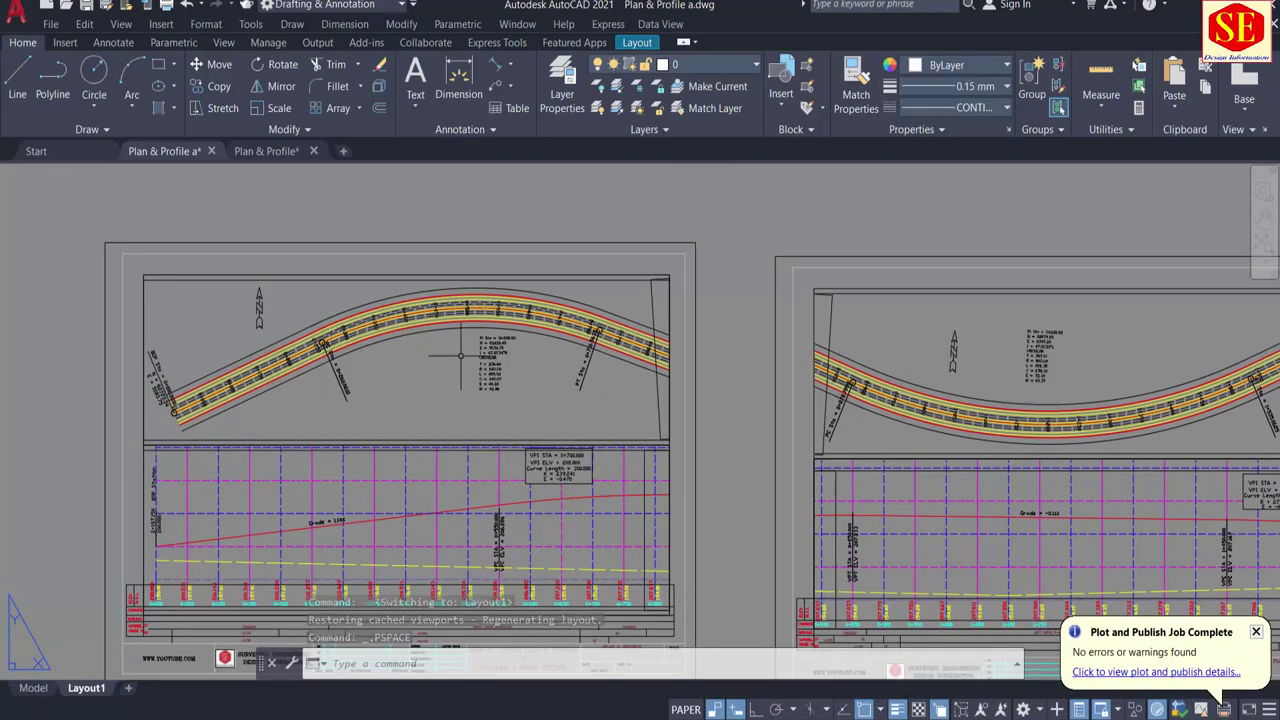
pyautogui.moveTo(461, 355); pyautogui.dragTo(53, 315, button='middle')
pyautogui.scroll(-2, 509, 337)
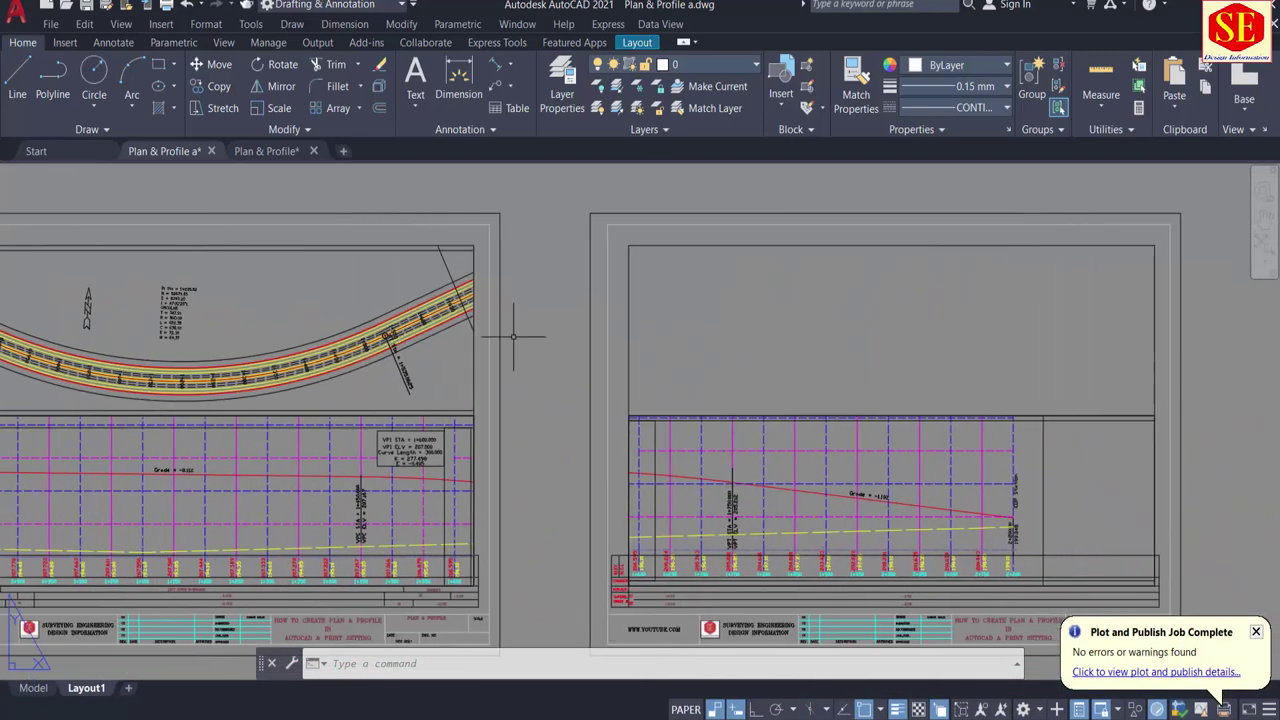
pyautogui.scroll(-1, 829, 323)
pyautogui.scroll(-2, 828, 324)
pyautogui.moveTo(426, 394); pyautogui.dragTo(650, 378, button='middle')
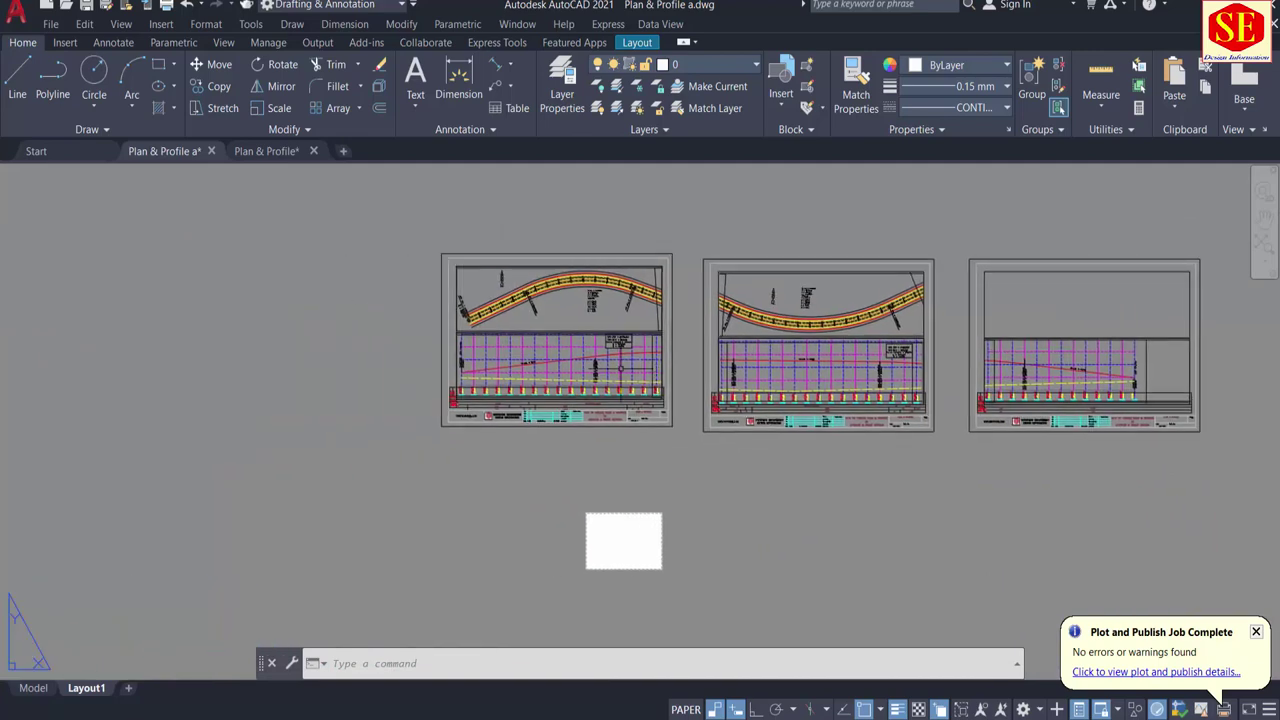
# Step: Zoom over the sheets to view the full plan sheet, then return to Model space
pyautogui.scroll(4, 617, 362)
pyautogui.scroll(2, 330, 440)
pyautogui.scroll(2, 210, 410)
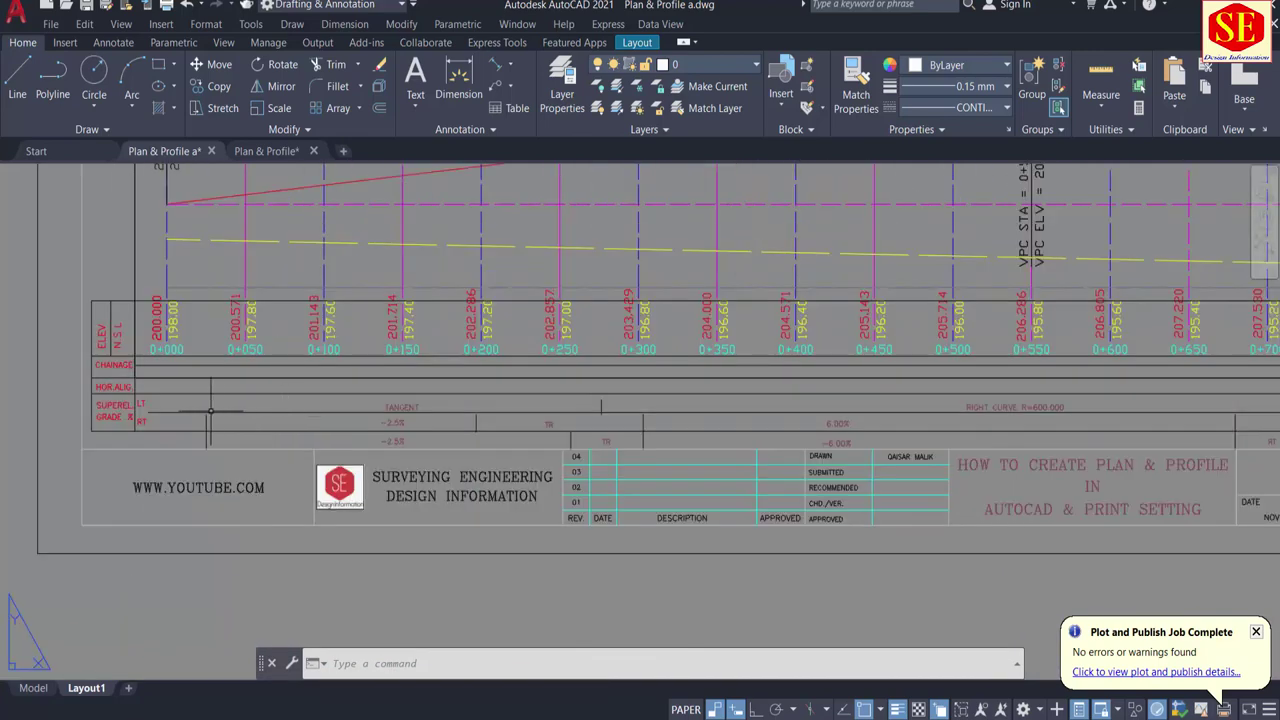
pyautogui.scroll(2, 85, 380)
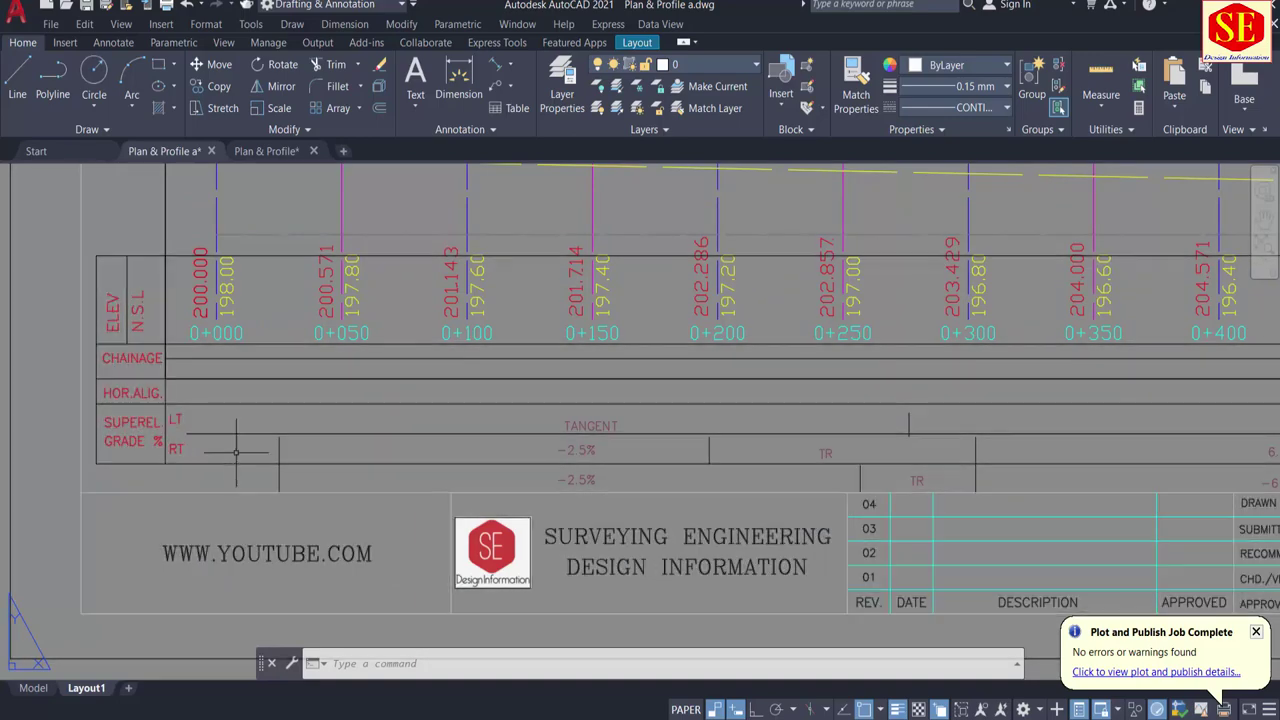
pyautogui.scroll(-2, 587, 441)
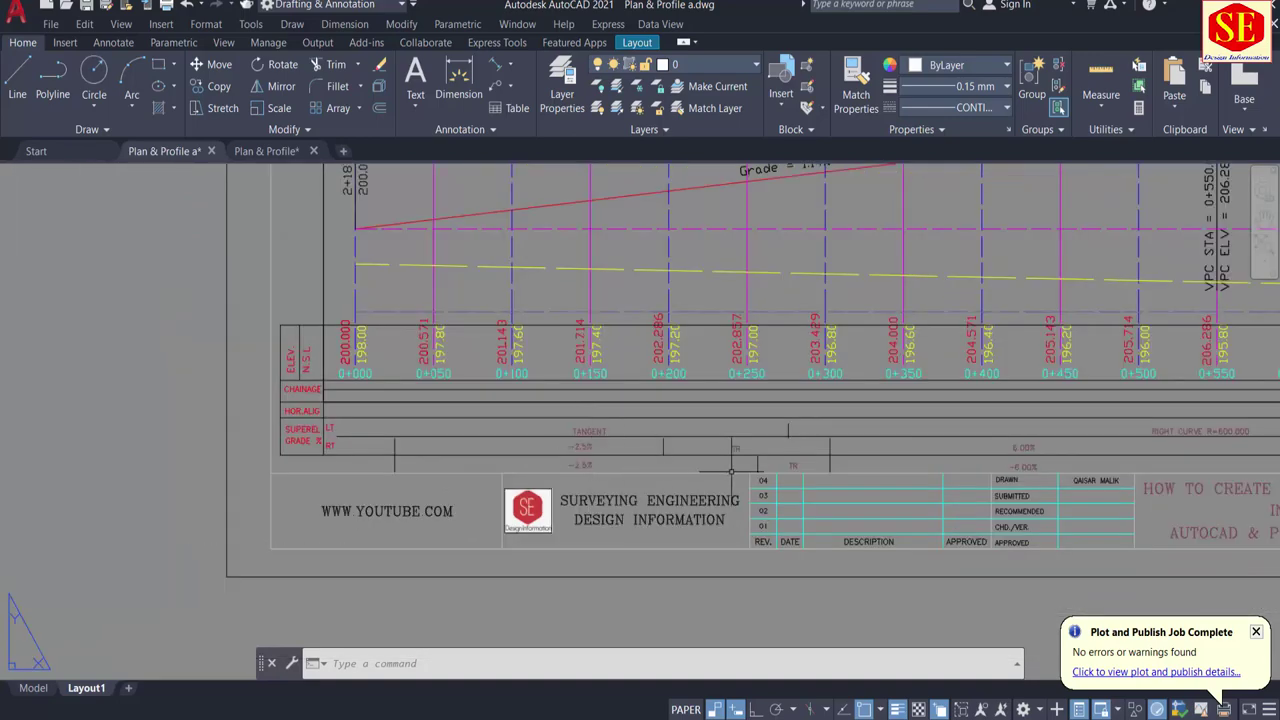
pyautogui.scroll(-2, 620, 410)
pyautogui.scroll(-2, 677, 370)
pyautogui.moveTo(677, 370); pyautogui.dragTo(581, 505, button='middle')
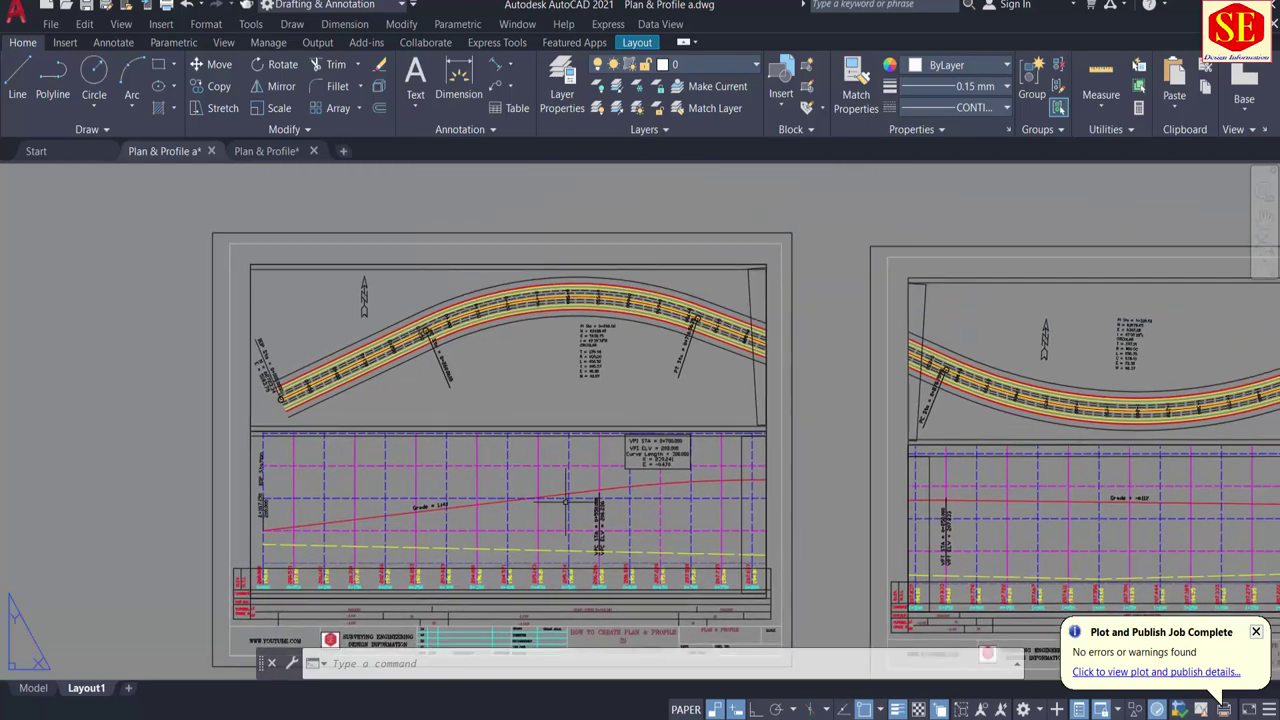
pyautogui.click(33, 688)
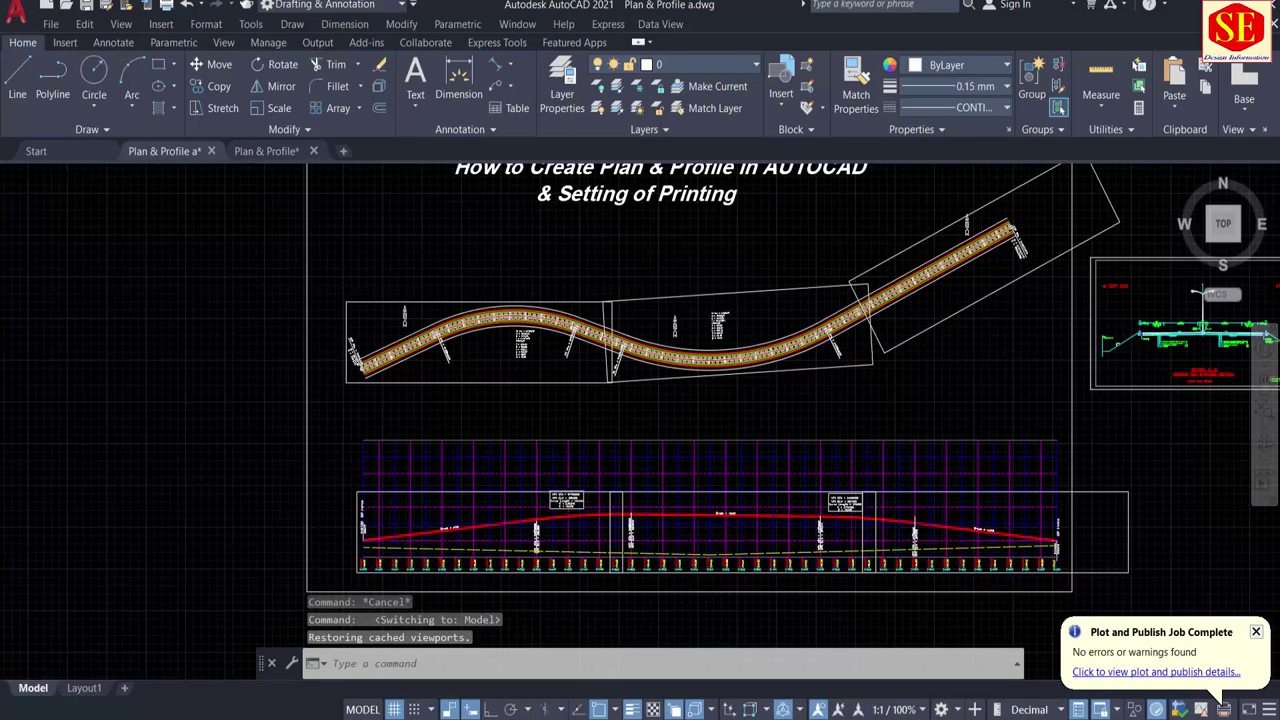
pyautogui.scroll(-2, 520, 320)
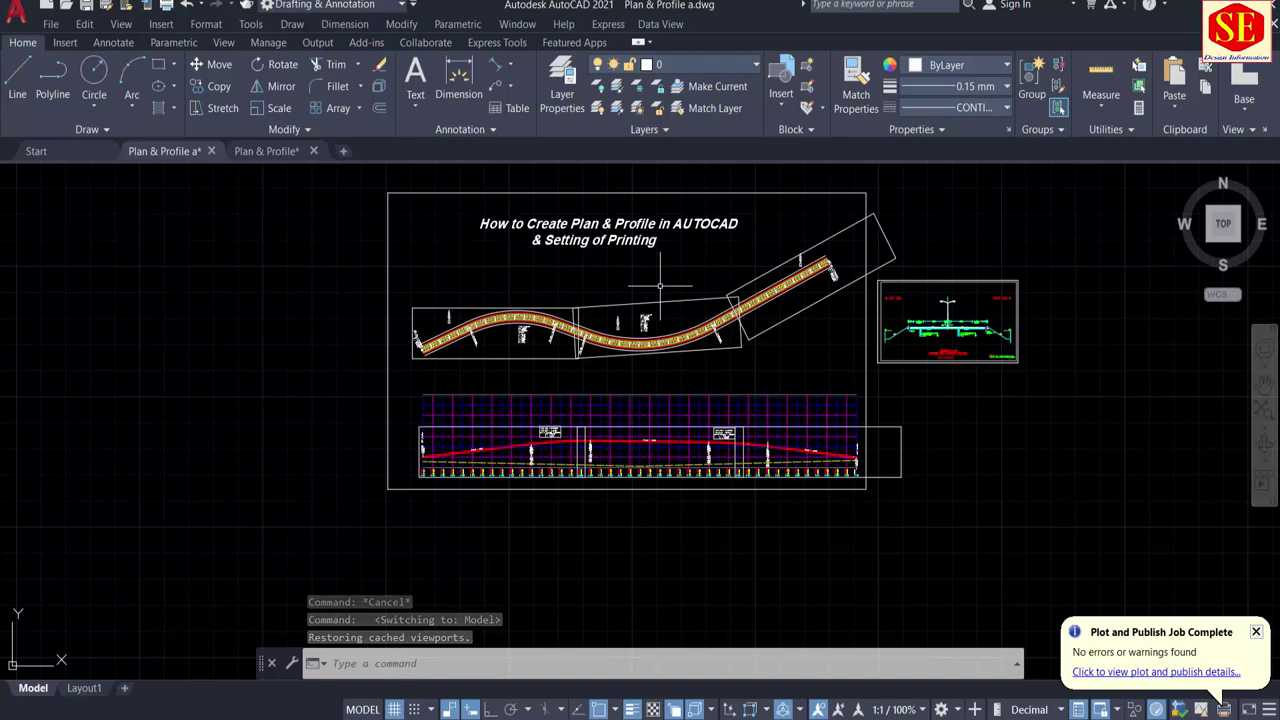
pyautogui.scroll(3, 995, 308)
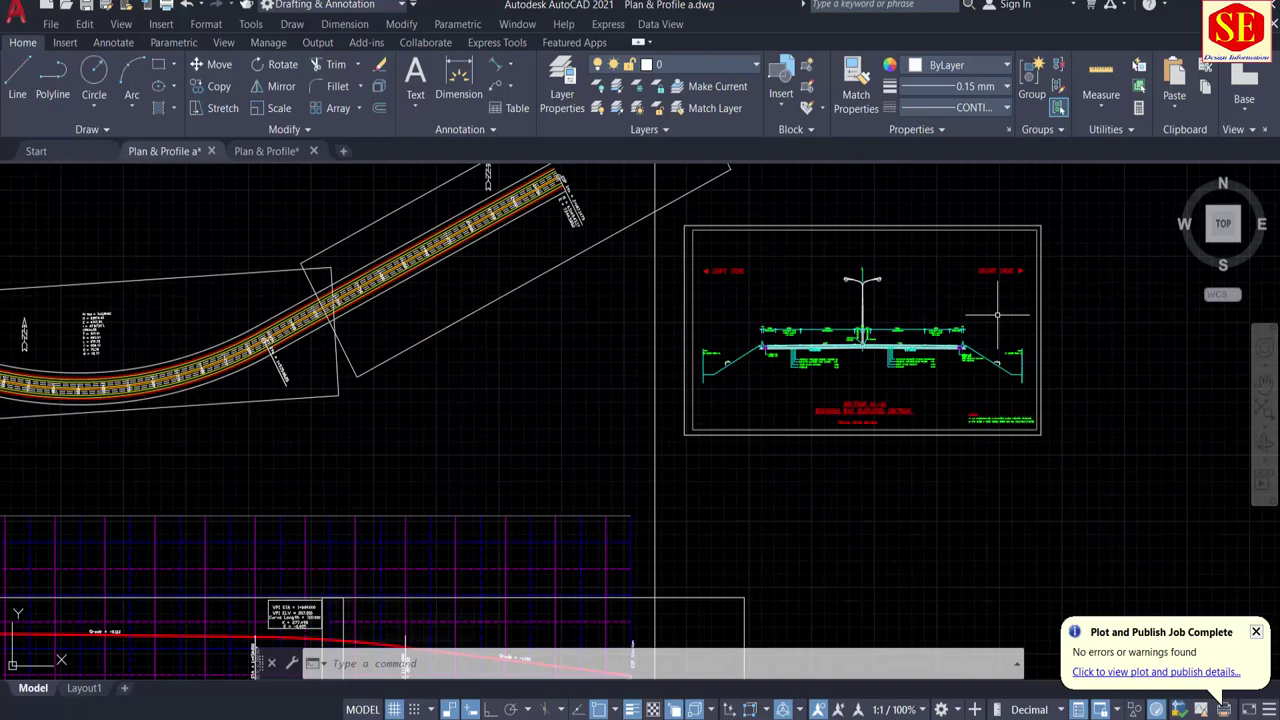
pyautogui.scroll(5, 998, 302)
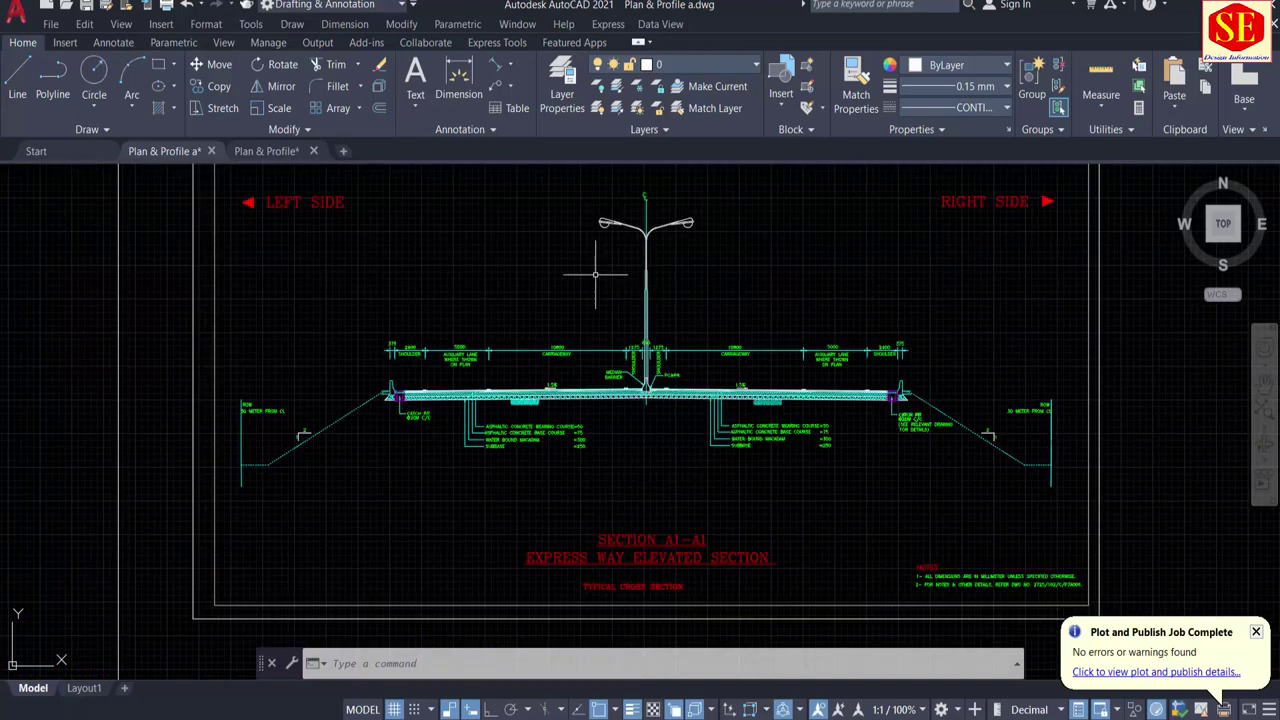
pyautogui.scroll(-7, 699, 430)
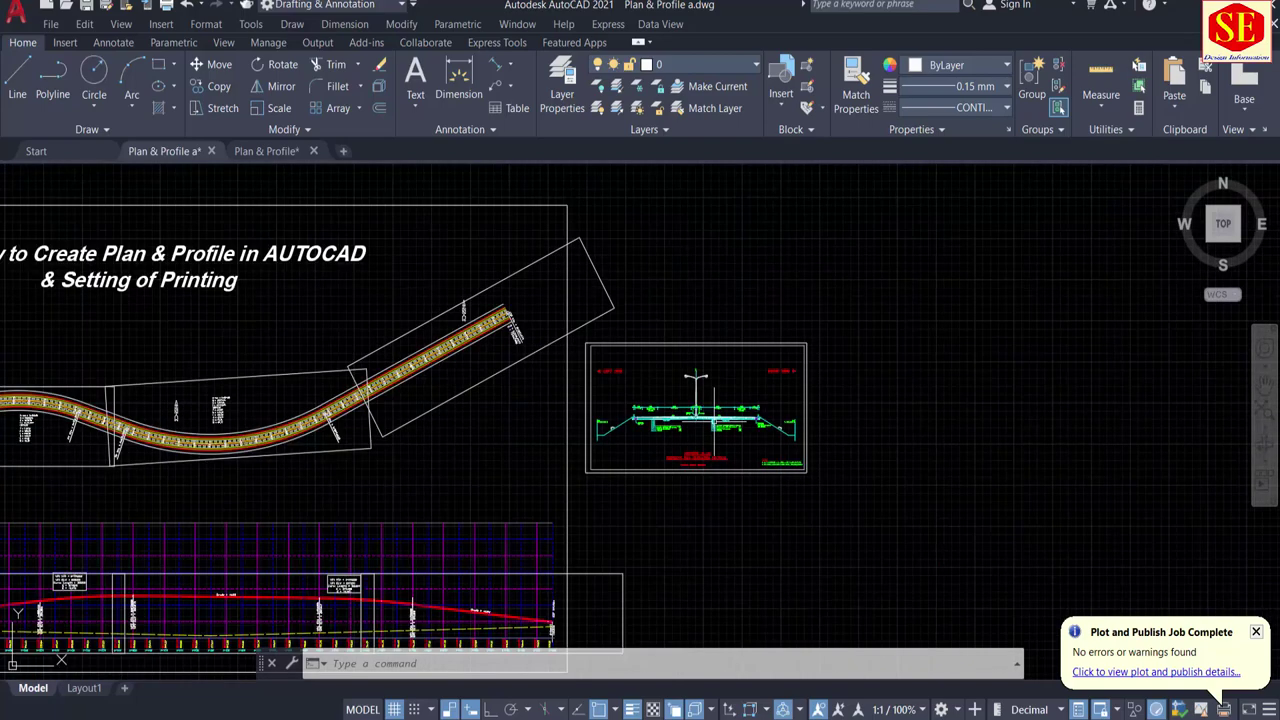
pyautogui.moveTo(396, 371); pyautogui.dragTo(740, 342, button='middle')
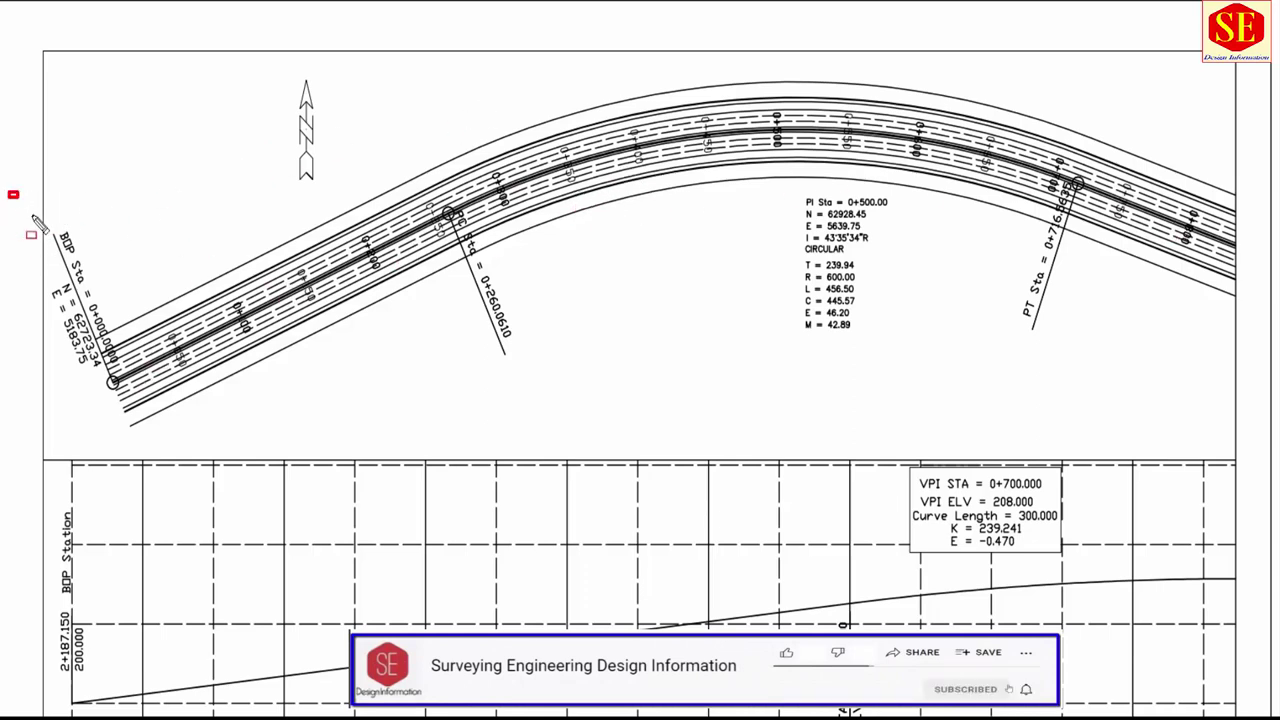
# Step: Highlight the BOP station label and the PI Sta curve data
pyautogui.moveTo(33, 216); pyautogui.dragTo(165, 424)
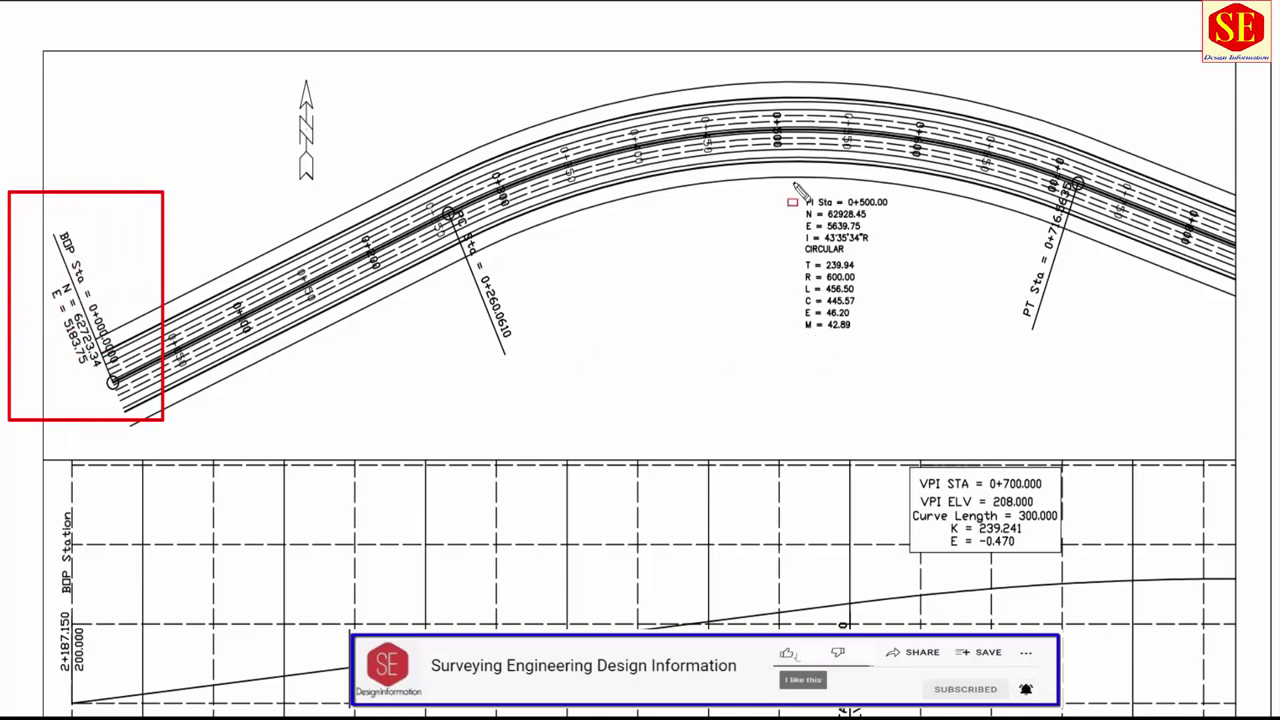
pyautogui.moveTo(793, 182); pyautogui.dragTo(904, 357)
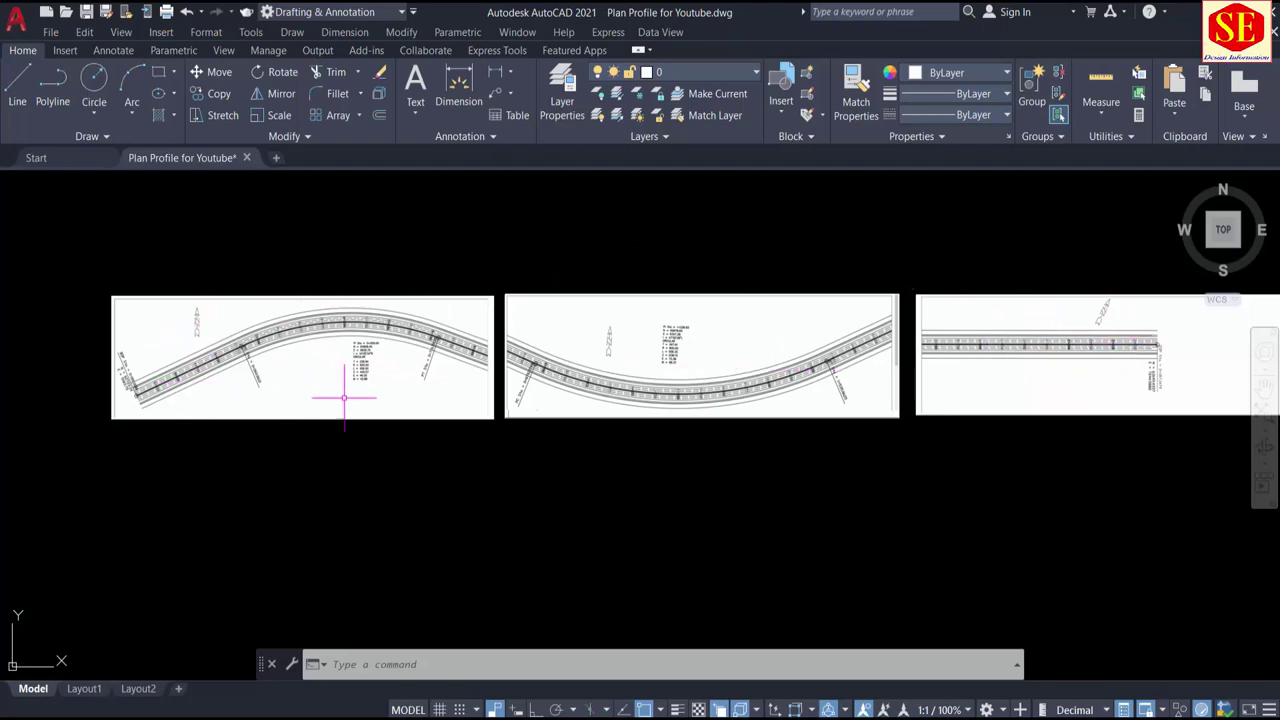
pyautogui.scroll(5, 118, 370)
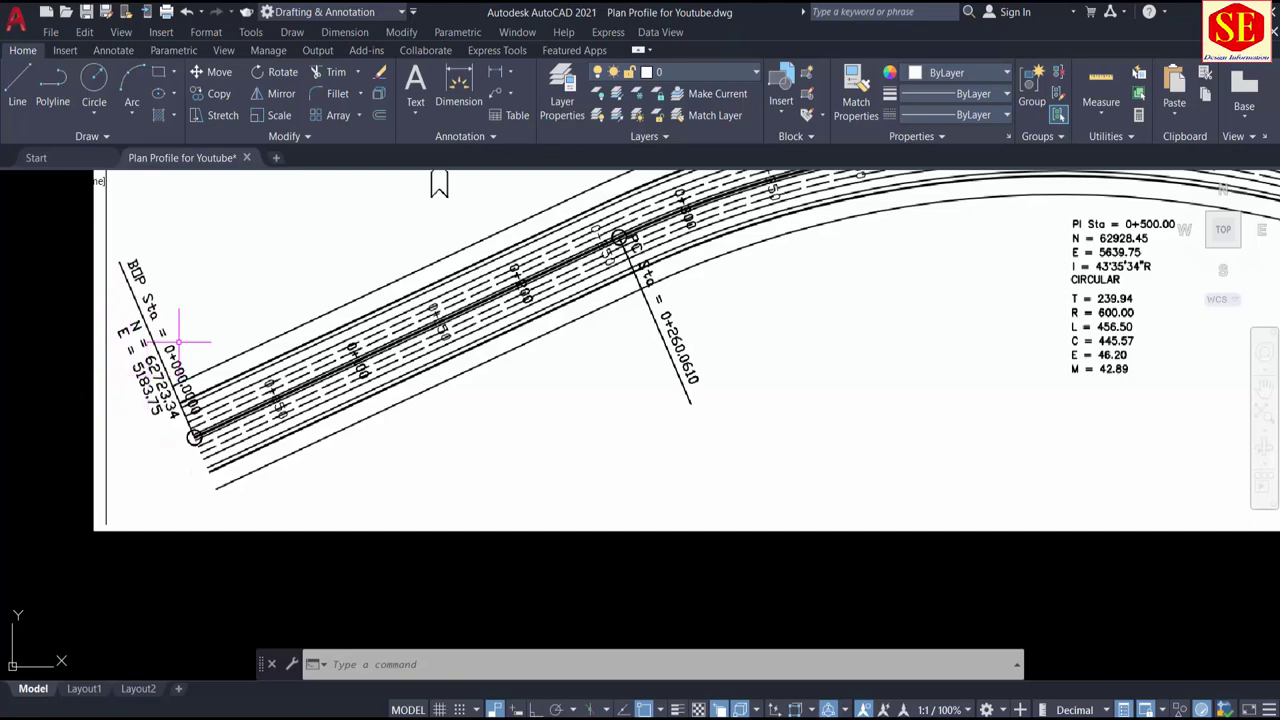
pyautogui.moveTo(823, 331); pyautogui.dragTo(286, 380, button='middle')
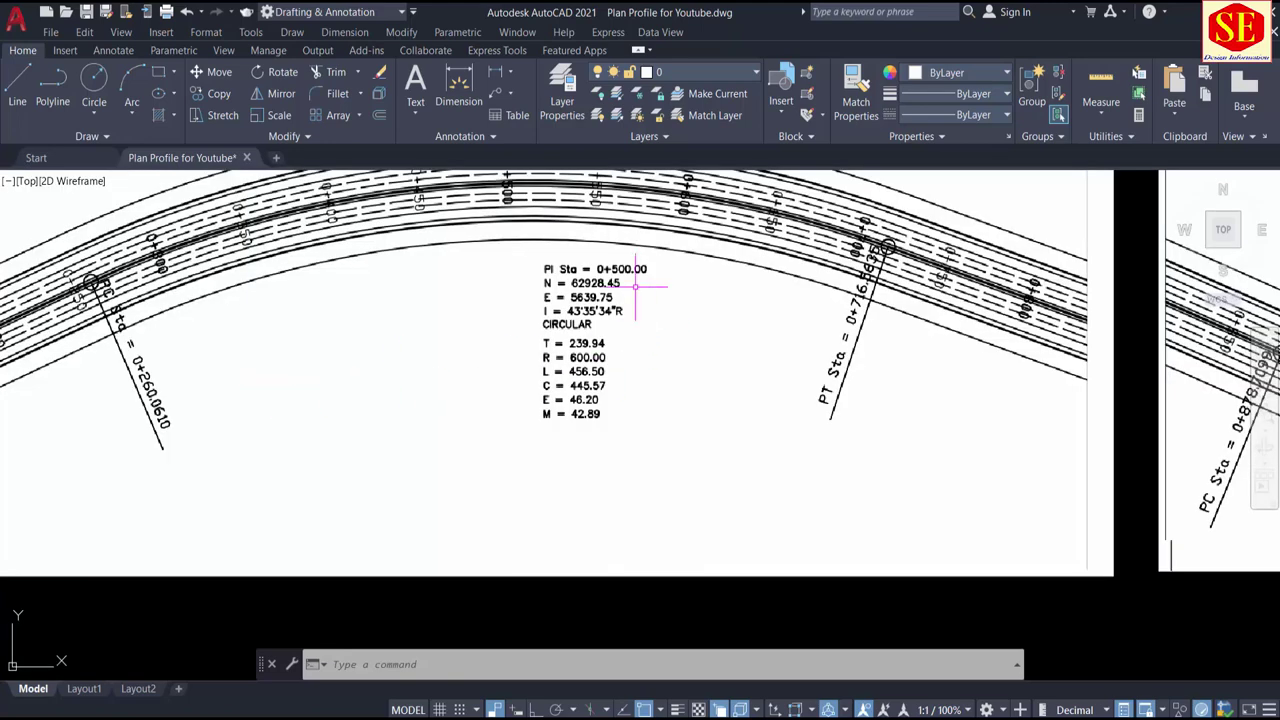
pyautogui.scroll(-5, 449, 391)
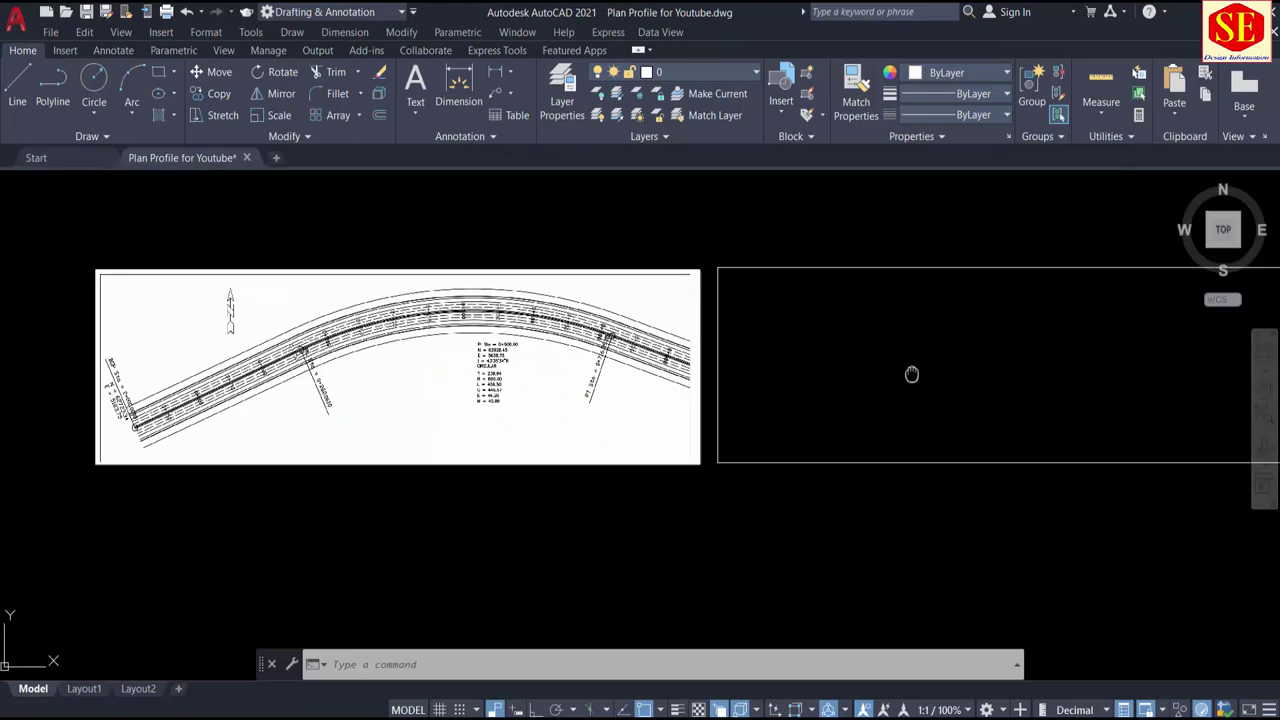
pyautogui.moveTo(912, 374); pyautogui.dragTo(586, 409, button='middle')
pyautogui.scroll(2, 674, 380)
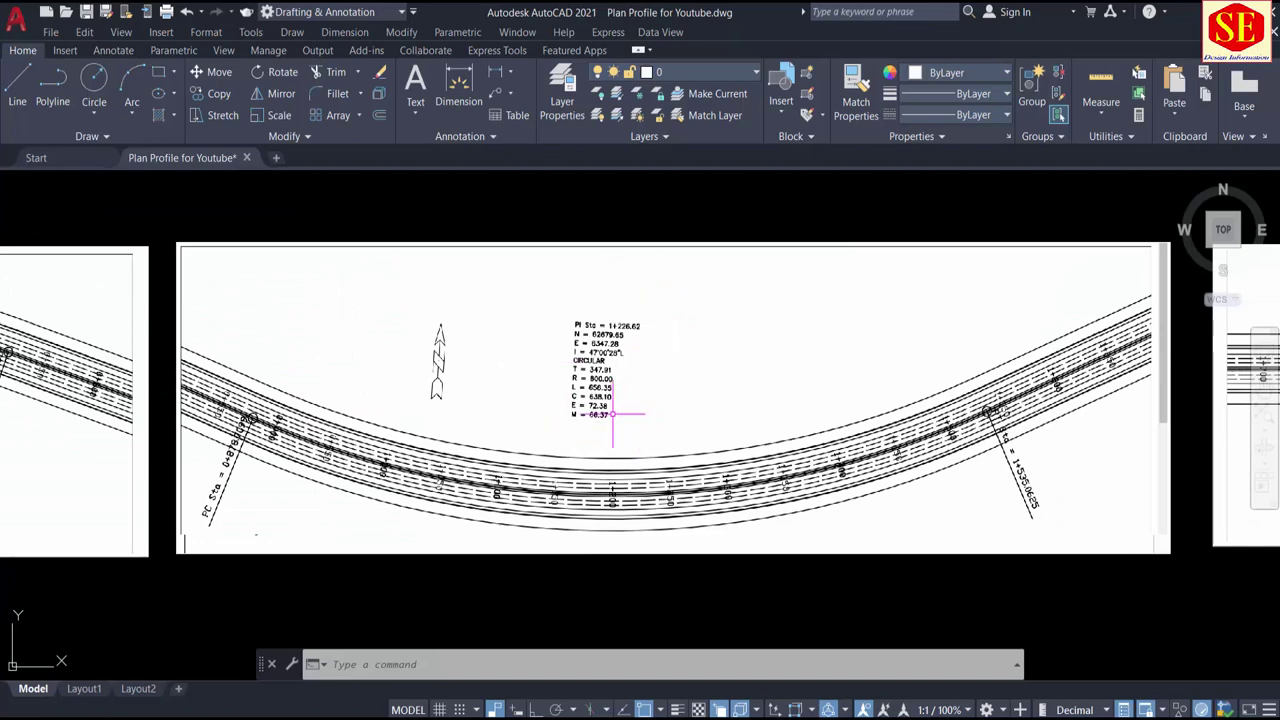
pyautogui.scroll(-2, 571, 320)
pyautogui.moveTo(934, 380); pyautogui.dragTo(509, 404, button='middle')
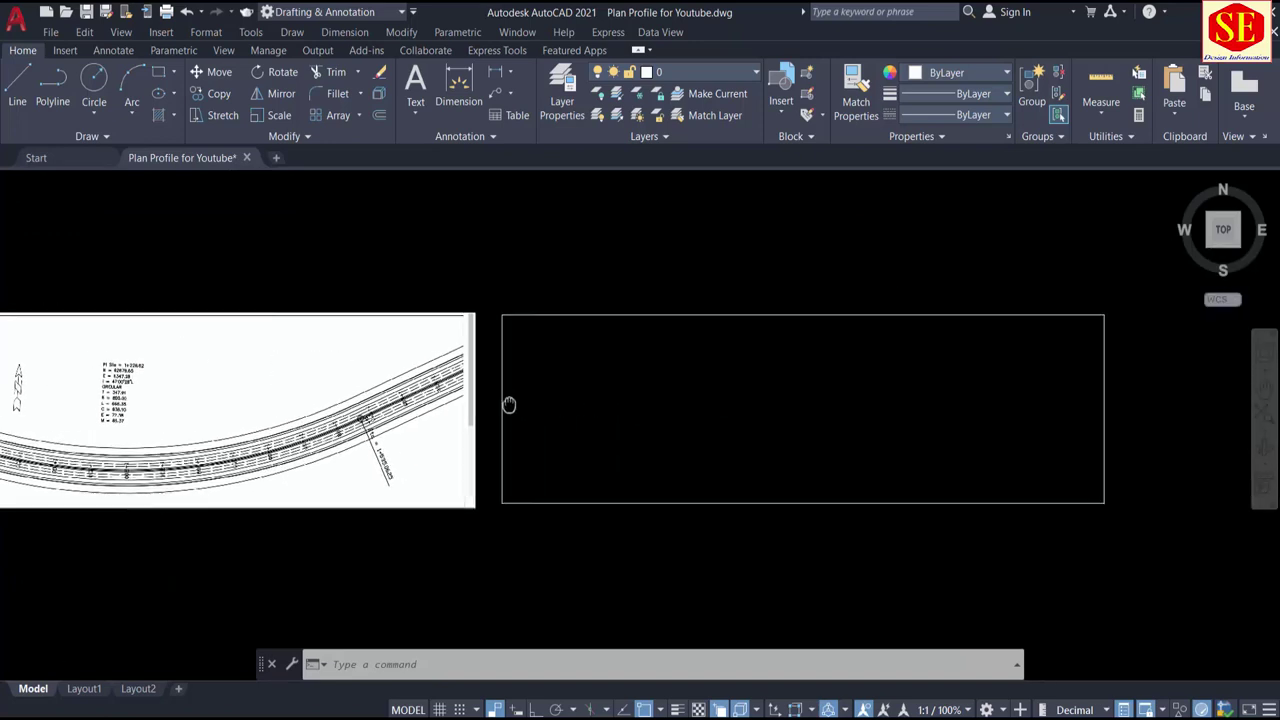
pyautogui.scroll(2, 899, 433)
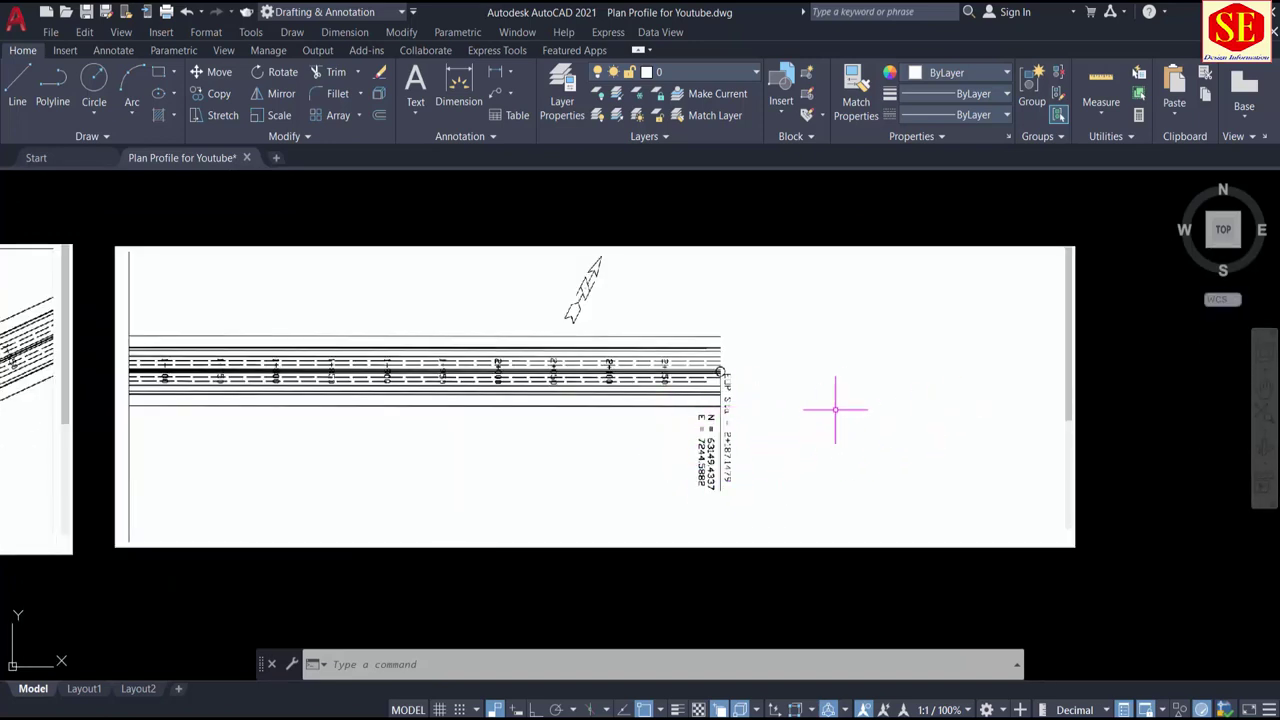
pyautogui.scroll(-3, 903, 349)
pyautogui.scroll(-2, 900, 350)
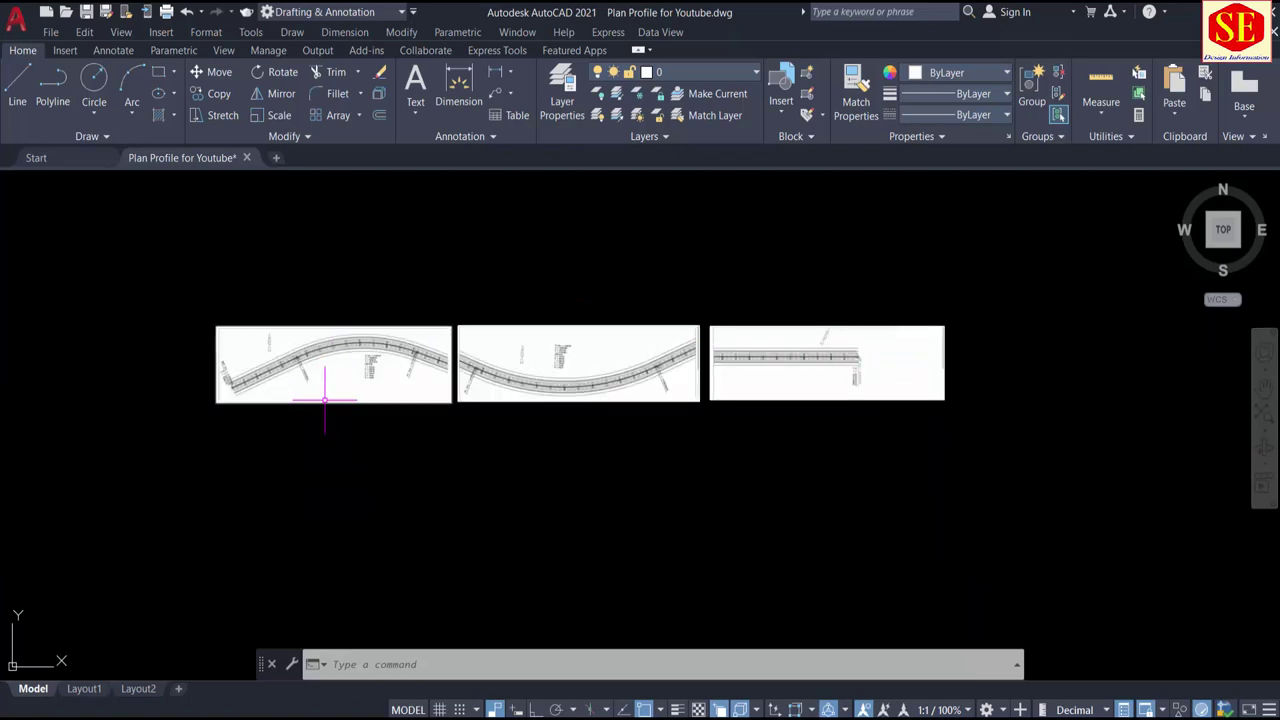
pyautogui.scroll(1, 277, 400)
pyautogui.scroll(2, 243, 371)
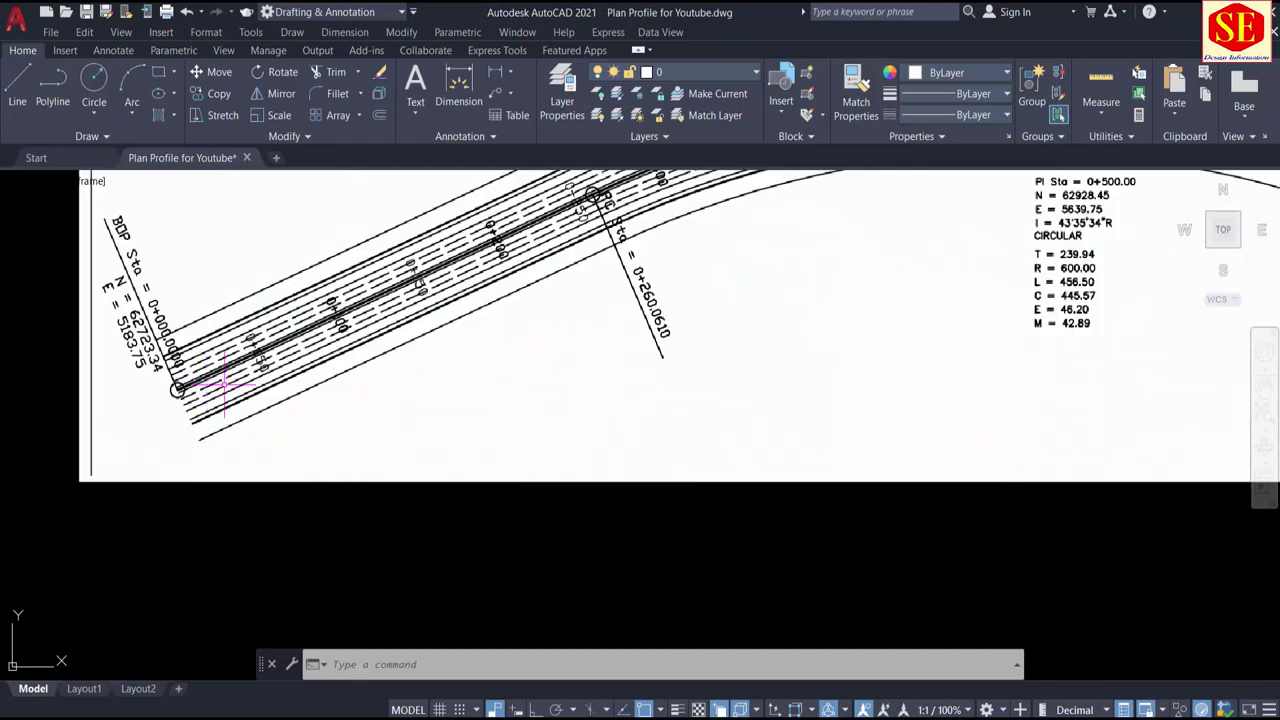
pyautogui.scroll(2, 200, 377)
pyautogui.scroll(2, 205, 423)
pyautogui.scroll(2, 220, 426)
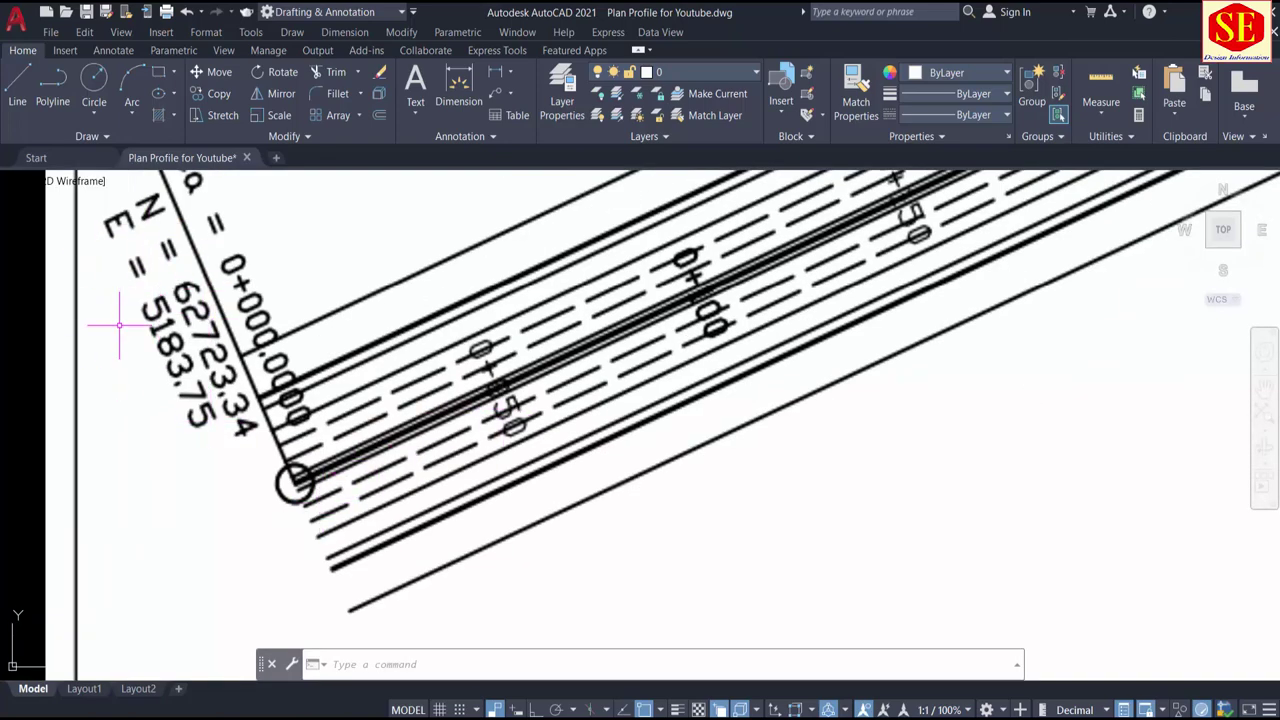
pyautogui.scroll(-1, 186, 326)
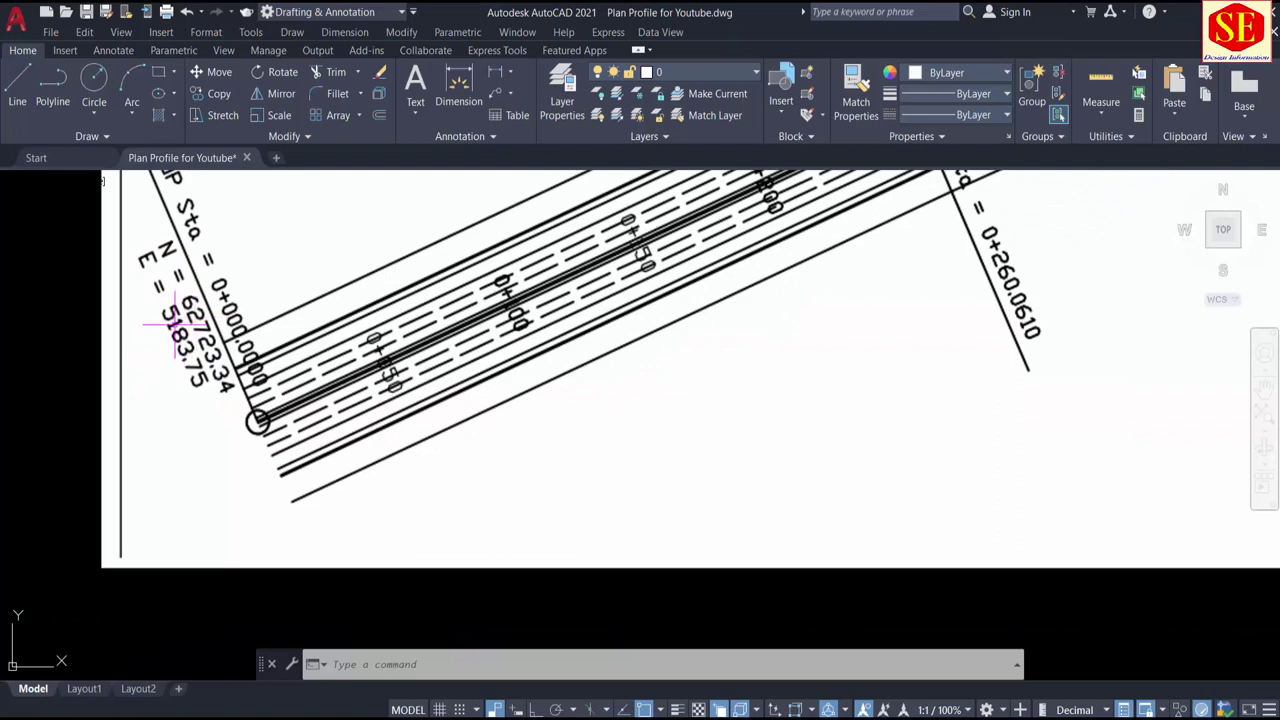
# Step: Start a polyline (PL) at the BOP point 5183.75,62723.34
pyautogui.write('p')
pyautogui.press('BackSpace')
pyautogui.write('pl')
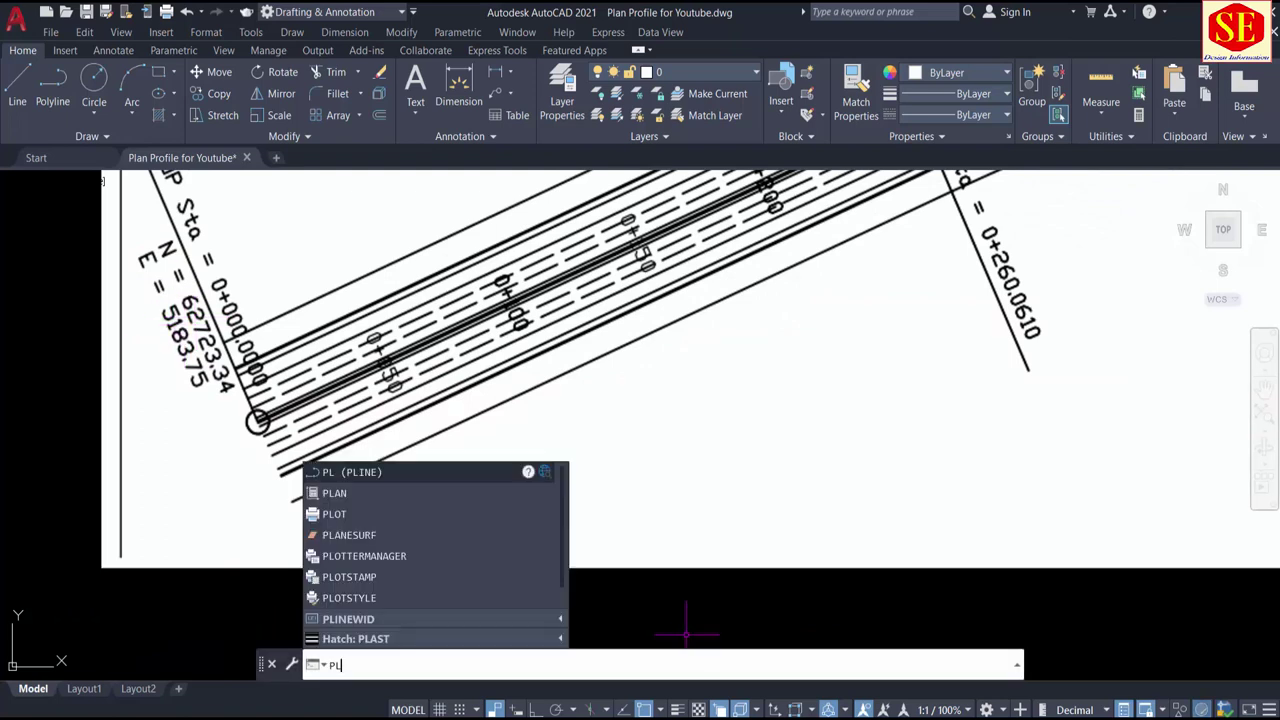
pyautogui.press('Return')
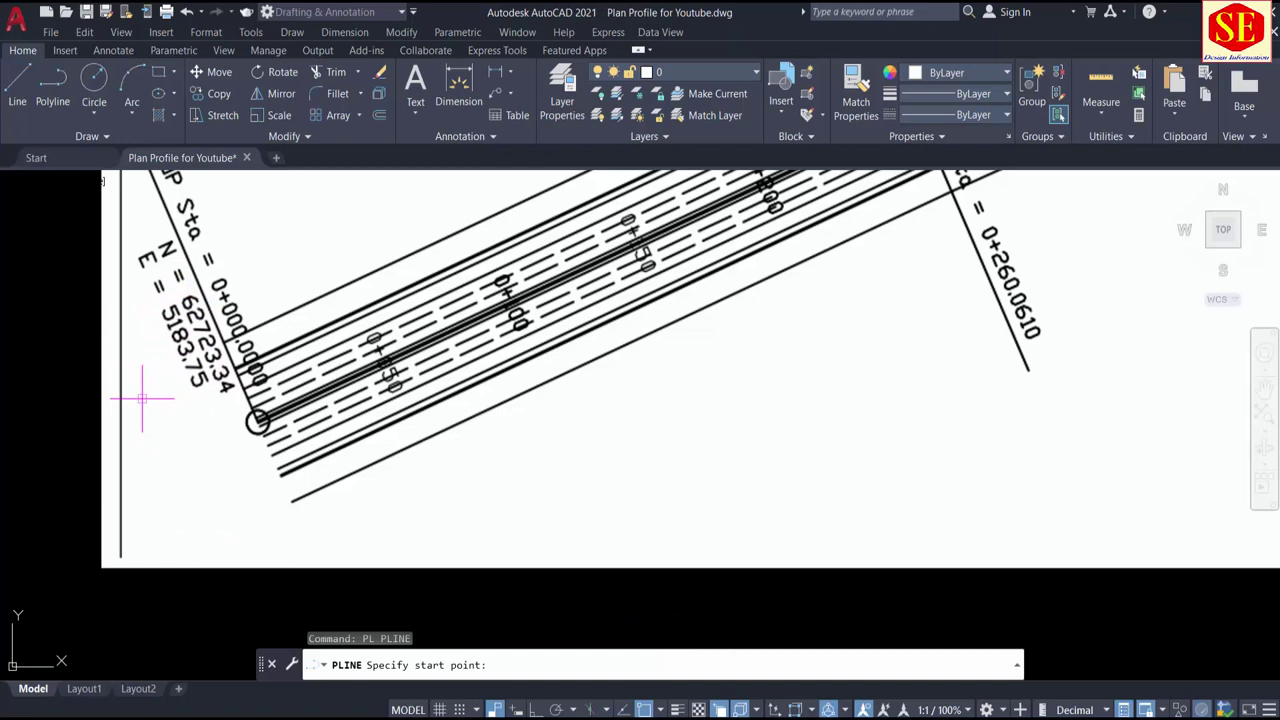
pyautogui.write('5183')
pyautogui.write('.75,6')
pyautogui.write('2723.34')
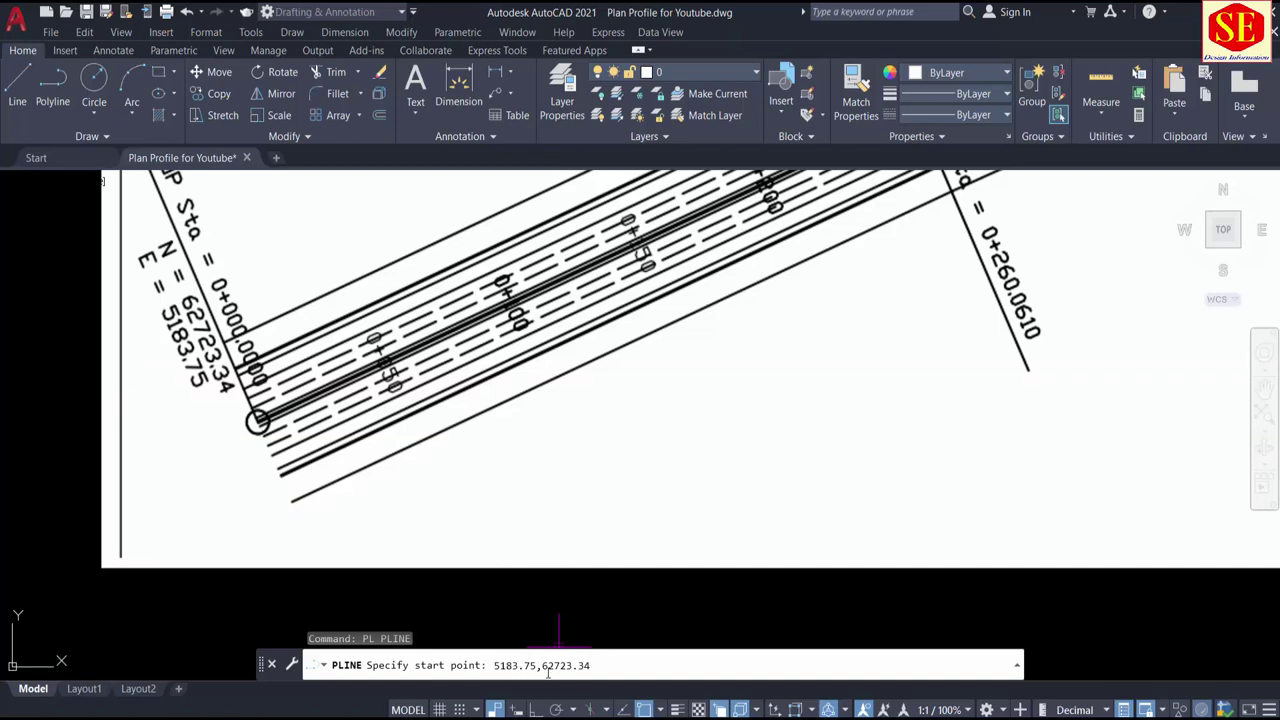
pyautogui.press('Return')
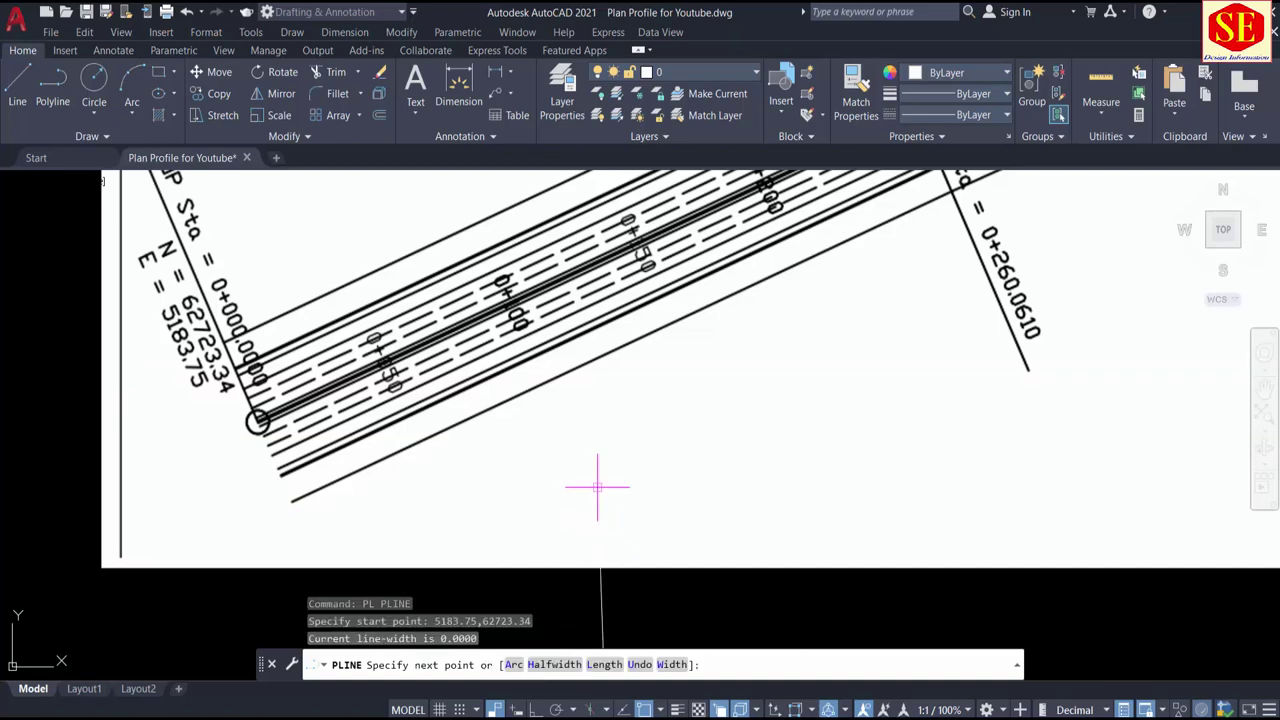
# Step: Add the polyline's next vertex at the PI point 5639.75,62928.45
pyautogui.scroll(-5, 597, 487)
pyautogui.scroll(-3, 600, 450)
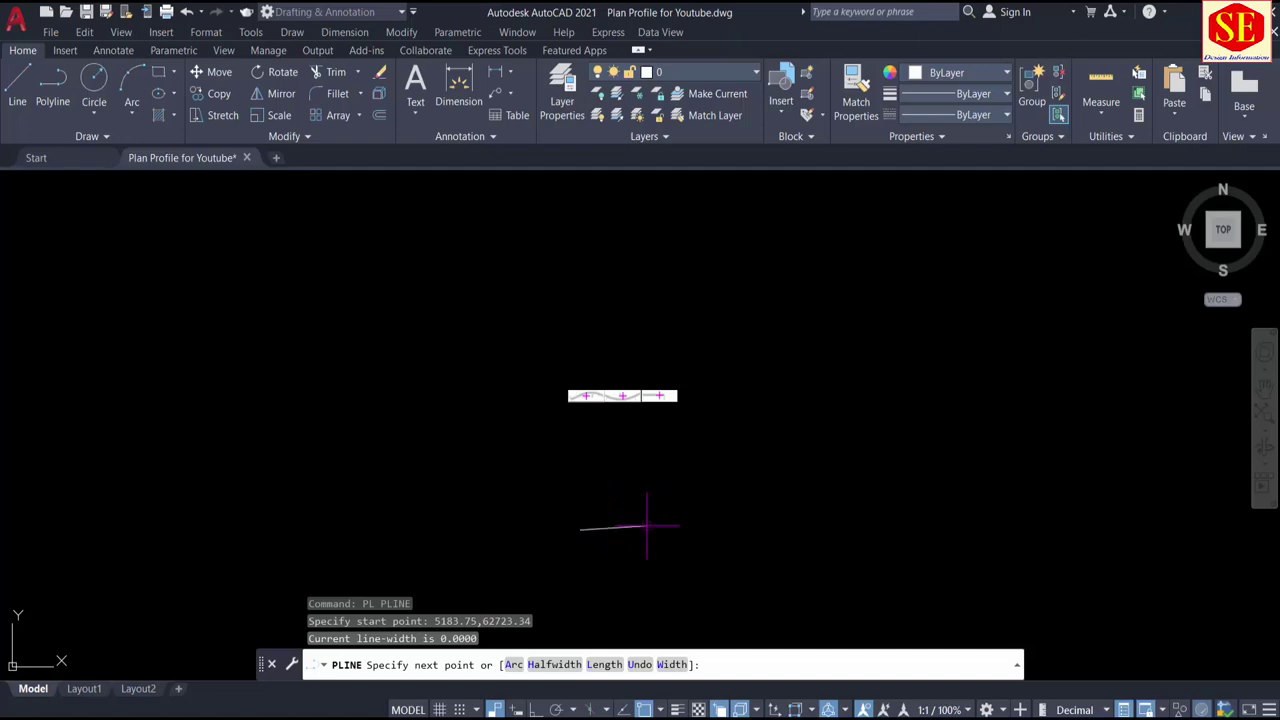
pyautogui.scroll(4, 590, 380)
pyautogui.scroll(4, 650, 430)
pyautogui.scroll(6, 615, 434)
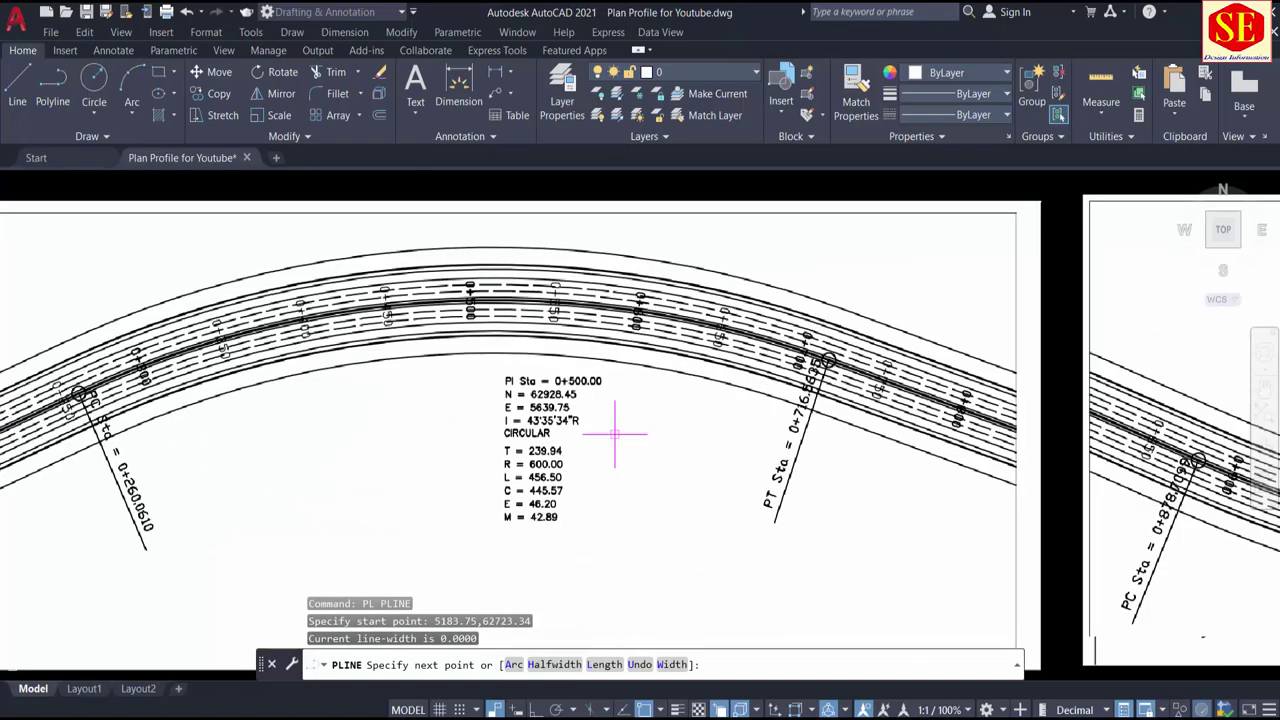
pyautogui.scroll(4, 520, 405)
pyautogui.write('5639.75,62928.45')
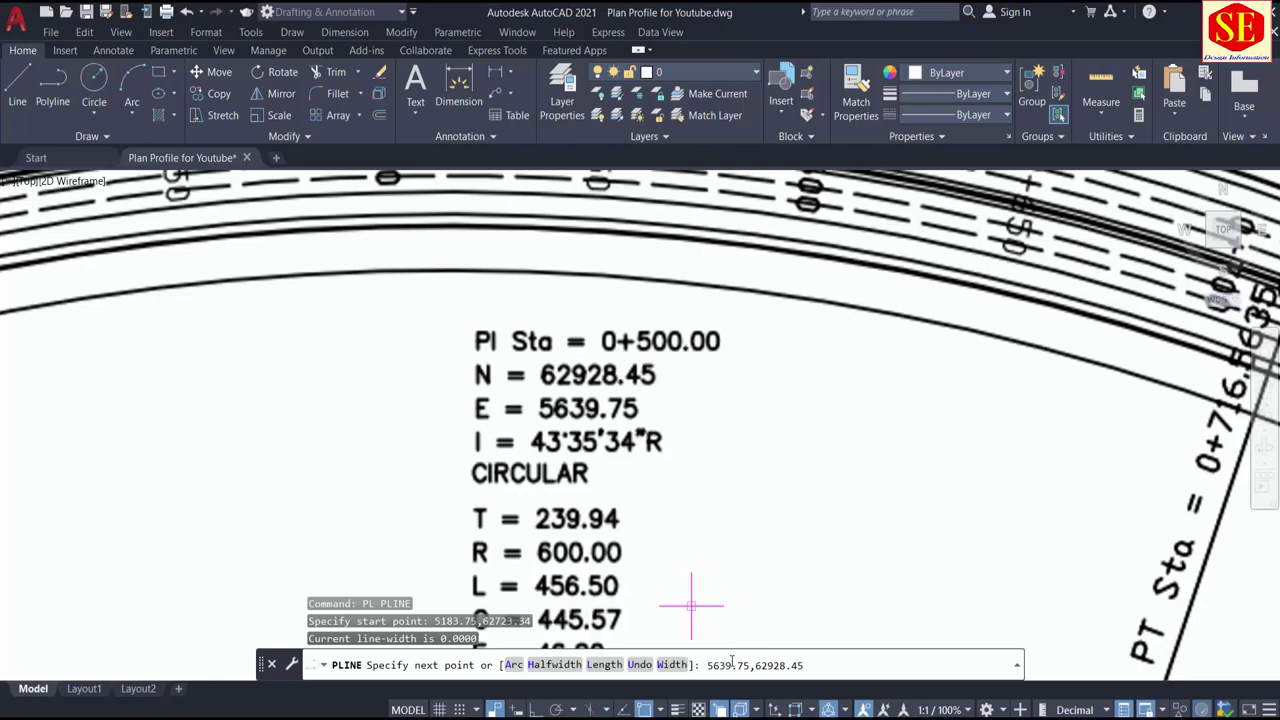
pyautogui.press('Return')
# Step: Add a polyline vertex at the second PI, 6347.28,62679.65
pyautogui.scroll(-2, 737, 606)
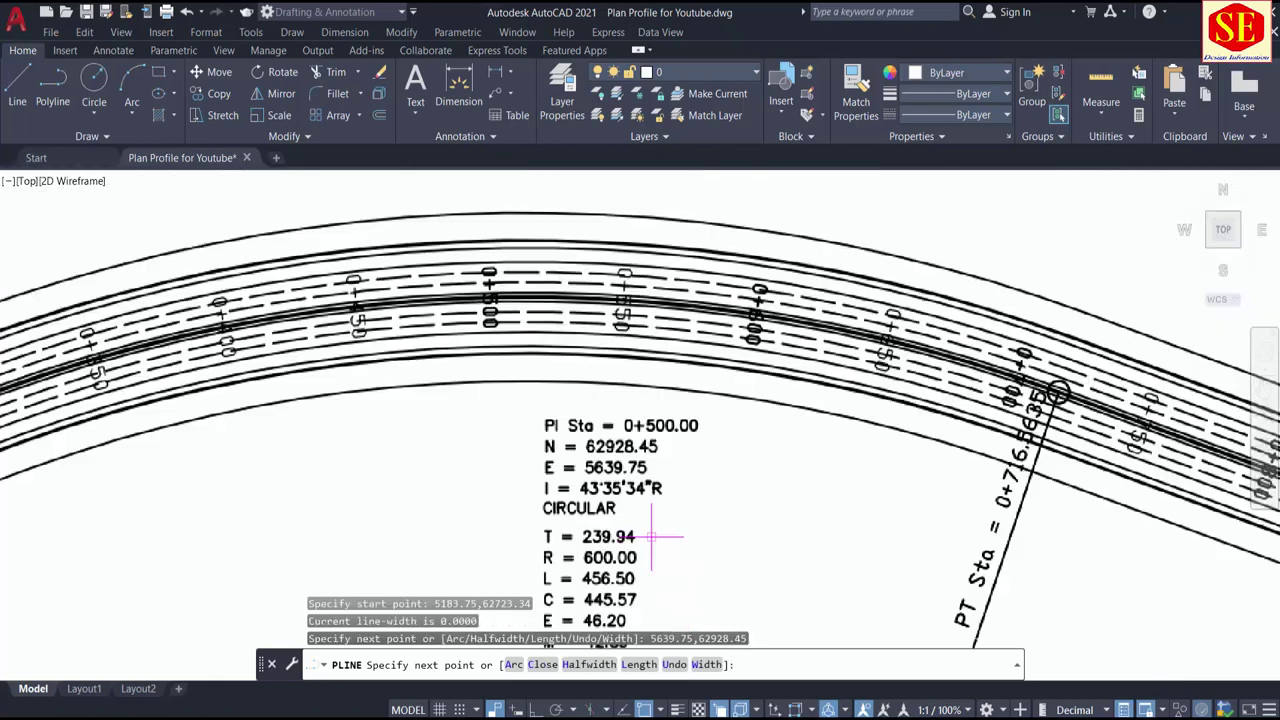
pyautogui.scroll(-6, 657, 531)
pyautogui.scroll(2, 987, 631)
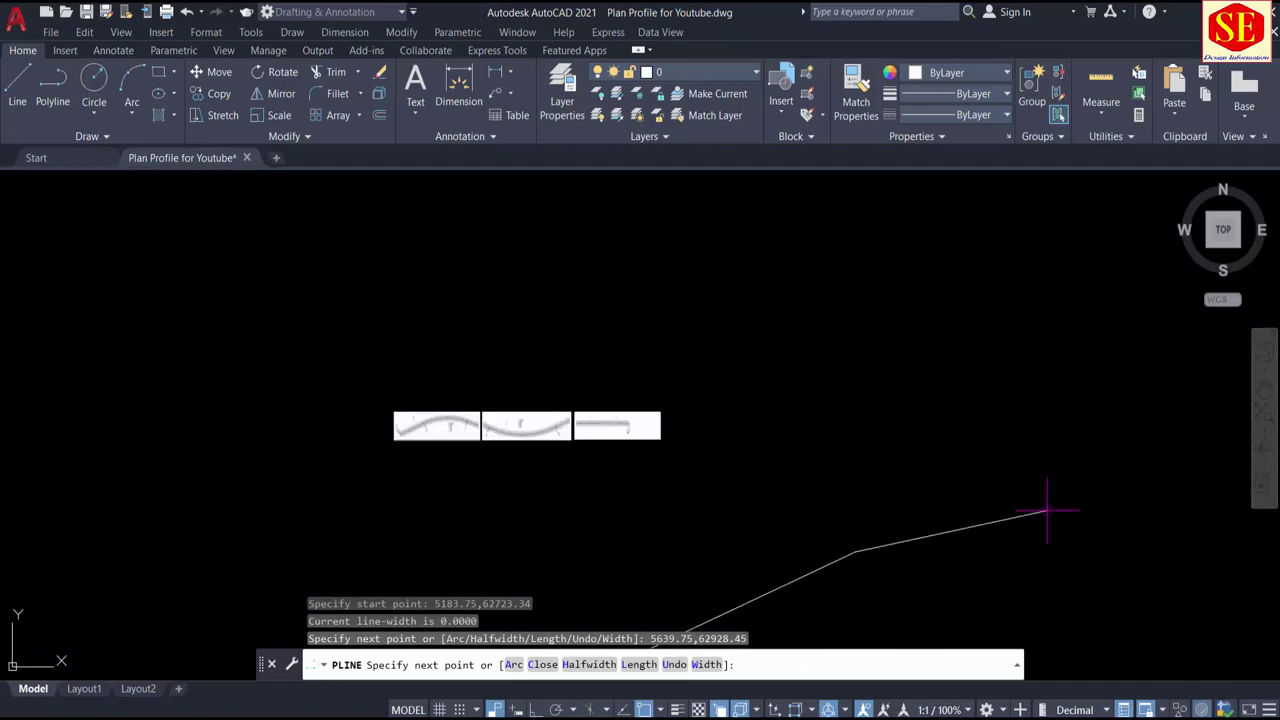
pyautogui.scroll(5, 455, 437)
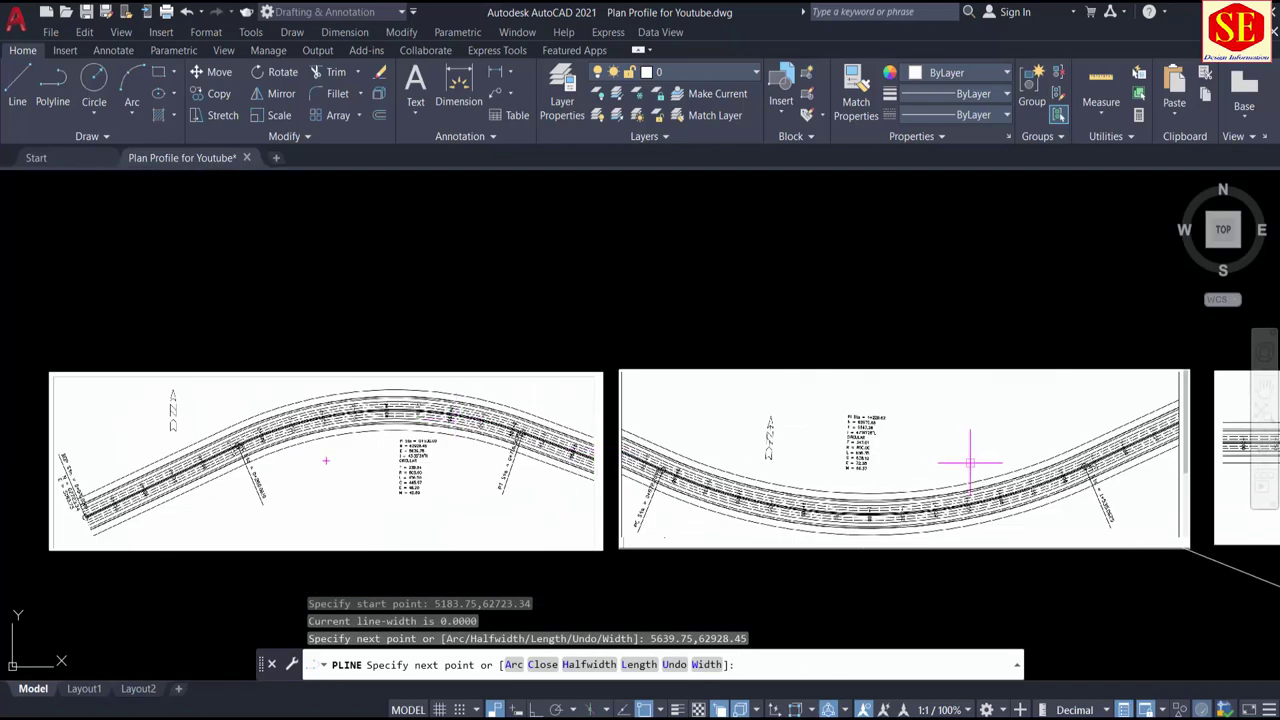
pyautogui.moveTo(971, 452); pyautogui.dragTo(608, 456, button='middle')
pyautogui.scroll(4, 608, 456)
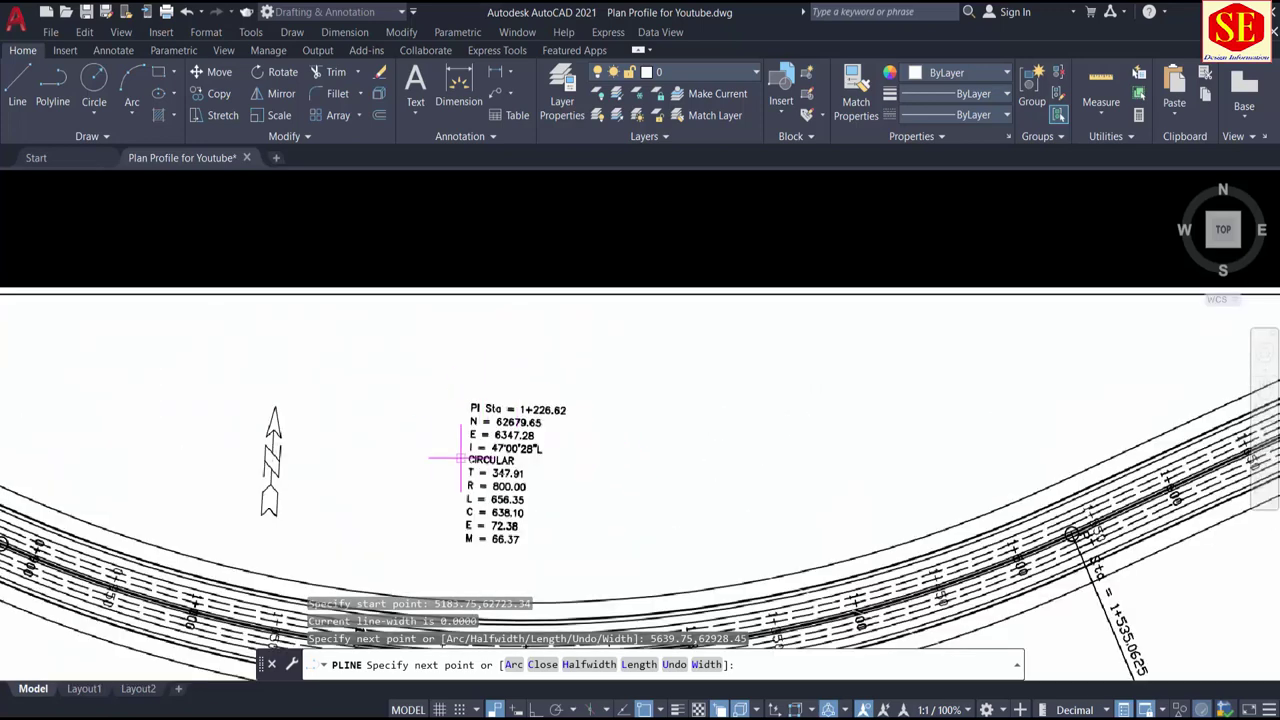
pyautogui.scroll(2, 510, 440)
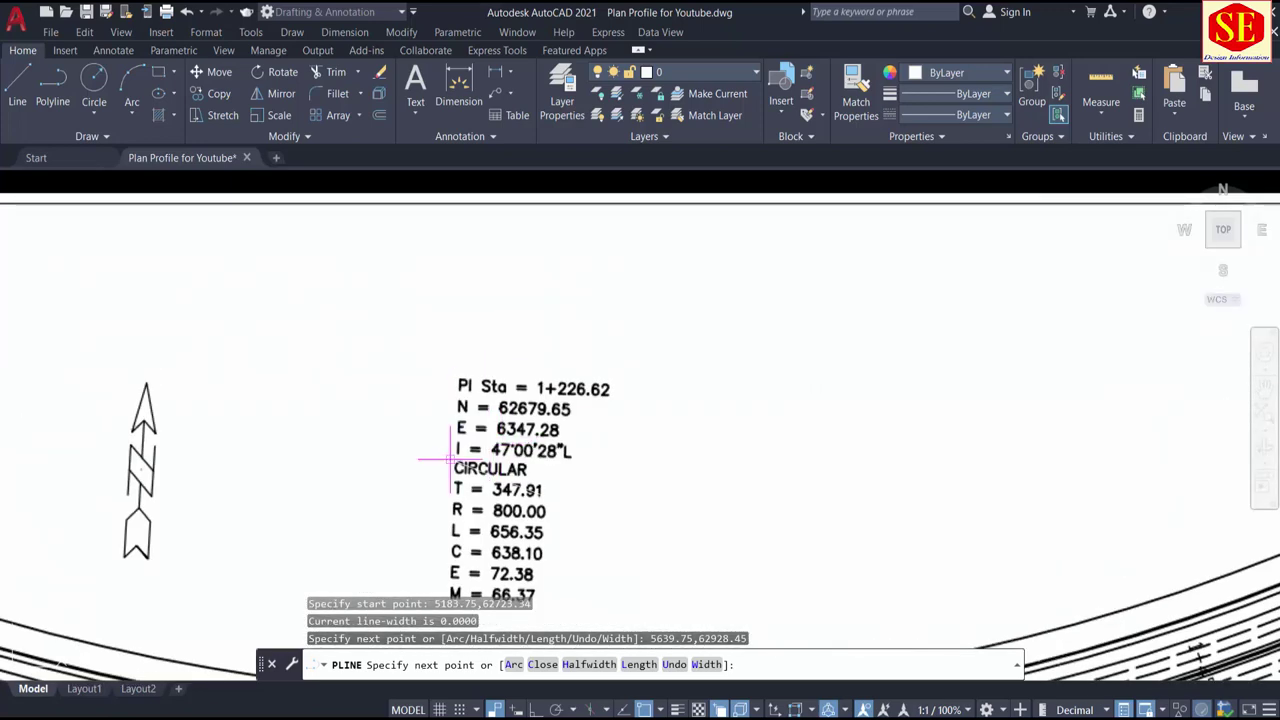
pyautogui.write('6347.28,62679.65')
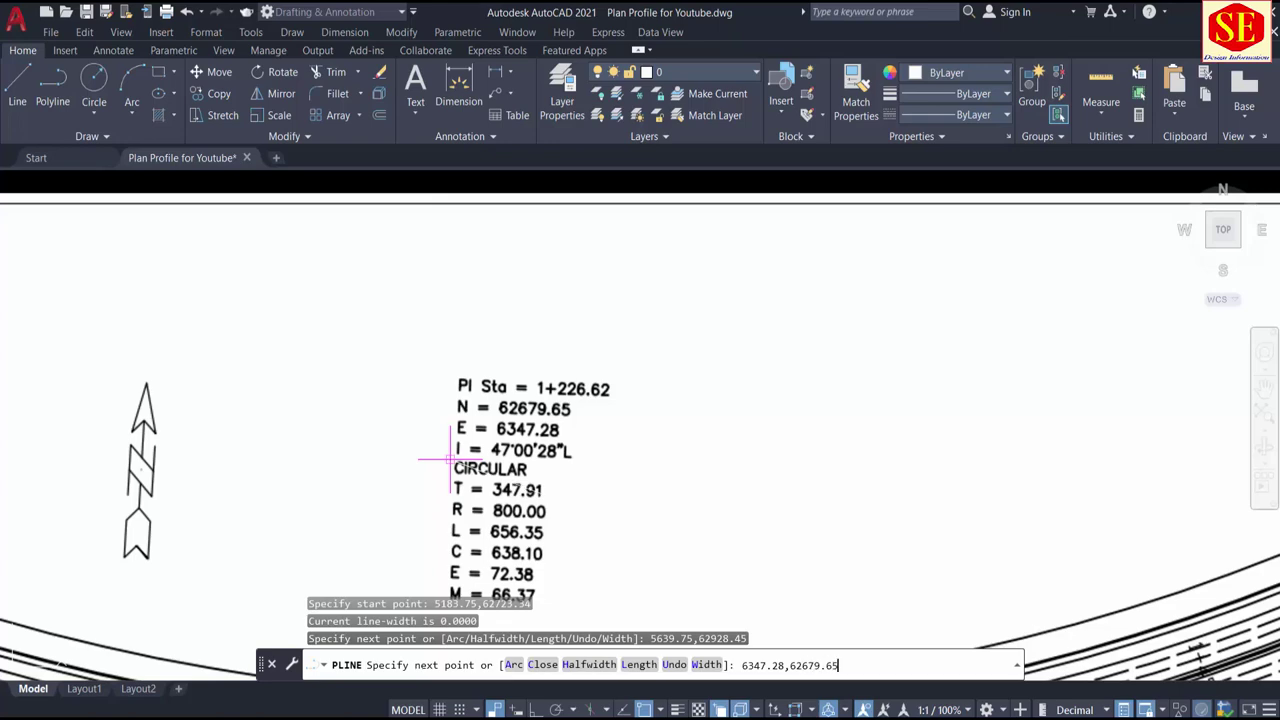
pyautogui.press('Return')
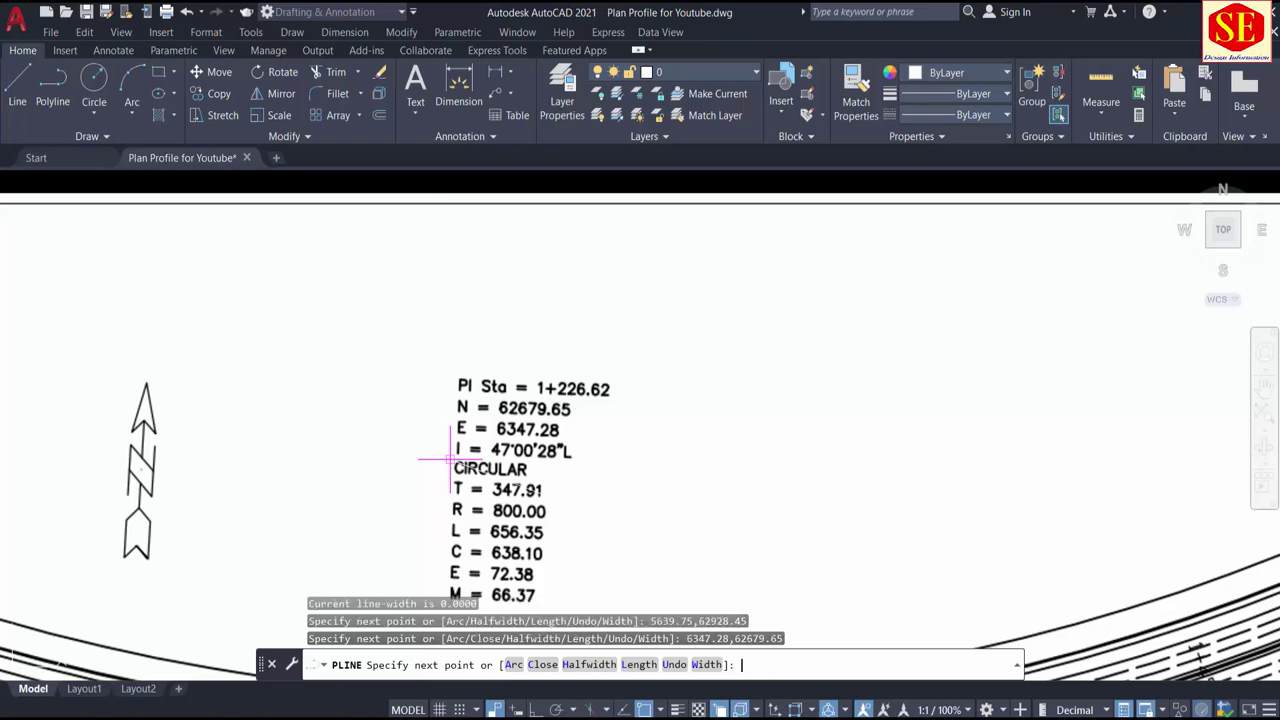
# Step: Add the final vertex at 7244.5882,63149.4331 and end the polyline
pyautogui.scroll(-5, 480, 400)
pyautogui.scroll(-3, 520, 357)
pyautogui.scroll(-5, 1100, 495)
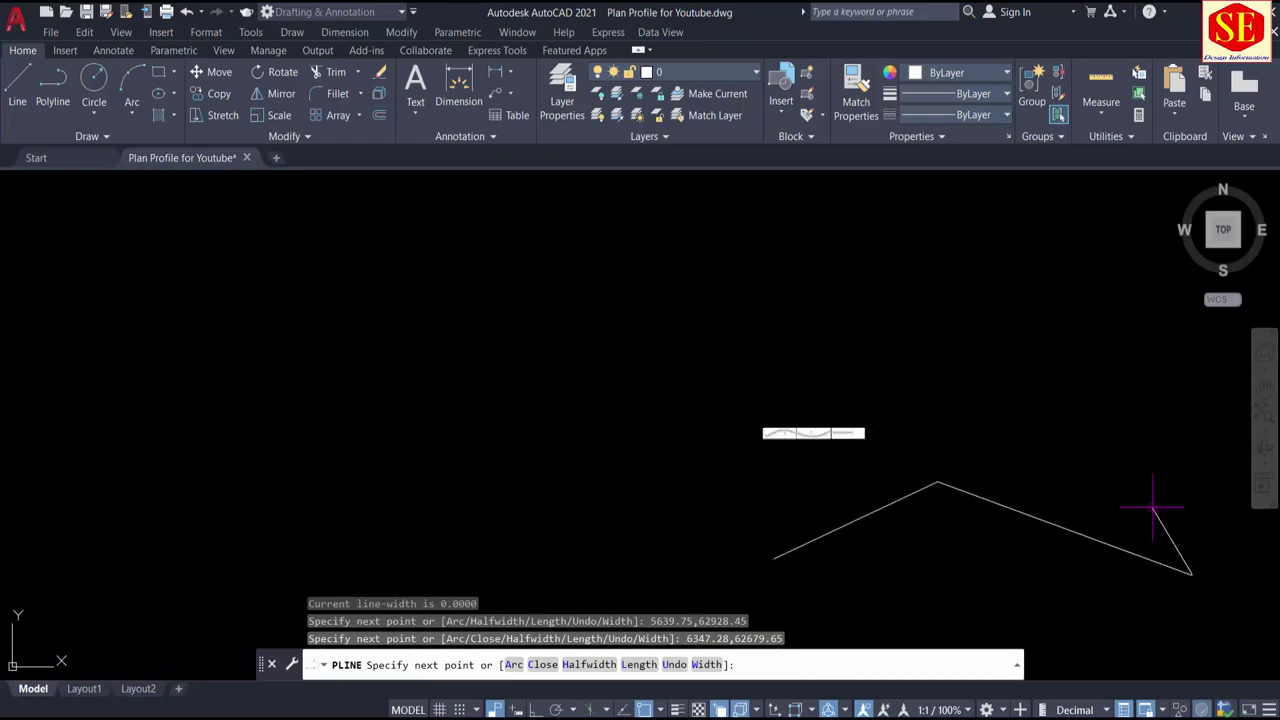
pyautogui.scroll(7, 865, 445)
pyautogui.scroll(4, 818, 390)
pyautogui.scroll(2, 818, 390)
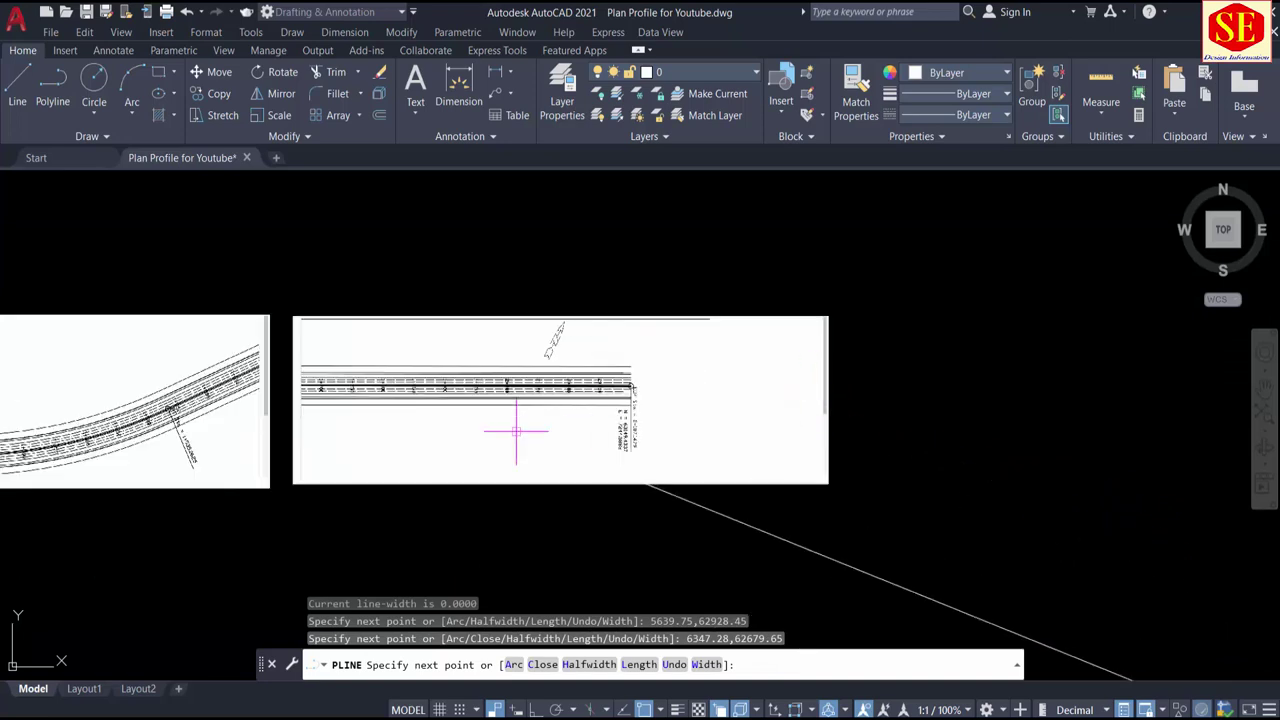
pyautogui.scroll(-2, 284, 420)
pyautogui.scroll(2, 500, 432)
pyautogui.scroll(5, 510, 436)
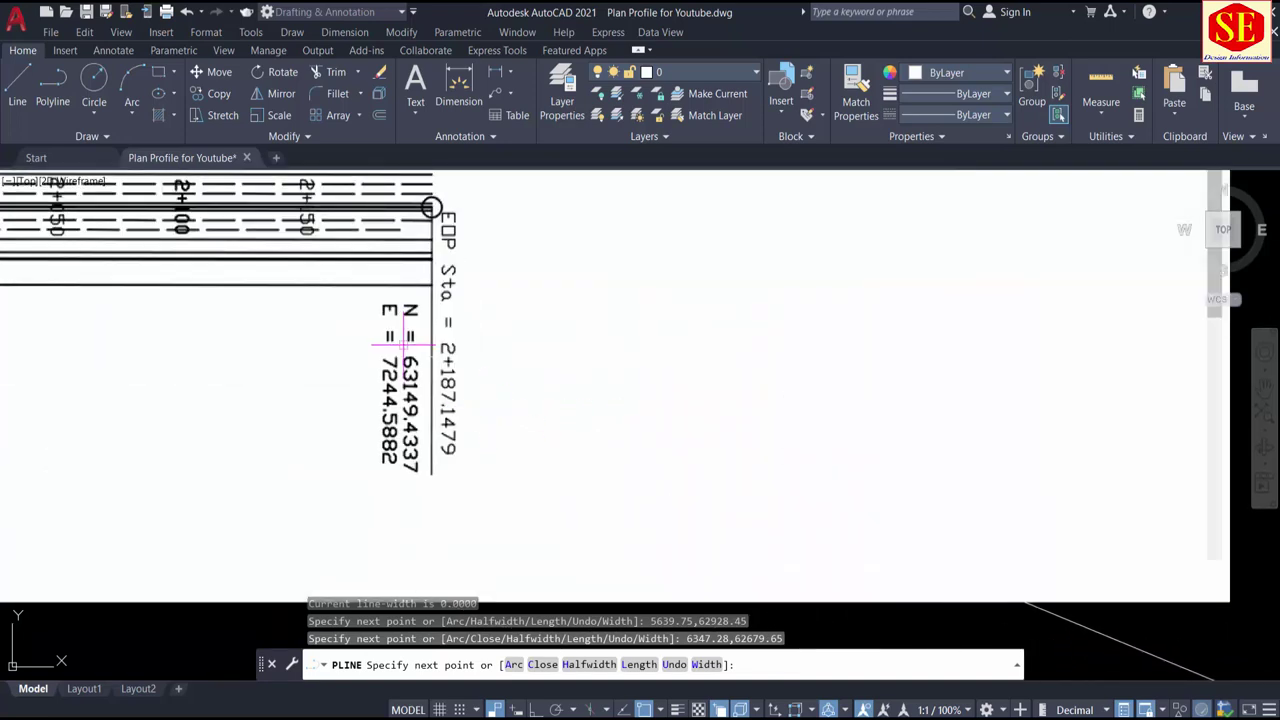
pyautogui.scroll(3, 400, 400)
pyautogui.write('7244.5882,63149.4331')
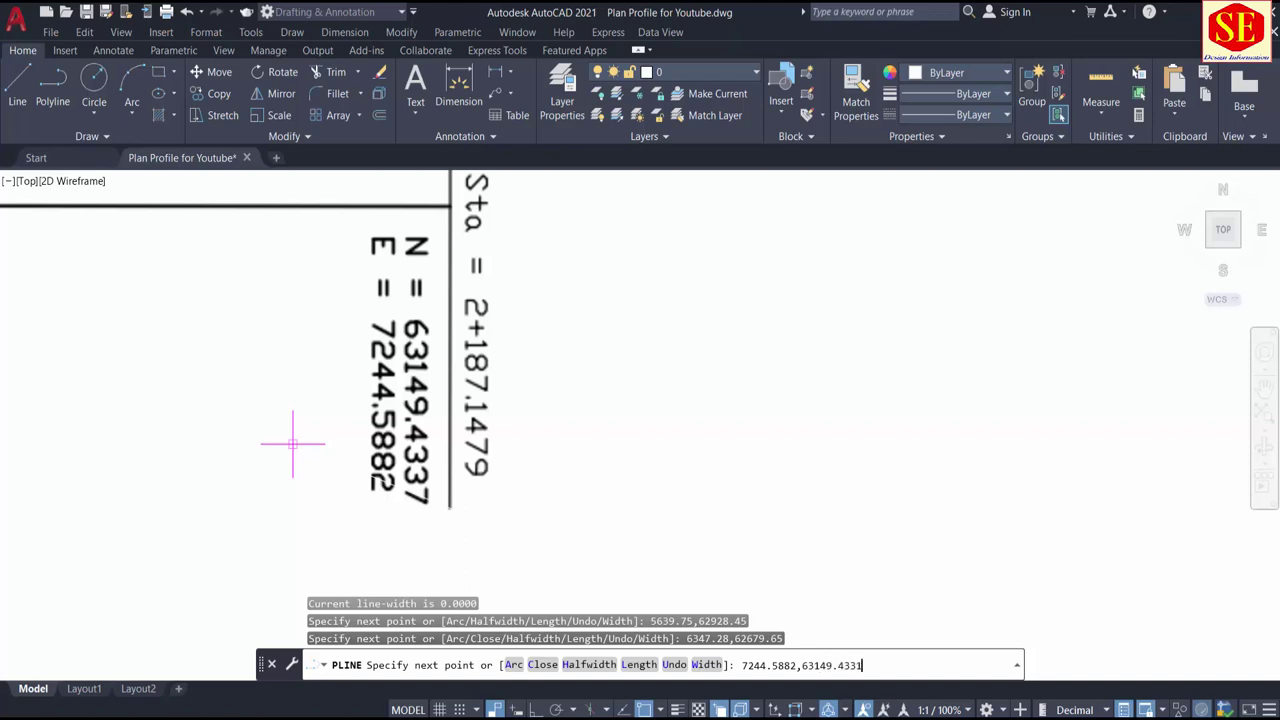
pyautogui.press('Return')
pyautogui.scroll(-5, 500, 271)
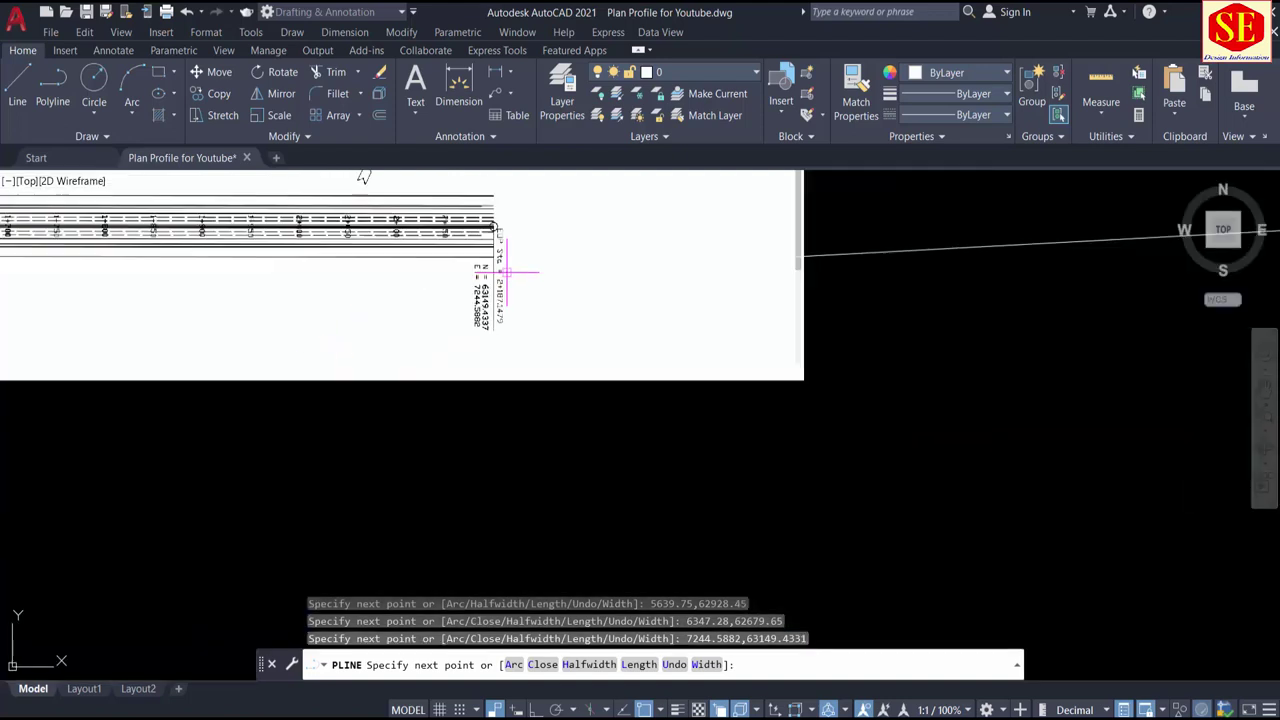
pyautogui.scroll(-3, 423, 266)
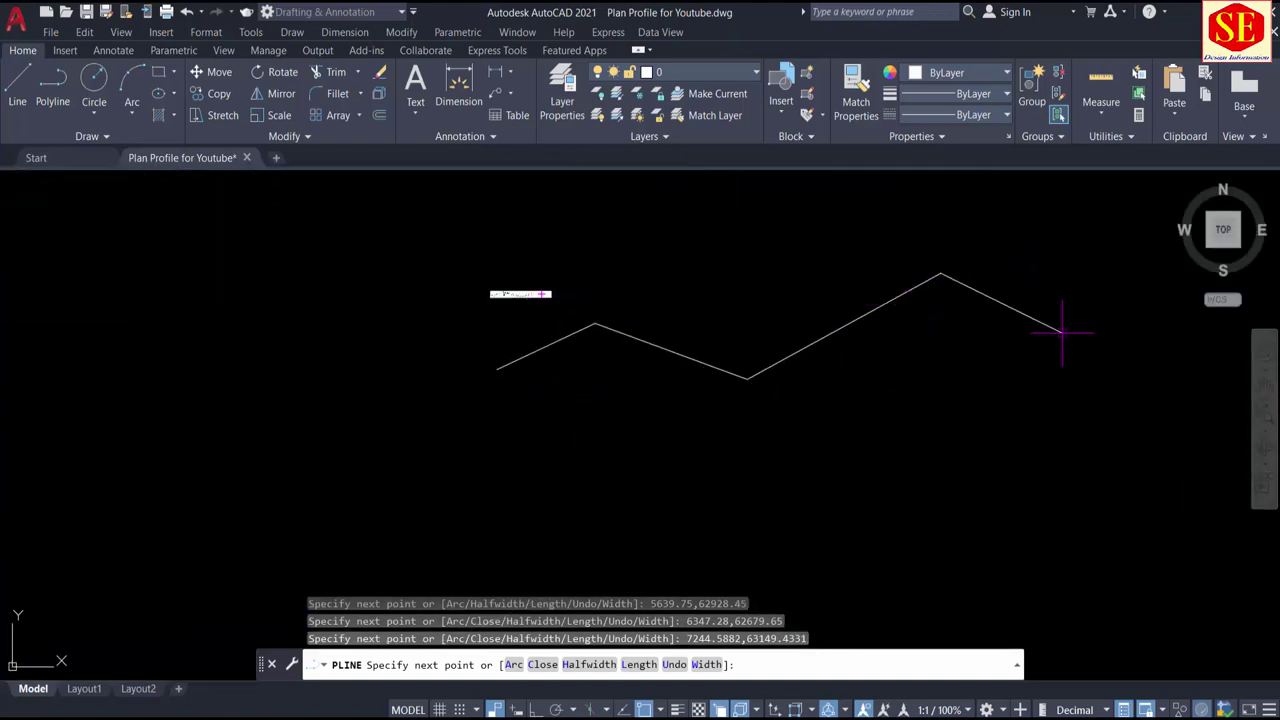
pyautogui.press('Escape')
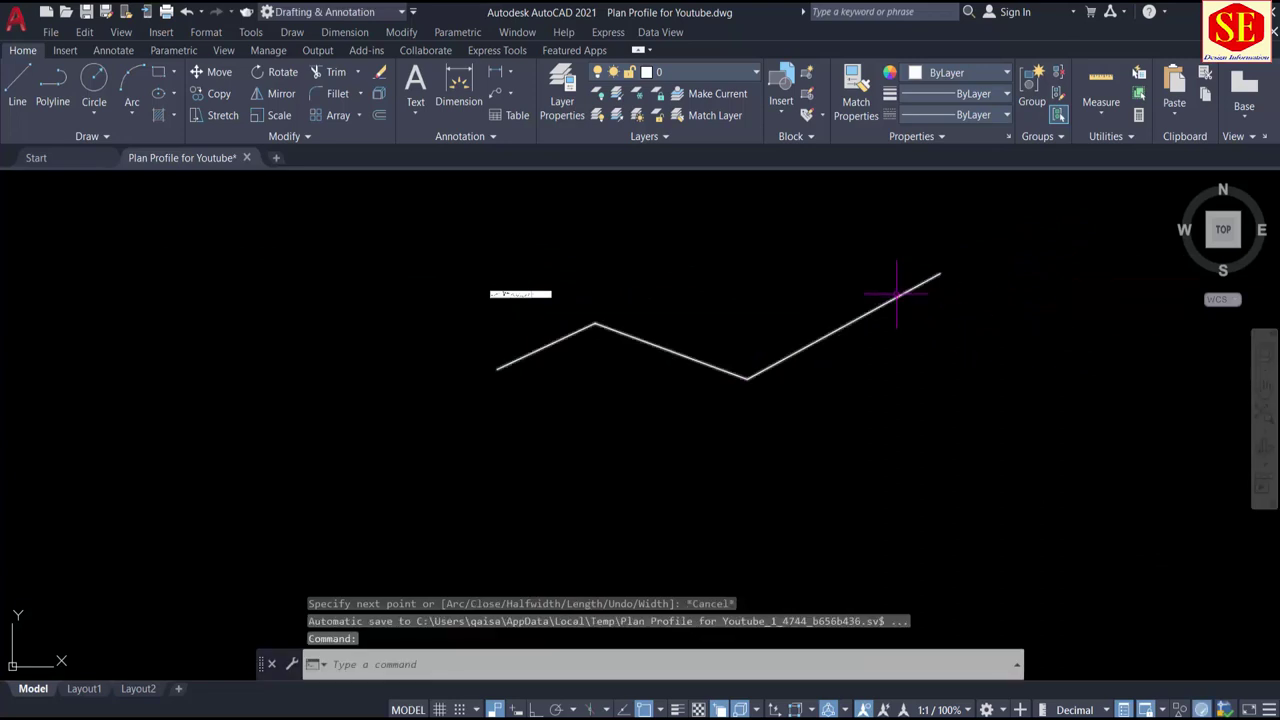
pyautogui.click(897, 294)
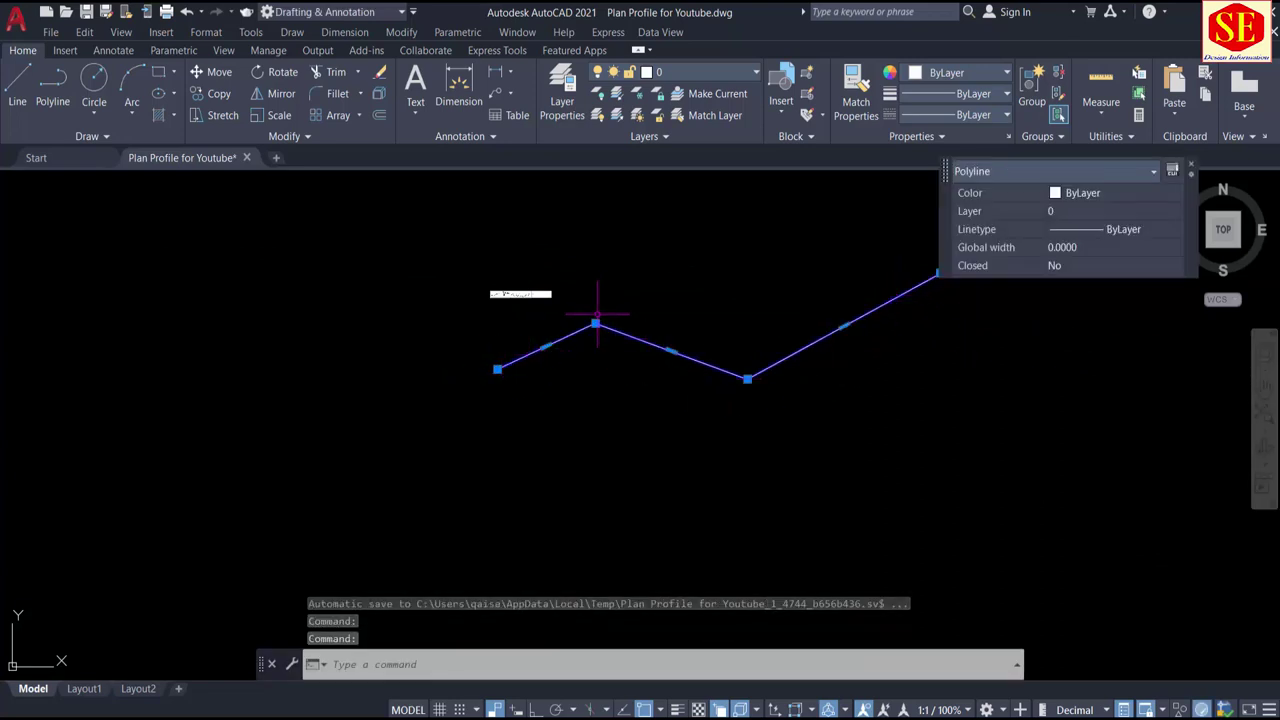
pyautogui.moveTo(748, 377); pyautogui.dragTo(589, 435, button='middle')
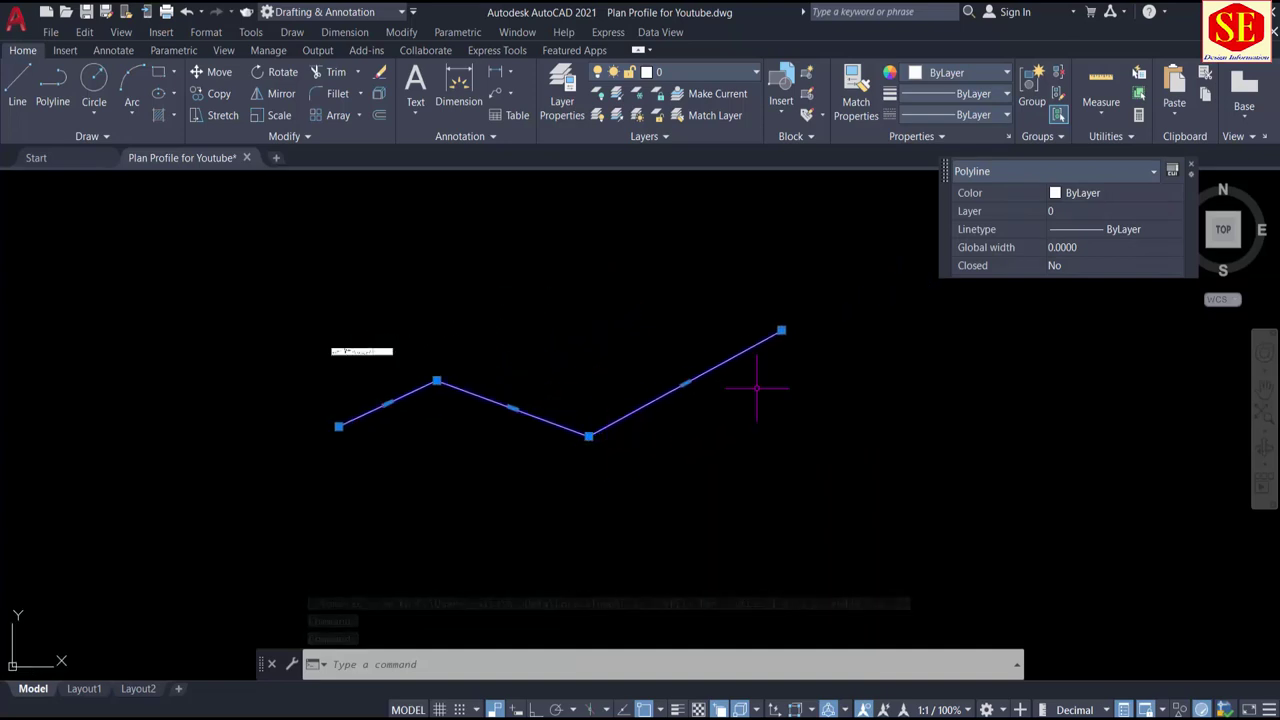
pyautogui.scroll(5, 785, 325)
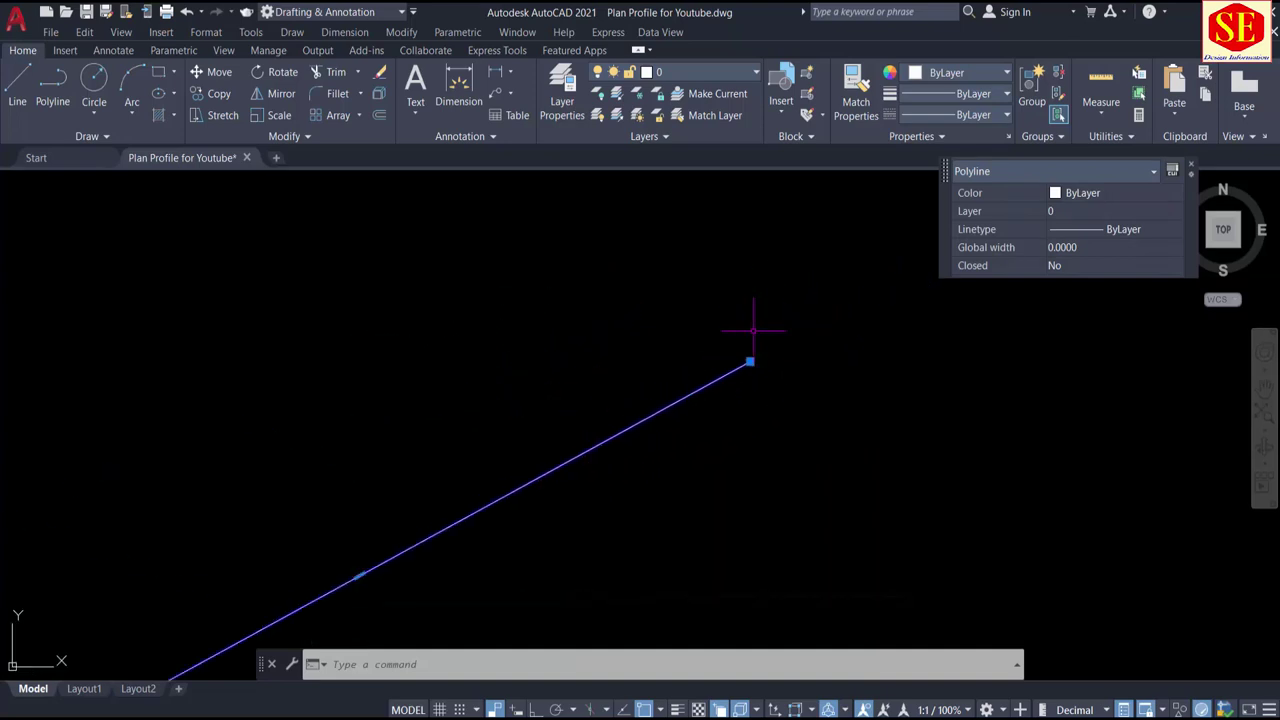
pyautogui.scroll(-5, 792, 358)
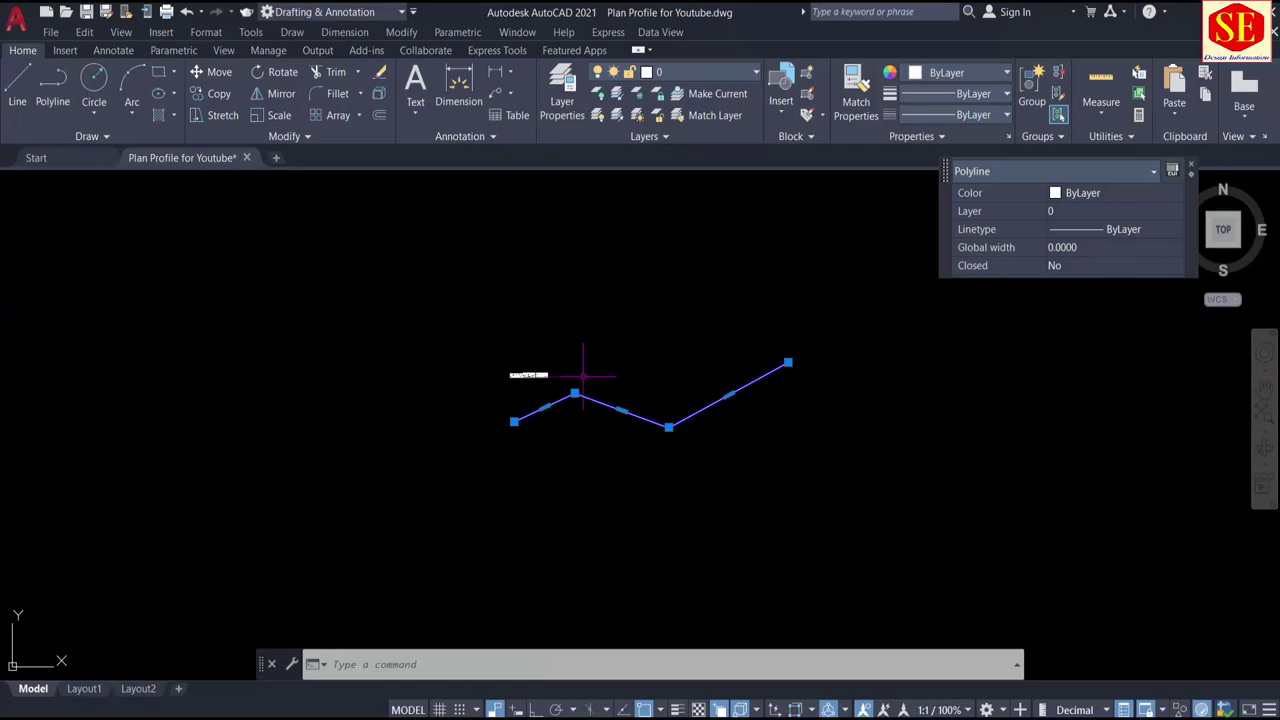
pyautogui.scroll(4, 583, 375)
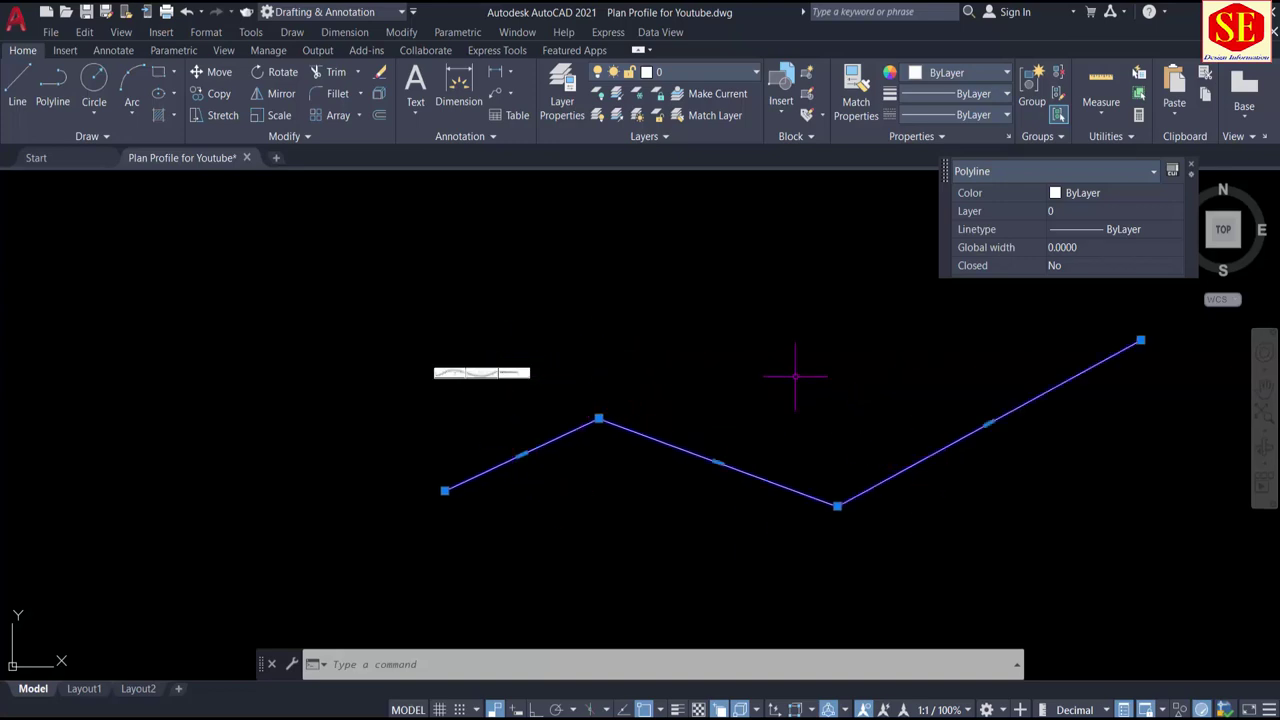
pyautogui.scroll(4, 657, 471)
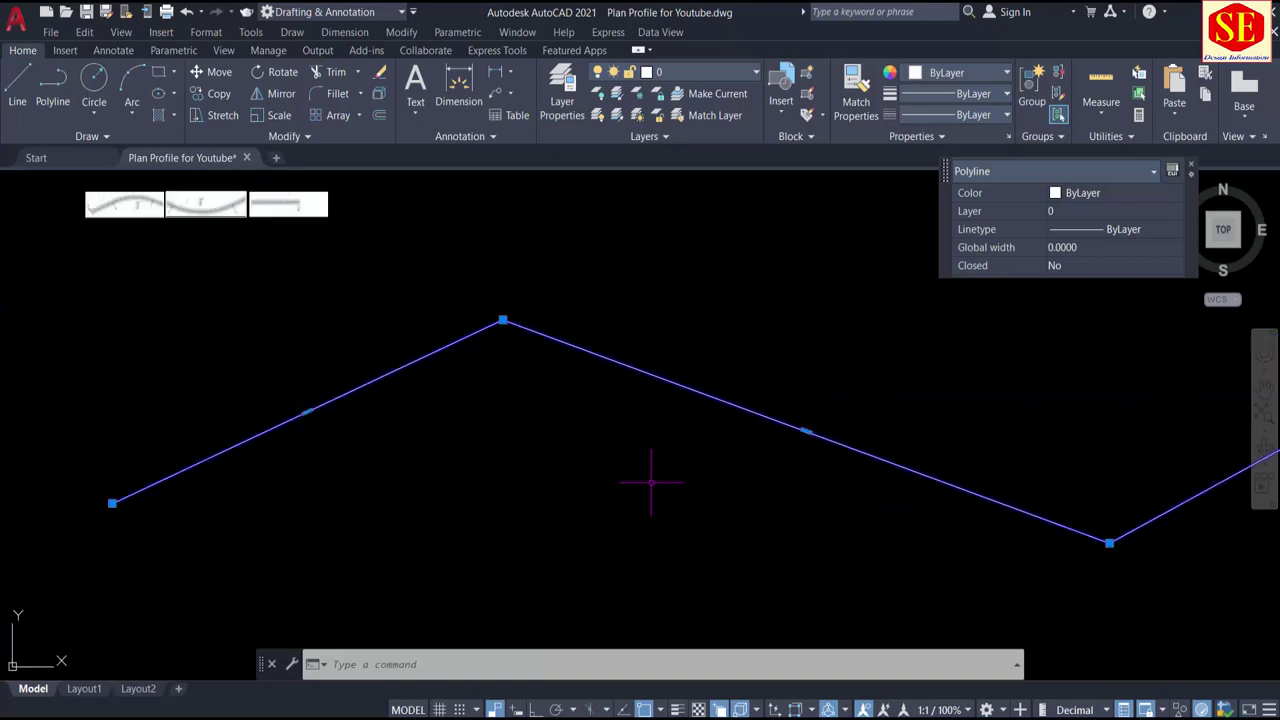
pyautogui.press('Escape')
pyautogui.moveTo(198, 339); pyautogui.dragTo(345, 428, button='middle')
pyautogui.scroll(5, 220, 290)
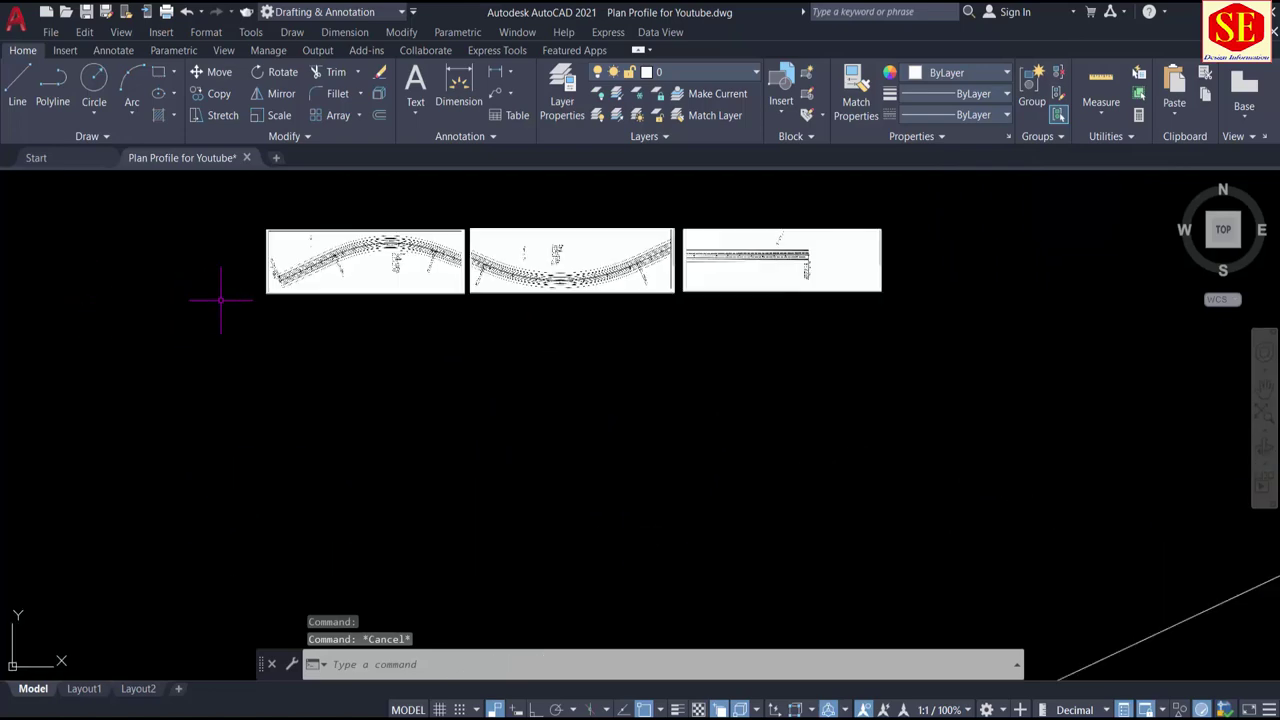
pyautogui.moveTo(420, 265); pyautogui.dragTo(383, 334, button='middle')
pyautogui.scroll(5, 385, 343)
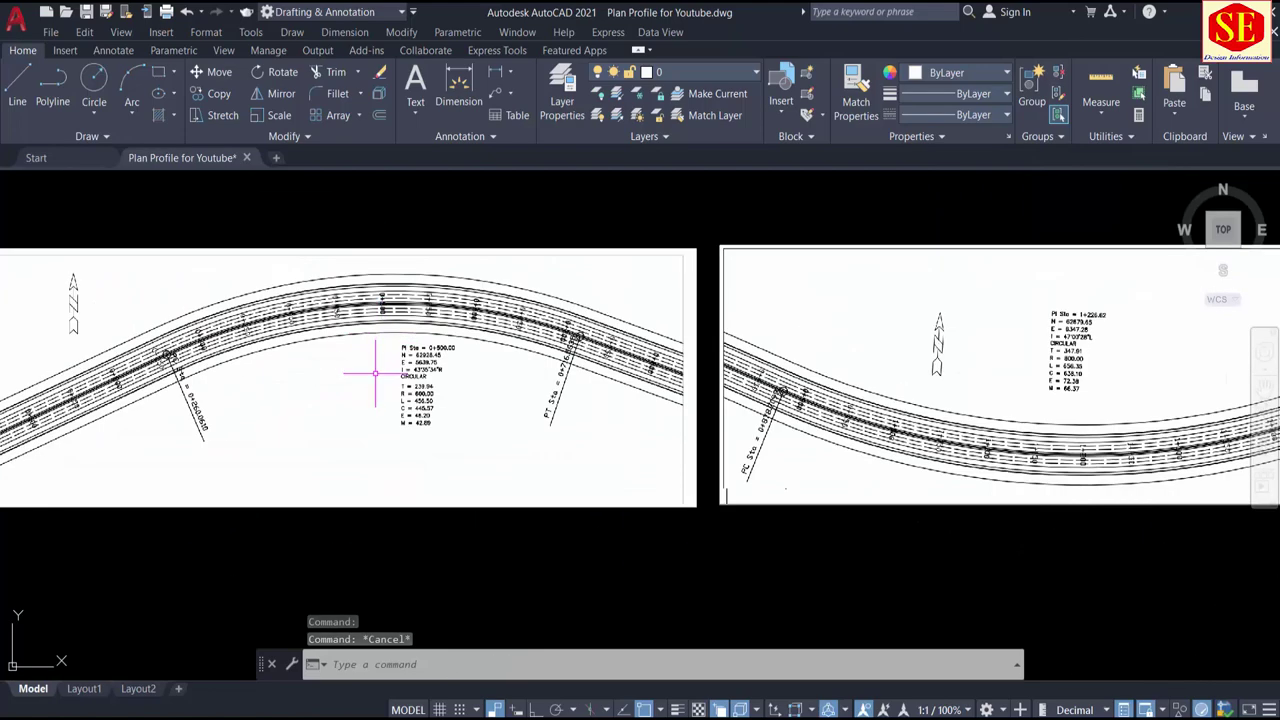
pyautogui.scroll(-3, 350, 358)
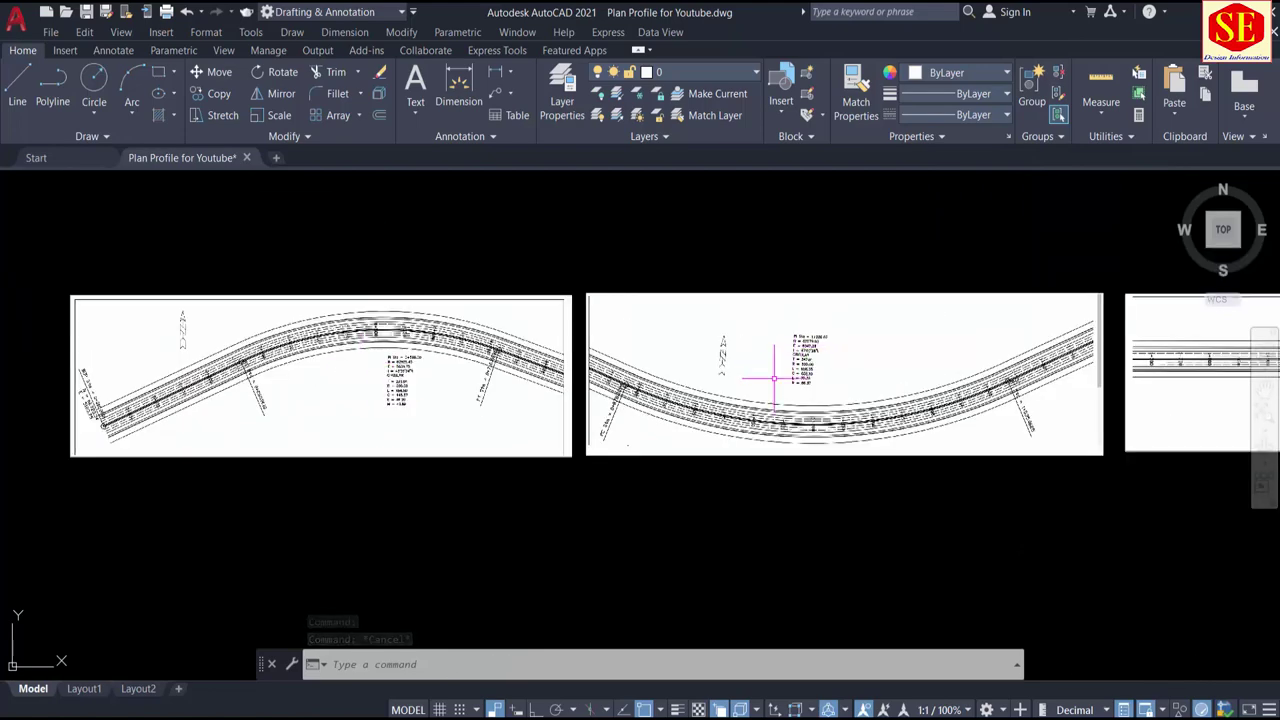
pyautogui.moveTo(826, 366); pyautogui.dragTo(608, 324, button='middle')
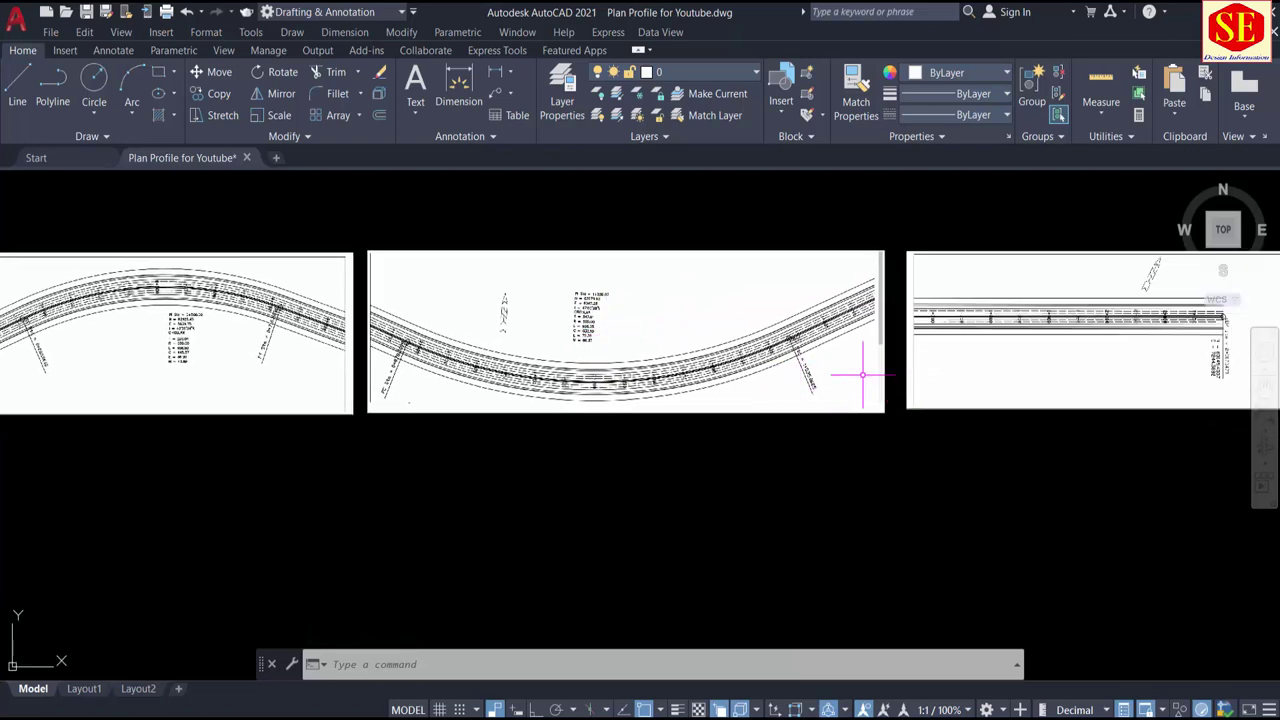
# Step: Move the first curve's plan image above the tangent polyline's peak
pyautogui.scroll(-2, 700, 310)
pyautogui.scroll(-5, 676, 333)
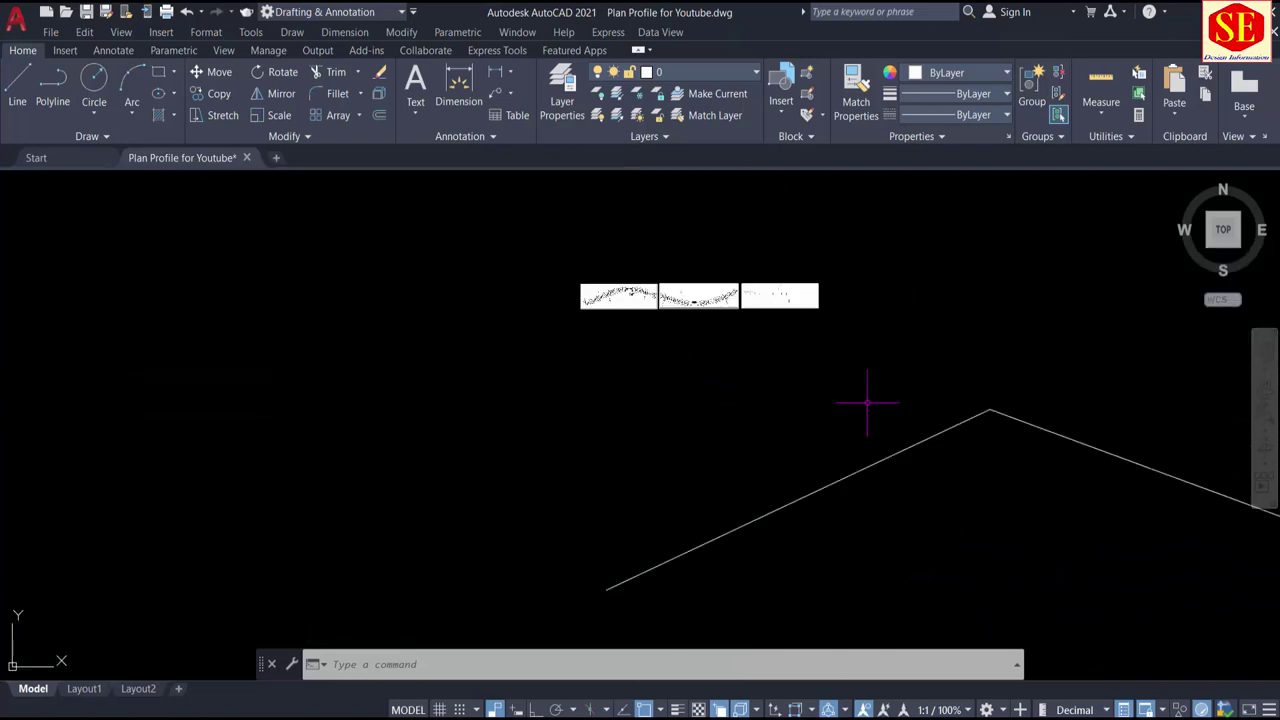
pyautogui.moveTo(974, 466); pyautogui.dragTo(597, 429, button='middle')
pyautogui.moveTo(864, 525); pyautogui.dragTo(652, 470, button='middle')
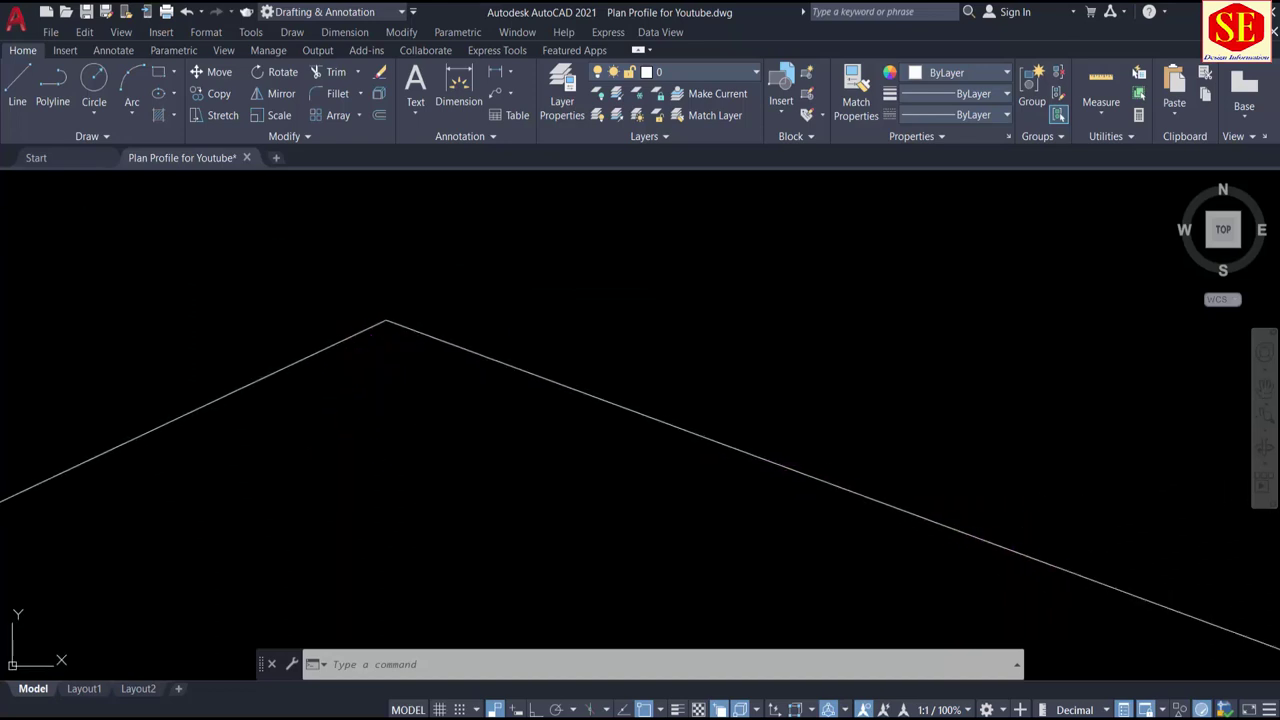
pyautogui.scroll(2, 362, 310)
pyautogui.moveTo(362, 310); pyautogui.dragTo(680, 330, button='middle')
pyautogui.write('m')
pyautogui.press('Return')
pyautogui.click(64, 168)
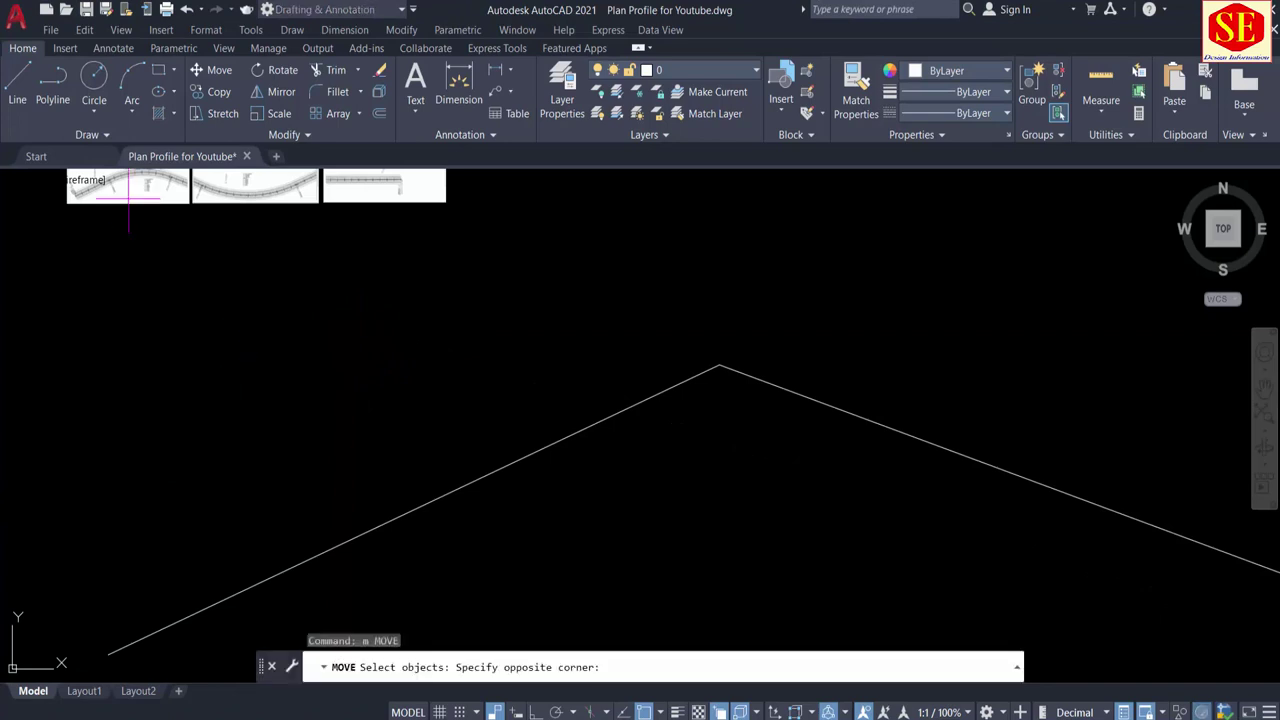
pyautogui.click(192, 252)
pyautogui.press('Return')
pyautogui.click(122, 275)
pyautogui.scroll(-2, 797, 389)
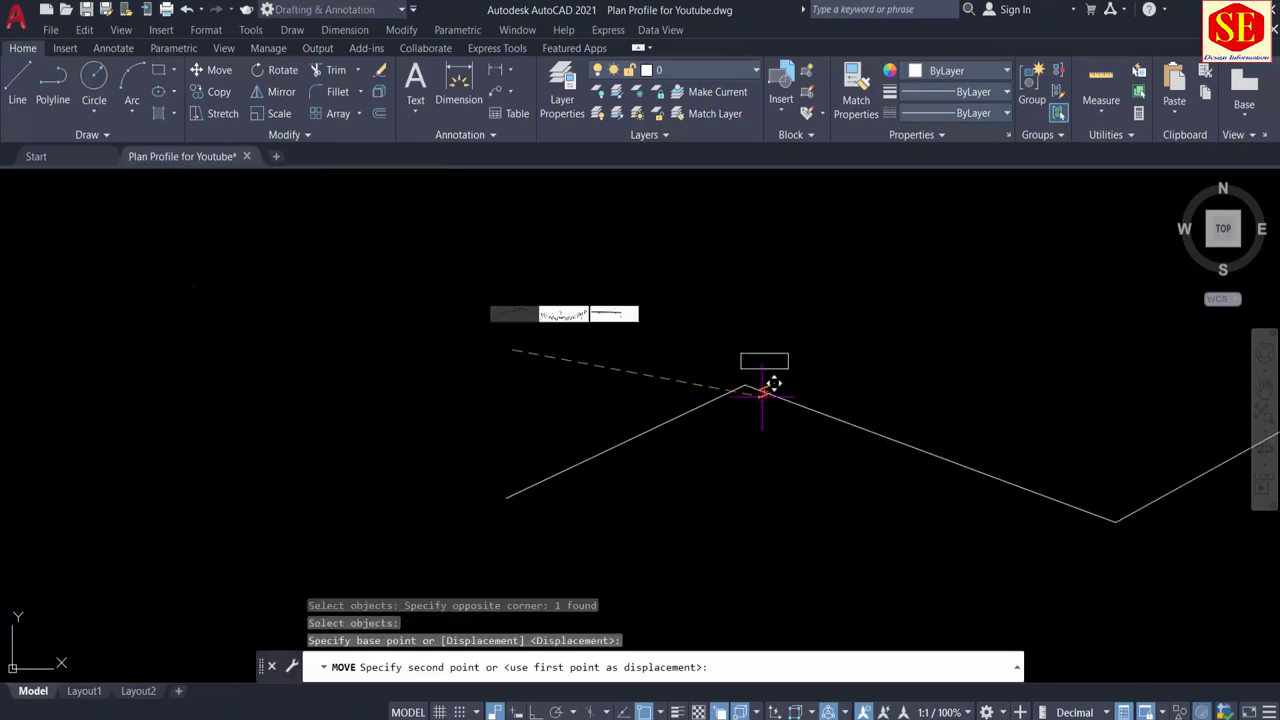
pyautogui.click(729, 398)
# Step: Enlarge the plan image by stretching its lower-left and upper-right corners
pyautogui.scroll(5, 745, 366)
pyautogui.scroll(4, 725, 360)
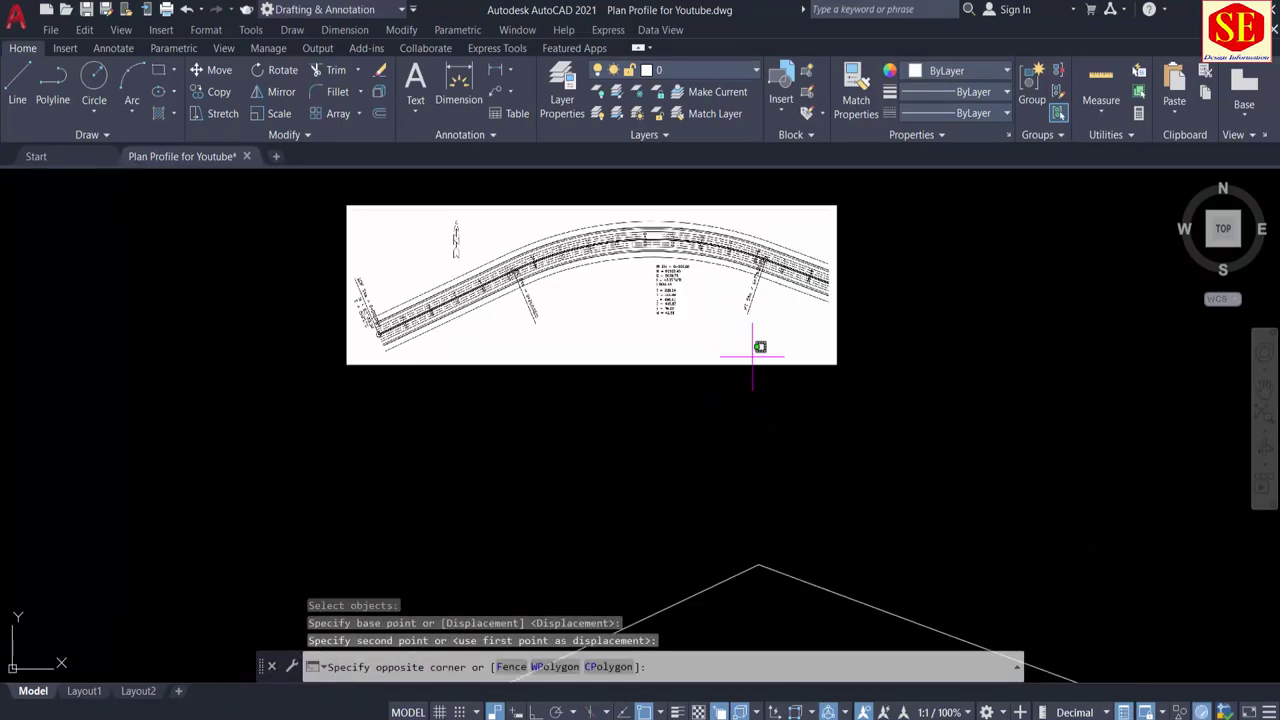
pyautogui.click(755, 358)
pyautogui.click(430, 395)
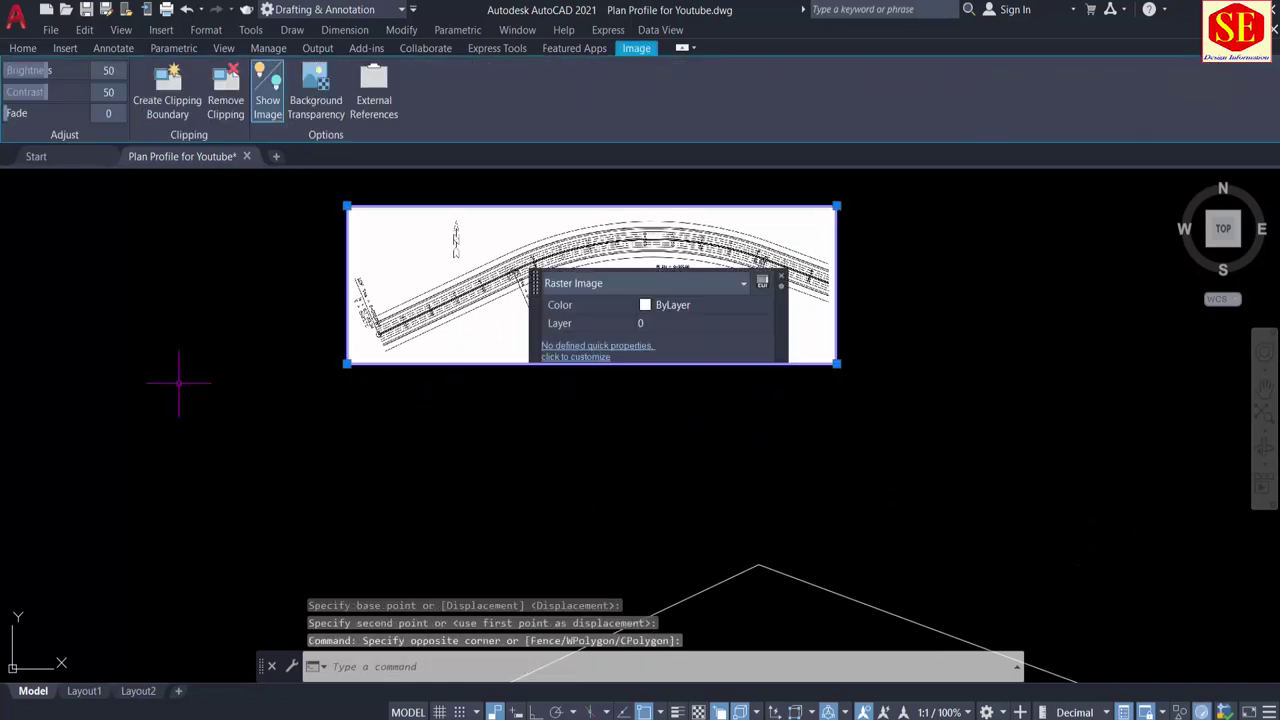
pyautogui.click(346, 363)
pyautogui.click(222, 463)
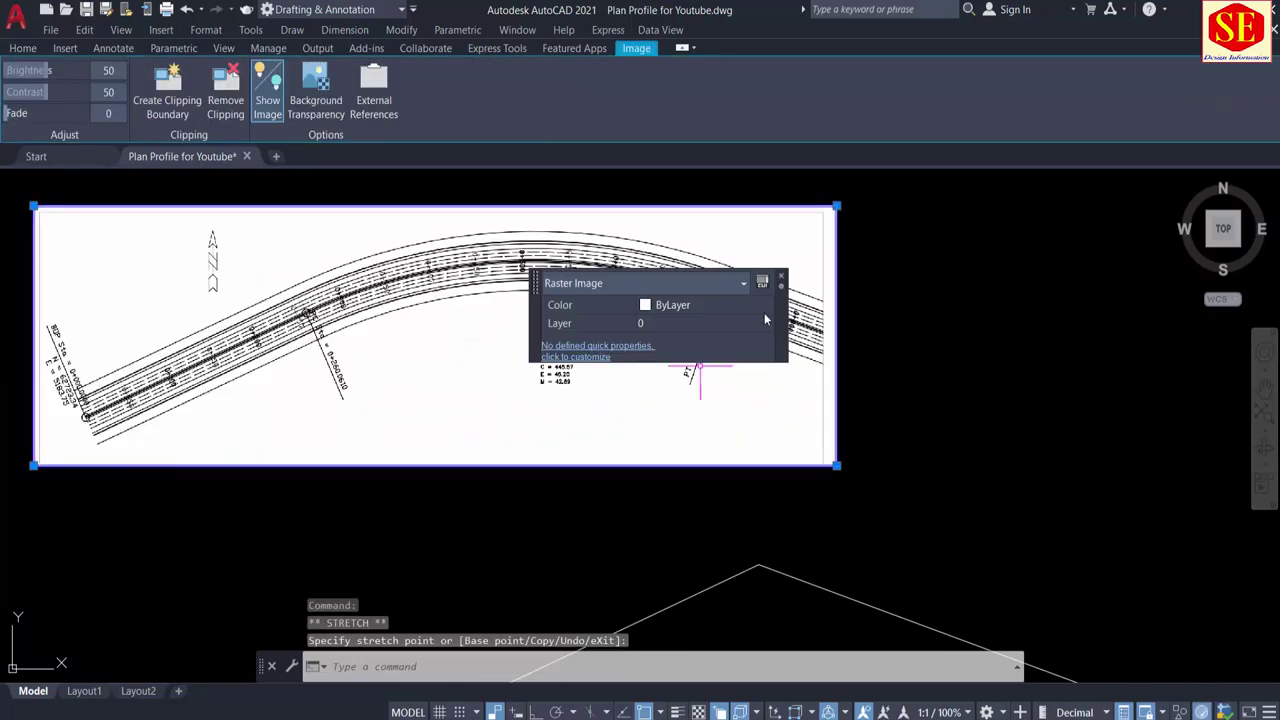
pyautogui.click(836, 206)
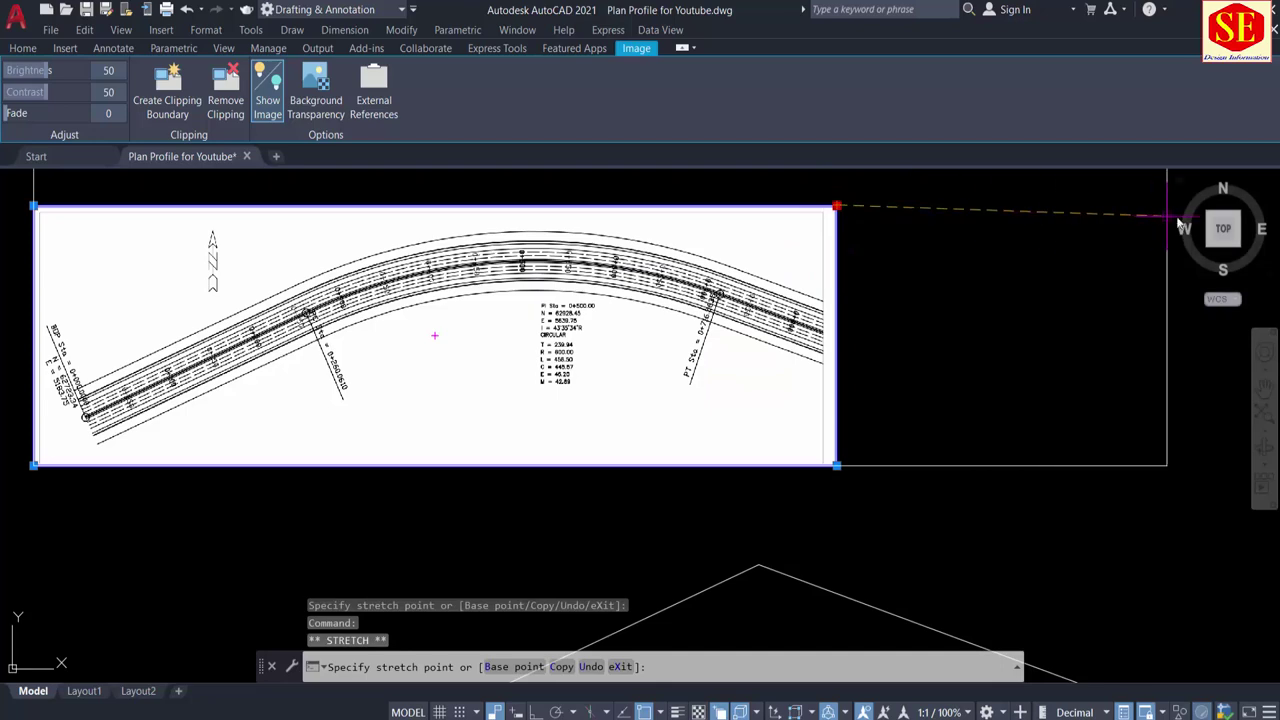
pyautogui.click(1121, 222)
pyautogui.press('Escape')
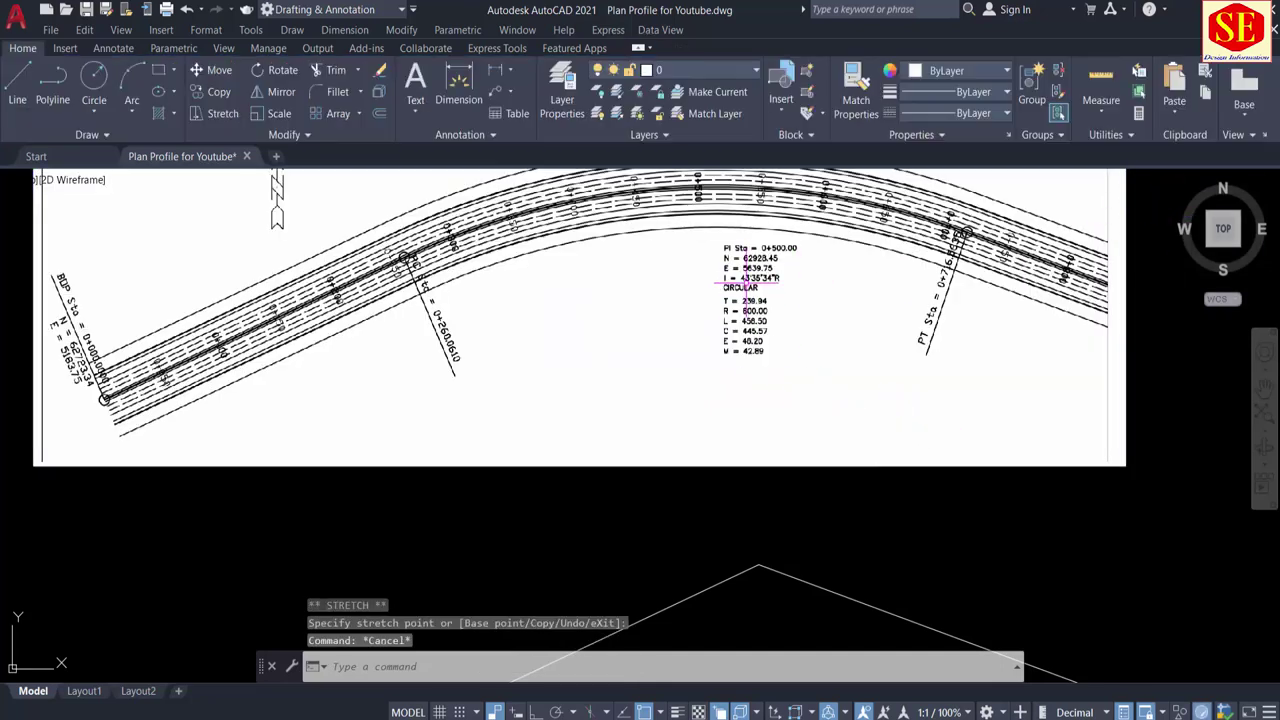
pyautogui.scroll(4, 754, 246)
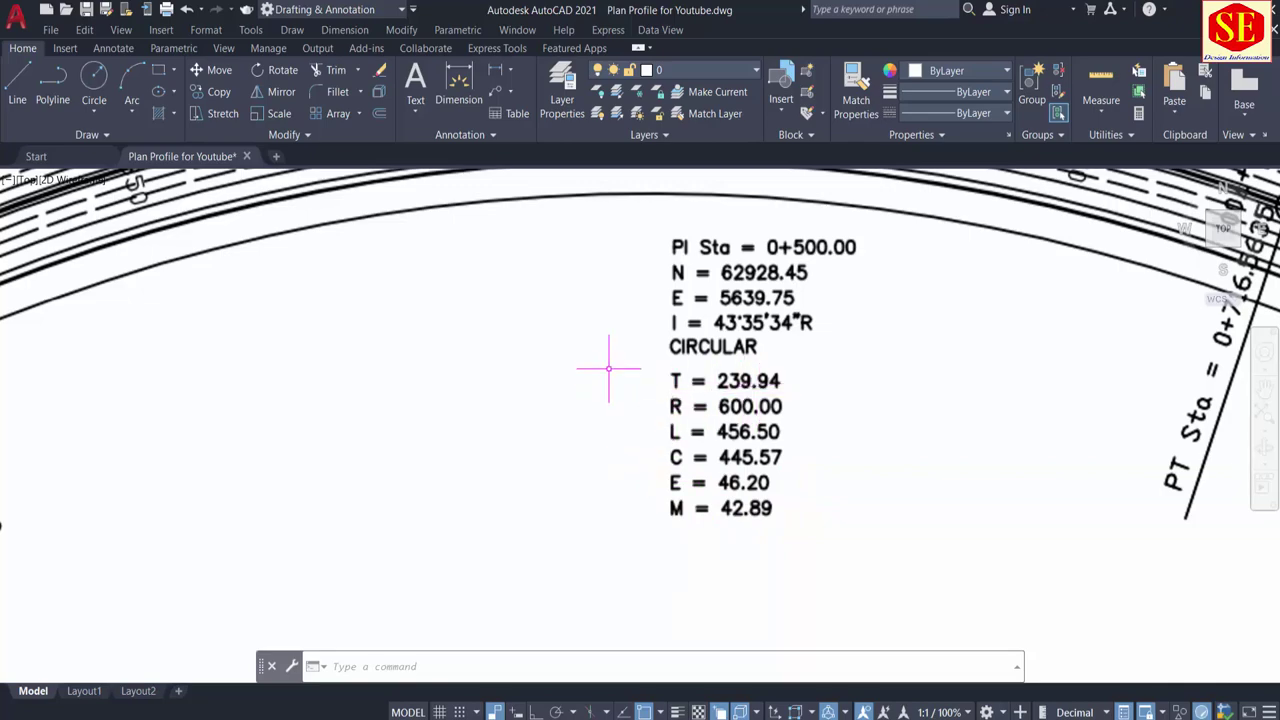
pyautogui.scroll(-8, 608, 368)
pyautogui.scroll(8, 629, 359)
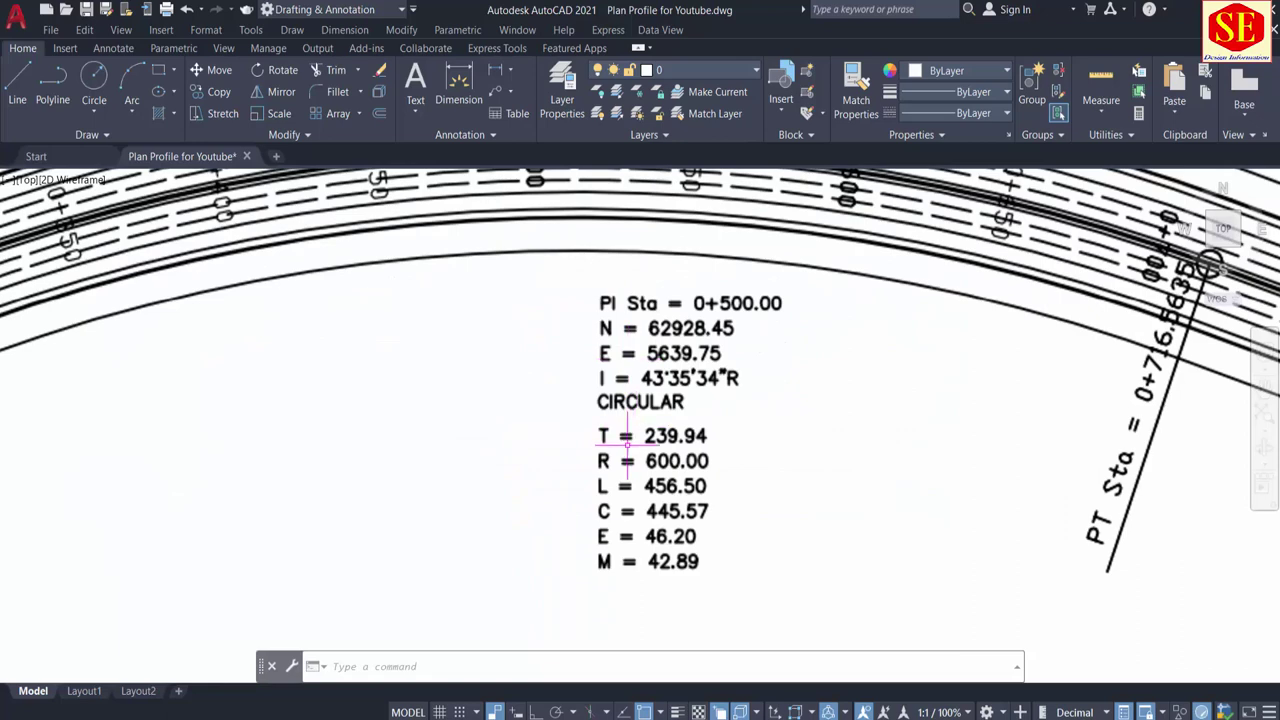
pyautogui.scroll(-4, 627, 442)
pyautogui.scroll(-2, 612, 472)
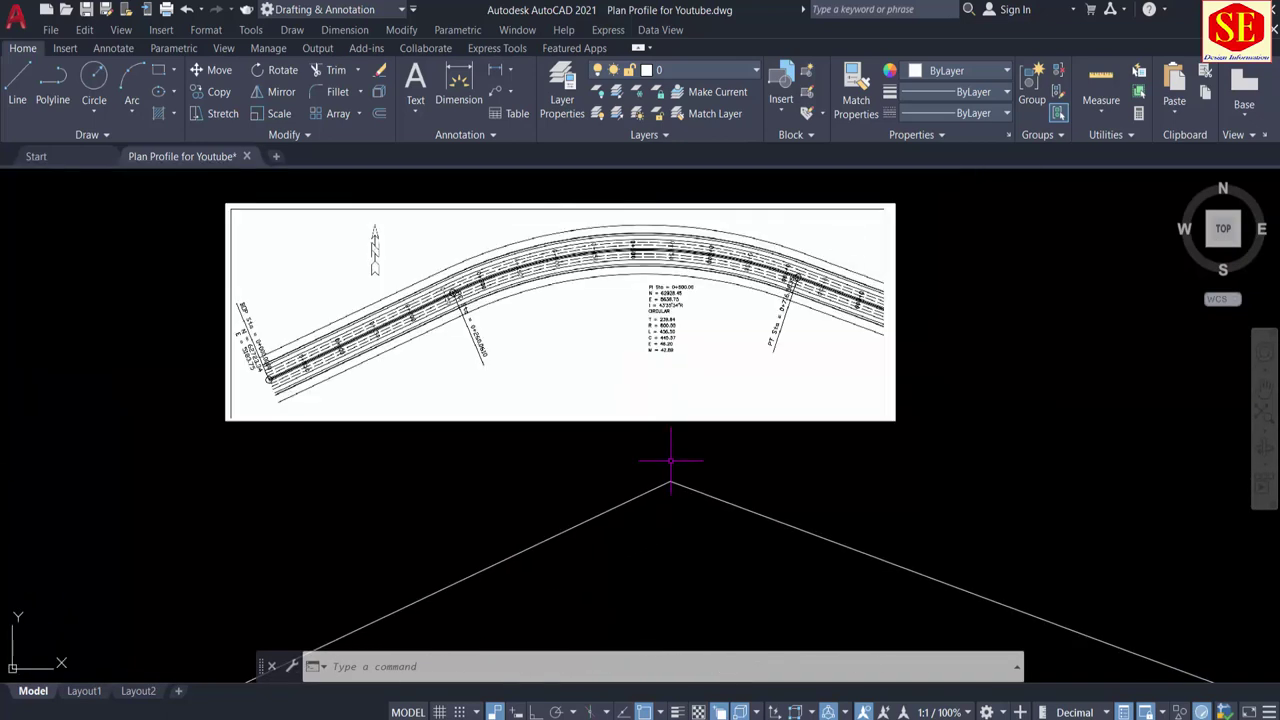
pyautogui.write('1l')
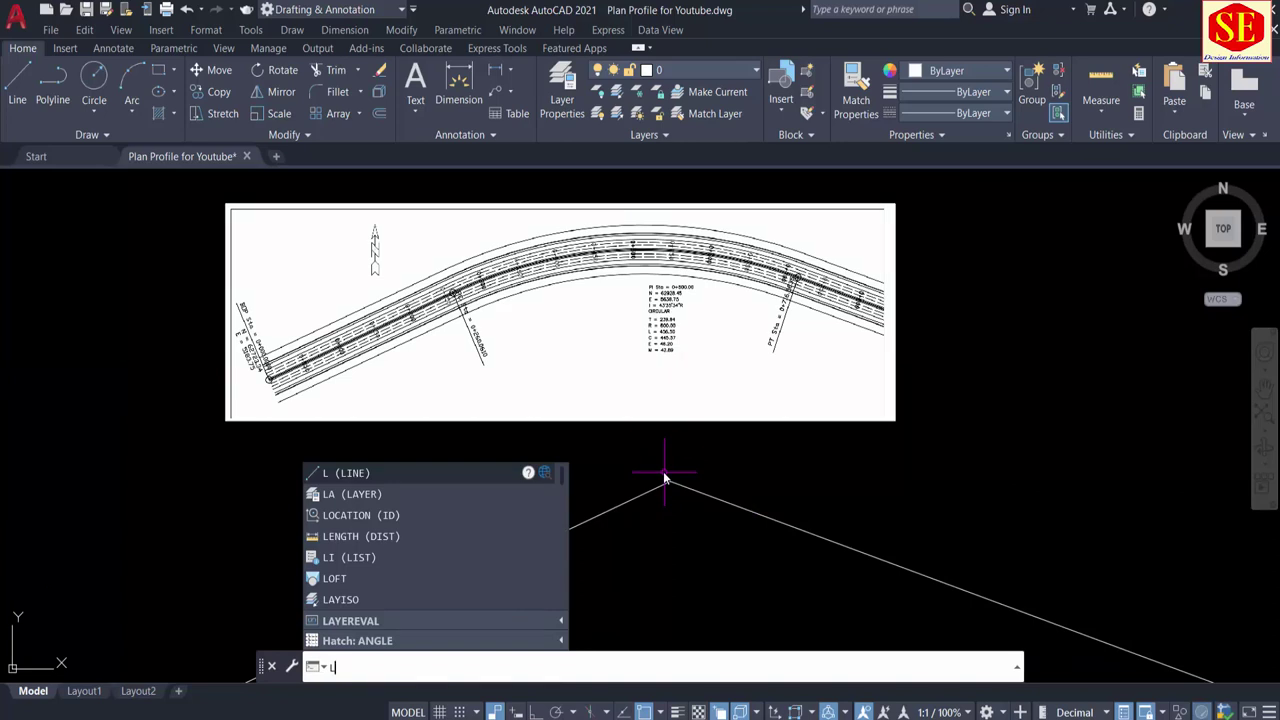
# Step: Draw a 239.94-long line from the apex down the left tangent
pyautogui.press('Return')
pyautogui.click(669, 481)
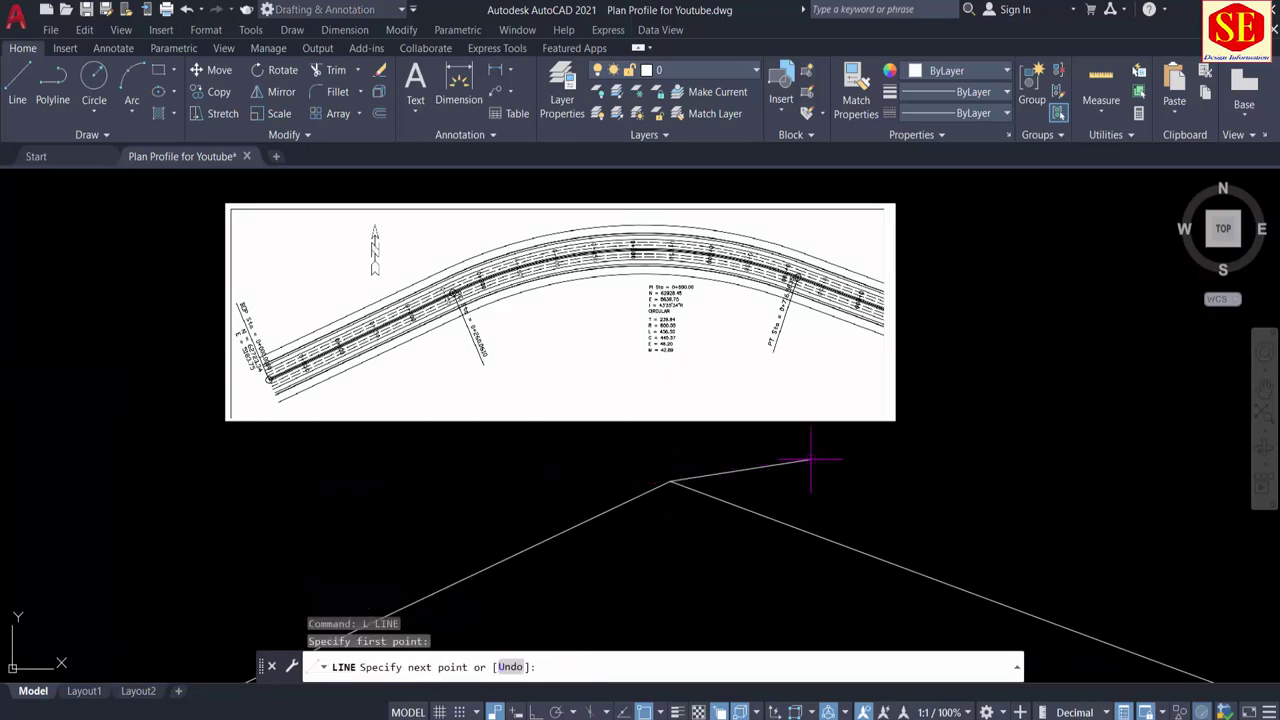
pyautogui.scroll(-2, 814, 440)
pyautogui.scroll(-1, 680, 500)
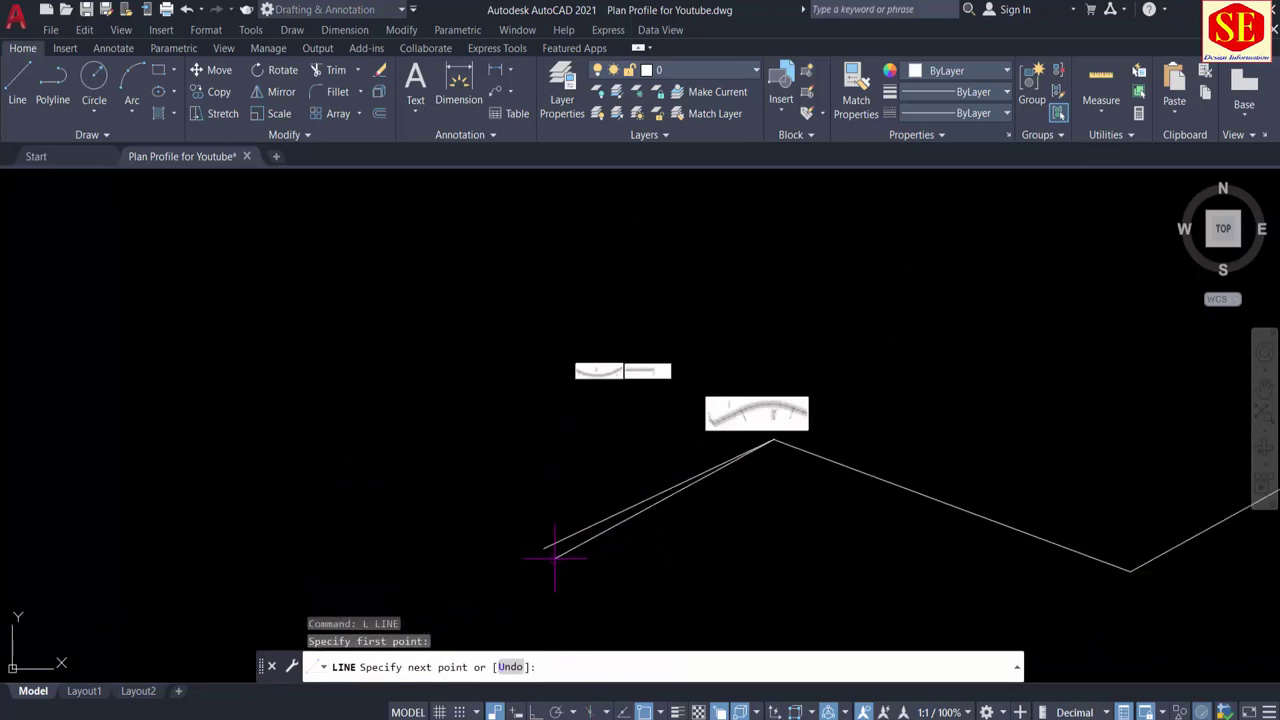
pyautogui.scroll(3, 540, 545)
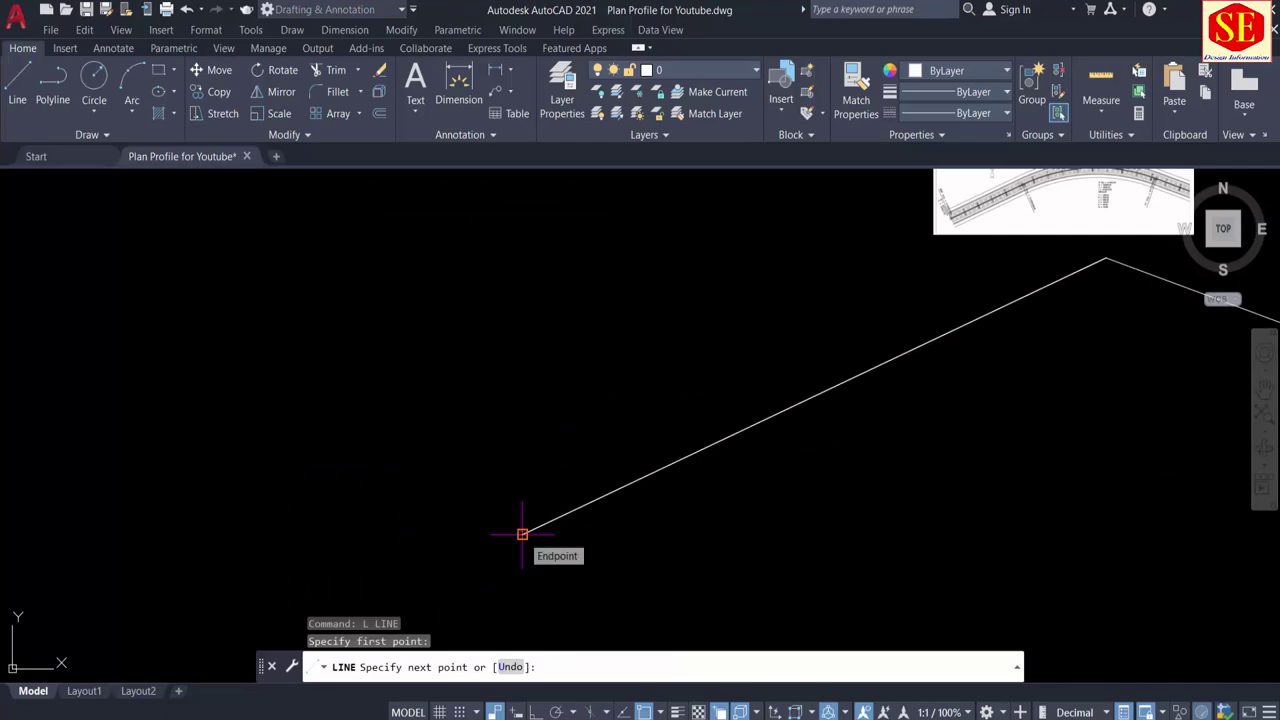
pyautogui.scroll(-2, 522, 534)
pyautogui.scroll(3, 654, 446)
pyautogui.scroll(3, 724, 441)
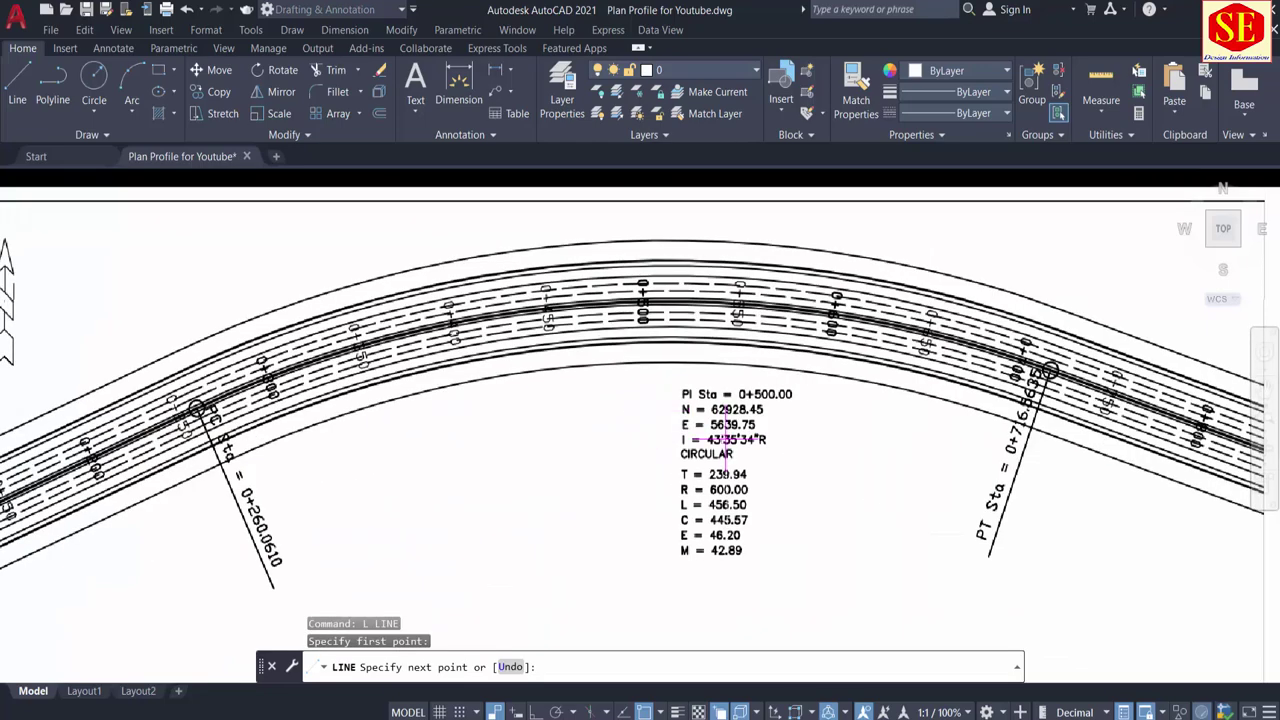
pyautogui.scroll(-5, 800, 418)
pyautogui.write('239.94')
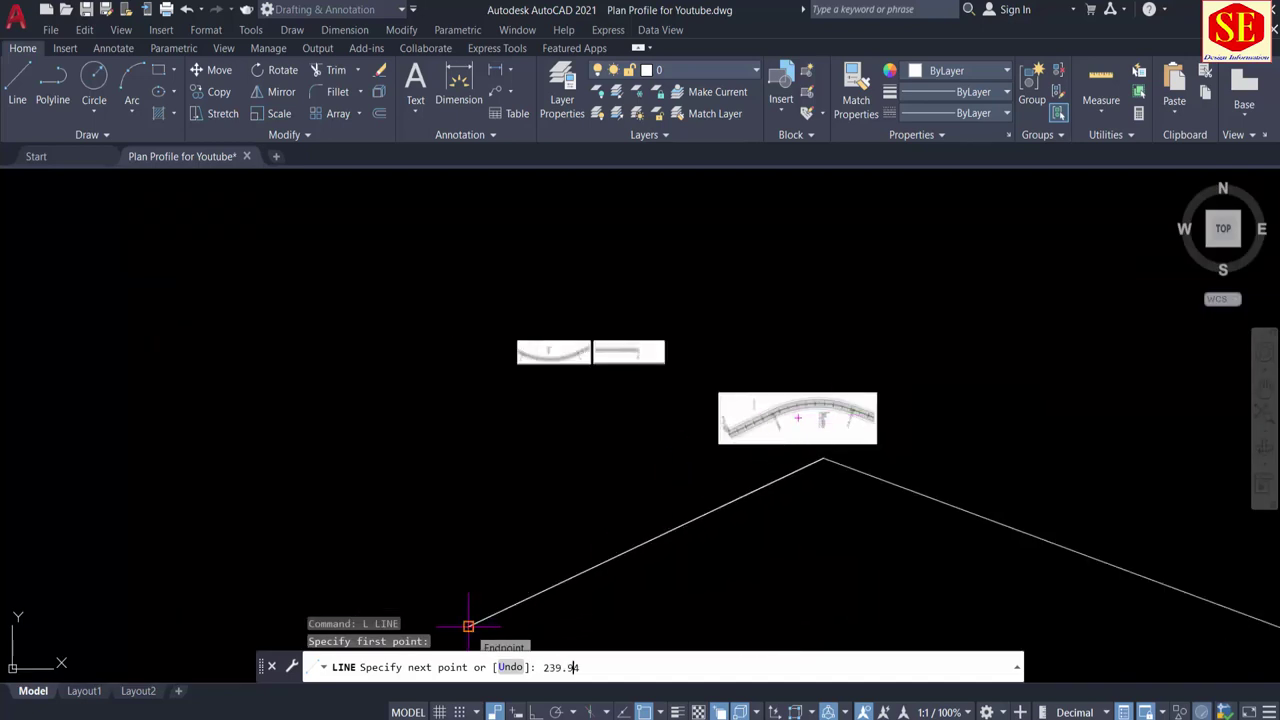
pyautogui.press('Return')
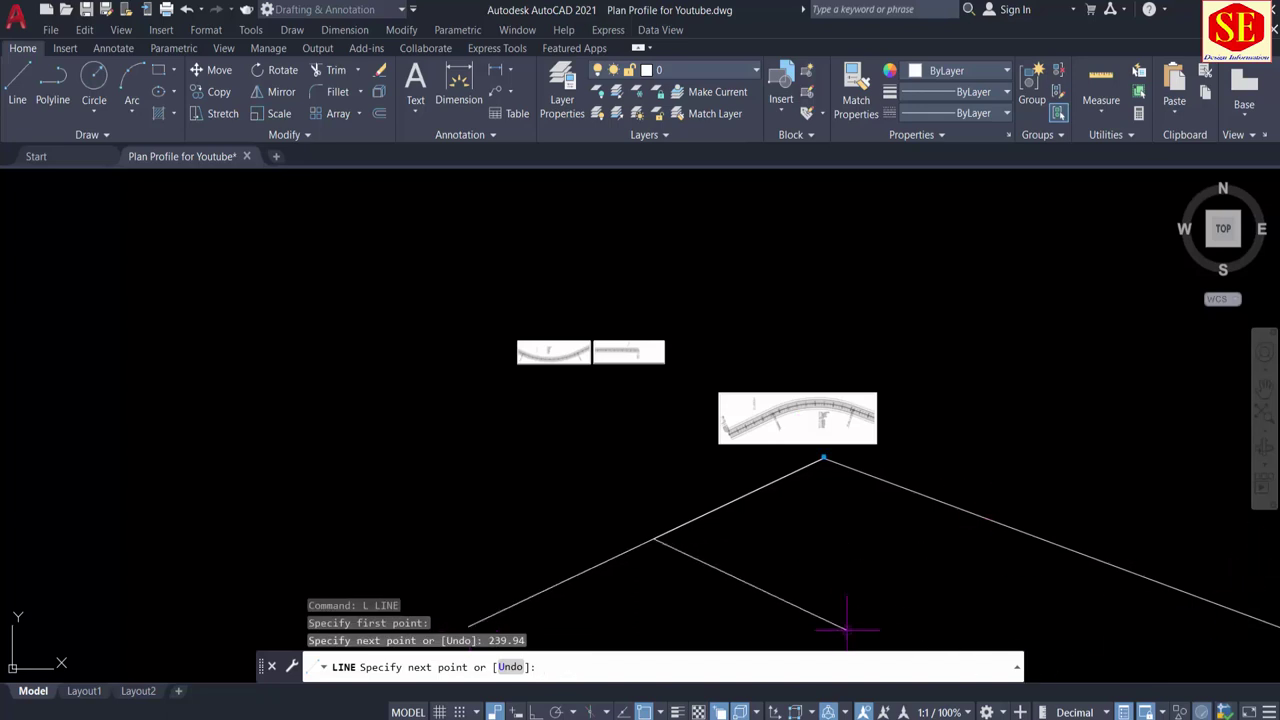
pyautogui.press('Escape')
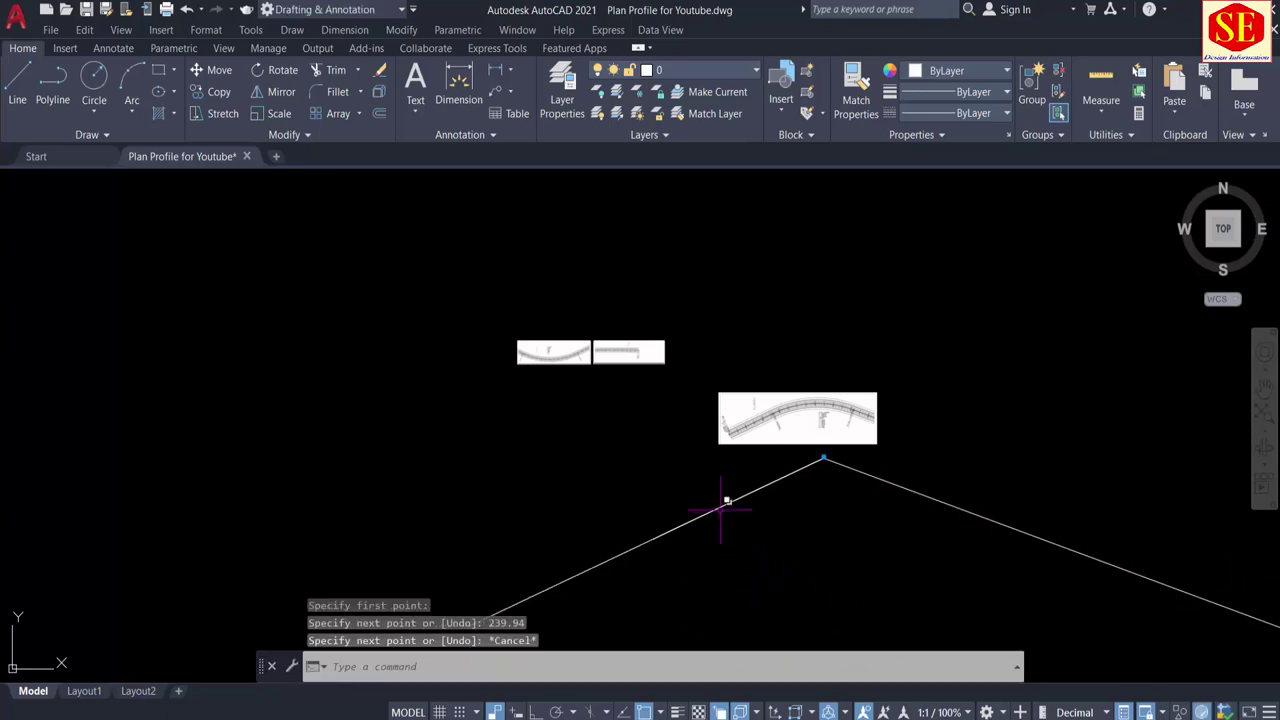
# Step: Make the new line red, and set Red as the colour for new objects
pyautogui.click(720, 513)
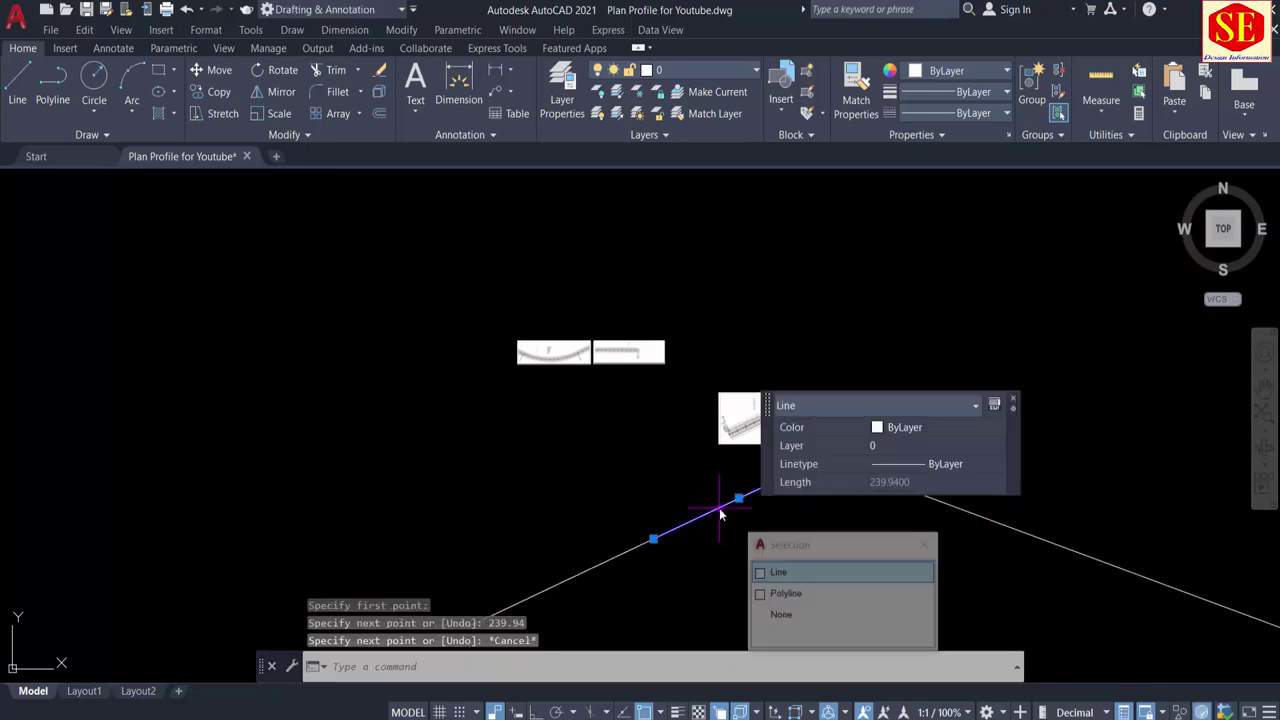
pyautogui.click(905, 427)
pyautogui.click(888, 474)
pyautogui.press('Escape')
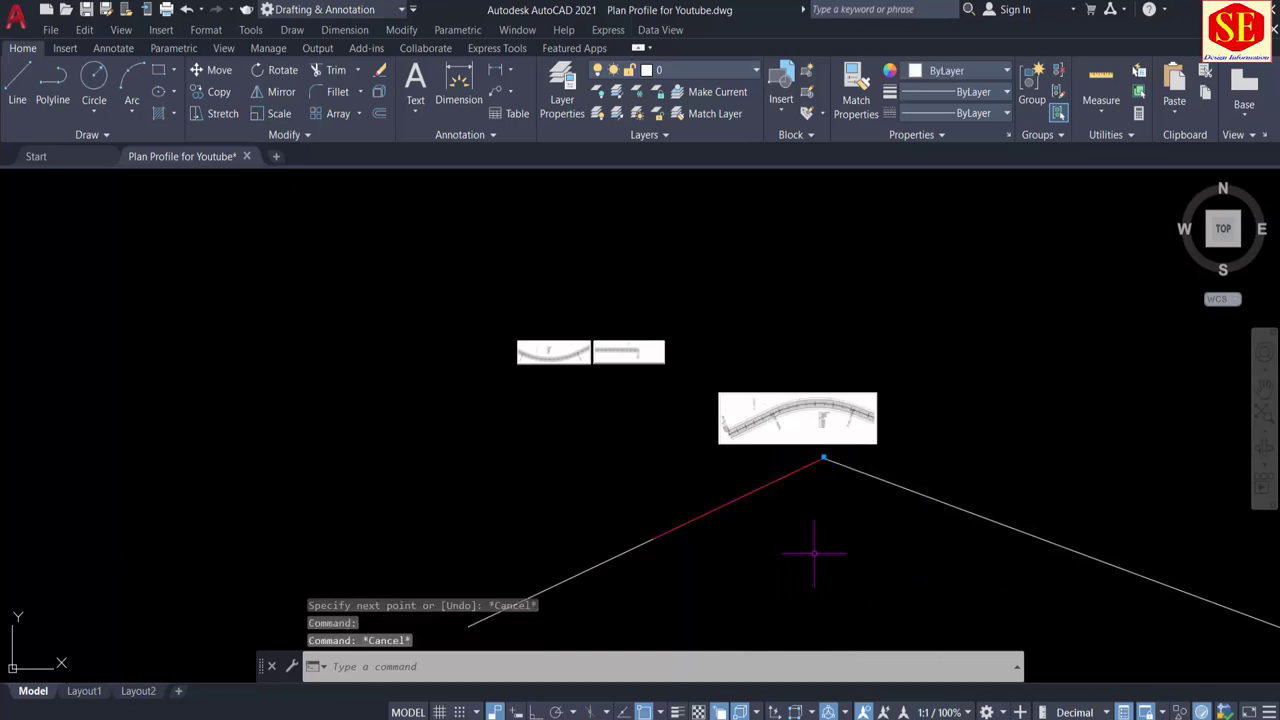
pyautogui.moveTo(823, 551); pyautogui.dragTo(443, 515, button='middle')
pyautogui.click(922, 74)
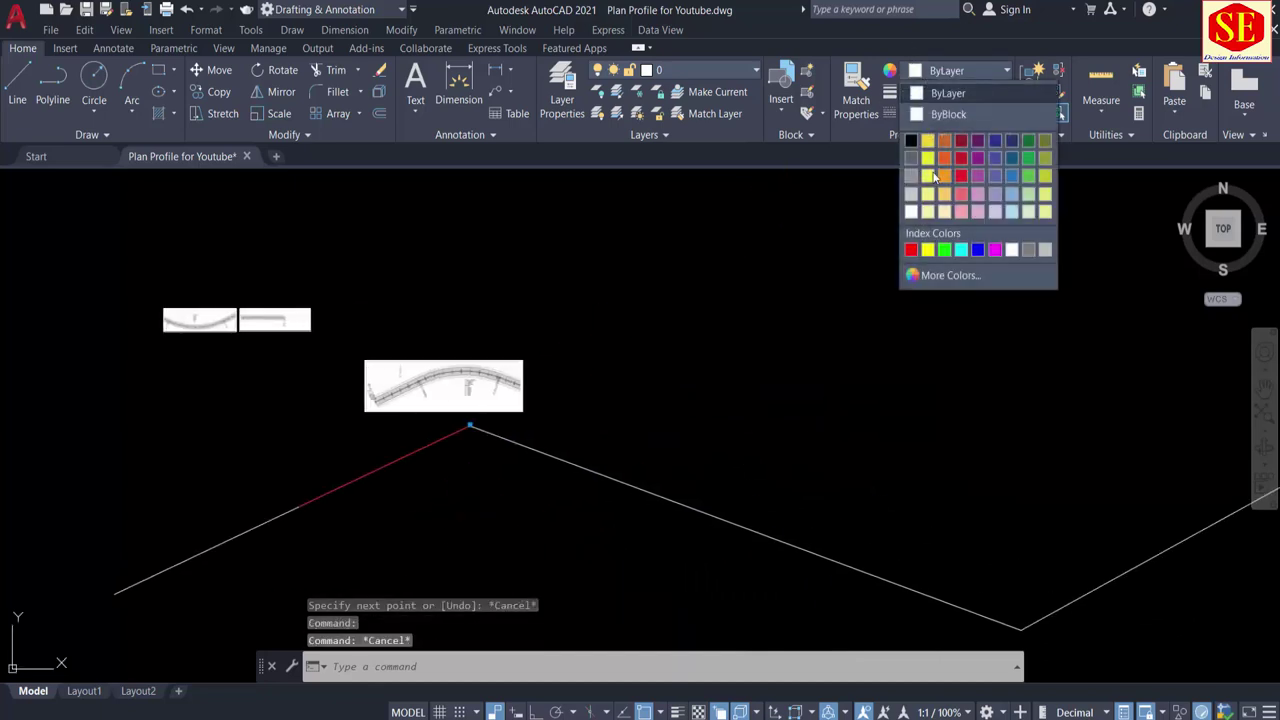
pyautogui.click(911, 249)
pyautogui.scroll(2, 469, 434)
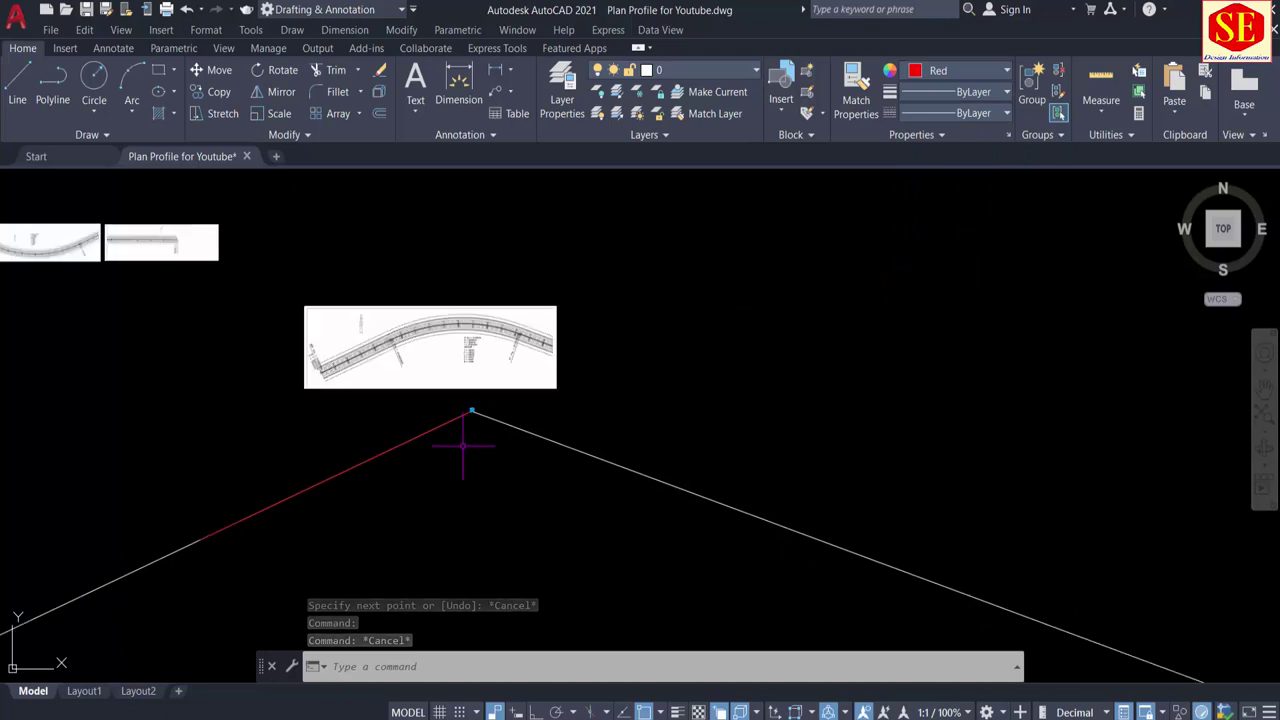
pyautogui.moveTo(469, 437); pyautogui.dragTo(433, 503, button='middle')
# Step: Draw a 239.46-long line from the apex toward the right tangent's end
pyautogui.write('l')
pyautogui.press('Return')
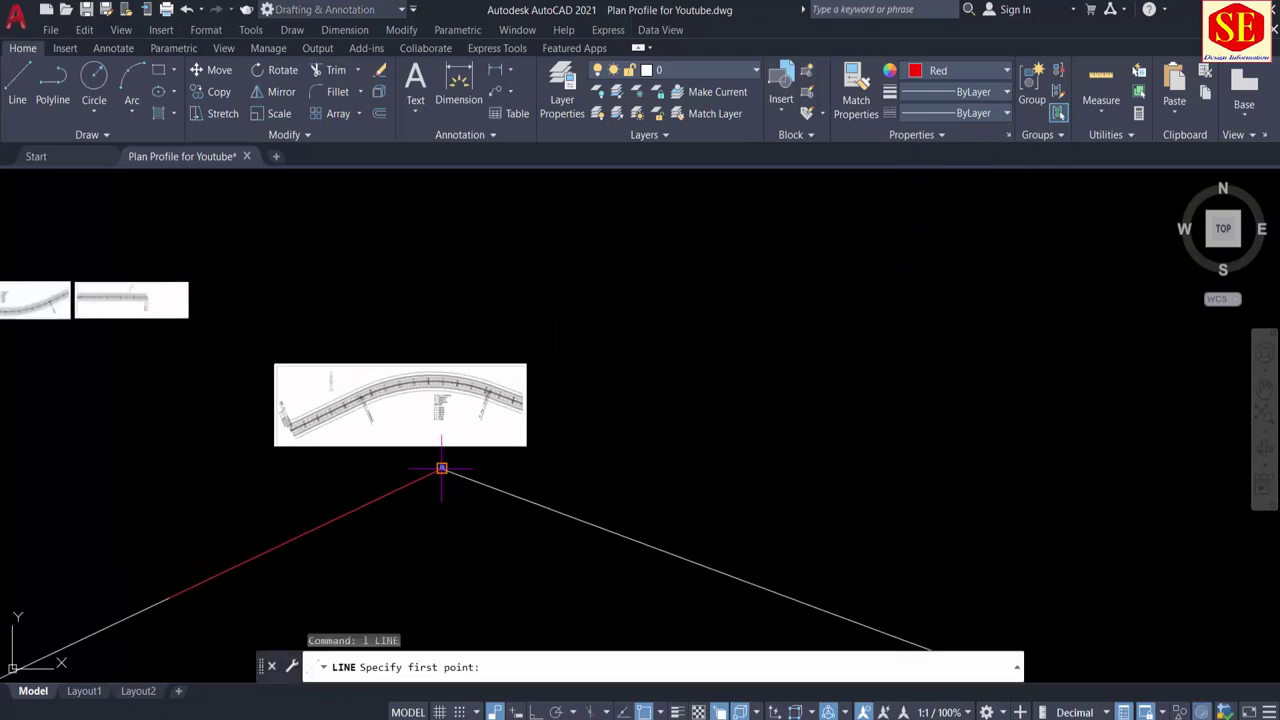
pyautogui.click(441, 468)
pyautogui.scroll(-3, 441, 468)
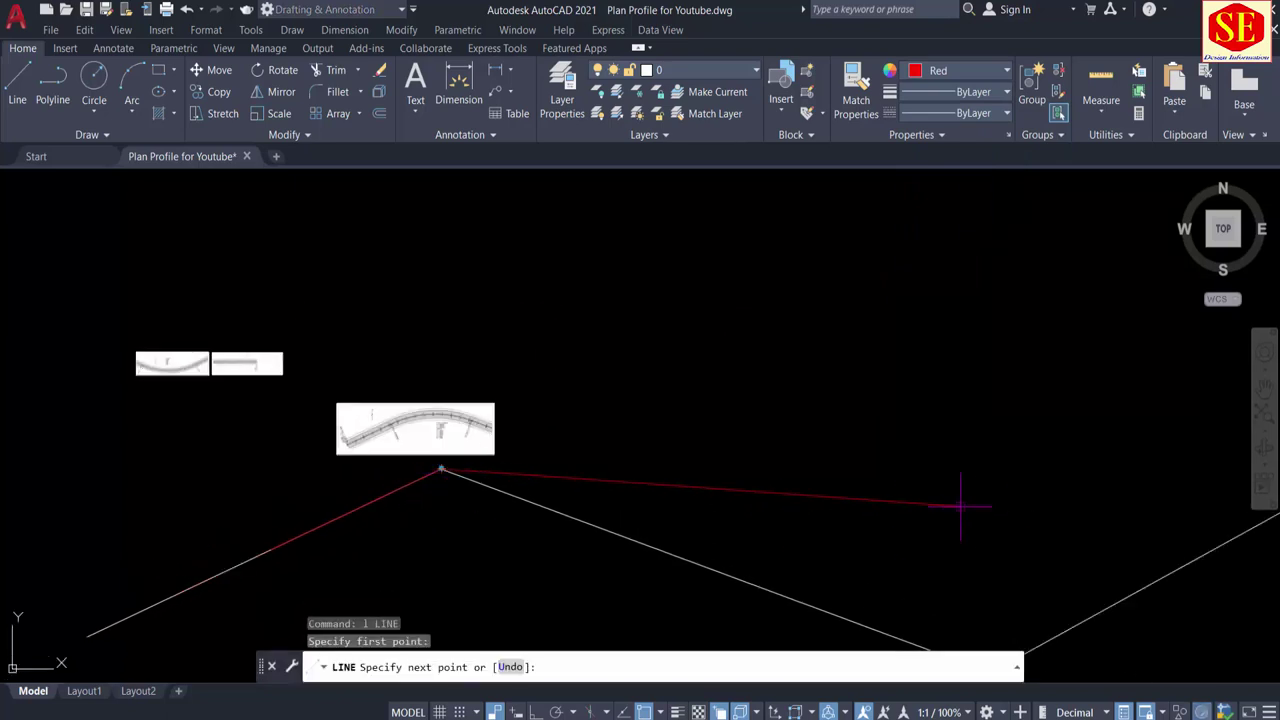
pyautogui.moveTo(966, 508); pyautogui.dragTo(845, 451, button='middle')
pyautogui.click(861, 597)
pyautogui.write('239.46')
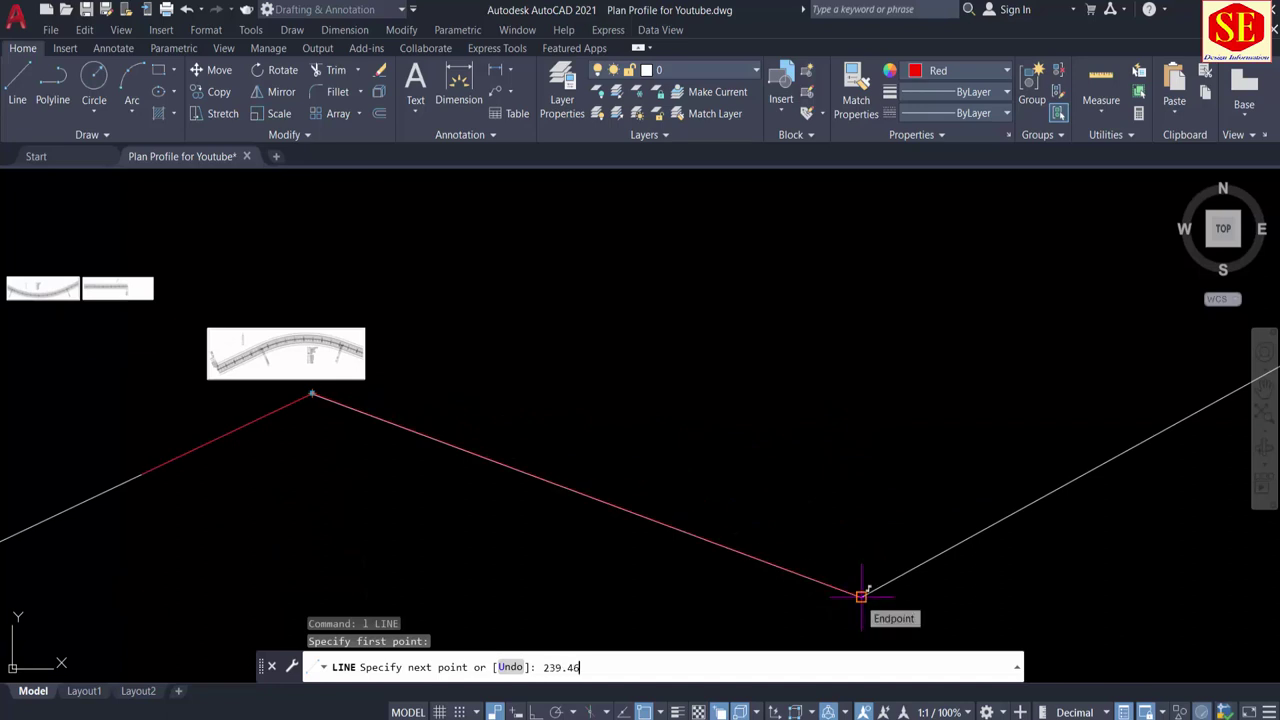
pyautogui.press('Return')
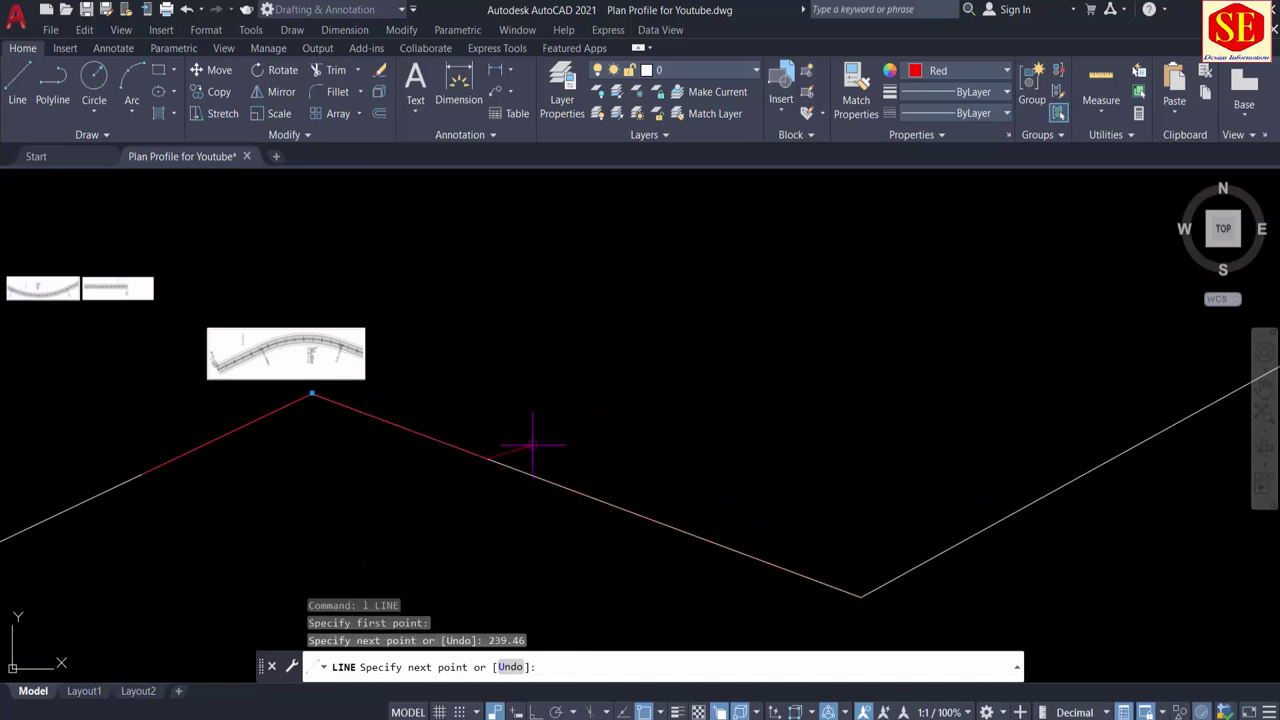
pyautogui.press('Escape')
# Step: Select both red tangent lines to compare them, then clear the selection
pyautogui.click(452, 440)
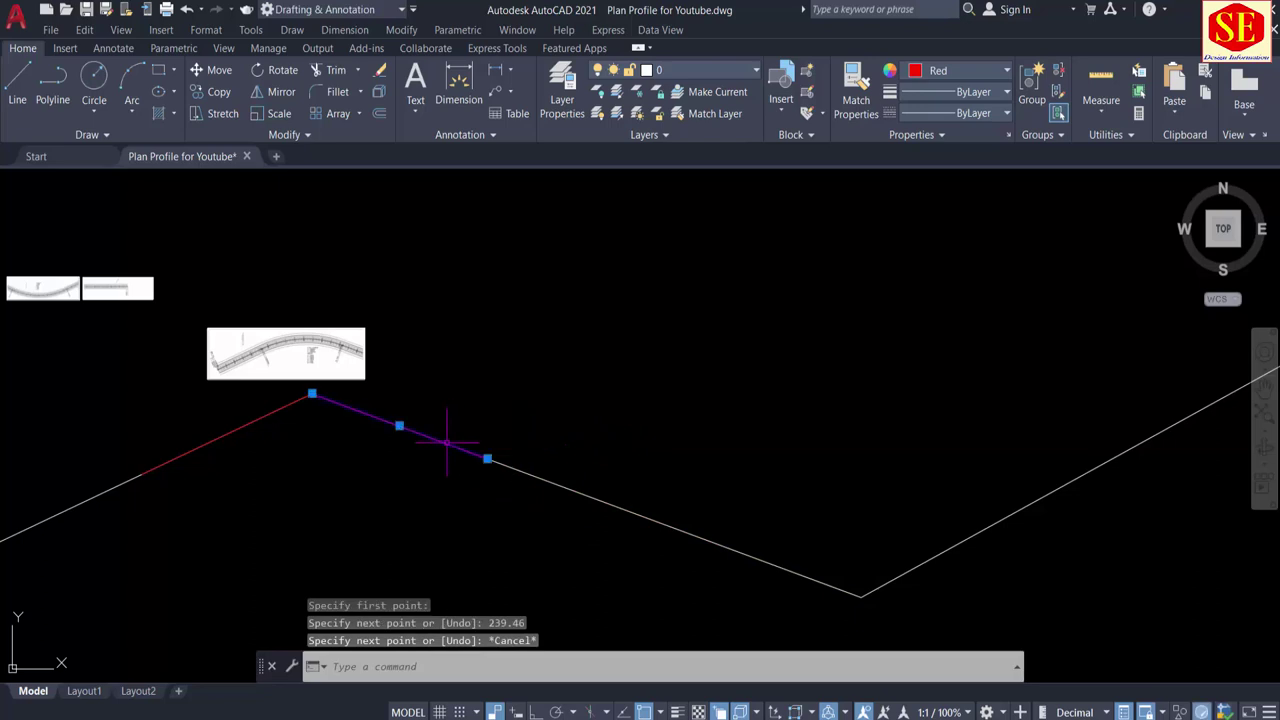
pyautogui.click(217, 443)
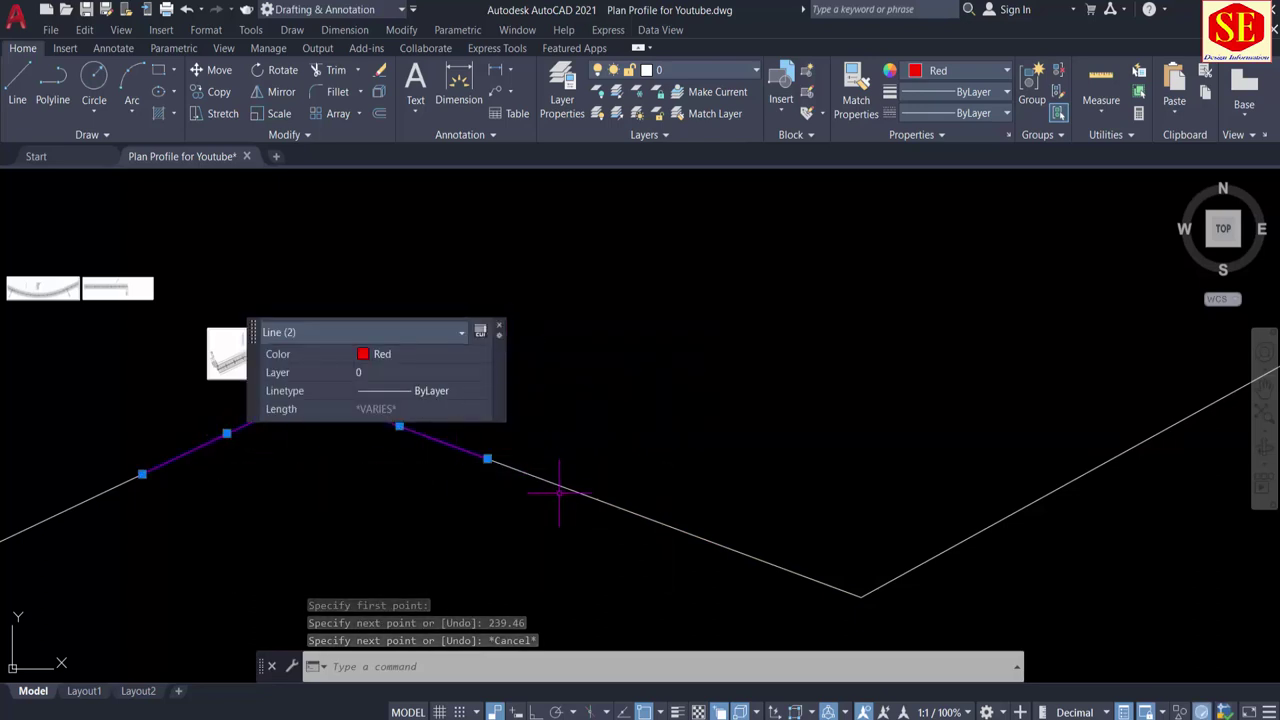
pyautogui.press('Escape')
pyautogui.scroll(3, 300, 330)
pyautogui.scroll(10, 298, 340)
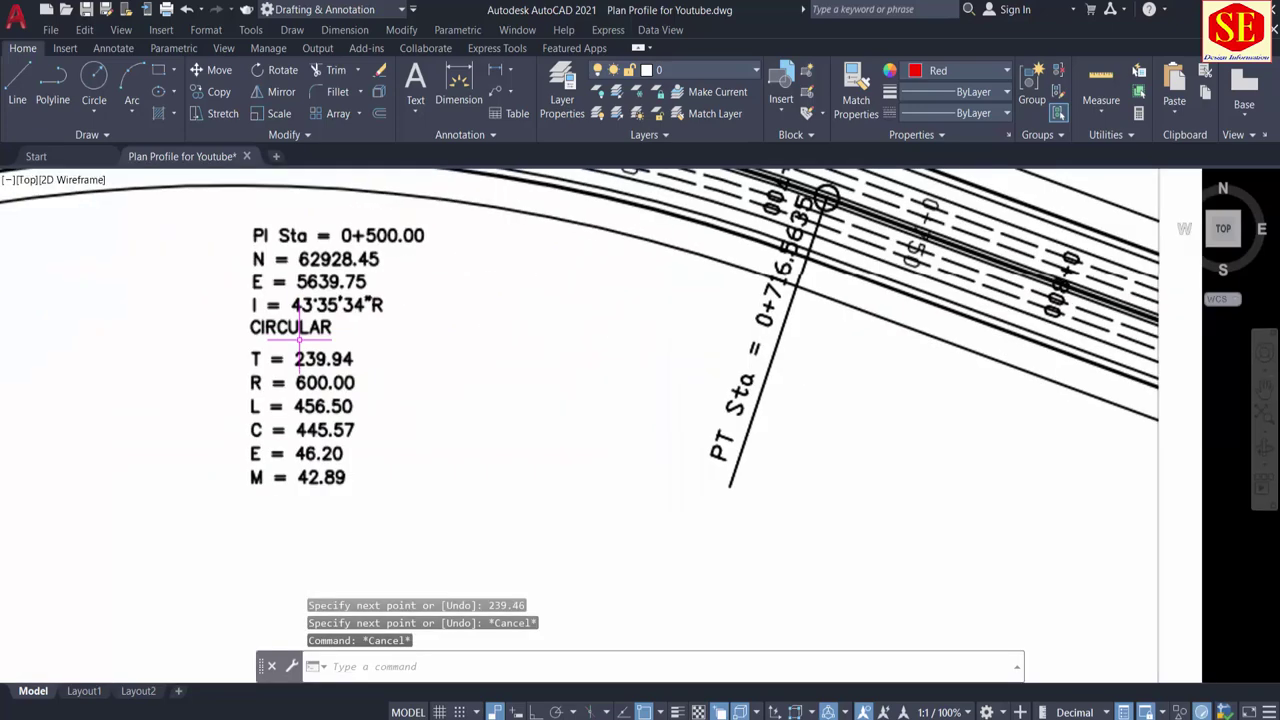
pyautogui.scroll(-10, 314, 369)
pyautogui.scroll(-2, 314, 457)
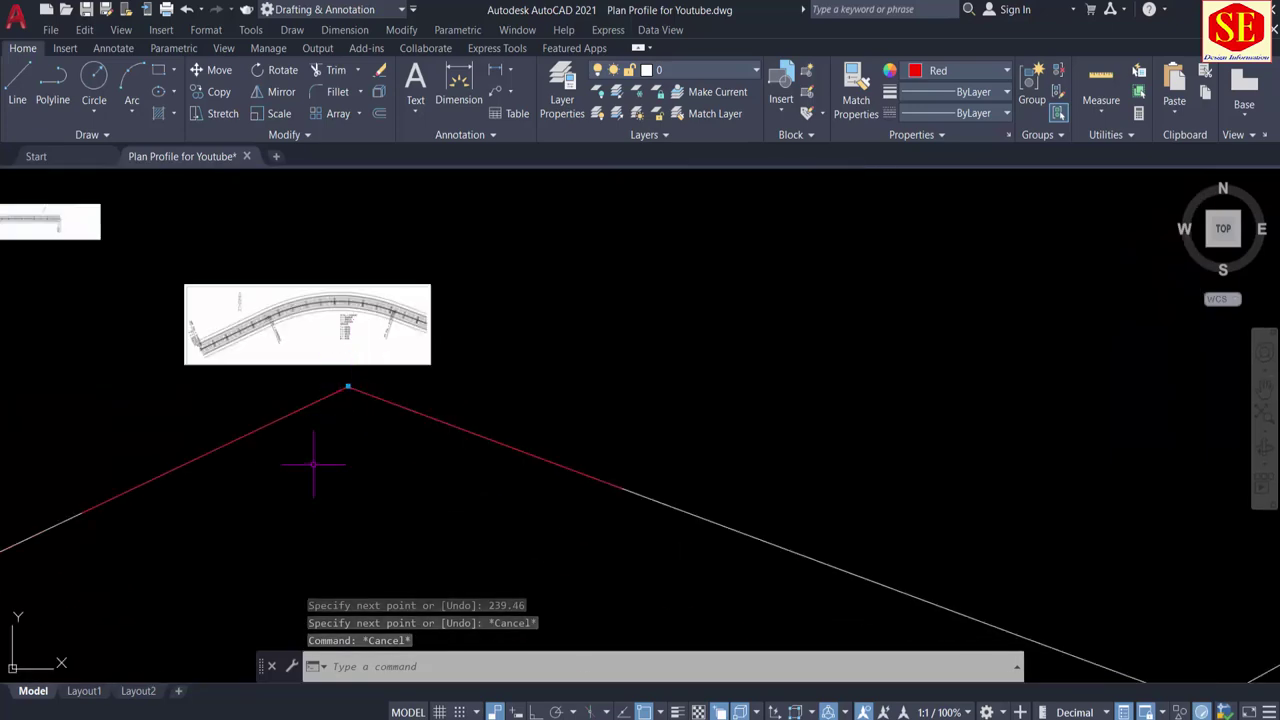
pyautogui.scroll(-1, 417, 463)
# Step: Draw a chord line joining the ends of the two red tangent lines
pyautogui.write('l')
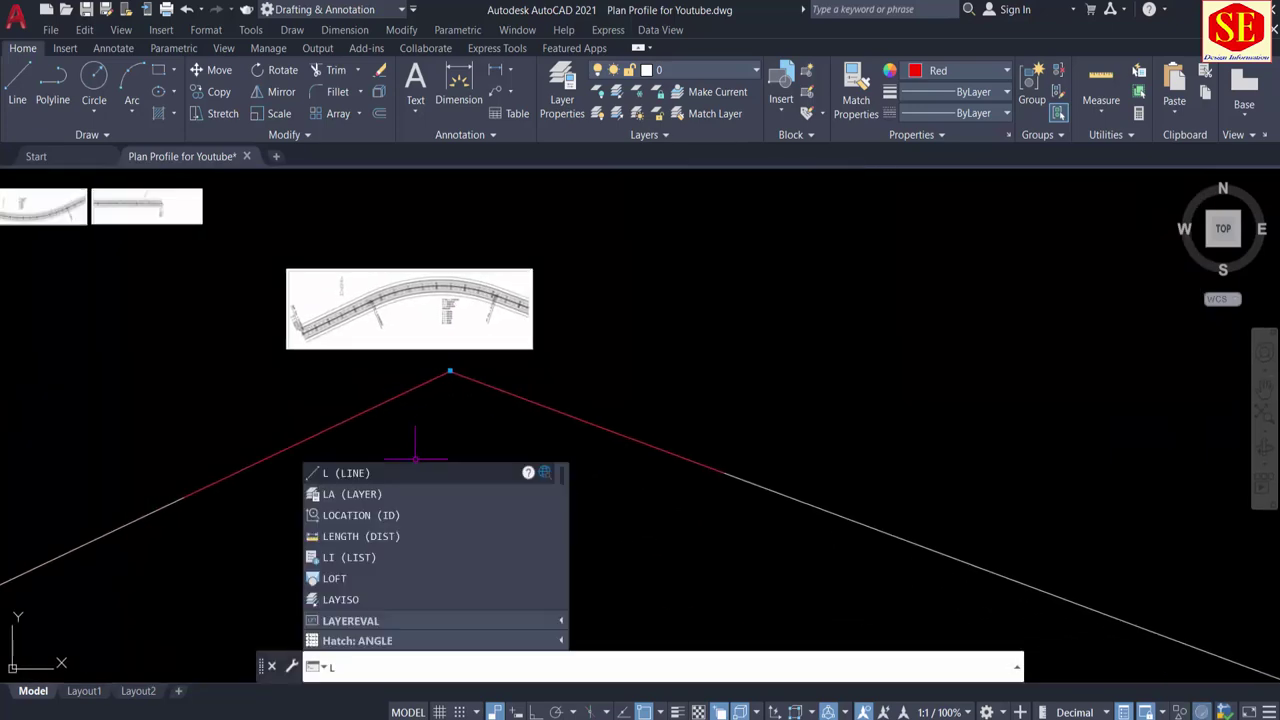
pyautogui.press('Return')
pyautogui.click(184, 496)
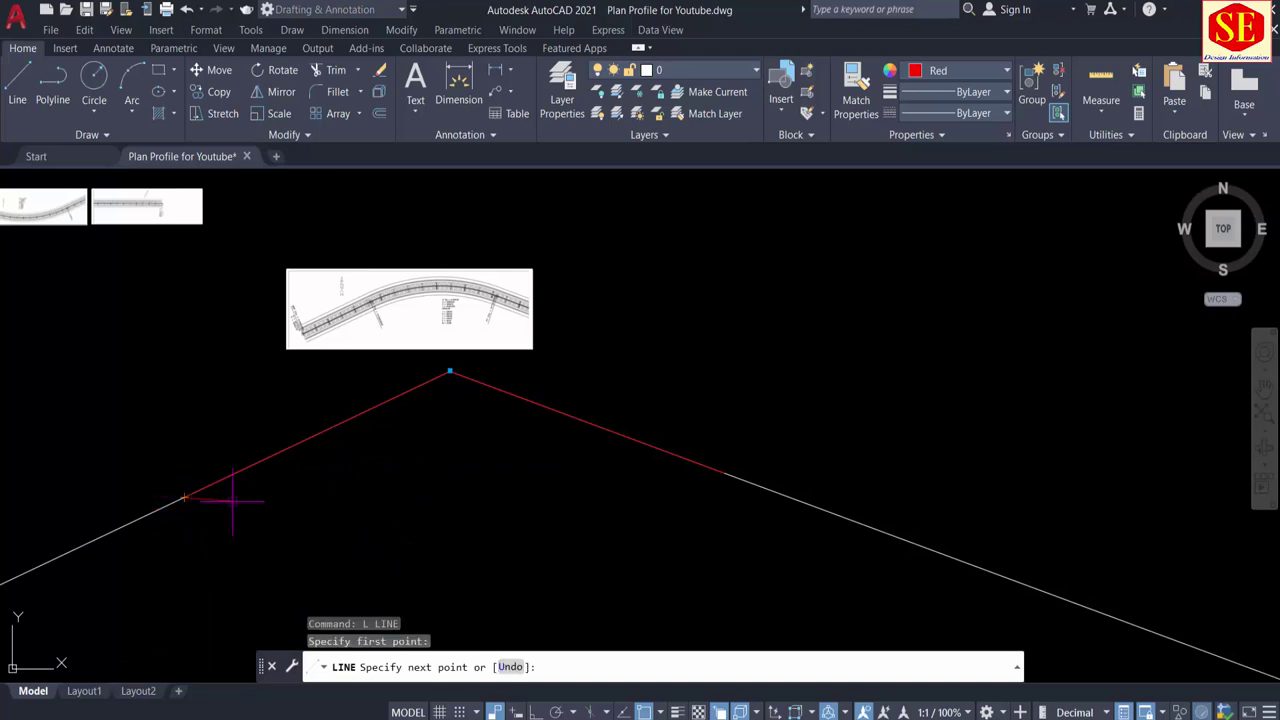
pyautogui.click(724, 472)
pyautogui.press('Escape')
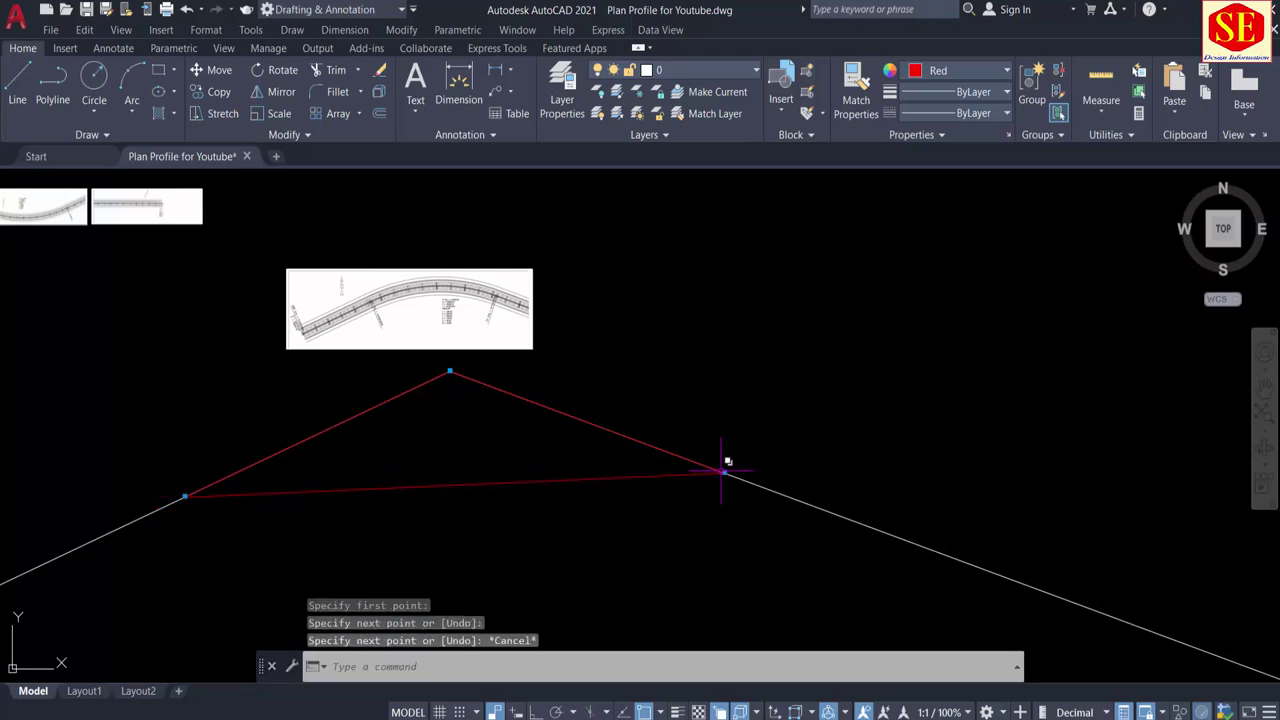
# Step: List the chord line's properties and highlight its 445.5737 length
pyautogui.moveTo(534, 523); pyautogui.dragTo(697, 513, button='middle')
pyautogui.scroll(1, 697, 513)
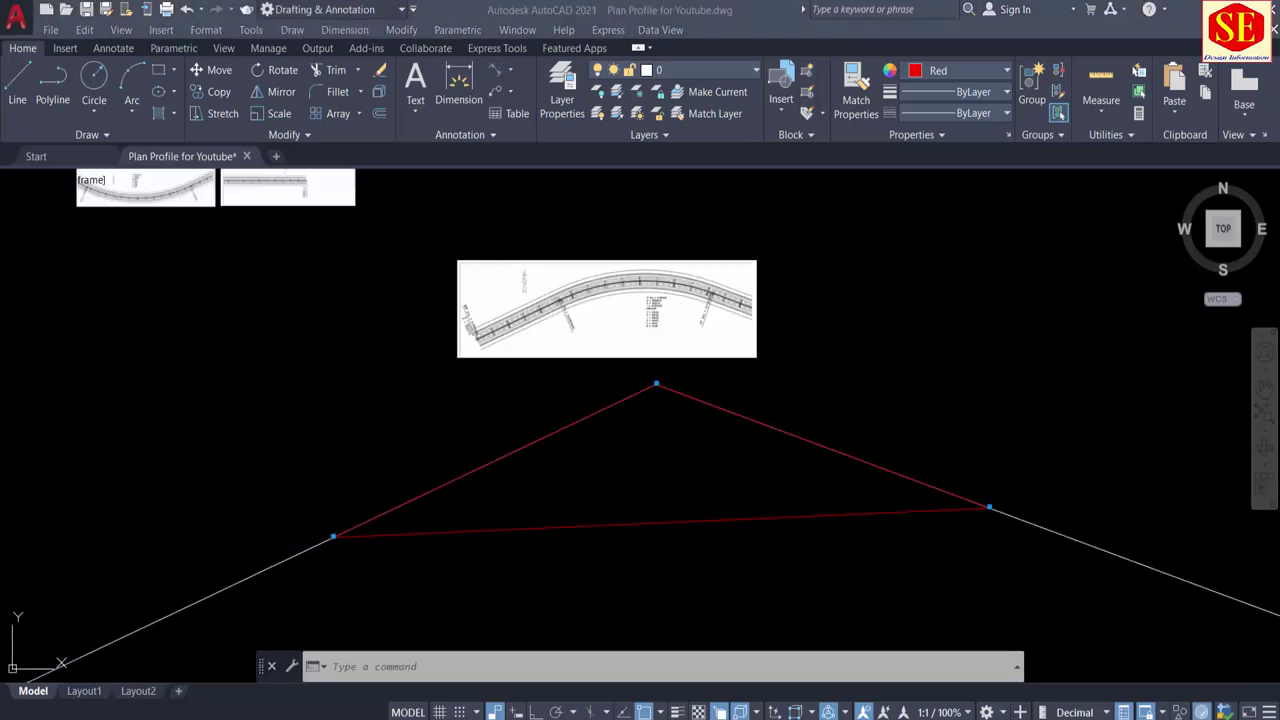
pyautogui.click(660, 522)
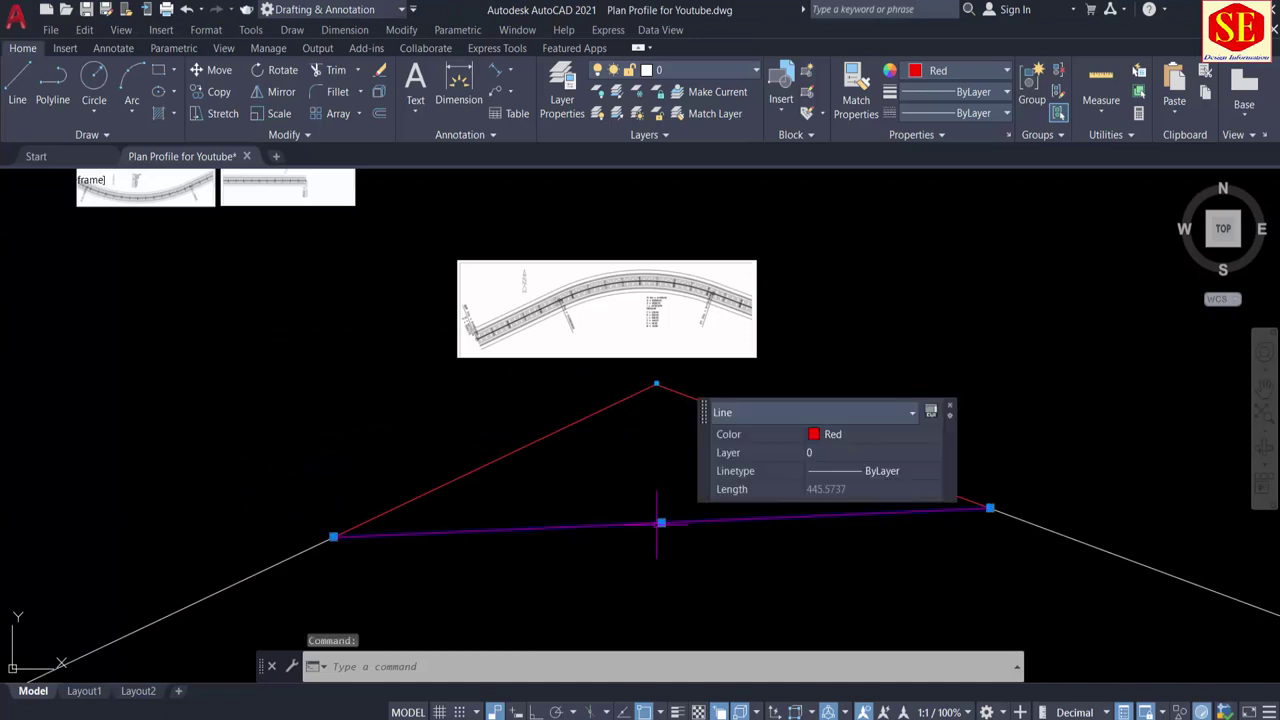
pyautogui.write('li')
pyautogui.press('Return')
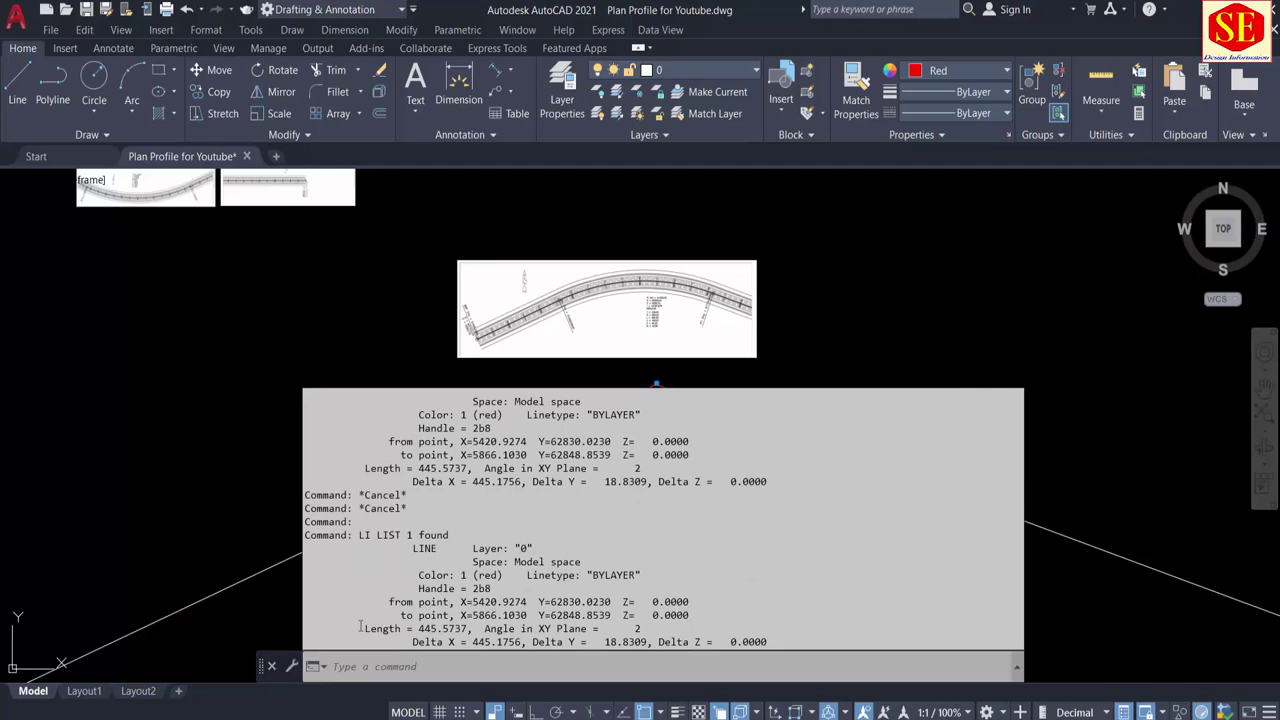
pyautogui.moveTo(358, 628); pyautogui.dragTo(462, 632)
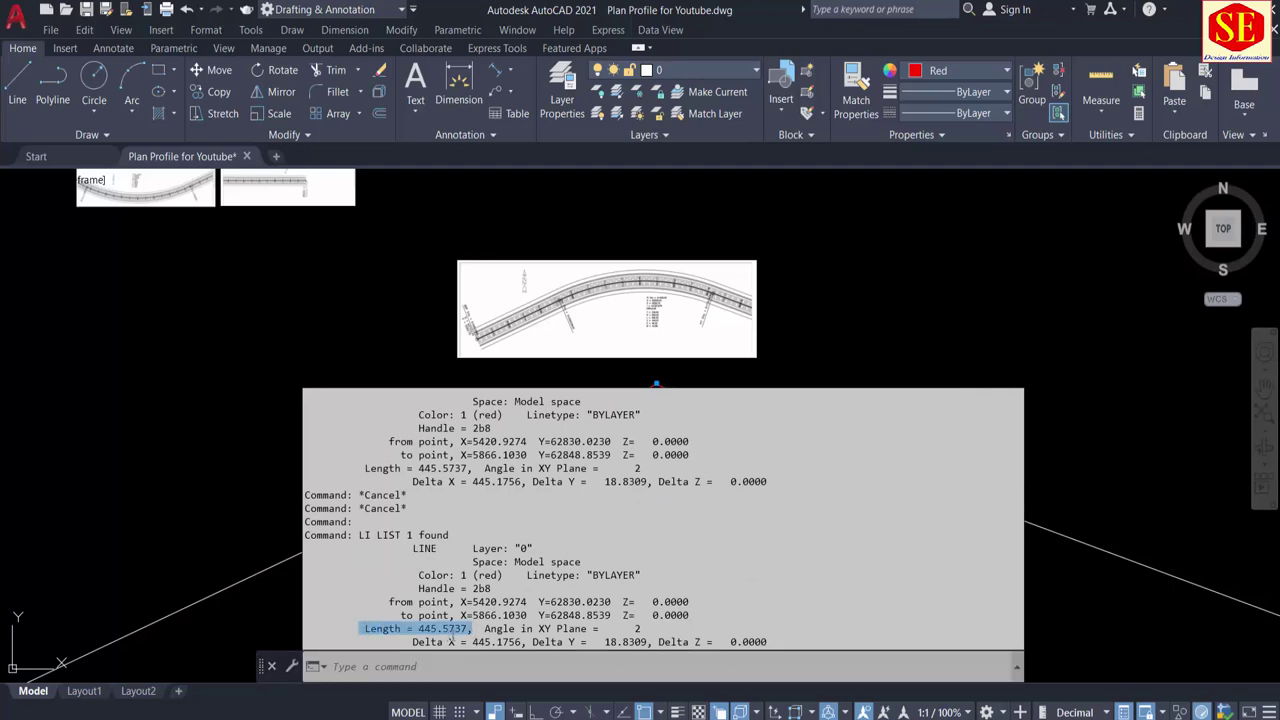
# Step: Recheck the chord length against C = 445.57 and begin a new line
pyautogui.scroll(5, 680, 336)
pyautogui.scroll(2, 680, 335)
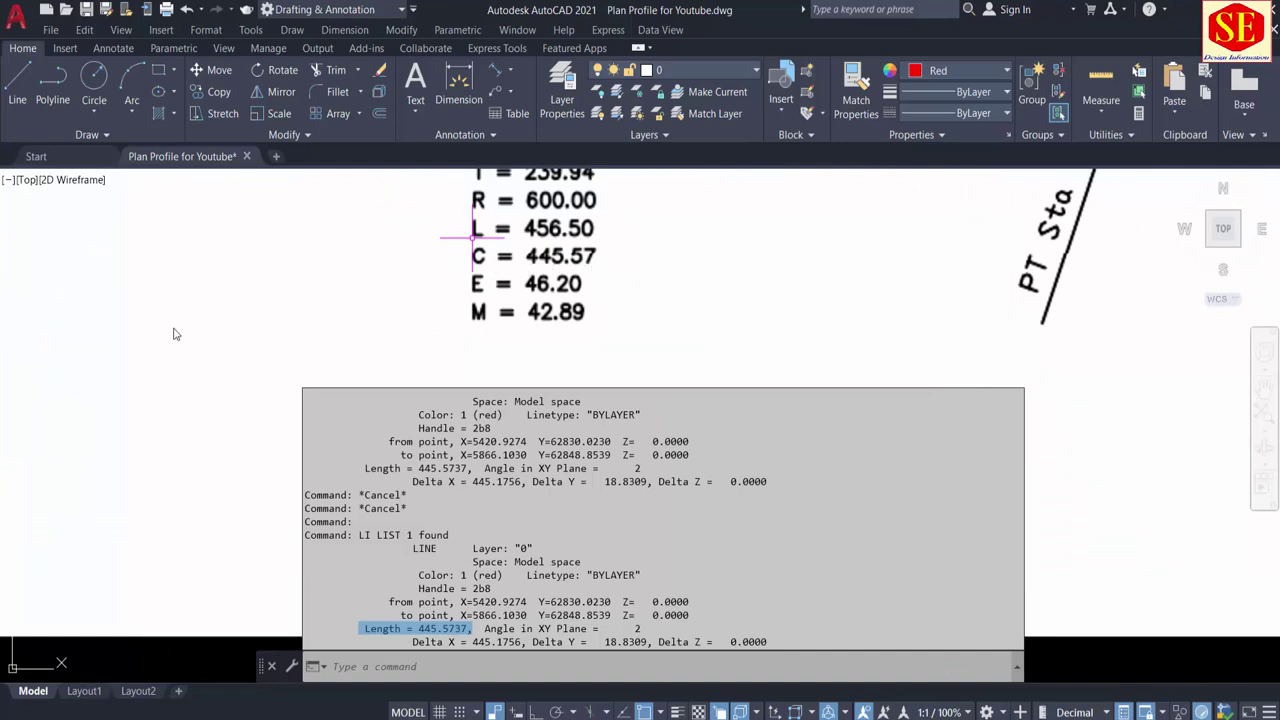
pyautogui.scroll(-5, 330, 350)
pyautogui.scroll(-3, 385, 440)
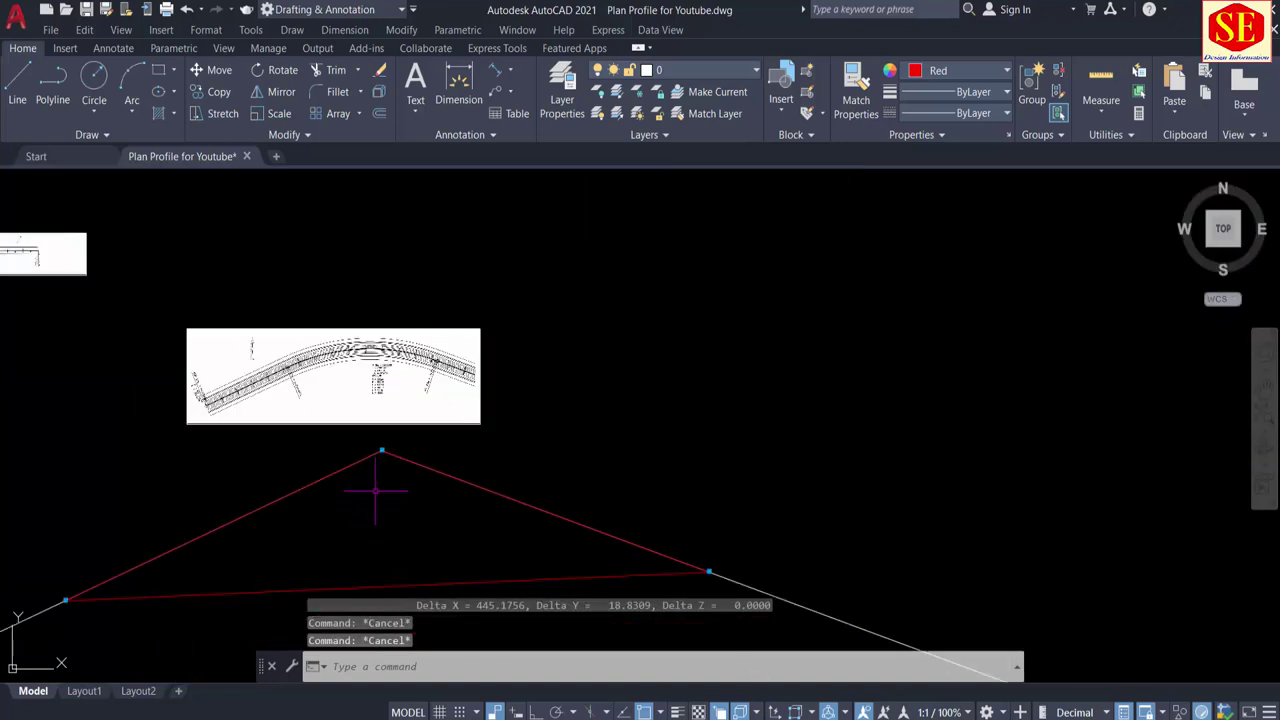
pyautogui.scroll(5, 384, 370)
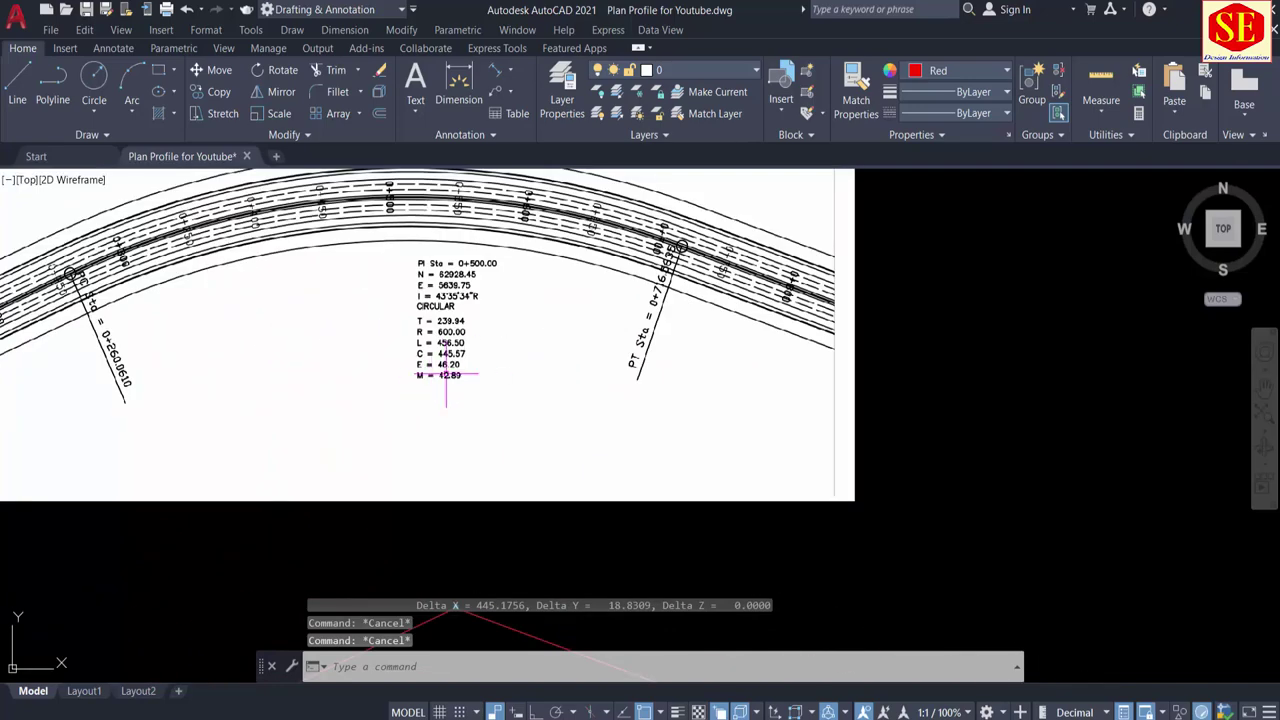
pyautogui.scroll(5, 446, 375)
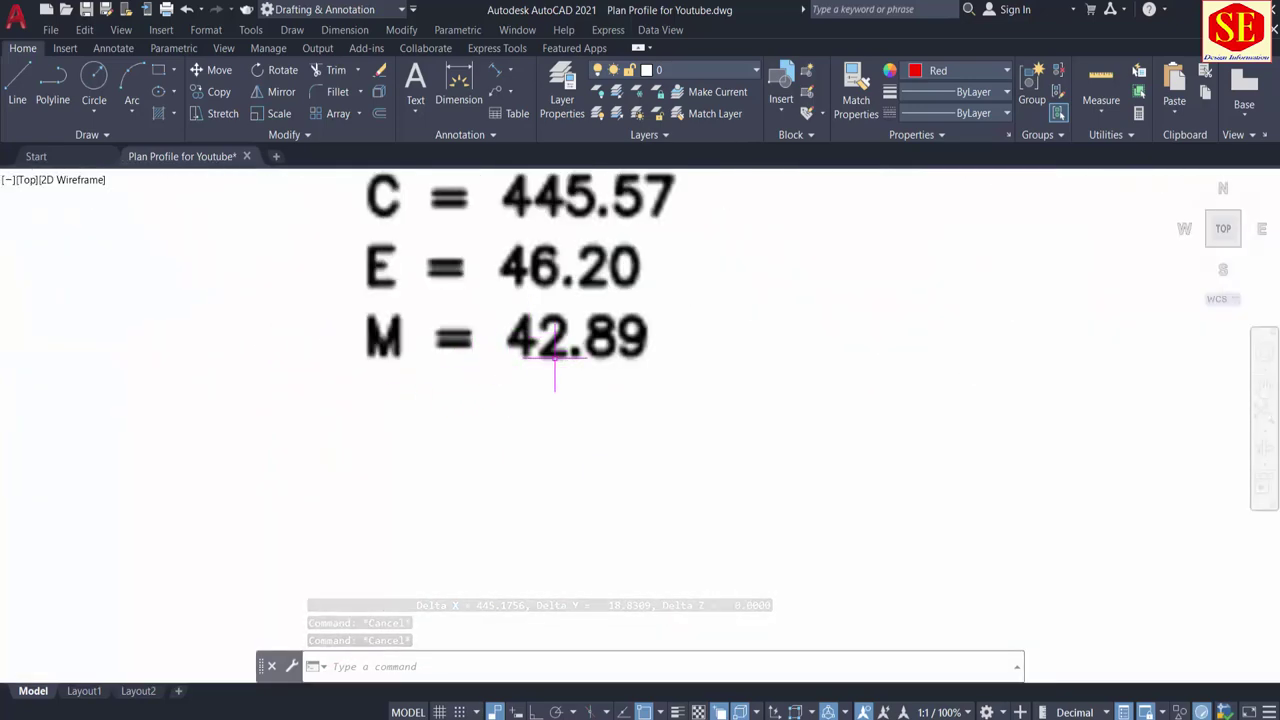
pyautogui.scroll(-3, 480, 340)
pyautogui.scroll(-2, 500, 457)
pyautogui.scroll(-1, 543, 400)
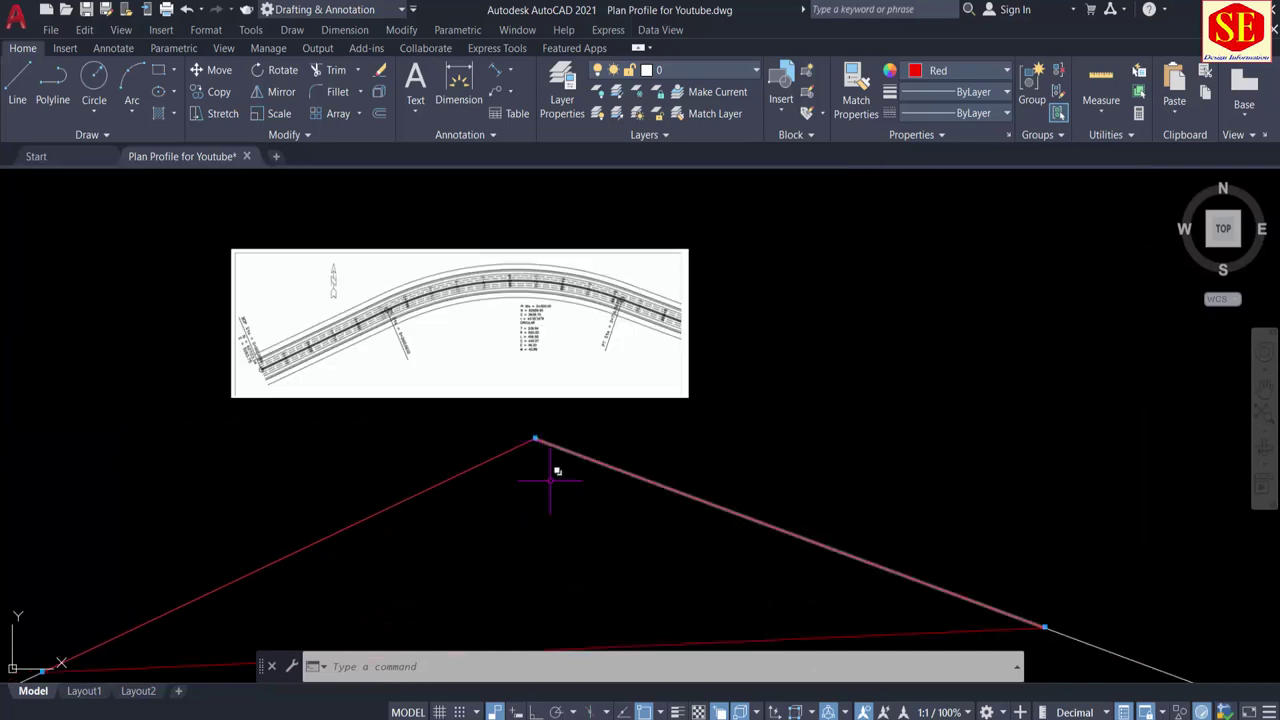
pyautogui.moveTo(549, 481); pyautogui.dragTo(571, 443, button='middle')
pyautogui.click(581, 574)
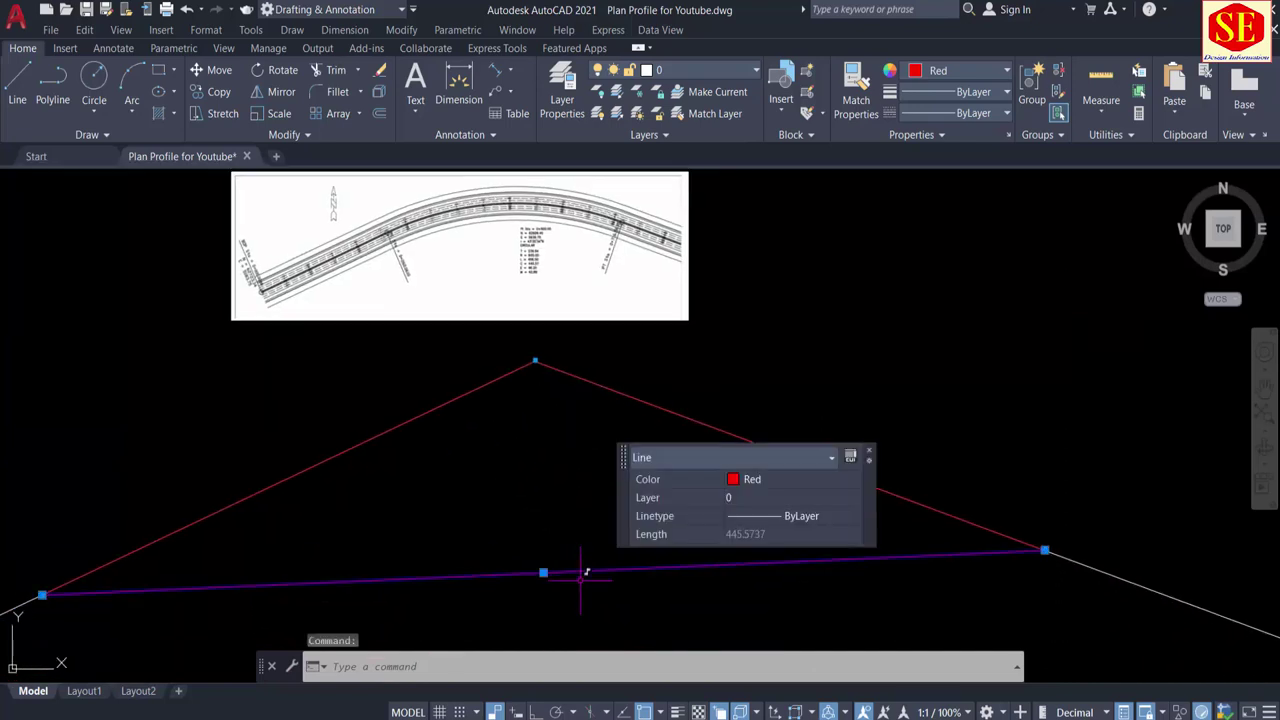
pyautogui.write('L')
pyautogui.press('Return')
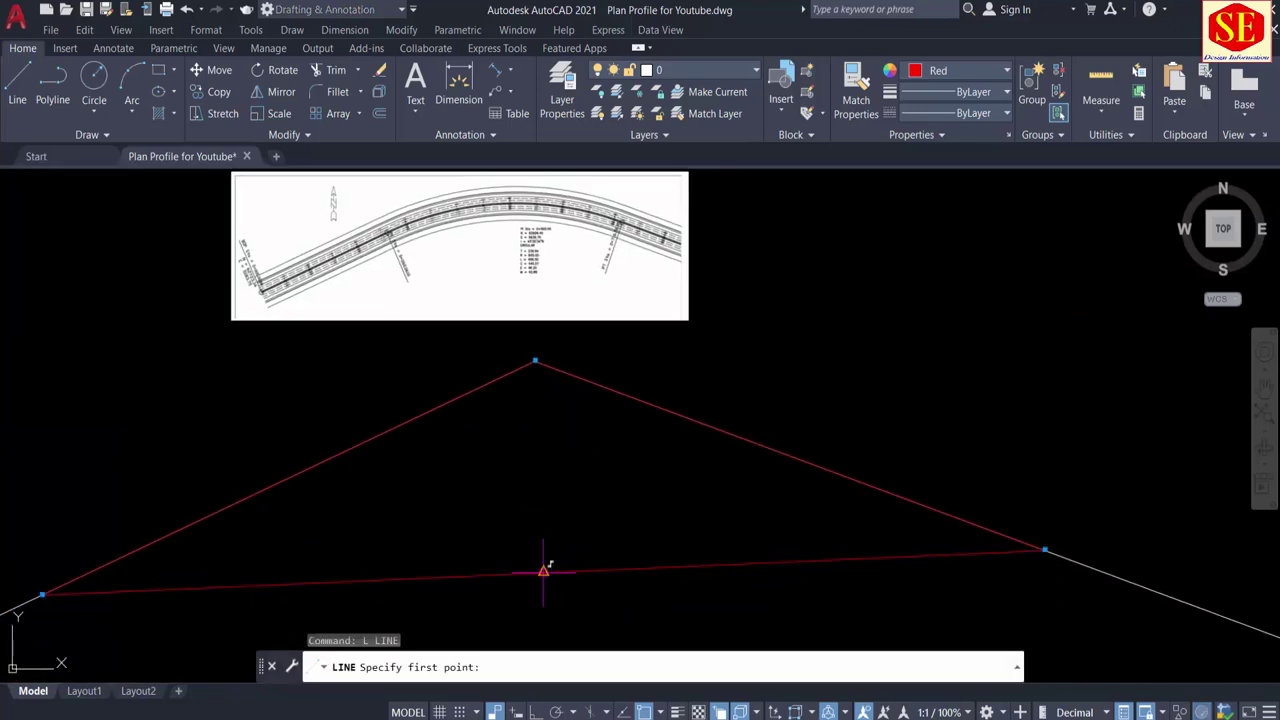
# Step: Draw a 42.89-long line from the chord's midpoint up toward the apex
pyautogui.click(543, 572)
pyautogui.scroll(5, 515, 381)
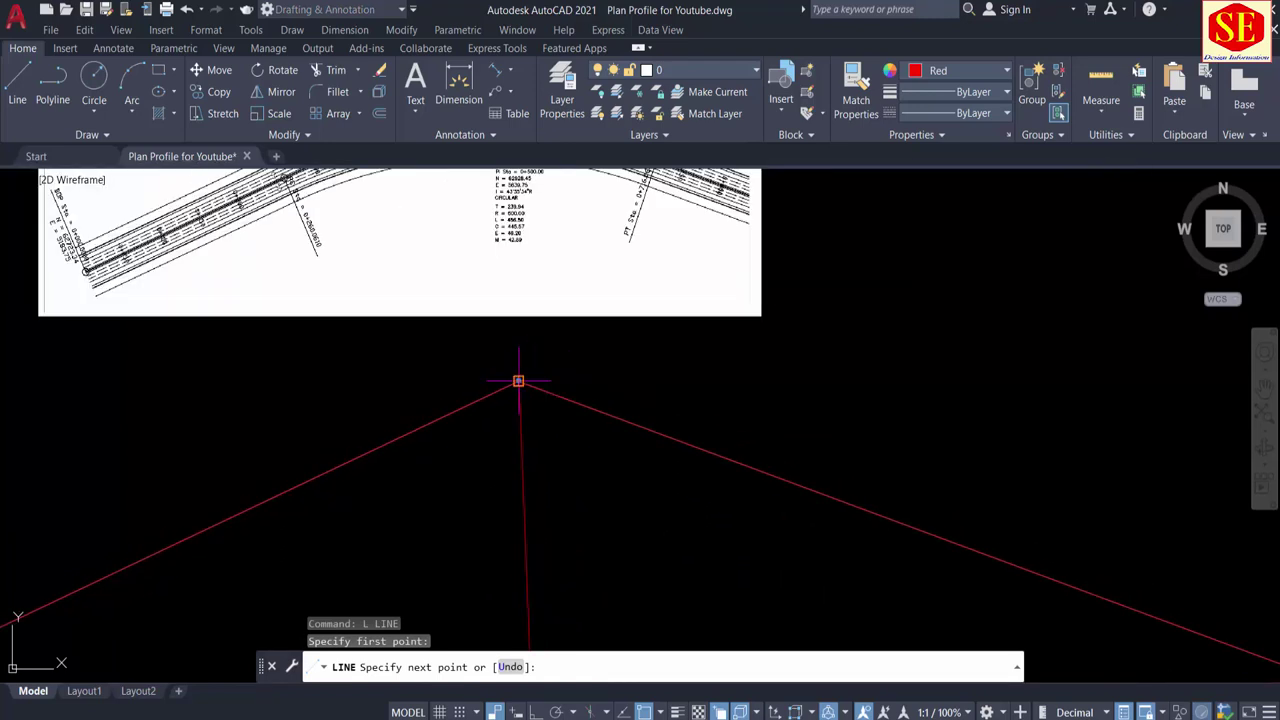
pyautogui.scroll(3, 516, 410)
pyautogui.scroll(3, 524, 375)
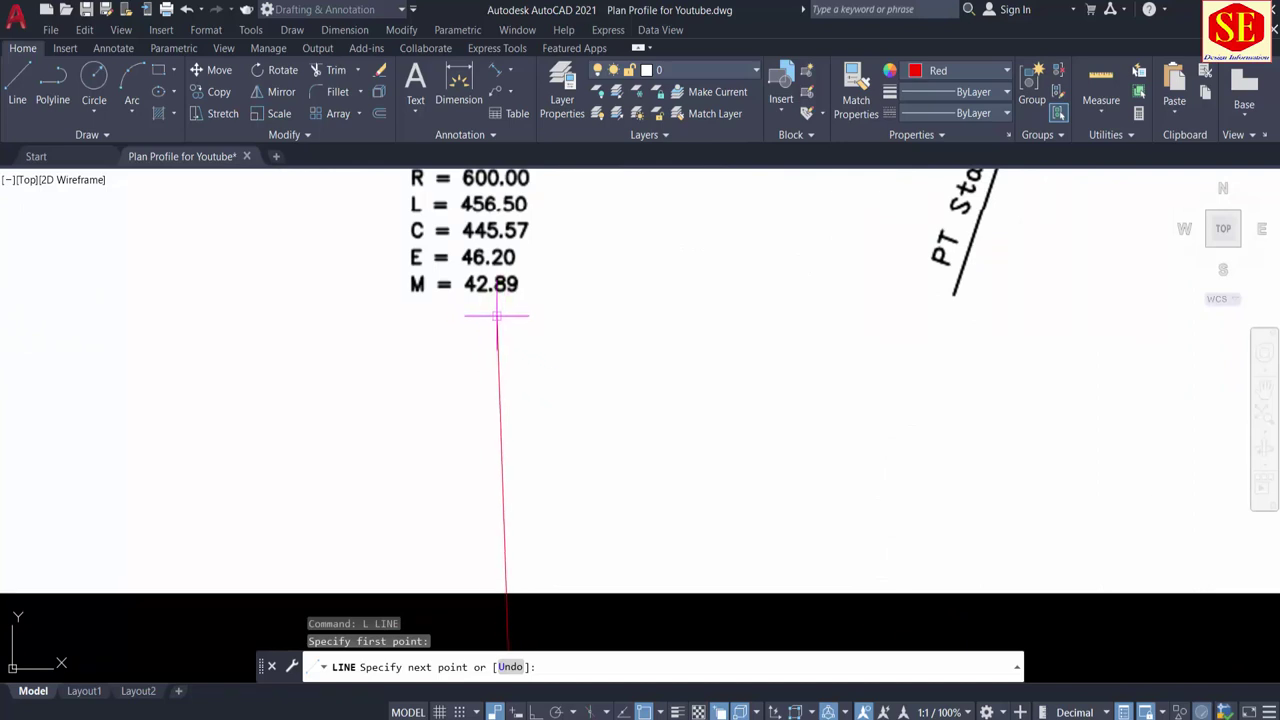
pyautogui.scroll(-5, 503, 314)
pyautogui.scroll(-3, 505, 505)
pyautogui.scroll(-2, 509, 493)
pyautogui.write('42.89')
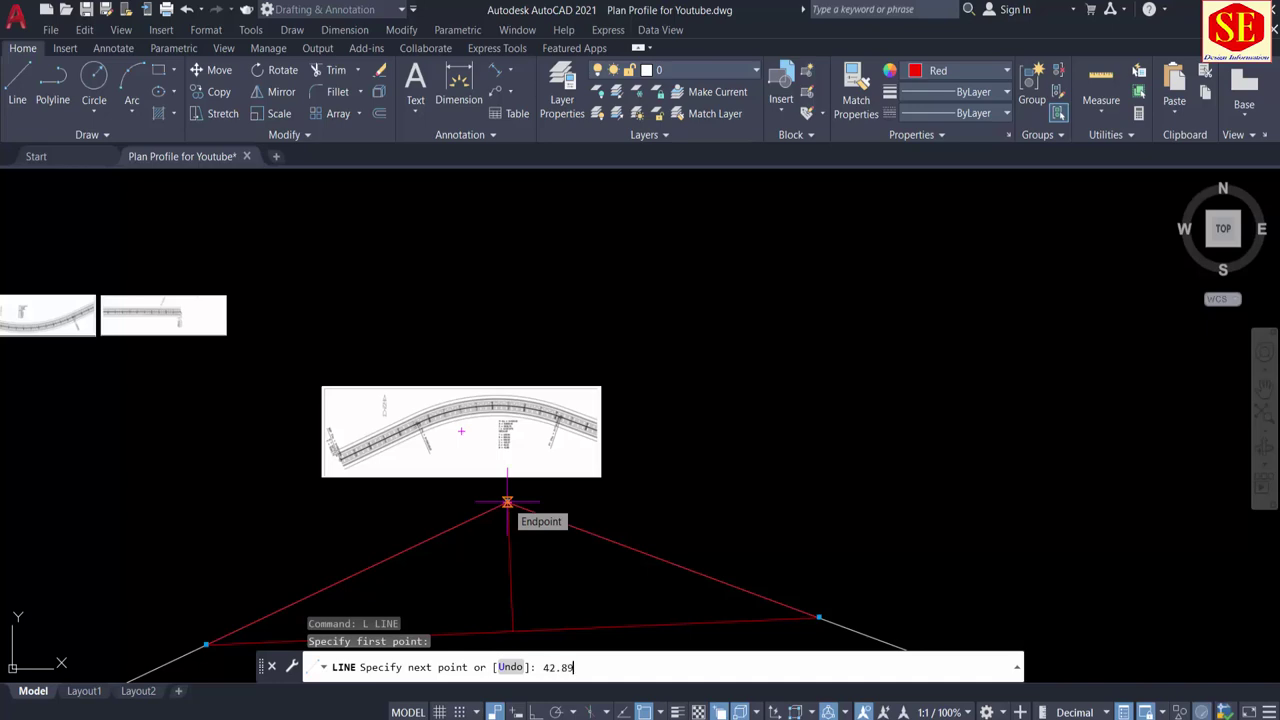
pyautogui.press('Return')
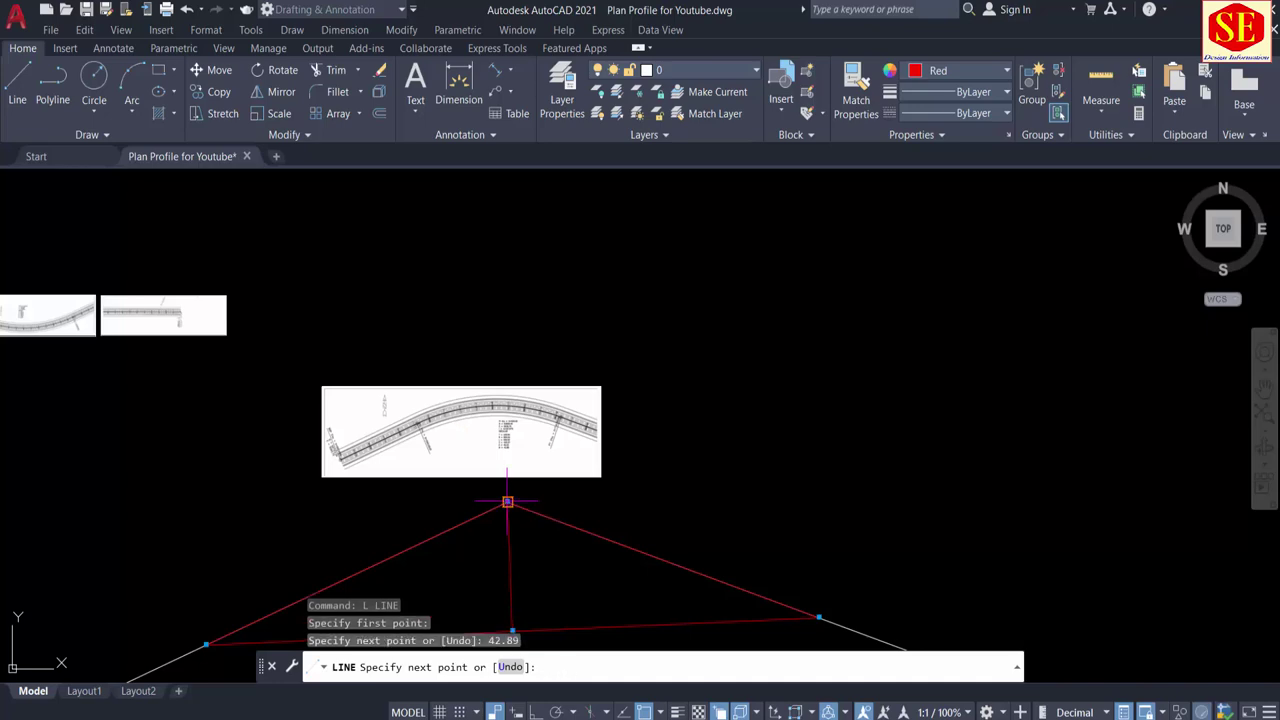
pyautogui.scroll(1, 507, 480)
pyautogui.scroll(4, 520, 445)
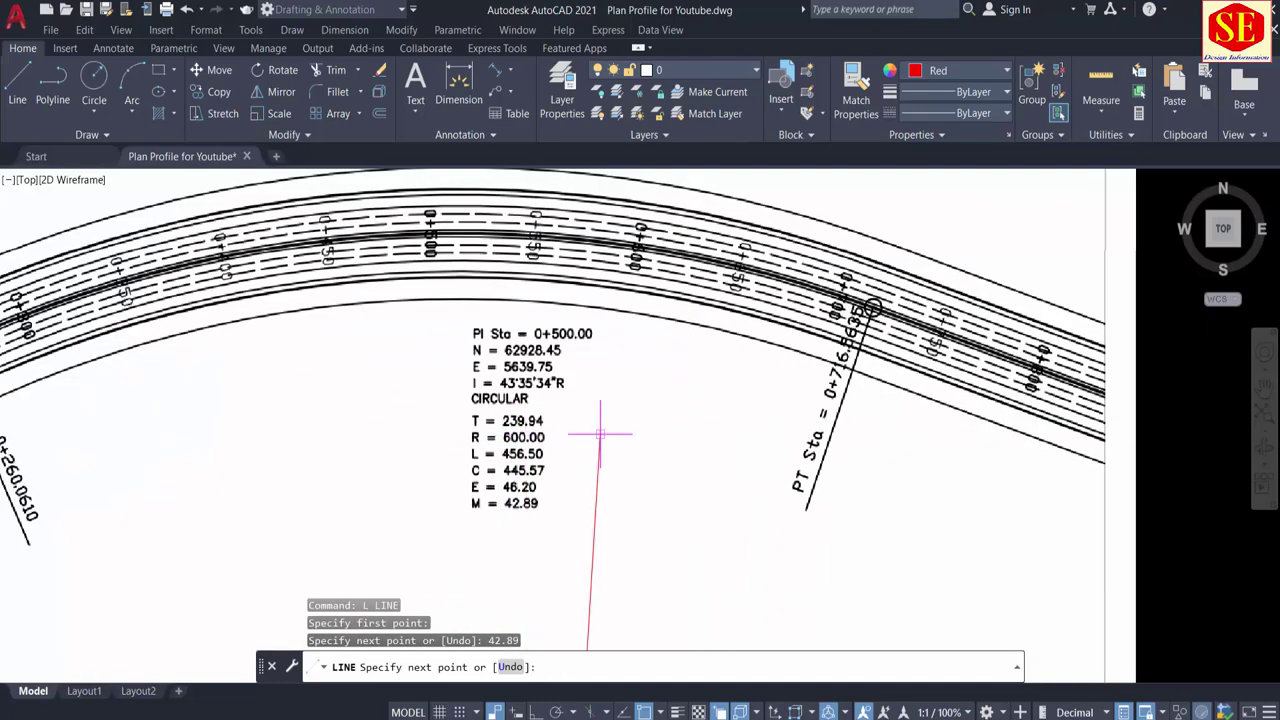
pyautogui.scroll(-6, 552, 412)
pyautogui.scroll(2, 569, 514)
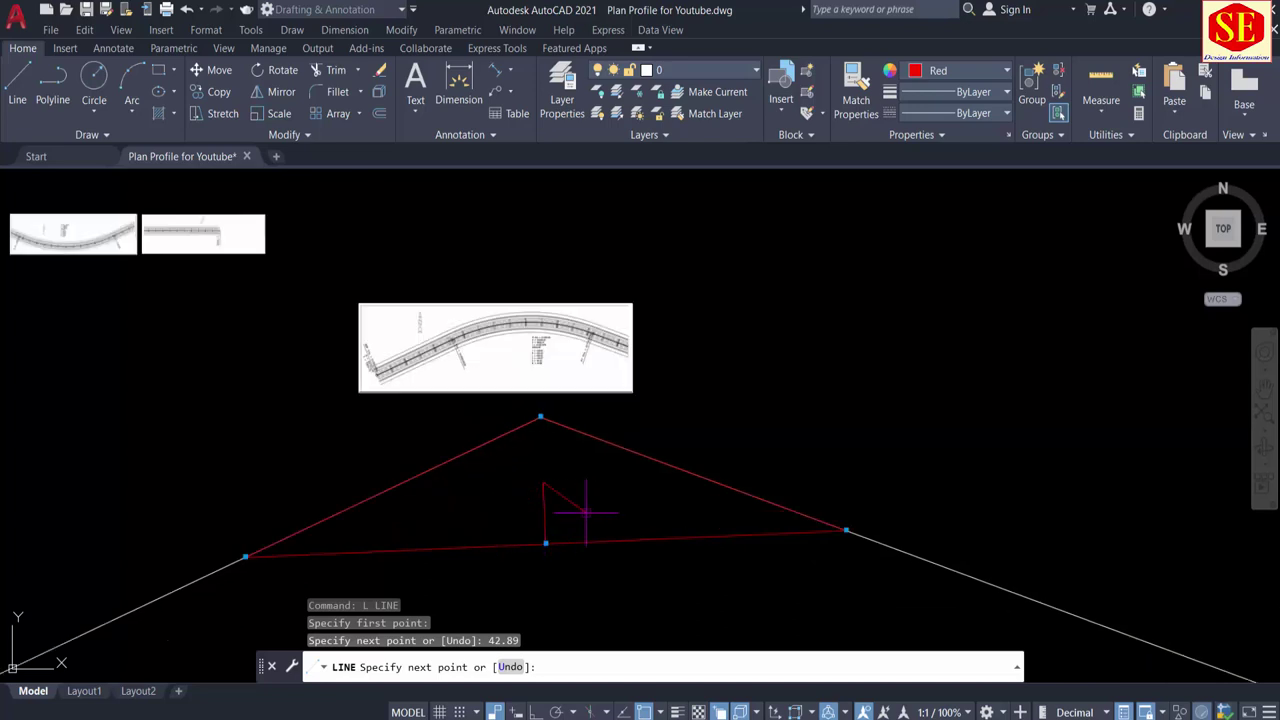
pyautogui.press('Escape')
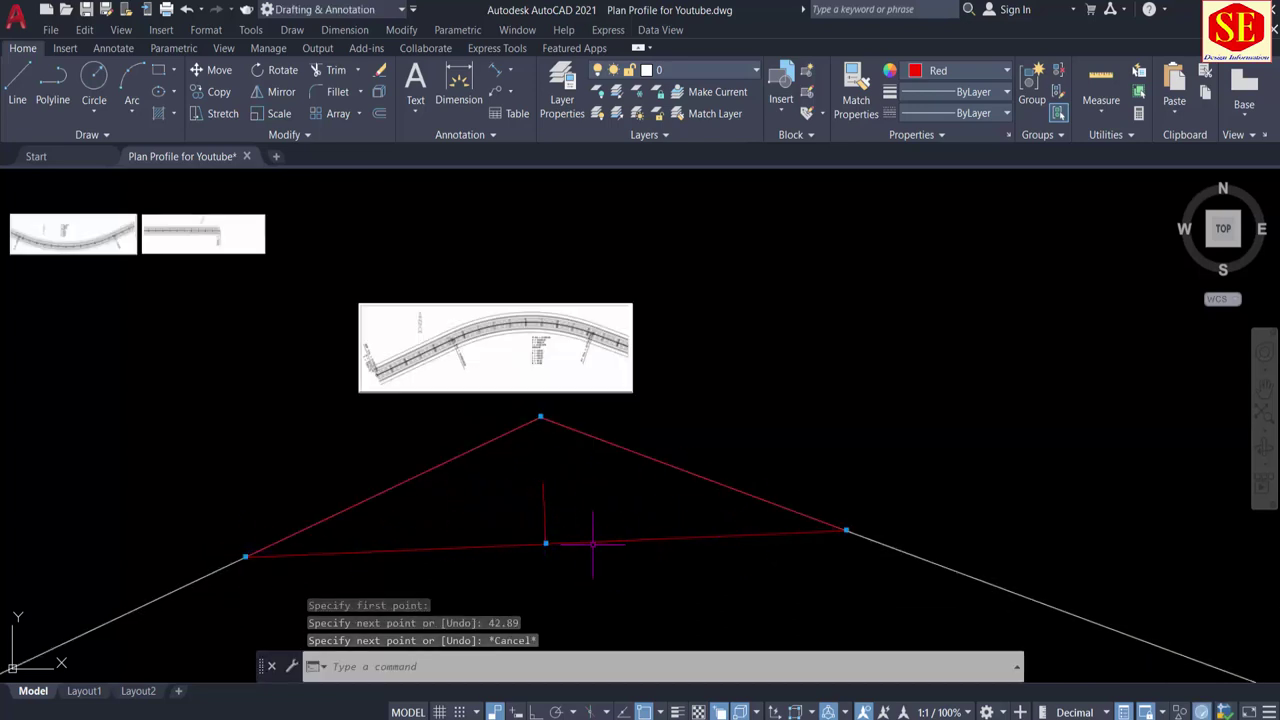
pyautogui.scroll(3, 530, 412)
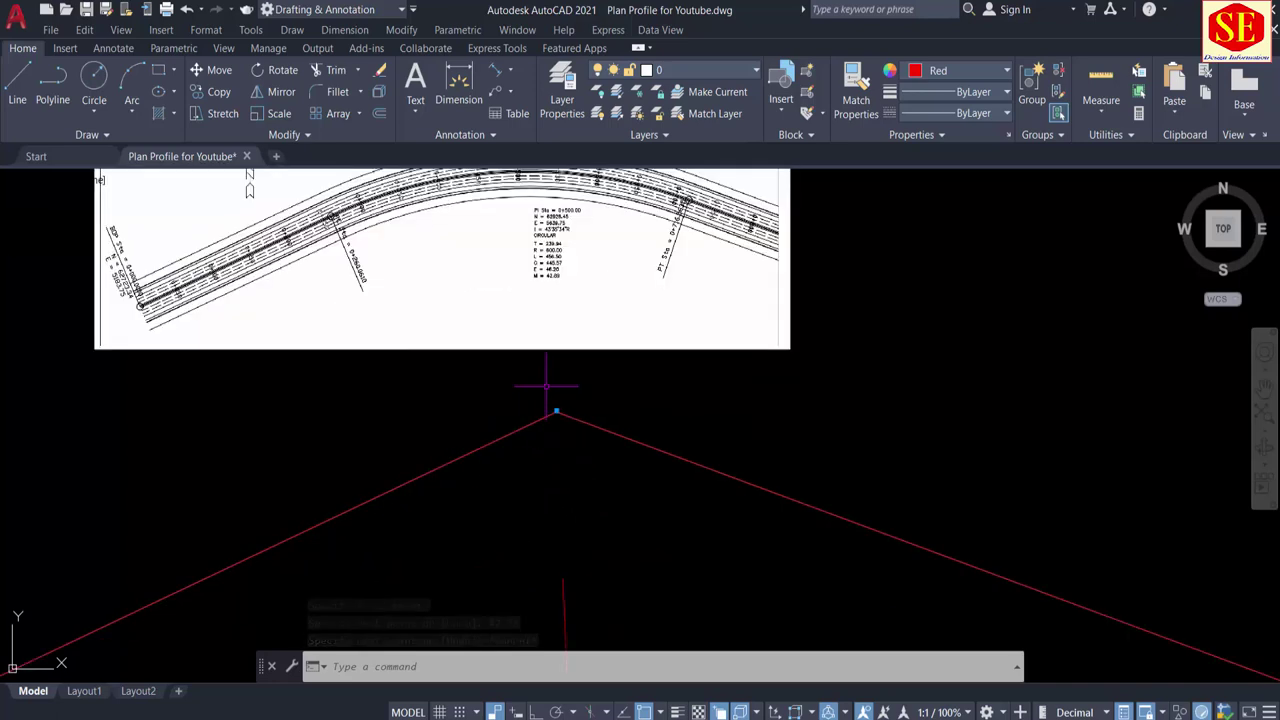
pyautogui.scroll(3, 555, 380)
pyautogui.scroll(2, 570, 275)
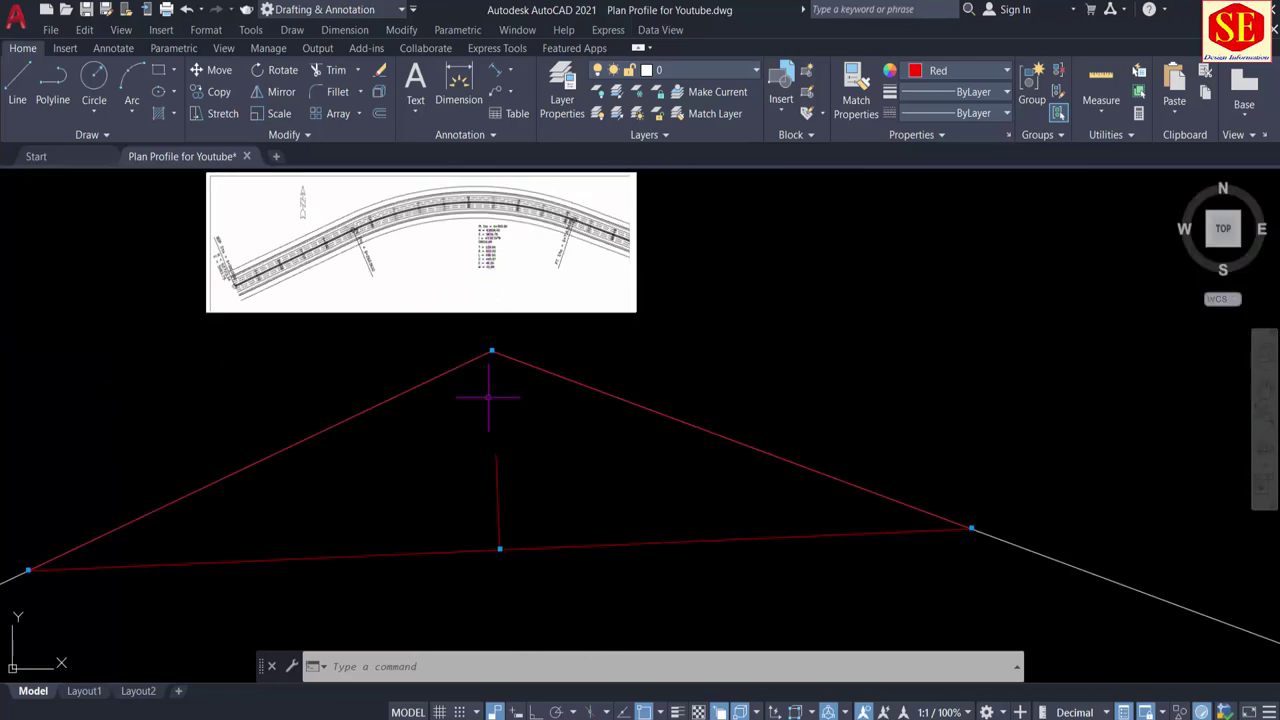
# Step: Draw a 46.20-long line down from the apex to meet the middle-ordinate line
pyautogui.write('l')
pyautogui.press('Return')
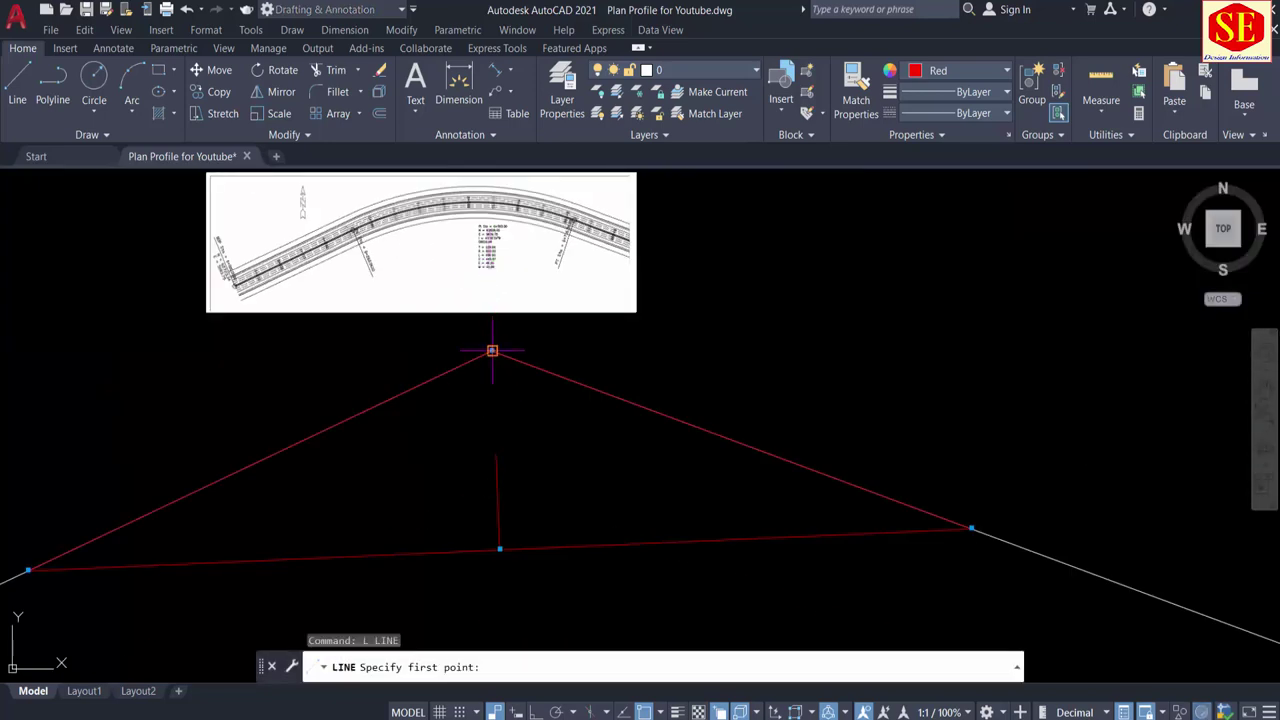
pyautogui.click(492, 350)
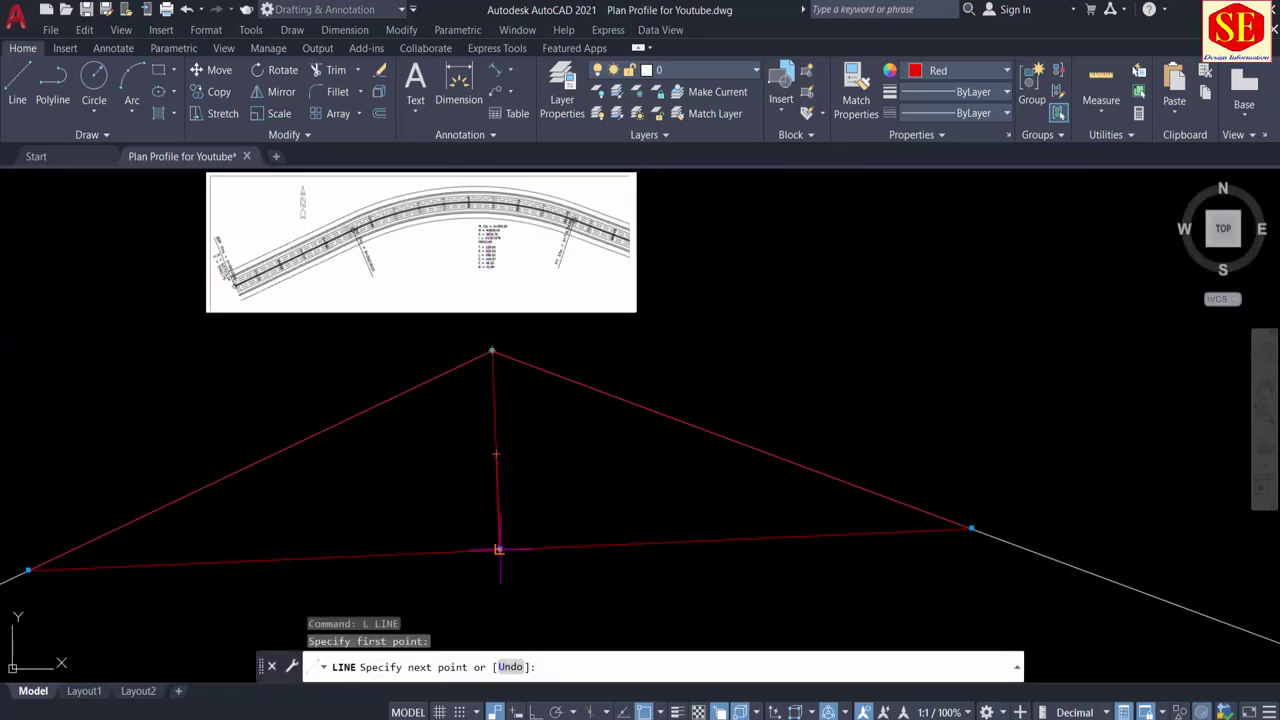
pyautogui.write('46.20')
pyautogui.press('Return')
pyautogui.press('Escape')
# Step: Select both vertical red lines to check they join, then clear the selection
pyautogui.click(511, 418)
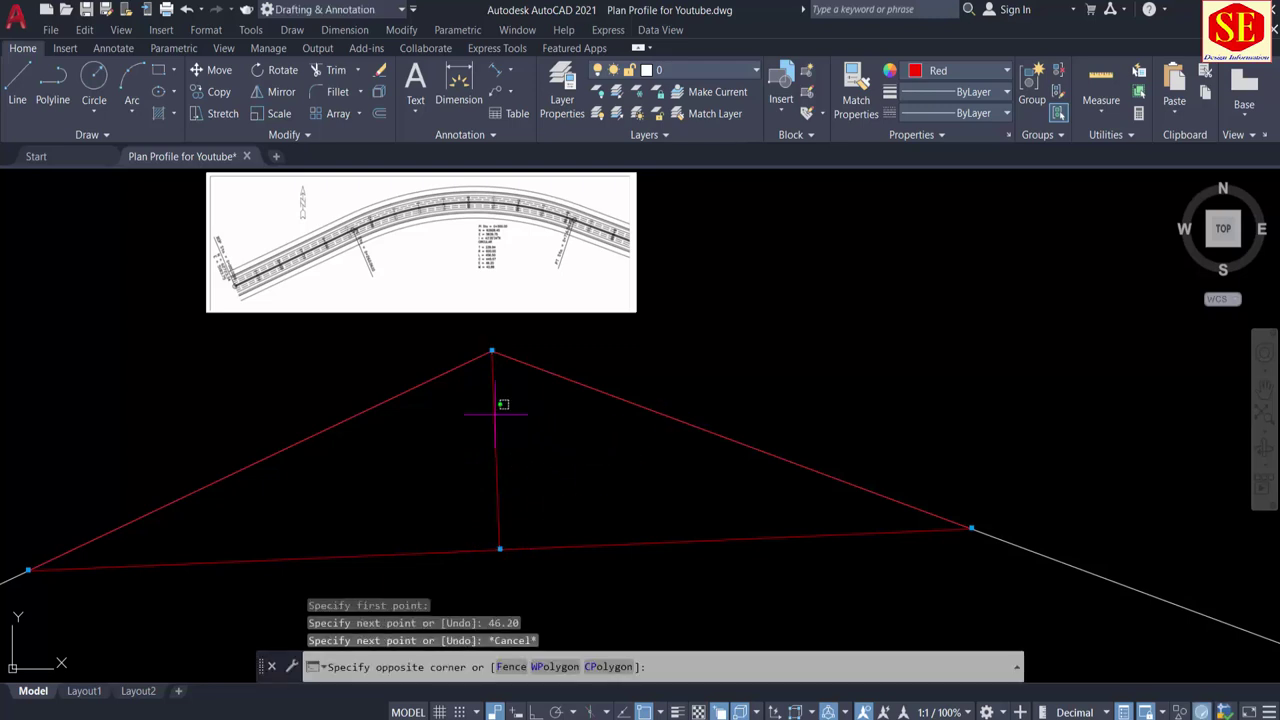
pyautogui.click(486, 434)
pyautogui.click(499, 482)
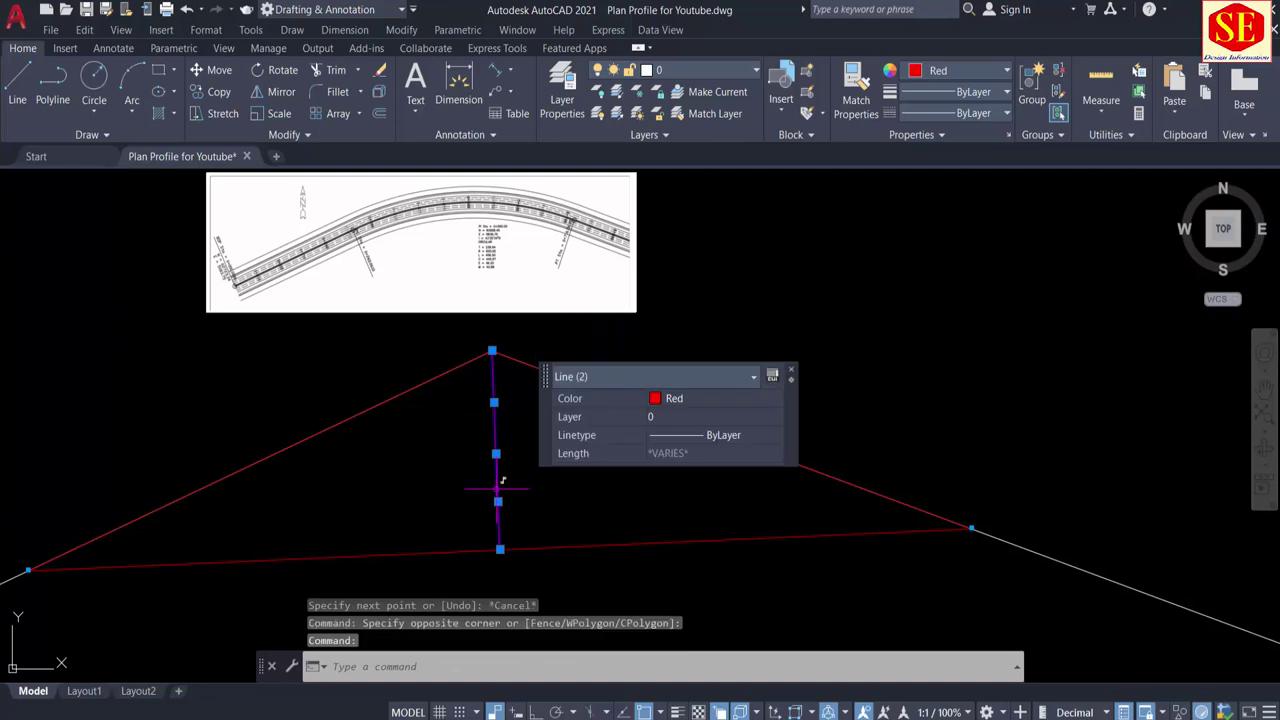
pyautogui.scroll(2, 494, 465)
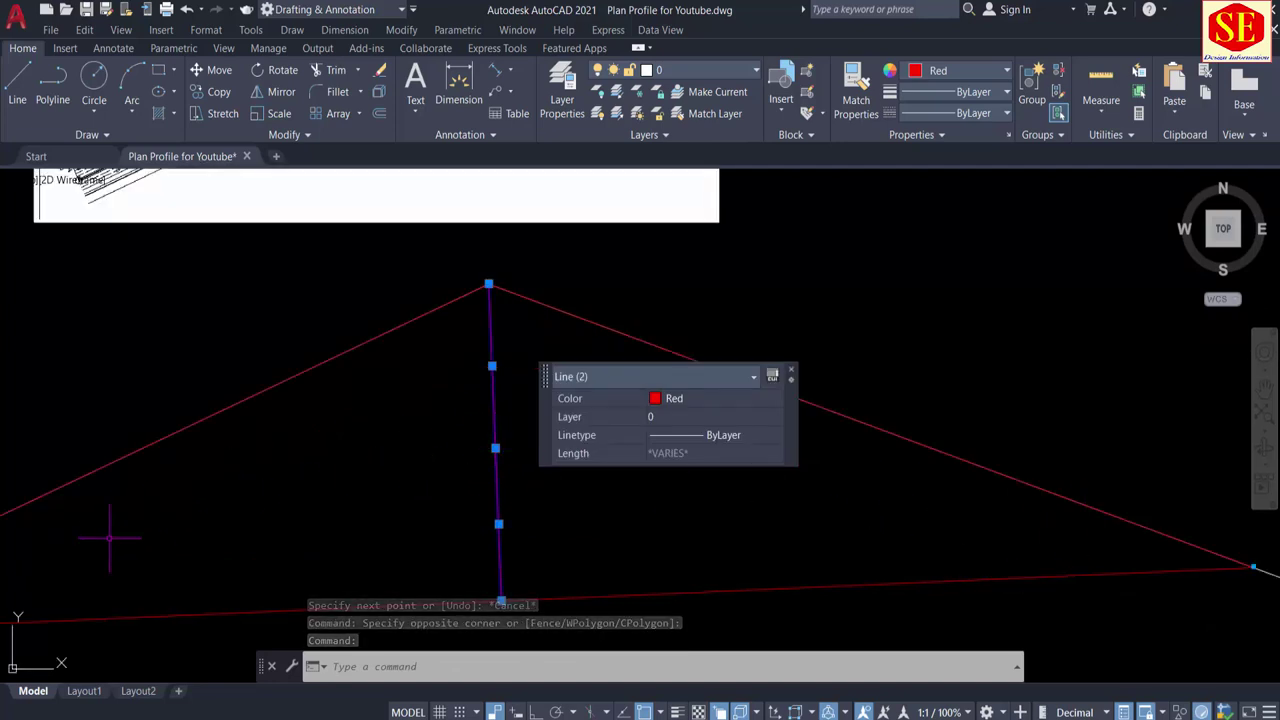
pyautogui.scroll(-2, 109, 537)
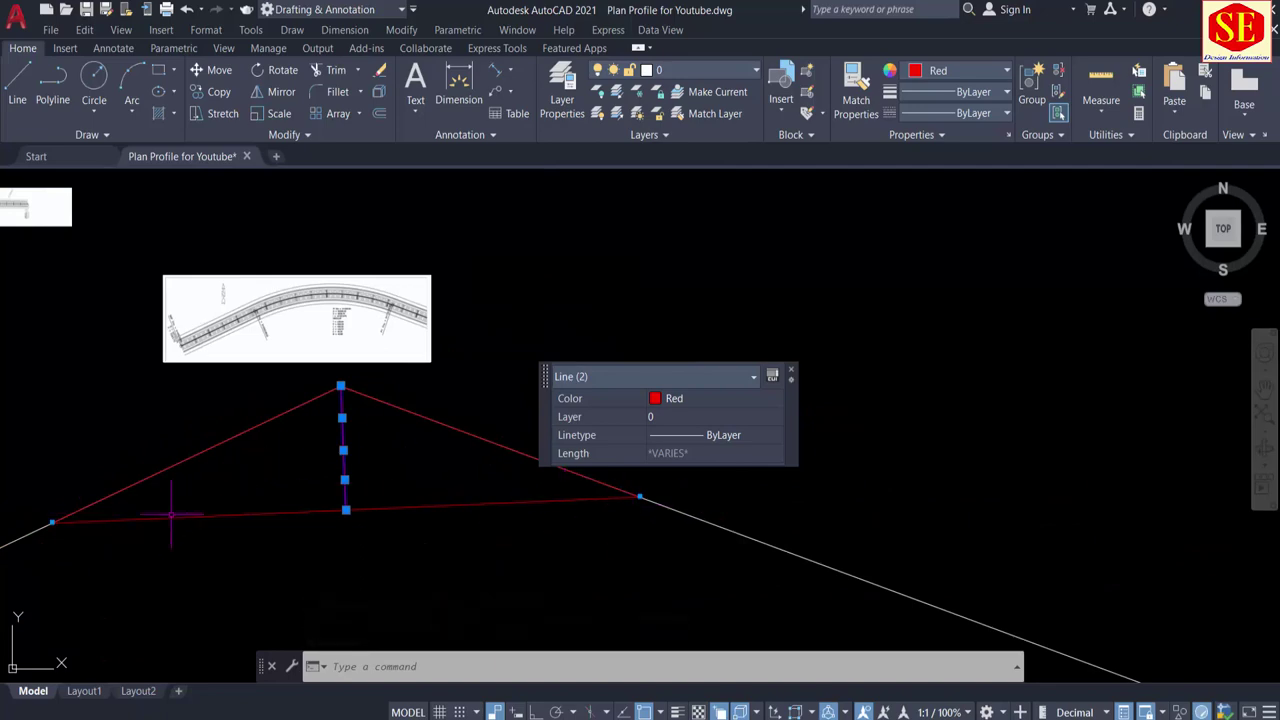
pyautogui.press('Escape')
pyautogui.scroll(2, 343, 300)
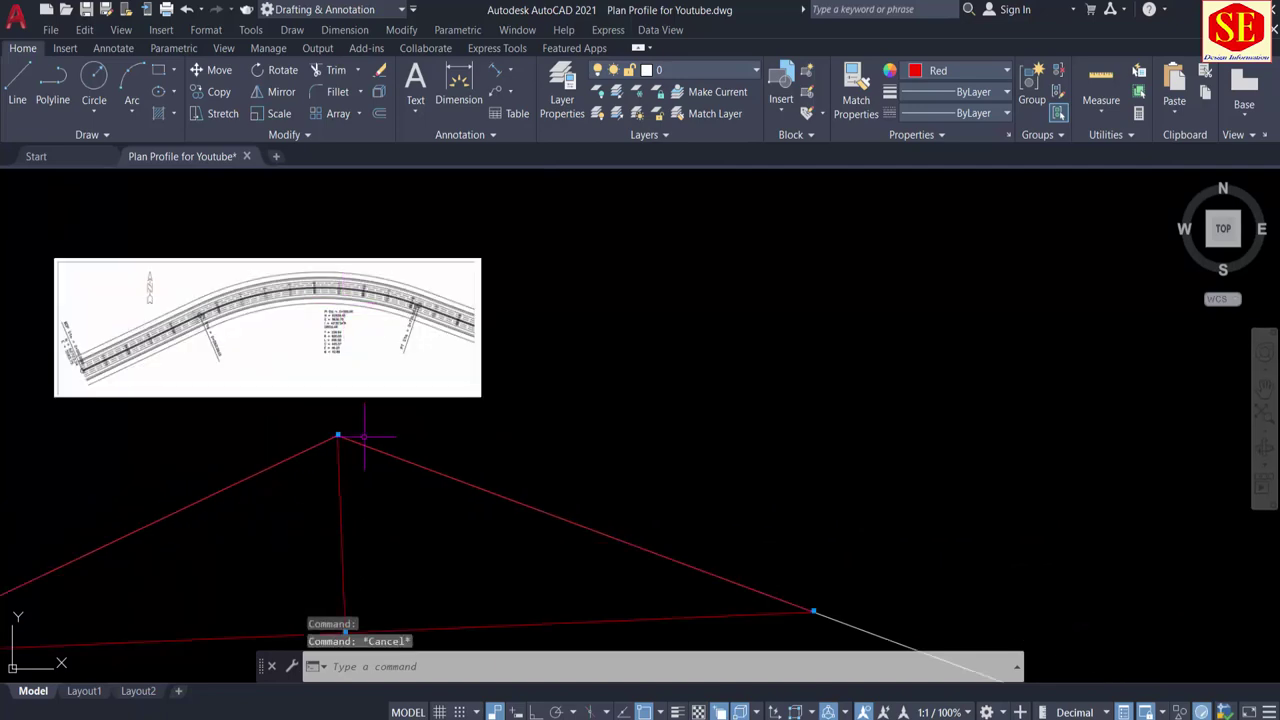
pyautogui.scroll(3, 335, 364)
pyautogui.scroll(4, 326, 300)
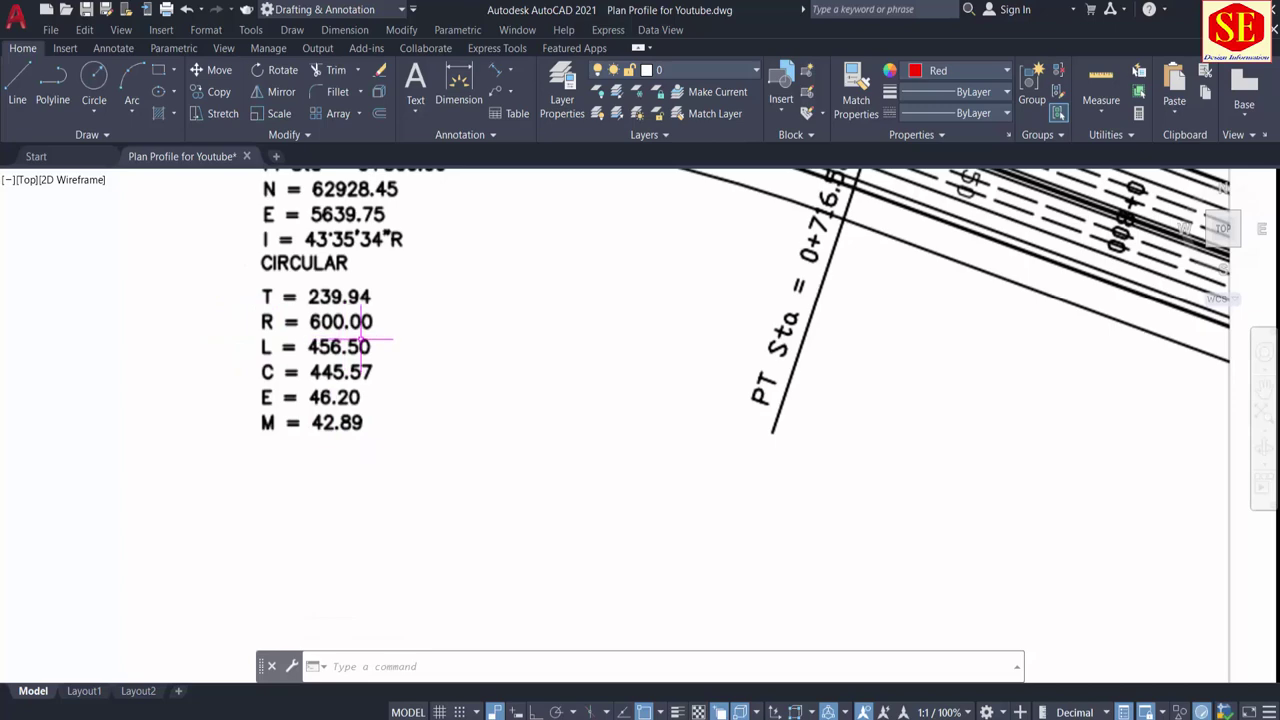
# Step: Set Green as the colour for new objects
pyautogui.scroll(-10, 357, 322)
pyautogui.moveTo(389, 486); pyautogui.dragTo(380, 366, button='middle')
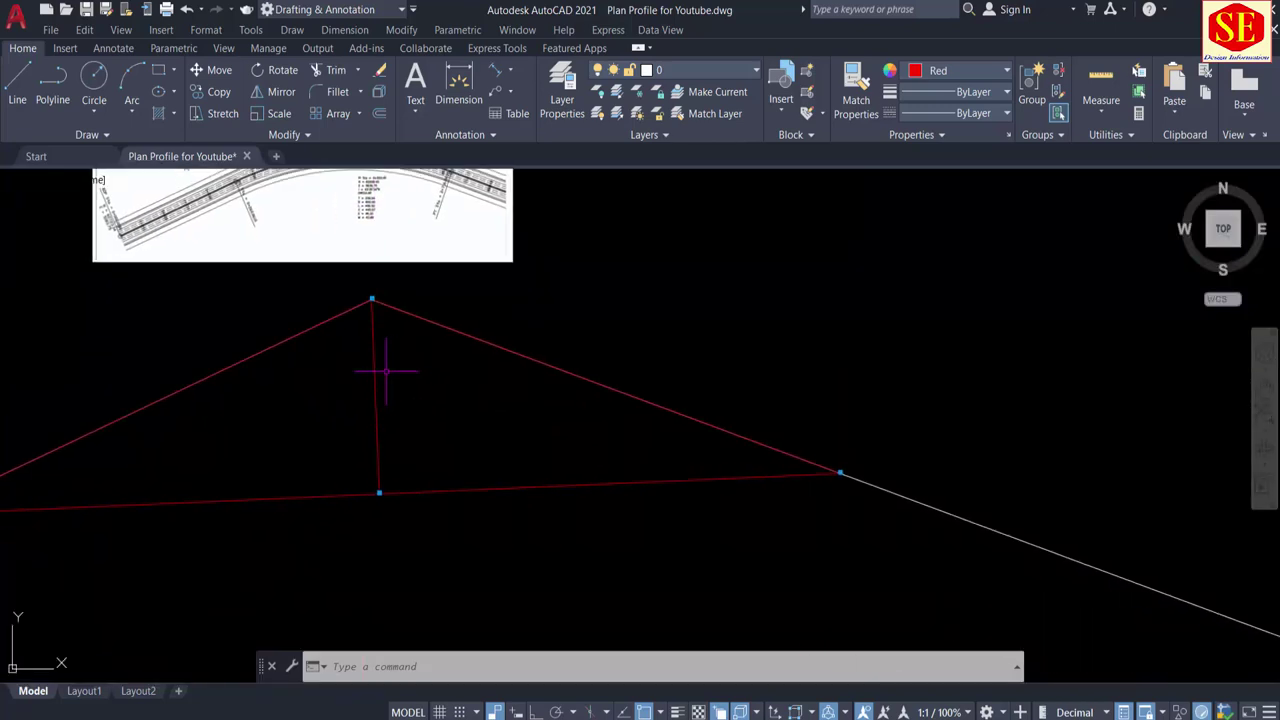
pyautogui.click(931, 72)
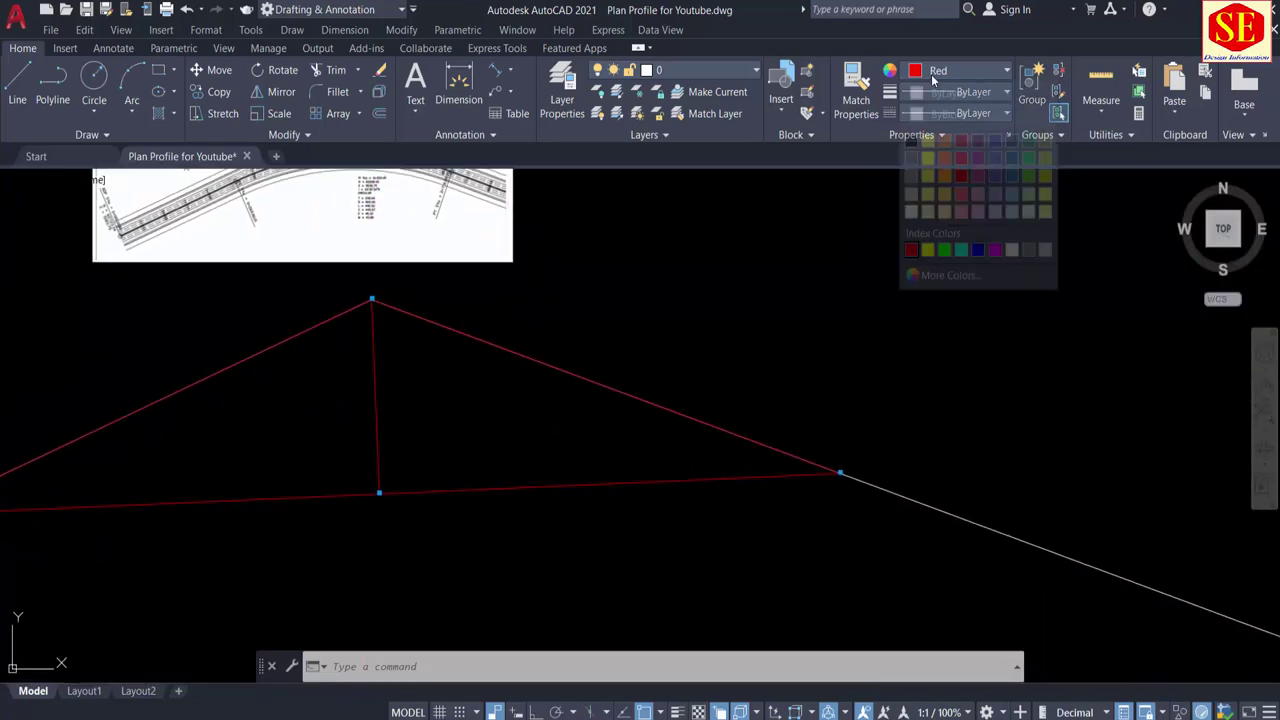
pyautogui.click(948, 248)
# Step: Draw a 600-long line down from the vertical lines' junction, perpendicular to the chord
pyautogui.write('l')
pyautogui.press('Return')
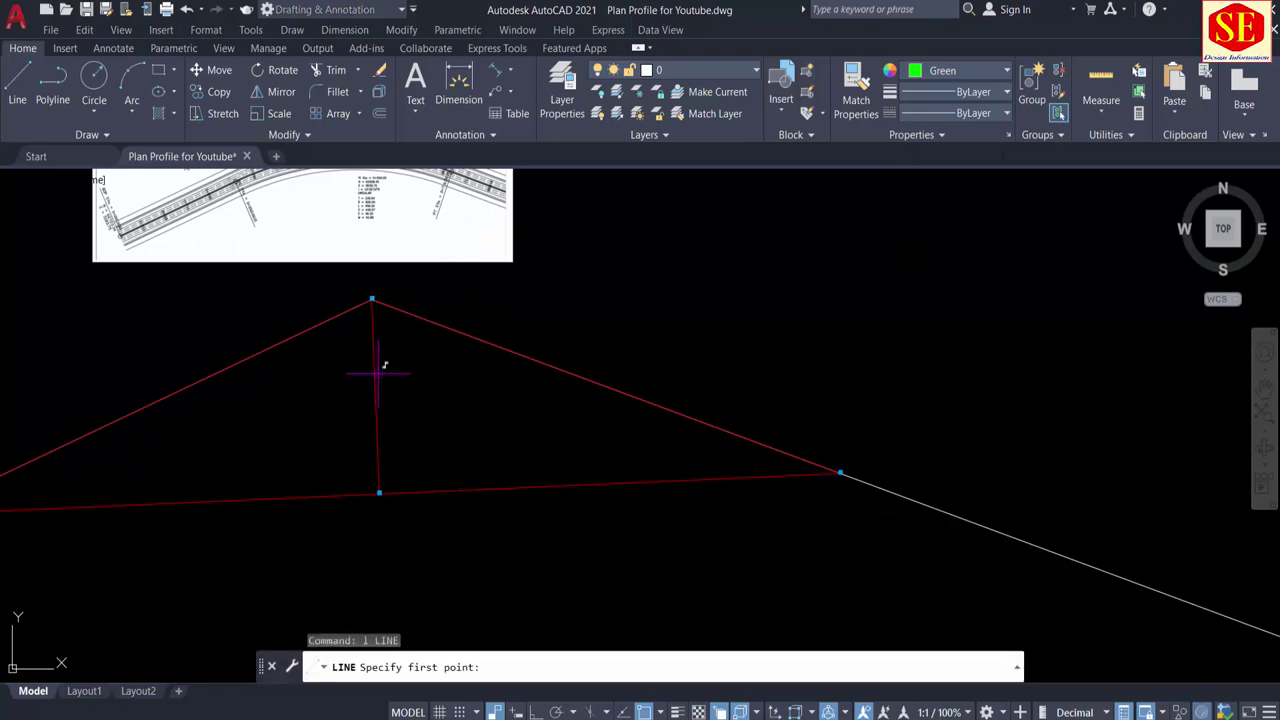
pyautogui.click(375, 400)
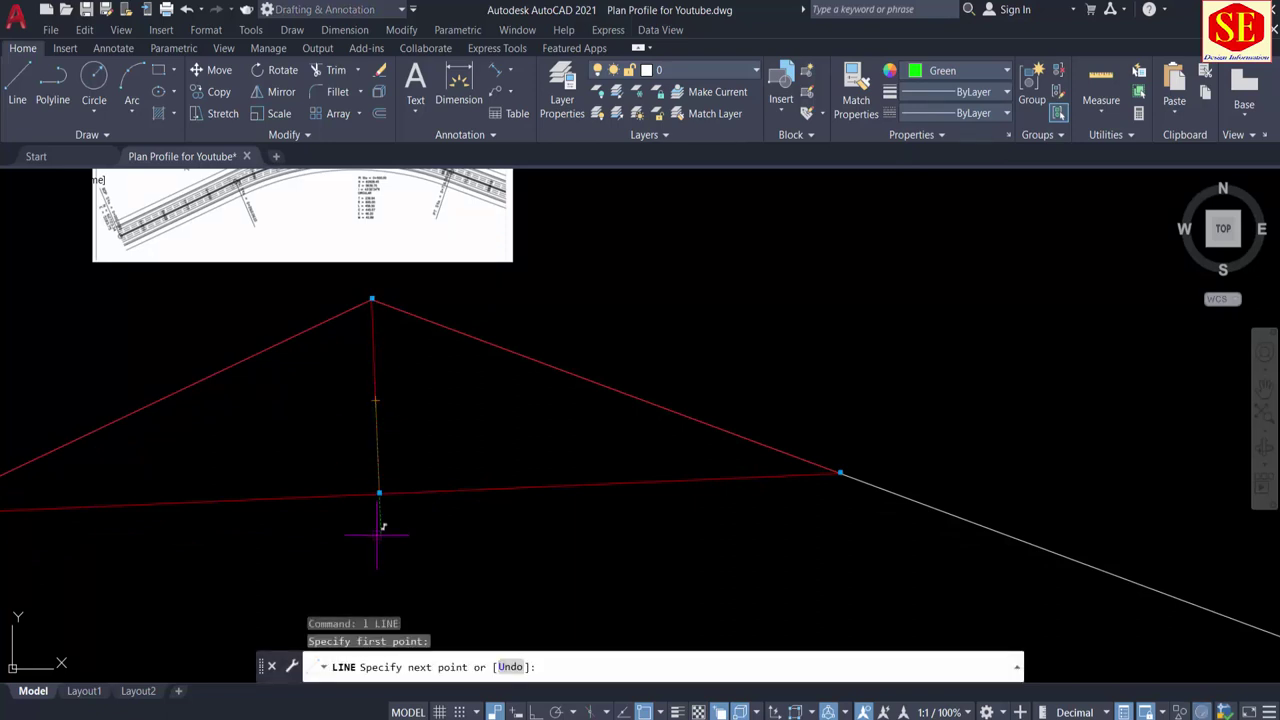
pyautogui.moveTo(380, 558); pyautogui.dragTo(385, 402, button='middle')
pyautogui.write('600')
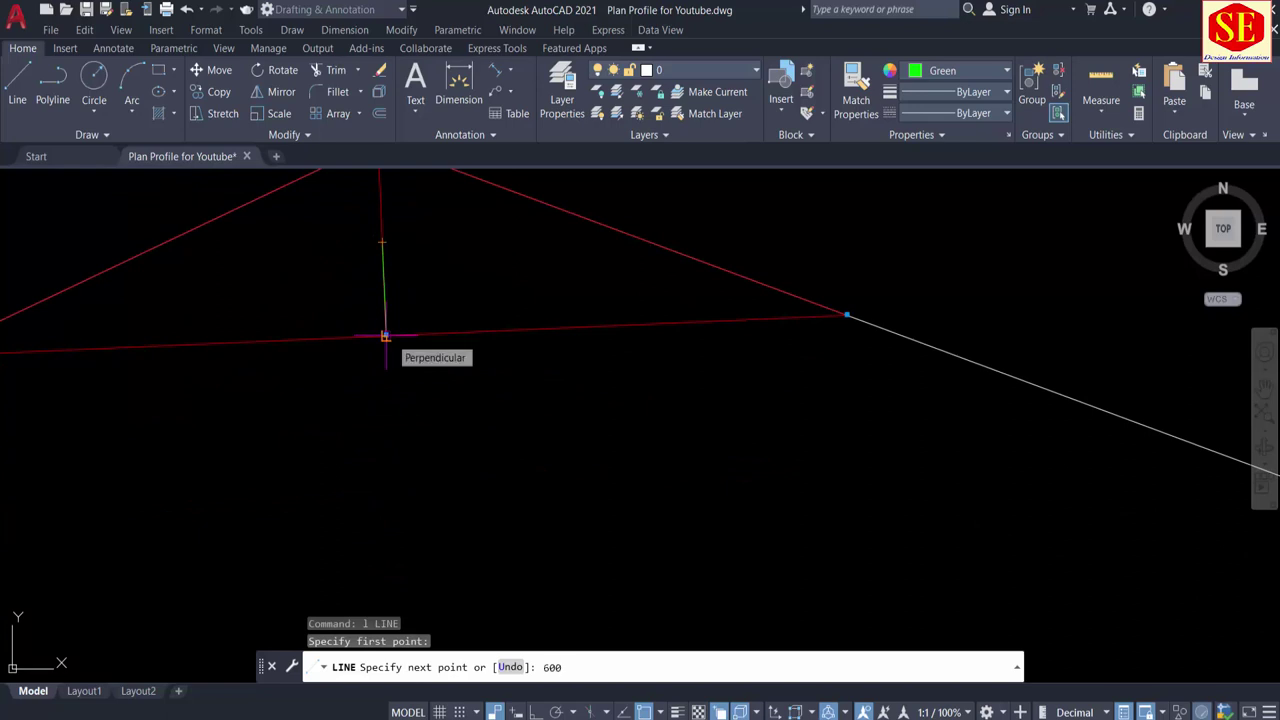
pyautogui.press('Return')
pyautogui.scroll(-5, 547, 300)
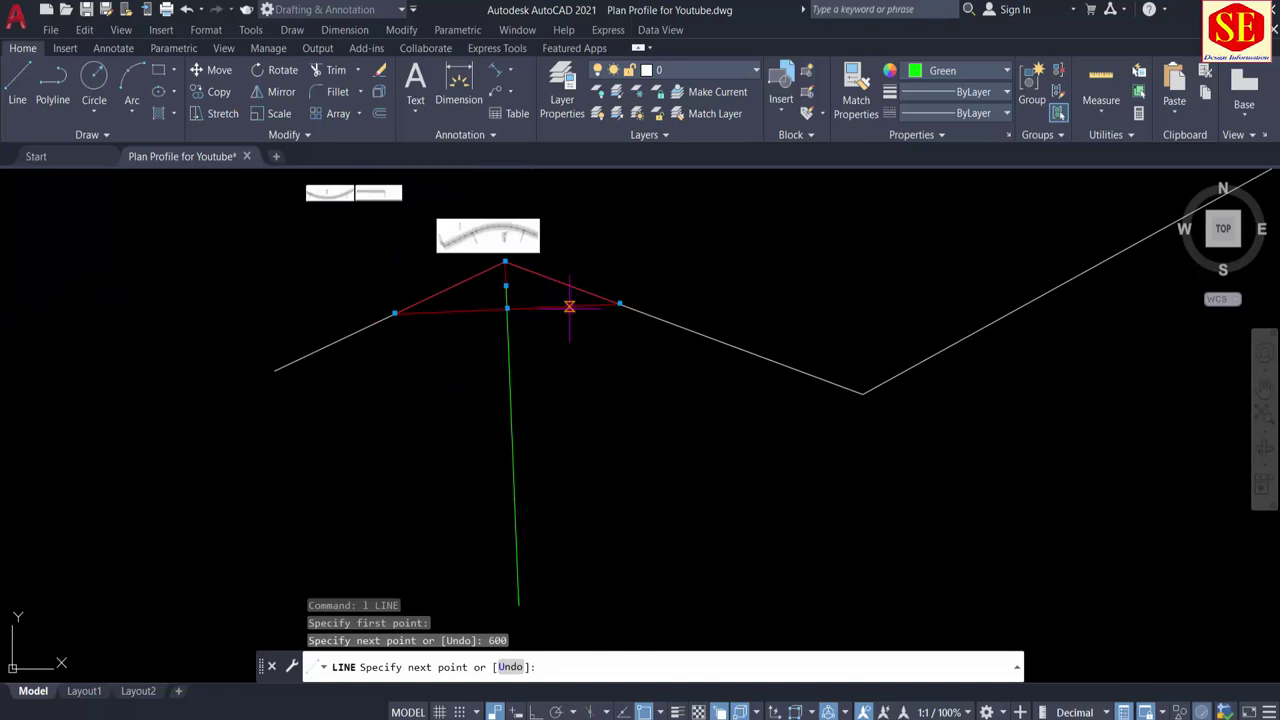
pyautogui.press('Escape')
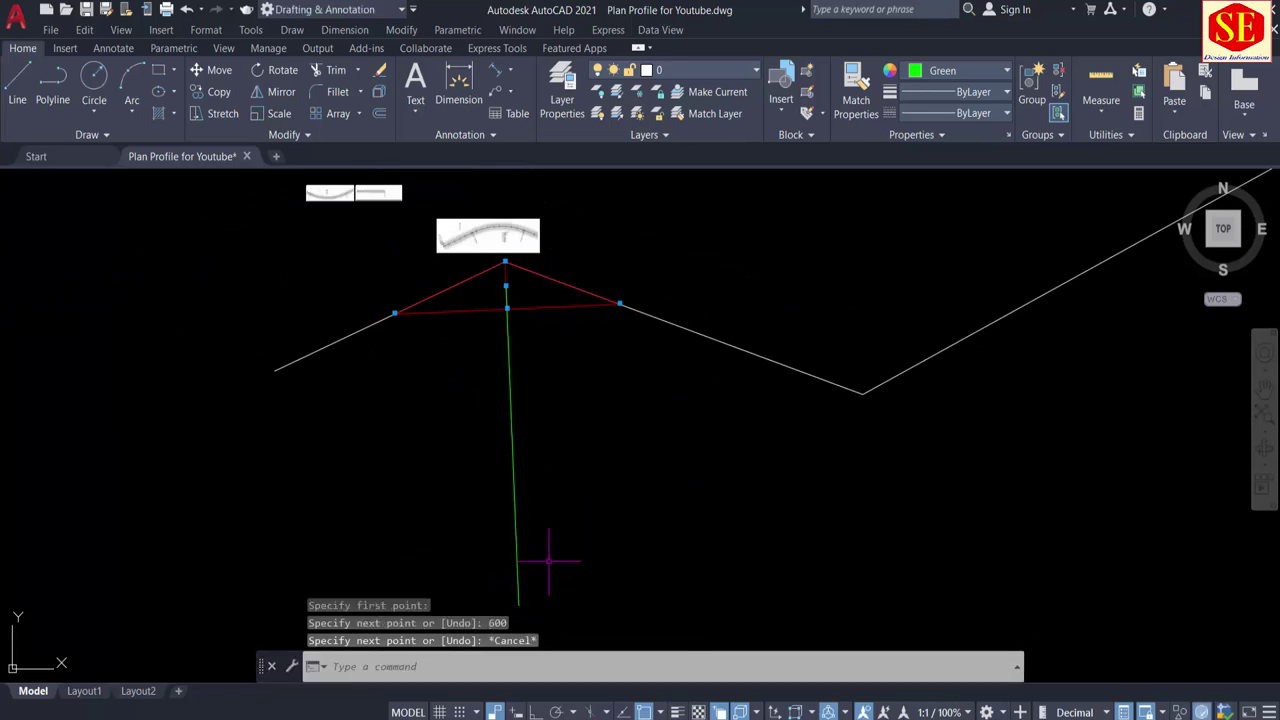
pyautogui.moveTo(562, 571); pyautogui.dragTo(613, 493, button='middle')
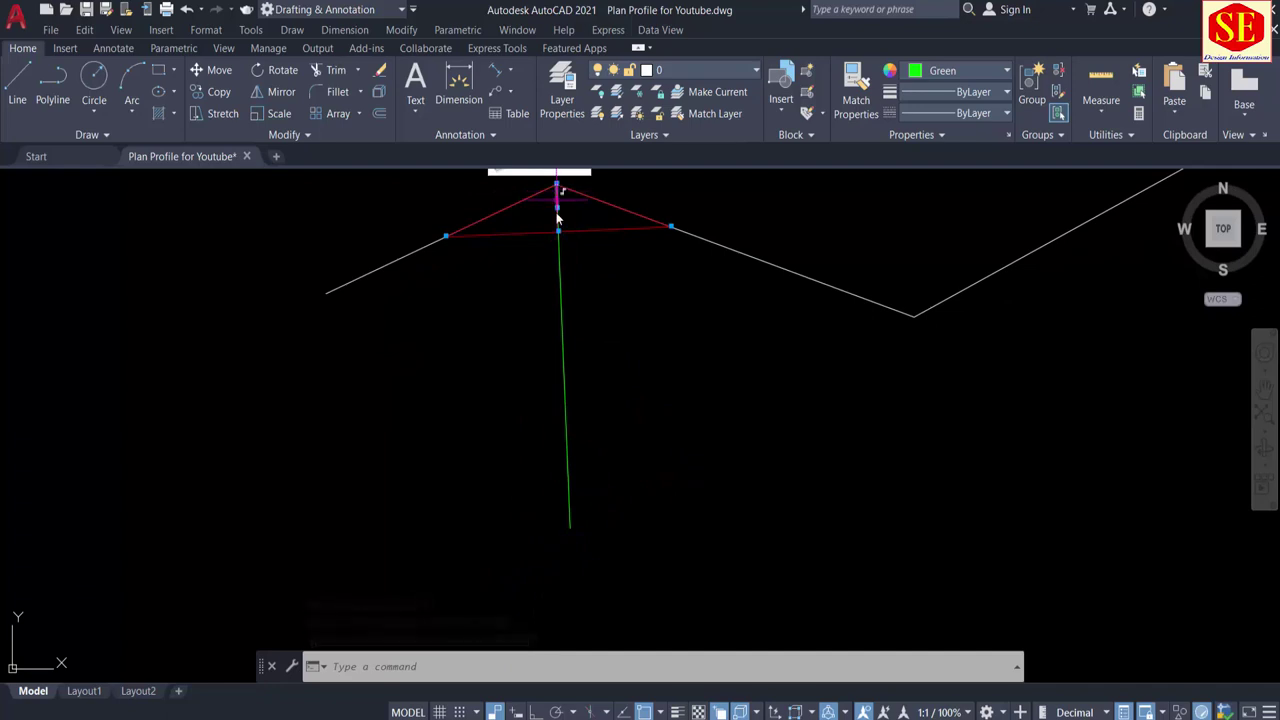
pyautogui.write('l')
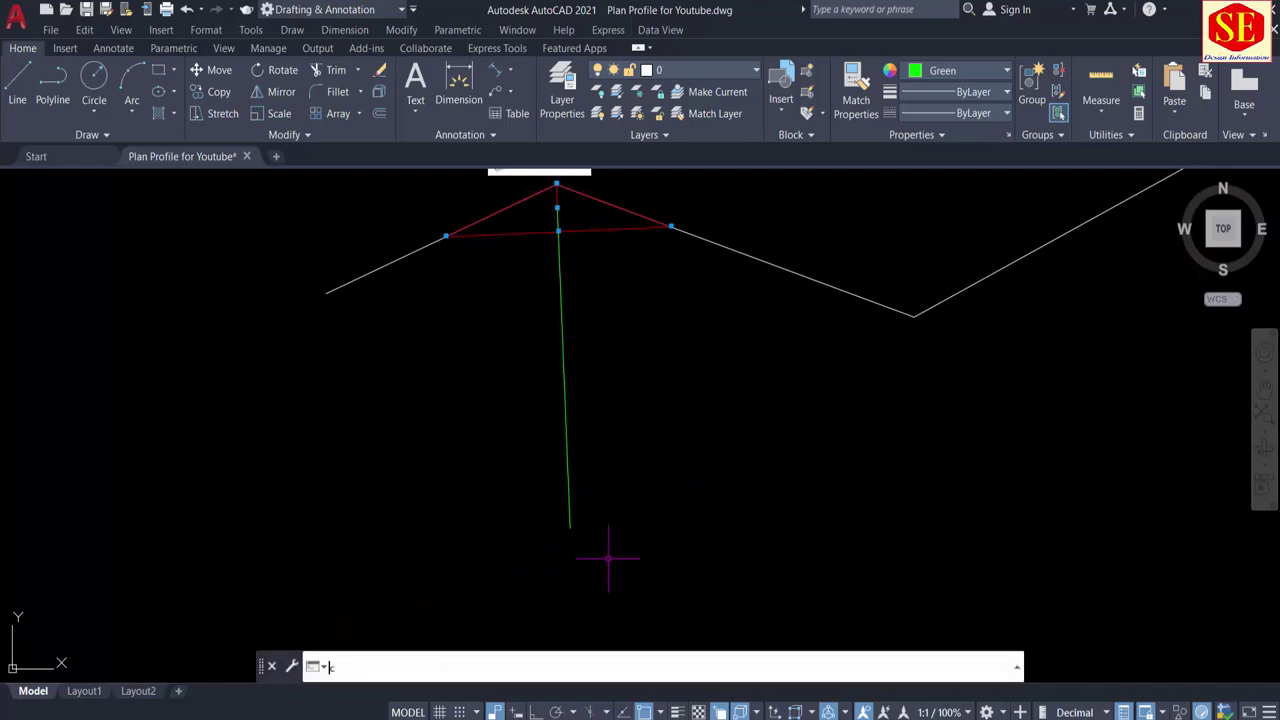
pyautogui.press('Return')
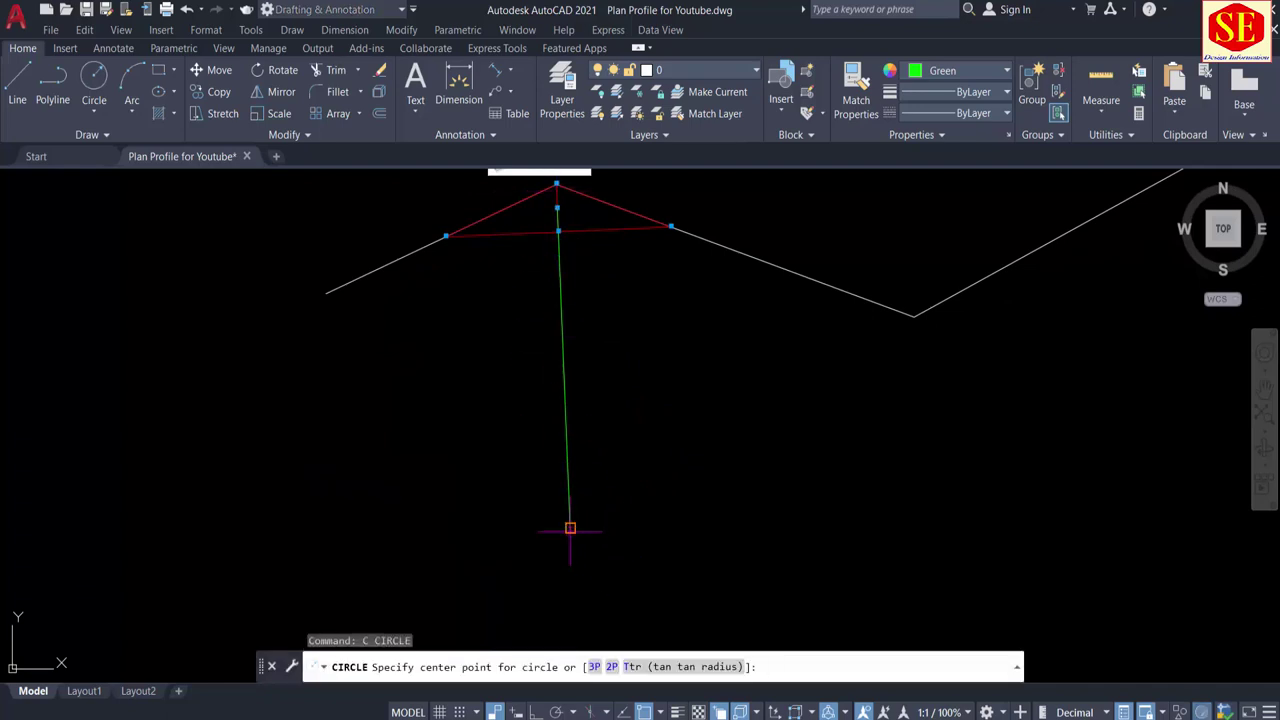
pyautogui.click(570, 527)
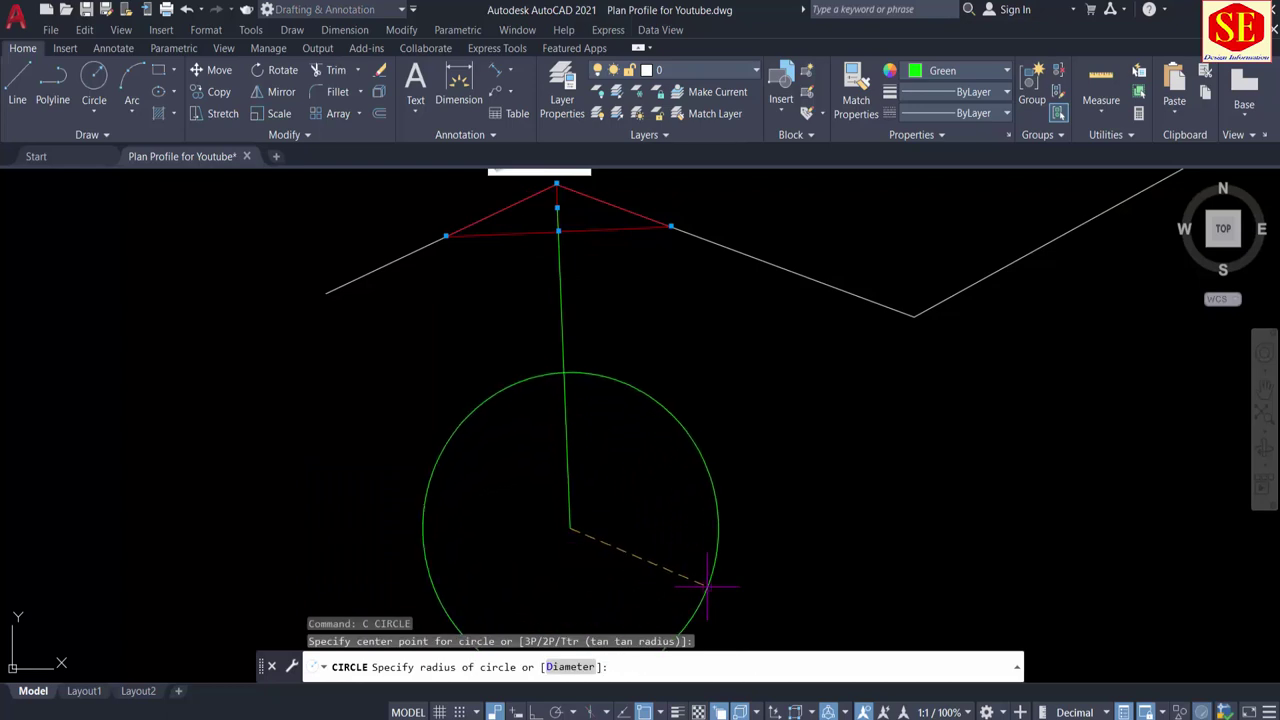
pyautogui.write('600')
pyautogui.press('Return')
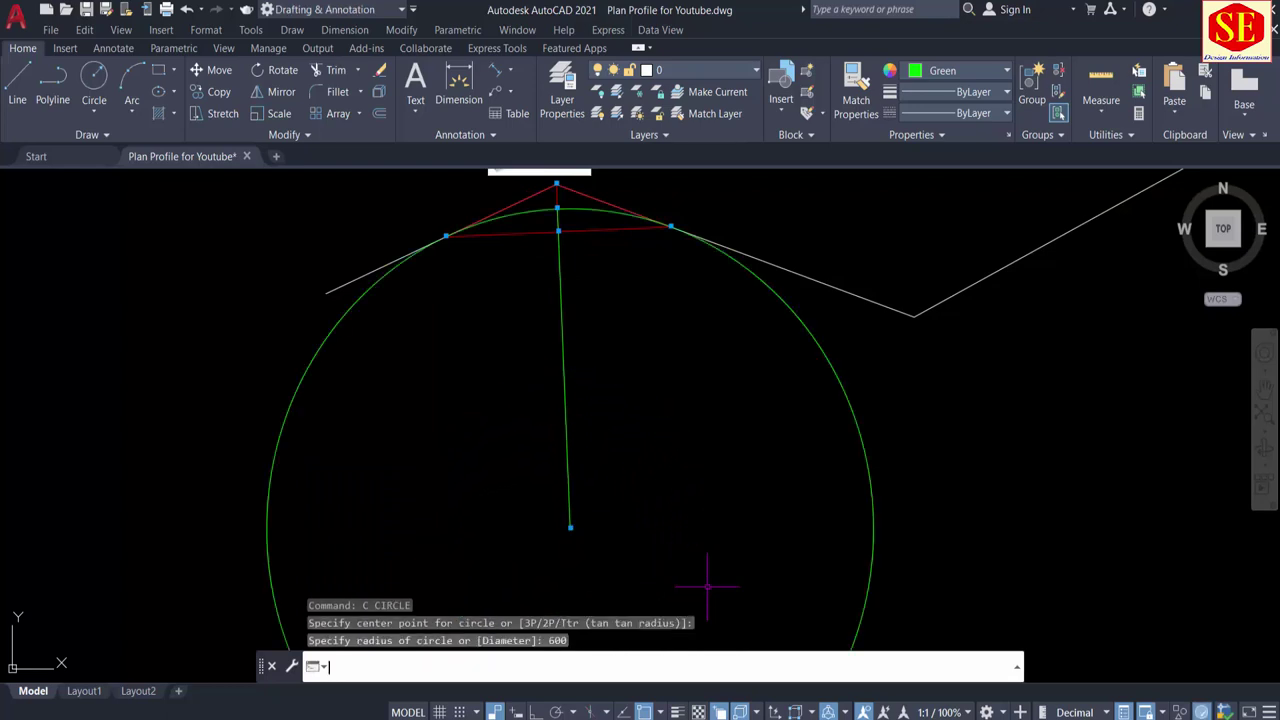
pyautogui.scroll(2, 589, 256)
pyautogui.scroll(2, 540, 275)
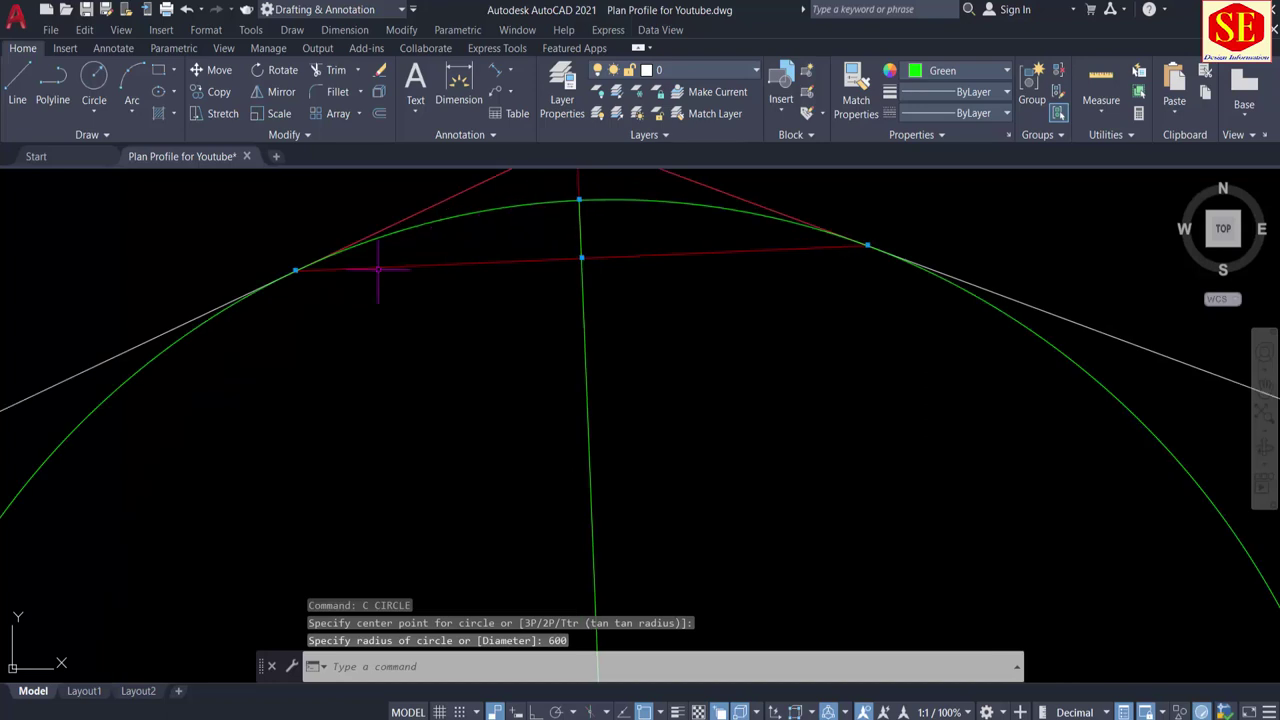
pyautogui.moveTo(514, 234); pyautogui.dragTo(496, 330, button='middle')
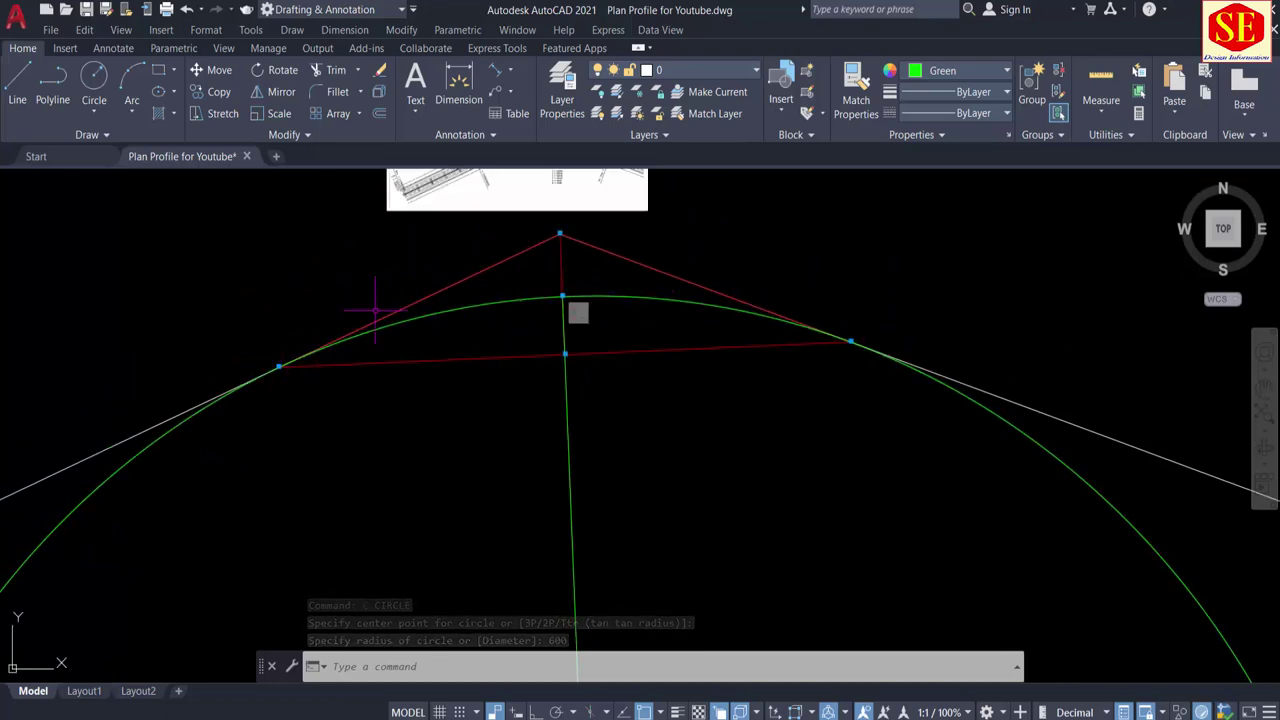
pyautogui.scroll(2, 866, 351)
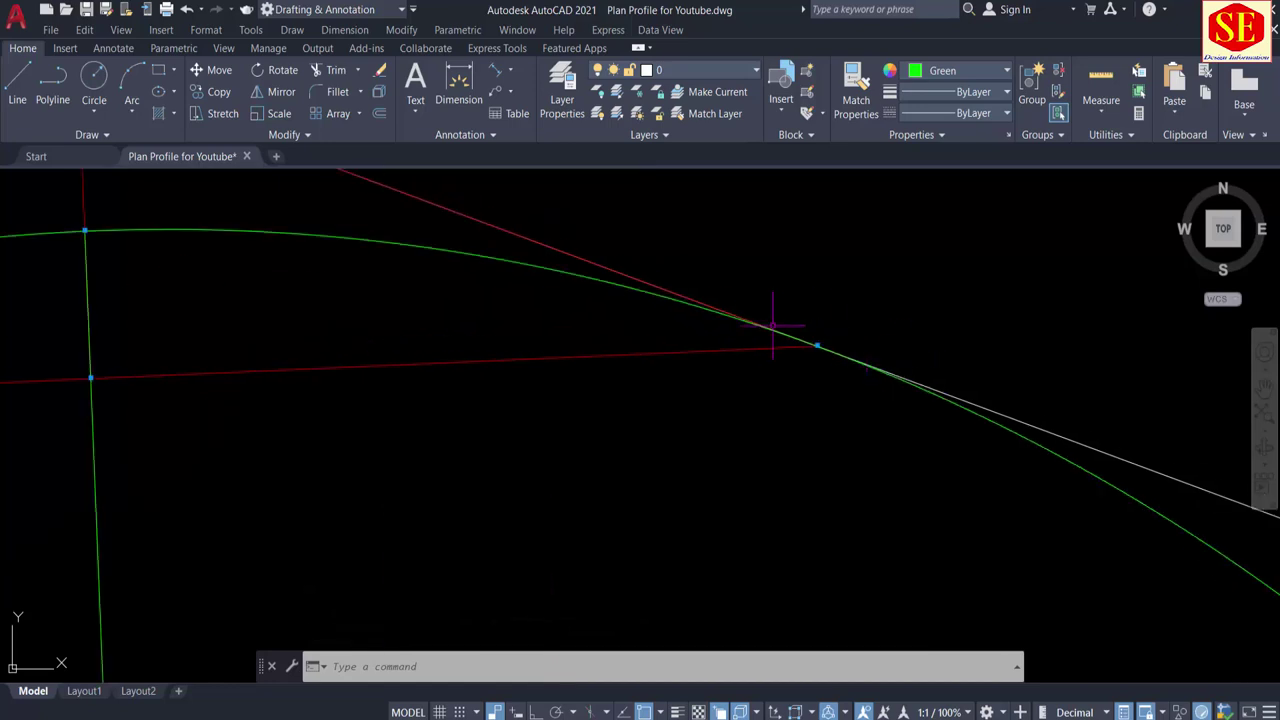
pyautogui.moveTo(261, 350); pyautogui.dragTo(617, 410, button='middle')
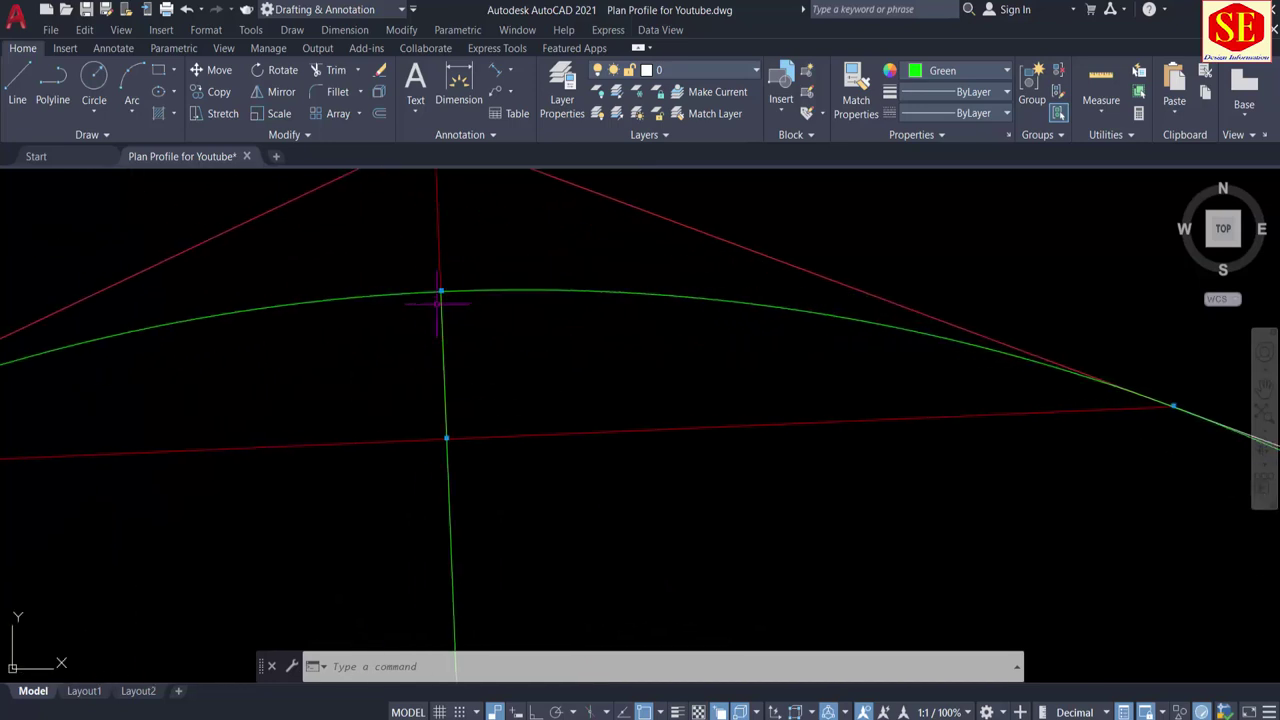
pyautogui.scroll(-2, 515, 300)
pyautogui.scroll(-1, 518, 300)
pyautogui.press('Escape')
# Step: Trim away the circle's lower portion, leaving only the arc between the tangent points
pyautogui.write('tr')
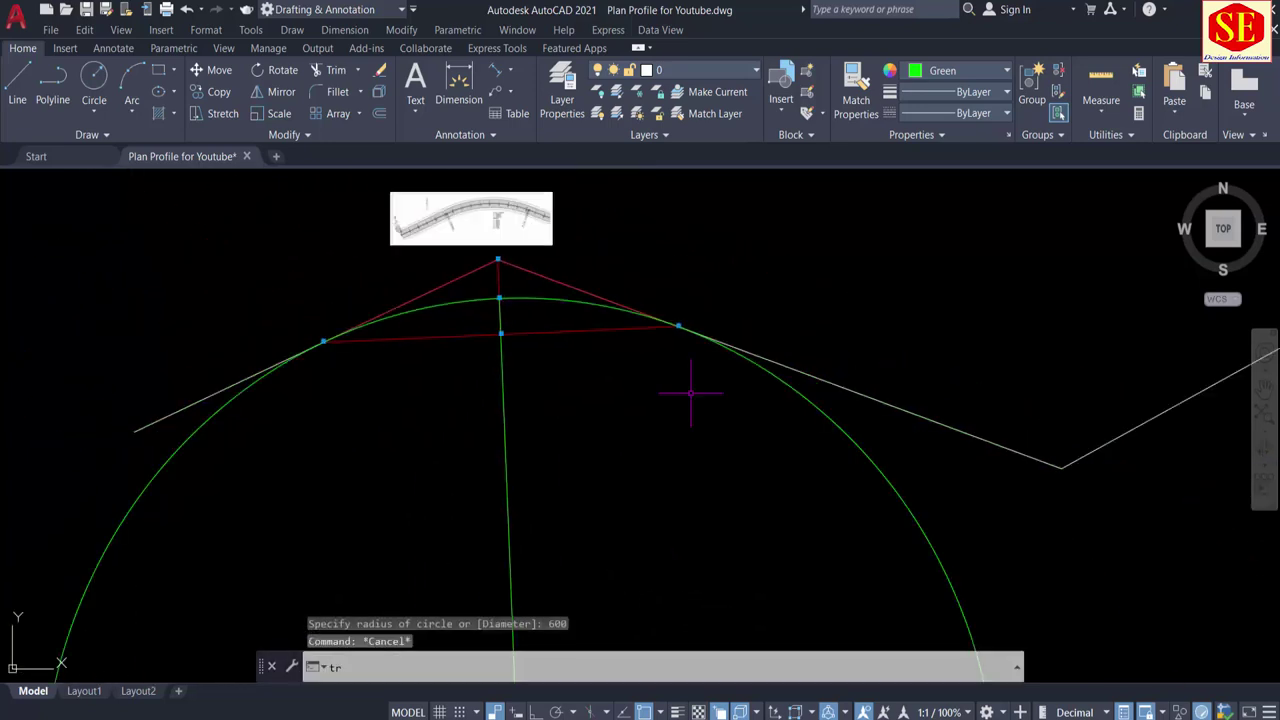
pyautogui.press('Return')
pyautogui.click(762, 368)
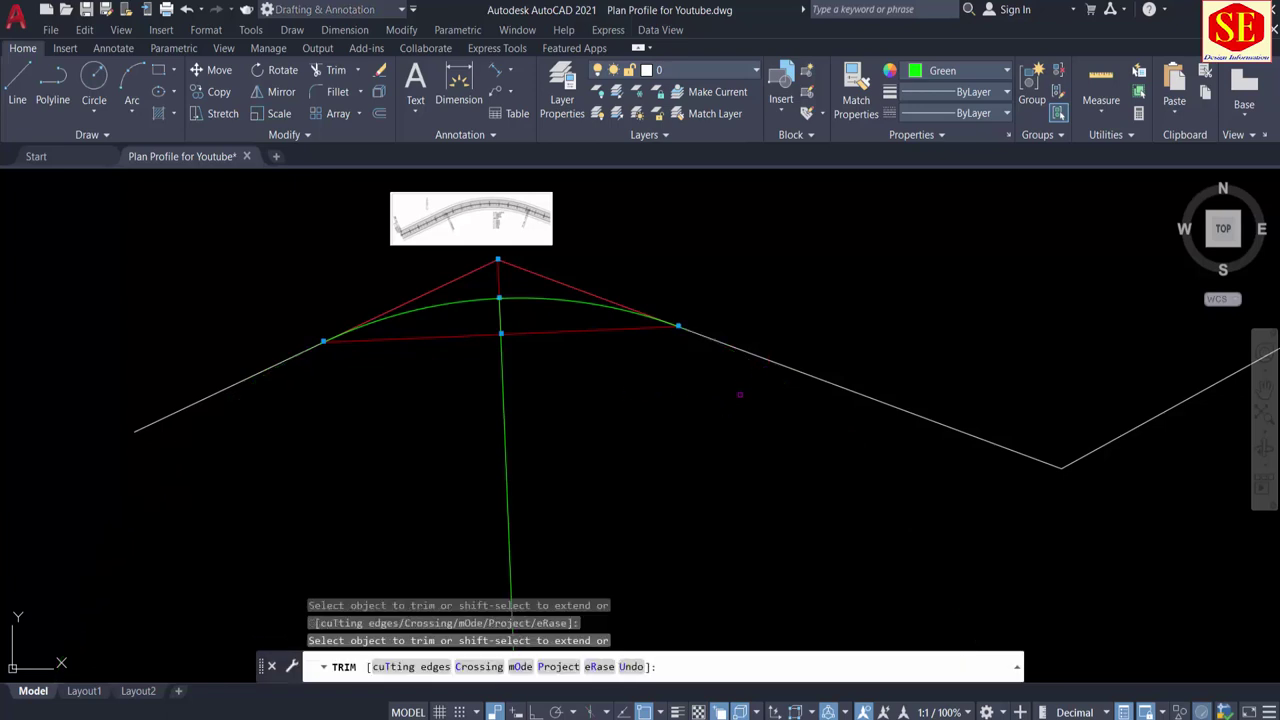
pyautogui.scroll(2, 340, 344)
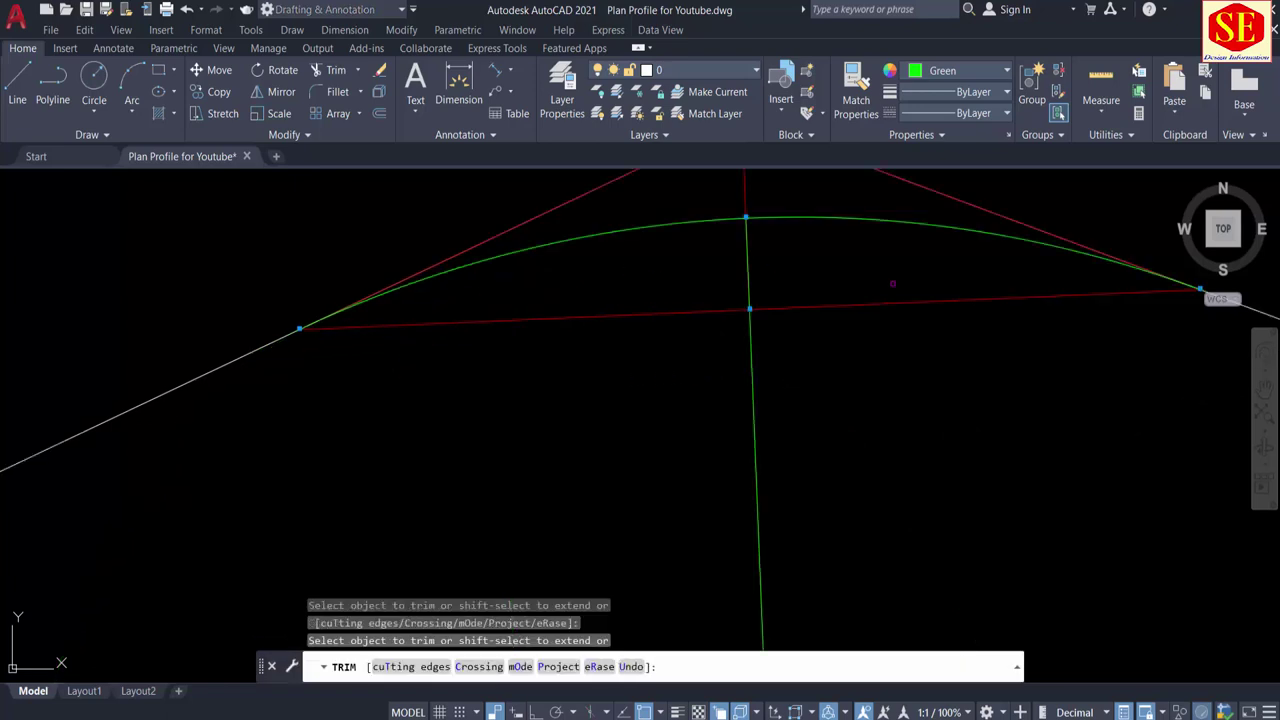
pyautogui.moveTo(1040, 337); pyautogui.dragTo(705, 415, button='middle')
pyautogui.scroll(-6, 742, 345)
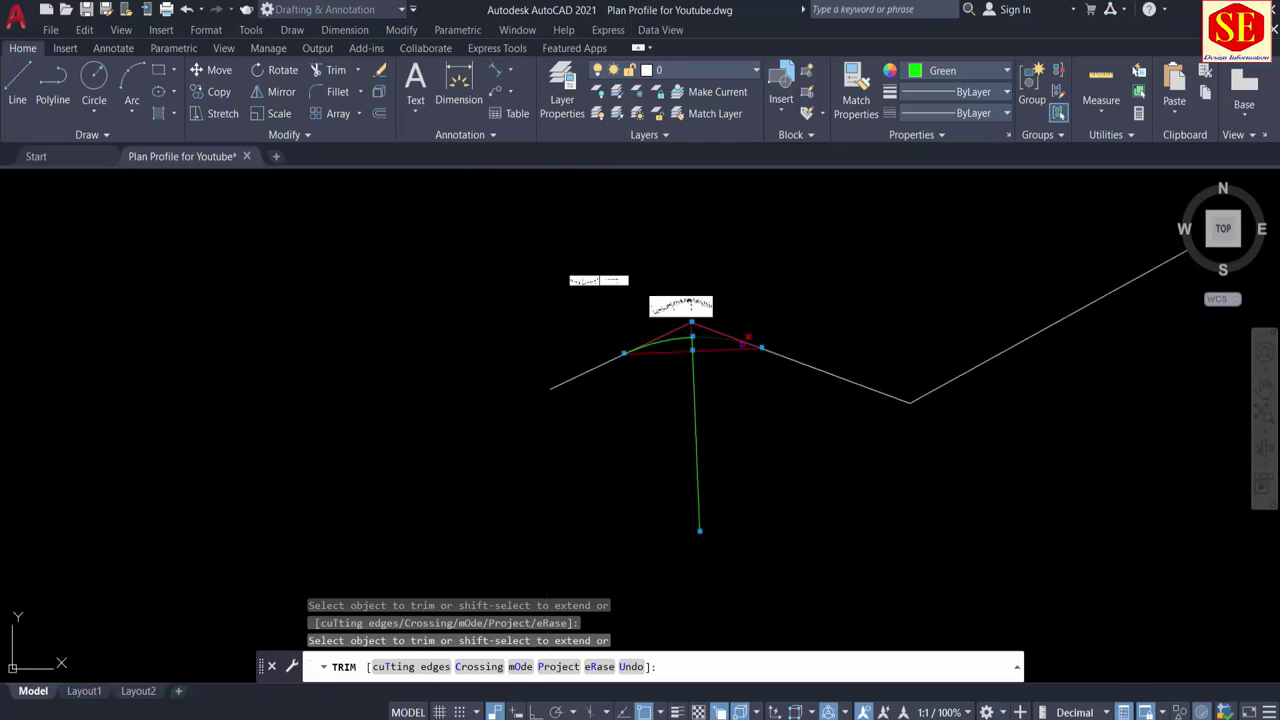
pyautogui.scroll(2, 684, 332)
pyautogui.scroll(2, 684, 332)
pyautogui.press('Escape')
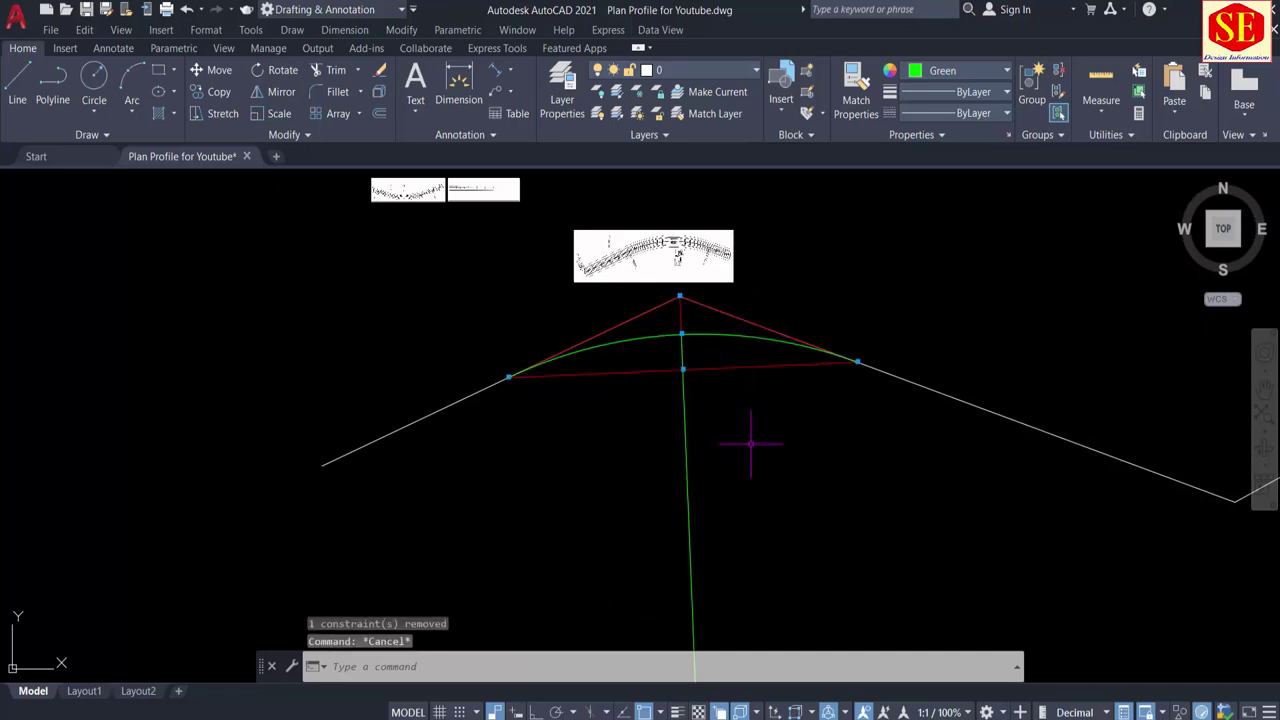
# Step: Draw green lines from the left tangent point to the curve centre and on to the right tangent point
pyautogui.write('l')
pyautogui.press('Return')
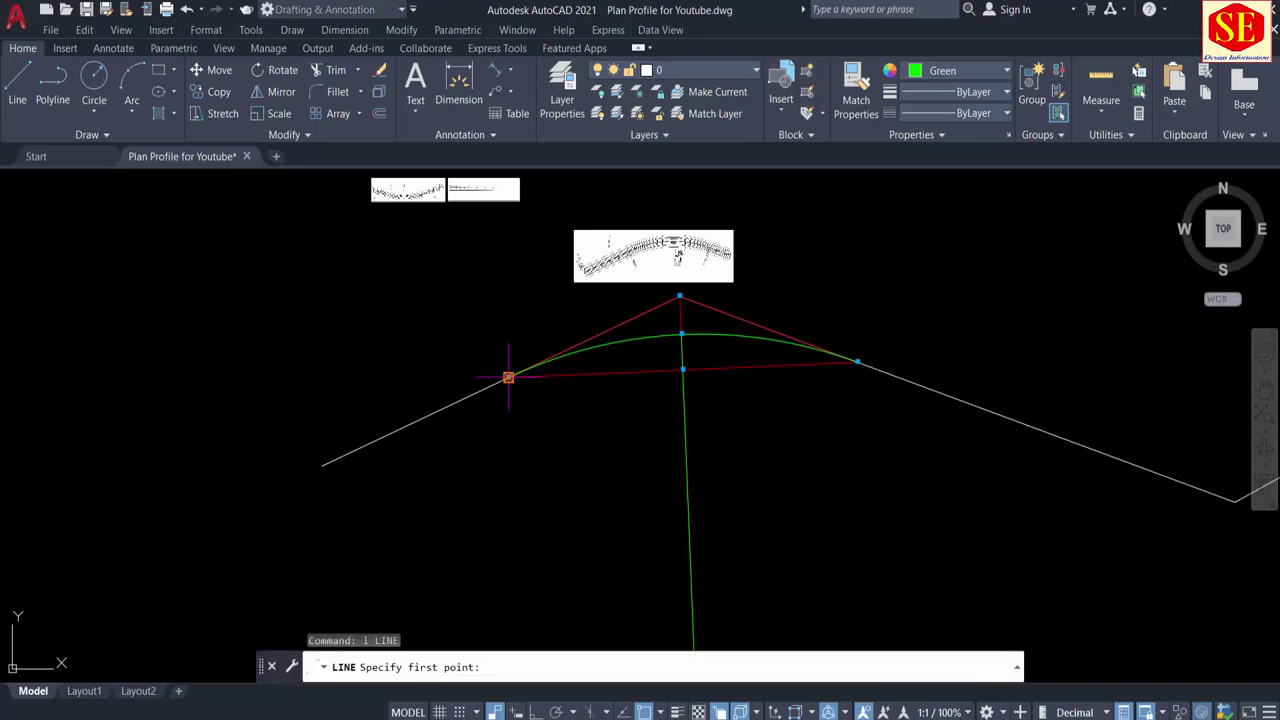
pyautogui.click(509, 377)
pyautogui.moveTo(577, 537); pyautogui.dragTo(537, 420, button='middle')
pyautogui.moveTo(607, 523); pyautogui.dragTo(562, 383, button='middle')
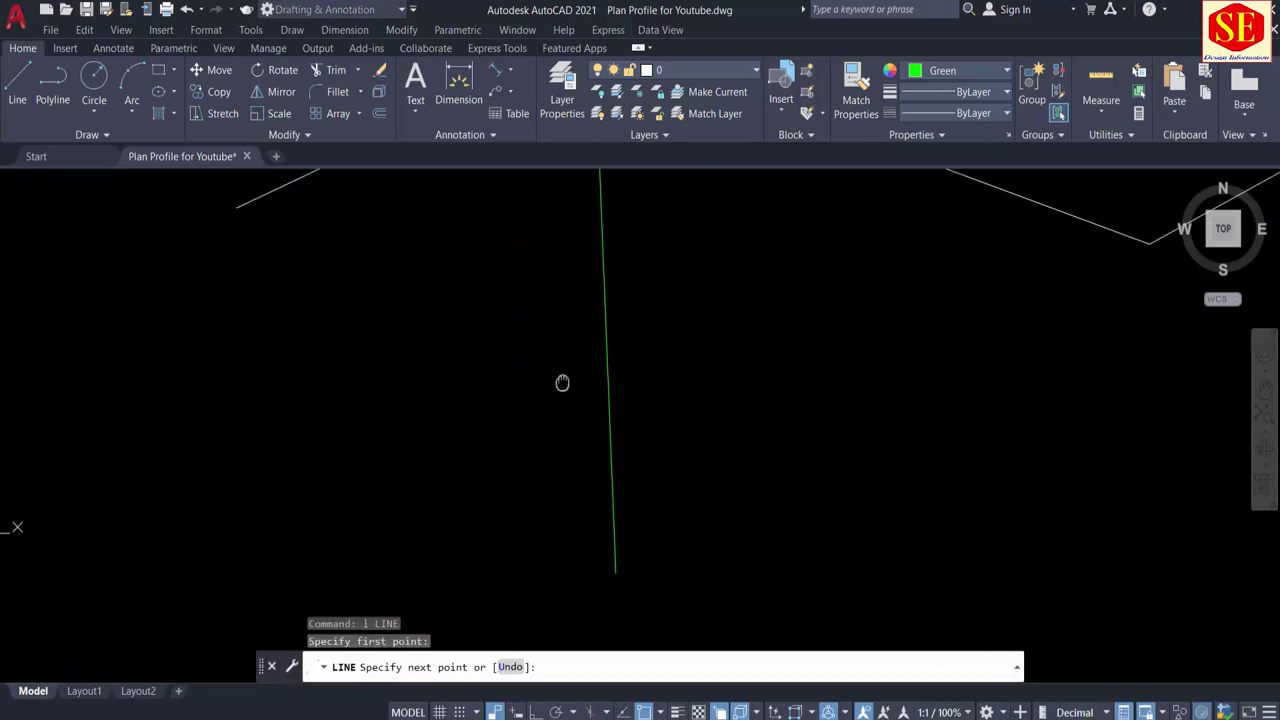
pyautogui.click(610, 568)
pyautogui.scroll(-2, 657, 576)
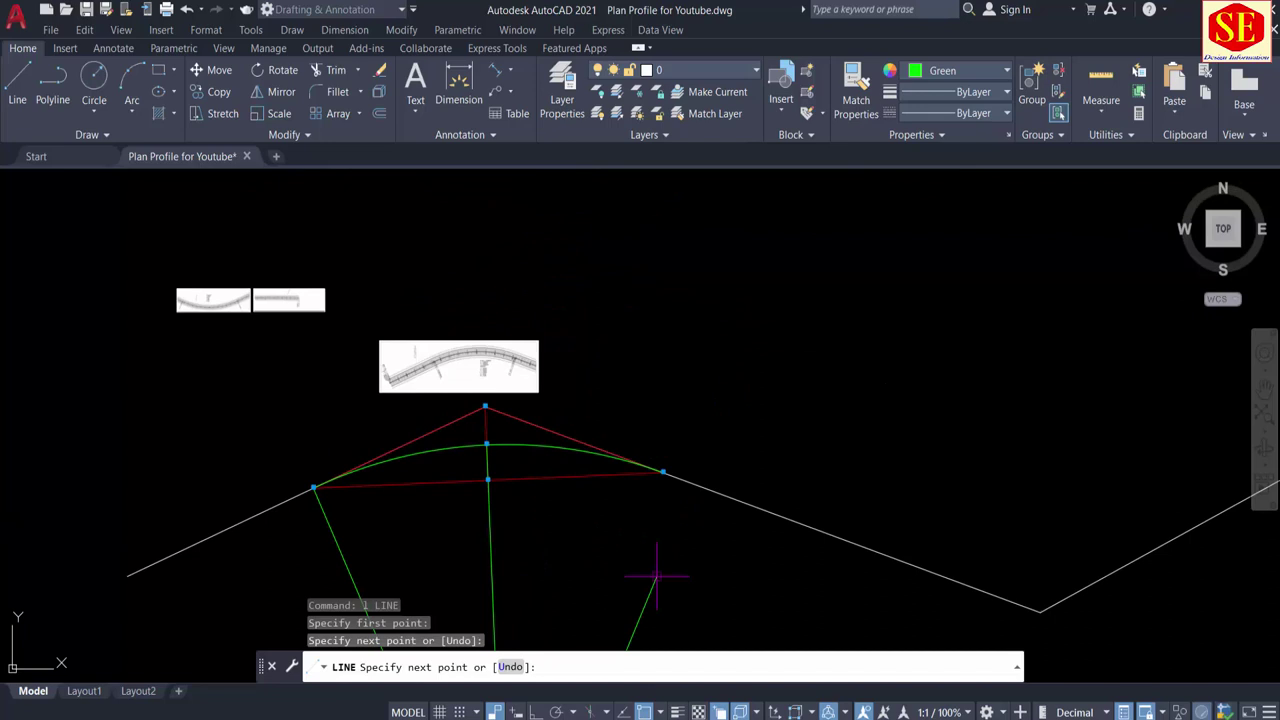
pyautogui.click(663, 471)
pyautogui.press('Escape')
pyautogui.moveTo(530, 501); pyautogui.dragTo(583, 461, button='middle')
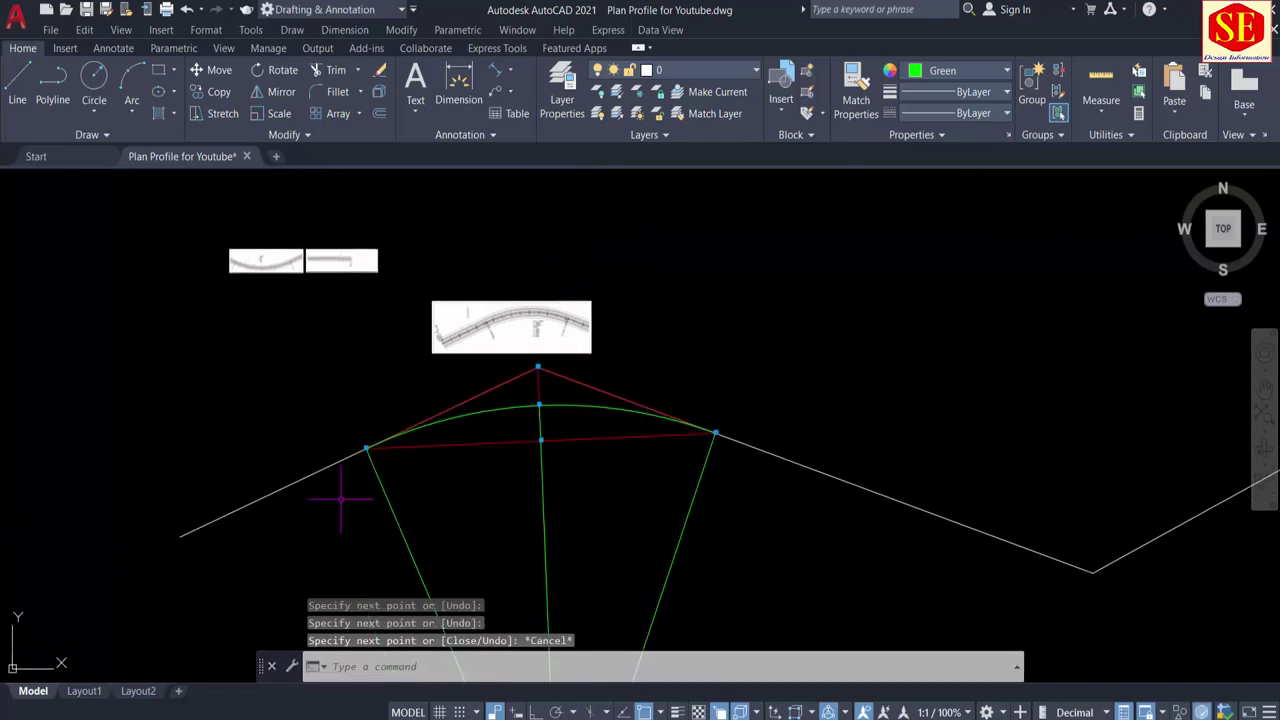
pyautogui.write('1')
# Step: Draw a horizontal helper line across both radial lines with Ortho on
pyautogui.press('Return')
pyautogui.click(350, 512)
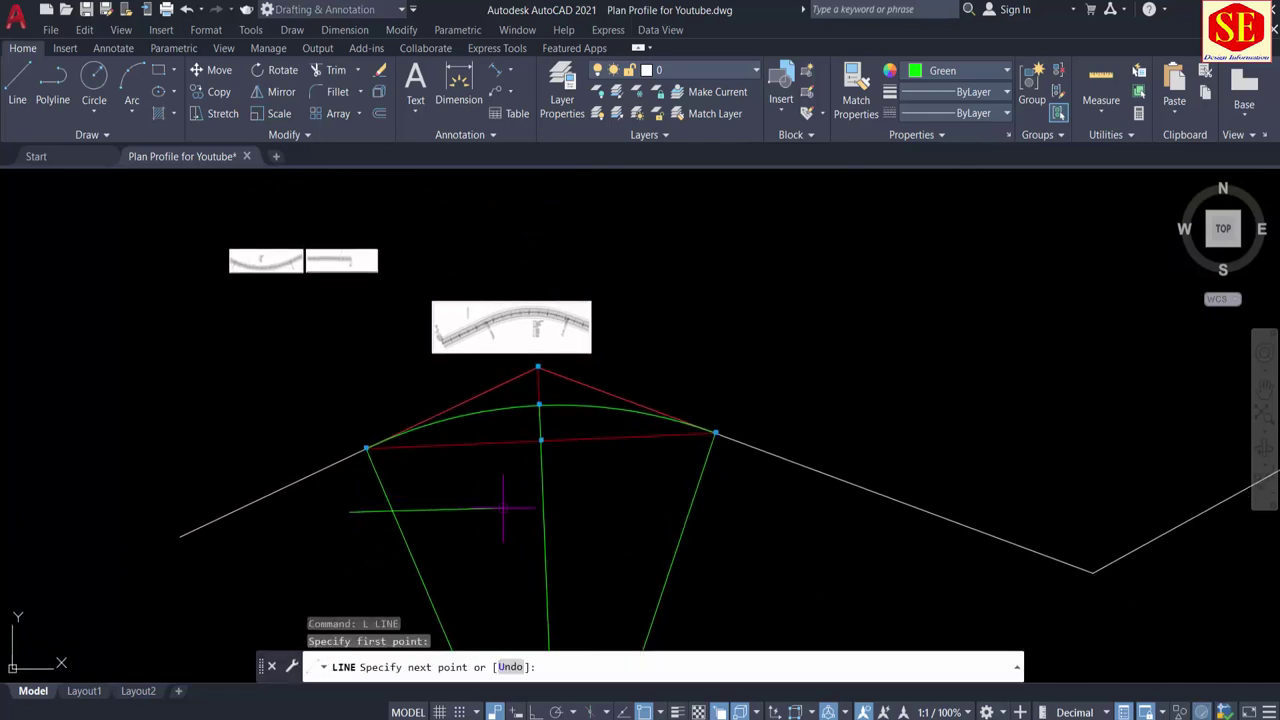
pyautogui.press('F8')
pyautogui.click(735, 492)
pyautogui.press('Escape')
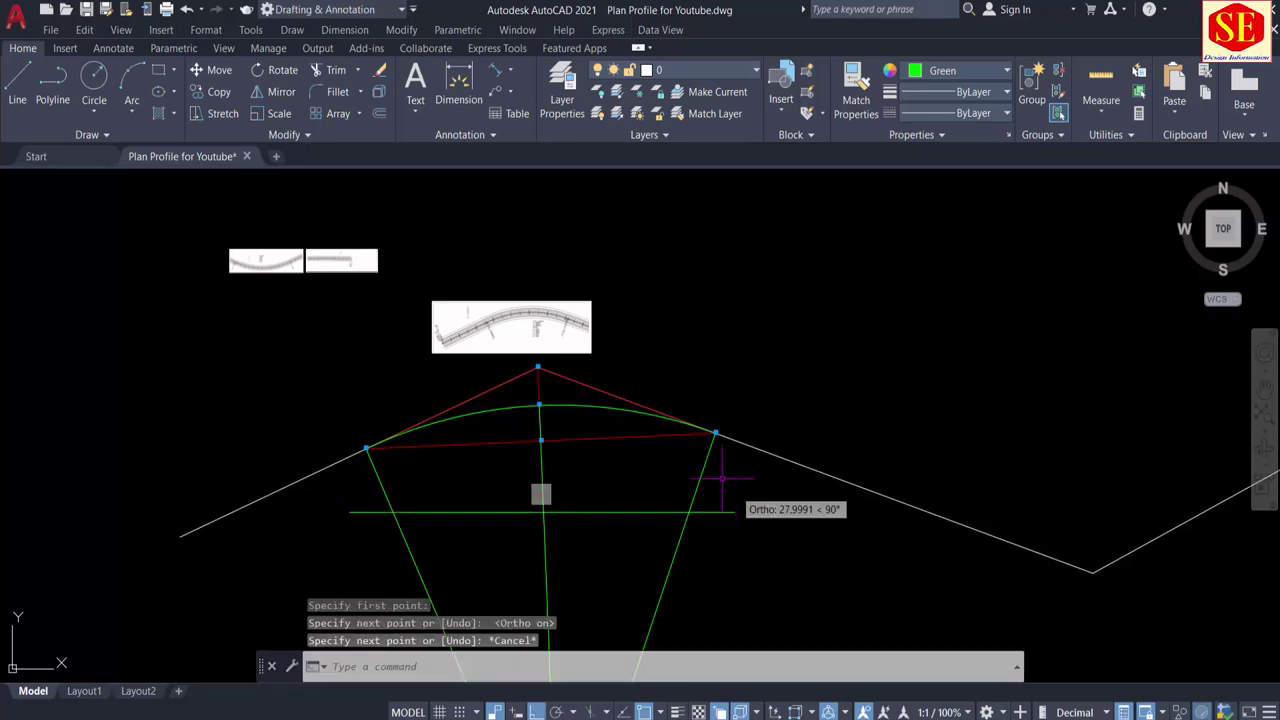
# Step: Trim both radial lines below the helper line, then erase the helper line
pyautogui.write('tr')
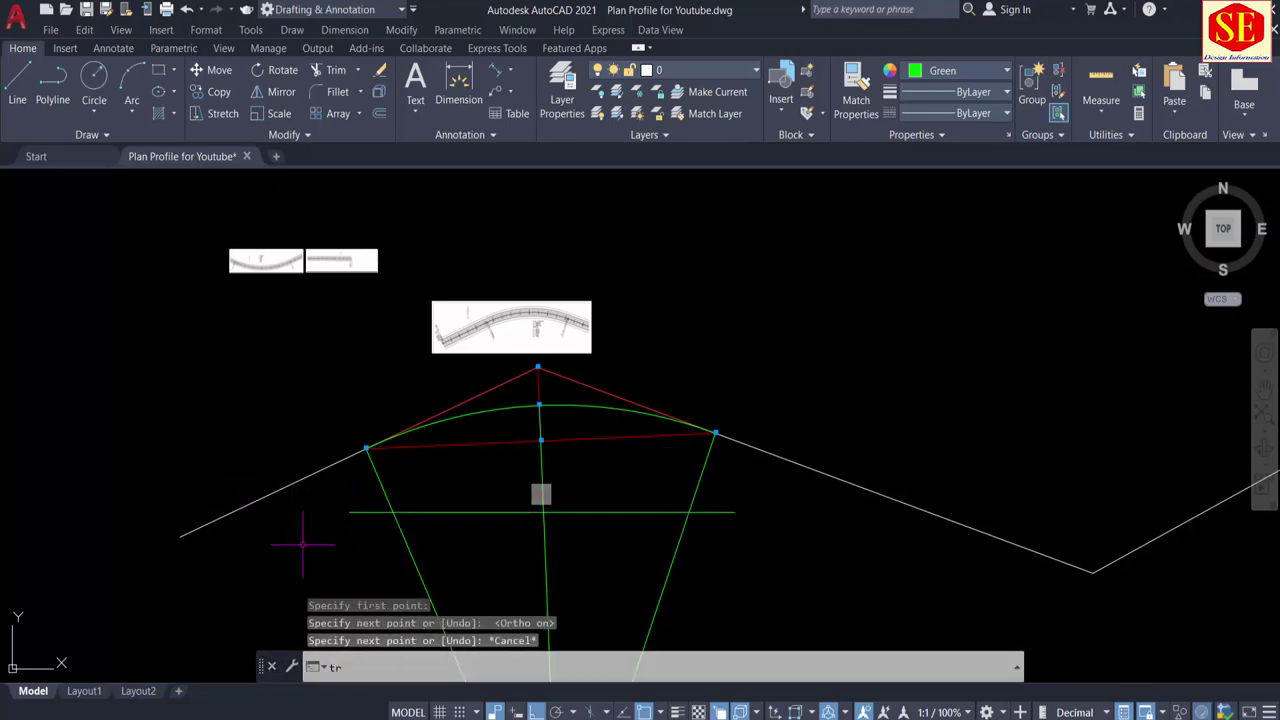
pyautogui.press('Return')
pyautogui.click(420, 568)
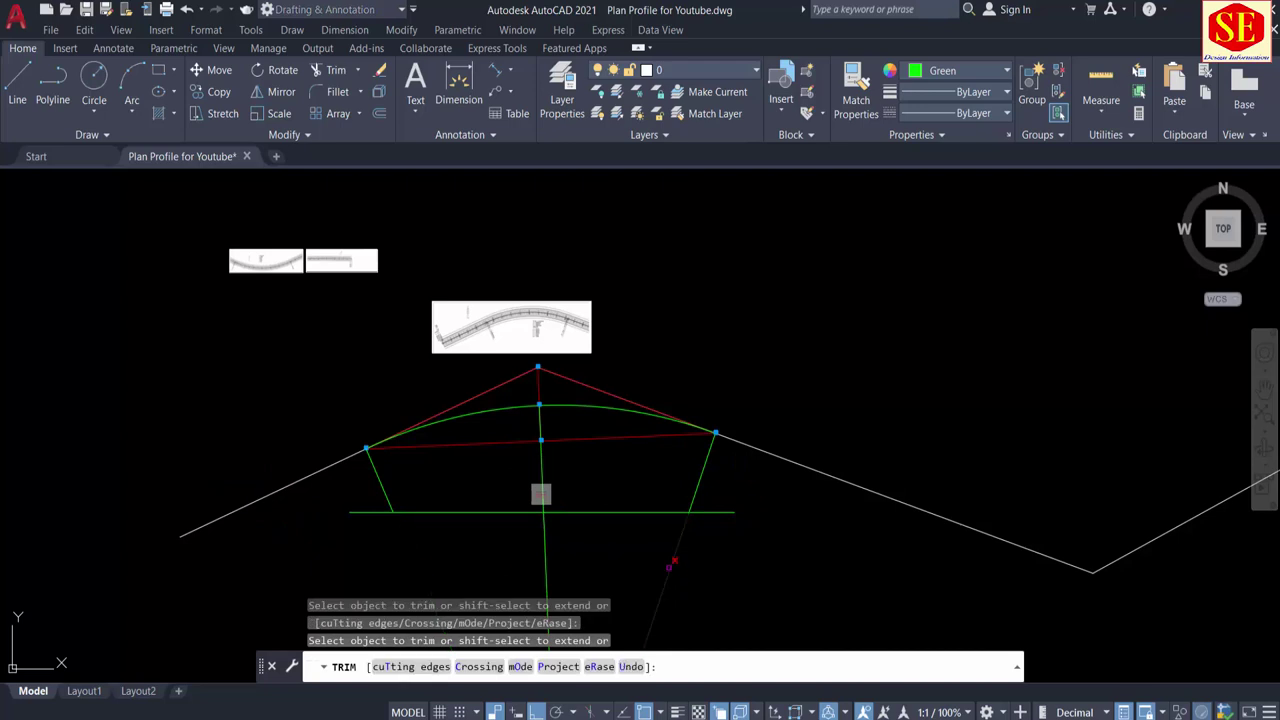
pyautogui.click(672, 562)
pyautogui.press('Escape')
pyautogui.moveTo(663, 491); pyautogui.dragTo(651, 523)
pyautogui.write('e')
pyautogui.press('Return')
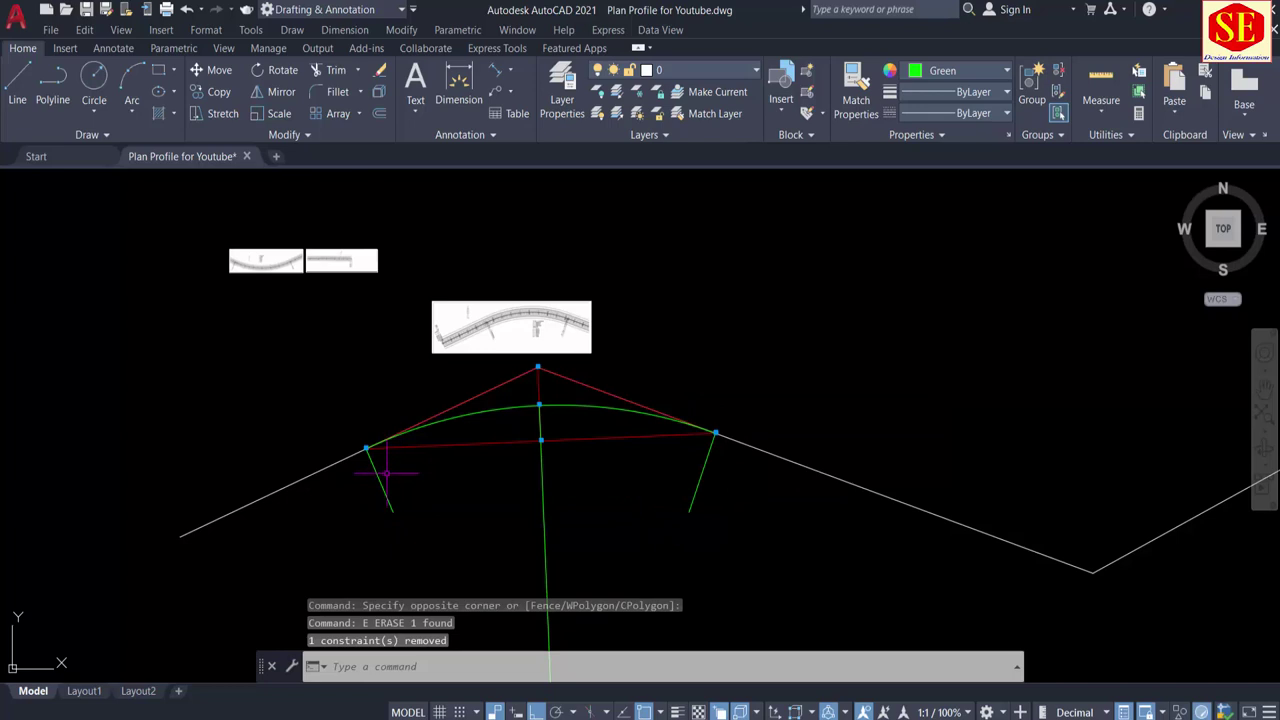
pyautogui.click(379, 472)
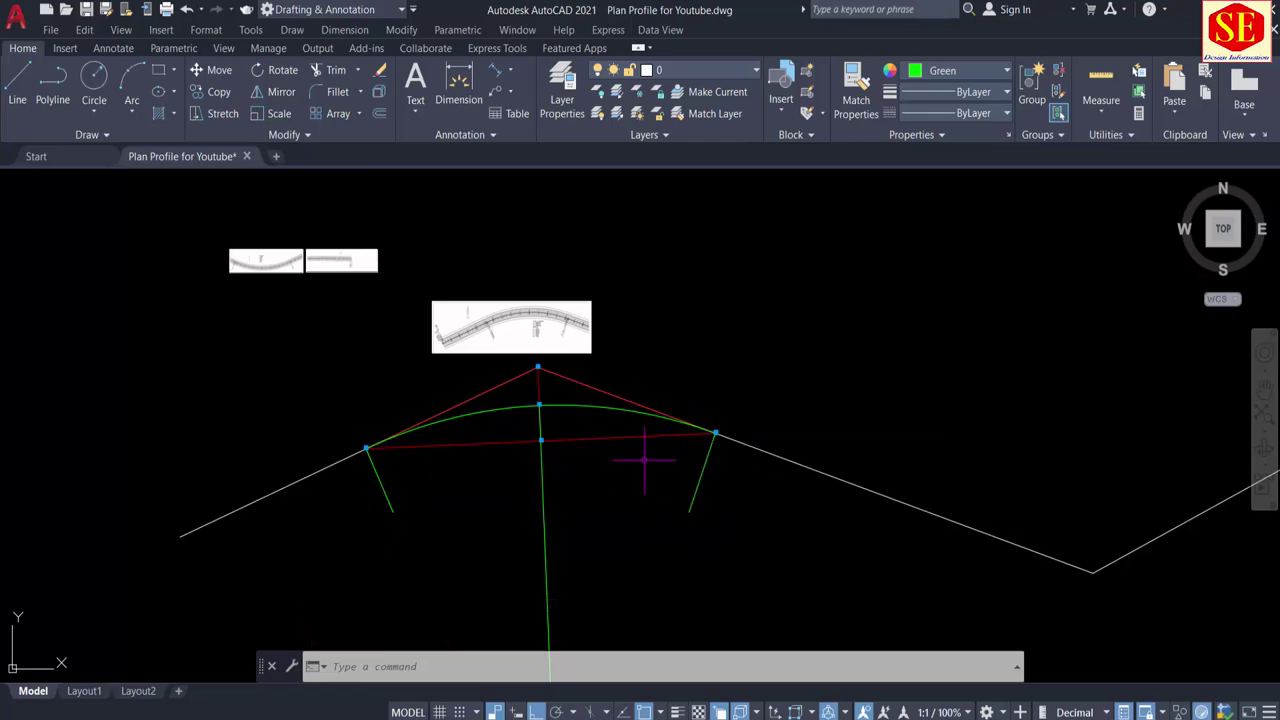
pyautogui.scroll(-2, 560, 450)
pyautogui.moveTo(566, 448); pyautogui.dragTo(608, 354, button='middle')
pyautogui.scroll(-1, 600, 371)
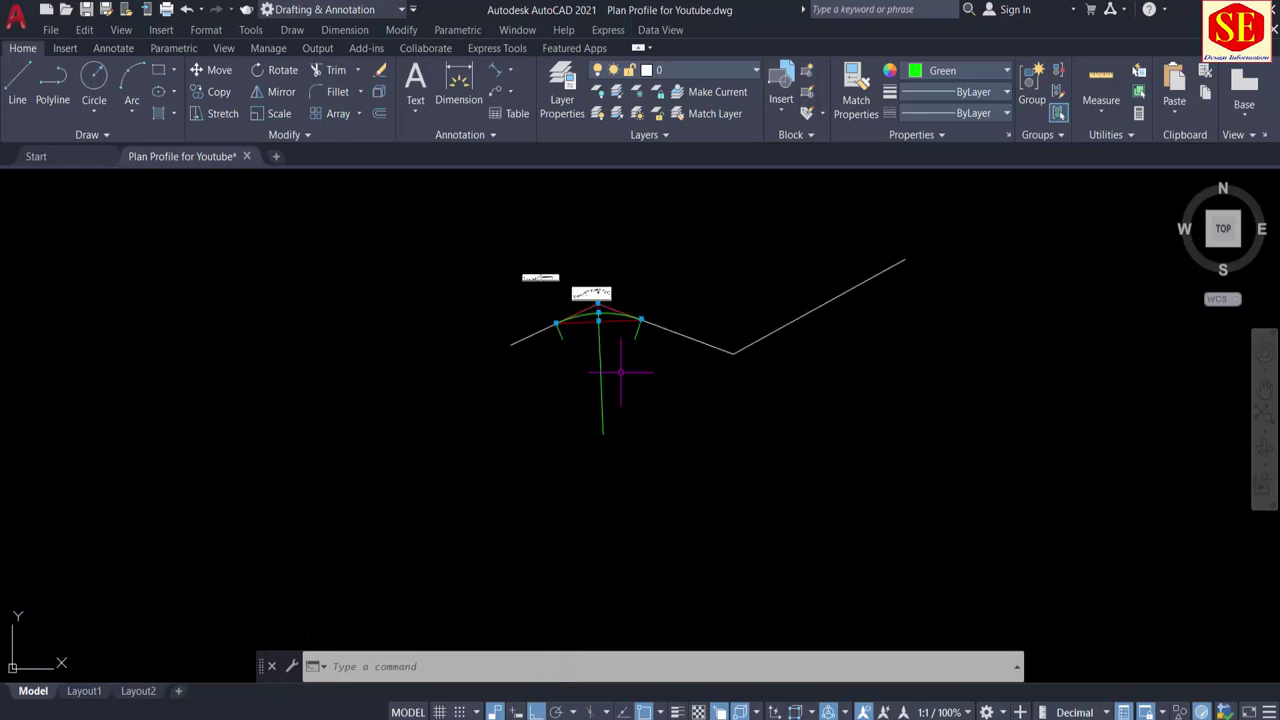
pyautogui.scroll(3, 589, 305)
pyautogui.scroll(1, 592, 312)
pyautogui.scroll(1, 621, 300)
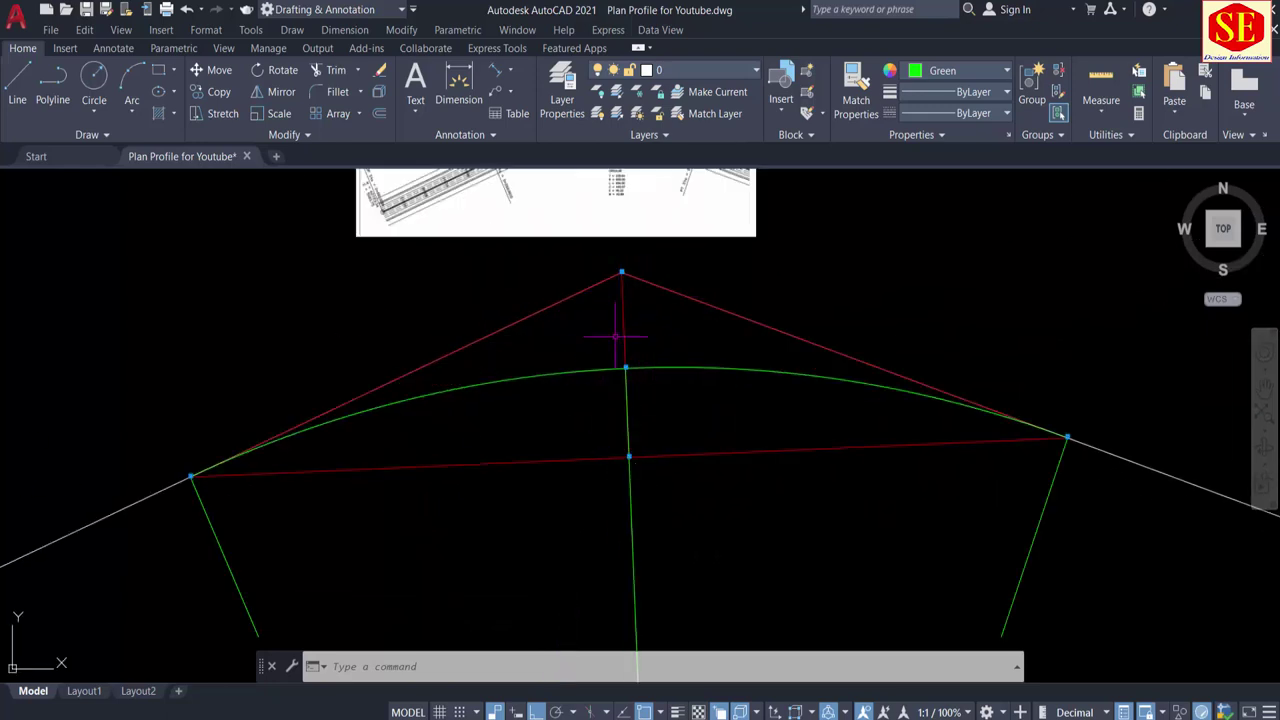
pyautogui.scroll(-2, 616, 344)
pyautogui.scroll(-3, 605, 420)
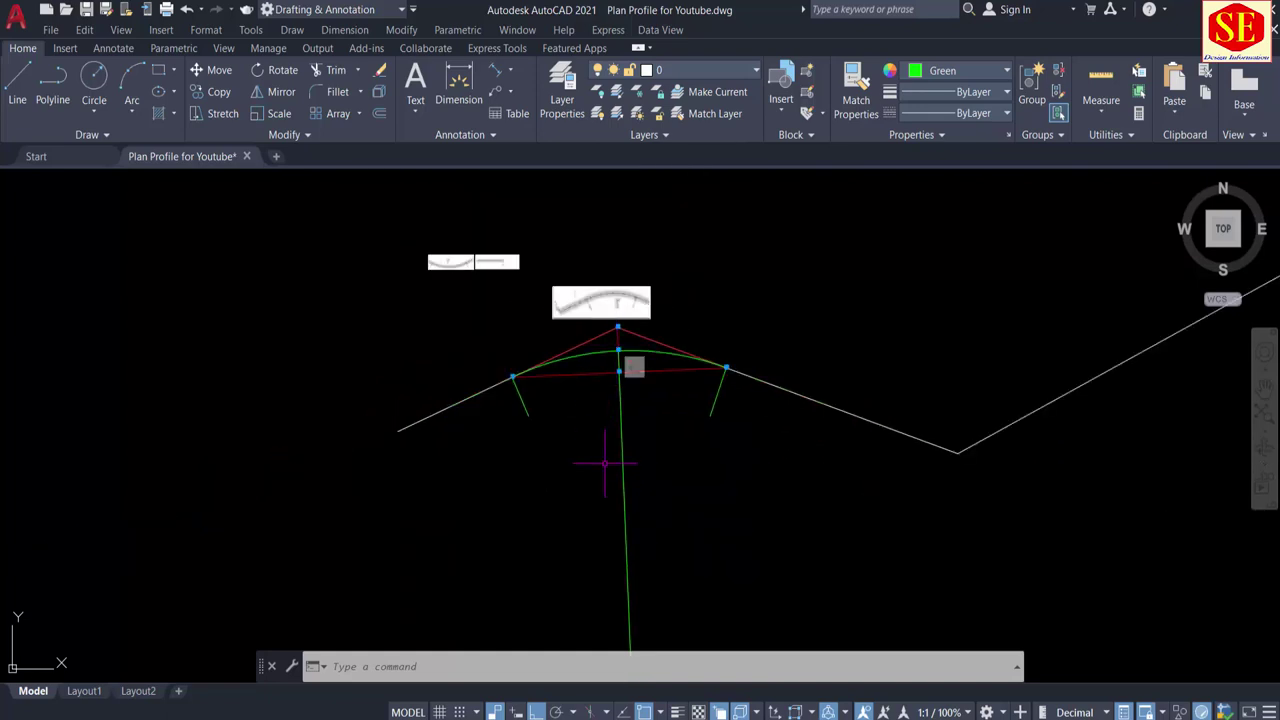
pyautogui.scroll(-2, 605, 460)
pyautogui.scroll(2, 590, 410)
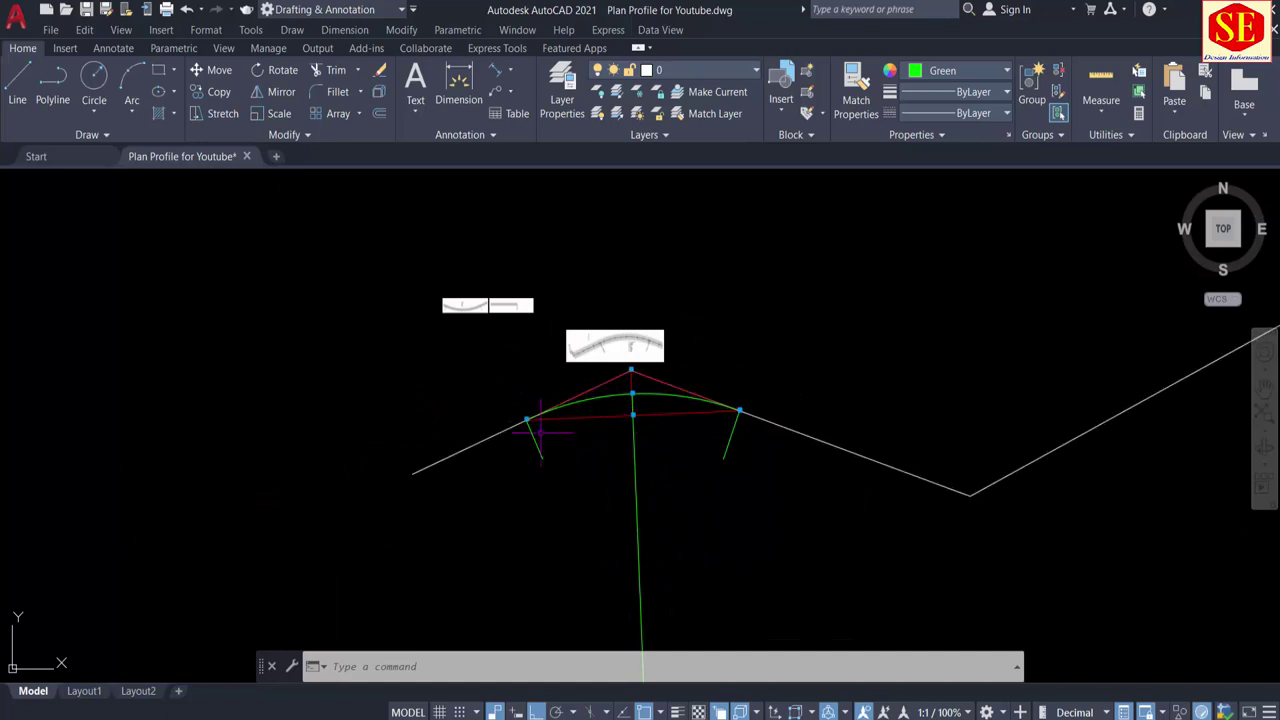
pyautogui.scroll(4, 594, 405)
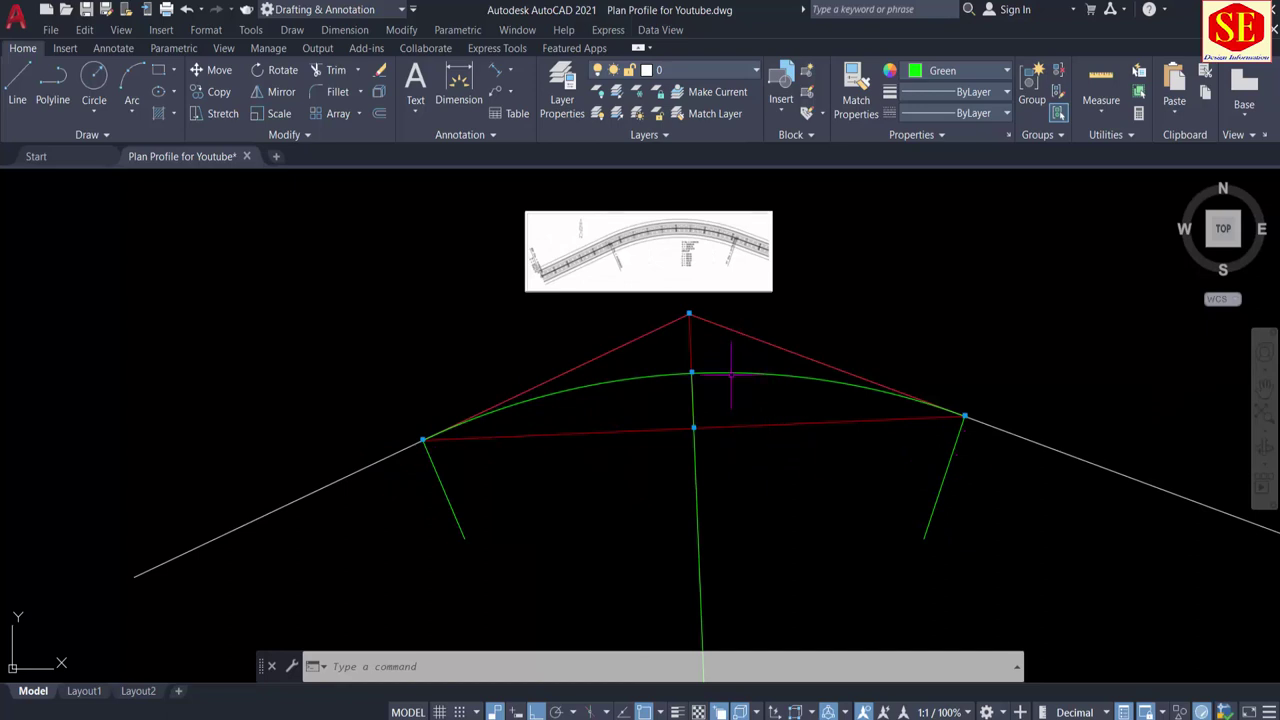
pyautogui.click(508, 75)
pyautogui.click(516, 351)
pyautogui.click(589, 384)
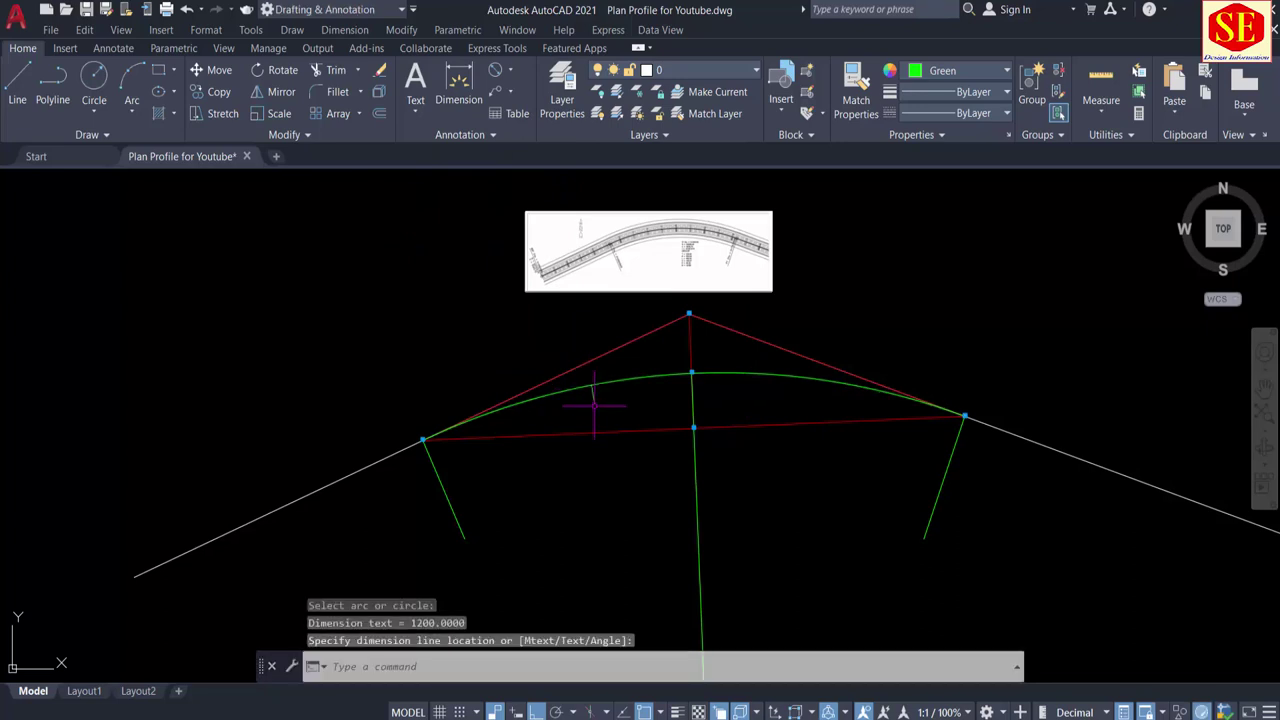
pyautogui.scroll(5, 594, 405)
pyautogui.scroll(3, 614, 402)
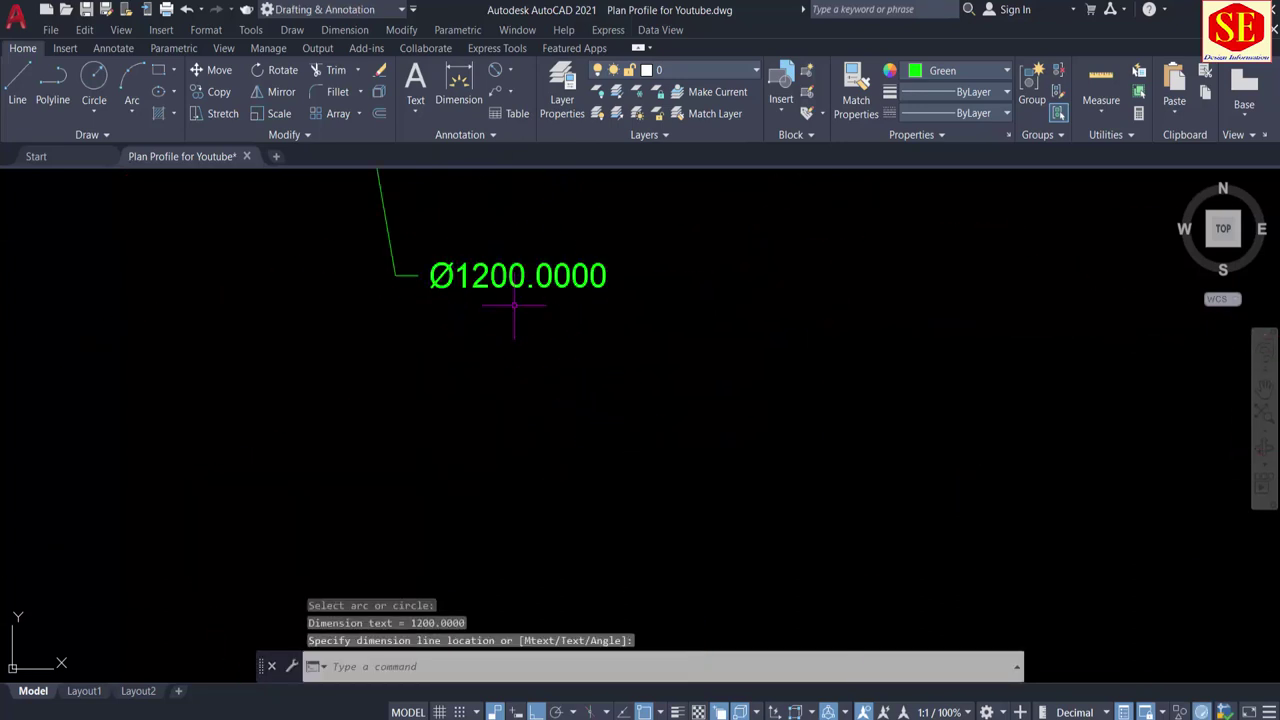
pyautogui.scroll(-5, 527, 300)
pyautogui.scroll(-3, 531, 289)
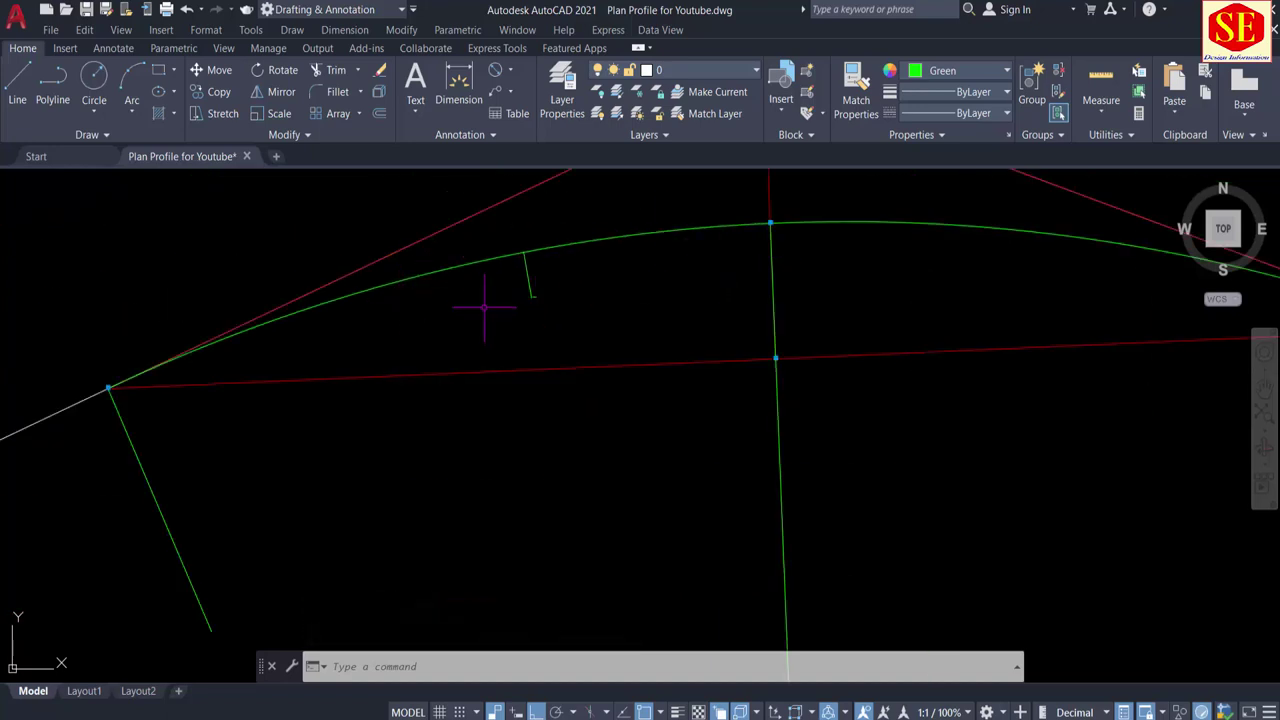
pyautogui.scroll(2, 510, 279)
pyautogui.click(589, 284)
pyautogui.click(528, 334)
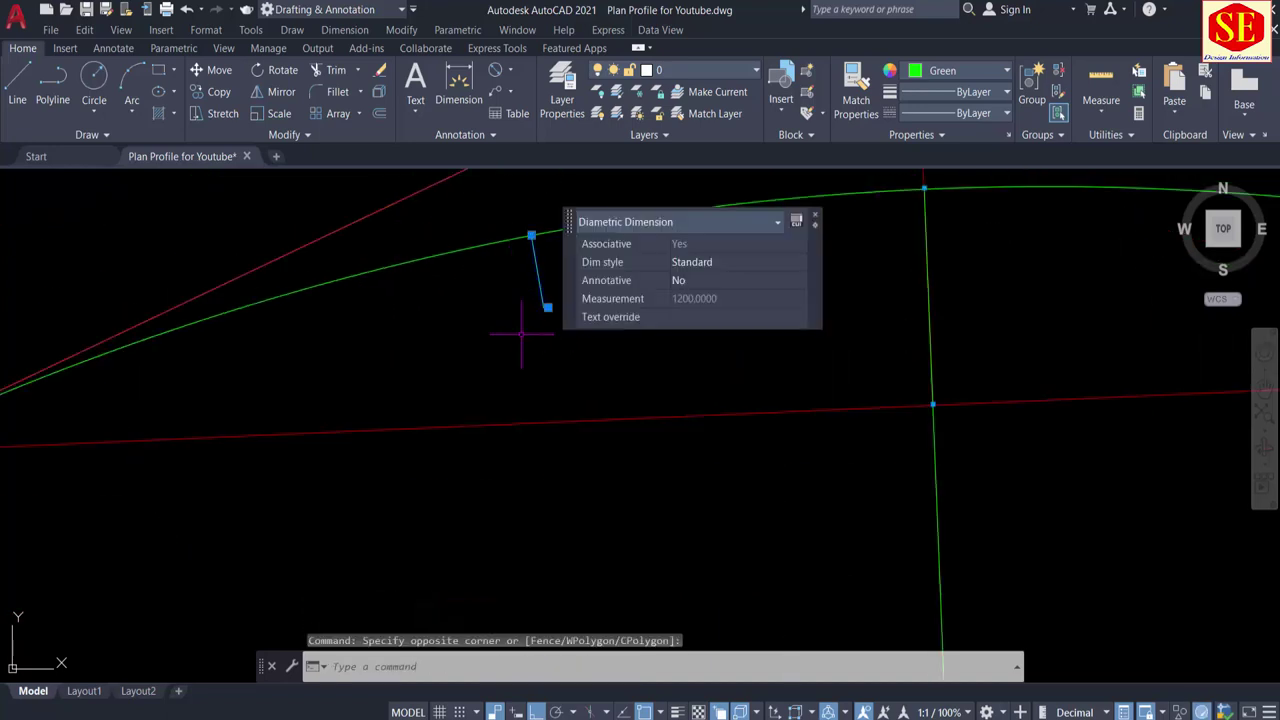
pyautogui.write('E')
pyautogui.press('Return')
pyautogui.scroll(-1, 535, 279)
pyautogui.scroll(-2, 535, 279)
pyautogui.scroll(-2, 537, 286)
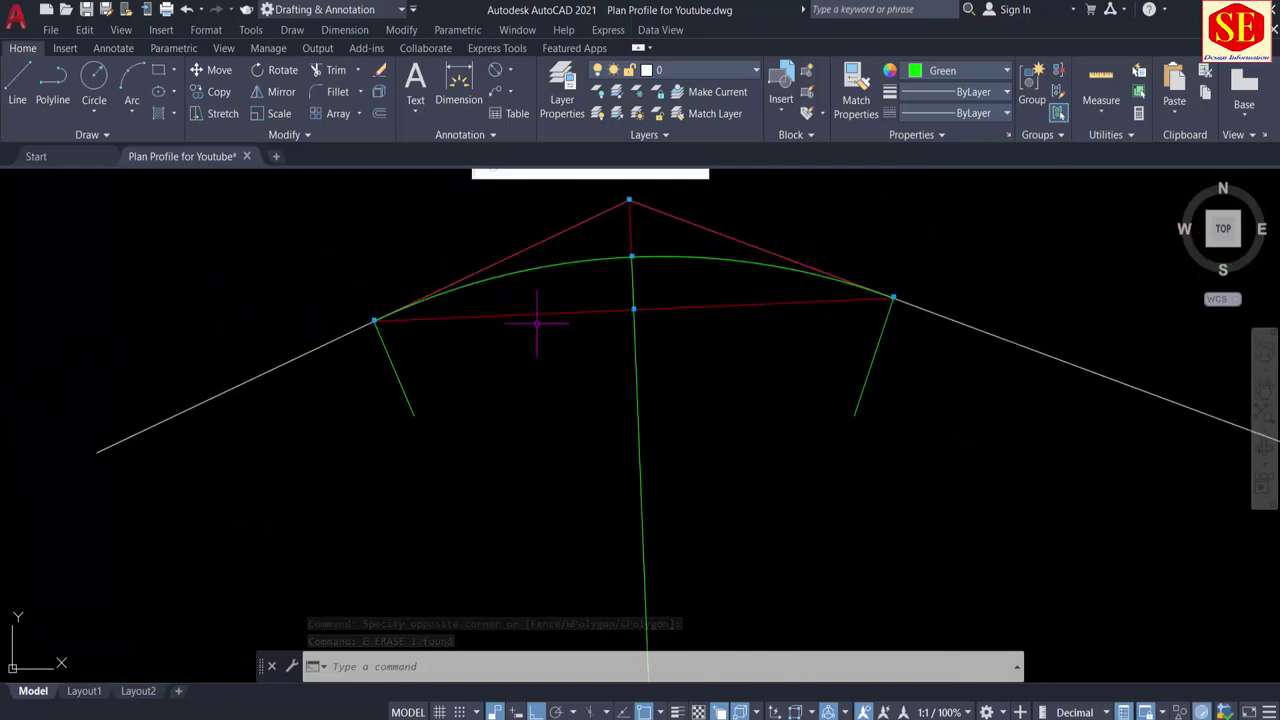
pyautogui.hotkey('ctrl', 's')
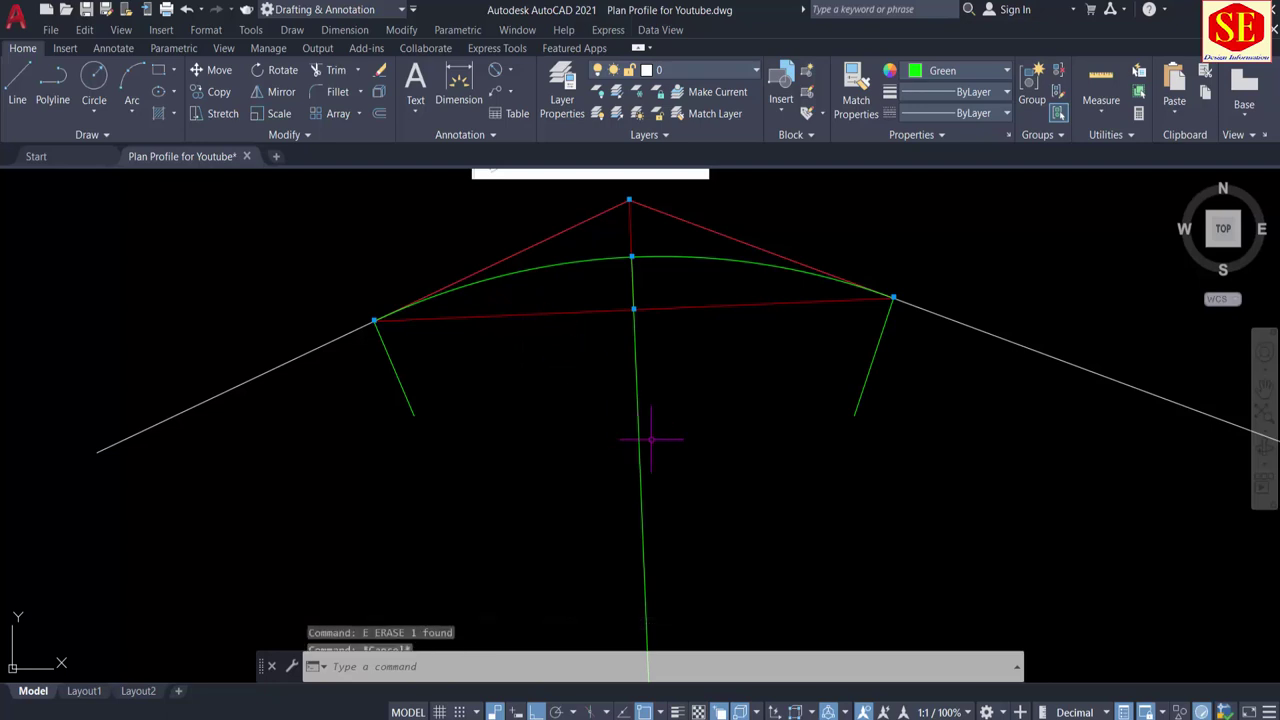
pyautogui.press('Escape')
pyautogui.click(677, 256)
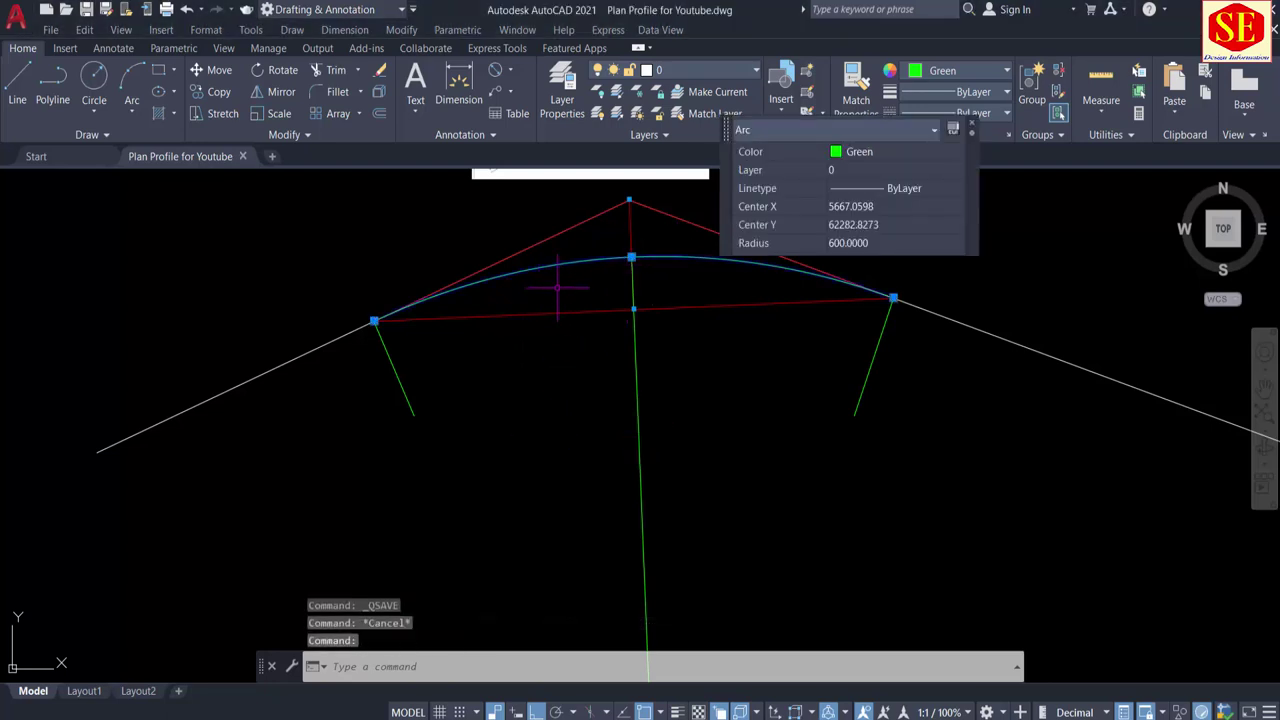
pyautogui.write('LI')
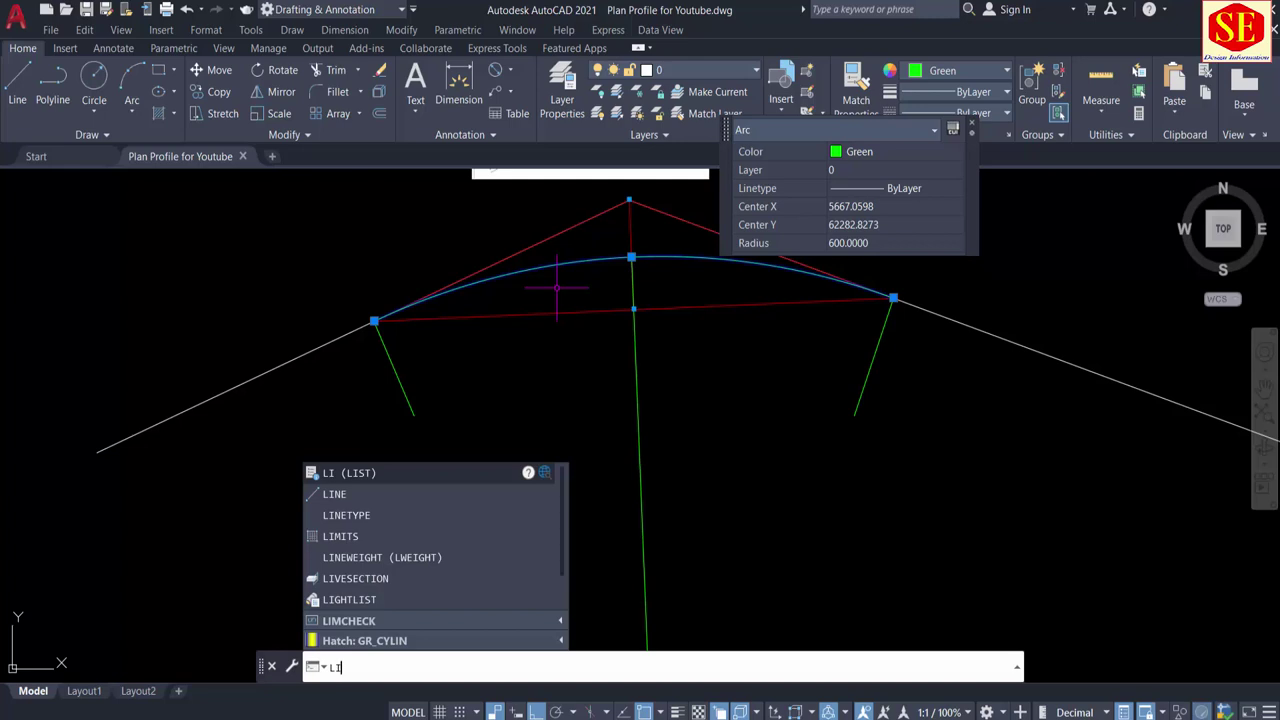
pyautogui.press('Return')
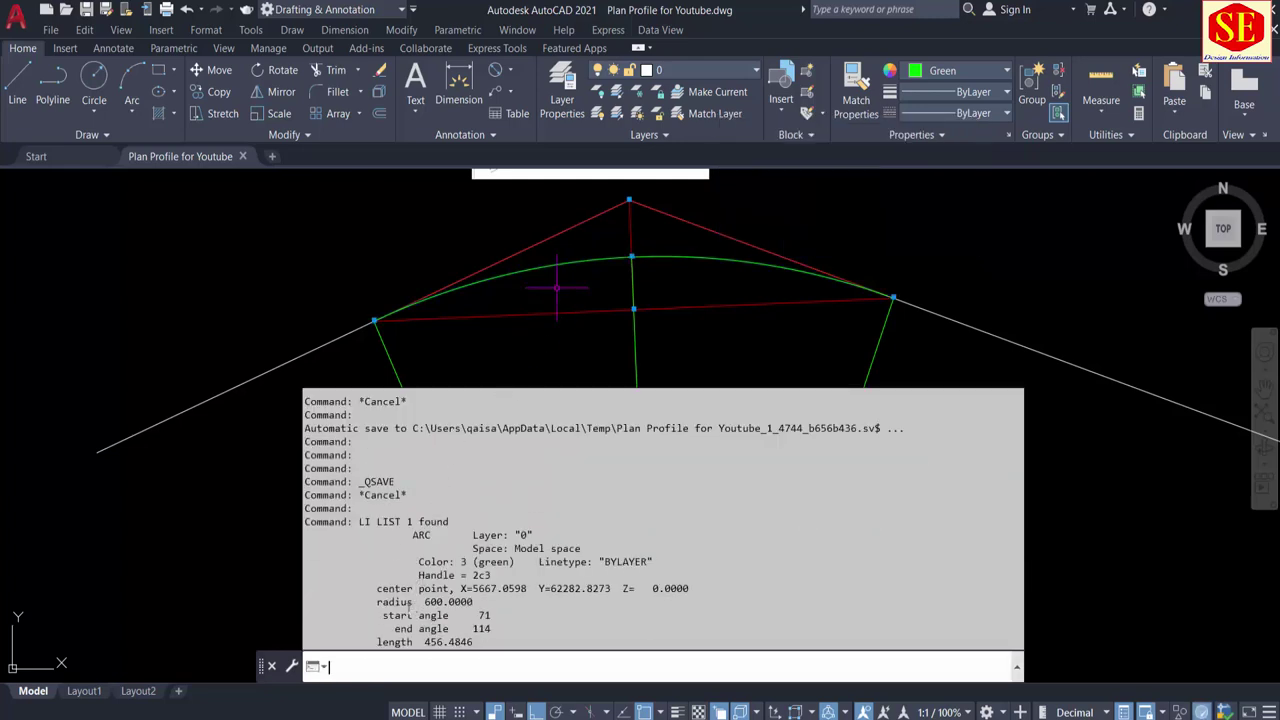
pyautogui.click(423, 602)
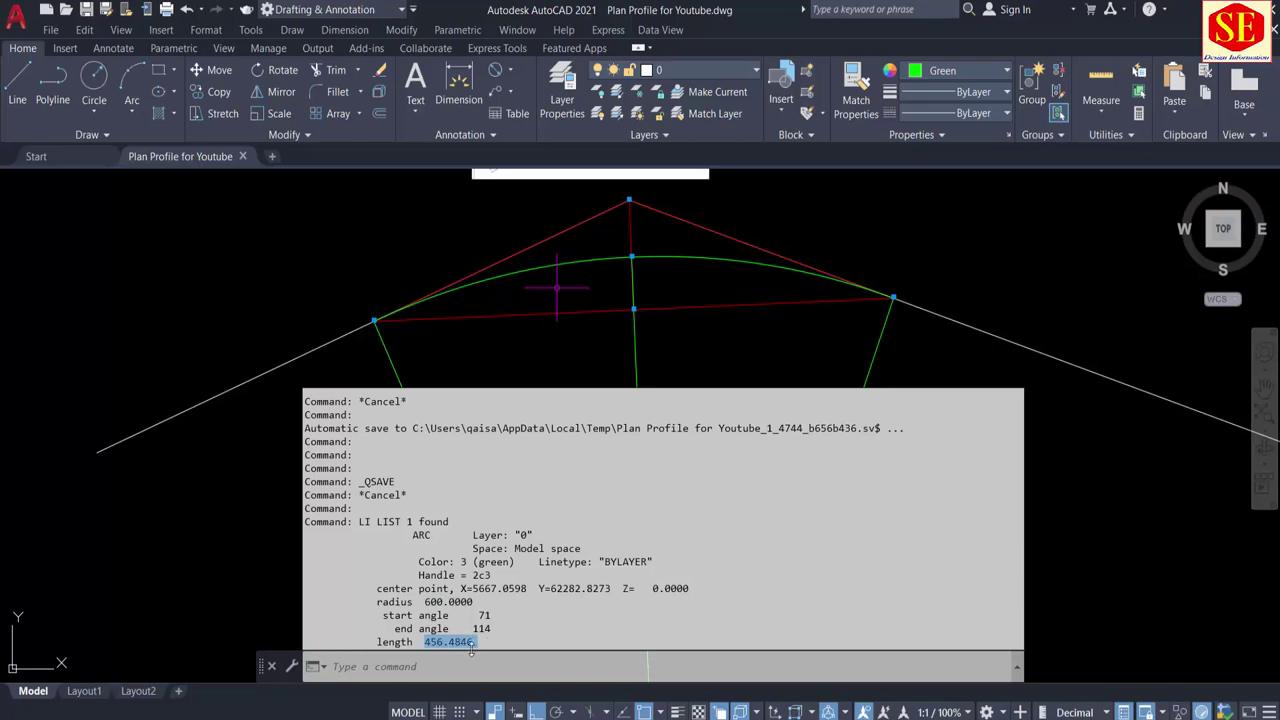
pyautogui.scroll(3, 637, 231)
pyautogui.scroll(3, 639, 215)
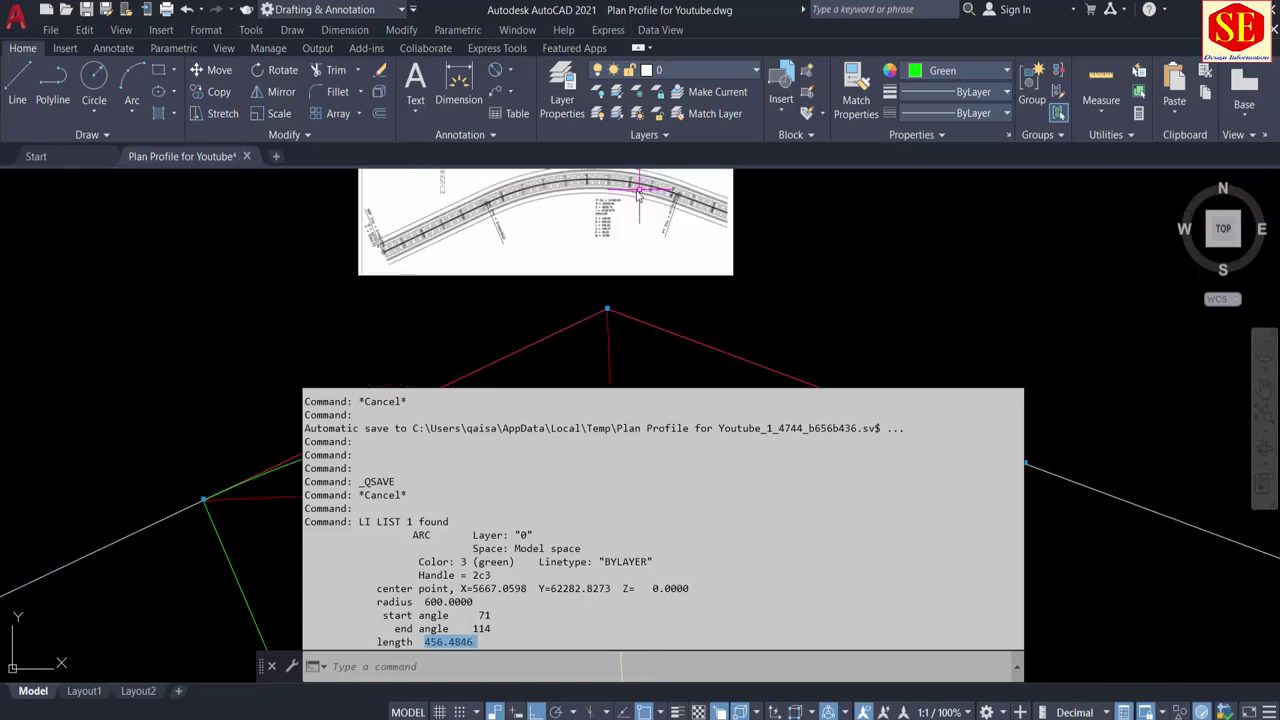
pyautogui.scroll(3, 600, 212)
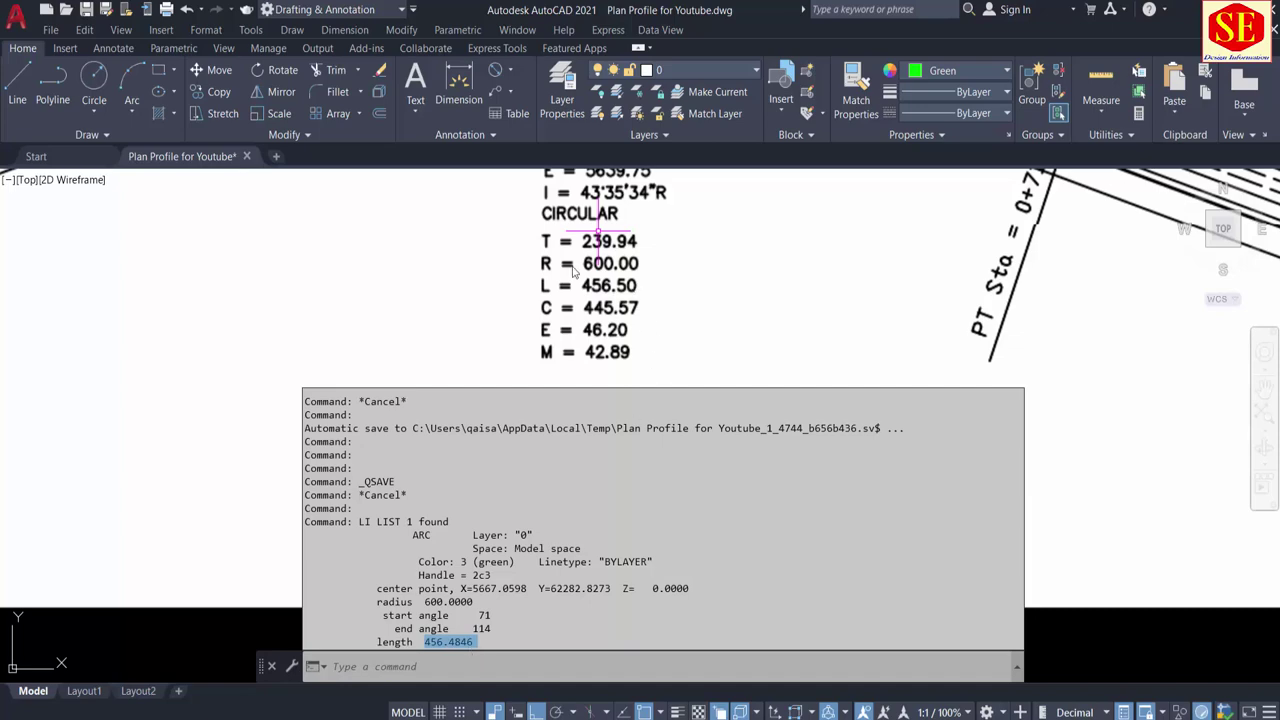
pyautogui.press('Escape')
pyautogui.scroll(-5, 545, 275)
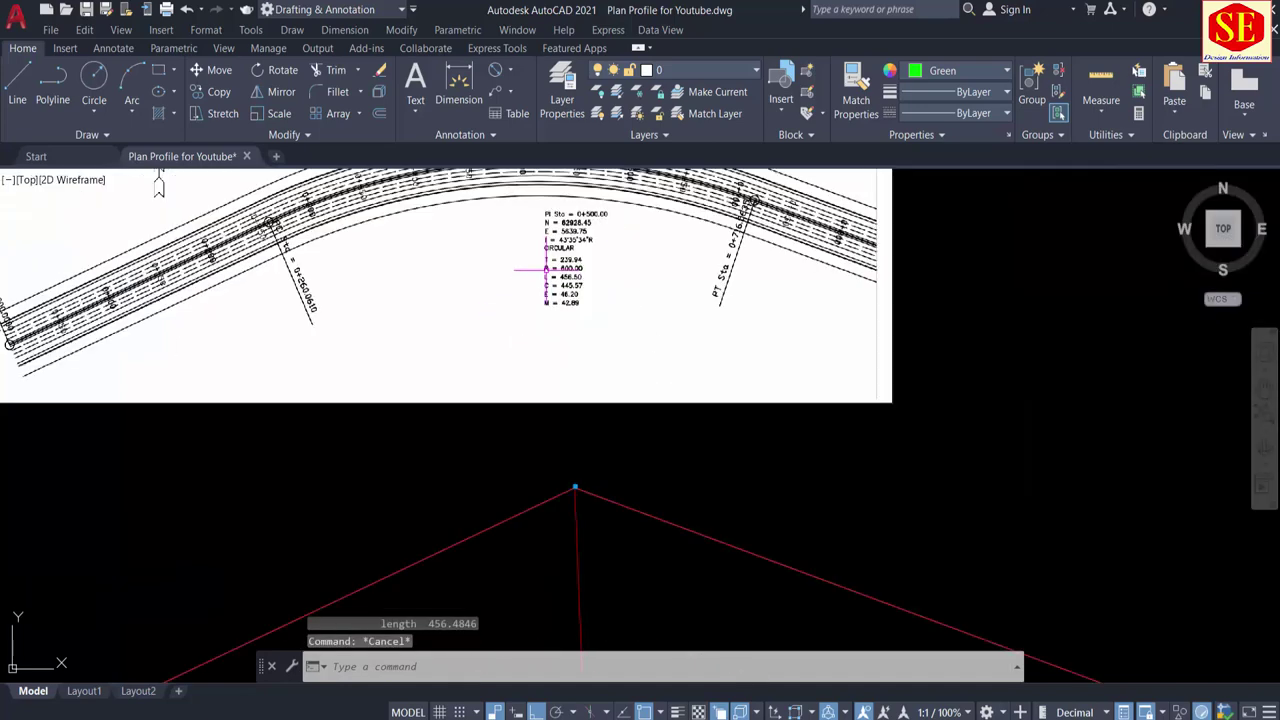
pyautogui.scroll(-3, 548, 275)
pyautogui.press('Escape')
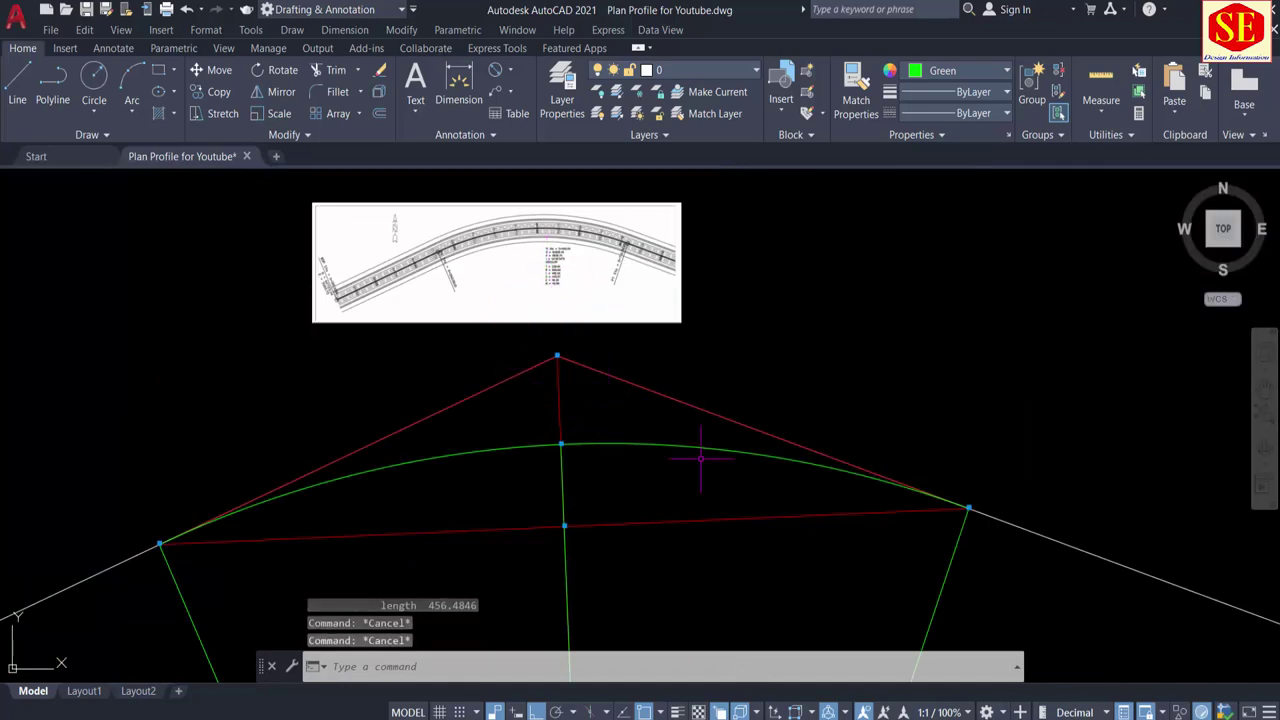
# Step: Inspect the green arc, the red vertical line and the white road polyline by selecting each
pyautogui.click(714, 451)
pyautogui.press('Escape')
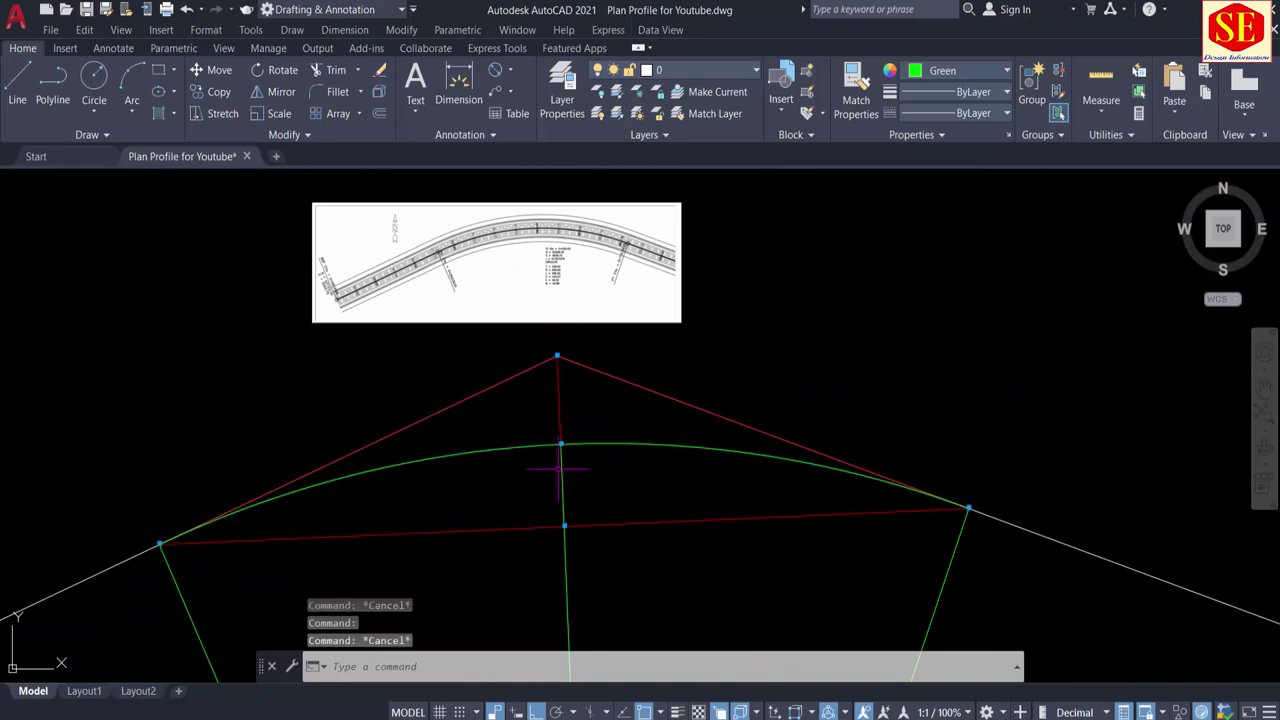
pyautogui.click(560, 440)
pyautogui.click(558, 395)
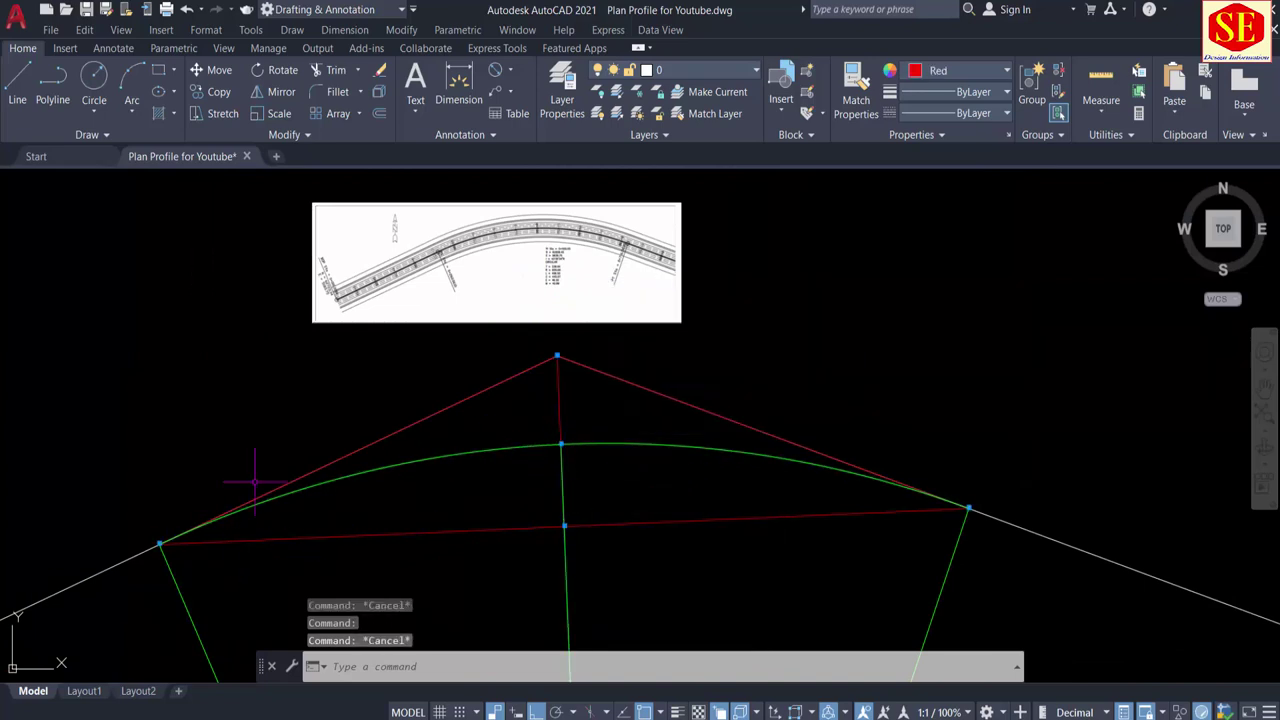
pyautogui.scroll(-2, 254, 482)
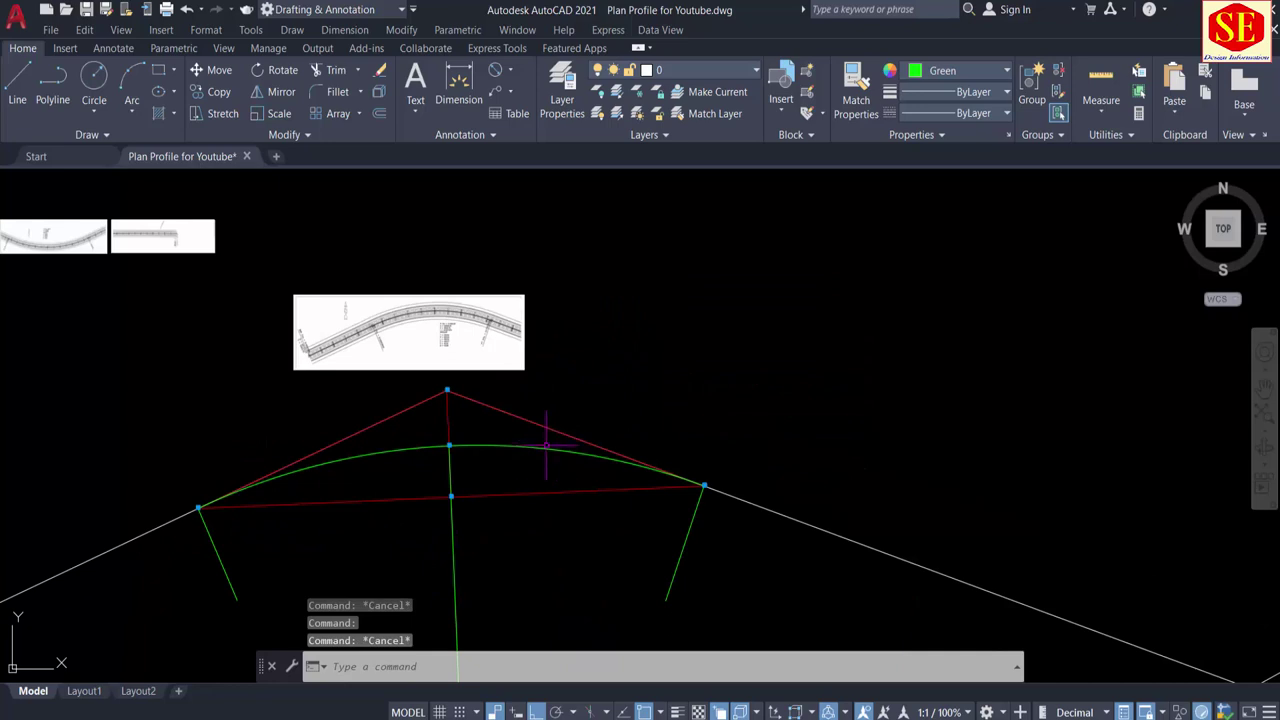
pyautogui.press('Escape')
pyautogui.click(745, 501)
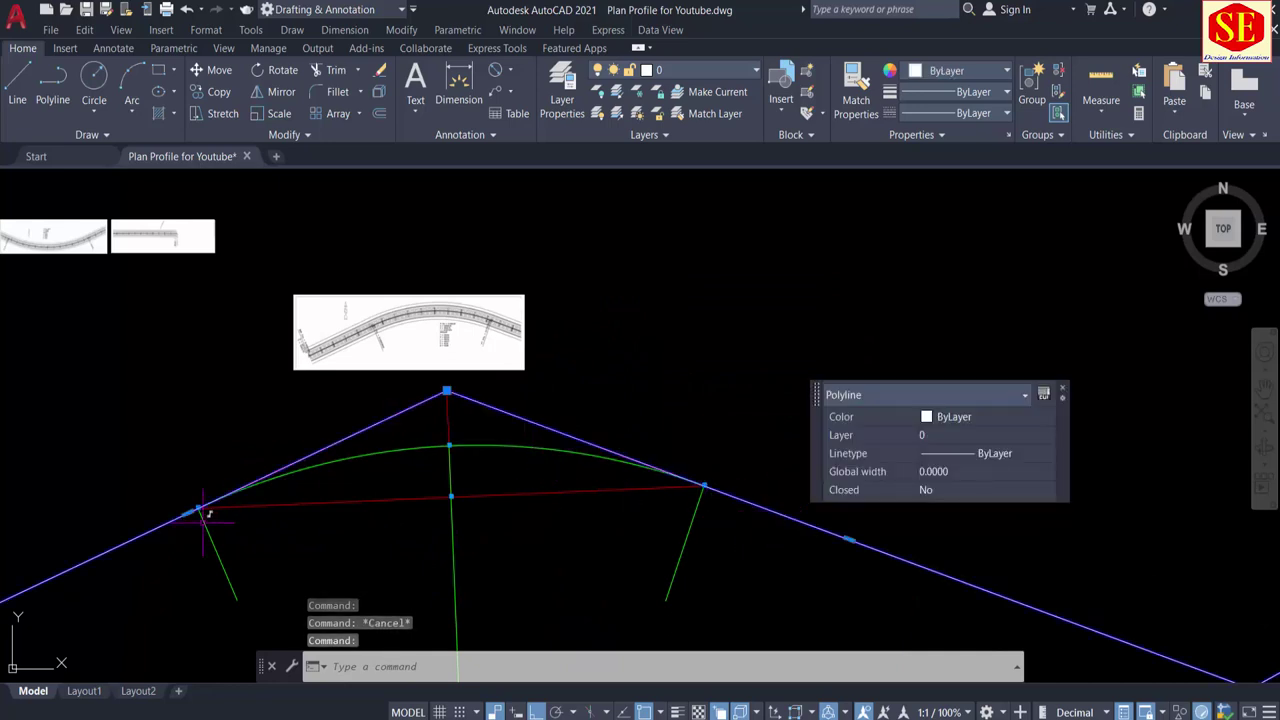
pyautogui.press('Escape')
pyautogui.scroll(-2, 666, 425)
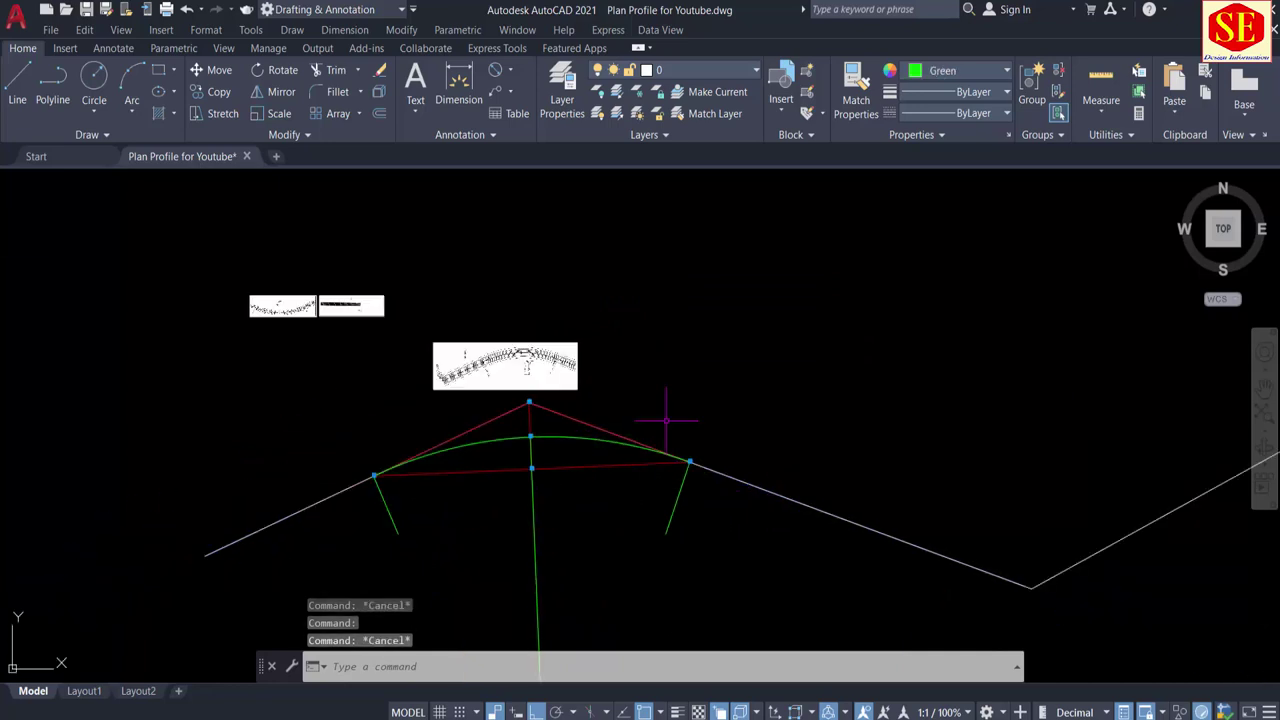
# Step: Fillet the left and right white tangent segments with radius 600, then check the result
pyautogui.write('f')
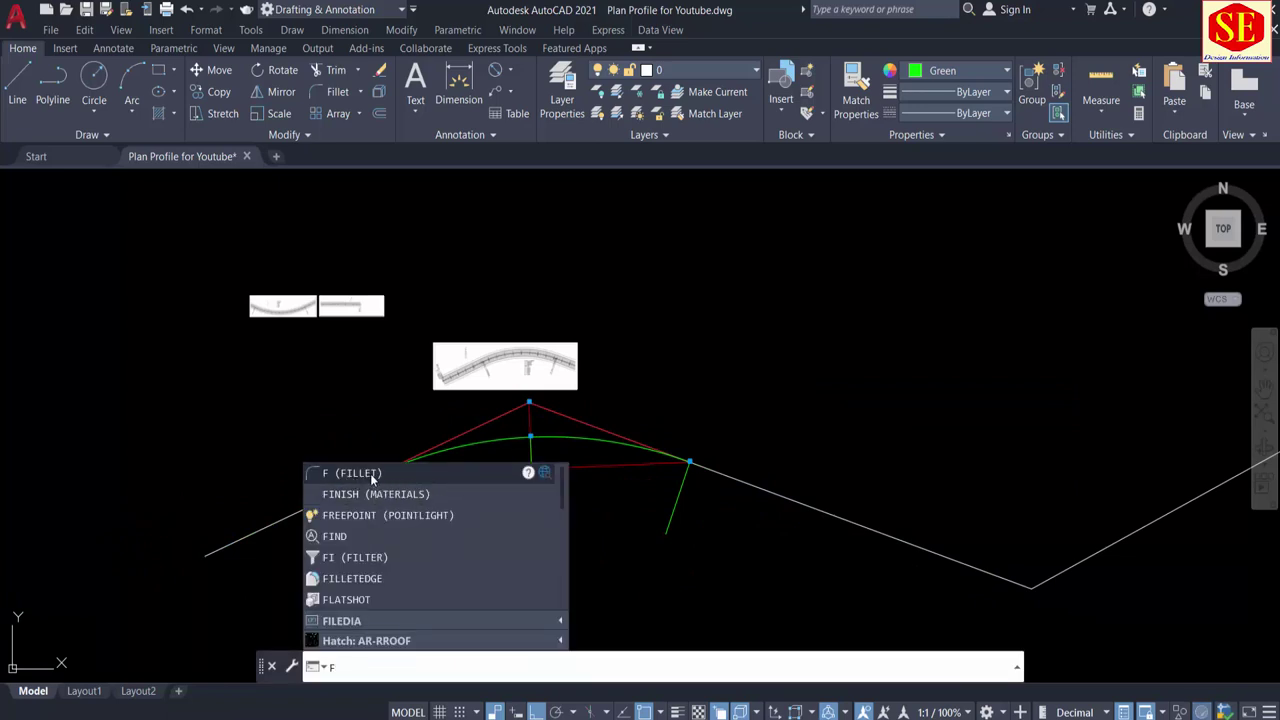
pyautogui.click(372, 478)
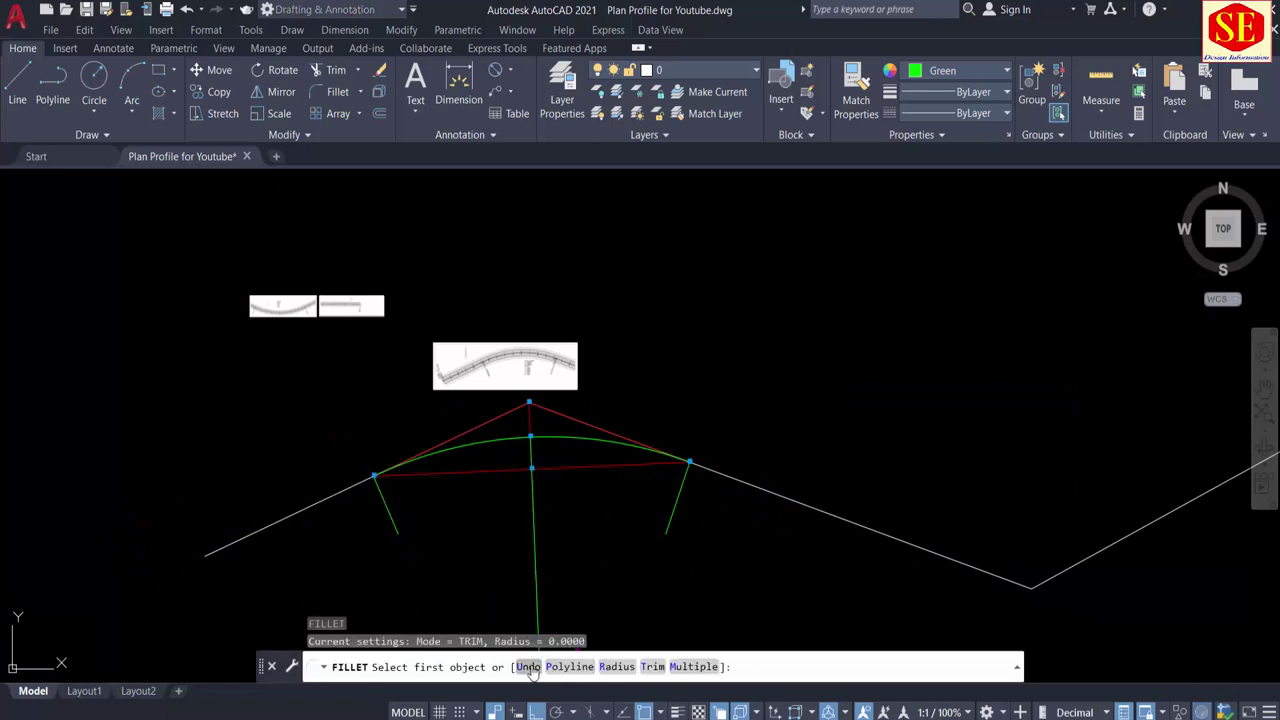
pyautogui.click(617, 667)
pyautogui.write('600')
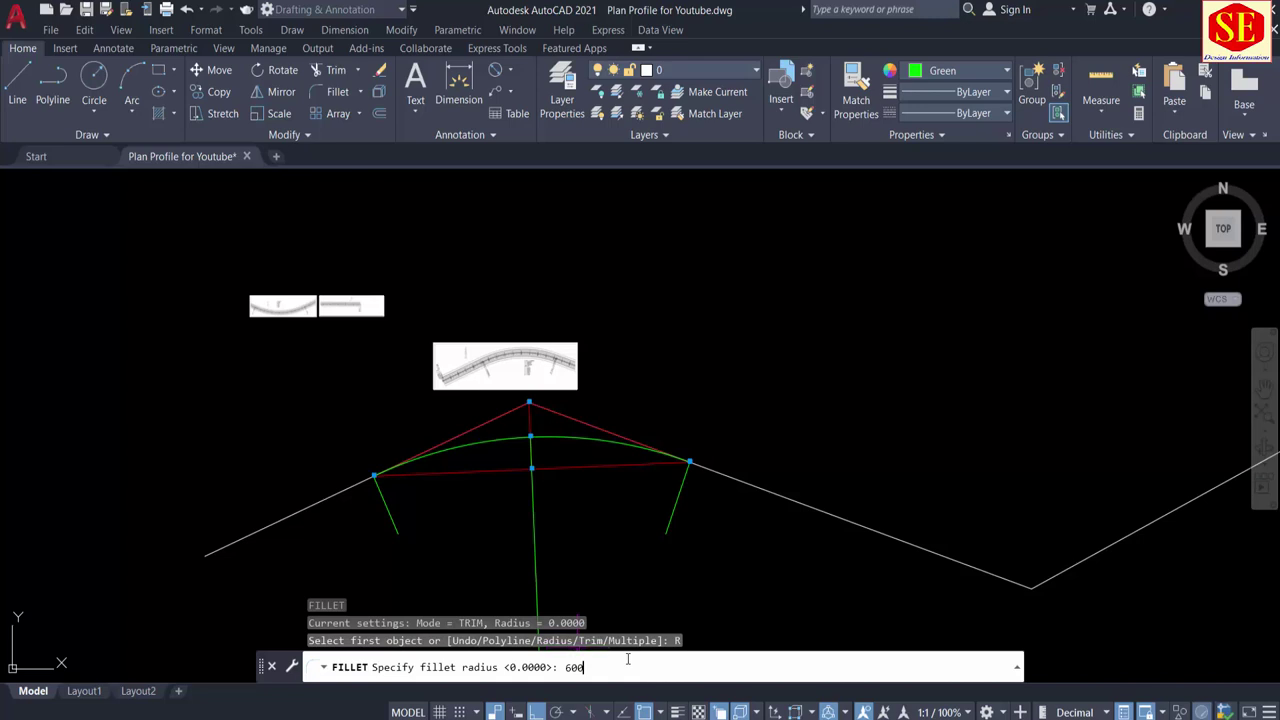
pyautogui.press('Return')
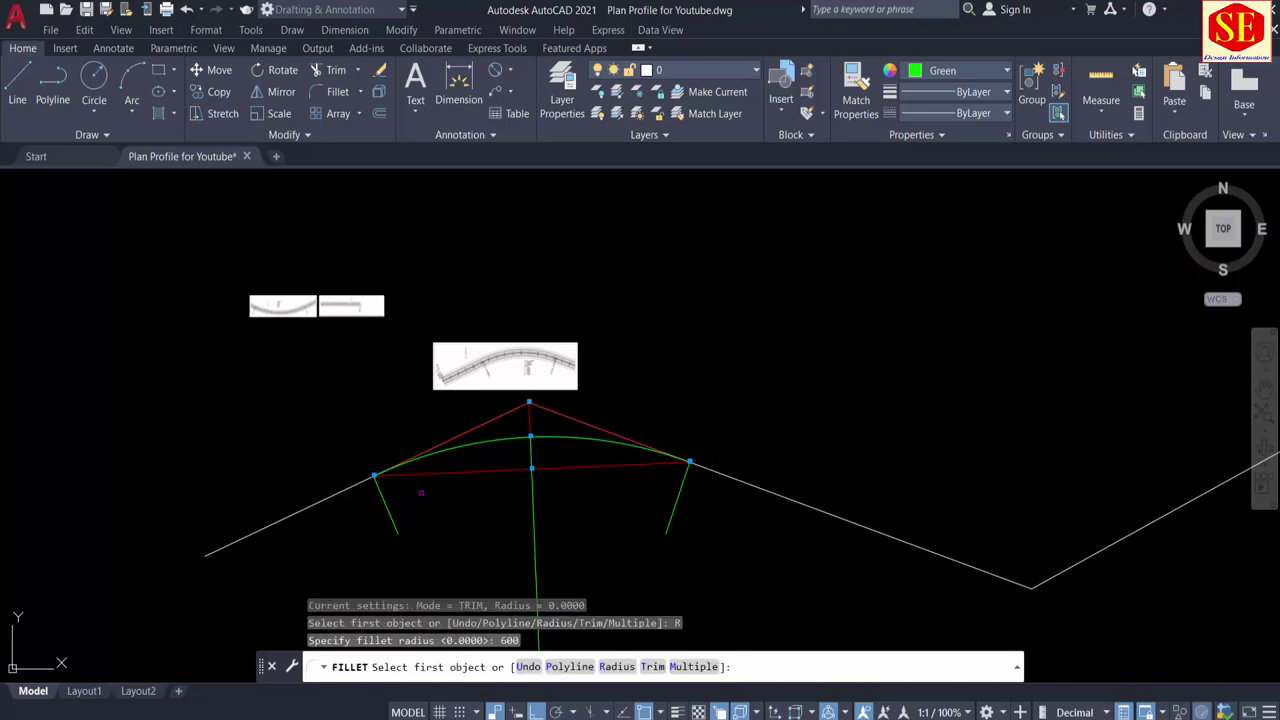
pyautogui.click(350, 488)
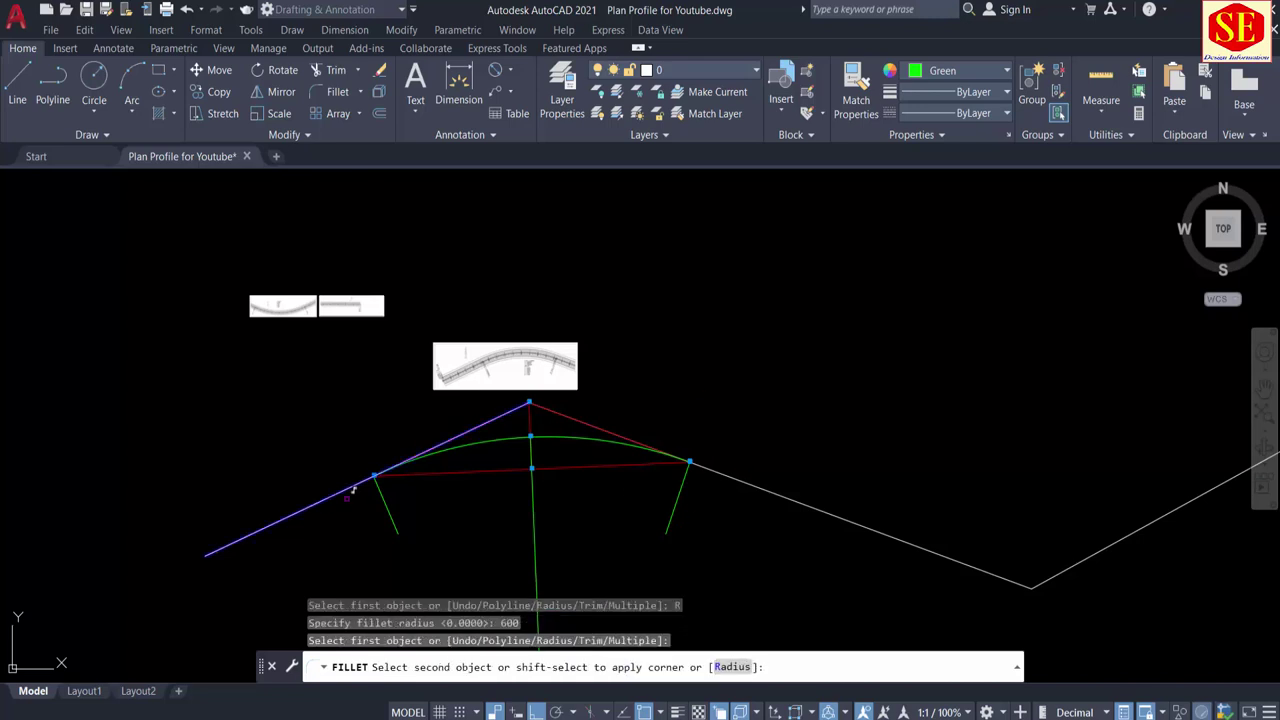
pyautogui.click(745, 482)
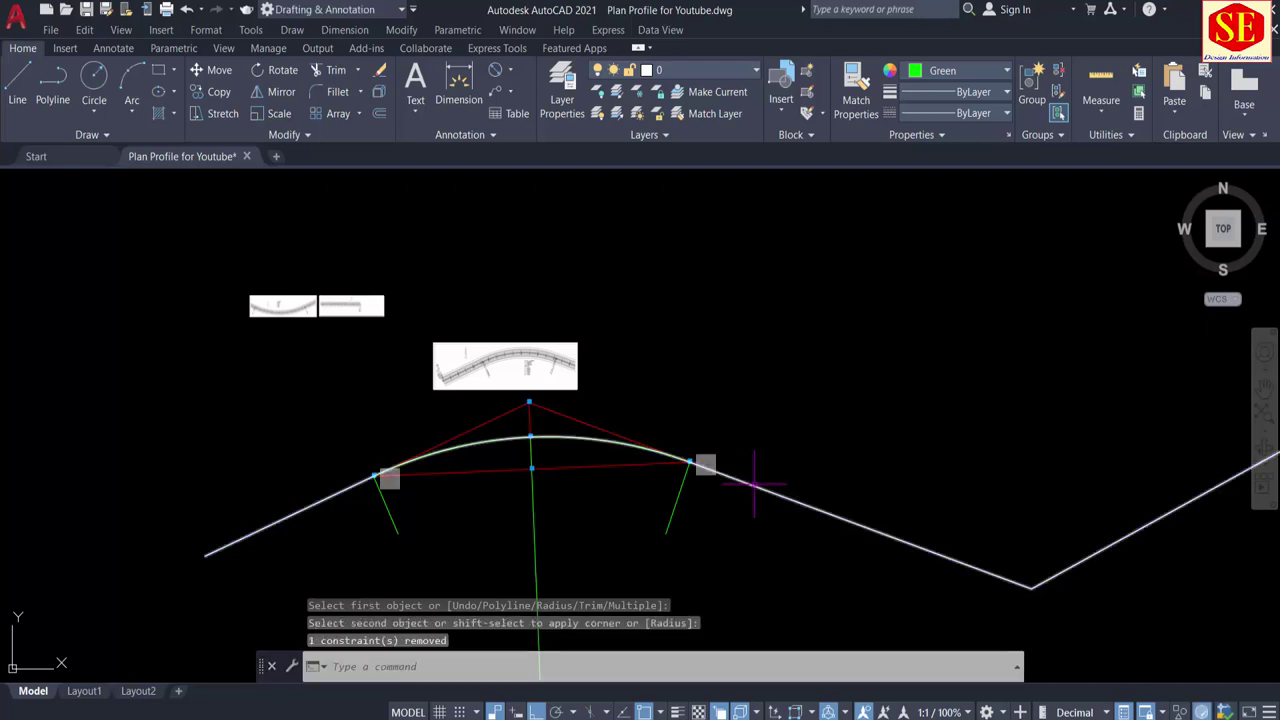
pyautogui.press('Escape')
pyautogui.click(760, 483)
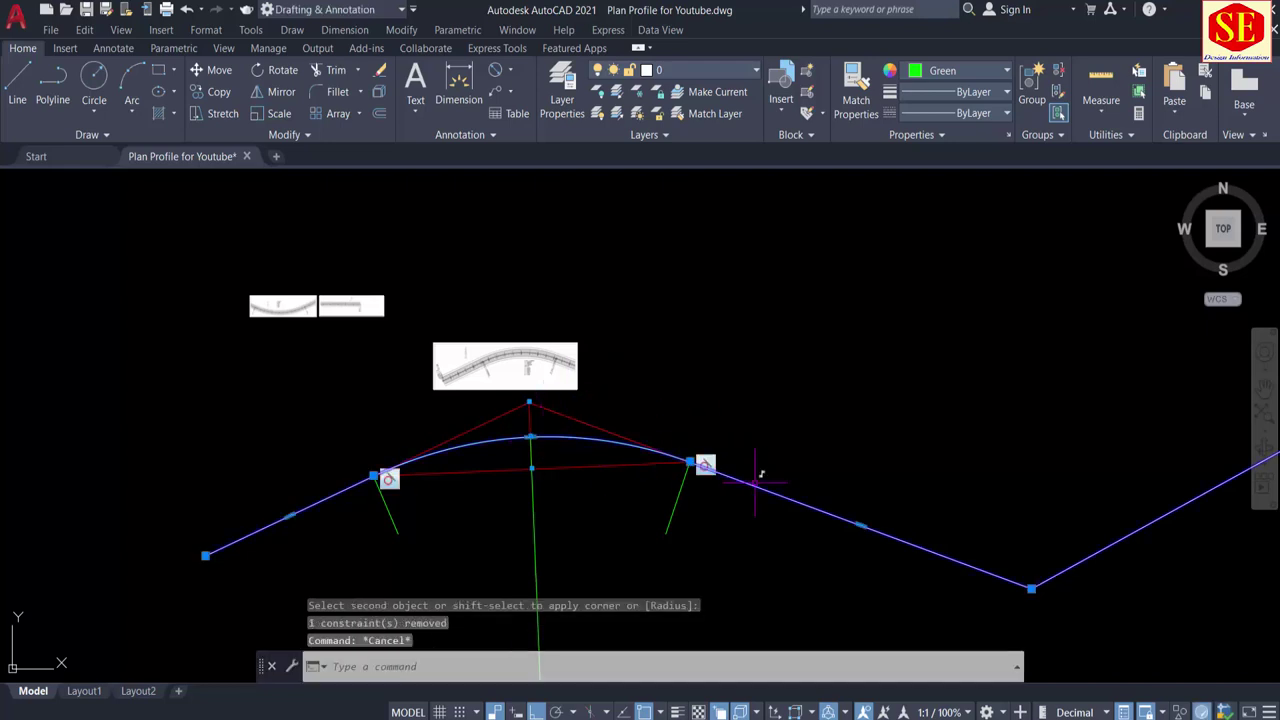
pyautogui.scroll(2, 383, 467)
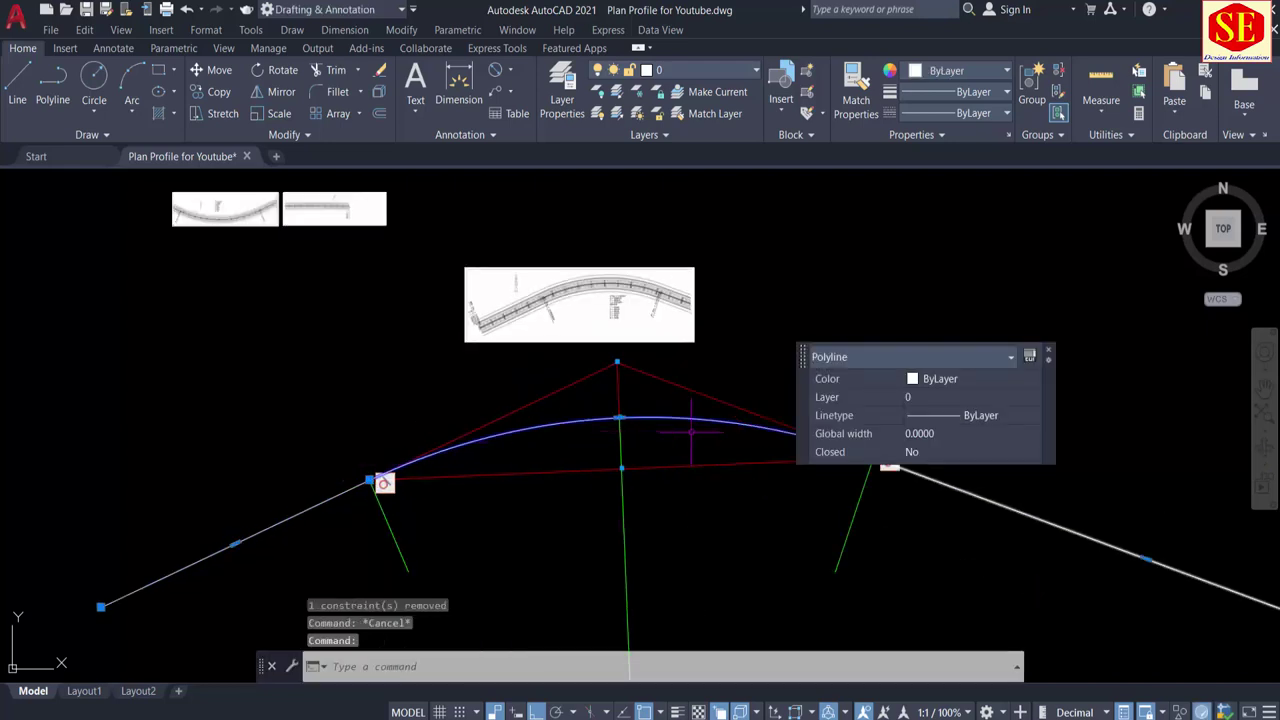
# Step: Erase the three middle vertical lines under the curve's apex
pyautogui.moveTo(400, 484); pyautogui.dragTo(255, 438, button='middle')
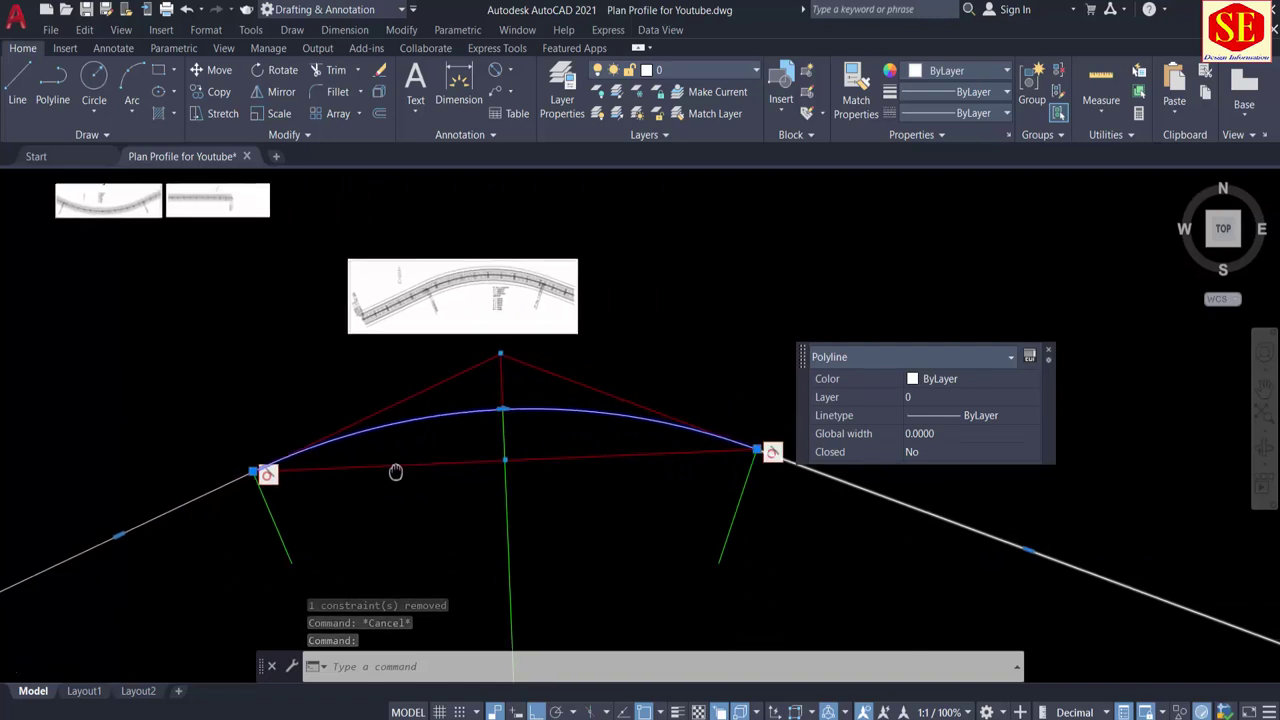
pyautogui.press('Escape')
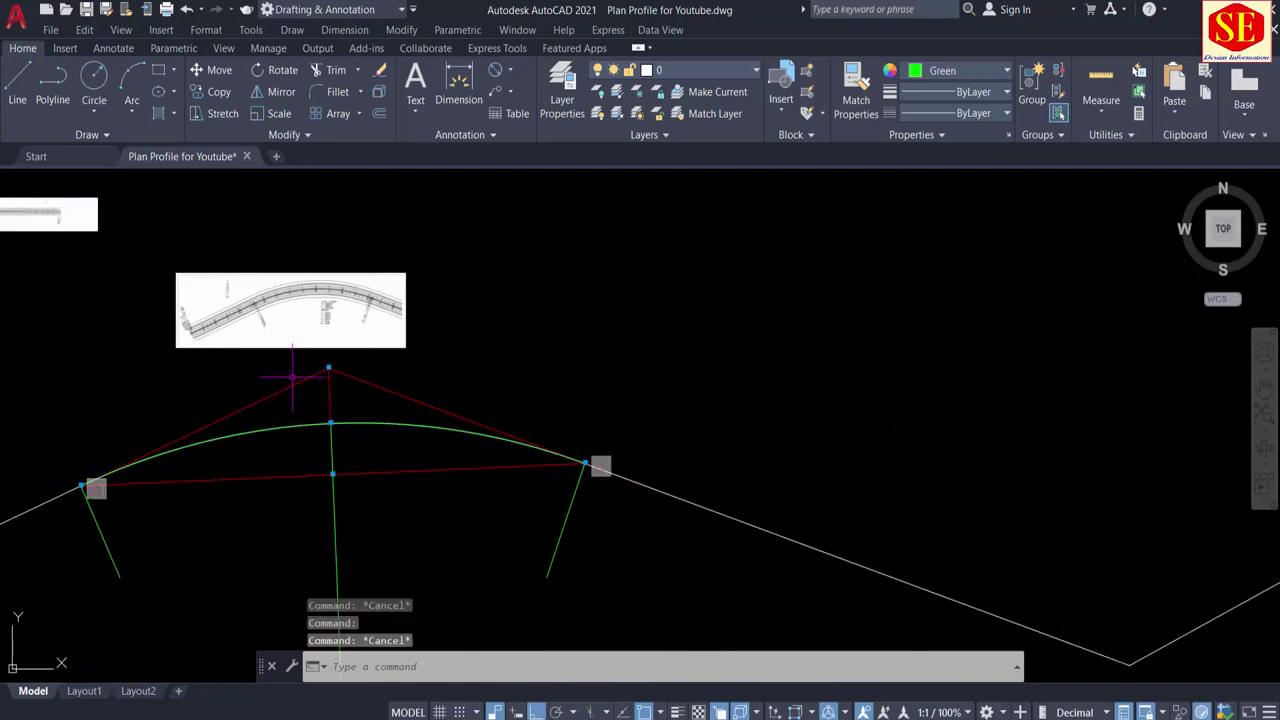
pyautogui.moveTo(328, 486); pyautogui.dragTo(581, 465, button='middle')
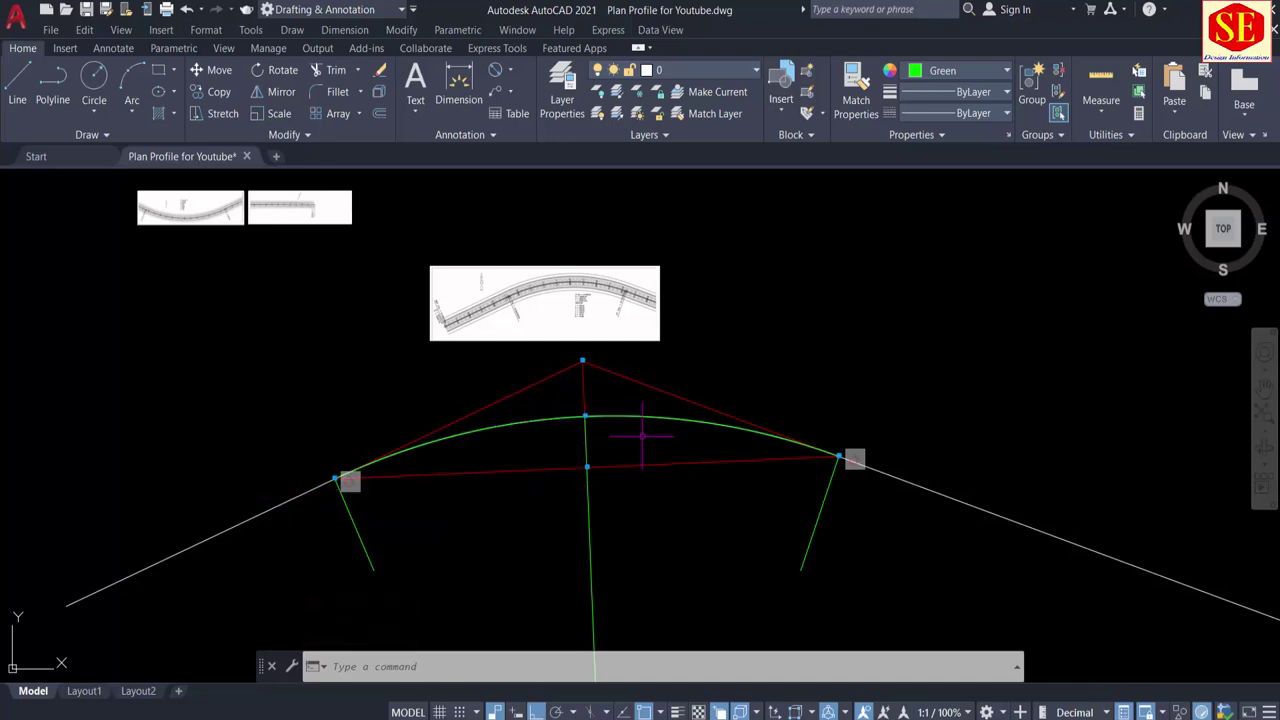
pyautogui.scroll(-5, 630, 463)
pyautogui.scroll(4, 626, 460)
pyautogui.scroll(3, 600, 466)
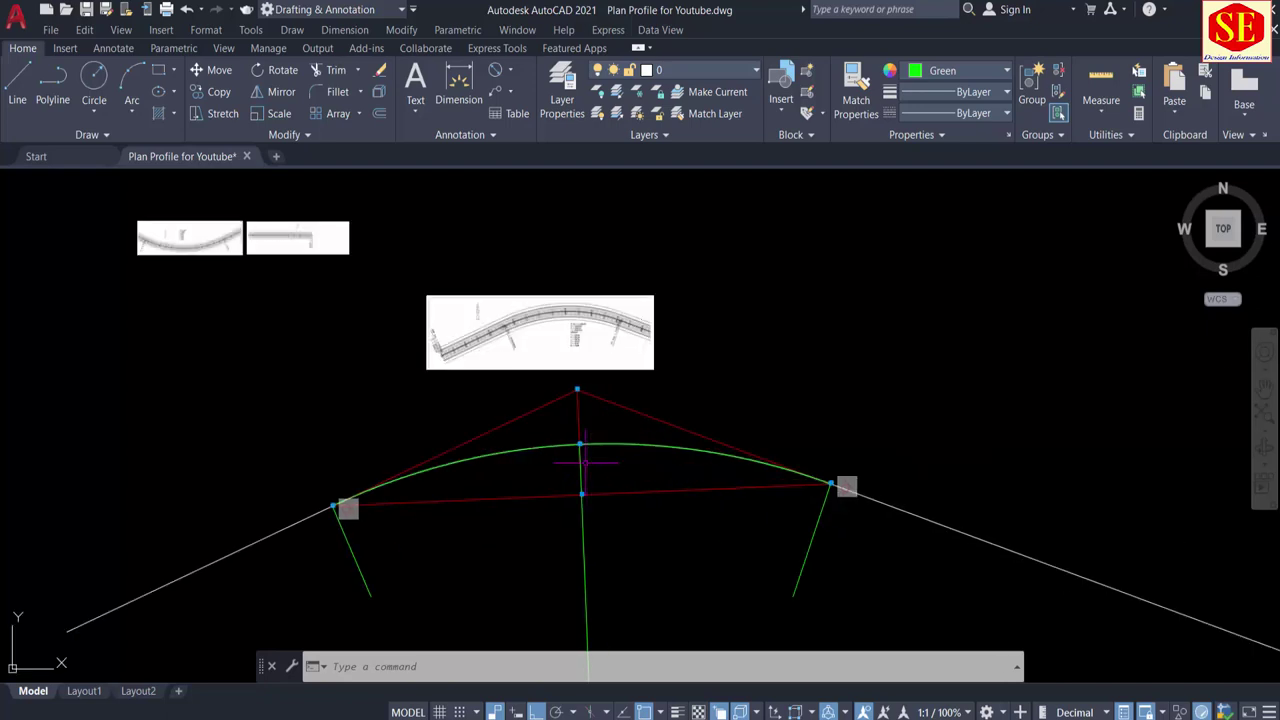
pyautogui.click(585, 462)
pyautogui.click(557, 472)
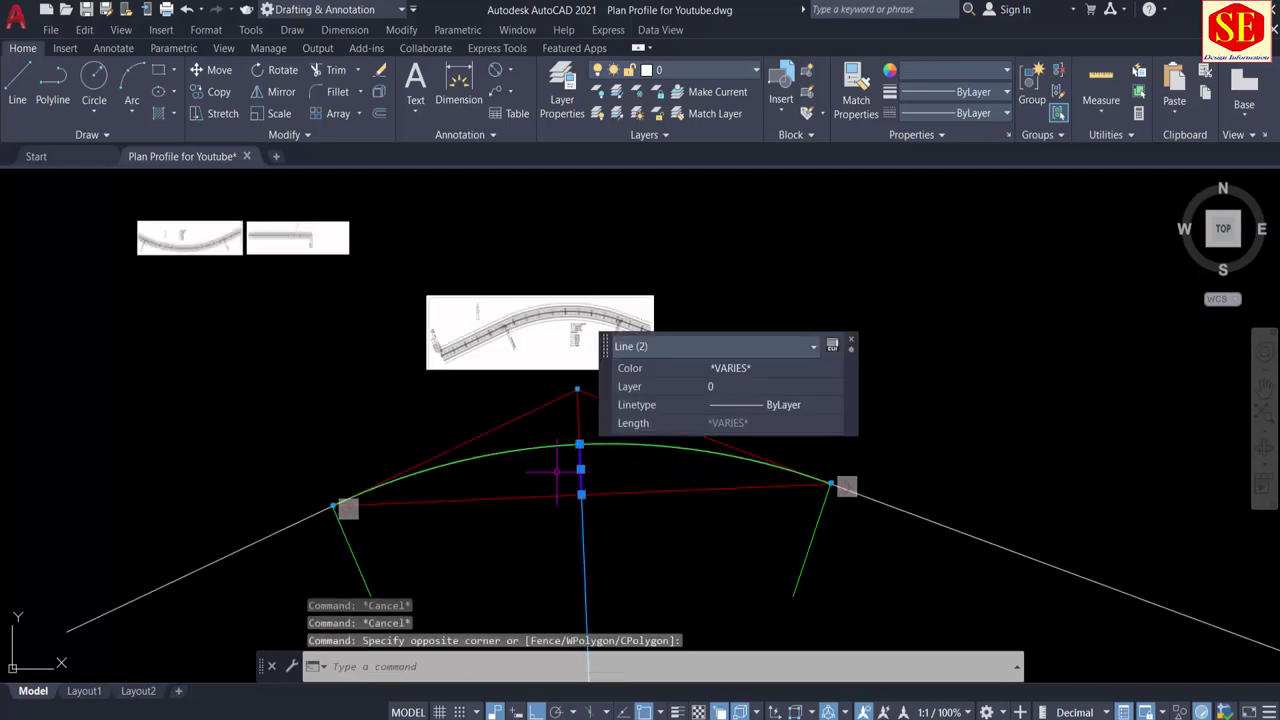
pyautogui.click(585, 409)
pyautogui.click(568, 414)
pyautogui.write('e')
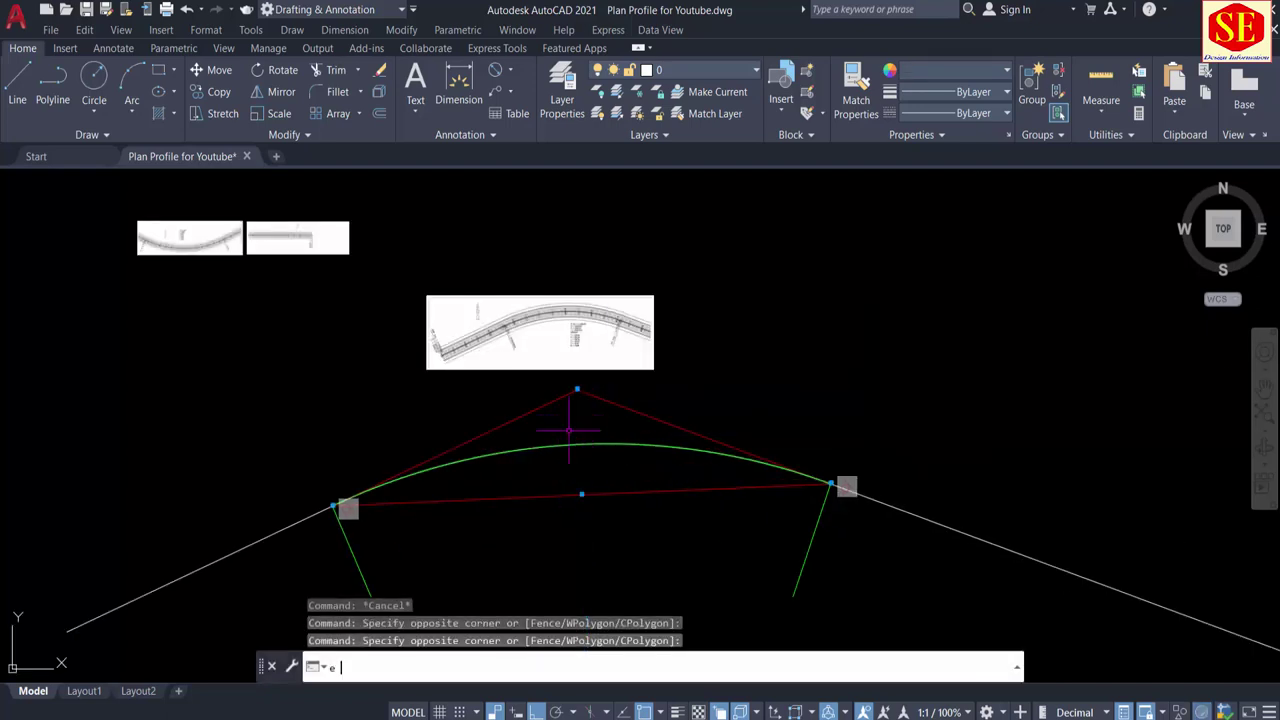
pyautogui.press('Return')
# Step: Erase the red chord line and reframe the curve
pyautogui.scroll(-2, 612, 455)
pyautogui.scroll(2, 610, 478)
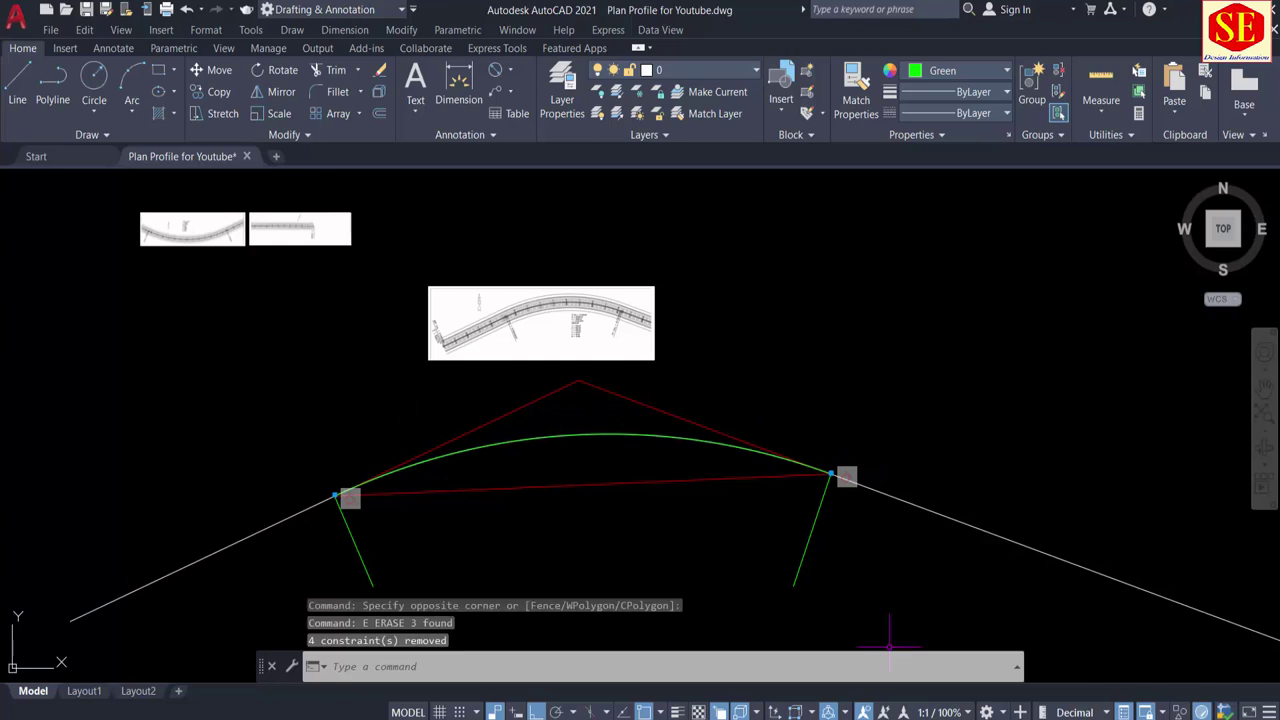
pyautogui.scroll(2, 603, 509)
pyautogui.click(714, 390)
pyautogui.click(663, 429)
pyautogui.write('e')
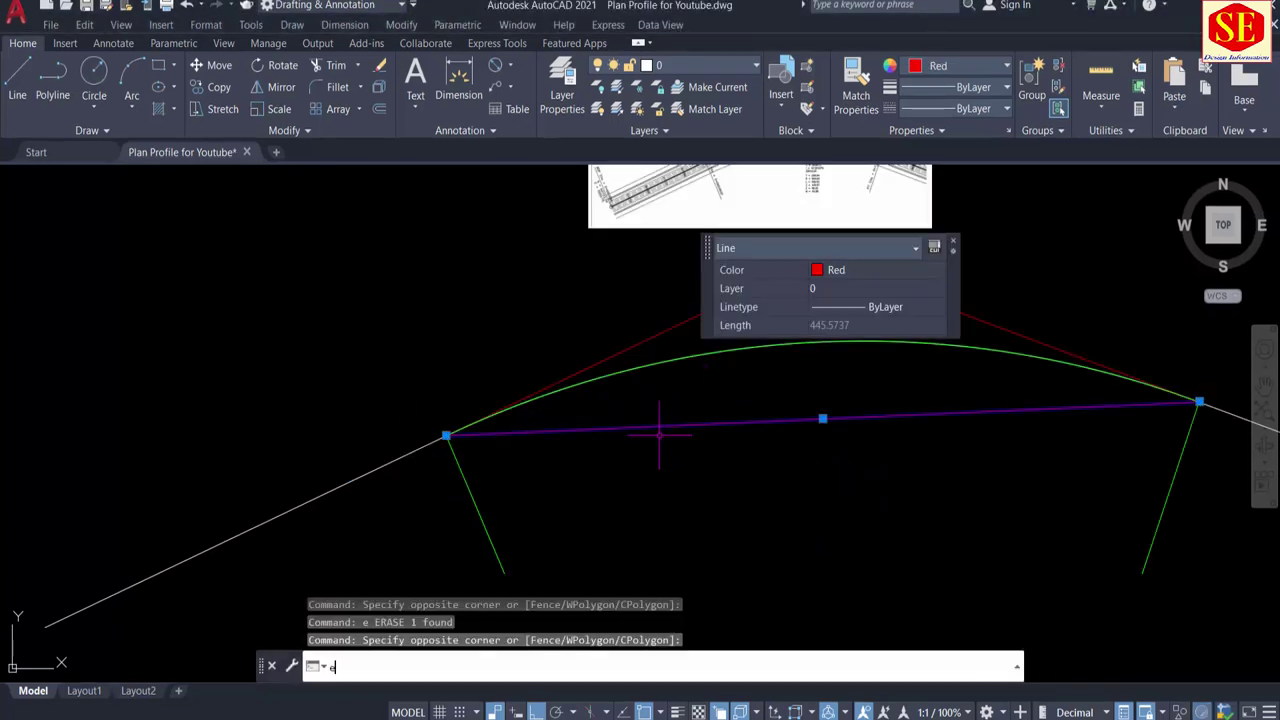
pyautogui.press('Return')
pyautogui.moveTo(503, 451); pyautogui.dragTo(462, 407, button='middle')
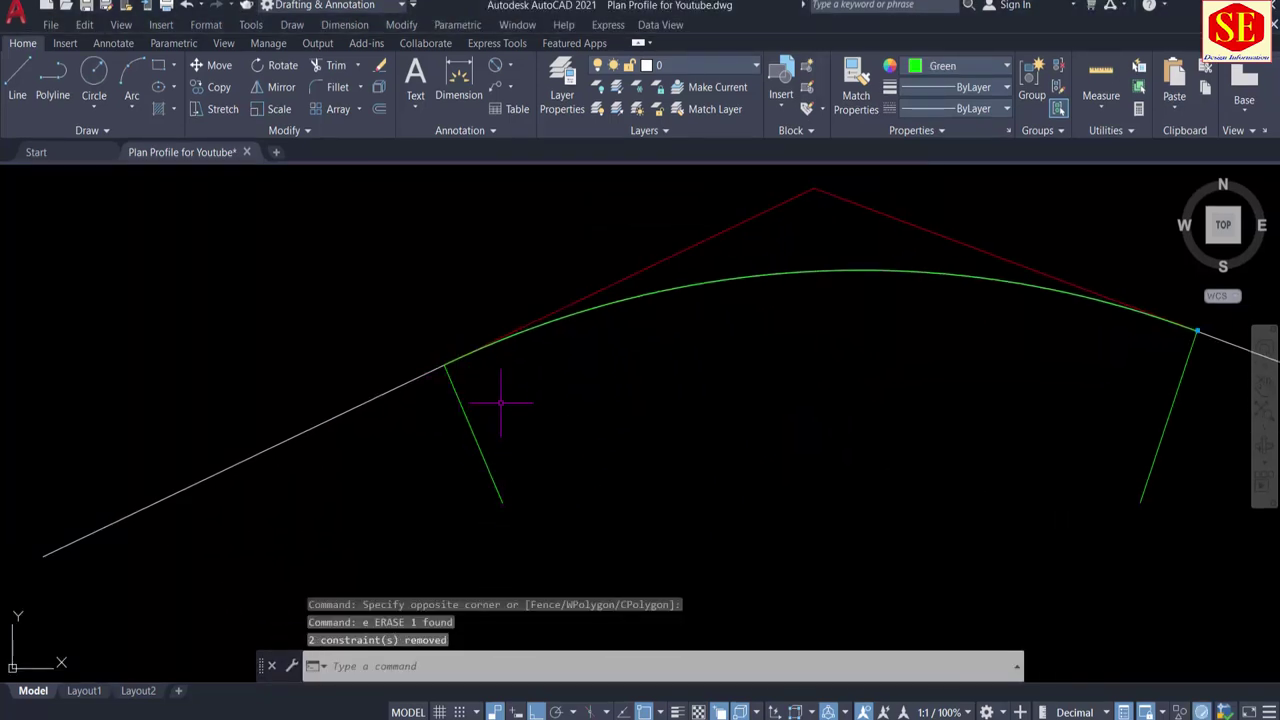
# Step: Write a multiline text label 'PC Sta =0+0000' near the curve's start
pyautogui.write('t')
pyautogui.press('Return')
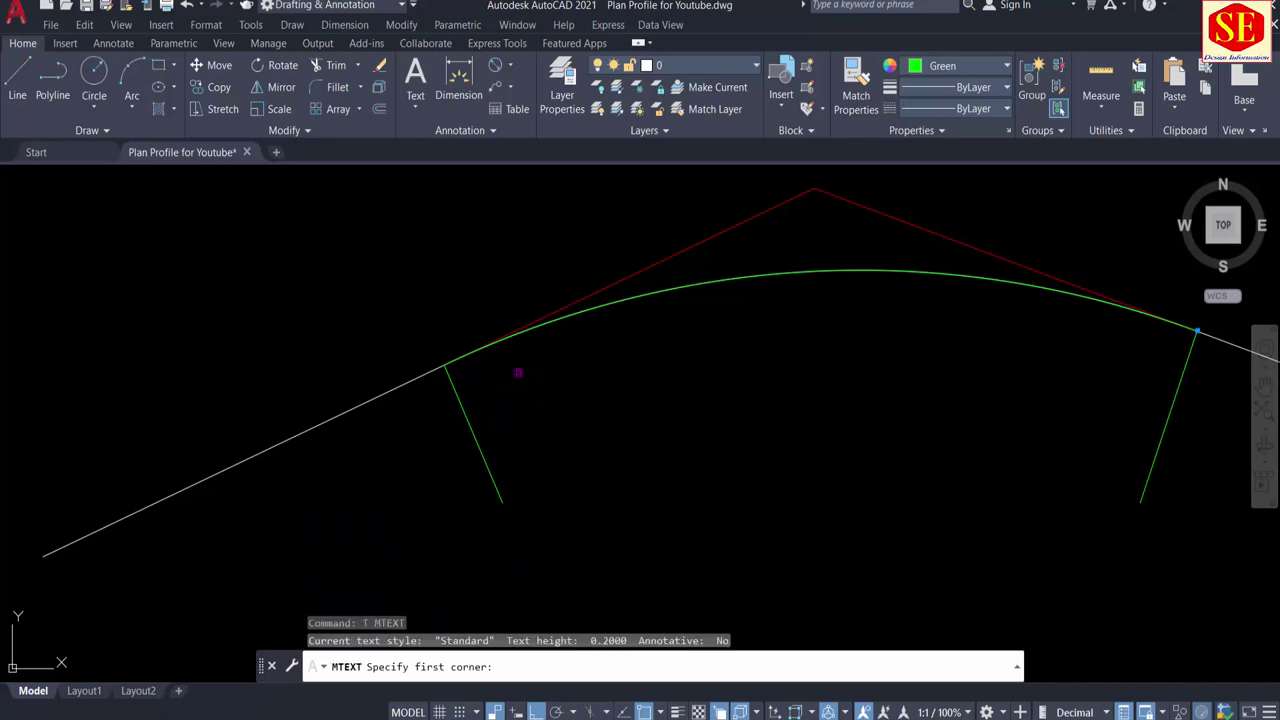
pyautogui.click(518, 372)
pyautogui.click(849, 426)
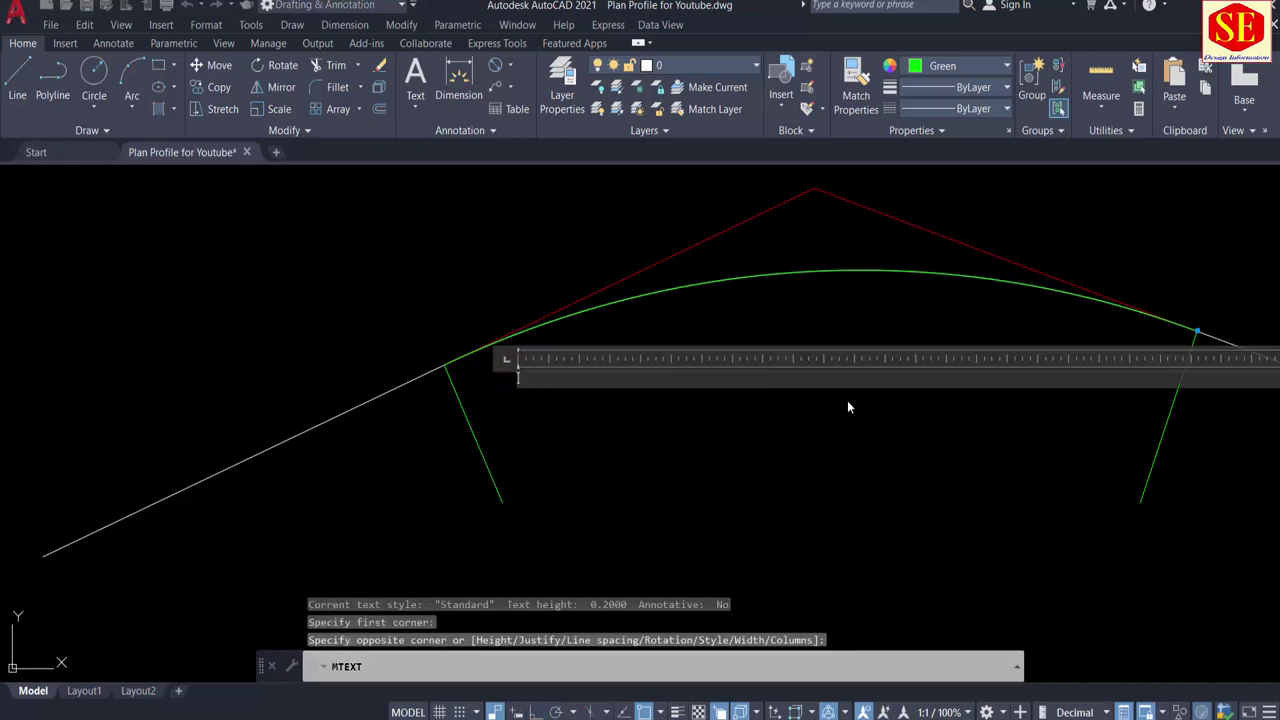
pyautogui.write('PC')
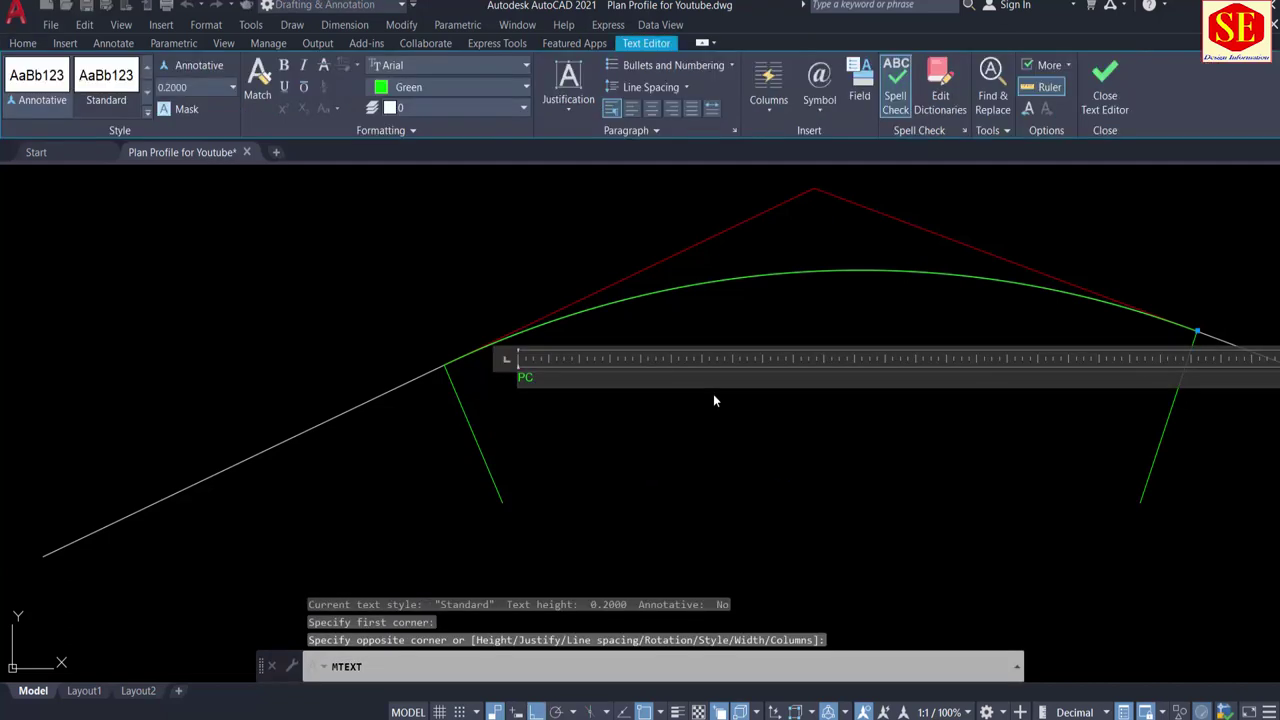
pyautogui.write(' Sta')
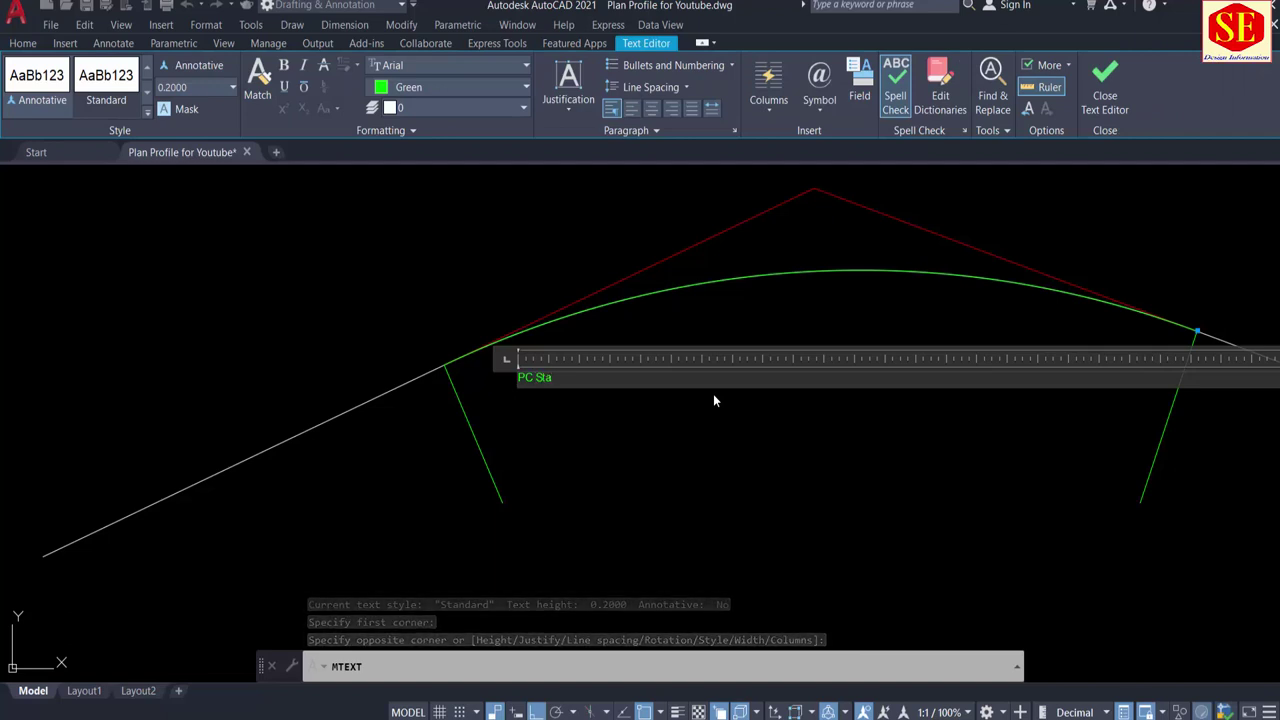
pyautogui.write(' =')
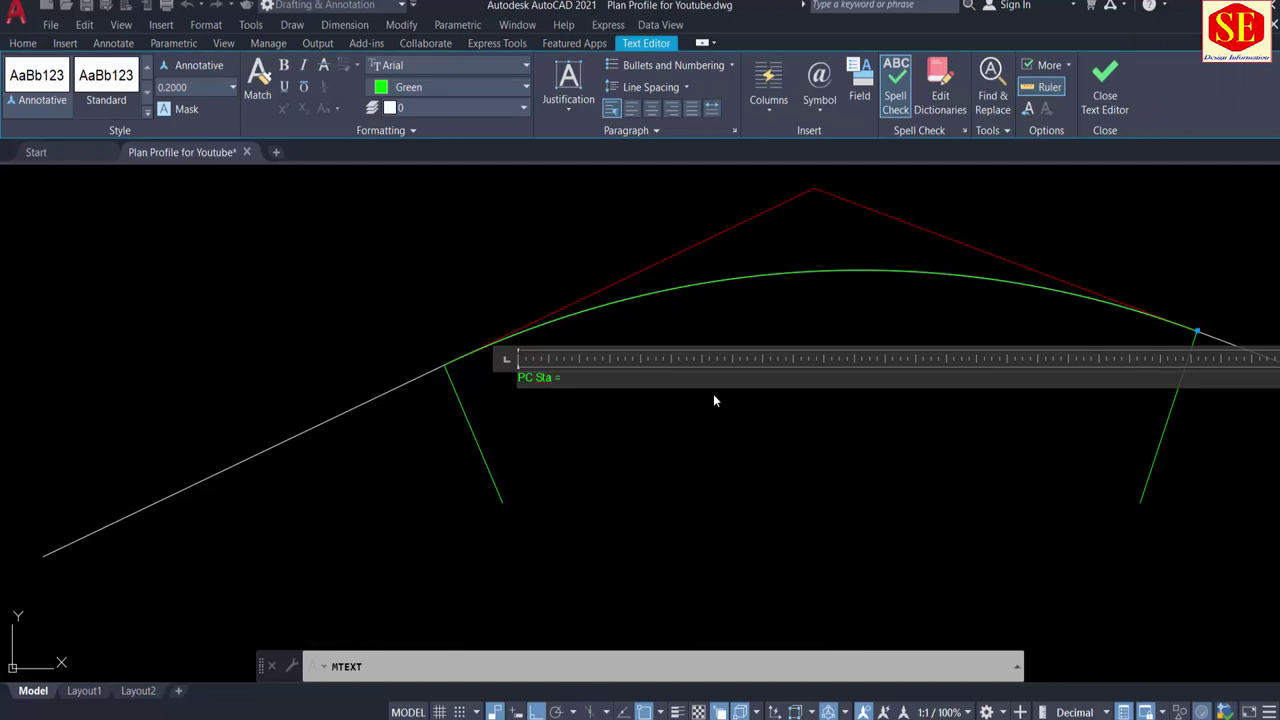
pyautogui.write('0+')
pyautogui.write('0000')
pyautogui.click(729, 546)
# Step: Set the PC Sta label's text height to 5 and its colour to ByLayer
pyautogui.scroll(4, 518, 377)
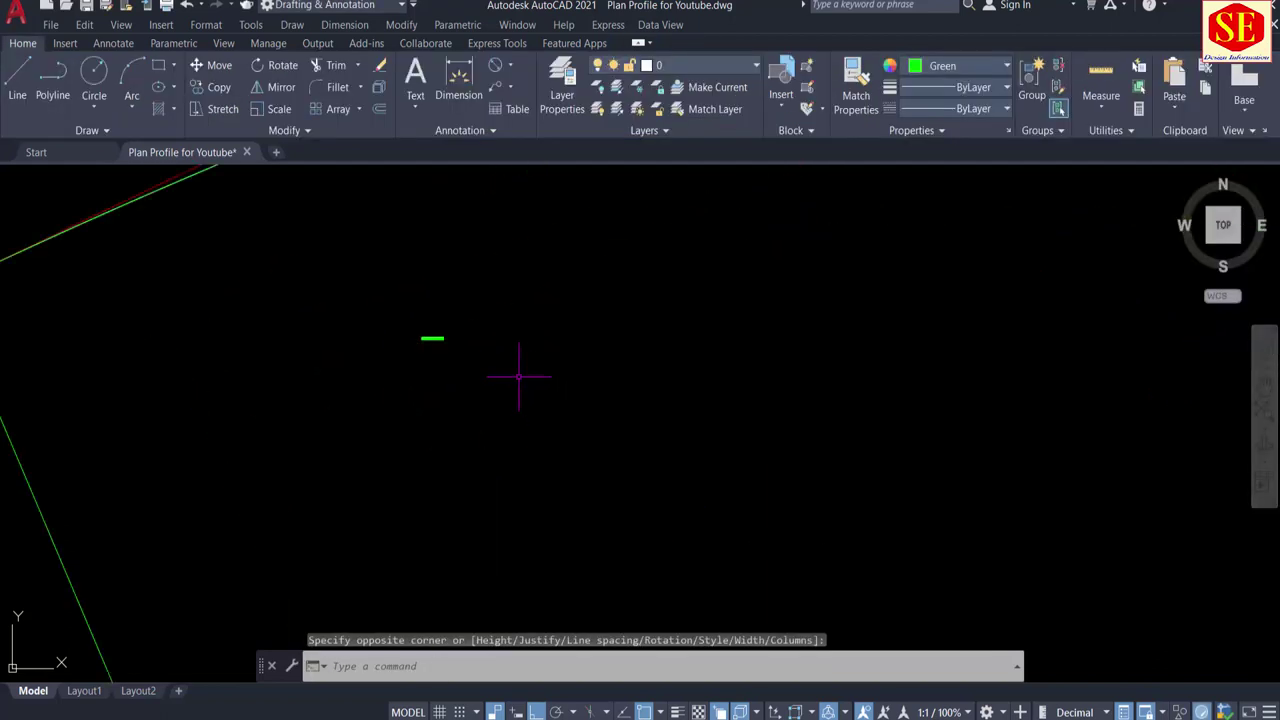
pyautogui.click(425, 338)
pyautogui.click(617, 340)
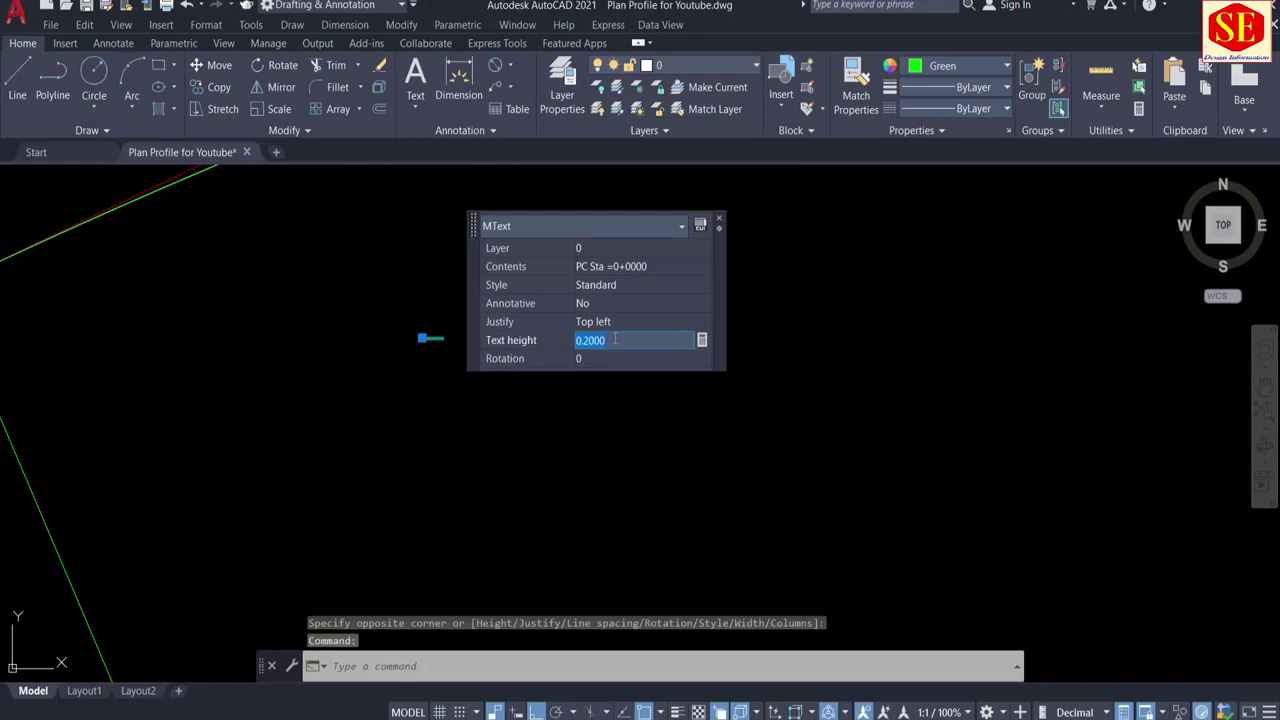
pyautogui.press('Tab')
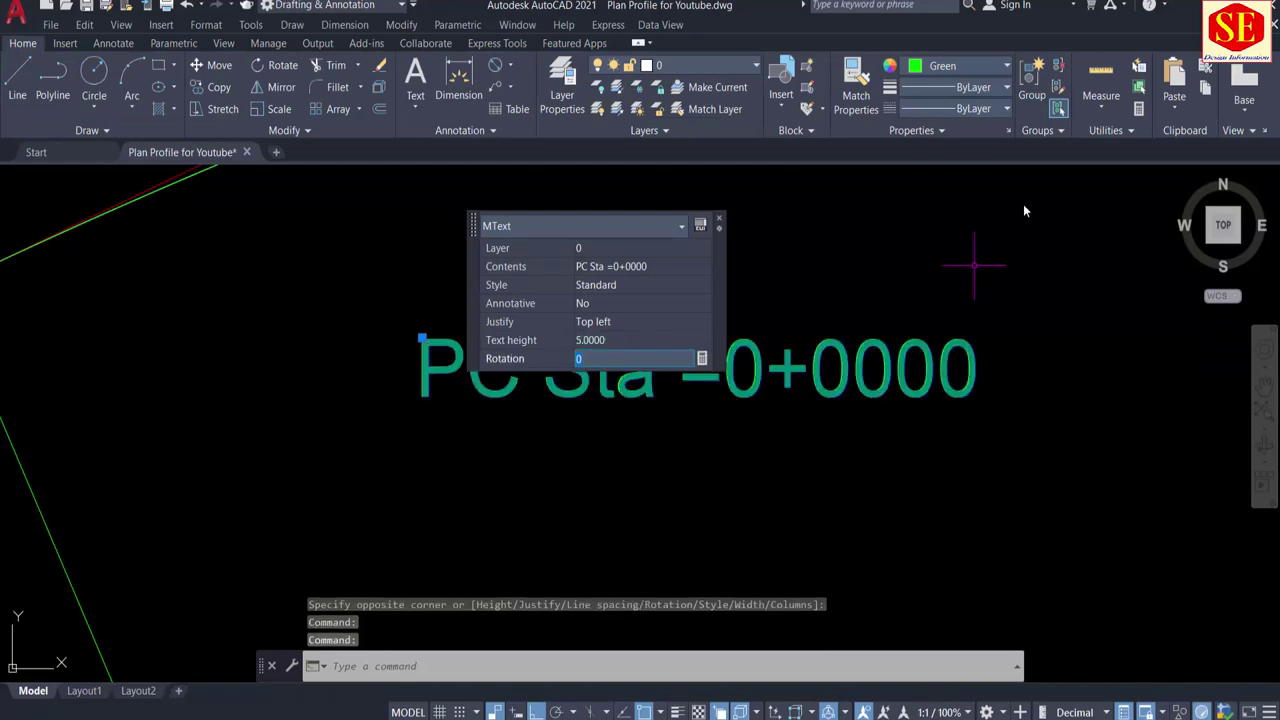
pyautogui.click(925, 67)
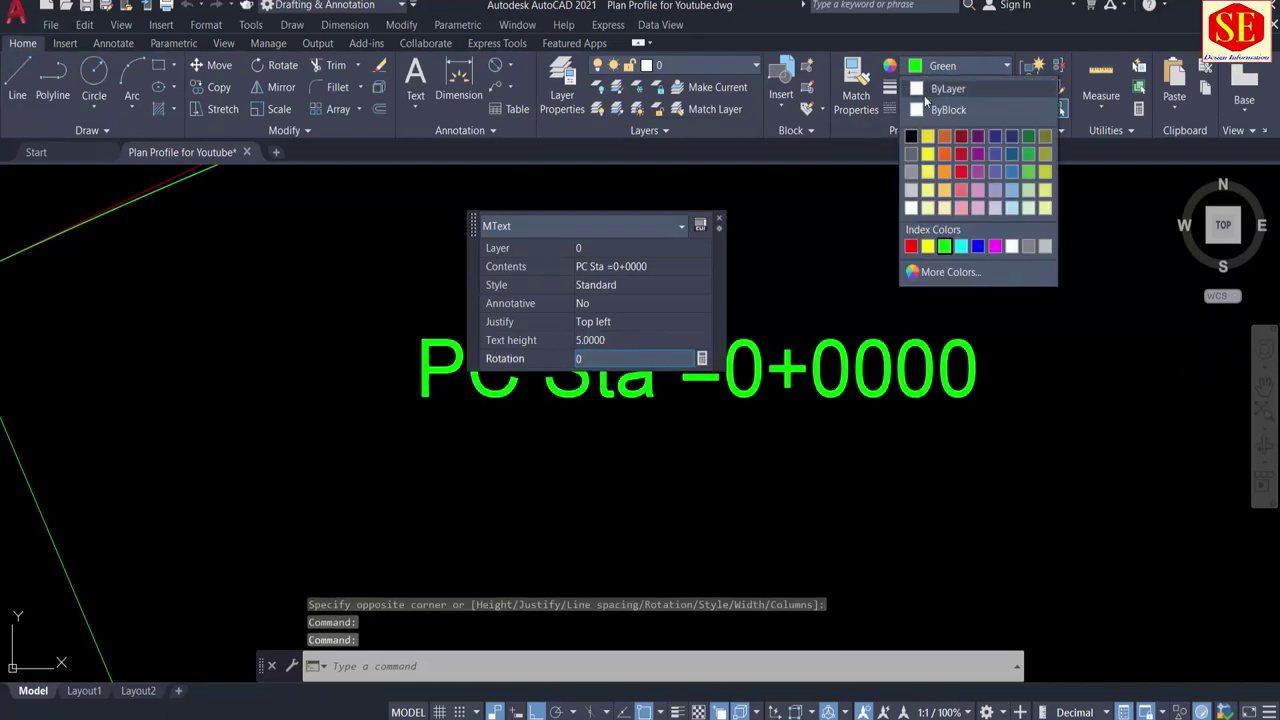
pyautogui.click(928, 90)
pyautogui.press('Escape')
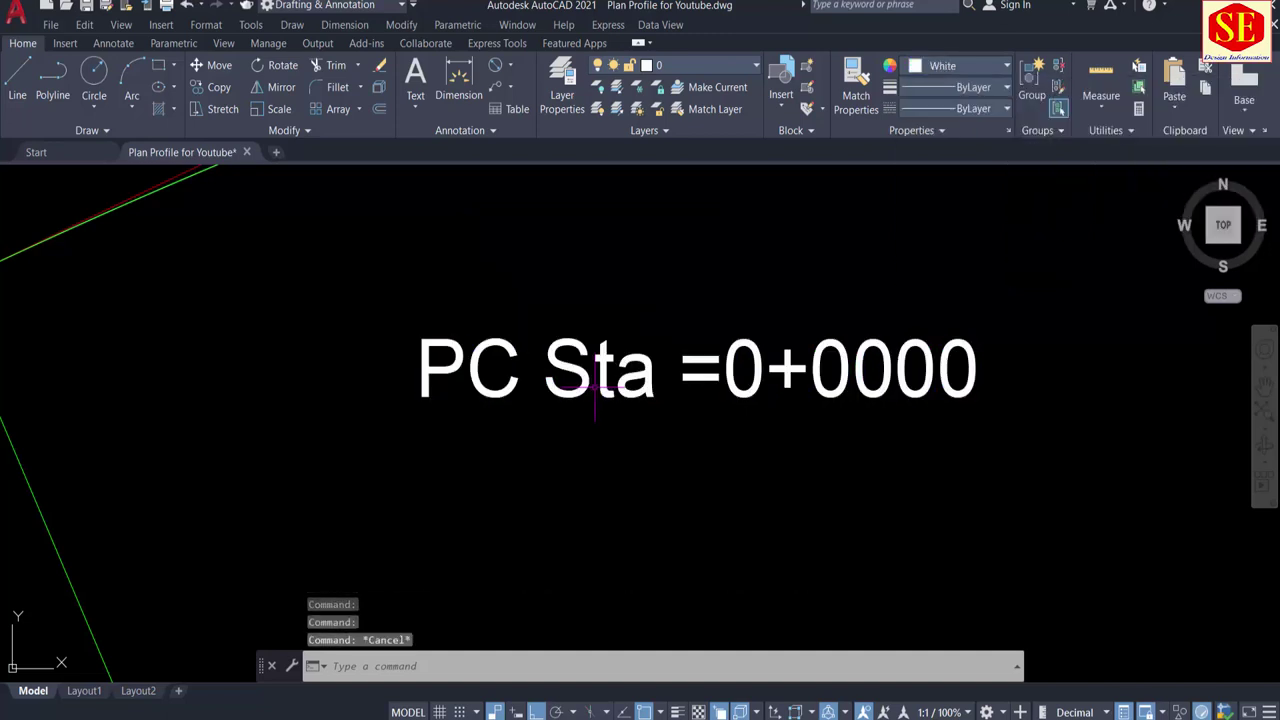
pyautogui.scroll(-4, 595, 385)
pyautogui.moveTo(630, 420); pyautogui.dragTo(585, 386, button='middle')
# Step: Rotate the PC Sta label freely with Ortho turned off
pyautogui.write('r')
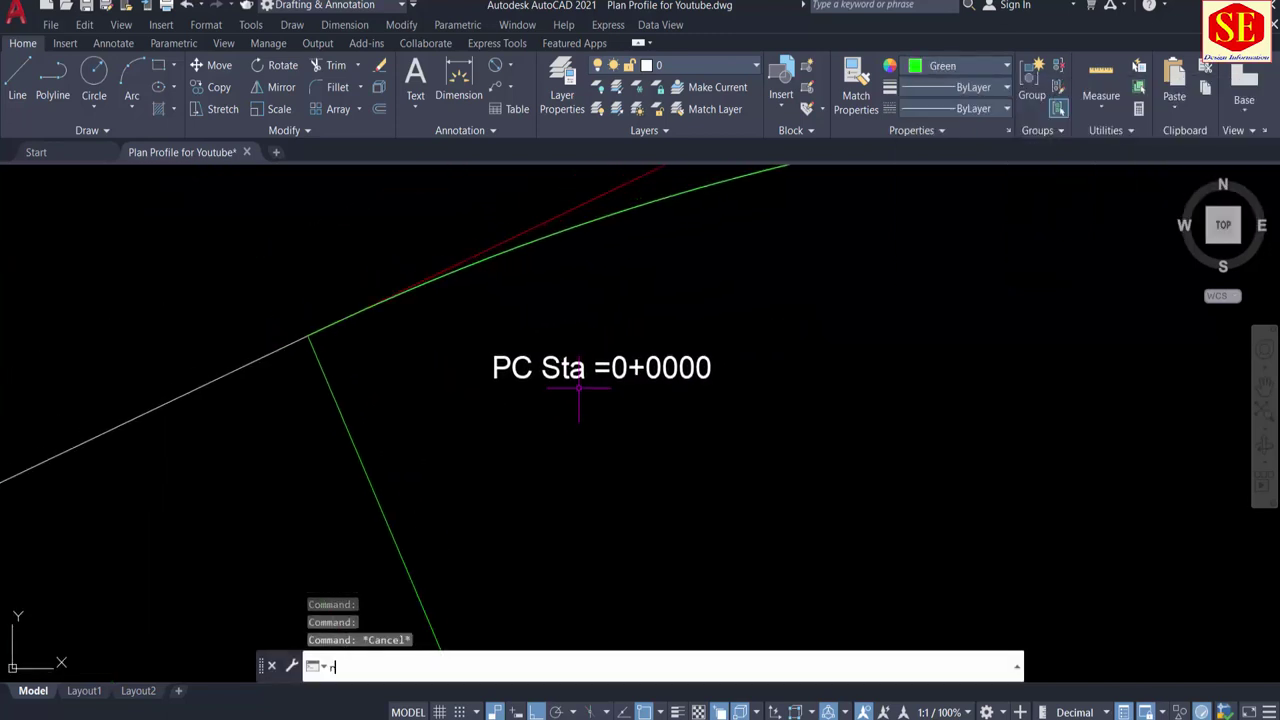
pyautogui.write('o')
pyautogui.press('Return')
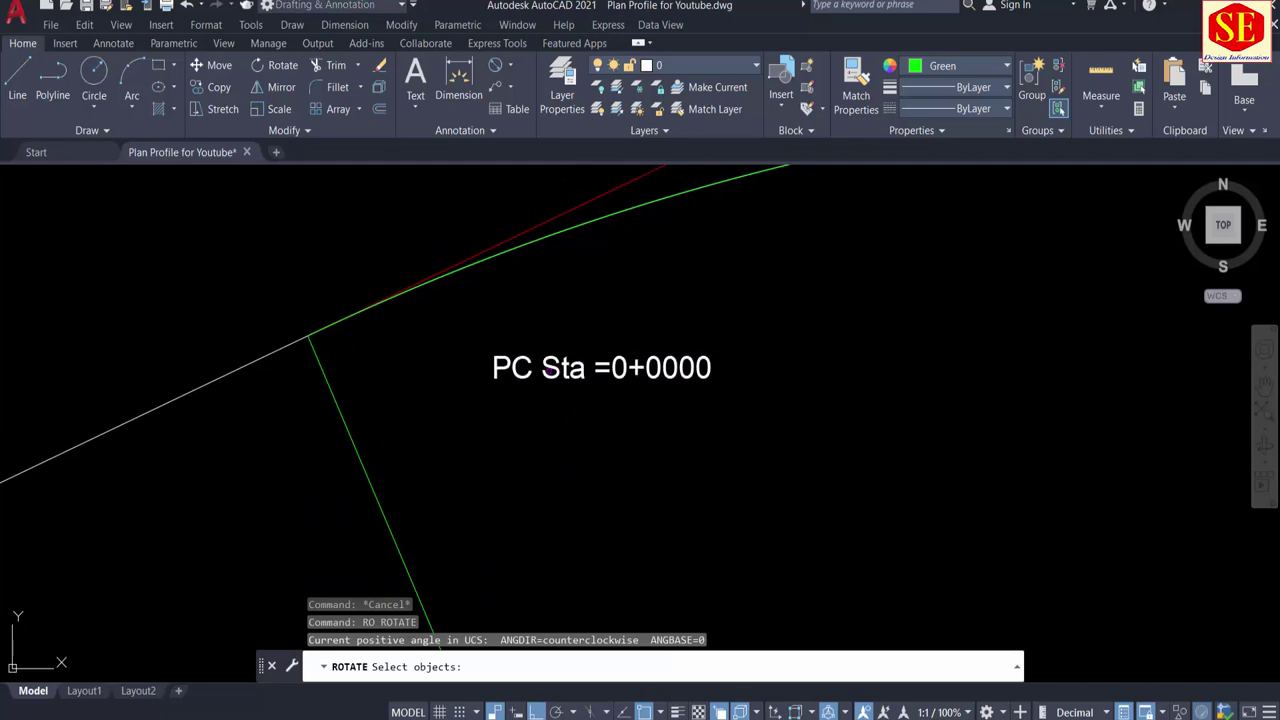
pyautogui.click(501, 378)
pyautogui.press('Return')
pyautogui.click(489, 366)
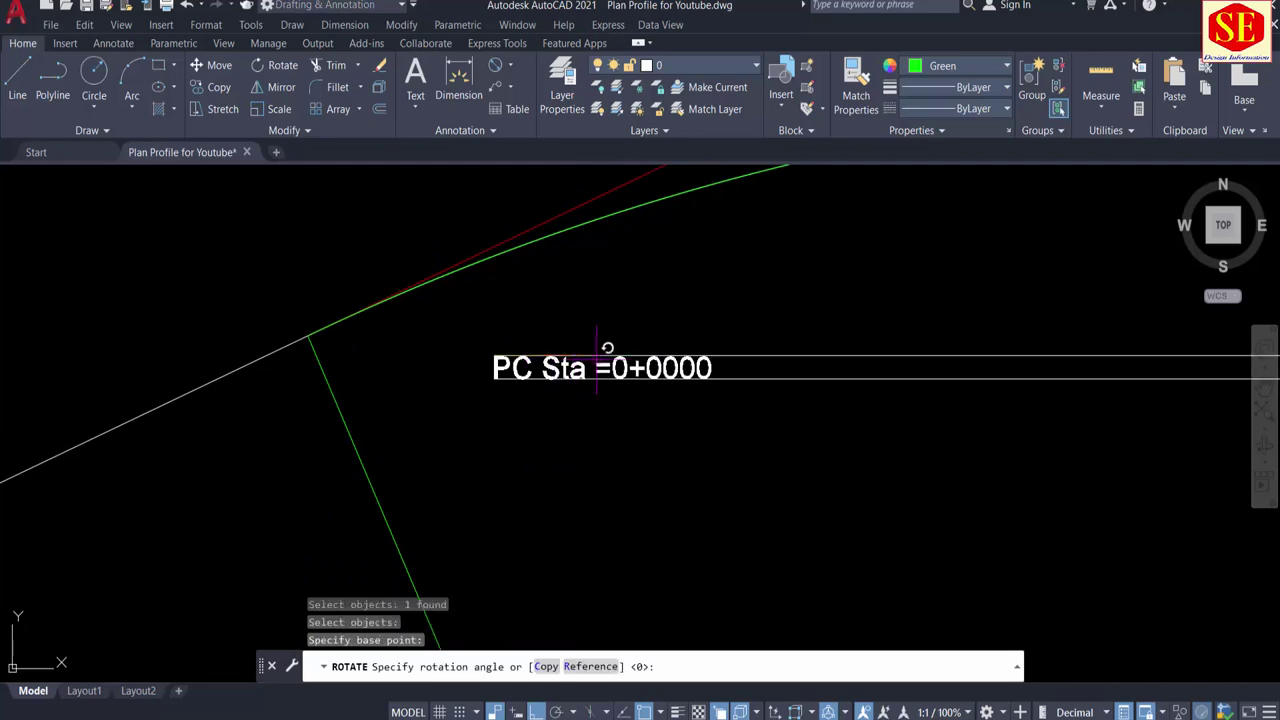
pyautogui.press('F8')
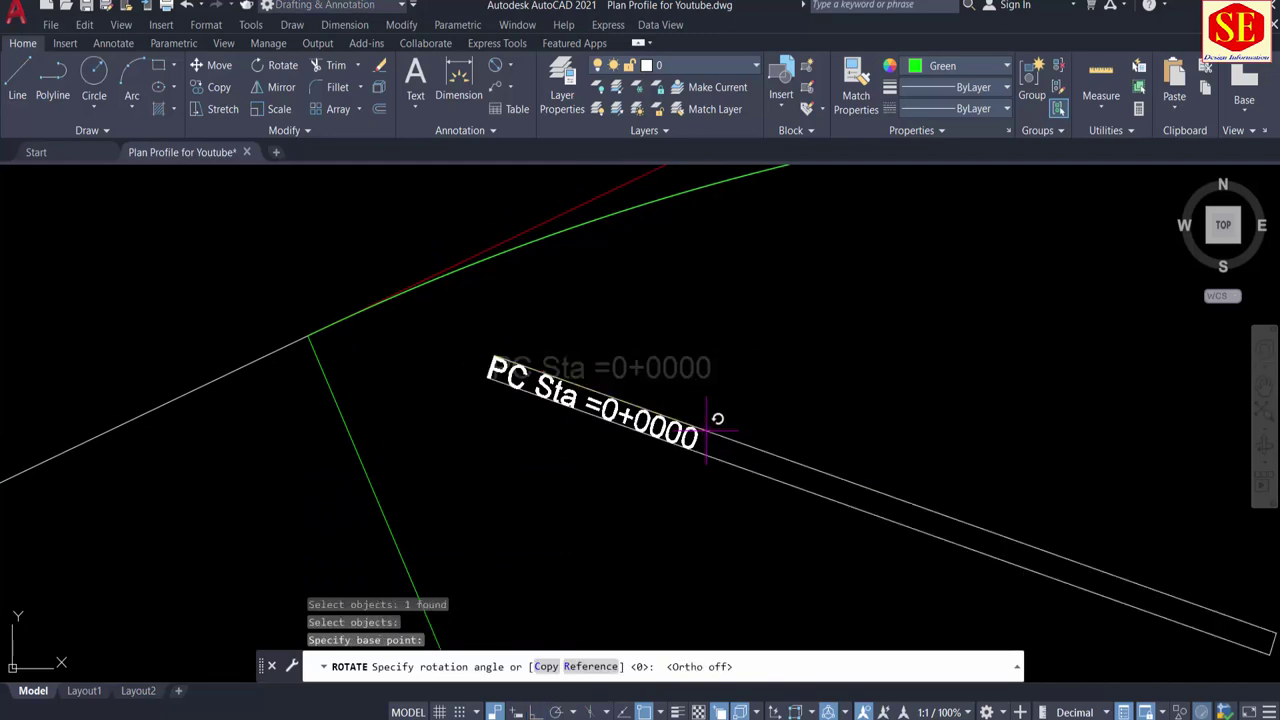
pyautogui.click(585, 508)
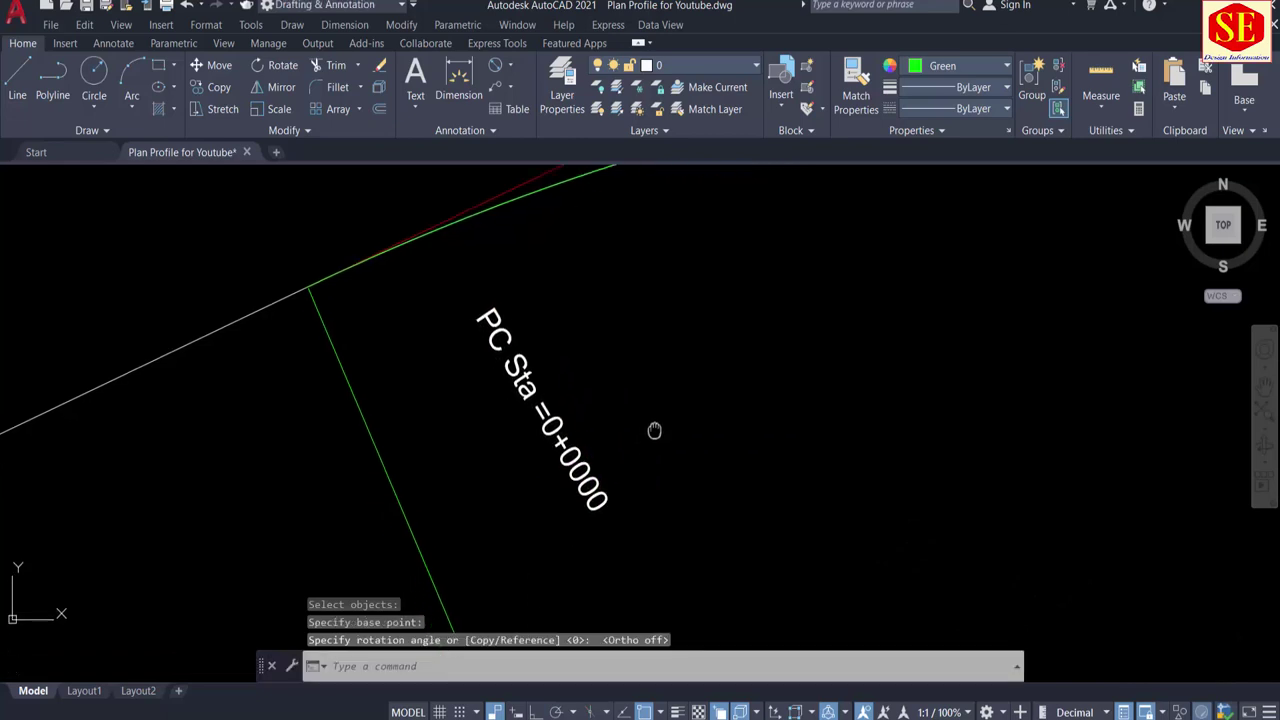
# Step: Move the rotated label beside the left green radial line
pyautogui.scroll(3, 655, 430)
pyautogui.click(661, 365)
pyautogui.write('m')
pyautogui.press('Return')
pyautogui.click(497, 352)
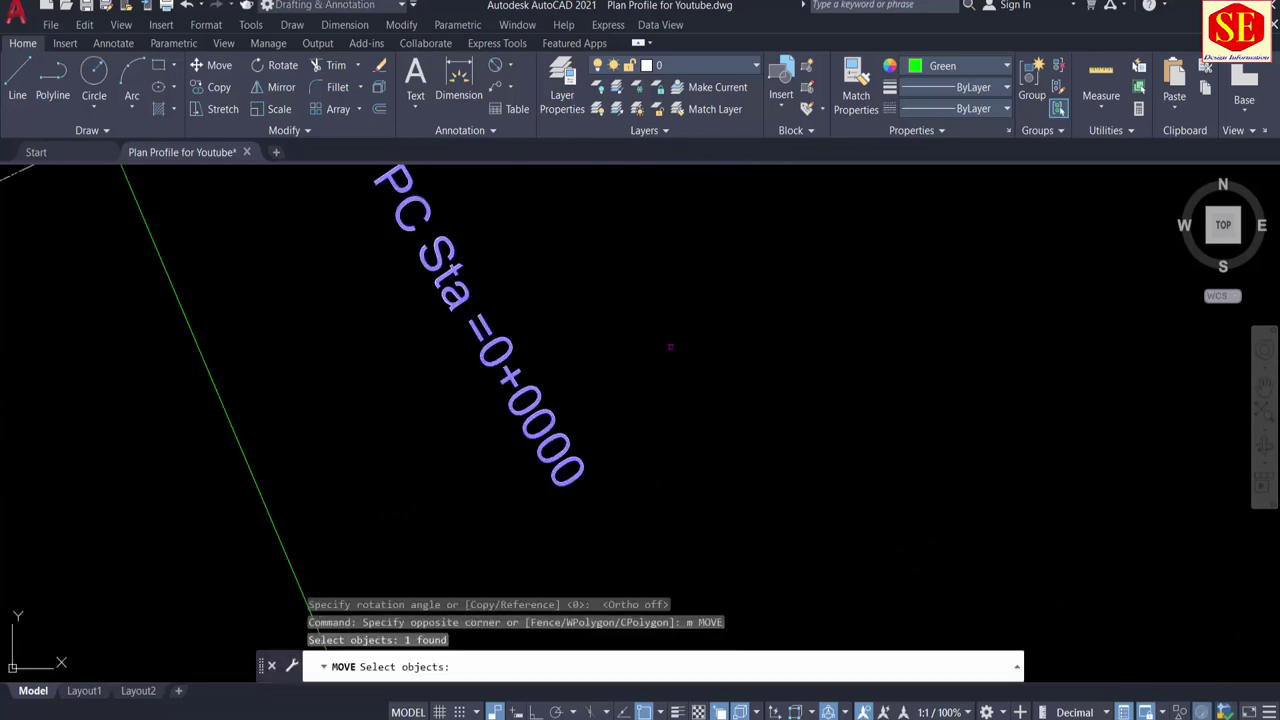
pyautogui.press('Return')
pyautogui.click(700, 350)
pyautogui.moveTo(465, 353); pyautogui.dragTo(545, 498, button='middle')
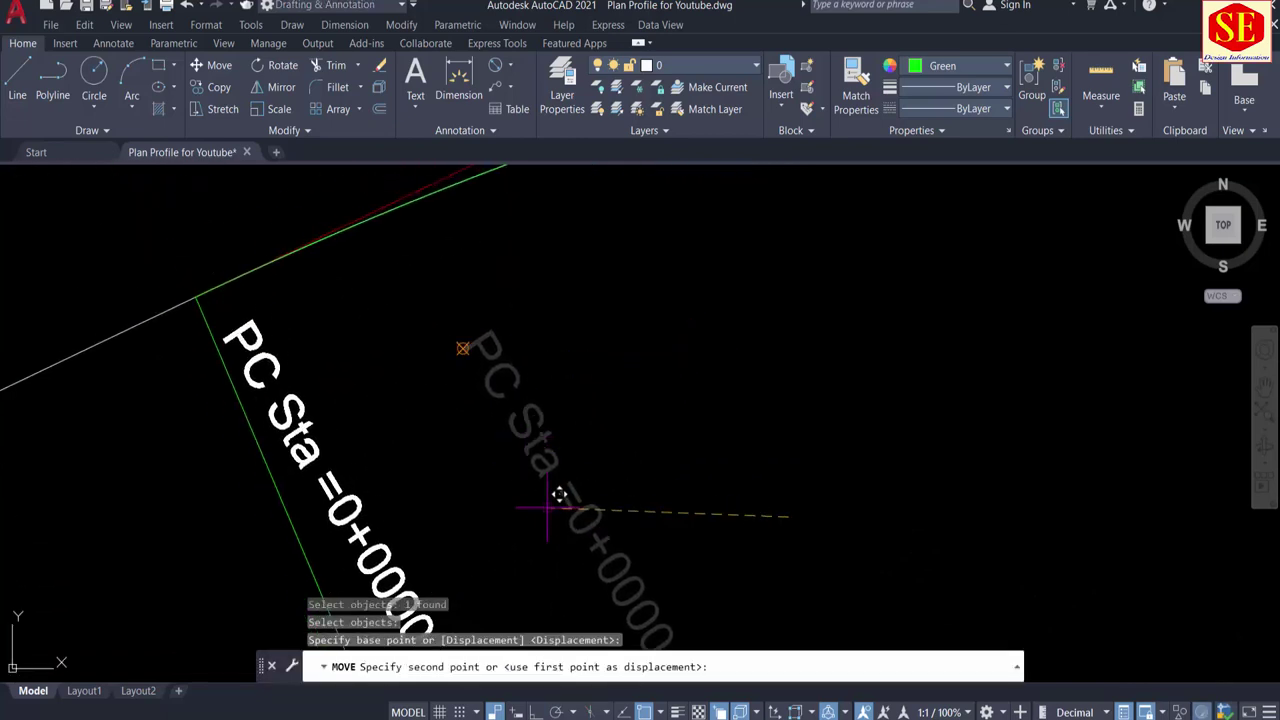
pyautogui.click(545, 496)
# Step: Rotate the label again so it aligns with the left radial line
pyautogui.write('Ro')
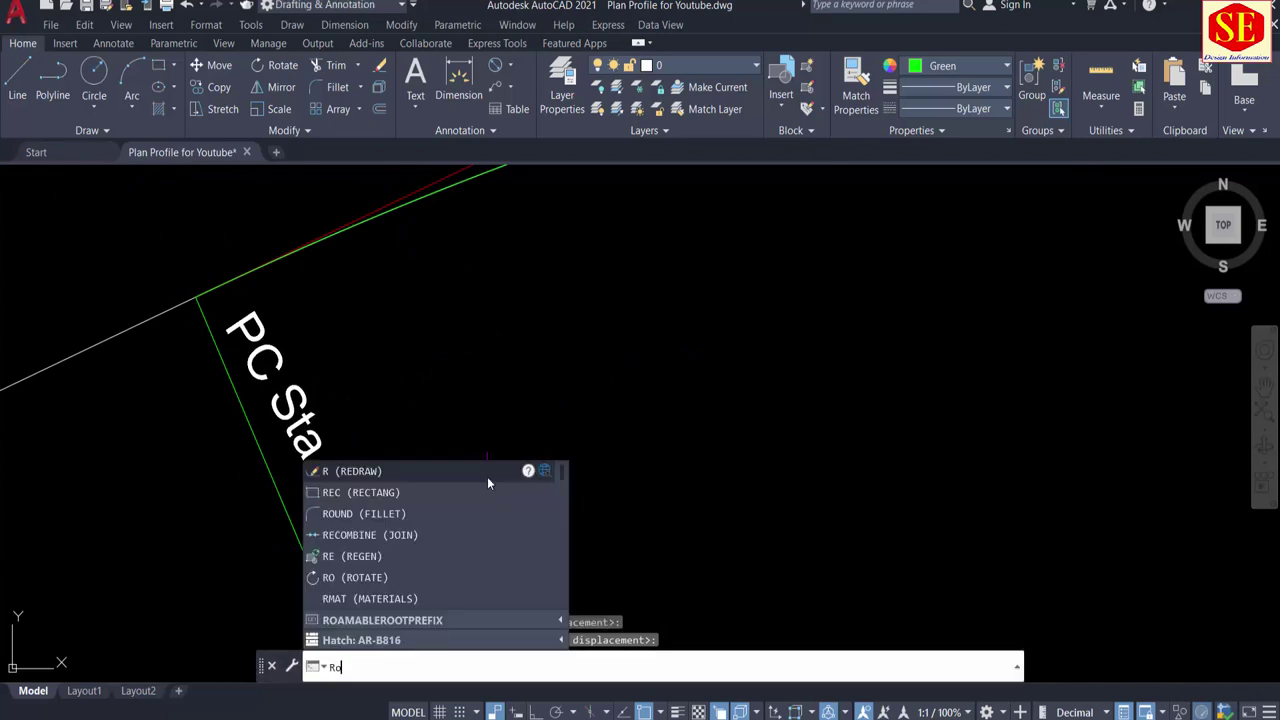
pyautogui.press('Return')
pyautogui.click(226, 330)
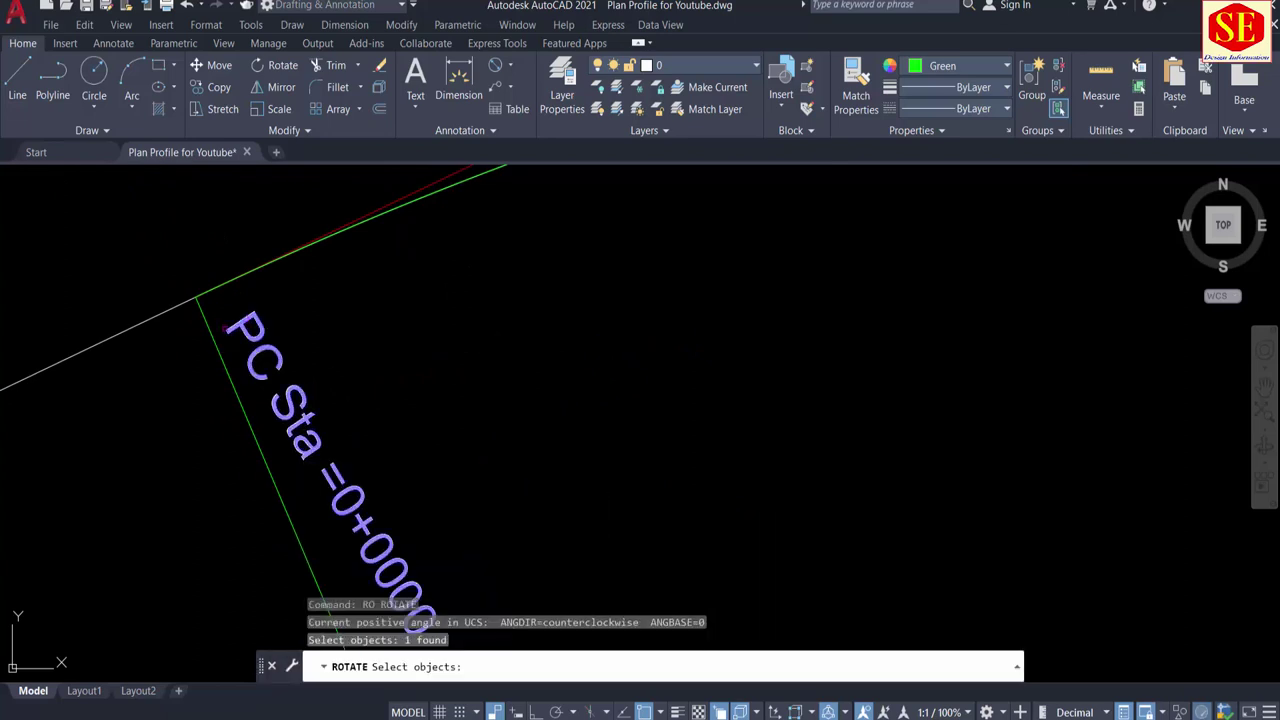
pyautogui.press('Return')
pyautogui.click(272, 337)
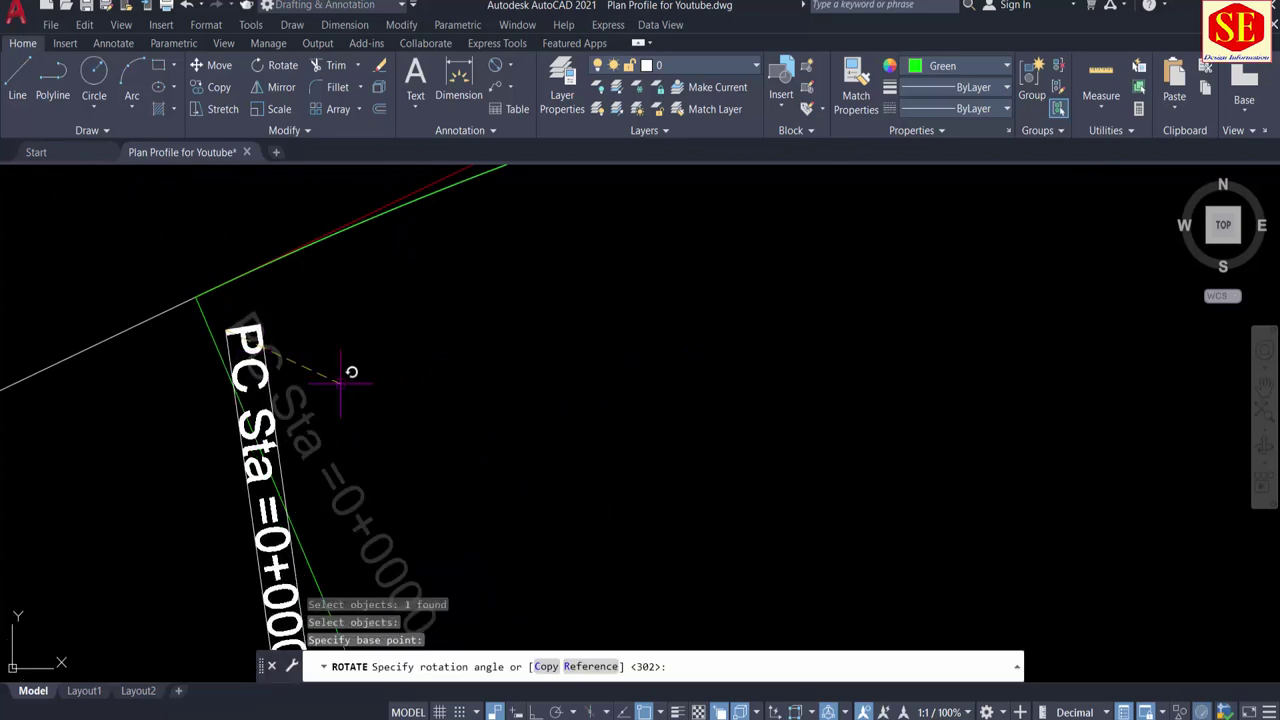
pyautogui.click(443, 357)
pyautogui.scroll(-1, 443, 357)
pyautogui.scroll(-4, 443, 357)
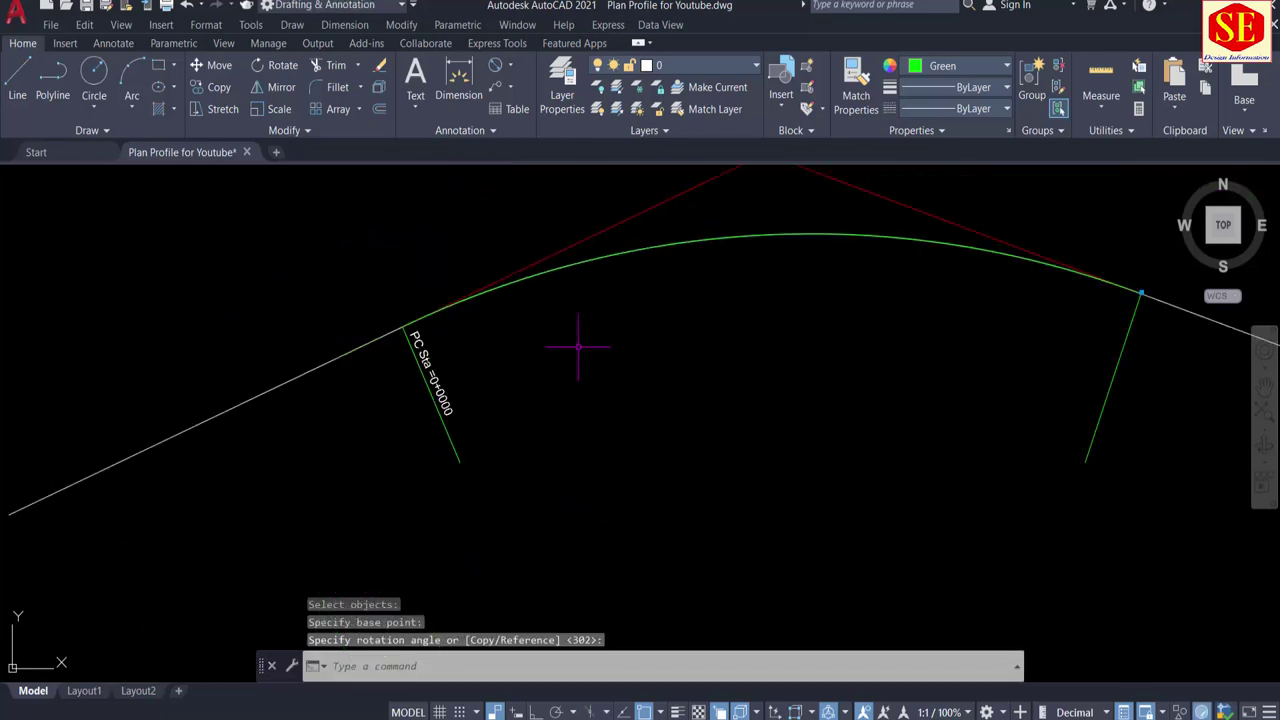
# Step: Mirror the PC Sta label about a vertical axis through the tangent apex, keeping the original
pyautogui.write('mi')
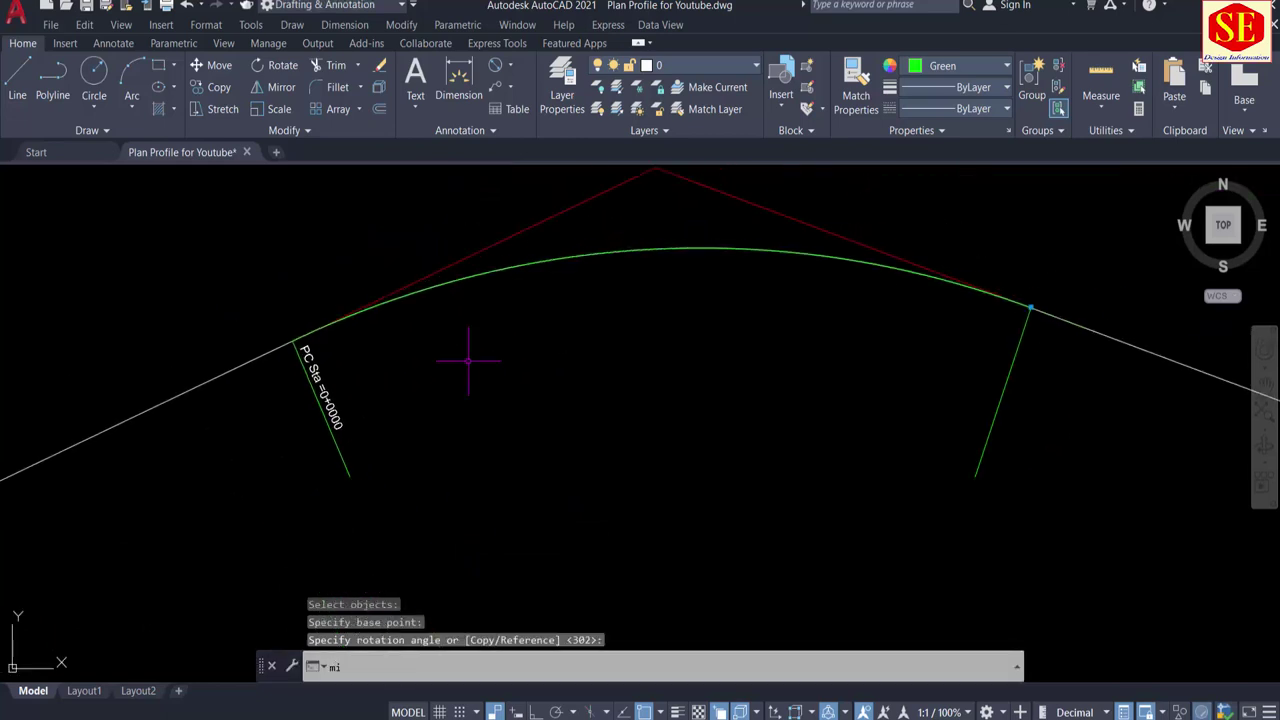
pyautogui.press('Return')
pyautogui.click(323, 395)
pyautogui.press('Return')
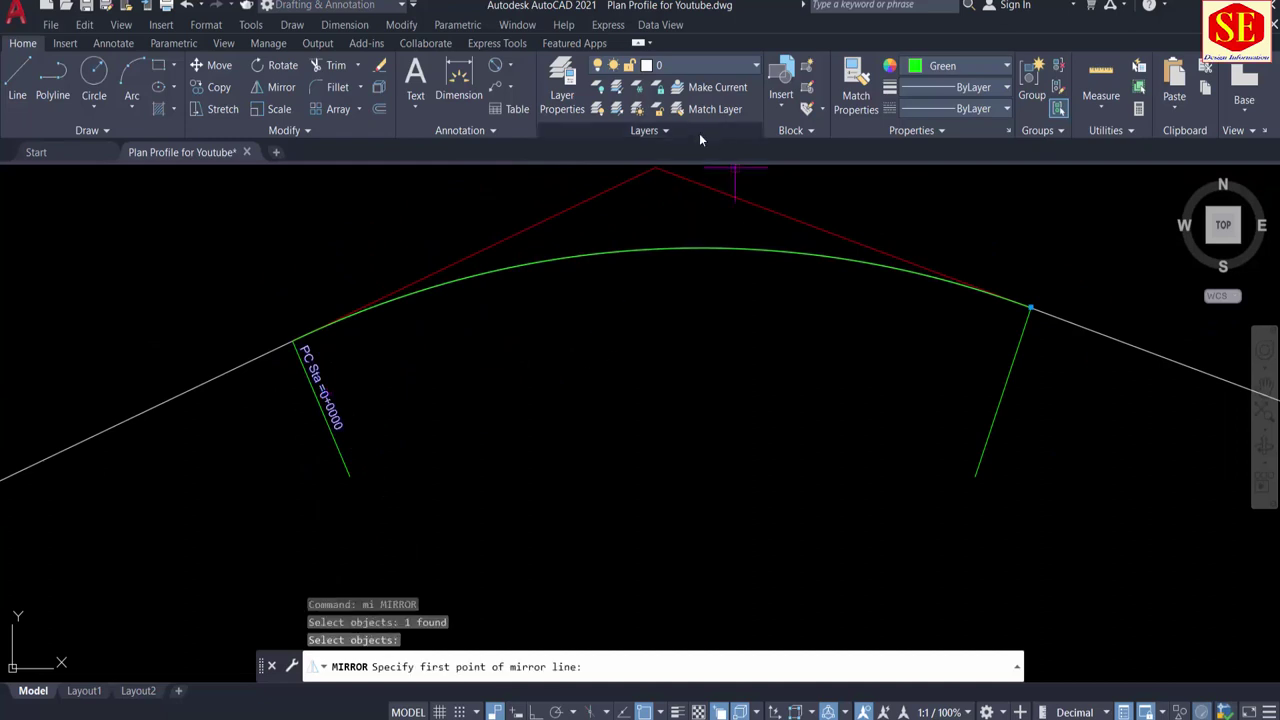
pyautogui.click(649, 171)
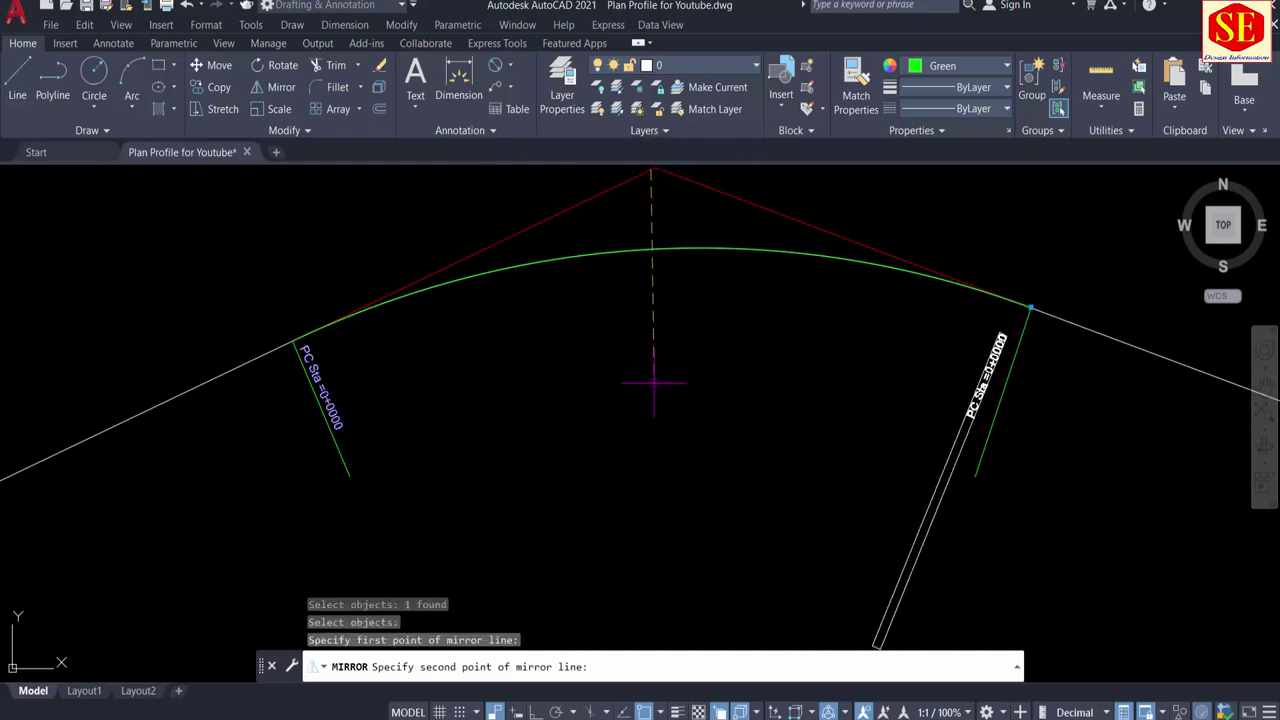
pyautogui.click(658, 377)
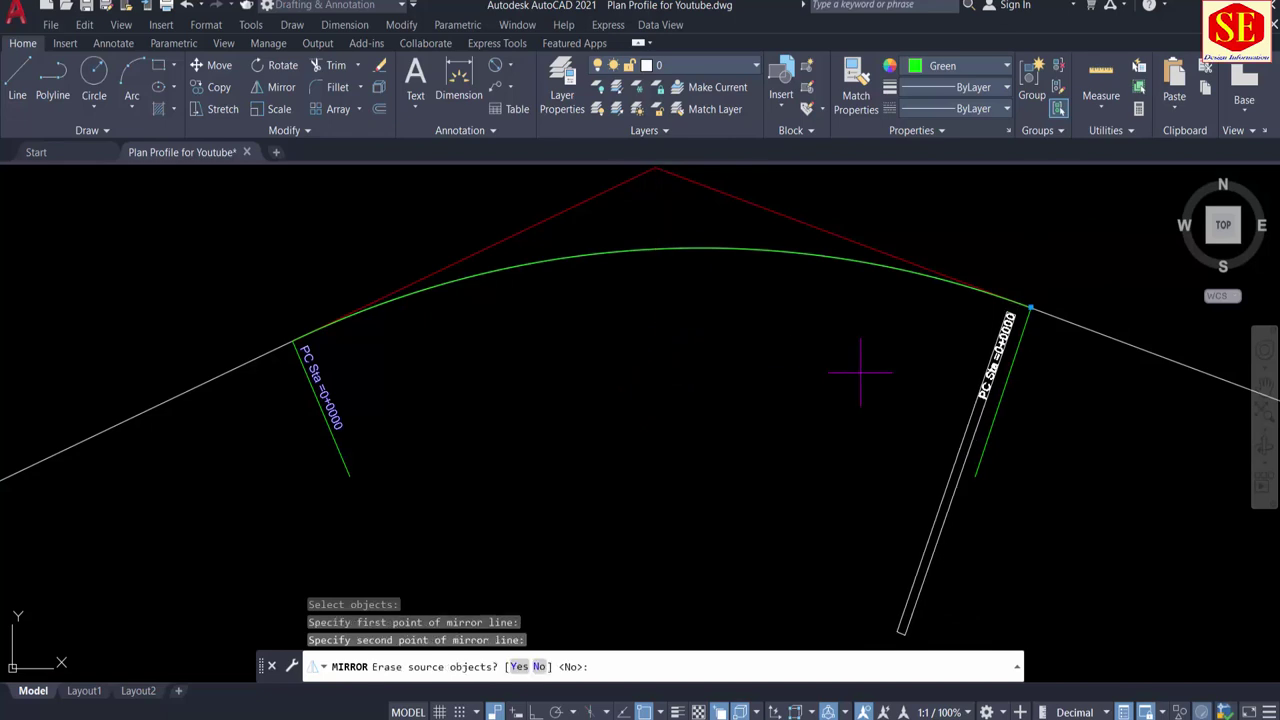
pyautogui.rightClick(729, 388)
pyautogui.click(750, 398)
# Step: Edit the mirrored copy's text to read 'PT Sta =0+0000'
pyautogui.scroll(2, 997, 355)
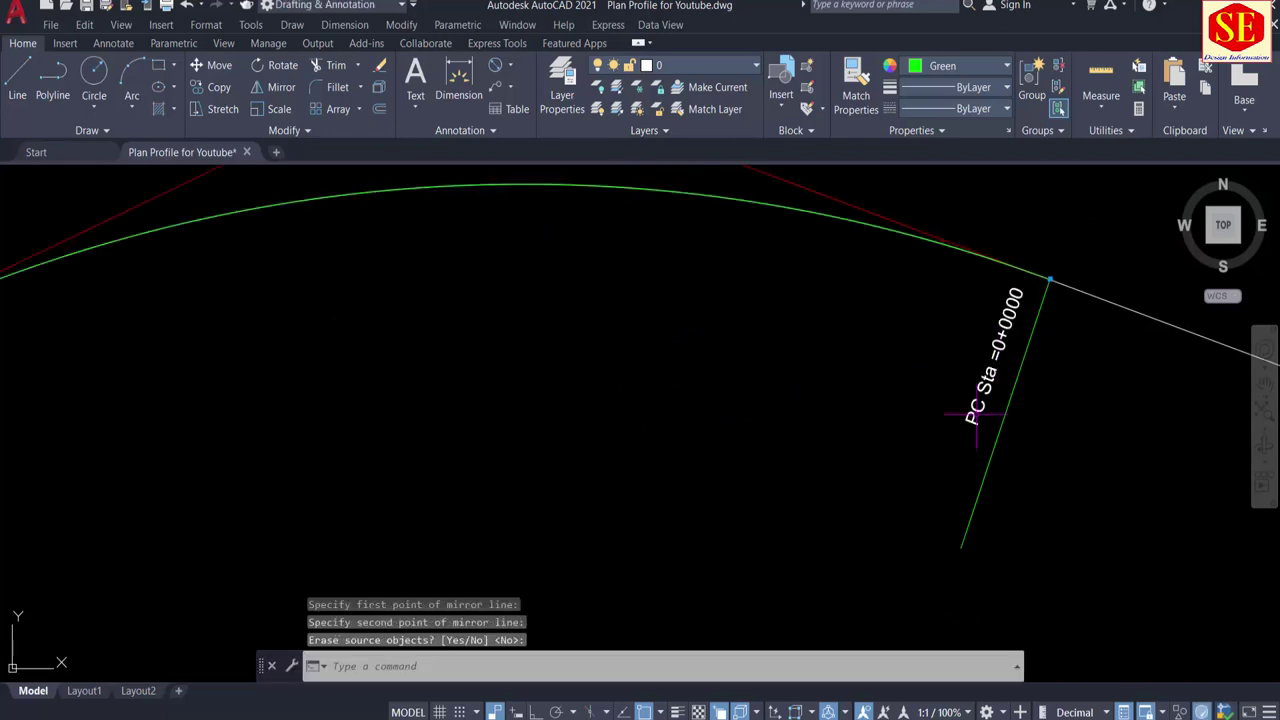
pyautogui.click(985, 370)
pyautogui.doubleClick(988, 360)
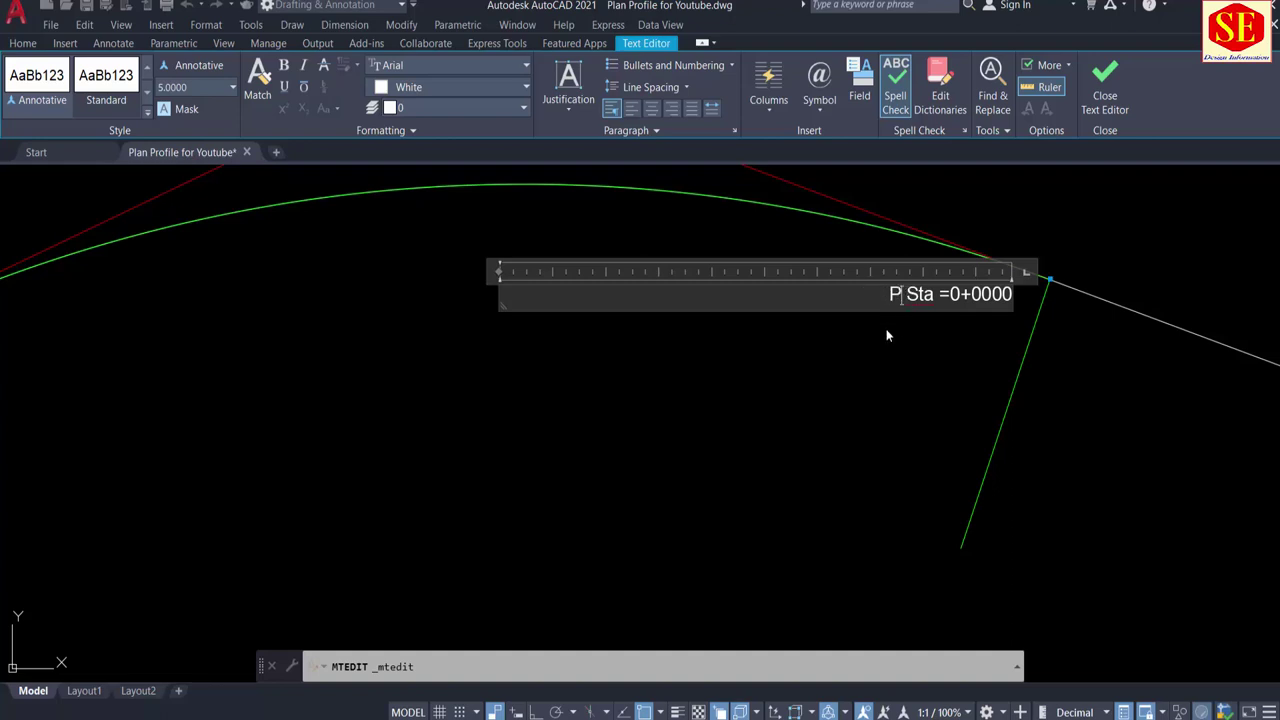
pyautogui.click(756, 296)
pyautogui.write('T')
pyautogui.press('Escape')
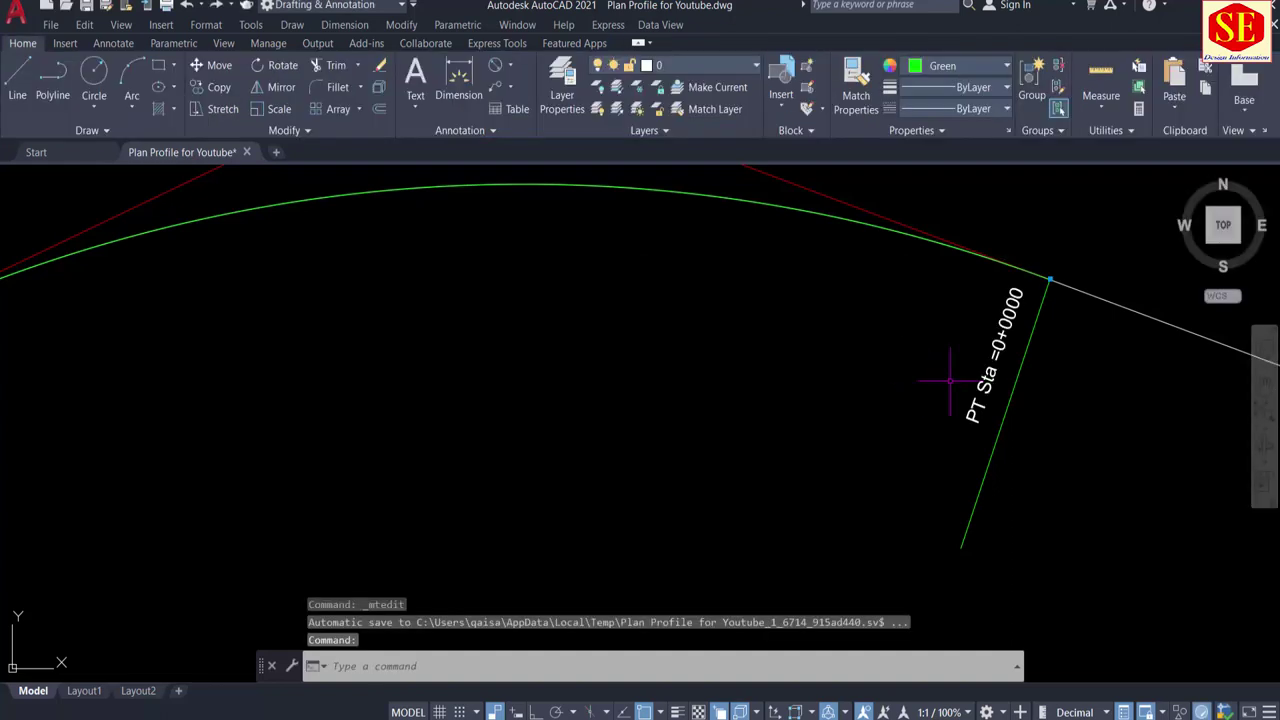
pyautogui.scroll(-2, 932, 371)
pyautogui.moveTo(383, 434); pyautogui.dragTo(707, 365, button='middle')
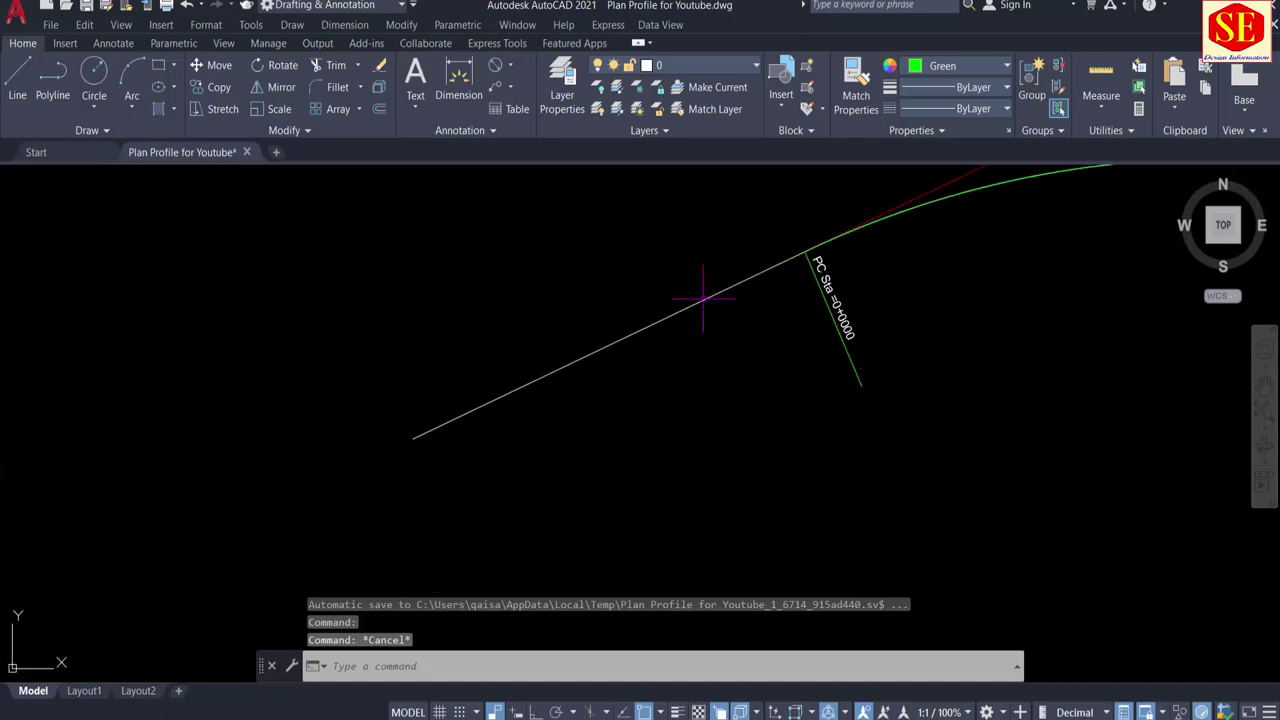
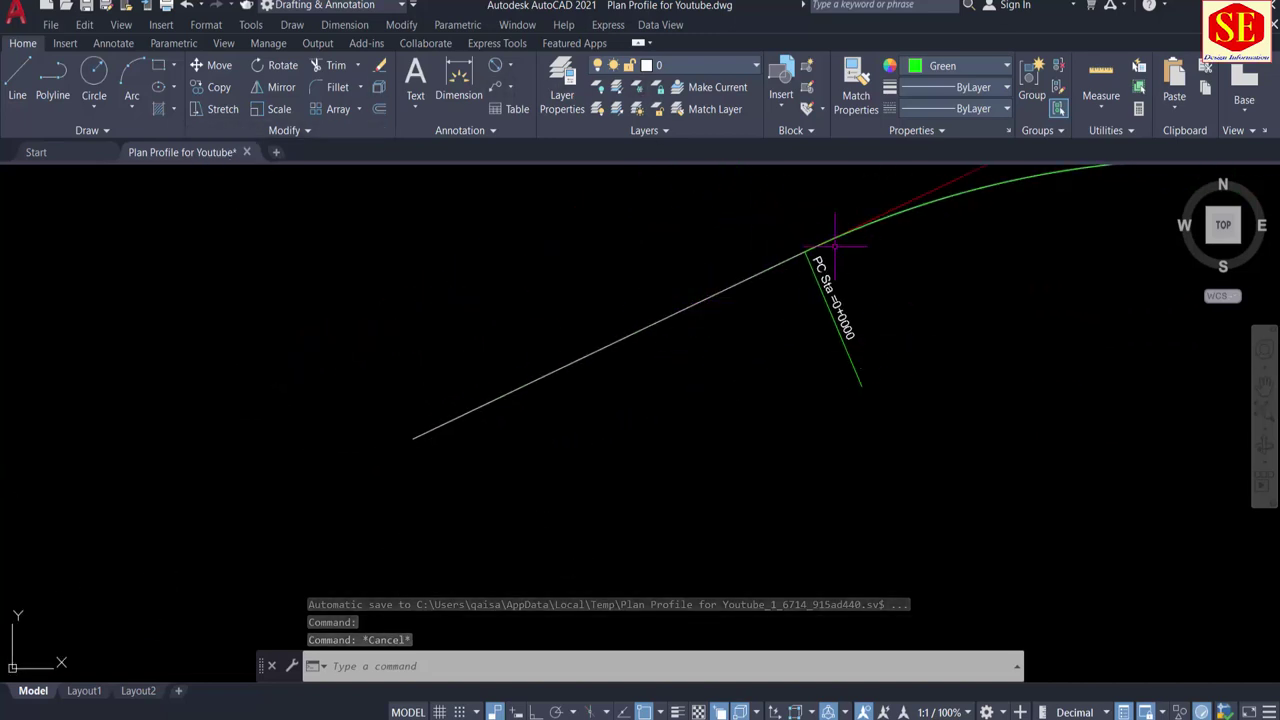
# Step: Add an aligned dimension from the PC point to the tangent's start, reading 260.0750
pyautogui.click(511, 68)
pyautogui.click(534, 133)
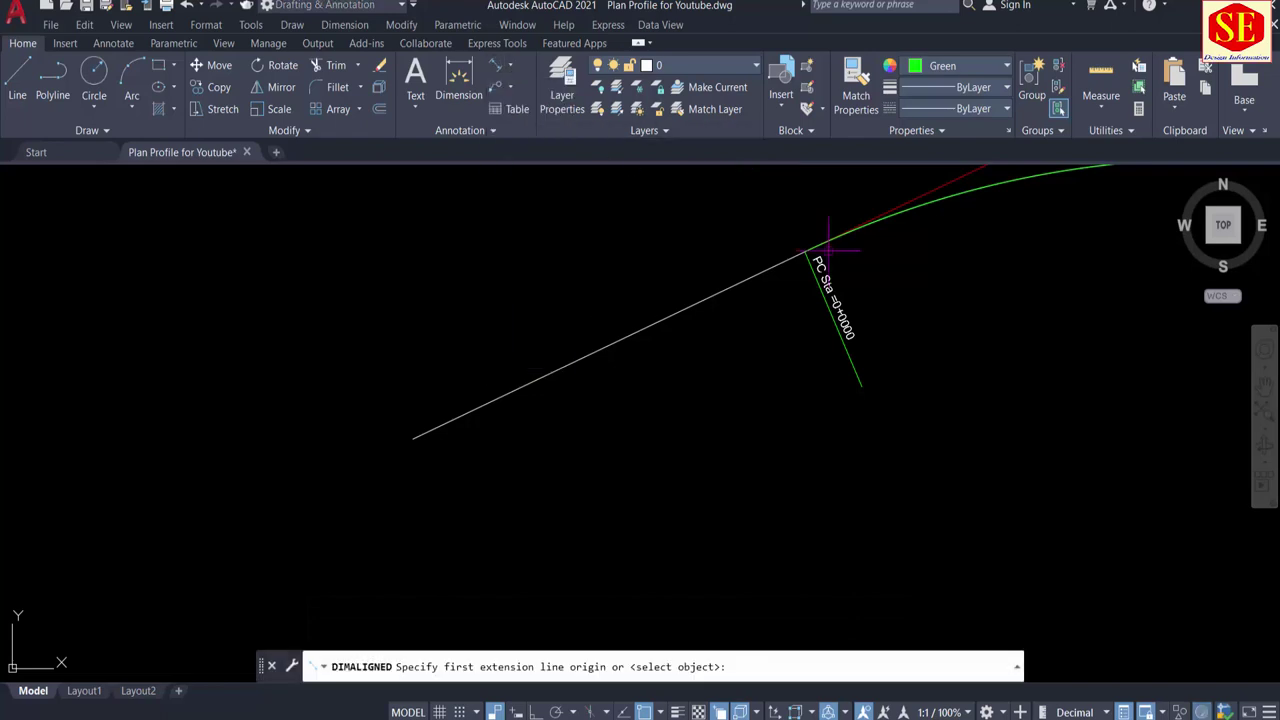
pyautogui.click(805, 251)
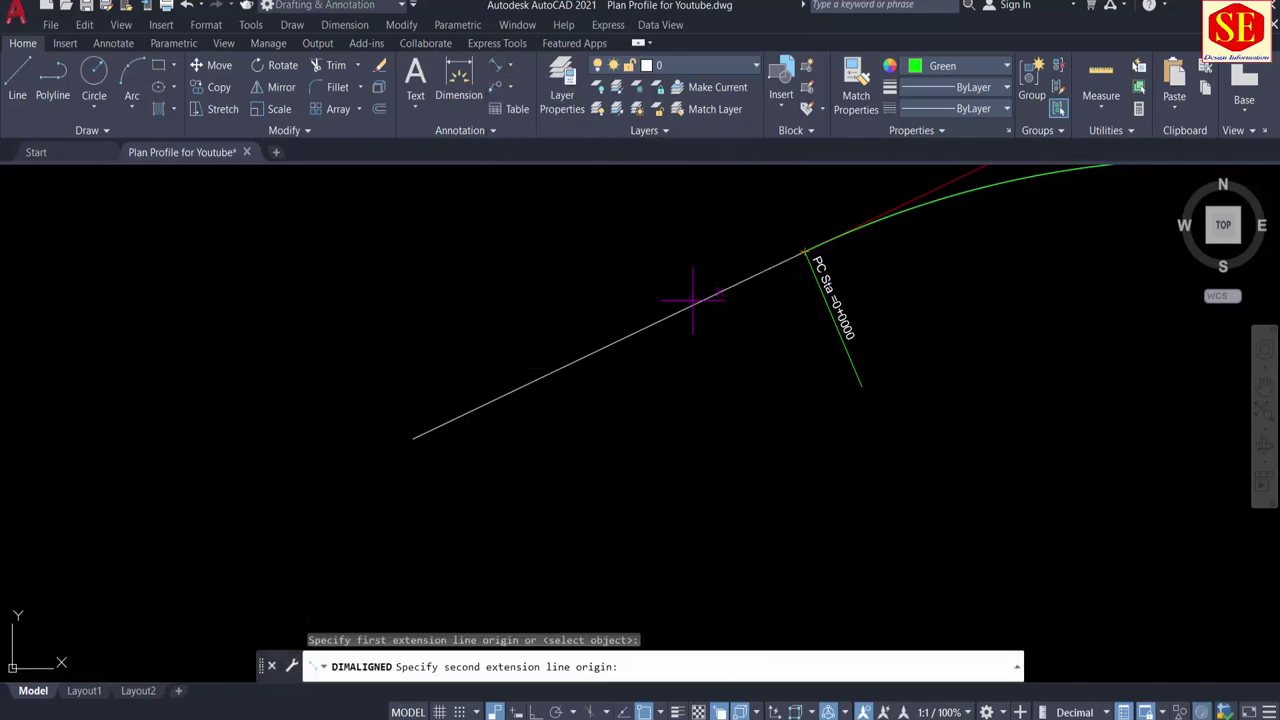
pyautogui.click(413, 438)
pyautogui.click(543, 434)
pyautogui.scroll(4, 595, 390)
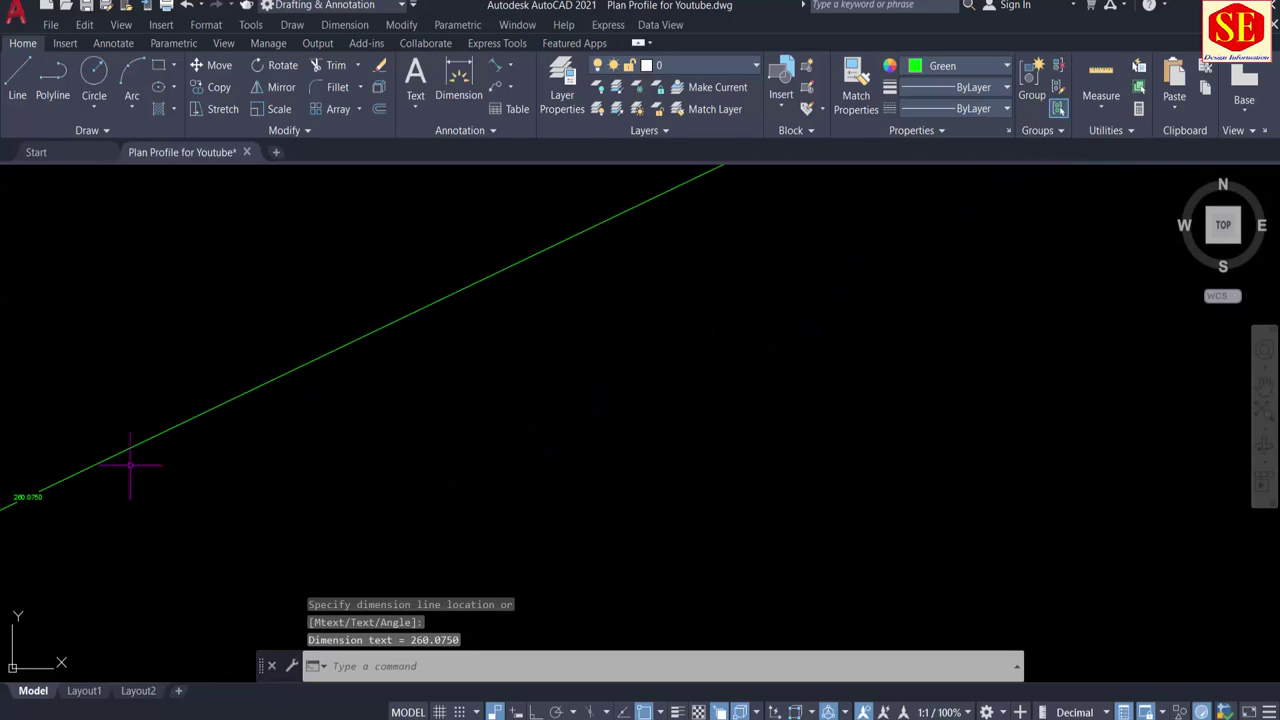
pyautogui.moveTo(130, 465); pyautogui.dragTo(509, 366, button='middle')
pyautogui.scroll(6, 403, 388)
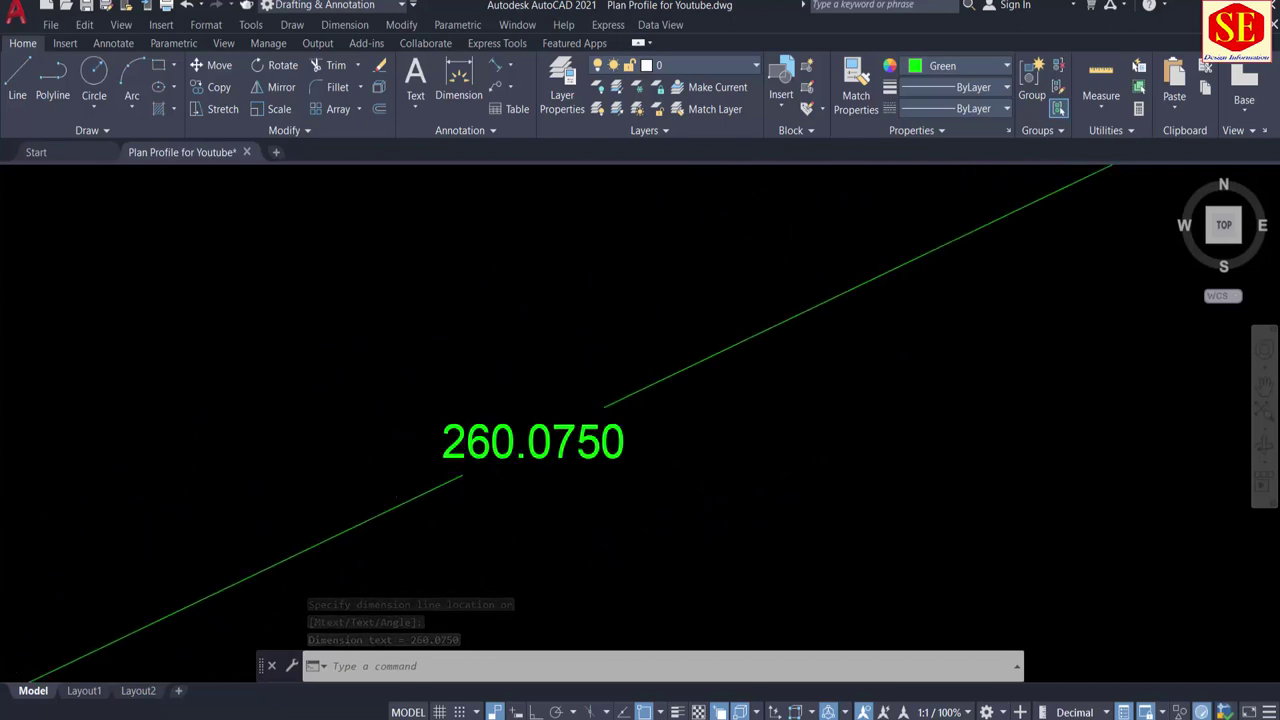
pyautogui.scroll(-3, 457, 423)
pyautogui.scroll(-3, 457, 423)
pyautogui.scroll(5, 460, 410)
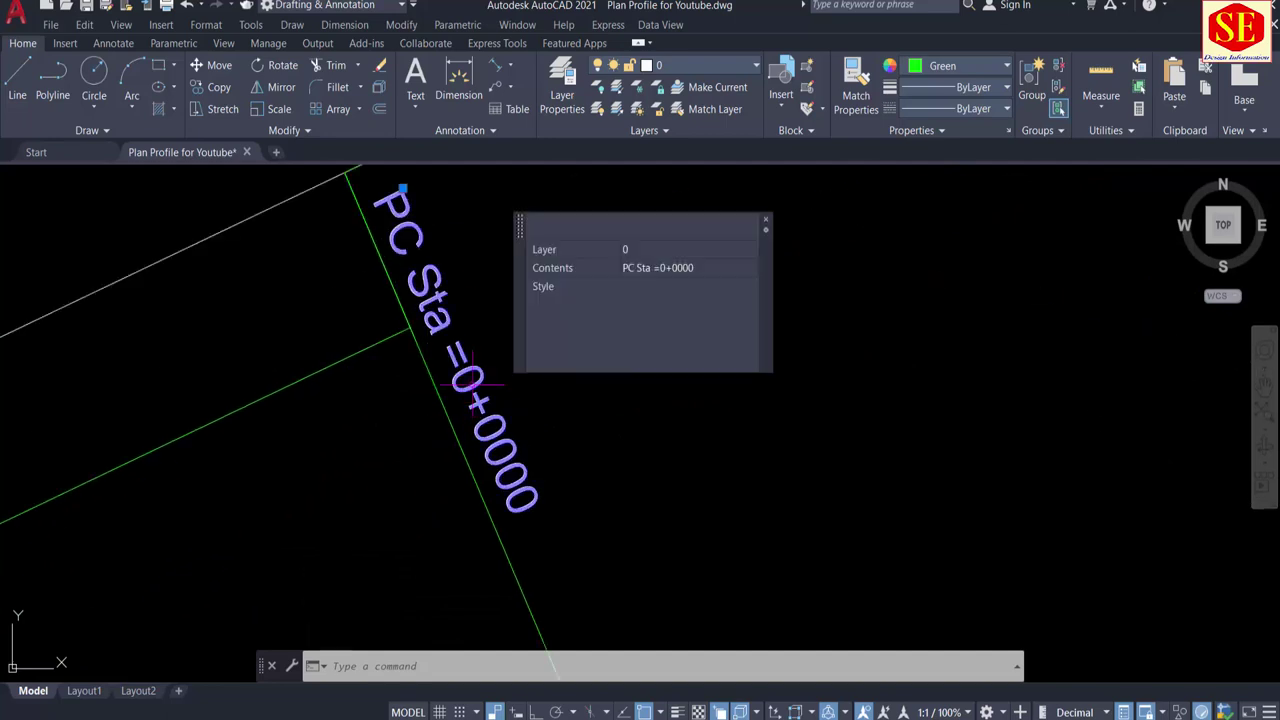
# Step: Edit the PC station label so it reads PC Sta =0+260.075
pyautogui.doubleClick(468, 382)
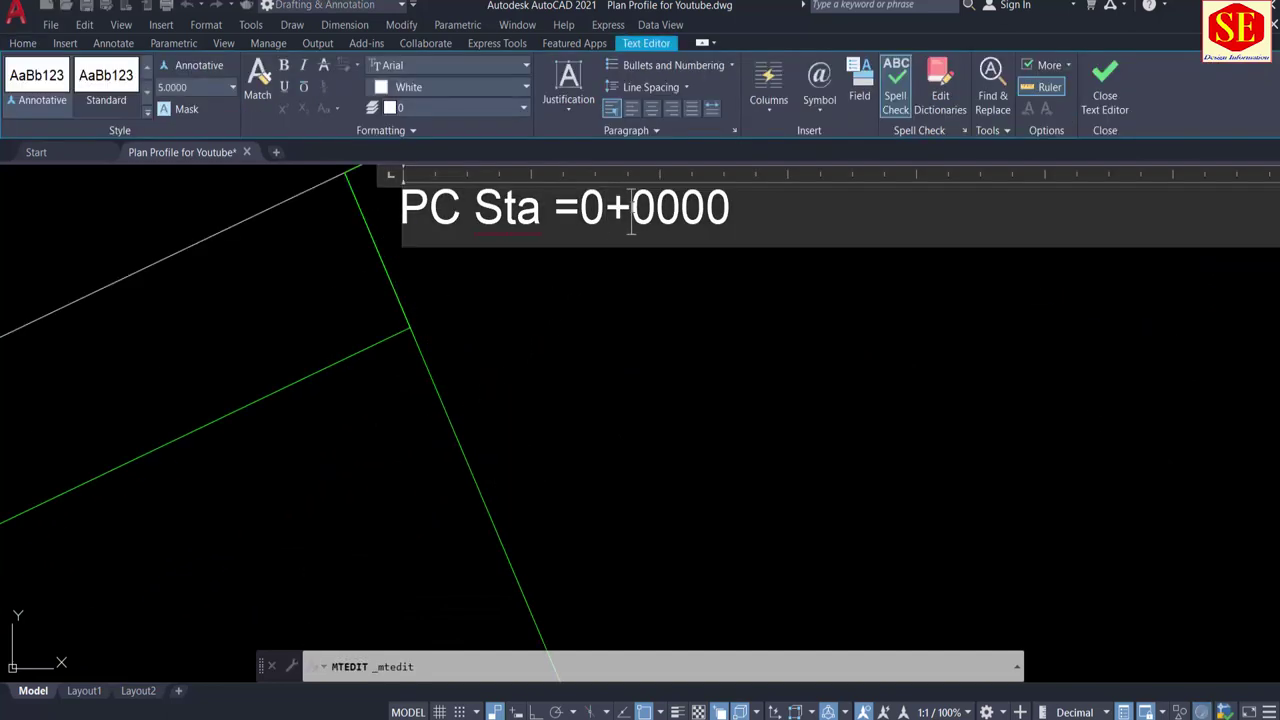
pyautogui.moveTo(632, 211); pyautogui.dragTo(955, 189)
pyautogui.write('260.')
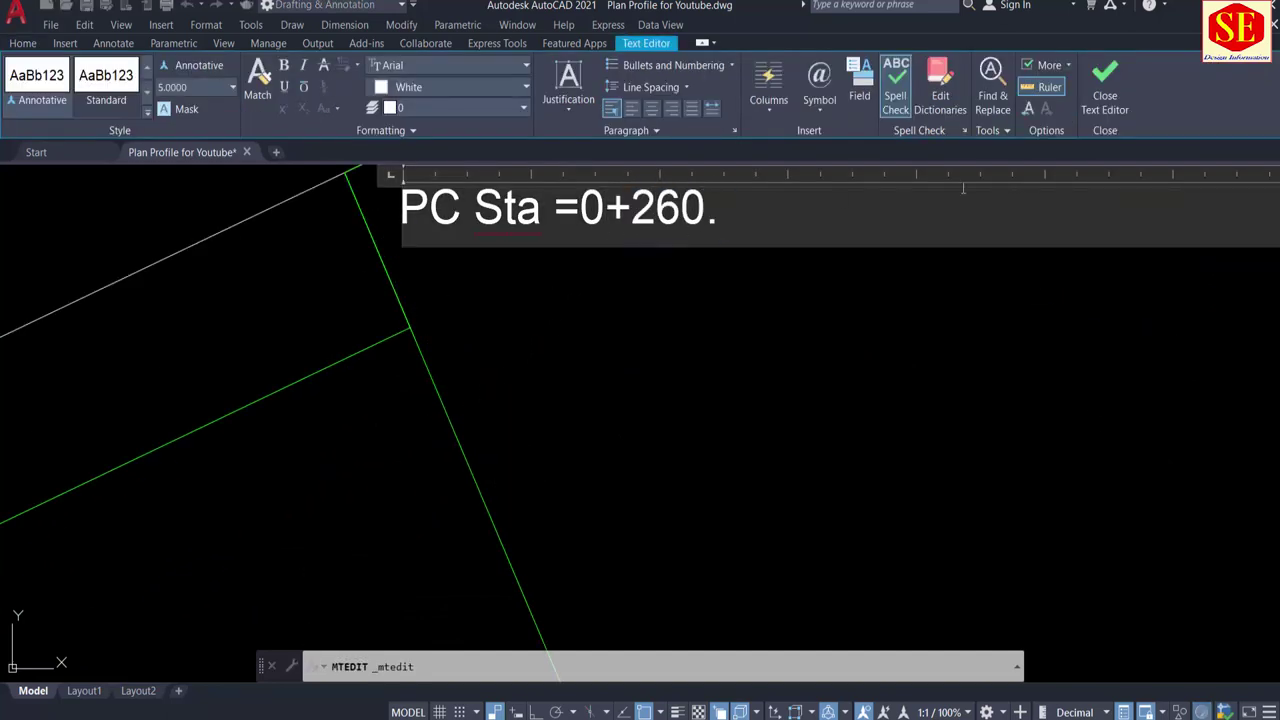
pyautogui.press('BackSpace')
pyautogui.scroll(-2, 717, 346)
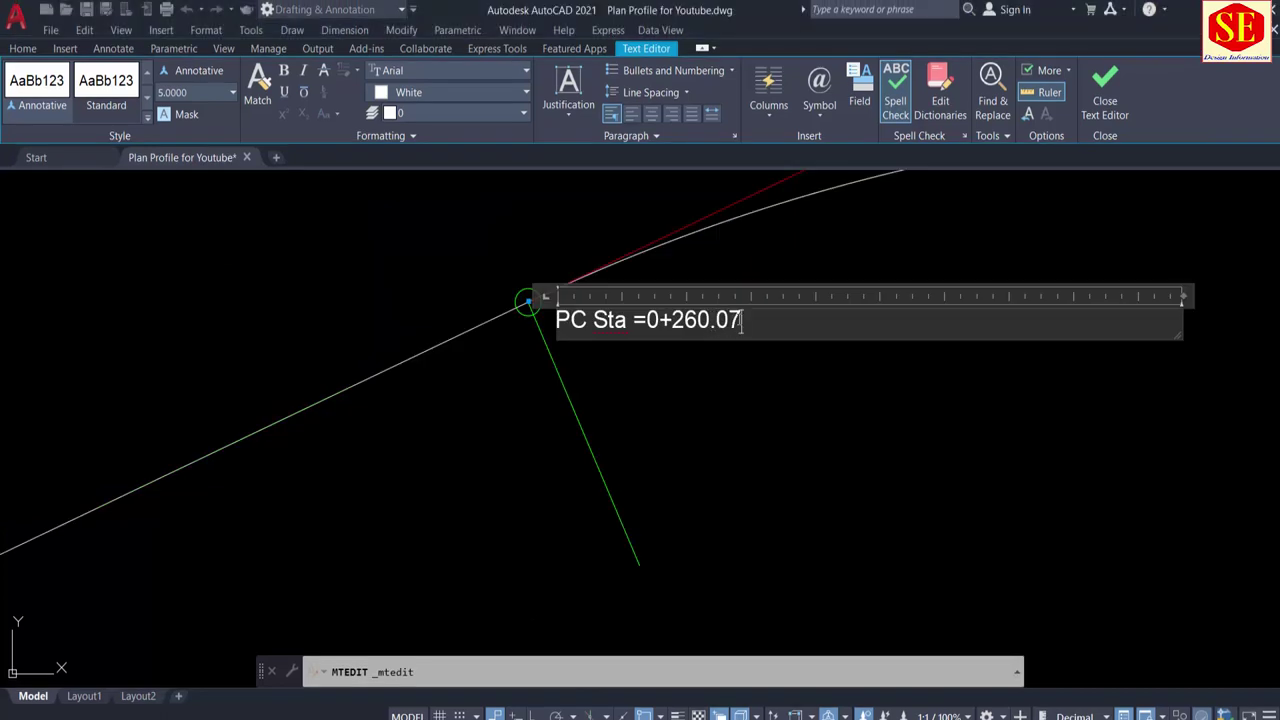
pyautogui.write('5')
pyautogui.press('Return')
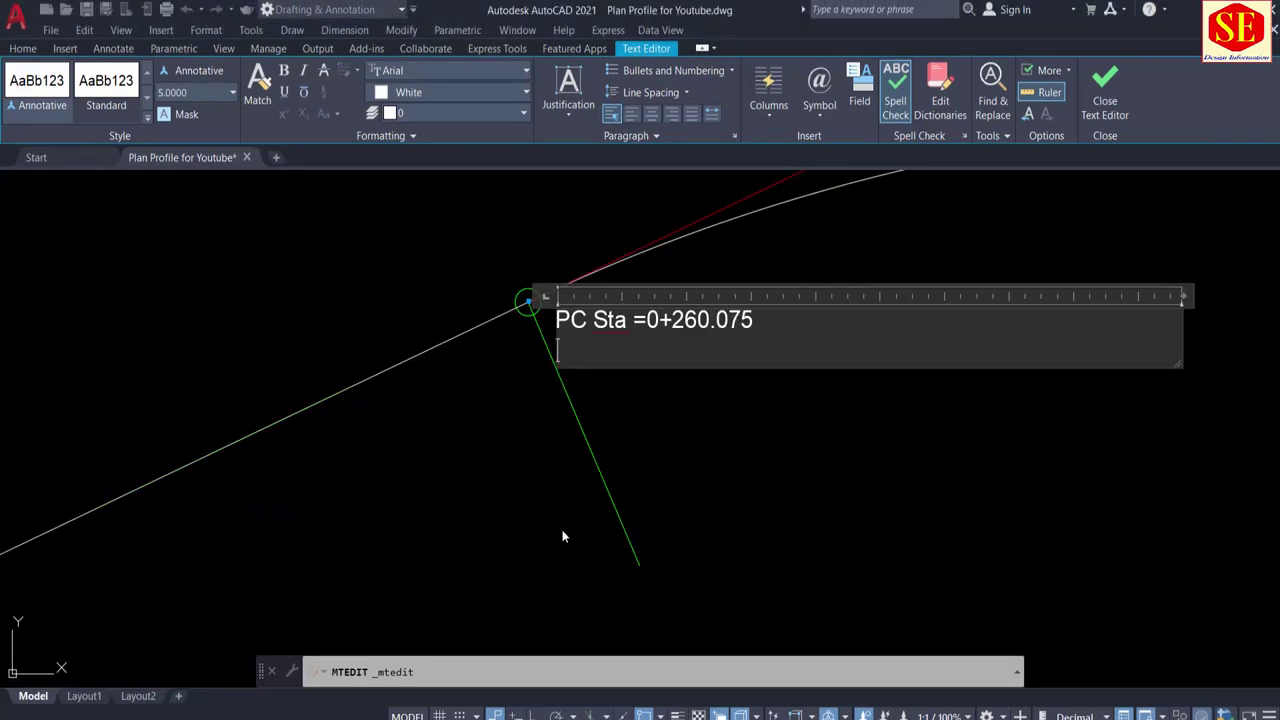
pyautogui.click(563, 537)
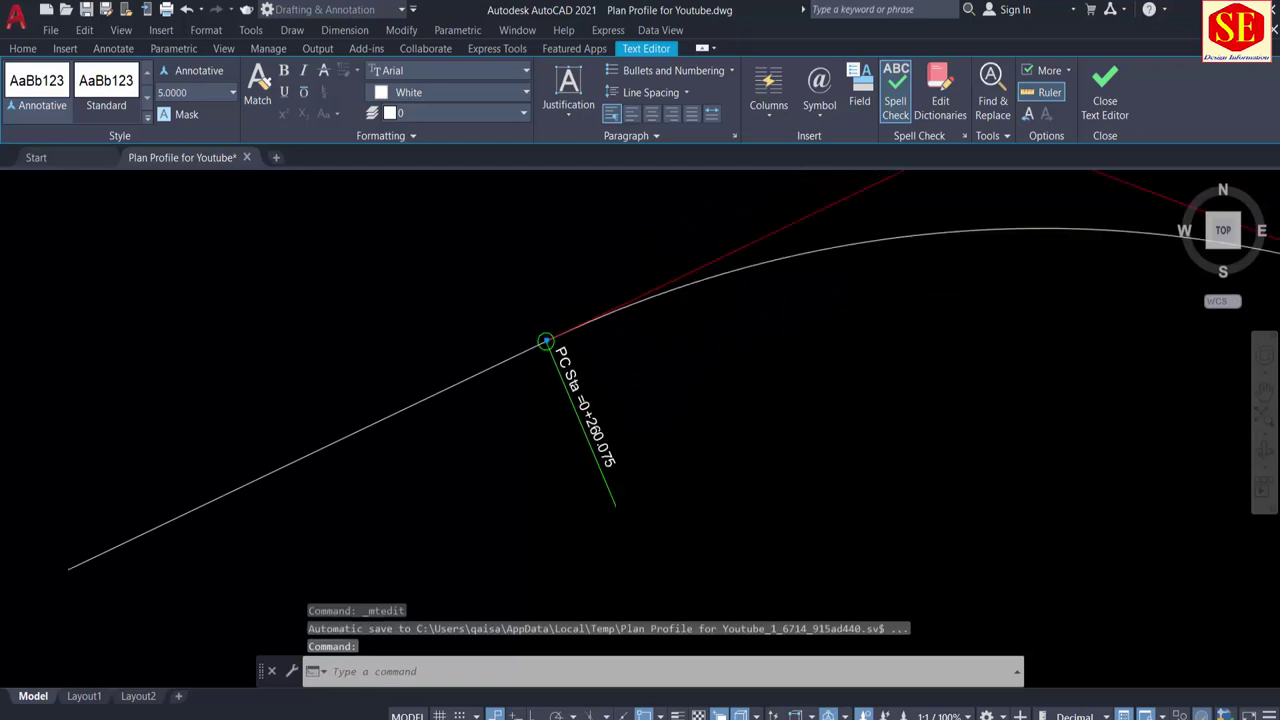
pyautogui.scroll(-2, 515, 421)
pyautogui.moveTo(752, 336); pyautogui.dragTo(726, 364, button='middle')
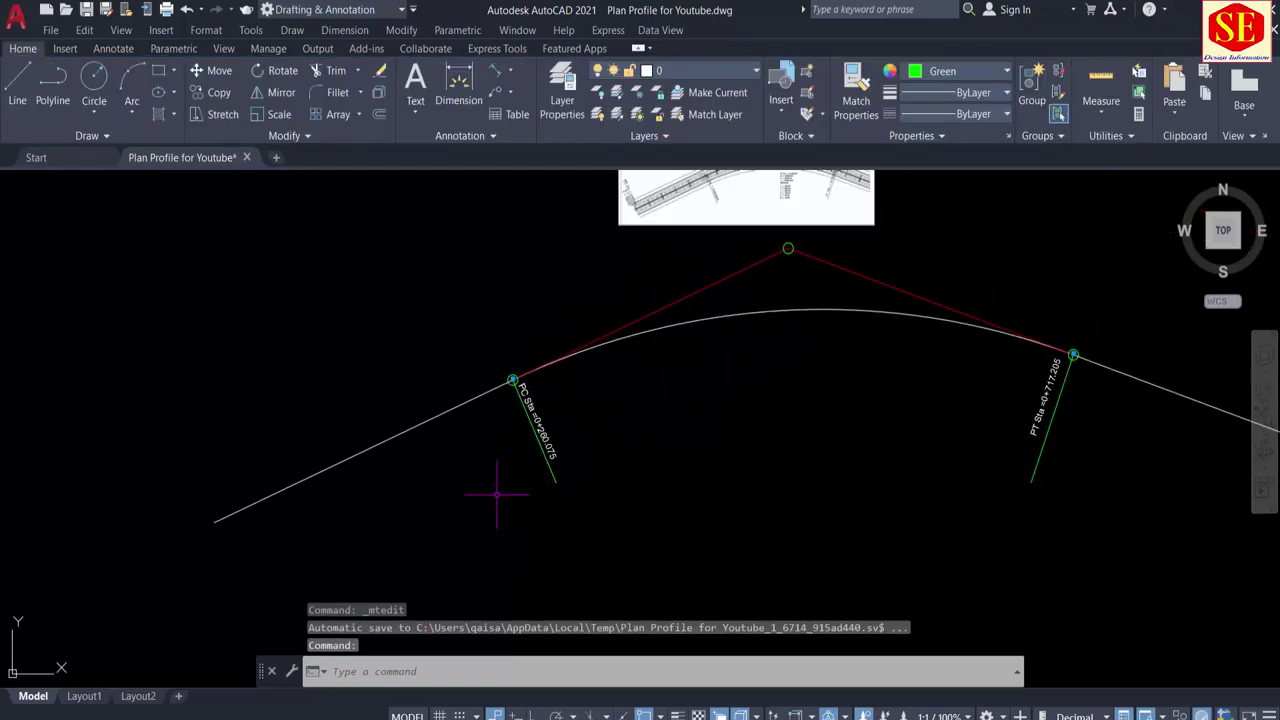
# Step: Launch Windows Calculator and arrange it alongside the drawing
pyautogui.press('super')
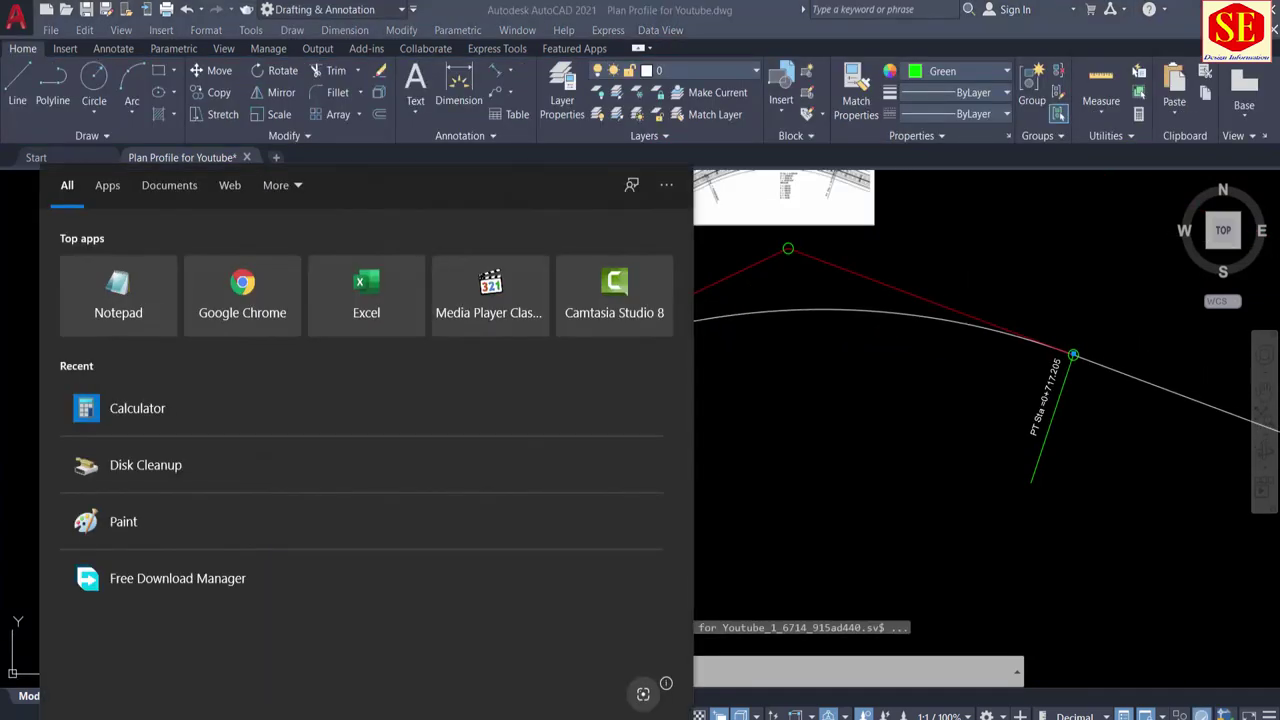
pyautogui.write('c')
pyautogui.click(152, 266)
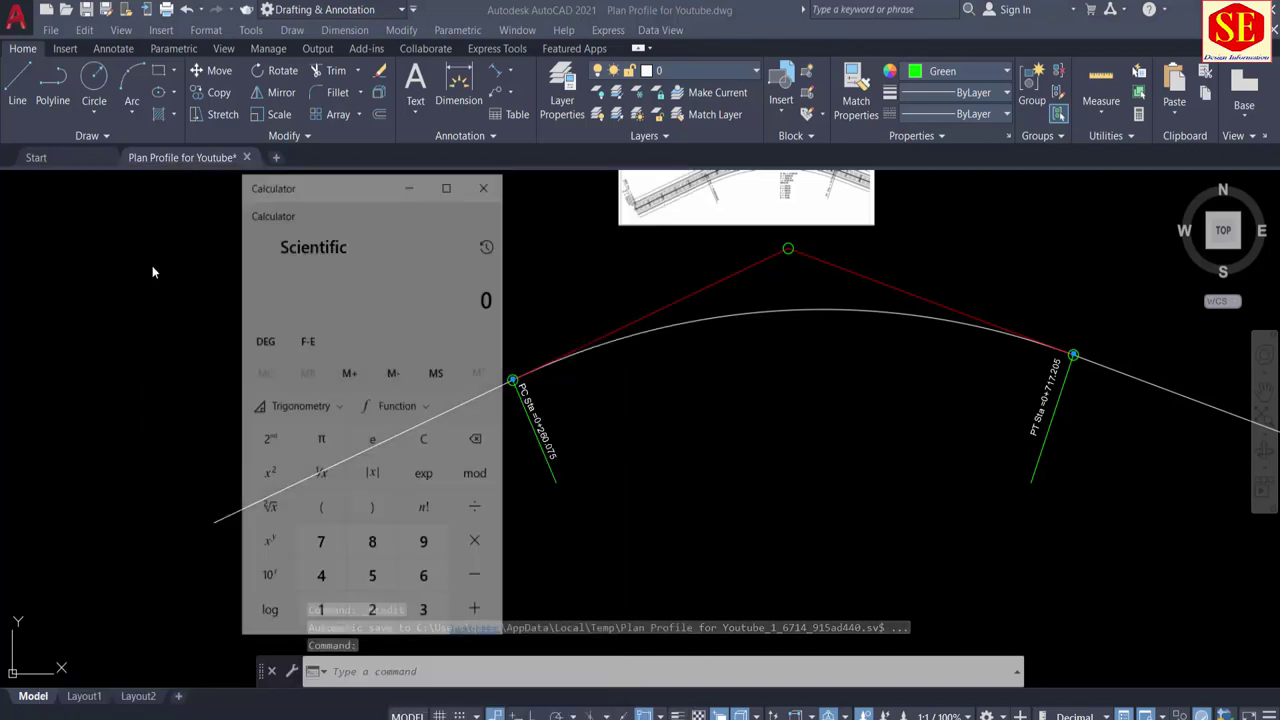
pyautogui.click(560, 300)
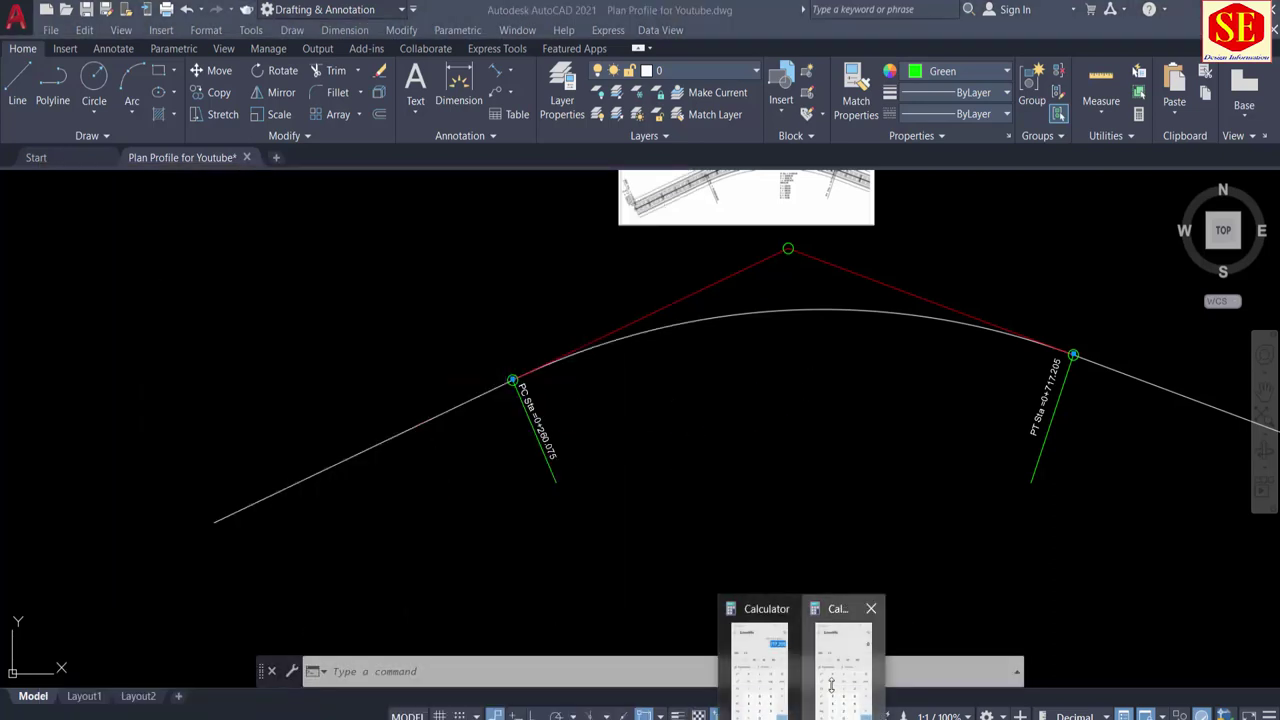
pyautogui.click(760, 660)
pyautogui.scroll(-3, 698, 460)
pyautogui.scroll(10, 632, 442)
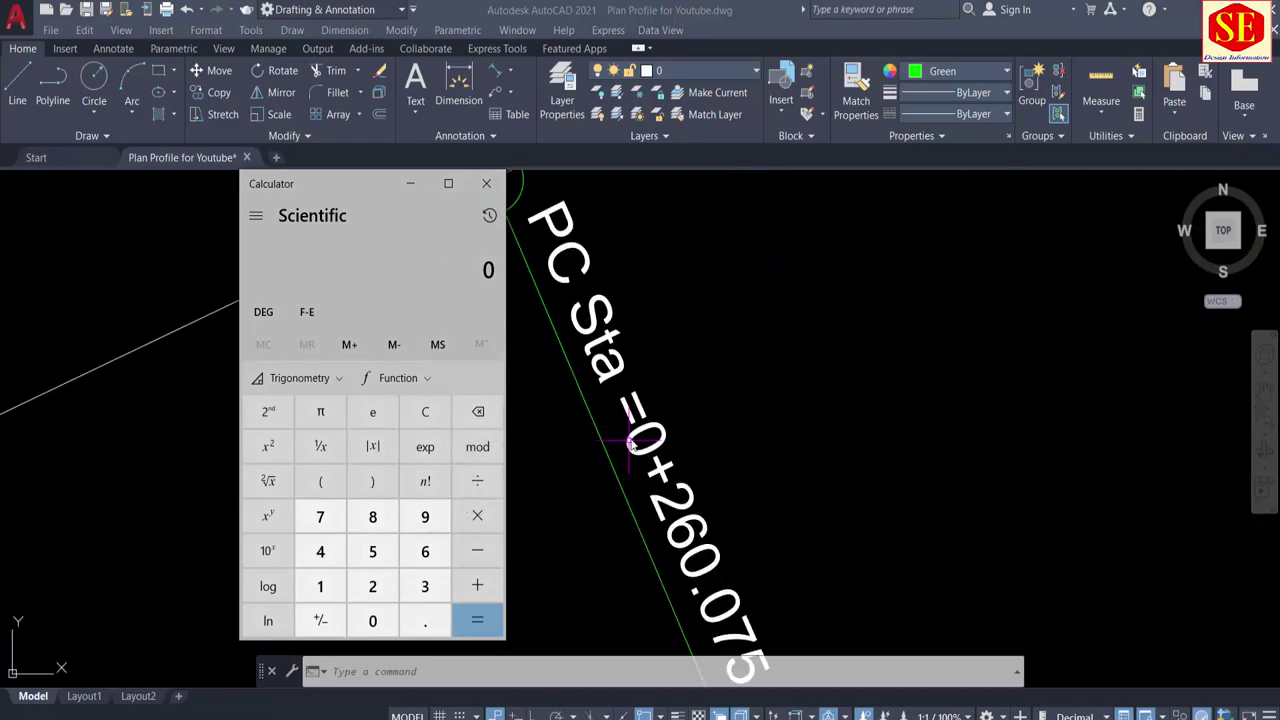
pyautogui.click(717, 515)
pyautogui.moveTo(735, 718); pyautogui.dragTo(765, 601, button='middle')
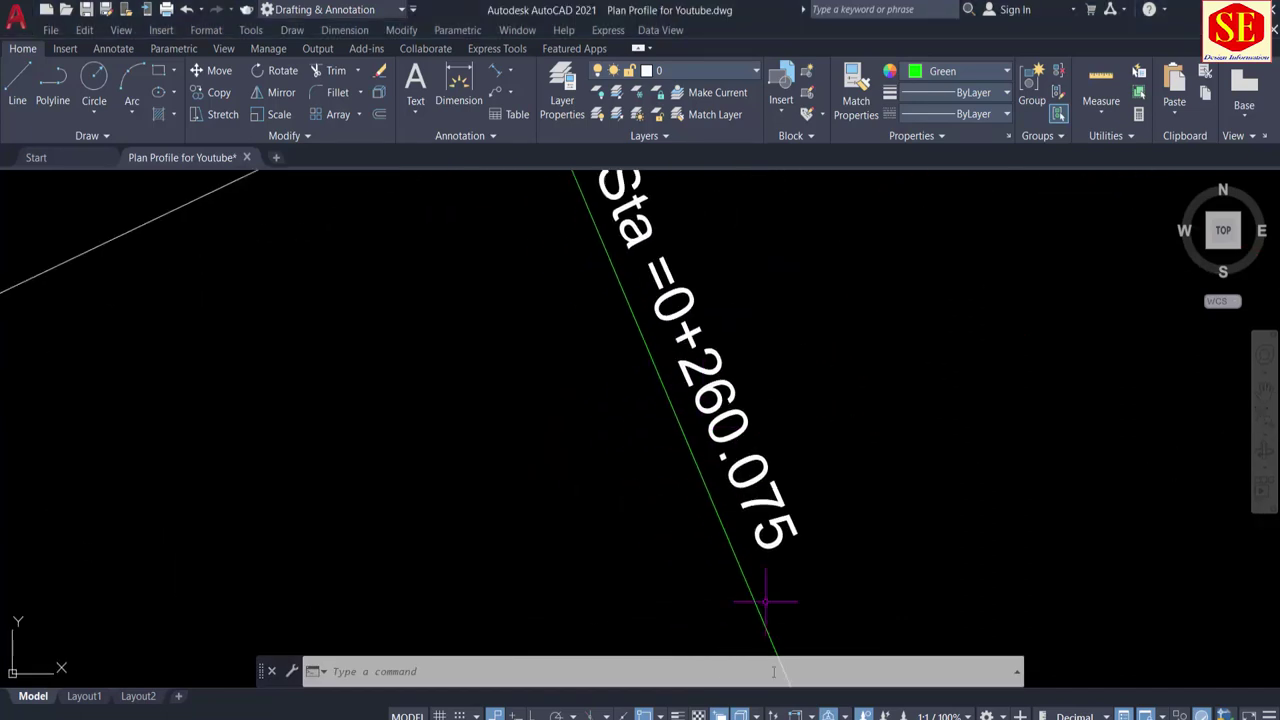
pyautogui.click(845, 630)
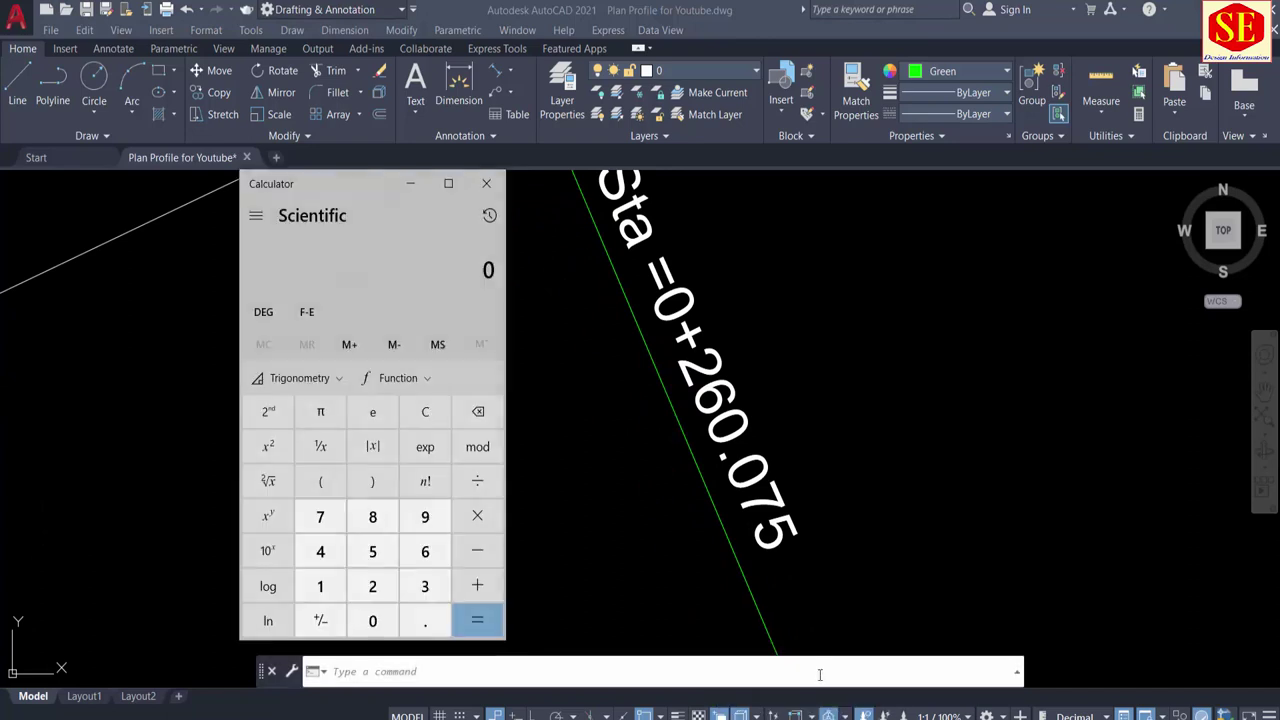
# Step: Enter 260.075 plus in Calculator
pyautogui.click(372, 586)
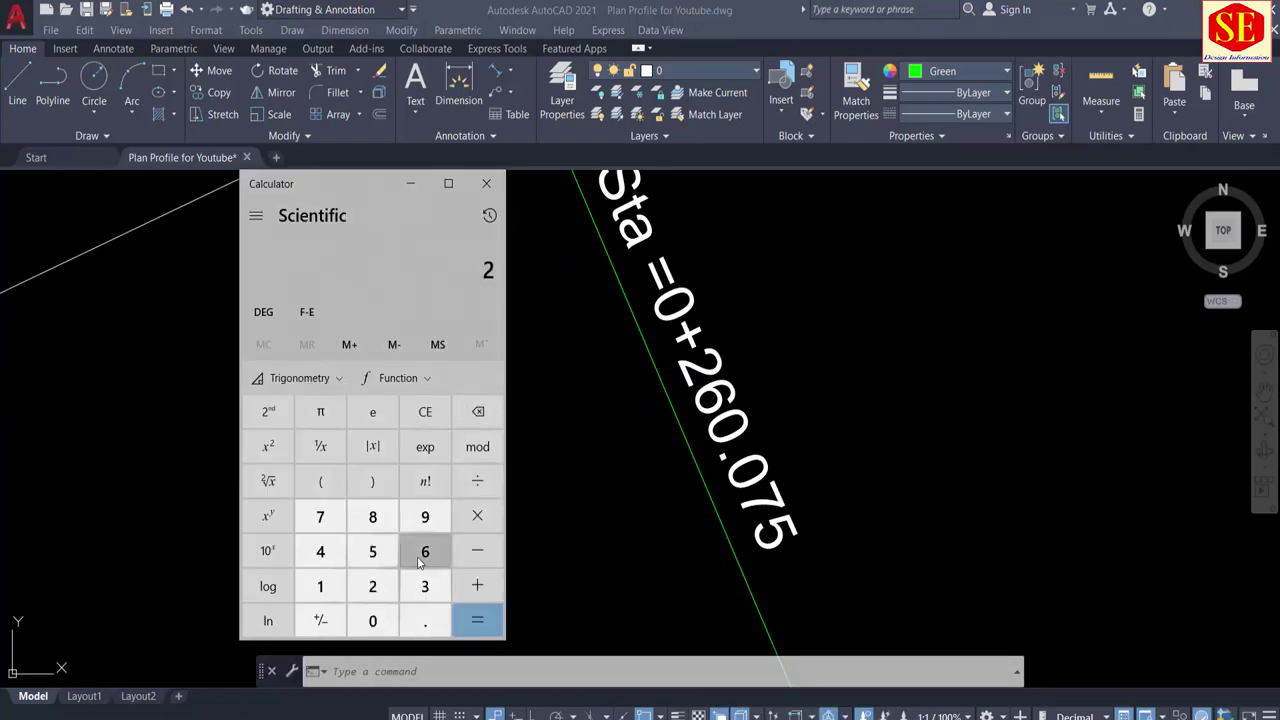
pyautogui.click(425, 551)
pyautogui.click(372, 620)
pyautogui.click(425, 620)
pyautogui.click(372, 620)
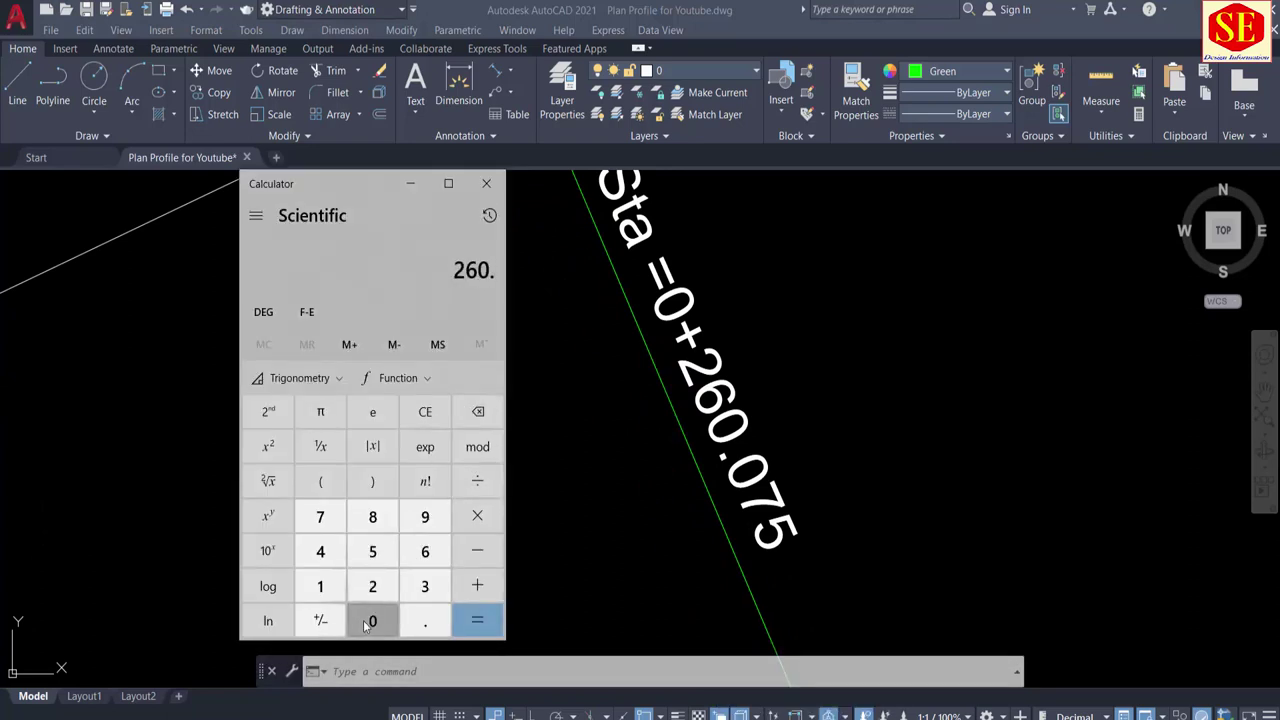
pyautogui.click(320, 516)
pyautogui.click(360, 560)
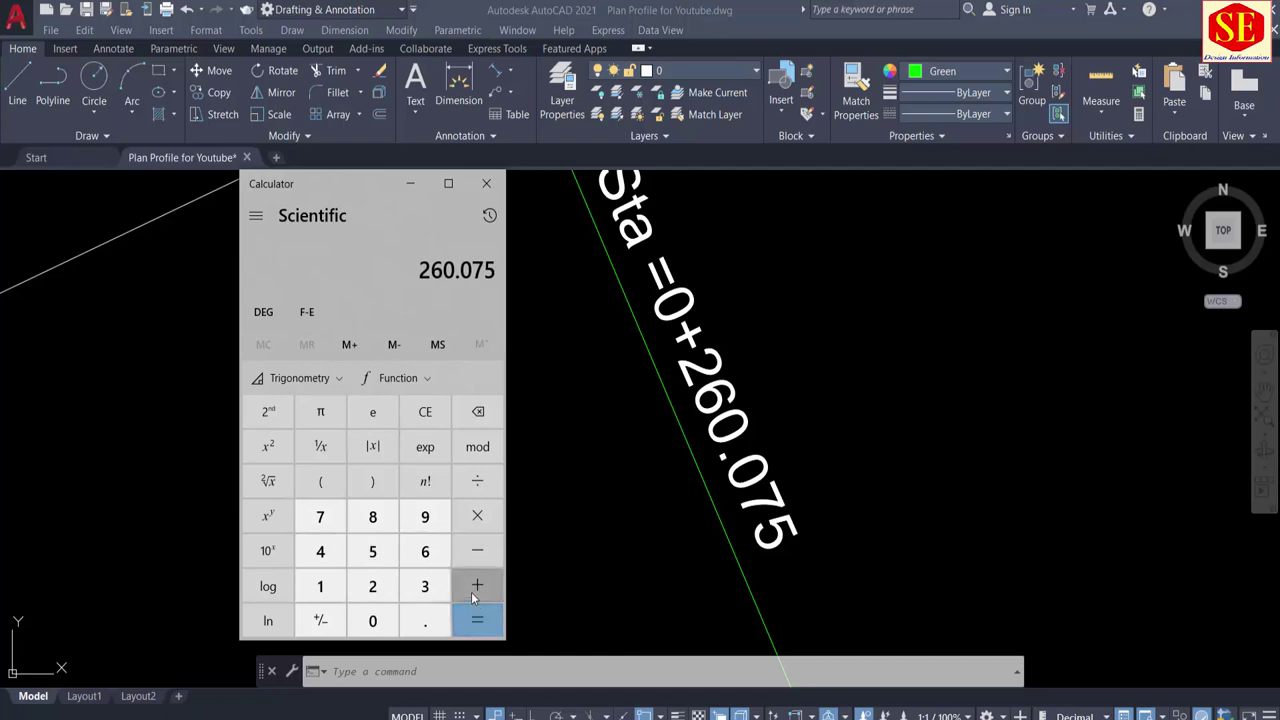
pyautogui.click(477, 586)
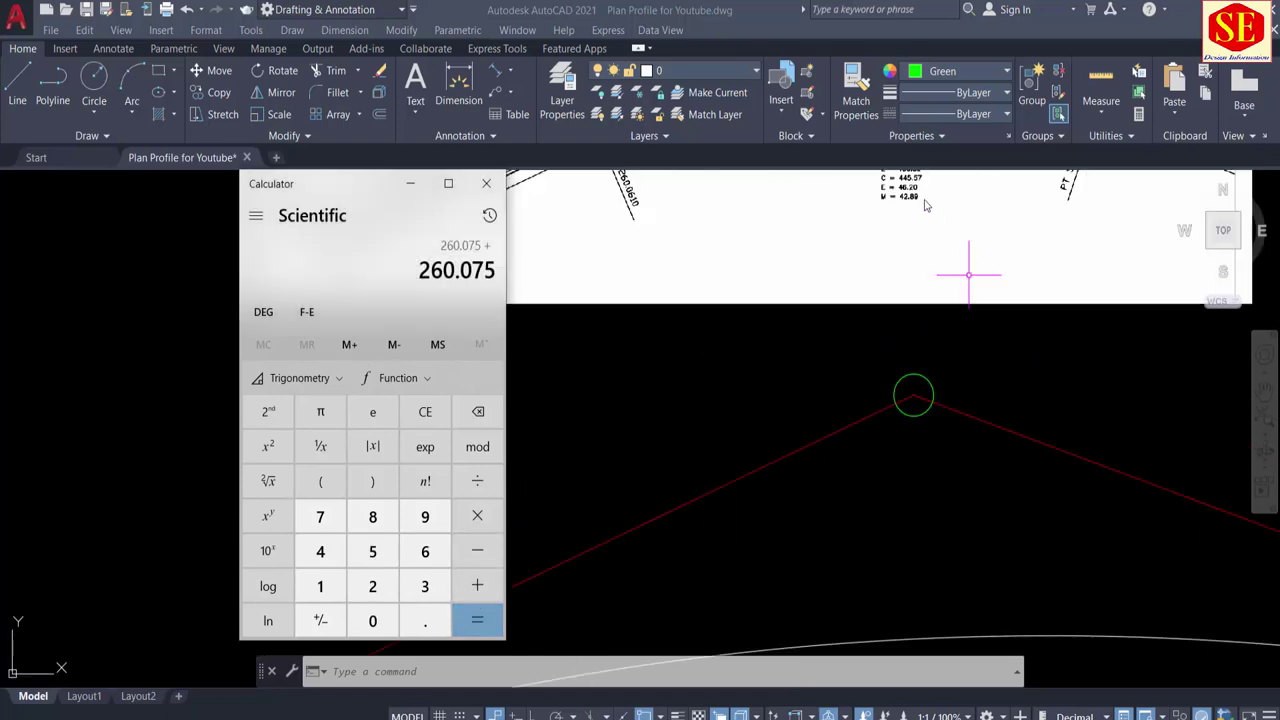
pyautogui.scroll(2, 850, 300)
pyautogui.scroll(2, 850, 330)
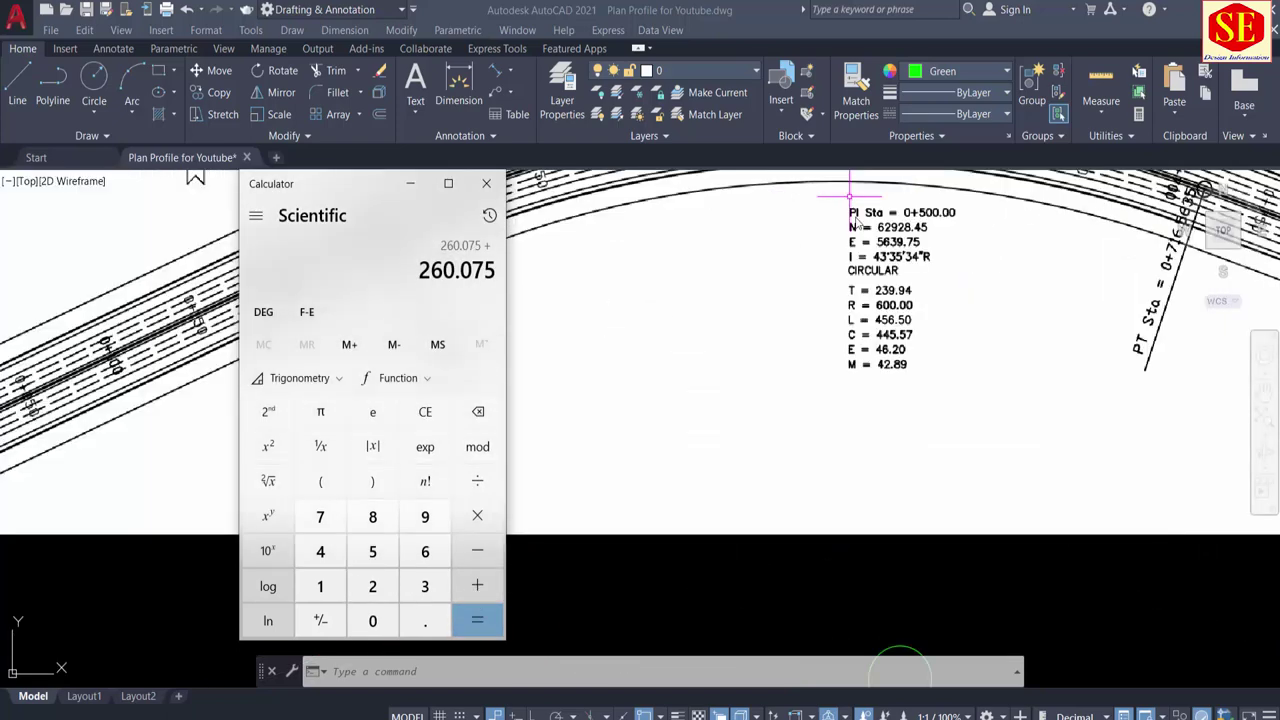
pyautogui.scroll(2, 858, 350)
pyautogui.scroll(2, 858, 347)
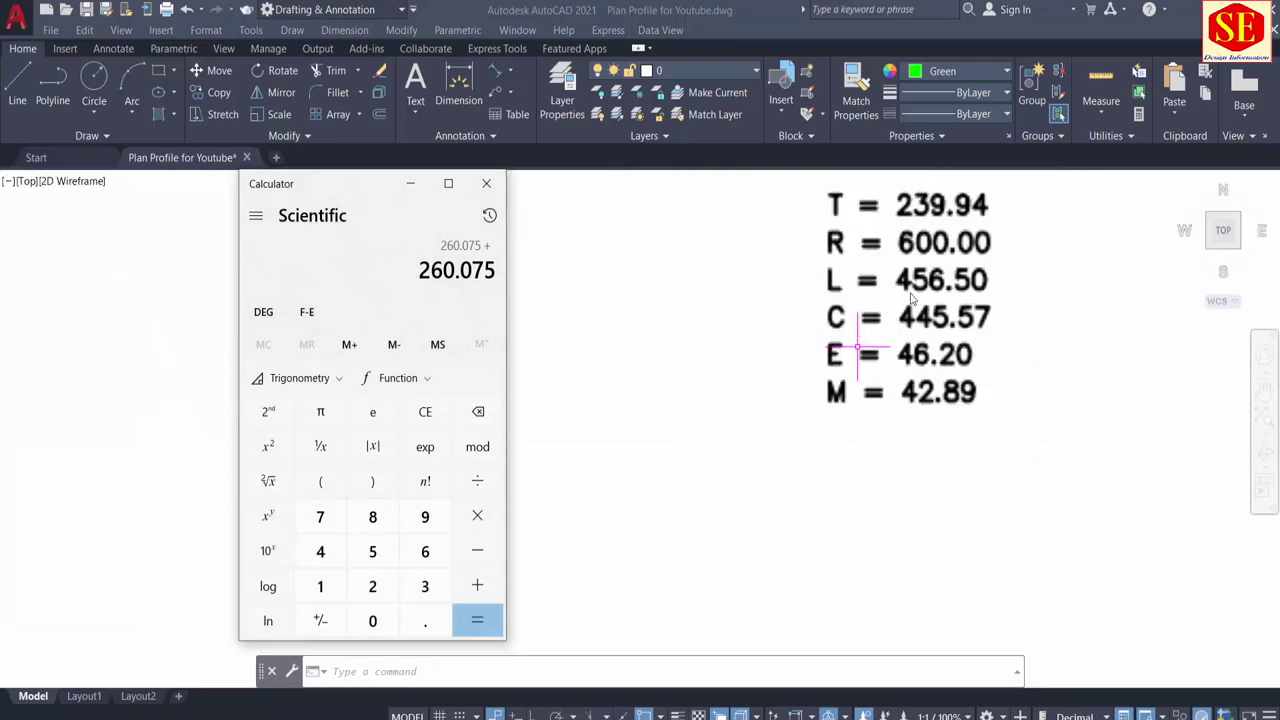
# Step: Add 456.5 to get the PT station total of 716.575
pyautogui.click(321, 552)
pyautogui.click(375, 555)
pyautogui.click(425, 553)
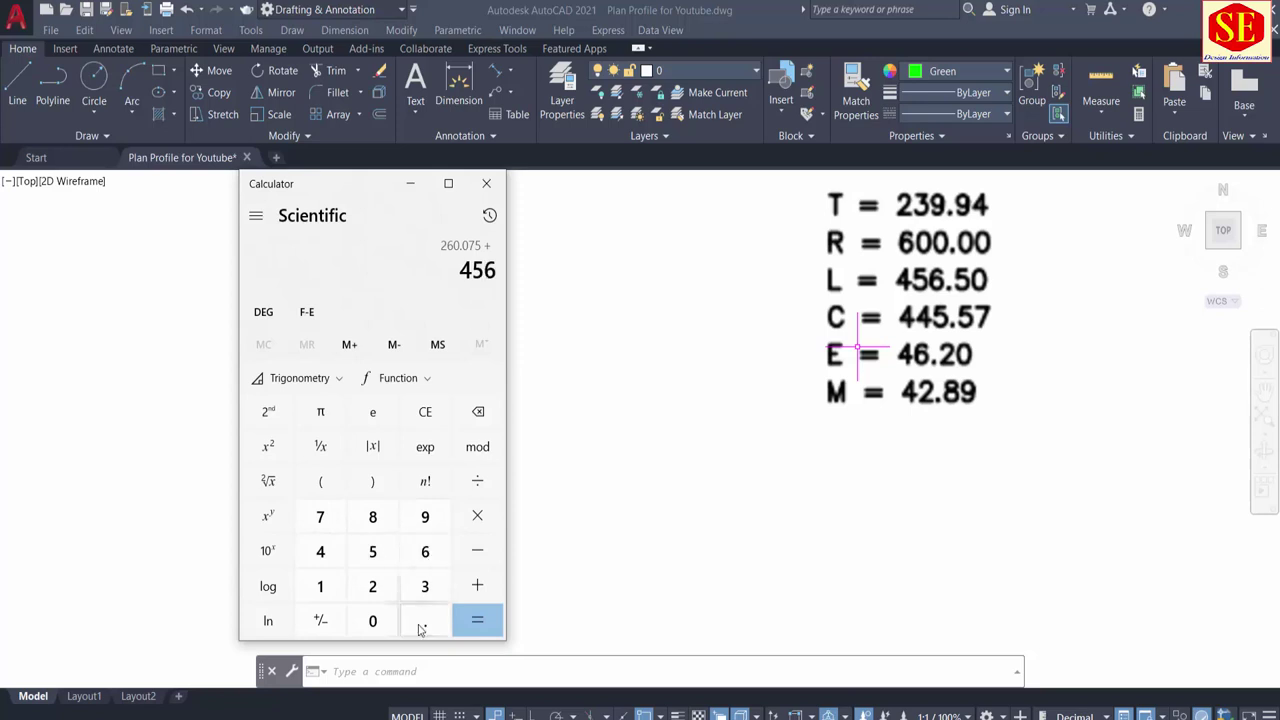
pyautogui.click(425, 622)
pyautogui.click(373, 552)
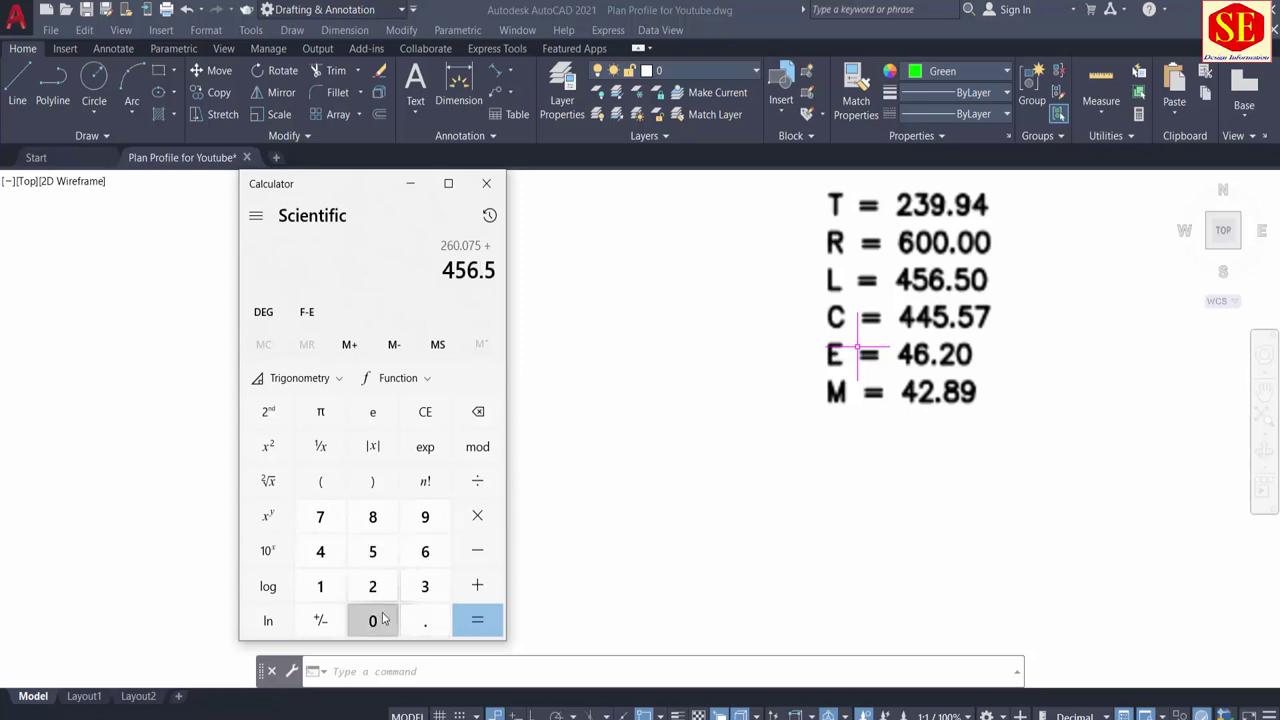
pyautogui.click(373, 621)
pyautogui.click(477, 620)
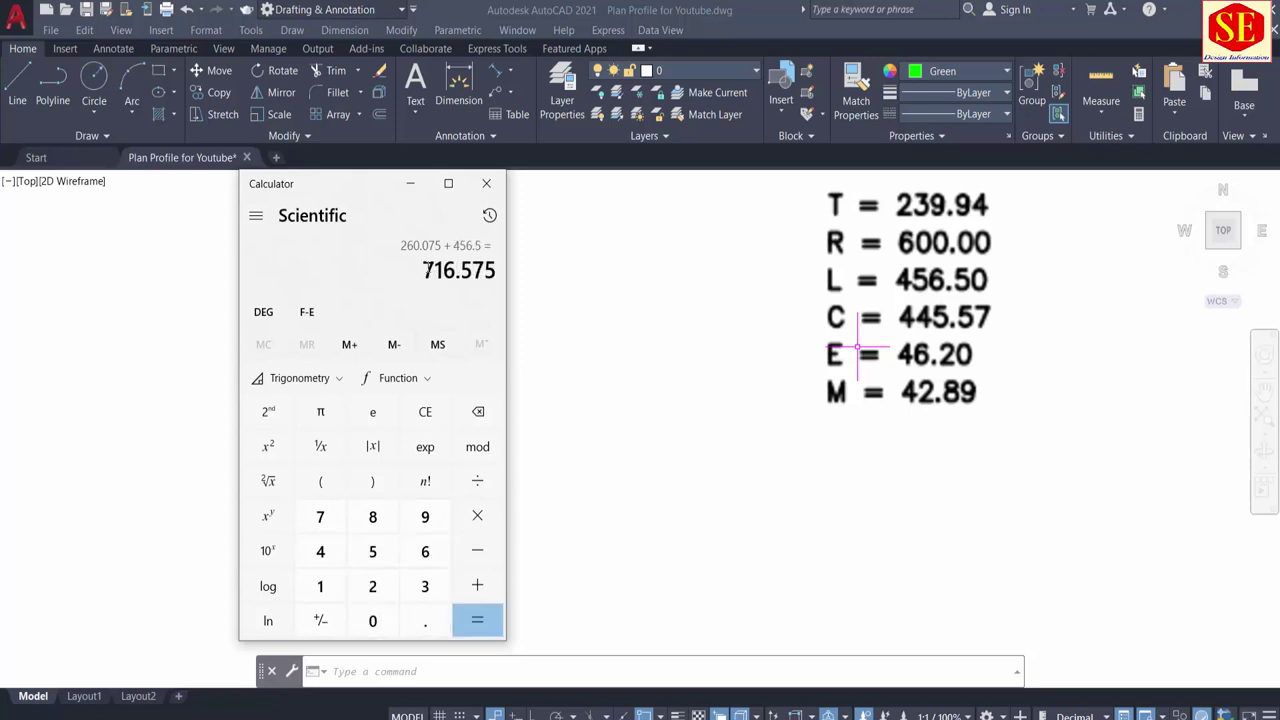
# Step: Copy the 716.575 result from Calculator
pyautogui.moveTo(431, 270); pyautogui.dragTo(505, 268)
pyautogui.rightClick(478, 266)
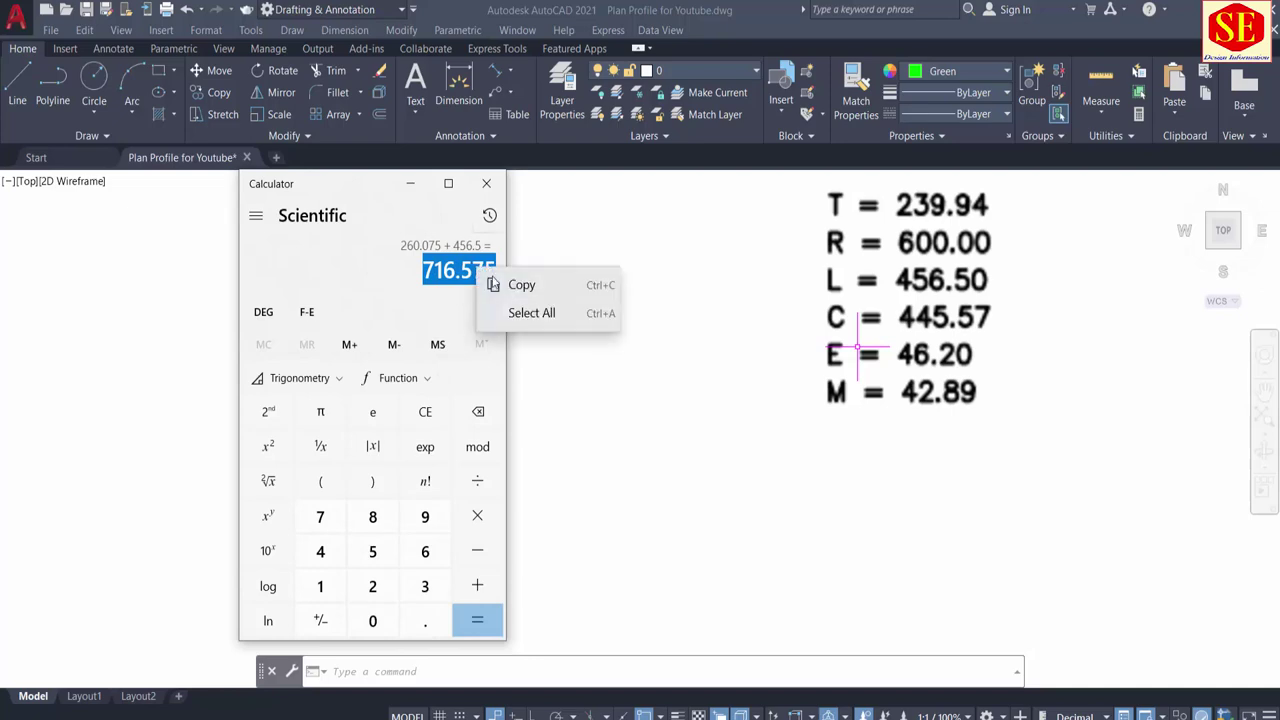
pyautogui.click(520, 287)
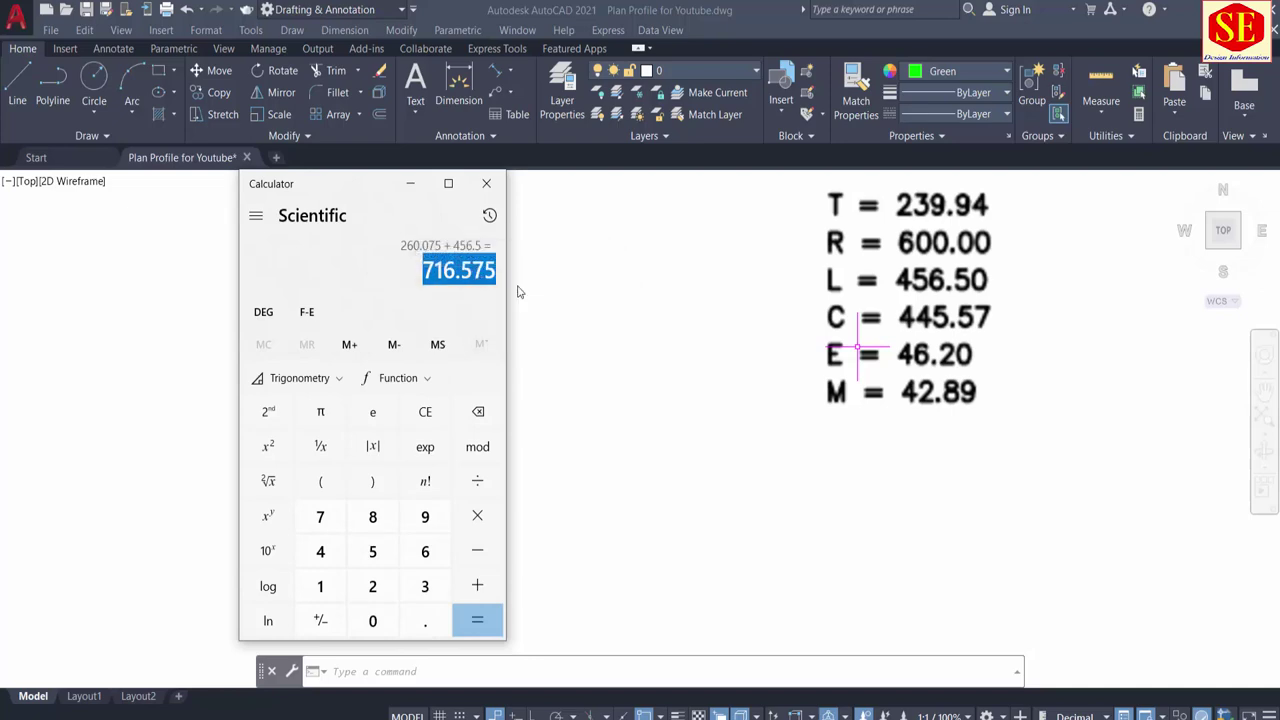
pyautogui.scroll(-3, 551, 400)
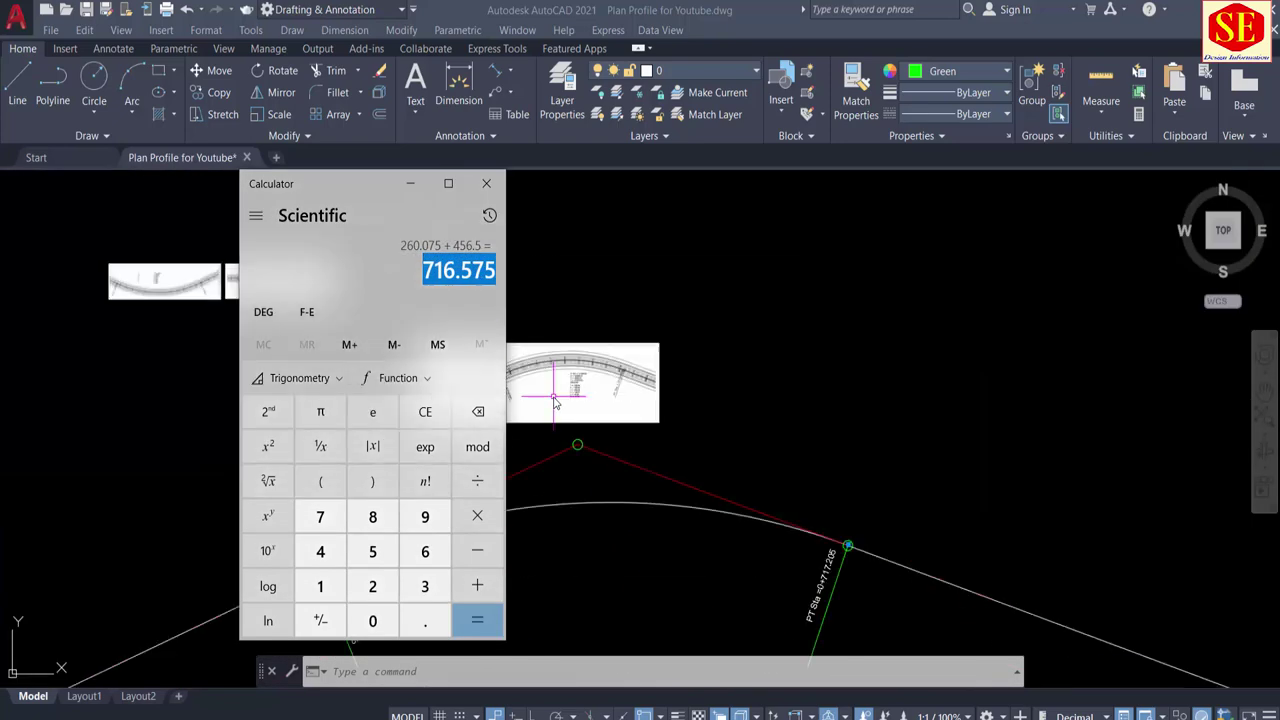
pyautogui.scroll(-2, 745, 548)
pyautogui.scroll(3, 745, 548)
# Step: Paste 716.575 into the PT label so it reads PT Sta =0+716.575
pyautogui.doubleClick(712, 460)
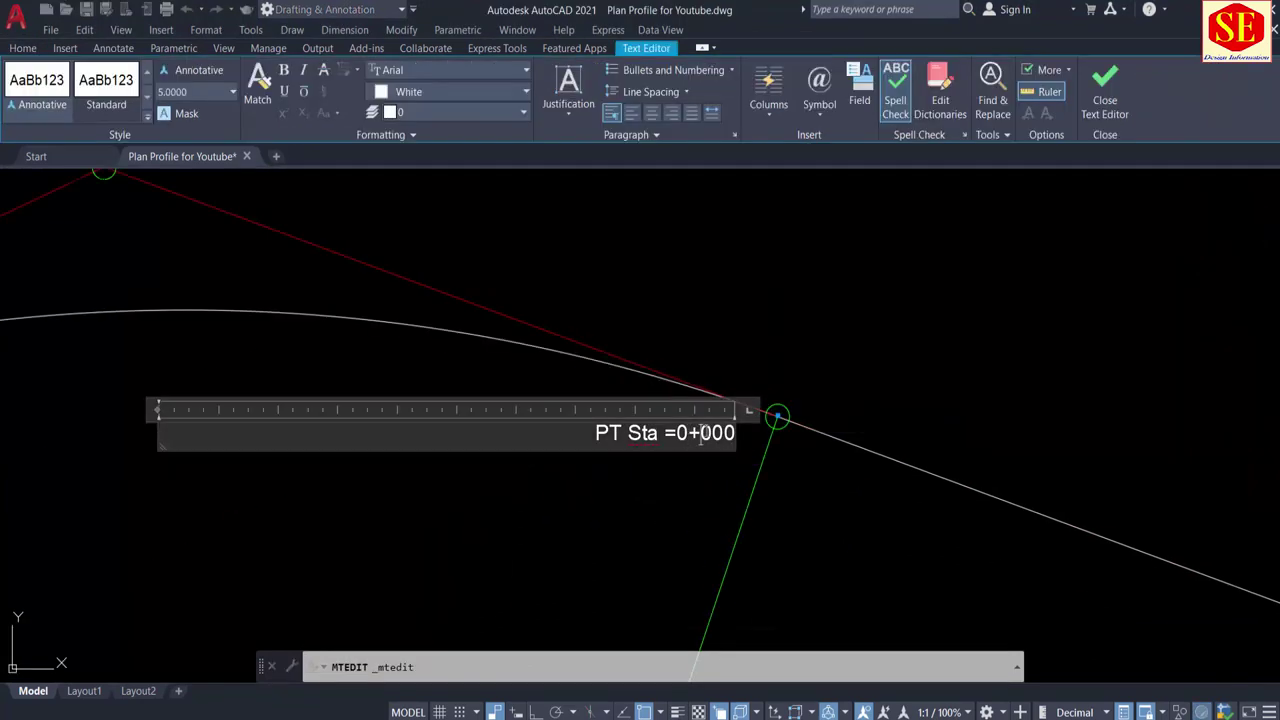
pyautogui.hotkey('ctrl', 'v')
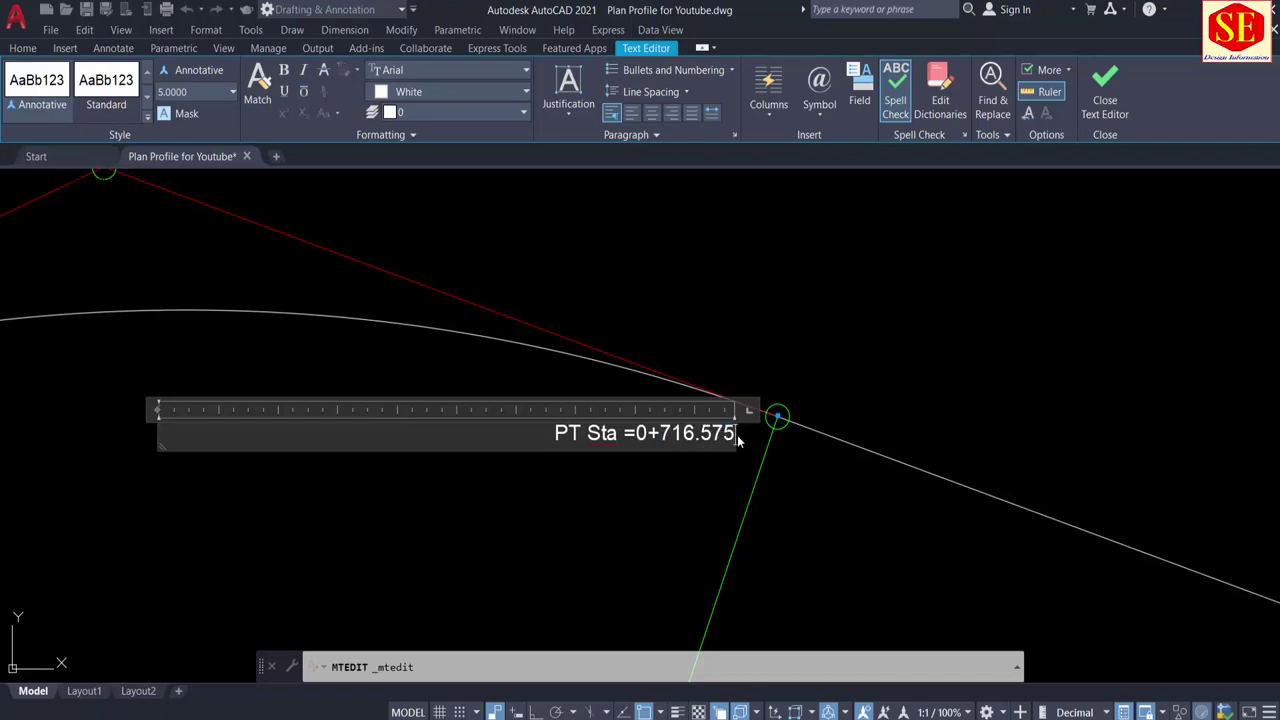
pyautogui.click(695, 518)
pyautogui.moveTo(712, 527); pyautogui.dragTo(703, 408, button='middle')
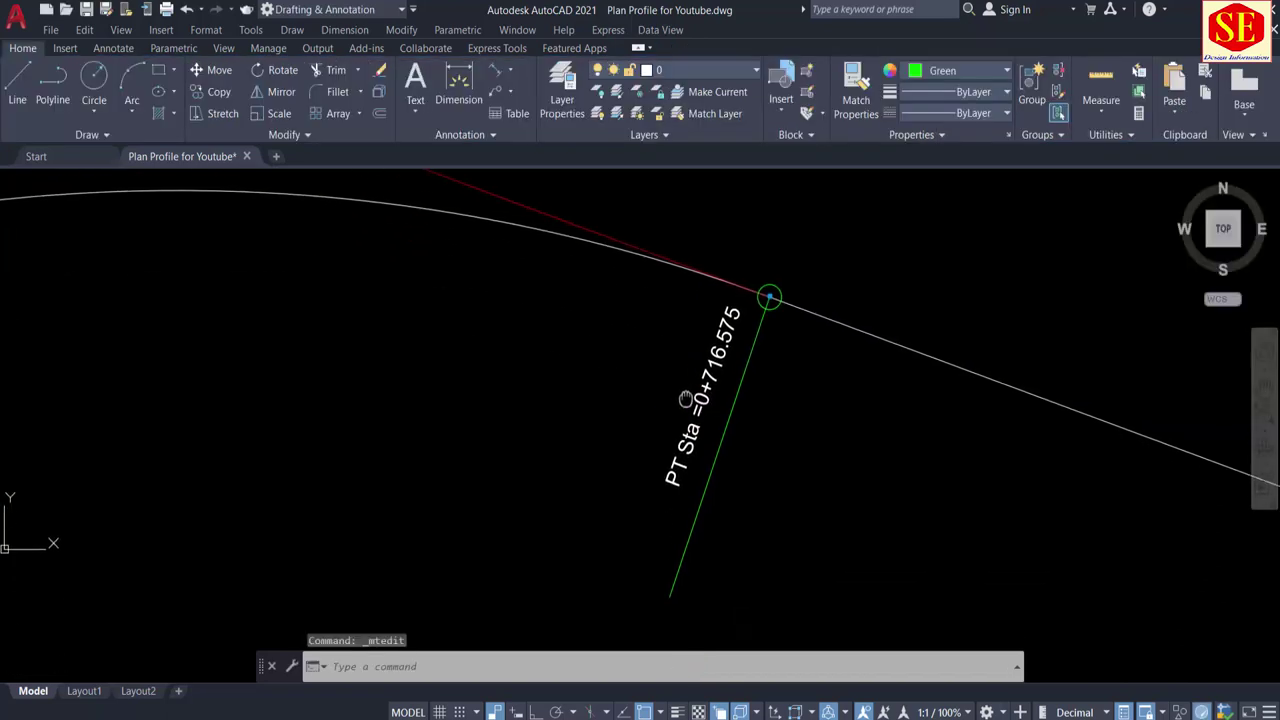
pyautogui.press('Escape')
pyautogui.scroll(-3, 724, 353)
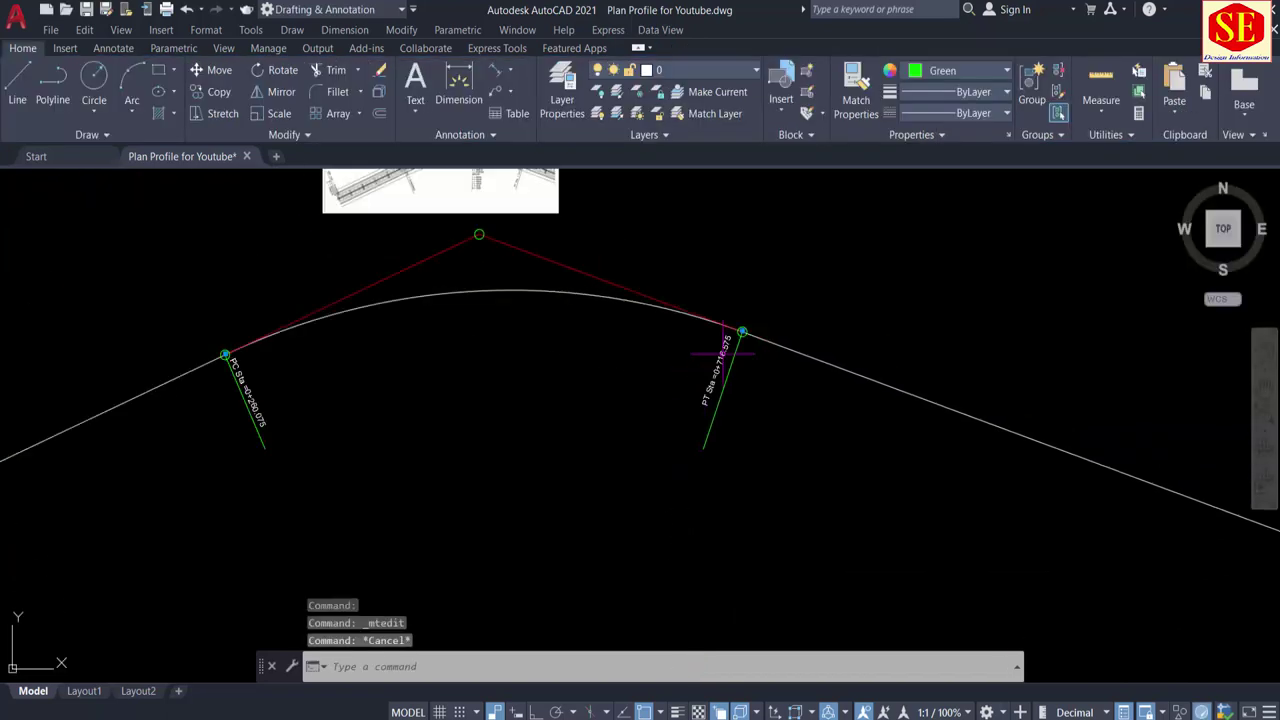
pyautogui.scroll(3, 245, 355)
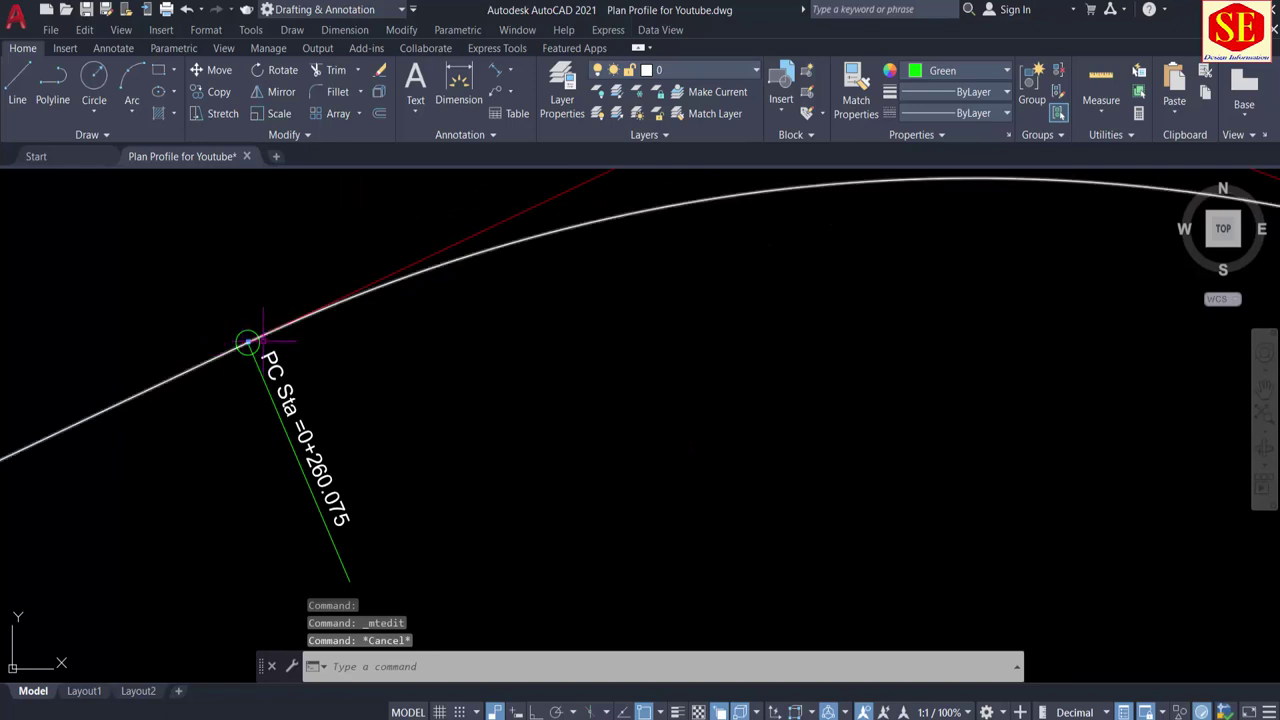
pyautogui.scroll(-3, 262, 349)
pyautogui.scroll(2, 735, 348)
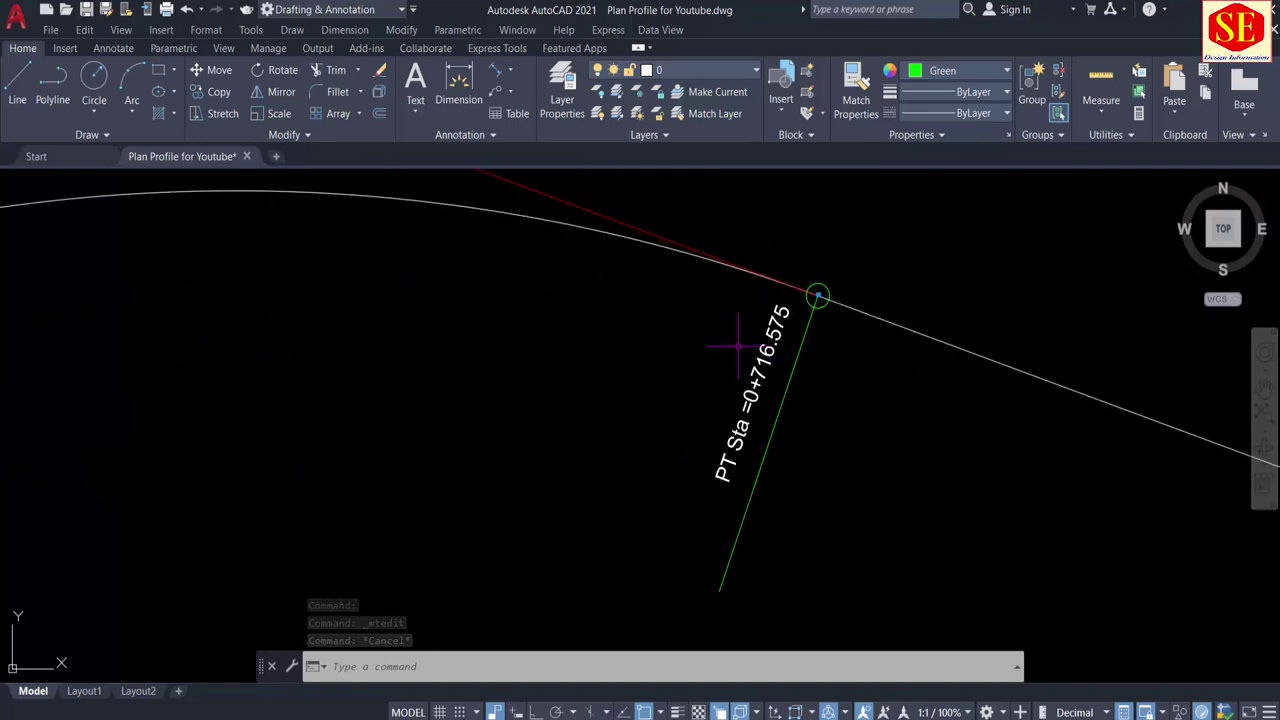
# Step: Rotate the PT station label by 180 degrees
pyautogui.write('ro')
pyautogui.press('Return')
pyautogui.click(748, 372)
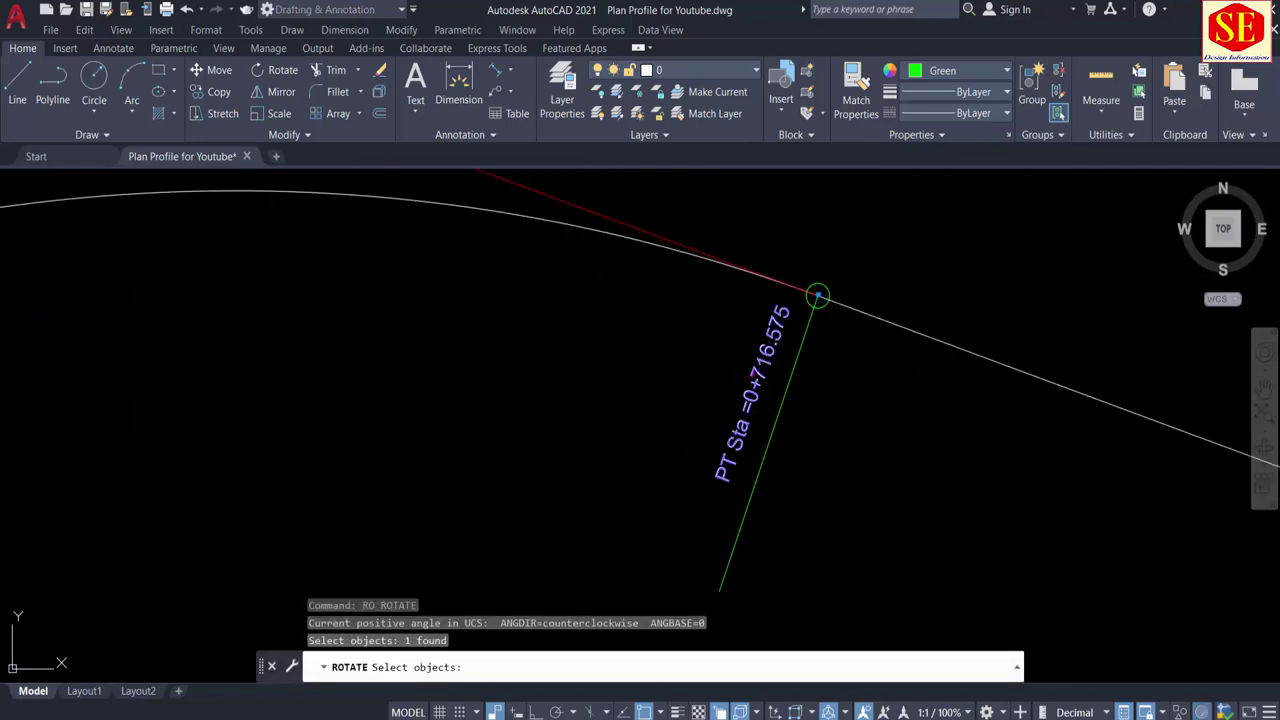
pyautogui.press('Return')
pyautogui.click(701, 413)
pyautogui.write('80')
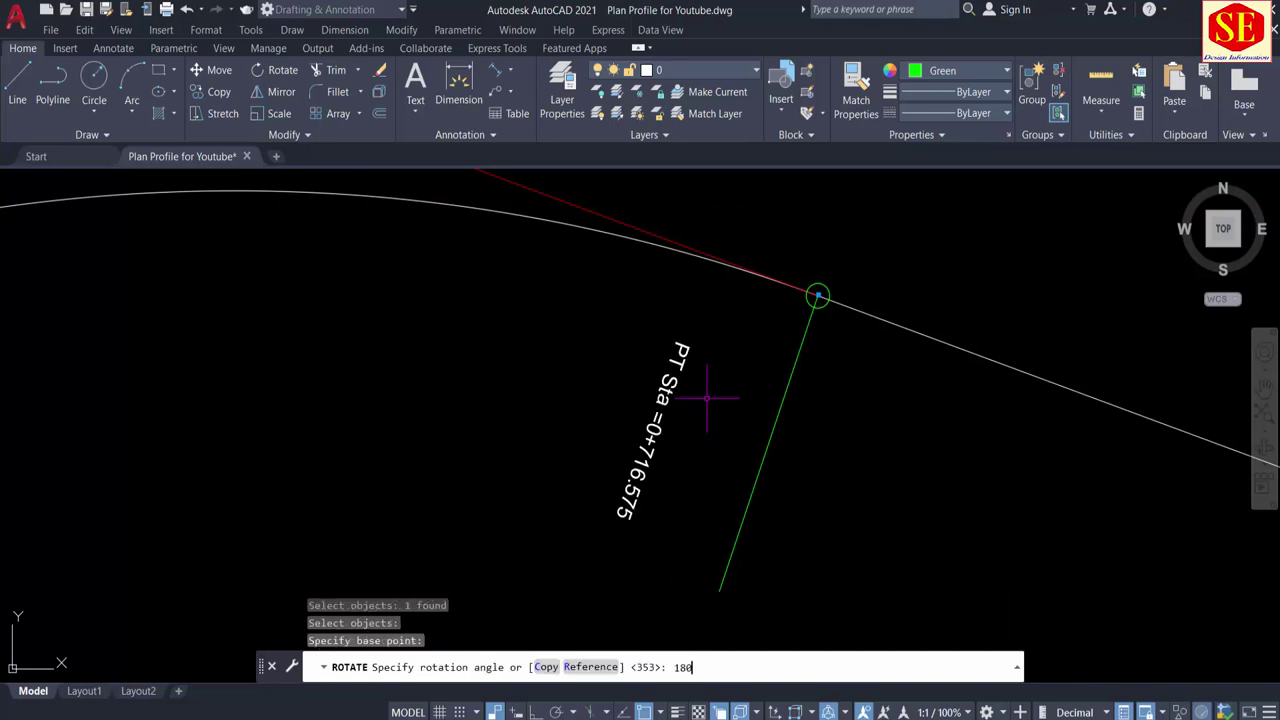
pyautogui.press('Return')
# Step: Move the PT label onto its green station line
pyautogui.write('m')
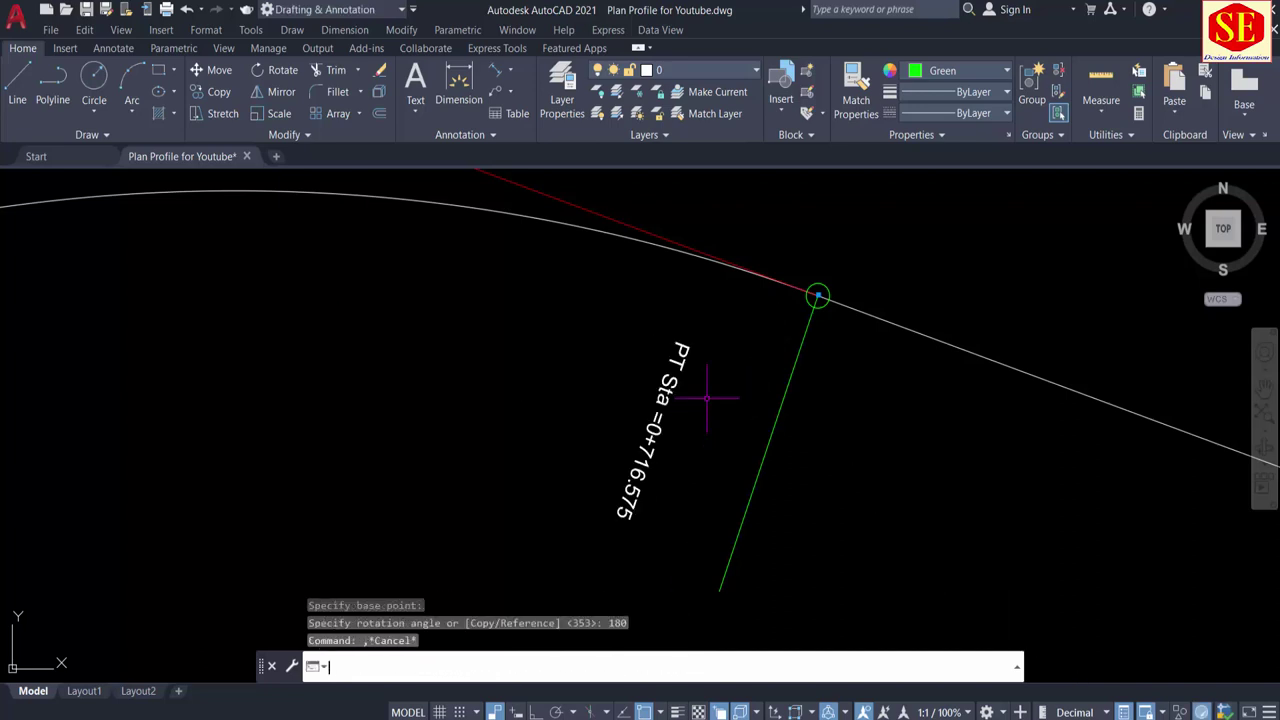
pyautogui.press('Return')
pyautogui.click(655, 425)
pyautogui.press('Return')
pyautogui.click(632, 378)
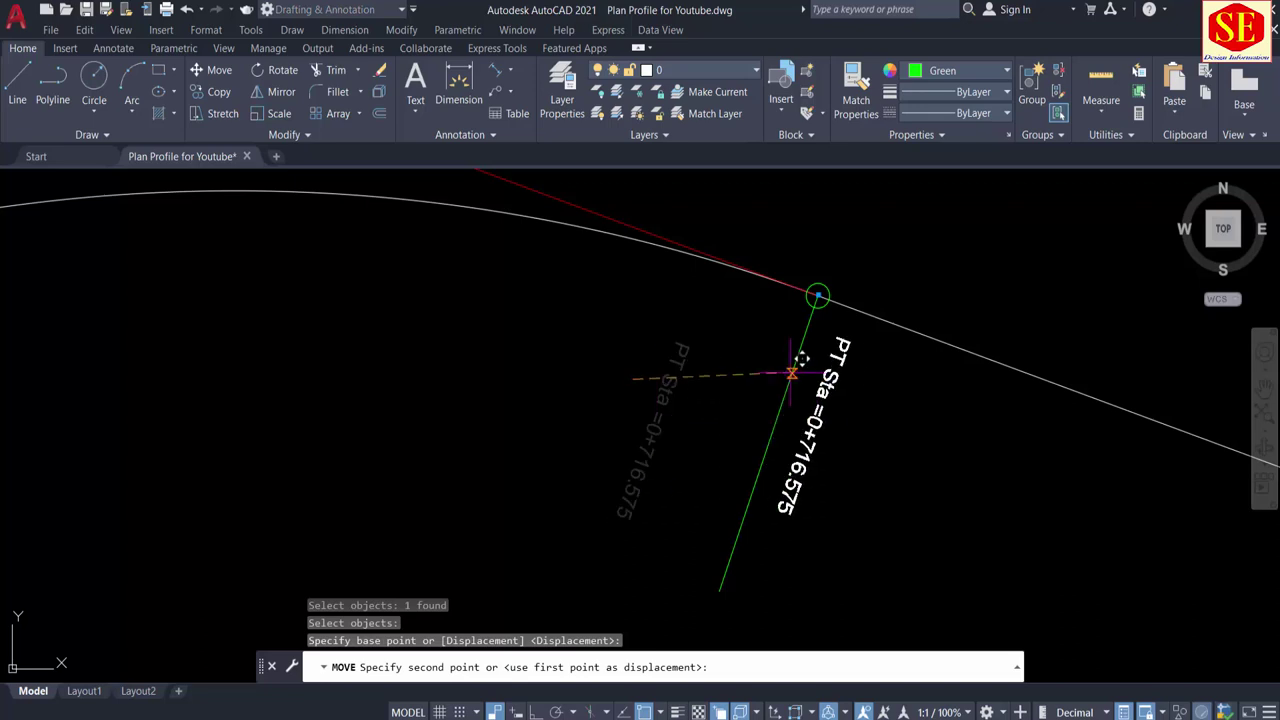
pyautogui.click(789, 450)
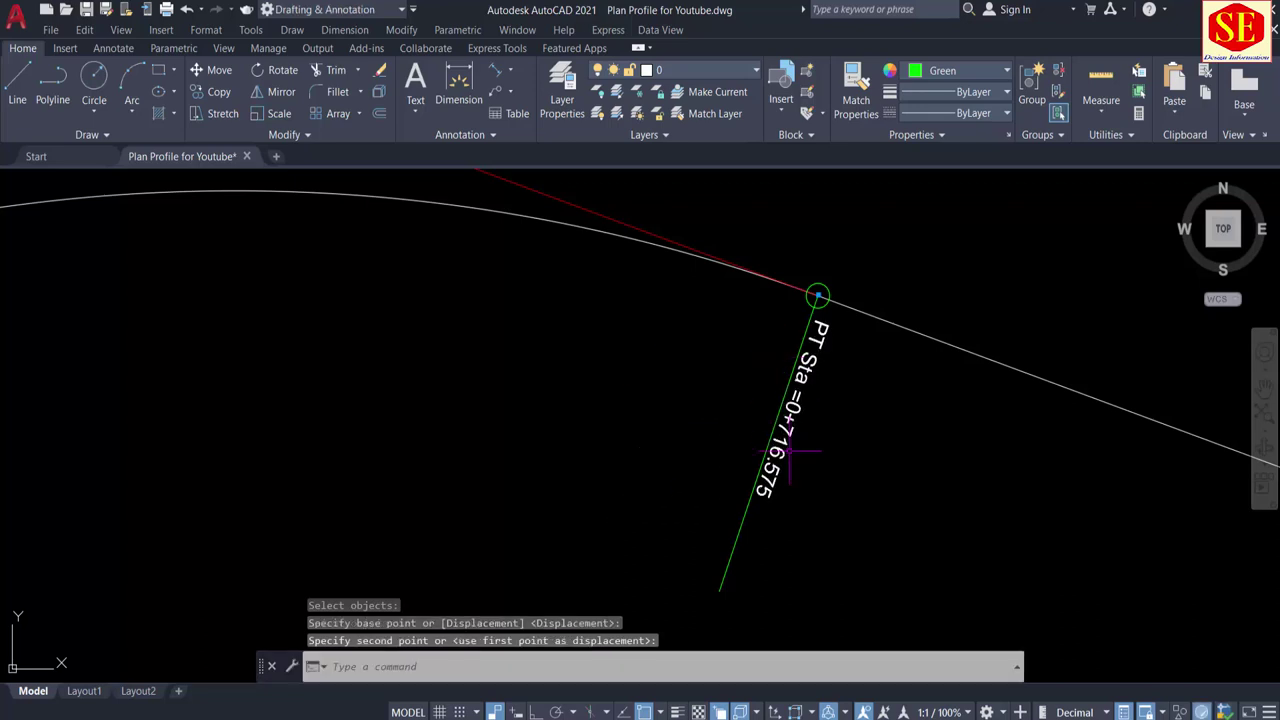
pyautogui.click(748, 490)
pyautogui.scroll(-5, 880, 466)
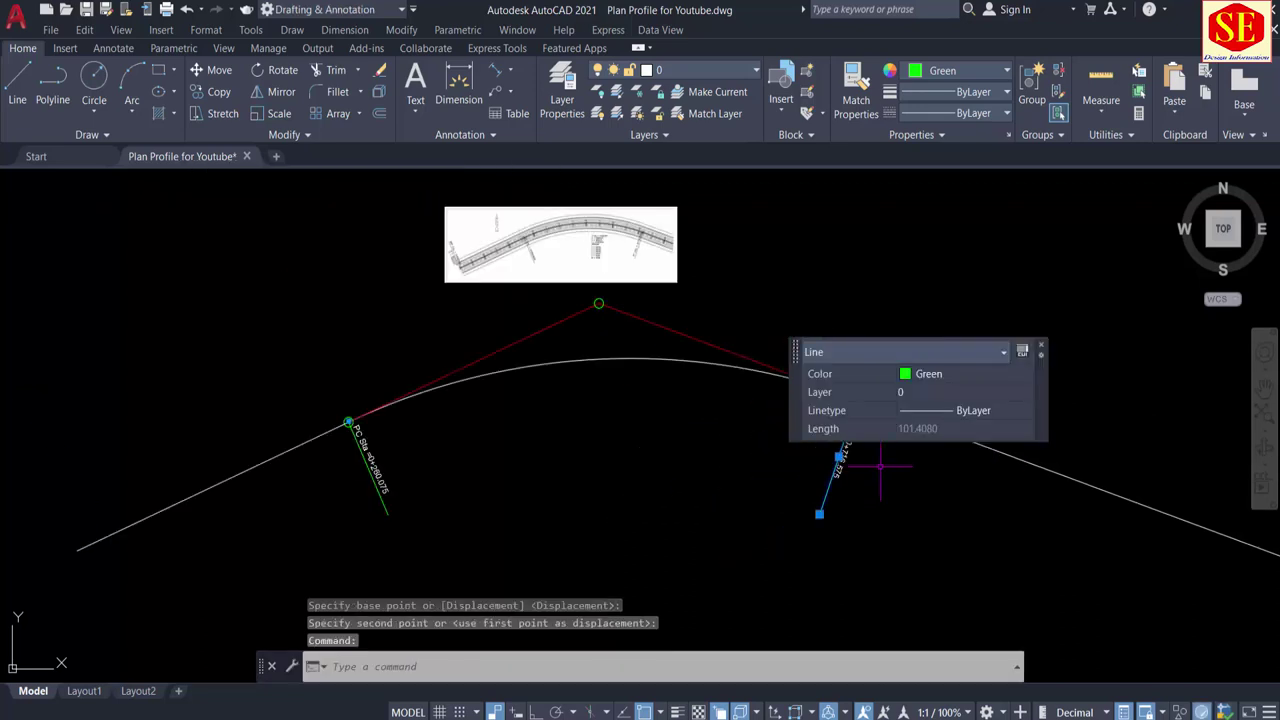
# Step: Change the PC and PT station lines from green to white
pyautogui.click(385, 508)
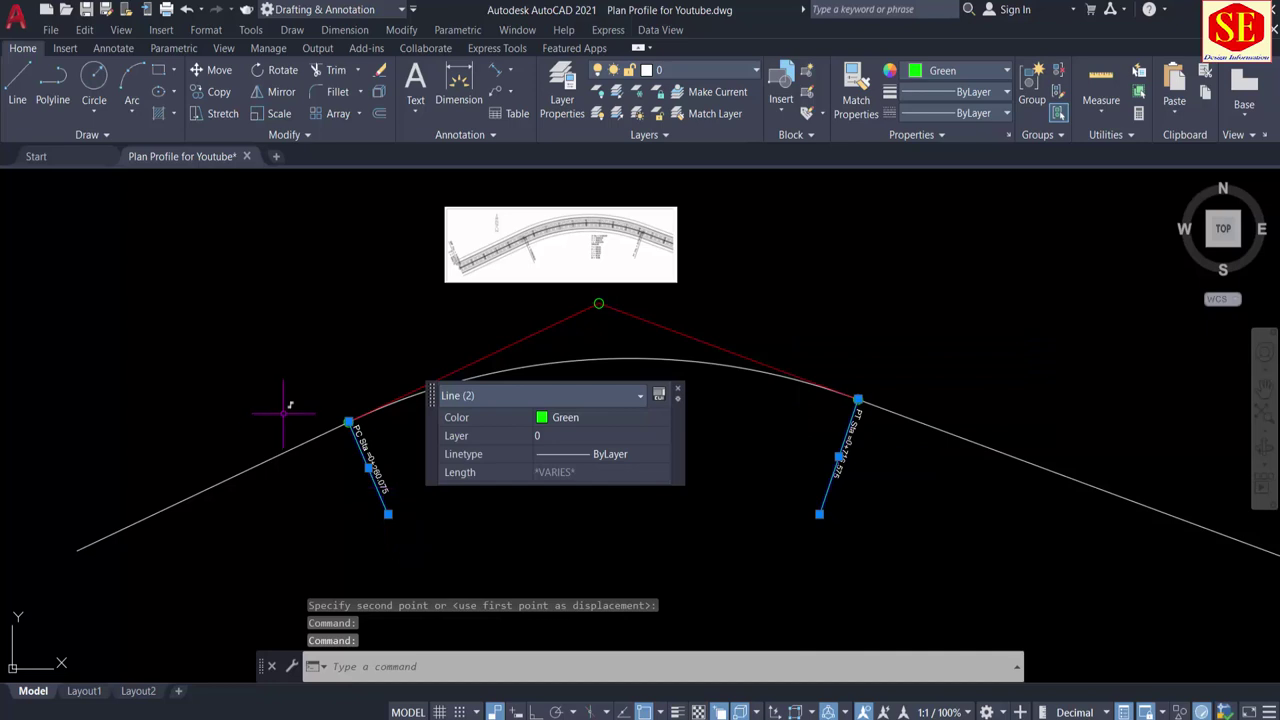
pyautogui.click(978, 70)
pyautogui.click(1003, 230)
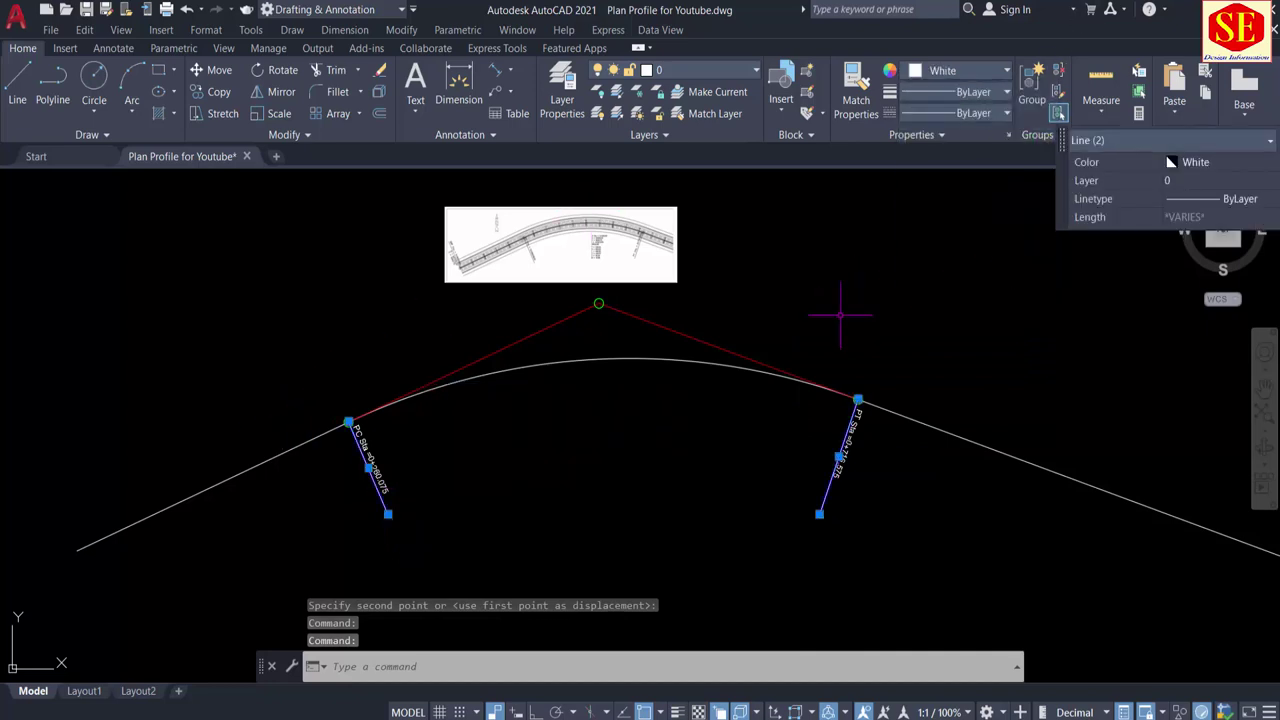
pyautogui.press('Escape')
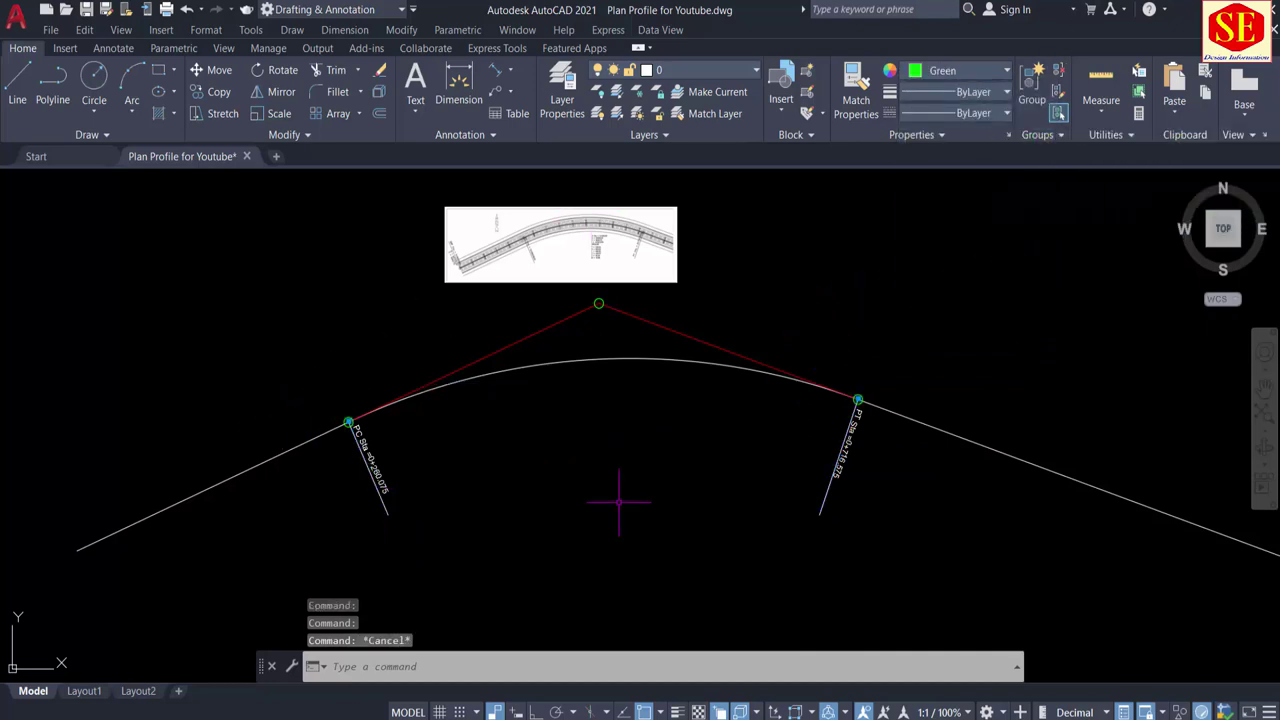
pyautogui.moveTo(610, 436); pyautogui.dragTo(643, 438, button='middle')
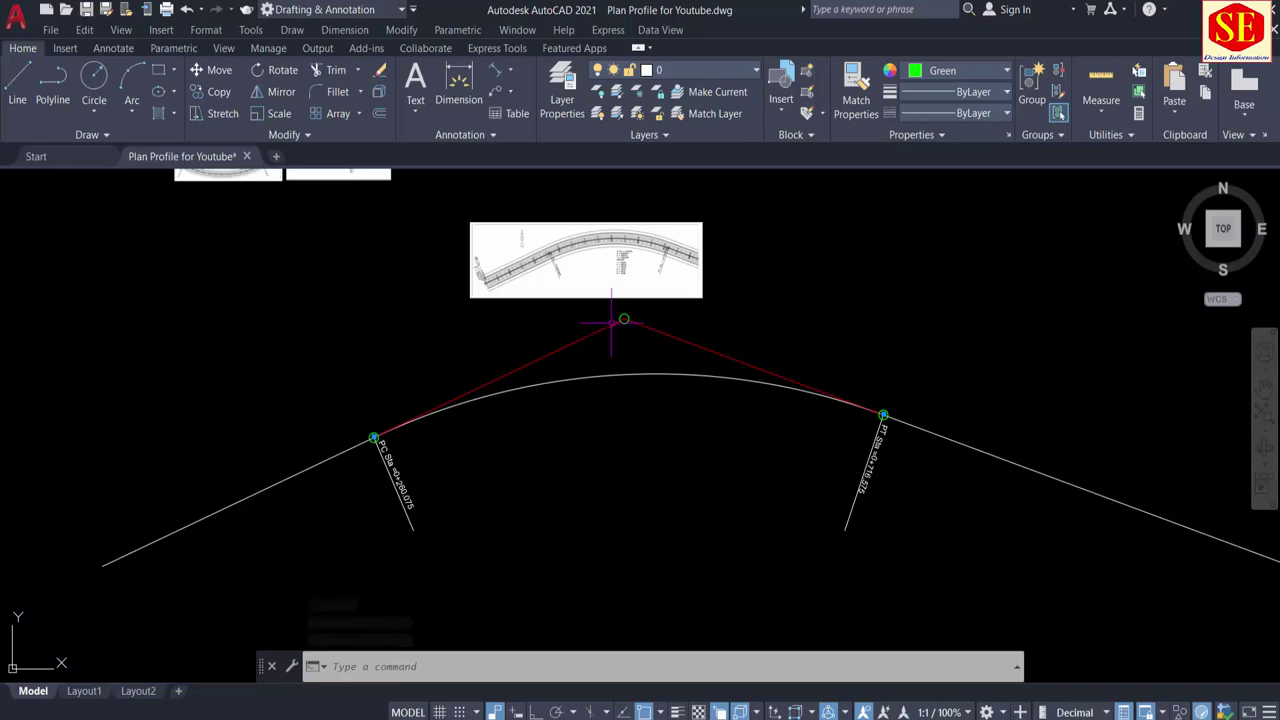
pyautogui.scroll(2, 614, 312)
pyautogui.scroll(5, 633, 255)
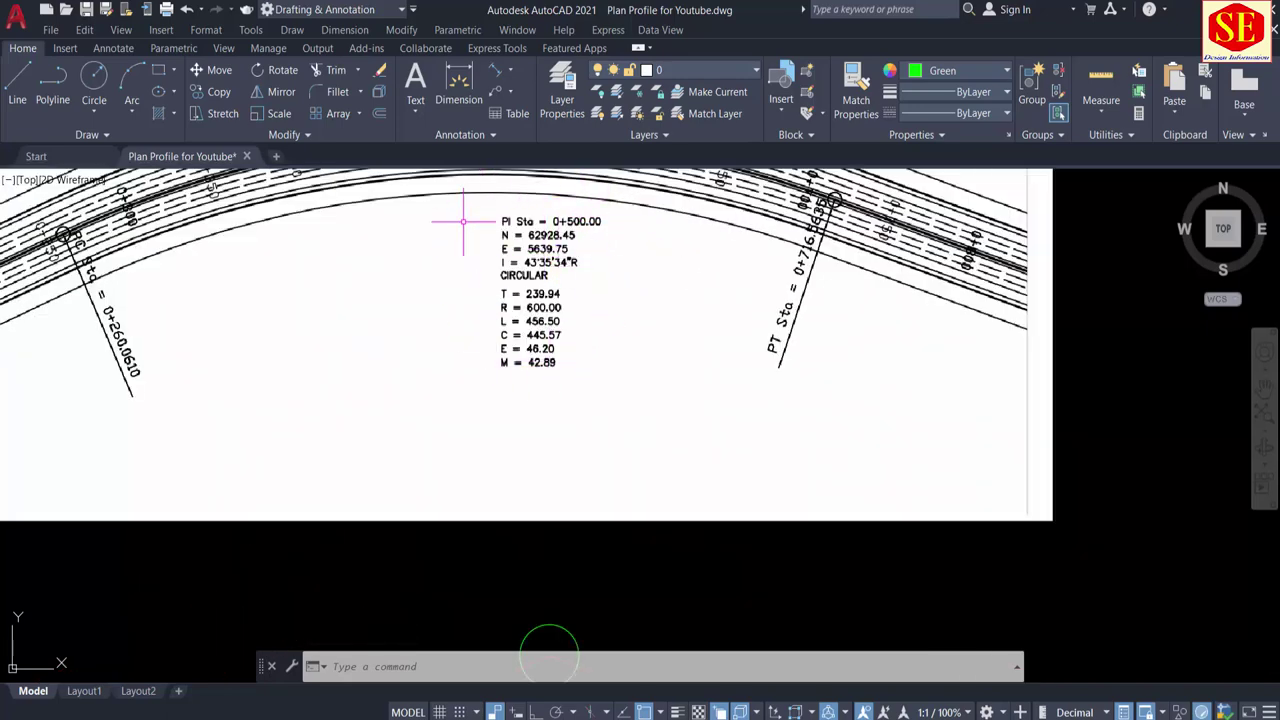
# Step: Copy the PC station line and its label to the alignment's start point
pyautogui.scroll(-6, 491, 221)
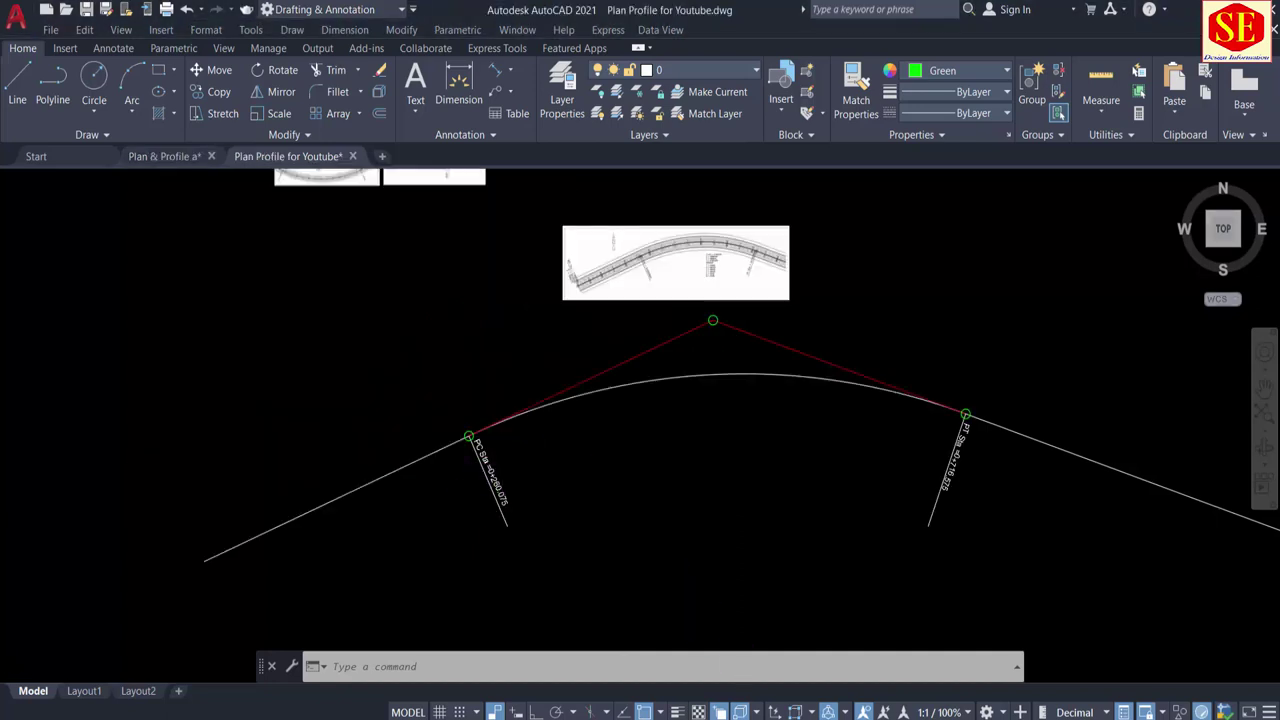
pyautogui.scroll(3, 502, 462)
pyautogui.write('c')
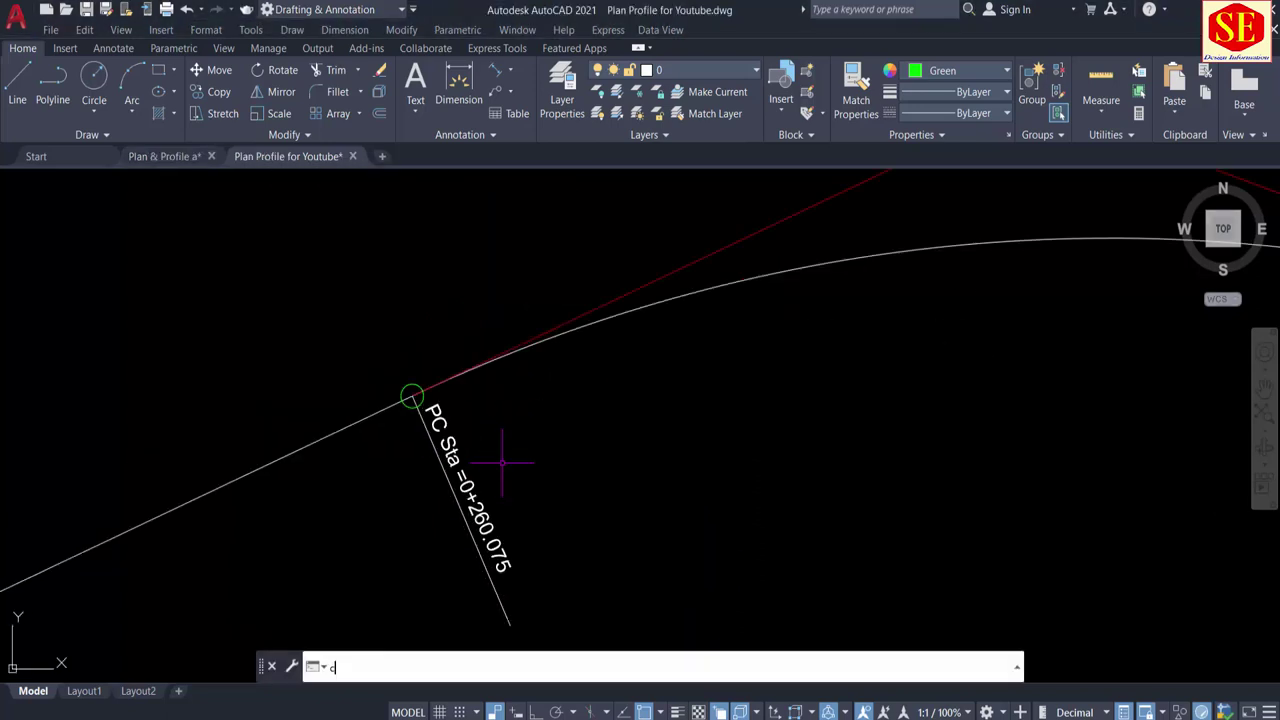
pyautogui.write('o')
pyautogui.press('Return')
pyautogui.click(500, 455)
pyautogui.click(431, 492)
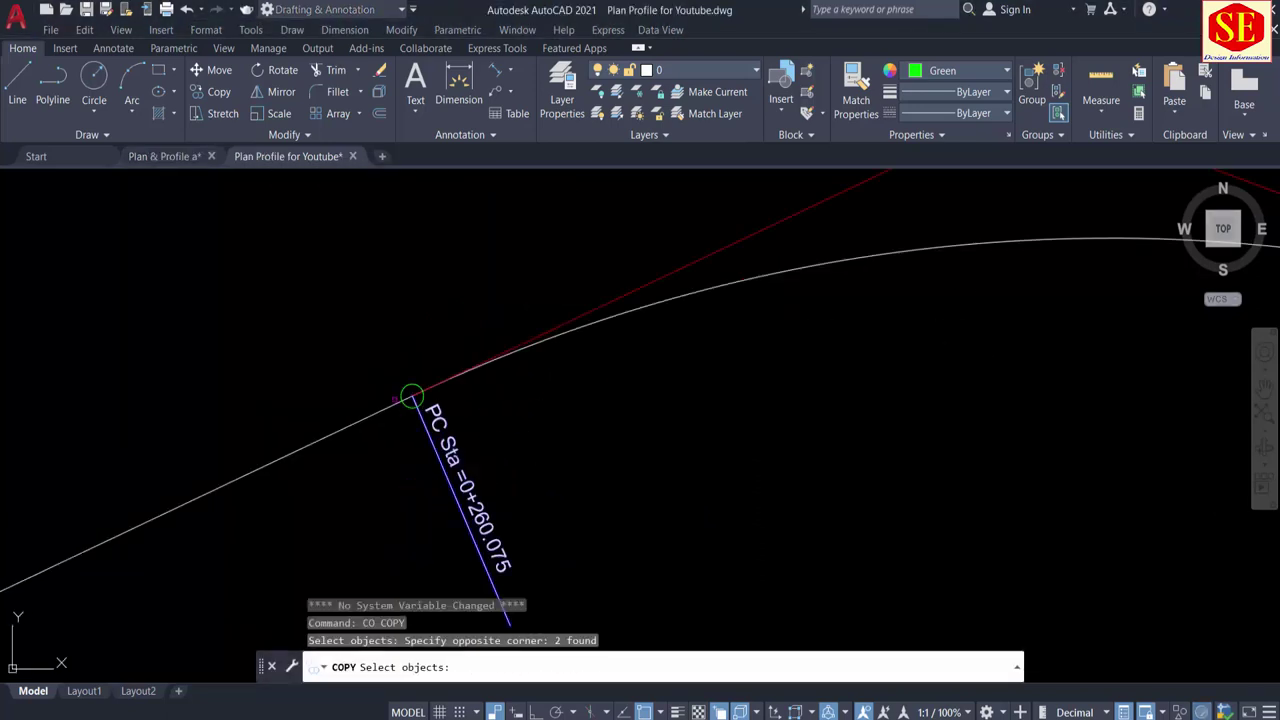
pyautogui.press('Return')
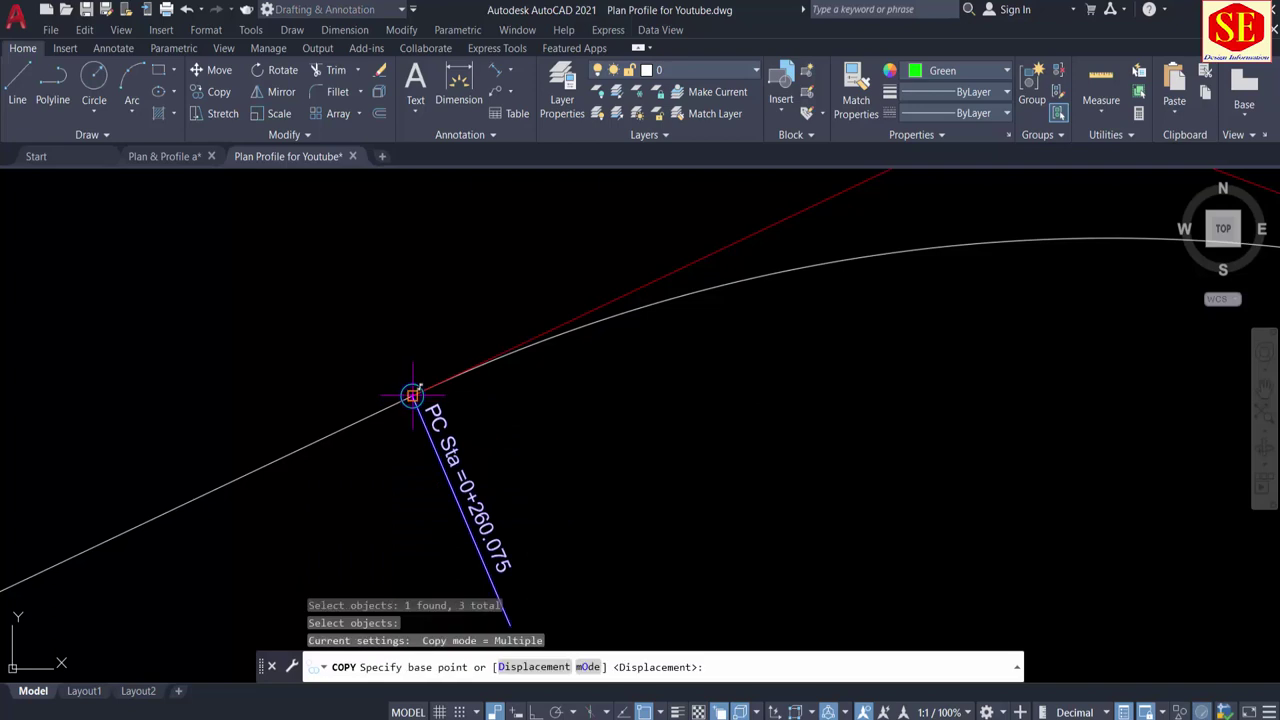
pyautogui.click(411, 395)
pyautogui.scroll(-5, 690, 378)
pyautogui.scroll(3, 740, 320)
pyautogui.scroll(3, 466, 366)
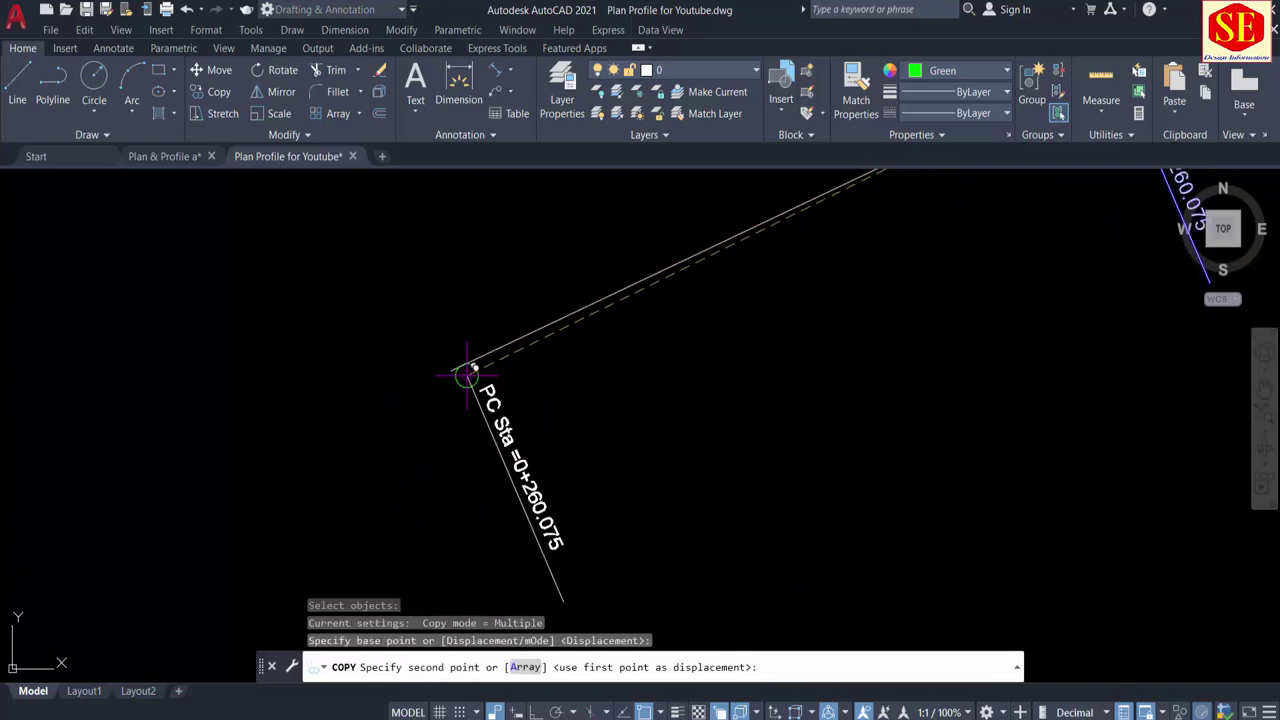
pyautogui.click(452, 370)
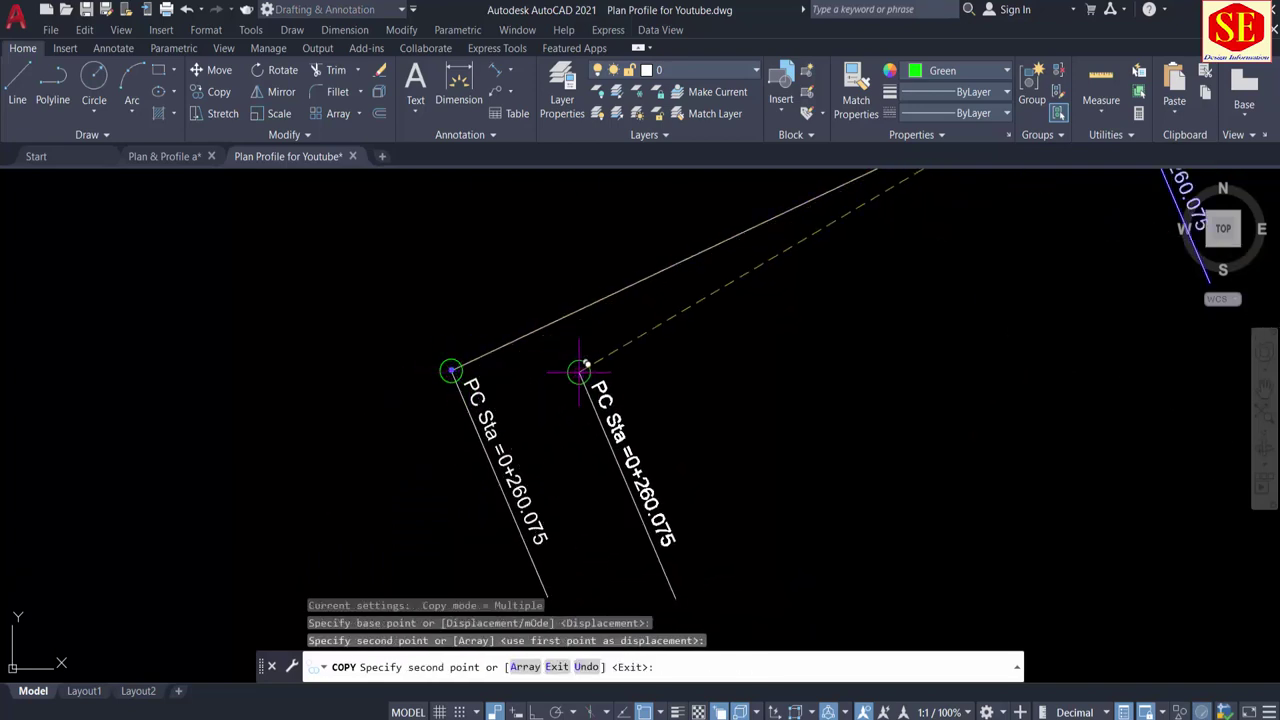
pyautogui.press('Escape')
# Step: Replace the copied label's text with BOP 0+000.000
pyautogui.doubleClick(478, 382)
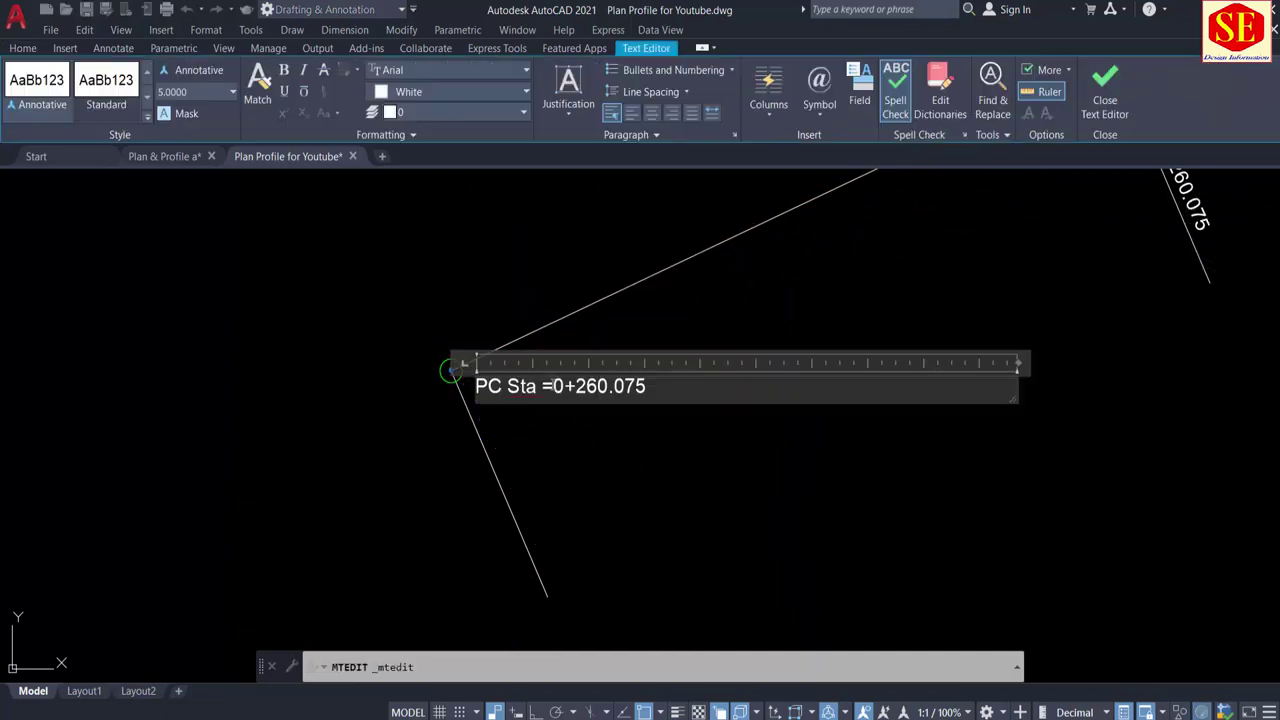
pyautogui.moveTo(658, 393); pyautogui.dragTo(314, 438)
pyautogui.write('B')
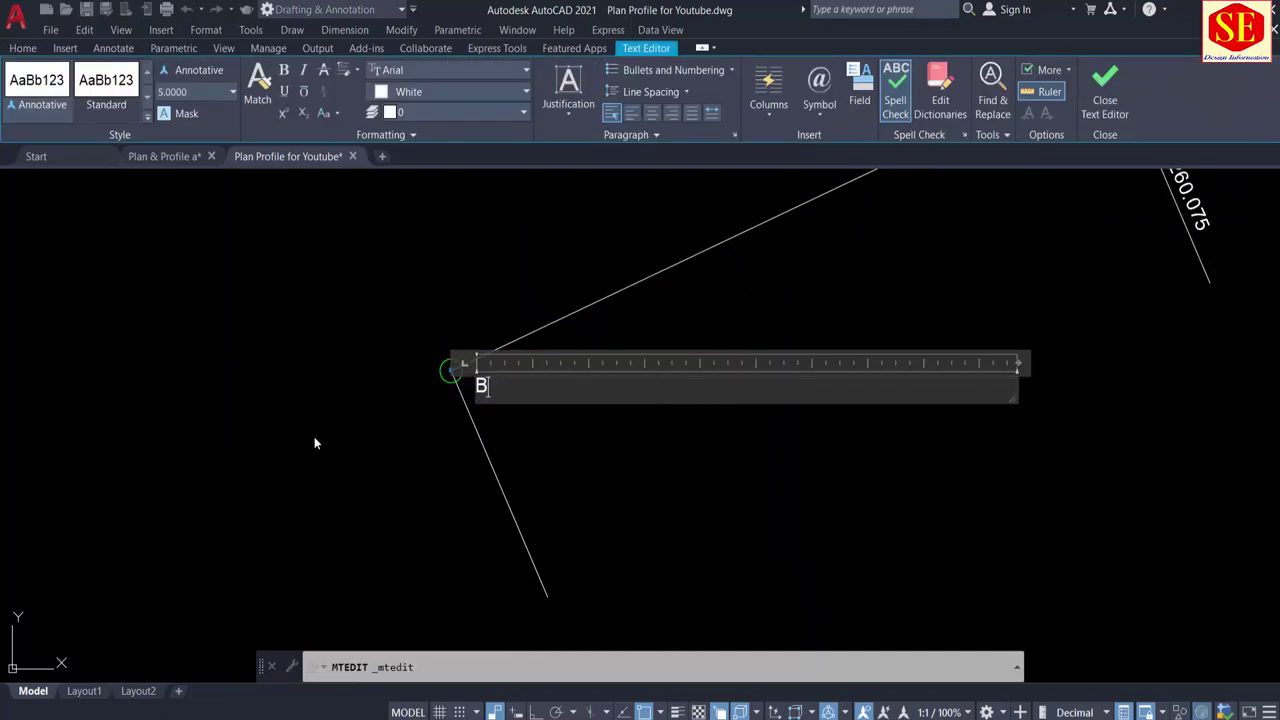
pyautogui.write('OP 0+000.000')
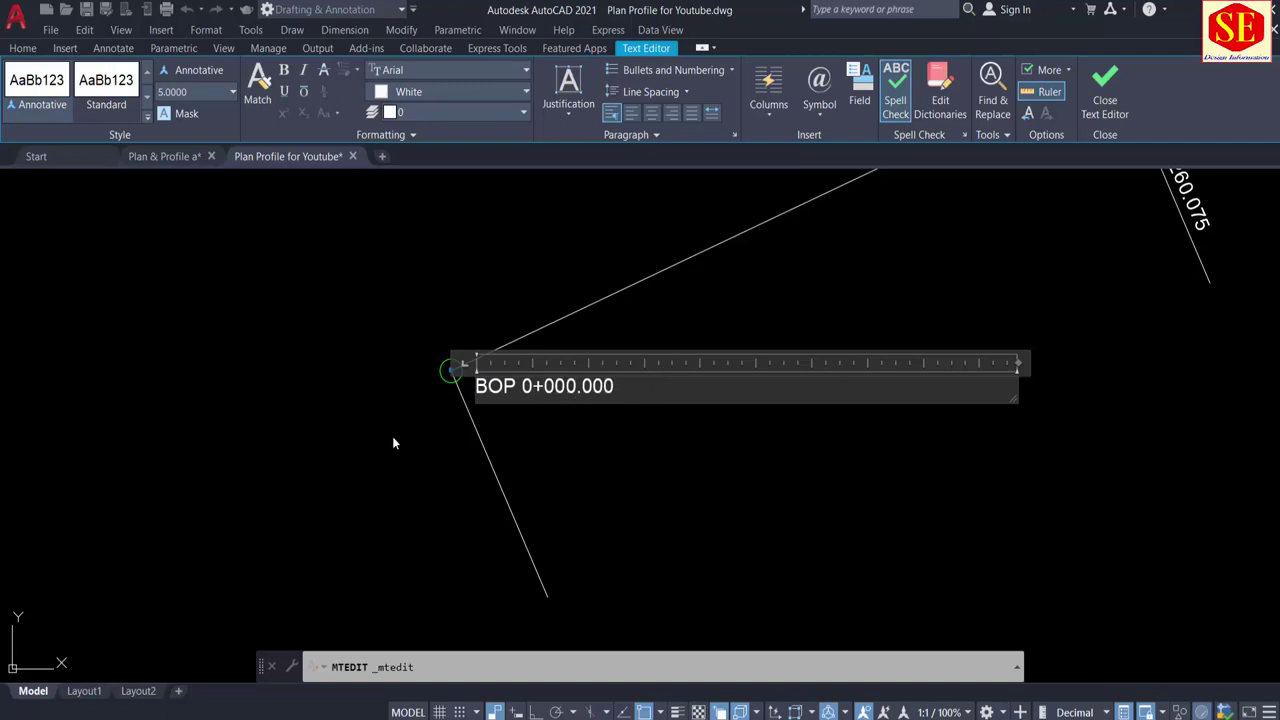
pyautogui.click(400, 440)
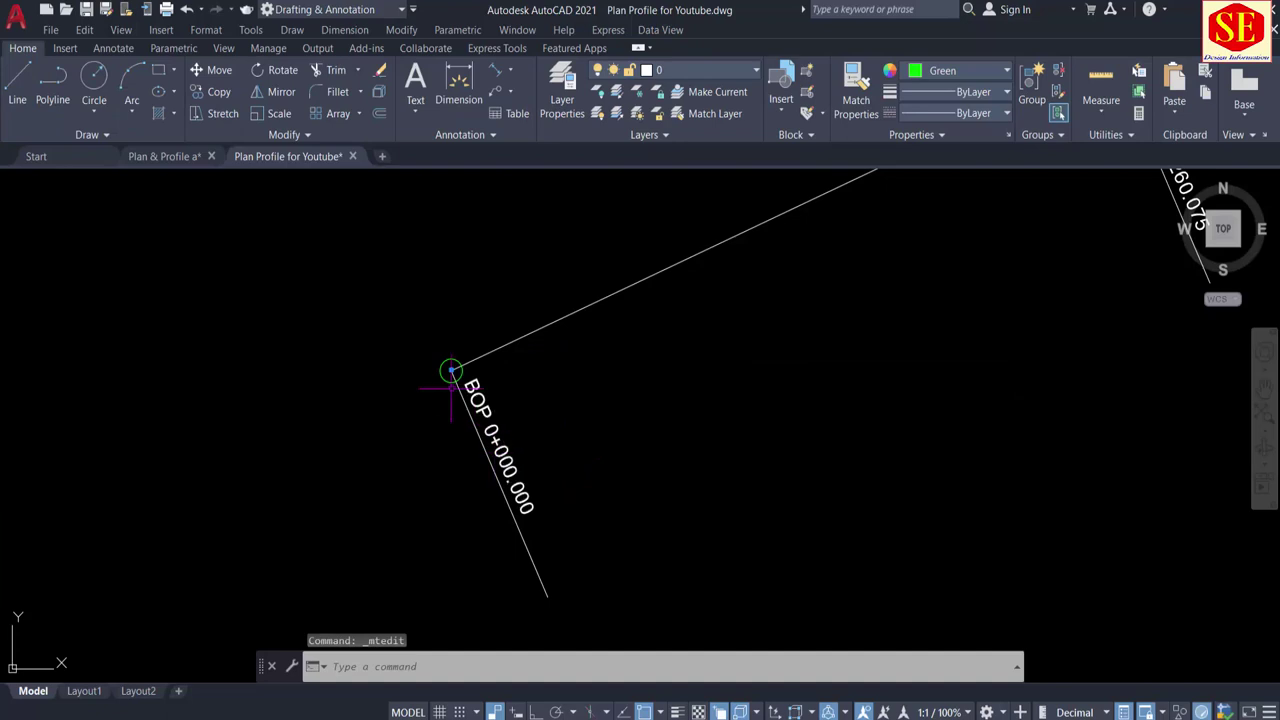
pyautogui.scroll(2, 451, 358)
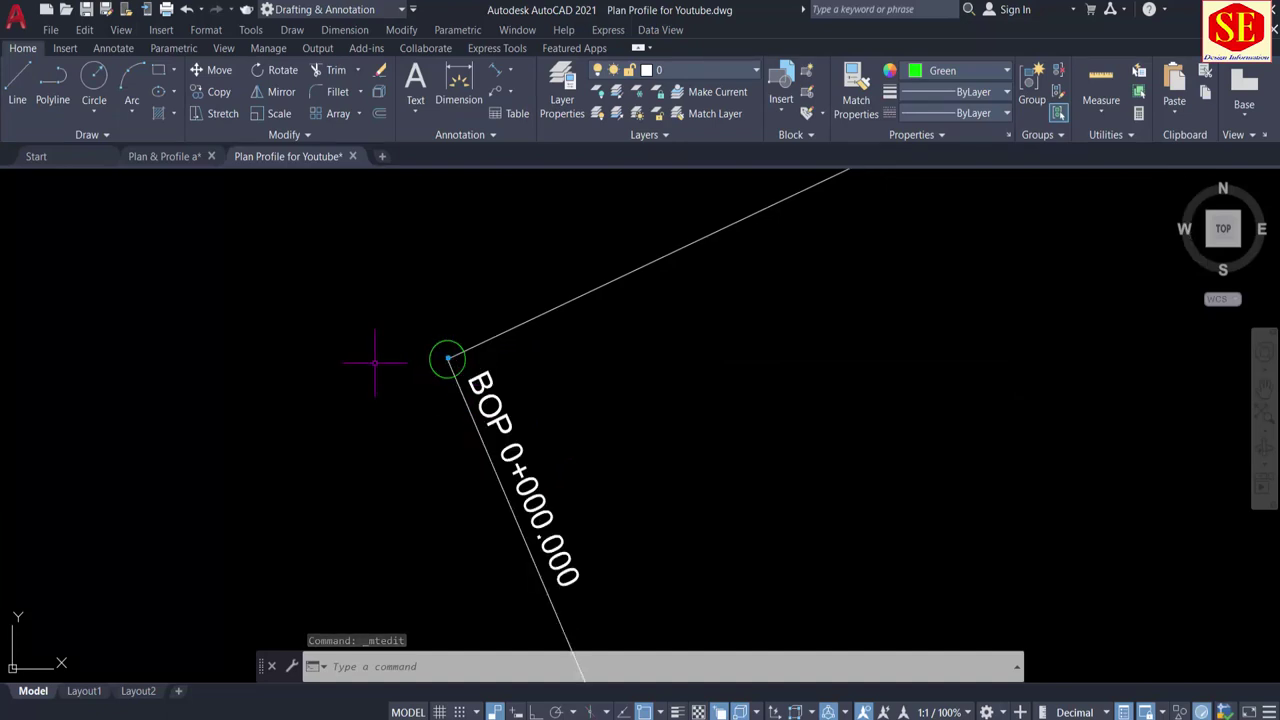
# Step: Use ID on the BOP point and copy the X = 5183.7500, Y = 62723.3400 readout
pyautogui.write('ID')
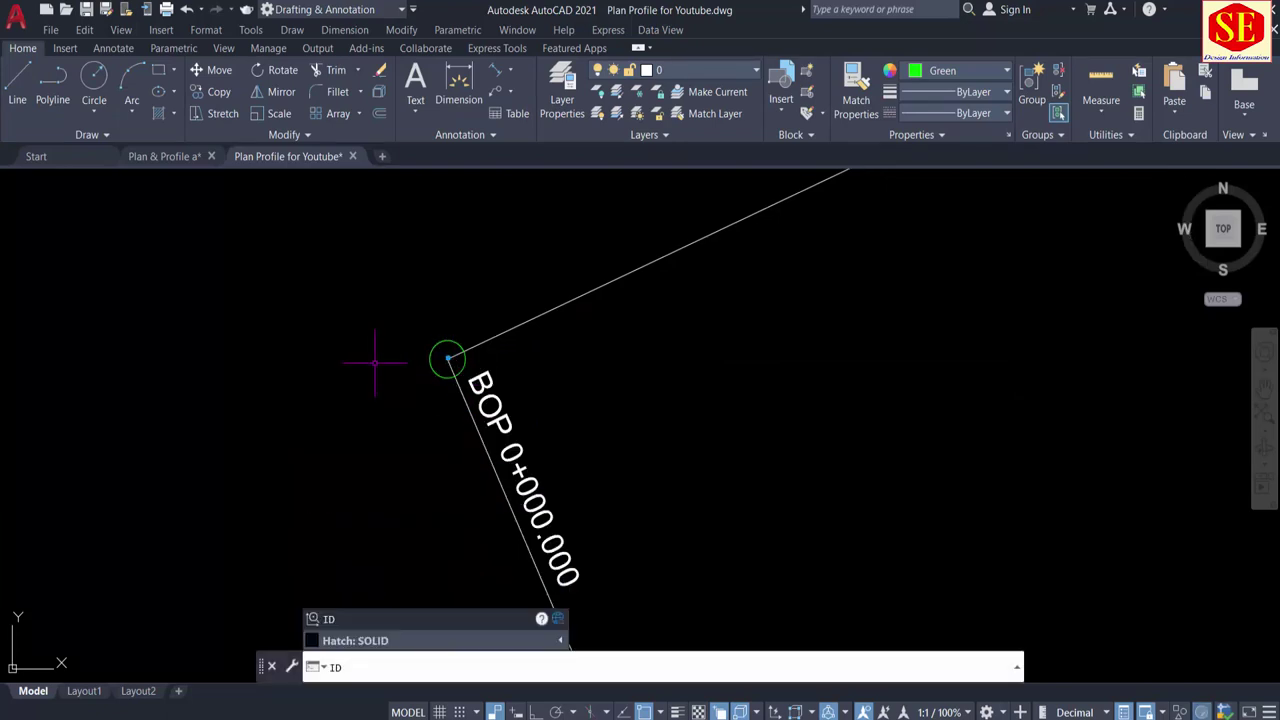
pyautogui.press('Return')
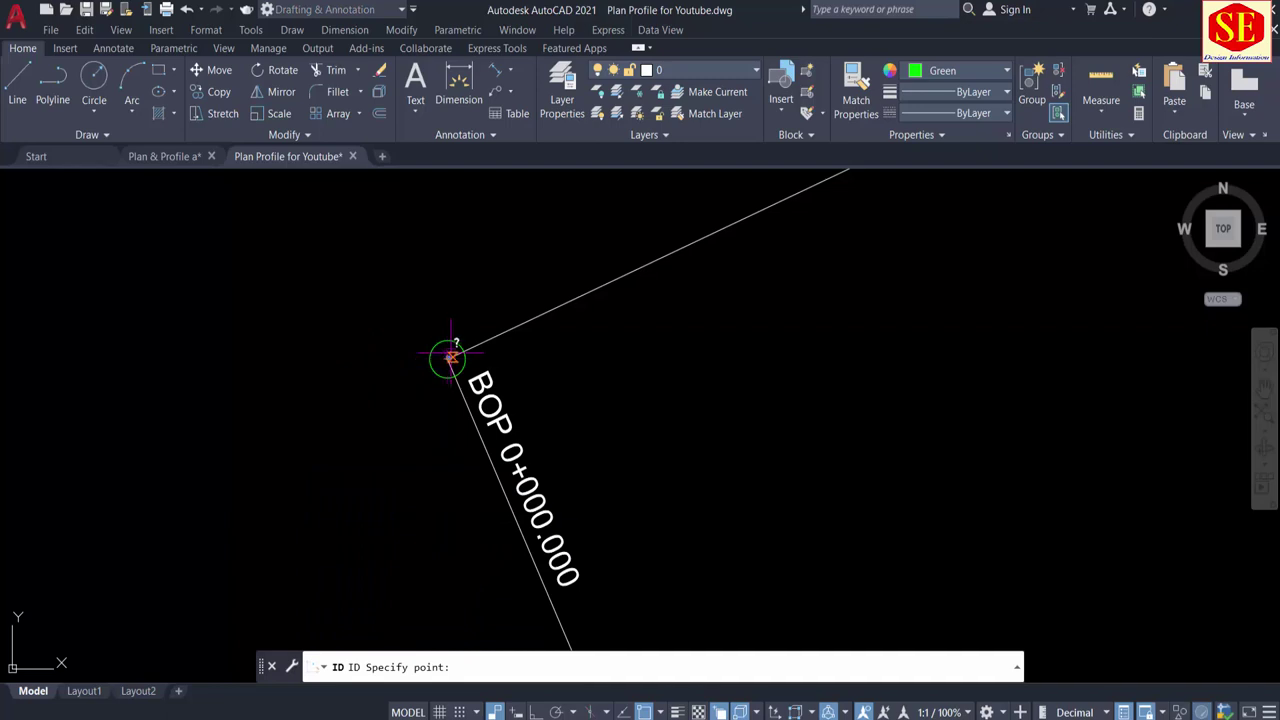
pyautogui.click(448, 358)
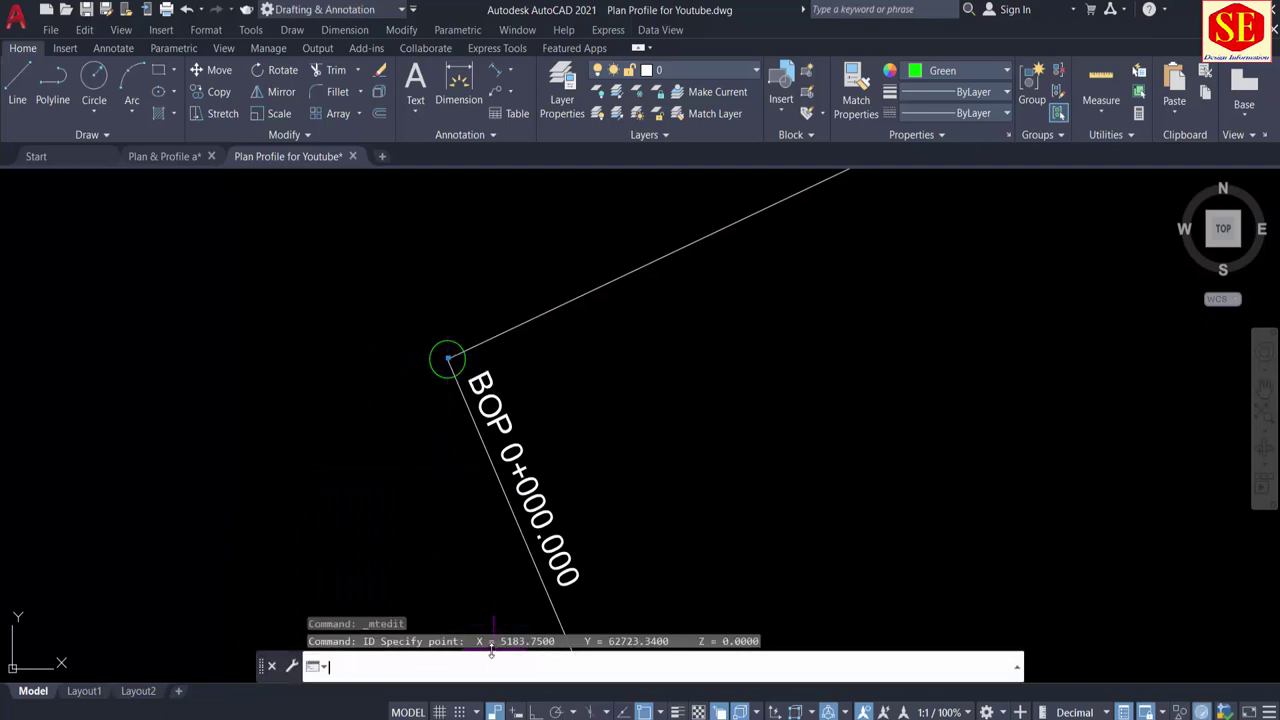
pyautogui.moveTo(500, 666)
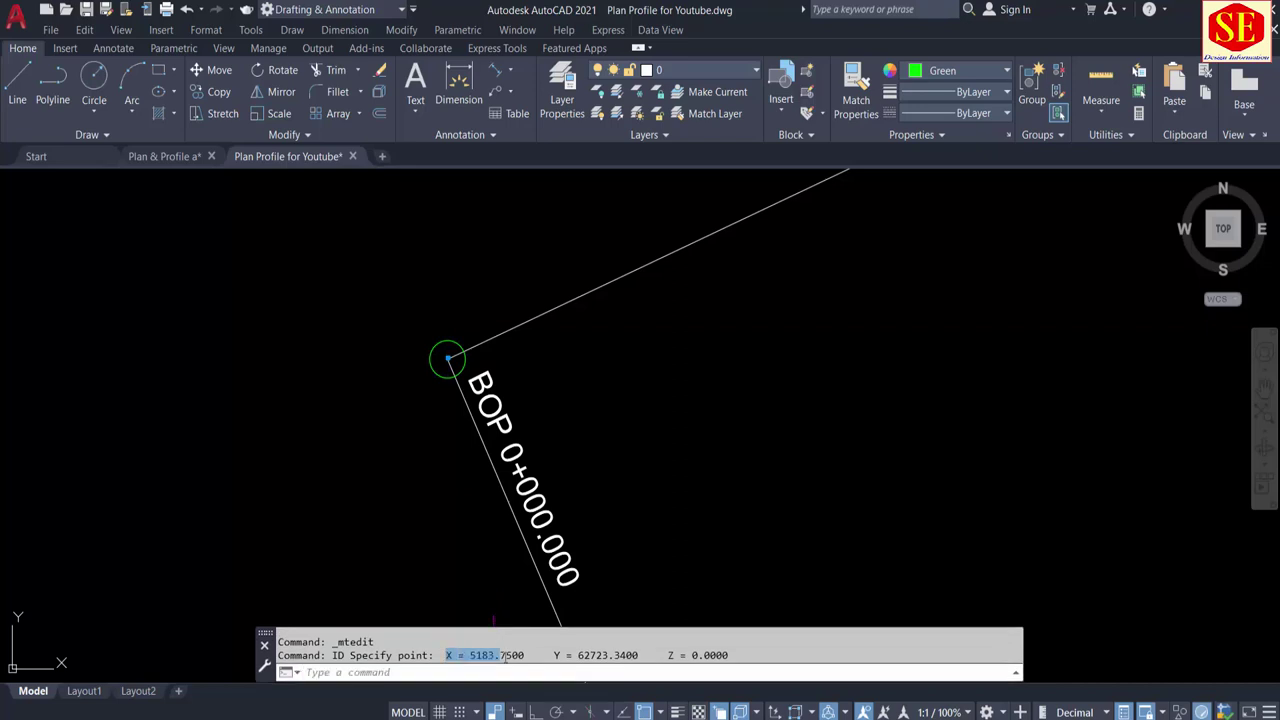
pyautogui.moveTo(505, 656); pyautogui.dragTo(697, 658)
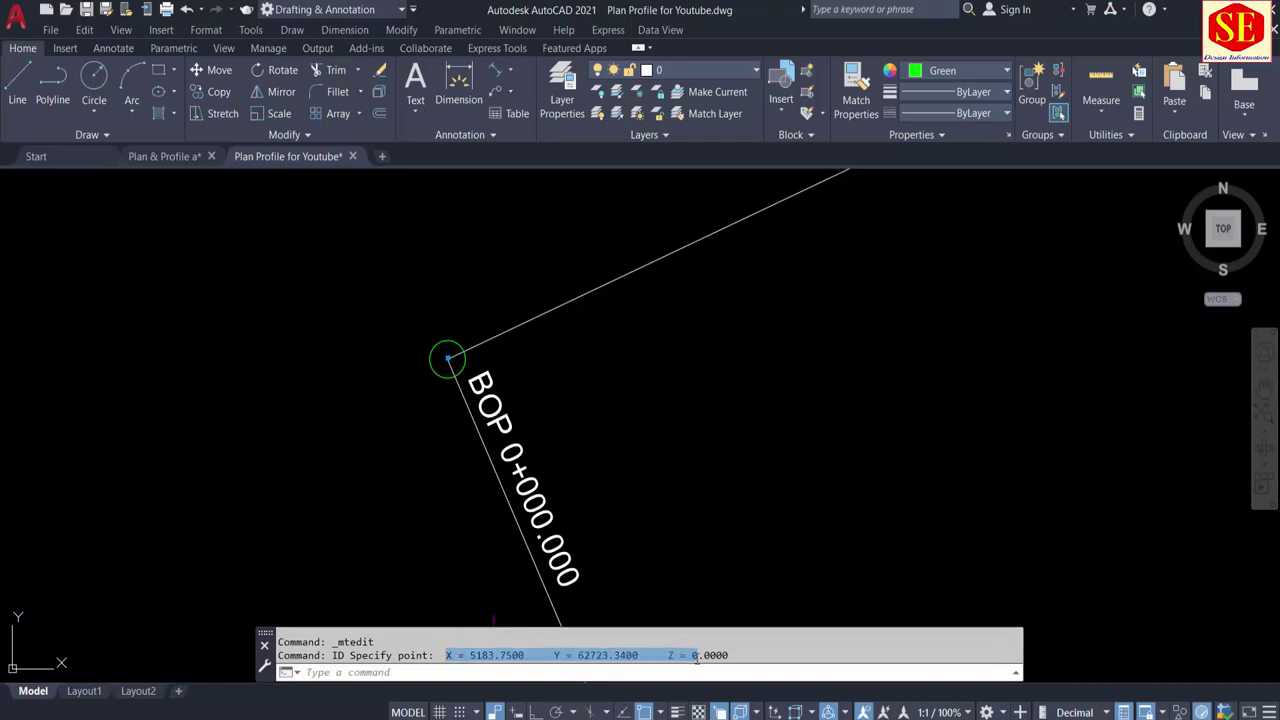
pyautogui.rightClick(634, 660)
pyautogui.click(685, 531)
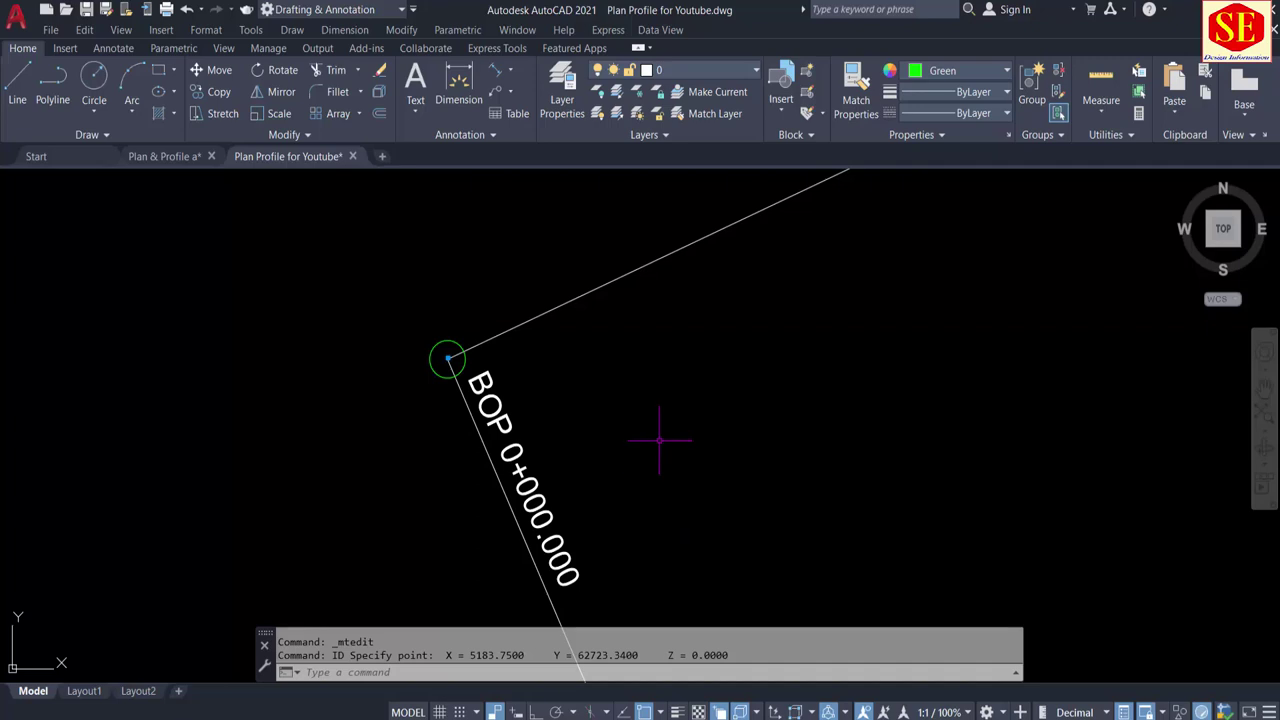
# Step: Paste the coordinates as text beside BOP and split them into E and N lines
pyautogui.hotkey('ctrl', 'v')
pyautogui.click(566, 415)
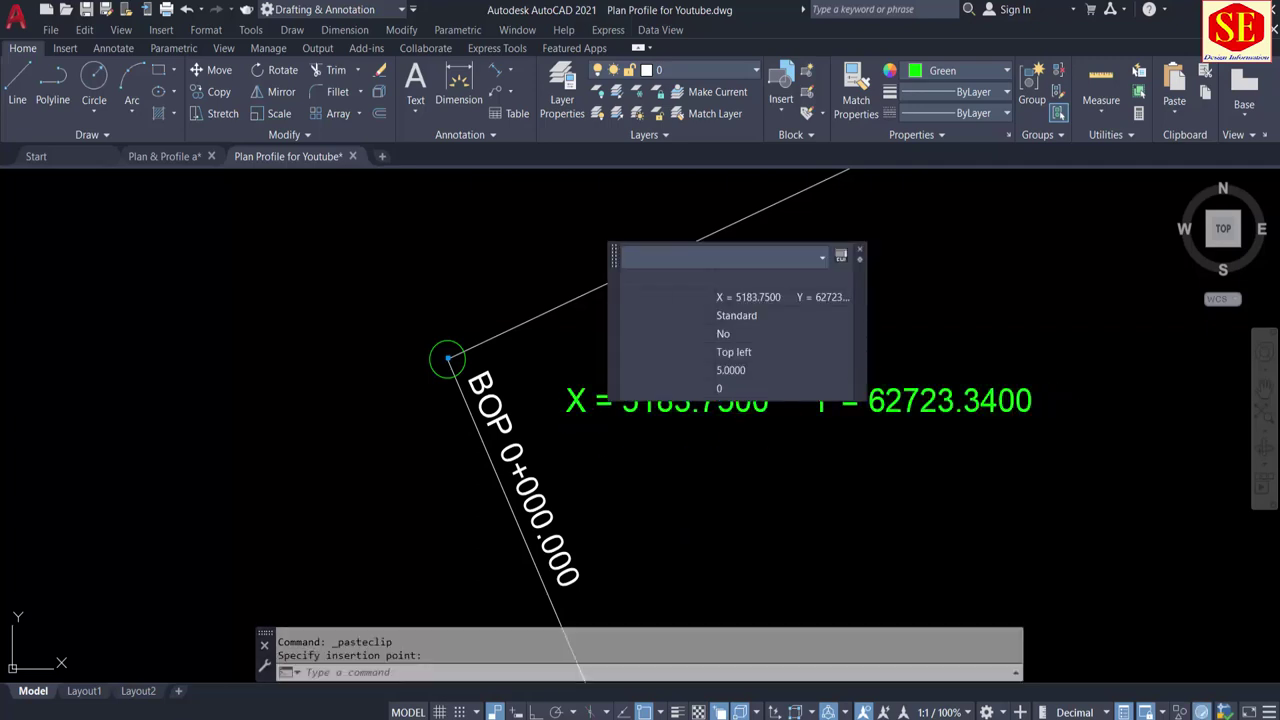
pyautogui.press('Escape')
pyautogui.doubleClick(742, 400)
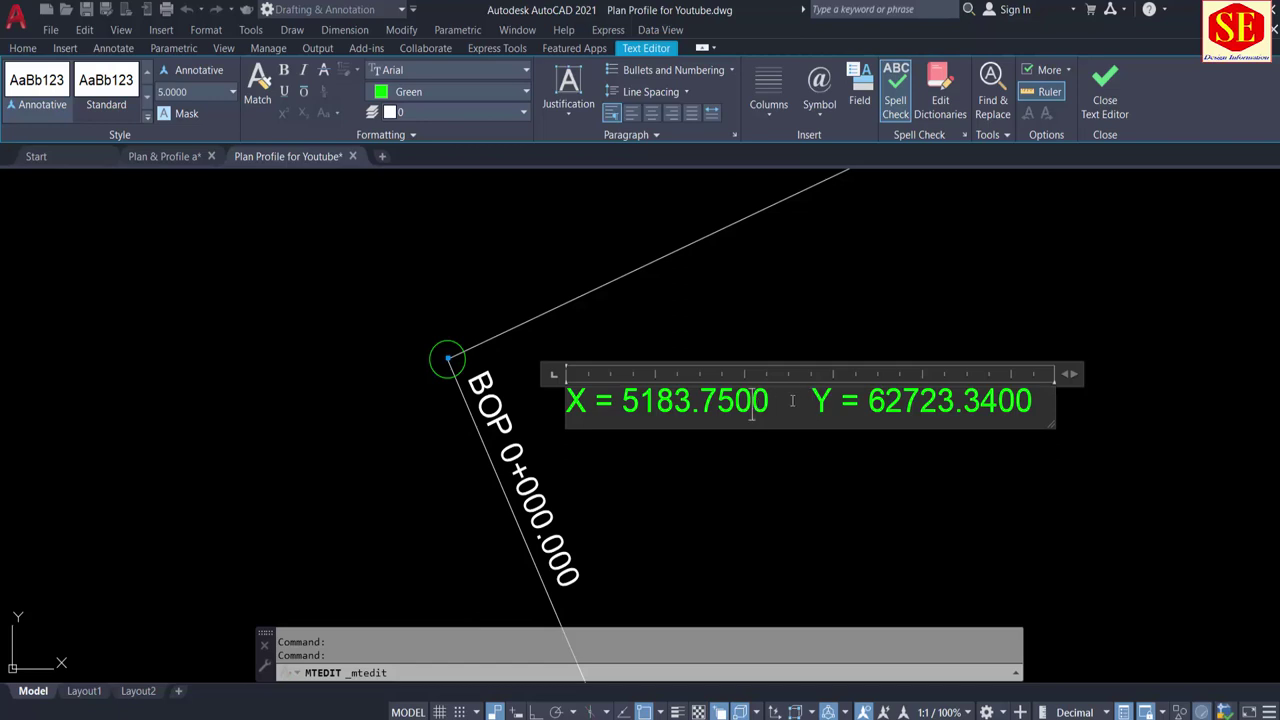
pyautogui.press('Return')
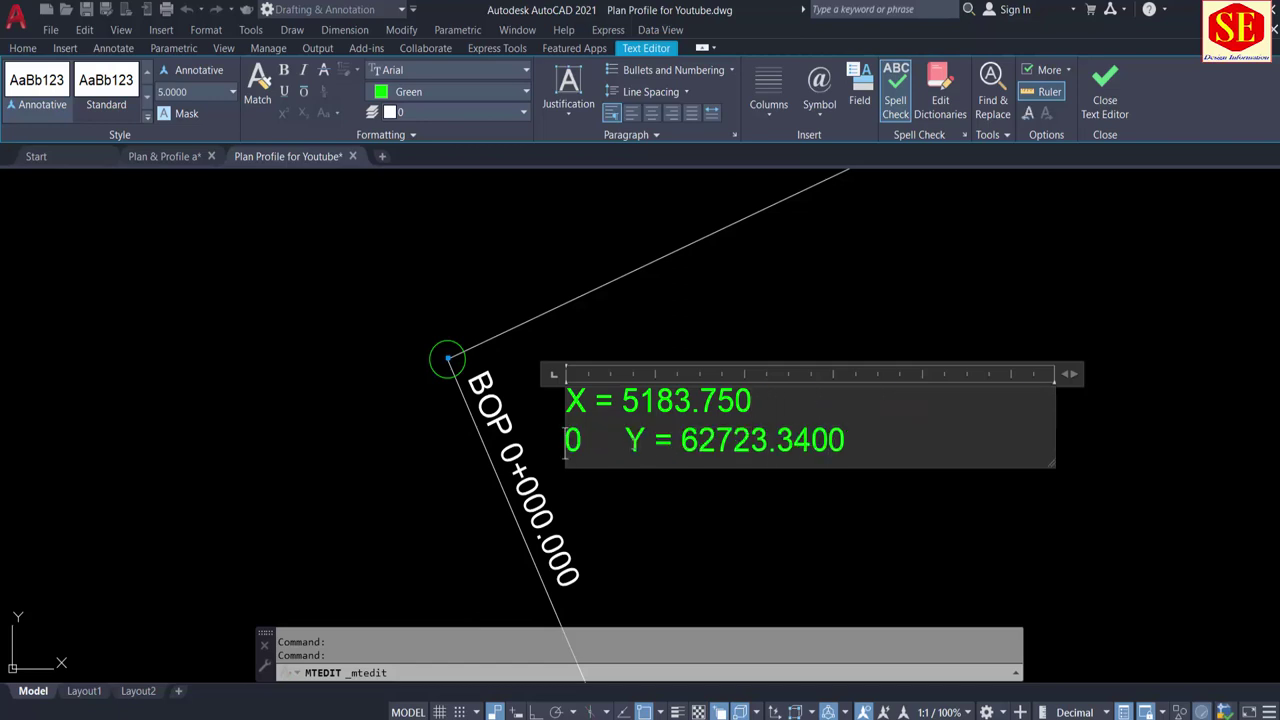
pyautogui.press('BackSpace')
pyautogui.press('Return')
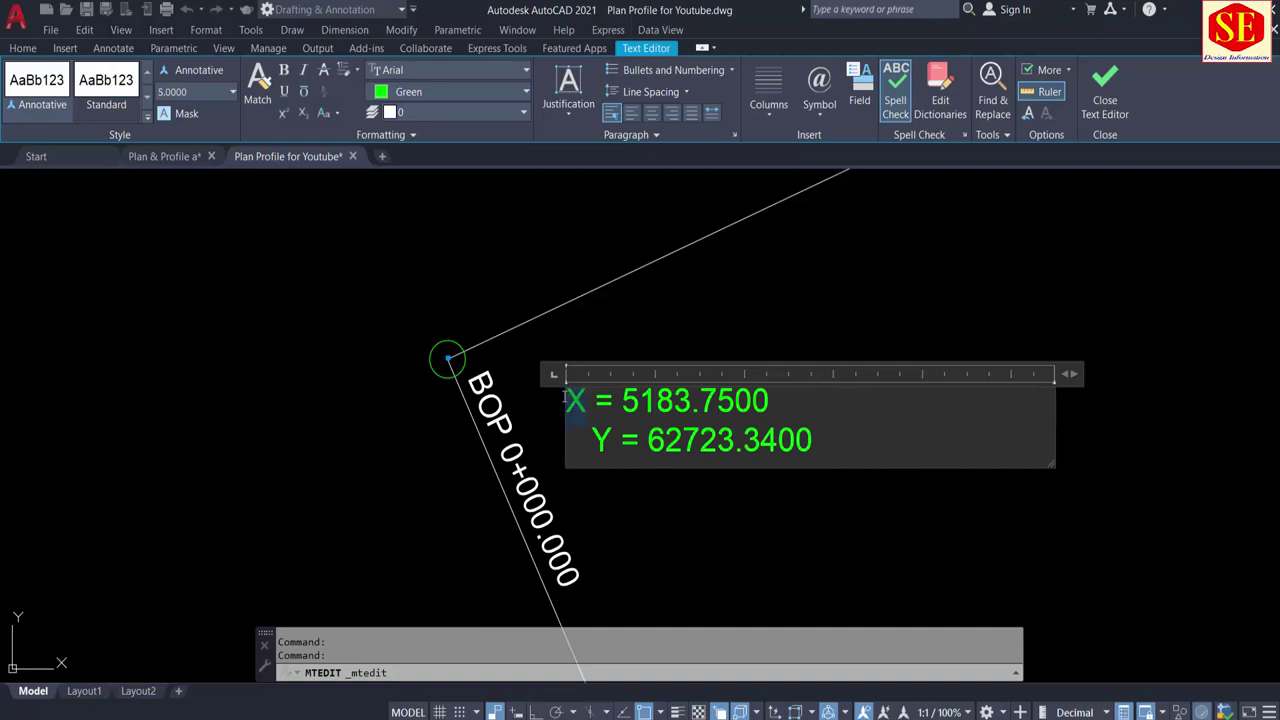
pyautogui.write('E')
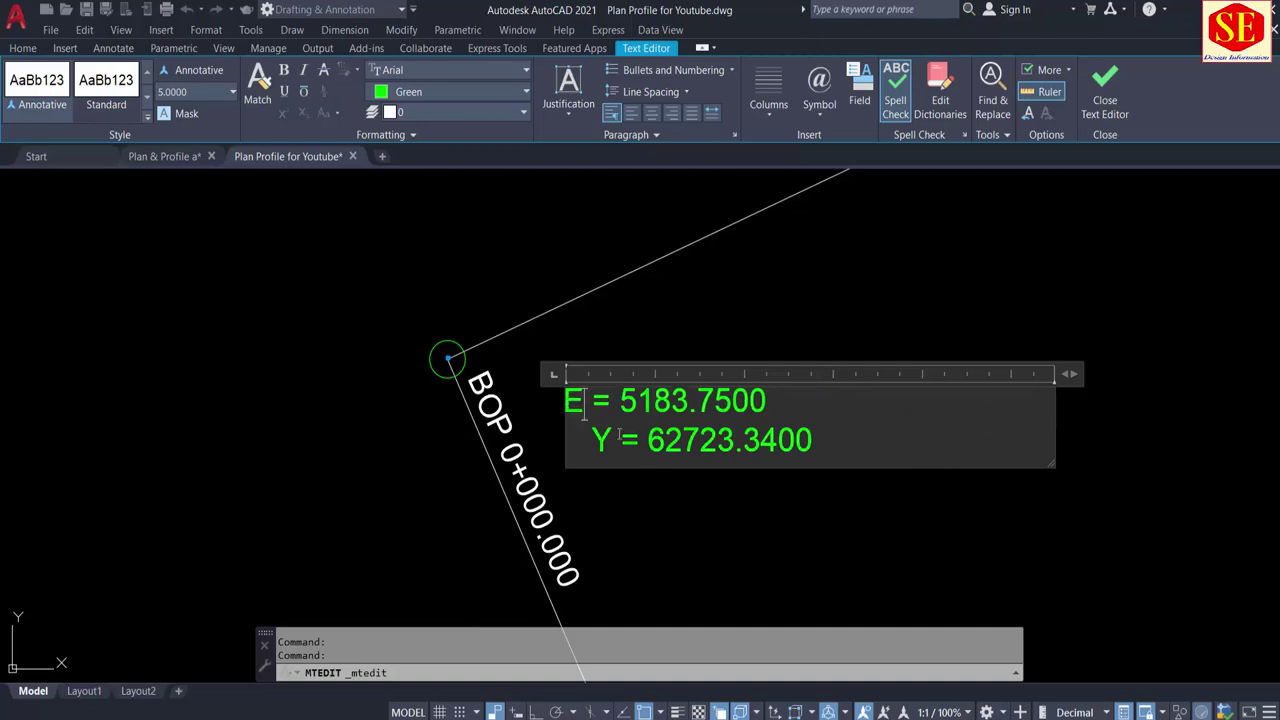
pyautogui.write('N')
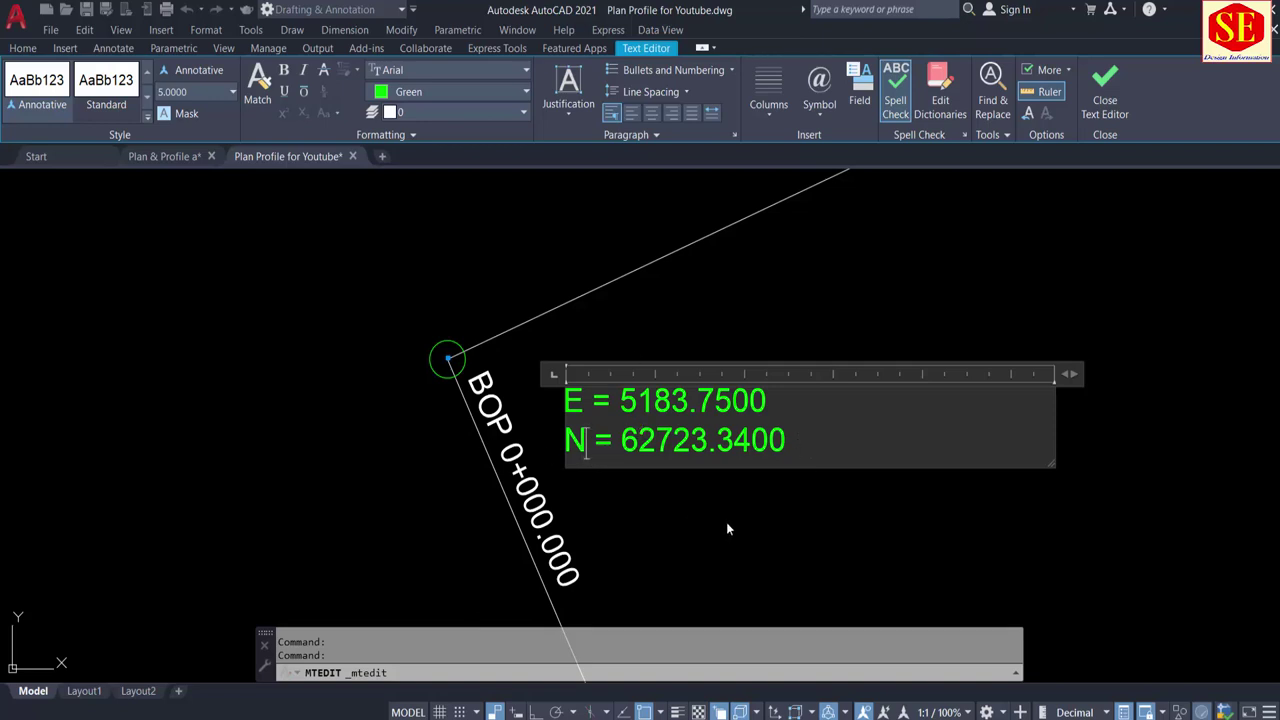
# Step: Reorder the text so N = 62723.3400 sits above E = 5183.7500
pyautogui.moveTo(778, 402); pyautogui.dragTo(522, 414)
pyautogui.rightClick(575, 410)
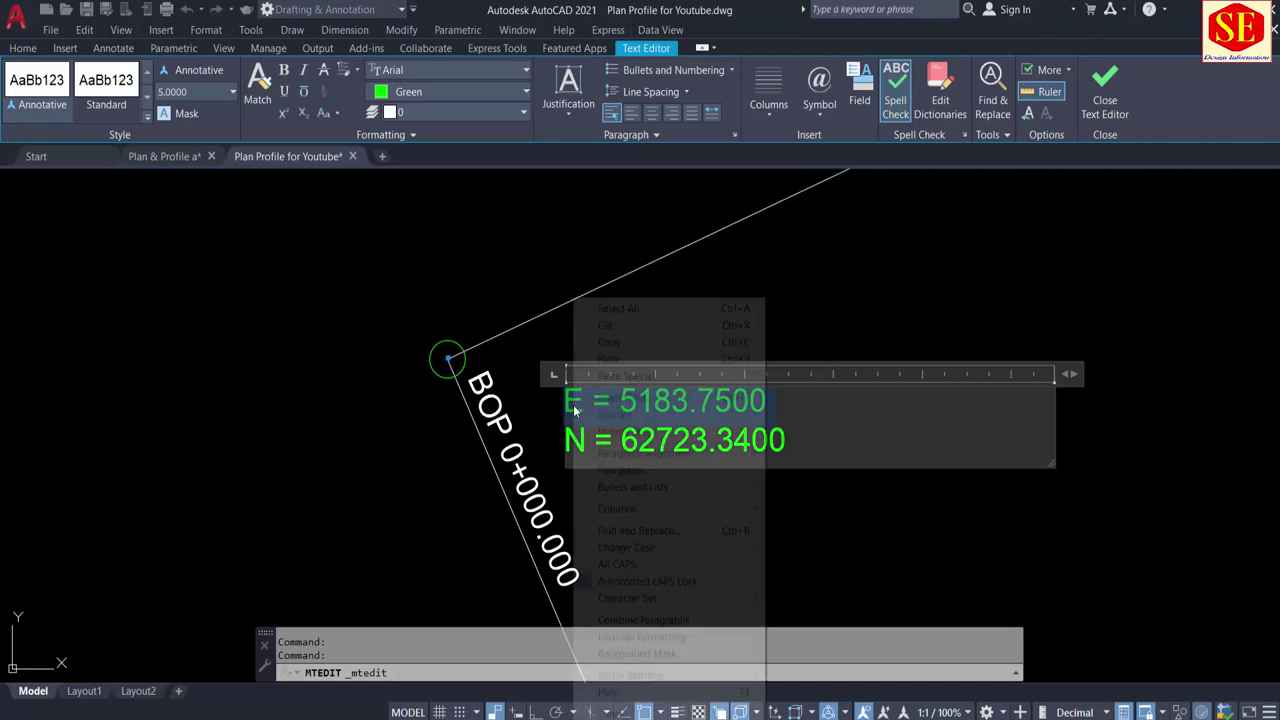
pyautogui.click(625, 325)
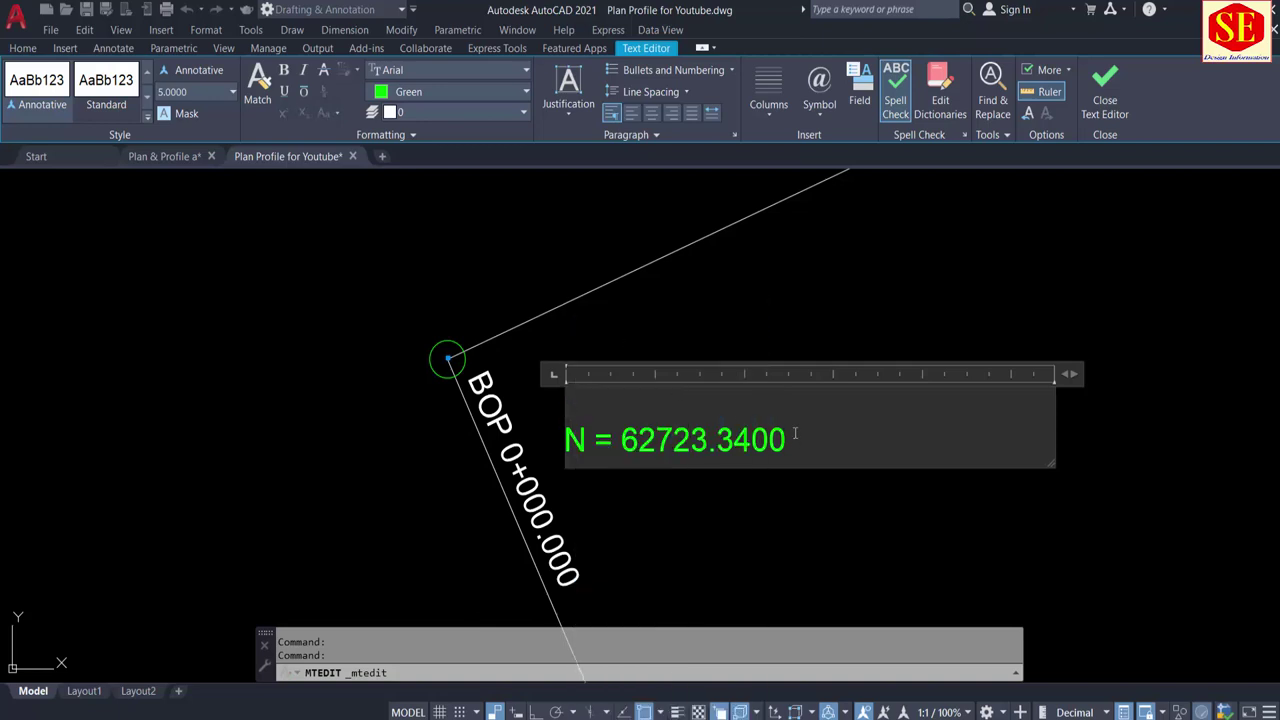
pyautogui.press('Return')
pyautogui.hotkey('ctrl', 'v')
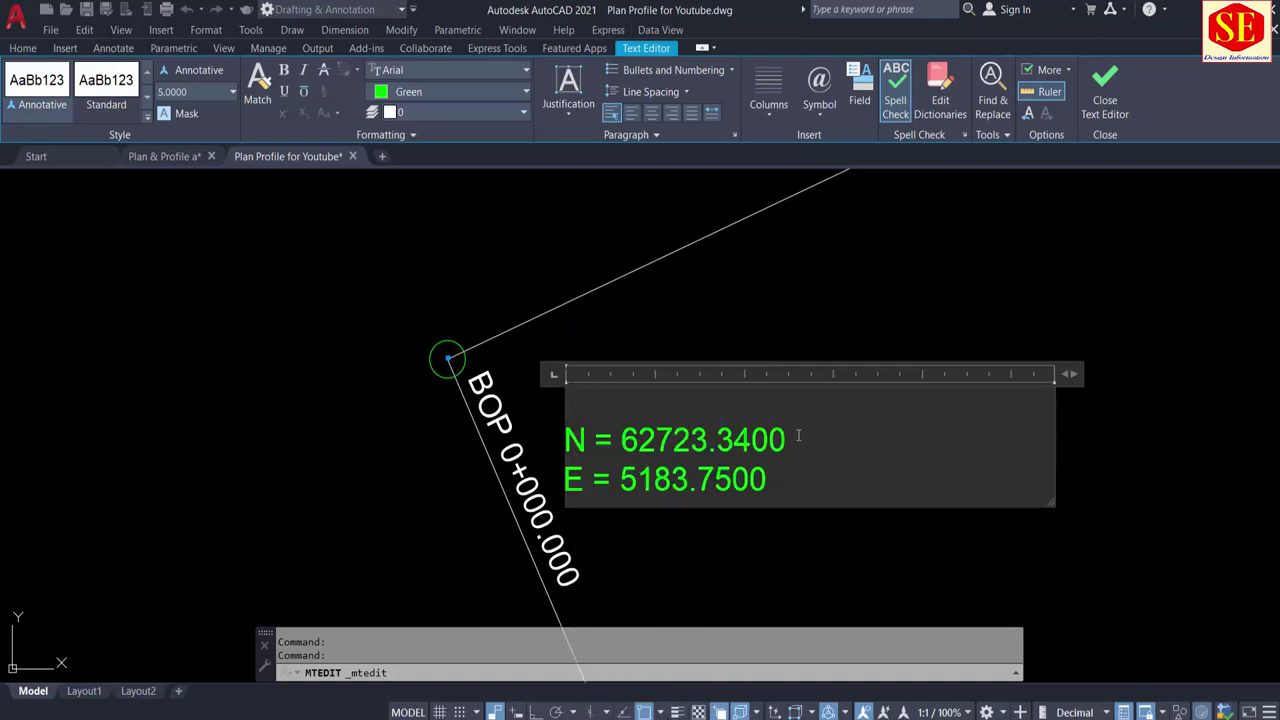
pyautogui.click(834, 532)
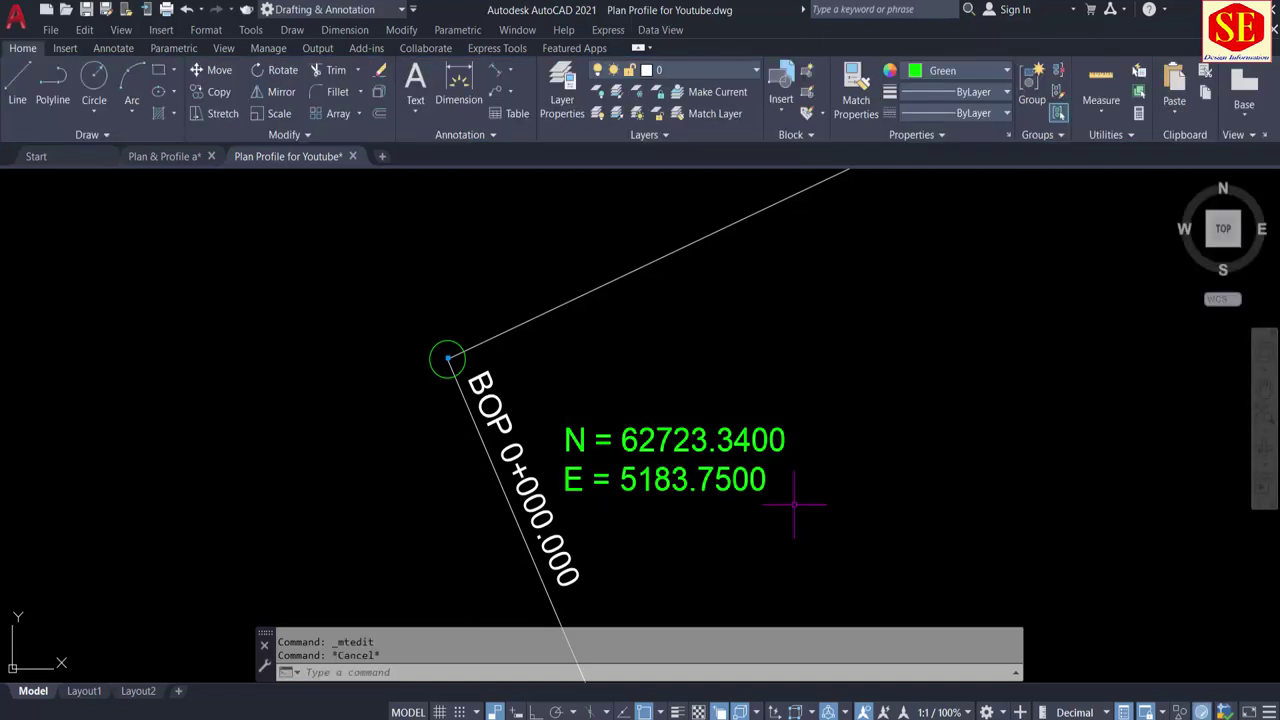
# Step: Match the N/E coordinate text's style and rotation to the BOP label with MATCHPROP
pyautogui.write('ma')
pyautogui.press('Return')
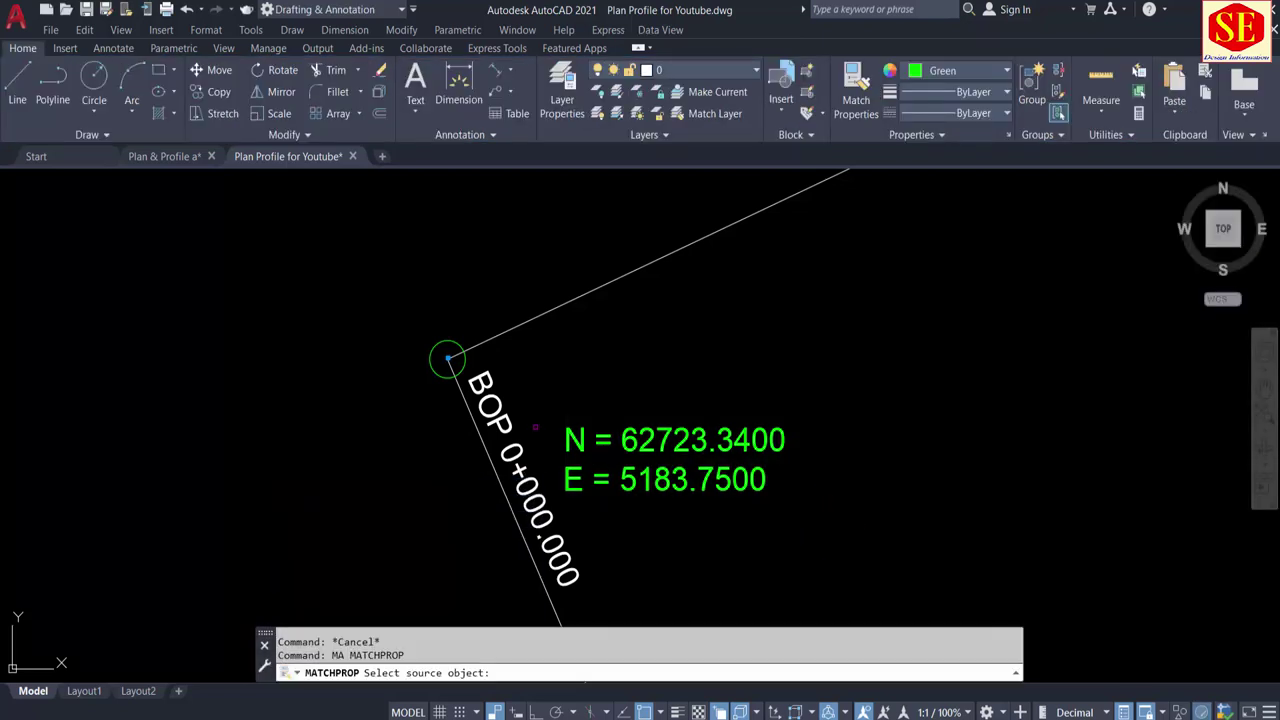
pyautogui.click(506, 409)
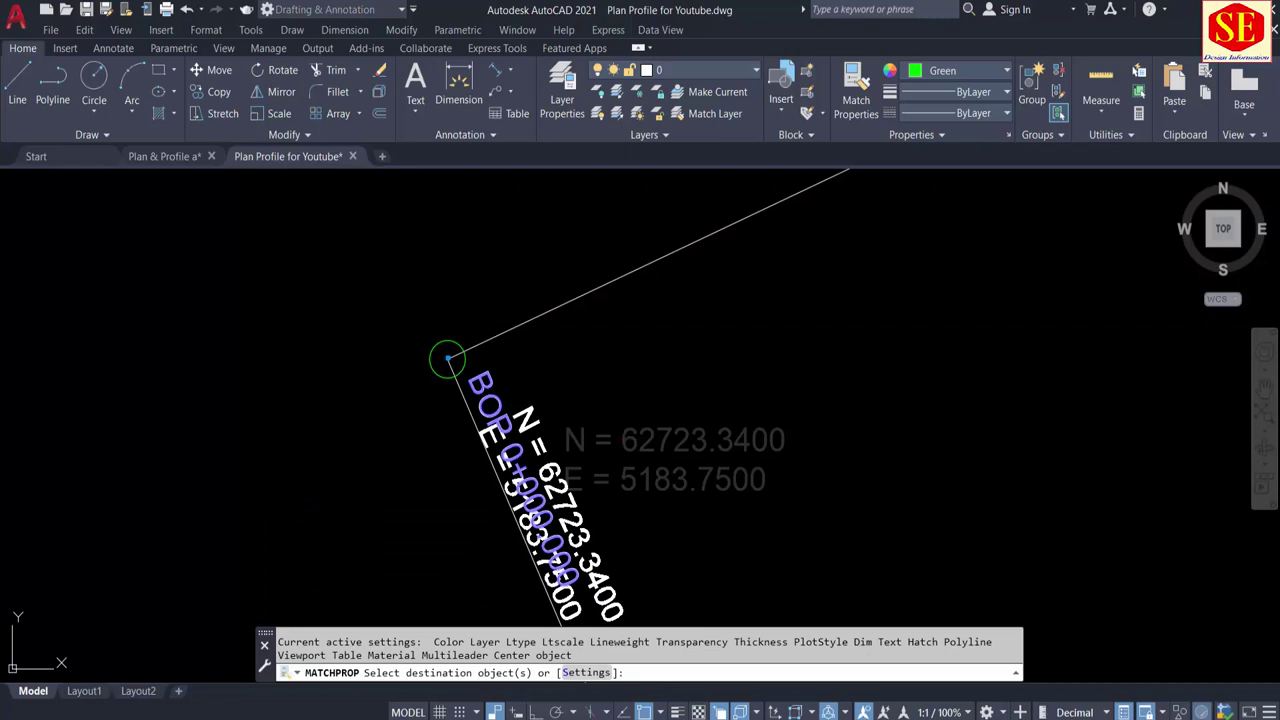
pyautogui.press('Escape')
# Step: Move the N/E coordinate text beside the BOP 0+000.000 label
pyautogui.write('m')
pyautogui.press('Return')
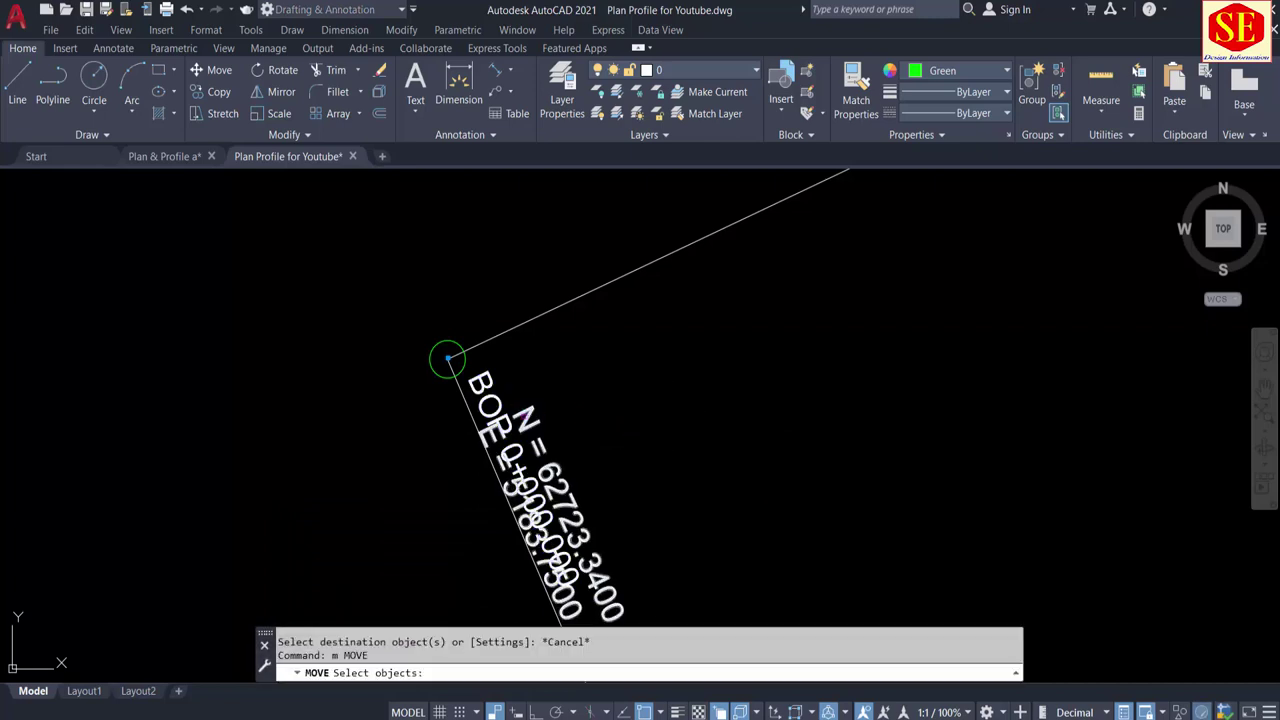
pyautogui.click(570, 510)
pyautogui.press('Return')
pyautogui.click(655, 408)
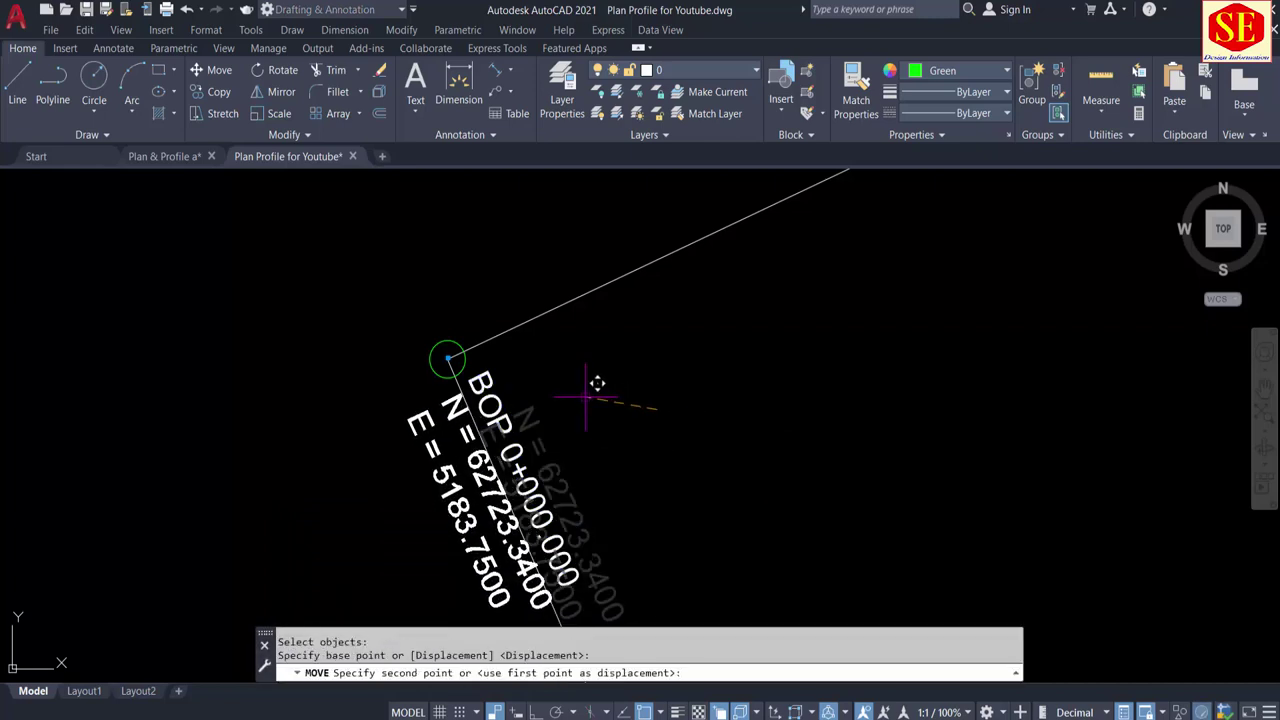
pyautogui.click(586, 390)
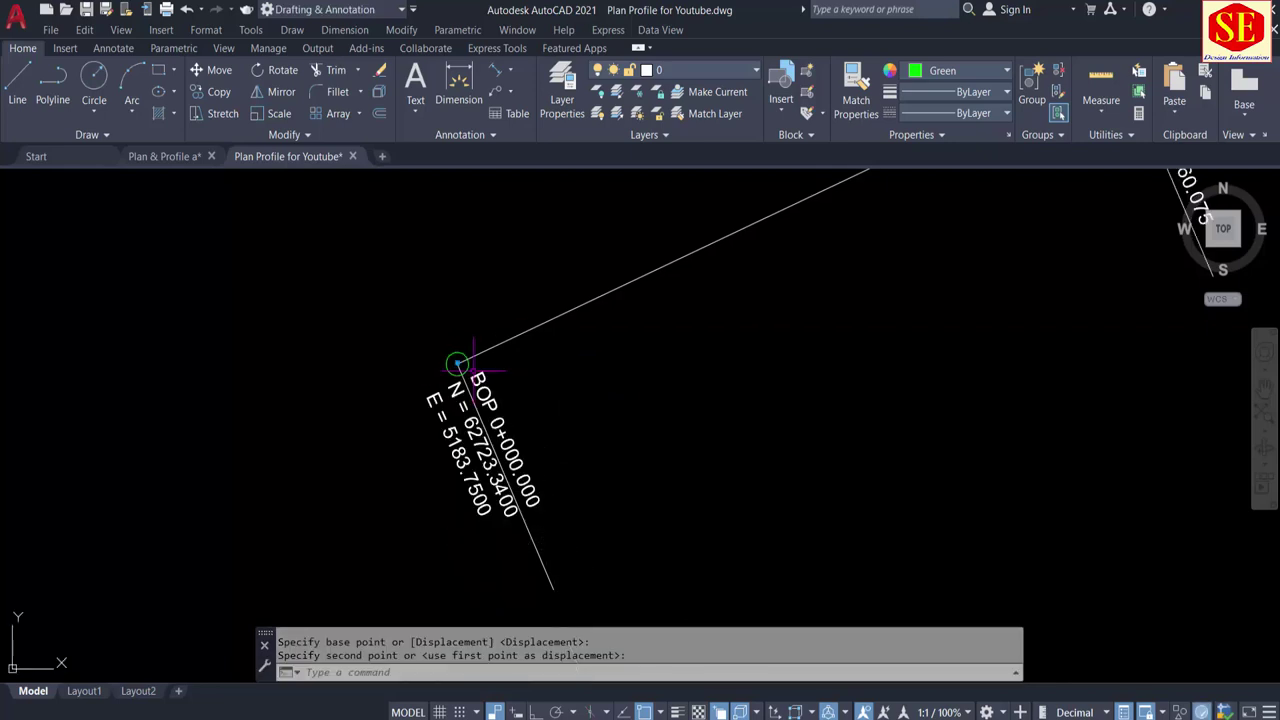
pyautogui.scroll(-4, 400, 437)
pyautogui.scroll(1, 565, 335)
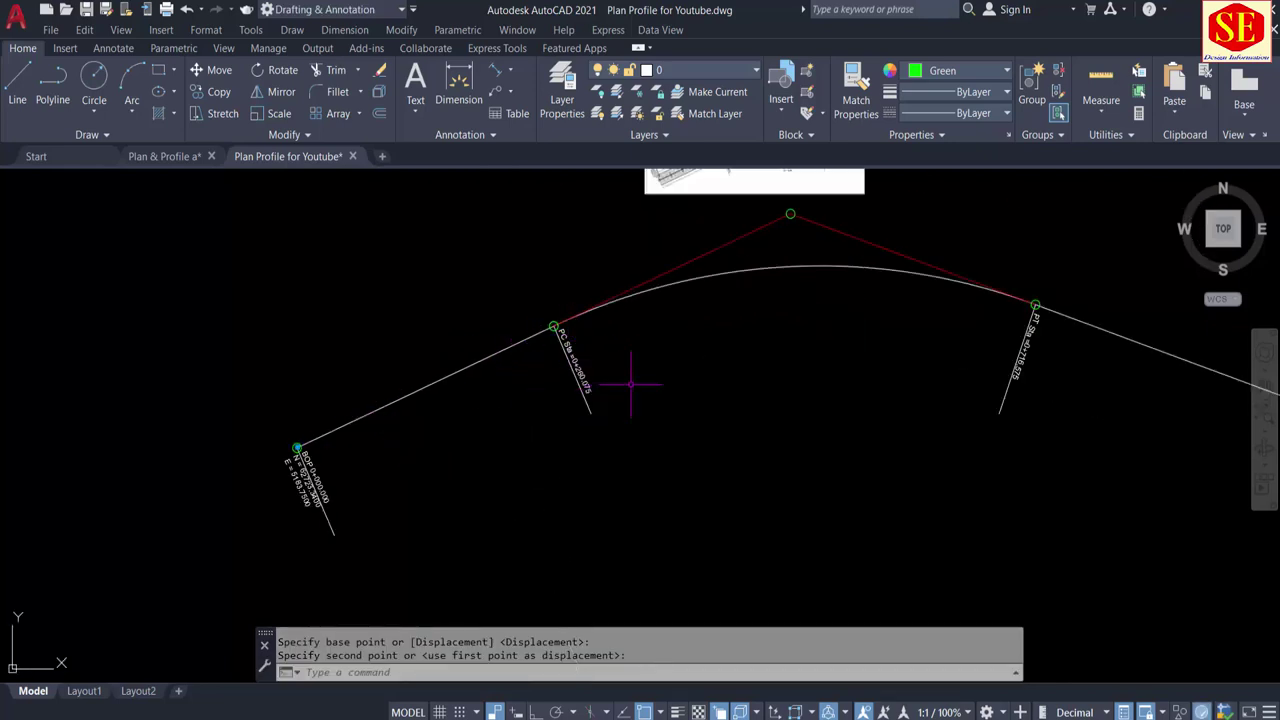
# Step: Pan and zoom up the curve to bring the PI curve data into view
pyautogui.moveTo(815, 331); pyautogui.dragTo(814, 451, button='middle')
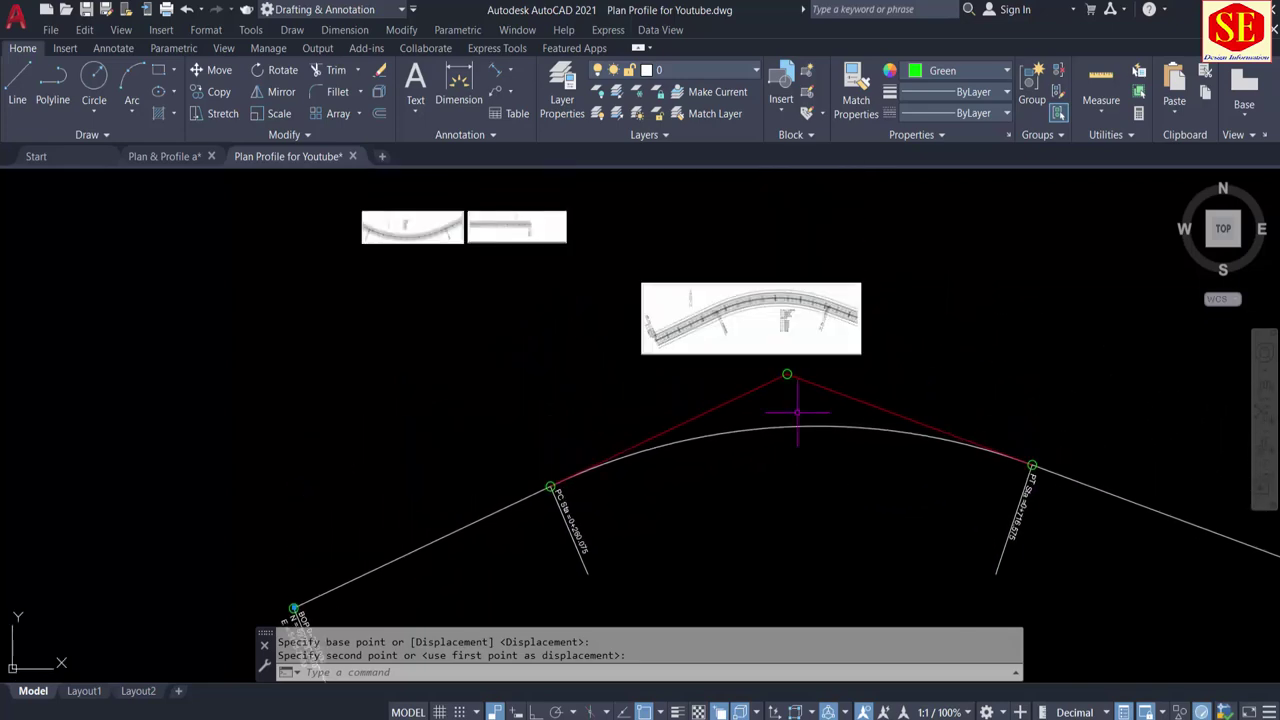
pyautogui.scroll(2, 694, 337)
pyautogui.scroll(2, 781, 260)
pyautogui.scroll(3, 781, 260)
pyautogui.moveTo(792, 242); pyautogui.dragTo(786, 485, button='middle')
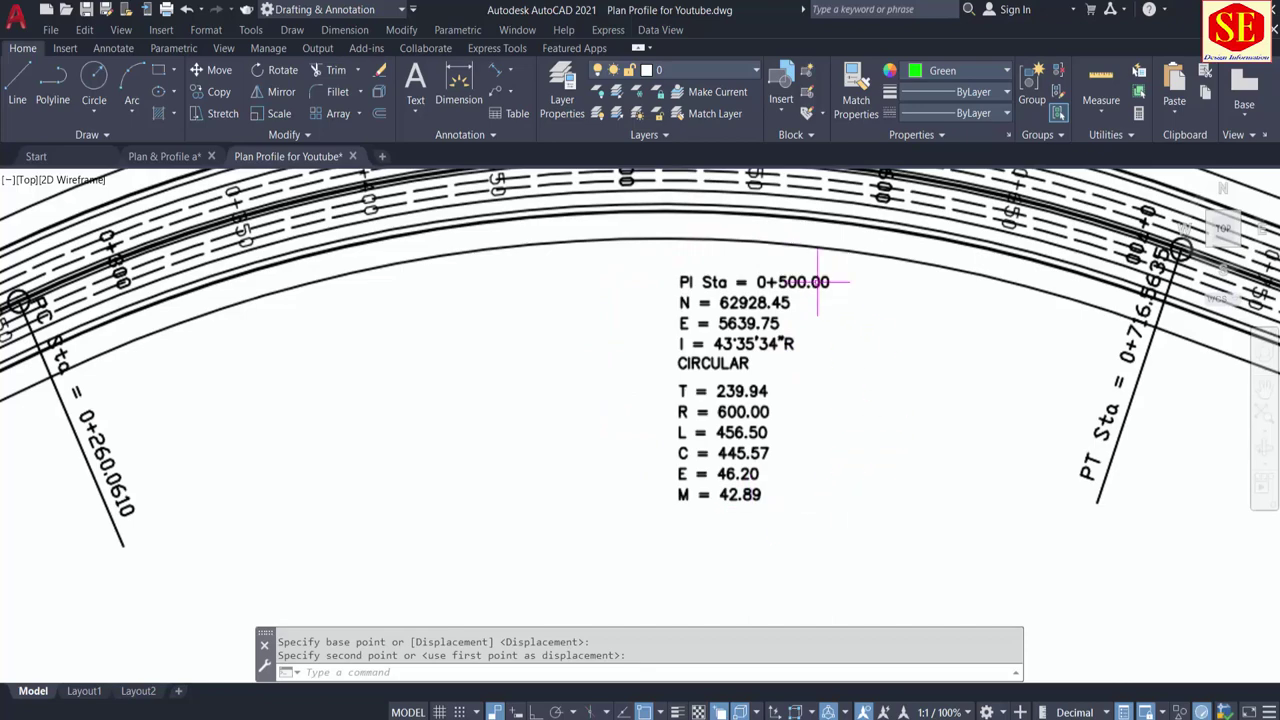
pyautogui.scroll(-5, 666, 543)
pyautogui.scroll(4, 690, 306)
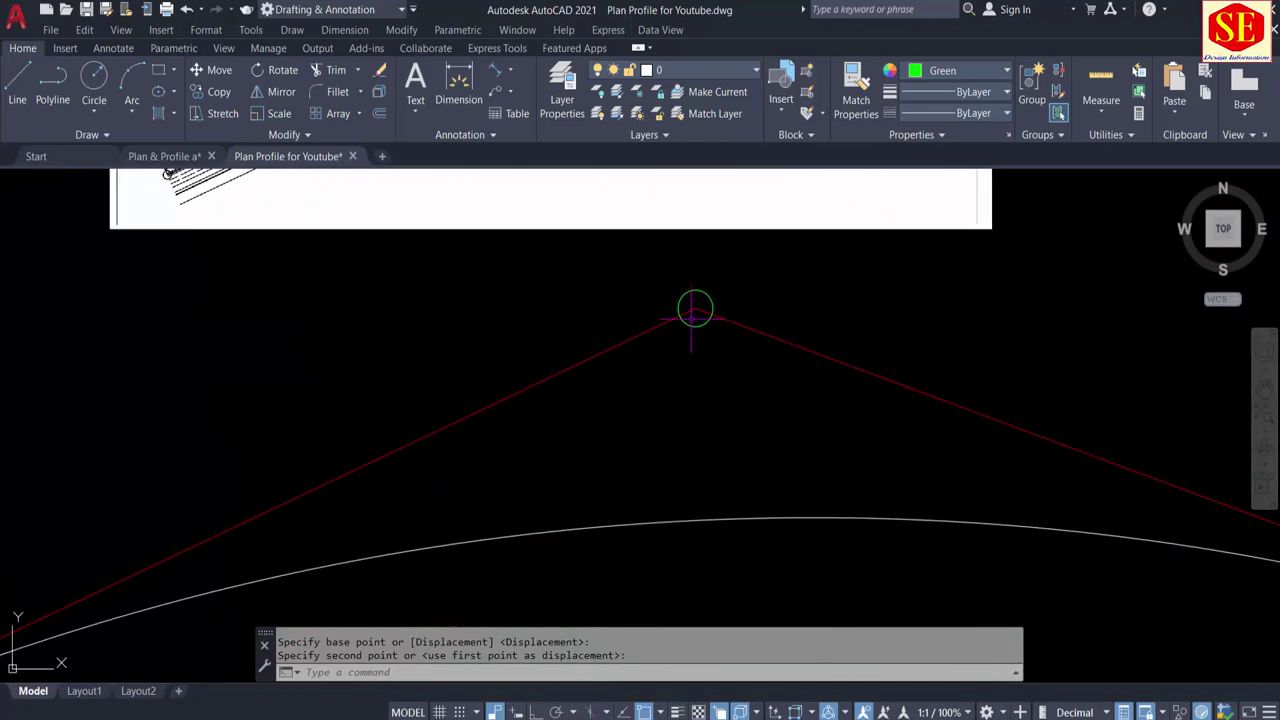
# Step: Copy the PI Sta = 0+500.00 curve data text from the Plan & Profile a drawing
pyautogui.click(165, 156)
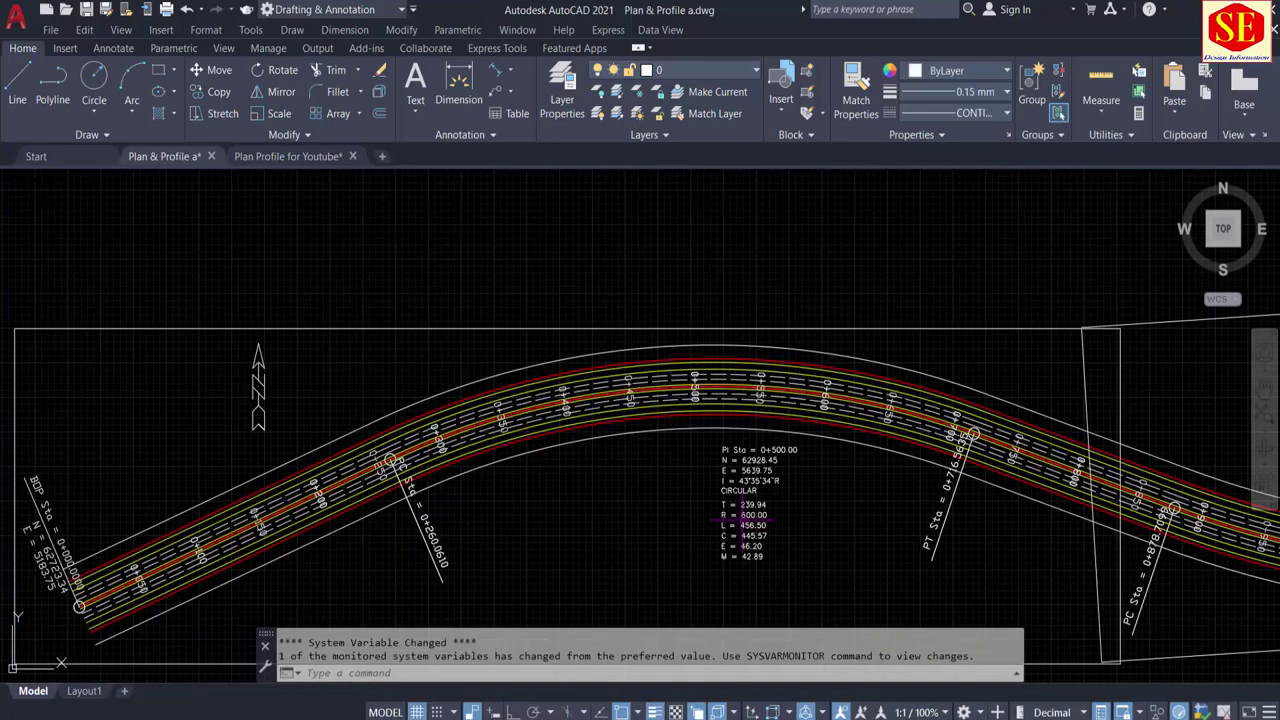
pyautogui.scroll(5, 796, 436)
pyautogui.click(834, 378)
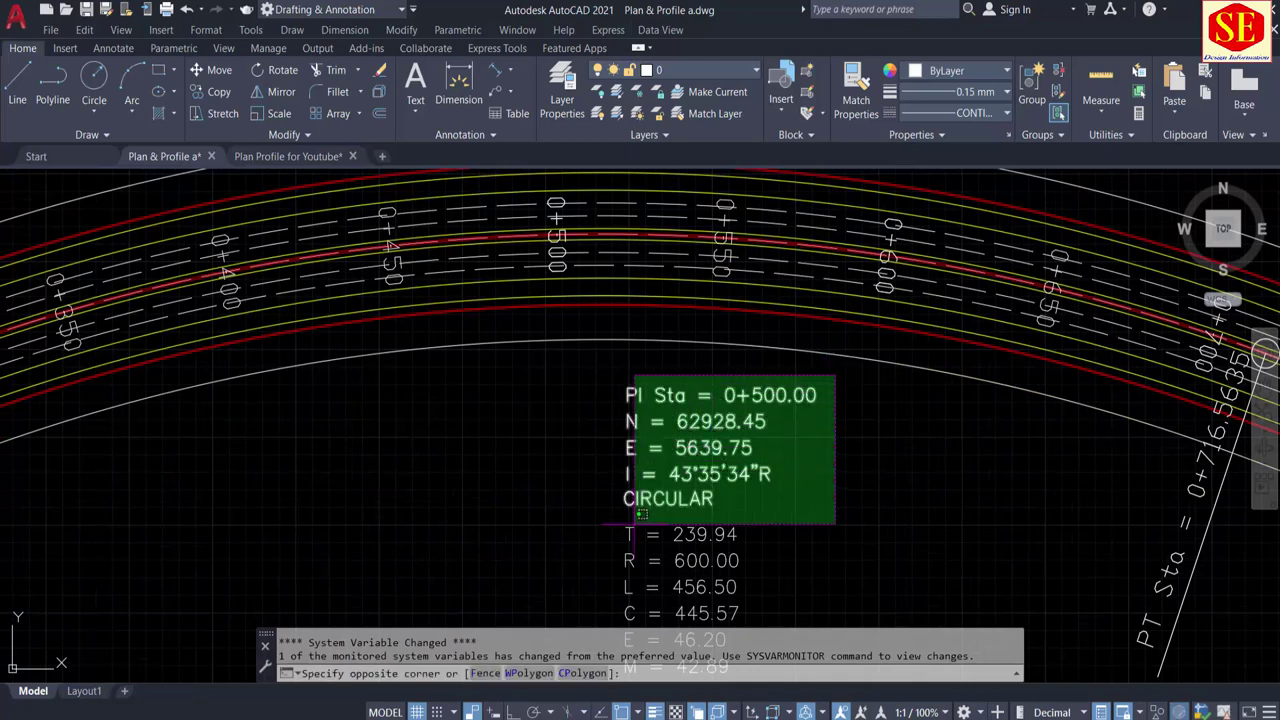
pyautogui.moveTo(638, 516); pyautogui.dragTo(662, 410, button='middle')
pyautogui.click(612, 588)
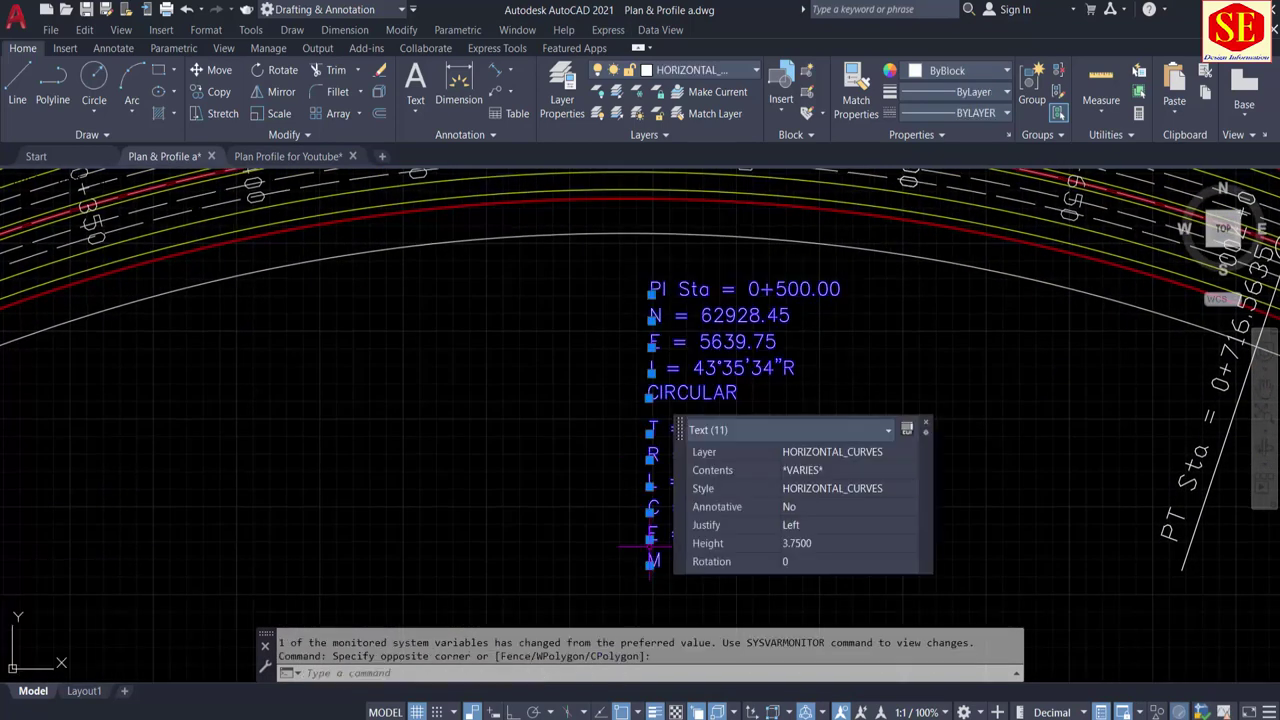
pyautogui.rightClick(698, 362)
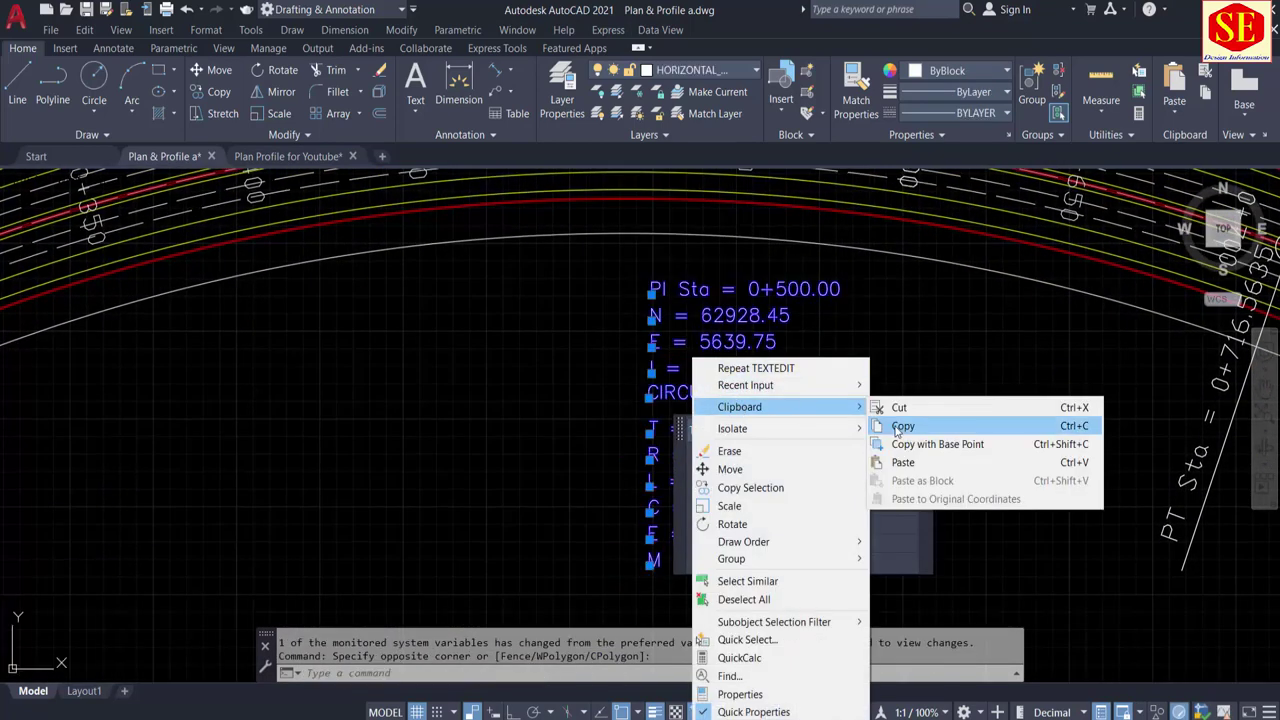
pyautogui.click(898, 431)
# Step: Paste the PI curve data into Plan Profile for Youtube below the PI vertex
pyautogui.click(318, 158)
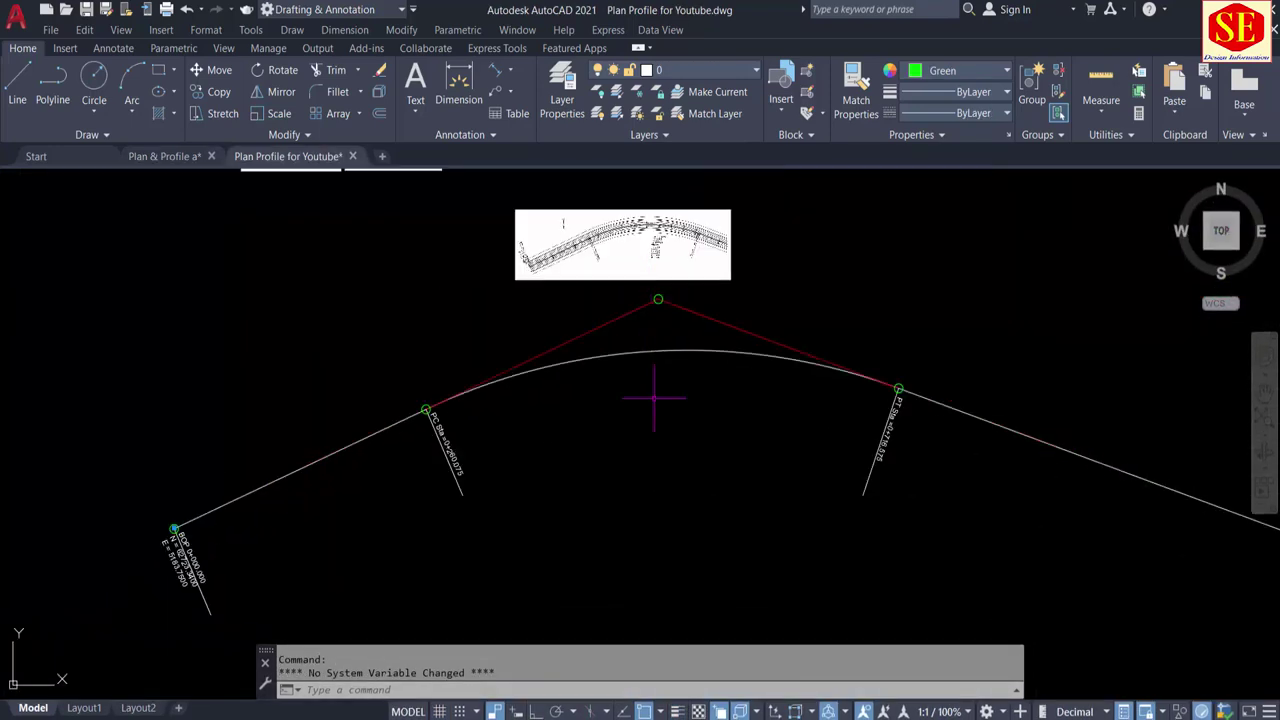
pyautogui.hotkey('ctrl', 'v')
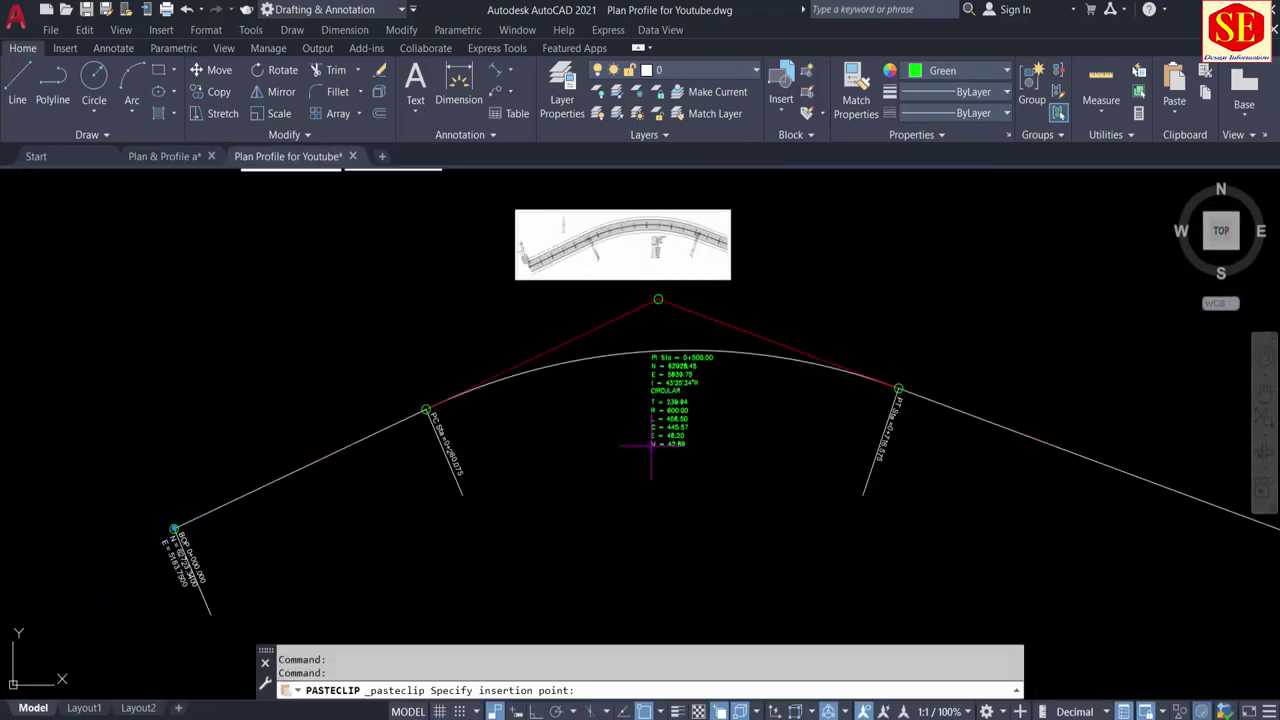
pyautogui.click(647, 460)
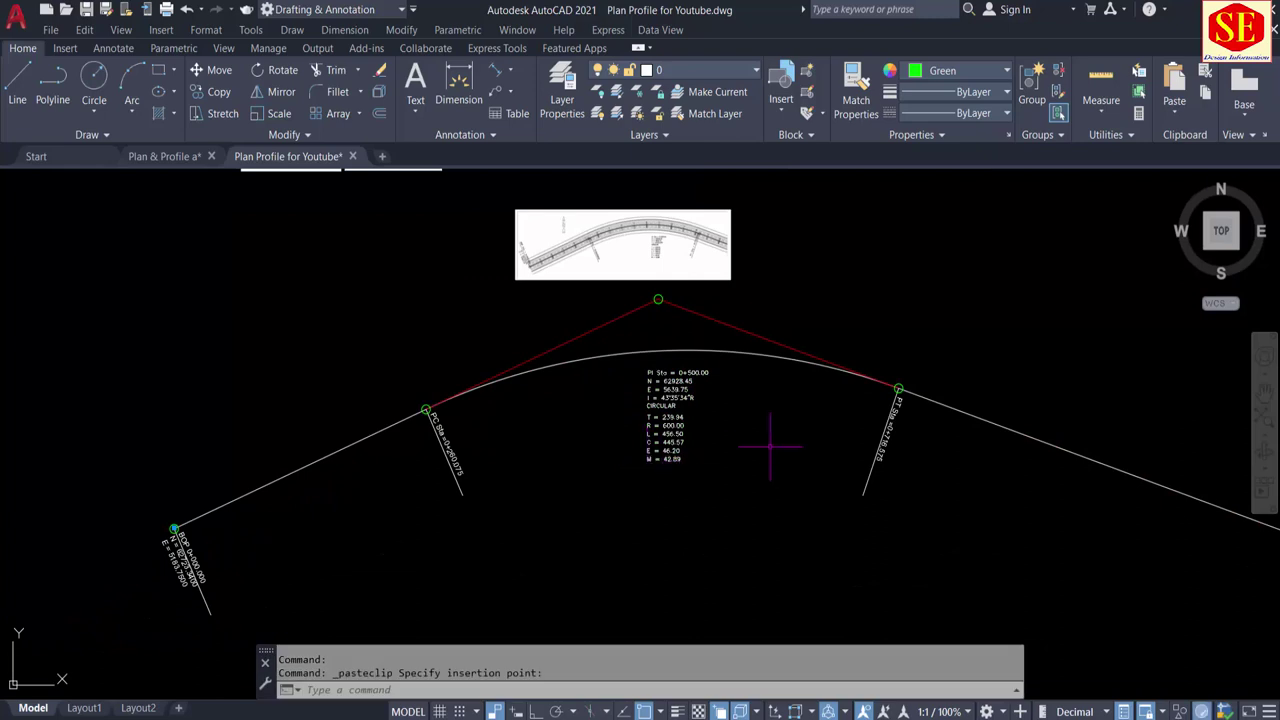
pyautogui.moveTo(771, 443); pyautogui.dragTo(782, 475, button='middle')
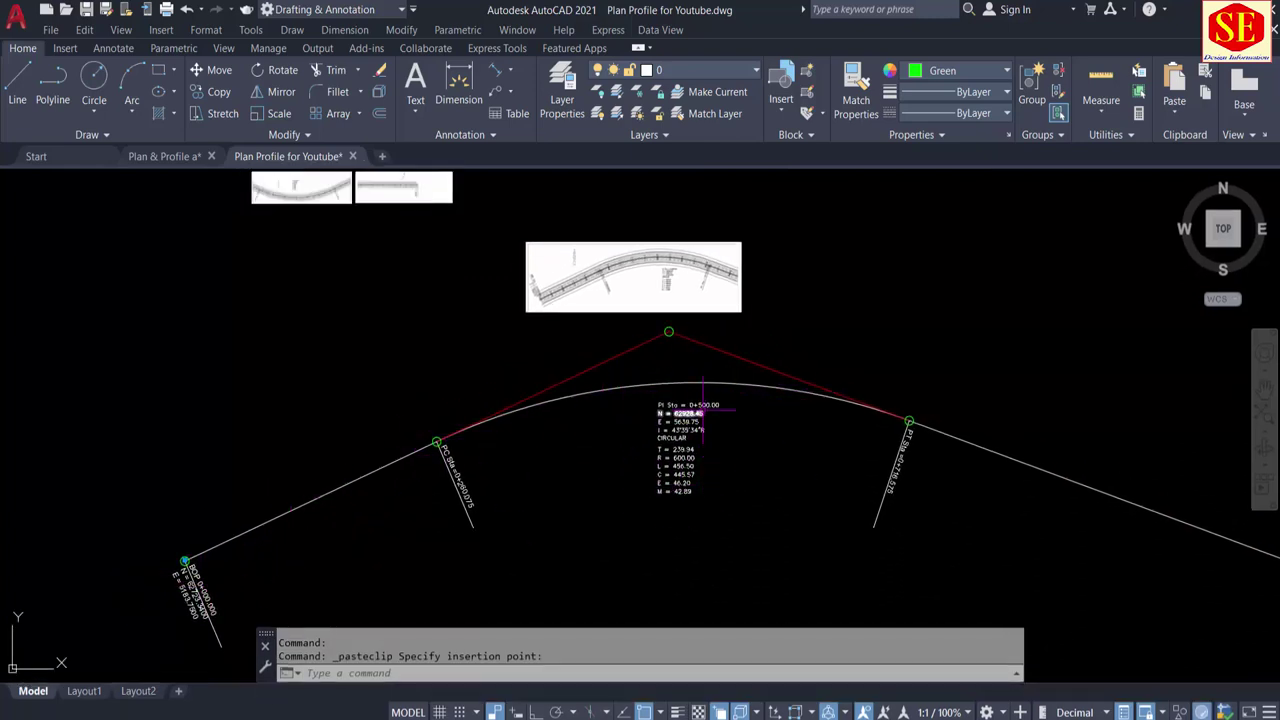
pyautogui.scroll(2, 680, 360)
pyautogui.moveTo(651, 343); pyautogui.dragTo(671, 448, button='middle')
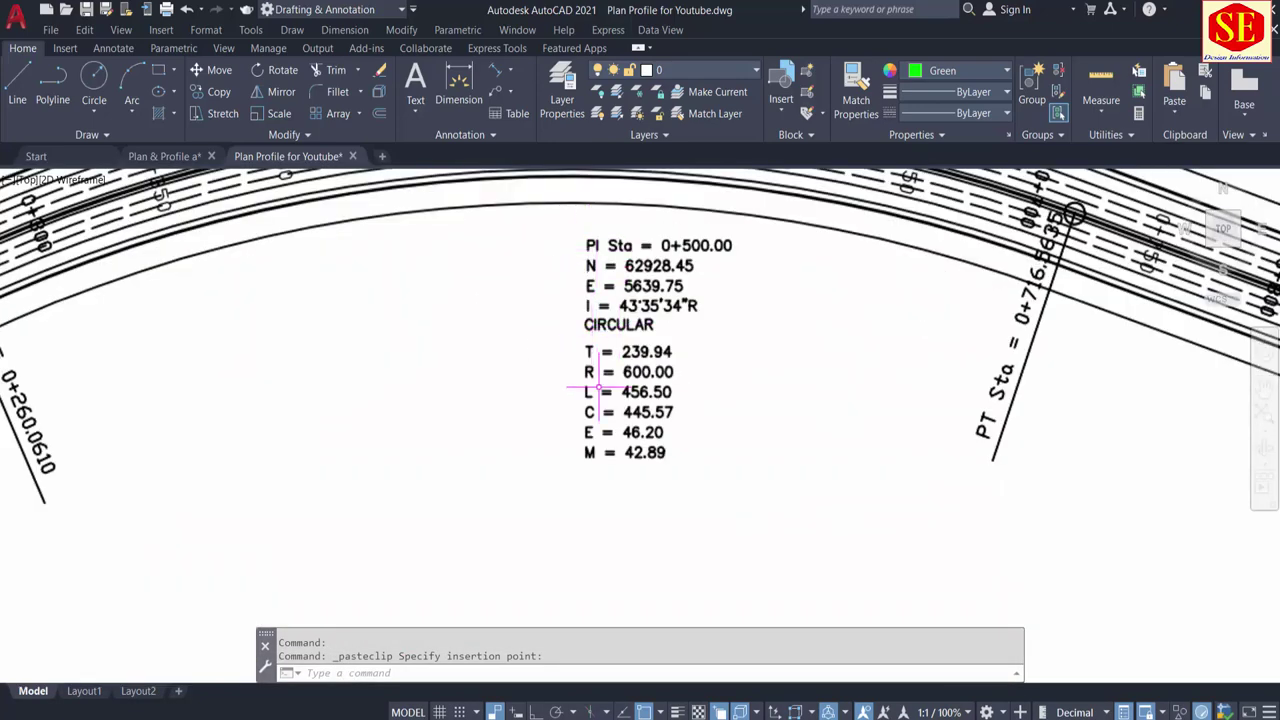
pyautogui.scroll(-5, 596, 265)
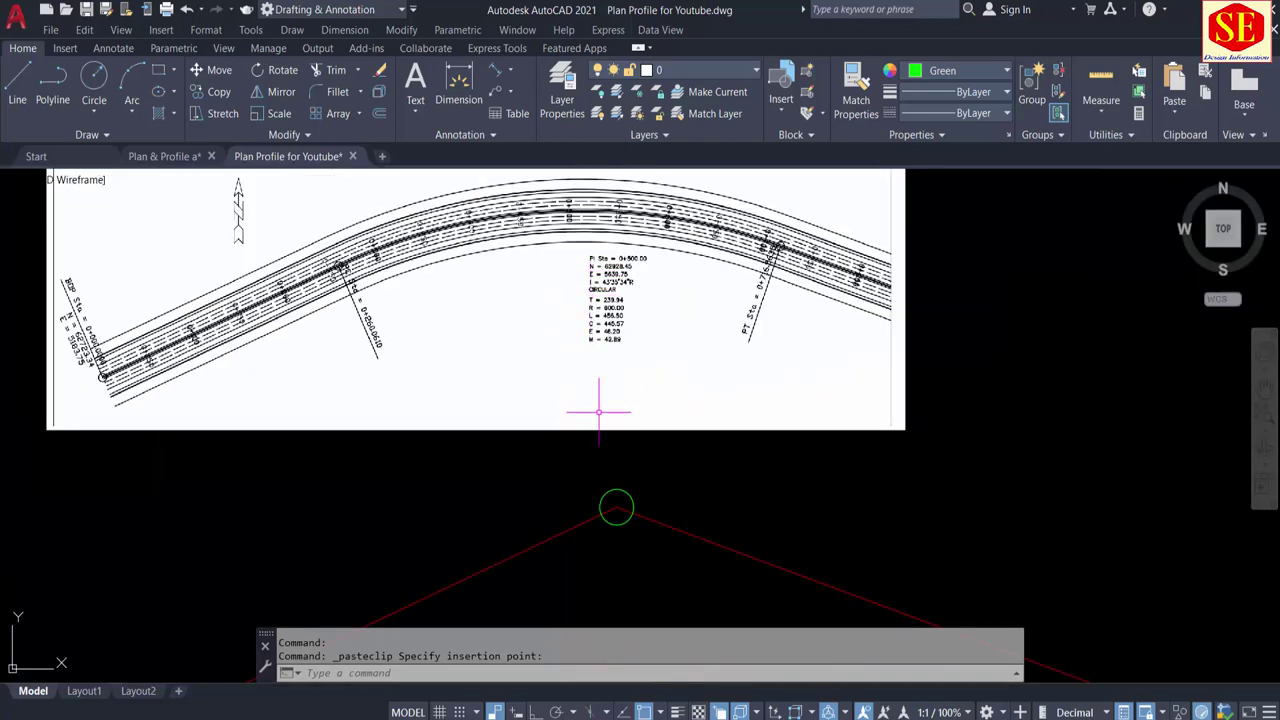
pyautogui.scroll(5, 605, 400)
pyautogui.scroll(-2, 640, 260)
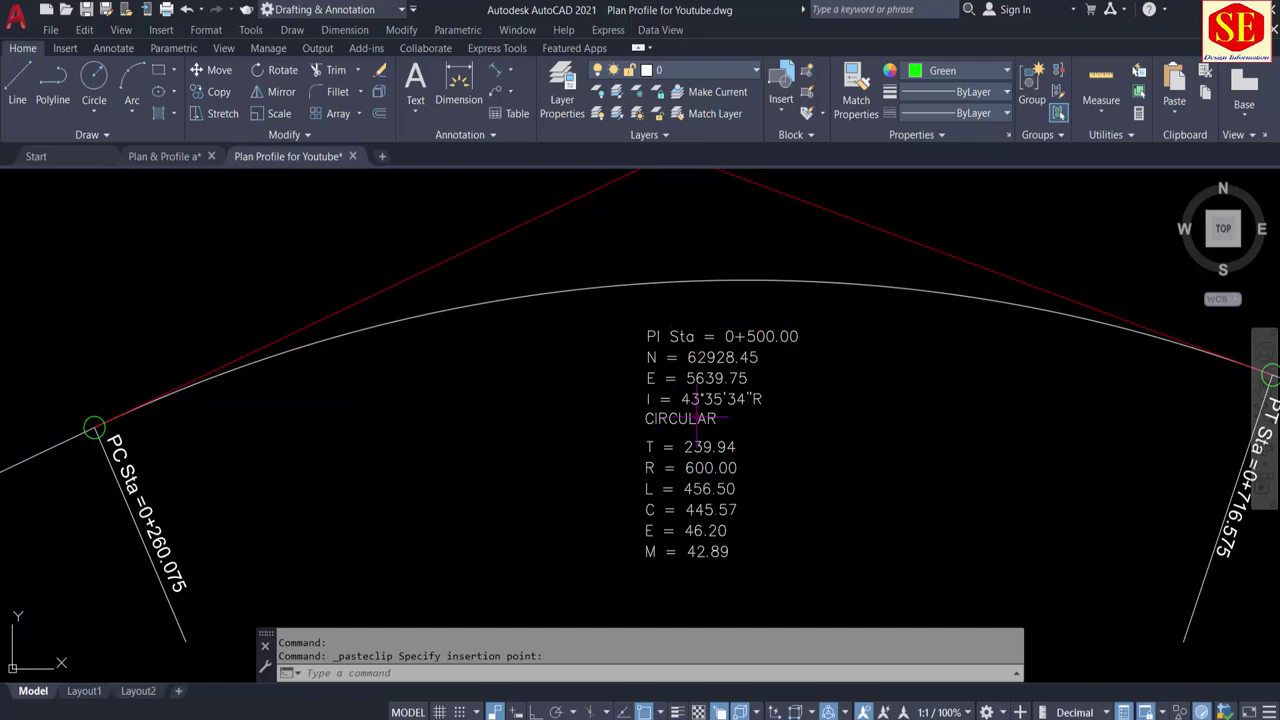
pyautogui.moveTo(777, 347); pyautogui.dragTo(772, 472, button='middle')
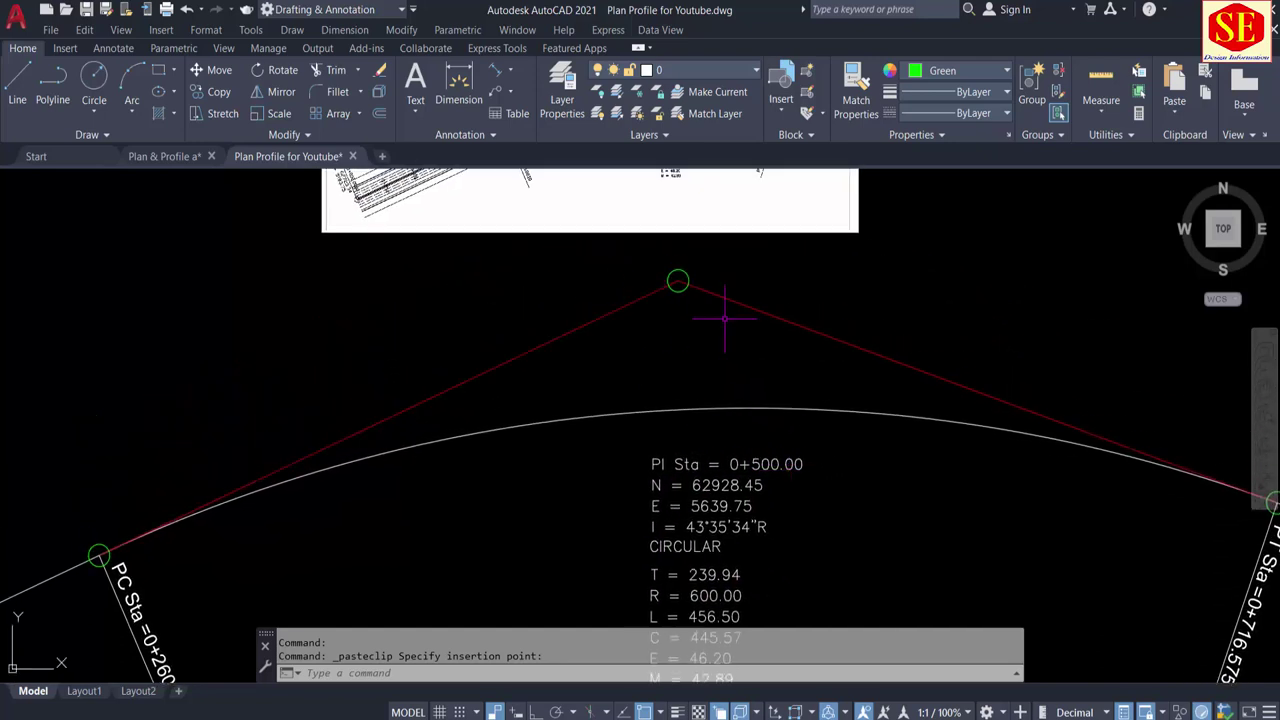
pyautogui.write('l')
pyautogui.press('Return')
pyautogui.click(677, 280)
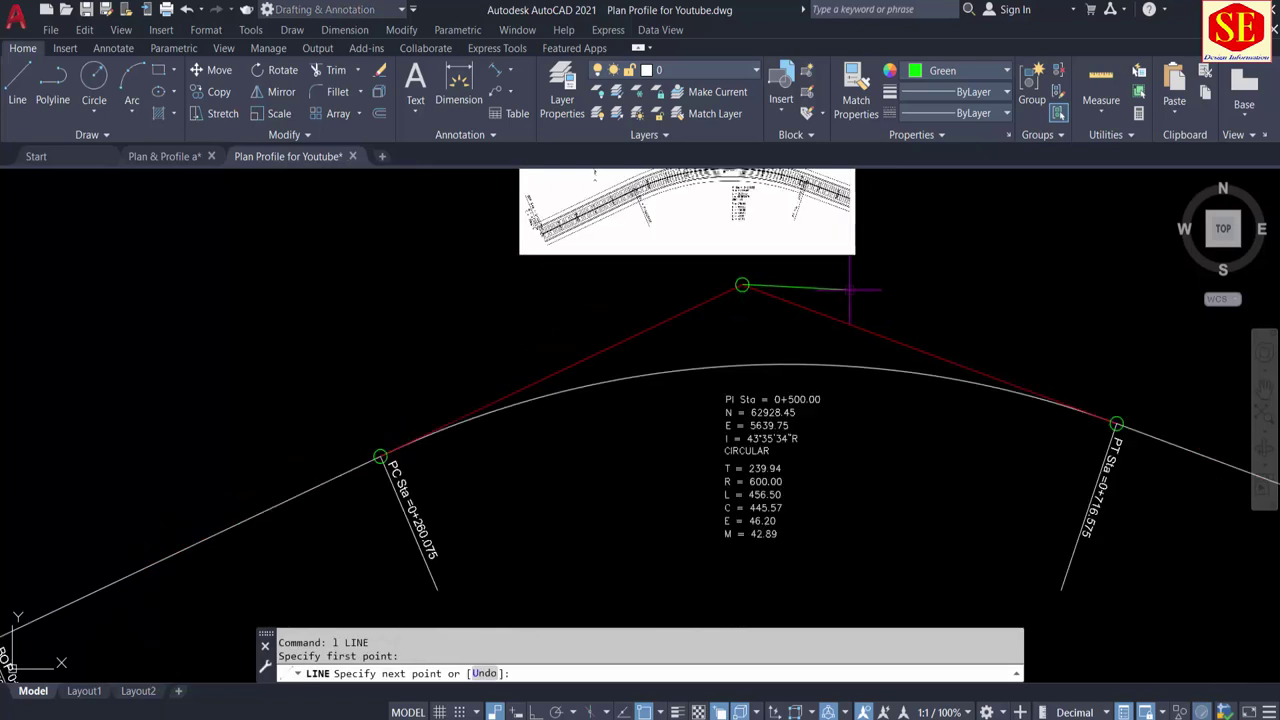
pyautogui.scroll(-5, 743, 280)
pyautogui.scroll(8, 571, 429)
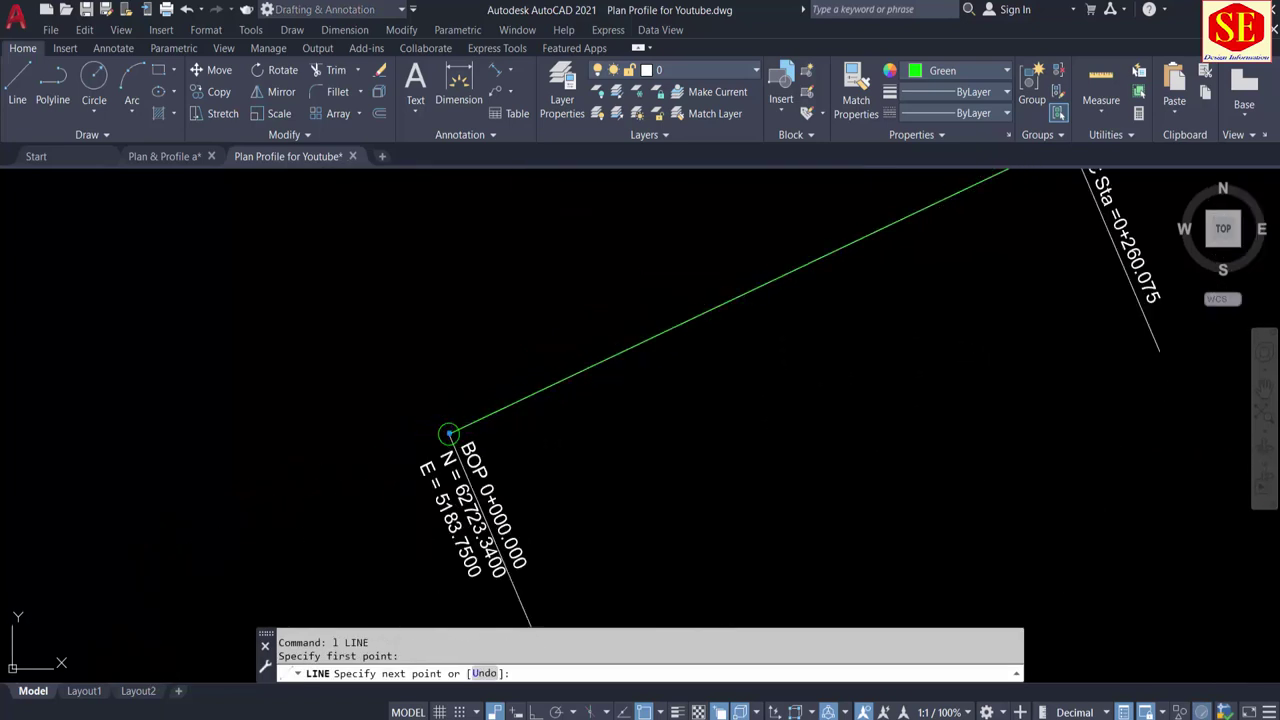
pyautogui.click(450, 432)
pyautogui.press('Escape')
pyautogui.scroll(-4, 646, 463)
pyautogui.moveTo(646, 463); pyautogui.dragTo(626, 478, button='middle')
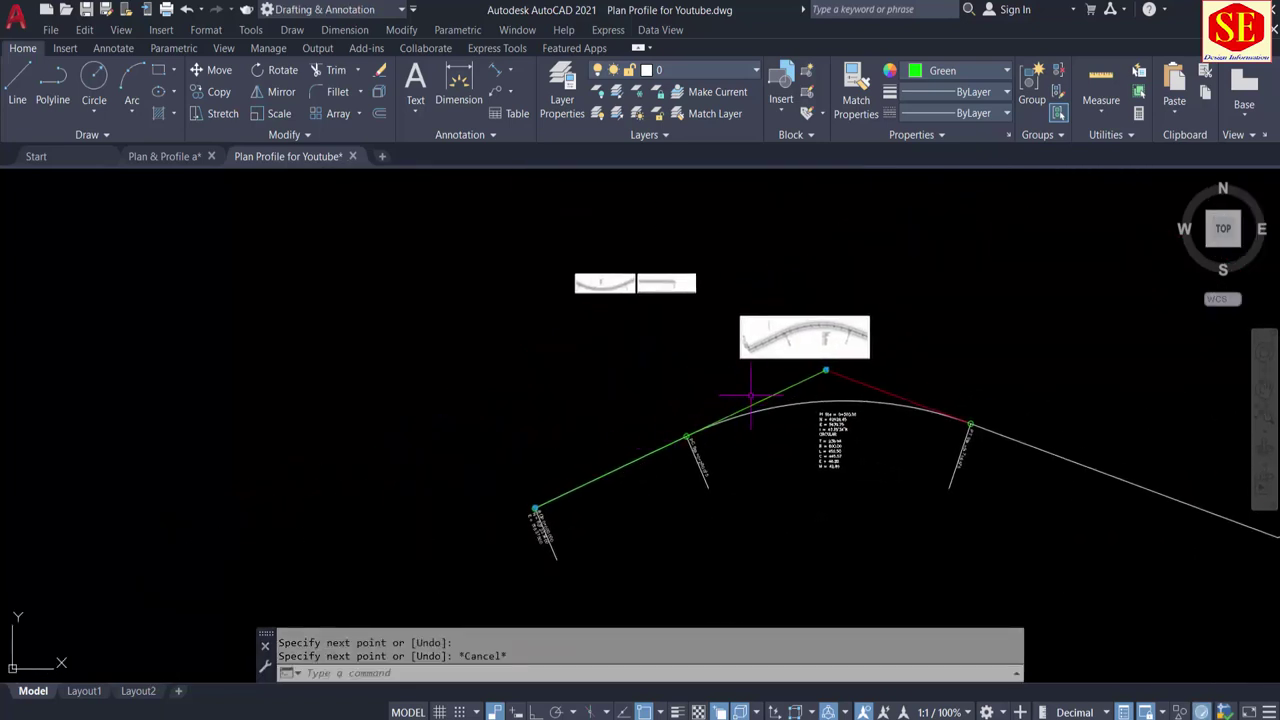
pyautogui.click(768, 400)
pyautogui.write('LI')
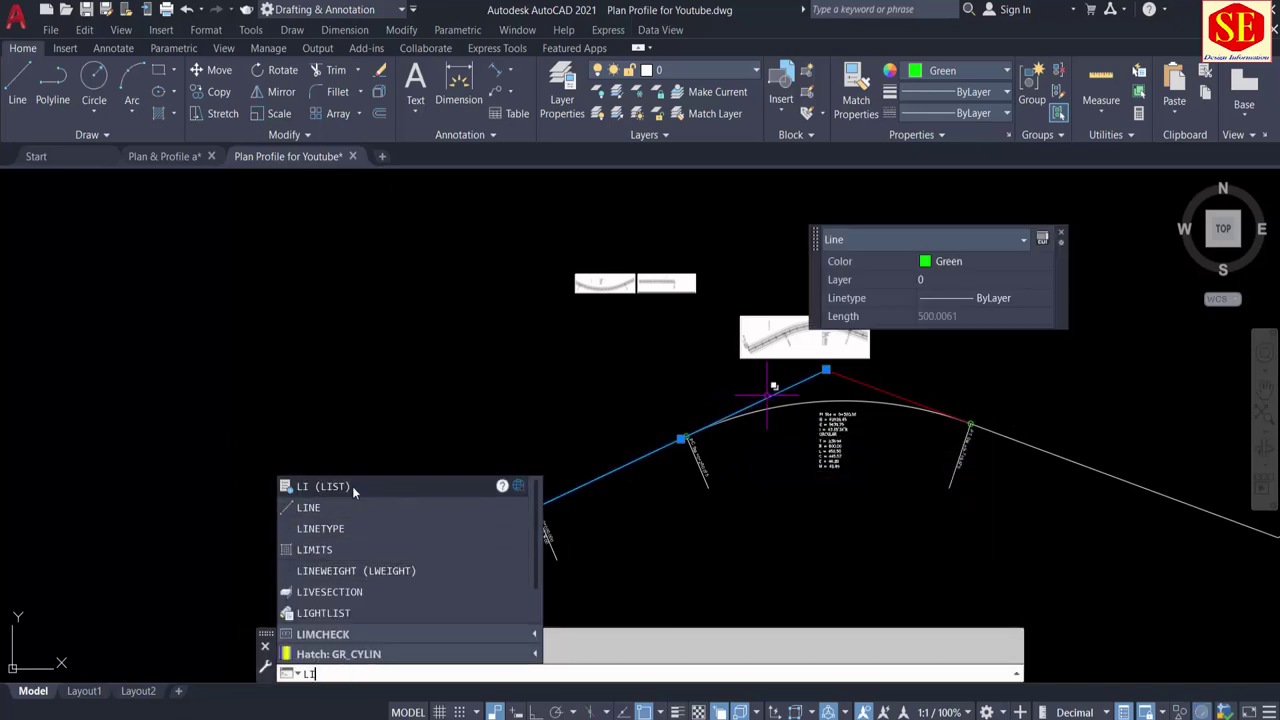
pyautogui.click(352, 486)
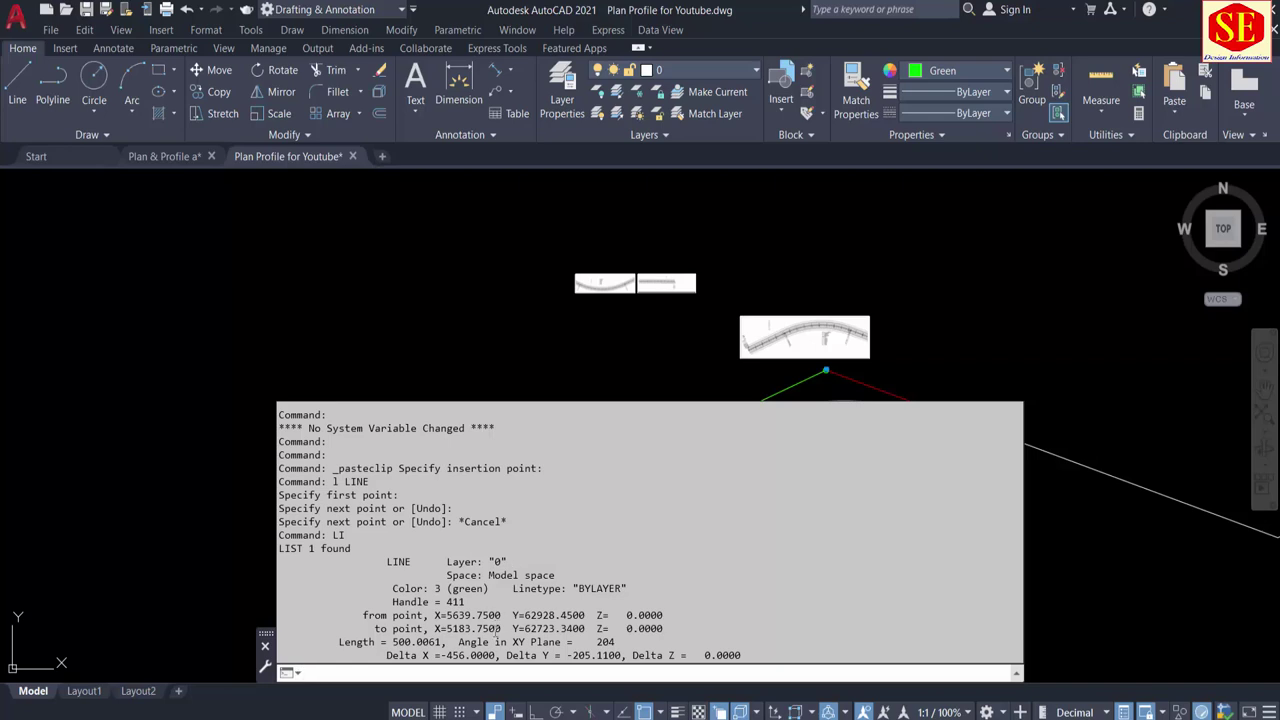
pyautogui.doubleClick(447, 643)
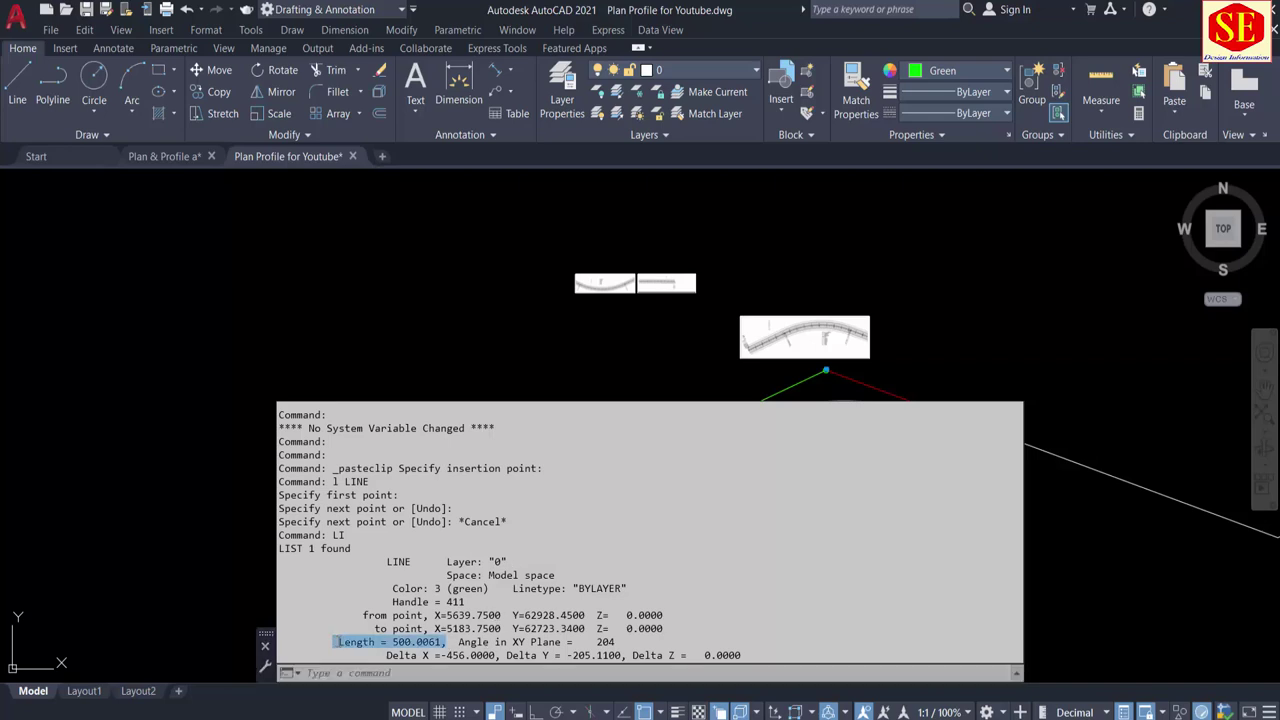
pyautogui.press('Escape')
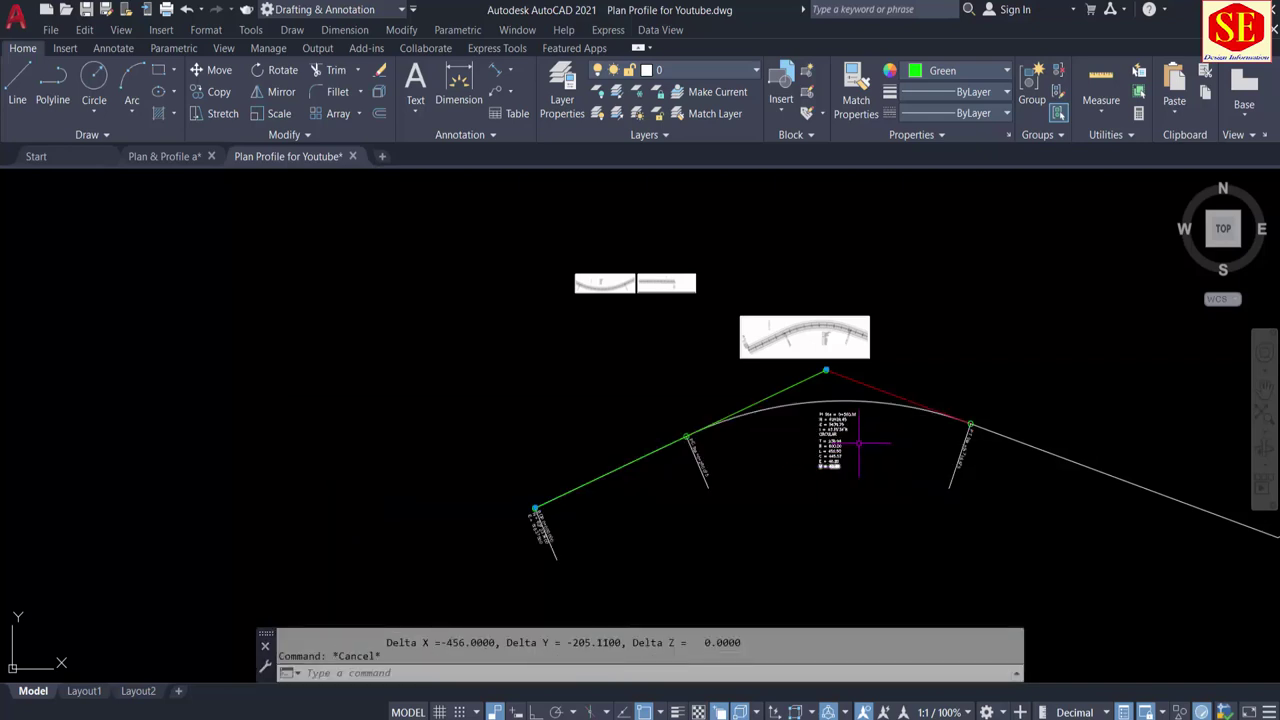
pyautogui.press('Escape')
pyautogui.click(804, 382)
pyautogui.write('e')
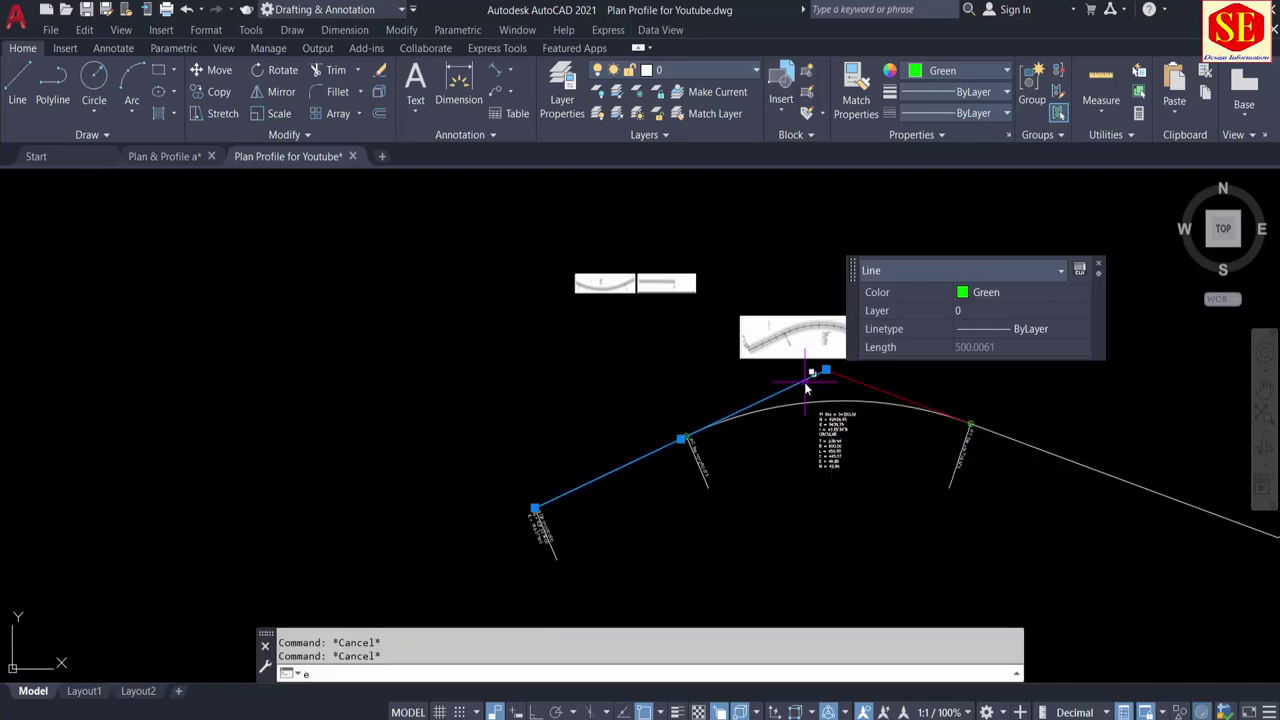
pyautogui.press('Return')
pyautogui.scroll(5, 806, 437)
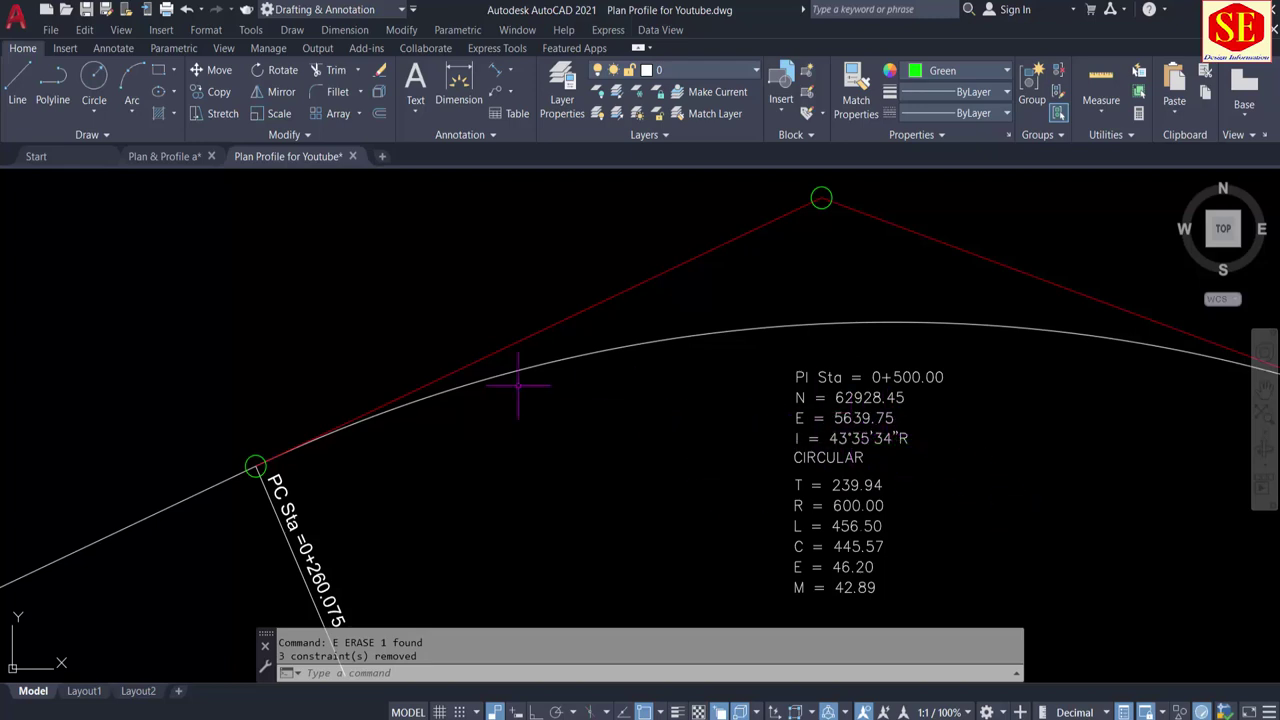
# Step: Draw a radius 4 circle centred on the next alignment vertex
pyautogui.scroll(-3, 517, 383)
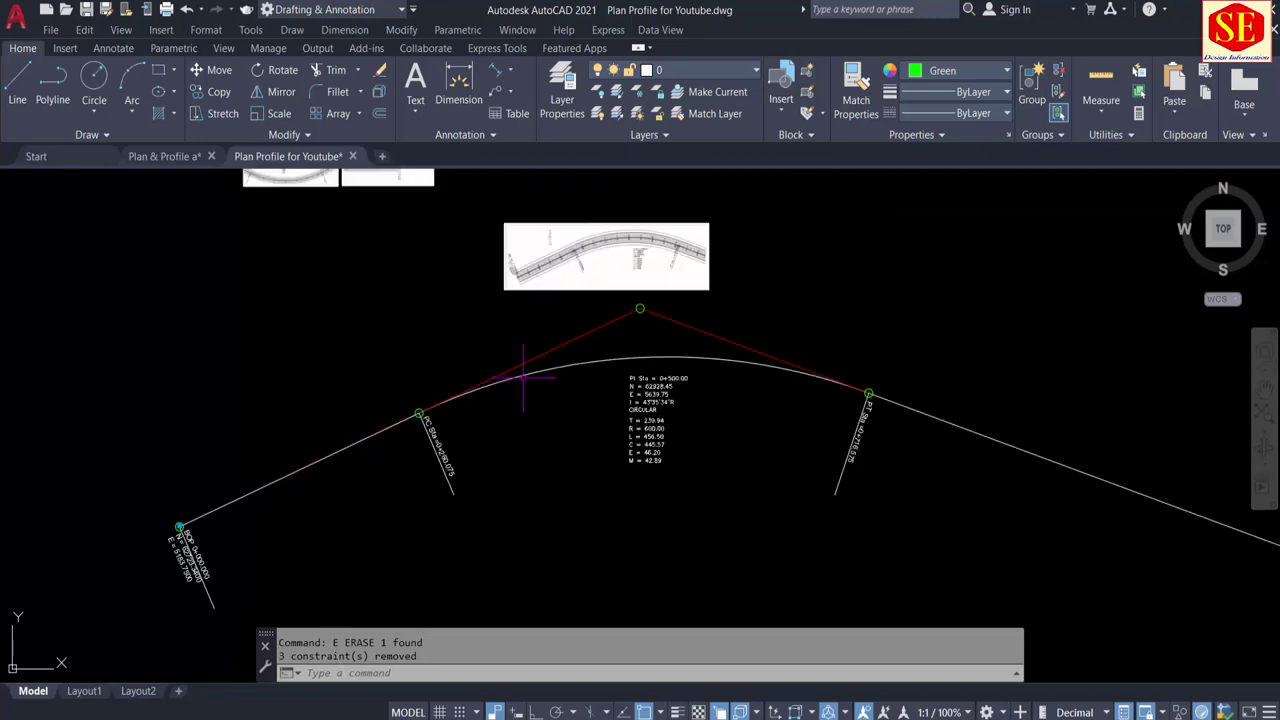
pyautogui.moveTo(651, 443); pyautogui.dragTo(609, 453, button='middle')
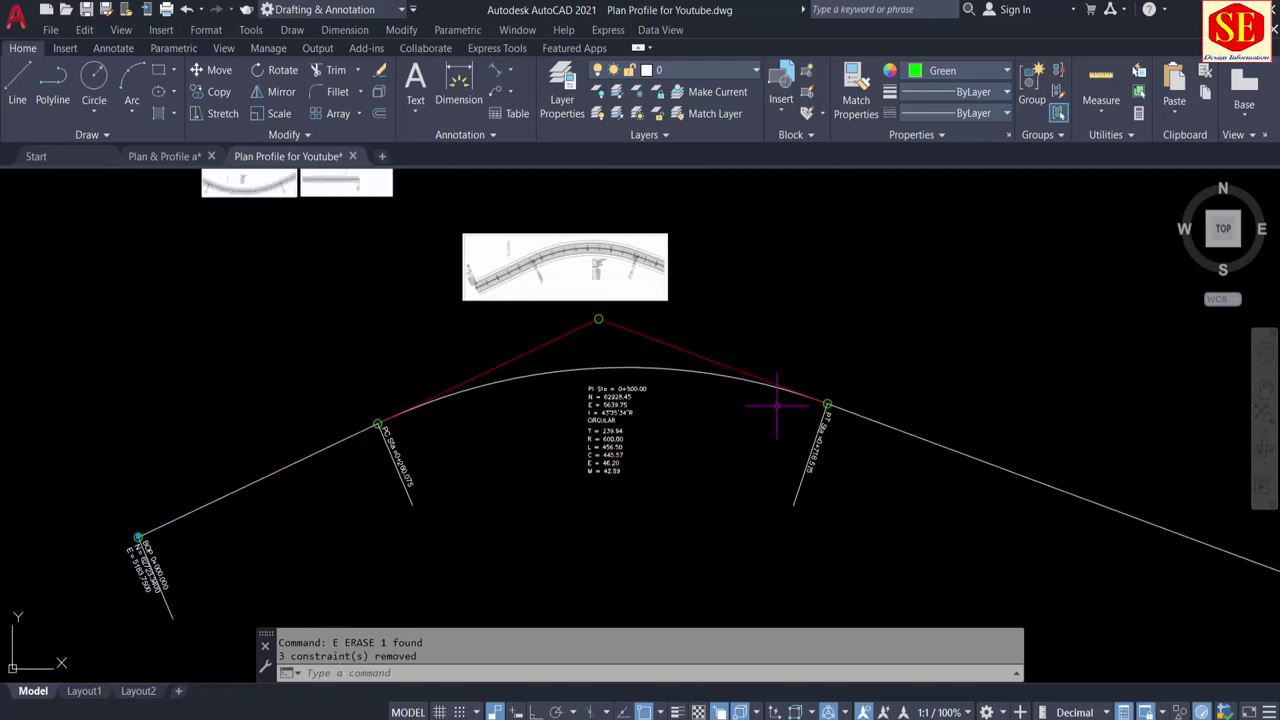
pyautogui.moveTo(880, 476); pyautogui.dragTo(445, 422, button='middle')
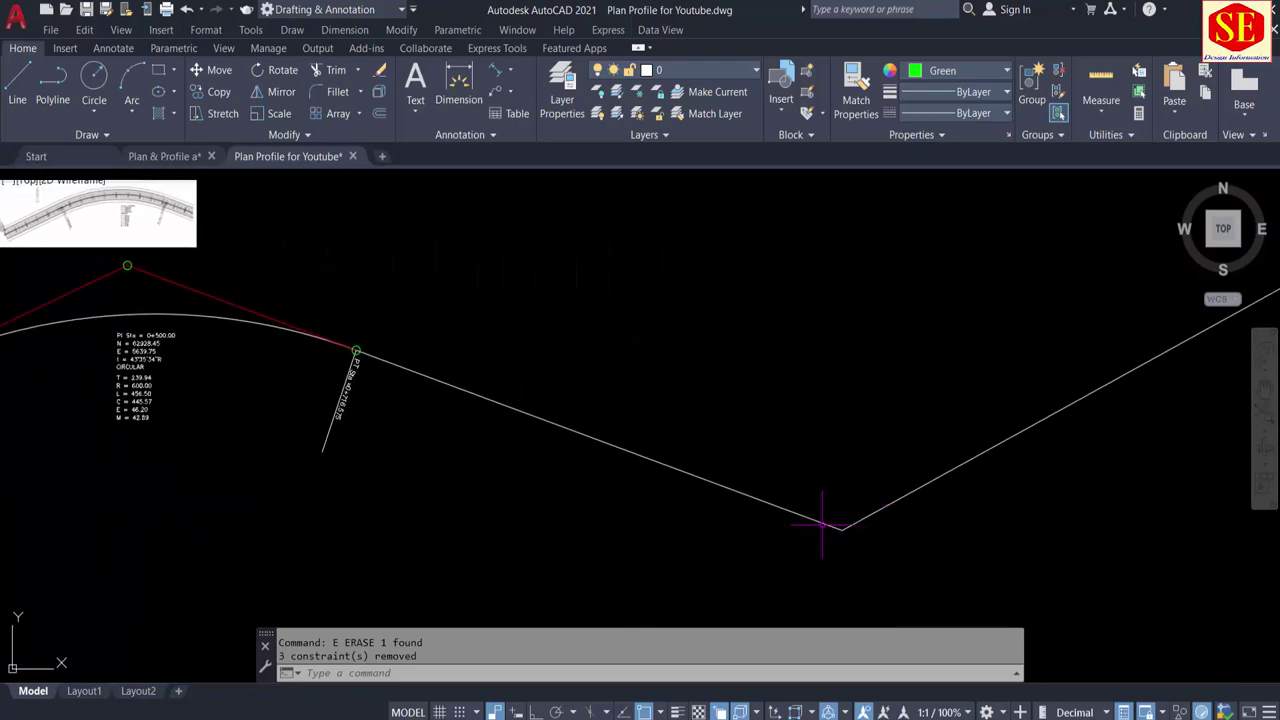
pyautogui.write('c')
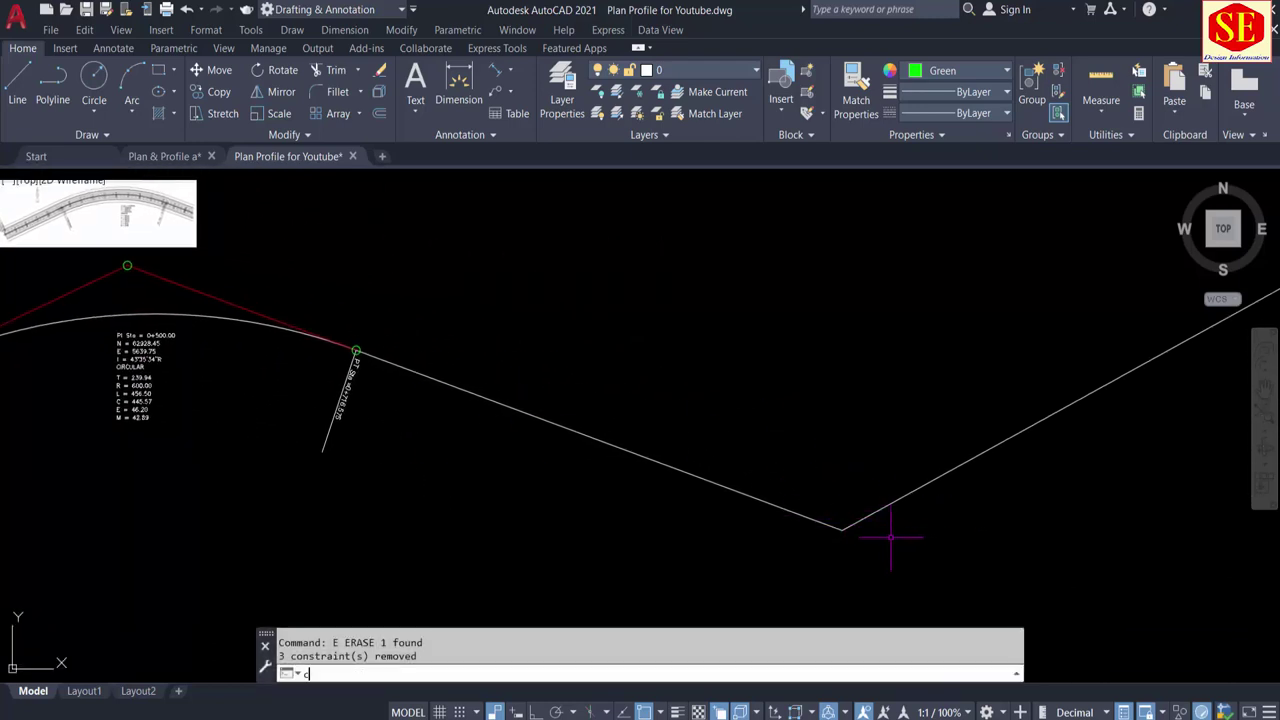
pyautogui.press('Return')
pyautogui.click(841, 529)
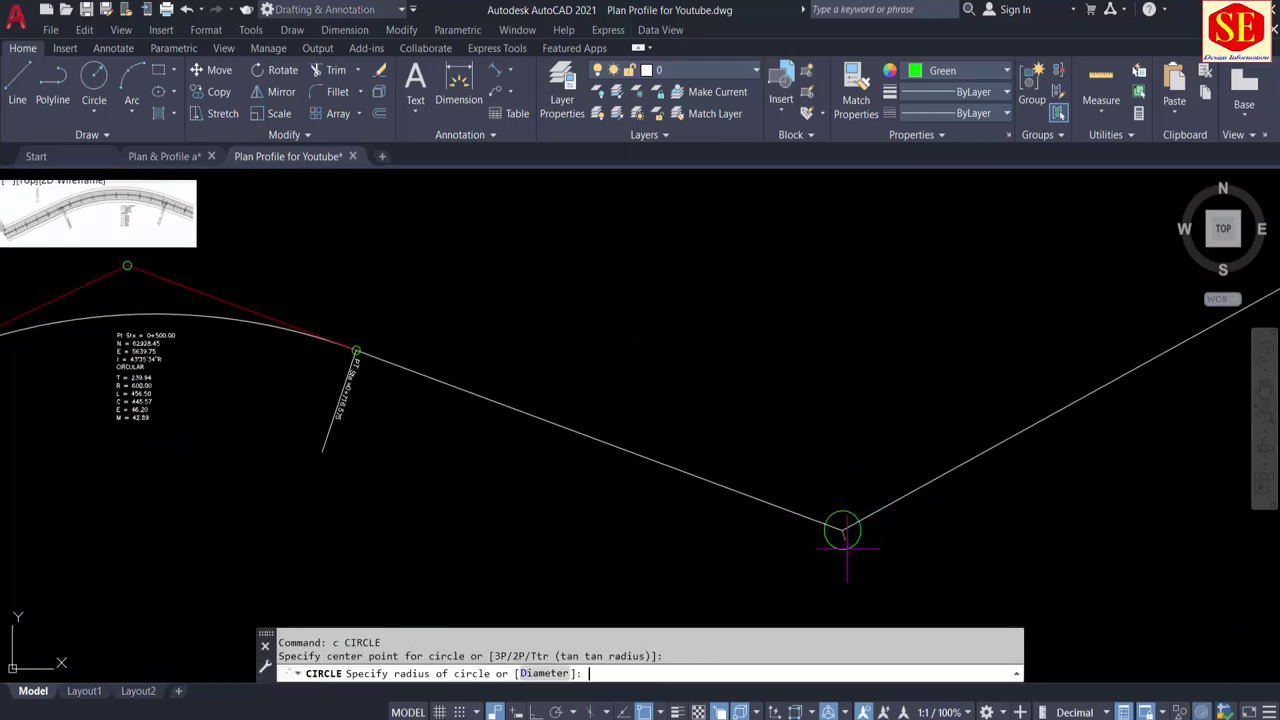
pyautogui.write('4')
pyautogui.press('Return')
# Step: Move the small reference image next to the new vertex
pyautogui.moveTo(423, 523); pyautogui.dragTo(671, 585, button='middle')
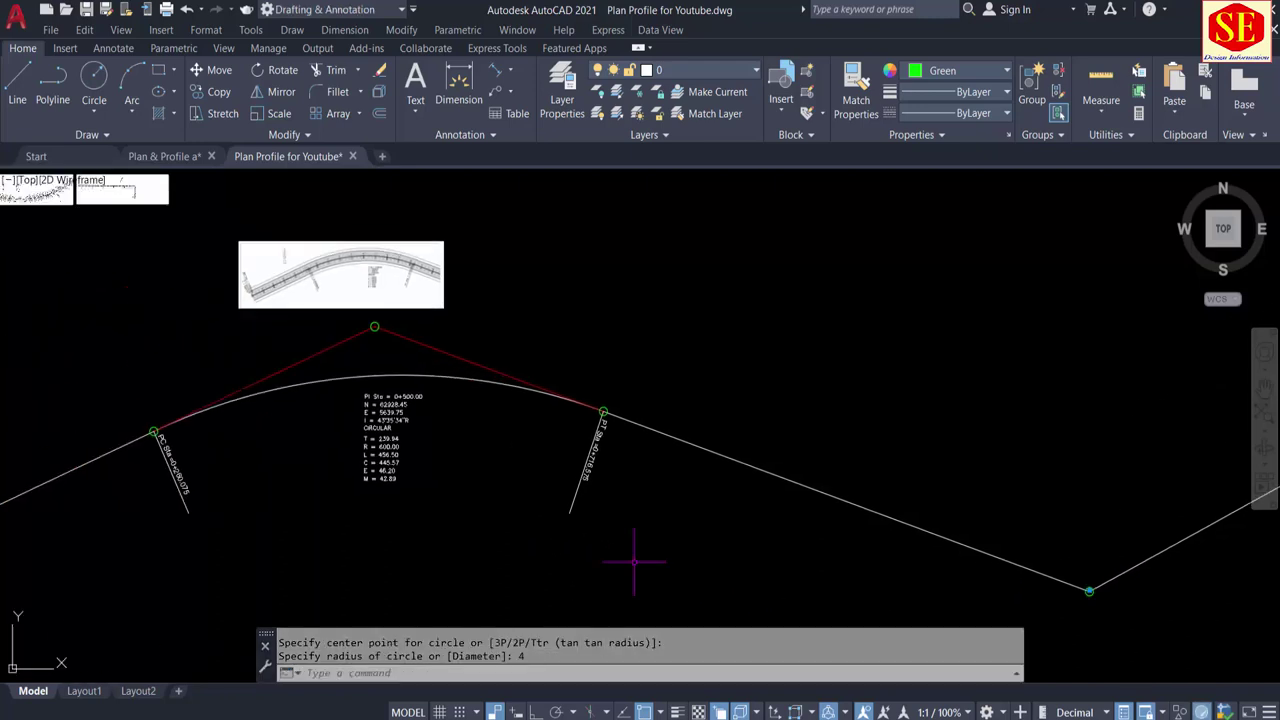
pyautogui.moveTo(186, 300); pyautogui.dragTo(363, 429, button='middle')
pyautogui.write('m')
pyautogui.press('Return')
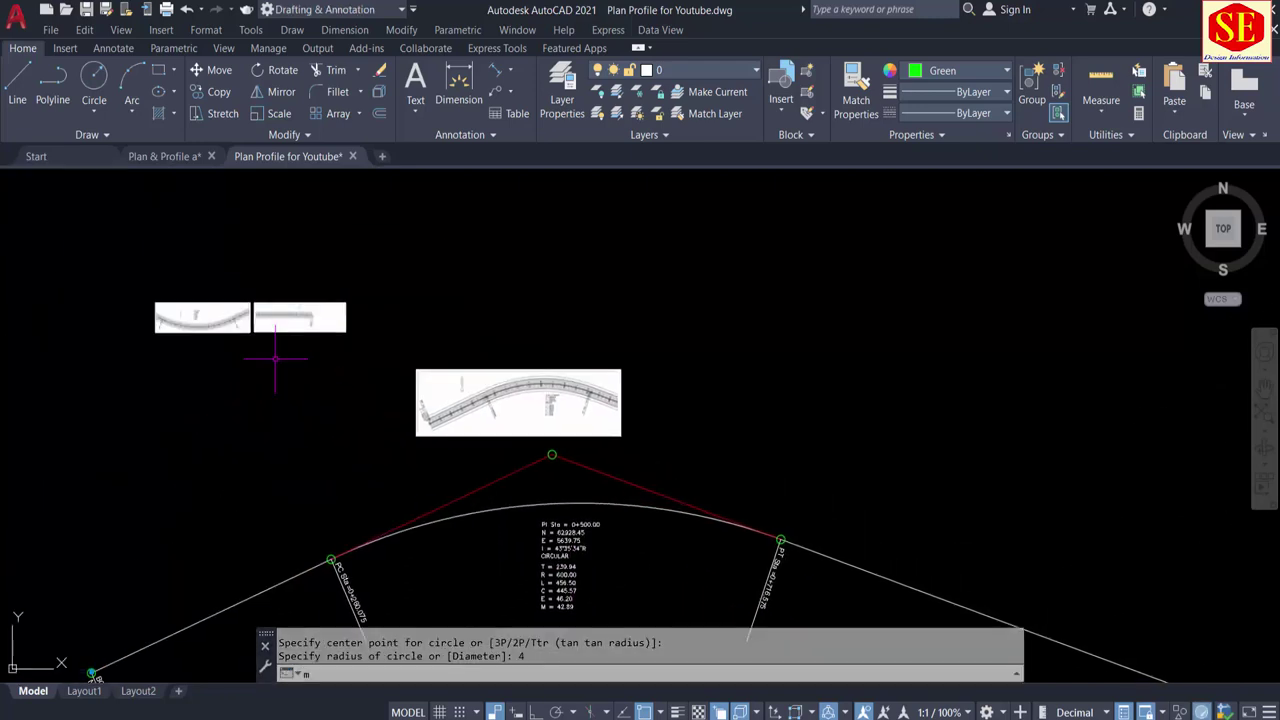
pyautogui.click(219, 270)
pyautogui.click(152, 372)
pyautogui.press('Return')
pyautogui.click(165, 385)
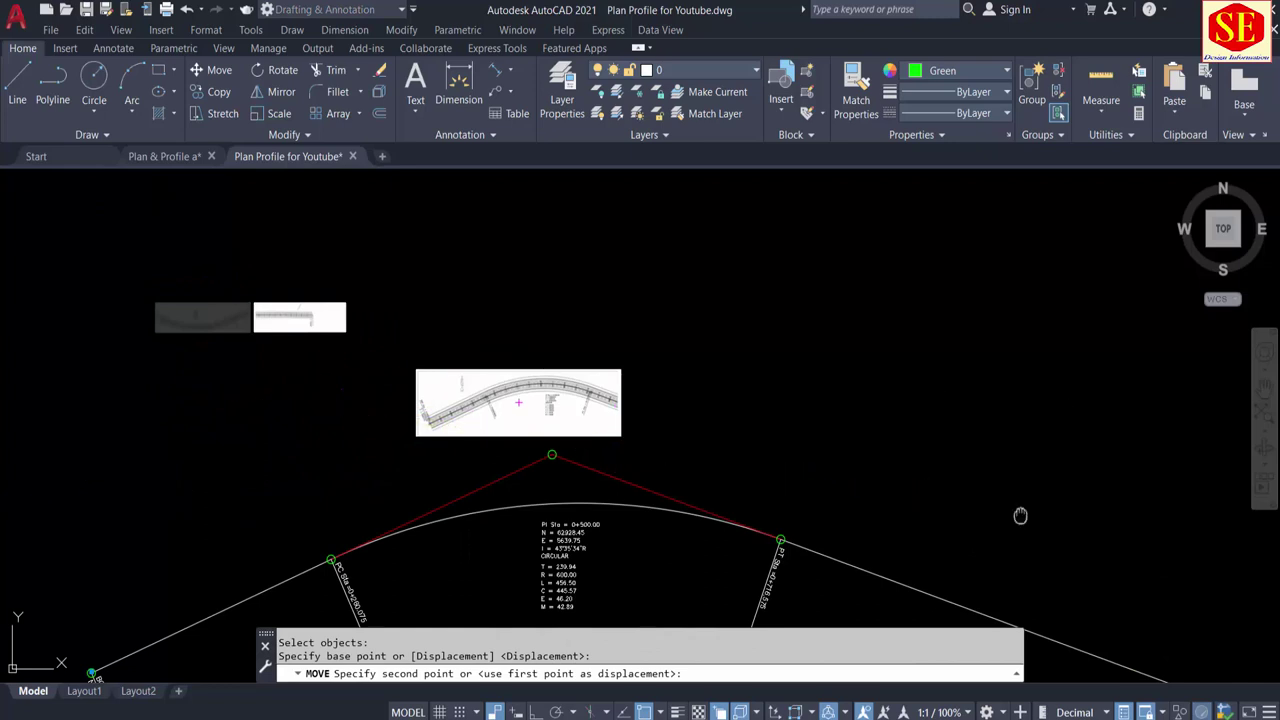
pyautogui.moveTo(1020, 517); pyautogui.dragTo(638, 302, button='middle')
pyautogui.click(865, 440)
# Step: Select the reference plan image and try resizing its corner, then cancel
pyautogui.scroll(8, 925, 380)
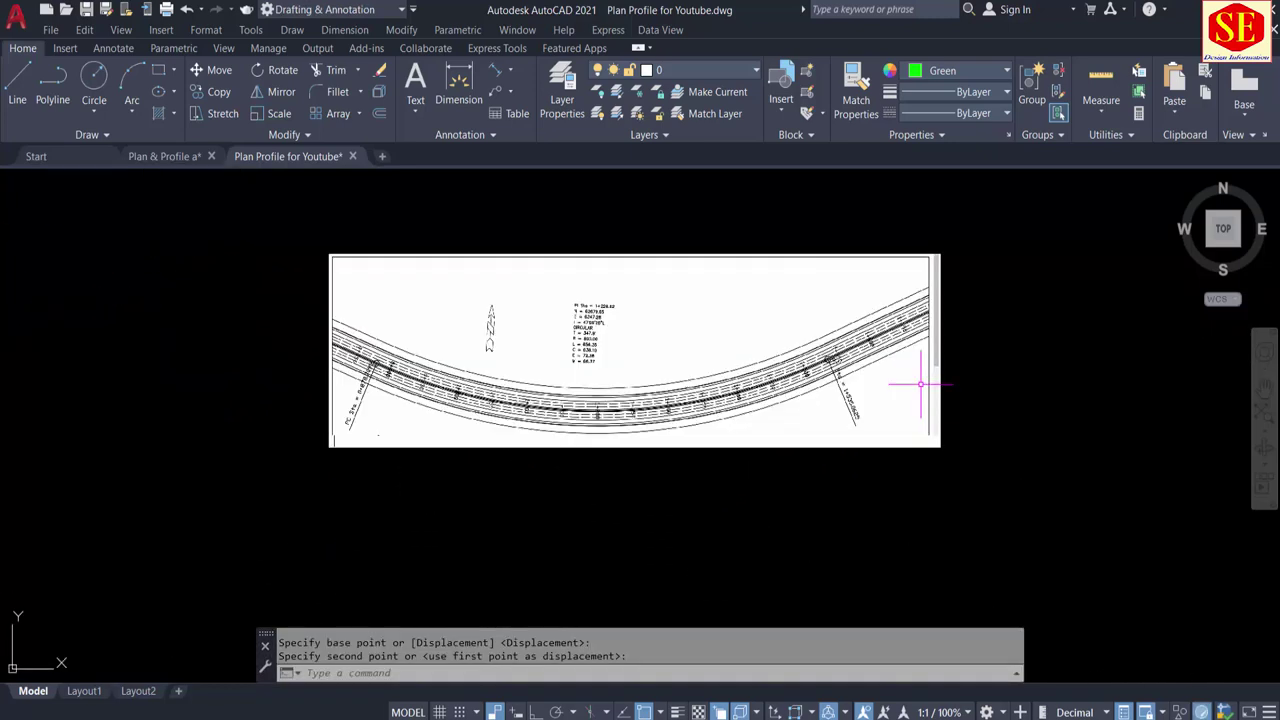
pyautogui.click(936, 358)
pyautogui.click(846, 445)
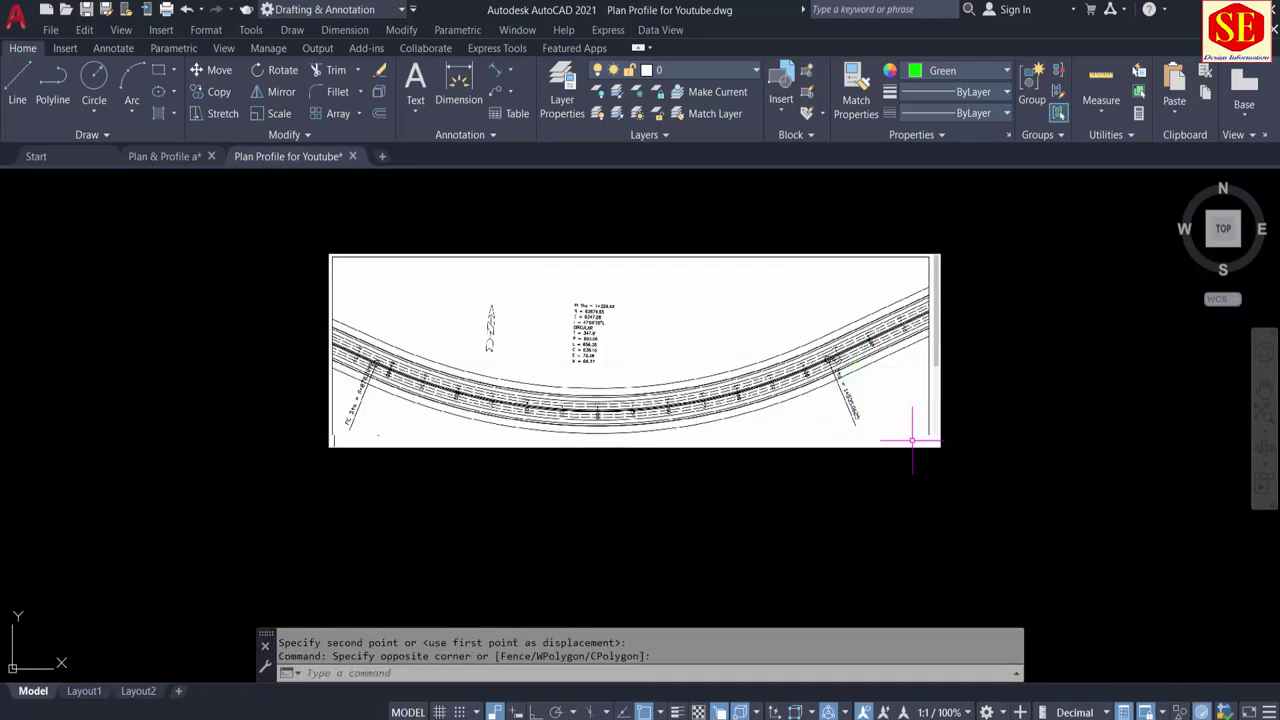
pyautogui.click(900, 471)
pyautogui.click(886, 430)
pyautogui.click(940, 447)
pyautogui.scroll(-5, 940, 447)
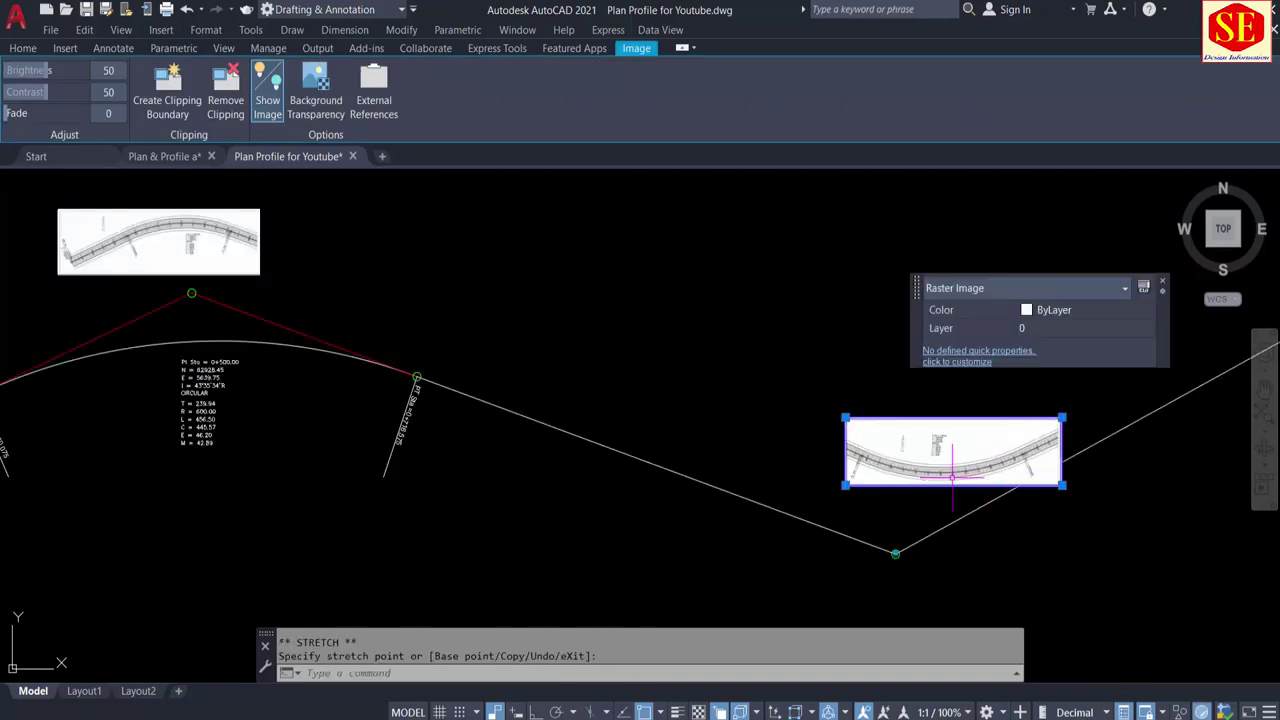
pyautogui.press('Escape')
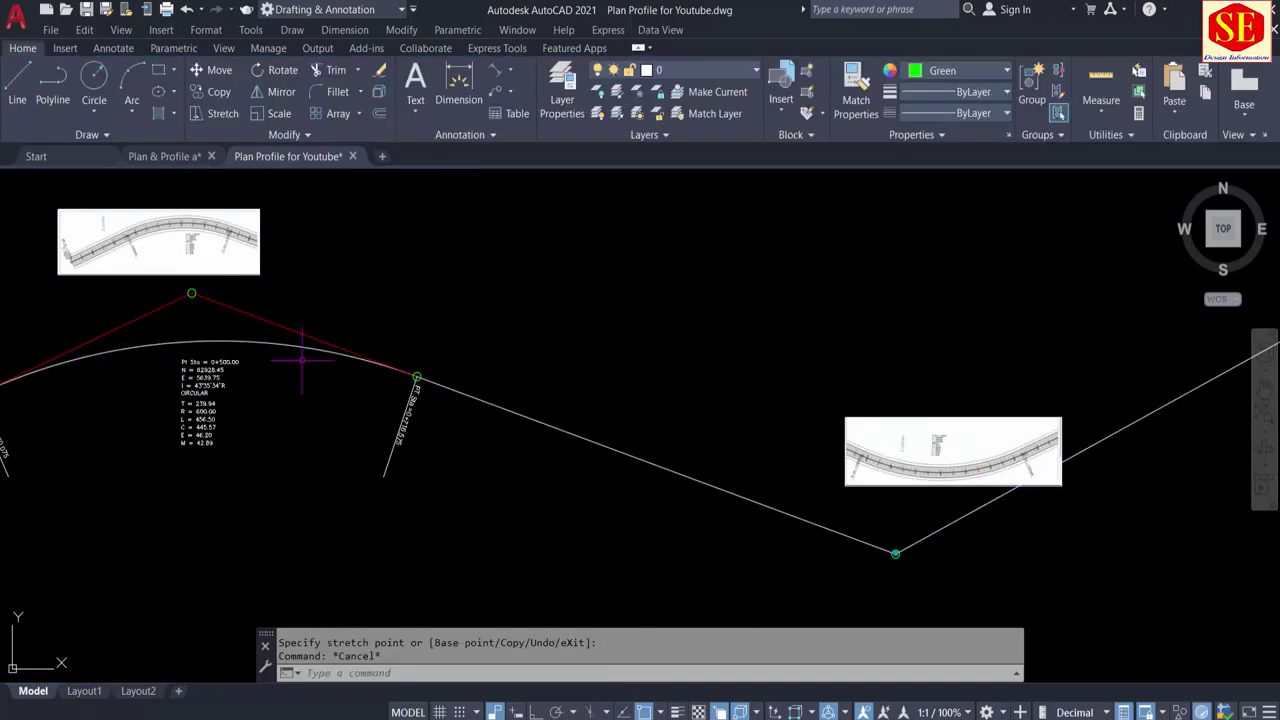
# Step: Pan to the right-hand vertex and window-select the plan image for moving
pyautogui.moveTo(333, 360); pyautogui.dragTo(497, 368, button='middle')
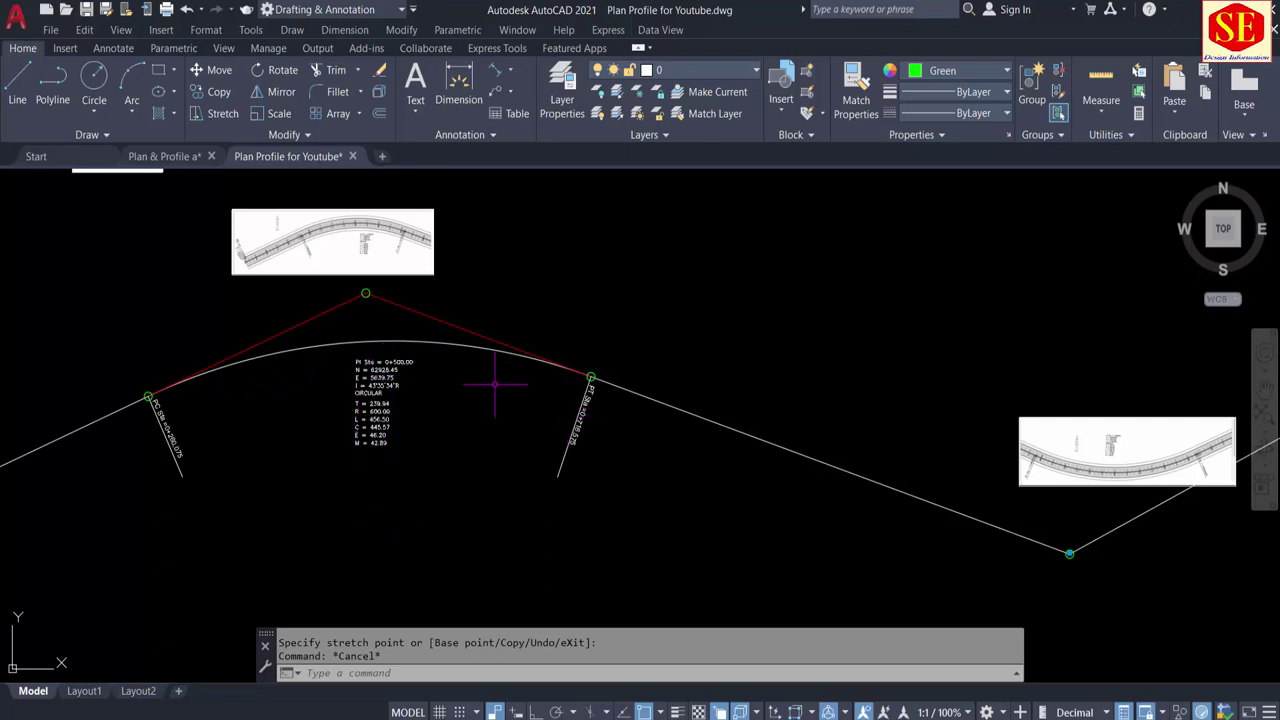
pyautogui.moveTo(663, 502); pyautogui.dragTo(263, 472, button='middle')
pyautogui.scroll(2, 740, 517)
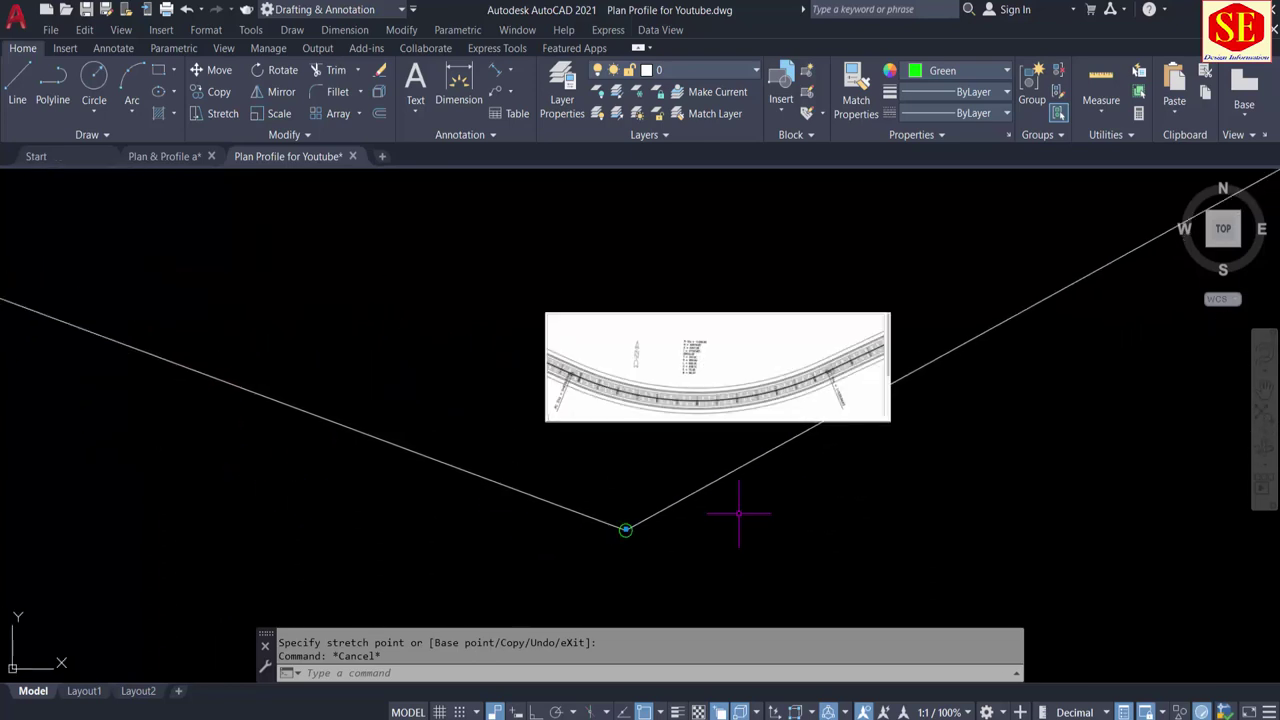
pyautogui.scroll(2, 711, 341)
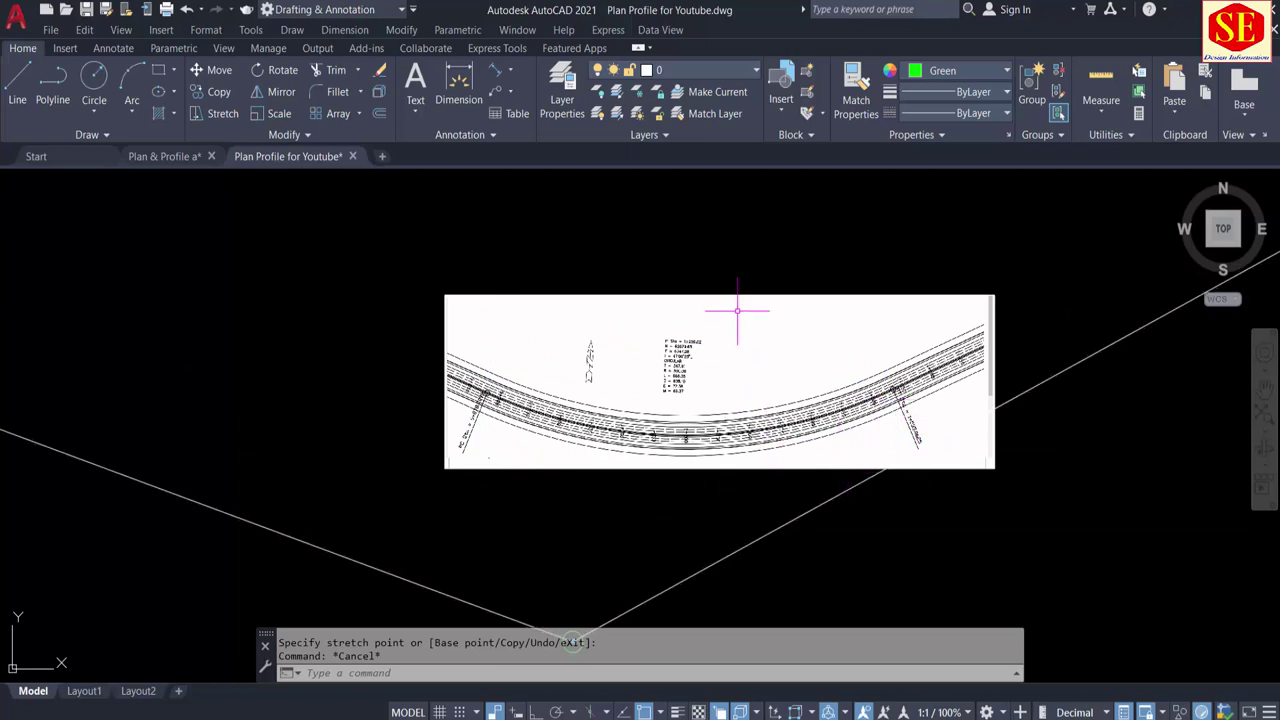
pyautogui.write('m')
pyautogui.press('Return')
pyautogui.click(509, 266)
pyautogui.click(388, 366)
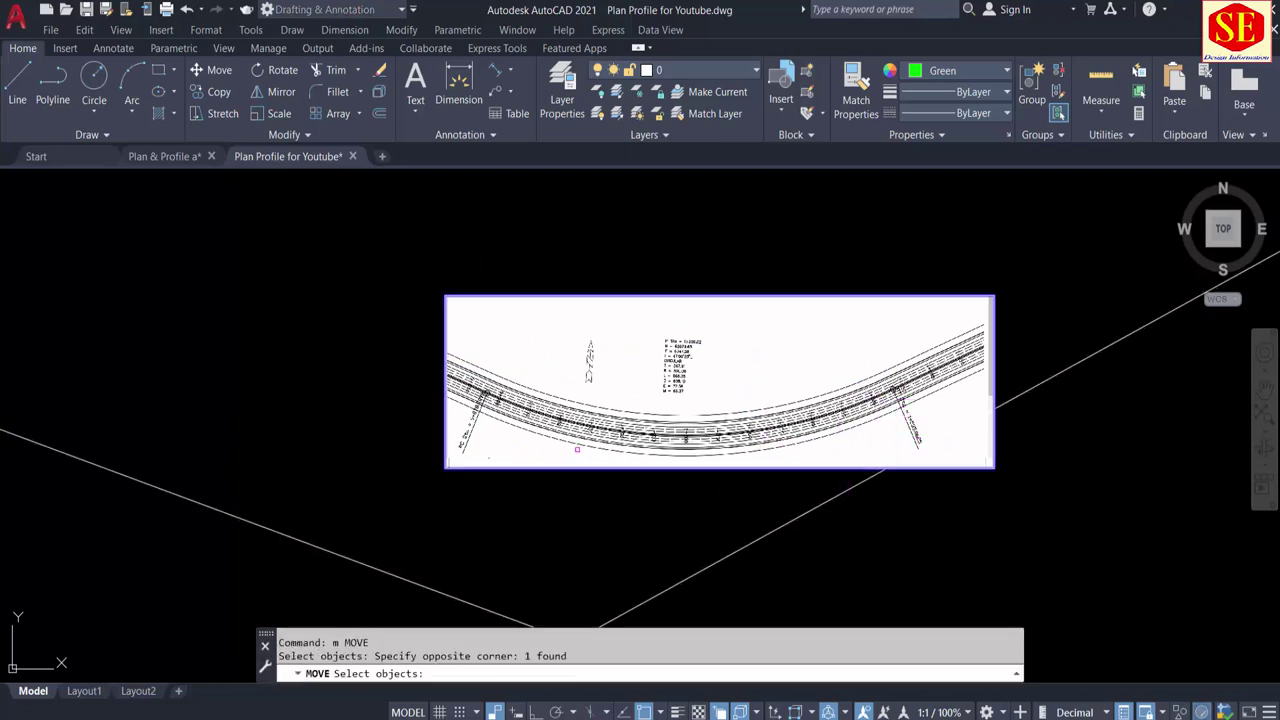
pyautogui.press('Return')
# Step: Place the plan image, then draw a 347.91-long line from the alignment vertex
pyautogui.click(597, 530)
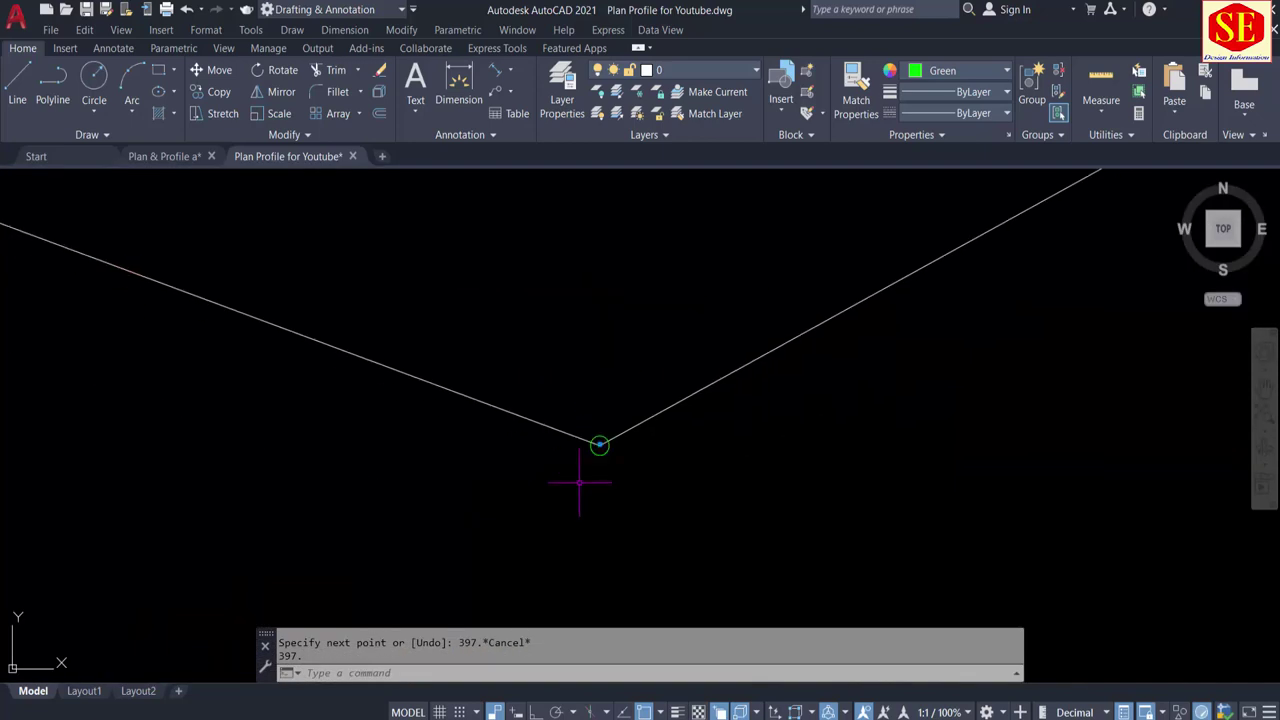
pyautogui.press('Return')
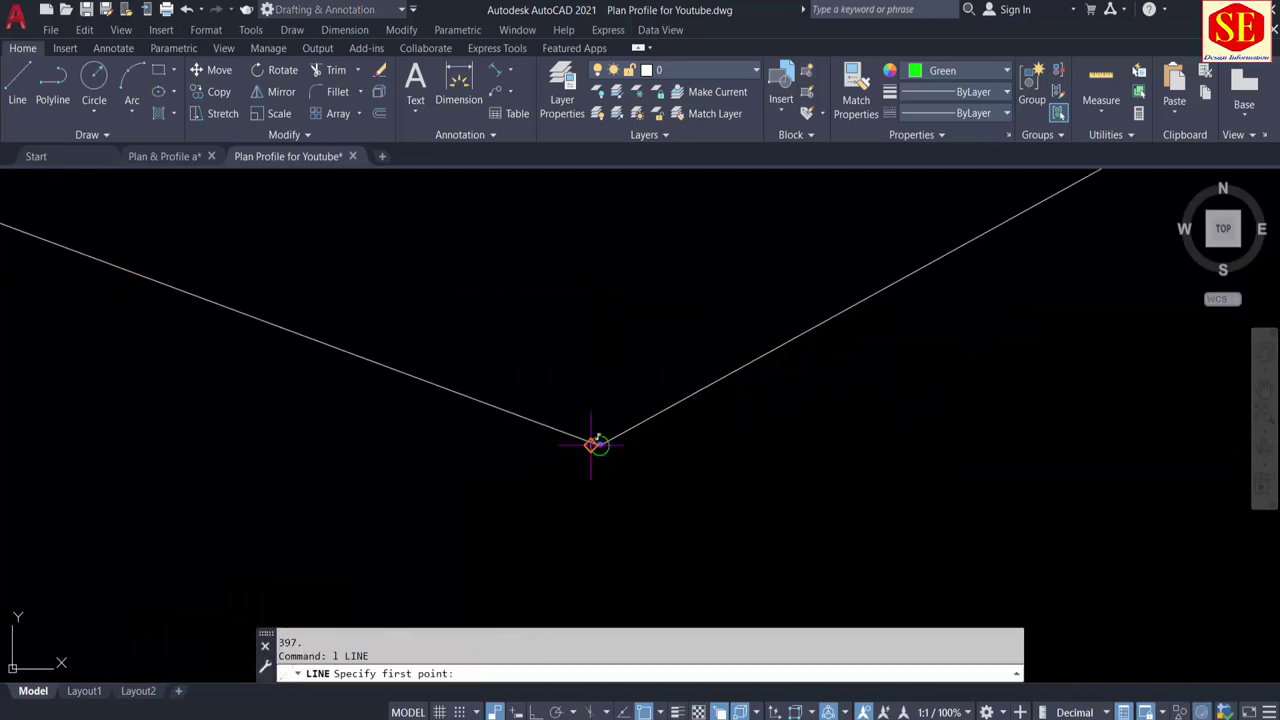
pyautogui.click(600, 445)
pyautogui.scroll(-3, 800, 508)
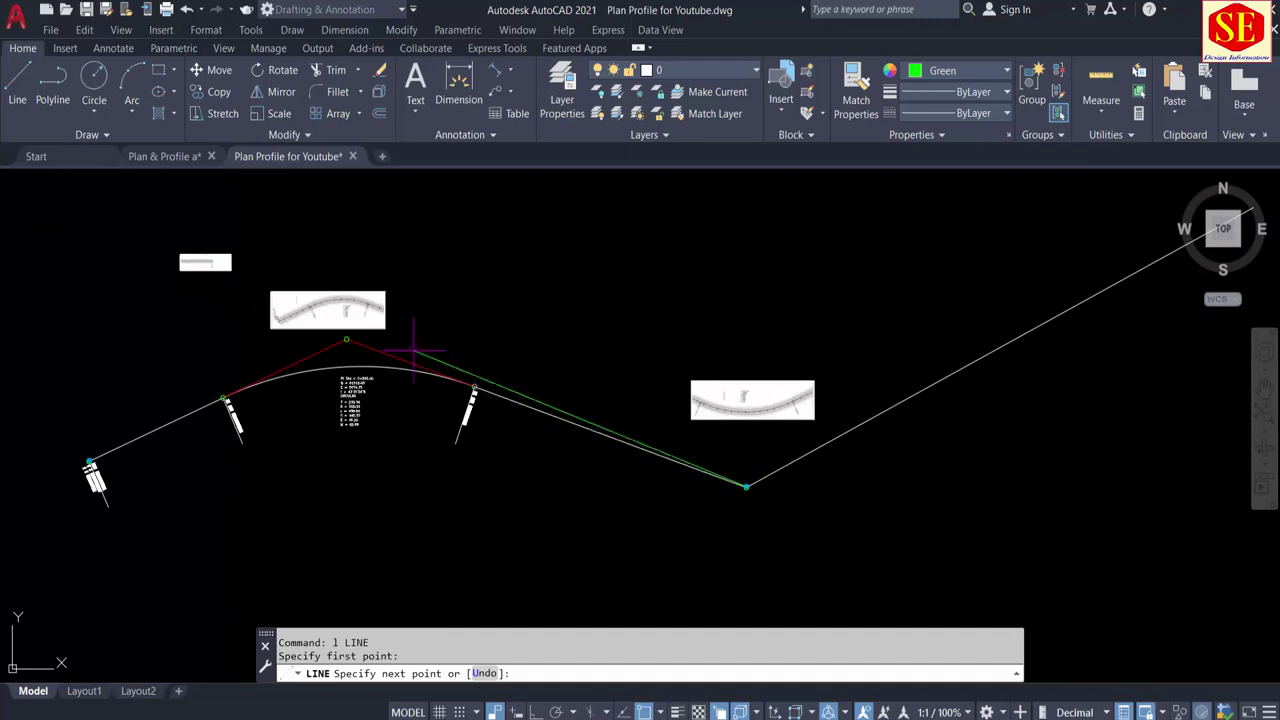
pyautogui.scroll(2, 362, 340)
pyautogui.scroll(5, 362, 340)
pyautogui.scroll(2, 318, 340)
pyautogui.write('347.91')
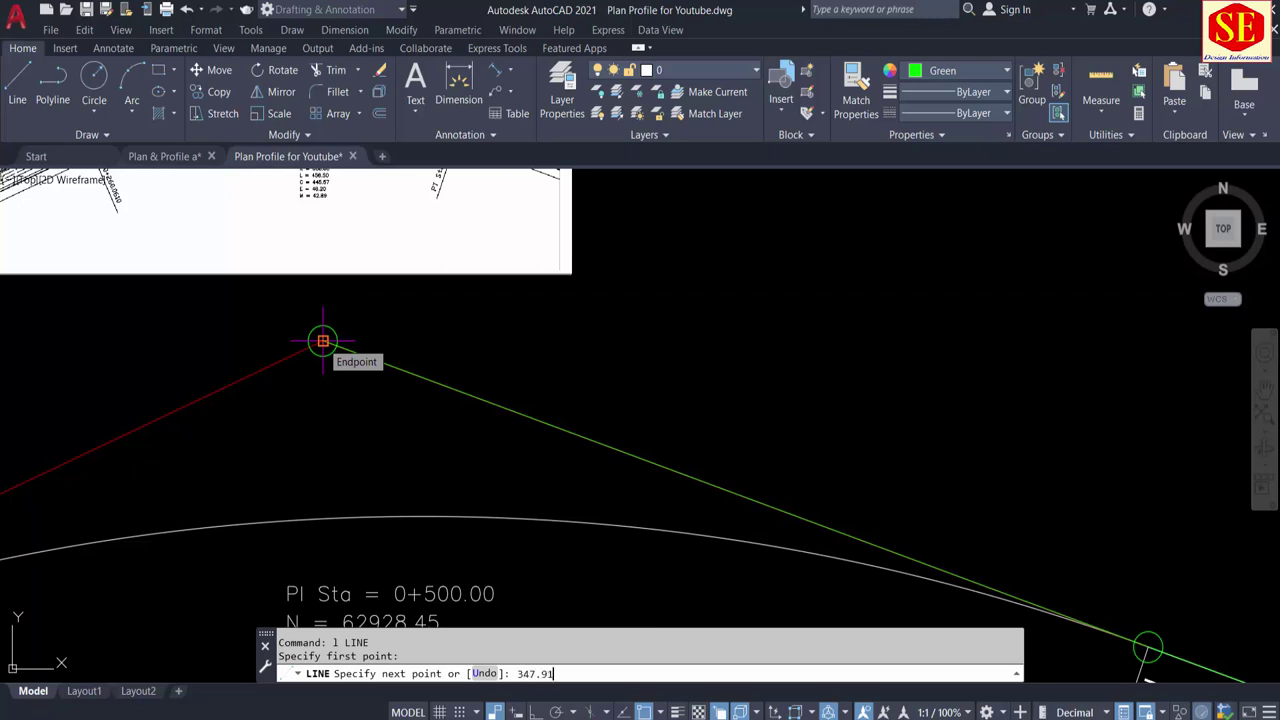
pyautogui.press('Return')
pyautogui.scroll(-4, 606, 306)
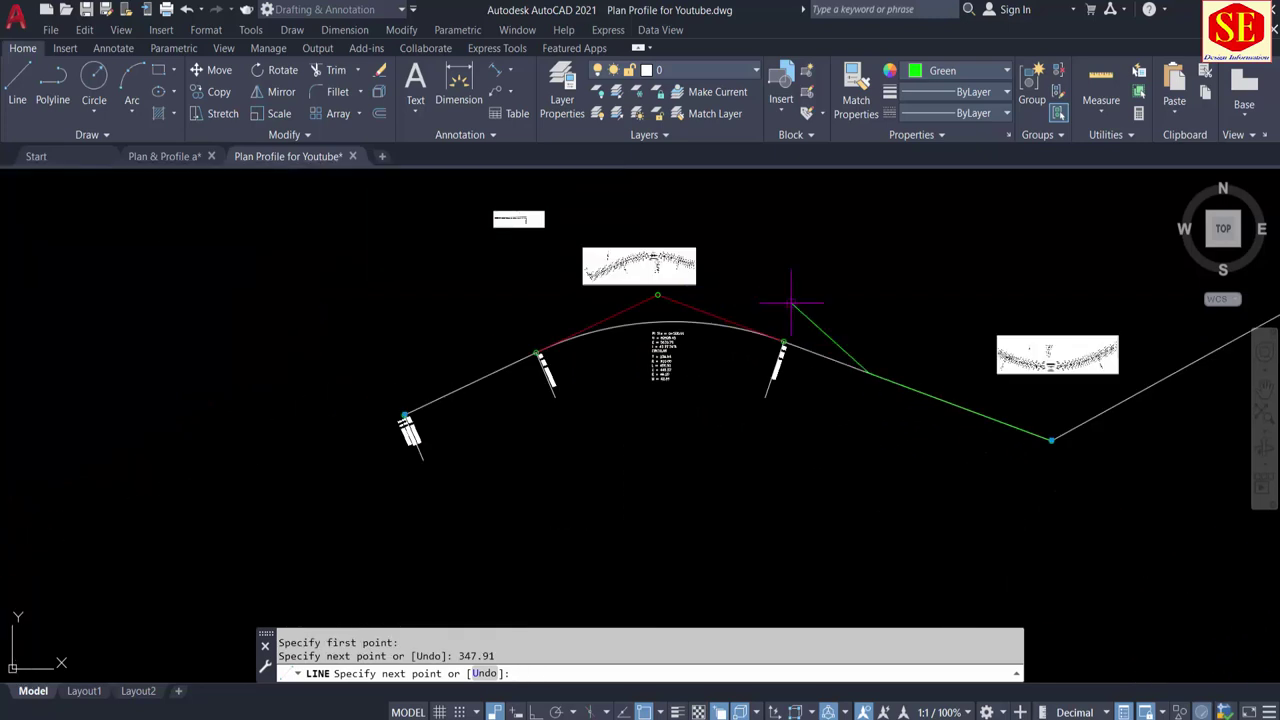
pyautogui.press('Escape')
# Step: Draw a 347.91-long line from the second PI vertex along its tangent, checking T
pyautogui.moveTo(986, 425); pyautogui.dragTo(735, 425, button='middle')
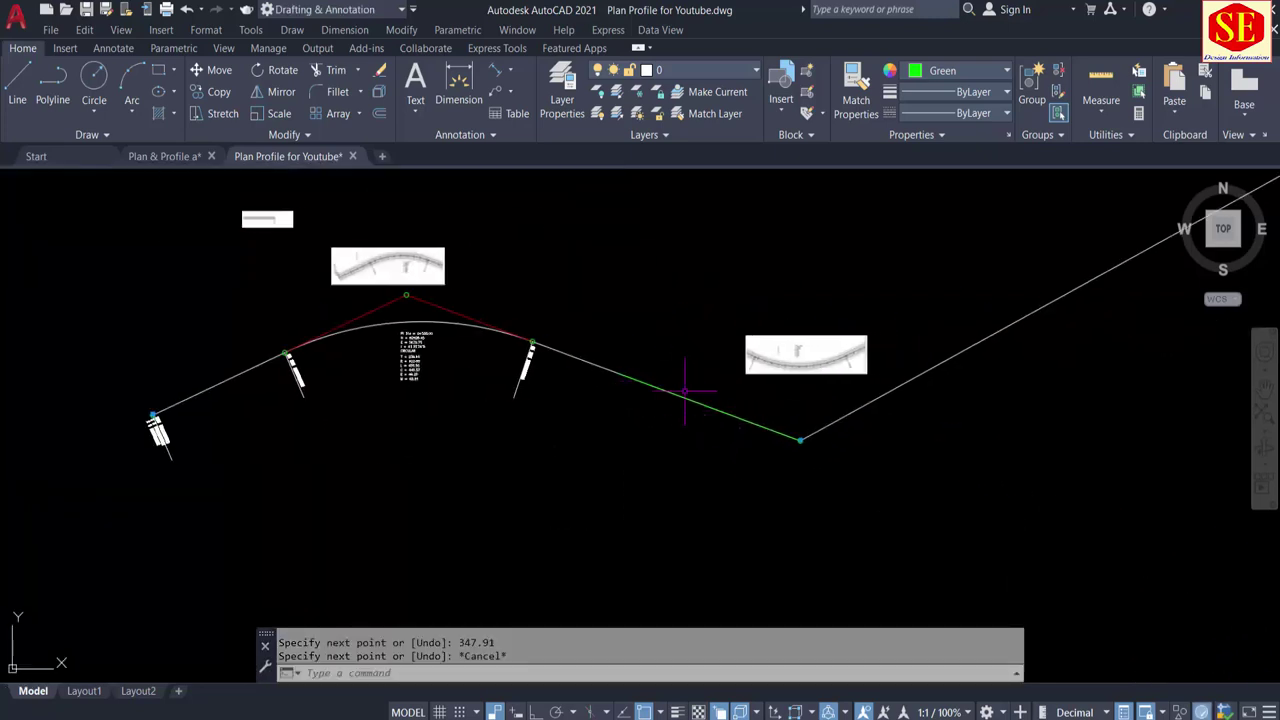
pyautogui.press('Return')
pyautogui.scroll(2, 800, 437)
pyautogui.scroll(3, 819, 437)
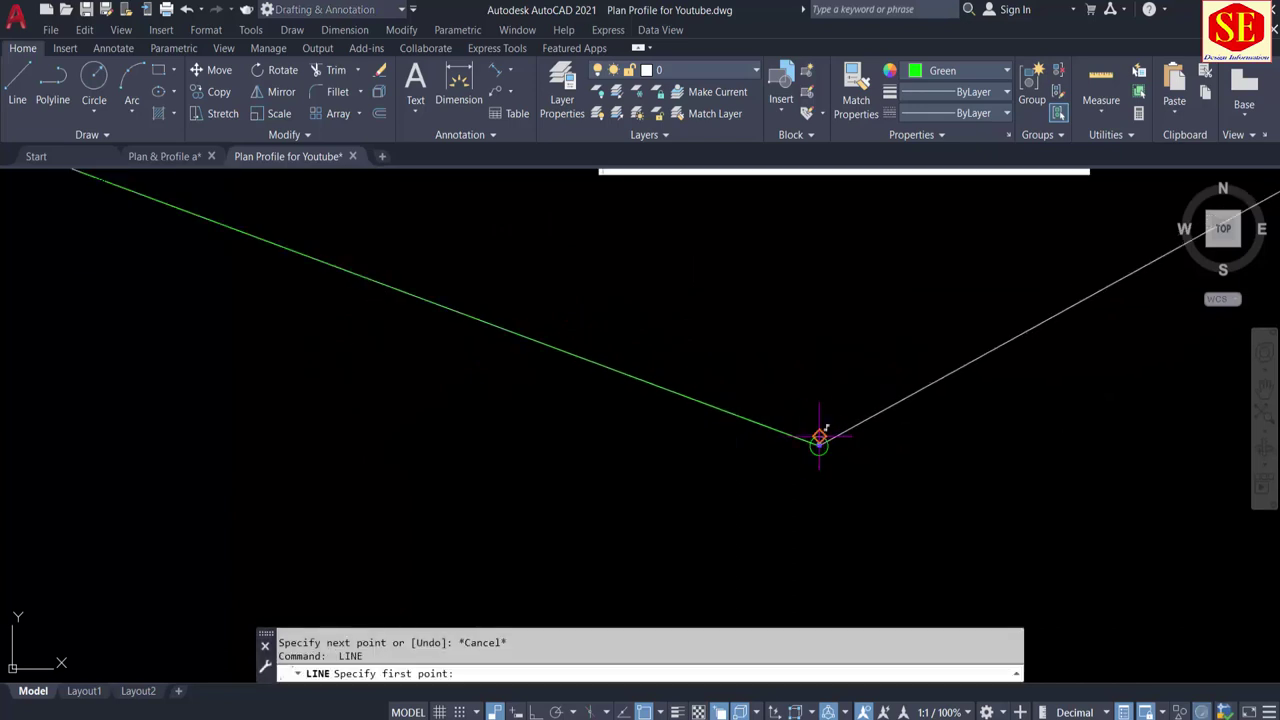
pyautogui.click(819, 445)
pyautogui.scroll(-5, 468, 470)
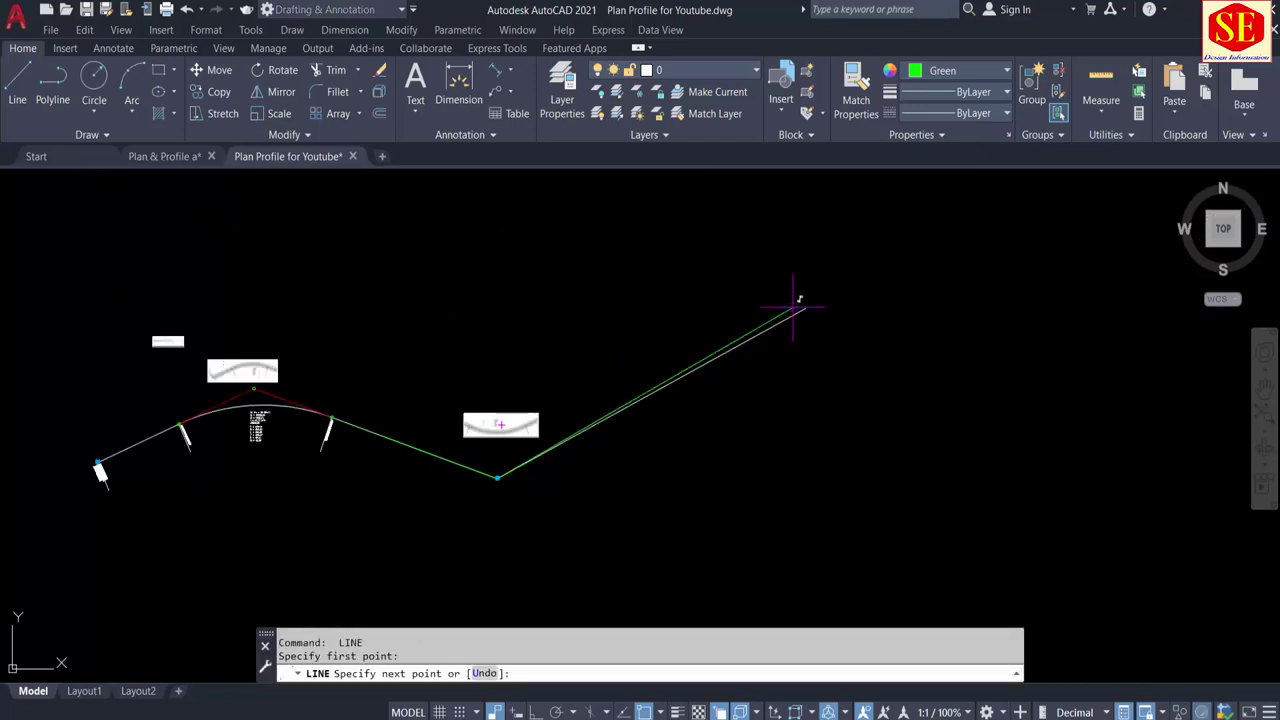
pyautogui.scroll(4, 806, 307)
pyautogui.write('347.91')
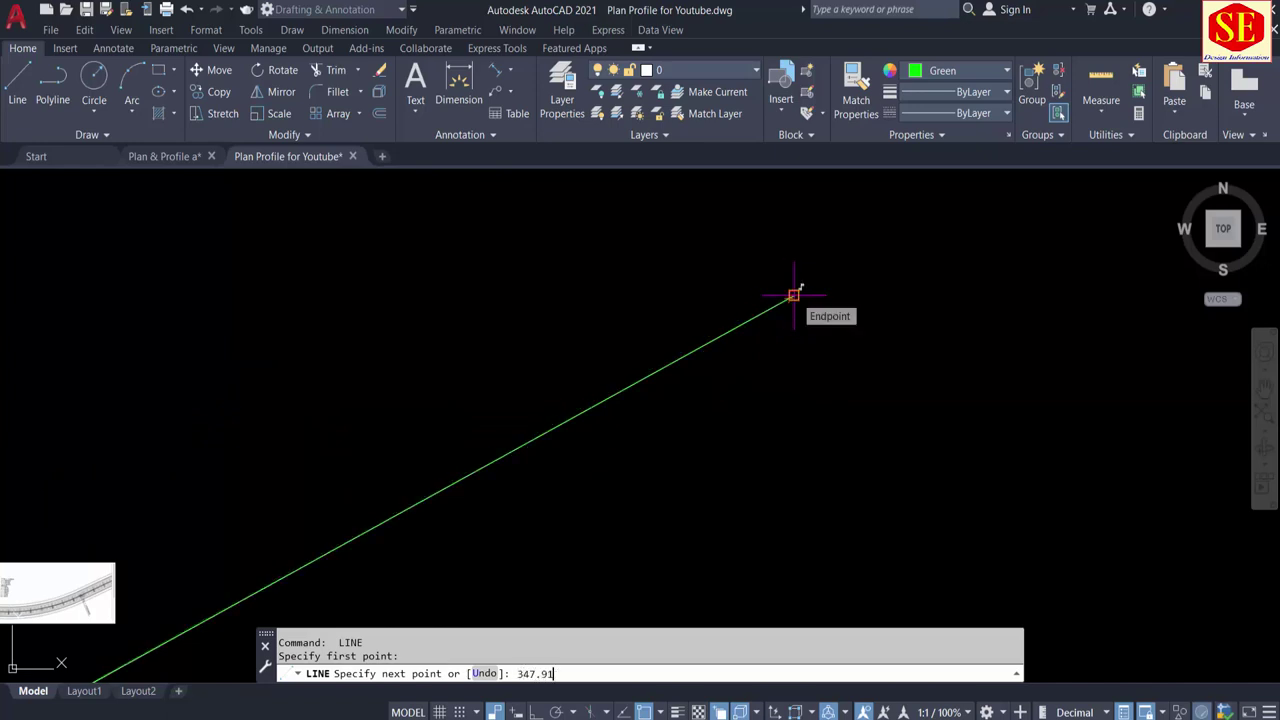
pyautogui.press('Return')
pyautogui.scroll(-3, 891, 337)
pyautogui.scroll(-2, 908, 371)
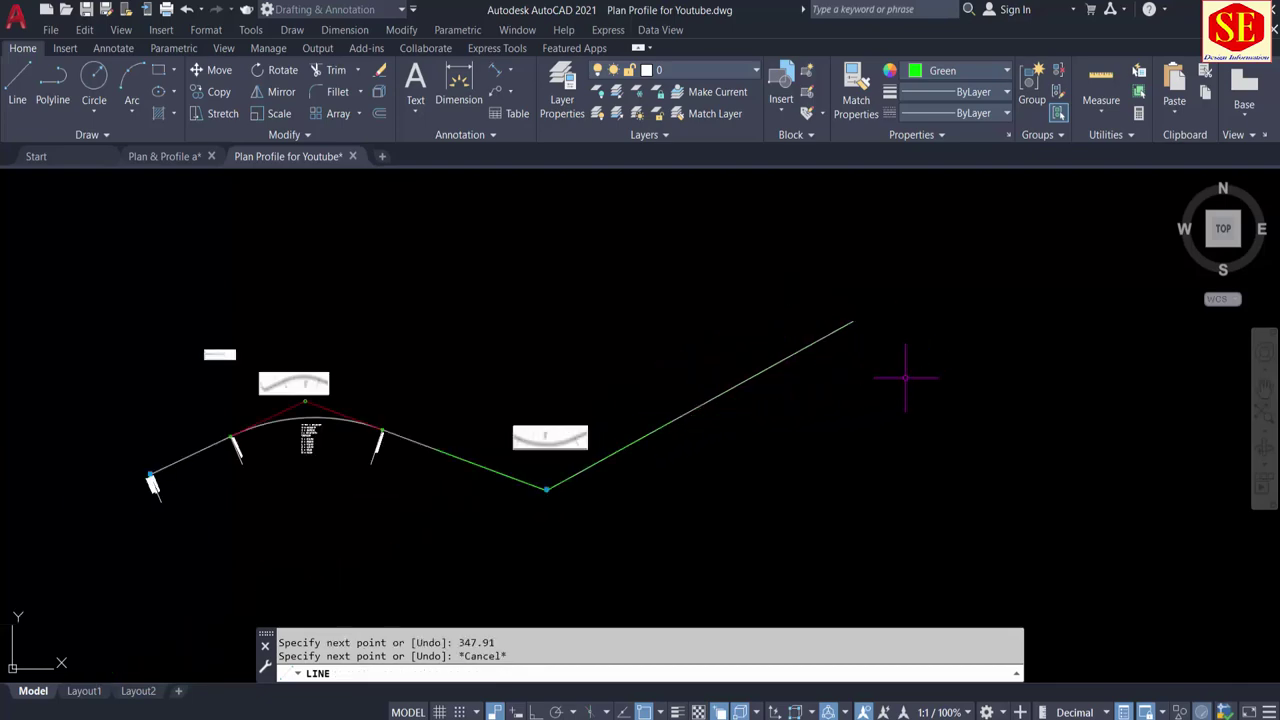
pyautogui.press('Escape')
pyautogui.scroll(2, 516, 484)
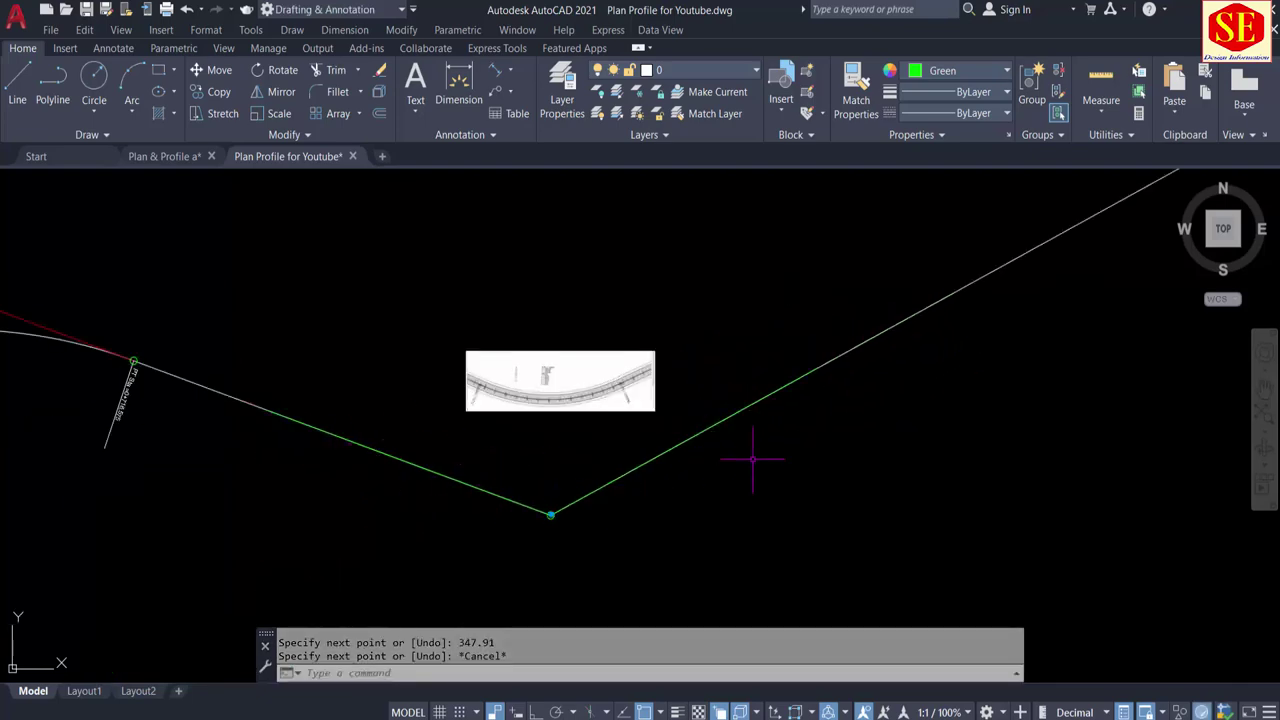
pyautogui.scroll(5, 515, 358)
pyautogui.scroll(2, 586, 414)
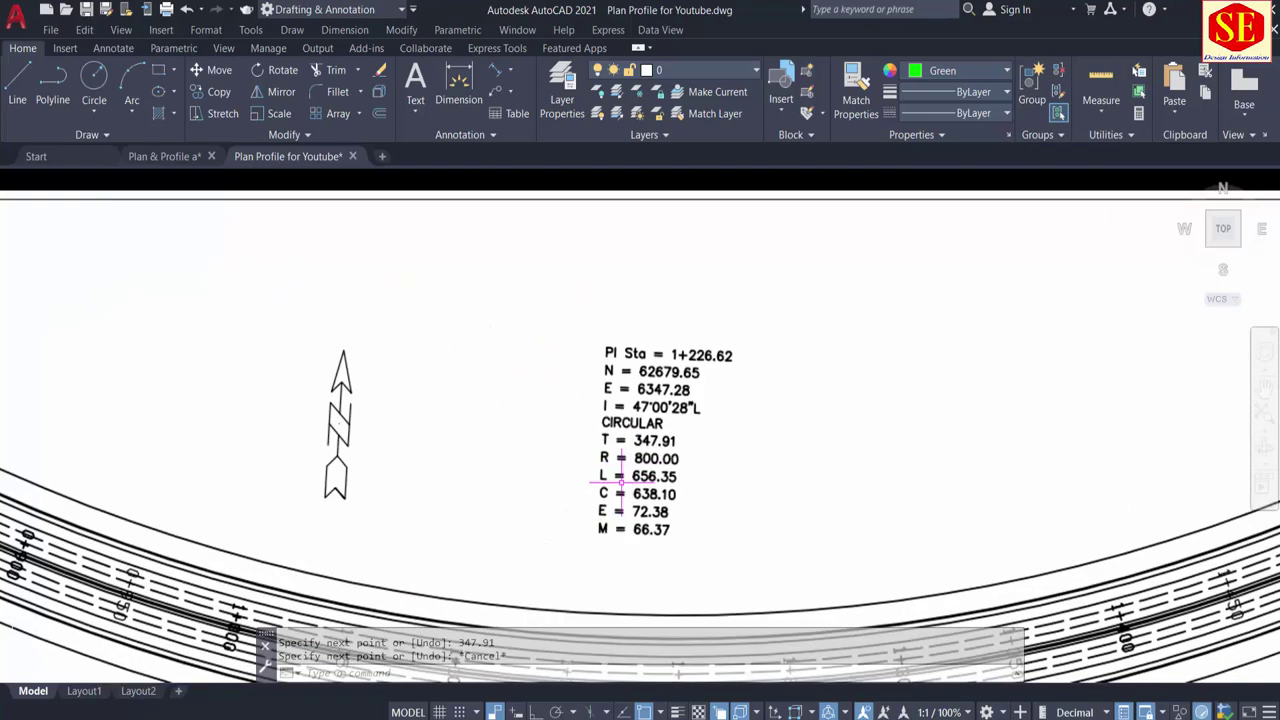
pyautogui.scroll(-5, 555, 367)
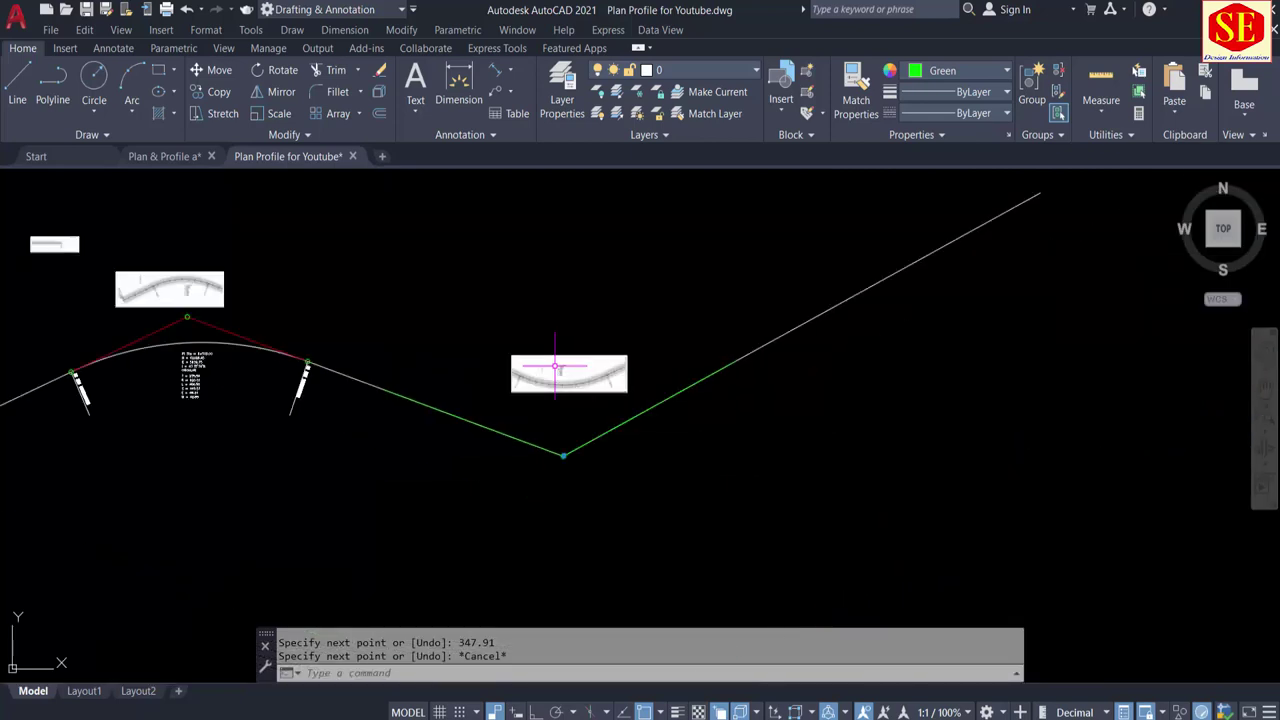
# Step: Fillet the incoming and outgoing tangents at the second PI with radius 800, then inspect the curve
pyautogui.write('F')
pyautogui.press('Return')
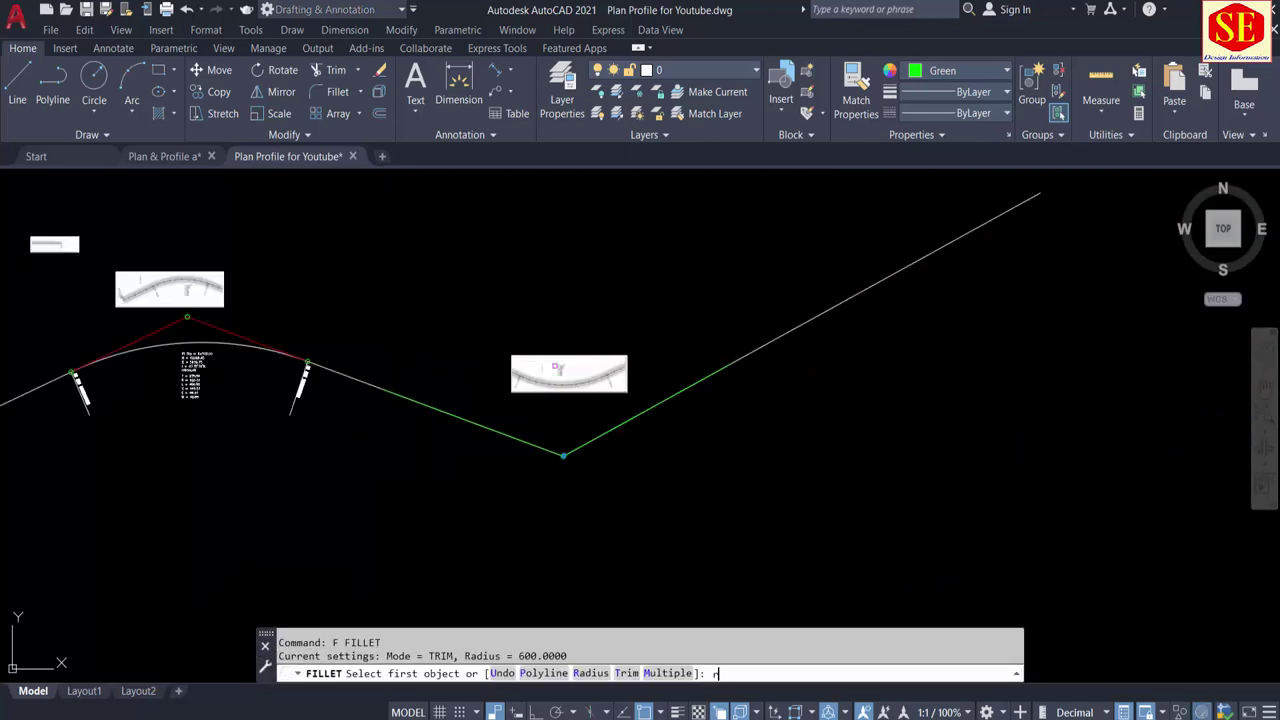
pyautogui.press('Return')
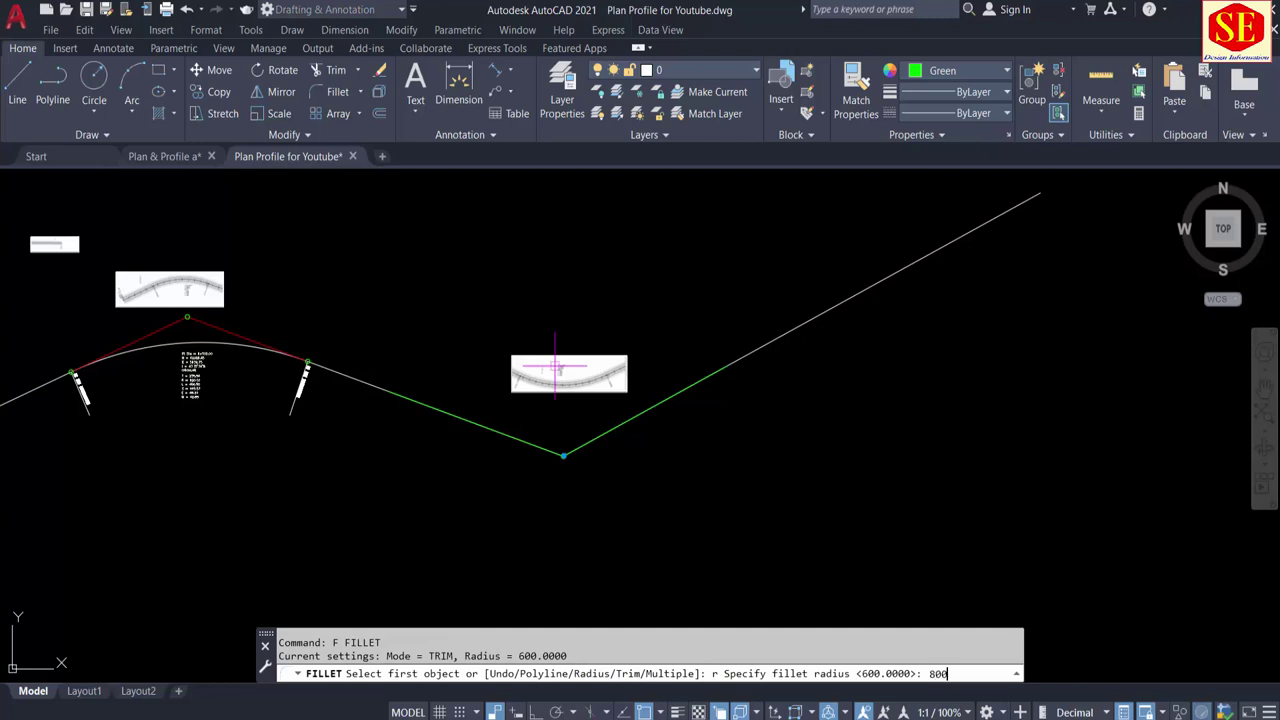
pyautogui.press('Return')
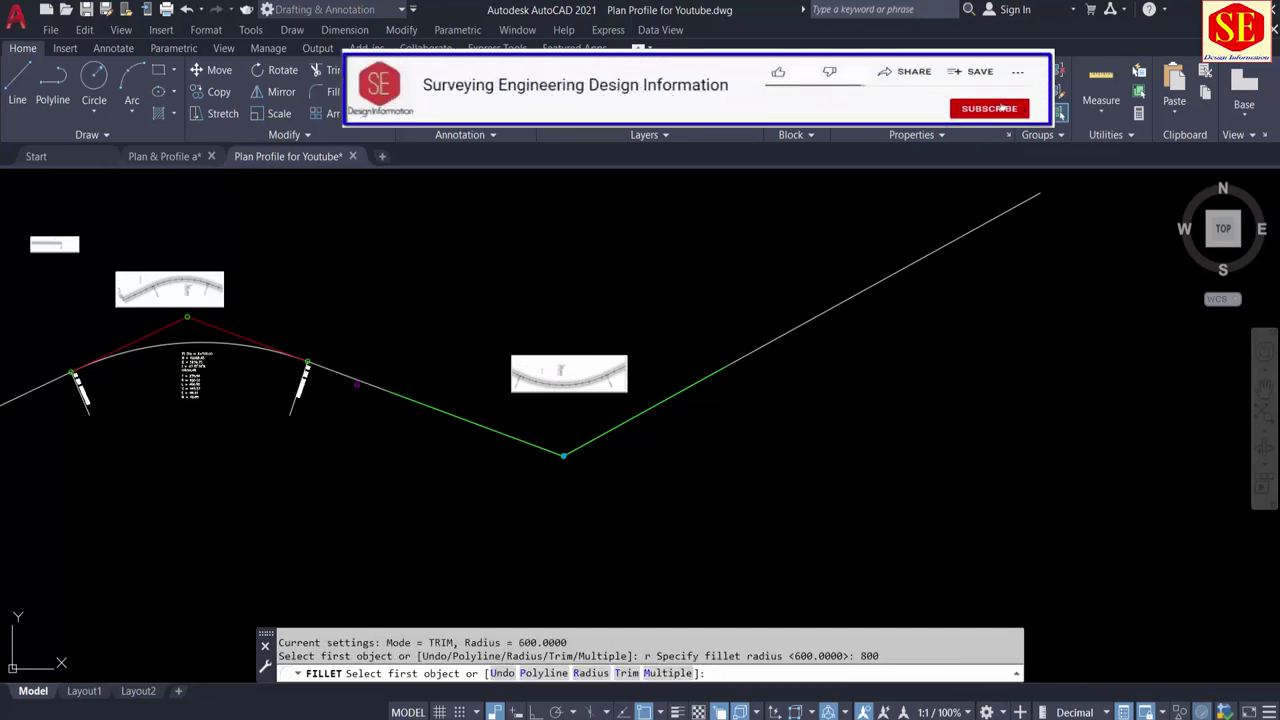
pyautogui.click(356, 374)
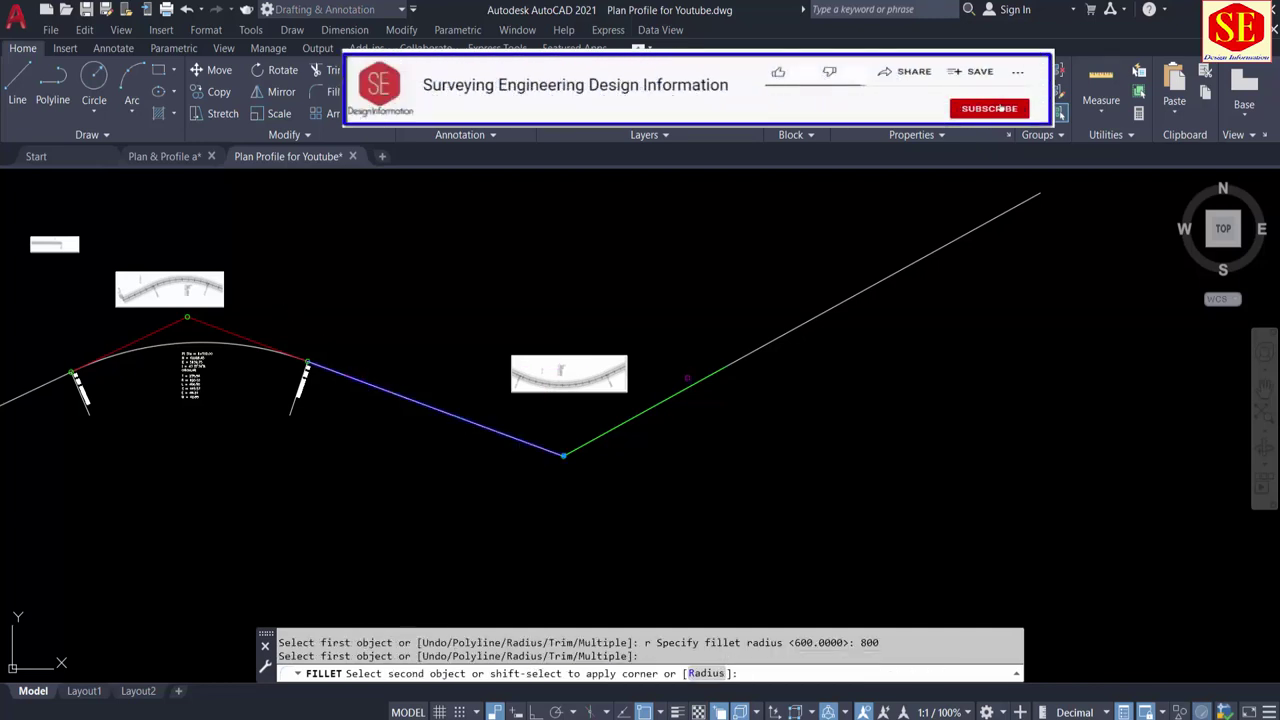
pyautogui.click(827, 316)
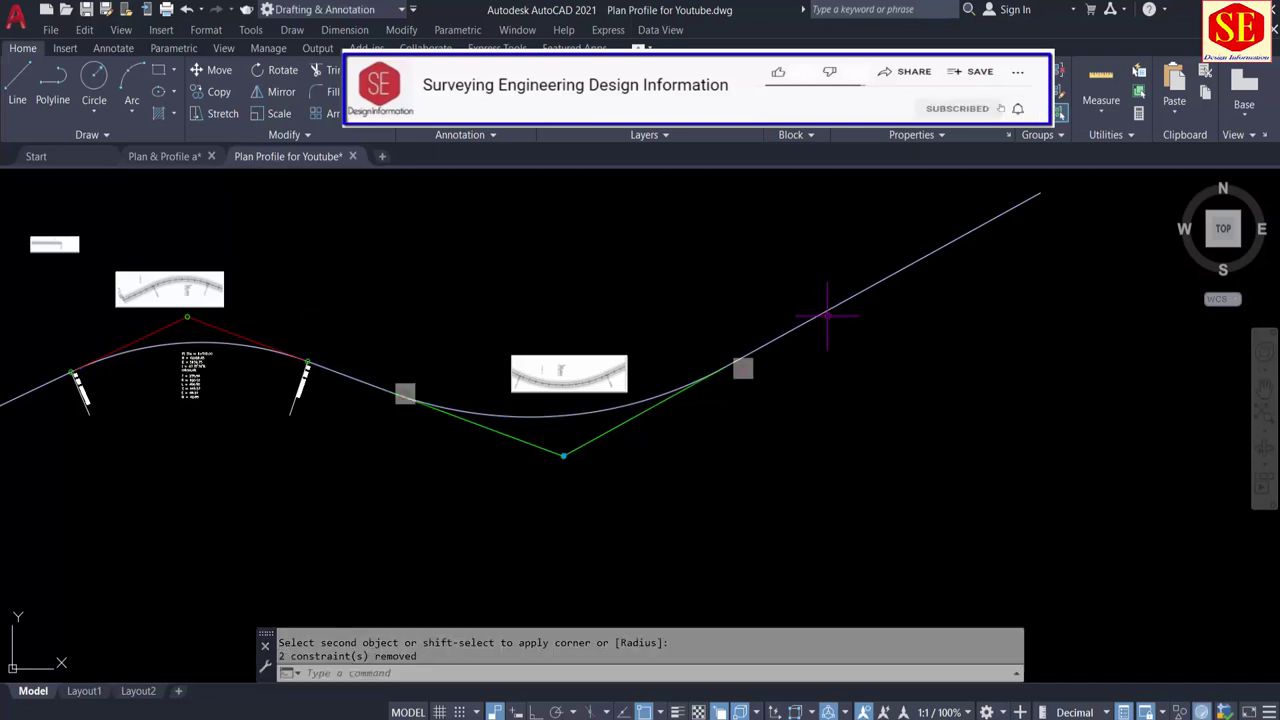
pyautogui.click(521, 411)
pyautogui.moveTo(567, 428); pyautogui.dragTo(455, 480, button='middle')
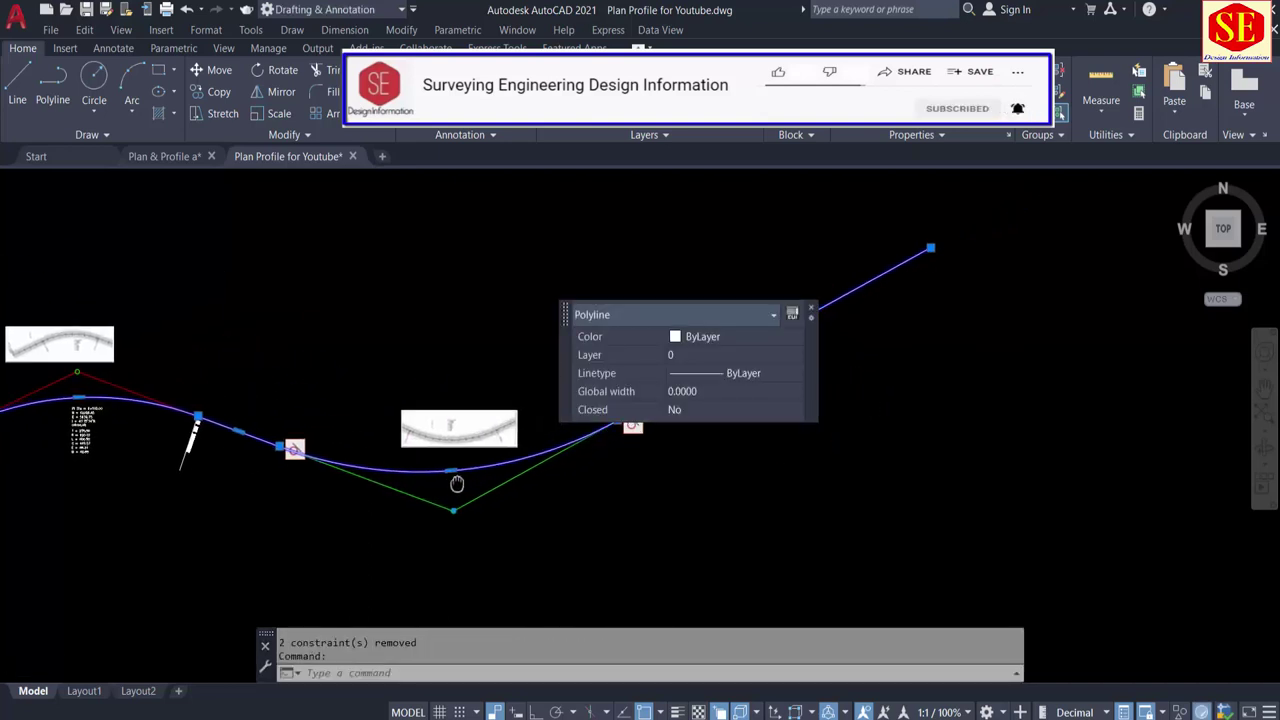
pyautogui.scroll(2, 453, 481)
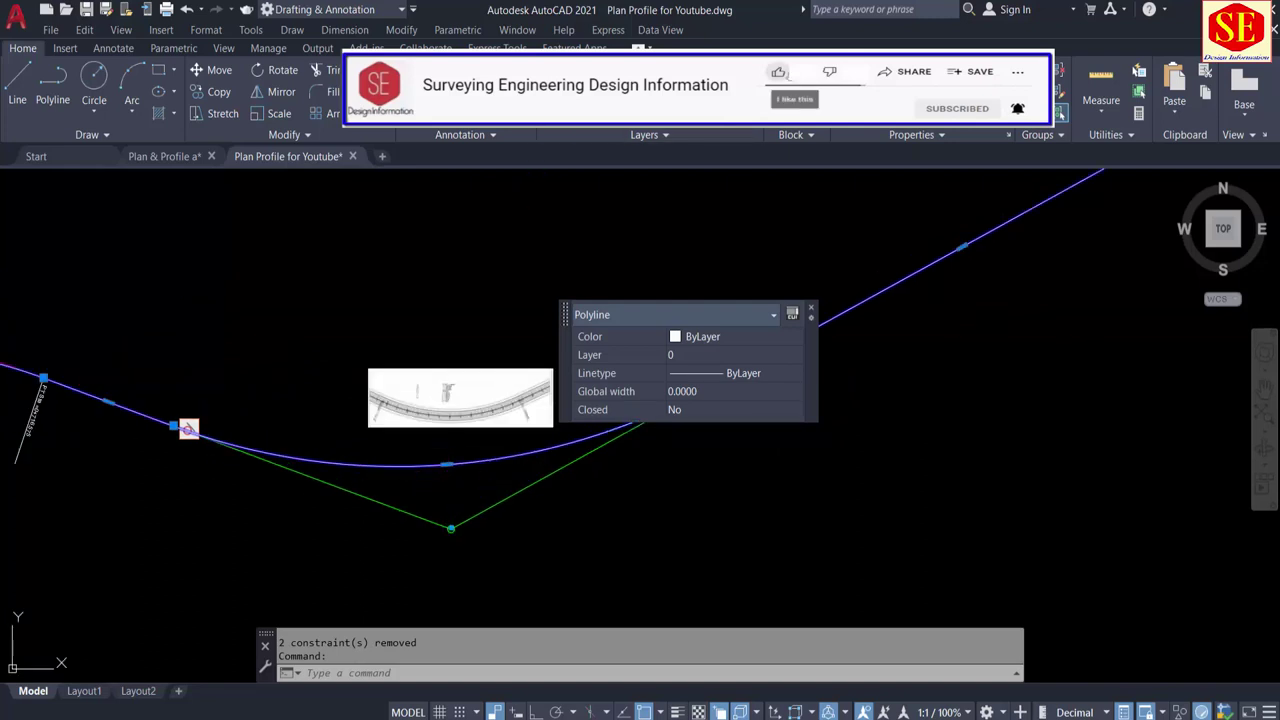
# Step: Place a diameter dimension reading Ø1600.0000 above the new curve
pyautogui.click(500, 112)
pyautogui.click(514, 282)
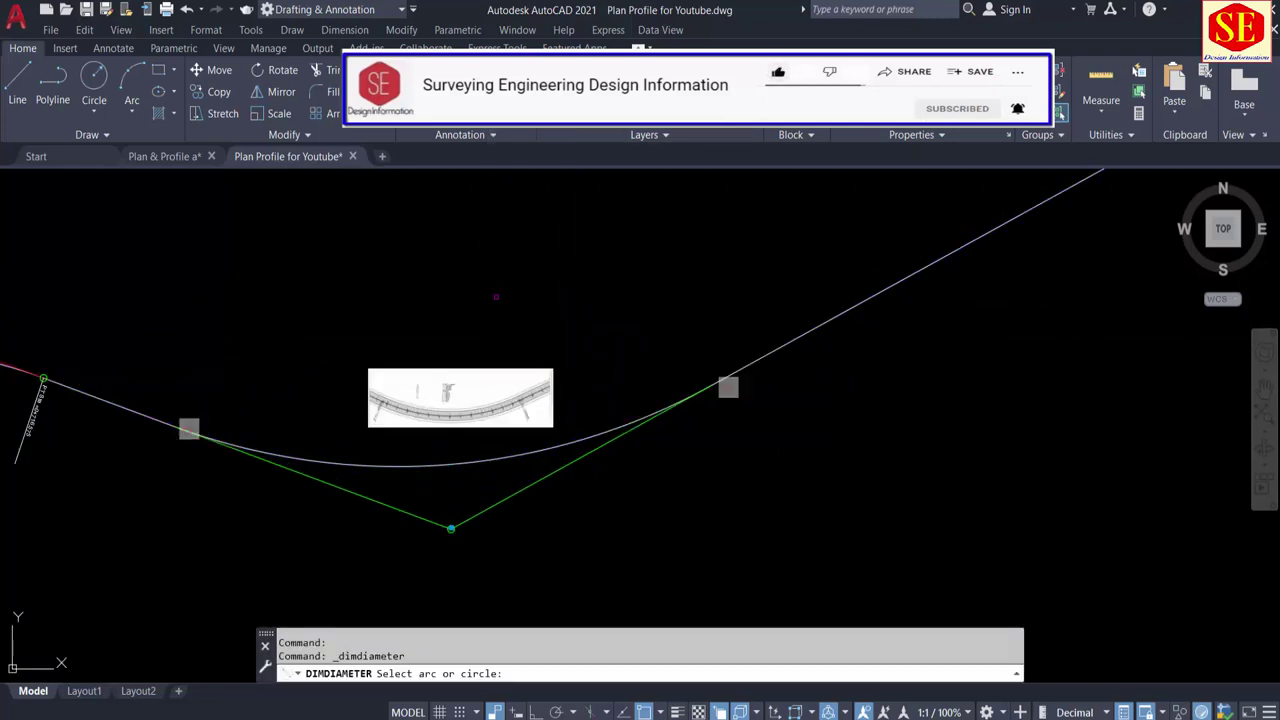
pyautogui.click(441, 465)
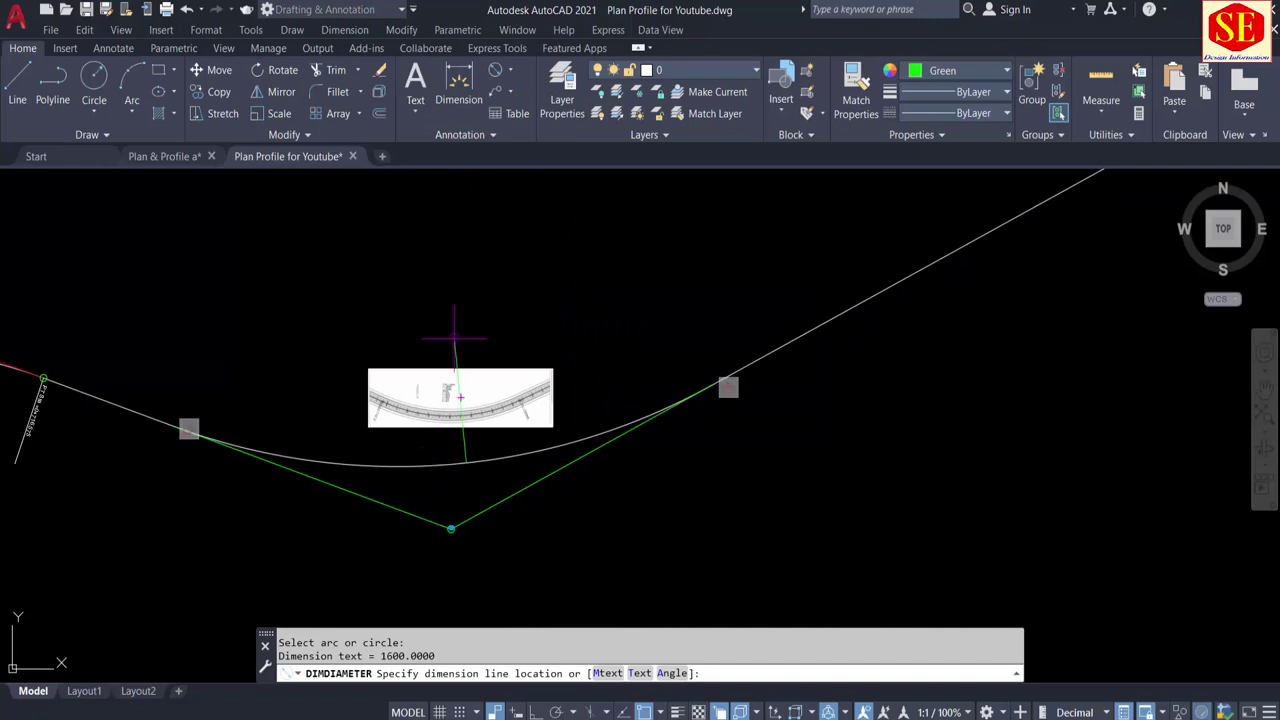
pyautogui.click(445, 300)
pyautogui.scroll(5, 483, 317)
pyautogui.scroll(2, 483, 317)
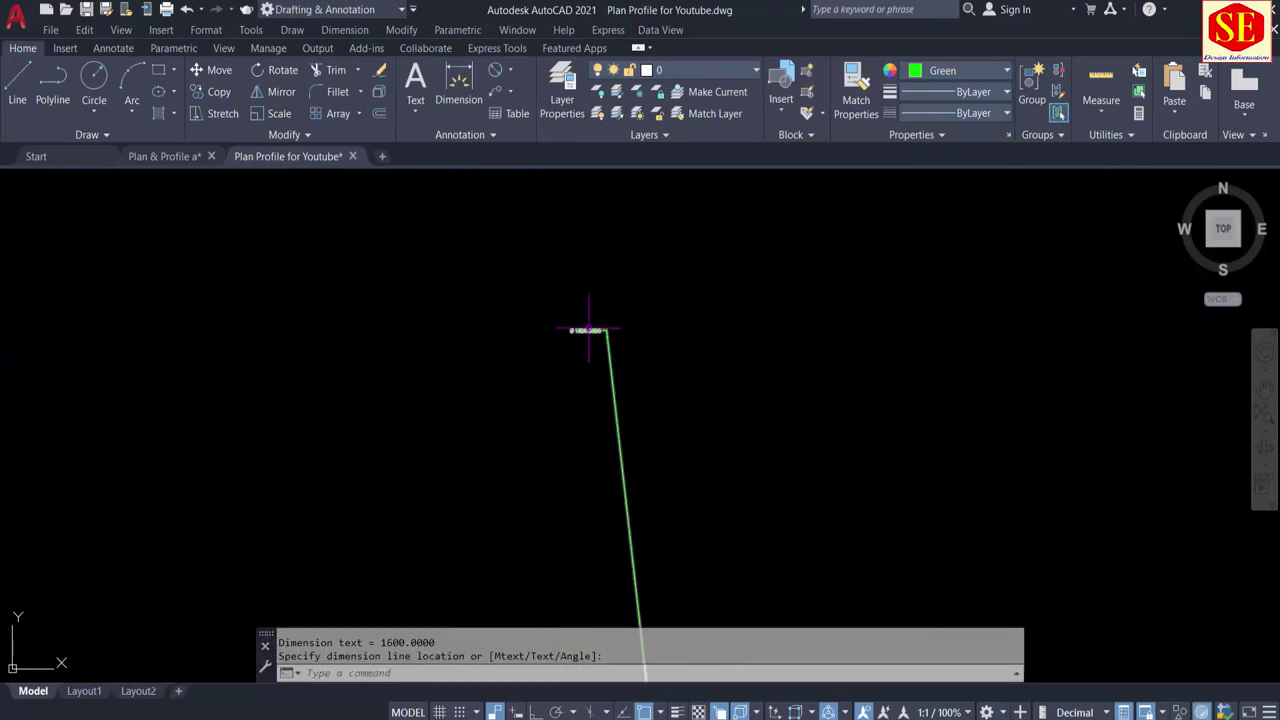
pyautogui.scroll(2, 586, 329)
pyautogui.scroll(1, 548, 333)
pyautogui.scroll(-2, 548, 333)
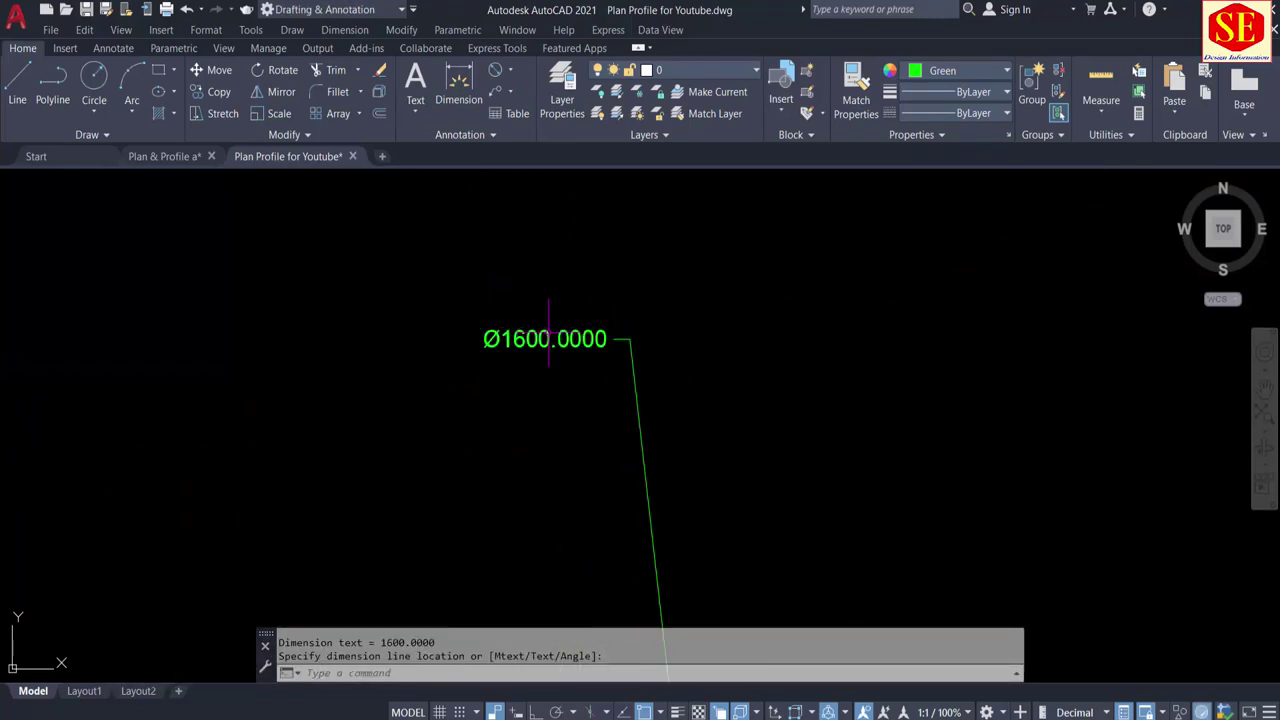
# Step: Window-select the diameter dimension to check its properties, then clear the selection
pyautogui.click(586, 396)
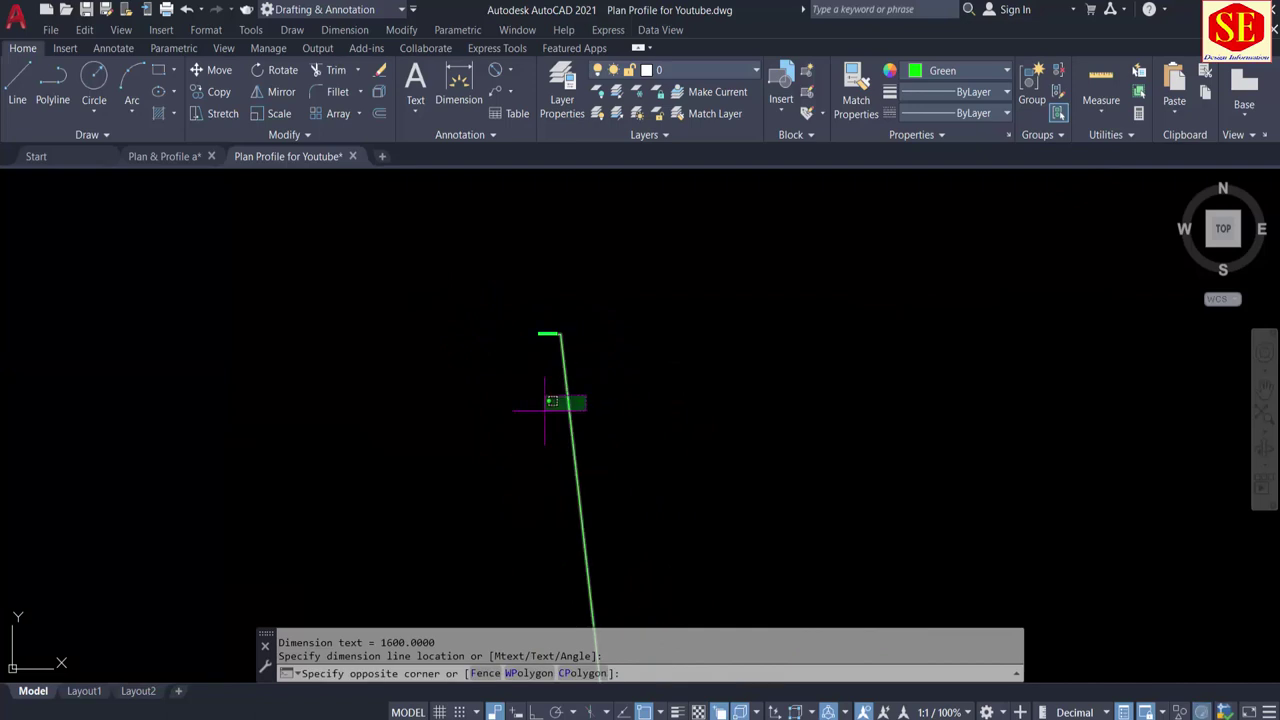
pyautogui.click(551, 401)
pyautogui.scroll(-2, 545, 405)
pyautogui.scroll(-2, 540, 420)
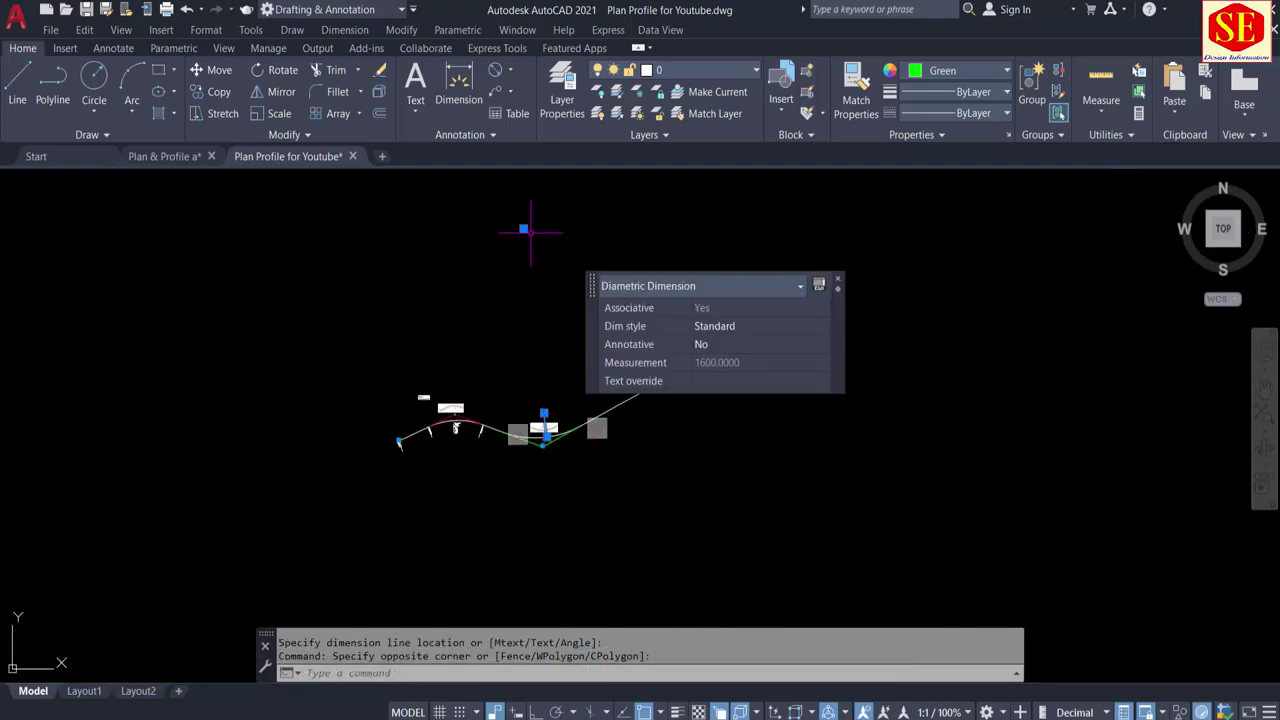
pyautogui.scroll(5, 530, 230)
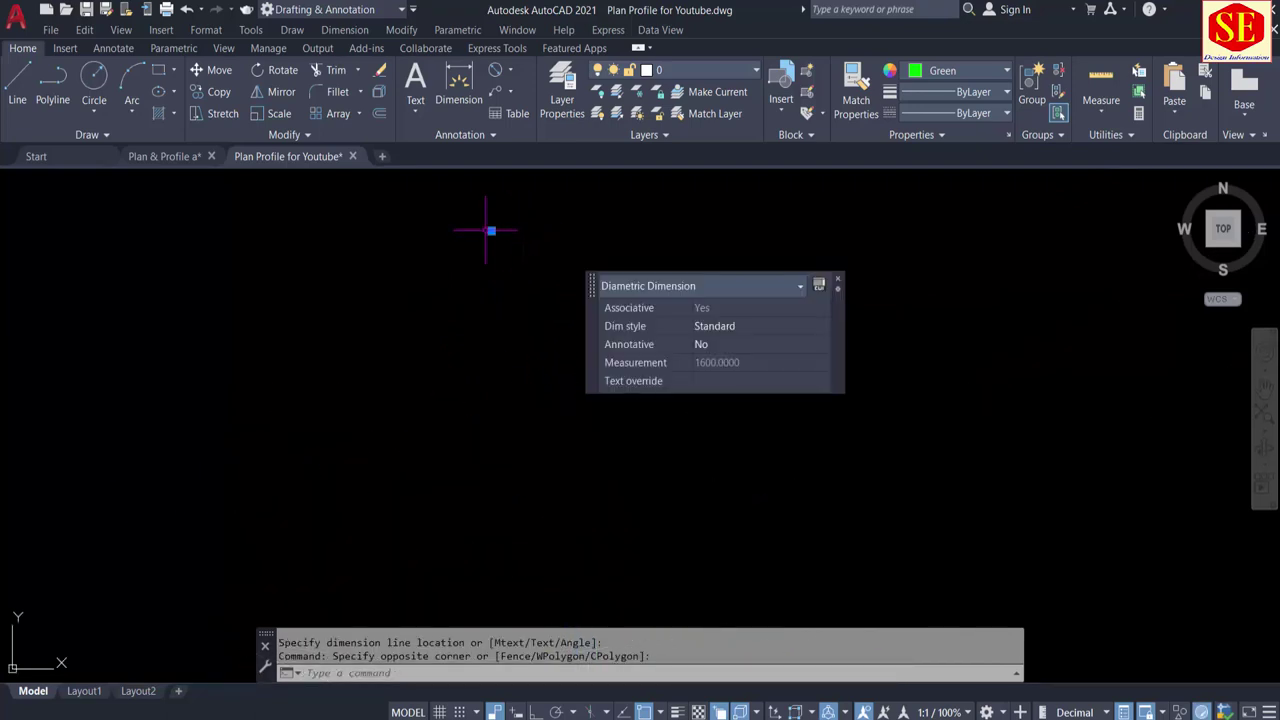
pyautogui.press('Escape')
pyautogui.write('l')
pyautogui.press('Return')
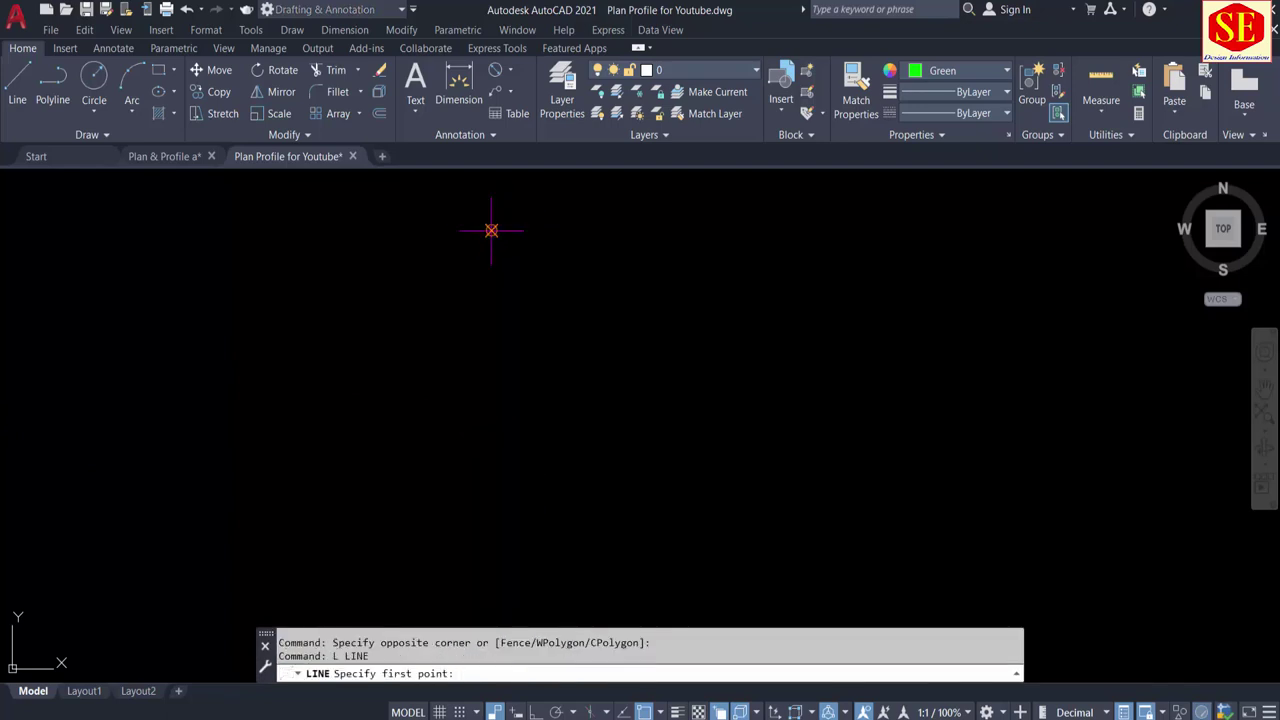
# Step: Draw a radial line from the second curve's centre point to its start point
pyautogui.click(491, 230)
pyautogui.scroll(-3, 491, 240)
pyautogui.scroll(3, 485, 440)
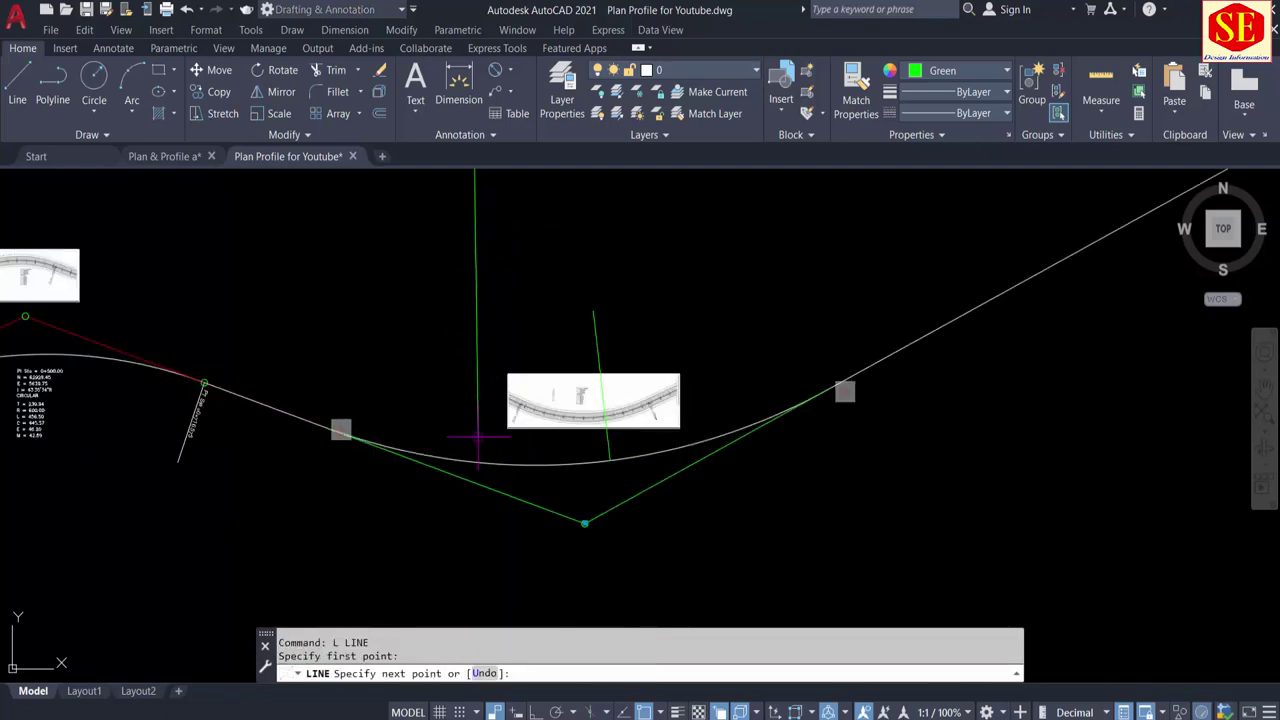
pyautogui.scroll(2, 360, 443)
pyautogui.scroll(3, 280, 415)
pyautogui.scroll(3, 210, 370)
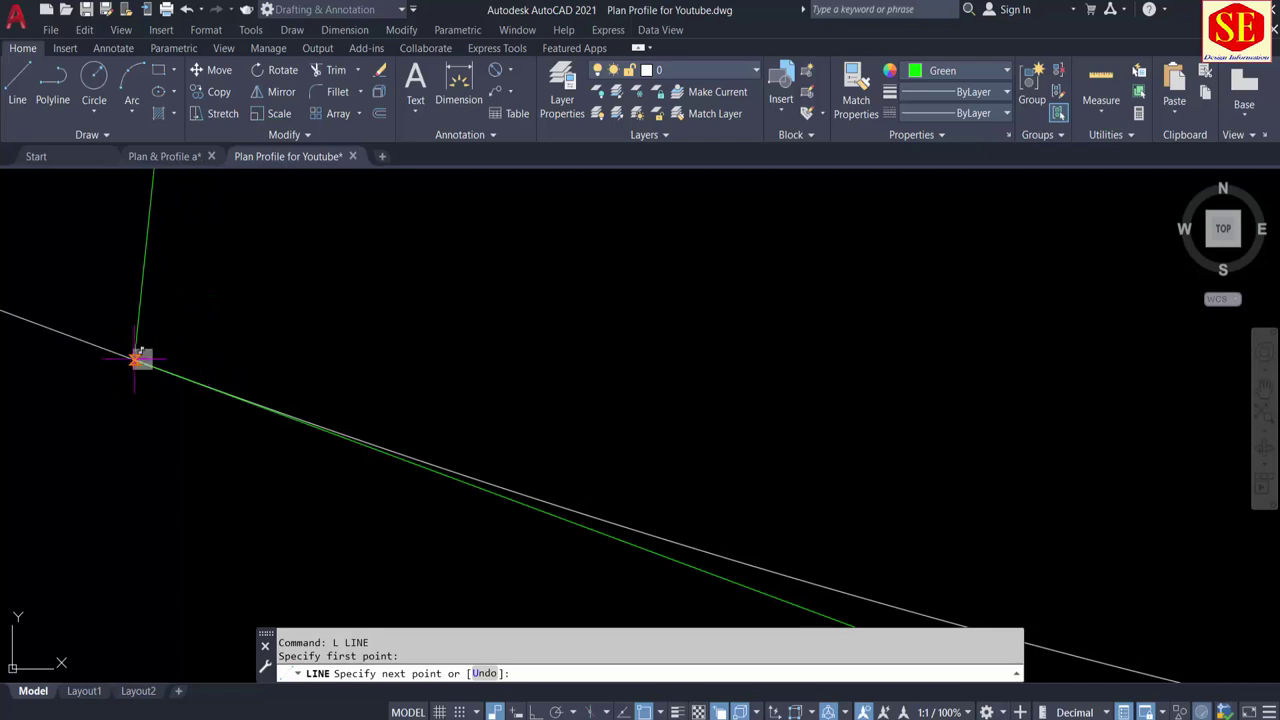
pyautogui.press('Escape')
pyautogui.scroll(-3, 143, 362)
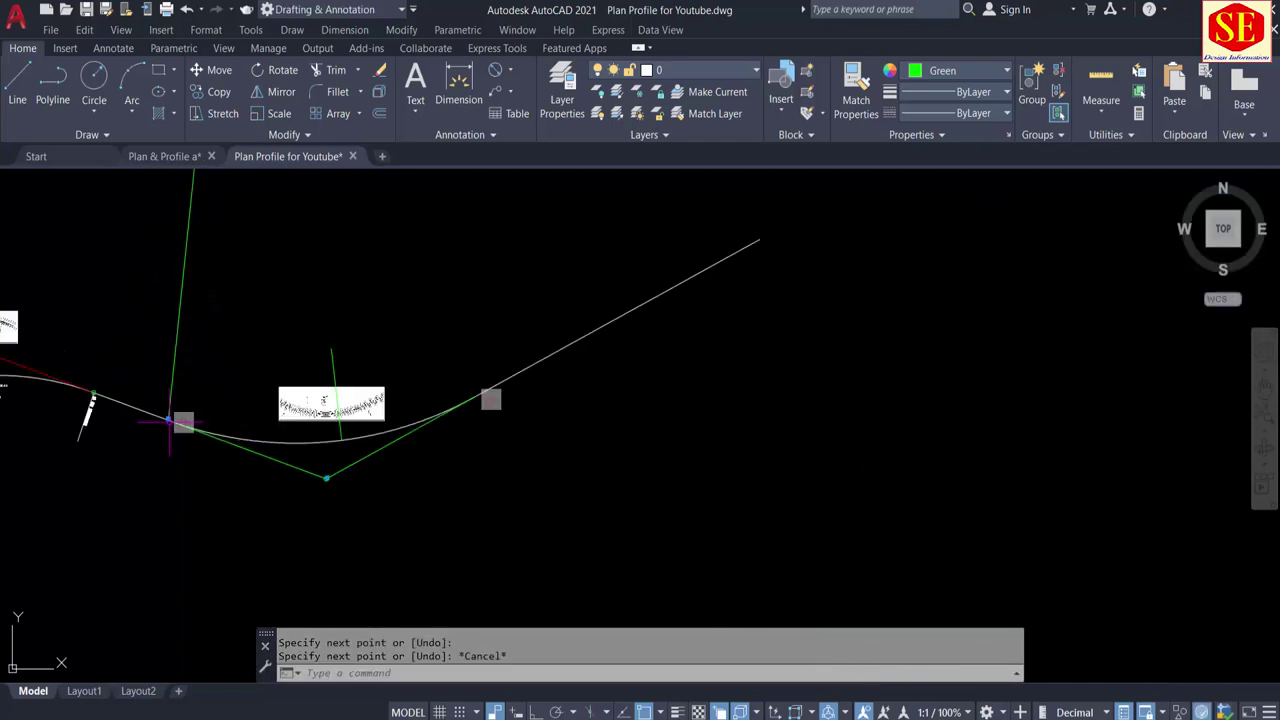
pyautogui.scroll(-3, 185, 424)
pyautogui.press('Return')
pyautogui.scroll(5, 185, 295)
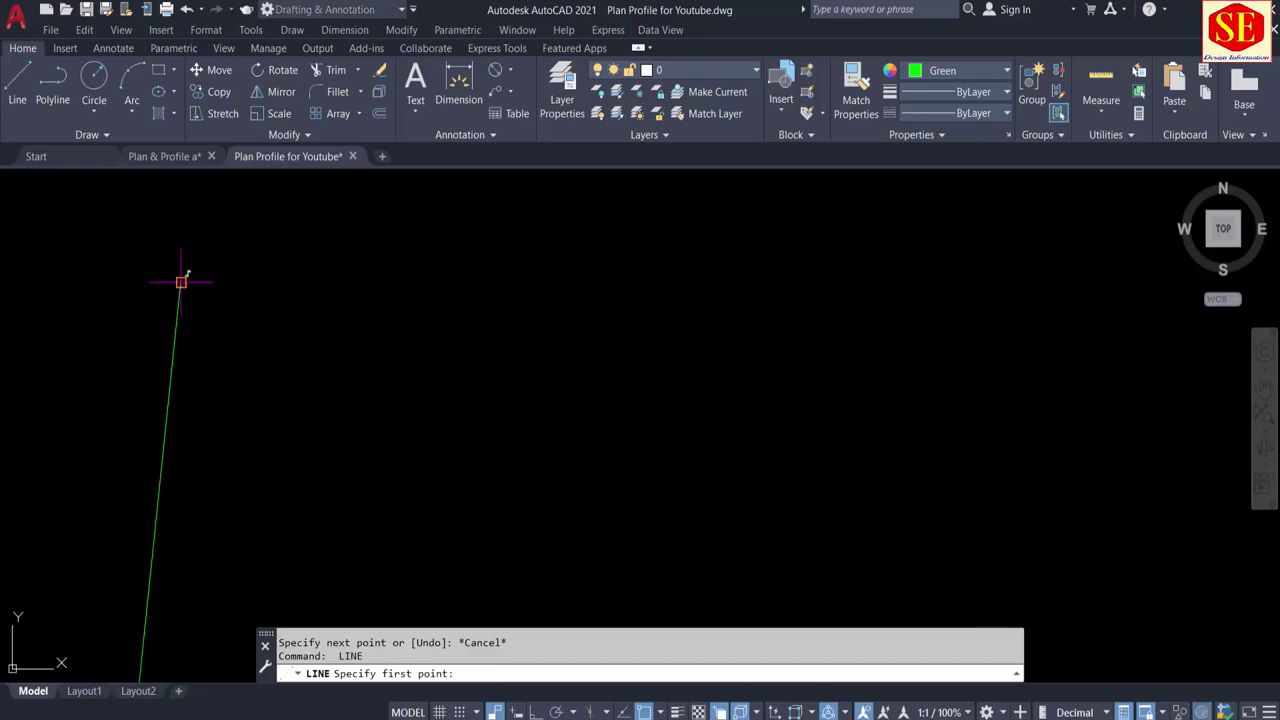
pyautogui.click(181, 282)
pyautogui.scroll(-3, 183, 280)
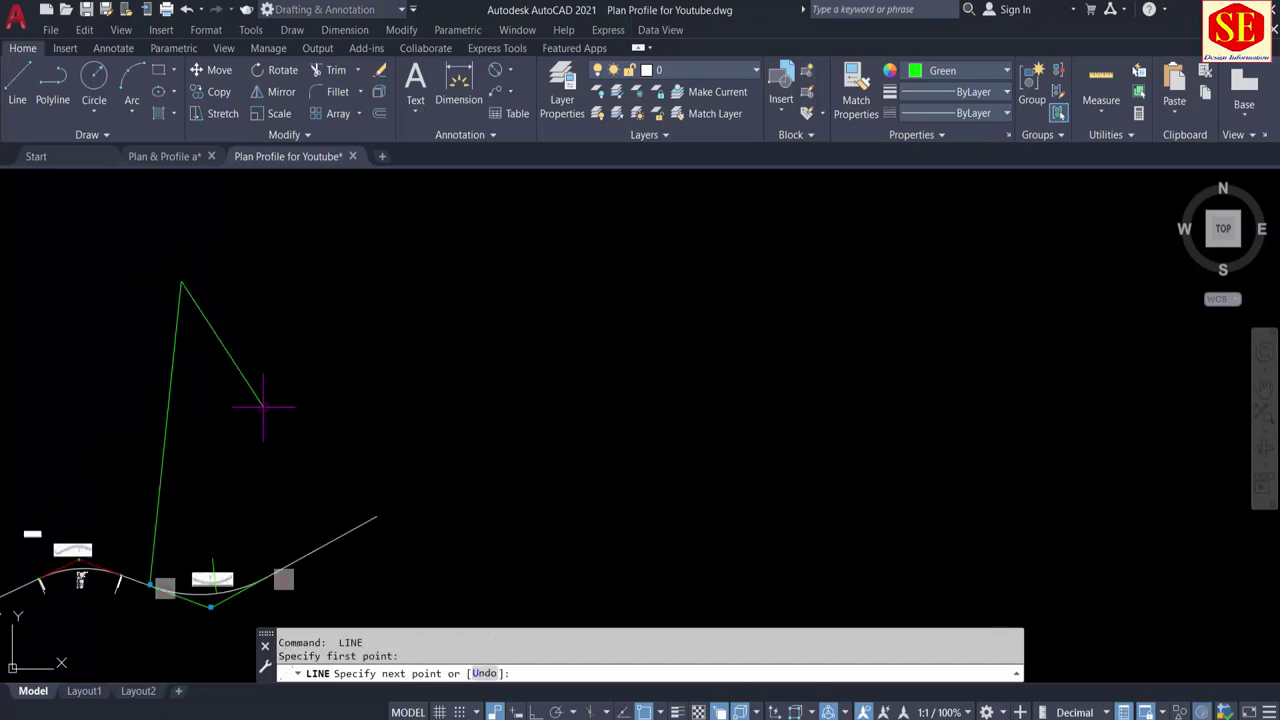
pyautogui.scroll(3, 264, 583)
pyautogui.scroll(3, 264, 583)
pyautogui.moveTo(286, 586); pyautogui.dragTo(331, 394, button='middle')
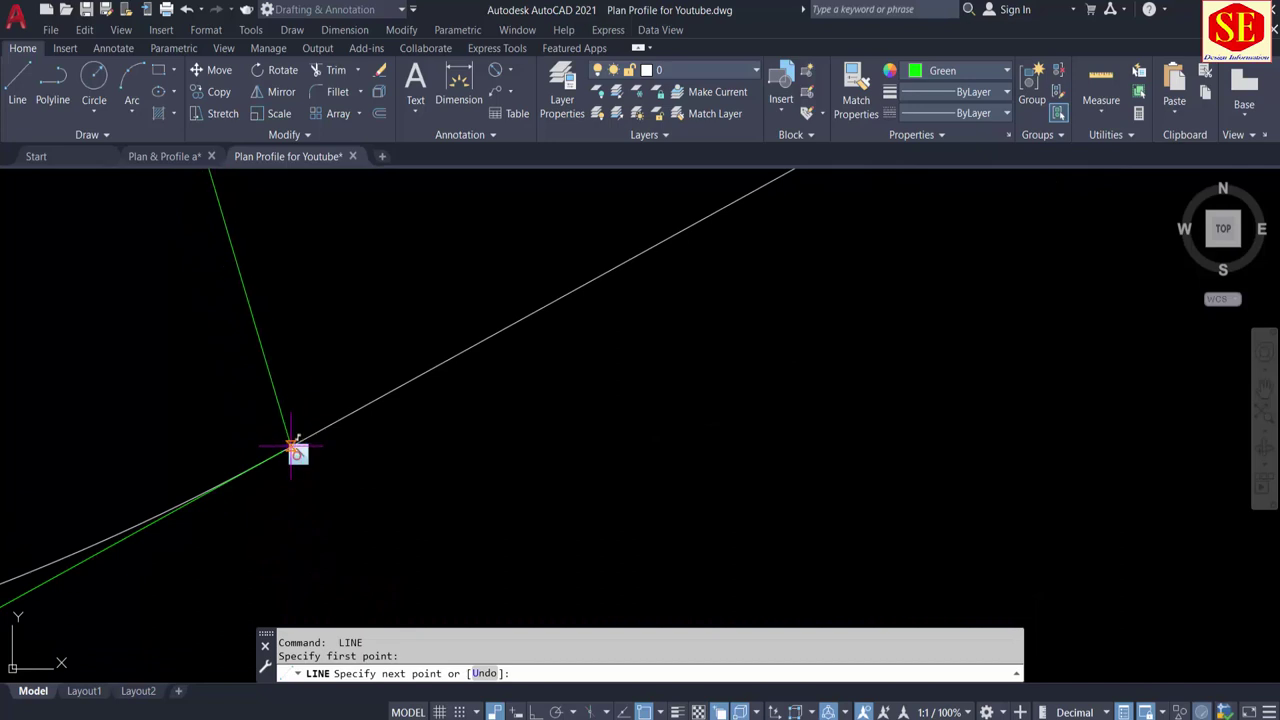
pyautogui.click(298, 448)
pyautogui.press('Escape')
pyautogui.moveTo(298, 448); pyautogui.dragTo(527, 452, button='middle')
pyautogui.scroll(-2, 600, 420)
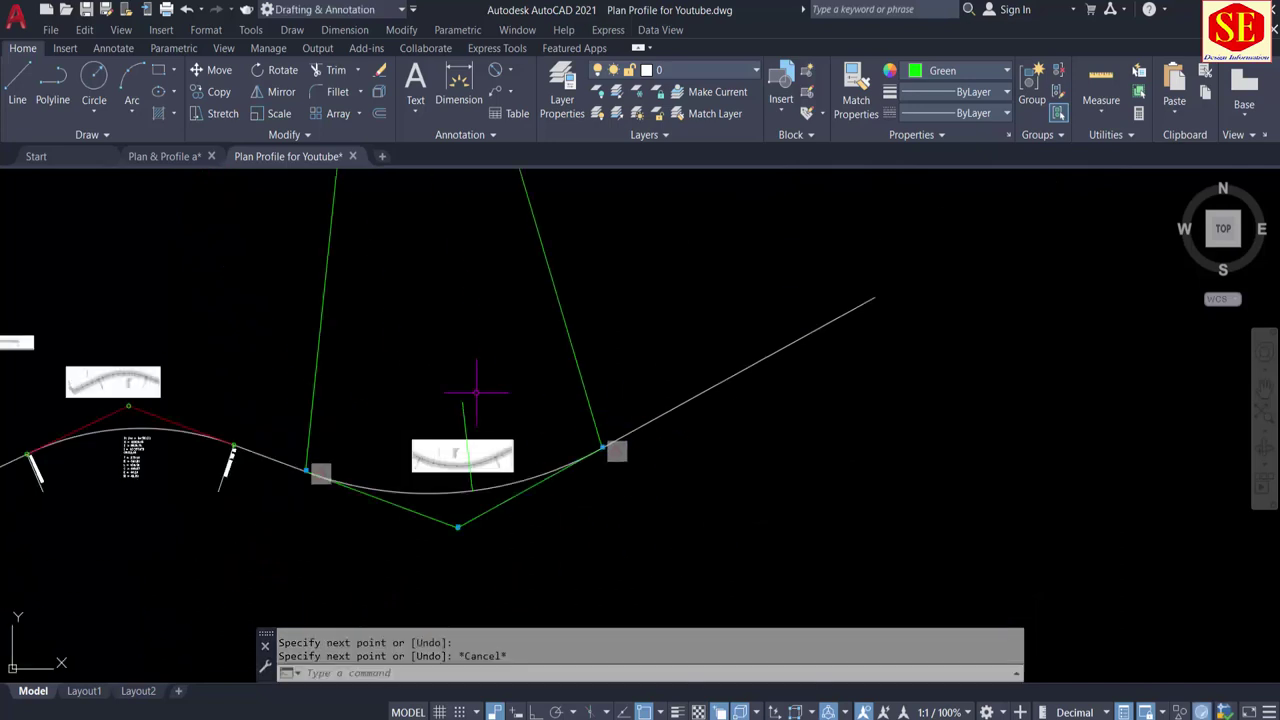
# Step: With Ortho on, draw a horizontal cutting line across the green radius lines
pyautogui.write('l')
pyautogui.press('Return')
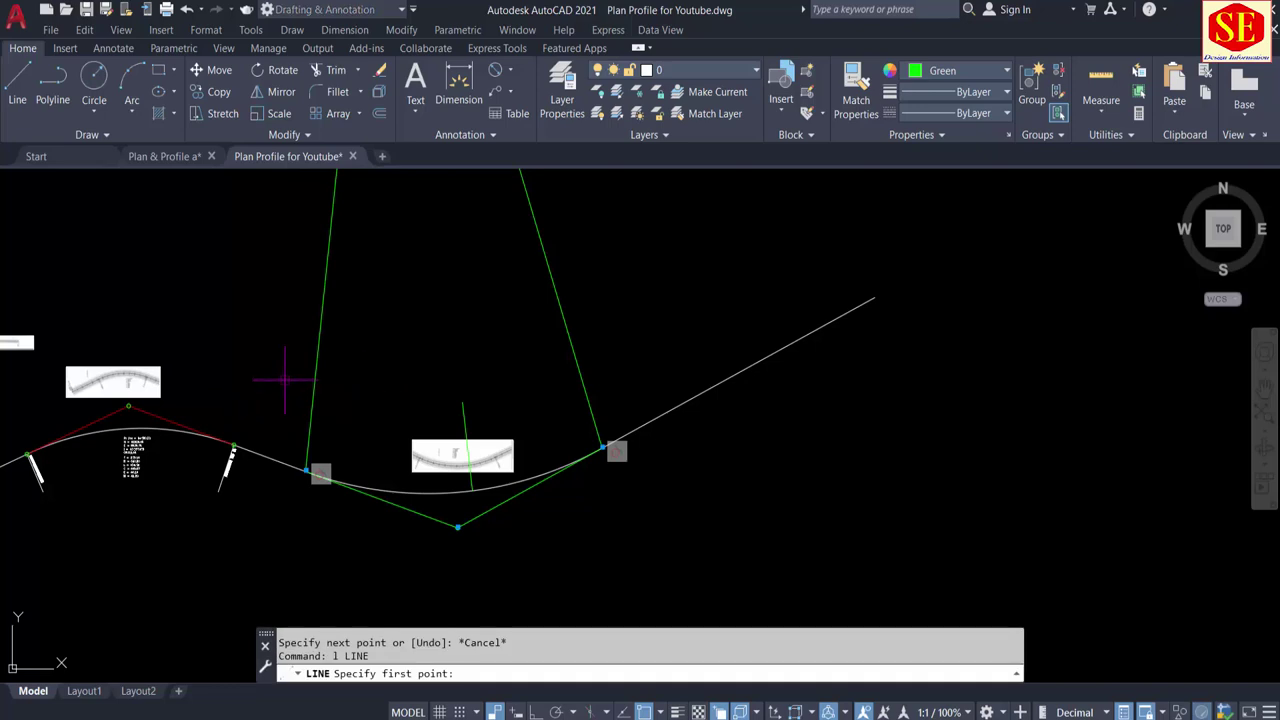
pyautogui.click(285, 379)
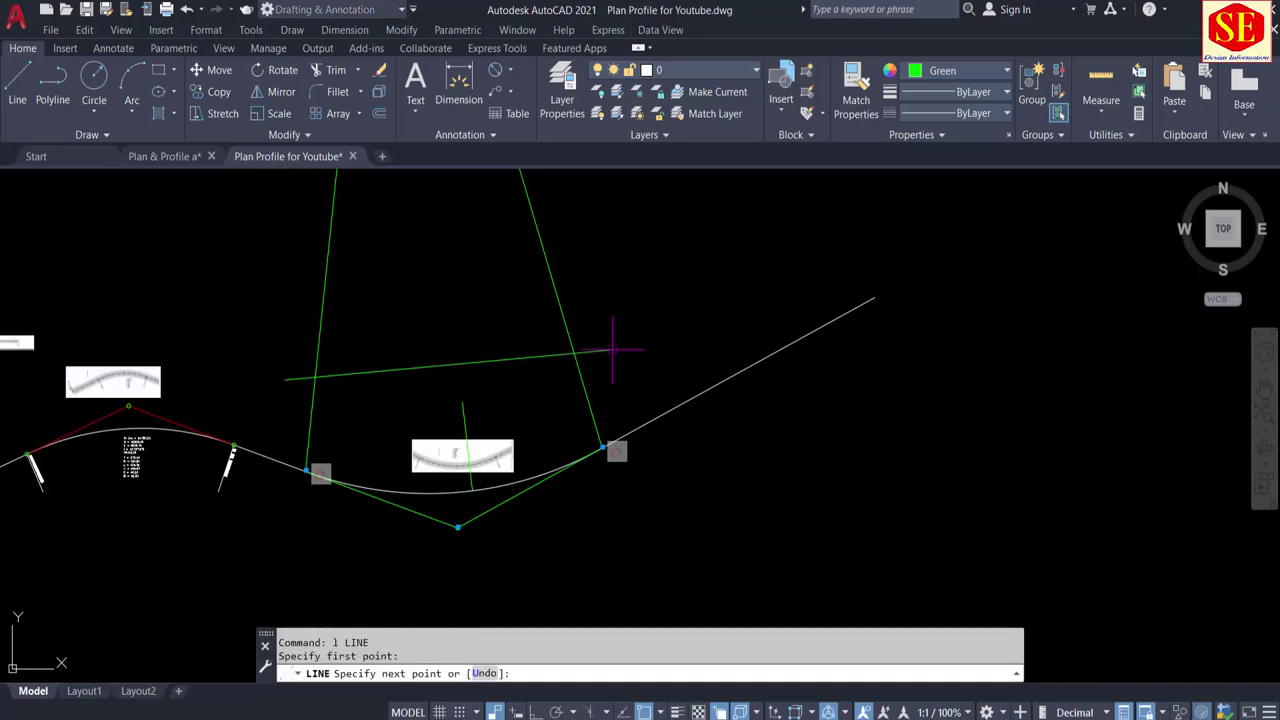
pyautogui.press('F8')
pyautogui.click(611, 379)
pyautogui.press('Escape')
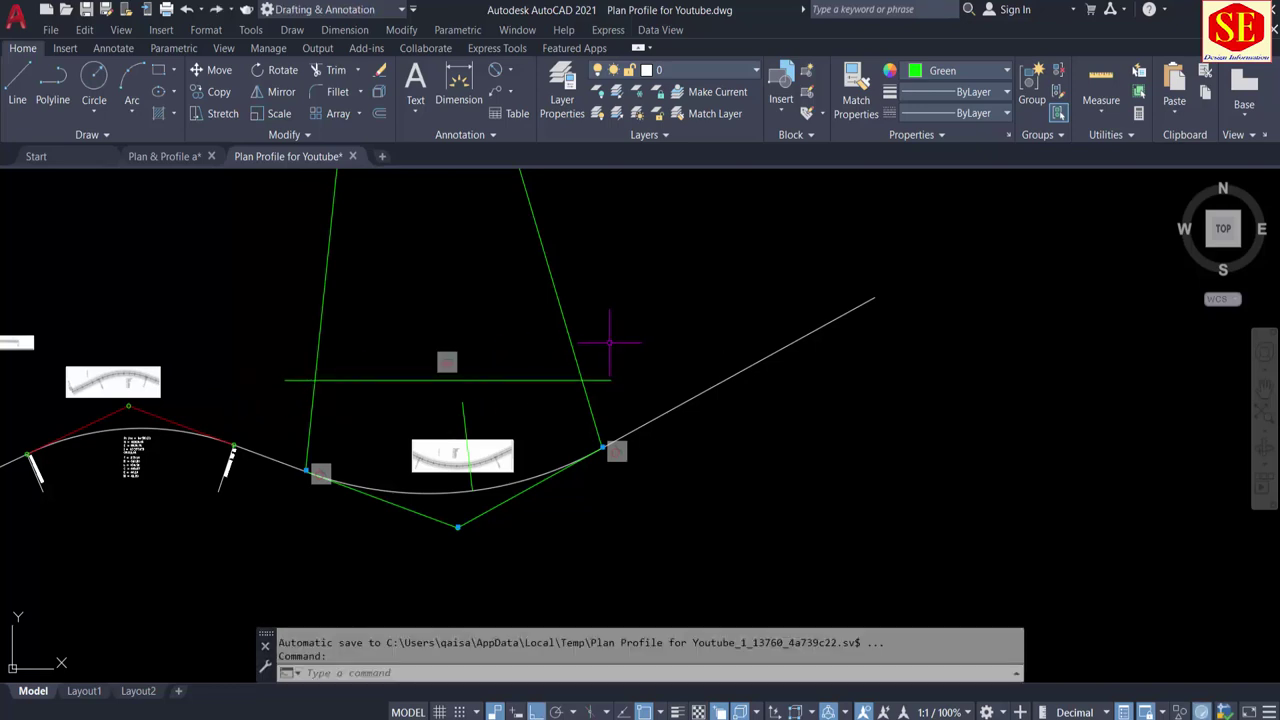
# Step: Trim both green radius lines above the horizontal cutting line
pyautogui.write('tr')
pyautogui.press('Return')
pyautogui.click(603, 342)
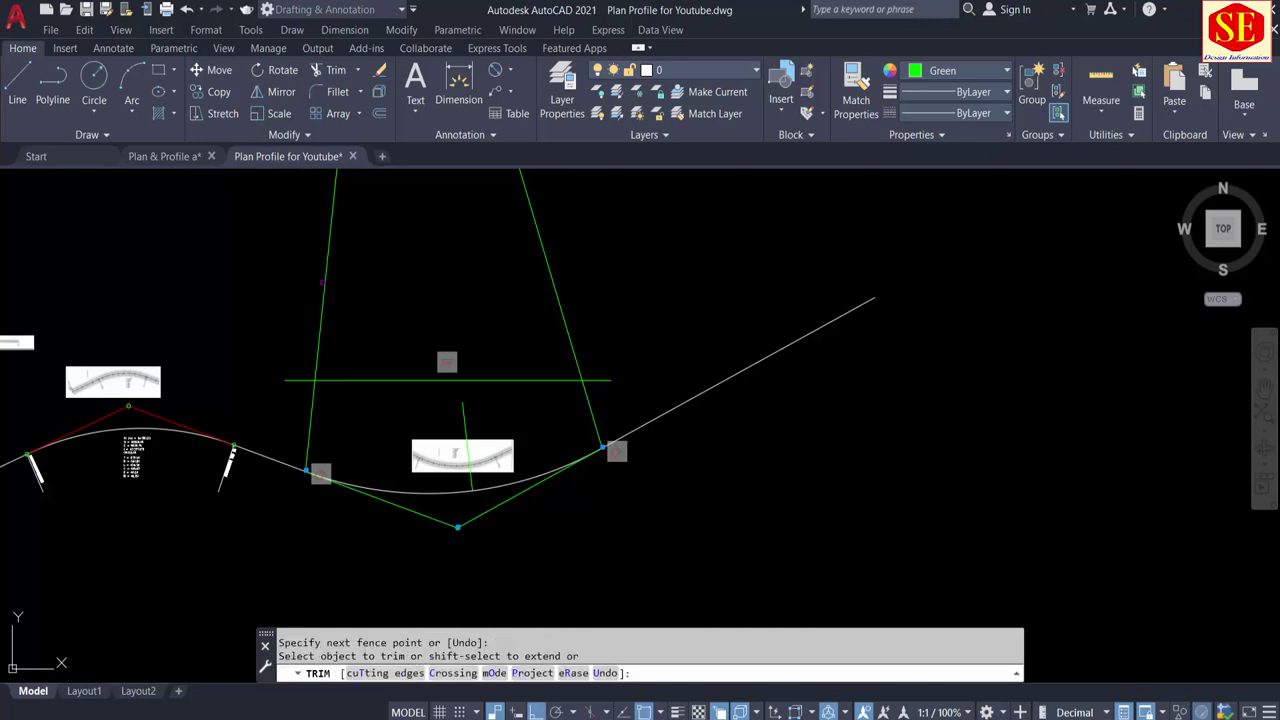
pyautogui.click(322, 283)
pyautogui.click(557, 285)
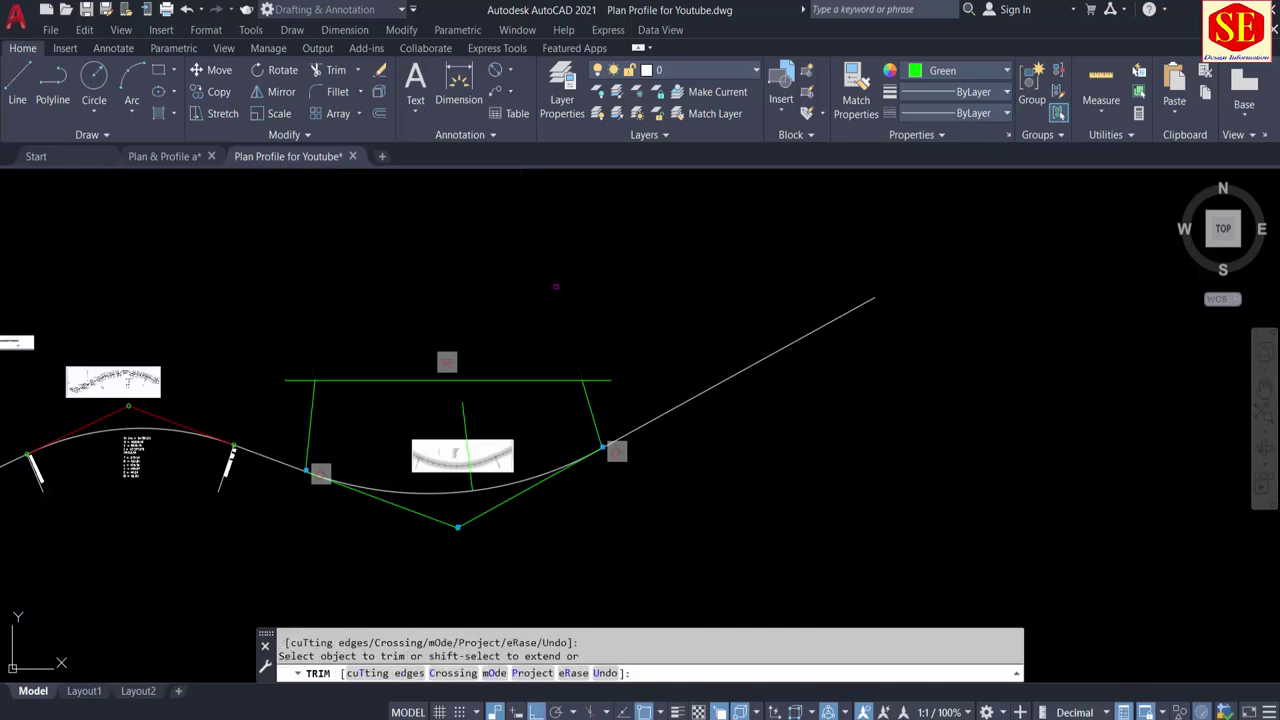
pyautogui.press('Escape')
# Step: Erase the horizontal helper line and the middle green line over the label
pyautogui.click(522, 380)
pyautogui.write('e')
pyautogui.press('Return')
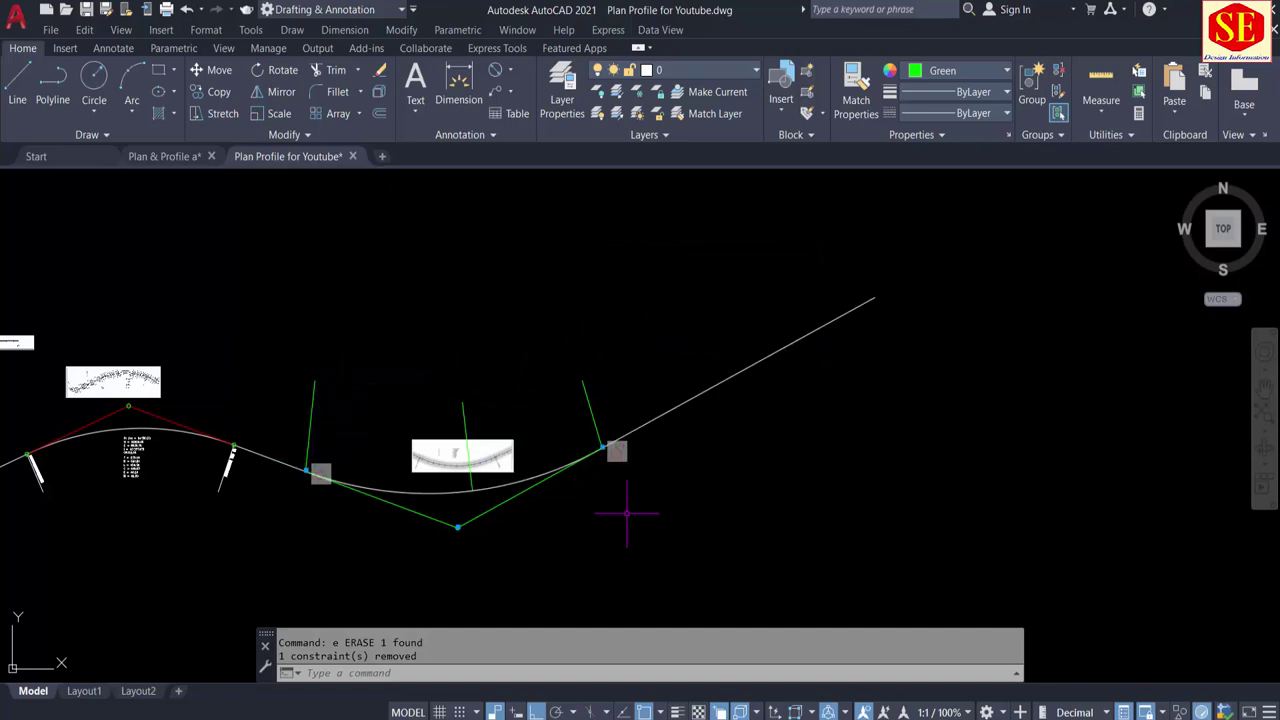
pyautogui.scroll(-2, 800, 418)
pyautogui.scroll(3, 603, 415)
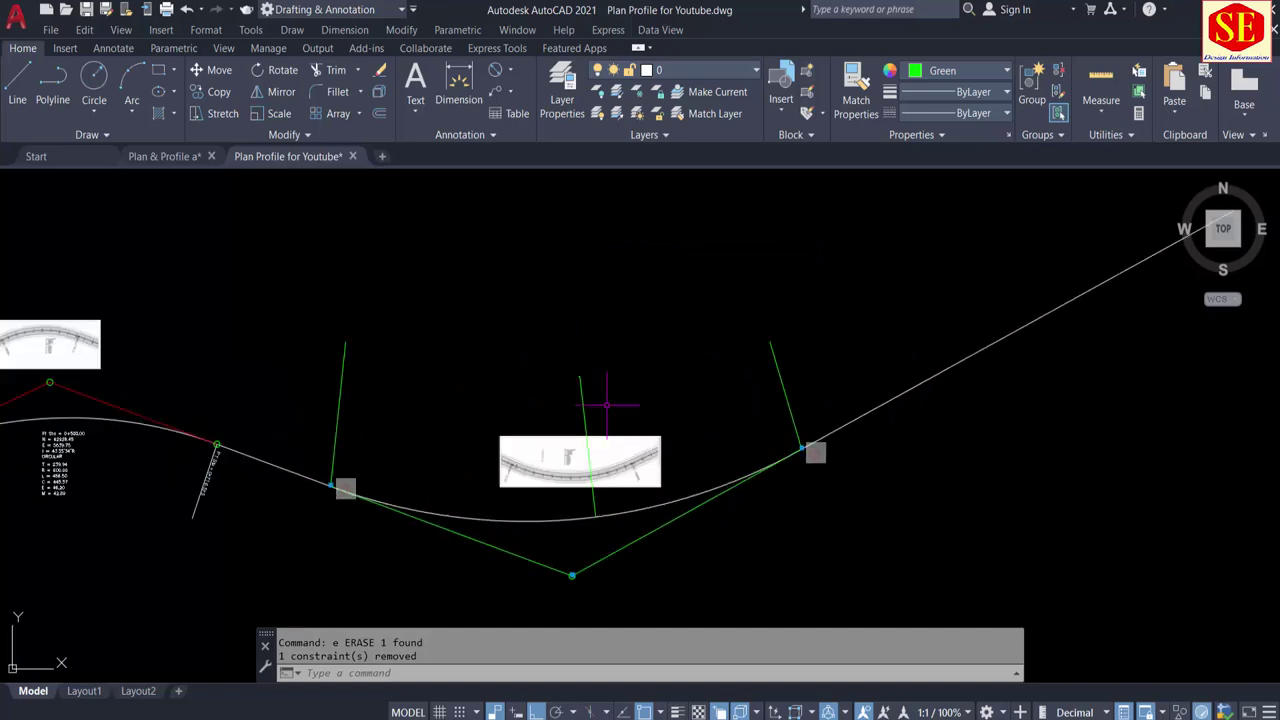
pyautogui.moveTo(610, 388); pyautogui.dragTo(572, 440)
pyautogui.write('E')
pyautogui.press('Return')
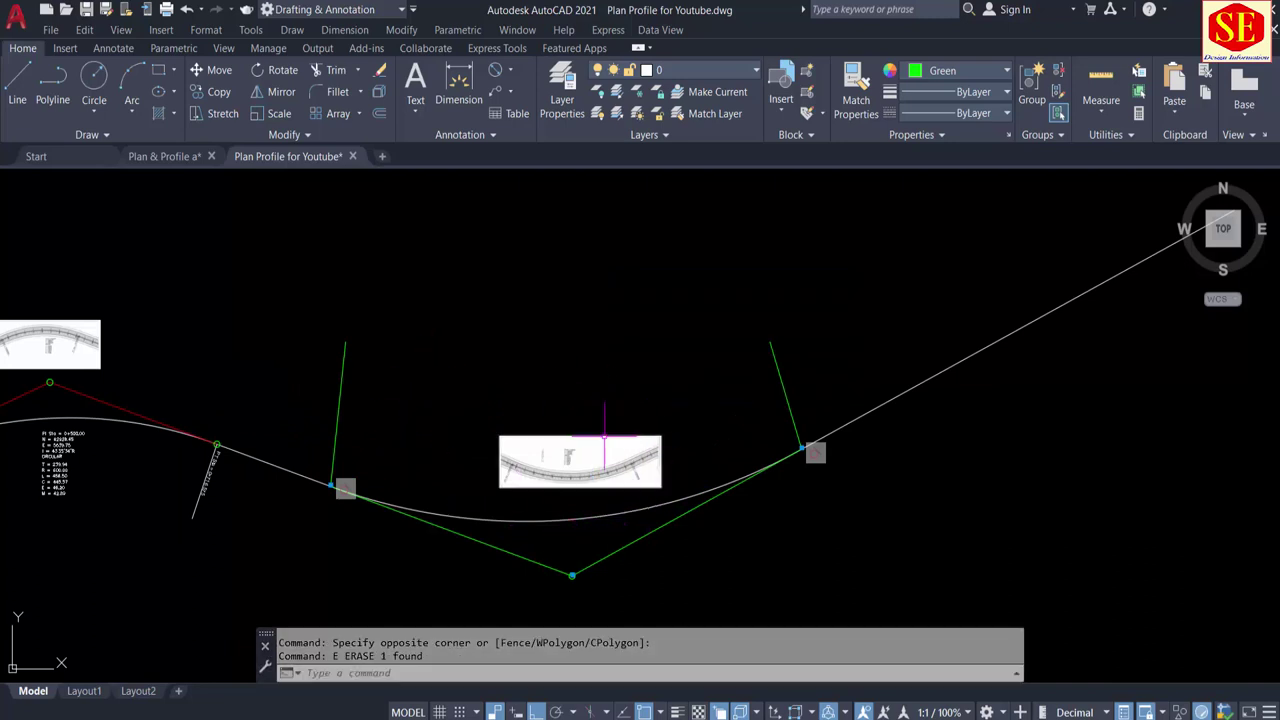
pyautogui.scroll(3, 604, 440)
pyautogui.scroll(-4, 600, 486)
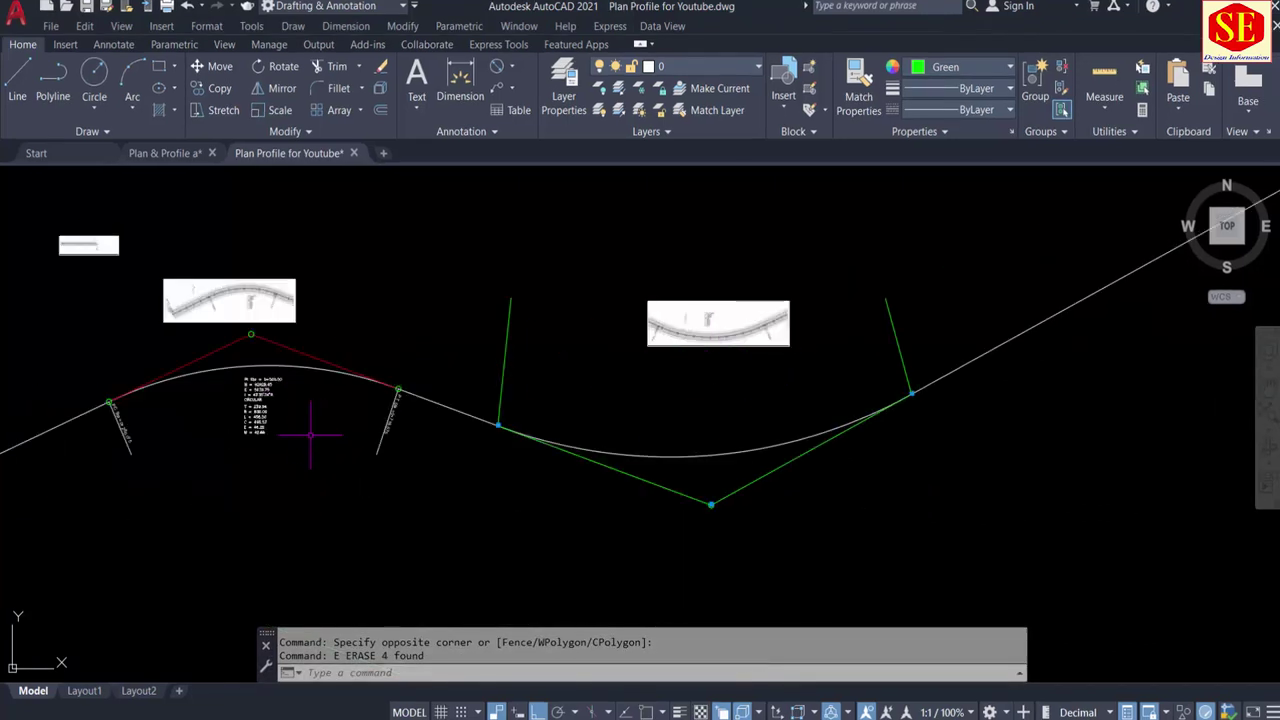
# Step: Select the first curve's PC/PT station labels and PI curve data text for copying
pyautogui.write('CO')
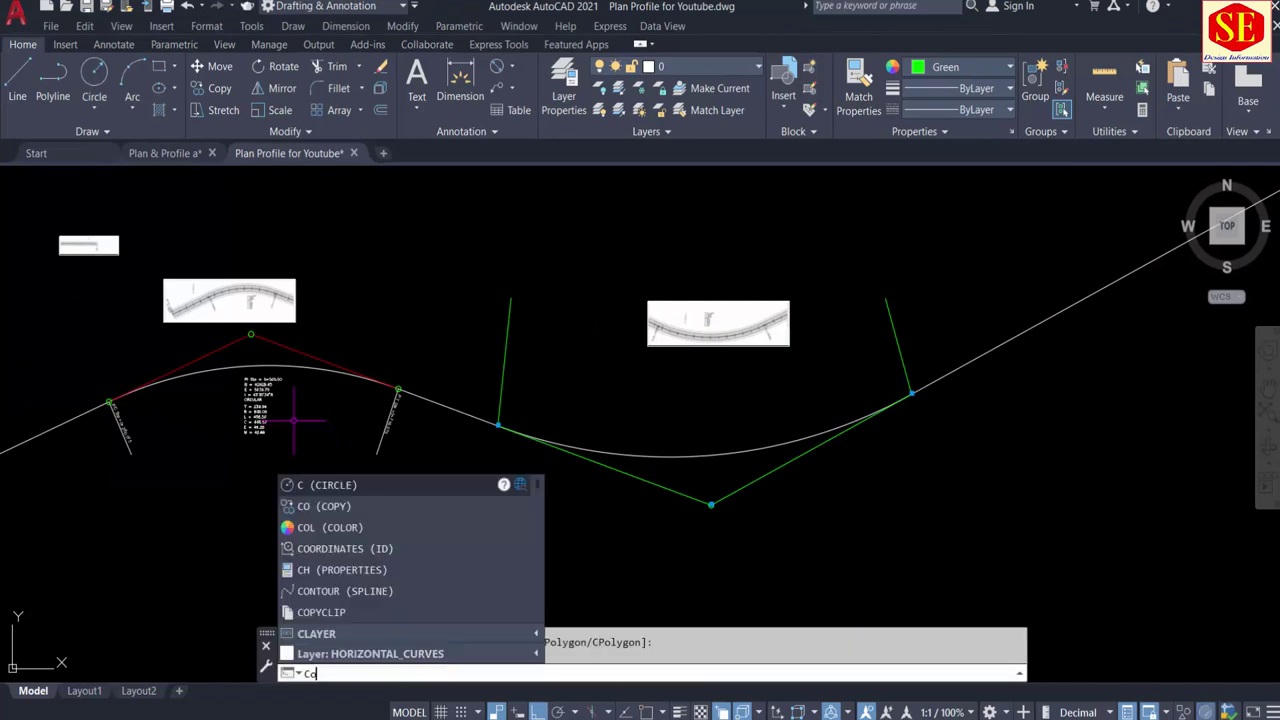
pyautogui.press('Return')
pyautogui.click(119, 421)
pyautogui.click(128, 428)
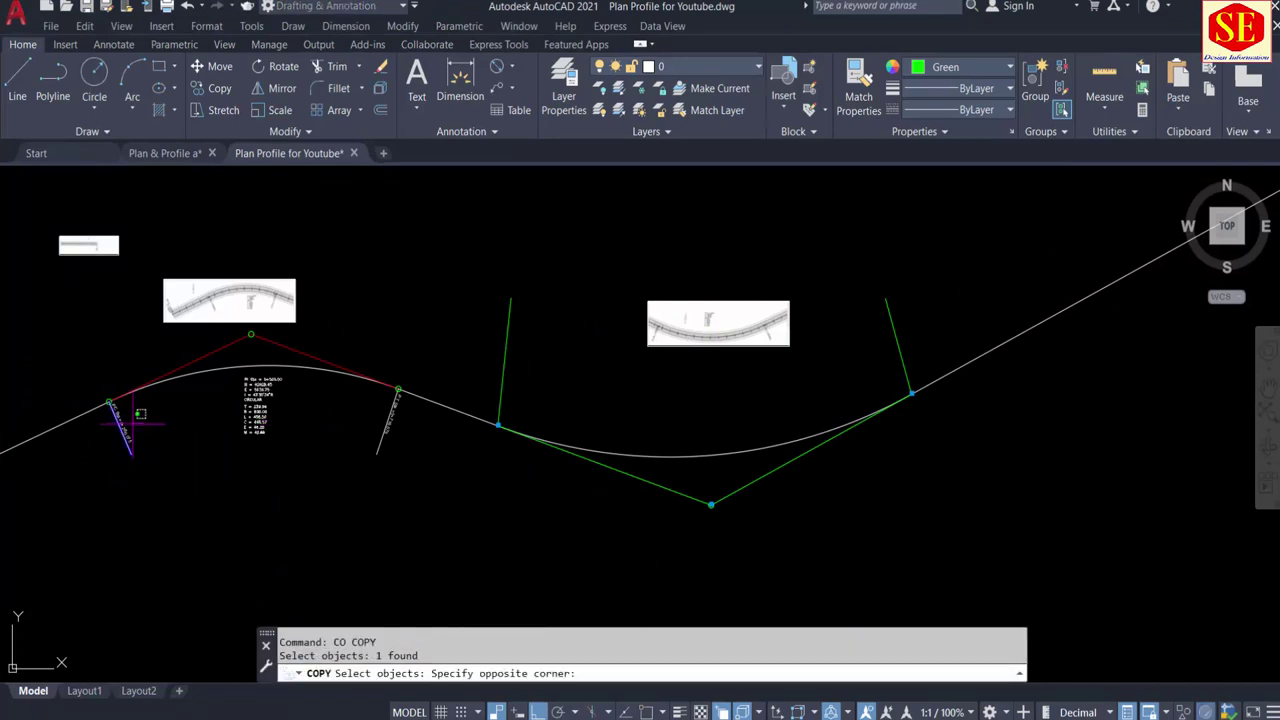
pyautogui.click(165, 395)
pyautogui.click(124, 428)
pyautogui.scroll(3, 295, 377)
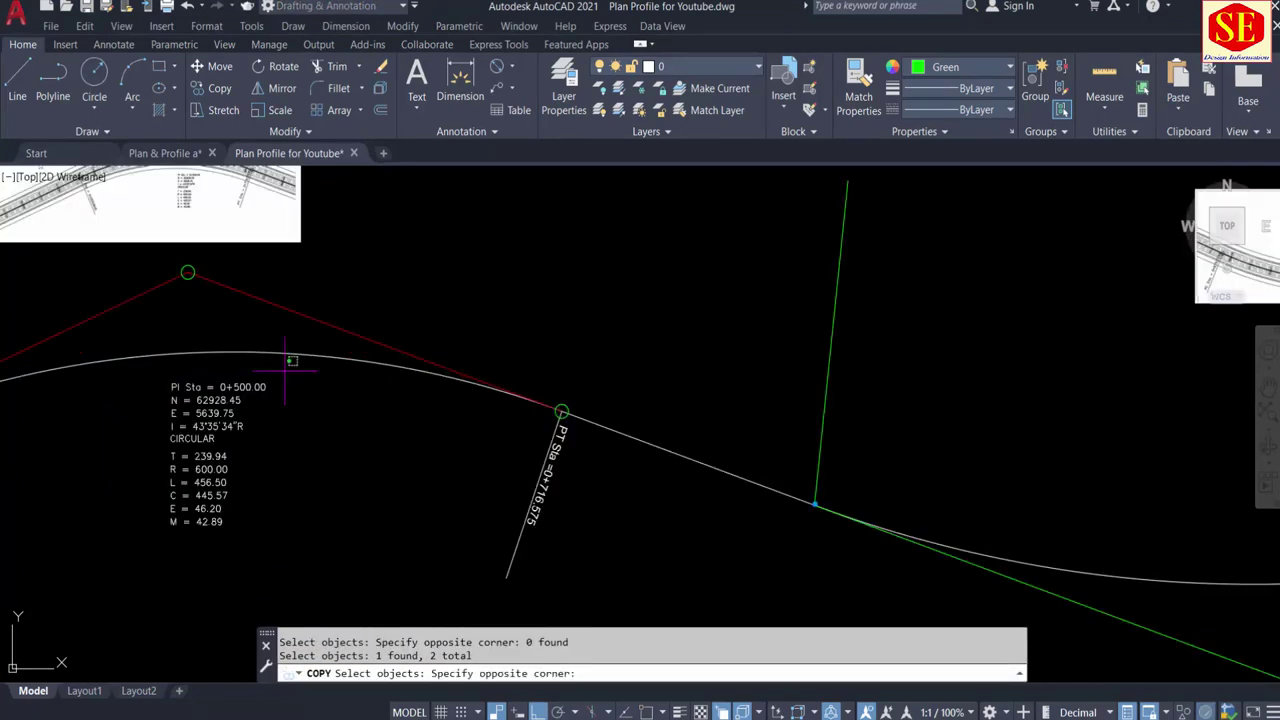
pyautogui.click(288, 372)
pyautogui.click(150, 597)
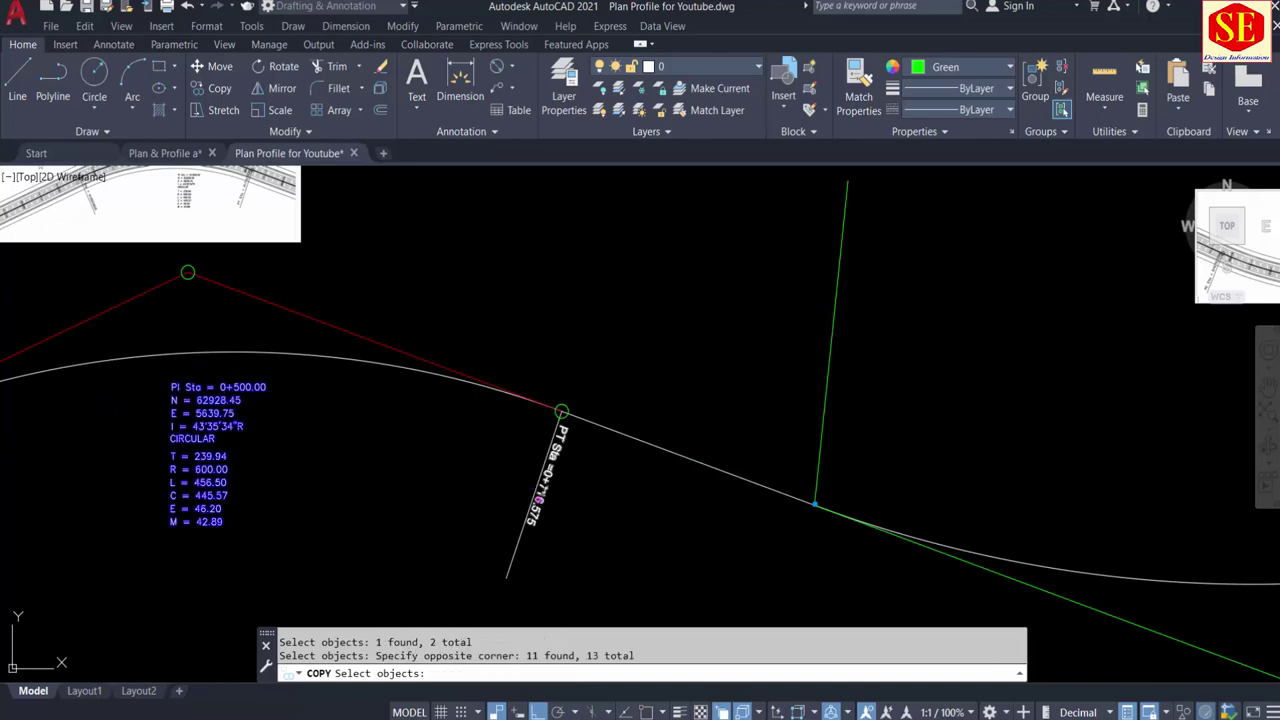
pyautogui.click(532, 488)
pyautogui.press('Return')
# Step: Place the copied labels at the second curve
pyautogui.scroll(-2, 471, 491)
pyautogui.click(475, 492)
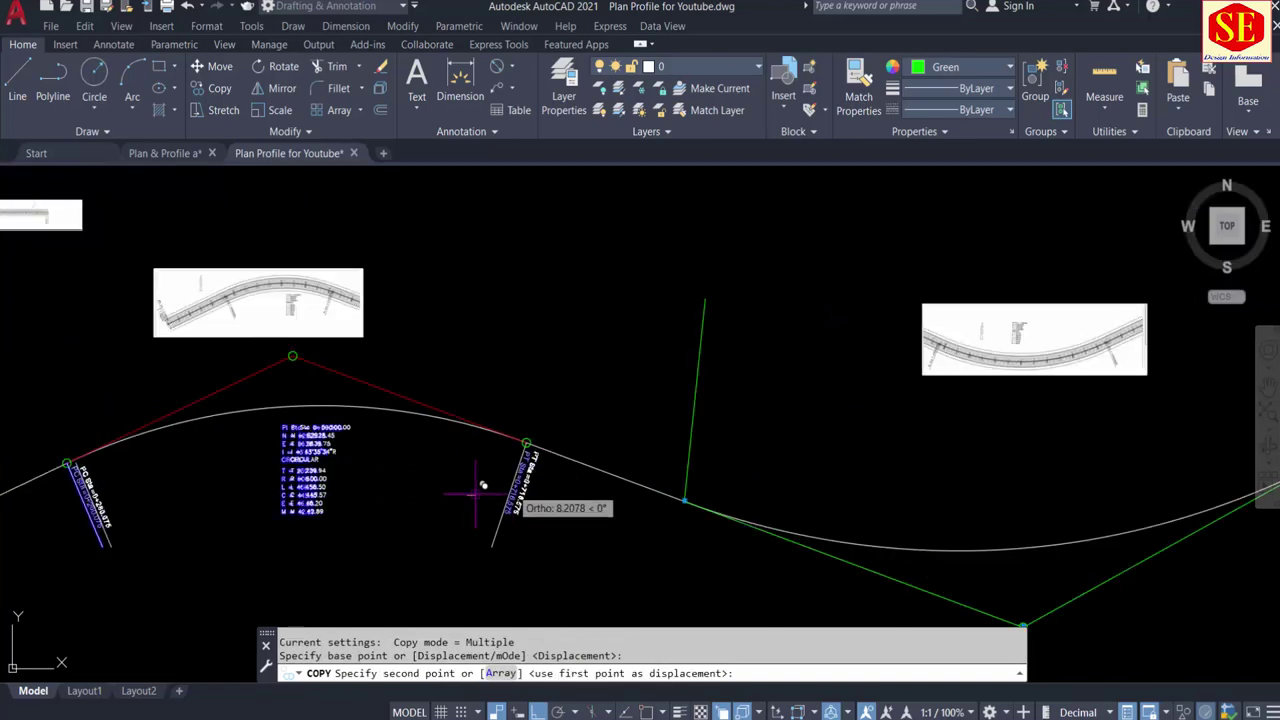
pyautogui.click(1150, 450)
pyautogui.press('Escape')
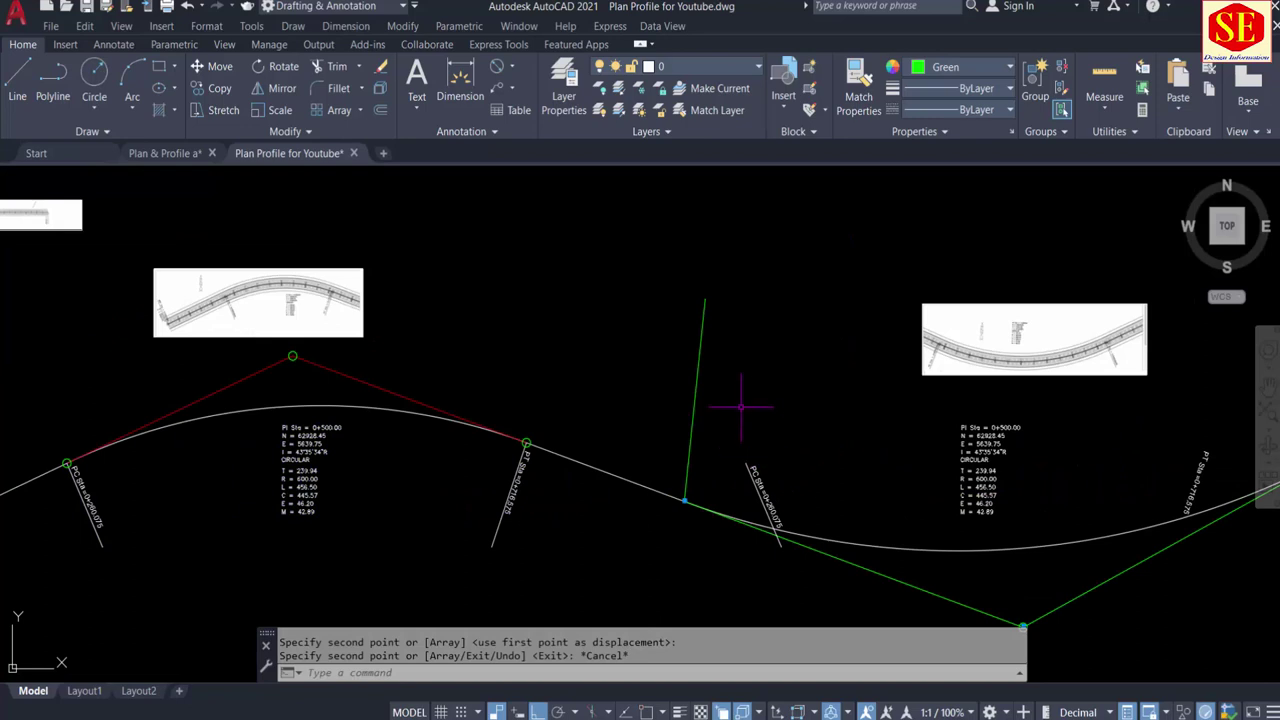
# Step: Erase the copied start and end station labels at the second curve
pyautogui.click(788, 457)
pyautogui.click(748, 514)
pyautogui.write('e')
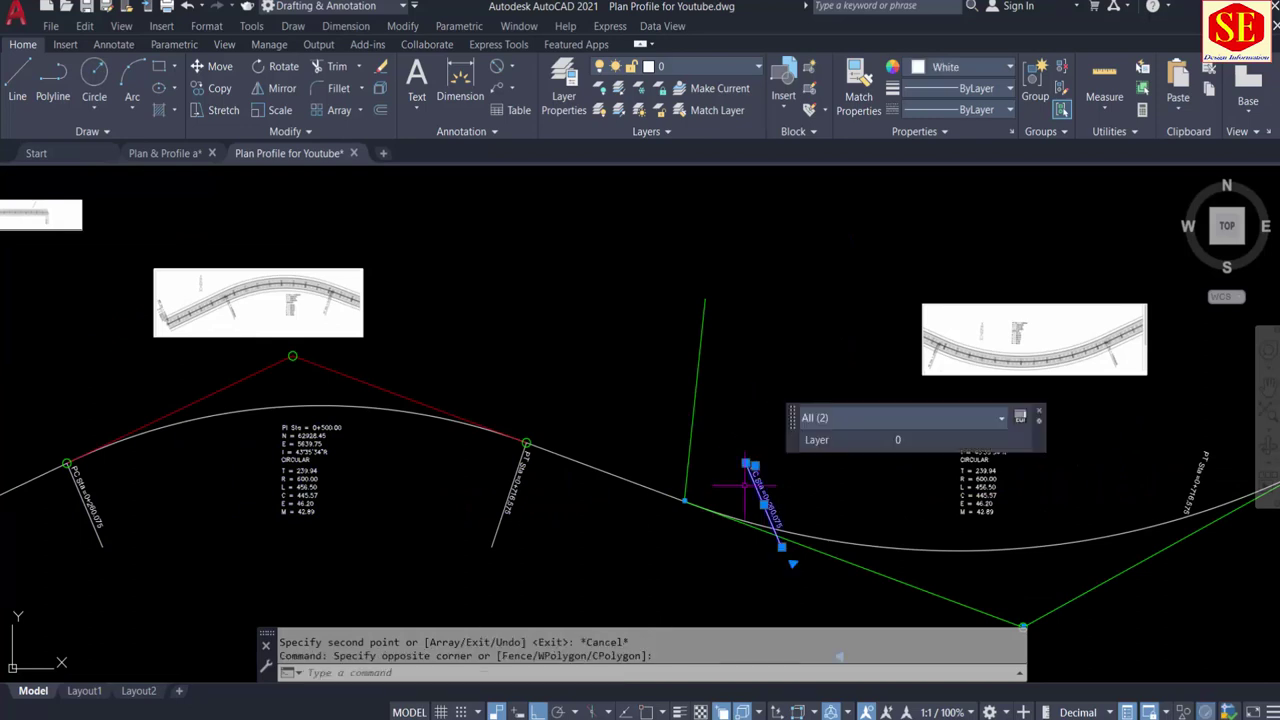
pyautogui.press('Return')
pyautogui.click(1208, 449)
pyautogui.press('Return')
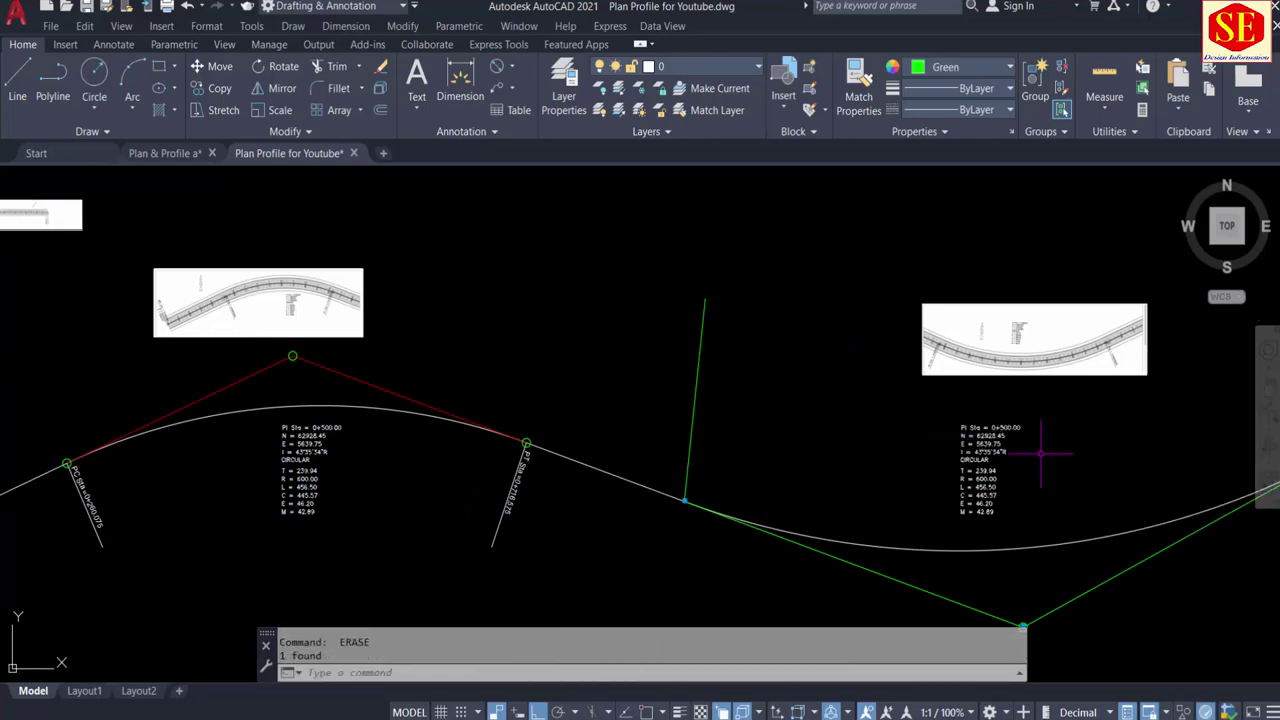
# Step: Erase the copied PI curve data text, then switch to the Plan & Profile a drawing
pyautogui.scroll(2, 1000, 417)
pyautogui.scroll(2, 968, 432)
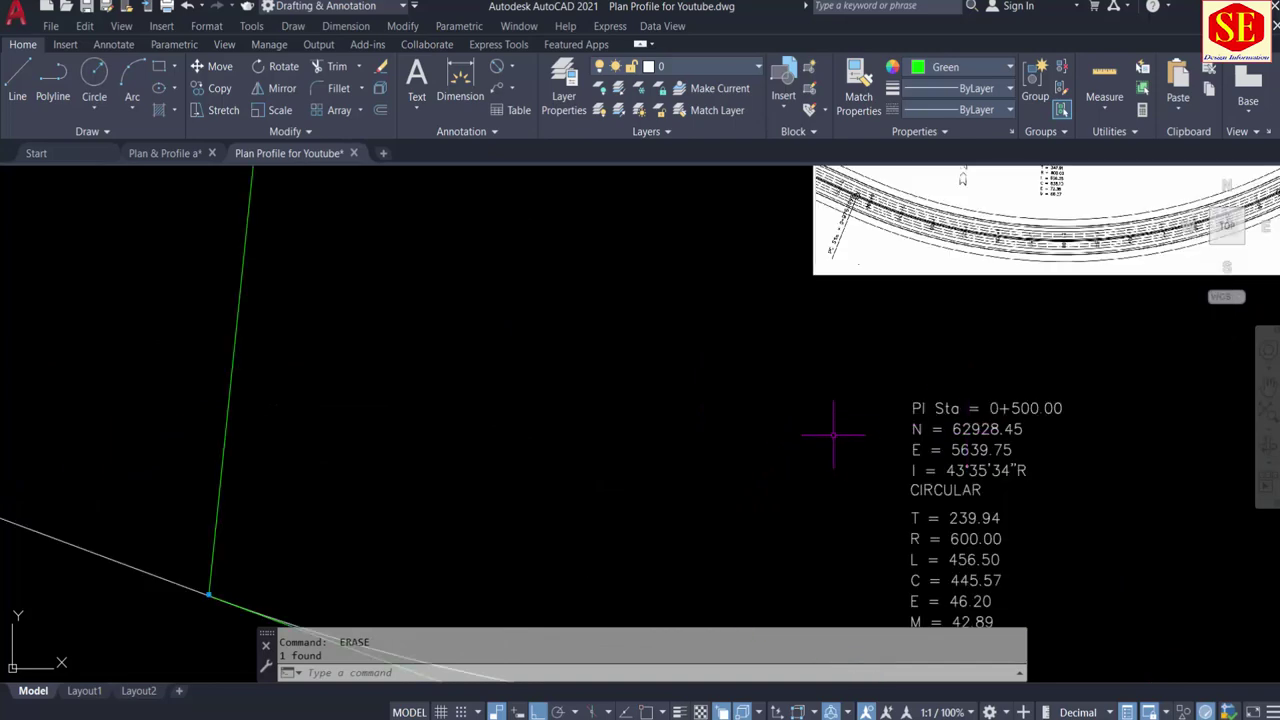
pyautogui.scroll(2, 958, 247)
pyautogui.scroll(2, 962, 309)
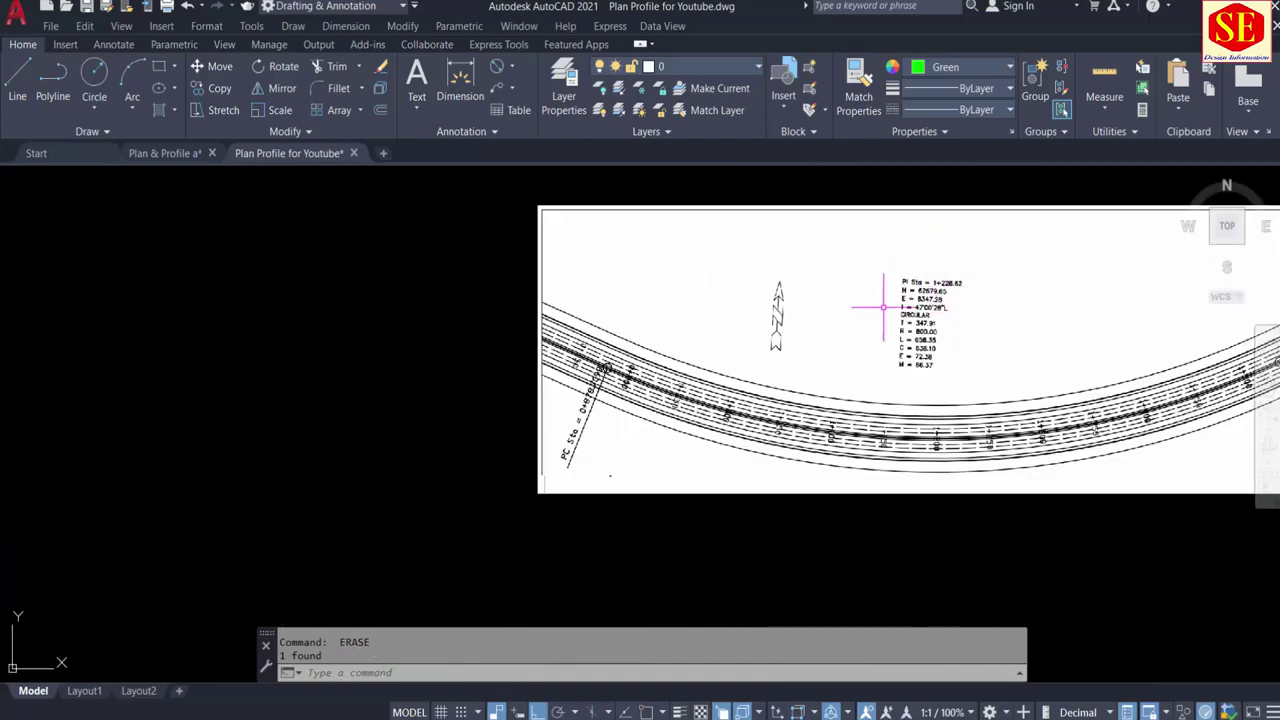
pyautogui.scroll(3, 883, 307)
pyautogui.scroll(-5, 912, 330)
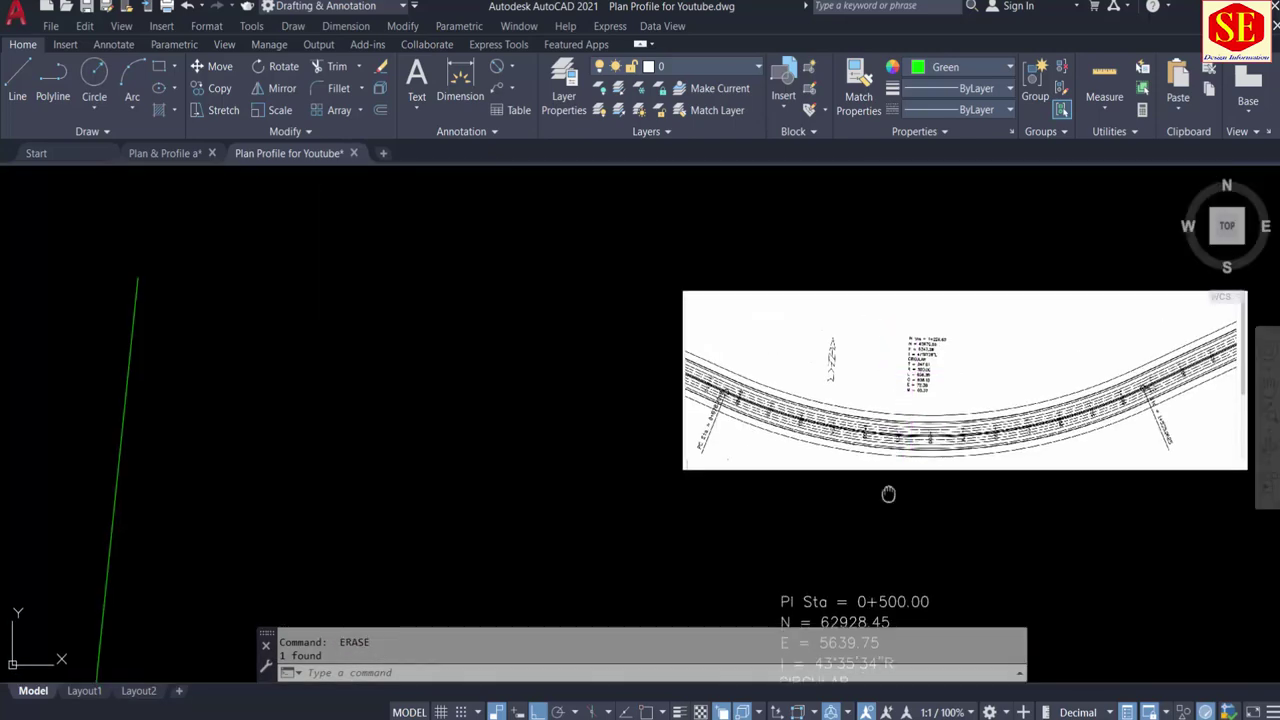
pyautogui.moveTo(943, 609); pyautogui.dragTo(943, 366, button='middle')
pyautogui.click(961, 338)
pyautogui.click(789, 556)
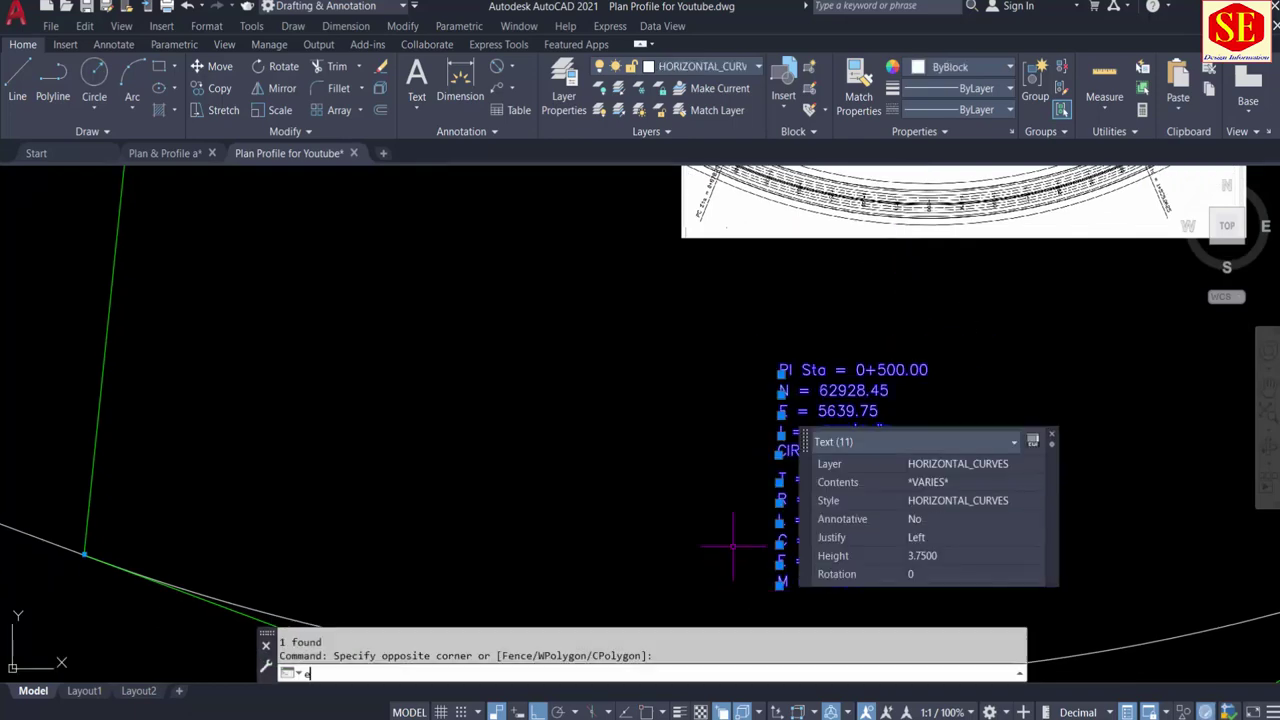
pyautogui.write('e')
pyautogui.press('Return')
pyautogui.click(181, 156)
# Step: Select the first station label, the curve data text and the next station label
pyautogui.scroll(-3, 397, 377)
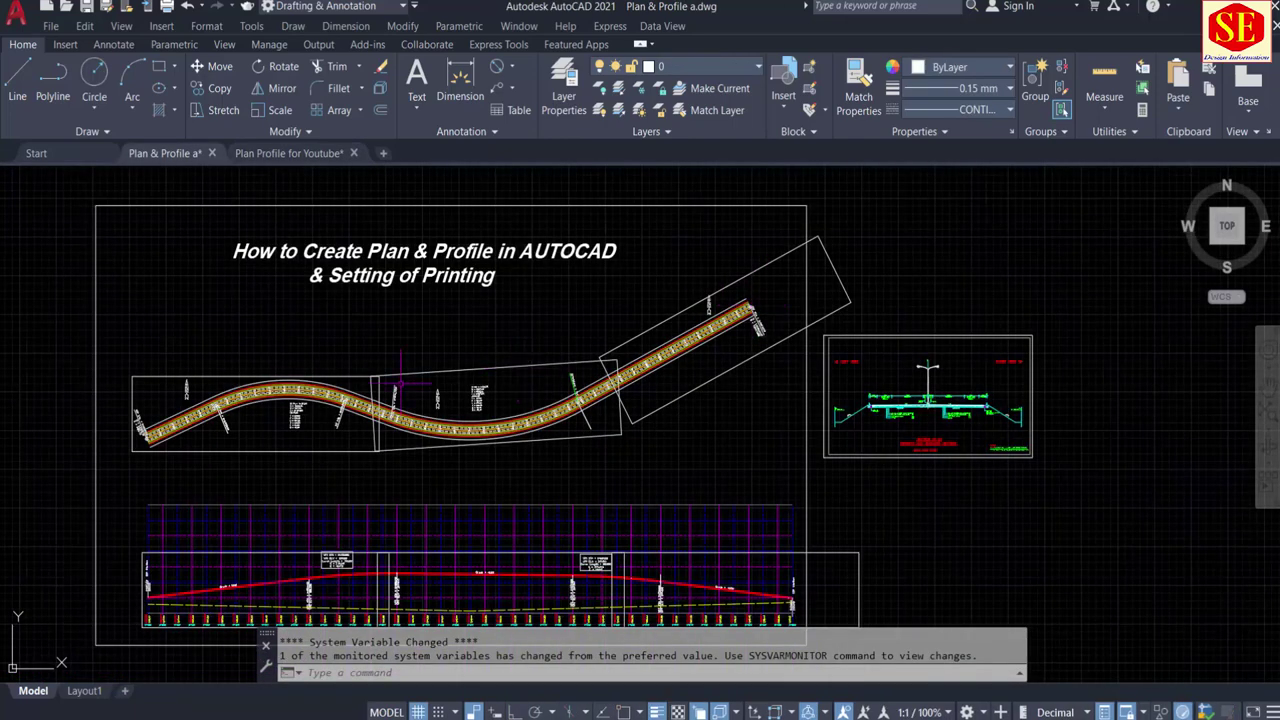
pyautogui.scroll(5, 397, 377)
pyautogui.click(397, 377)
pyautogui.click(352, 455)
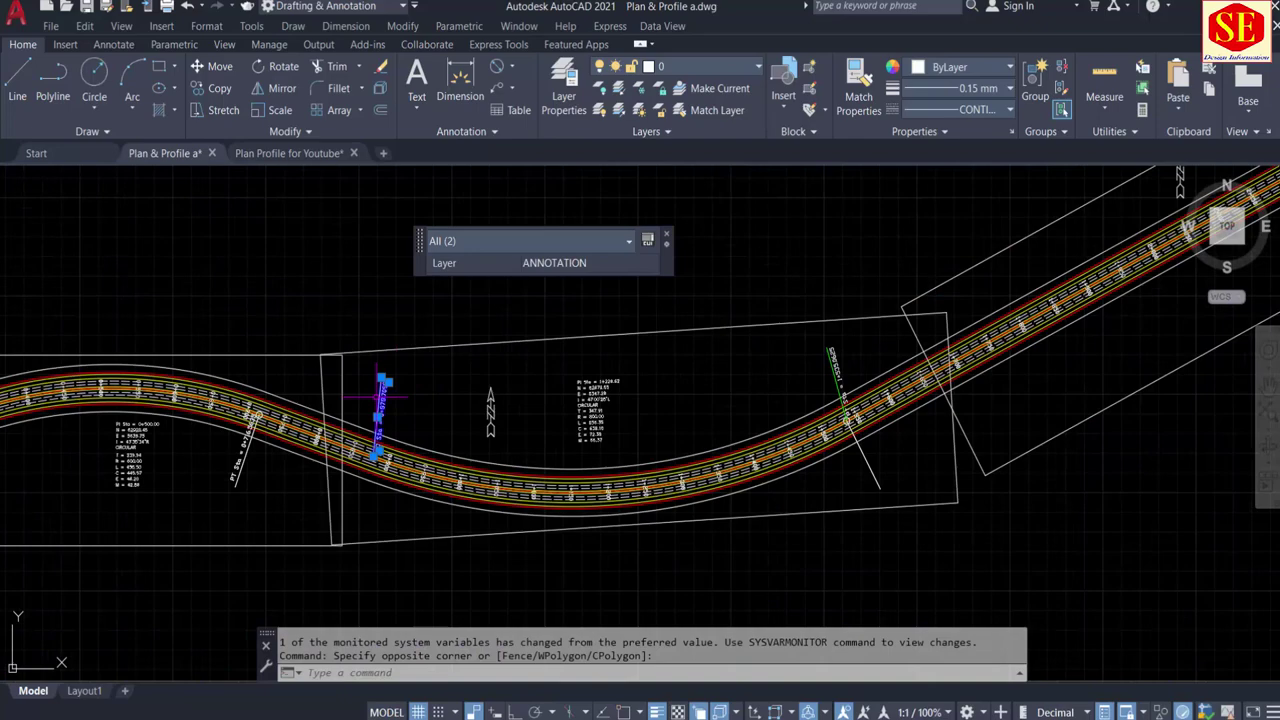
pyautogui.click(617, 367)
pyautogui.click(570, 443)
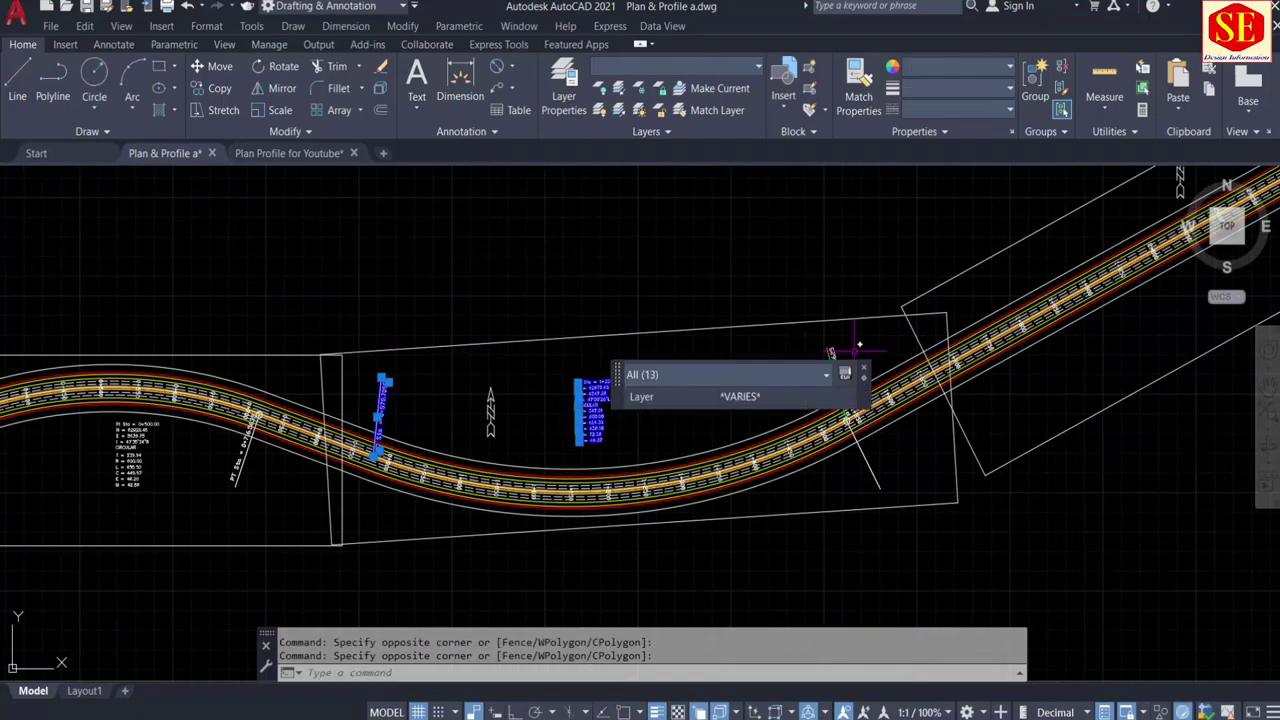
pyautogui.scroll(3, 830, 355)
pyautogui.click(822, 346)
pyautogui.click(780, 345)
# Step: Add the 2+187 EOP station label and the end-point circle to the selection
pyautogui.scroll(-3, 460, 330)
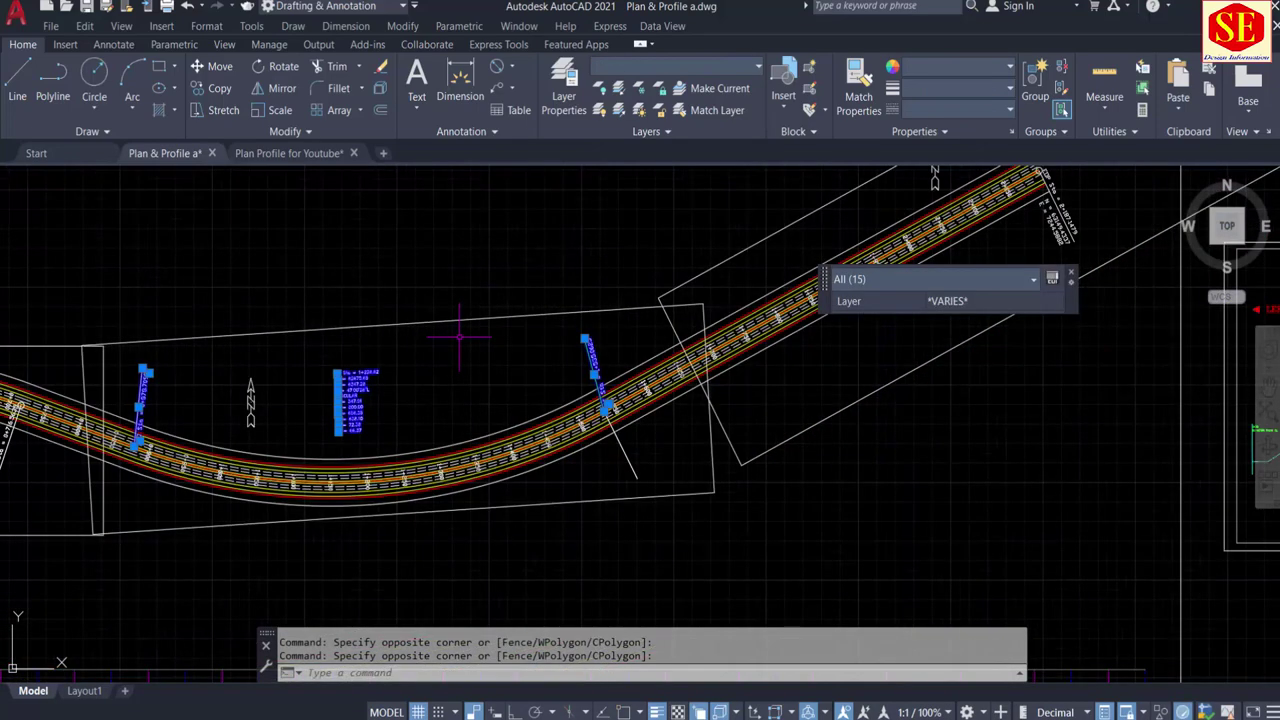
pyautogui.moveTo(460, 330); pyautogui.dragTo(260, 400, button='middle')
pyautogui.scroll(3, 627, 393)
pyautogui.scroll(2, 616, 383)
pyautogui.click(694, 343)
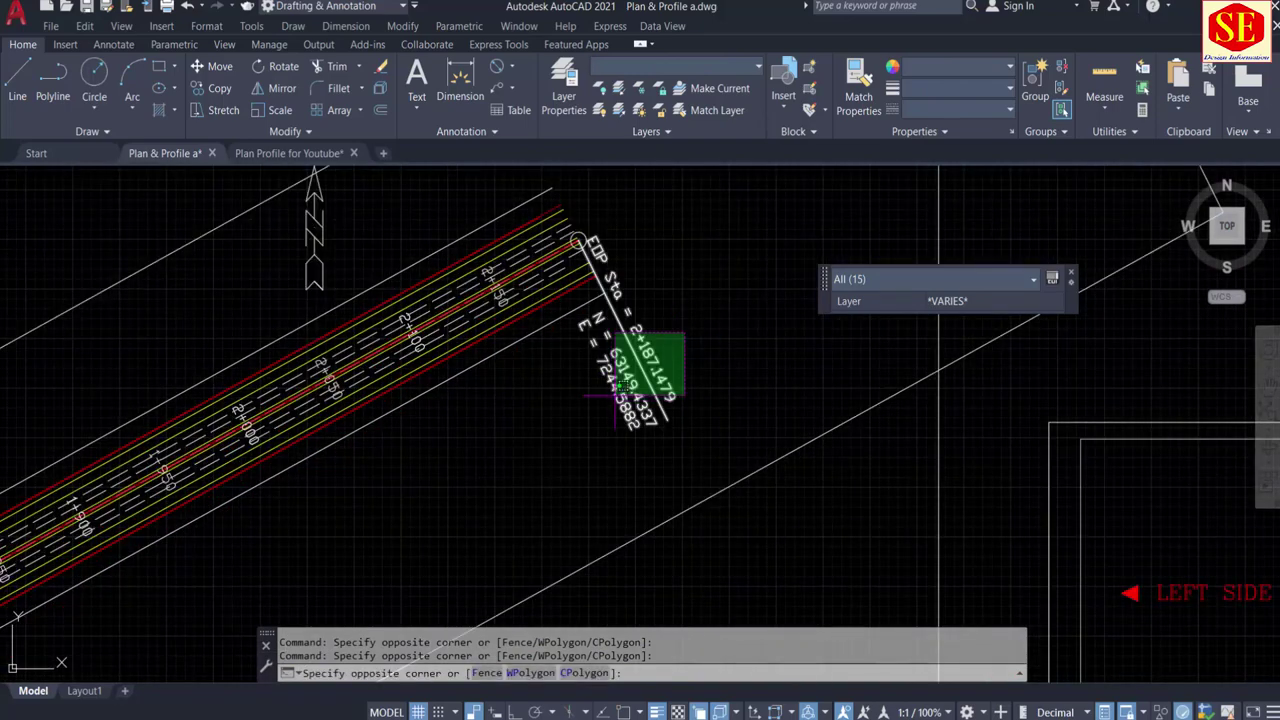
pyautogui.click(607, 410)
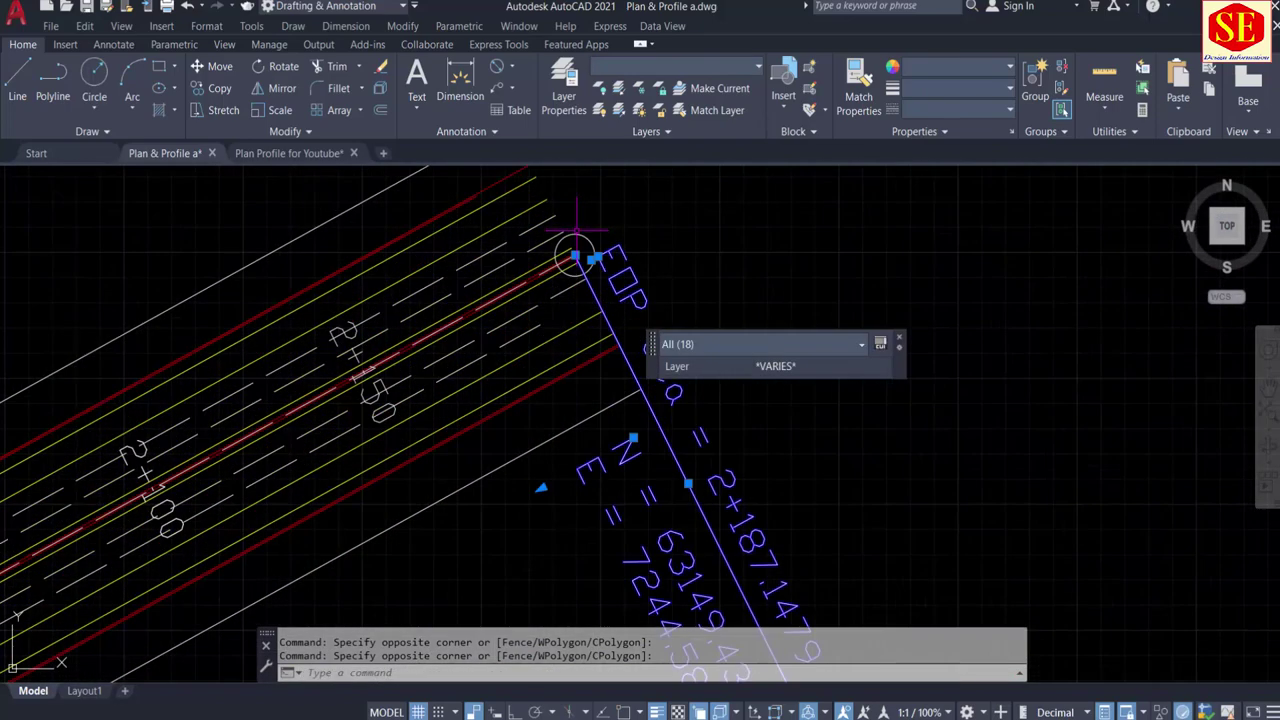
pyautogui.scroll(2, 593, 231)
pyautogui.click(585, 240)
pyautogui.scroll(-4, 741, 417)
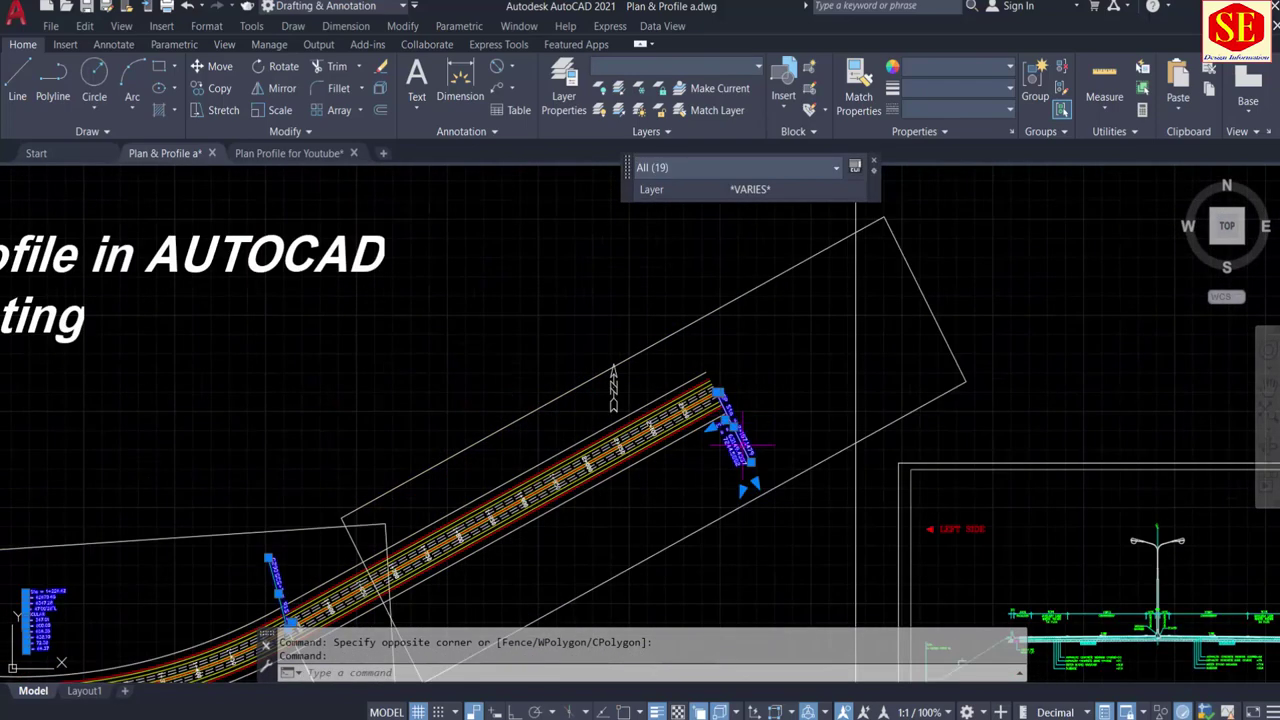
# Step: Copy the selection to the clipboard and return to the Plan Profile for Youtube drawing
pyautogui.rightClick(741, 417)
pyautogui.click(955, 148)
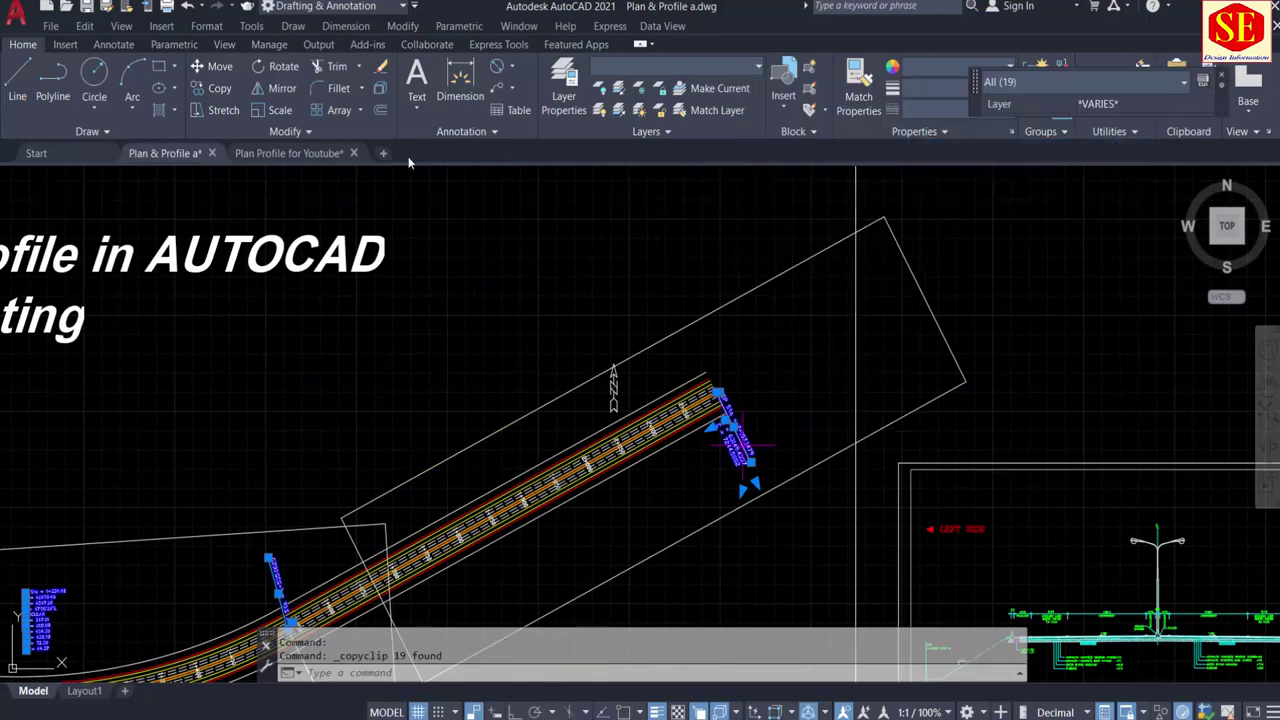
pyautogui.click(314, 156)
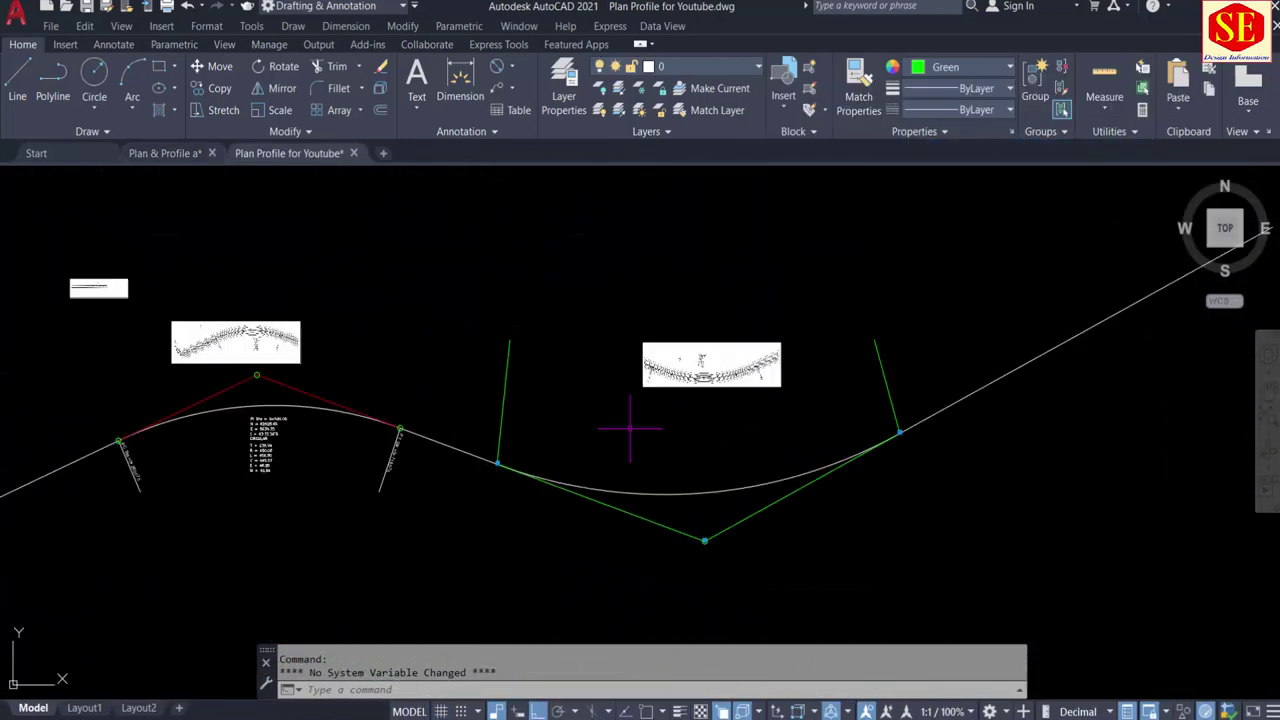
pyautogui.rightClick(569, 364)
pyautogui.moveTo(614, 411)
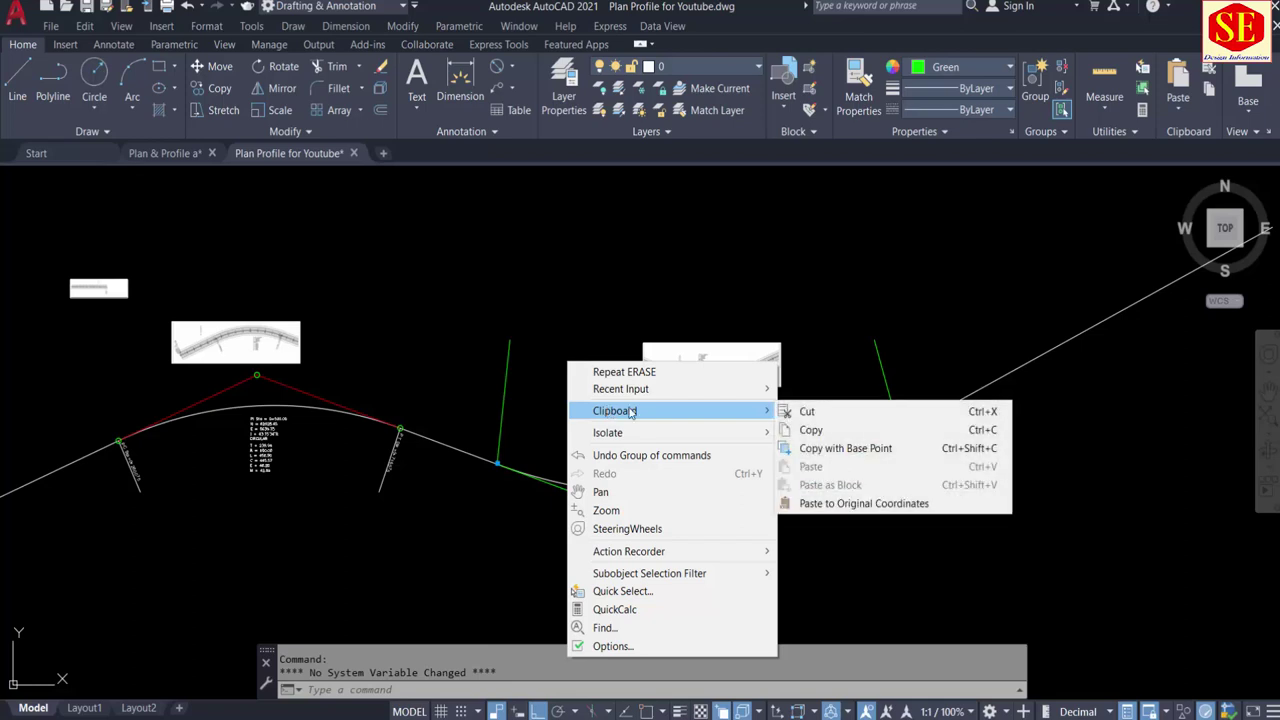
pyautogui.click(870, 503)
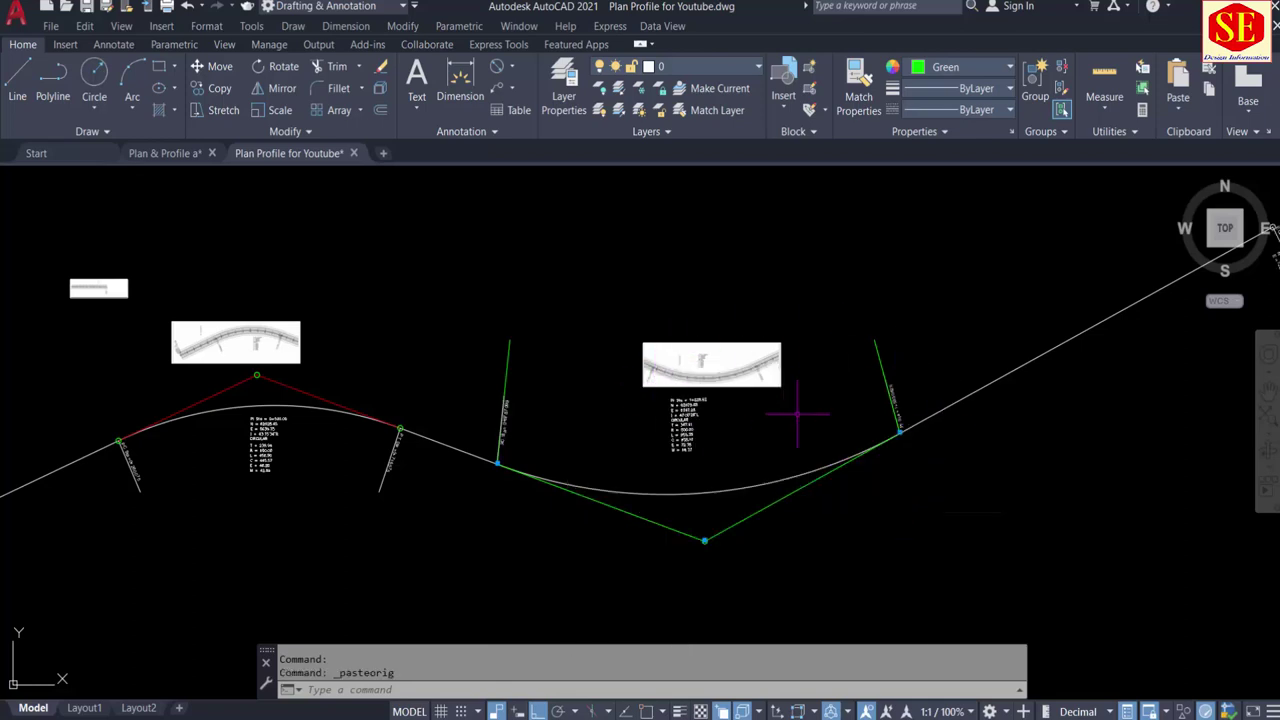
pyautogui.scroll(2, 850, 405)
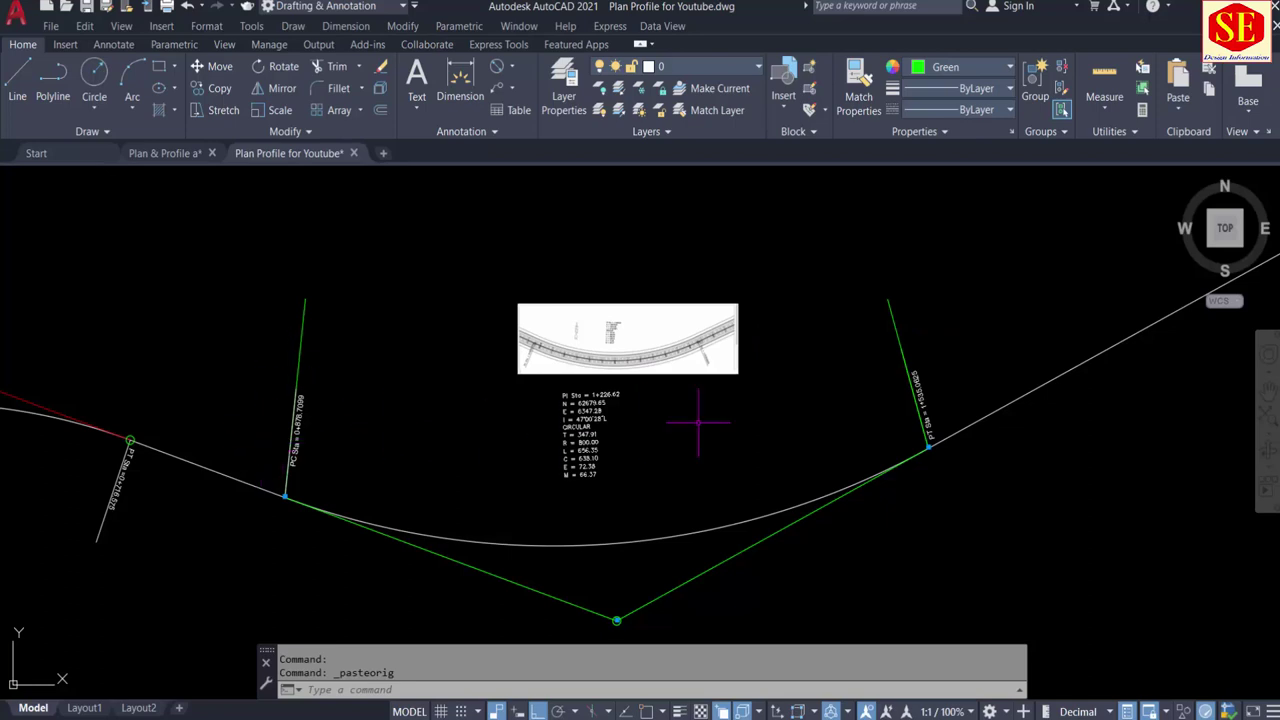
pyautogui.scroll(-2, 545, 401)
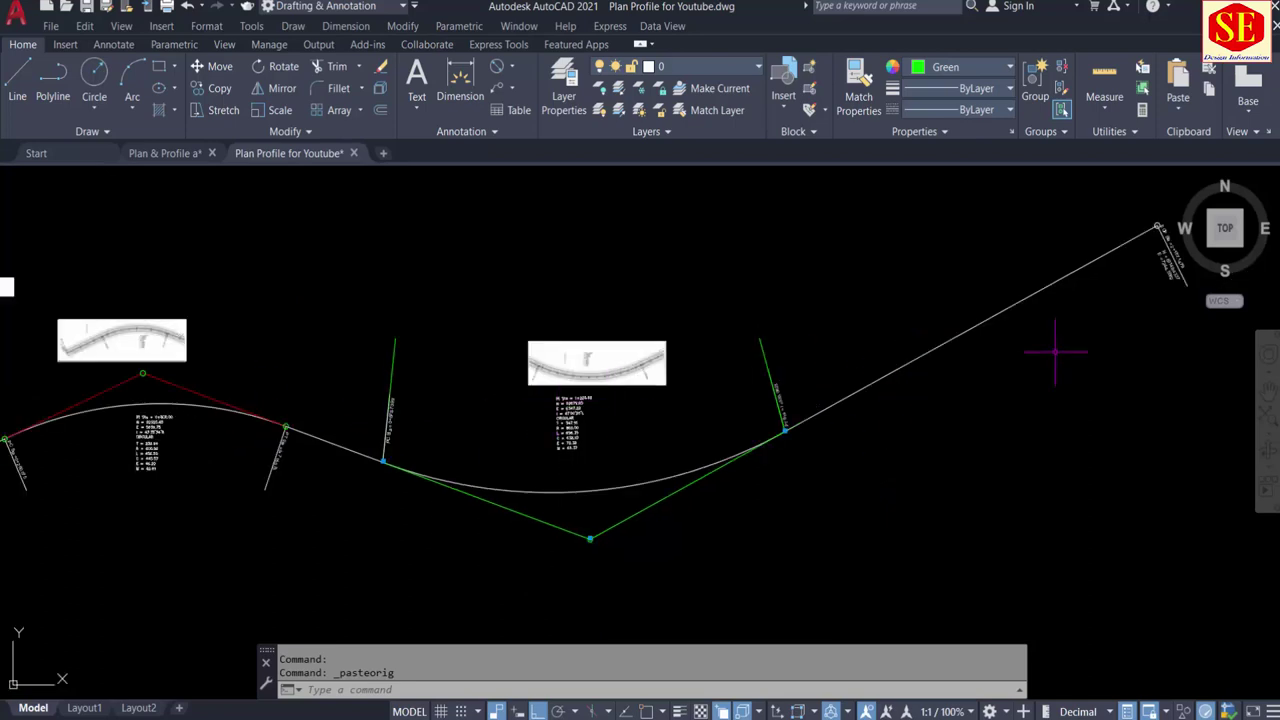
pyautogui.scroll(2, 1055, 351)
pyautogui.scroll(1, 953, 346)
pyautogui.scroll(-2, 951, 318)
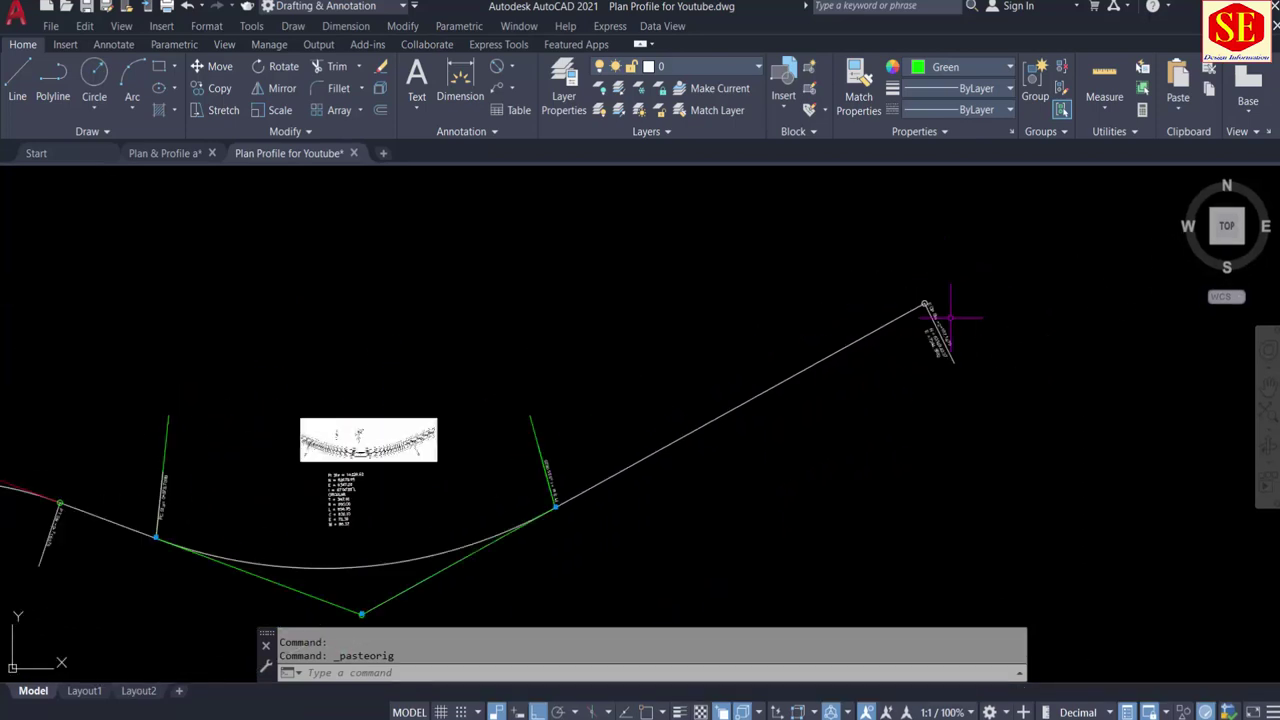
pyautogui.moveTo(523, 409); pyautogui.dragTo(581, 413, button='middle')
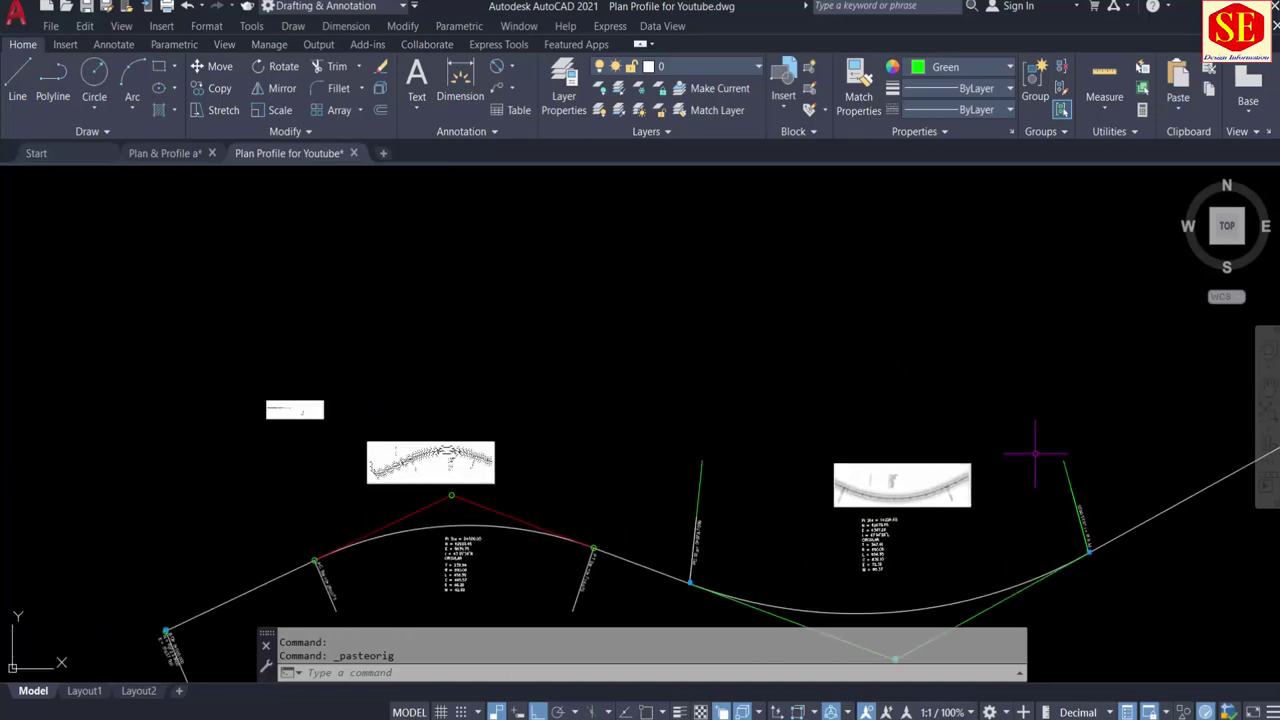
pyautogui.scroll(4, 372, 462)
pyautogui.scroll(4, 594, 350)
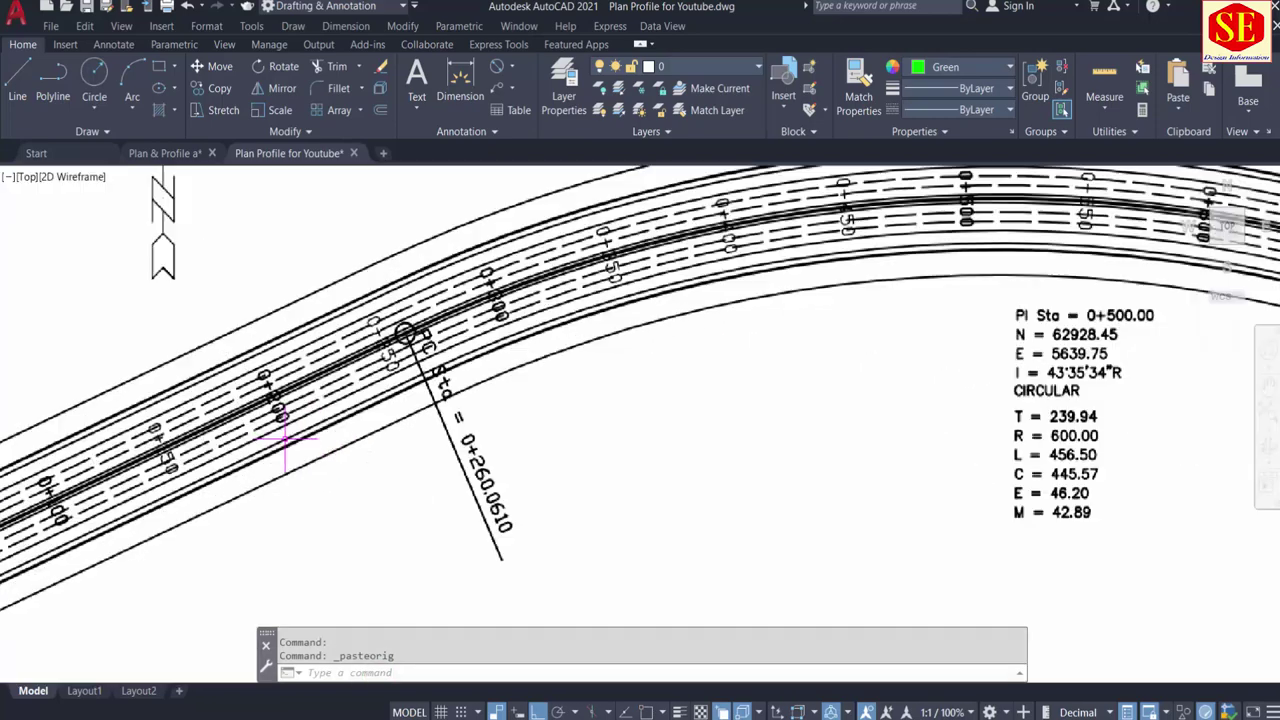
pyautogui.scroll(3, 568, 395)
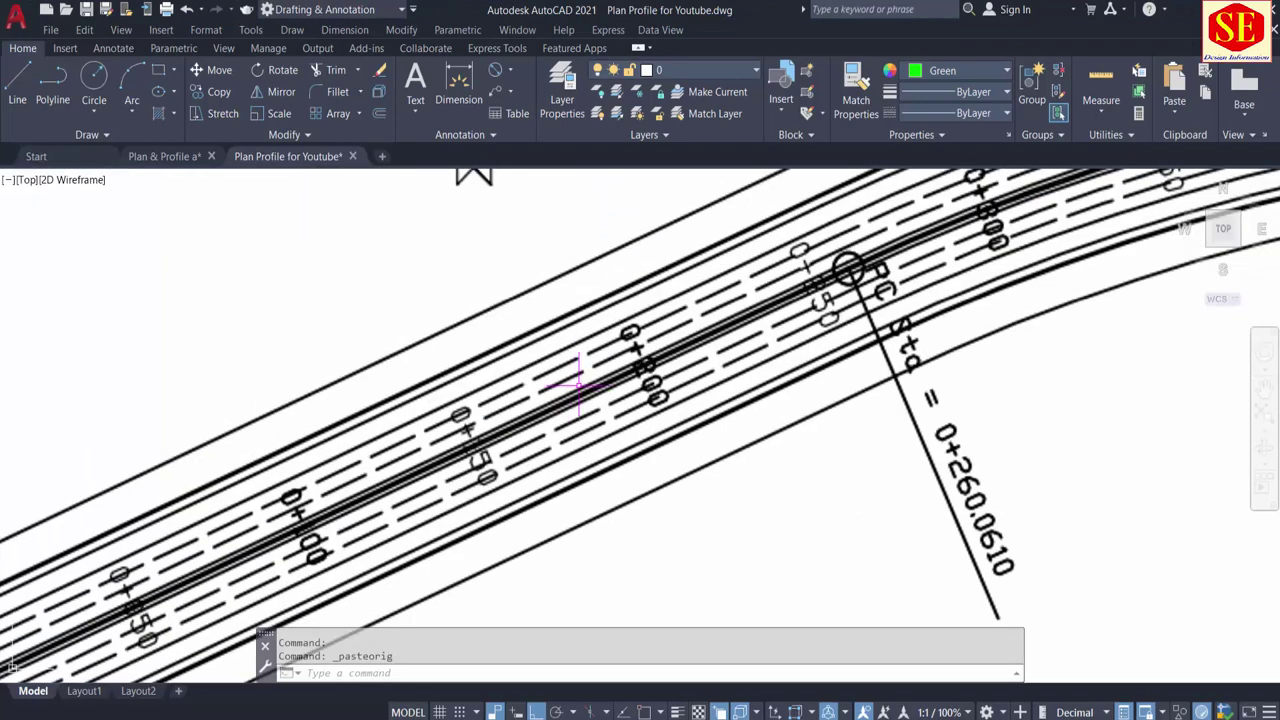
pyautogui.scroll(3, 673, 327)
pyautogui.scroll(-2, 586, 398)
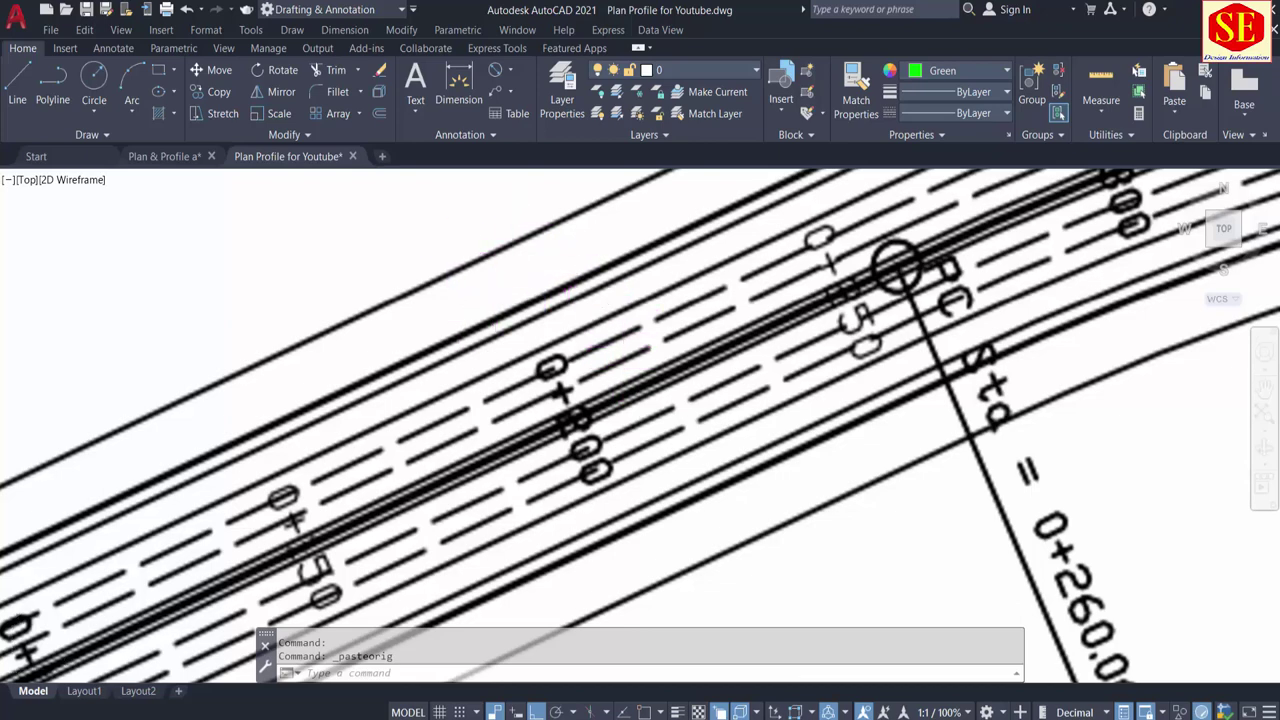
pyautogui.scroll(-5, 457, 251)
pyautogui.scroll(-3, 508, 363)
pyautogui.scroll(3, 477, 363)
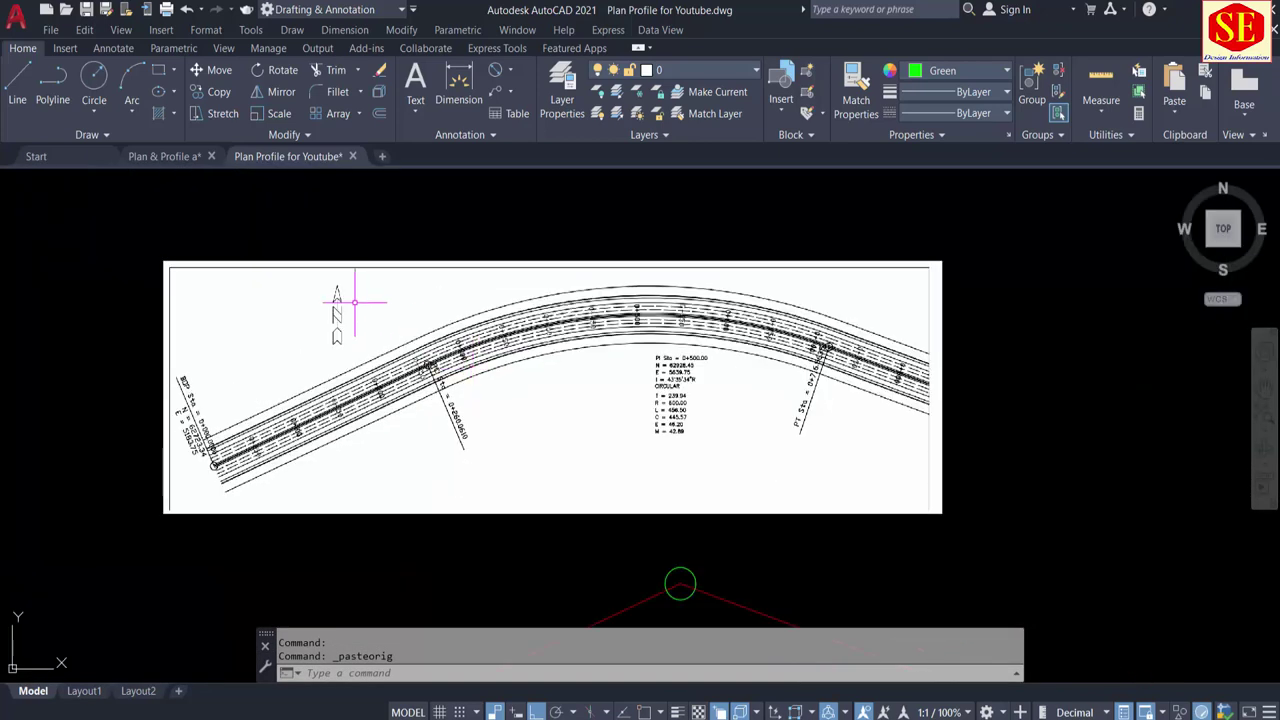
pyautogui.scroll(2, 354, 300)
pyautogui.scroll(-2, 354, 335)
pyautogui.scroll(-4, 343, 300)
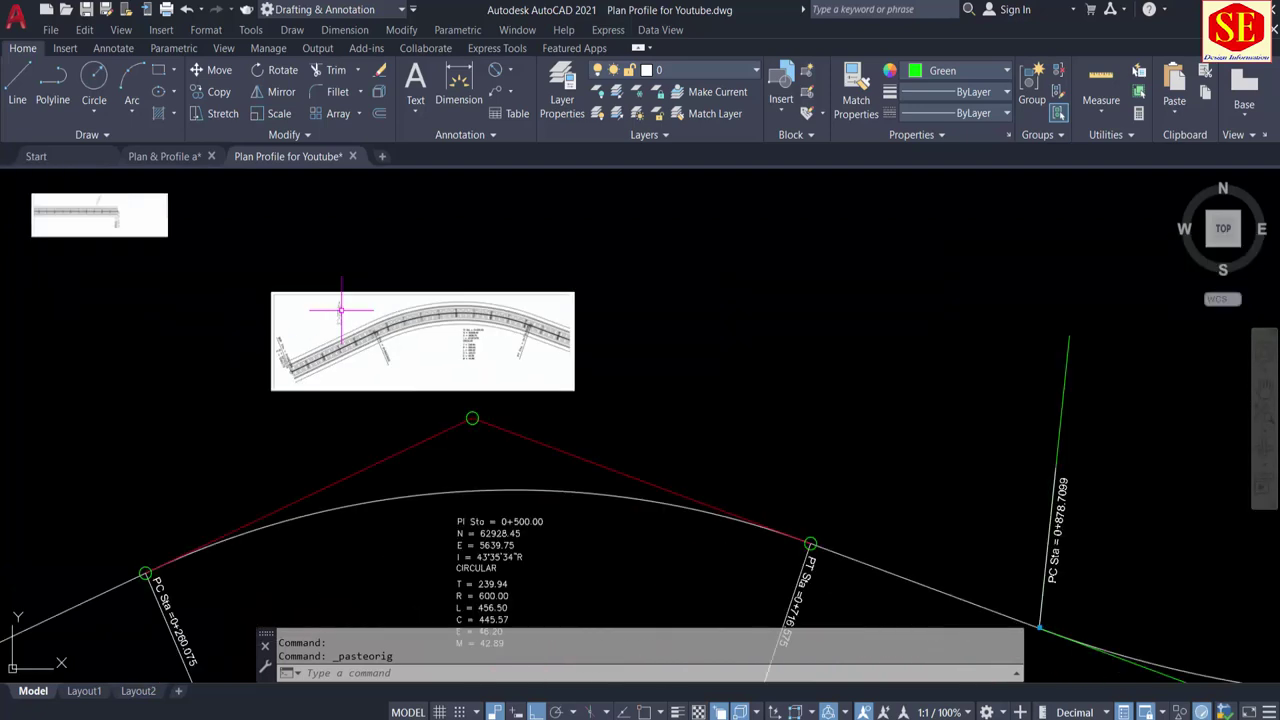
pyautogui.moveTo(457, 386); pyautogui.dragTo(640, 375, button='middle')
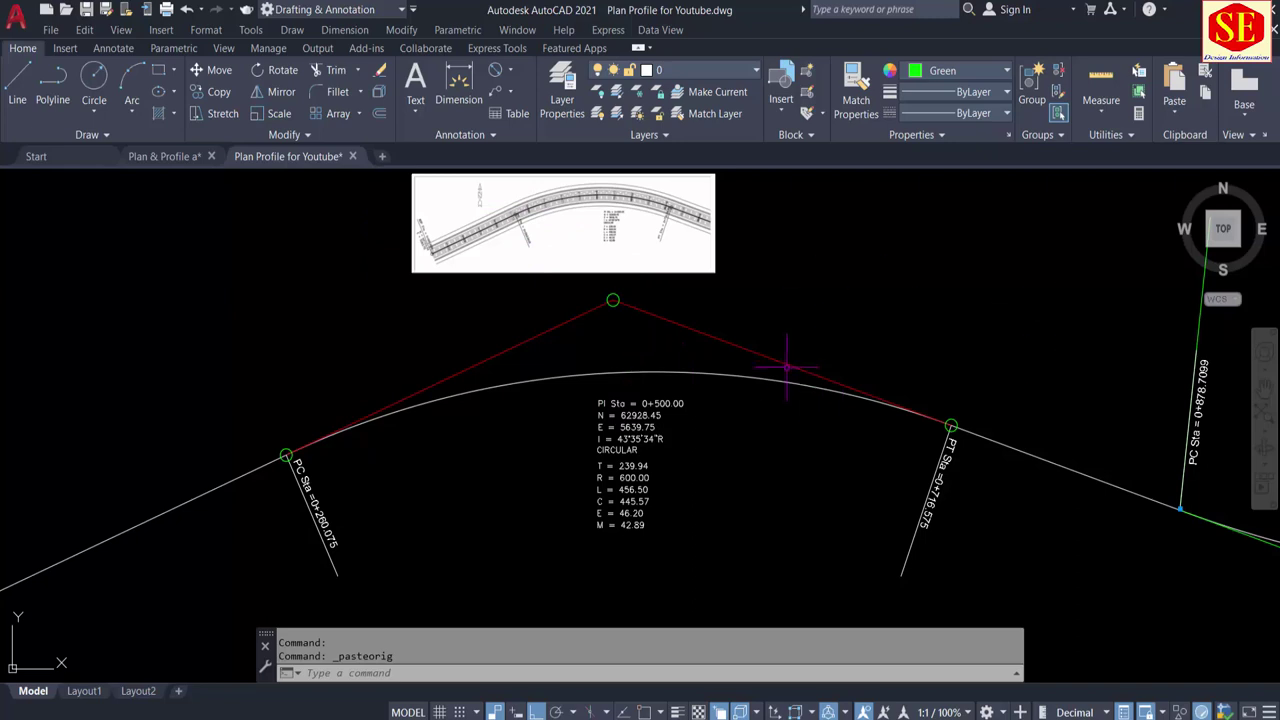
pyautogui.scroll(-2, 784, 372)
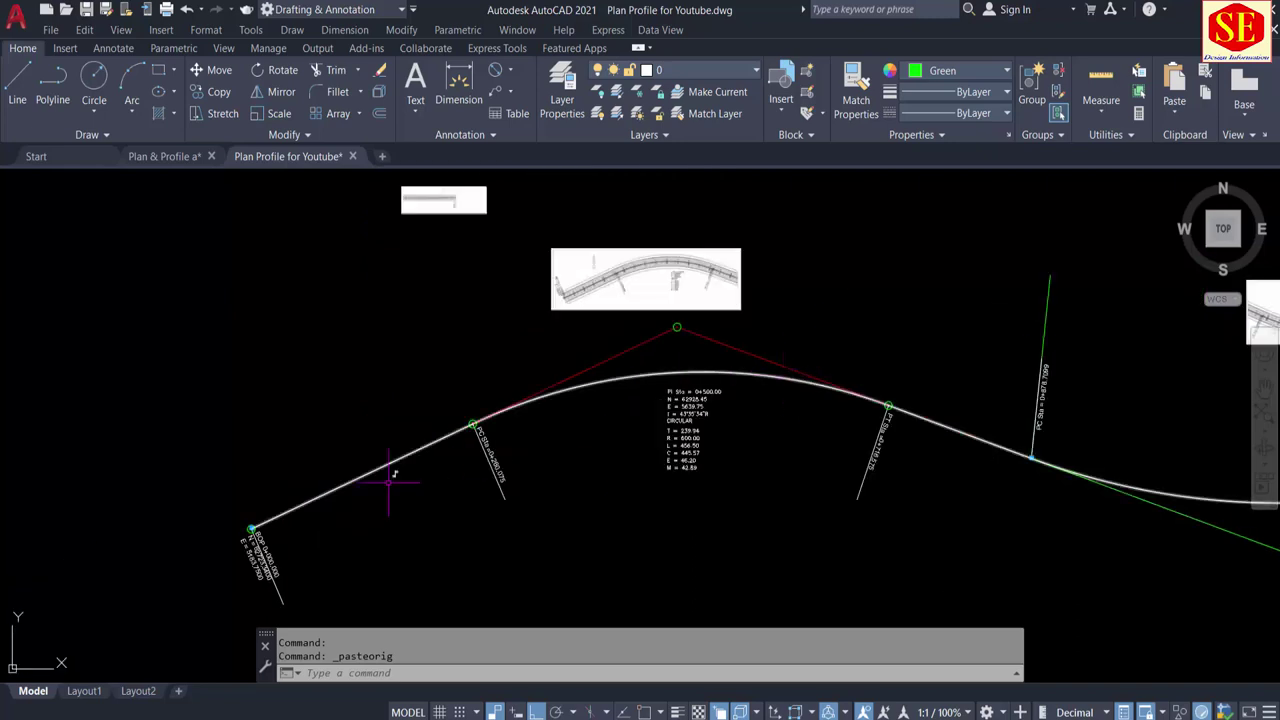
pyautogui.moveTo(920, 405); pyautogui.dragTo(460, 370, button='middle')
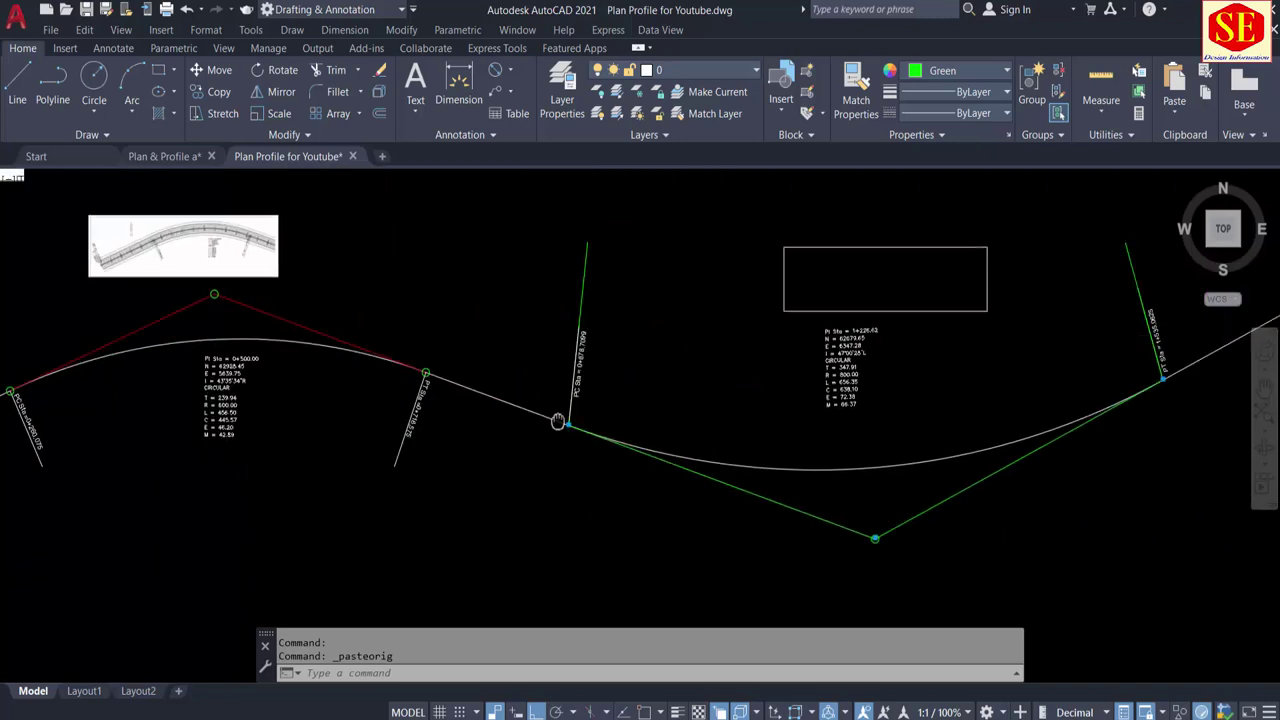
pyautogui.moveTo(1138, 383)
pyautogui.mouseDown(button='middle')
pyautogui.moveTo(1008, 401)
pyautogui.moveTo(551, 591)
pyautogui.mouseUp(button='middle')
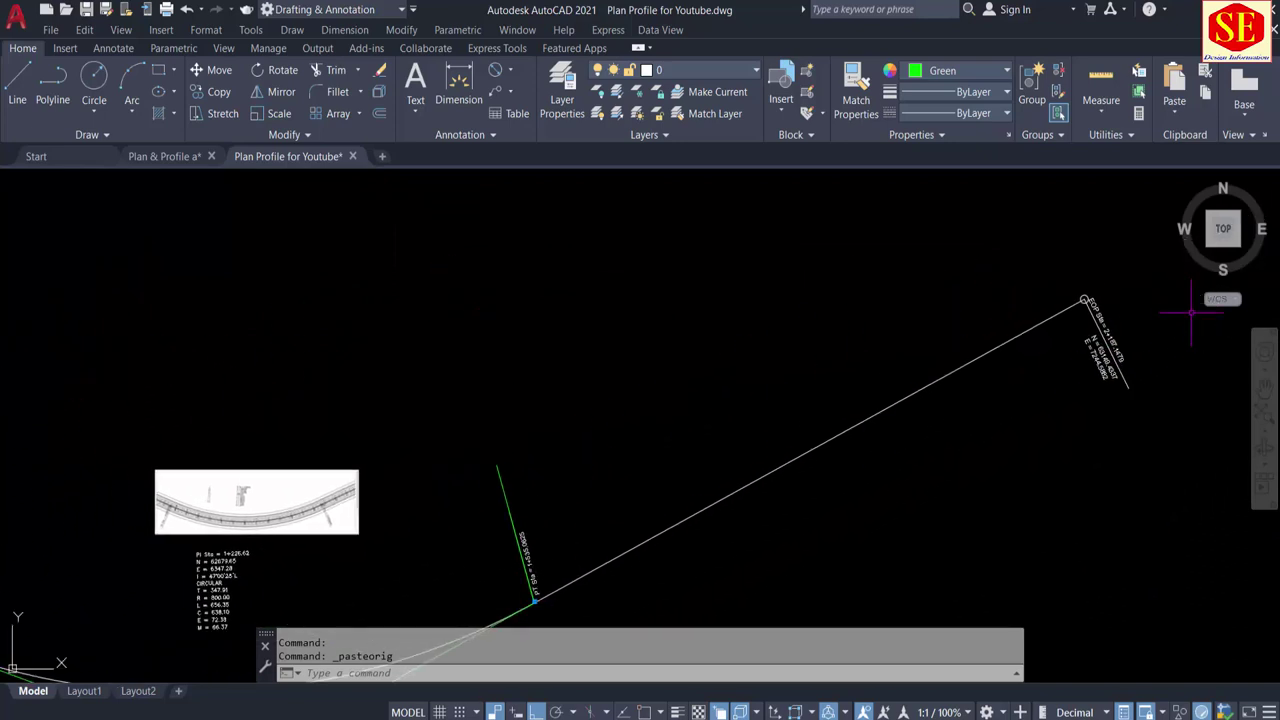
pyautogui.scroll(-1, 1133, 257)
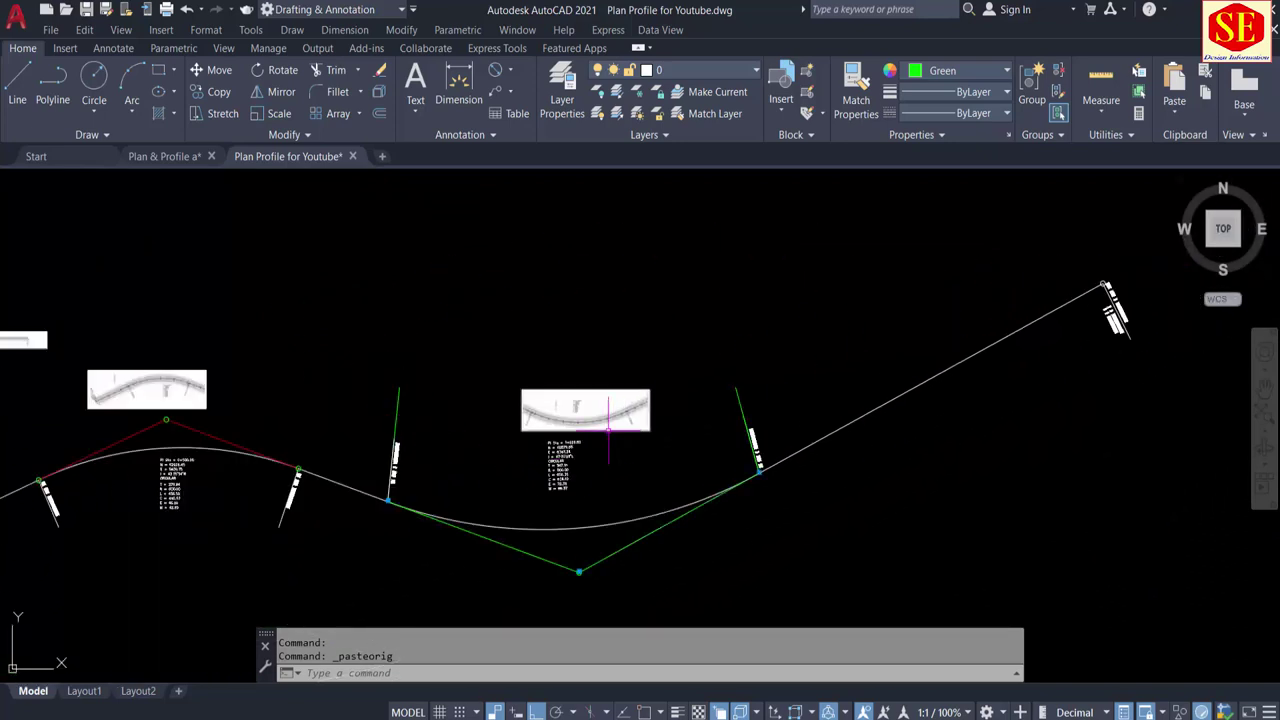
# Step: Erase both pasted reference images beside the curves
pyautogui.click(608, 430)
pyautogui.click(634, 363)
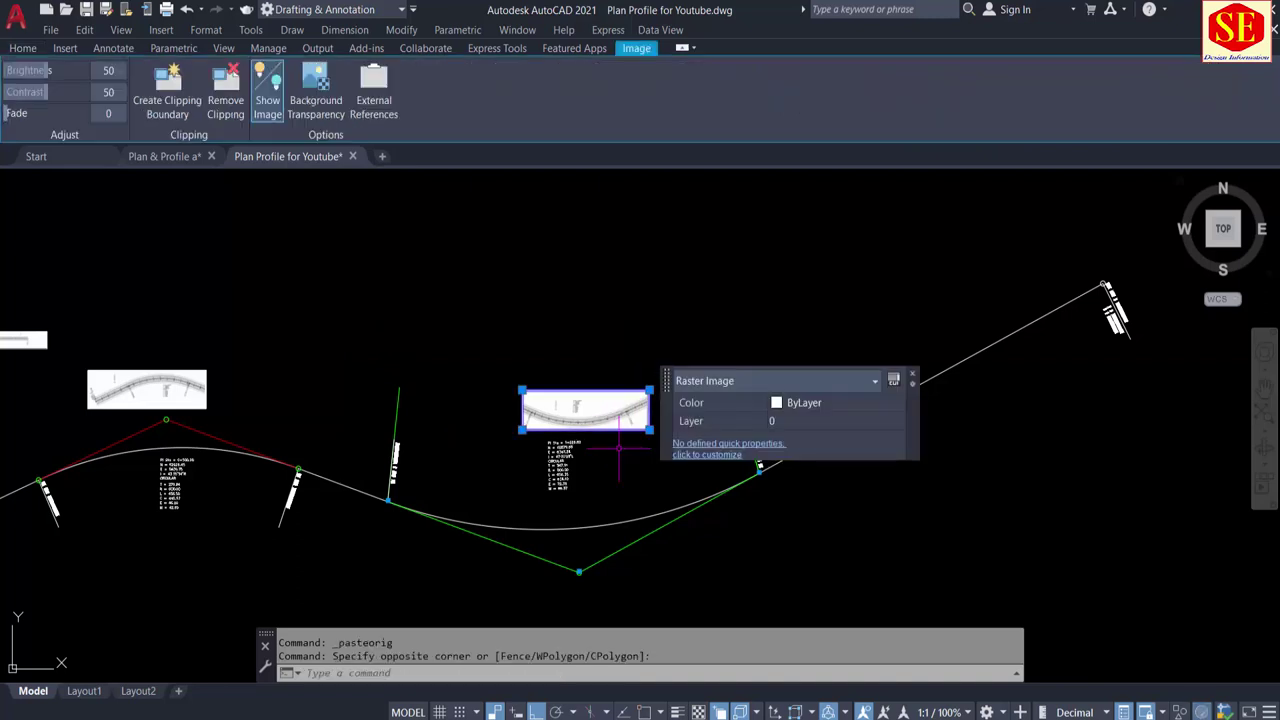
pyautogui.write('e')
pyautogui.press('Return')
pyautogui.moveTo(592, 396)
pyautogui.mouseDown(button='middle')
pyautogui.moveTo(662, 390)
pyautogui.moveTo(586, 349)
pyautogui.mouseUp(button='middle')
pyautogui.click(549, 334)
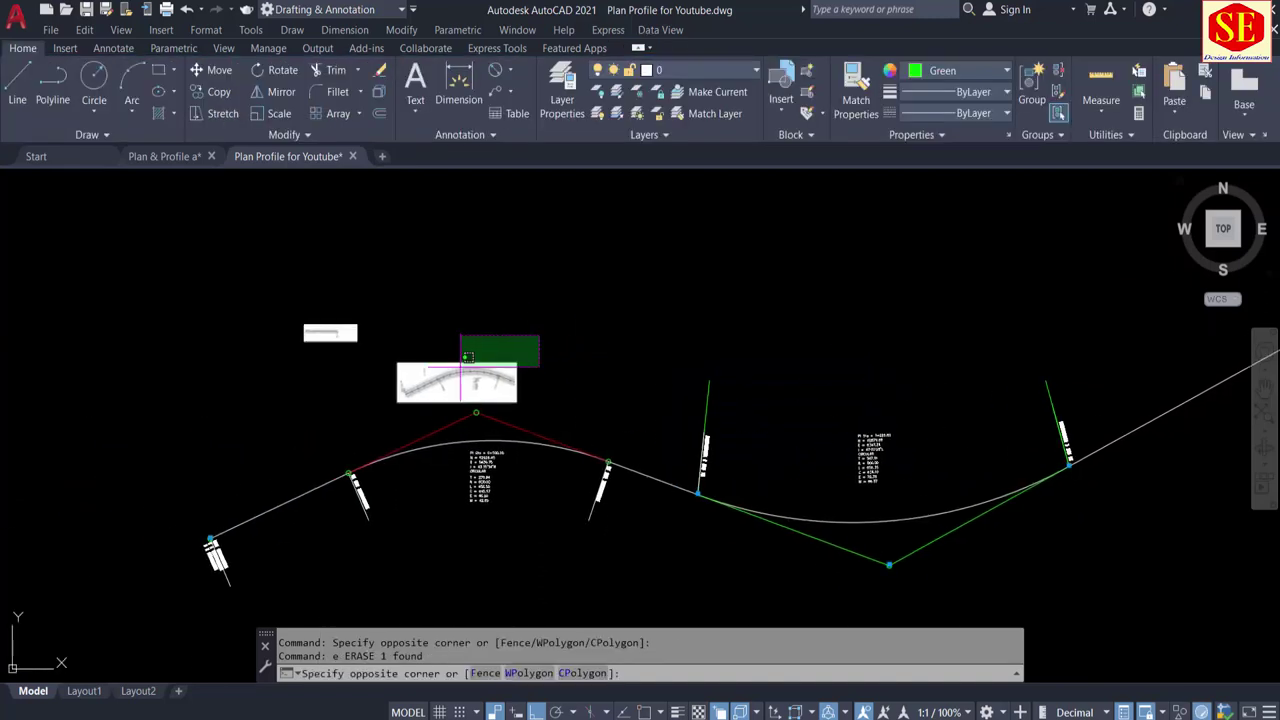
pyautogui.click(457, 369)
pyautogui.press('Return')
pyautogui.press('Escape')
# Step: Start and cancel a trim, then bring the sag curve's PT Sta label into view
pyautogui.scroll(1, 671, 423)
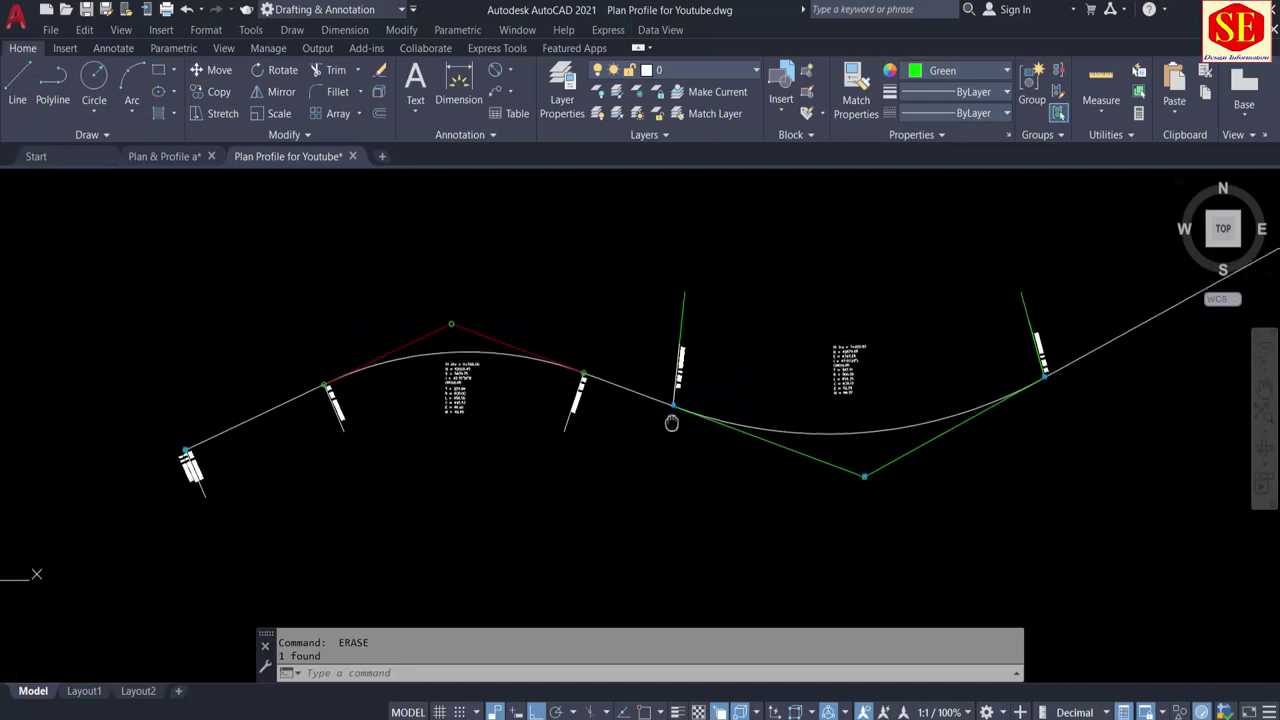
pyautogui.scroll(2, 671, 343)
pyautogui.scroll(1, 683, 320)
pyautogui.write('tr')
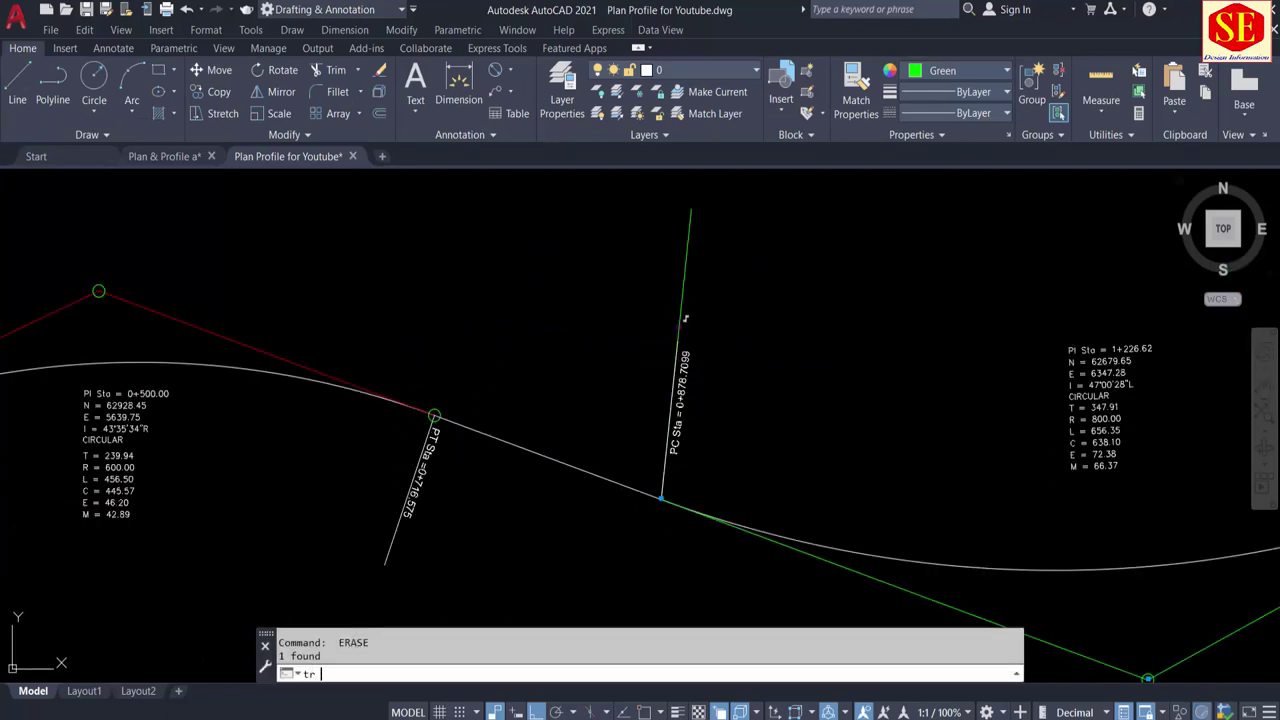
pyautogui.press('Return')
pyautogui.press('Escape')
pyautogui.scroll(-3, 1100, 286)
pyautogui.moveTo(1100, 286); pyautogui.dragTo(685, 360, button='middle')
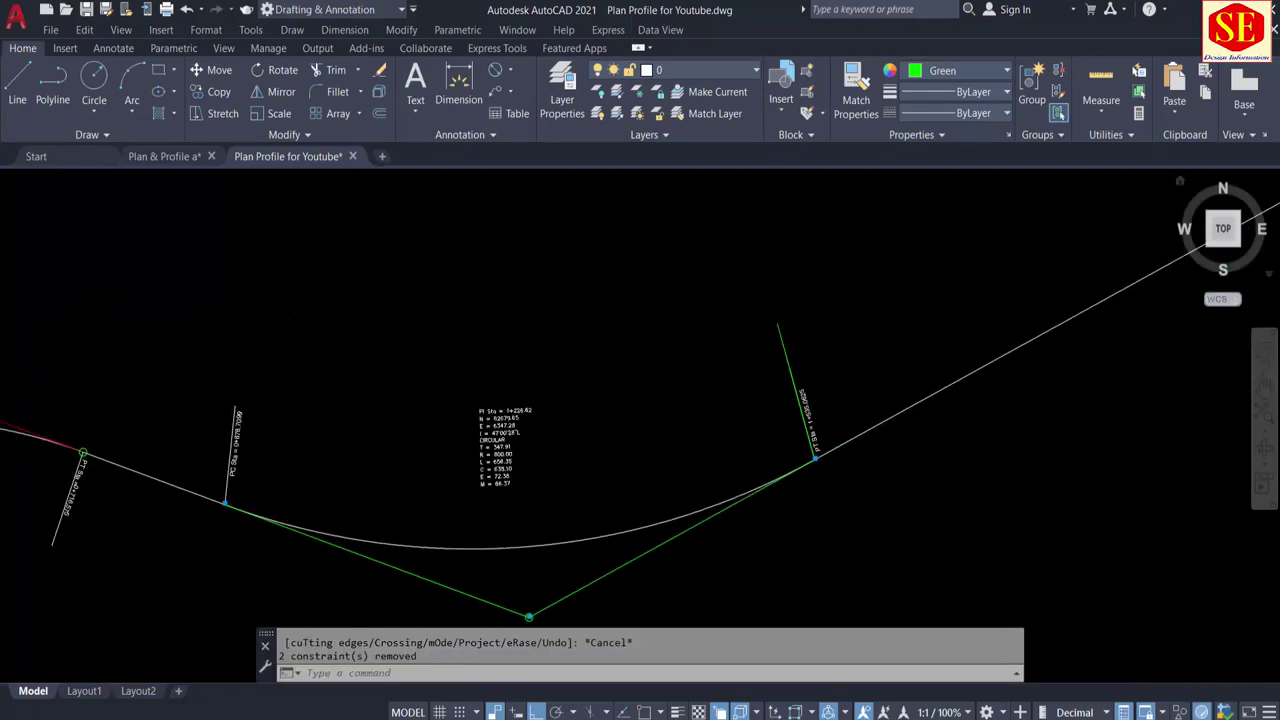
# Step: With Ortho off, draw a diagonal trial line across the PT Sta line
pyautogui.write('l')
pyautogui.press('Return')
pyautogui.scroll(3, 831, 403)
pyautogui.click(808, 332)
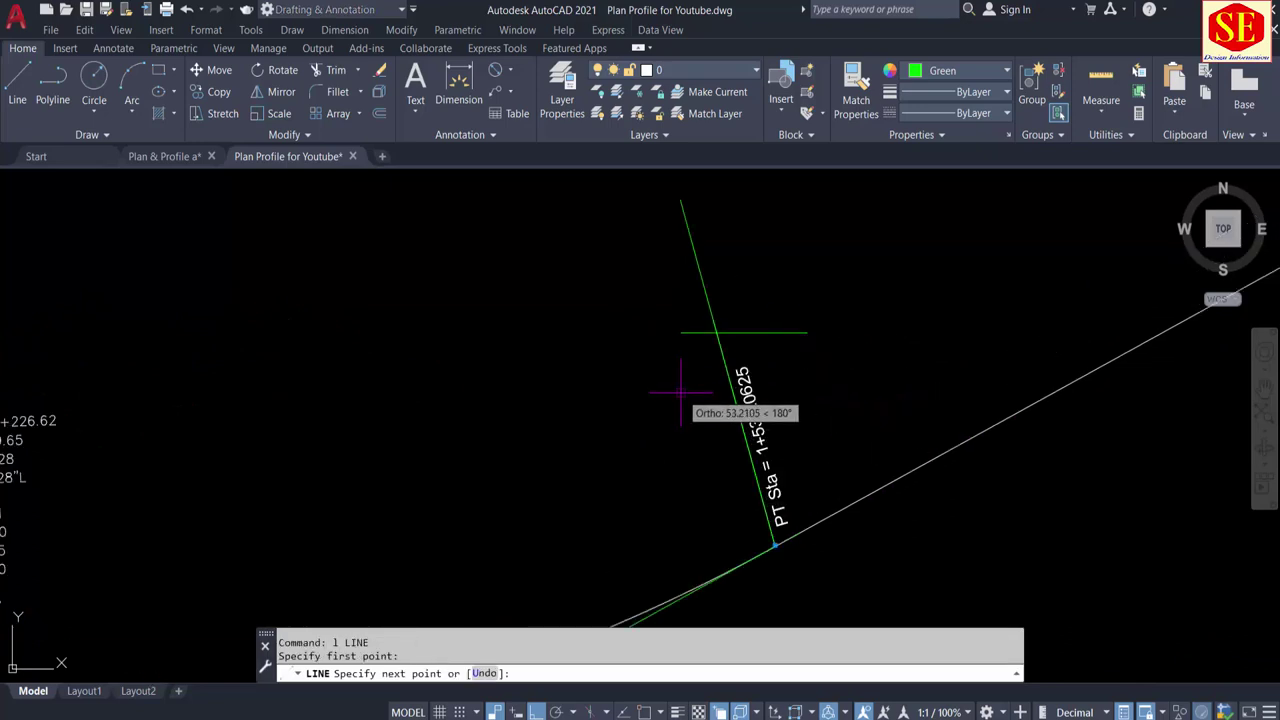
pyautogui.press('F8')
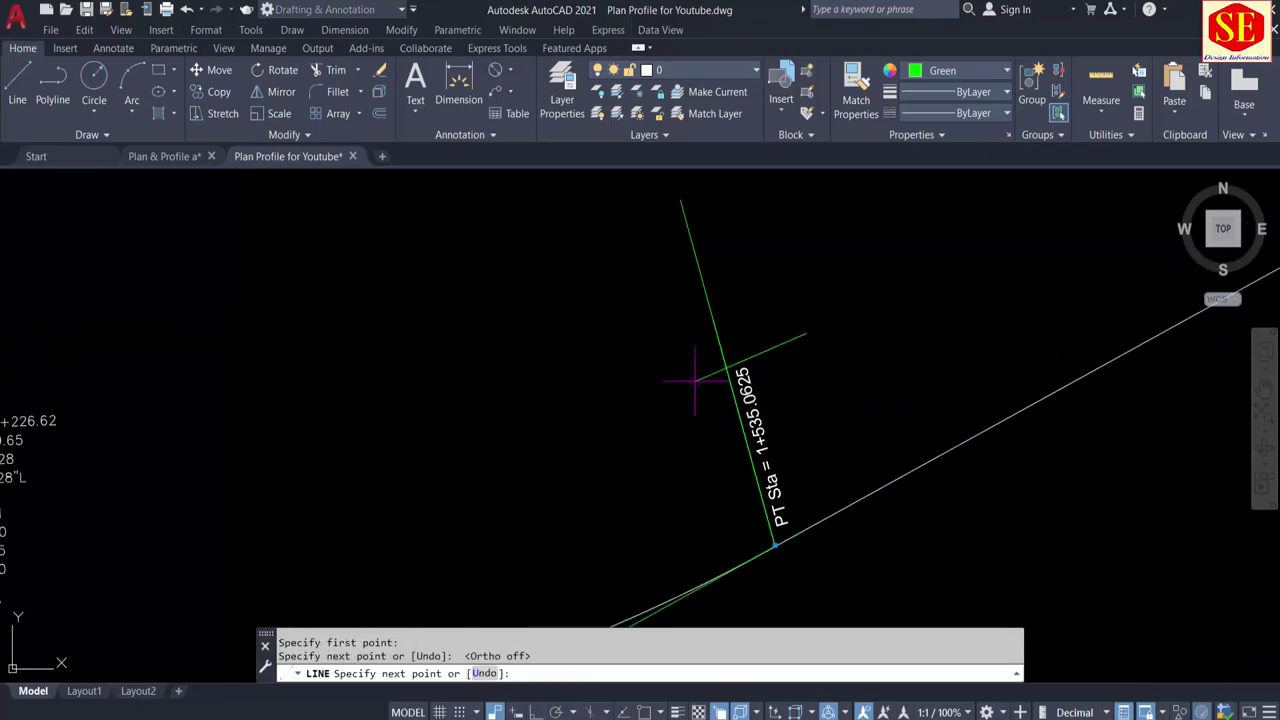
pyautogui.click(695, 380)
pyautogui.press('Escape')
# Step: Trim the green PT Sta = 1+535.0625 station line, erase the helper line, and zoom out
pyautogui.write('tr')
pyautogui.press('Return')
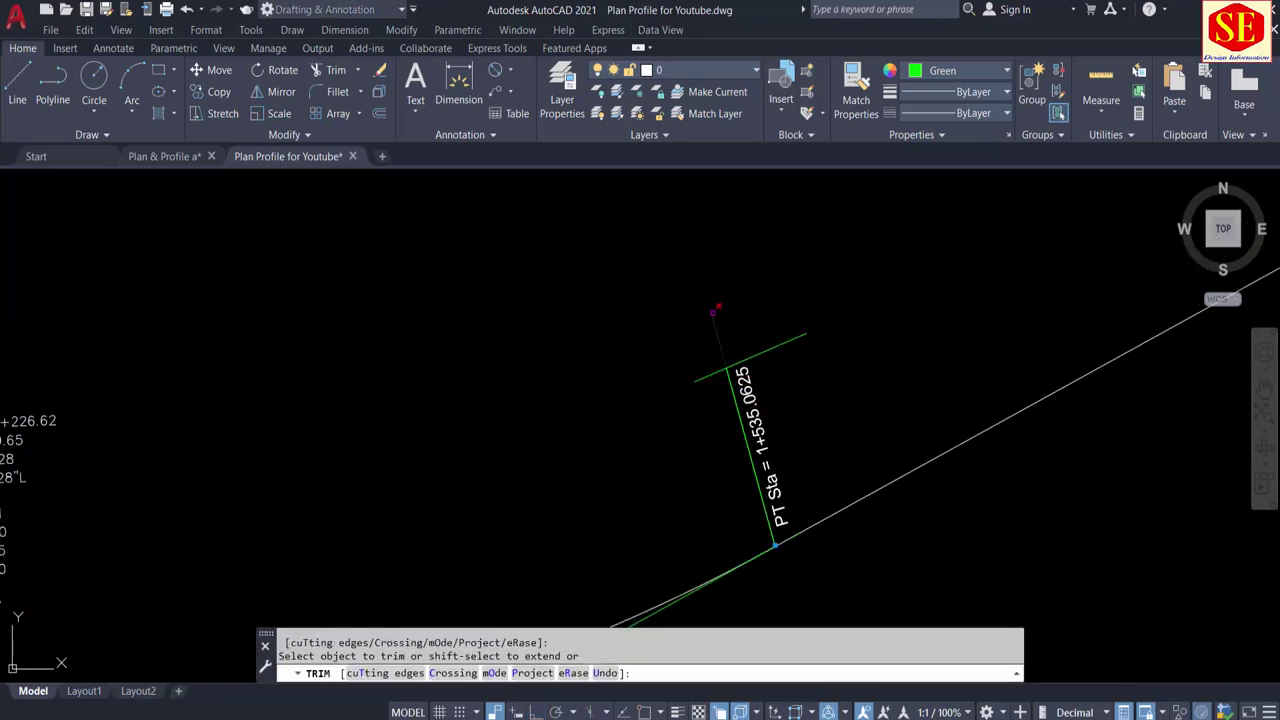
pyautogui.press('Escape')
pyautogui.click(760, 352)
pyautogui.write('e')
pyautogui.press('Return')
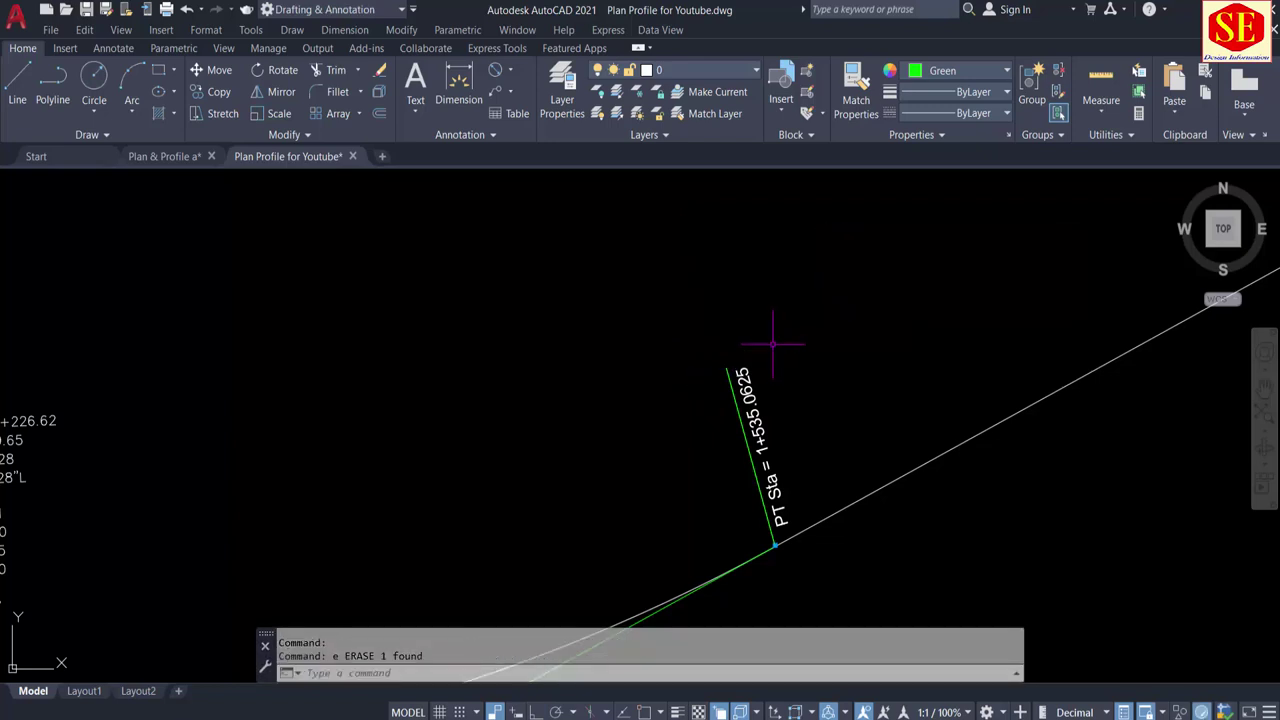
pyautogui.scroll(-4, 770, 345)
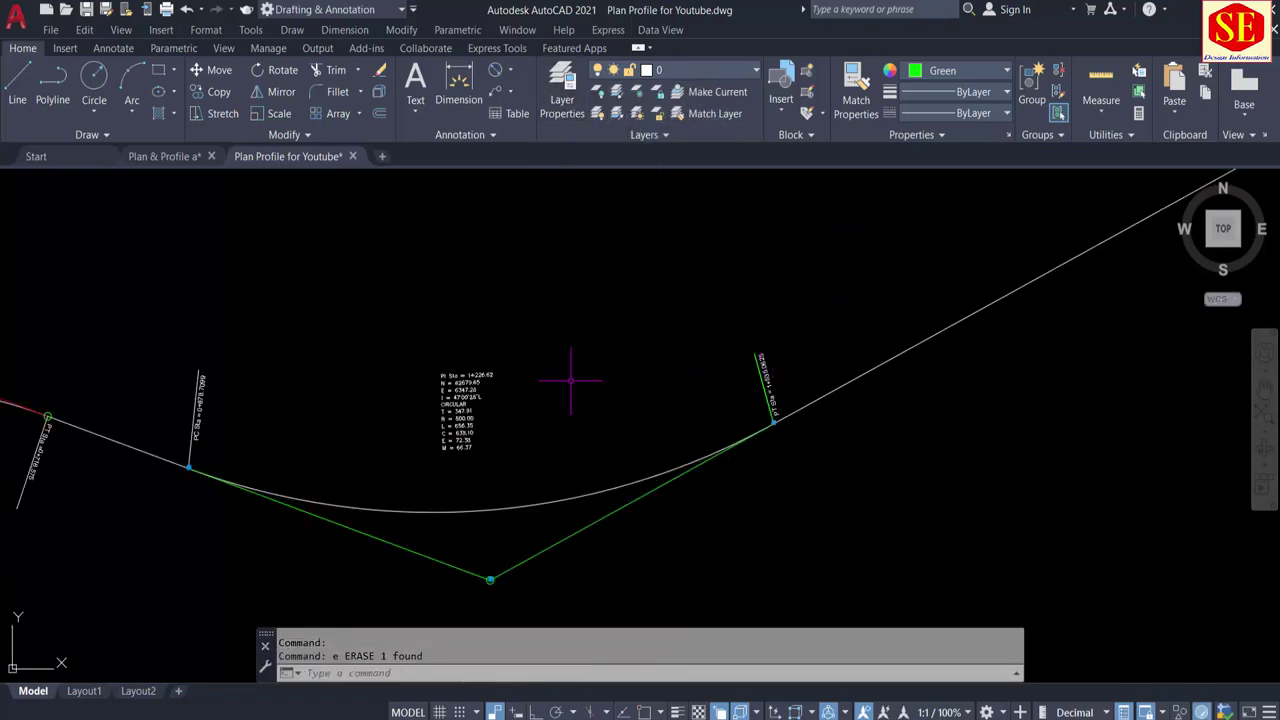
pyautogui.scroll(-2, 700, 315)
pyautogui.scroll(-2, 718, 290)
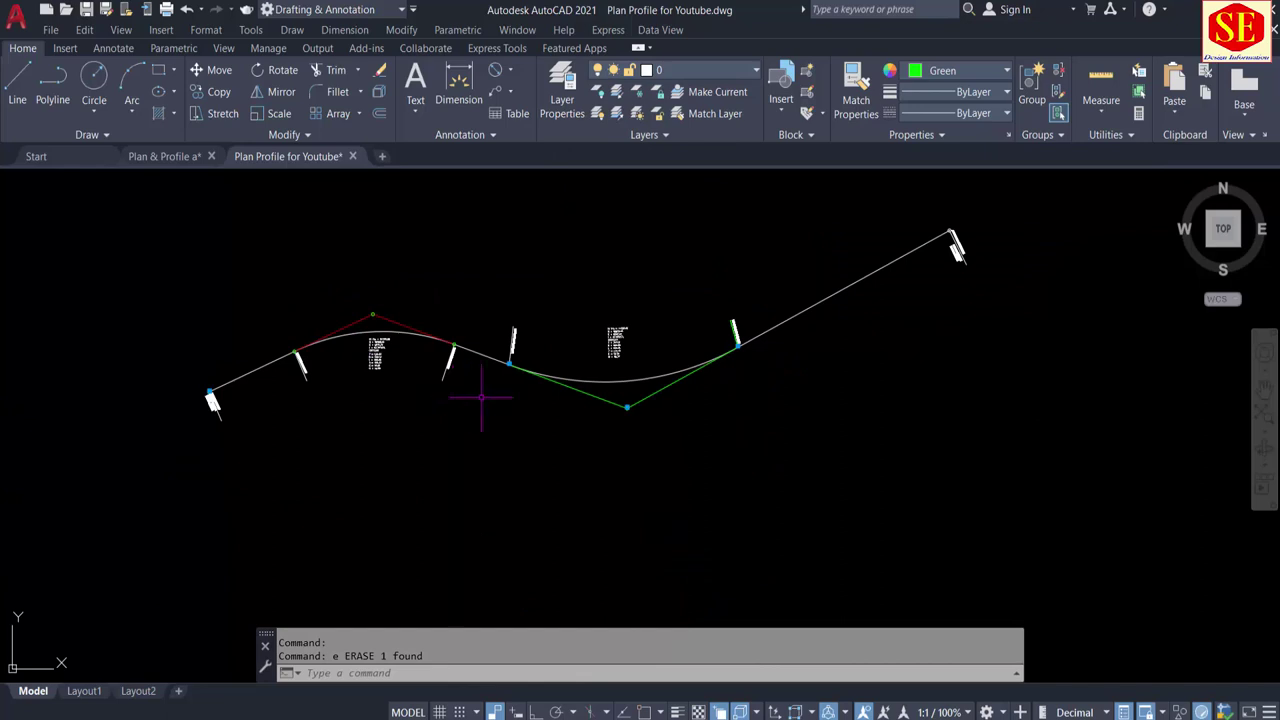
# Step: Keep layer 0 current and zoom in on the BOP start of the alignment
pyautogui.click(700, 72)
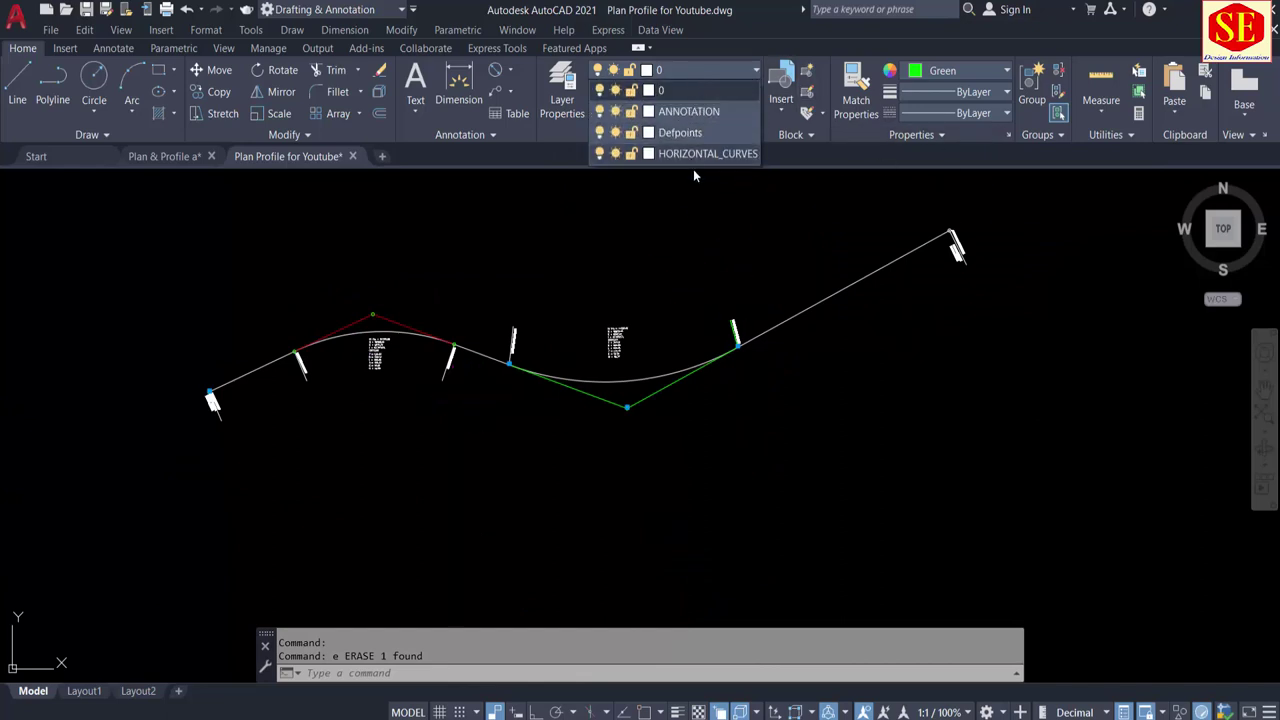
pyautogui.click(695, 224)
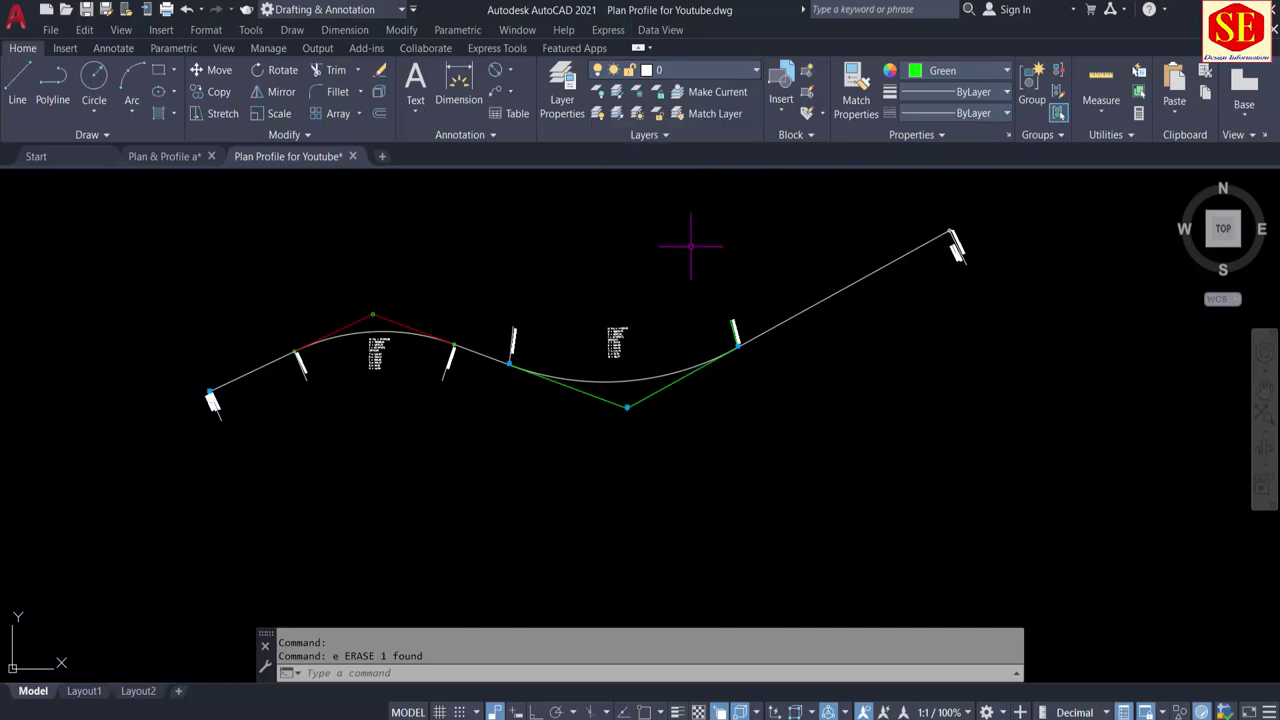
pyautogui.scroll(2, 290, 500)
pyautogui.scroll(3, 290, 500)
pyautogui.scroll(2, 400, 480)
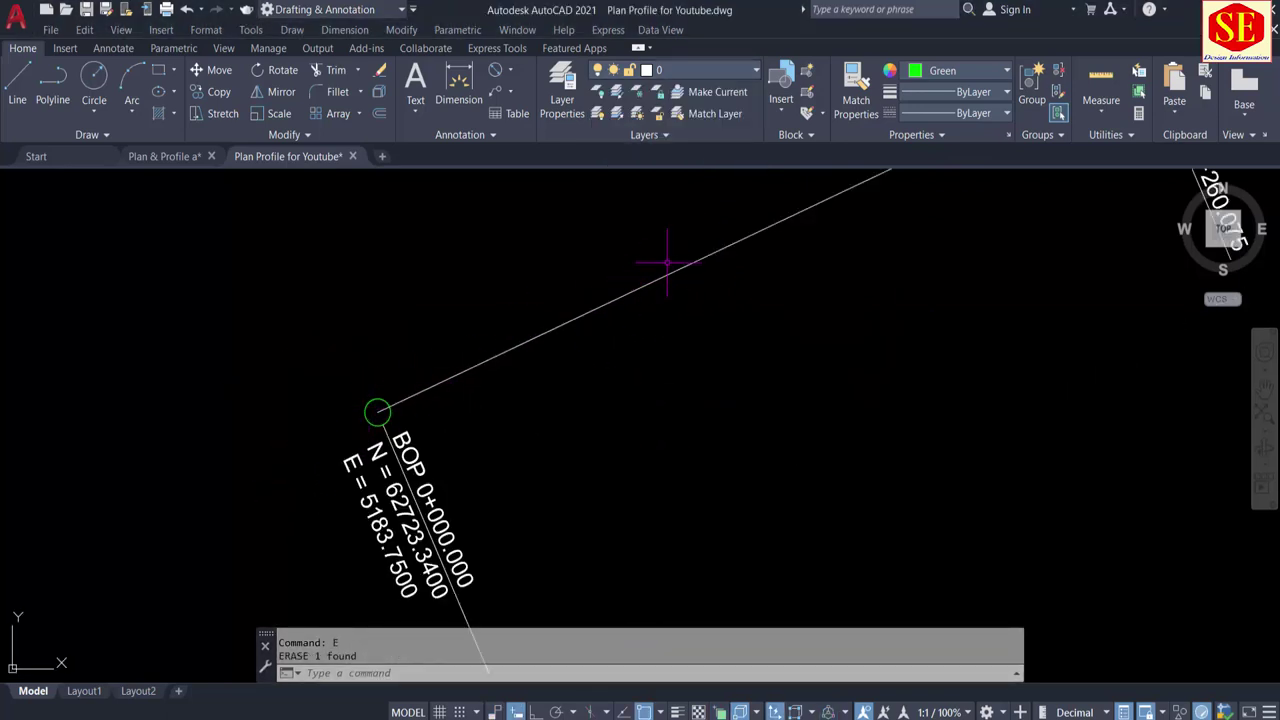
pyautogui.moveTo(780, 257); pyautogui.dragTo(682, 339, button='middle')
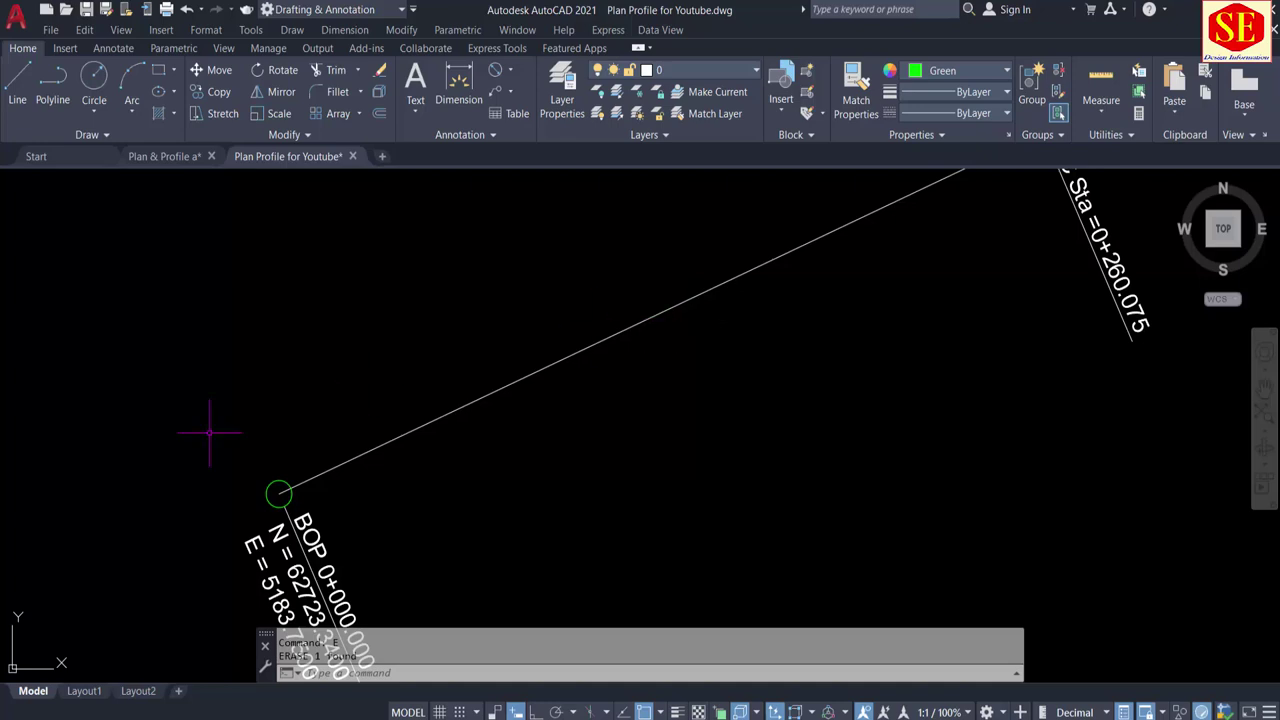
pyautogui.scroll(2, 230, 510)
# Step: Draw a tick line through the BOP circle and confirm its 8.0000 length
pyautogui.write('l')
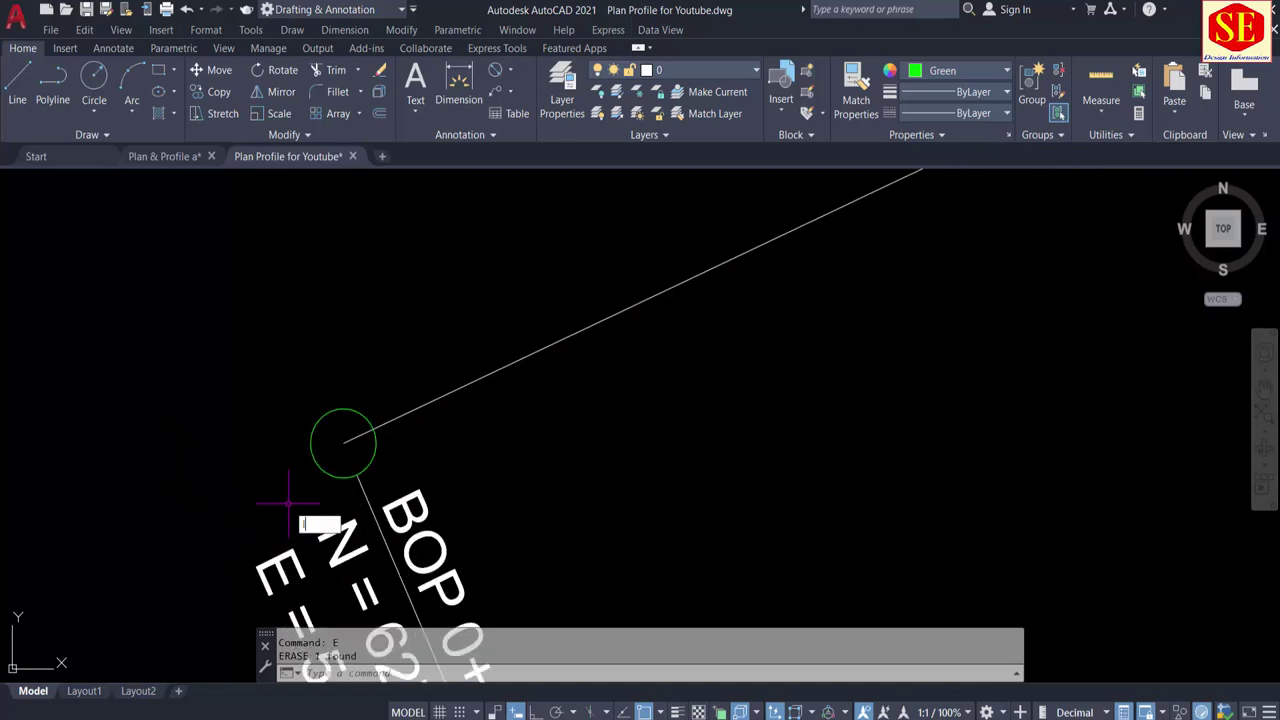
pyautogui.press('Return')
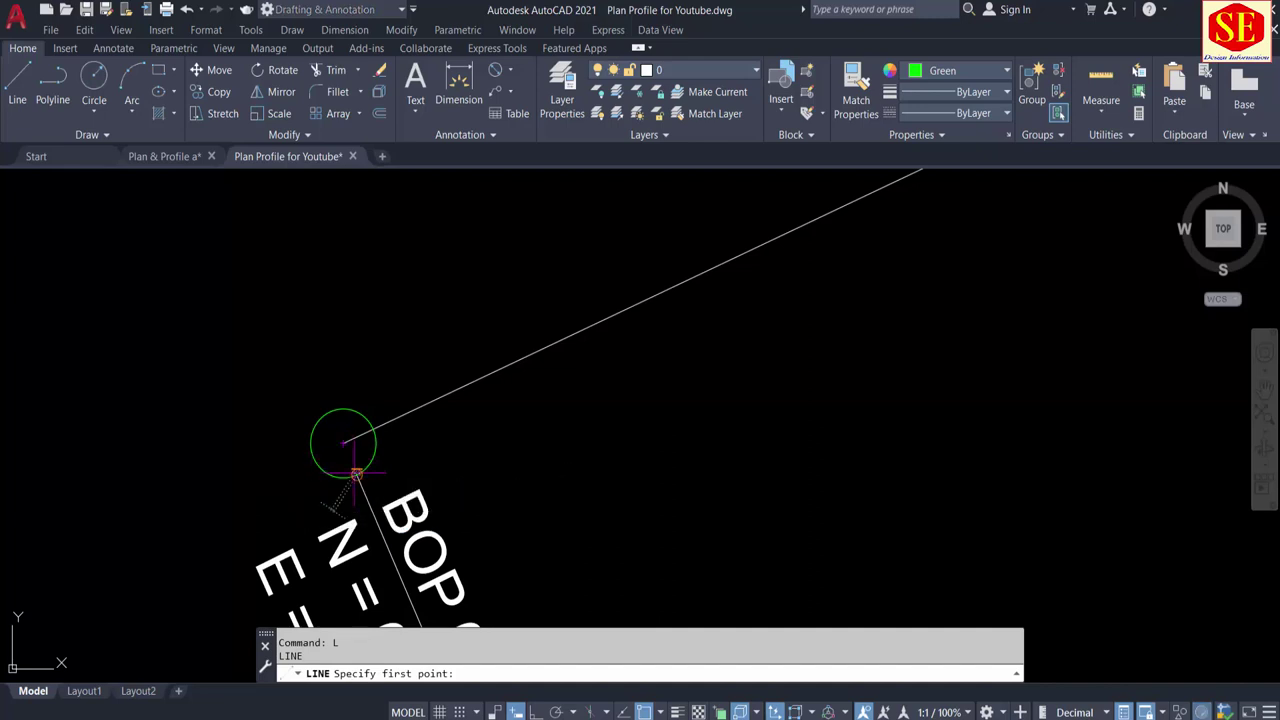
pyautogui.click(357, 474)
pyautogui.click(330, 412)
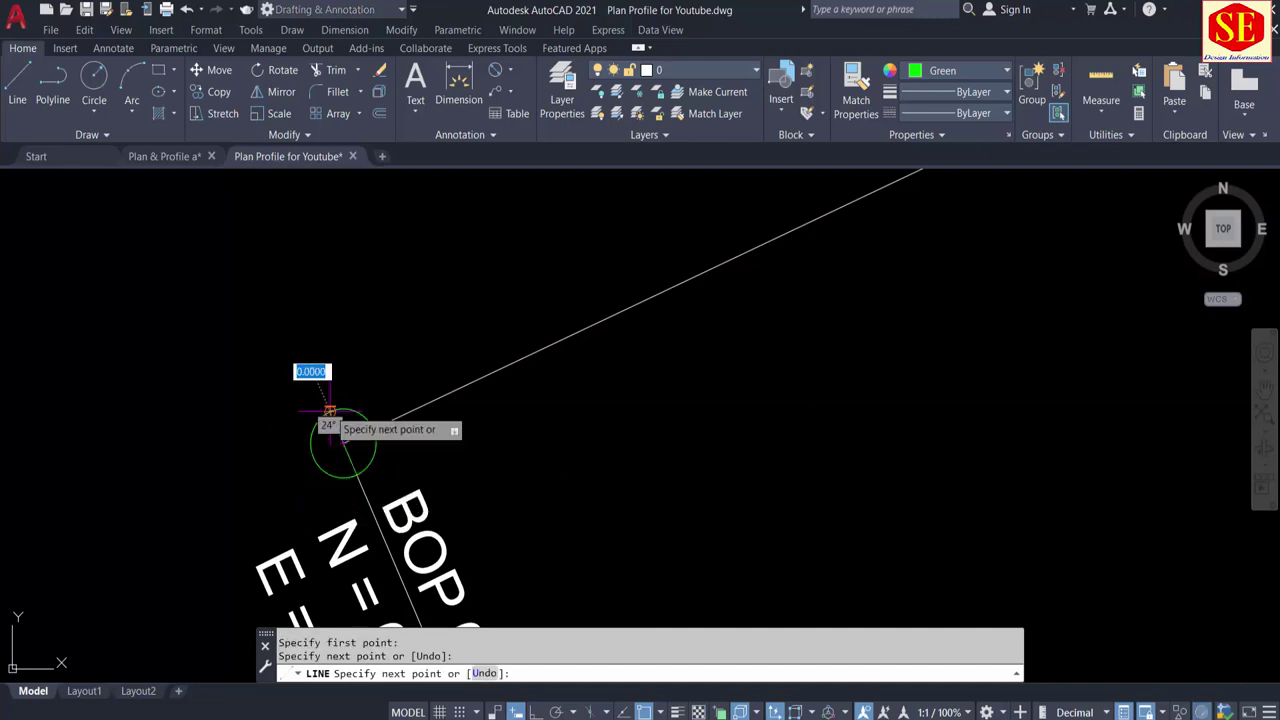
pyautogui.press('Escape')
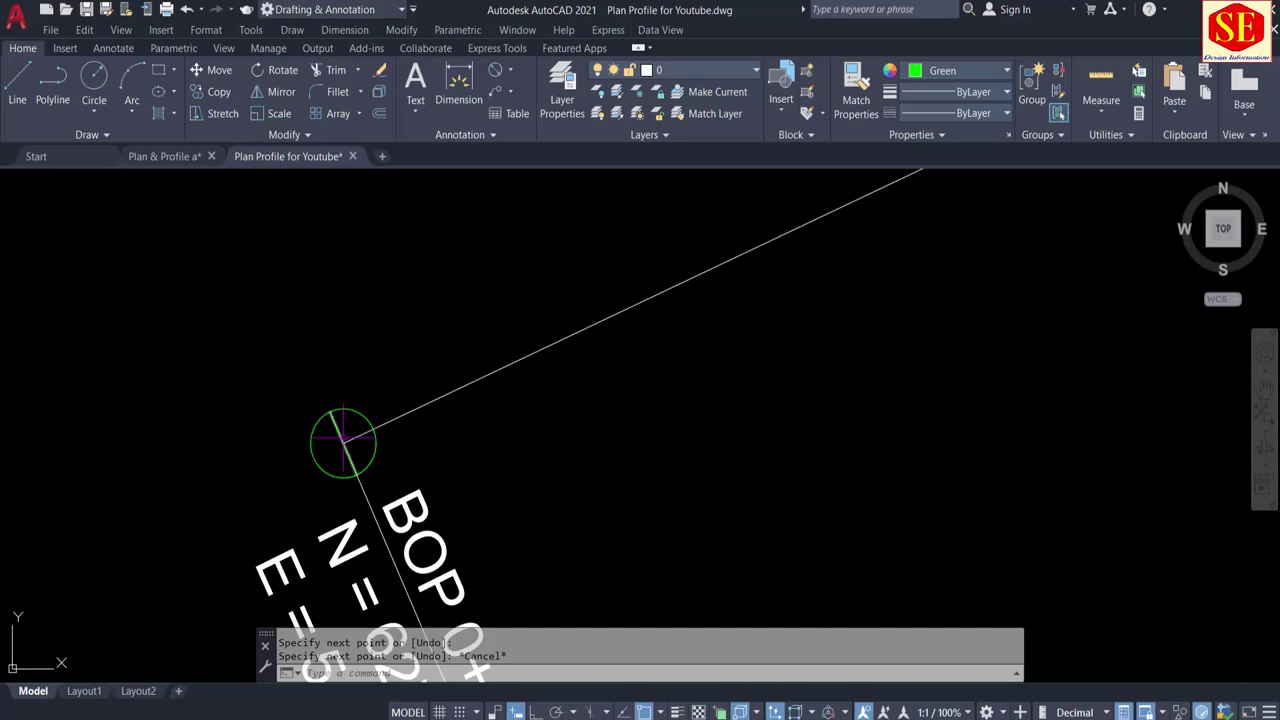
pyautogui.click(336, 425)
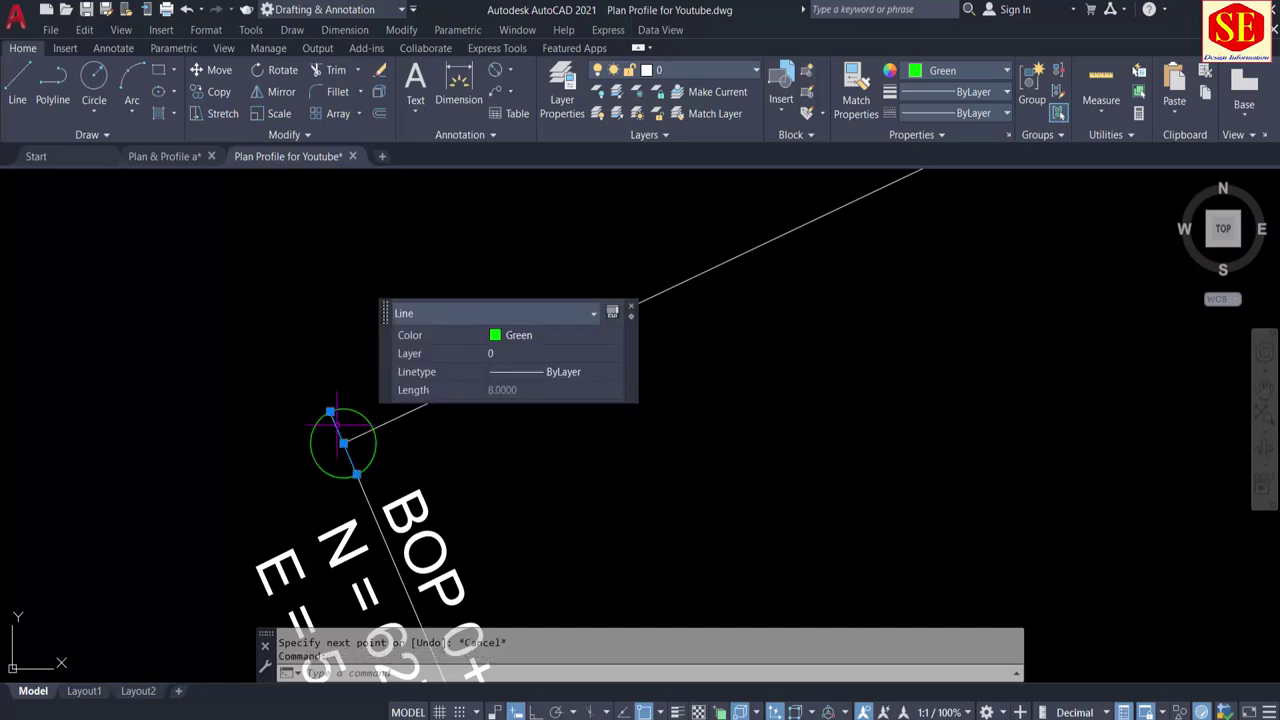
pyautogui.press('Escape')
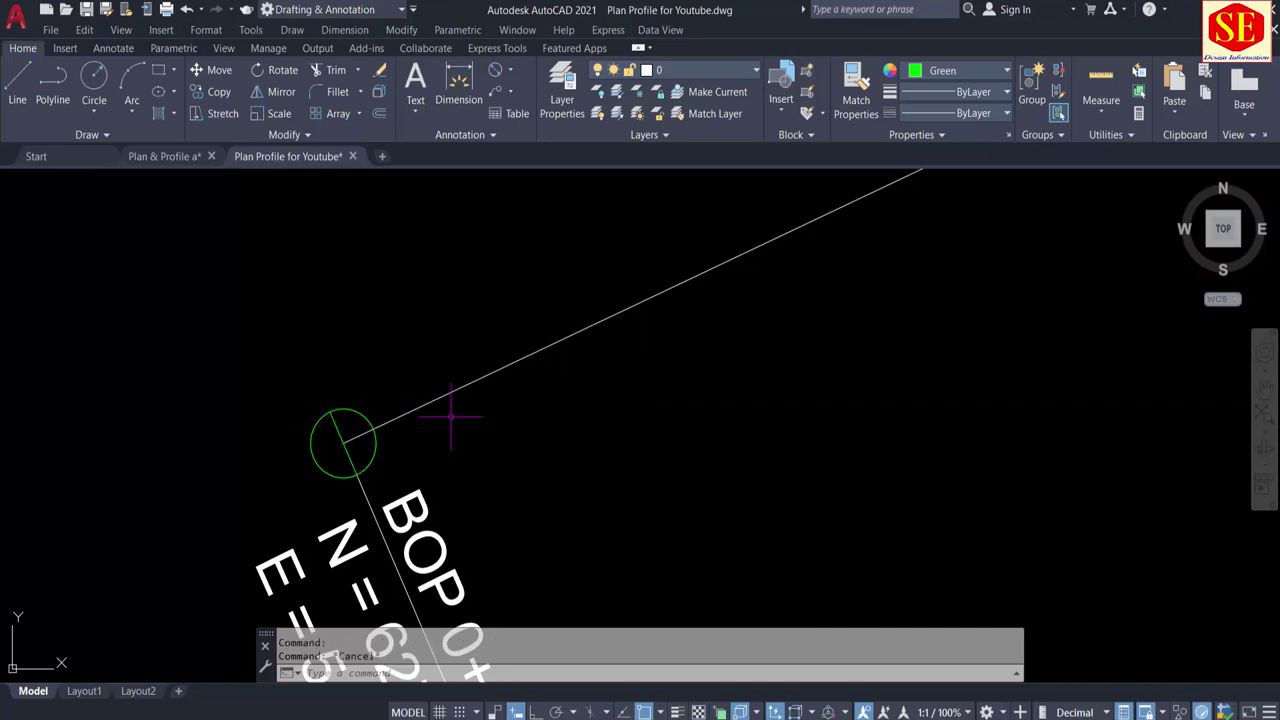
pyautogui.scroll(-2, 500, 328)
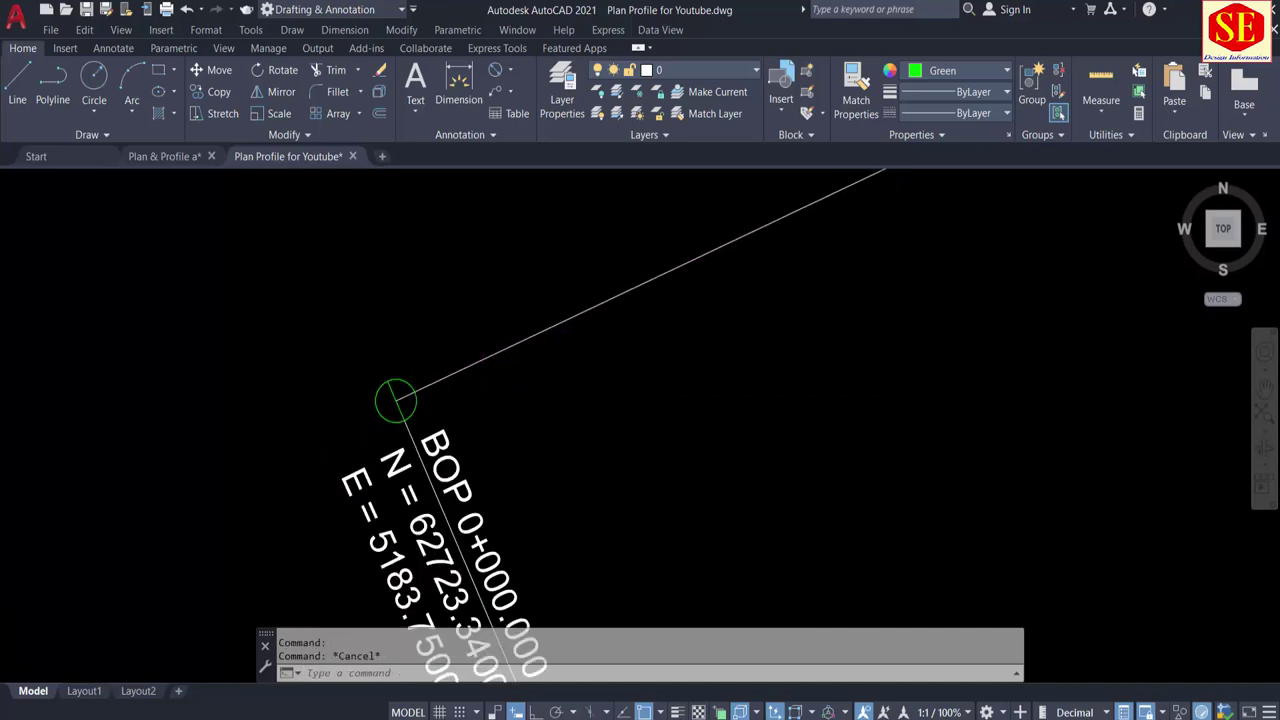
pyautogui.scroll(-4, 477, 334)
pyautogui.scroll(2, 477, 334)
pyautogui.scroll(2, 450, 350)
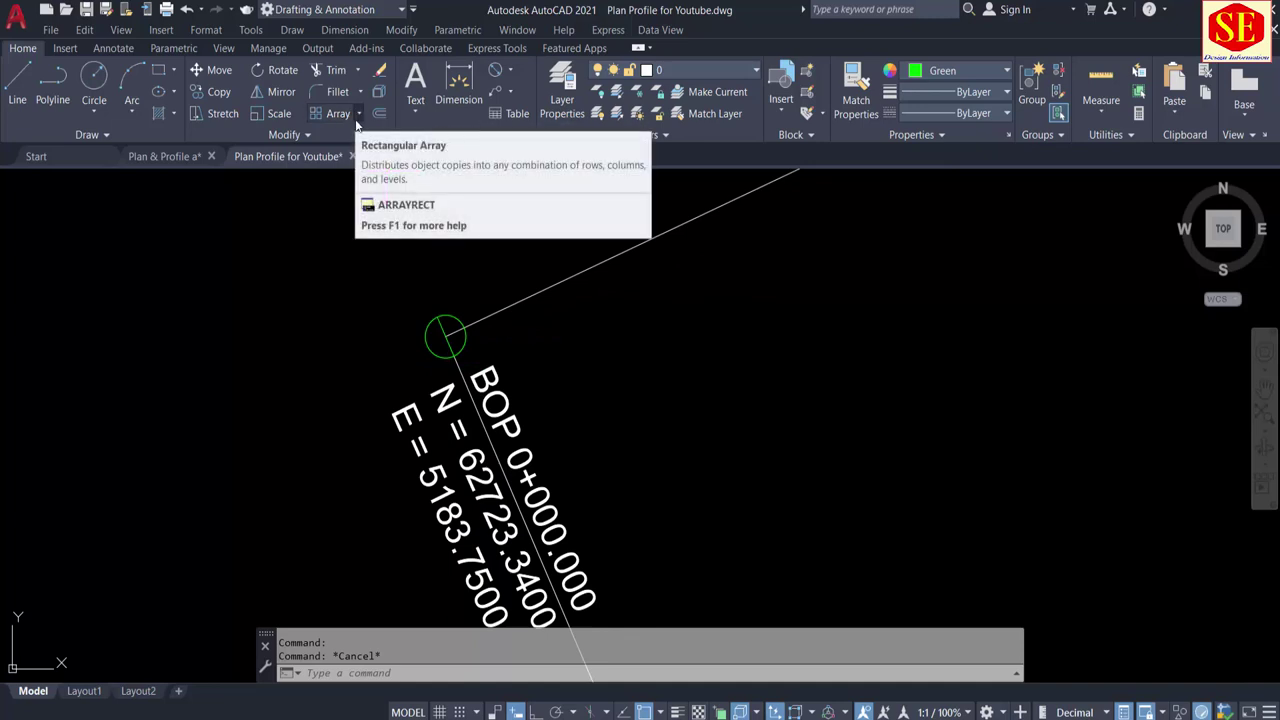
# Step: List the alignment polyline with LI and read its 2200.0003 total length
pyautogui.press('Escape')
pyautogui.scroll(-2, 421, 400)
pyautogui.click(538, 325)
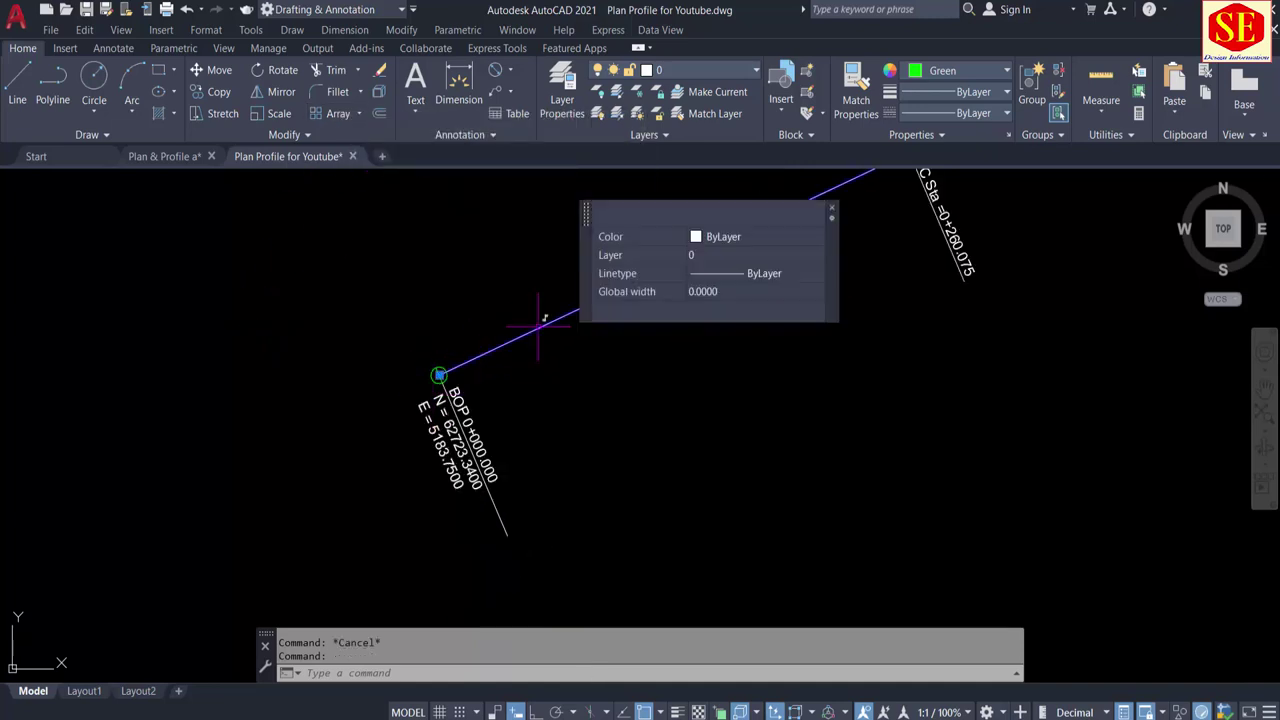
pyautogui.scroll(-3, 510, 360)
pyautogui.scroll(-1, 480, 403)
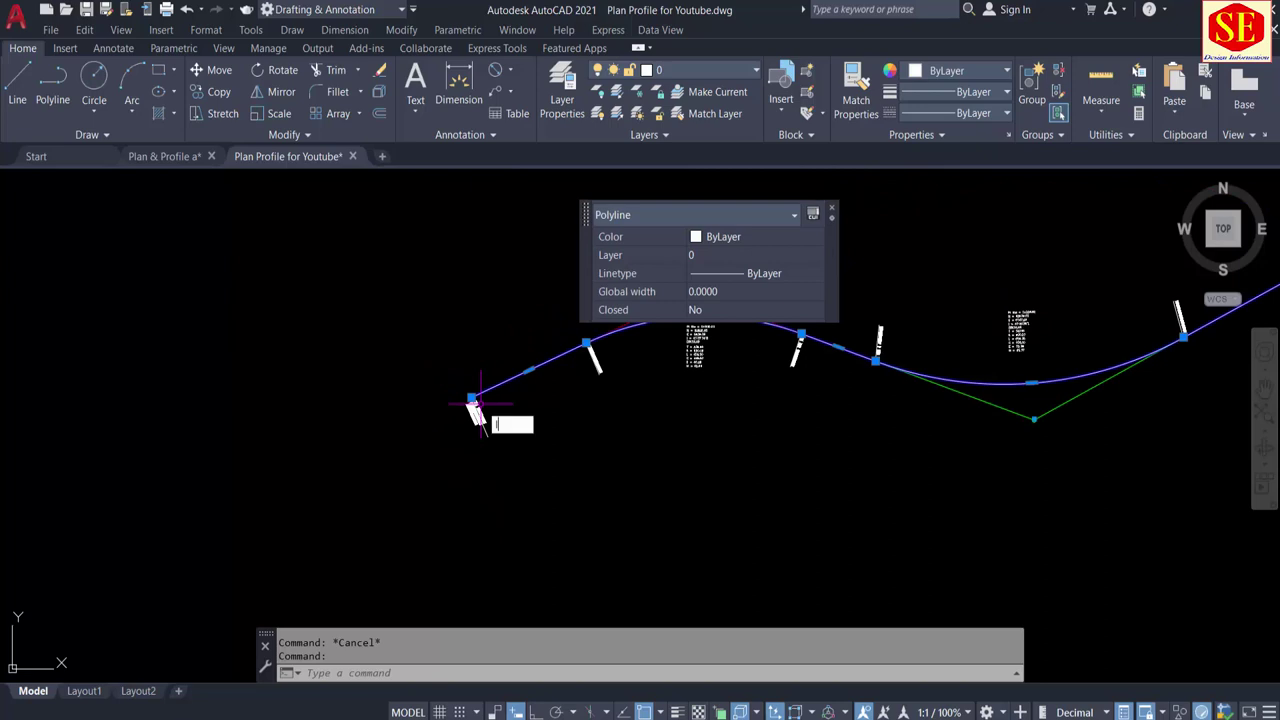
pyautogui.write('li')
pyautogui.press('Return')
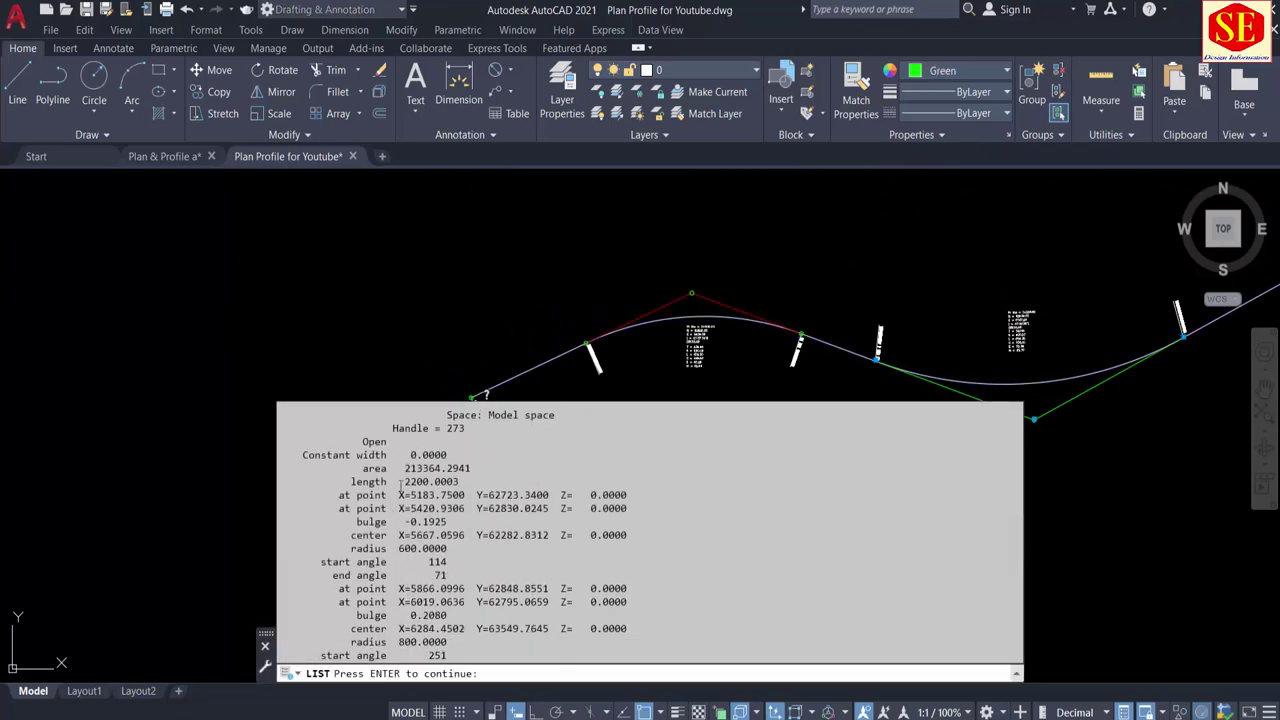
pyautogui.press('Return')
pyautogui.moveTo(396, 481); pyautogui.dragTo(427, 431)
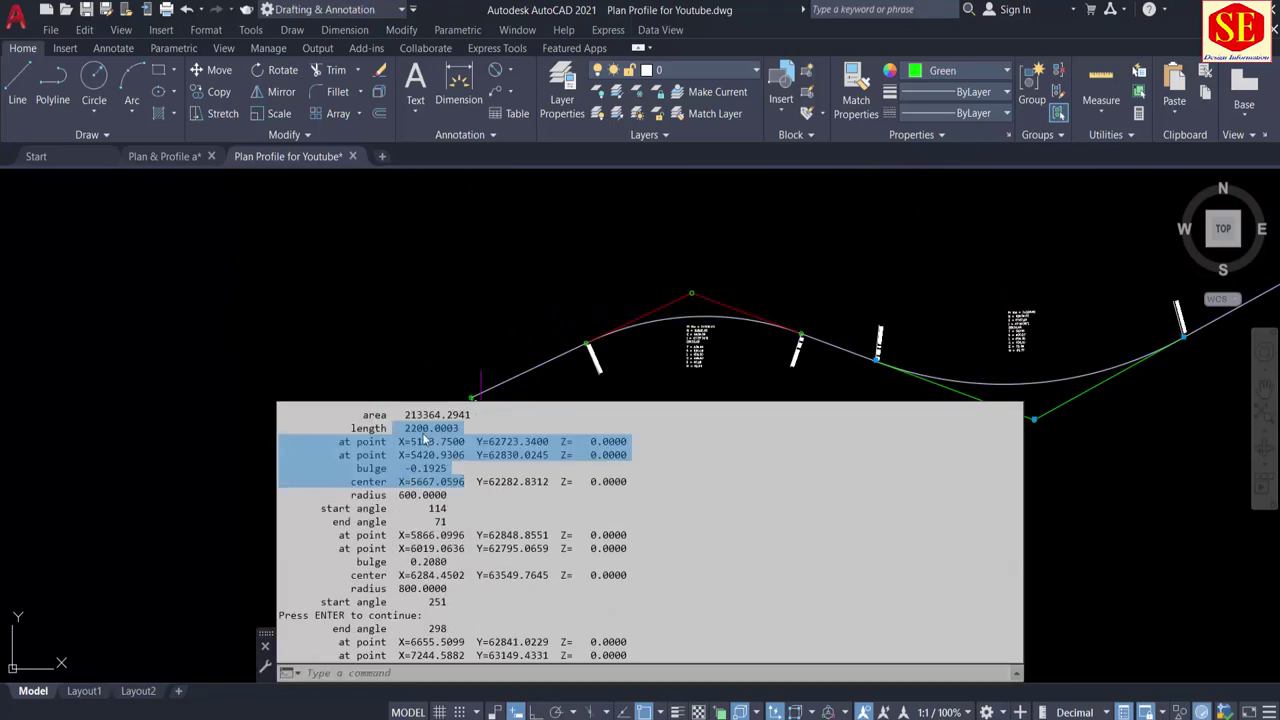
pyautogui.click(427, 431)
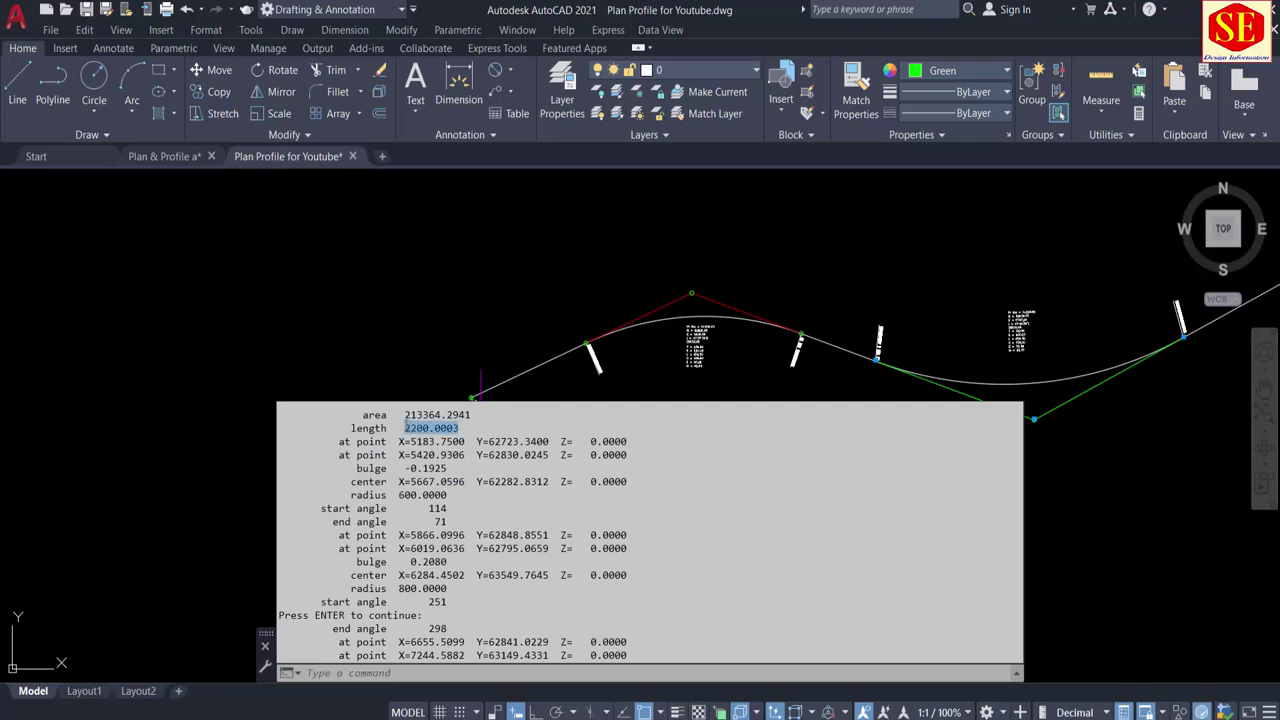
pyautogui.press('Escape')
pyautogui.scroll(-8, 457, 320)
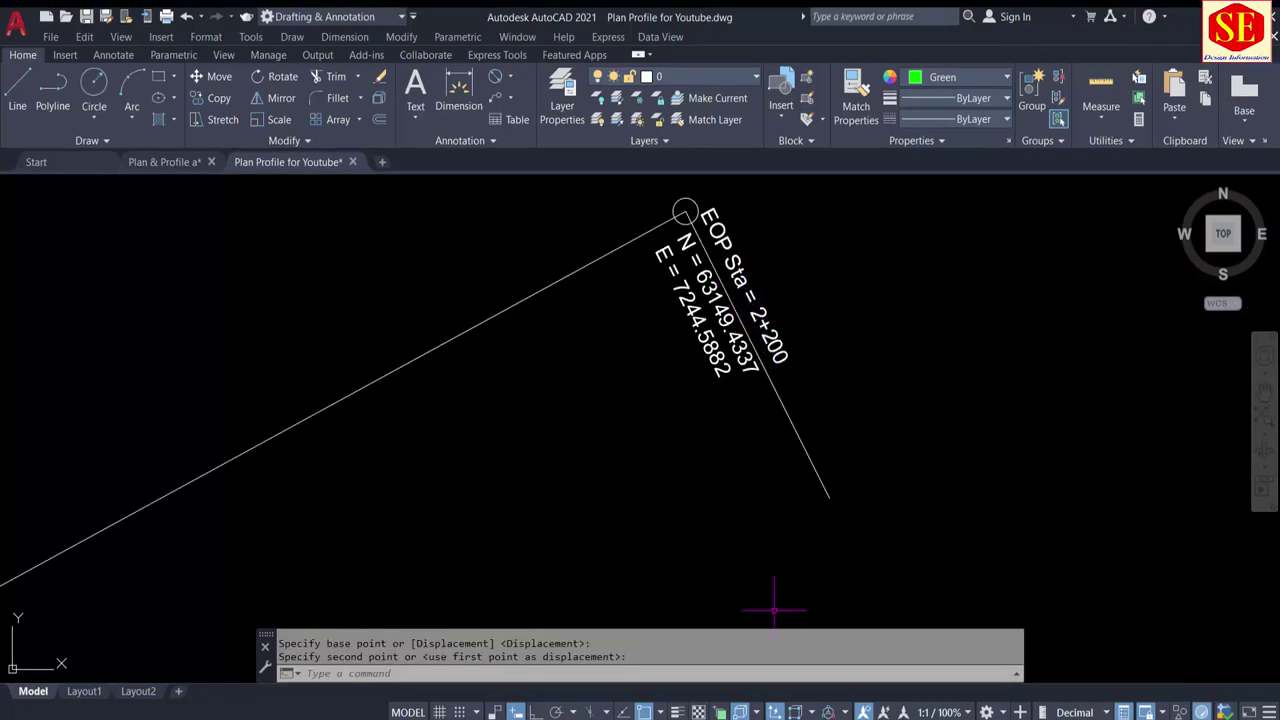
# Step: Calculate 2200 ÷ 25 = 88 in Calculator, then return to AutoCAD
pyautogui.hotkey('alt', 'Tab')
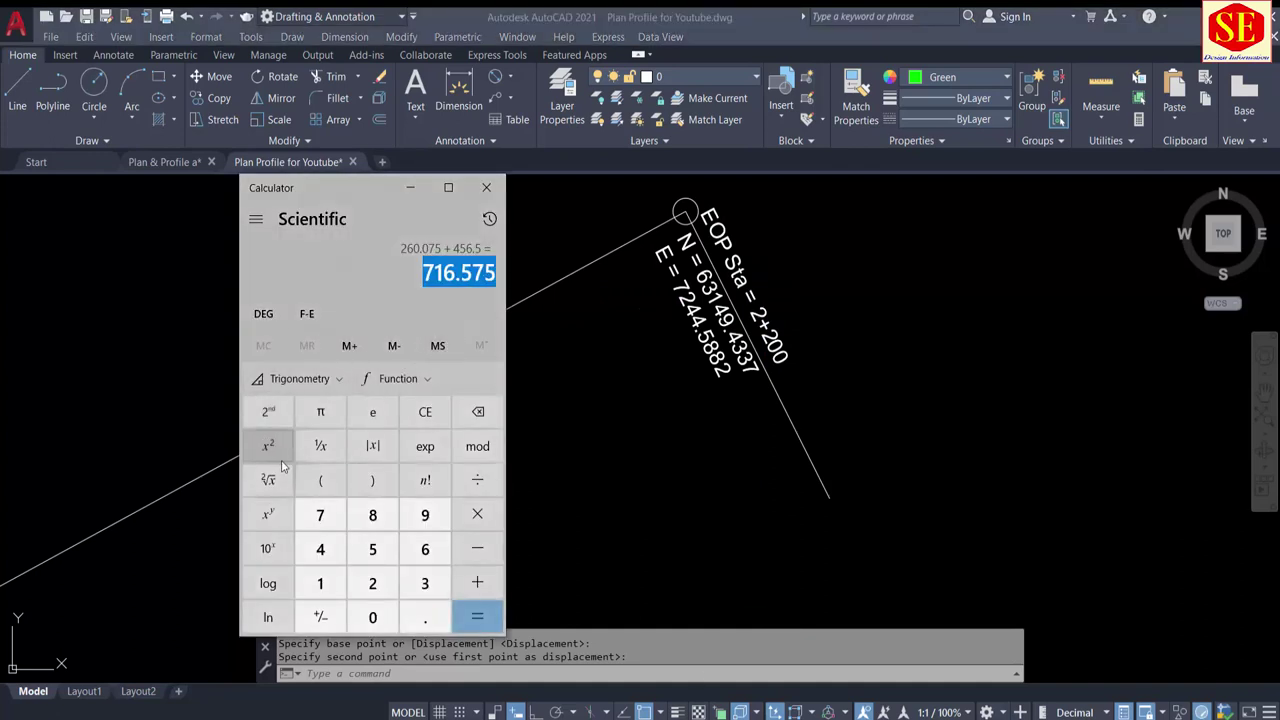
pyautogui.click(425, 423)
pyautogui.click(388, 586)
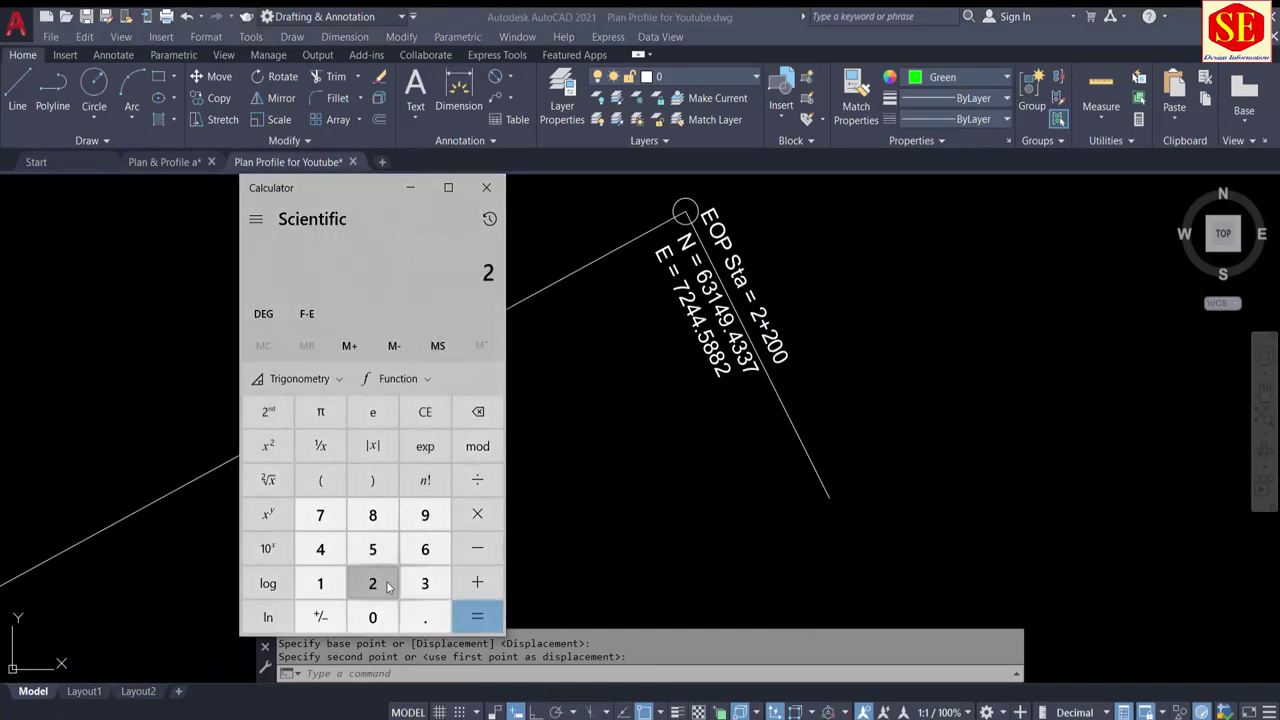
pyautogui.click(372, 617)
pyautogui.click(372, 617)
pyautogui.click(477, 480)
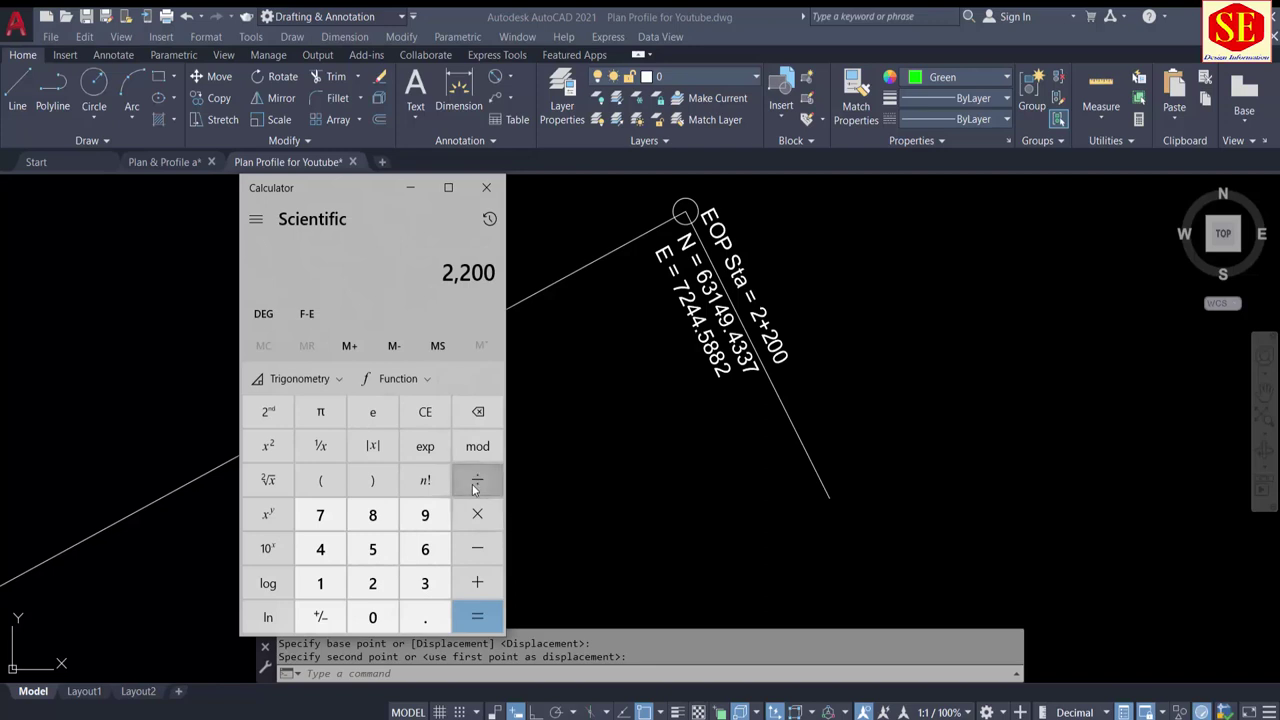
pyautogui.click(370, 590)
pyautogui.click(372, 549)
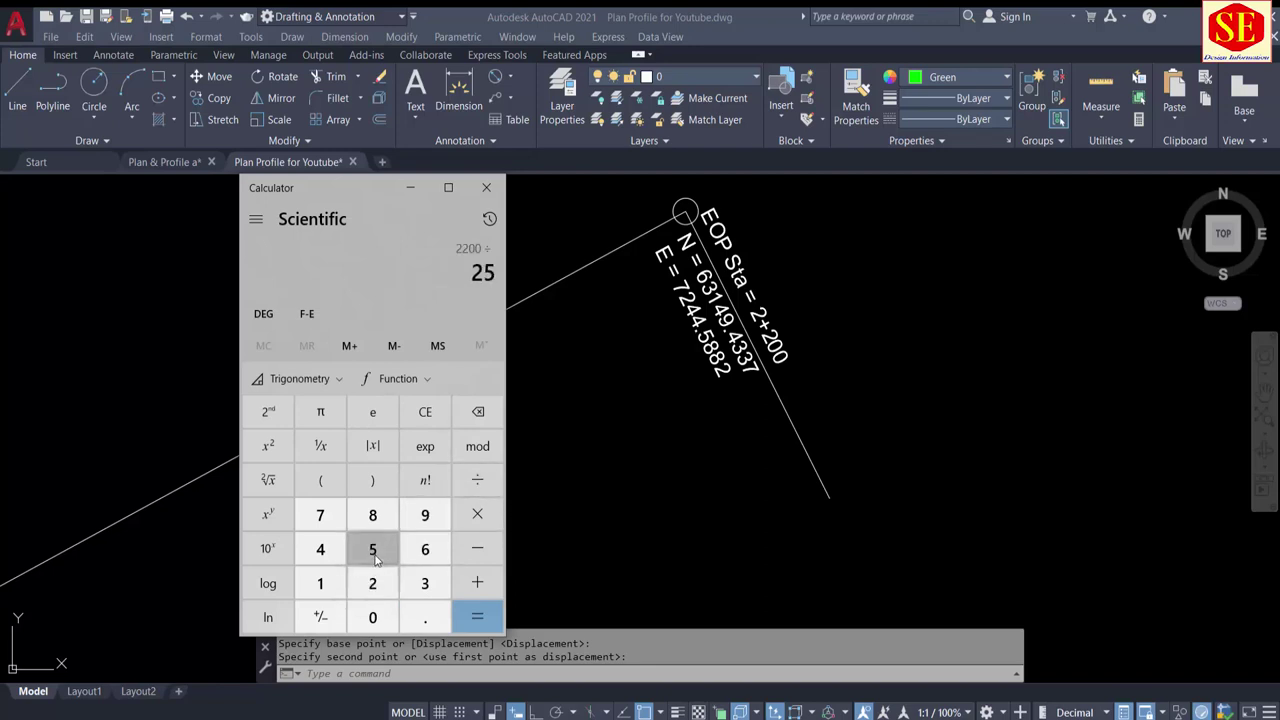
pyautogui.click(475, 616)
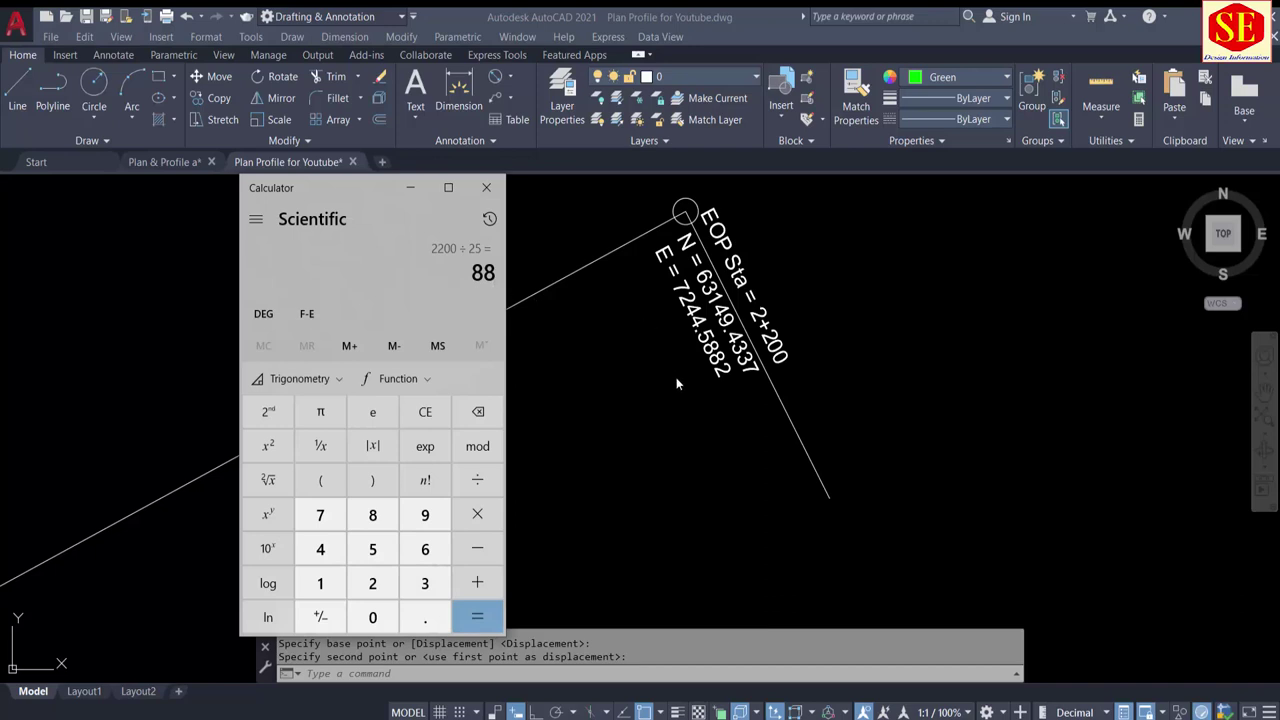
pyautogui.hotkey('alt', 'Tab')
# Step: Path-array the BOP tick line along the alignment polyline, producing 447 items
pyautogui.scroll(-4, 898, 364)
pyautogui.scroll(3, 513, 456)
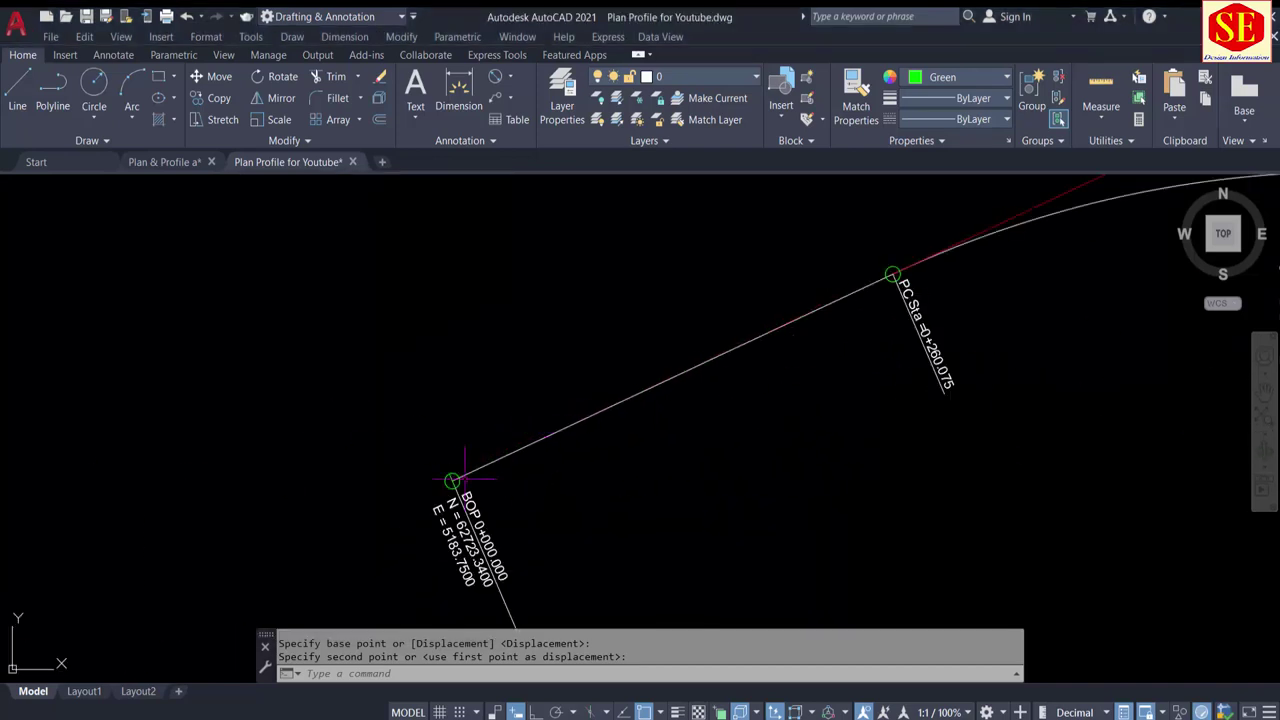
pyautogui.scroll(3, 449, 480)
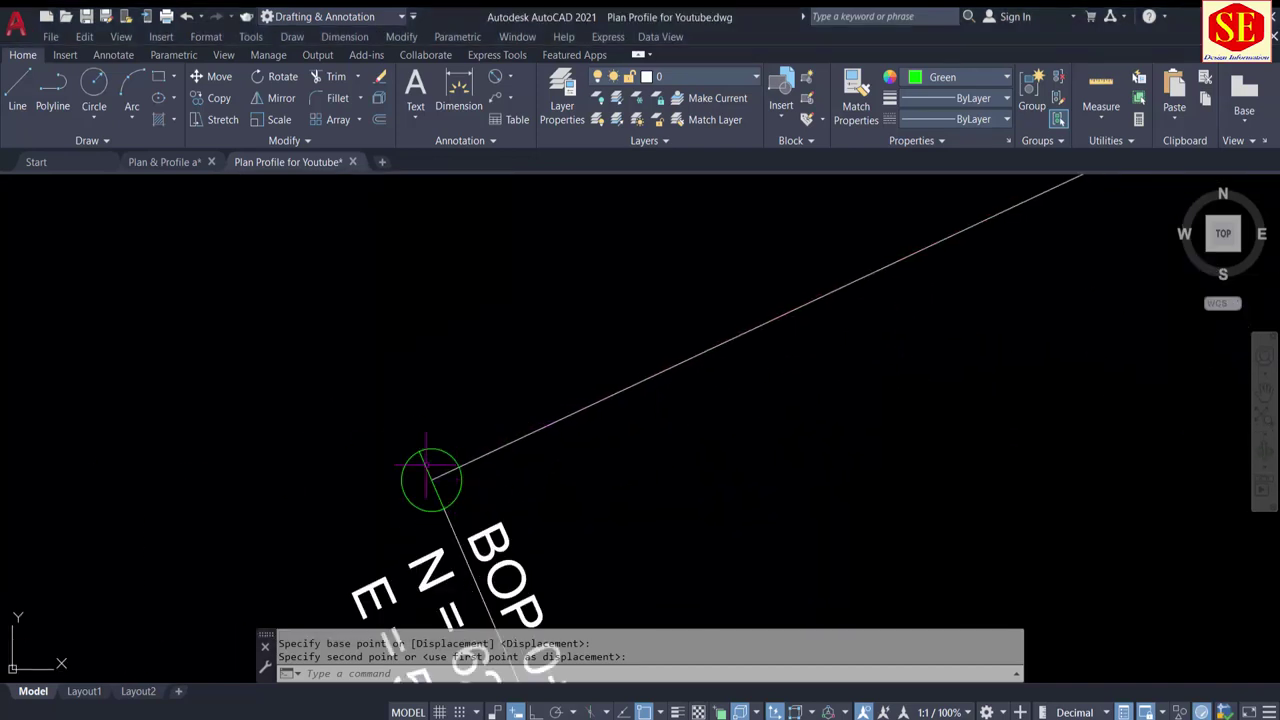
pyautogui.click(359, 120)
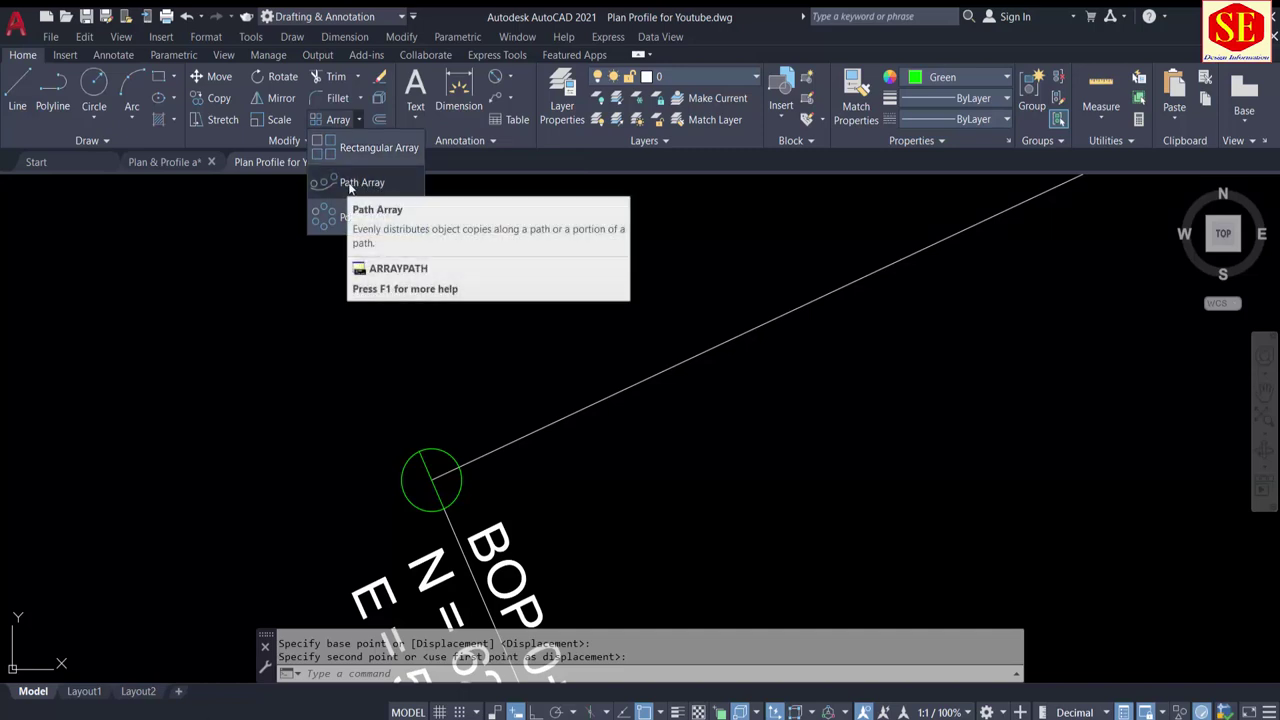
pyautogui.click(354, 183)
pyautogui.scroll(1, 422, 465)
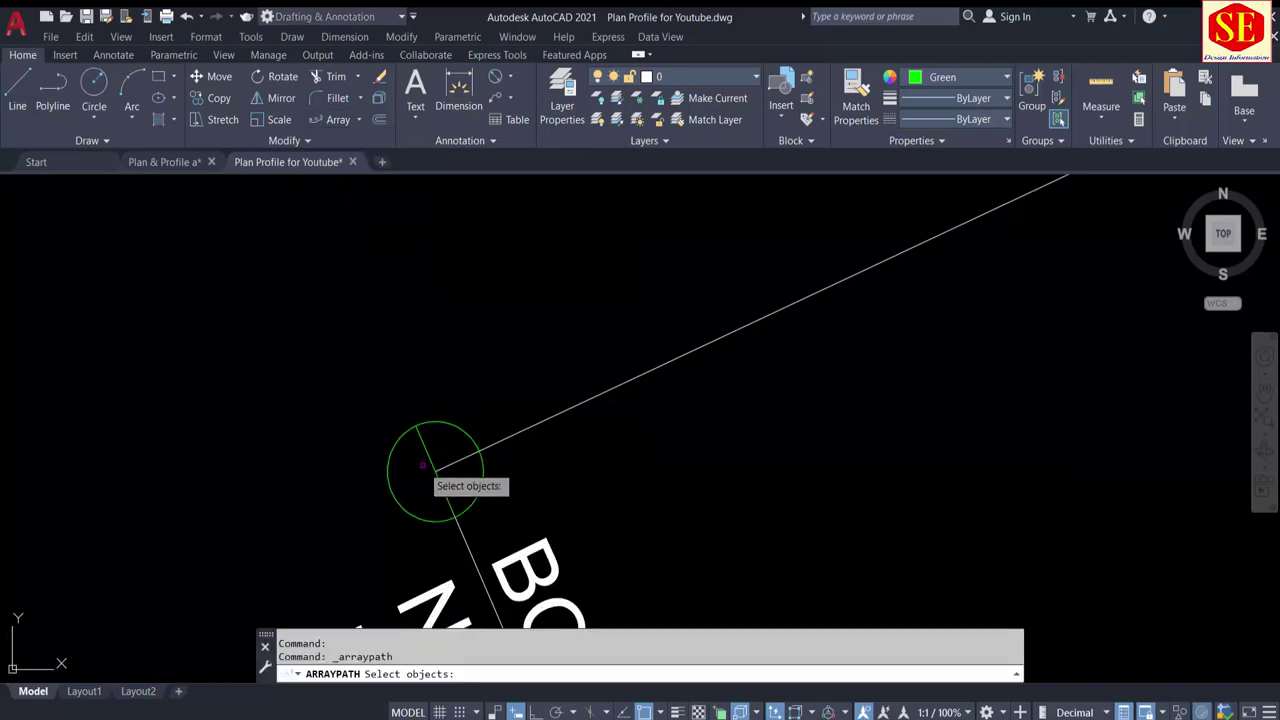
pyautogui.click(428, 450)
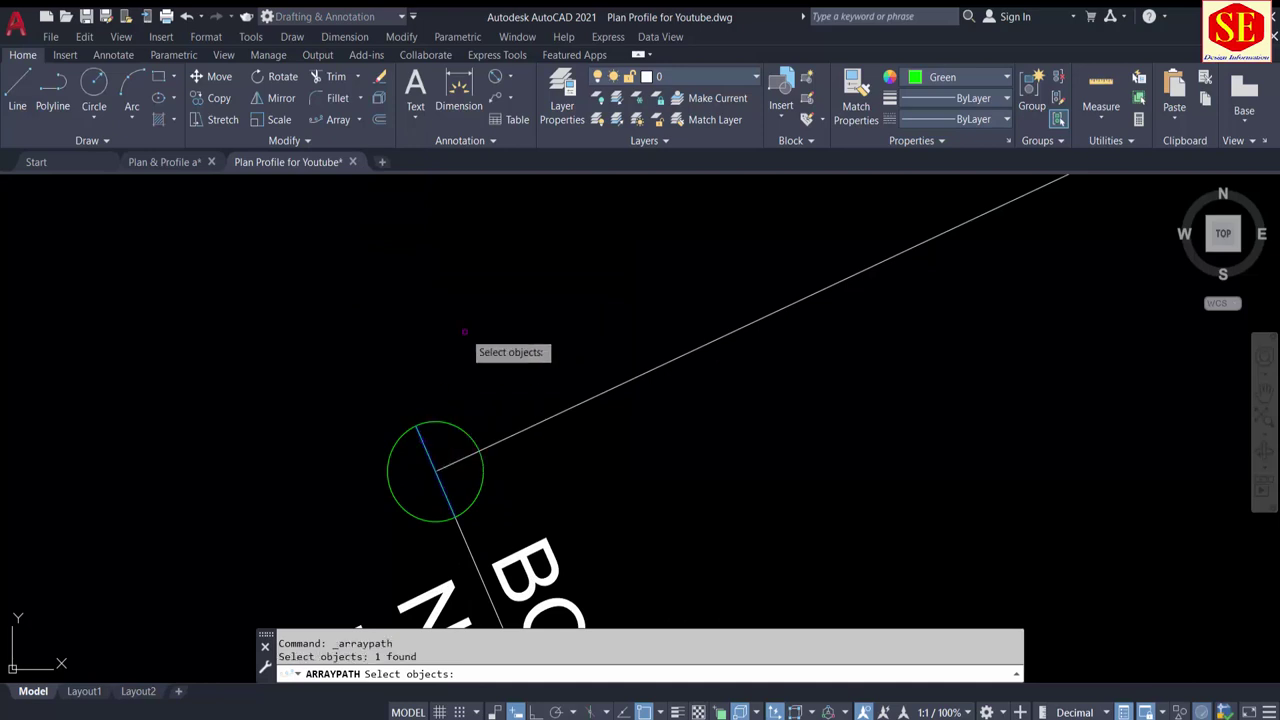
pyautogui.press('Return')
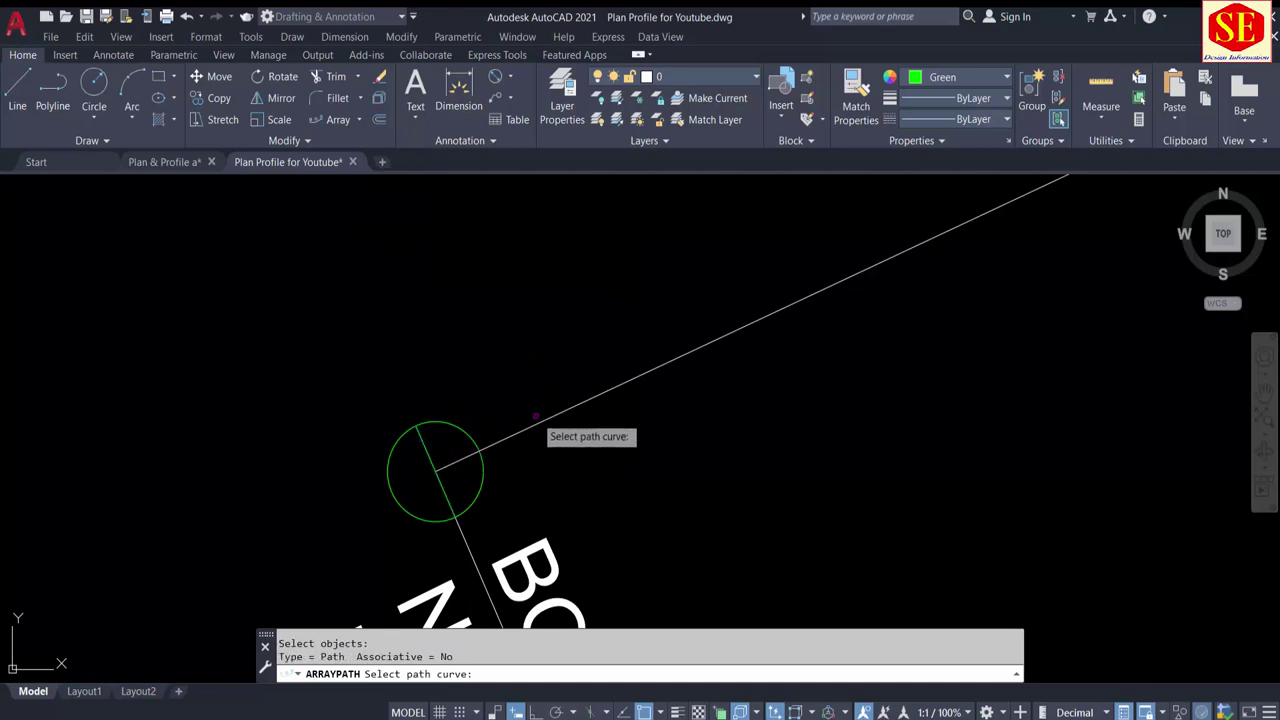
pyautogui.click(540, 419)
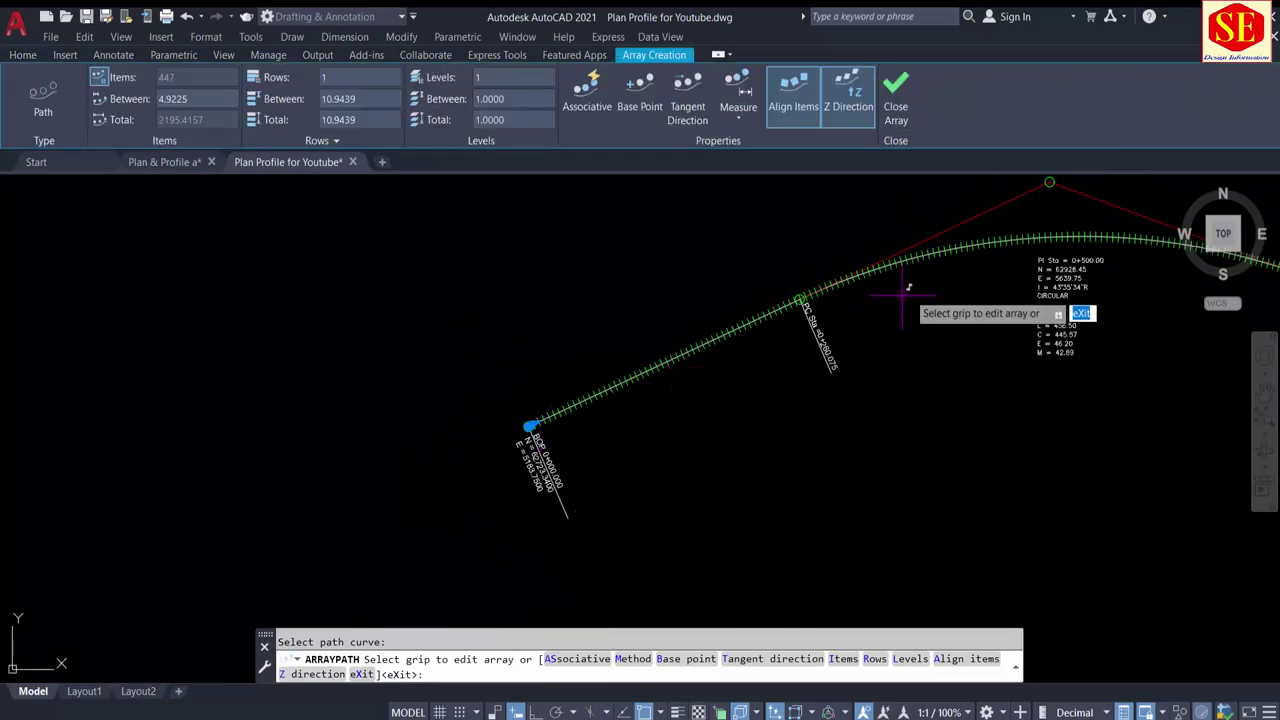
# Step: Pan along the alignment and switch the tick array to Divide spacing
pyautogui.moveTo(950, 305); pyautogui.dragTo(533, 342, button='middle')
pyautogui.moveTo(1046, 448); pyautogui.dragTo(585, 455, button='middle')
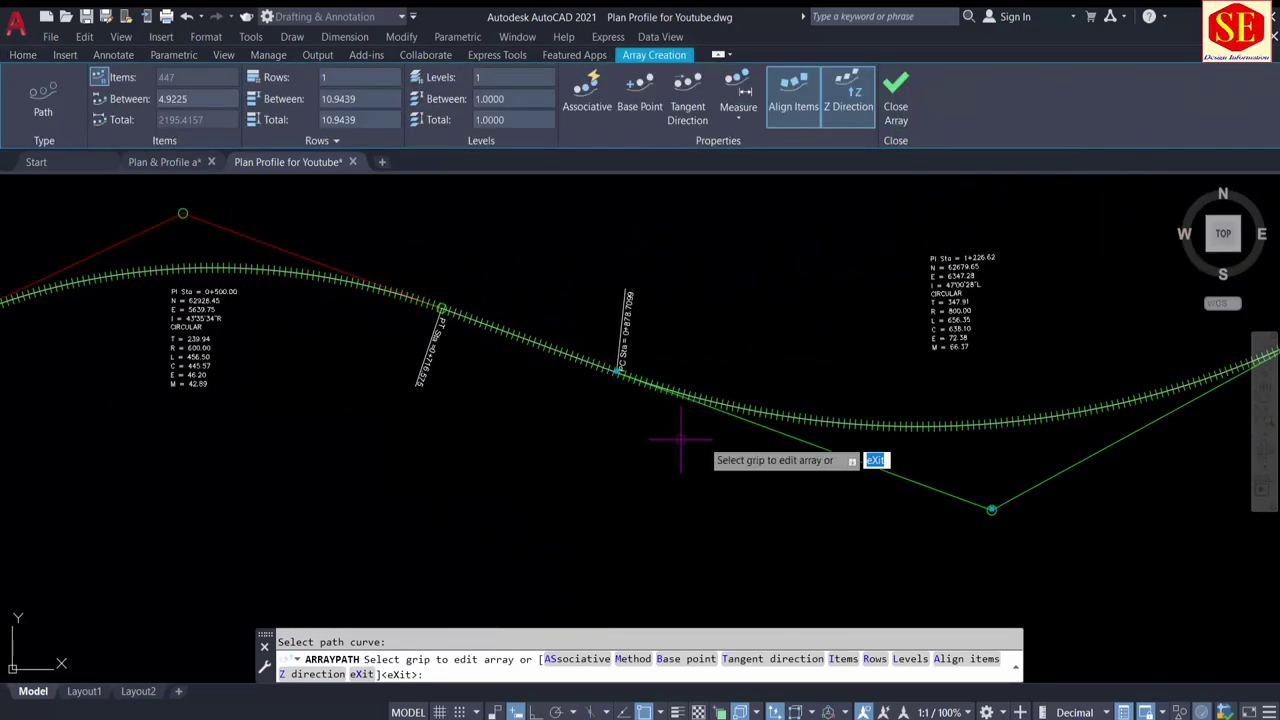
pyautogui.moveTo(1108, 423); pyautogui.dragTo(910, 440, button='middle')
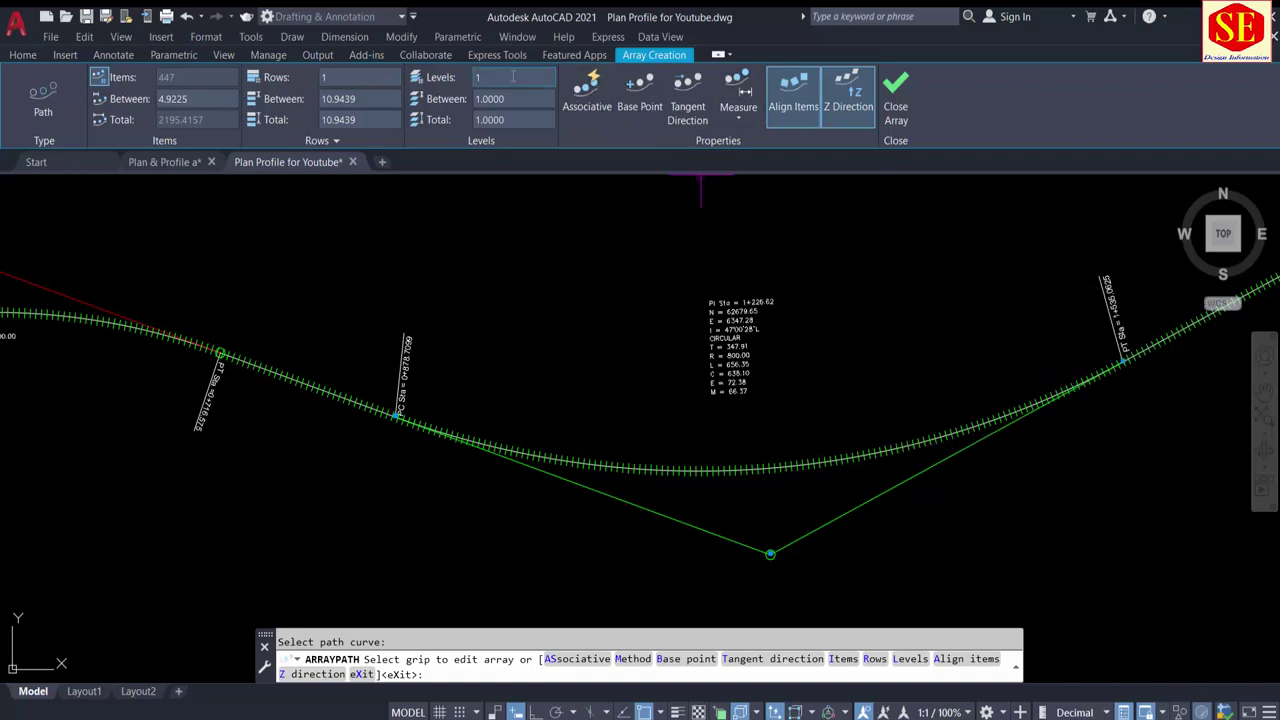
pyautogui.click(740, 112)
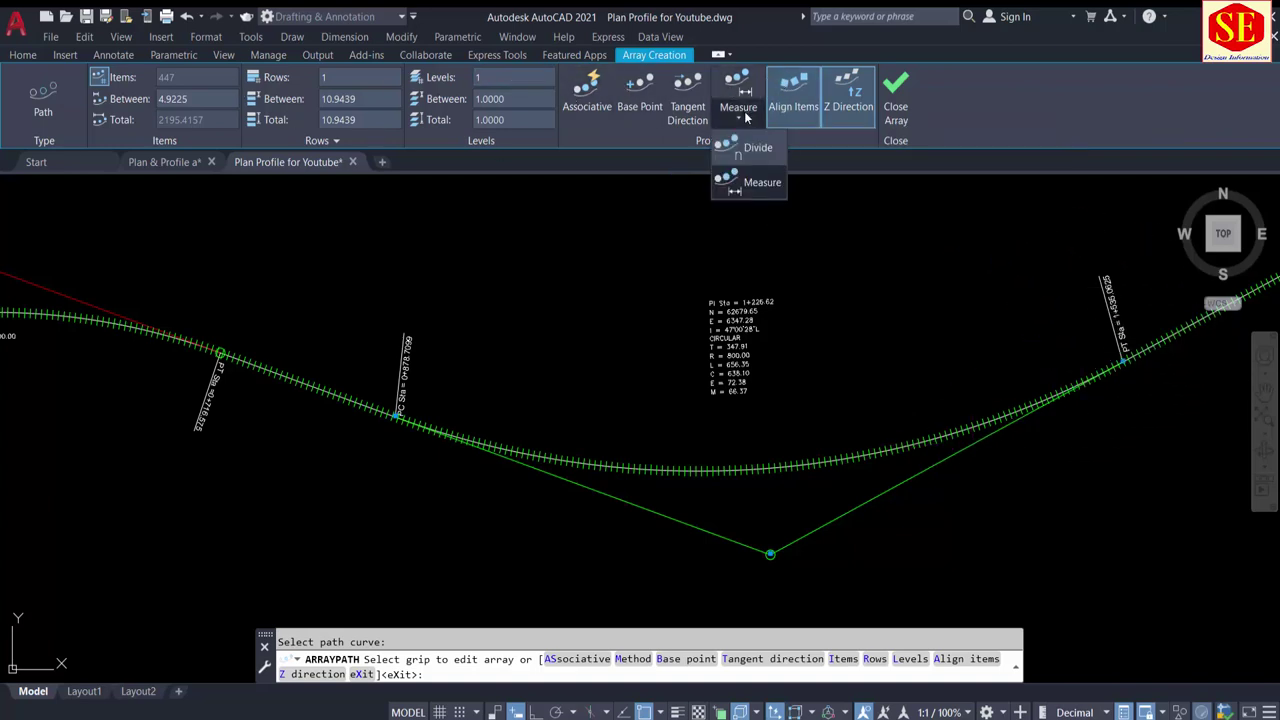
pyautogui.click(745, 150)
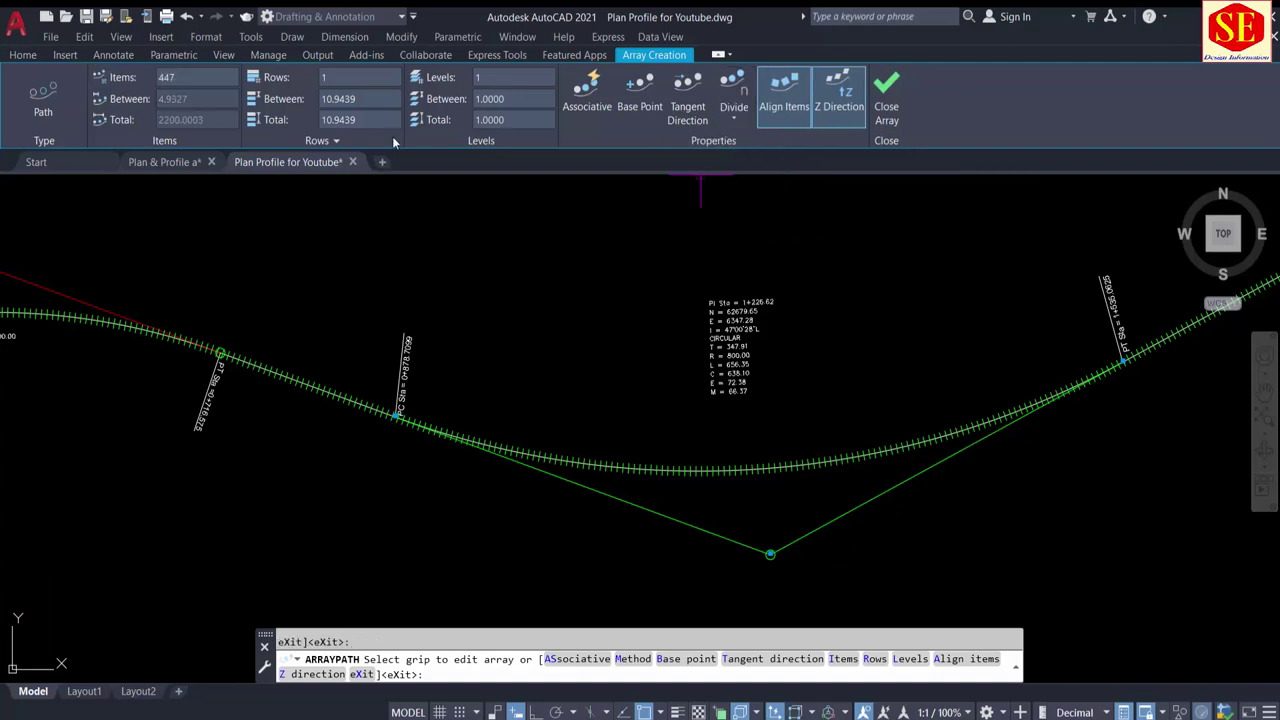
# Step: Set the array item count to 88, checking the value against Calculator
pyautogui.click(185, 80)
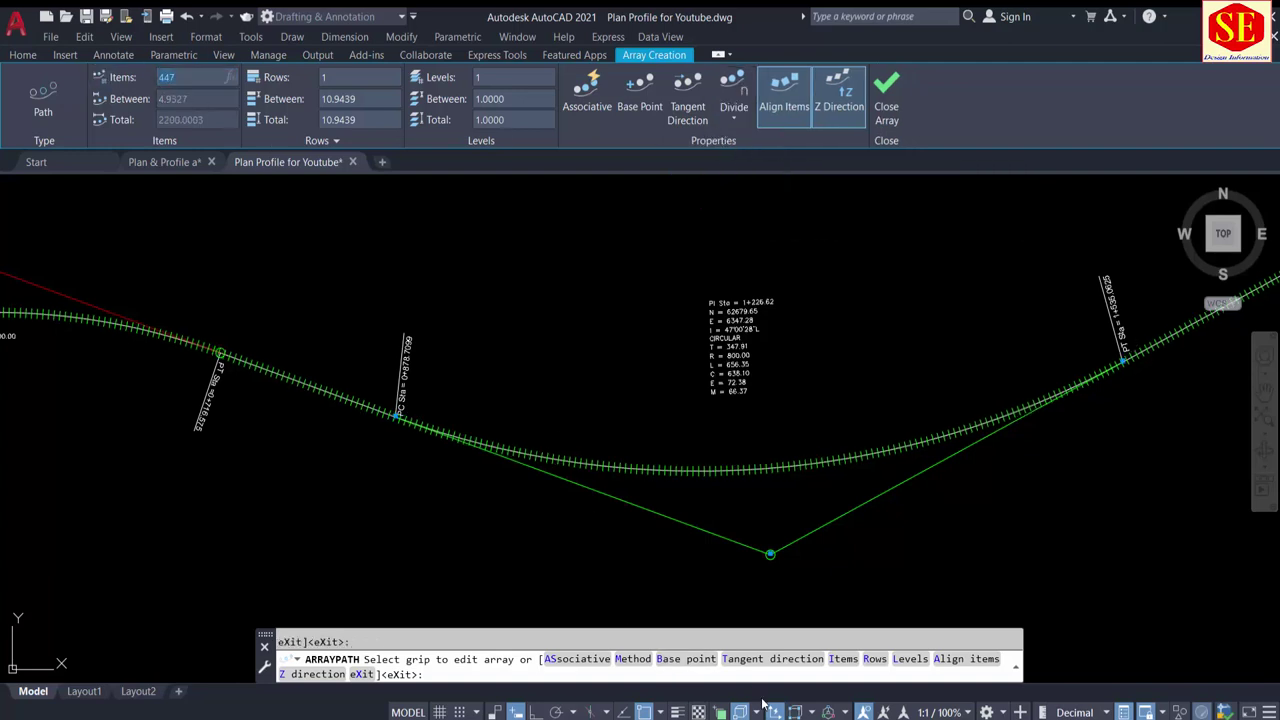
pyautogui.hotkey('alt', 'Tab')
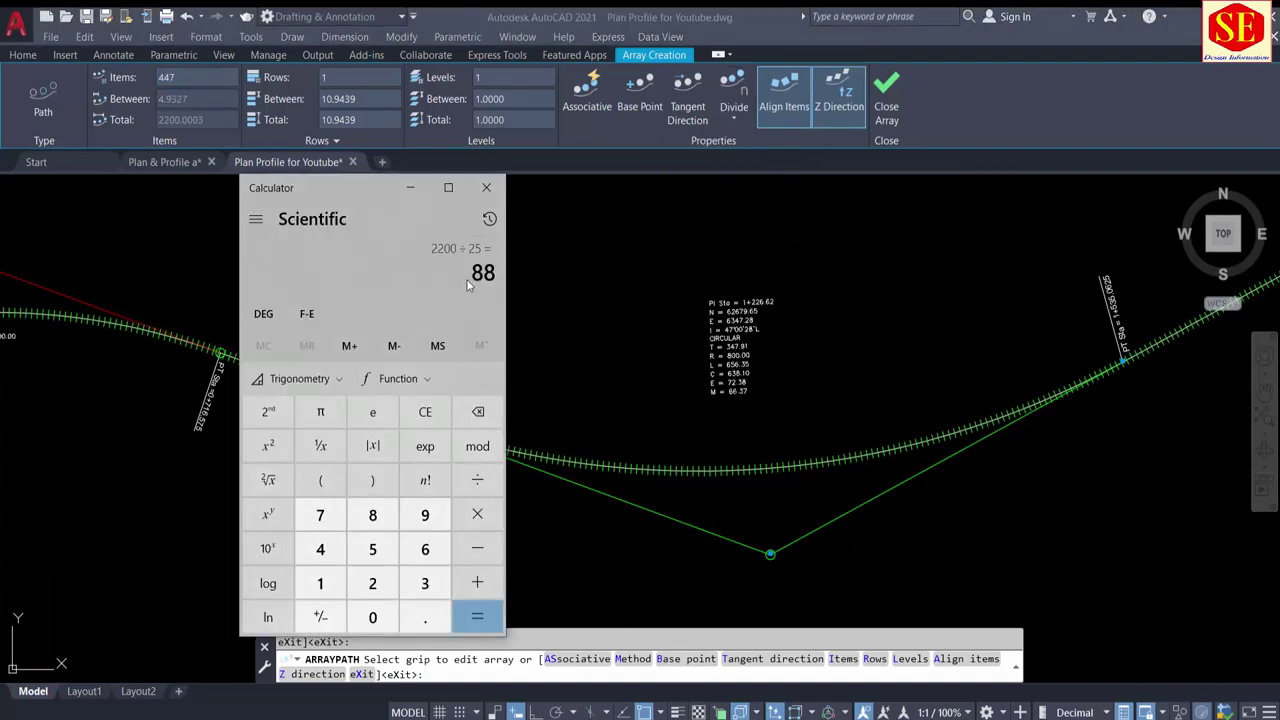
pyautogui.click(180, 80)
pyautogui.write('88')
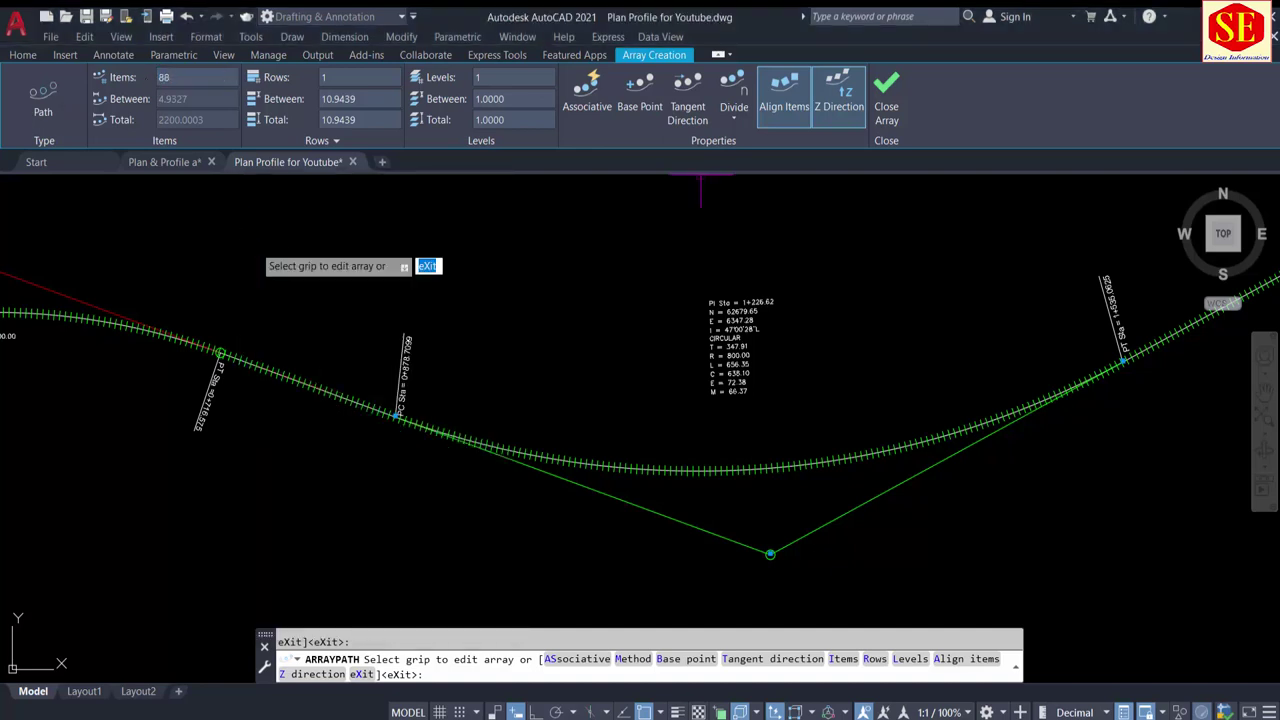
pyautogui.scroll(3, 813, 458)
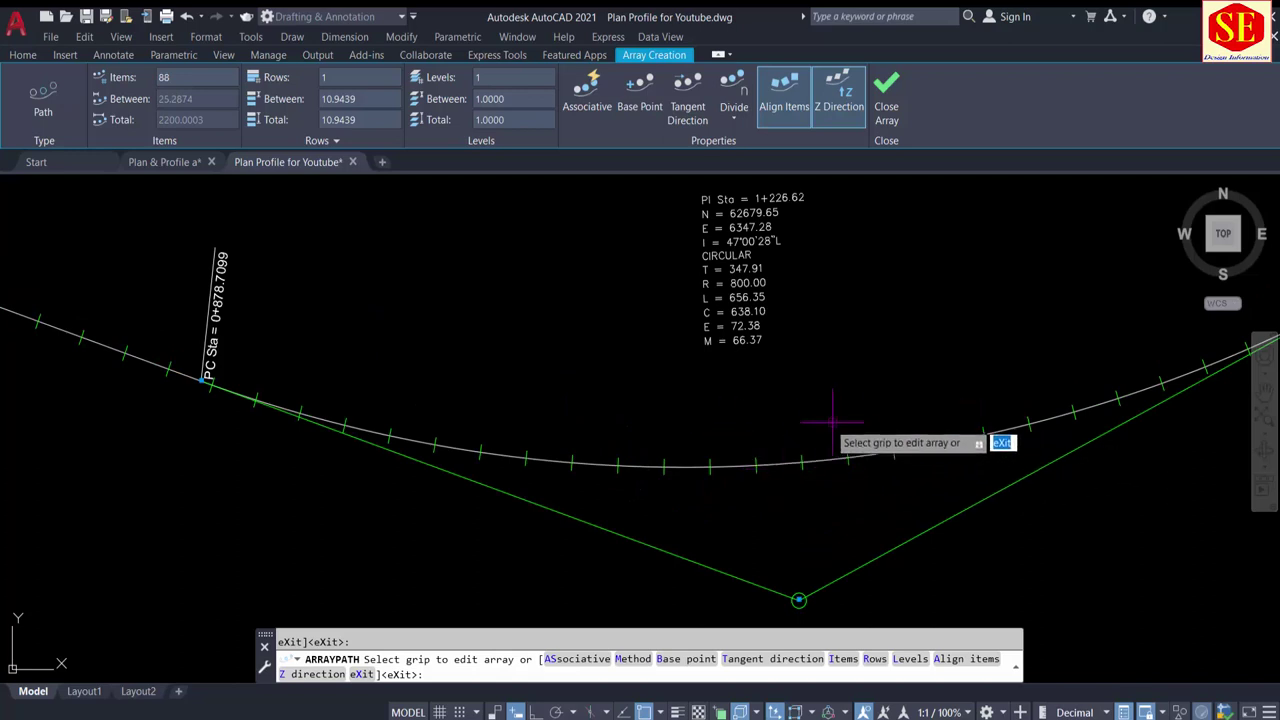
pyautogui.click(804, 716)
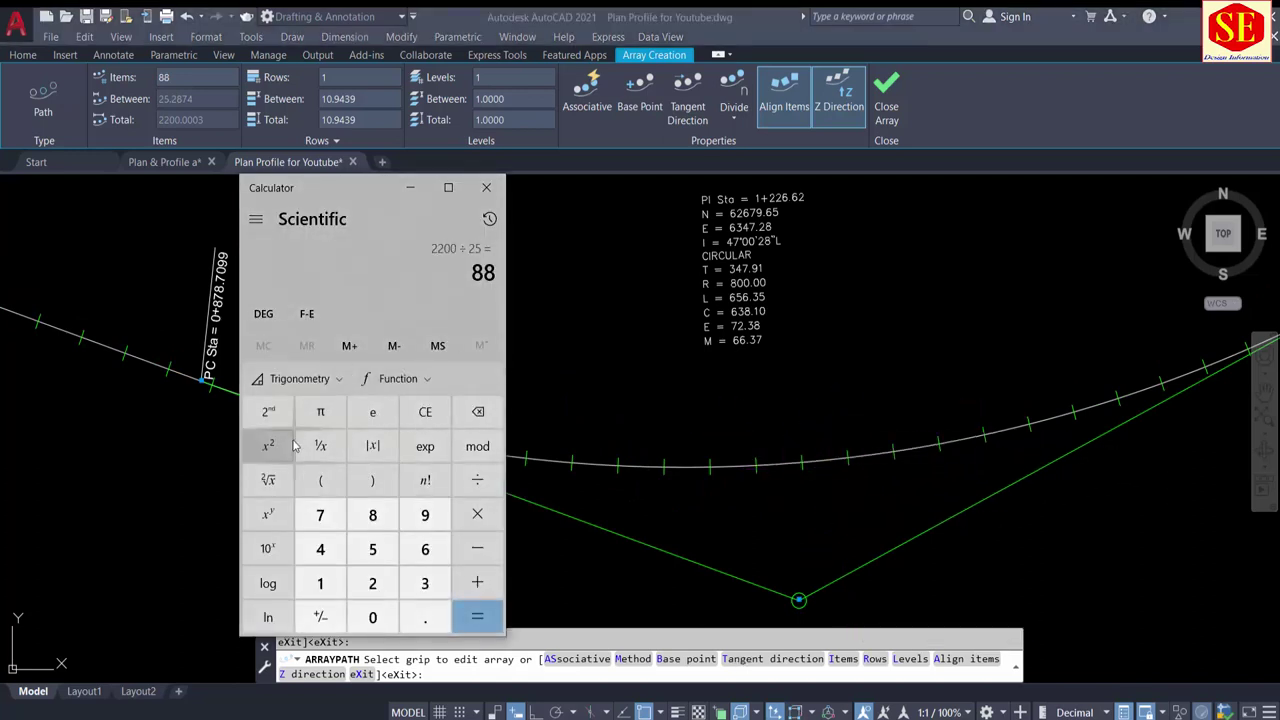
# Step: Calculate 2200 ÷ 50 = 44 in Calculator
pyautogui.click(425, 411)
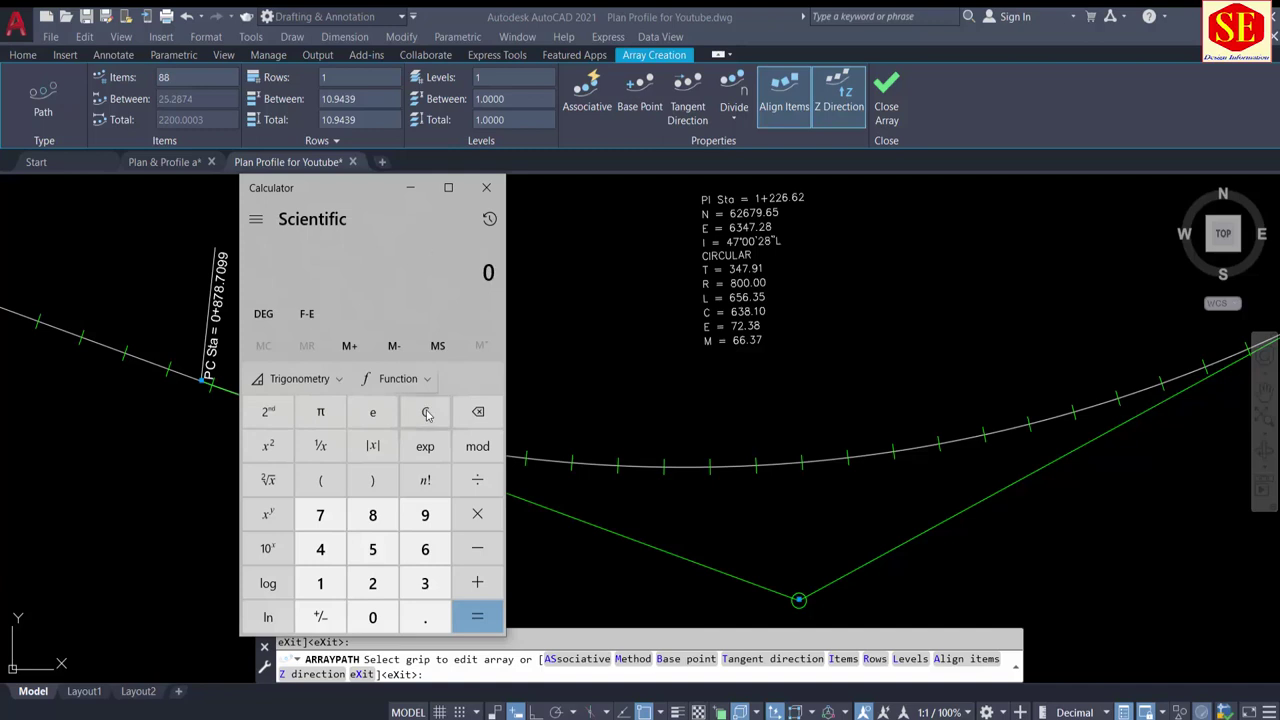
pyautogui.click(372, 583)
pyautogui.click(372, 583)
pyautogui.click(372, 617)
pyautogui.click(372, 617)
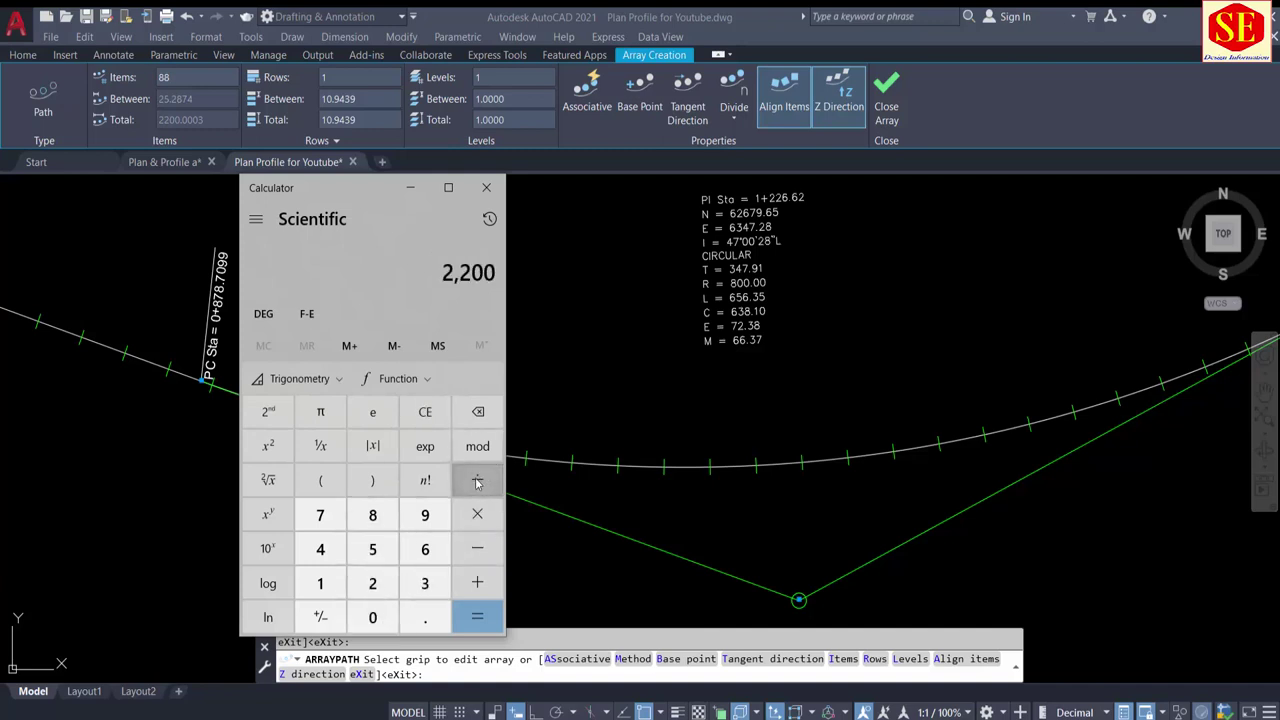
pyautogui.click(477, 480)
pyautogui.click(372, 549)
pyautogui.click(372, 617)
pyautogui.click(477, 617)
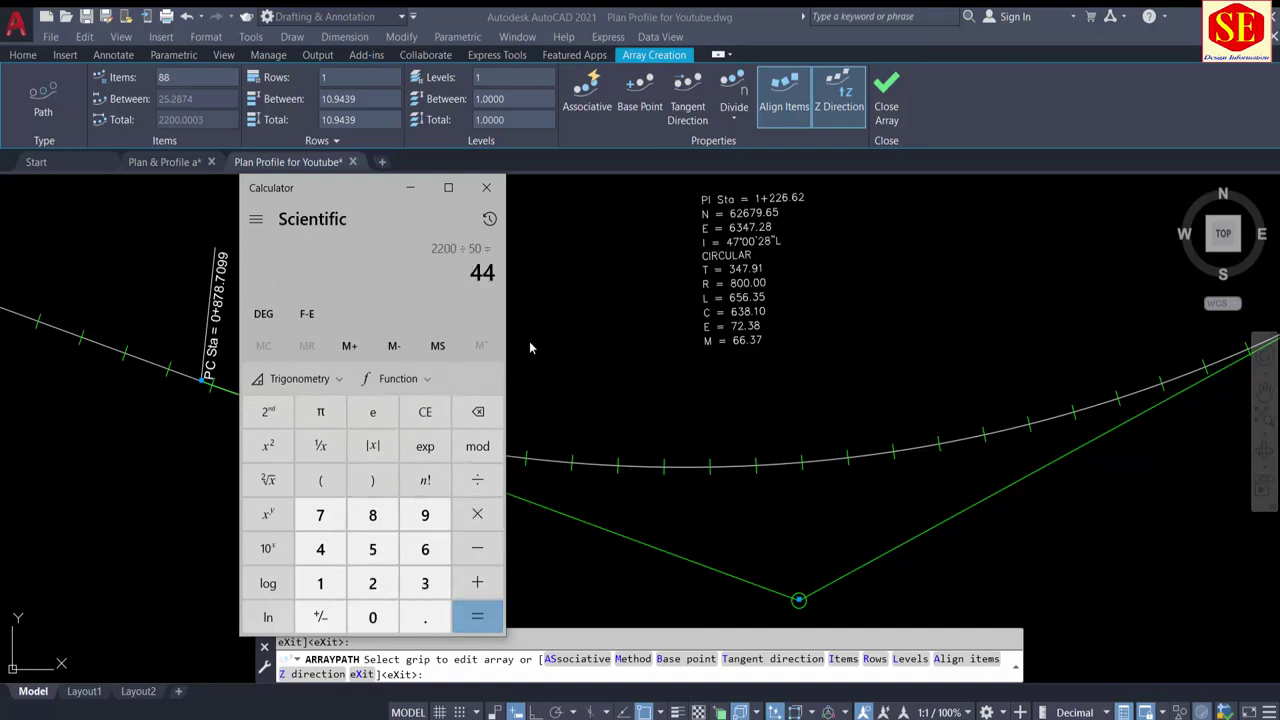
# Step: Try 44 array items, revert to 88, and finish the path array
pyautogui.click(486, 187)
pyautogui.write('44')
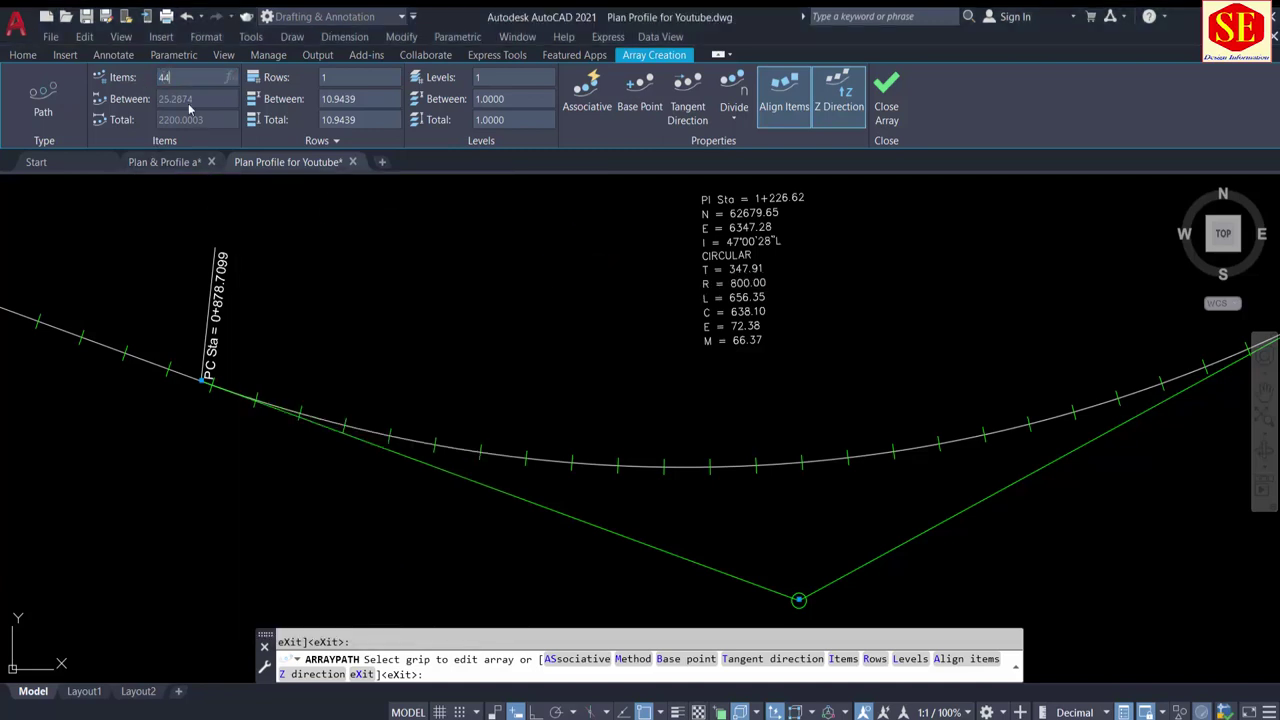
pyautogui.press('Return')
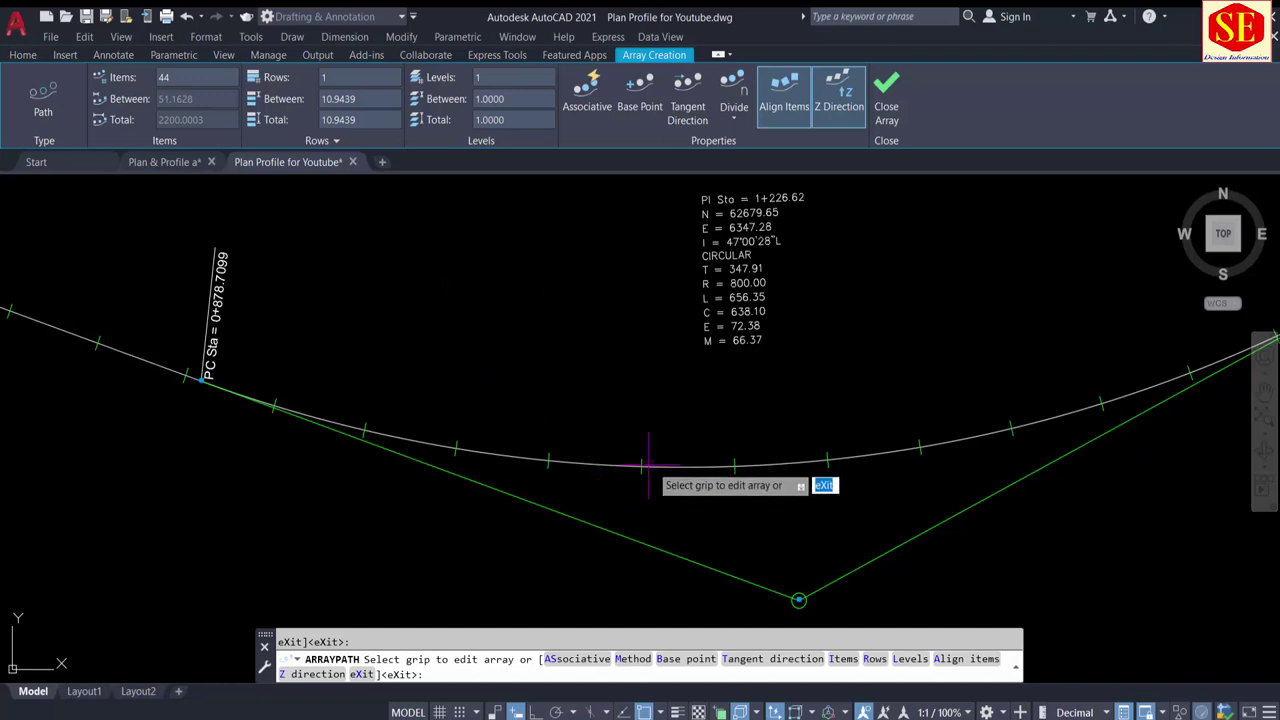
pyautogui.scroll(-2, 648, 465)
pyautogui.write('88')
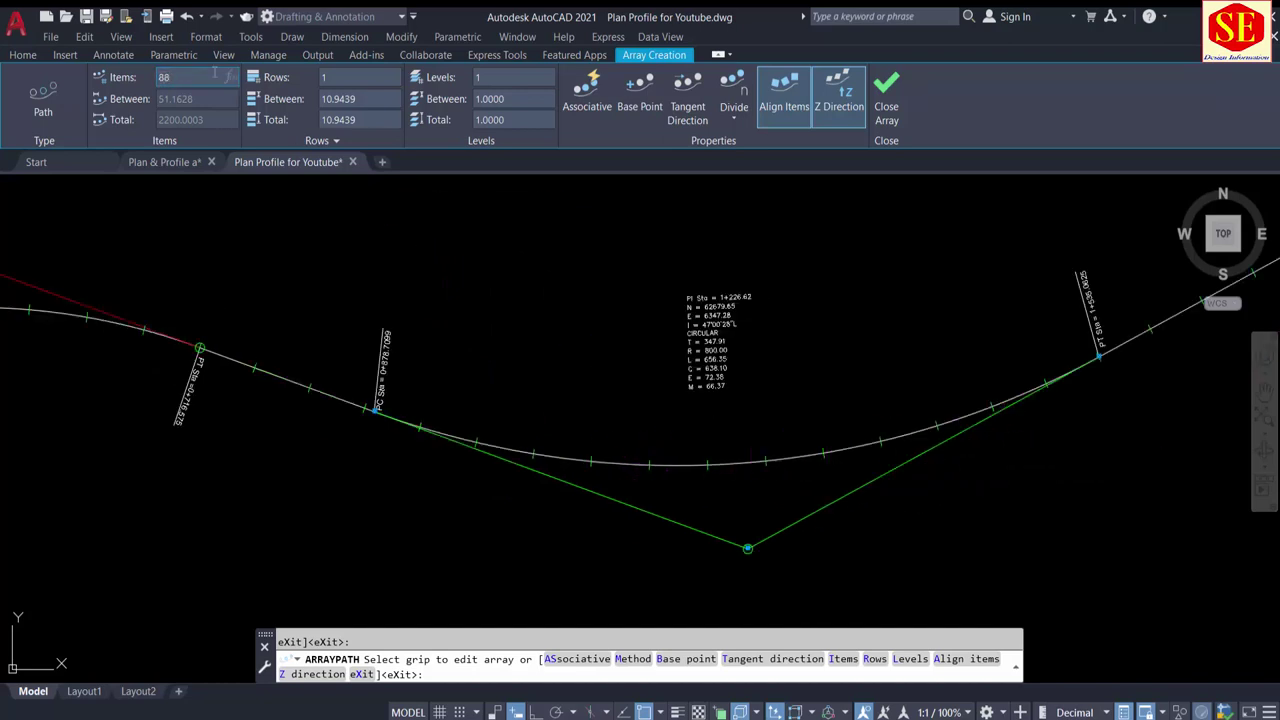
pyautogui.press('Return')
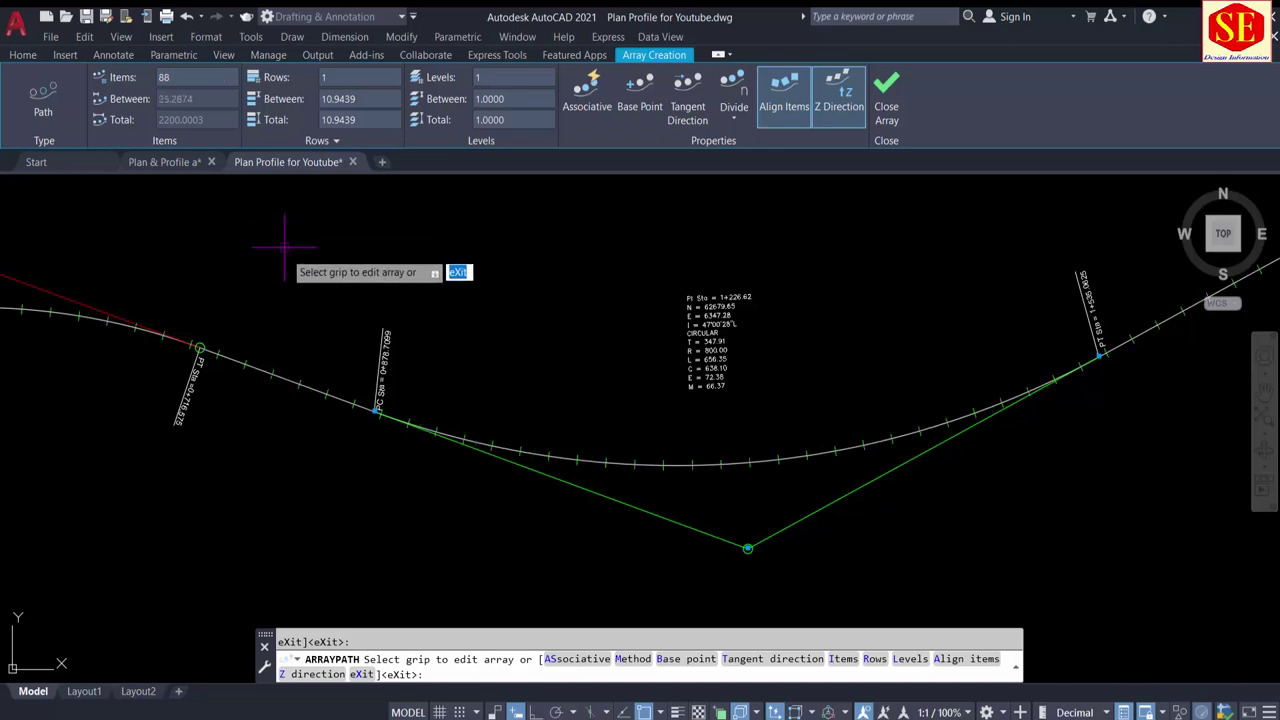
pyautogui.scroll(-2, 420, 263)
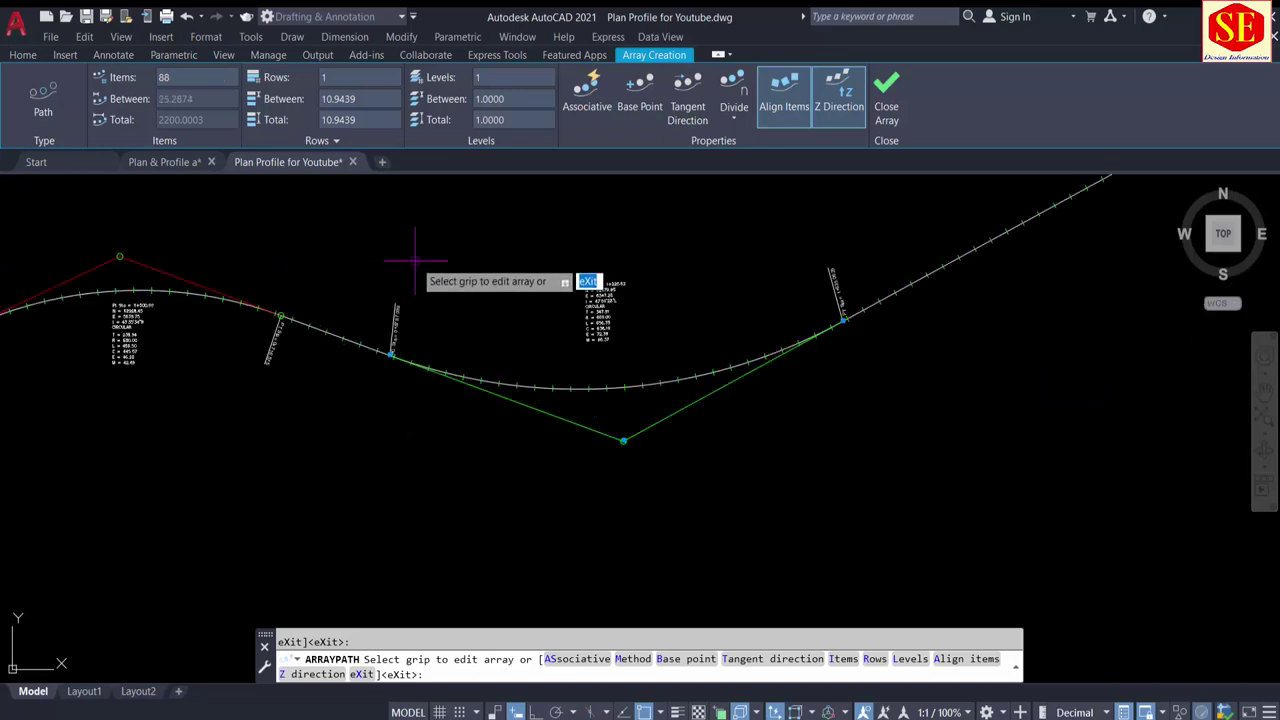
pyautogui.rightClick(605, 231)
pyautogui.click(638, 240)
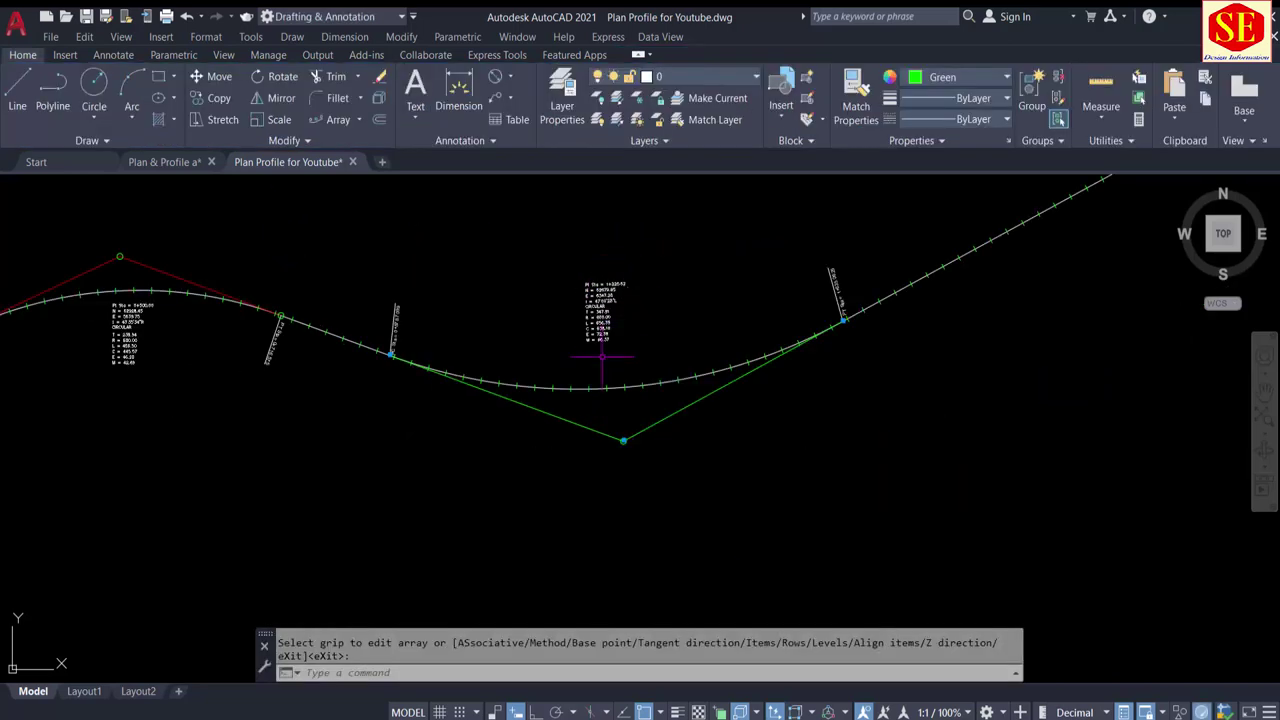
# Step: Zoom to the alignment start and move the BOP coordinate label away
pyautogui.press('Escape')
pyautogui.scroll(3, 706, 363)
pyautogui.scroll(3, 513, 390)
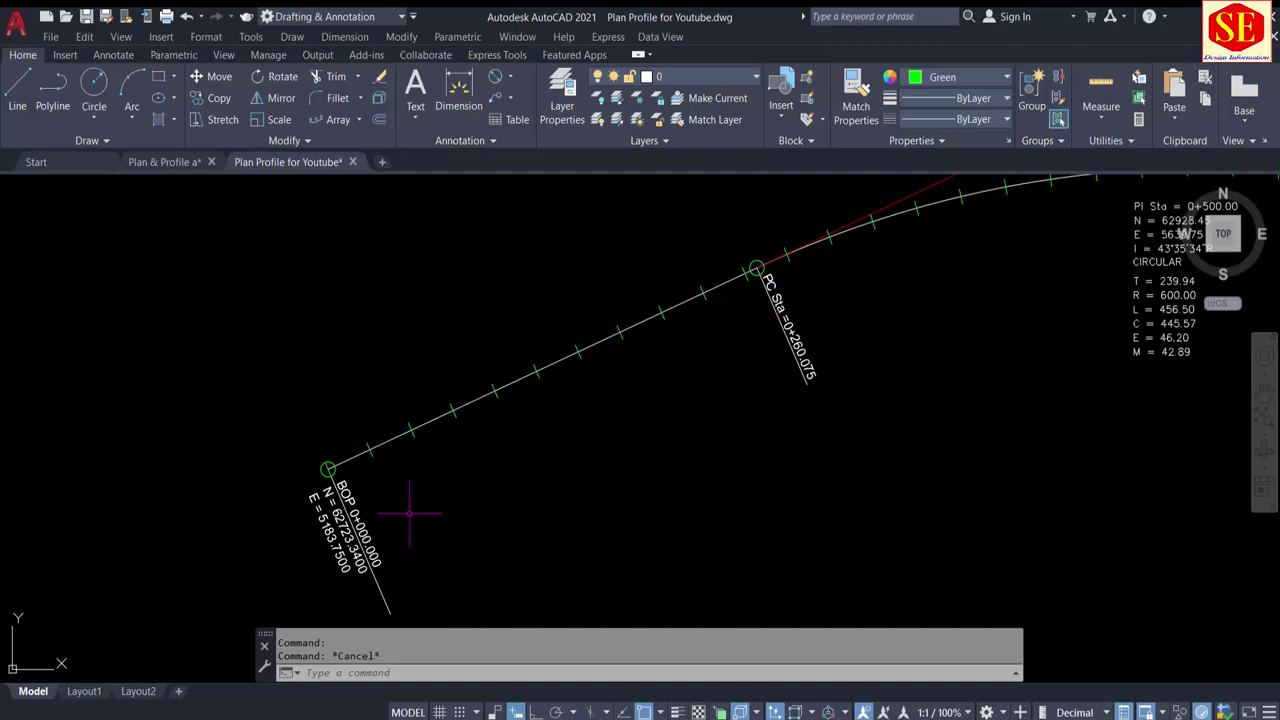
pyautogui.moveTo(399, 524); pyautogui.dragTo(511, 429, button='middle')
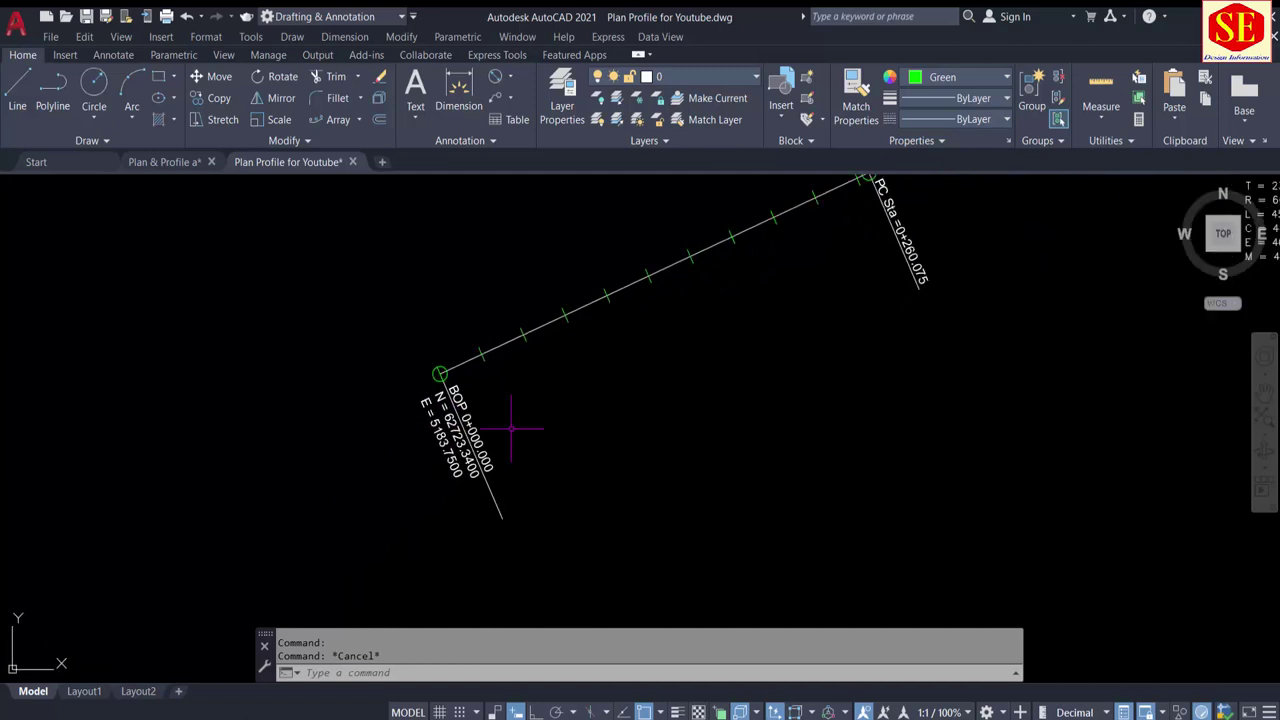
pyautogui.write('m')
pyautogui.press('Return')
pyautogui.click(518, 423)
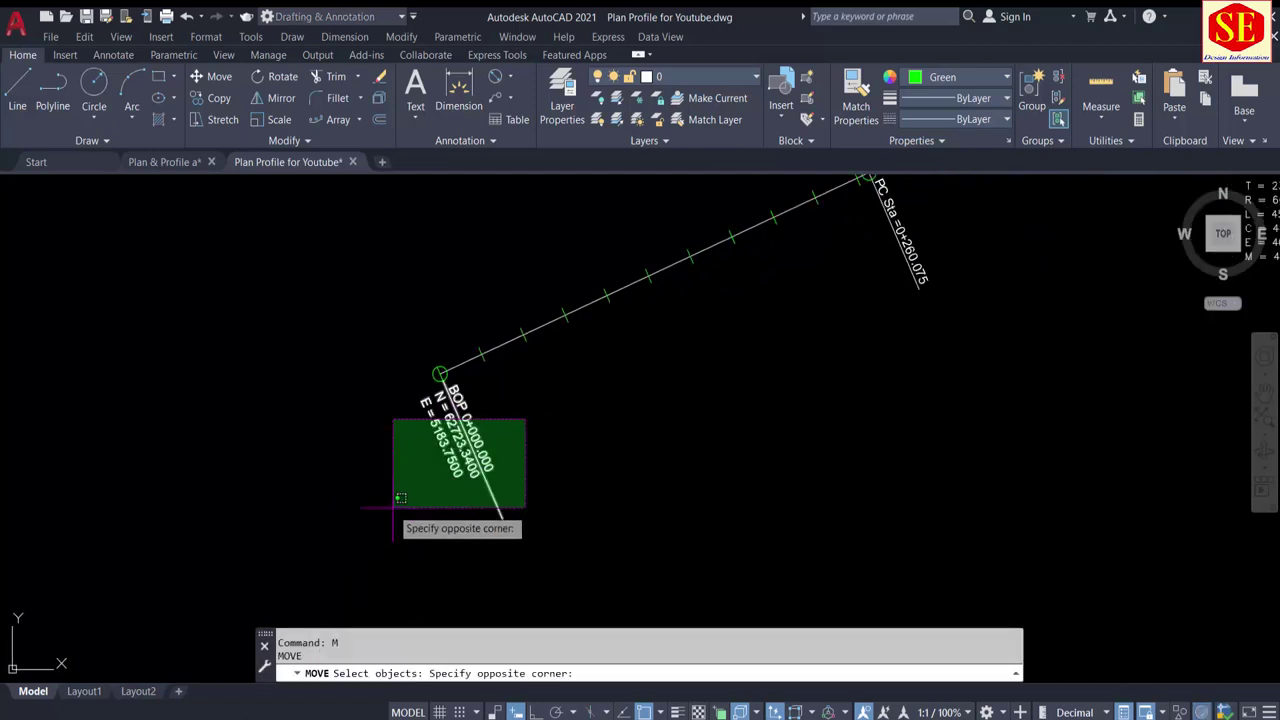
pyautogui.click(391, 512)
pyautogui.press('Return')
pyautogui.click(620, 438)
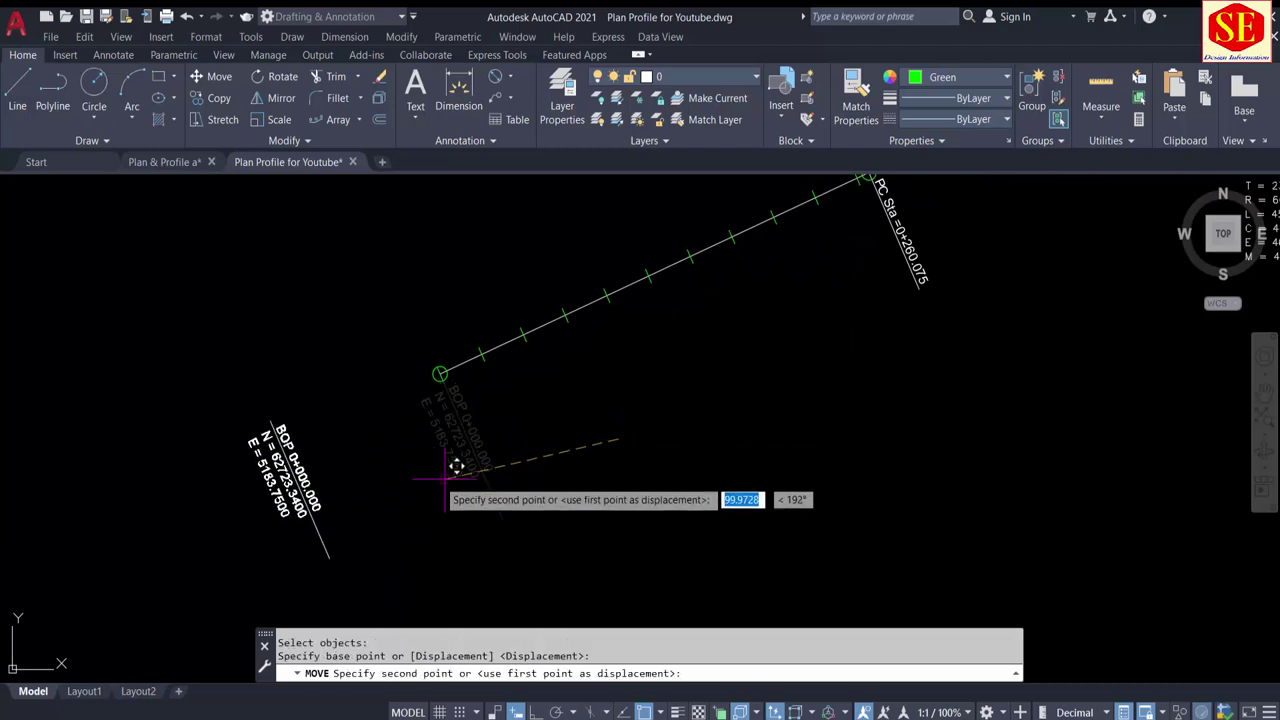
pyautogui.press('Escape')
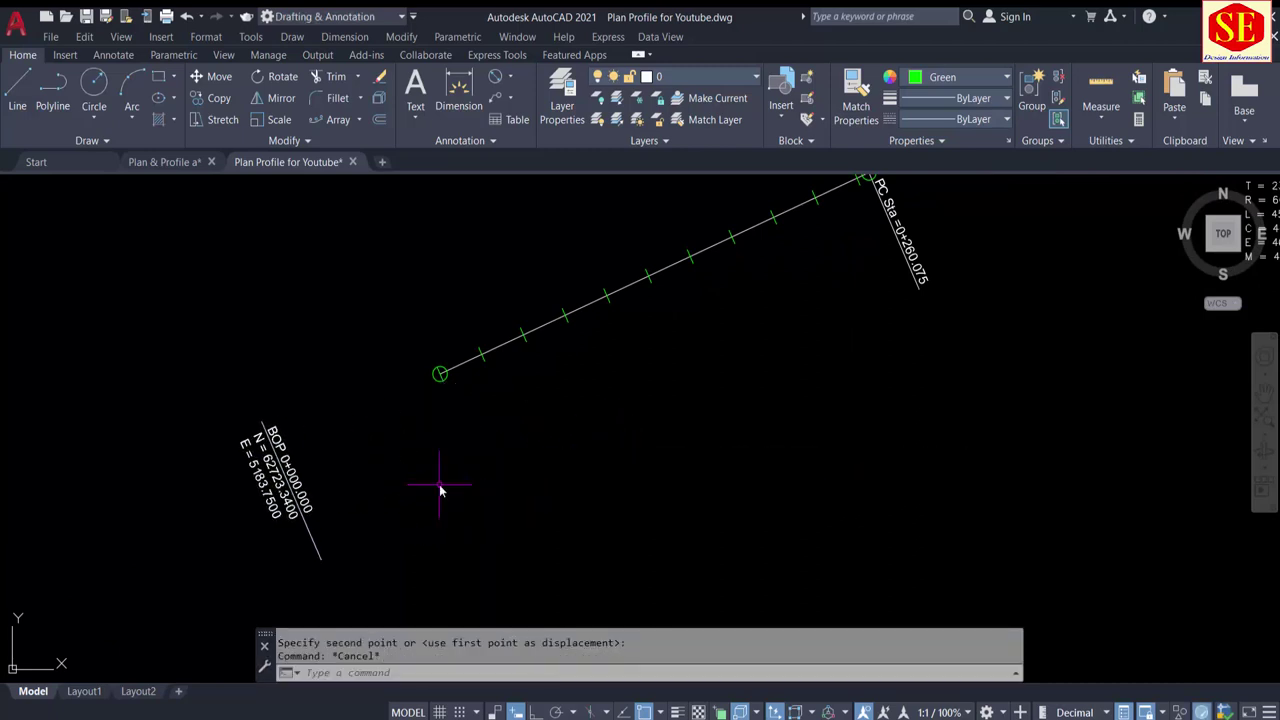
# Step: Move the BOP 0+000.000 text onto the alignment start point
pyautogui.write('m')
pyautogui.press('Return')
pyautogui.click(298, 490)
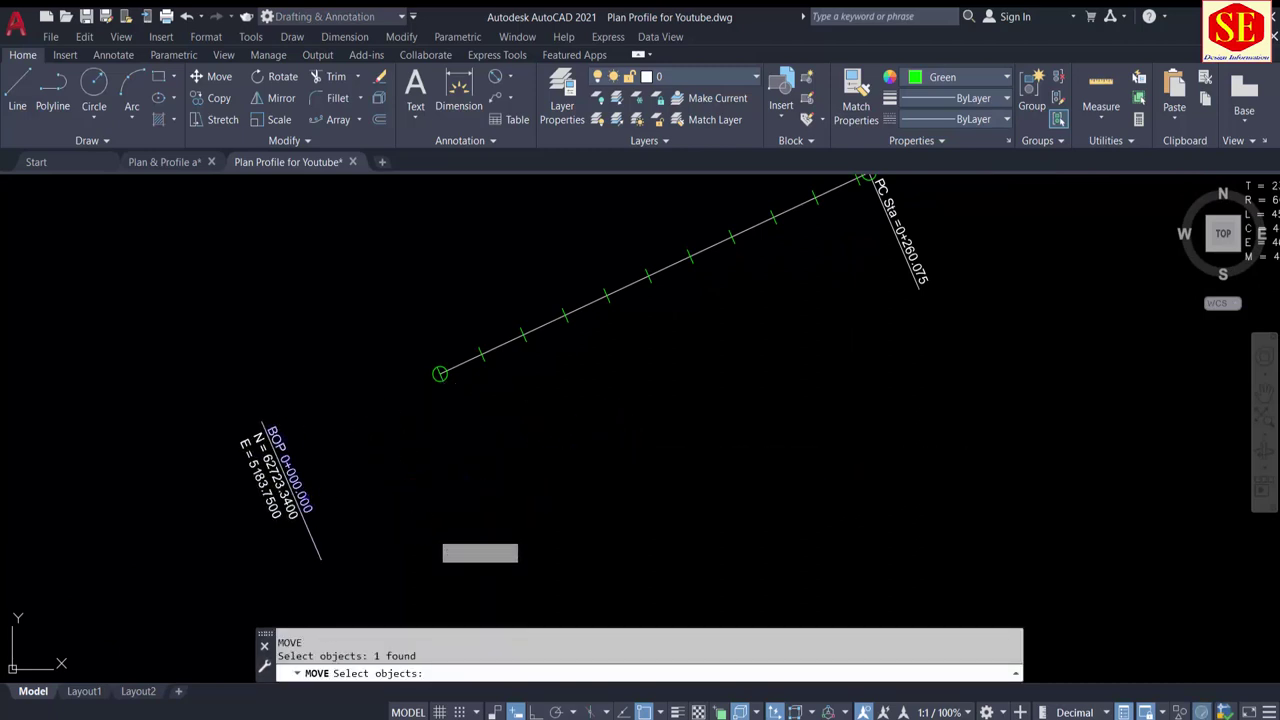
pyautogui.press('Return')
pyautogui.click(425, 548)
pyautogui.scroll(3, 514, 428)
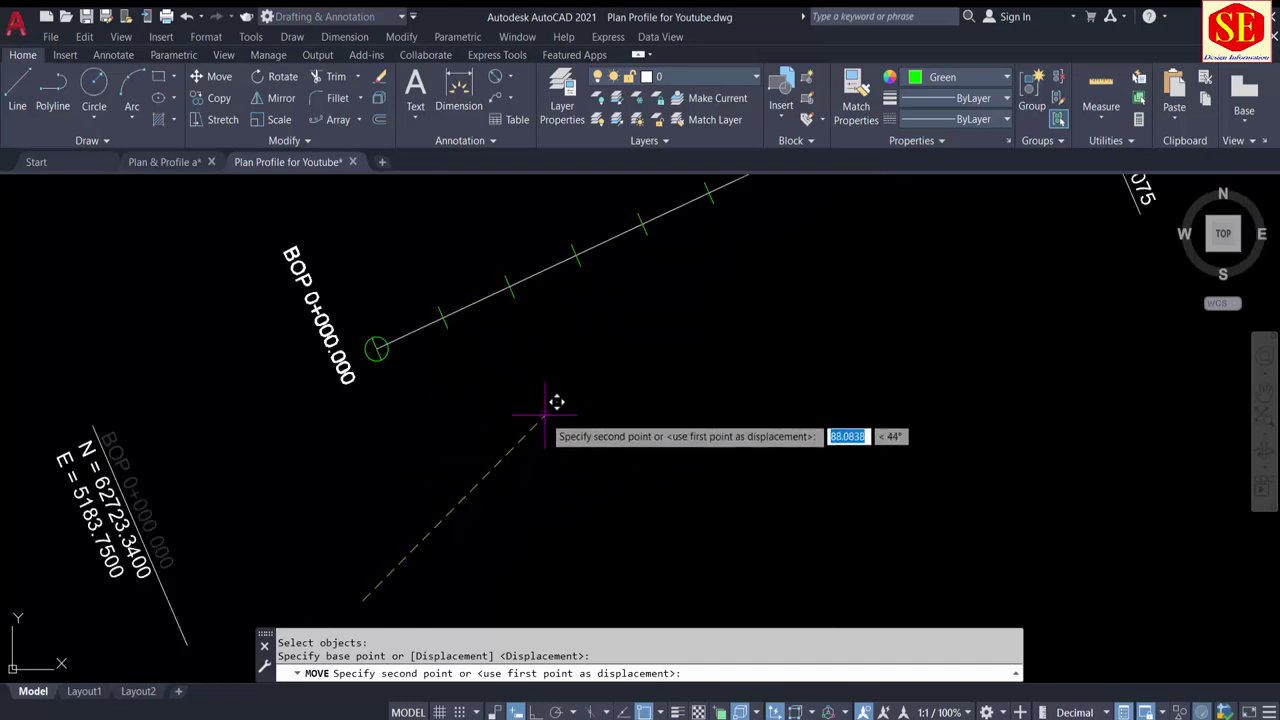
pyautogui.click(601, 450)
# Step: Edit the BOP 0+000.000 text so it reads just 0+000
pyautogui.doubleClick(362, 318)
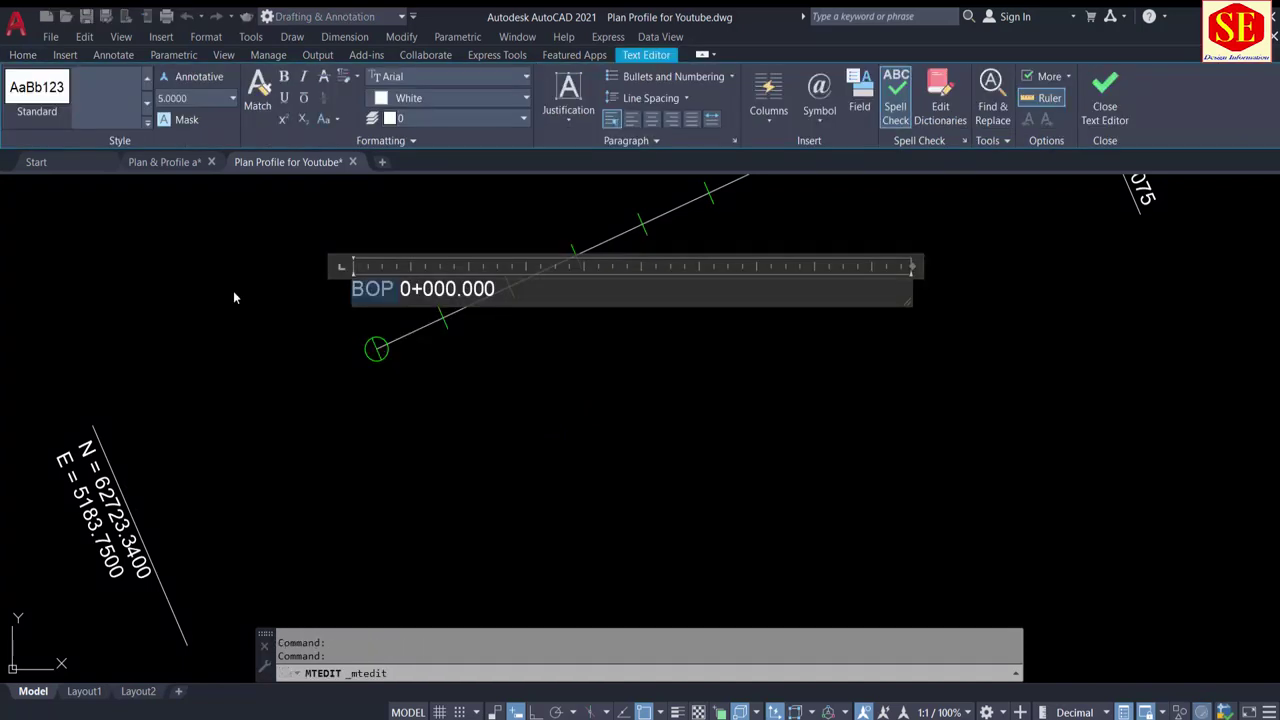
pyautogui.press('BackSpace')
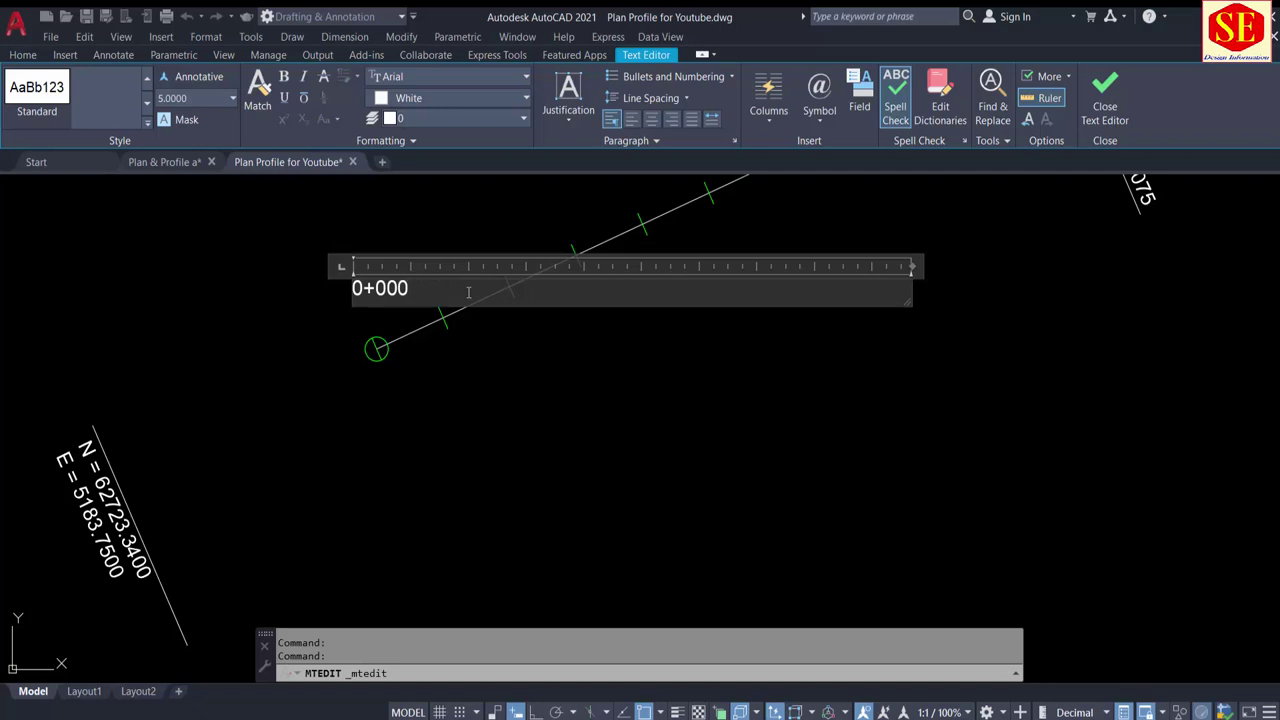
pyautogui.click(487, 371)
# Step: Move the 0+000 label next to the alignment's start circle and zoom out
pyautogui.press('Escape')
pyautogui.write('m')
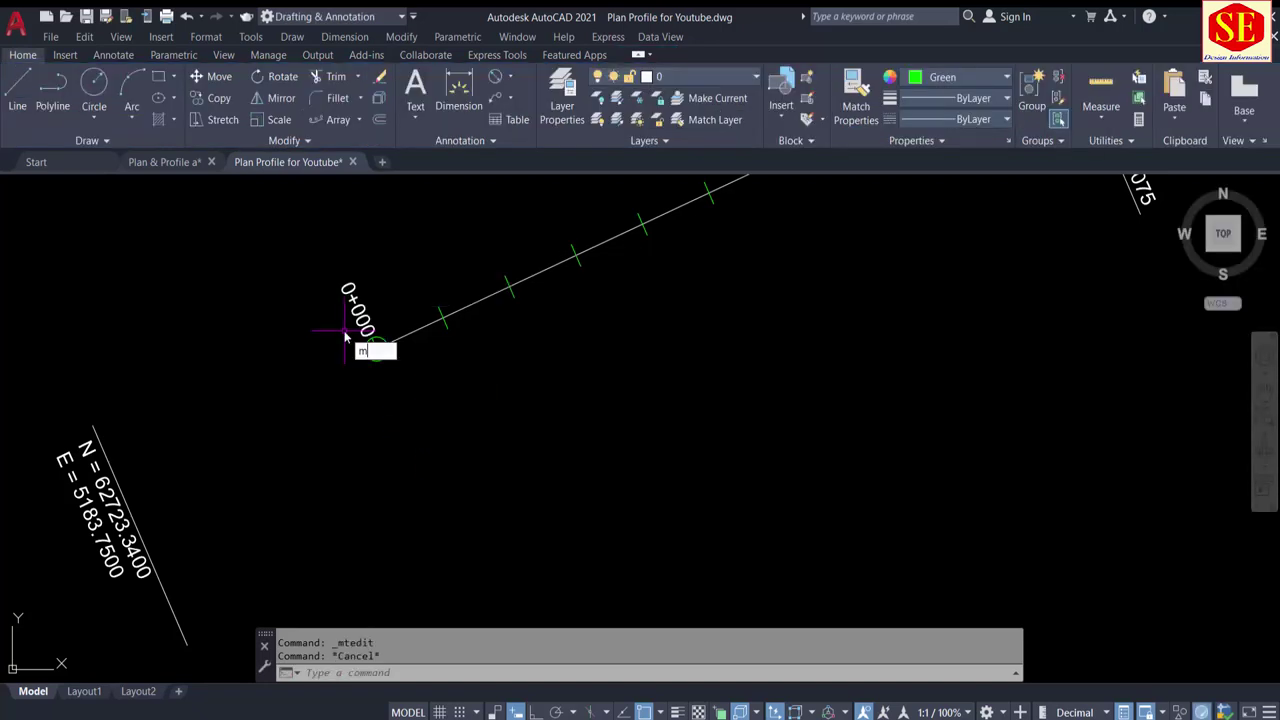
pyautogui.press('Return')
pyautogui.click(372, 340)
pyautogui.press('Return')
pyautogui.click(484, 393)
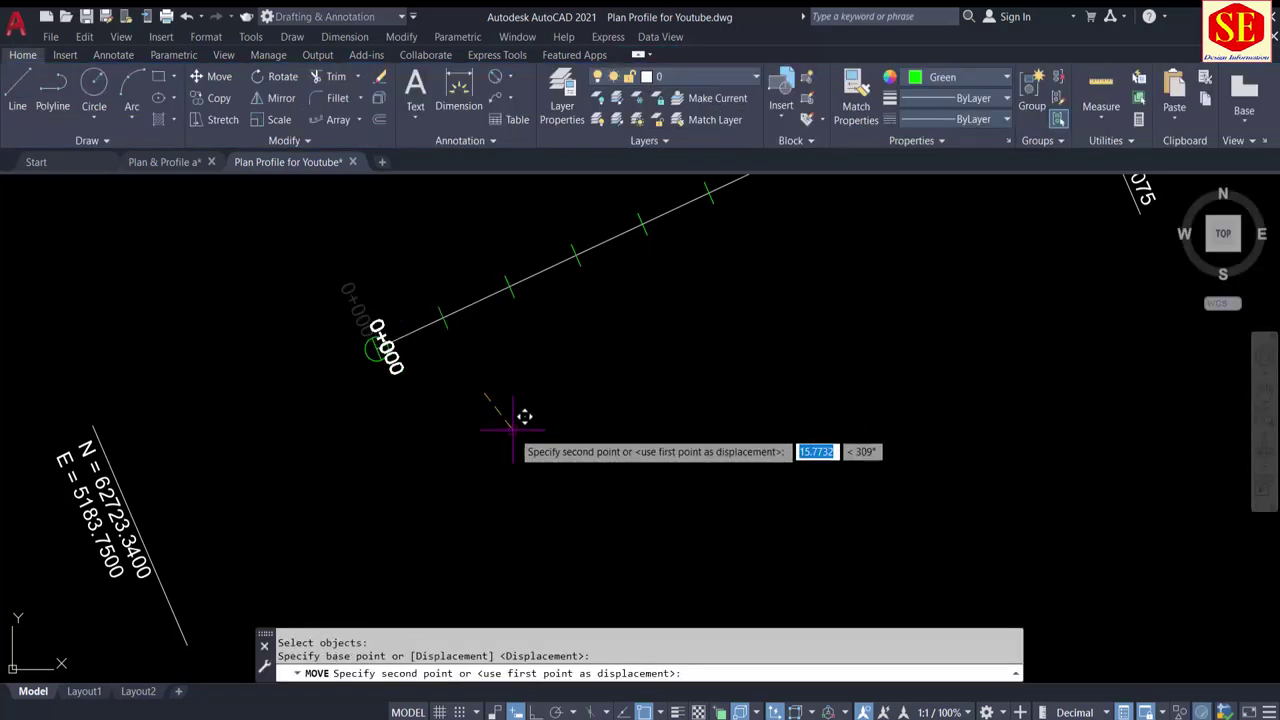
pyautogui.click(503, 432)
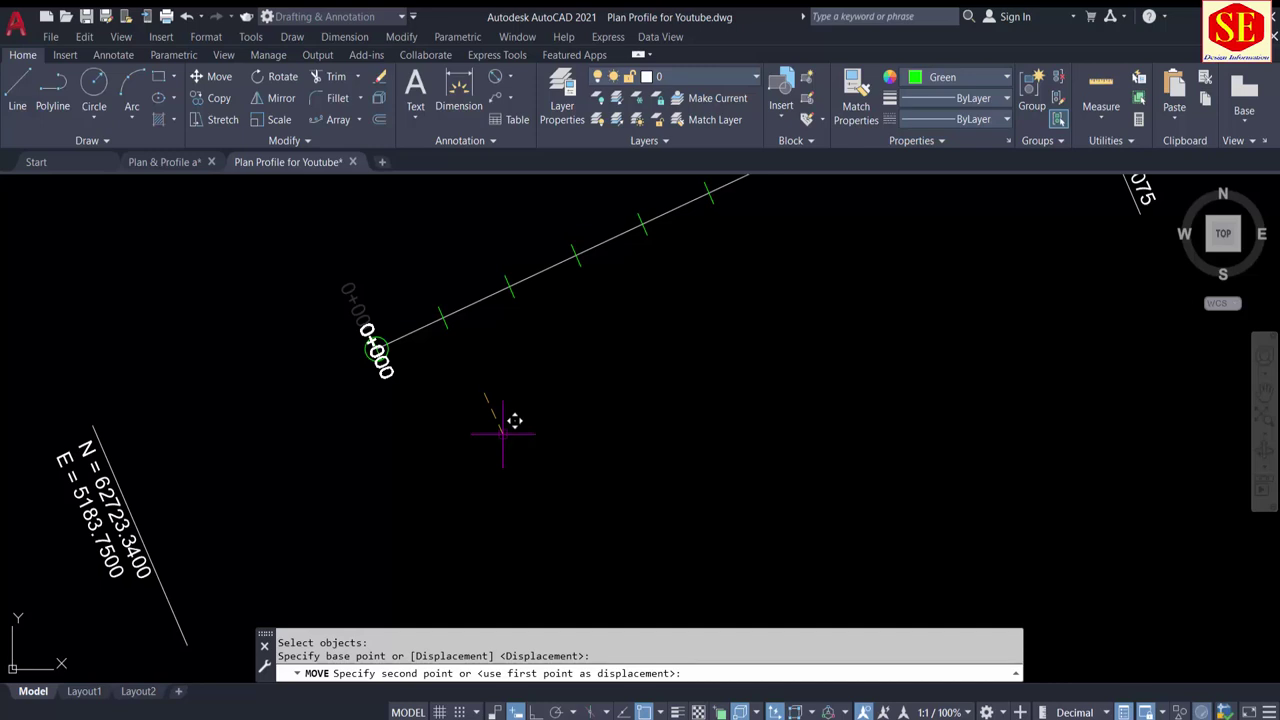
pyautogui.scroll(-4, 510, 426)
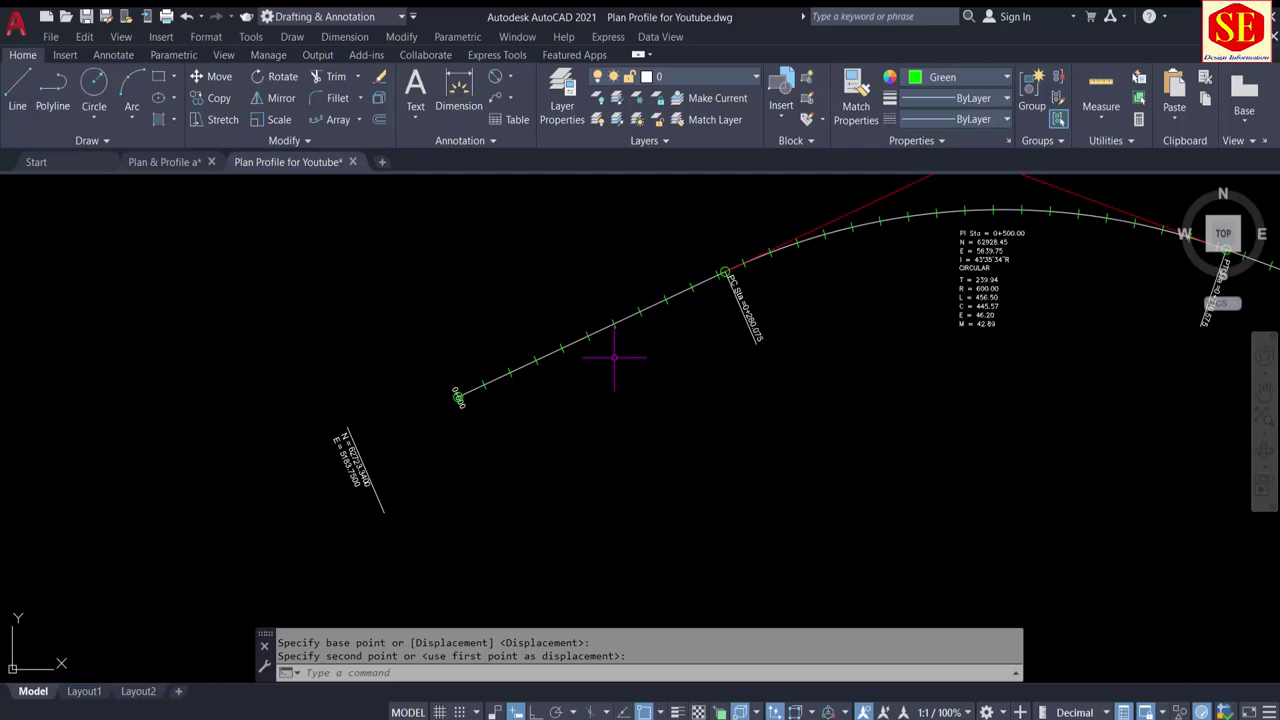
# Step: Create a path array of the 0+000 station label along the road alignment polyline
pyautogui.click(358, 119)
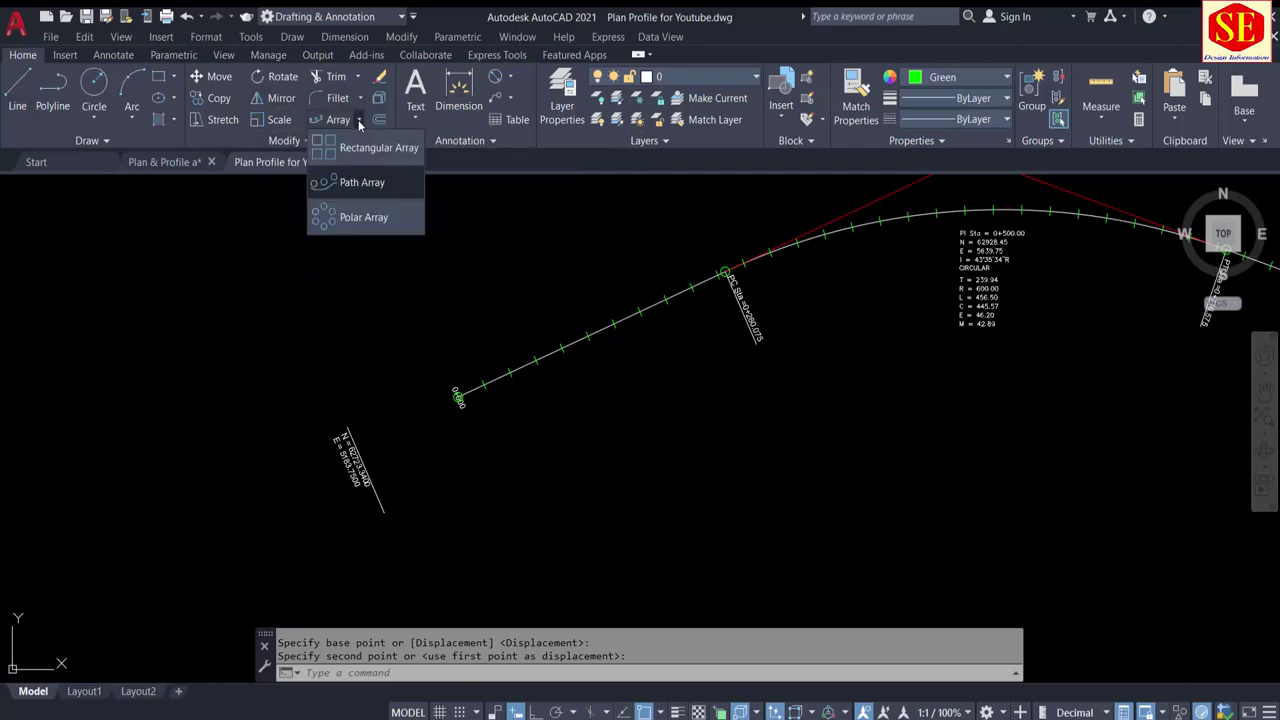
pyautogui.click(374, 186)
pyautogui.scroll(3, 485, 420)
pyautogui.scroll(3, 480, 420)
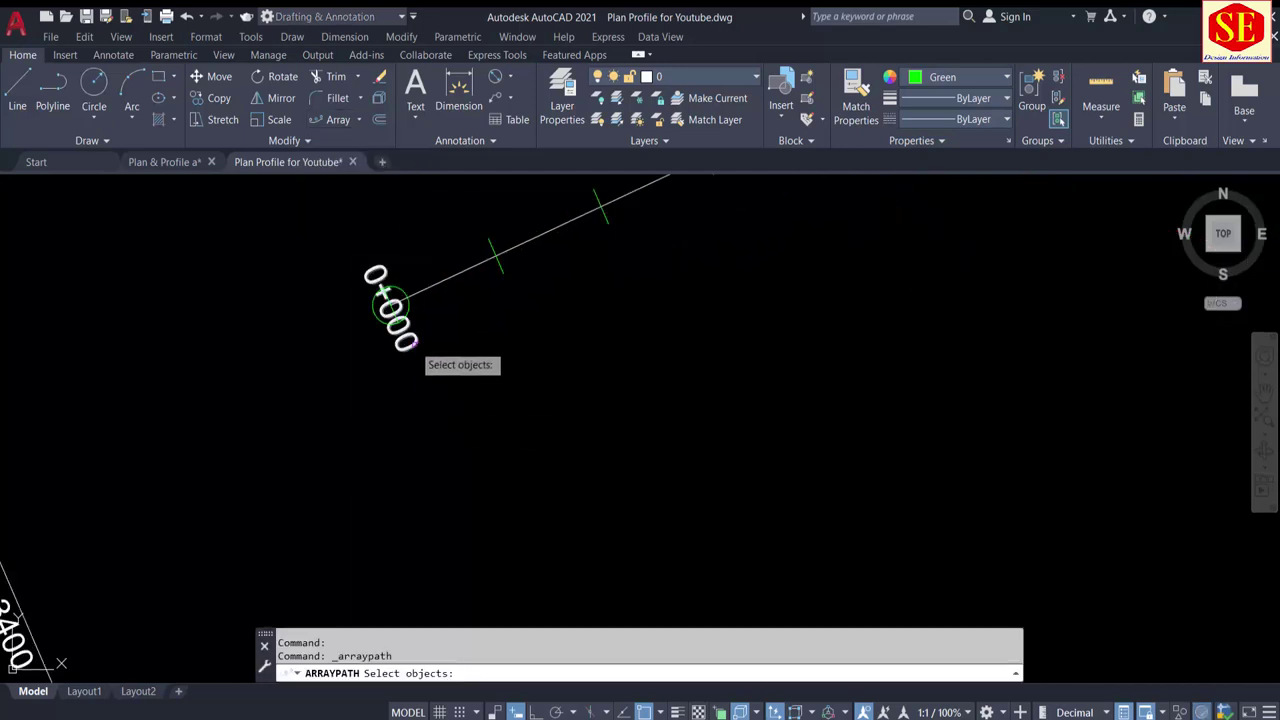
pyautogui.click(412, 348)
pyautogui.press('Return')
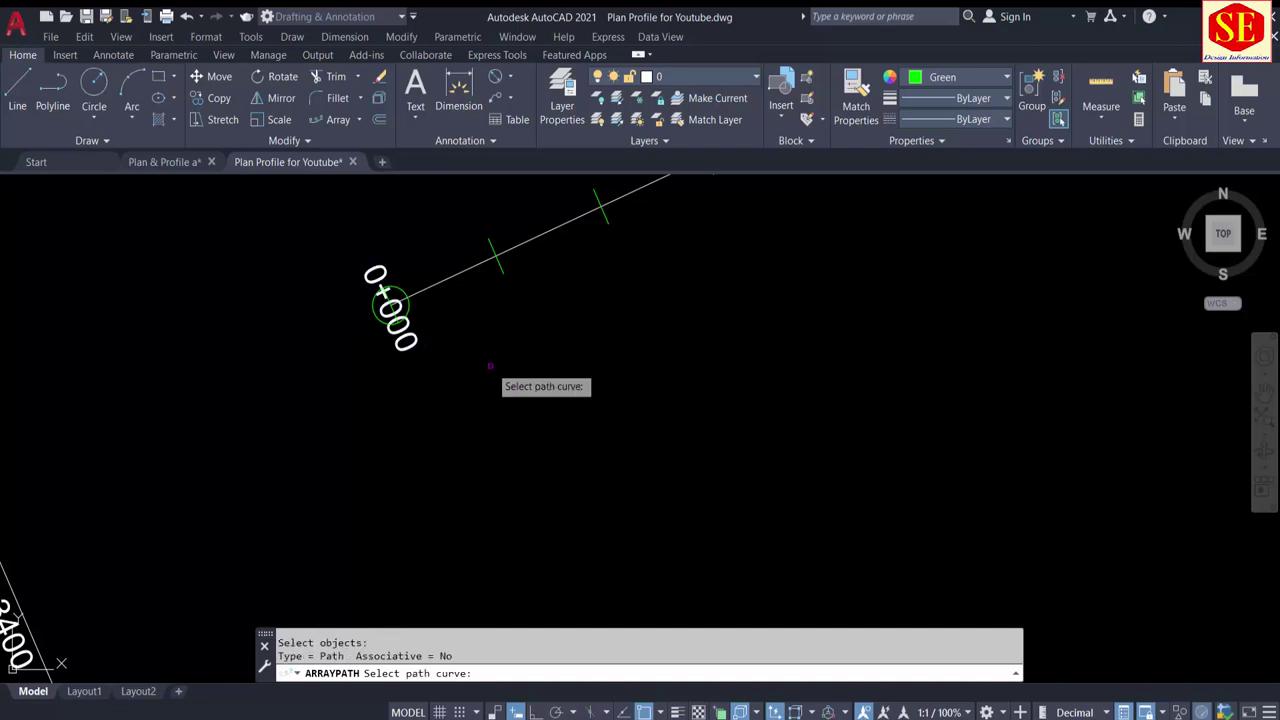
pyautogui.click(541, 232)
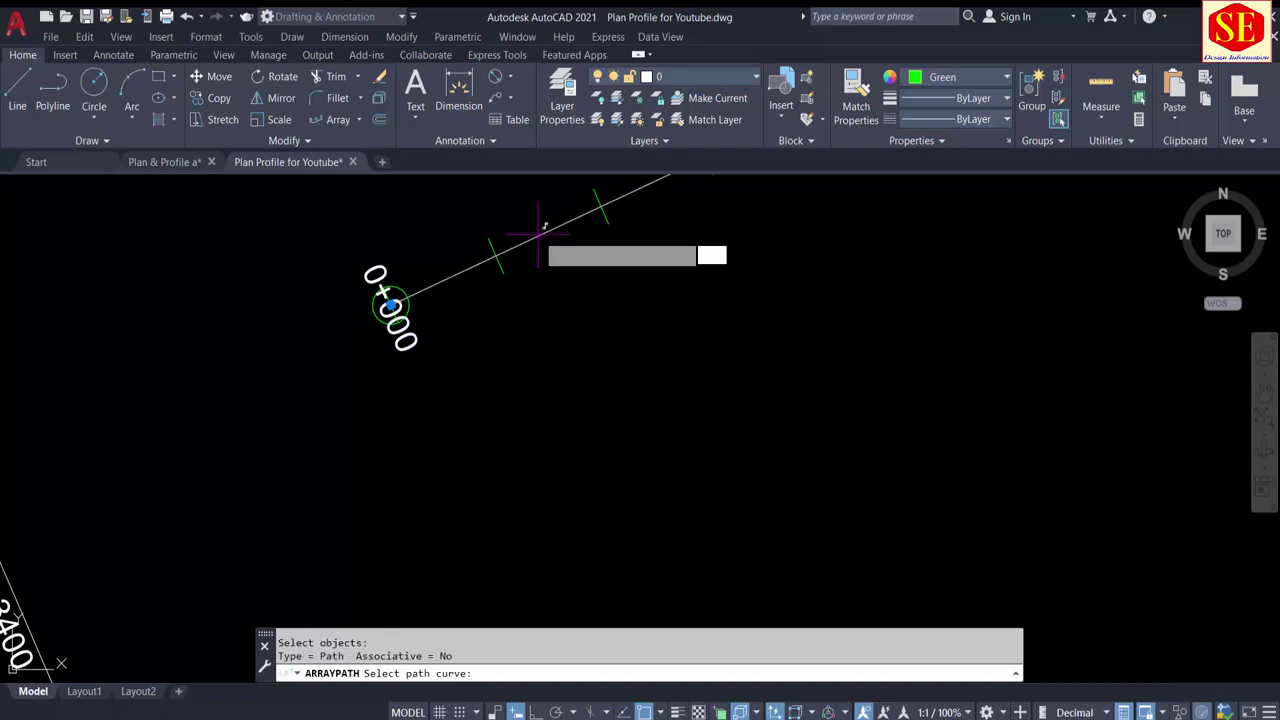
pyautogui.scroll(-5, 574, 386)
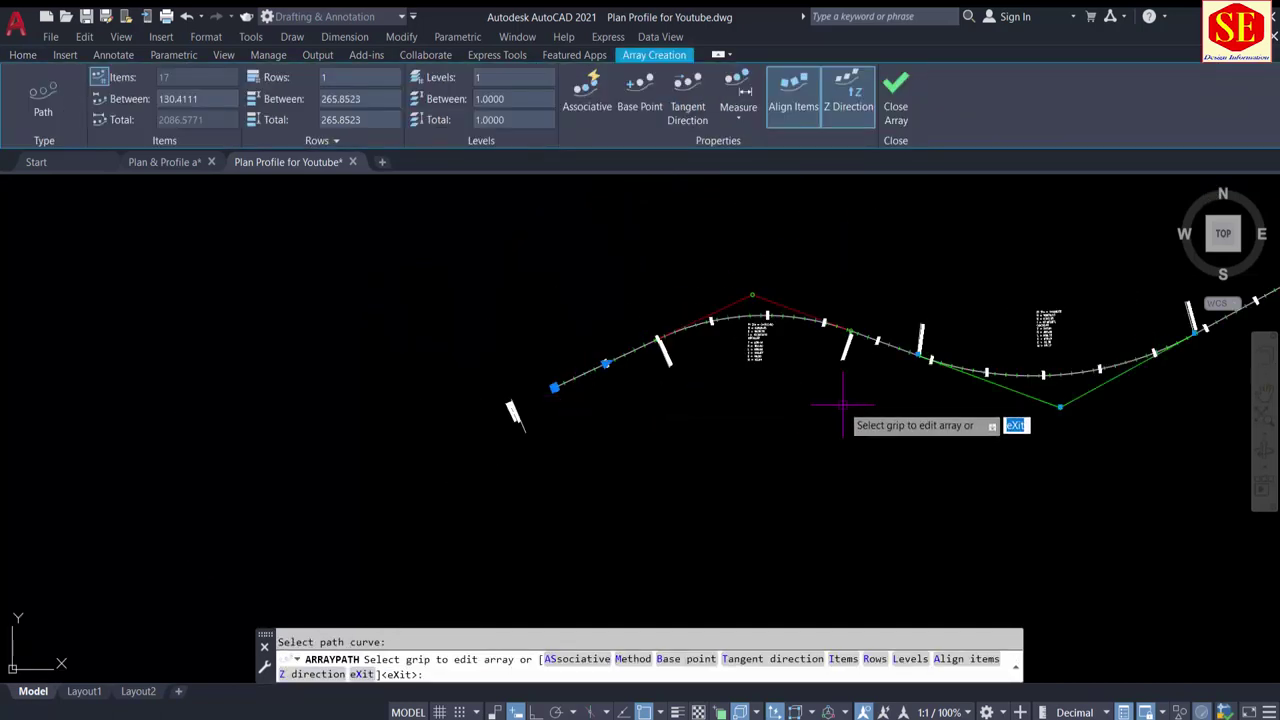
pyautogui.hotkey('alt', 'Tab')
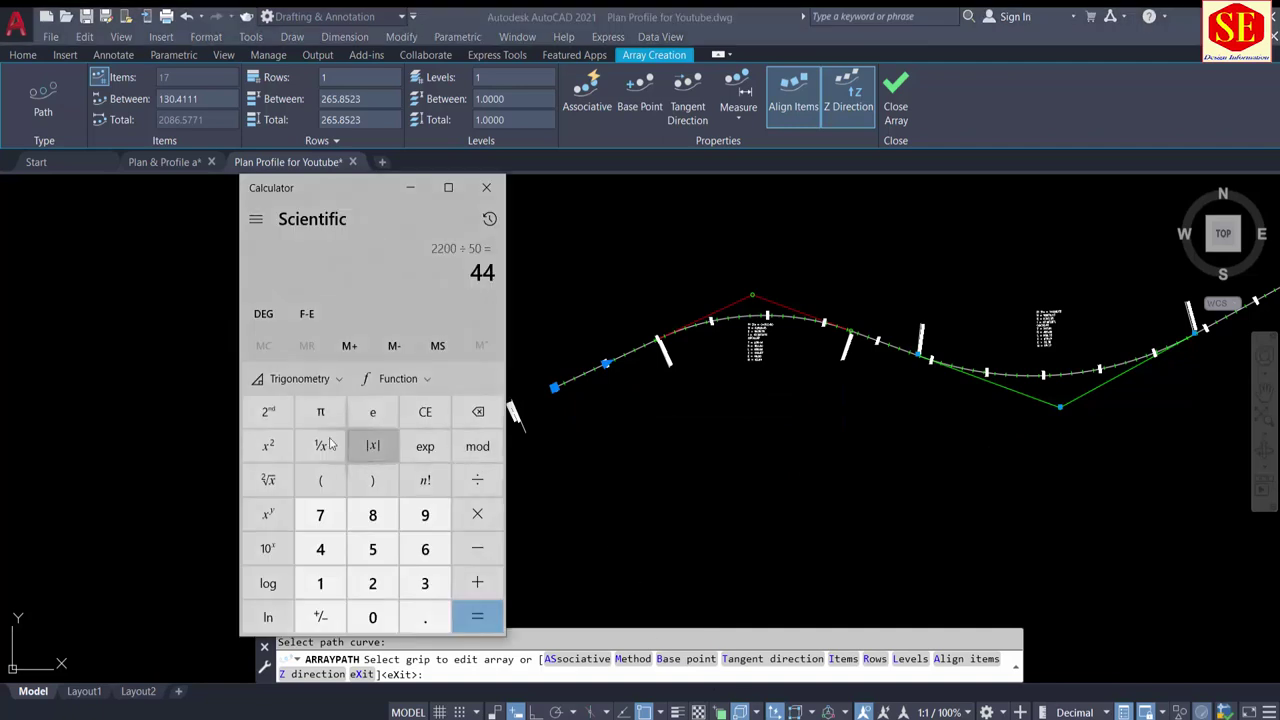
# Step: In Calculator, clear and compute 2200 ÷ 50
pyautogui.click(425, 411)
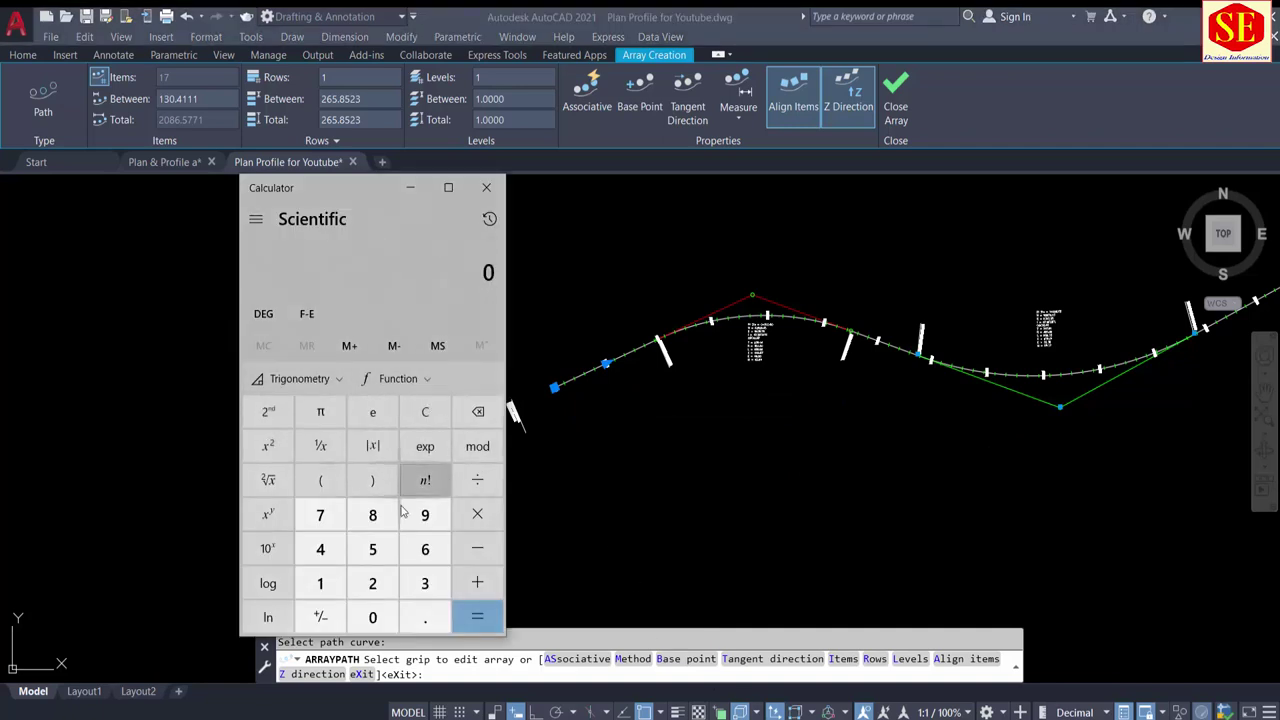
pyautogui.click(372, 583)
pyautogui.click(372, 583)
pyautogui.click(373, 617)
pyautogui.click(373, 617)
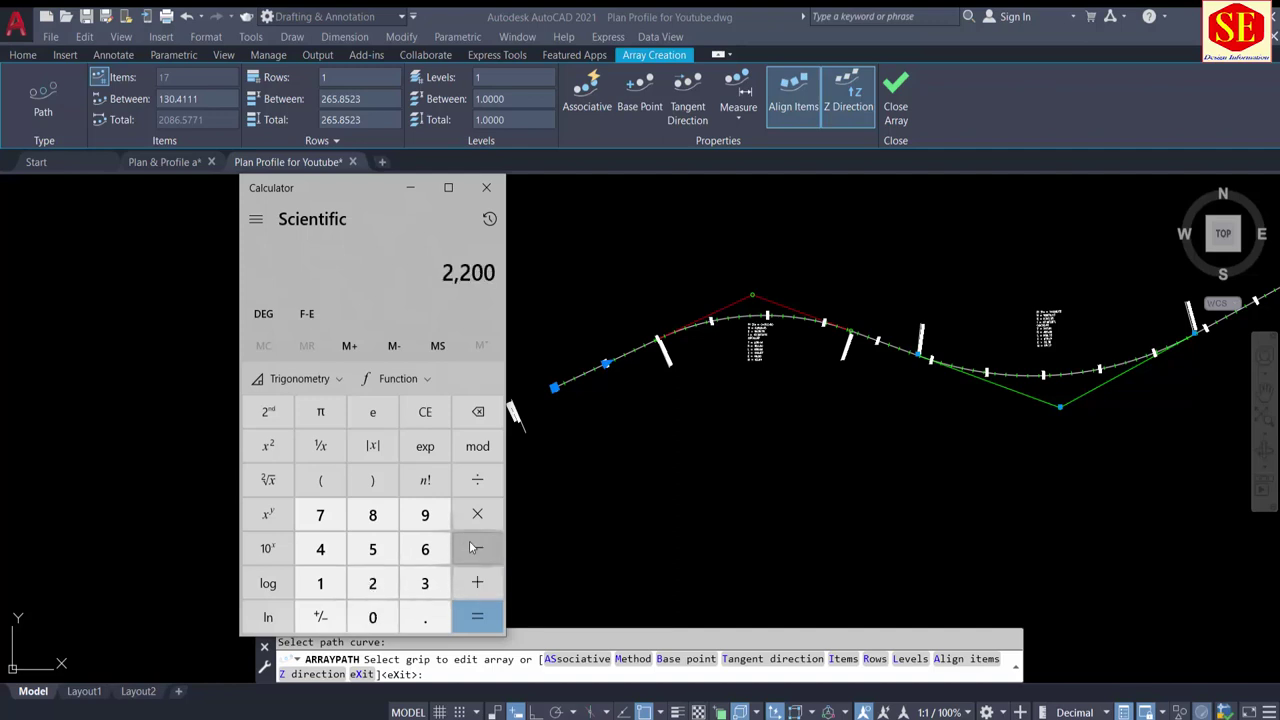
pyautogui.click(477, 480)
pyautogui.click(377, 553)
pyautogui.click(373, 617)
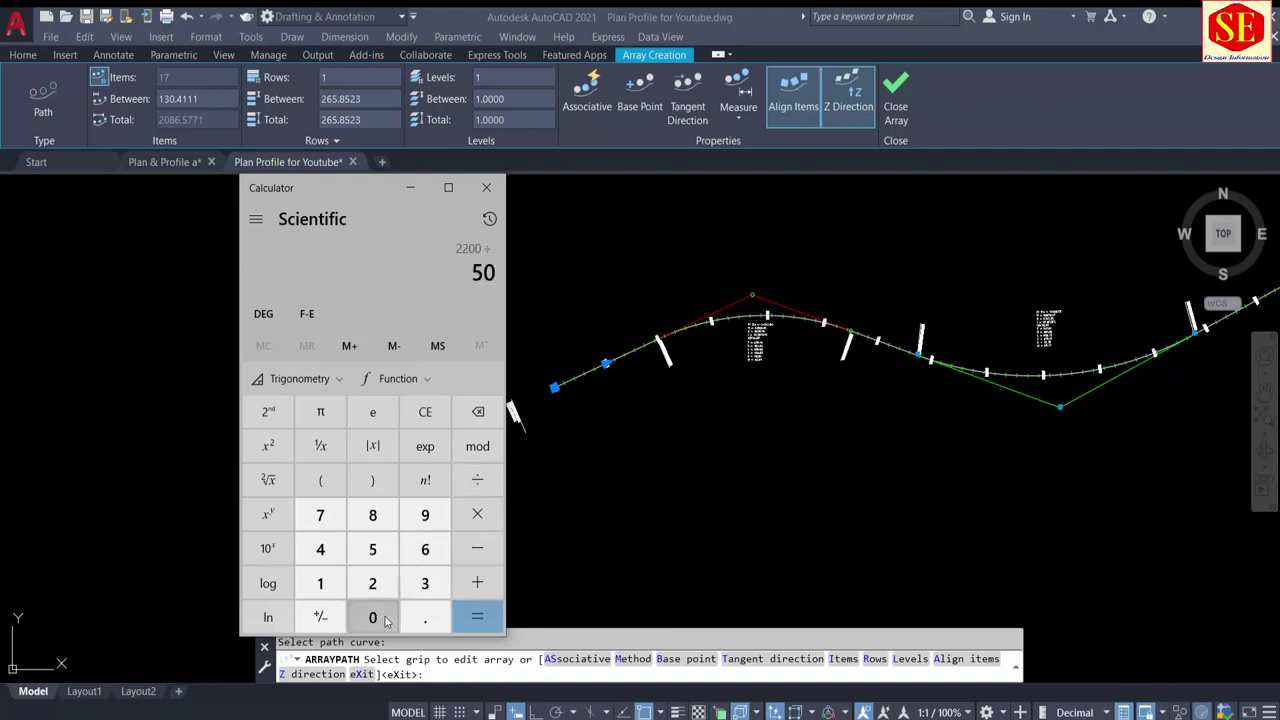
pyautogui.click(477, 617)
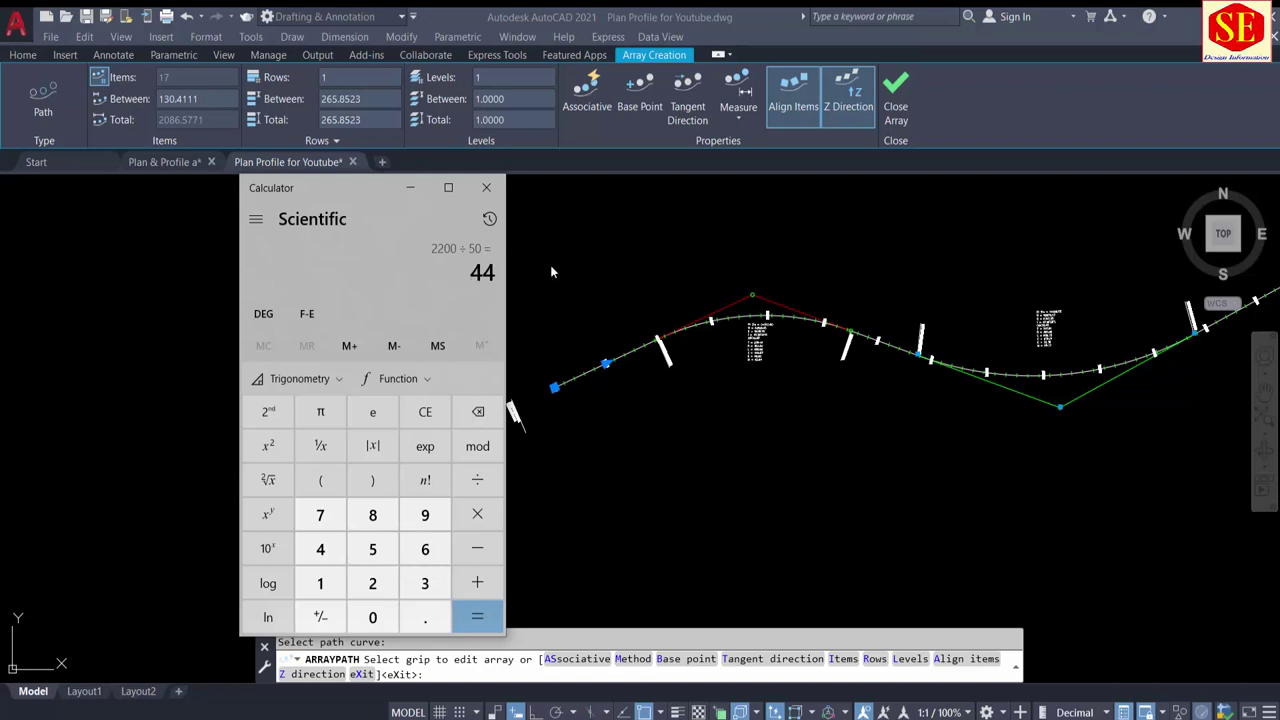
# Step: Compute 2200 ÷ 100 to get 22 stations, then return to the drawing
pyautogui.click(425, 411)
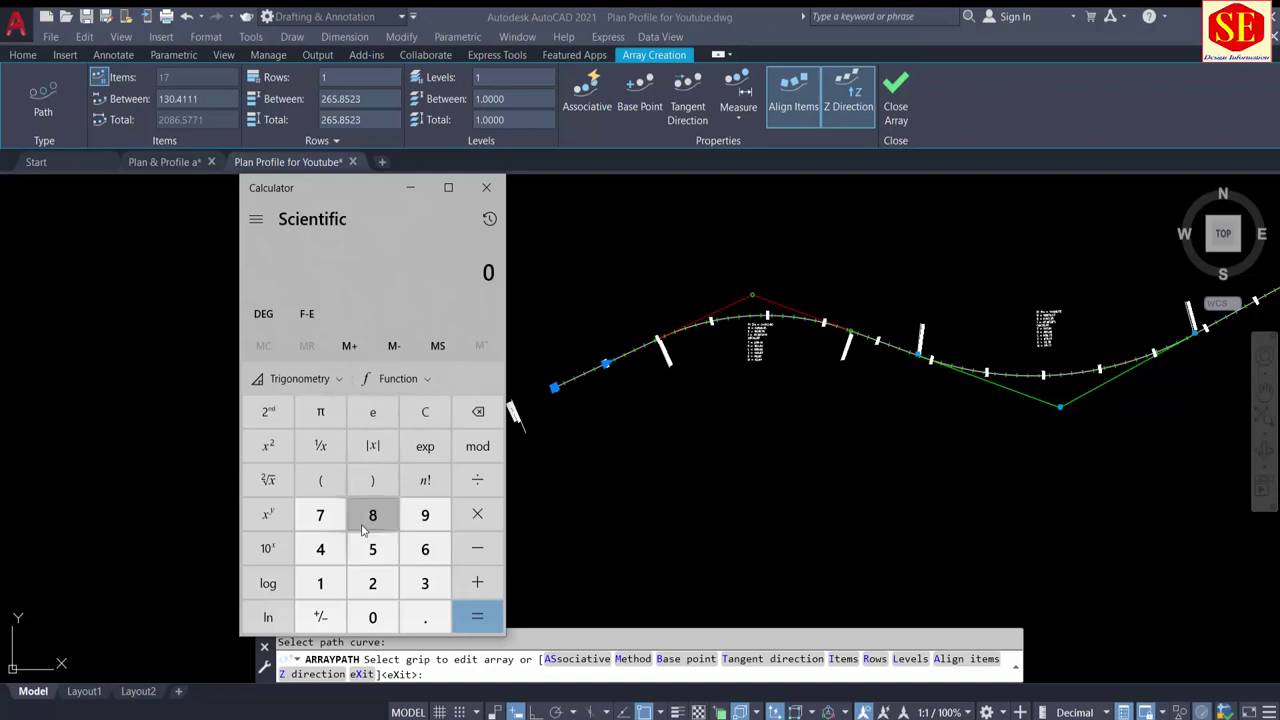
pyautogui.click(370, 585)
pyautogui.click(367, 595)
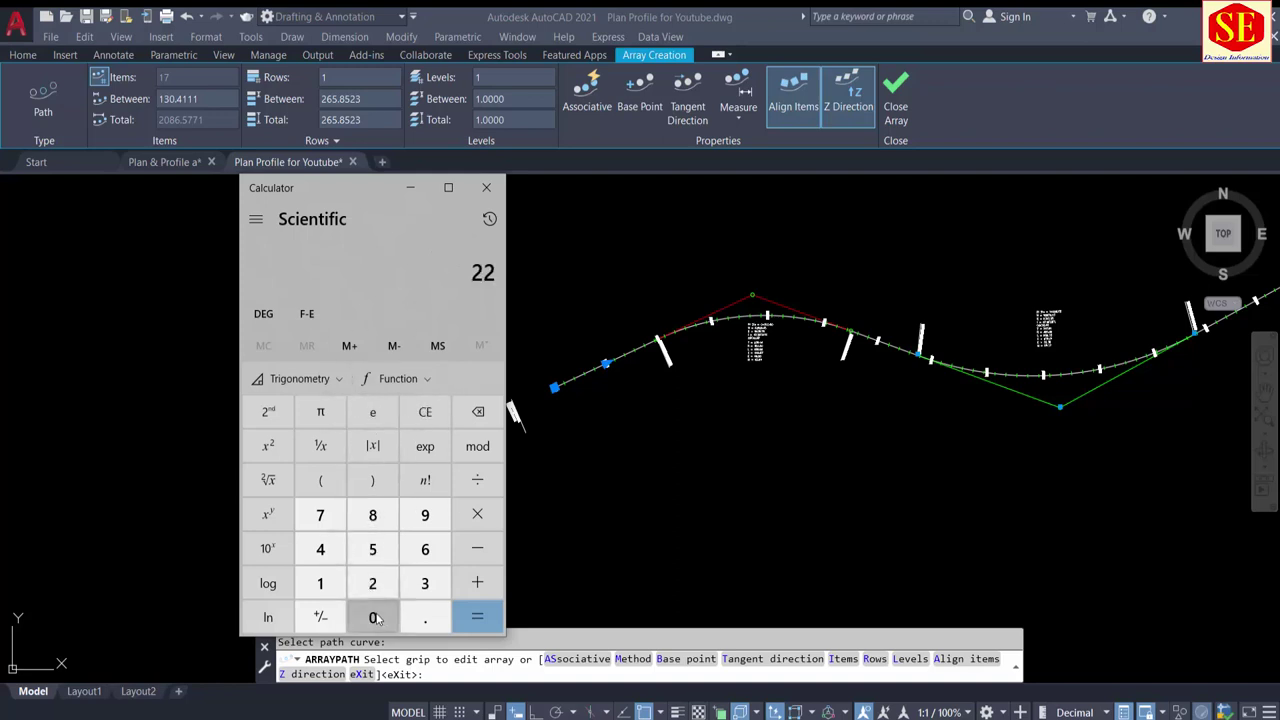
pyautogui.click(373, 617)
pyautogui.click(477, 480)
pyautogui.click(320, 583)
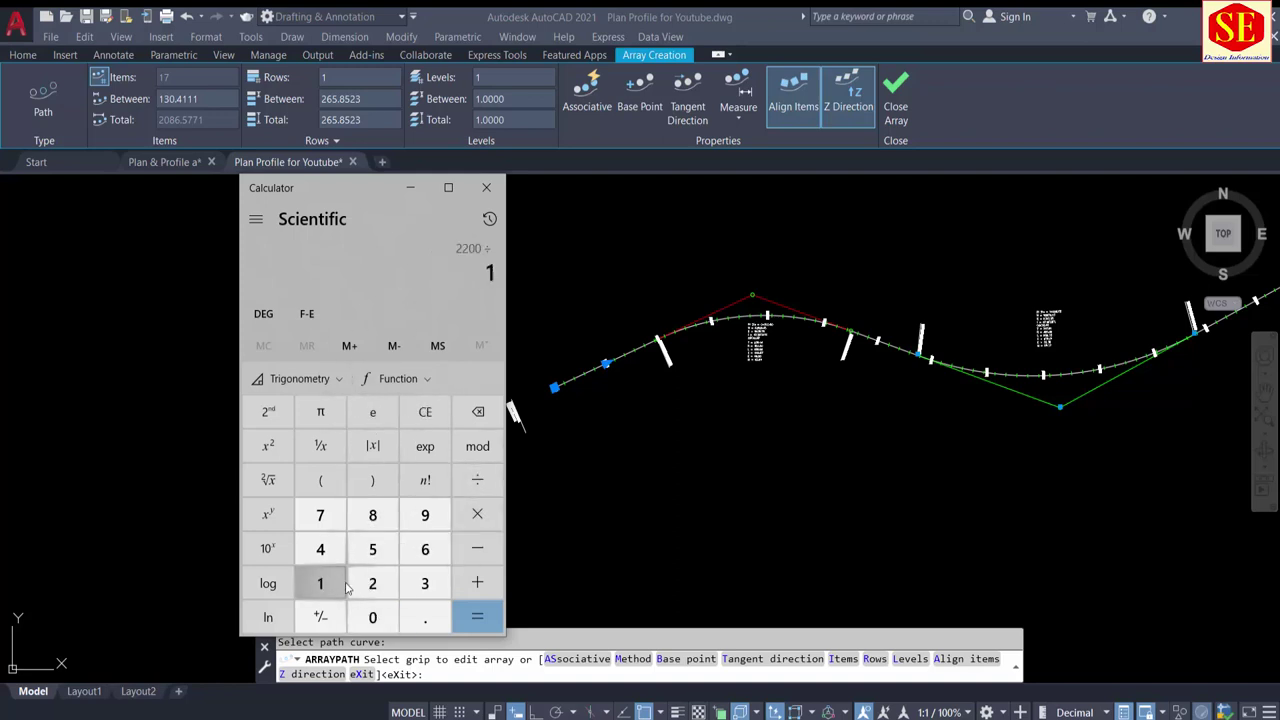
pyautogui.click(373, 617)
pyautogui.click(373, 617)
pyautogui.click(477, 617)
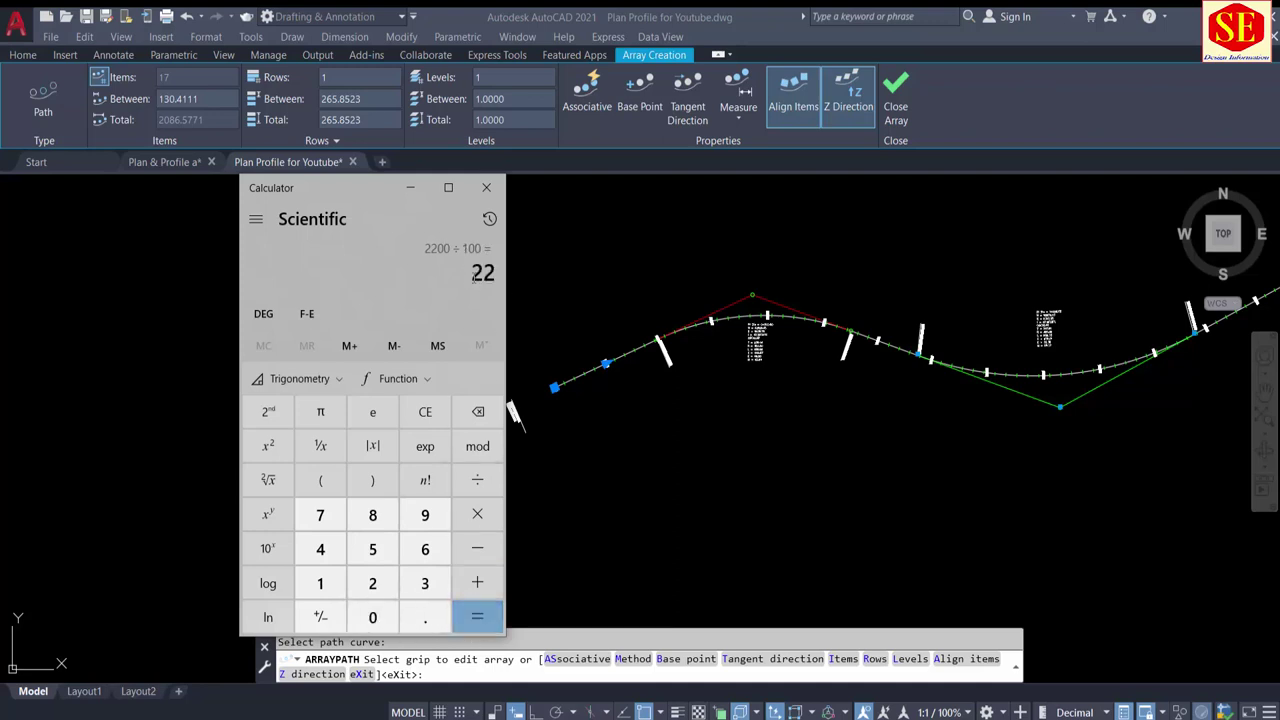
pyautogui.click(582, 265)
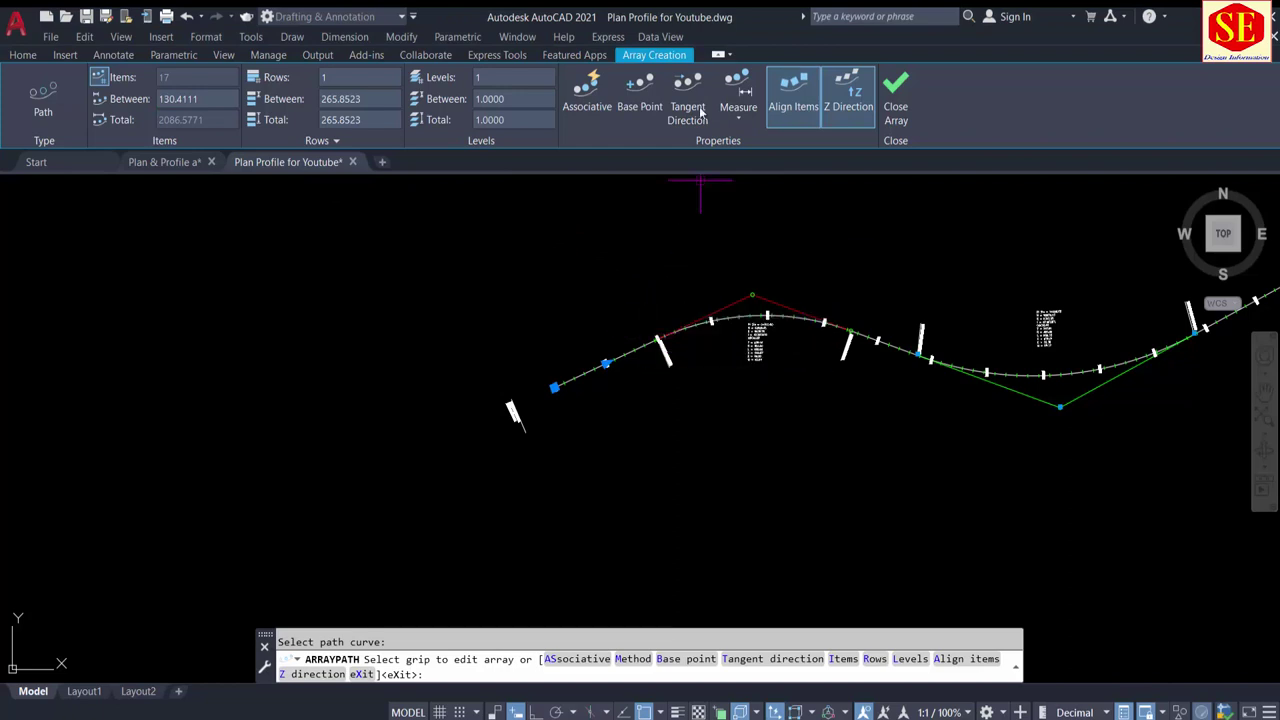
# Step: Switch the path array spacing to Divide with 22 items and finish the array
pyautogui.click(746, 114)
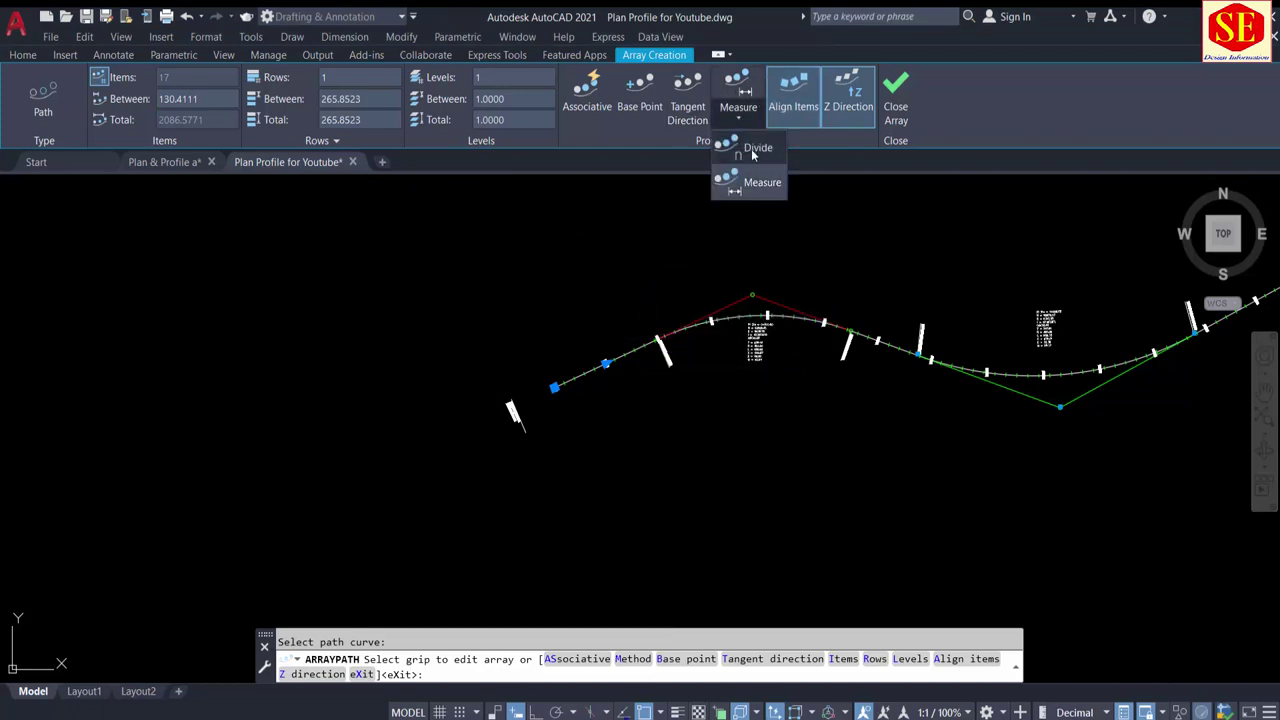
pyautogui.click(753, 150)
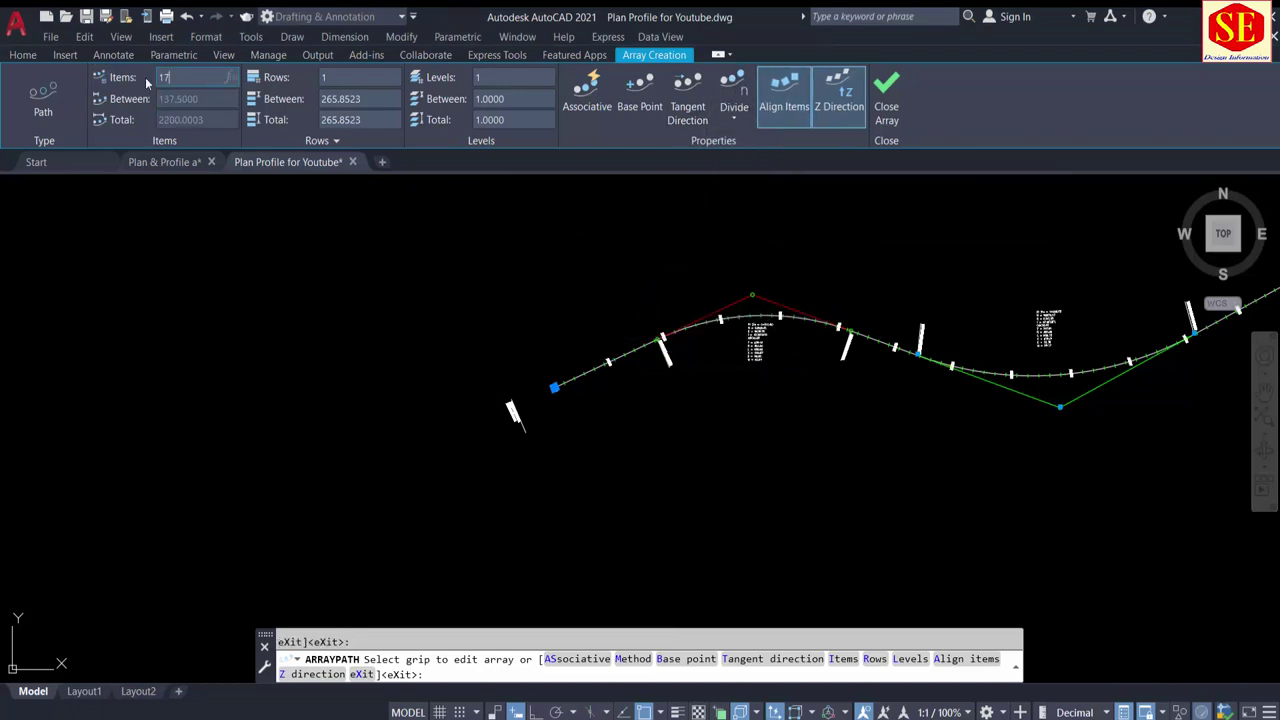
pyautogui.write('22')
pyautogui.press('Return')
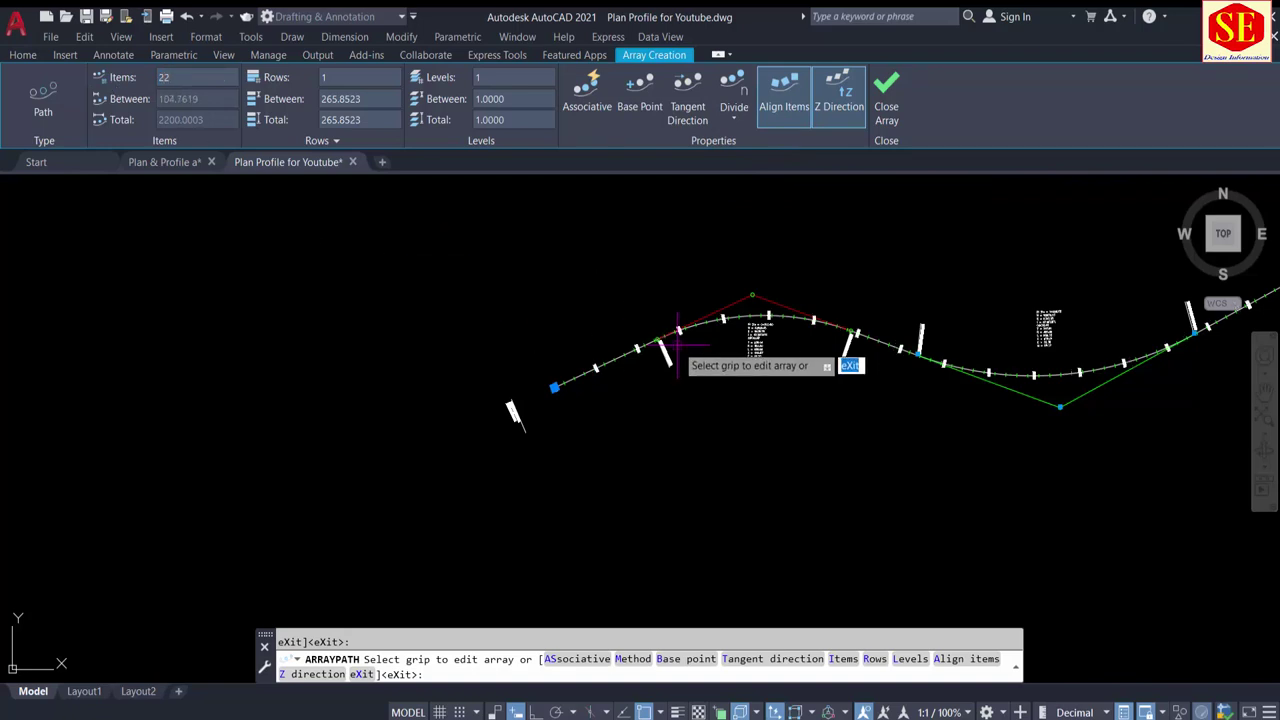
pyautogui.rightClick(586, 234)
pyautogui.click(612, 246)
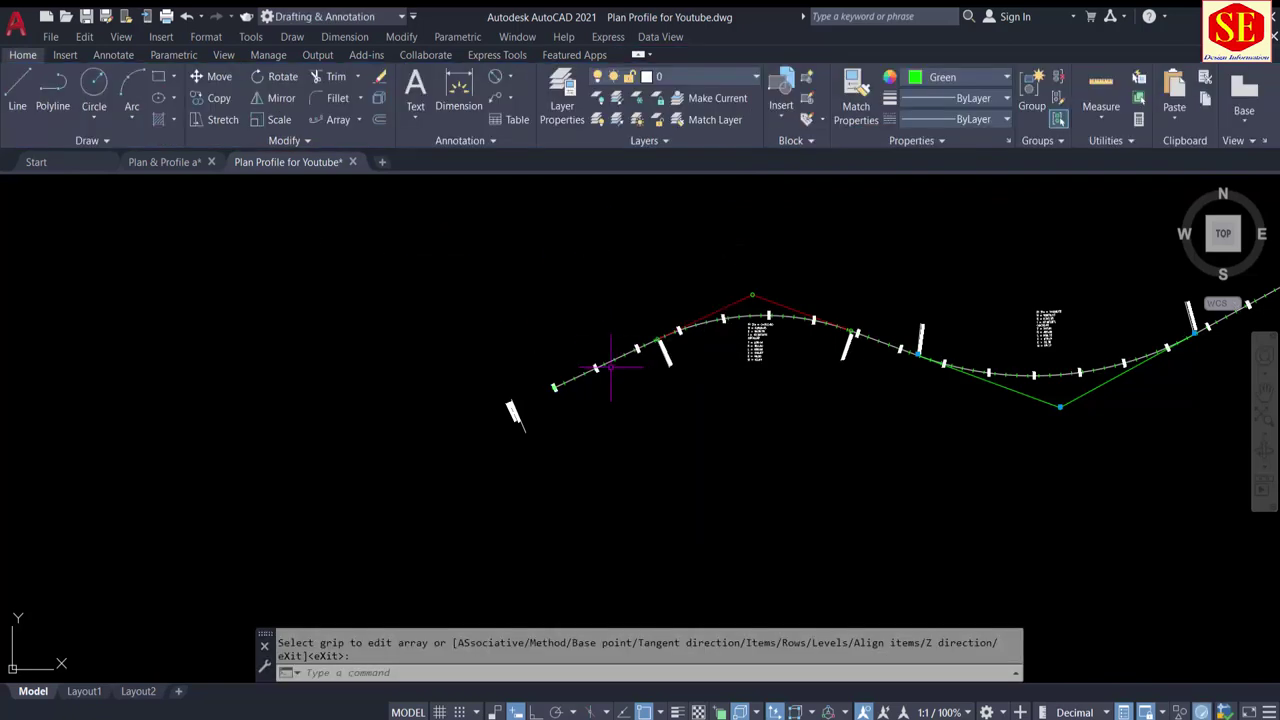
pyautogui.scroll(5, 587, 366)
pyautogui.scroll(2, 584, 369)
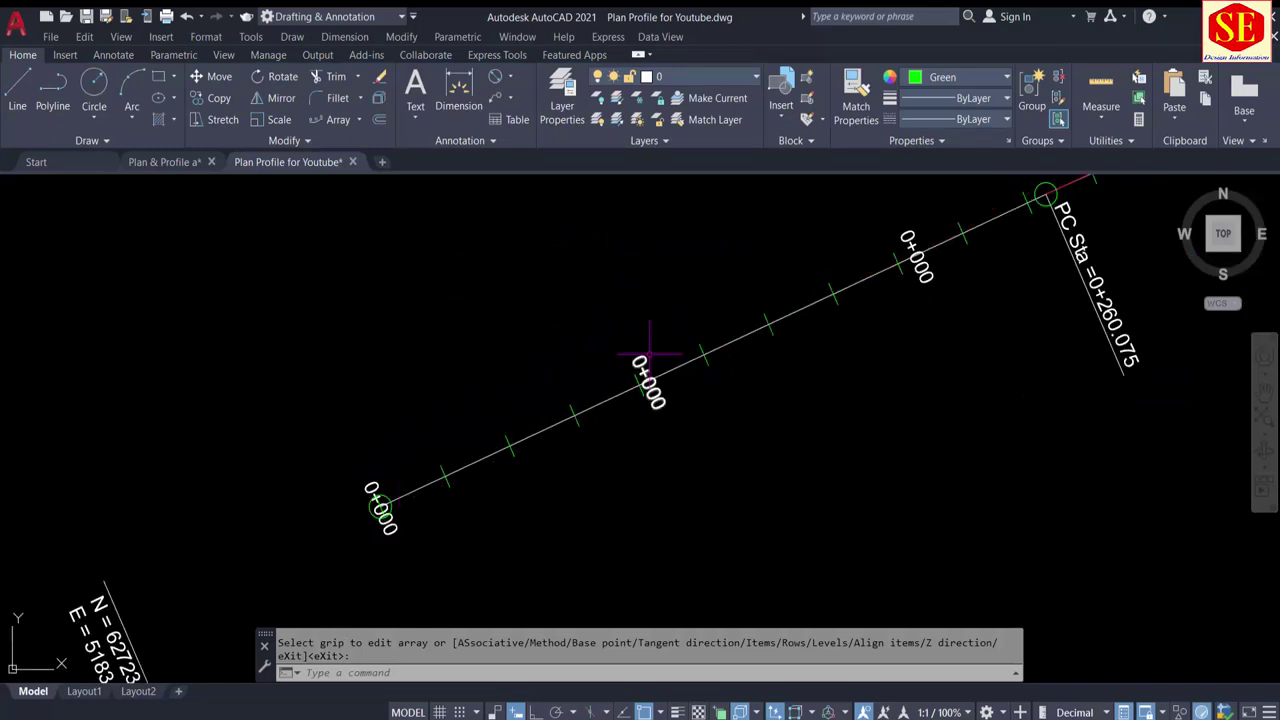
pyautogui.moveTo(1164, 175); pyautogui.dragTo(580, 409, button='middle')
pyautogui.scroll(-2, 672, 310)
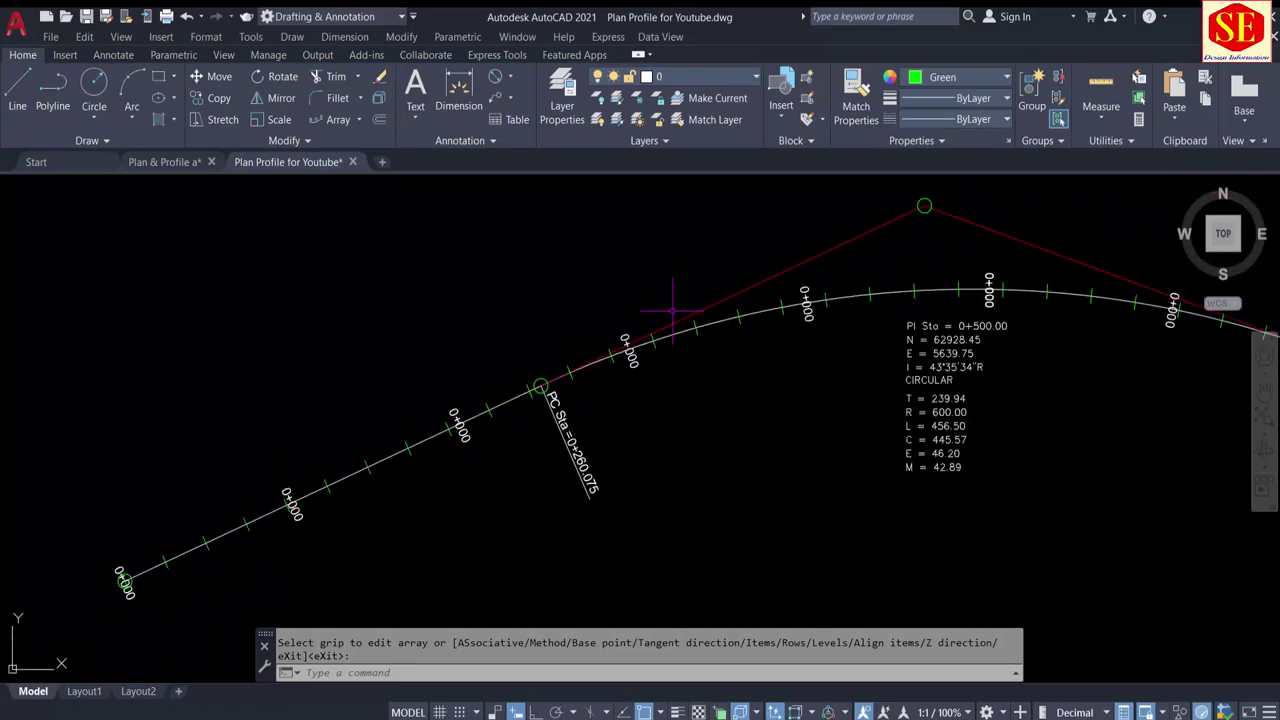
# Step: Renumber the first arrayed labels as stations 0+100 through 0+400
pyautogui.moveTo(313, 447); pyautogui.dragTo(467, 360, button='middle')
pyautogui.doubleClick(440, 405)
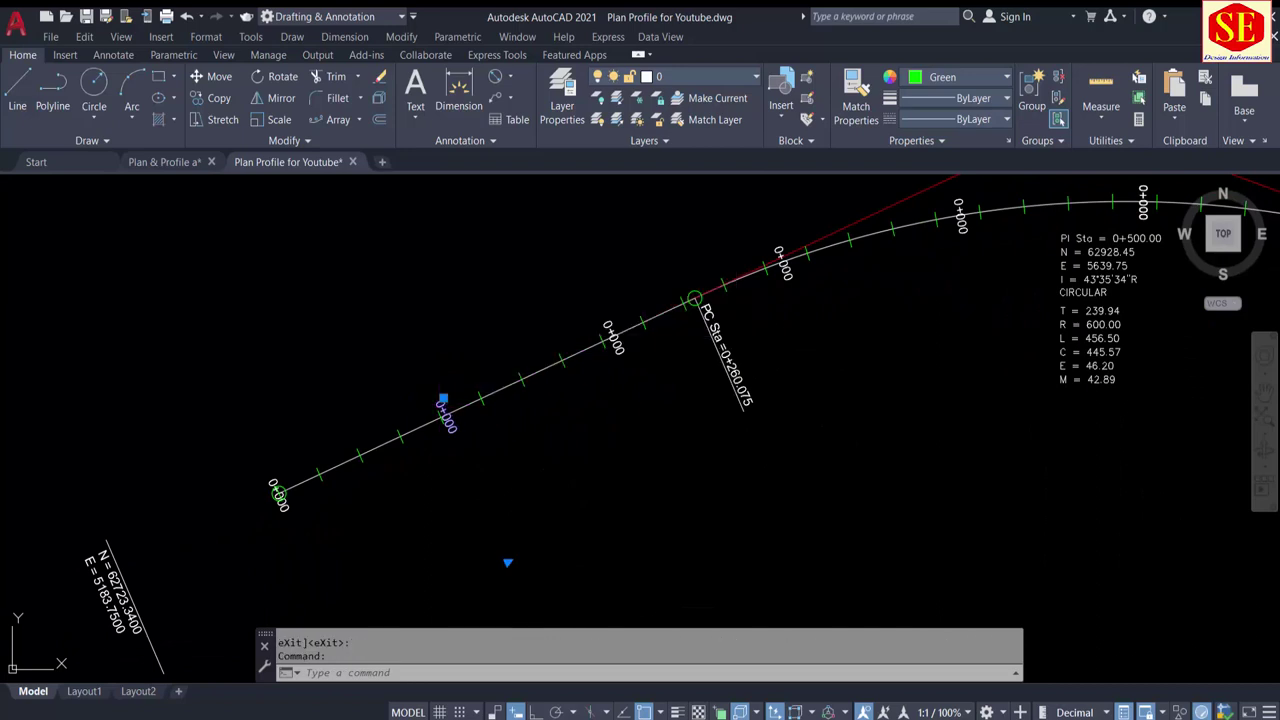
pyautogui.hotkey('ctrl', 'a')
pyautogui.write('0+')
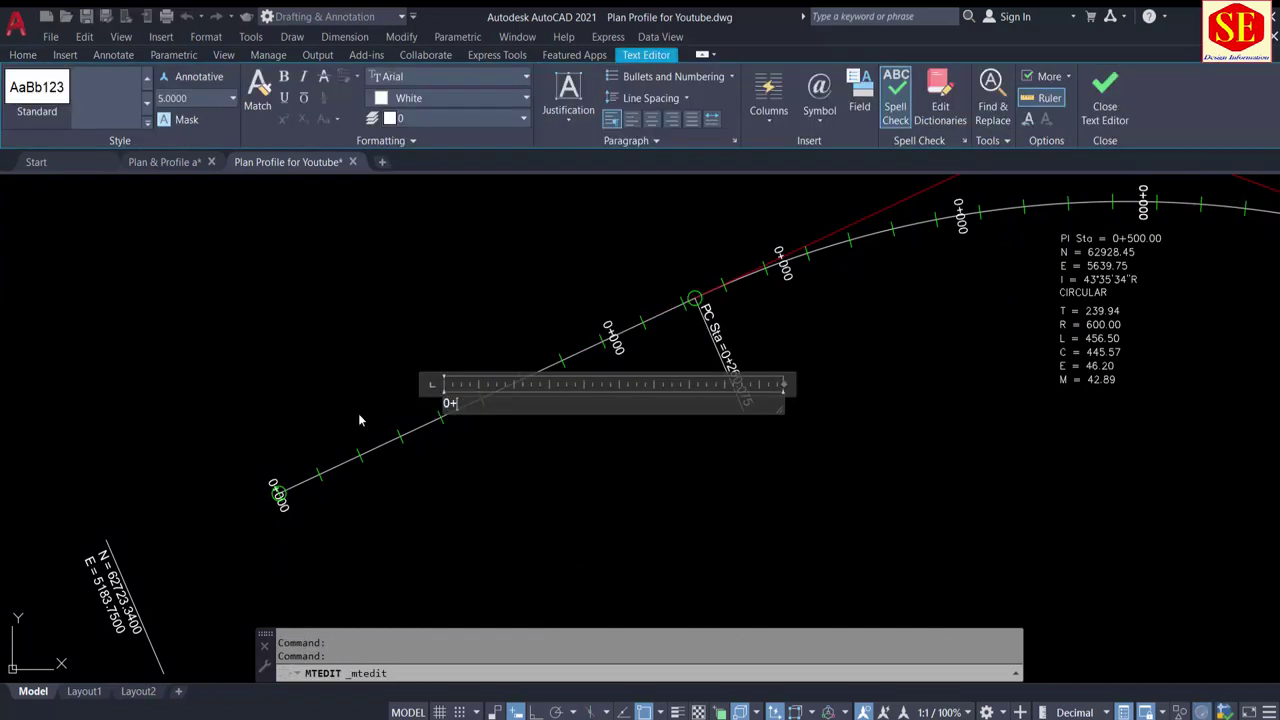
pyautogui.write('100')
pyautogui.click(360, 421)
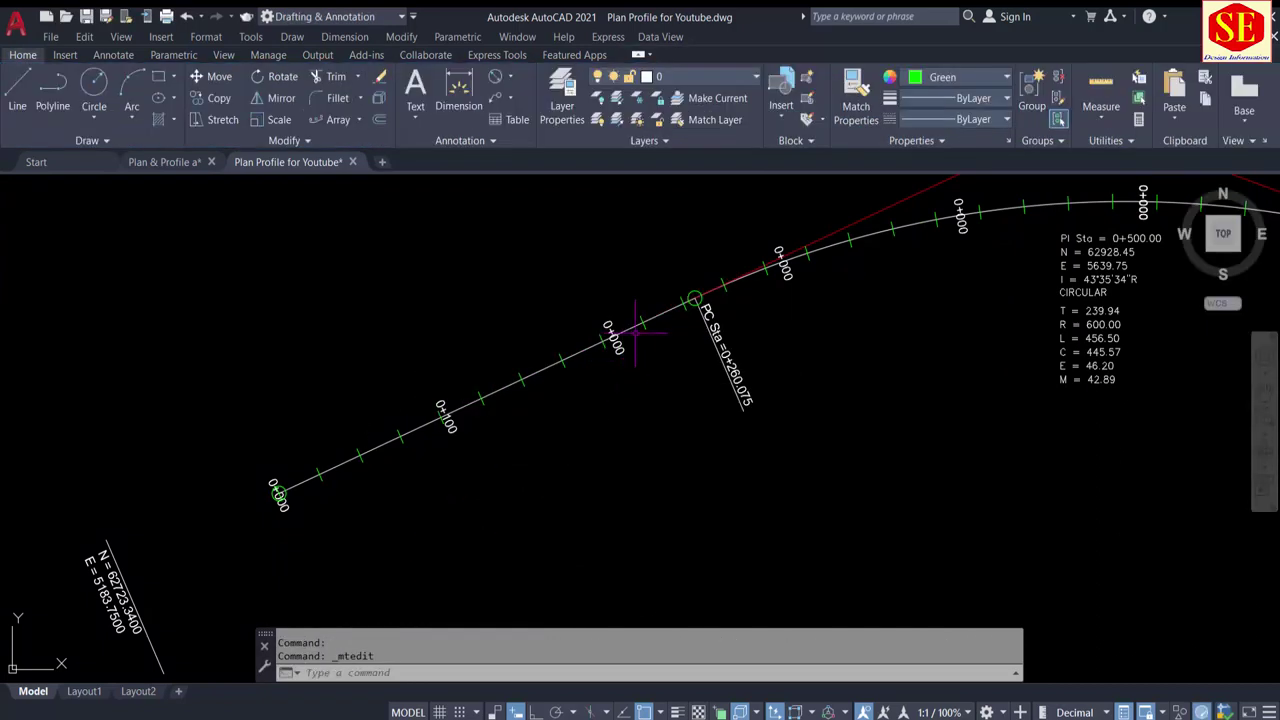
pyautogui.click(621, 342)
pyautogui.press('Escape')
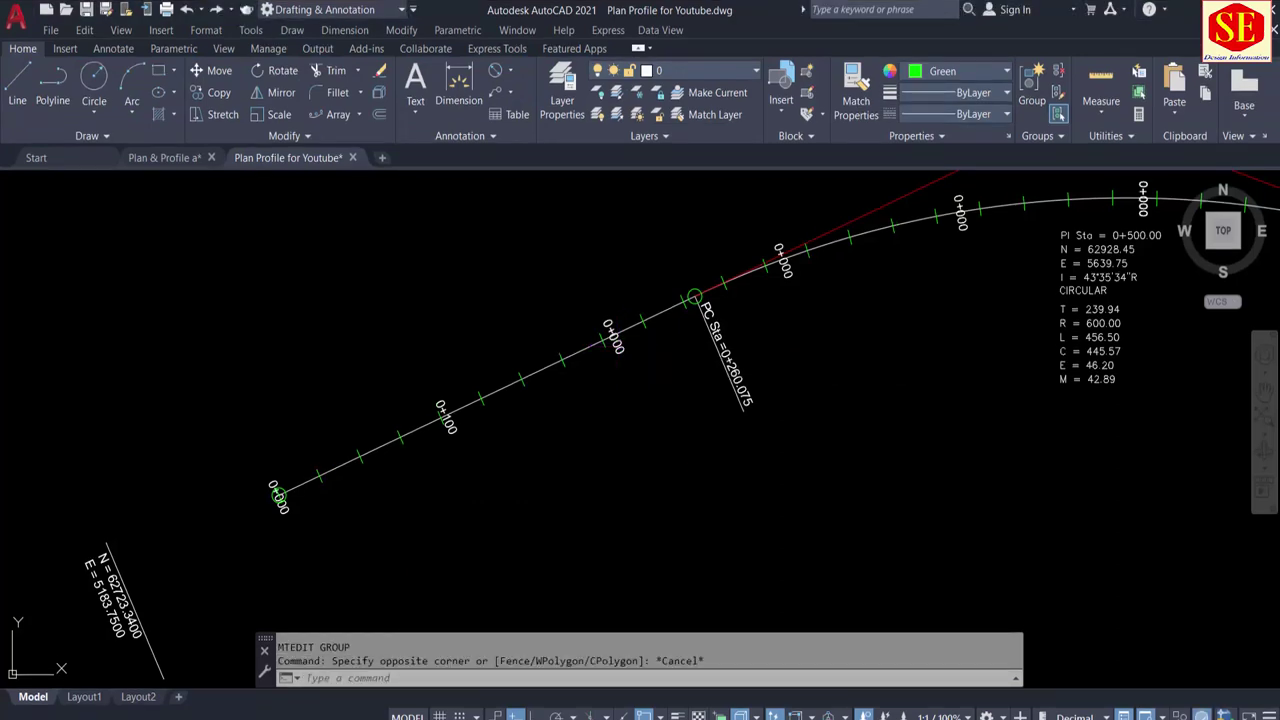
pyautogui.doubleClick(619, 346)
pyautogui.click(618, 346)
pyautogui.doubleClick(786, 265)
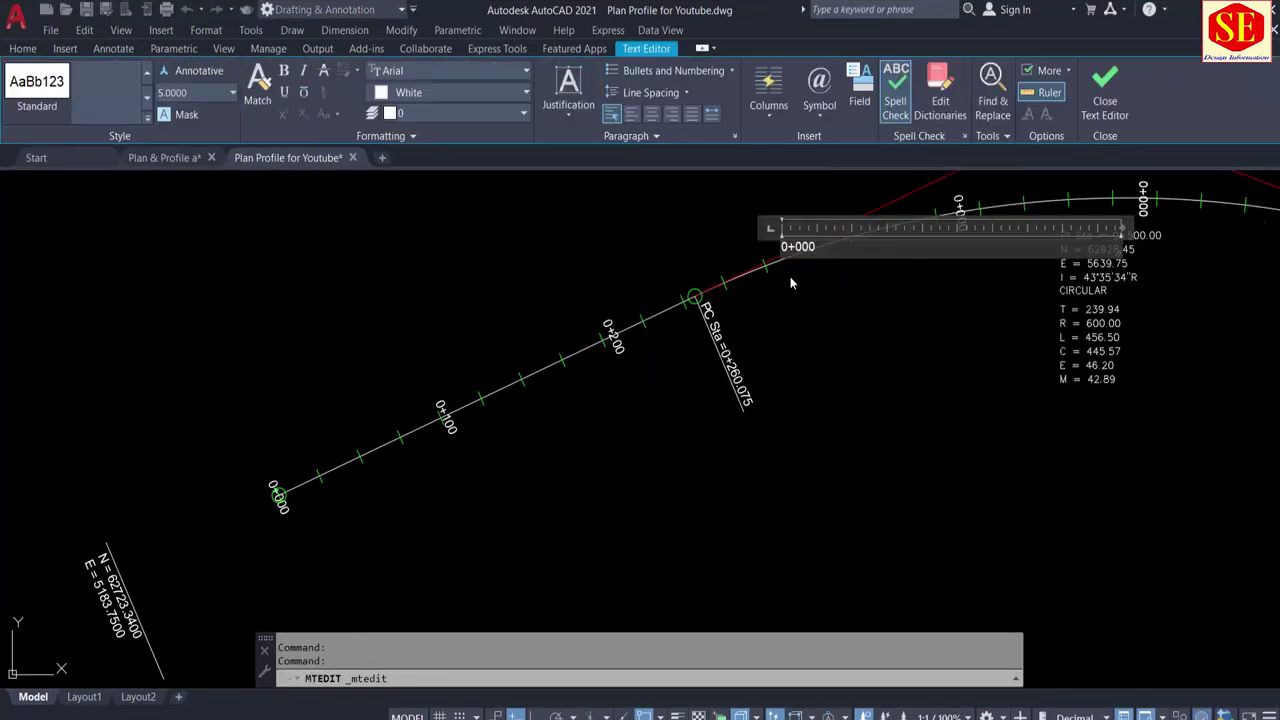
pyautogui.write('0+3')
pyautogui.click(846, 309)
pyautogui.moveTo(846, 309); pyautogui.dragTo(601, 387, button='middle')
pyautogui.doubleClick(717, 305)
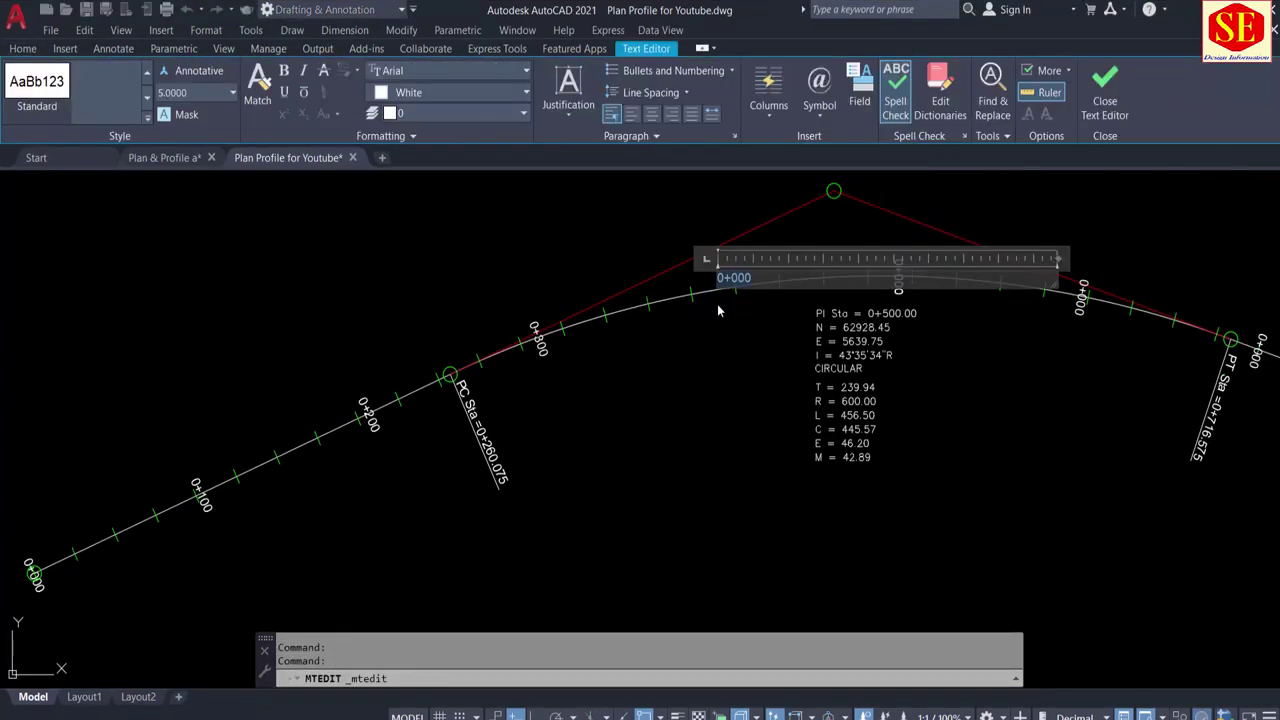
pyautogui.write('4')
pyautogui.click(717, 310)
# Step: Renumber the next labels as stations 0+500, 0+600 and 0+700
pyautogui.moveTo(717, 310); pyautogui.dragTo(583, 330, button='middle')
pyautogui.doubleClick(765, 285)
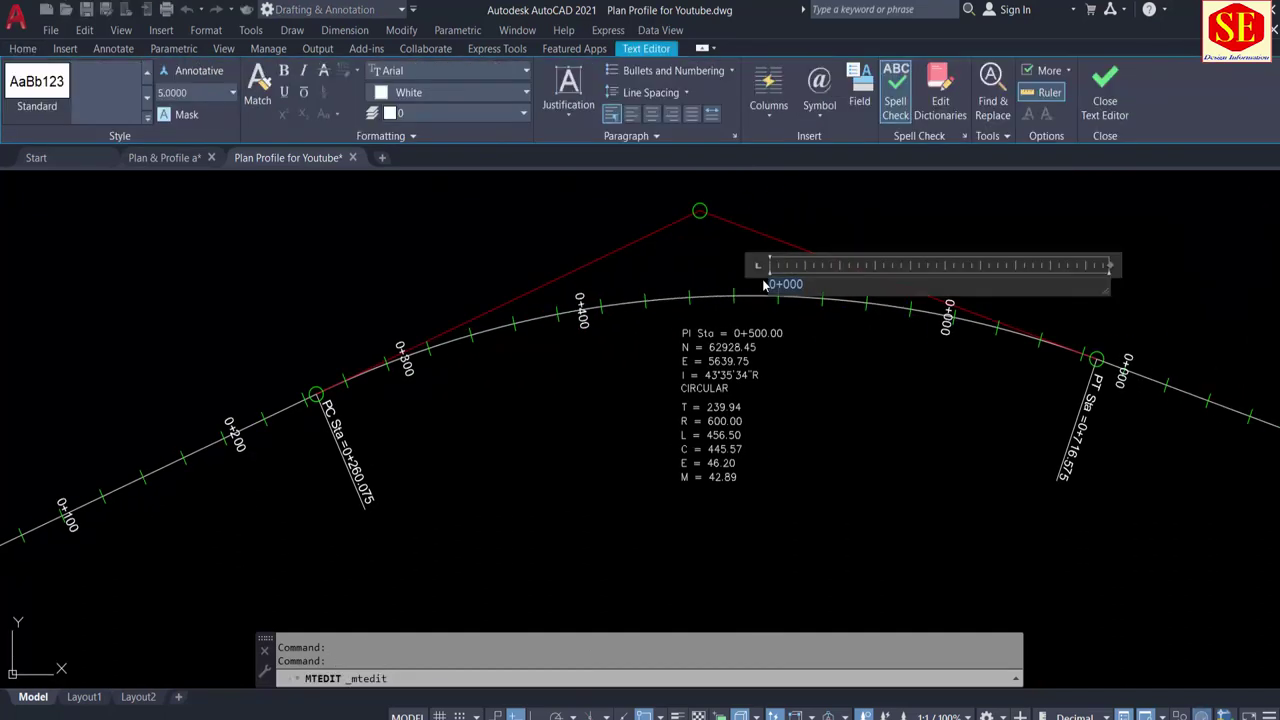
pyautogui.write('0')
pyautogui.click(914, 389)
pyautogui.moveTo(914, 389); pyautogui.dragTo(667, 396, button='middle')
pyautogui.doubleClick(749, 313)
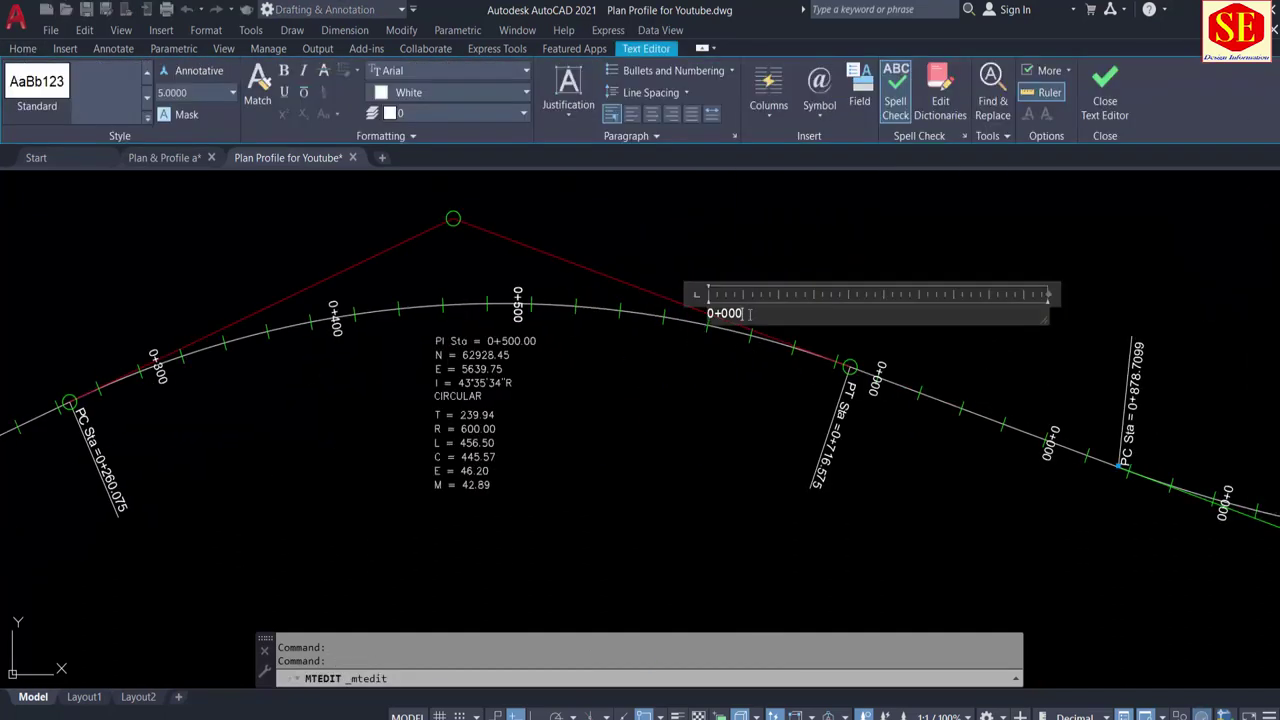
pyautogui.write('0+600')
pyautogui.click(908, 366)
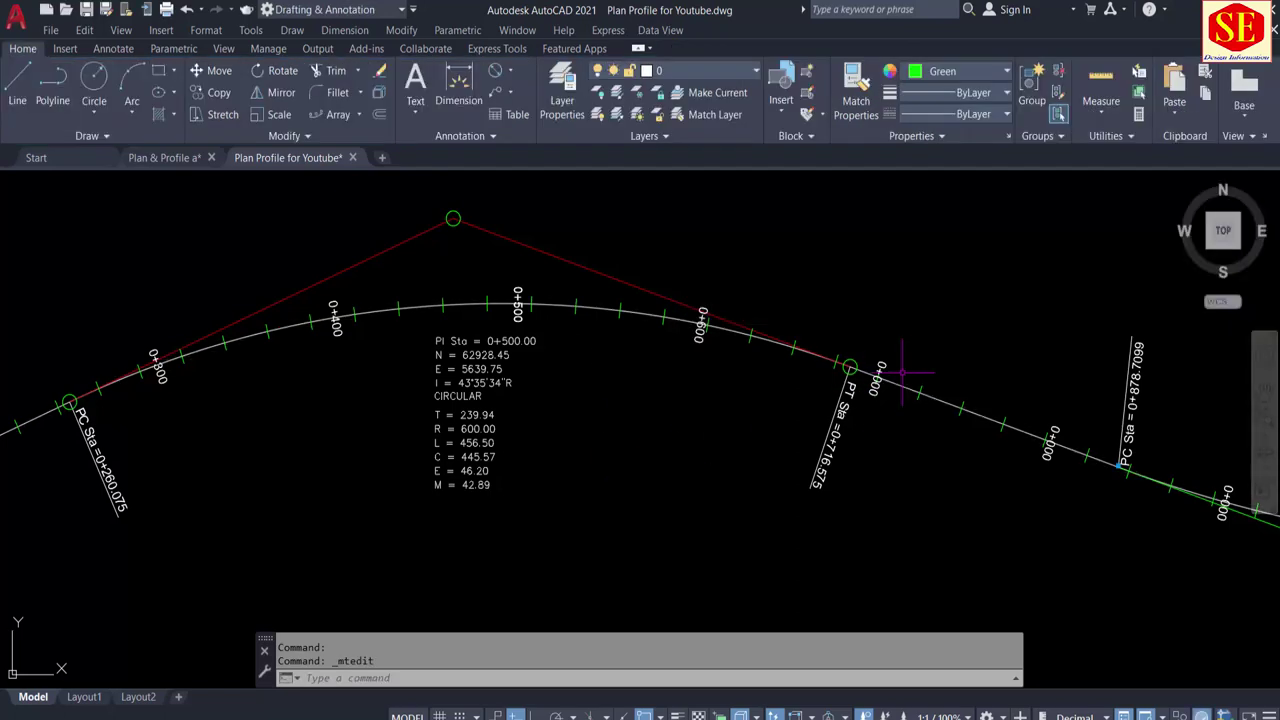
pyautogui.doubleClick(872, 394)
pyautogui.write('0+')
pyautogui.click(875, 398)
# Step: Renumber the next labels as stations 0+800, 0+900 and 1+000
pyautogui.moveTo(1029, 449); pyautogui.dragTo(543, 400, button='middle')
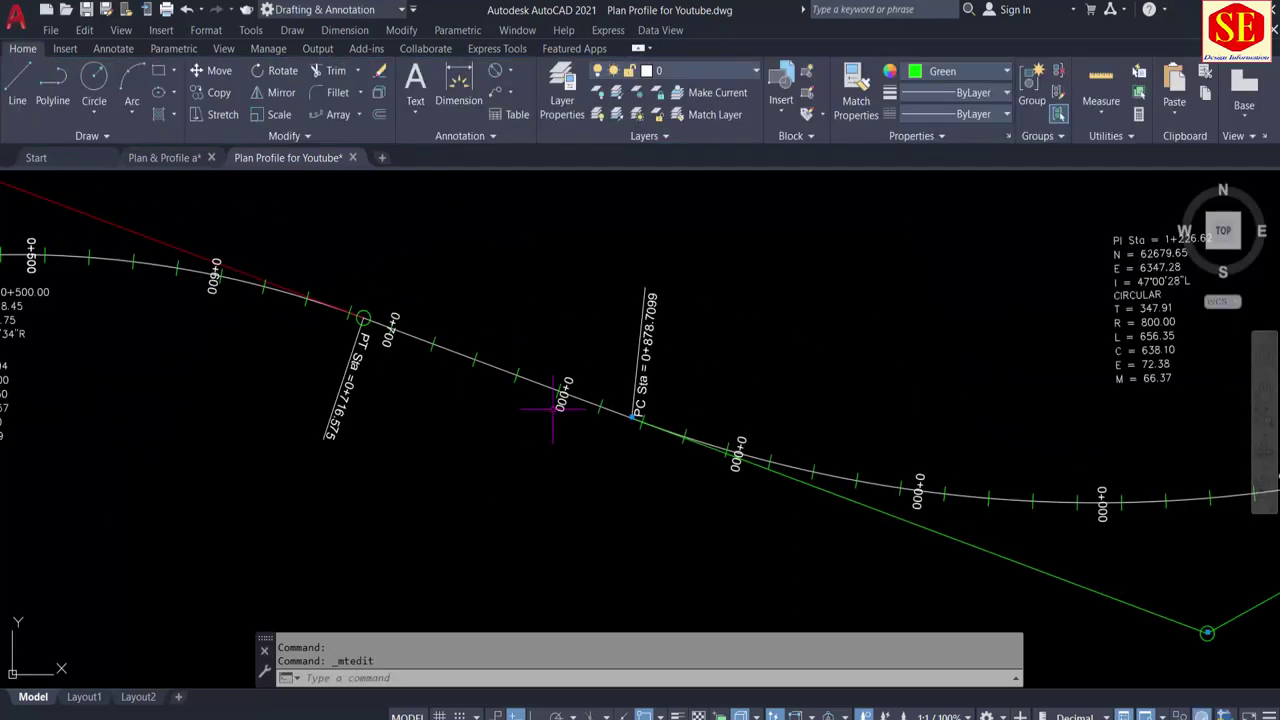
pyautogui.doubleClick(572, 383)
pyautogui.write('00')
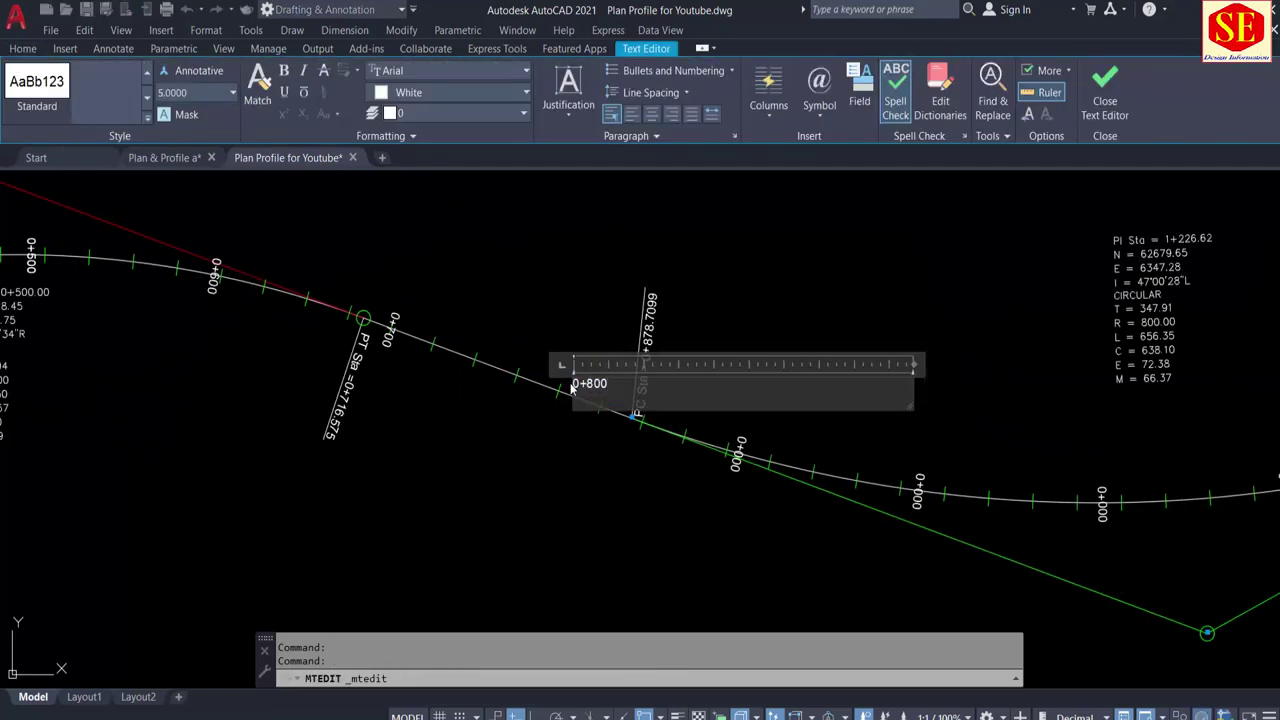
pyautogui.click(738, 466)
pyautogui.doubleClick(741, 468)
pyautogui.write('00')
pyautogui.click(741, 472)
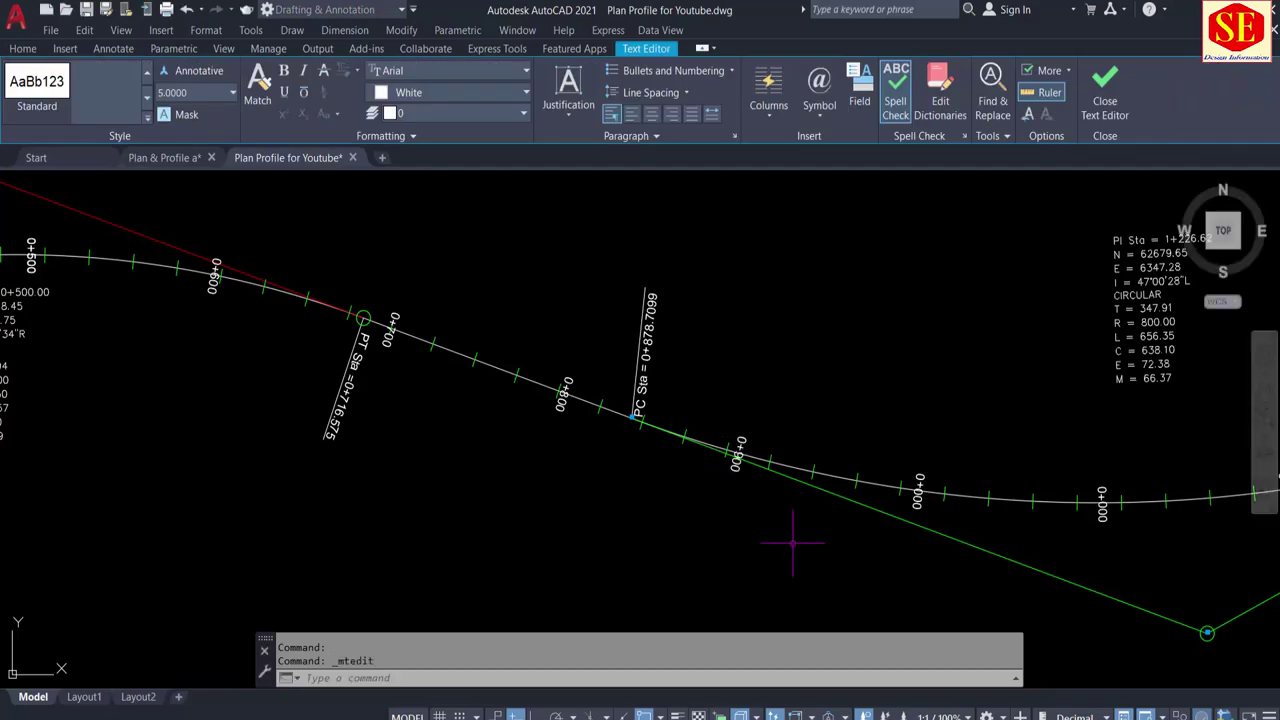
pyautogui.doubleClick(916, 500)
pyautogui.click(917, 509)
pyautogui.moveTo(917, 509); pyautogui.dragTo(467, 469, button='middle')
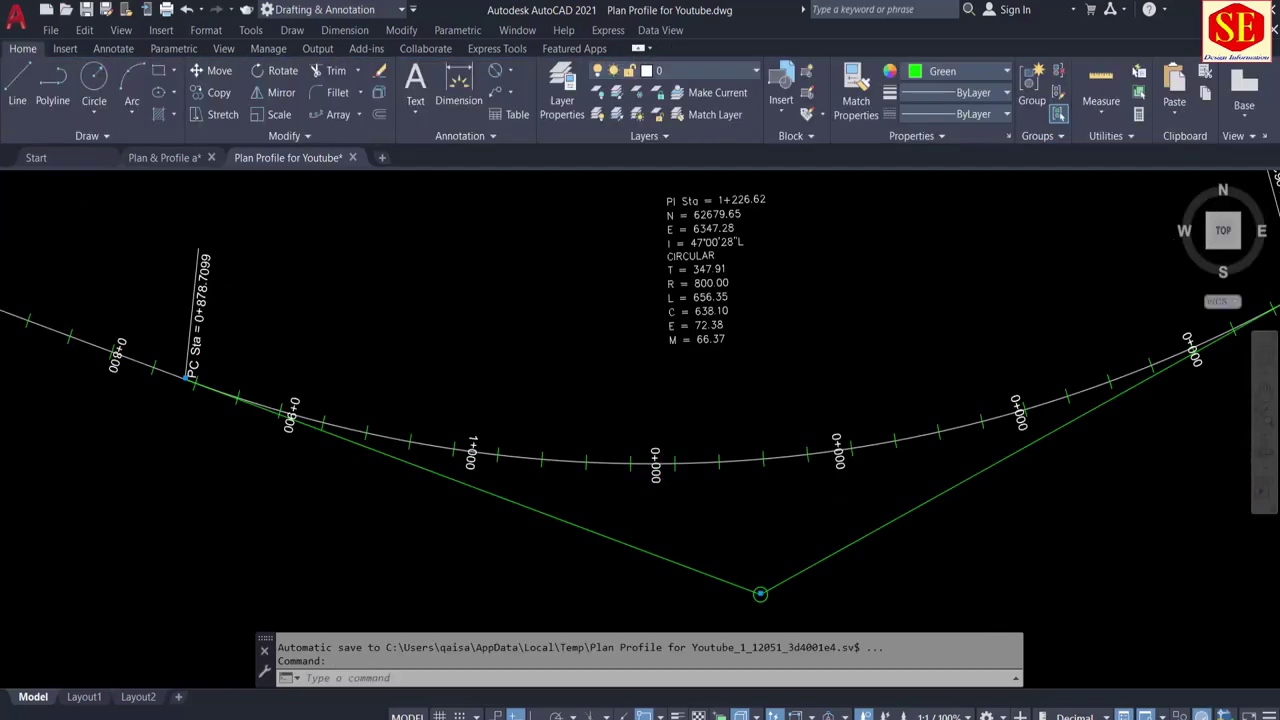
# Step: Renumber the next labels as stations 1+100 through 1+500
pyautogui.doubleClick(655, 475)
pyautogui.click(657, 483)
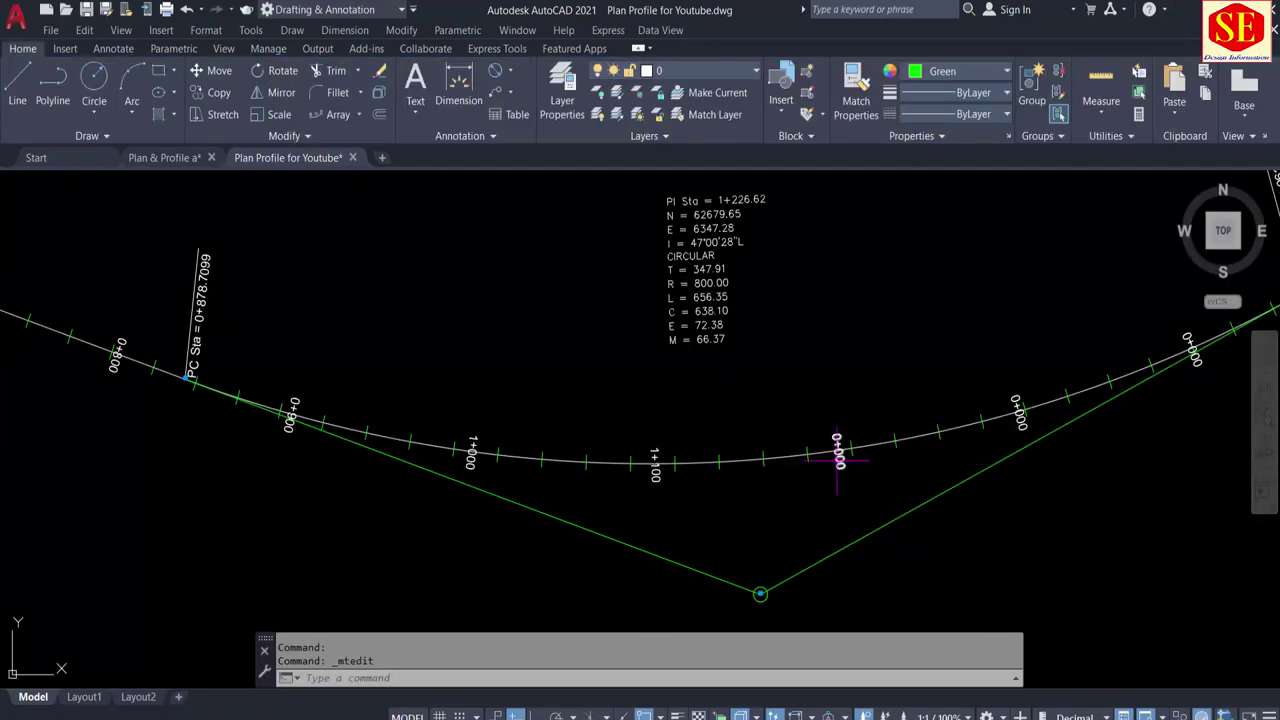
pyautogui.doubleClick(841, 466)
pyautogui.write('200')
pyautogui.click(840, 465)
pyautogui.doubleClick(1024, 433)
pyautogui.write('300')
pyautogui.click(1061, 494)
pyautogui.moveTo(1227, 398); pyautogui.dragTo(777, 466, button='middle')
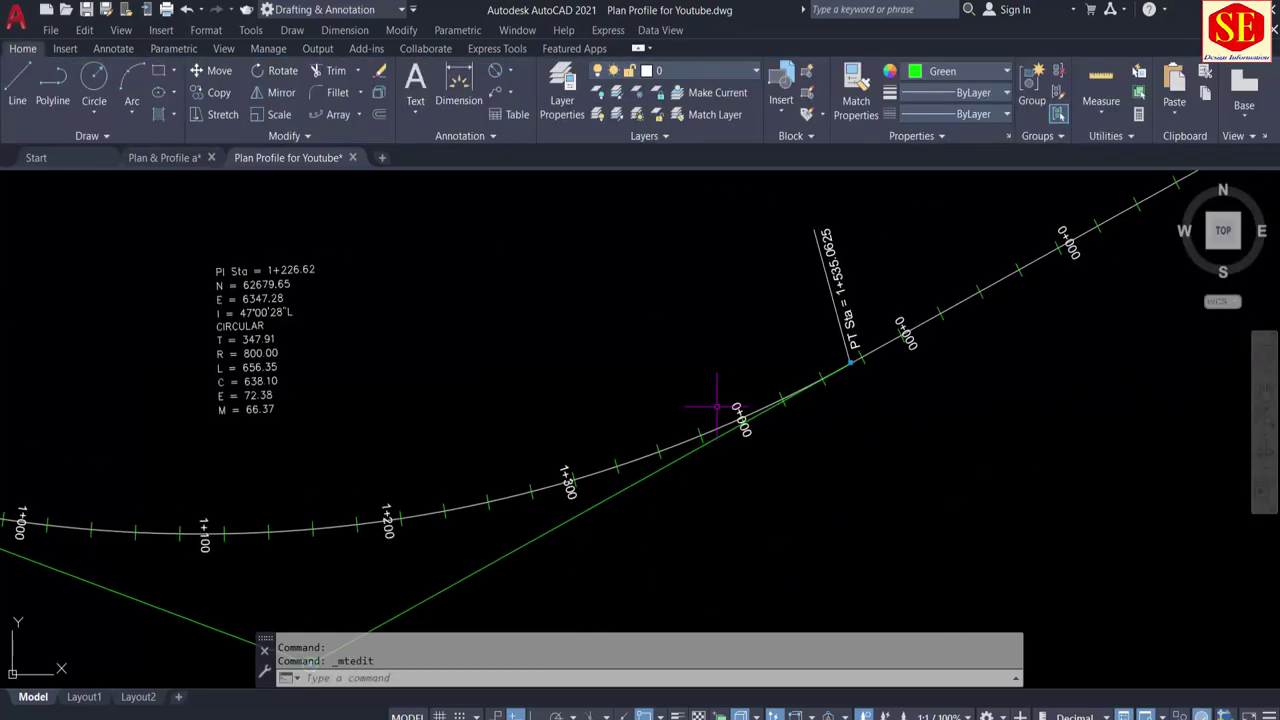
pyautogui.doubleClick(740, 410)
pyautogui.click(810, 500)
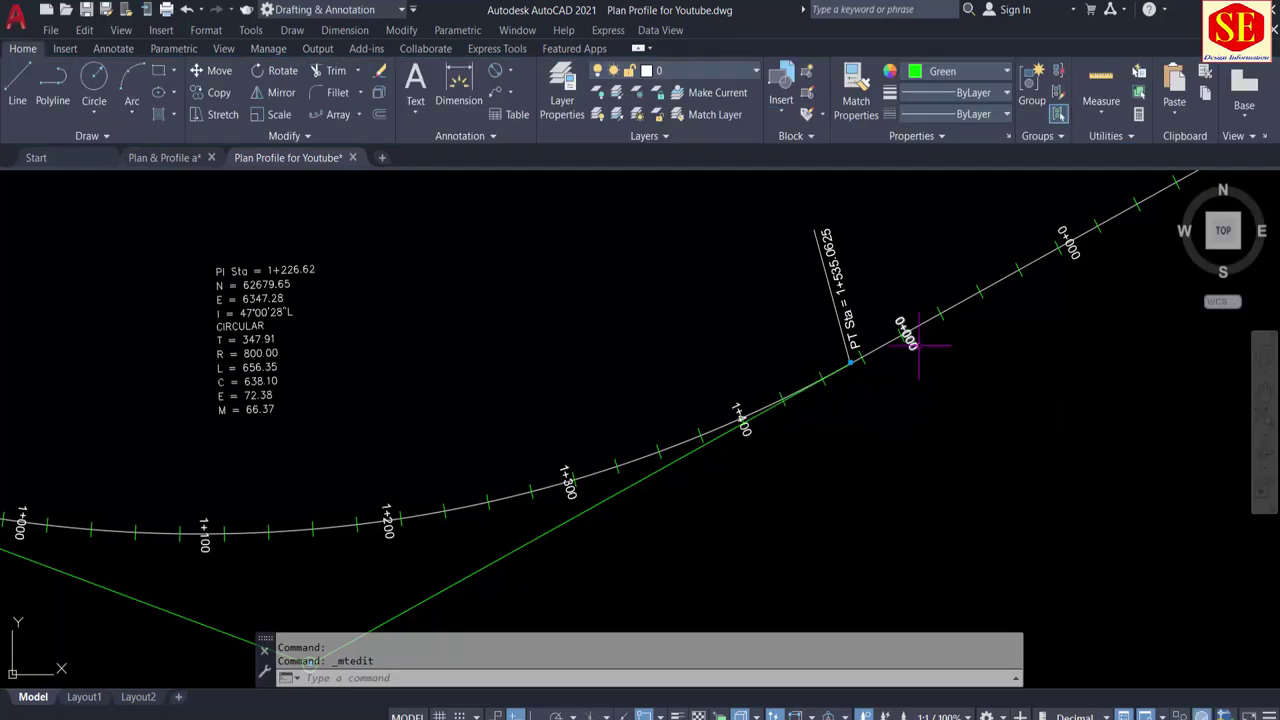
pyautogui.doubleClick(908, 342)
pyautogui.click(906, 360)
pyautogui.moveTo(914, 357); pyautogui.dragTo(743, 391, button='middle')
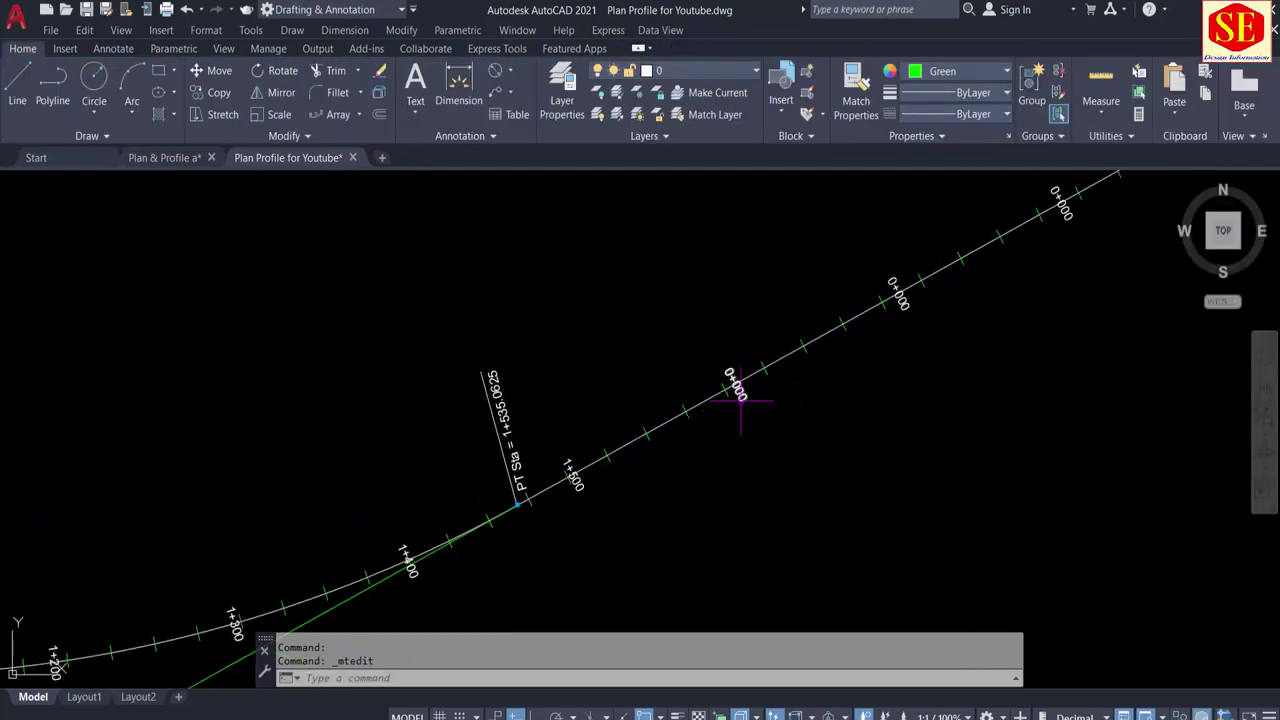
# Step: Renumber the next labels as stations 1+600 through 1+900
pyautogui.doubleClick(742, 405)
pyautogui.write('0')
pyautogui.click(741, 407)
pyautogui.doubleClick(905, 305)
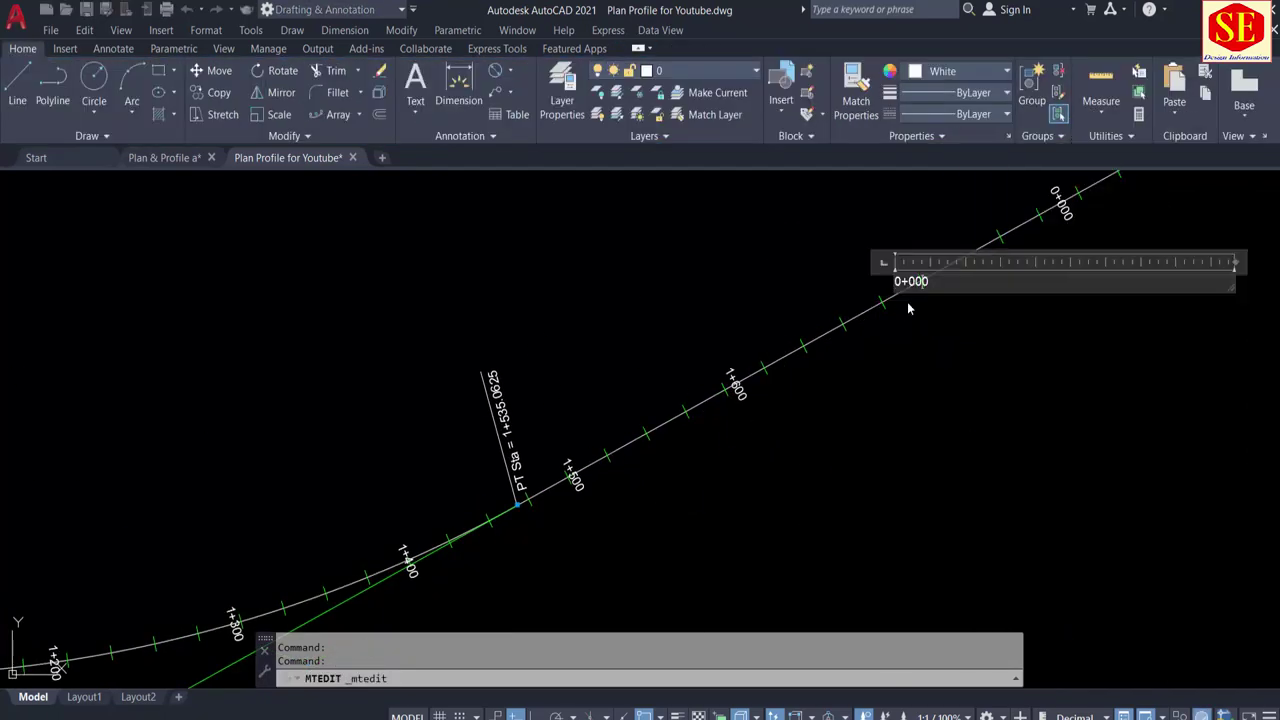
pyautogui.write('1+700')
pyautogui.click(900, 309)
pyautogui.moveTo(900, 309); pyautogui.dragTo(577, 490, button='middle')
pyautogui.doubleClick(700, 388)
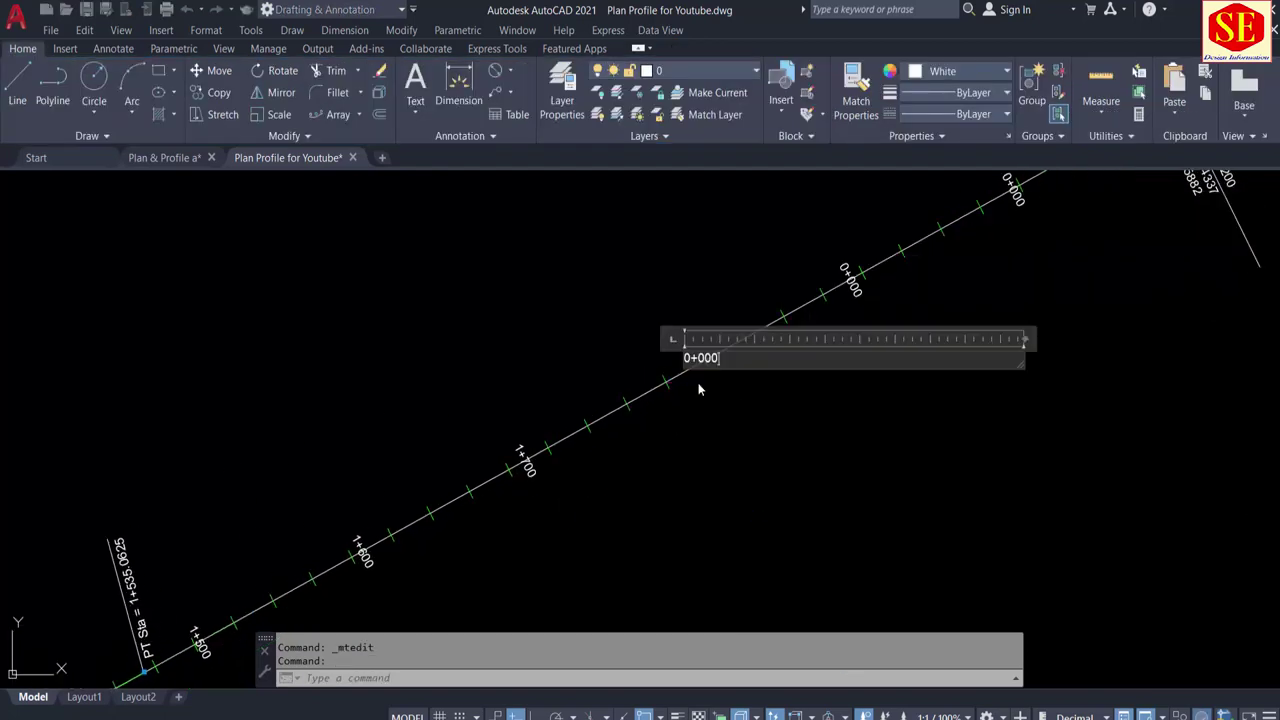
pyautogui.write('1+8')
pyautogui.click(854, 287)
pyautogui.doubleClick(854, 287)
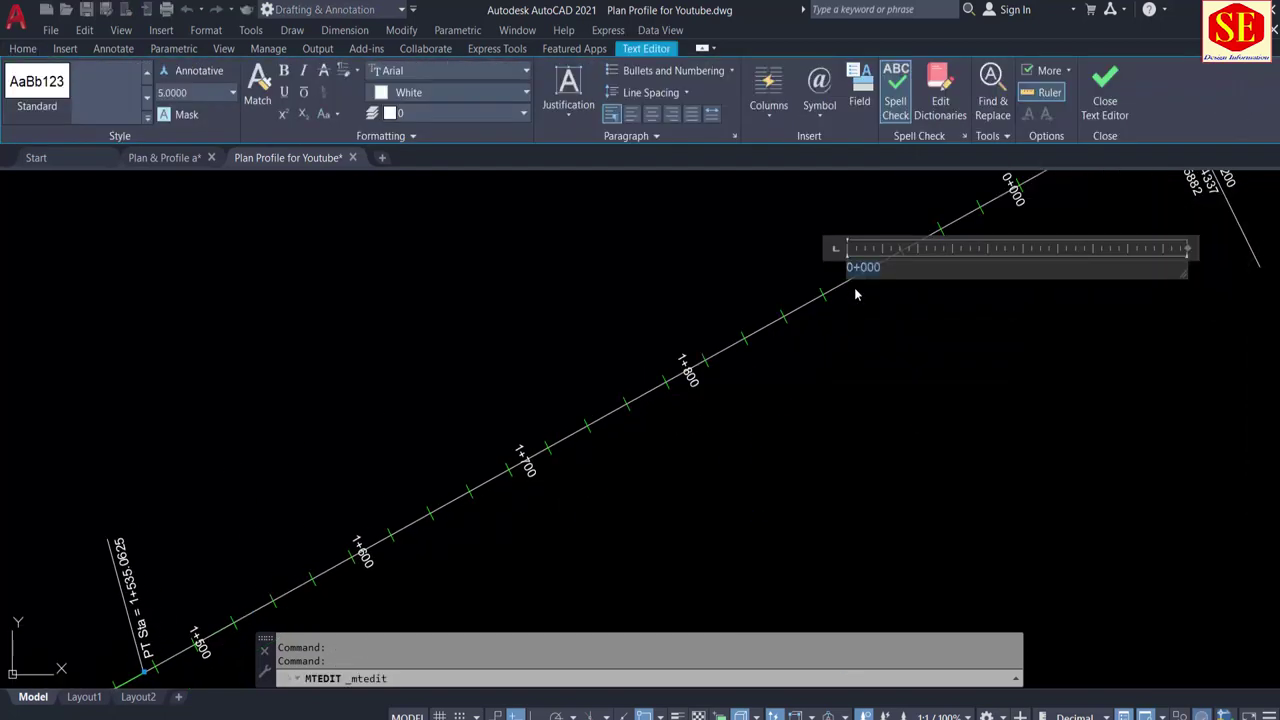
pyautogui.write('1+900')
pyautogui.click(854, 287)
pyautogui.moveTo(854, 287)
pyautogui.mouseDown(button='middle')
pyautogui.moveTo(903, 345)
pyautogui.moveTo(631, 528)
pyautogui.mouseUp(button='middle')
# Step: Renumber the last label at the alignment end and review stations 1+400 to 2+100
pyautogui.click(670, 435)
pyautogui.doubleClick(670, 440)
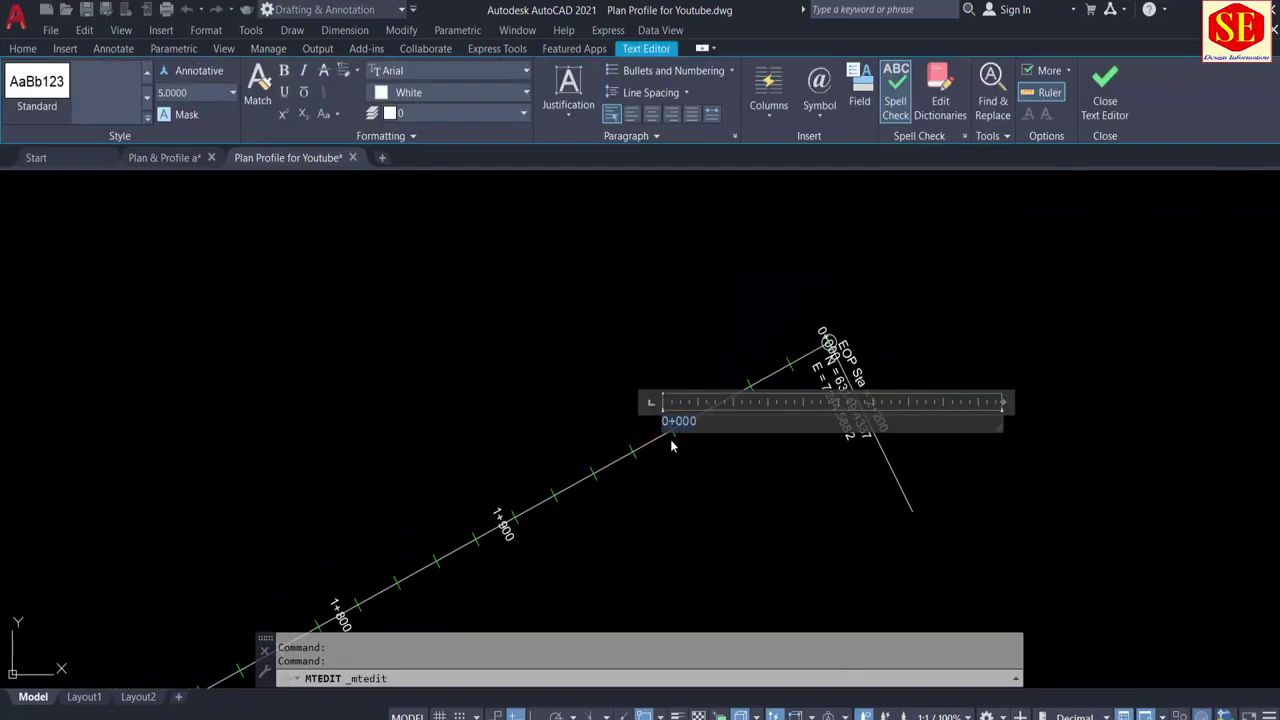
pyautogui.write('2+200')
pyautogui.click(706, 495)
pyautogui.scroll(-3, 686, 429)
pyautogui.scroll(-2, 257, 471)
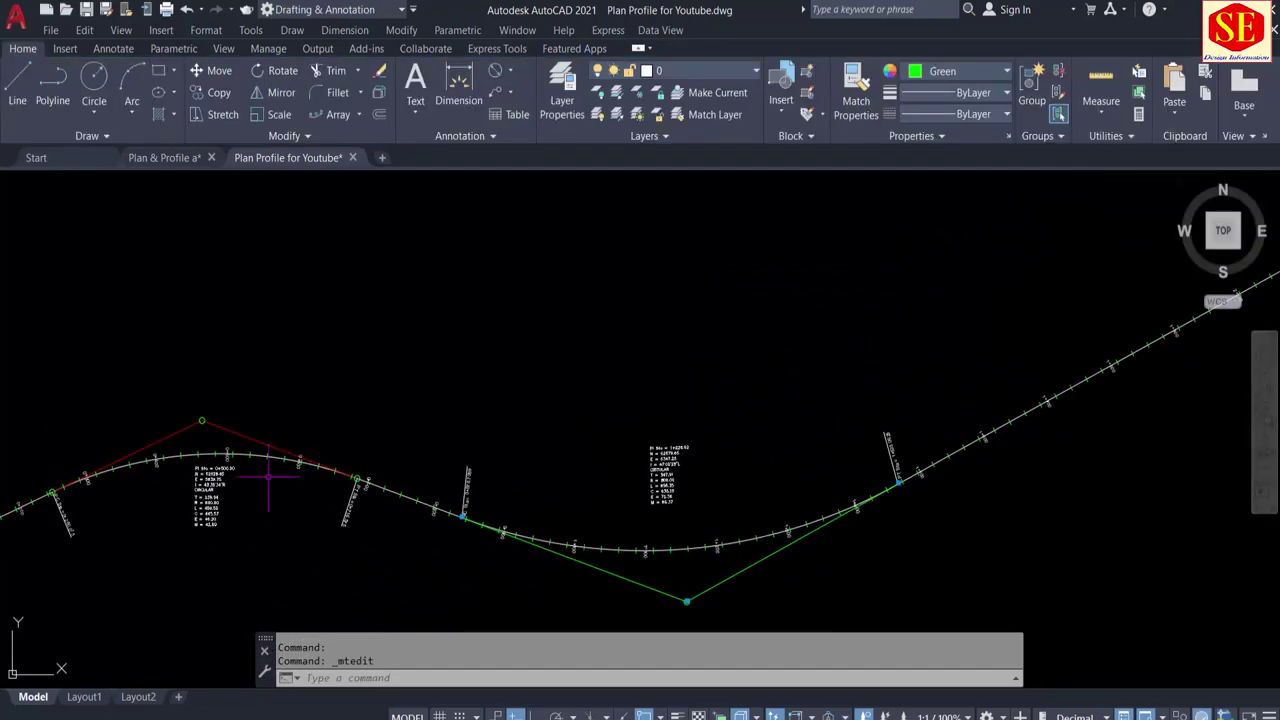
pyautogui.scroll(4, 278, 380)
pyautogui.moveTo(278, 380)
pyautogui.mouseDown(button='middle')
pyautogui.moveTo(300, 400)
pyautogui.moveTo(549, 428)
pyautogui.mouseUp(button='middle')
pyautogui.scroll(-3, 651, 434)
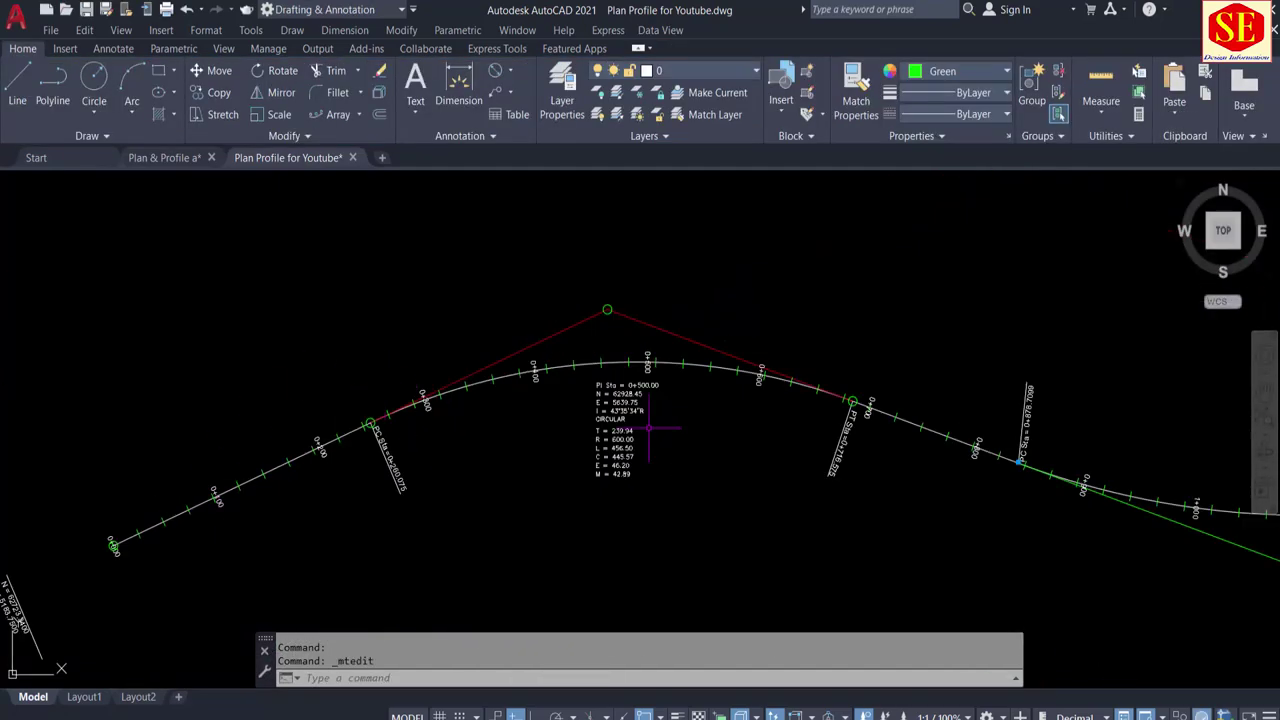
pyautogui.scroll(1, 966, 435)
pyautogui.moveTo(966, 435)
pyautogui.mouseDown(button='middle')
pyautogui.moveTo(789, 423)
pyautogui.moveTo(841, 517)
pyautogui.mouseUp(button='middle')
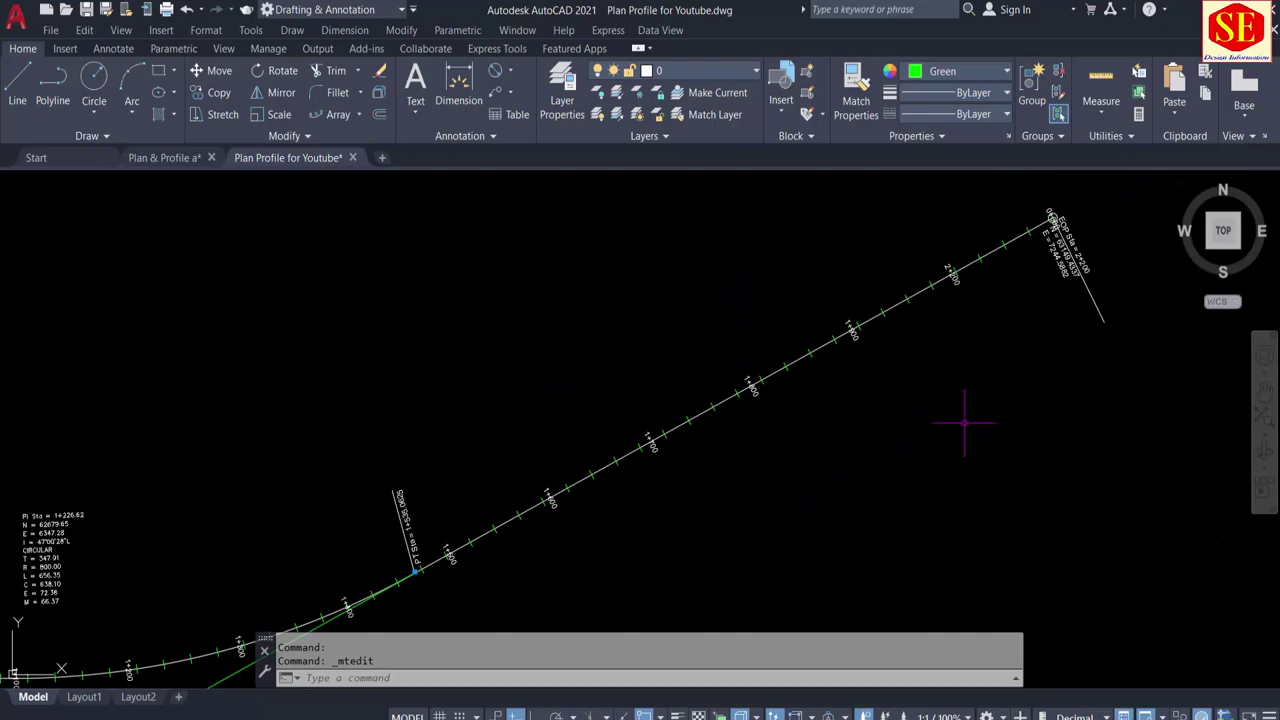
# Step: Delete the leftover 0+000 label at the start of the alignment
pyautogui.scroll(5, 1065, 212)
pyautogui.click(990, 268)
pyautogui.write('e')
pyautogui.press('Return')
pyautogui.scroll(-5, 810, 323)
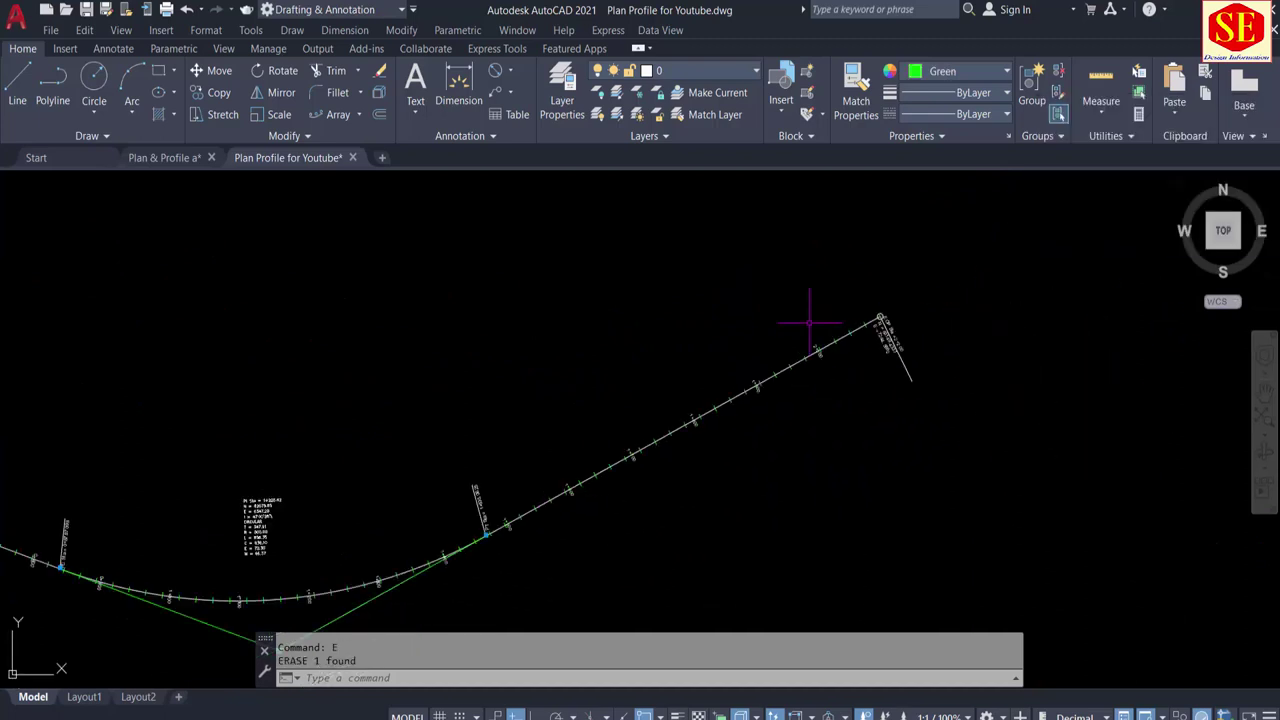
pyautogui.write('u')
pyautogui.press('Return')
pyautogui.click(490, 362)
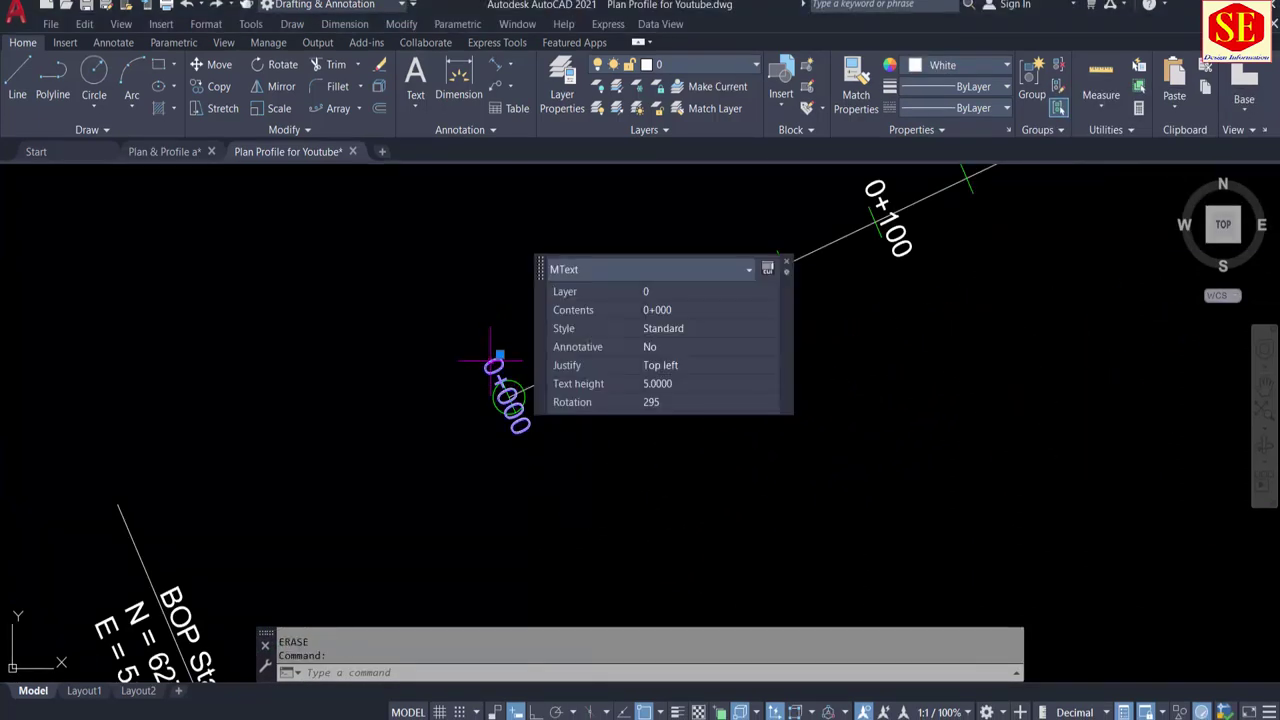
pyautogui.press('Return')
# Step: Move the BOP station label and its lines onto the alignment's starting point
pyautogui.scroll(2, 451, 325)
pyautogui.write('m')
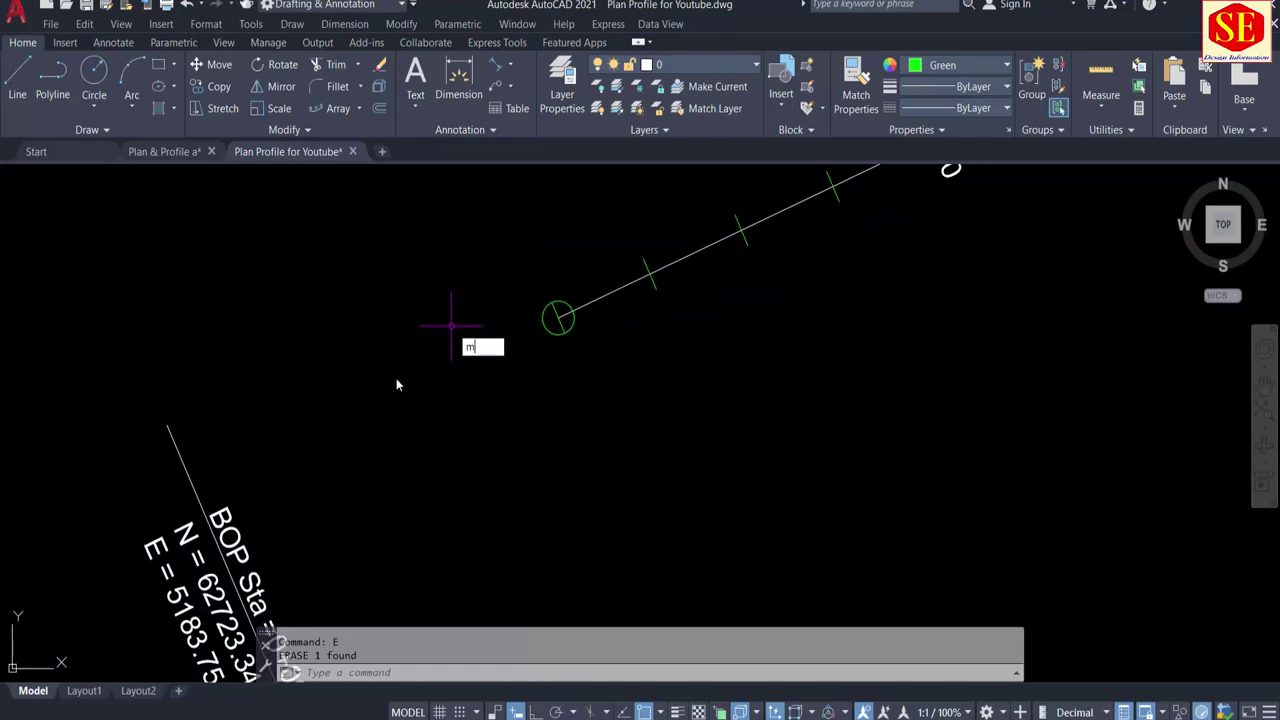
pyautogui.press('Return')
pyautogui.scroll(-3, 396, 384)
pyautogui.click(360, 410)
pyautogui.click(286, 488)
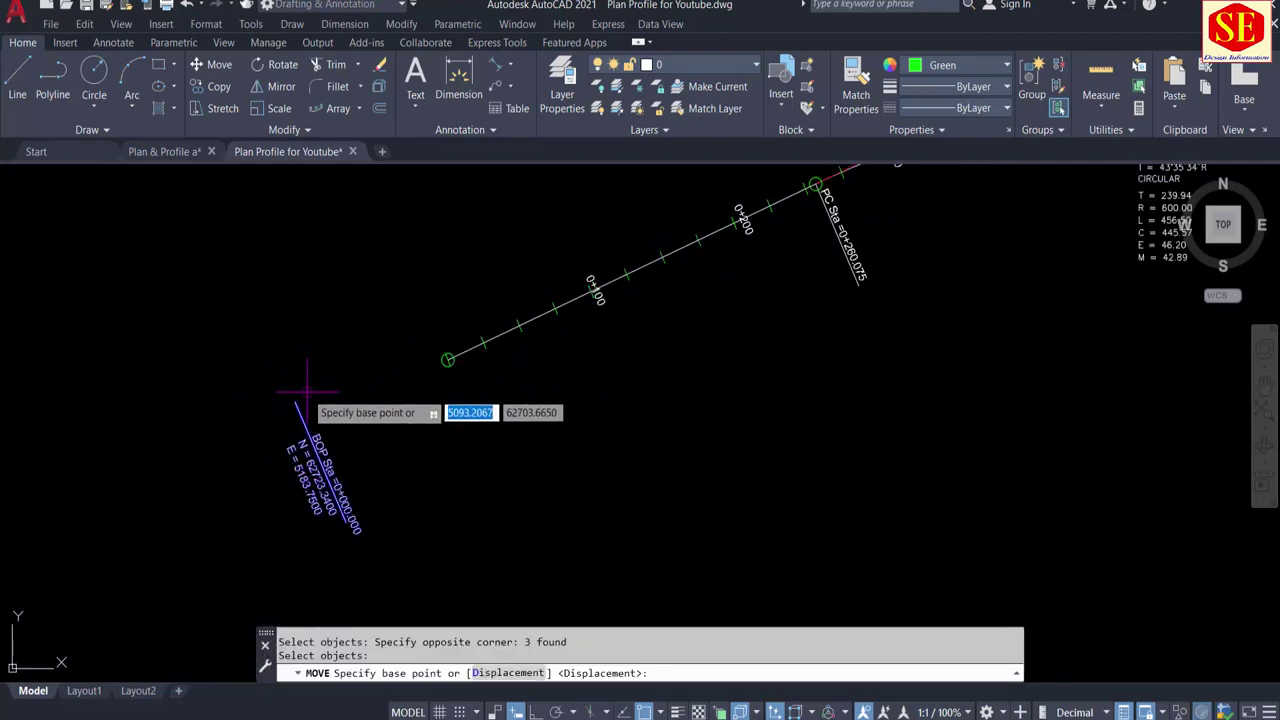
pyautogui.click(296, 401)
pyautogui.scroll(3, 447, 355)
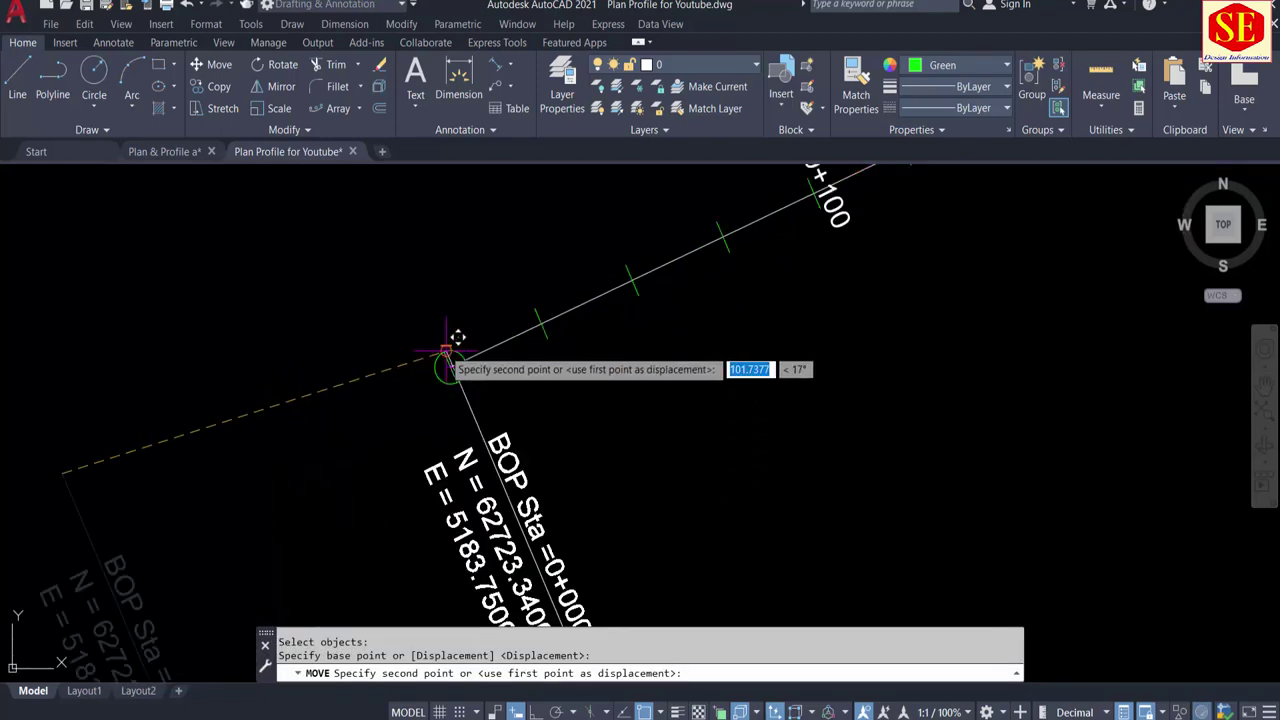
pyautogui.click(446, 352)
pyautogui.scroll(-3, 364, 465)
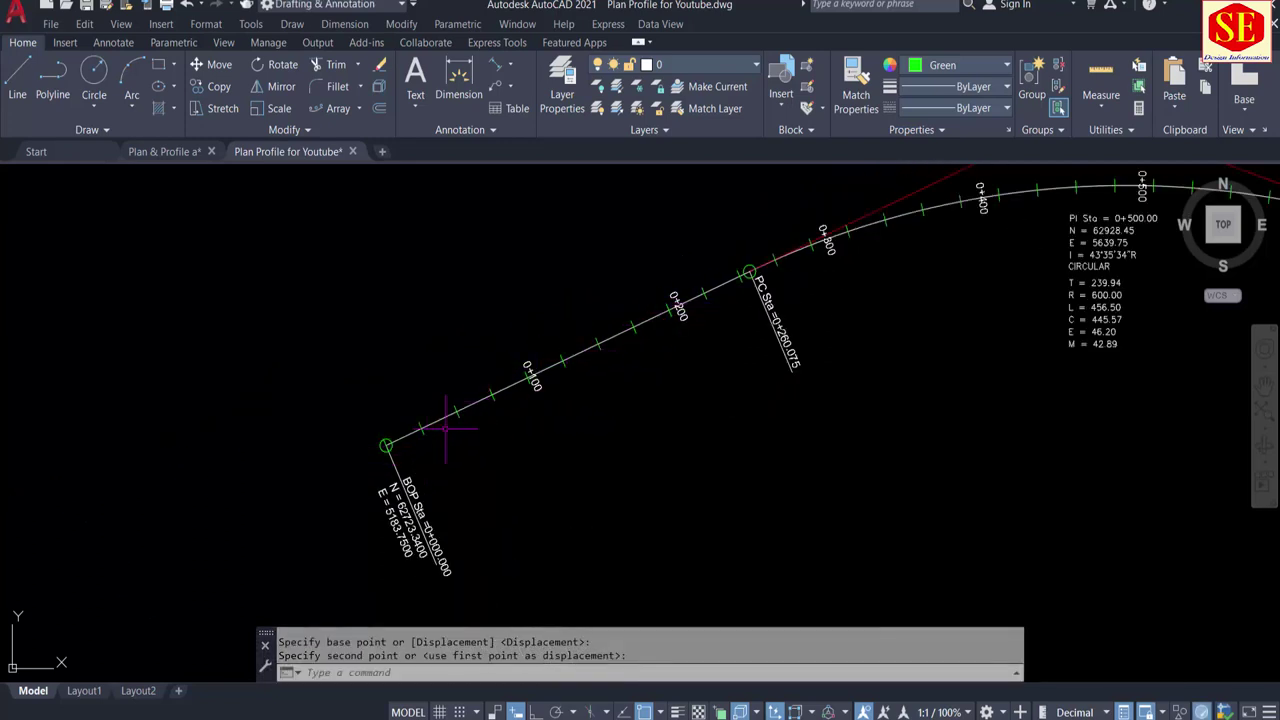
# Step: Pan along the alignment to check the station labels beside both curve data blocks
pyautogui.scroll(2, 531, 364)
pyautogui.scroll(2, 531, 364)
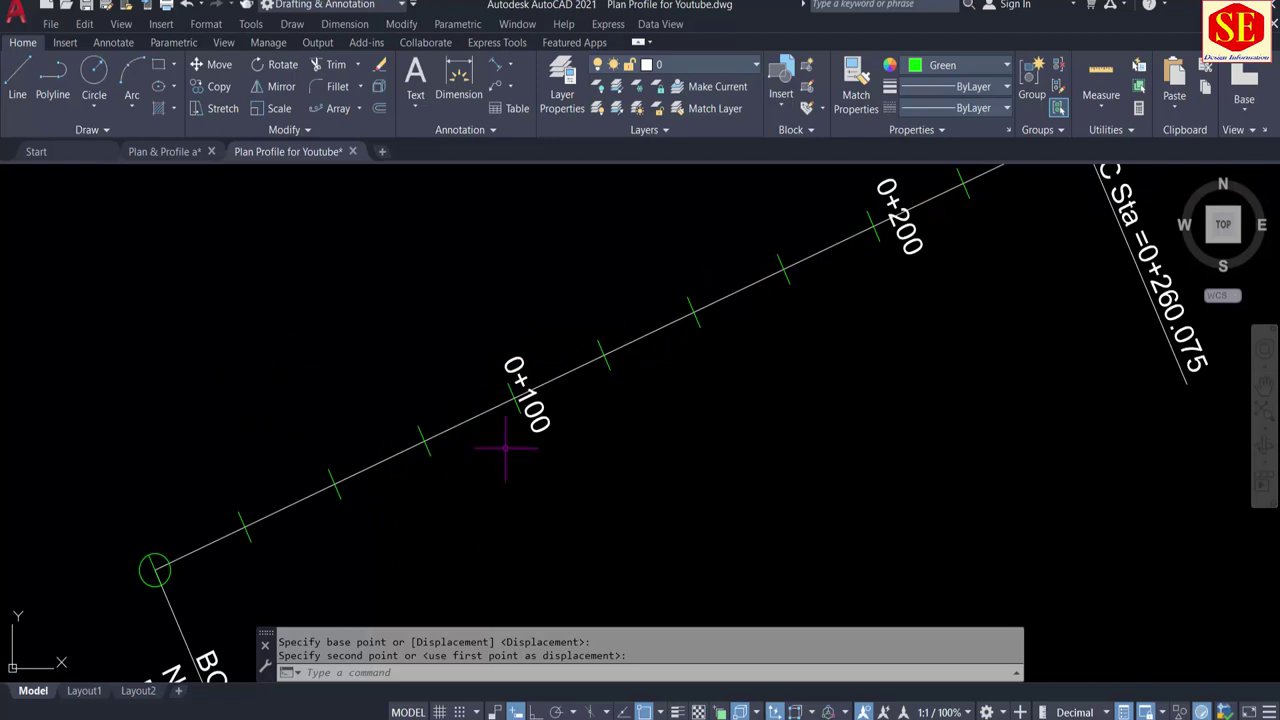
pyautogui.scroll(-3, 505, 447)
pyautogui.scroll(2, 808, 277)
pyautogui.moveTo(756, 311); pyautogui.dragTo(686, 453, button='middle')
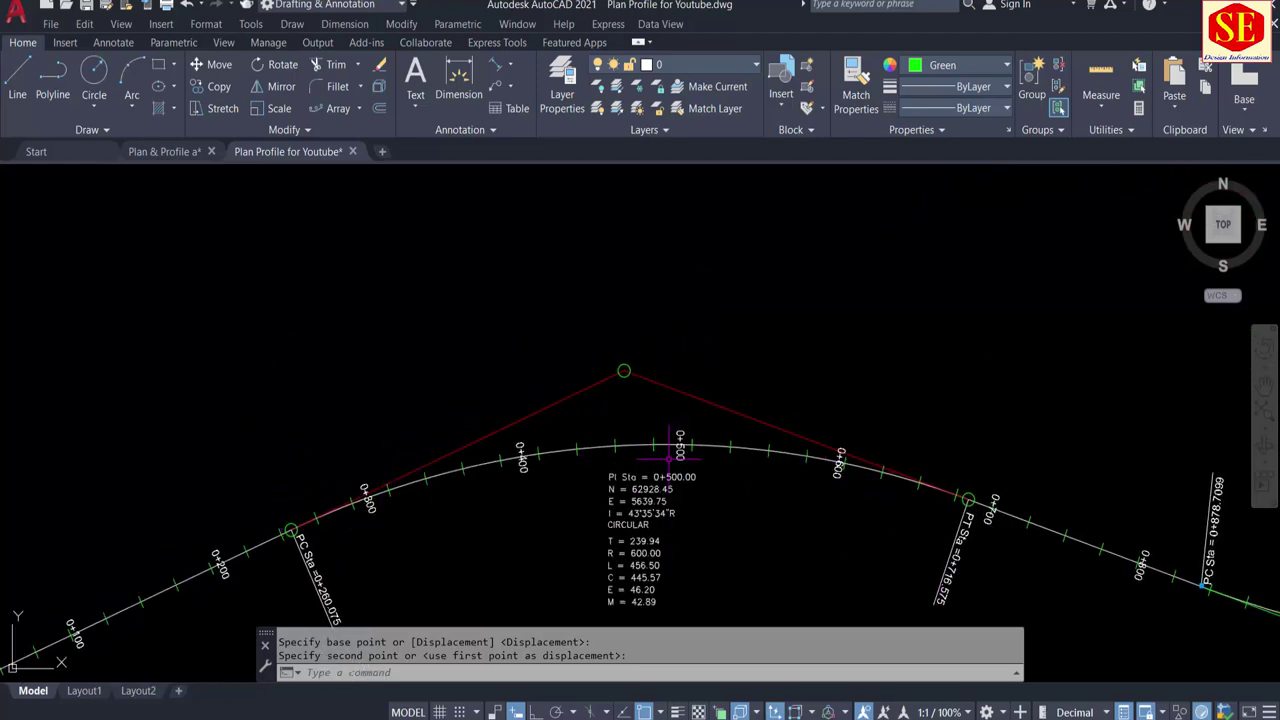
pyautogui.scroll(-3, 818, 467)
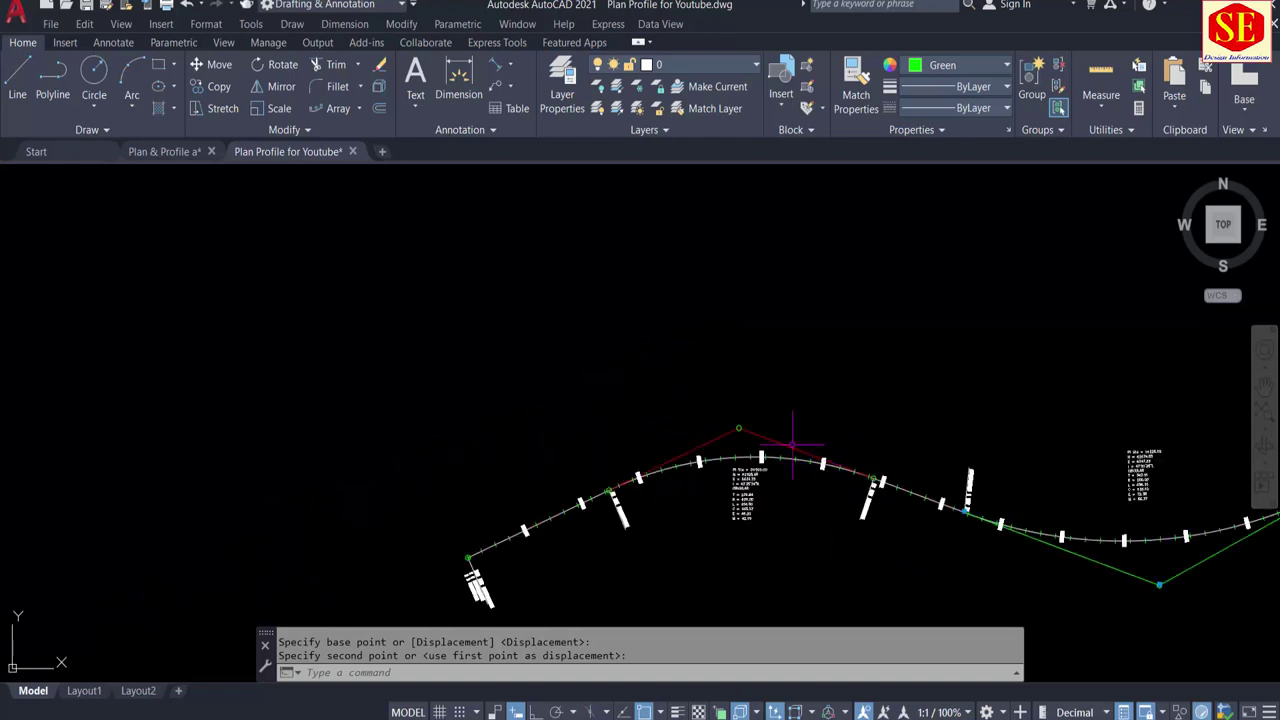
pyautogui.moveTo(780, 449)
pyautogui.mouseDown(button='middle')
pyautogui.moveTo(680, 409)
pyautogui.moveTo(420, 434)
pyautogui.mouseUp(button='middle')
pyautogui.scroll(3, 627, 538)
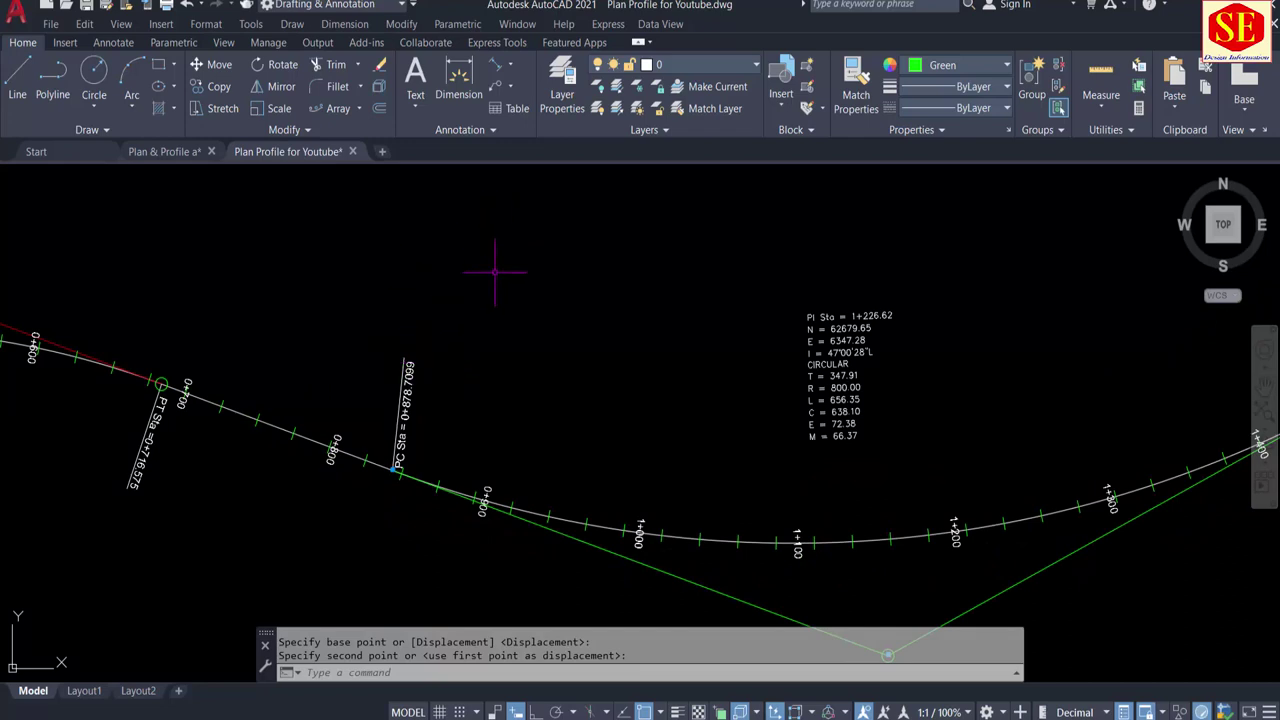
pyautogui.scroll(-2, 542, 245)
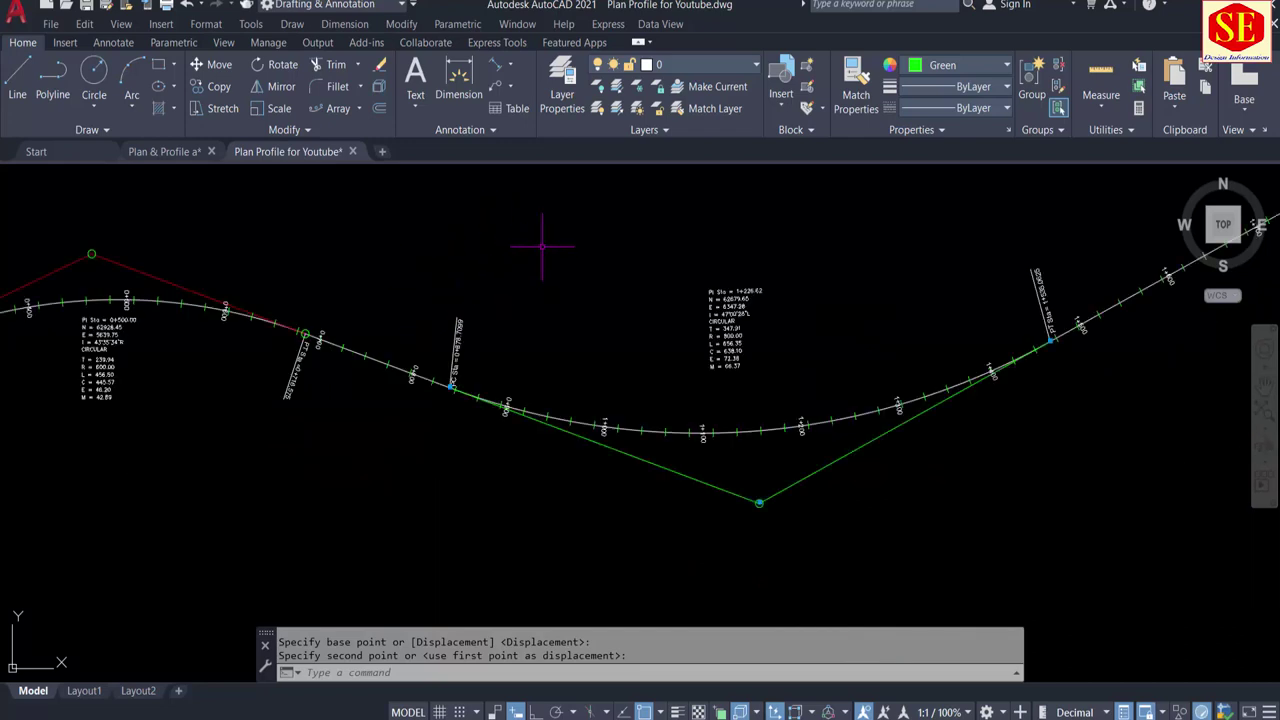
# Step: Copy the Section A1-A1 cross-section block from the Plan & Profile drawing to the clipboard
pyautogui.click(165, 151)
pyautogui.scroll(5, 757, 435)
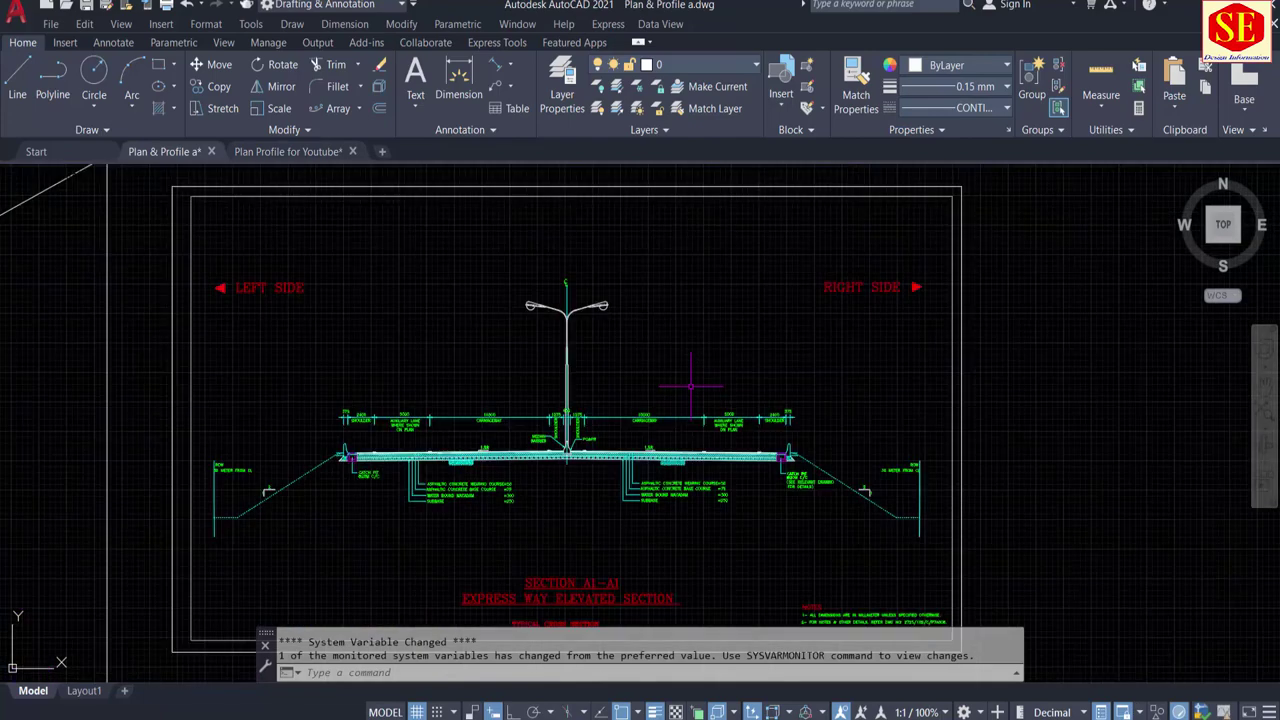
pyautogui.click(990, 243)
pyautogui.click(925, 267)
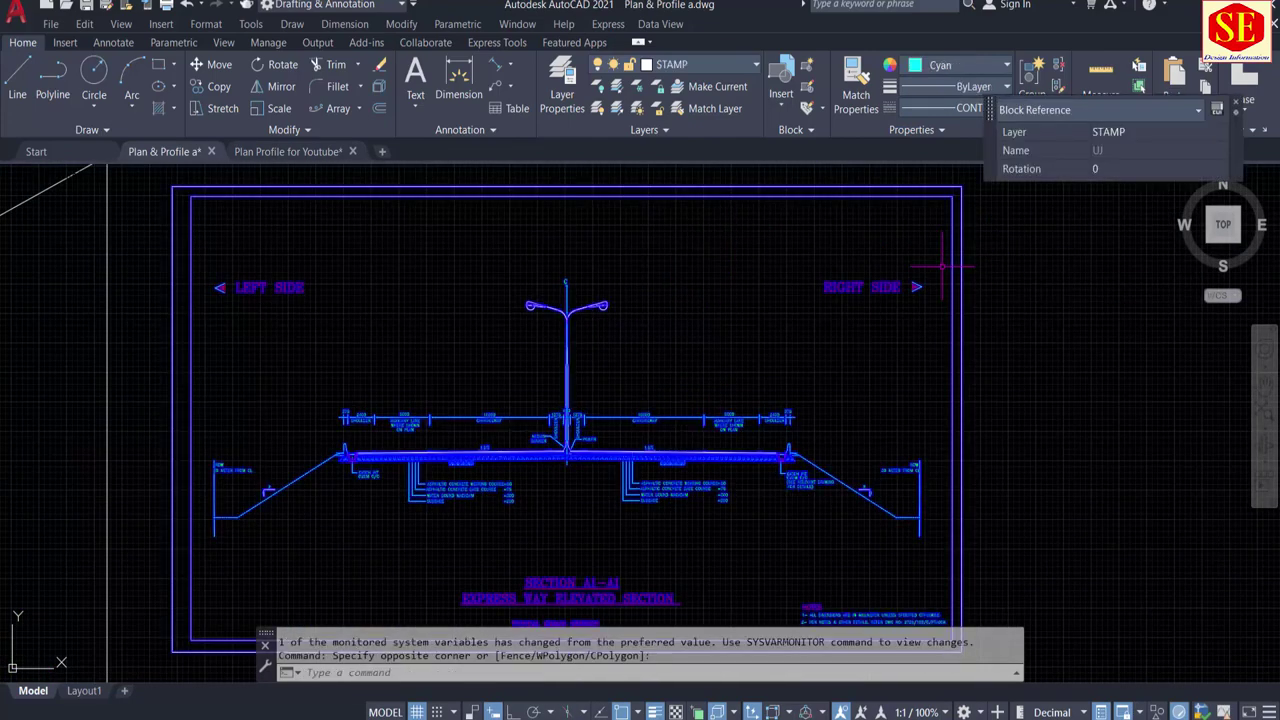
pyautogui.rightClick(942, 258)
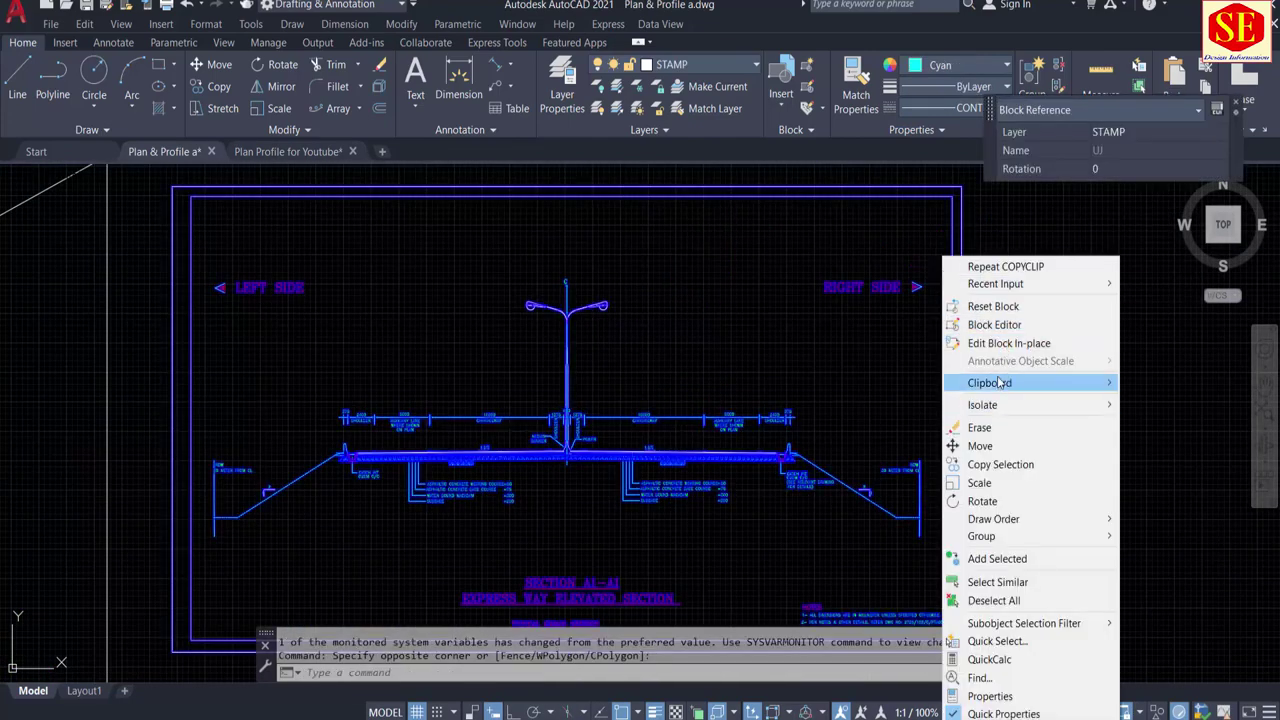
pyautogui.click(760, 403)
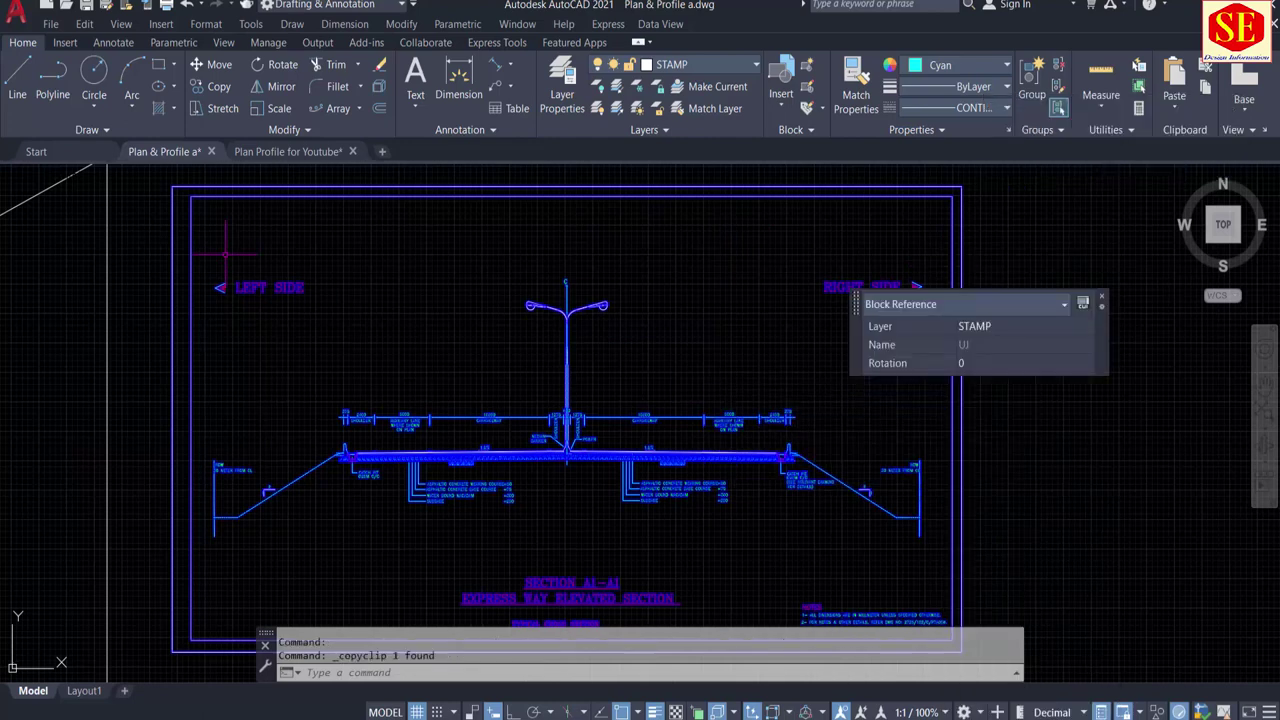
# Step: Paste the cross-section into Plan Profile for Youtube at its original coordinates
pyautogui.click(306, 155)
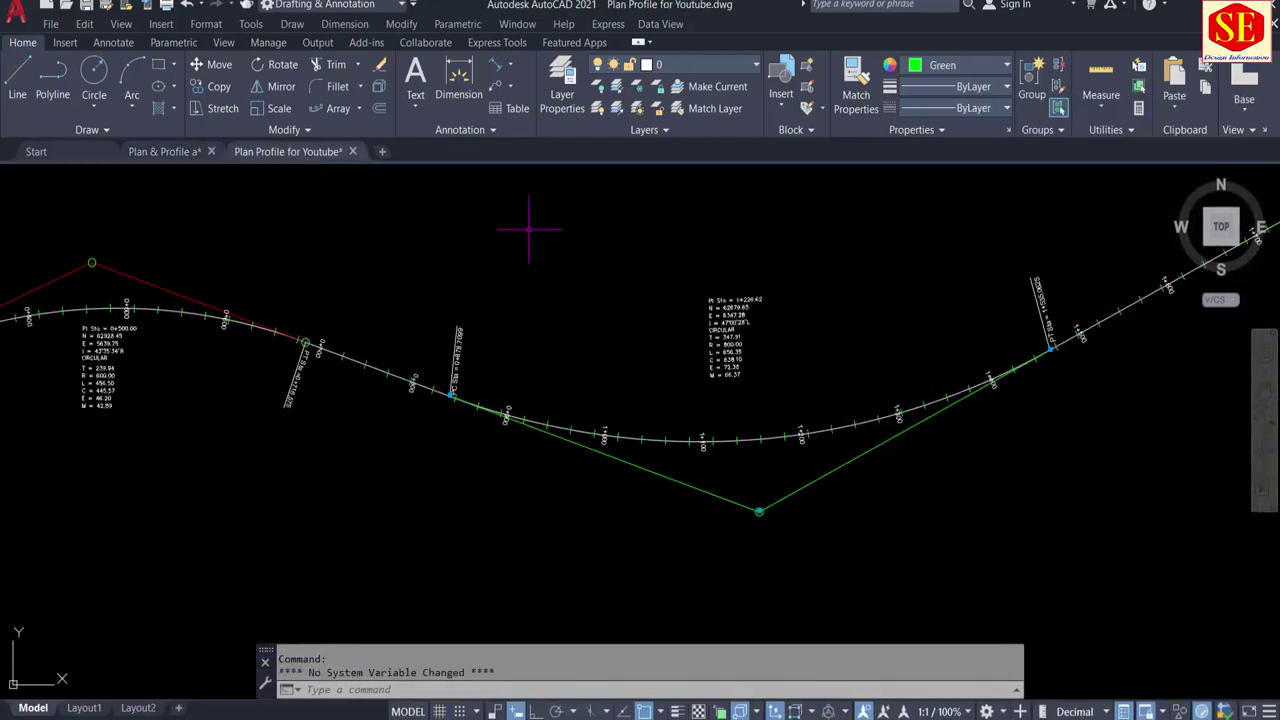
pyautogui.rightClick(529, 233)
pyautogui.moveTo(576, 278)
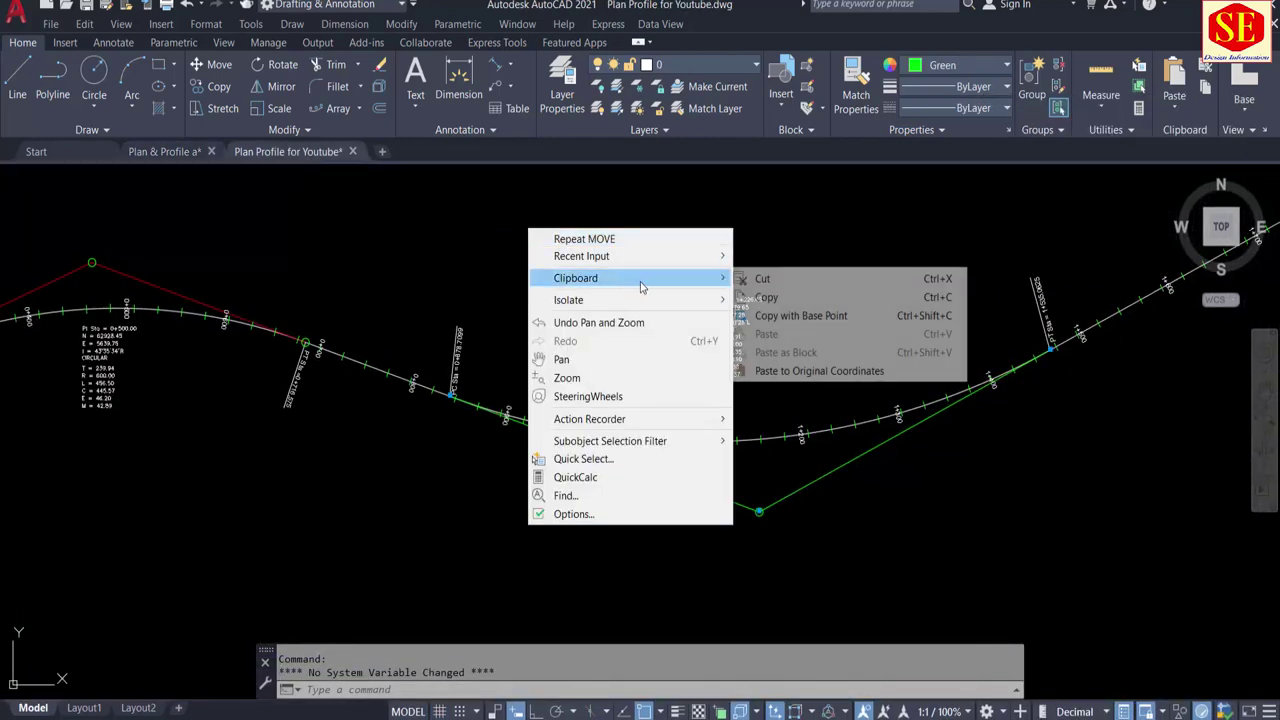
pyautogui.click(805, 371)
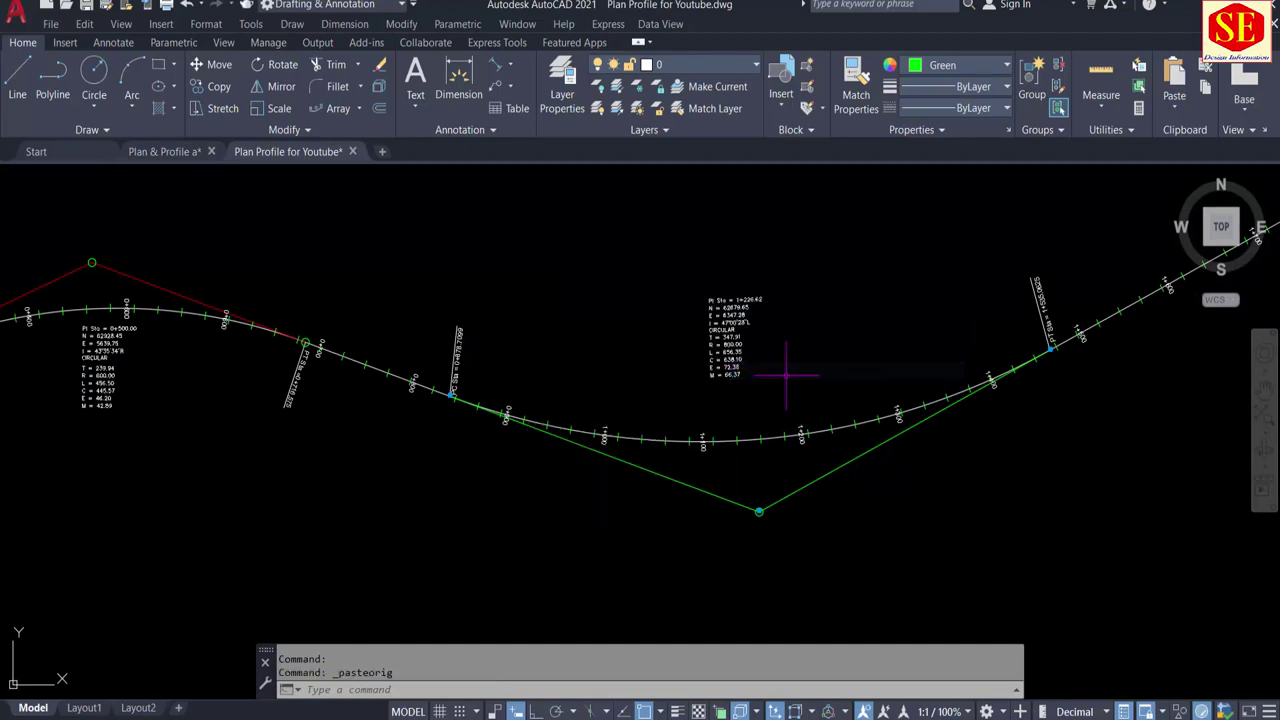
pyautogui.scroll(-3, 719, 358)
pyautogui.scroll(-2, 719, 358)
# Step: Move the pasted cross-section so it sits above the road alignment
pyautogui.write('M')
pyautogui.press('Return')
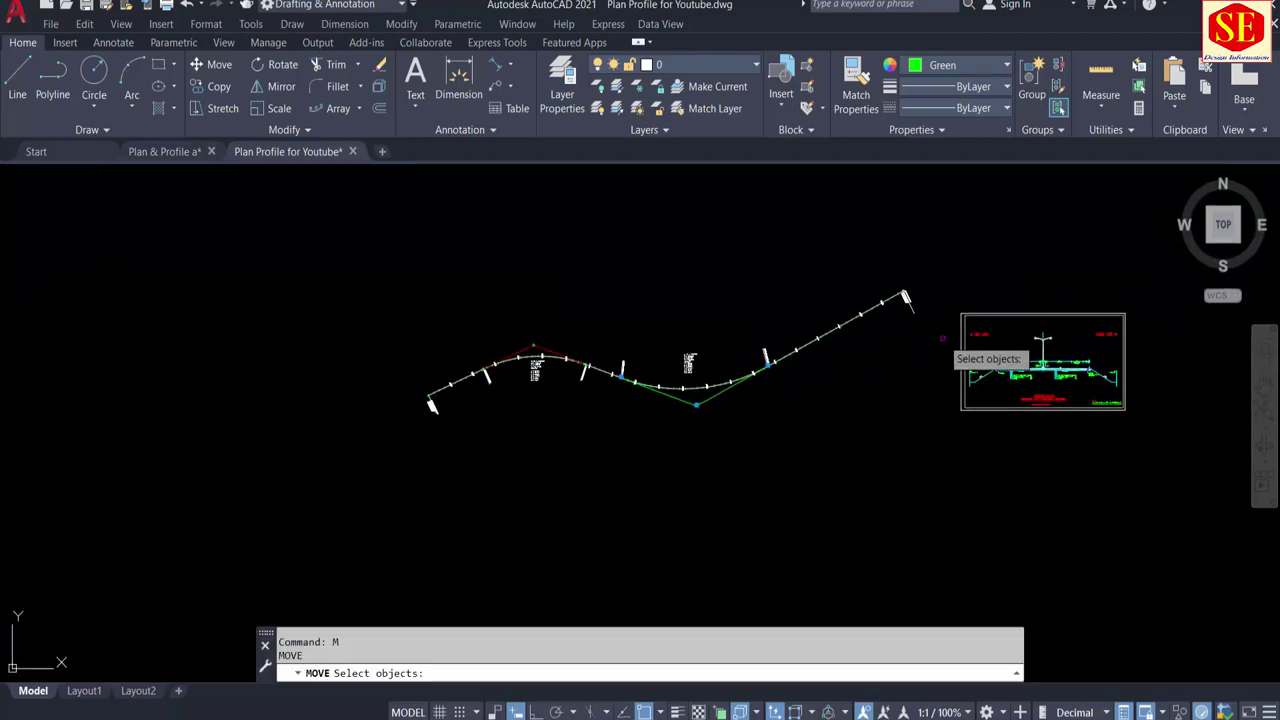
pyautogui.click(1020, 297)
pyautogui.click(977, 378)
pyautogui.press('Return')
pyautogui.click(1020, 488)
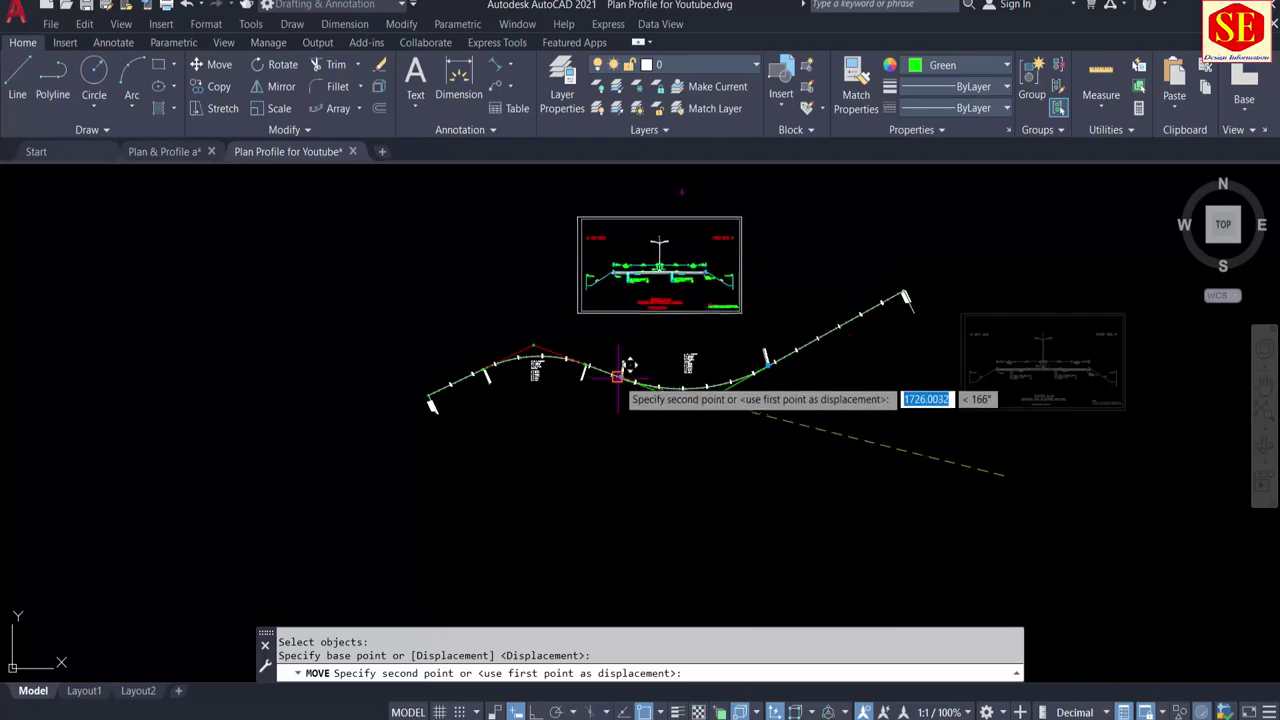
pyautogui.click(637, 393)
pyautogui.scroll(5, 690, 280)
pyautogui.scroll(2, 695, 275)
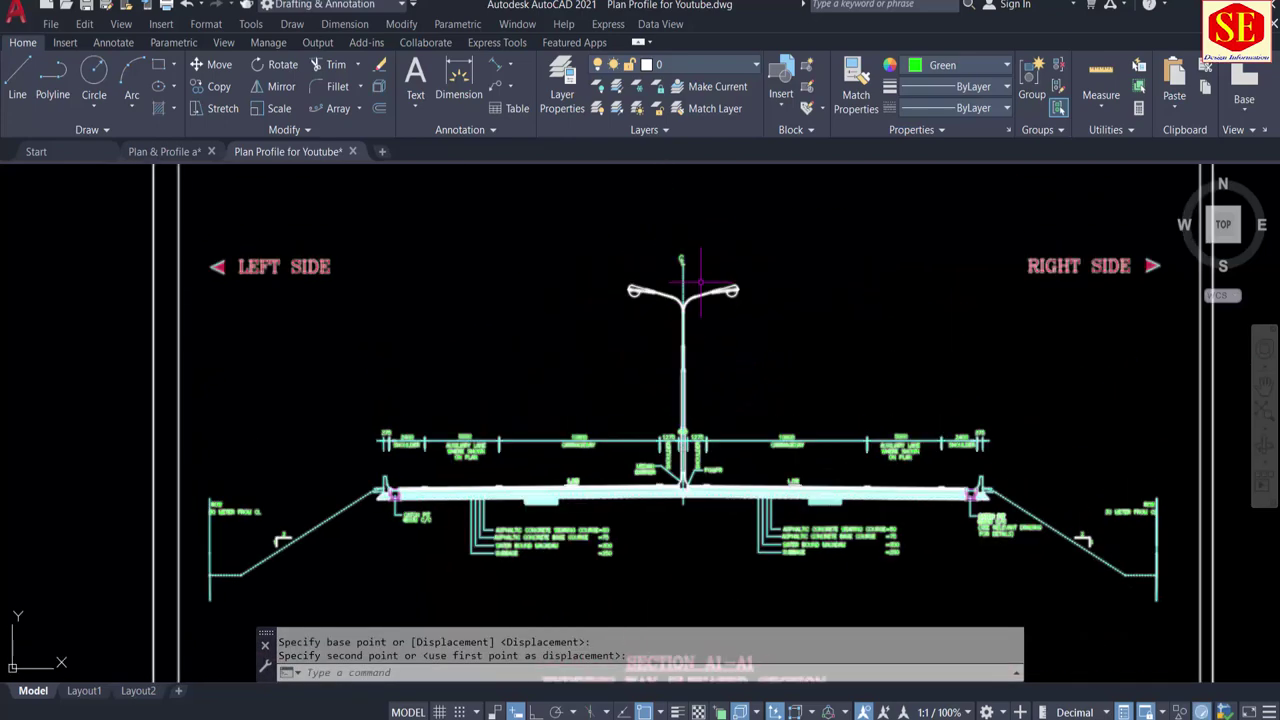
pyautogui.scroll(1, 695, 275)
pyautogui.scroll(2, 695, 275)
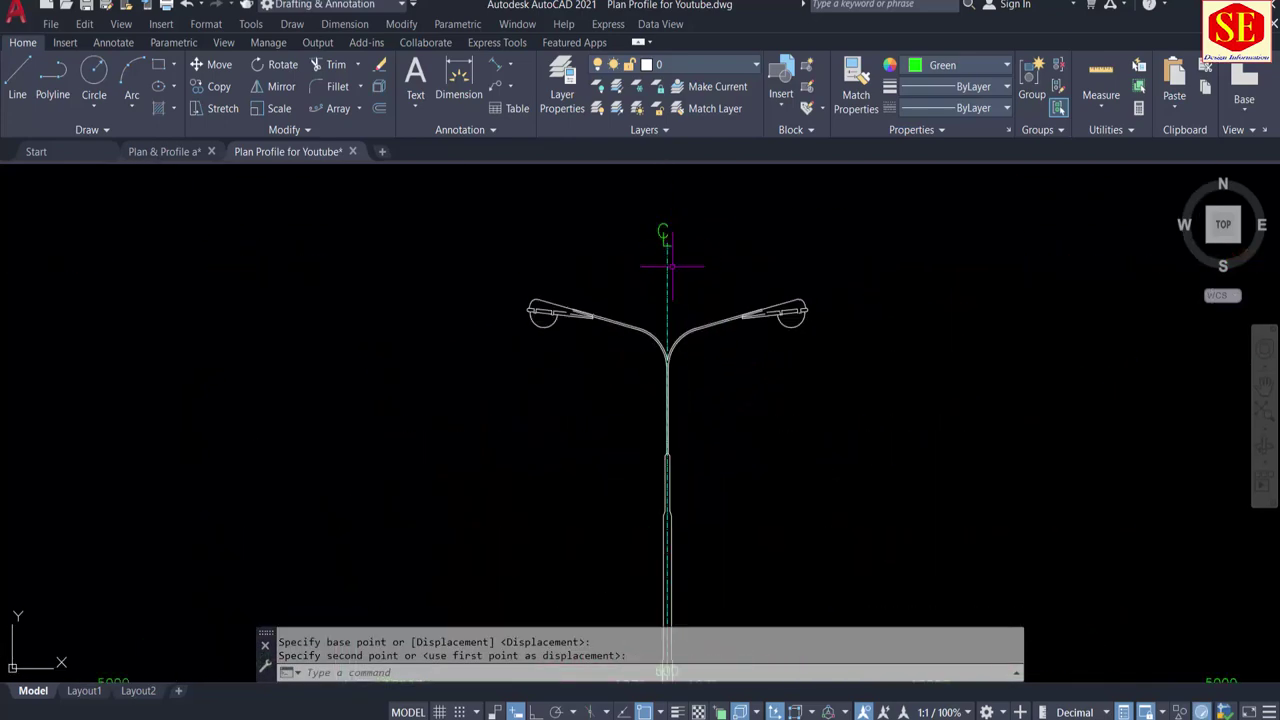
pyautogui.scroll(-2, 660, 340)
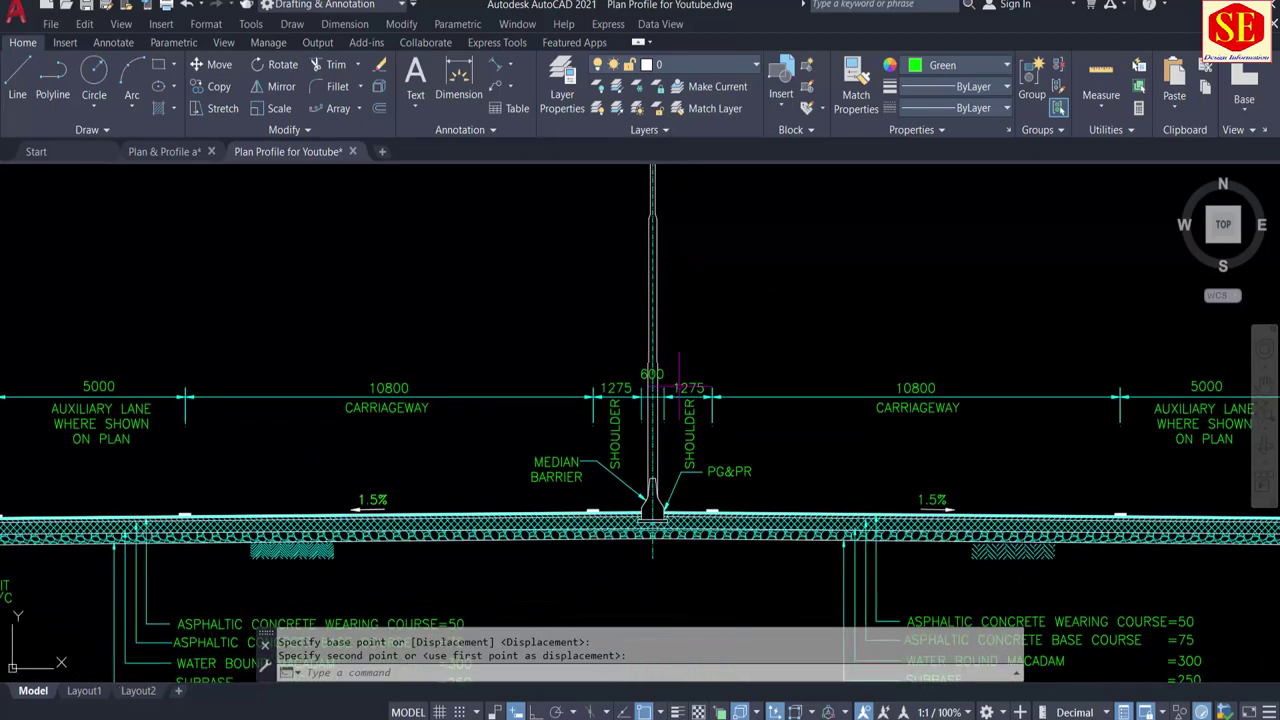
pyautogui.scroll(2, 660, 380)
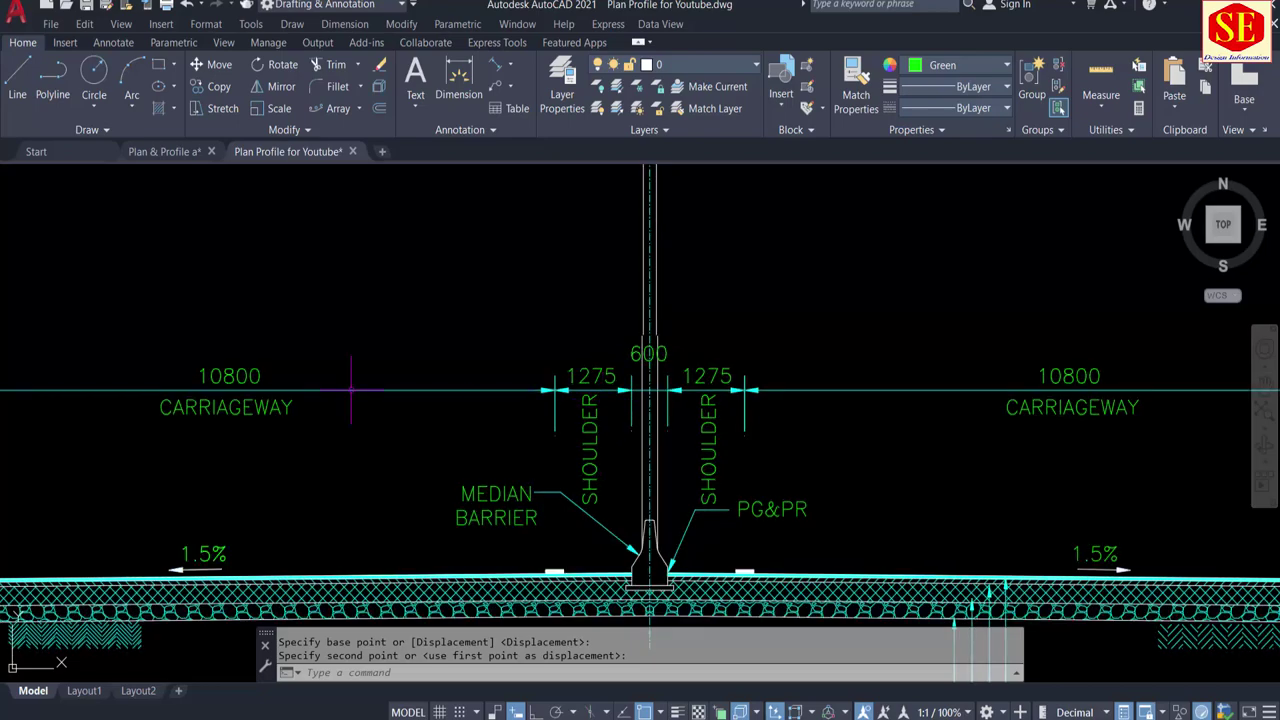
pyautogui.moveTo(346, 389); pyautogui.dragTo(755, 359, button='middle')
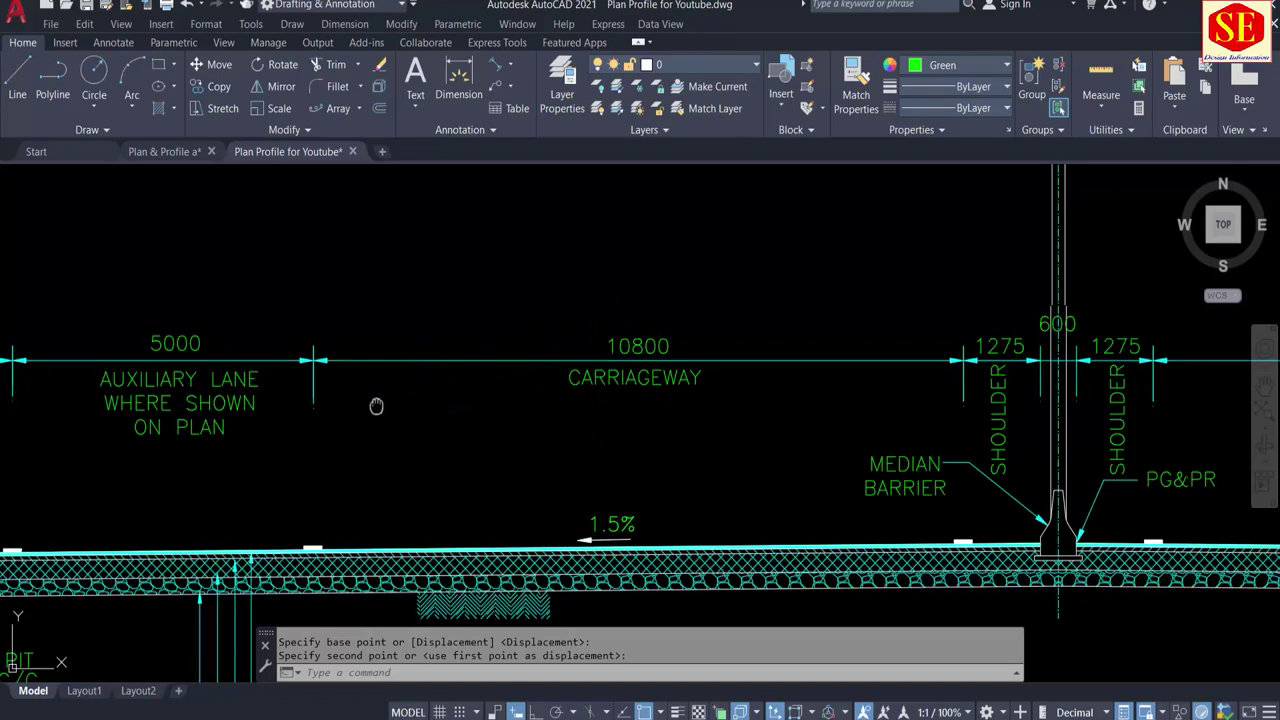
pyautogui.moveTo(371, 406); pyautogui.dragTo(649, 374, button='middle')
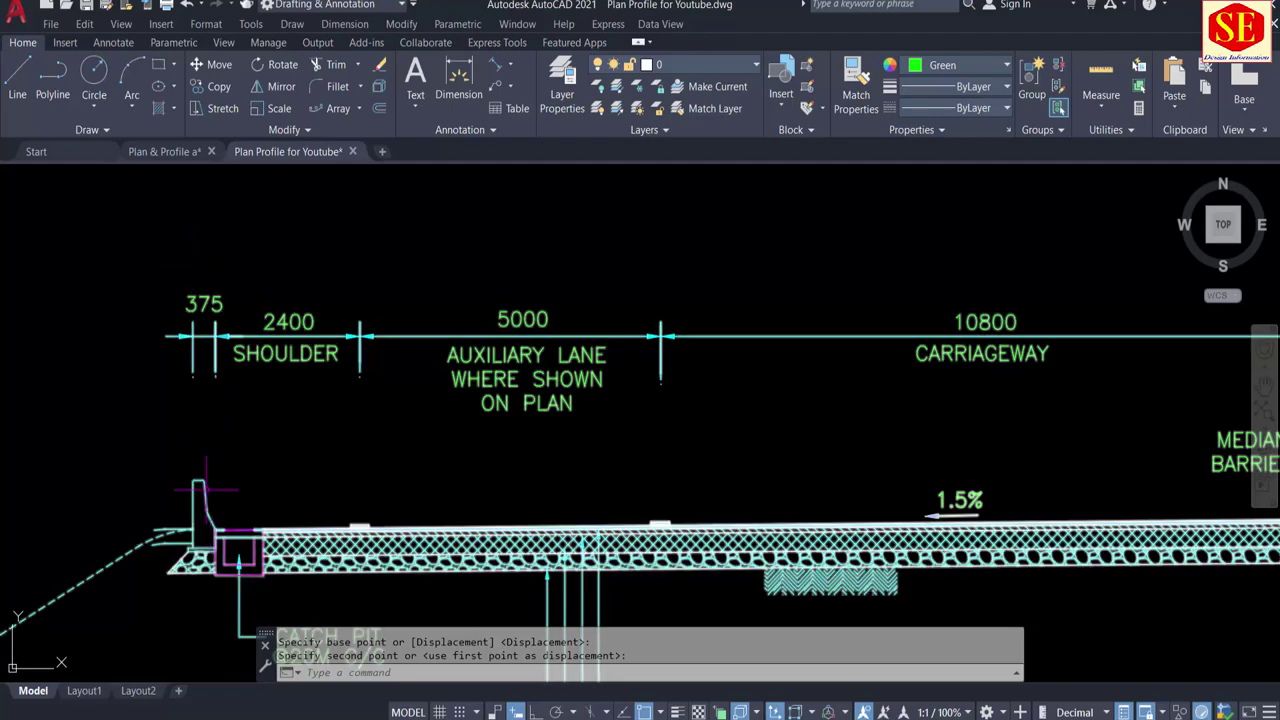
pyautogui.scroll(-2, 197, 337)
pyautogui.scroll(-2, 197, 337)
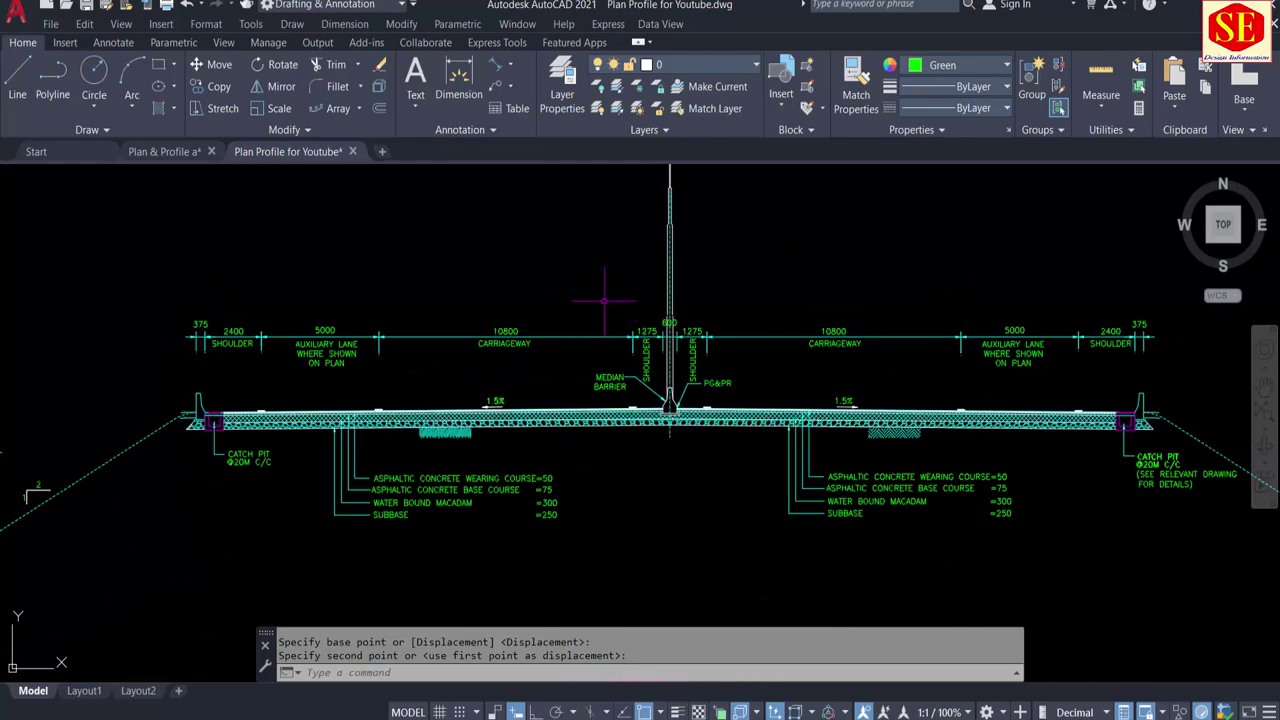
pyautogui.scroll(2, 663, 314)
pyautogui.scroll(2, 666, 309)
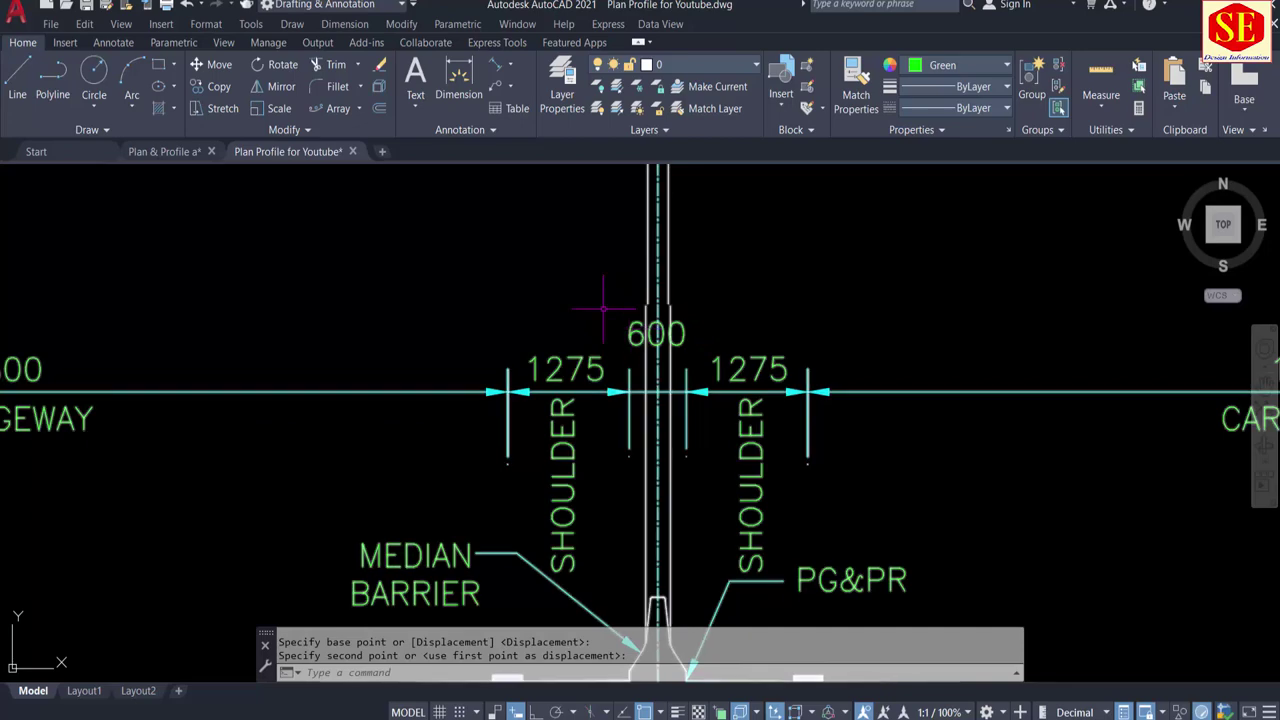
pyautogui.scroll(-5, 565, 313)
pyautogui.scroll(-2, 568, 330)
pyautogui.scroll(2, 651, 594)
pyautogui.scroll(3, 634, 598)
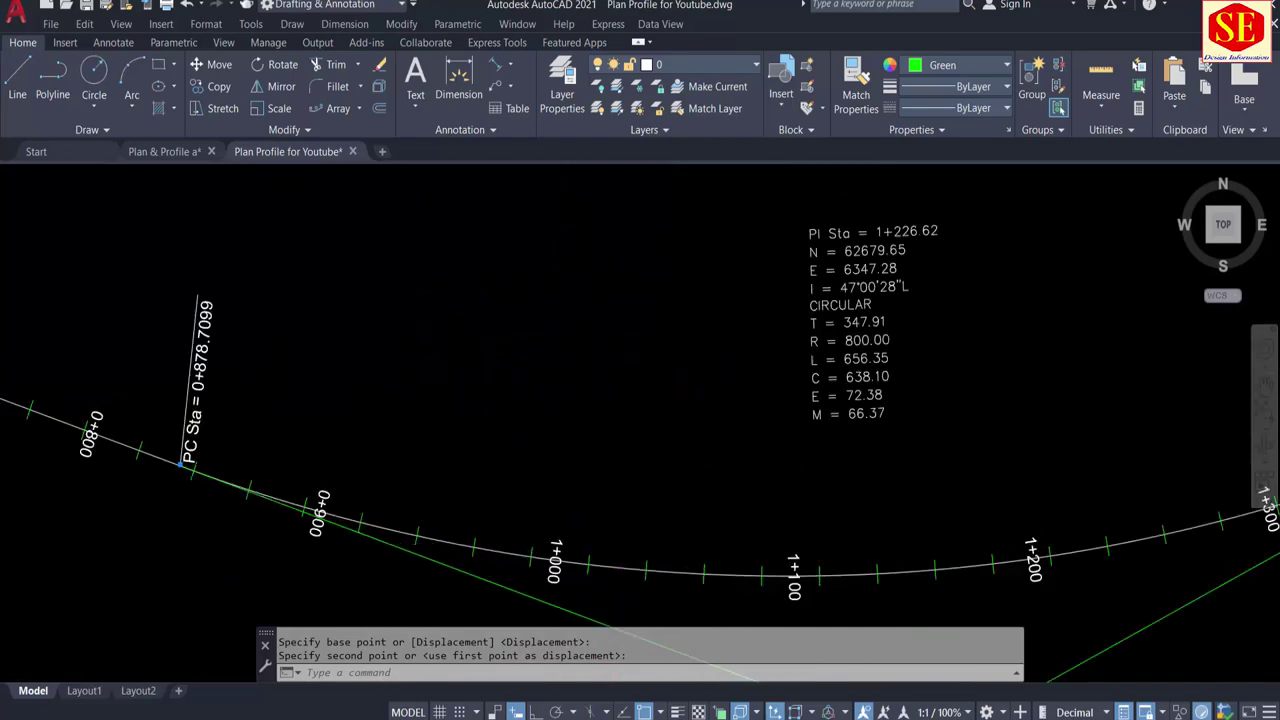
pyautogui.scroll(2, 634, 598)
# Step: Offset the road centreline by 0.3 to its lower side
pyautogui.press('Return')
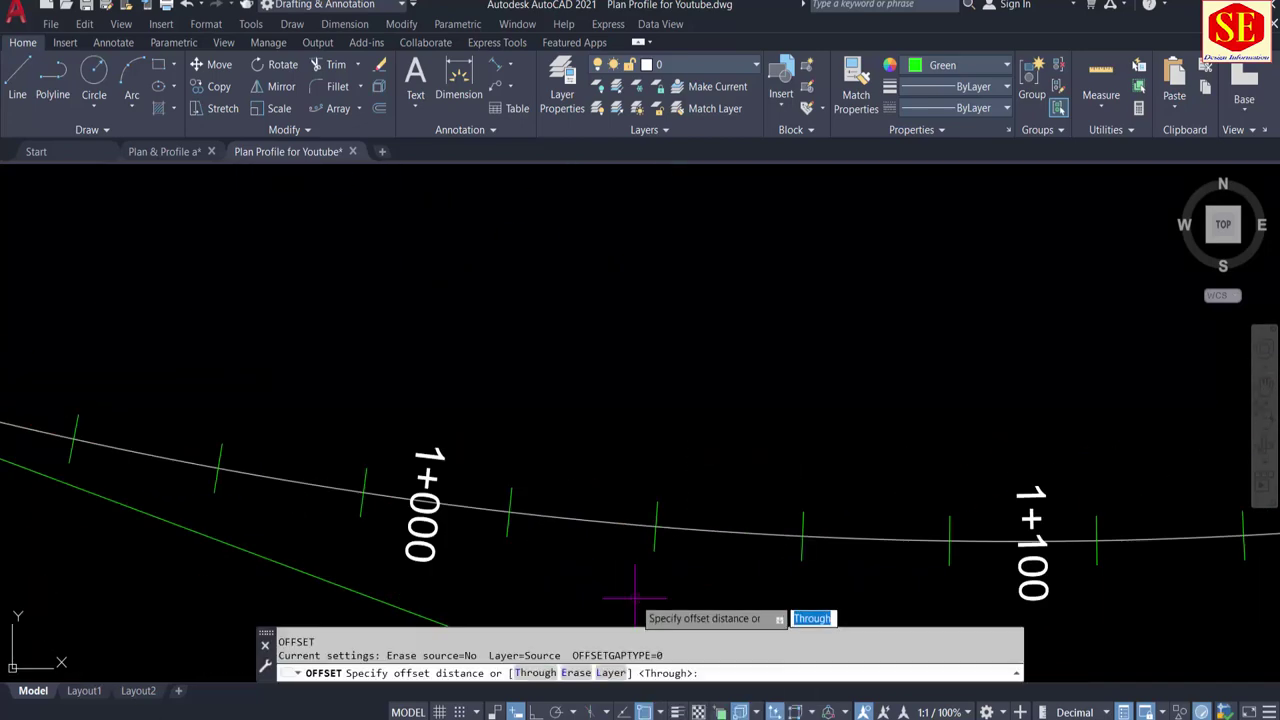
pyautogui.scroll(3, 609, 565)
pyautogui.write('.3')
pyautogui.press('Return')
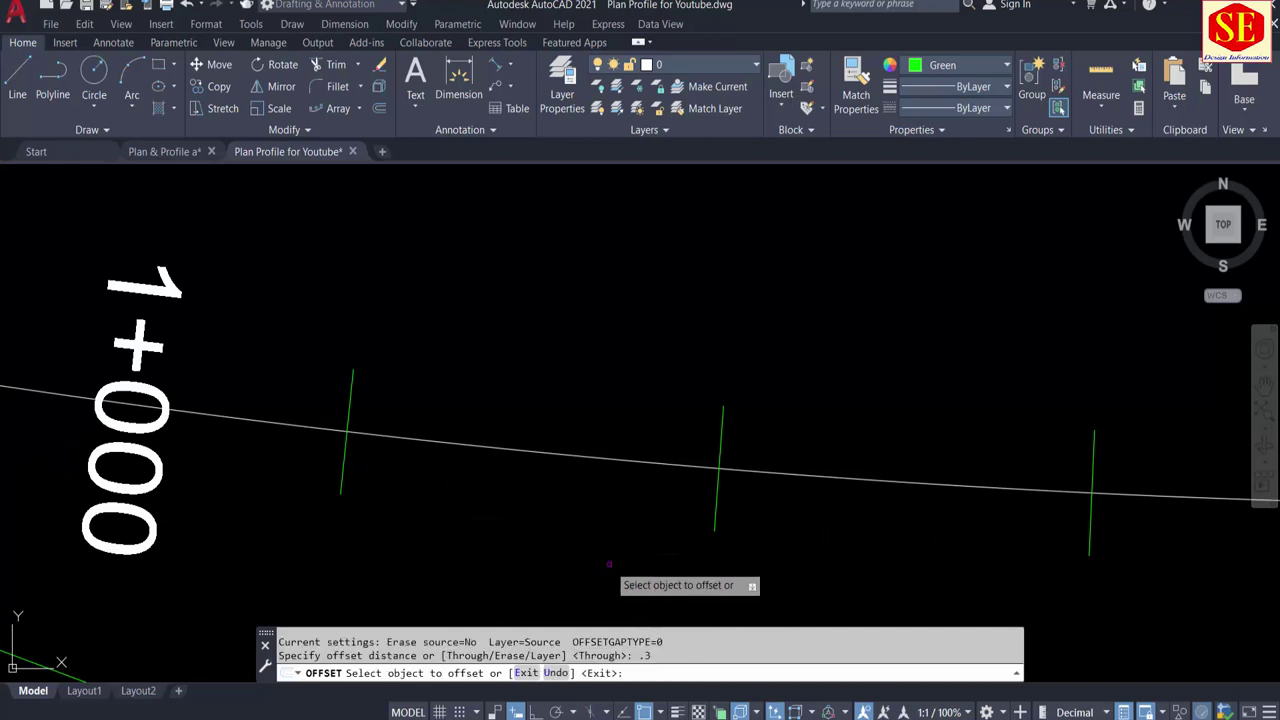
pyautogui.click(597, 453)
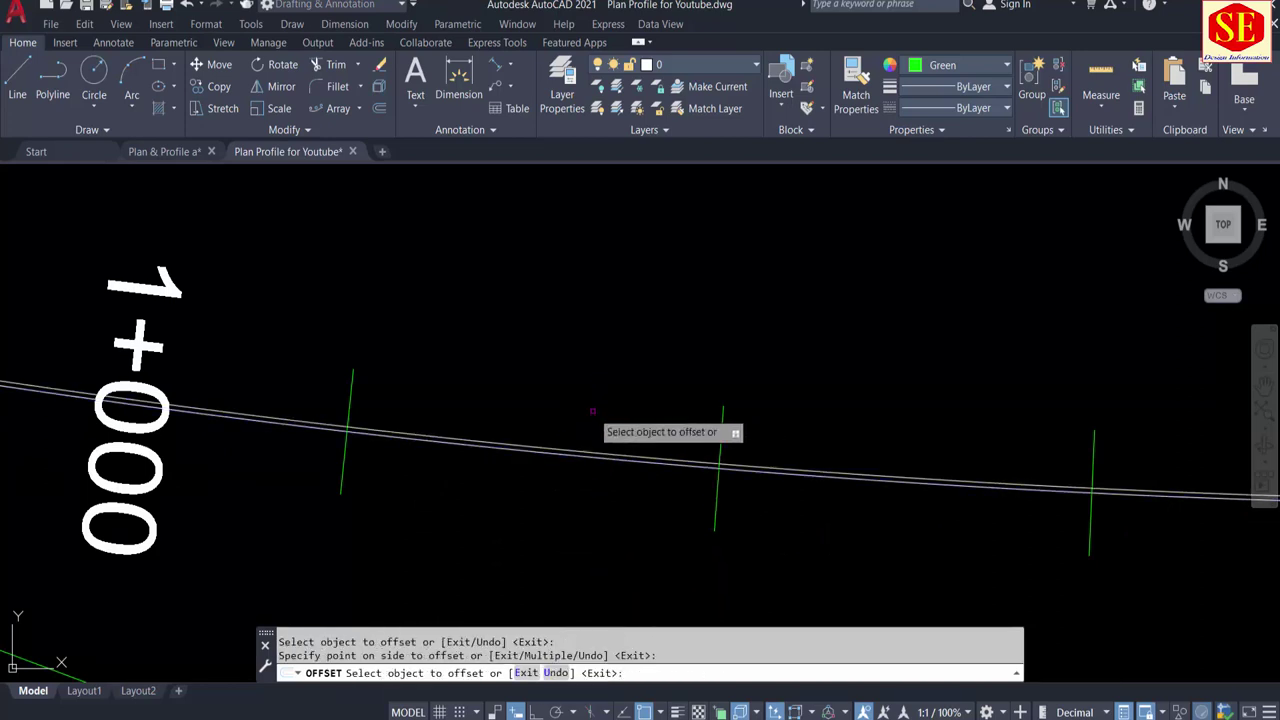
pyautogui.click(590, 488)
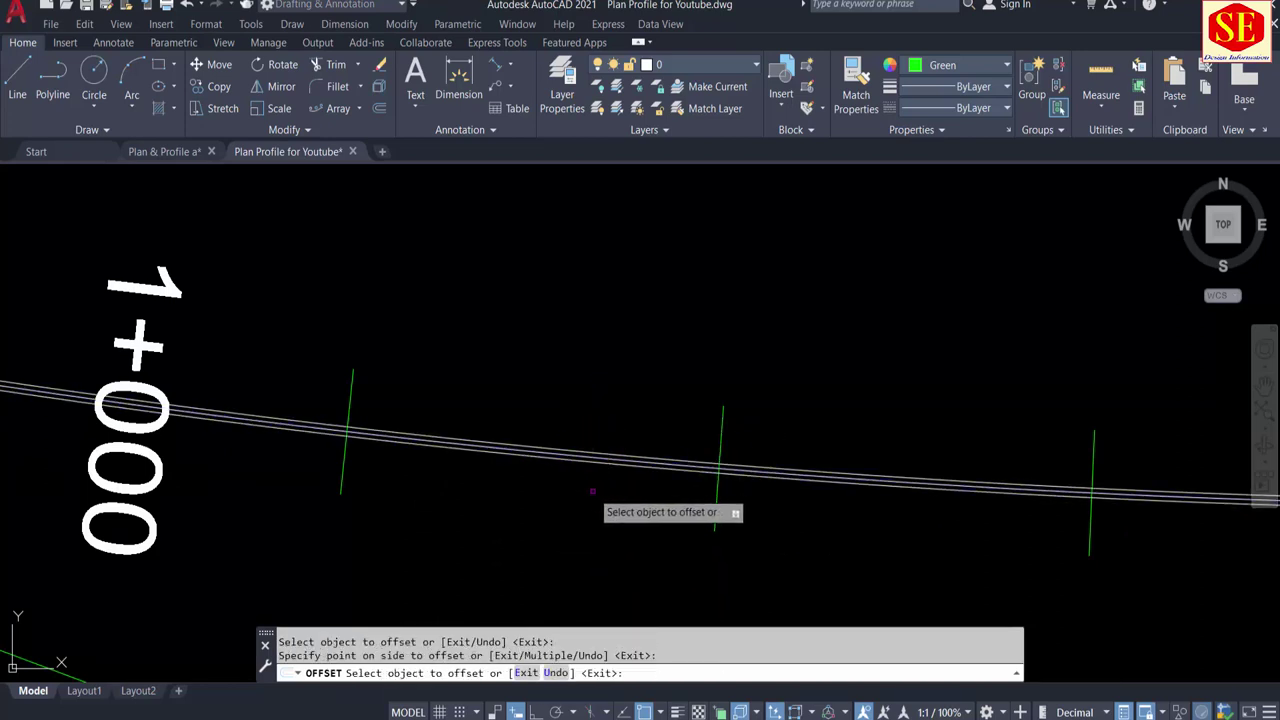
pyautogui.press('Return')
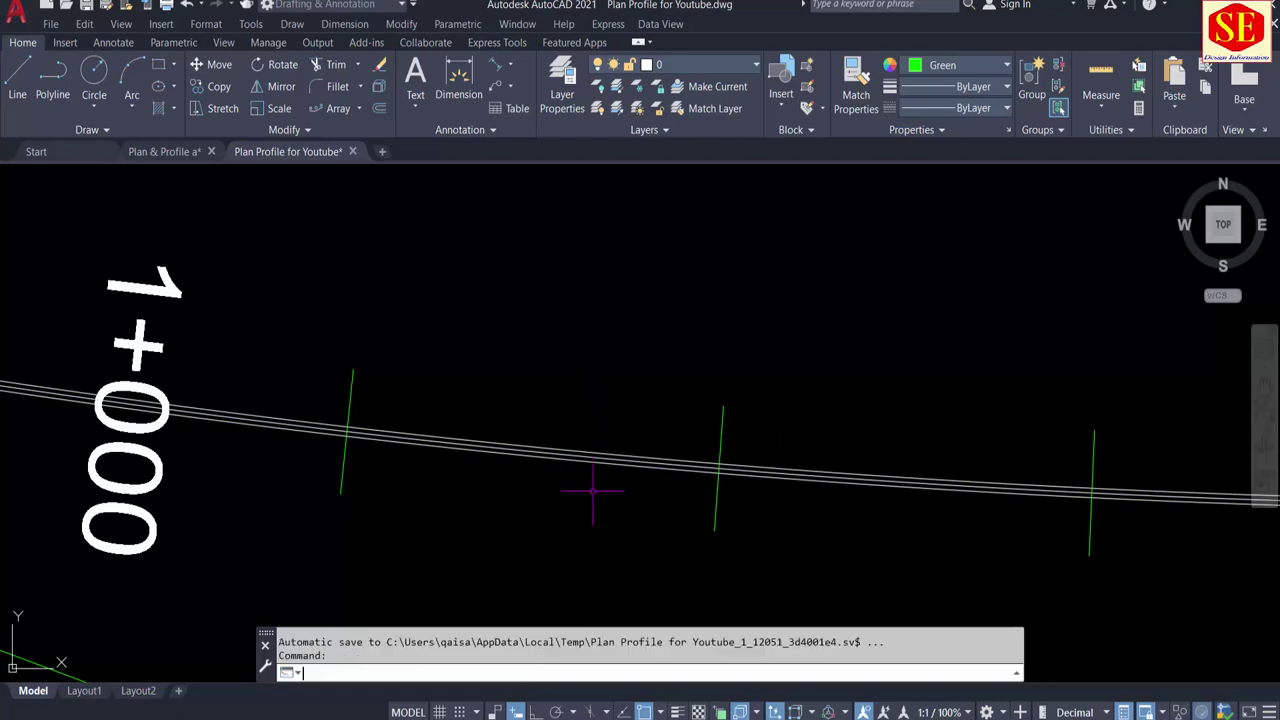
# Step: Offset the line by 1.275 upward, then end the Offset command
pyautogui.press('Return')
pyautogui.scroll(-3, 586, 486)
pyautogui.scroll(-3, 609, 486)
pyautogui.moveTo(777, 391); pyautogui.dragTo(738, 416, button='middle')
pyautogui.moveTo(736, 170); pyautogui.dragTo(730, 505, button='middle')
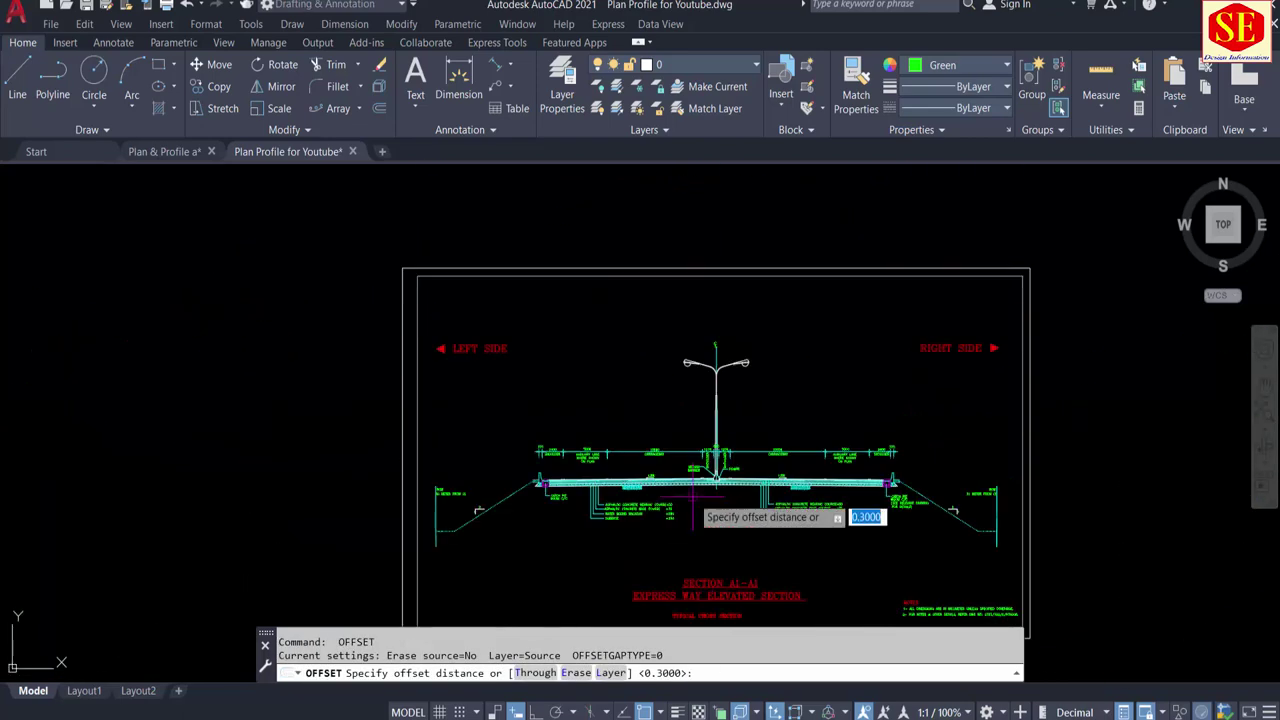
pyautogui.scroll(3, 730, 505)
pyautogui.scroll(3, 700, 415)
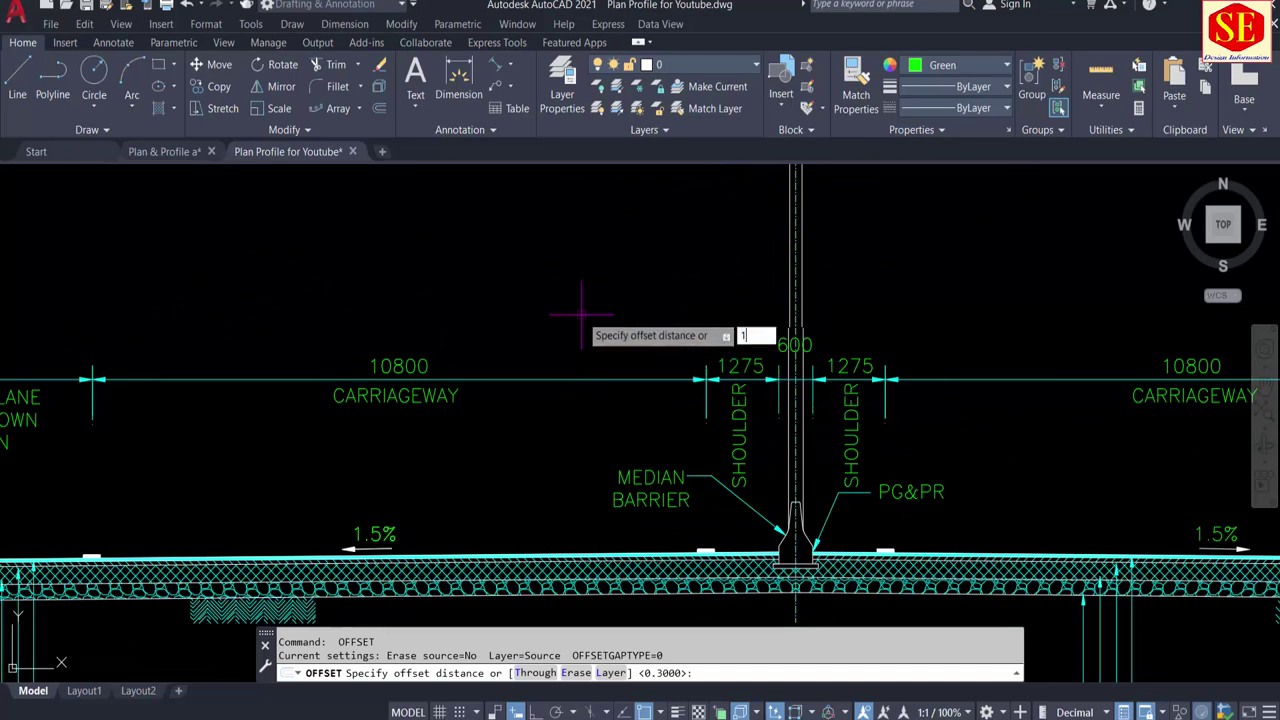
pyautogui.write('1.275')
pyautogui.press('Return')
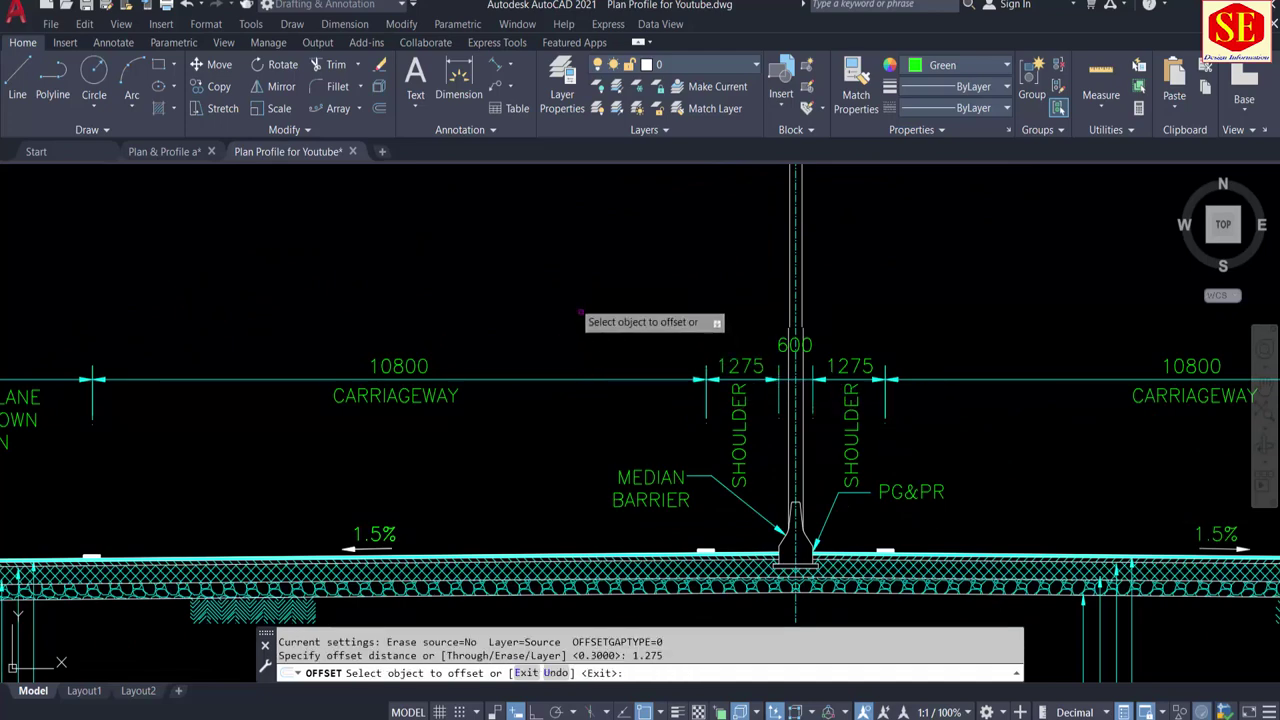
pyautogui.scroll(-5, 586, 330)
pyautogui.scroll(3, 640, 450)
pyautogui.scroll(3, 662, 408)
pyautogui.scroll(5, 662, 408)
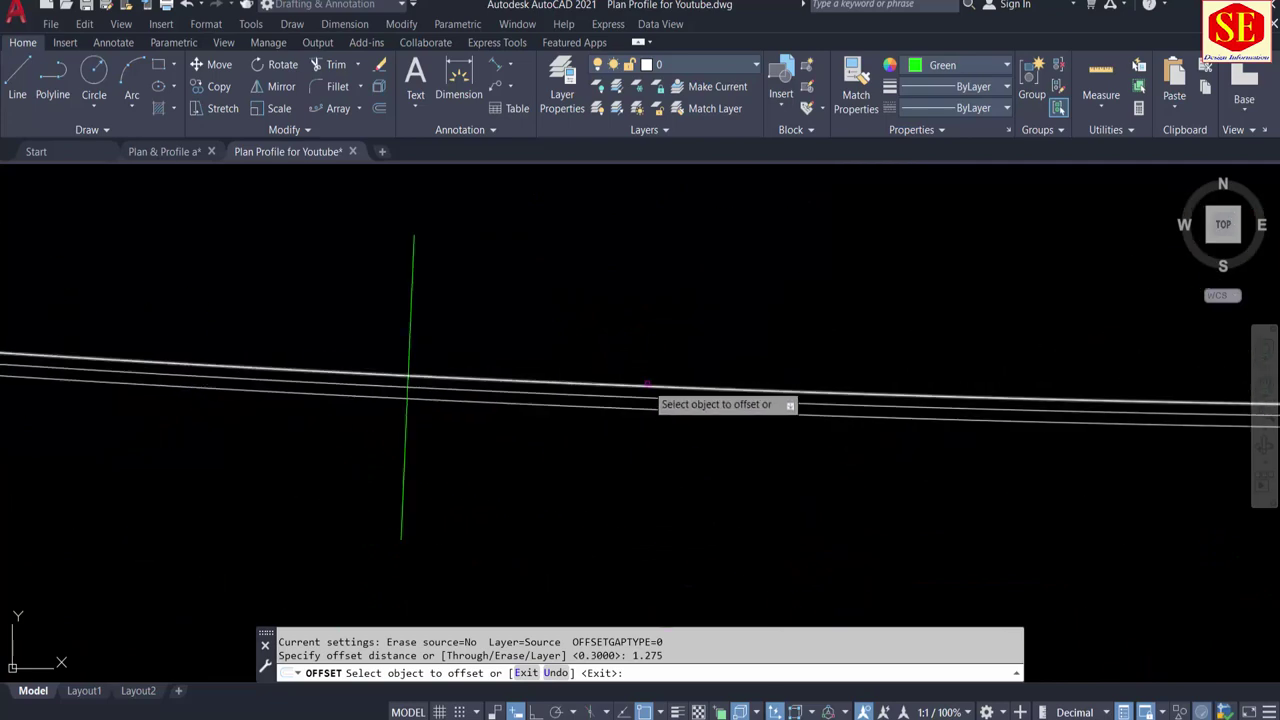
pyautogui.click(660, 398)
pyautogui.click(660, 364)
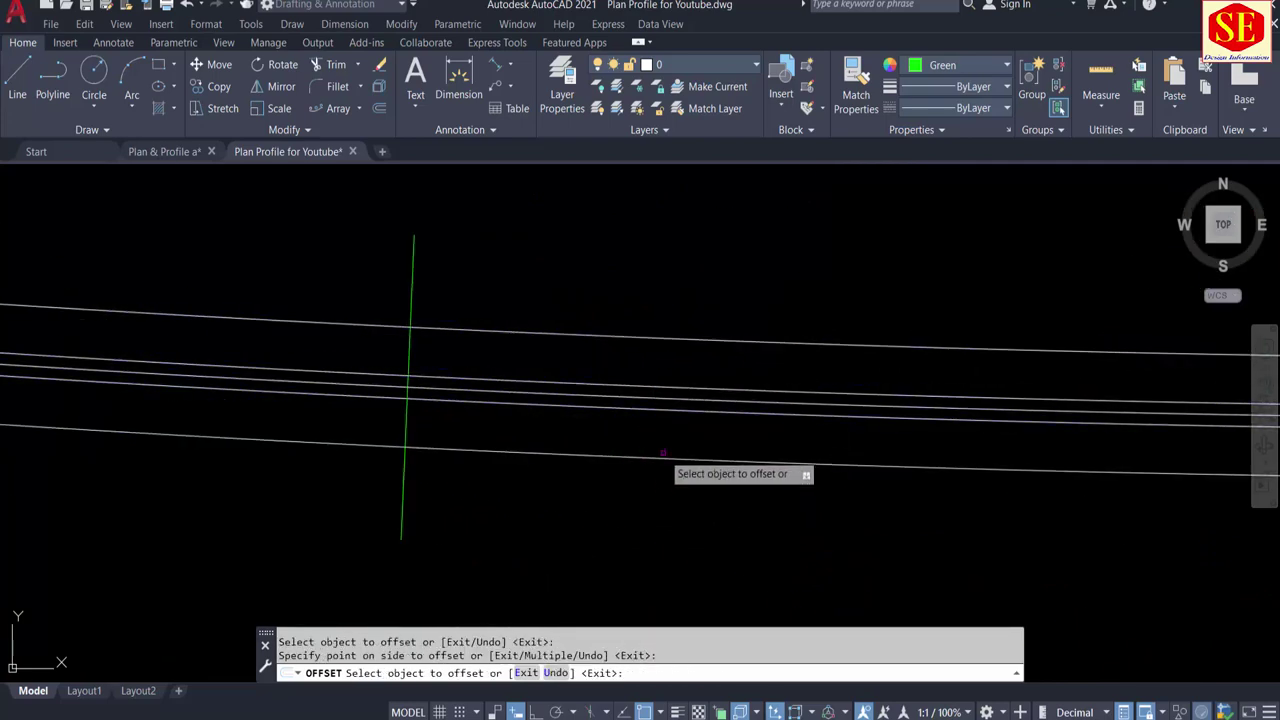
pyautogui.scroll(-5, 689, 450)
pyautogui.scroll(-3, 677, 380)
pyautogui.scroll(5, 600, 290)
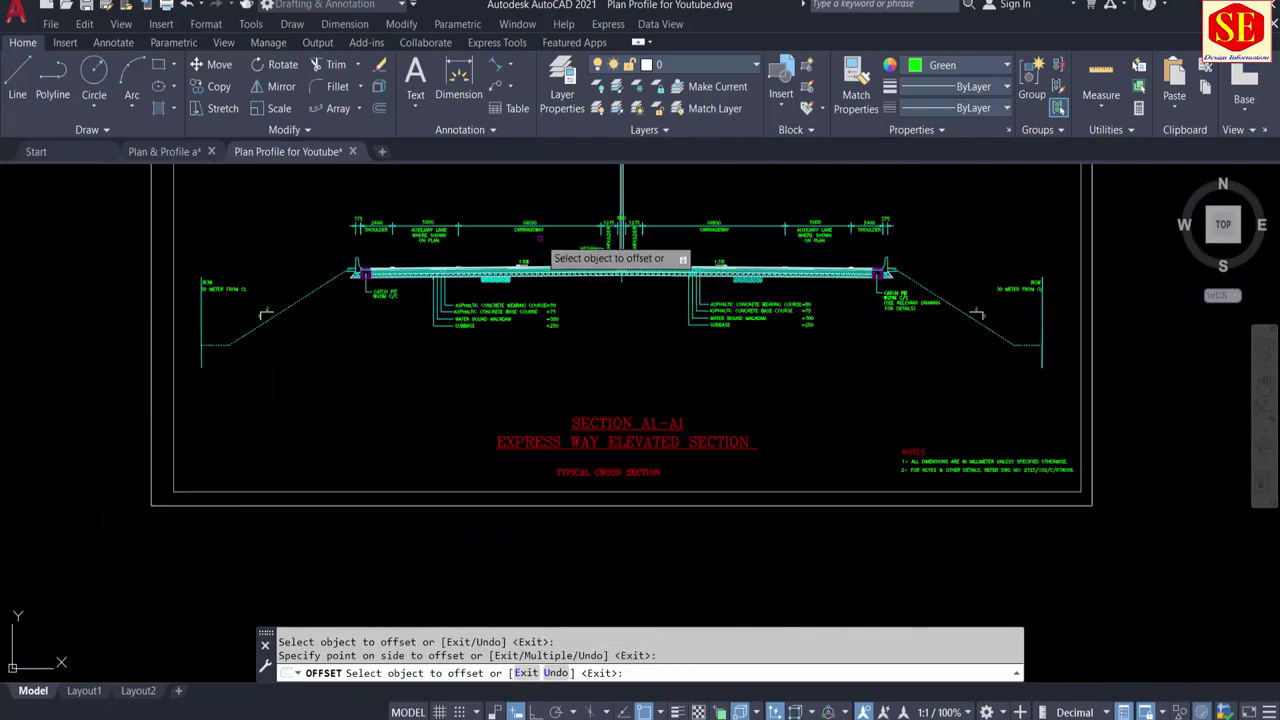
pyautogui.press('Escape')
pyautogui.scroll(8, 531, 218)
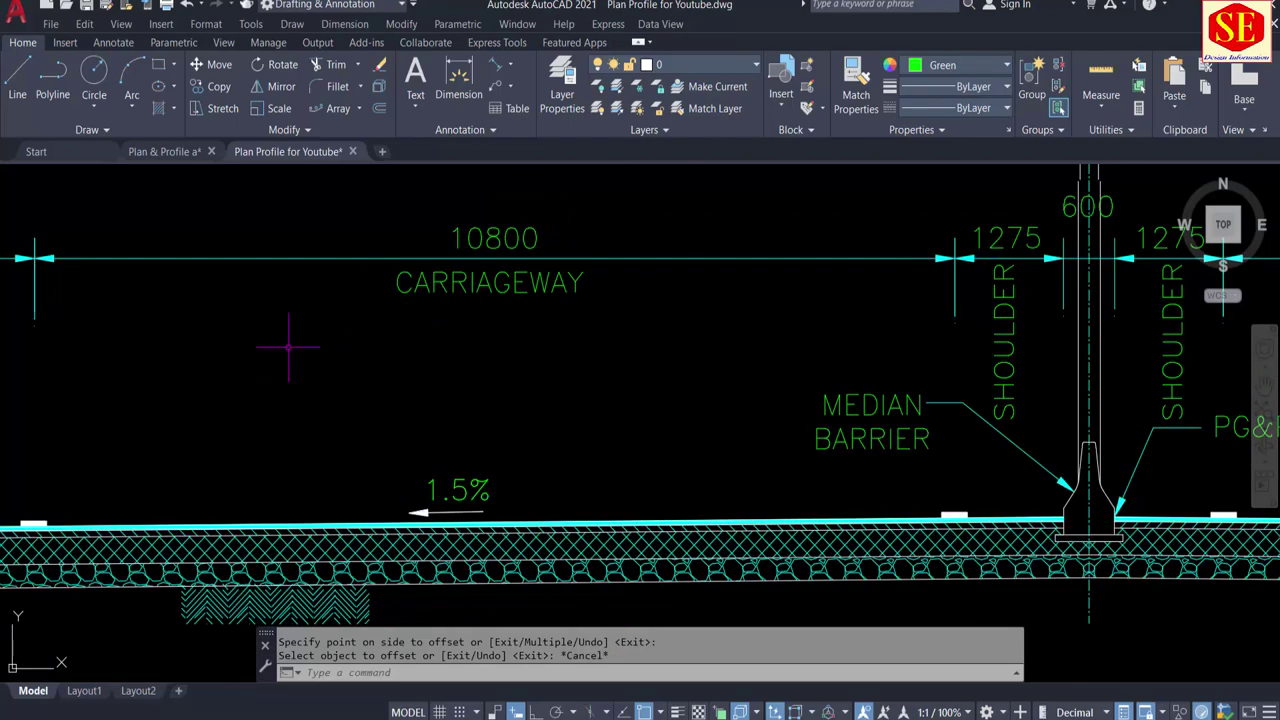
# Step: Clear Calculator and compute 10.8 ÷ 3, giving 3.6
pyautogui.hotkey('alt', 'Tab')
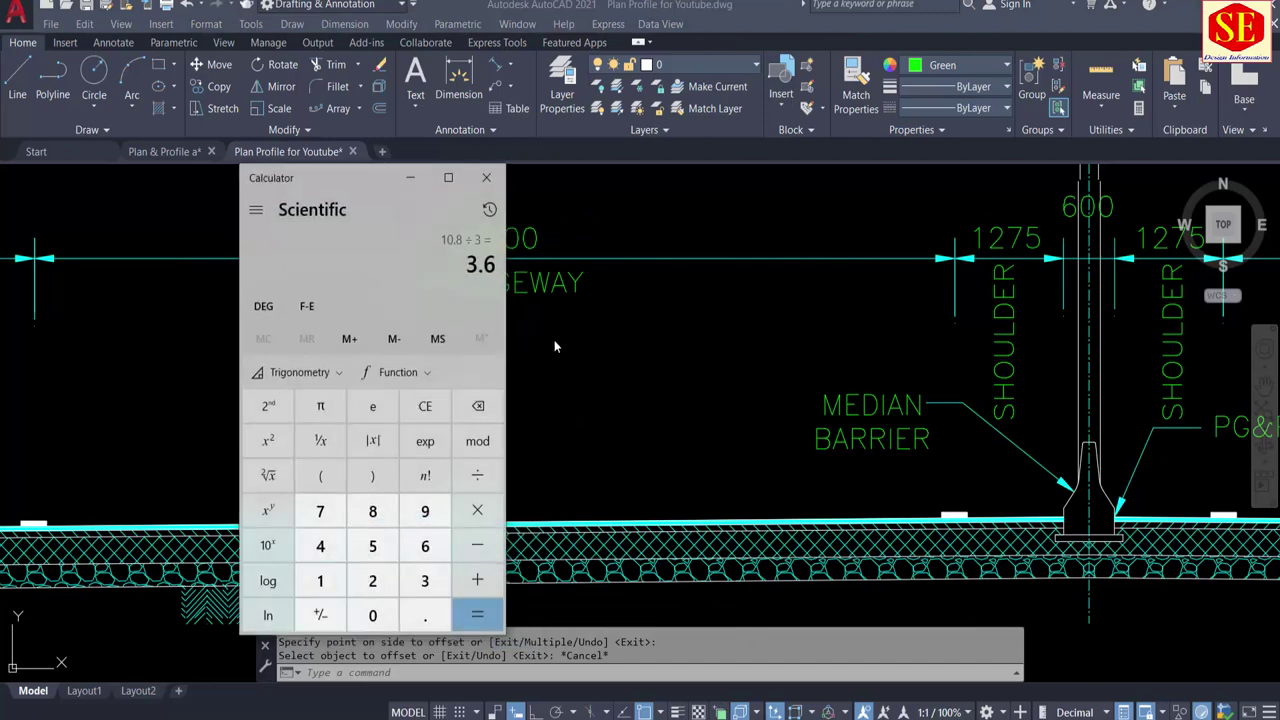
pyautogui.click(425, 406)
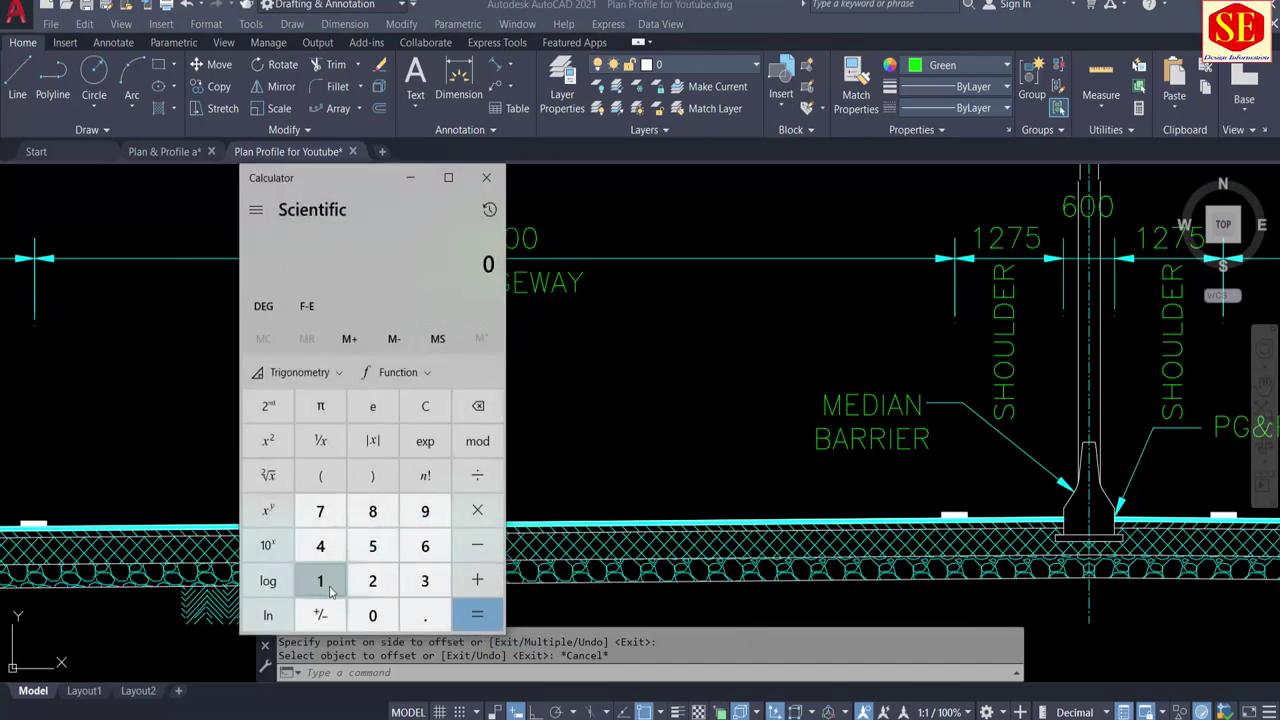
pyautogui.click(320, 581)
pyautogui.click(428, 617)
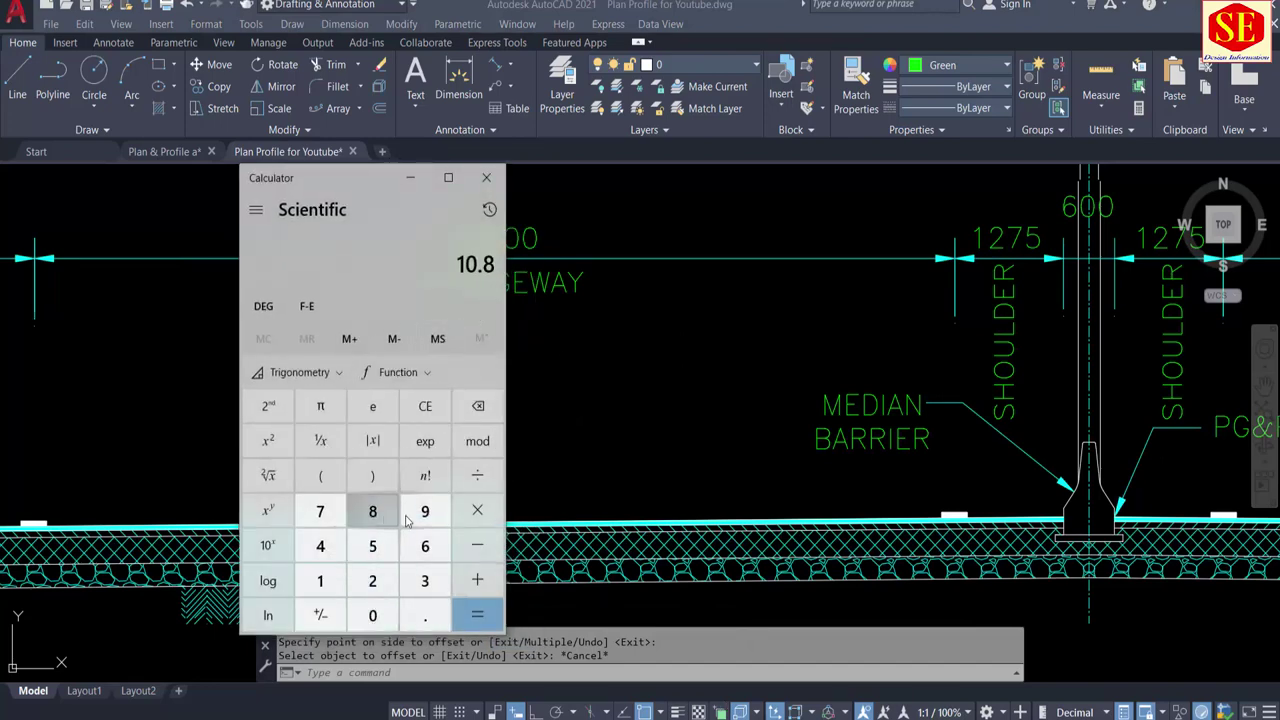
pyautogui.click(477, 476)
pyautogui.click(425, 581)
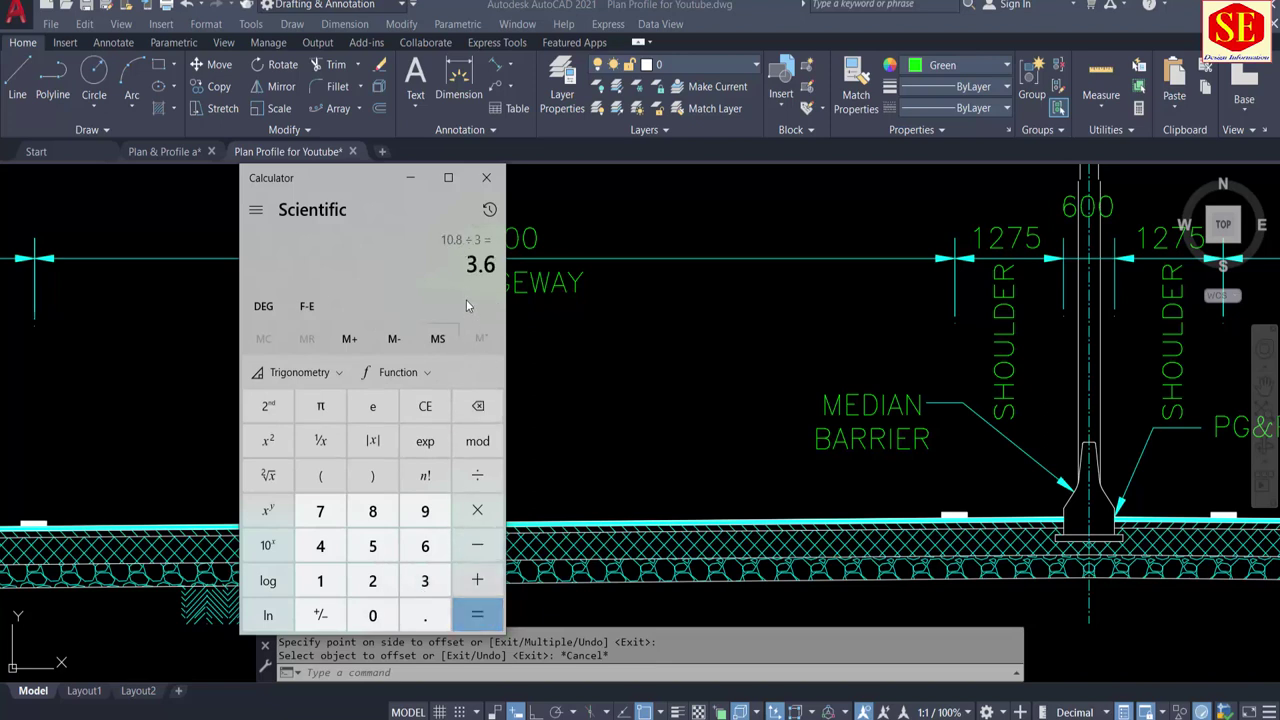
# Step: Minimize Calculator so the AutoCAD alignment drawing shows again
pyautogui.click(413, 186)
pyautogui.scroll(-3, 430, 290)
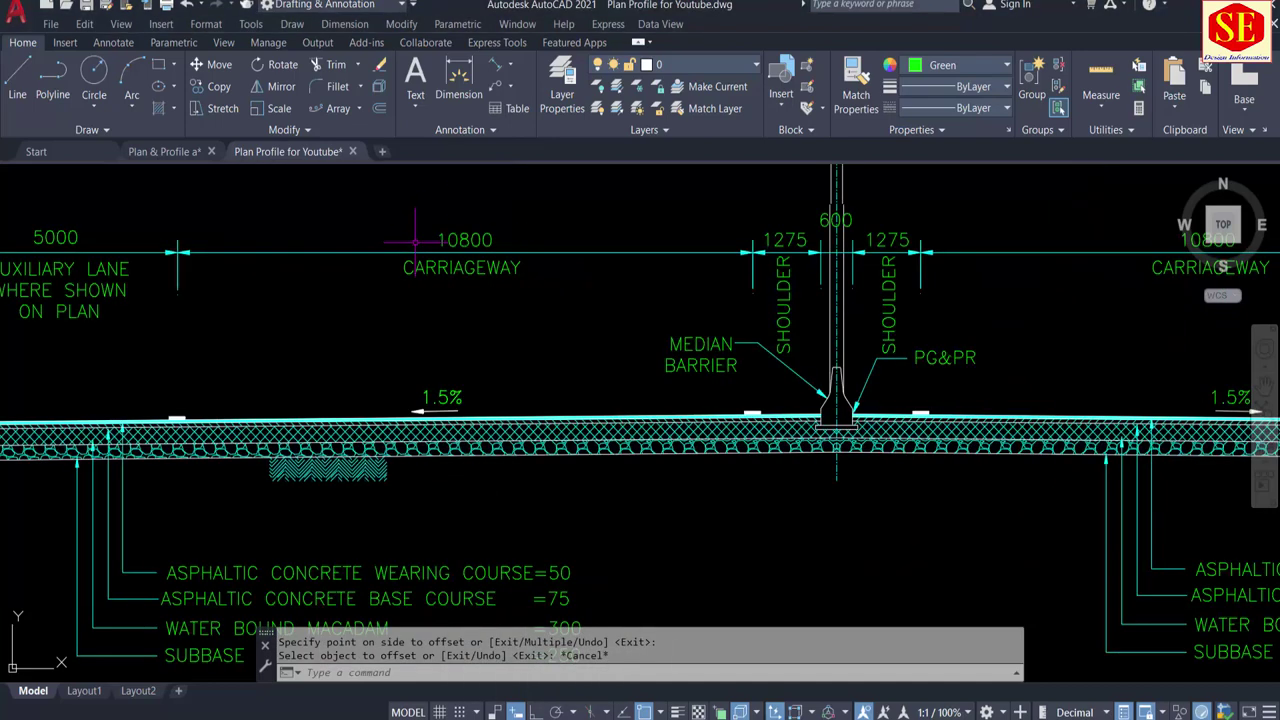
pyautogui.scroll(-5, 430, 290)
pyautogui.scroll(-3, 430, 290)
pyautogui.scroll(4, 469, 438)
pyautogui.scroll(6, 469, 438)
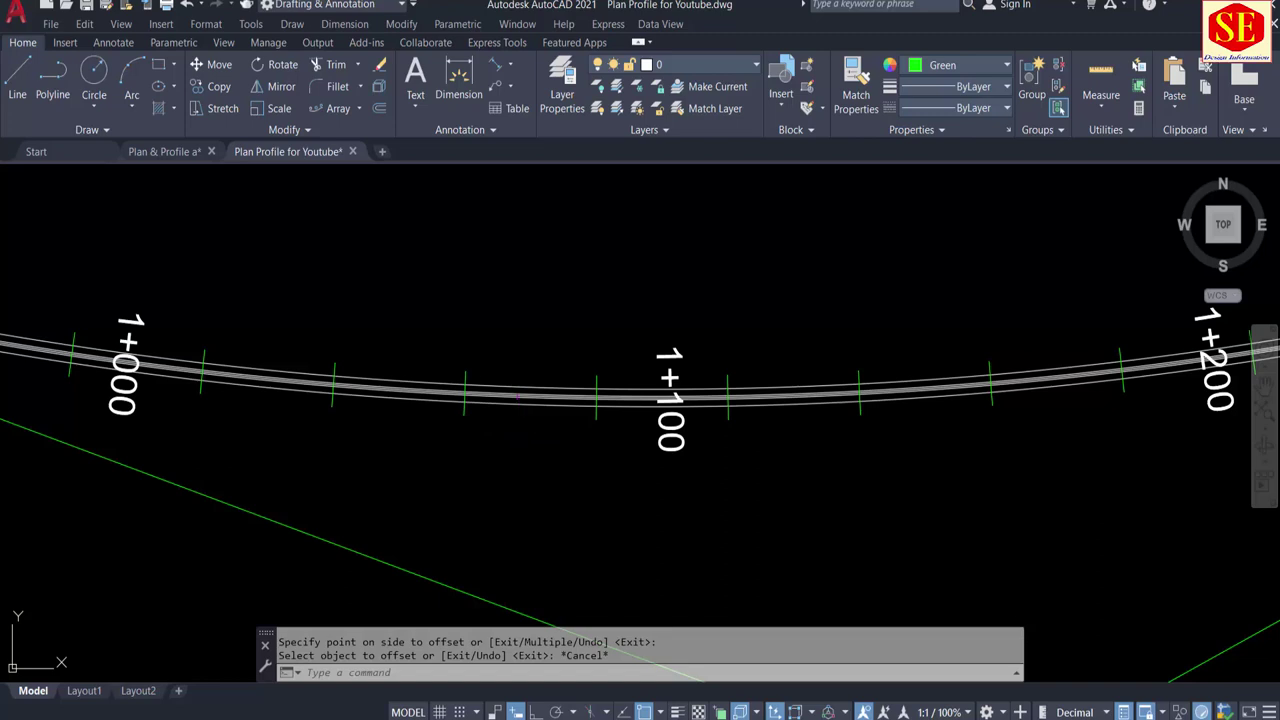
# Step: Offset three successive parallel lines 3.6 apart above the top alignment line
pyautogui.press('Return')
pyautogui.press('Return')
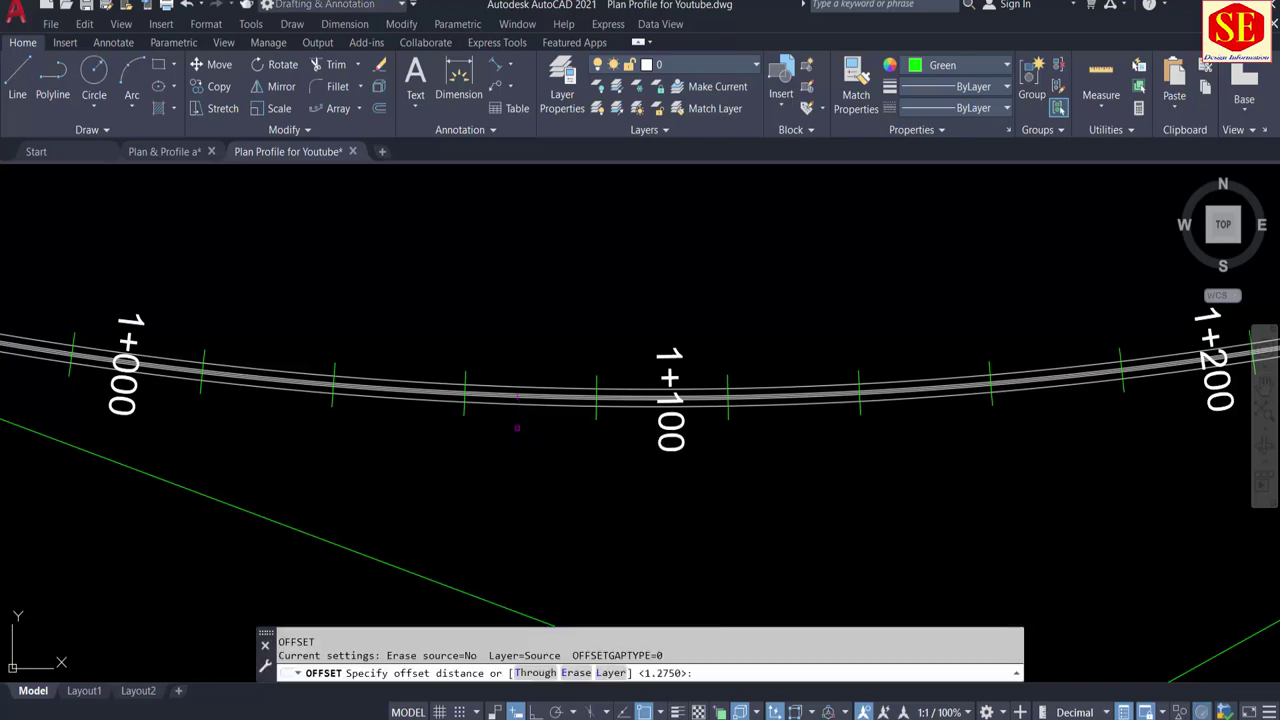
pyautogui.write('3.6')
pyautogui.scroll(4, 440, 400)
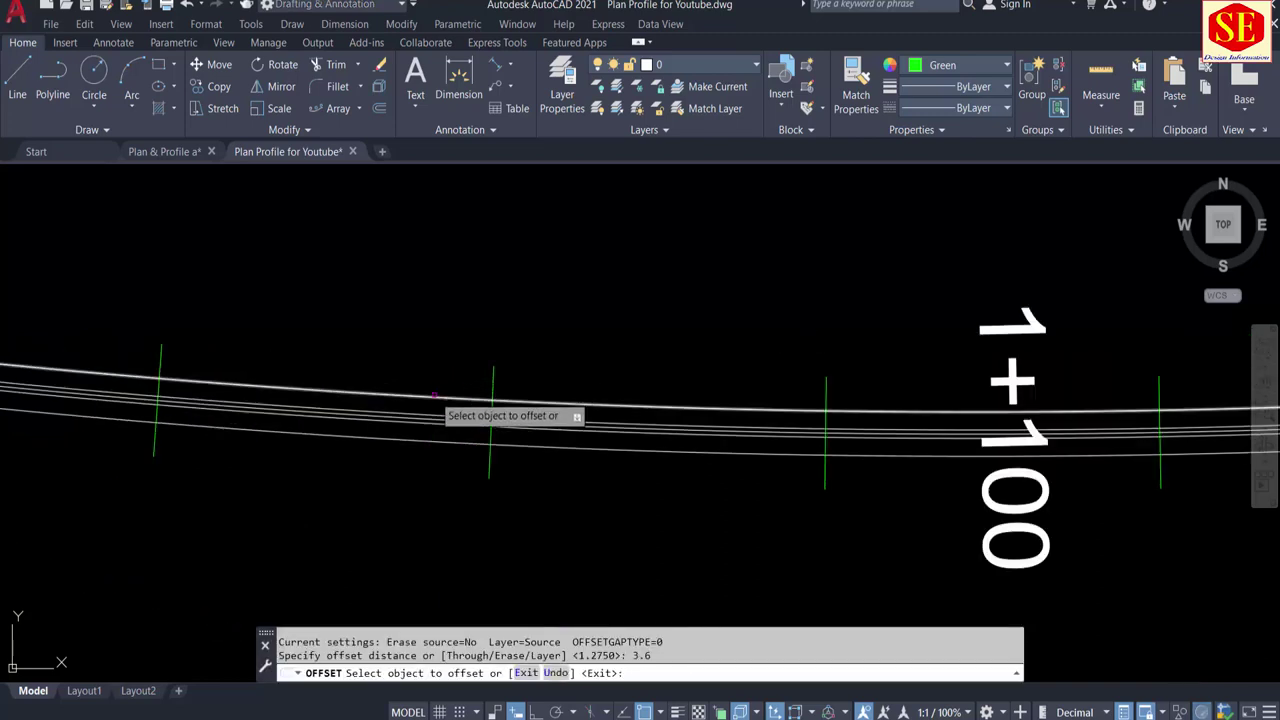
pyautogui.click(434, 395)
pyautogui.click(448, 310)
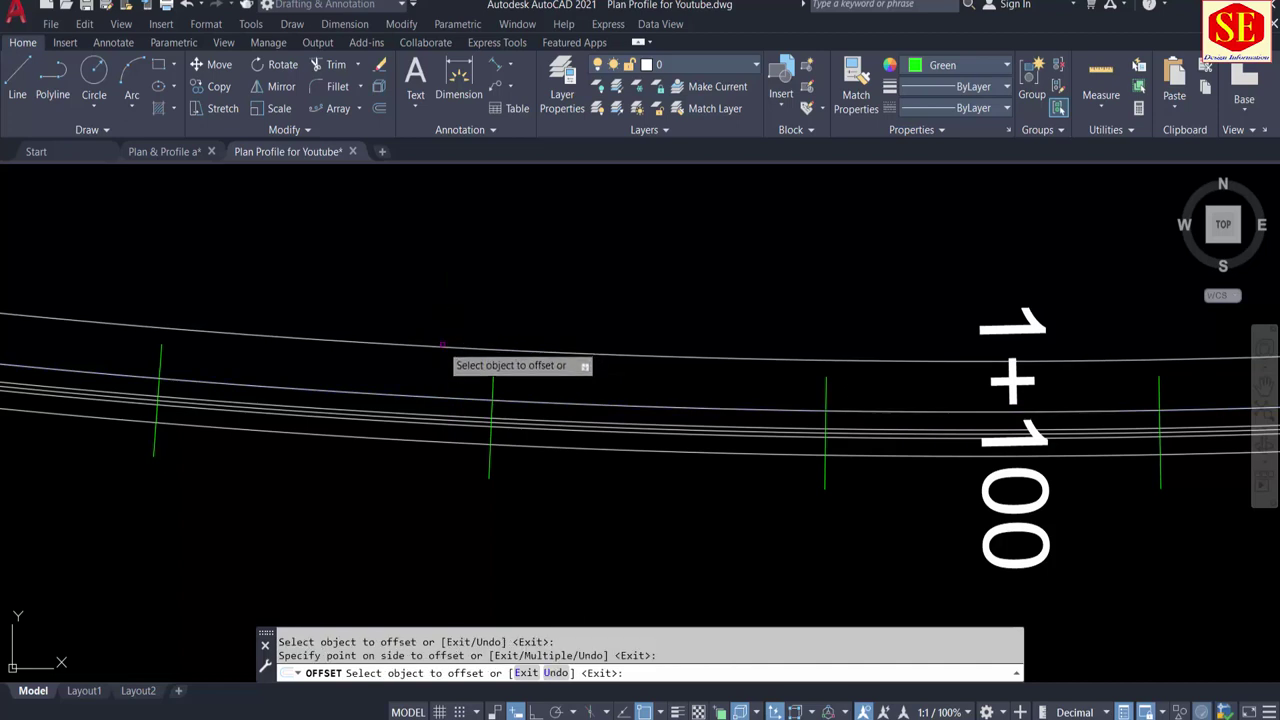
pyautogui.click(443, 344)
pyautogui.click(445, 307)
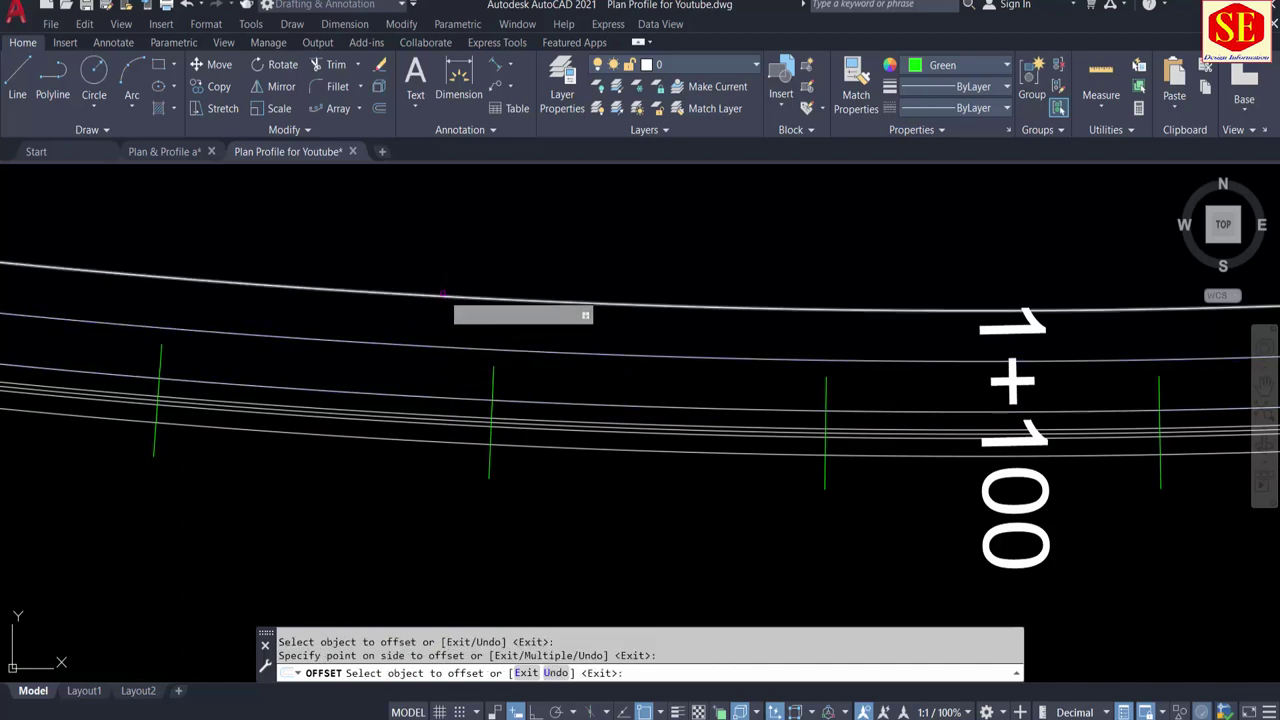
pyautogui.click(445, 299)
pyautogui.click(445, 258)
# Step: Offset three successive parallel lines 3.6 apart below the bottom alignment line
pyautogui.click(430, 440)
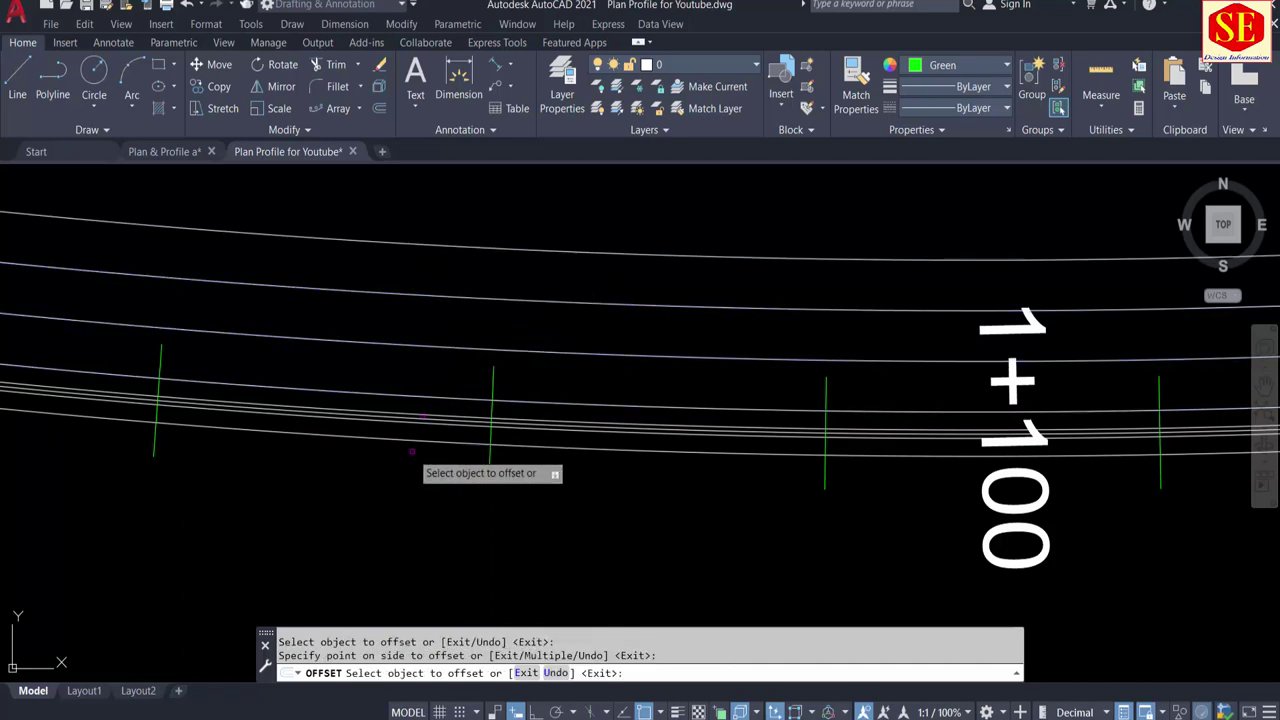
pyautogui.click(412, 462)
pyautogui.click(412, 478)
pyautogui.click(412, 500)
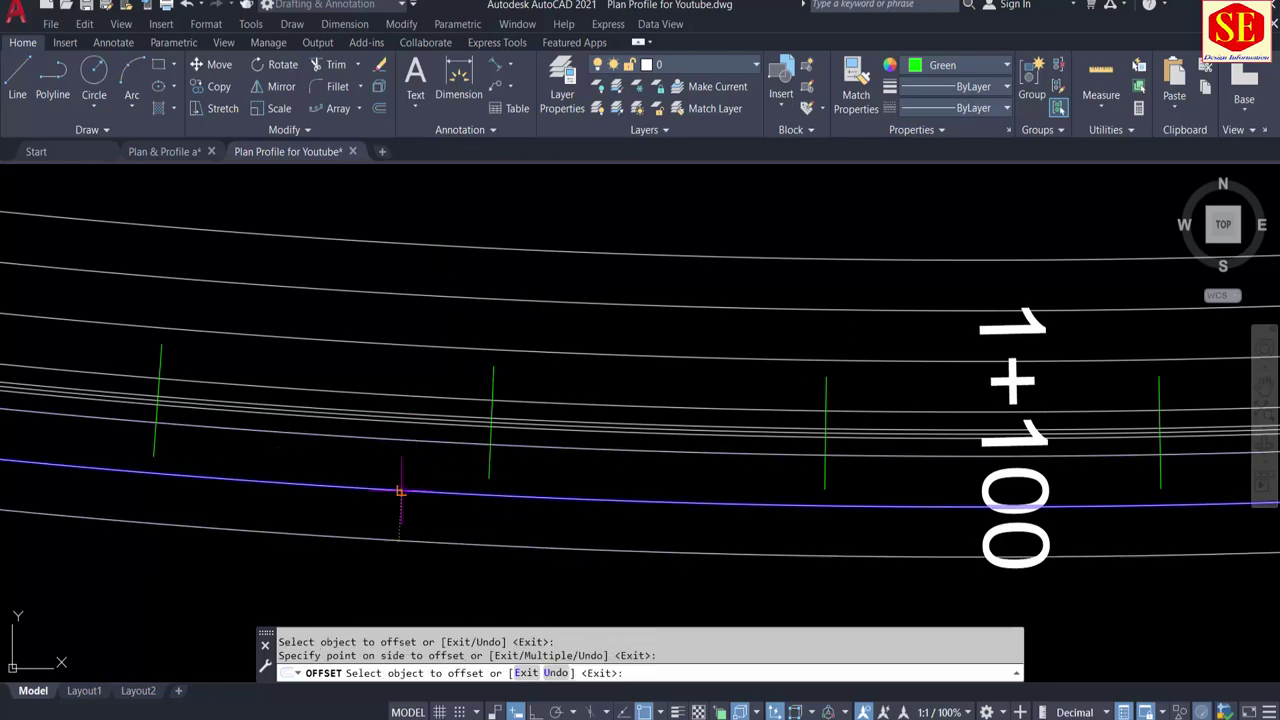
pyautogui.click(395, 540)
pyautogui.click(400, 578)
# Step: Pick the cross-section's SHOULDER dimension while Offset still awaits an object
pyautogui.scroll(-3, 459, 487)
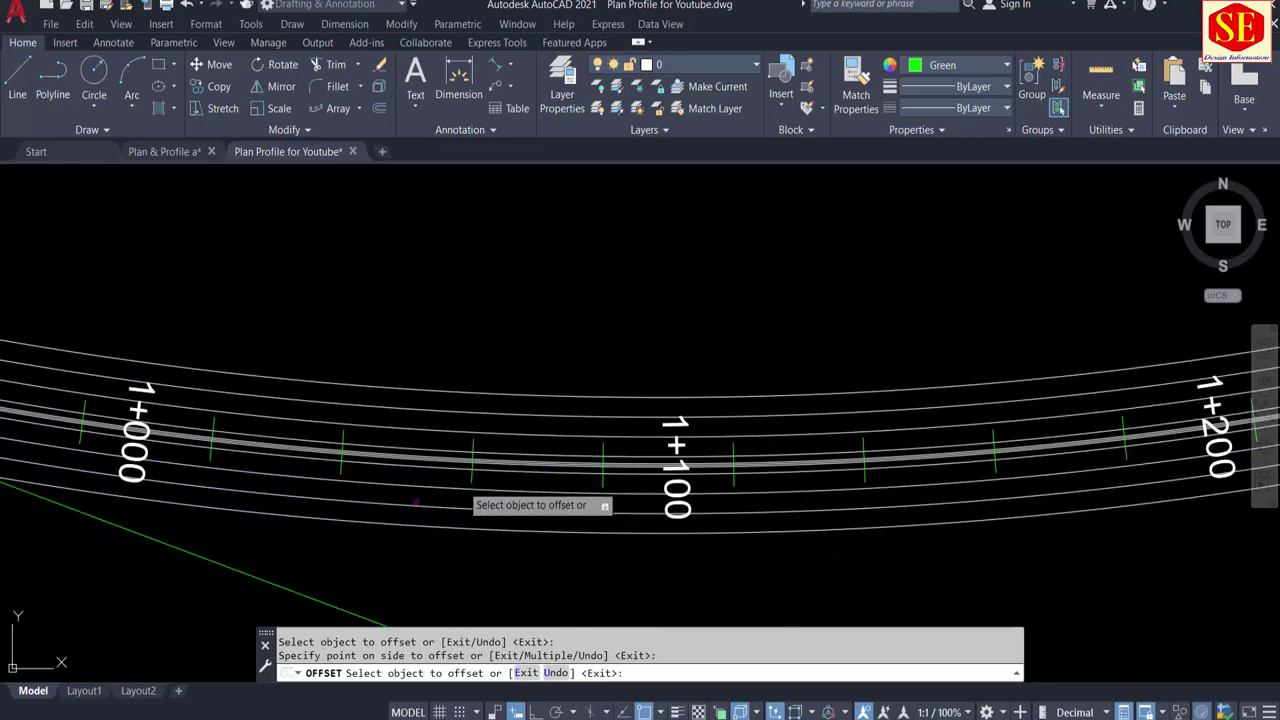
pyautogui.scroll(-3, 510, 430)
pyautogui.scroll(-3, 440, 266)
pyautogui.scroll(-1, 498, 360)
pyautogui.scroll(4, 498, 360)
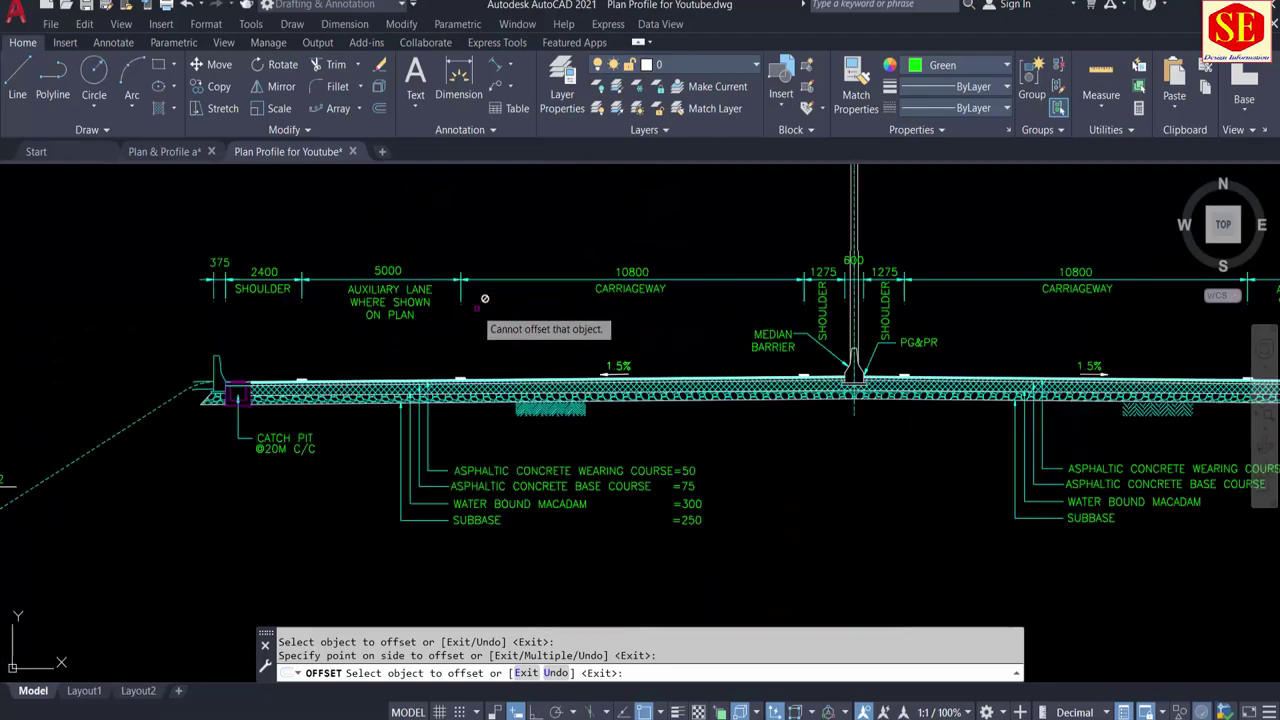
pyautogui.scroll(1, 486, 252)
pyautogui.scroll(2, 490, 270)
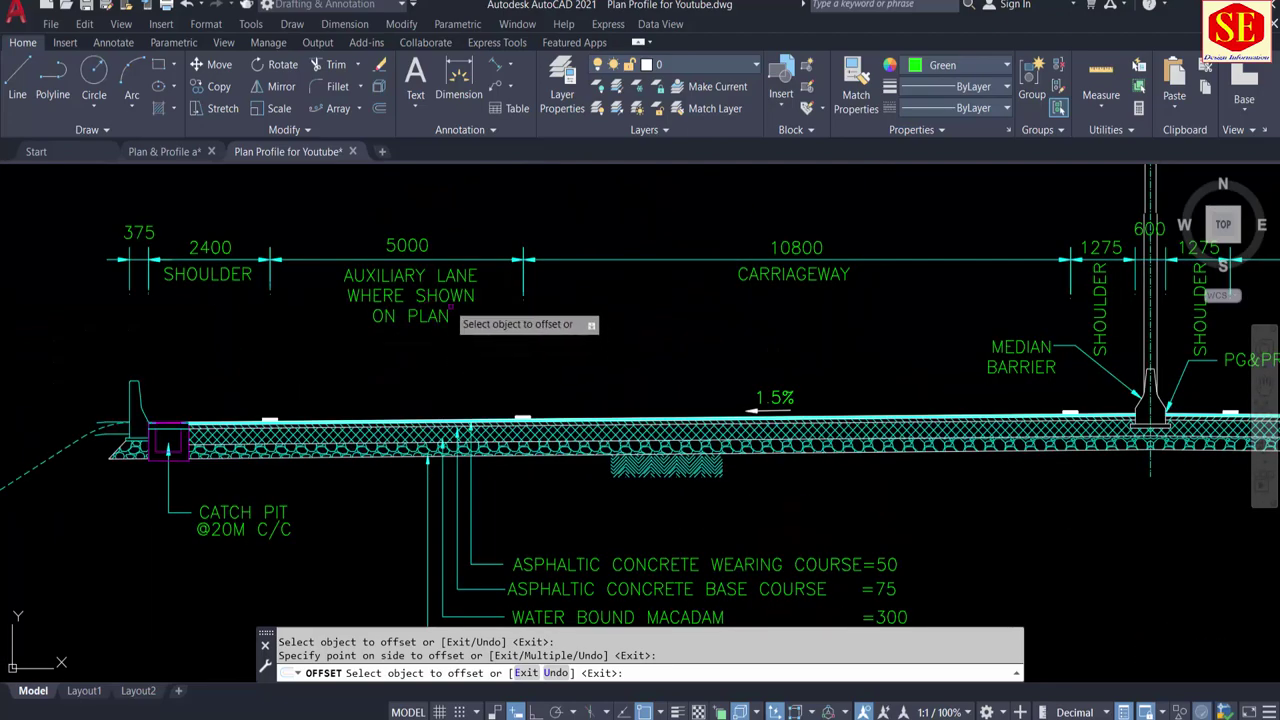
pyautogui.click(203, 266)
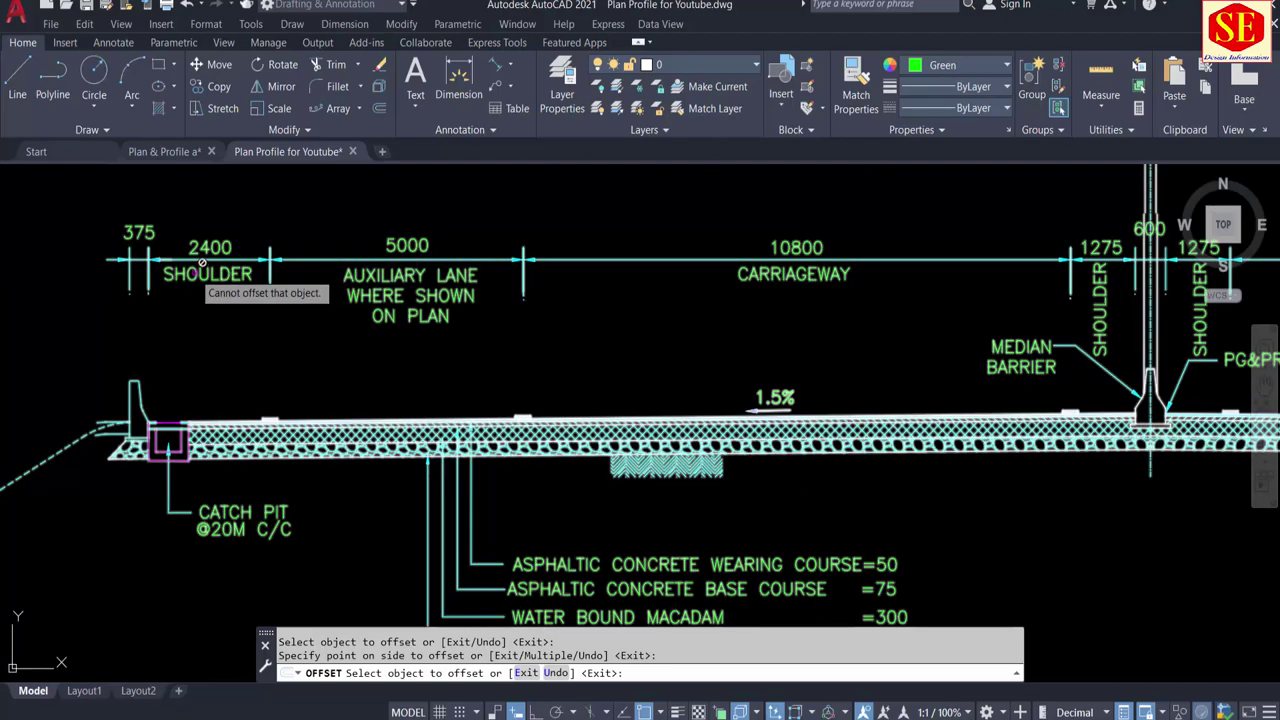
pyautogui.scroll(-3, 240, 292)
pyautogui.scroll(2, 395, 540)
# Step: Offset an outer alignment curve by 5 to the outside
pyautogui.scroll(2, 489, 441)
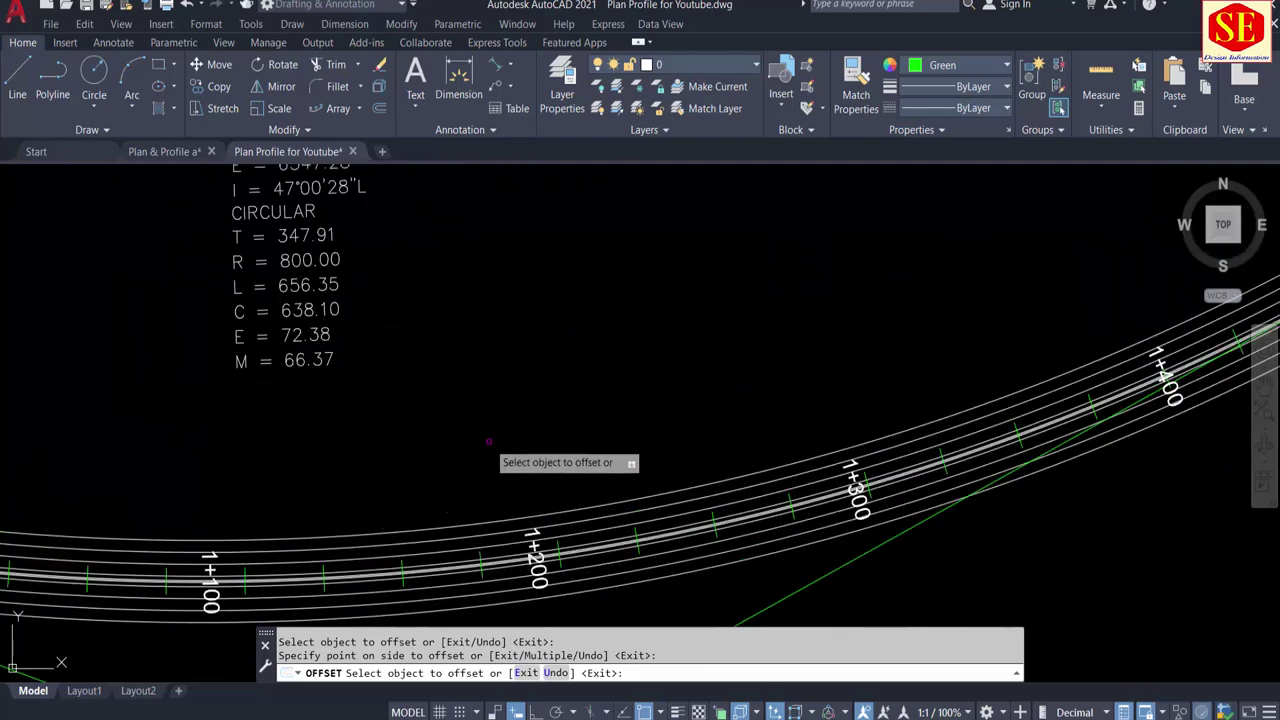
pyautogui.press('Return')
pyautogui.press('Return')
pyautogui.write('5')
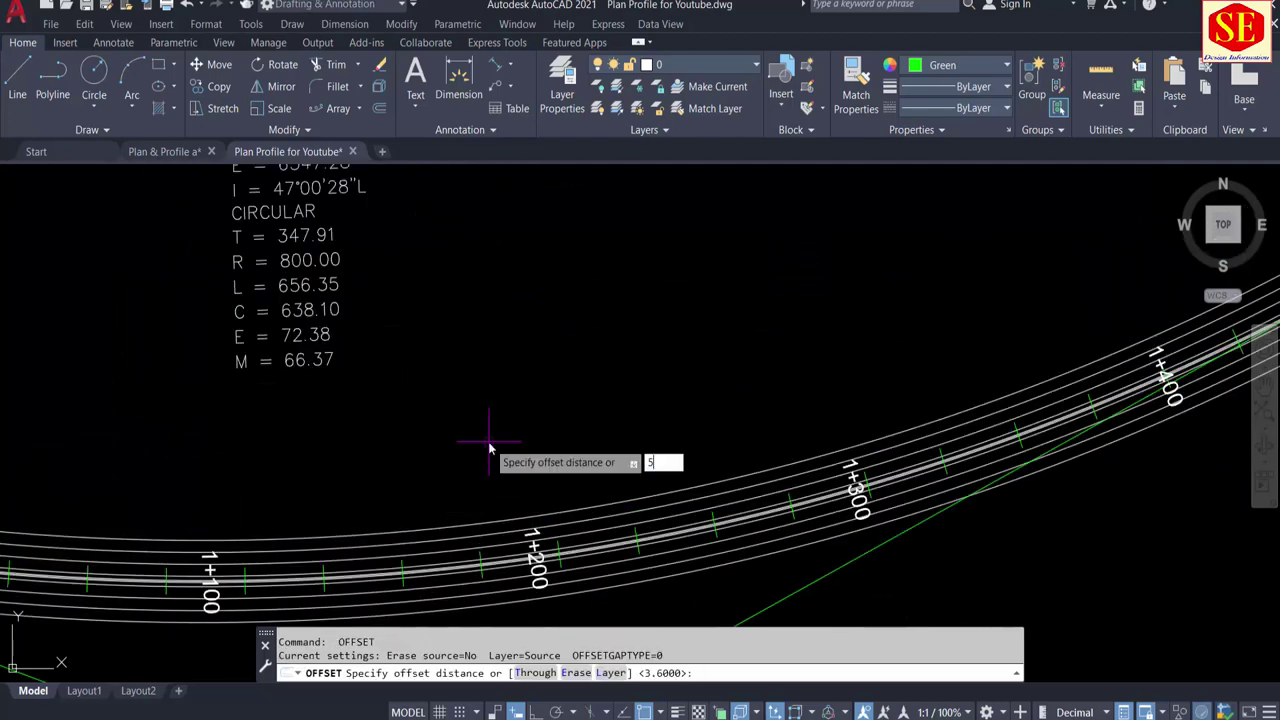
pyautogui.press('Return')
pyautogui.click(461, 527)
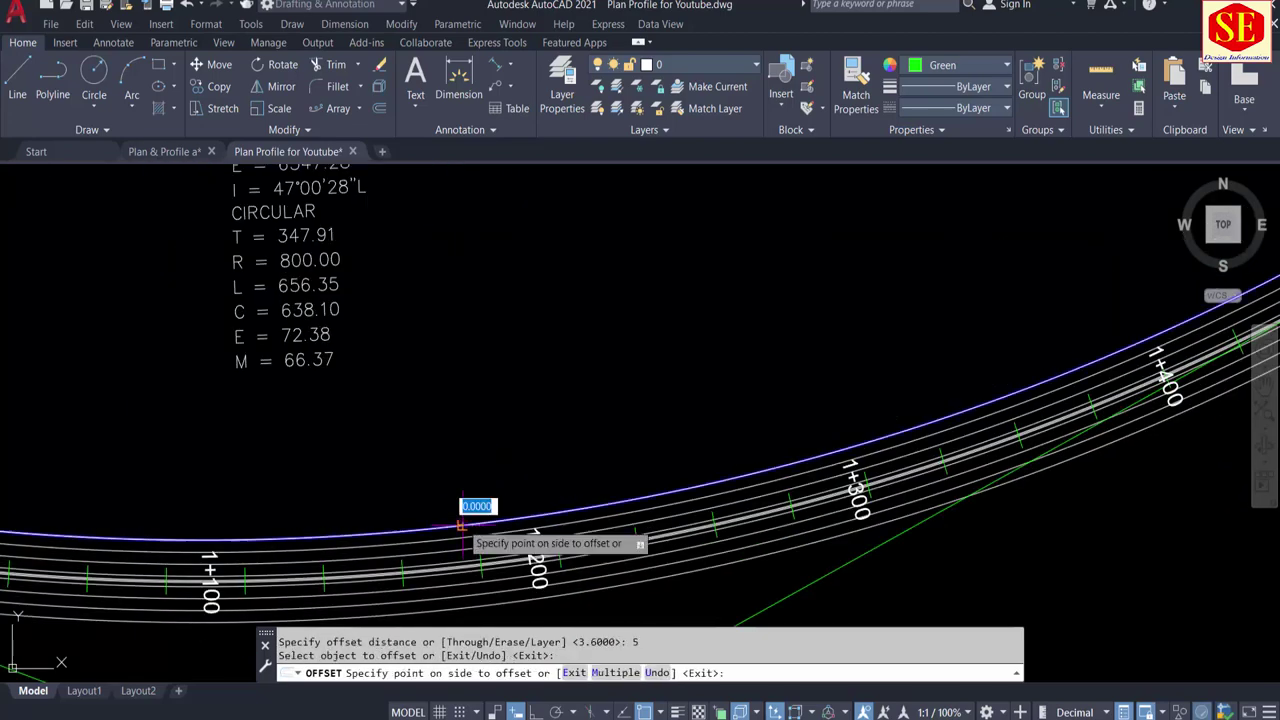
pyautogui.click(461, 527)
pyautogui.moveTo(448, 620); pyautogui.dragTo(443, 500, button='middle')
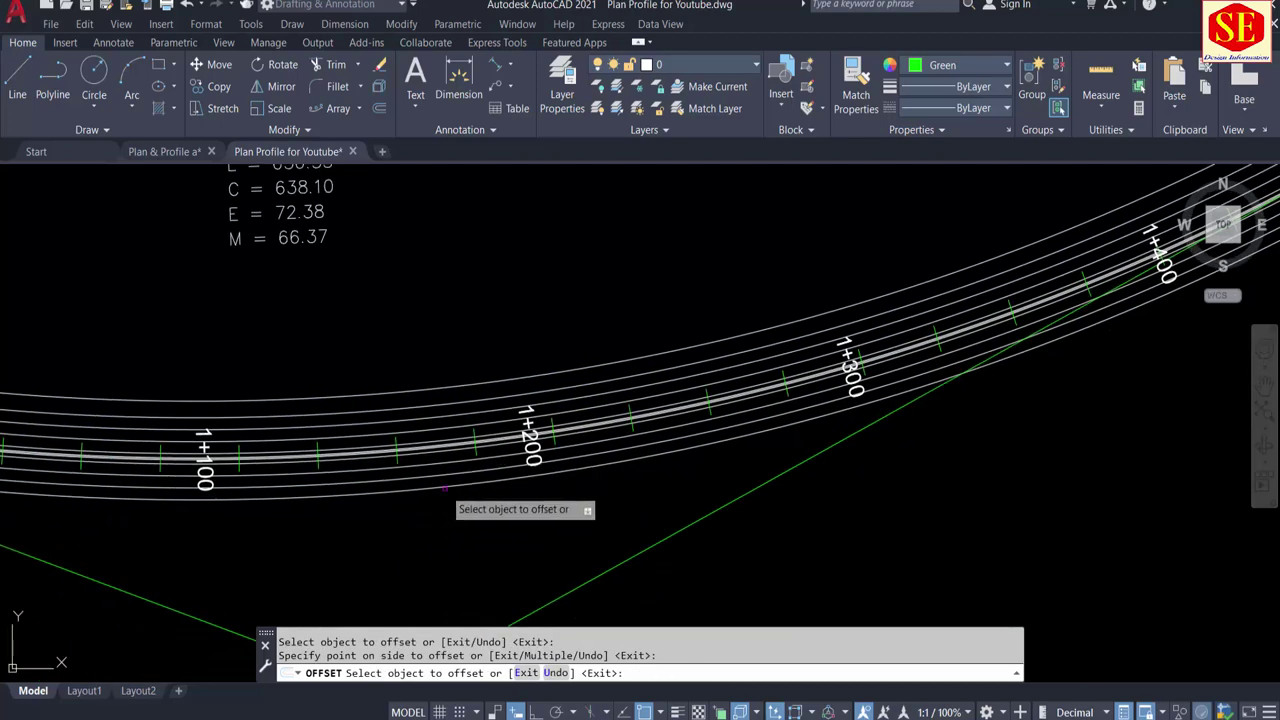
pyautogui.click(443, 489)
pyautogui.click(448, 530)
# Step: Offset the outermost curve 2.4 outward, matching the 2400 shoulder width
pyautogui.press('Return')
pyautogui.press('Return')
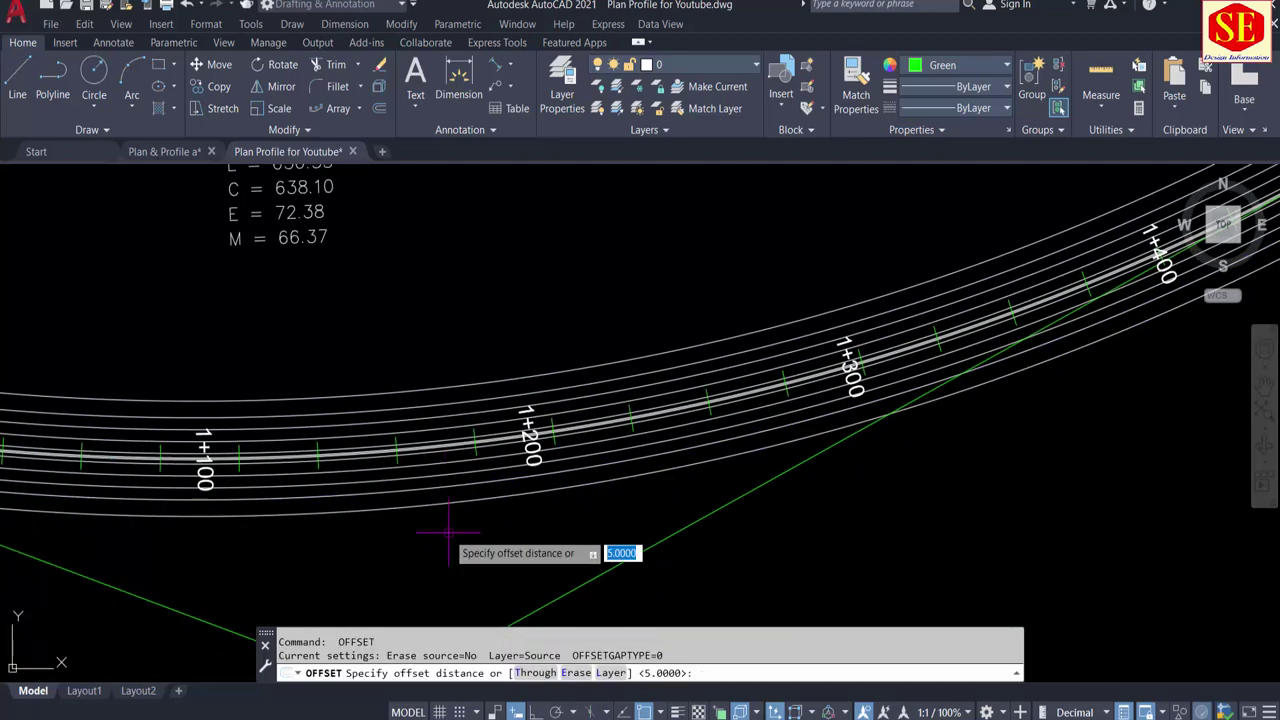
pyautogui.write('2.4')
pyautogui.press('Return')
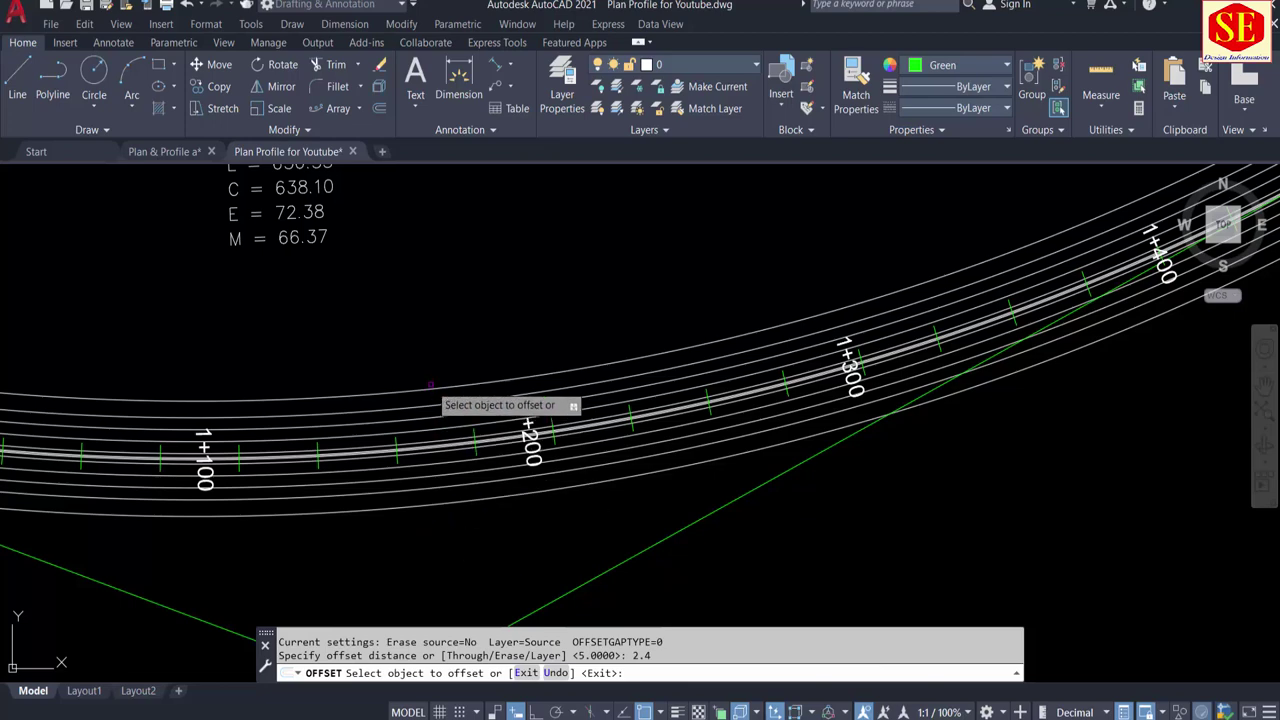
pyautogui.click(428, 390)
pyautogui.click(444, 421)
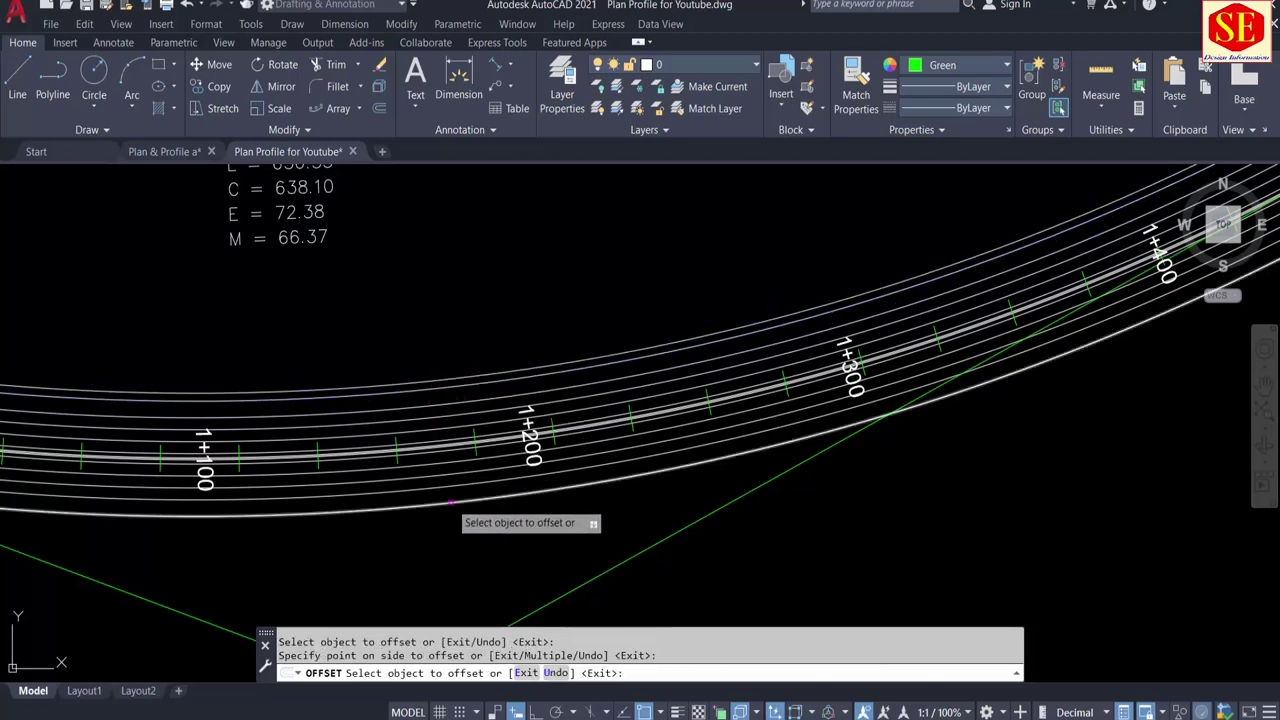
pyautogui.scroll(-5, 508, 580)
pyautogui.scroll(-3, 508, 580)
pyautogui.scroll(8, 408, 414)
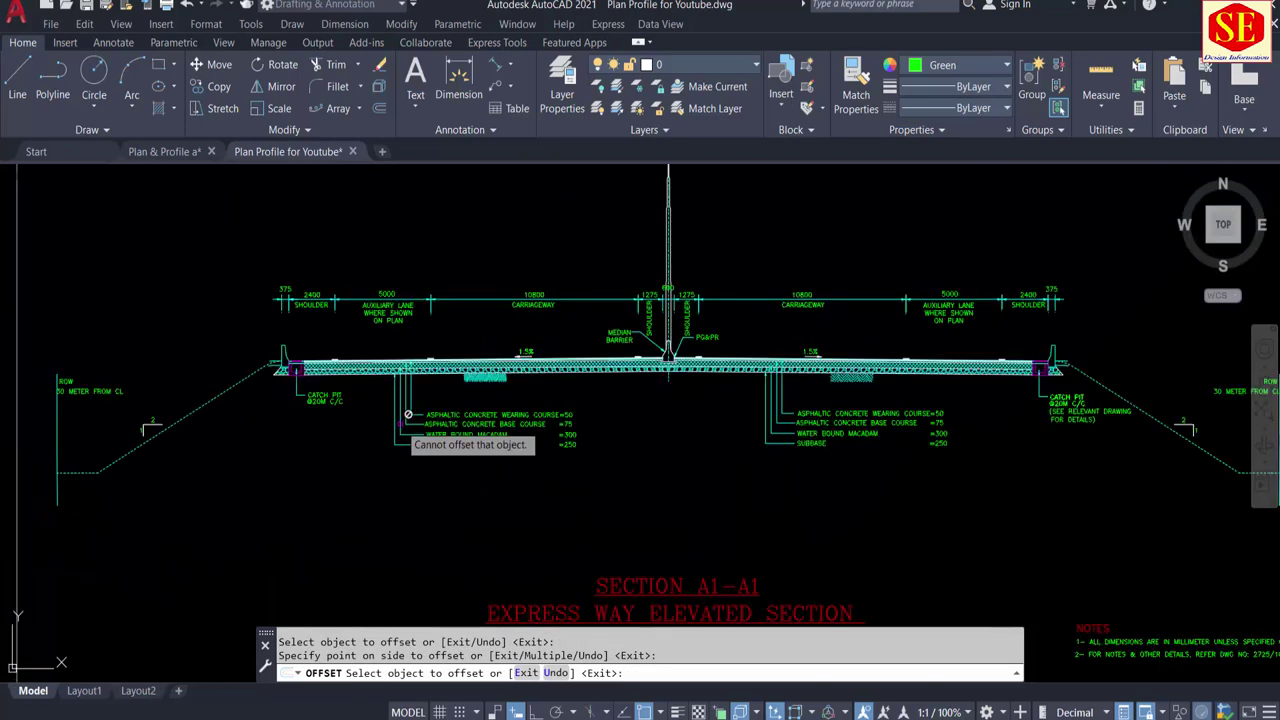
pyautogui.scroll(1, 580, 330)
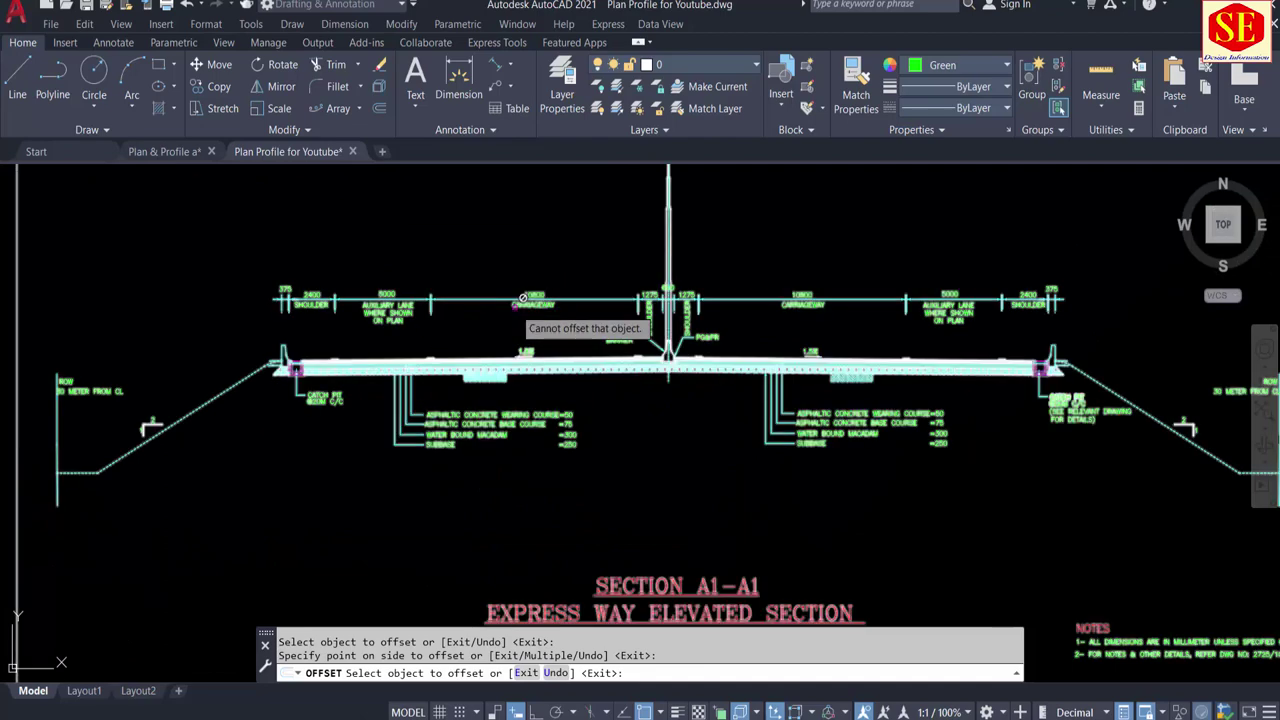
pyautogui.scroll(1, 241, 314)
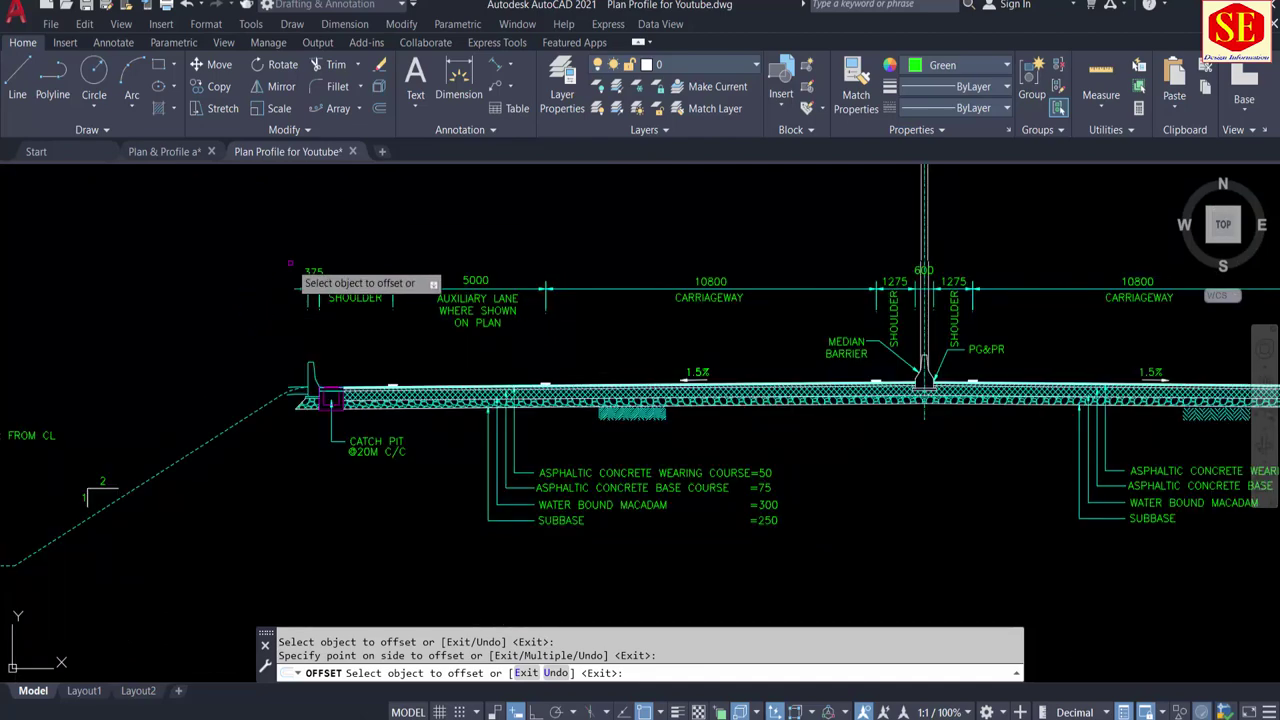
pyautogui.scroll(3, 308, 261)
pyautogui.scroll(-1, 308, 320)
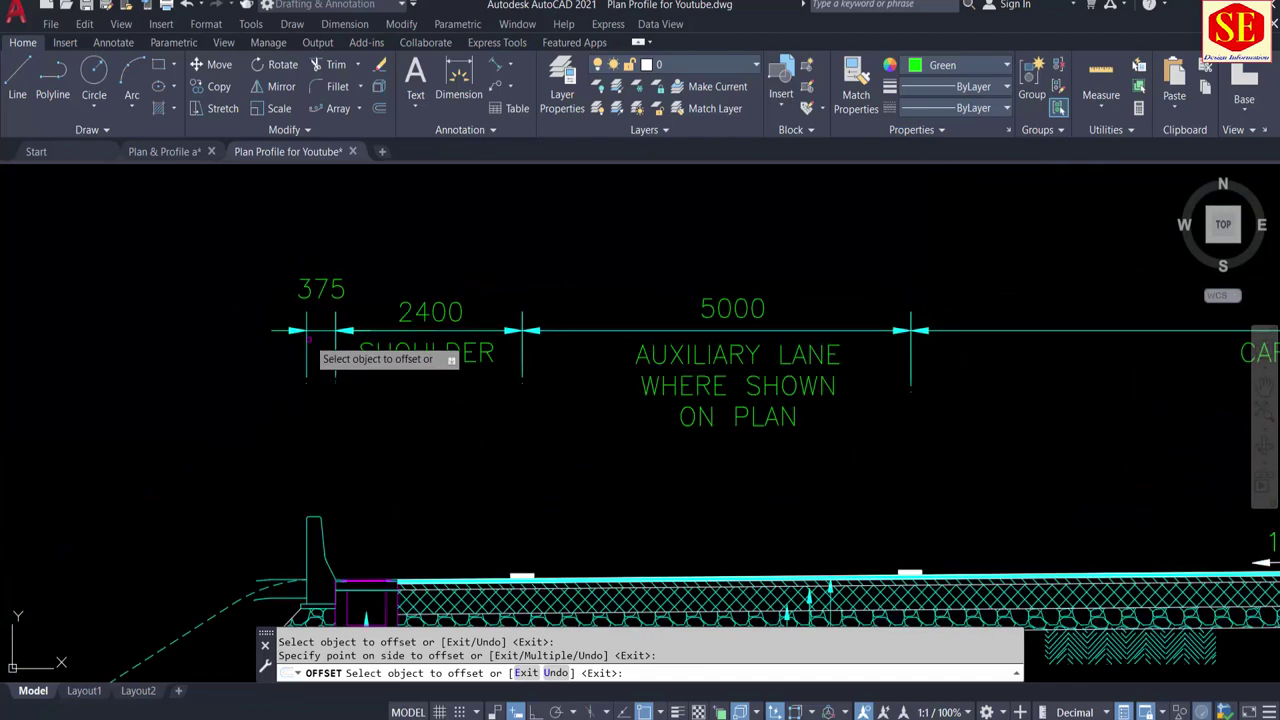
pyautogui.scroll(-5, 347, 336)
pyautogui.scroll(-3, 278, 336)
pyautogui.scroll(3, 276, 380)
# Step: Offset two road lines near station 0+700 by 0.375, then cancel Offset
pyautogui.scroll(4, 278, 378)
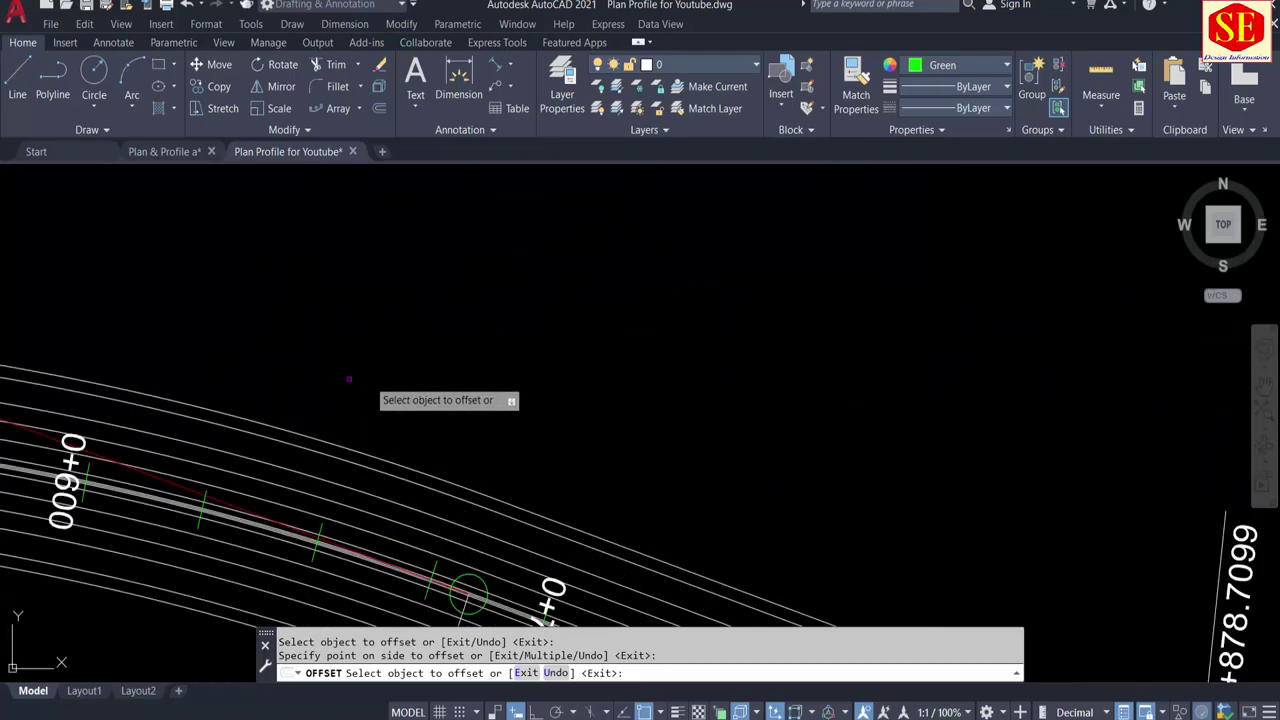
pyautogui.press('Escape')
pyautogui.press('Return')
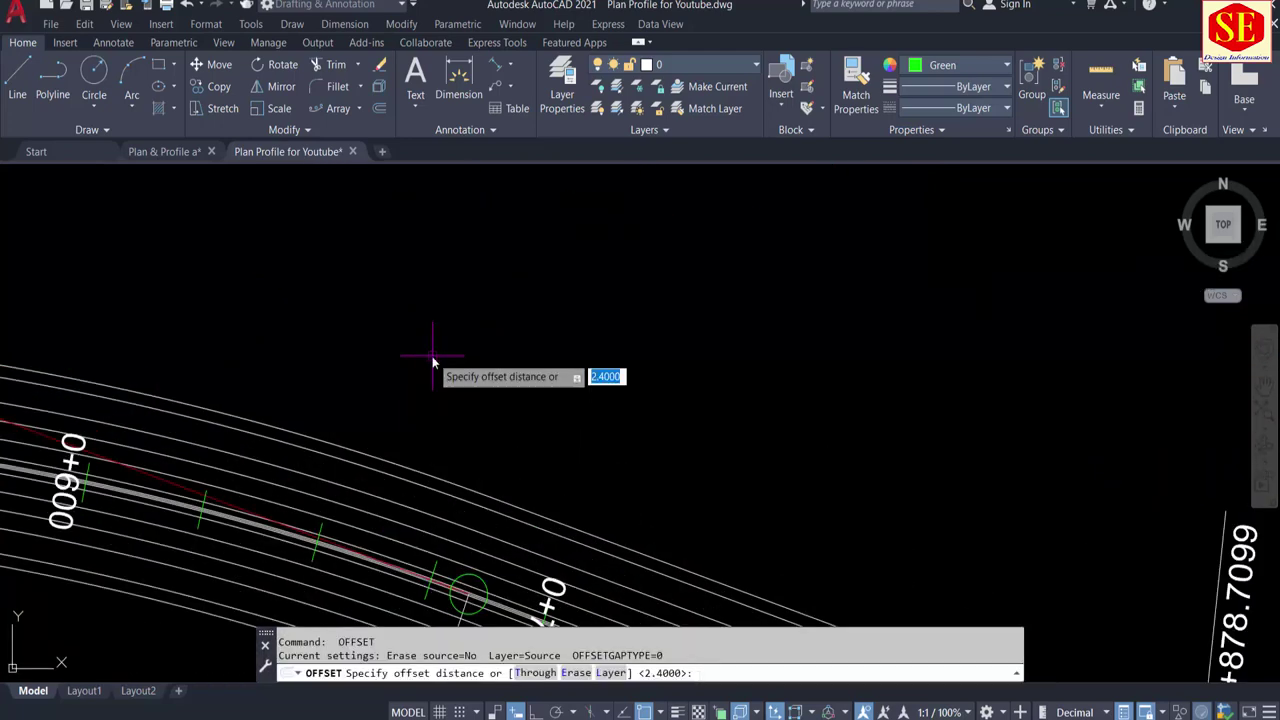
pyautogui.write('5')
pyautogui.press('Return')
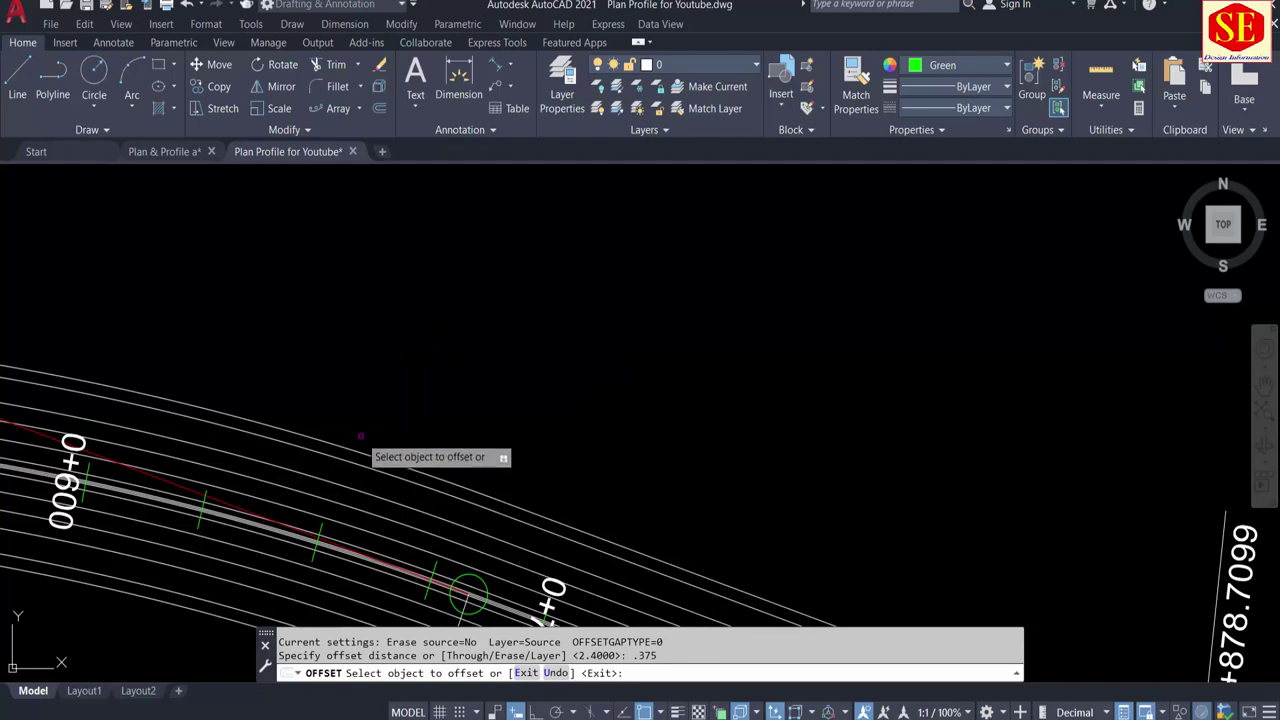
pyautogui.click(358, 453)
pyautogui.click(240, 492)
pyautogui.moveTo(240, 492); pyautogui.dragTo(347, 401, button='middle')
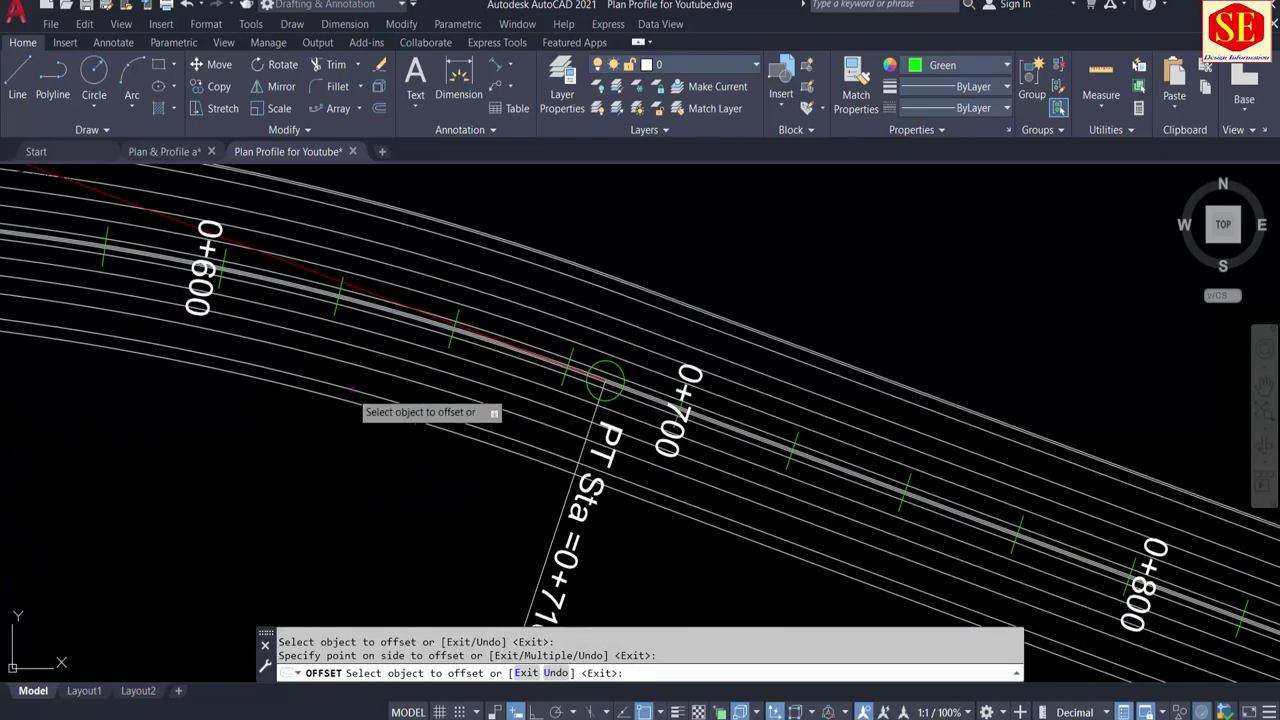
pyautogui.click(347, 400)
pyautogui.click(337, 449)
pyautogui.scroll(-3, 337, 449)
pyautogui.scroll(-3, 400, 320)
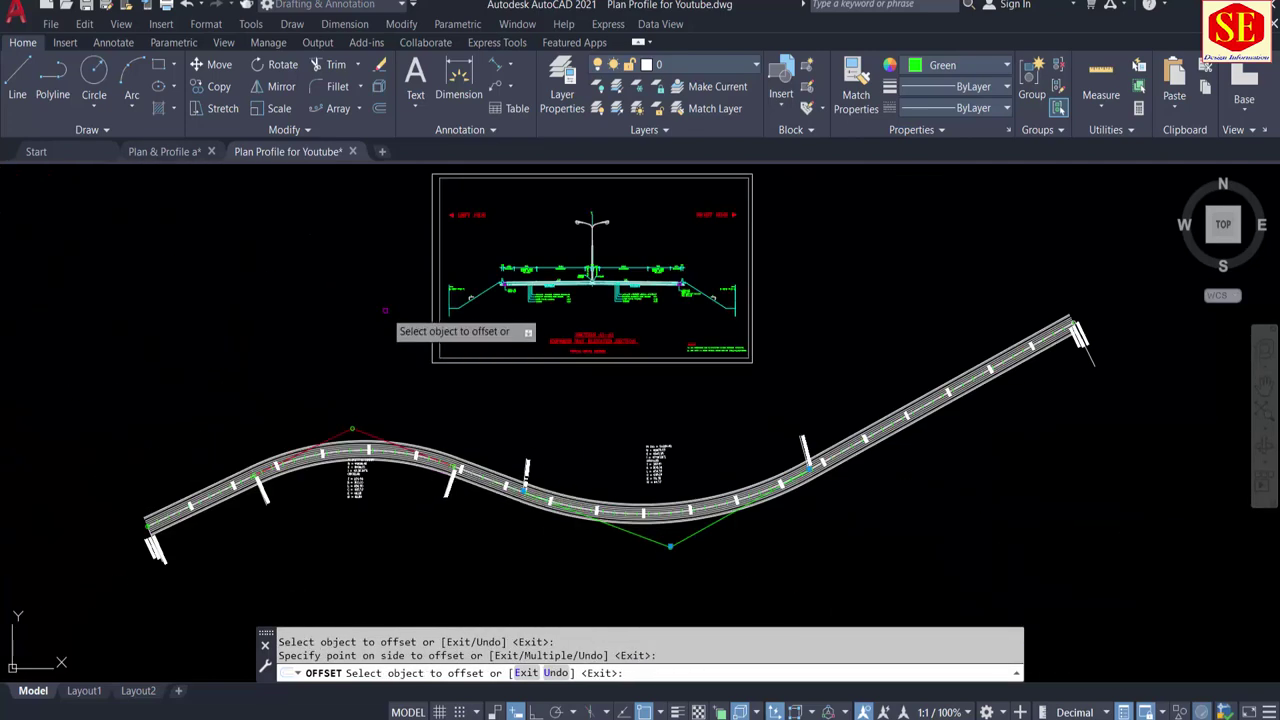
pyautogui.press('Escape')
# Step: Zoom to the cross-section's note of right-of-way 30 m from centreline
pyautogui.scroll(5, 453, 295)
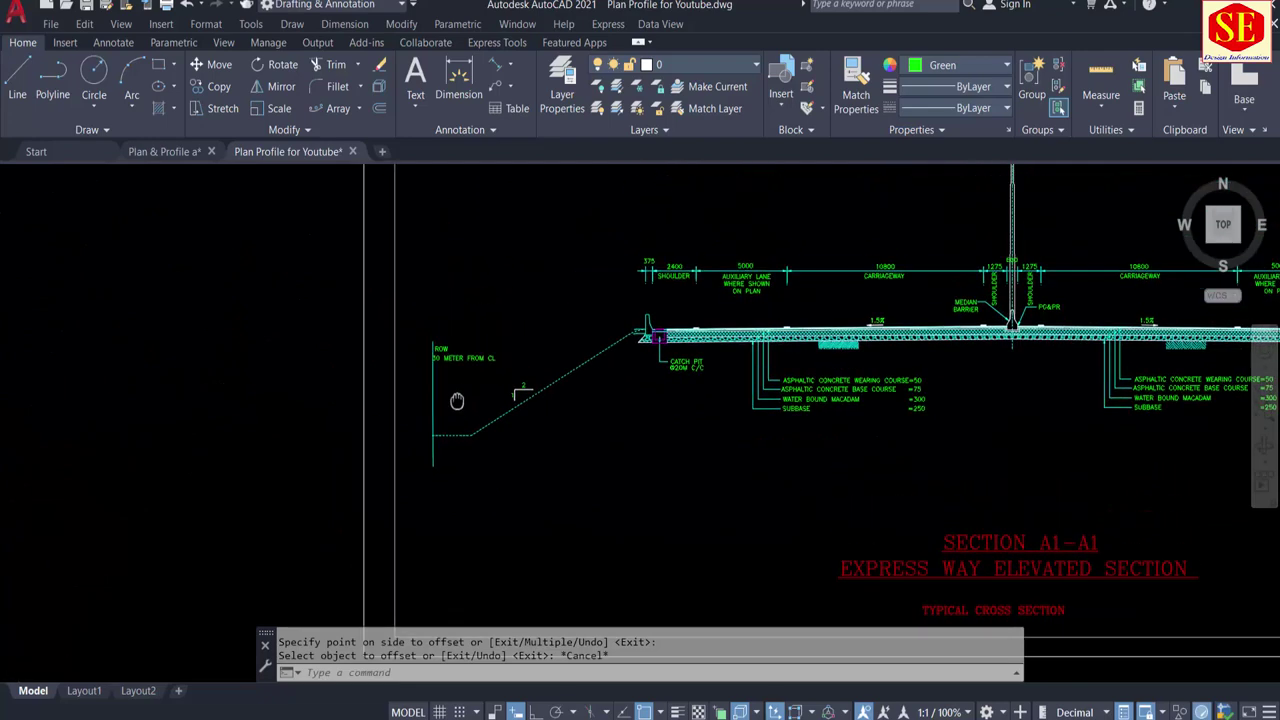
pyautogui.scroll(5, 425, 360)
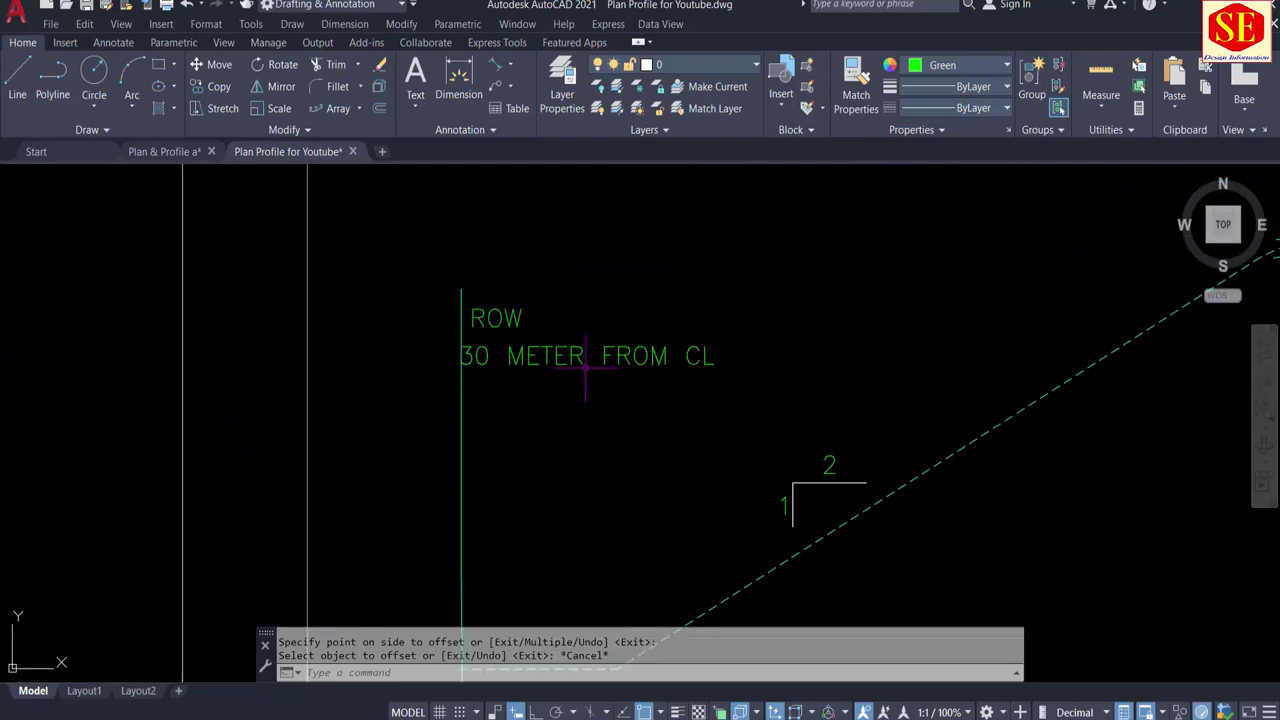
pyautogui.scroll(-10, 432, 347)
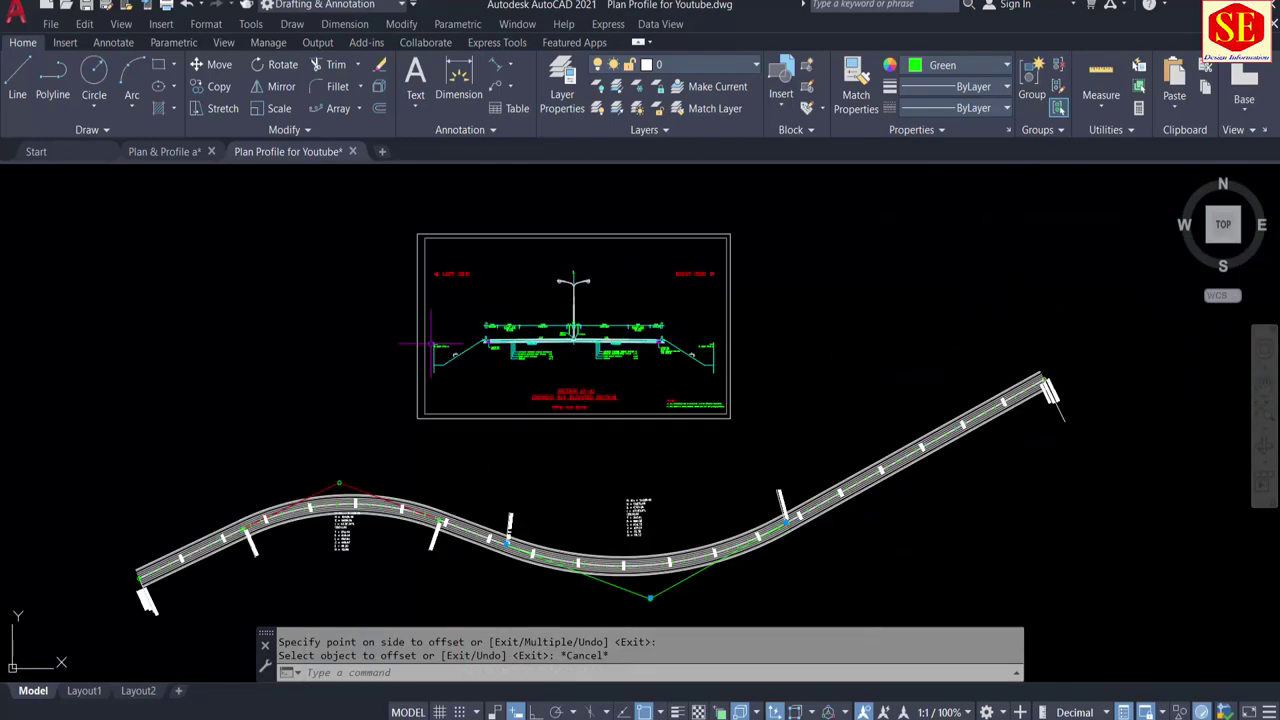
pyautogui.scroll(6, 582, 462)
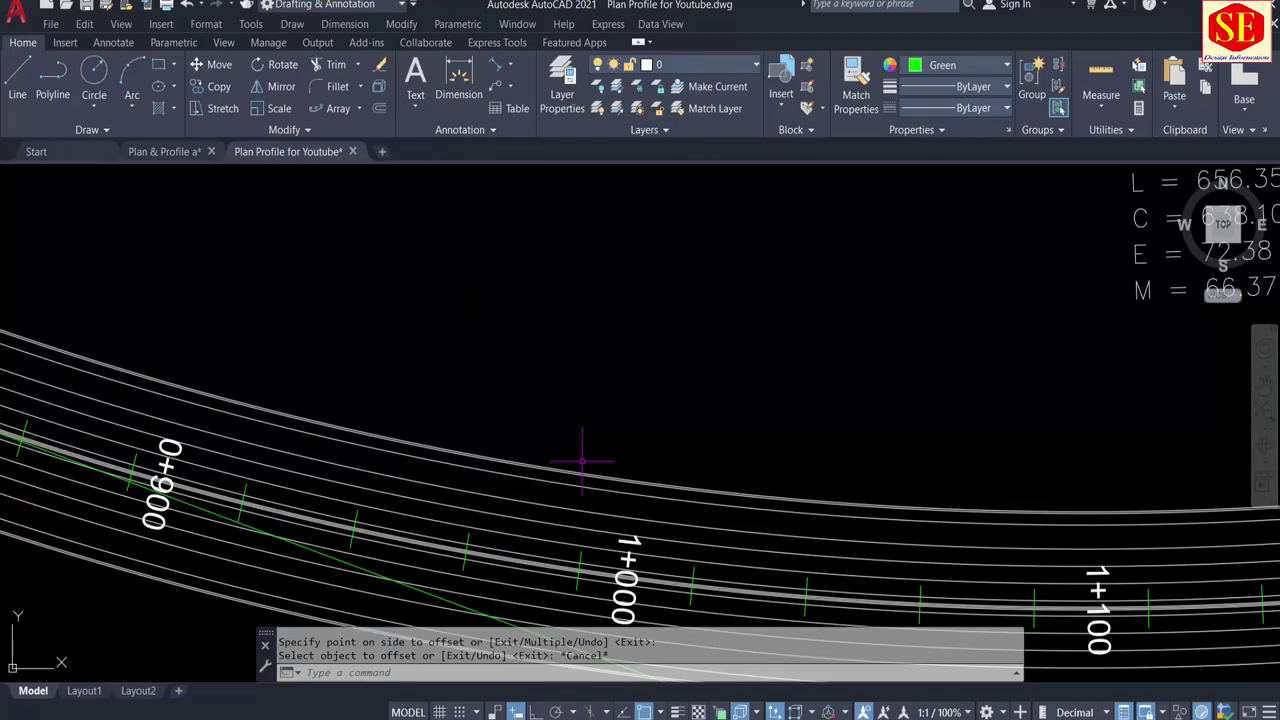
# Step: Offset the road alignment line 30 units to one side near station 1+000
pyautogui.scroll(3, 582, 462)
pyautogui.scroll(2, 591, 477)
pyautogui.write('o')
pyautogui.press('Return')
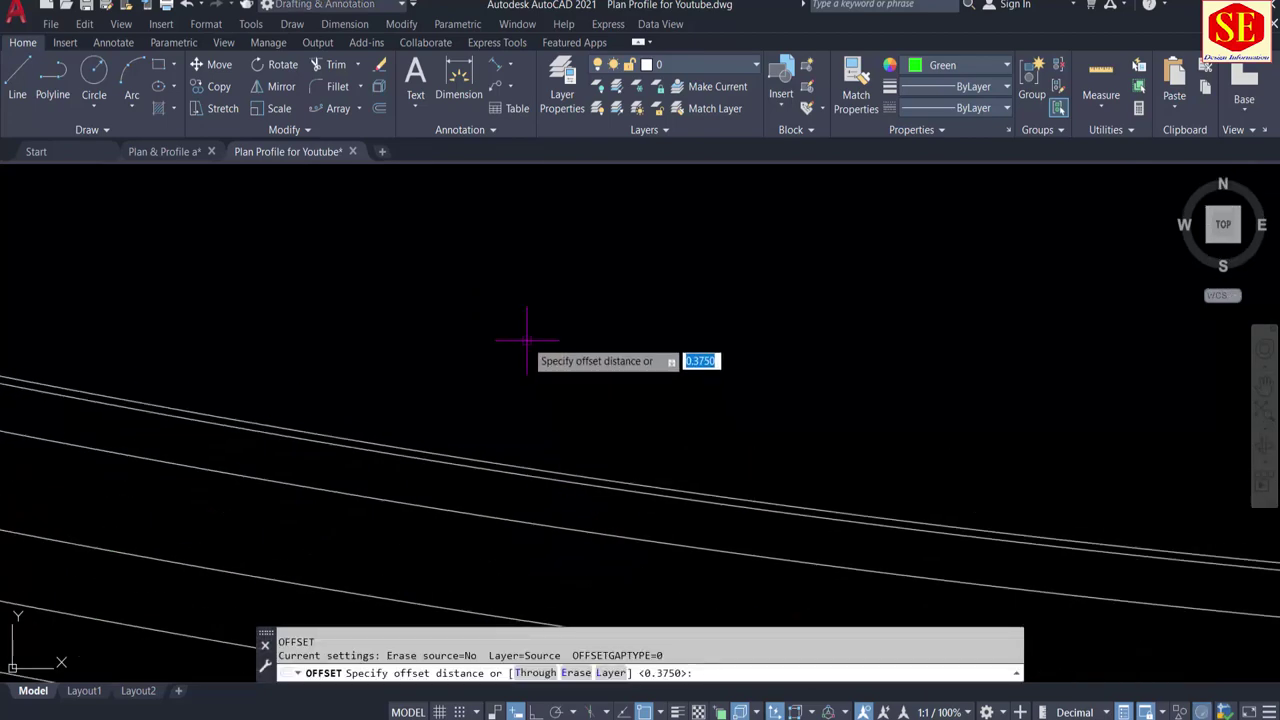
pyautogui.write('30')
pyautogui.press('Return')
pyautogui.scroll(-3, 529, 346)
pyautogui.scroll(4, 557, 330)
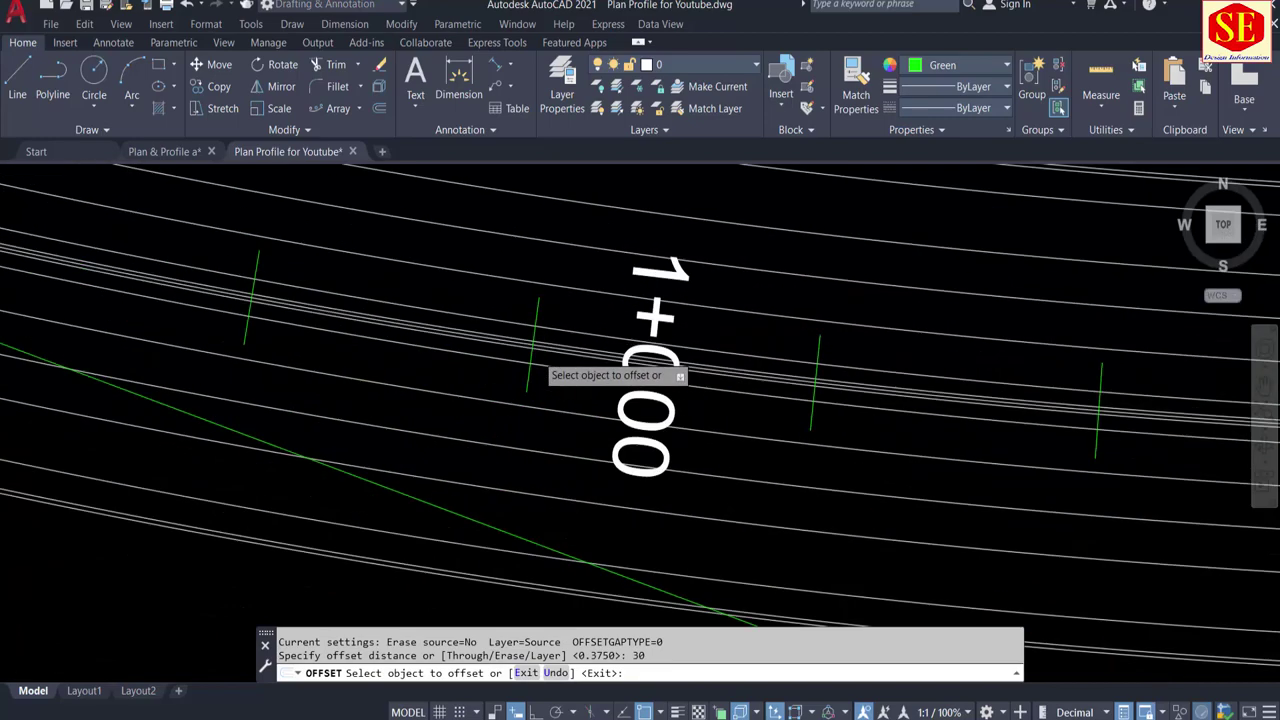
pyautogui.scroll(3, 546, 343)
pyautogui.click(557, 397)
pyautogui.scroll(-3, 557, 400)
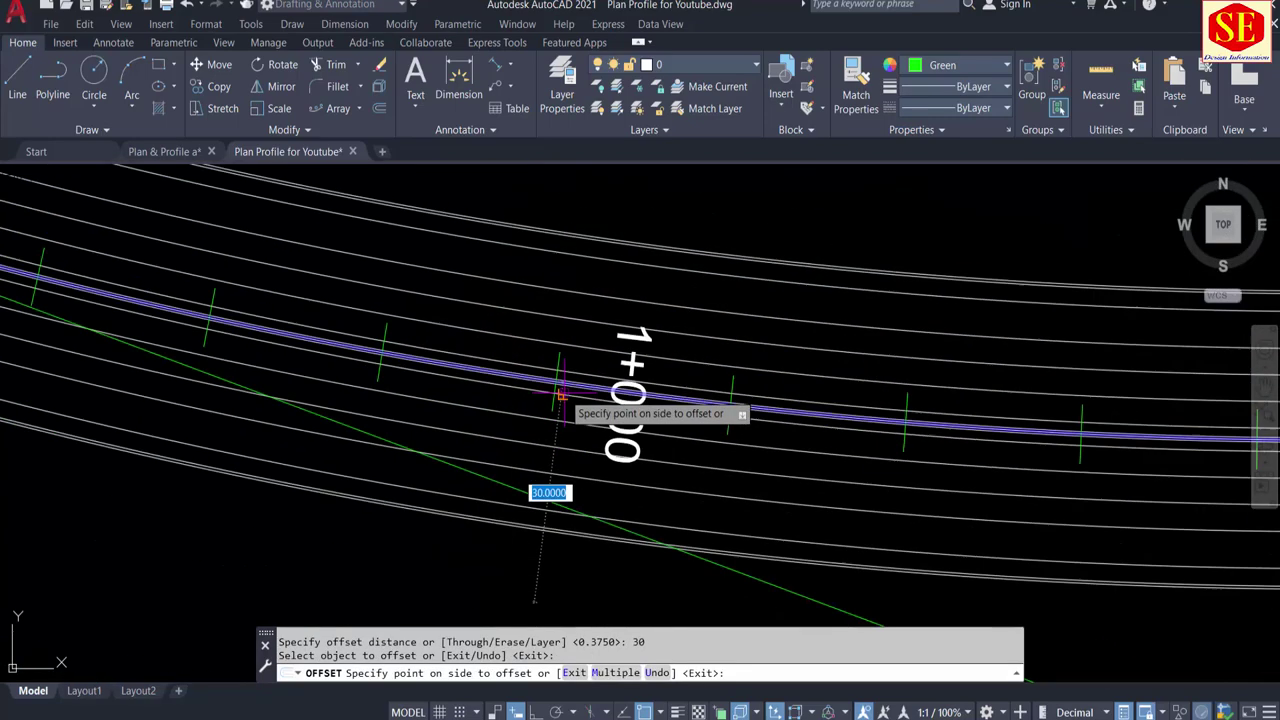
pyautogui.scroll(-2, 586, 286)
pyautogui.click(536, 426)
# Step: Offset the new line another 30 units, then end the Offset command
pyautogui.scroll(3, 538, 400)
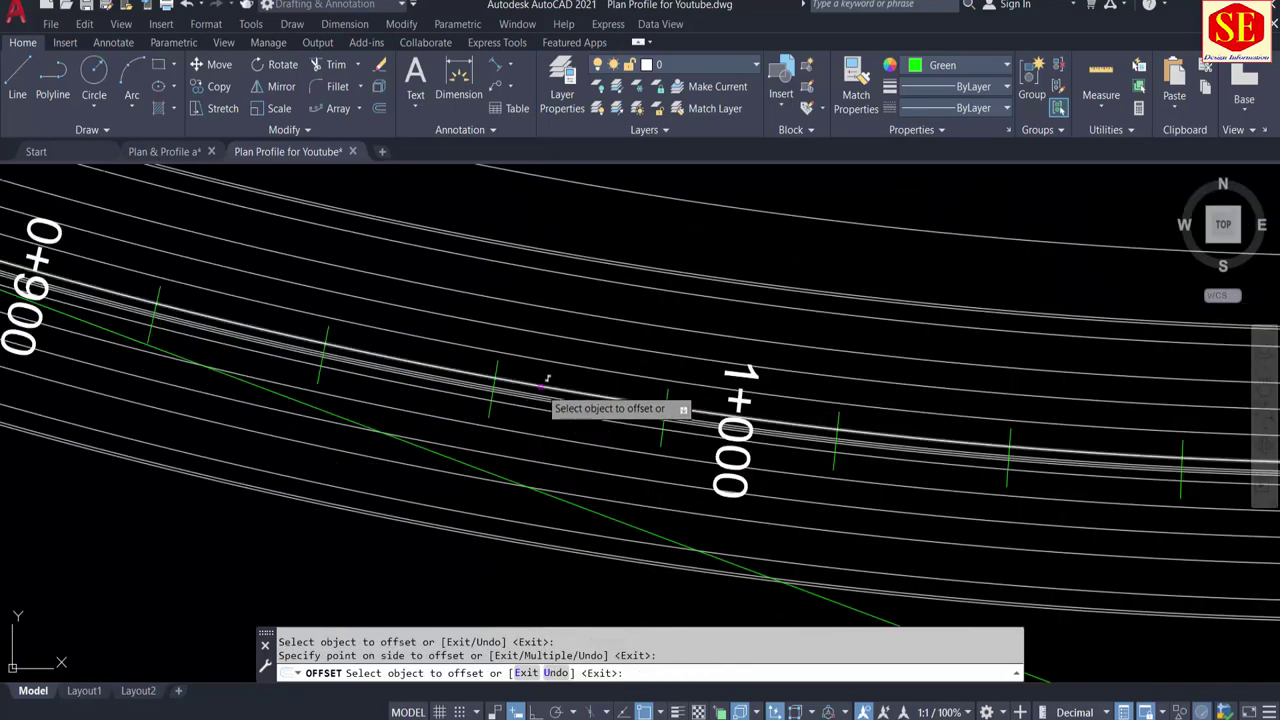
pyautogui.scroll(2, 537, 395)
pyautogui.scroll(2, 539, 375)
pyautogui.click(537, 370)
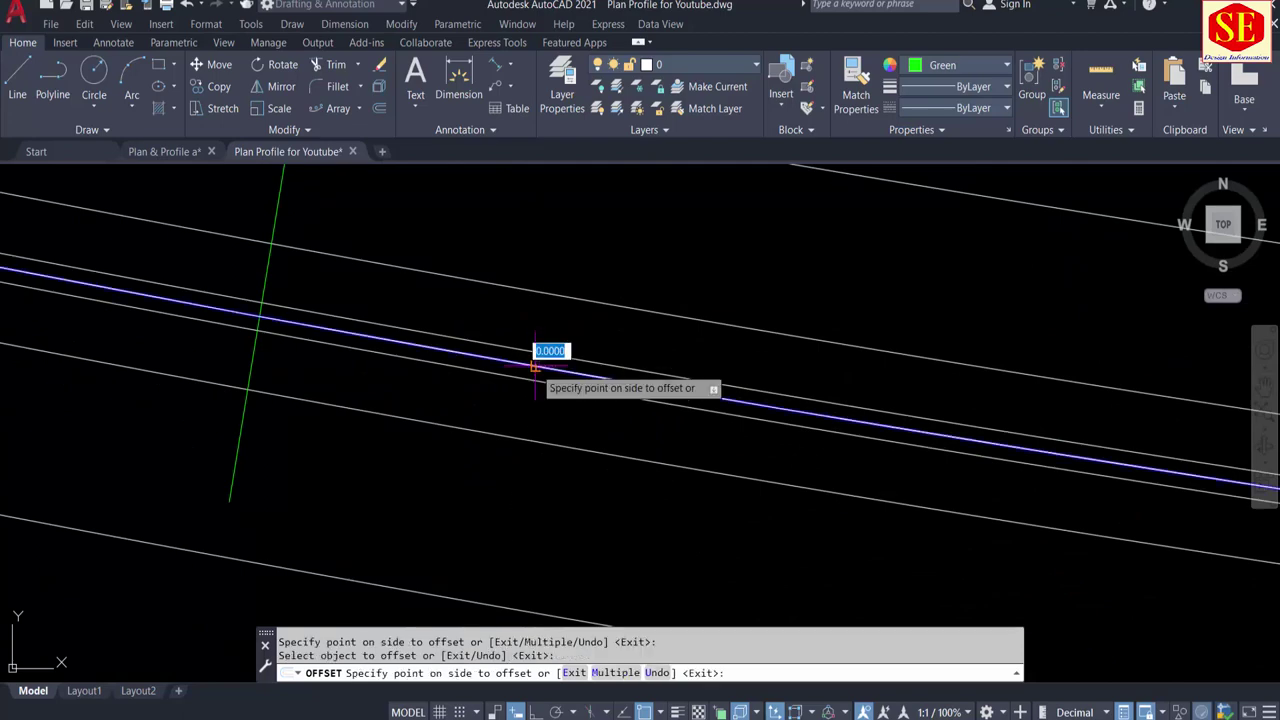
pyautogui.scroll(-3, 543, 357)
pyautogui.click(492, 525)
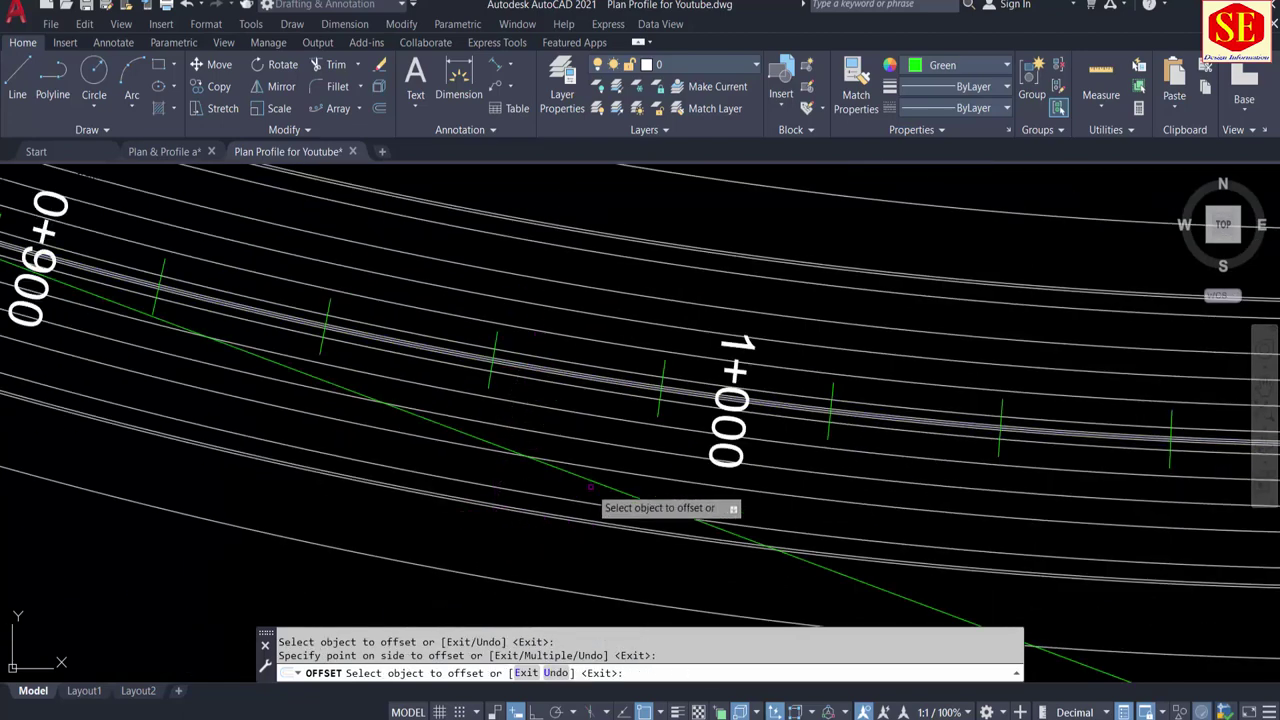
pyautogui.press('Escape')
pyautogui.scroll(2, 598, 380)
pyautogui.scroll(2, 600, 371)
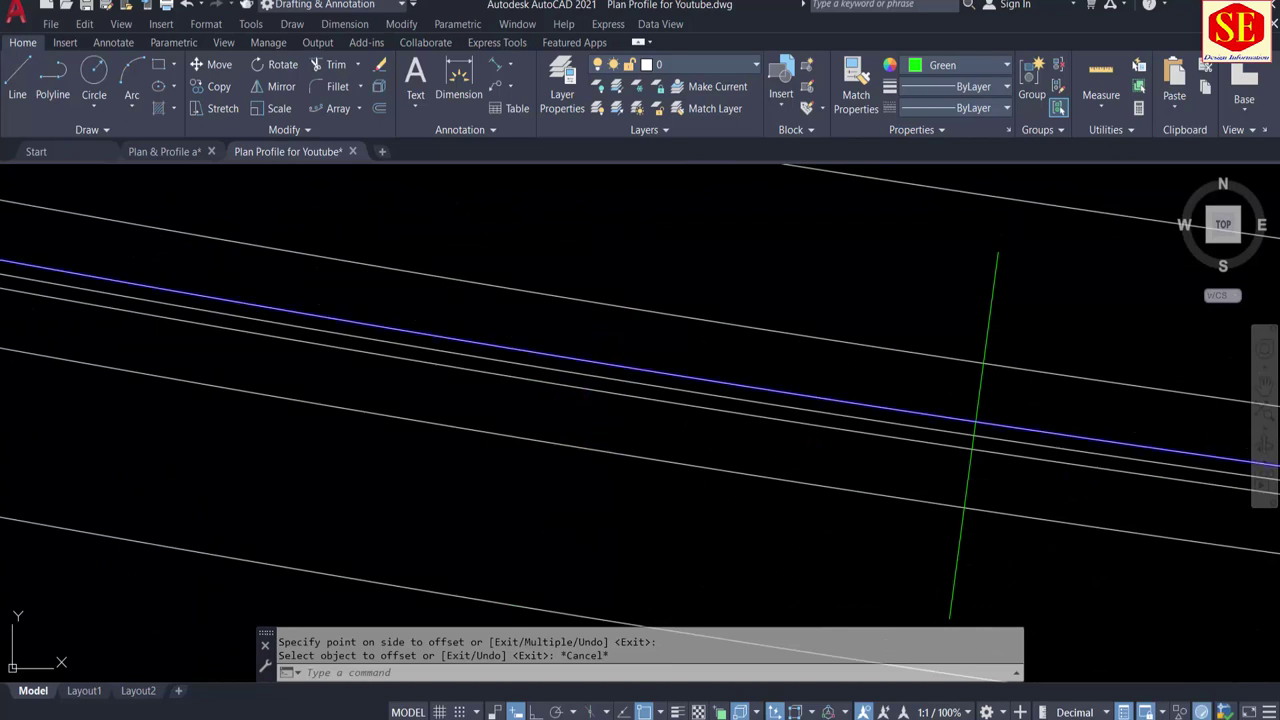
# Step: Make the two new offset lines red
pyautogui.click(612, 362)
pyautogui.click(612, 388)
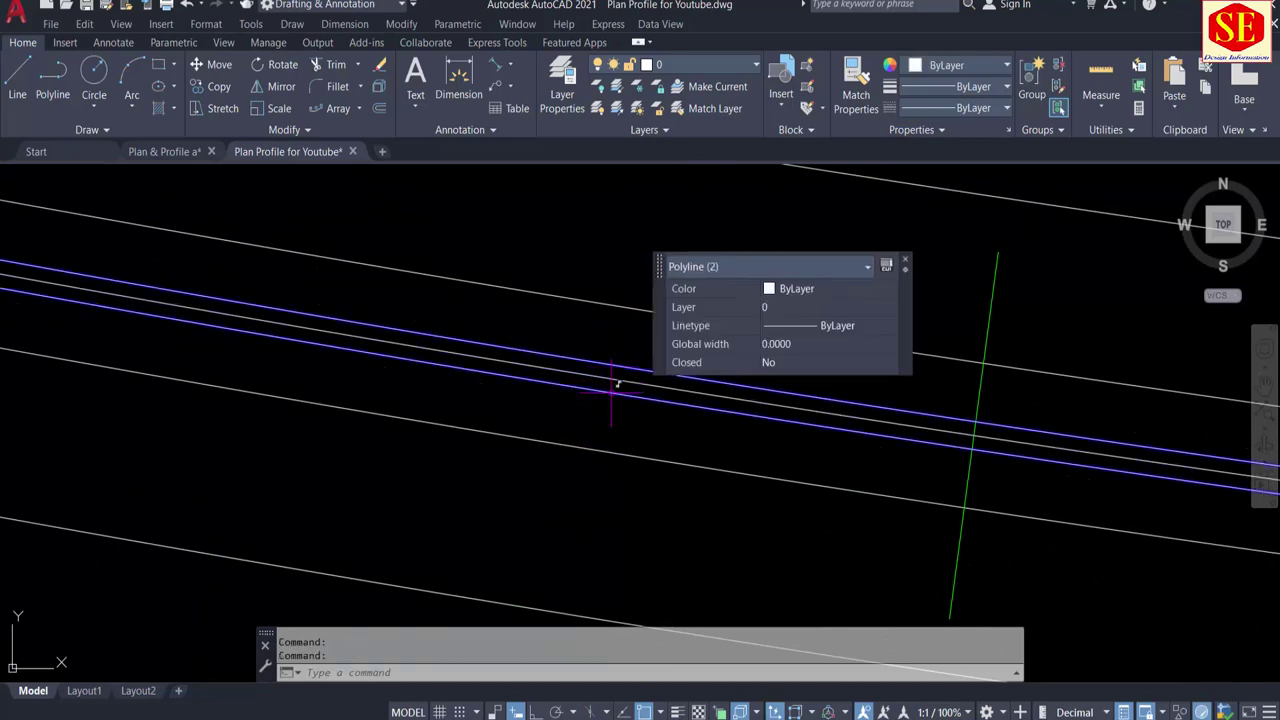
pyautogui.click(786, 297)
pyautogui.click(782, 343)
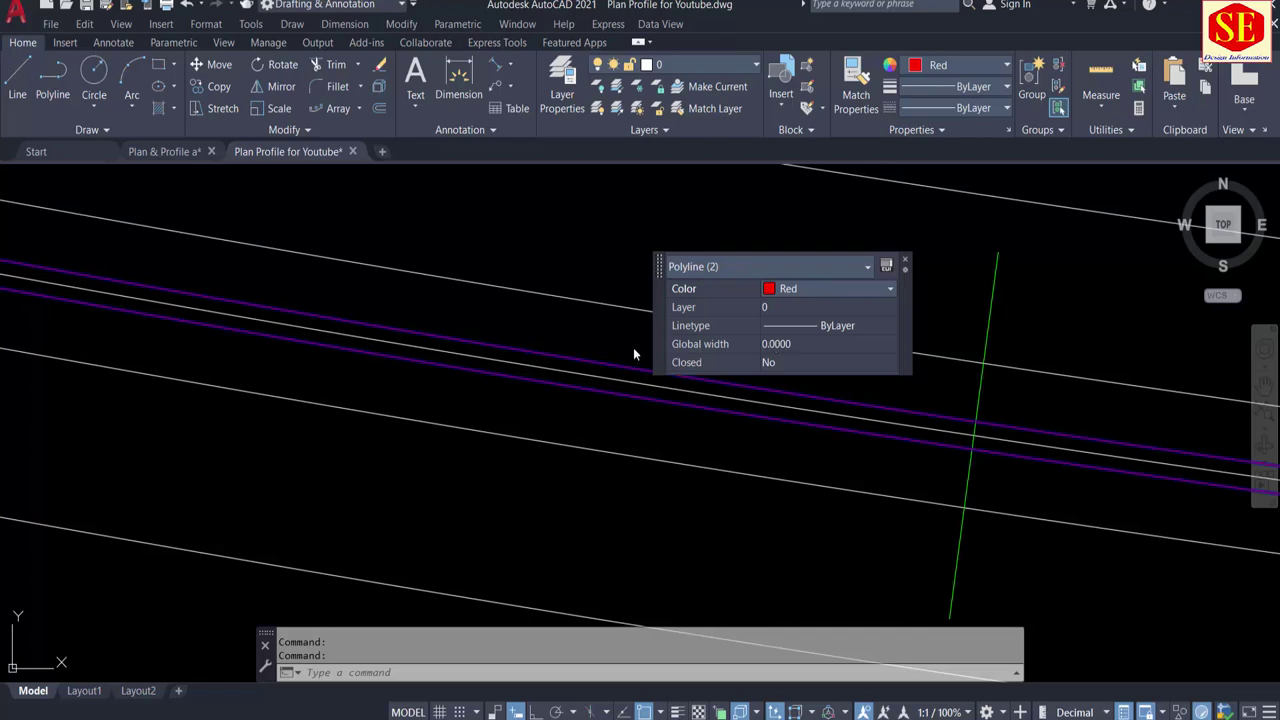
pyautogui.press('Escape')
# Step: Make the upper and lower outer blue lines yellow
pyautogui.click(604, 297)
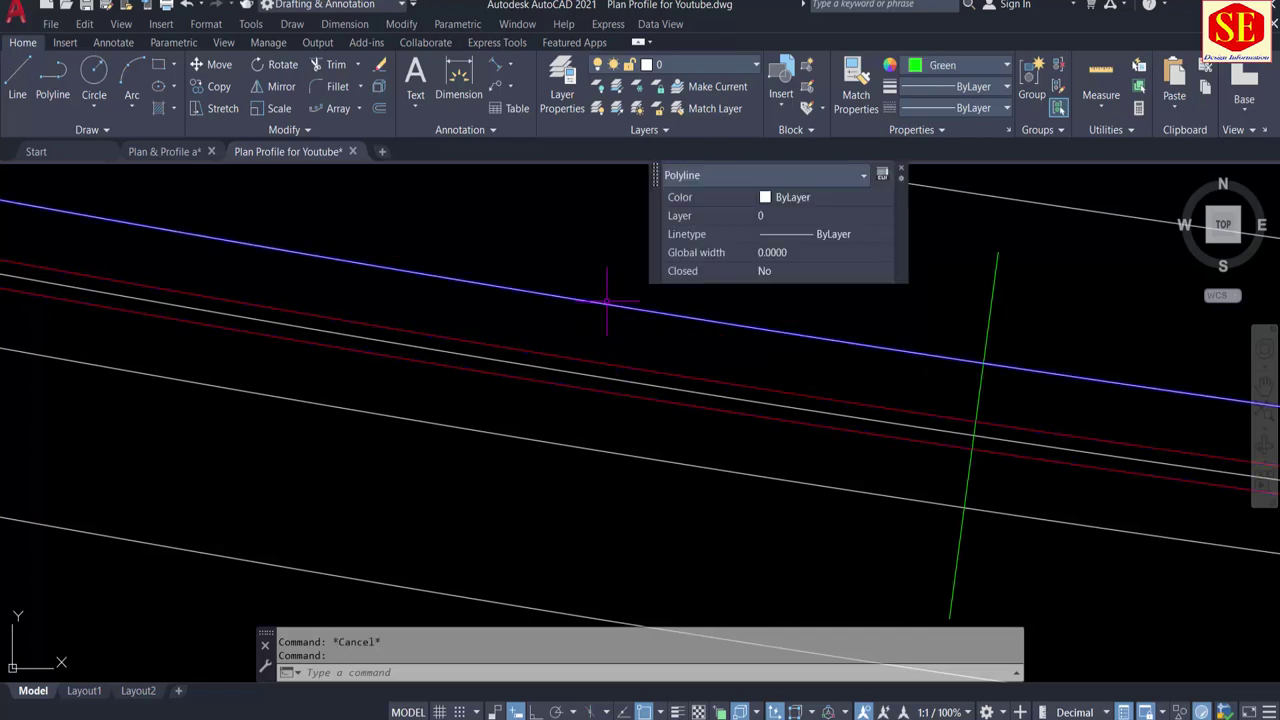
pyautogui.click(561, 446)
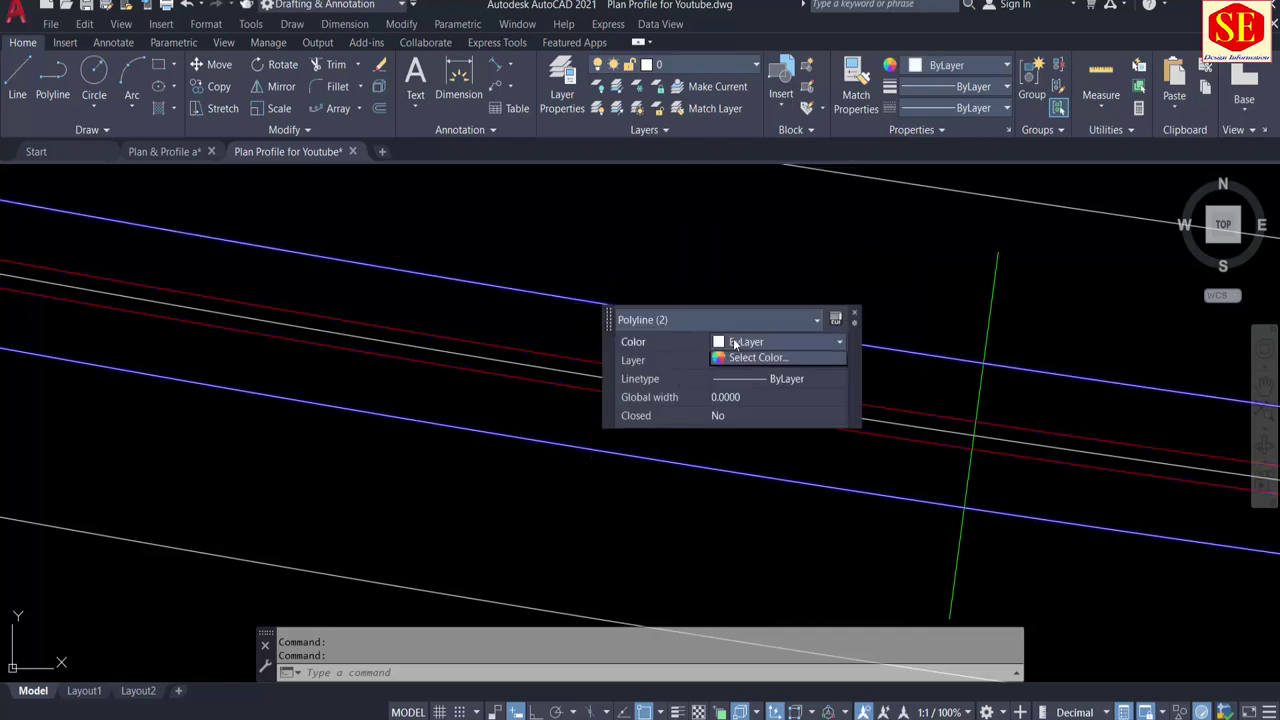
pyautogui.click(745, 405)
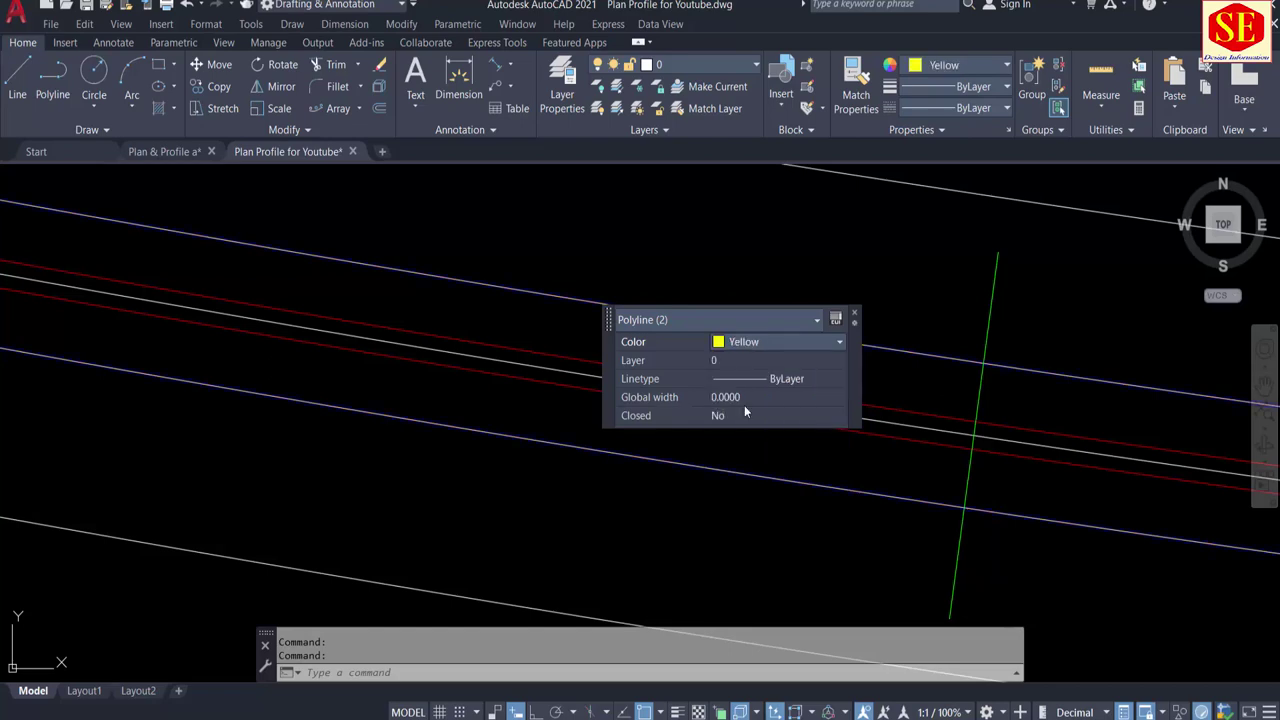
pyautogui.press('Escape')
pyautogui.scroll(-4, 558, 432)
pyautogui.scroll(-3, 610, 280)
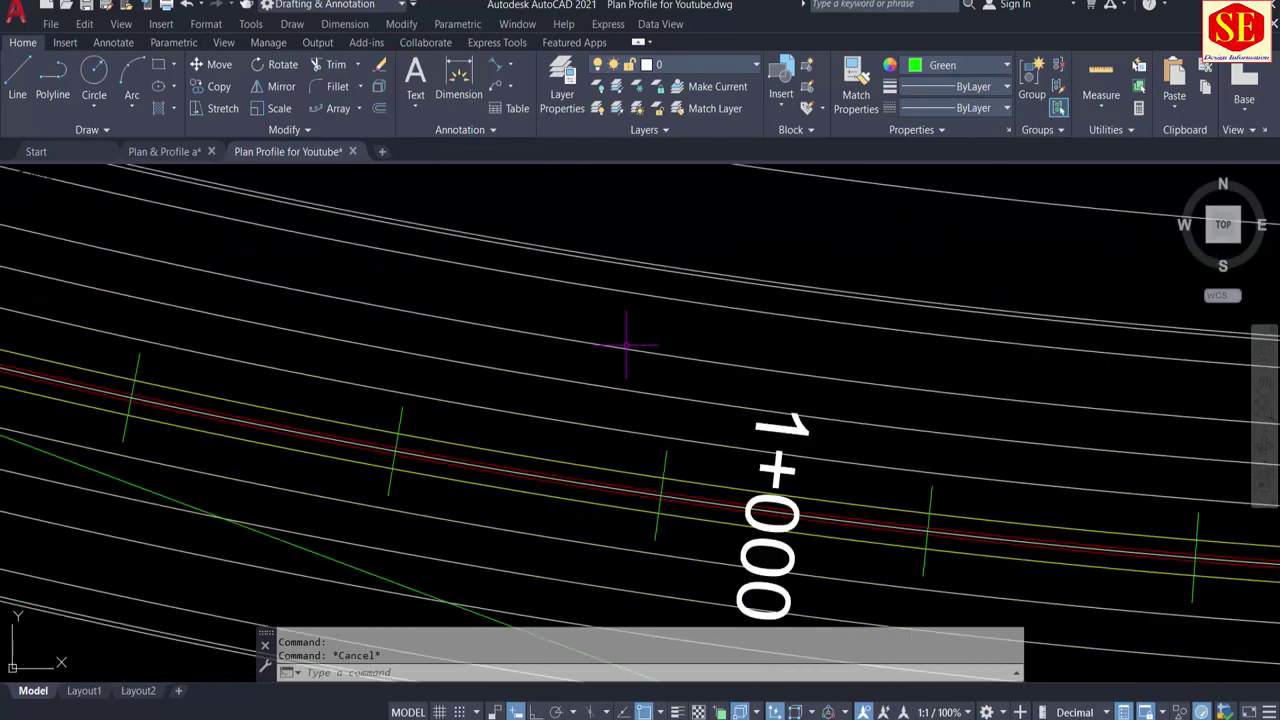
# Step: Give two window-selected polylines the CENTER linetype
pyautogui.click(616, 338)
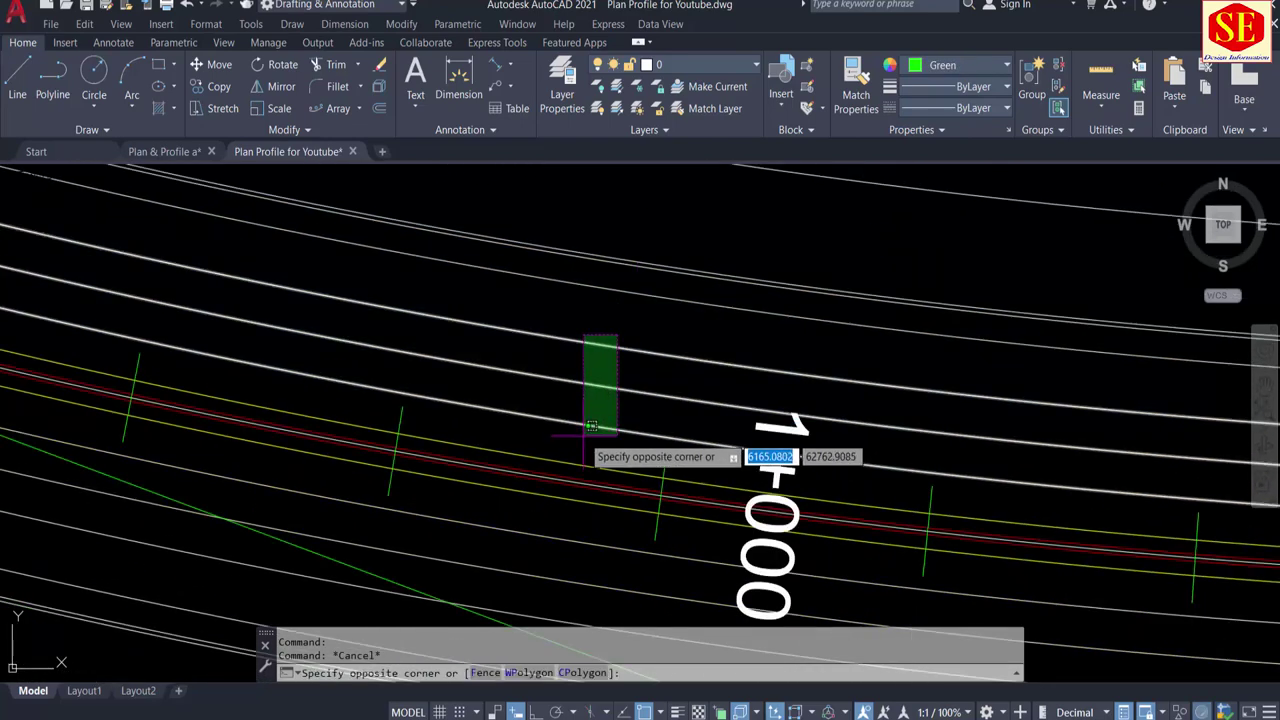
pyautogui.press('Escape')
pyautogui.click(606, 382)
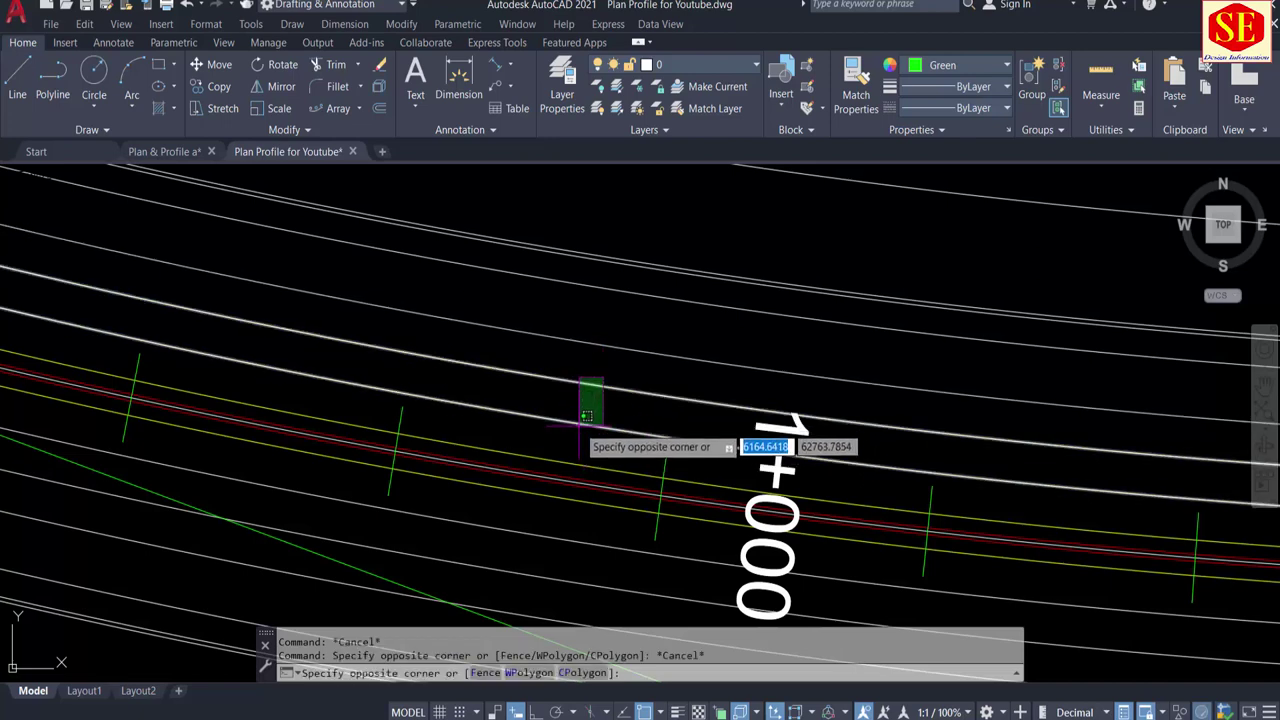
pyautogui.click(612, 403)
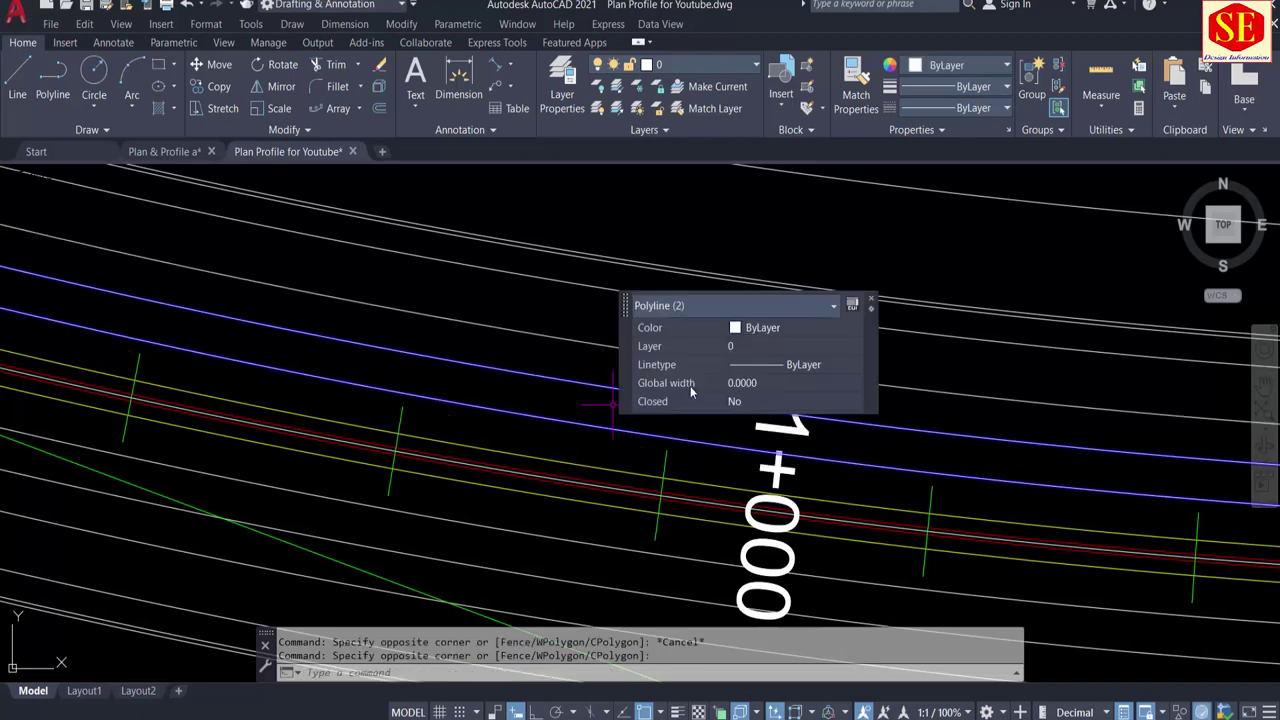
pyautogui.click(794, 364)
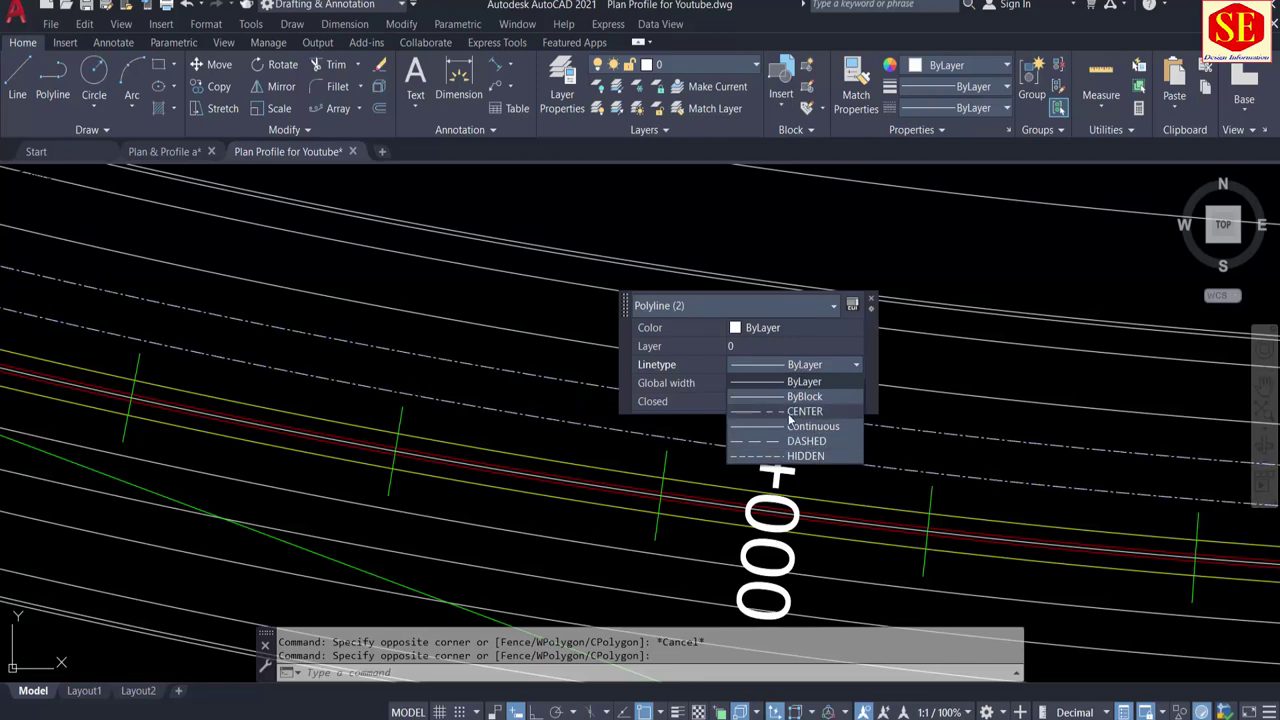
pyautogui.click(790, 413)
pyautogui.press('Escape')
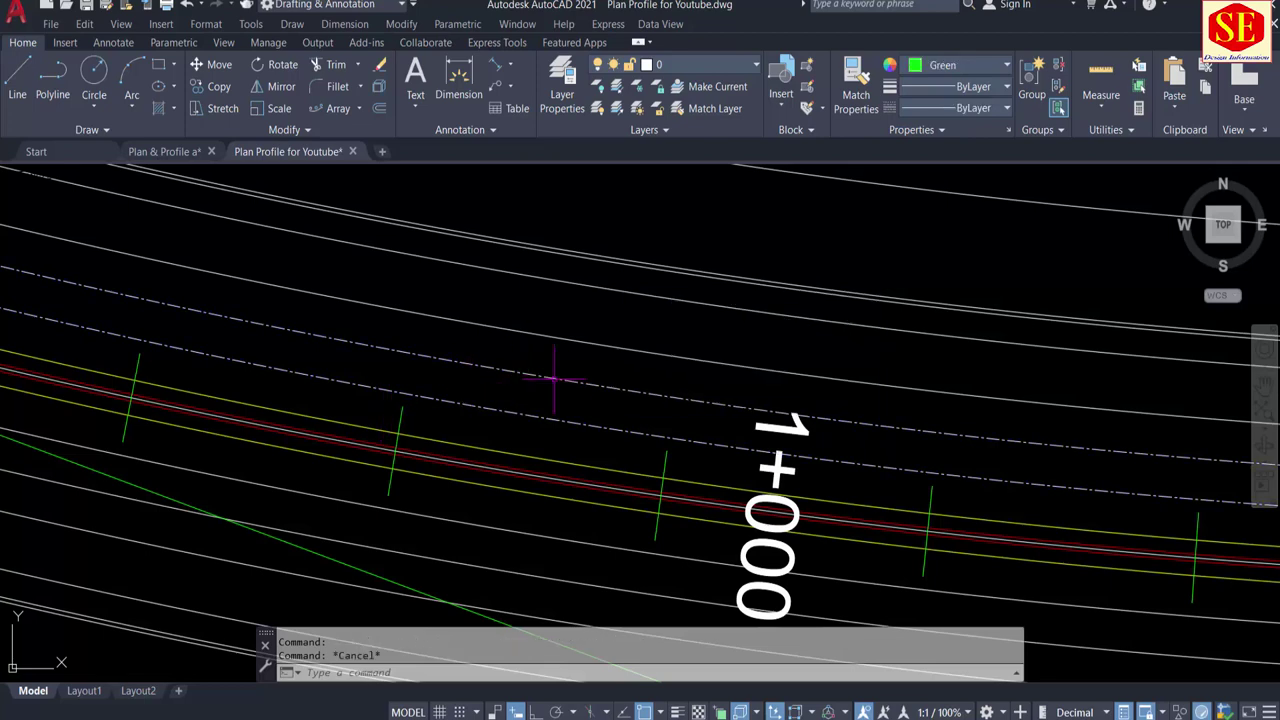
# Step: Set the upper polyline and one other polyline to Yellow
pyautogui.click(591, 342)
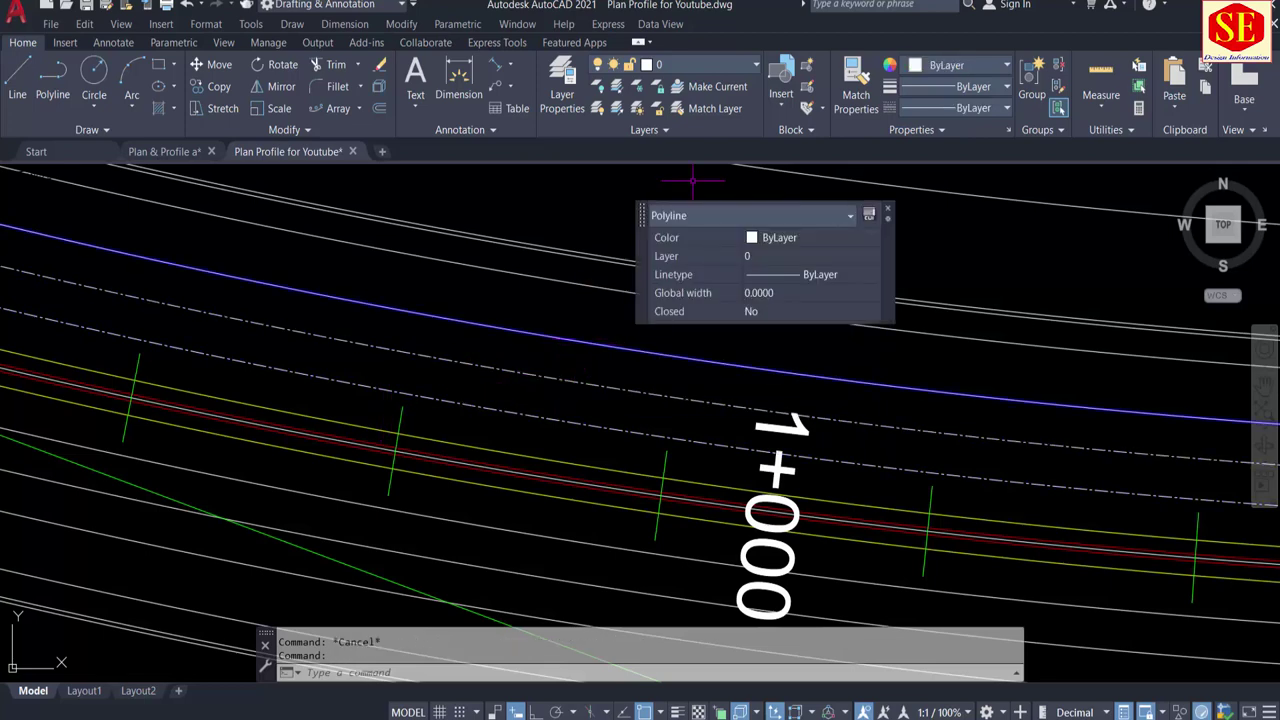
pyautogui.click(793, 242)
pyautogui.click(792, 242)
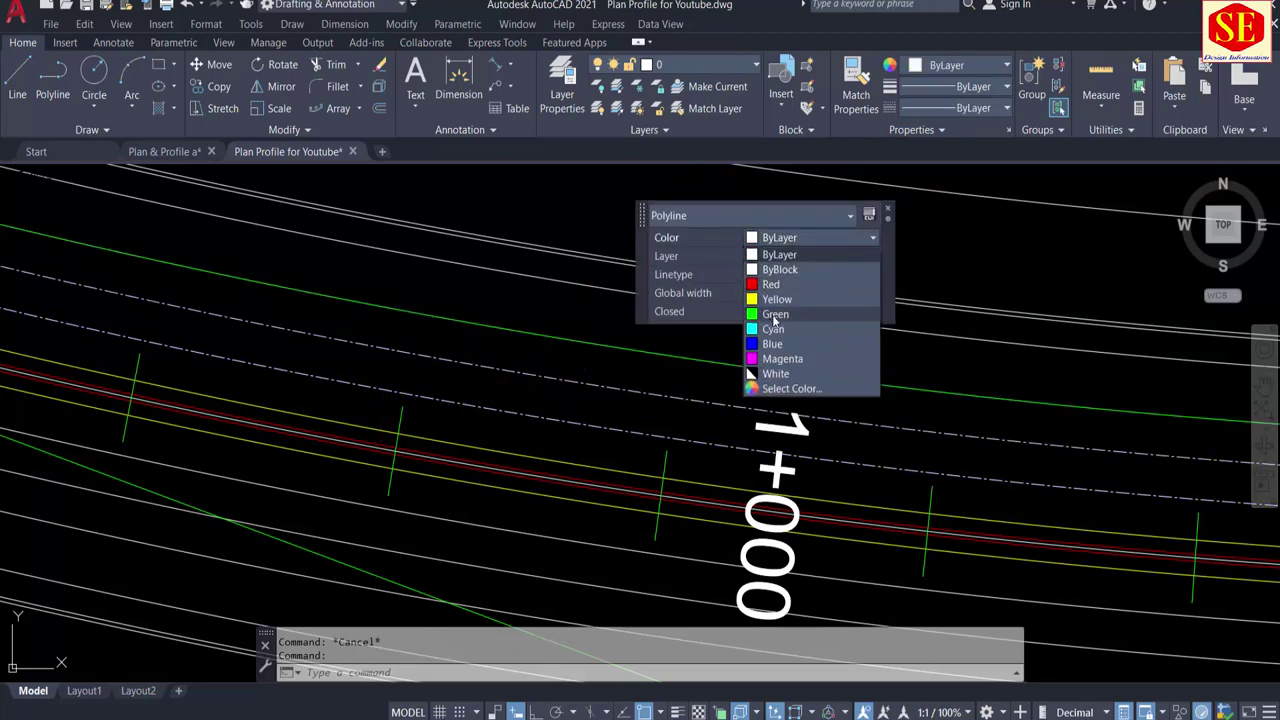
pyautogui.click(776, 299)
pyautogui.press('Escape')
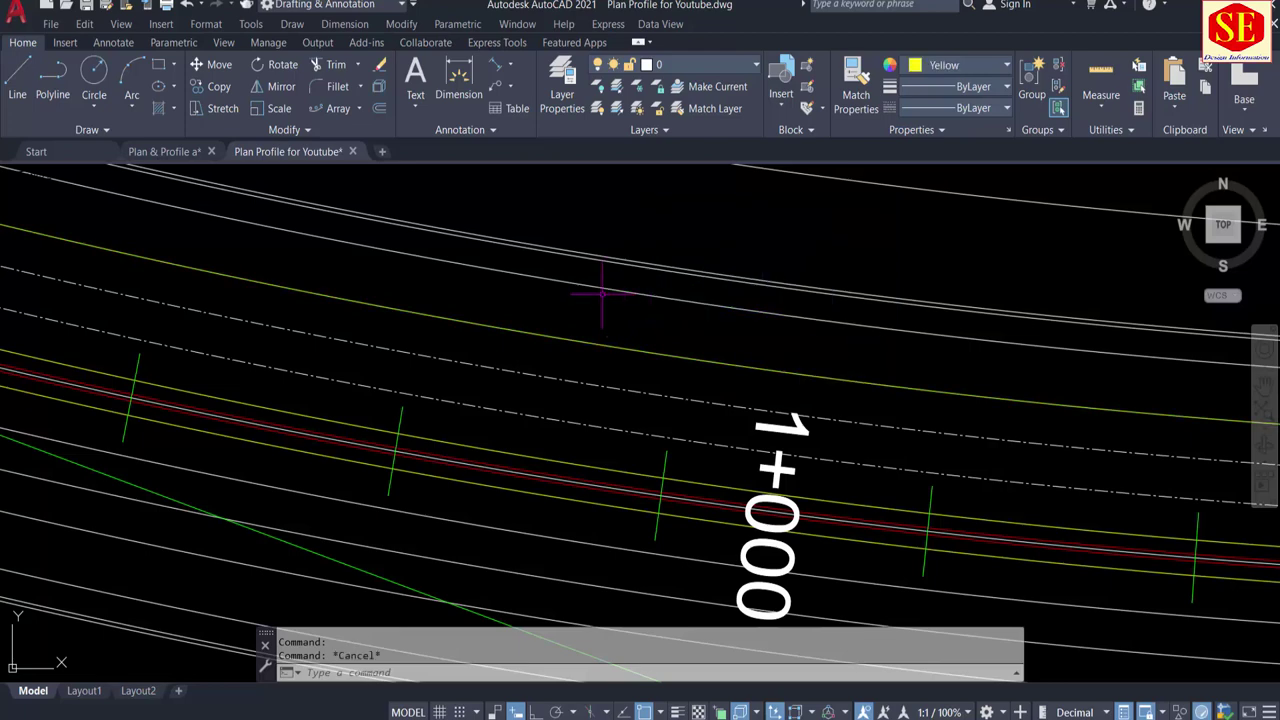
pyautogui.click(604, 288)
pyautogui.click(785, 183)
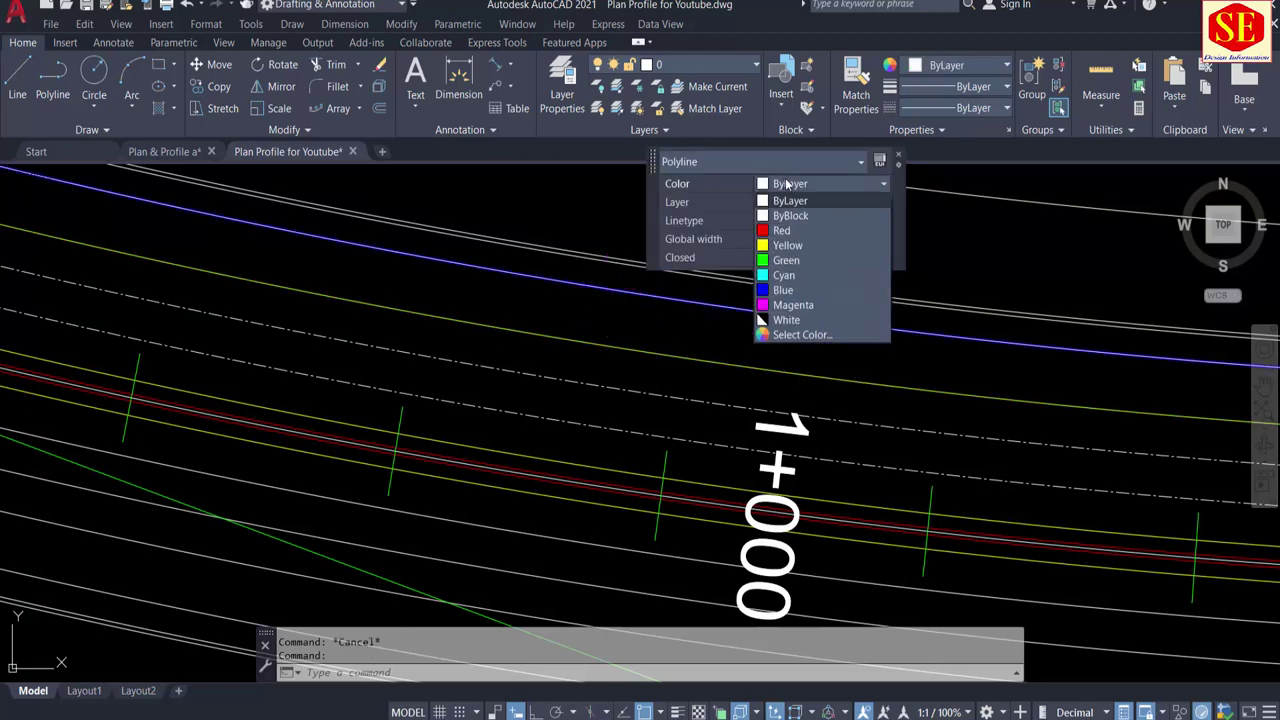
pyautogui.click(781, 241)
pyautogui.press('Escape')
# Step: Window-select the two parallel polylines and set their colour to Red
pyautogui.scroll(3, 605, 320)
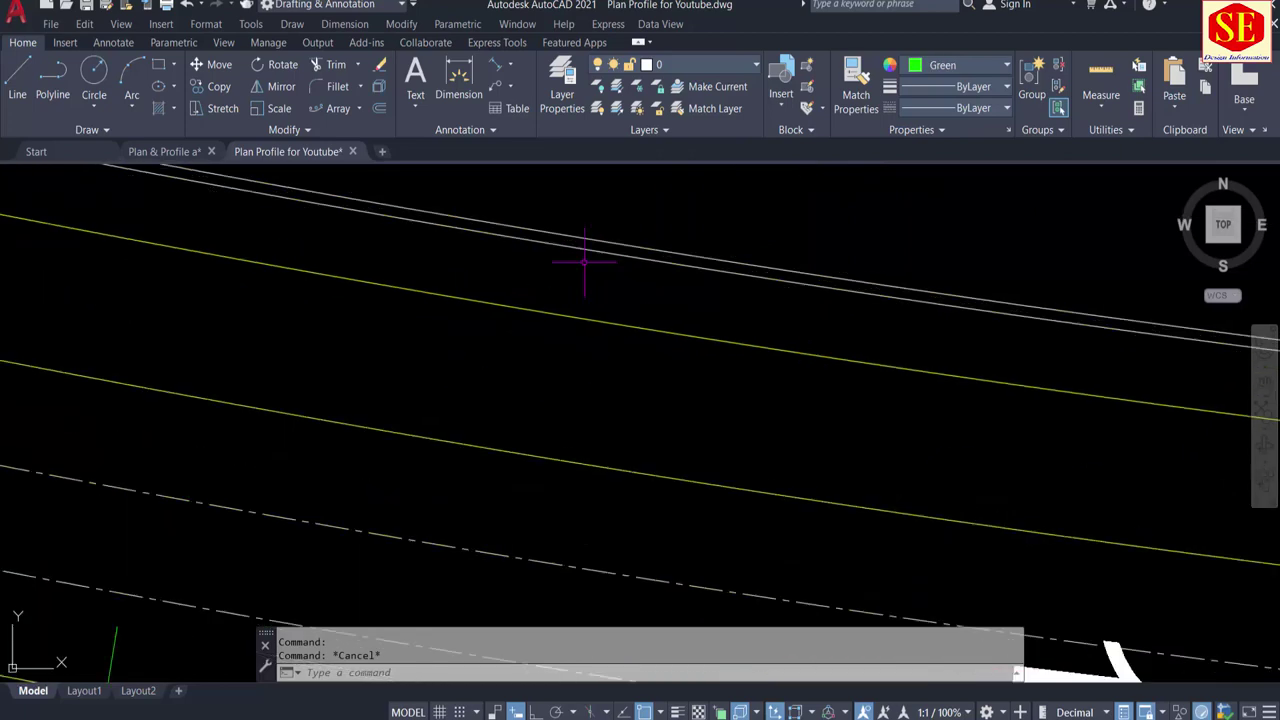
pyautogui.click(626, 220)
pyautogui.click(609, 266)
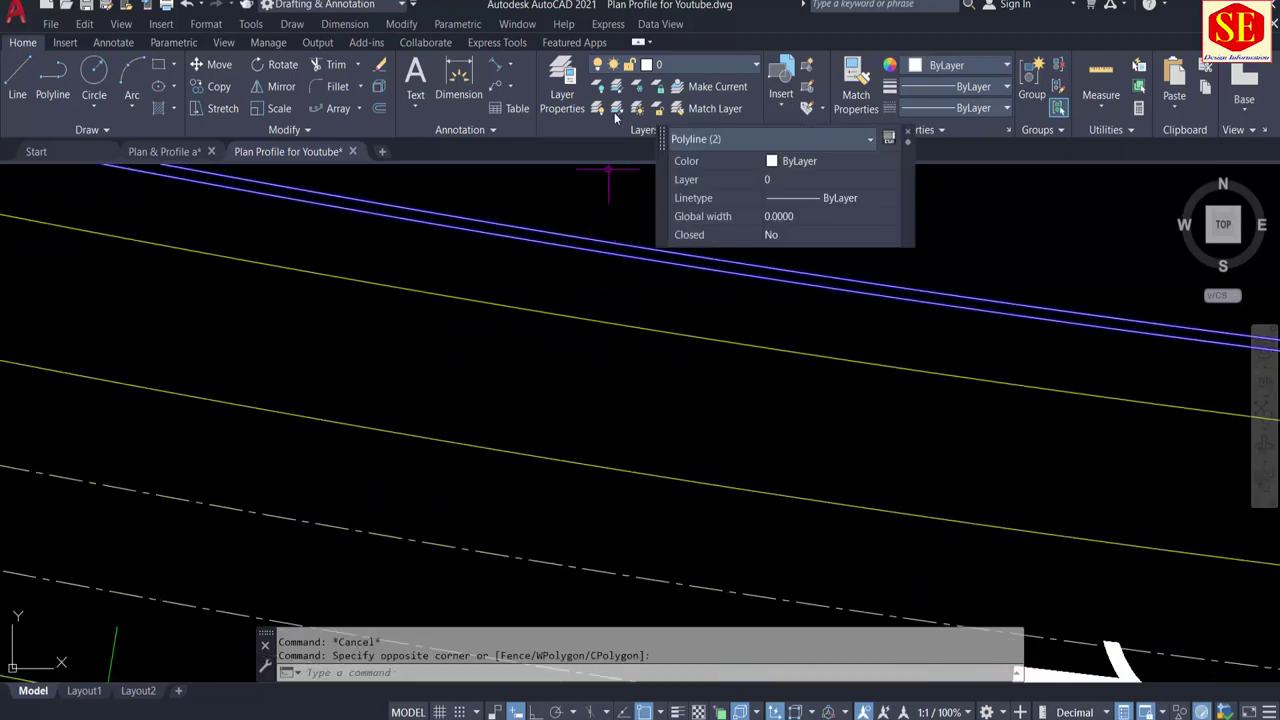
pyautogui.click(792, 167)
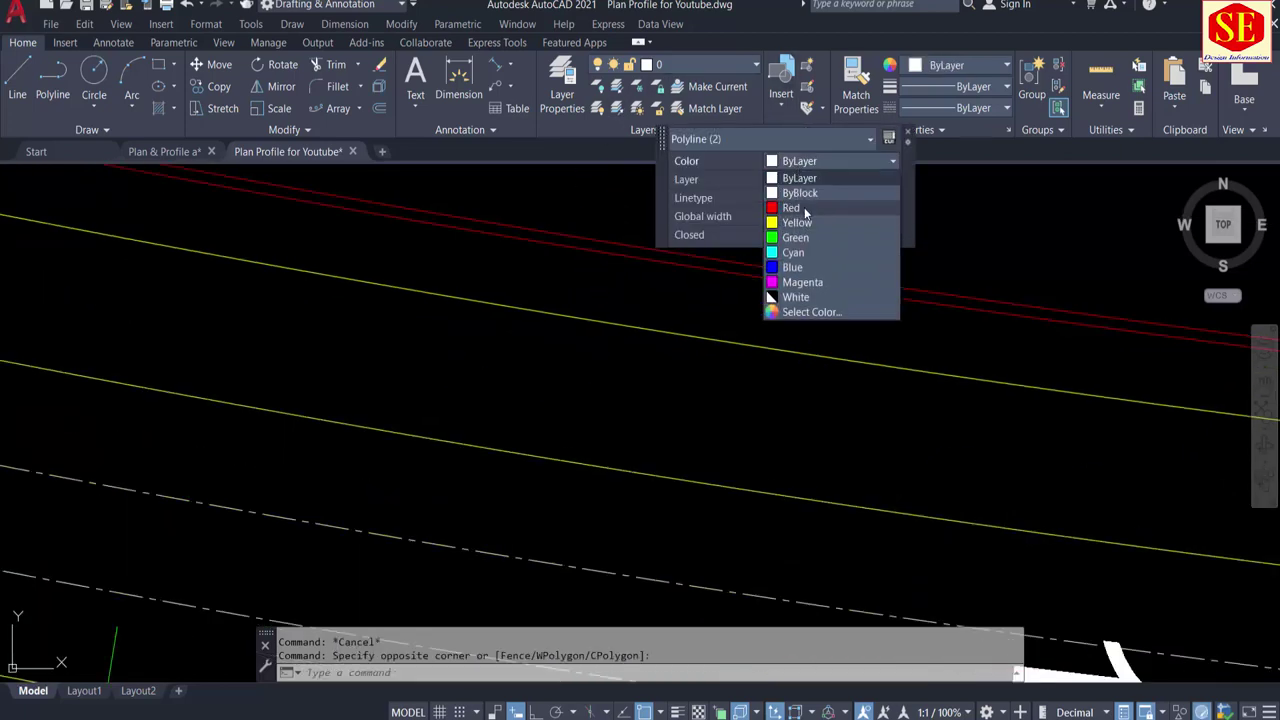
pyautogui.click(806, 212)
pyautogui.scroll(-5, 658, 252)
pyautogui.scroll(2, 557, 286)
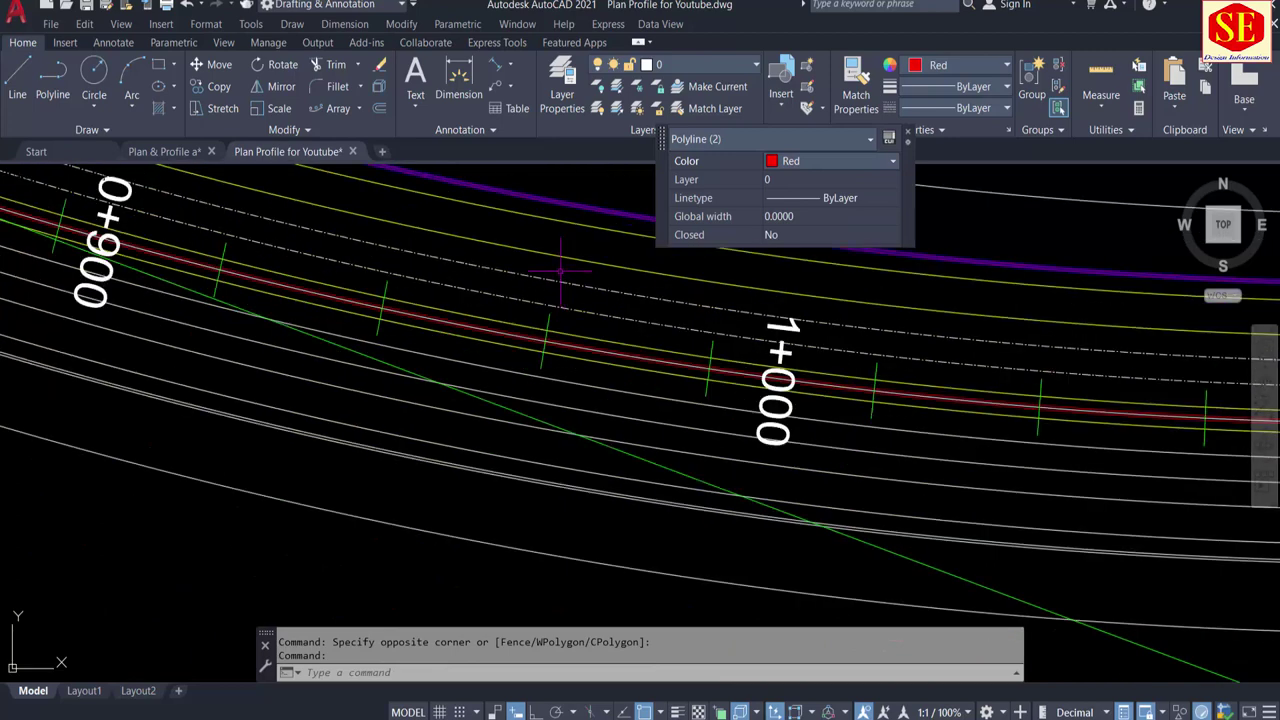
# Step: Match a dash-dot line's properties onto one white road line
pyautogui.write('ma')
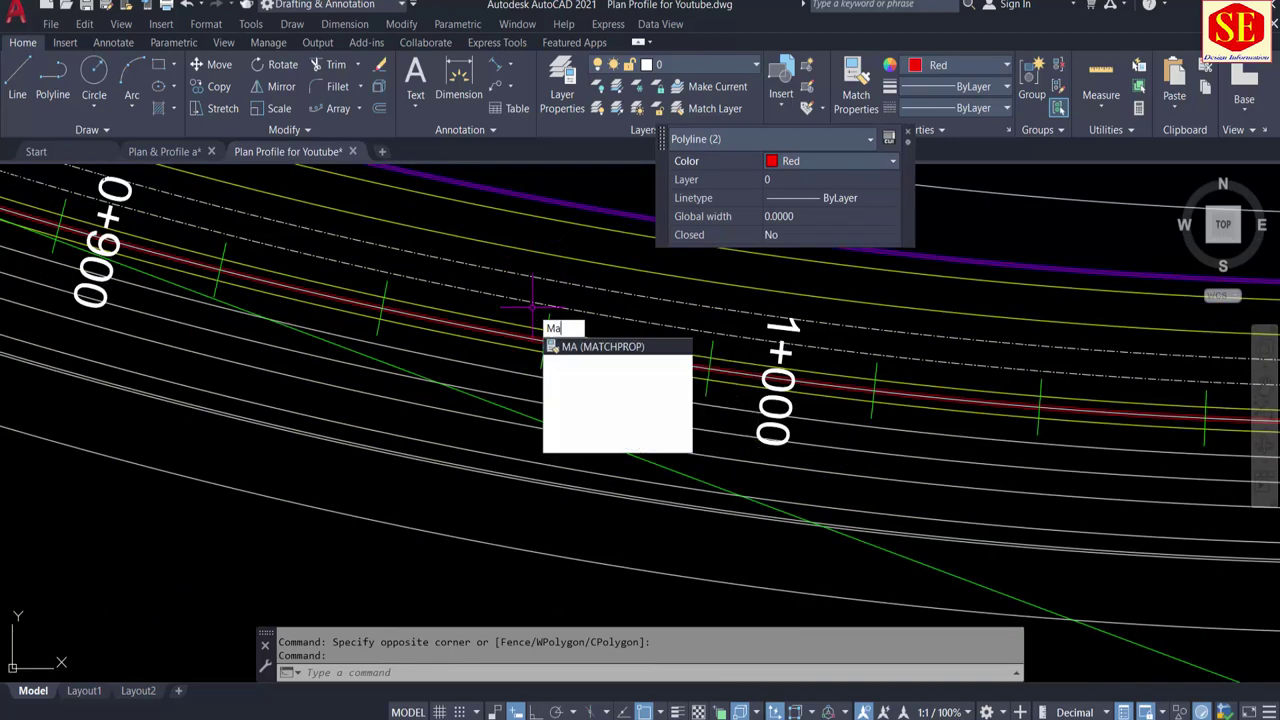
pyautogui.press('Return')
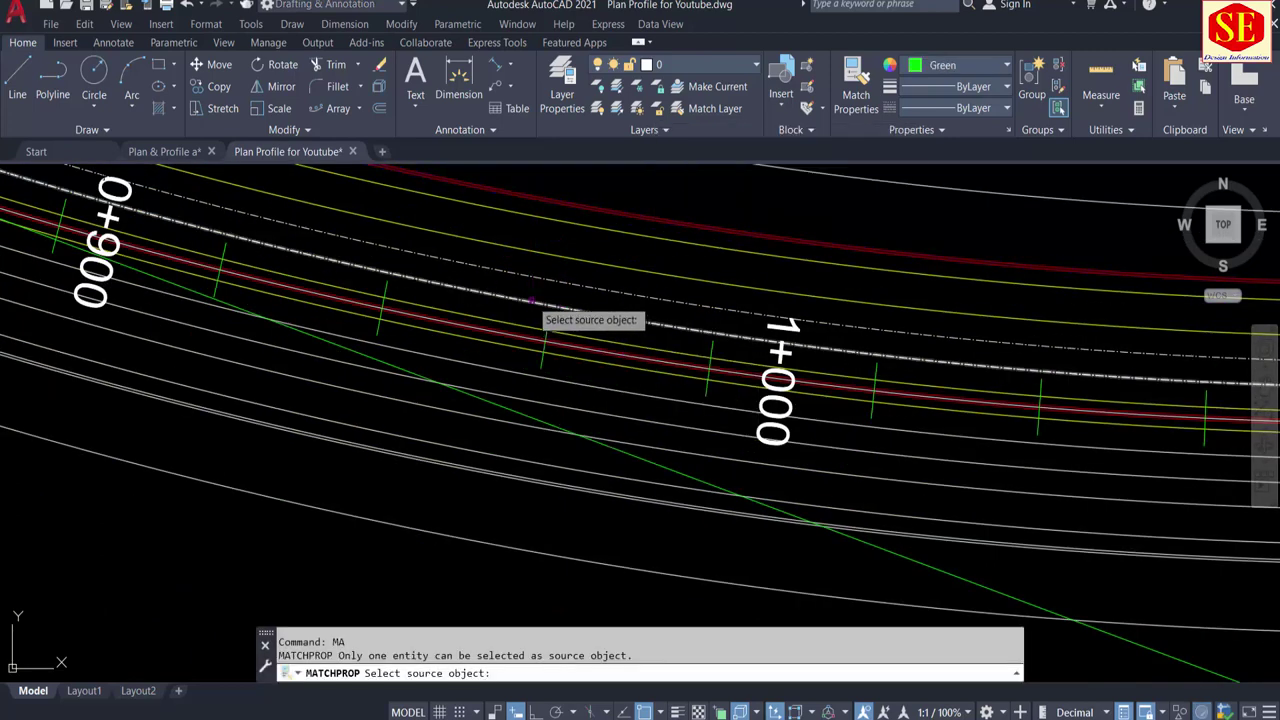
pyautogui.click(530, 325)
pyautogui.scroll(2, 528, 350)
pyautogui.click(720, 398)
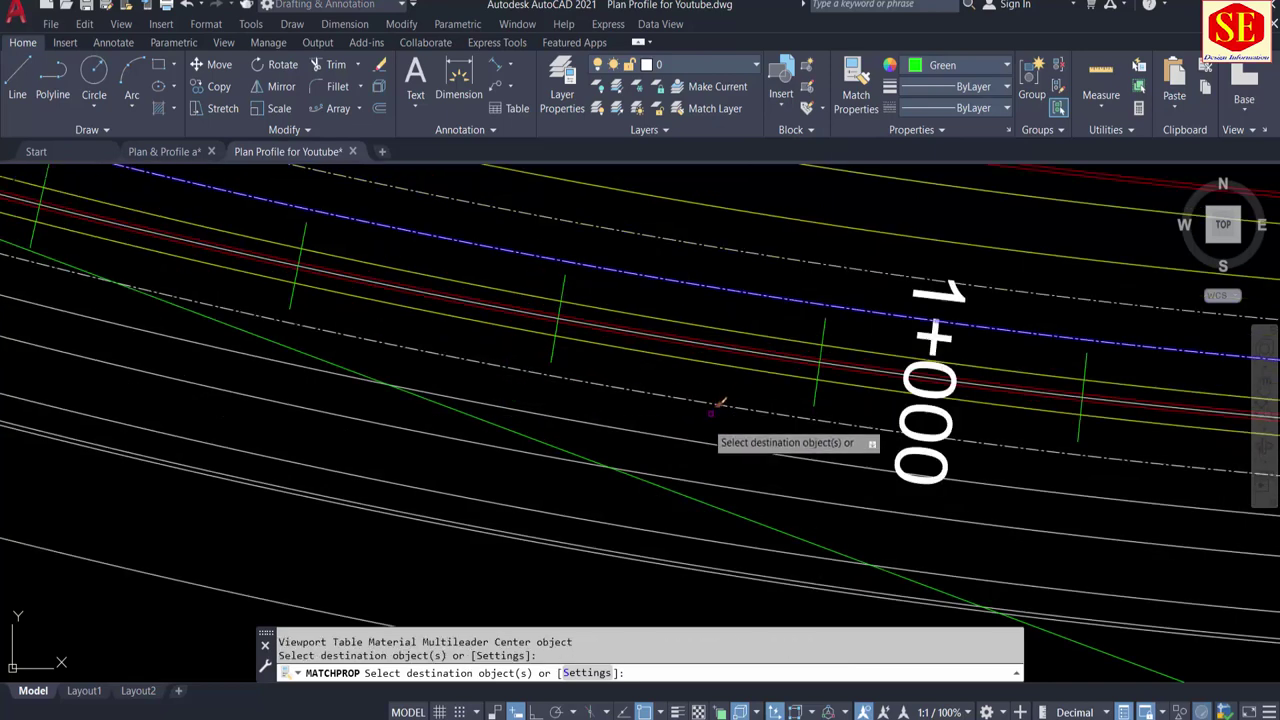
pyautogui.press('Escape')
# Step: Match another source line's style onto a second white line
pyautogui.press('Return')
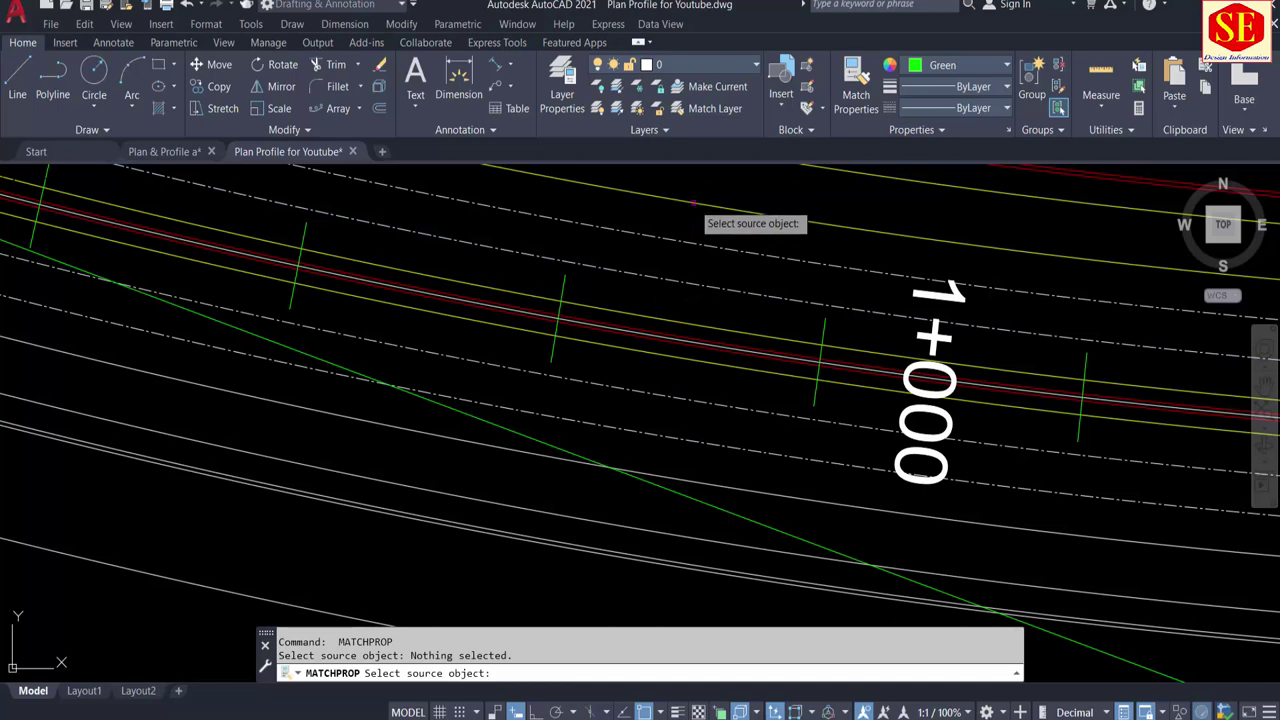
pyautogui.click(693, 201)
pyautogui.click(740, 479)
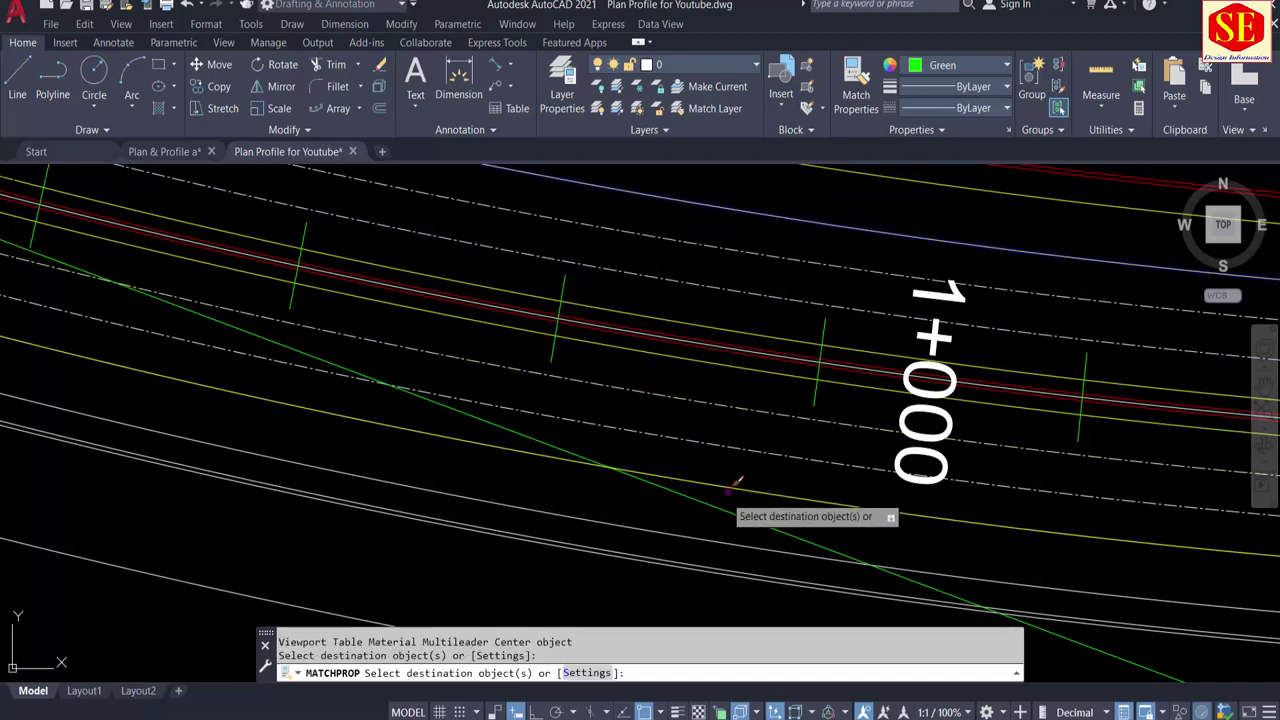
pyautogui.press('Escape')
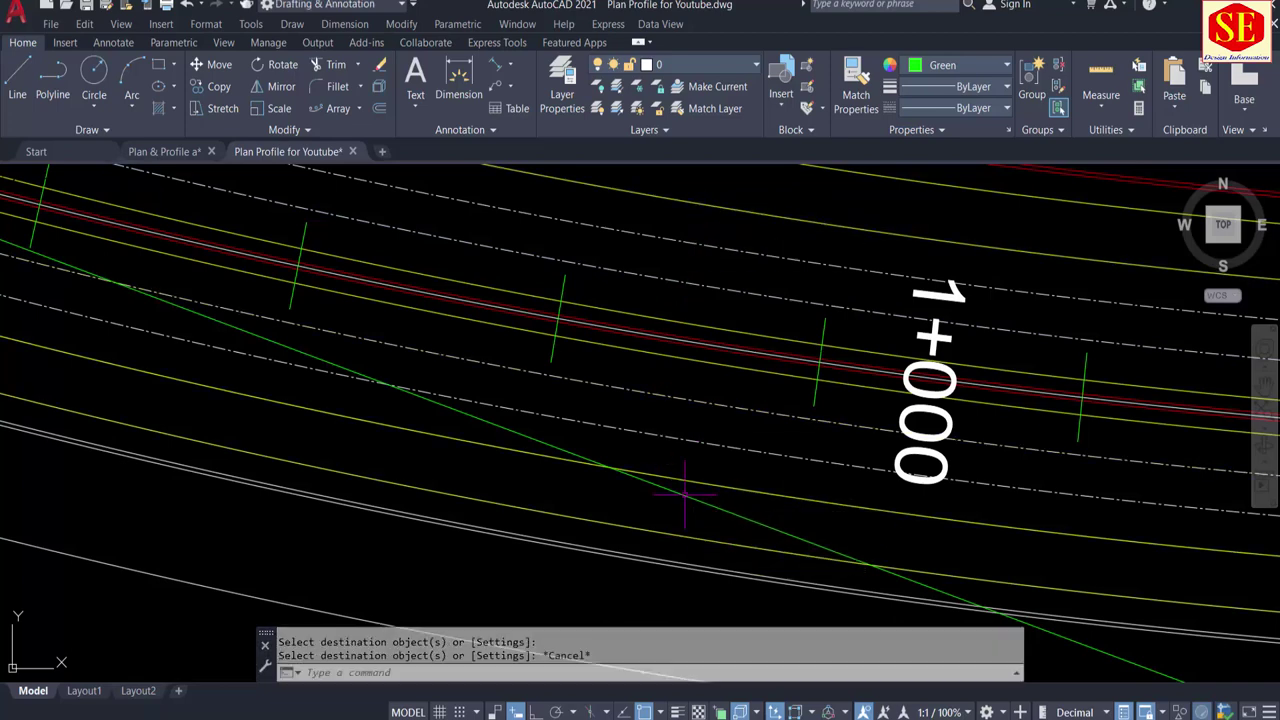
# Step: Begin a third property match from another source line, then cancel it
pyautogui.press('Return')
pyautogui.scroll(2, 690, 352)
pyautogui.scroll(3, 681, 328)
pyautogui.click(681, 324)
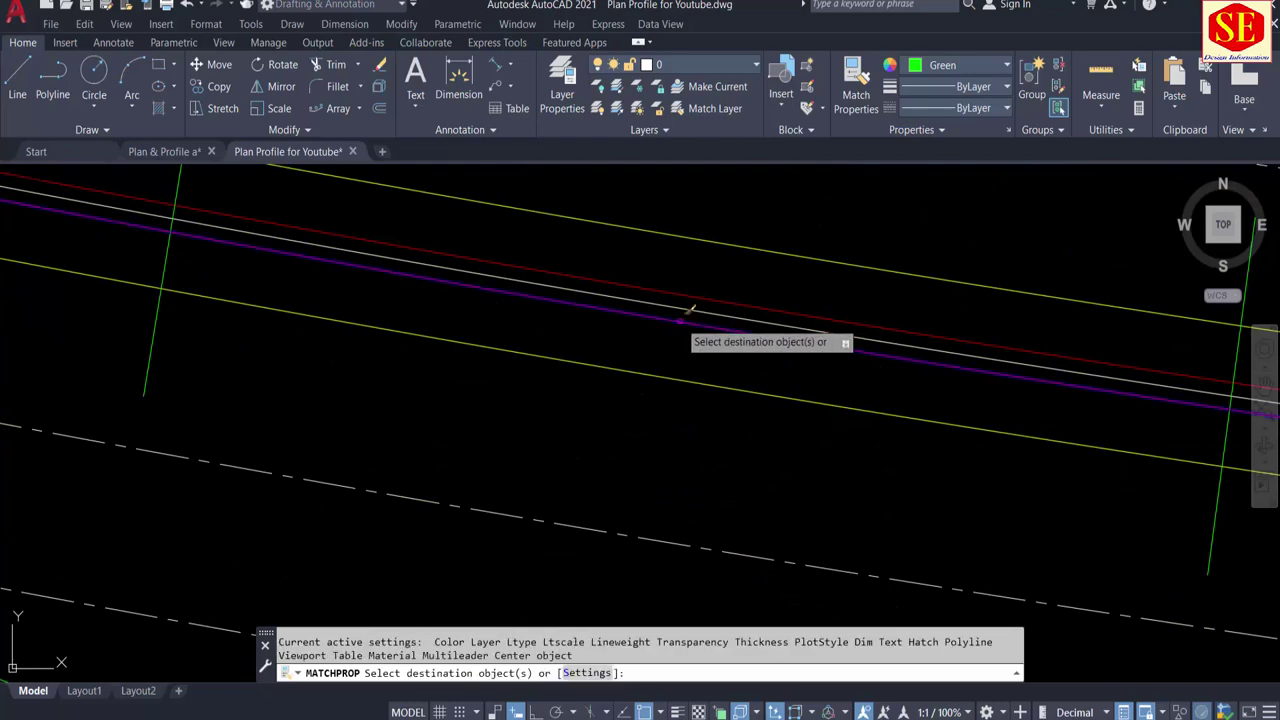
pyautogui.scroll(-2, 689, 330)
pyautogui.scroll(-2, 660, 390)
pyautogui.scroll(4, 615, 390)
pyautogui.click(603, 397)
pyautogui.scroll(-2, 590, 415)
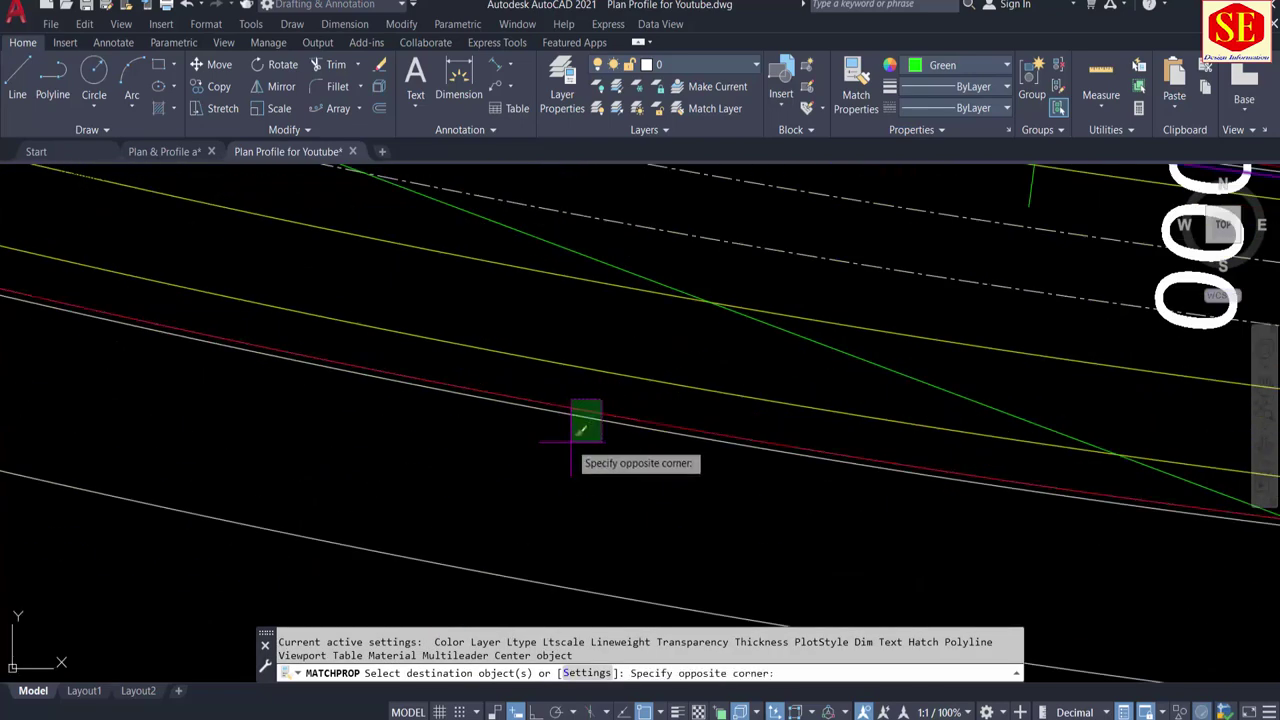
pyautogui.scroll(-2, 575, 430)
pyautogui.press('Escape')
# Step: Pan the view to stations 1+200 through 1+535
pyautogui.moveTo(575, 447); pyautogui.dragTo(214, 486, button='middle')
pyautogui.scroll(-2, 780, 300)
pyautogui.scroll(2, 821, 383)
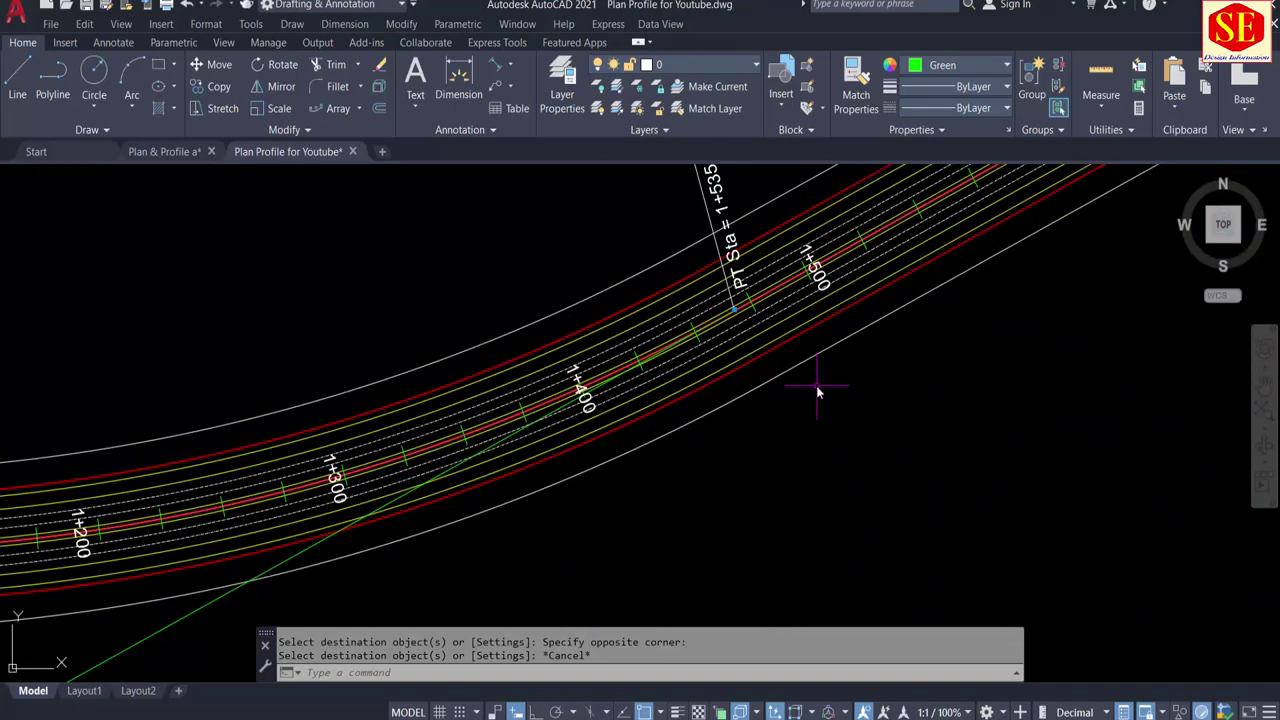
# Step: Regenerate the drawing and zoom in and out over the alignment
pyautogui.press('Return')
pyautogui.scroll(3, 688, 287)
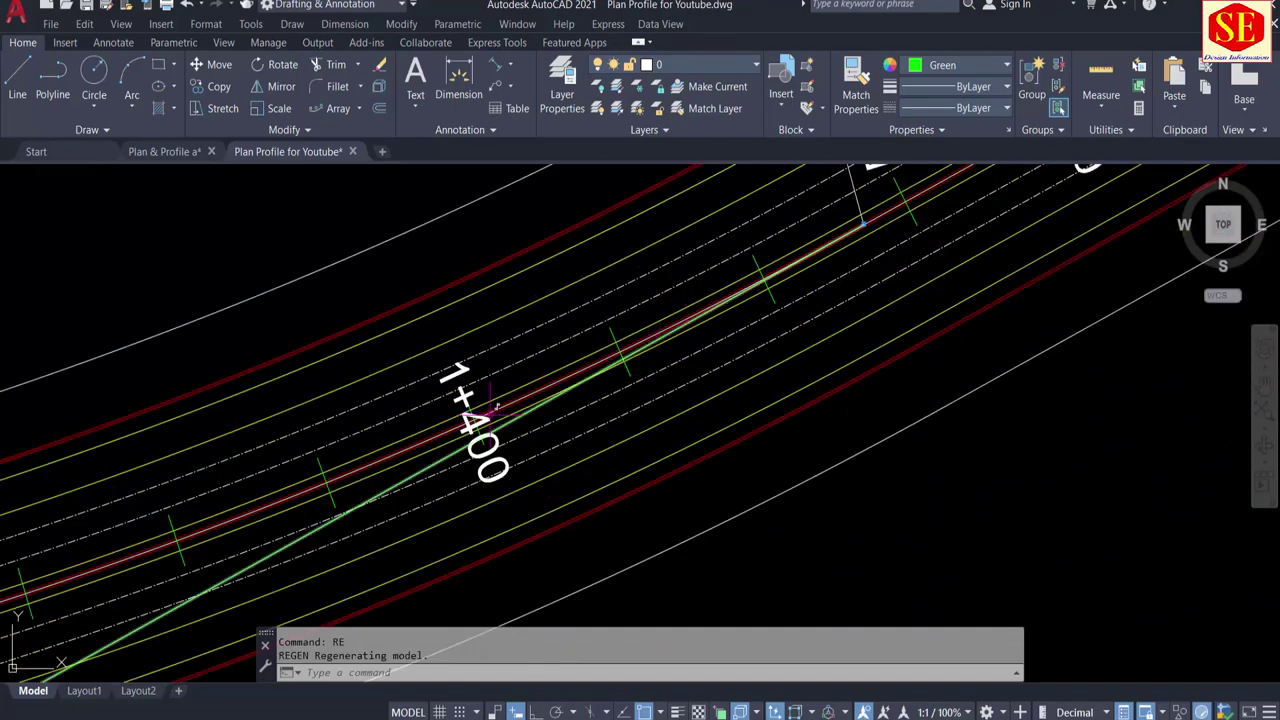
pyautogui.scroll(-3, 493, 405)
pyautogui.scroll(3, 471, 400)
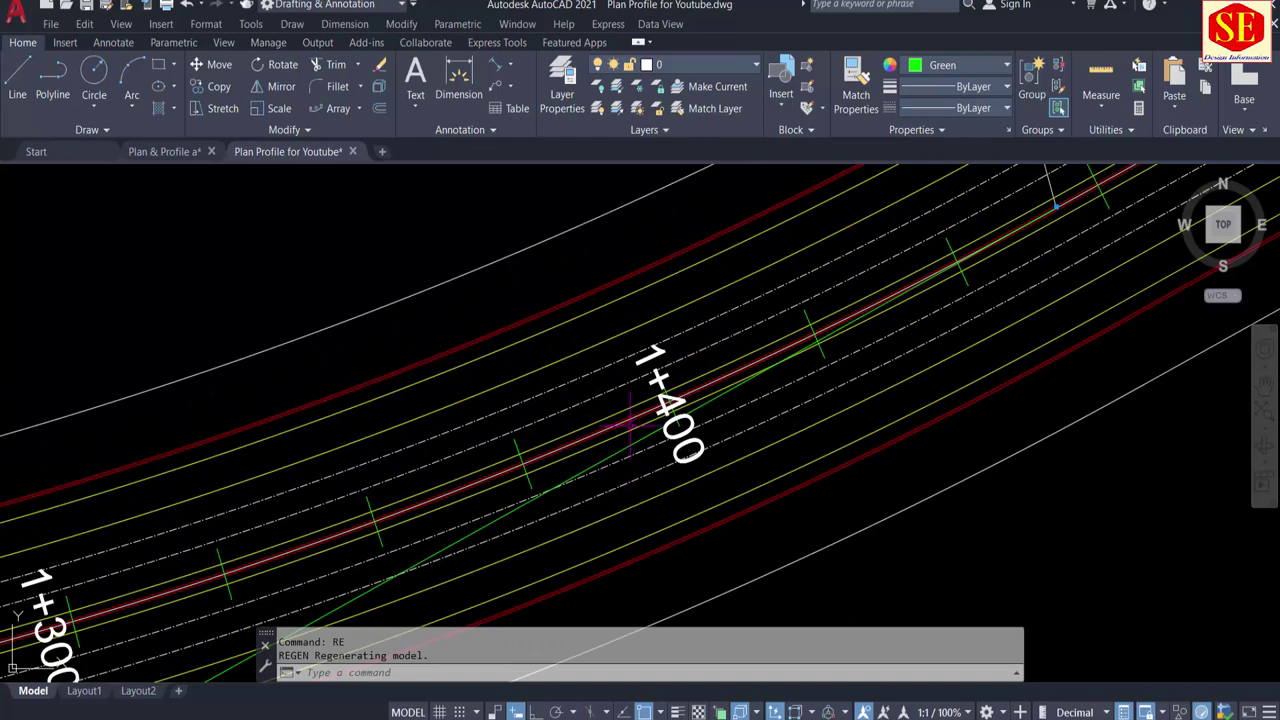
pyautogui.scroll(-4, 629, 424)
pyautogui.scroll(-3, 629, 424)
pyautogui.scroll(2, 113, 468)
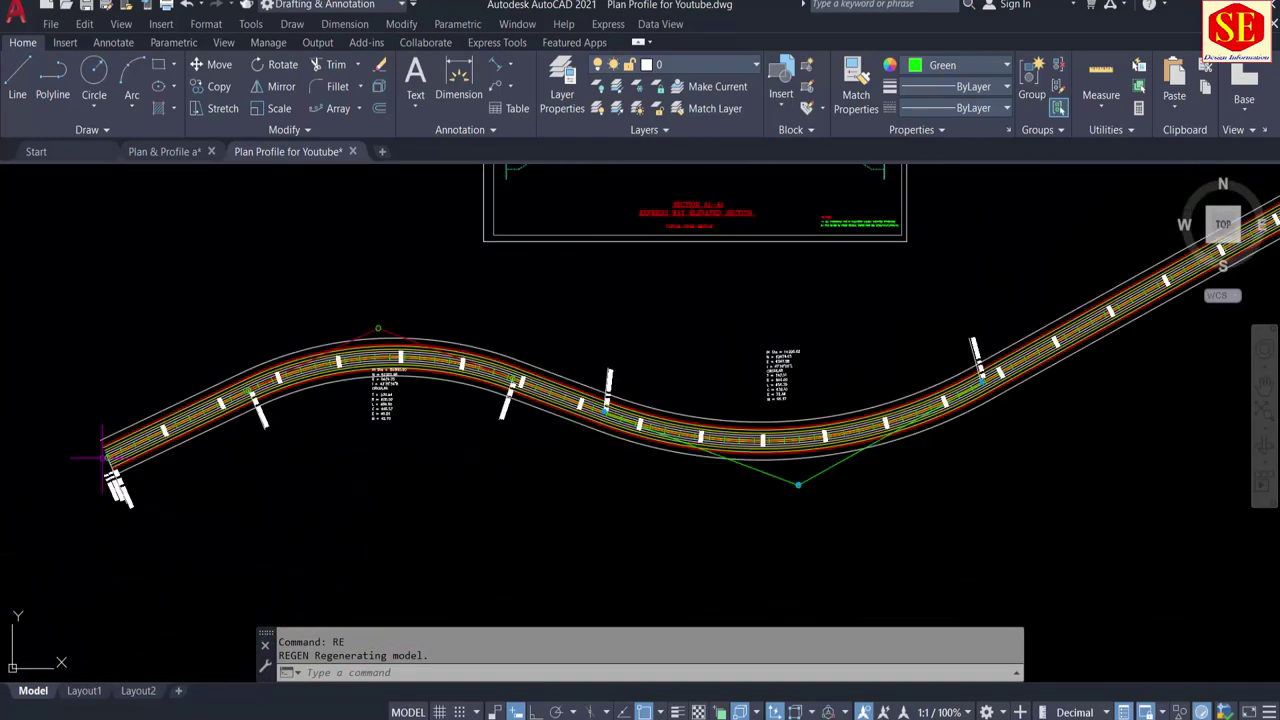
pyautogui.scroll(3, 115, 480)
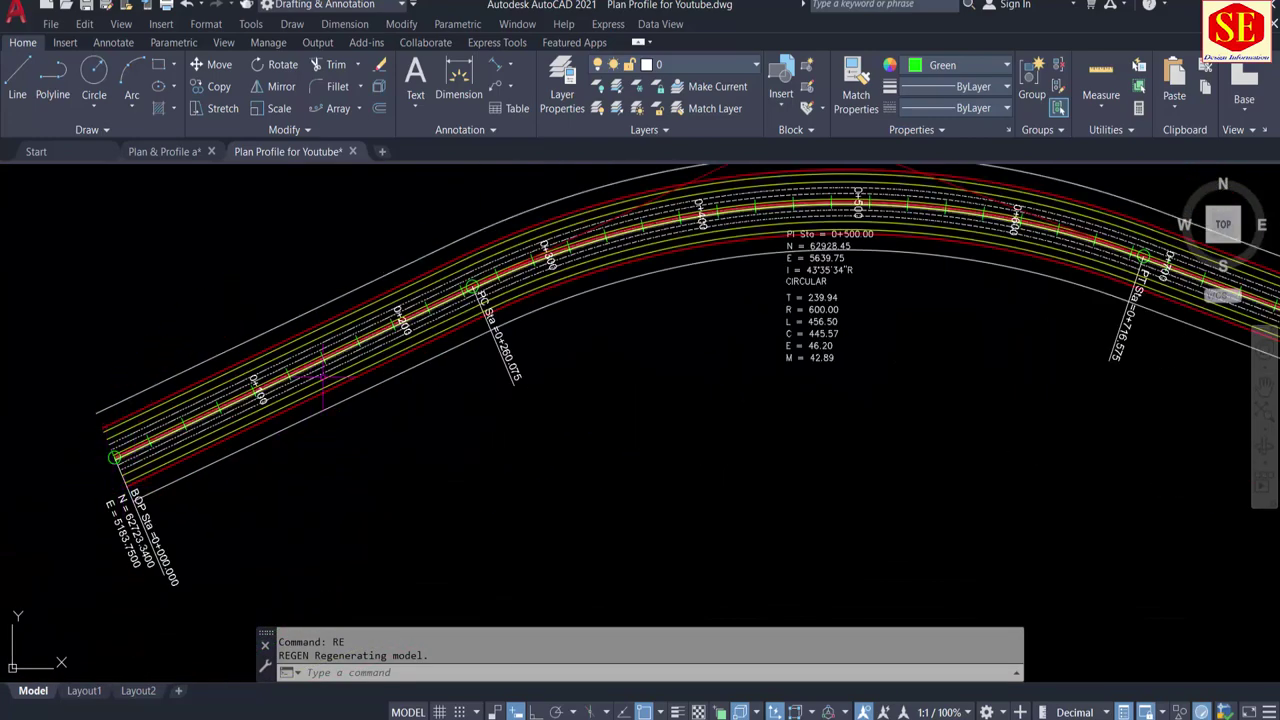
# Step: Pan along the alignment to the PI Sta 1+226.62 curve, then back to station 1+000
pyautogui.moveTo(557, 351); pyautogui.dragTo(215, 475, button='middle')
pyautogui.moveTo(900, 486); pyautogui.dragTo(48, 381, button='middle')
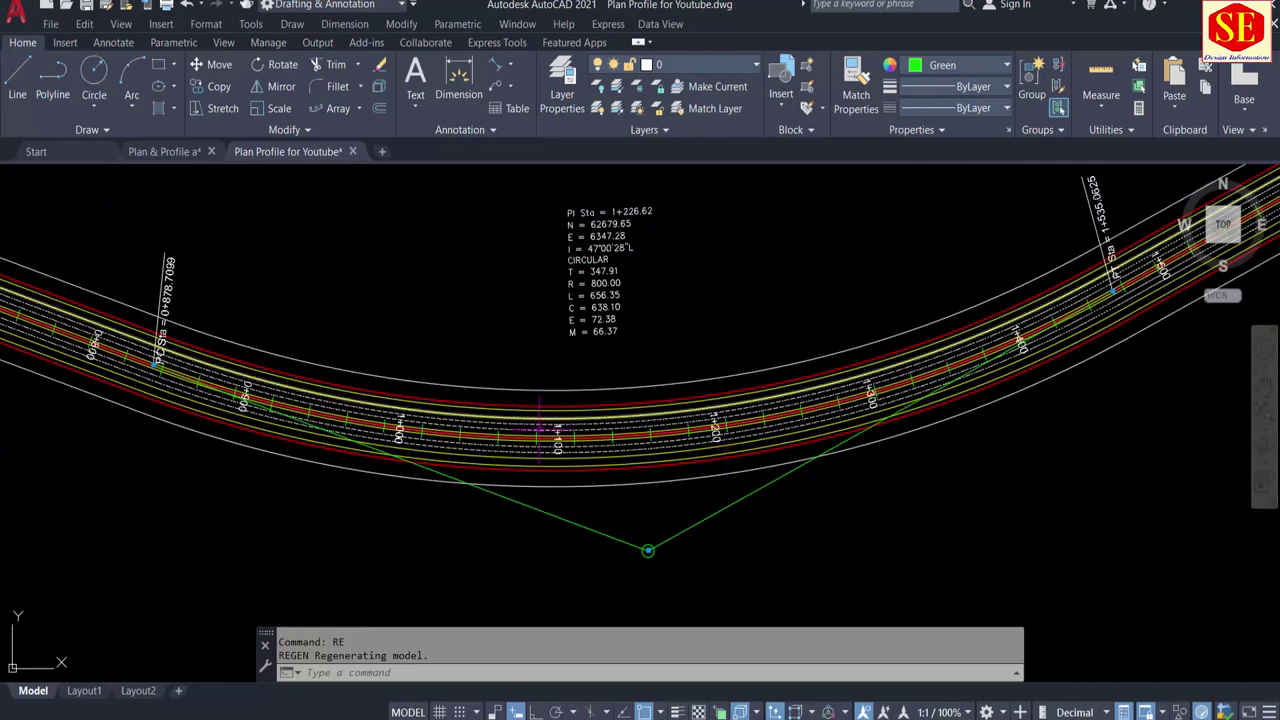
pyautogui.scroll(4, 614, 389)
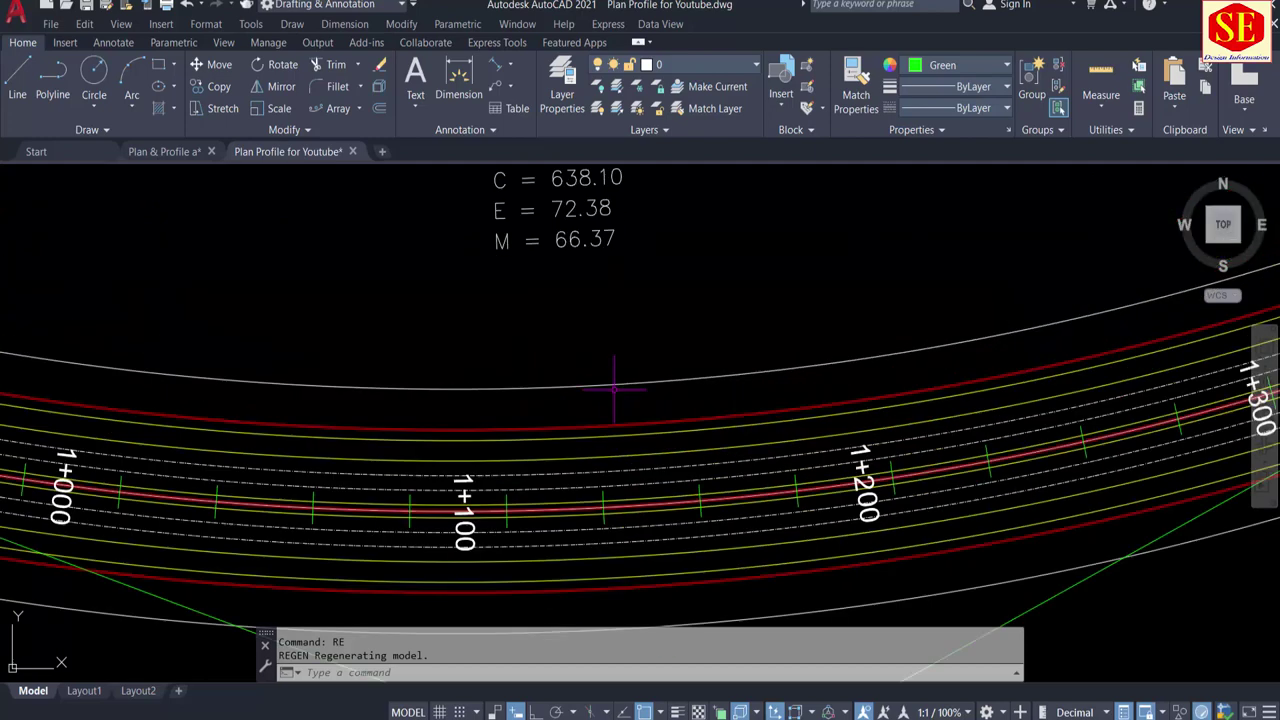
pyautogui.scroll(-2, 623, 370)
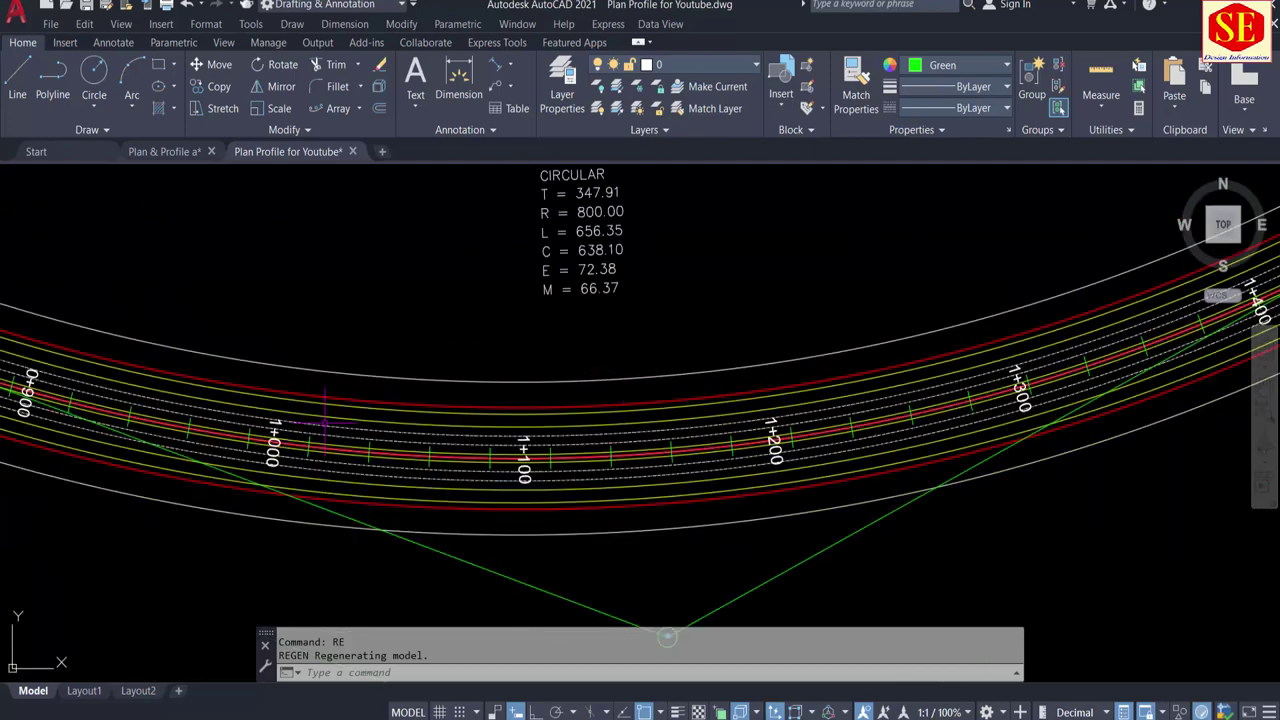
pyautogui.scroll(2, 522, 446)
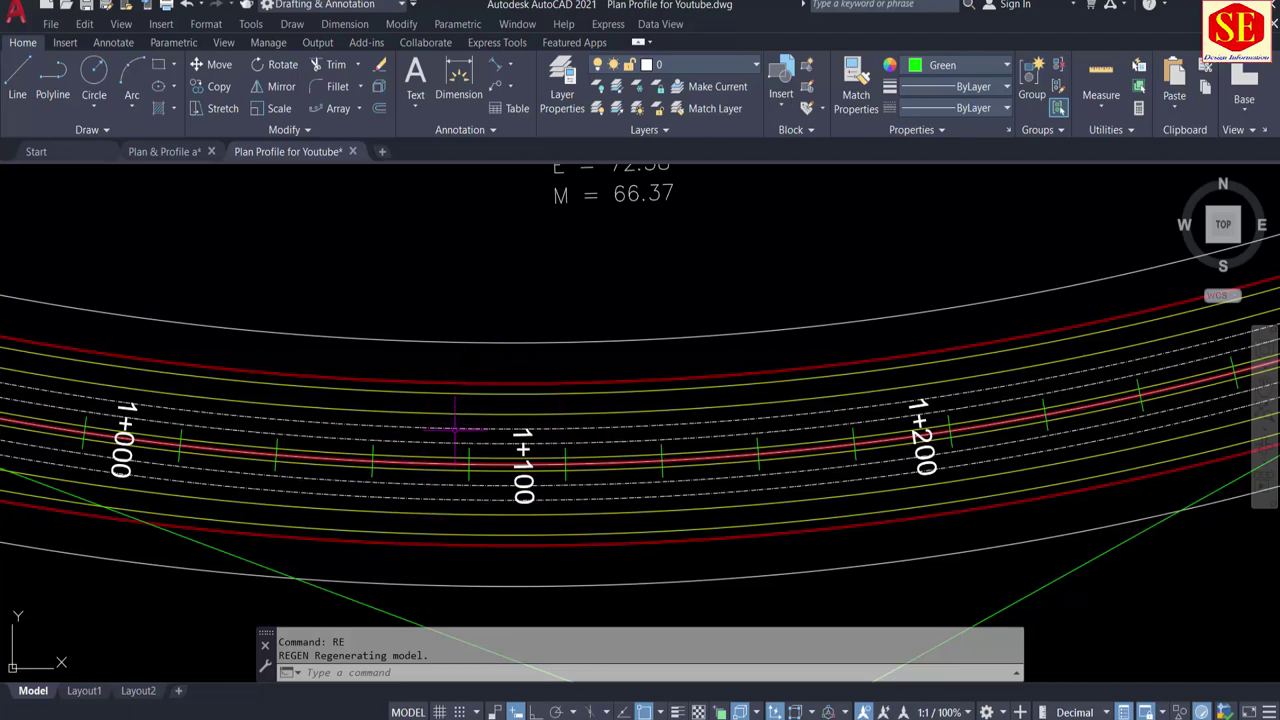
pyautogui.scroll(-3, 305, 458)
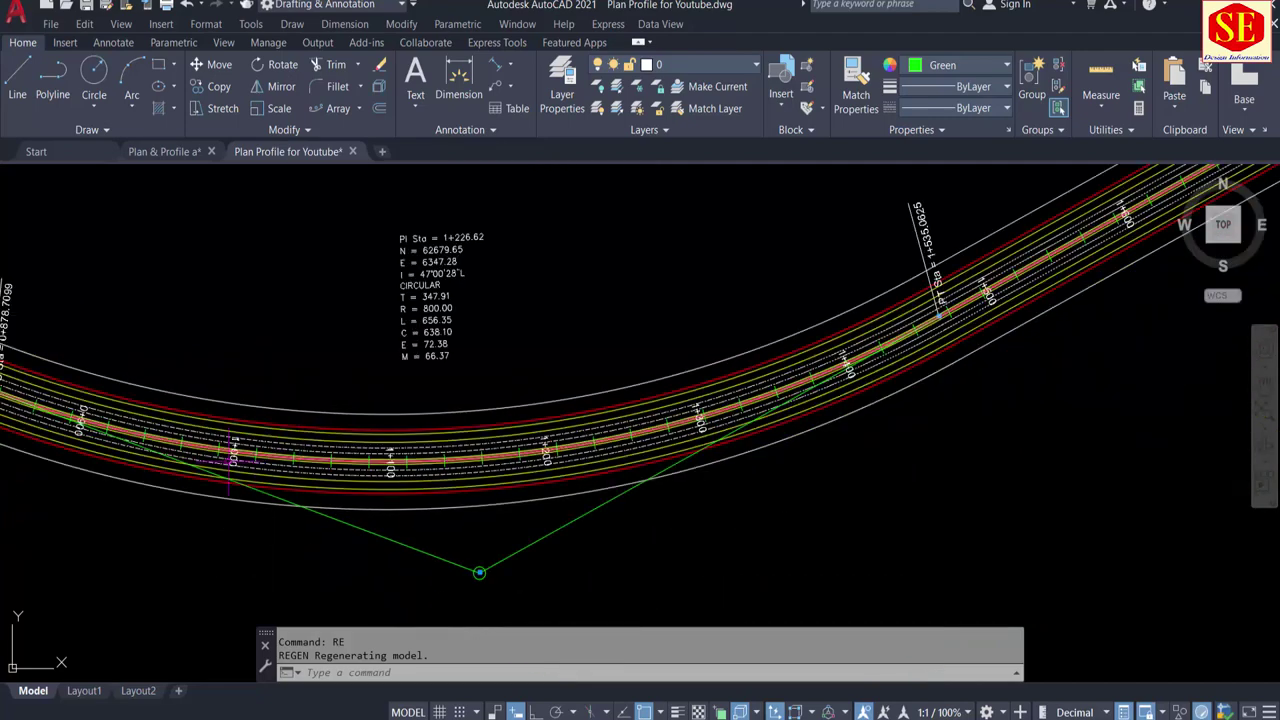
pyautogui.moveTo(305, 458); pyautogui.dragTo(523, 543, button='middle')
pyautogui.scroll(5, 613, 418)
pyautogui.press('Escape')
# Step: Give the white polyline along the road the CENTER linetype
pyautogui.scroll(3, 613, 418)
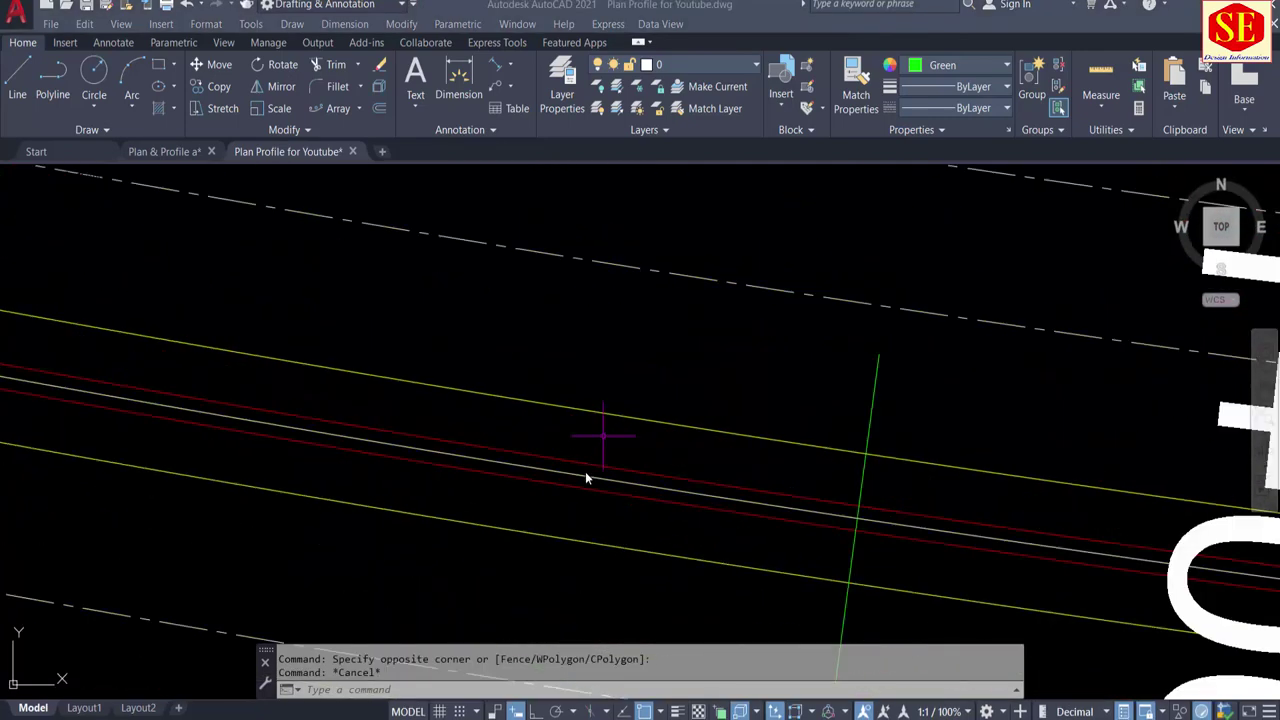
pyautogui.press('Escape')
pyautogui.write('ma')
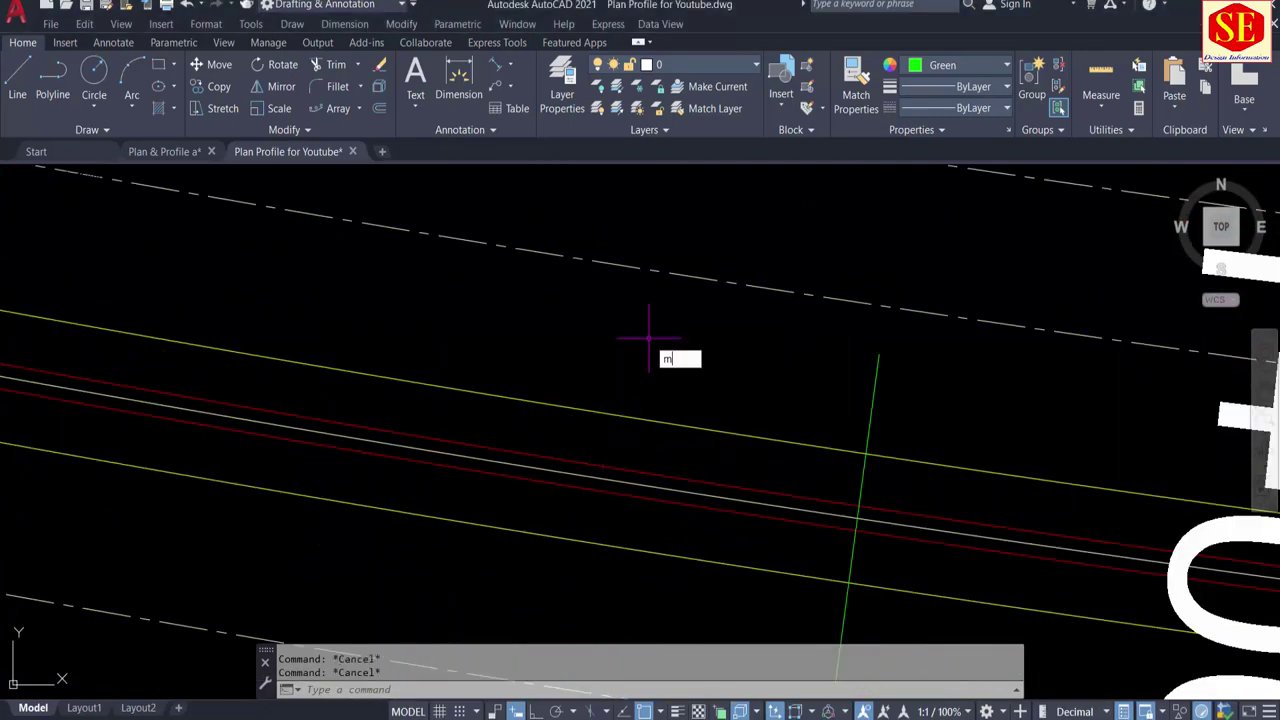
pyautogui.press('Return')
pyautogui.press('Escape')
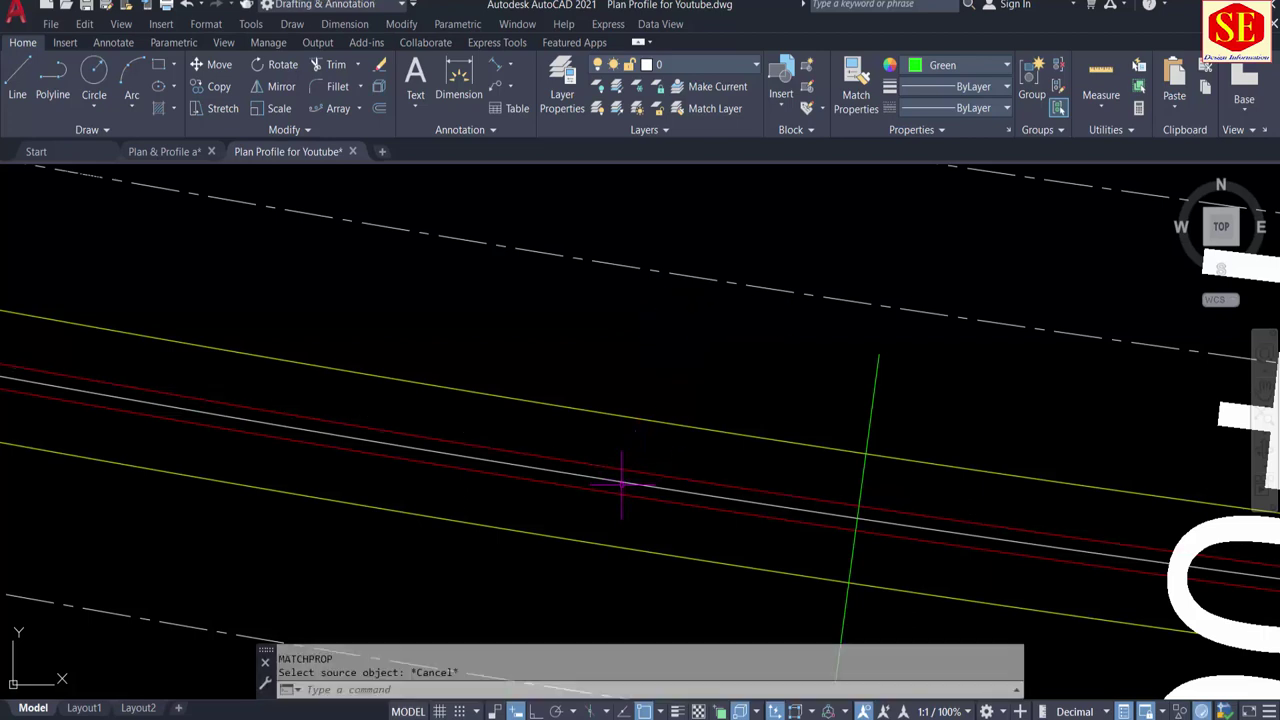
pyautogui.click(620, 476)
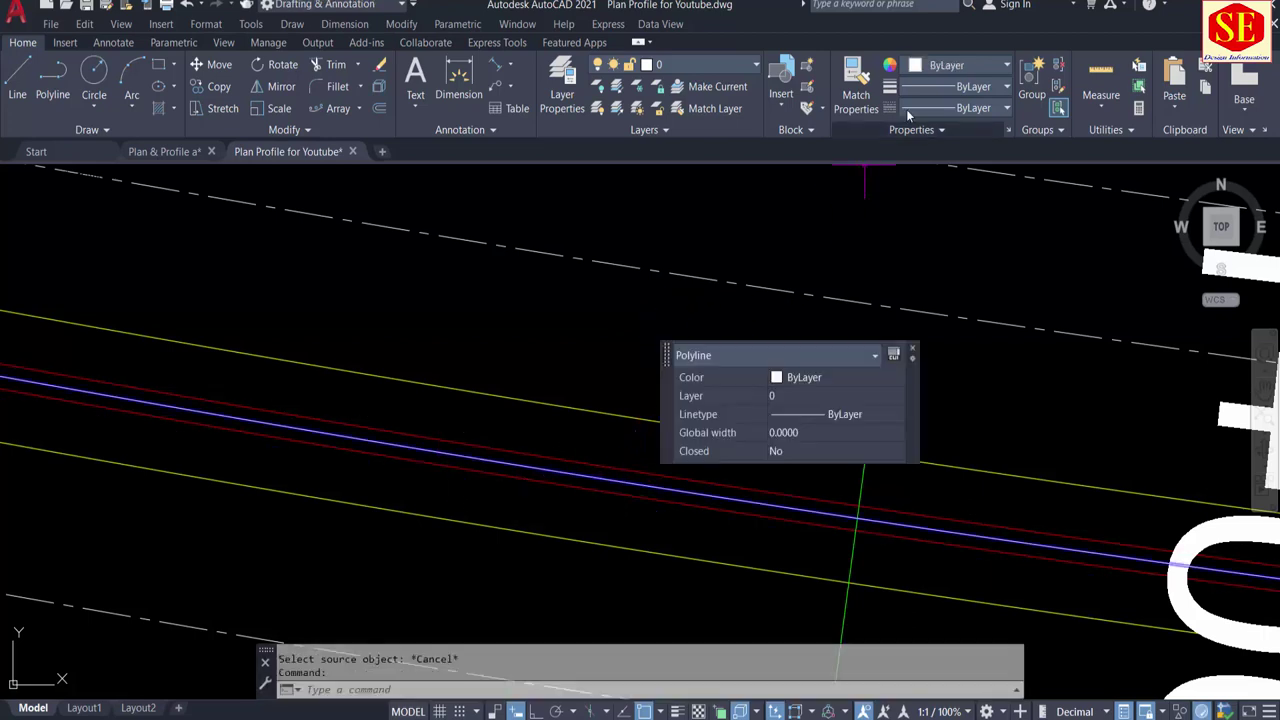
pyautogui.click(850, 412)
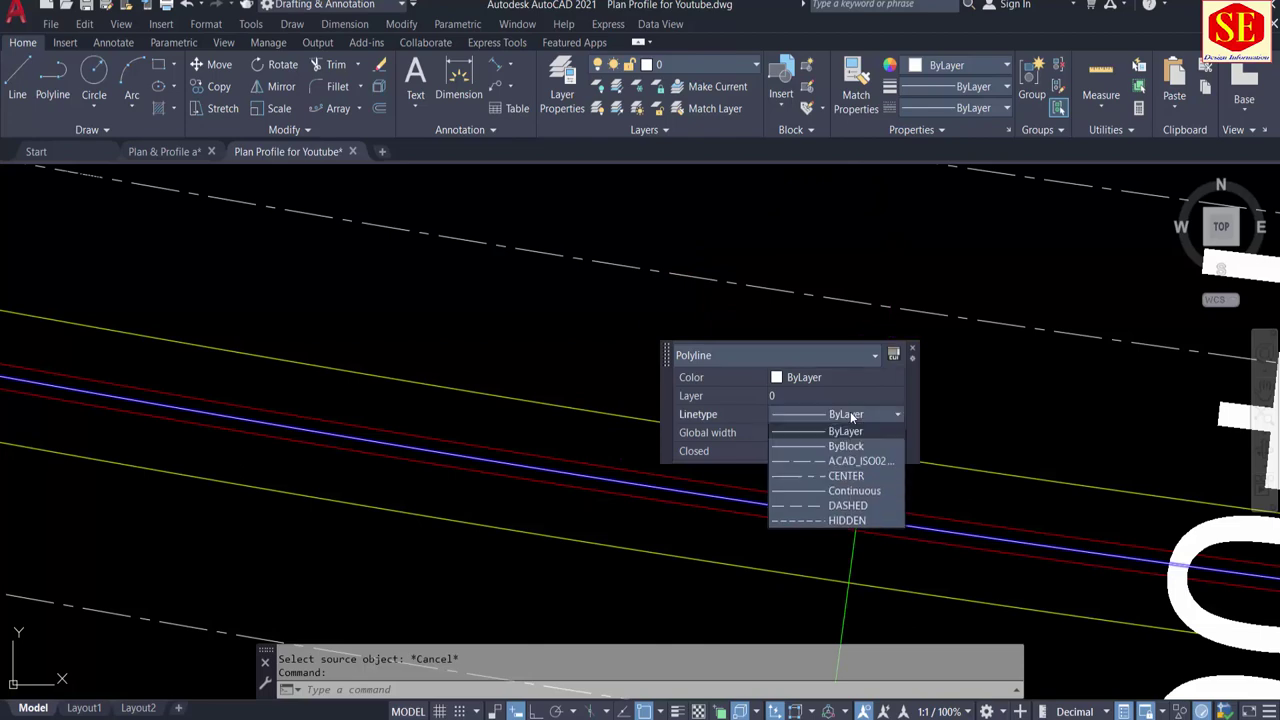
pyautogui.click(857, 483)
pyautogui.press('Escape')
# Step: Set the two window-selected lane polylines to the ACAD_ISO02W100 linetype
pyautogui.scroll(-3, 514, 286)
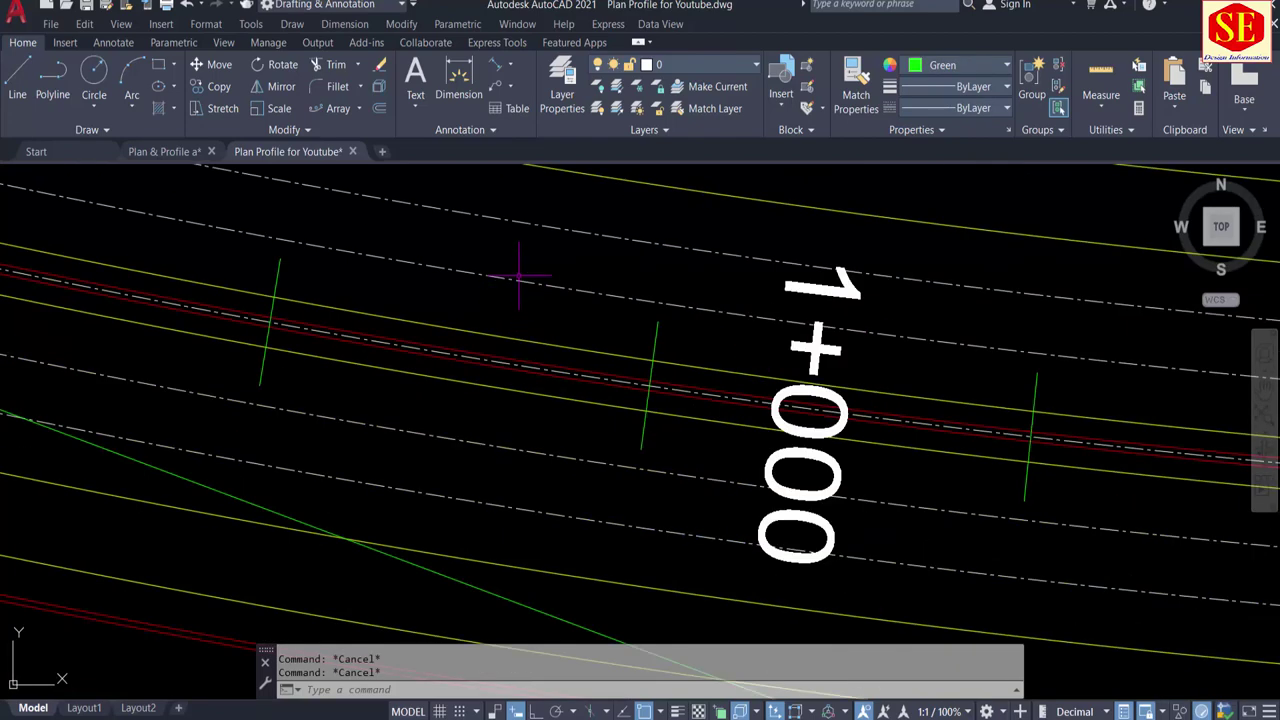
pyautogui.scroll(1, 511, 313)
pyautogui.click(531, 251)
pyautogui.click(486, 330)
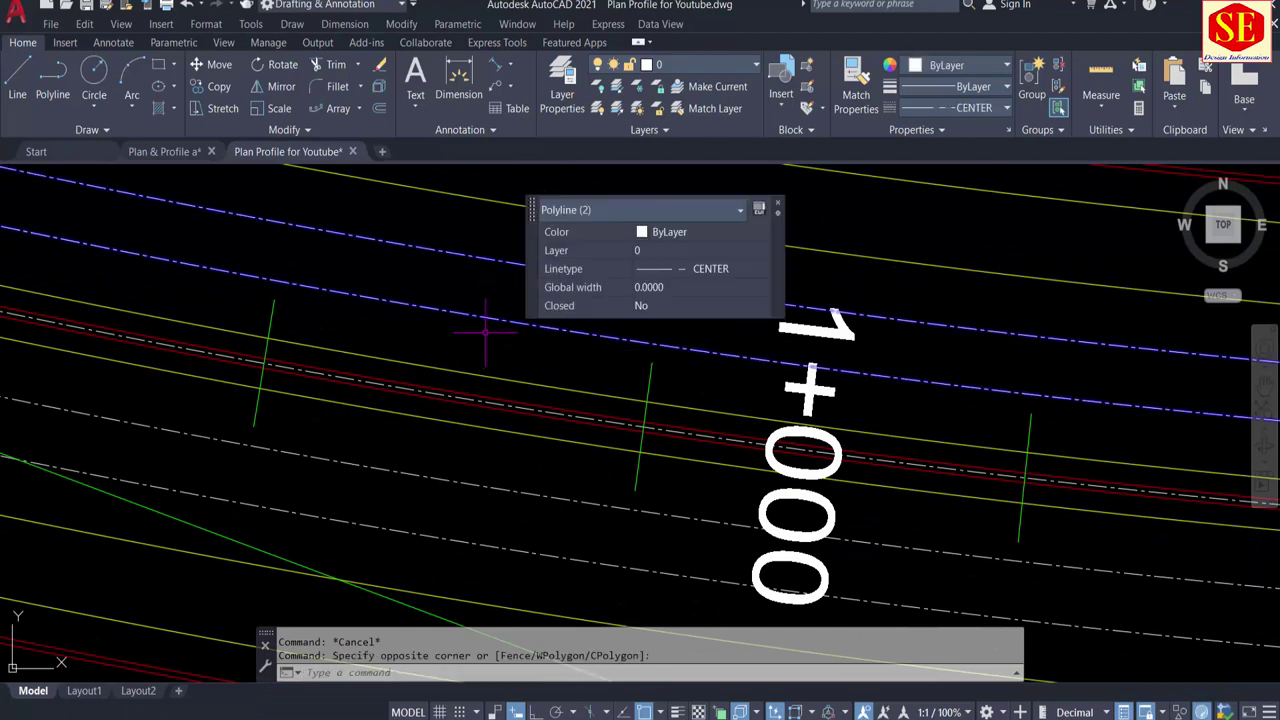
pyautogui.click(714, 268)
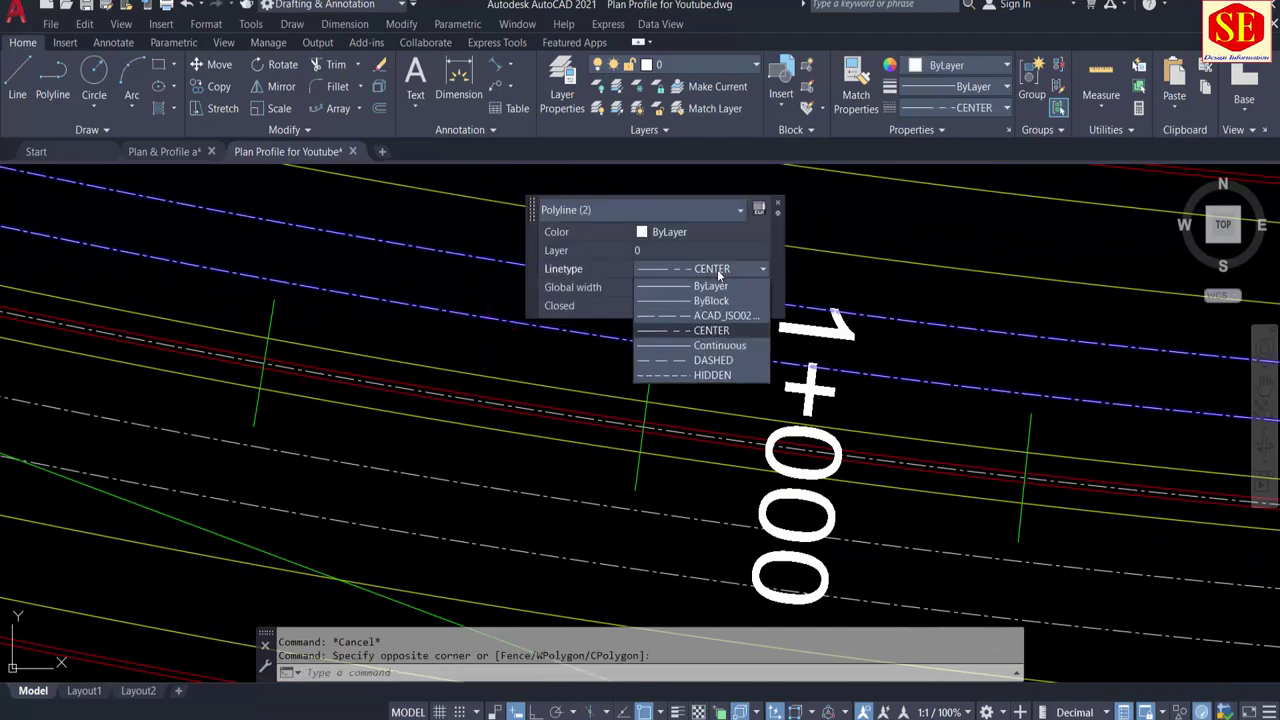
pyautogui.click(710, 319)
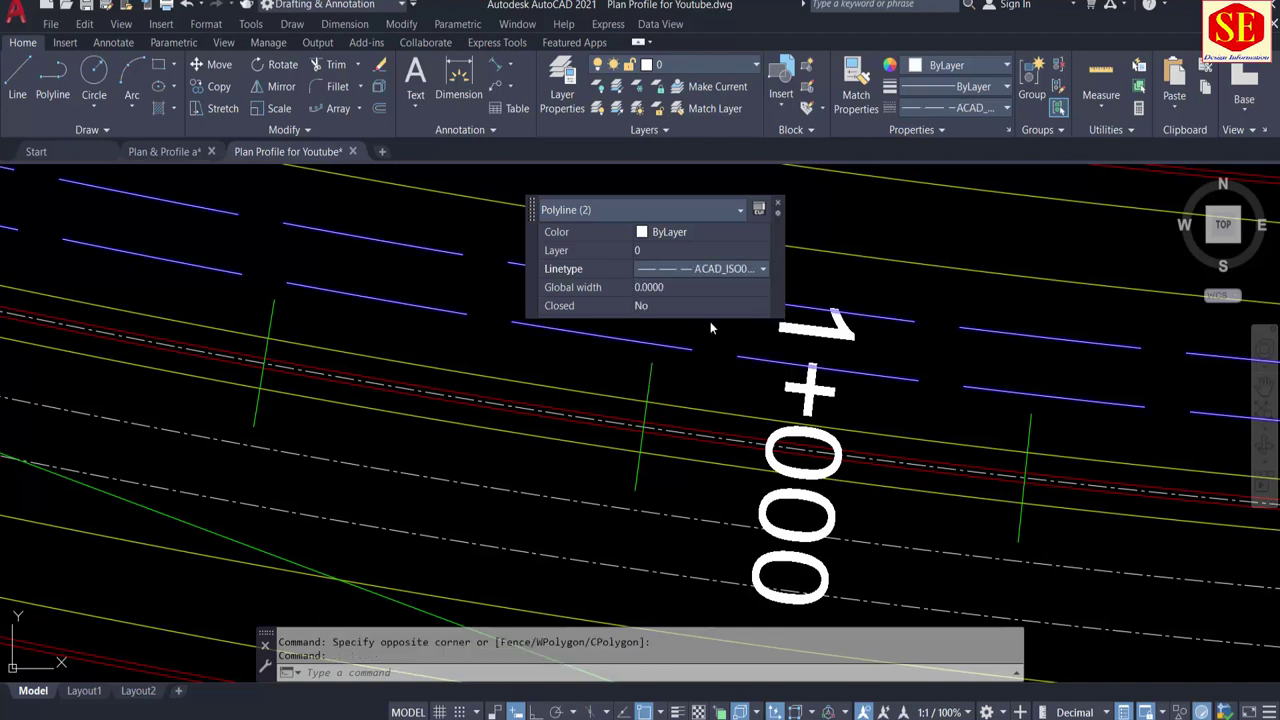
pyautogui.press('Escape')
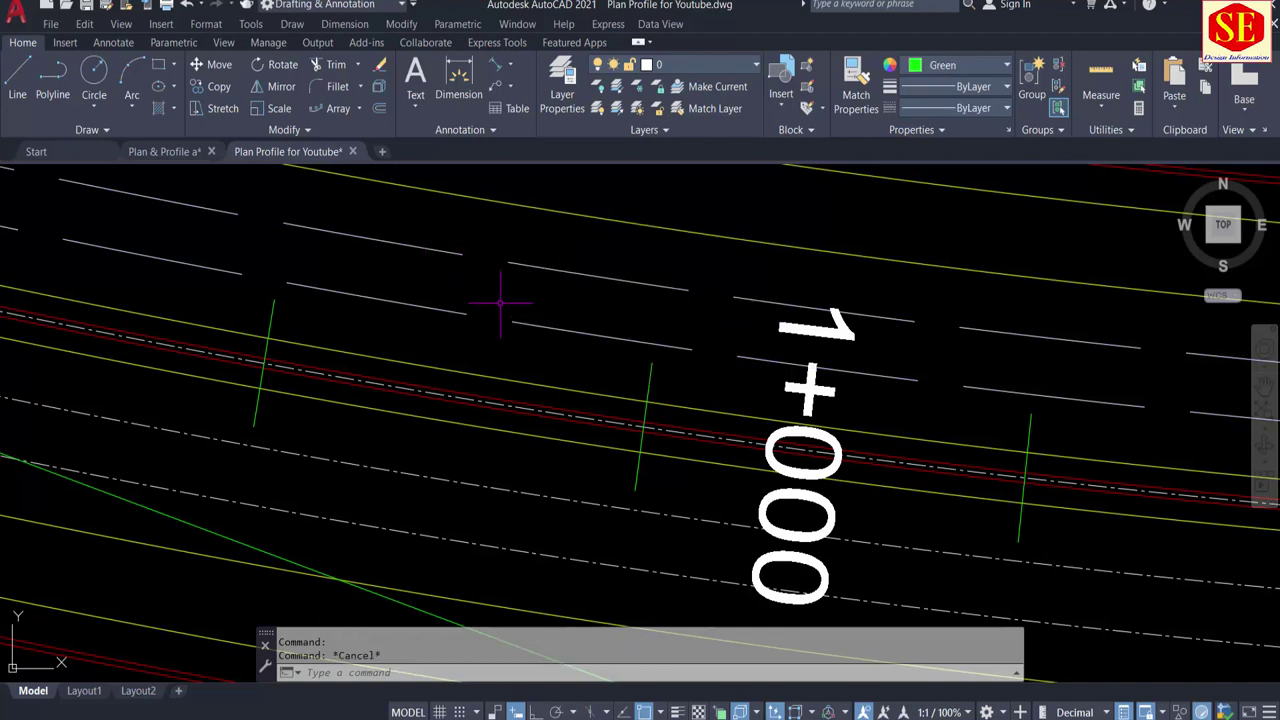
# Step: Use MATCHPROP to copy the dashed lane line's style onto the windowed lane lines
pyautogui.write('ma')
pyautogui.press('Return')
pyautogui.click(535, 262)
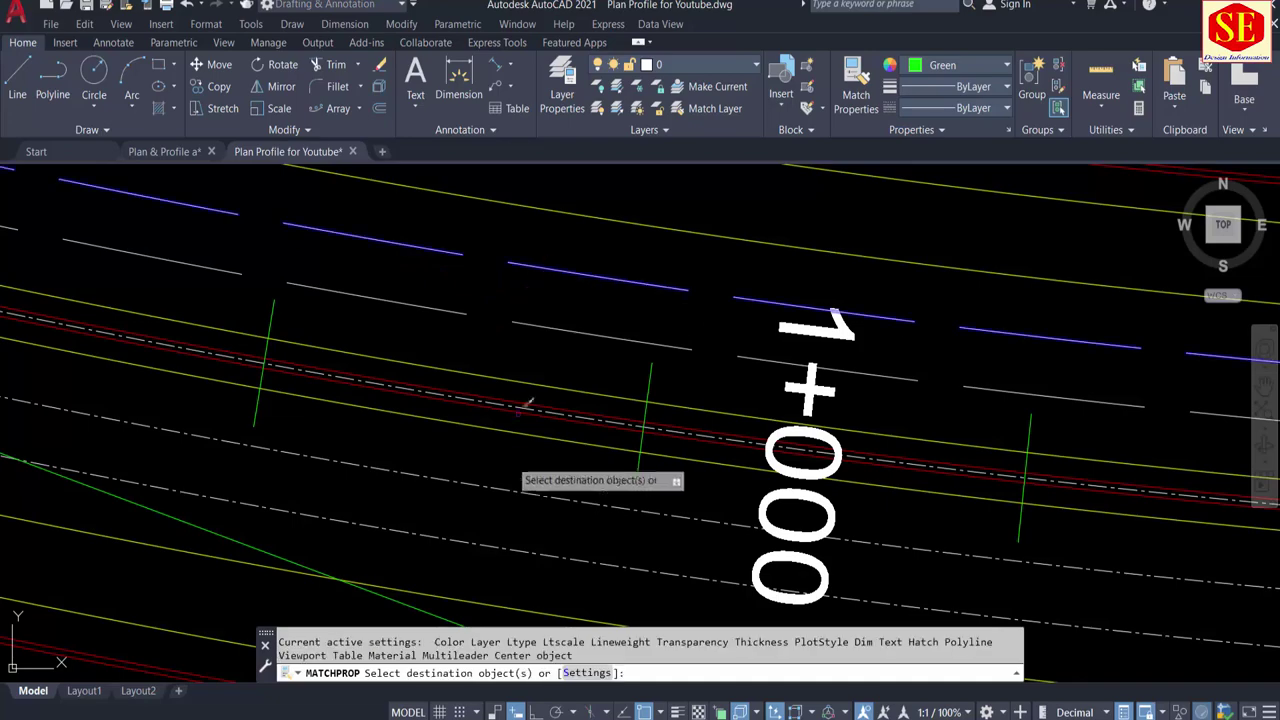
pyautogui.click(505, 475)
pyautogui.click(476, 554)
pyautogui.scroll(-3, 550, 350)
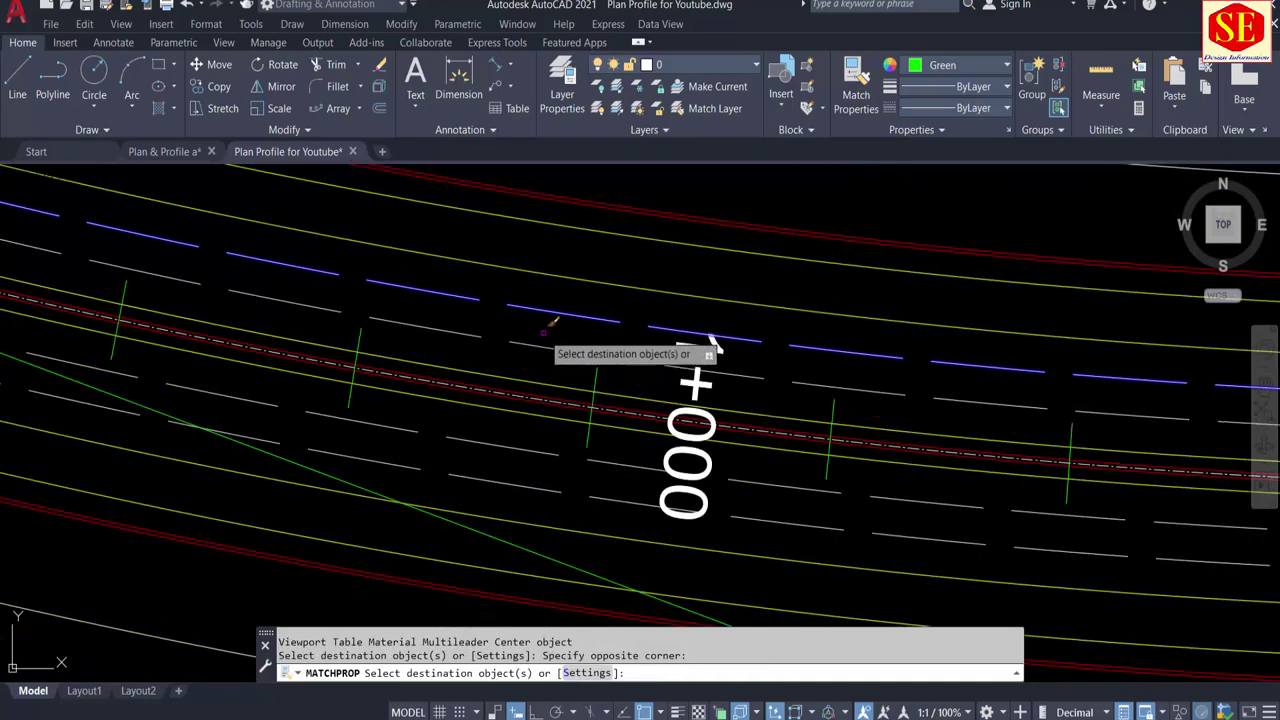
pyautogui.scroll(-3, 550, 350)
pyautogui.press('Escape')
# Step: Pan along the curve to stations 1+400 through 1+700
pyautogui.moveTo(960, 543); pyautogui.dragTo(400, 486, button='middle')
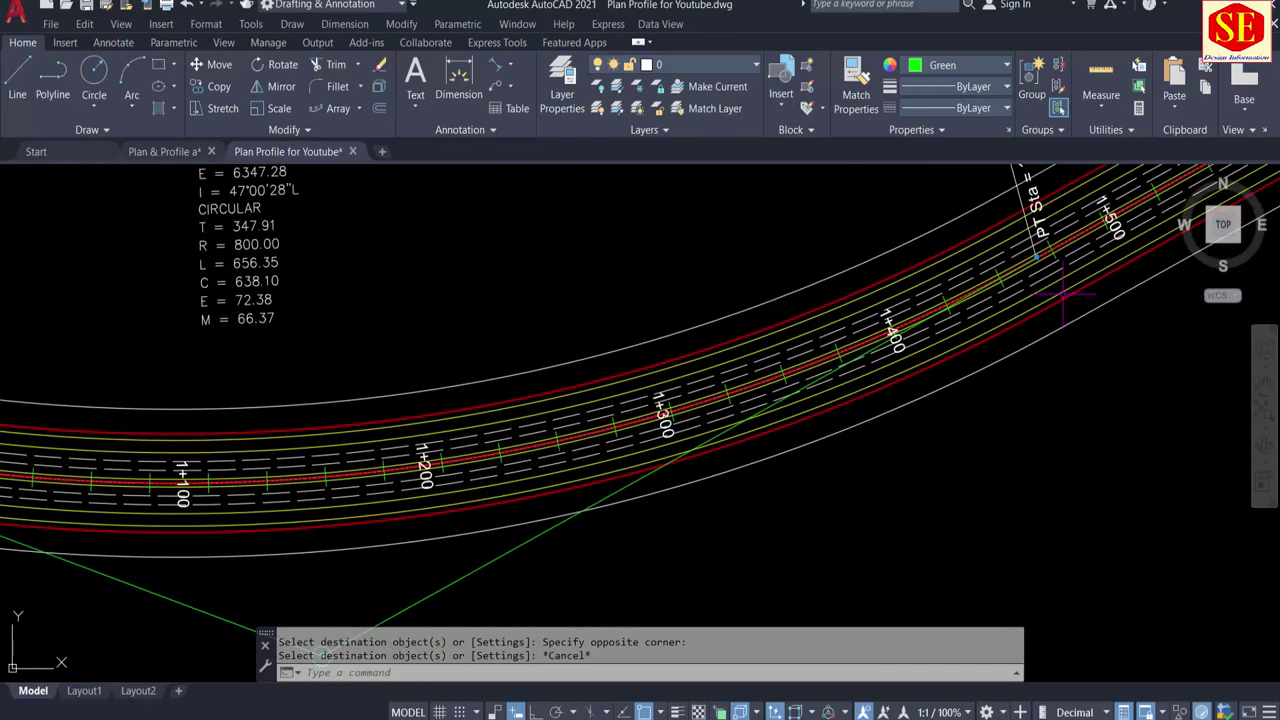
pyautogui.moveTo(1200, 430)
pyautogui.mouseDown(button='middle')
pyautogui.moveTo(814, 434)
pyautogui.moveTo(409, 556)
pyautogui.mouseUp(button='middle')
pyautogui.scroll(-3, 409, 556)
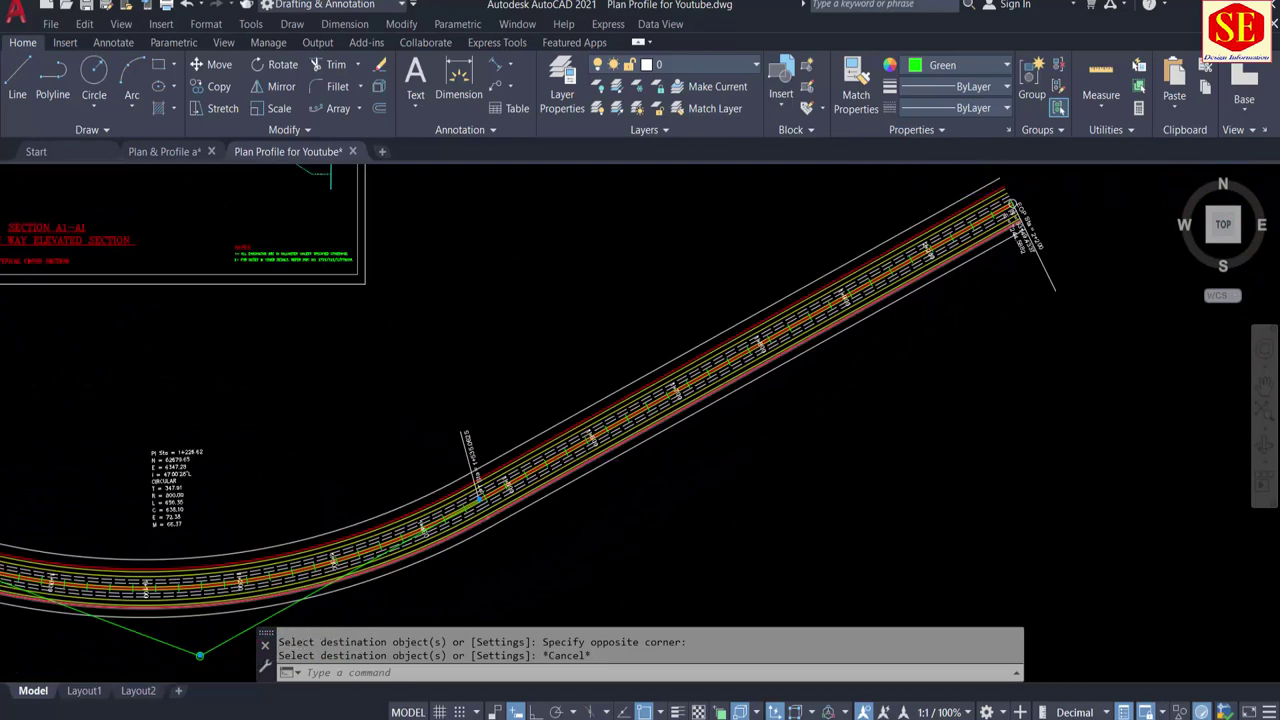
# Step: Move the EOP Sta 2+200 label outward, clear of the road end
pyautogui.scroll(3, 1050, 220)
pyautogui.moveTo(1040, 230); pyautogui.dragTo(800, 320, button='middle')
pyautogui.scroll(2, 800, 315)
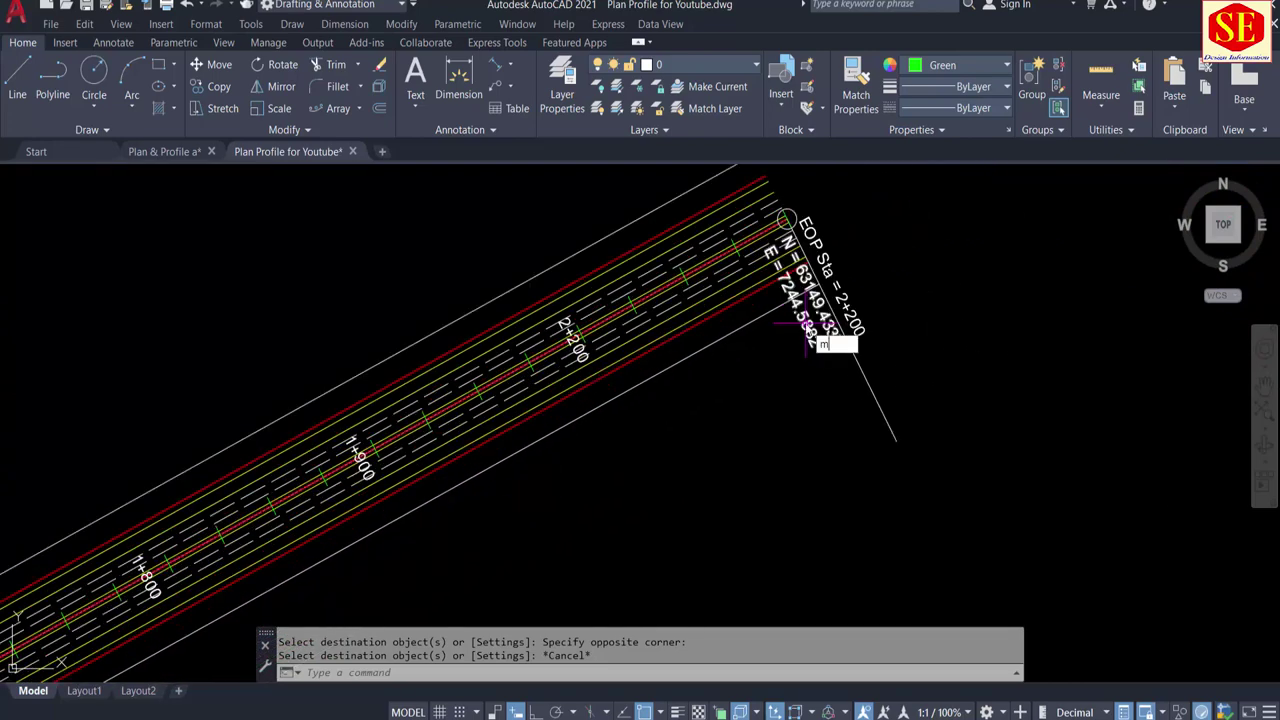
pyautogui.write('m')
pyautogui.press('Return')
pyautogui.click(815, 325)
pyautogui.click(818, 330)
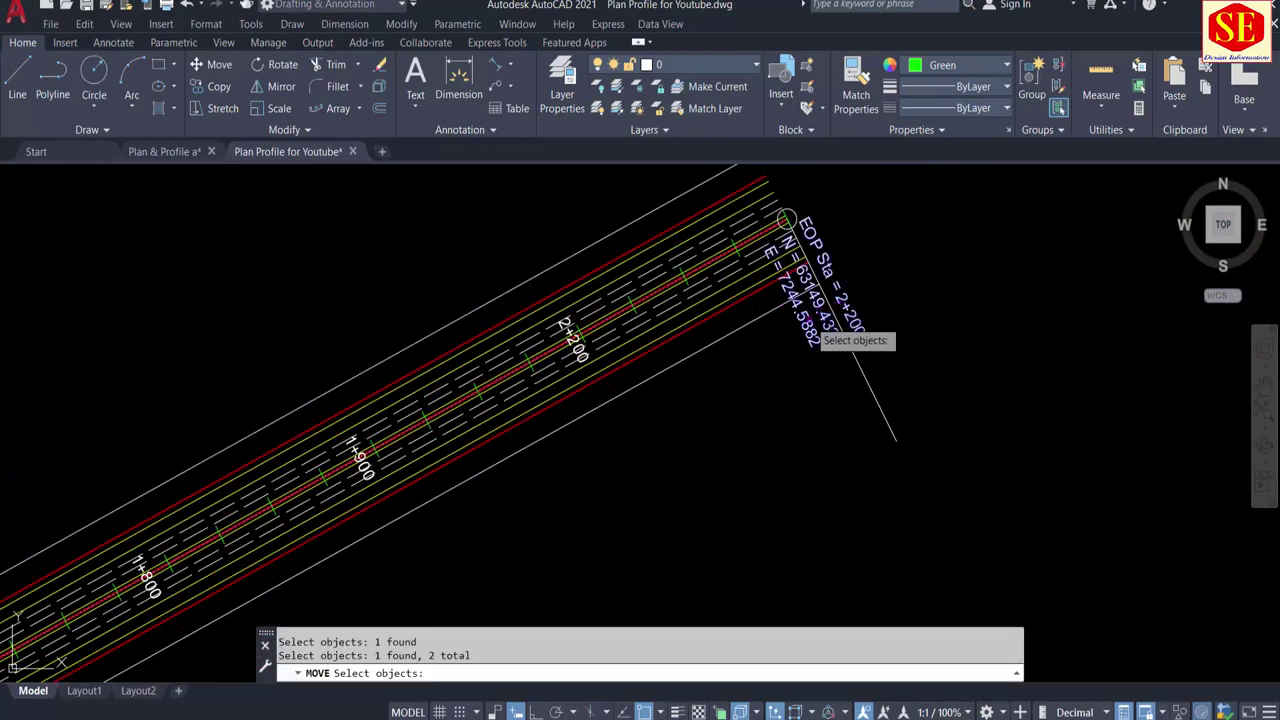
pyautogui.press('Return')
pyautogui.click(936, 374)
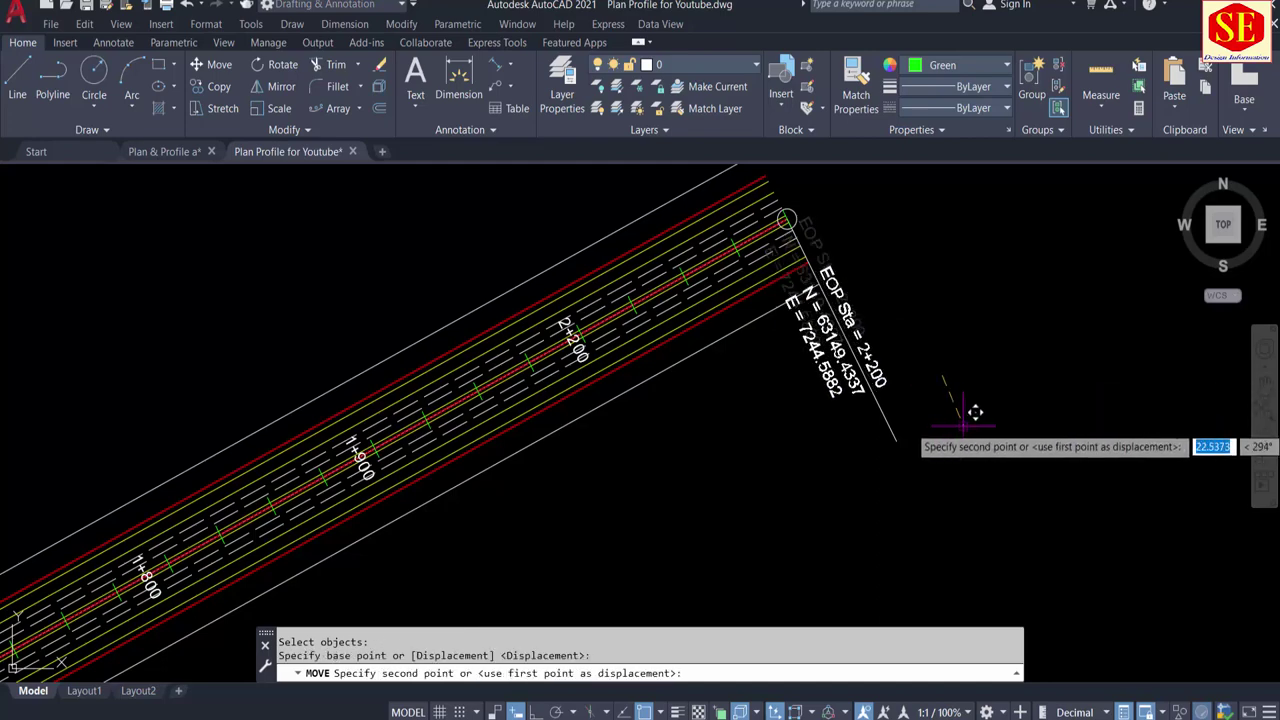
pyautogui.click(962, 428)
# Step: Window-select the Section A1-A1 cross-section drawing and erase it
pyautogui.scroll(-5, 962, 428)
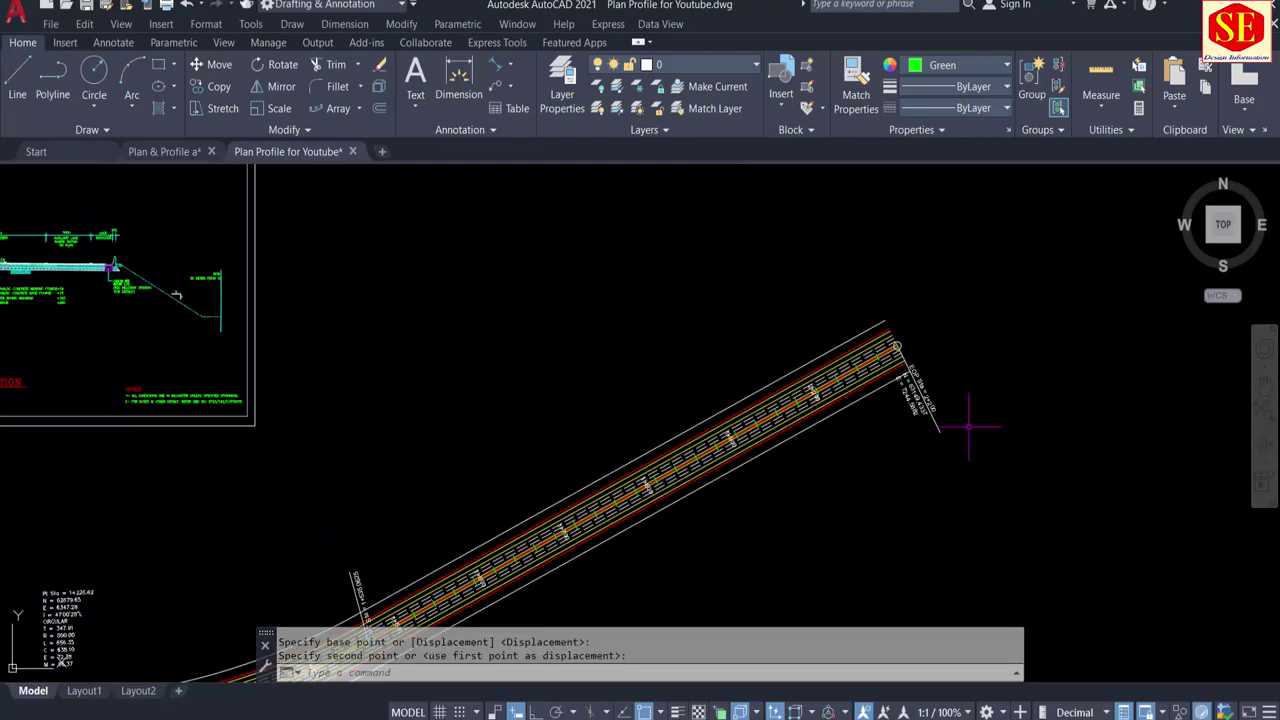
pyautogui.scroll(3, 1110, 230)
pyautogui.scroll(-3, 623, 314)
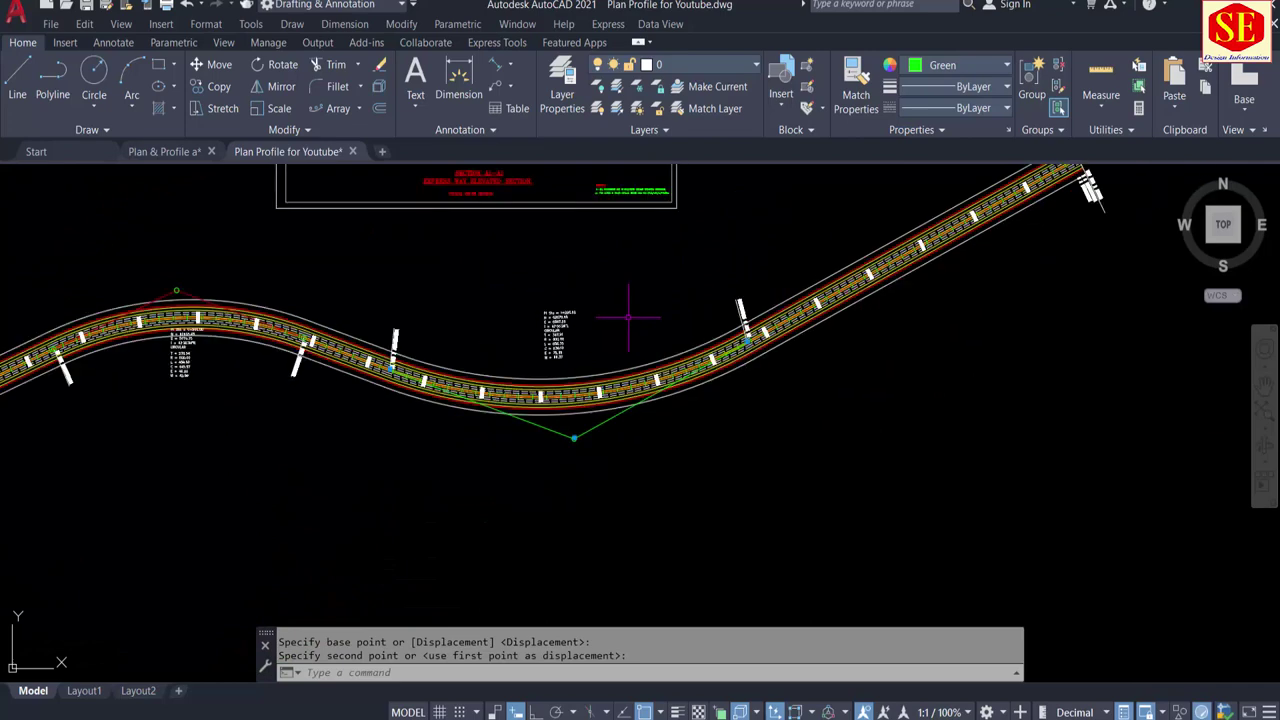
pyautogui.moveTo(590, 160); pyautogui.dragTo(583, 345, button='middle')
pyautogui.scroll(3, 583, 345)
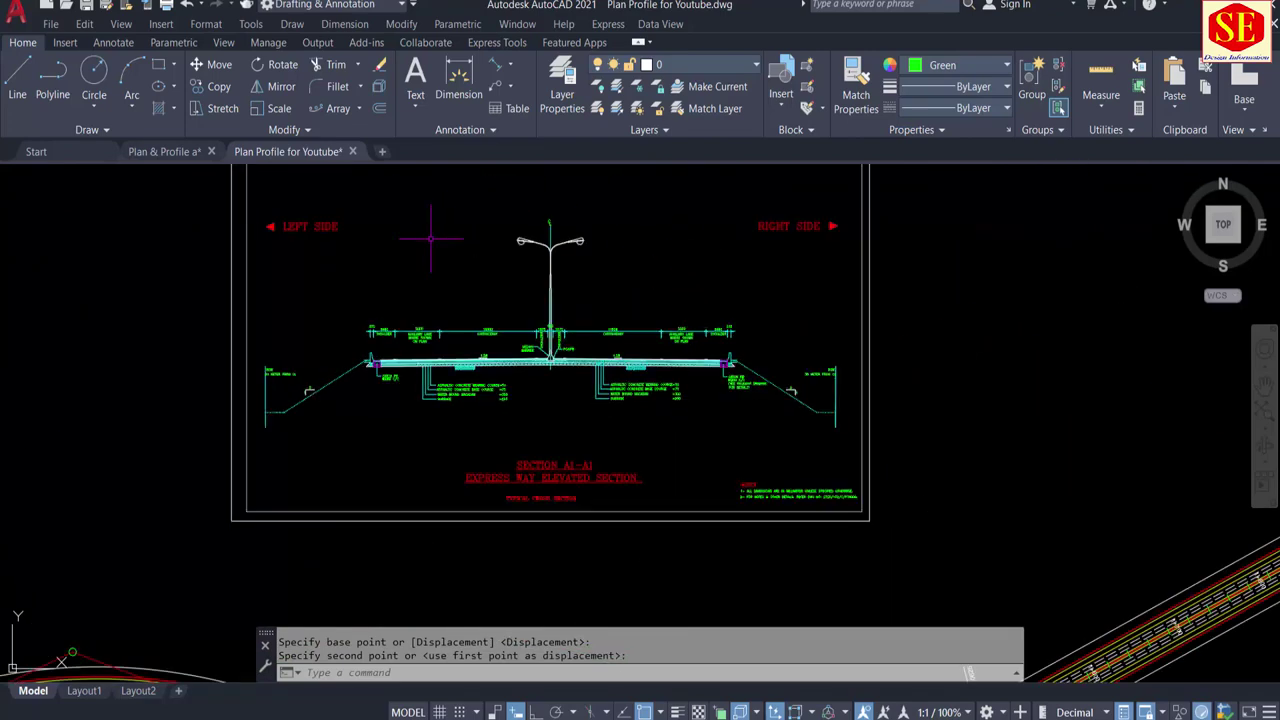
pyautogui.scroll(4, 480, 335)
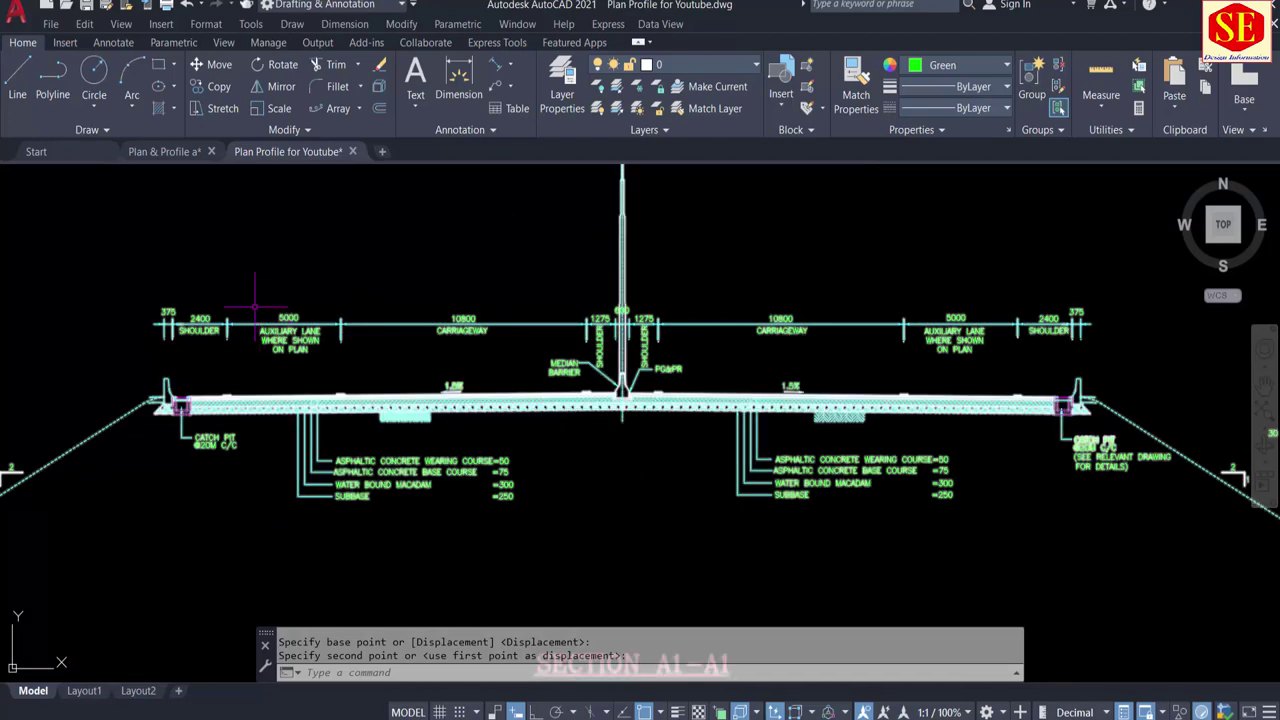
pyautogui.scroll(-5, 251, 286)
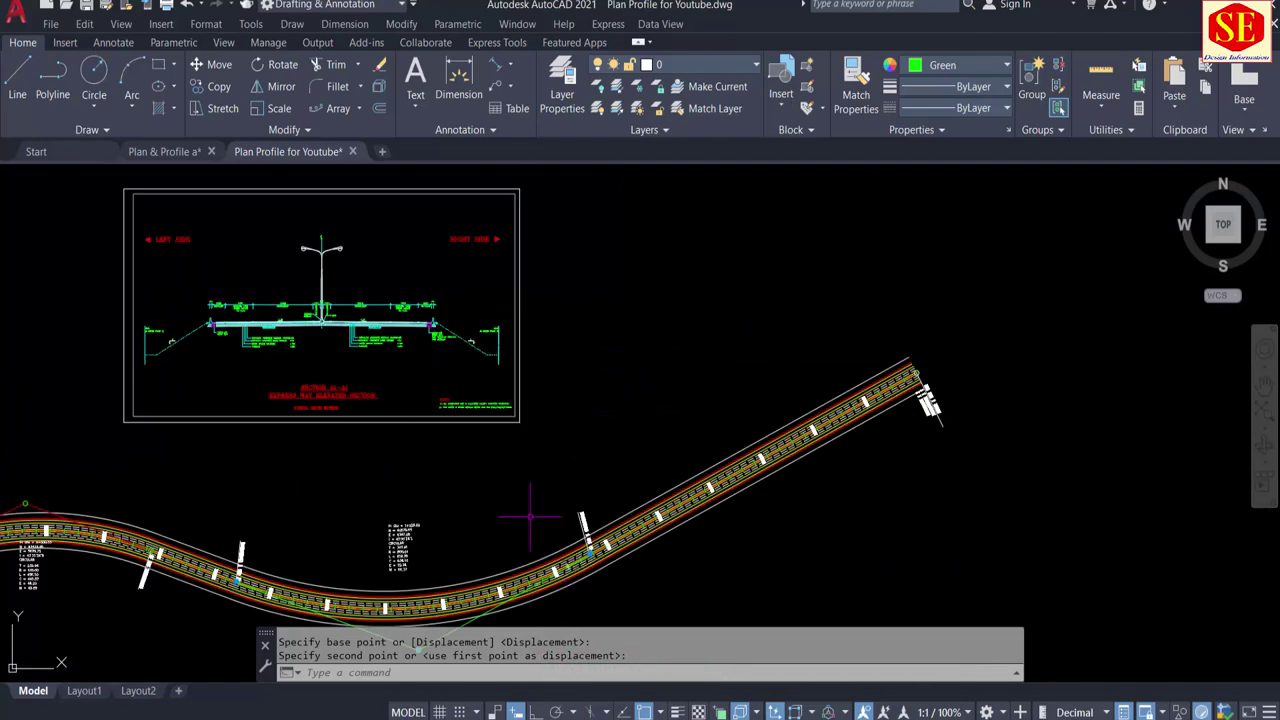
pyautogui.click(535, 385)
pyautogui.click(505, 408)
pyautogui.write('e')
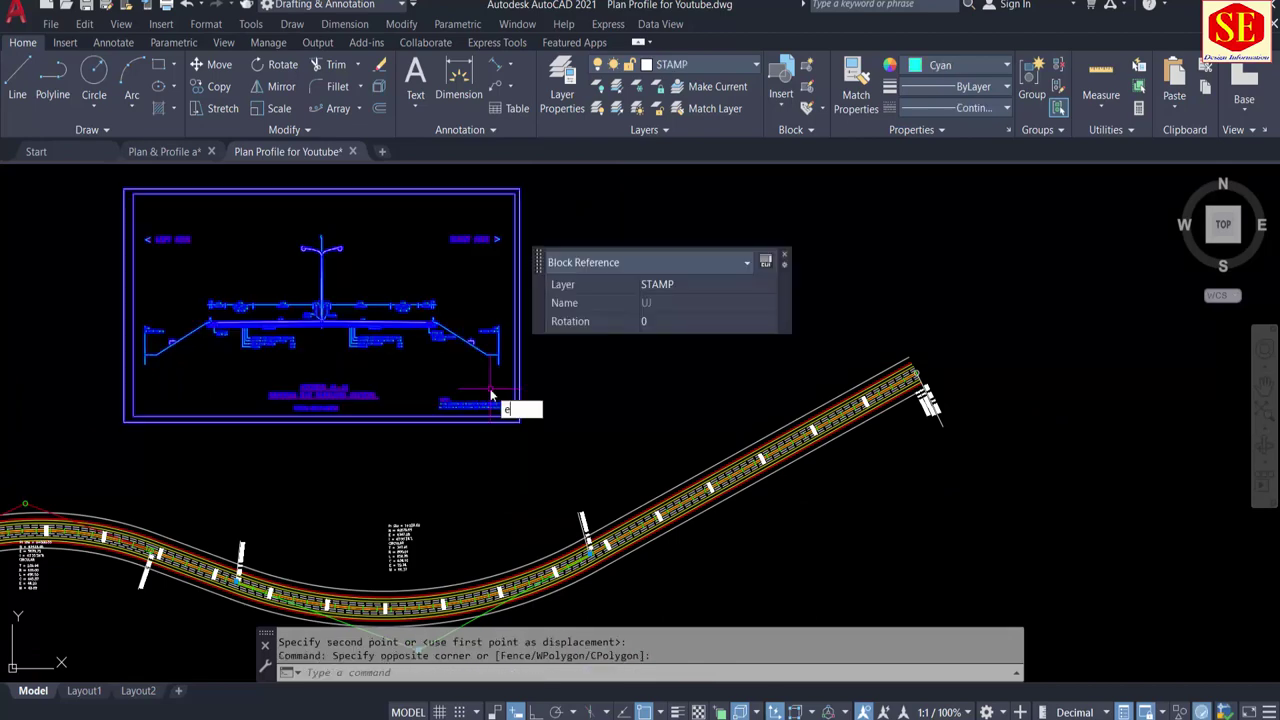
pyautogui.write('E')
pyautogui.press('Return')
pyautogui.moveTo(443, 491); pyautogui.dragTo(603, 362, button='middle')
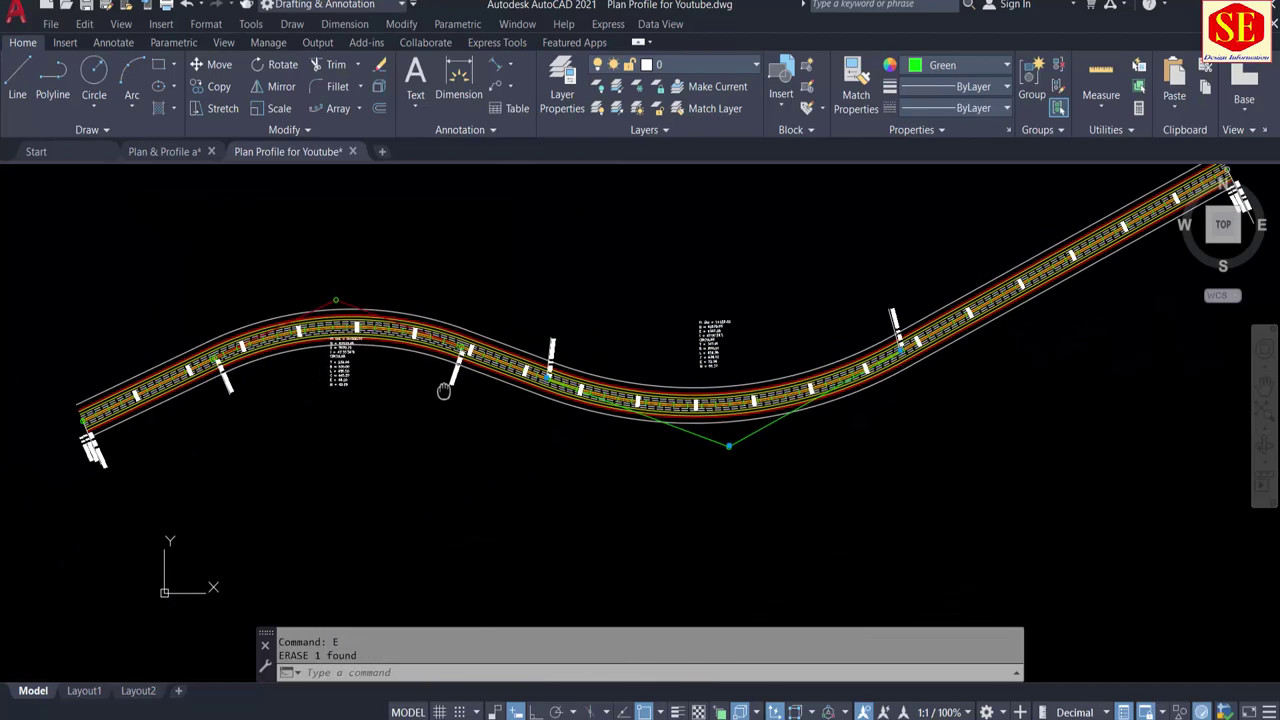
# Step: Move all lines of the PI Sta 0+500.00 curve data table below the road curve
pyautogui.scroll(3, 314, 344)
pyautogui.write('M')
pyautogui.press('Return')
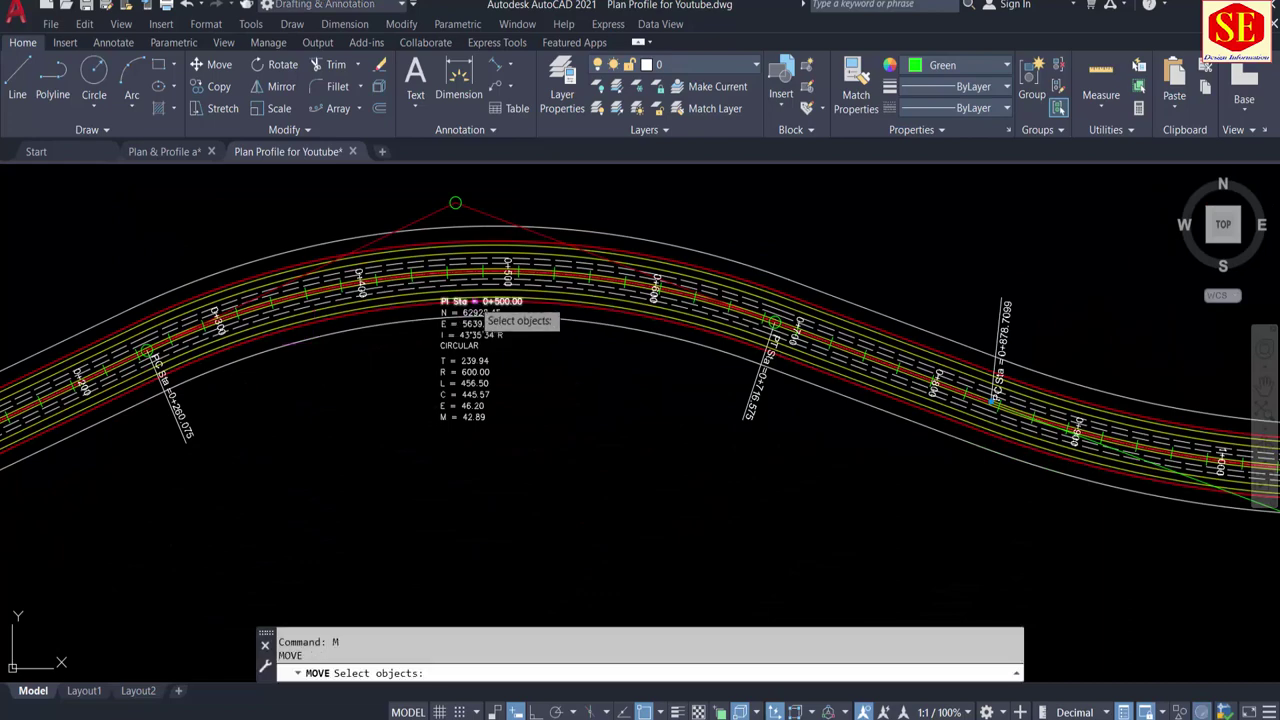
pyautogui.scroll(3, 470, 318)
pyautogui.click(420, 304)
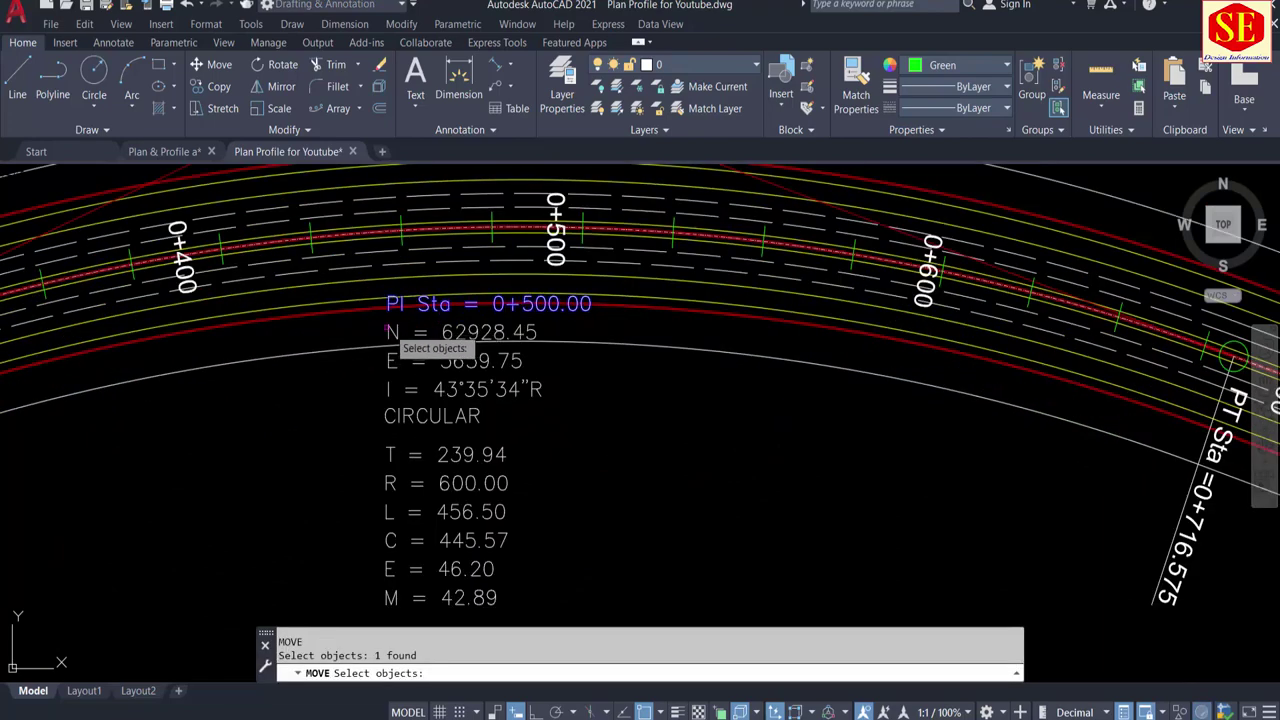
pyautogui.click(392, 332)
pyautogui.click(397, 357)
pyautogui.click(362, 424)
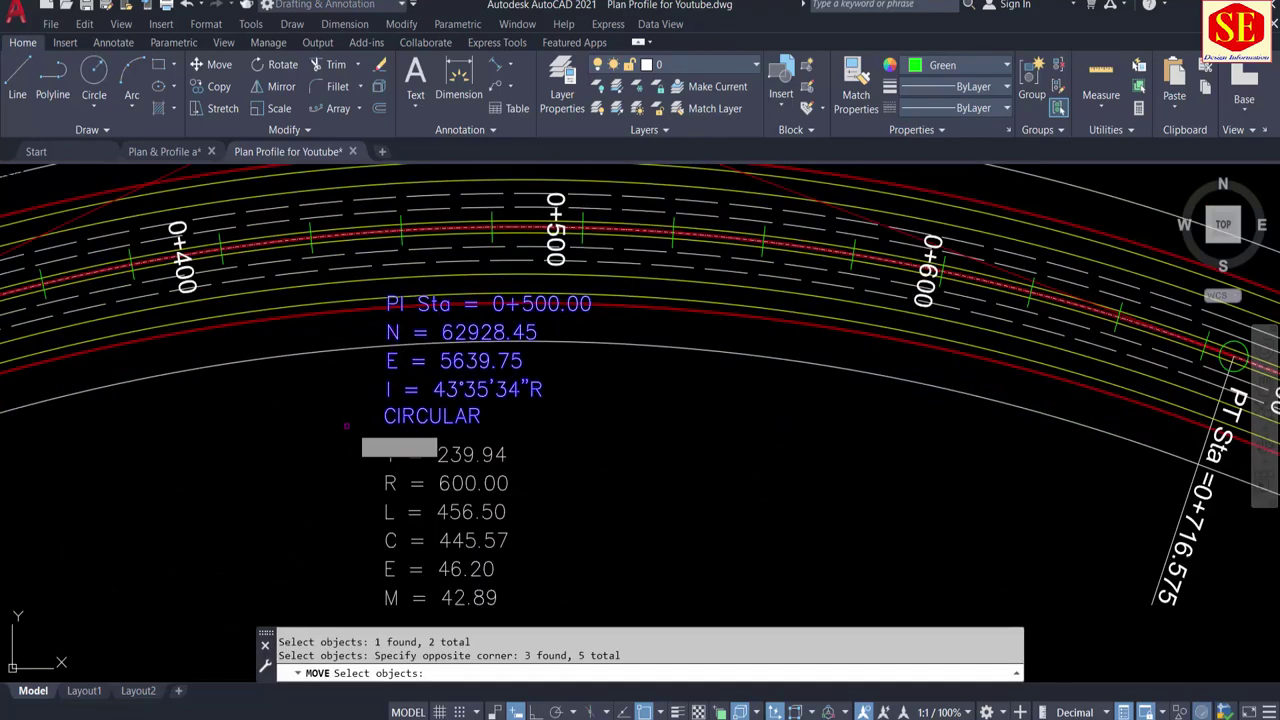
pyautogui.moveTo(603, 405); pyautogui.dragTo(584, 299, button='middle')
pyautogui.click(584, 299)
pyautogui.click(409, 503)
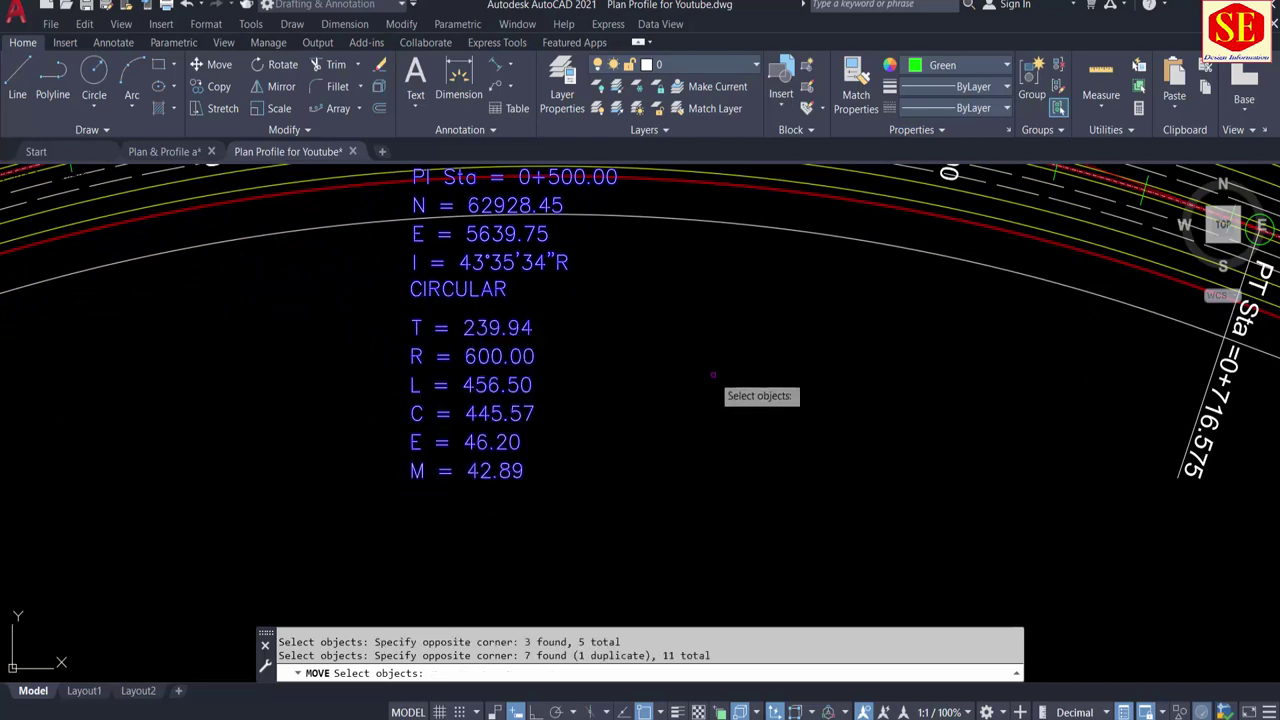
pyautogui.press('Return')
pyautogui.click(714, 377)
pyautogui.scroll(-2, 714, 377)
pyautogui.click(736, 426)
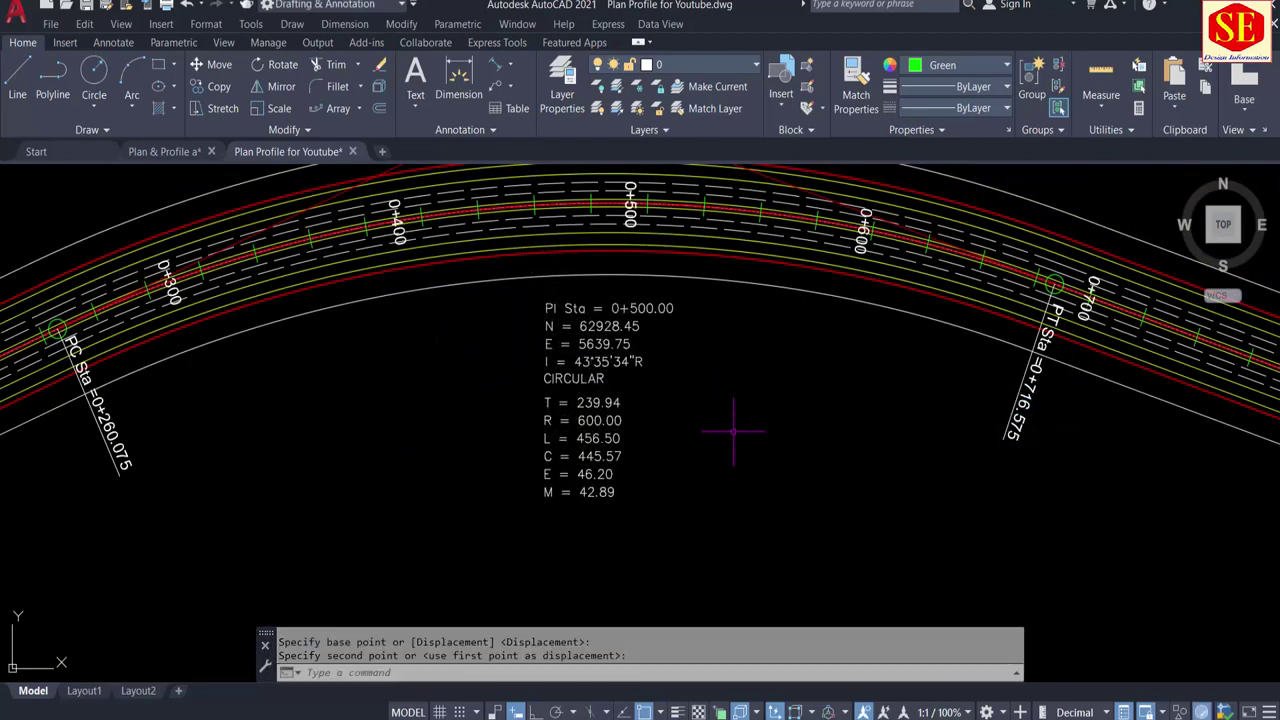
# Step: Pan and zoom to review the whole road alignment
pyautogui.scroll(-3, 734, 430)
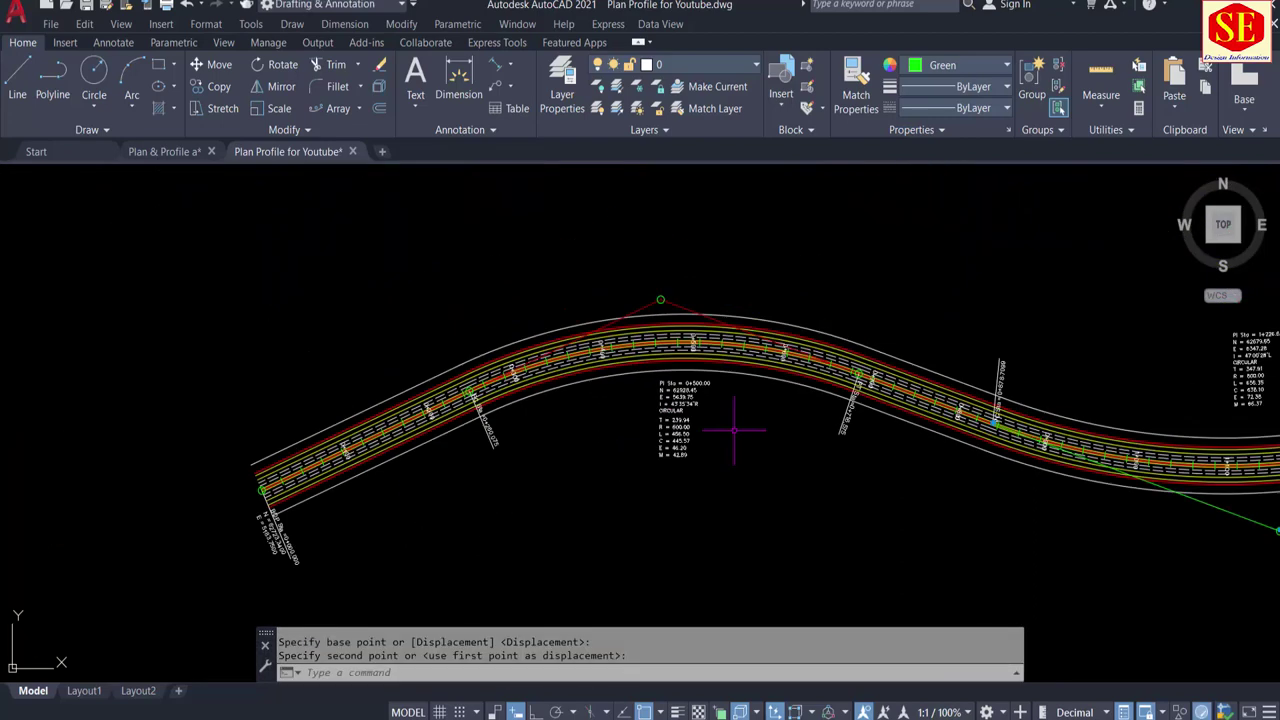
pyautogui.scroll(-2, 734, 430)
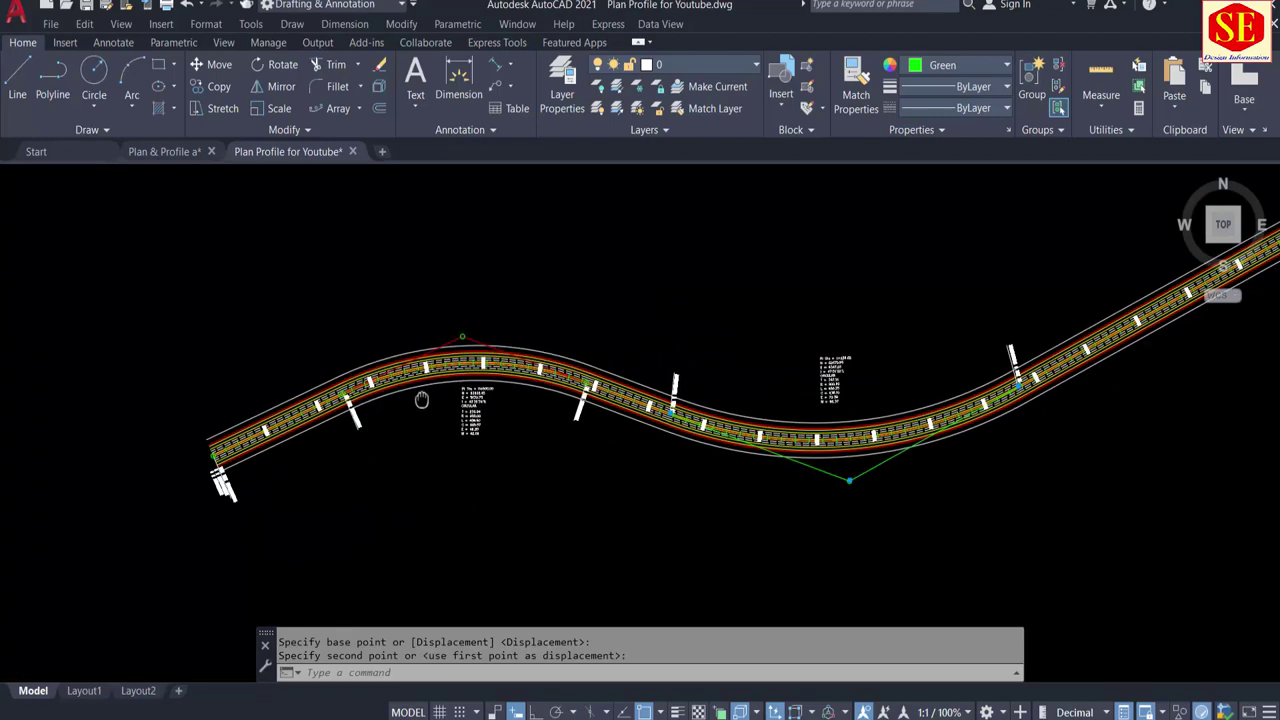
pyautogui.moveTo(1218, 421)
pyautogui.mouseDown(button='middle')
pyautogui.moveTo(891, 421)
pyautogui.moveTo(749, 394)
pyautogui.moveTo(741, 412)
pyautogui.mouseUp(button='middle')
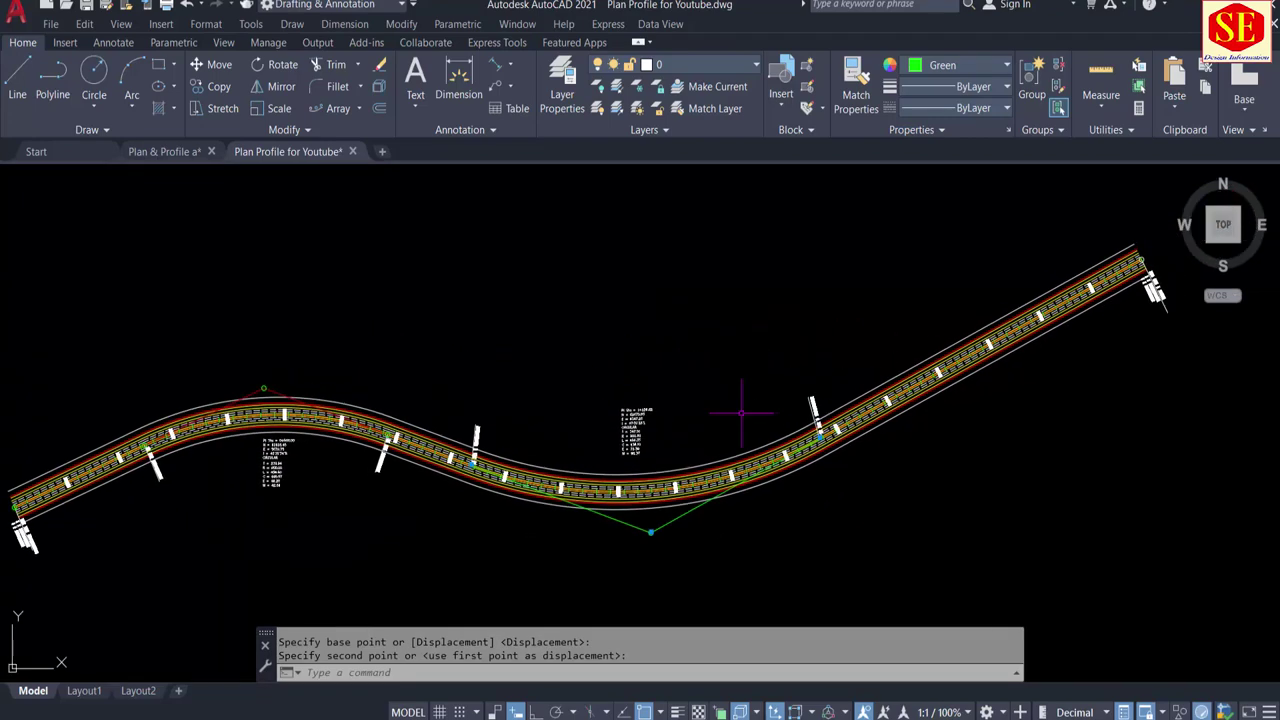
pyautogui.scroll(2, 548, 548)
pyautogui.scroll(2, 548, 548)
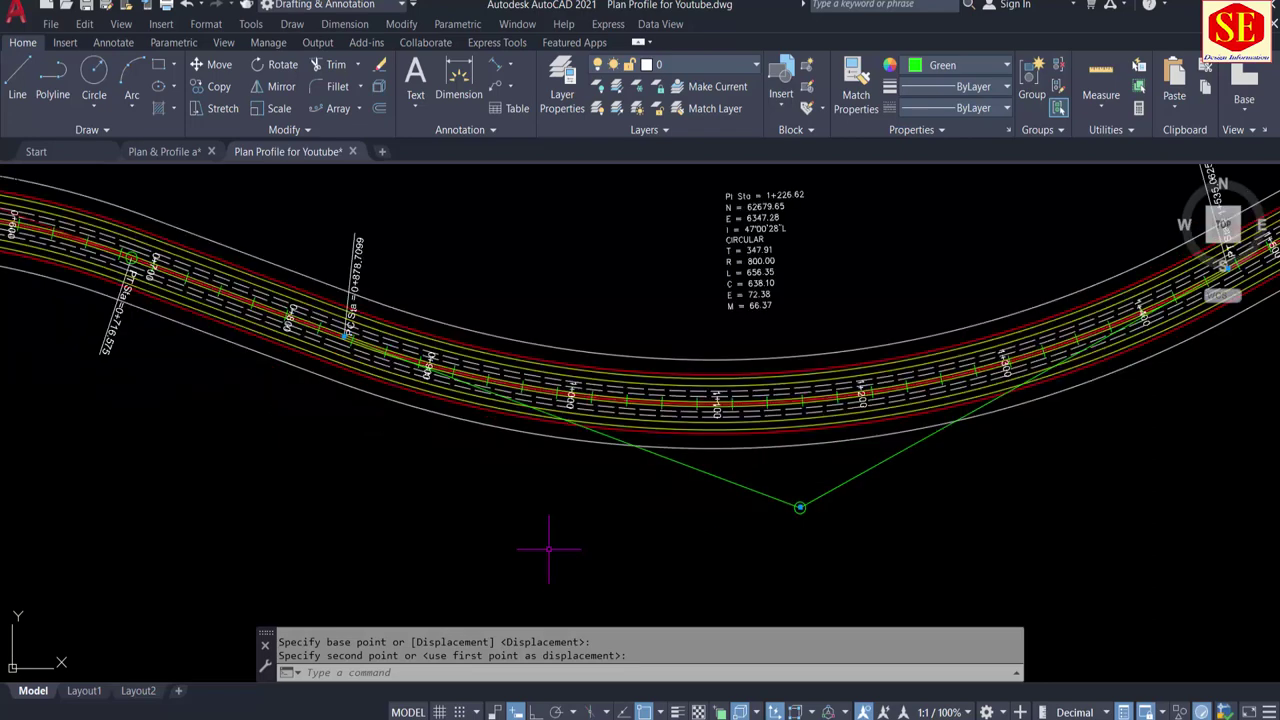
pyautogui.scroll(-2, 548, 548)
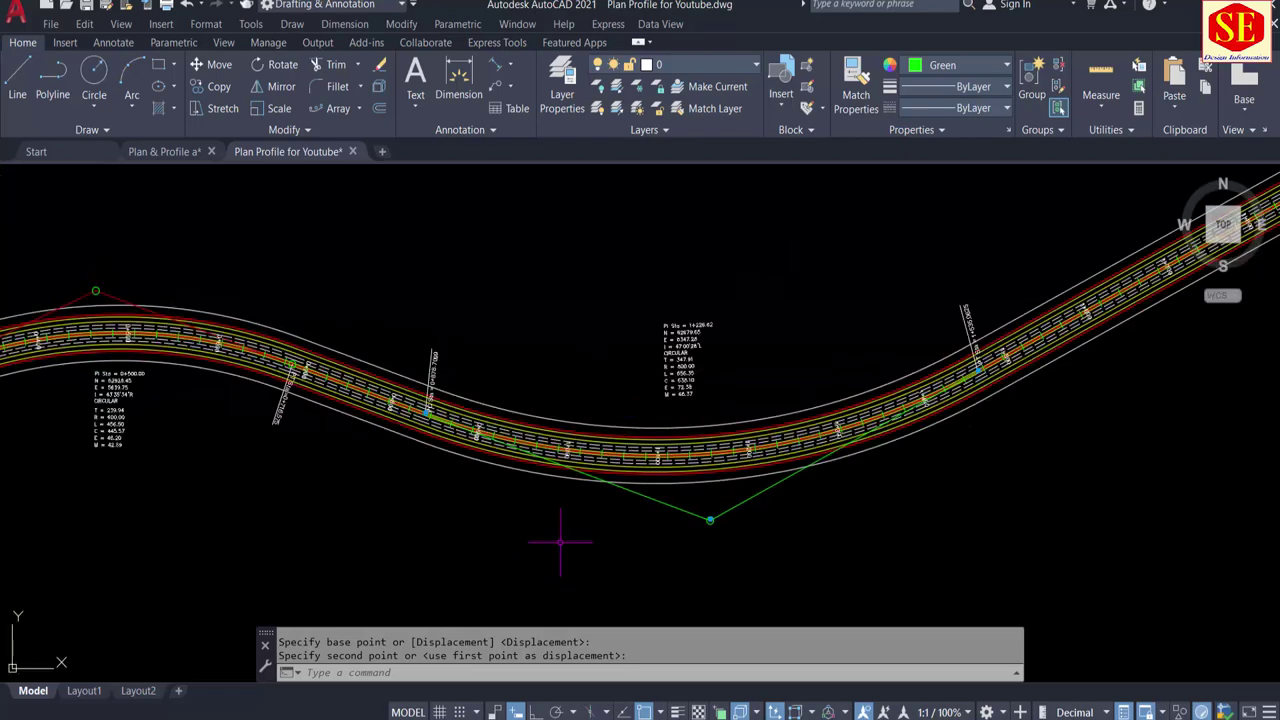
pyautogui.scroll(-2, 560, 542)
pyautogui.moveTo(486, 537); pyautogui.dragTo(494, 465, button='middle')
pyautogui.scroll(-1, 494, 465)
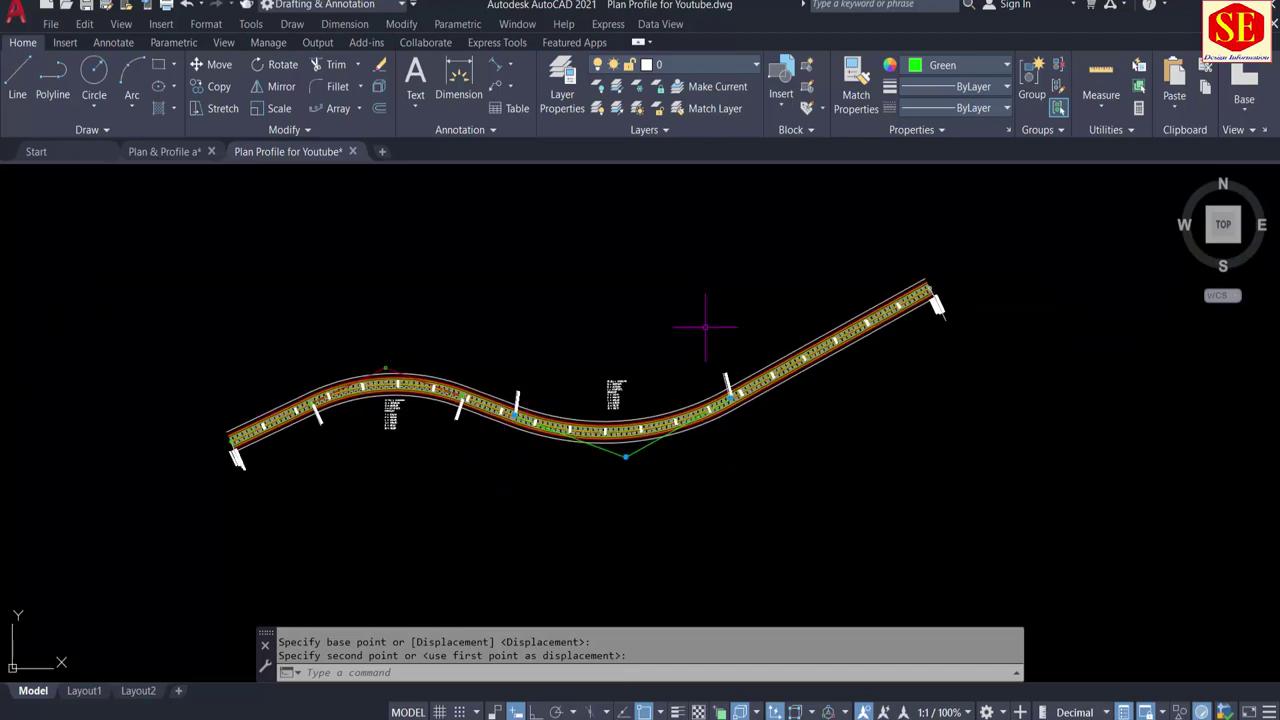
pyautogui.scroll(2, 645, 417)
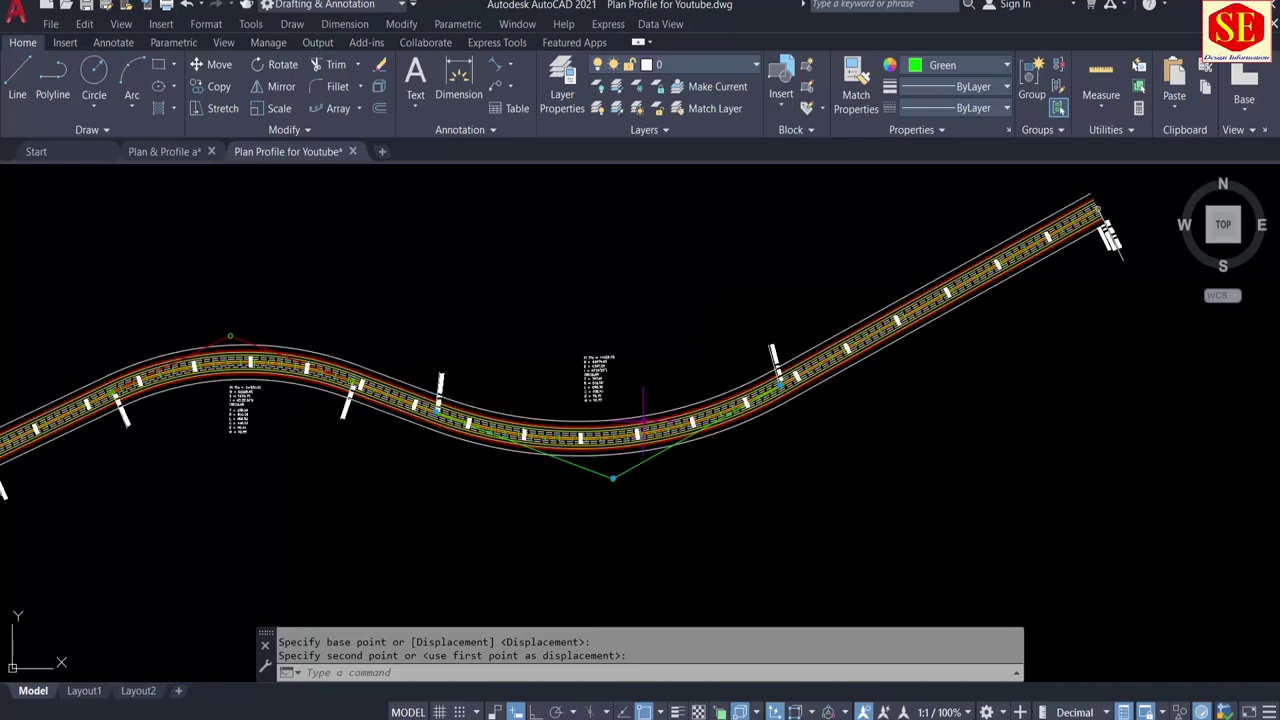
pyautogui.moveTo(654, 493); pyautogui.dragTo(683, 347, button='middle')
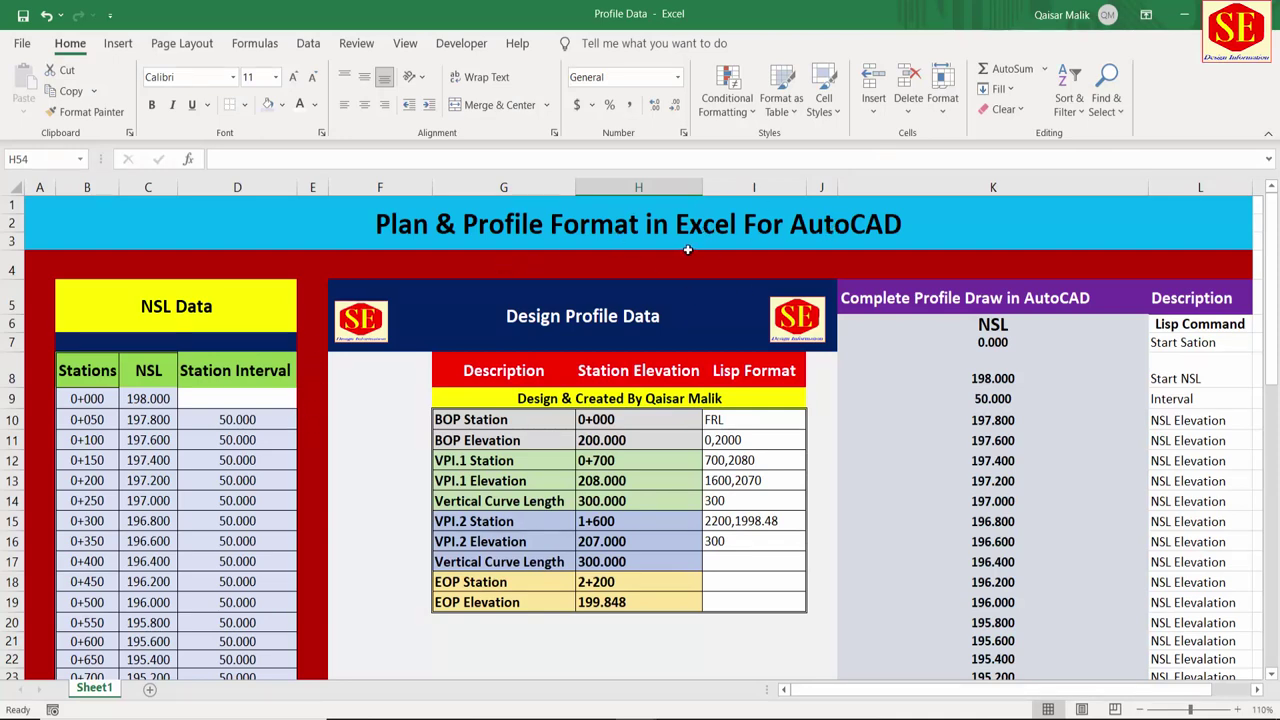
# Step: Review the NSL Data table's station values and Station Interval heading
pyautogui.click(162, 312)
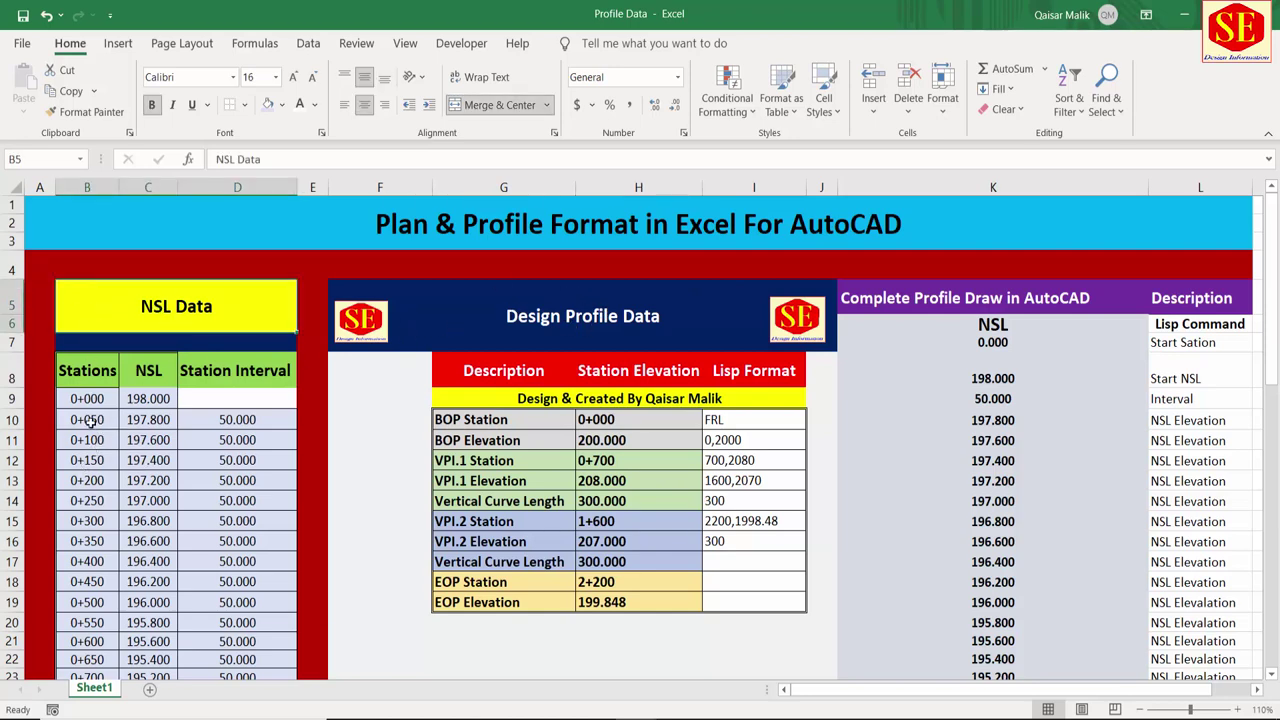
pyautogui.click(90, 421)
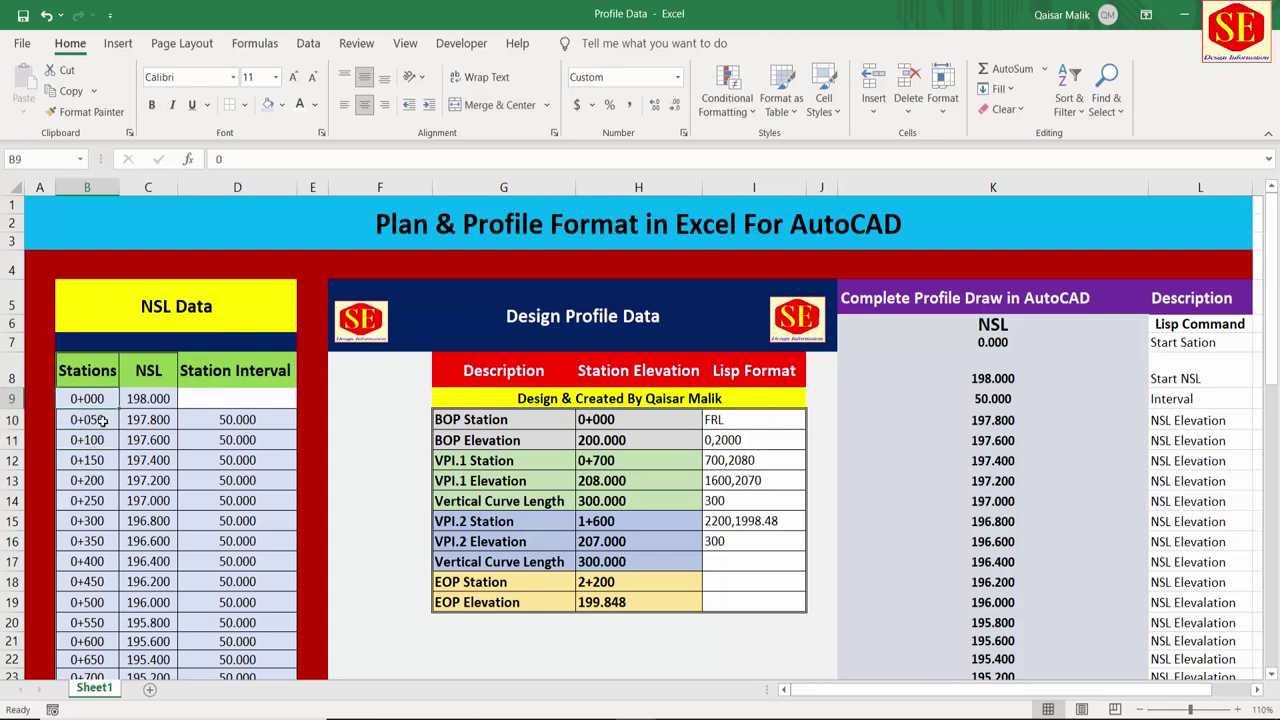
pyautogui.click(94, 460)
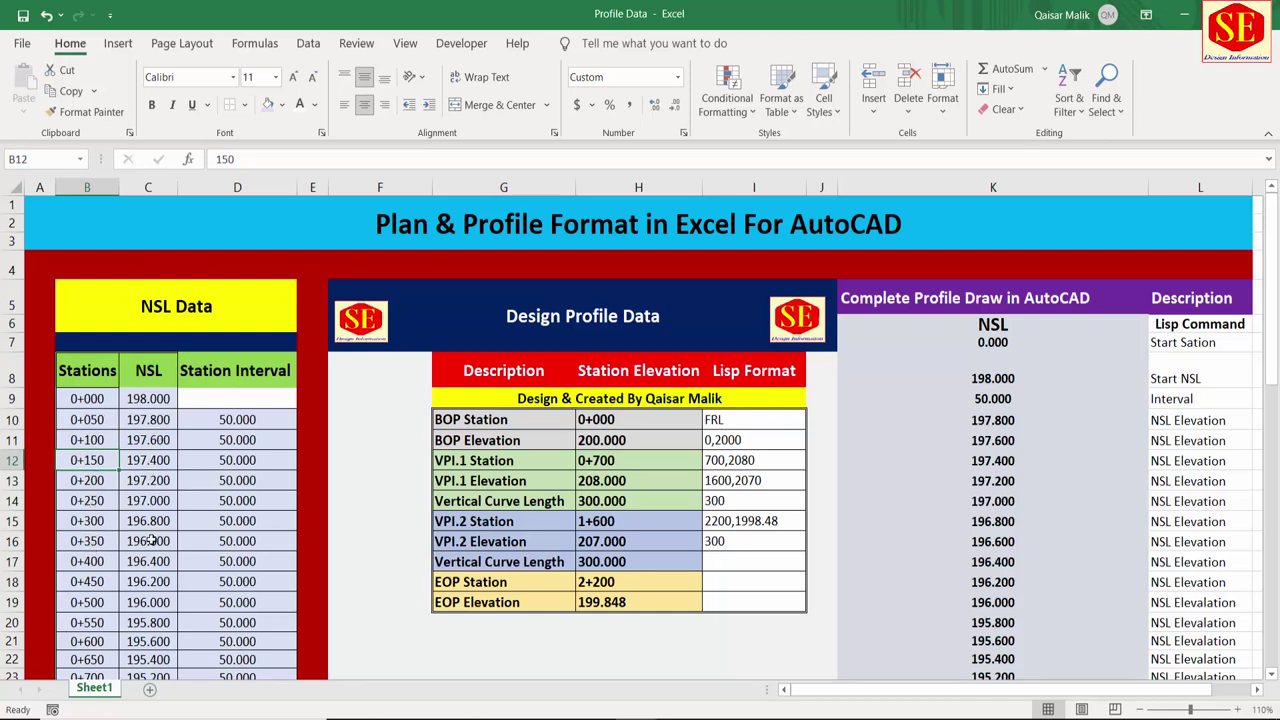
pyautogui.click(248, 386)
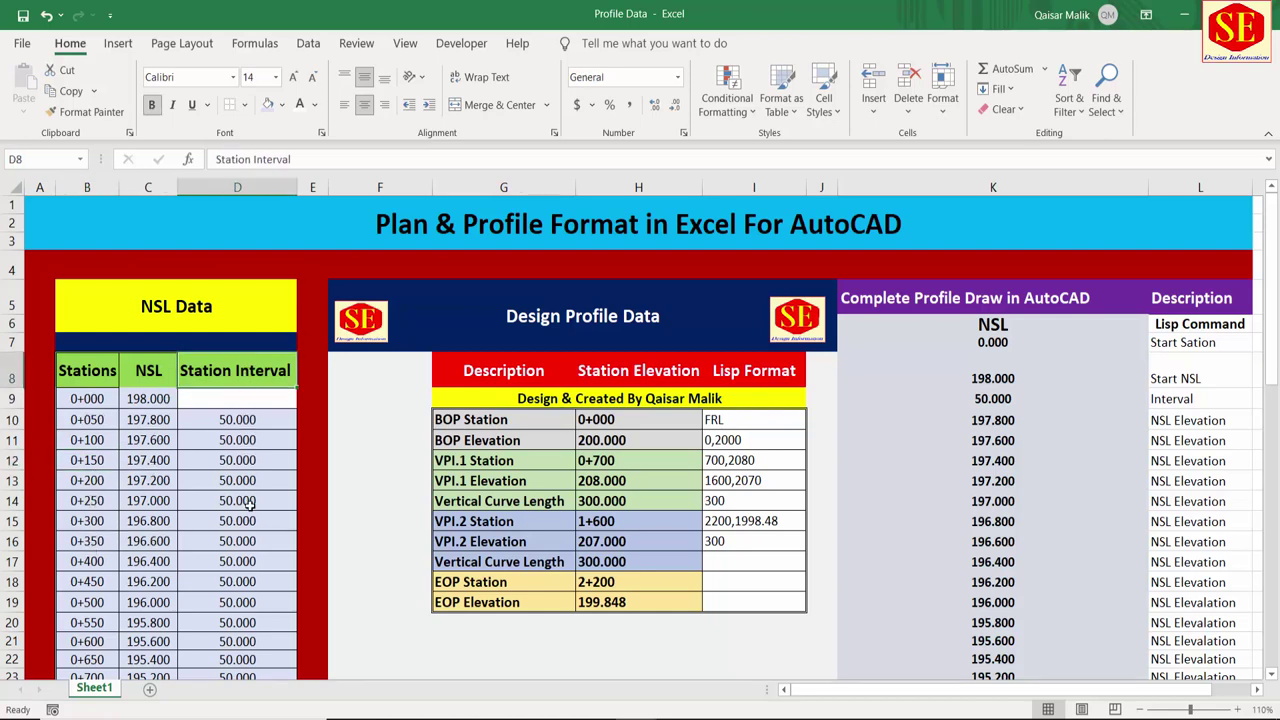
pyautogui.scroll(-1, 130, 418)
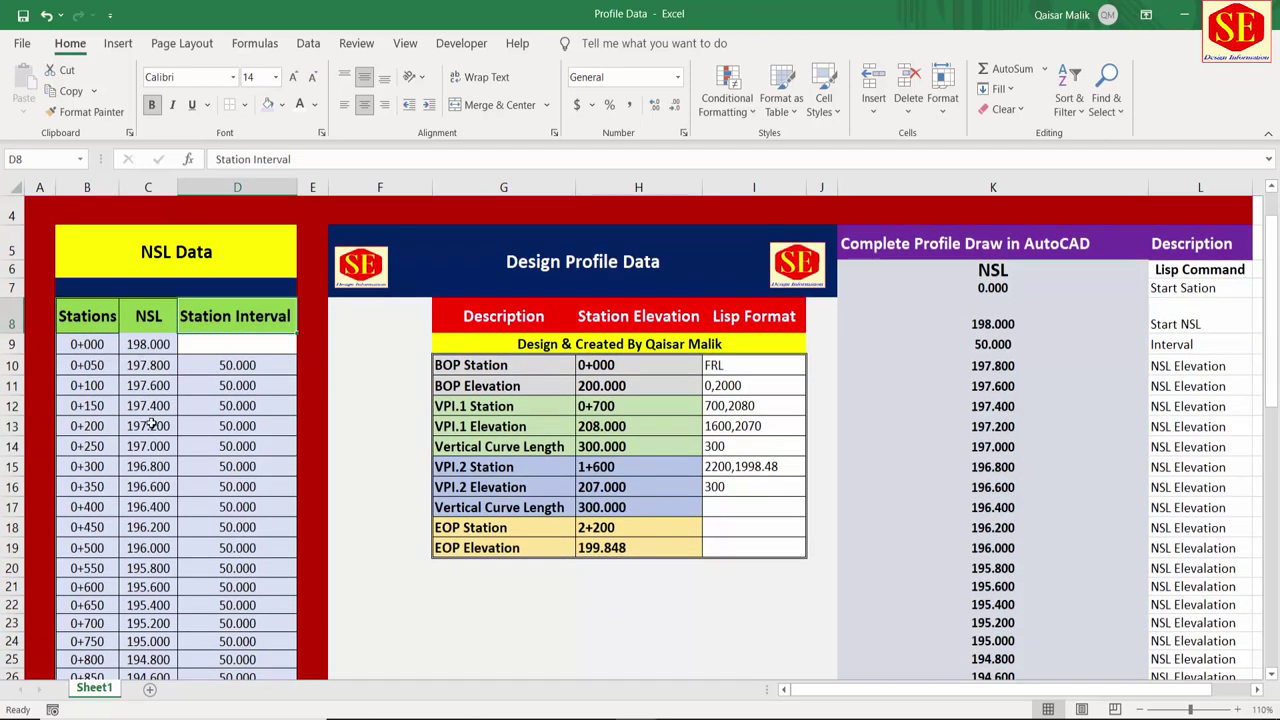
# Step: Go through the Design Profile Data rows: BOP, VPI.1, VPI.2, EOP and the FRL Lisp entries
pyautogui.click(629, 289)
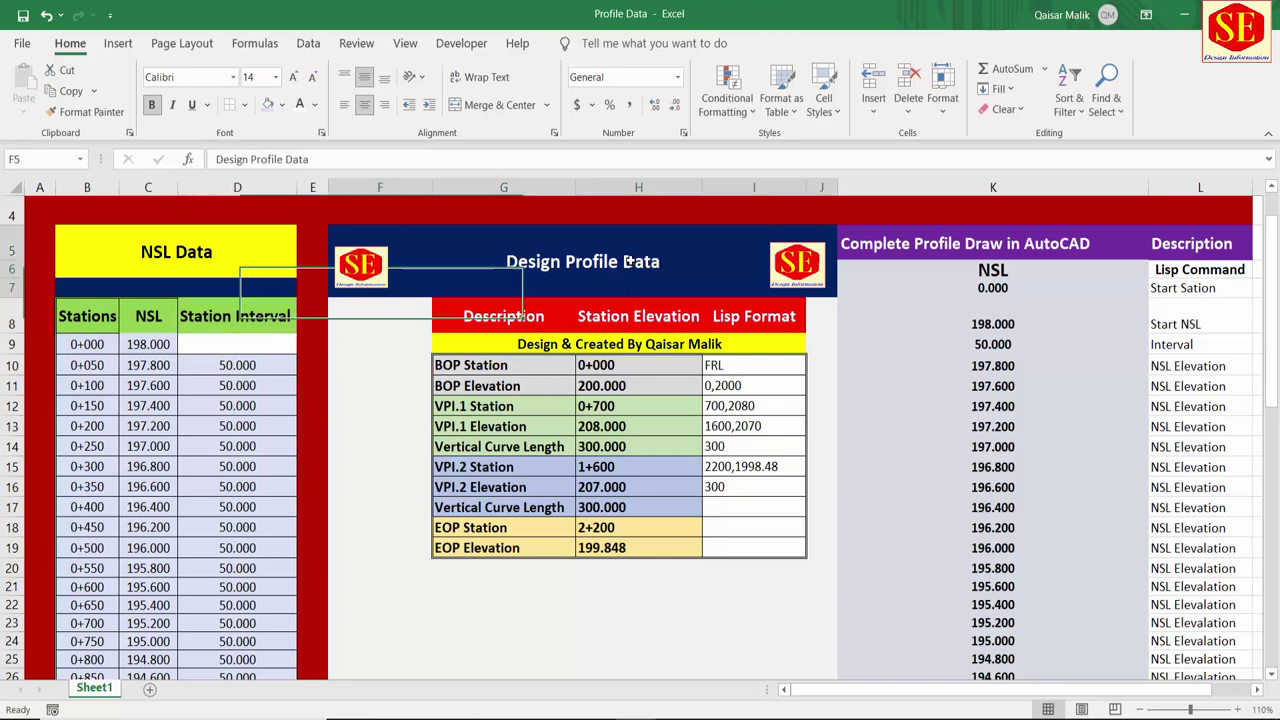
pyautogui.click(478, 364)
pyautogui.press('Down')
pyautogui.press('Up')
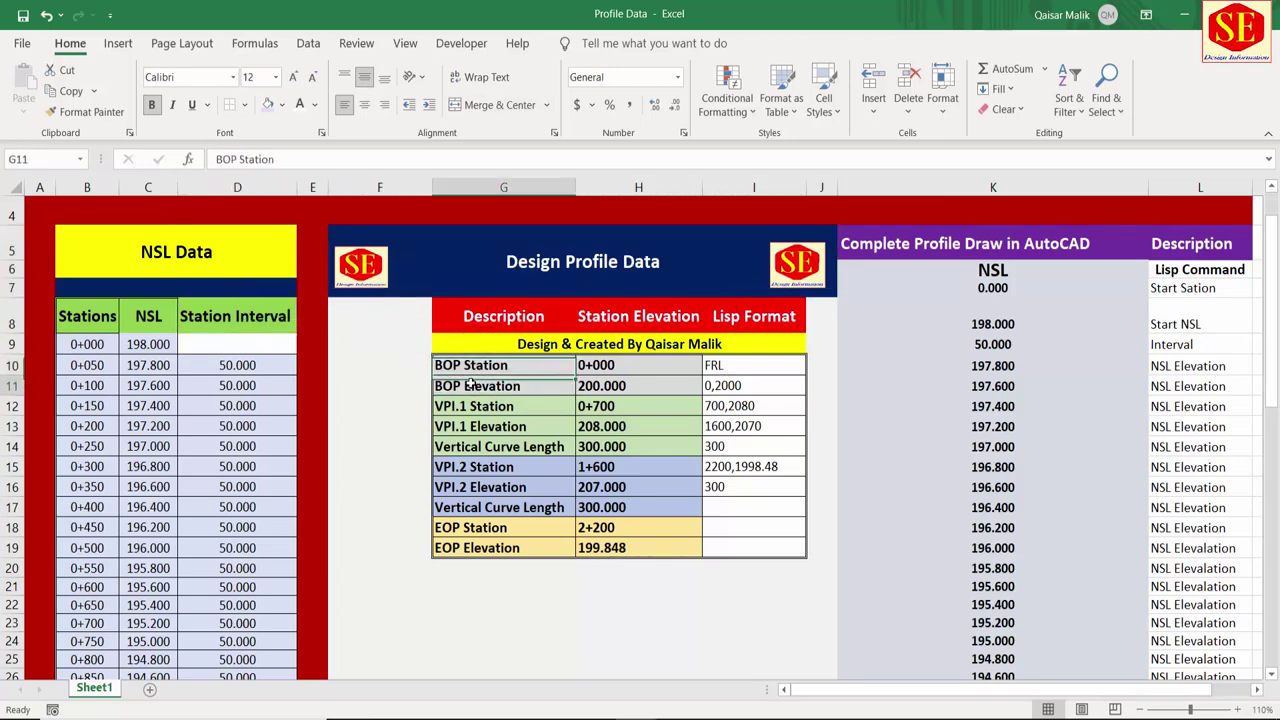
pyautogui.click(471, 383)
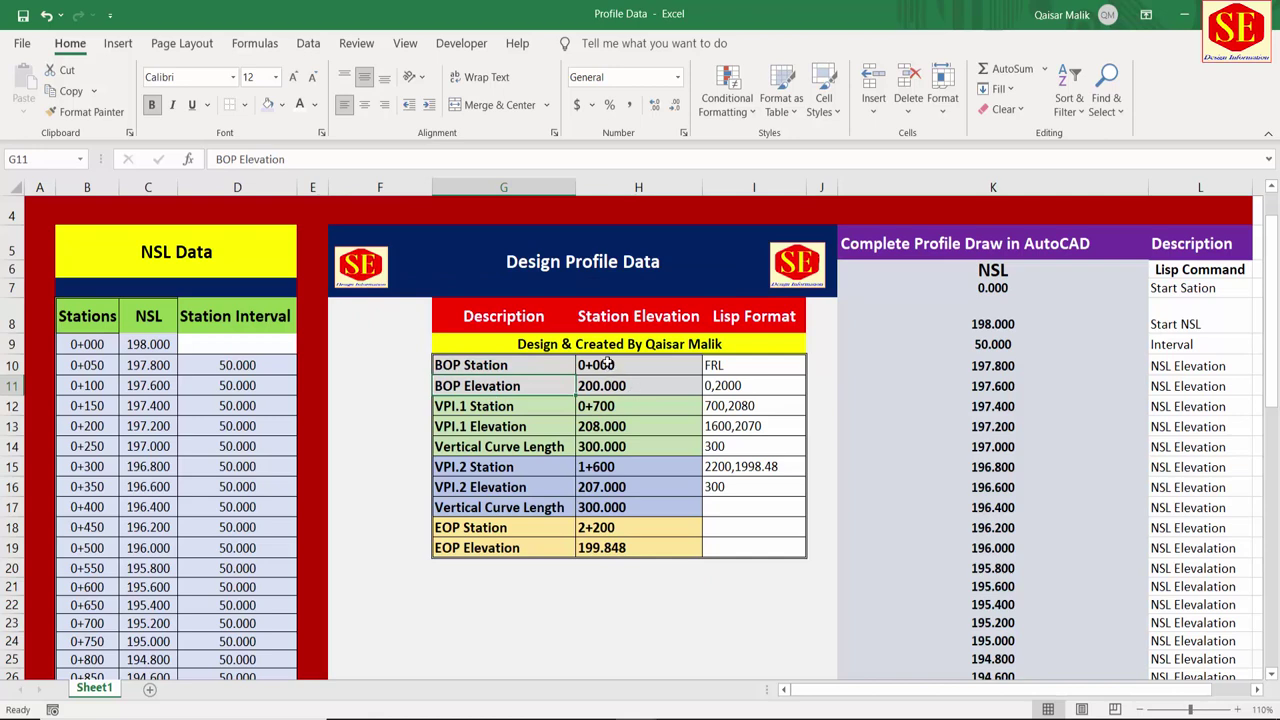
pyautogui.moveTo(608, 365); pyautogui.dragTo(606, 388)
pyautogui.moveTo(475, 406)
pyautogui.mouseDown()
pyautogui.moveTo(475, 440)
pyautogui.moveTo(595, 452)
pyautogui.mouseUp()
pyautogui.click(462, 466)
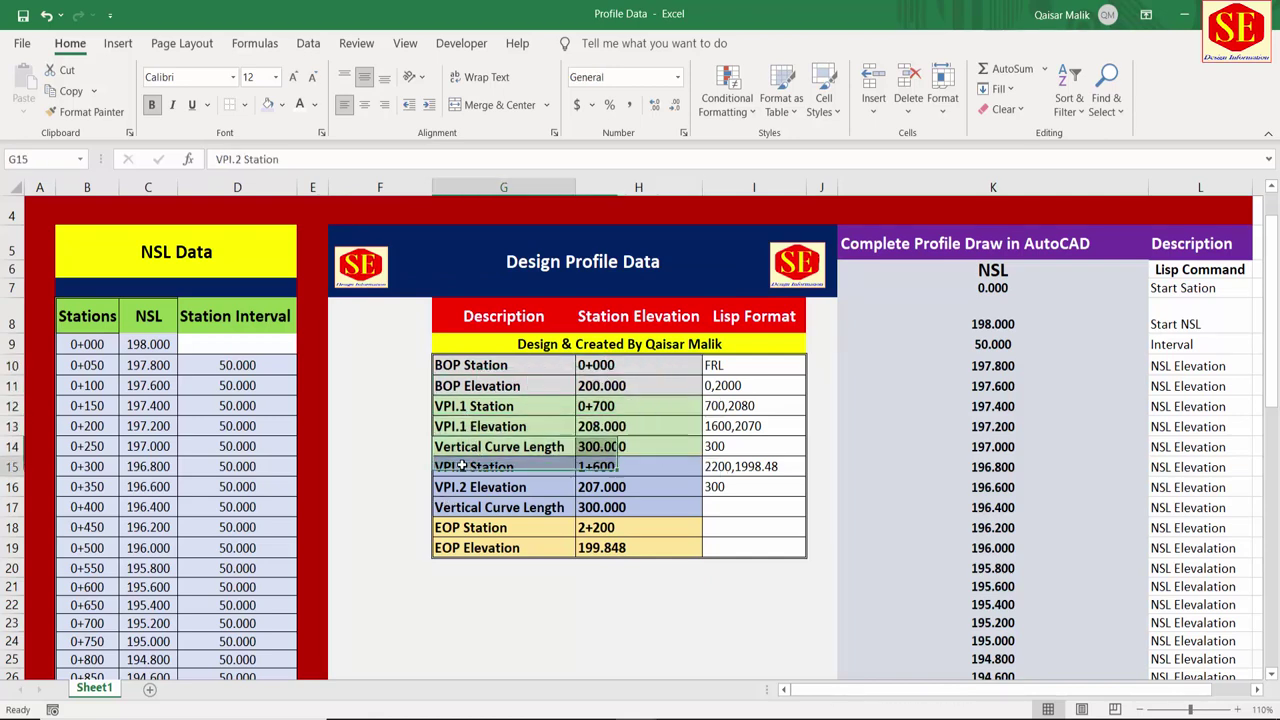
pyautogui.moveTo(462, 466); pyautogui.dragTo(654, 498)
pyautogui.moveTo(500, 527); pyautogui.dragTo(626, 548)
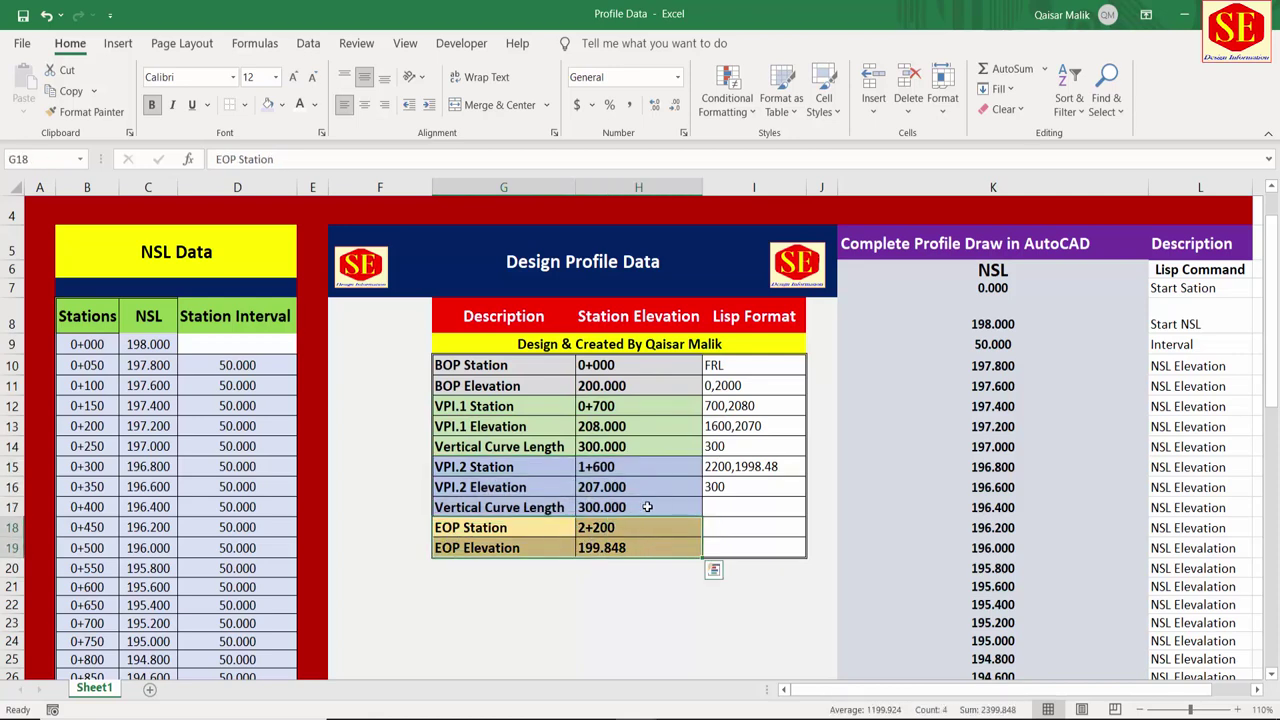
pyautogui.click(754, 369)
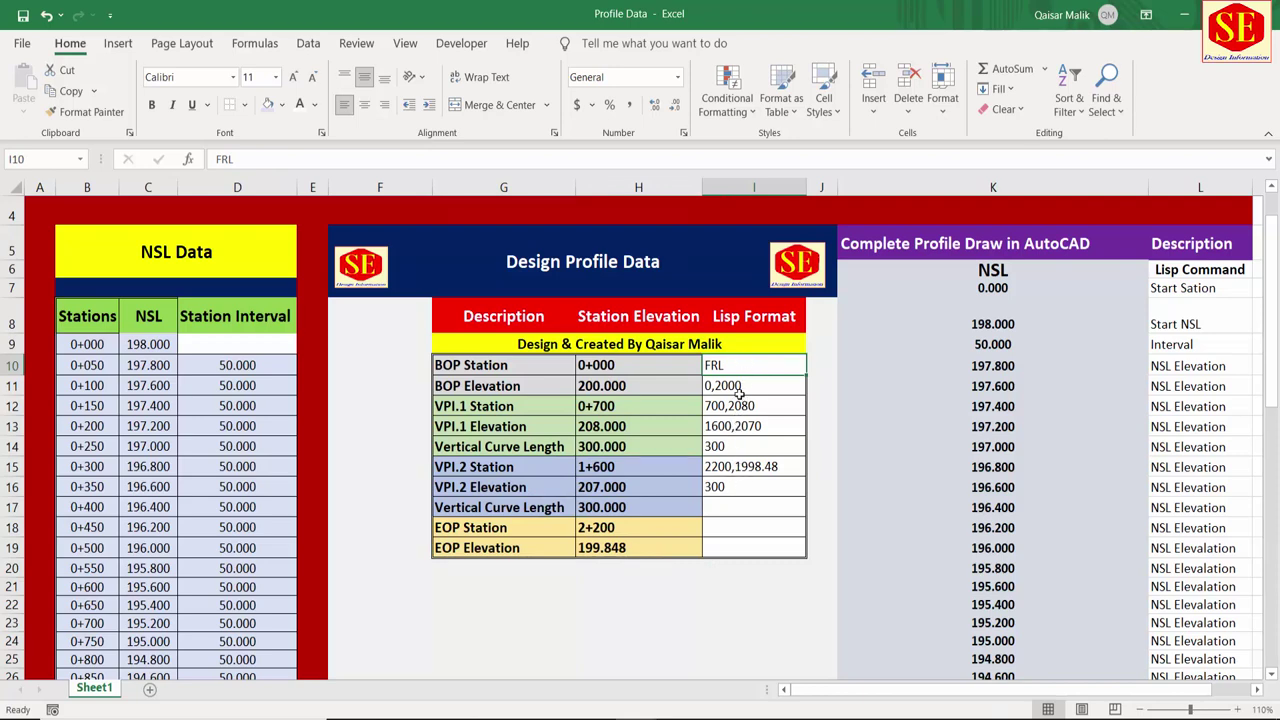
# Step: Copy the Complete Profile Draw column K6:K62 and return to AutoCAD
pyautogui.click(1003, 279)
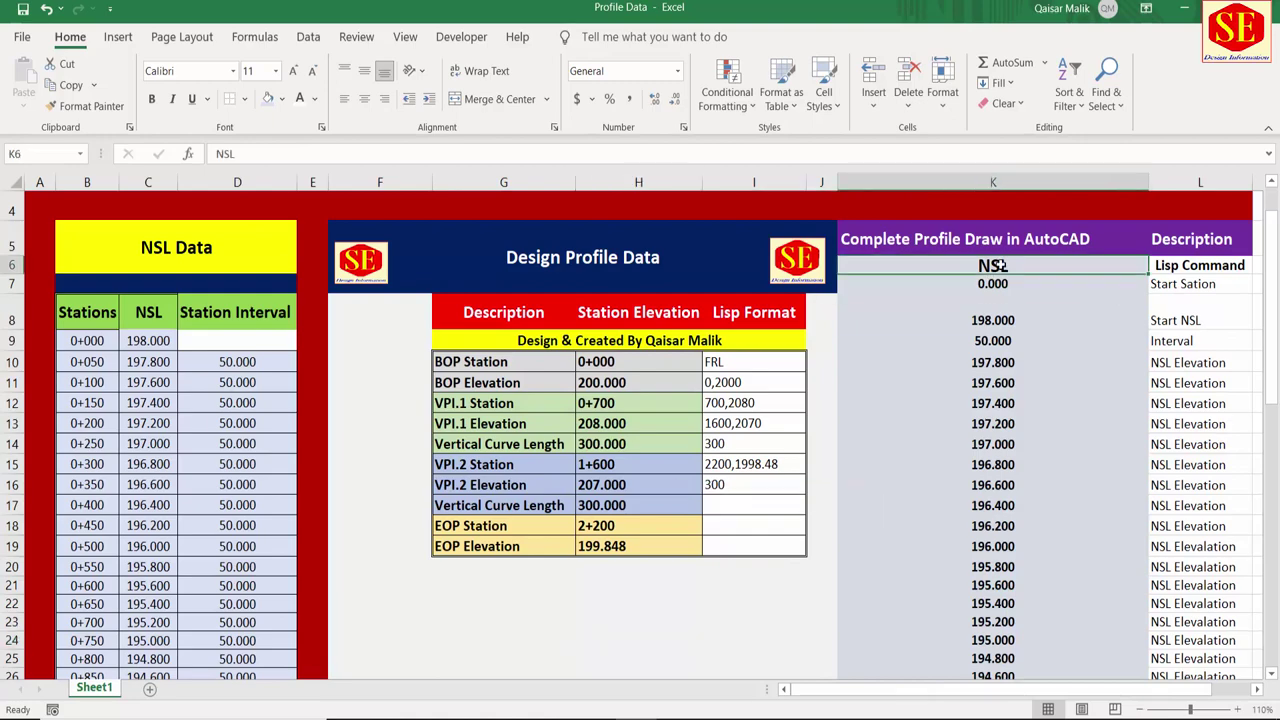
pyautogui.moveTo(992, 265); pyautogui.dragTo(1140, 645)
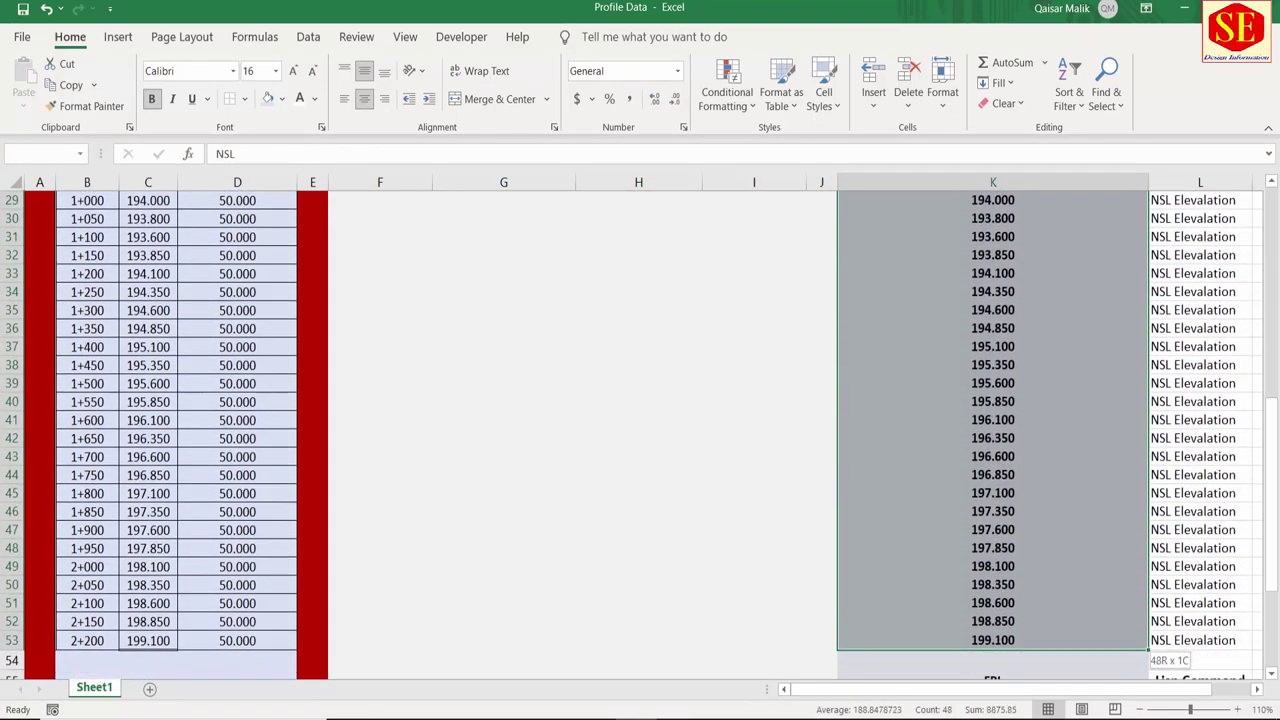
pyautogui.moveTo(1148, 650)
pyautogui.mouseDown()
pyautogui.moveTo(1148, 662)
pyautogui.moveTo(985, 608)
pyautogui.mouseUp()
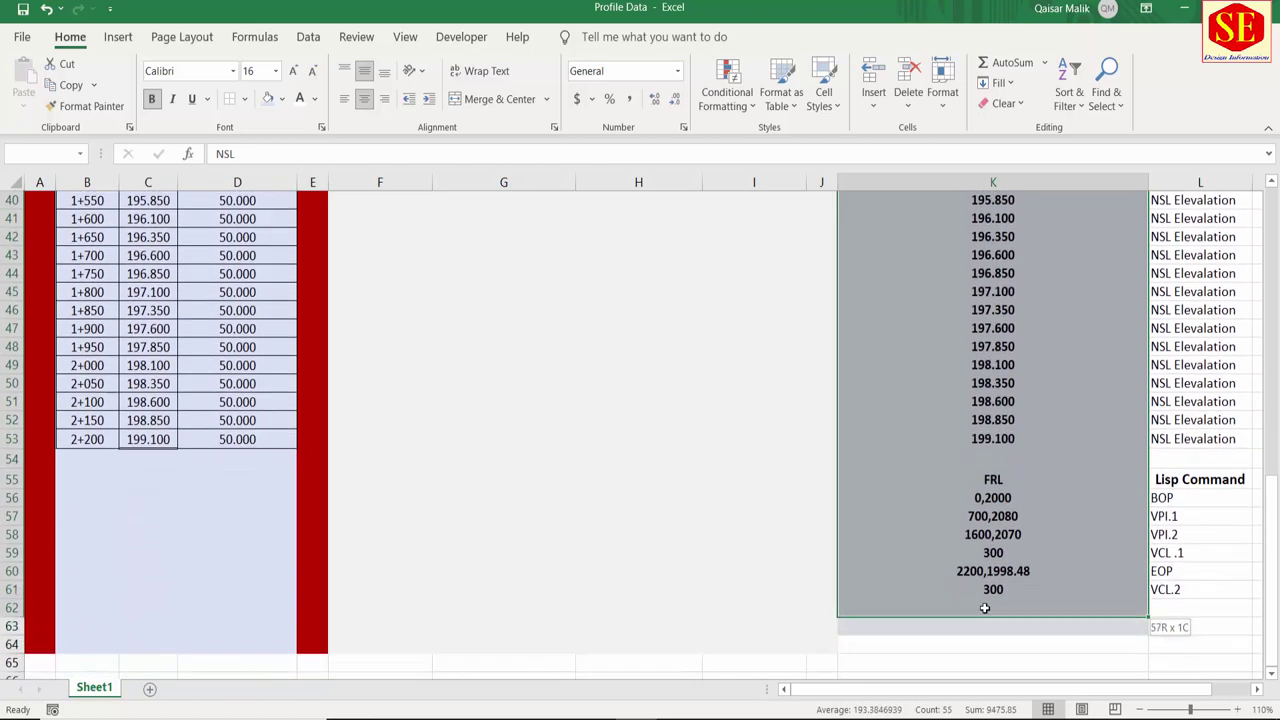
pyautogui.rightClick(993, 408)
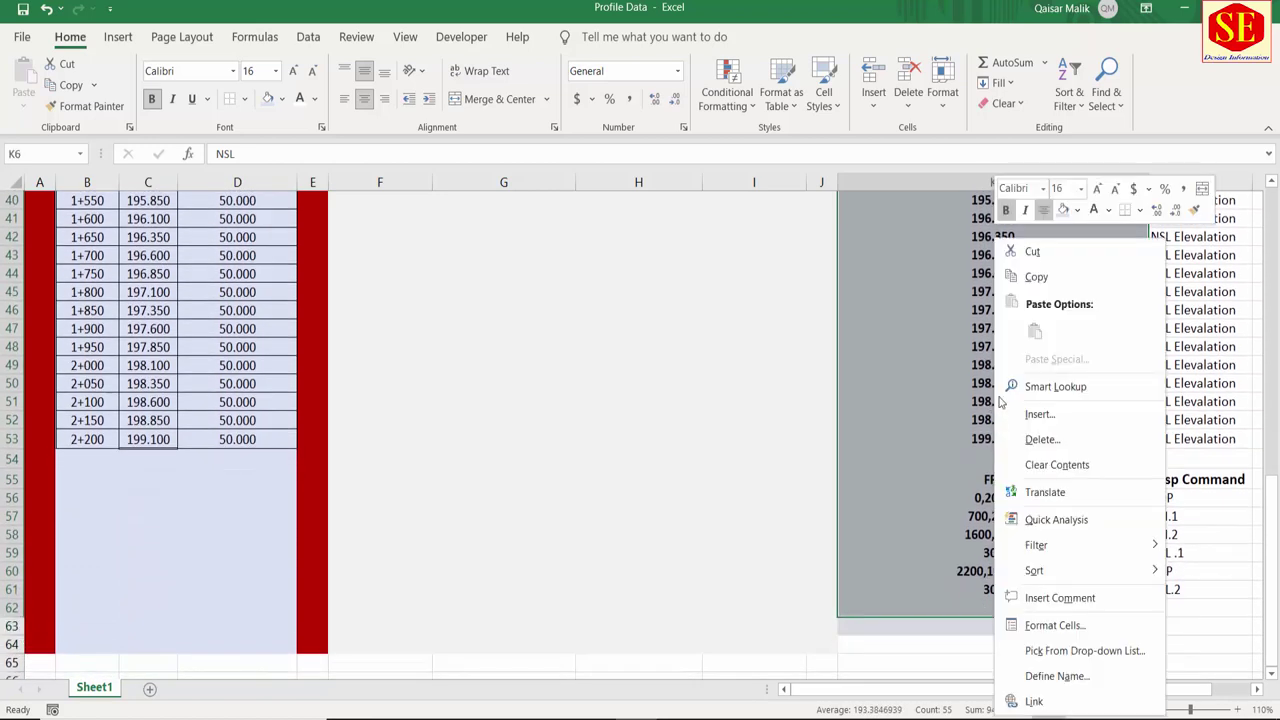
pyautogui.click(1034, 274)
pyautogui.scroll(13, 814, 264)
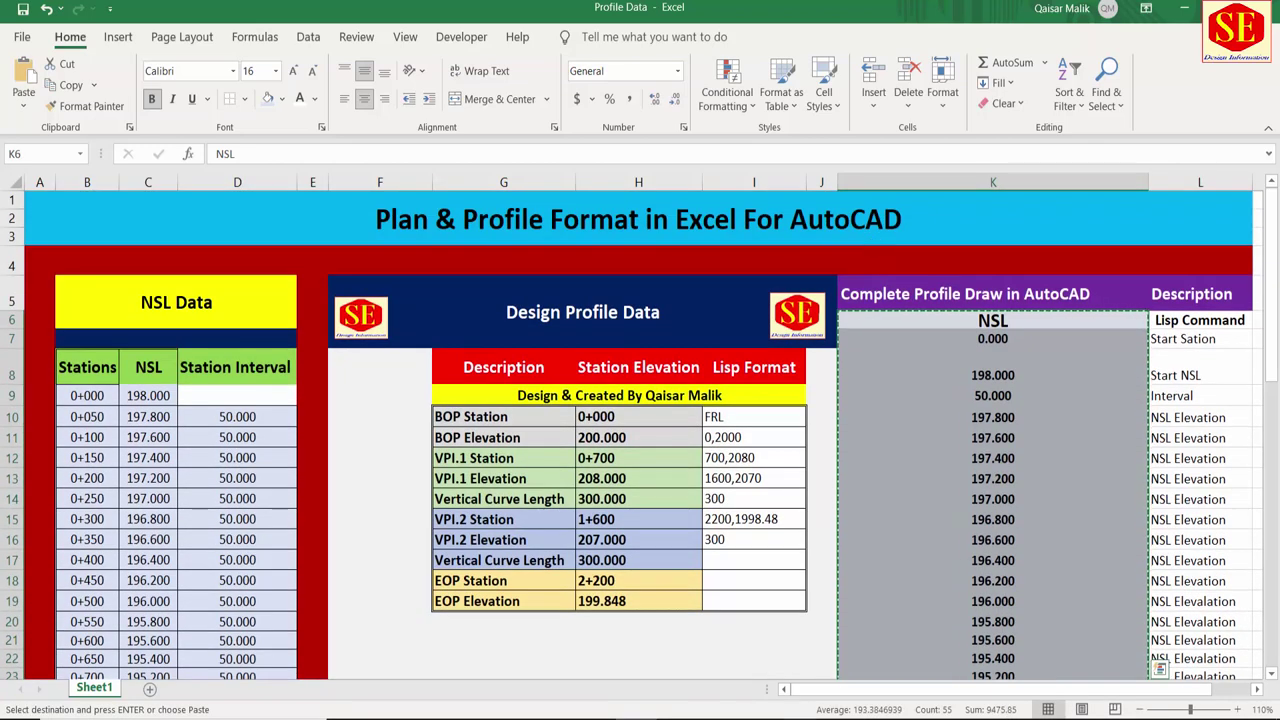
pyautogui.click(802, 714)
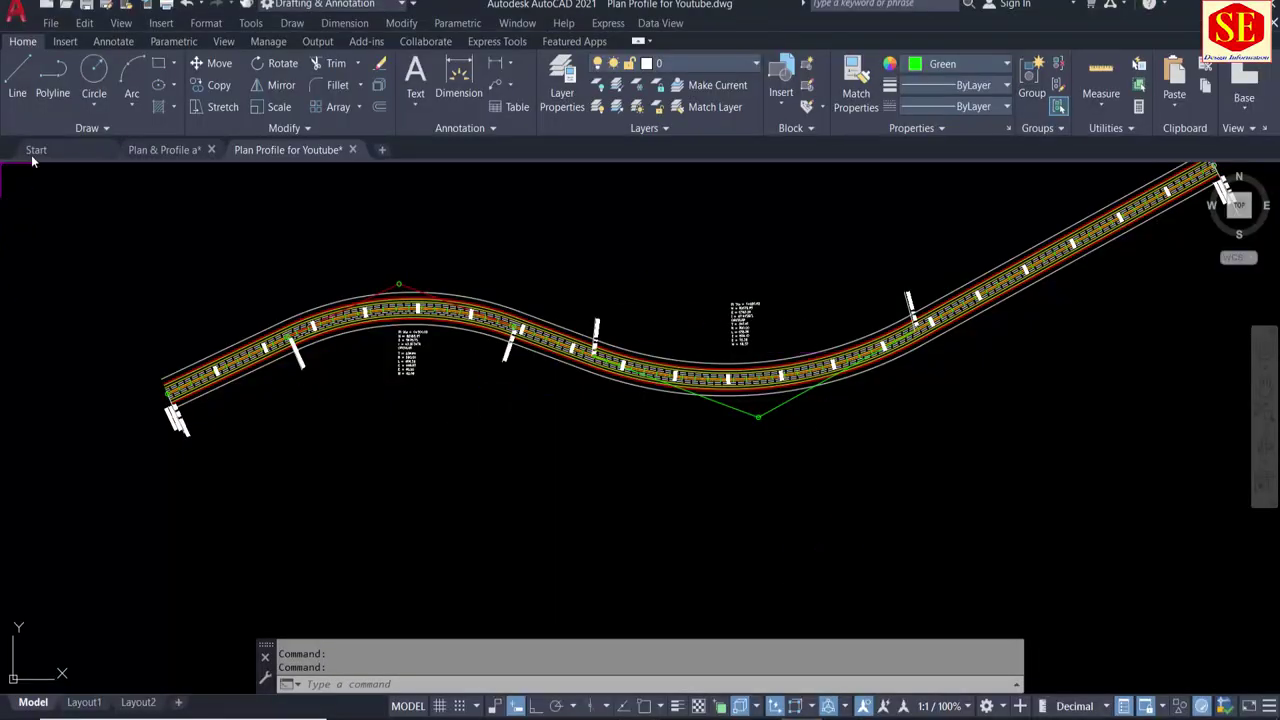
# Step: Open a new blank drawing and paste the copied Excel profile commands at the command line
pyautogui.click(383, 150)
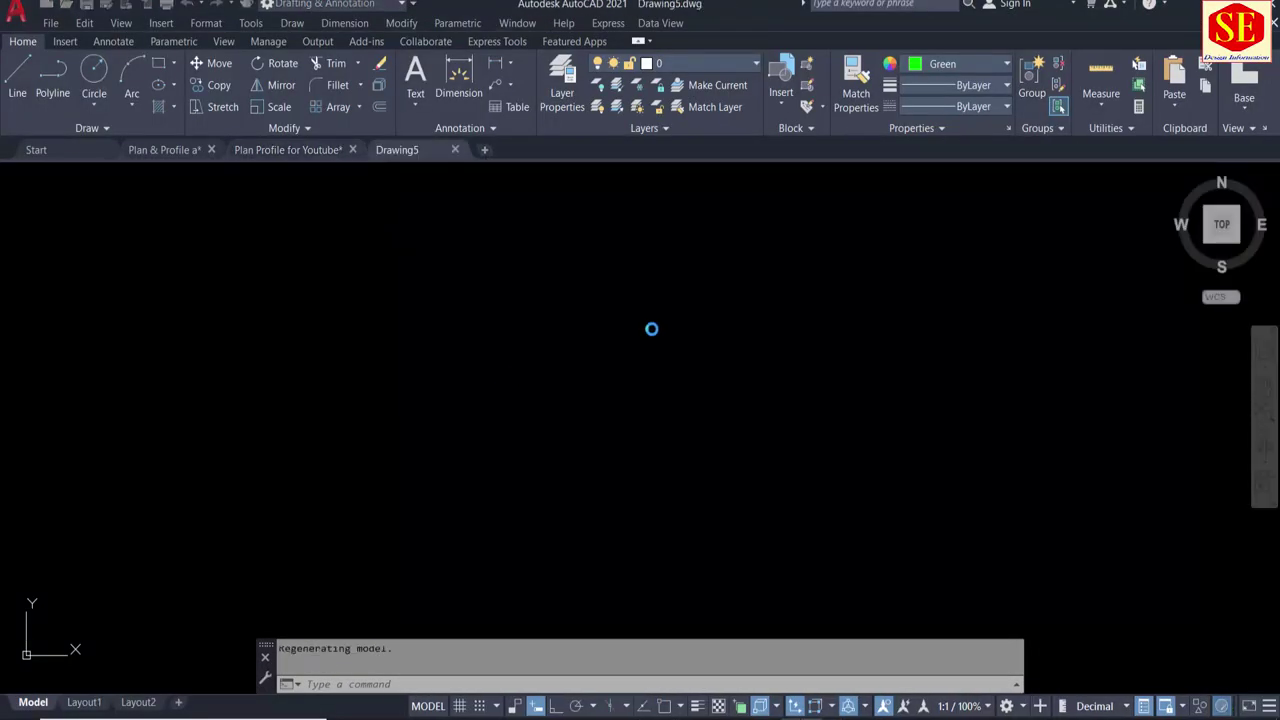
pyautogui.scroll(-4, 660, 288)
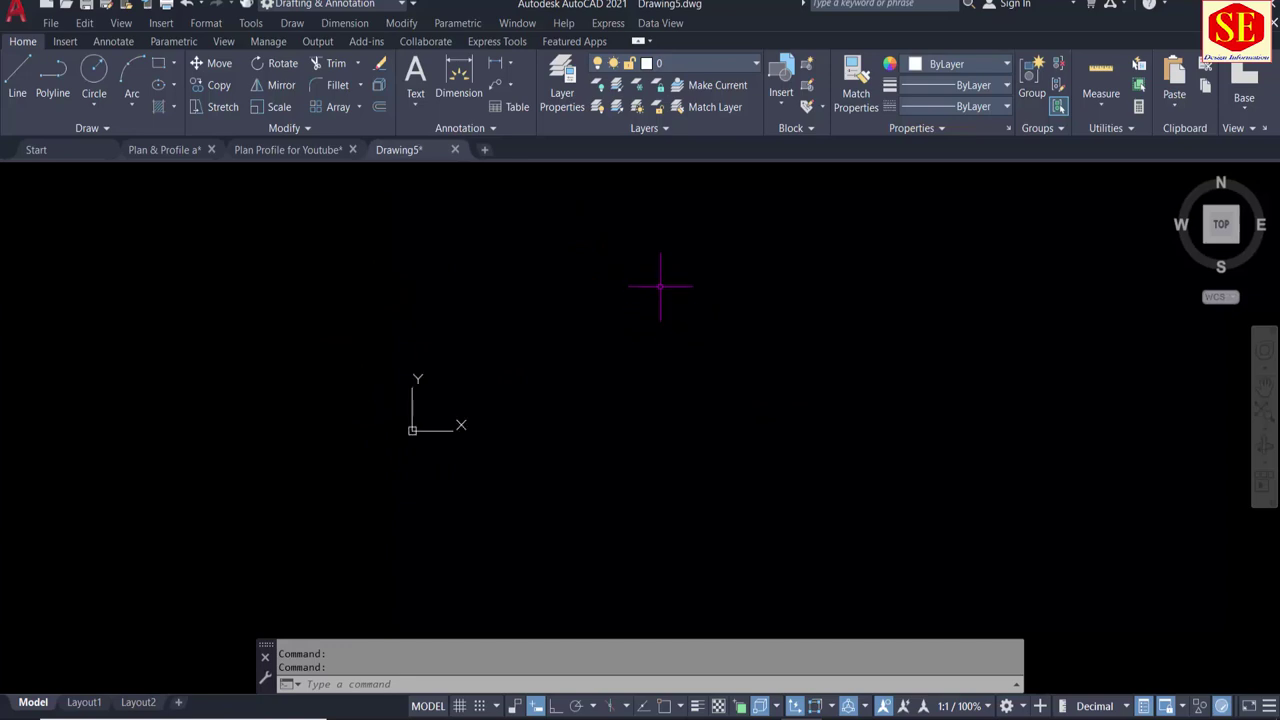
pyautogui.rightClick(399, 689)
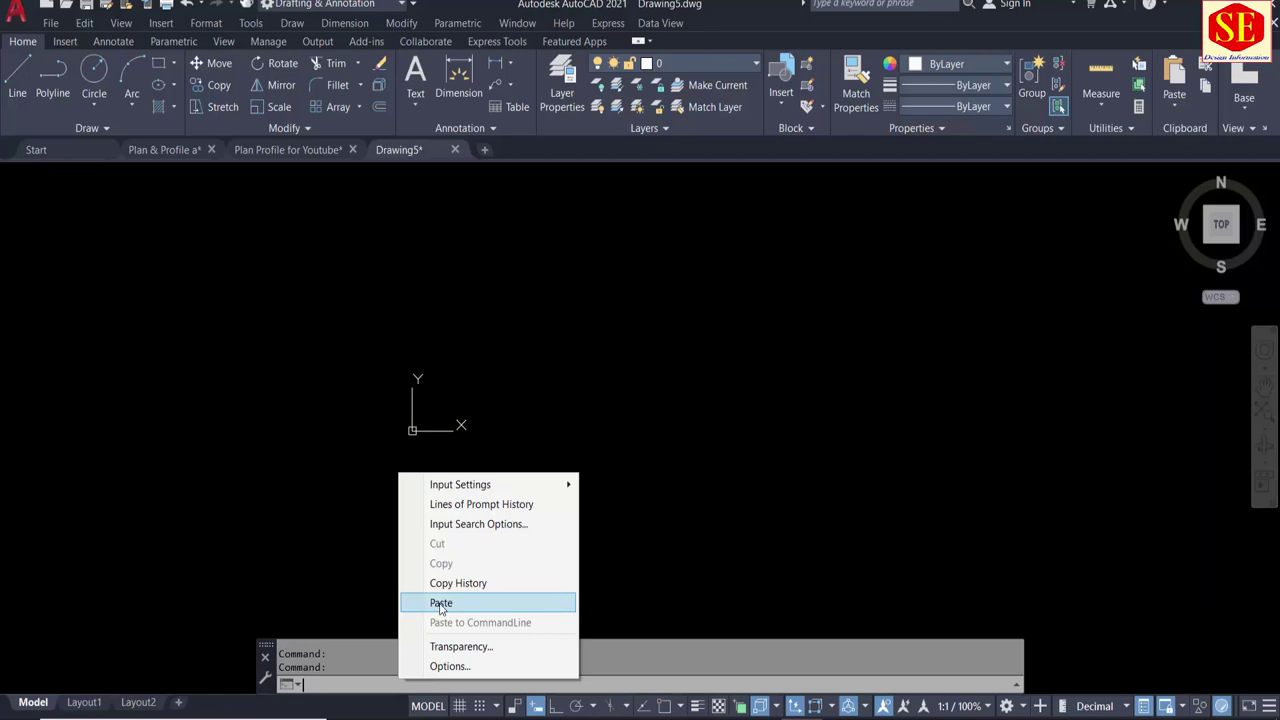
pyautogui.click(440, 604)
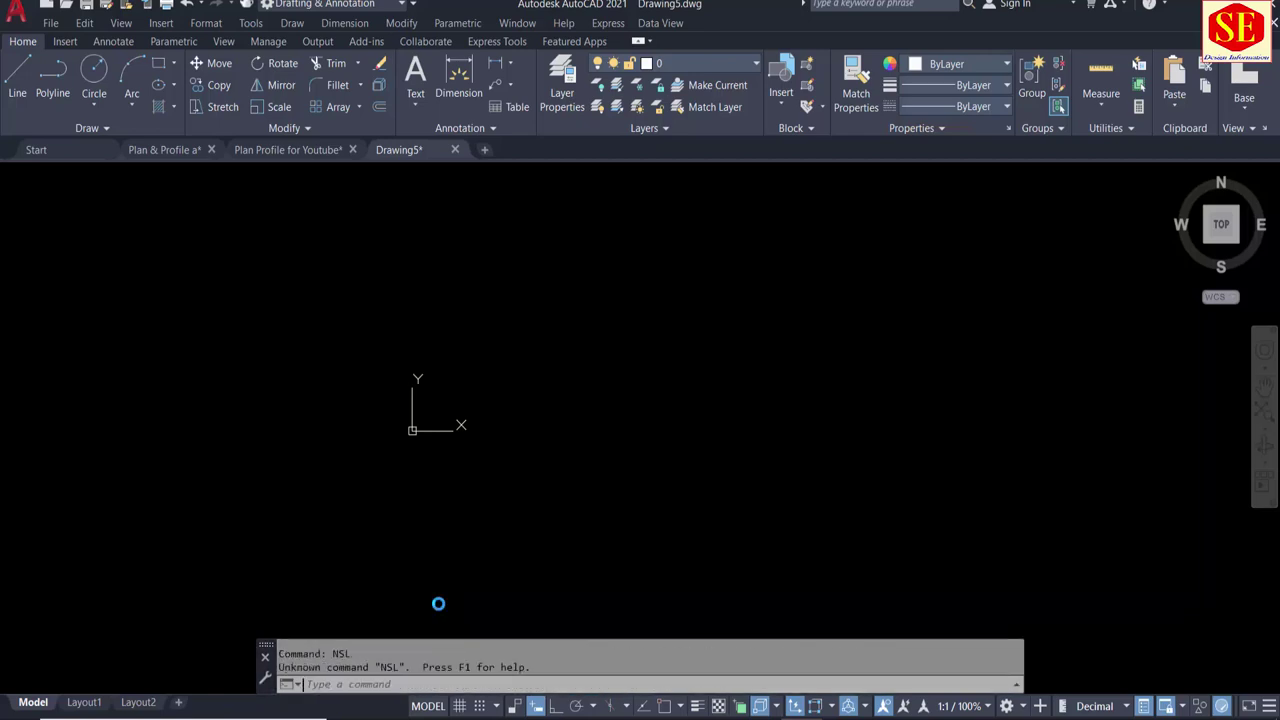
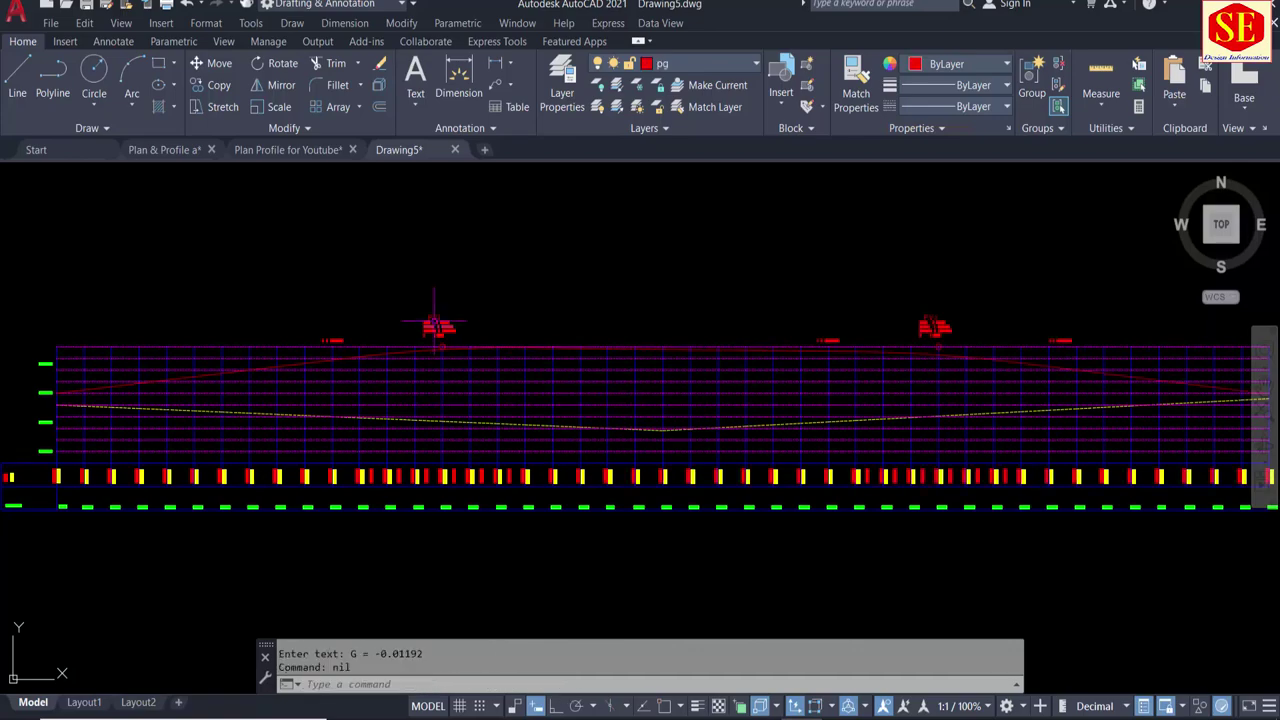
# Step: Pan the profile toward later stations and check the 50.000 interval in Excel cell K9
pyautogui.scroll(2, 1034, 326)
pyautogui.scroll(2, 1100, 362)
pyautogui.scroll(3, 1114, 349)
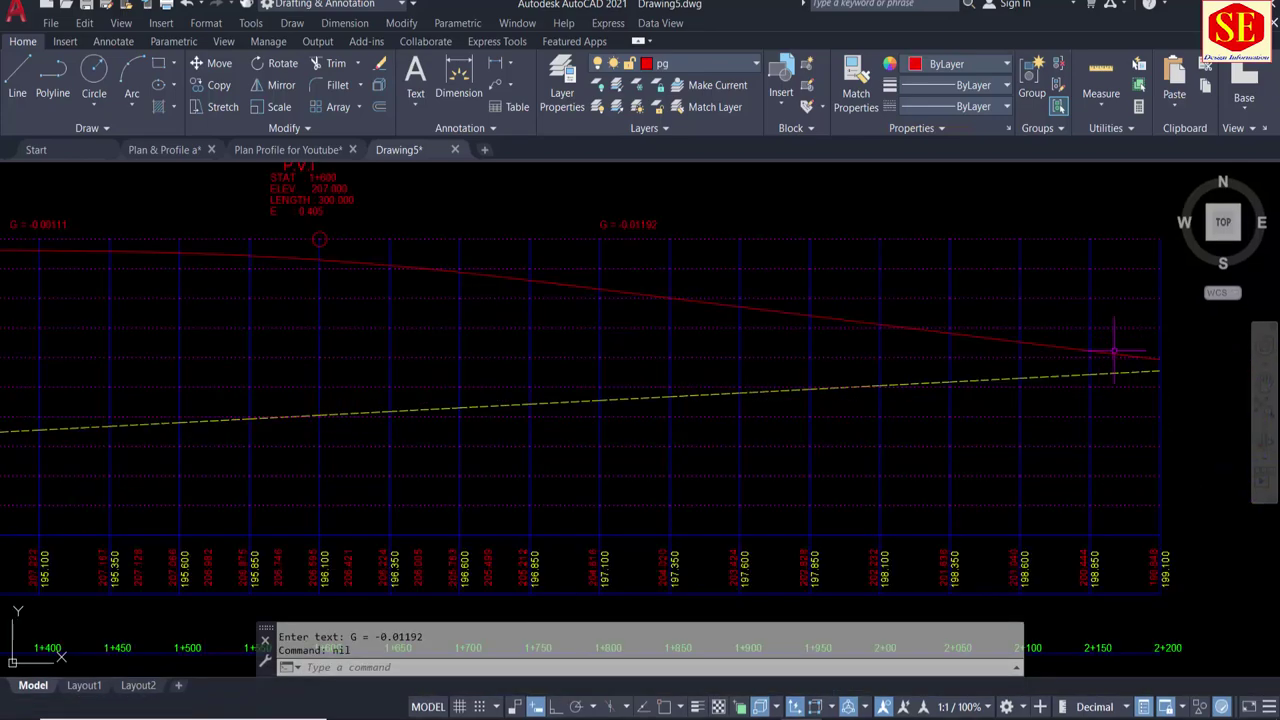
pyautogui.moveTo(565, 313); pyautogui.dragTo(1071, 371, button='middle')
pyautogui.scroll(-4, 757, 420)
pyautogui.scroll(2, 551, 449)
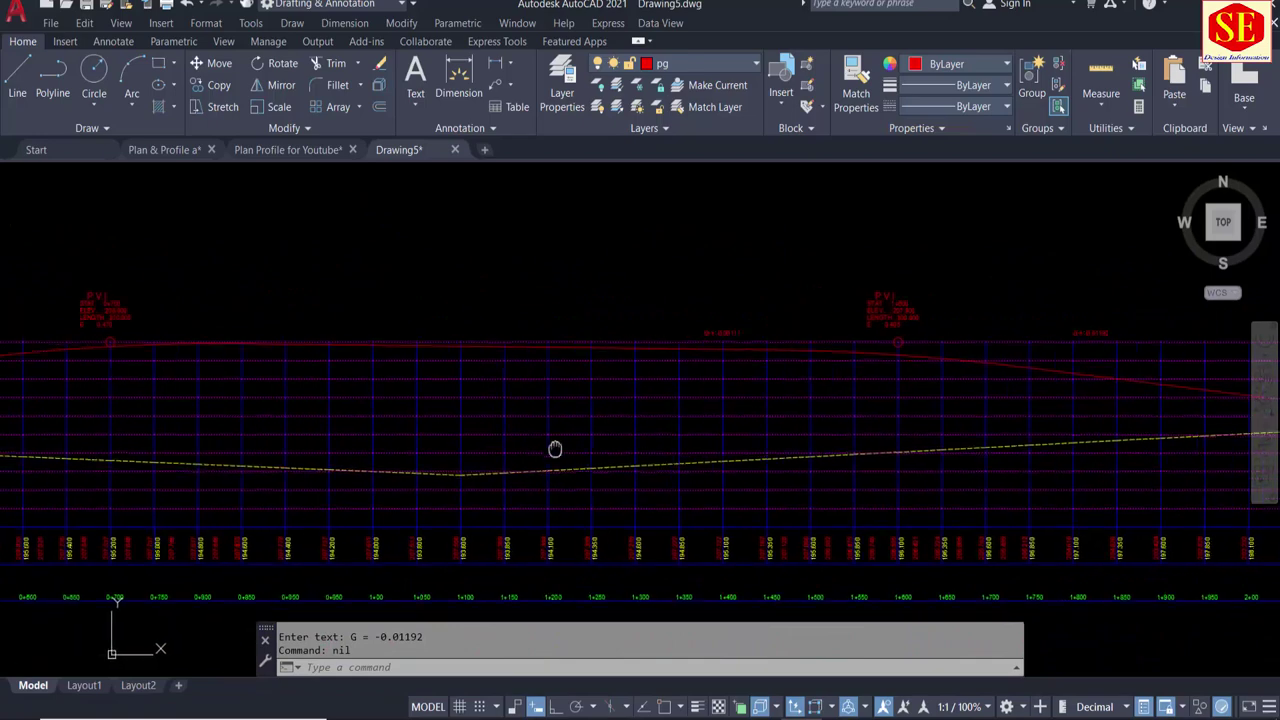
pyautogui.moveTo(551, 449); pyautogui.dragTo(787, 408, button='middle')
pyautogui.scroll(-2, 787, 408)
pyautogui.scroll(2, 279, 516)
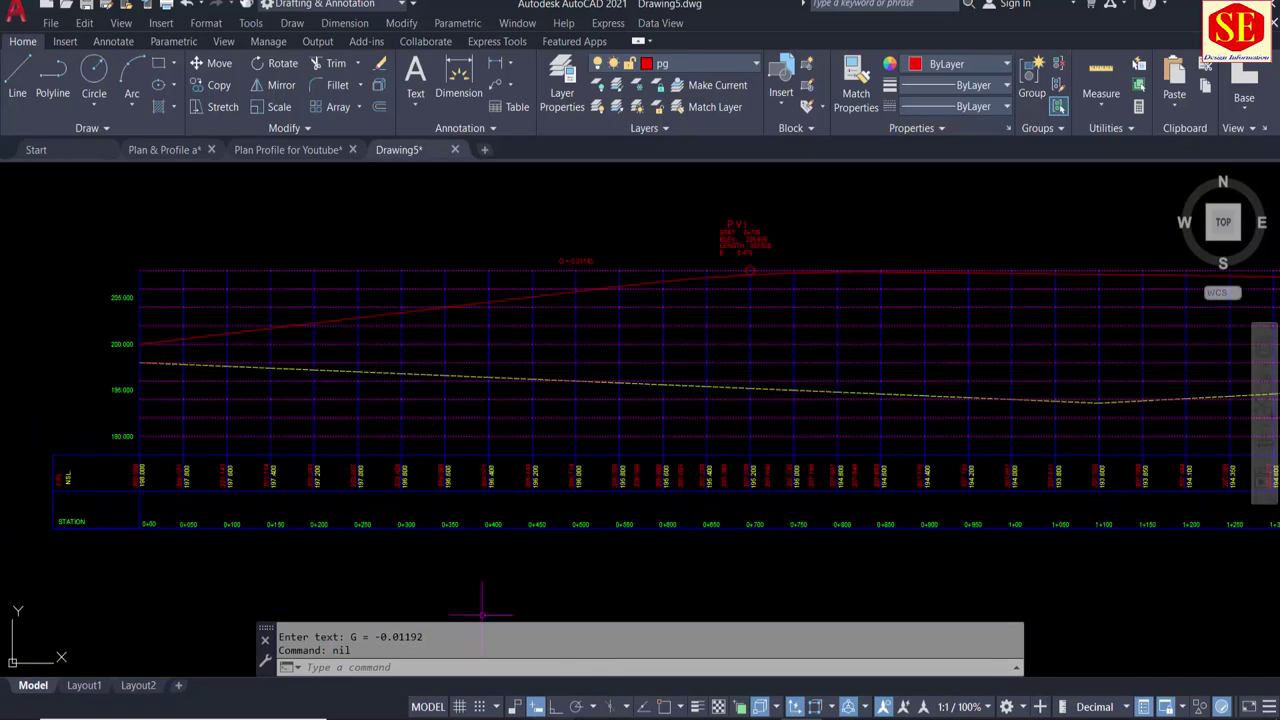
pyautogui.hotkey('alt', 'Tab')
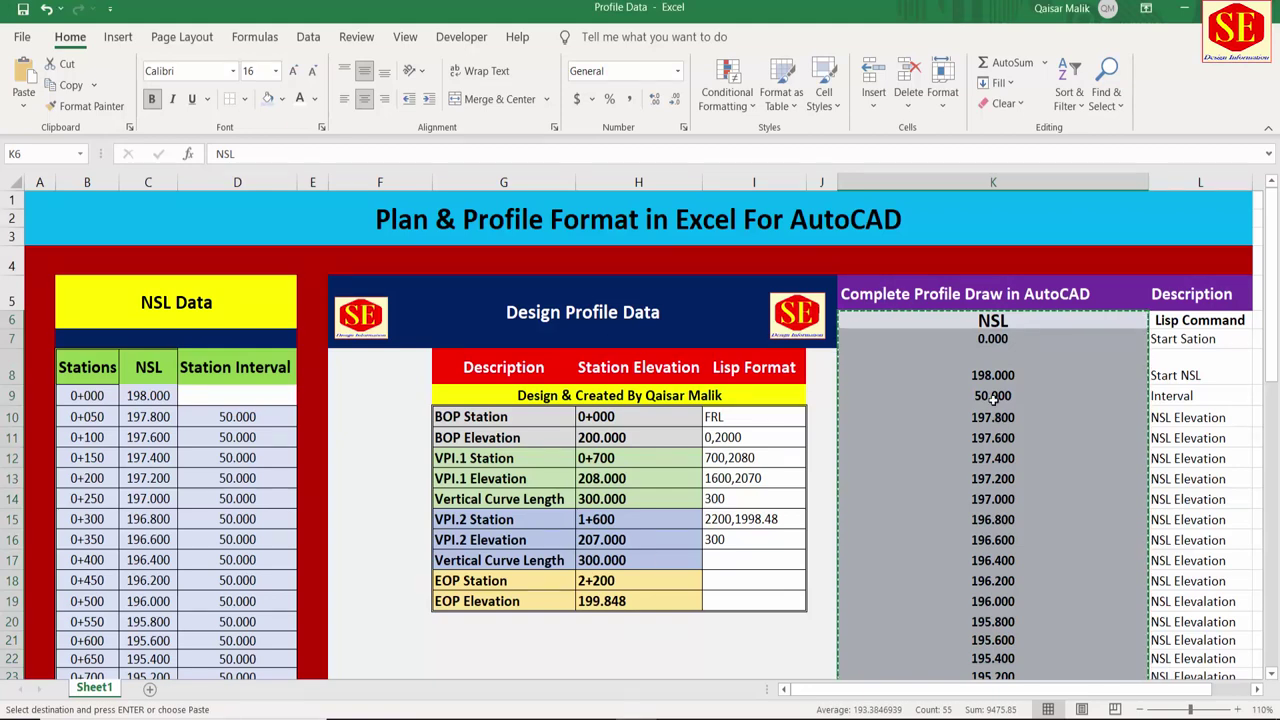
pyautogui.click(965, 395)
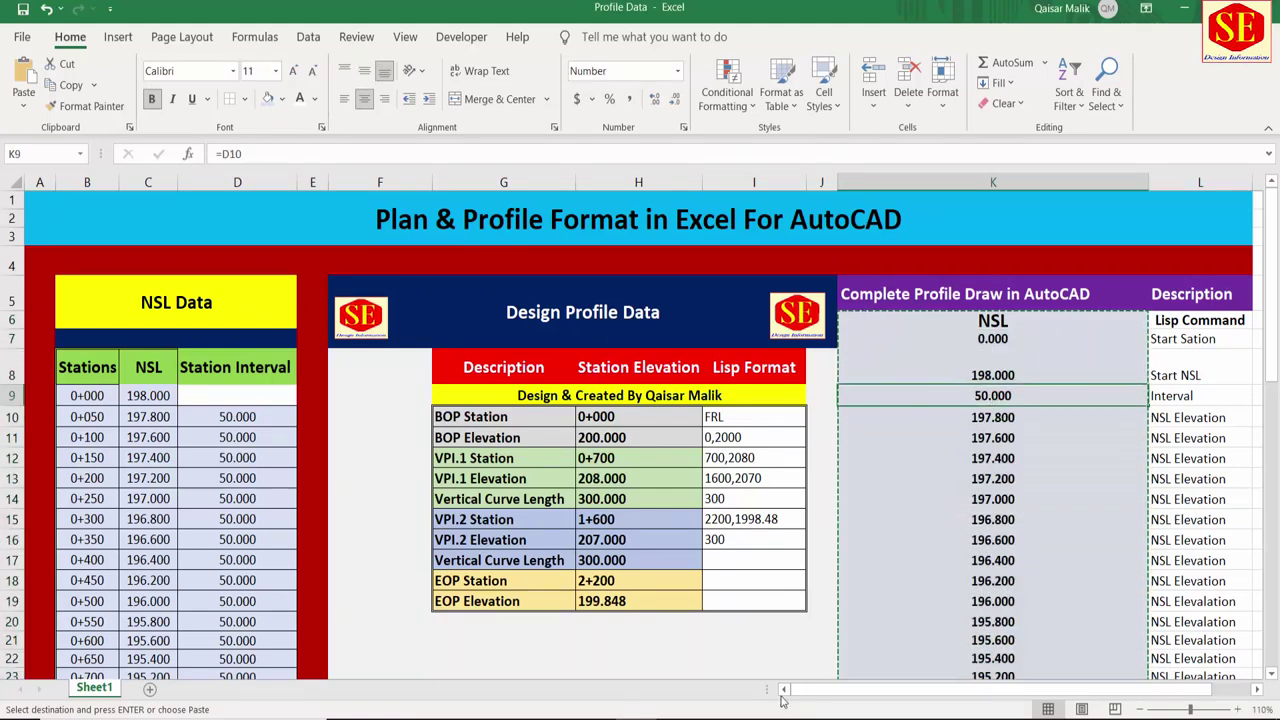
pyautogui.hotkey('alt', 'Tab')
# Step: Move along the station and NSL rows to the P.V.I. label at station 0+700
pyautogui.scroll(-2, 620, 466)
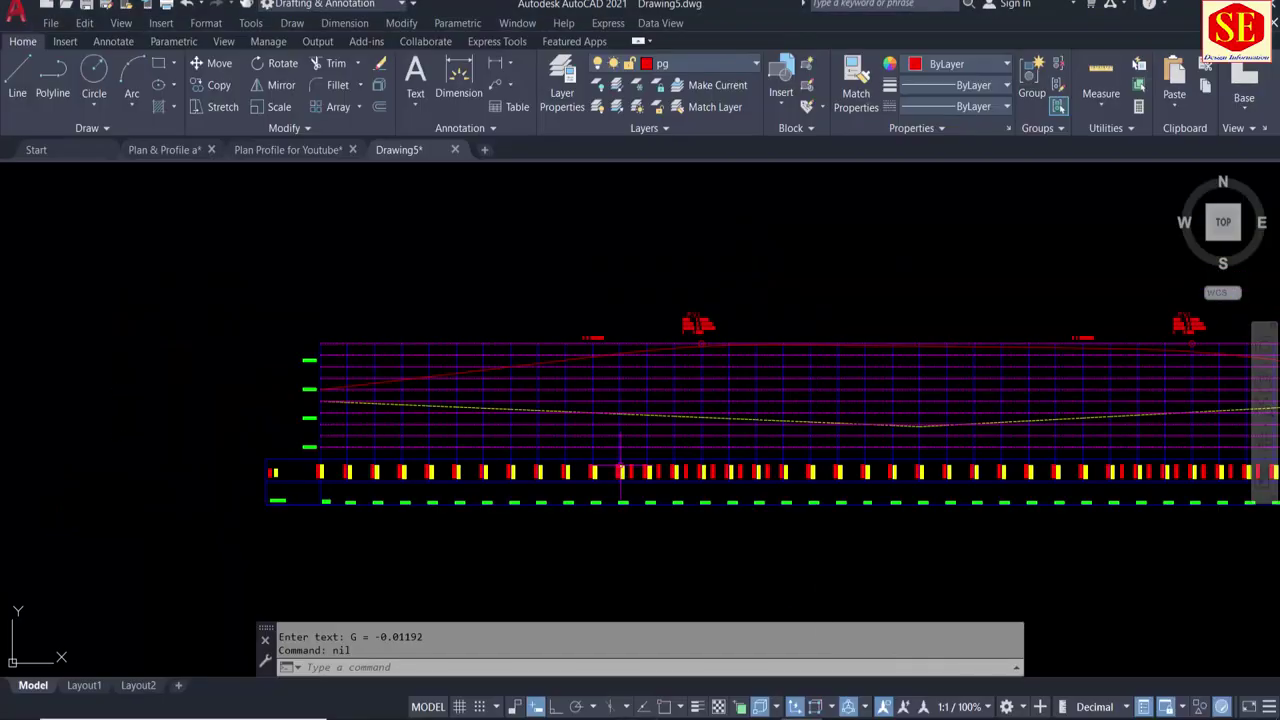
pyautogui.scroll(3, 665, 410)
pyautogui.moveTo(700, 286); pyautogui.dragTo(557, 366, button='middle')
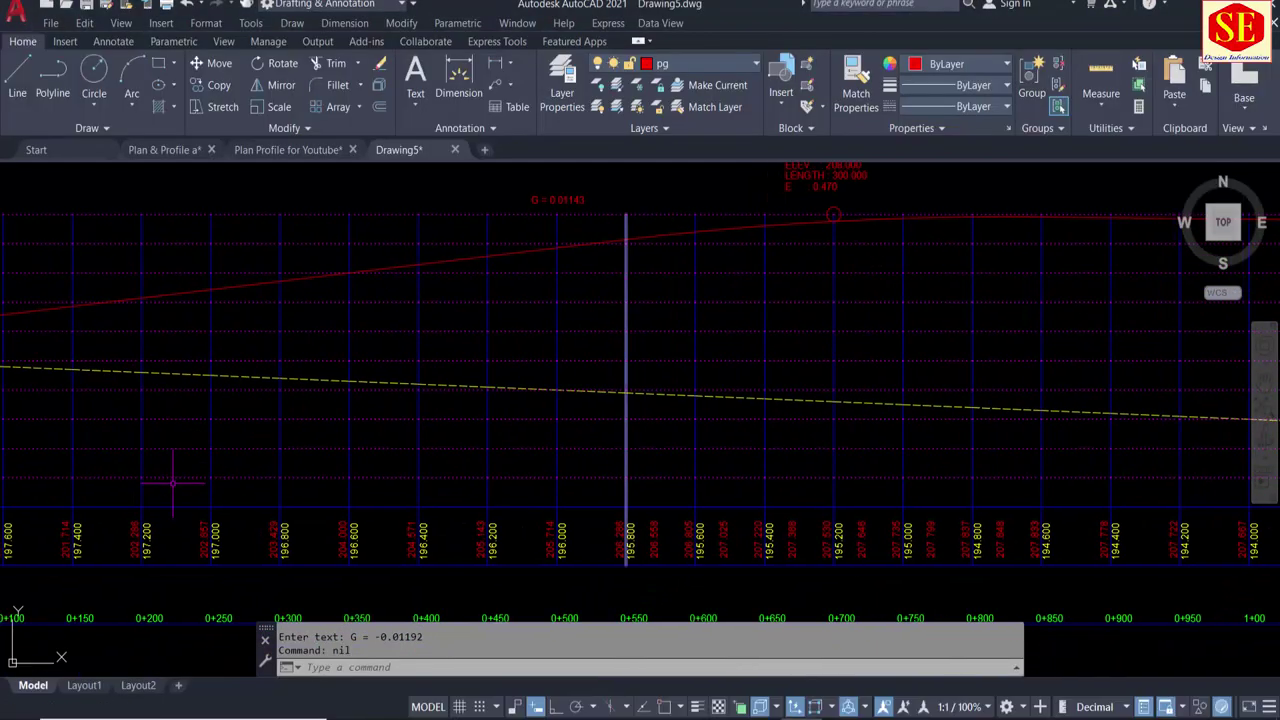
pyautogui.scroll(2, 342, 484)
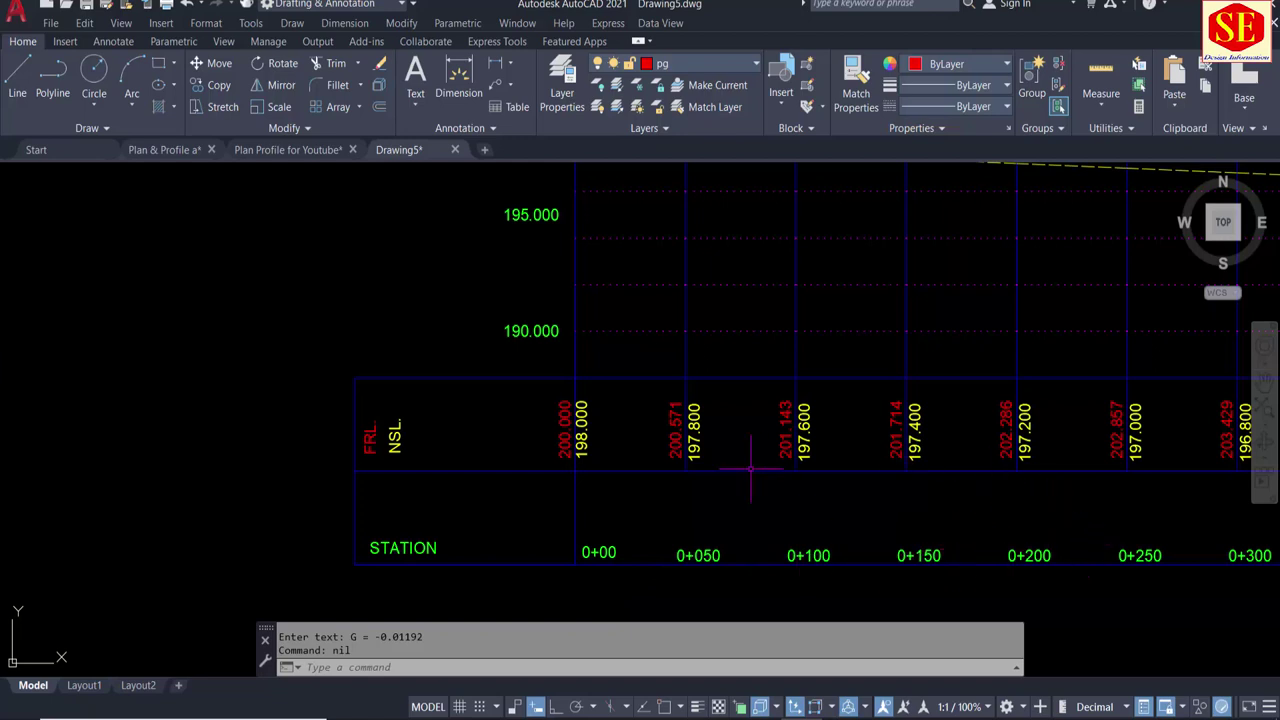
pyautogui.moveTo(634, 340); pyautogui.dragTo(568, 515, button='middle')
pyautogui.scroll(-2, 564, 490)
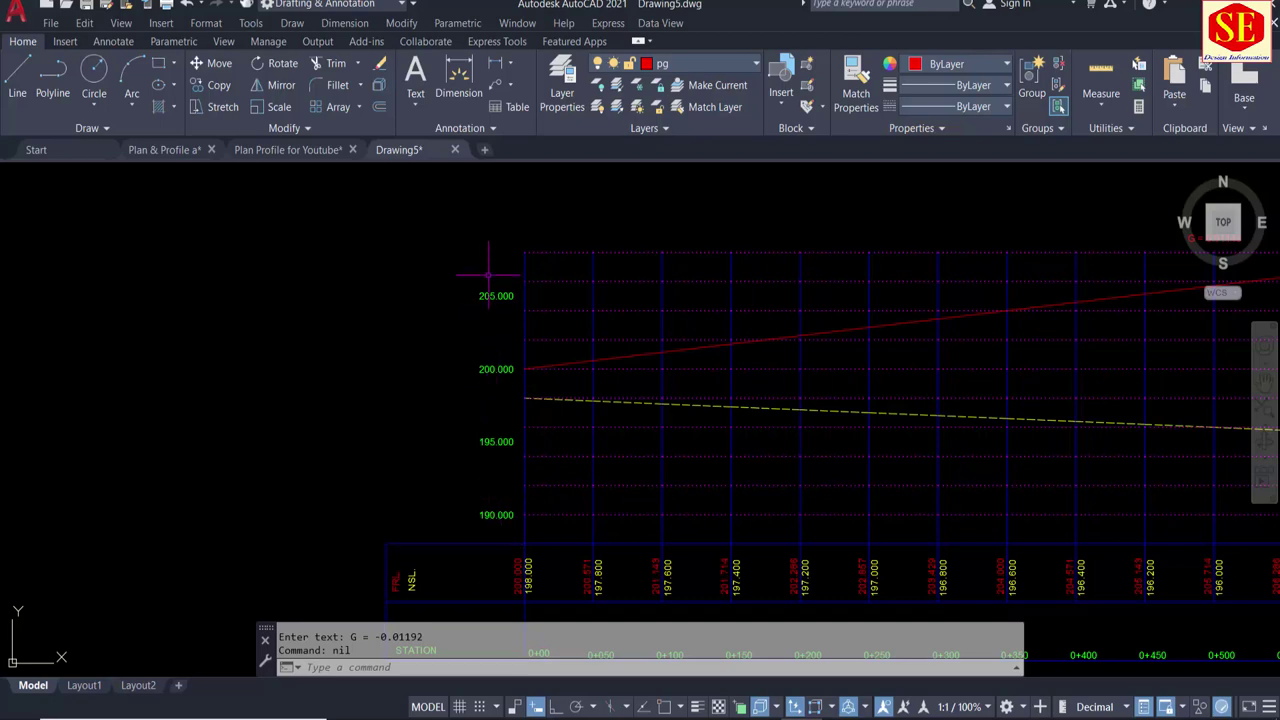
pyautogui.moveTo(699, 429); pyautogui.dragTo(393, 398, button='middle')
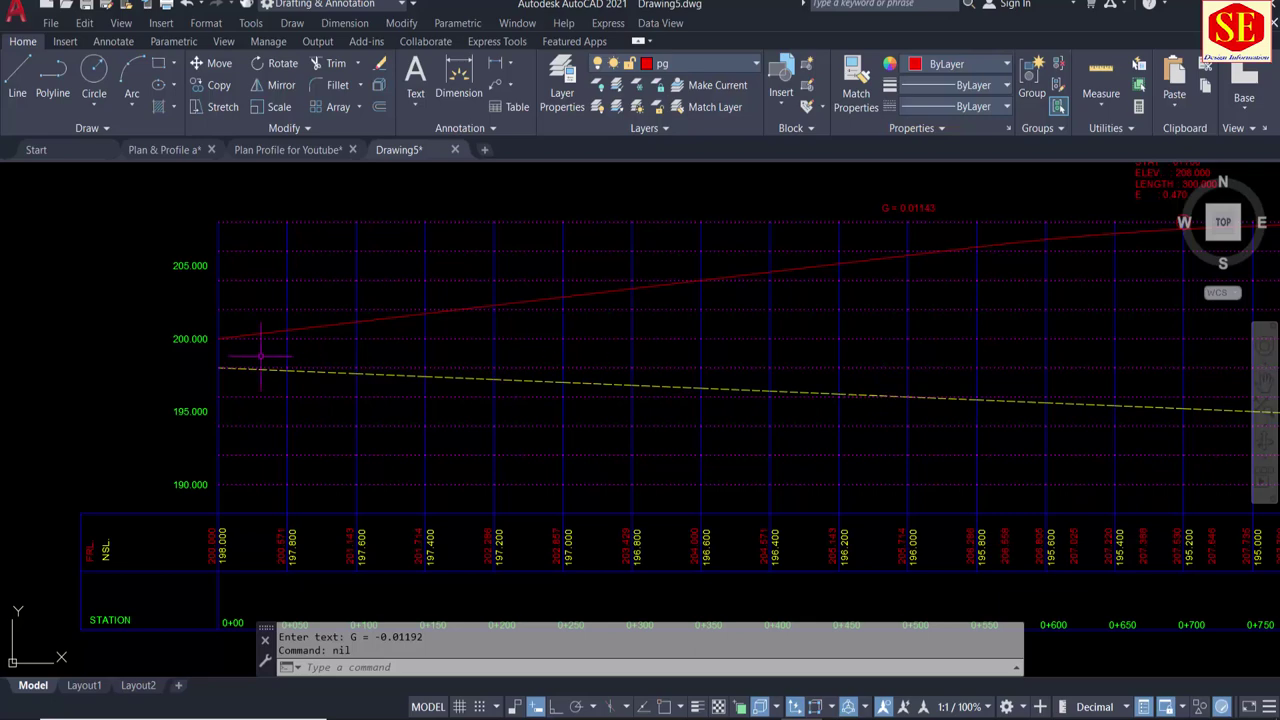
pyautogui.moveTo(895, 260); pyautogui.dragTo(714, 337, button='middle')
pyautogui.scroll(2, 619, 352)
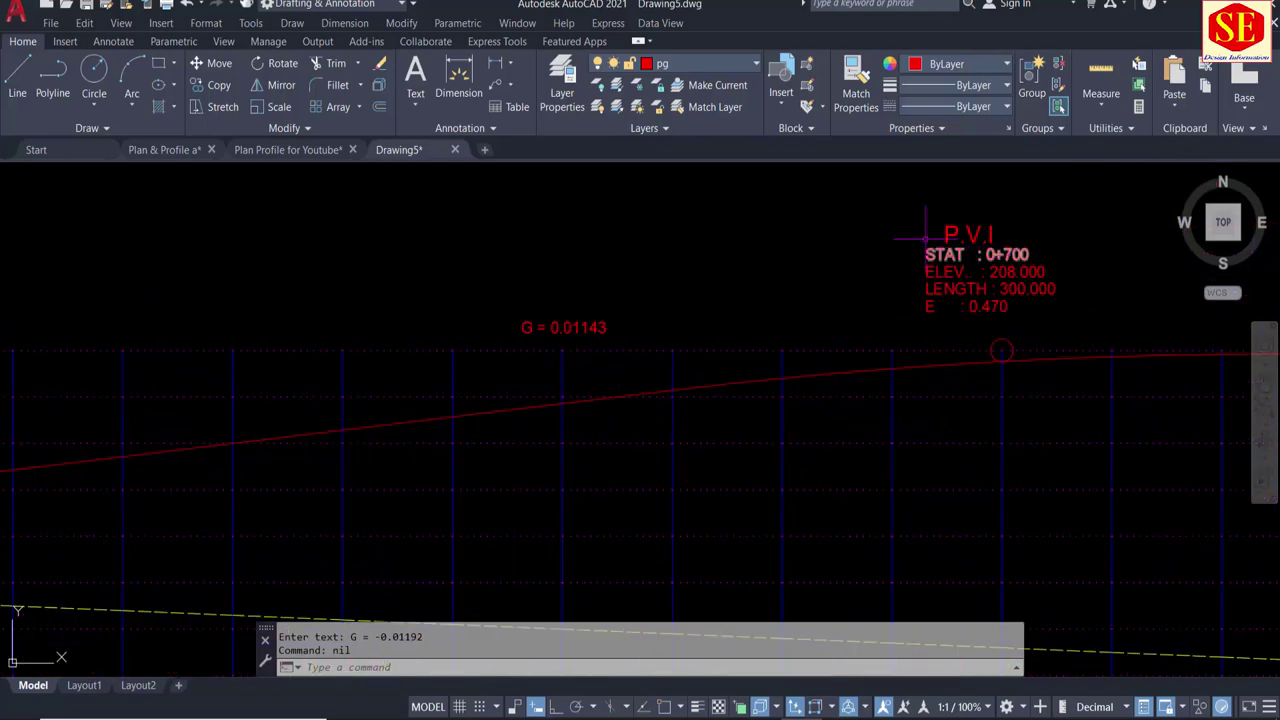
pyautogui.moveTo(1016, 205); pyautogui.dragTo(653, 252, button='middle')
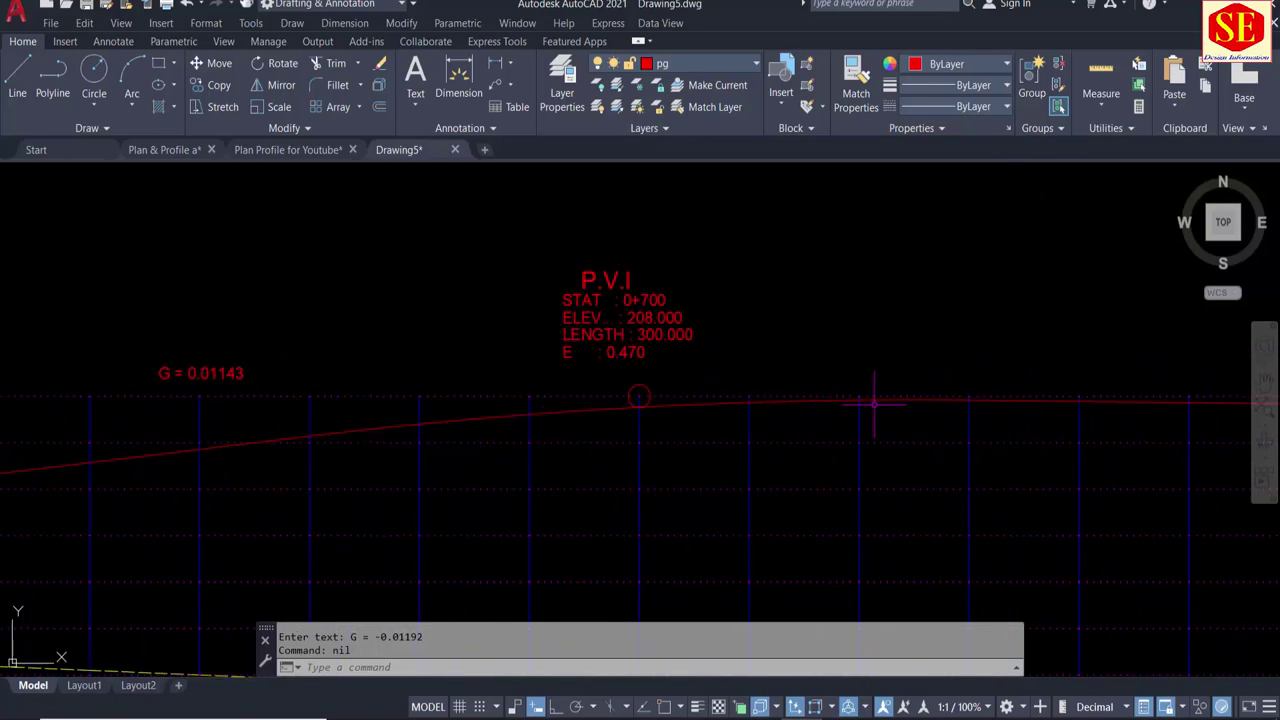
pyautogui.moveTo(874, 403); pyautogui.dragTo(443, 383, button='middle')
pyautogui.moveTo(689, 391)
pyautogui.mouseDown(button='middle')
pyautogui.moveTo(716, 354)
pyautogui.moveTo(680, 200)
pyautogui.mouseUp(button='middle')
pyautogui.scroll(2, 716, 354)
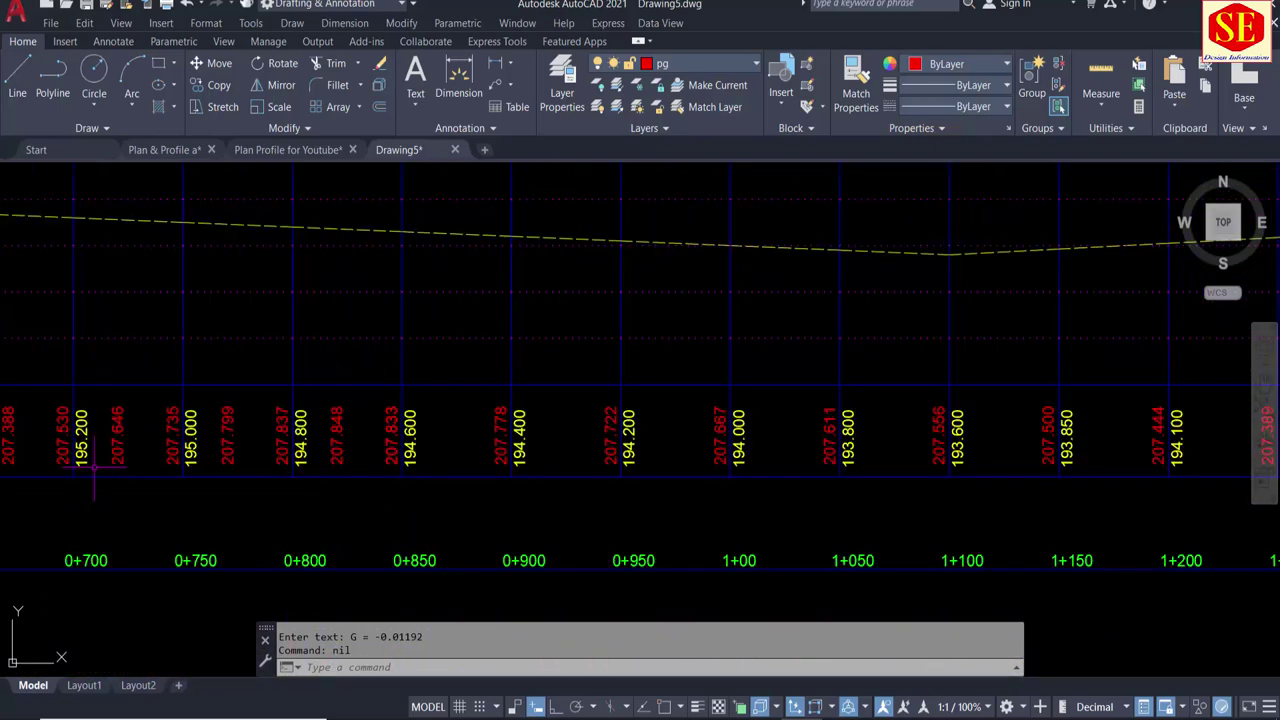
pyautogui.scroll(-2, 743, 500)
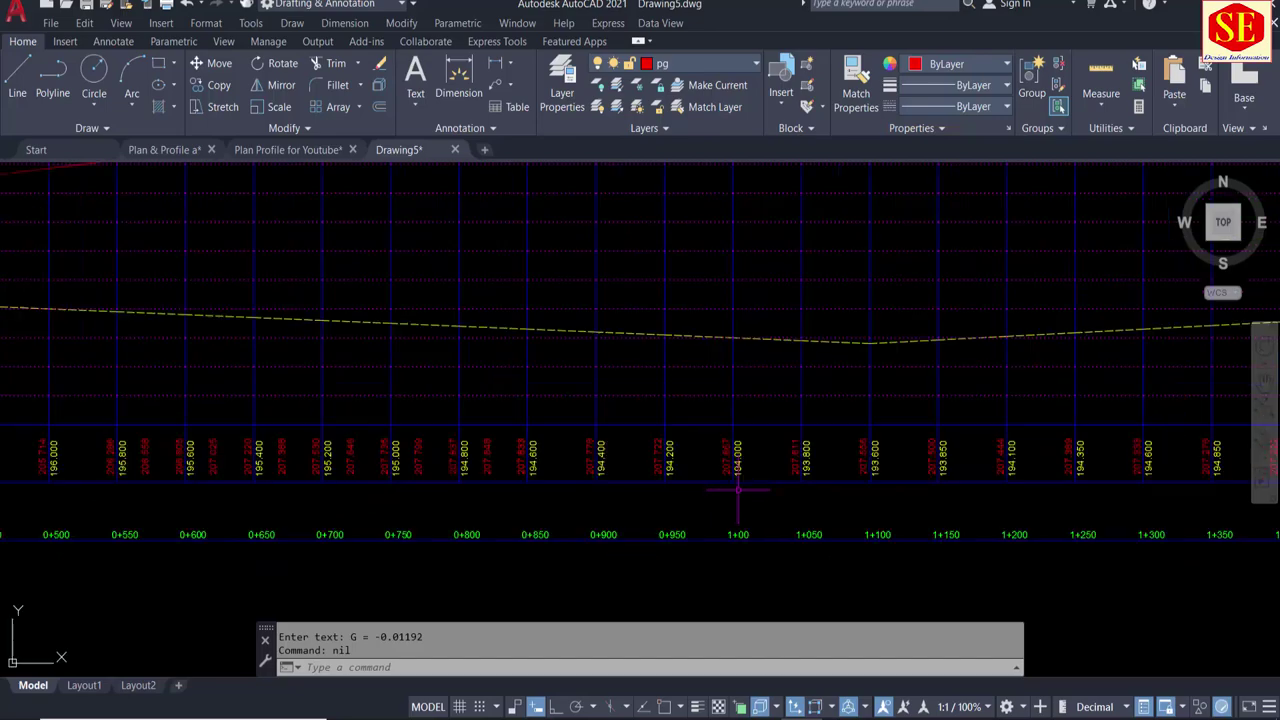
pyautogui.moveTo(737, 486)
pyautogui.mouseDown(button='middle')
pyautogui.moveTo(1043, 452)
pyautogui.moveTo(403, 431)
pyautogui.mouseUp(button='middle')
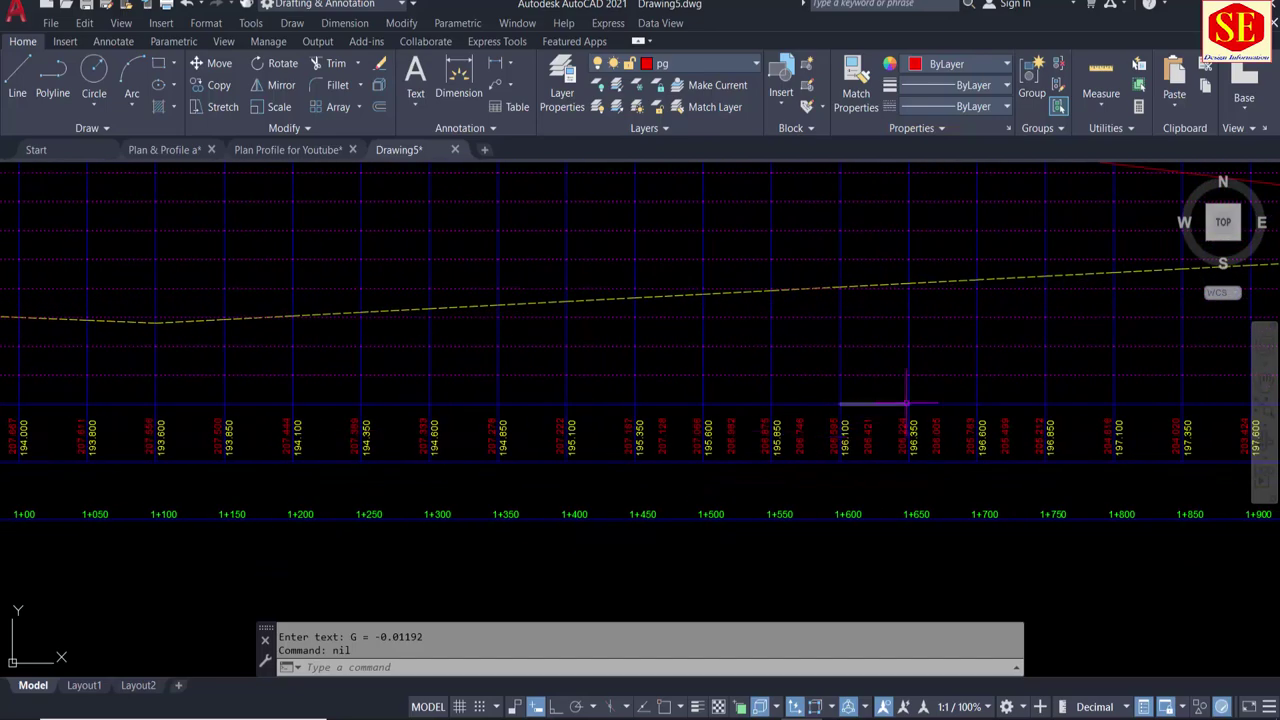
# Step: Inspect the second P.V.I. at 1+600, then centre the whole profile drawing
pyautogui.doubleClick(886, 429)
pyautogui.moveTo(937, 329); pyautogui.dragTo(827, 393, button='middle')
pyautogui.scroll(6, 820, 354)
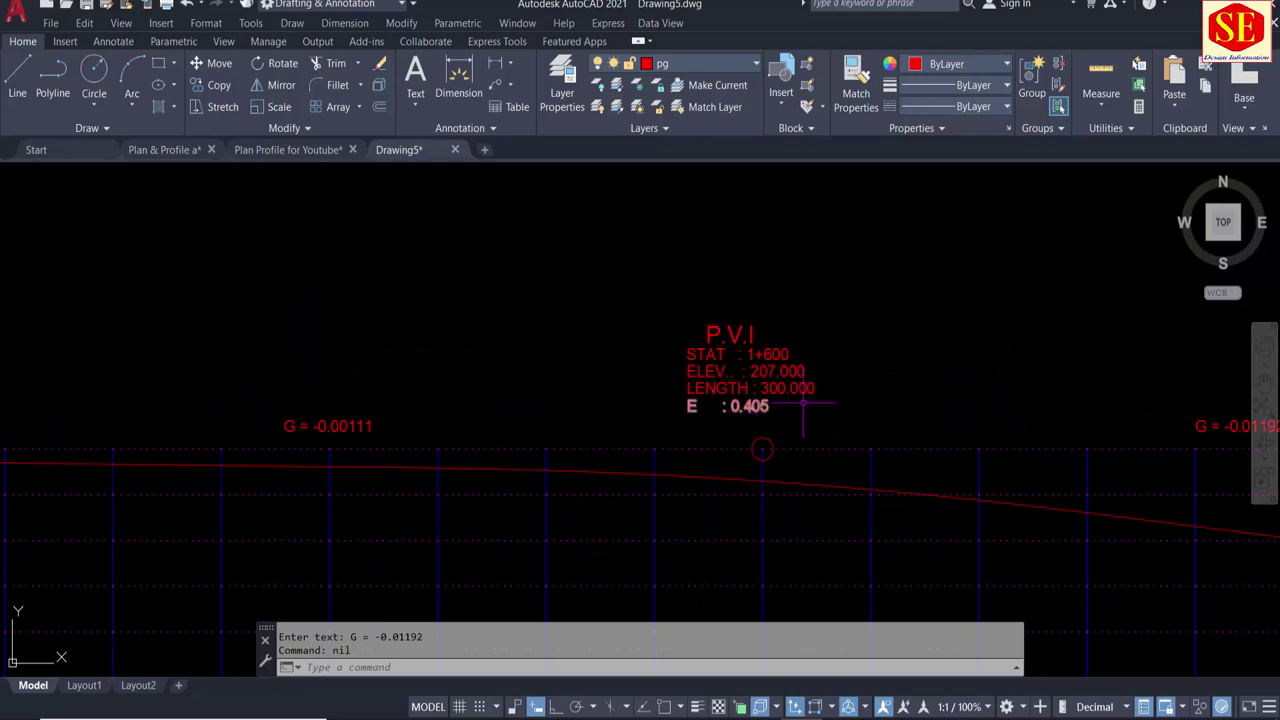
pyautogui.moveTo(737, 311); pyautogui.dragTo(663, 305, button='middle')
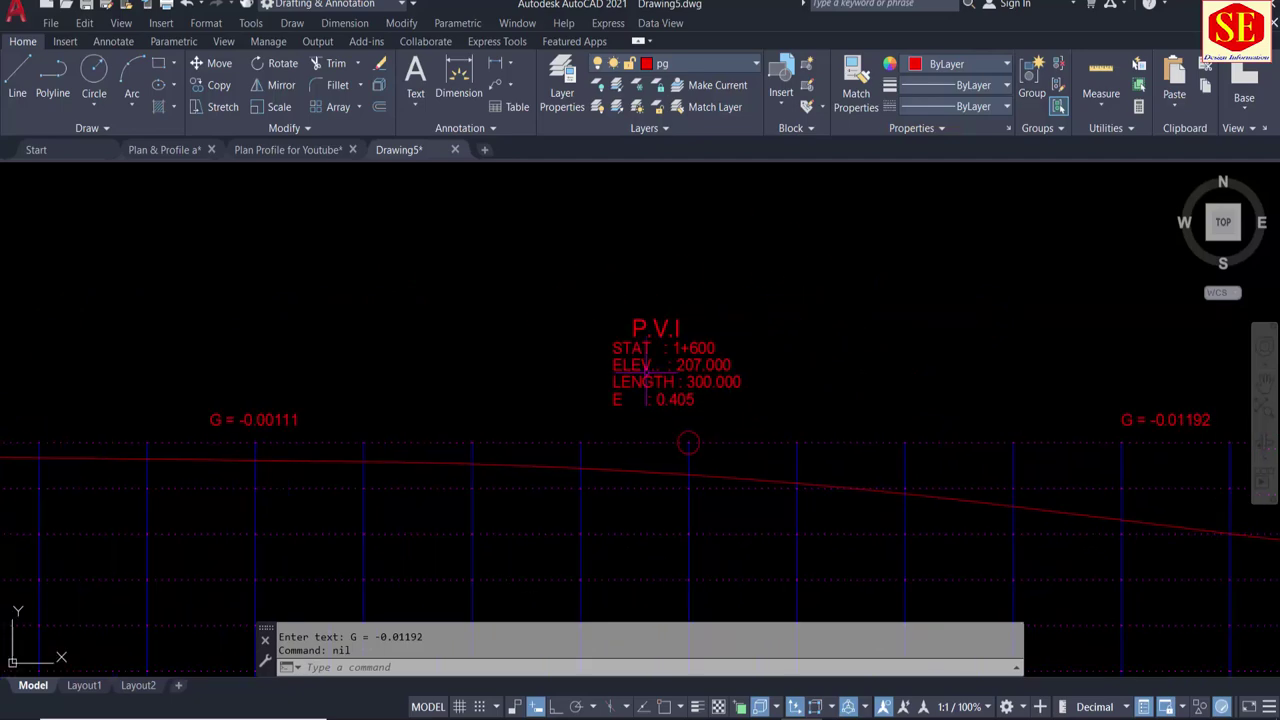
pyautogui.moveTo(902, 373); pyautogui.dragTo(628, 343, button='middle')
pyautogui.scroll(-2, 600, 343)
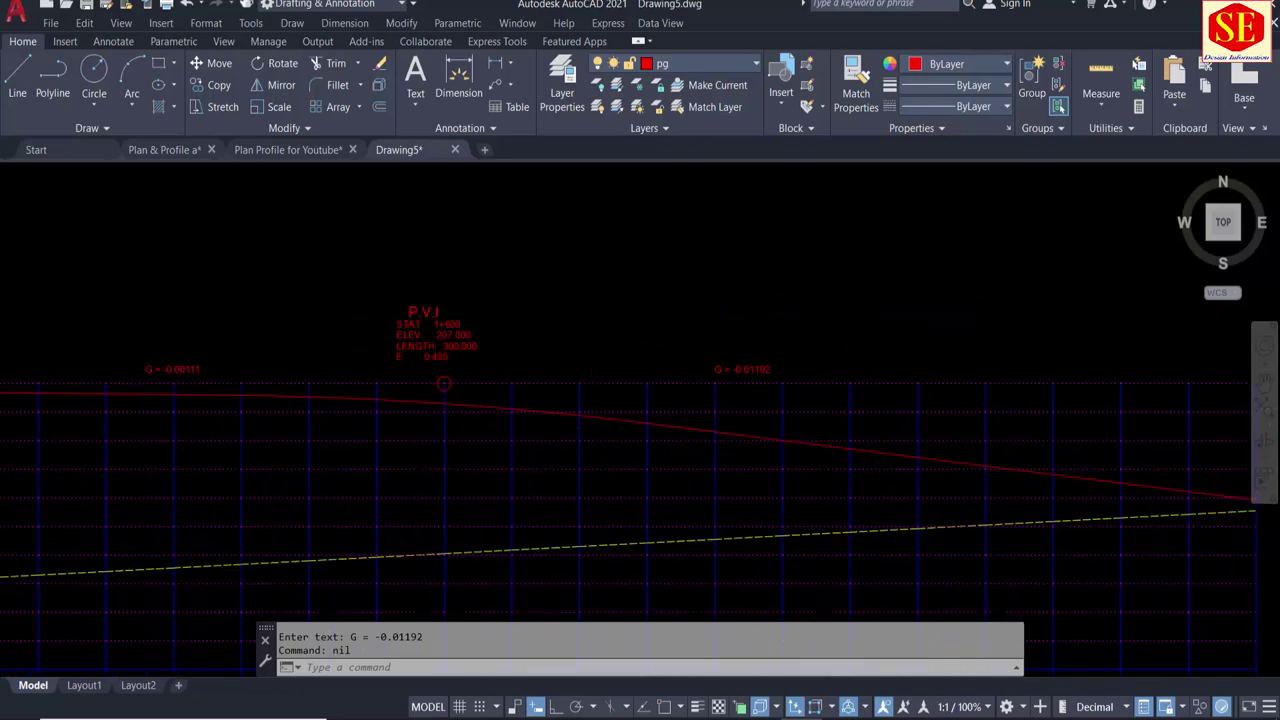
pyautogui.scroll(-2, 592, 340)
pyautogui.scroll(-2, 592, 340)
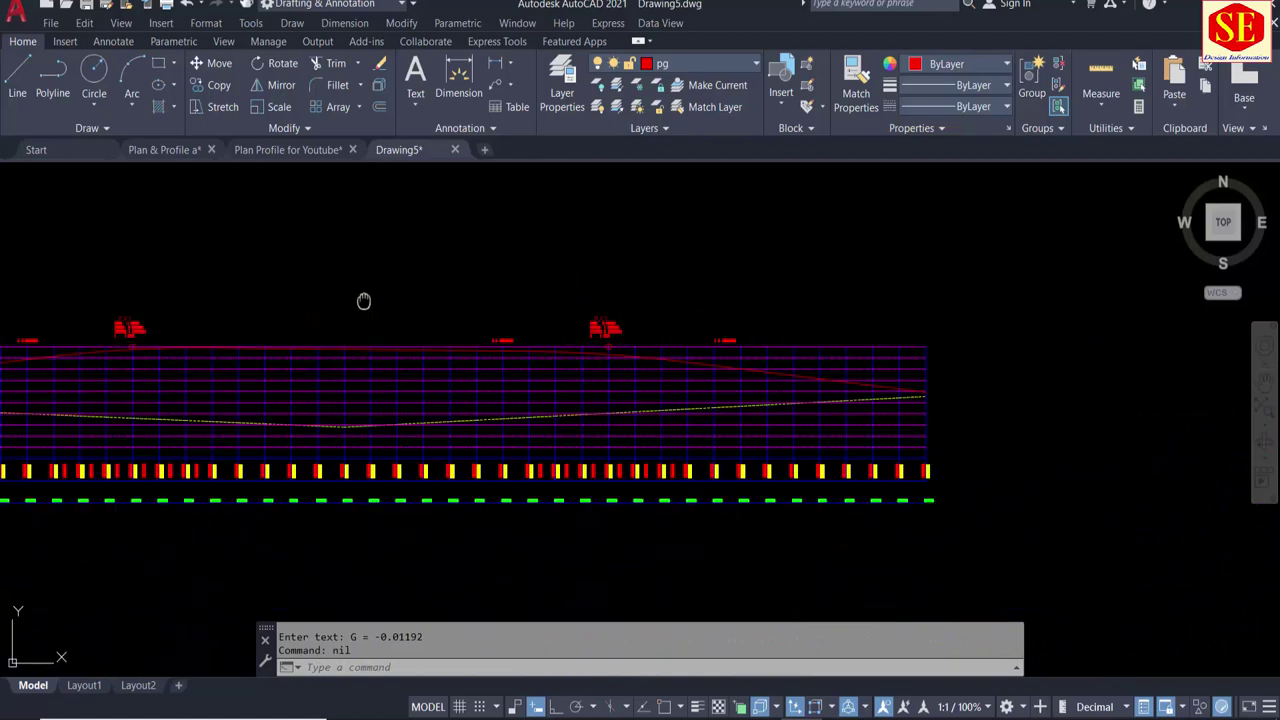
pyautogui.moveTo(364, 301); pyautogui.dragTo(608, 300, button='middle')
pyautogui.moveTo(534, 283); pyautogui.dragTo(704, 283, button='middle')
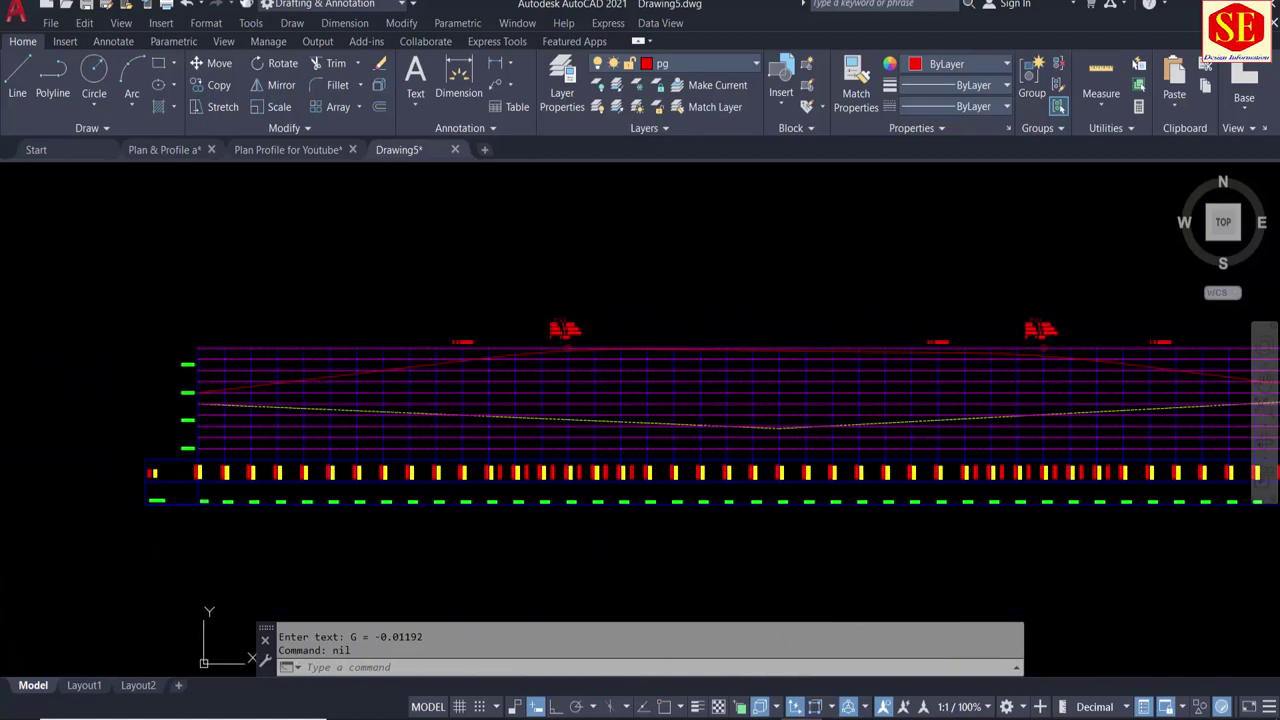
pyautogui.hotkey('alt', 'Tab')
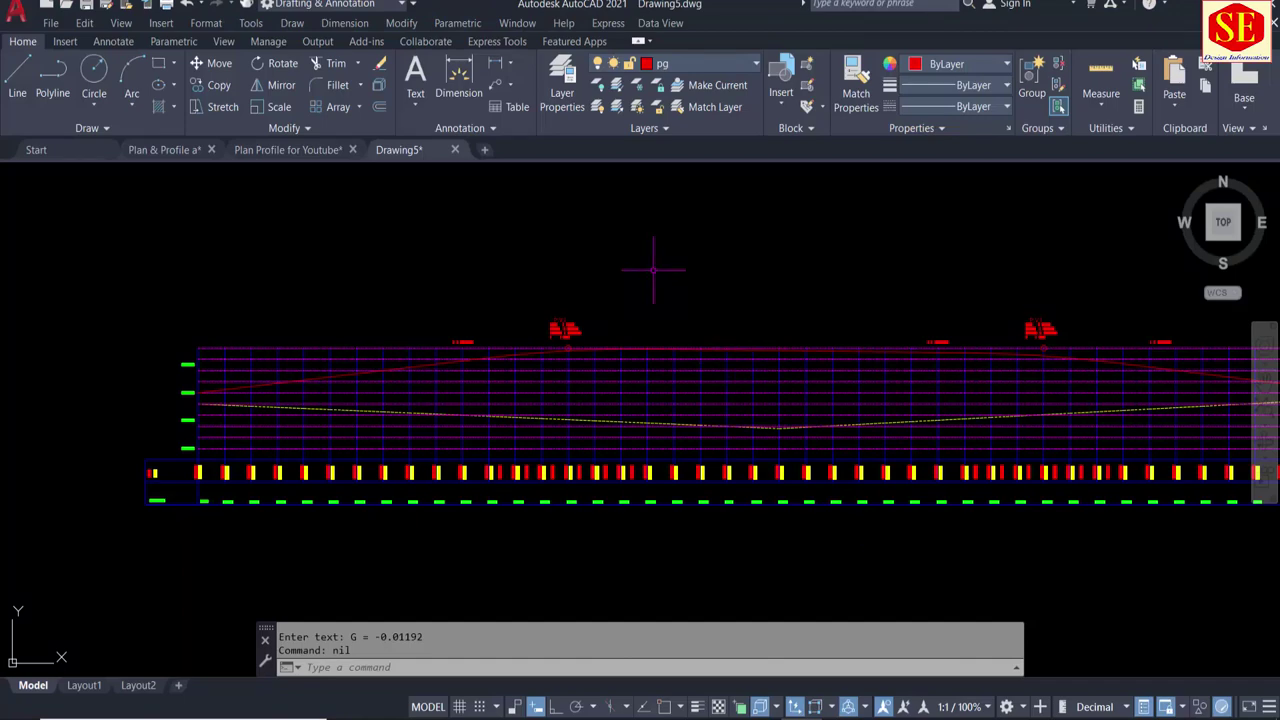
# Step: Review the frl.lsp and nsl.lsp entries in the APPLOAD Startup Suite, then close it
pyautogui.write('ap')
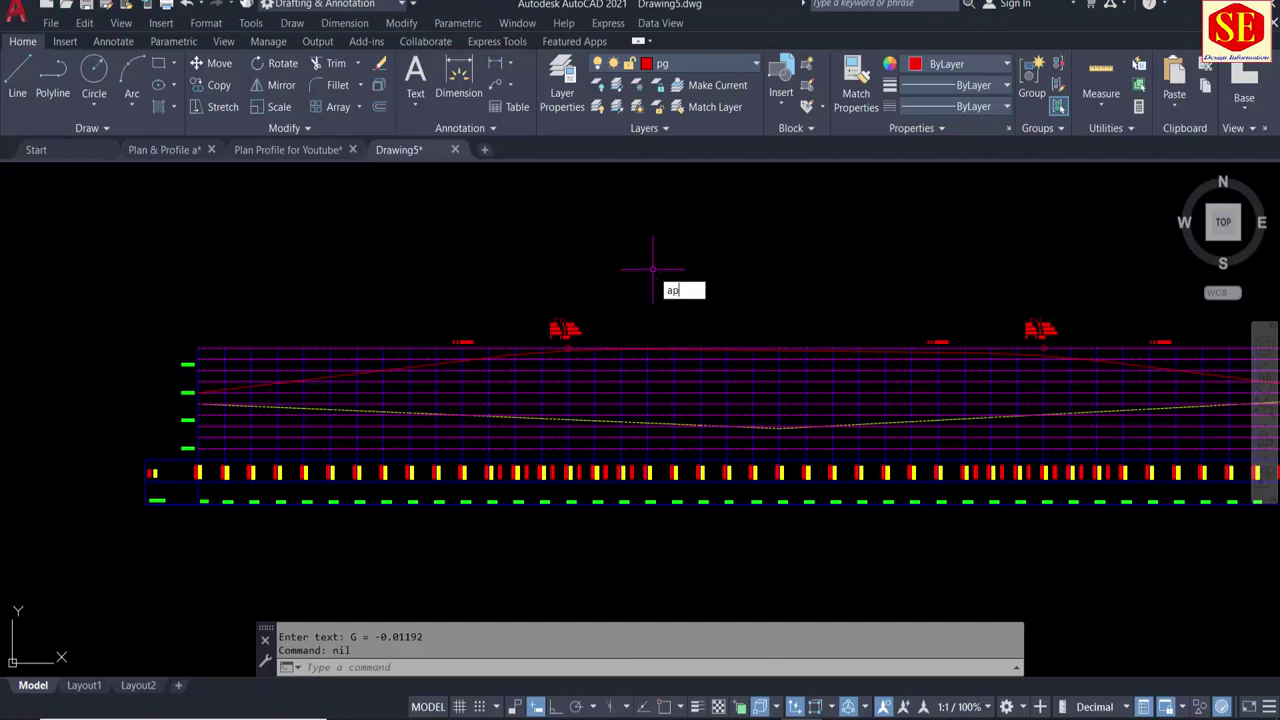
pyautogui.press('Return')
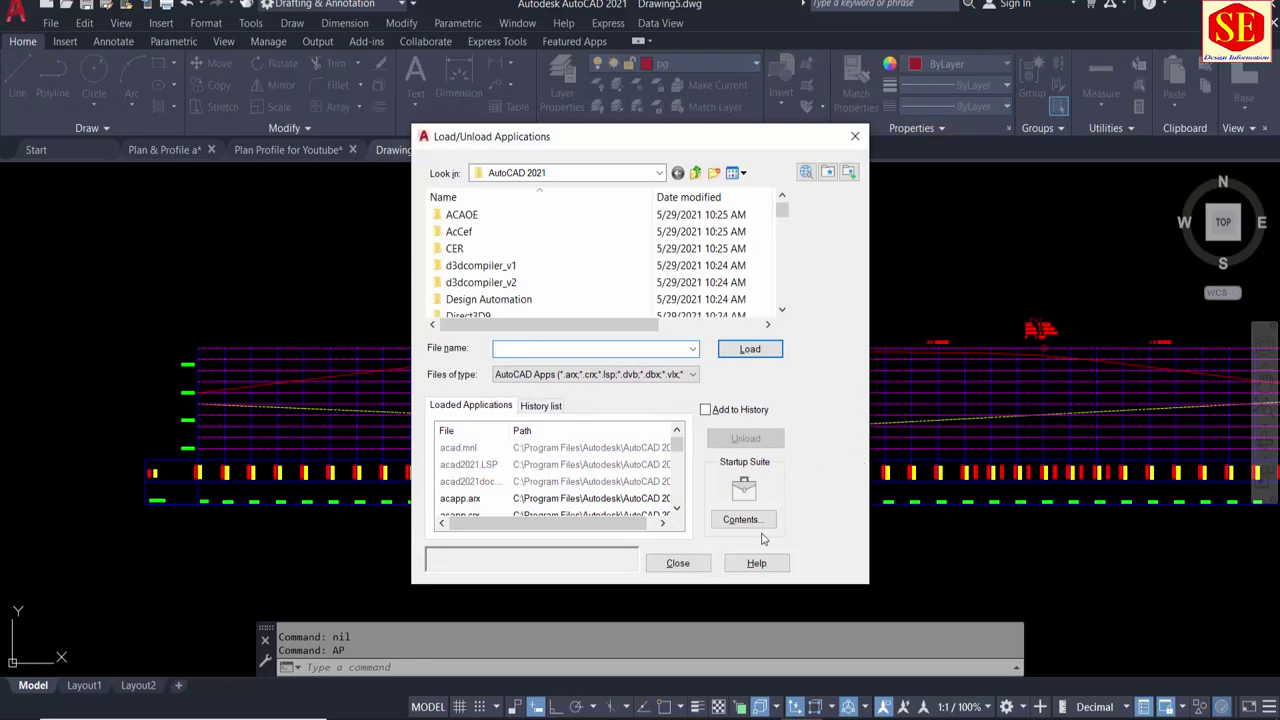
pyautogui.click(748, 530)
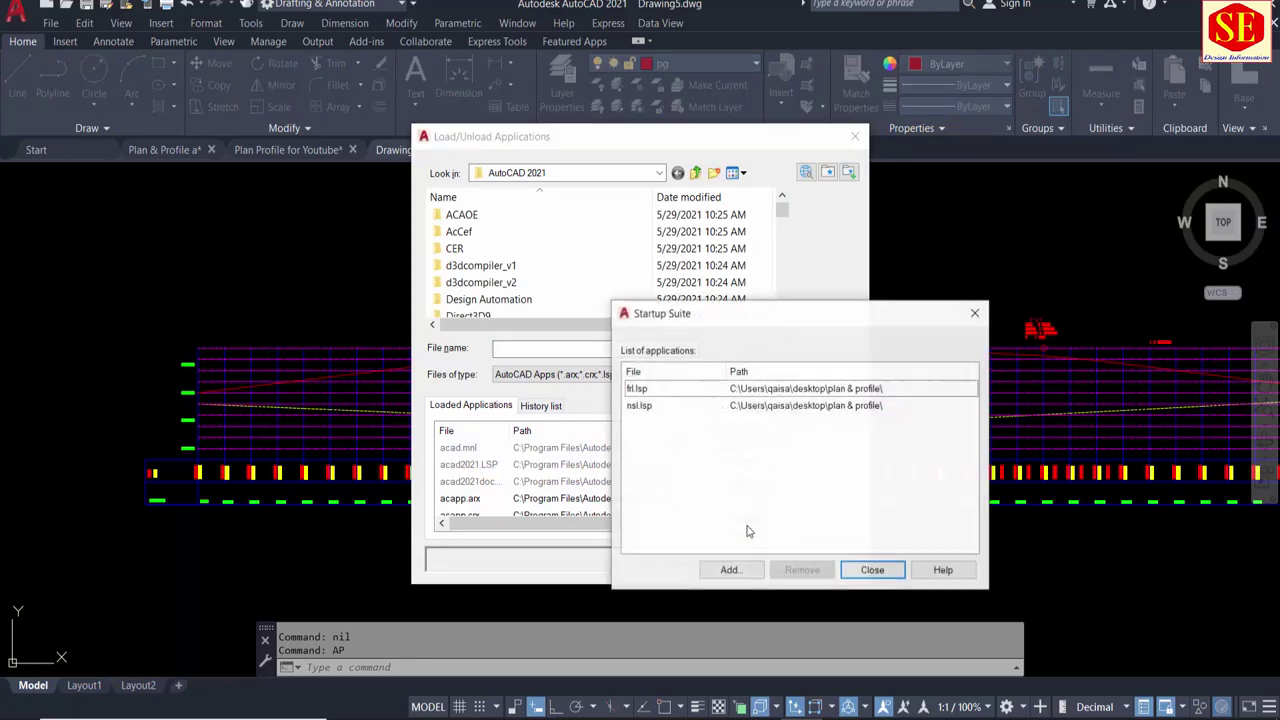
pyautogui.click(644, 390)
pyautogui.click(646, 405)
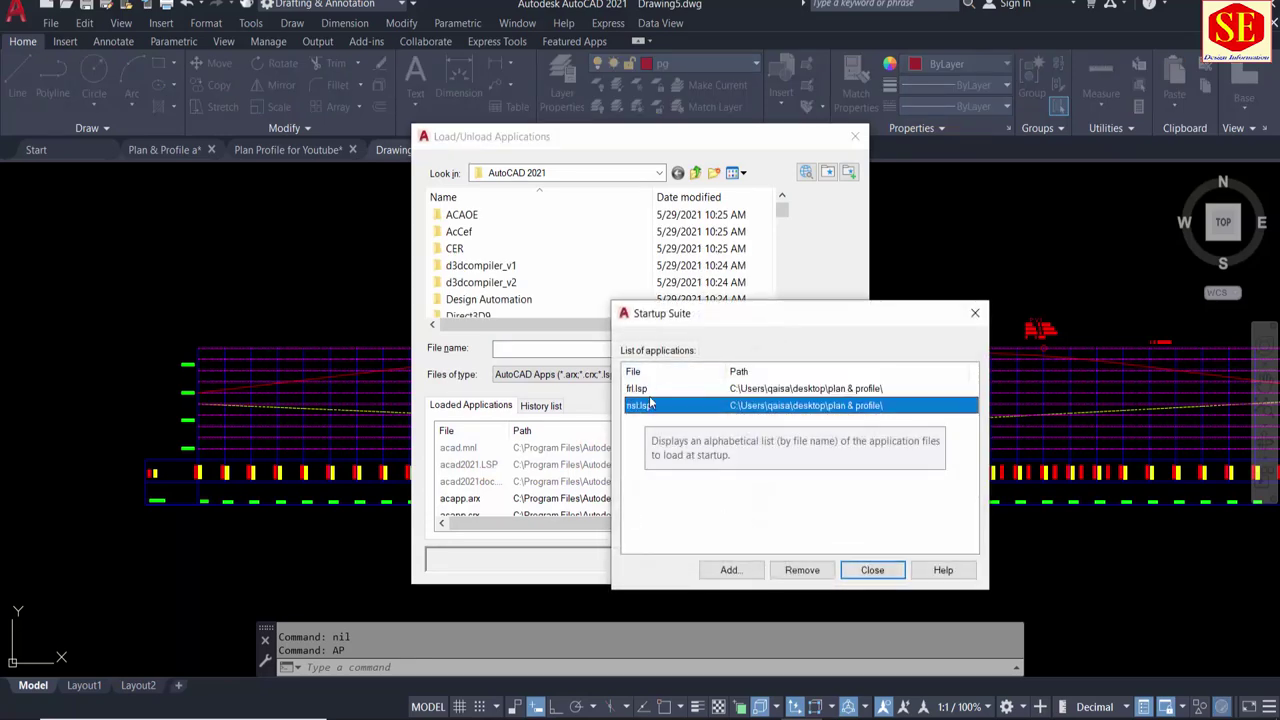
pyautogui.click(868, 572)
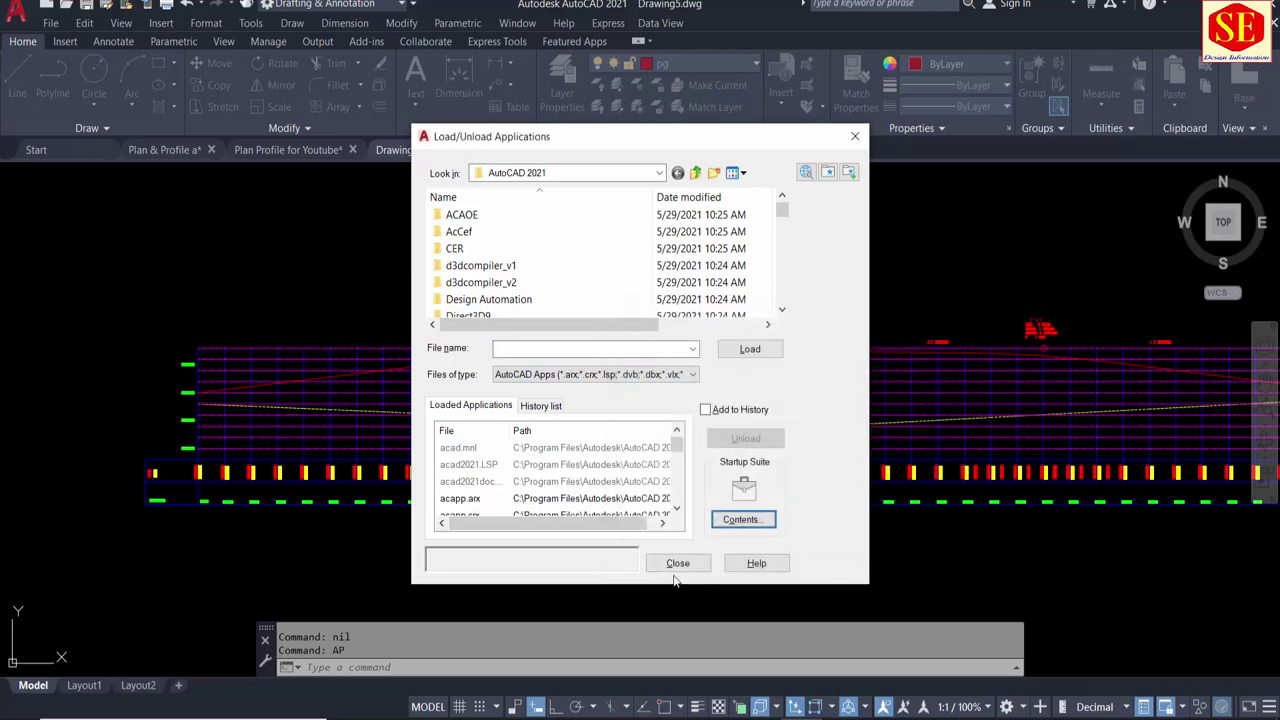
pyautogui.click(677, 565)
pyautogui.scroll(-2, 635, 311)
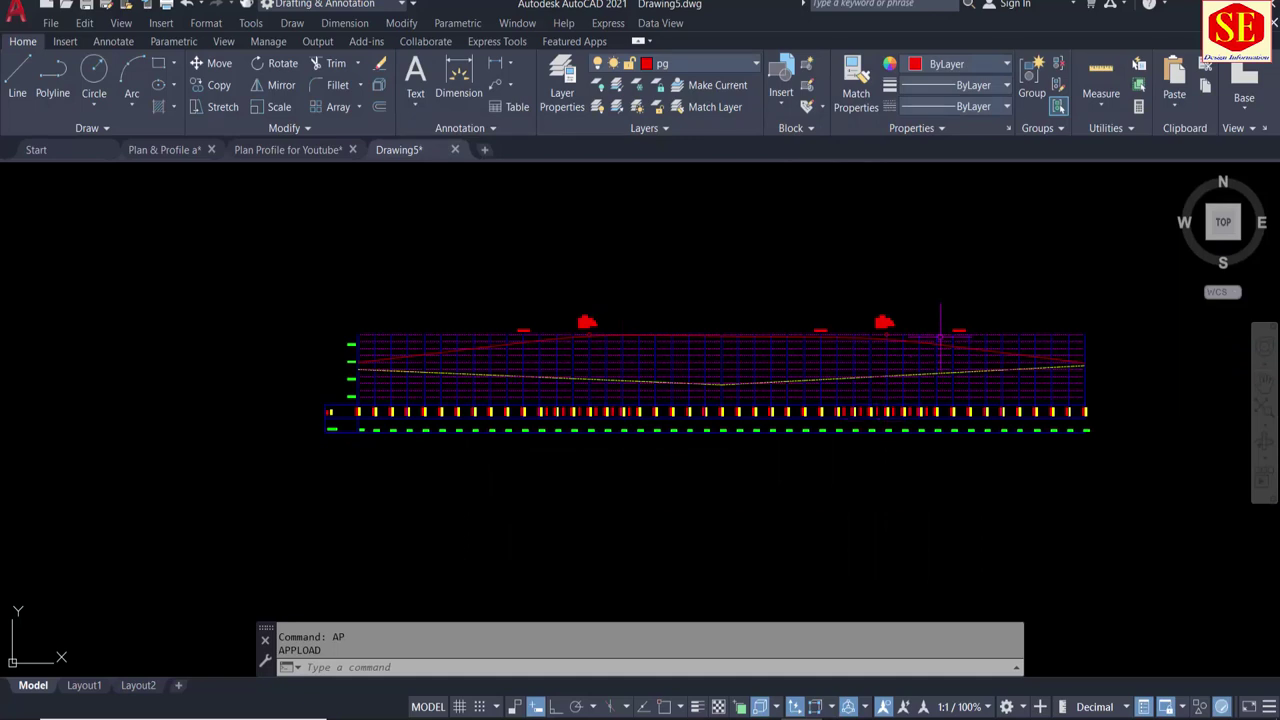
# Step: Remove the old frl.lsp and nsl.lsp entries from the Startup Suite
pyautogui.write('AP')
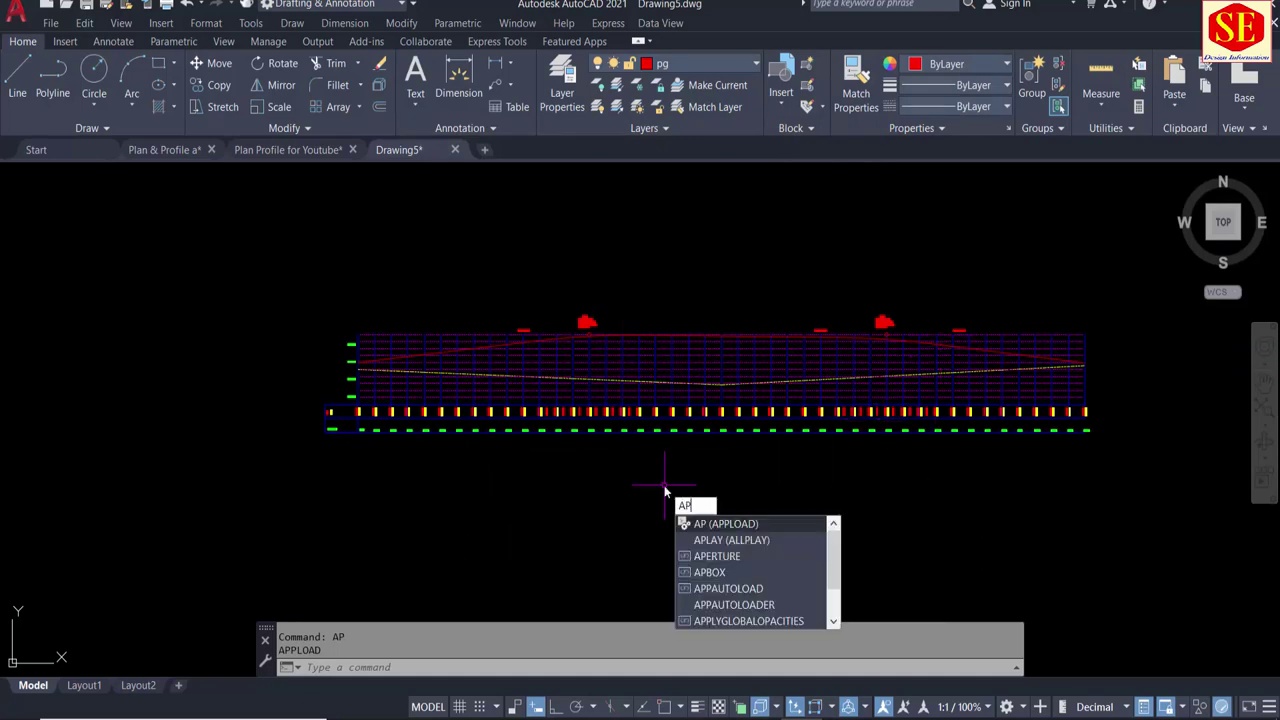
pyautogui.press('Return')
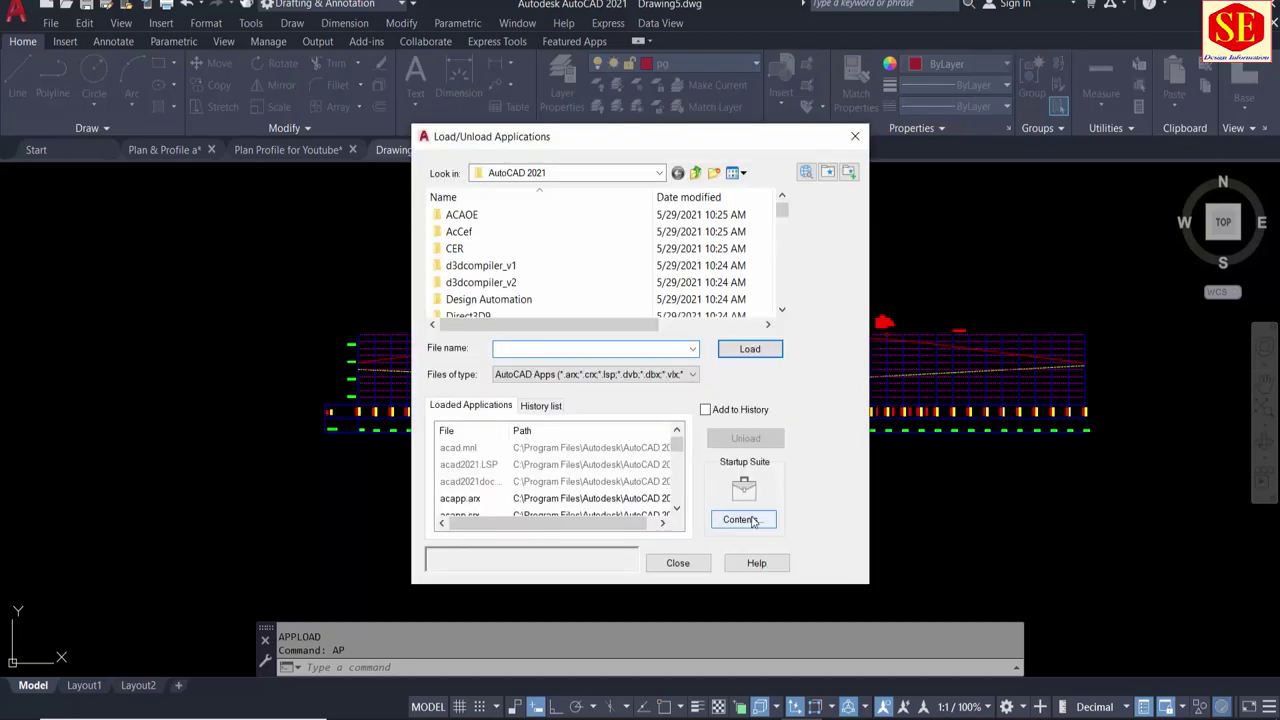
pyautogui.click(741, 519)
pyautogui.moveTo(668, 430); pyautogui.dragTo(640, 387)
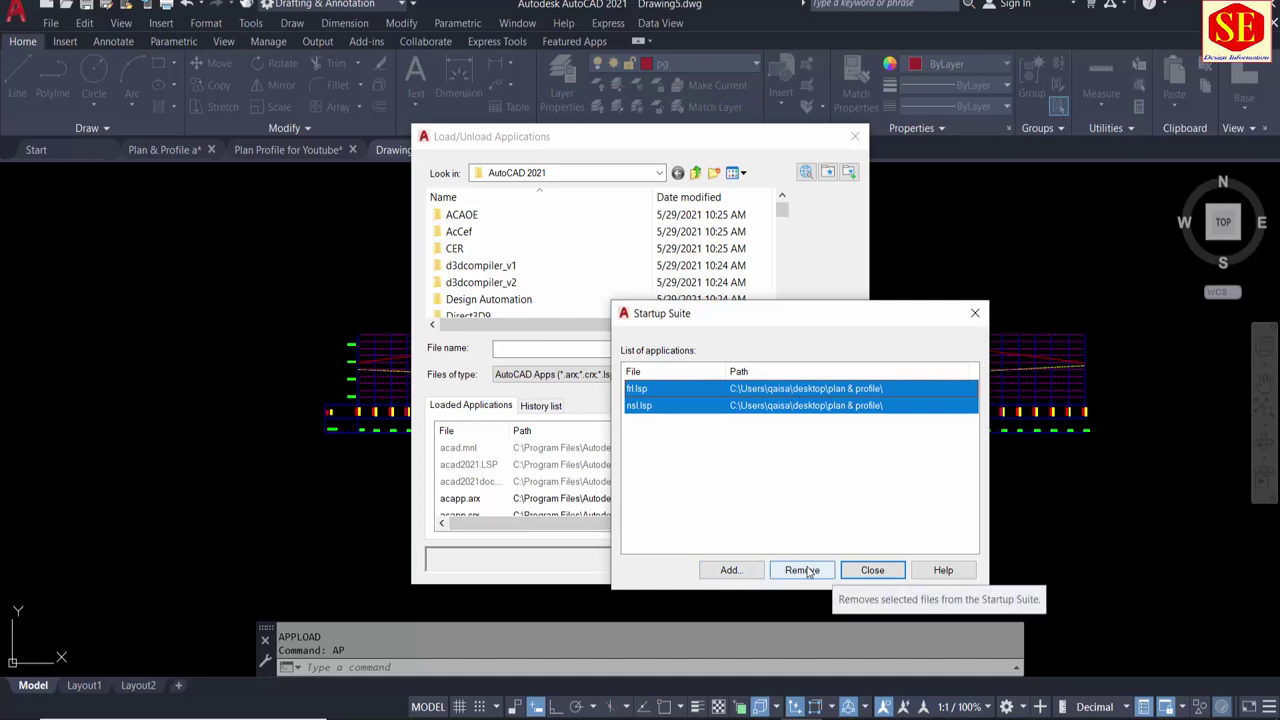
pyautogui.click(808, 572)
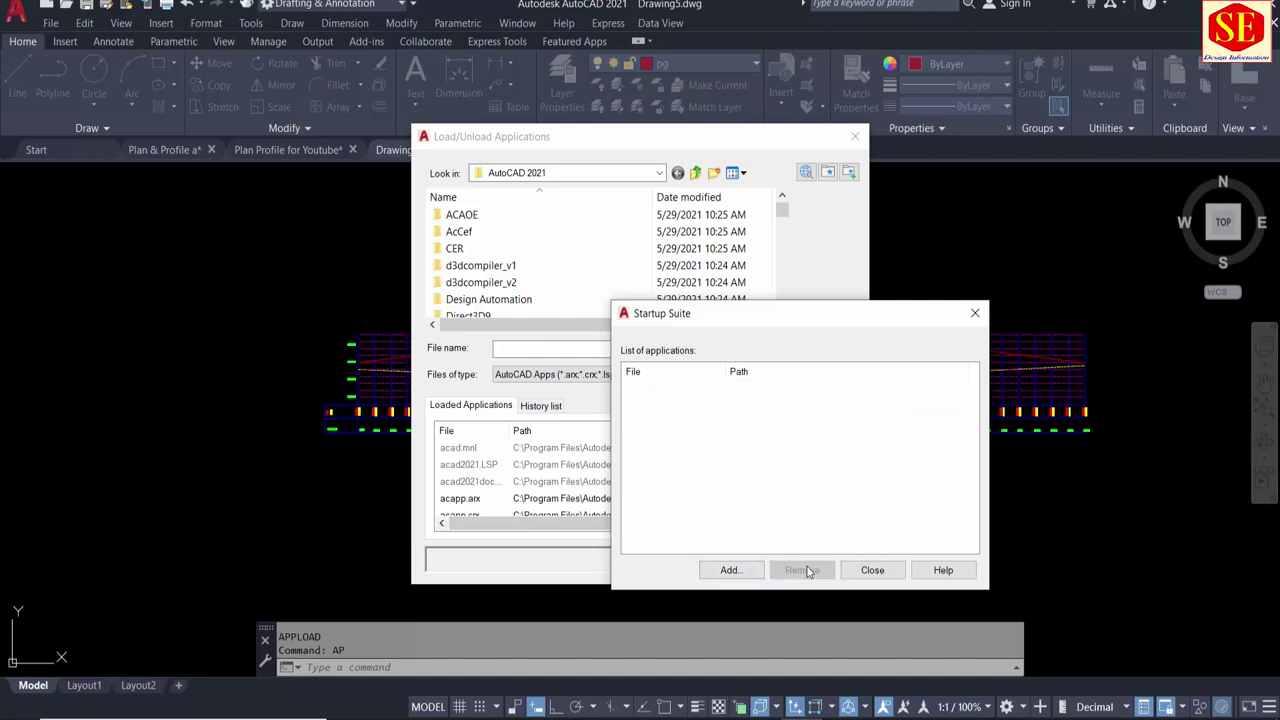
# Step: Add FRL.lsp and NSL.lsp from Desktop\Plan & Profile to the Startup Suite
pyautogui.click(730, 566)
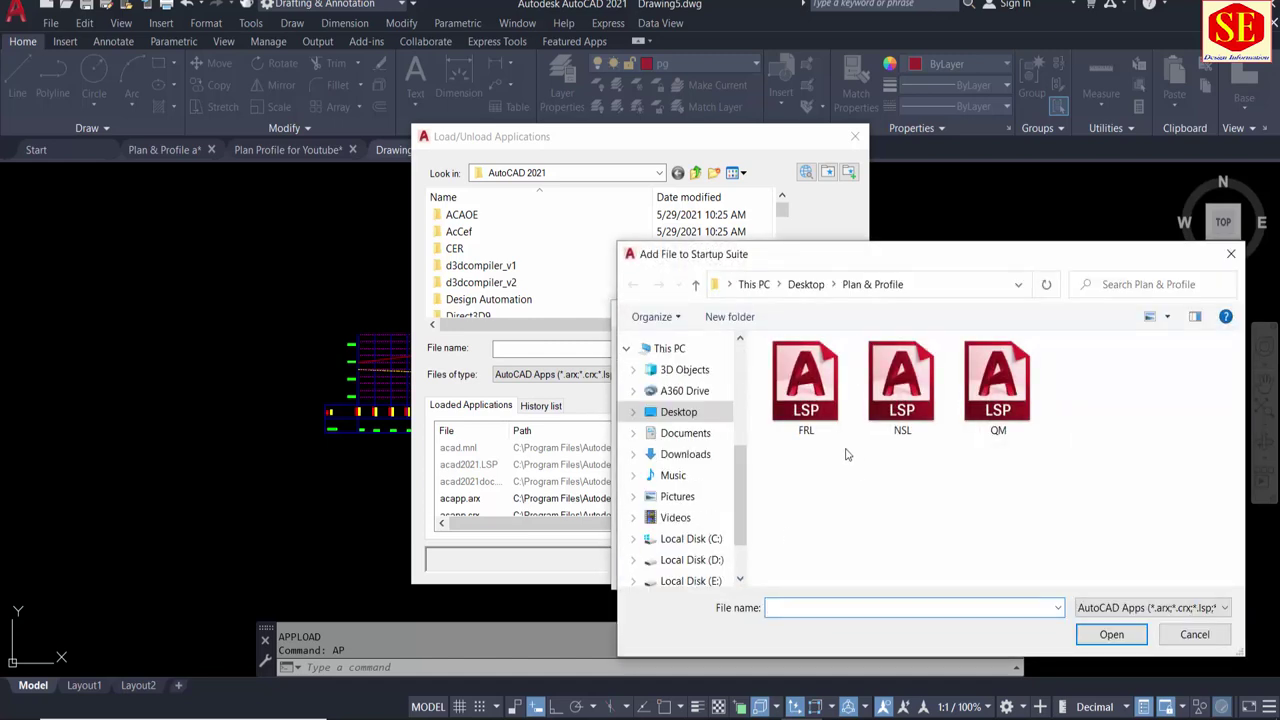
pyautogui.click(820, 420)
pyautogui.click(890, 420)
pyautogui.click(822, 420)
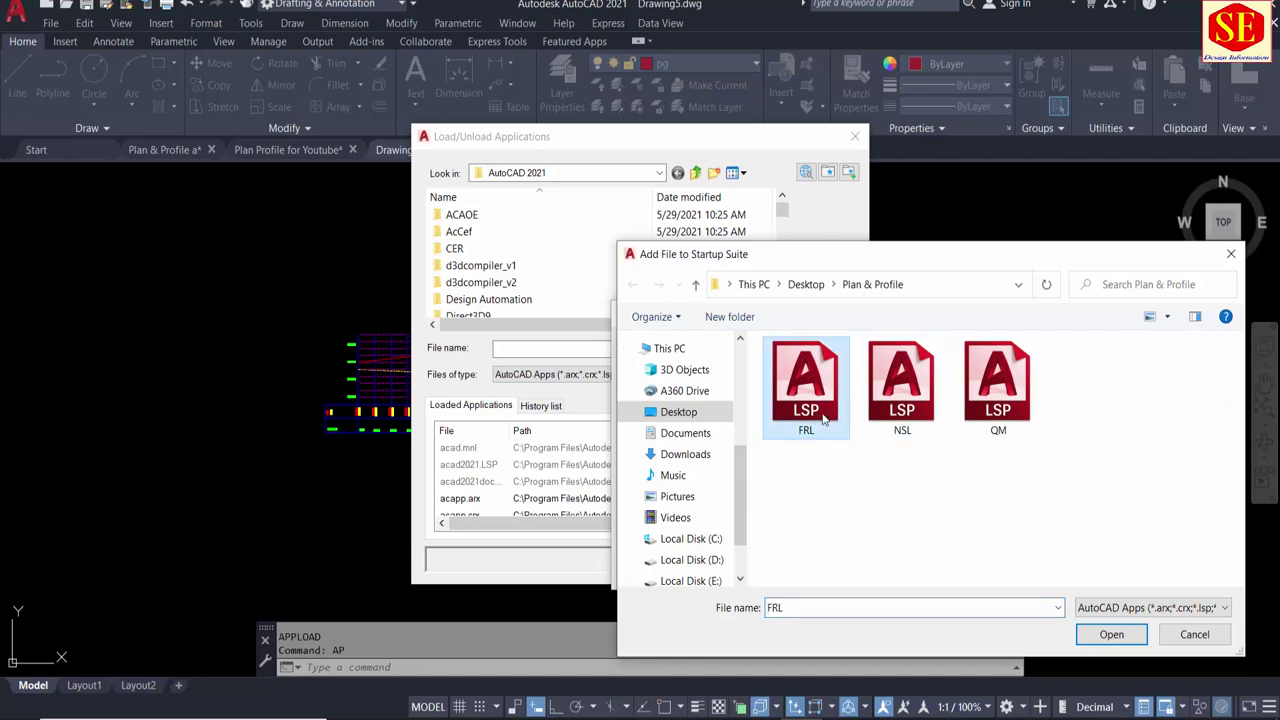
pyautogui.click(885, 420)
pyautogui.click(825, 420)
pyautogui.click(930, 428)
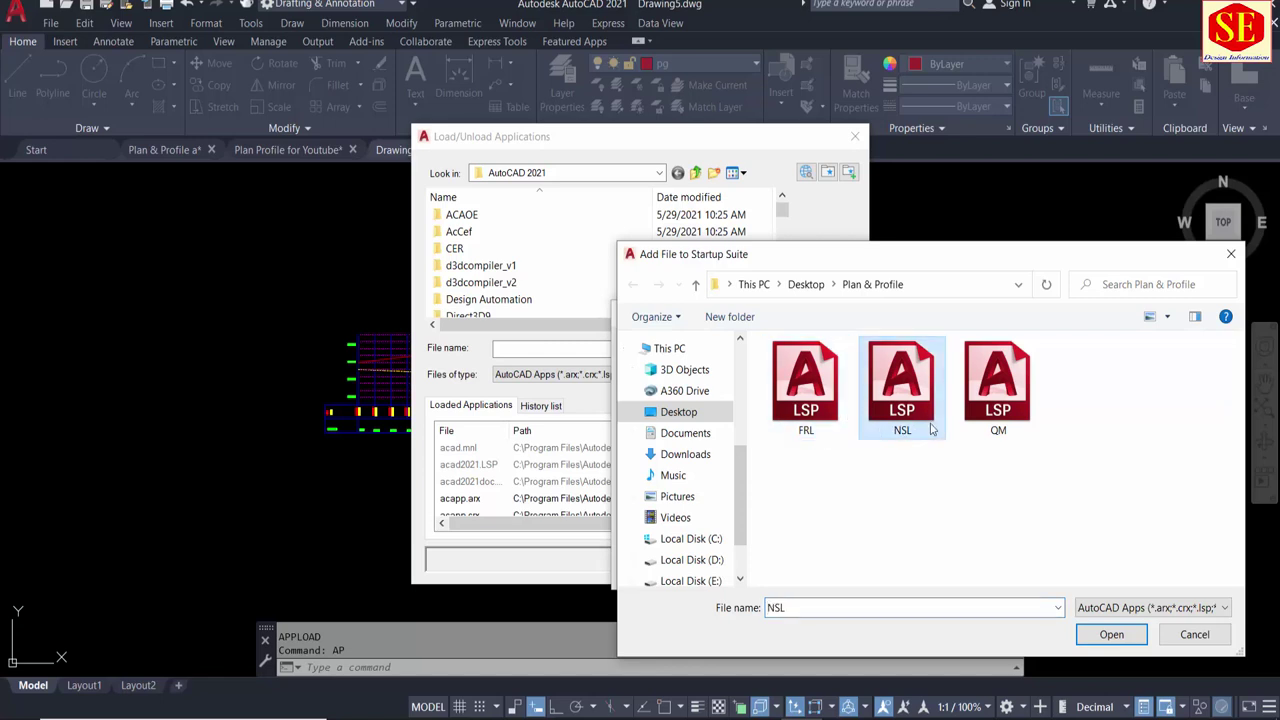
pyautogui.click(822, 420)
pyautogui.keyDown('ctrl'); pyautogui.click(900, 420); pyautogui.keyUp('ctrl')
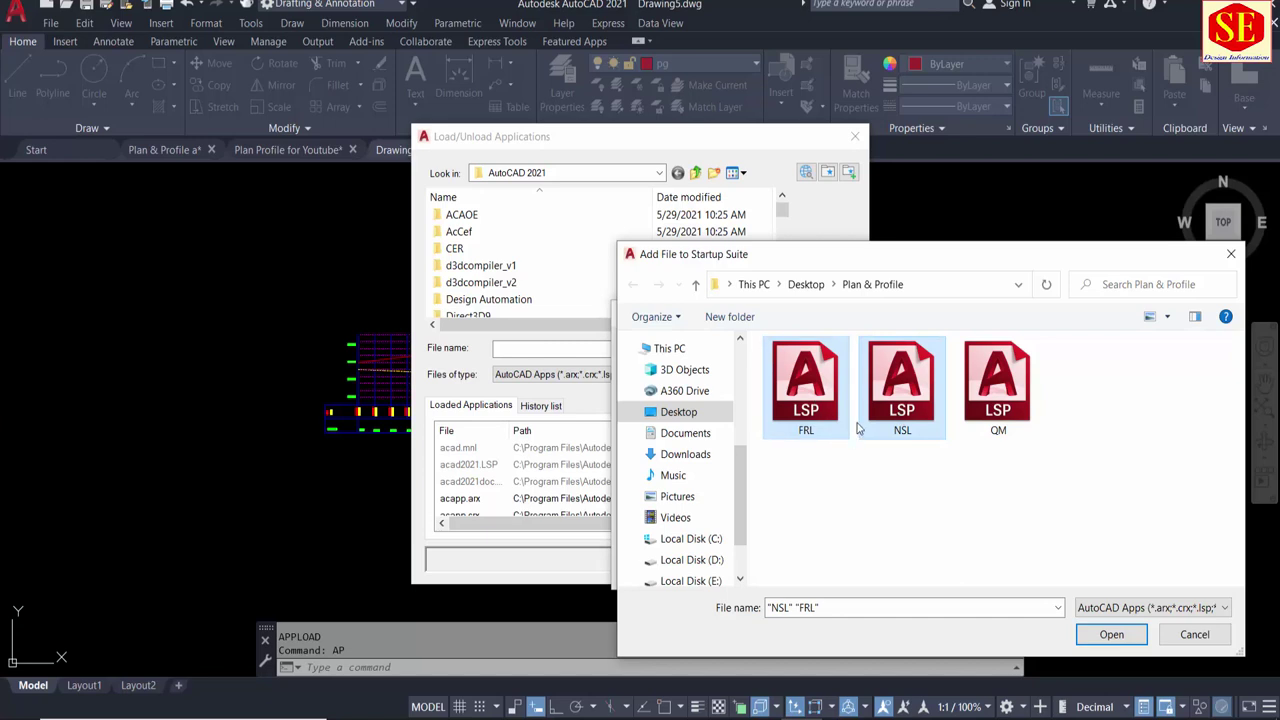
pyautogui.click(1108, 634)
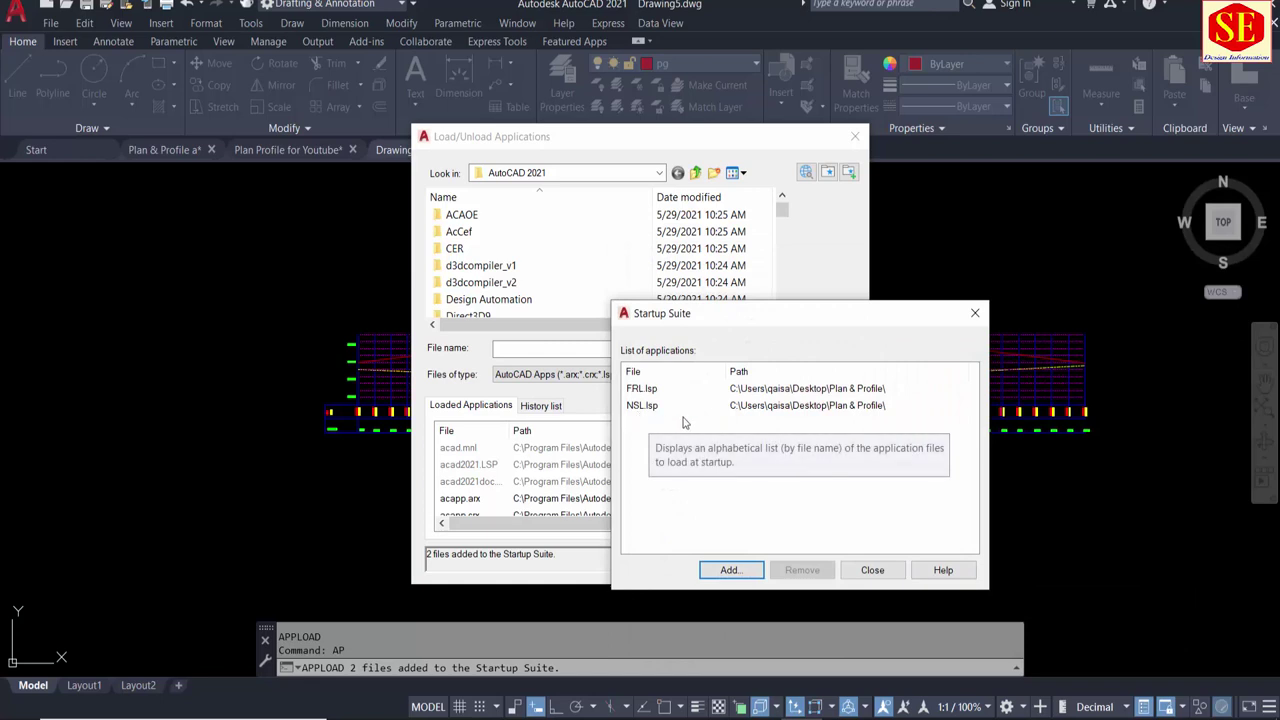
pyautogui.click(889, 575)
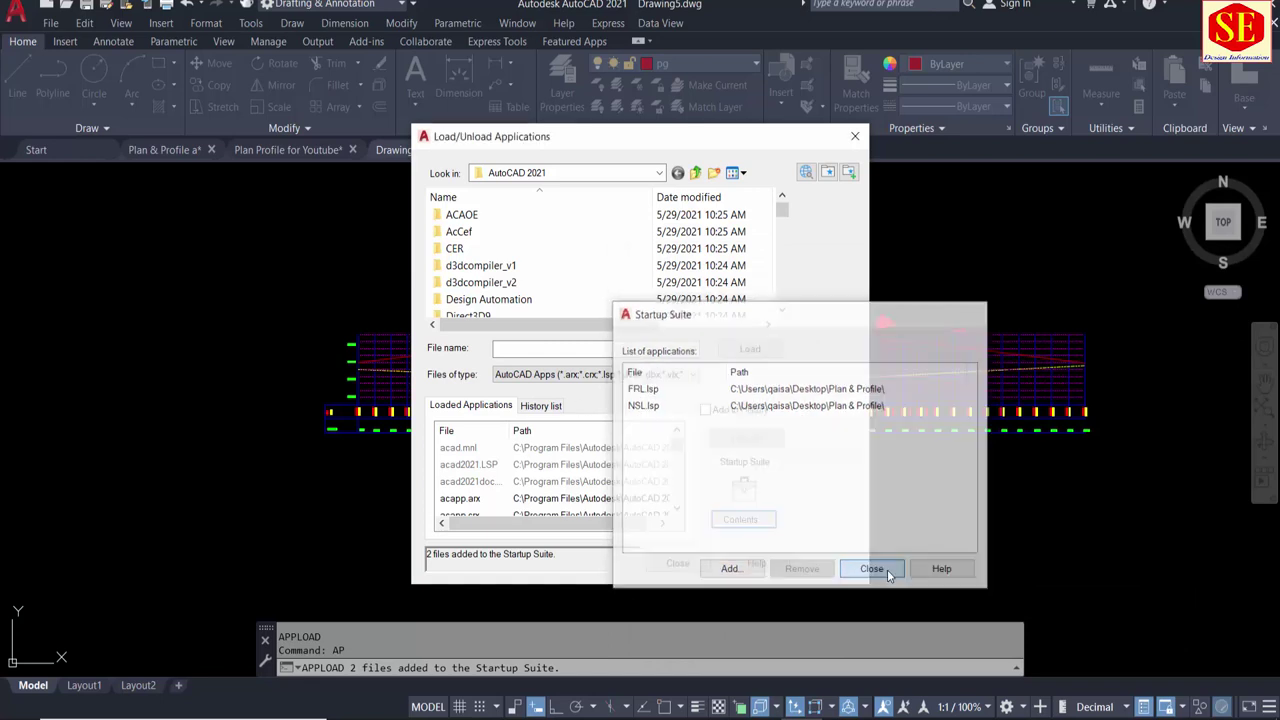
pyautogui.click(679, 561)
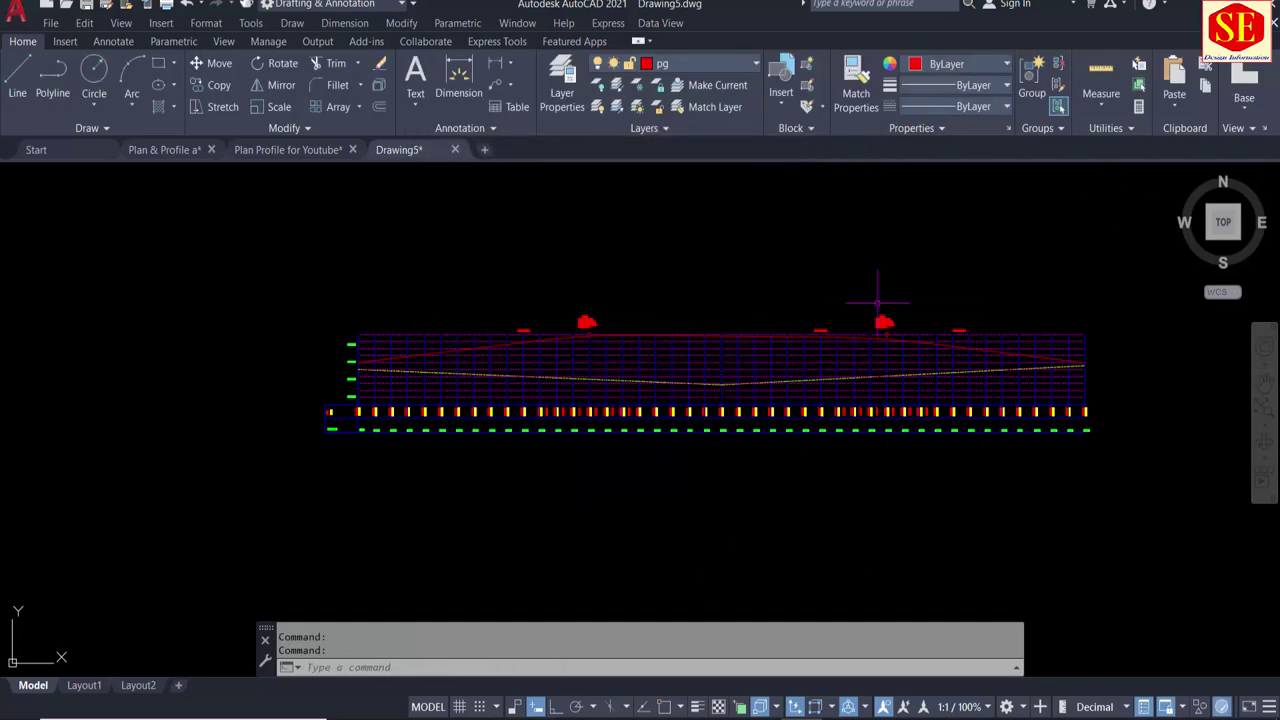
# Step: Close Drawing5, Plan Profile for Youtube and Plan & Profile a without saving changes
pyautogui.click(454, 152)
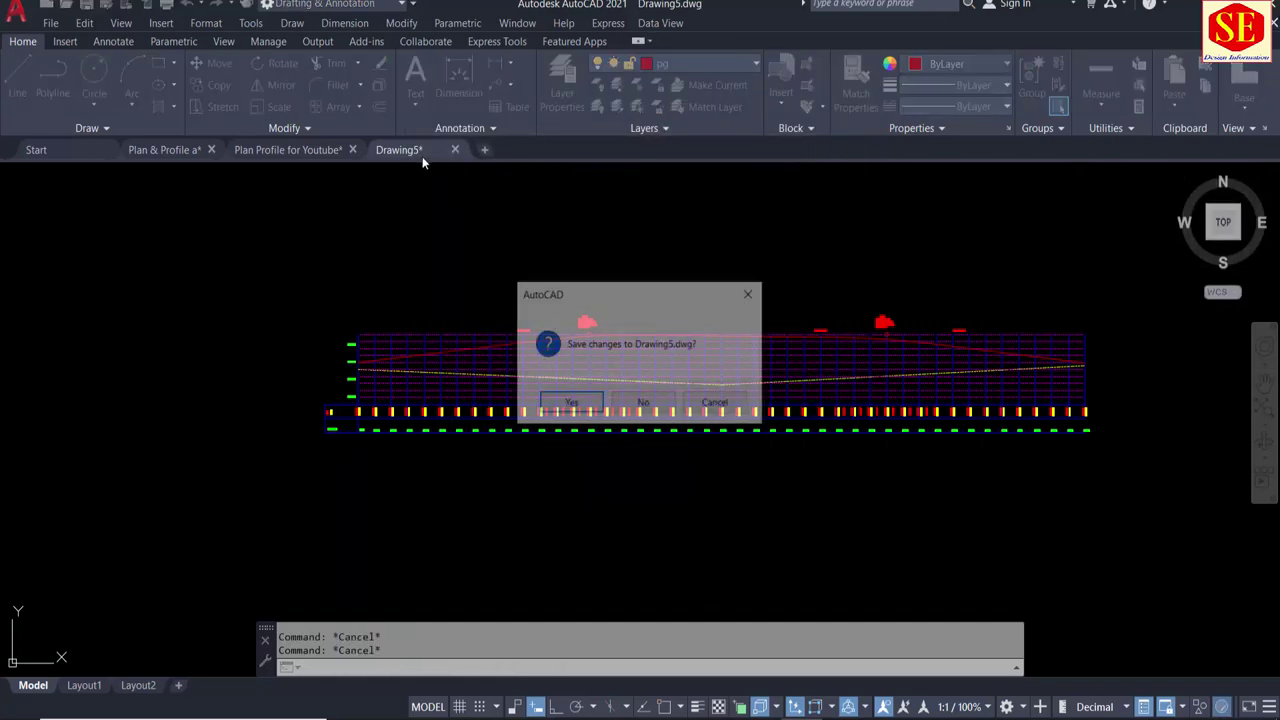
pyautogui.click(628, 405)
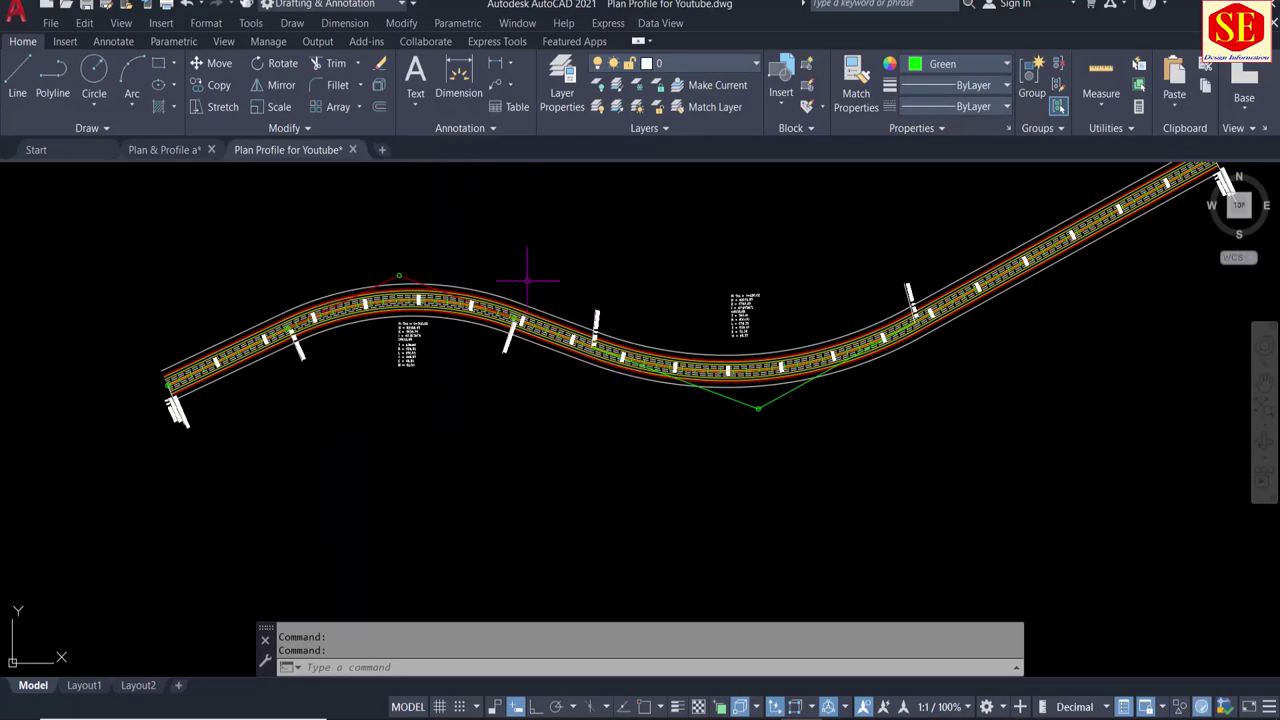
pyautogui.click(354, 150)
pyautogui.click(692, 405)
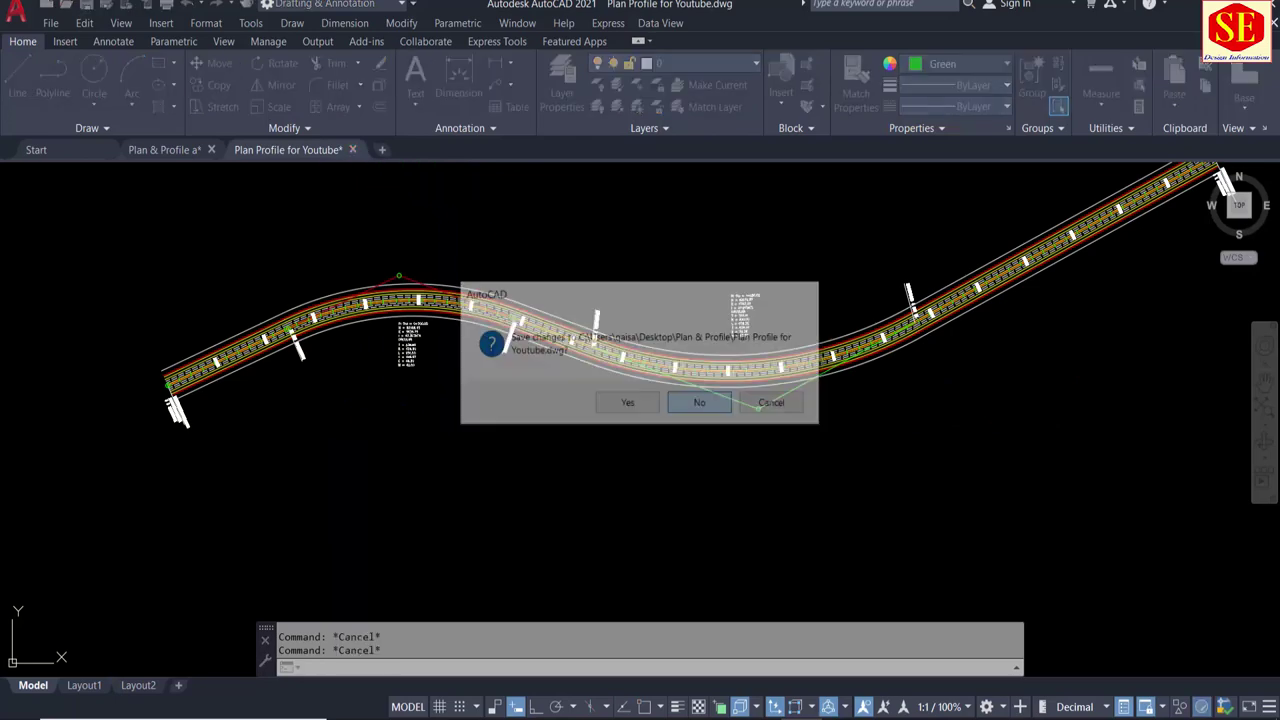
pyautogui.click(211, 150)
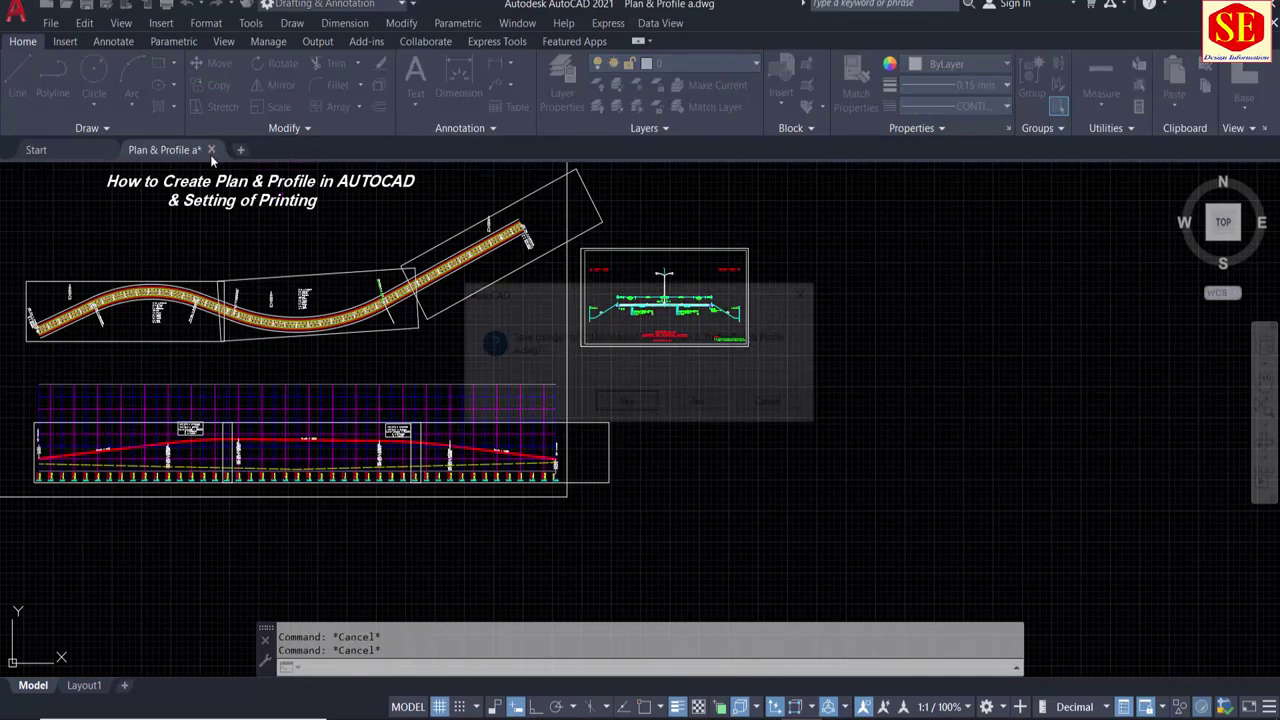
pyautogui.click(692, 402)
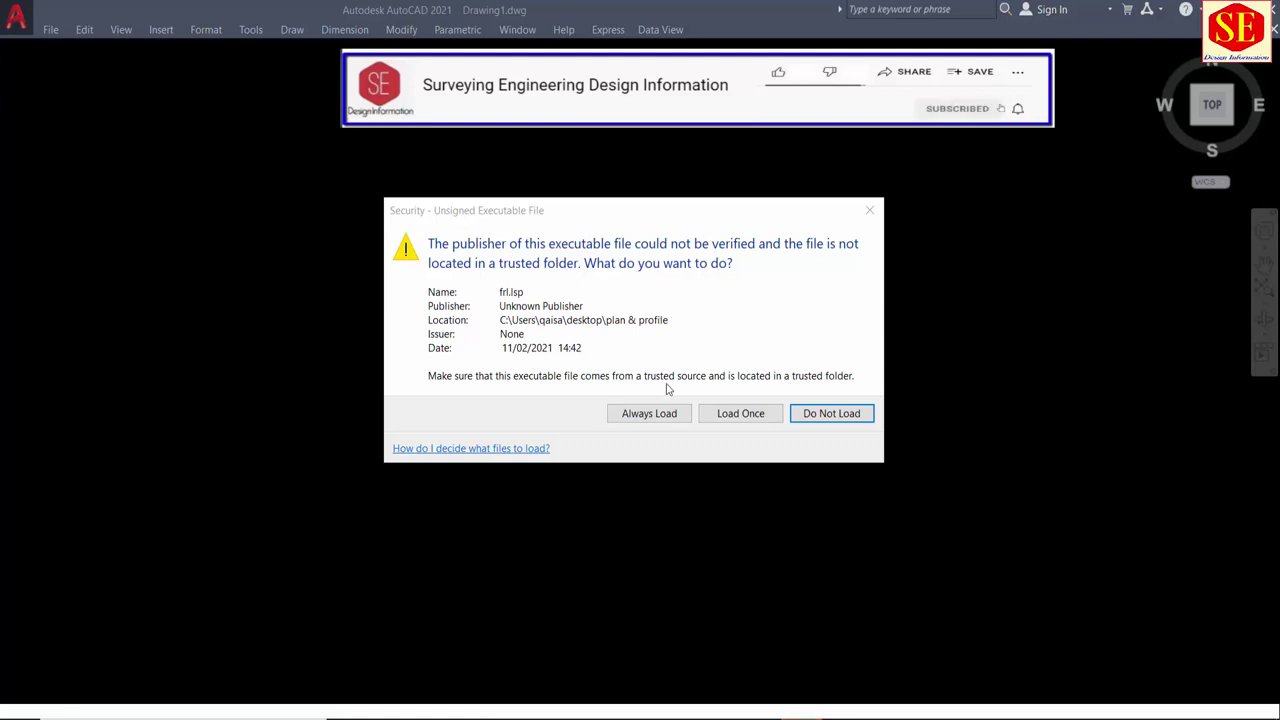
# Step: Choose Always Load for frl.lsp and nsl.lsp, then click twice in the empty drawing
pyautogui.click(645, 418)
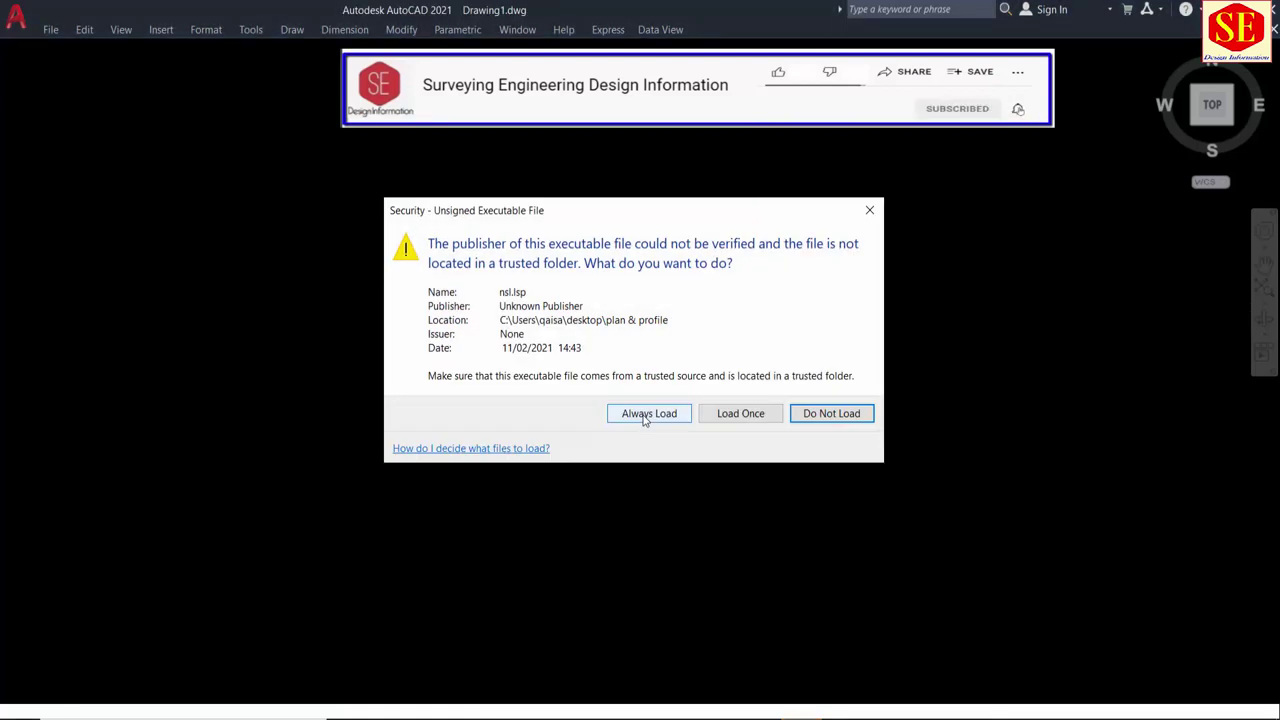
pyautogui.click(645, 416)
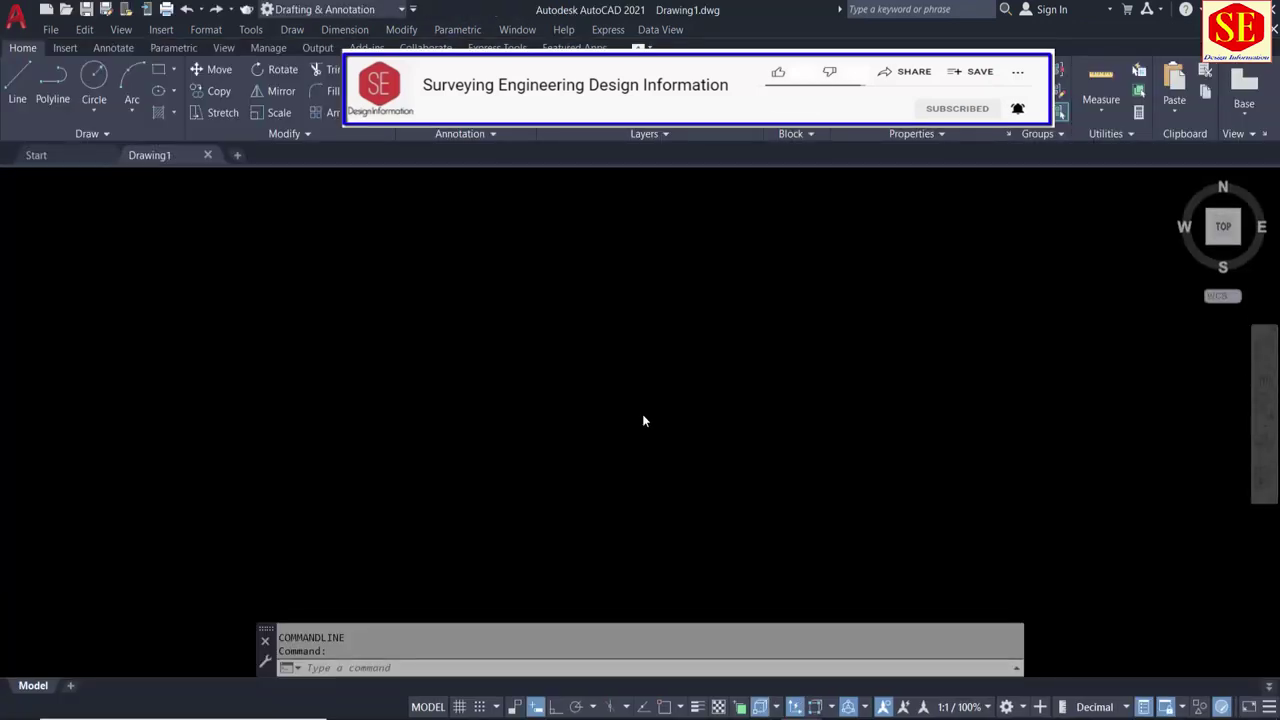
pyautogui.click(584, 388)
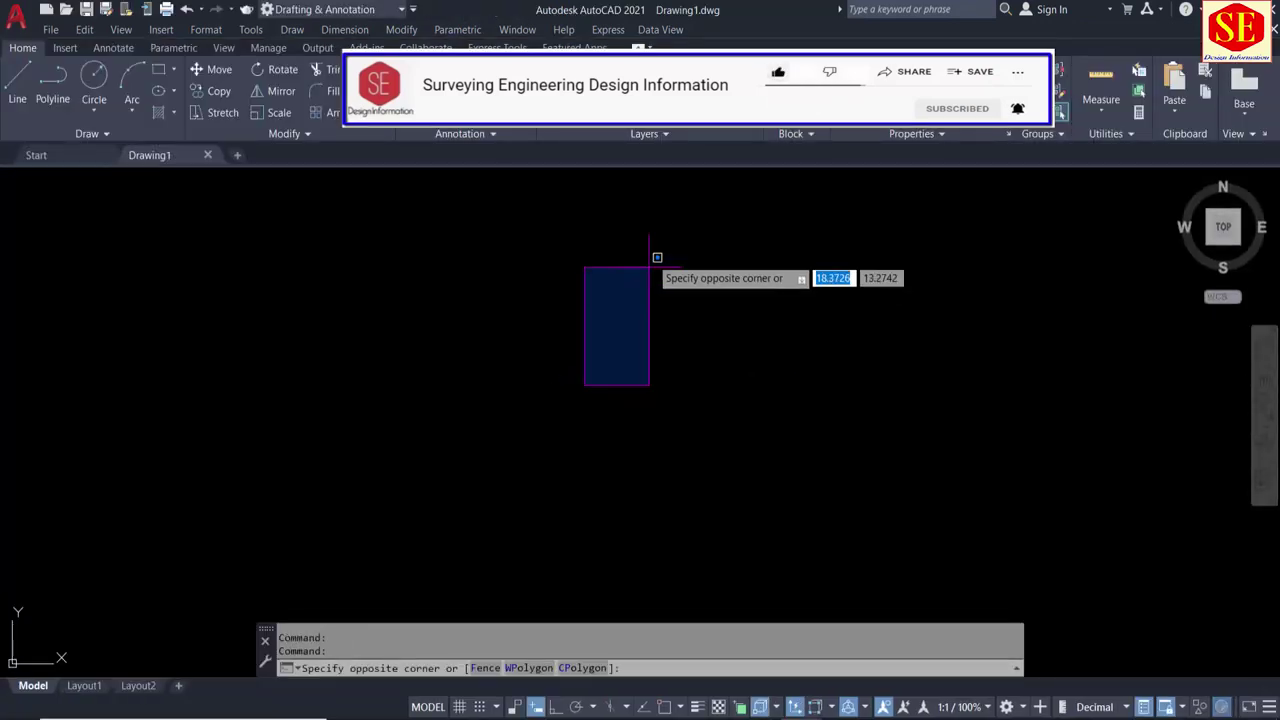
pyautogui.click(596, 337)
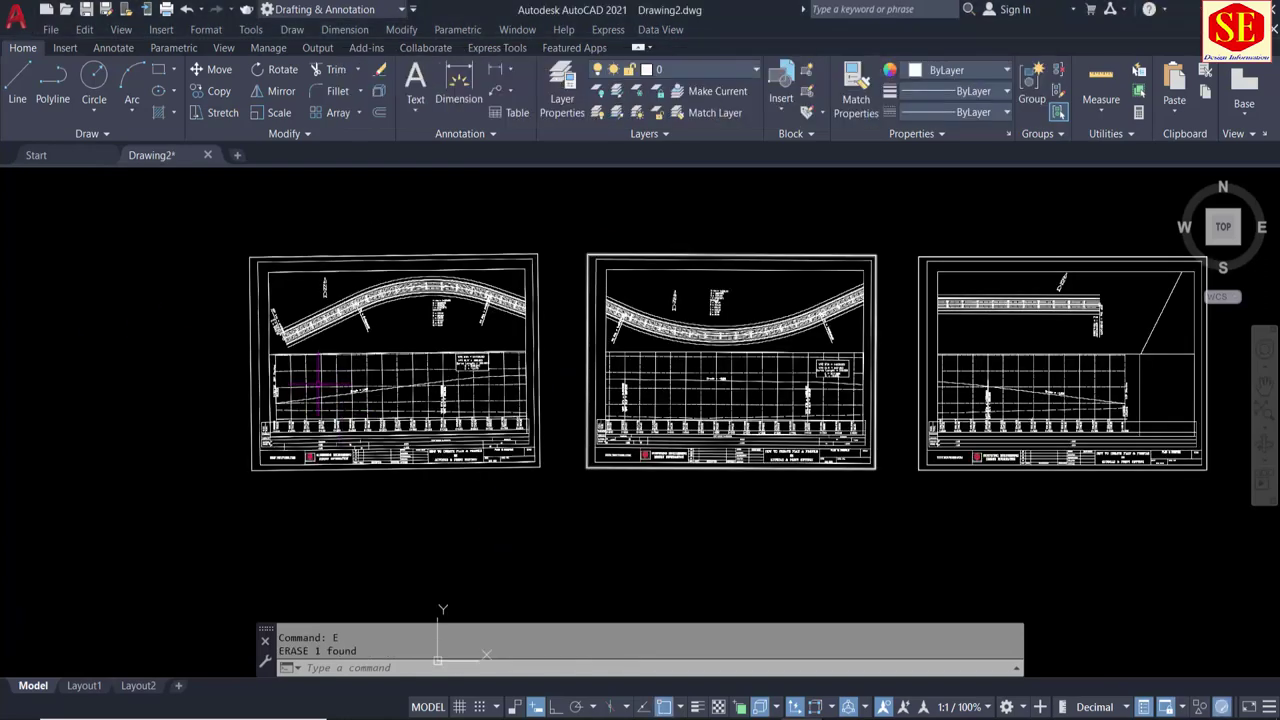
pyautogui.scroll(2, 350, 368)
pyautogui.scroll(2, 300, 420)
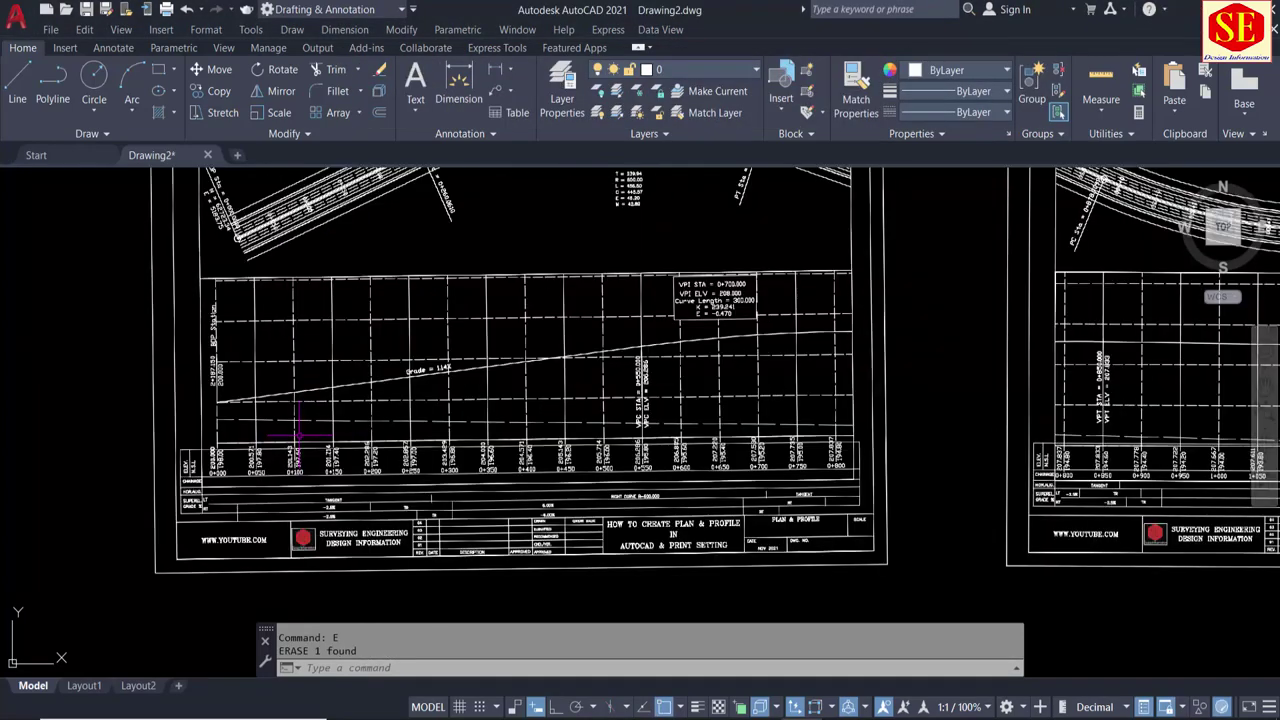
pyautogui.scroll(2, 280, 462)
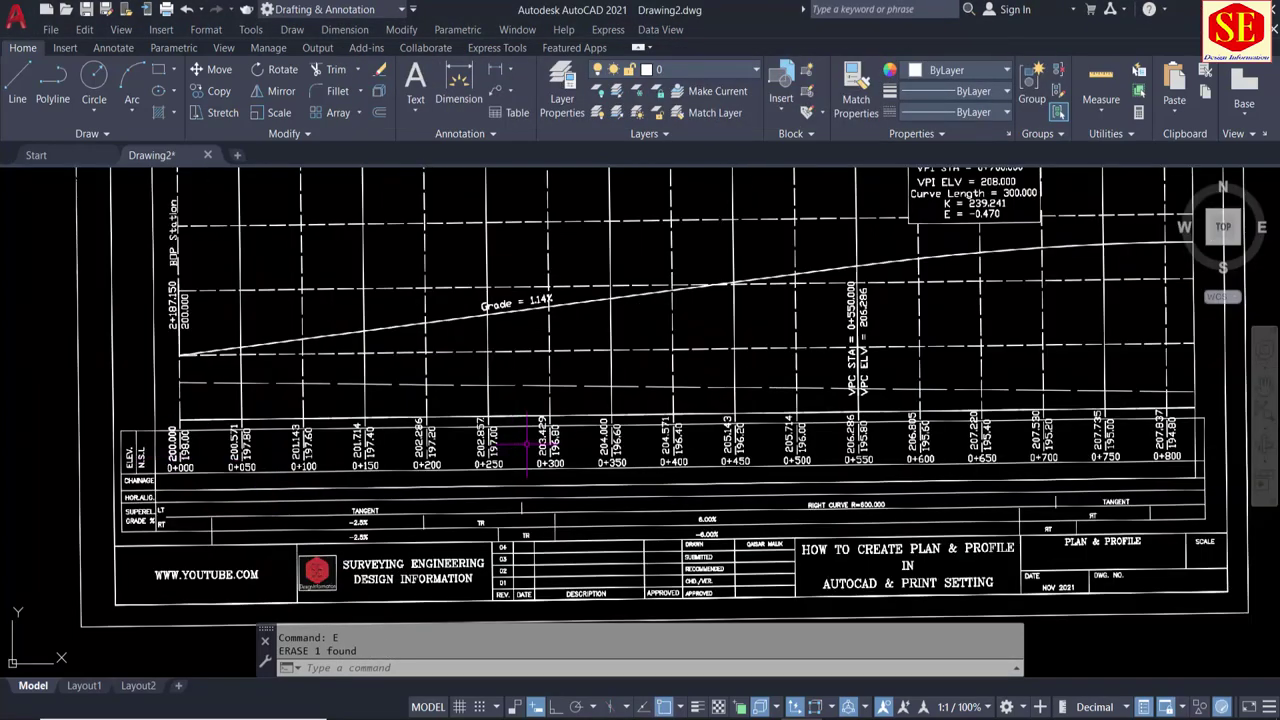
pyautogui.scroll(2, 305, 350)
pyautogui.scroll(-3, 305, 350)
pyautogui.scroll(-2, 375, 337)
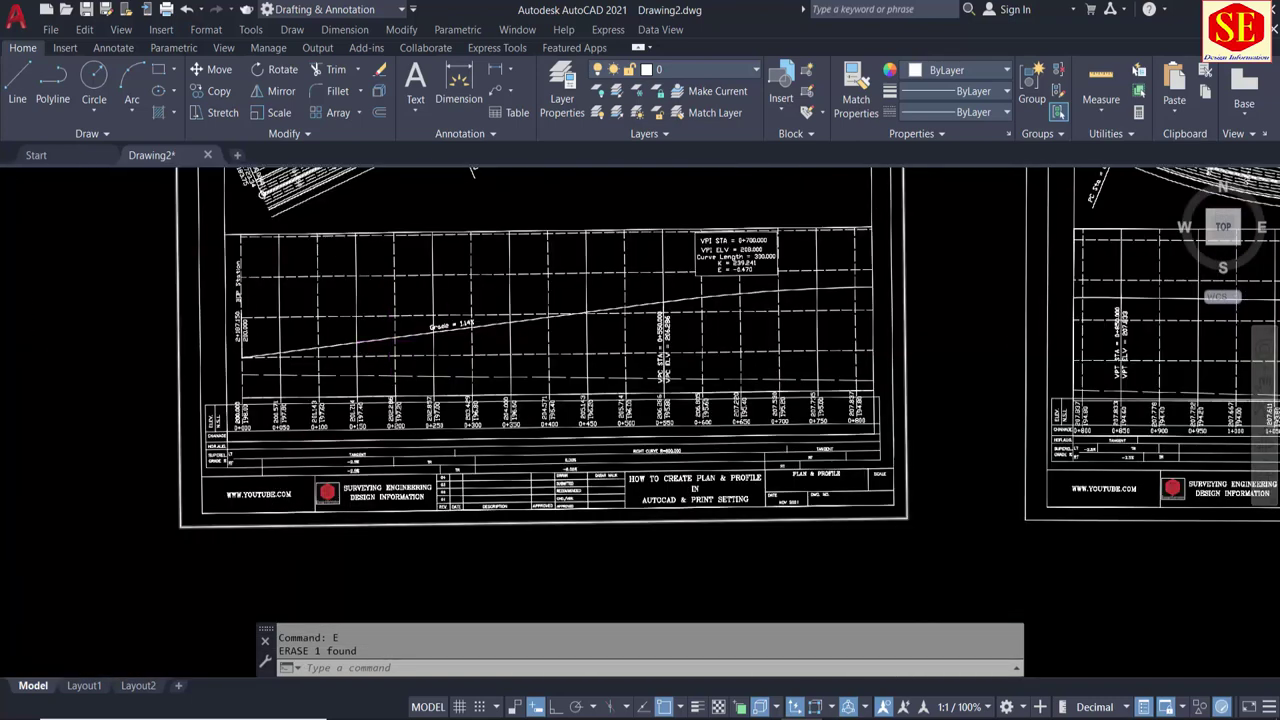
pyautogui.scroll(-2, 724, 299)
pyautogui.moveTo(720, 299); pyautogui.dragTo(540, 340, button='middle')
pyautogui.scroll(-2, 540, 340)
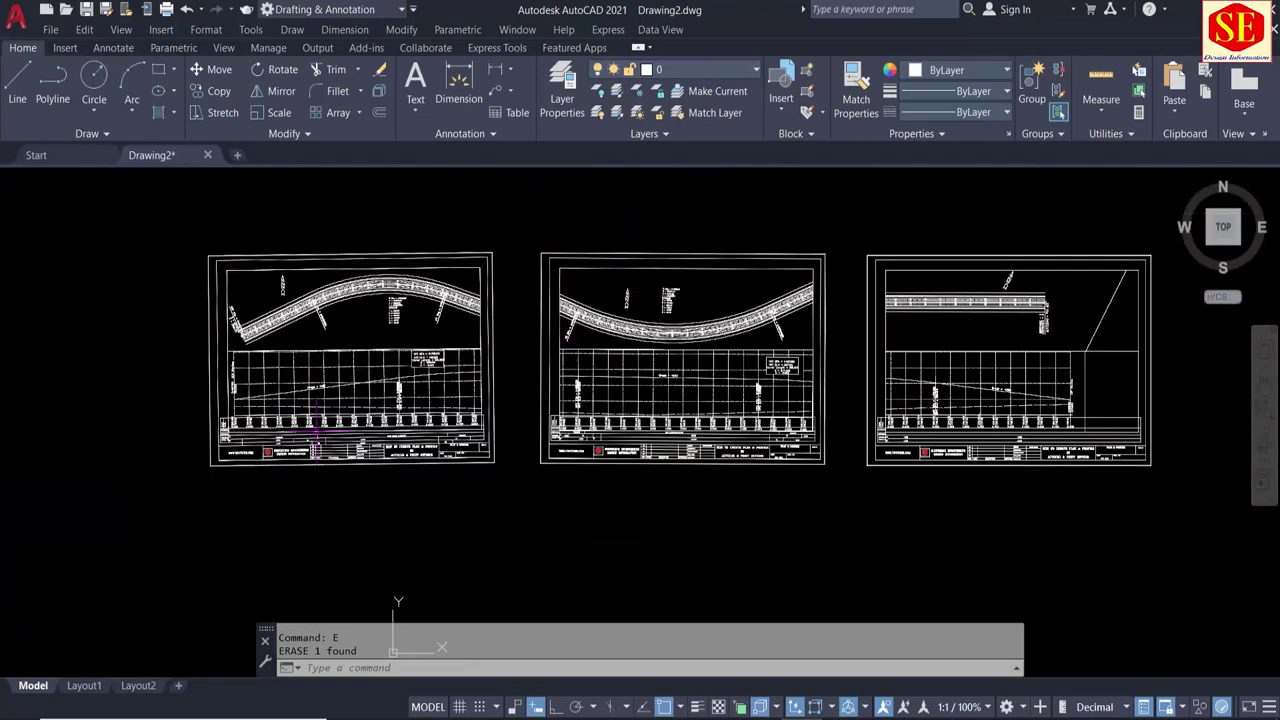
pyautogui.scroll(4, 176, 440)
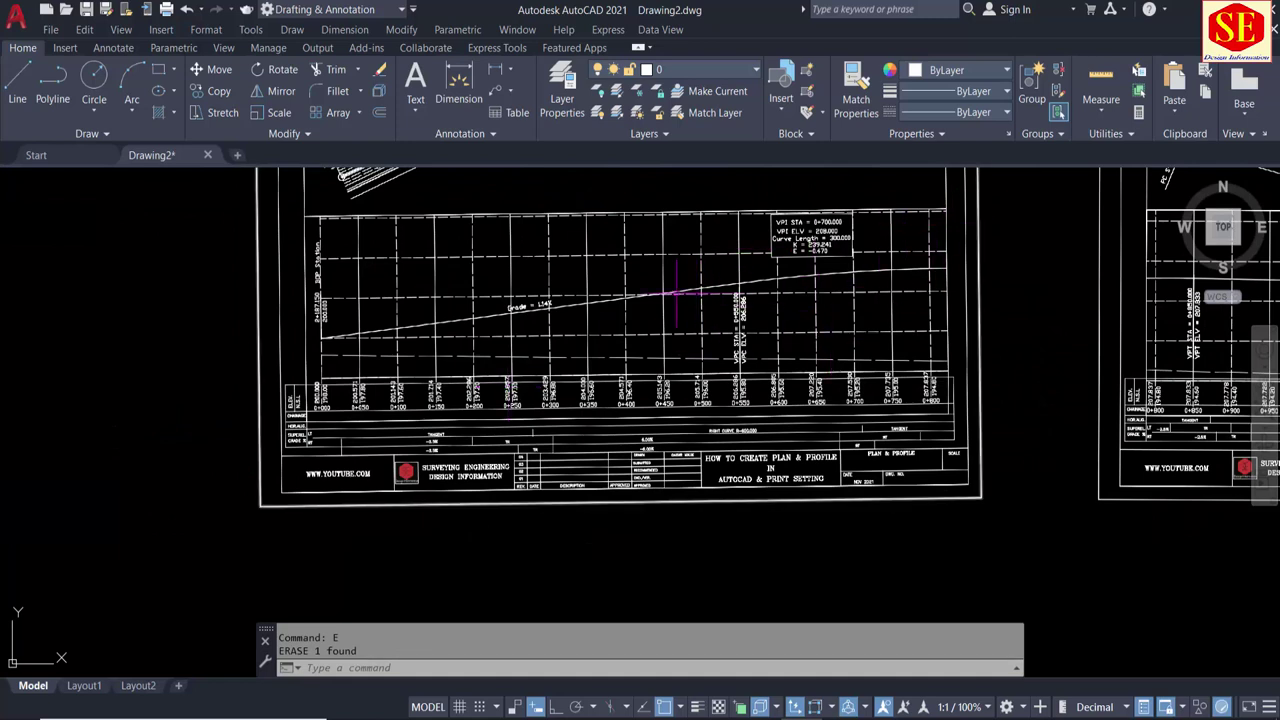
pyautogui.scroll(4, 336, 385)
pyautogui.scroll(3, 336, 385)
pyautogui.scroll(2, 300, 370)
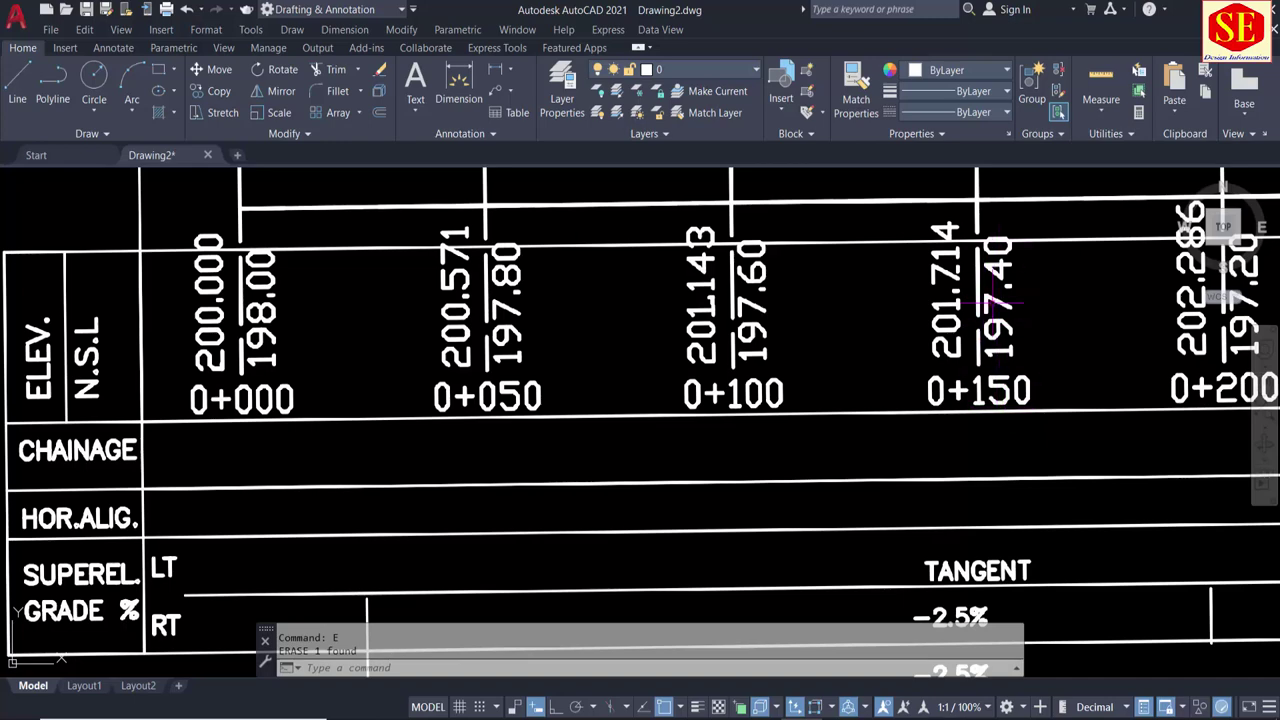
pyautogui.scroll(-3, 762, 295)
pyautogui.scroll(-2, 700, 350)
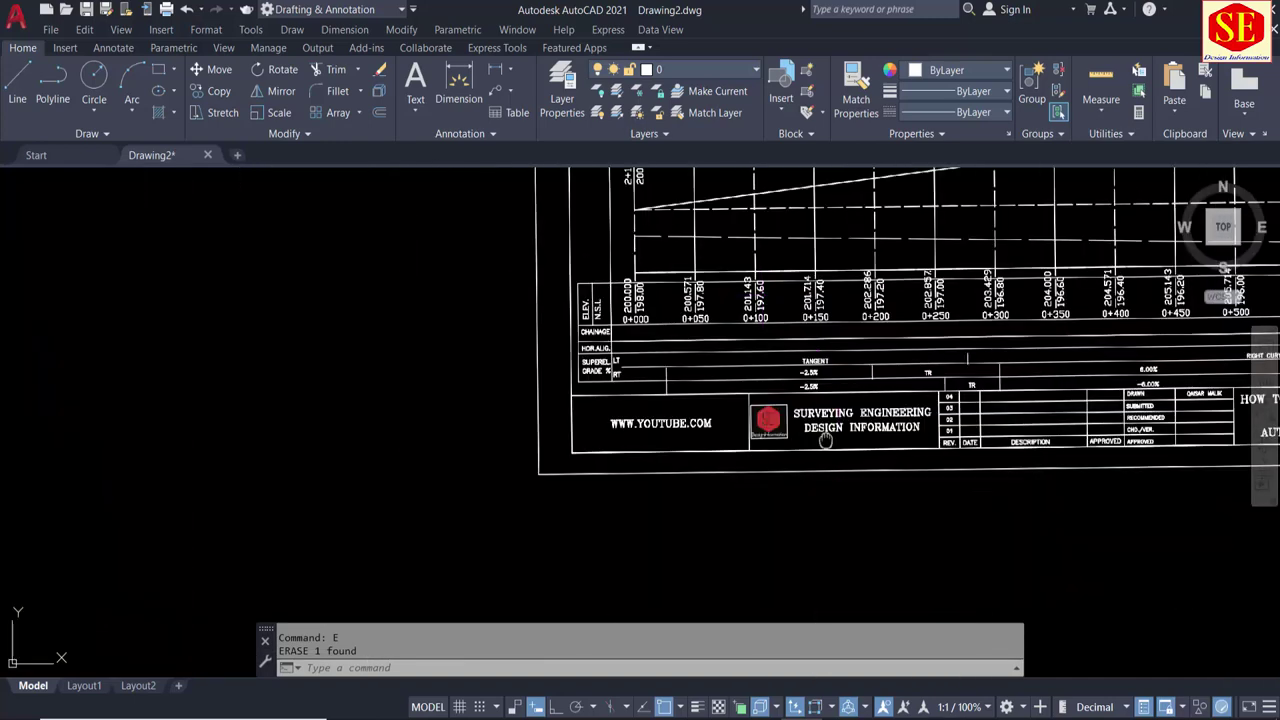
pyautogui.scroll(-1, 666, 397)
pyautogui.scroll(-2, 666, 397)
pyautogui.moveTo(654, 500); pyautogui.dragTo(581, 397, button='middle')
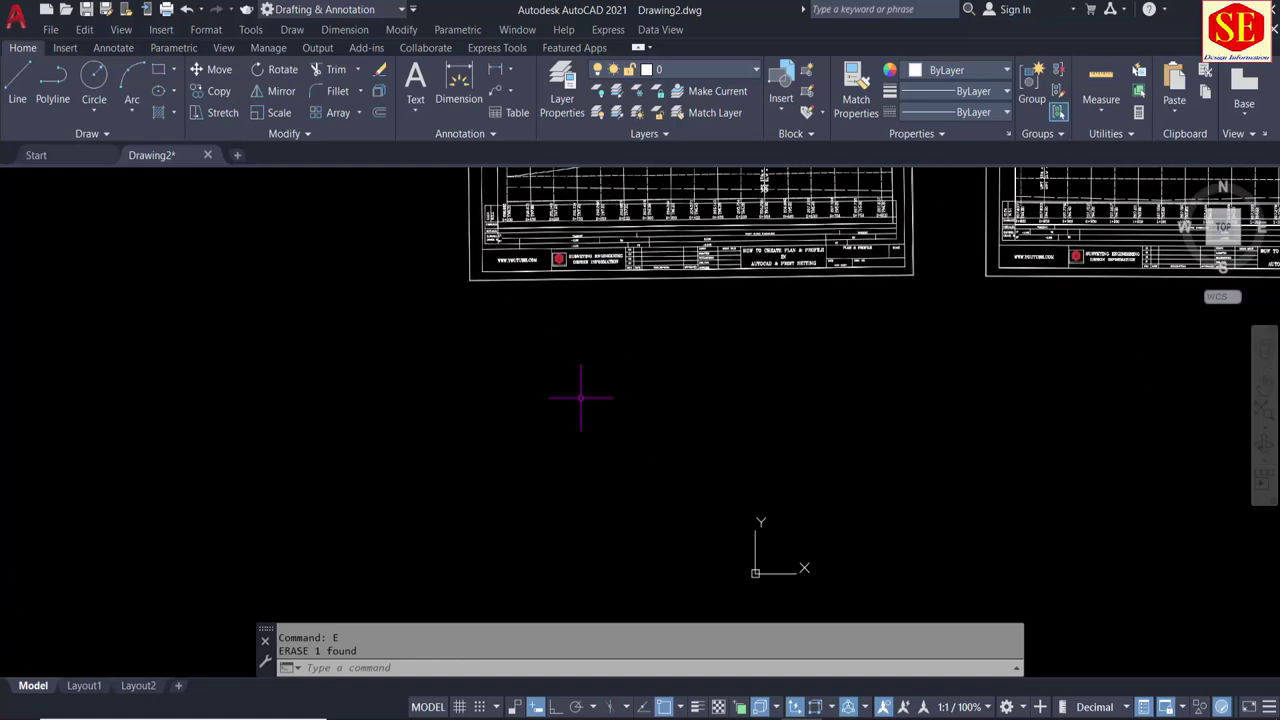
# Step: Run the NSL routine and set the first station to 0
pyautogui.write('NS')
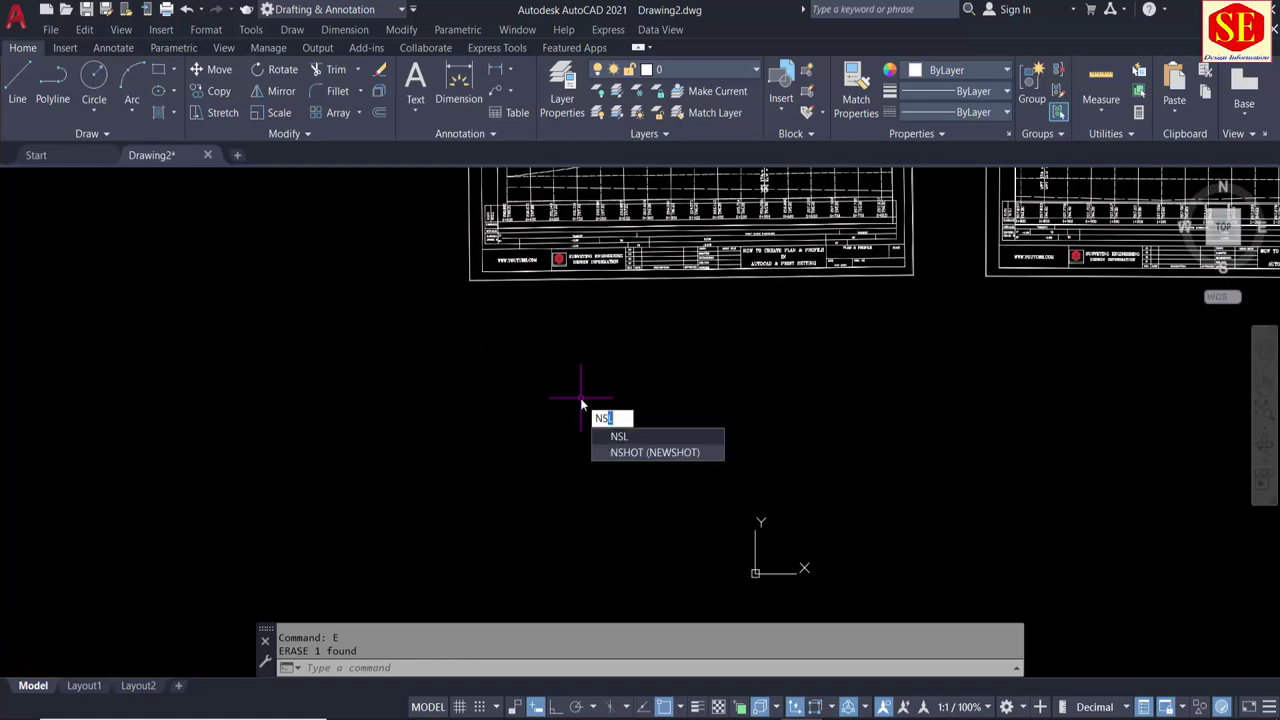
pyautogui.write('L')
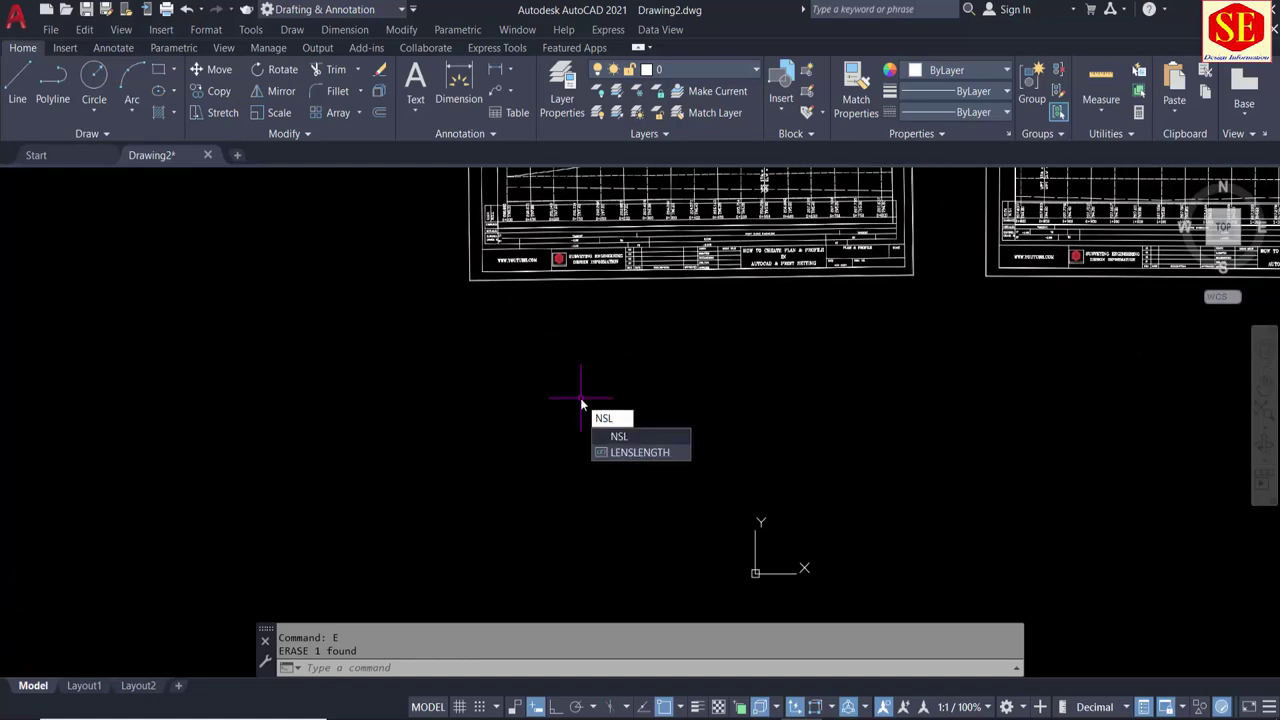
pyautogui.press('Return')
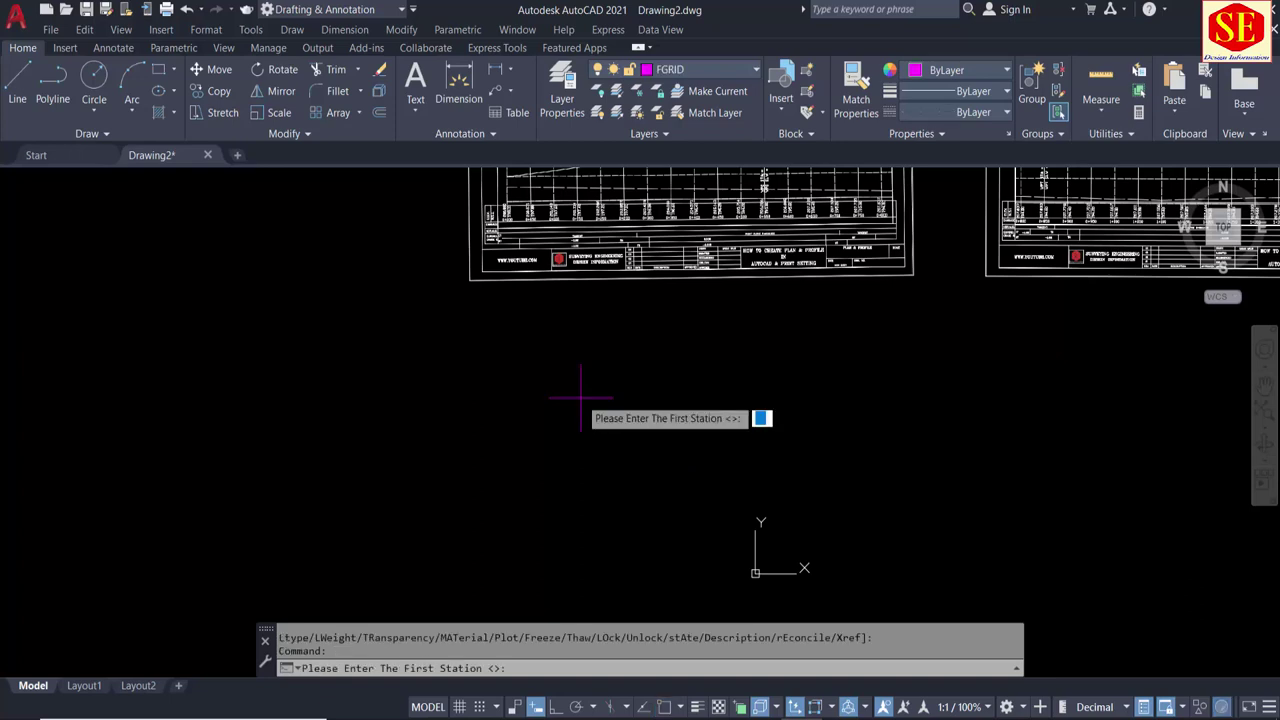
pyautogui.scroll(2, 580, 397)
pyautogui.scroll(2, 523, 257)
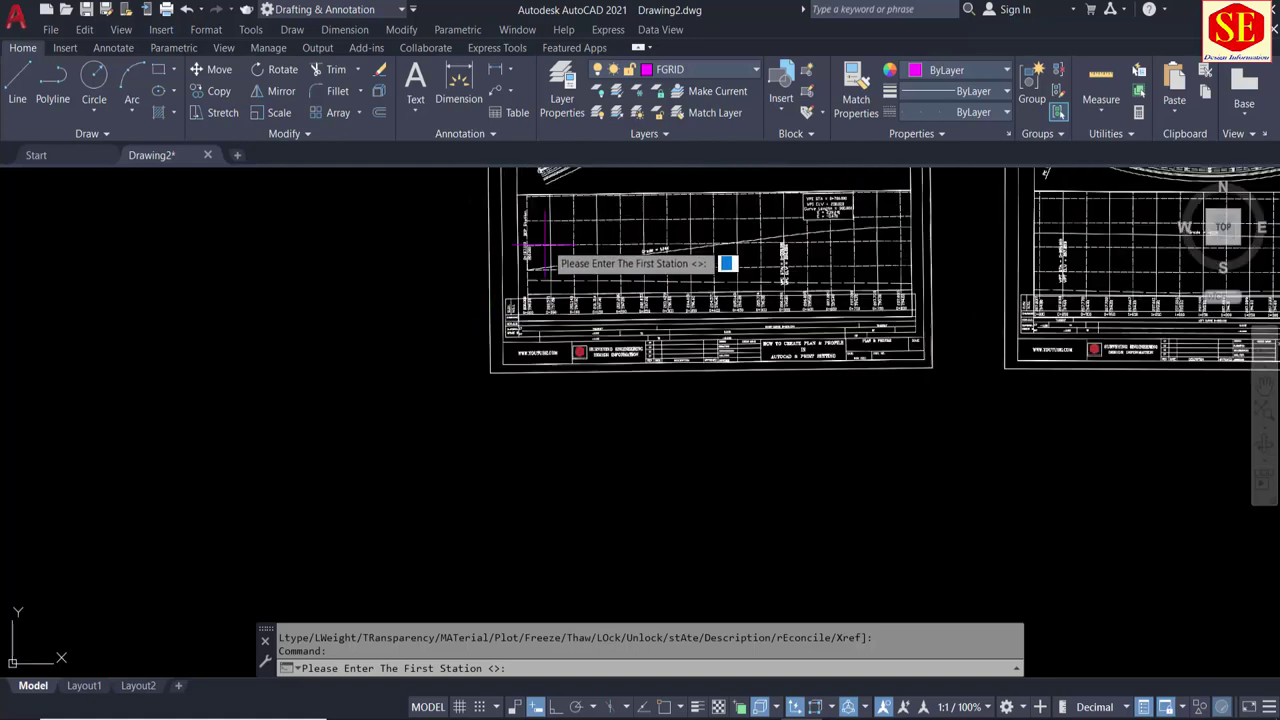
pyautogui.scroll(2, 497, 215)
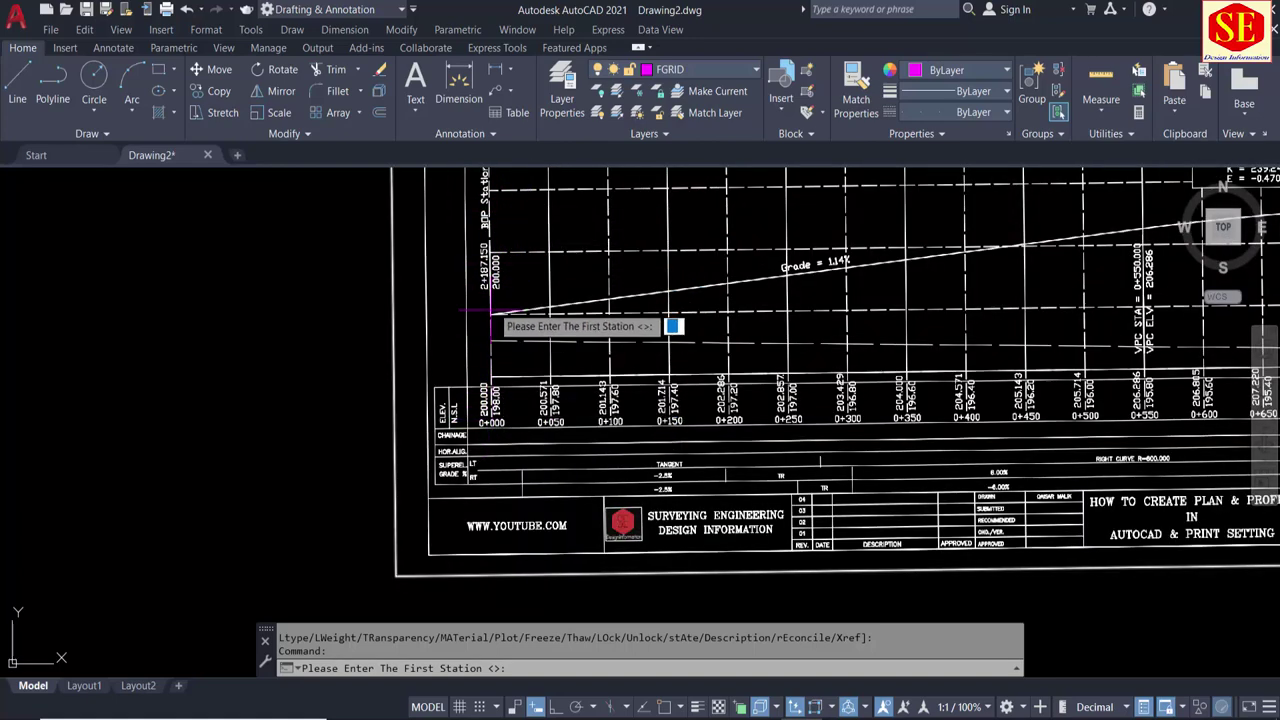
pyautogui.scroll(-1, 500, 355)
pyautogui.write('0')
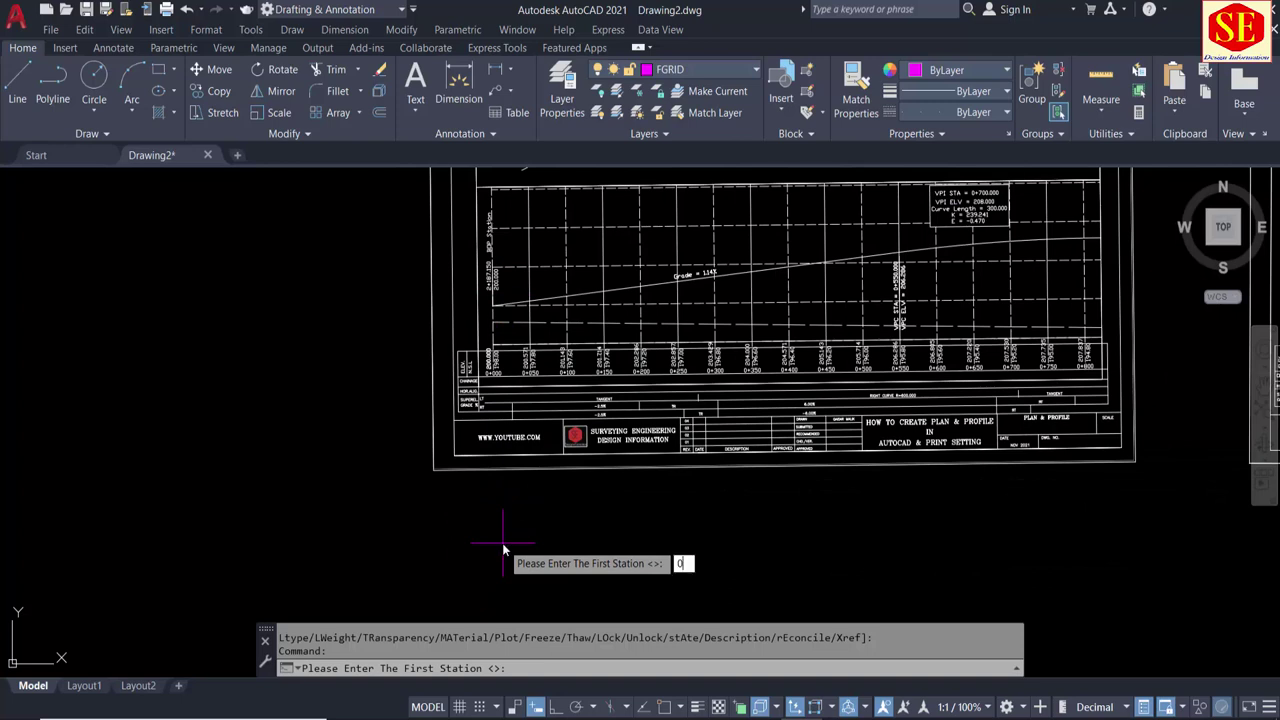
pyautogui.press('Return')
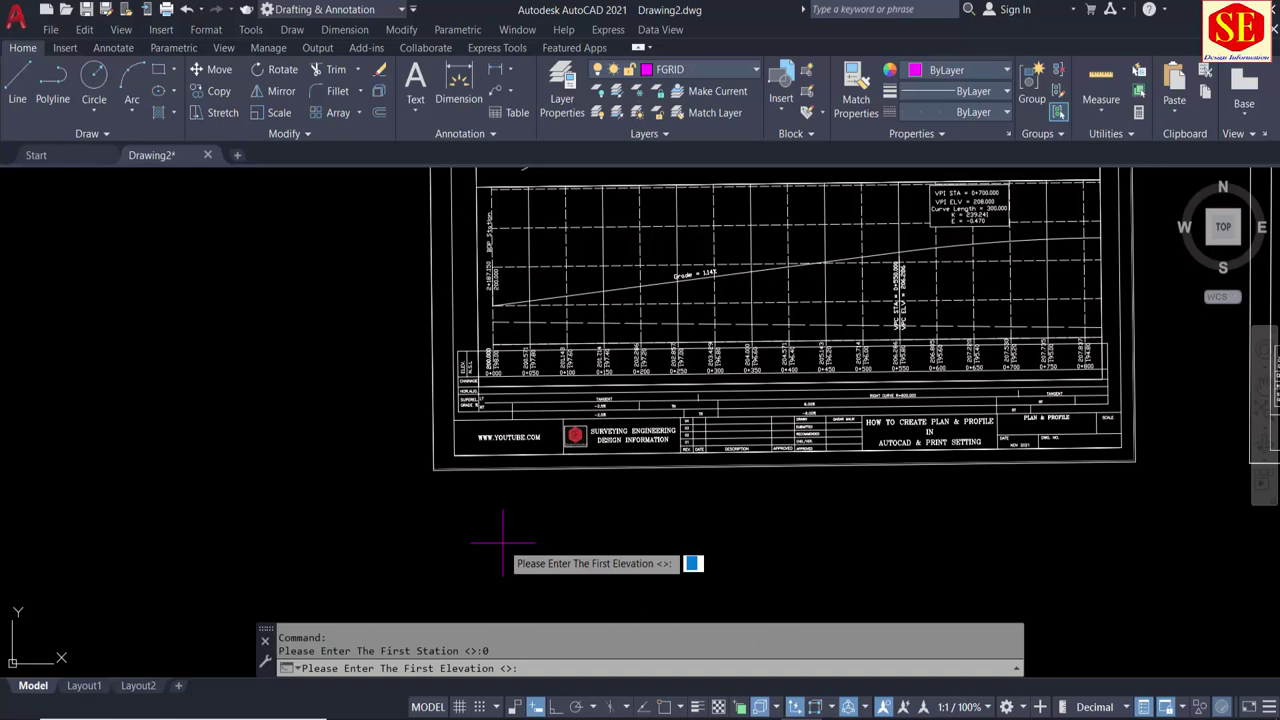
# Step: Enter first elevation 198.00 and a 50 m stationing interval
pyautogui.scroll(3, 460, 355)
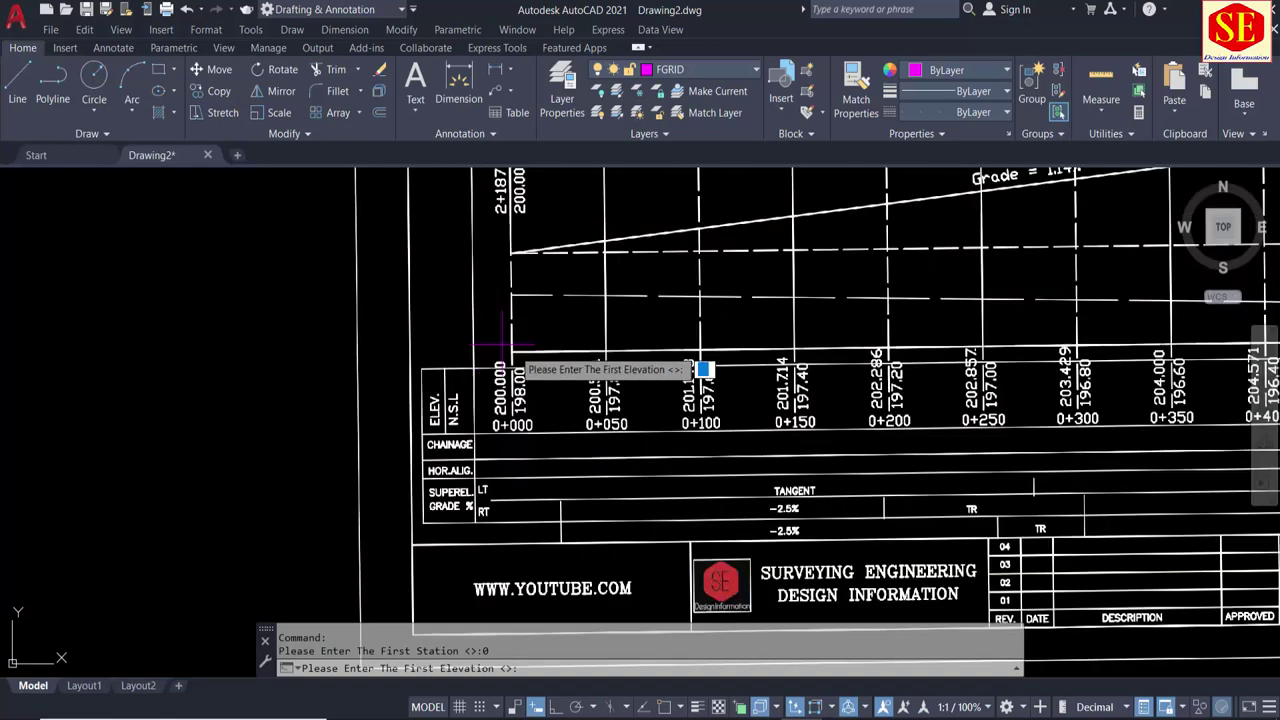
pyautogui.scroll(1, 520, 400)
pyautogui.scroll(2, 519, 400)
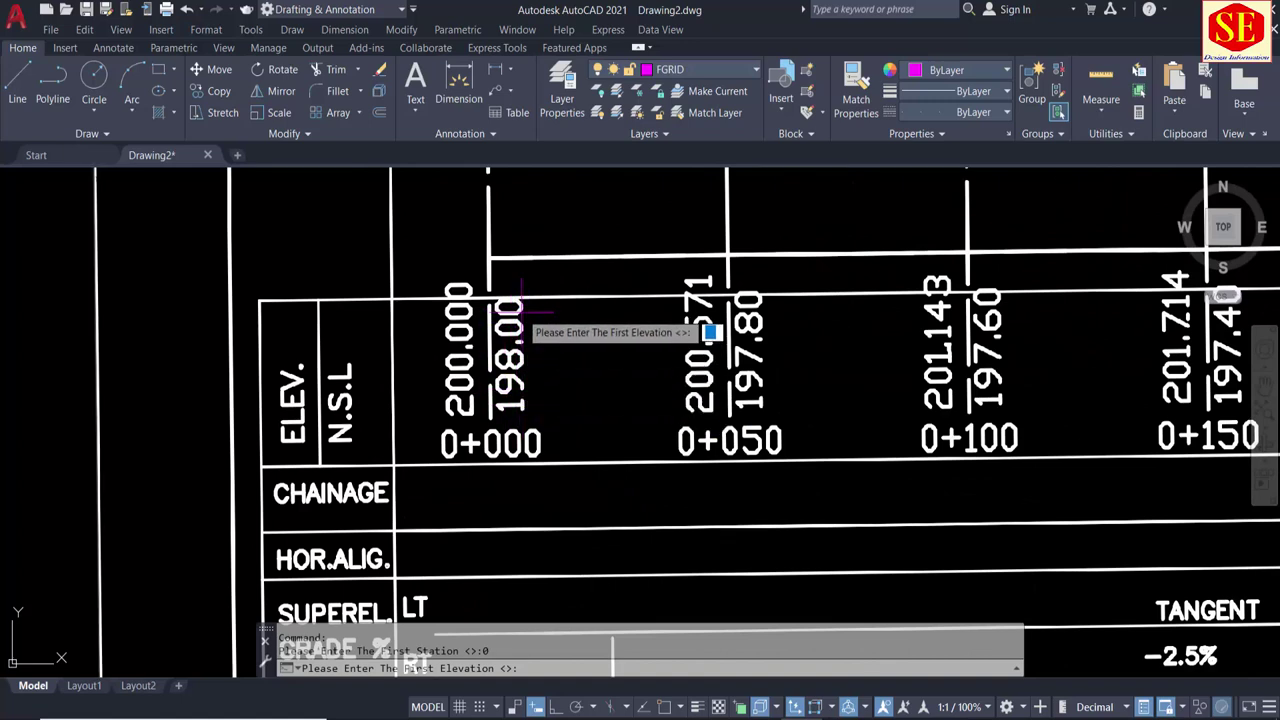
pyautogui.scroll(-8, 515, 300)
pyautogui.write('198')
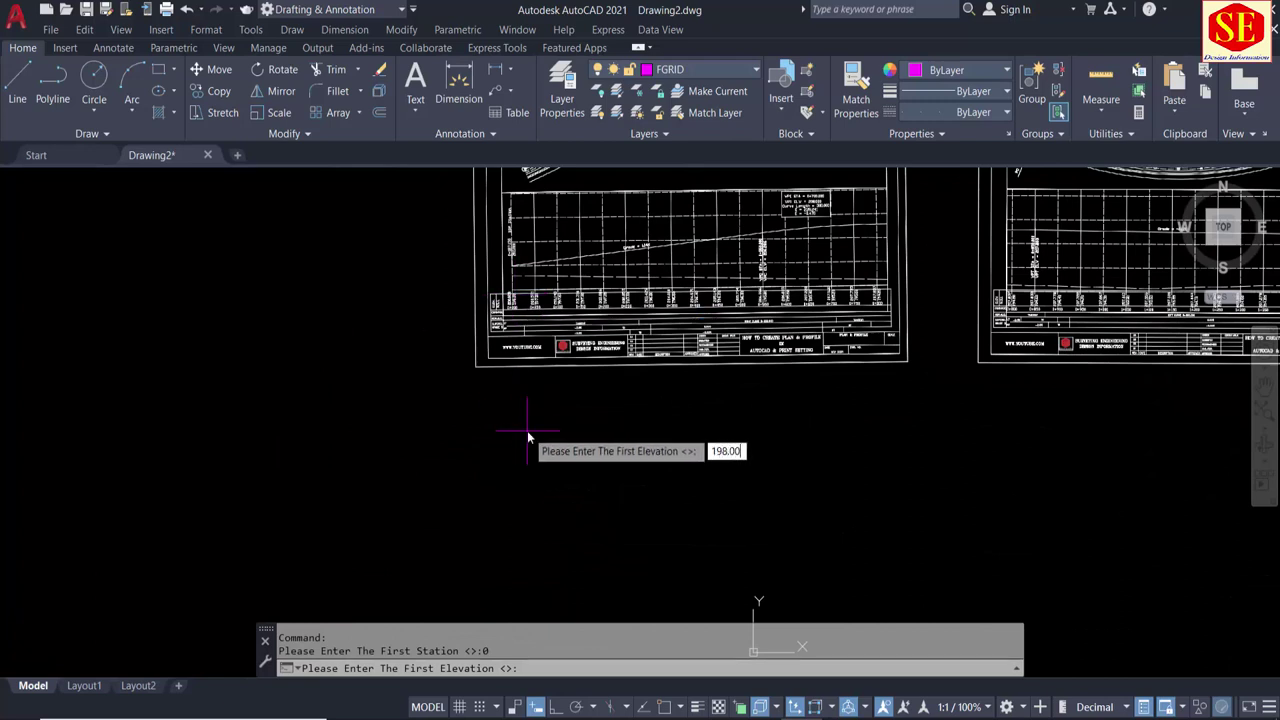
pyautogui.press('Return')
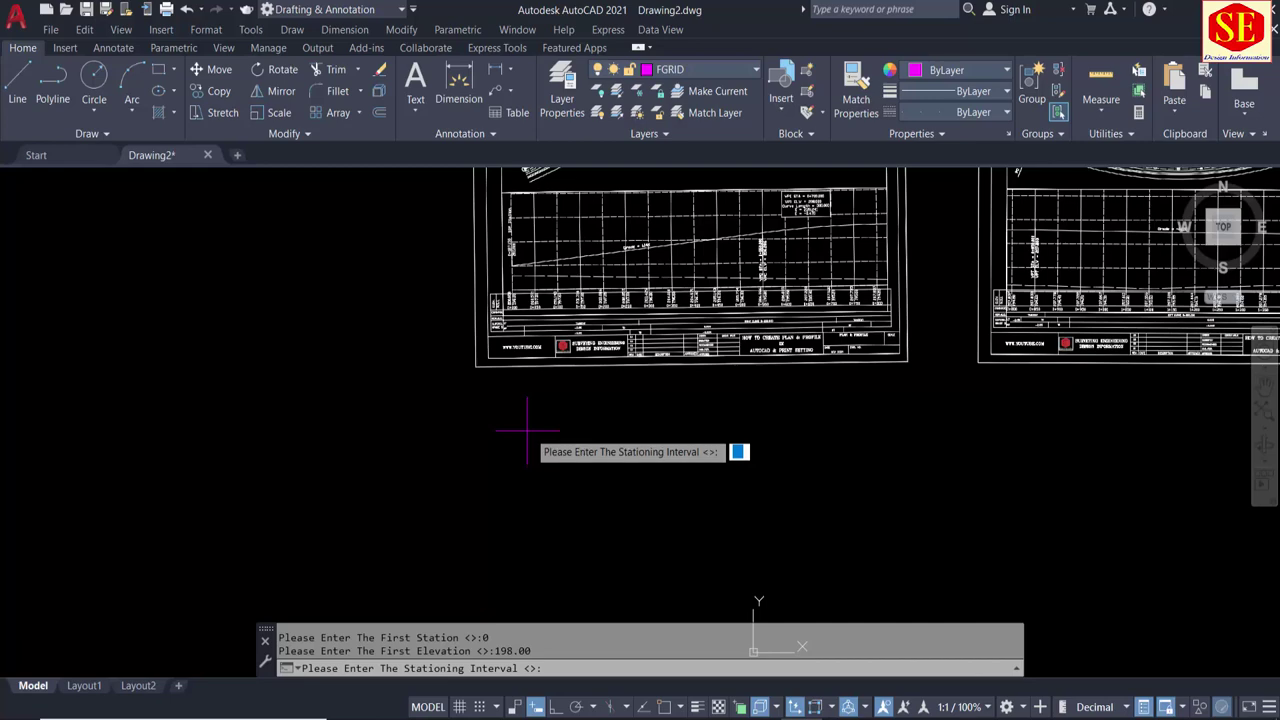
pyautogui.scroll(4, 567, 311)
pyautogui.scroll(3, 567, 311)
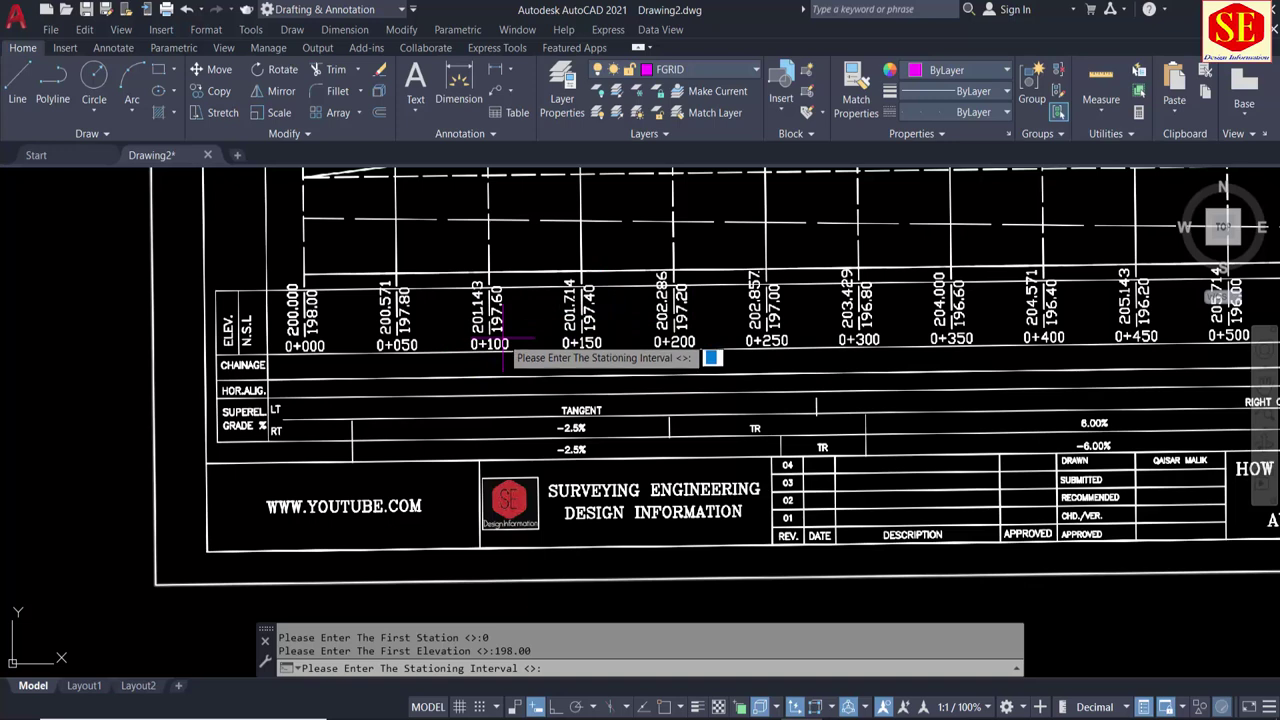
pyautogui.scroll(-2, 495, 430)
pyautogui.moveTo(505, 555)
pyautogui.mouseDown(button='middle')
pyautogui.moveTo(490, 537)
pyautogui.moveTo(494, 475)
pyautogui.mouseUp(button='middle')
pyautogui.write('50')
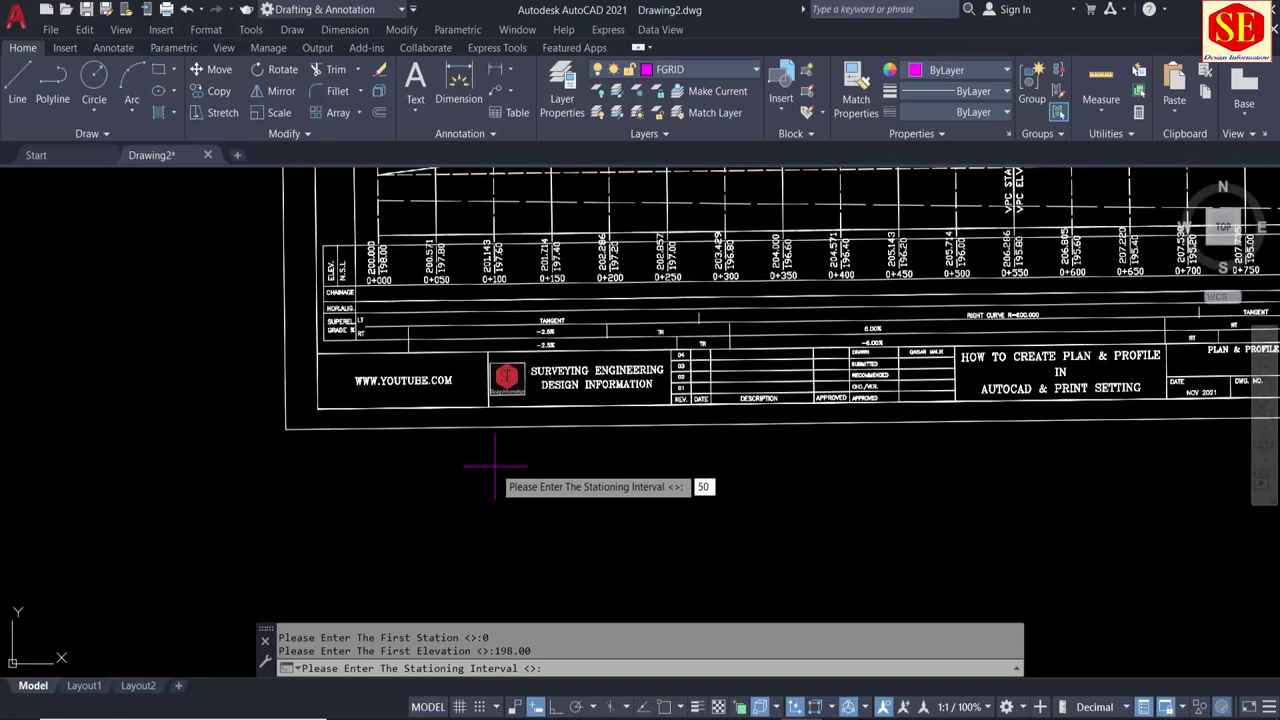
pyautogui.press('Return')
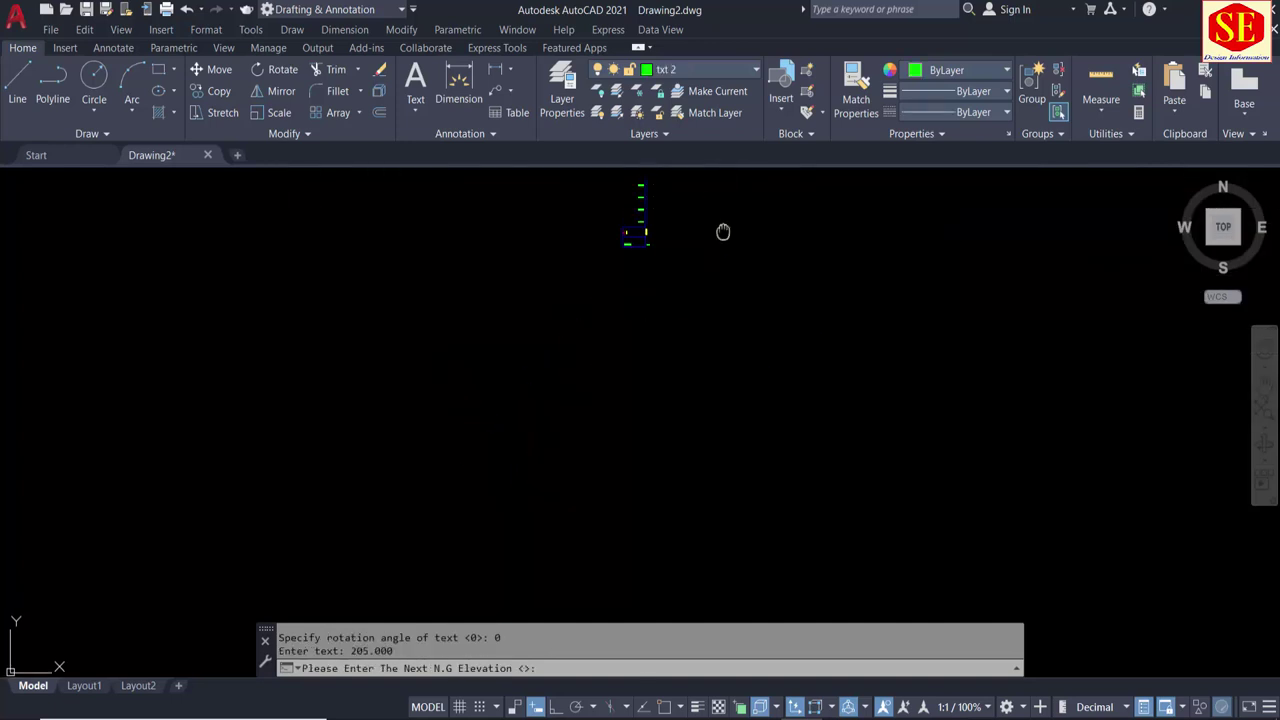
# Step: Zoom and pan to show all sheets and the new profile grid's elevation labels
pyautogui.moveTo(723, 232); pyautogui.dragTo(654, 479, button='middle')
pyautogui.scroll(3, 590, 515)
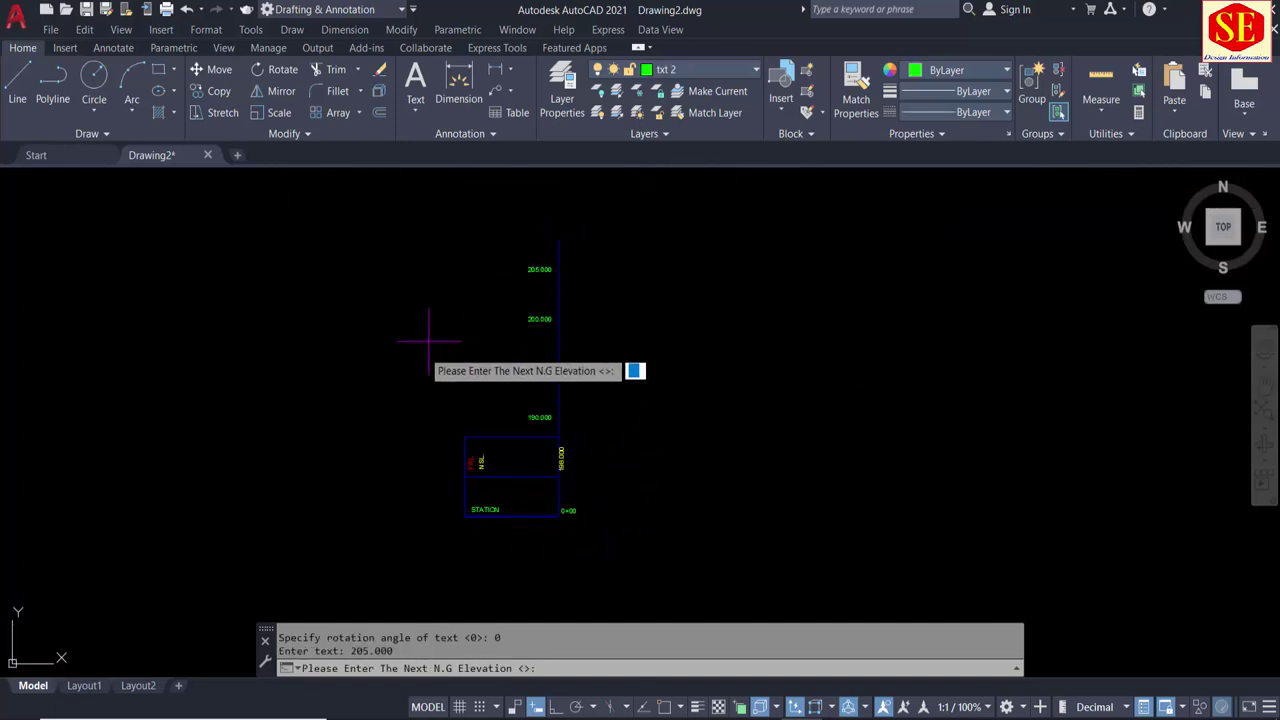
pyautogui.scroll(2, 600, 495)
pyautogui.scroll(2, 570, 560)
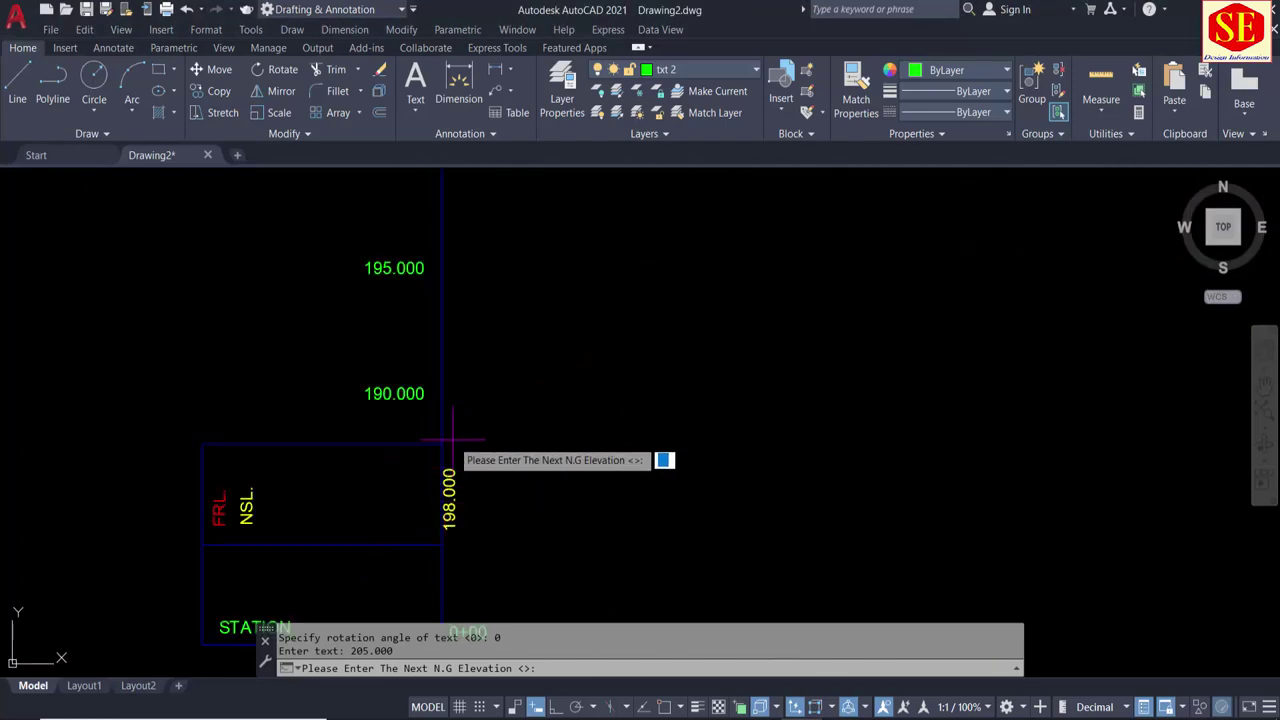
pyautogui.moveTo(452, 438); pyautogui.dragTo(452, 348, button='middle')
pyautogui.scroll(1, 443, 597)
pyautogui.scroll(-5, 535, 400)
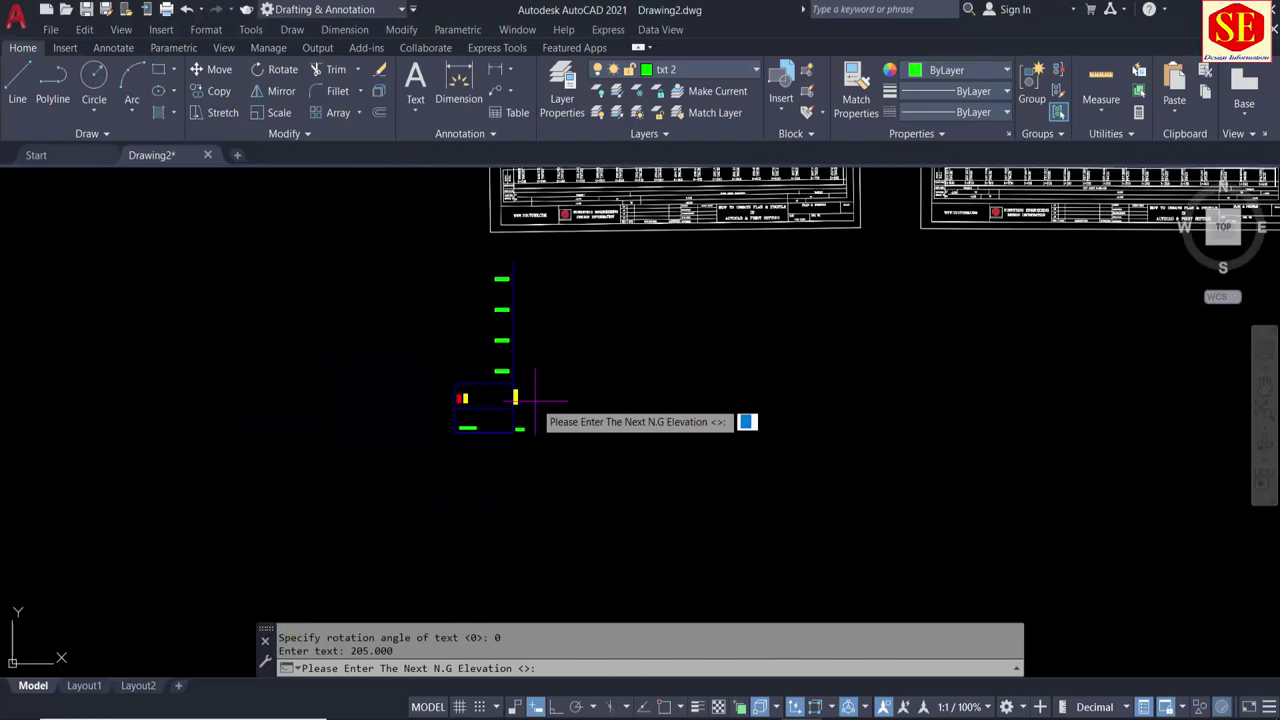
pyautogui.scroll(3, 543, 286)
pyautogui.scroll(3, 450, 352)
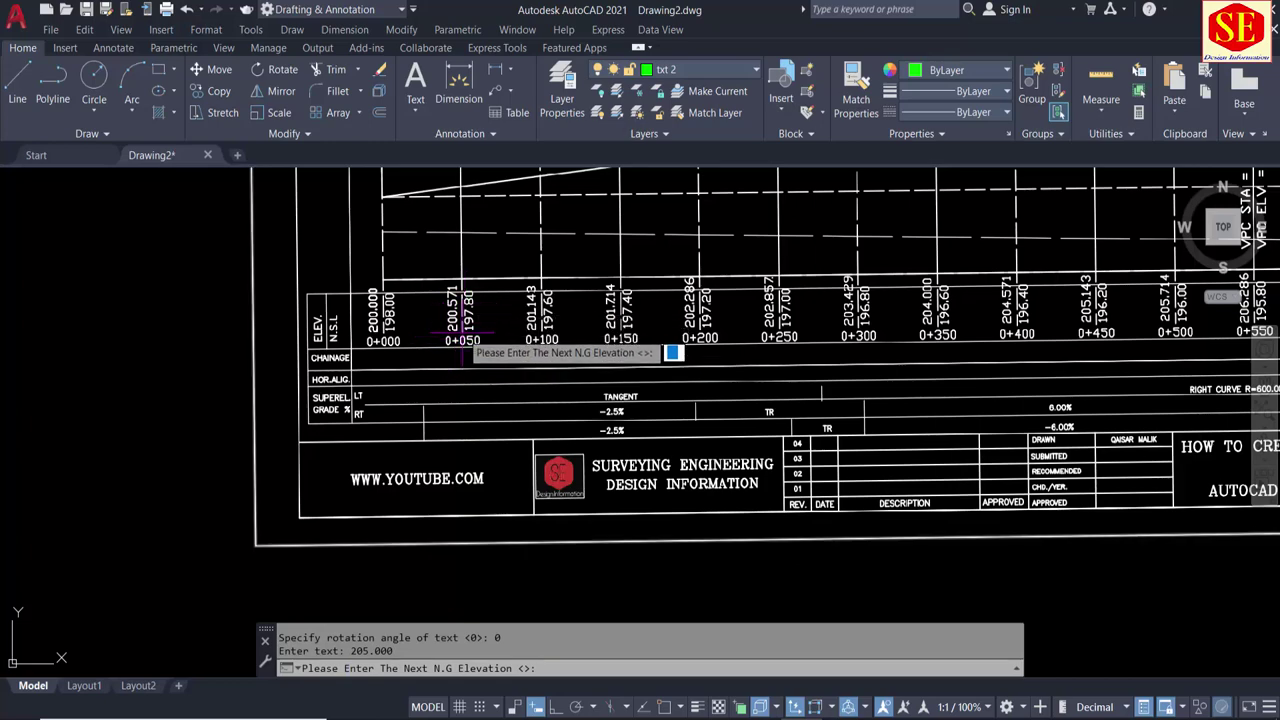
pyautogui.scroll(3, 462, 338)
pyautogui.scroll(-2, 465, 322)
pyautogui.scroll(-5, 480, 400)
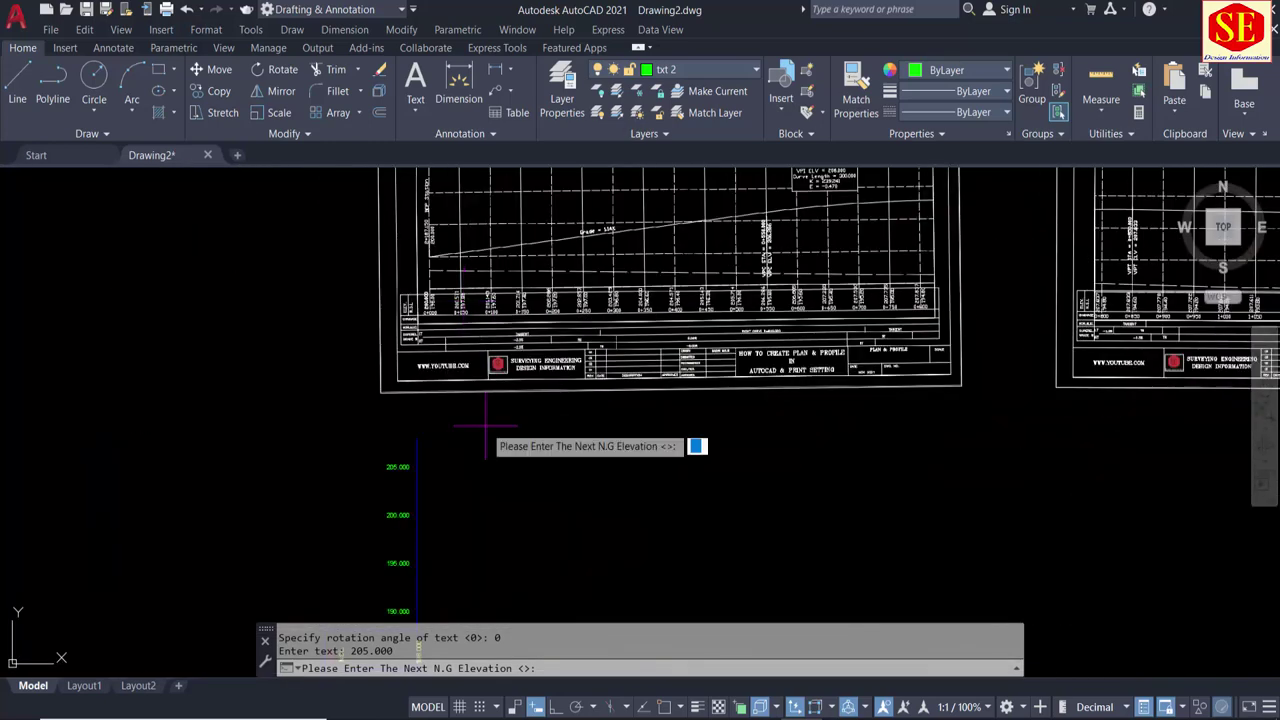
pyautogui.write('197')
pyautogui.press('Return')
pyautogui.middleClick(486, 429)
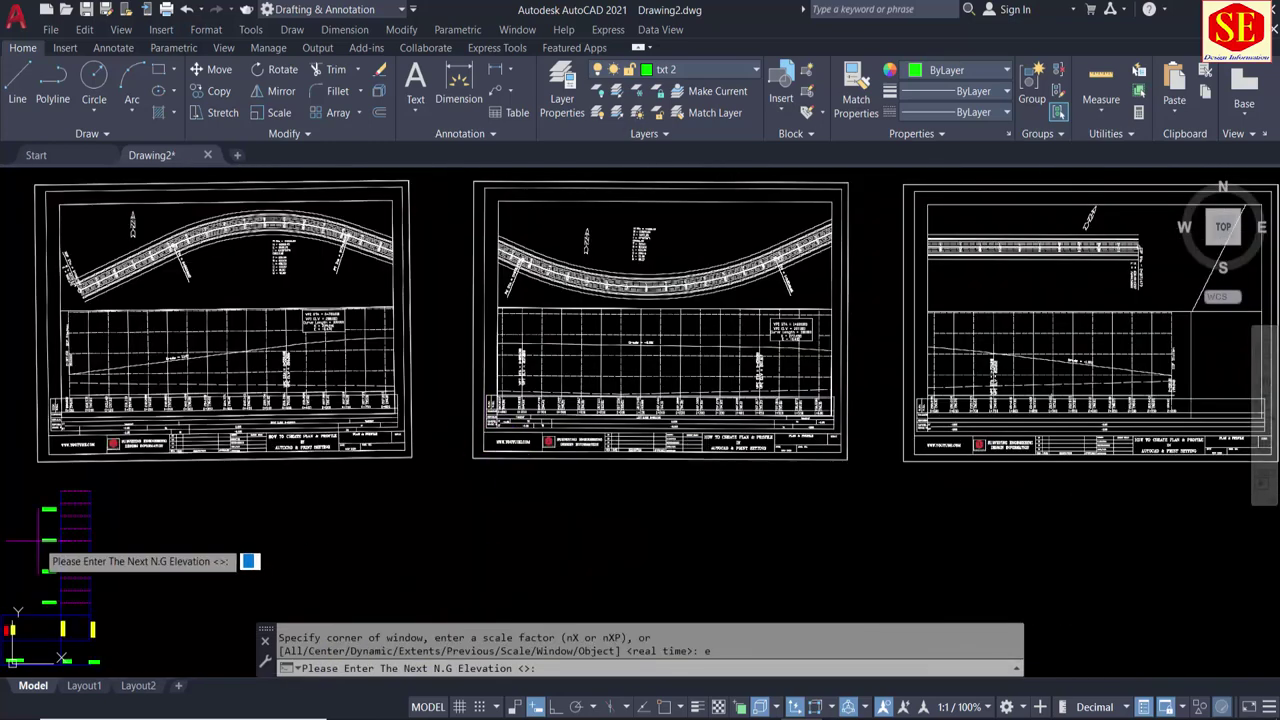
pyautogui.scroll(3, 130, 475)
pyautogui.moveTo(180, 440)
pyautogui.mouseDown(button='middle')
pyautogui.moveTo(327, 302)
pyautogui.moveTo(349, 514)
pyautogui.mouseUp(button='middle')
pyautogui.scroll(-3, 349, 514)
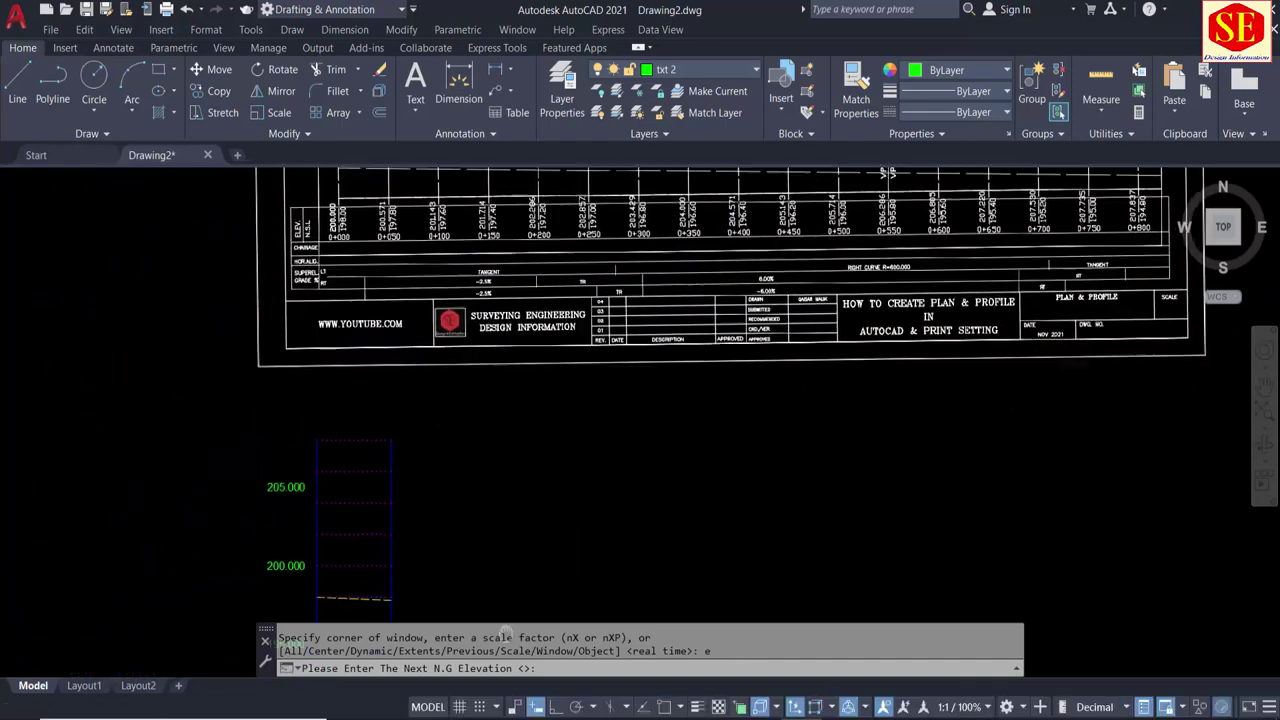
pyautogui.scroll(3, 487, 213)
pyautogui.scroll(-5, 480, 215)
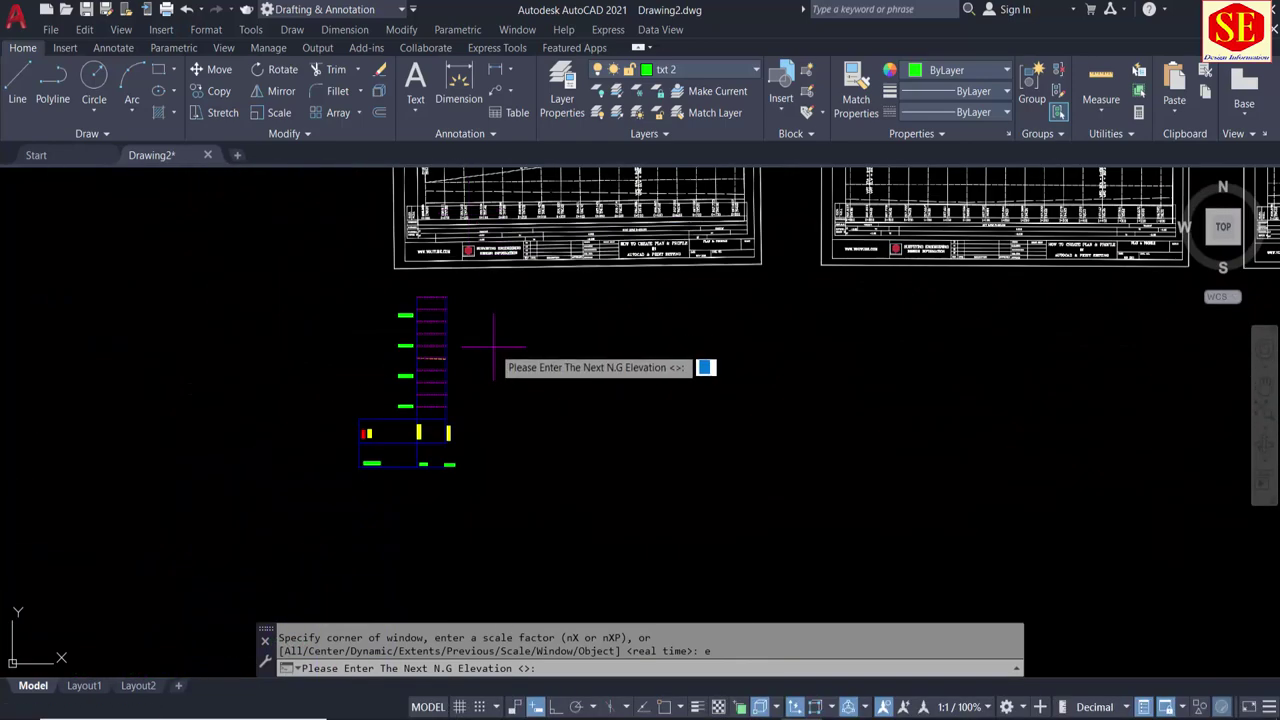
# Step: Enter the next natural ground elevations, including 196.8, 196.4, 196.2 and 196
pyautogui.write('197.')
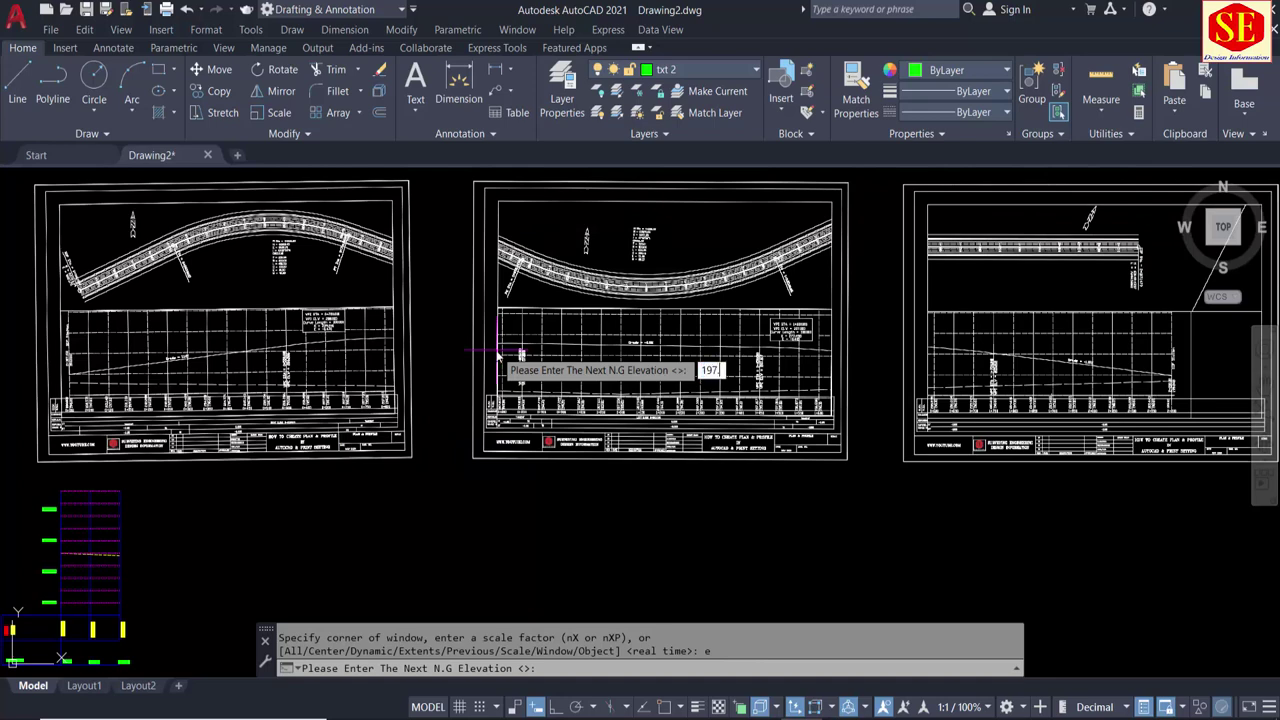
pyautogui.press('Return')
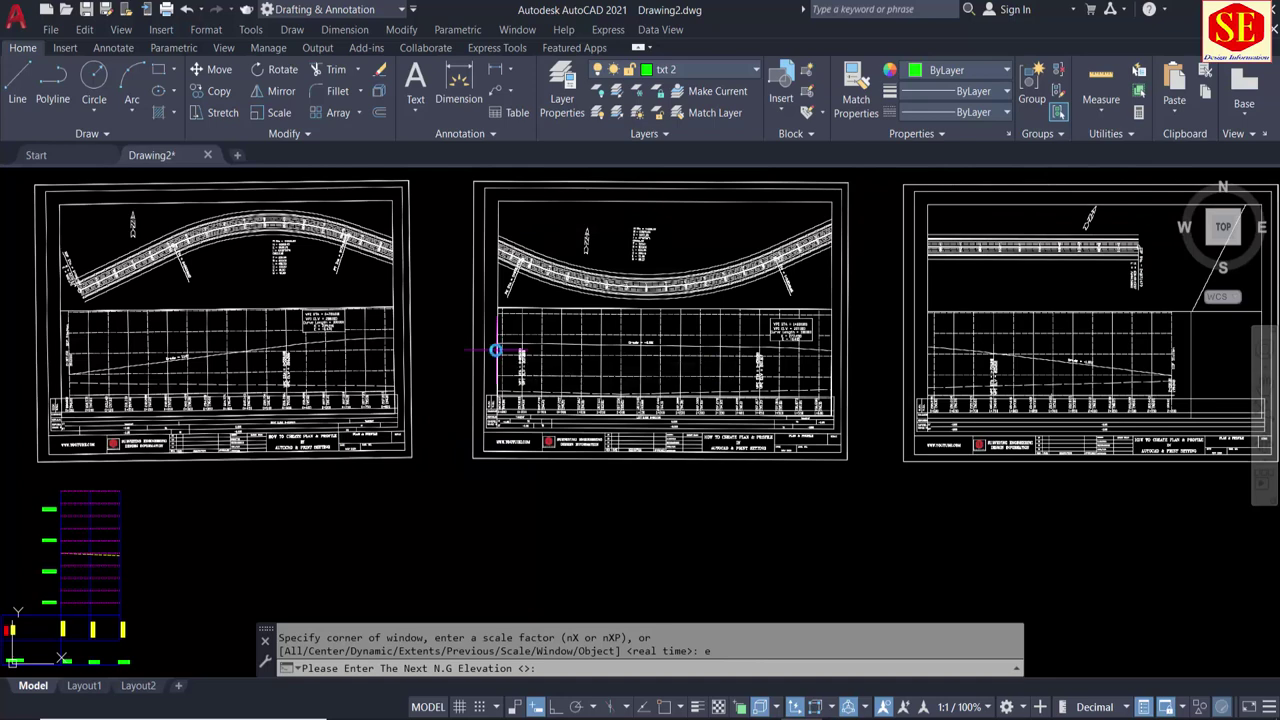
pyautogui.write('197.')
pyautogui.press('Return')
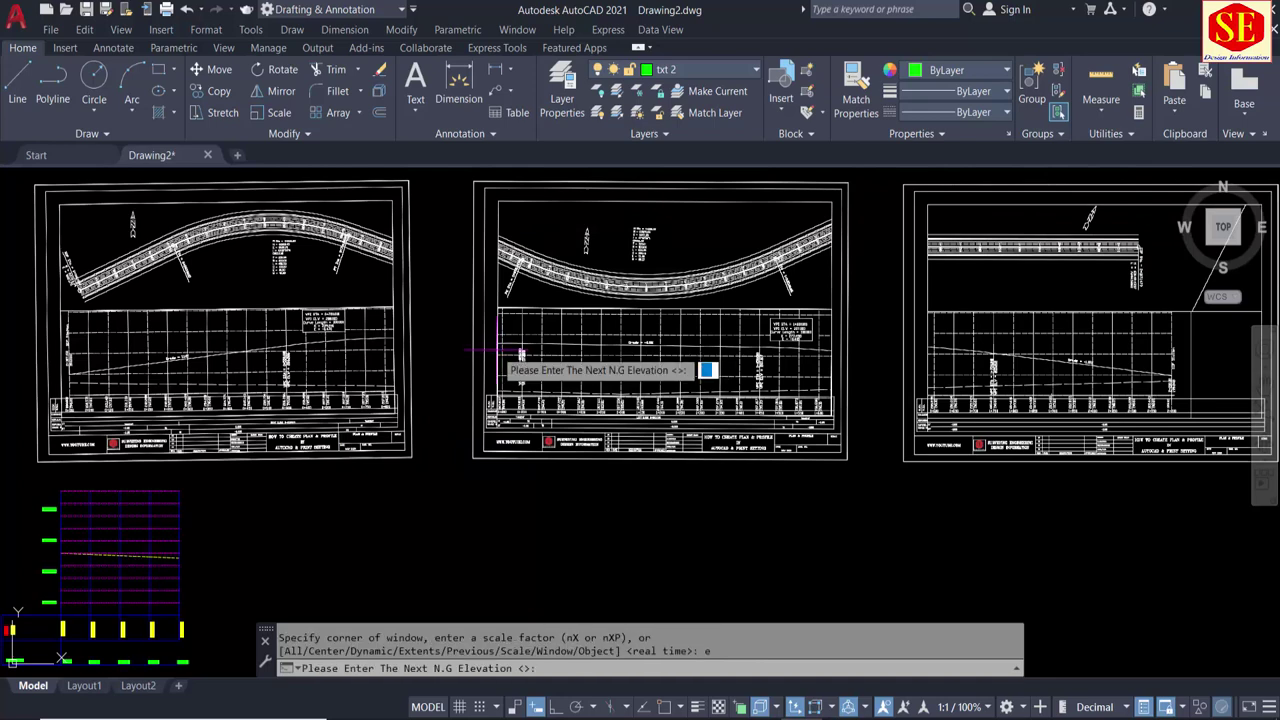
pyautogui.press('Return')
pyautogui.write('196.8')
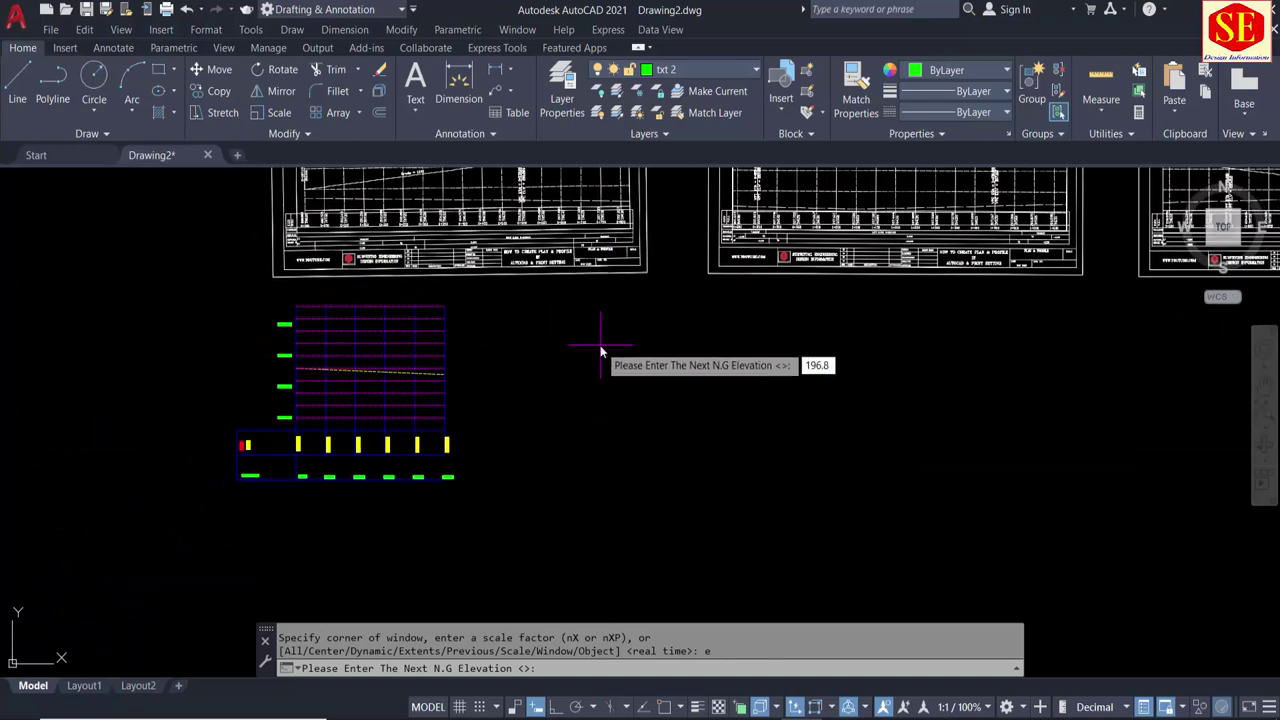
pyautogui.press('Return')
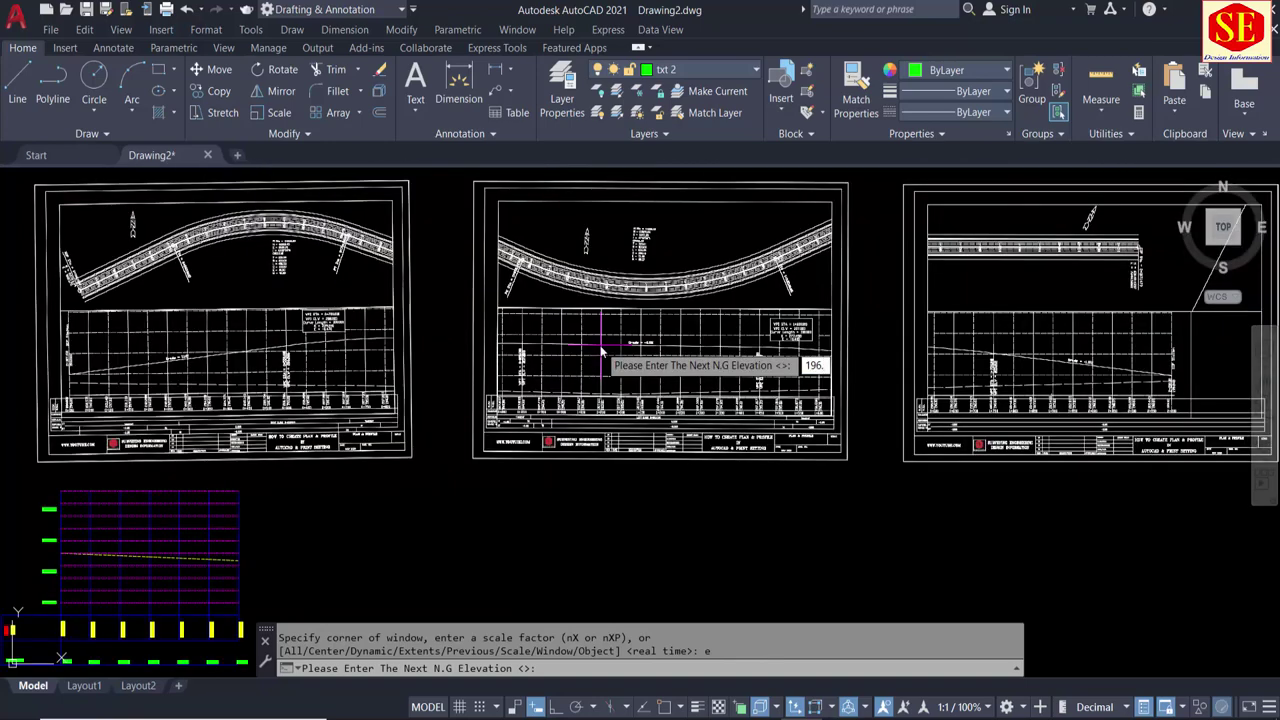
pyautogui.press('Return')
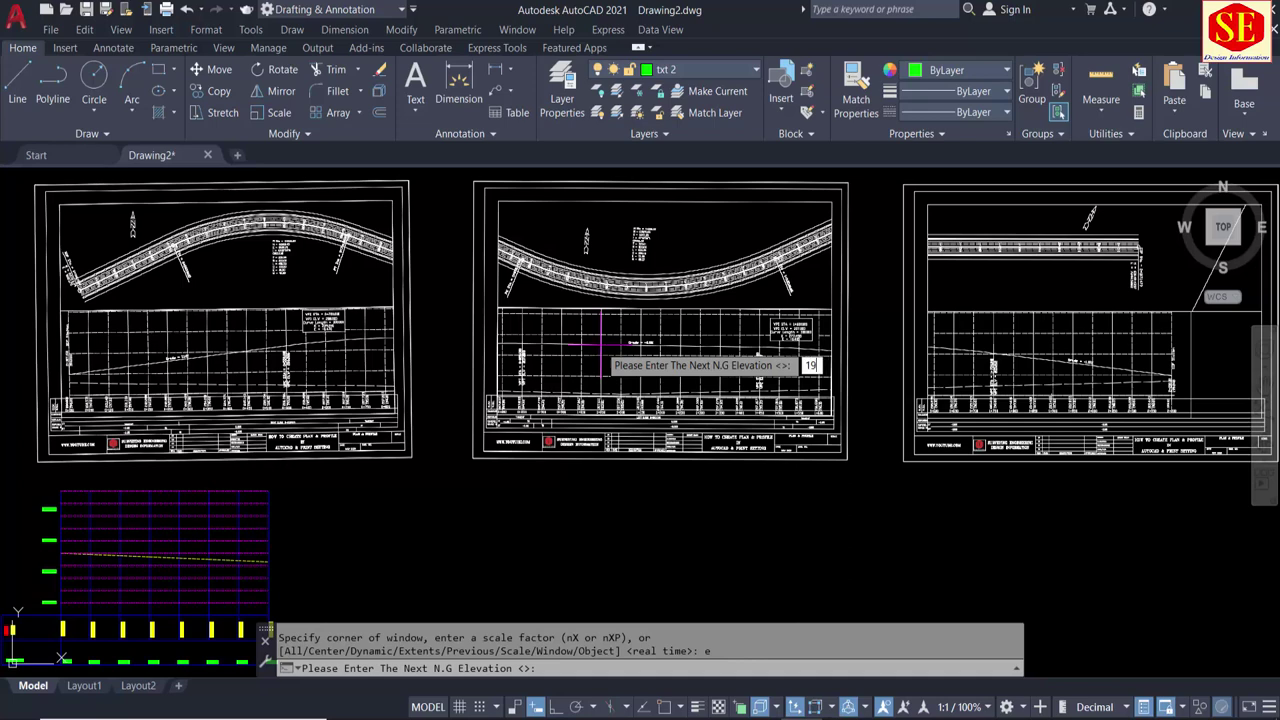
pyautogui.write('6.4')
pyautogui.press('Return')
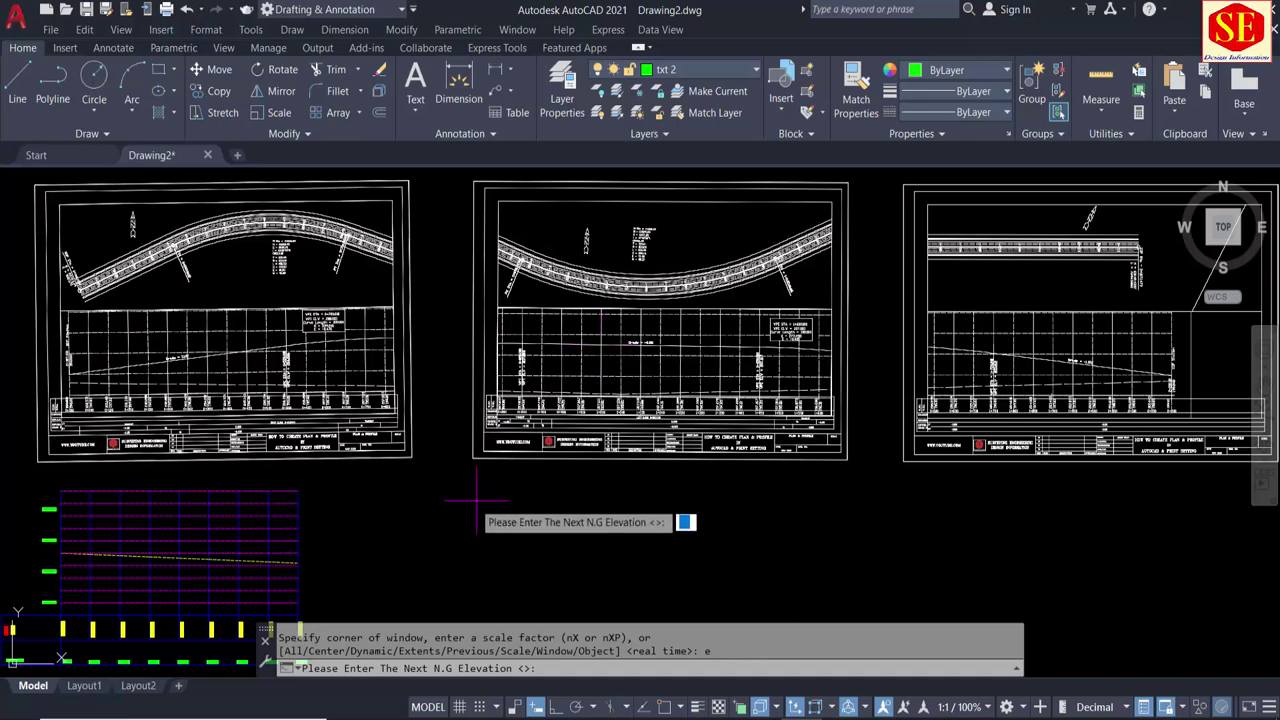
pyautogui.write('196.2')
pyautogui.press('Return')
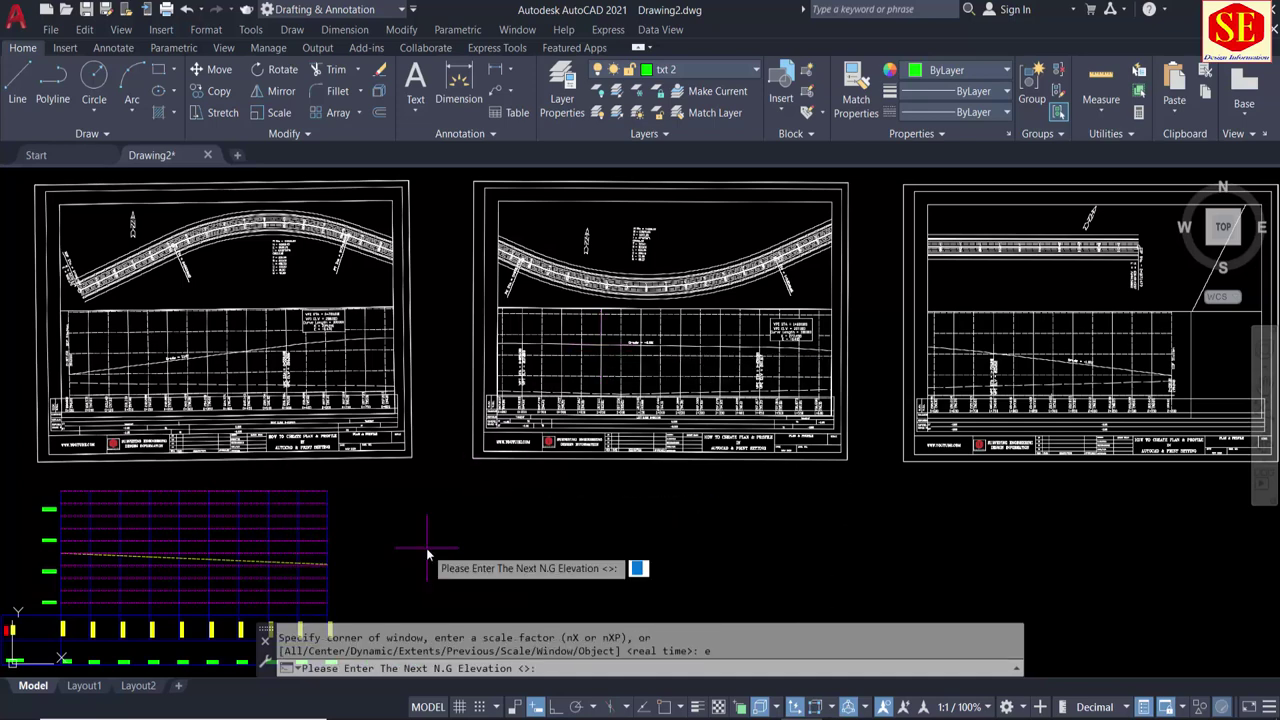
pyautogui.write('196')
pyautogui.press('Return')
pyautogui.write('195')
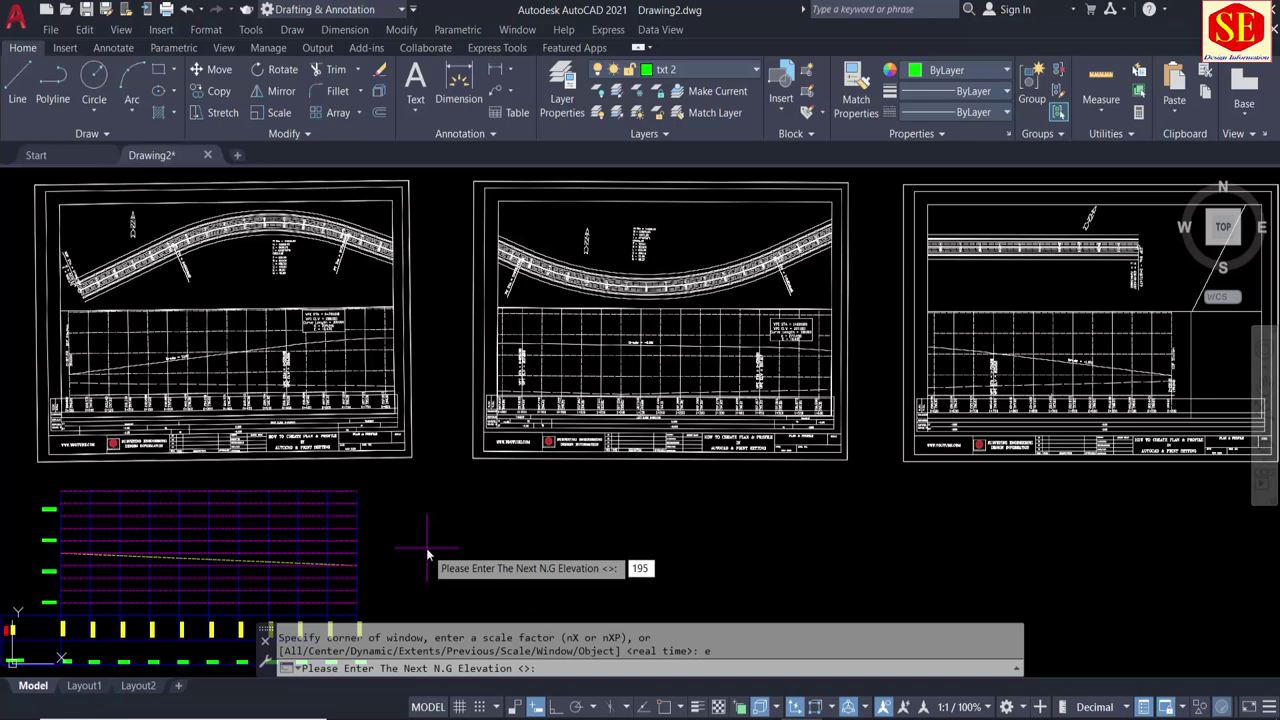
# Step: Continue the ground elevations with 195, 195.4, 195.2, 195.8 and finally 194.2
pyautogui.press('Return')
pyautogui.write('194')
pyautogui.press('Return')
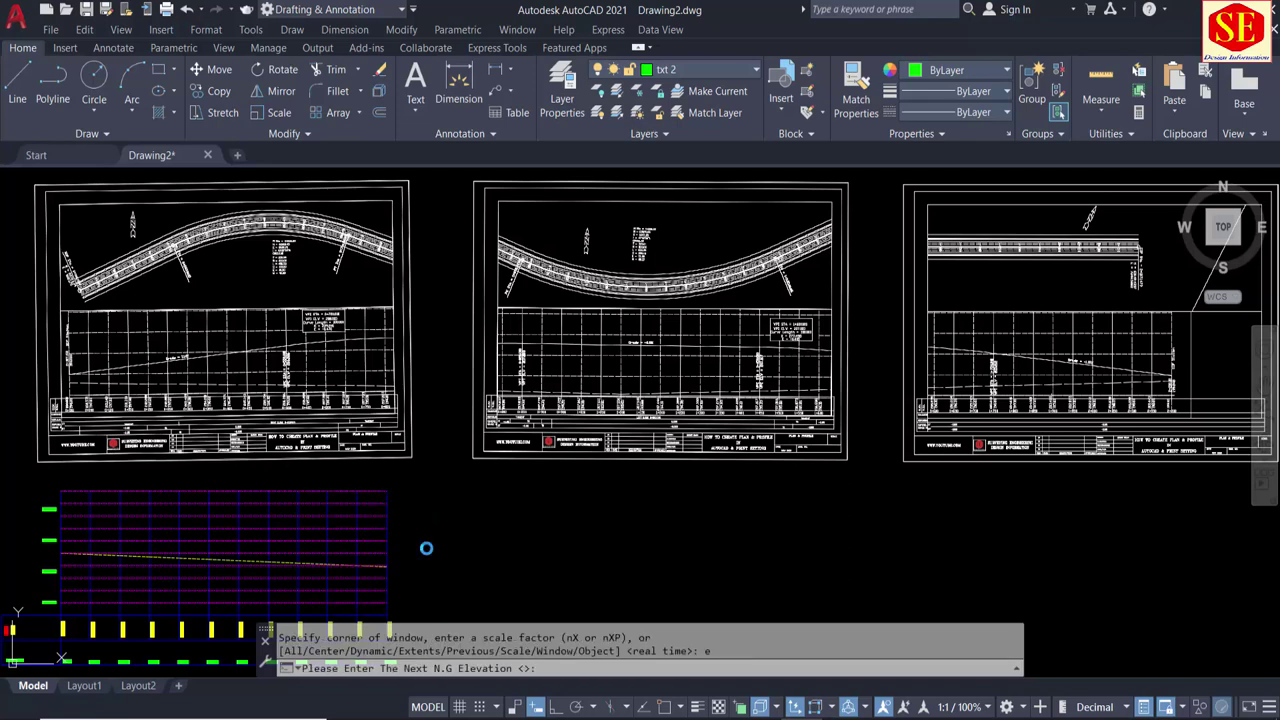
pyautogui.press('Return')
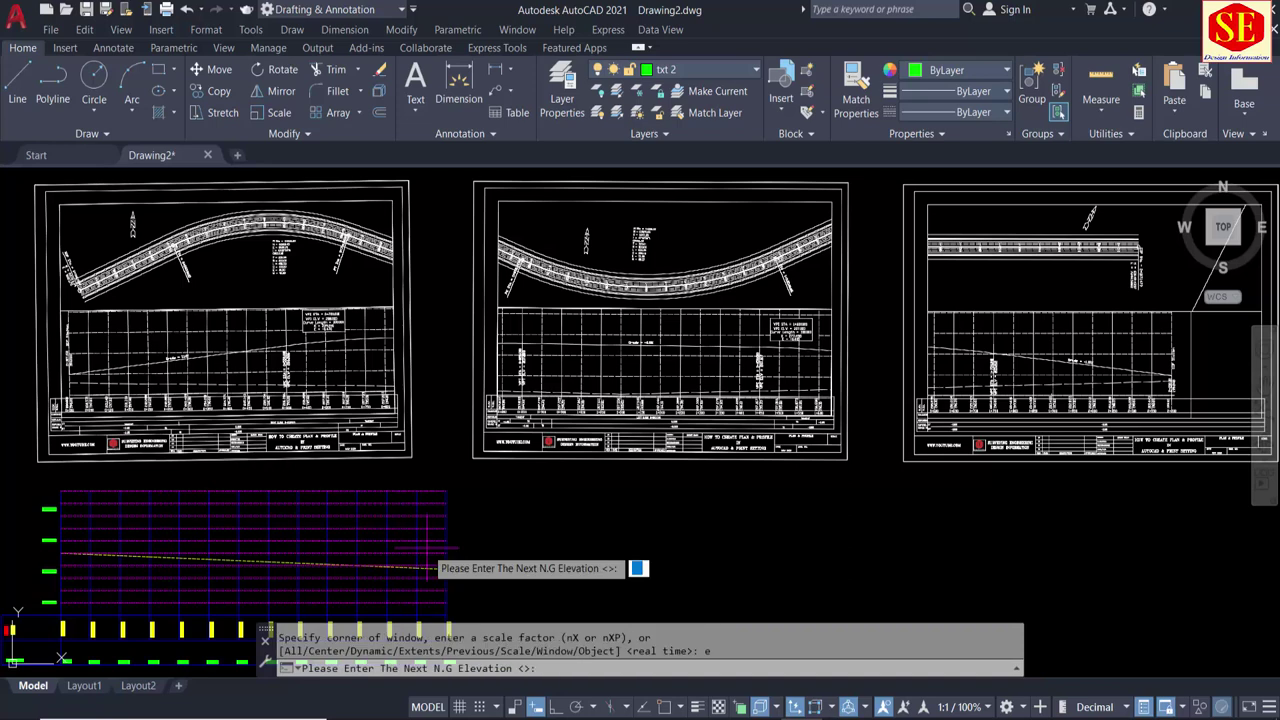
pyautogui.write('195.2')
pyautogui.press('Return')
pyautogui.press('Return')
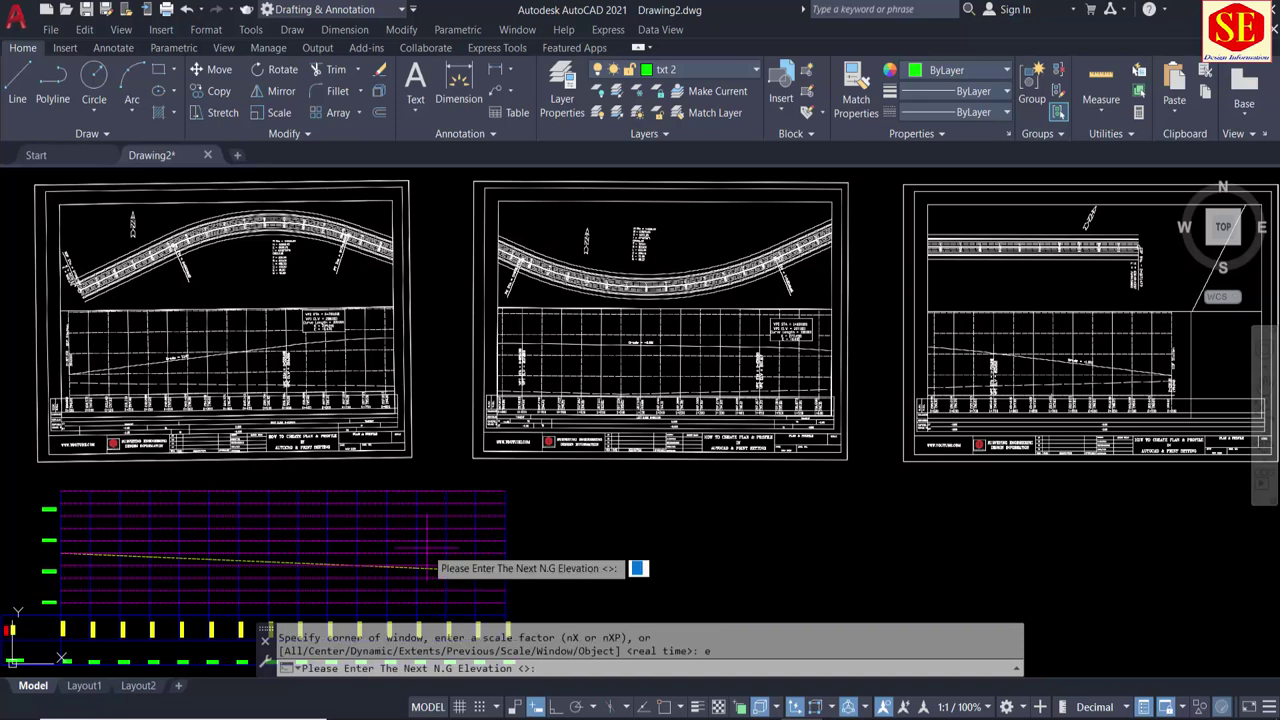
pyautogui.write('194.')
pyautogui.press('Return')
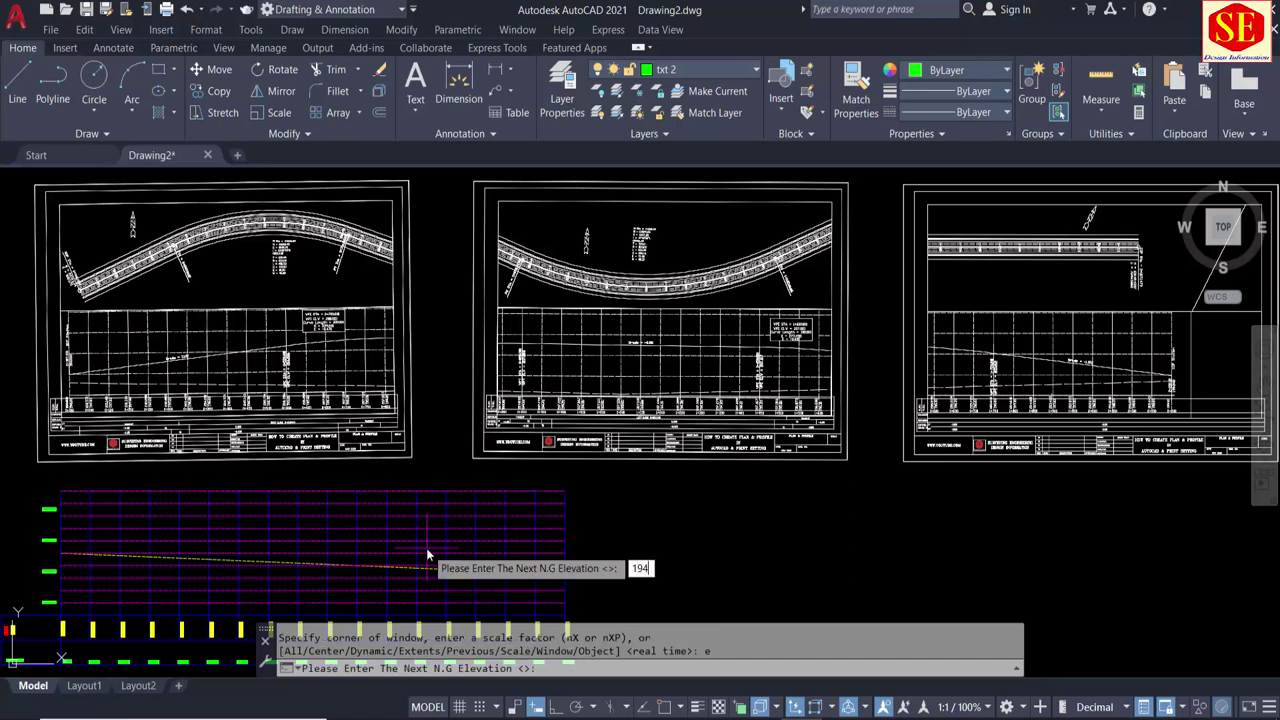
pyautogui.write('.2')
pyautogui.press('Return')
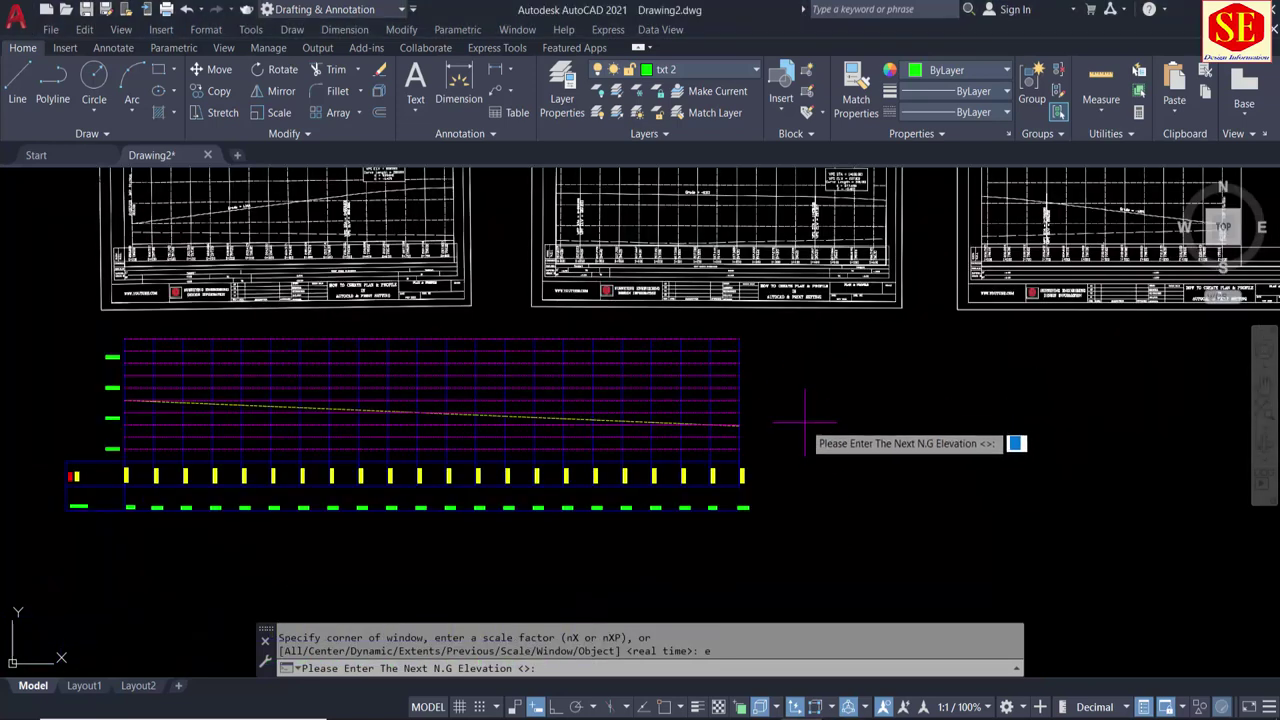
pyautogui.hotkey('alt', 'Tab')
# Step: Copy the ground levels 193.600–199.100 in cells C31:C53 of the Profile Data sheet
pyautogui.scroll(-3, 158, 443)
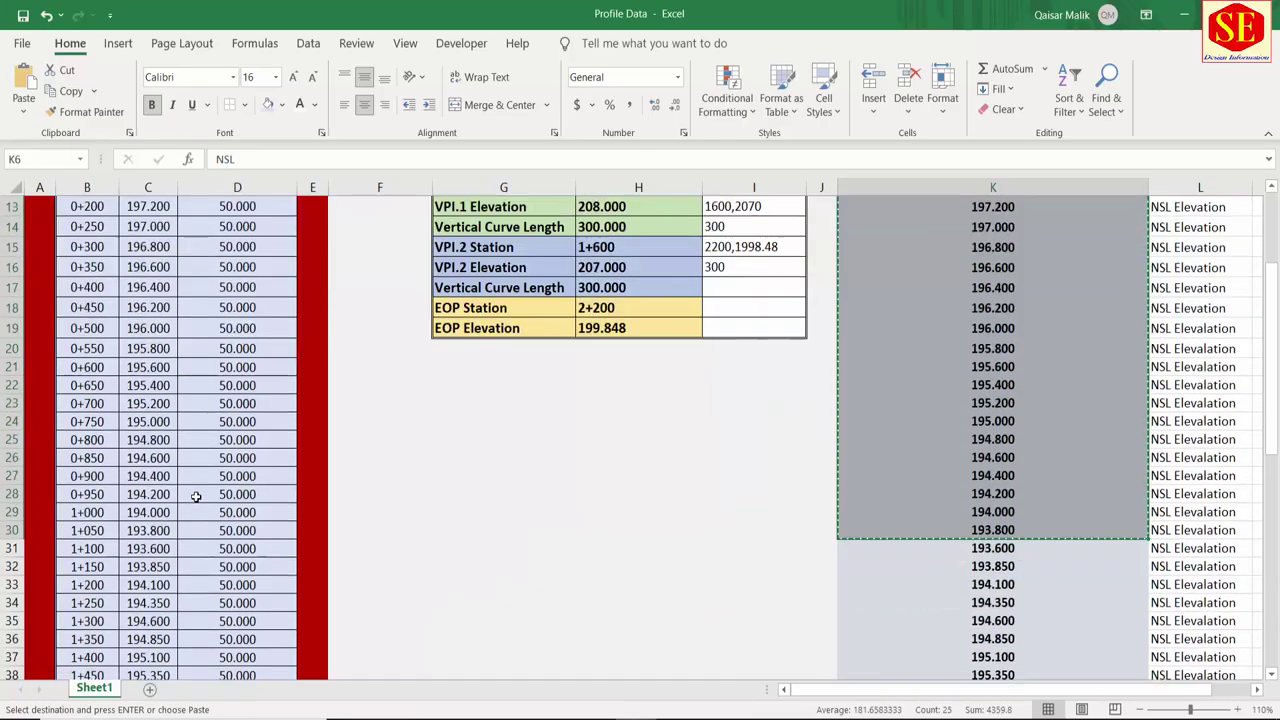
pyautogui.scroll(-2, 158, 443)
pyautogui.click(155, 436)
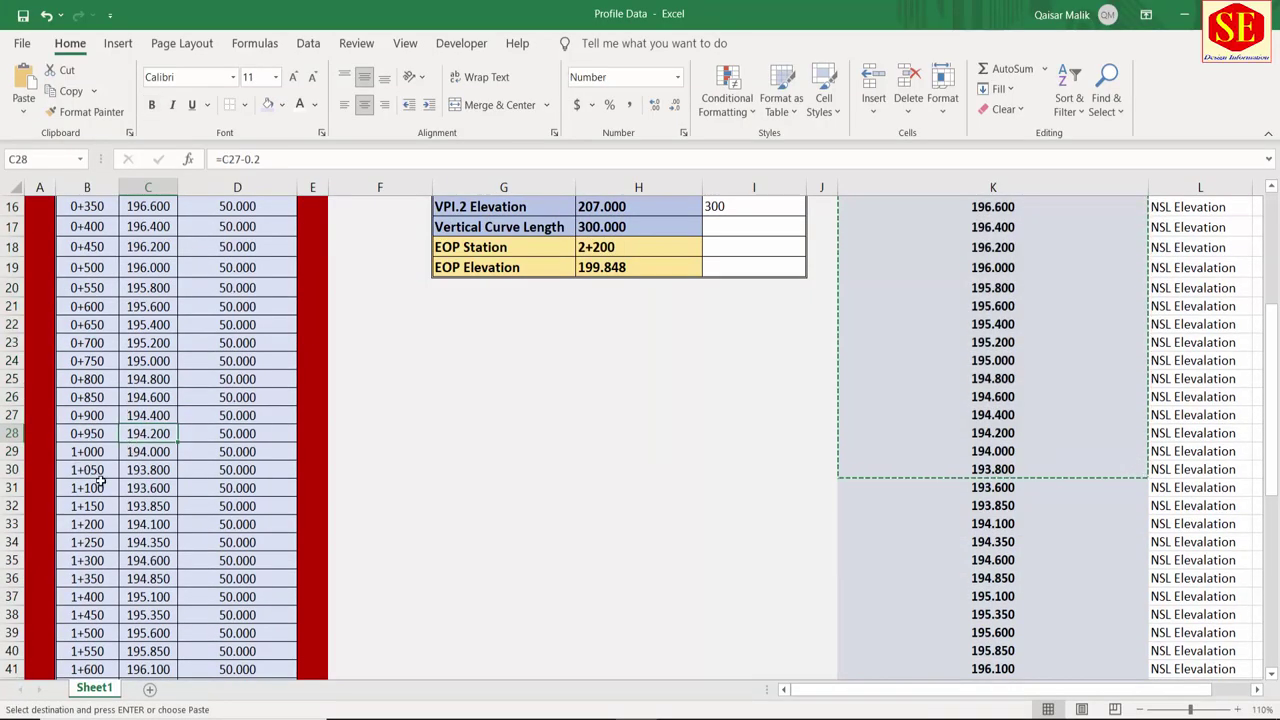
pyautogui.click(145, 487)
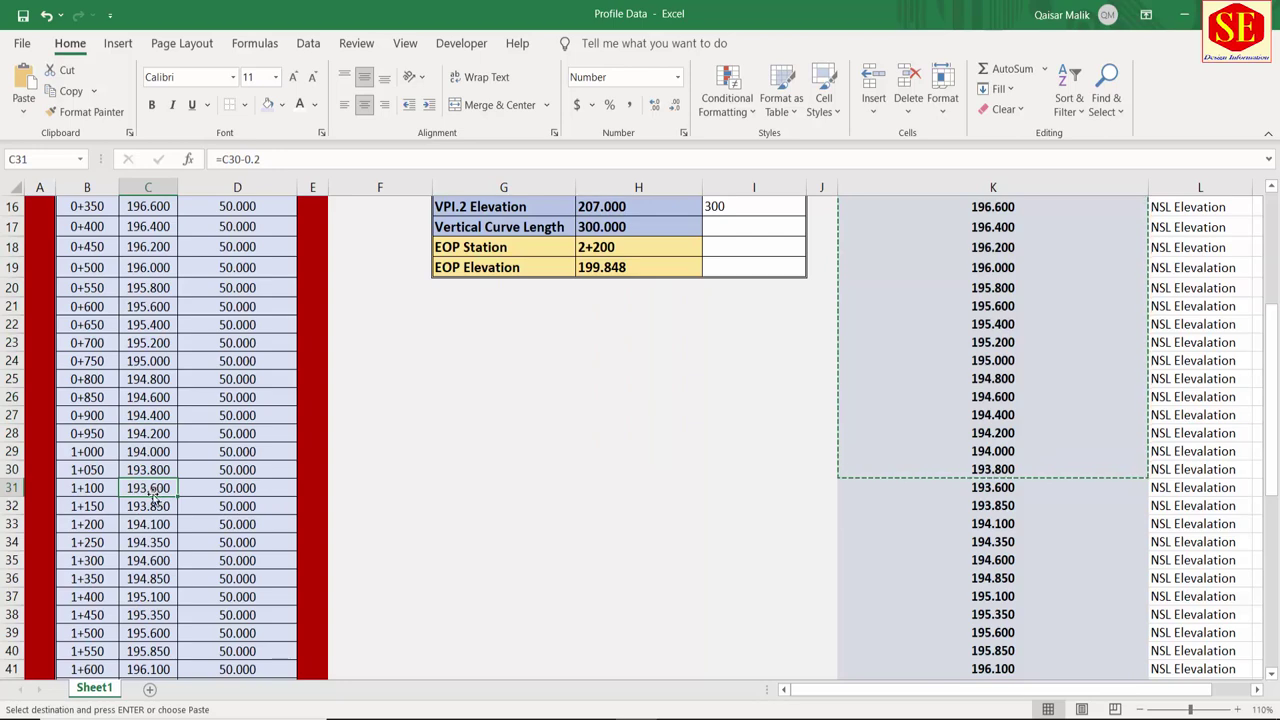
pyautogui.moveTo(147, 497); pyautogui.dragTo(147, 700)
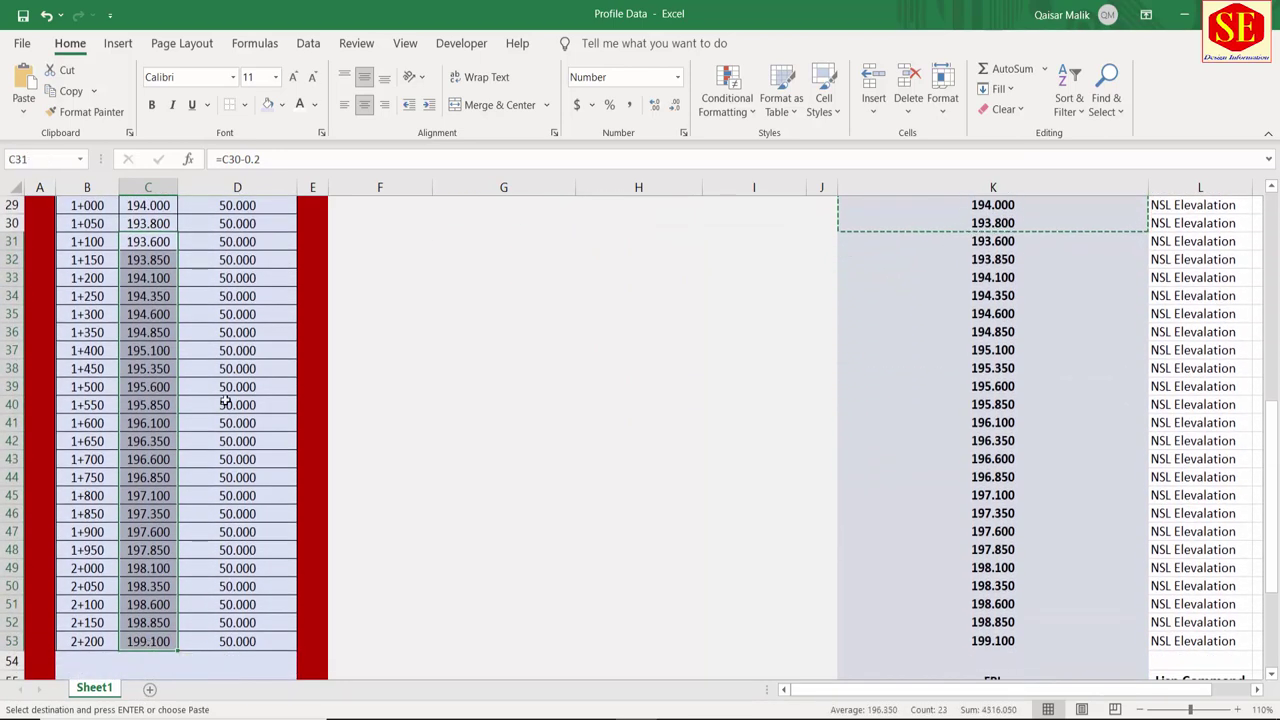
pyautogui.rightClick(133, 405)
pyautogui.click(180, 306)
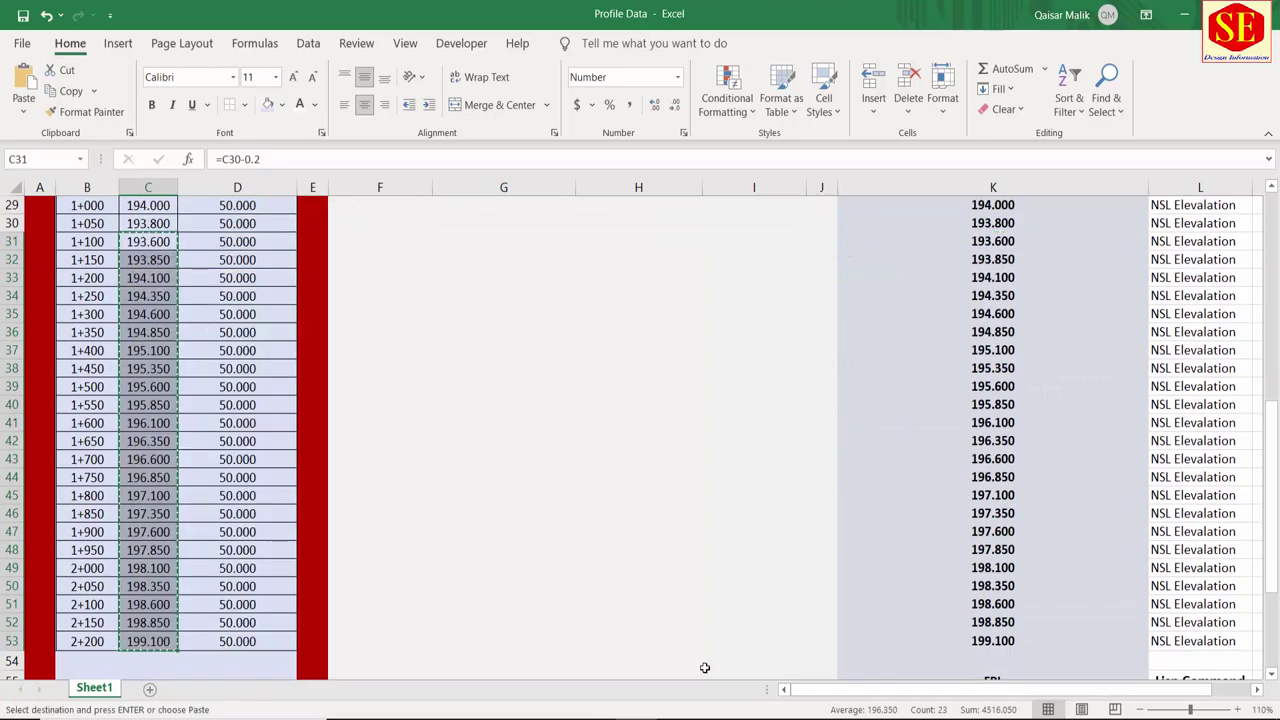
pyautogui.hotkey('alt', 'Tab')
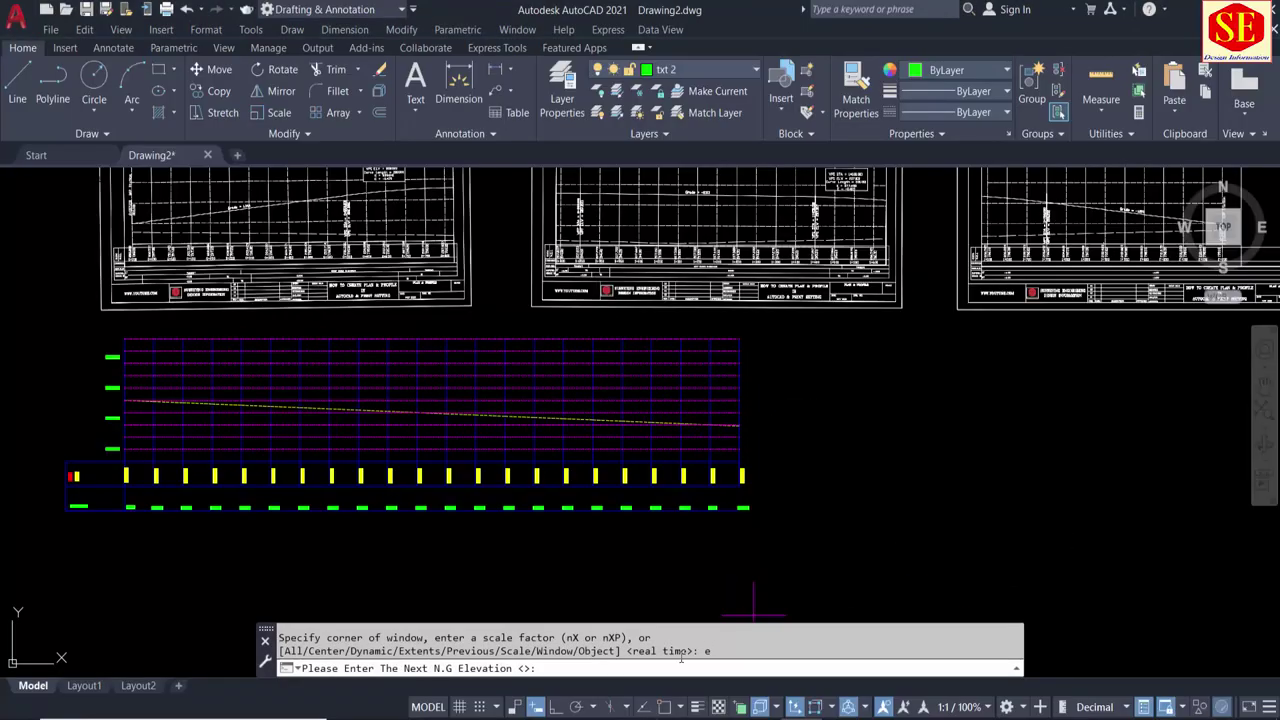
# Step: Paste the copied ground elevations at the elevation prompt and end the command
pyautogui.rightClick(618, 665)
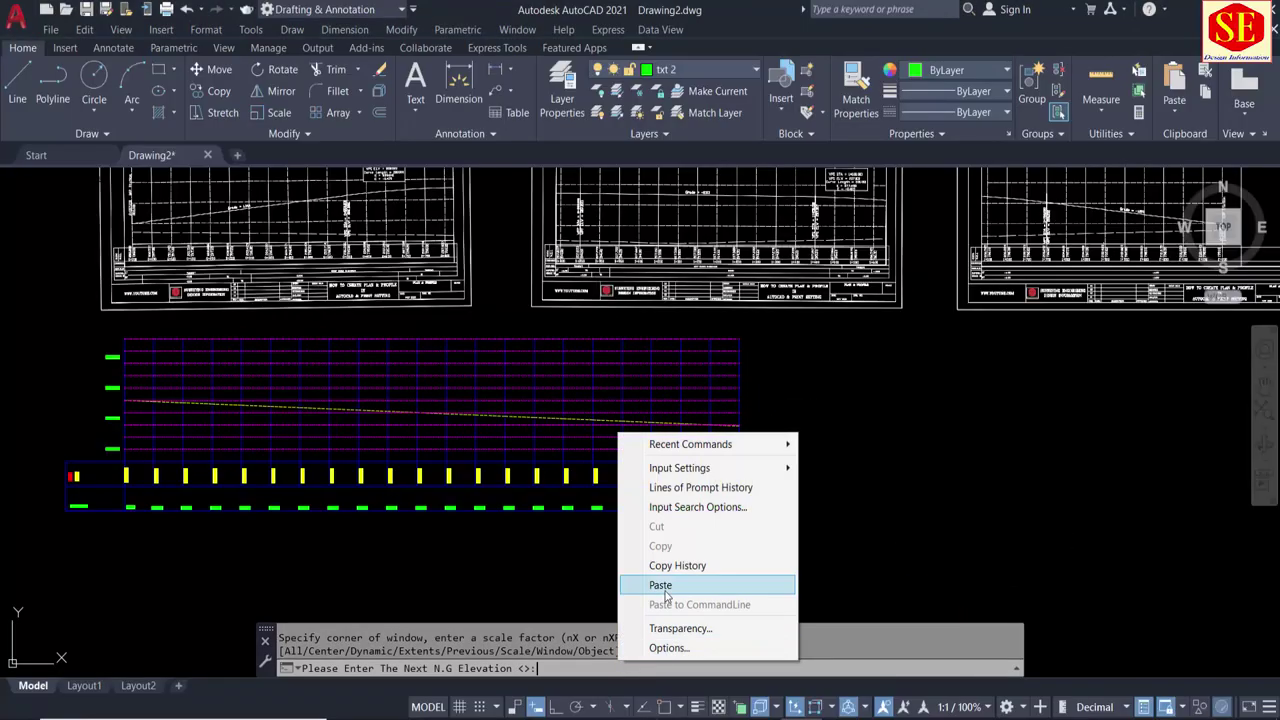
pyautogui.click(666, 588)
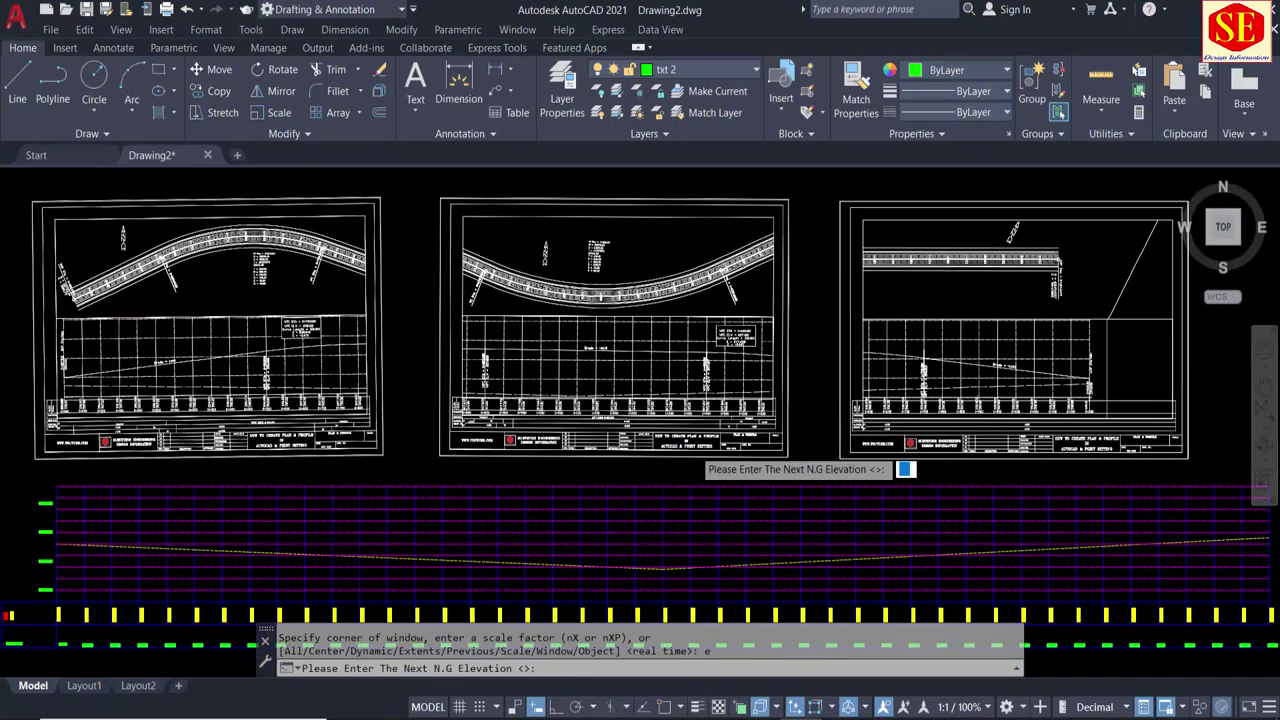
pyautogui.press('Escape')
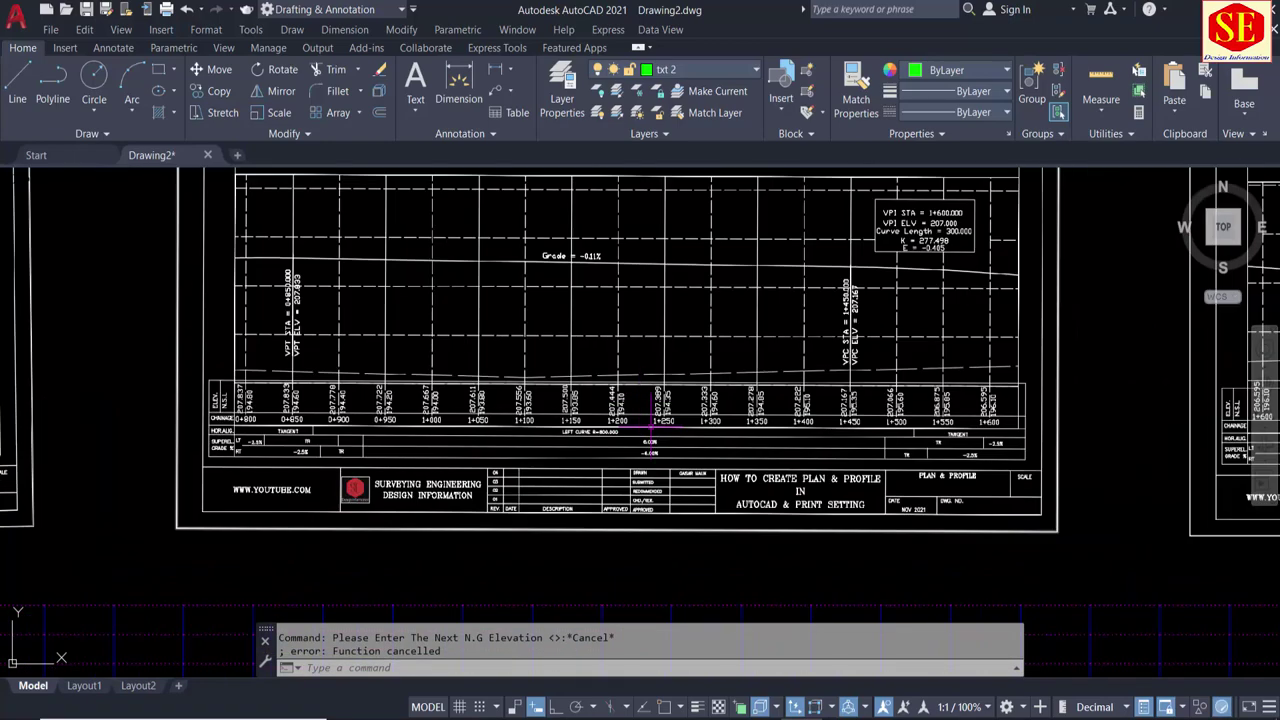
pyautogui.scroll(5, 655, 430)
pyautogui.scroll(-3, 550, 398)
# Step: Zoom and pan across the profile grid to check labels through 2+200 at 199.100, then open the Layer dropdown
pyautogui.scroll(-2, 550, 450)
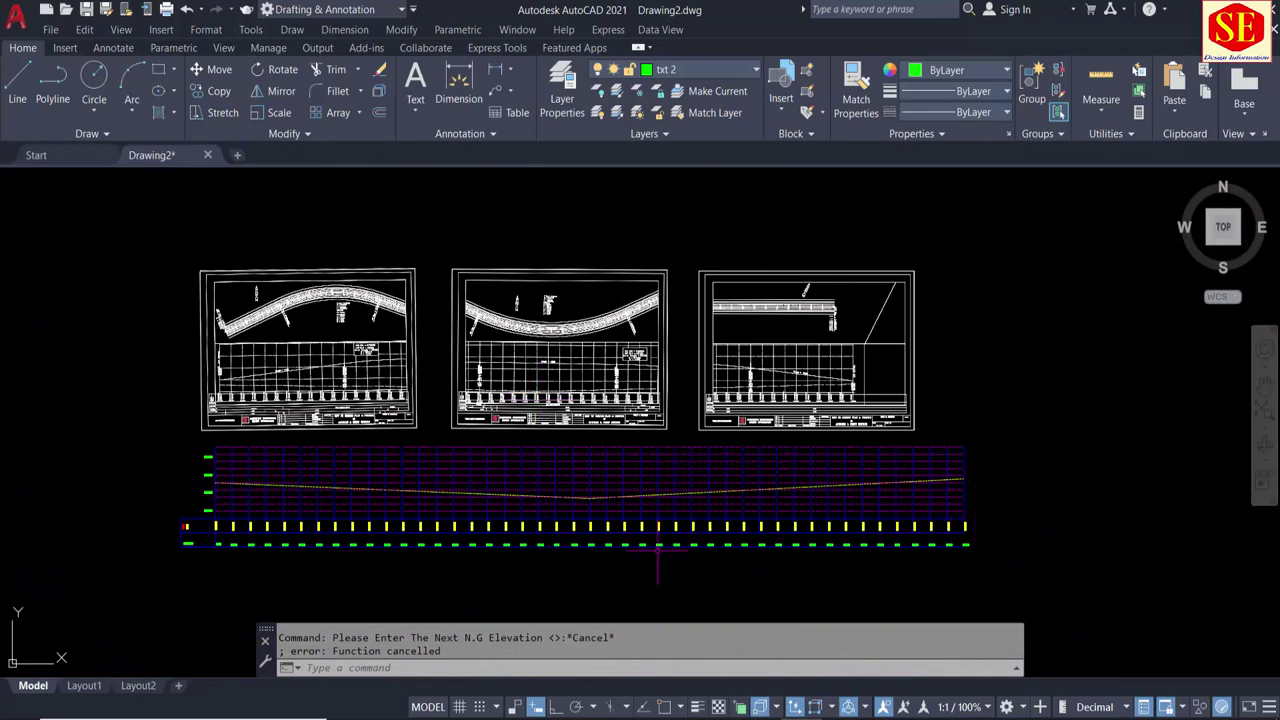
pyautogui.scroll(6, 900, 580)
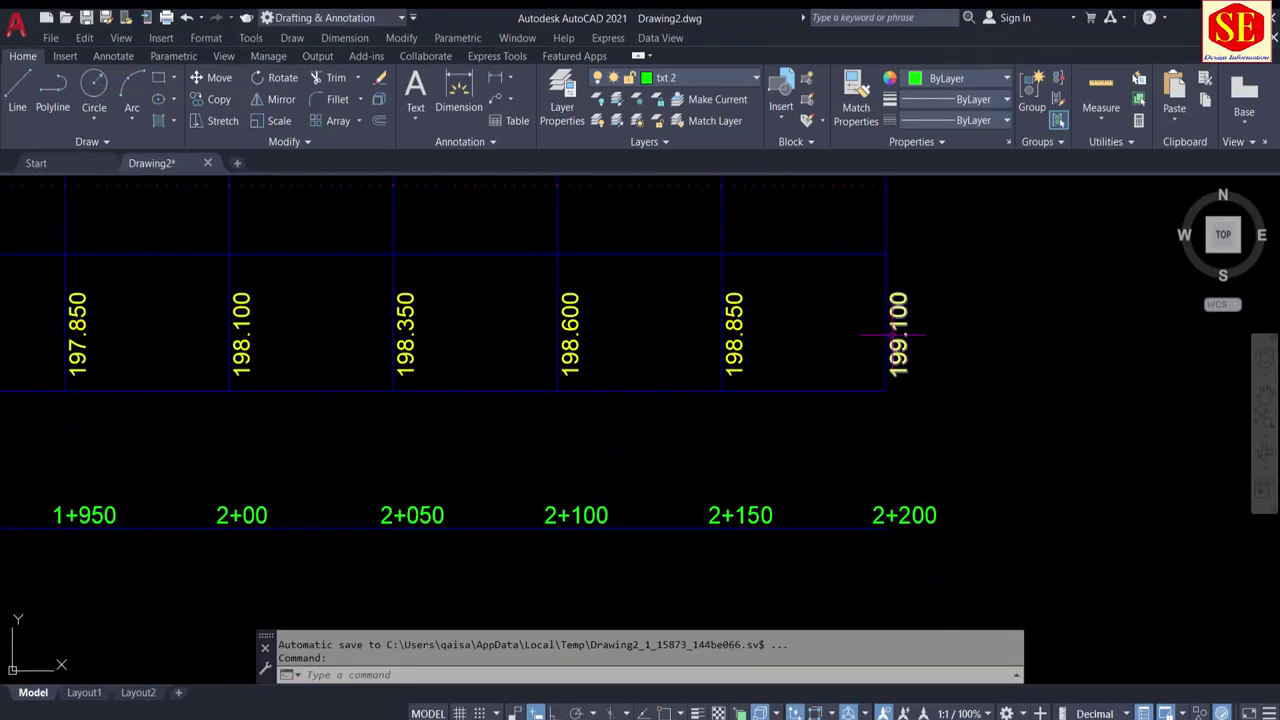
pyautogui.moveTo(905, 332)
pyautogui.mouseDown(button='middle')
pyautogui.moveTo(814, 537)
pyautogui.moveTo(842, 636)
pyautogui.mouseUp(button='middle')
pyautogui.scroll(-3, 810, 450)
pyautogui.moveTo(766, 334); pyautogui.dragTo(766, 434, button='middle')
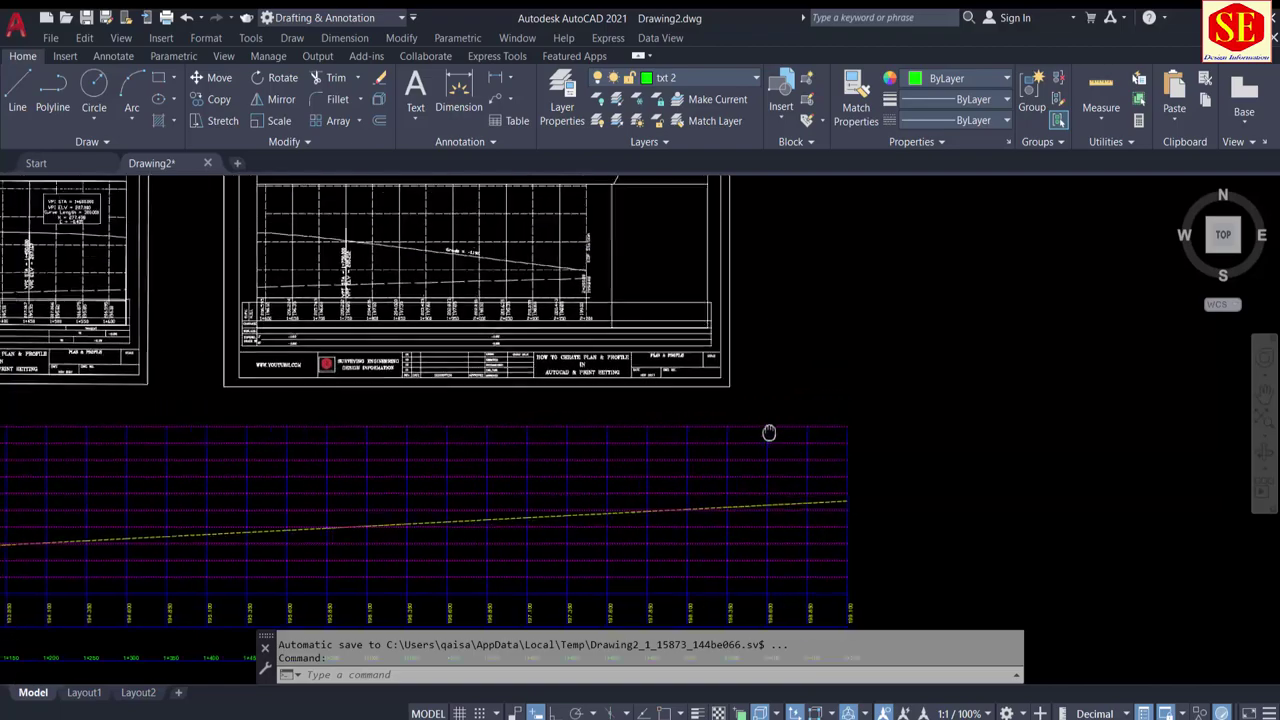
pyautogui.scroll(4, 600, 340)
pyautogui.scroll(3, 515, 375)
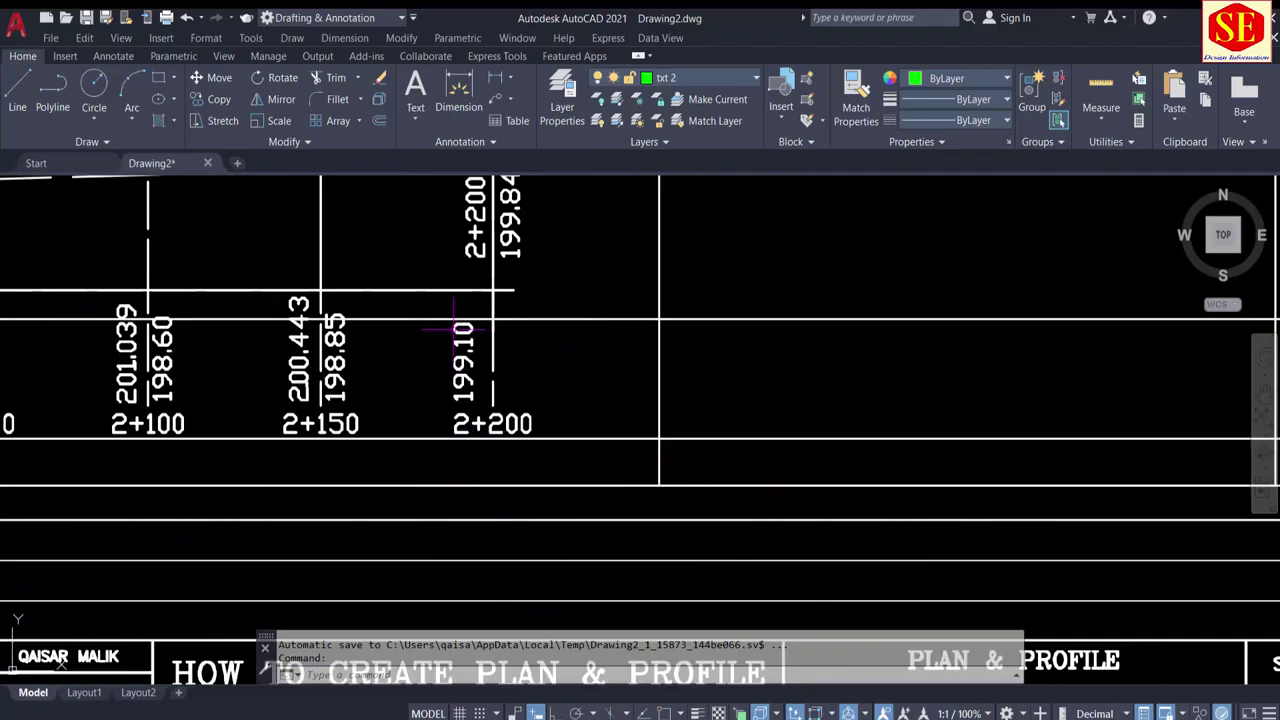
pyautogui.scroll(-5, 463, 350)
pyautogui.moveTo(463, 350)
pyautogui.mouseDown(button='middle')
pyautogui.moveTo(571, 451)
pyautogui.moveTo(453, 431)
pyautogui.moveTo(474, 413)
pyautogui.mouseUp(button='middle')
pyautogui.scroll(1, 453, 431)
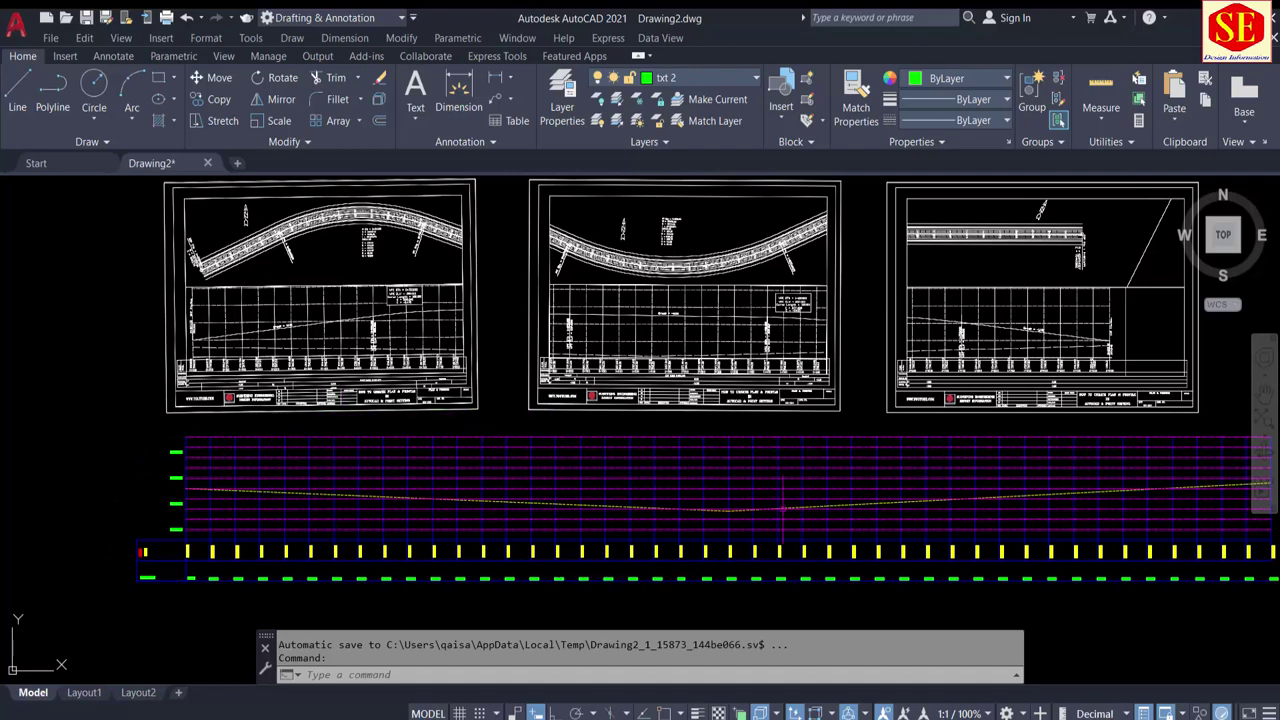
pyautogui.moveTo(783, 509); pyautogui.dragTo(582, 414, button='middle')
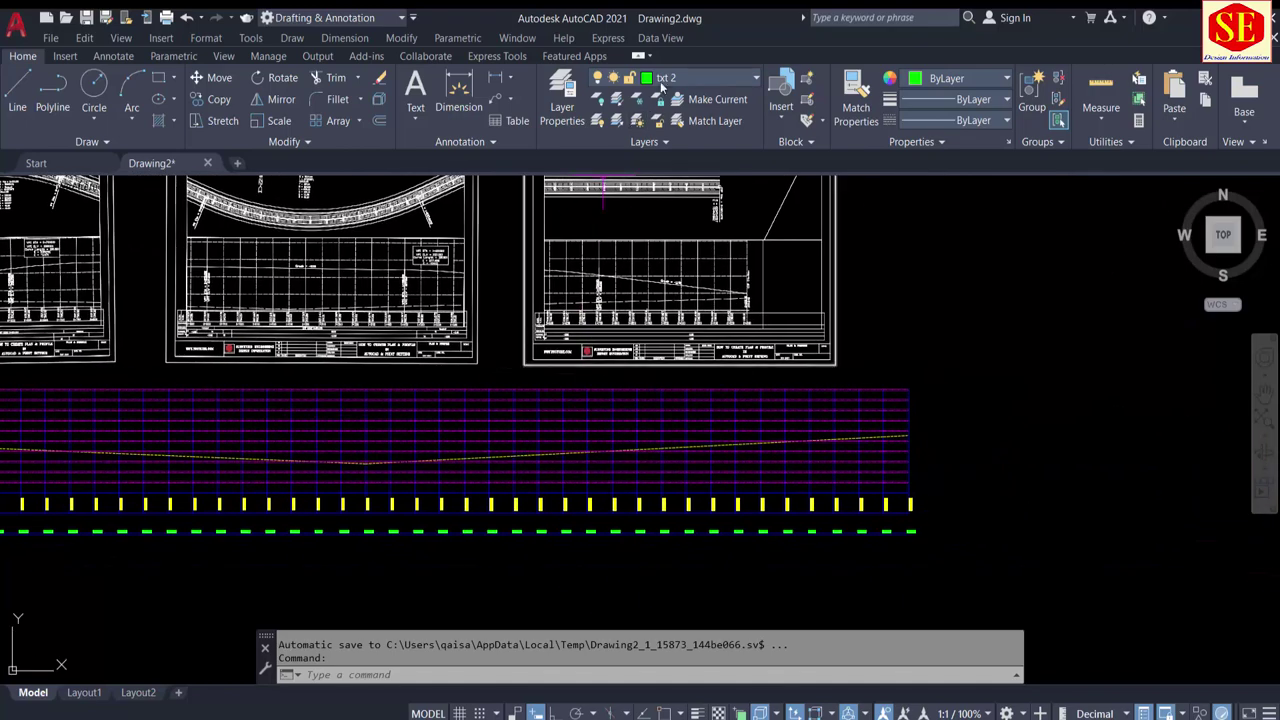
pyautogui.click(664, 78)
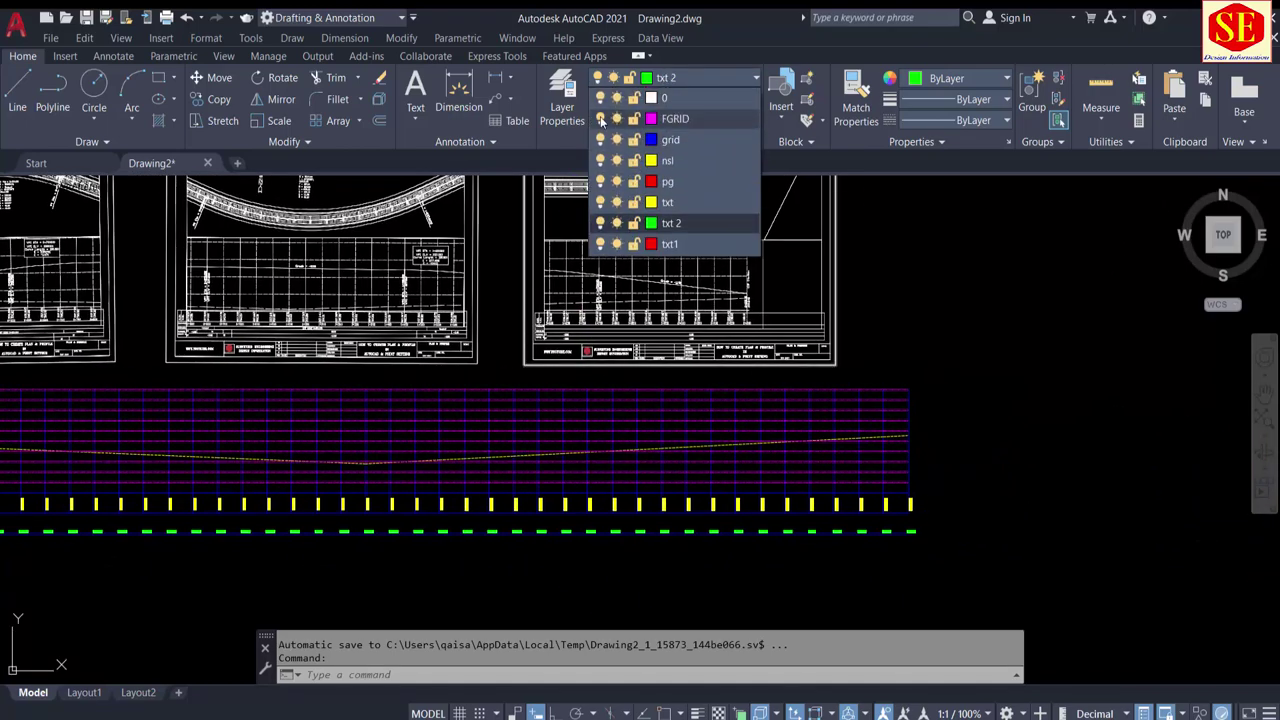
# Step: Hide the grid layer and bring the start of the profile into view
pyautogui.click(599, 139)
pyautogui.click(1054, 480)
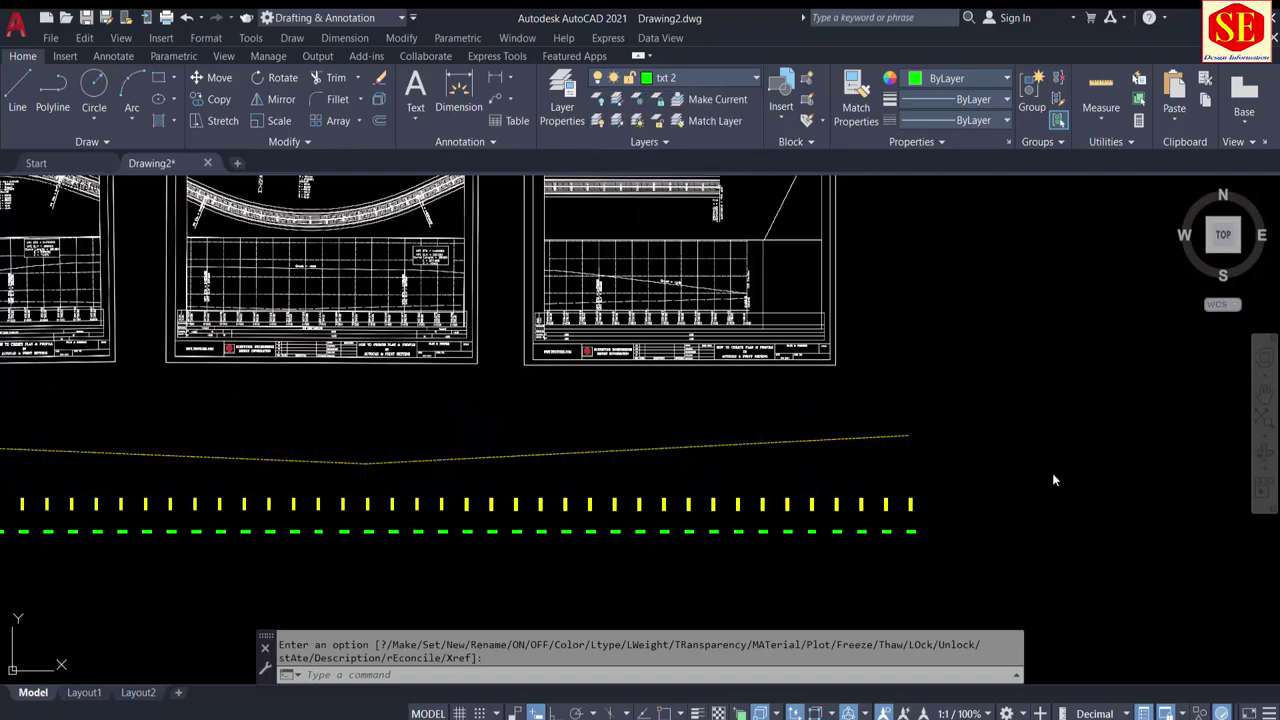
pyautogui.moveTo(695, 503); pyautogui.dragTo(1177, 492, button='middle')
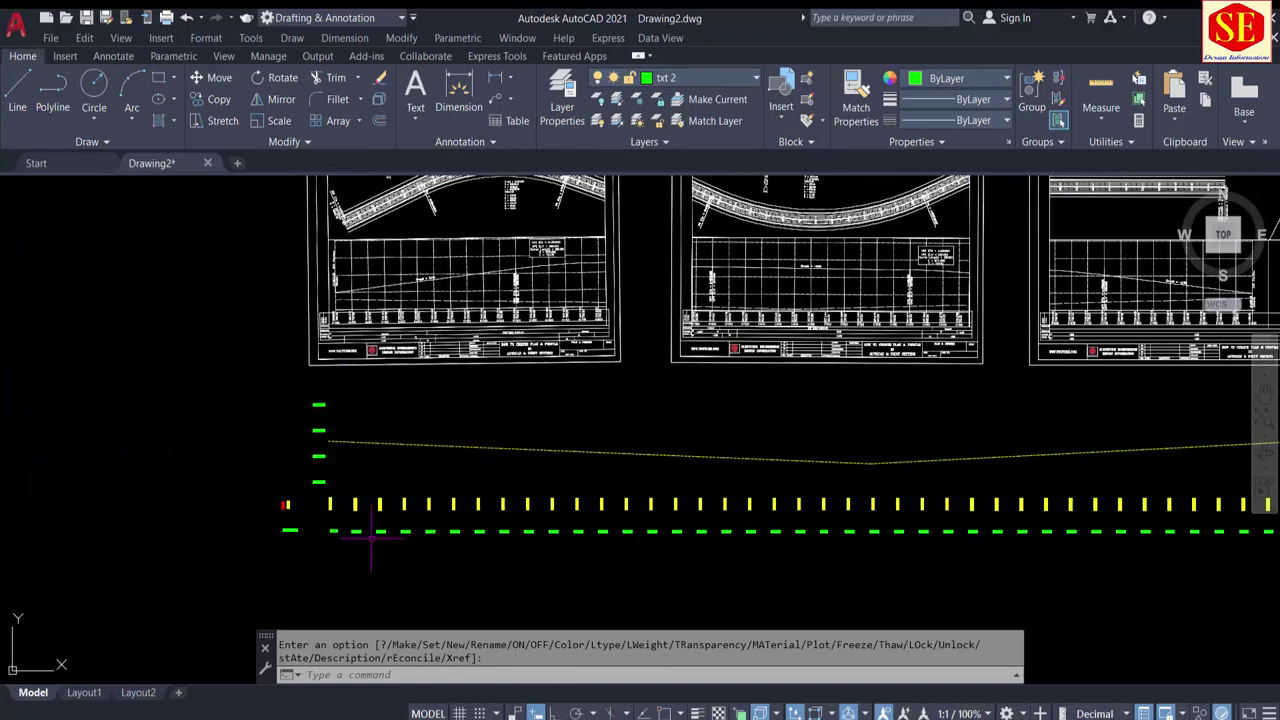
pyautogui.scroll(5, 324, 517)
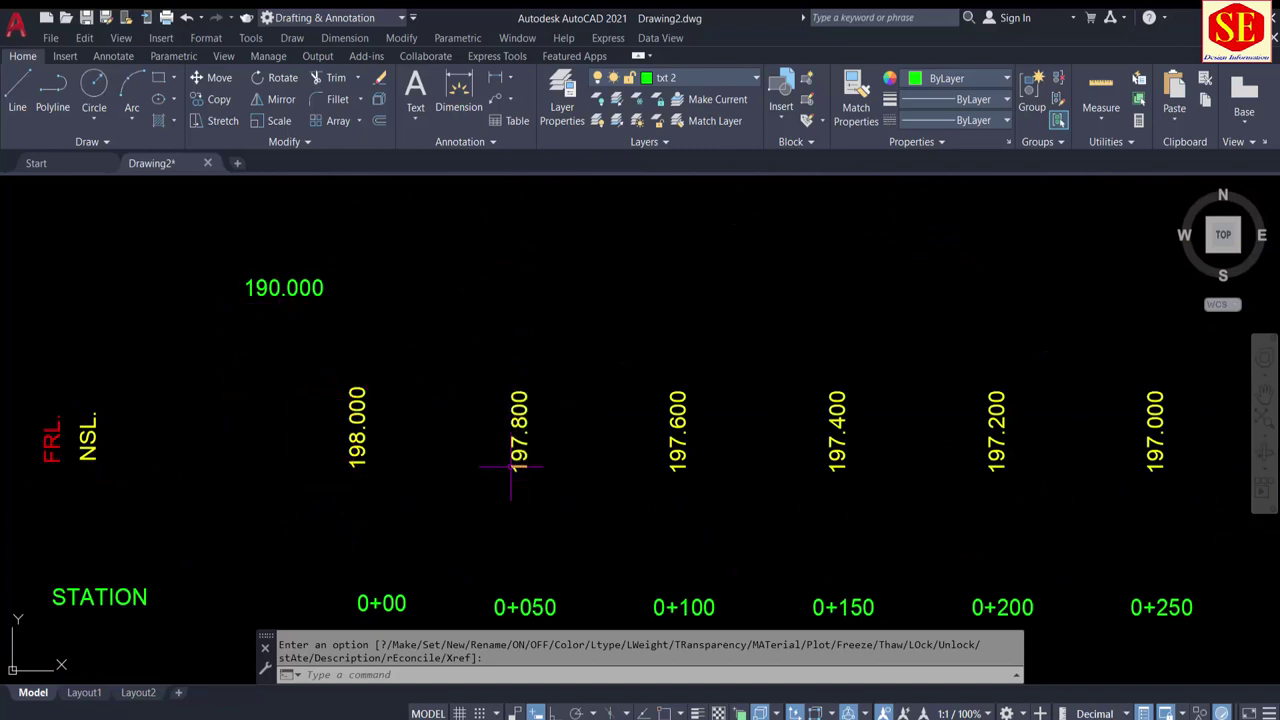
pyautogui.scroll(-5, 520, 420)
pyautogui.scroll(1, 520, 450)
pyautogui.scroll(2, 538, 413)
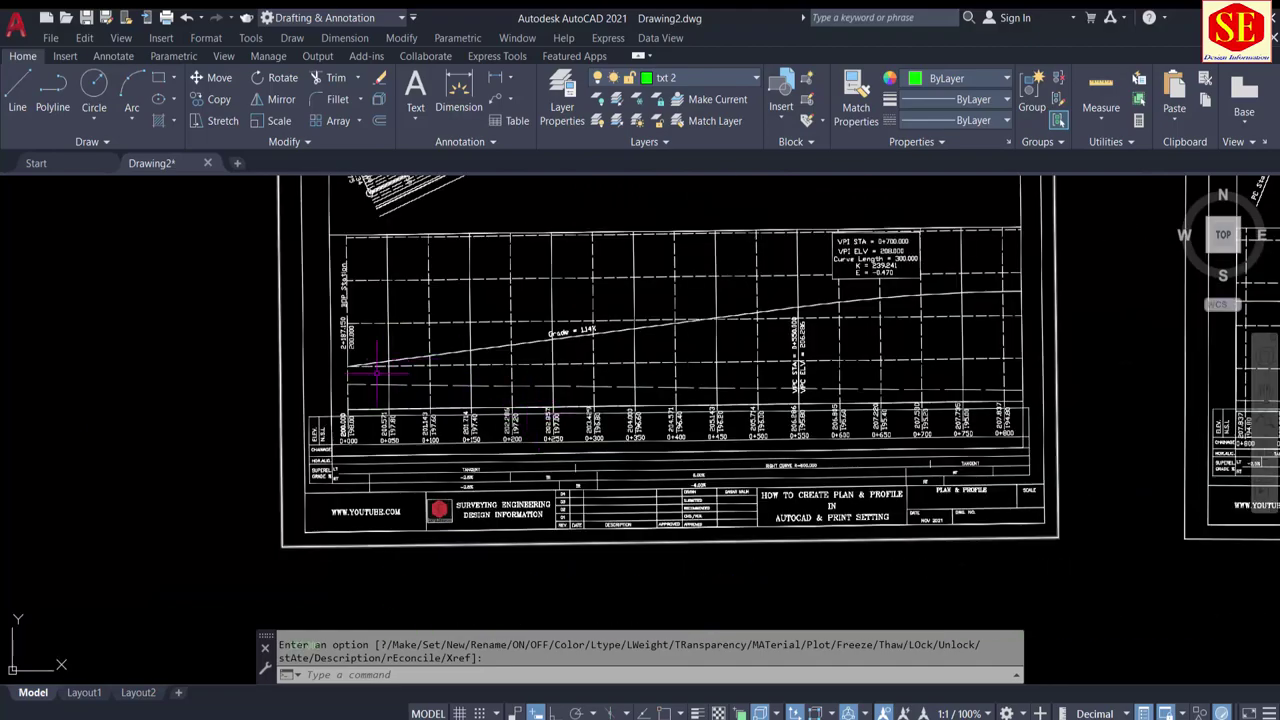
# Step: Zoom onto the VPI details box, then shift toward the right-hand sheet
pyautogui.scroll(5, 345, 432)
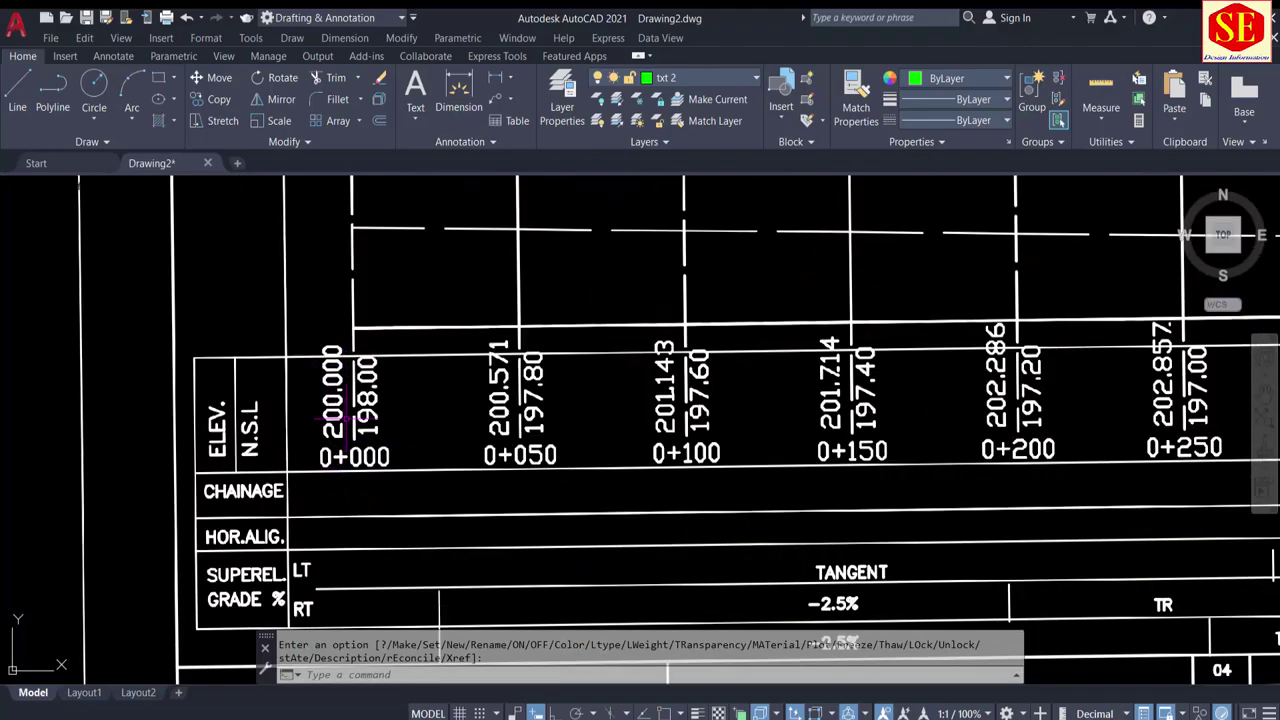
pyautogui.scroll(-5, 330, 400)
pyautogui.moveTo(750, 331); pyautogui.dragTo(549, 298, button='middle')
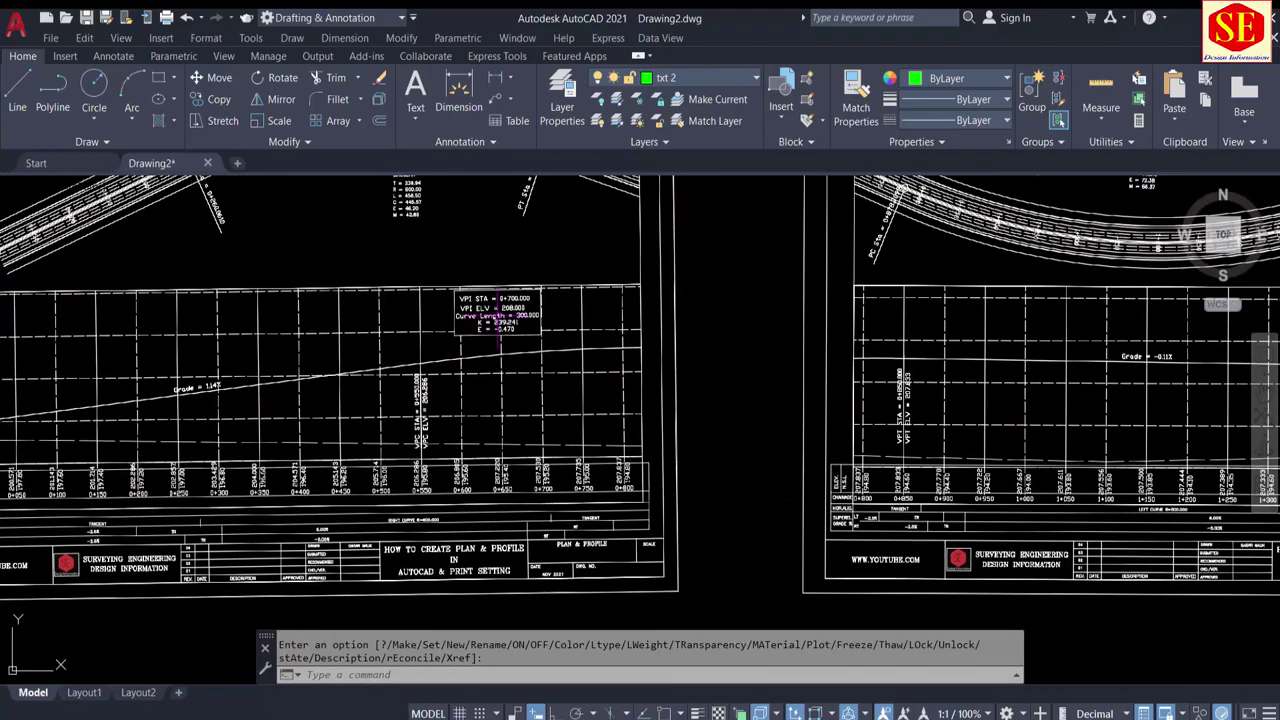
pyautogui.scroll(5, 549, 298)
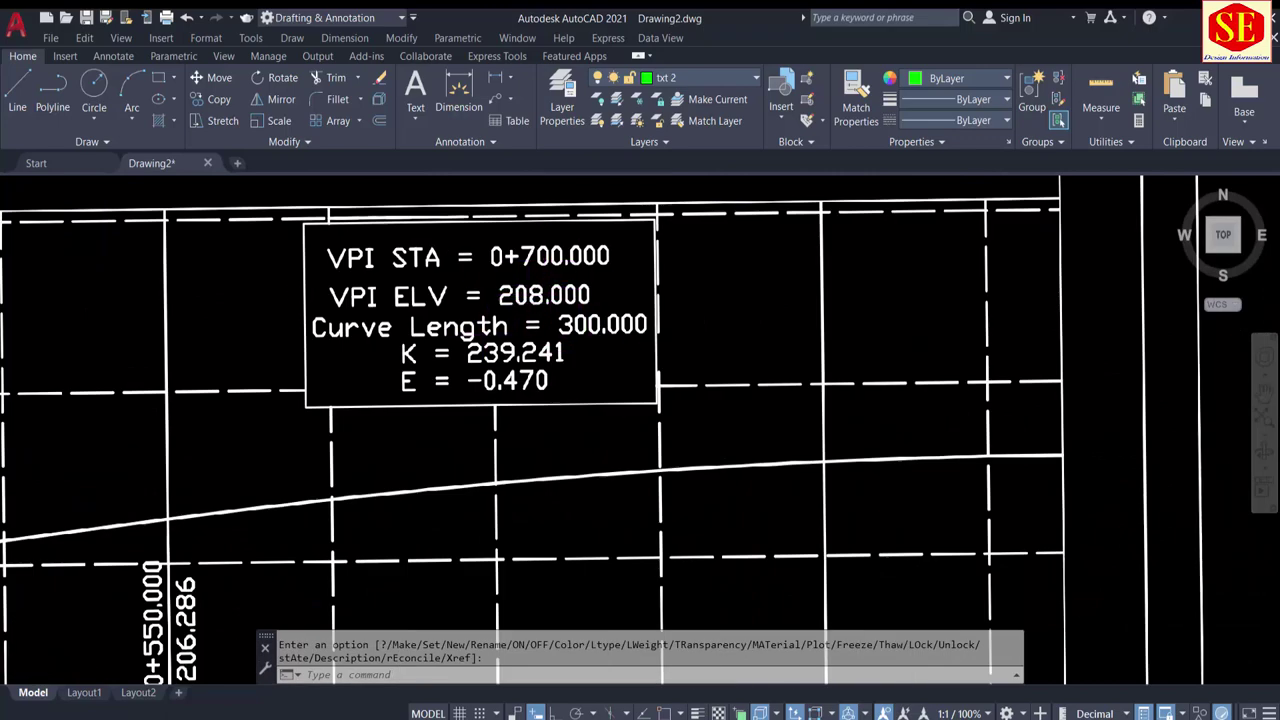
pyautogui.scroll(-6, 589, 342)
pyautogui.scroll(5, 607, 338)
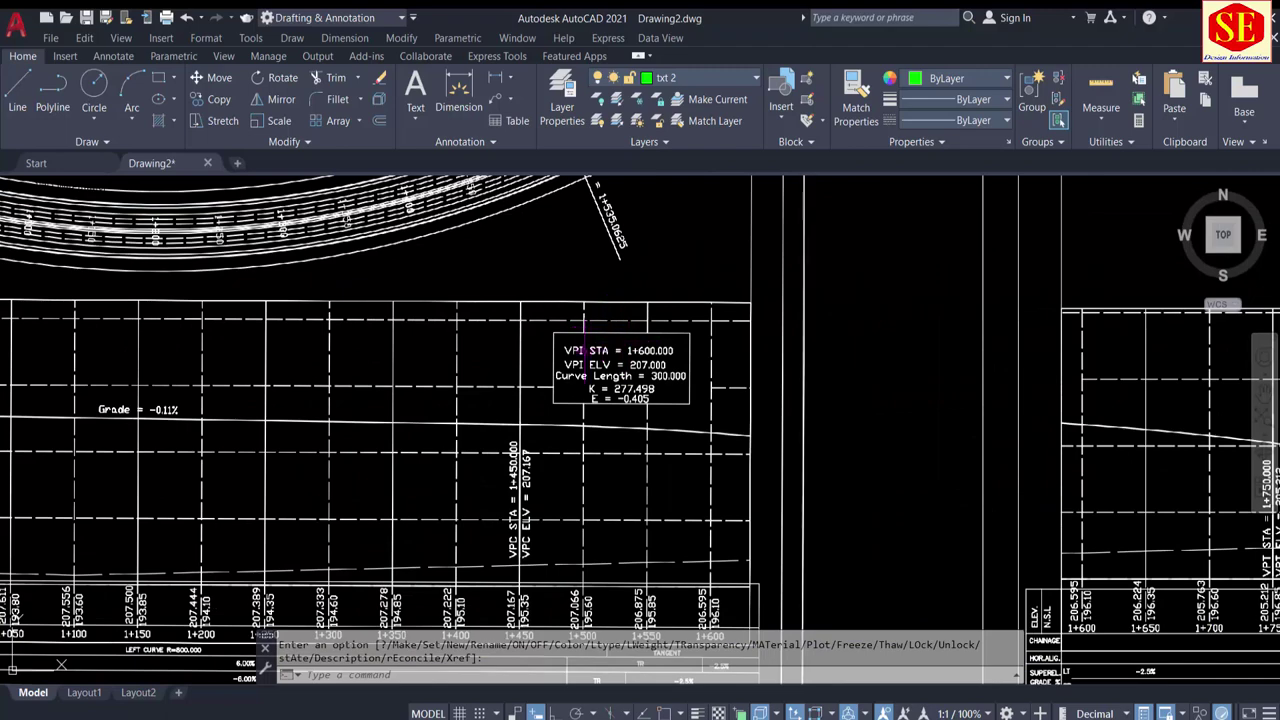
pyautogui.scroll(2, 630, 350)
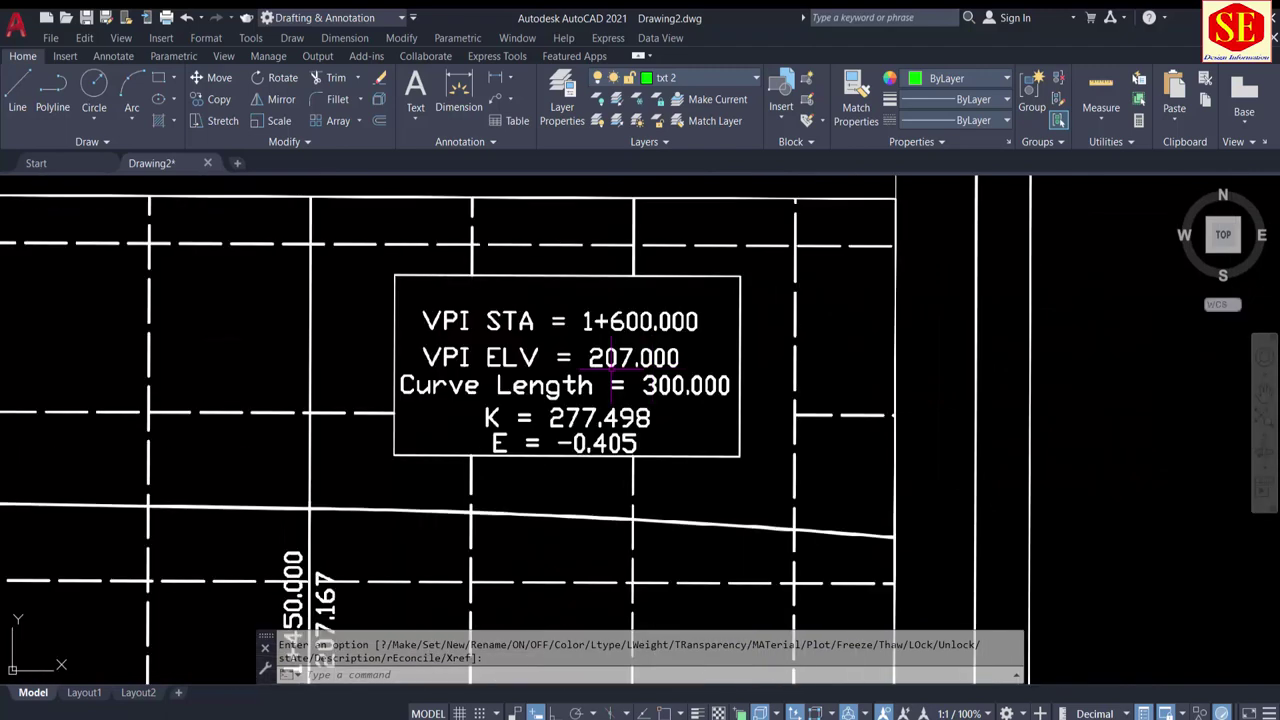
pyautogui.scroll(-2, 630, 350)
pyautogui.scroll(-2, 630, 350)
pyautogui.moveTo(743, 380)
pyautogui.mouseDown(button='middle')
pyautogui.moveTo(800, 385)
pyautogui.moveTo(780, 400)
pyautogui.mouseUp(button='middle')
# Step: Check the 2+200 end, then zoom onto the left sheet's ELEV/N.S.L data table
pyautogui.scroll(4, 780, 400)
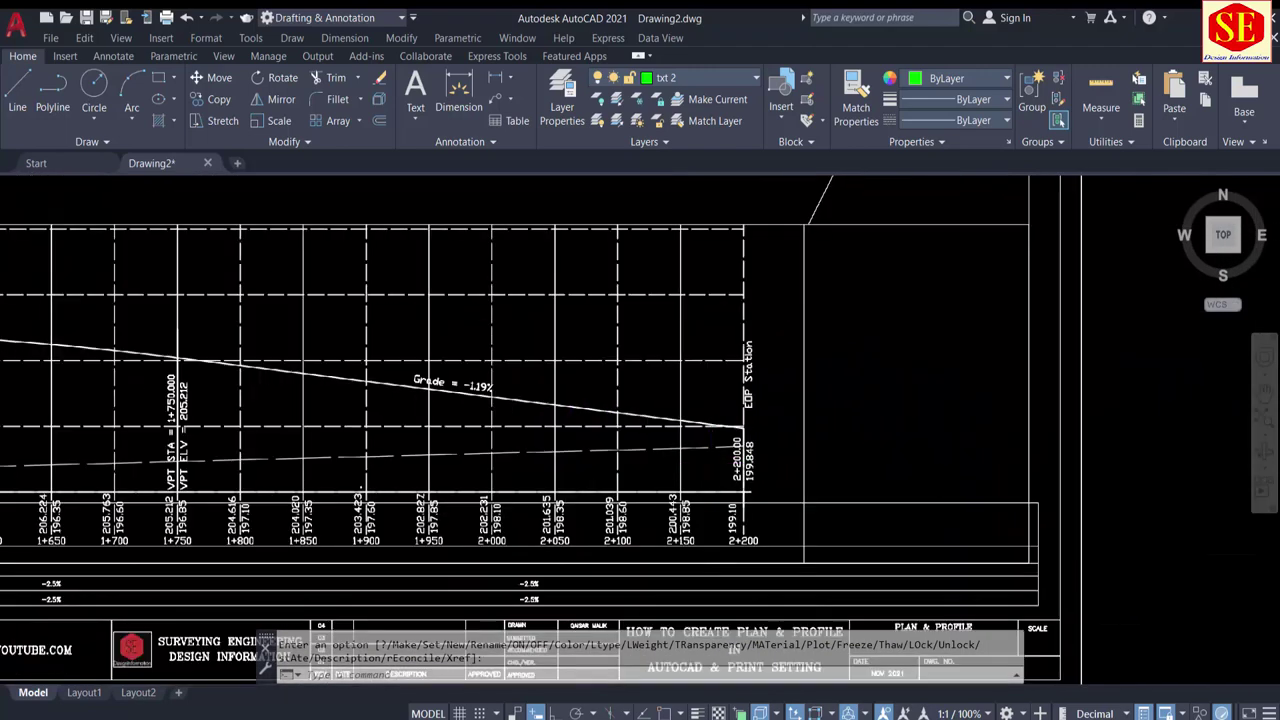
pyautogui.moveTo(960, 425); pyautogui.dragTo(780, 425, button='middle')
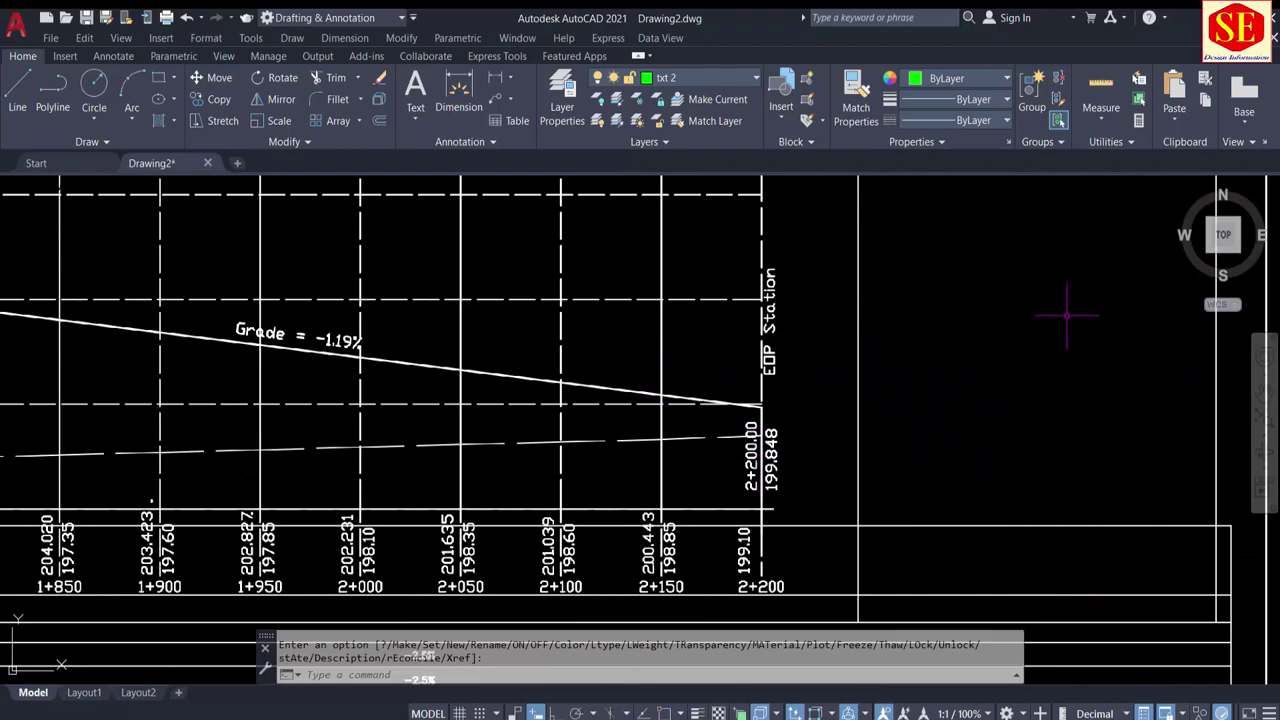
pyautogui.scroll(-5, 875, 321)
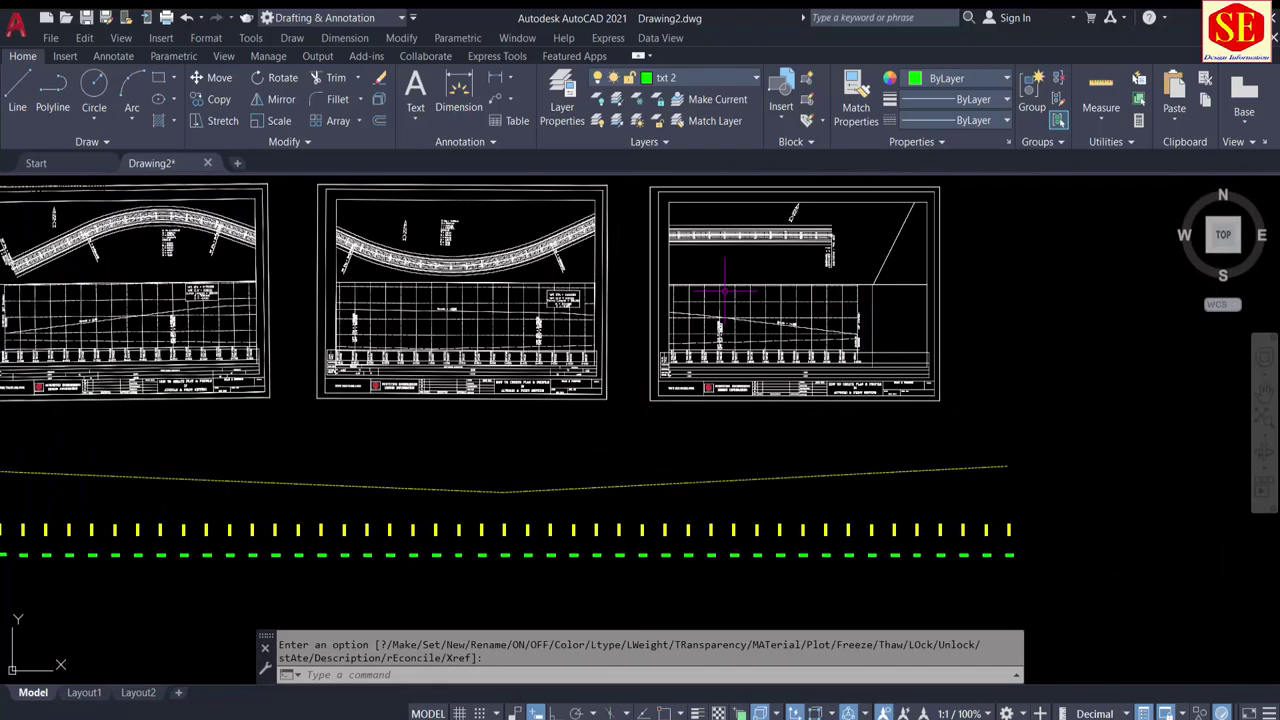
pyautogui.moveTo(210, 320); pyautogui.dragTo(507, 322, button='middle')
pyautogui.scroll(3, 345, 360)
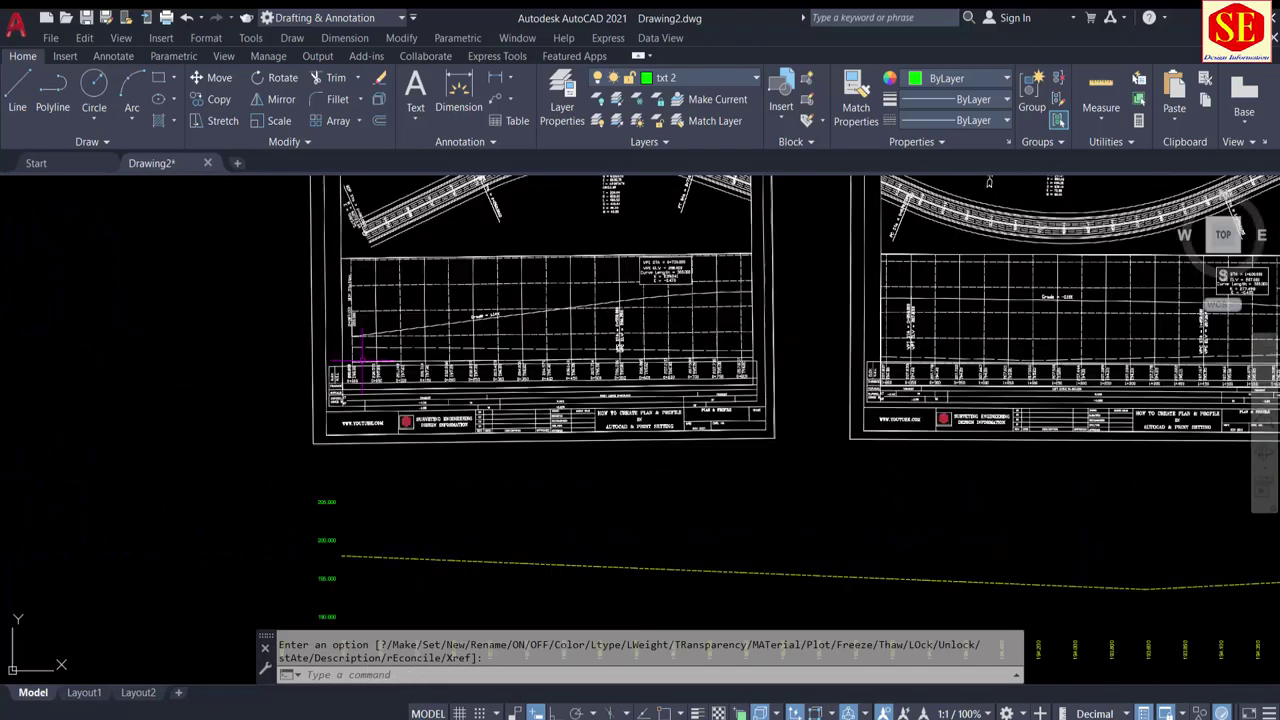
pyautogui.scroll(3, 337, 343)
pyautogui.scroll(3, 325, 305)
pyautogui.moveTo(330, 400); pyautogui.dragTo(325, 310, button='middle')
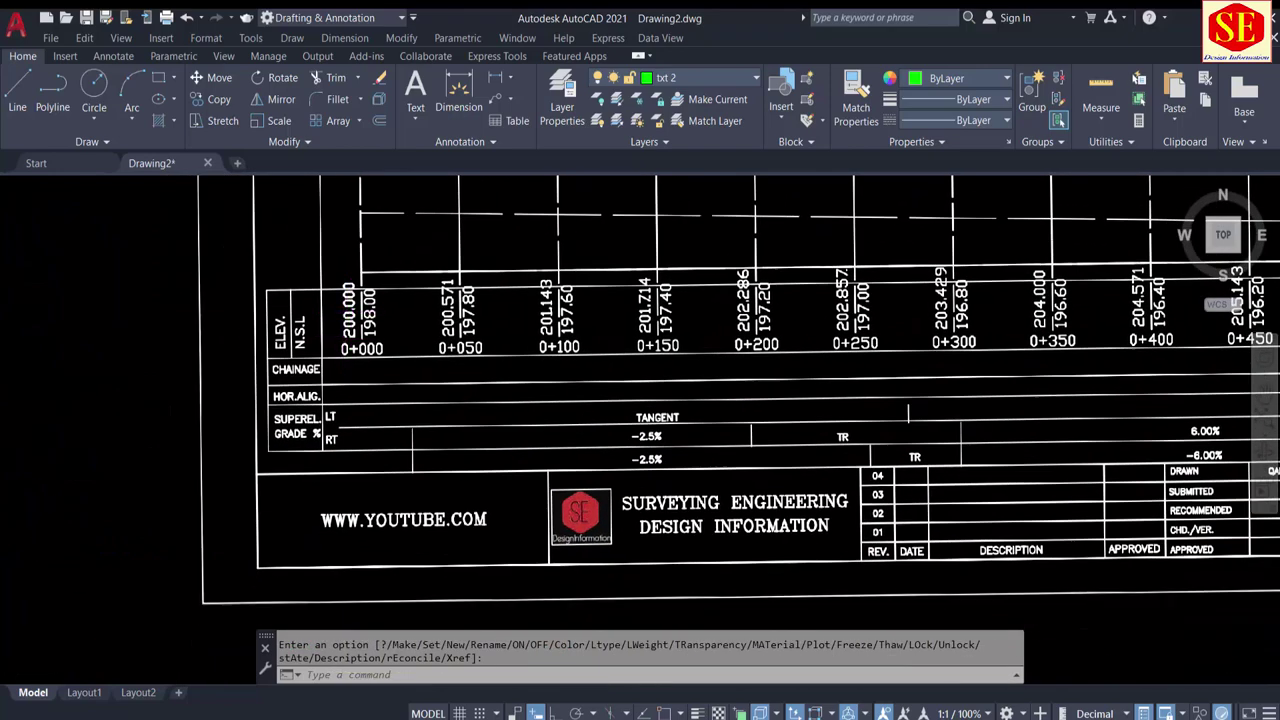
pyautogui.scroll(2, 300, 380)
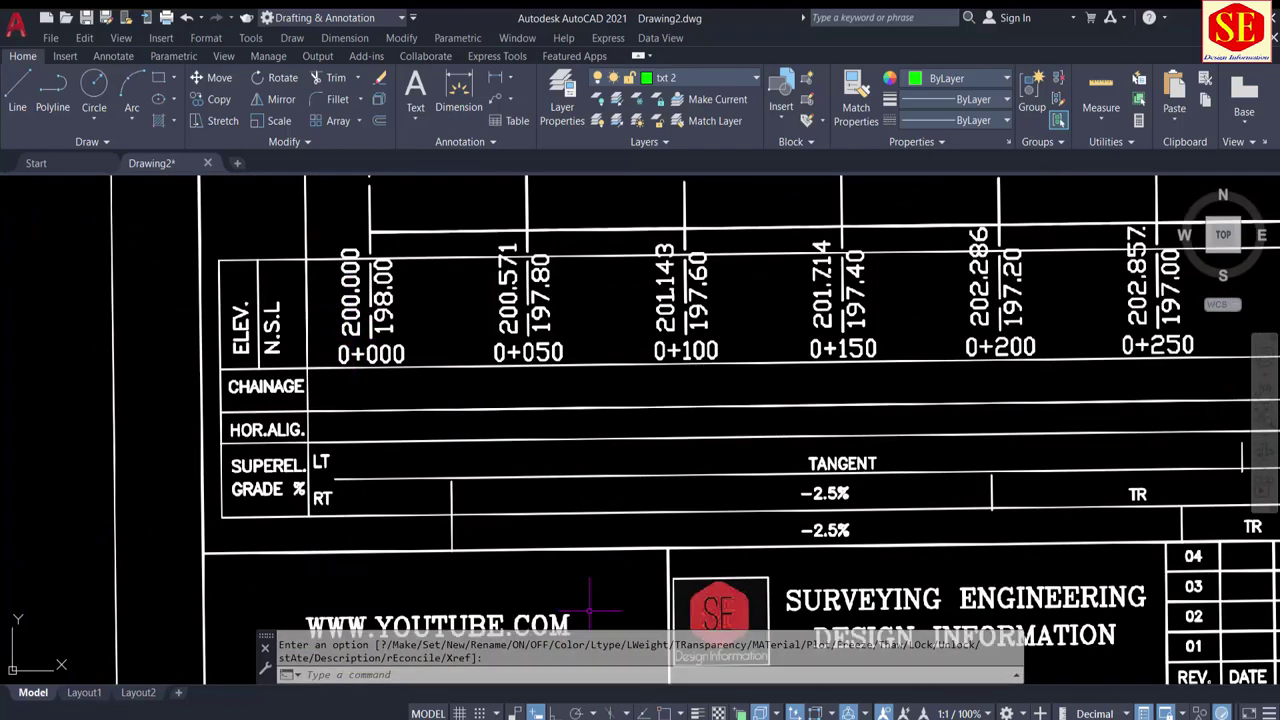
# Step: In Calculator, compute 200 × 10 = 2,000 for the start elevation, then minimize it
pyautogui.hotkey('alt', 'Tab')
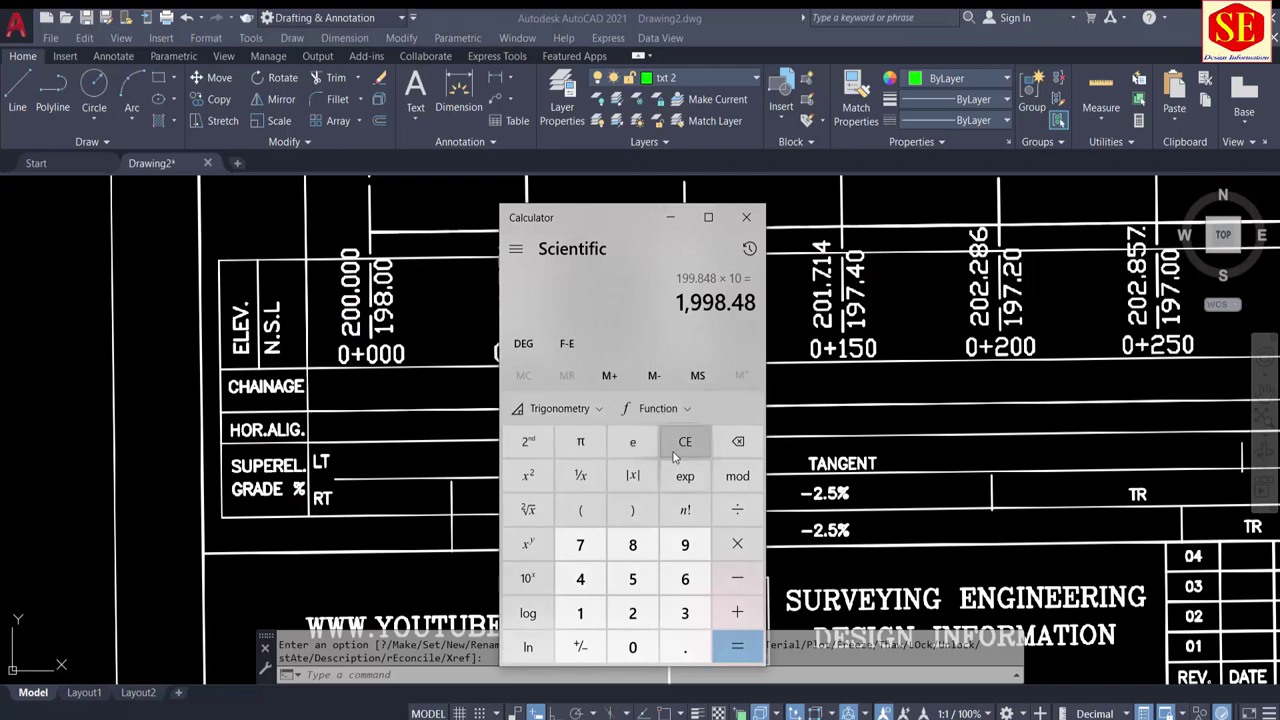
pyautogui.click(685, 448)
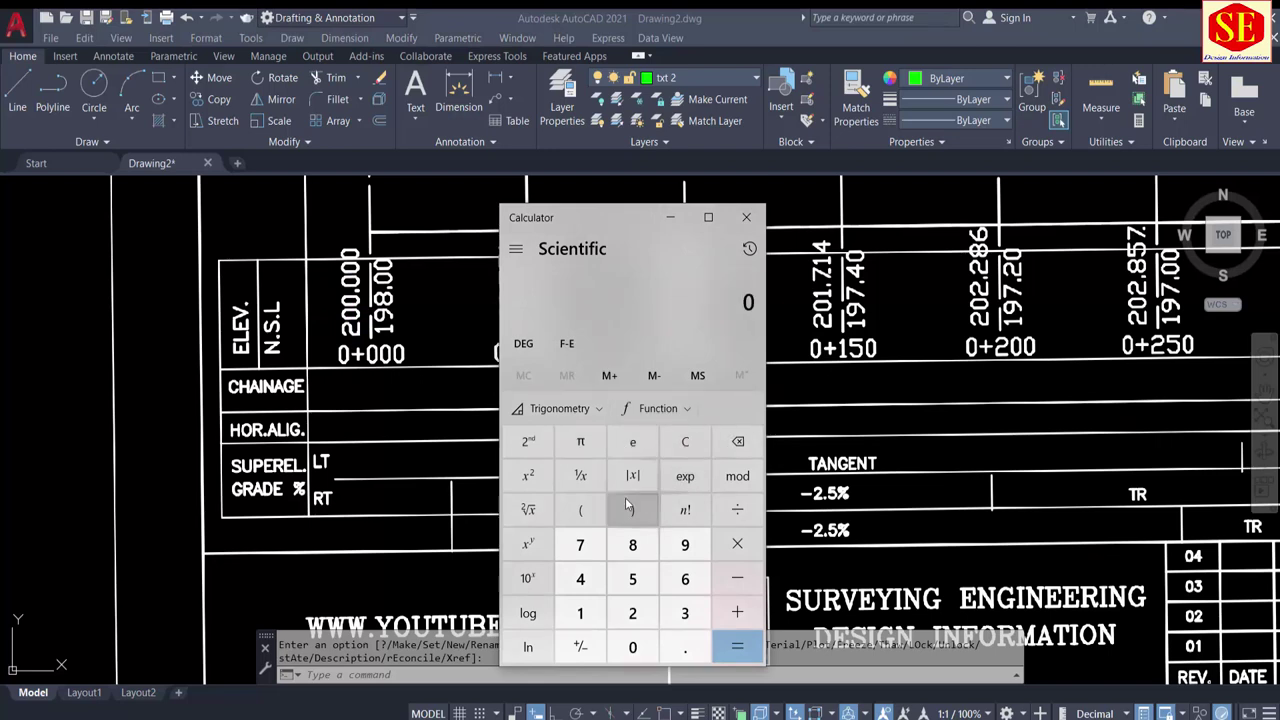
pyautogui.click(632, 612)
pyautogui.click(633, 647)
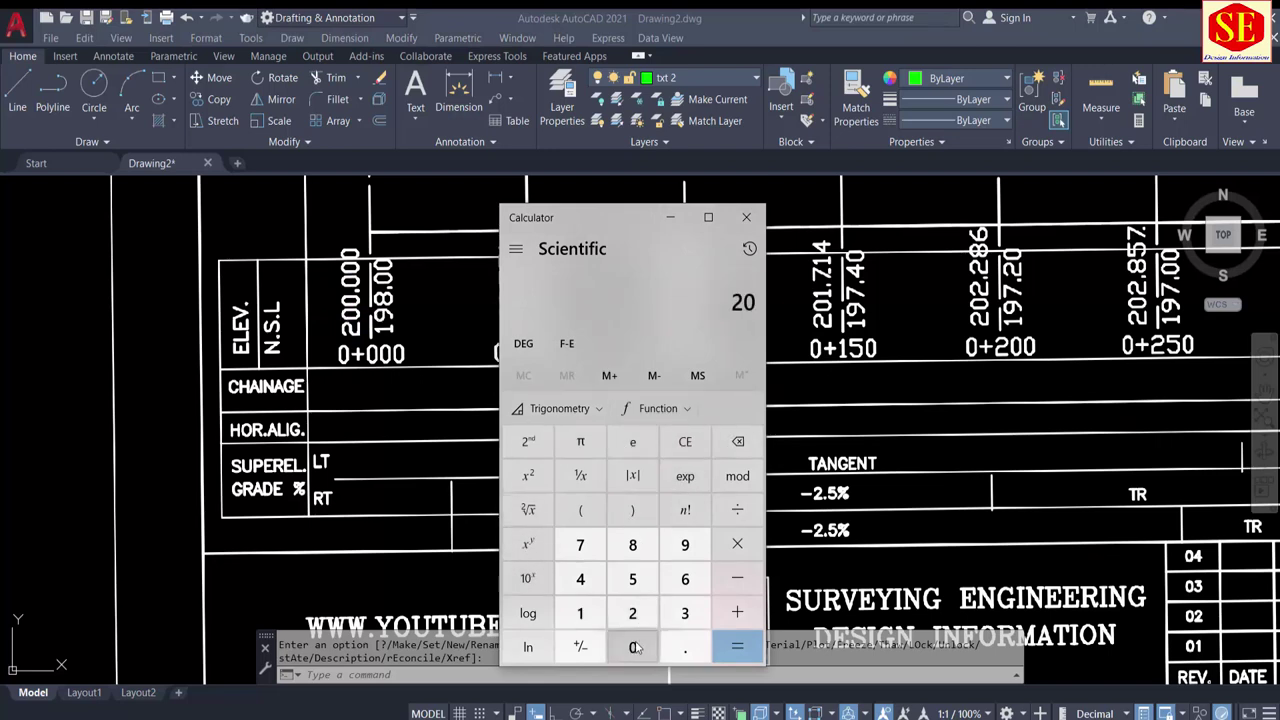
pyautogui.click(737, 544)
pyautogui.click(580, 612)
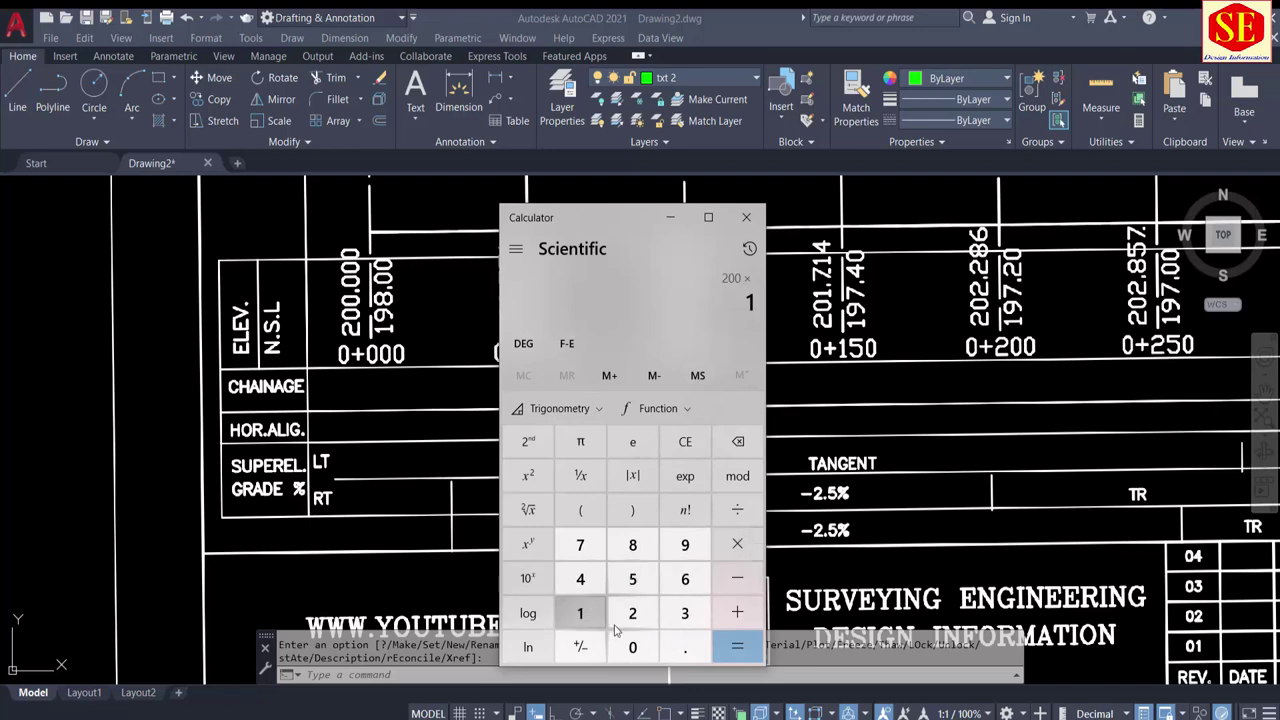
pyautogui.click(632, 647)
pyautogui.click(729, 655)
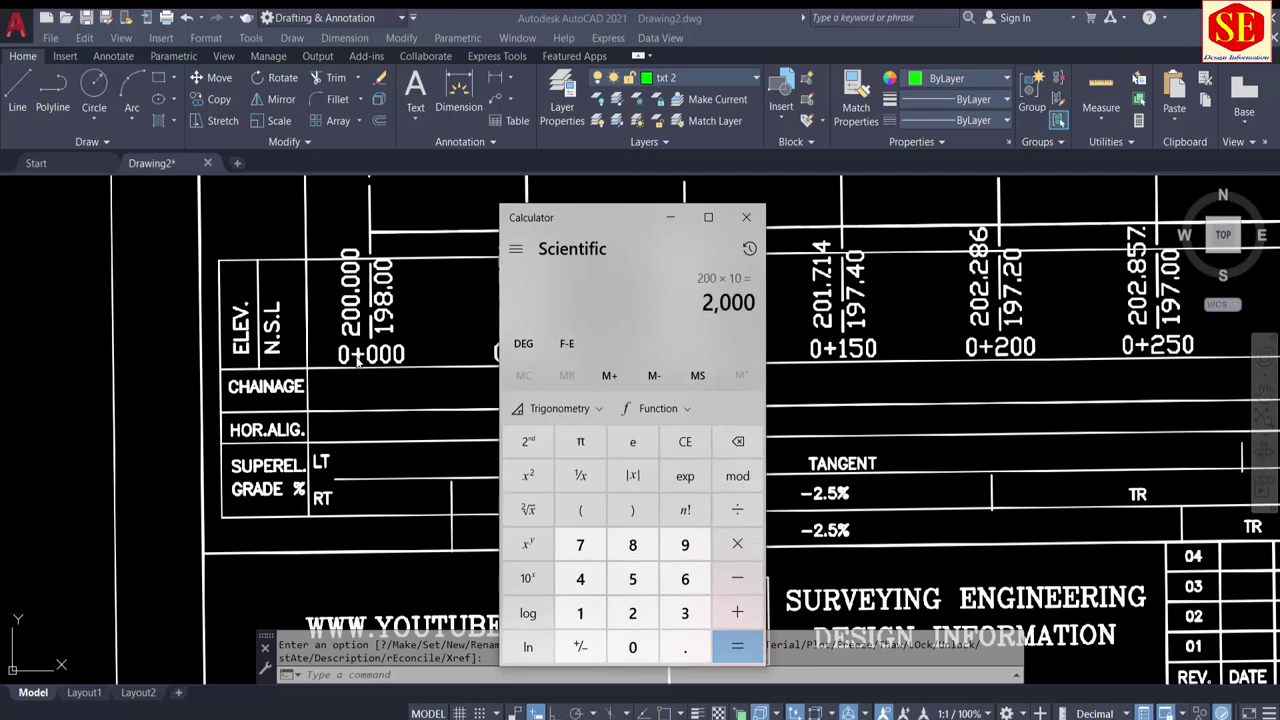
pyautogui.click(126, 441)
pyautogui.scroll(-3, 380, 400)
# Step: Start a polyline with its first point at 0,2000
pyautogui.moveTo(380, 535); pyautogui.dragTo(380, 385, button='middle')
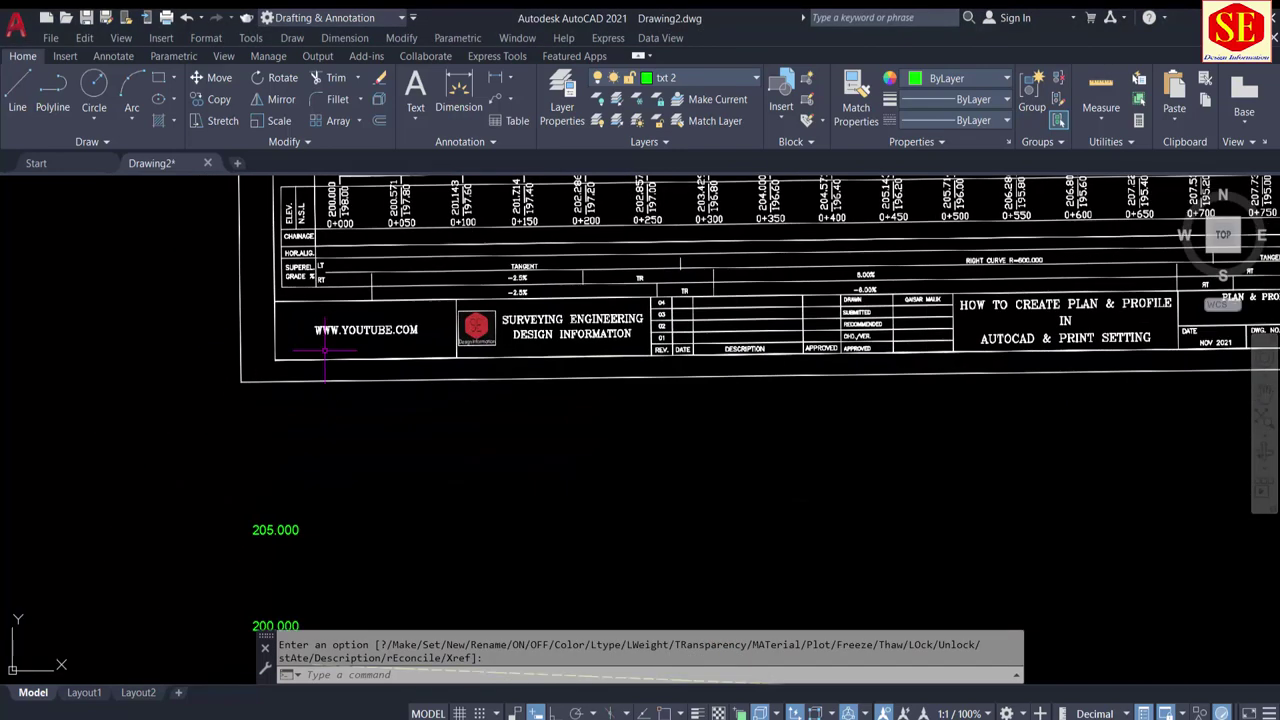
pyautogui.scroll(-2, 416, 402)
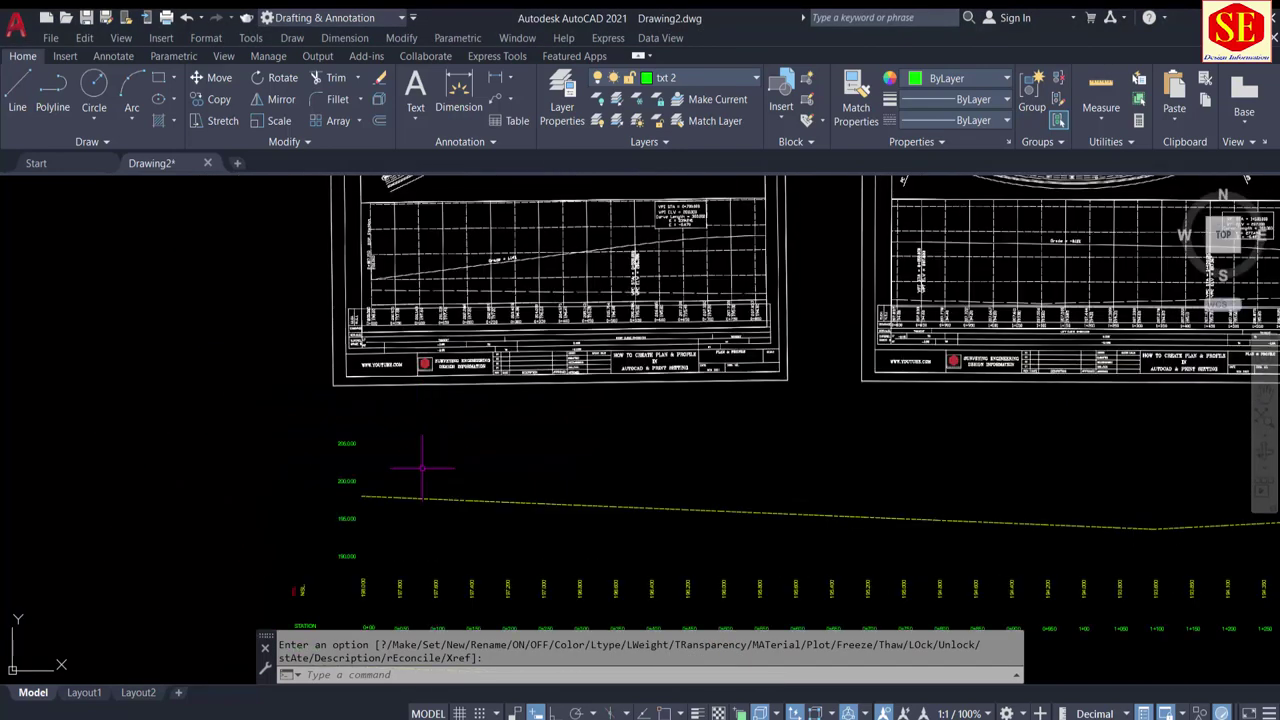
pyautogui.write('pL')
pyautogui.press('Return')
pyautogui.write('0')
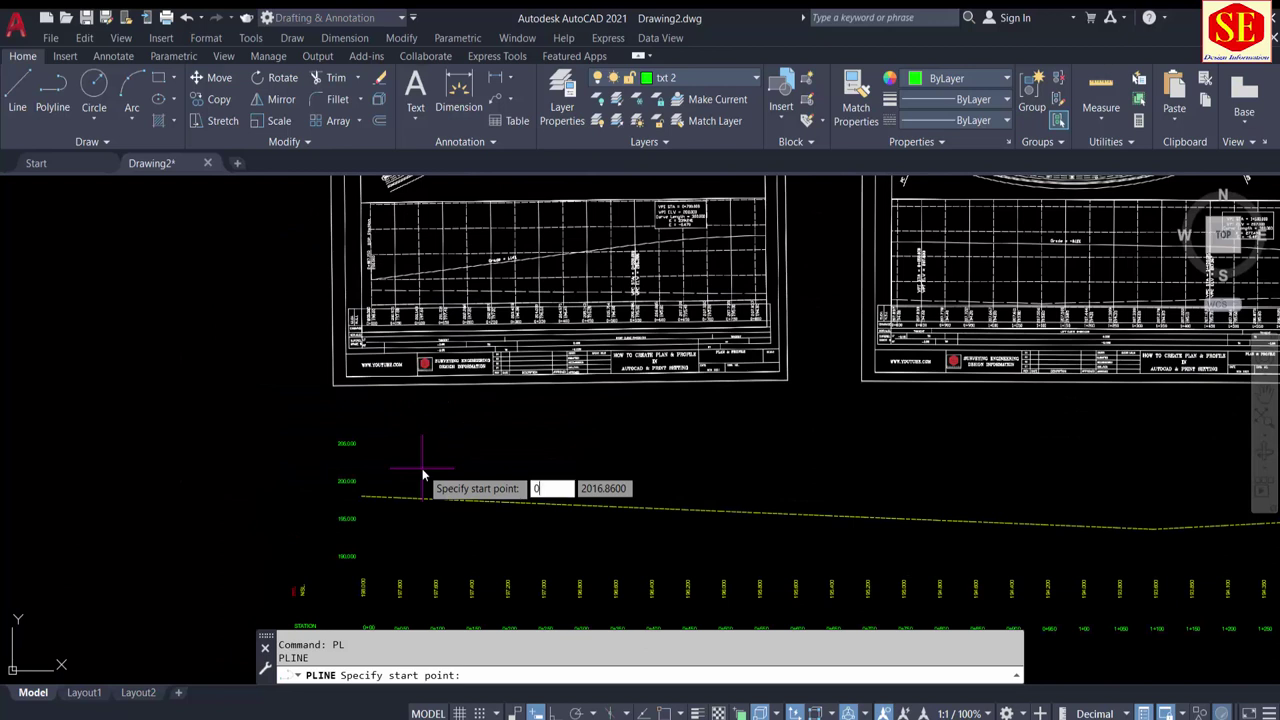
pyautogui.press('Tab')
pyautogui.write('2000')
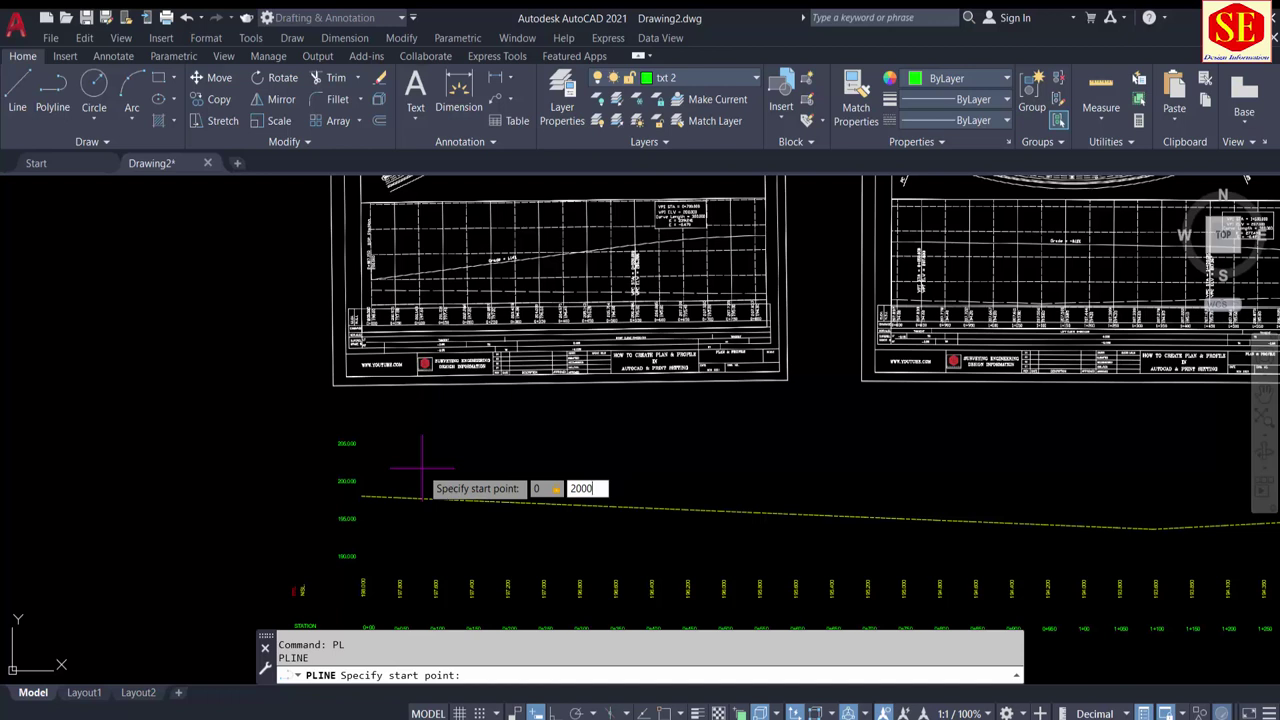
pyautogui.press('Return')
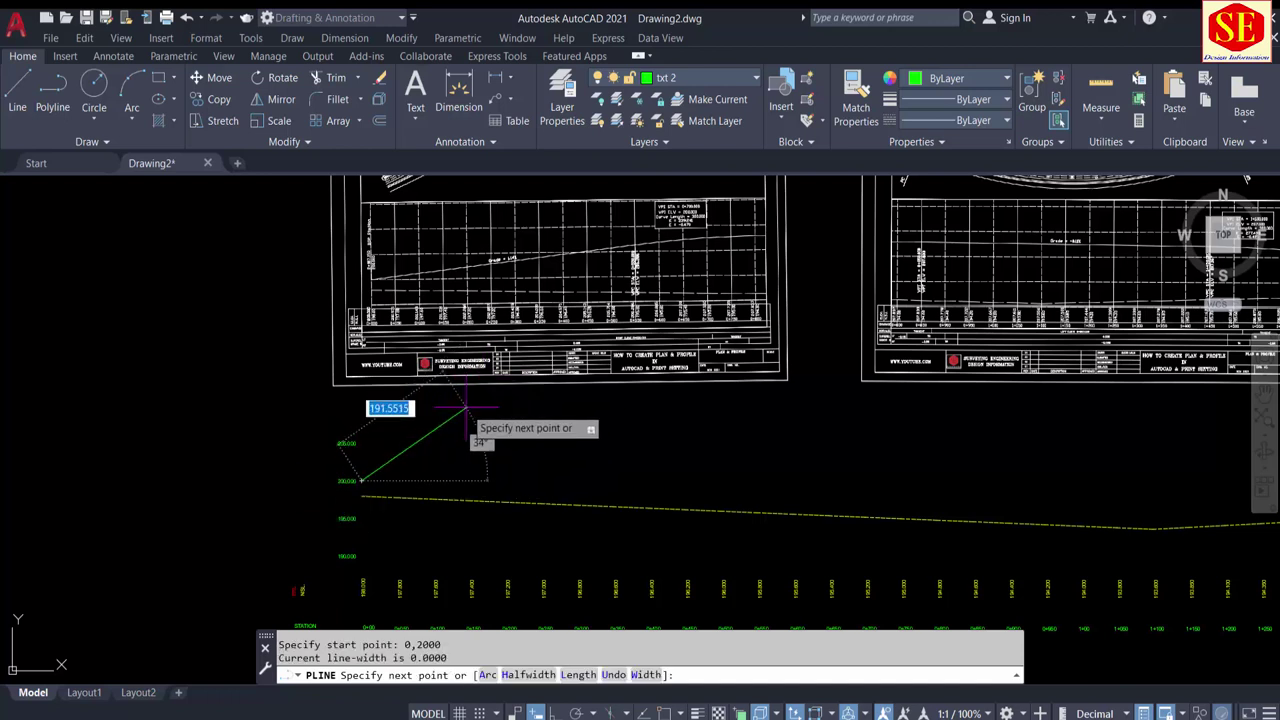
pyautogui.scroll(4, 349, 456)
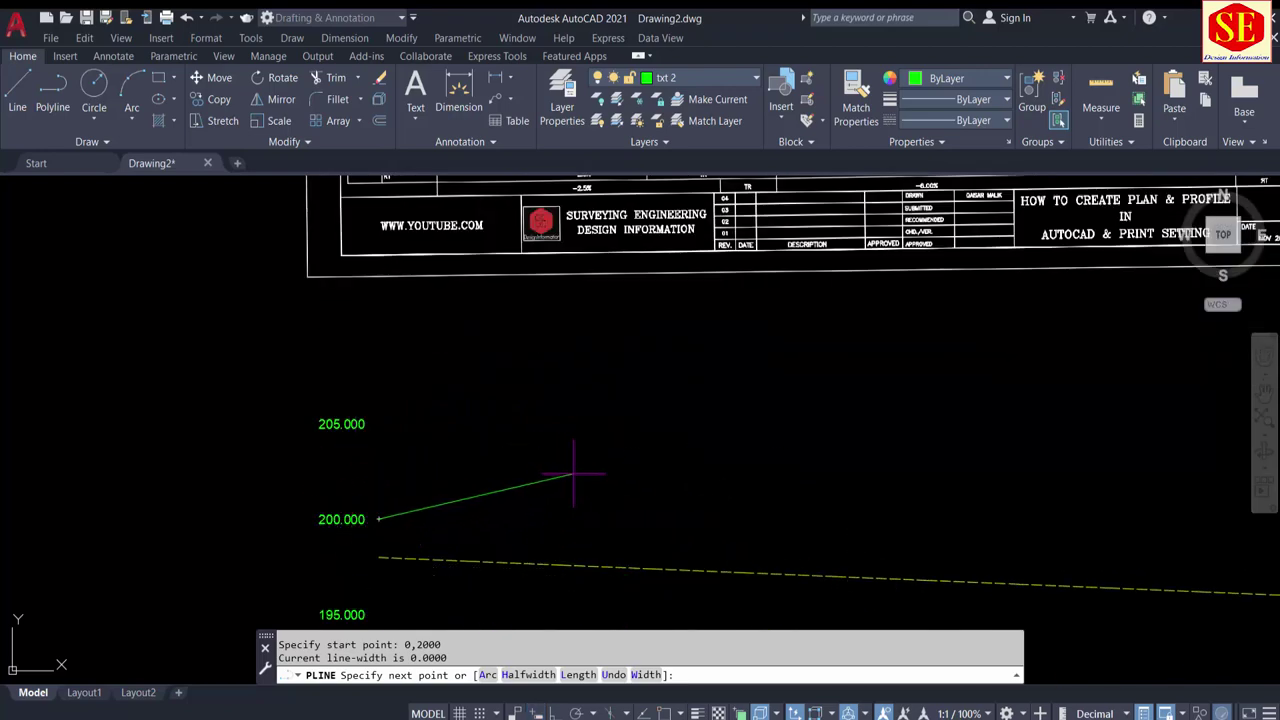
pyautogui.scroll(-2, 573, 474)
pyautogui.scroll(-3, 500, 465)
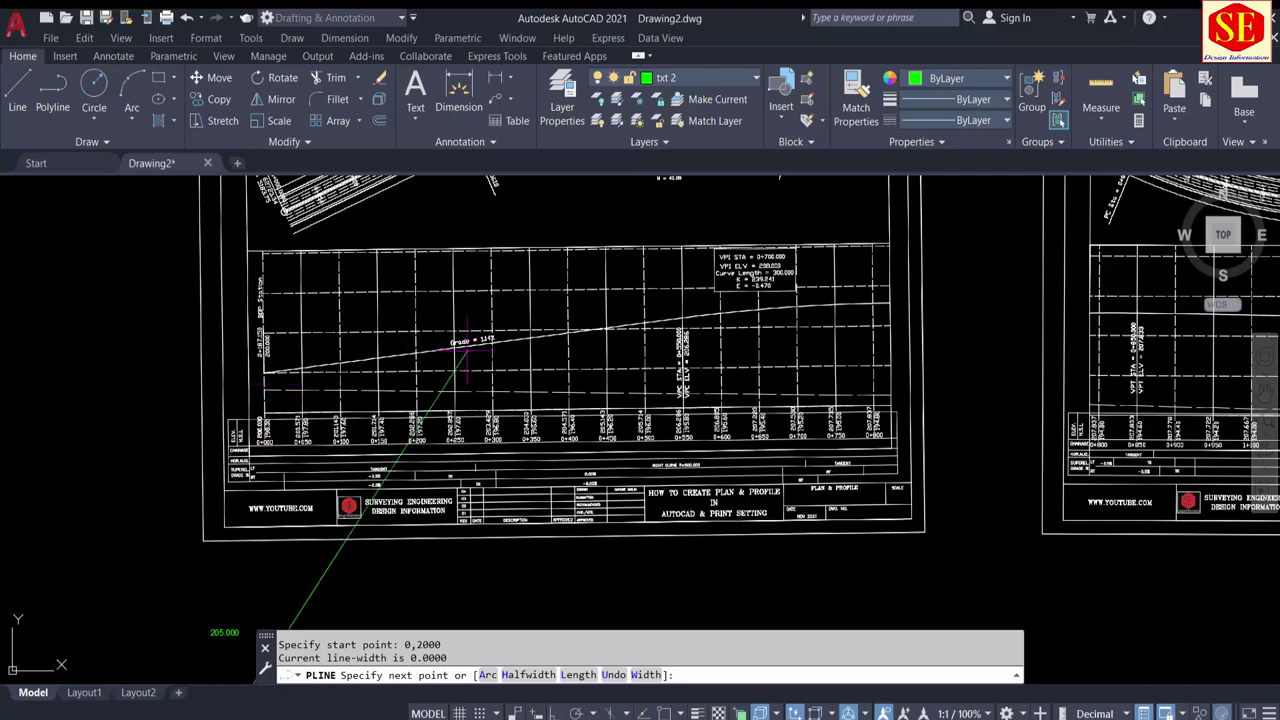
pyautogui.scroll(4, 780, 255)
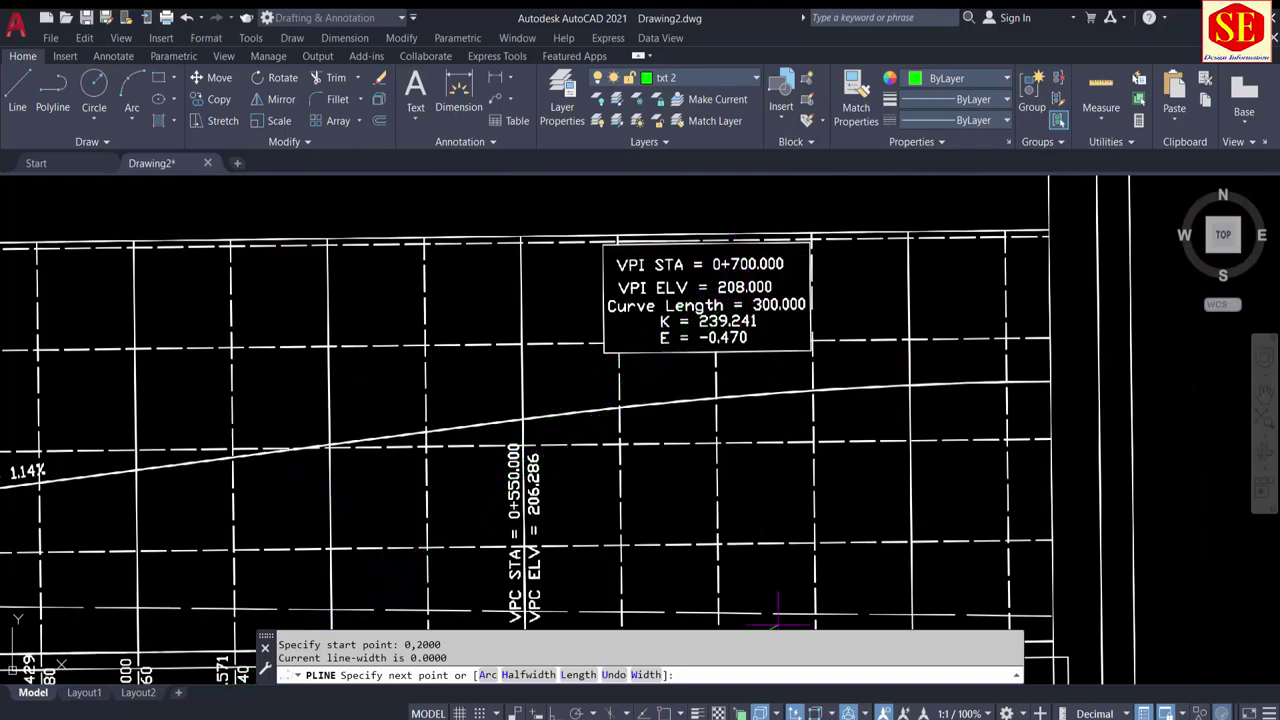
# Step: Compute 208 × 10 = 2,080 in Calculator and add the polyline vertex 700,2080
pyautogui.hotkey('alt', 'Tab')
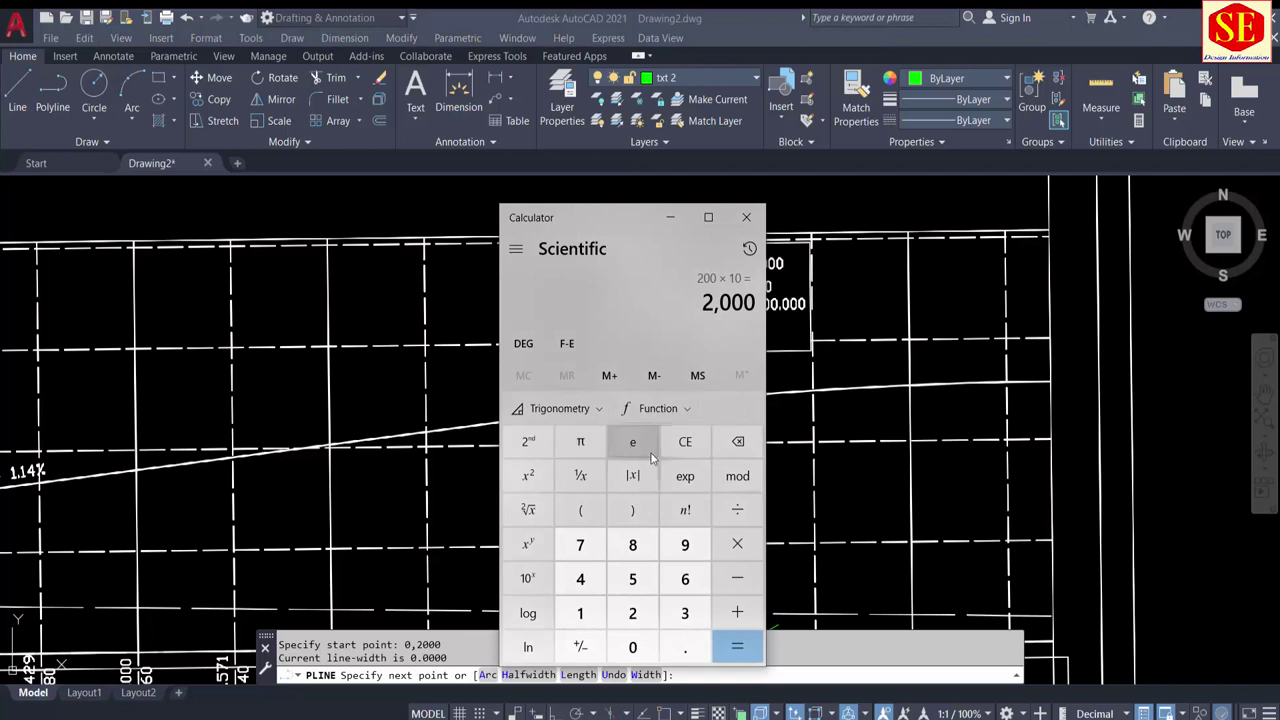
pyautogui.click(685, 441)
pyautogui.click(632, 613)
pyautogui.click(632, 647)
pyautogui.click(632, 544)
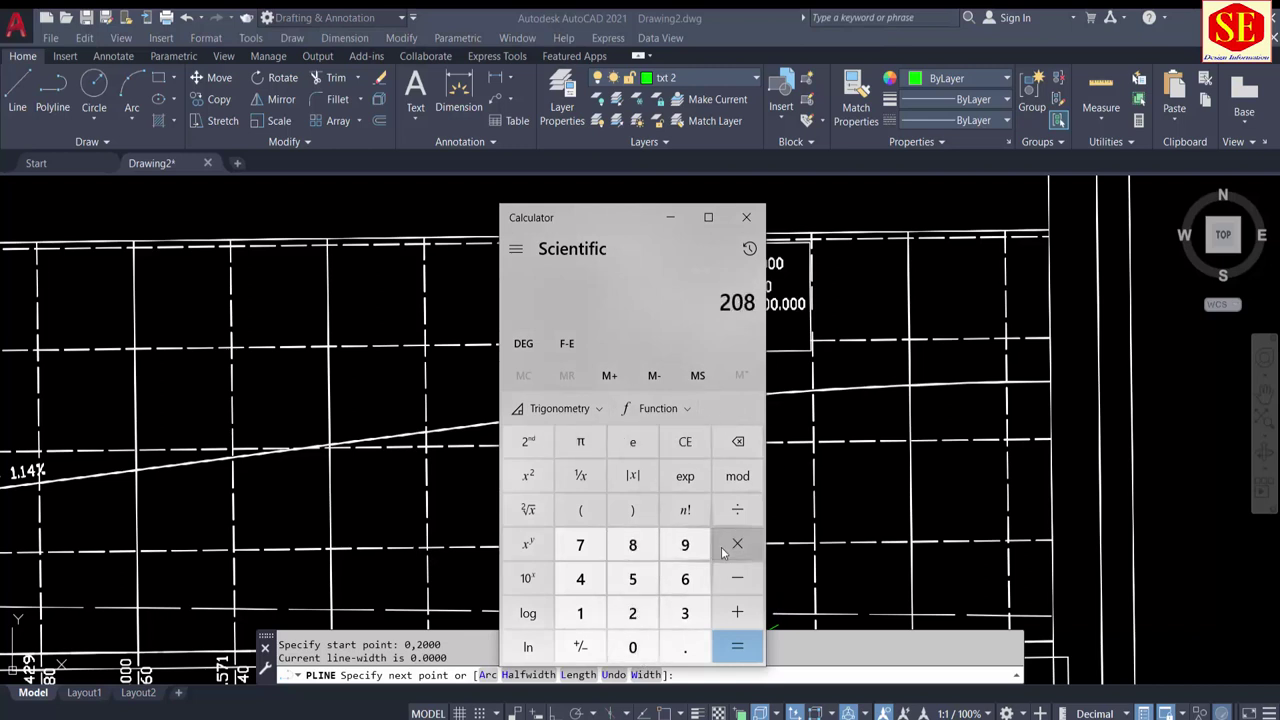
pyautogui.click(737, 544)
pyautogui.click(580, 613)
pyautogui.click(632, 647)
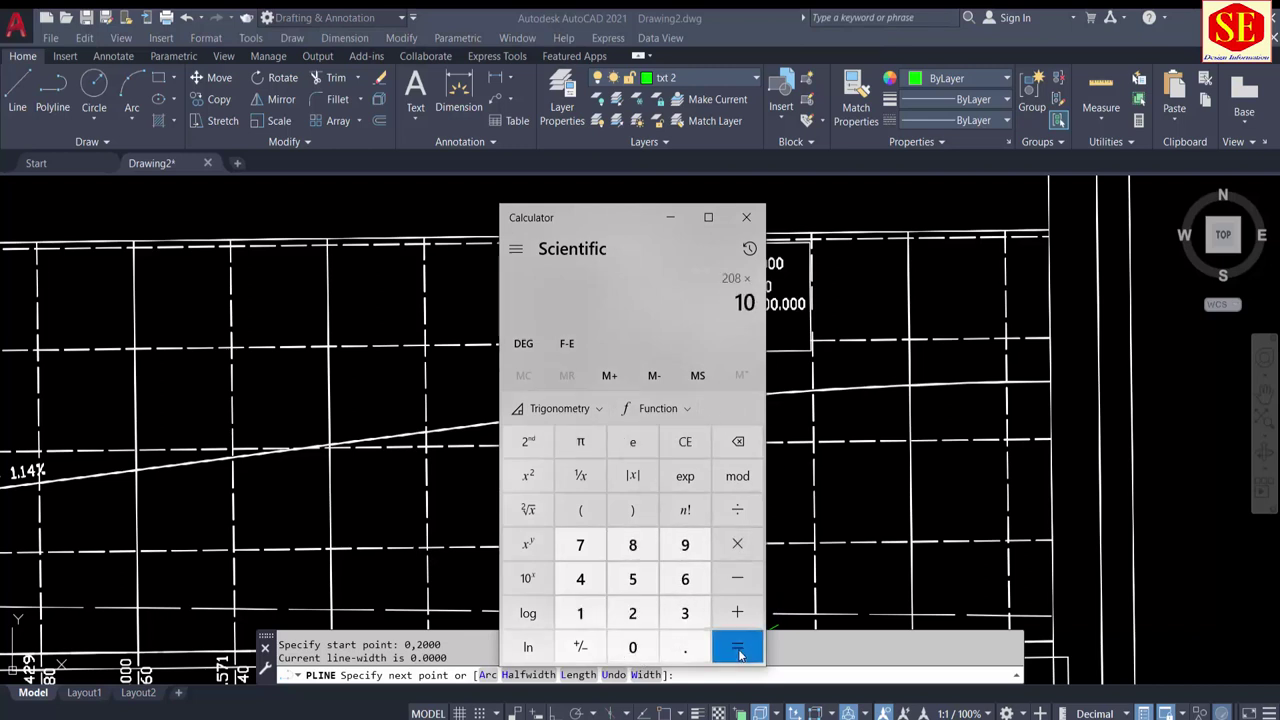
pyautogui.click(737, 647)
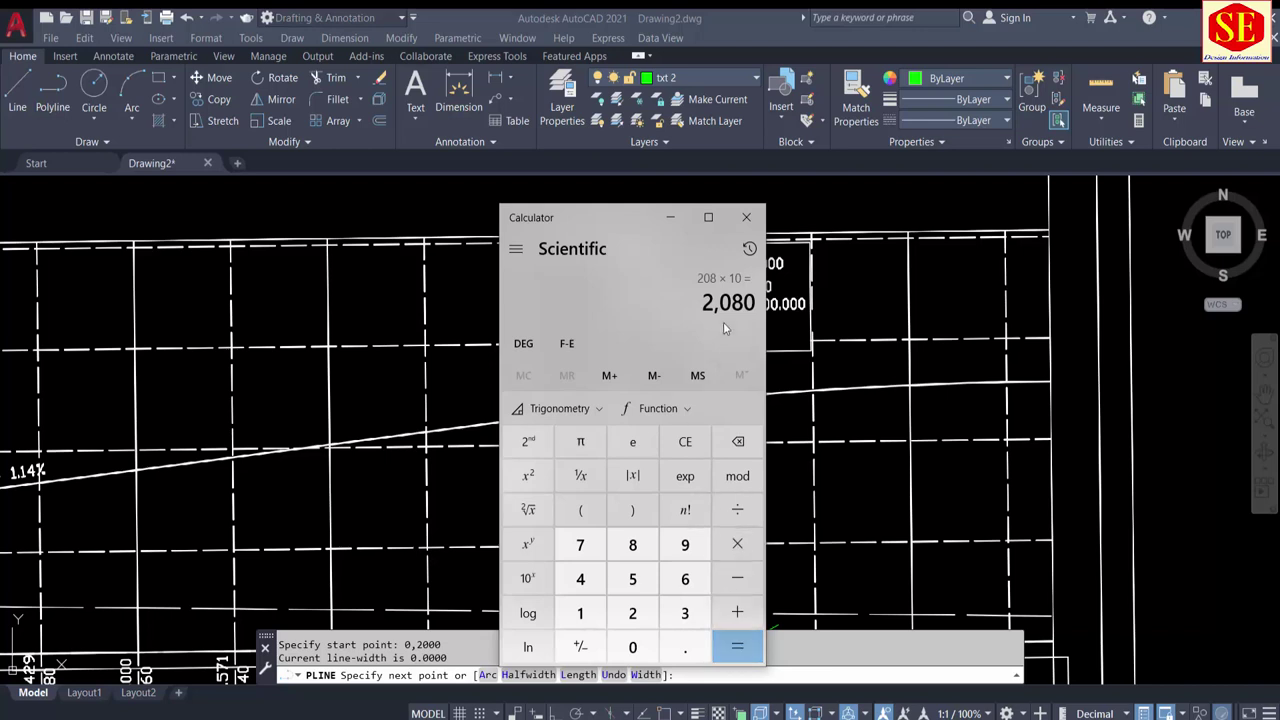
pyautogui.click(670, 217)
pyautogui.write('700,2080')
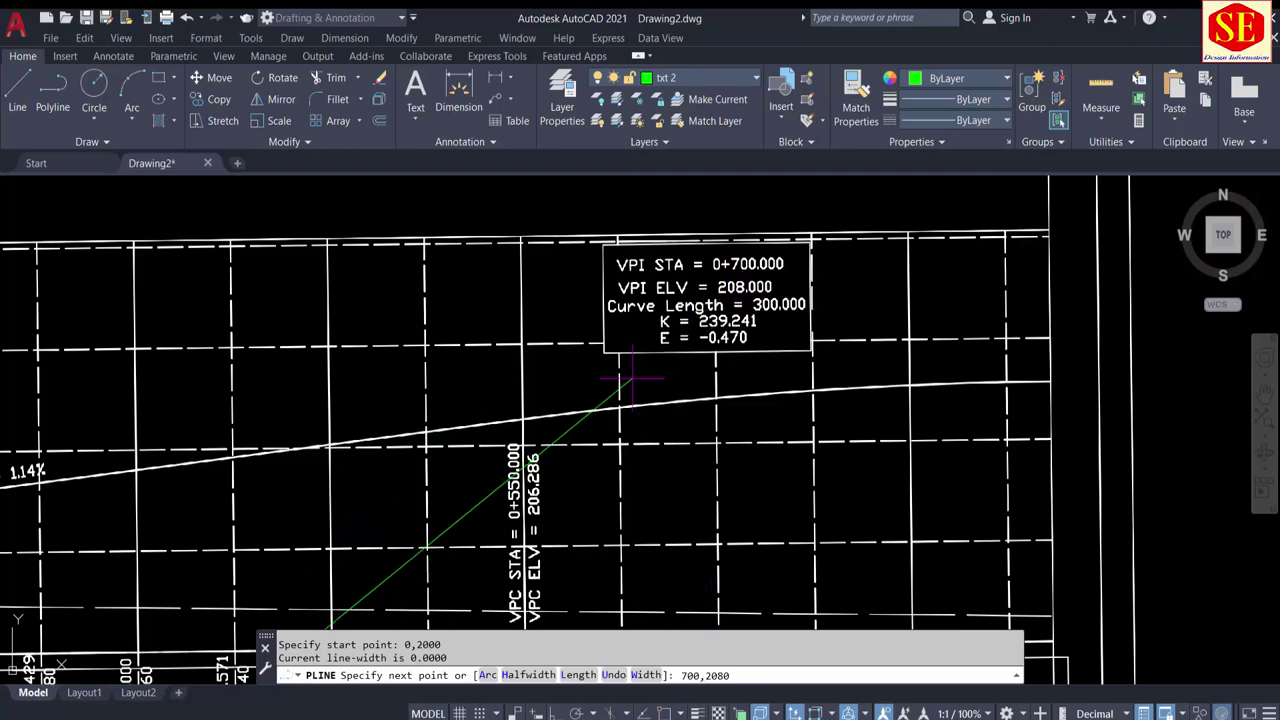
pyautogui.press('Return')
pyautogui.scroll(-5, 630, 378)
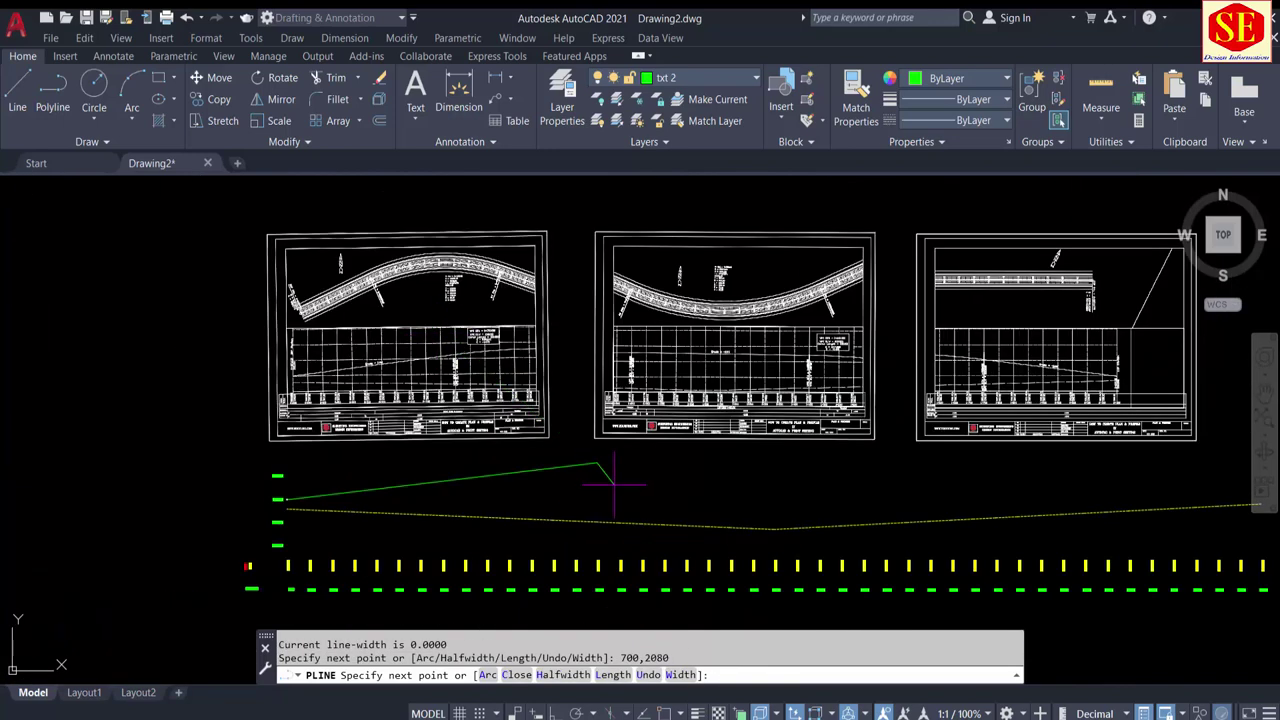
# Step: Pan and zoom to the middle sheet's VPI STA 1+600 box
pyautogui.scroll(2, 560, 380)
pyautogui.scroll(2, 460, 340)
pyautogui.scroll(-1, 460, 340)
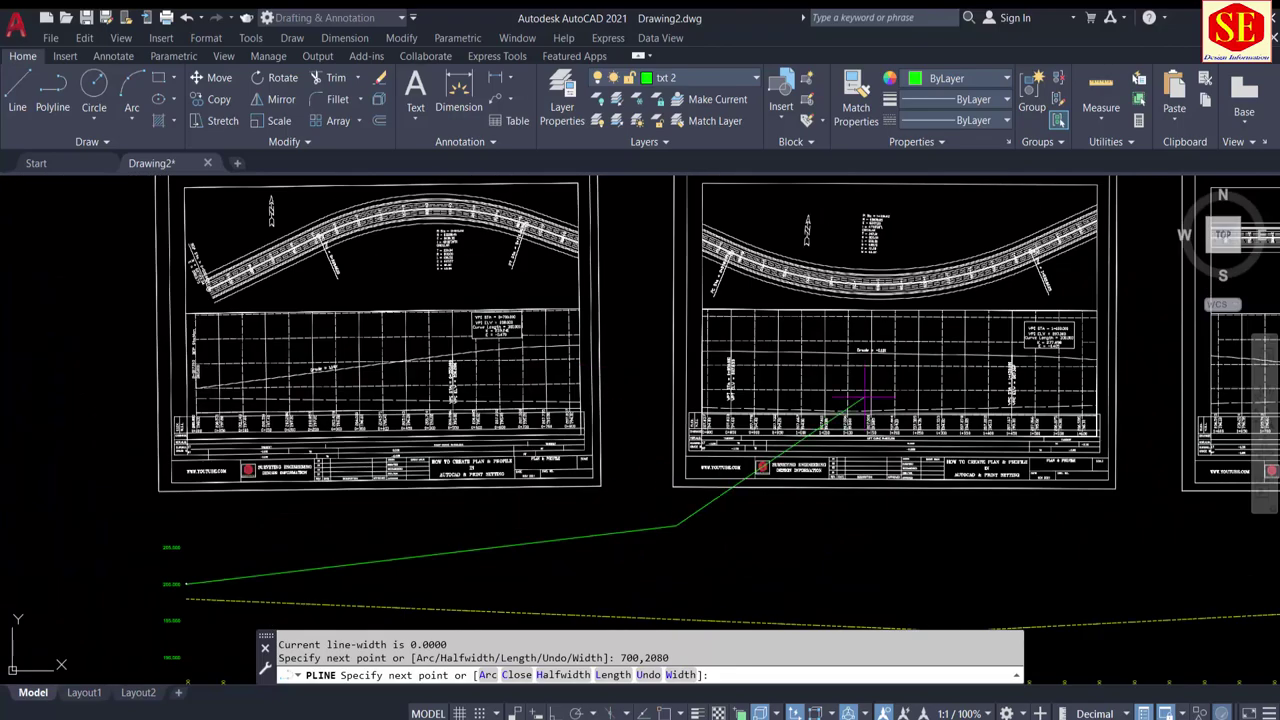
pyautogui.moveTo(1048, 342); pyautogui.dragTo(778, 355, button='middle')
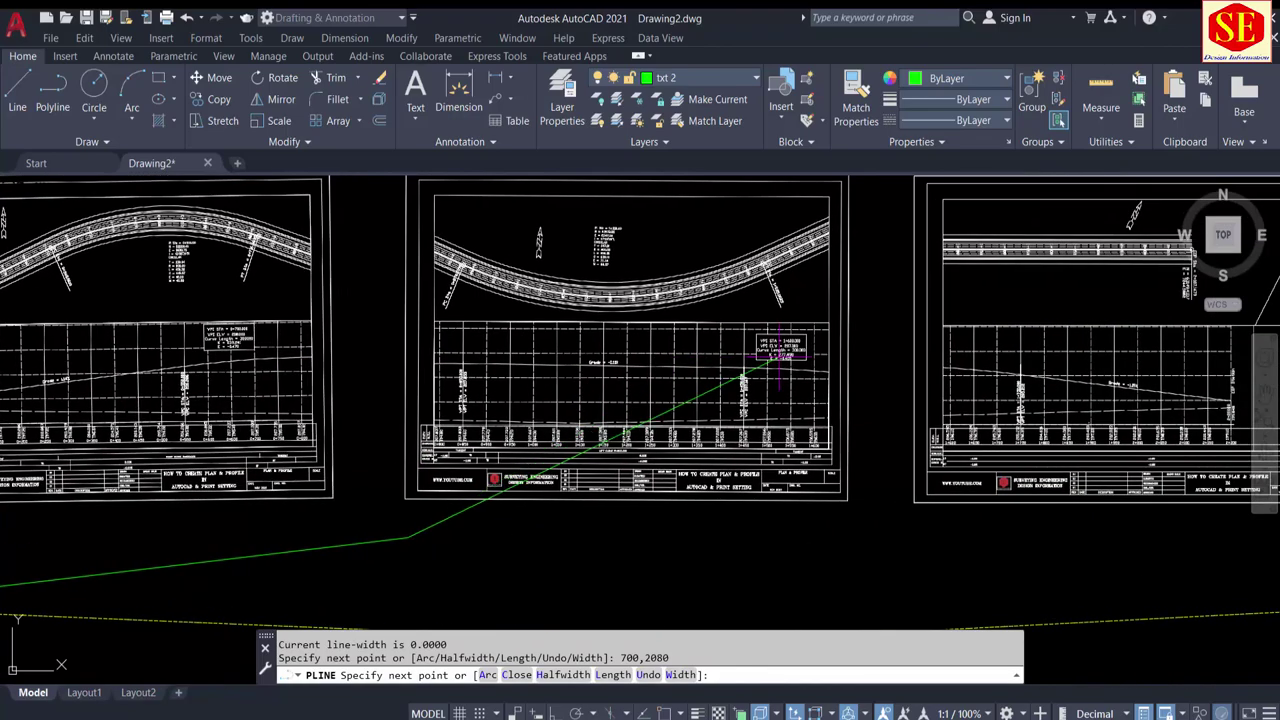
pyautogui.scroll(2, 778, 355)
pyautogui.scroll(5, 800, 350)
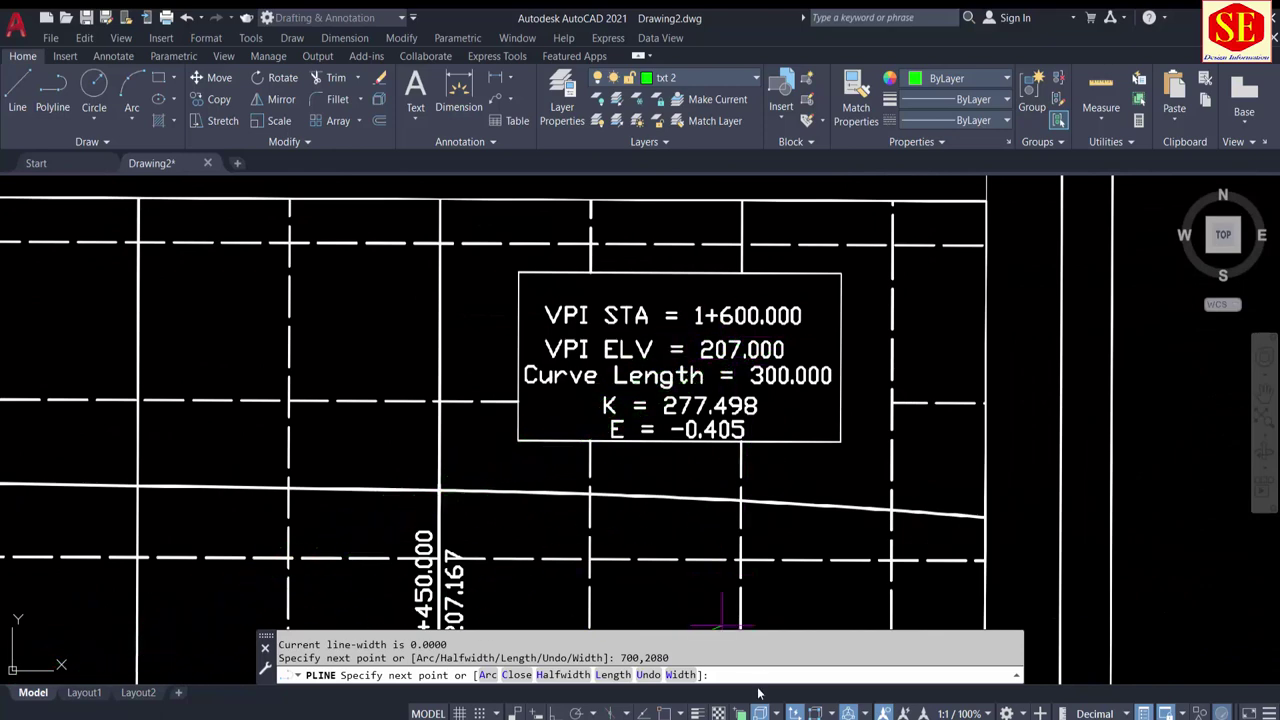
# Step: Compute 207 × 10 = 2,070 in Calculator and add the polyline vertex 1600,2070
pyautogui.click(760, 719)
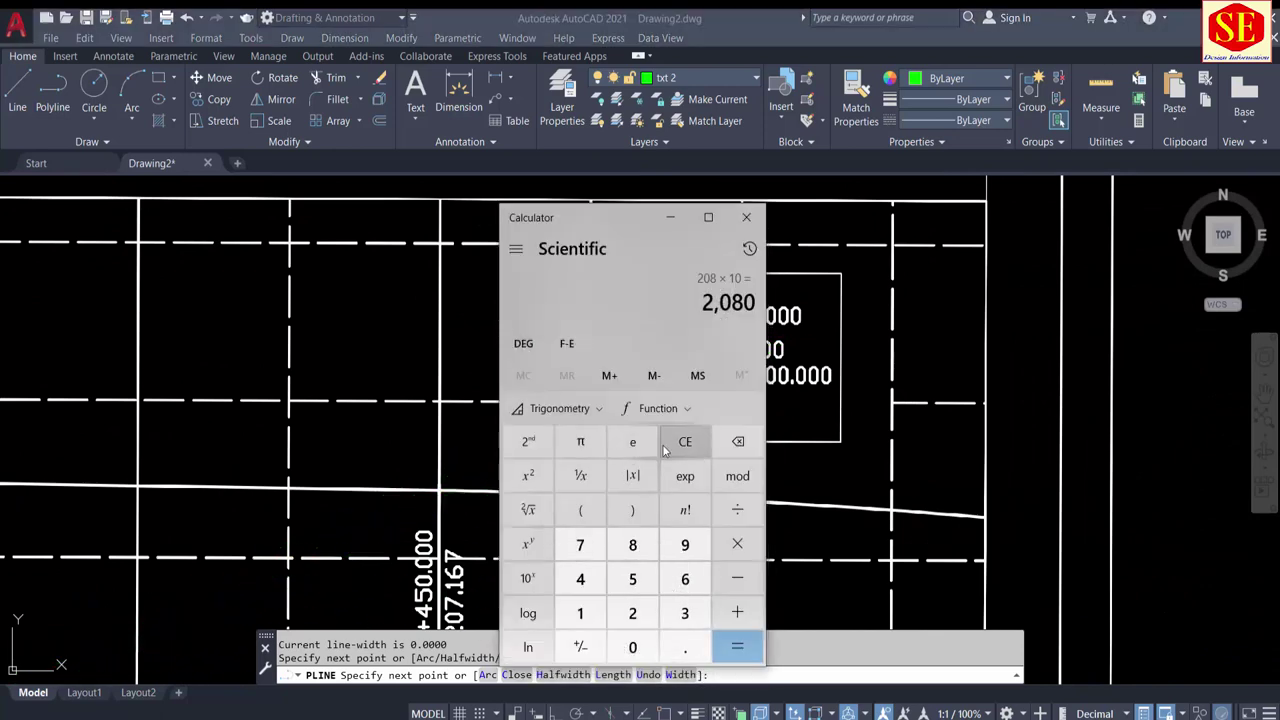
pyautogui.click(664, 450)
pyautogui.click(632, 613)
pyautogui.click(632, 647)
pyautogui.click(580, 544)
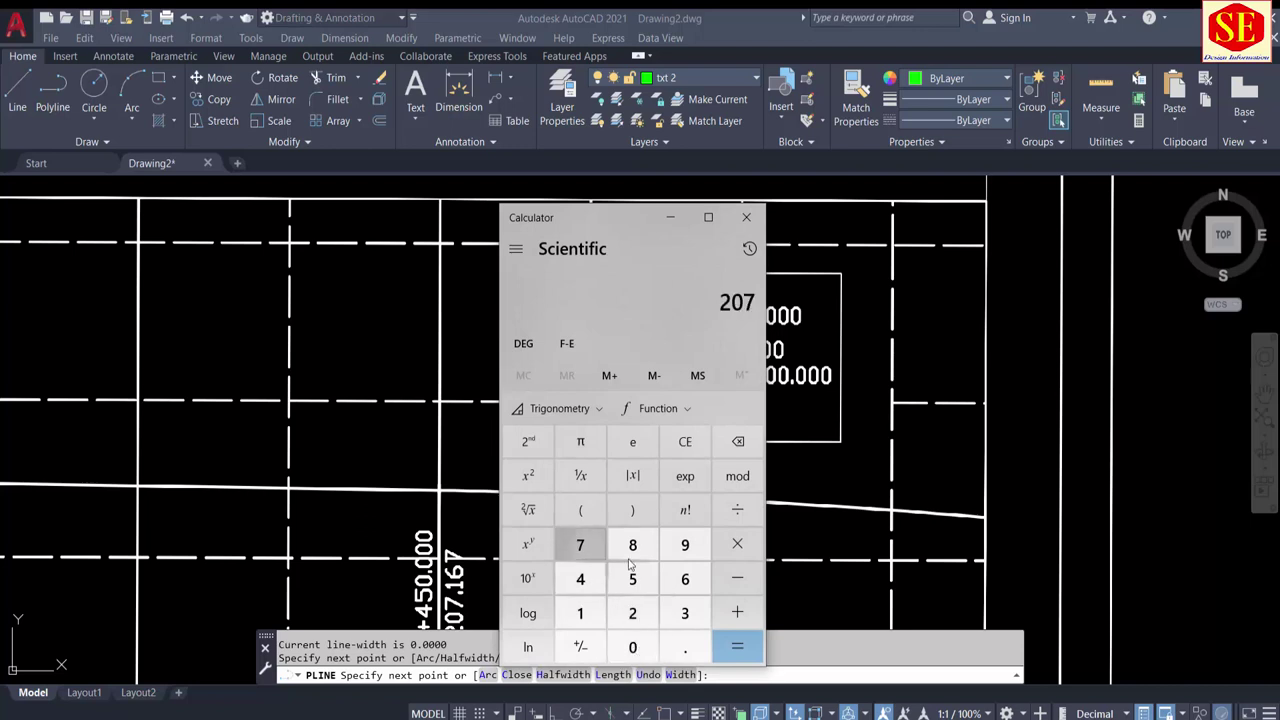
pyautogui.click(737, 544)
pyautogui.click(580, 613)
pyautogui.click(632, 647)
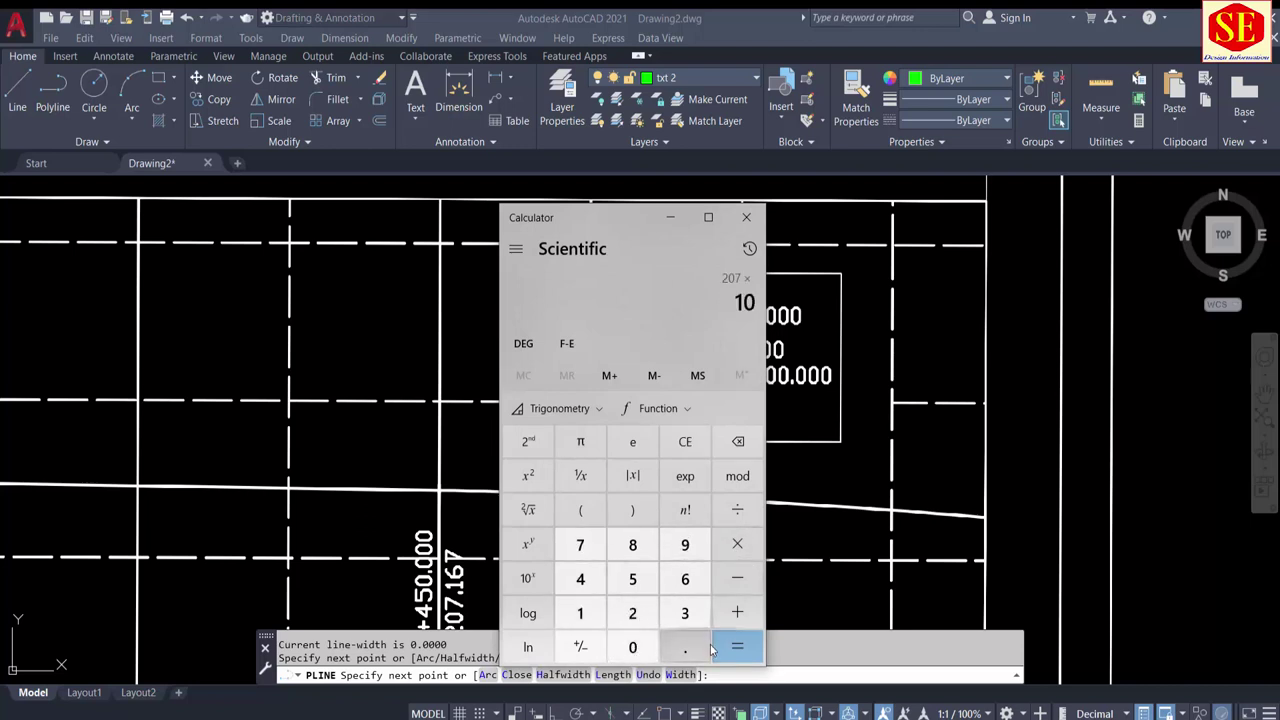
pyautogui.click(730, 648)
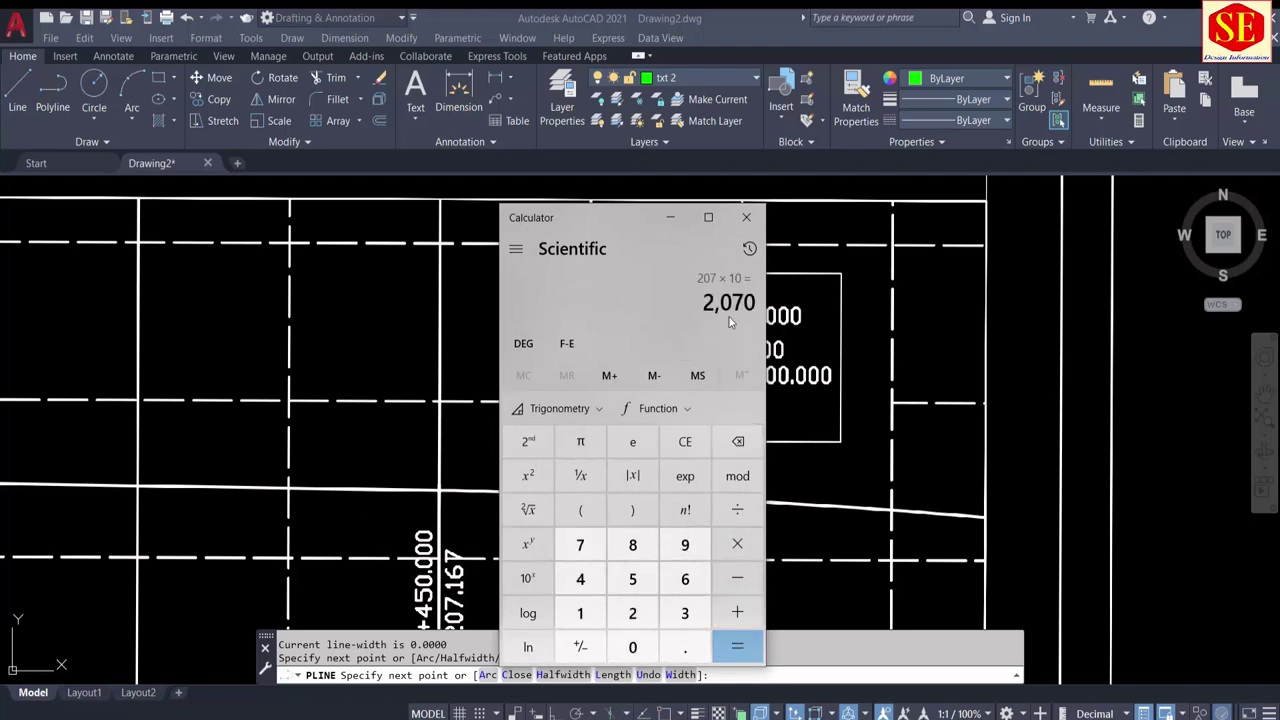
pyautogui.click(672, 225)
pyautogui.write('1600,2070')
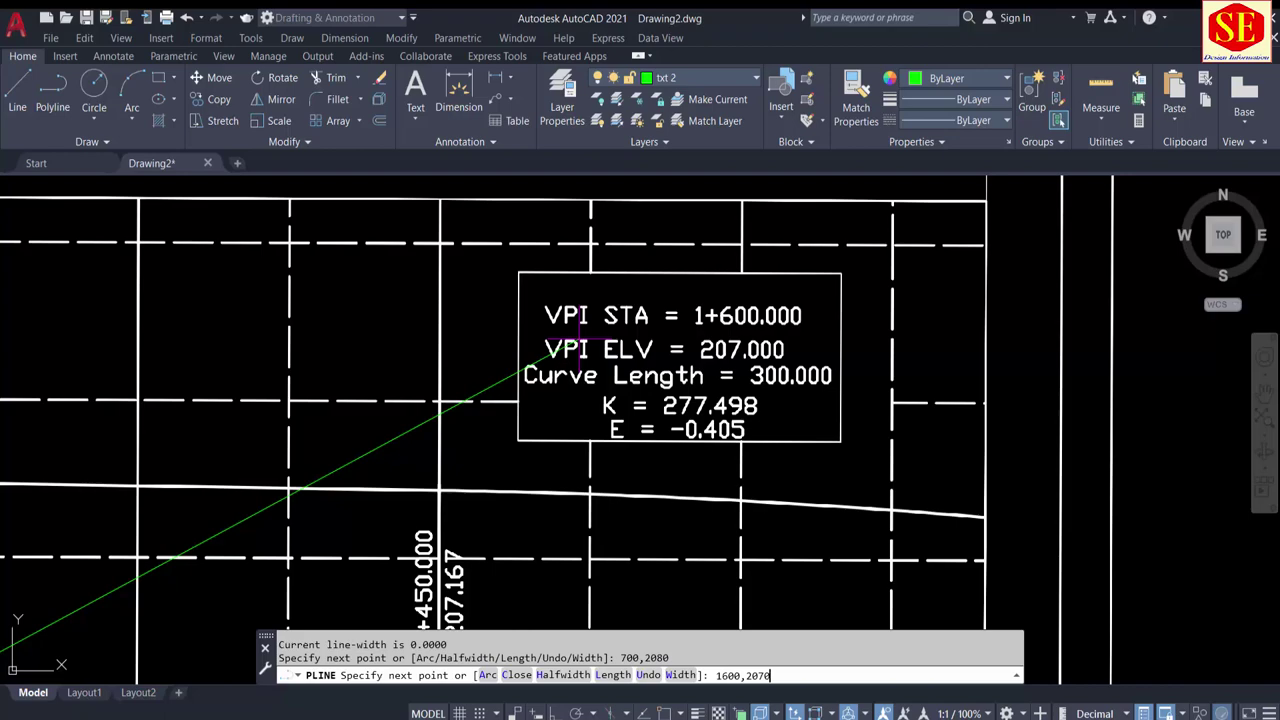
pyautogui.press('Return')
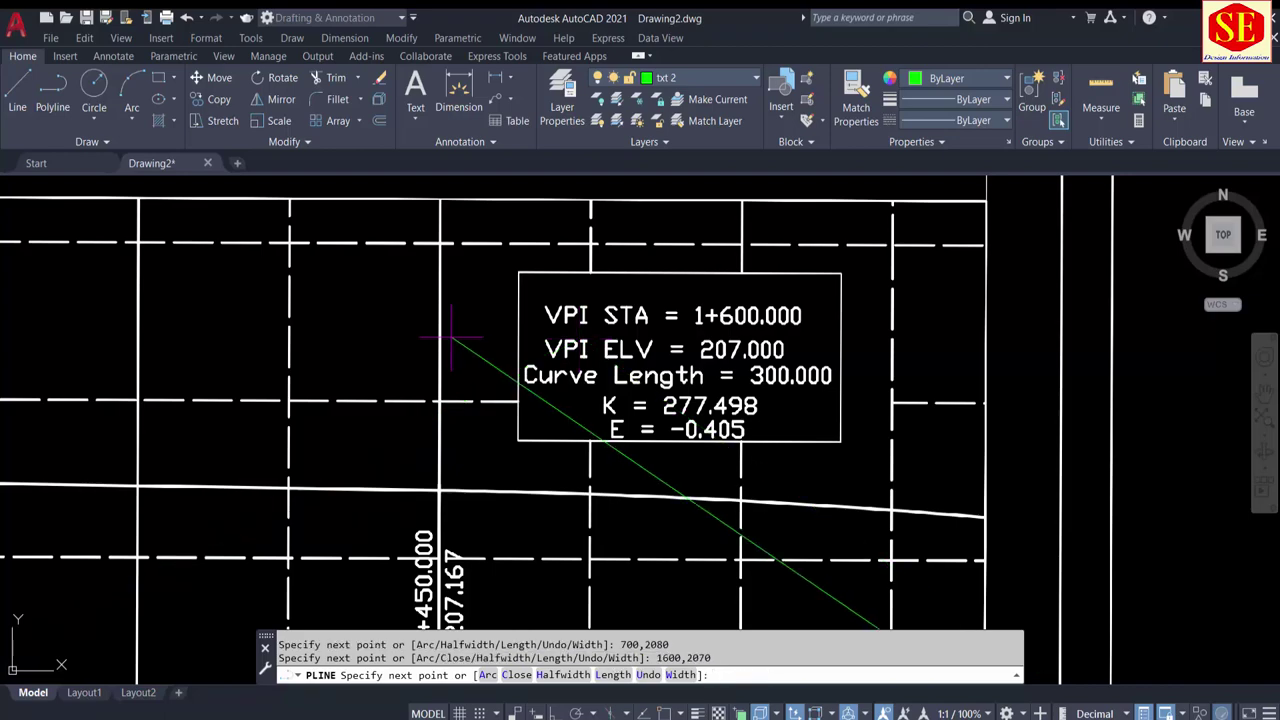
# Step: Zoom to station 2+200 and compute 199.848 × 10 = 1998.48 in Calculator
pyautogui.scroll(-5, 611, 461)
pyautogui.scroll(3, 718, 355)
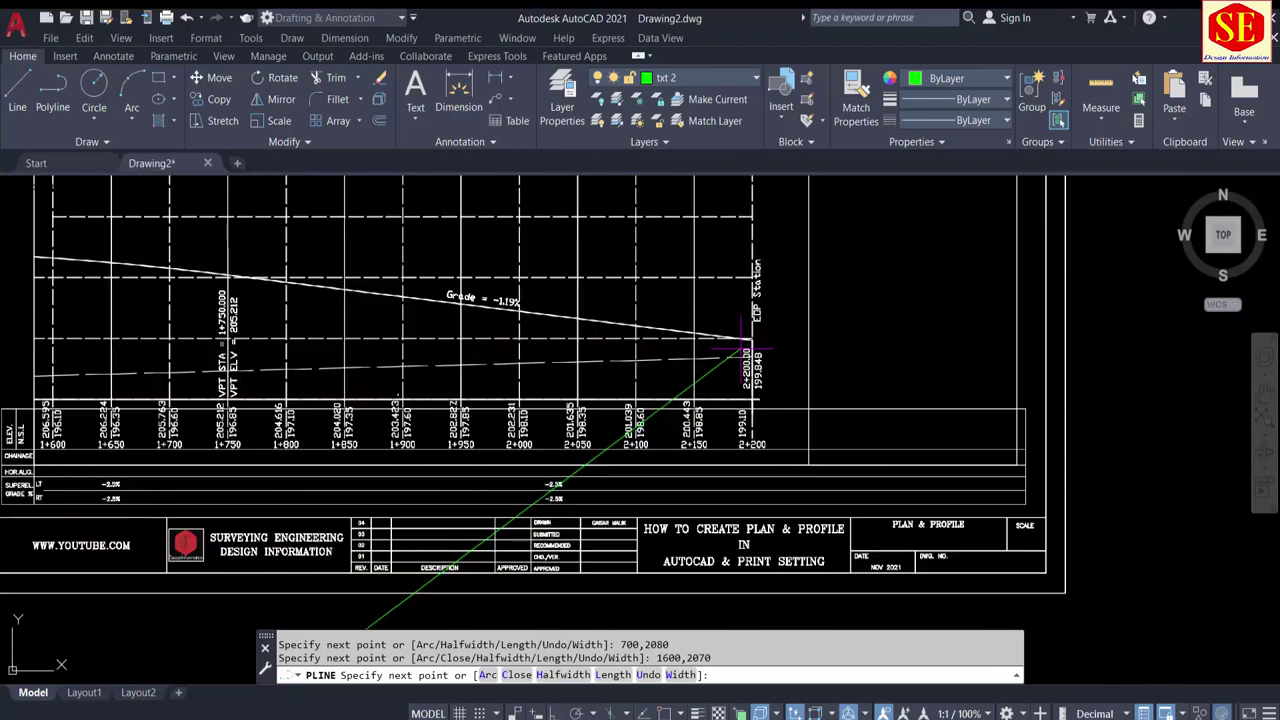
pyautogui.scroll(2, 710, 400)
pyautogui.scroll(2, 705, 422)
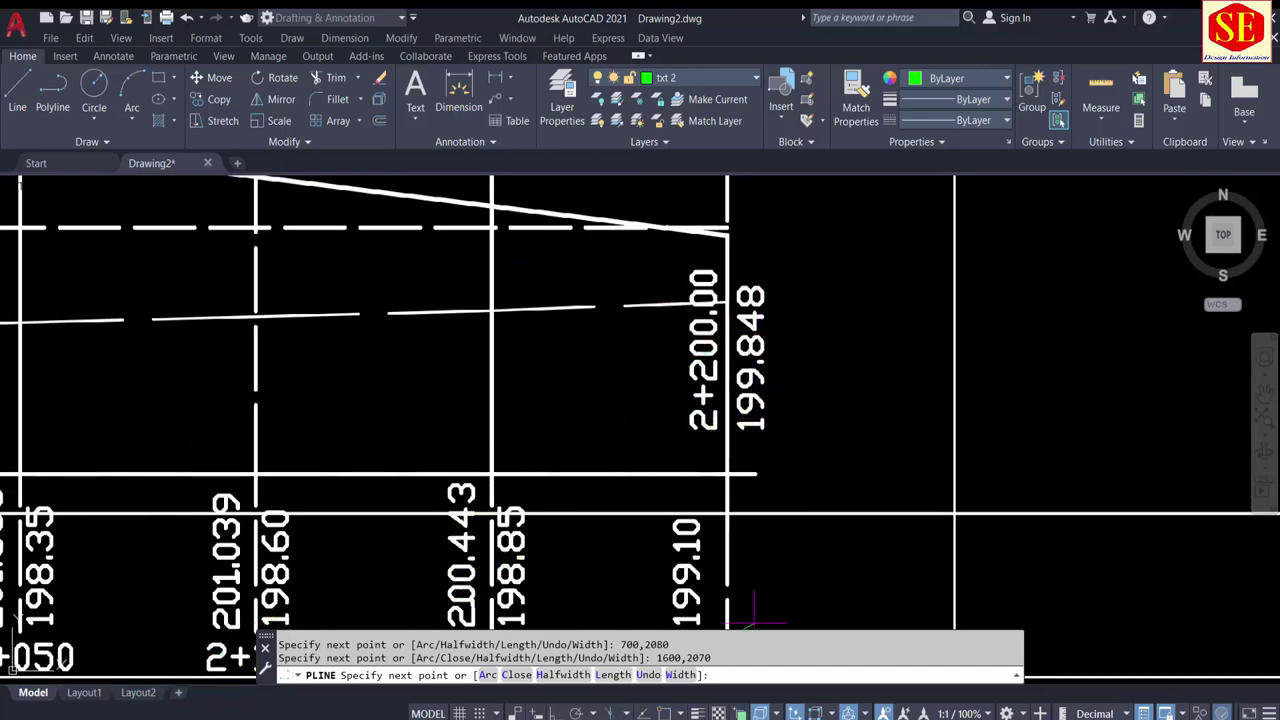
pyautogui.hotkey('alt', 'Tab')
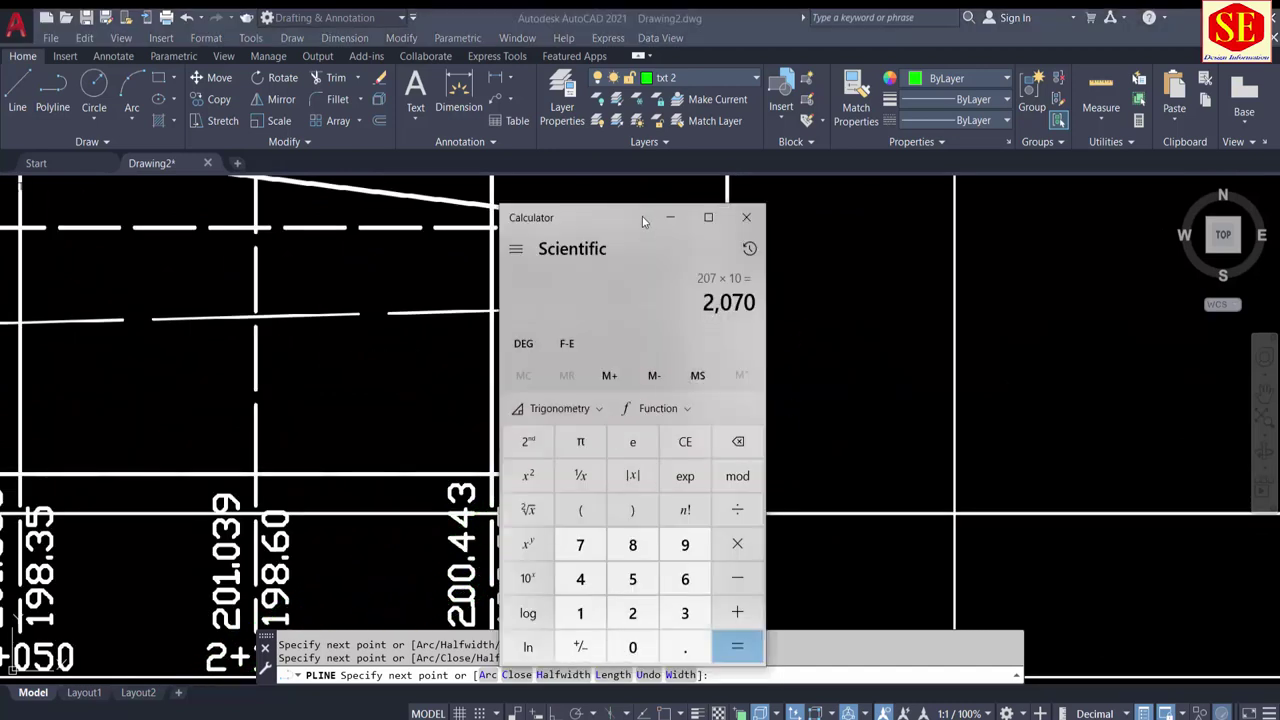
pyautogui.moveTo(642, 216); pyautogui.dragTo(478, 210)
pyautogui.press('Escape')
pyautogui.write('199')
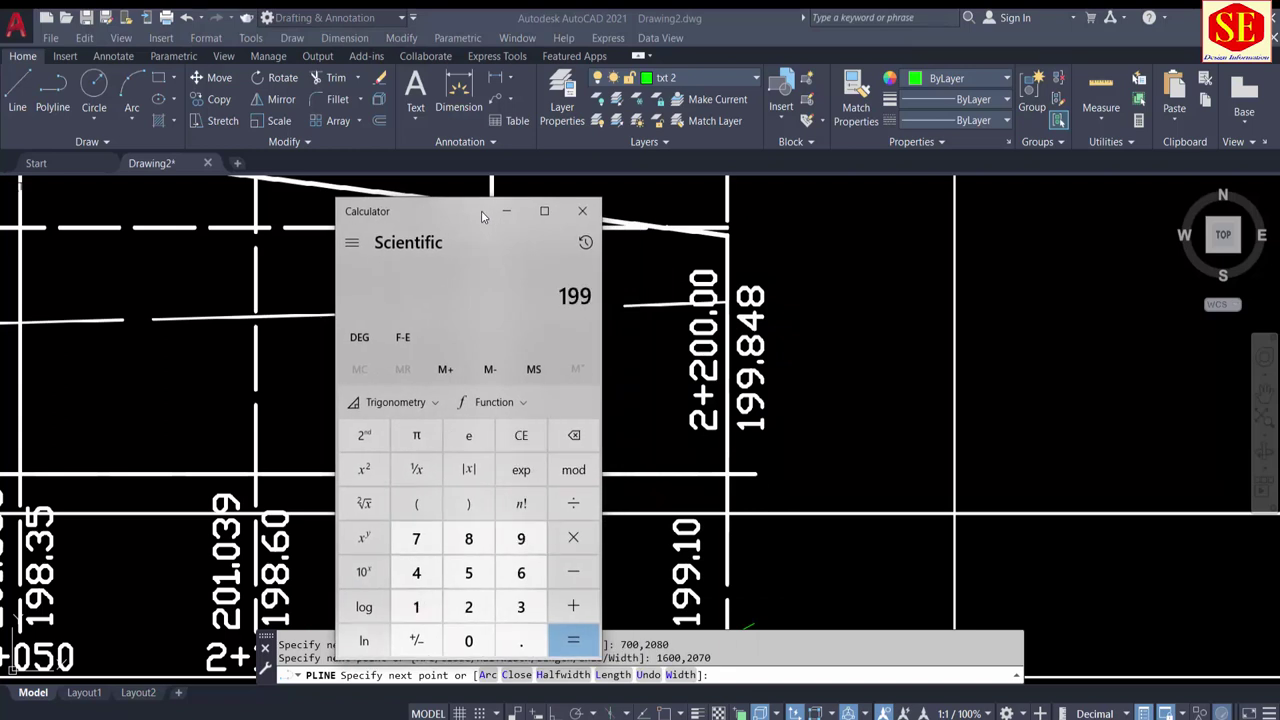
pyautogui.write('.848')
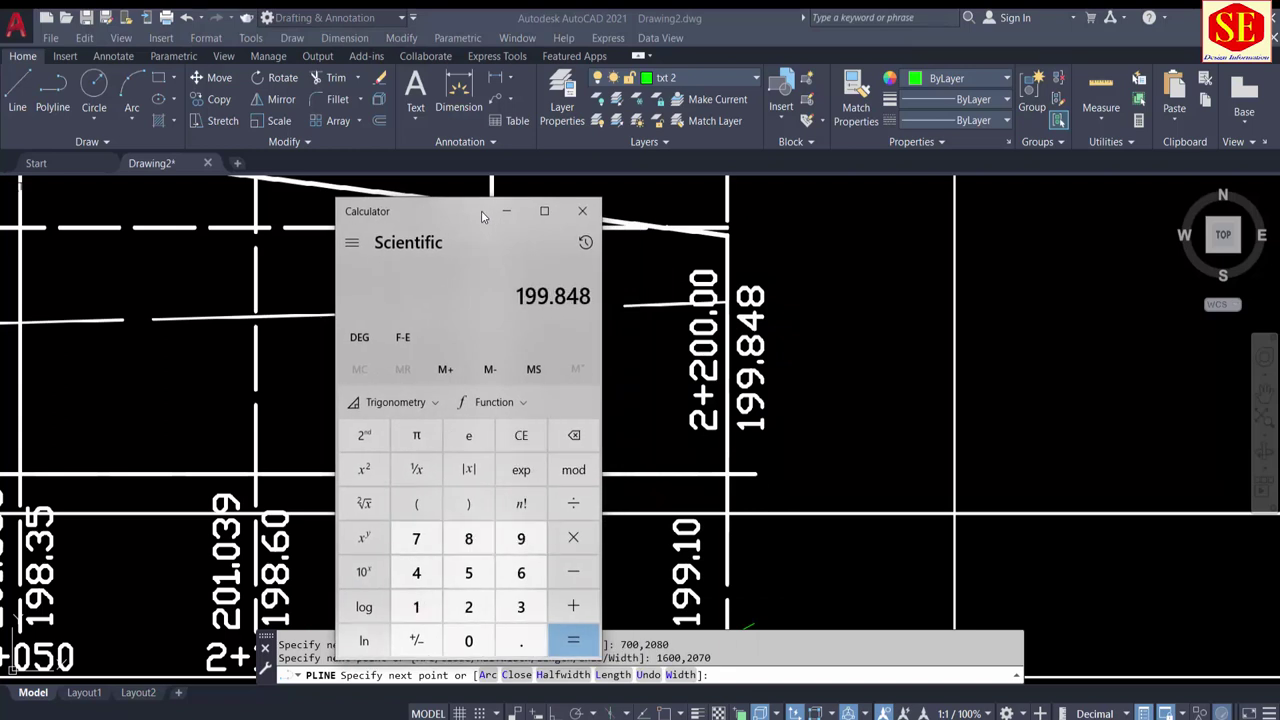
pyautogui.write('*10')
pyautogui.press('Return')
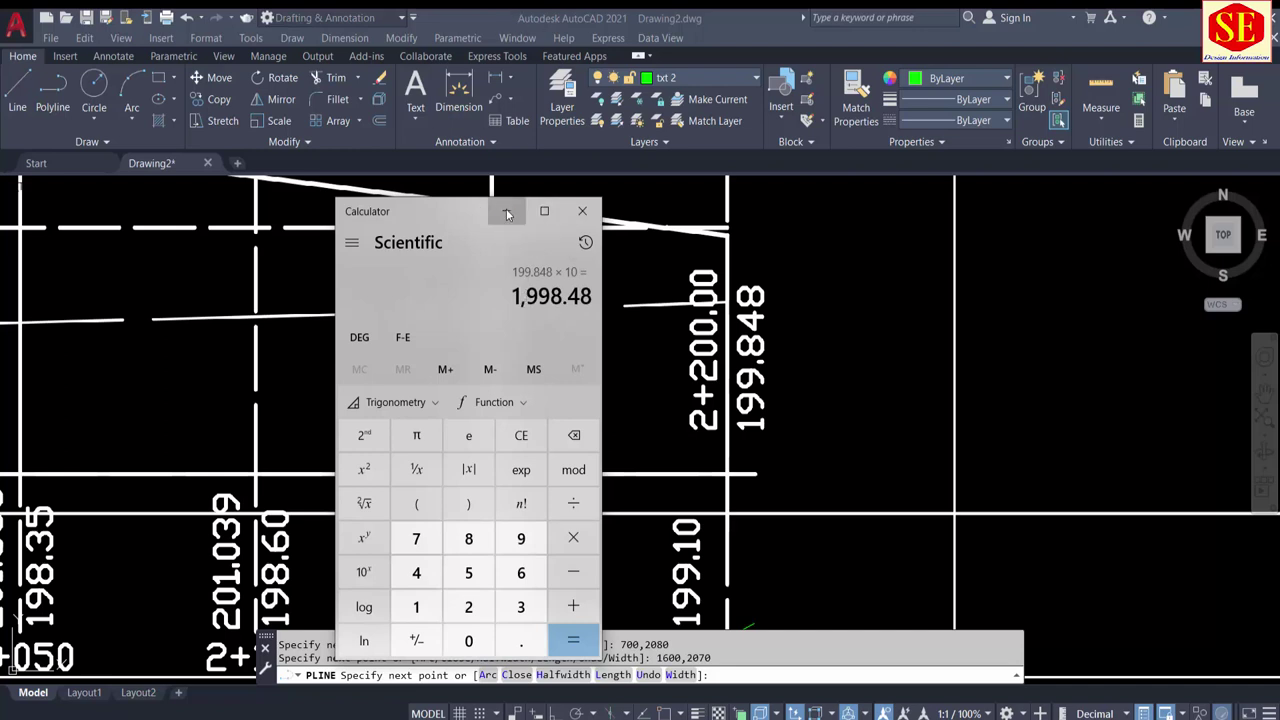
# Step: Add the polyline vertex 2200,1998.48 at station 2+200
pyautogui.click(506, 211)
pyautogui.write('2200,1998')
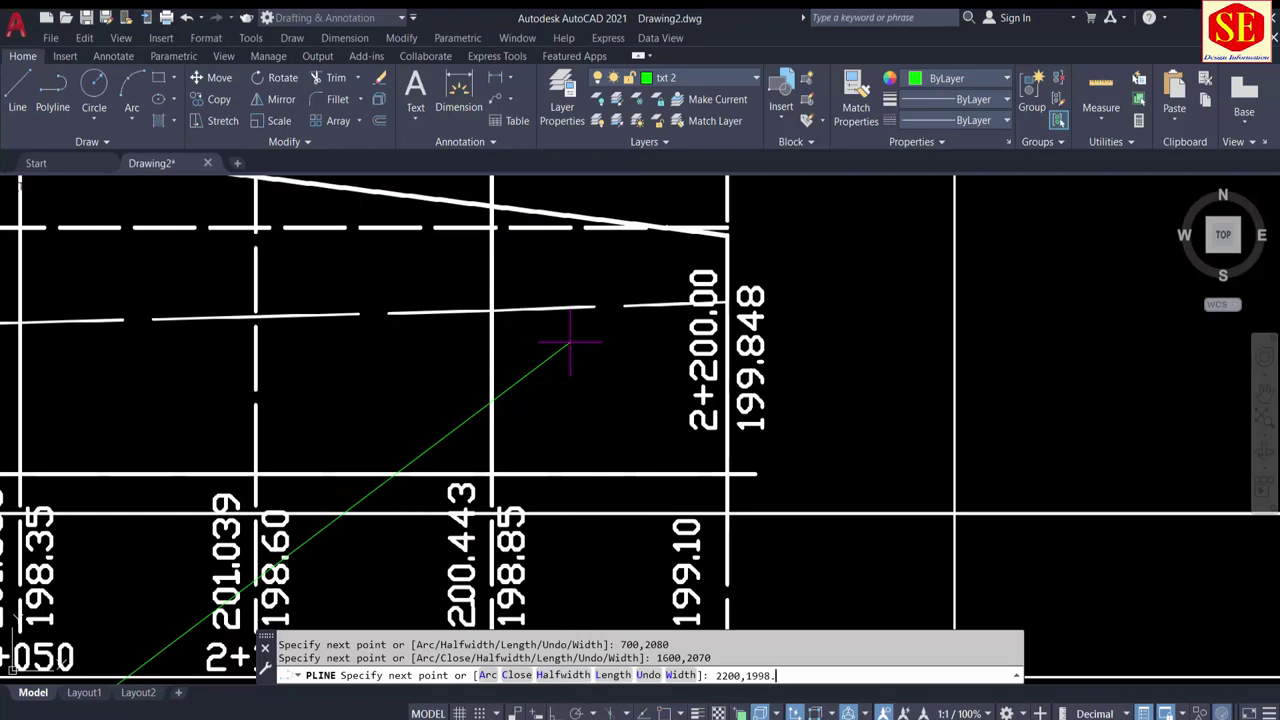
pyautogui.press('Return')
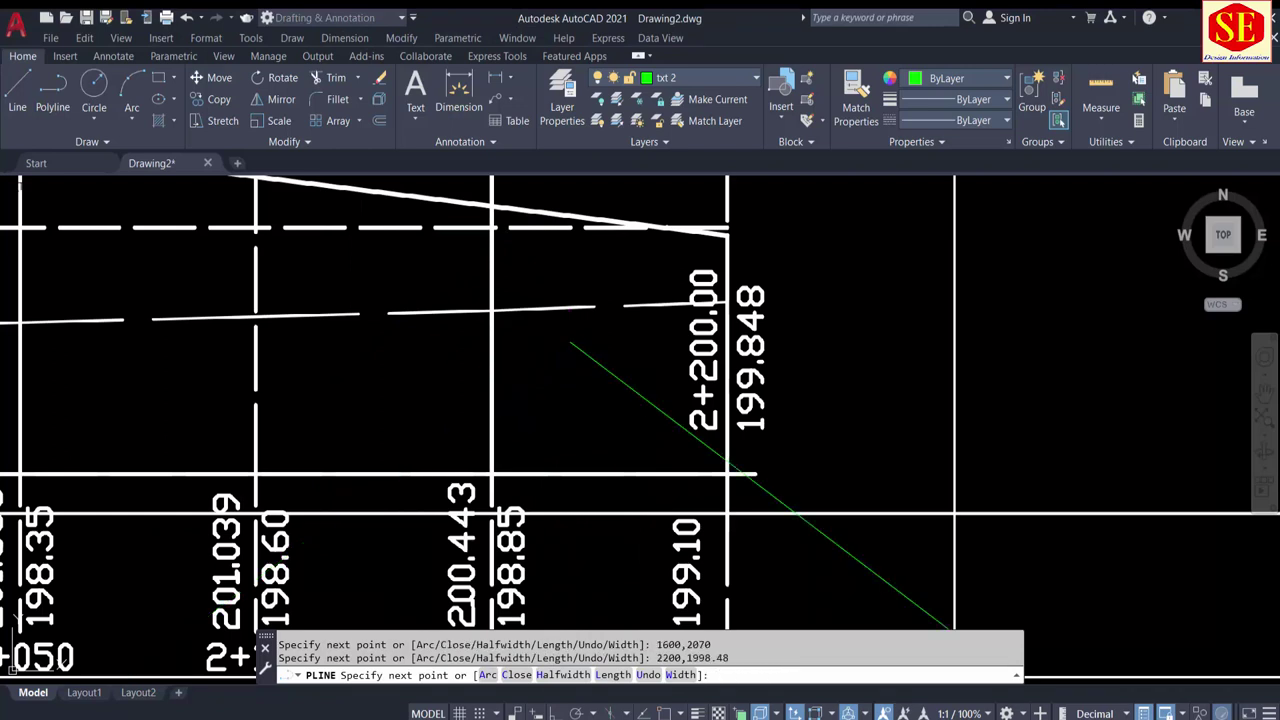
pyautogui.scroll(-5, 706, 400)
pyautogui.scroll(-3, 706, 400)
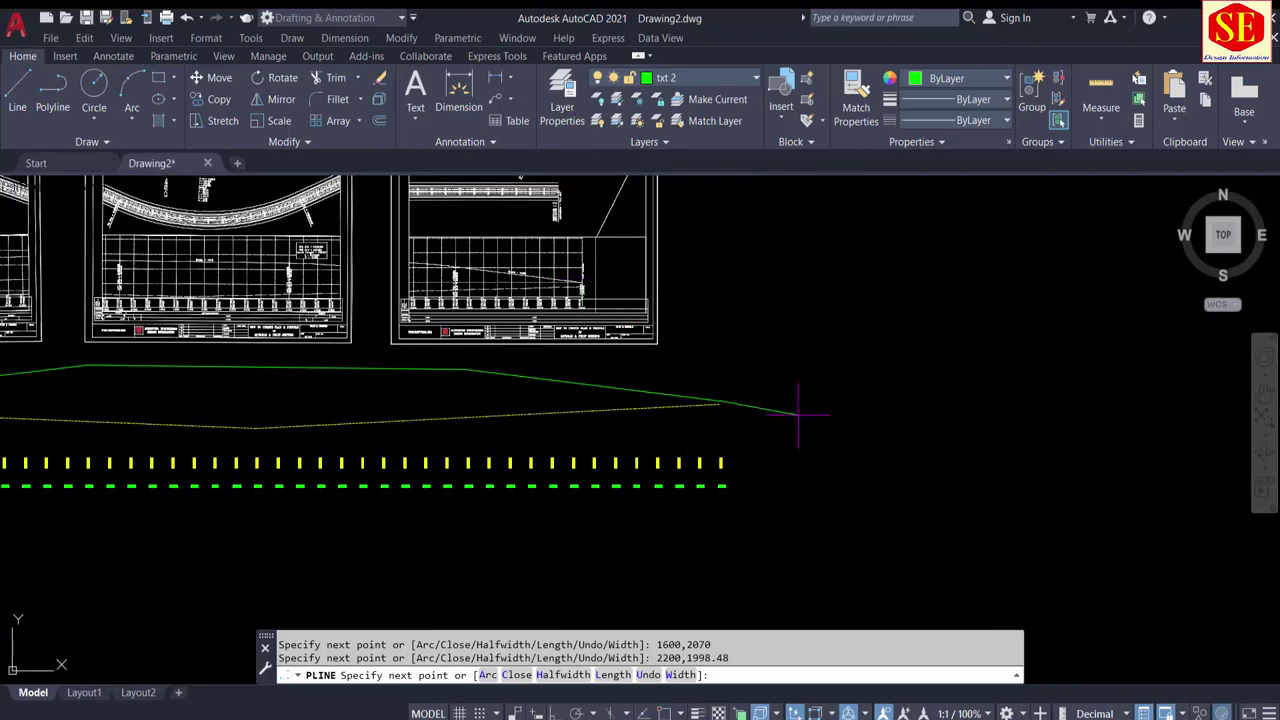
# Step: End the polyline and inspect it in Quick Properties while panning along the profile
pyautogui.press('Escape')
pyautogui.moveTo(510, 365); pyautogui.dragTo(703, 365, button='middle')
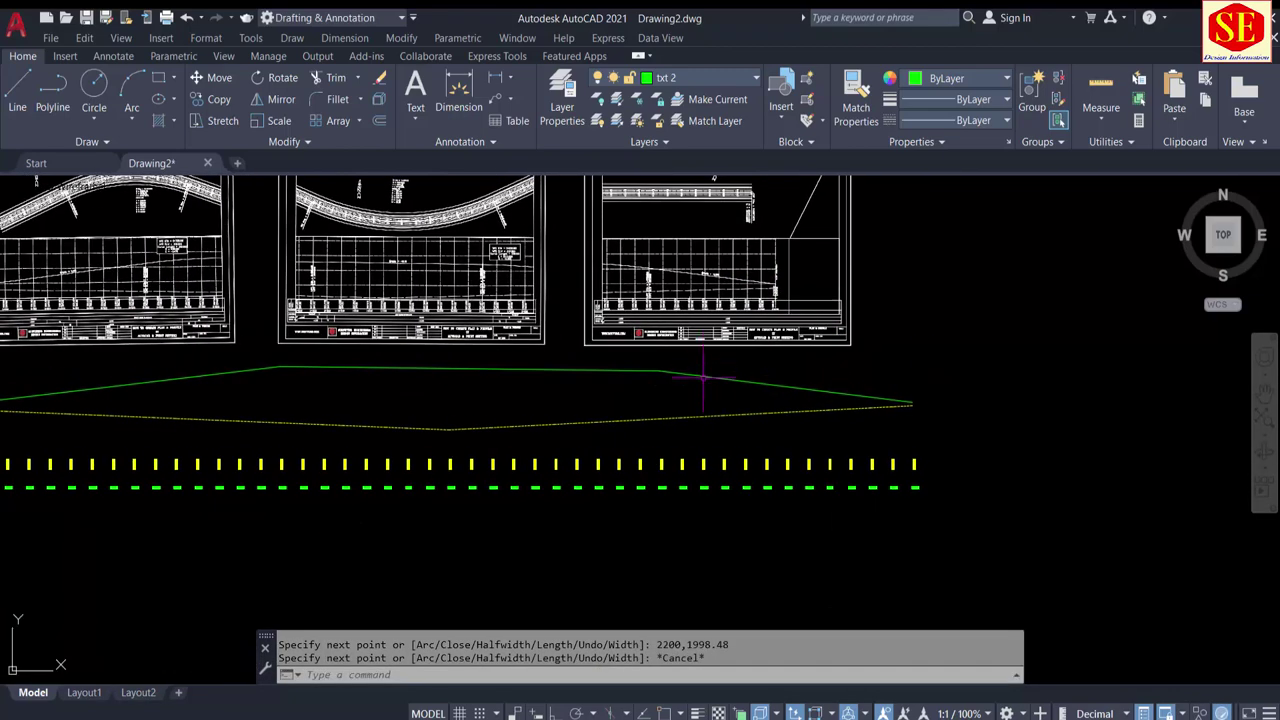
pyautogui.click(703, 378)
pyautogui.moveTo(468, 379); pyautogui.dragTo(838, 421, button='middle')
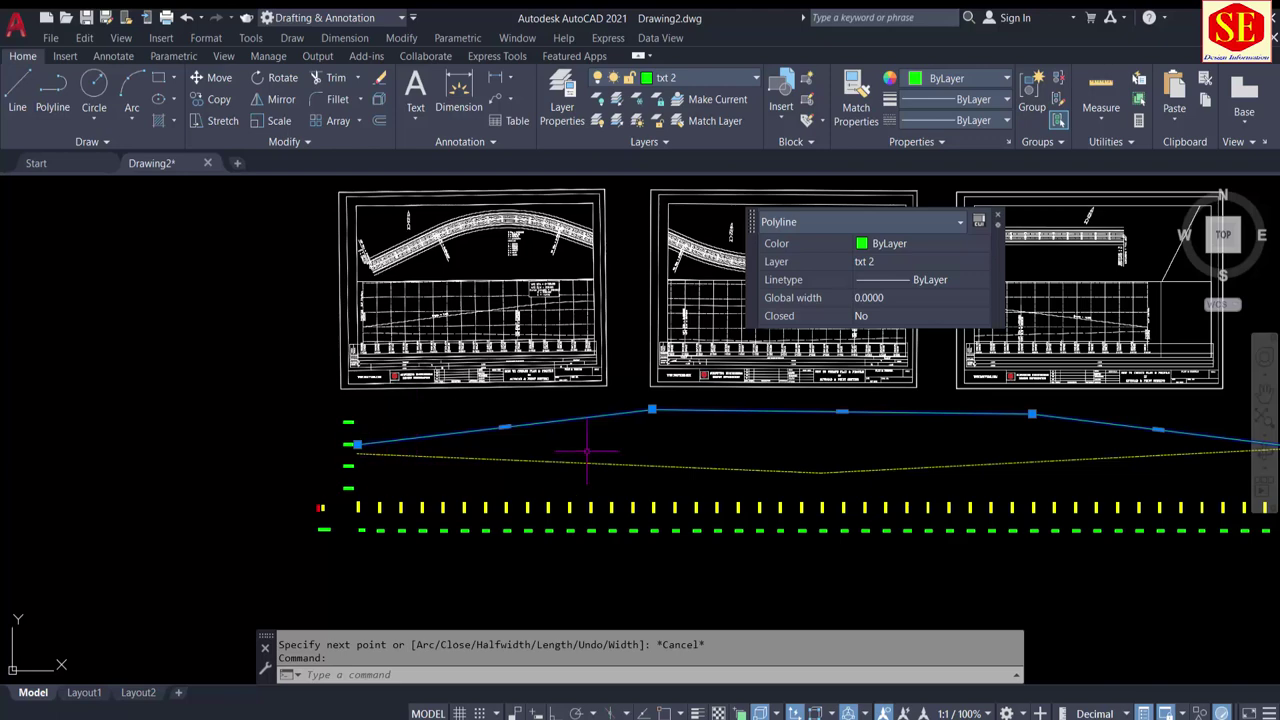
pyautogui.moveTo(1098, 432); pyautogui.dragTo(690, 450, button='middle')
pyautogui.moveTo(521, 453); pyautogui.dragTo(909, 457, button='middle')
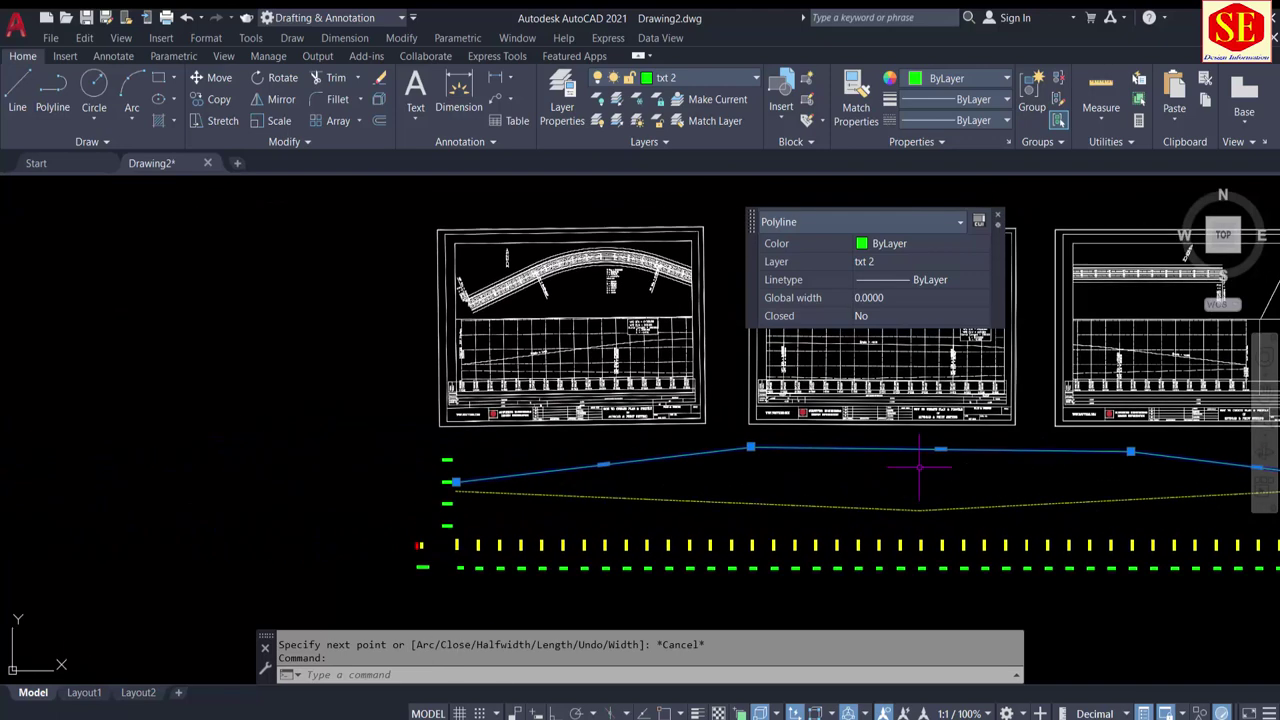
pyautogui.moveTo(603, 449); pyautogui.dragTo(446, 440, button='middle')
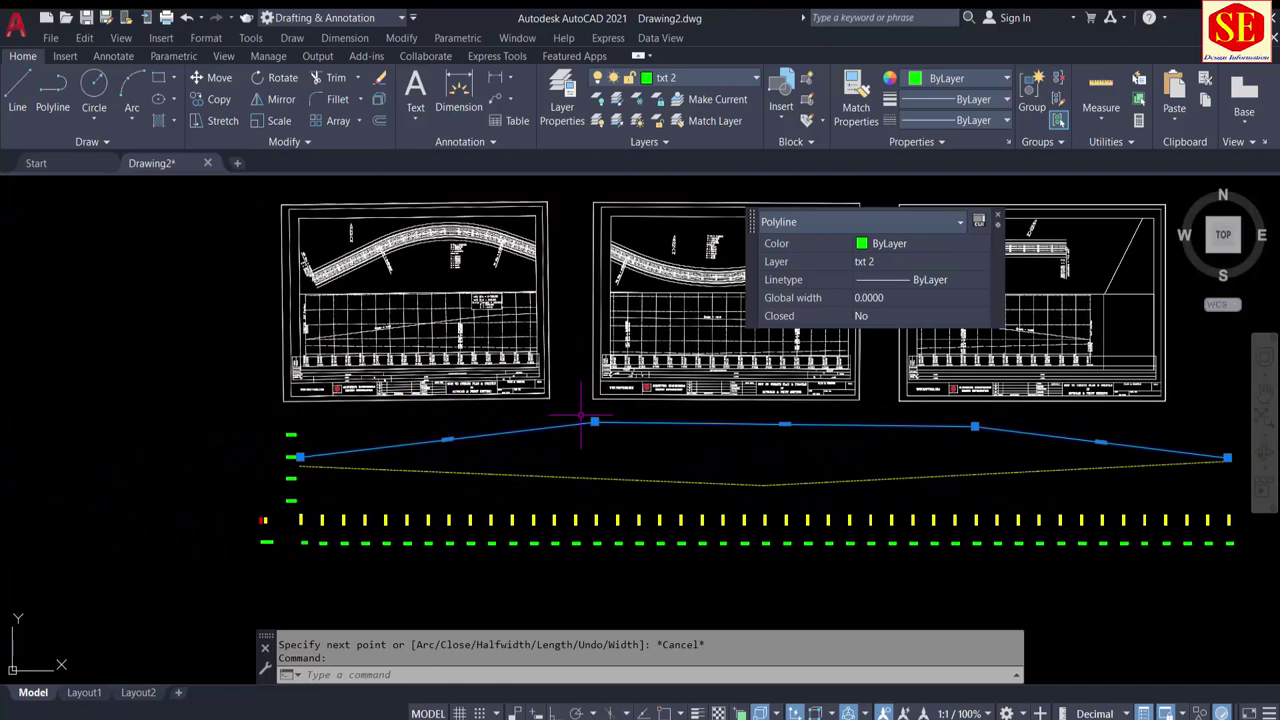
pyautogui.press('Escape')
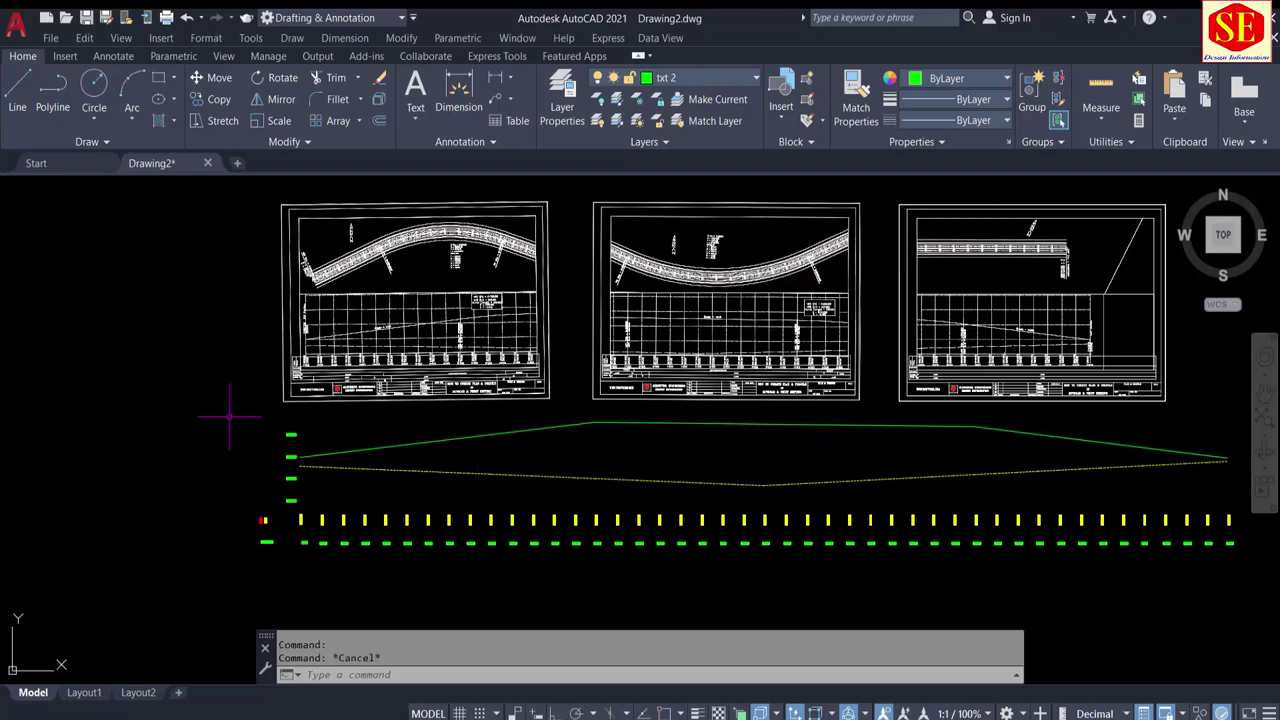
# Step: Cancel a half-typed command and zoom to review the finished grade line beneath the sheets
pyautogui.write('d')
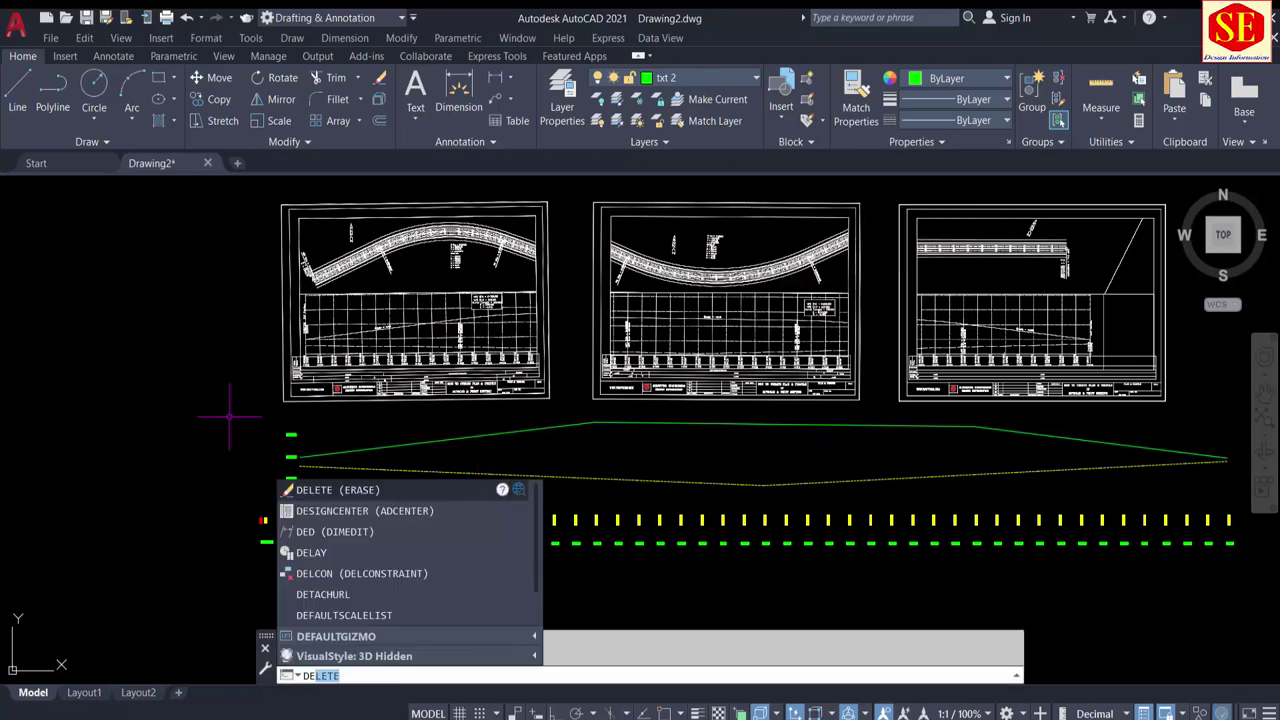
pyautogui.press('Escape')
pyautogui.scroll(2, 614, 427)
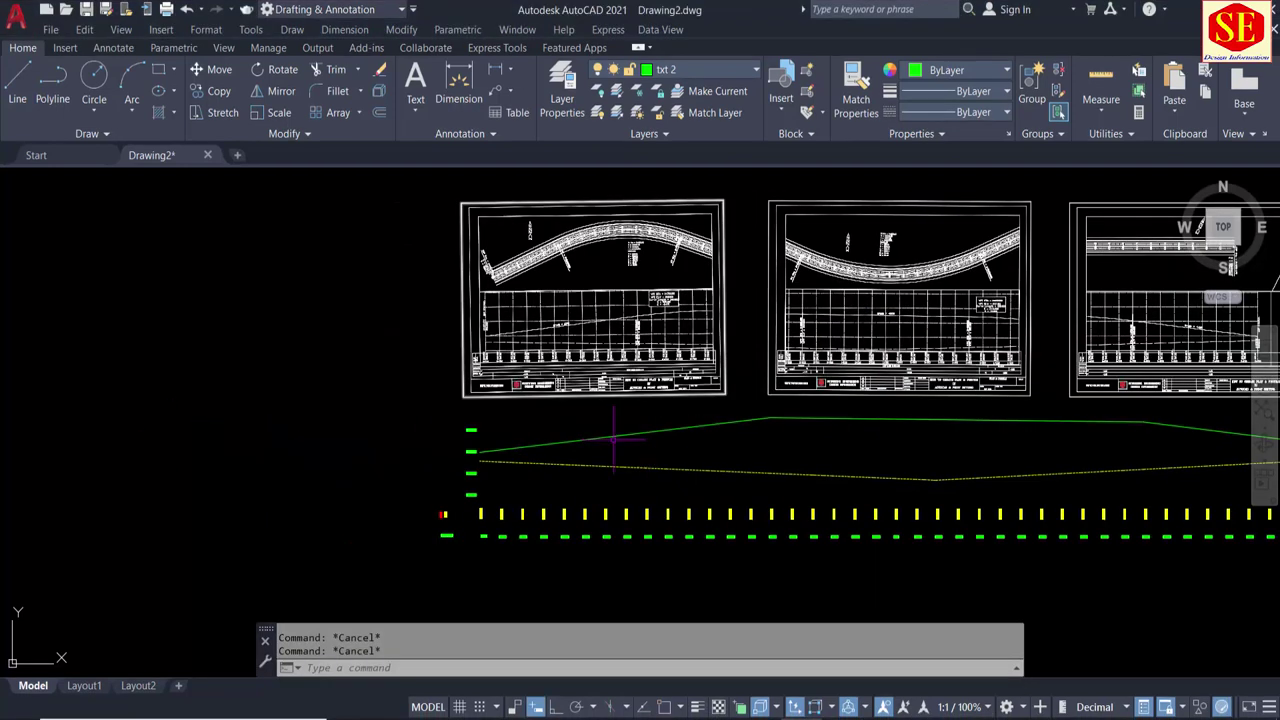
pyautogui.scroll(2, 590, 415)
pyautogui.scroll(2, 566, 400)
pyautogui.scroll(-2, 477, 520)
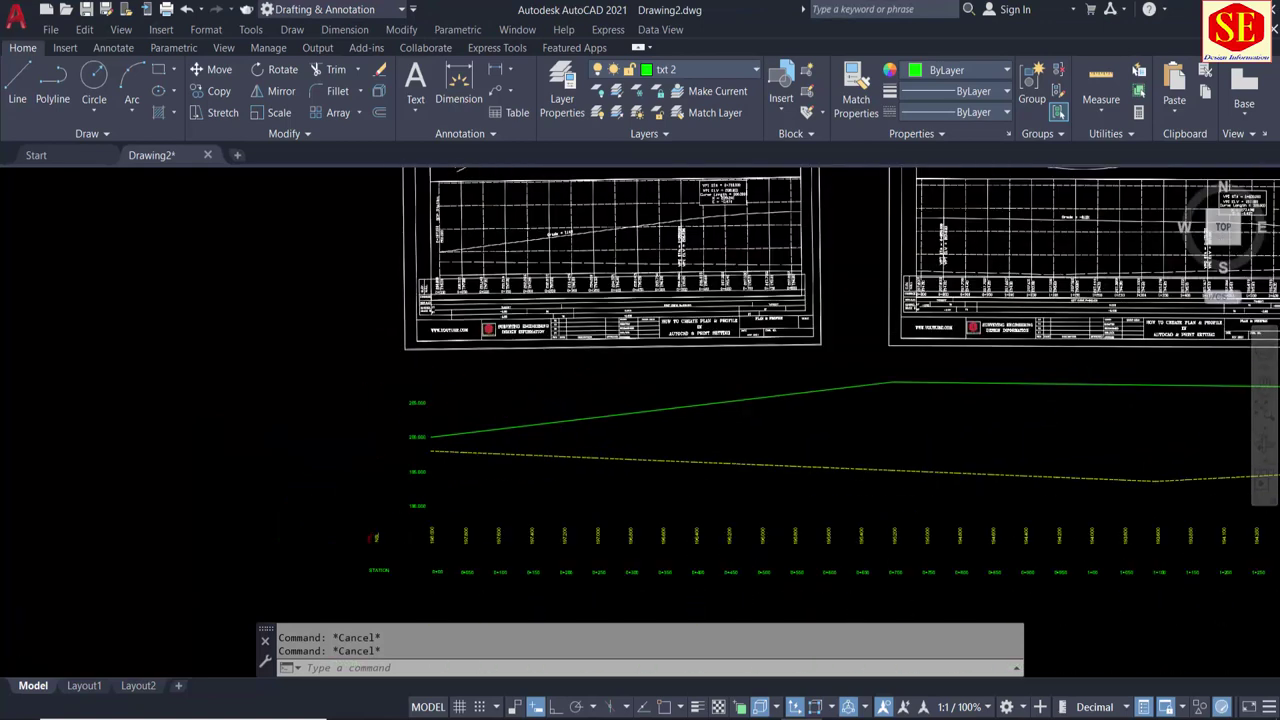
pyautogui.scroll(-2, 464, 460)
pyautogui.scroll(2, 570, 419)
pyautogui.write('FRL')
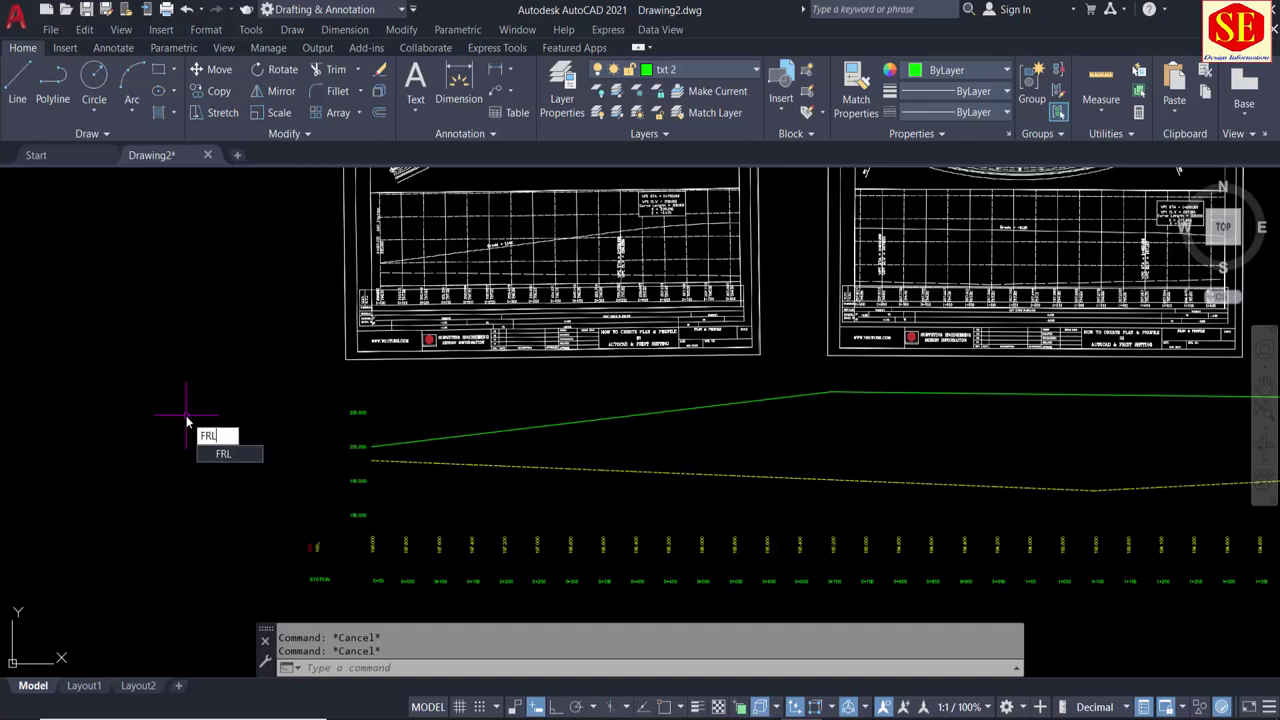
# Step: Run FRL and pick the profile start and next two vertices as first, second and next P.V.I. stations
pyautogui.press('Return')
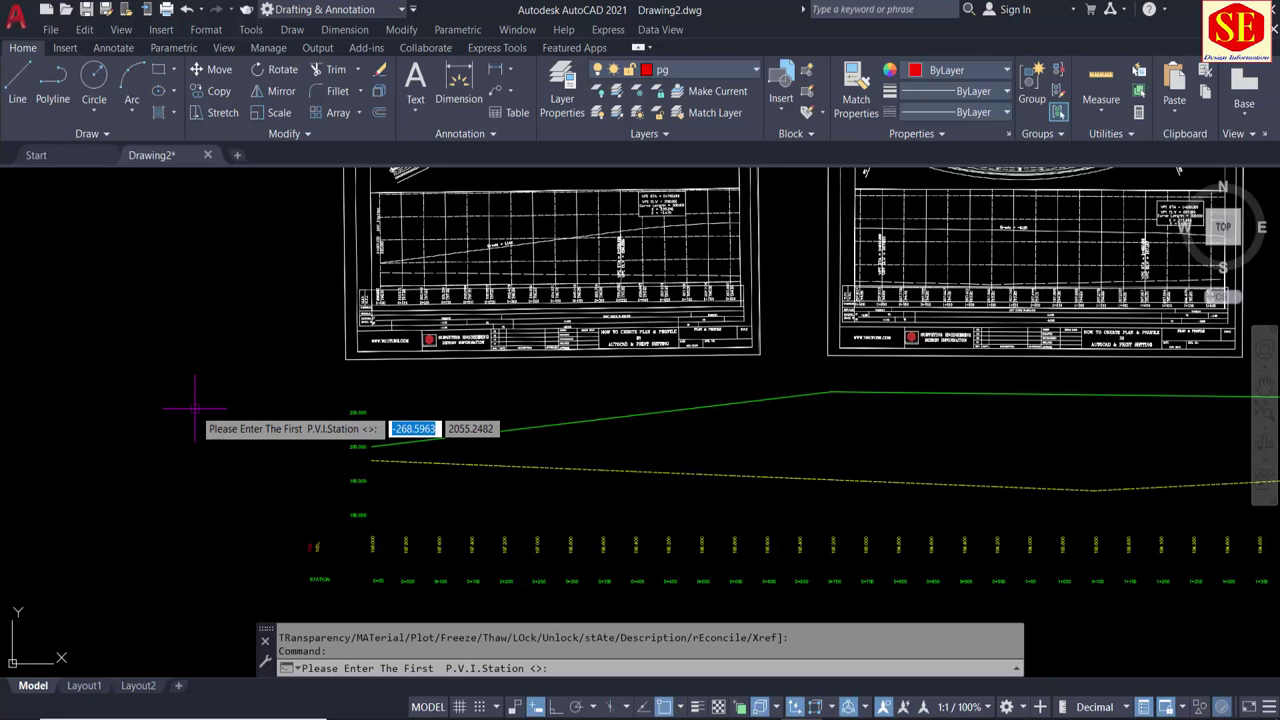
pyautogui.scroll(4, 390, 429)
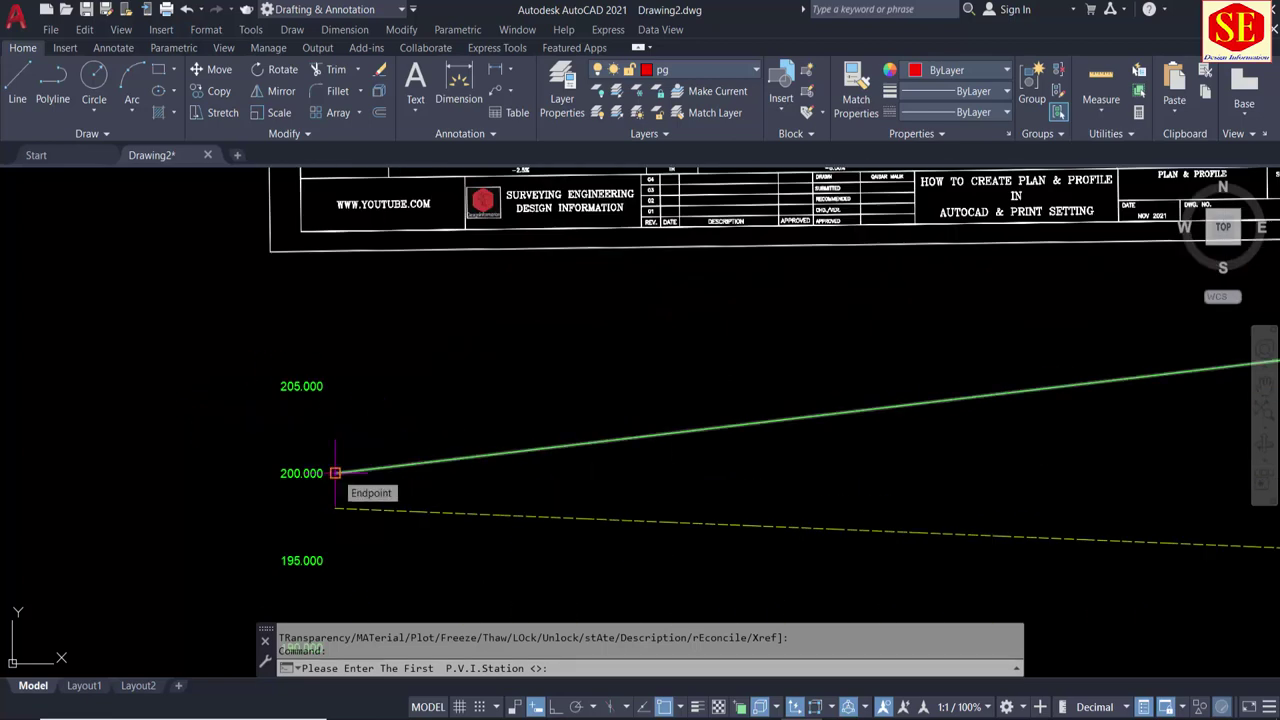
pyautogui.click(335, 473)
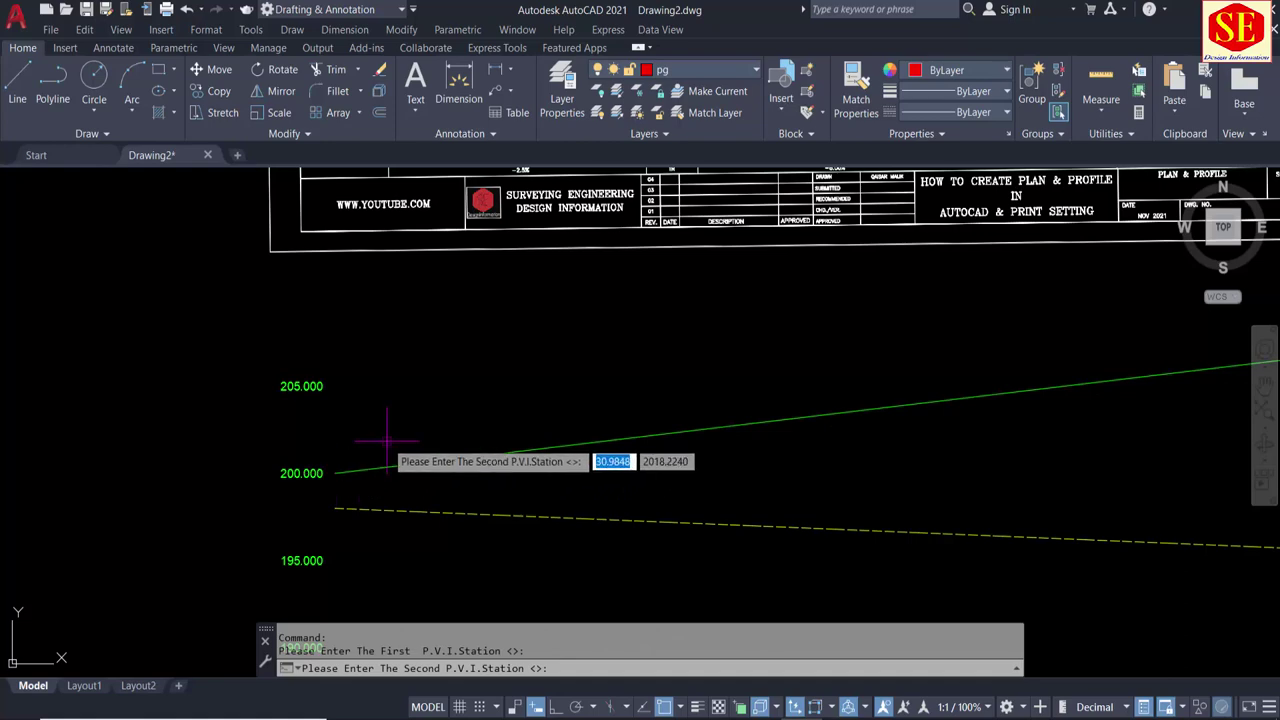
pyautogui.scroll(-2, 387, 440)
pyautogui.scroll(-2, 387, 440)
pyautogui.scroll(4, 660, 430)
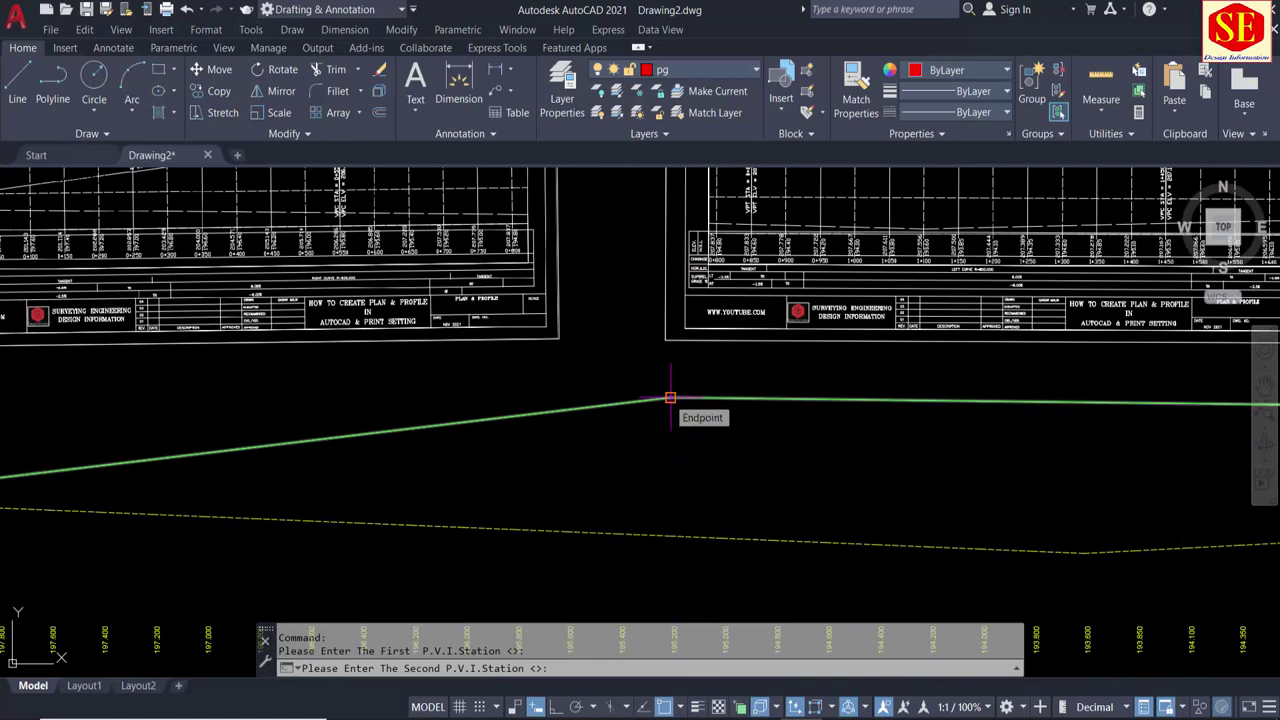
pyautogui.click(670, 398)
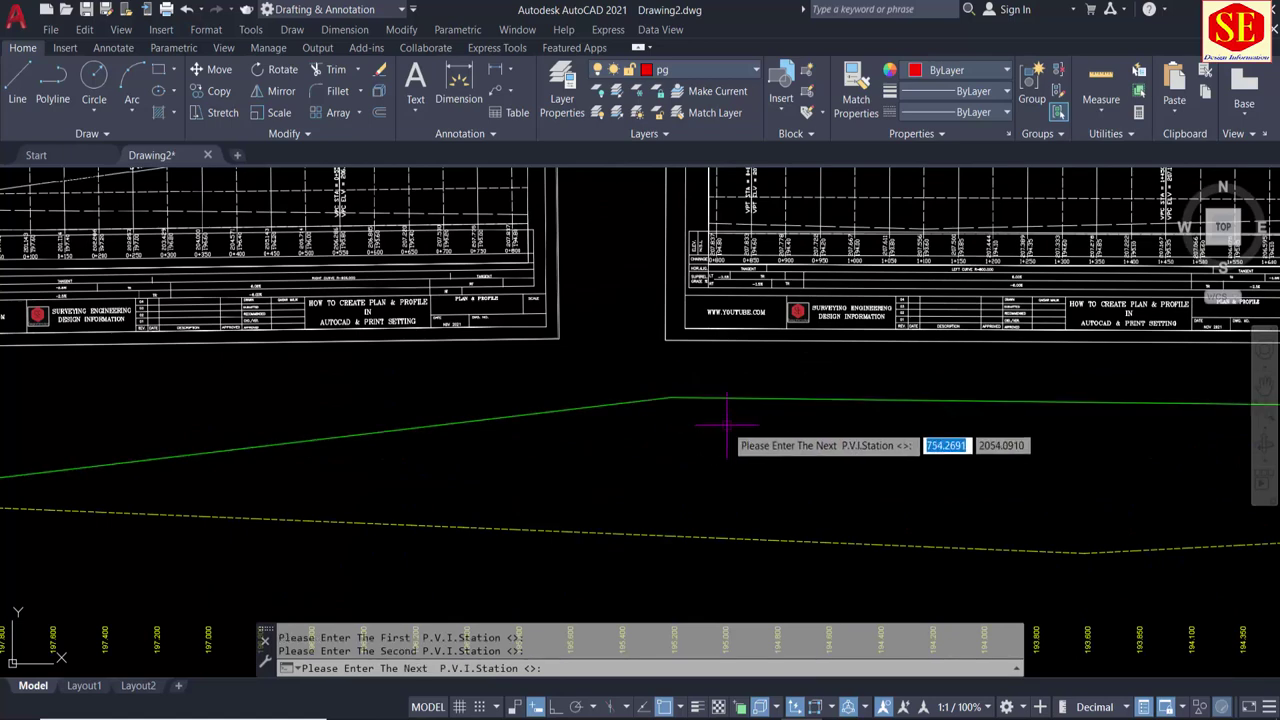
pyautogui.moveTo(727, 425); pyautogui.dragTo(357, 420, button='middle')
pyautogui.moveTo(1060, 425)
pyautogui.mouseDown(button='middle')
pyautogui.moveTo(903, 429)
pyautogui.moveTo(817, 400)
pyautogui.mouseUp(button='middle')
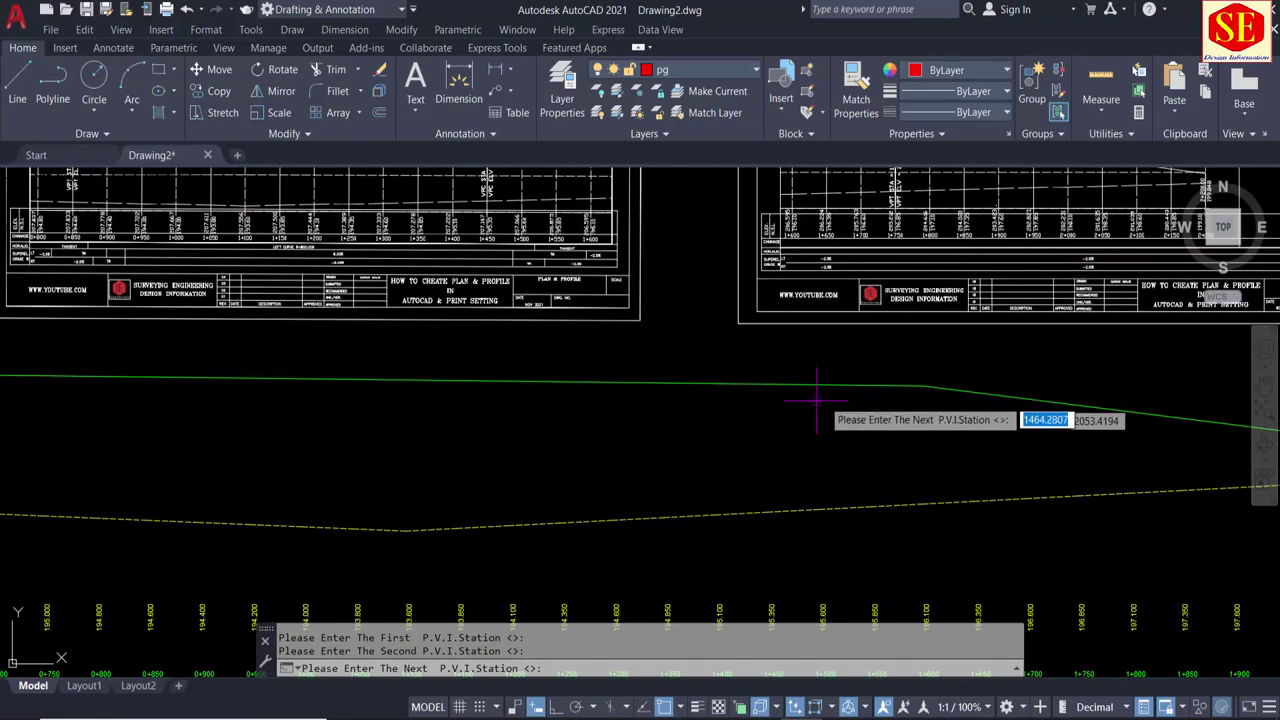
pyautogui.click(923, 385)
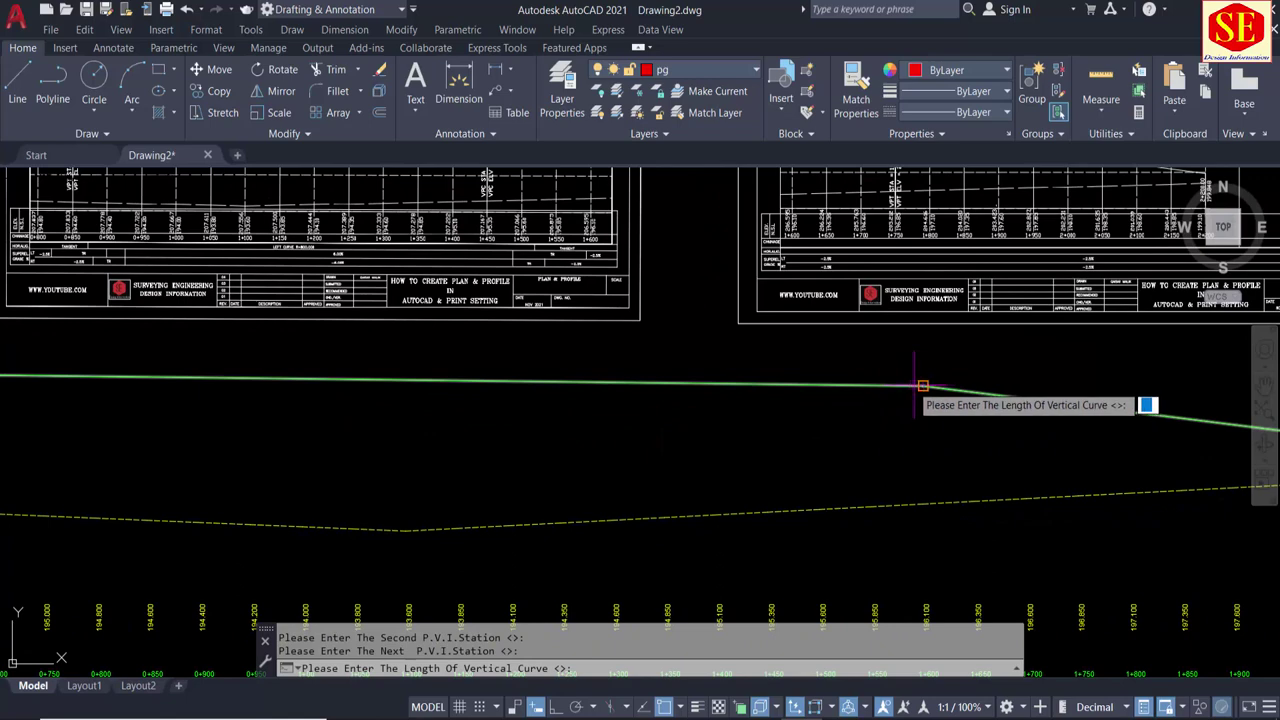
# Step: Accept the 300 vertical curve length at station 0+700, drawing and labelling the first curve
pyautogui.scroll(-3, 749, 423)
pyautogui.scroll(-2, 749, 428)
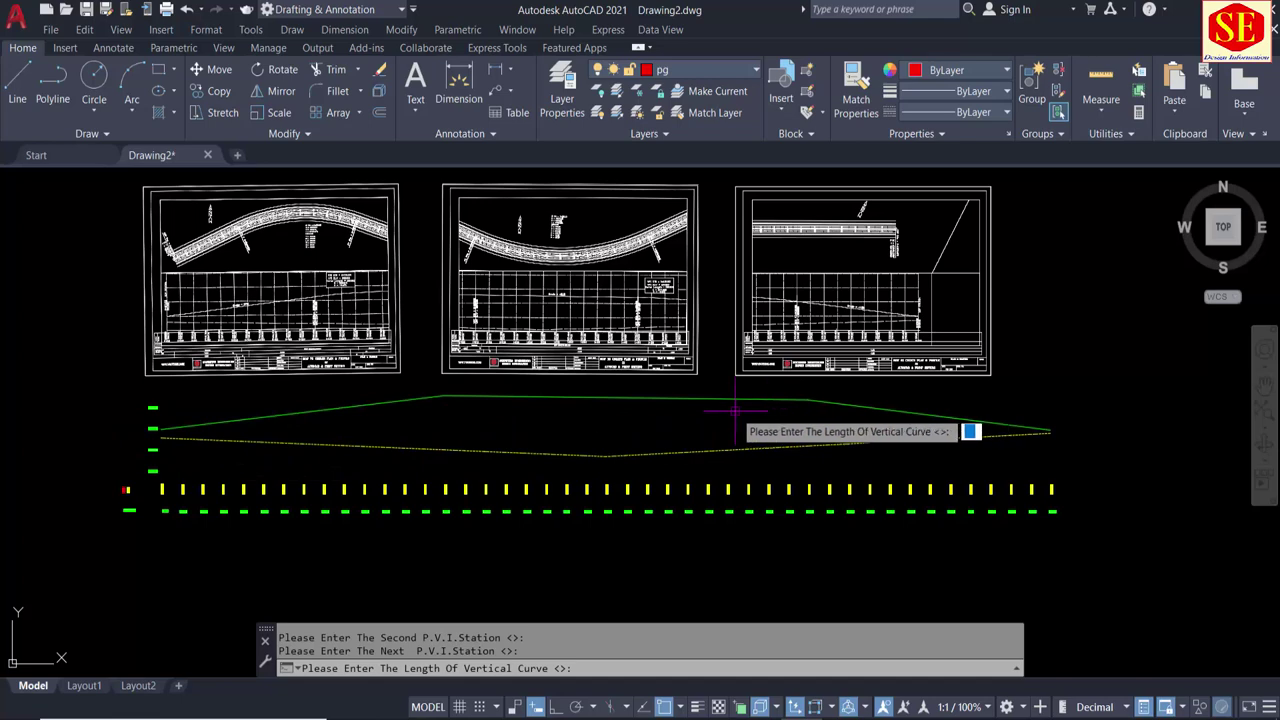
pyautogui.scroll(2, 365, 255)
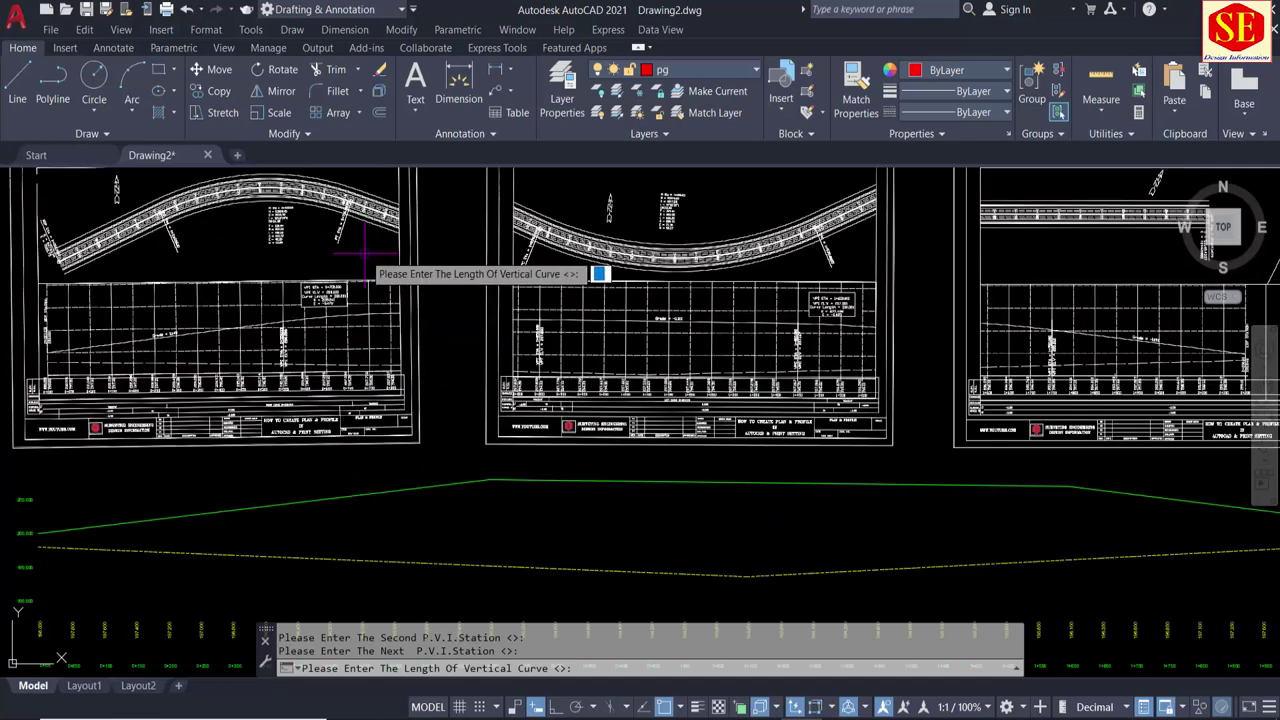
pyautogui.scroll(2, 327, 270)
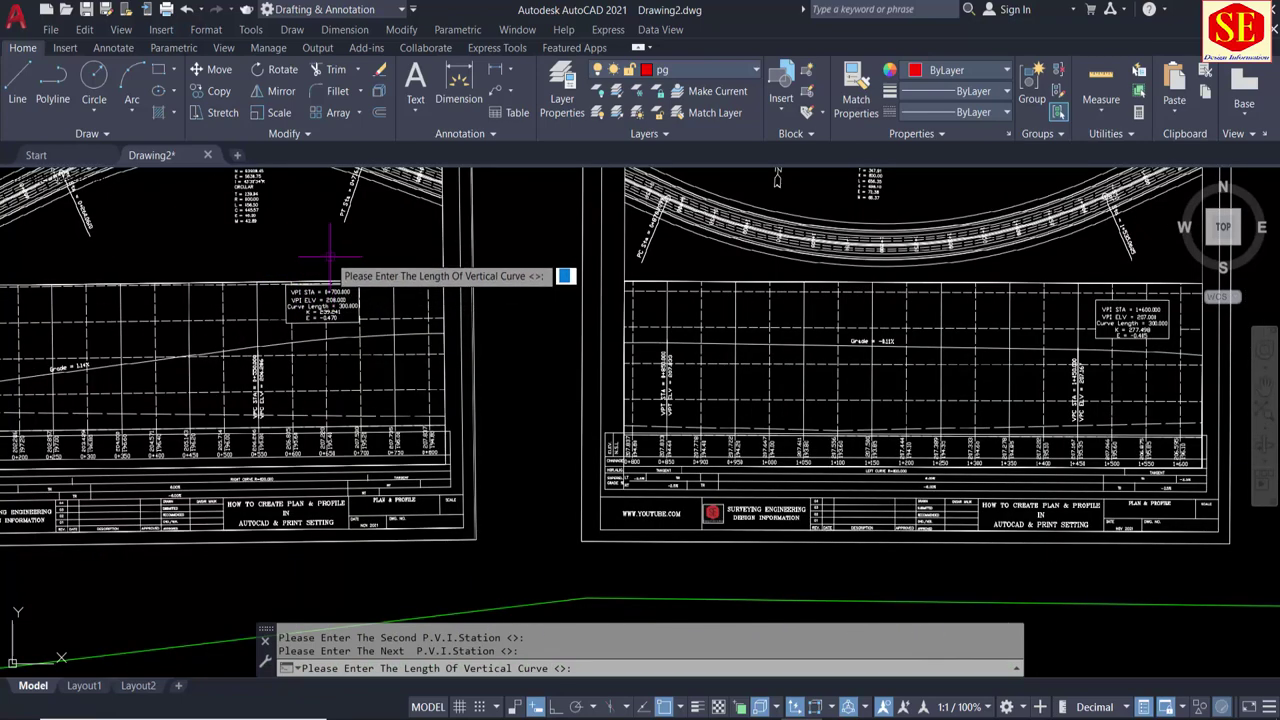
pyautogui.scroll(-4, 327, 258)
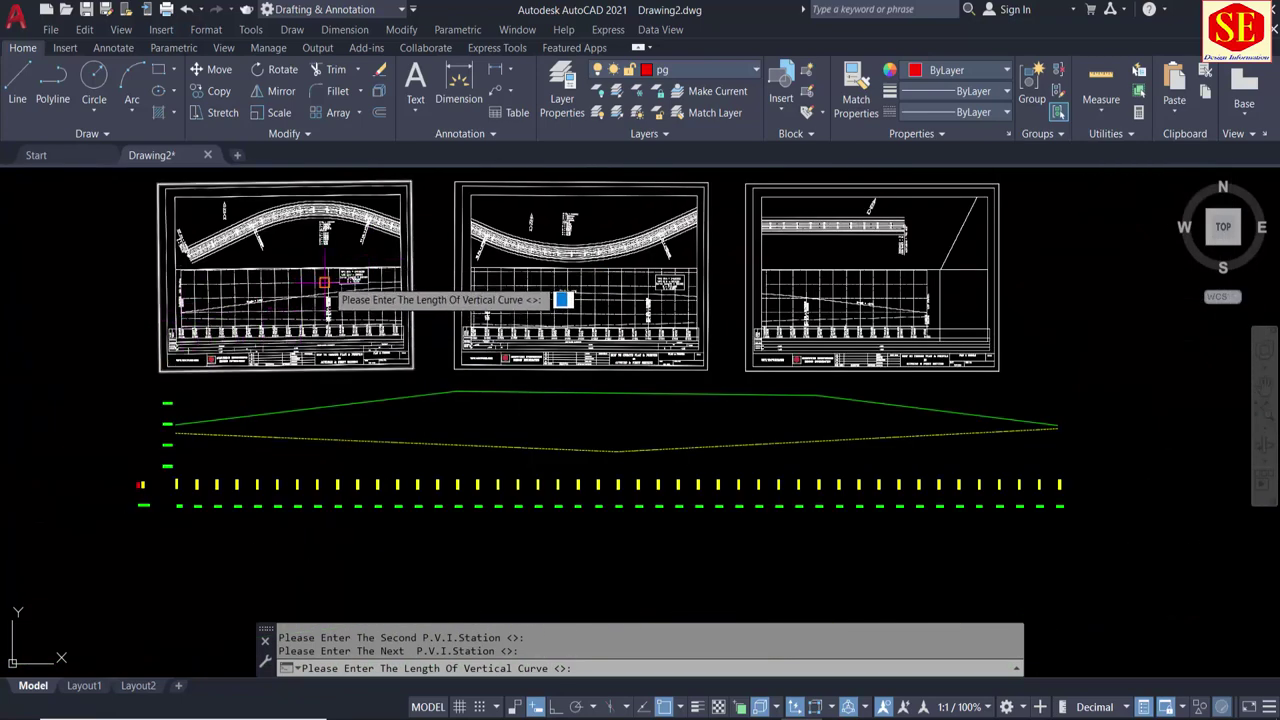
pyautogui.scroll(4, 657, 284)
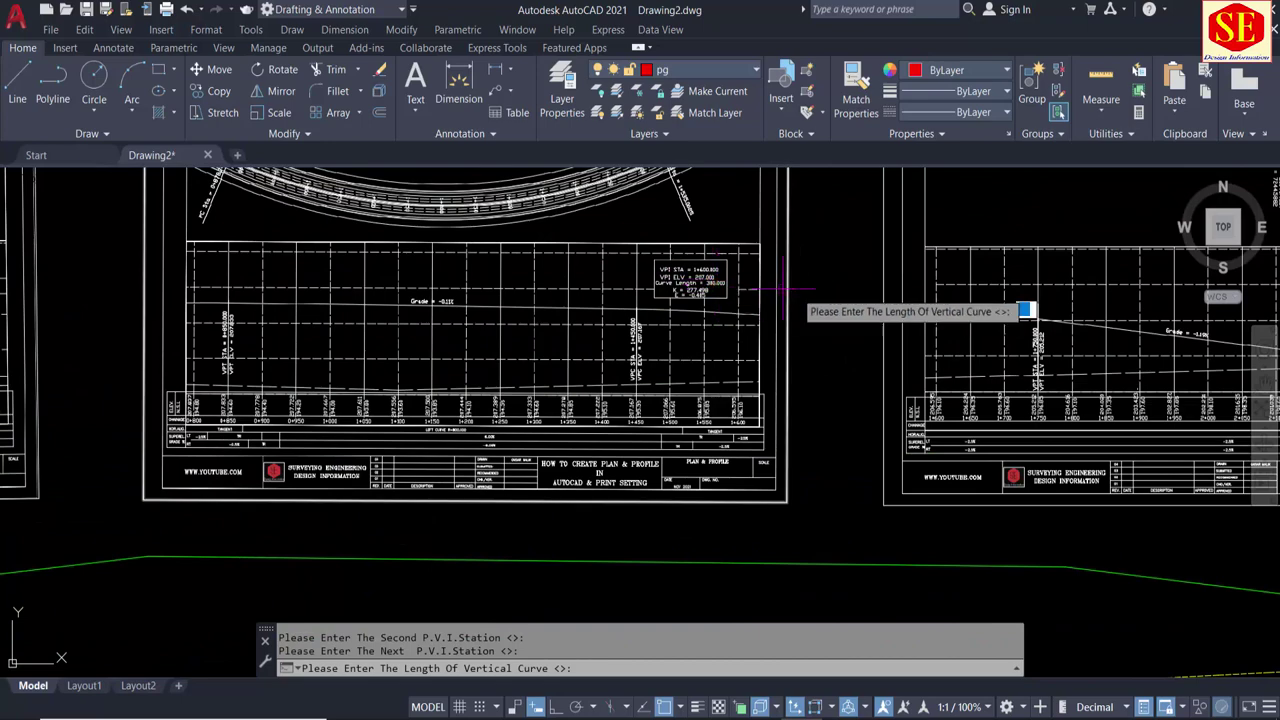
pyautogui.scroll(-4, 560, 290)
pyautogui.scroll(5, 228, 280)
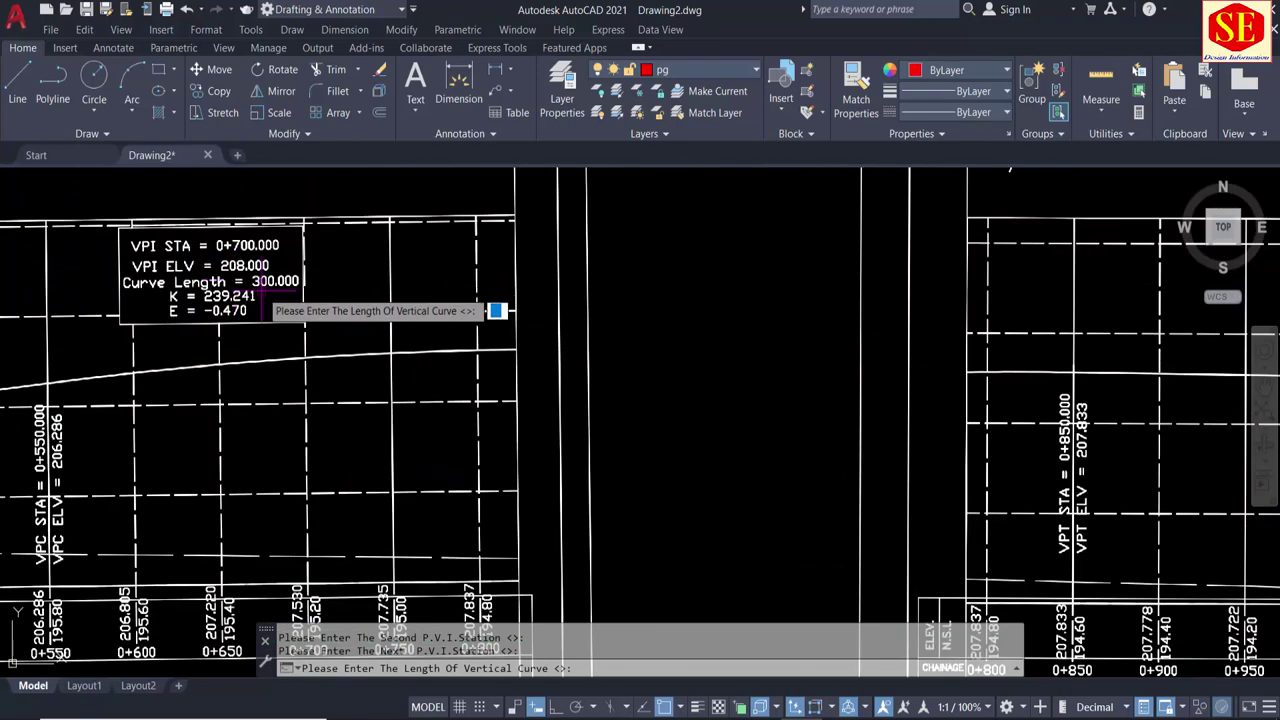
pyautogui.scroll(4, 268, 300)
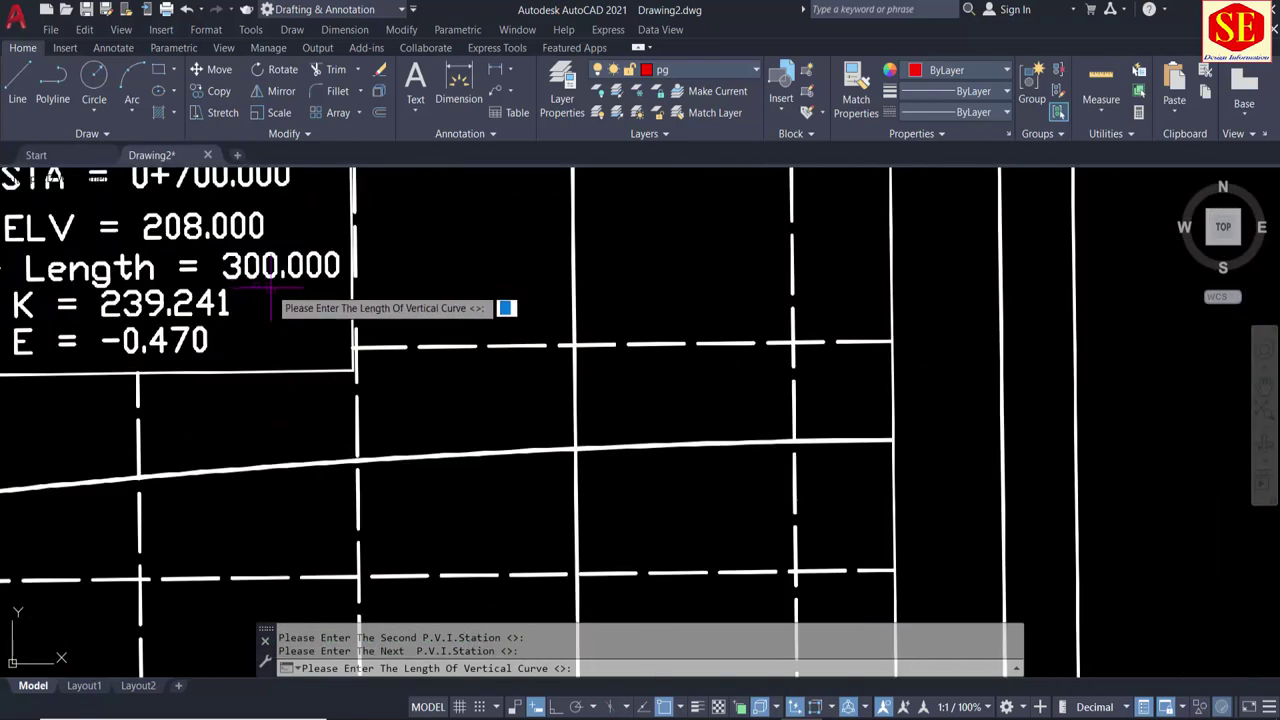
pyautogui.scroll(-1, 230, 300)
pyautogui.scroll(-9, 463, 260)
pyautogui.write('300')
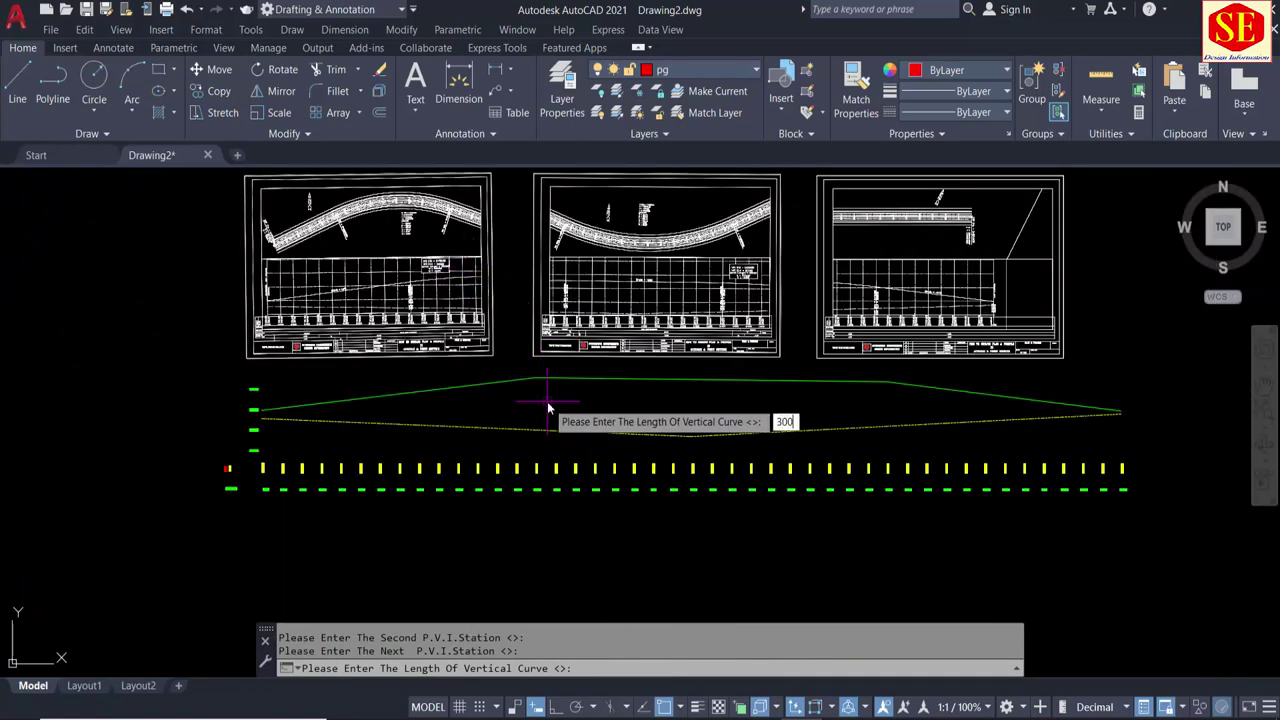
pyautogui.press('Return')
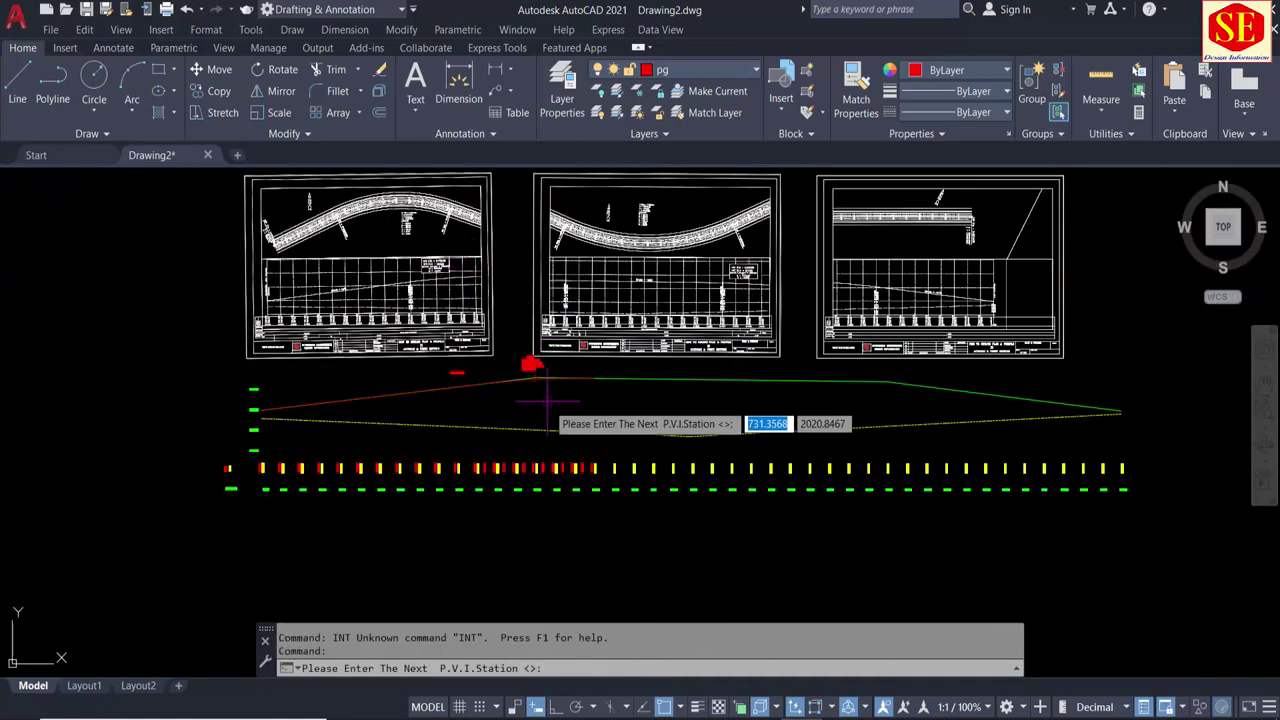
# Step: Zoom and pan along the profile to bring its right end and the next P.V.I. into view
pyautogui.scroll(3, 530, 388)
pyautogui.scroll(3, 530, 370)
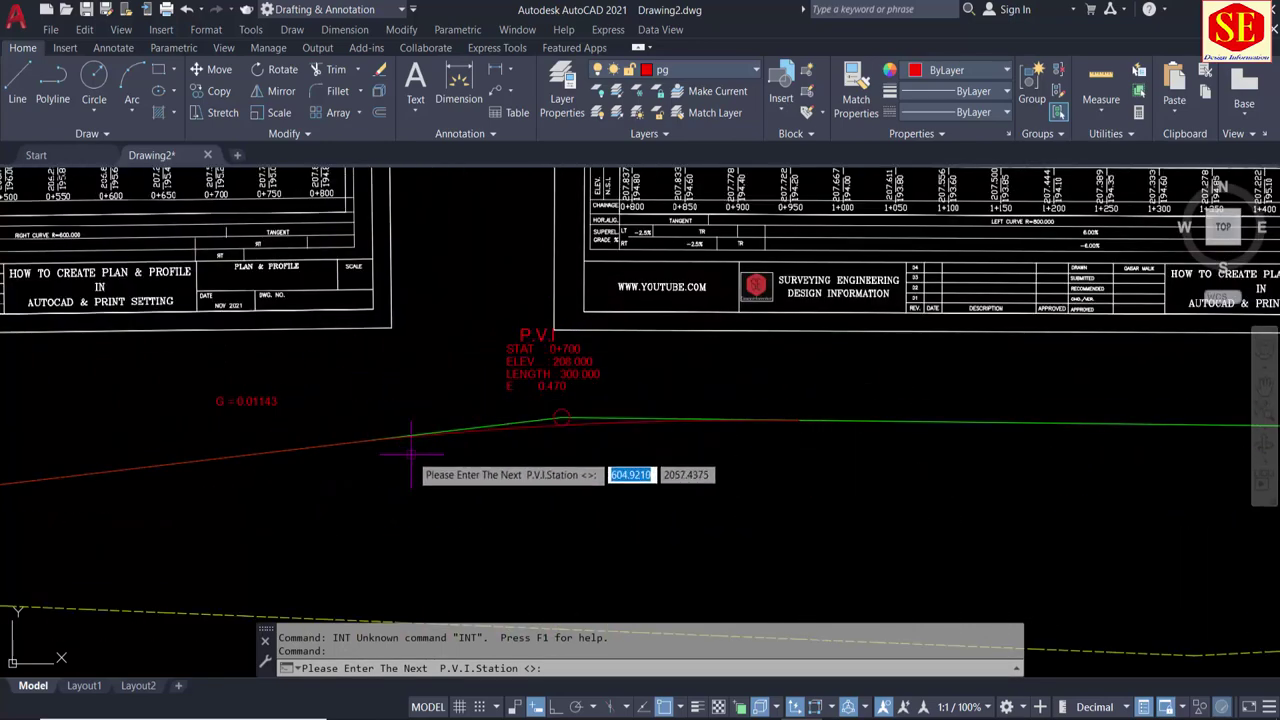
pyautogui.scroll(-4, 765, 430)
pyautogui.scroll(5, 740, 420)
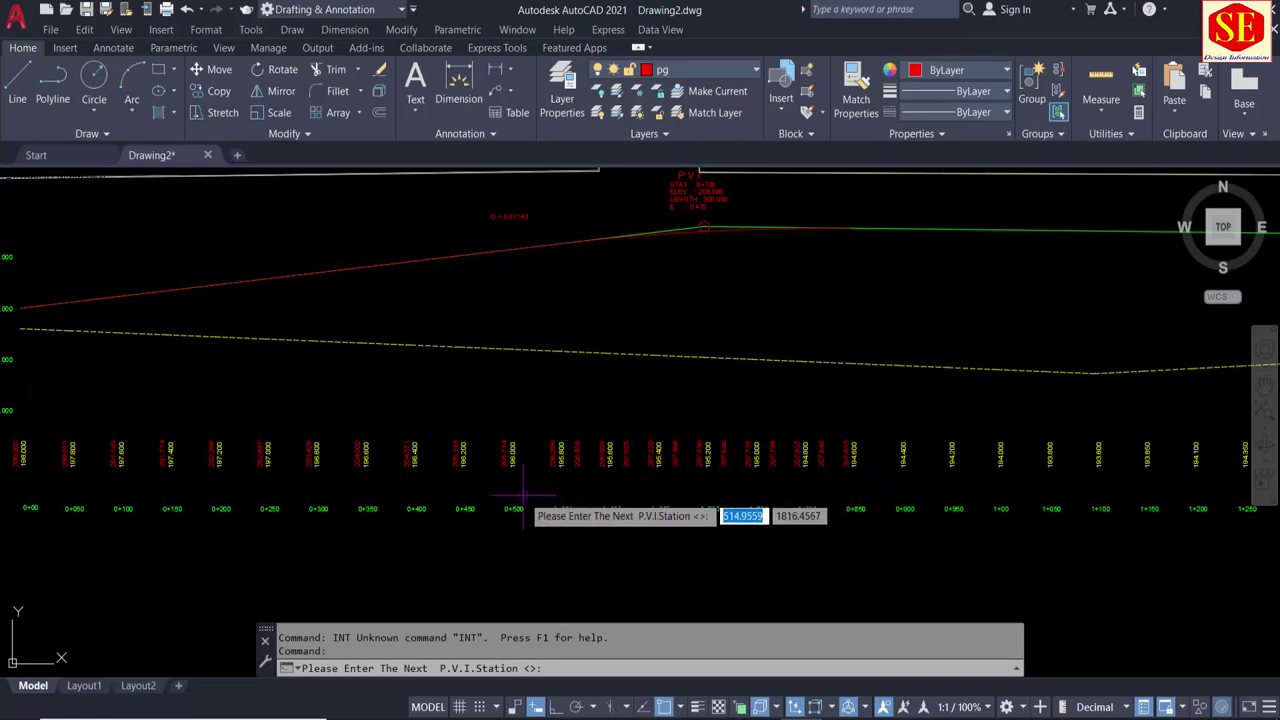
pyautogui.scroll(-4, 530, 482)
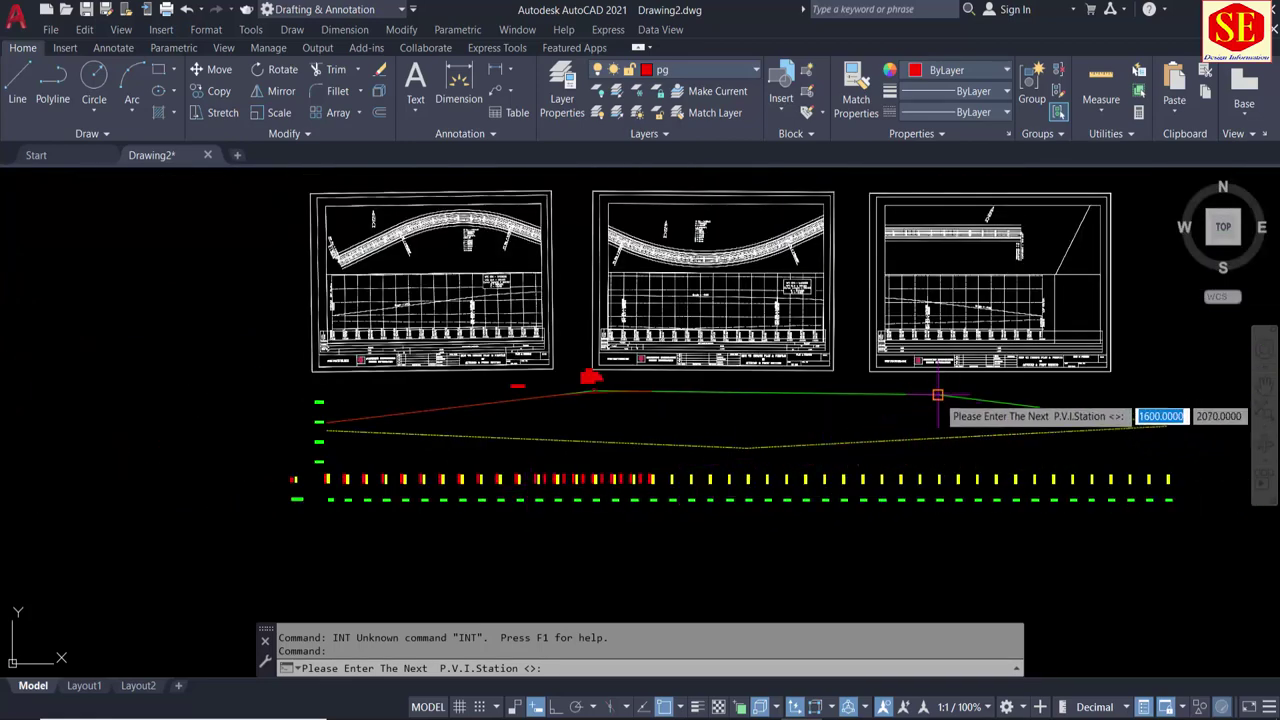
pyautogui.moveTo(920, 409); pyautogui.dragTo(615, 409, button='middle')
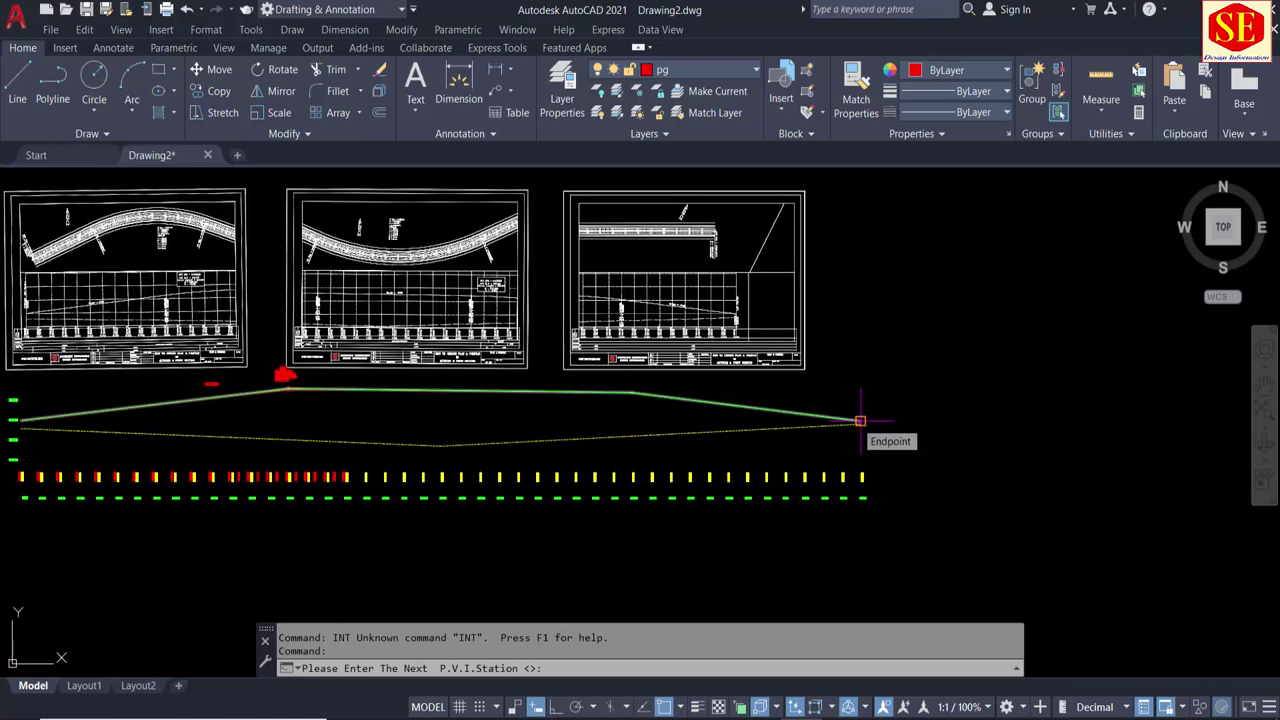
pyautogui.scroll(-2, 925, 390)
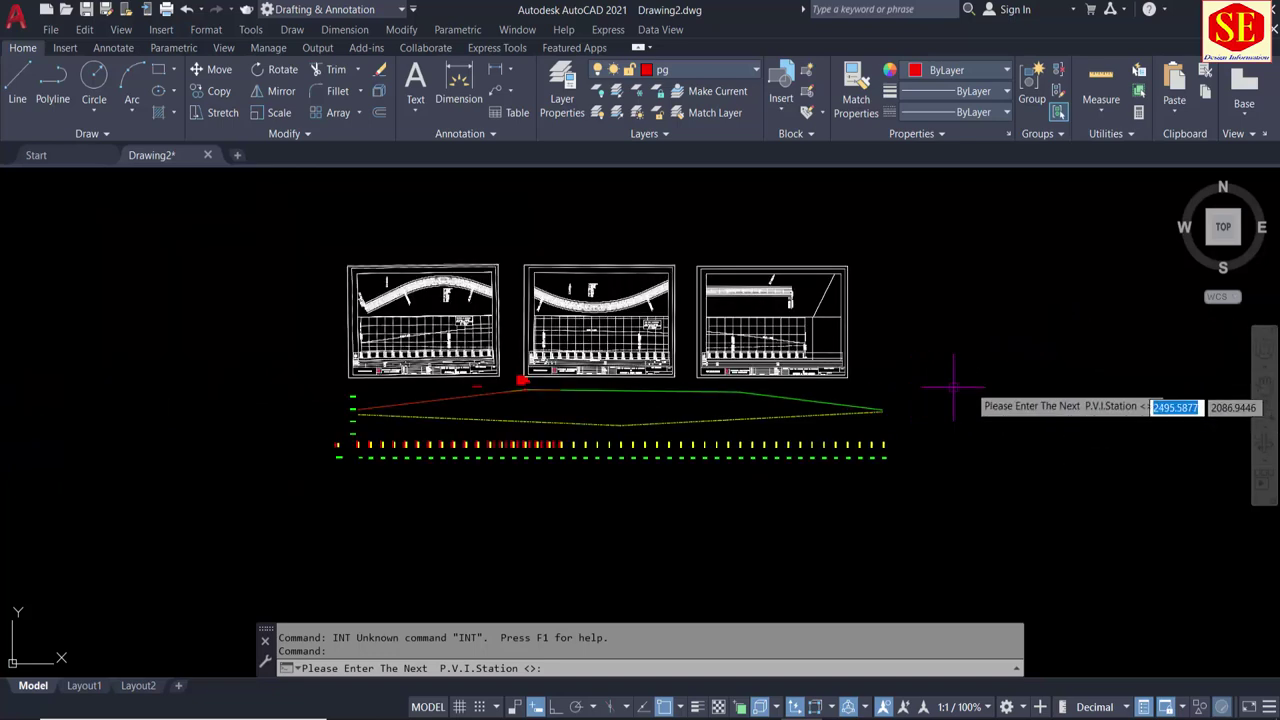
pyautogui.scroll(2, 920, 409)
pyautogui.scroll(2, 857, 409)
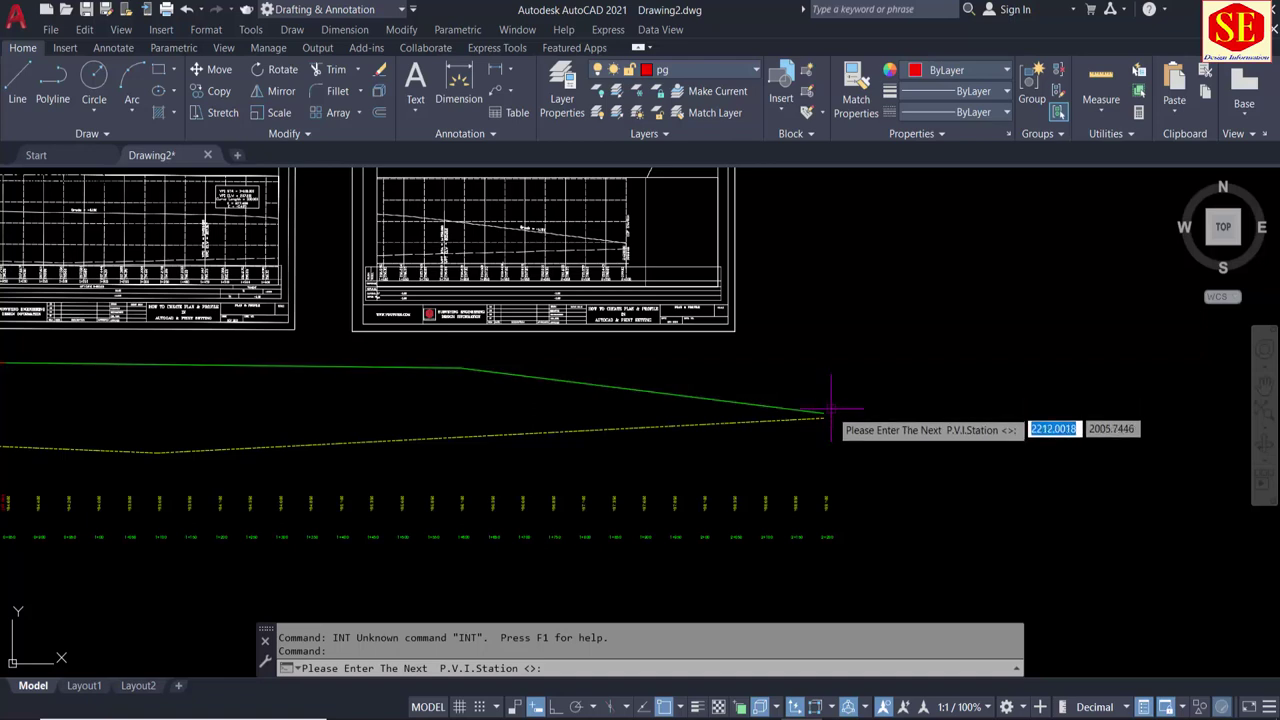
# Step: Place the second 300-length vertical curve at station 1+600, snapped to the grade line's end
pyautogui.click(823, 413)
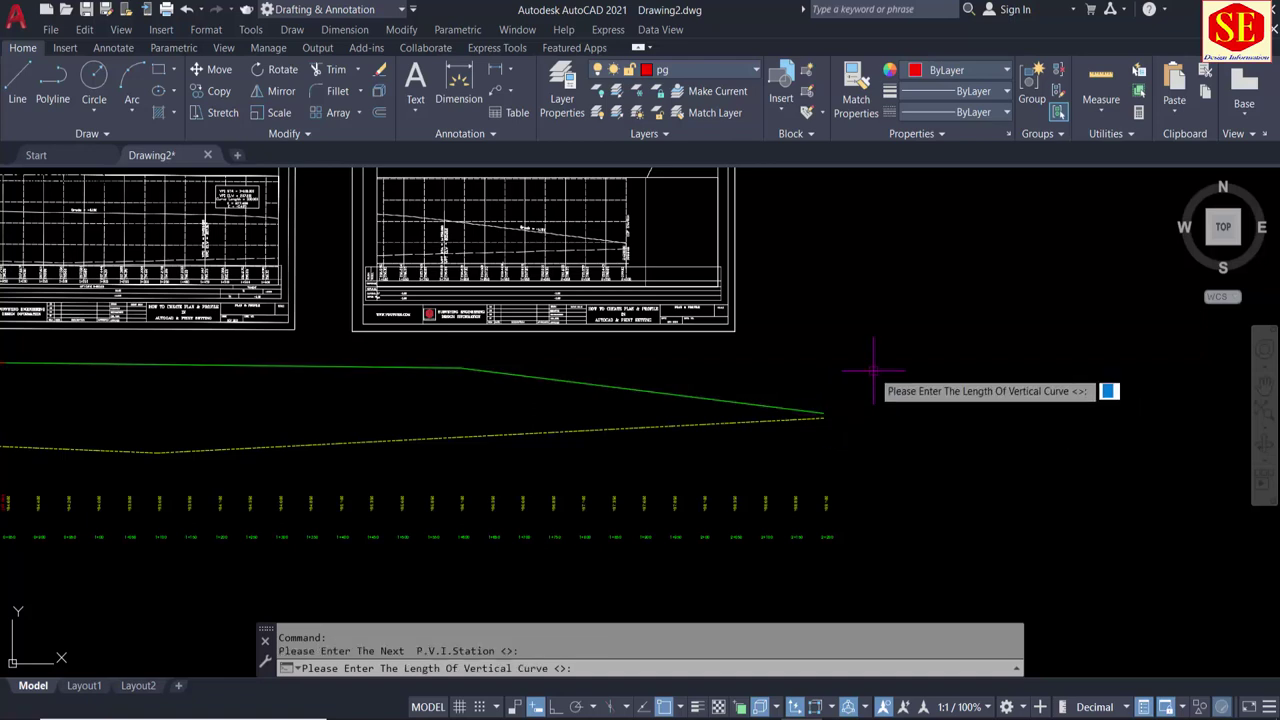
pyautogui.scroll(-2, 873, 370)
pyautogui.scroll(-2, 872, 365)
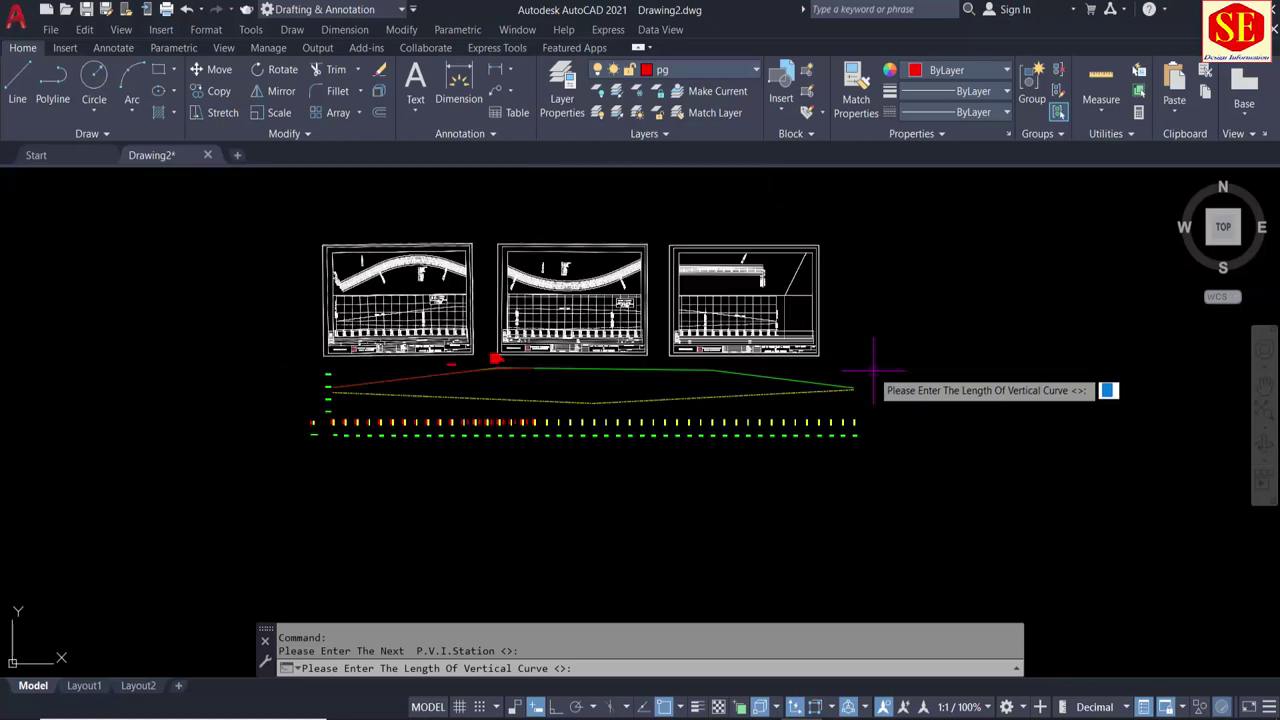
pyautogui.scroll(2, 435, 285)
pyautogui.scroll(3, 435, 290)
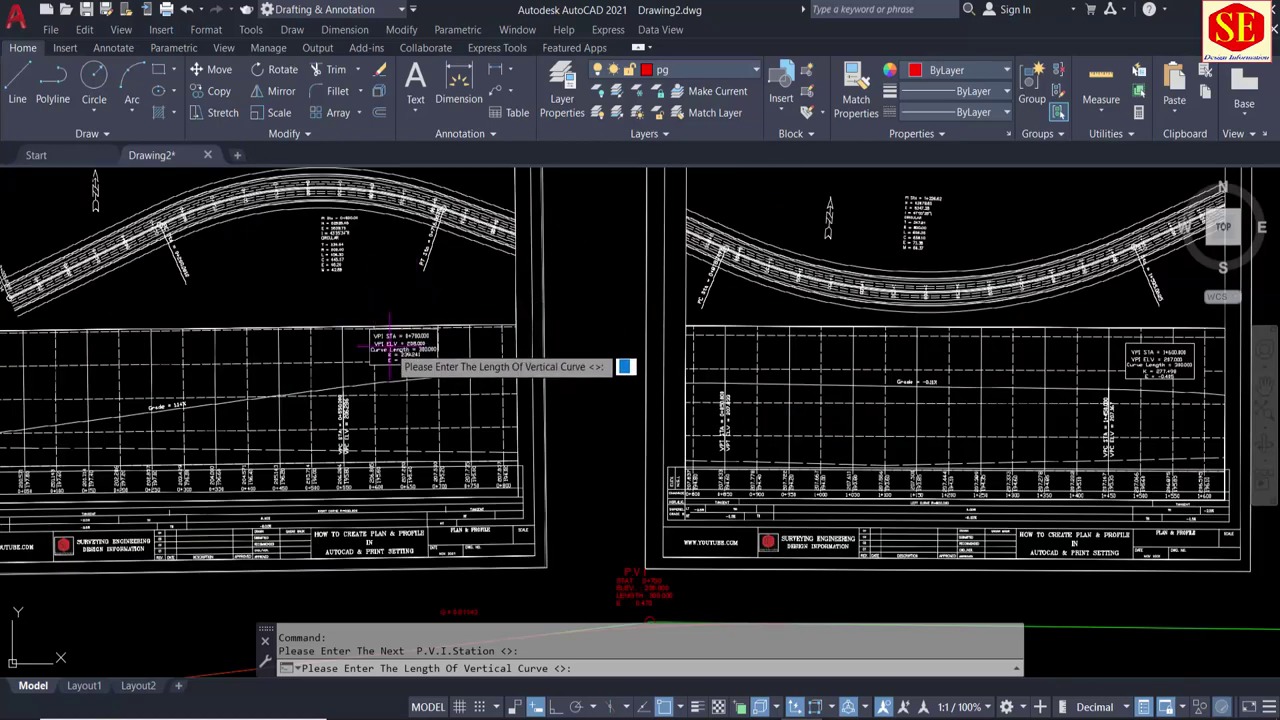
pyautogui.scroll(-2, 372, 338)
pyautogui.scroll(2, 888, 333)
pyautogui.scroll(4, 888, 333)
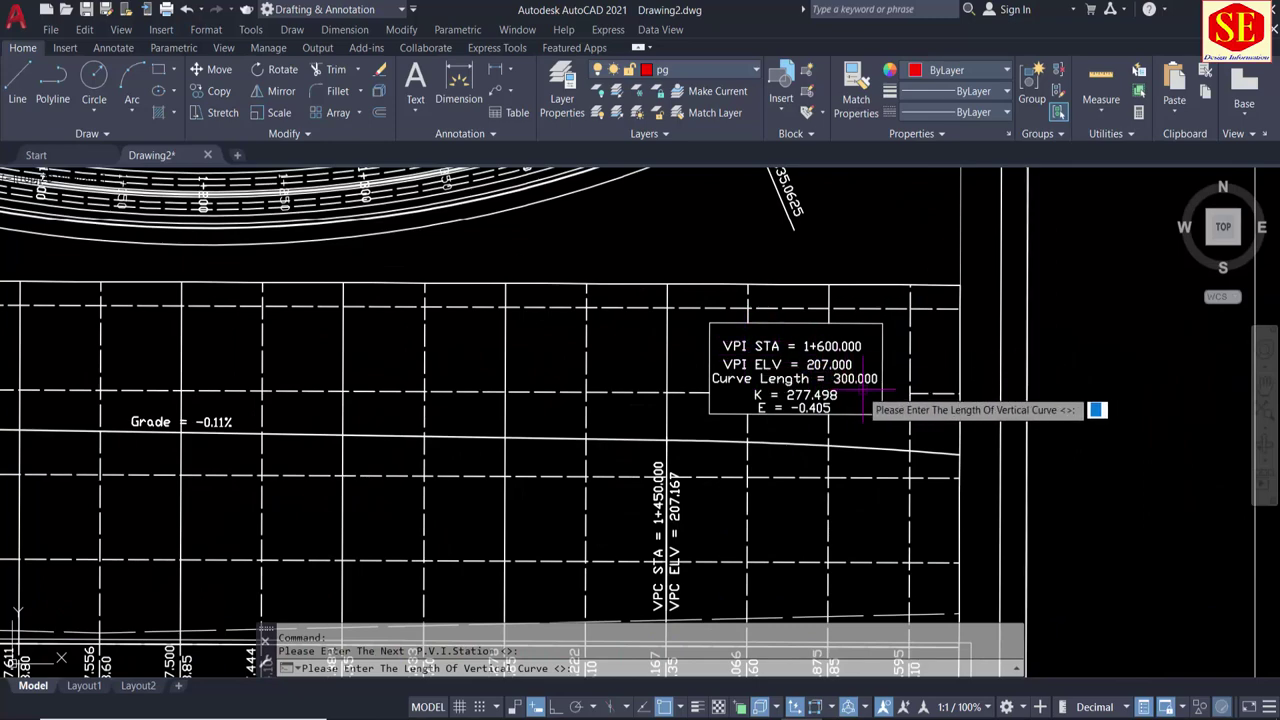
pyautogui.scroll(-3, 862, 400)
pyautogui.scroll(-4, 740, 443)
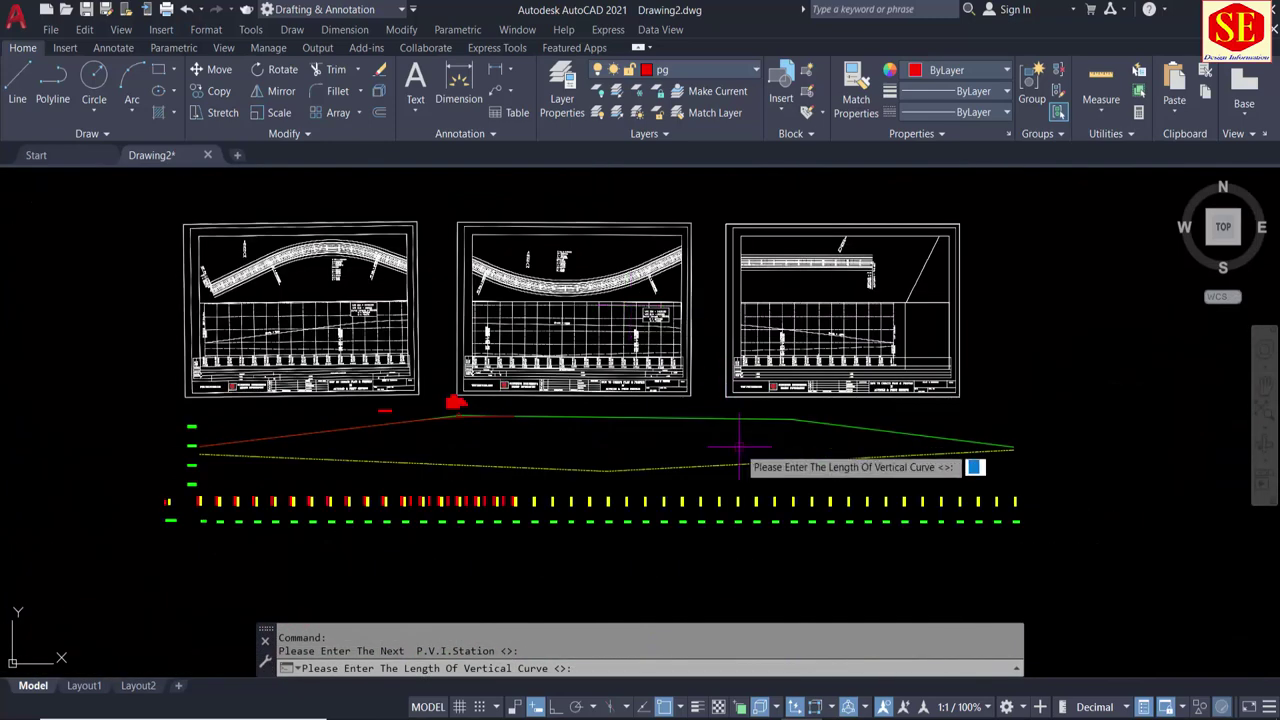
pyautogui.write('300')
pyautogui.press('Return')
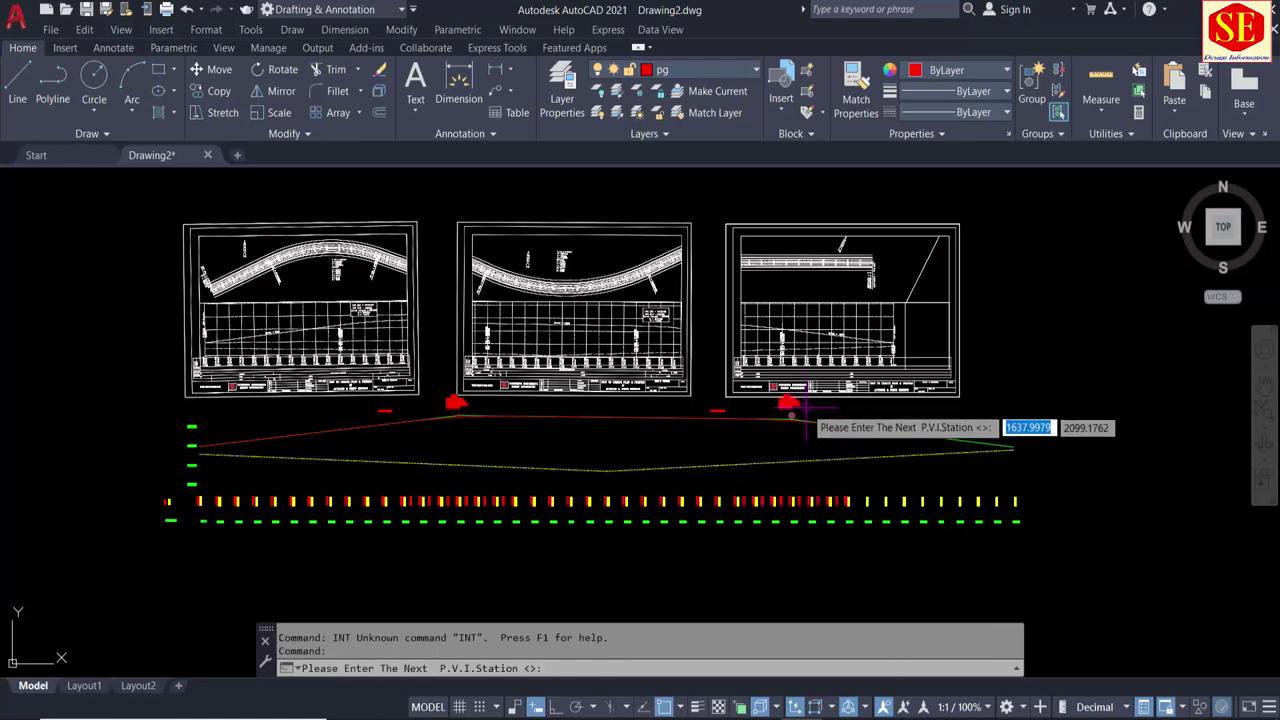
# Step: End the routine so the last grade G = -0.01192 is labelled toward 2+200
pyautogui.scroll(5, 790, 425)
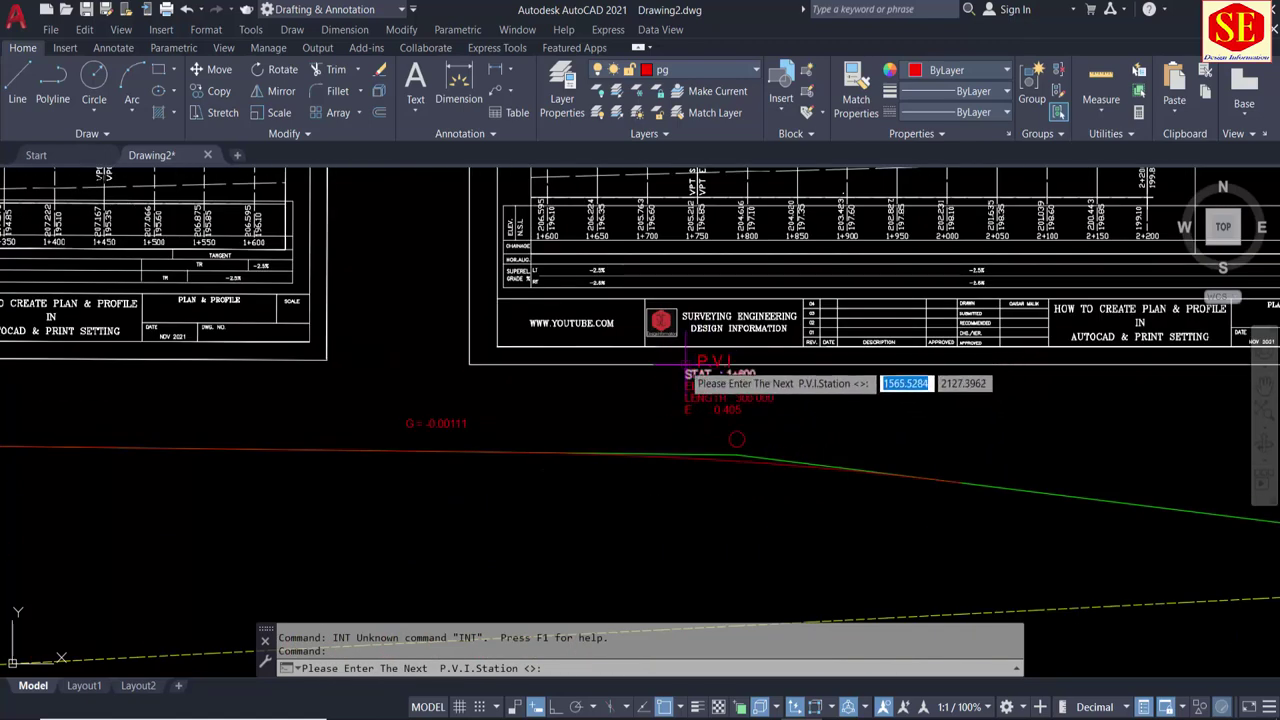
pyautogui.scroll(-2, 548, 405)
pyautogui.scroll(-3, 548, 405)
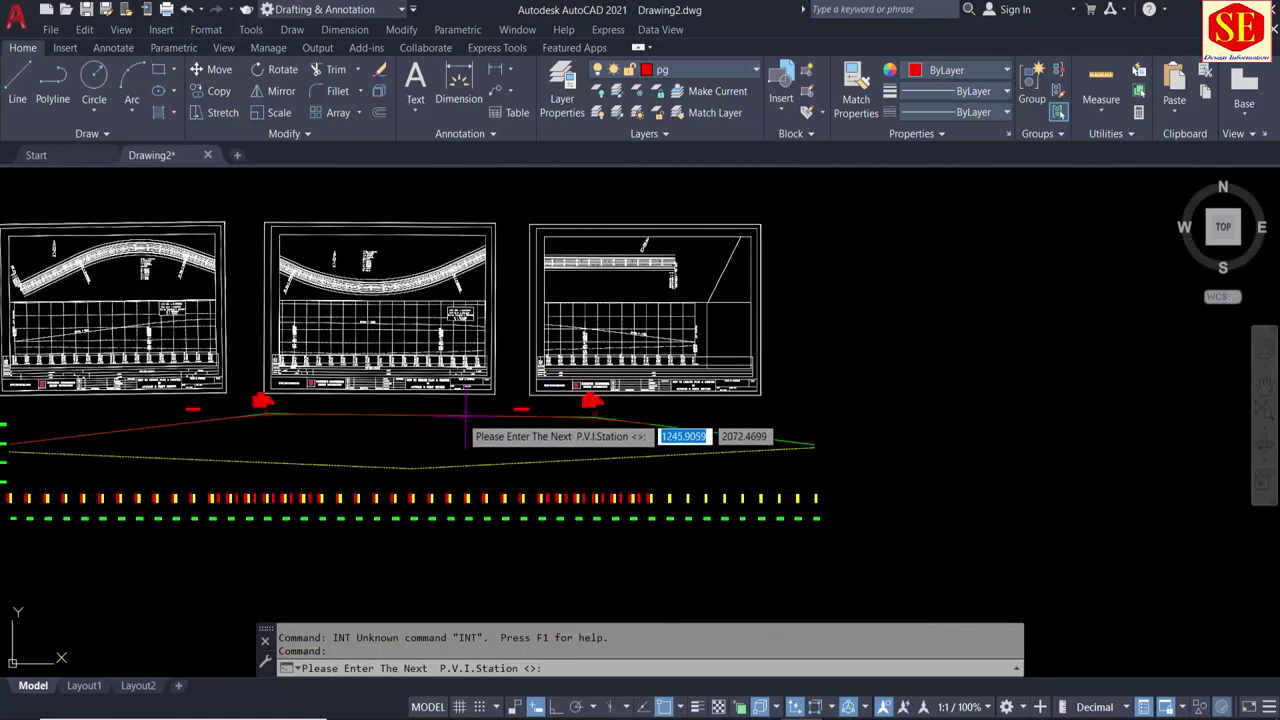
pyautogui.scroll(3, 502, 518)
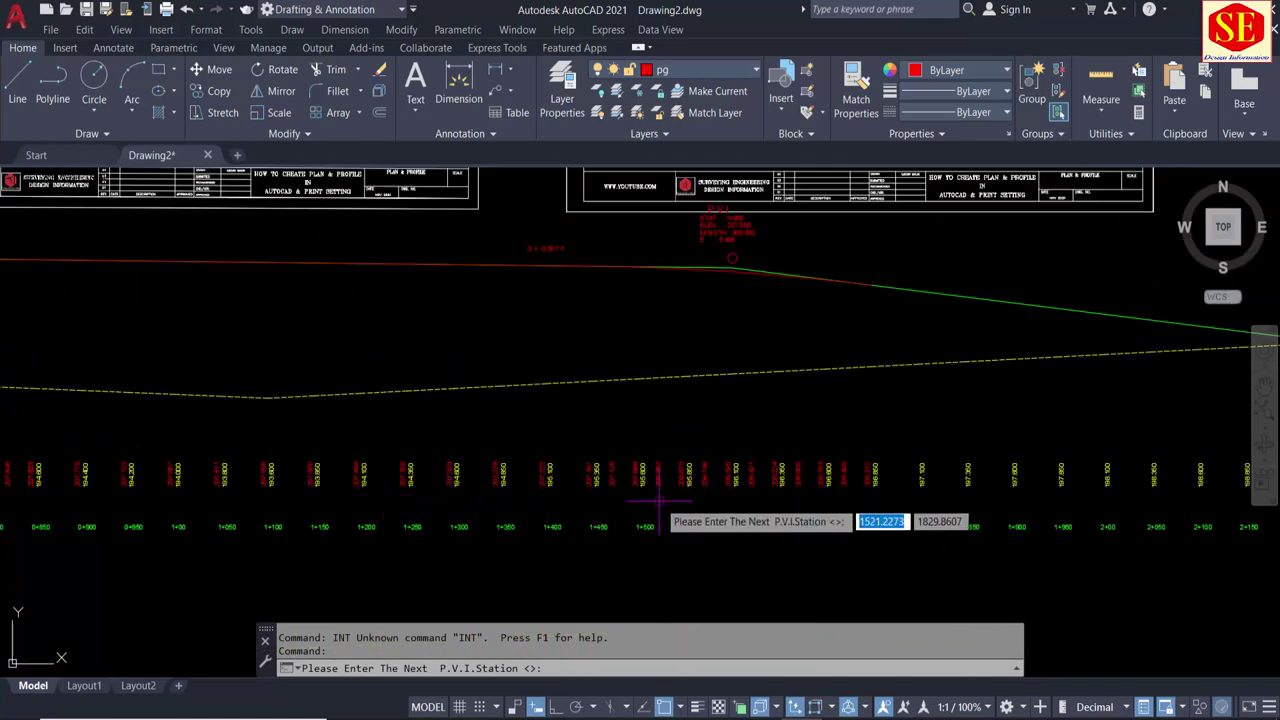
pyautogui.scroll(2, 670, 488)
pyautogui.scroll(2, 588, 425)
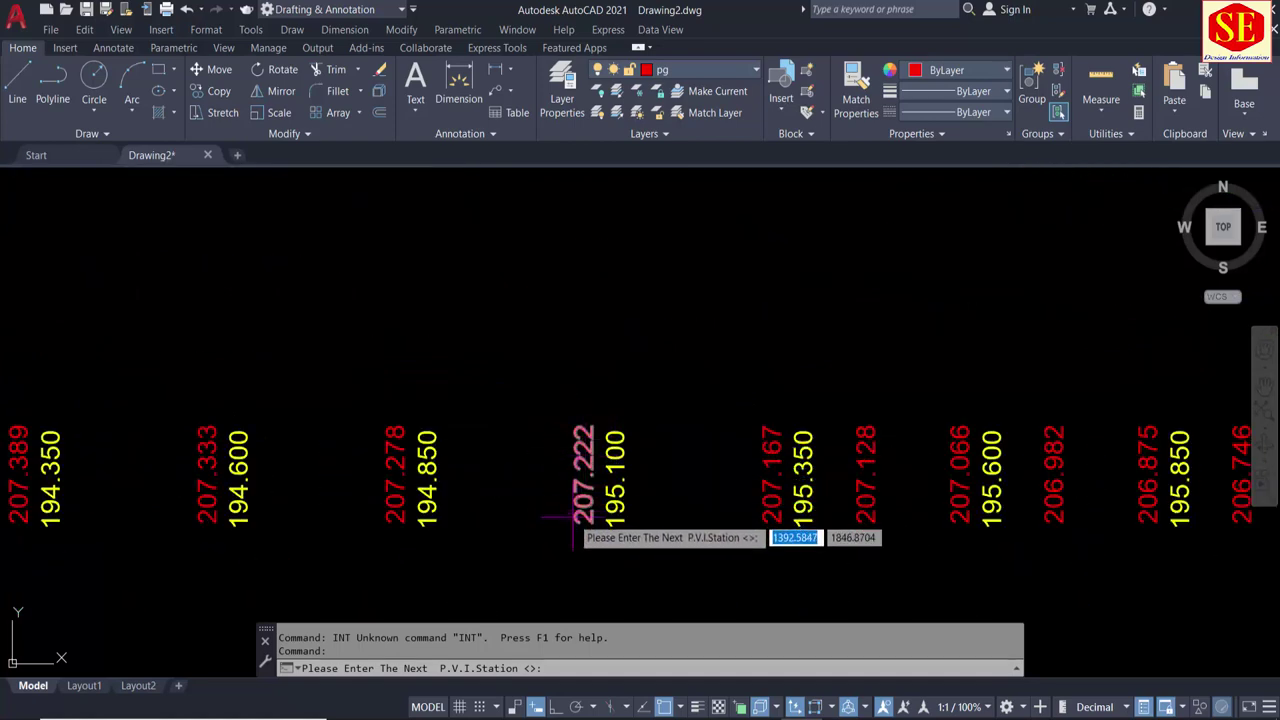
pyautogui.scroll(-3, 373, 478)
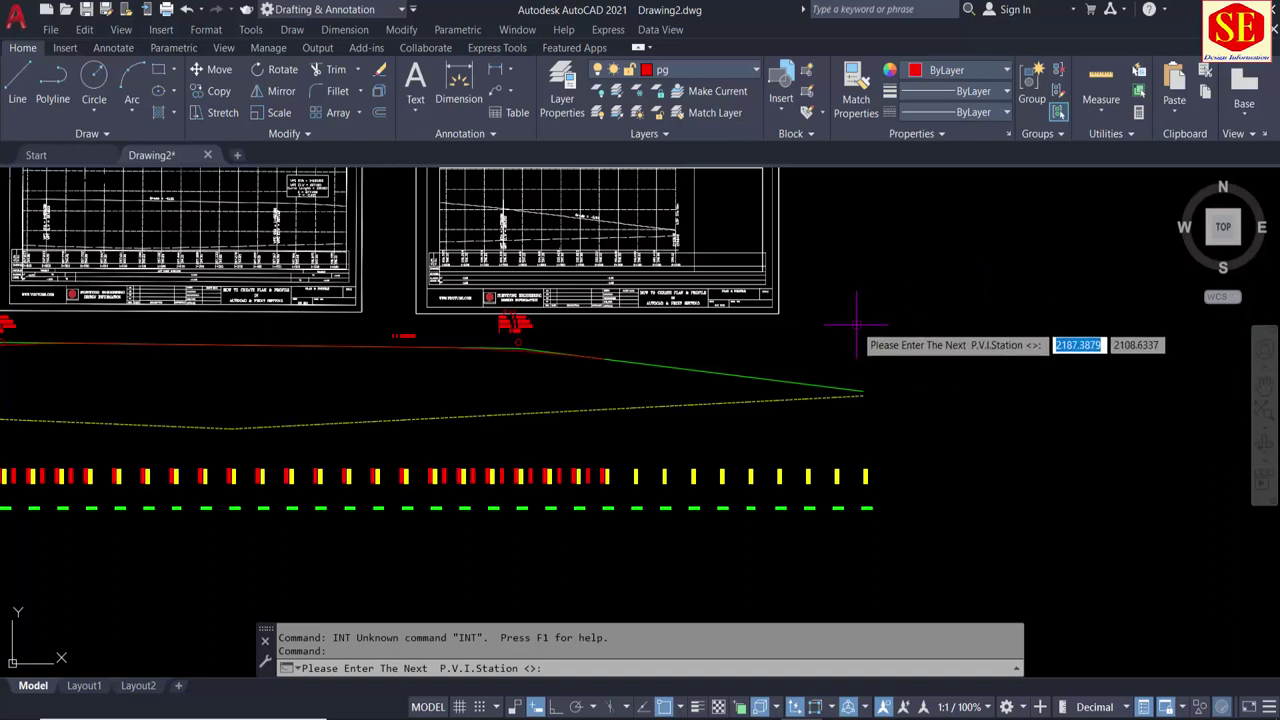
pyautogui.press('Return')
# Step: Zoom in on the G = -0.01192 label and station levels, then zoom out to the whole profile
pyautogui.scroll(3, 857, 400)
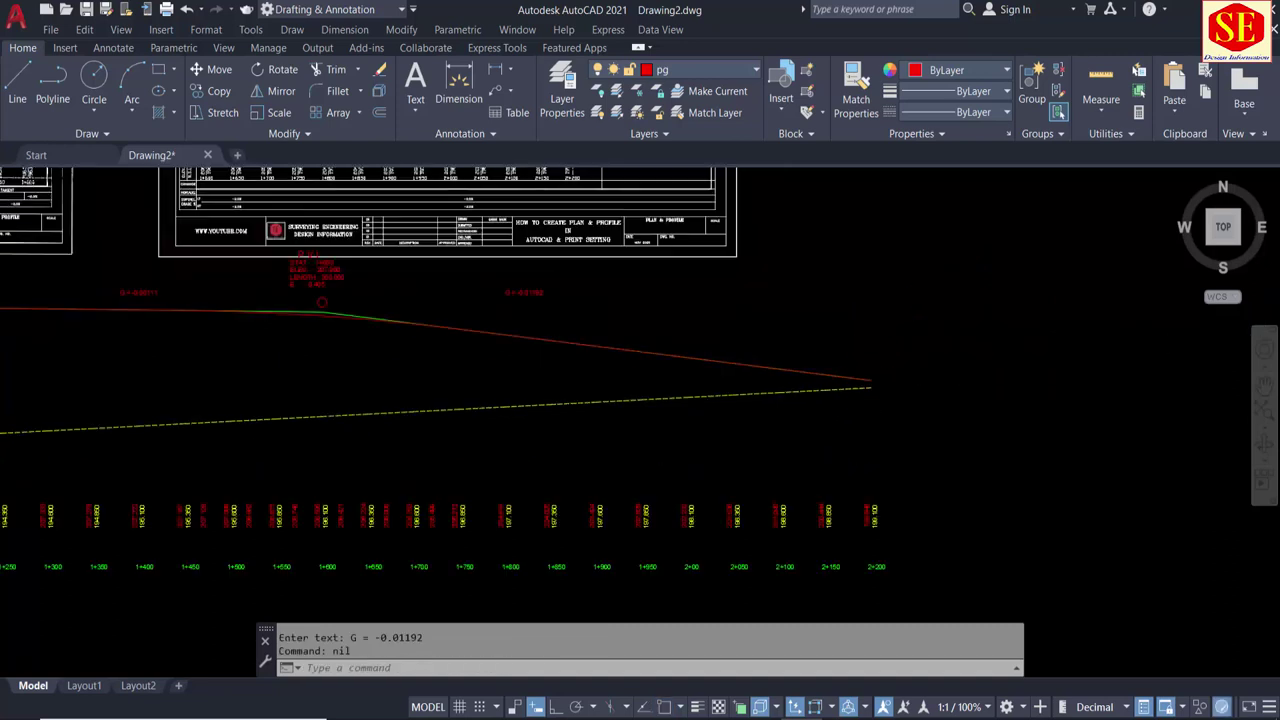
pyautogui.scroll(2, 380, 314)
pyautogui.scroll(2, 482, 325)
pyautogui.scroll(2, 482, 325)
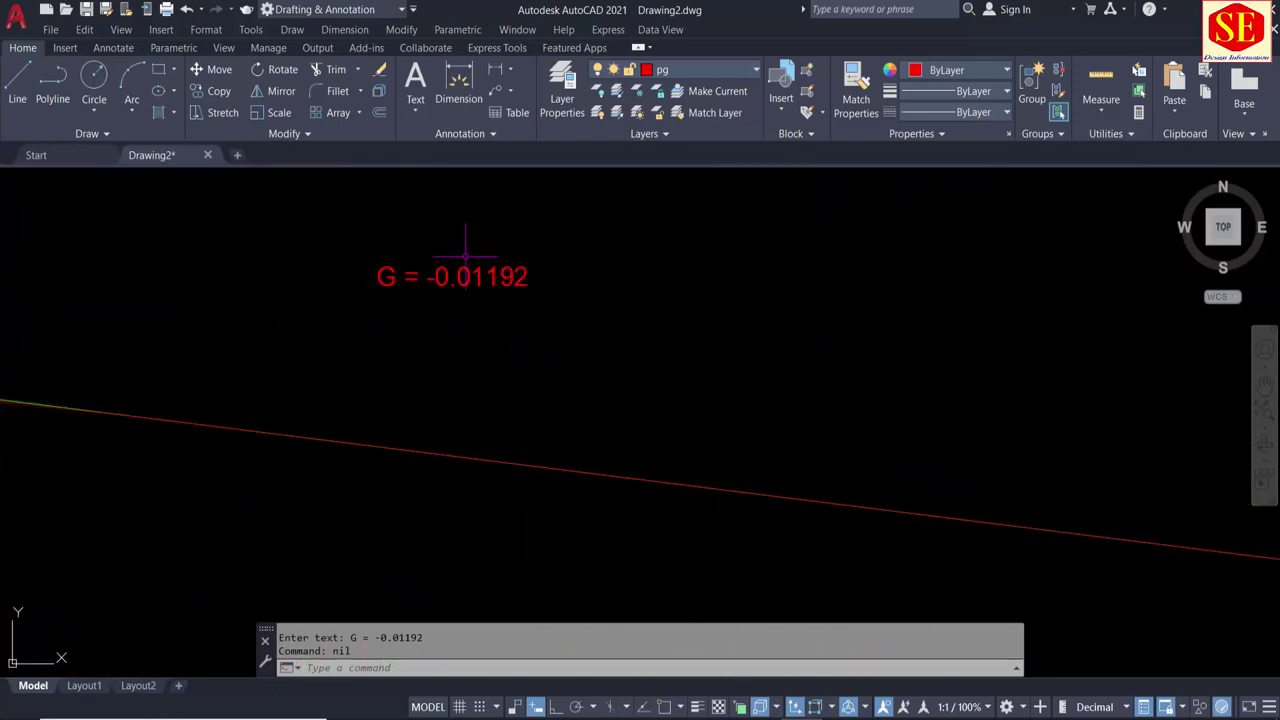
pyautogui.scroll(-3, 509, 309)
pyautogui.scroll(2, 740, 420)
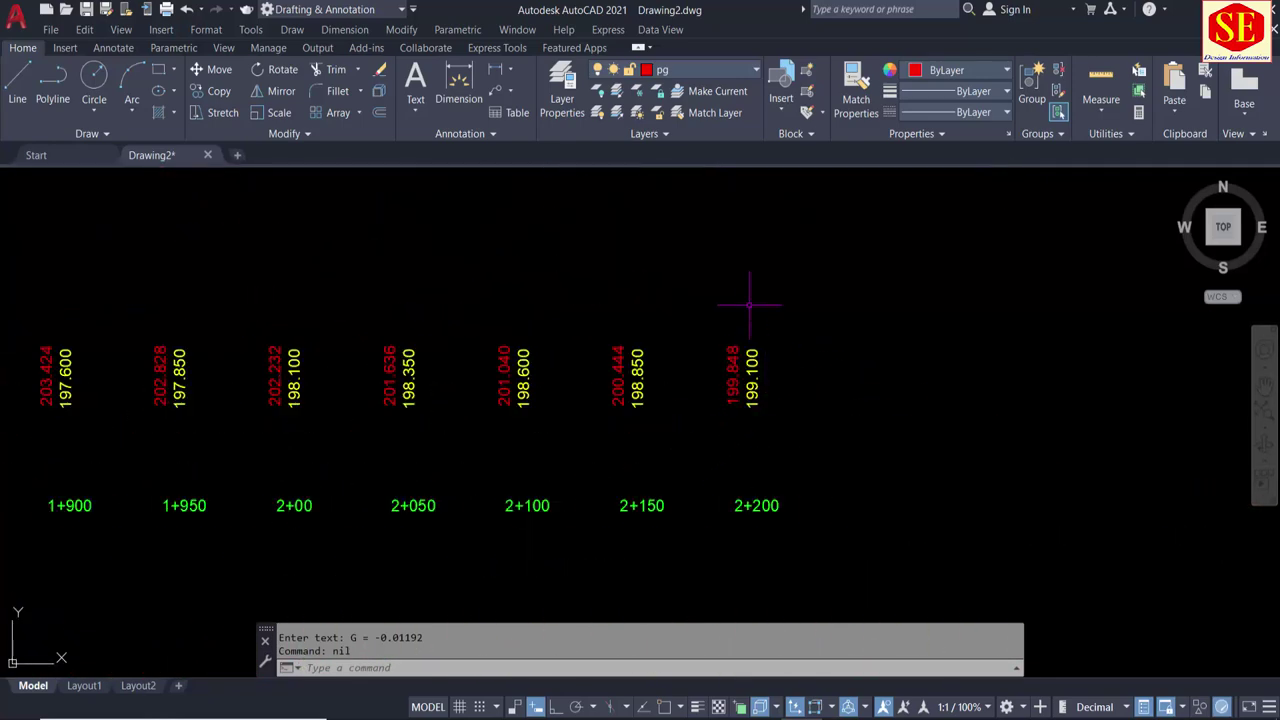
pyautogui.scroll(-5, 772, 330)
pyautogui.scroll(-2, 949, 366)
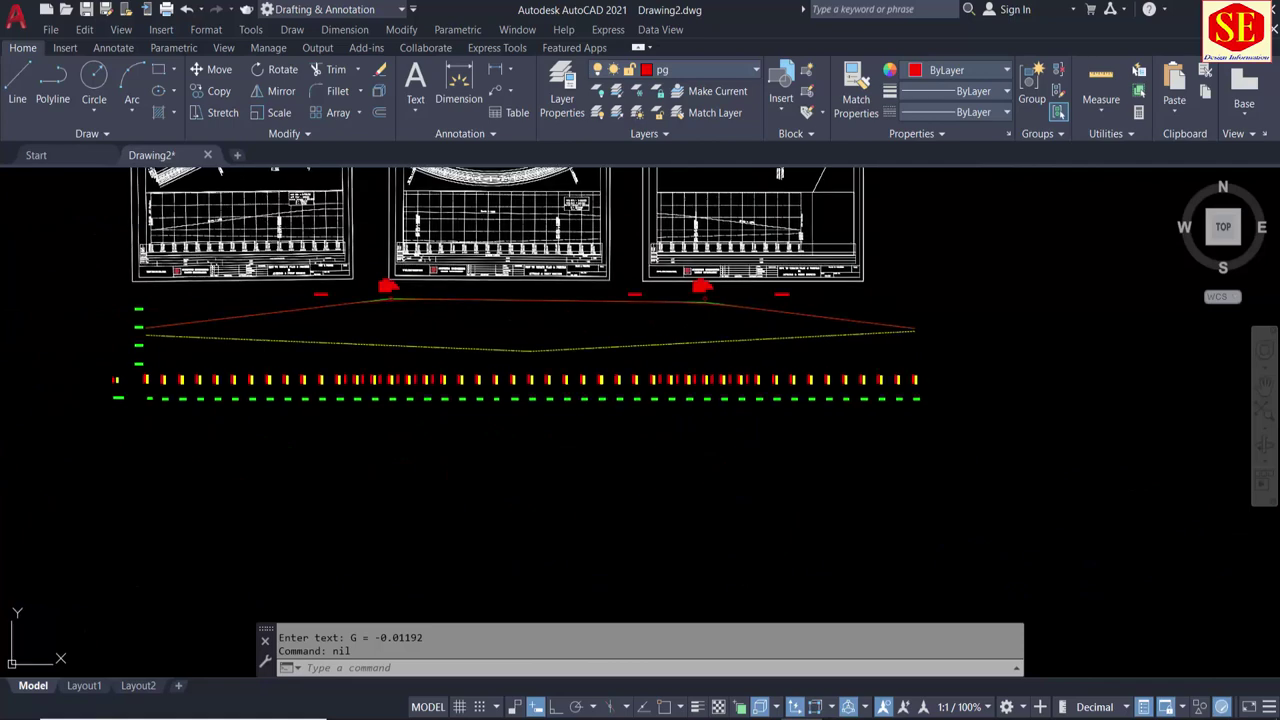
pyautogui.moveTo(709, 357); pyautogui.dragTo(693, 427, button='middle')
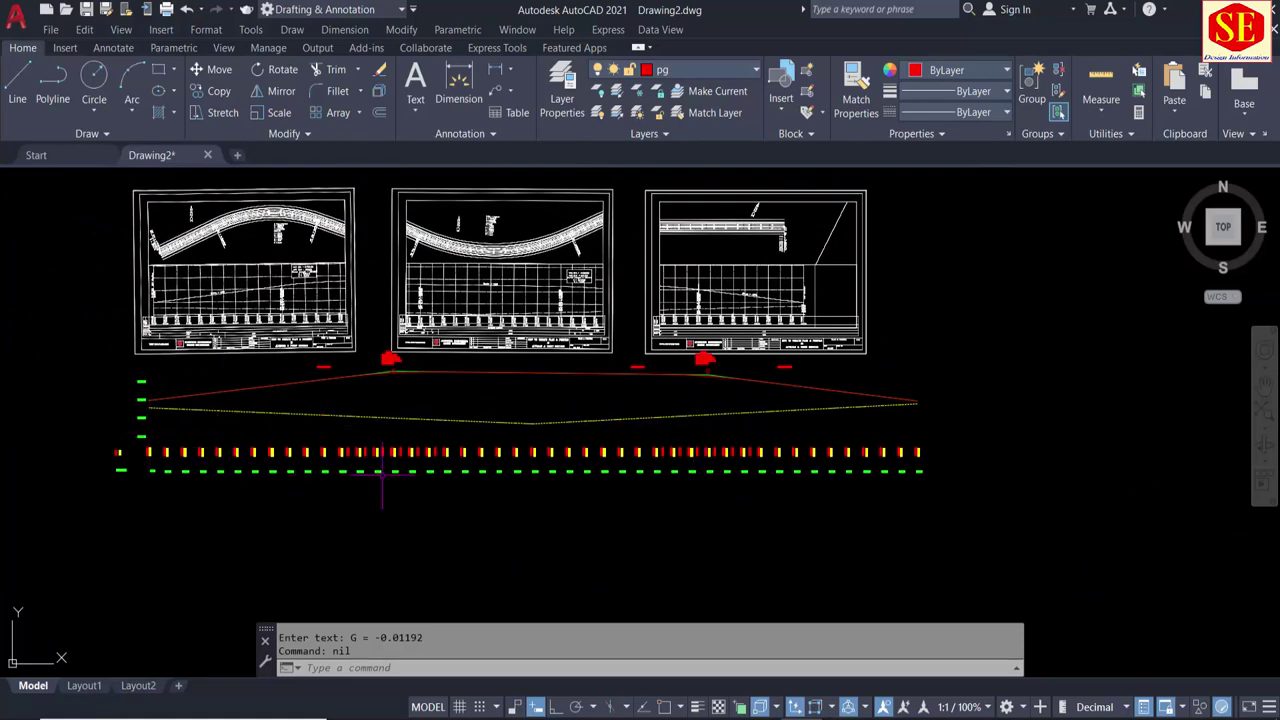
# Step: Turn on the grid layer from the Layer list
pyautogui.click(702, 72)
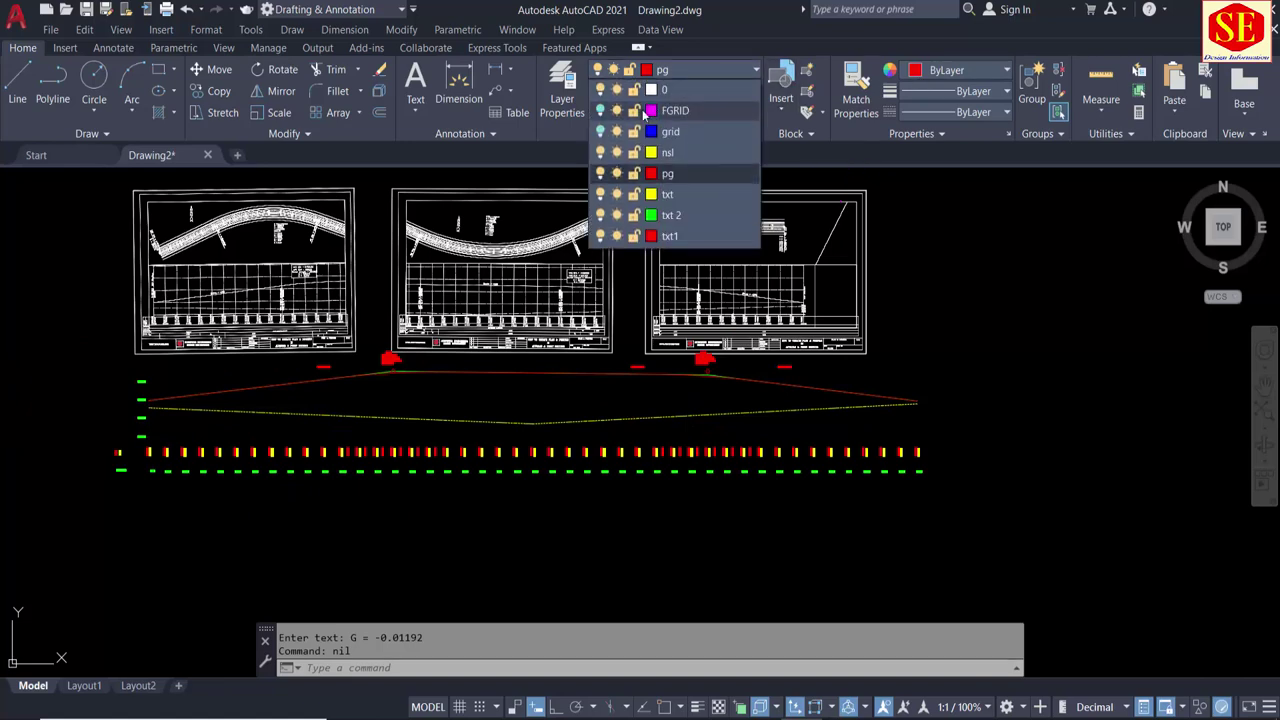
pyautogui.click(600, 132)
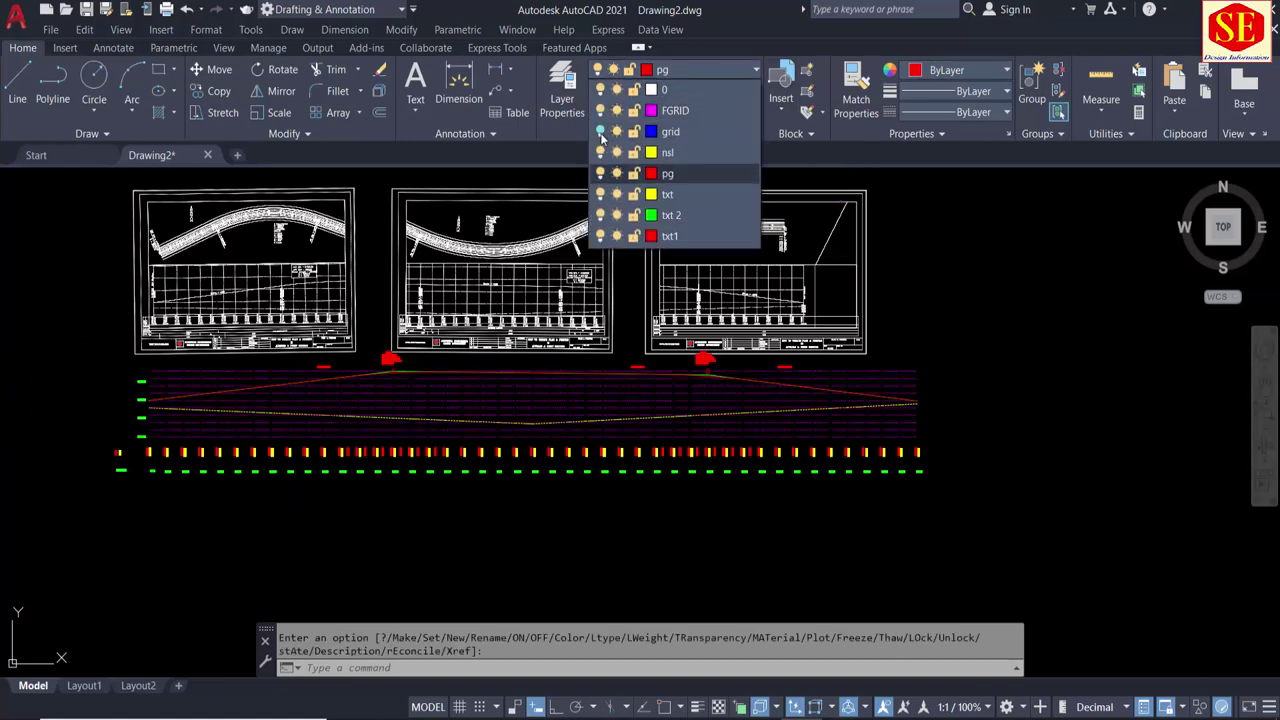
pyautogui.click(965, 437)
pyautogui.scroll(4, 355, 408)
pyautogui.scroll(-4, 343, 407)
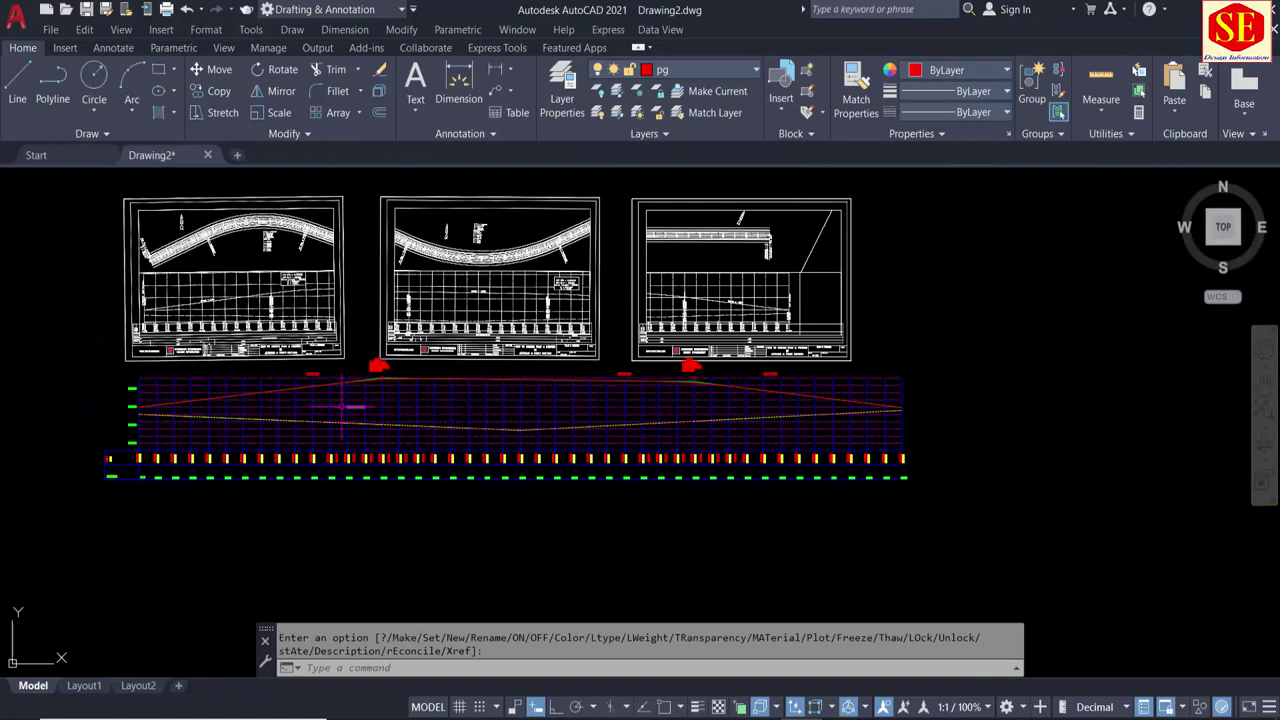
pyautogui.moveTo(315, 411); pyautogui.dragTo(327, 437, button='middle')
# Step: Move the three plan-and-profile sheets higher, clear of the profile grid
pyautogui.press('Return')
pyautogui.write('M')
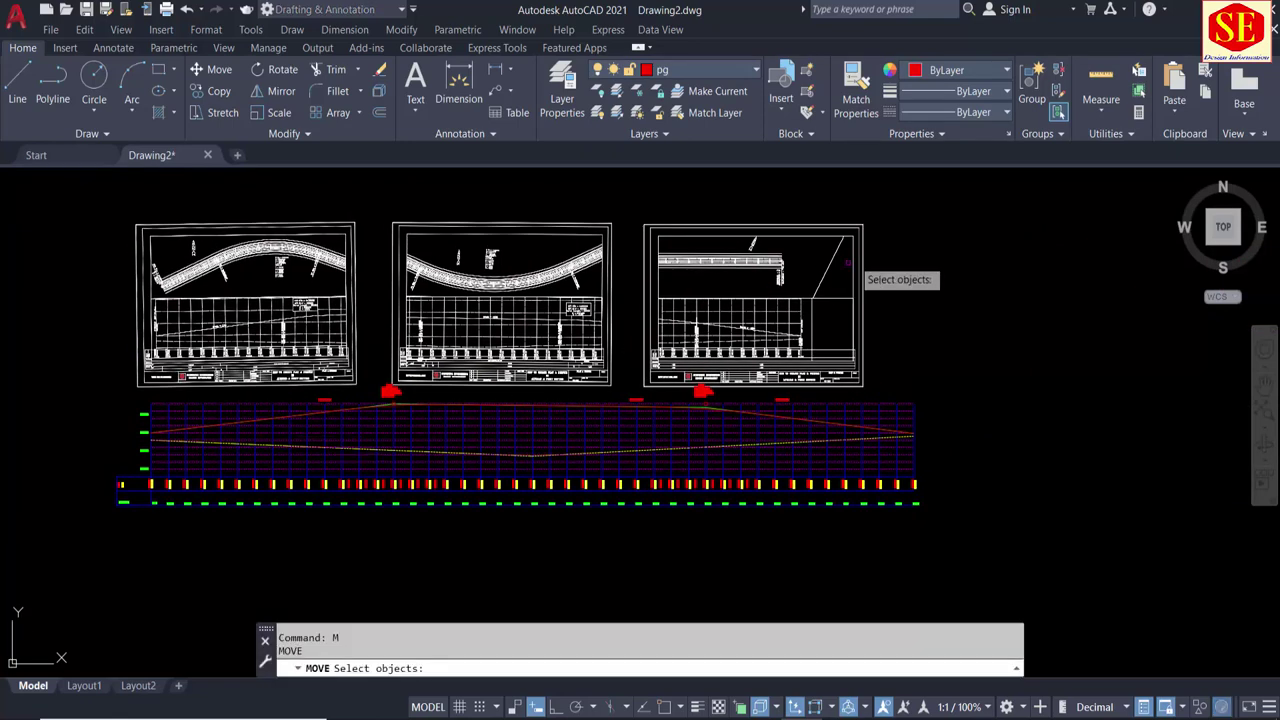
pyautogui.click(100, 340)
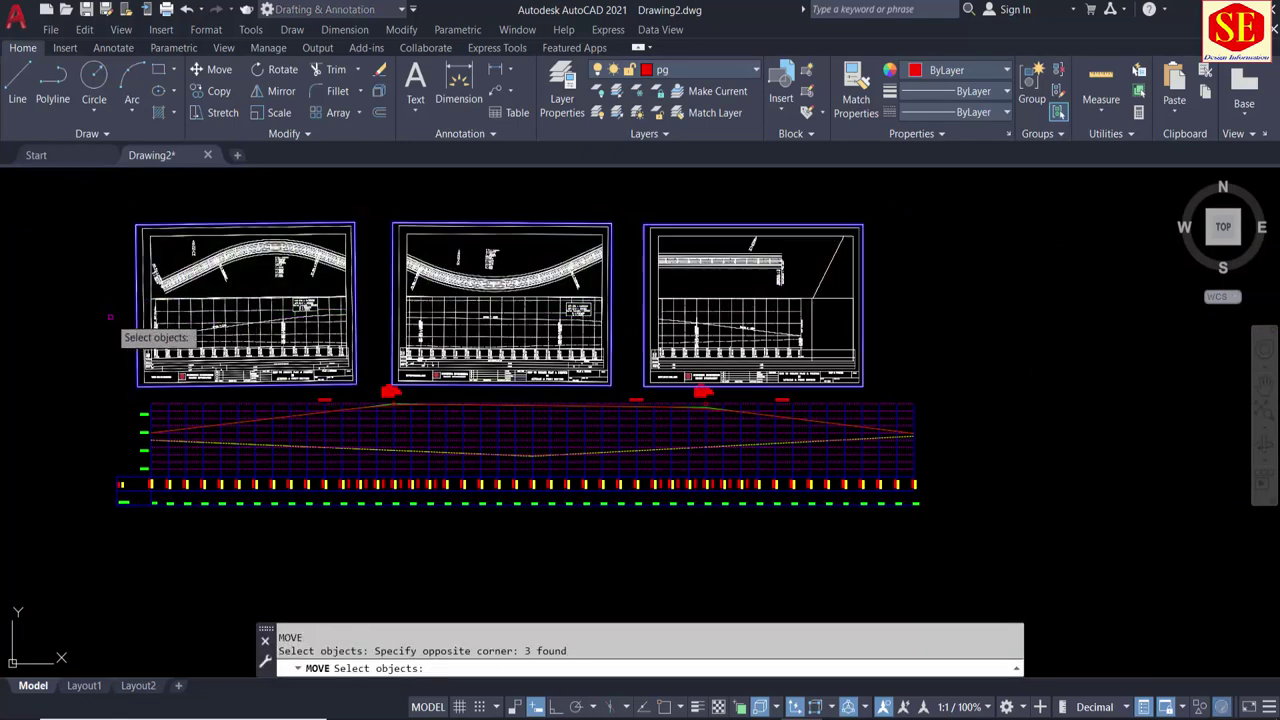
pyautogui.press('Return')
pyautogui.click(951, 368)
pyautogui.click(962, 294)
pyautogui.scroll(2, 405, 355)
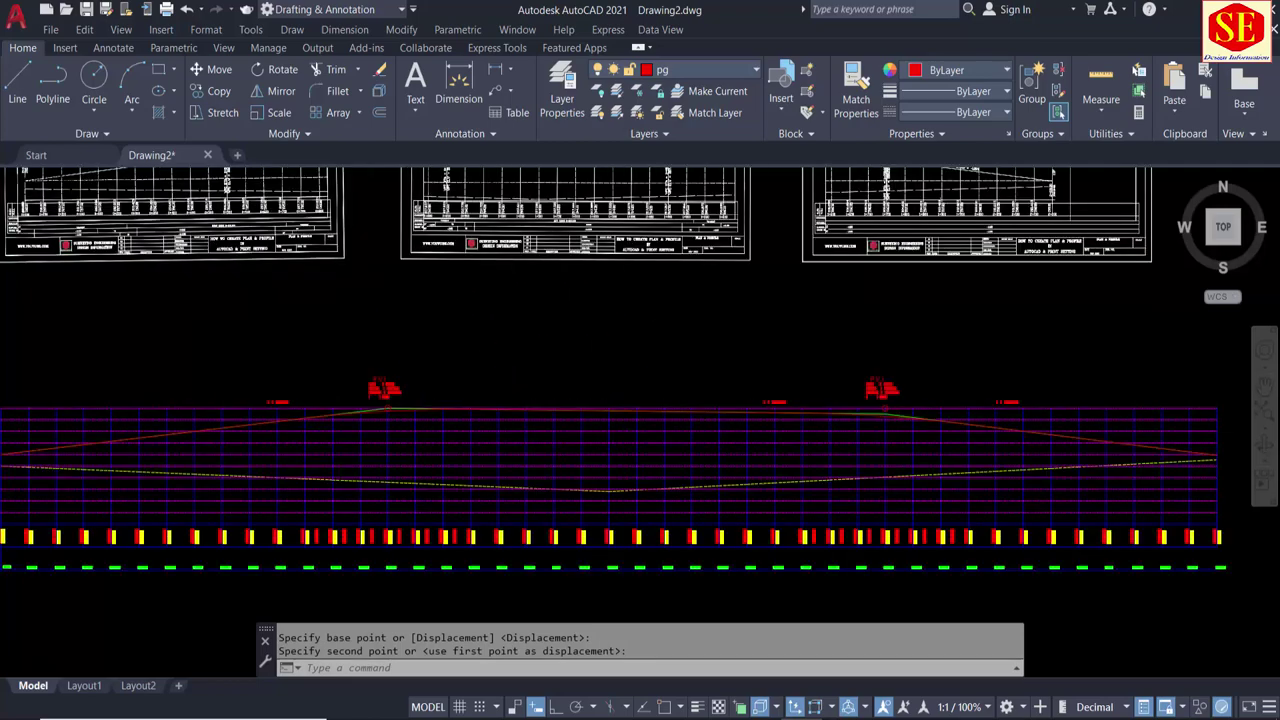
pyautogui.scroll(2, 407, 352)
pyautogui.scroll(-2, 405, 355)
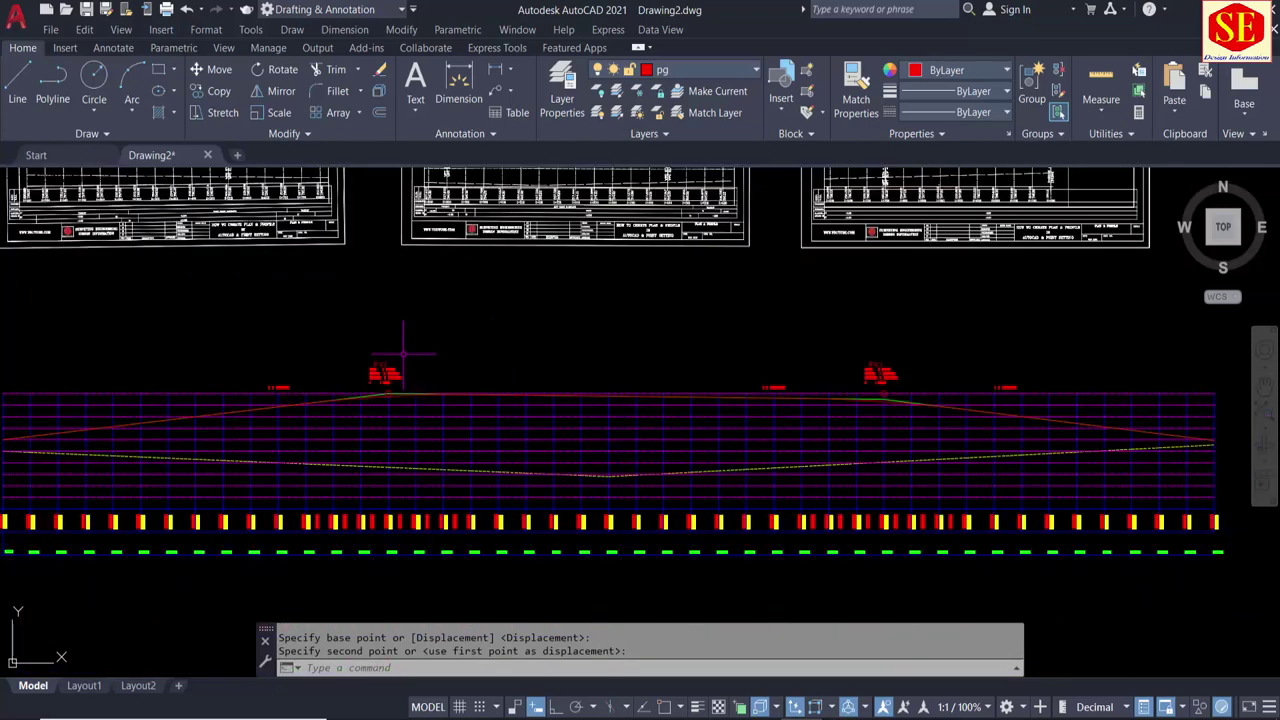
pyautogui.scroll(-4, 639, 350)
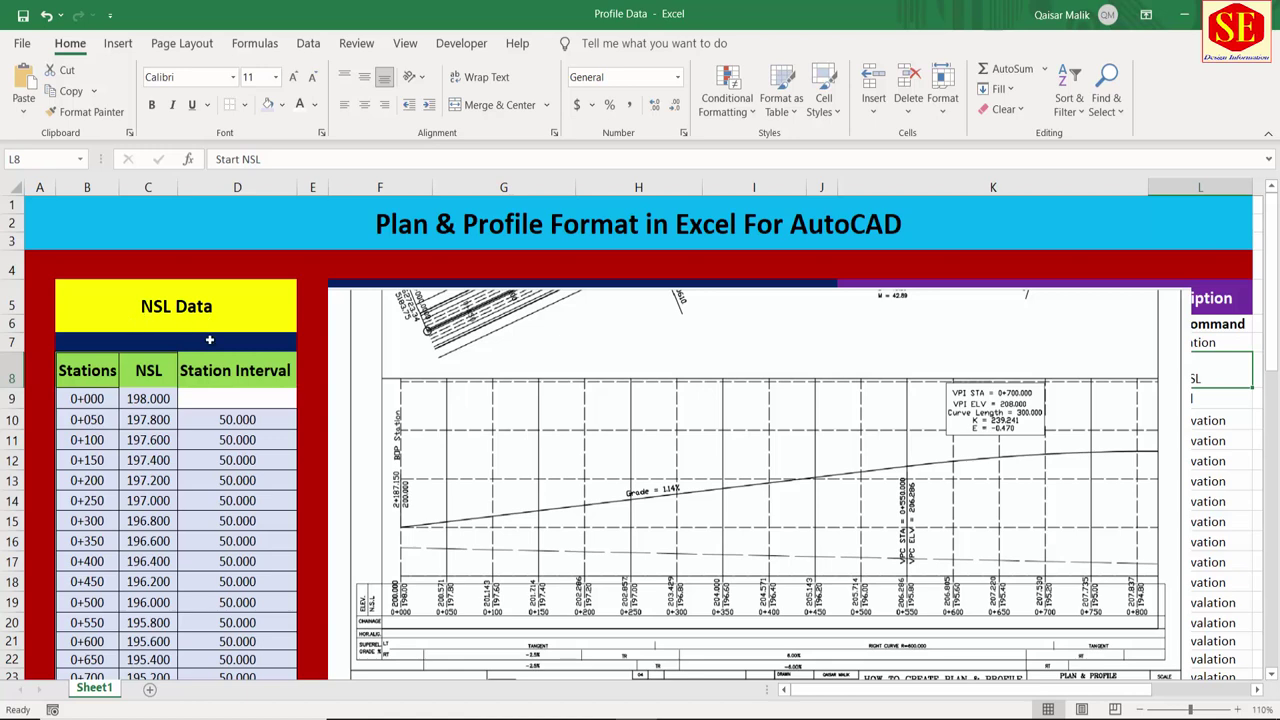
# Step: Delete the Stations, NSL and Station Interval values in B9:D53
pyautogui.scroll(-2, 588, 440)
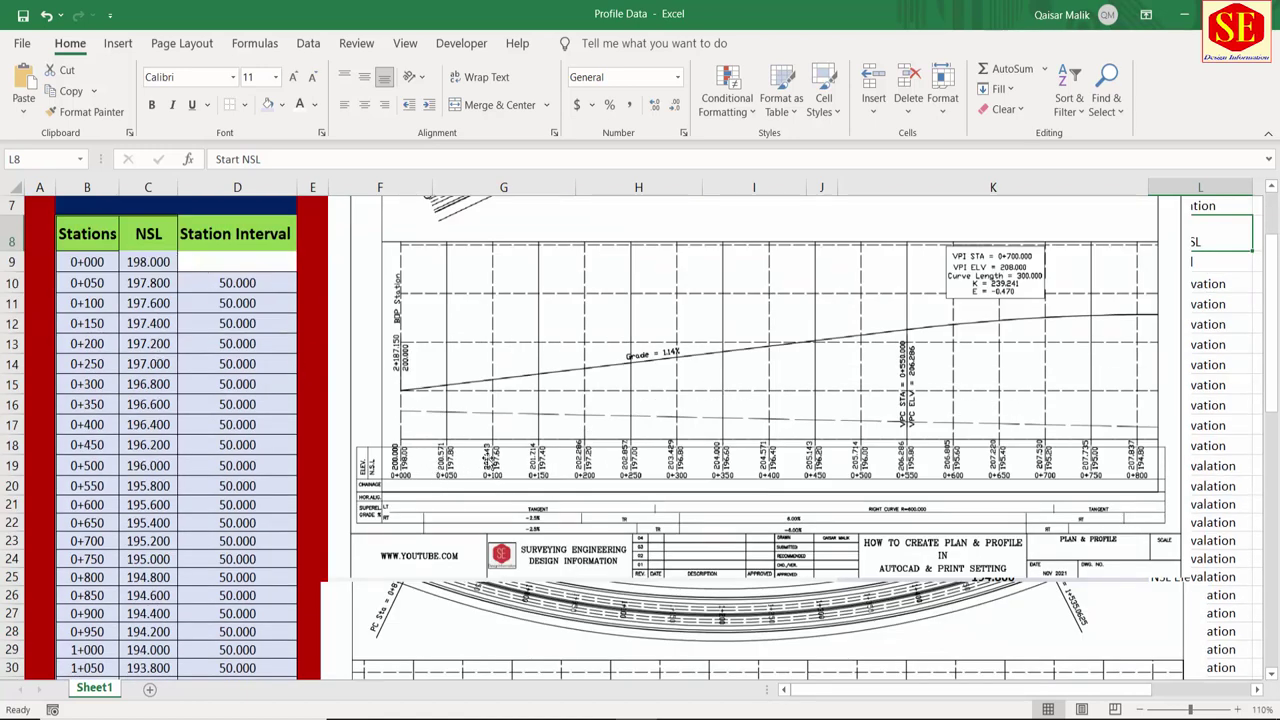
pyautogui.scroll(1, 465, 478)
pyautogui.moveTo(72, 349)
pyautogui.mouseDown()
pyautogui.moveTo(285, 650)
pyautogui.moveTo(247, 714)
pyautogui.moveTo(258, 640)
pyautogui.mouseUp()
pyautogui.press('Delete')
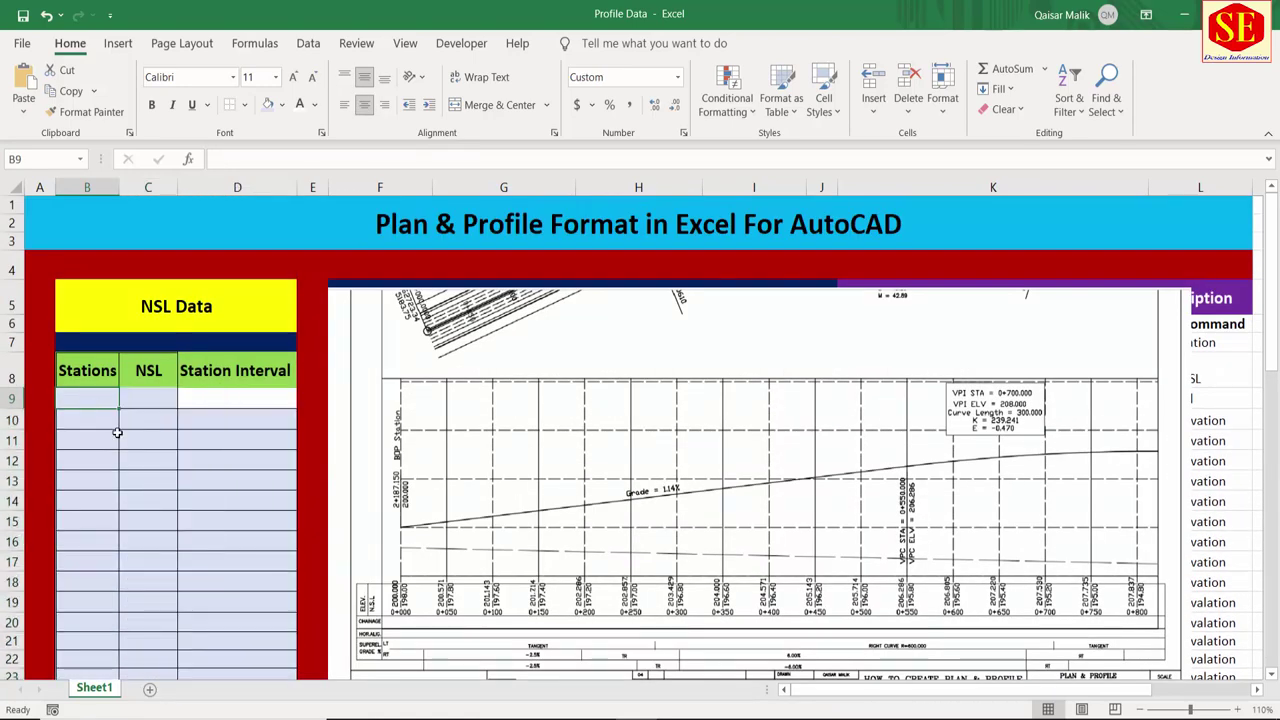
# Step: Enter stations 0, 50, 100 and fill the series down to 2+200 in row 53
pyautogui.write('0')
pyautogui.press('Return')
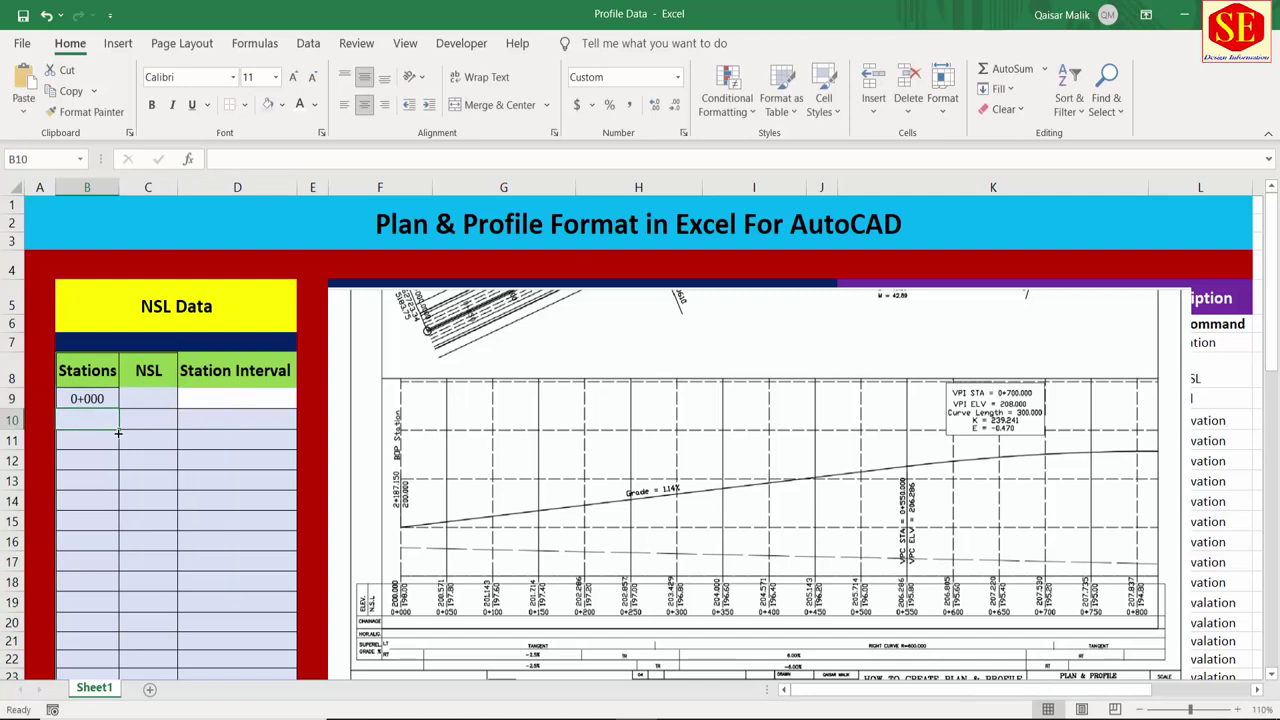
pyautogui.write('50')
pyautogui.press('Return')
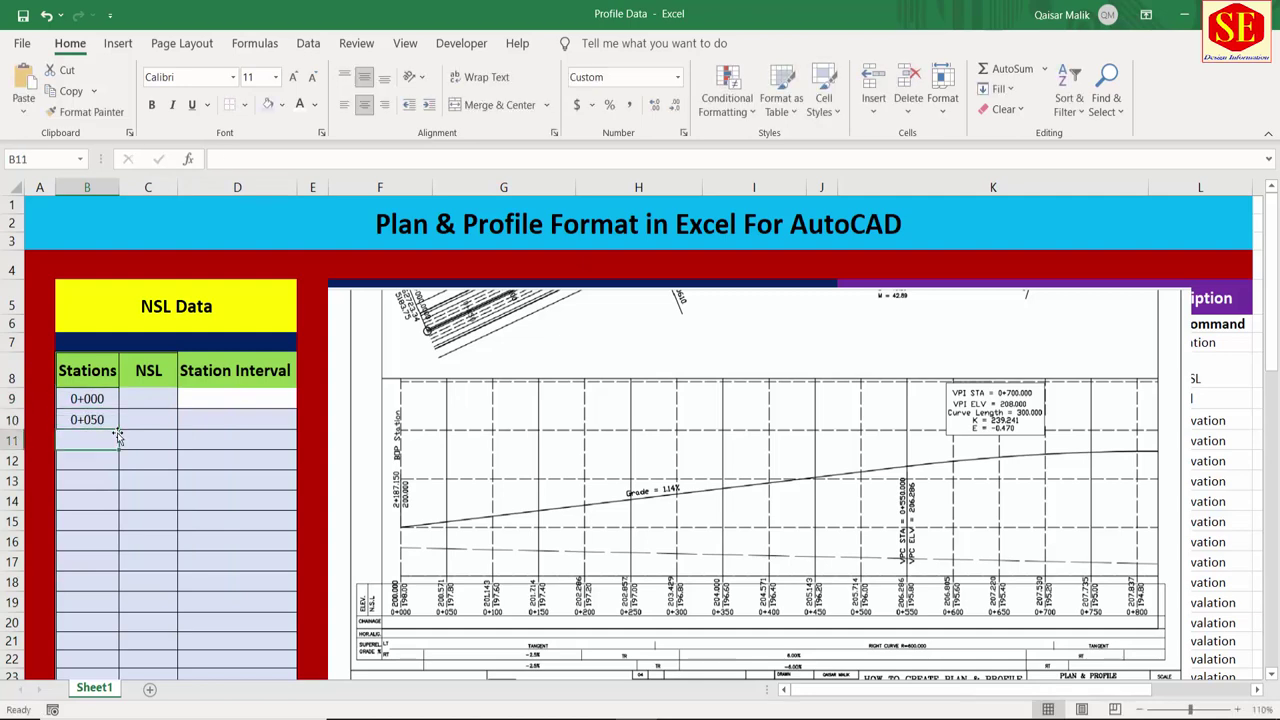
pyautogui.write('100')
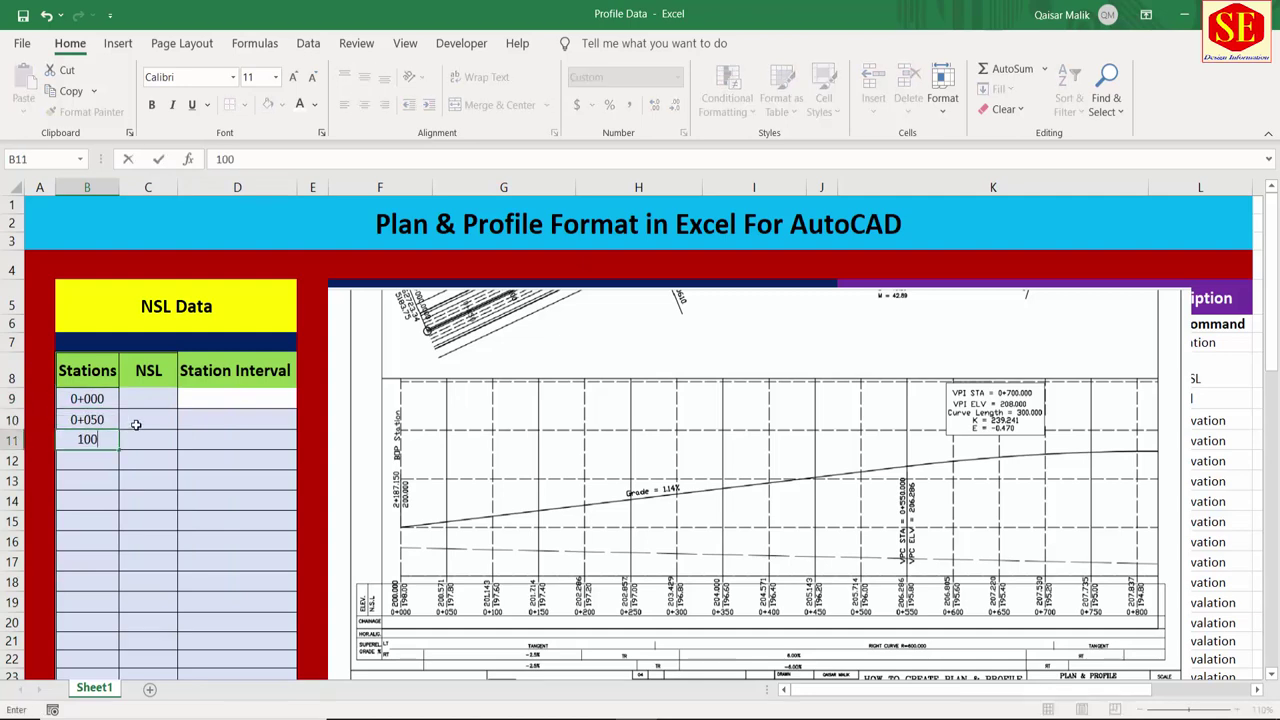
pyautogui.press('Return')
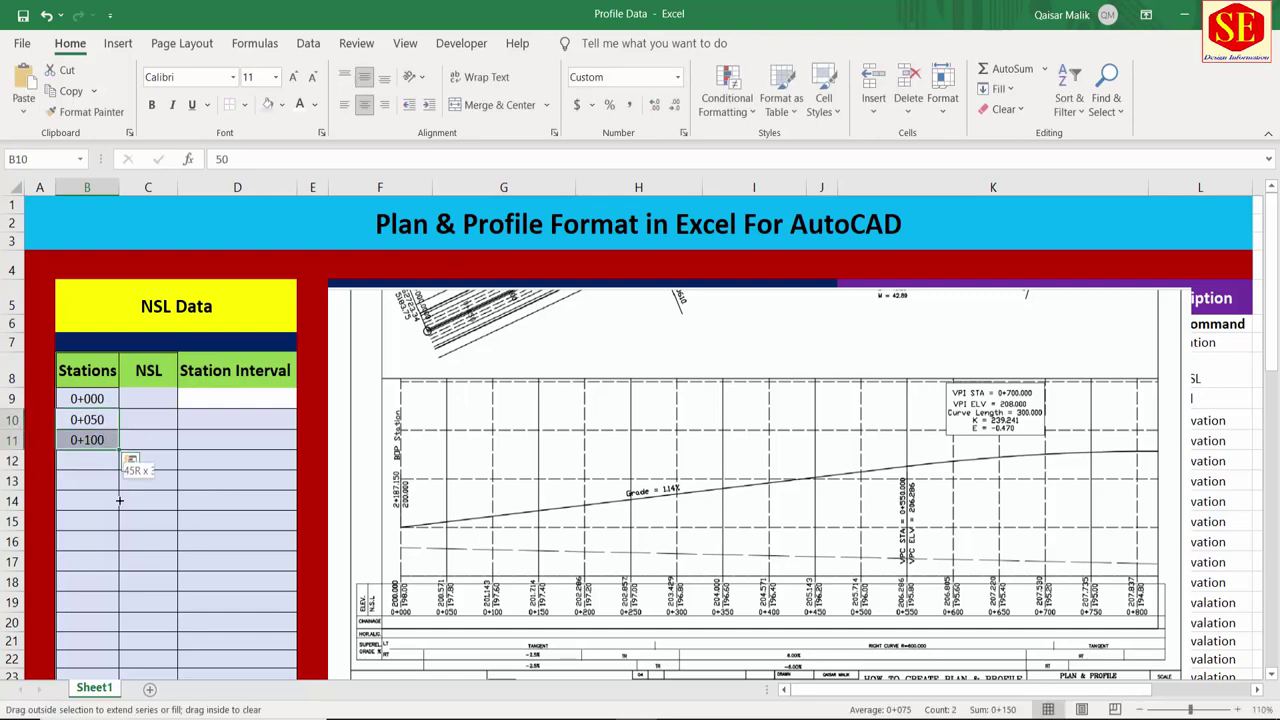
pyautogui.moveTo(119, 500); pyautogui.dragTo(100, 529)
pyautogui.click(77, 516)
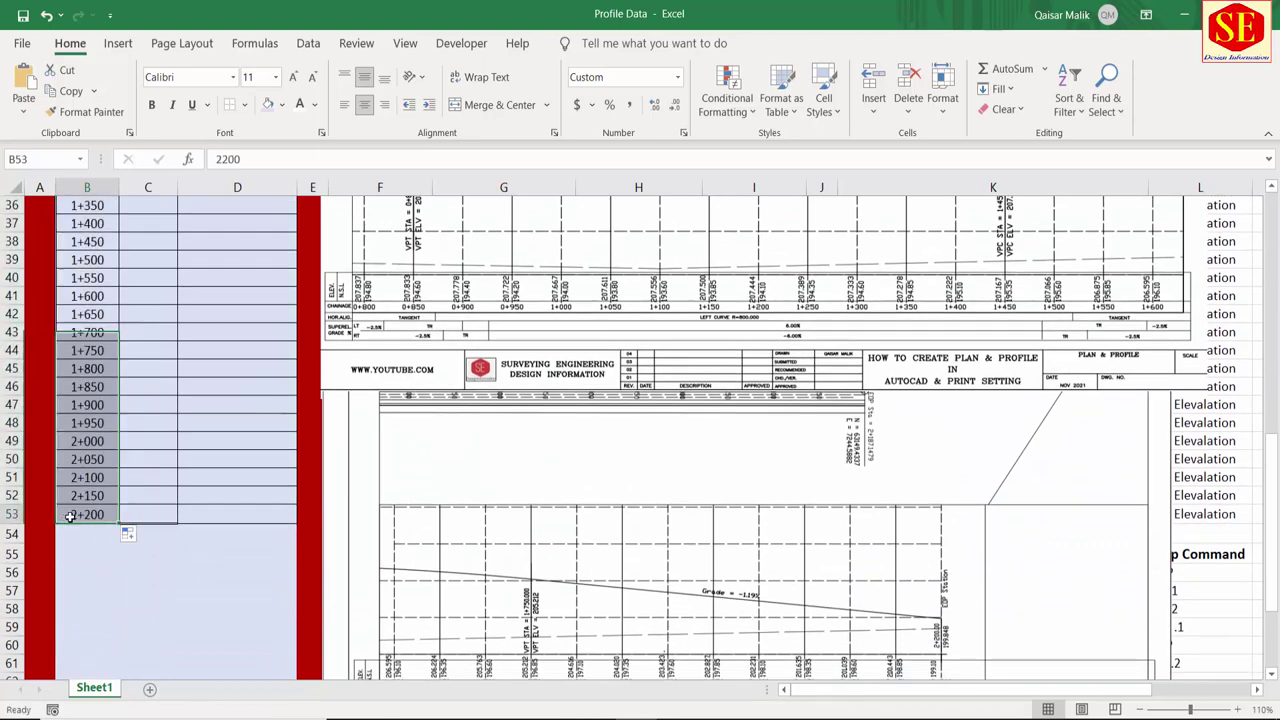
# Step: Begin the NSL column with 197.00 for station 0+000
pyautogui.scroll(6, 125, 510)
pyautogui.scroll(3, 120, 504)
pyautogui.scroll(2, 121, 498)
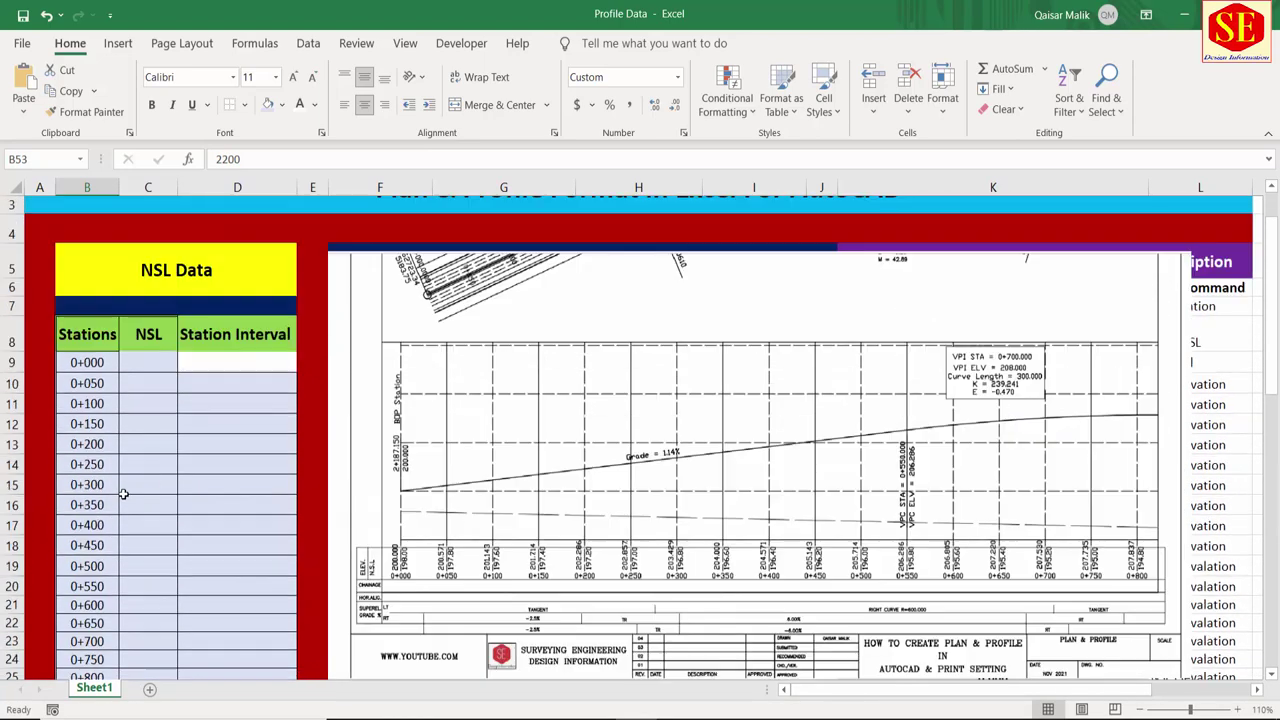
pyautogui.scroll(1, 367, 580)
pyautogui.scroll(-1, 400, 570)
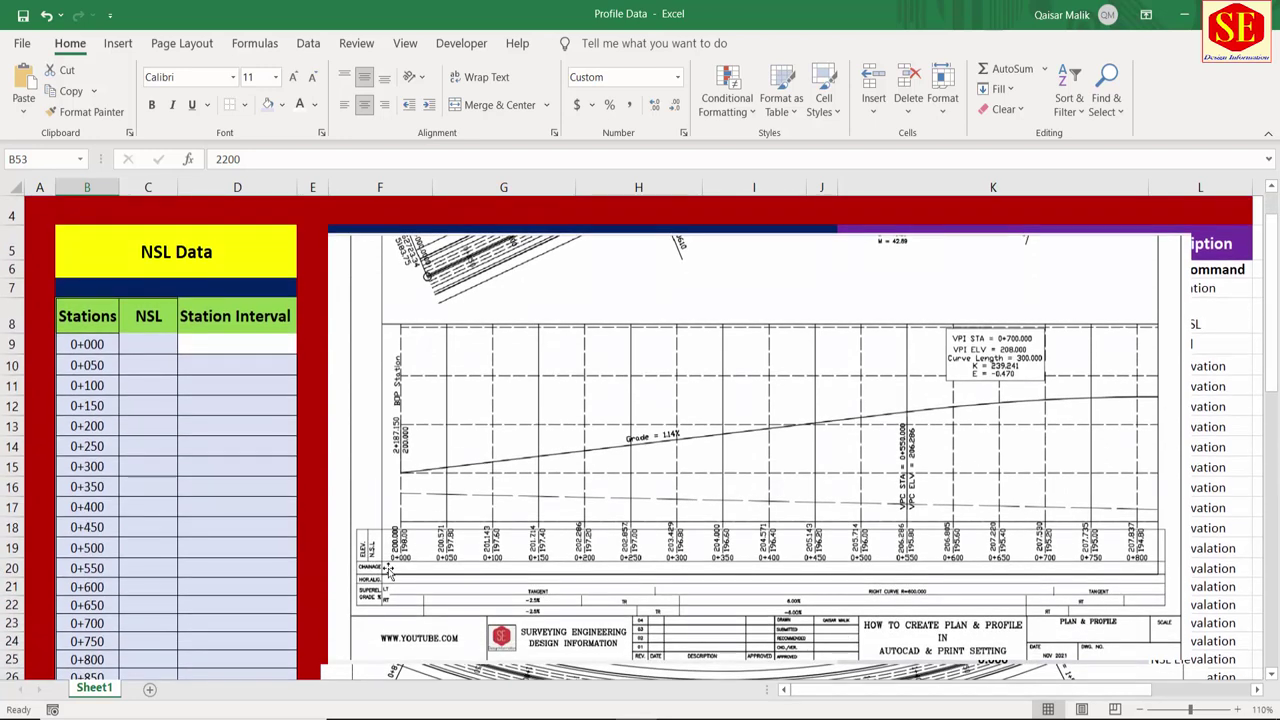
pyautogui.click(148, 345)
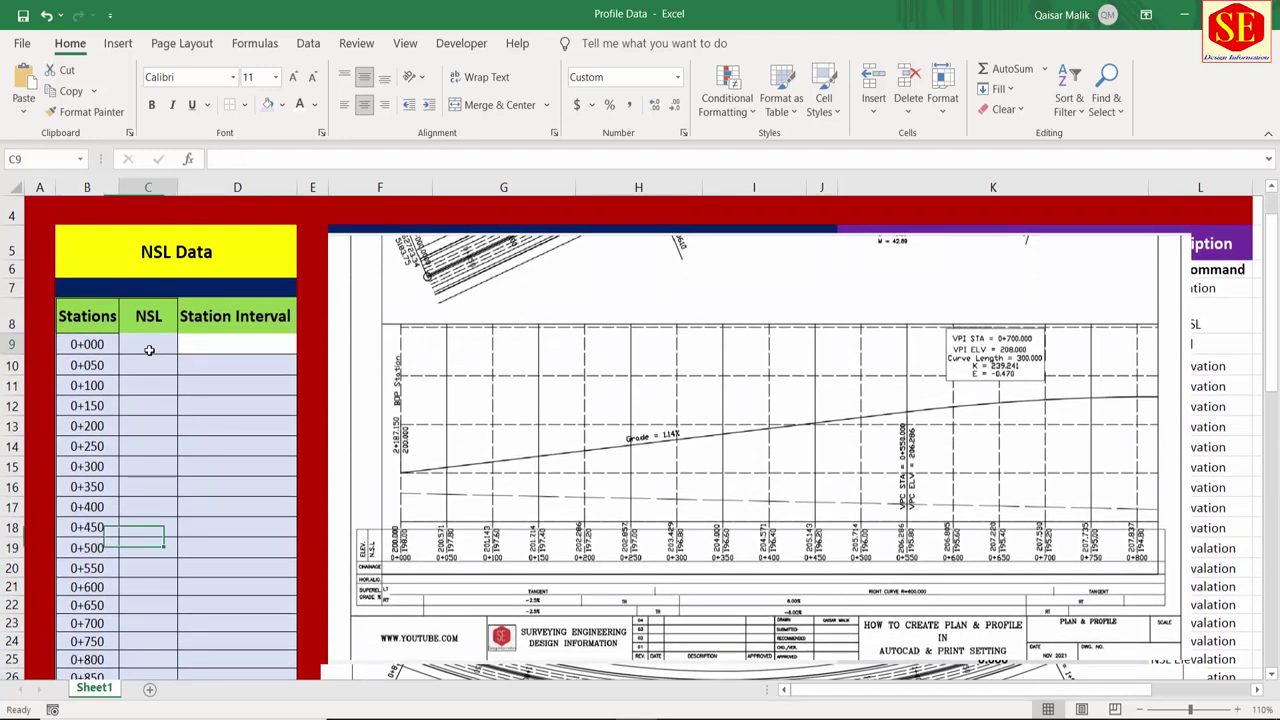
pyautogui.write('197.')
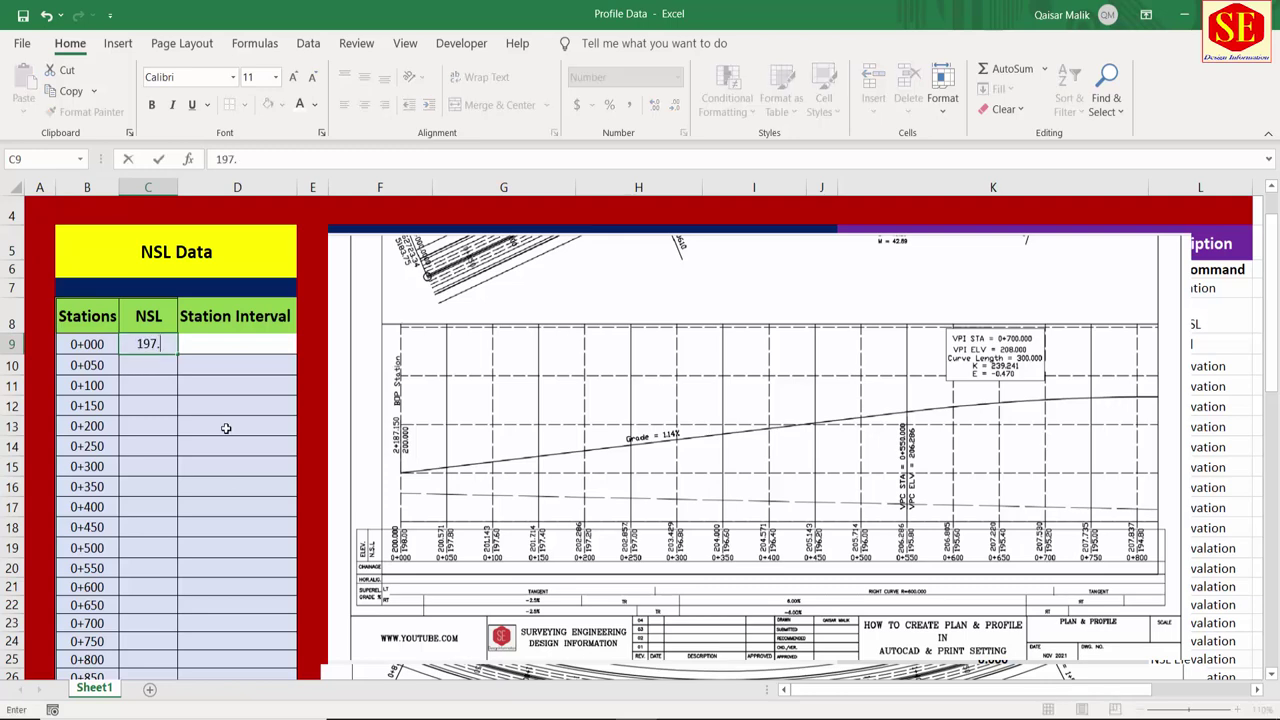
pyautogui.write('00')
# Step: Enter NSL levels 197.0, 197.6, 197.4, 197.2, 197.0, 196.8, 196.8 for stations 0+000 to 0+300
pyautogui.press('Return')
pyautogui.write('1')
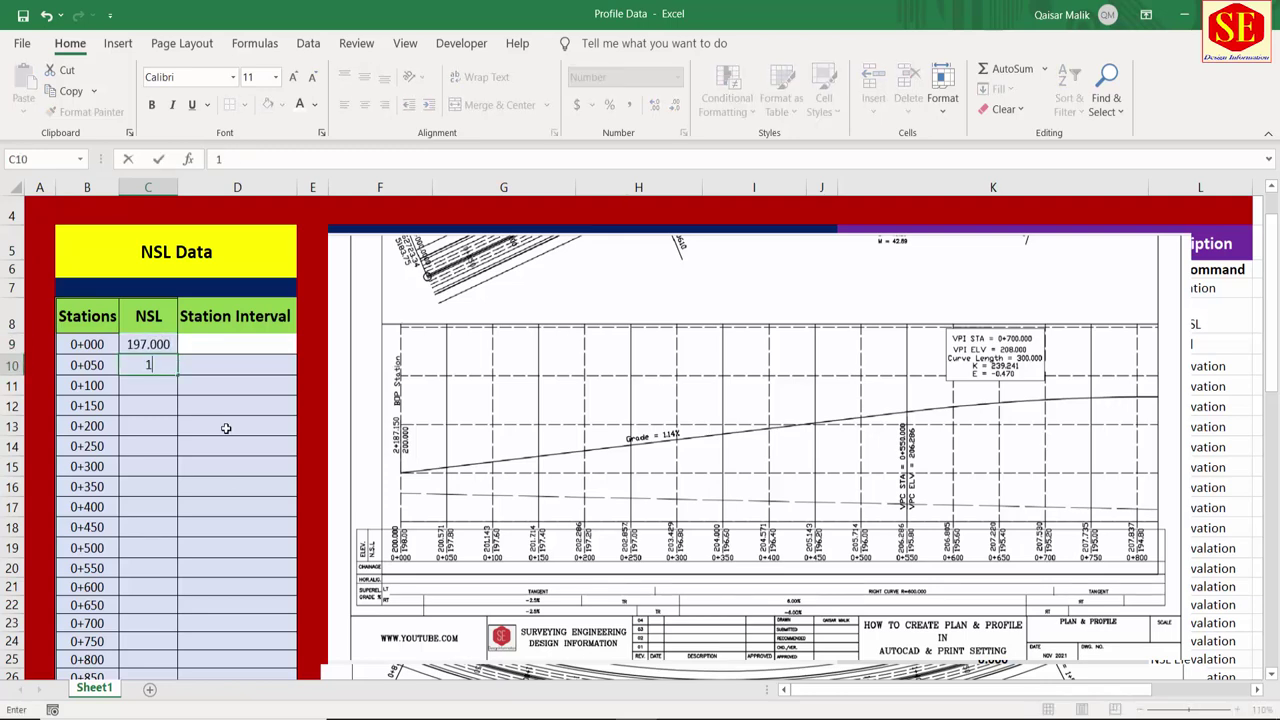
pyautogui.write('97.6')
pyautogui.press('Return')
pyautogui.write('1')
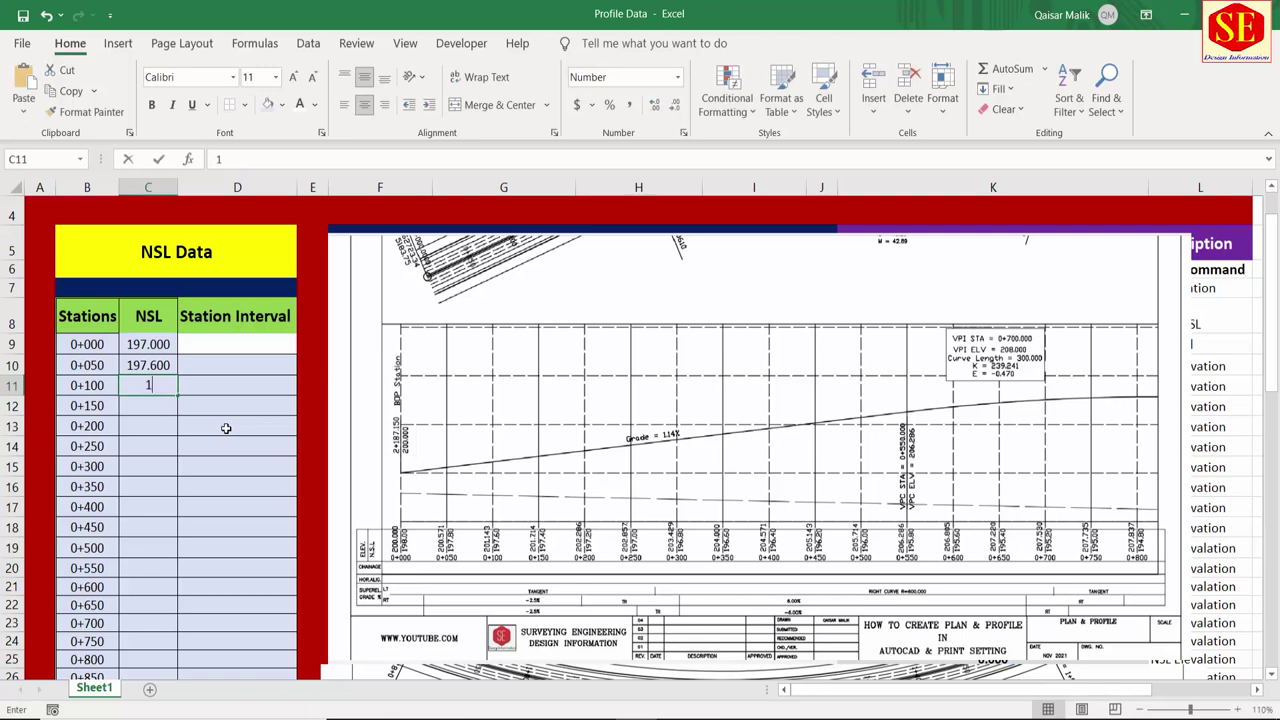
pyautogui.write('97.4')
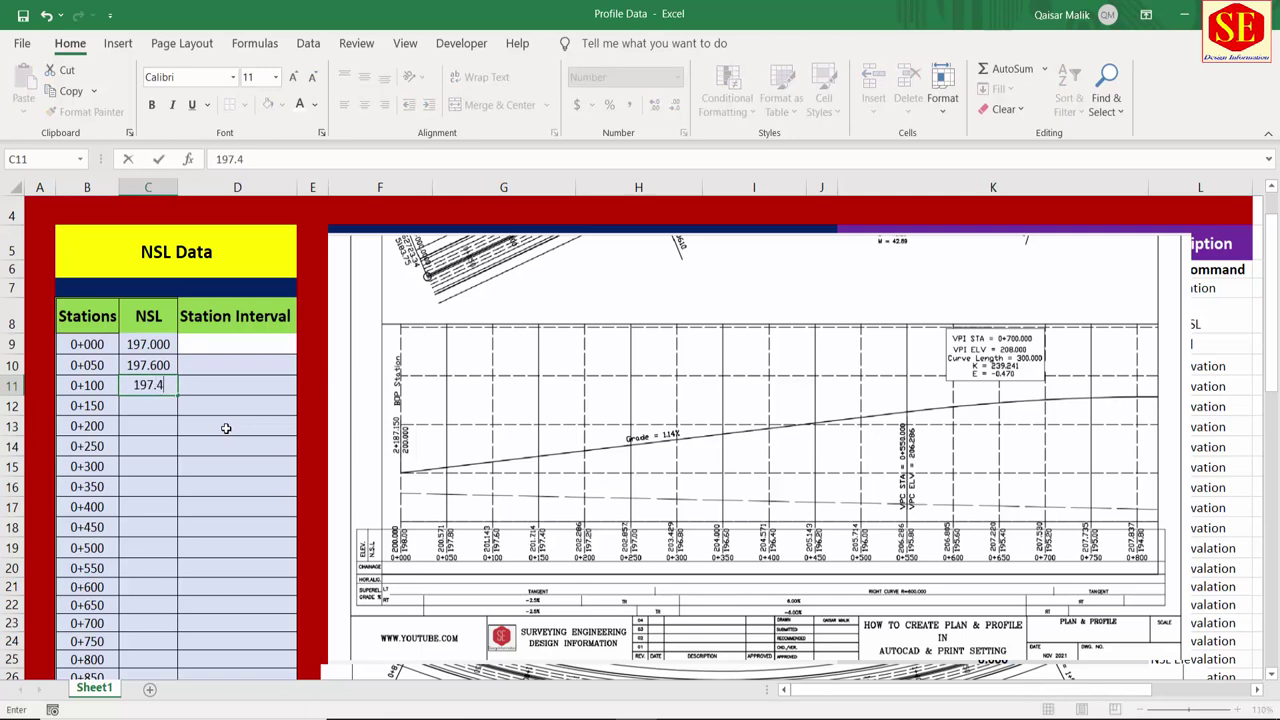
pyautogui.press('Return')
pyautogui.write('197')
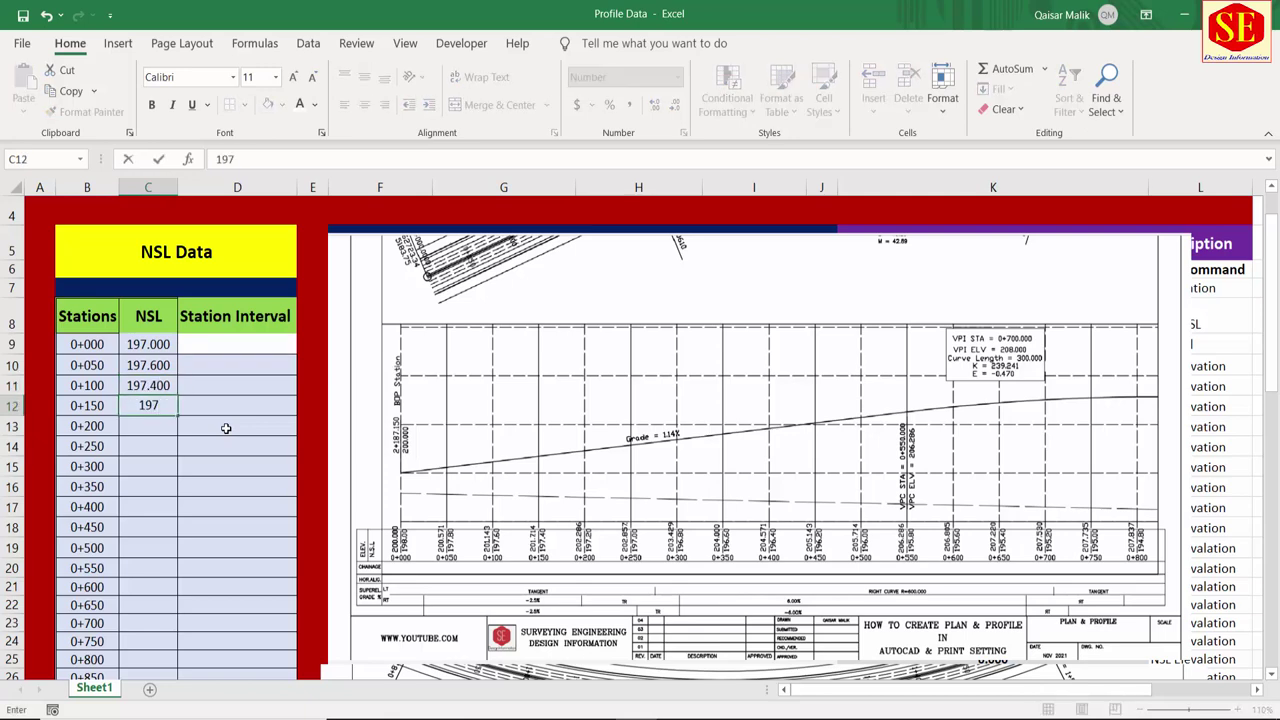
pyautogui.write('.2')
pyautogui.press('Return')
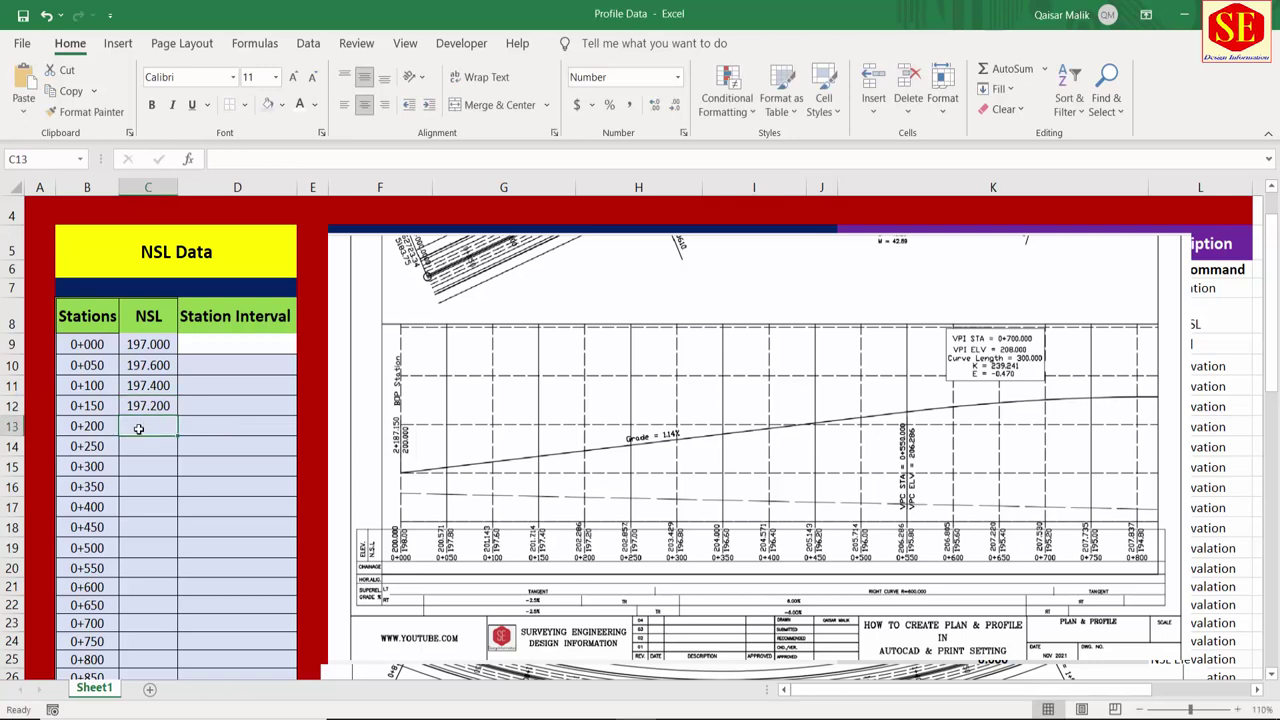
pyautogui.write('197.')
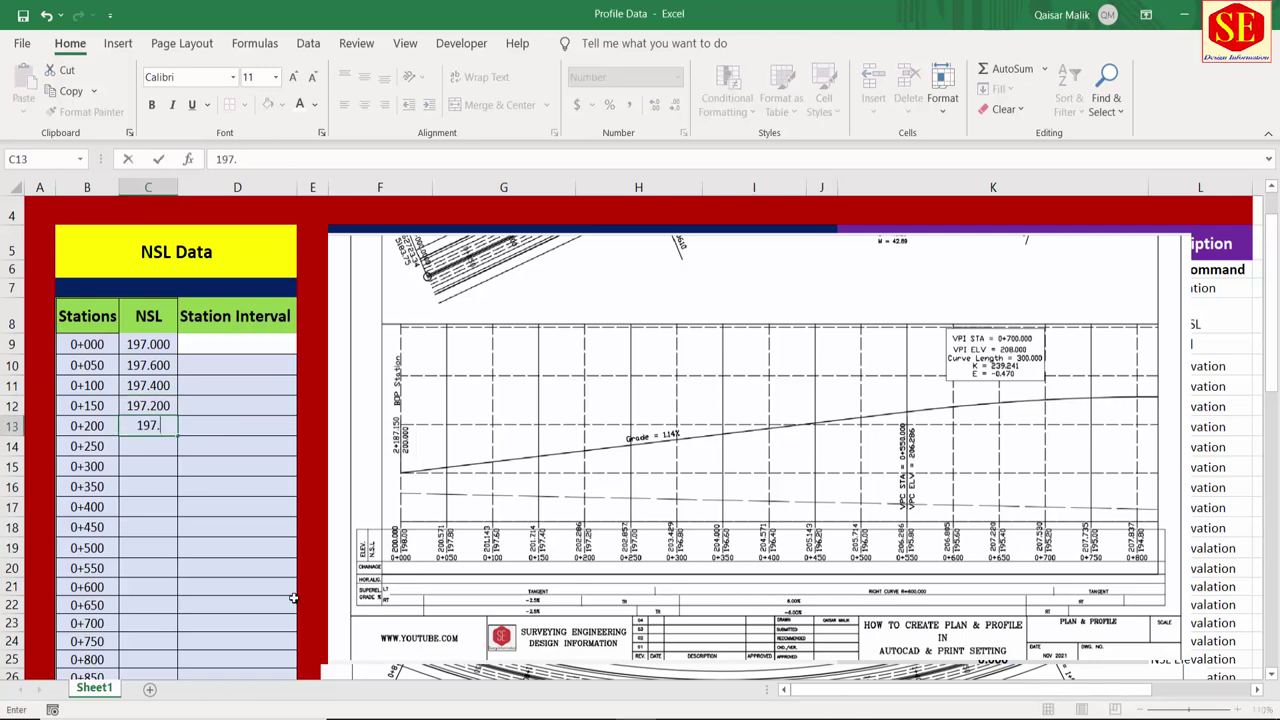
pyautogui.write('00')
pyautogui.press('Return')
pyautogui.write('19')
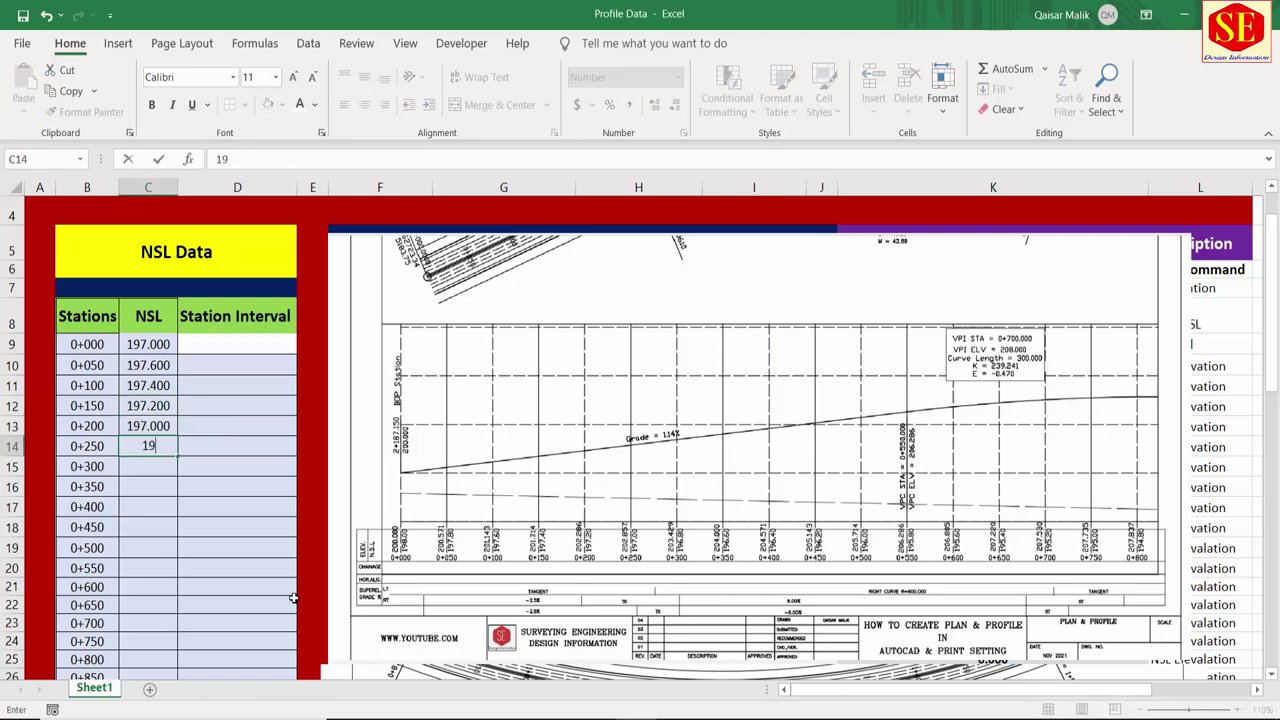
pyautogui.write('6.8')
pyautogui.press('Return')
pyautogui.write('19')
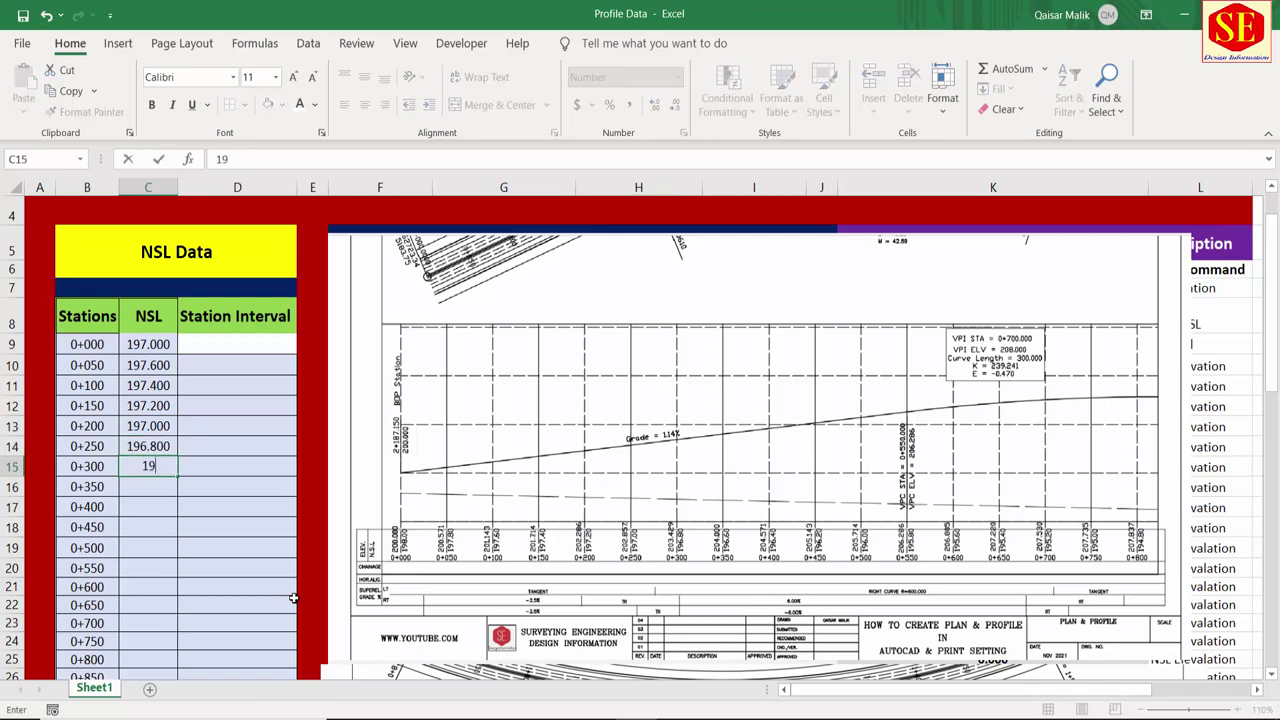
pyautogui.write('6.8')
pyautogui.press('Return')
# Step: Enter NSL levels 196.4, 192.2, 196.0, 195.8, 195.6, 195.4 for stations 0+350 to 0+600
pyautogui.write('19')
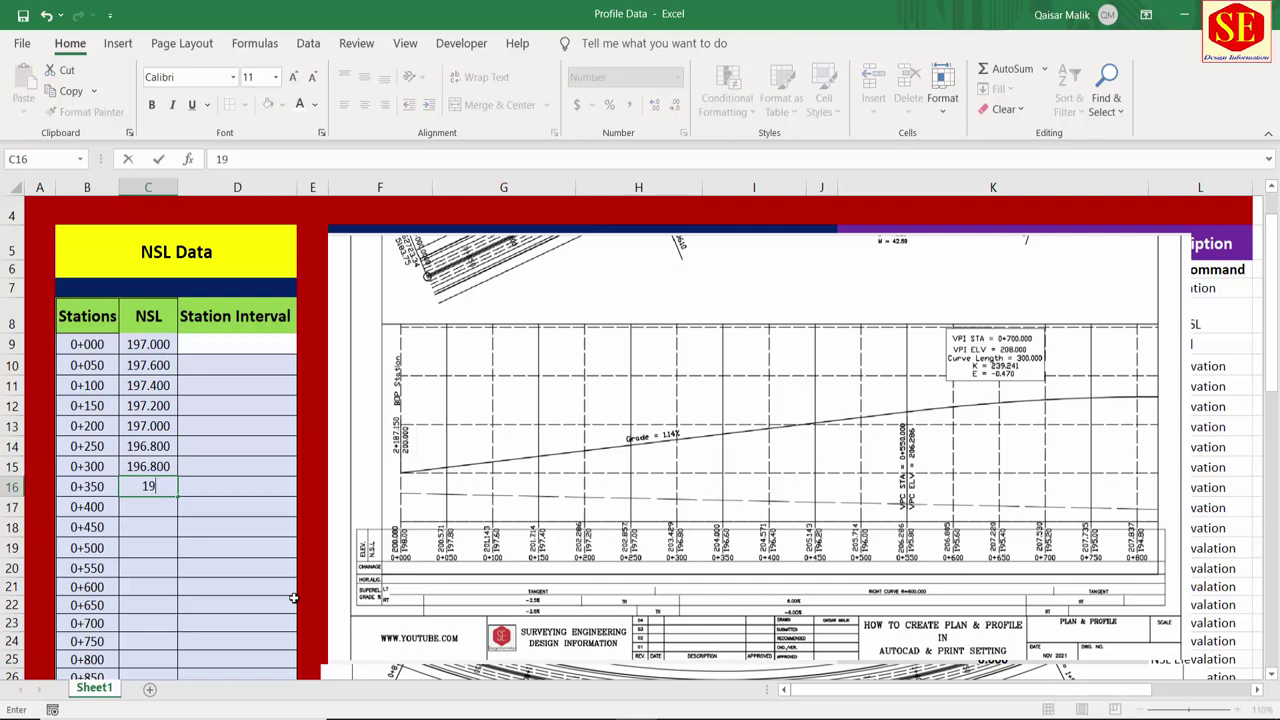
pyautogui.write('6.4')
pyautogui.press('Return')
pyautogui.write('192.2')
pyautogui.press('Return')
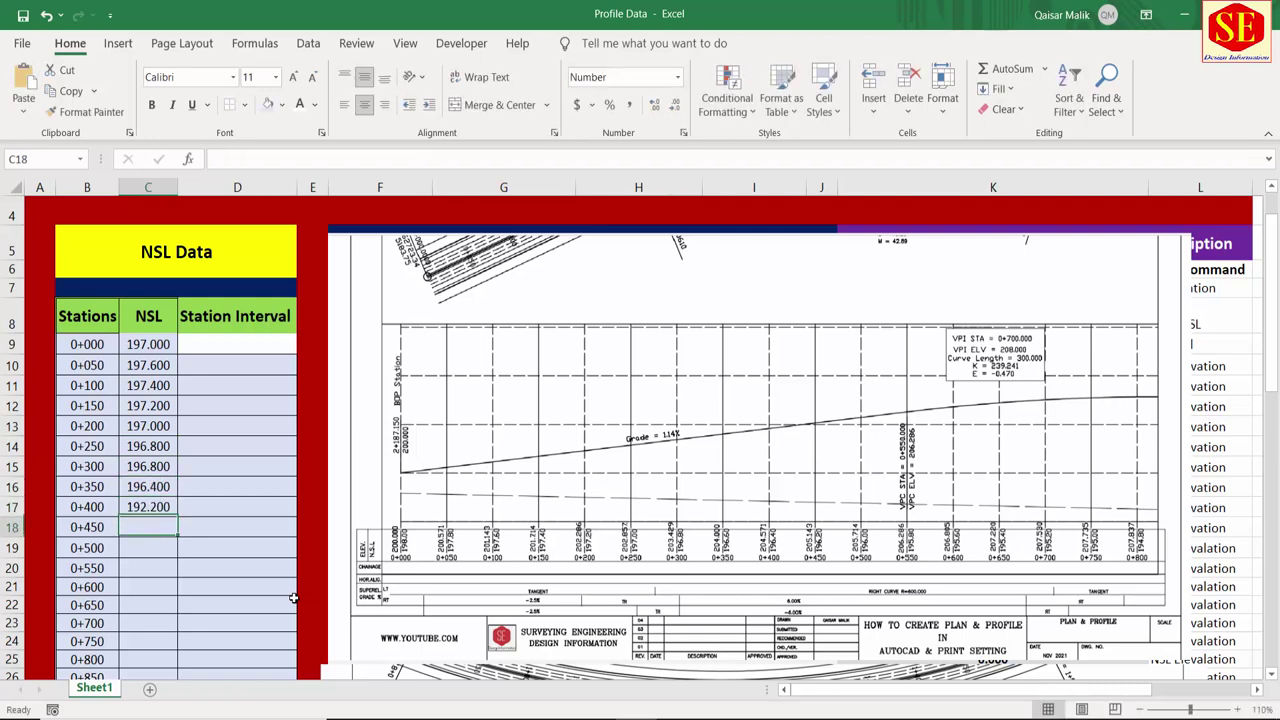
pyautogui.write('19')
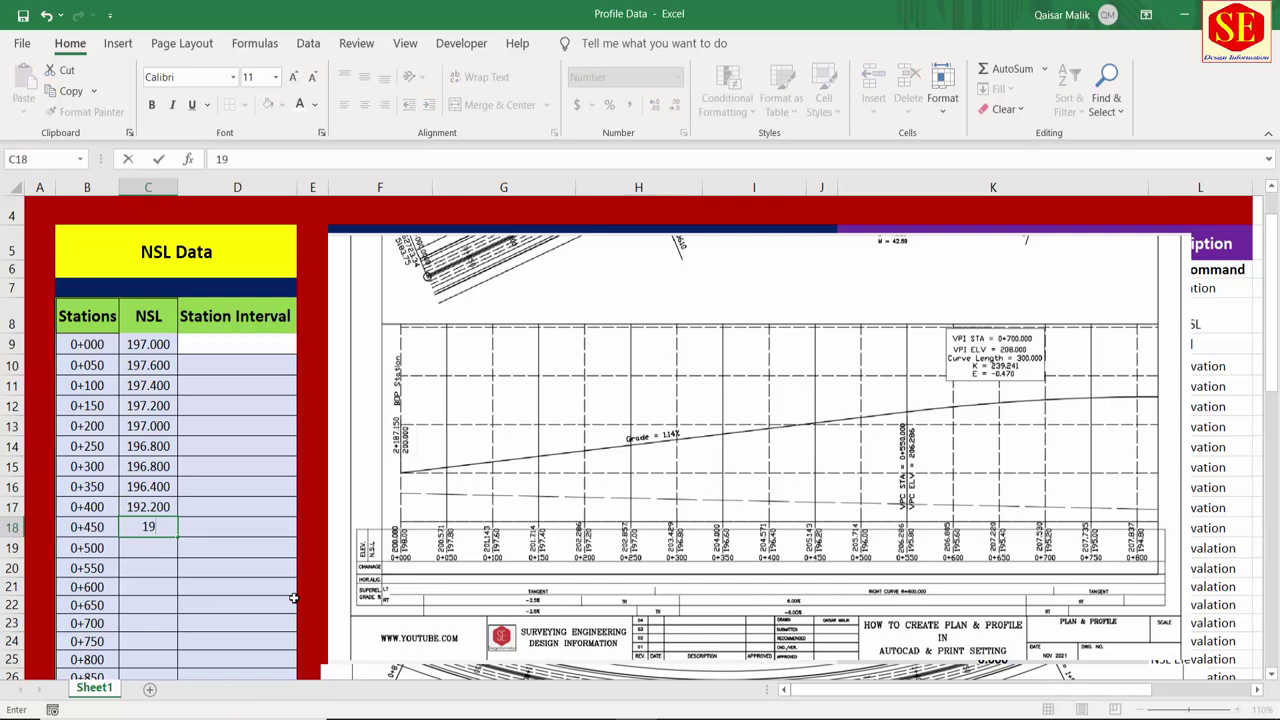
pyautogui.write('6.00')
pyautogui.press('Return')
pyautogui.write('195')
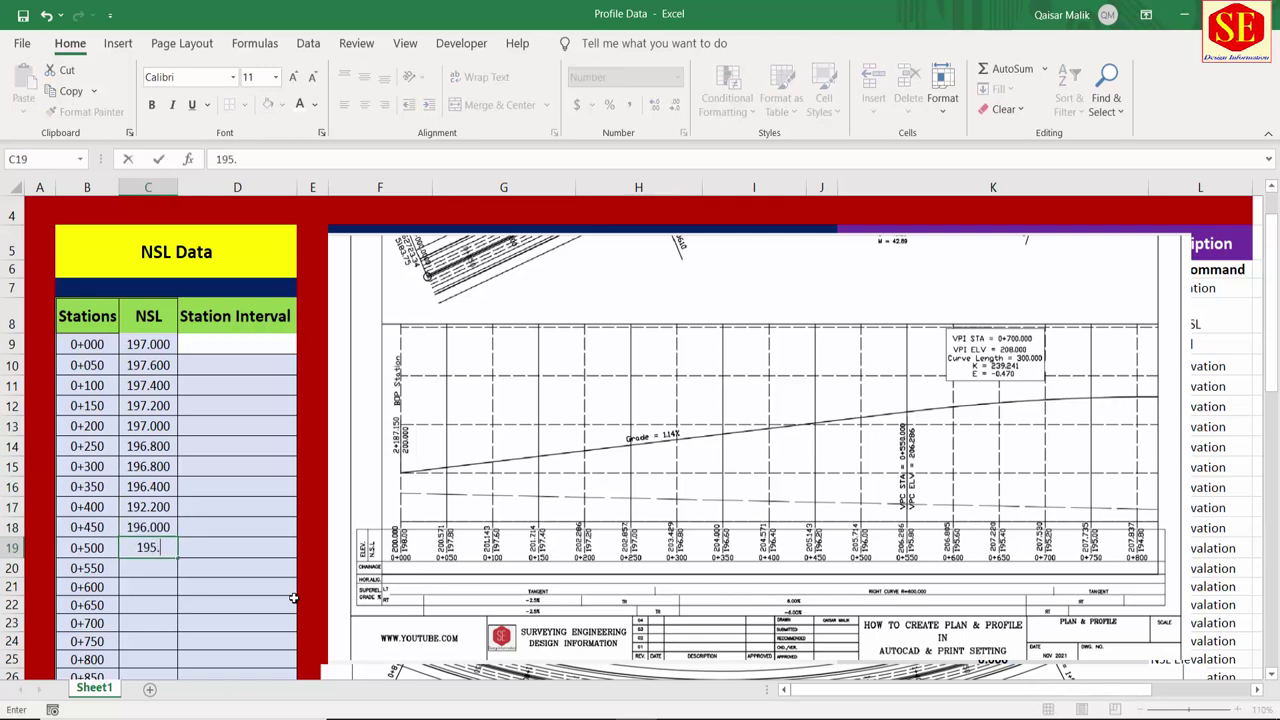
pyautogui.write('.8')
pyautogui.press('Return')
pyautogui.write('195.')
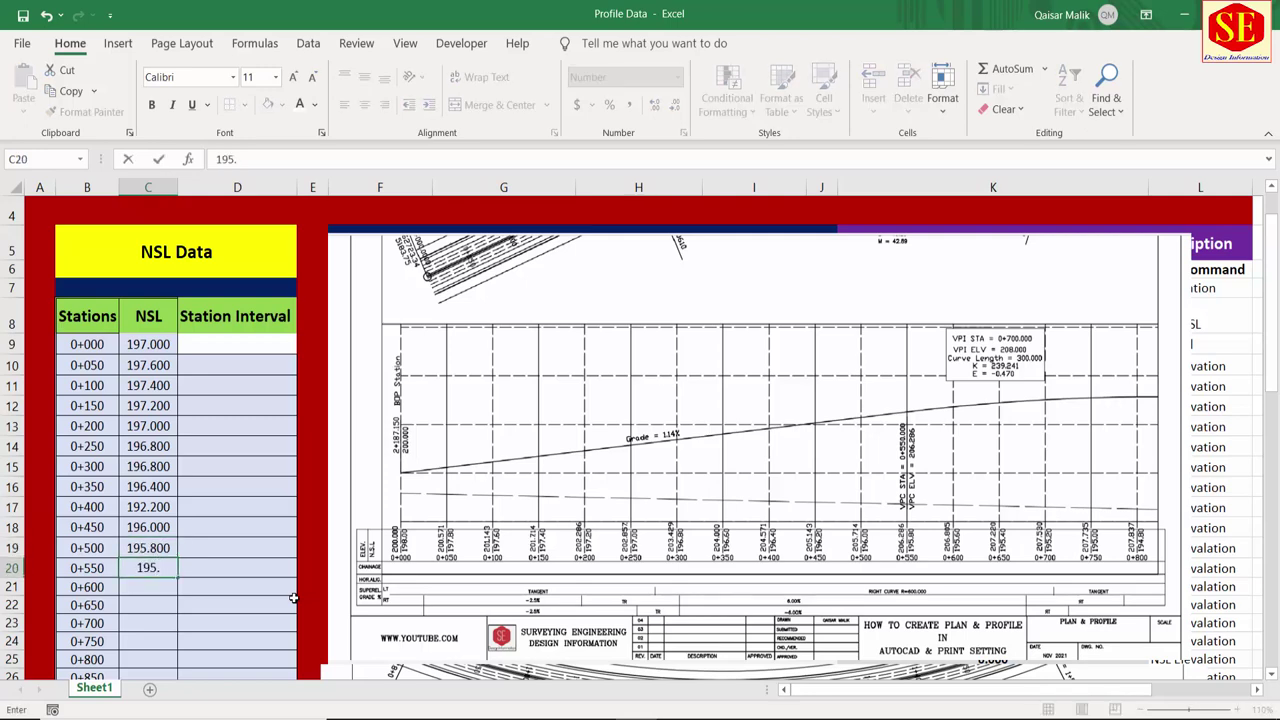
pyautogui.write('6')
pyautogui.press('Return')
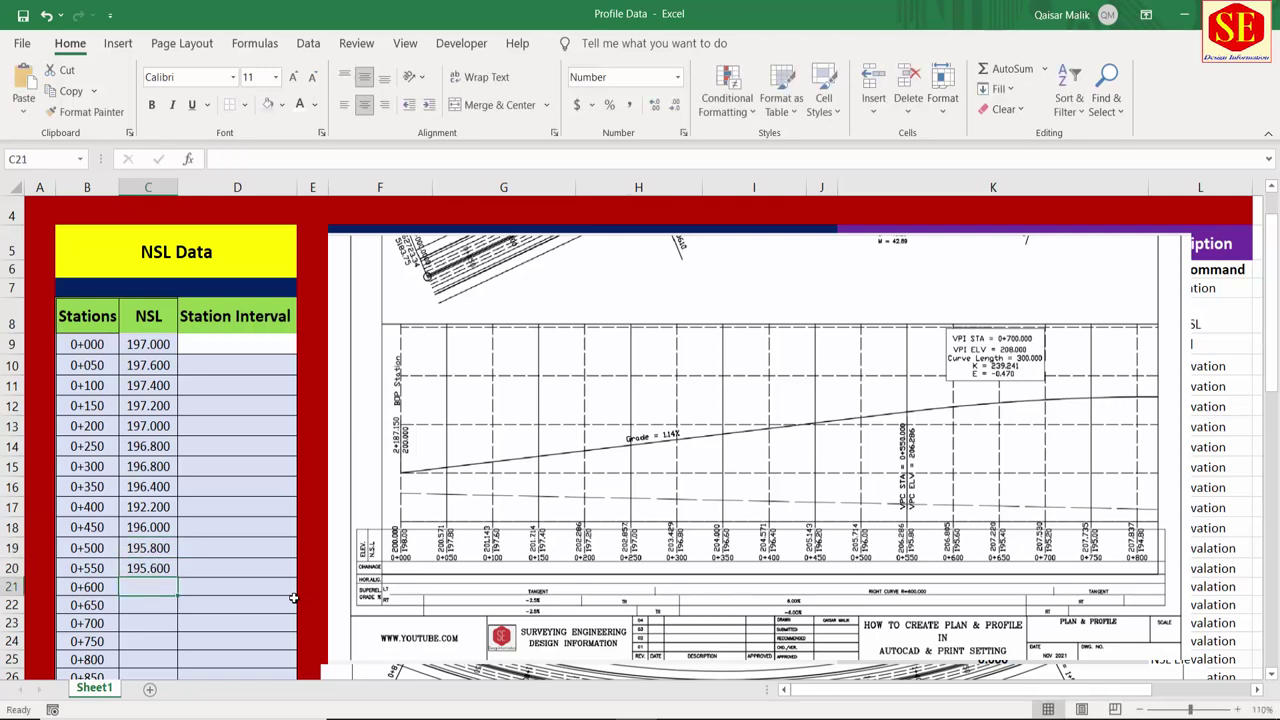
pyautogui.write('195.4')
pyautogui.press('Return')
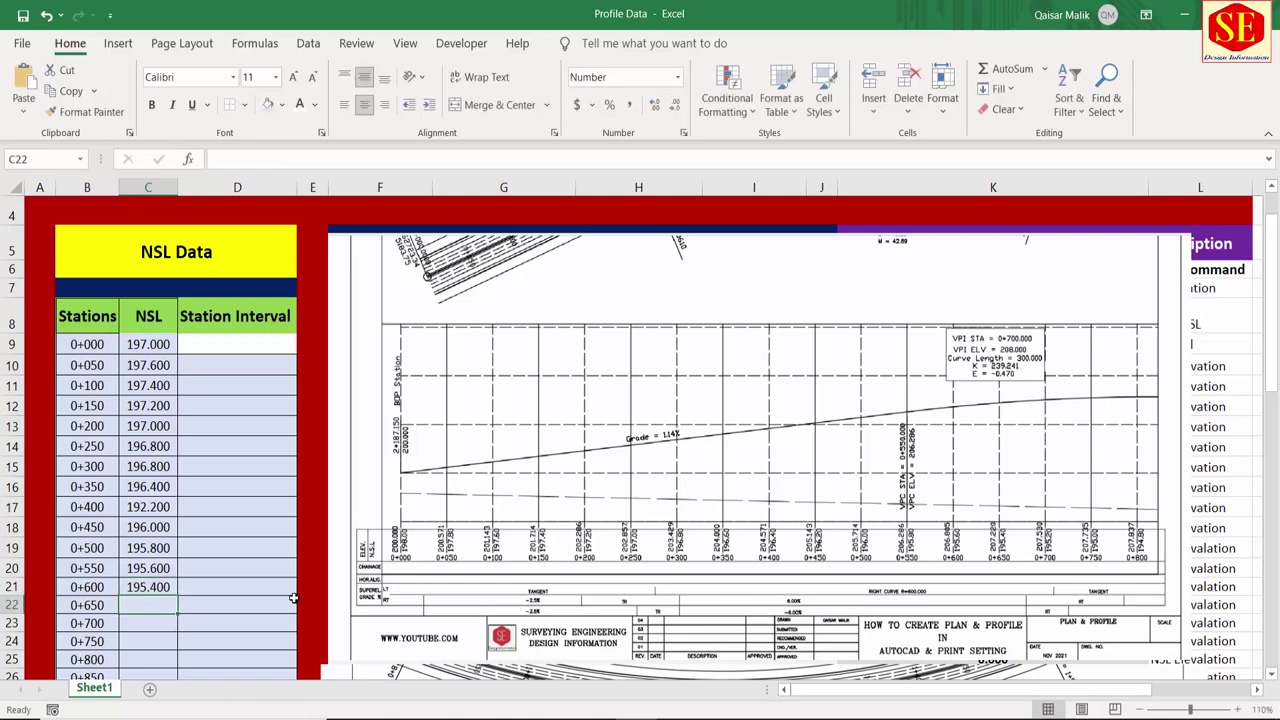
# Step: Enter NSL levels 195.2, 195.8, 194.6, 194.4, 194.2 for stations 0+650 to 0+850
pyautogui.write('19')
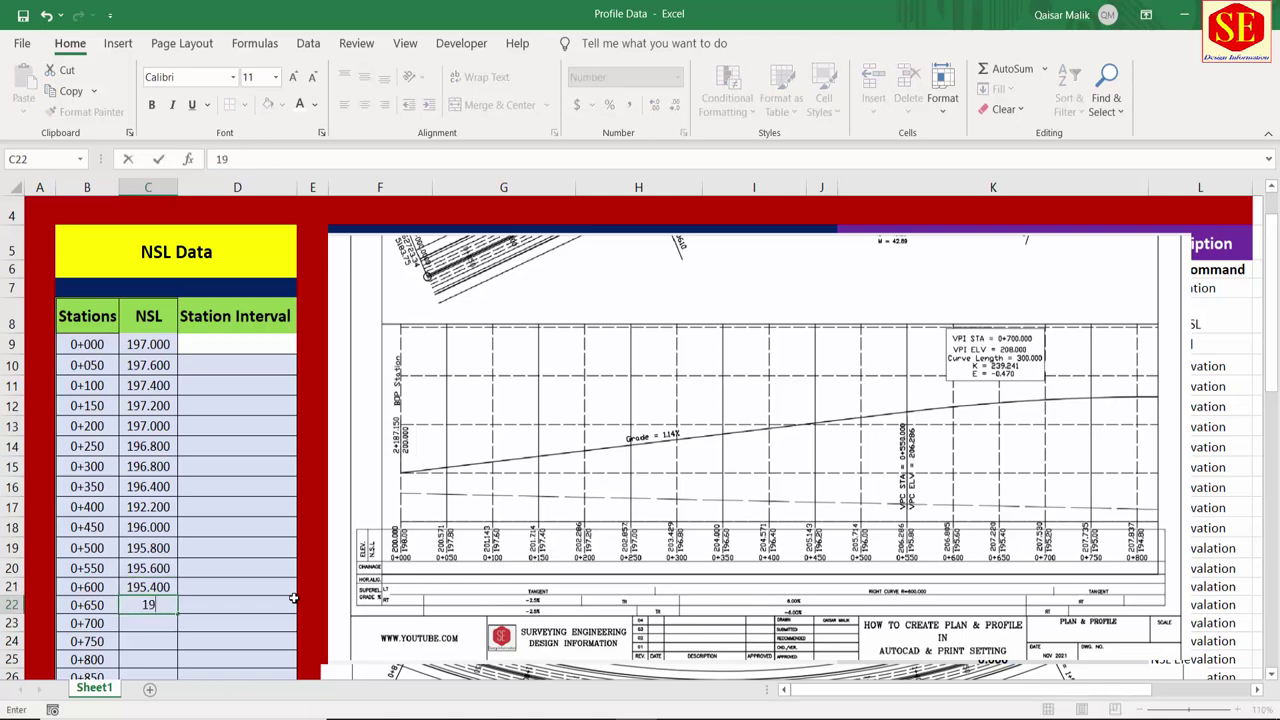
pyautogui.write('5.4')
pyautogui.press('BackSpace')
pyautogui.press('BackSpace')
pyautogui.press('BackSpace')
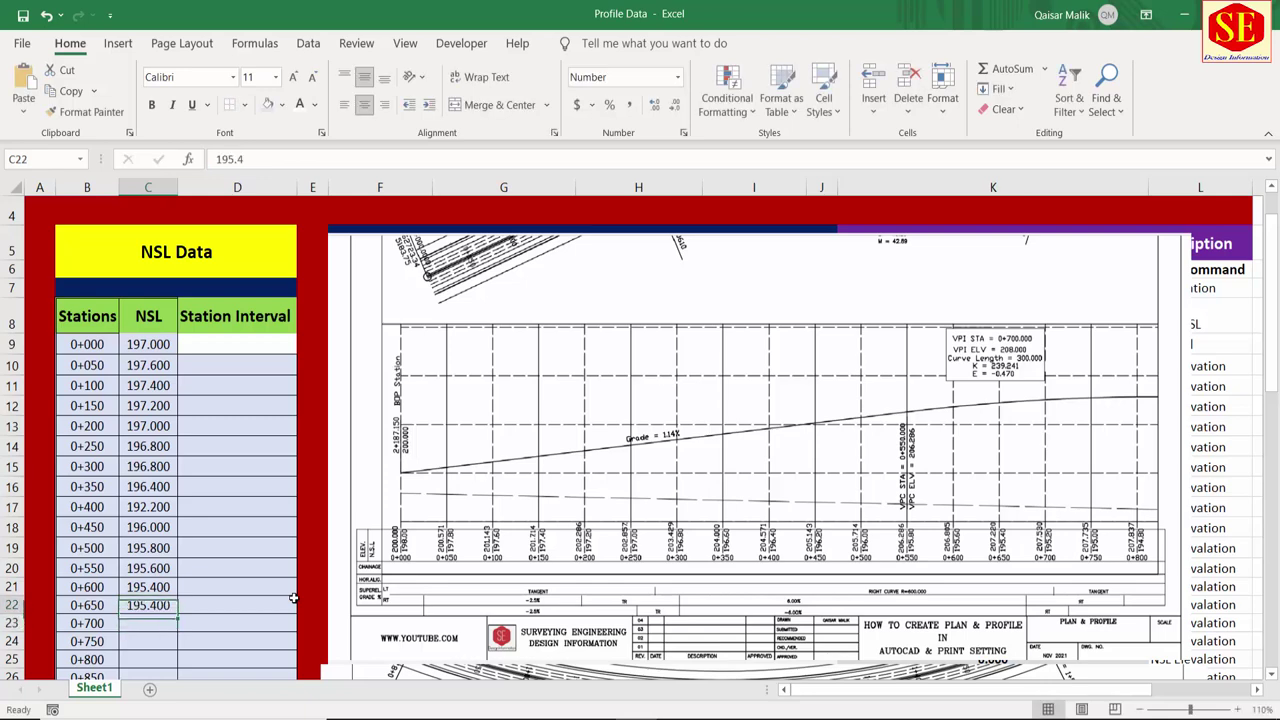
pyautogui.write('5.2')
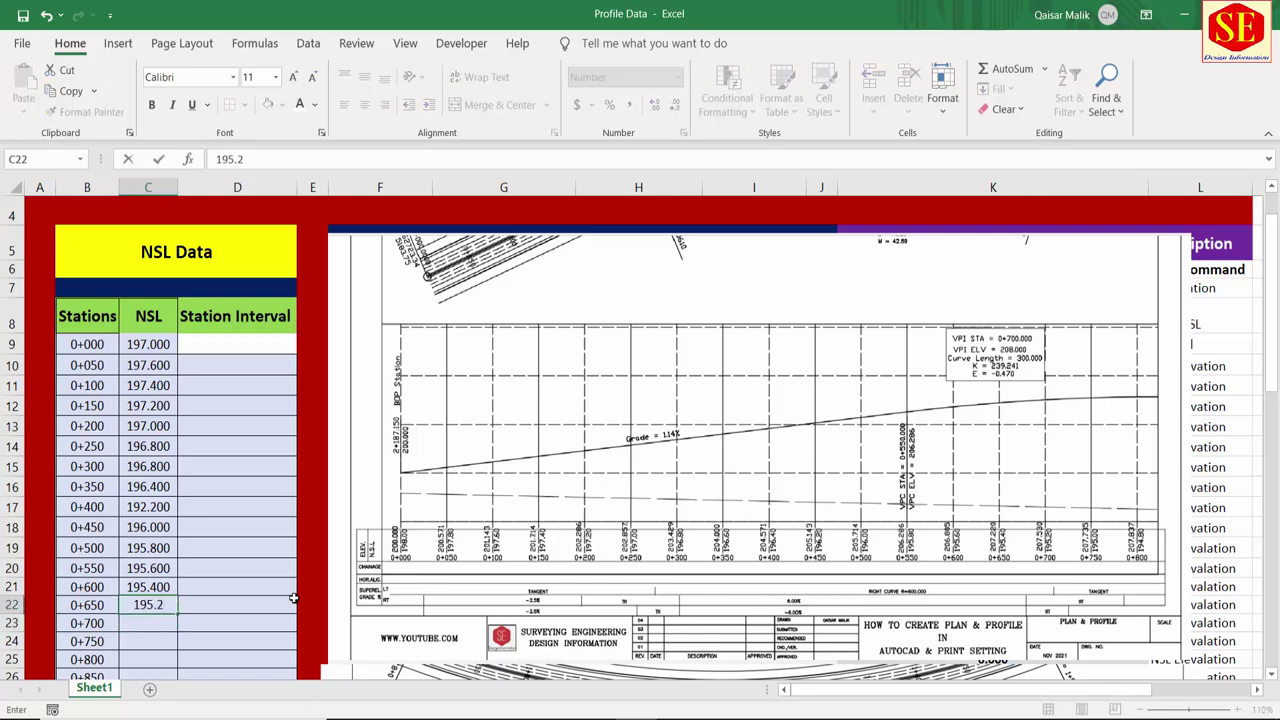
pyautogui.press('Return')
pyautogui.write('195')
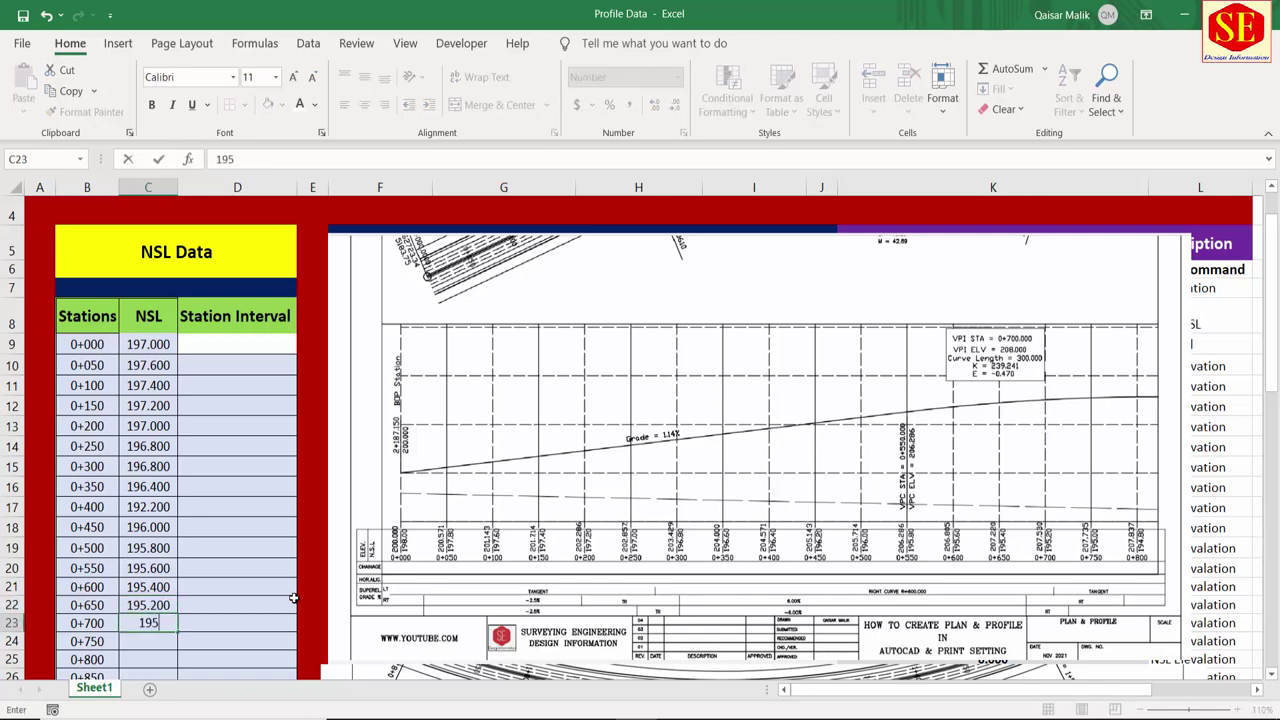
pyautogui.write('.8')
pyautogui.press('Return')
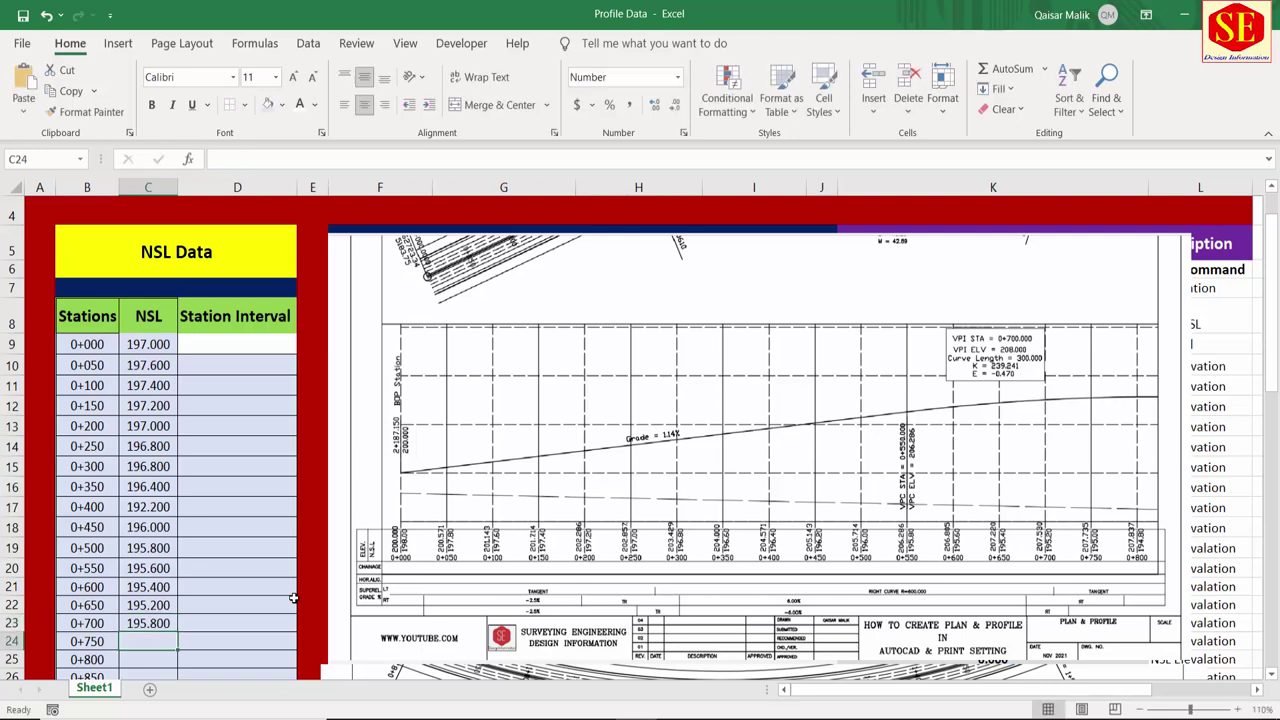
pyautogui.write('194.6')
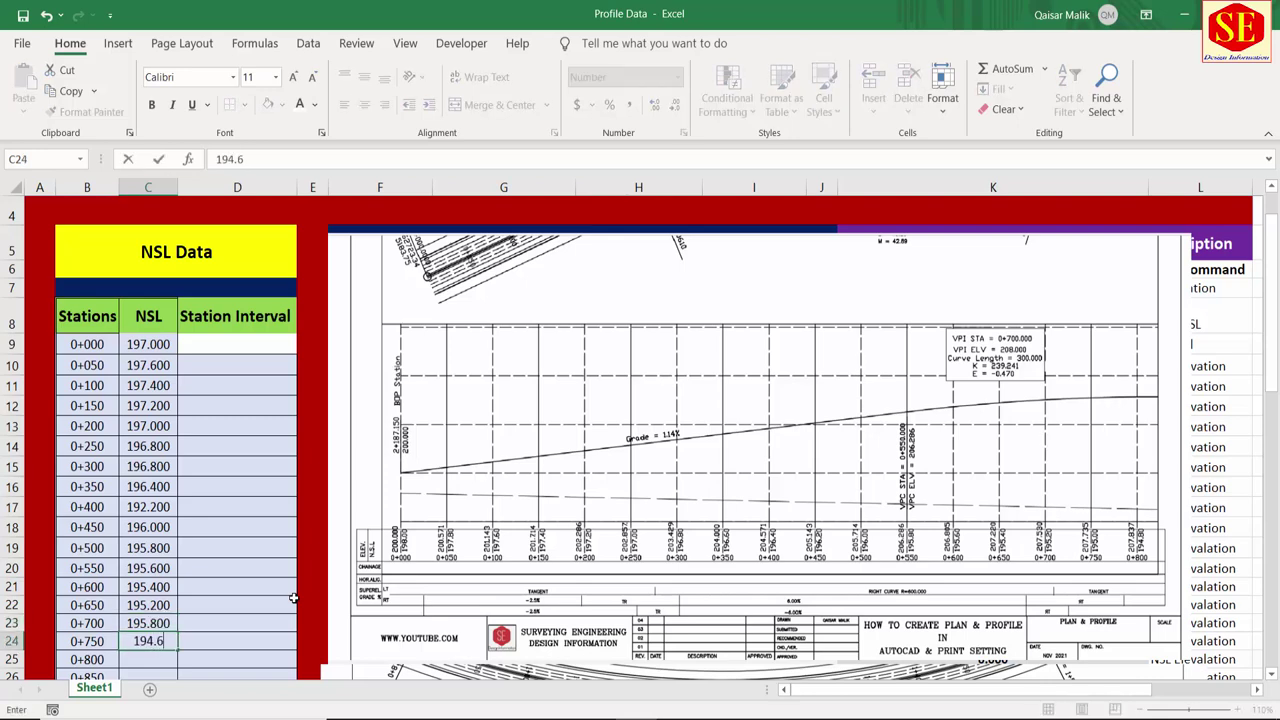
pyautogui.press('Return')
pyautogui.write('194')
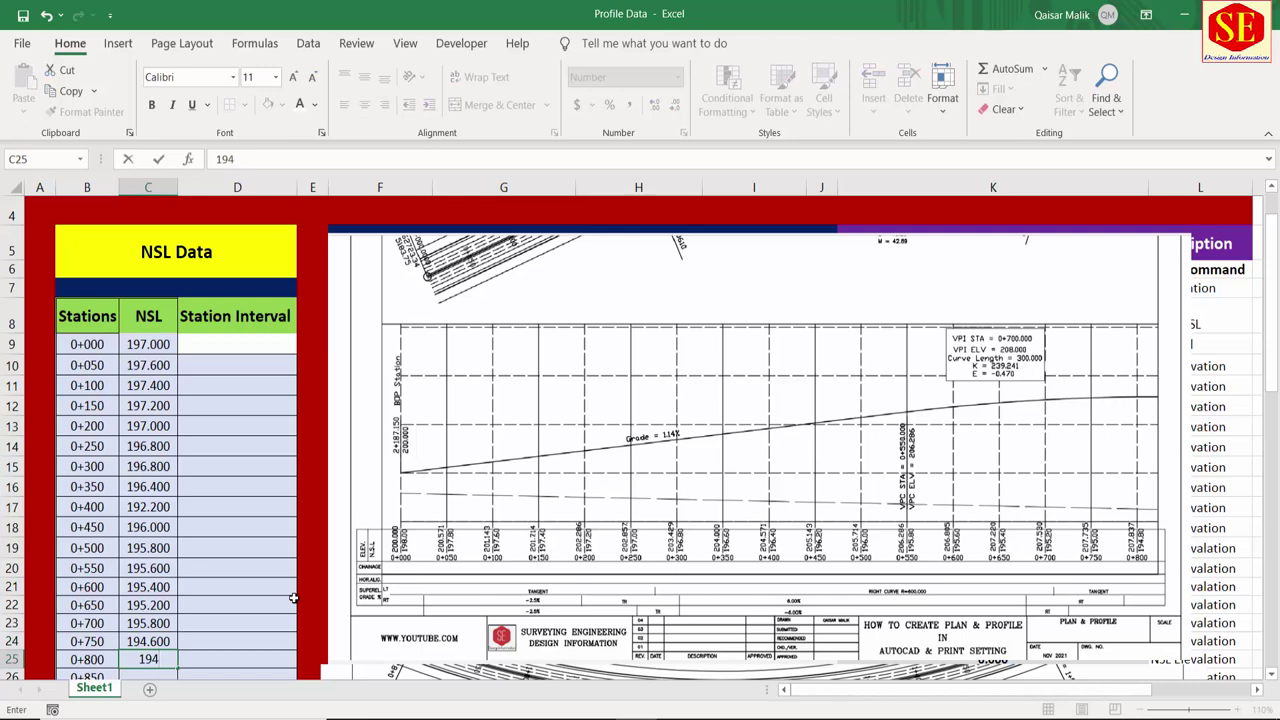
pyautogui.write('.')
pyautogui.write('4')
pyautogui.press('Return')
pyautogui.write('1')
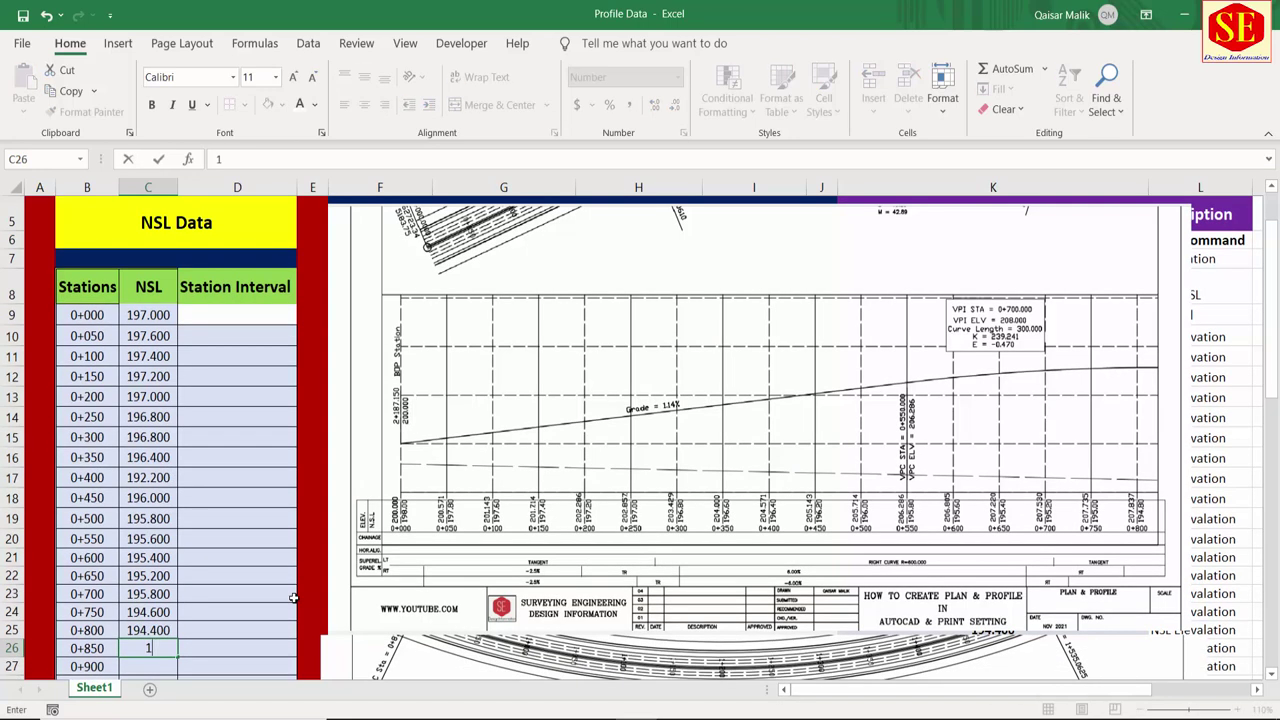
pyautogui.write('94.2')
pyautogui.press('Return')
pyautogui.scroll(1, 1150, 548)
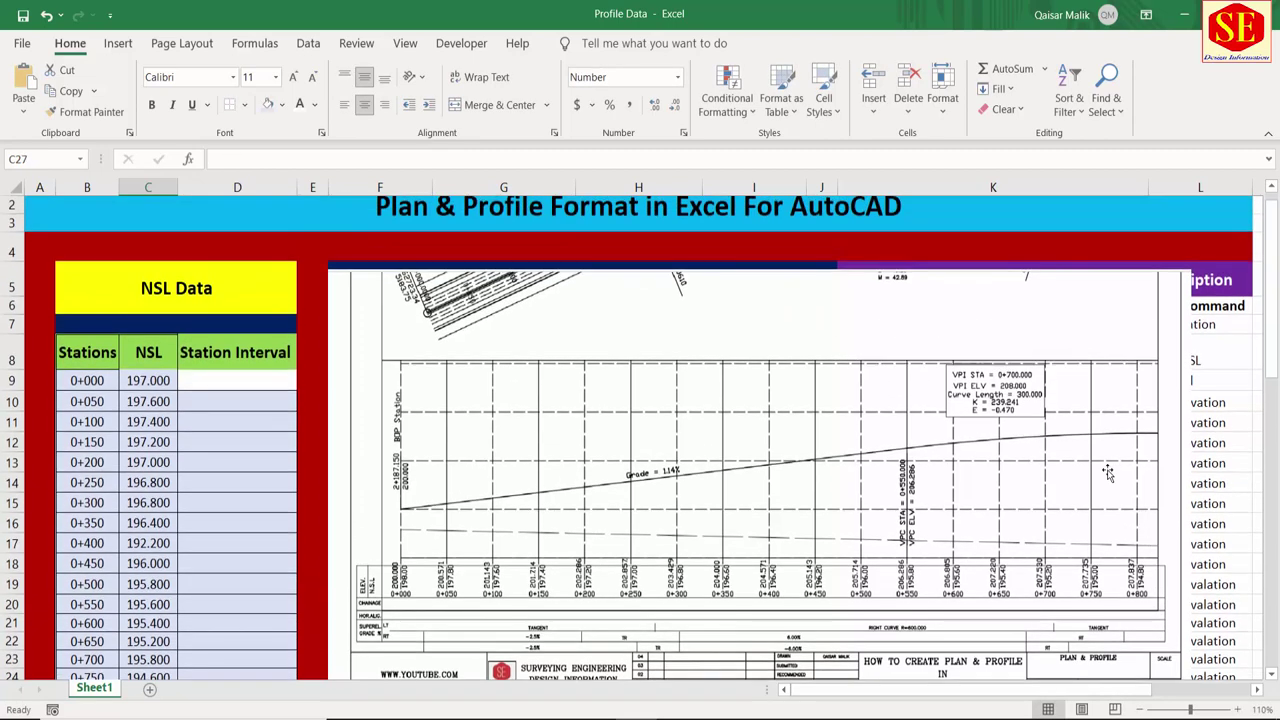
pyautogui.scroll(-2, 1150, 548)
pyautogui.scroll(-2, 1137, 447)
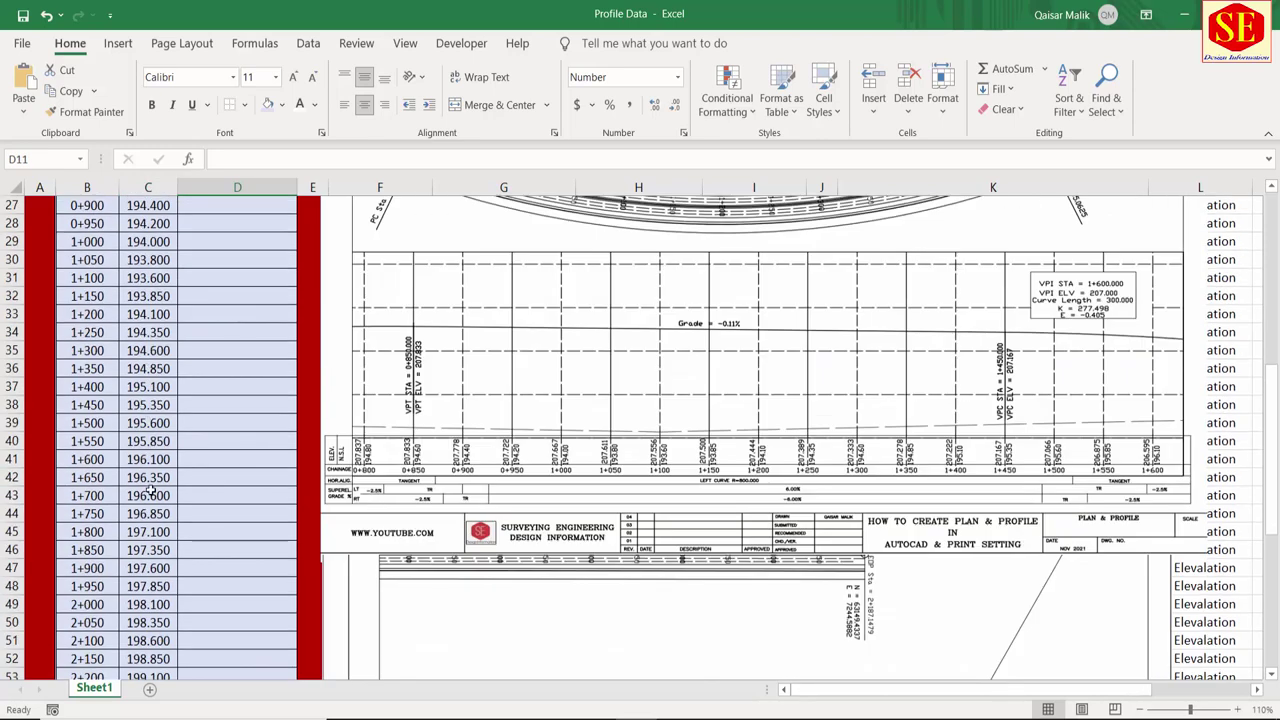
pyautogui.scroll(-4, 150, 500)
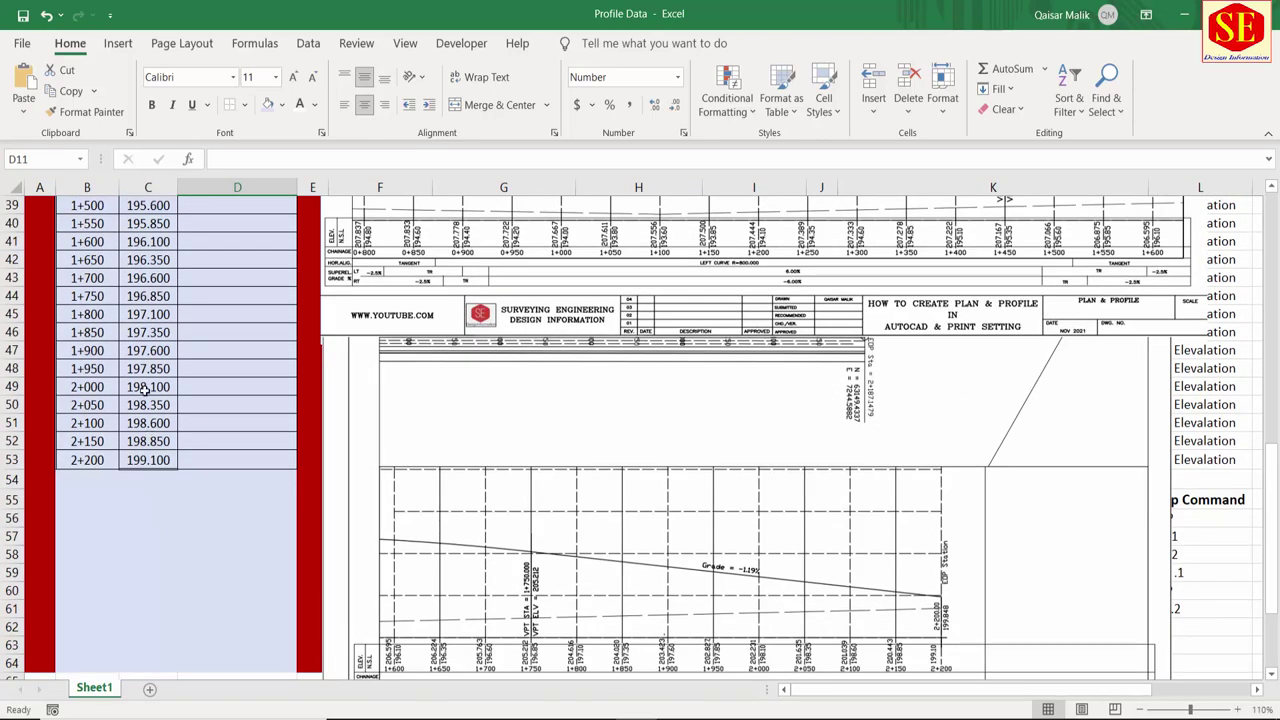
pyautogui.scroll(6, 148, 470)
pyautogui.scroll(2, 146, 453)
pyautogui.scroll(4, 150, 430)
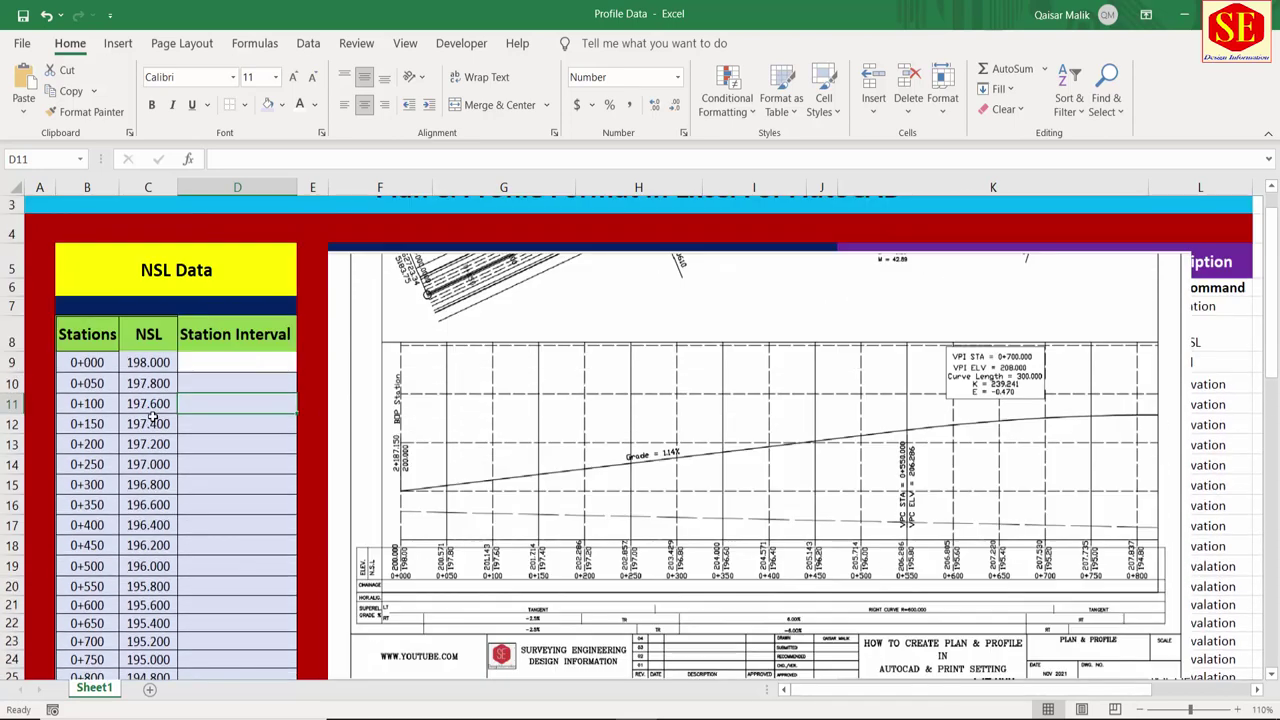
pyautogui.click(203, 383)
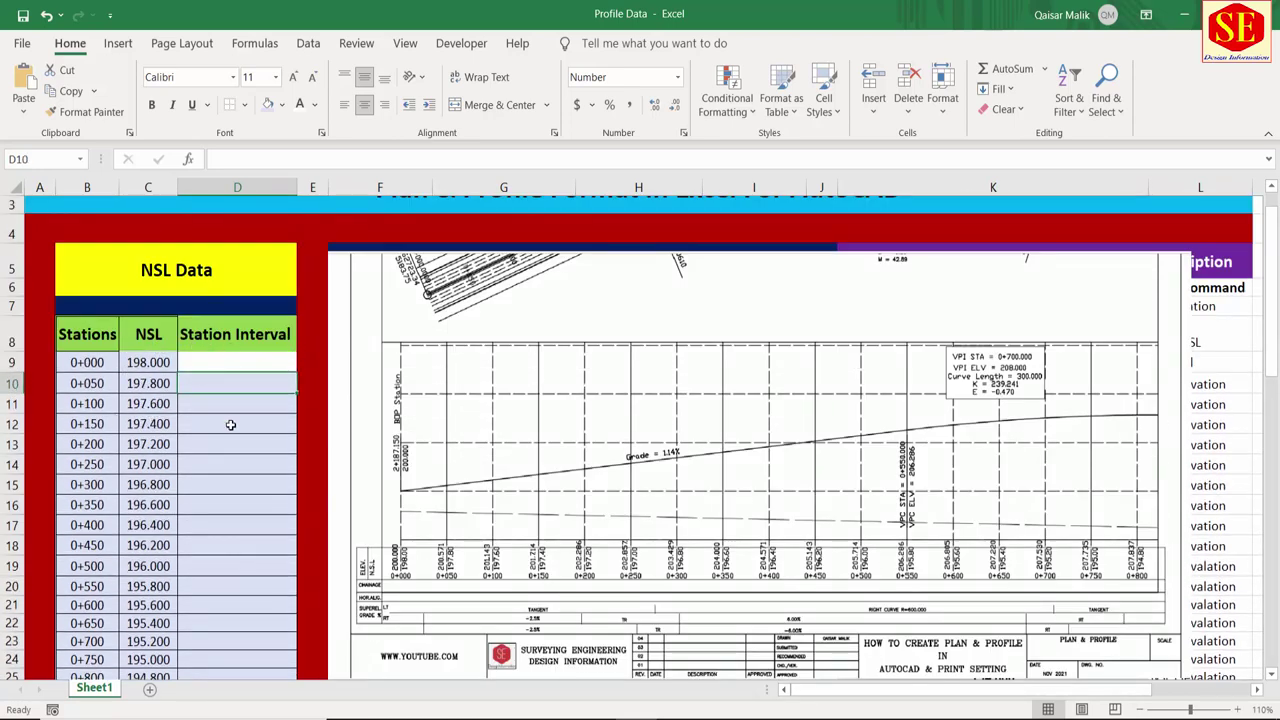
# Step: Enter =B10-B9 in D10 and copy it down the Station Interval column
pyautogui.write('=')
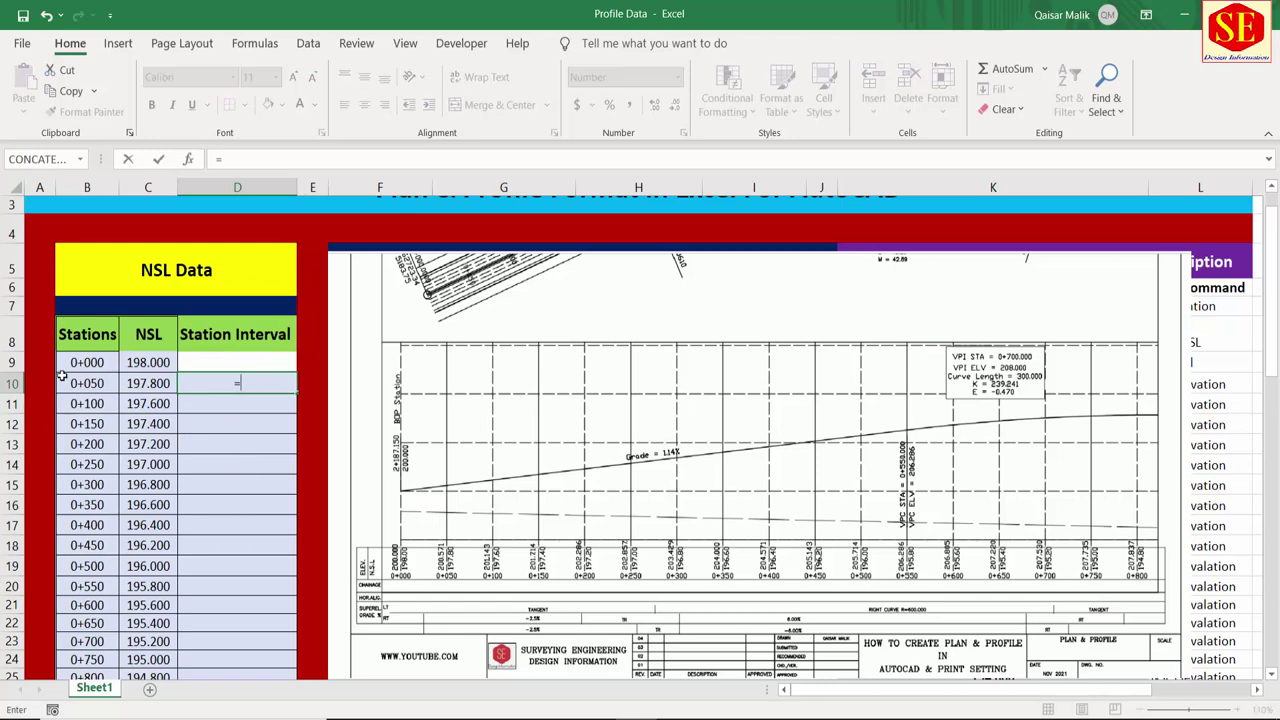
pyautogui.click(89, 383)
pyautogui.write('-')
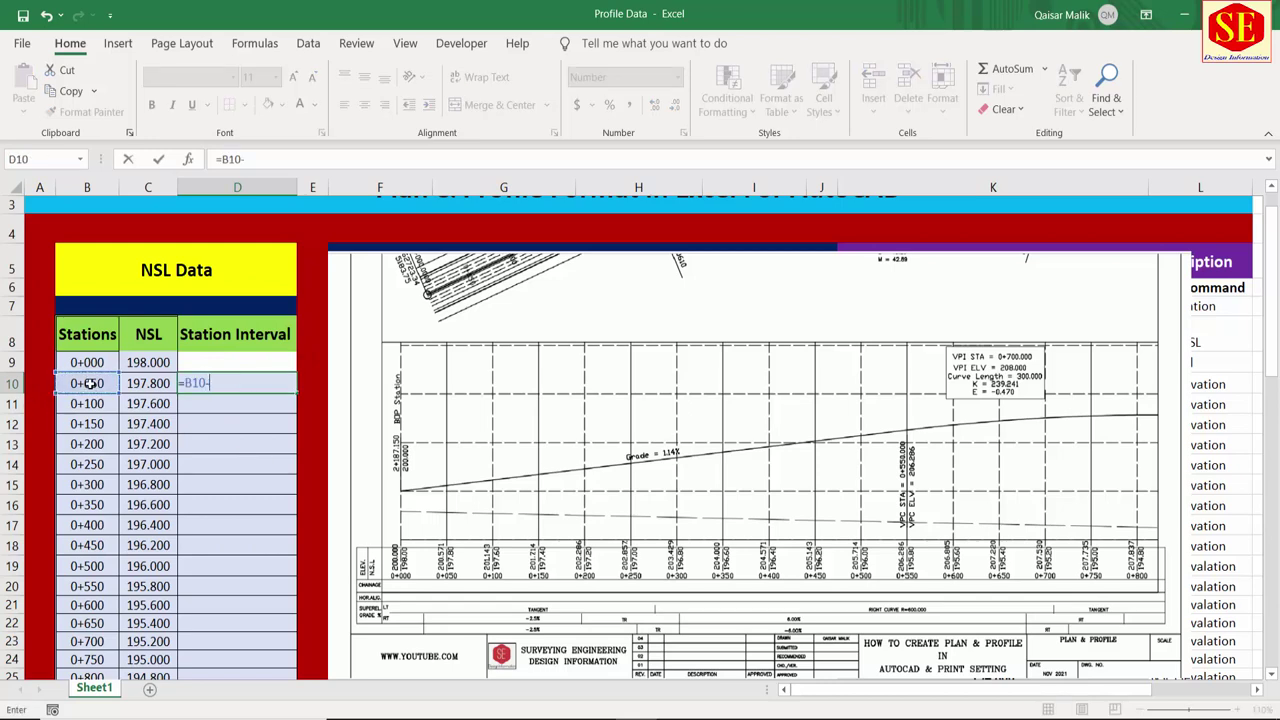
pyautogui.click(97, 366)
pyautogui.press('Return')
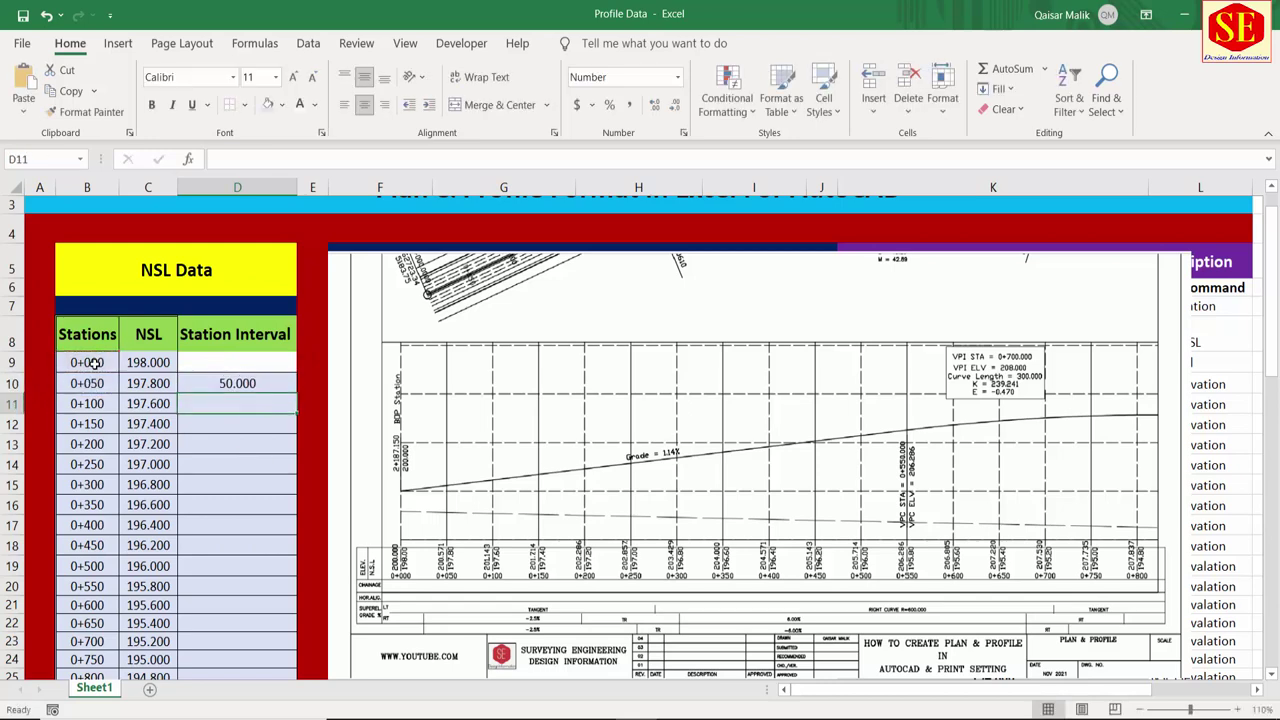
pyautogui.click(239, 385)
pyautogui.doubleClick(298, 394)
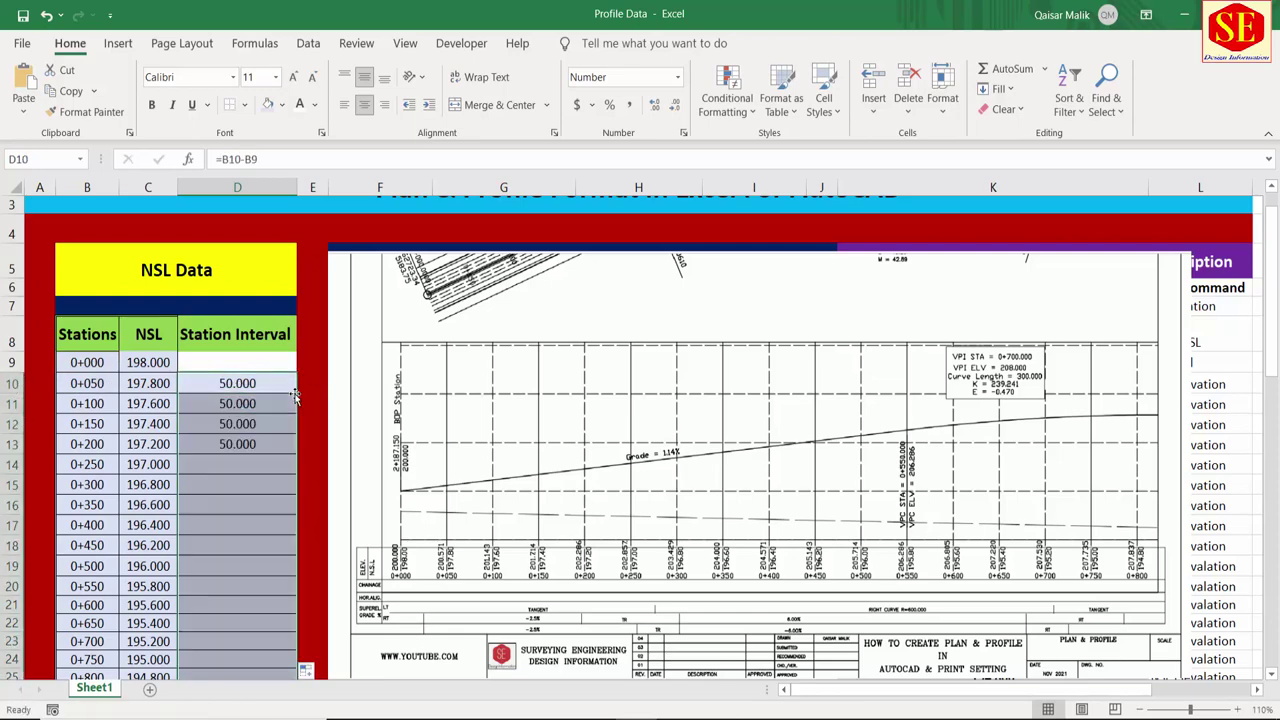
# Step: Check the first NSL level and the 0+050 interval formula, then select the profile picture
pyautogui.scroll(-3, 237, 533)
pyautogui.scroll(-6, 237, 533)
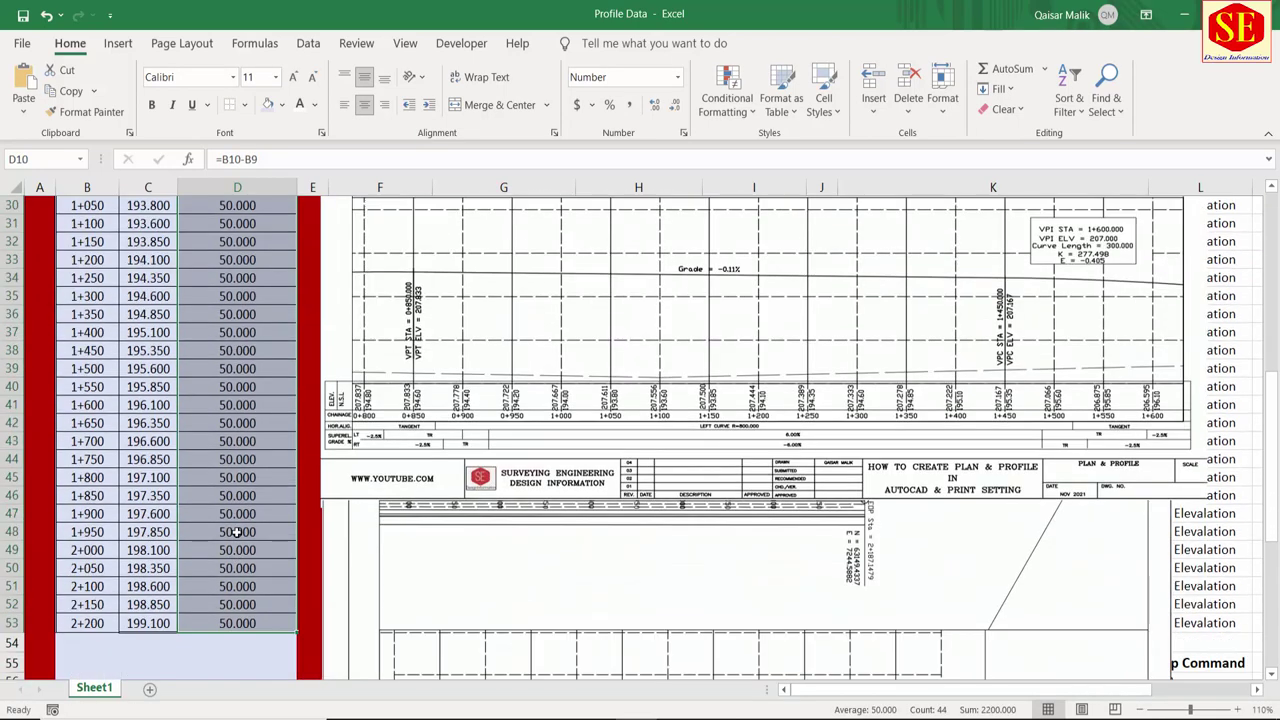
pyautogui.scroll(4, 237, 533)
pyautogui.scroll(4, 221, 494)
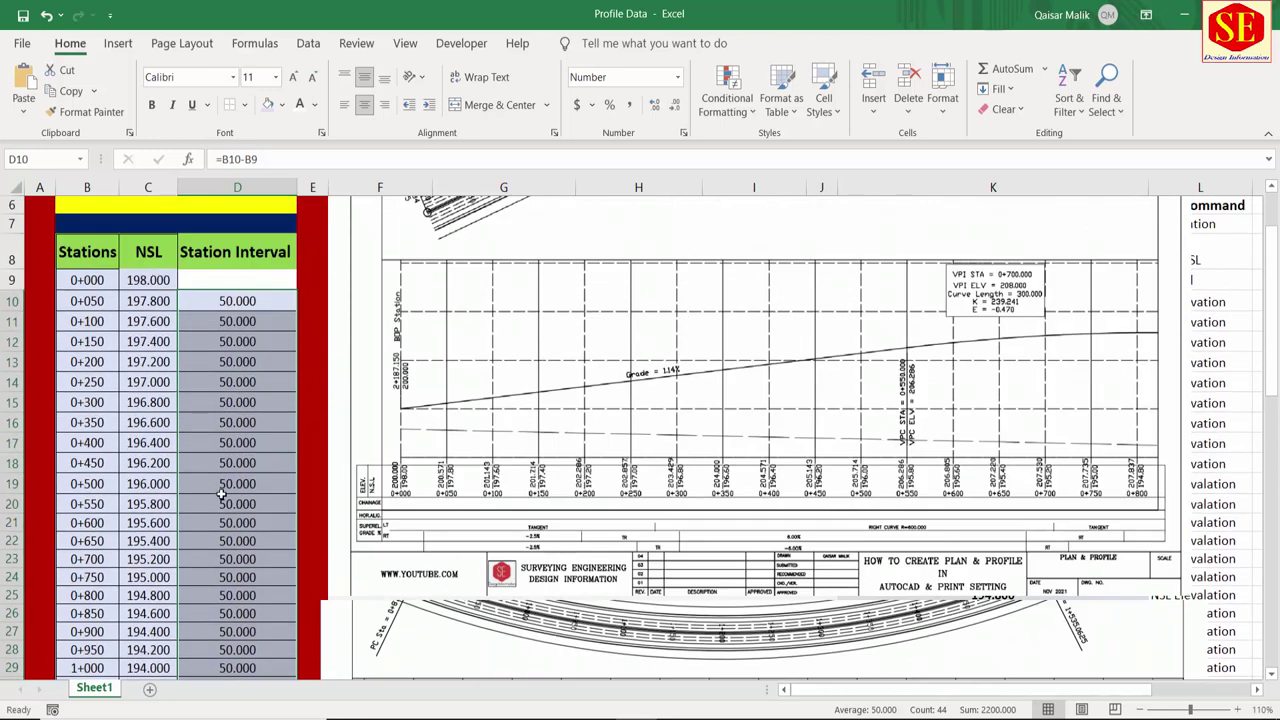
pyautogui.click(237, 331)
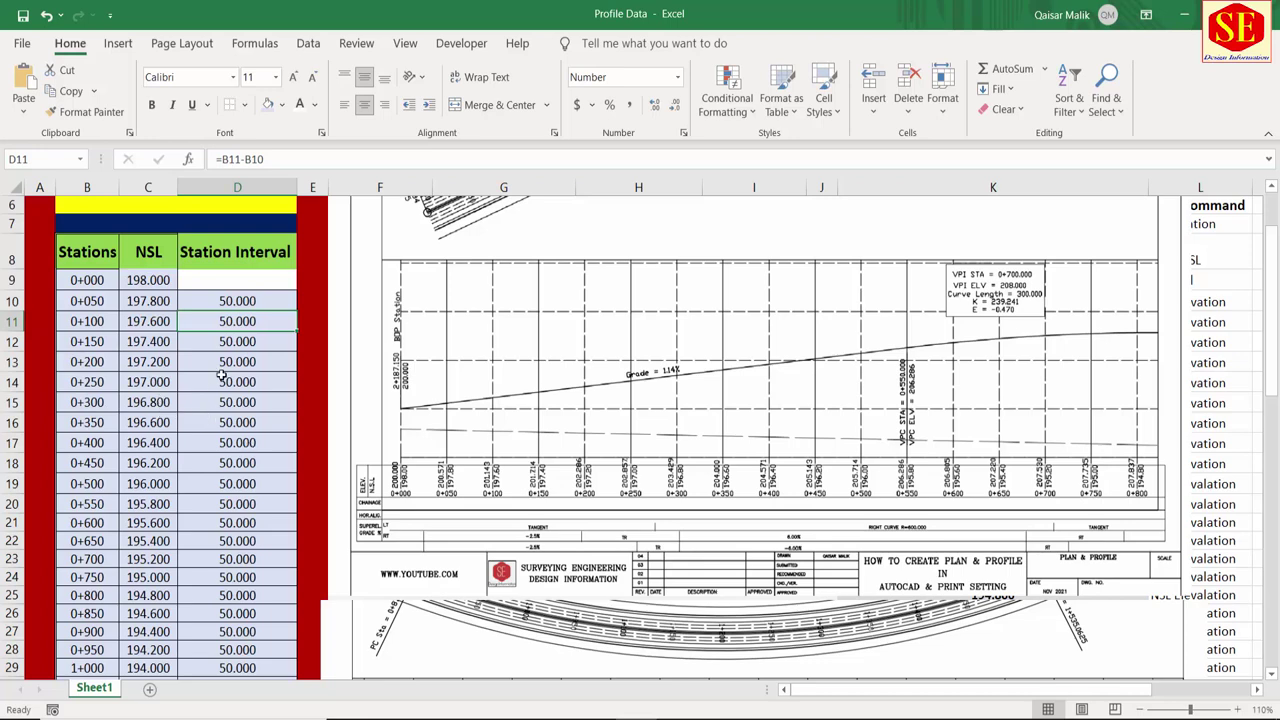
pyautogui.scroll(2, 150, 285)
pyautogui.click(158, 293)
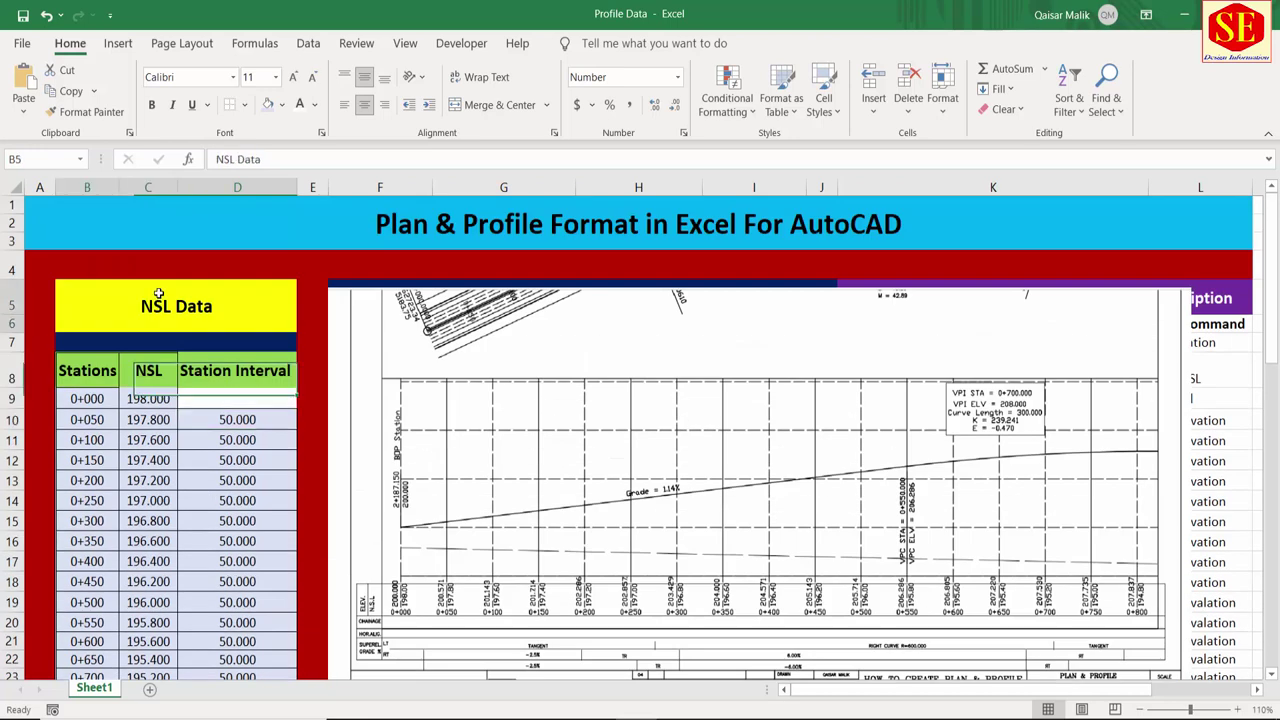
pyautogui.click(108, 394)
pyautogui.click(150, 401)
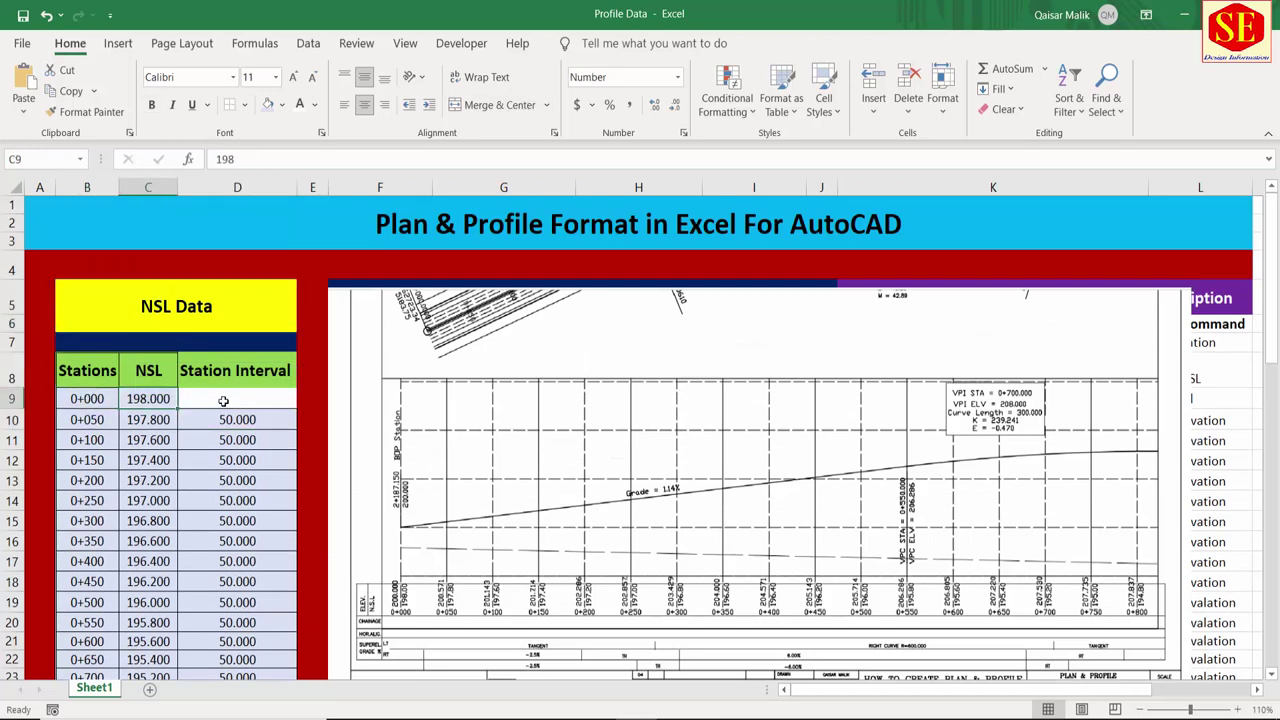
pyautogui.click(231, 418)
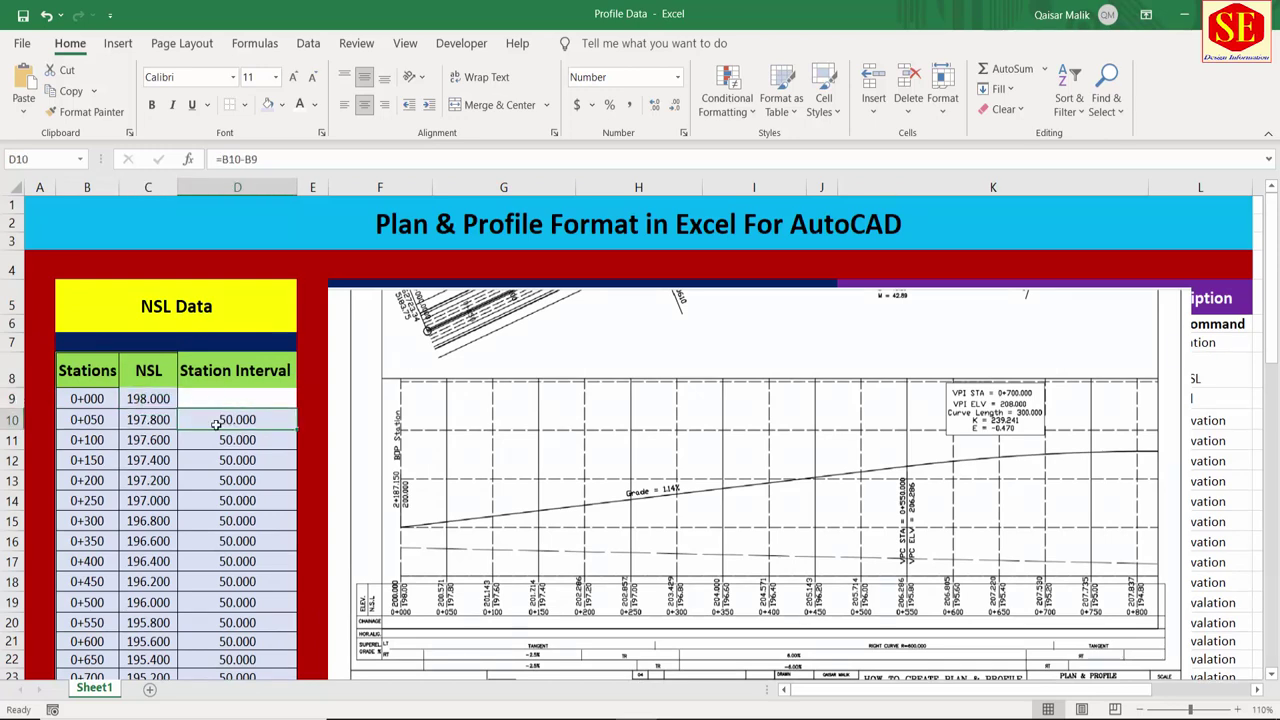
pyautogui.click(568, 410)
# Step: Review the Design Profile Data table: BOP 0+000 at elevation 200.000, then the PVI.1 station
pyautogui.scroll(-1, 453, 367)
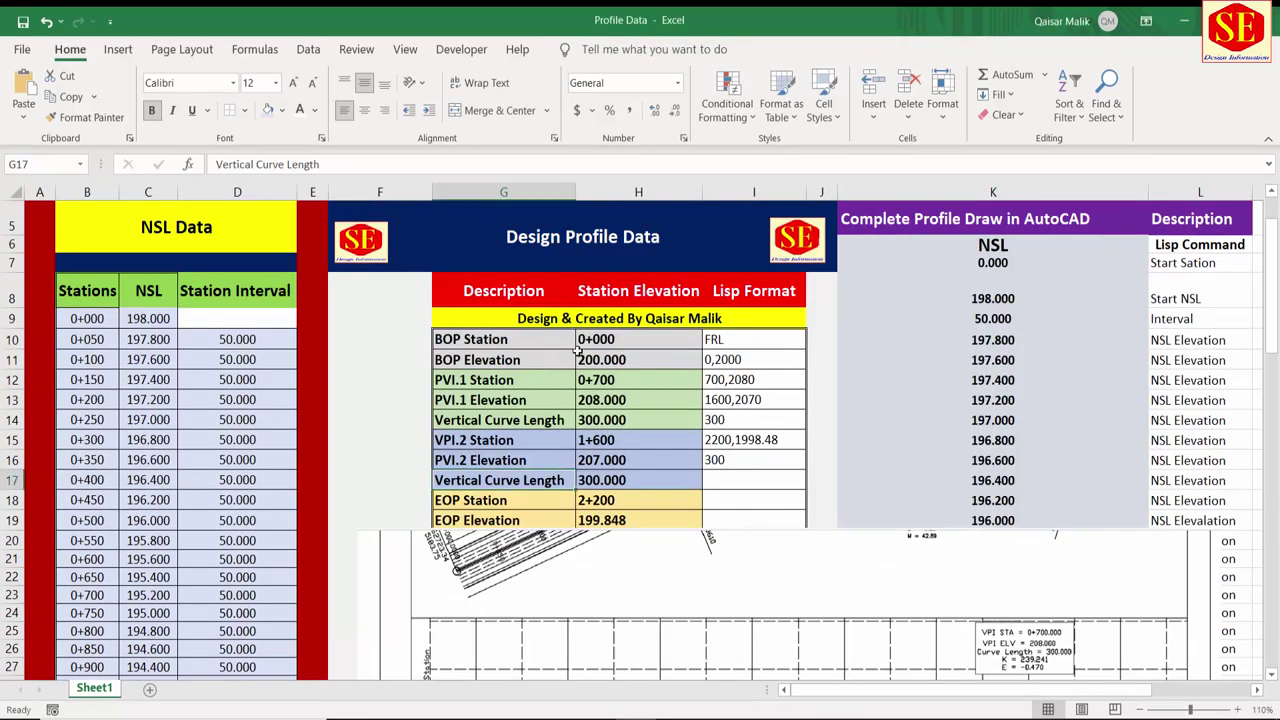
pyautogui.click(606, 228)
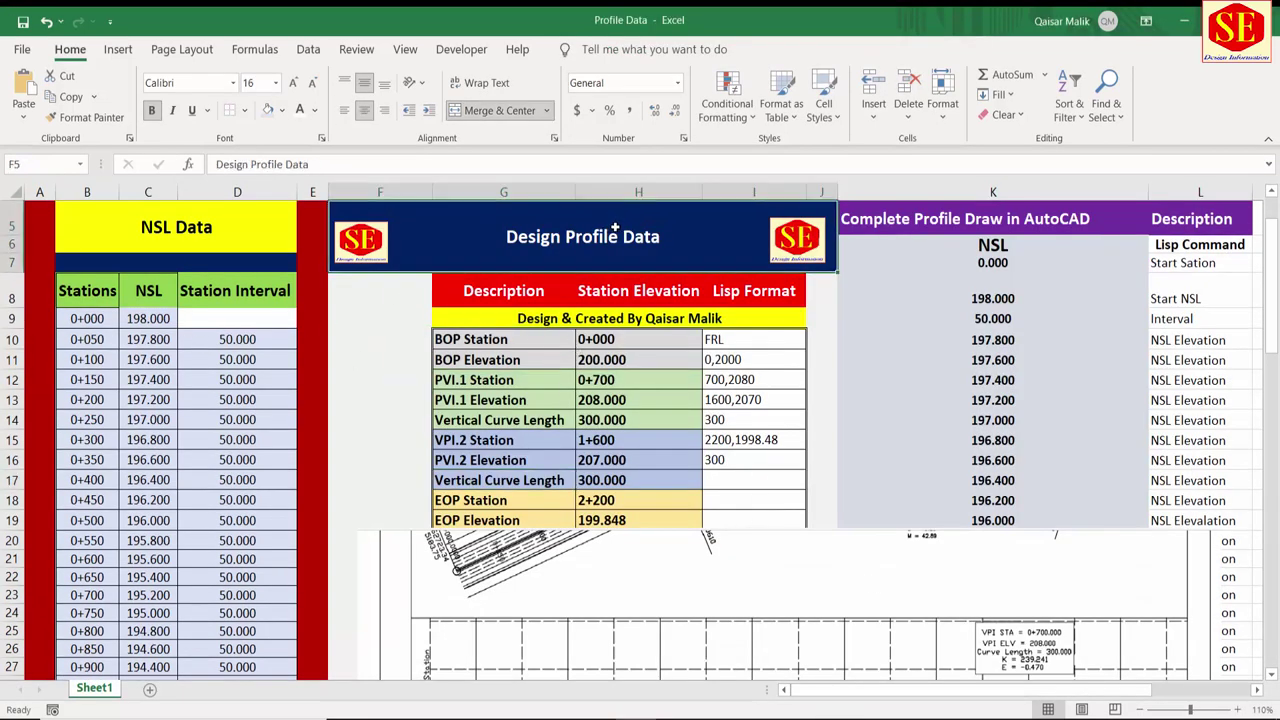
pyautogui.click(462, 341)
pyautogui.click(476, 358)
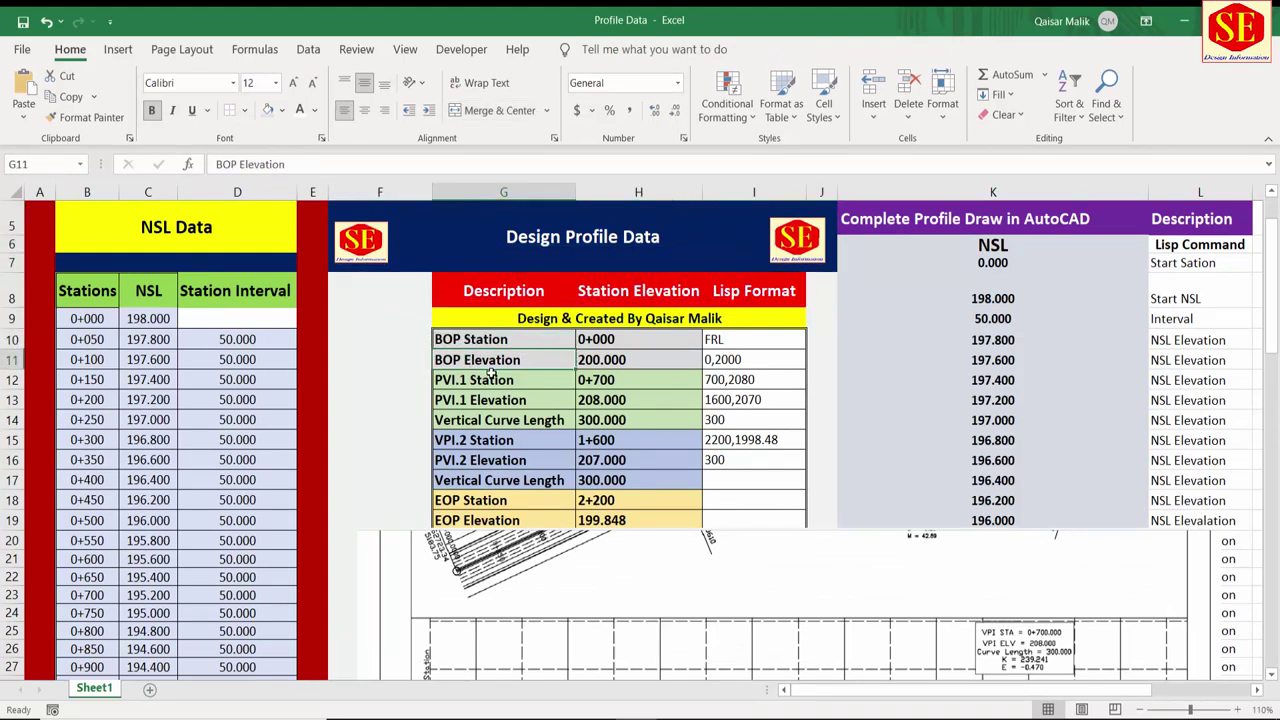
pyautogui.click(440, 380)
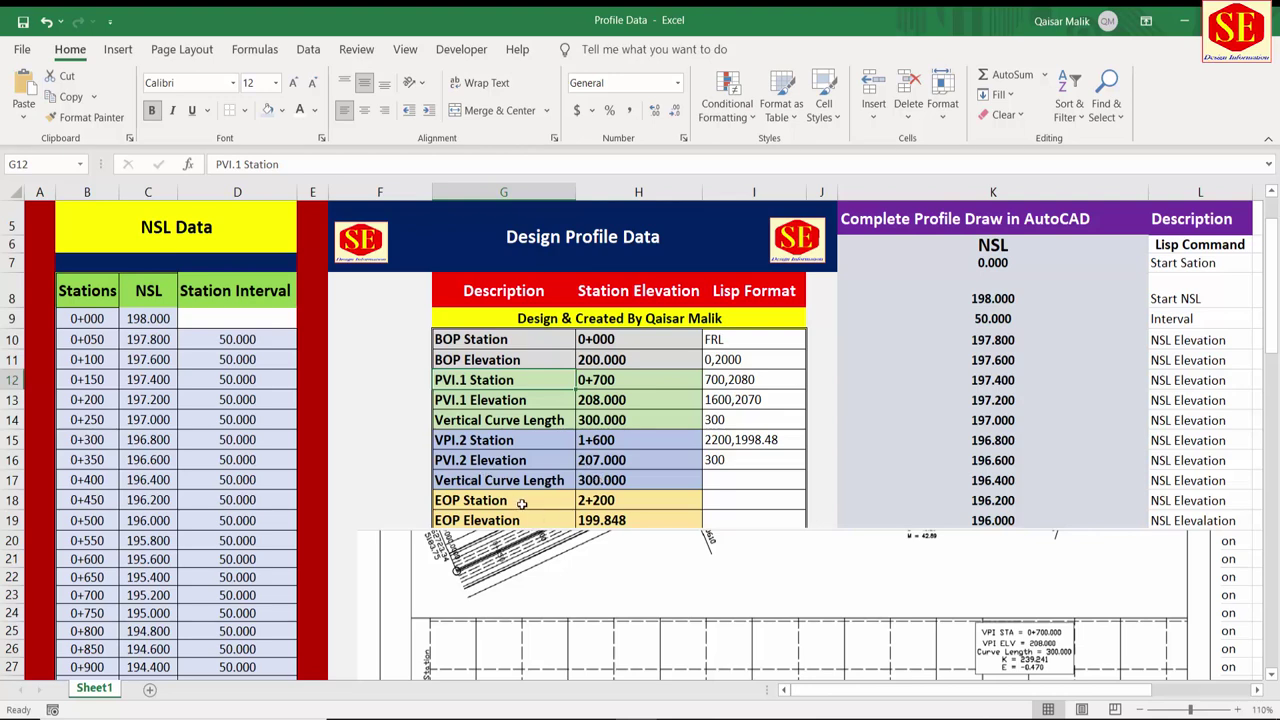
# Step: Clear the old Station Elevation values H10:H19 and the Lisp Format entries I10:I16
pyautogui.moveTo(630, 342); pyautogui.dragTo(606, 510)
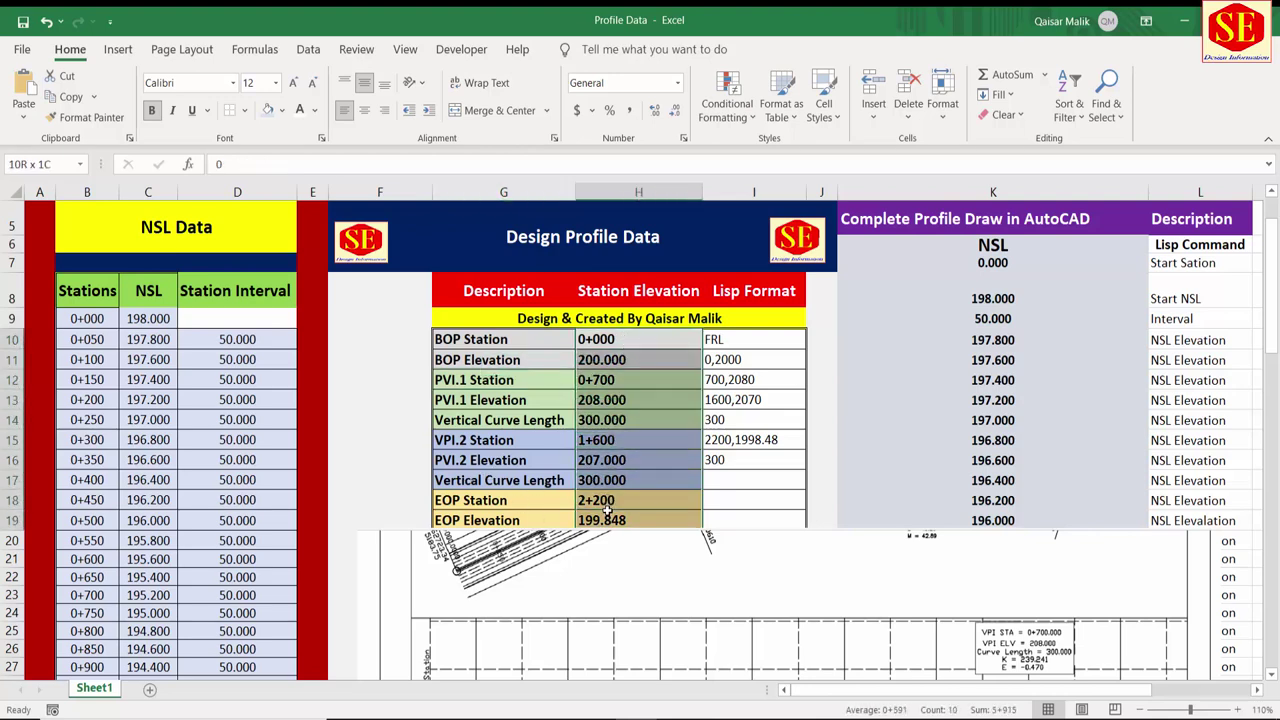
pyautogui.press('Delete')
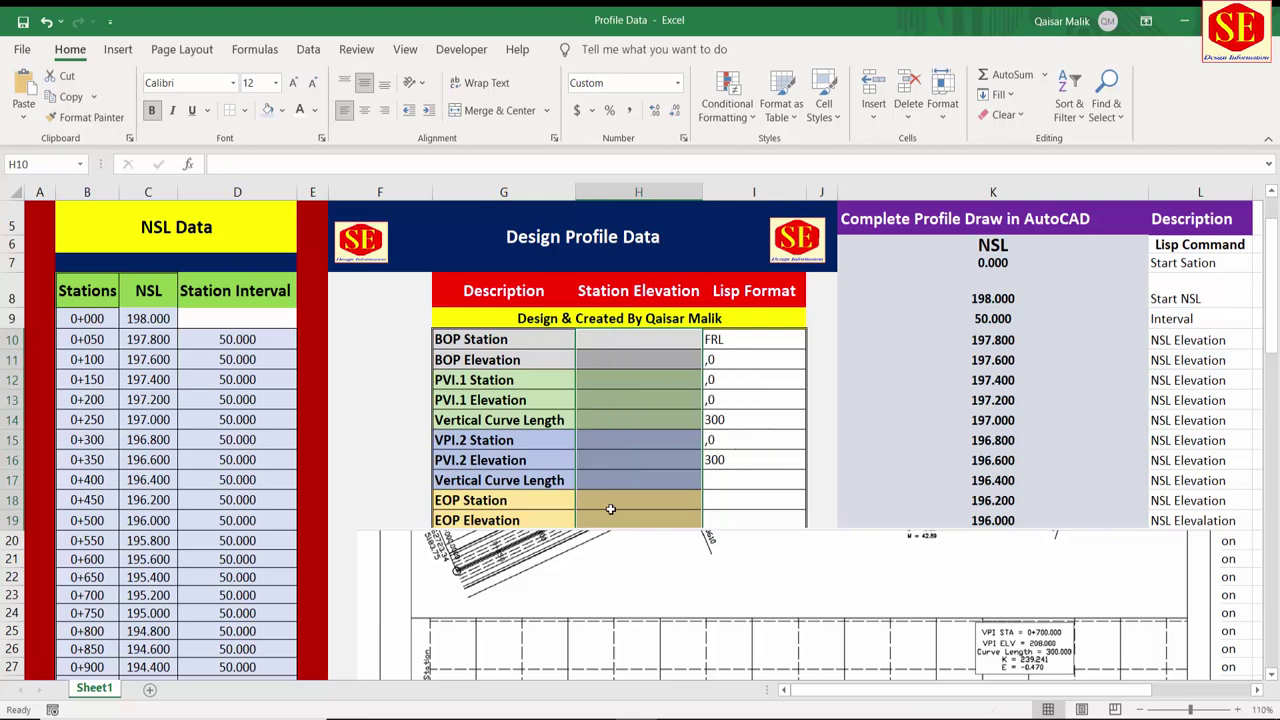
pyautogui.moveTo(743, 340); pyautogui.dragTo(755, 470)
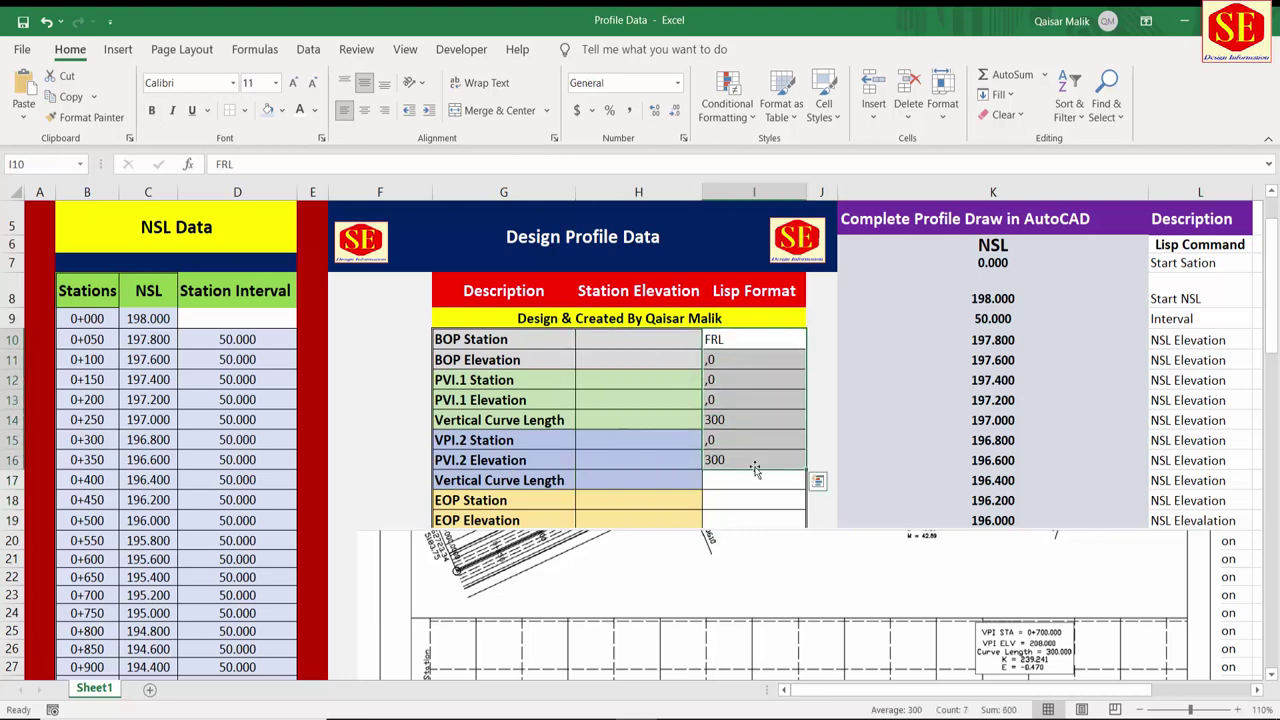
pyautogui.press('Delete')
pyautogui.scroll(-3, 755, 470)
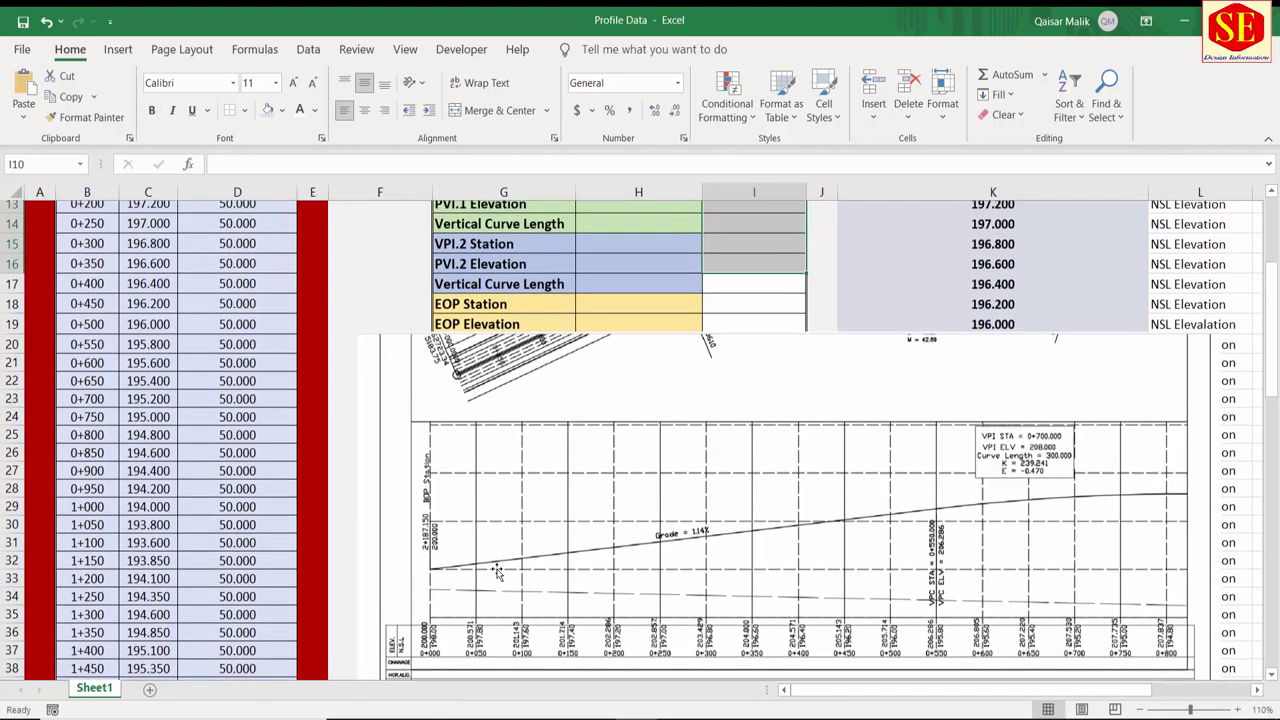
pyautogui.scroll(-1, 497, 572)
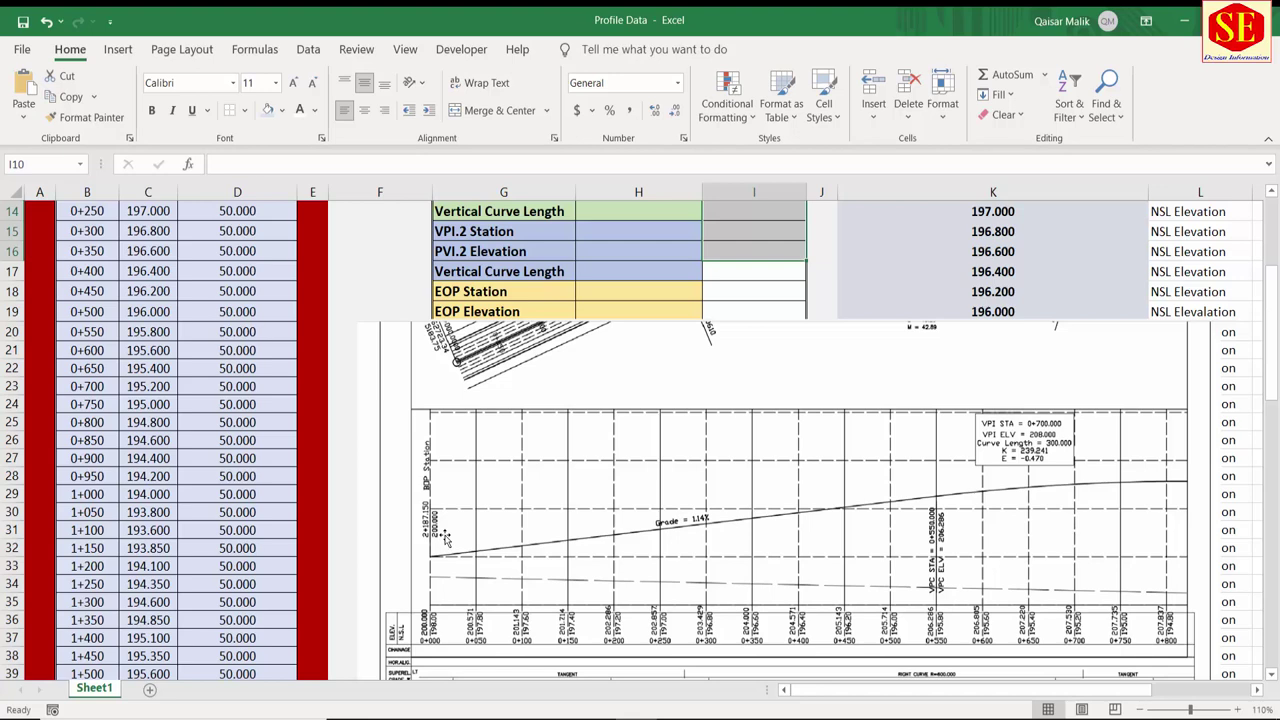
pyautogui.scroll(3, 447, 540)
# Step: Enter BOP station 0+000 and BOP elevation 2000.000
pyautogui.click(602, 338)
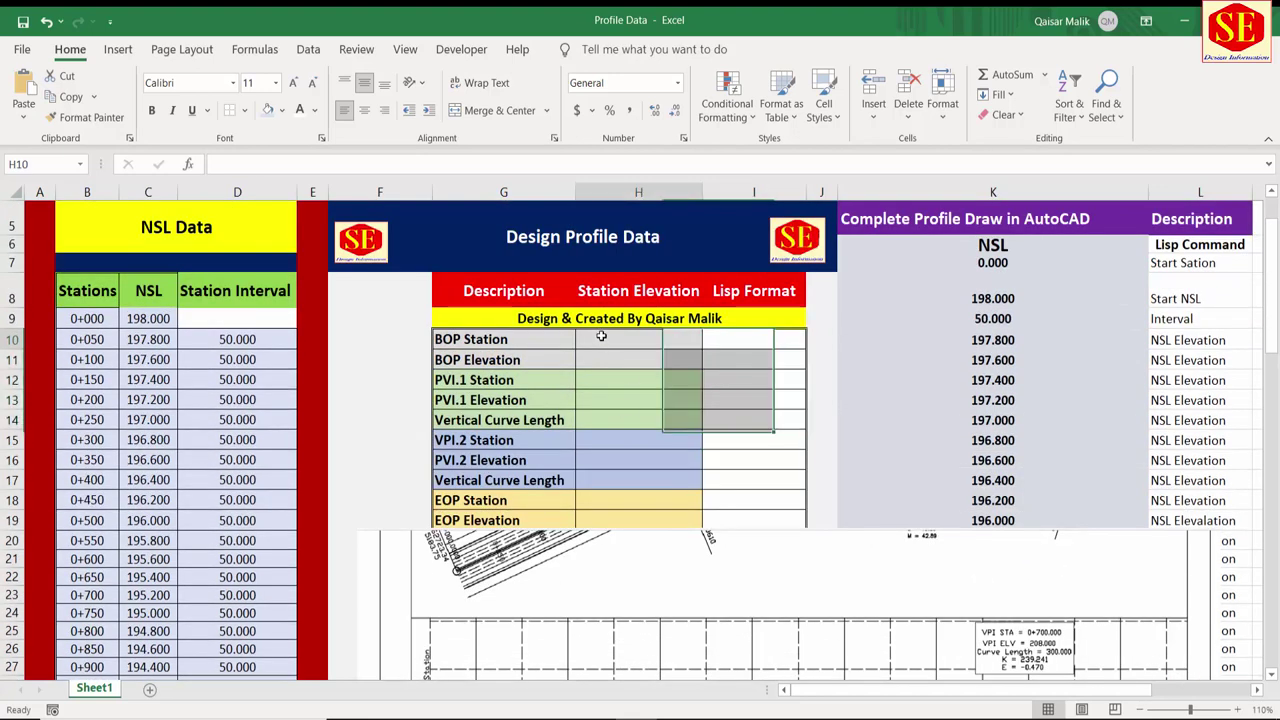
pyautogui.write('0')
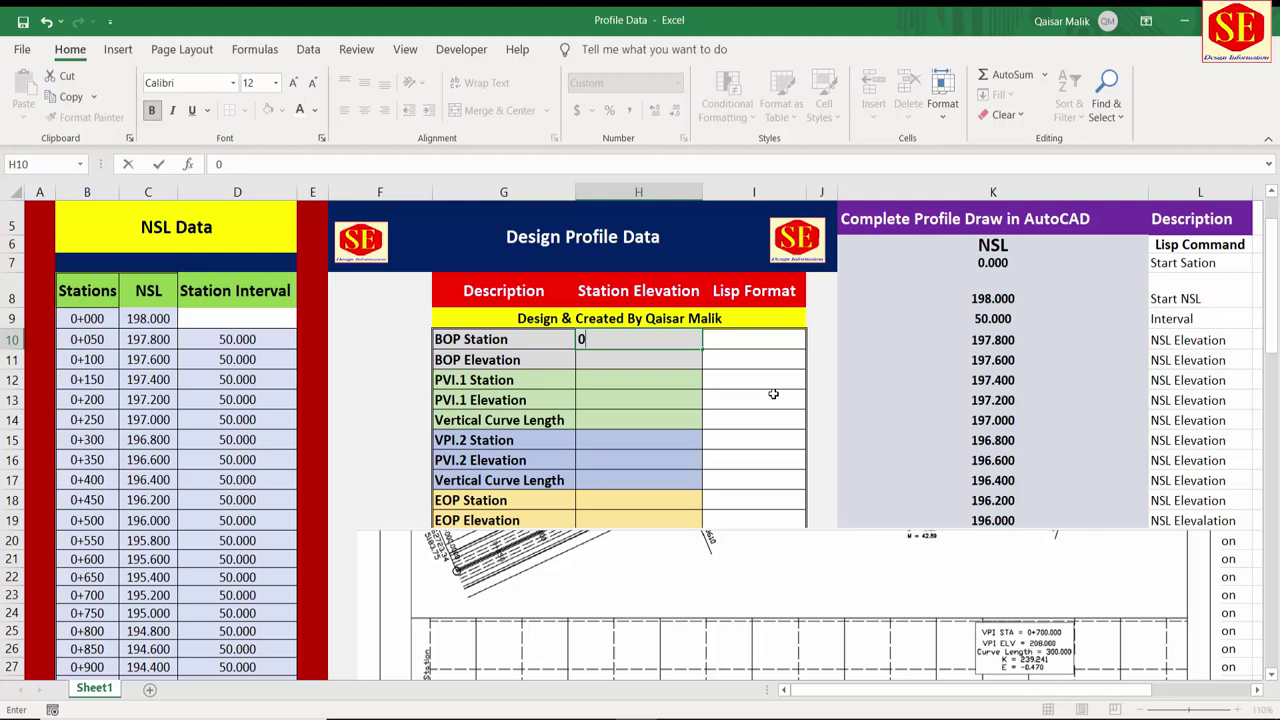
pyautogui.press('Return')
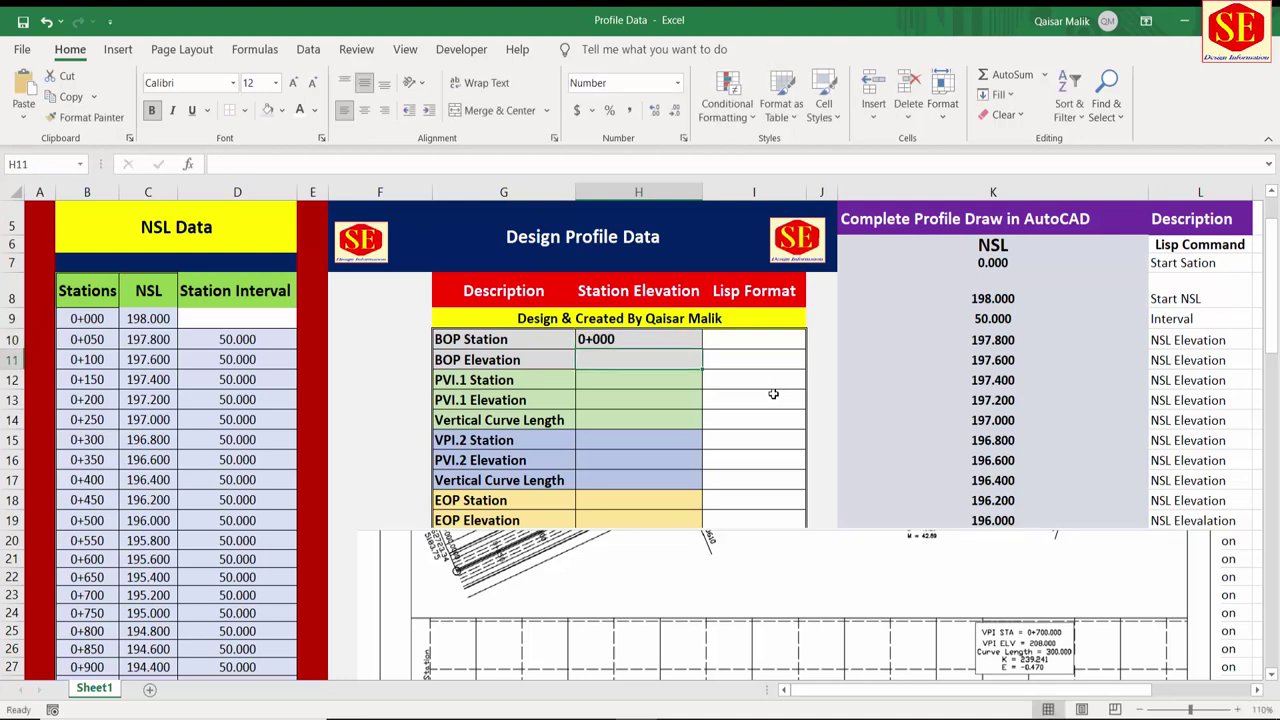
pyautogui.write('200')
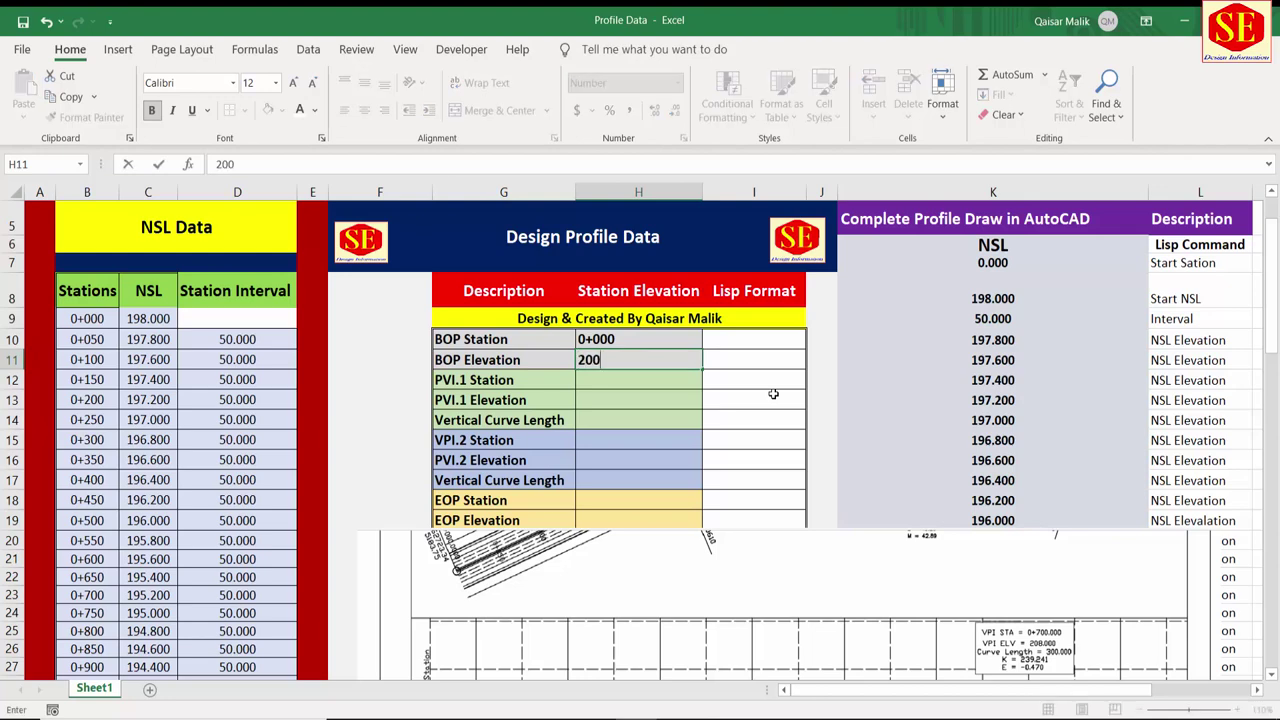
pyautogui.scroll(-4, 773, 393)
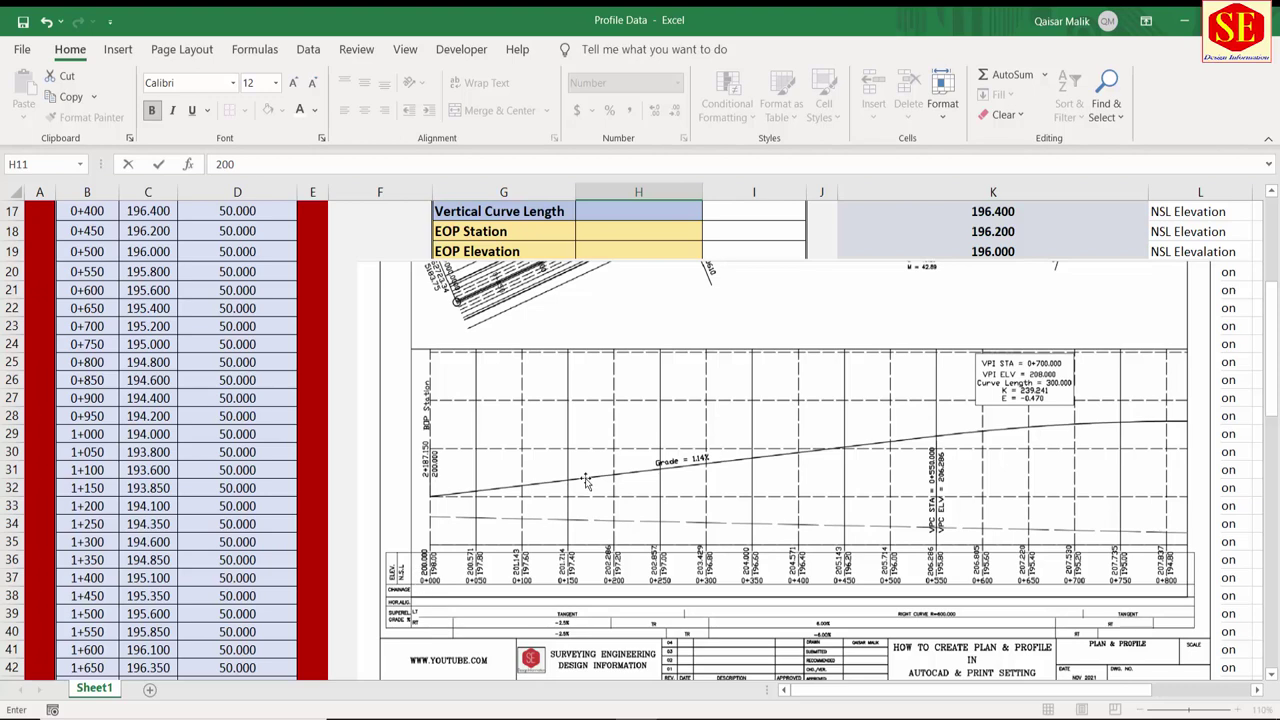
pyautogui.scroll(4, 641, 407)
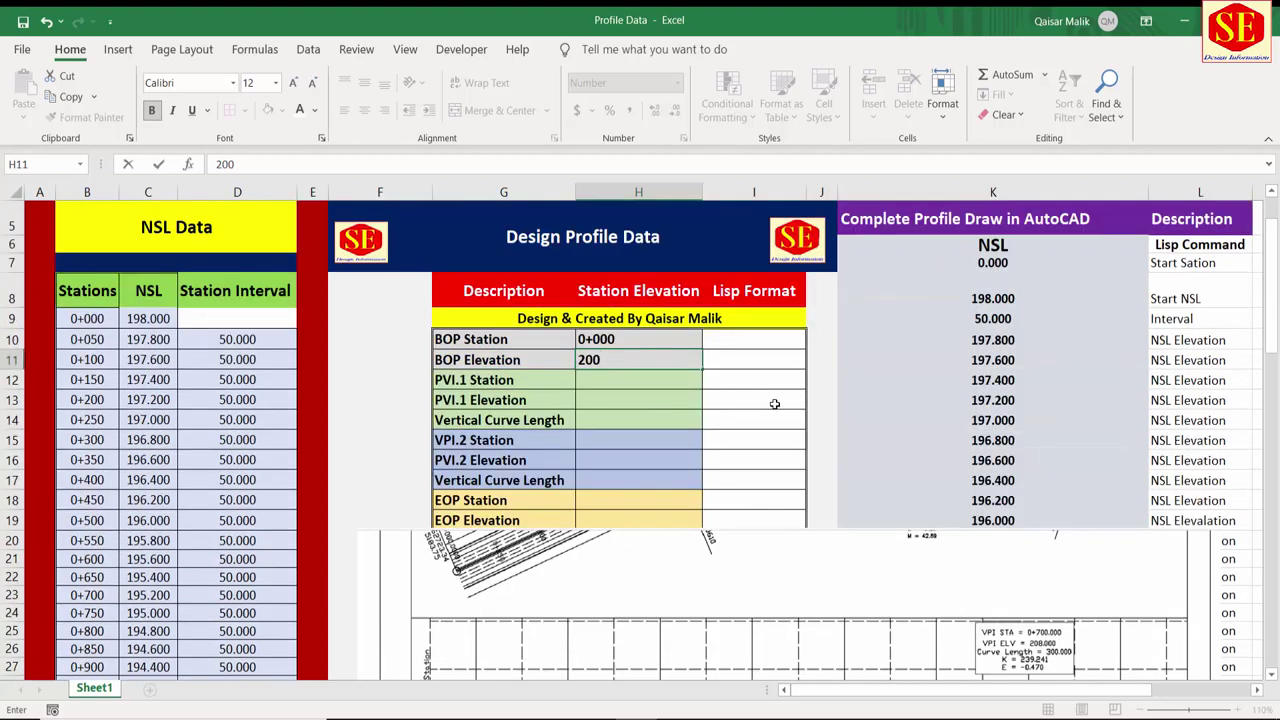
pyautogui.write('0')
pyautogui.press('Return')
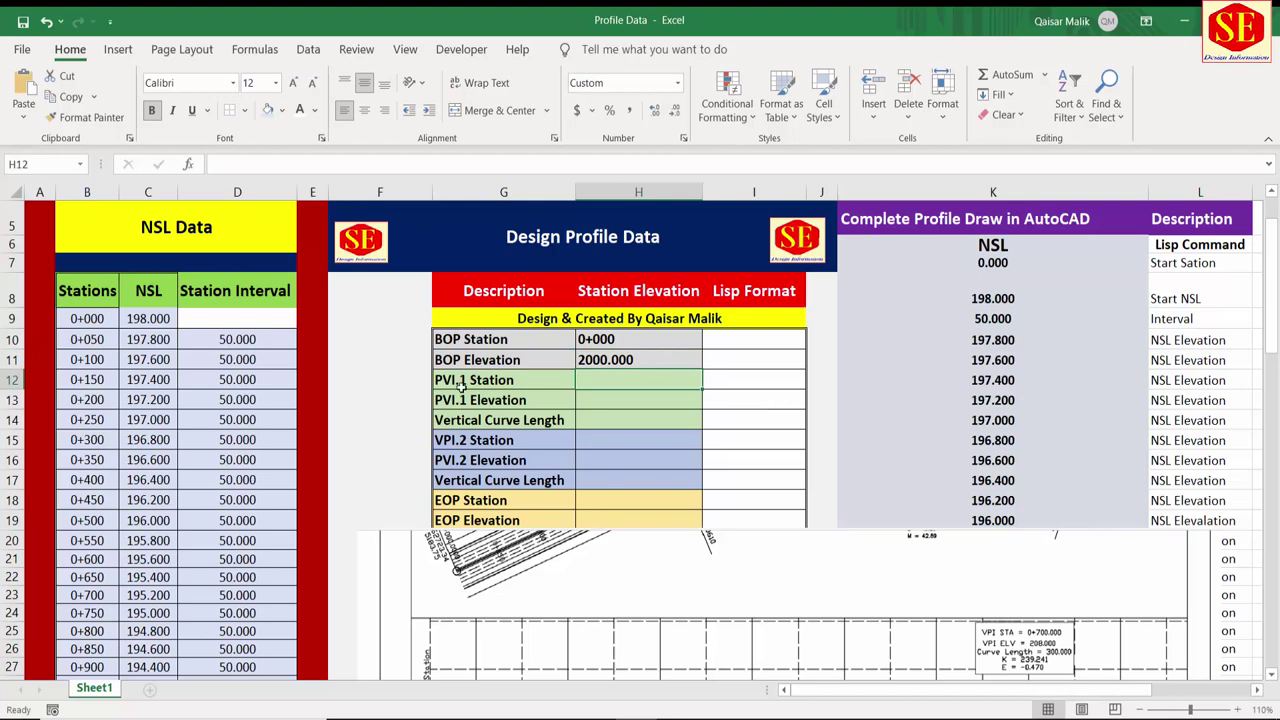
# Step: Enter PVI.1 station 0+700, elevation 2080.000 and vertical curve length 300.000
pyautogui.scroll(-1, 700, 450)
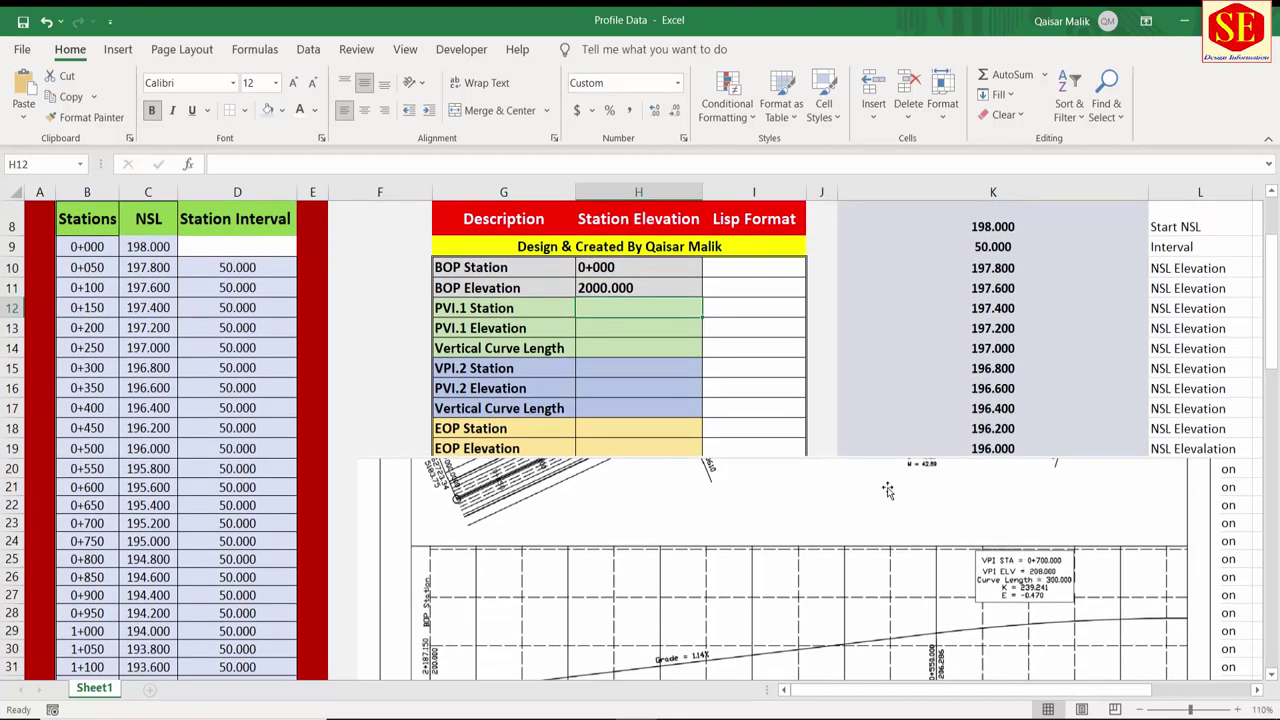
pyautogui.write('0+700')
pyautogui.press('Return')
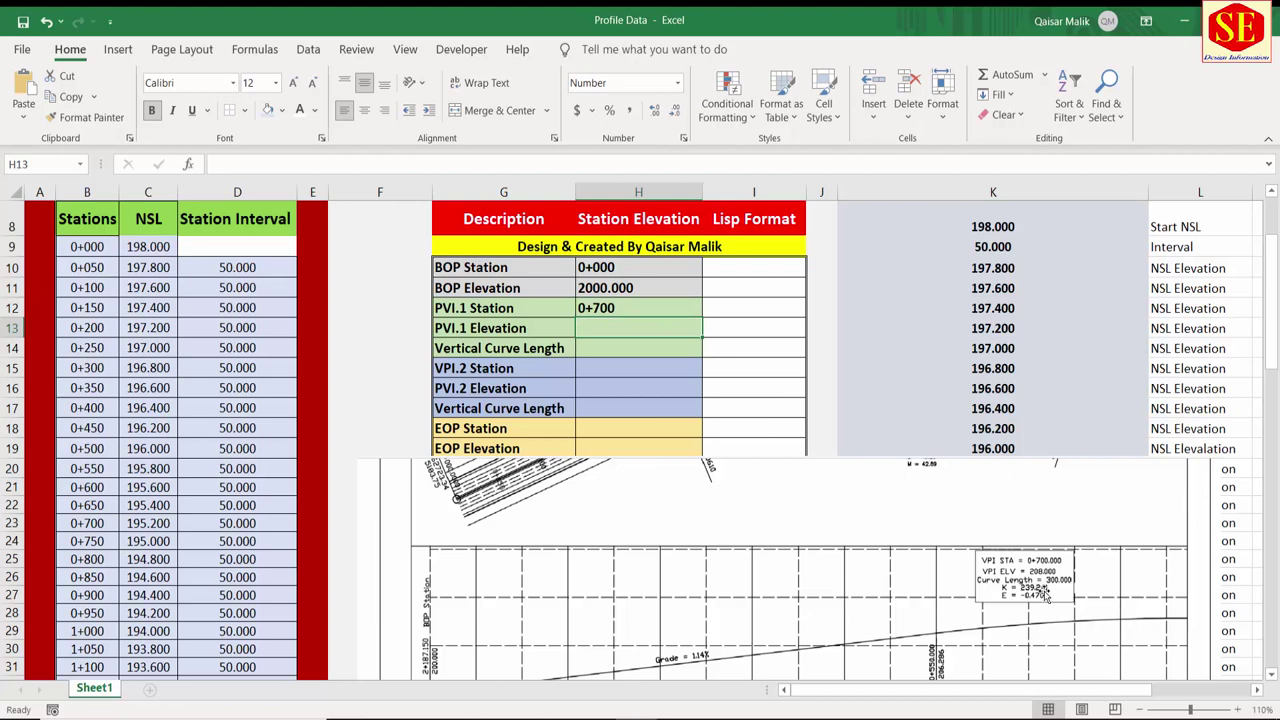
pyautogui.doubleClick(632, 335)
pyautogui.write('2080')
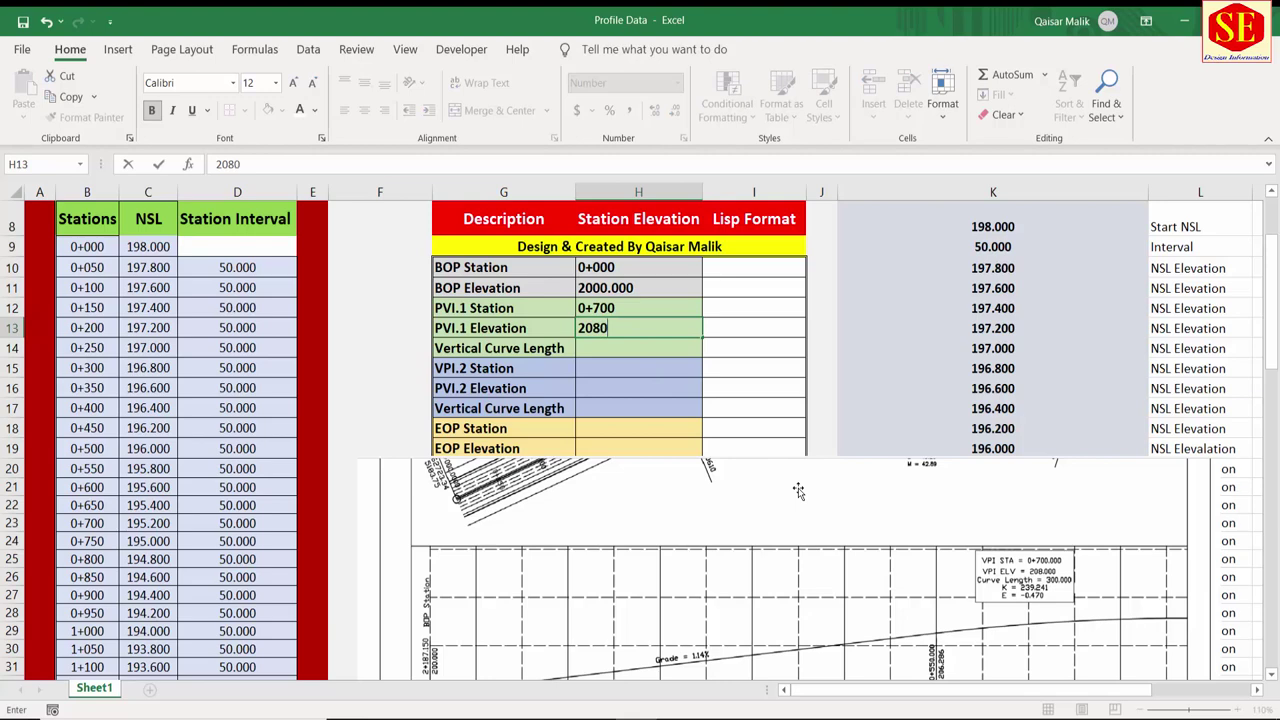
pyautogui.press('Return')
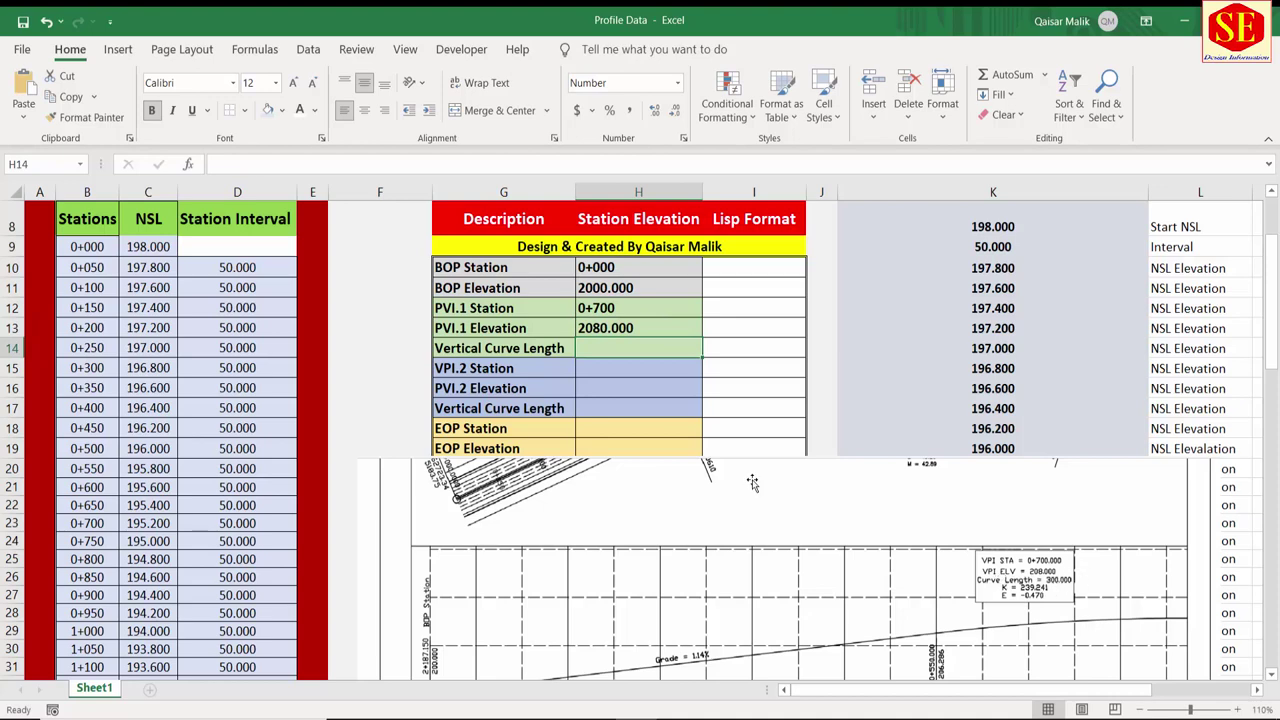
pyautogui.write('300')
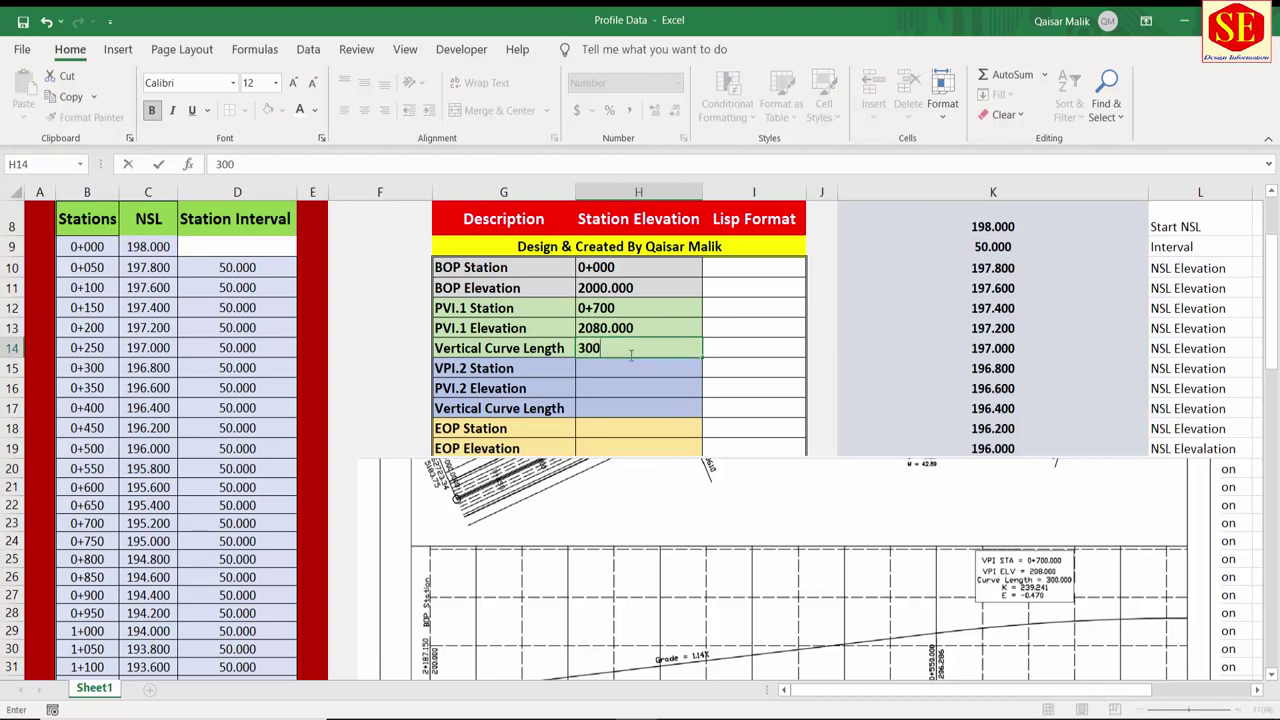
pyautogui.press('Return')
# Step: Reposition the embedded profile drawing image away from the data table
pyautogui.scroll(-4, 631, 355)
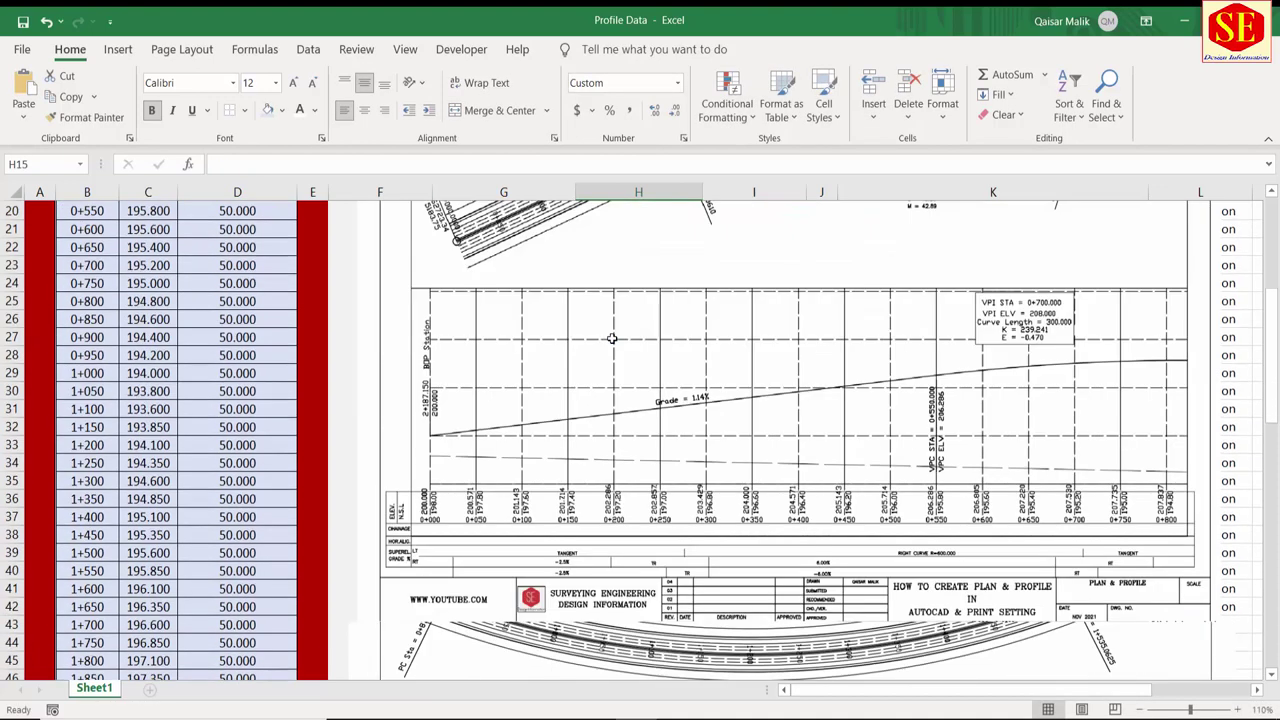
pyautogui.scroll(-4, 628, 378)
pyautogui.click(635, 426)
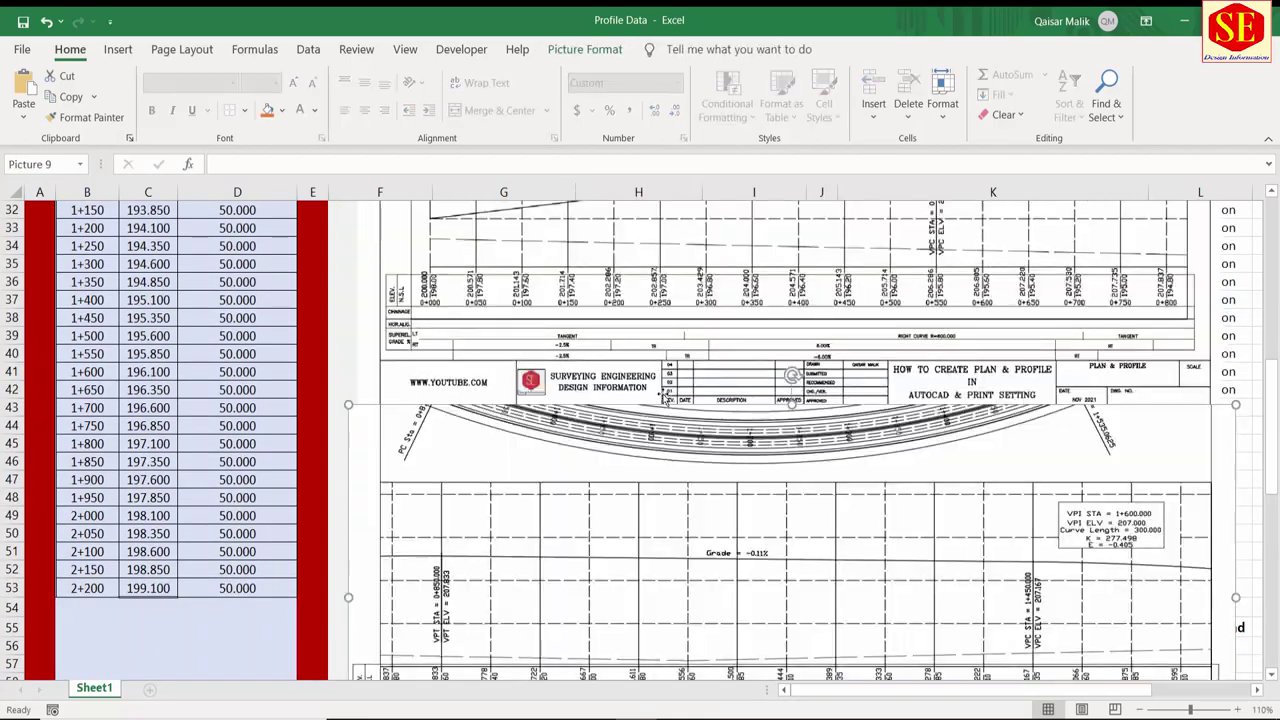
pyautogui.scroll(2, 697, 553)
pyautogui.moveTo(697, 553); pyautogui.dragTo(708, 351)
pyautogui.scroll(2, 706, 400)
pyautogui.scroll(2, 716, 440)
pyautogui.moveTo(716, 440); pyautogui.dragTo(733, 470)
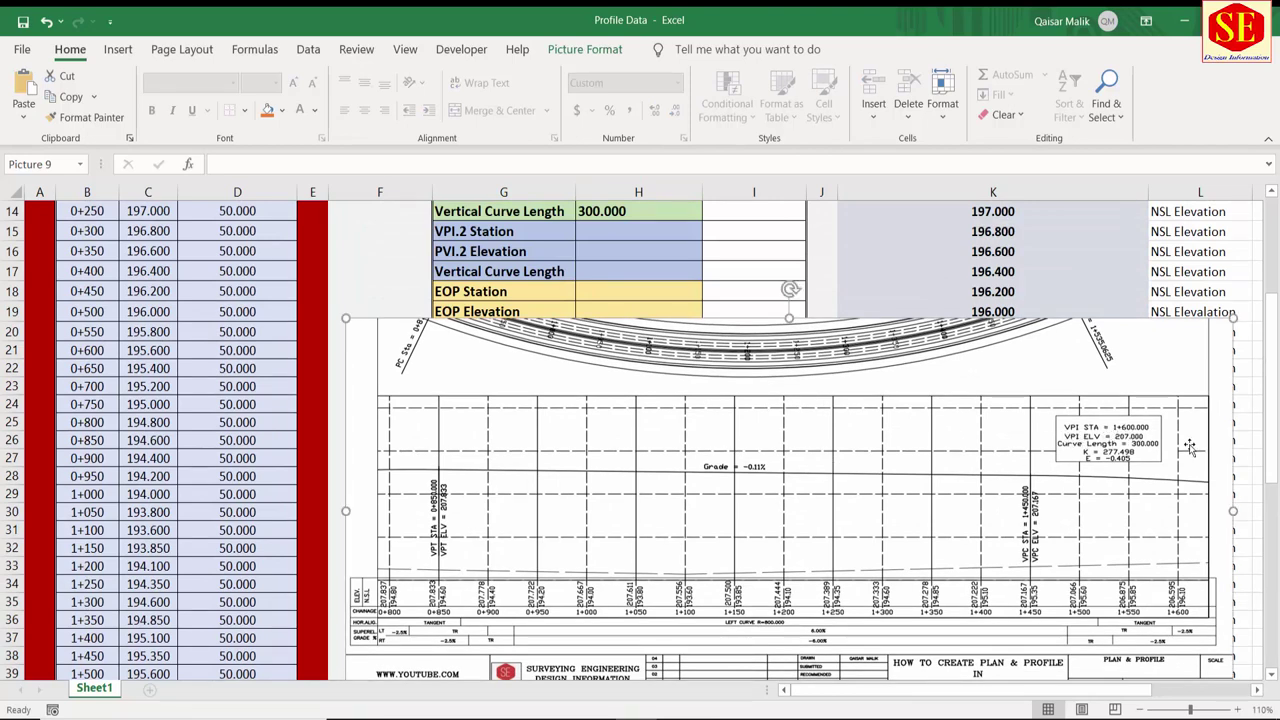
pyautogui.scroll(1, 716, 355)
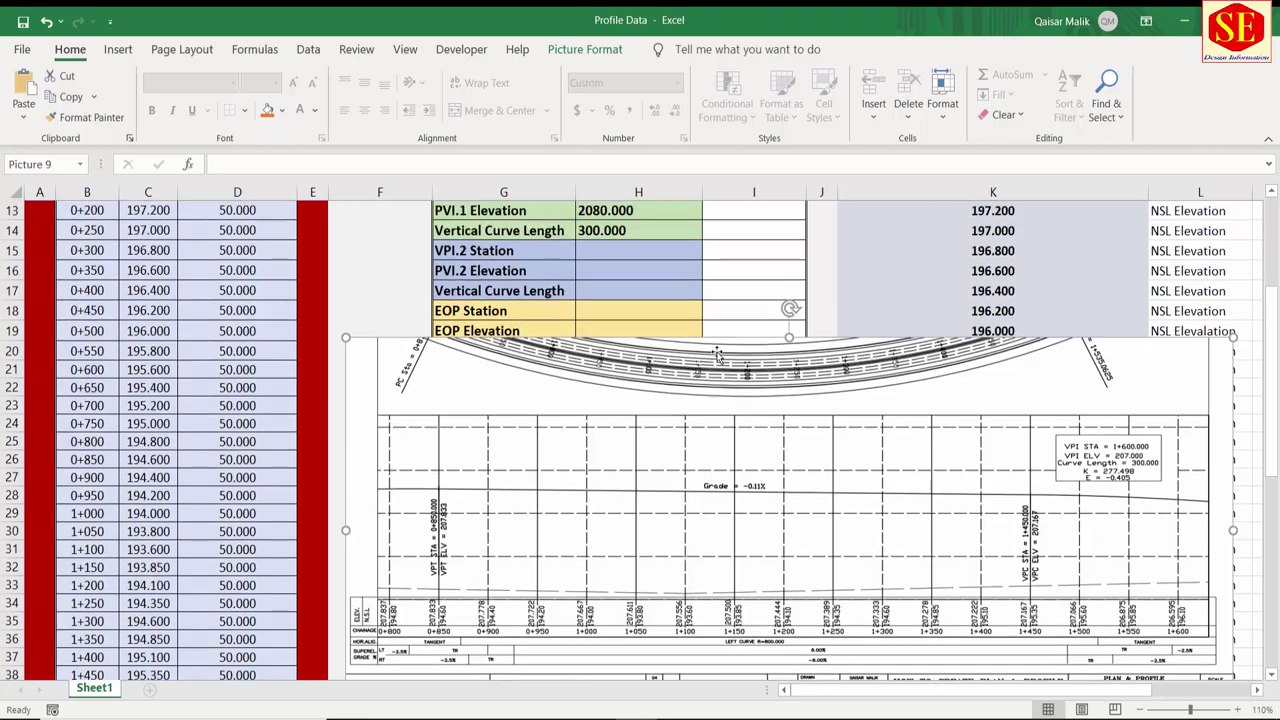
pyautogui.scroll(2, 716, 355)
# Step: Enter VPI.2 station 1+600, PVI.2 elevation 2070.000 and second curve length 300.000
pyautogui.click(597, 296)
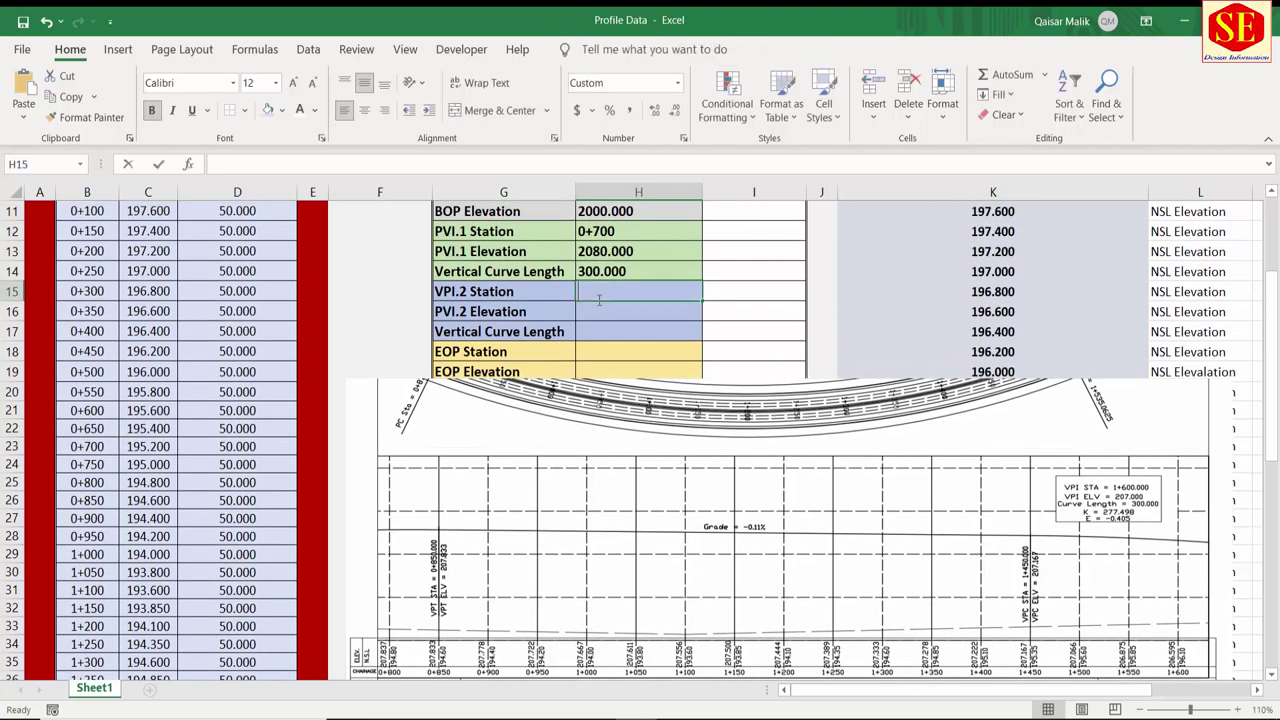
pyautogui.write('1600')
pyautogui.press('Return')
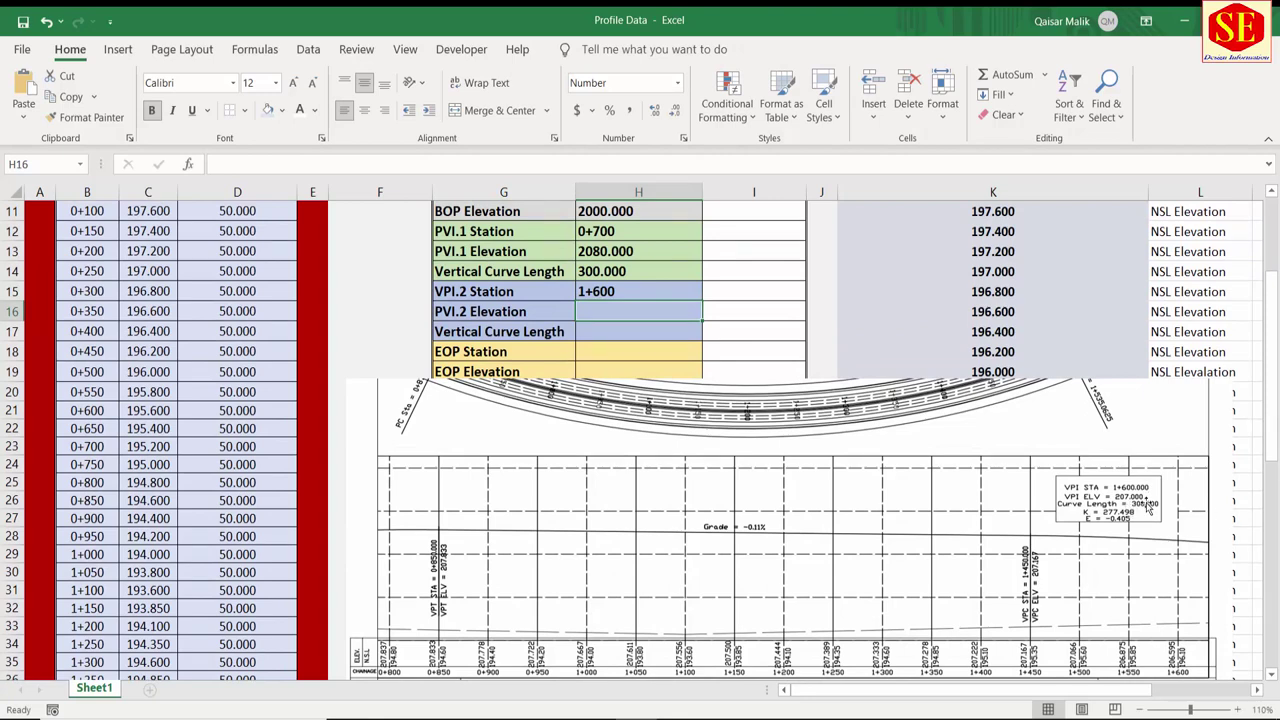
pyautogui.write('2')
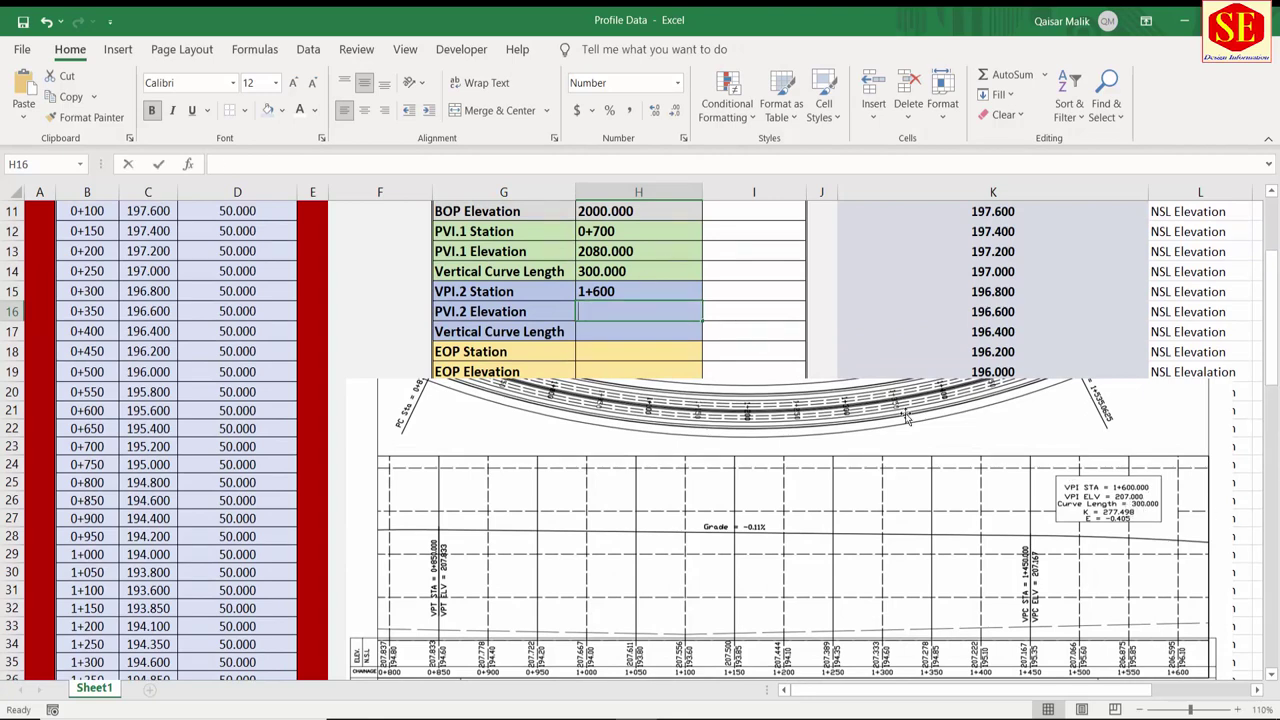
pyautogui.write('070')
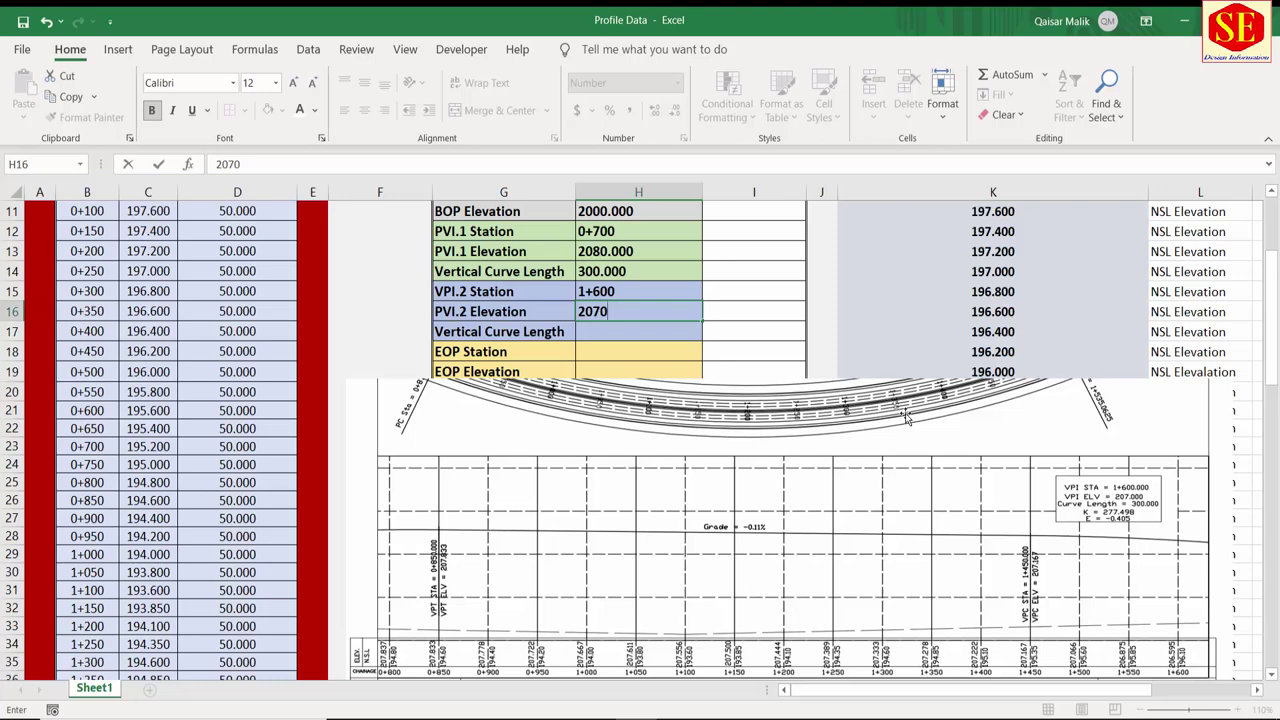
pyautogui.press('Return')
pyautogui.write('300')
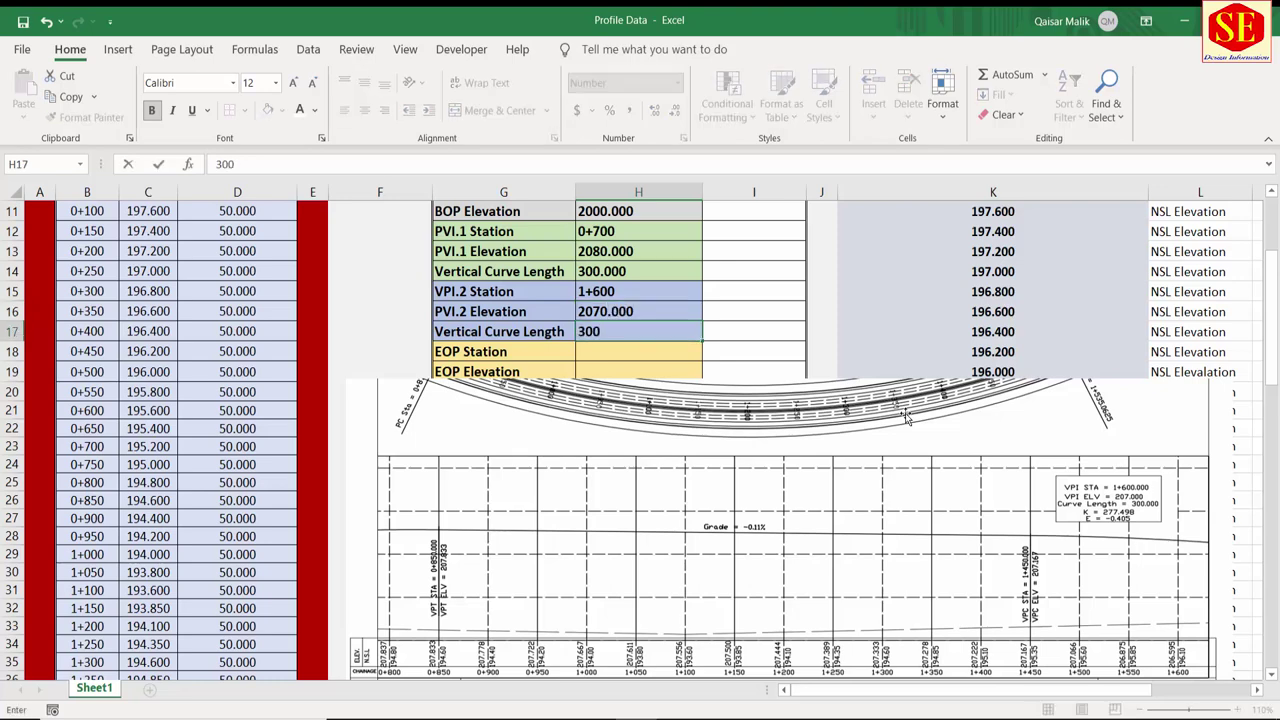
pyautogui.click(905, 418)
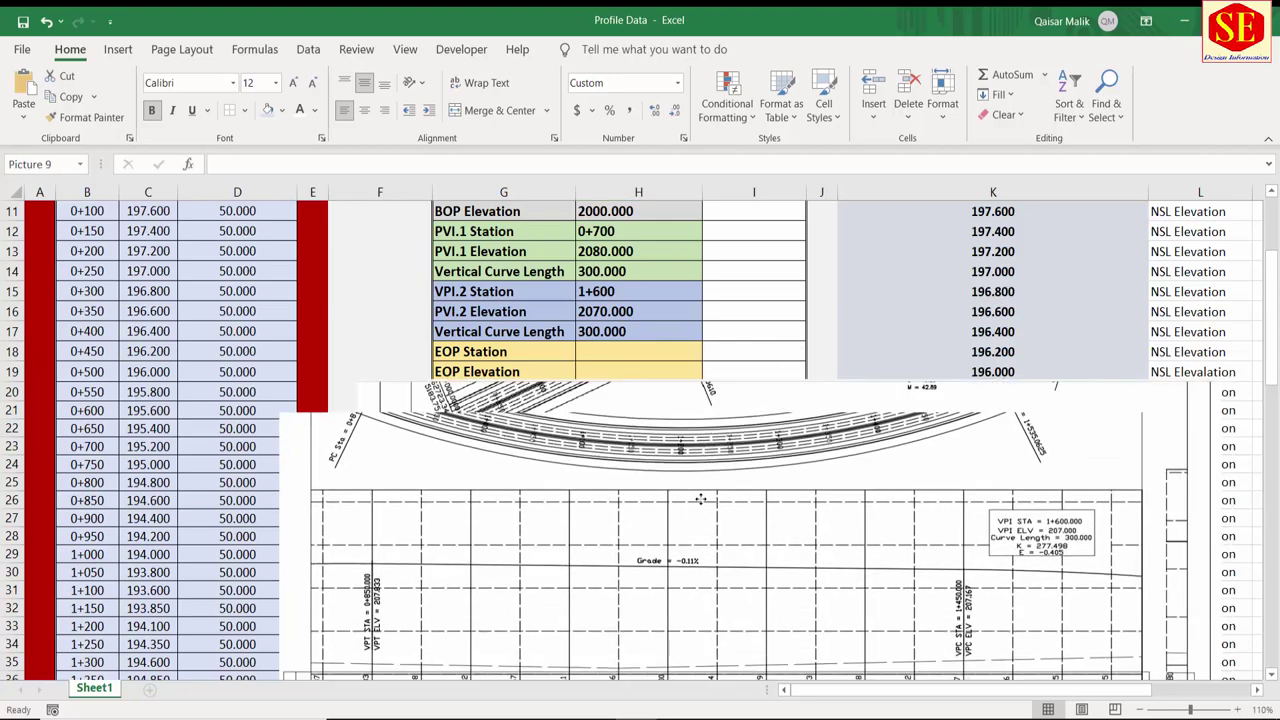
# Step: Drag the profile drawing image down below the EOP Station and Elevation rows
pyautogui.scroll(-3, 720, 495)
pyautogui.scroll(-6, 695, 478)
pyautogui.scroll(-4, 695, 478)
pyautogui.click(656, 447)
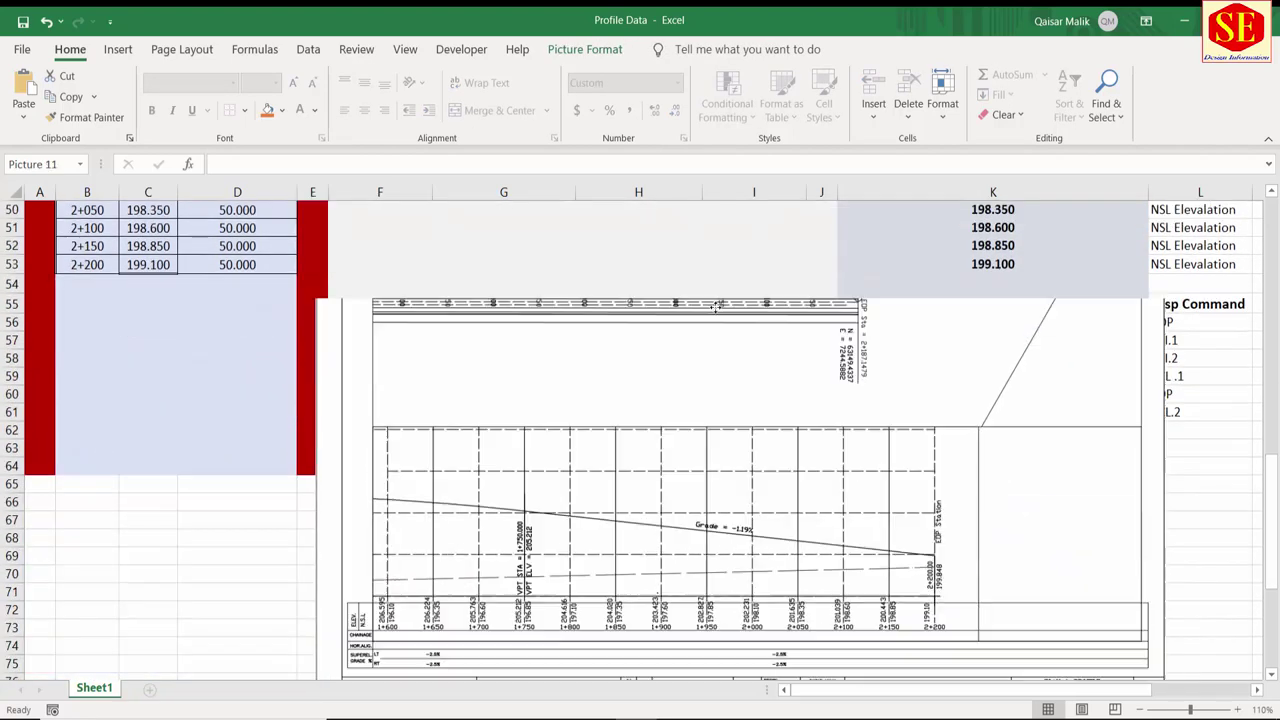
pyautogui.scroll(2, 656, 447)
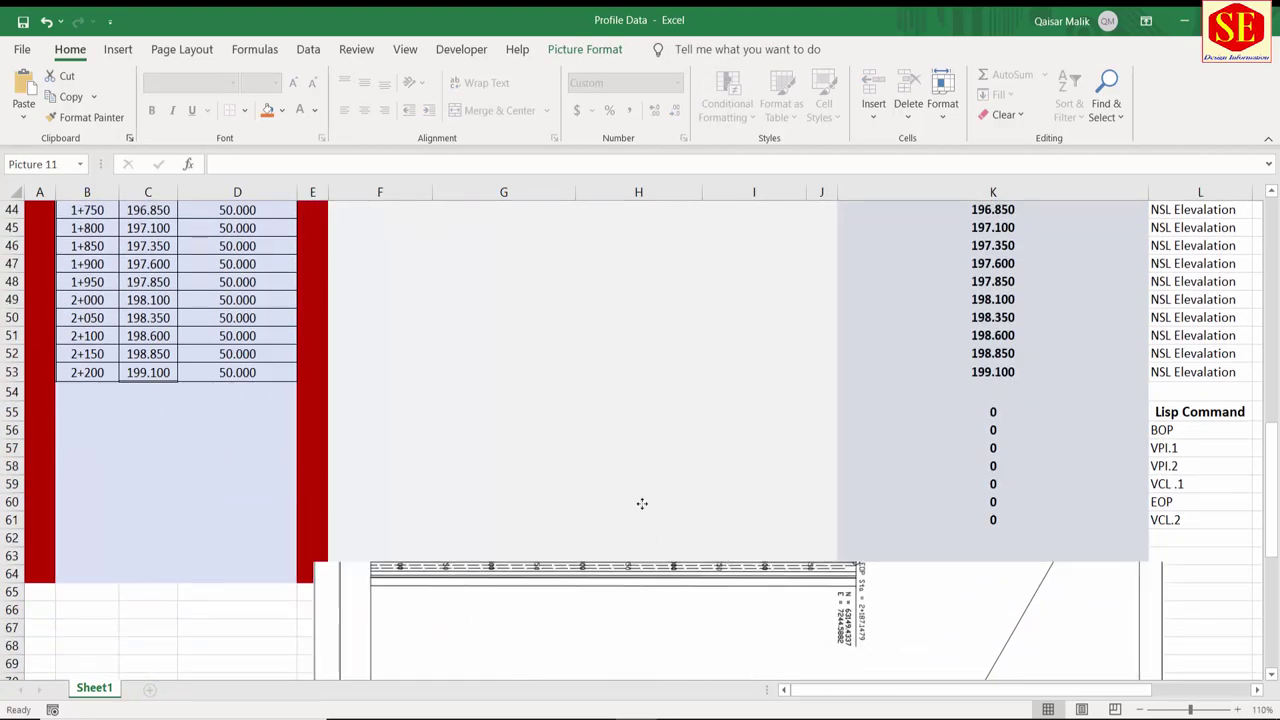
pyautogui.moveTo(640, 503)
pyautogui.mouseDown()
pyautogui.moveTo(668, 268)
pyautogui.moveTo(661, 420)
pyautogui.mouseUp()
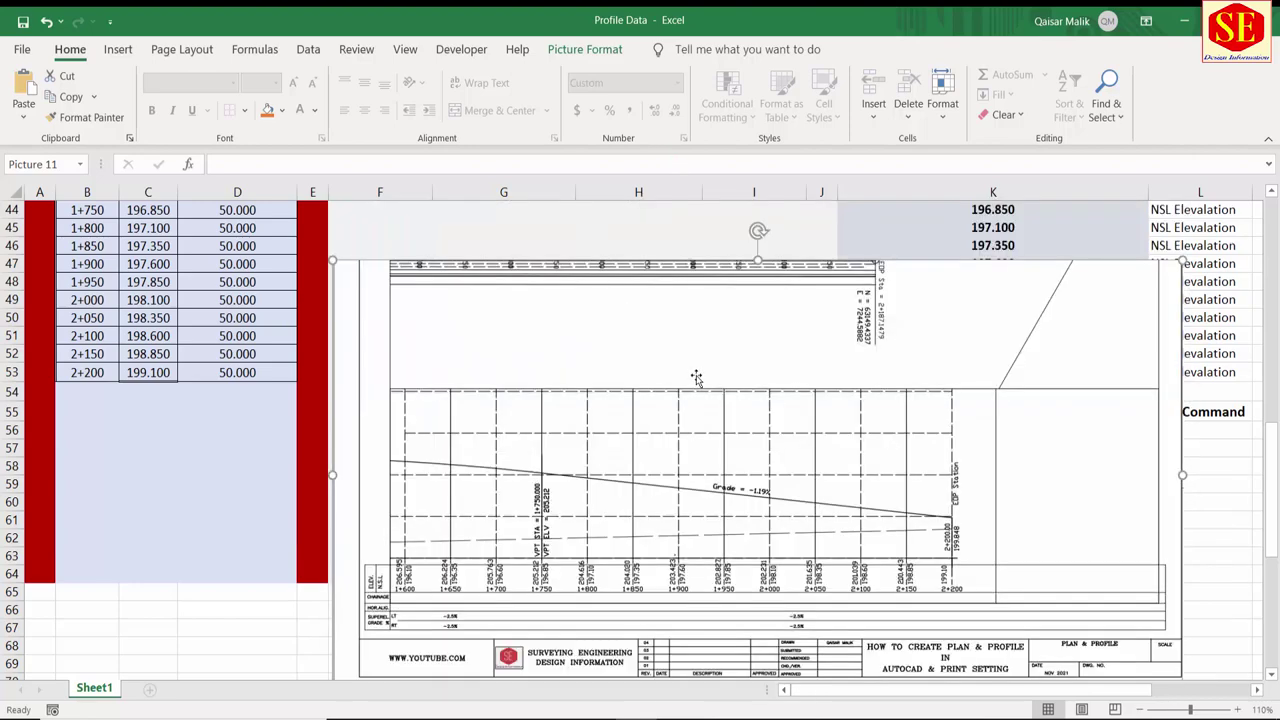
pyautogui.scroll(3, 958, 490)
pyautogui.scroll(-2, 958, 490)
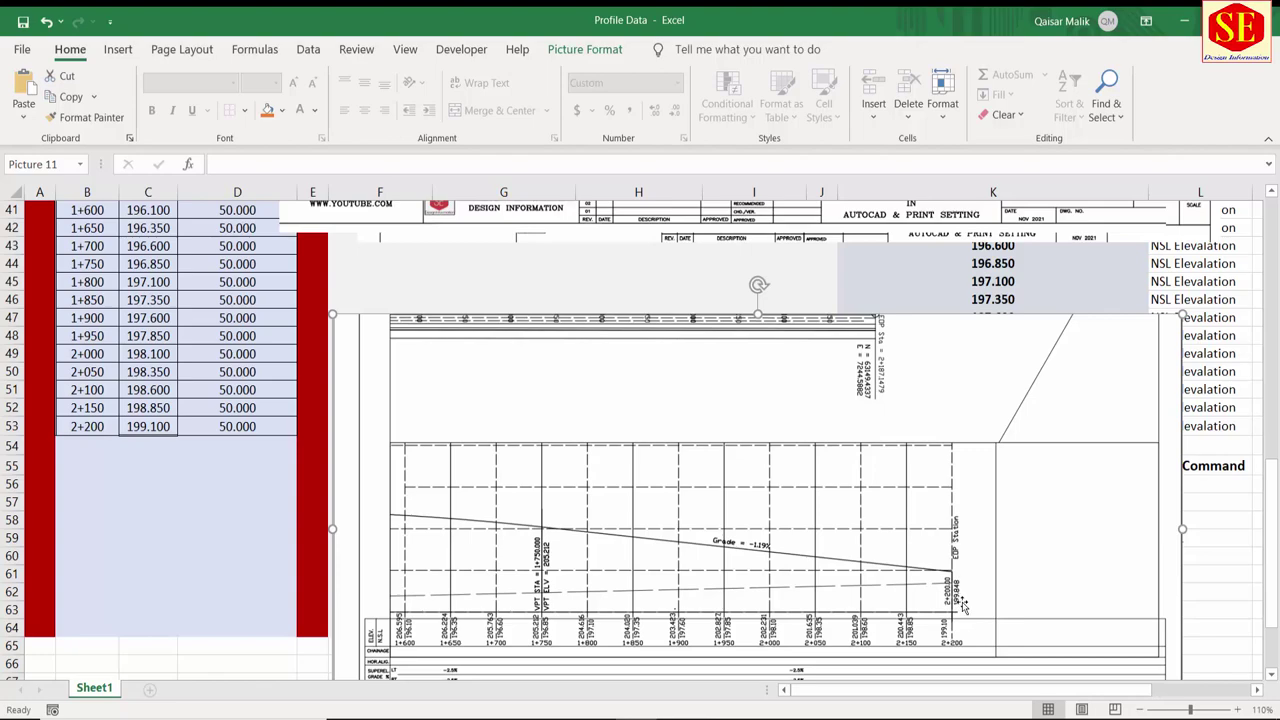
pyautogui.scroll(5, 960, 575)
pyautogui.scroll(5, 930, 565)
pyautogui.scroll(1, 926, 563)
pyautogui.click(620, 428)
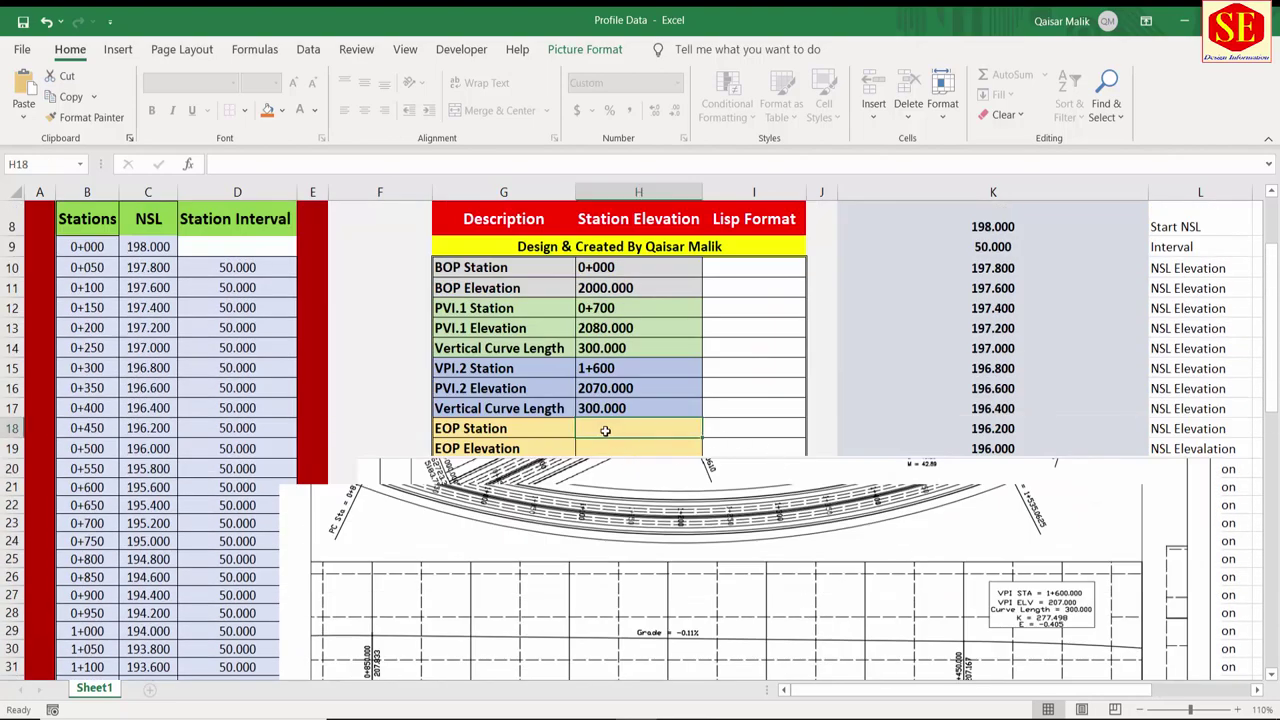
pyautogui.moveTo(620, 479); pyautogui.dragTo(620, 657)
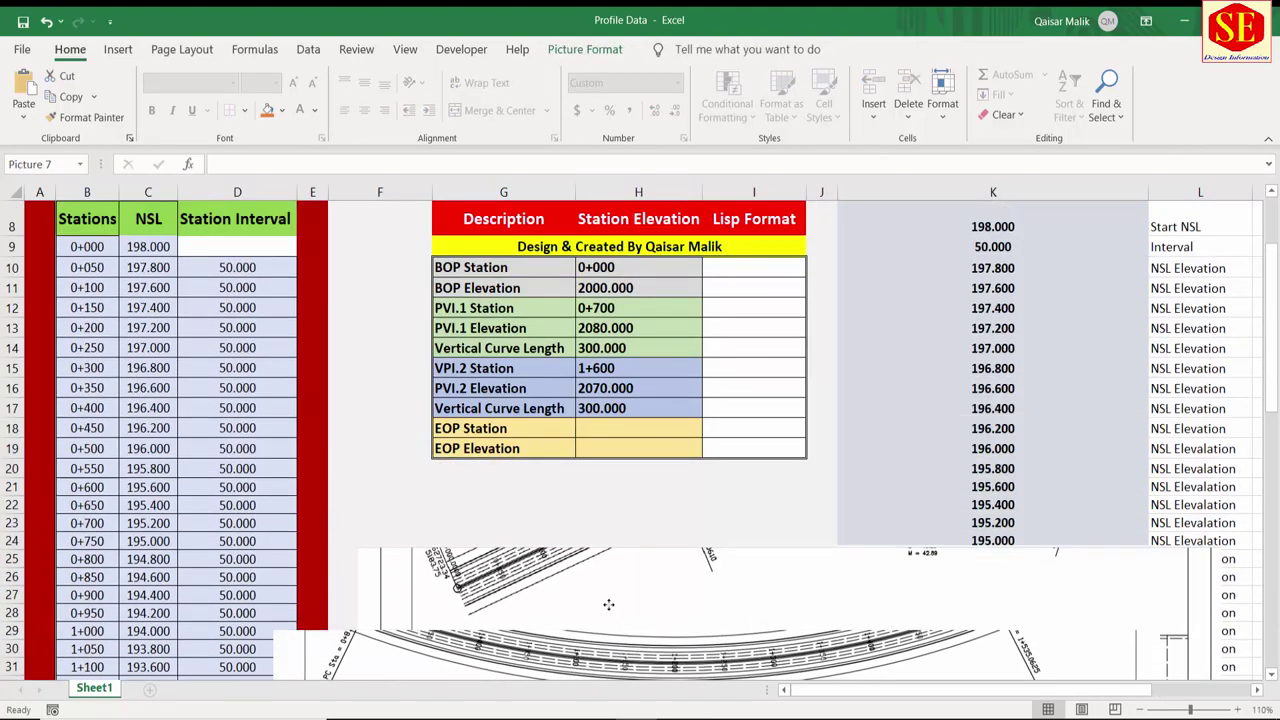
# Step: Enter EOP station 2+200 and EOP elevation 1998.480, correcting the typos
pyautogui.click(608, 428)
pyautogui.write('2220')
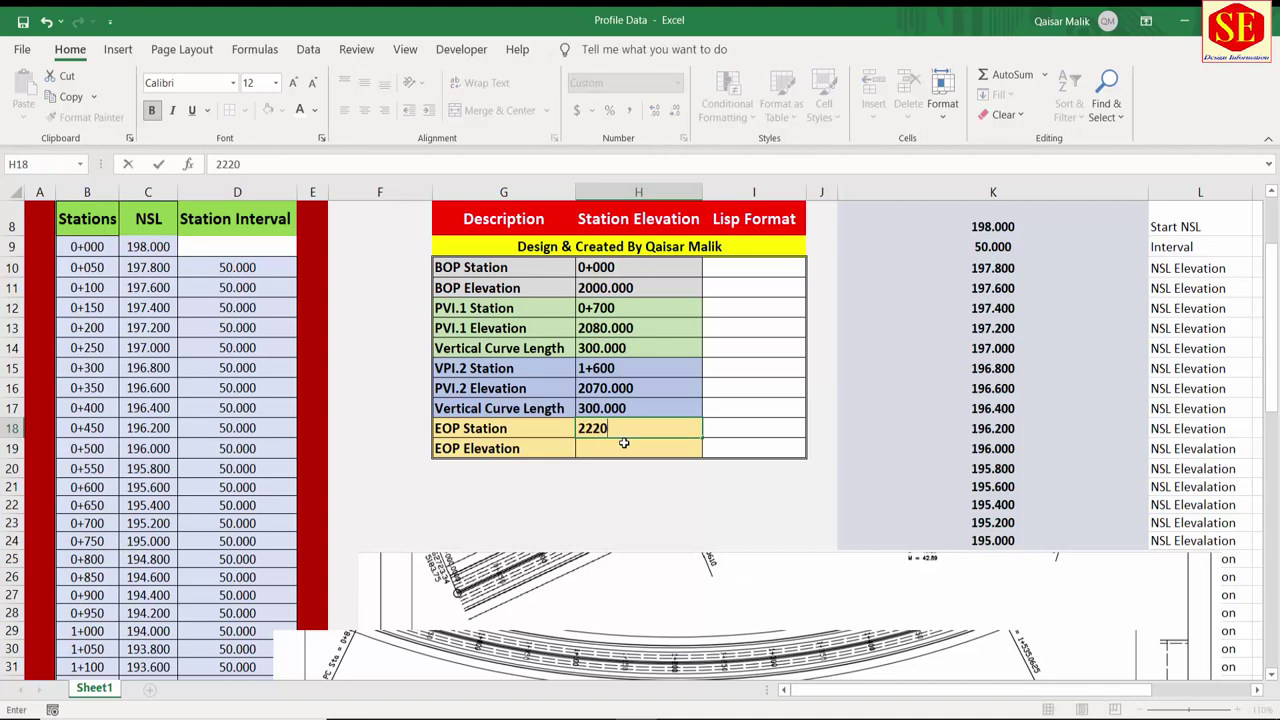
pyautogui.press('BackSpace')
pyautogui.press('BackSpace')
pyautogui.press('Return')
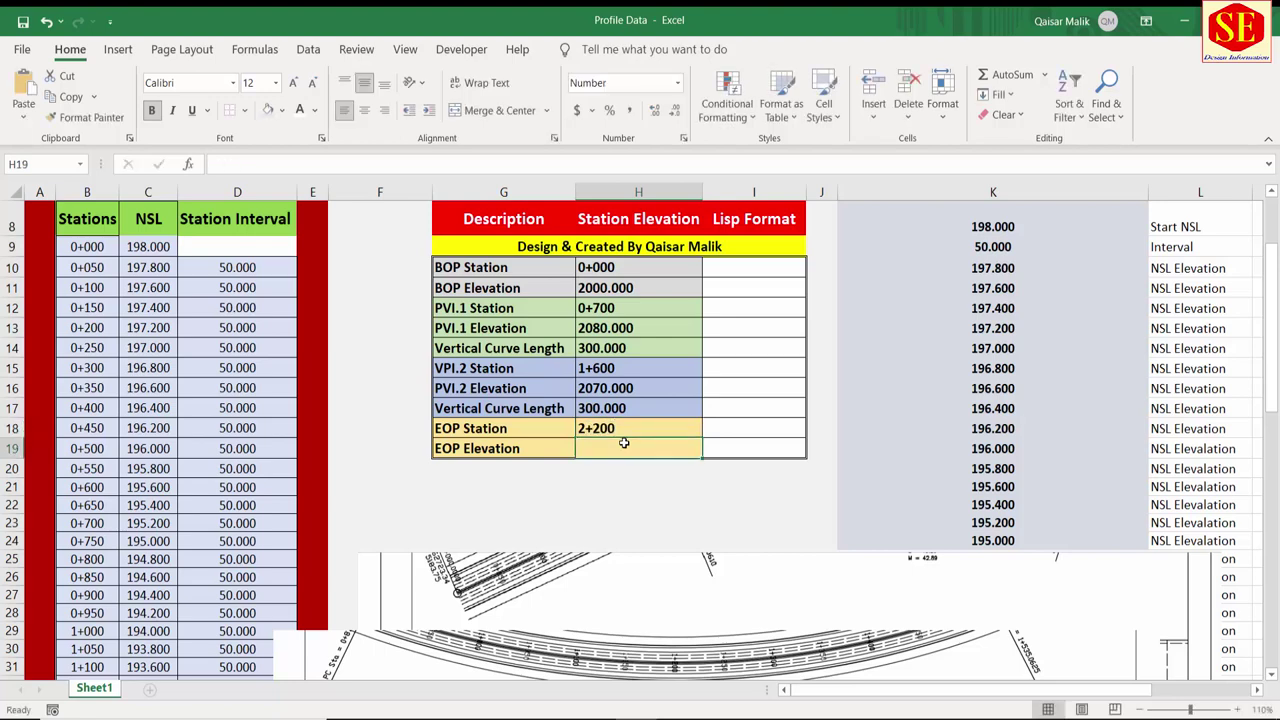
pyautogui.write('199.')
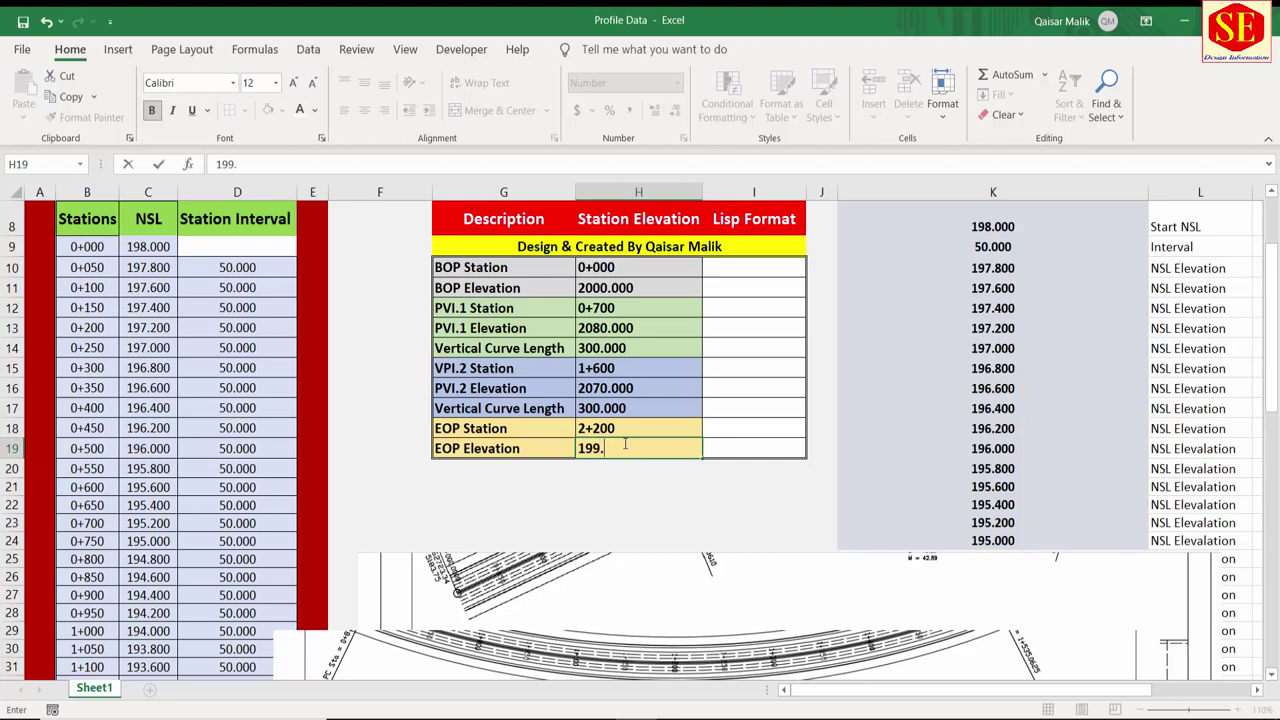
pyautogui.write('848')
pyautogui.press('F2')
pyautogui.press('Left')
pyautogui.press('Left')
pyautogui.press('BackSpace')
pyautogui.press('BackSpace')
pyautogui.write('8.')
pyautogui.press('Return')
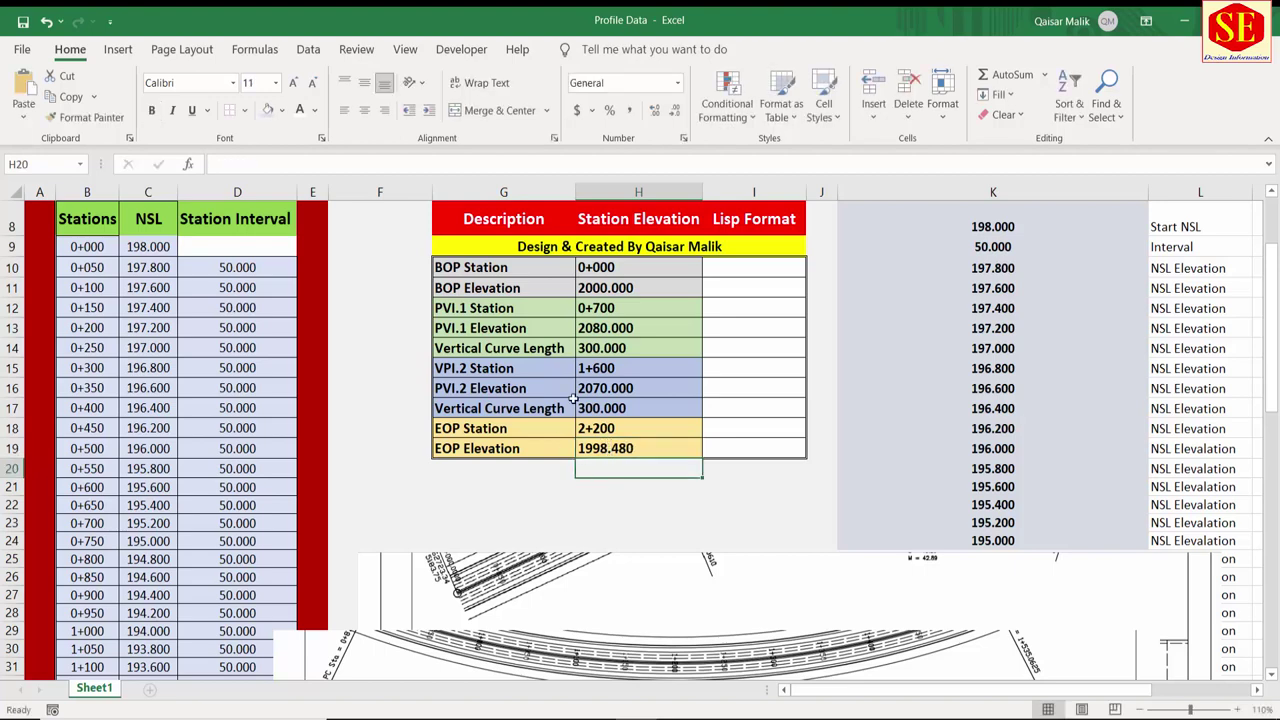
# Step: Review the BOP station and elevation values and scroll through the table
pyautogui.click(629, 270)
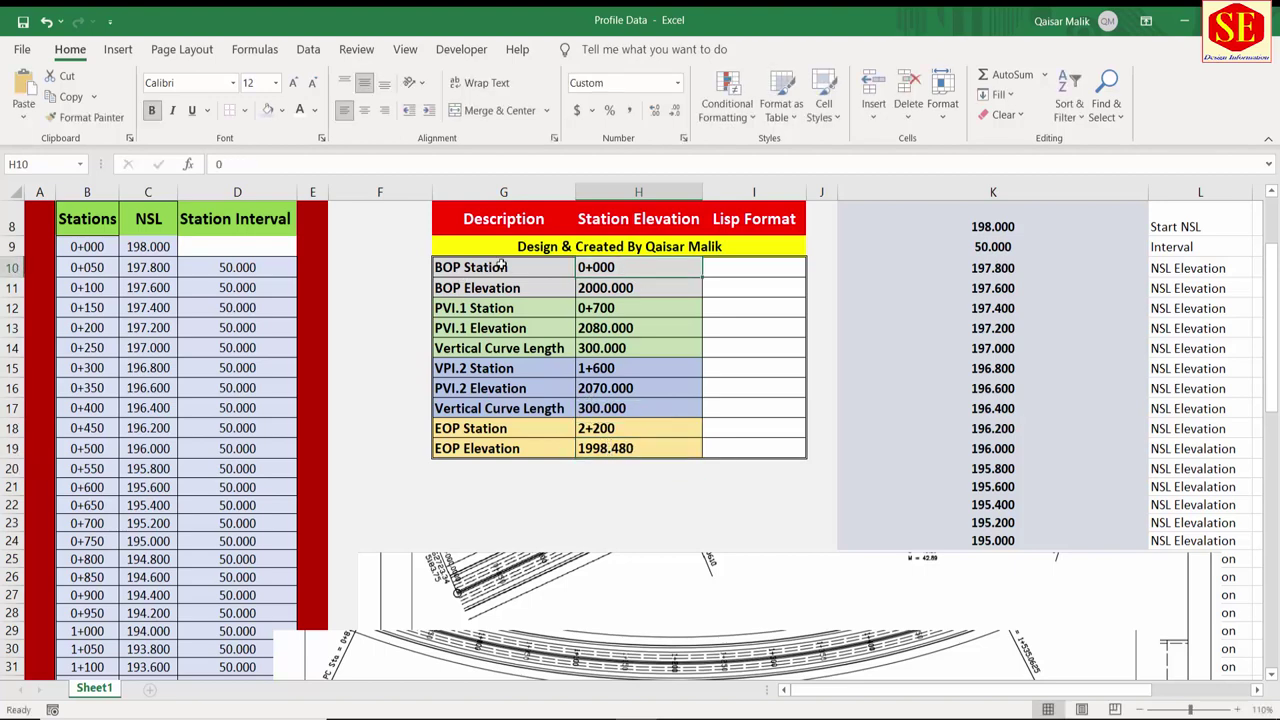
pyautogui.scroll(1, 654, 280)
pyautogui.click(598, 253)
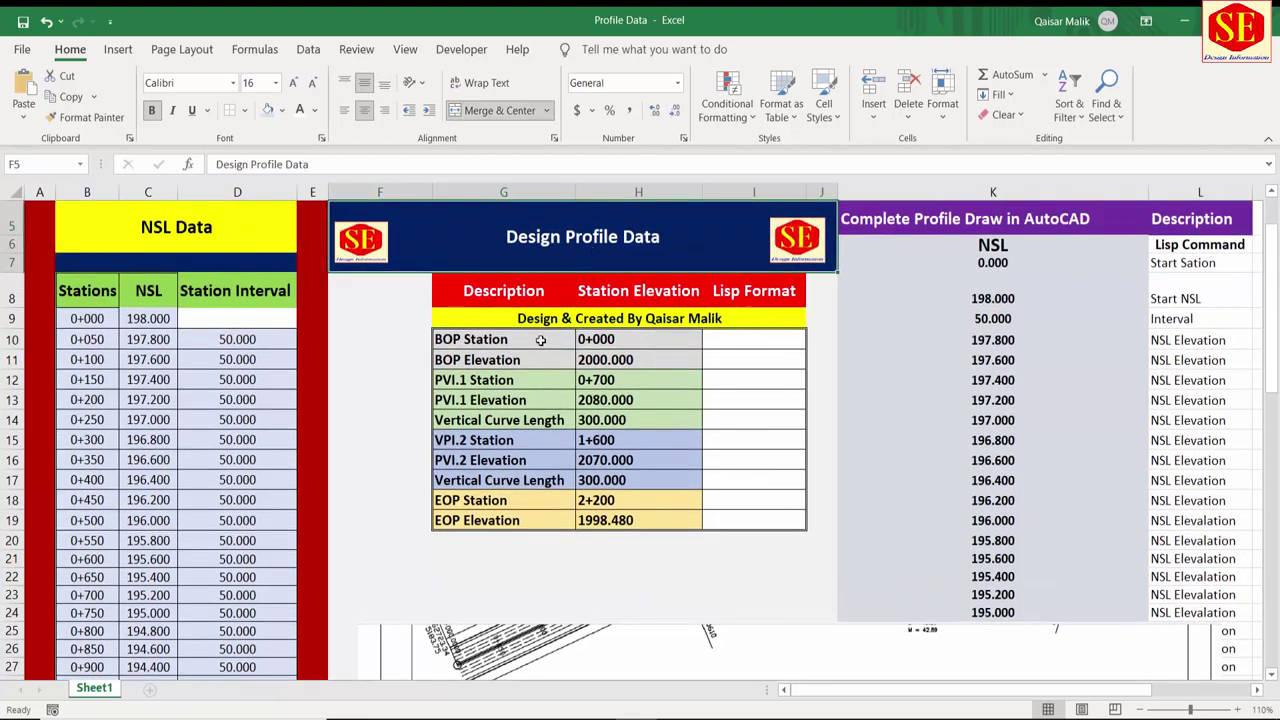
pyautogui.click(614, 340)
pyautogui.click(610, 360)
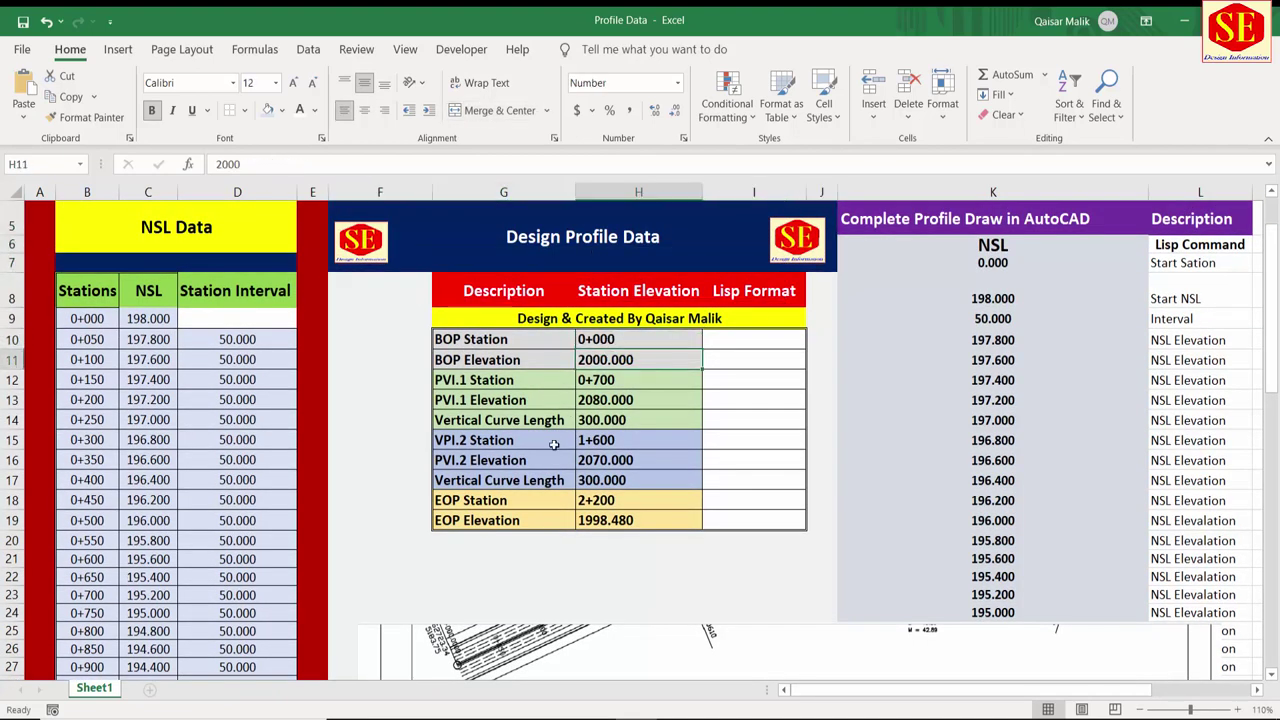
pyautogui.scroll(-1, 560, 451)
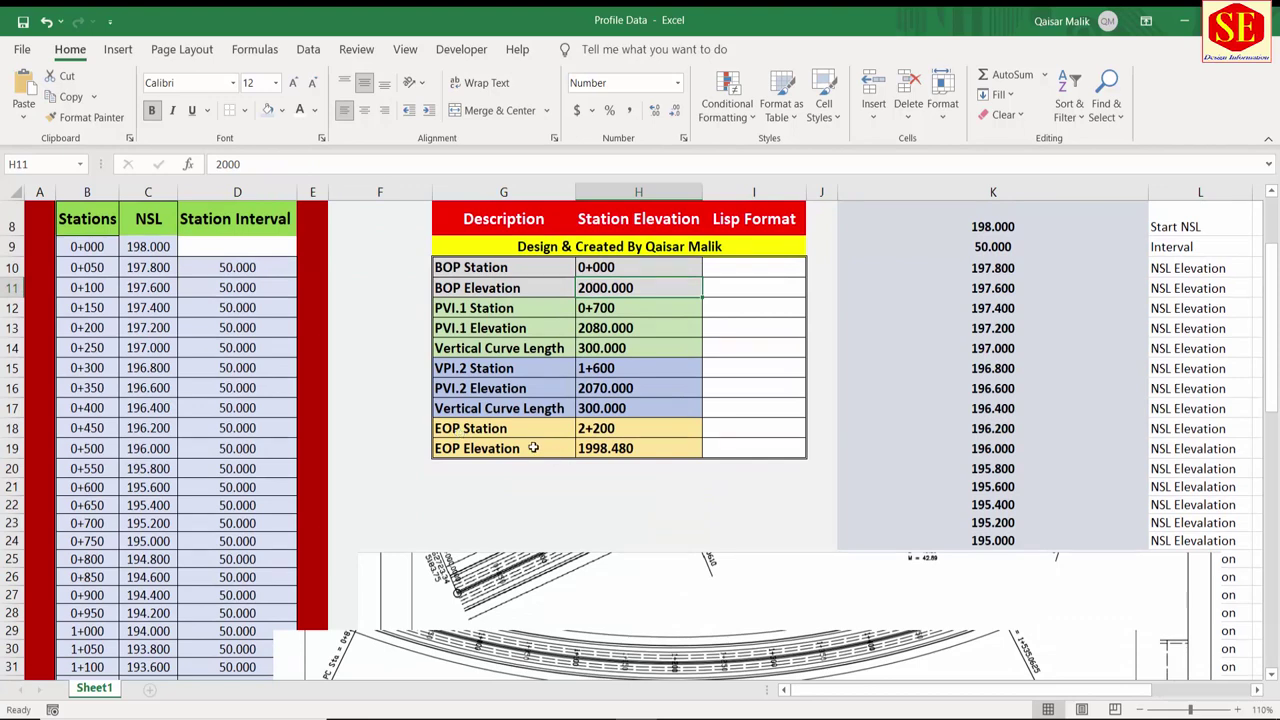
pyautogui.scroll(-1, 535, 448)
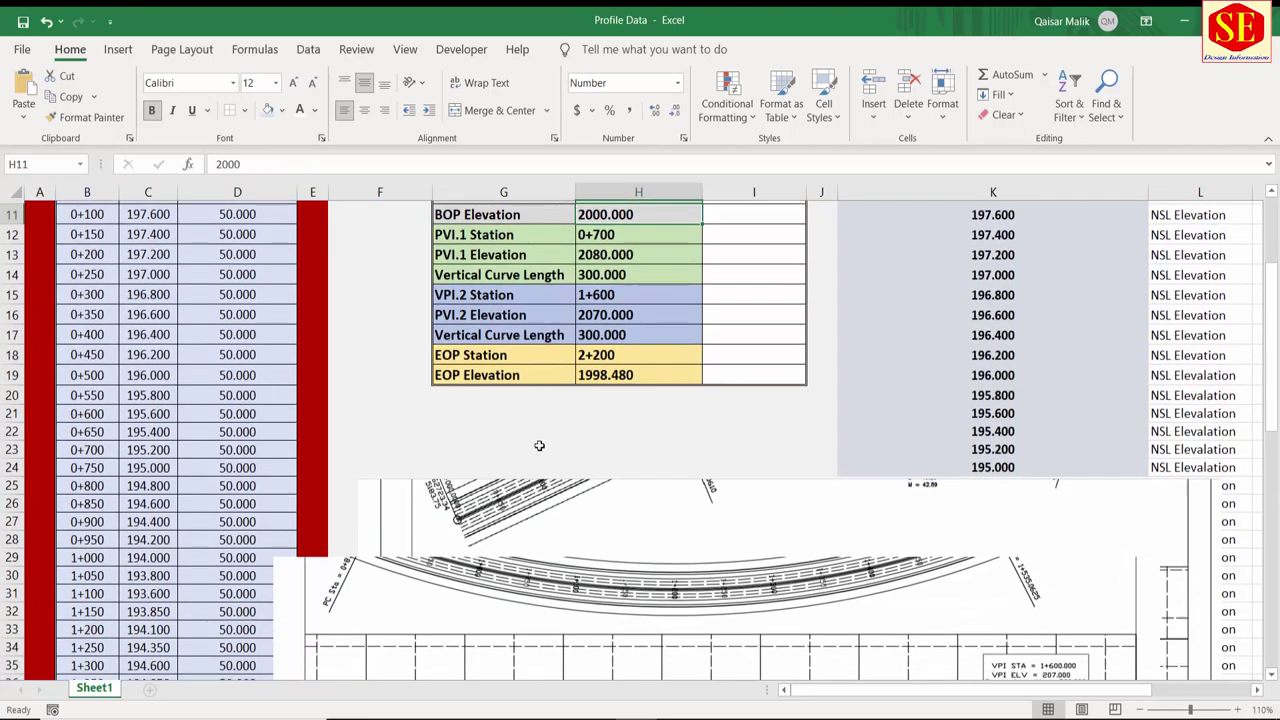
pyautogui.scroll(-3, 545, 459)
pyautogui.scroll(-1, 541, 344)
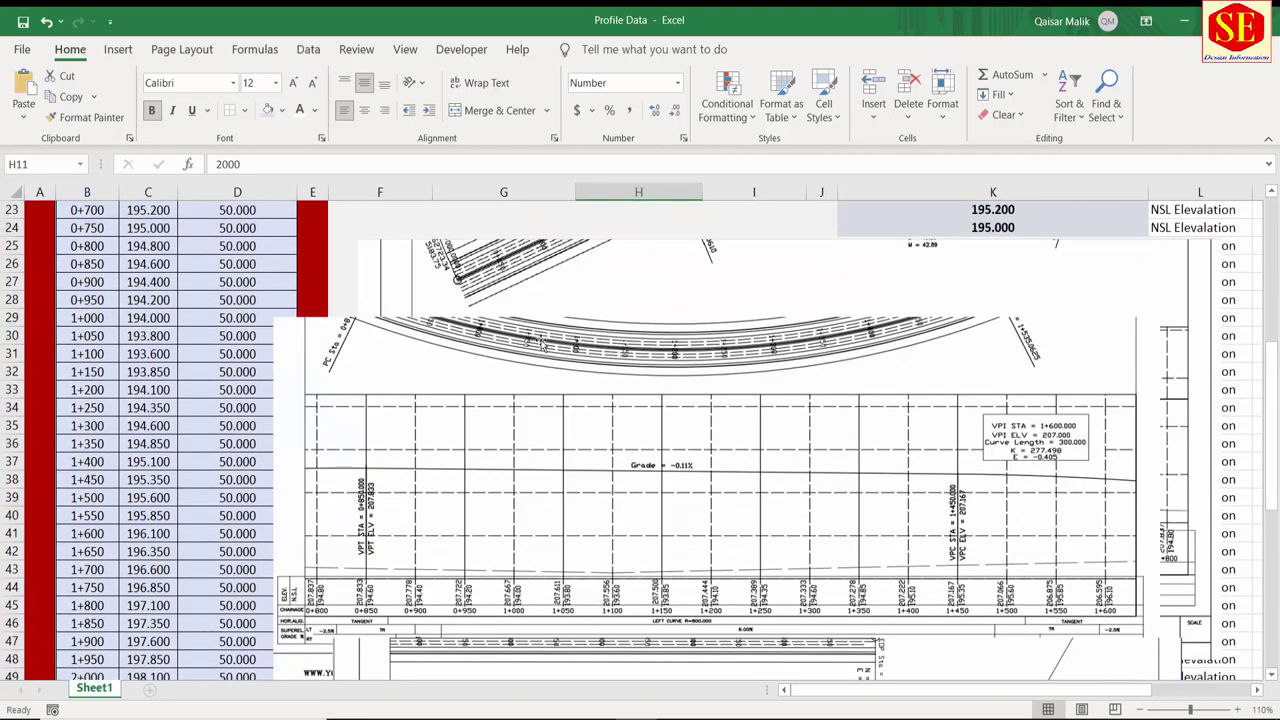
pyautogui.scroll(-5, 565, 645)
pyautogui.scroll(6, 580, 590)
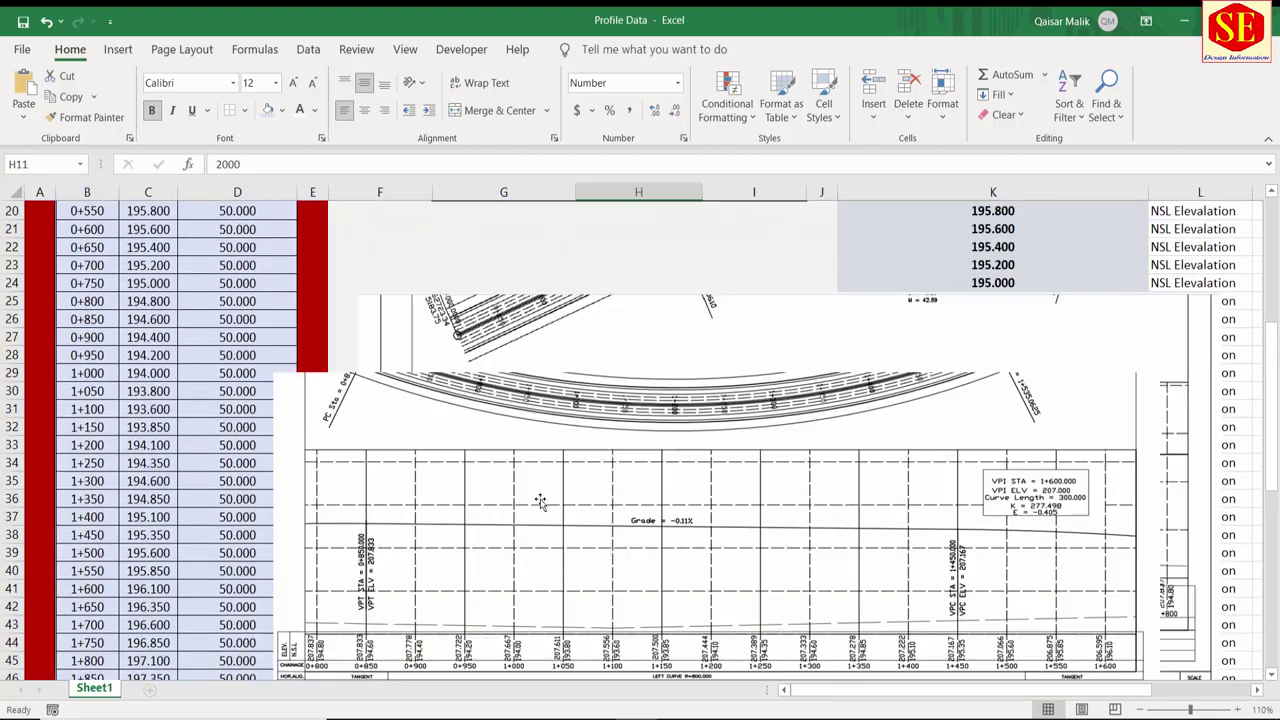
pyautogui.scroll(6, 600, 530)
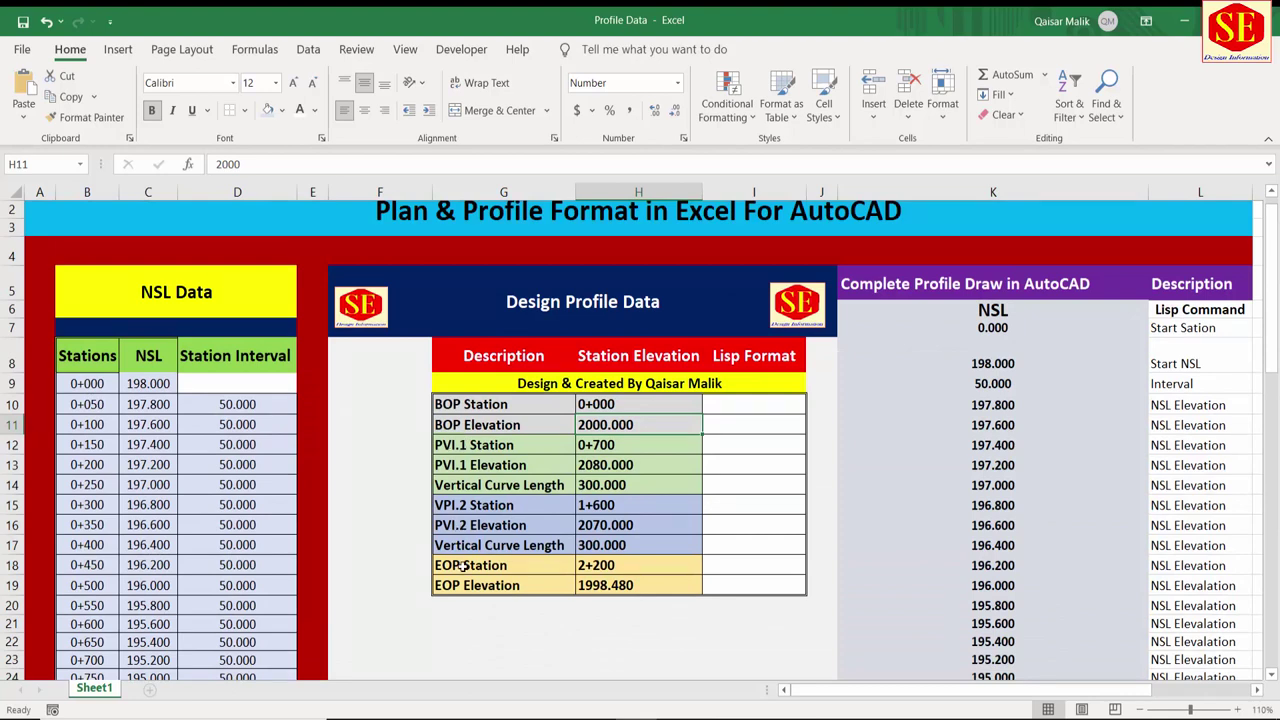
pyautogui.scroll(-2, 610, 540)
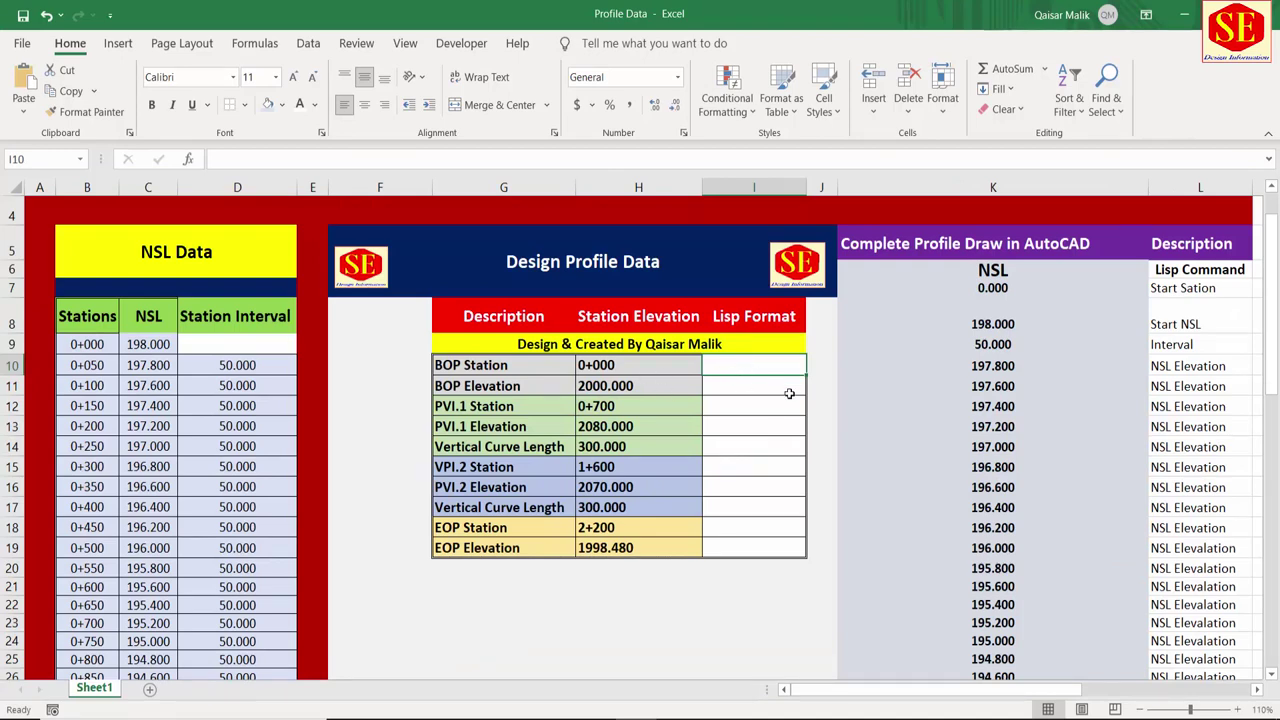
# Step: Enter FRL in I10 and the formula =H10&","&H11 showing 0,2000 in I11
pyautogui.write('FRL')
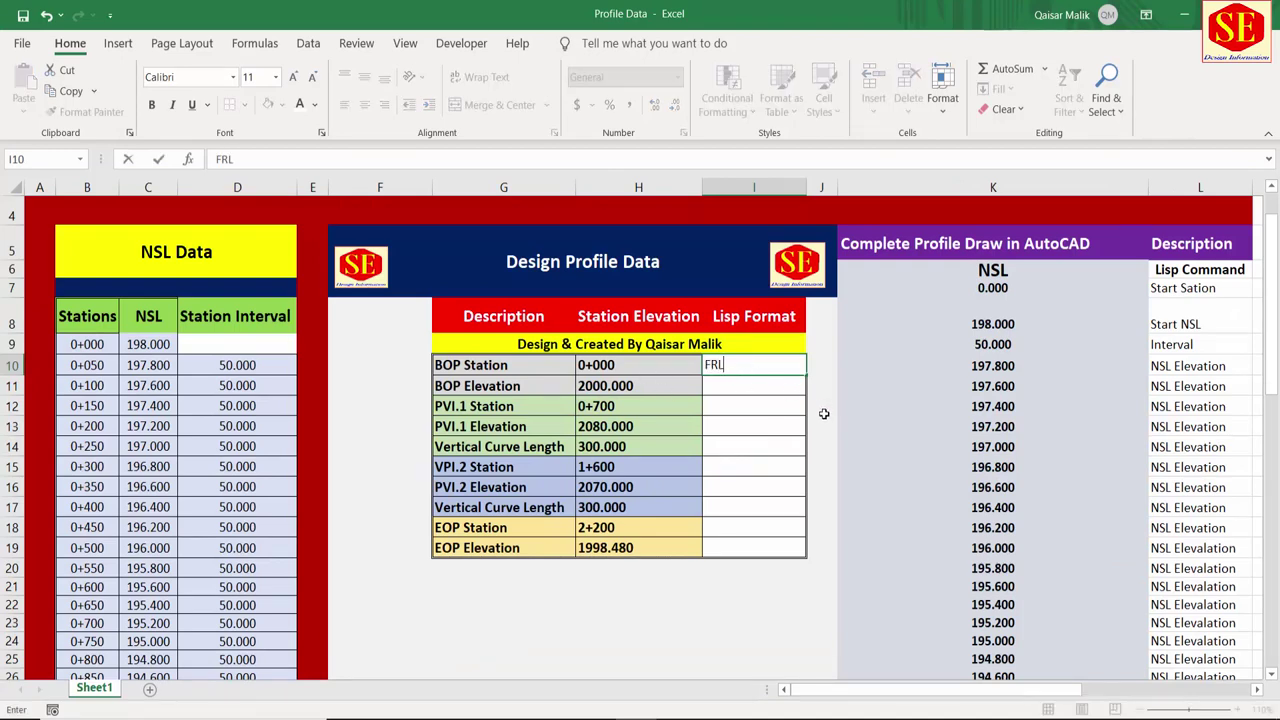
pyautogui.press('Return')
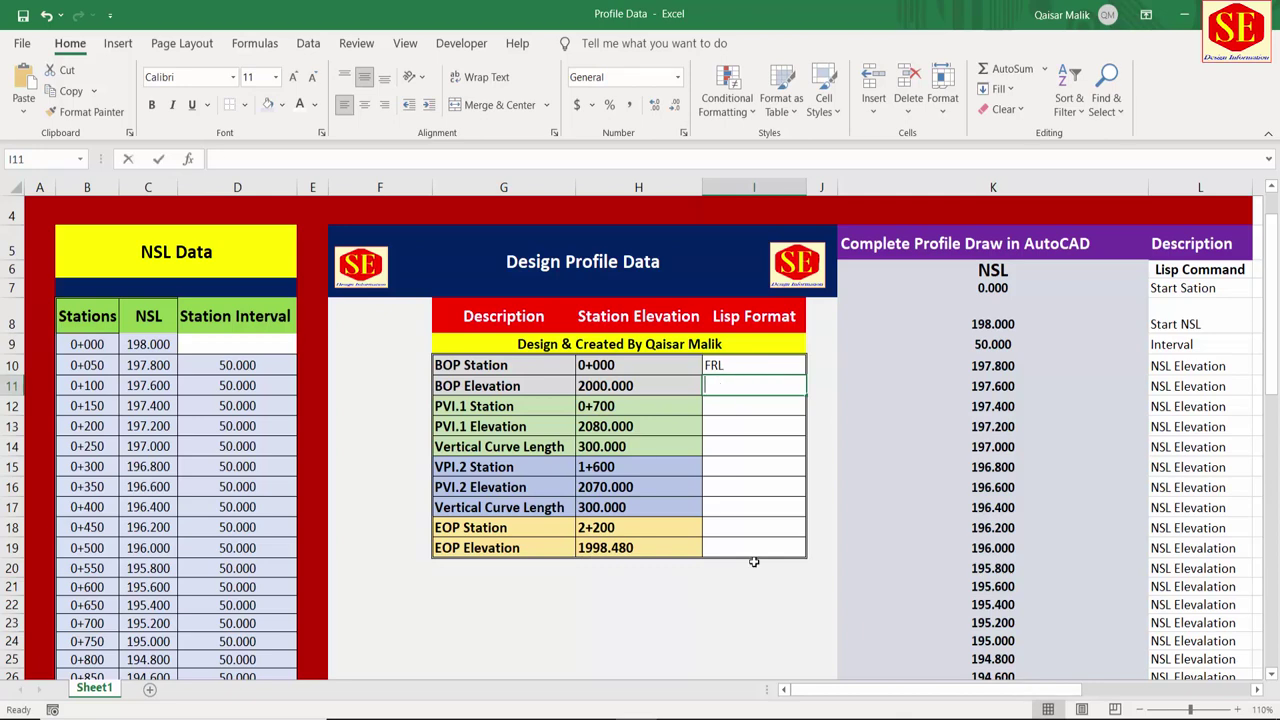
pyautogui.write('=')
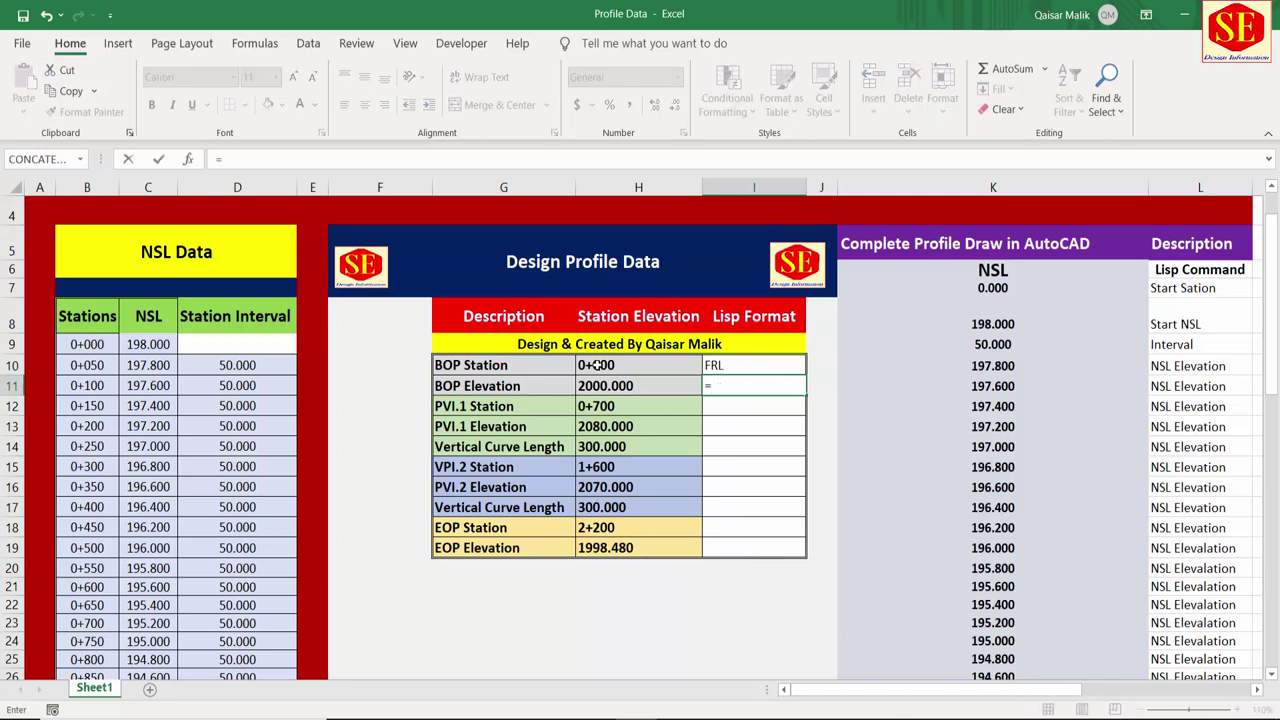
pyautogui.click(586, 366)
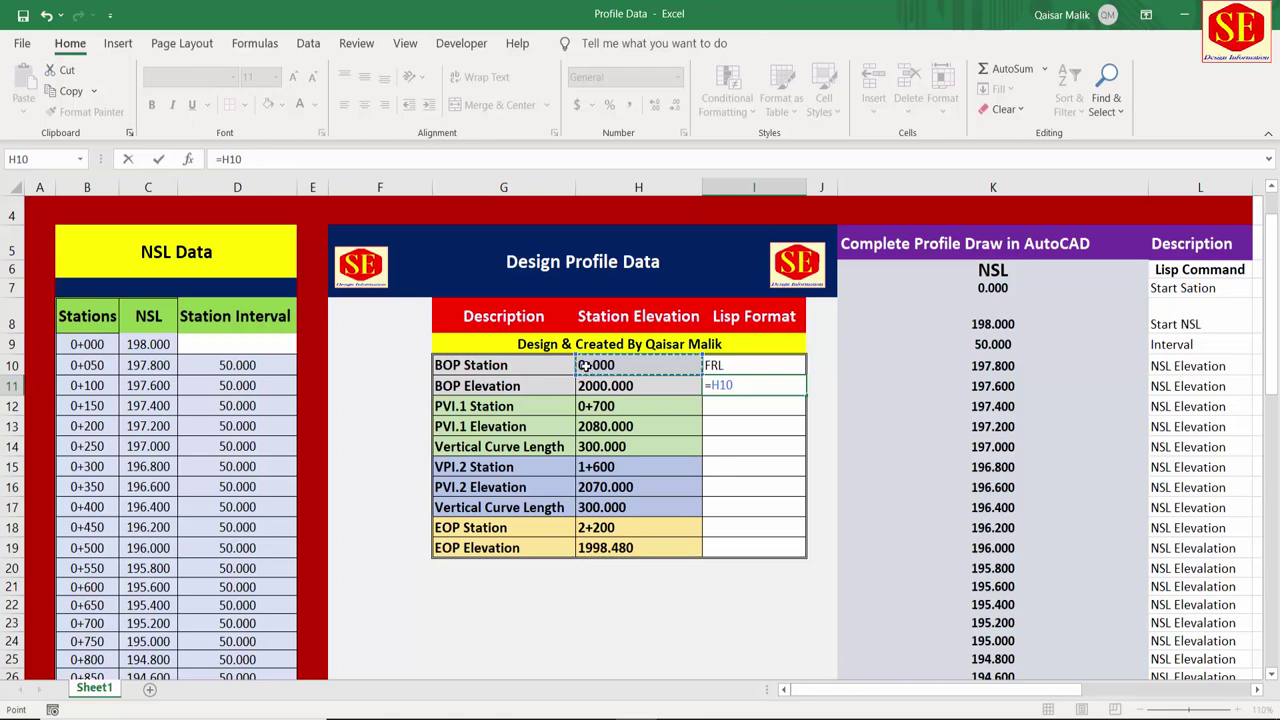
pyautogui.write('&')
pyautogui.write('","&')
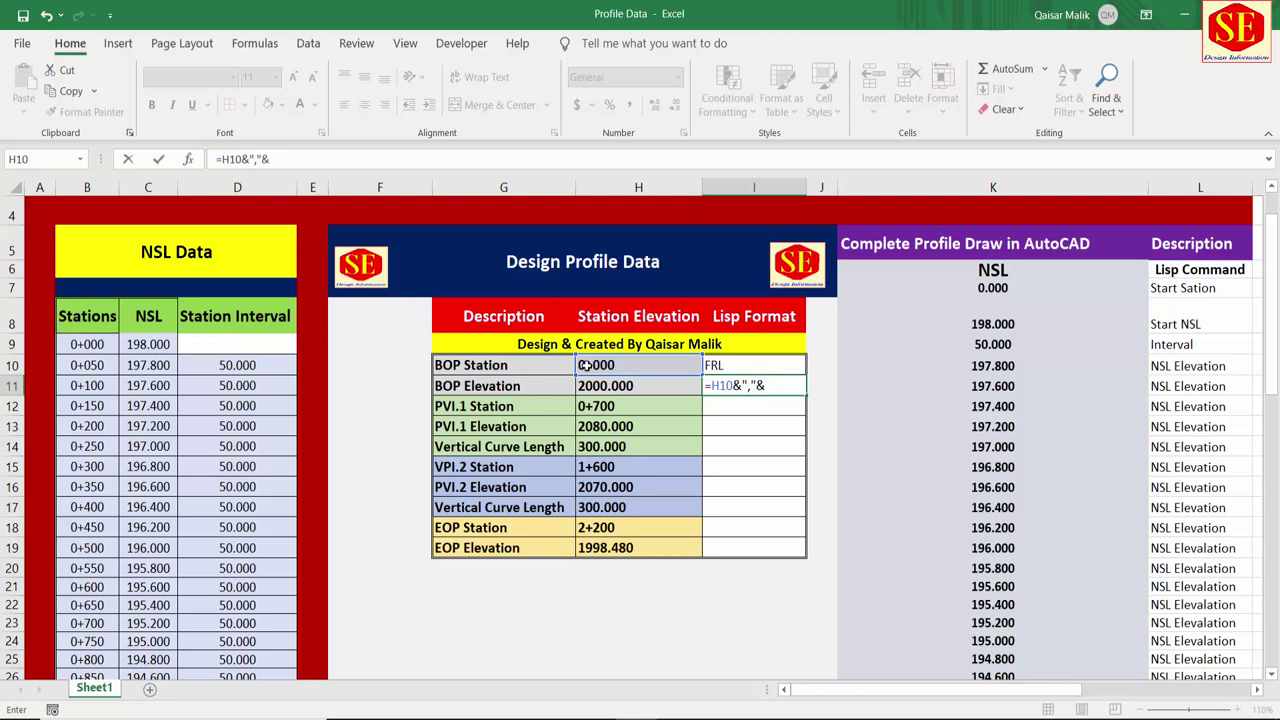
pyautogui.click(610, 389)
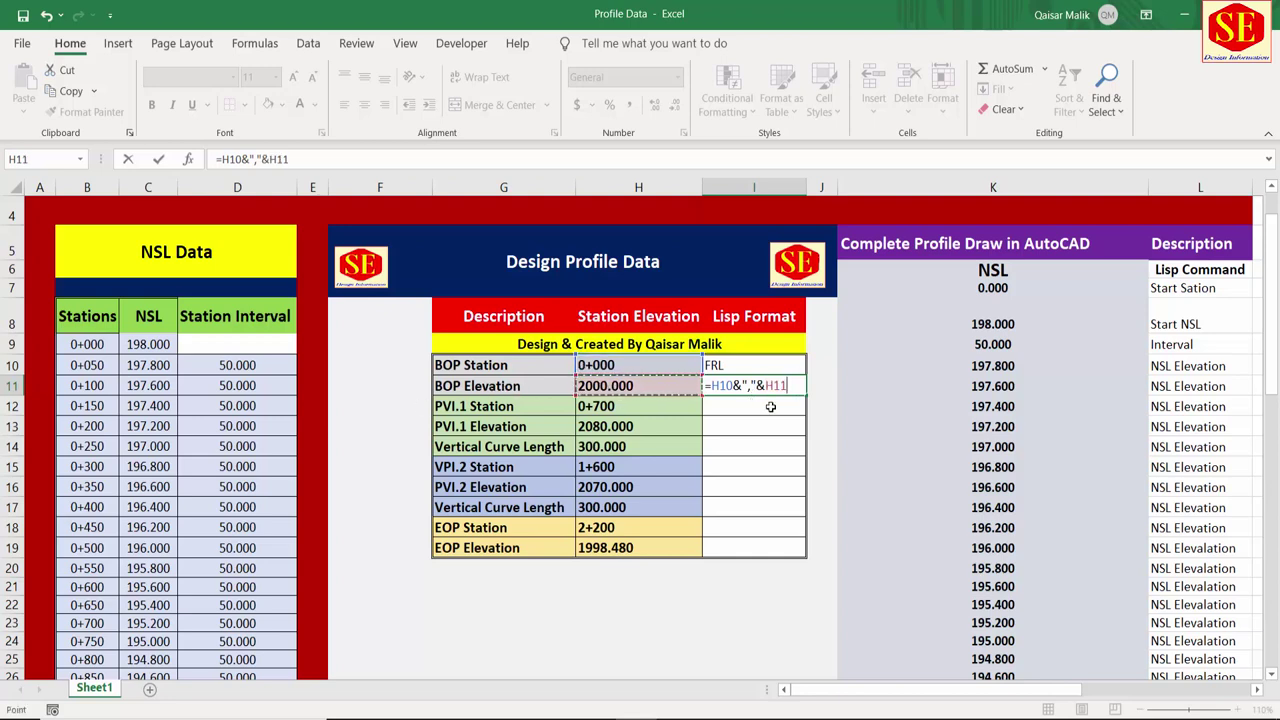
pyautogui.press('Return')
pyautogui.click(736, 385)
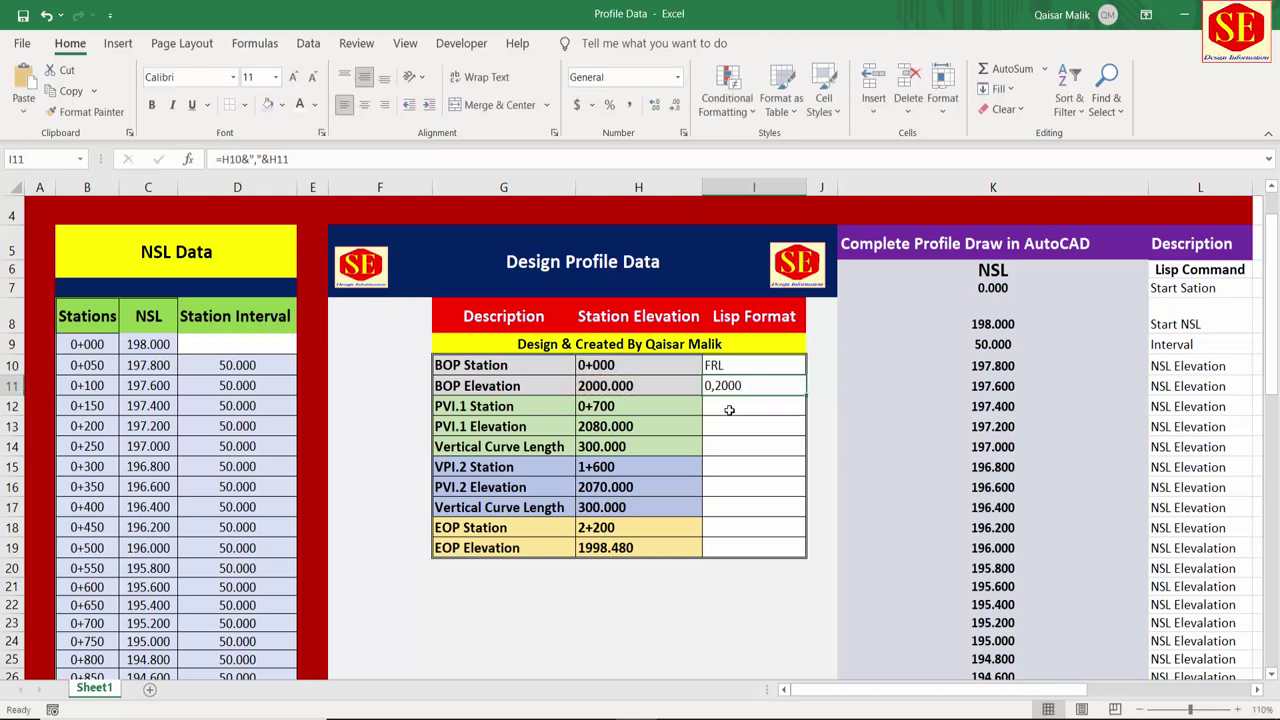
# Step: Enter =H12&","&H13 in I12 to show 700,2080, then check the formulas
pyautogui.click(729, 410)
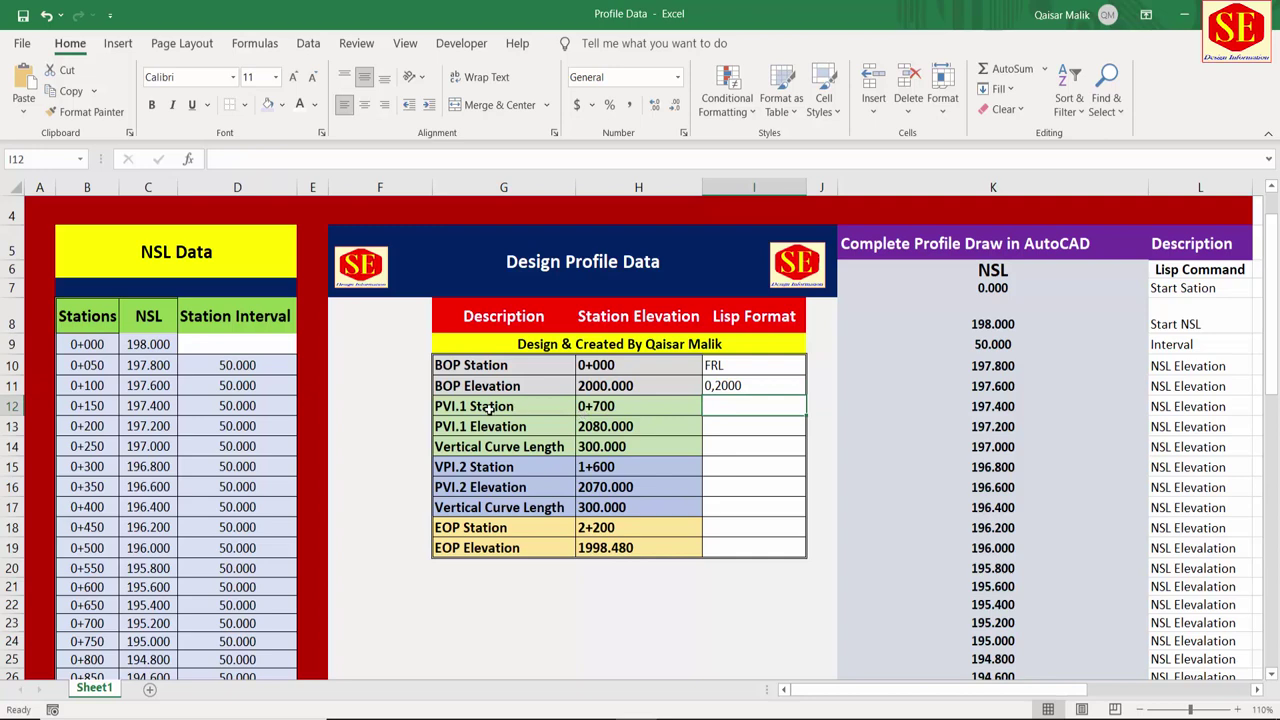
pyautogui.write('=')
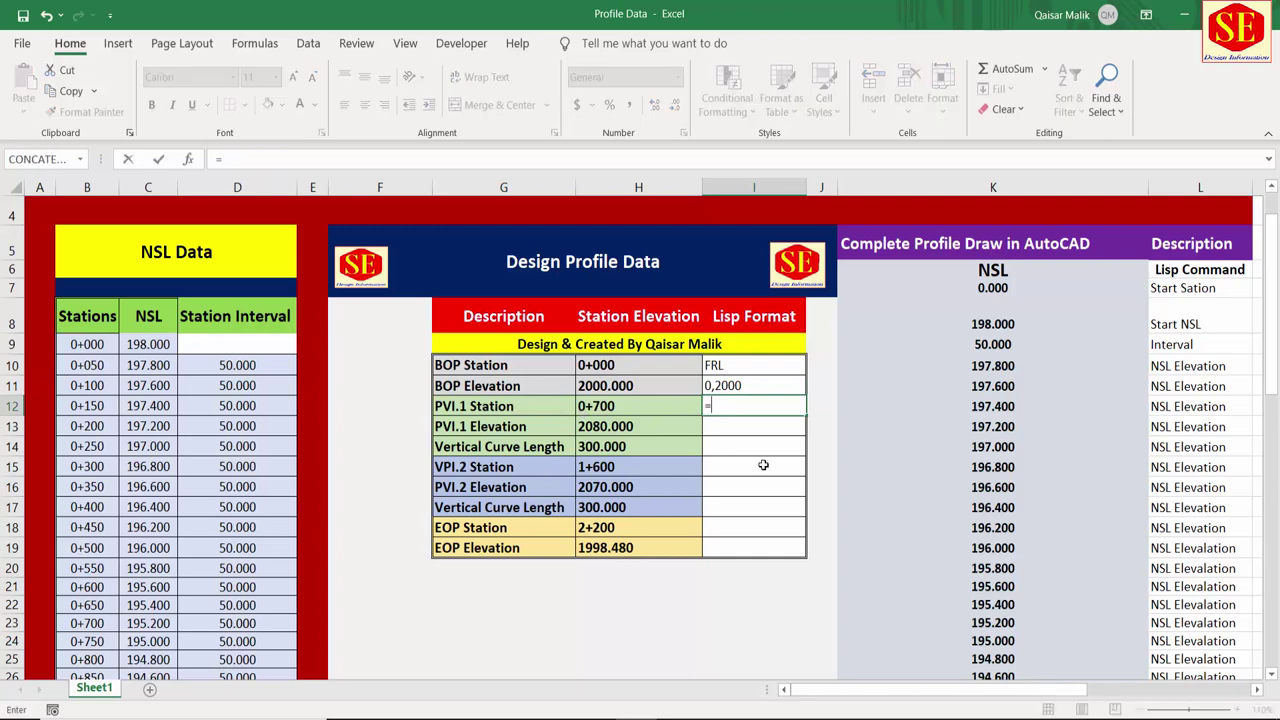
pyautogui.click(607, 405)
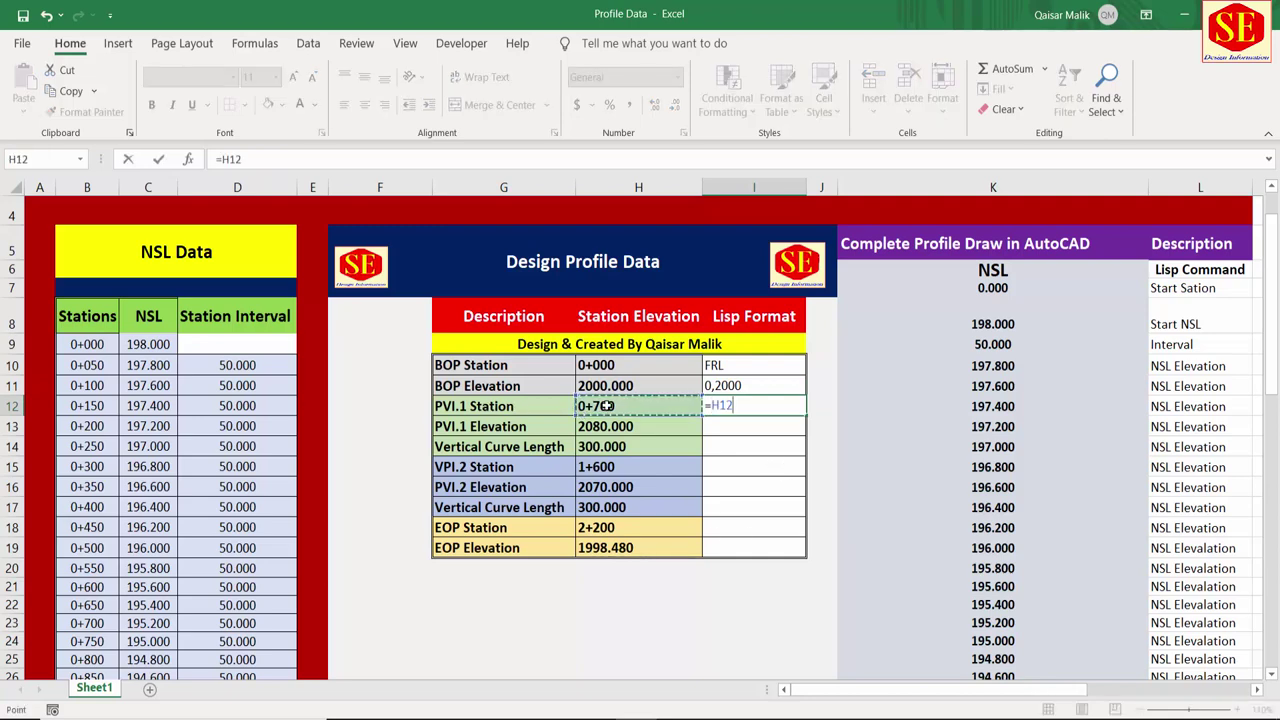
pyautogui.write('&","')
pyautogui.write('&')
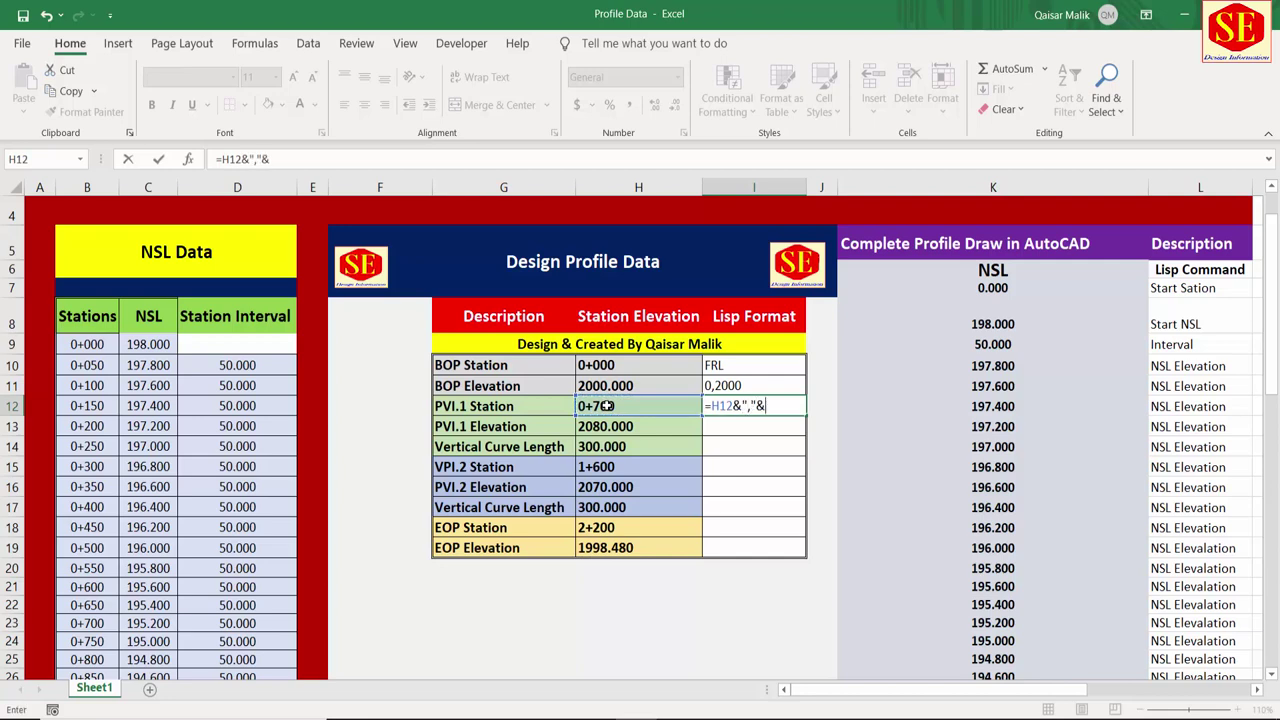
pyautogui.click(582, 426)
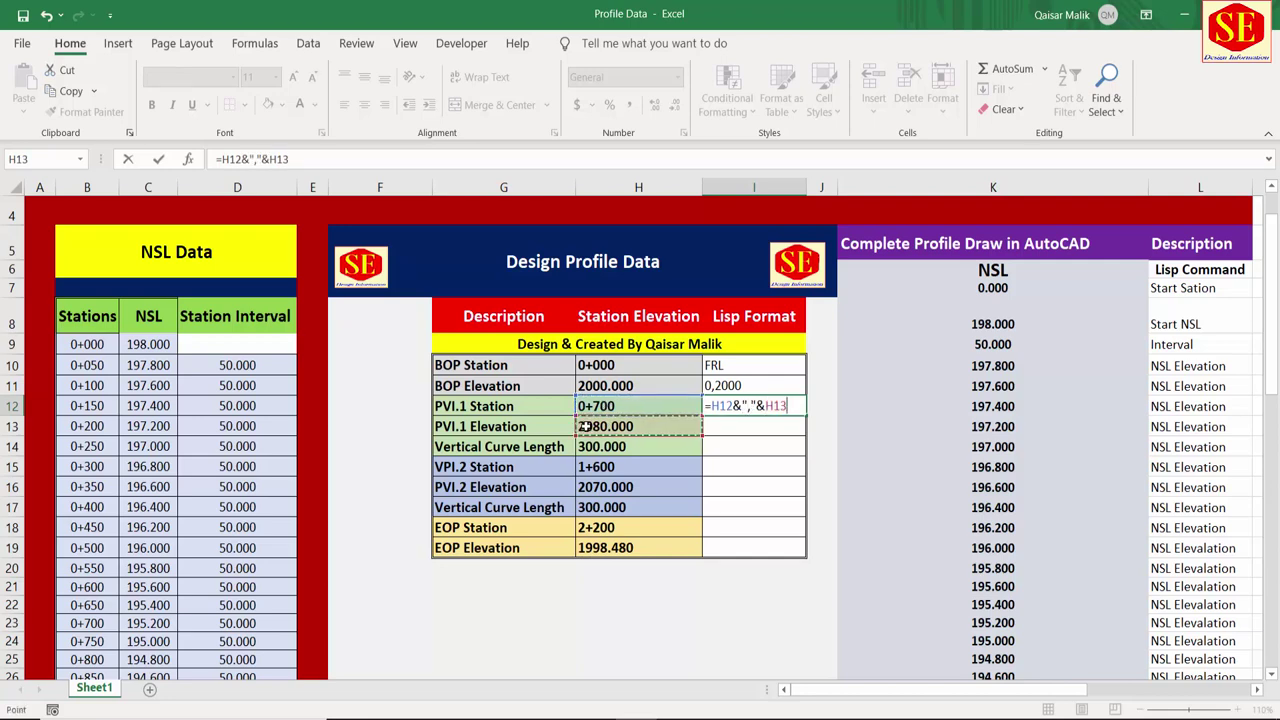
pyautogui.press('Return')
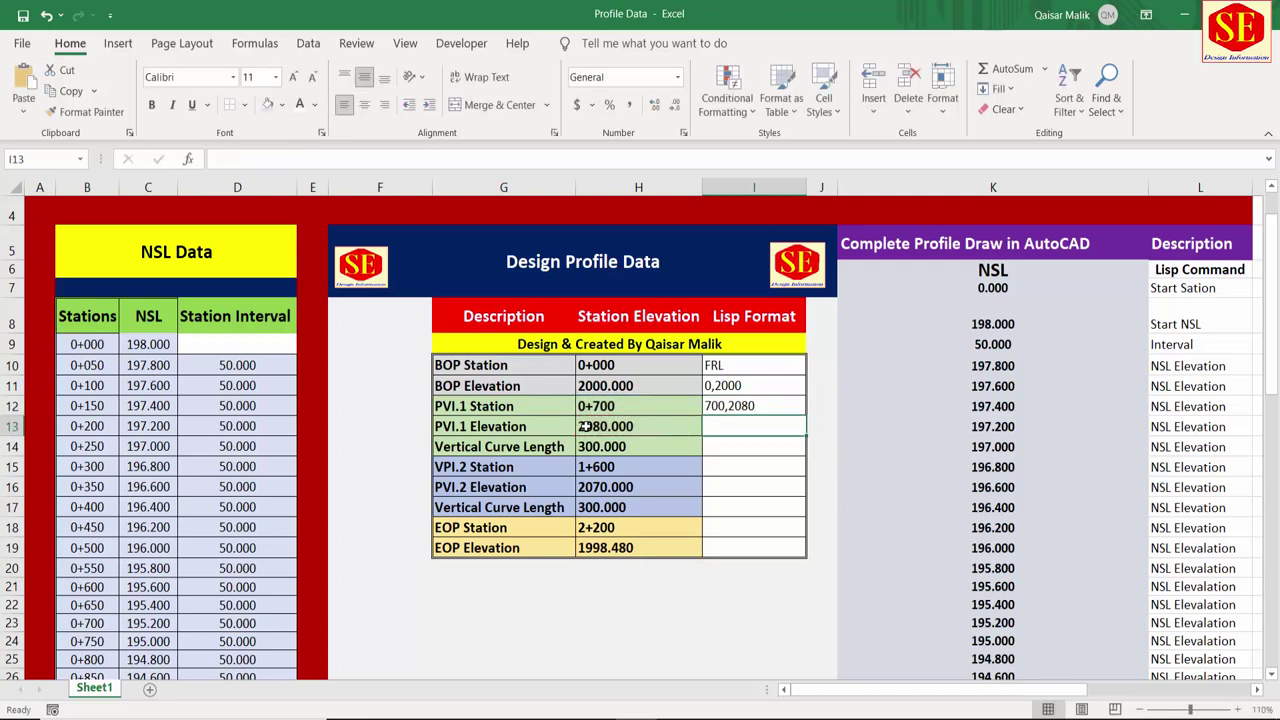
pyautogui.click(730, 388)
pyautogui.click(728, 406)
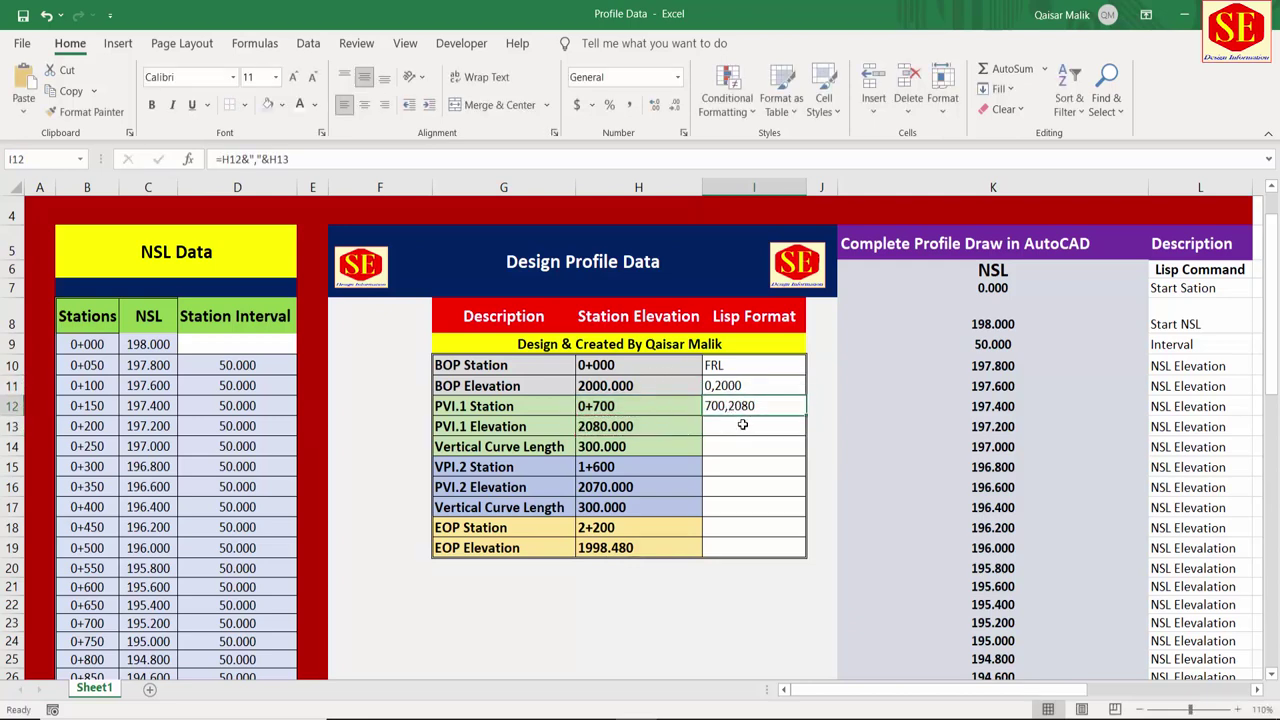
pyautogui.click(742, 424)
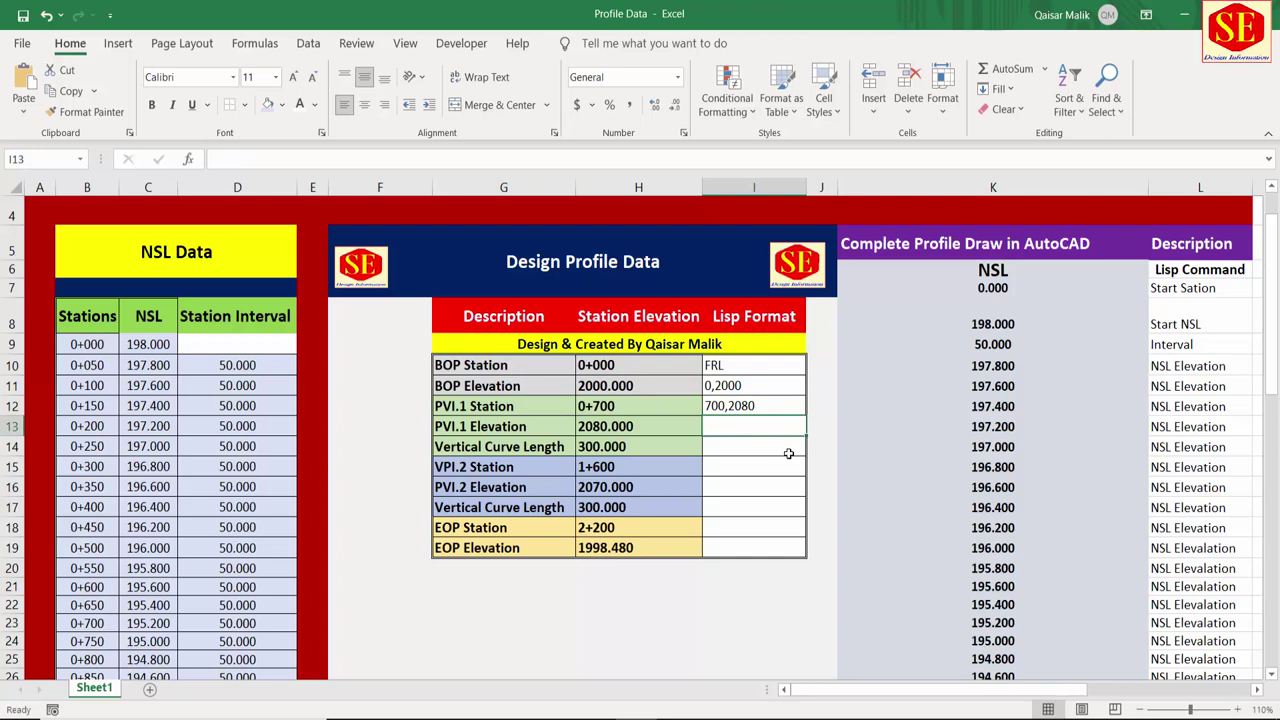
# Step: Fill I13 with 1600,2070 from H15 and H16, and I14 with =H14 (300.000)
pyautogui.write('=')
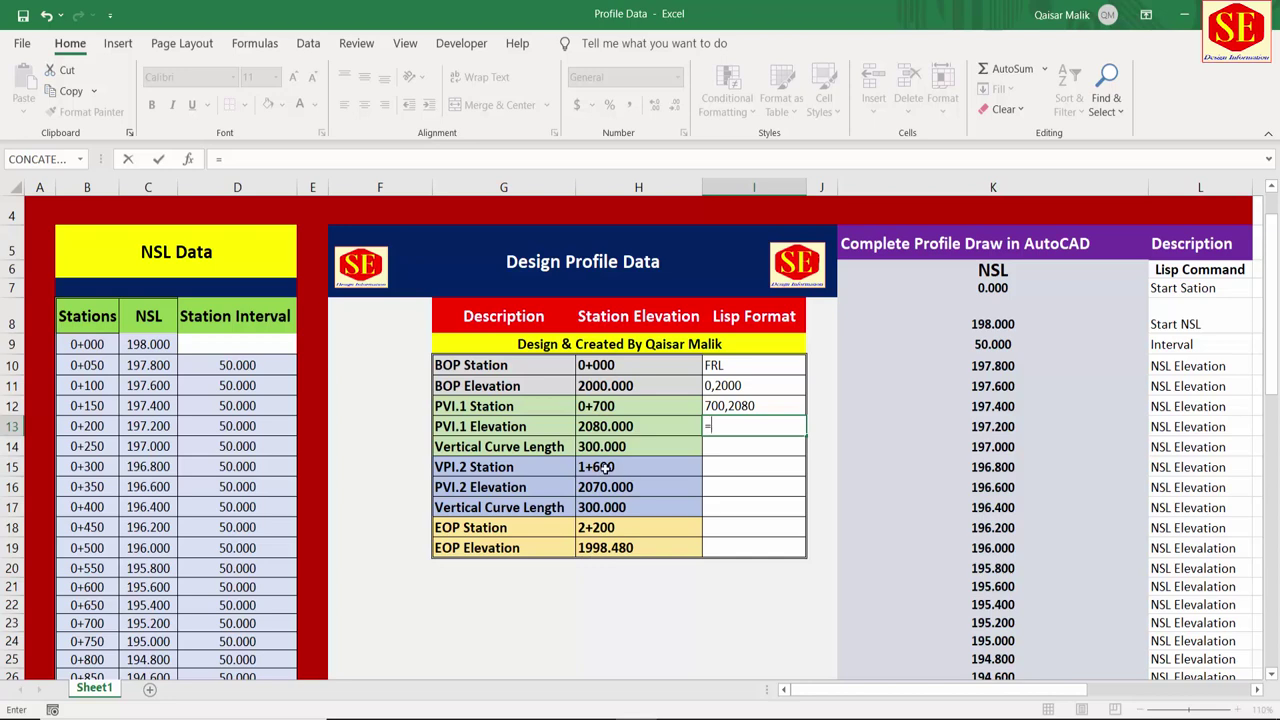
pyautogui.click(605, 468)
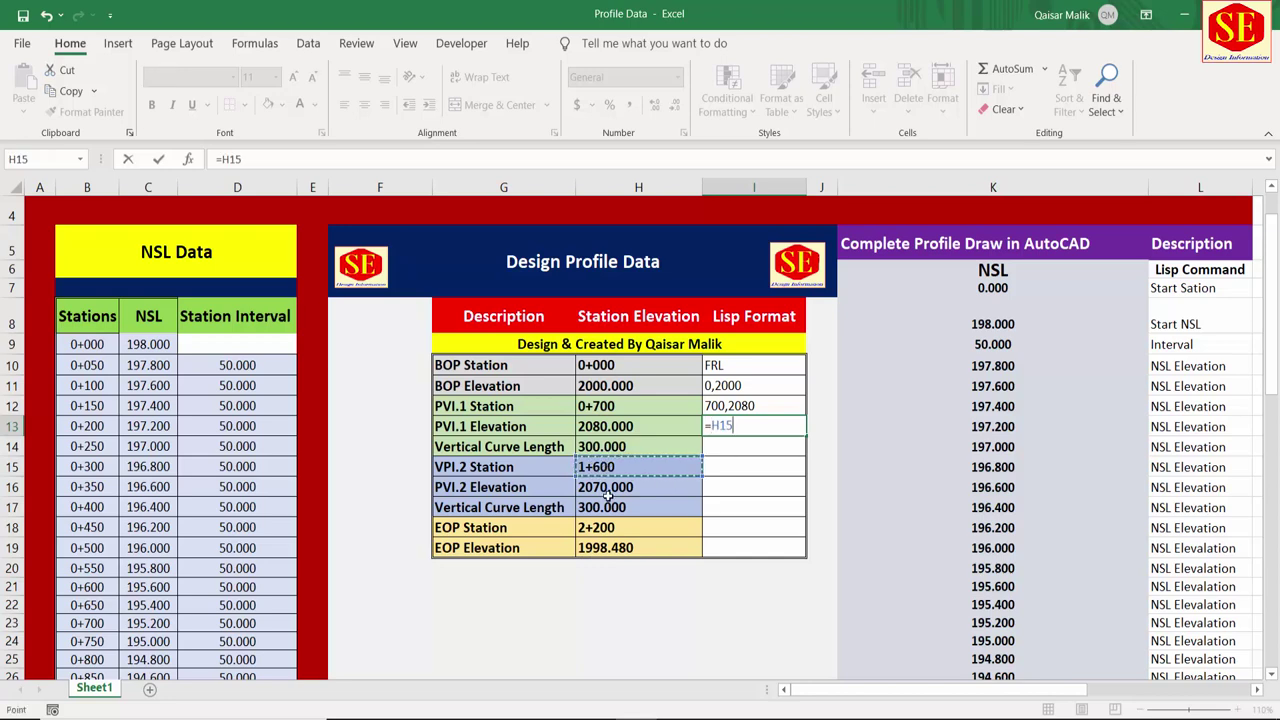
pyautogui.write('&","')
pyautogui.write('&')
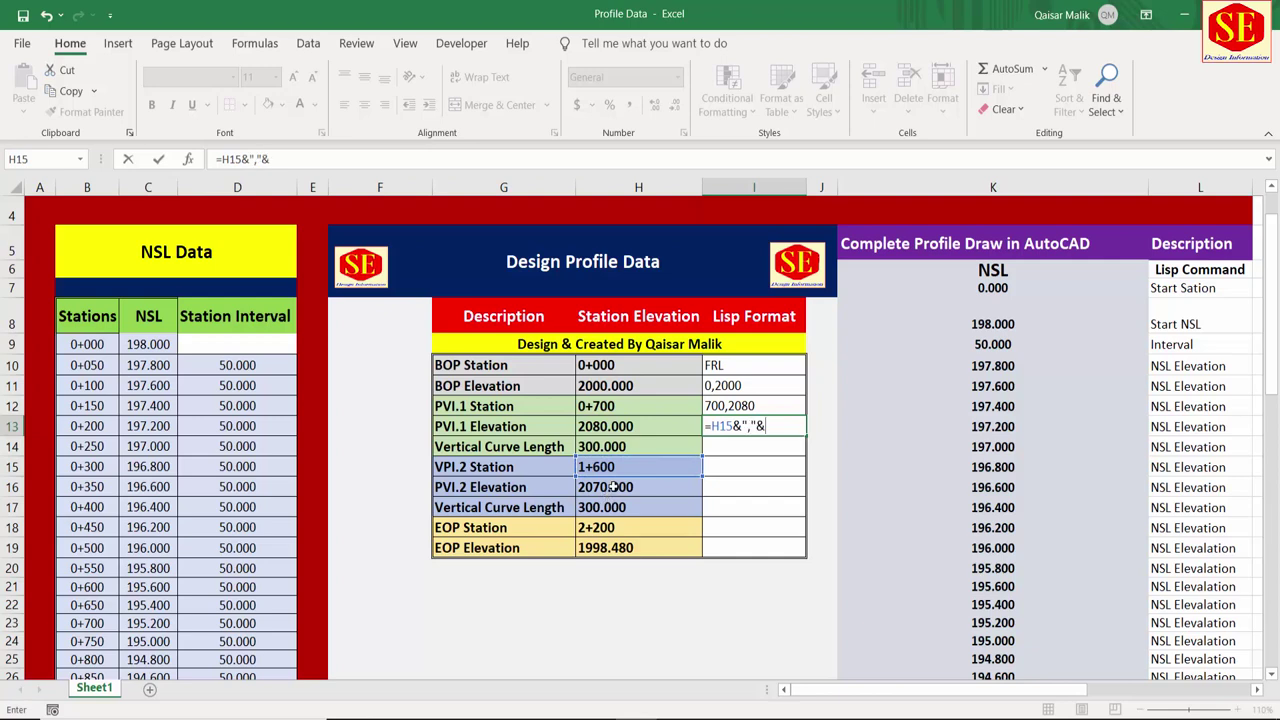
pyautogui.click(612, 487)
pyautogui.press('Return')
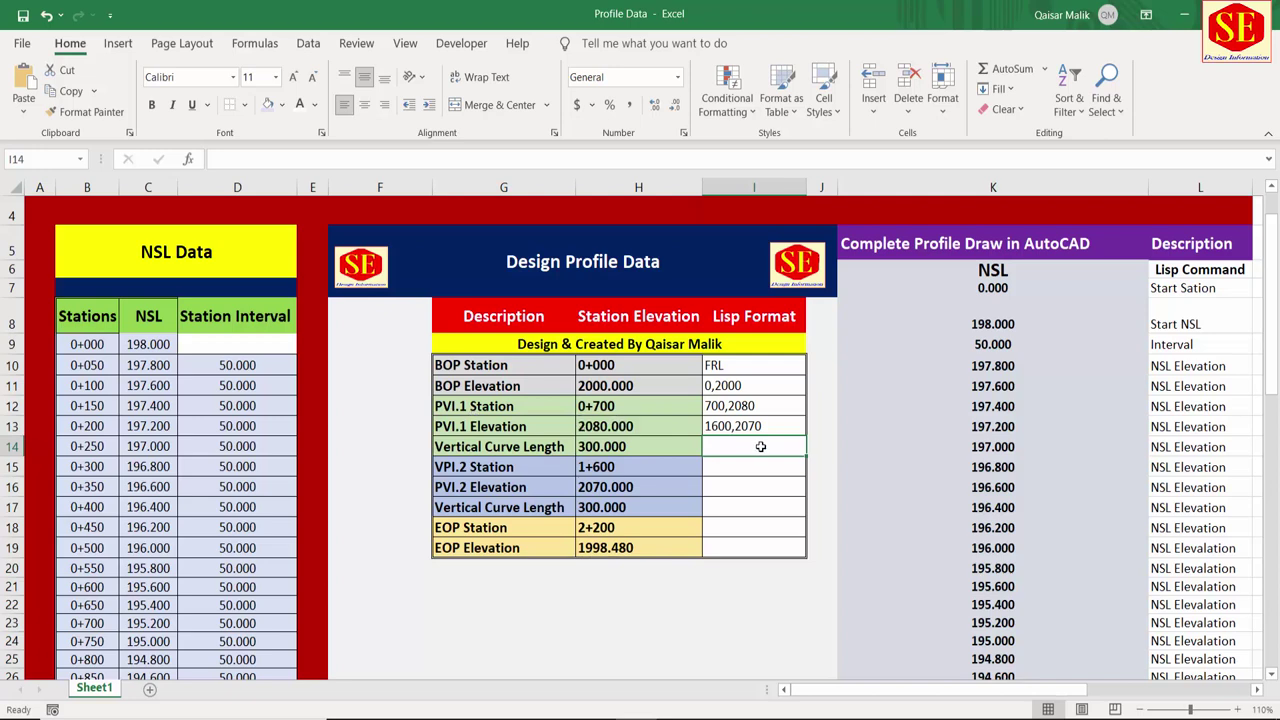
pyautogui.write('=')
pyautogui.click(617, 447)
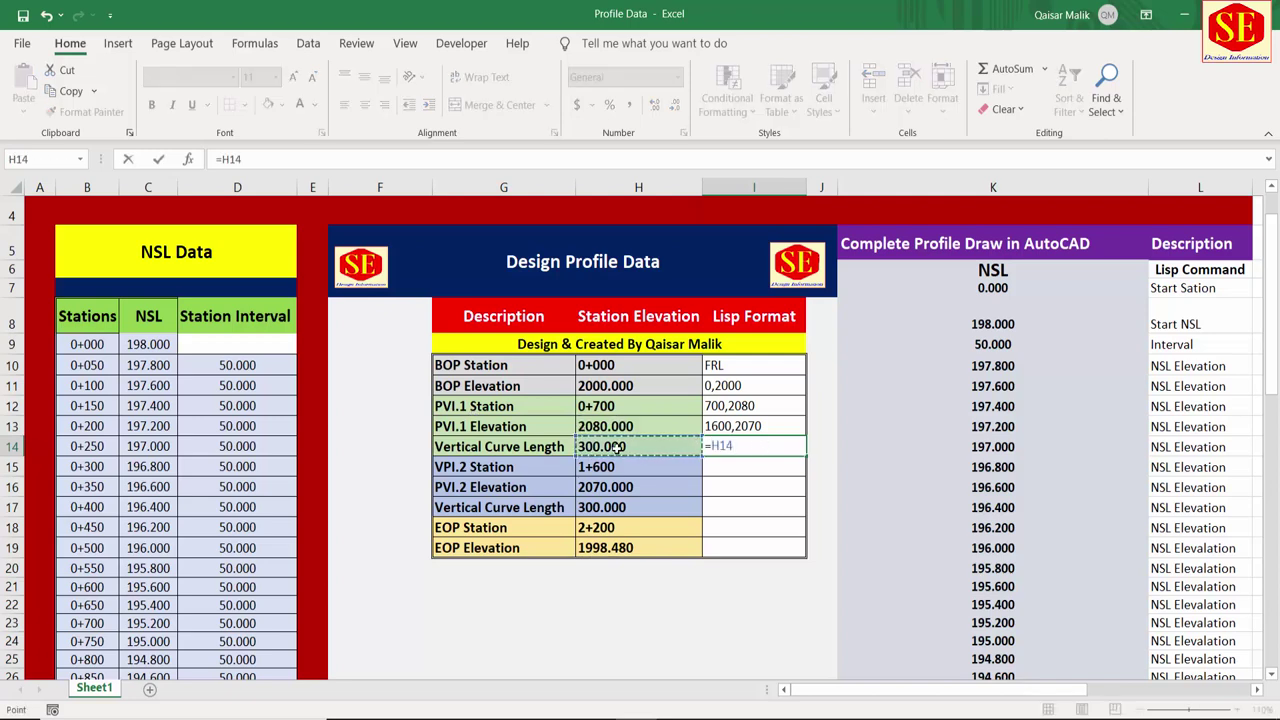
pyautogui.press('Return')
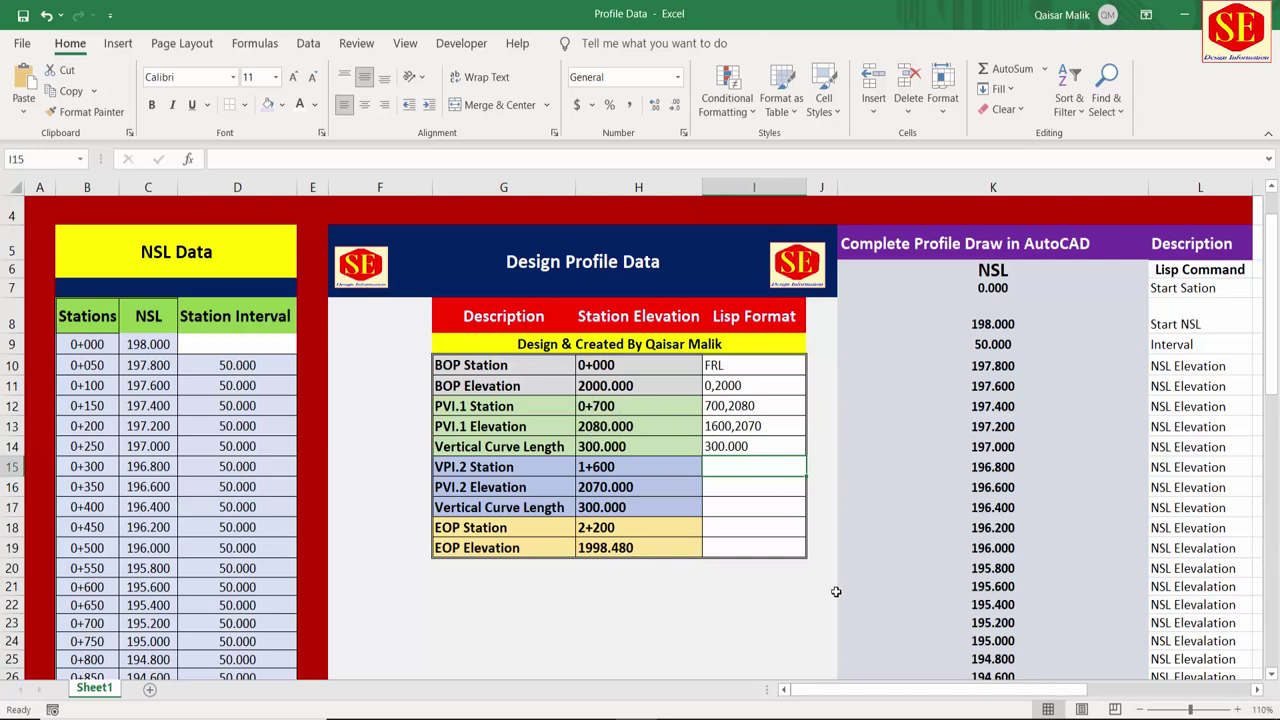
# Step: Fill I15 with 2200,1998.48 from H18 and H19, and I16 with =H17 (300.000)
pyautogui.write('=')
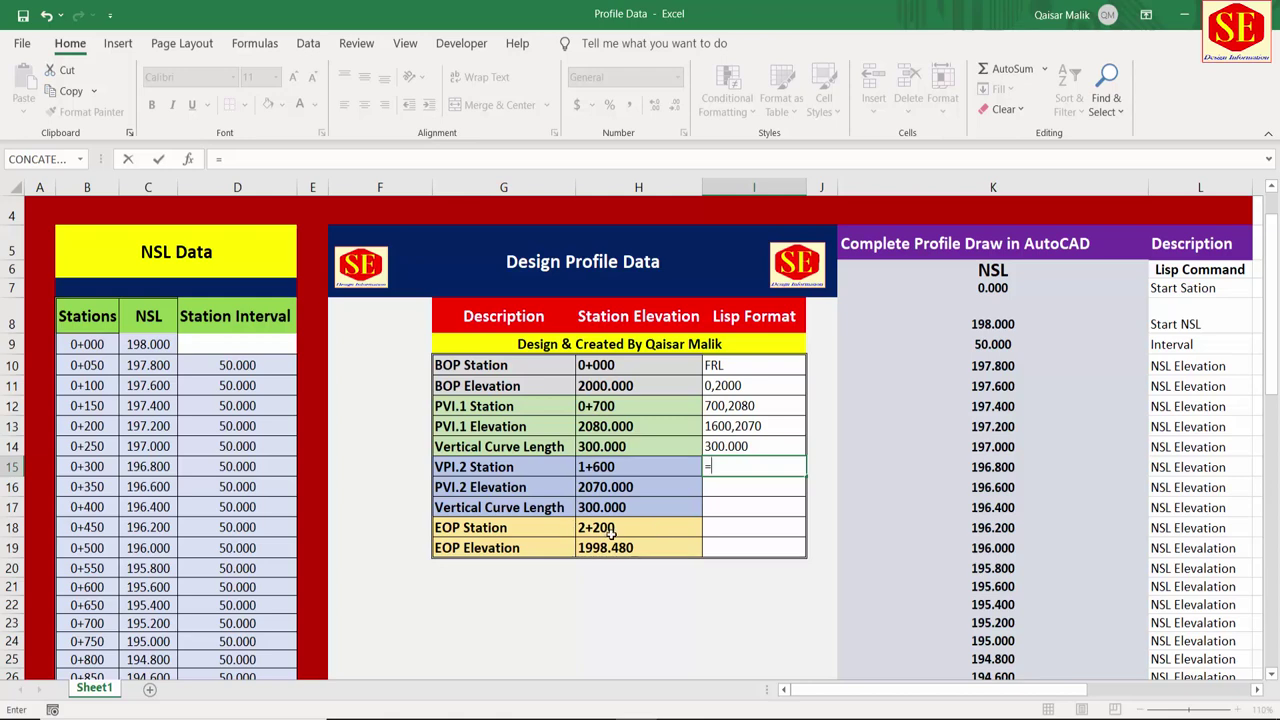
pyautogui.click(601, 528)
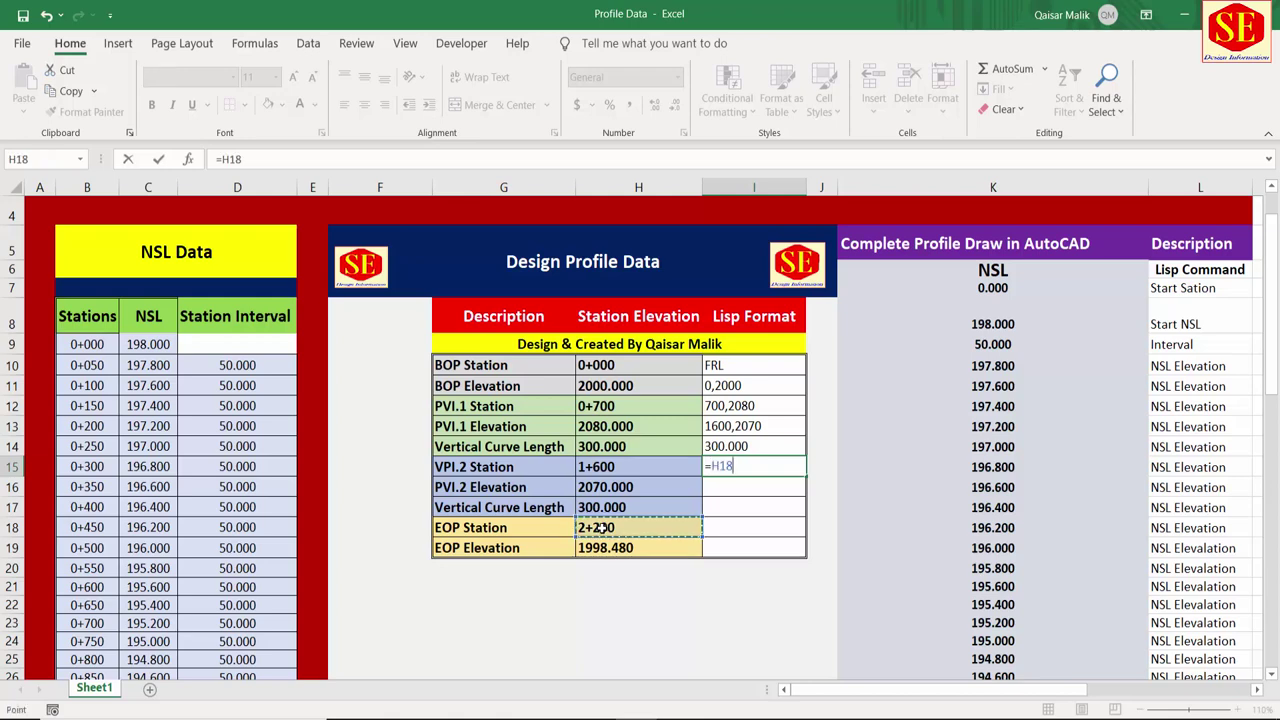
pyautogui.write('&"')
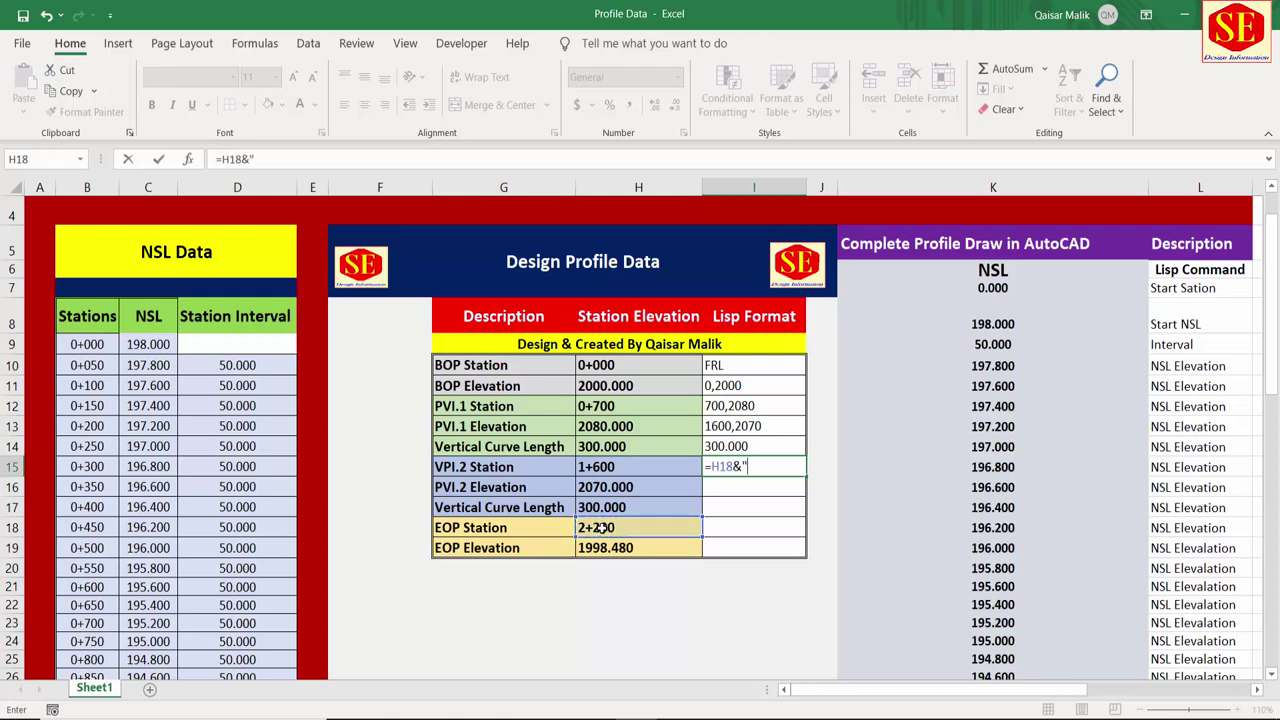
pyautogui.write(',"&')
pyautogui.click(619, 547)
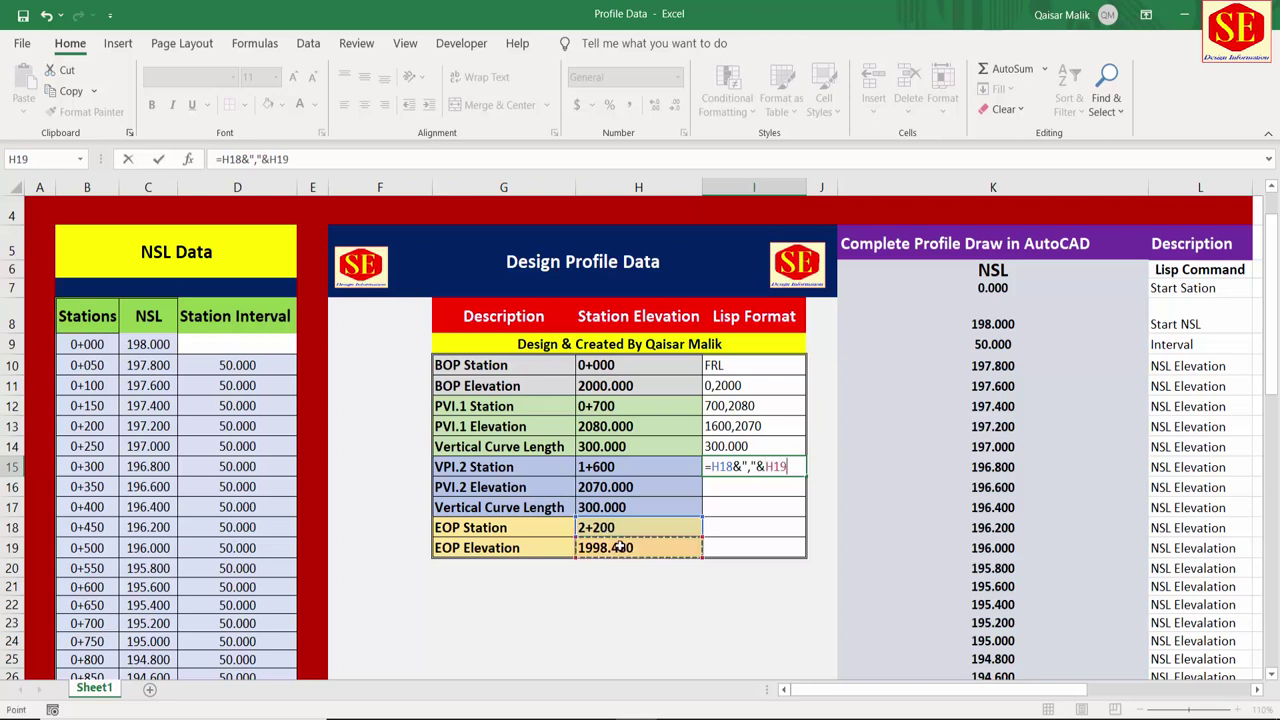
pyautogui.press('Return')
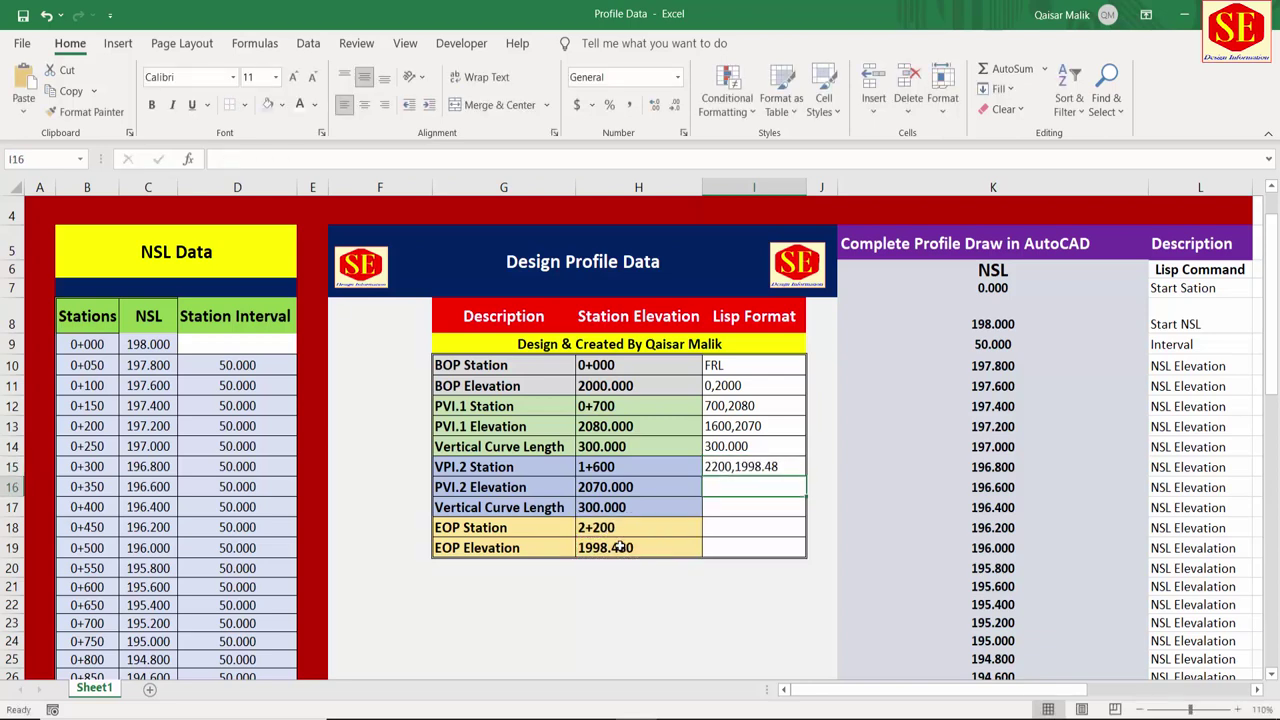
pyautogui.write('=')
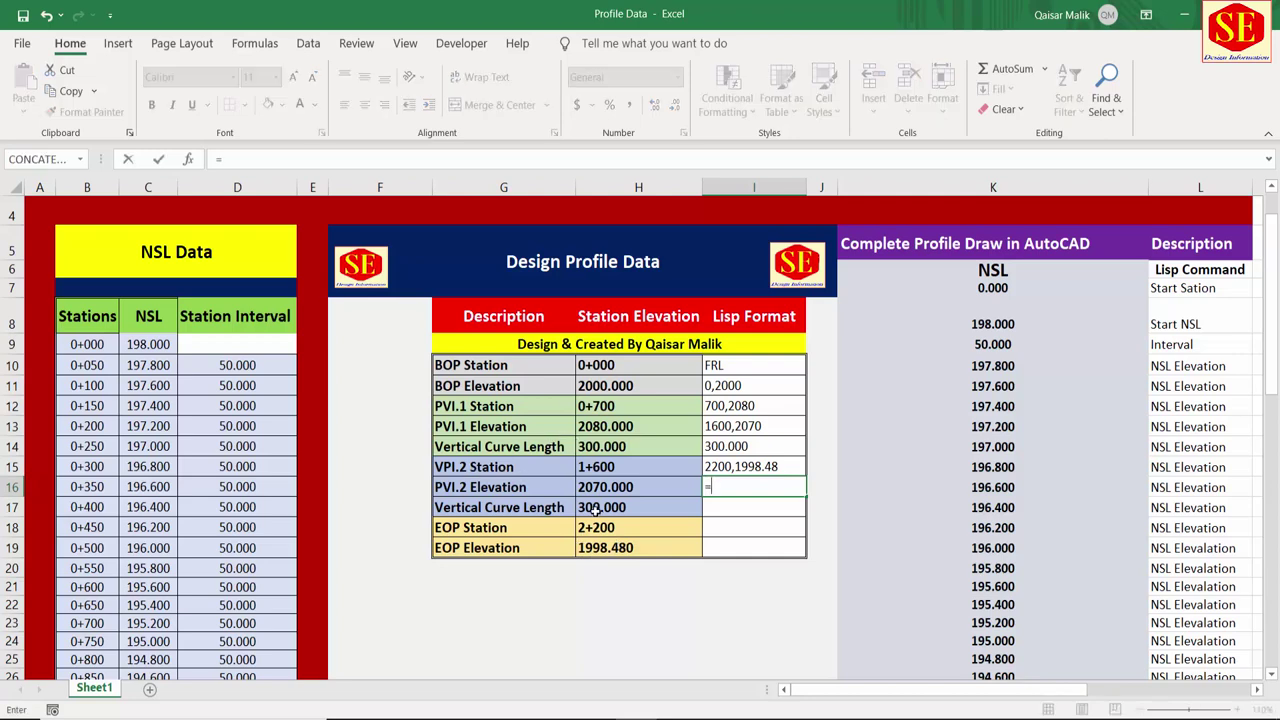
pyautogui.click(615, 507)
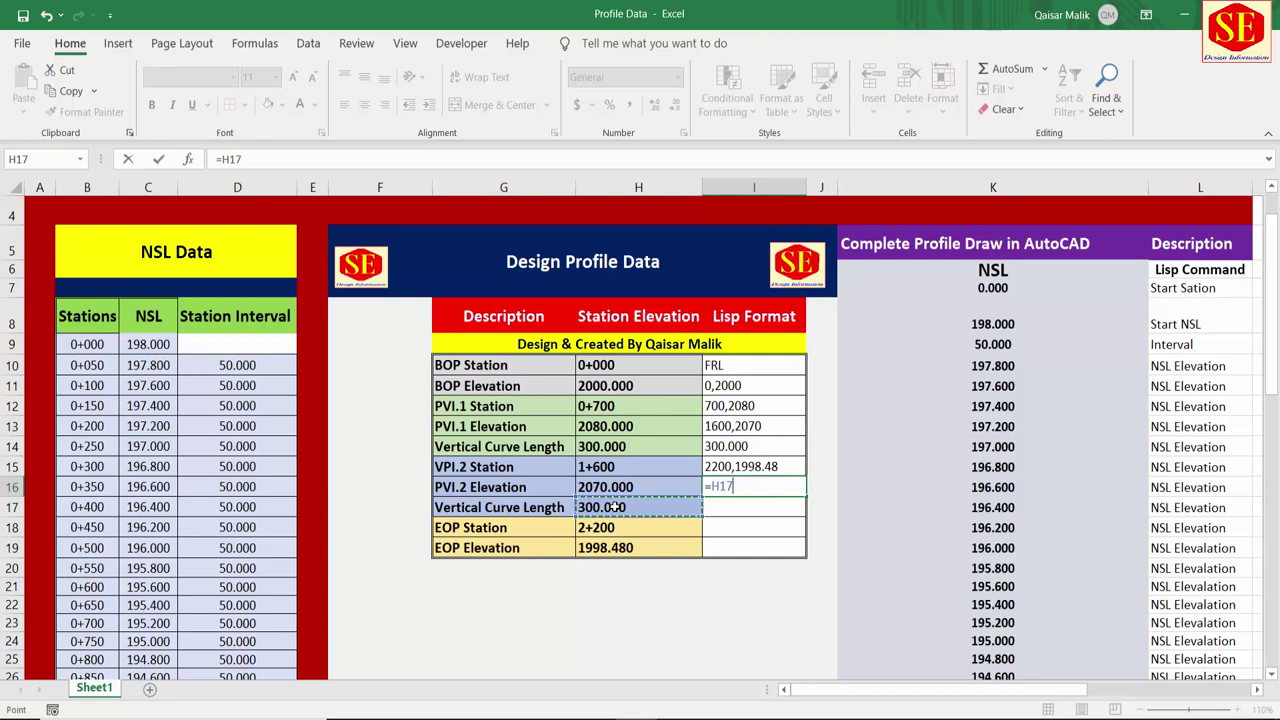
pyautogui.press('Return')
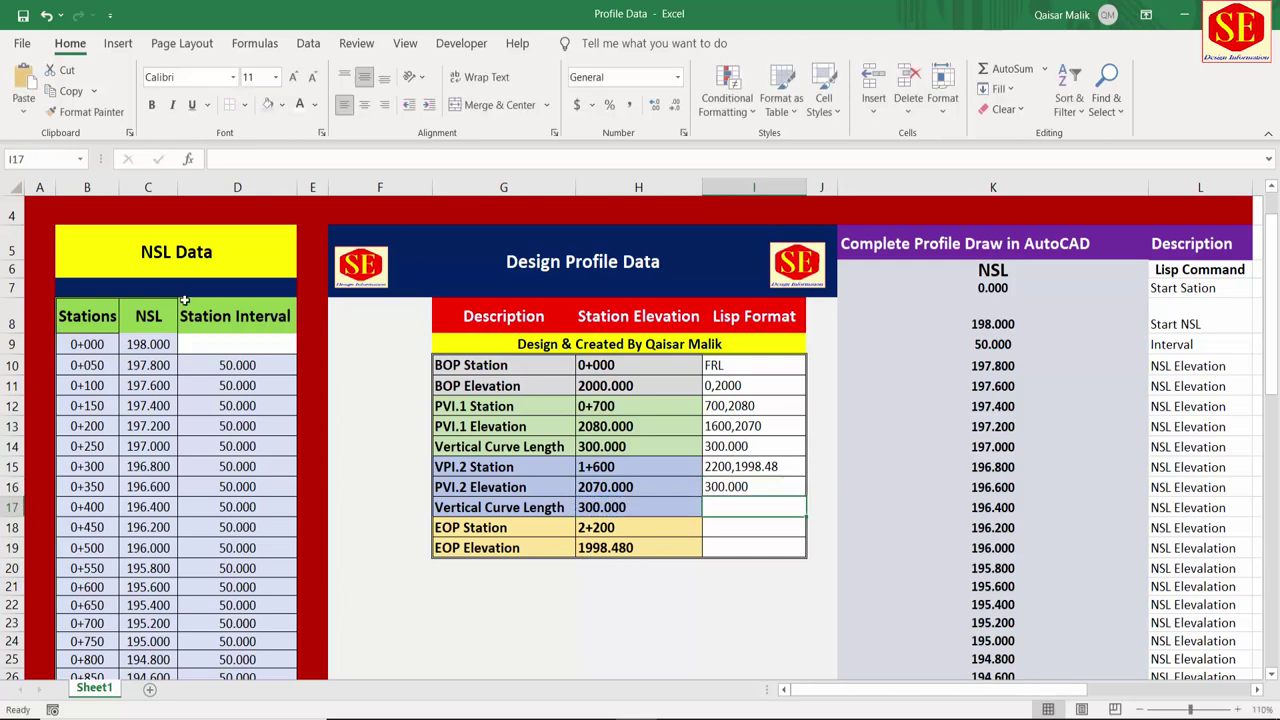
pyautogui.click(197, 260)
pyautogui.click(524, 261)
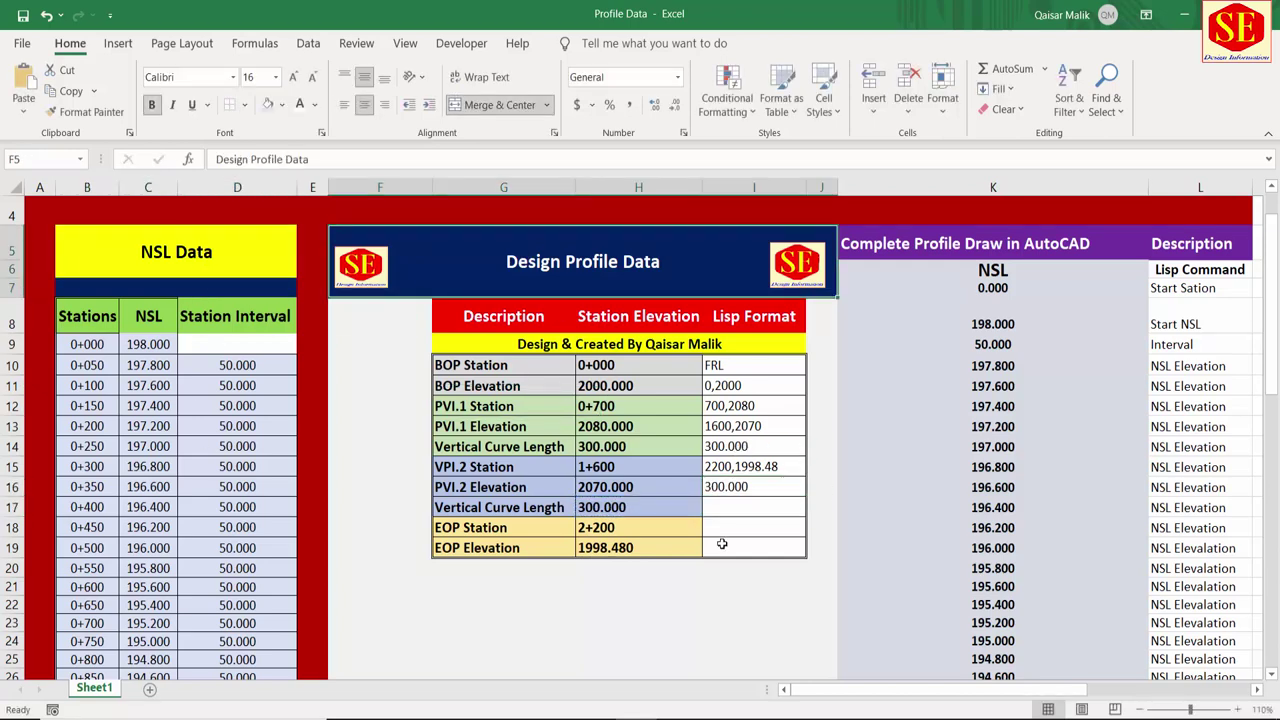
pyautogui.click(940, 243)
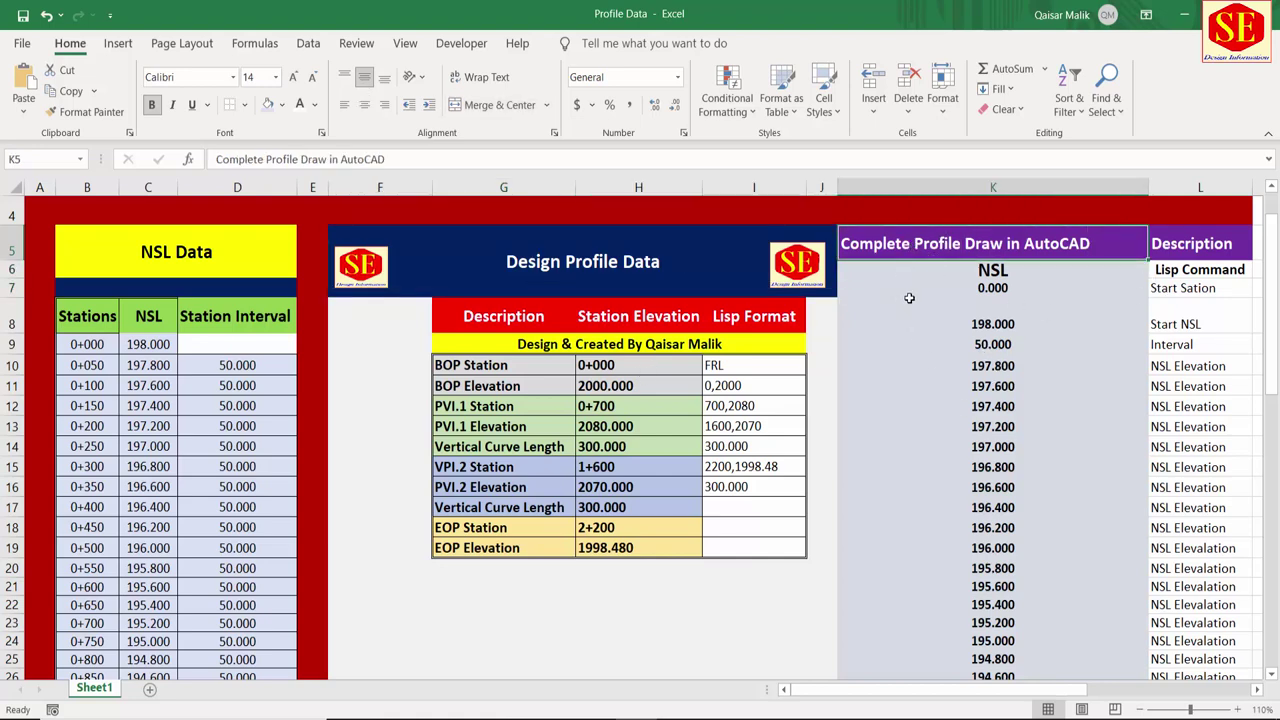
pyautogui.click(940, 278)
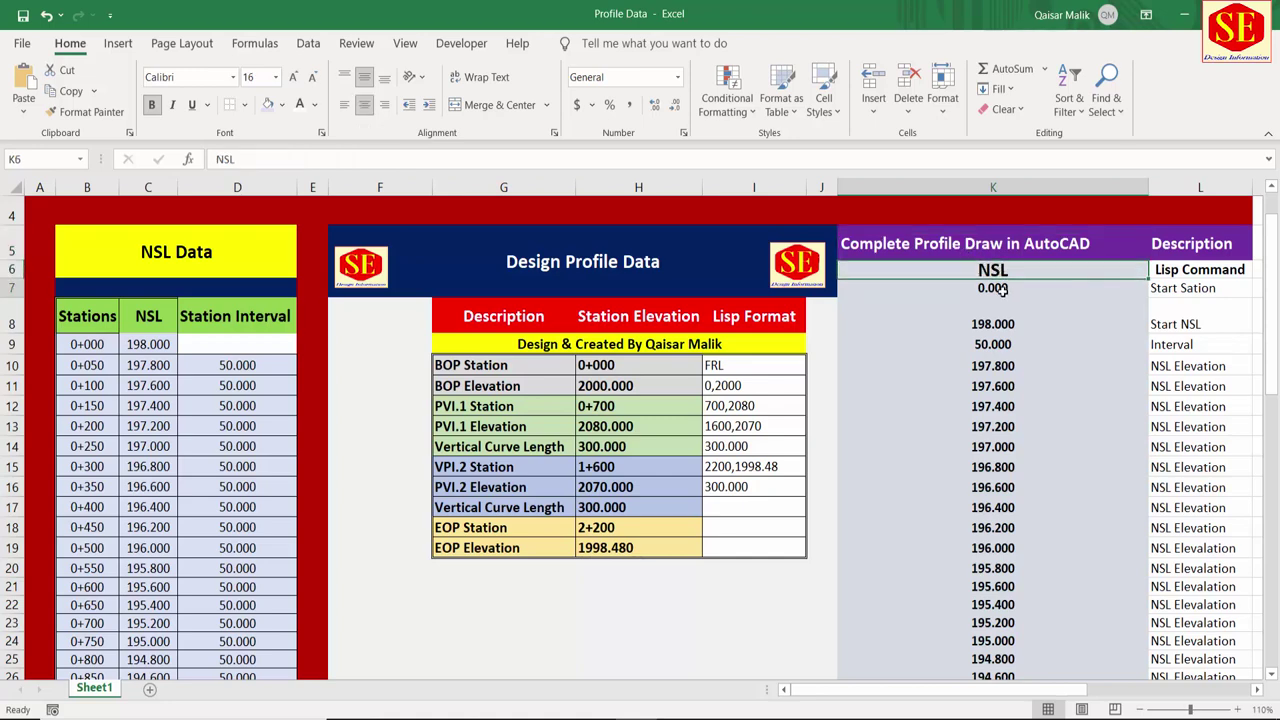
pyautogui.click(1004, 290)
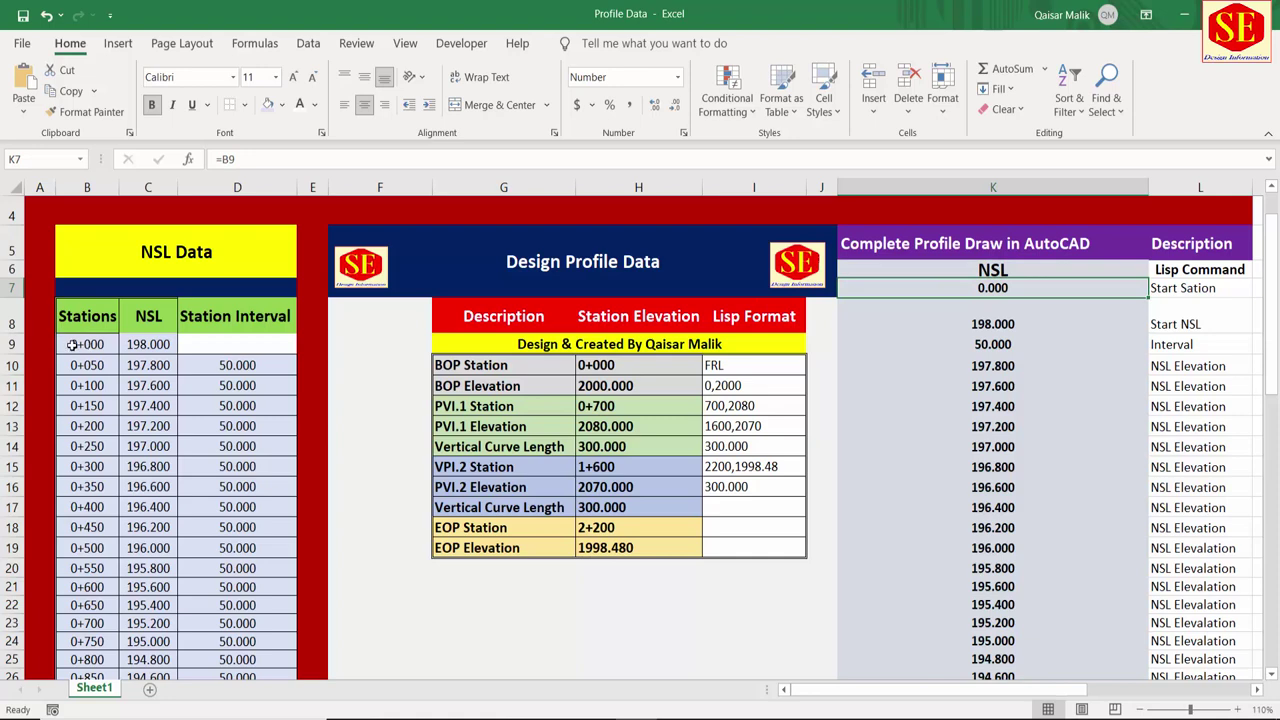
pyautogui.click(954, 324)
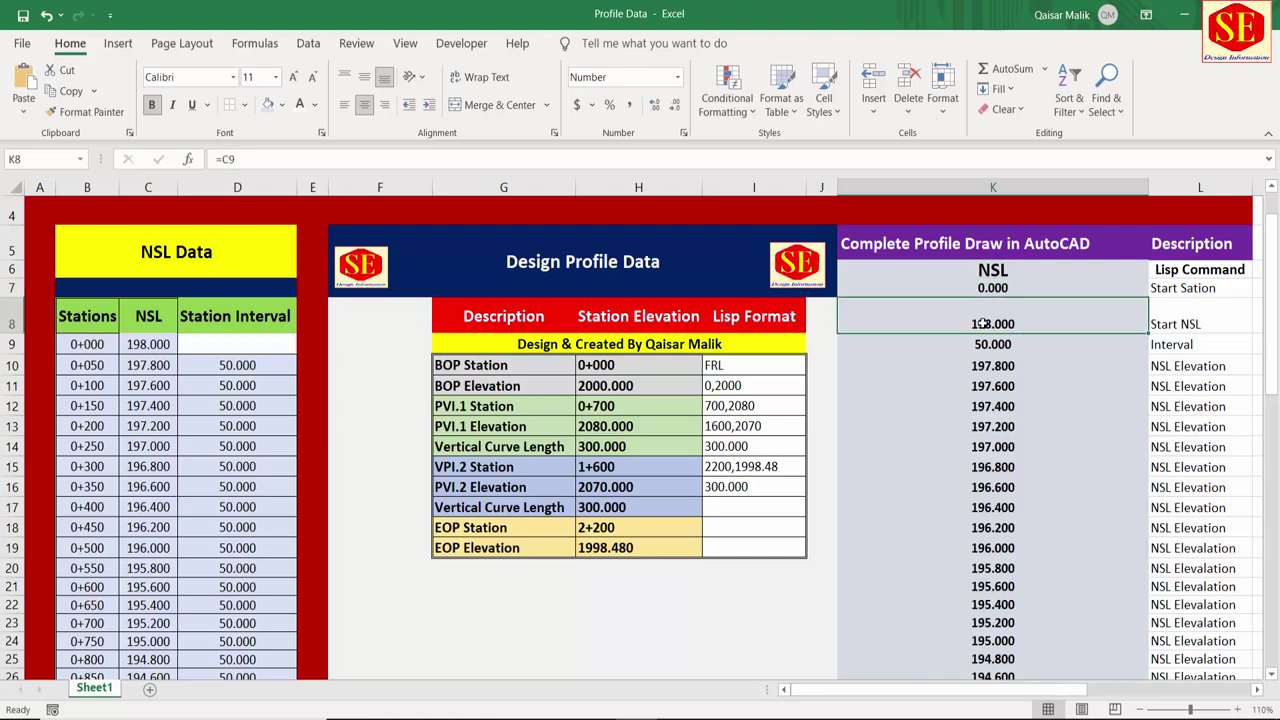
pyautogui.doubleClick(982, 323)
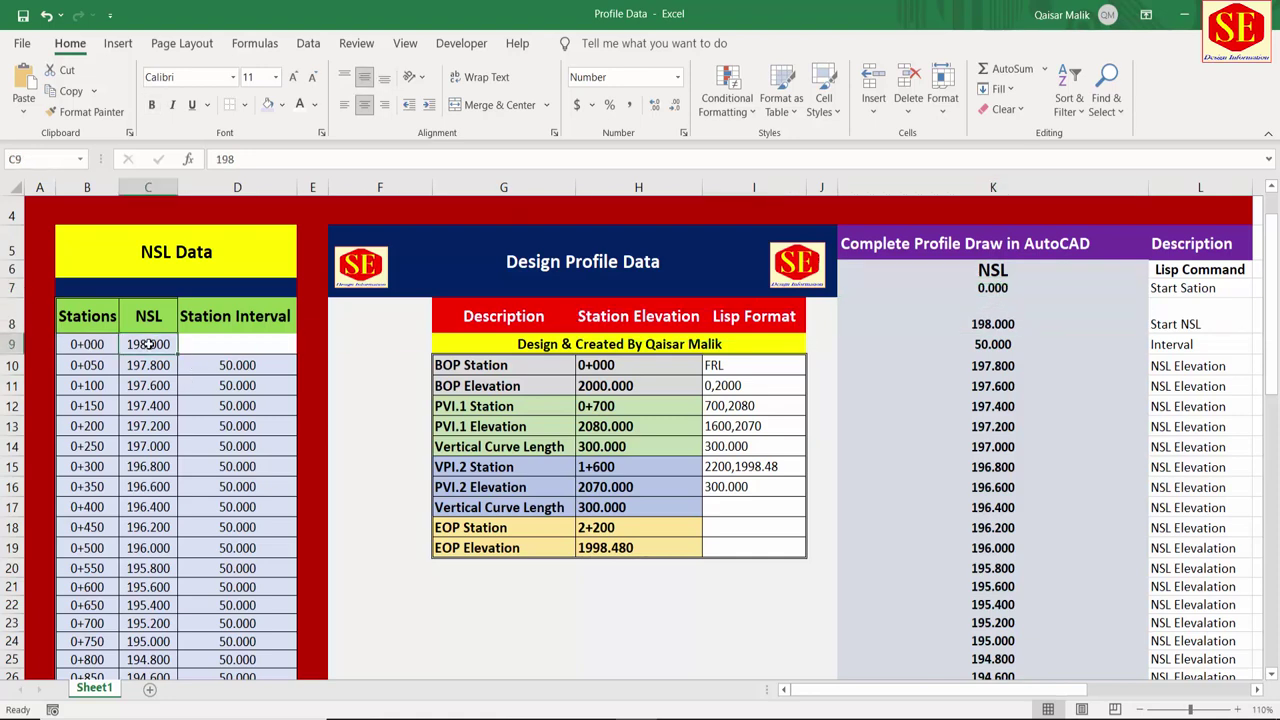
pyautogui.click(980, 350)
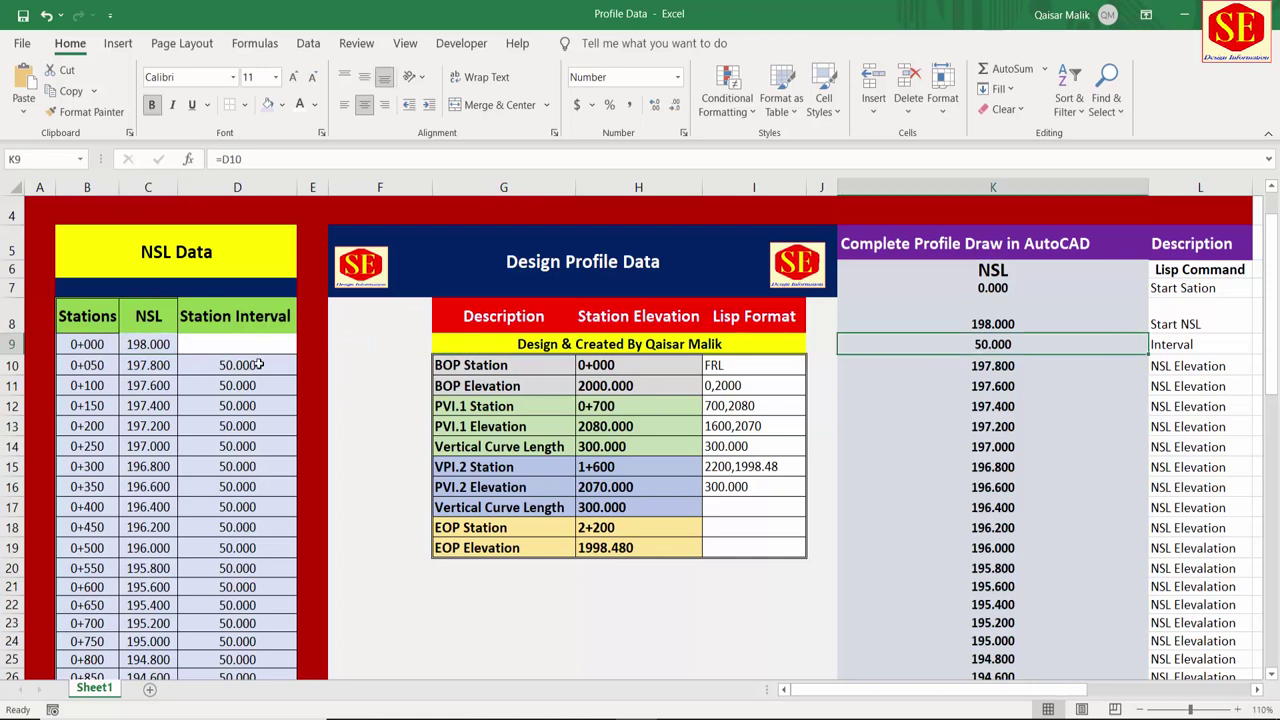
pyautogui.click(973, 367)
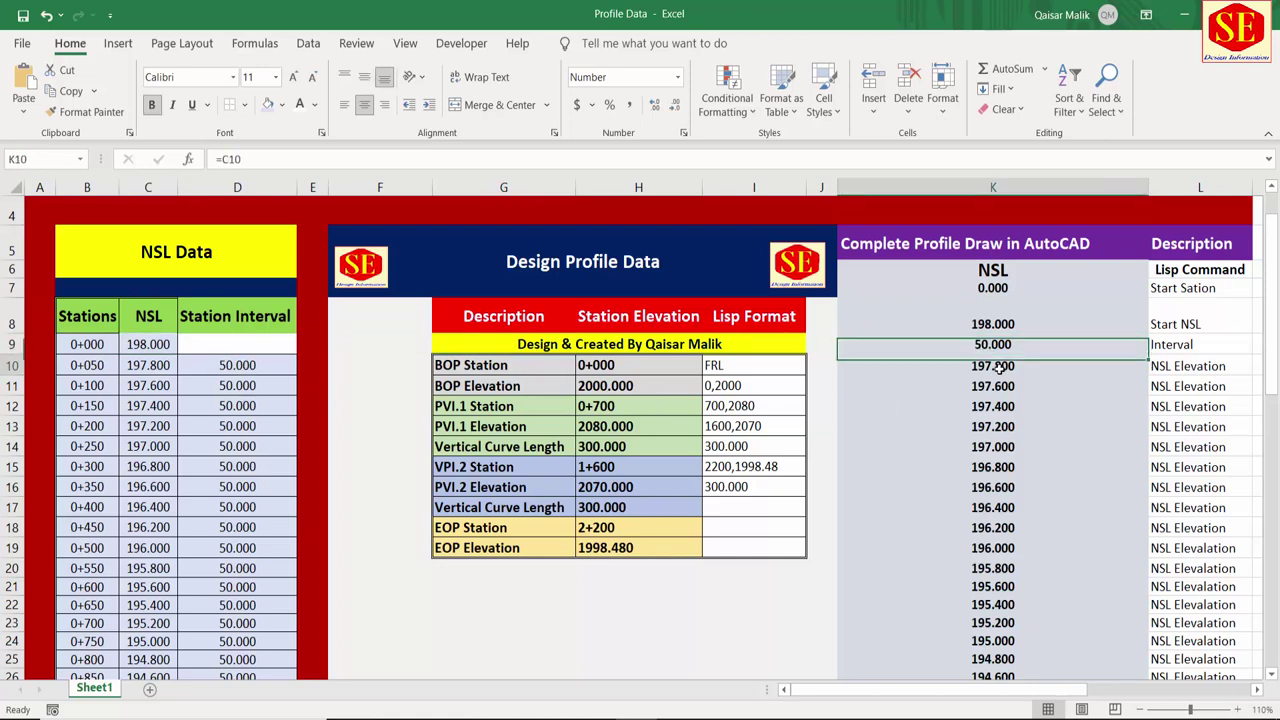
pyautogui.scroll(-1, 968, 386)
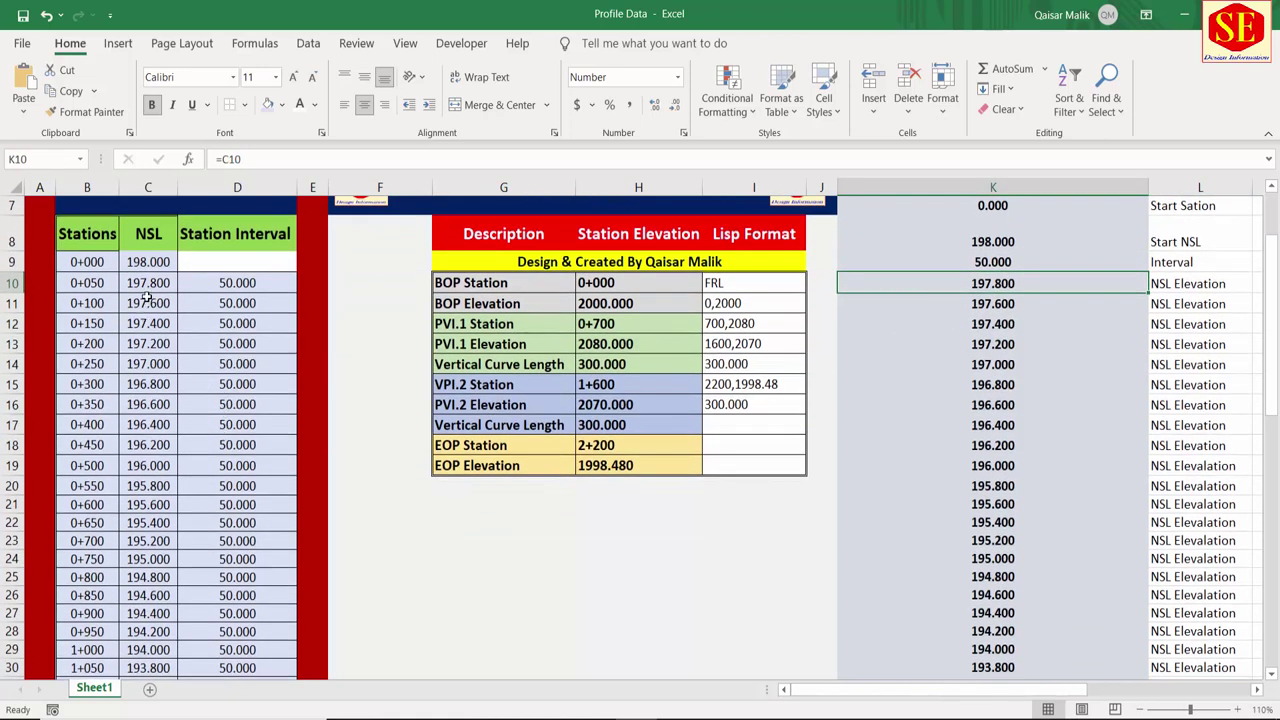
pyautogui.scroll(-5, 155, 380)
pyautogui.scroll(-6, 153, 375)
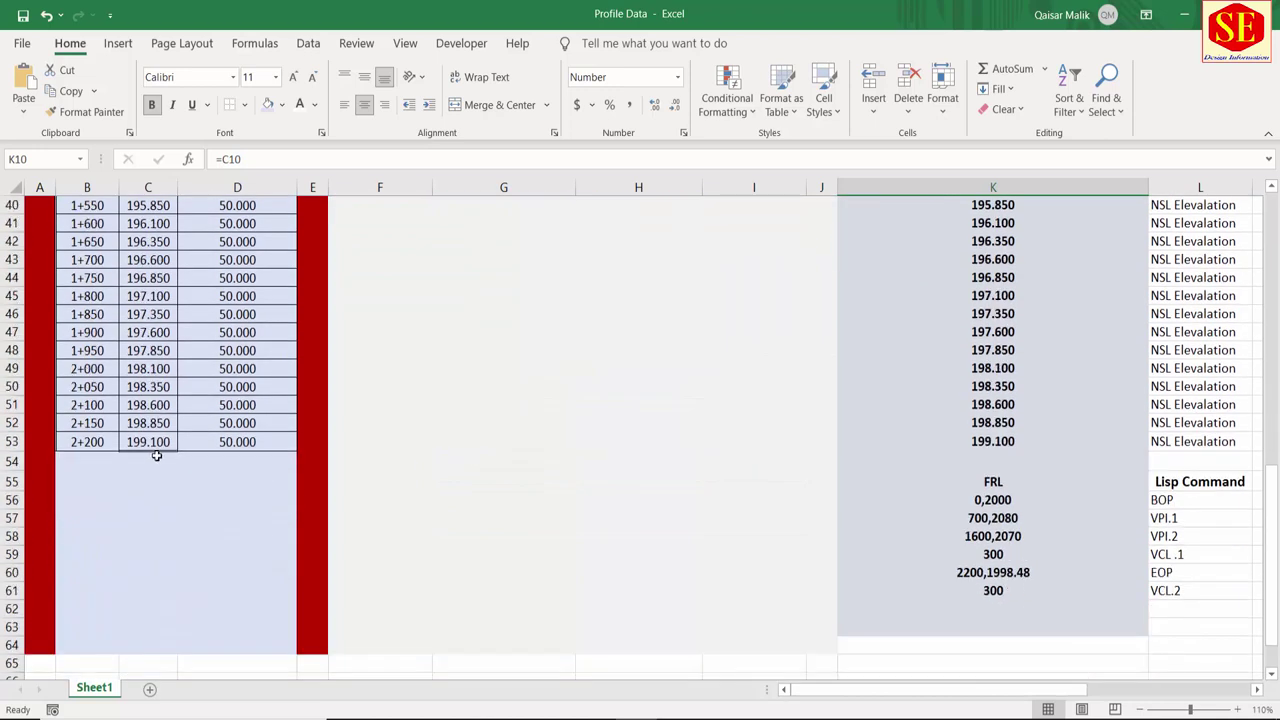
pyautogui.scroll(1, 990, 441)
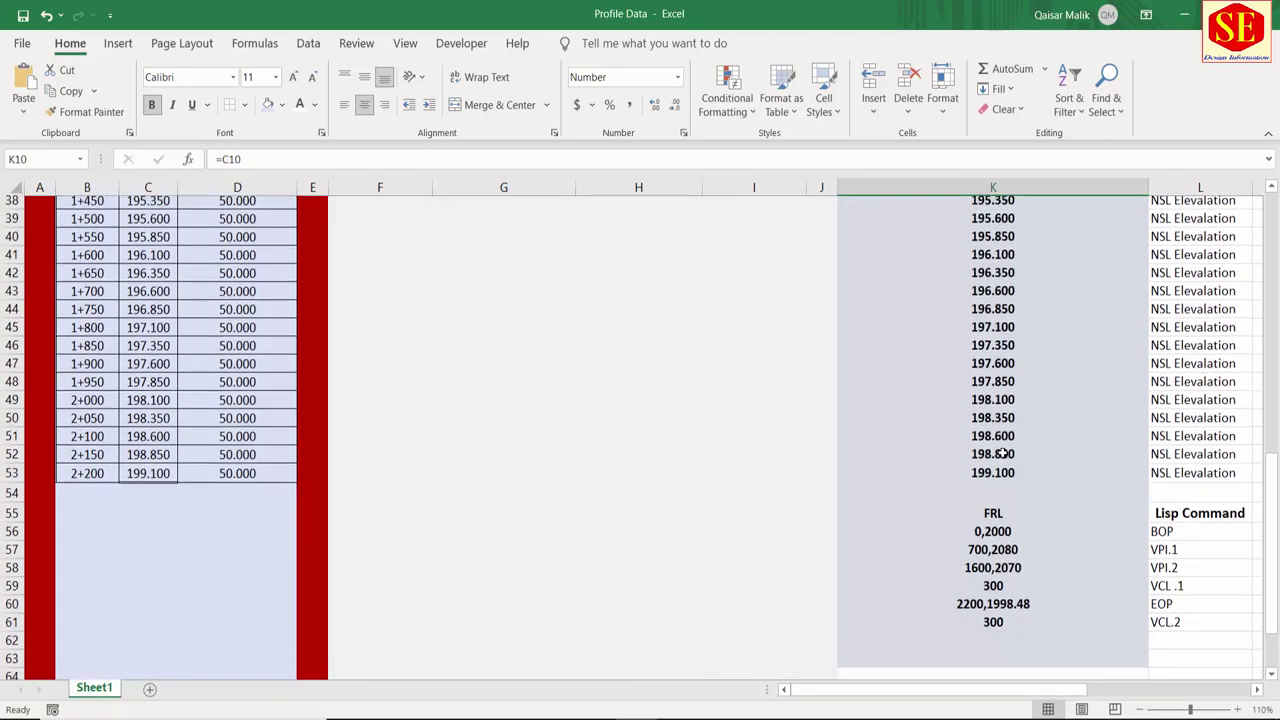
pyautogui.scroll(-1, 993, 445)
pyautogui.click(992, 463)
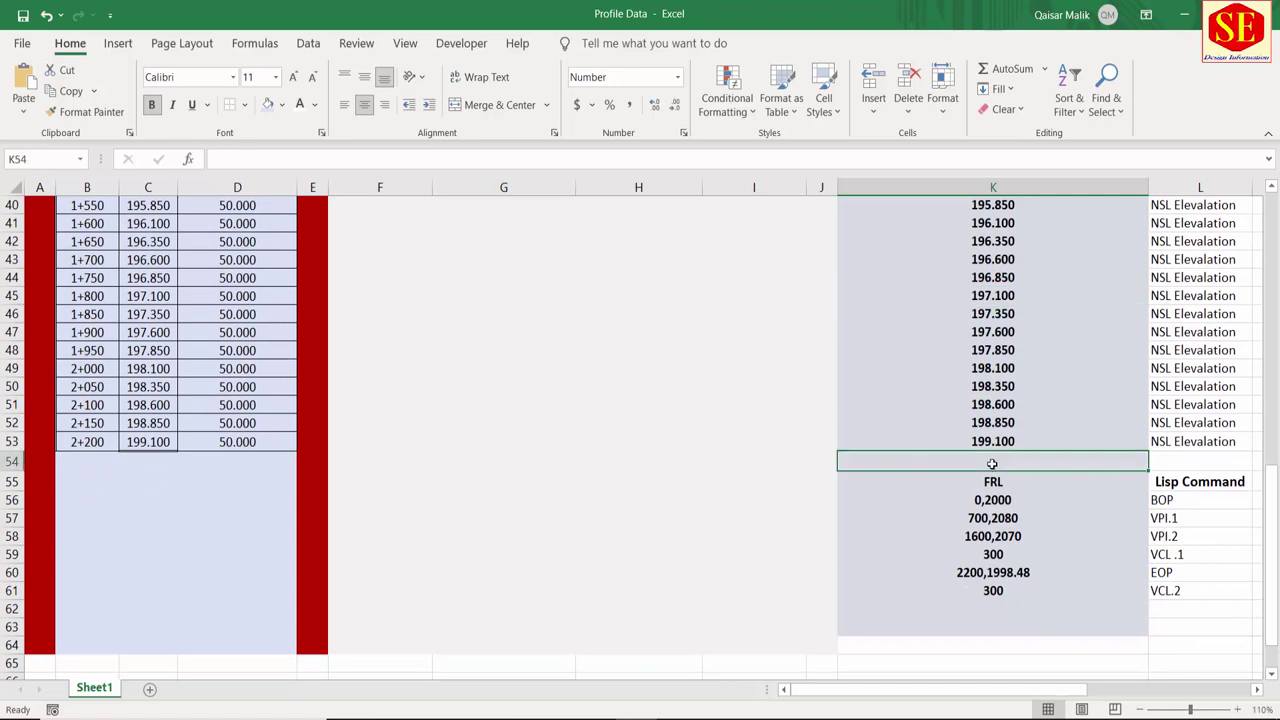
pyautogui.click(997, 483)
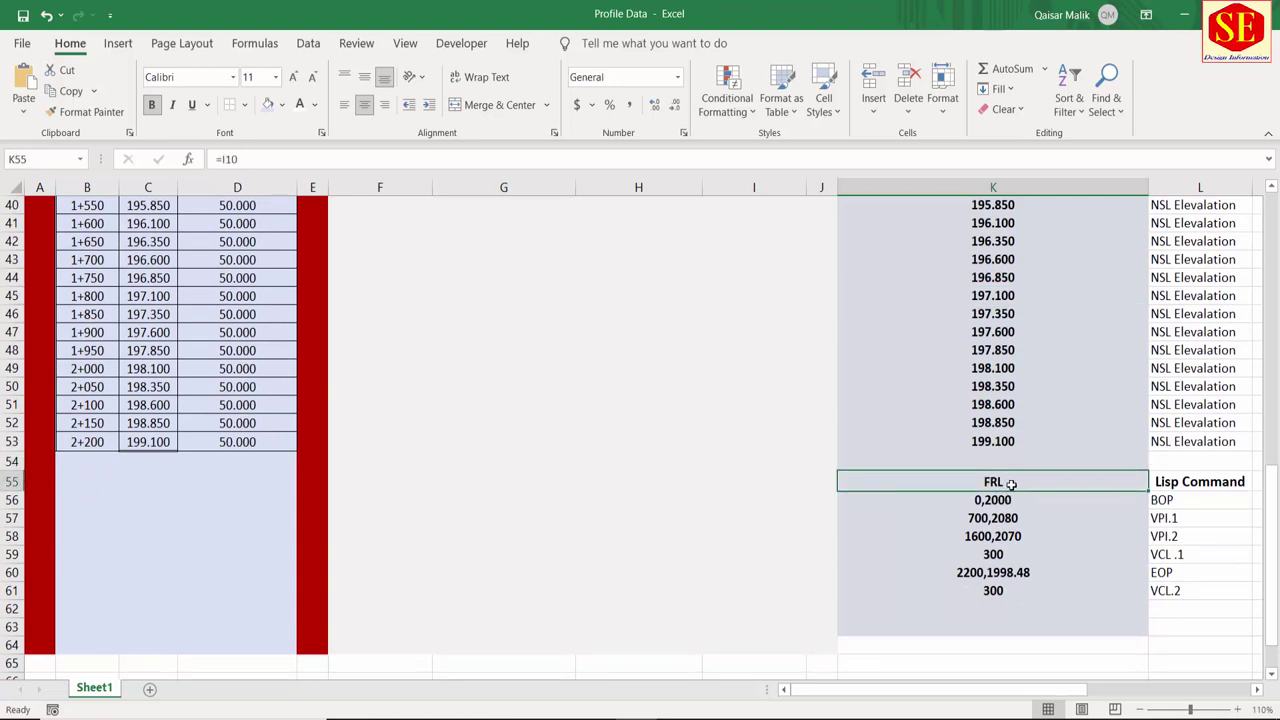
pyautogui.click(997, 500)
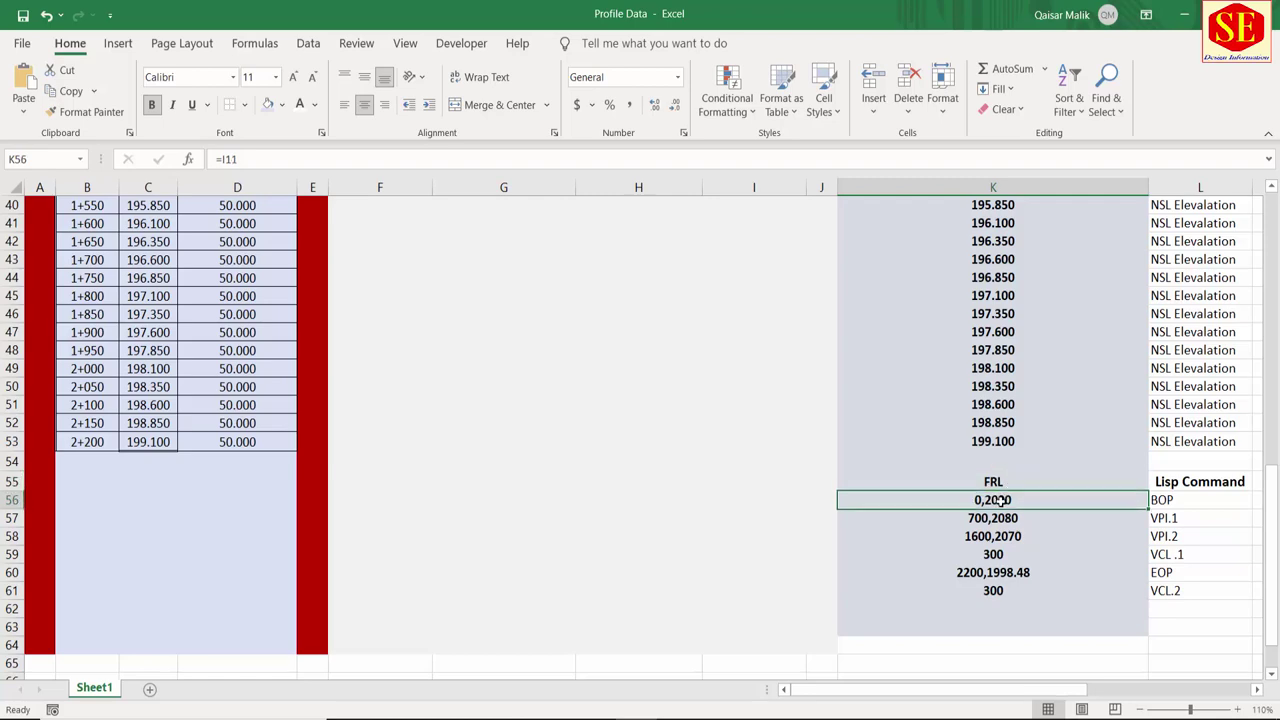
pyautogui.scroll(3, 990, 512)
pyautogui.scroll(9, 988, 545)
pyautogui.scroll(2, 785, 440)
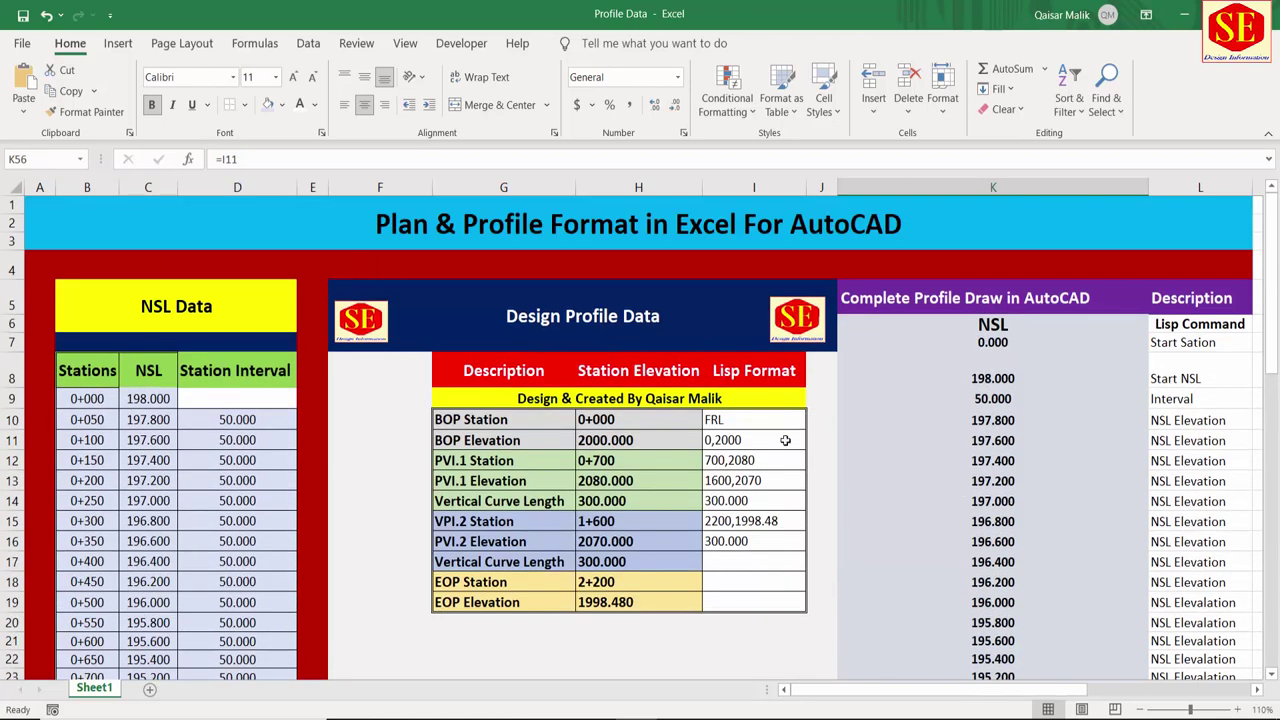
pyautogui.scroll(-2, 775, 574)
pyautogui.scroll(-6, 1021, 546)
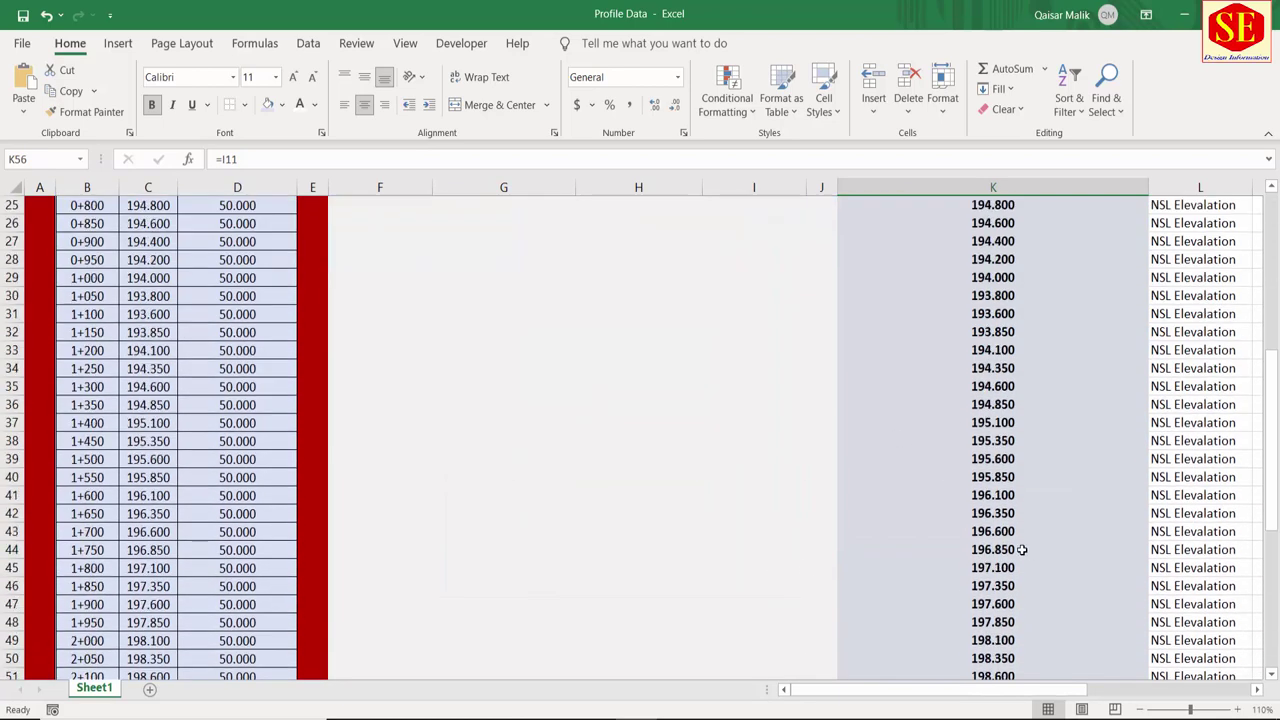
pyautogui.scroll(-6, 1021, 546)
pyautogui.scroll(9, 984, 544)
pyautogui.scroll(5, 990, 530)
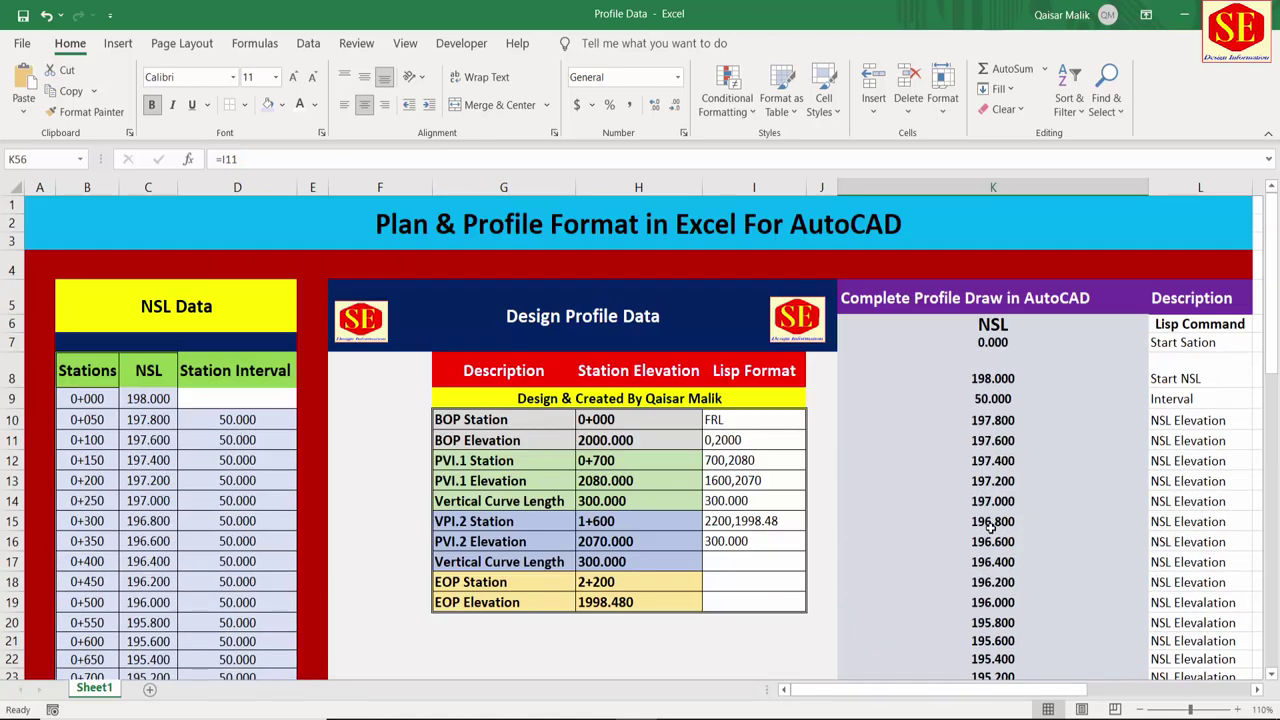
pyautogui.click(1004, 328)
# Step: Clear the old lisp output values in column K and retype the NSL heading in K6
pyautogui.moveTo(1146, 334)
pyautogui.mouseDown()
pyautogui.moveTo(1150, 665)
pyautogui.moveTo(1028, 623)
pyautogui.mouseUp()
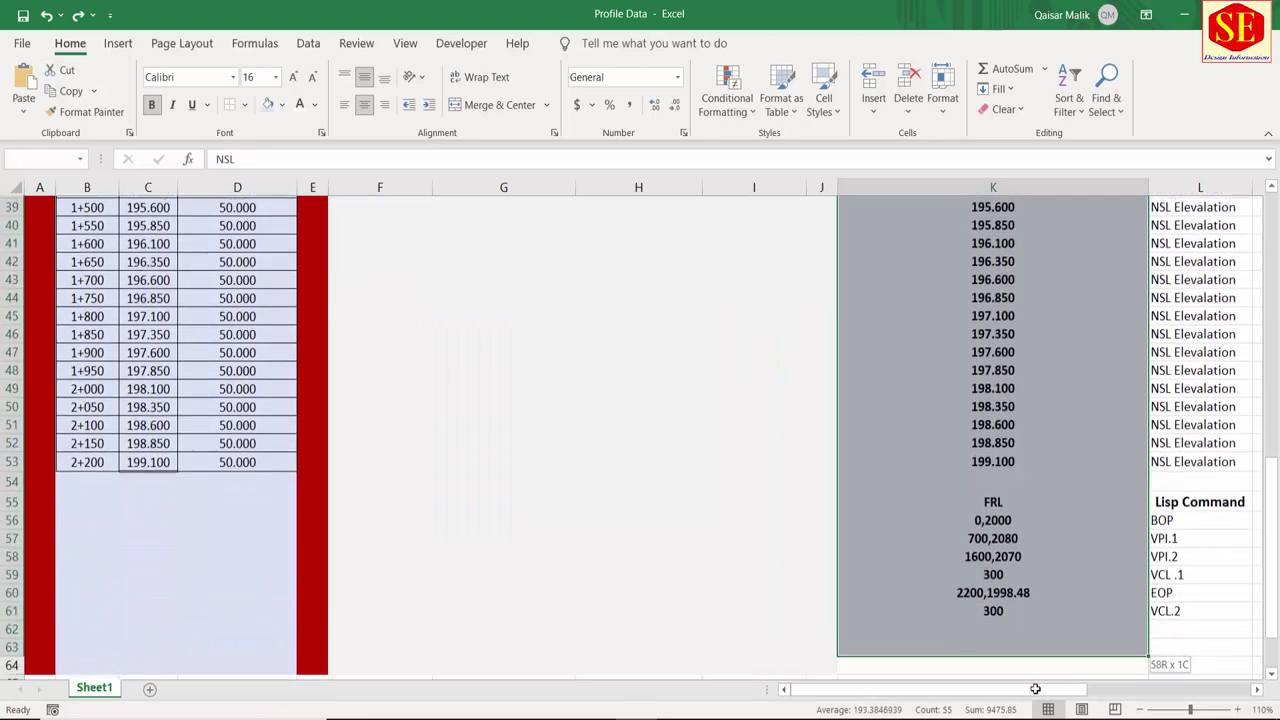
pyautogui.press('Delete')
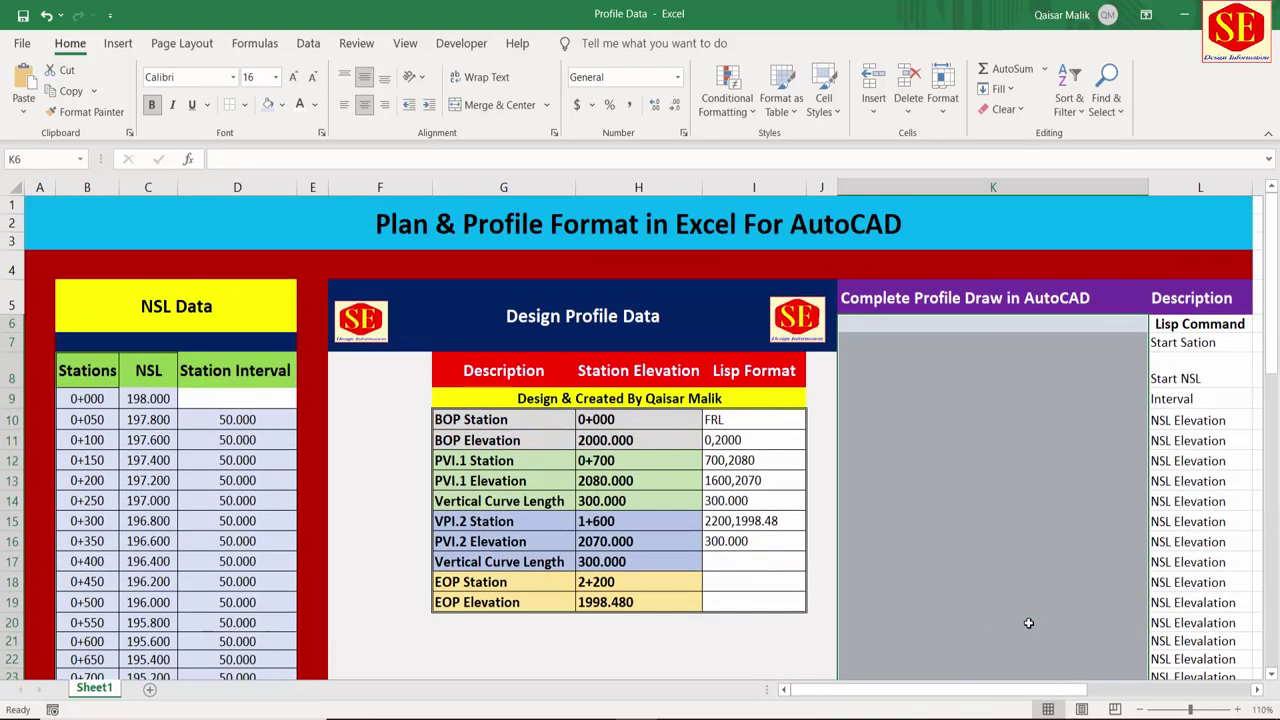
pyautogui.click(952, 338)
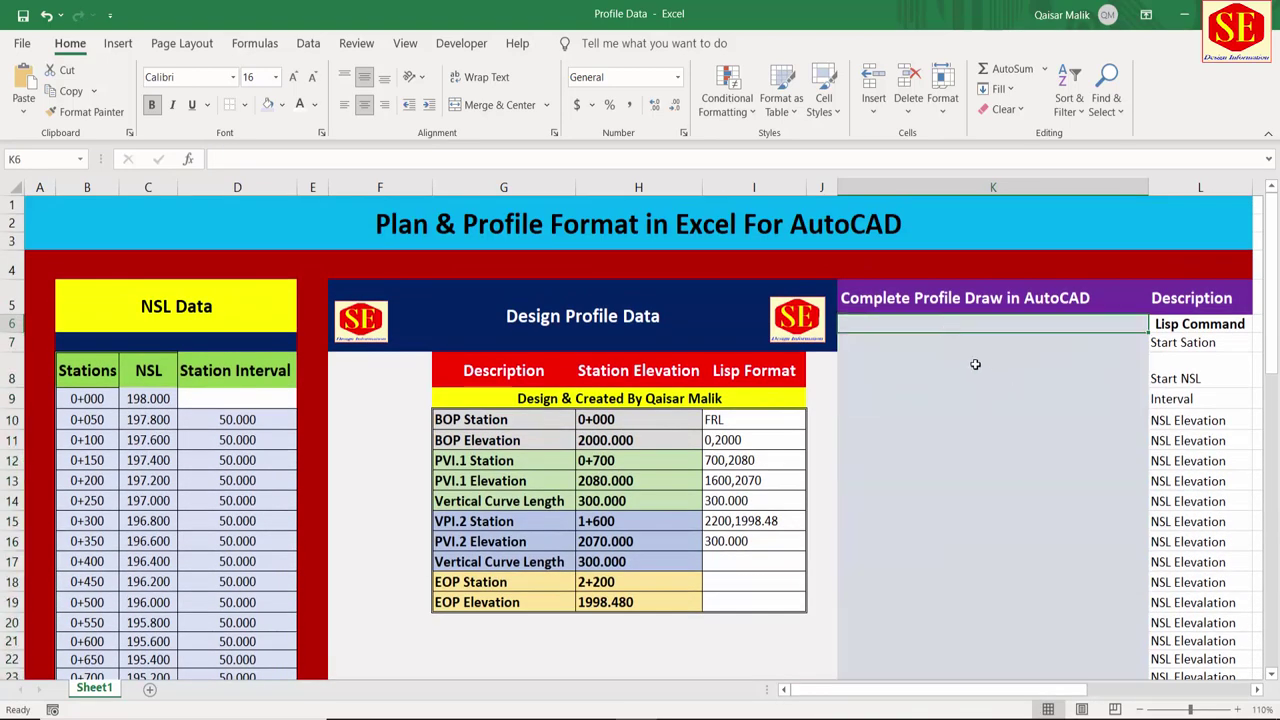
pyautogui.write('NSL')
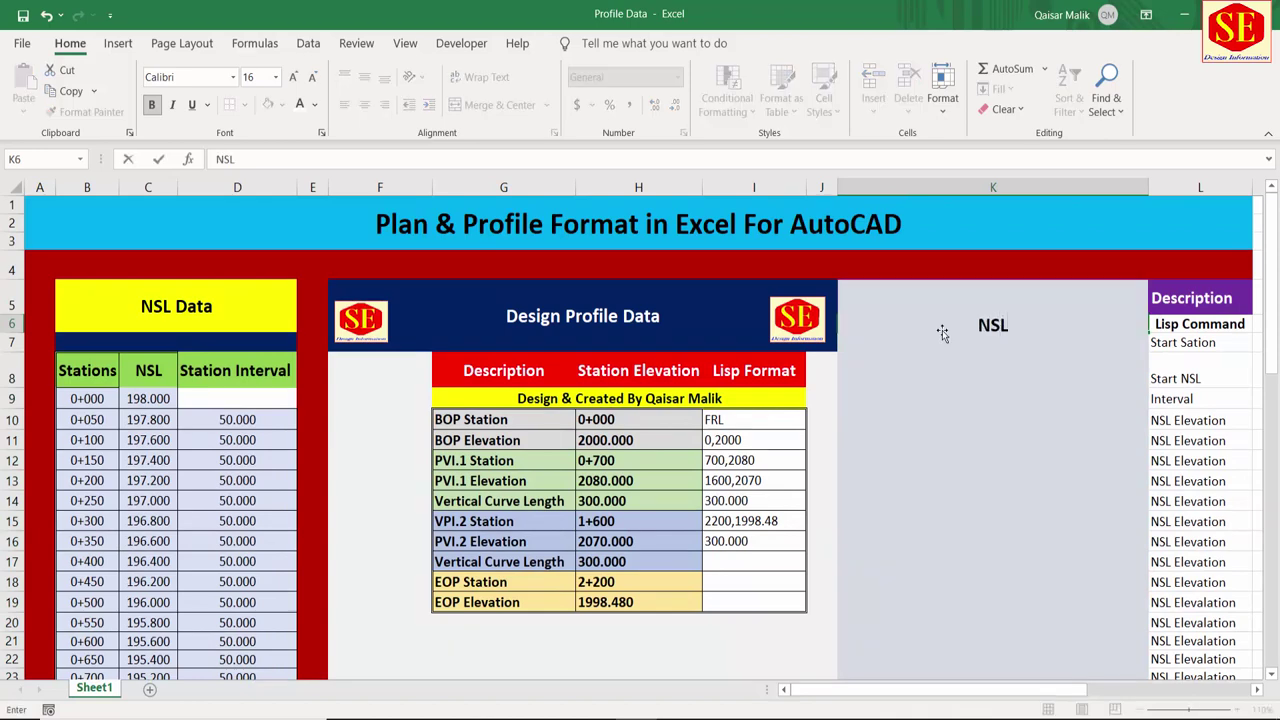
pyautogui.press('Return')
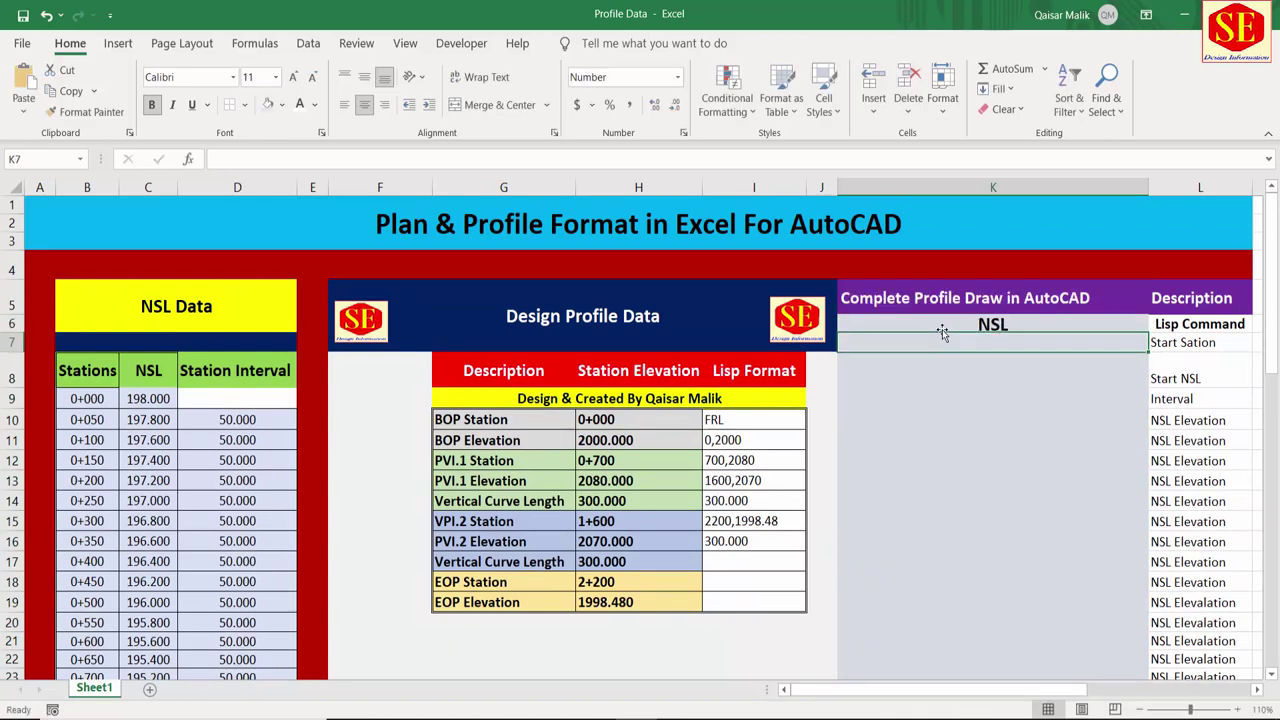
# Step: Check the Lisp Command and Start Station description labels, then select the start station cell
pyautogui.click(1180, 326)
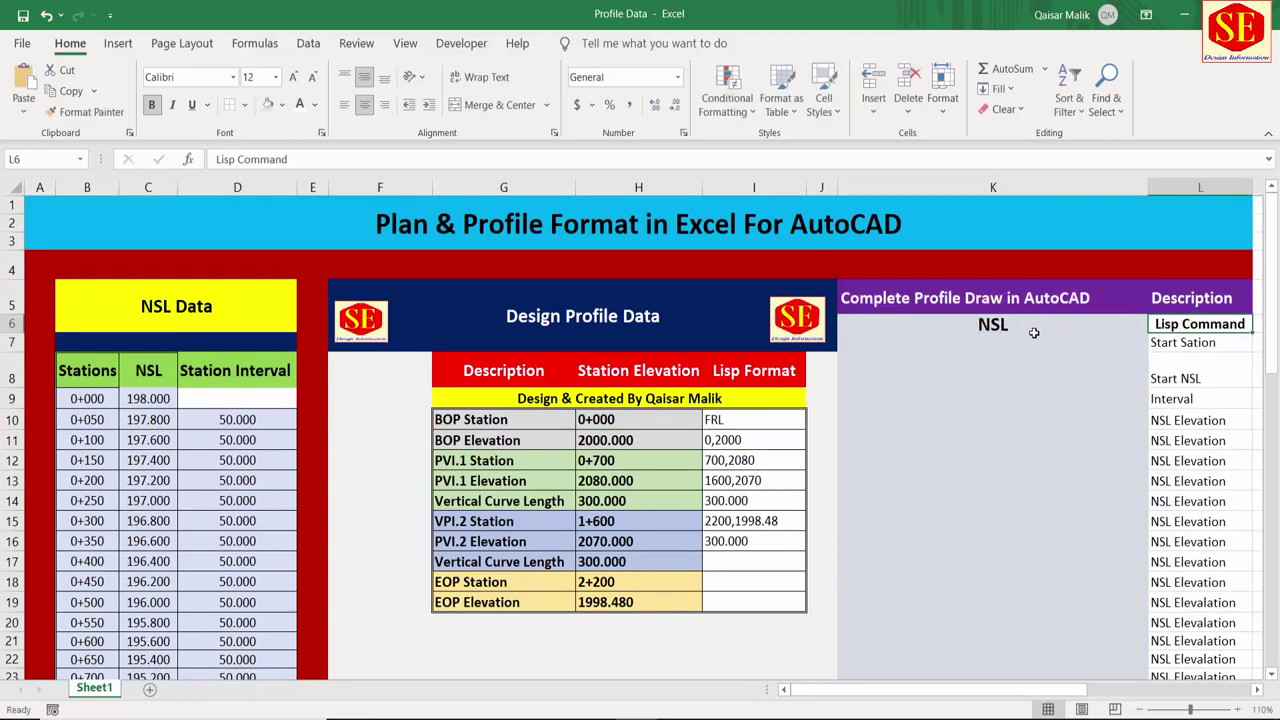
pyautogui.click(984, 324)
pyautogui.click(1198, 321)
pyautogui.click(1175, 343)
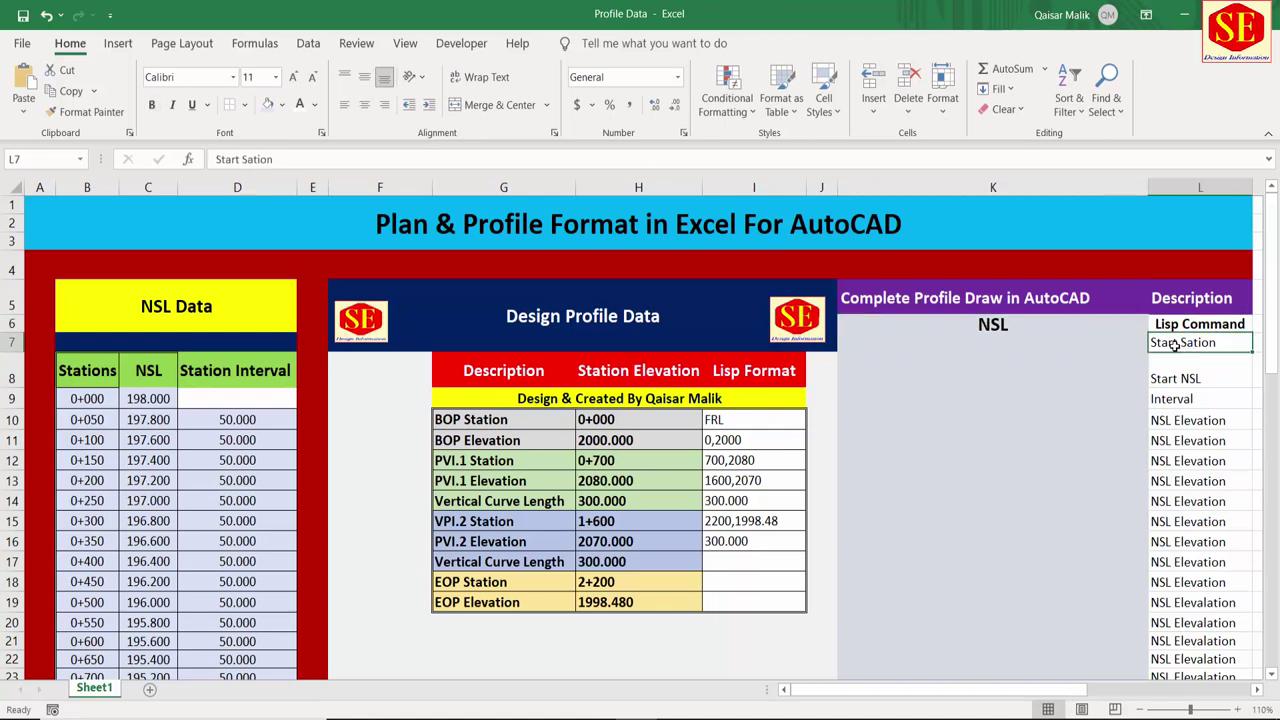
pyautogui.click(1004, 346)
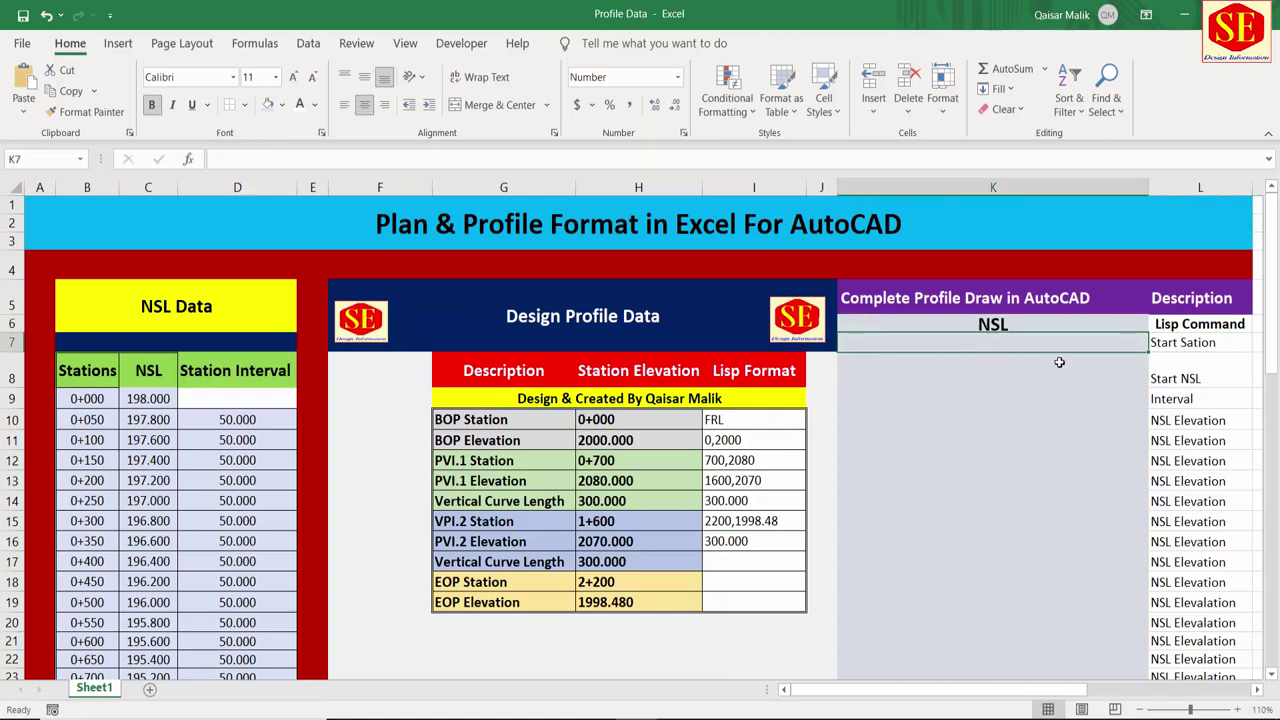
# Step: Link K7:K9 to the start station 0+000, start NSL 198.000 and the 50.000 interval
pyautogui.write('=')
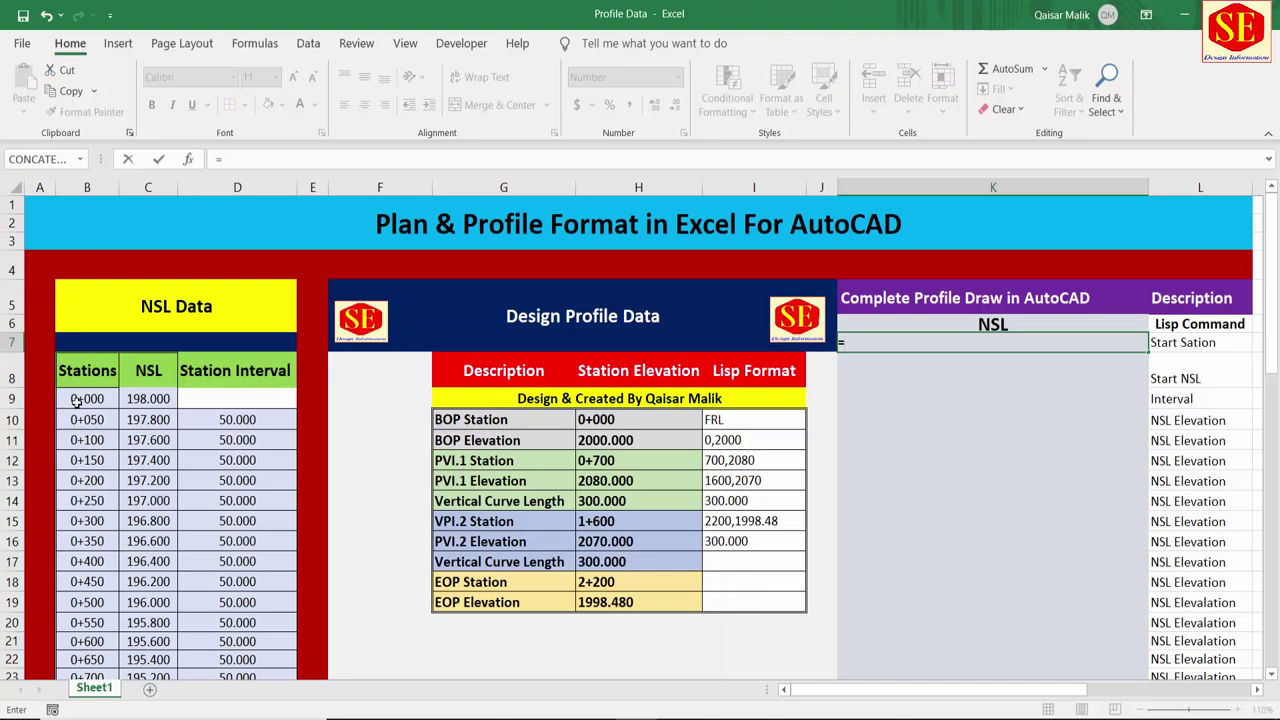
pyautogui.click(85, 404)
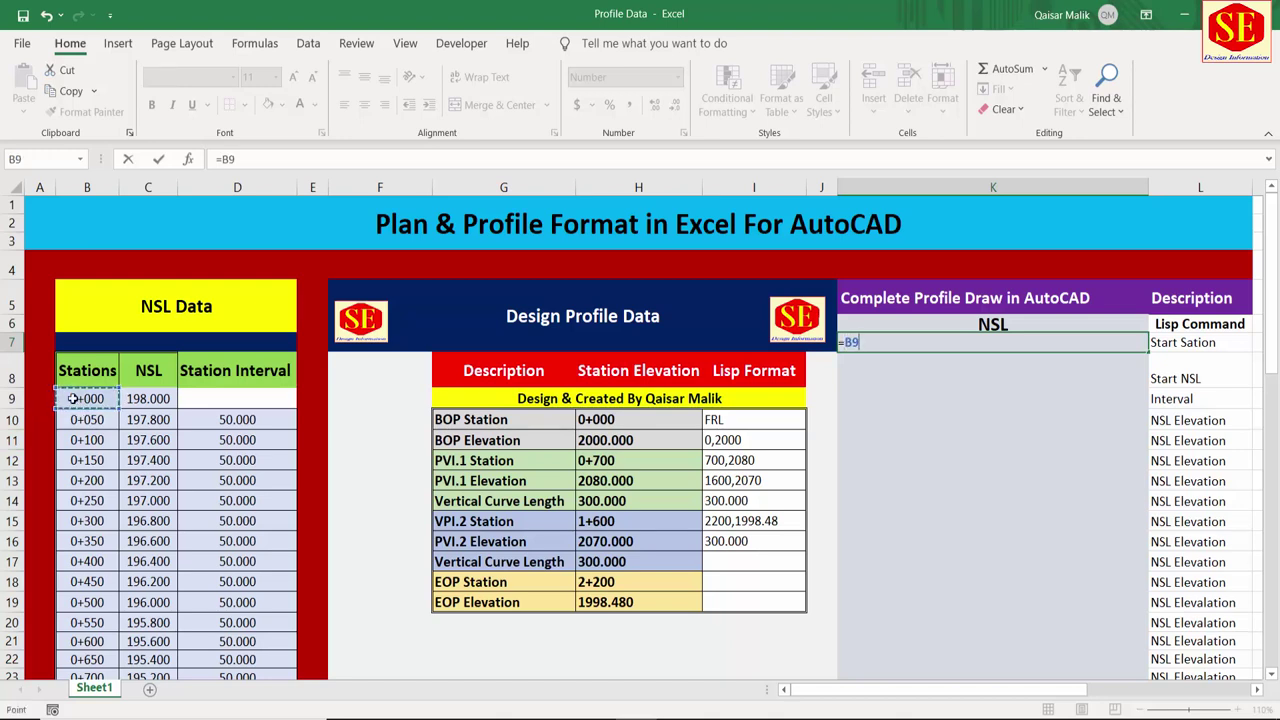
pyautogui.press('Return')
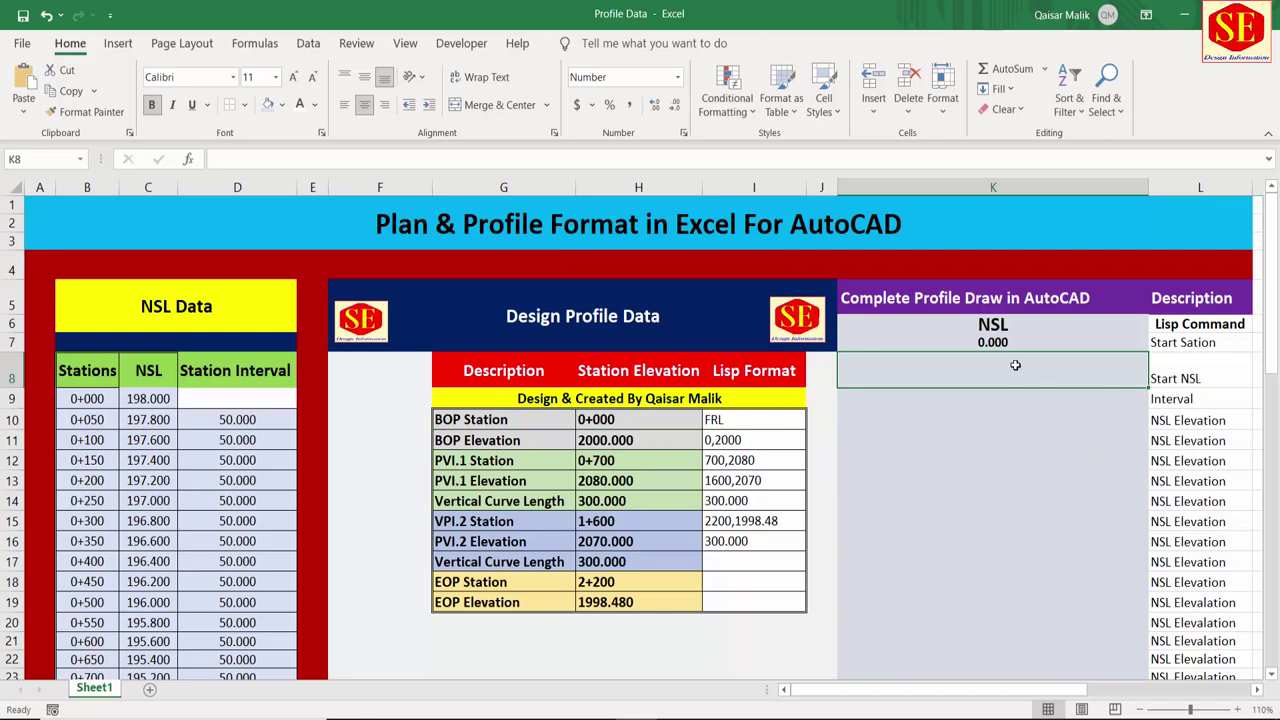
pyautogui.write('=')
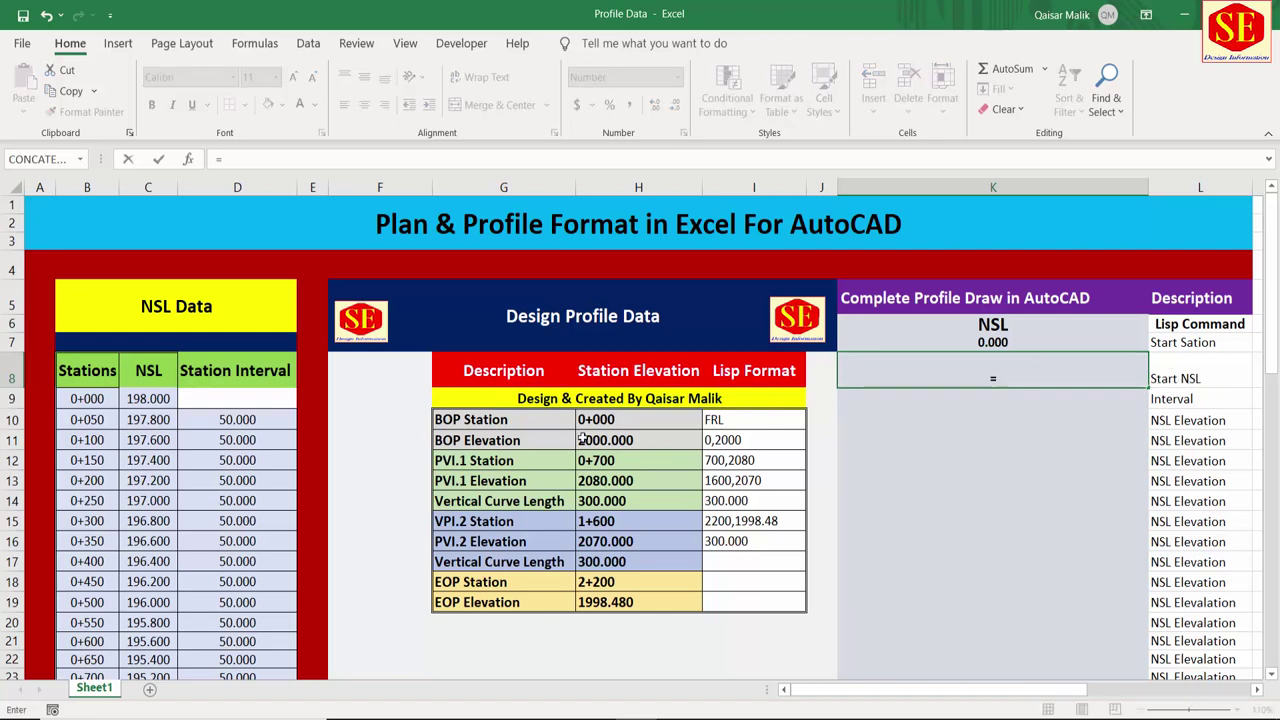
pyautogui.click(132, 402)
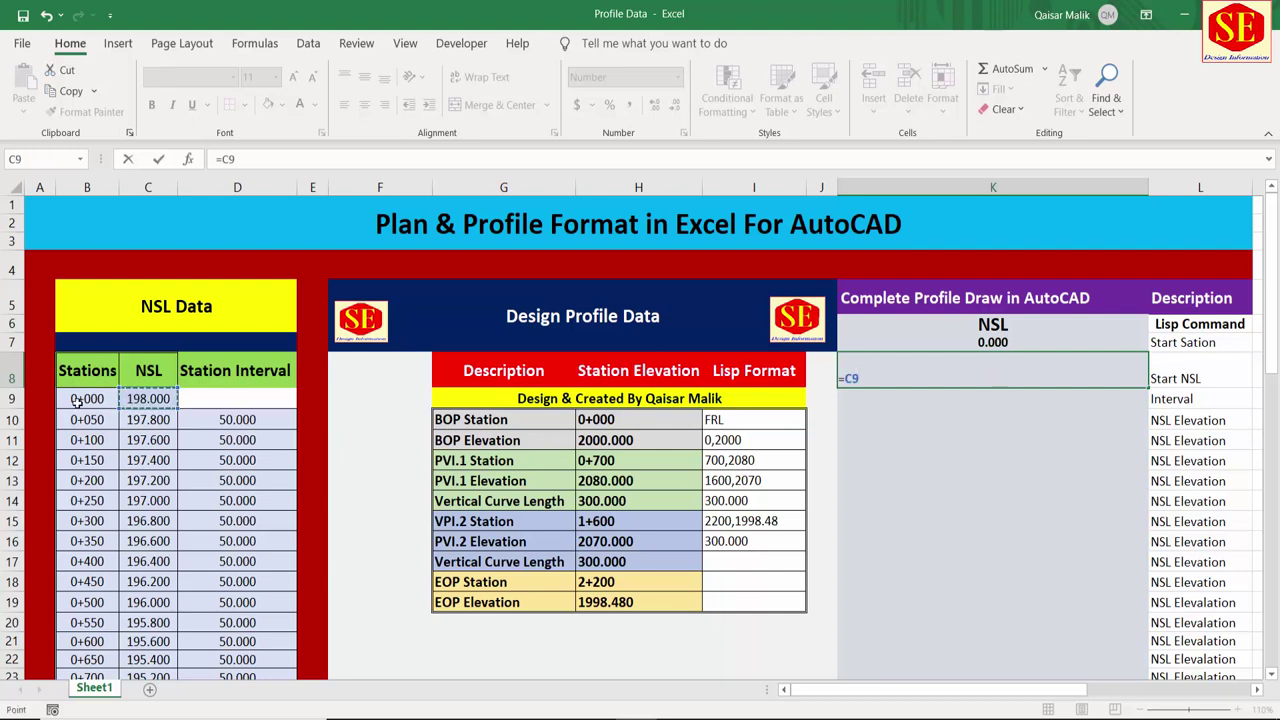
pyautogui.press('Return')
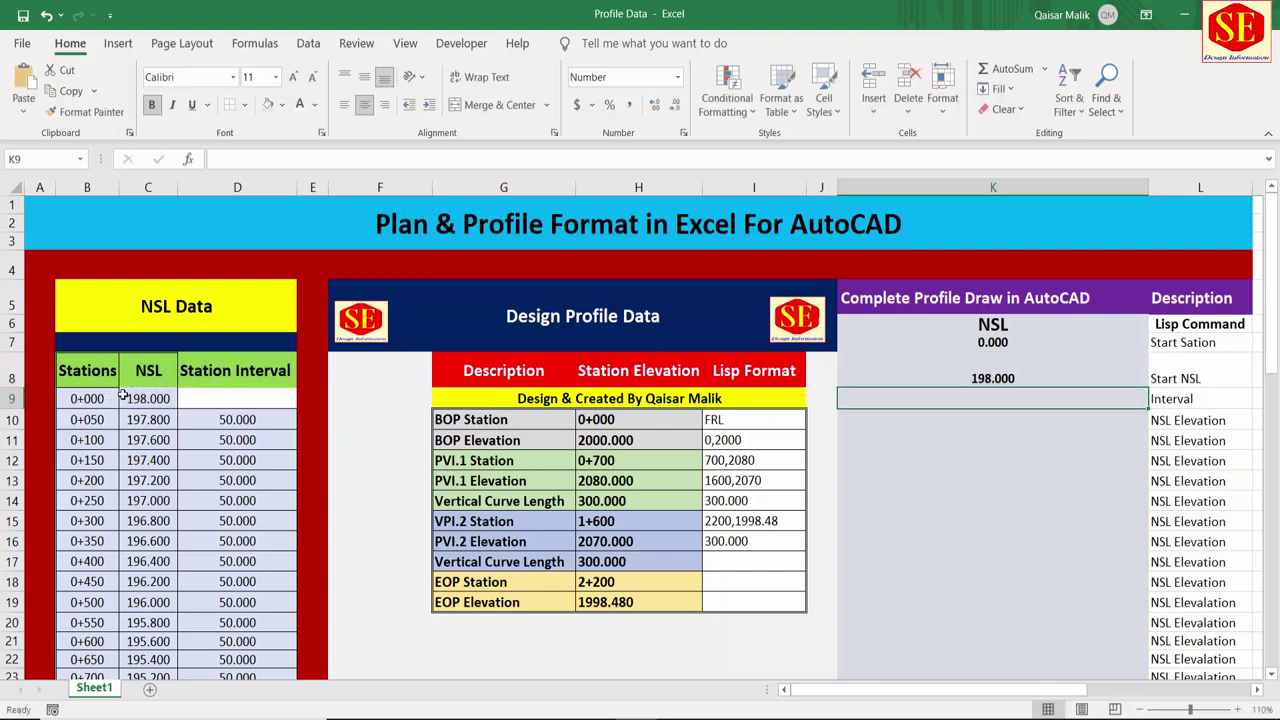
pyautogui.write('=')
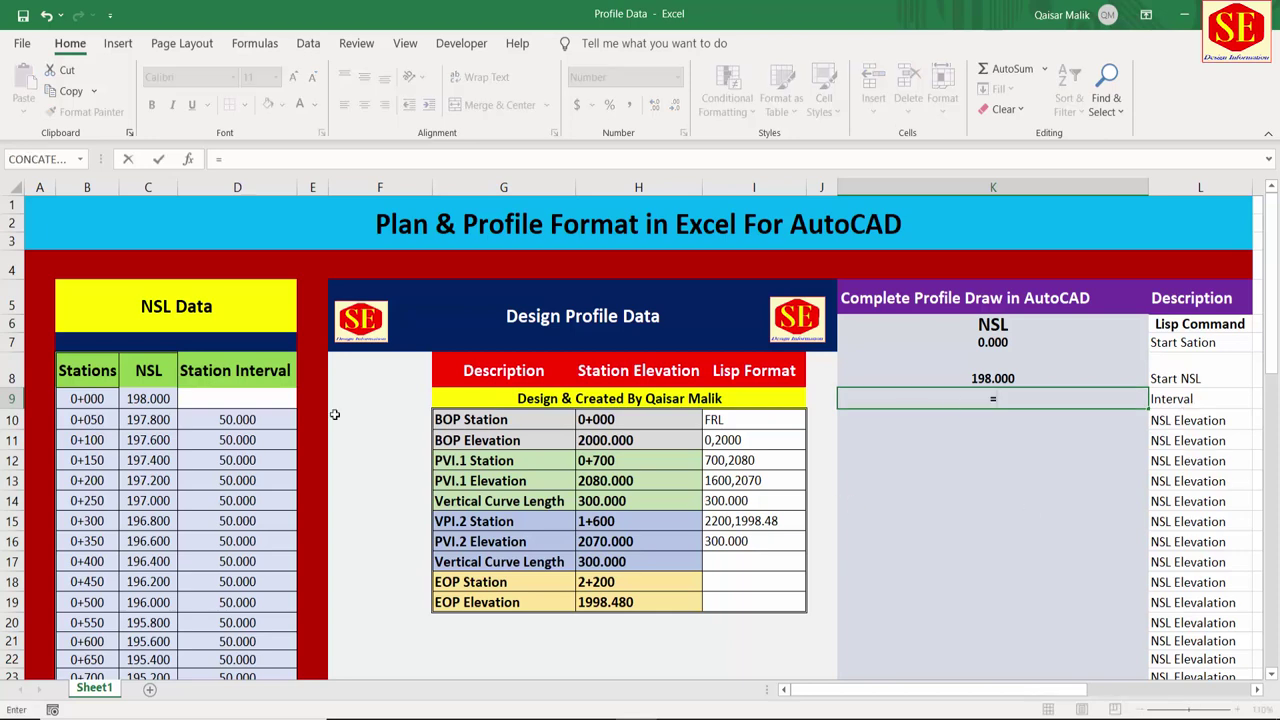
pyautogui.click(219, 419)
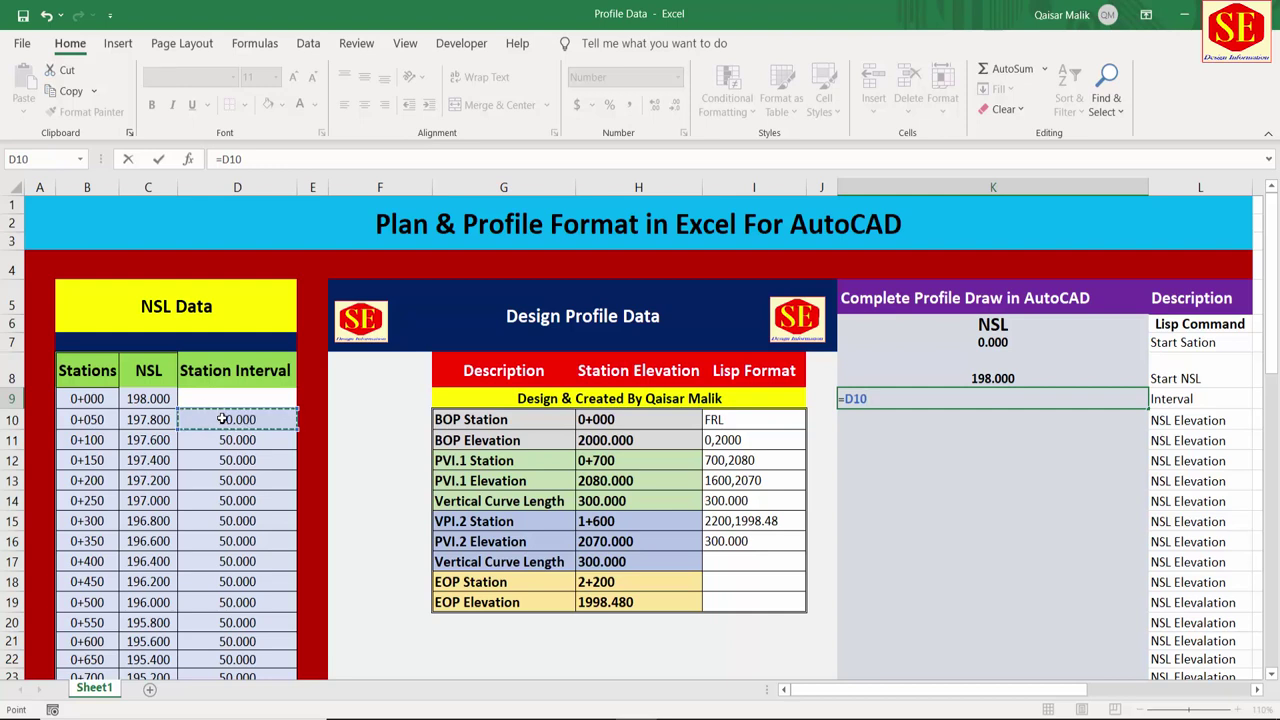
pyautogui.press('Return')
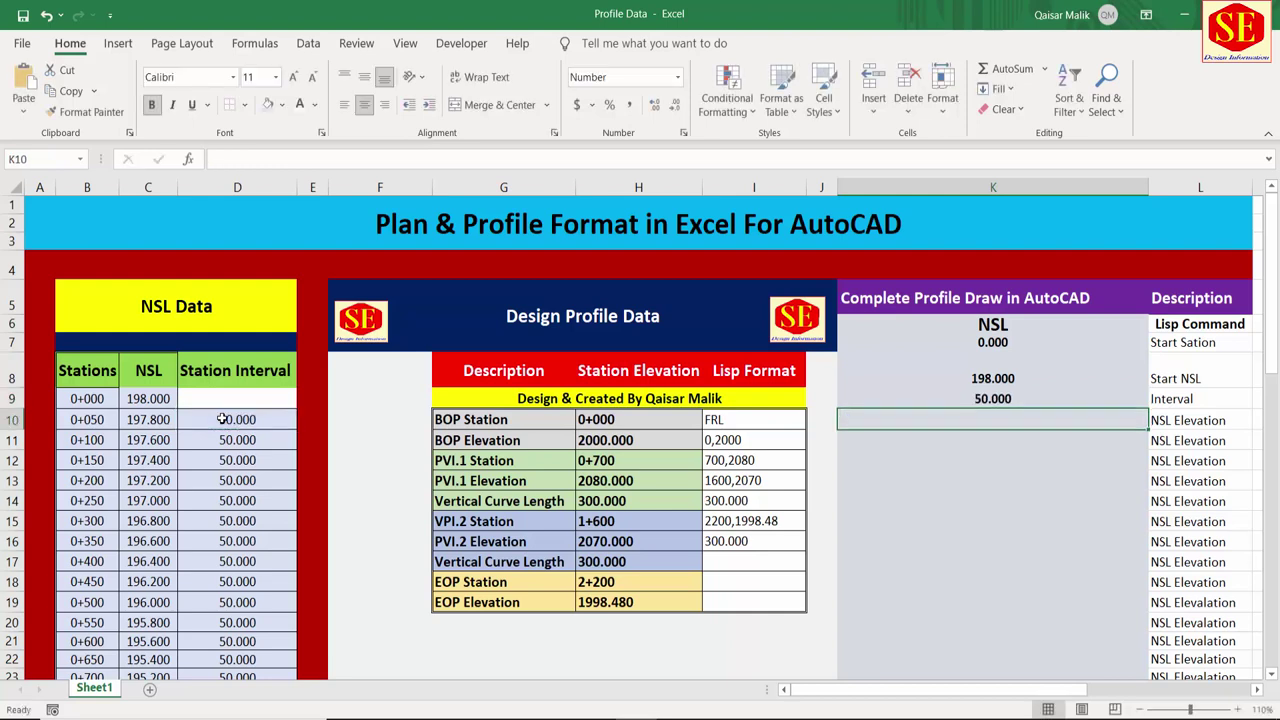
# Step: Link NSL elevations 197.800 and 197.600, fill down to 199.100, and clear the stray row 54
pyautogui.write('=')
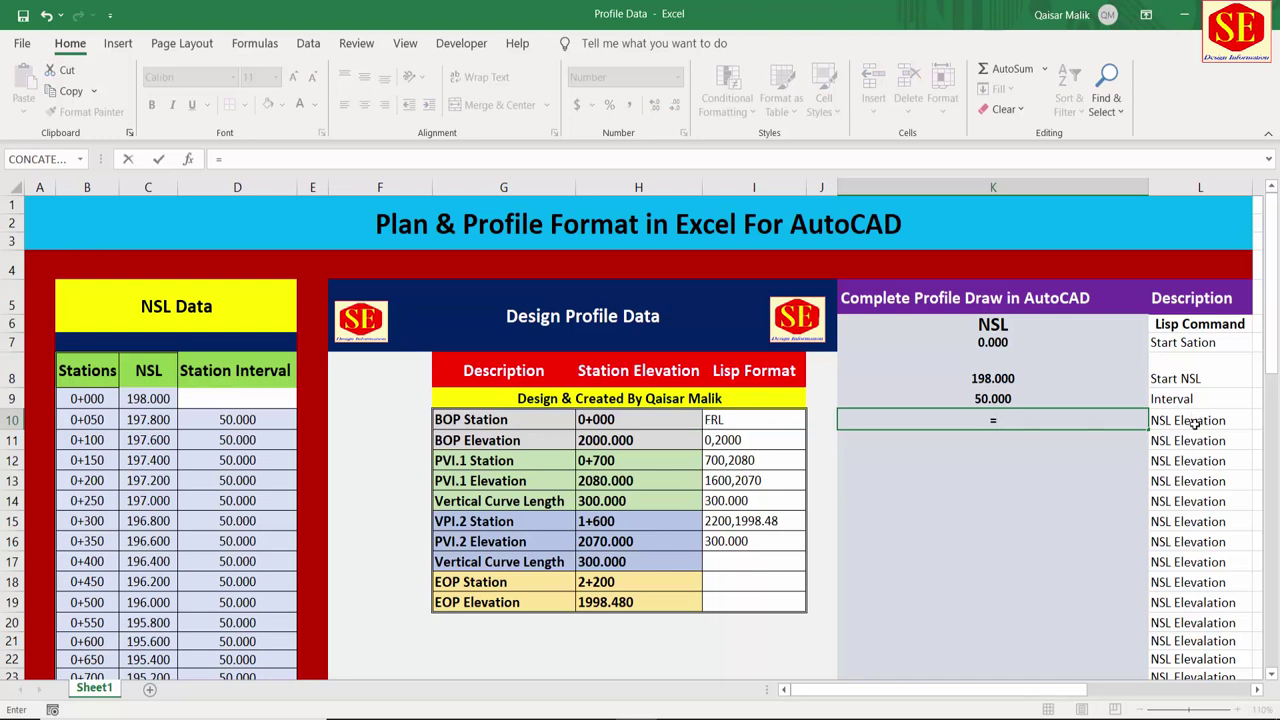
pyautogui.click(142, 421)
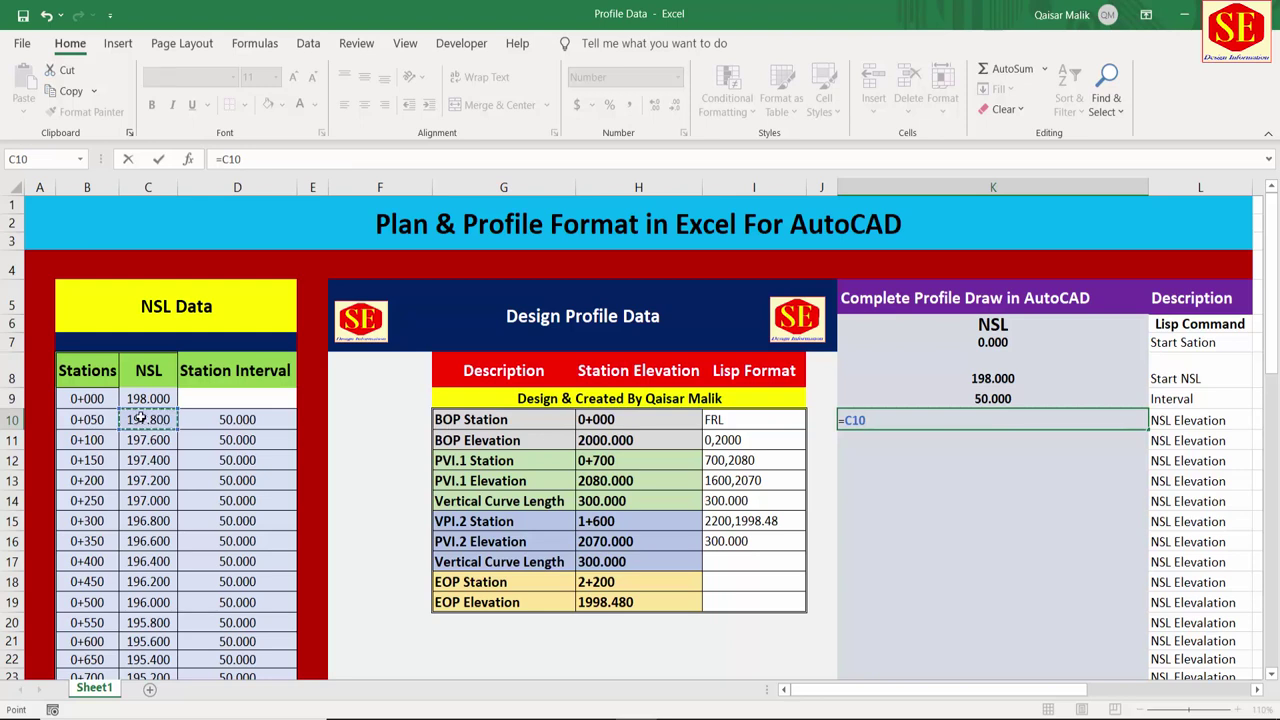
pyautogui.press('Return')
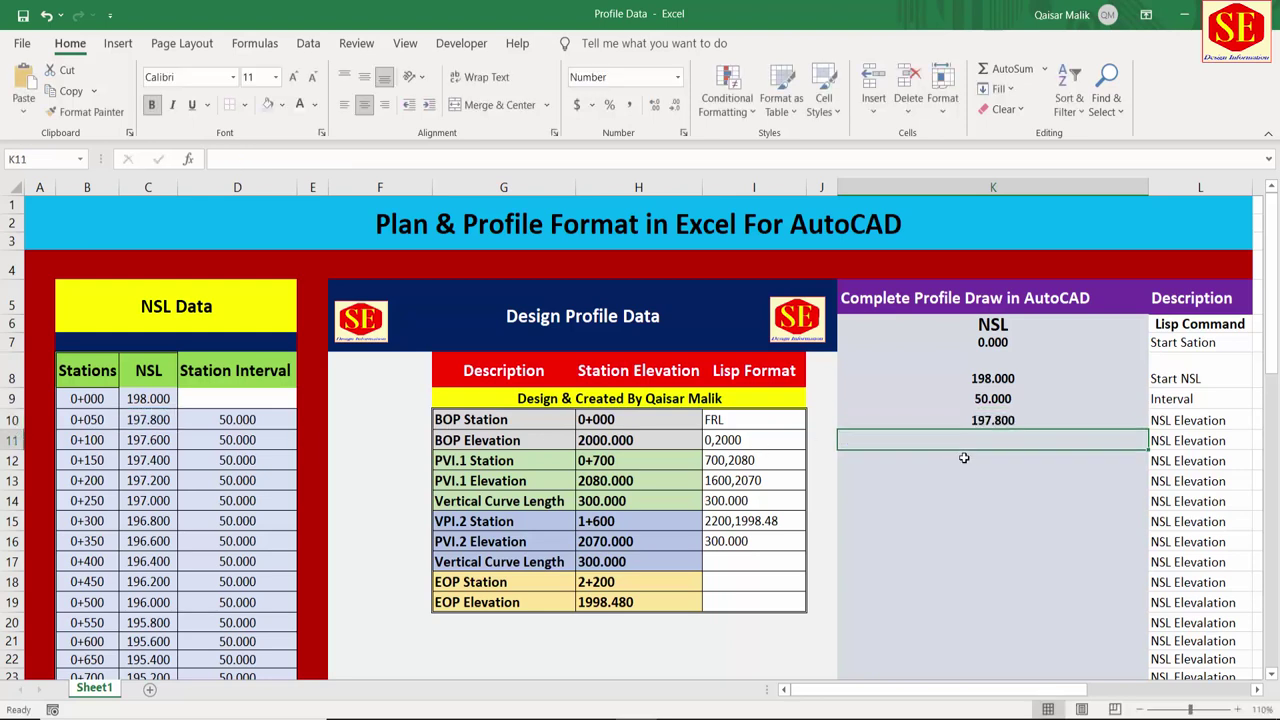
pyautogui.write('=')
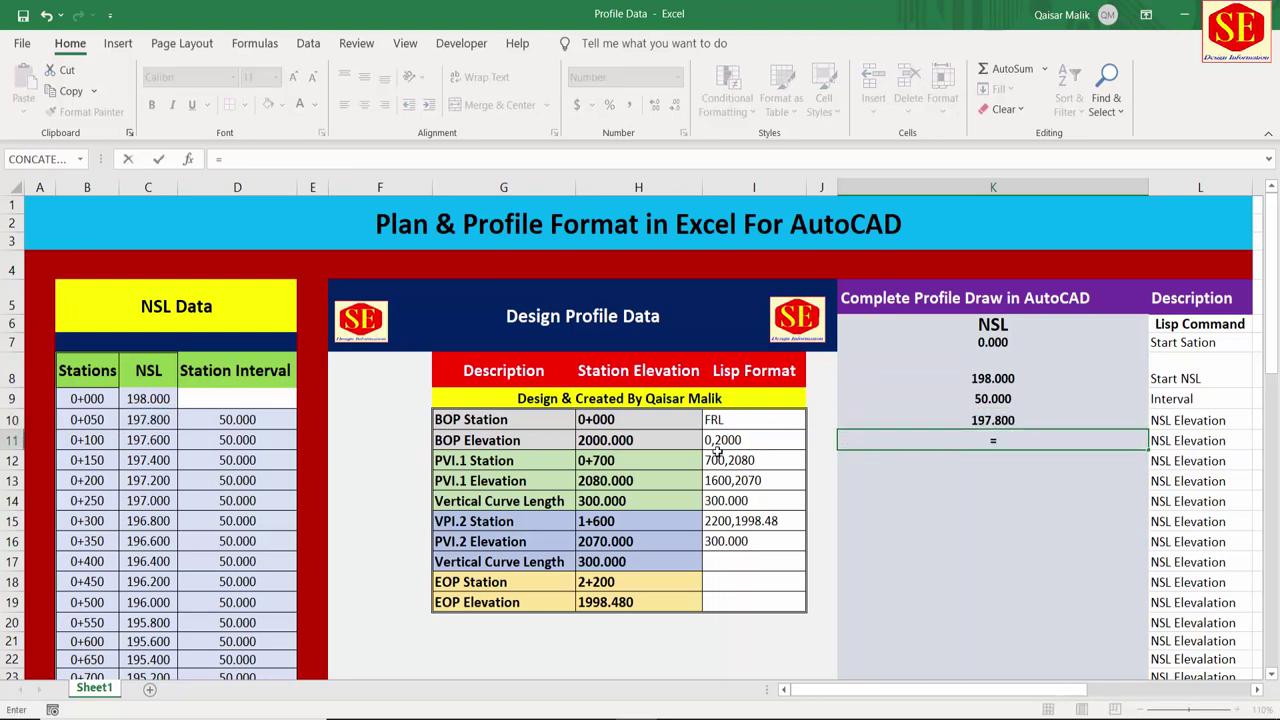
pyautogui.click(146, 443)
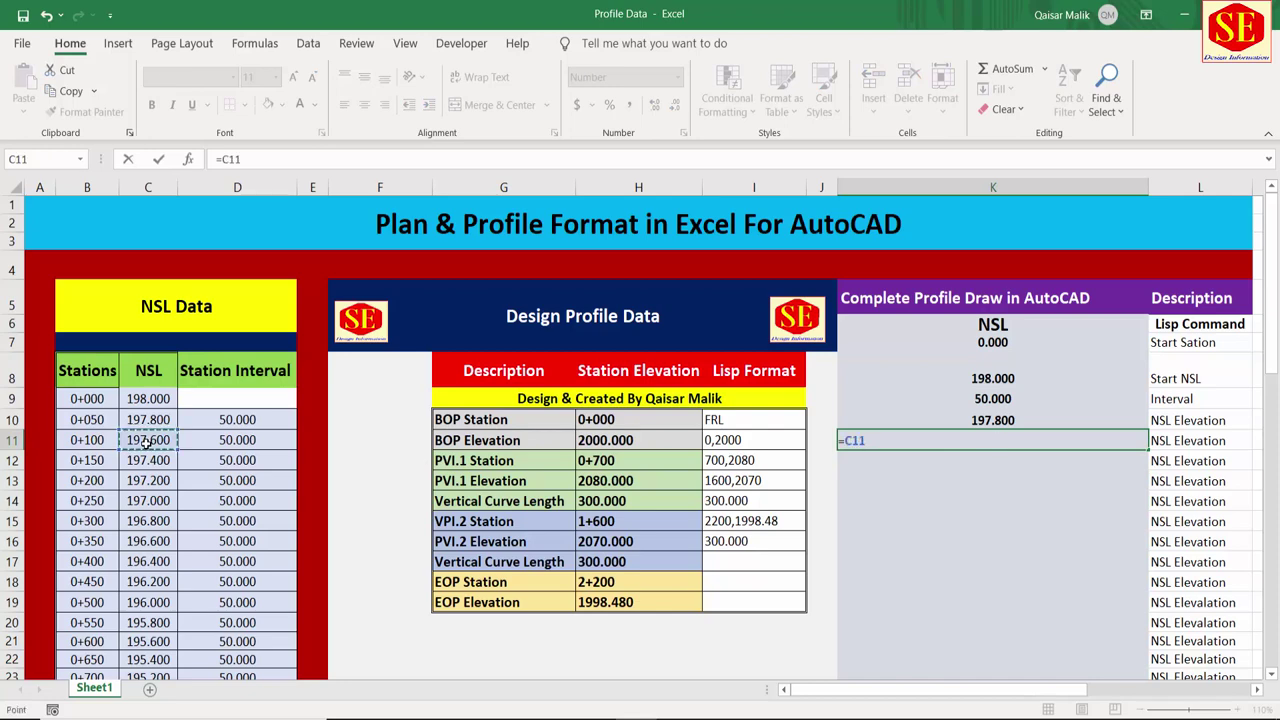
pyautogui.press('Return')
pyautogui.scroll(-2, 1000, 300)
pyautogui.scroll(-1, 1000, 300)
pyautogui.click(1060, 230)
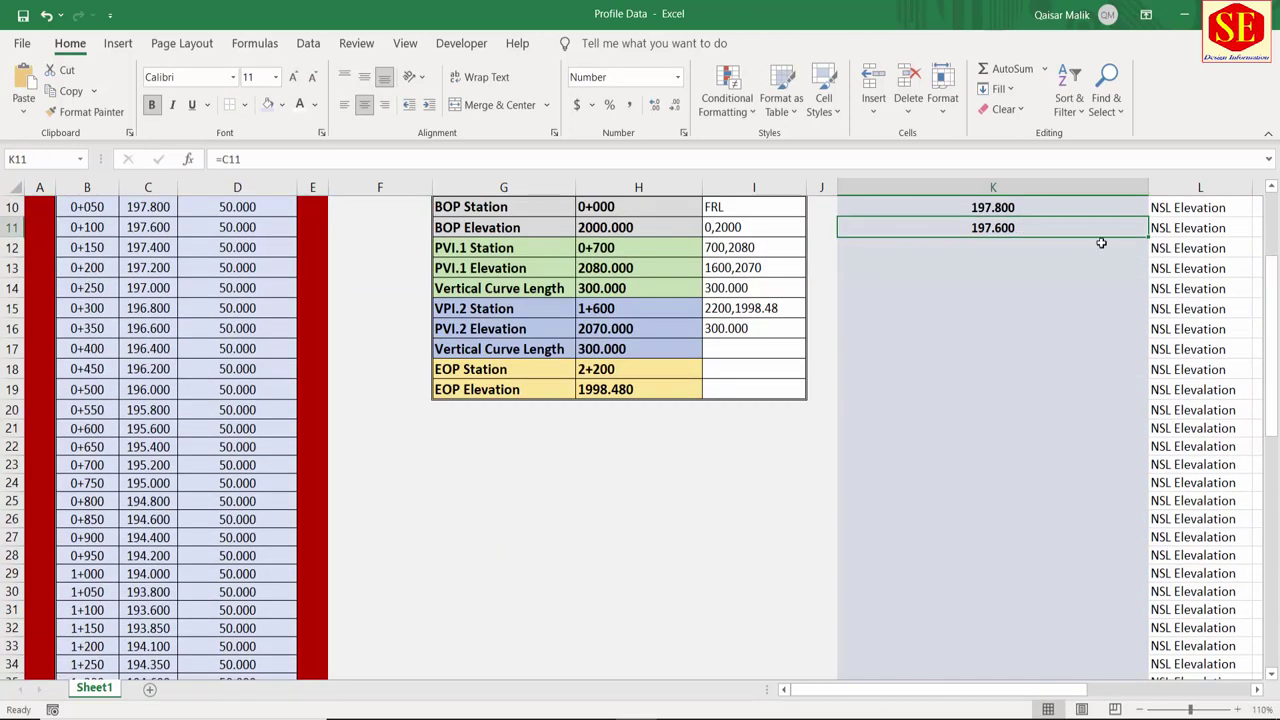
pyautogui.moveTo(1149, 237)
pyautogui.mouseDown()
pyautogui.moveTo(1115, 670)
pyautogui.moveTo(1142, 564)
pyautogui.moveTo(1142, 575)
pyautogui.mouseUp()
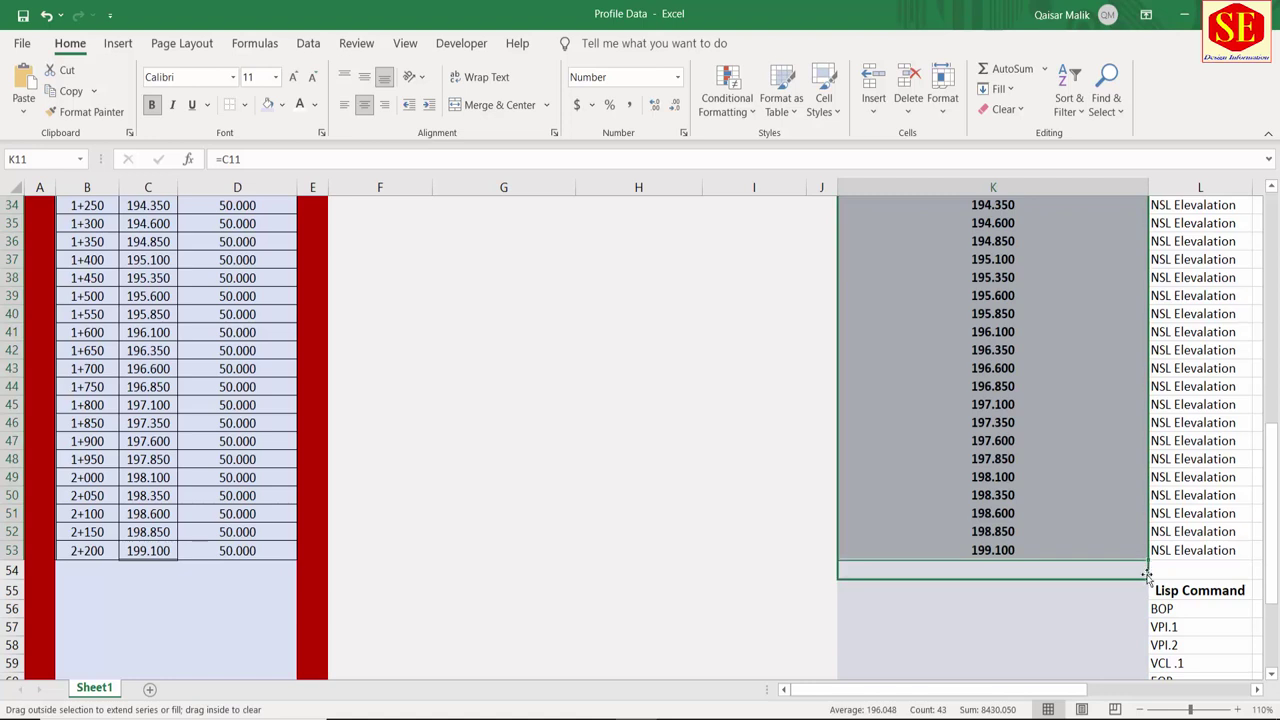
pyautogui.click(1015, 571)
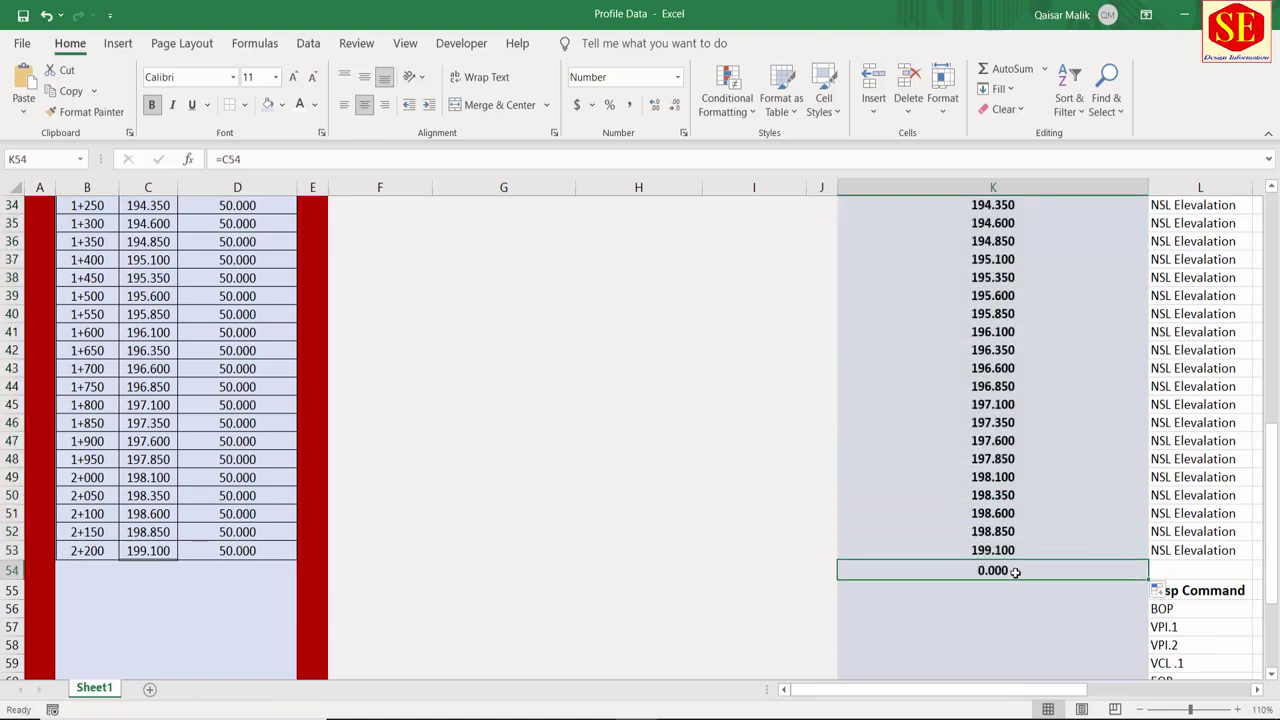
pyautogui.press('Delete')
# Step: Link K55 to the Lisp Format FRL entry and fill the references down to K61
pyautogui.click(996, 584)
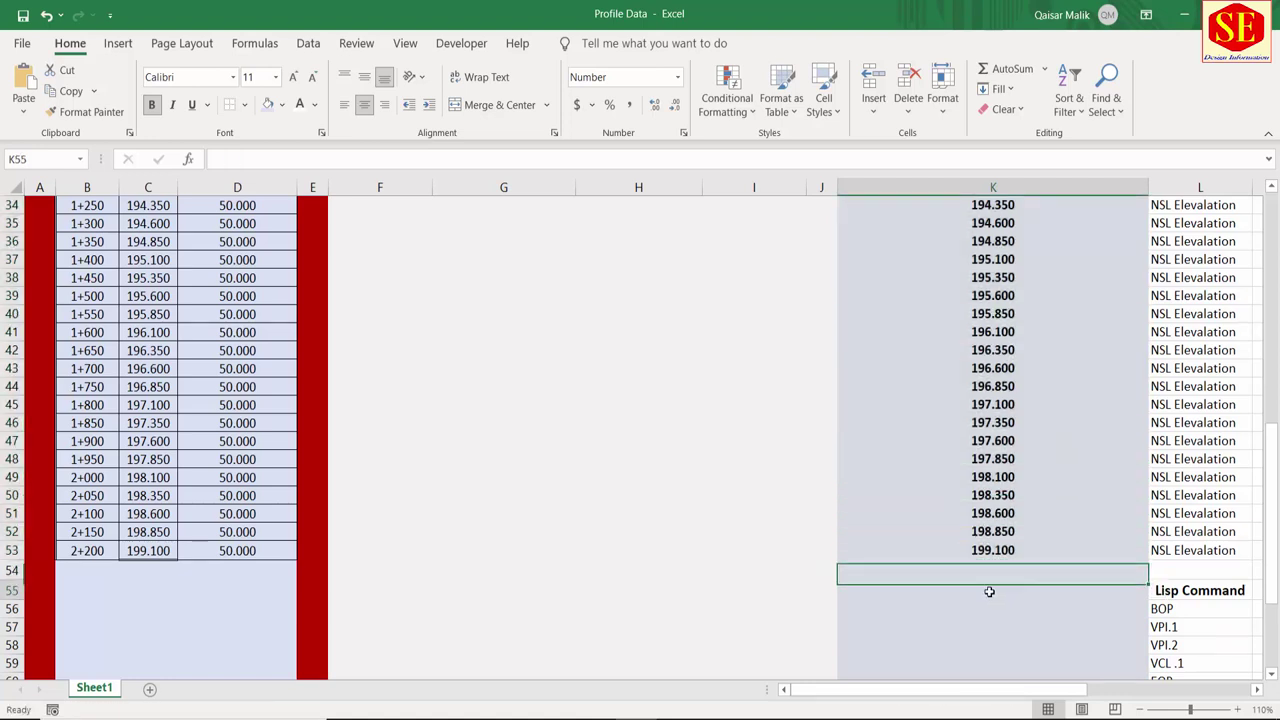
pyautogui.write('=')
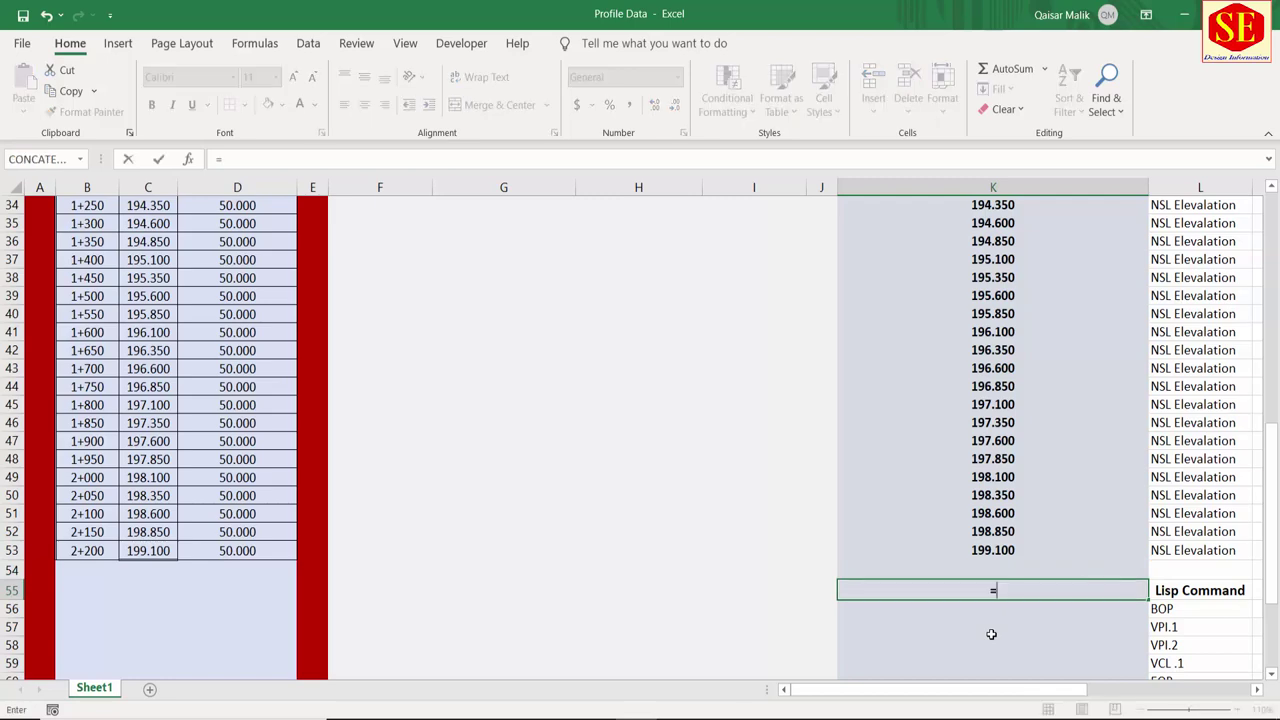
pyautogui.scroll(11, 1005, 604)
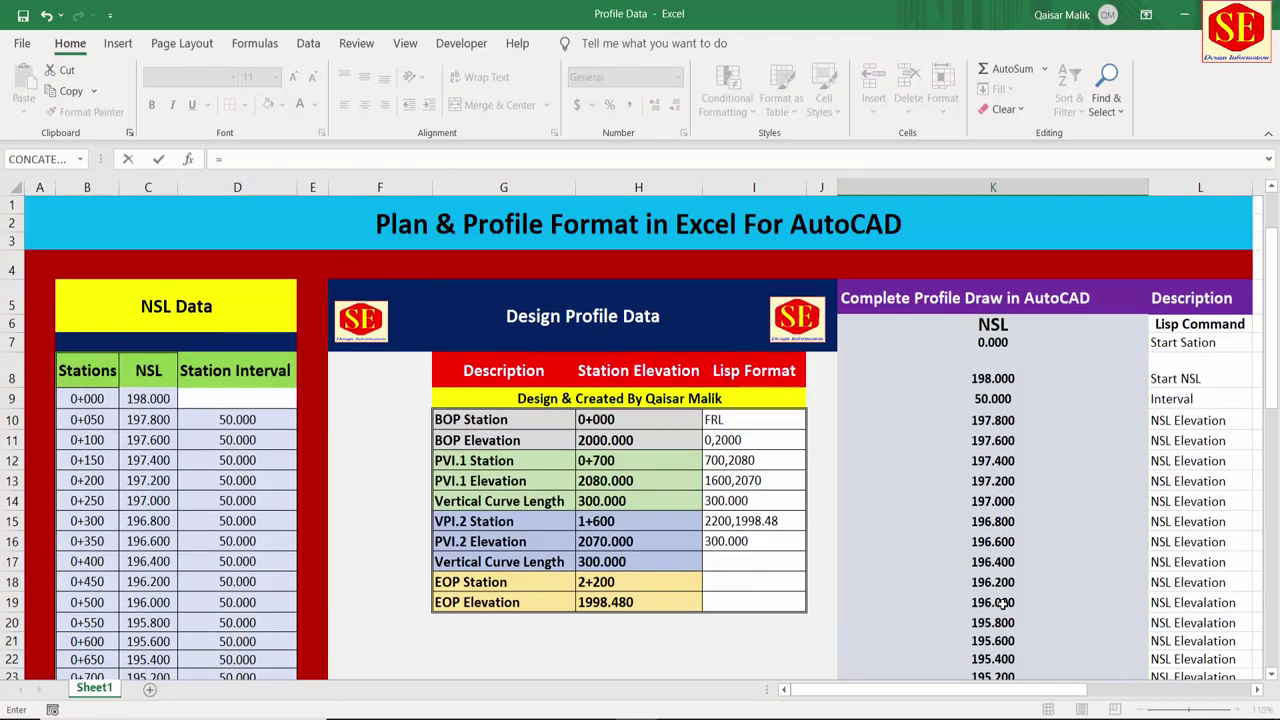
pyautogui.click(713, 420)
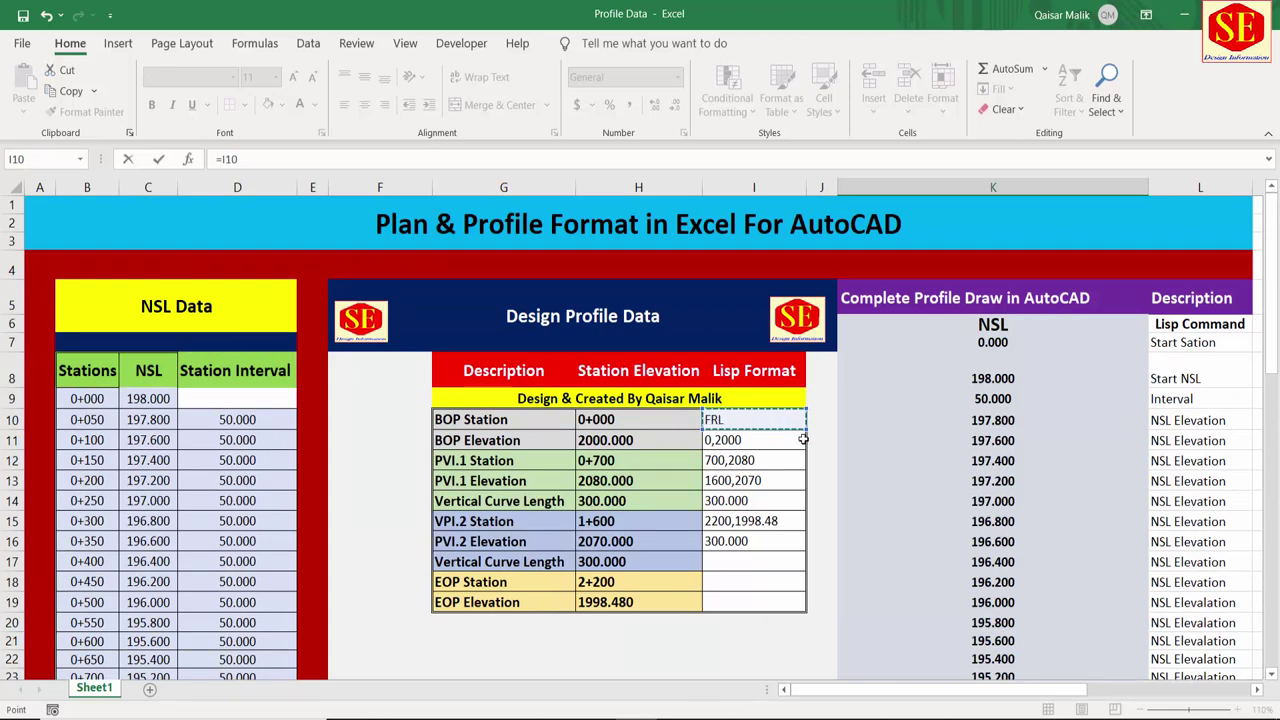
pyautogui.press('Return')
pyautogui.scroll(-4, 810, 440)
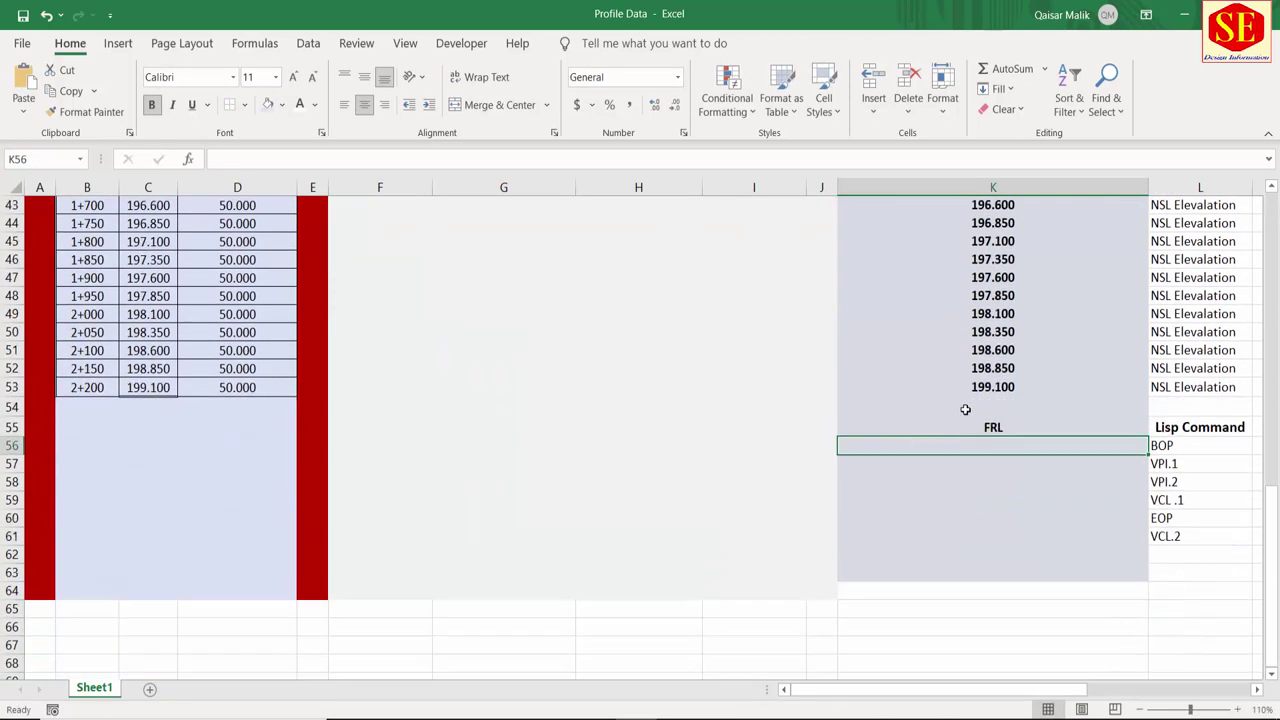
pyautogui.click(995, 430)
pyautogui.moveTo(1146, 437); pyautogui.dragTo(1142, 532)
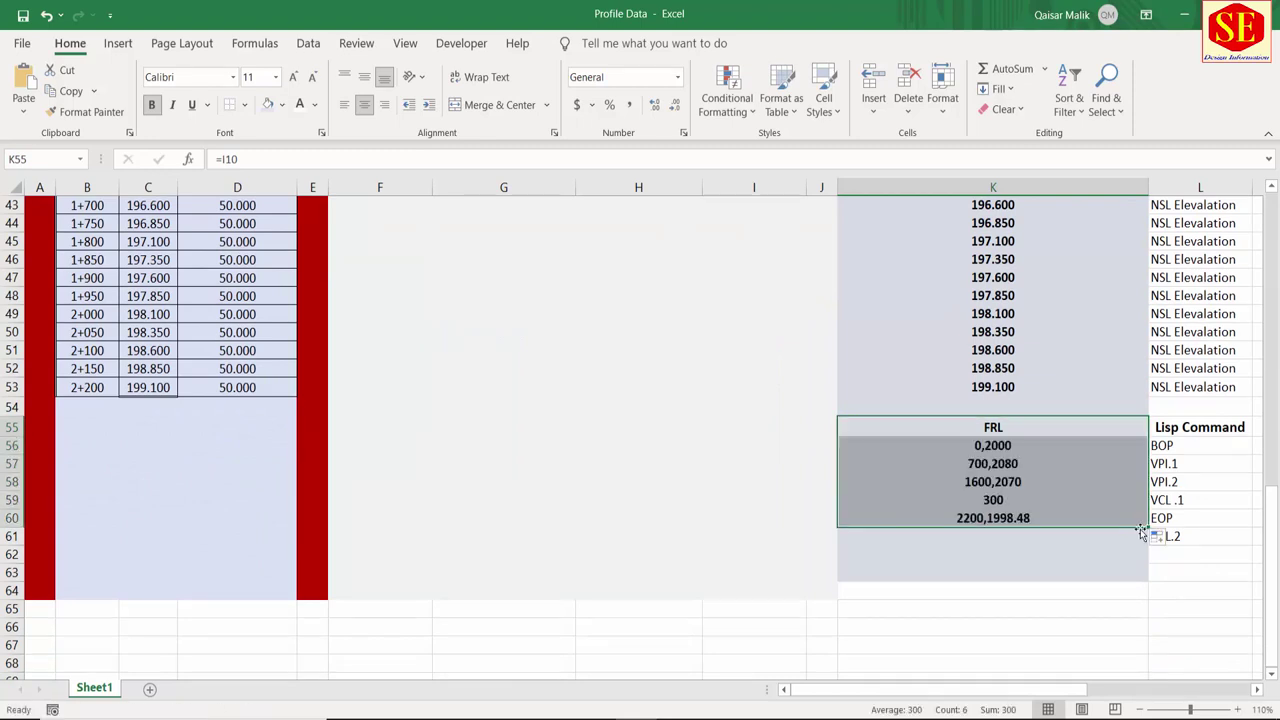
pyautogui.moveTo(1147, 530); pyautogui.dragTo(1148, 562)
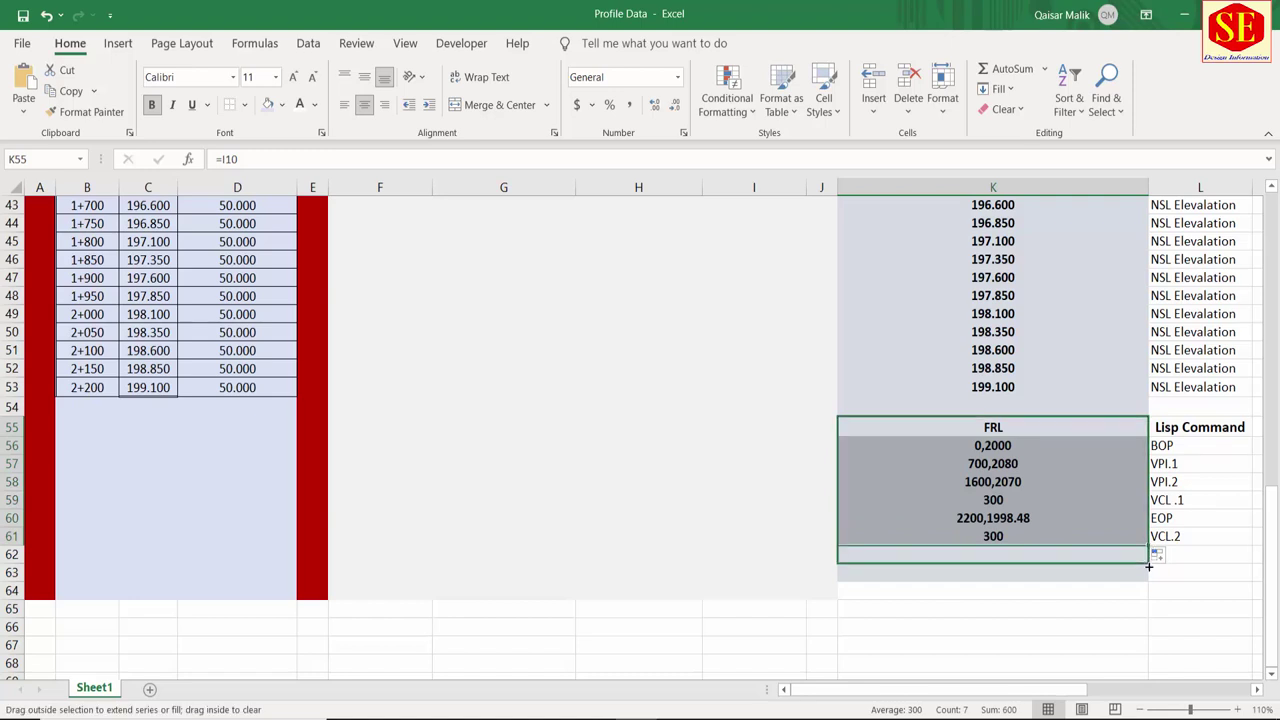
pyautogui.click(1031, 553)
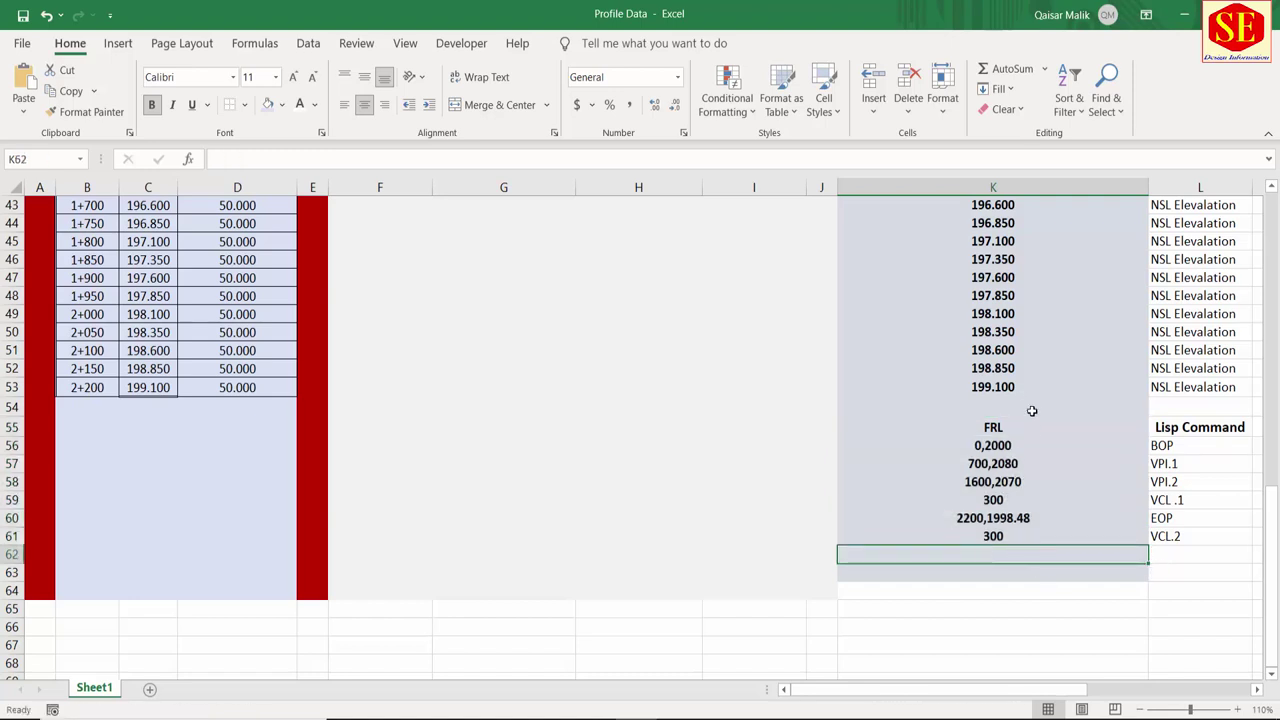
pyautogui.scroll(7, 1031, 410)
# Step: Copy the column K profile data from the NSL heading in K6 down to row 61
pyautogui.scroll(7, 989, 357)
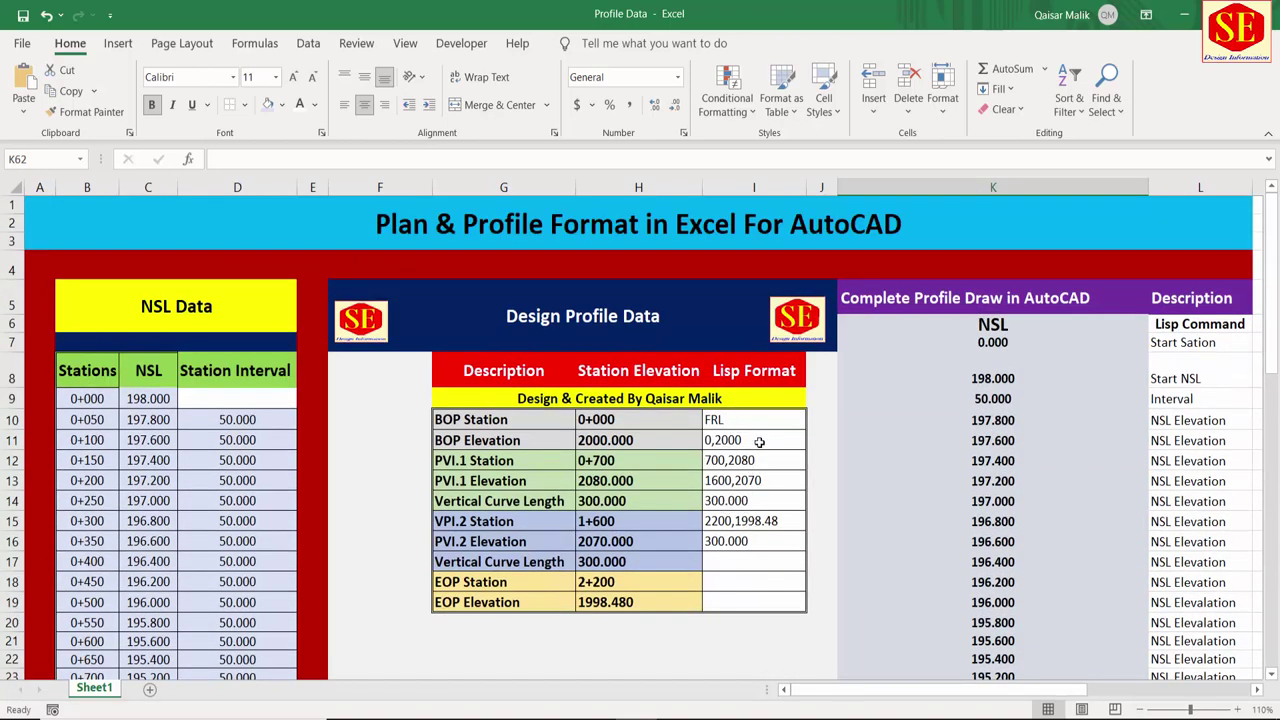
pyautogui.click(1022, 328)
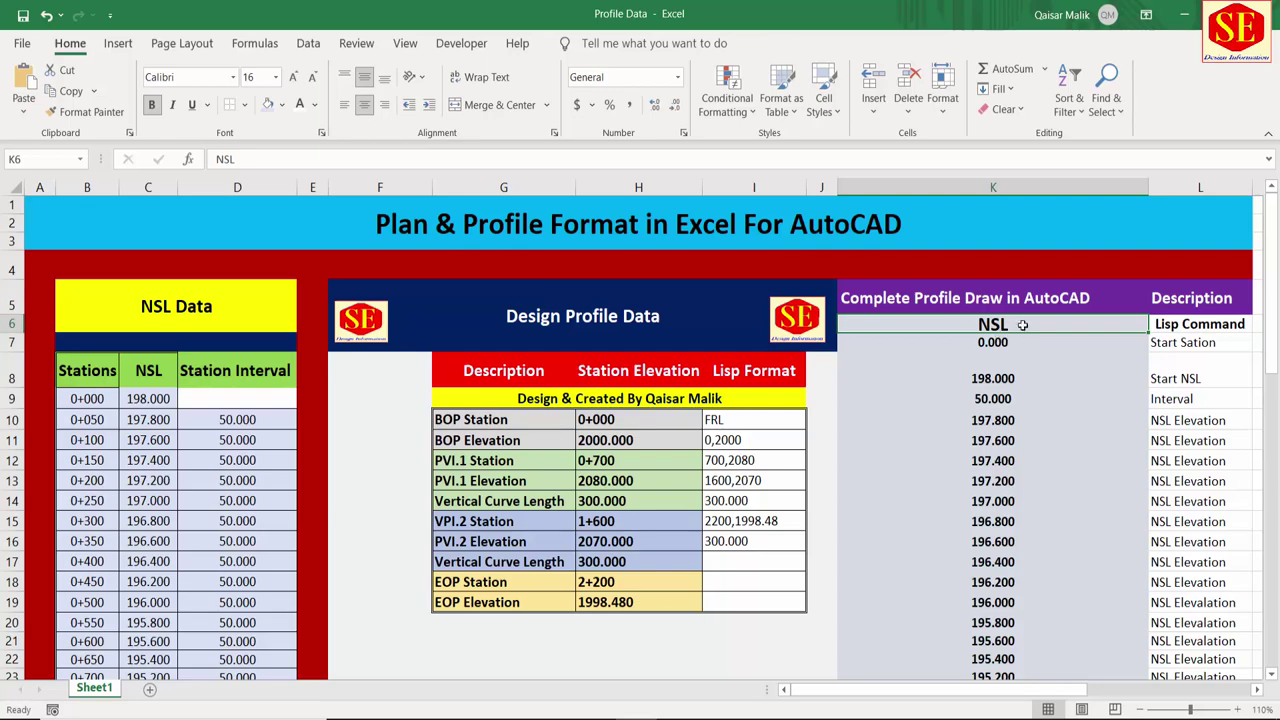
pyautogui.moveTo(1016, 322)
pyautogui.mouseDown()
pyautogui.moveTo(1150, 658)
pyautogui.moveTo(1031, 679)
pyautogui.moveTo(1033, 621)
pyautogui.mouseUp()
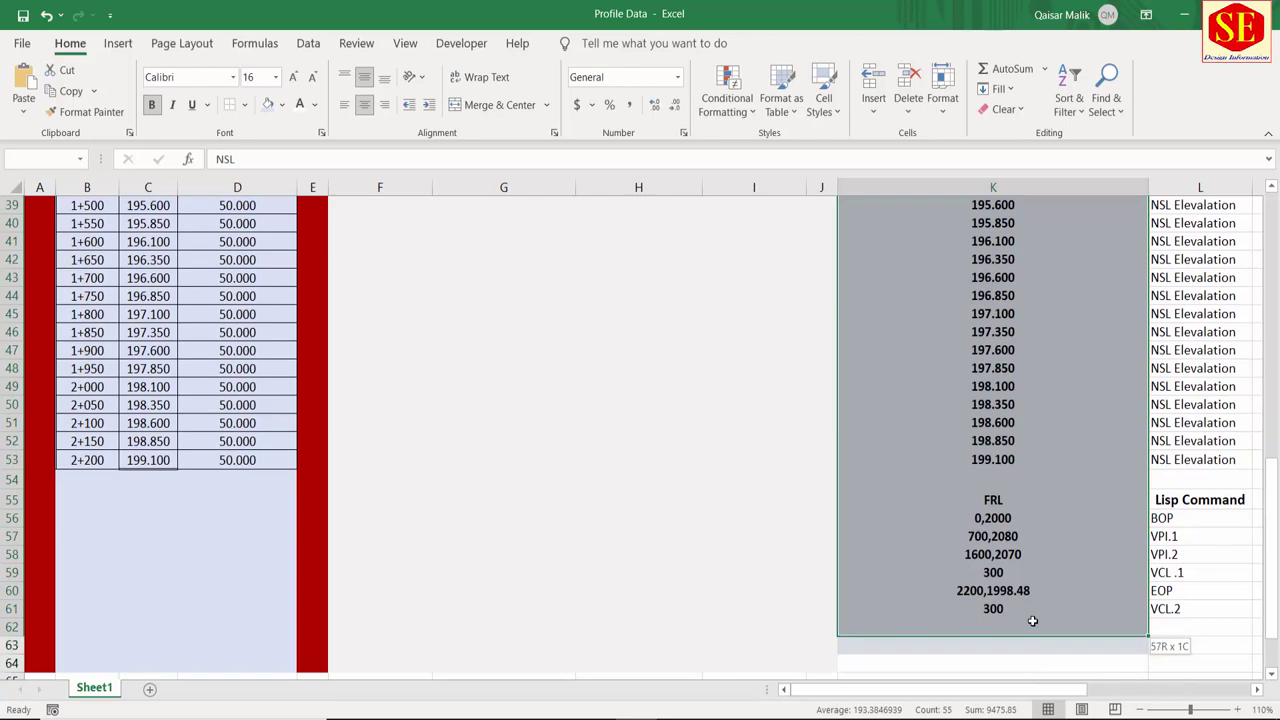
pyautogui.rightClick(972, 578)
pyautogui.click(990, 283)
# Step: In a new blank AutoCAD drawing, paste the copied Excel commands into the command line
pyautogui.scroll(10, 962, 320)
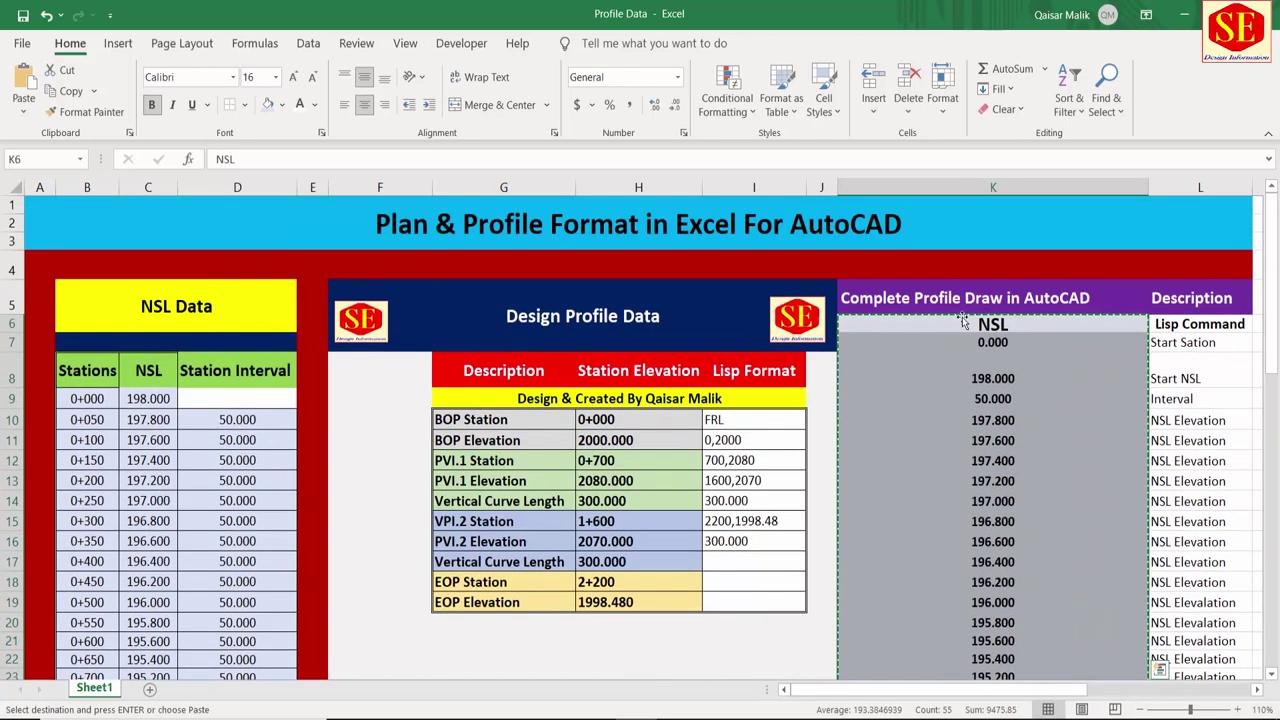
pyautogui.hotkey('alt', 'Tab')
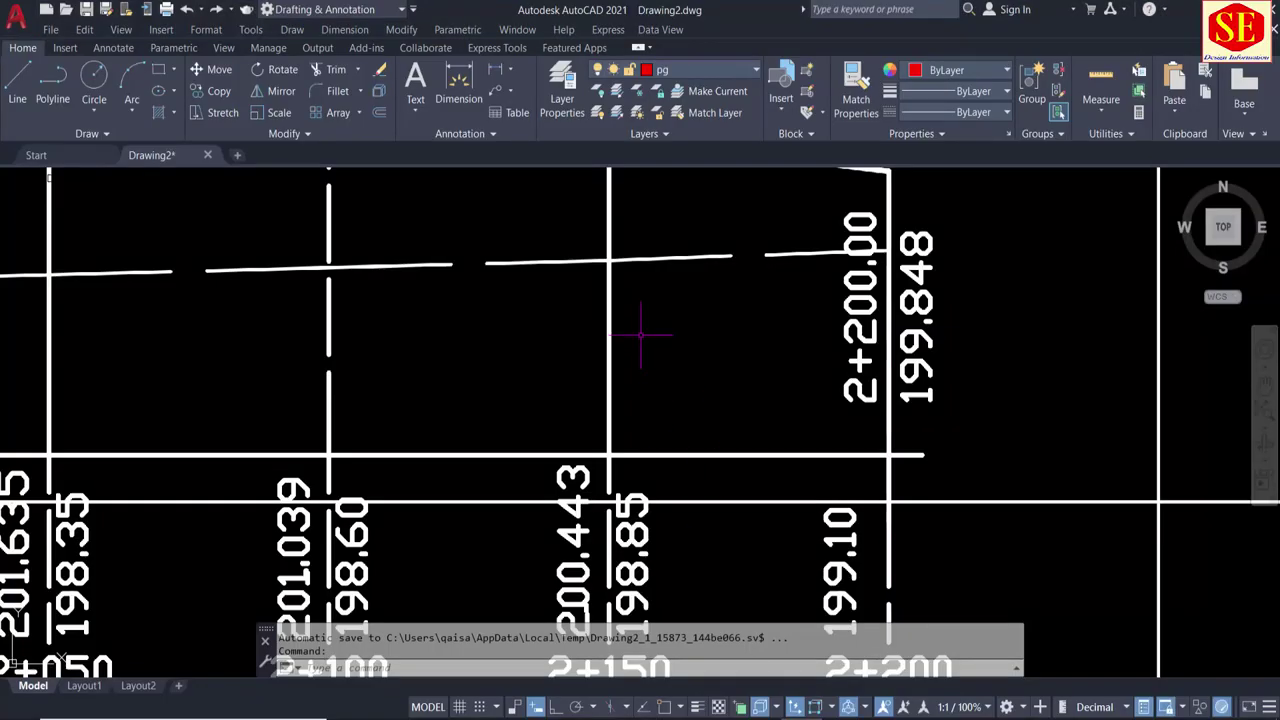
pyautogui.scroll(-10, 641, 335)
pyautogui.scroll(-5, 620, 345)
pyautogui.scroll(5, 620, 354)
pyautogui.scroll(3, 679, 341)
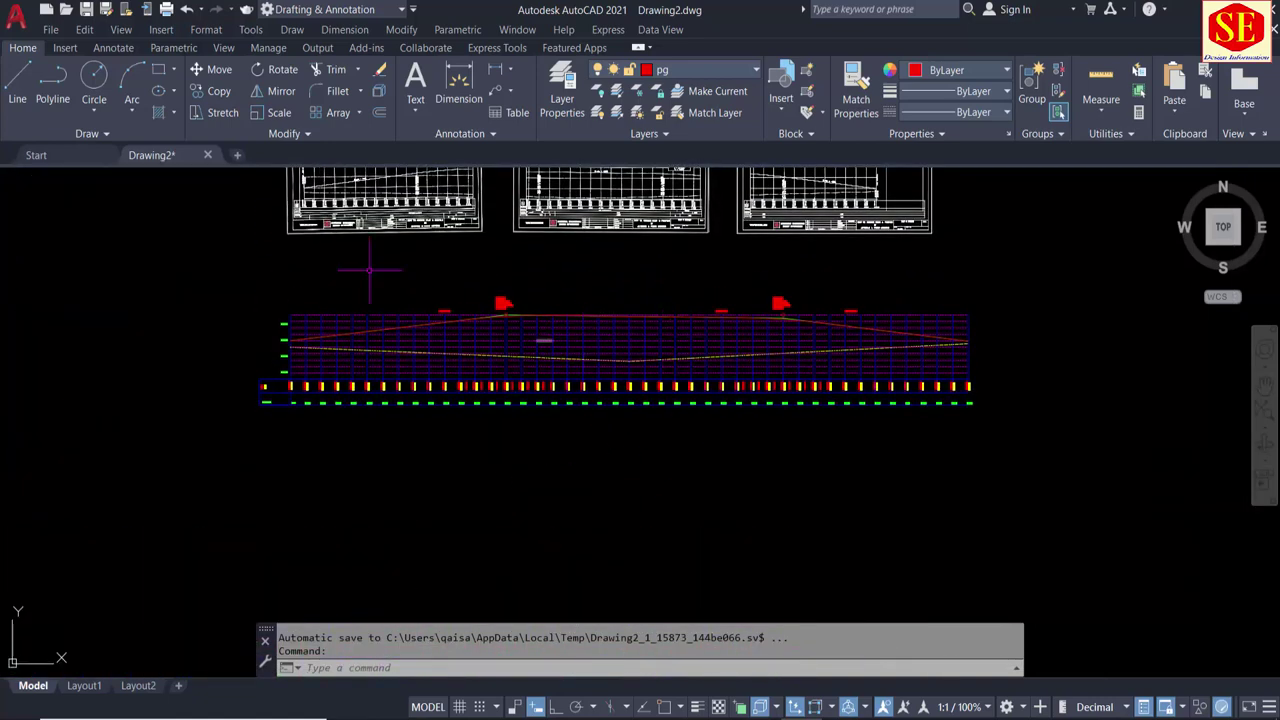
pyautogui.click(240, 156)
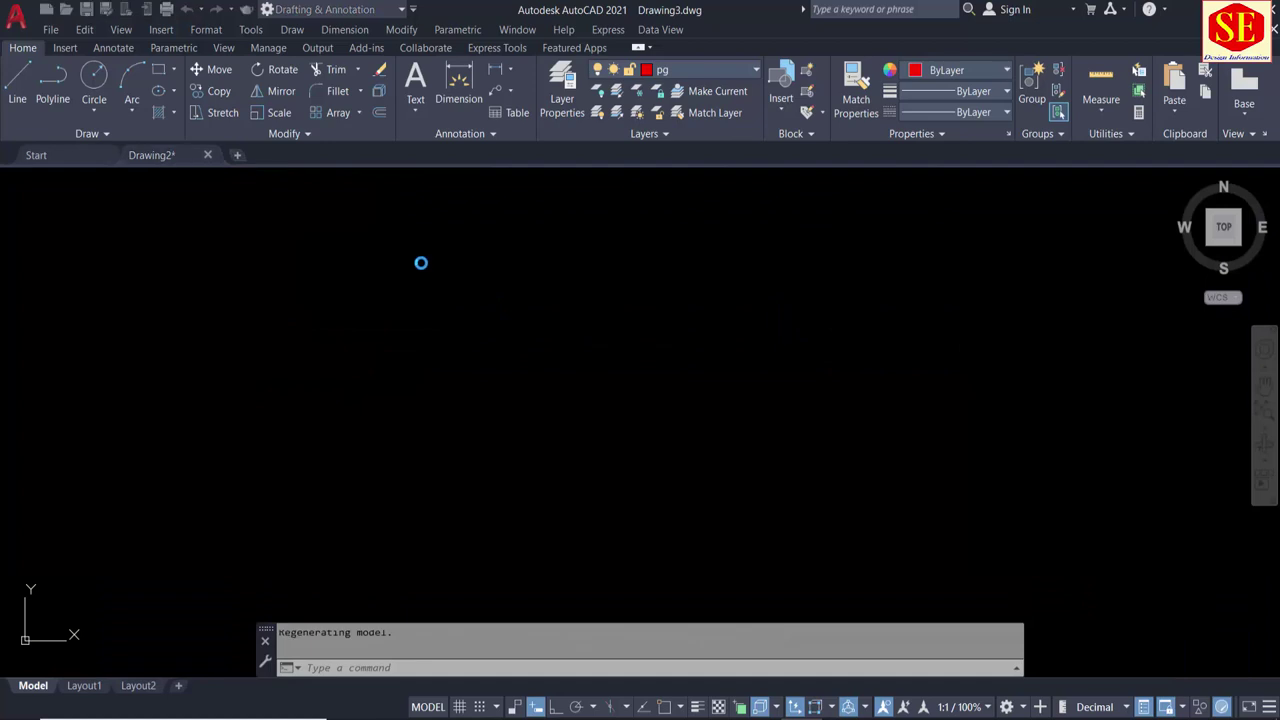
pyautogui.rightClick(399, 668)
pyautogui.click(435, 590)
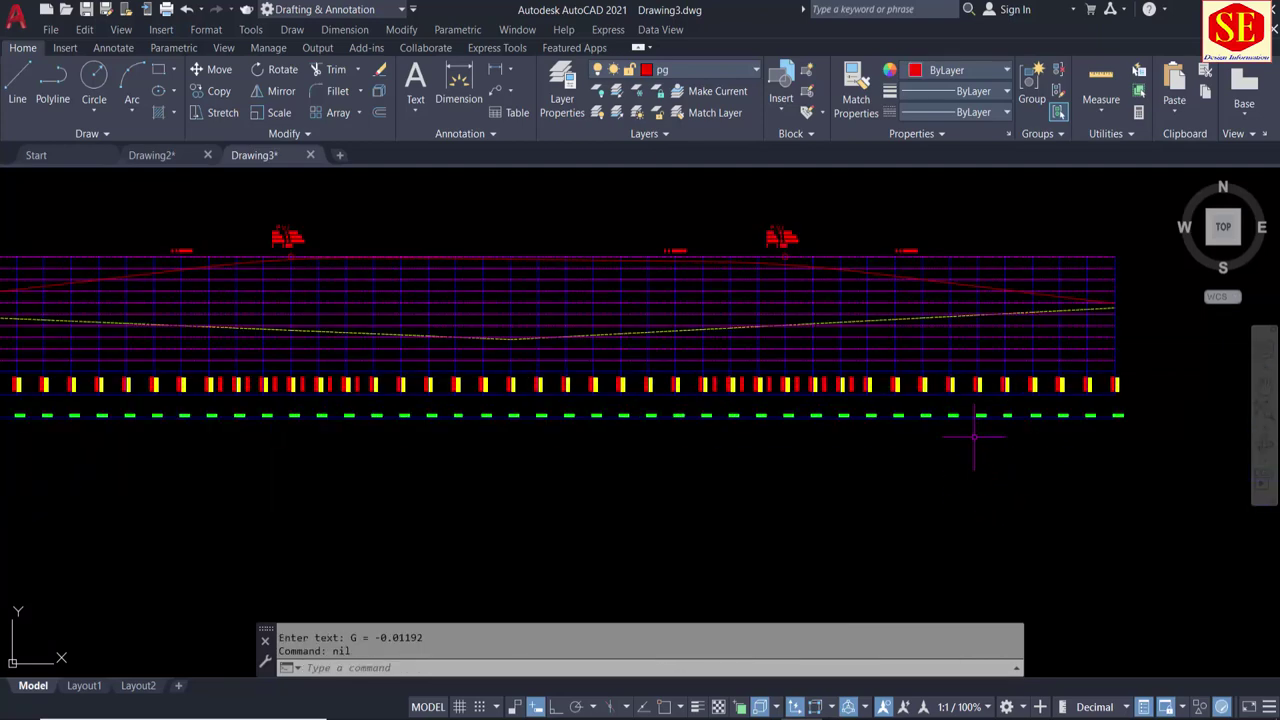
# Step: Compare Drawing3's new profile against Drawing2, then begin a selection window around it
pyautogui.scroll(1, 730, 415)
pyautogui.scroll(2, 584, 471)
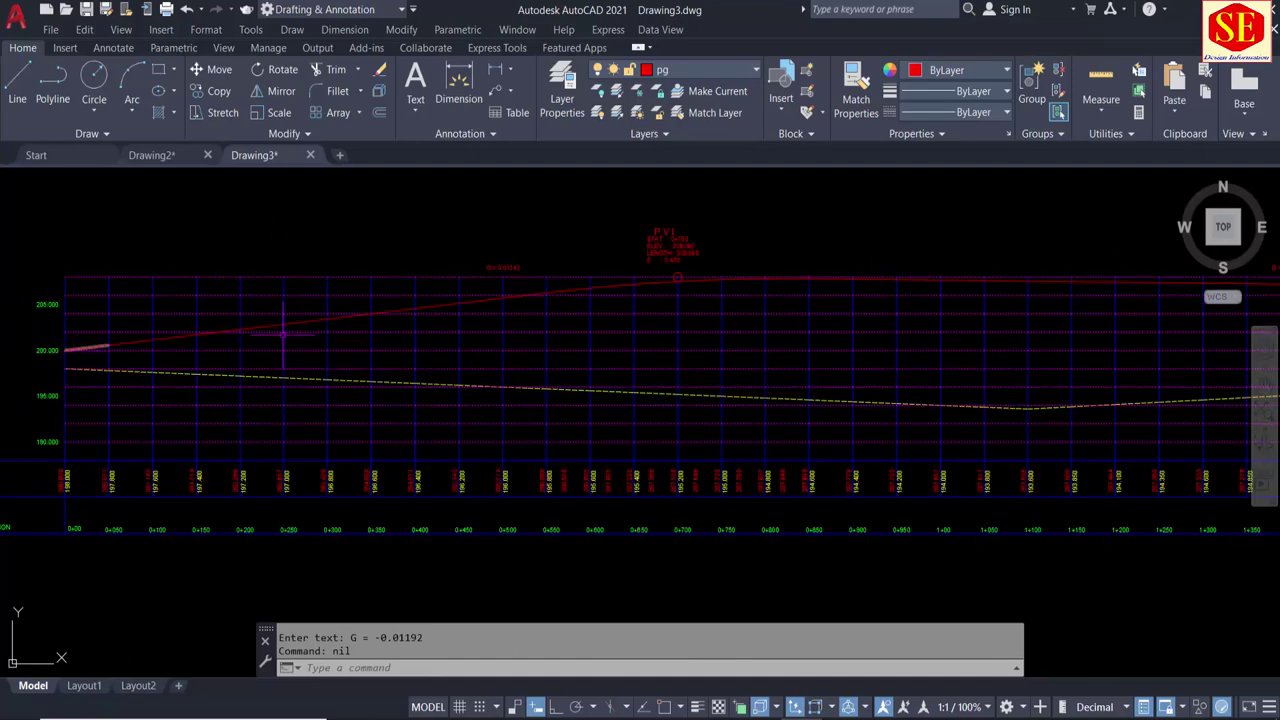
pyautogui.scroll(-2, 572, 293)
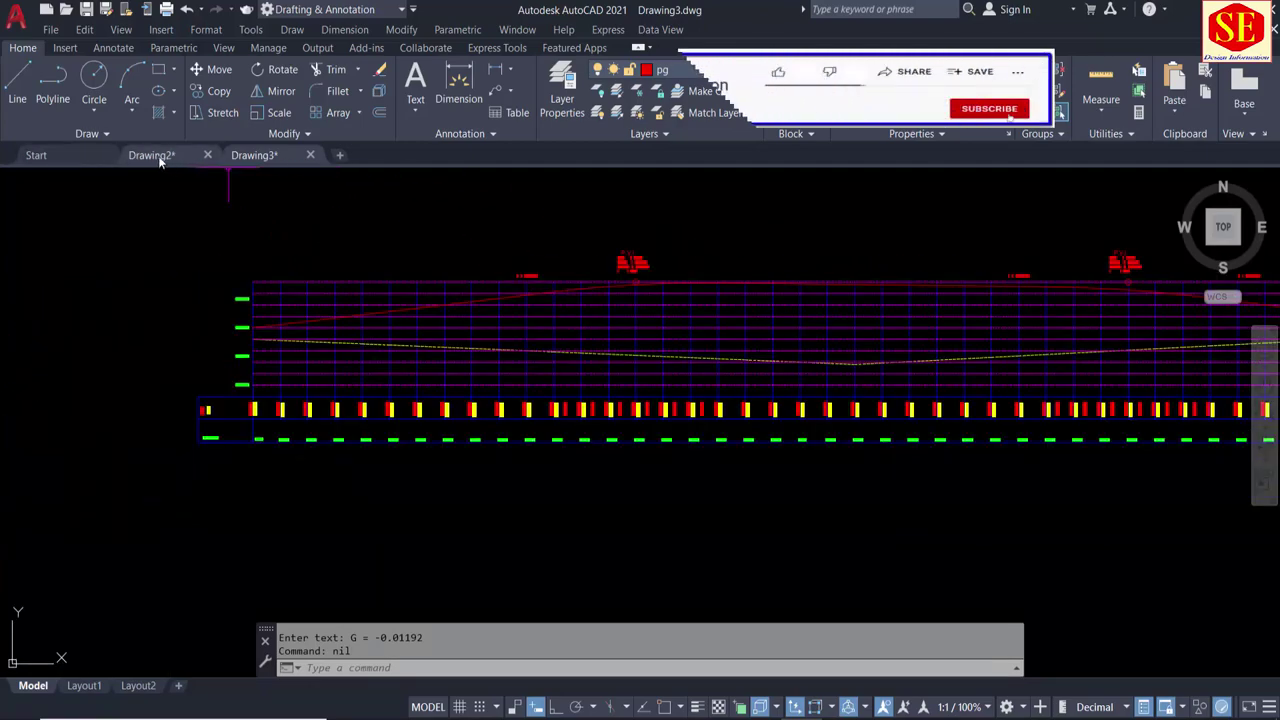
pyautogui.click(155, 155)
pyautogui.scroll(-2, 400, 330)
pyautogui.scroll(-2, 540, 340)
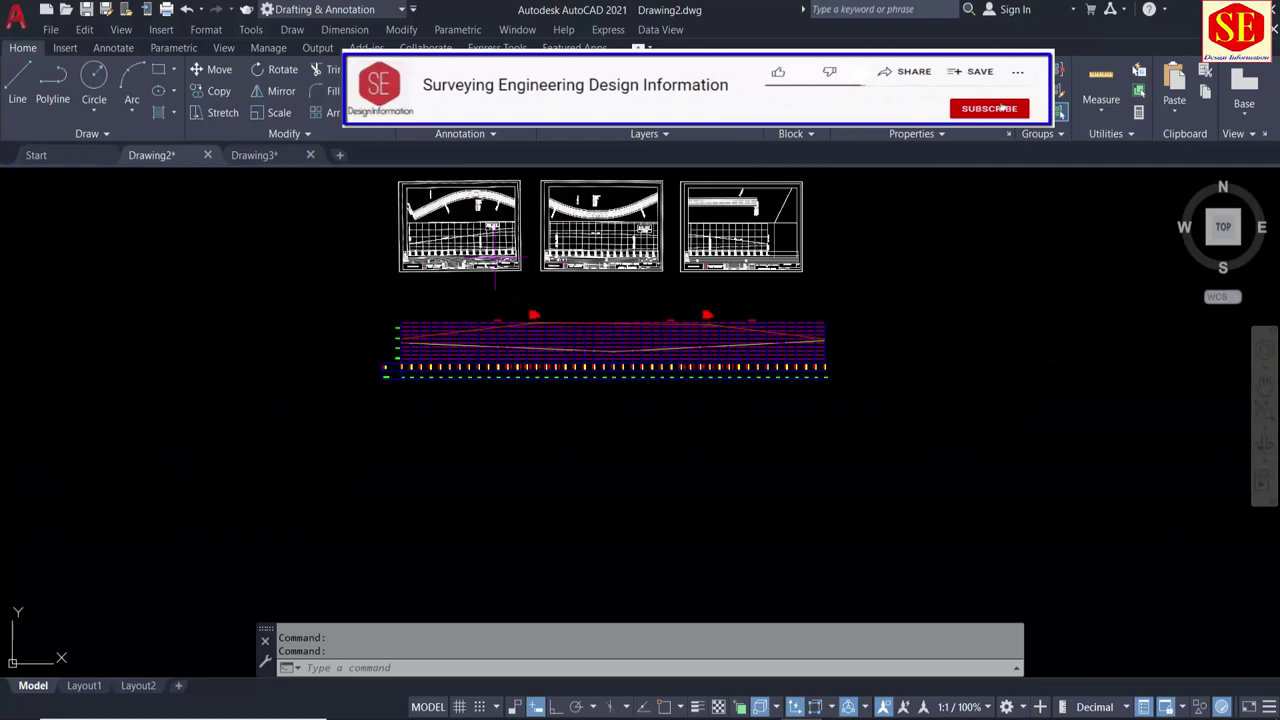
pyautogui.moveTo(706, 258); pyautogui.dragTo(706, 360, button='middle')
pyautogui.click(258, 155)
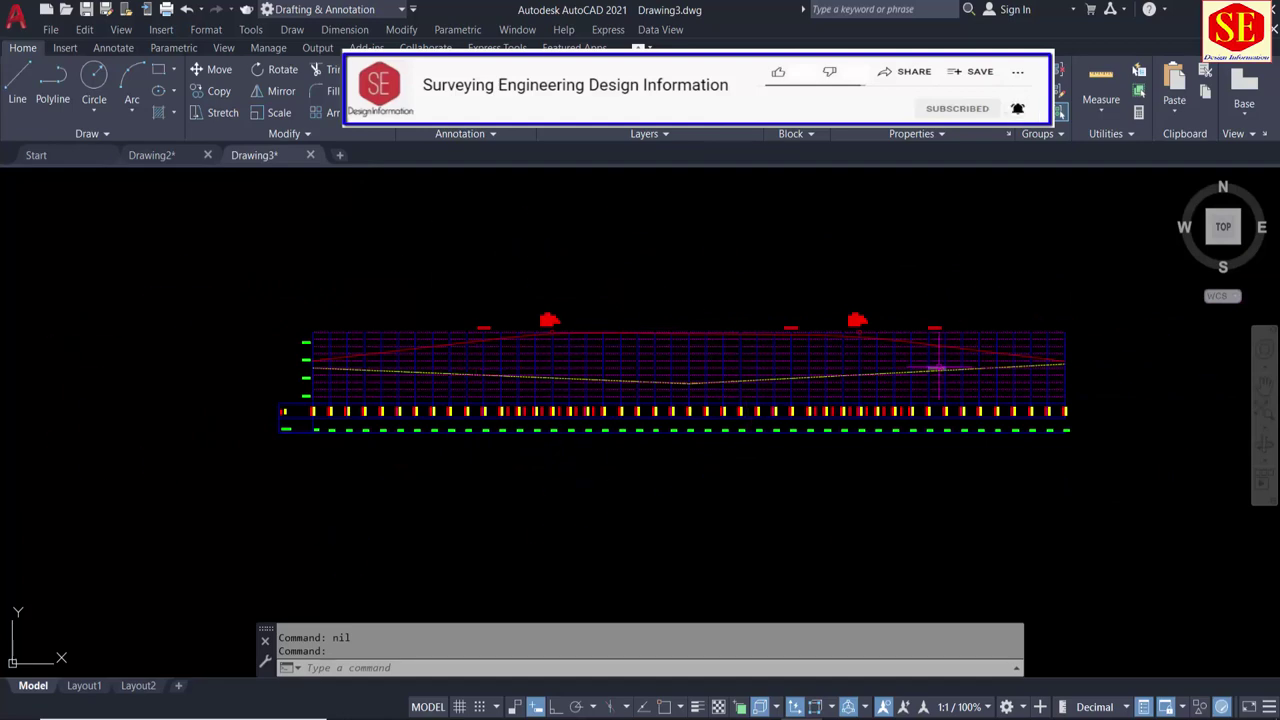
pyautogui.click(158, 160)
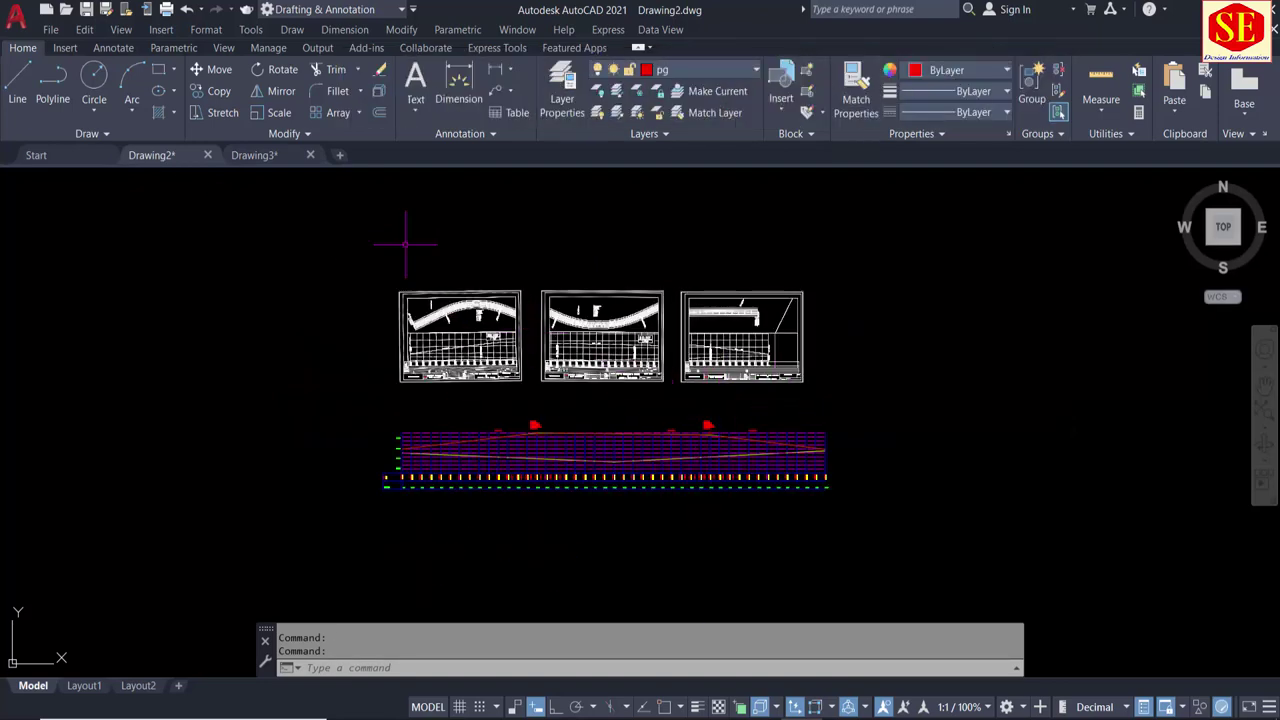
pyautogui.click(266, 157)
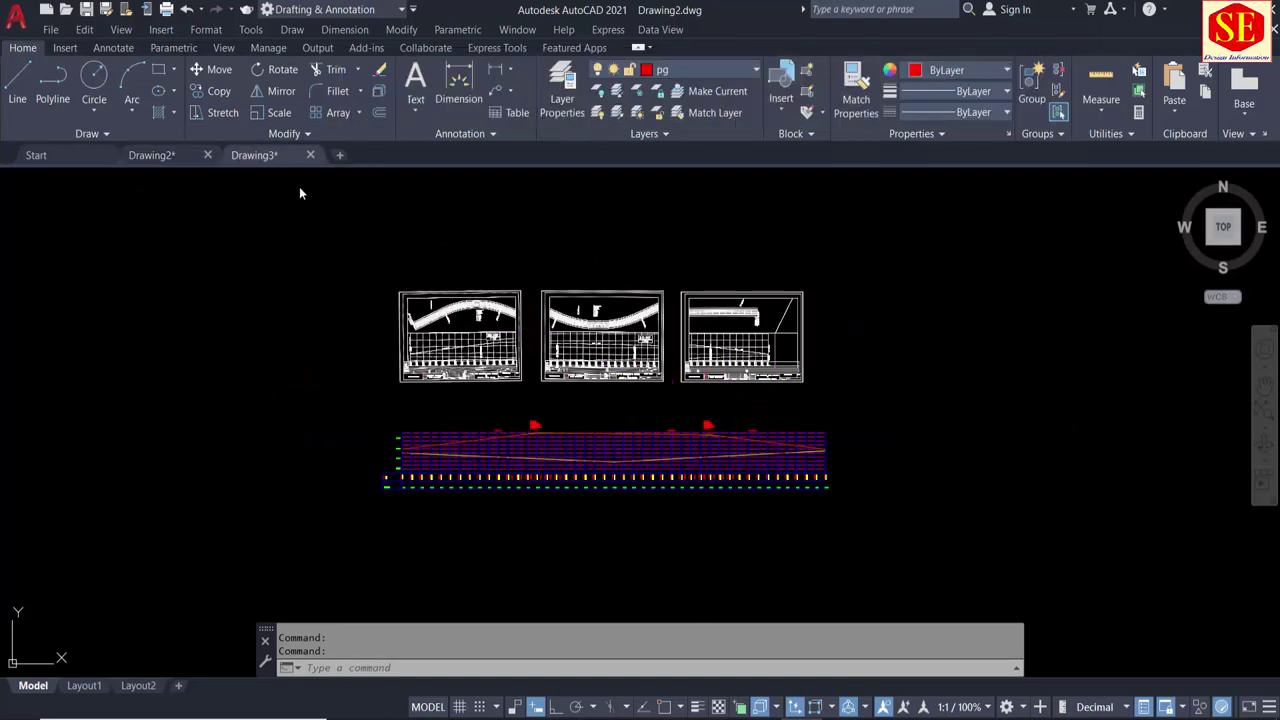
pyautogui.click(1095, 265)
# Step: Select the whole new profile and copy it to the clipboard
pyautogui.click(270, 497)
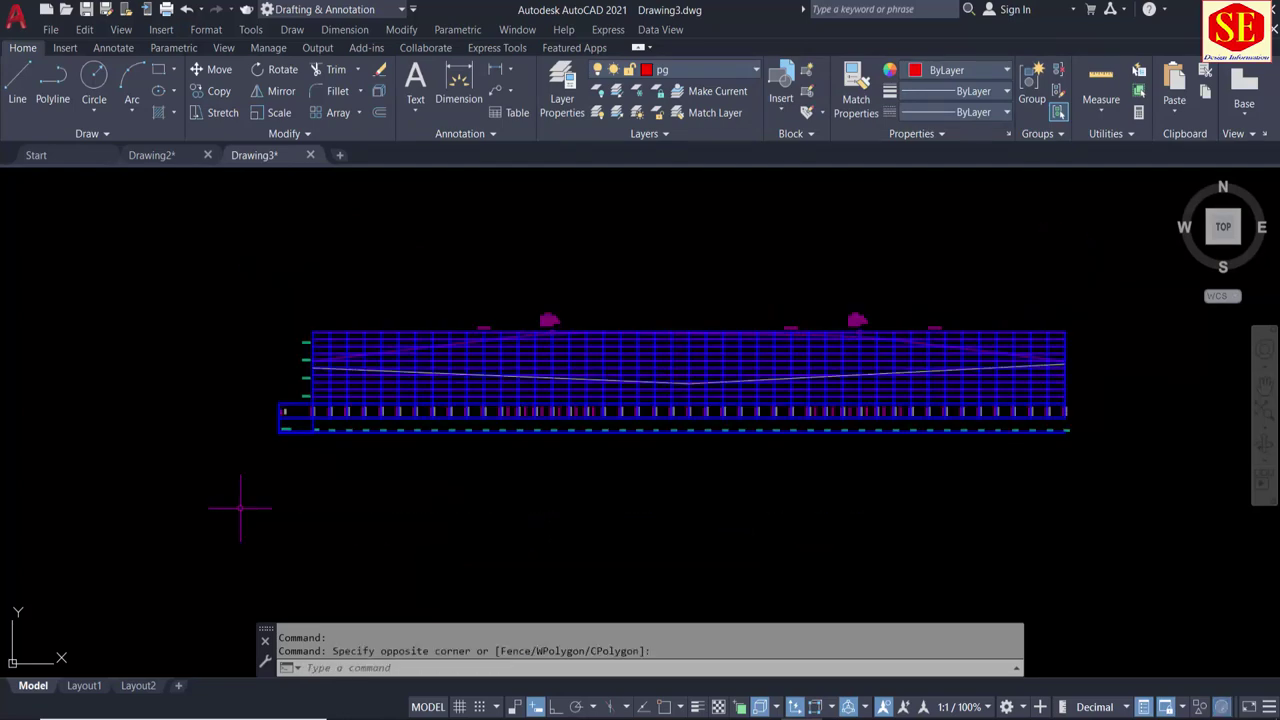
pyautogui.rightClick(636, 372)
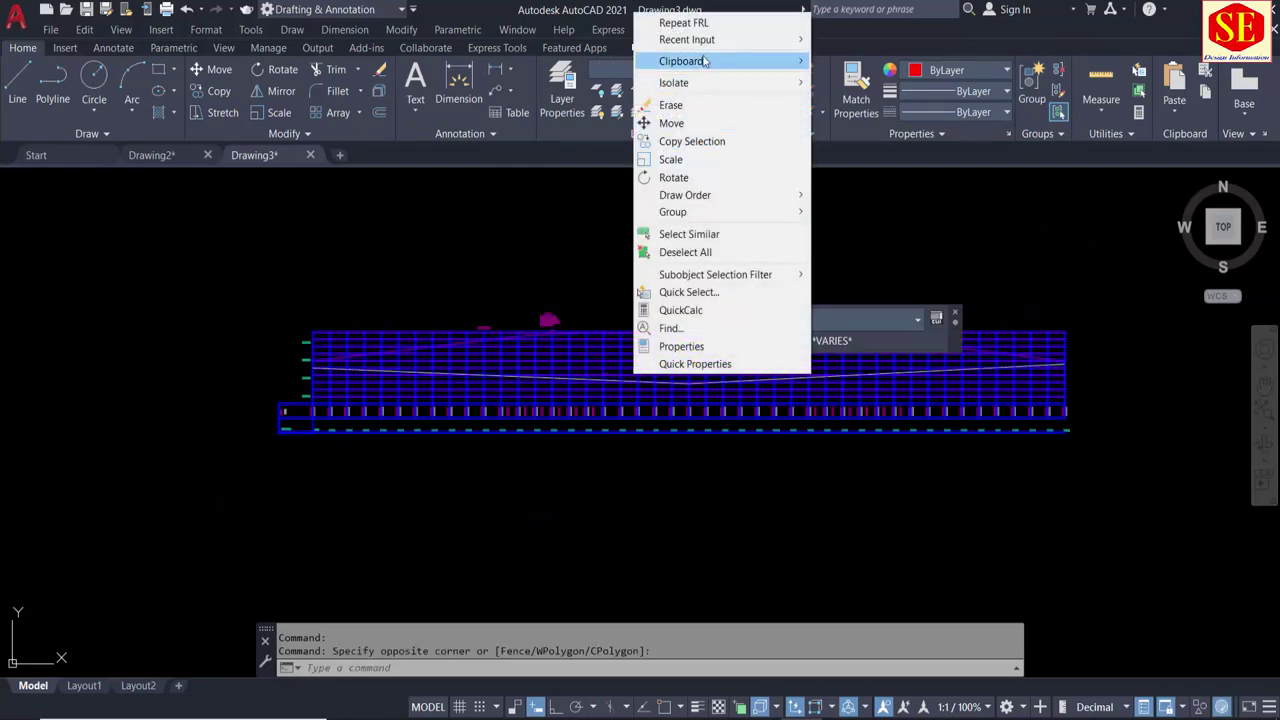
pyautogui.moveTo(681, 61)
pyautogui.click(858, 83)
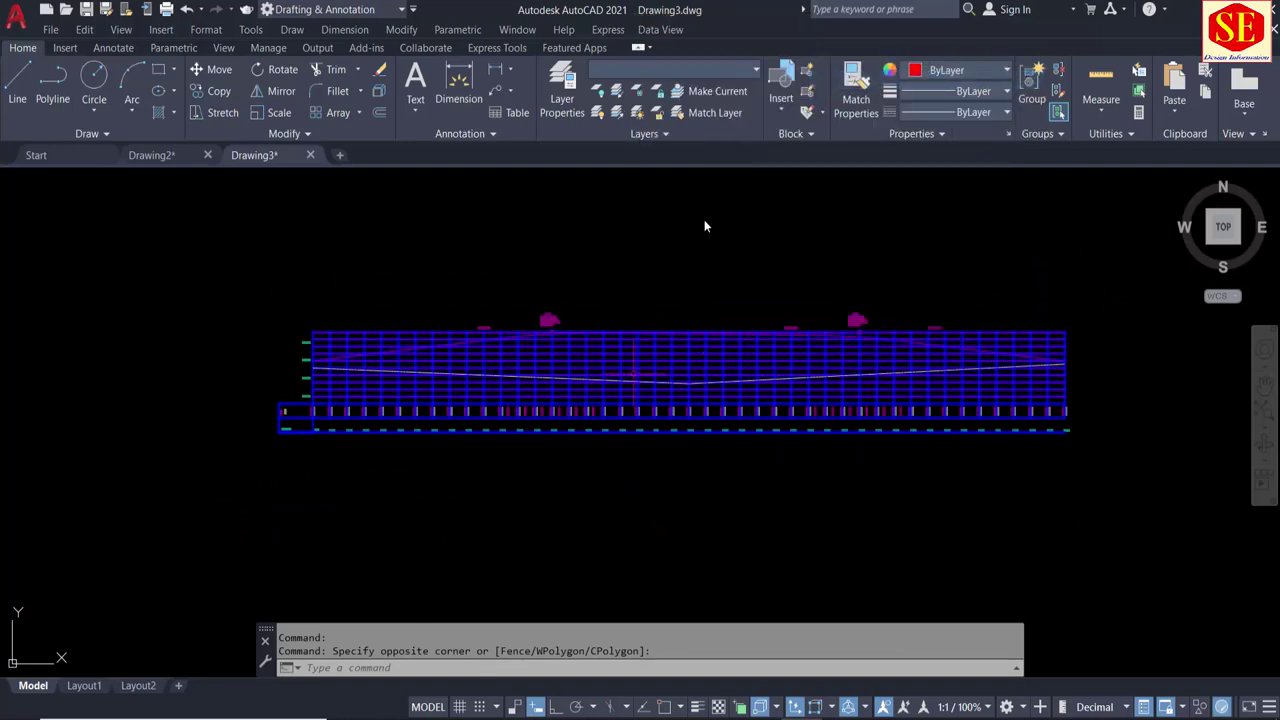
# Step: Open the Plan Profile for Youtube drawing
pyautogui.click(65, 10)
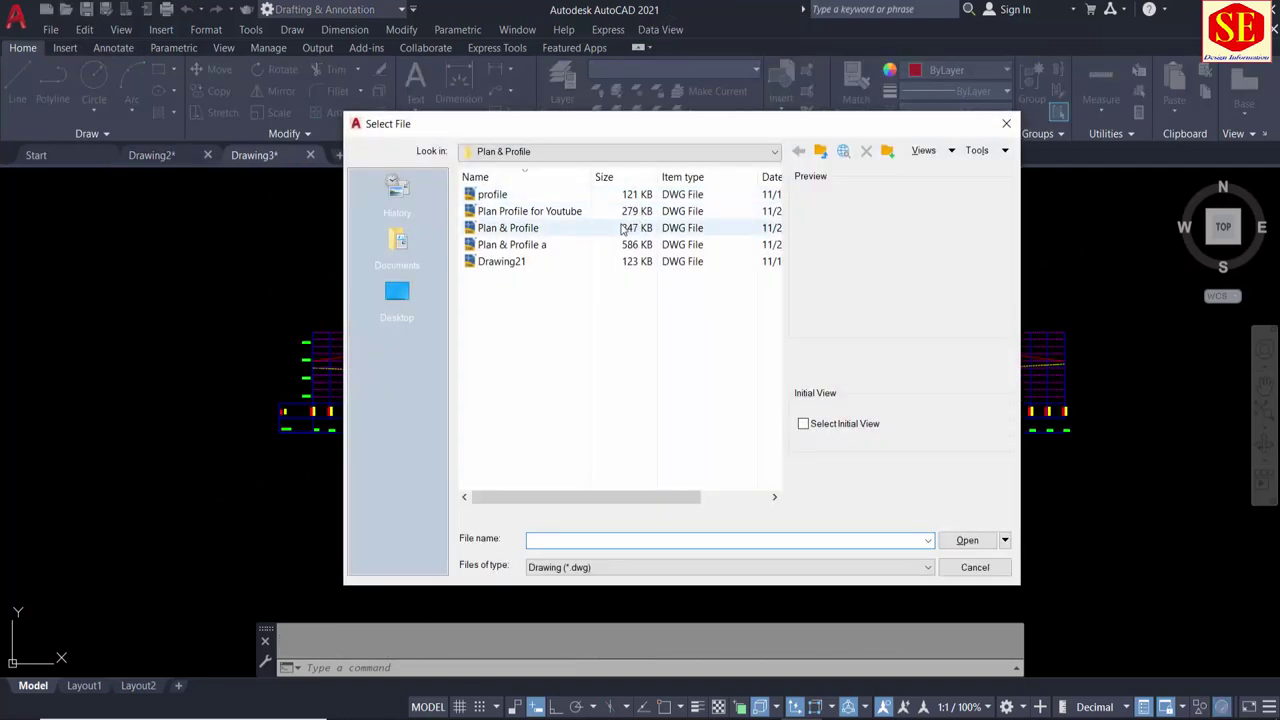
pyautogui.click(551, 213)
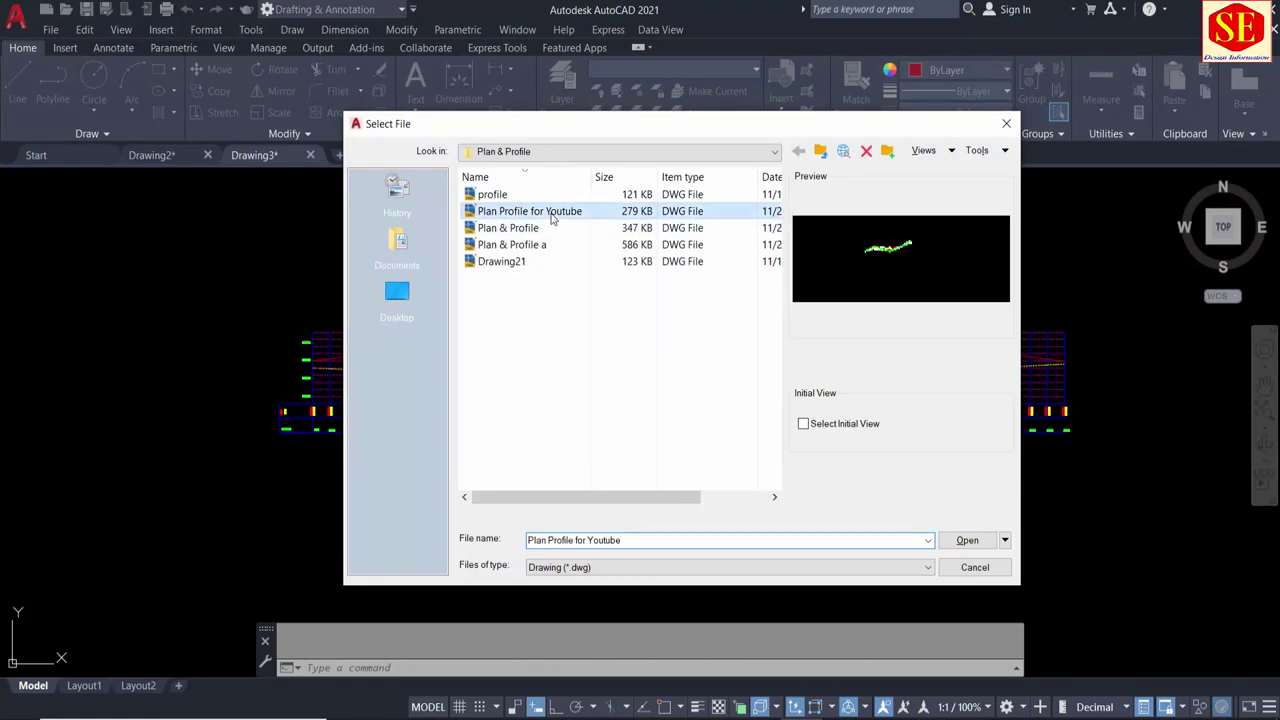
pyautogui.click(967, 540)
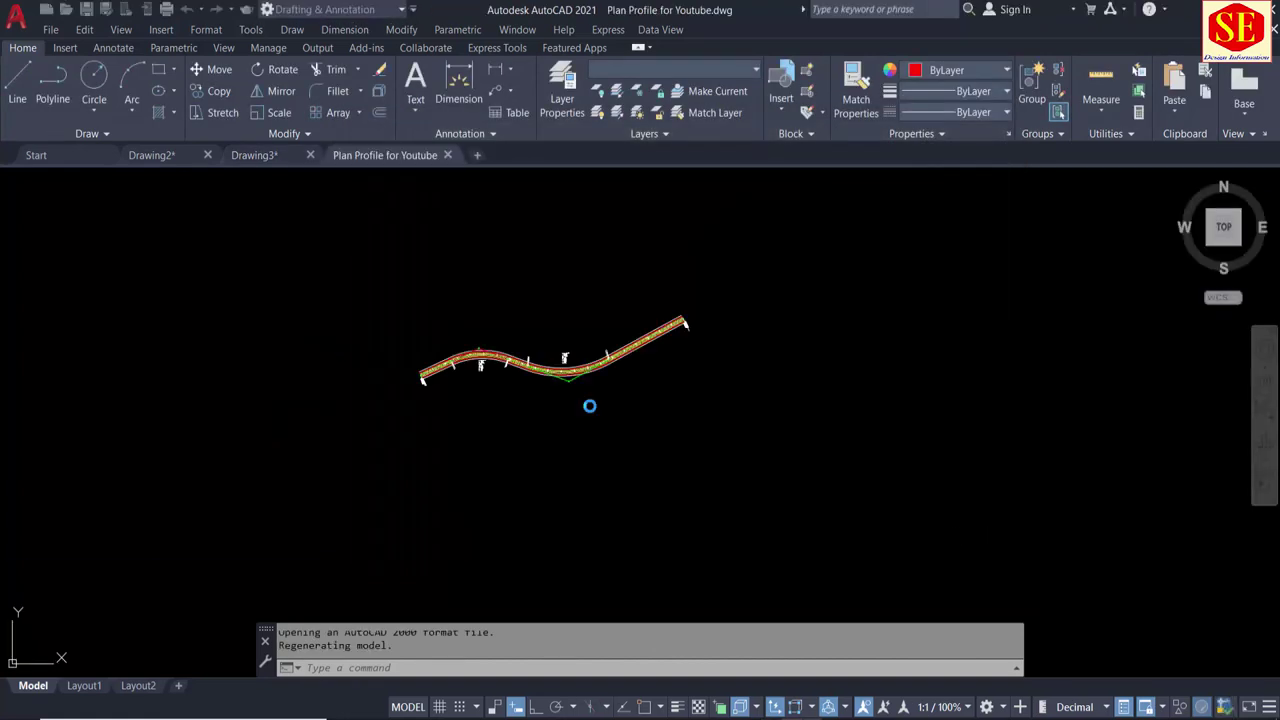
# Step: Paste the copied profile with Ctrl+V, placing it below the road plan
pyautogui.scroll(-1, 548, 338)
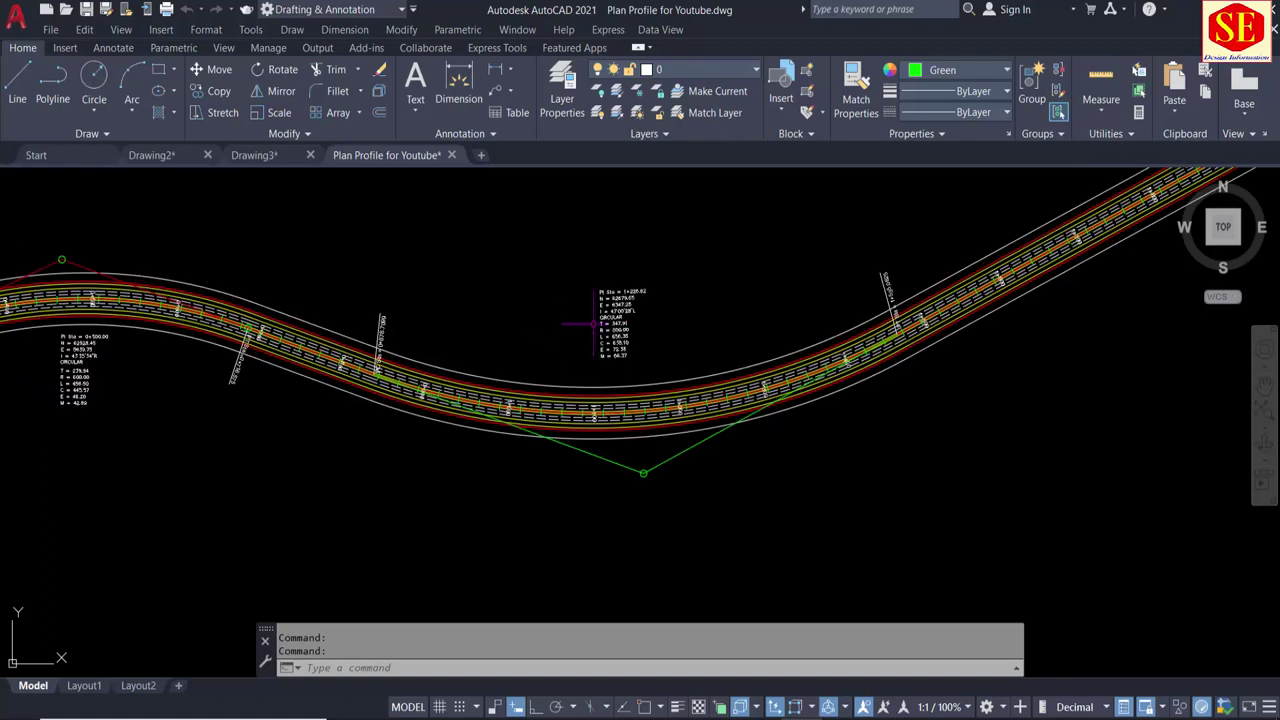
pyautogui.scroll(-1, 548, 338)
pyautogui.scroll(-1, 560, 335)
pyautogui.rightClick(335, 461)
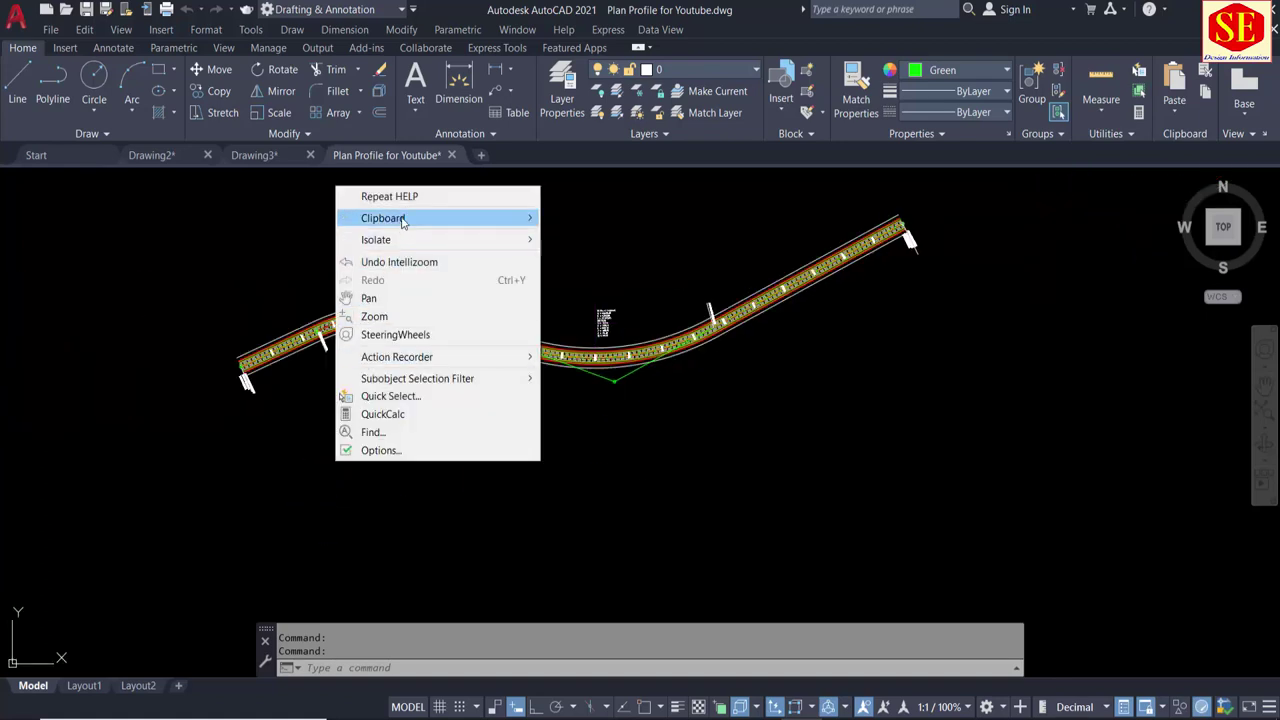
pyautogui.moveTo(383, 218)
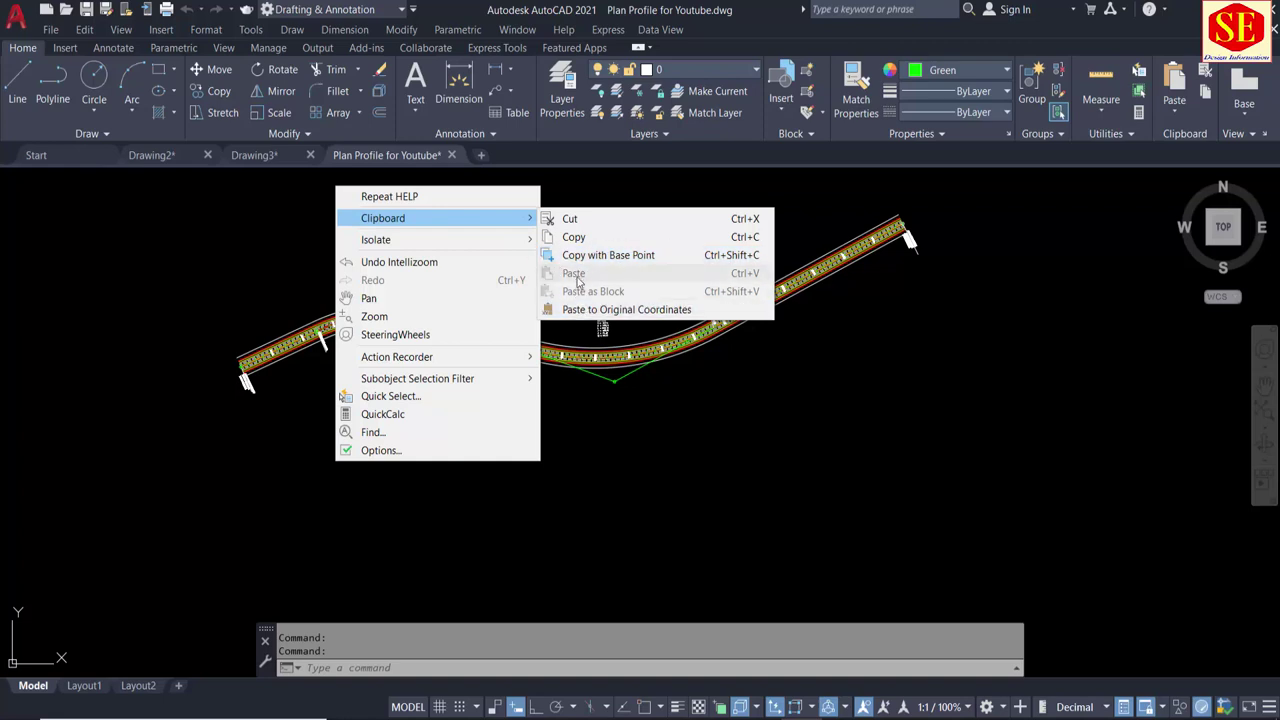
pyautogui.click(430, 514)
pyautogui.hotkey('ctrl', 'v')
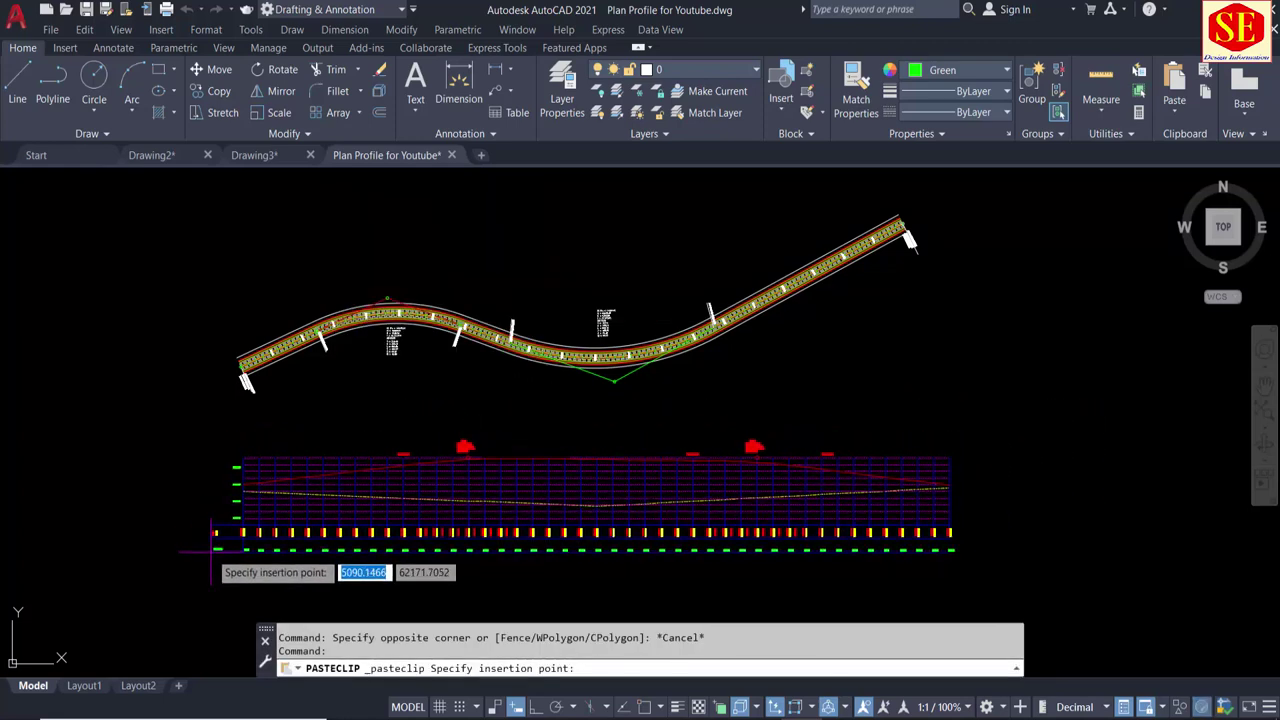
pyautogui.click(212, 520)
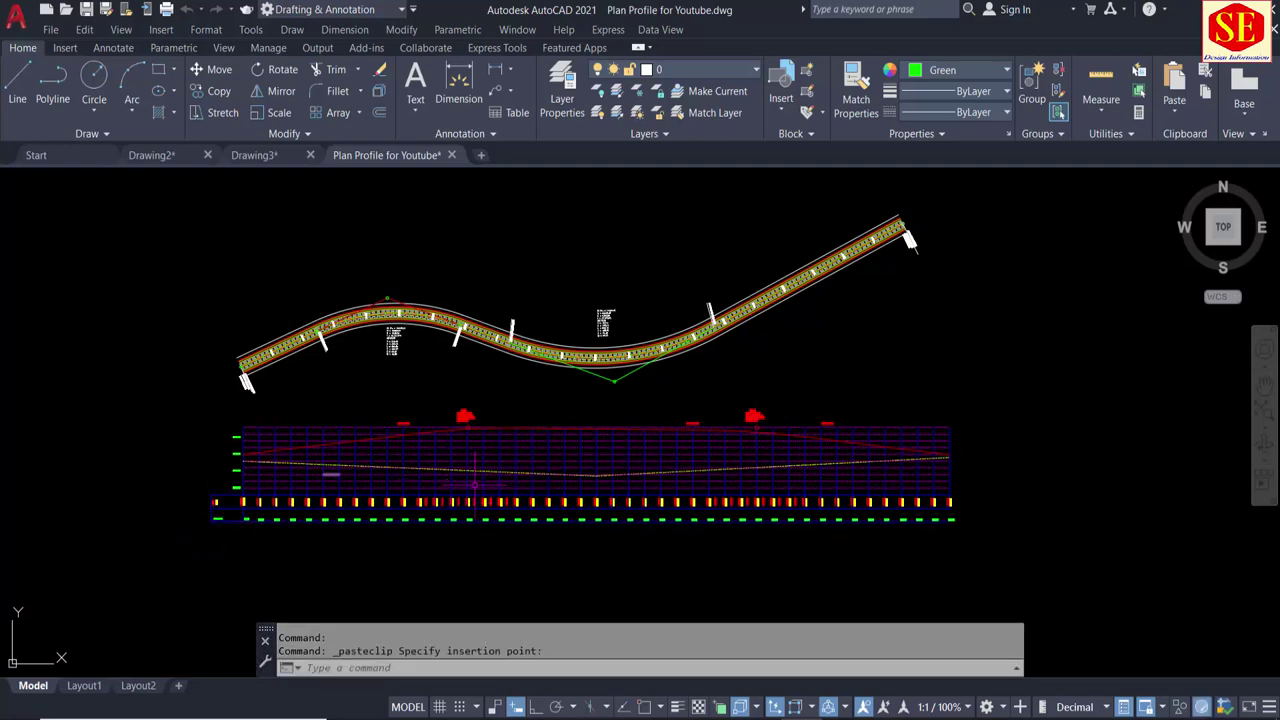
# Step: Check Layout1, dismiss the Page Setup Manager, and return to model space
pyautogui.scroll(2, 610, 334)
pyautogui.scroll(-2, 610, 334)
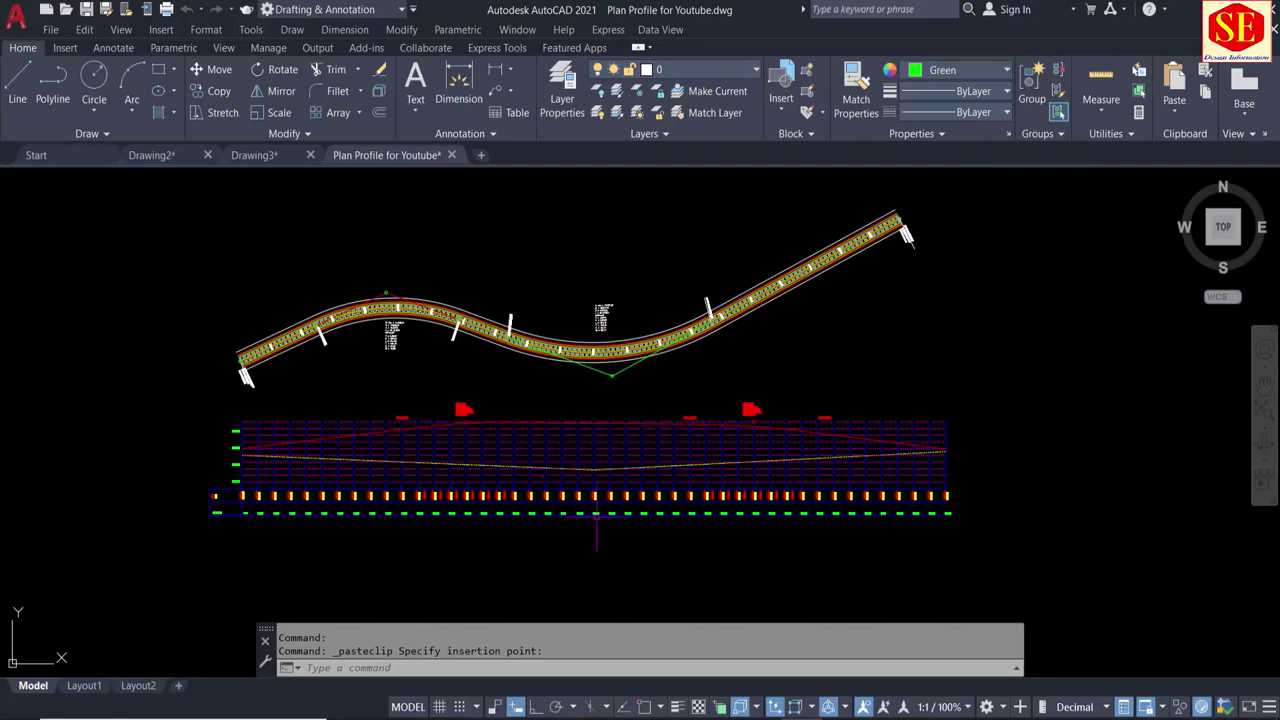
pyautogui.scroll(2, 597, 517)
pyautogui.scroll(-2, 810, 418)
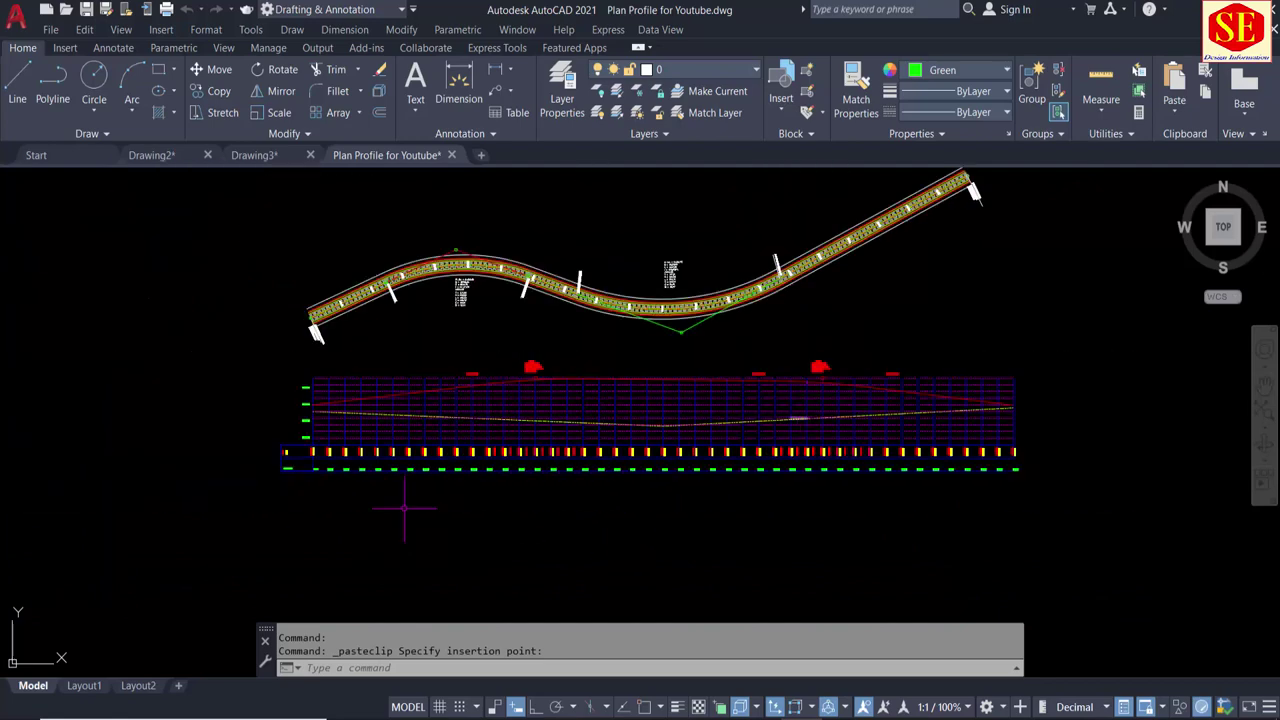
pyautogui.click(86, 686)
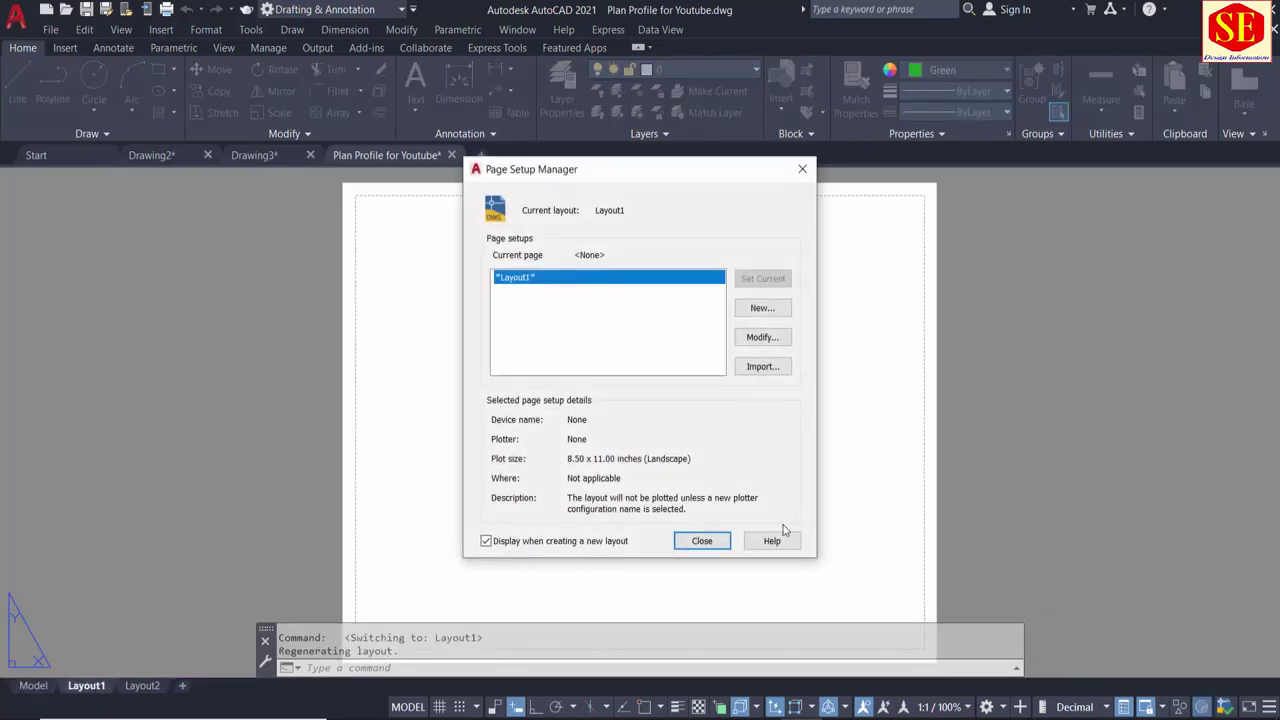
pyautogui.click(702, 541)
pyautogui.scroll(-2, 720, 392)
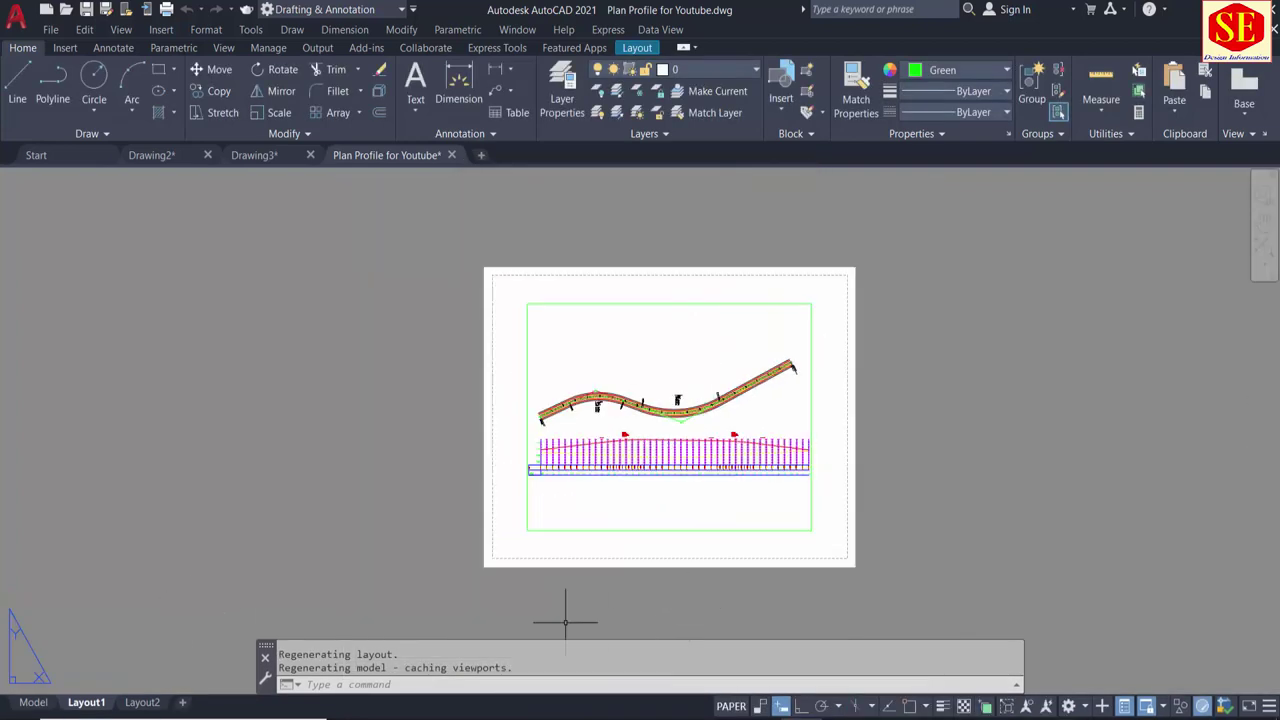
pyautogui.click(33, 703)
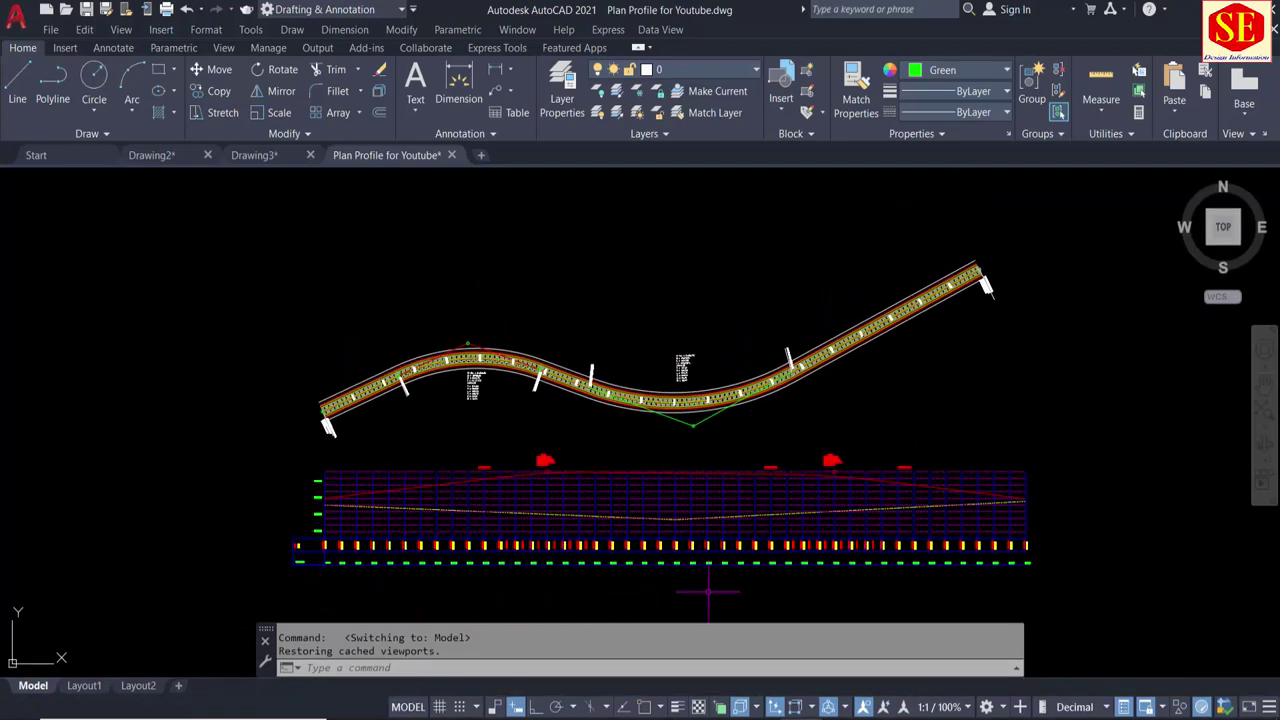
# Step: Pan over the combined plan and profile, then open the Layer drop-down on the Home ribbon
pyautogui.moveTo(708, 591); pyautogui.dragTo(731, 398, button='middle')
pyautogui.moveTo(669, 424); pyautogui.dragTo(645, 539, button='middle')
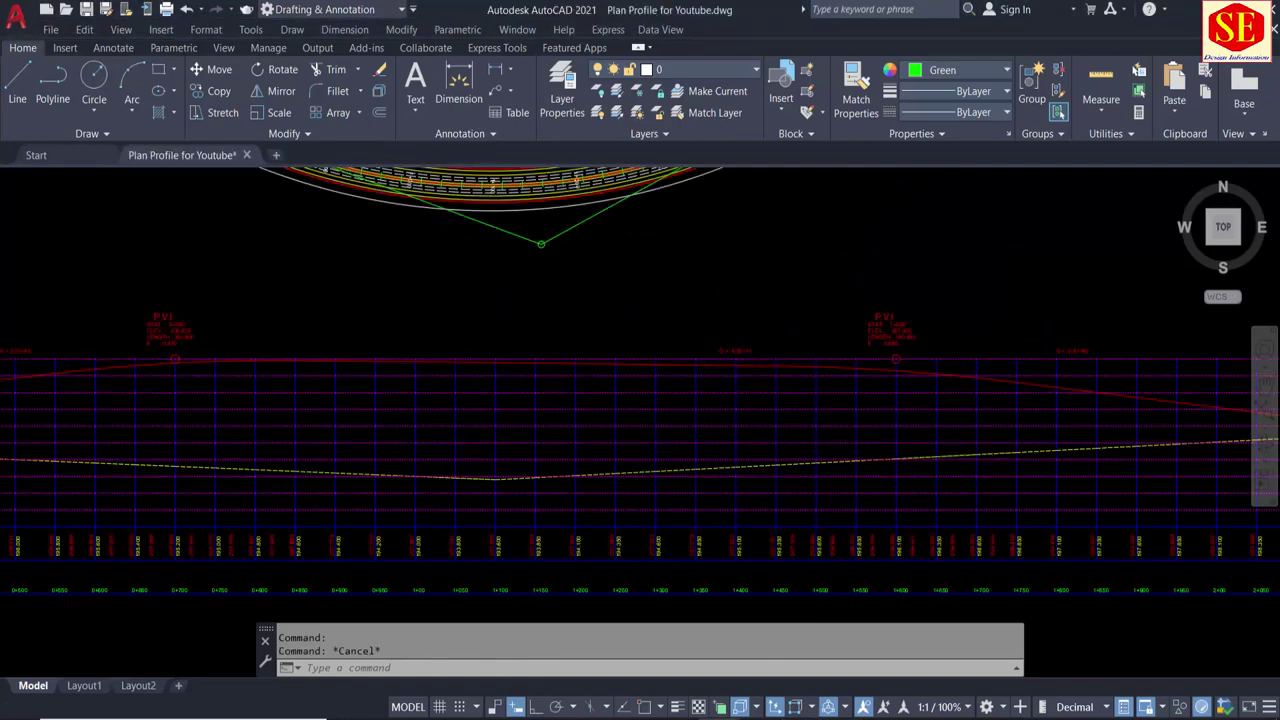
pyautogui.scroll(-6, 652, 358)
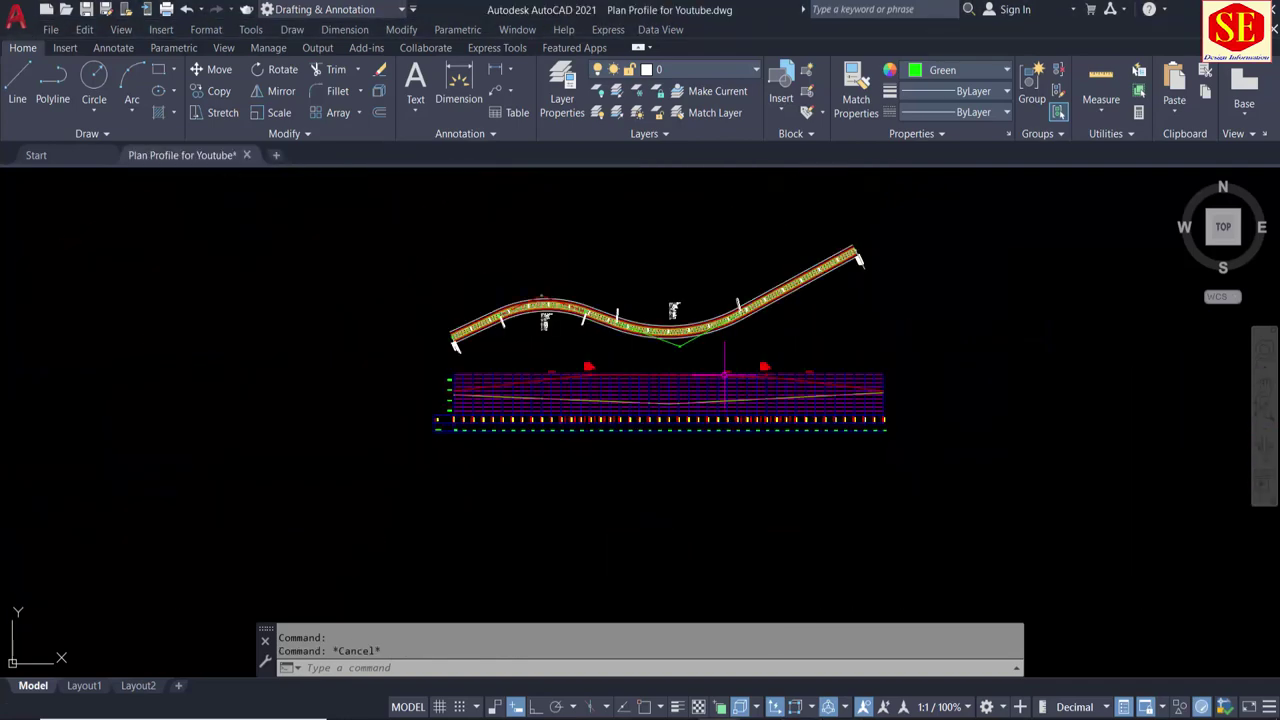
pyautogui.scroll(2, 652, 358)
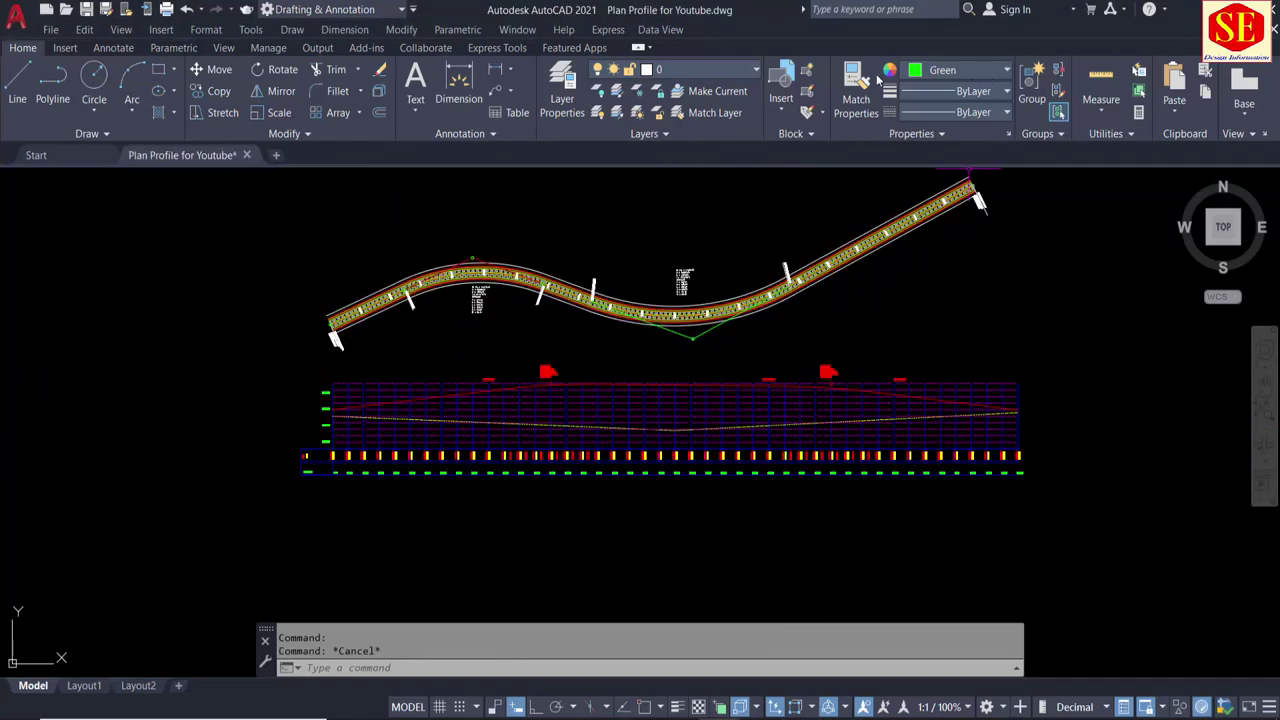
pyautogui.click(691, 76)
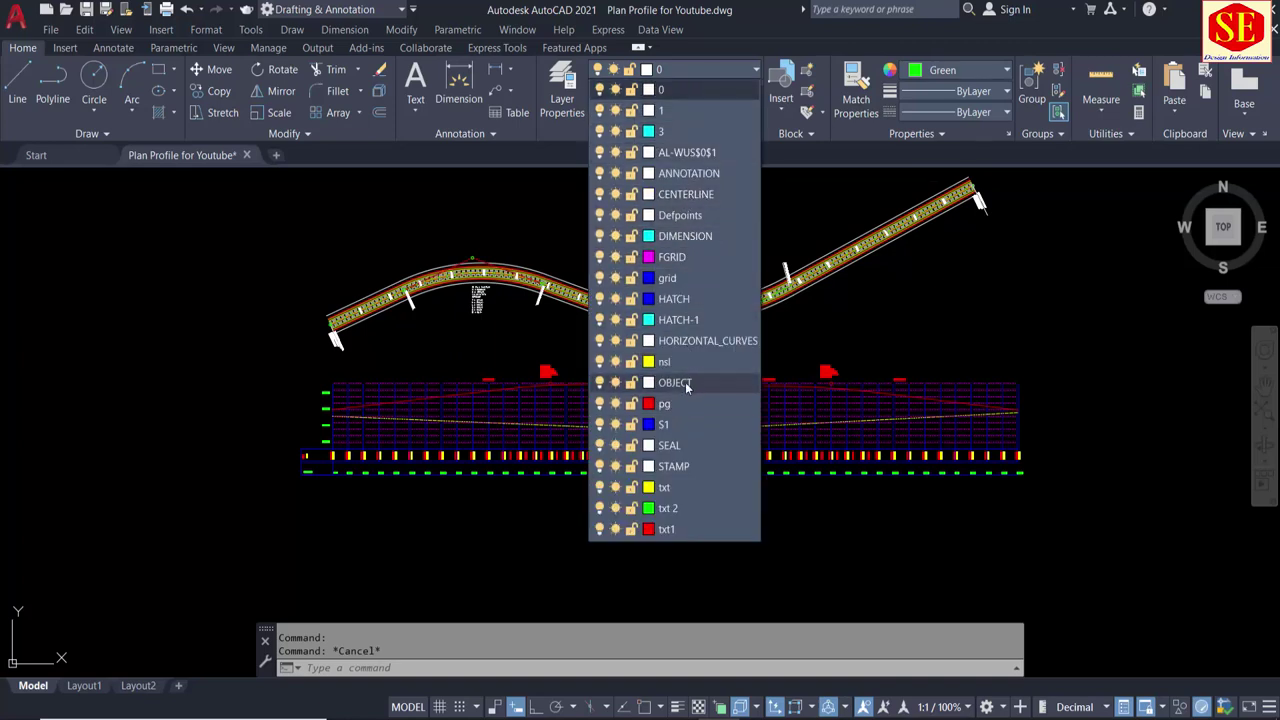
# Step: Hide the FGRID and grid layers to isolate the profile
pyautogui.click(599, 257)
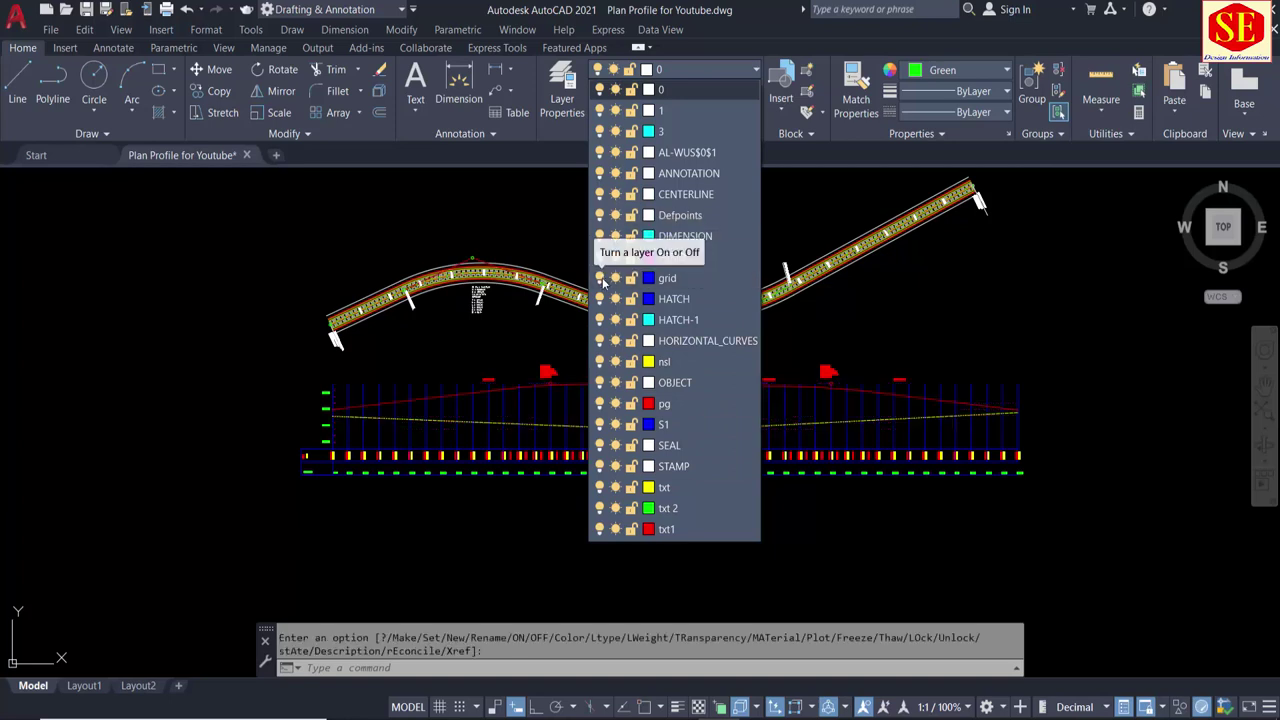
pyautogui.click(601, 279)
pyautogui.scroll(5, 387, 395)
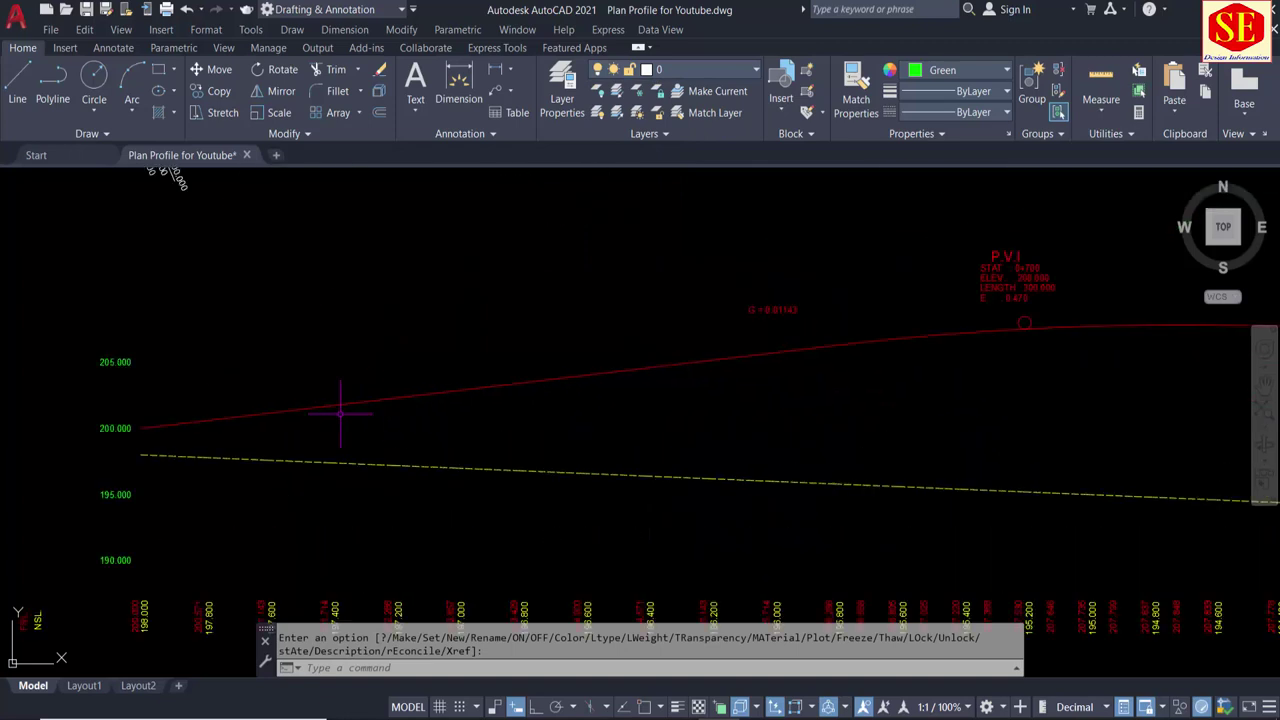
# Step: Pick individual red profile line pieces to confirm they are separate segments
pyautogui.click(250, 418)
pyautogui.press('Escape')
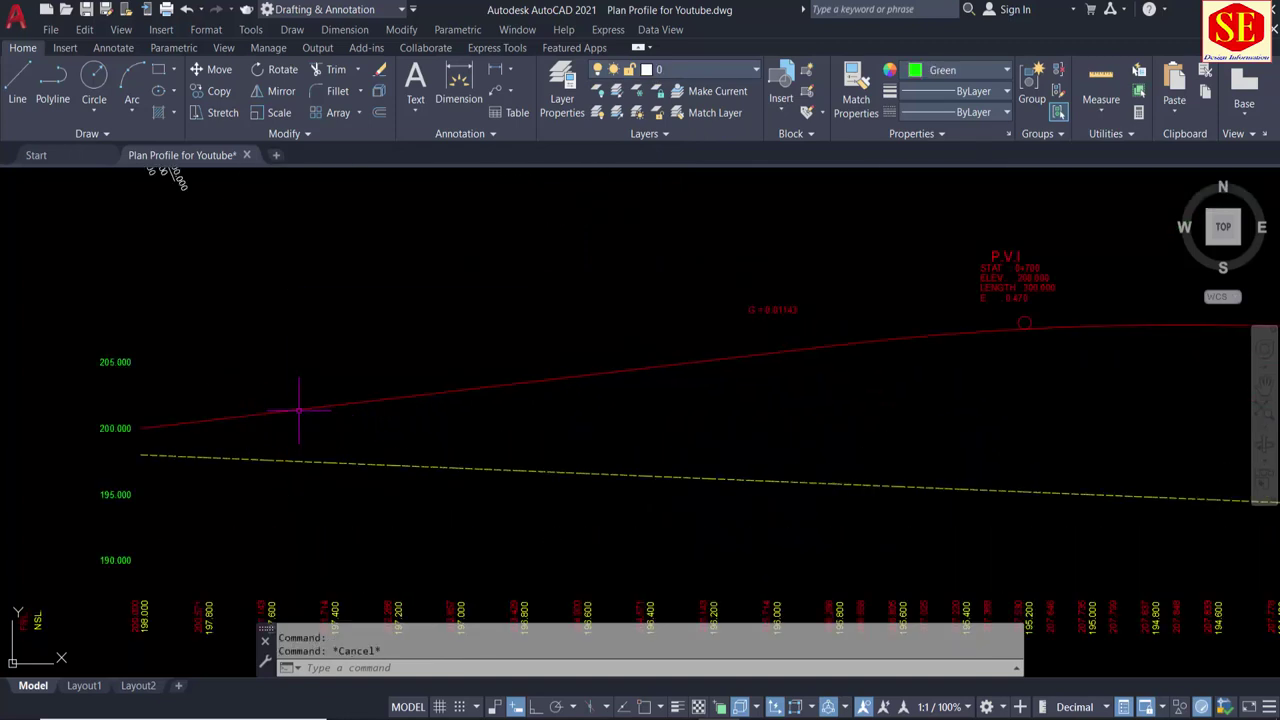
pyautogui.click(298, 410)
pyautogui.click(375, 398)
pyautogui.press('Escape')
pyautogui.click(450, 392)
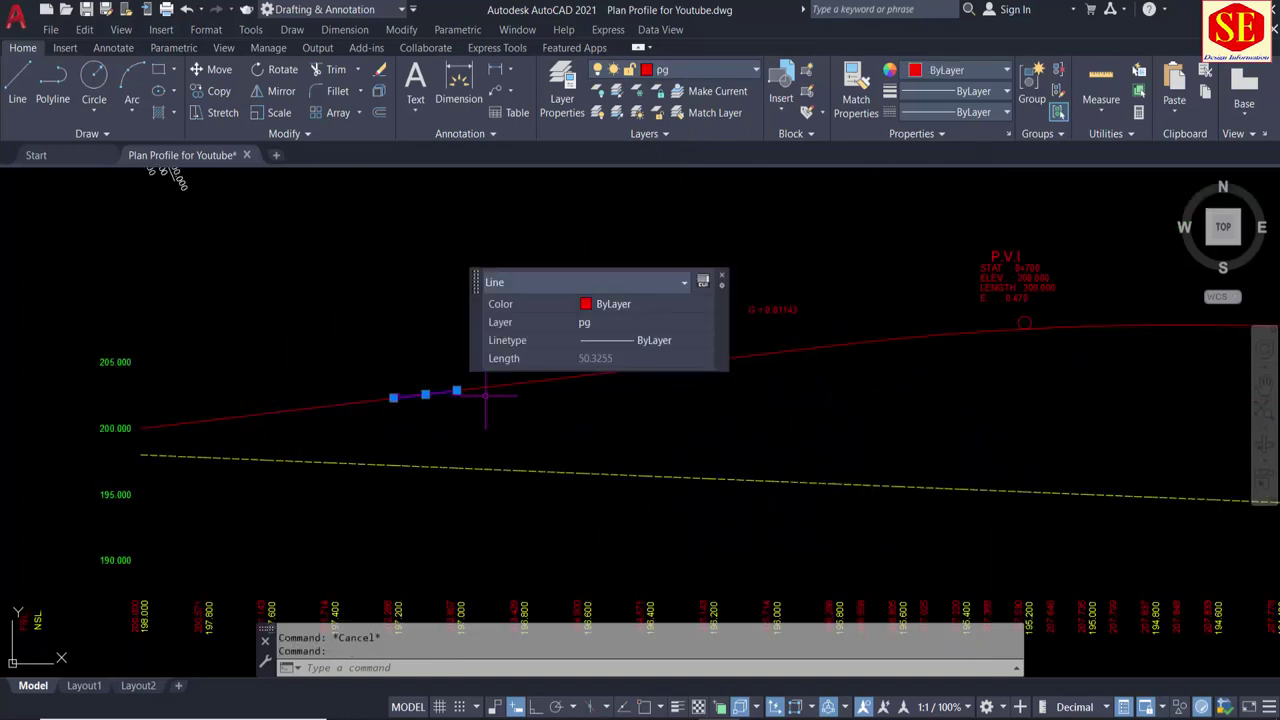
pyautogui.click(487, 386)
pyautogui.click(563, 376)
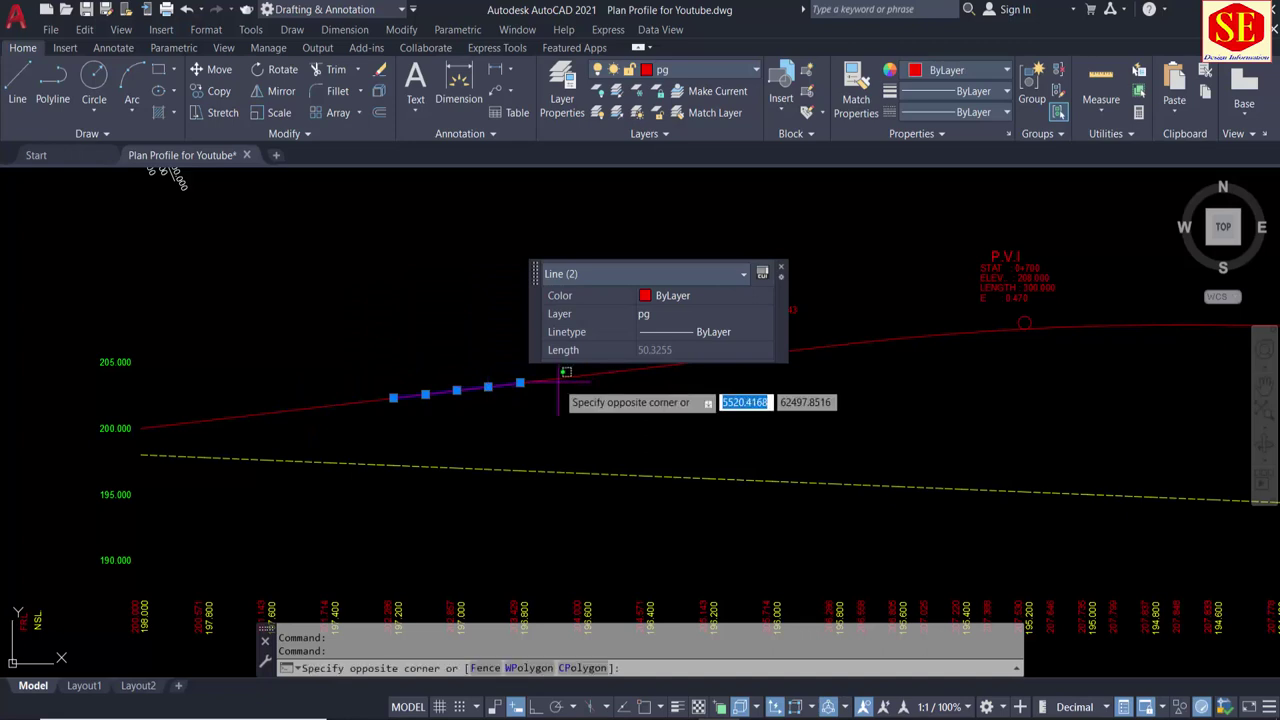
pyautogui.press('Escape')
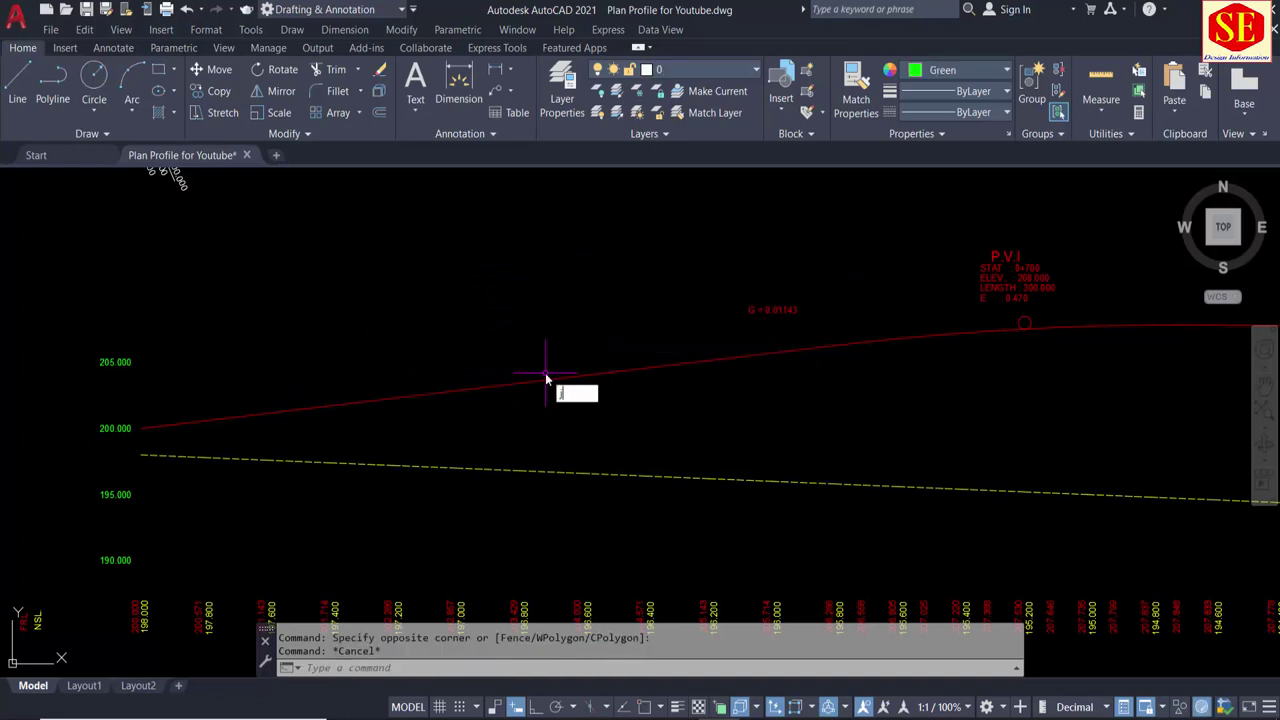
# Step: Start JOIN and select the red grade-line segments from the left end up to the first PVI curve
pyautogui.write('j')
pyautogui.press('Return')
pyautogui.click(186, 423)
pyautogui.click(221, 419)
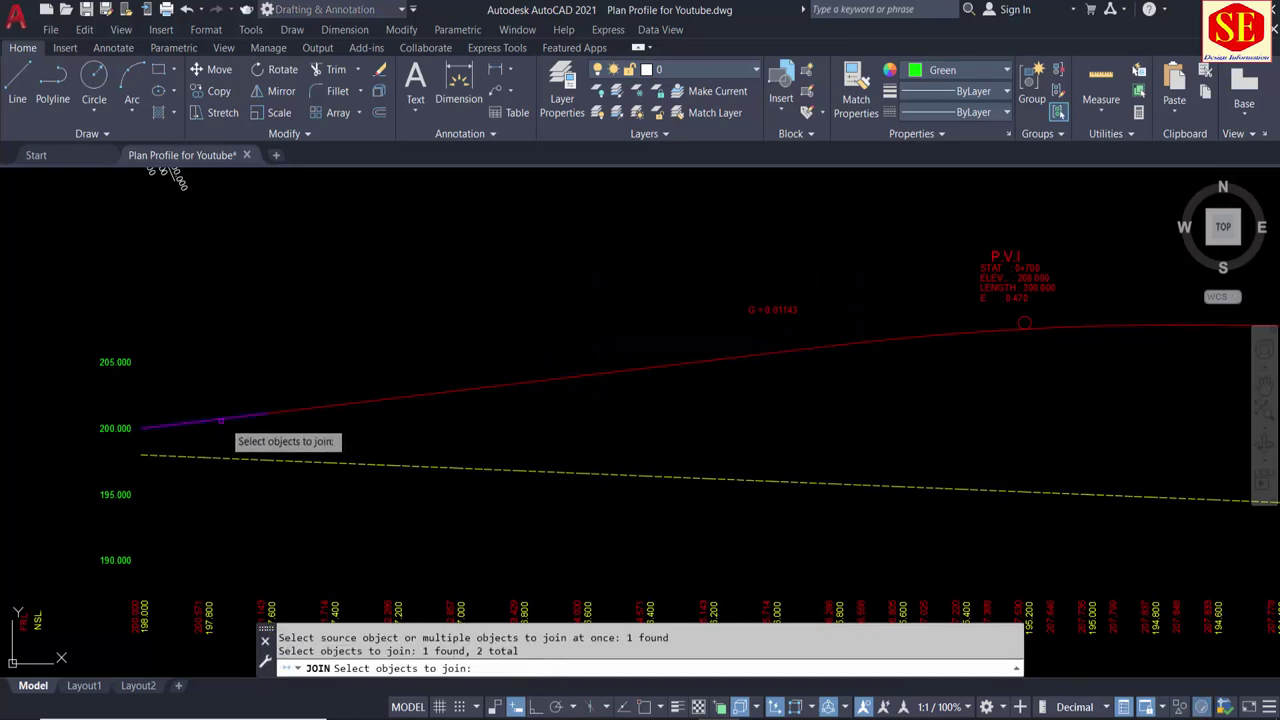
pyautogui.click(300, 410)
pyautogui.click(263, 348)
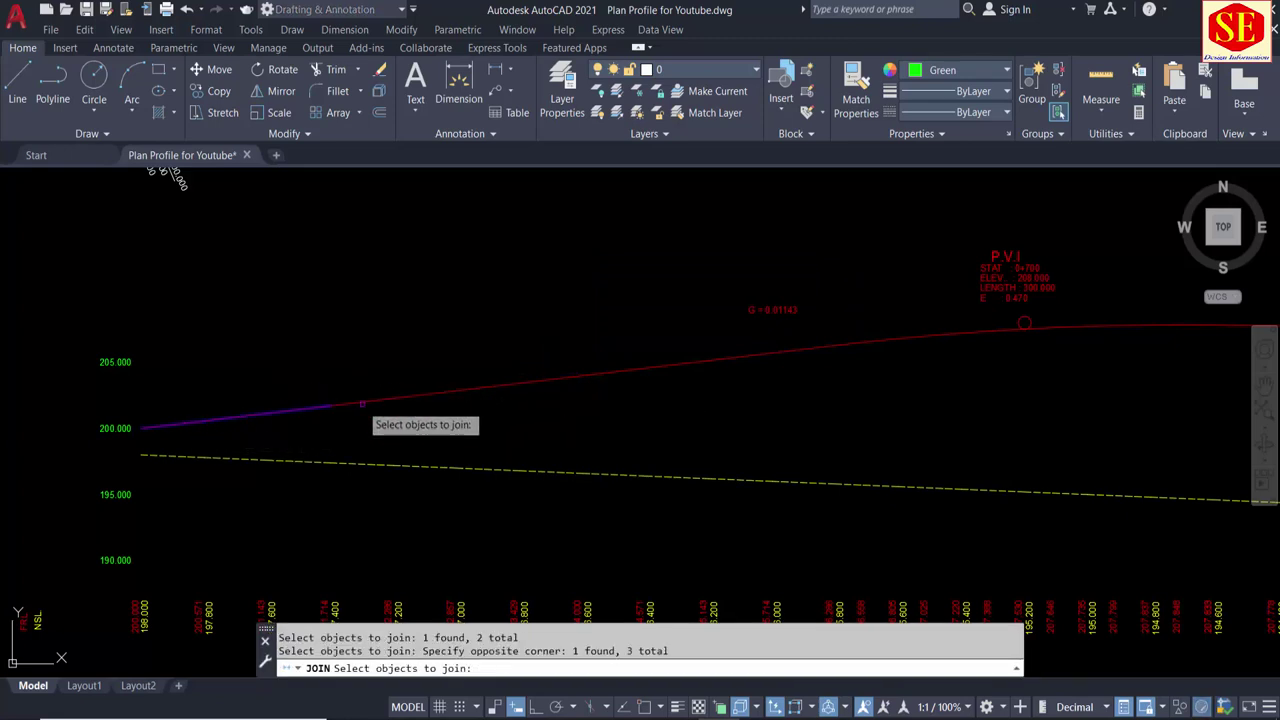
pyautogui.click(410, 398)
pyautogui.click(452, 392)
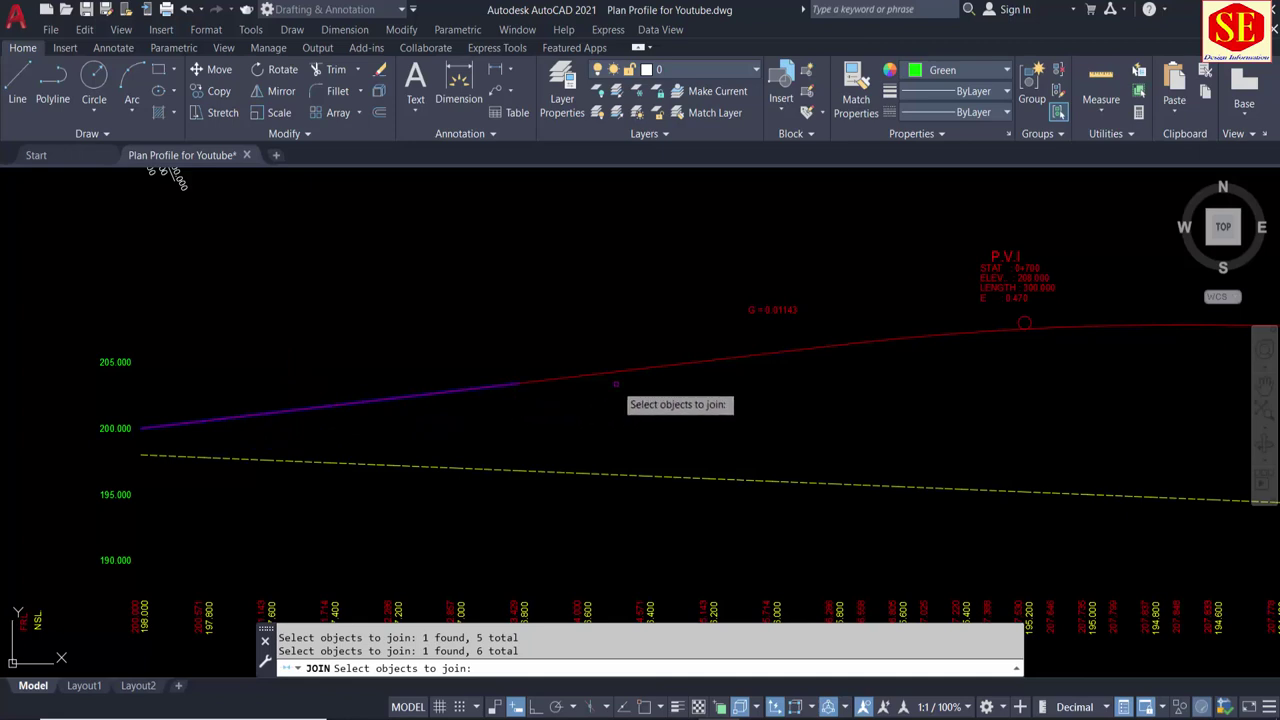
pyautogui.click(542, 382)
pyautogui.click(668, 365)
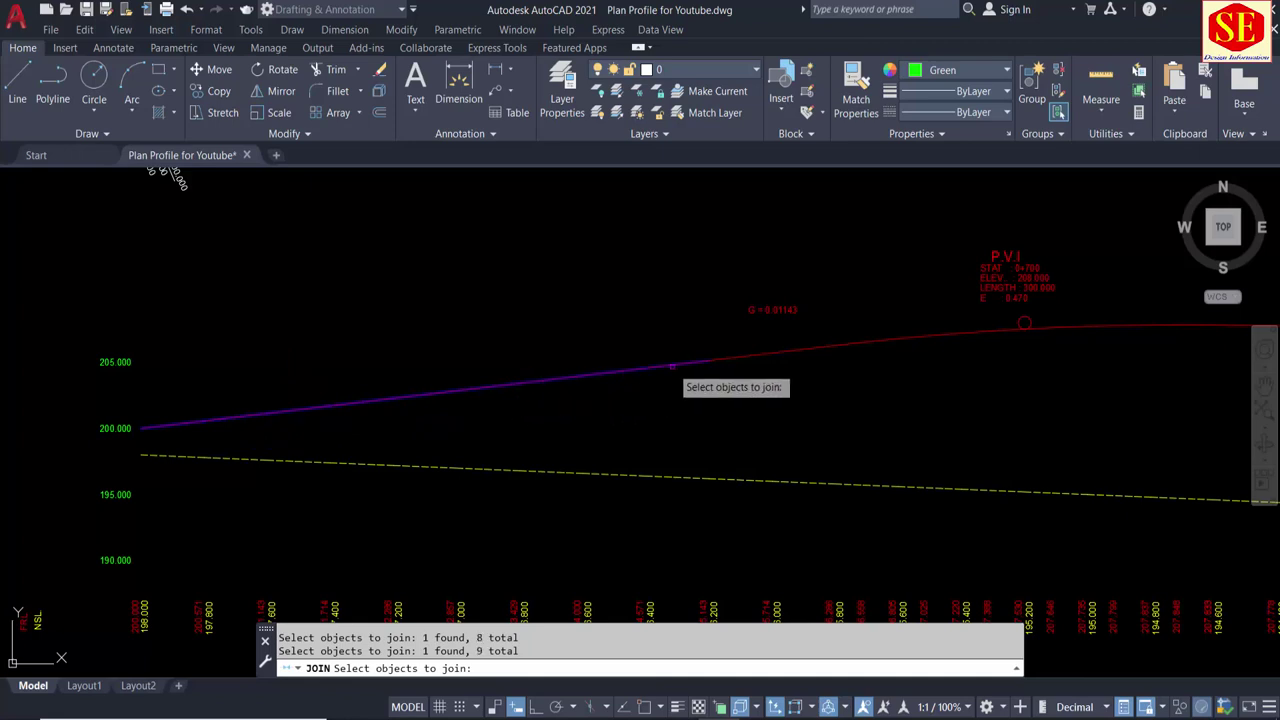
pyautogui.click(795, 352)
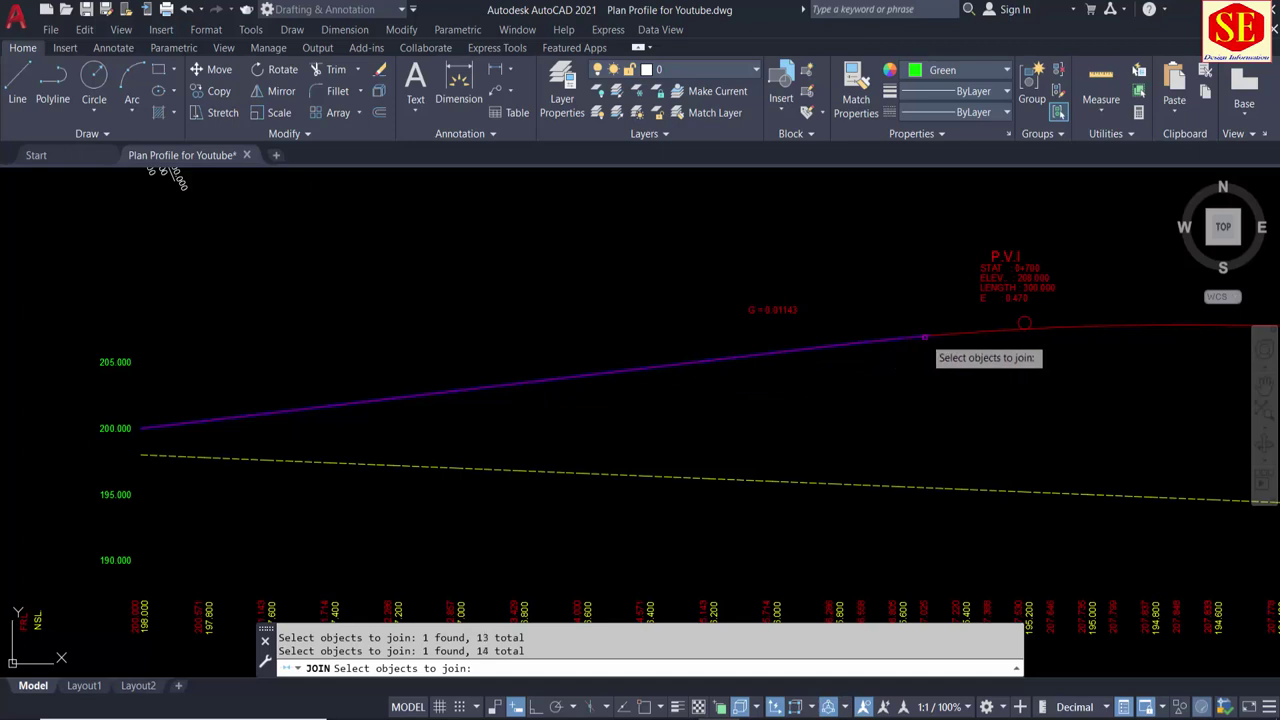
pyautogui.moveTo(935, 337); pyautogui.dragTo(733, 342, button='middle')
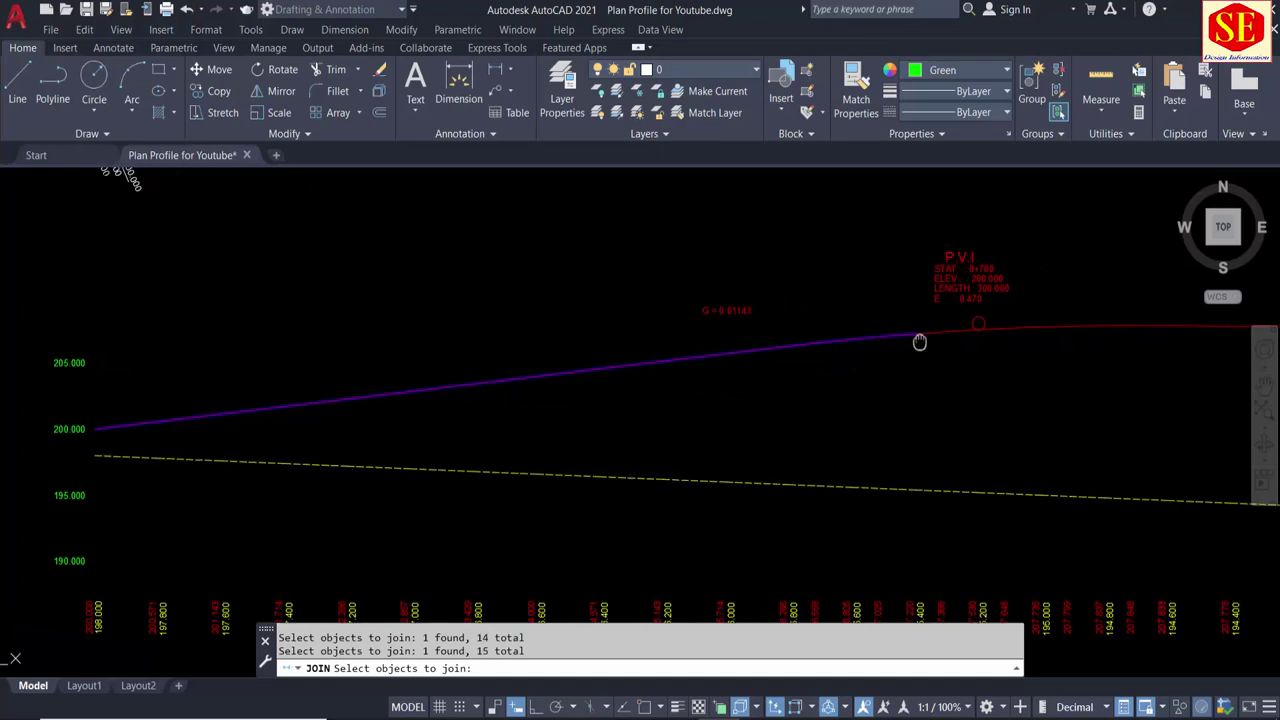
pyautogui.click(738, 338)
pyautogui.click(755, 341)
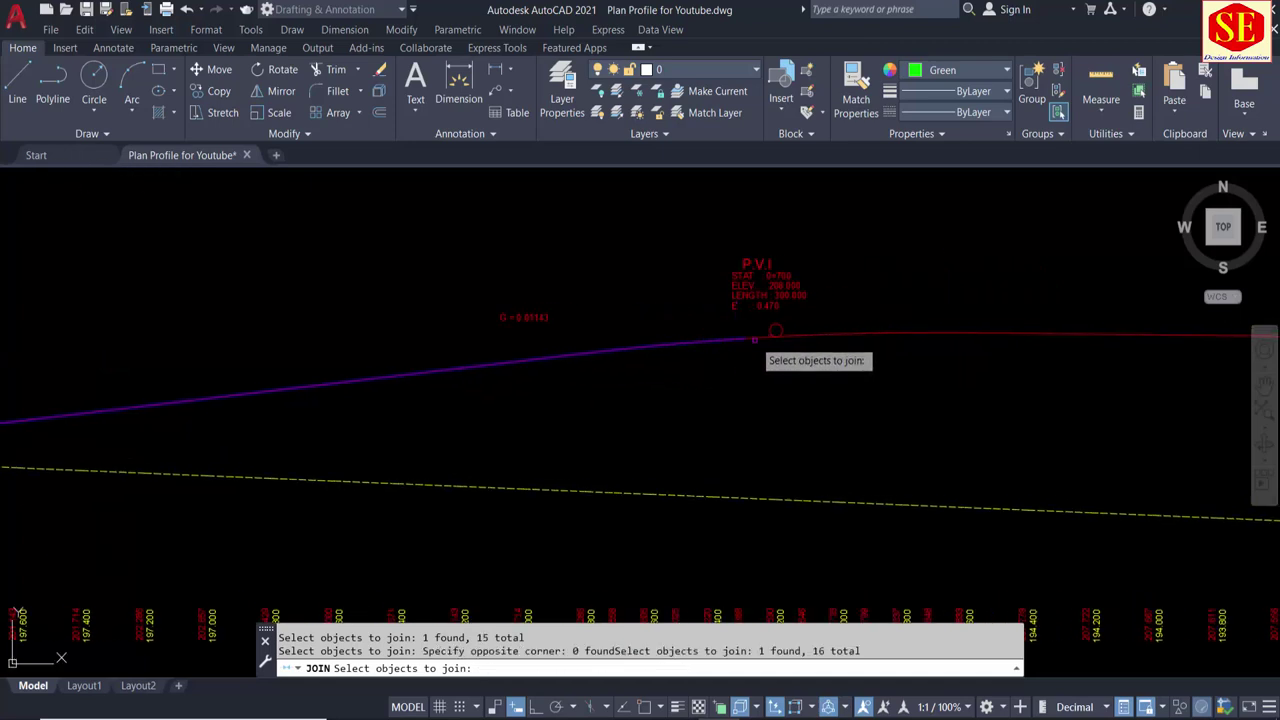
pyautogui.click(756, 339)
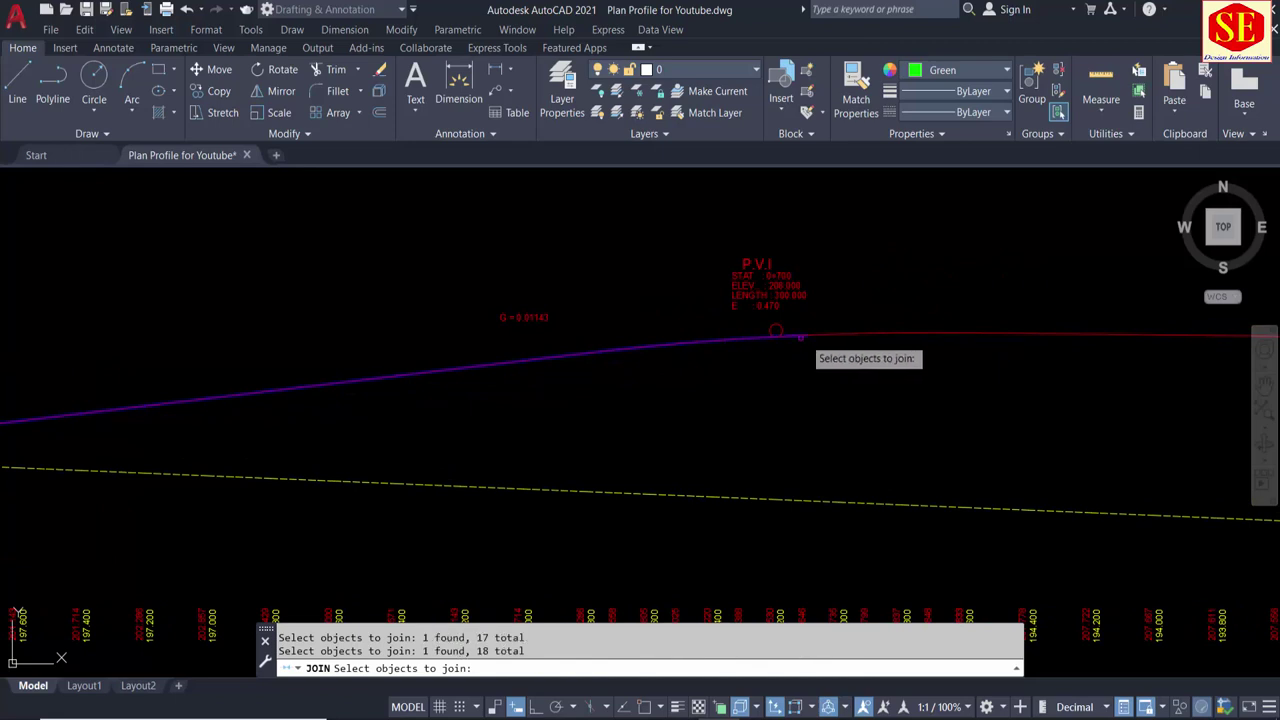
pyautogui.click(828, 336)
pyautogui.click(864, 337)
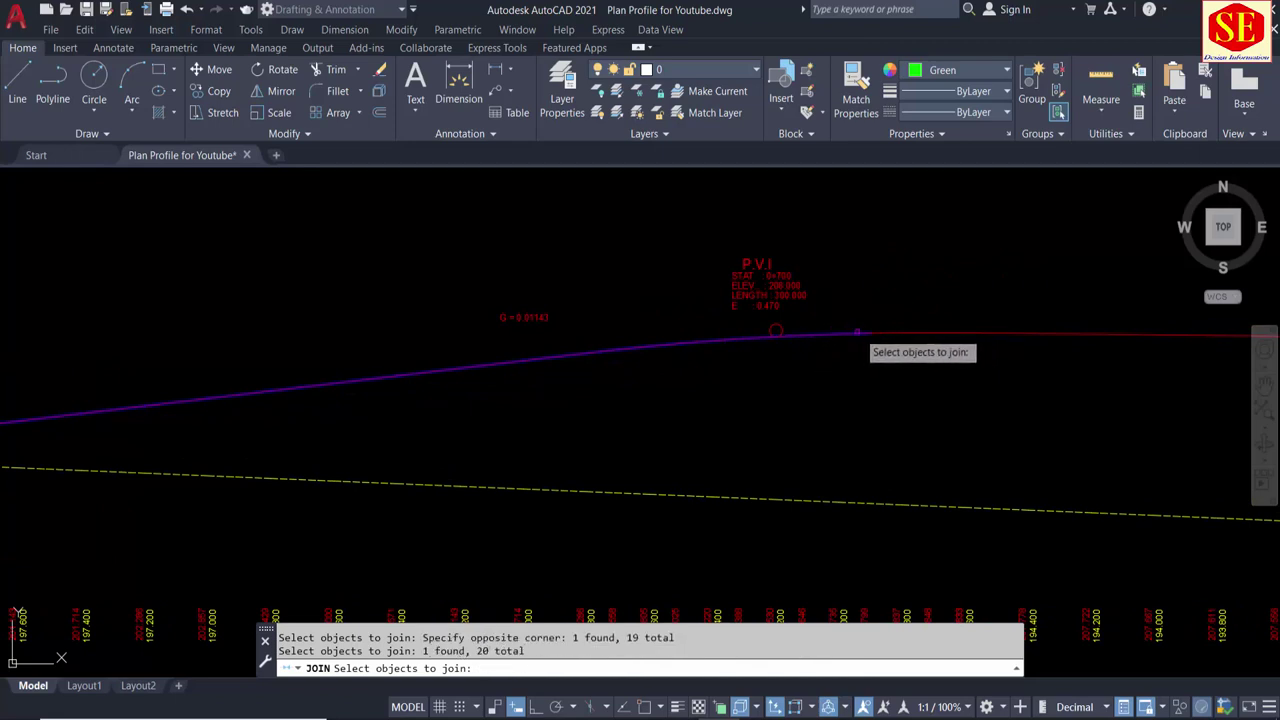
# Step: Add the middle stretch of red profile segments, through the PVI, to the join selection
pyautogui.moveTo(916, 344); pyautogui.dragTo(735, 356, button='middle')
pyautogui.click(700, 345)
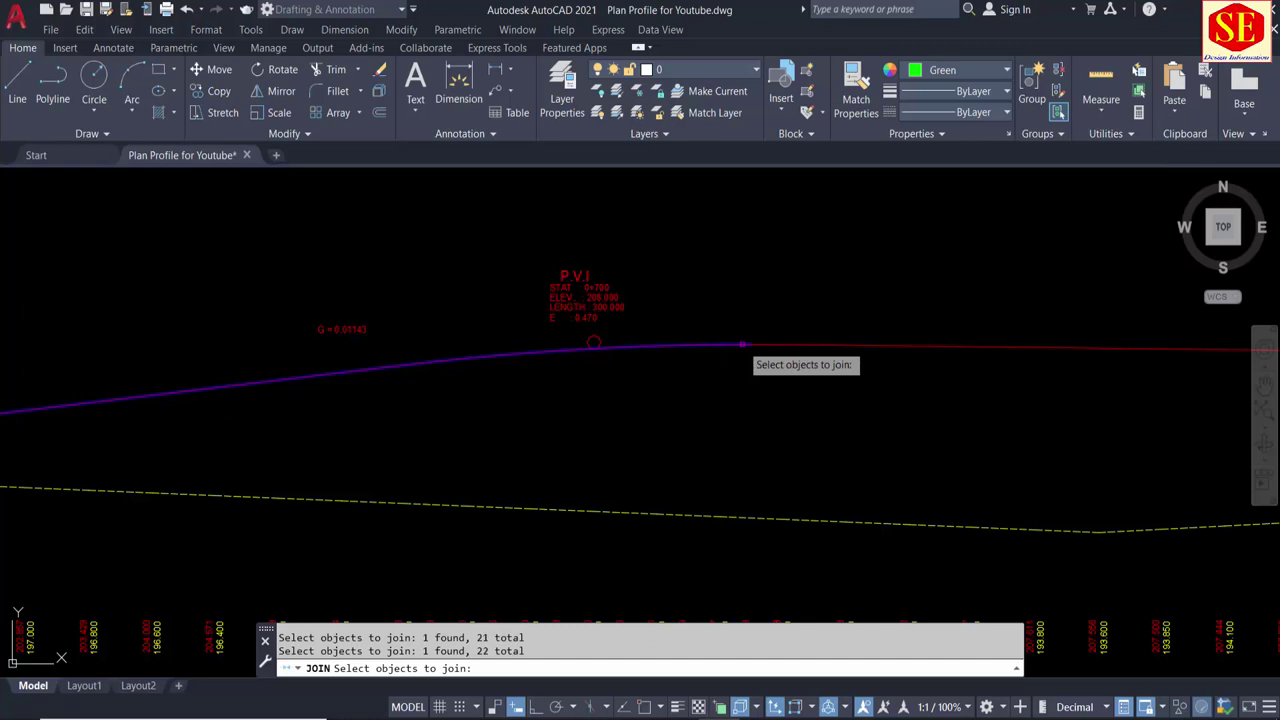
pyautogui.moveTo(795, 355); pyautogui.dragTo(615, 340, button='middle')
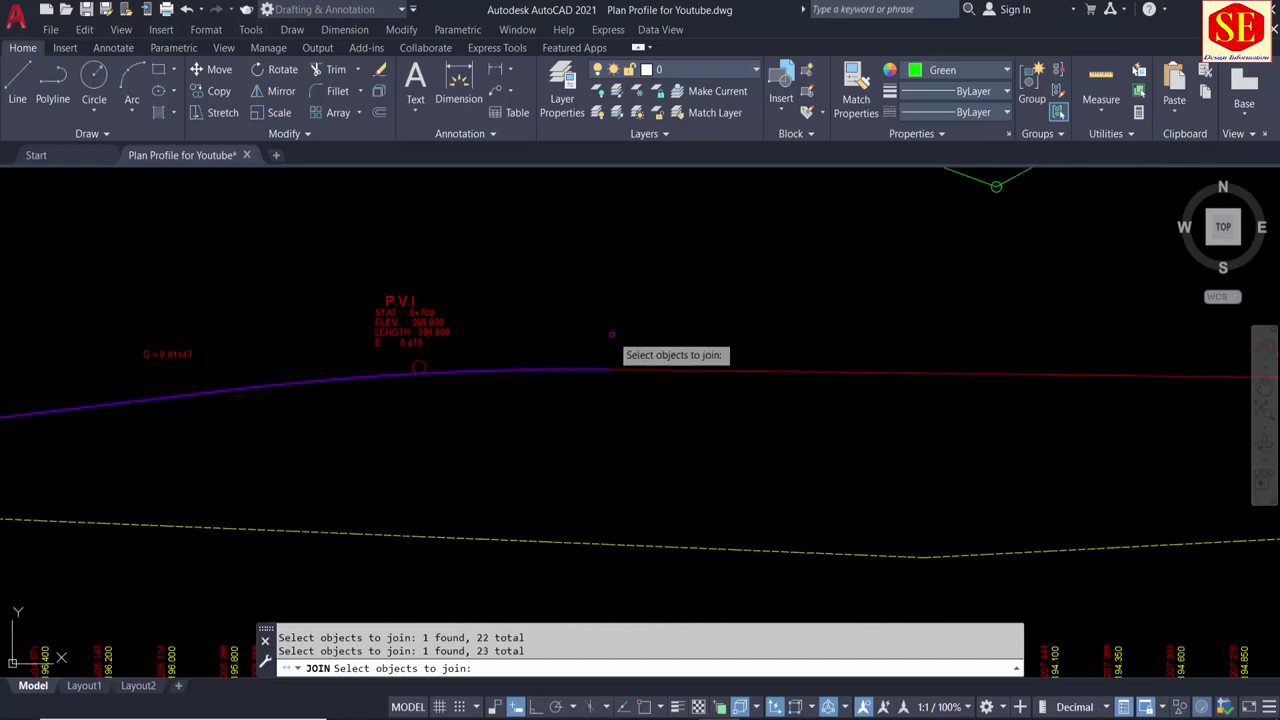
pyautogui.click(591, 331)
pyautogui.click(1096, 434)
pyautogui.moveTo(1096, 434)
pyautogui.mouseDown(button='middle')
pyautogui.moveTo(546, 402)
pyautogui.moveTo(272, 356)
pyautogui.mouseUp(button='middle')
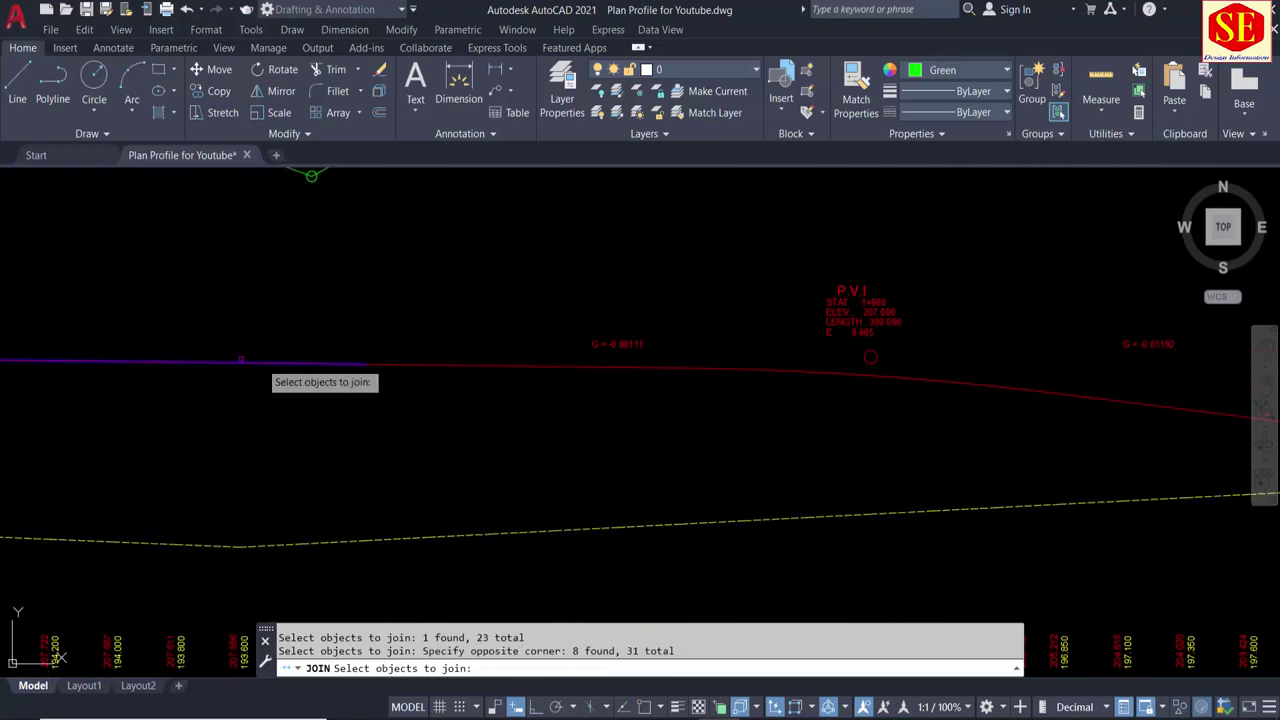
pyautogui.moveTo(322, 356); pyautogui.dragTo(272, 356)
pyautogui.click(307, 320)
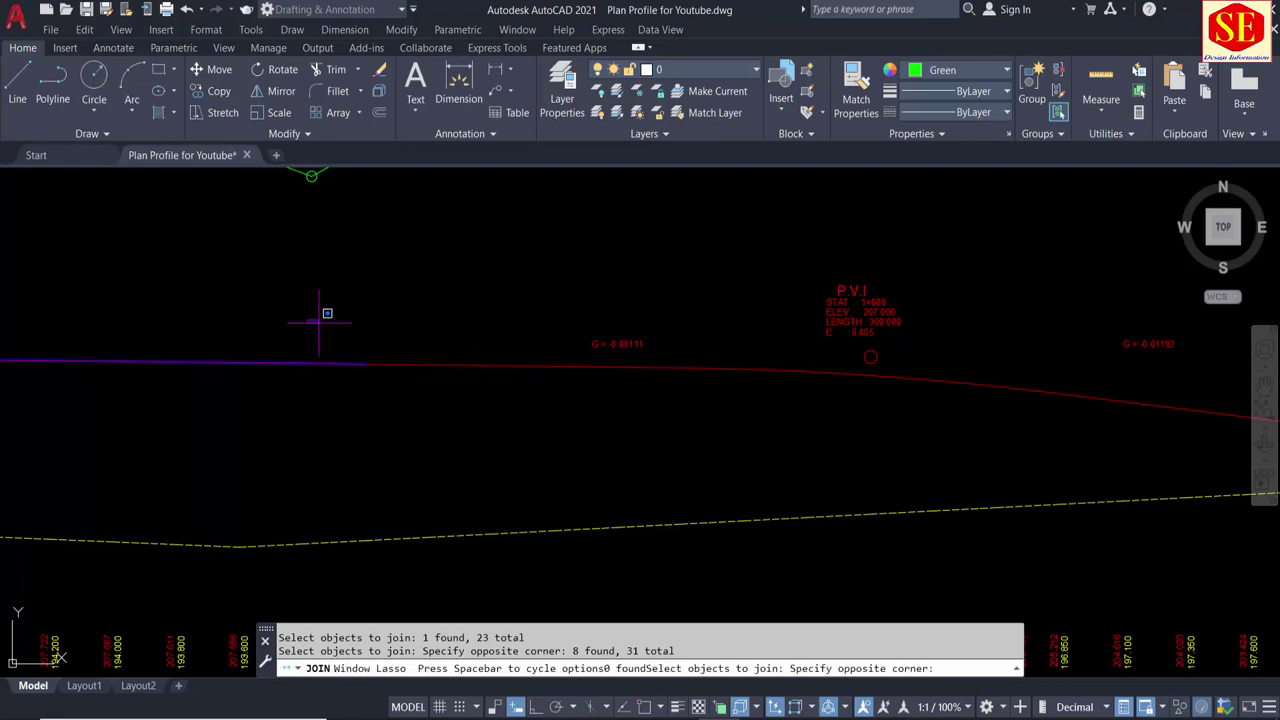
pyautogui.click(573, 407)
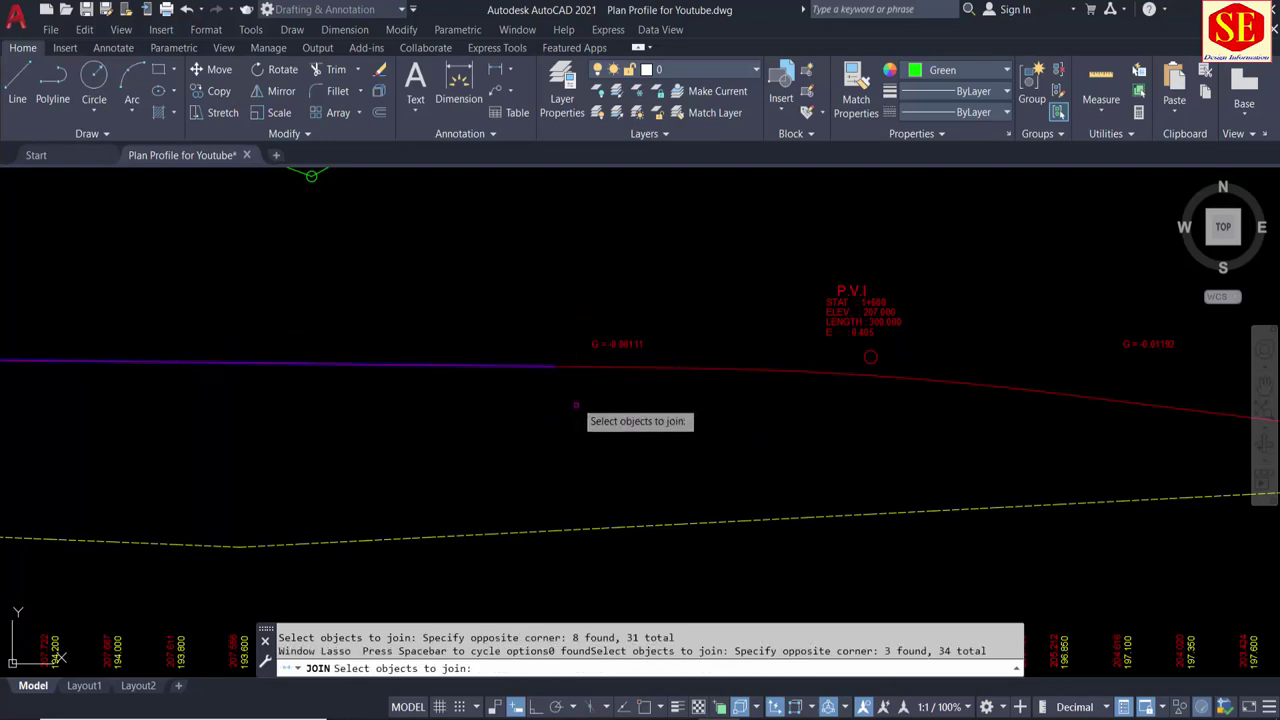
pyautogui.click(611, 369)
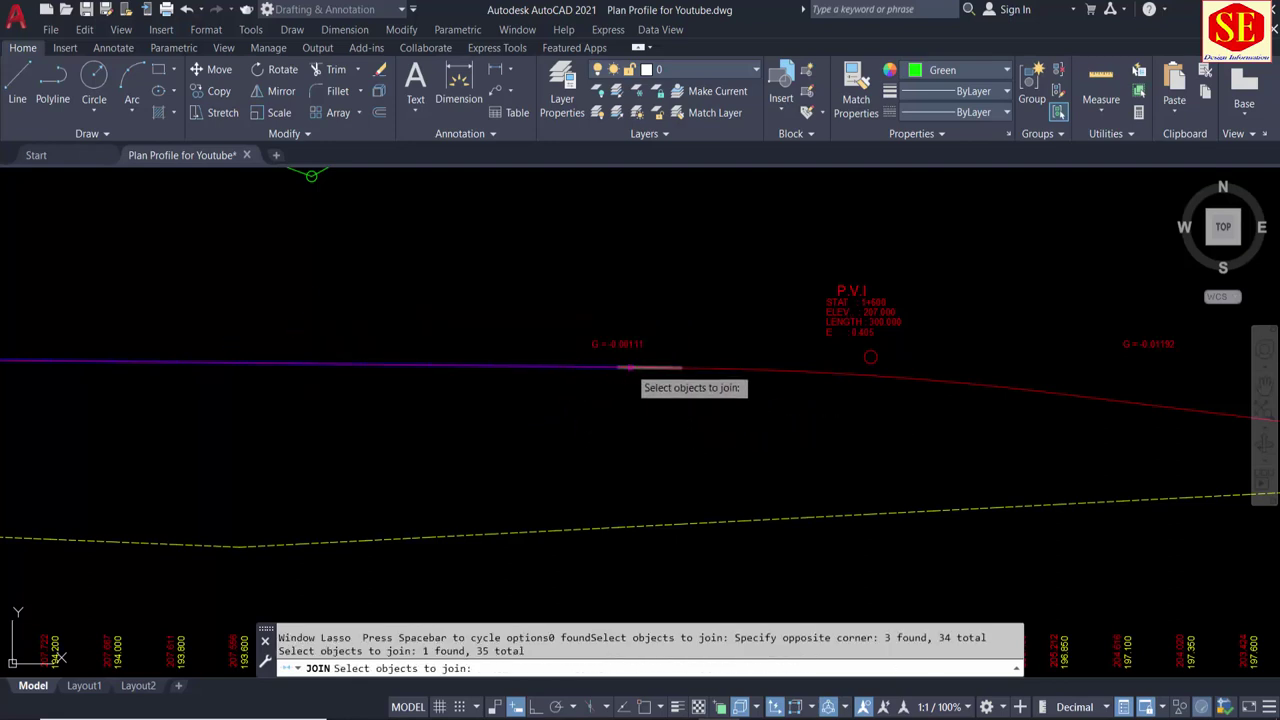
pyautogui.click(672, 369)
pyautogui.click(712, 358)
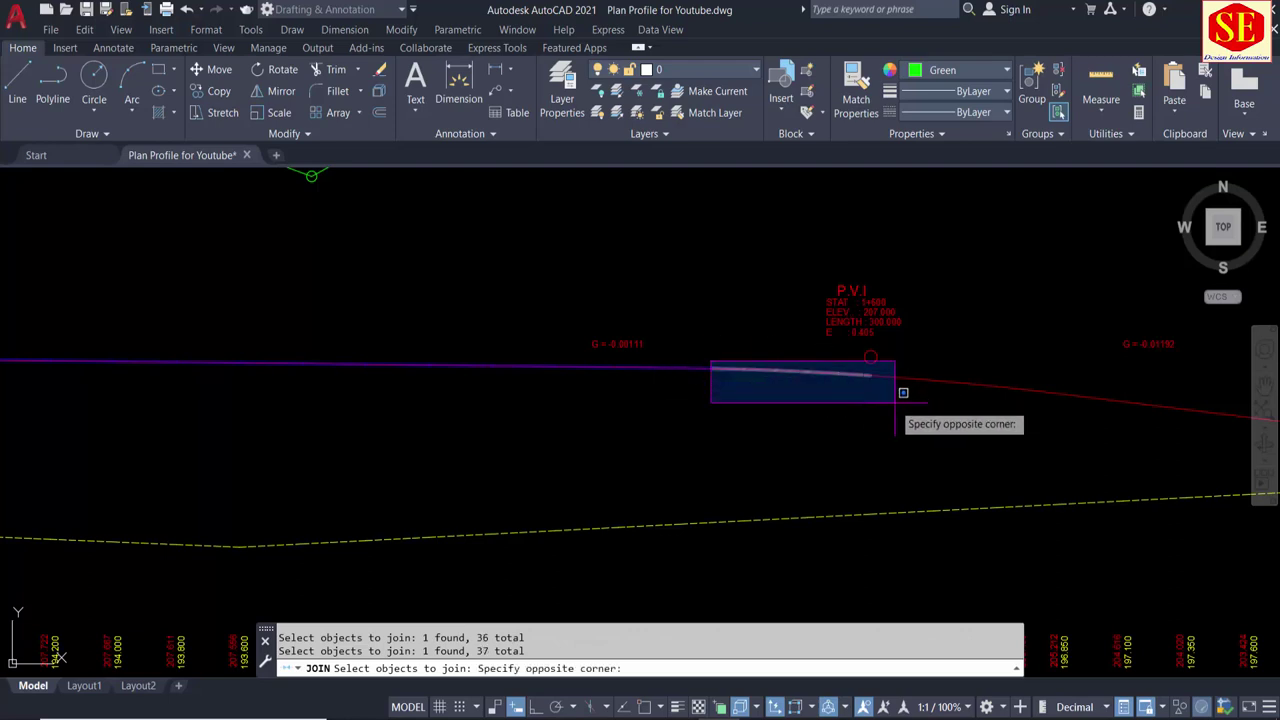
pyautogui.click(900, 398)
pyautogui.scroll(2, 865, 384)
pyautogui.click(904, 375)
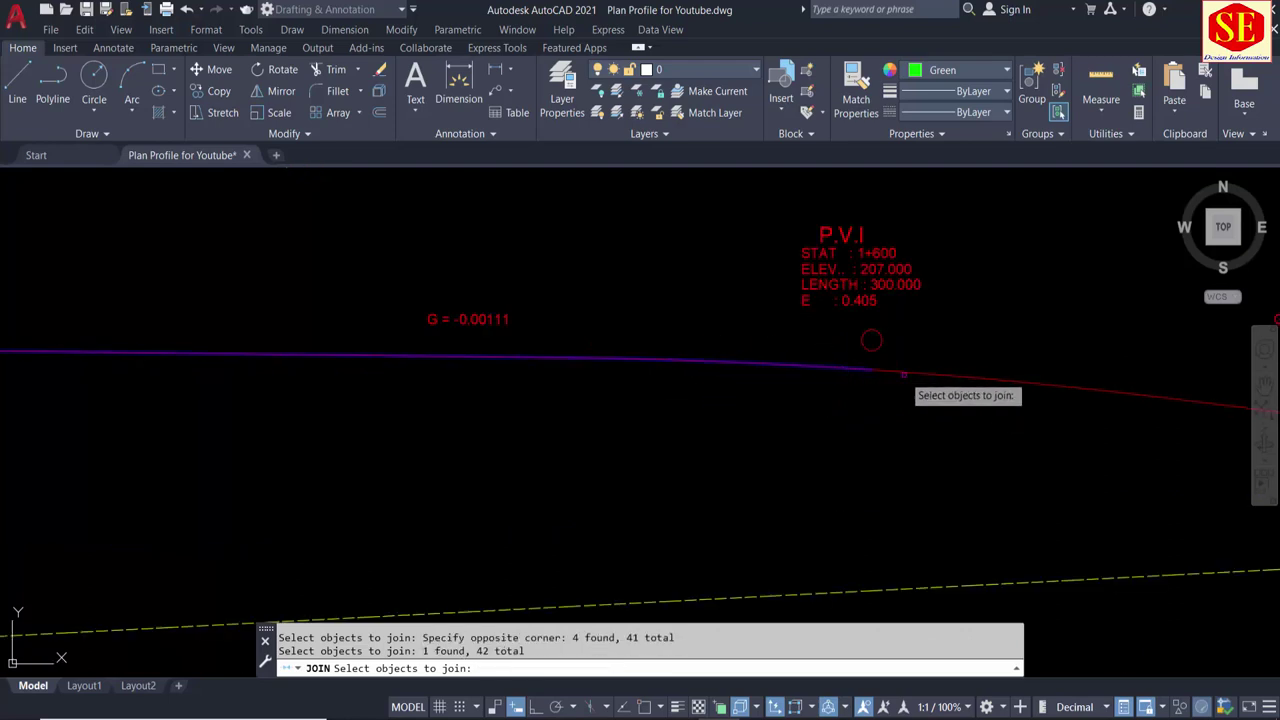
# Step: Add the falling-grade segments to the profile end and finish the join into one polyline
pyautogui.moveTo(904, 375); pyautogui.dragTo(331, 375, button='middle')
pyautogui.click(352, 360)
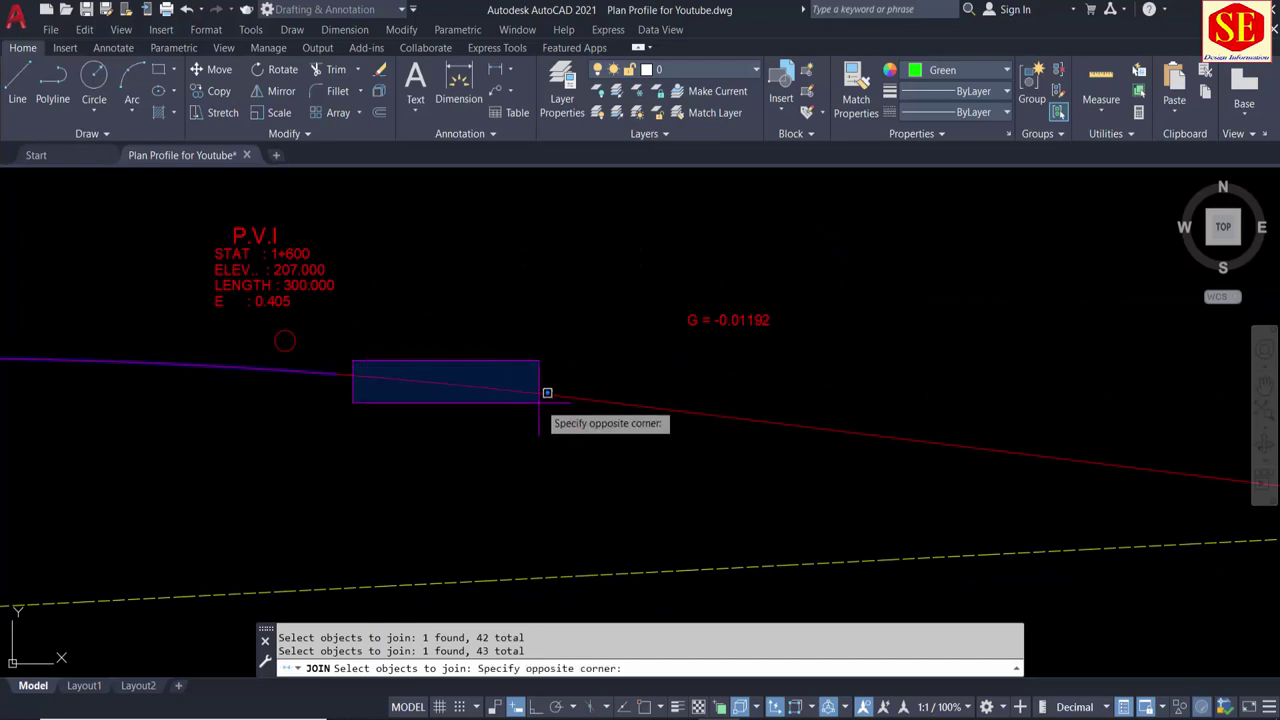
pyautogui.click(713, 425)
pyautogui.click(356, 376)
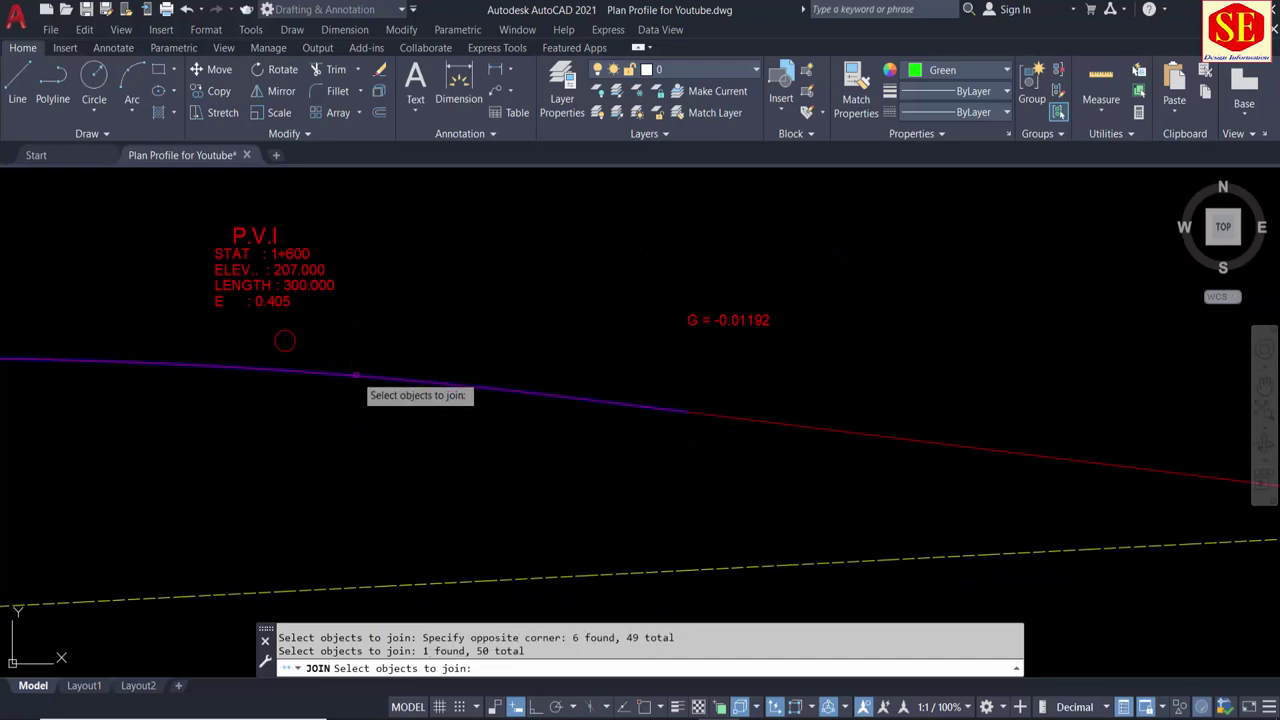
pyautogui.click(639, 388)
pyautogui.click(851, 446)
pyautogui.moveTo(789, 443); pyautogui.dragTo(270, 370, button='middle')
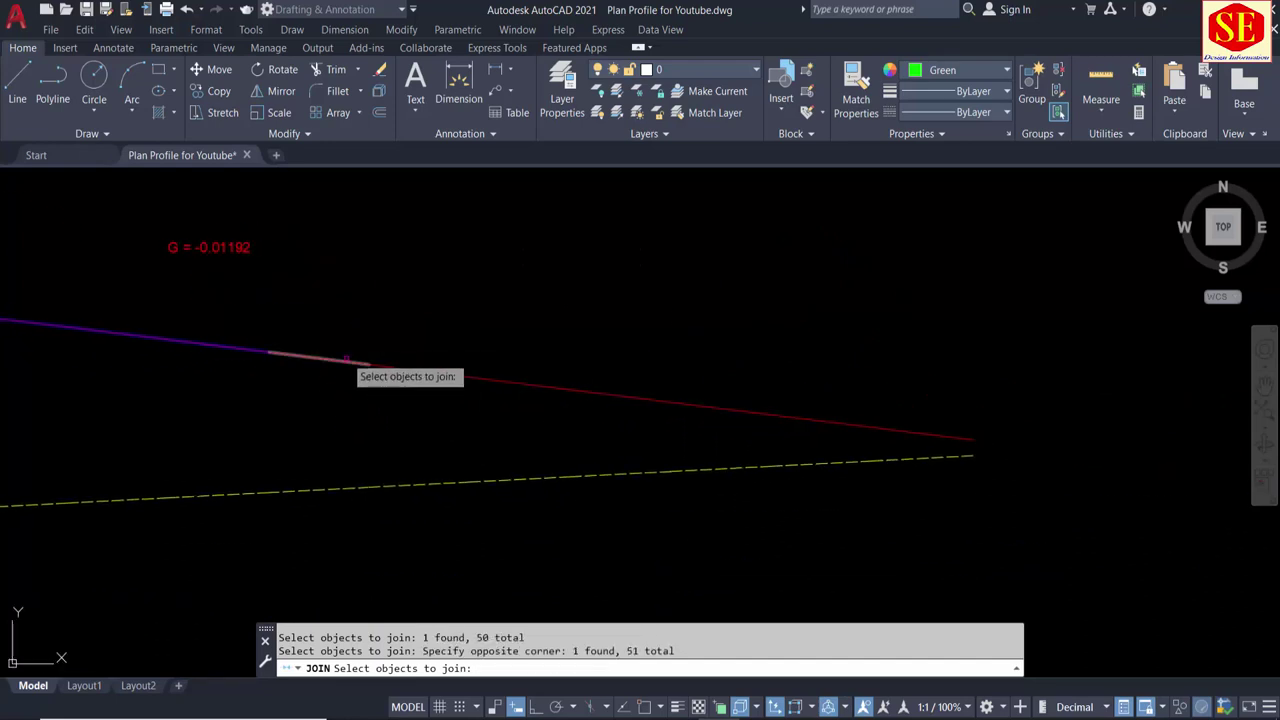
pyautogui.click(446, 315)
pyautogui.click(245, 378)
pyautogui.click(664, 366)
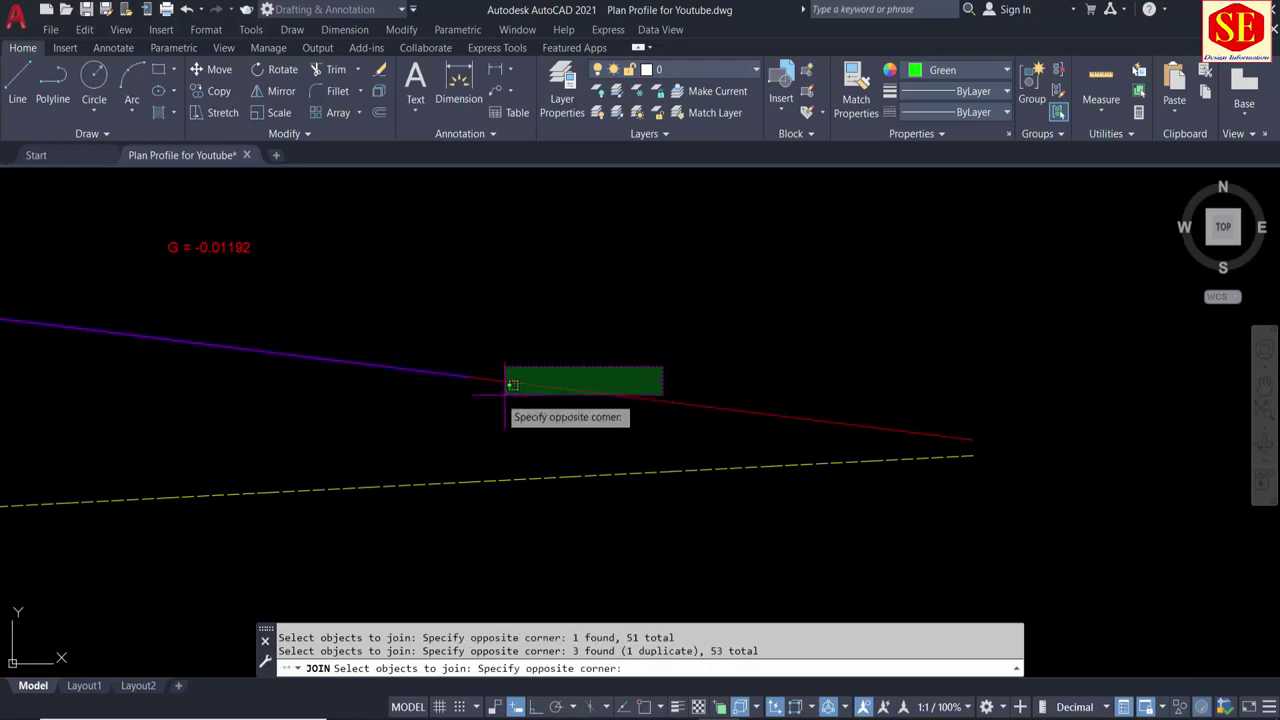
pyautogui.click(434, 400)
pyautogui.click(808, 403)
pyautogui.click(650, 415)
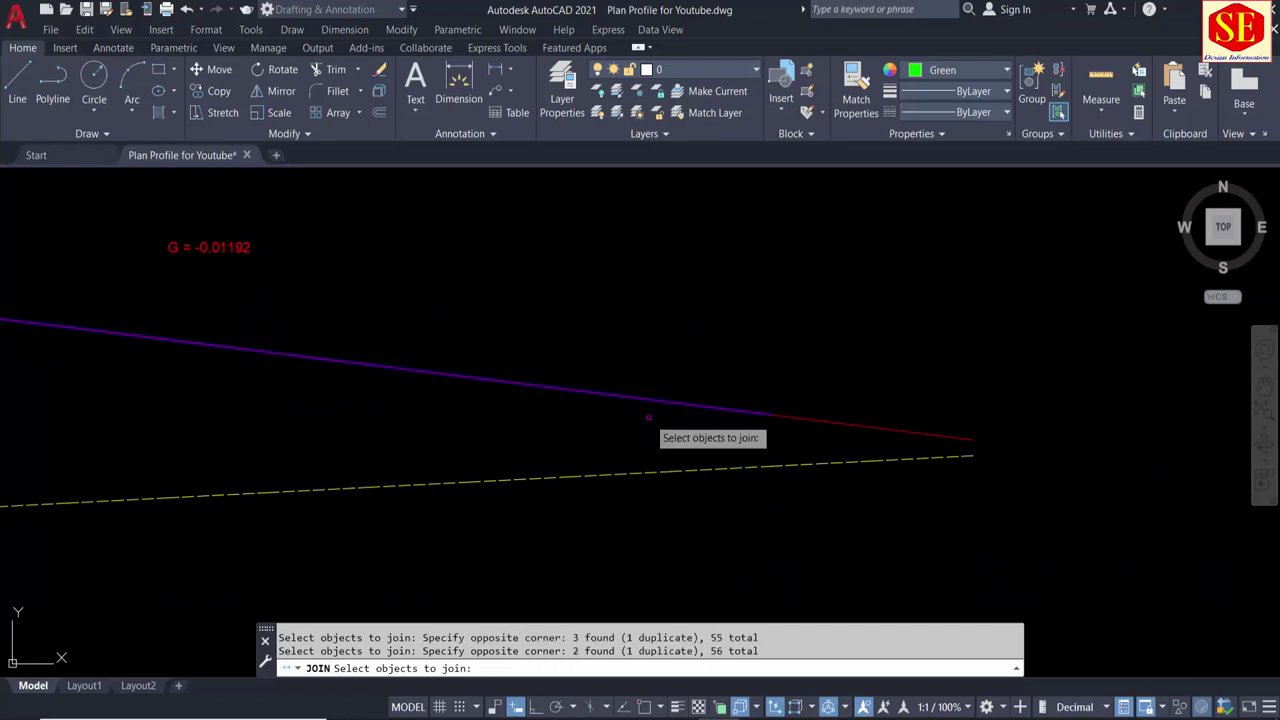
pyautogui.click(812, 405)
pyautogui.click(832, 430)
pyautogui.click(897, 436)
pyautogui.scroll(-5, 965, 420)
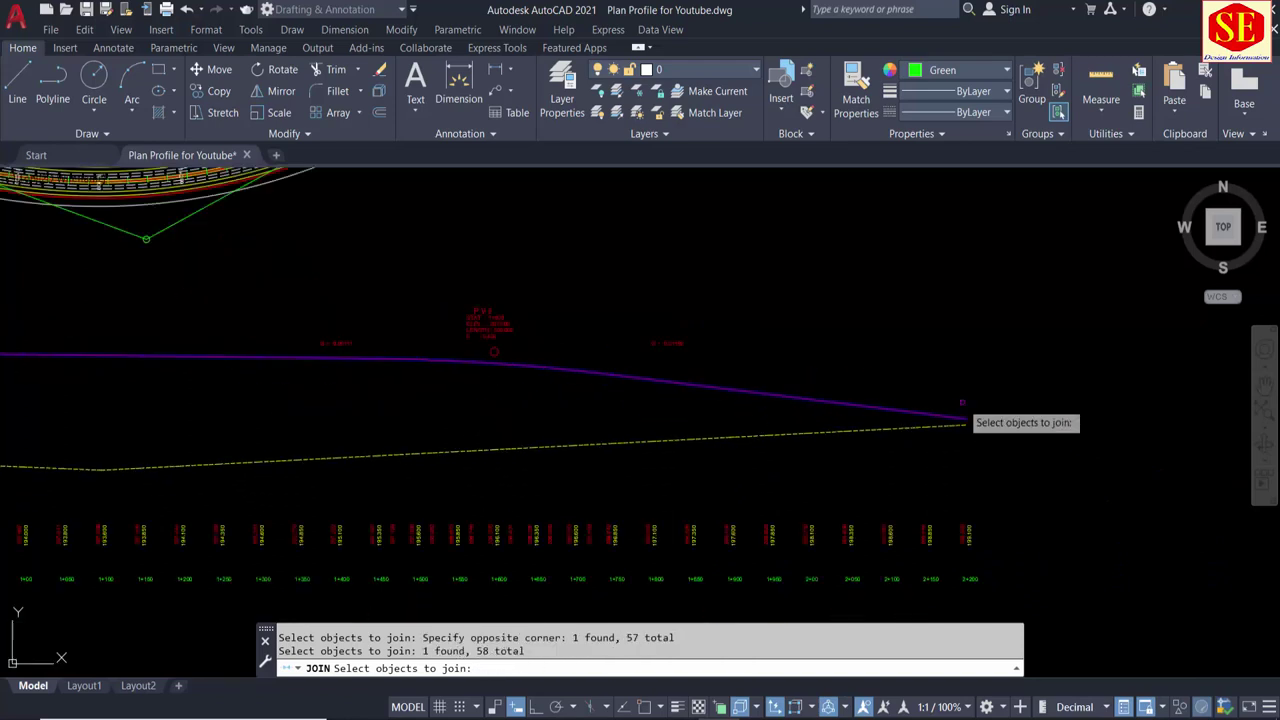
pyautogui.press('Return')
# Step: Select the joined red profile to verify it is one polyline
pyautogui.click(792, 393)
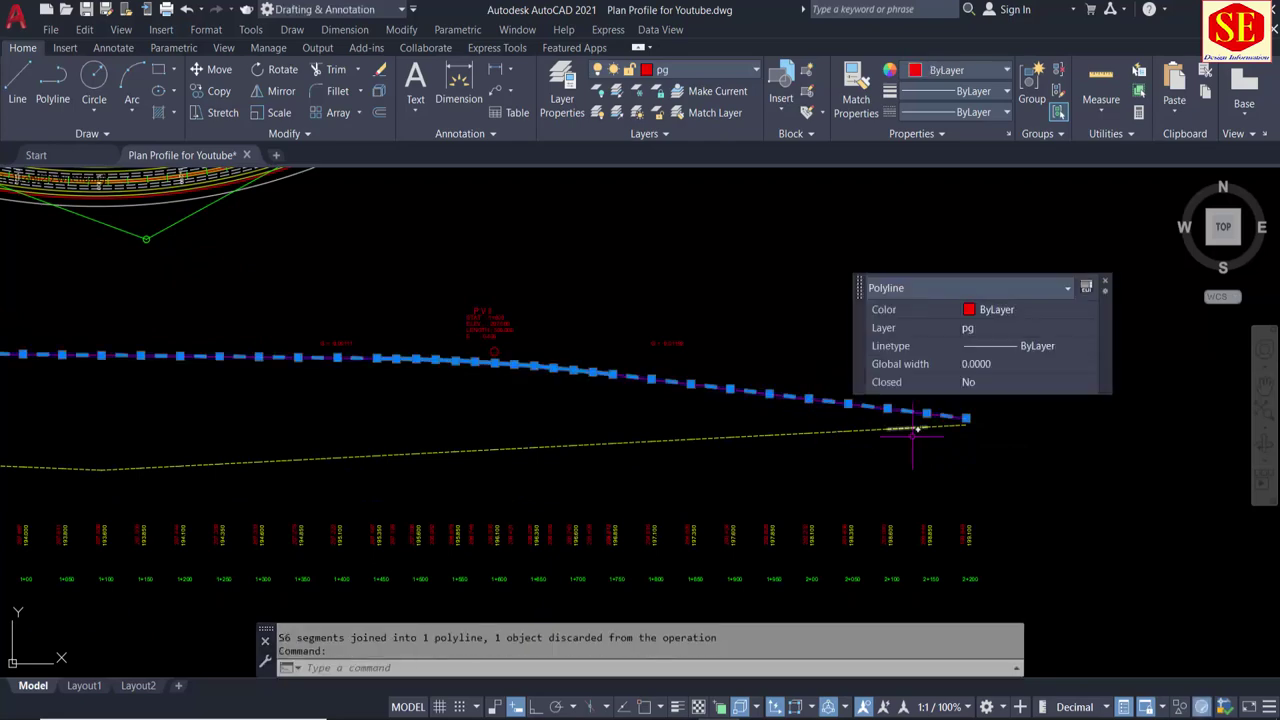
pyautogui.scroll(-2, 885, 440)
pyautogui.scroll(5, 278, 432)
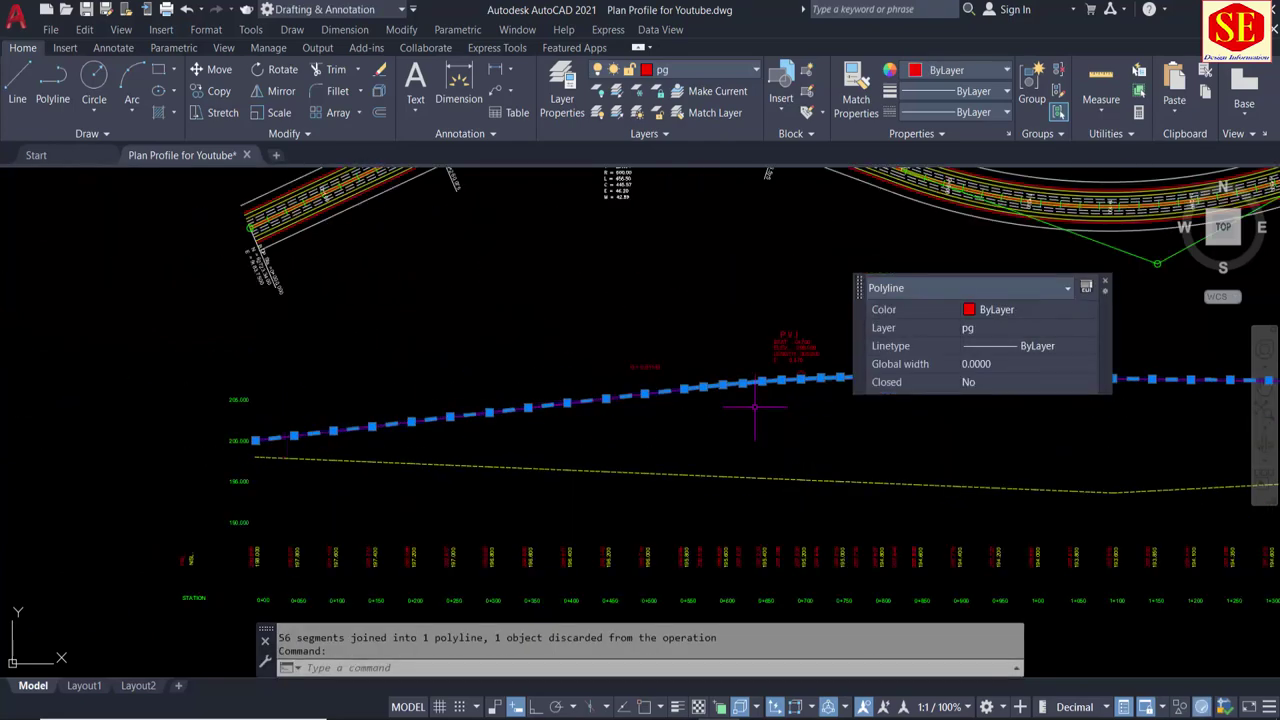
pyautogui.moveTo(755, 407); pyautogui.dragTo(459, 415, button='middle')
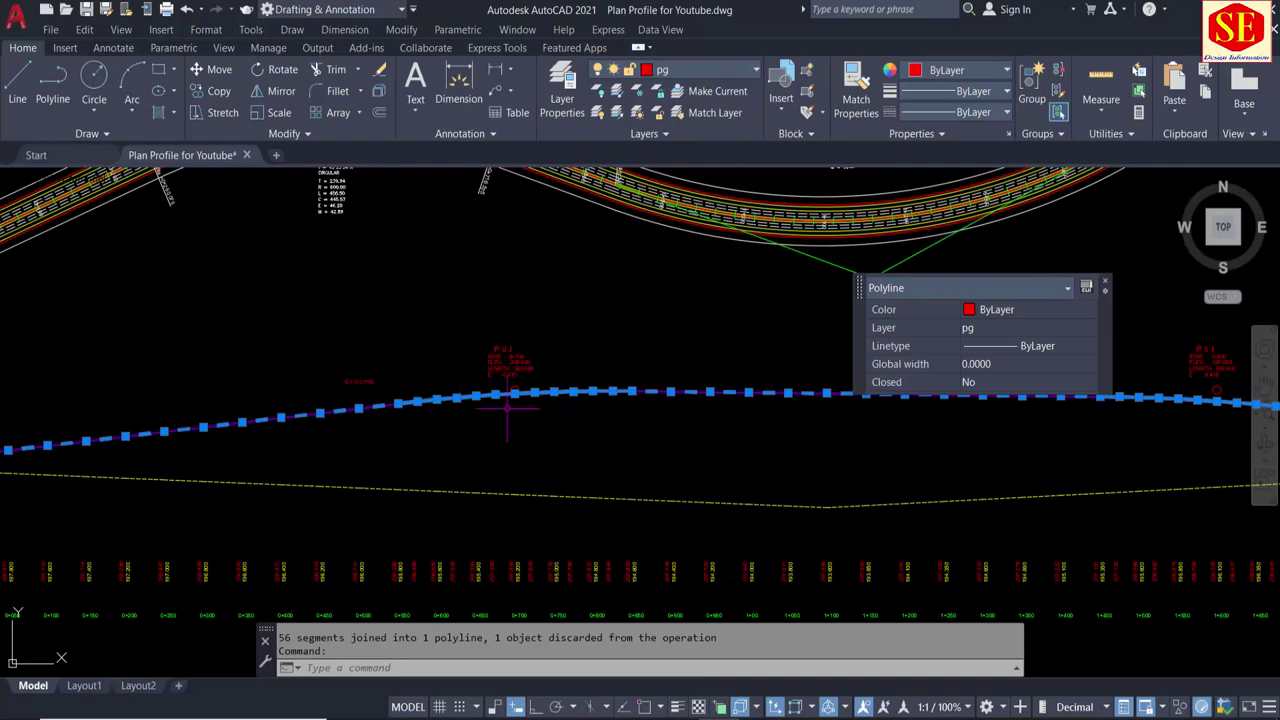
pyautogui.moveTo(113, 477); pyautogui.dragTo(144, 422, button='middle')
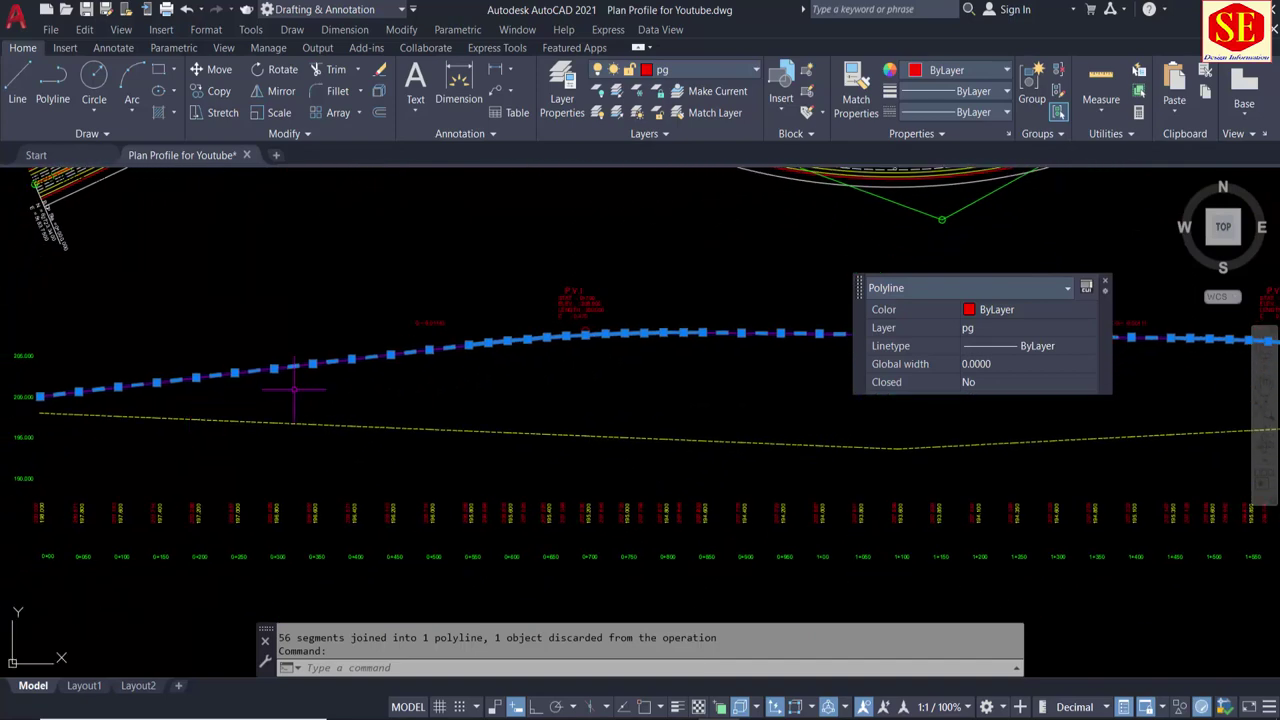
pyautogui.press('Escape')
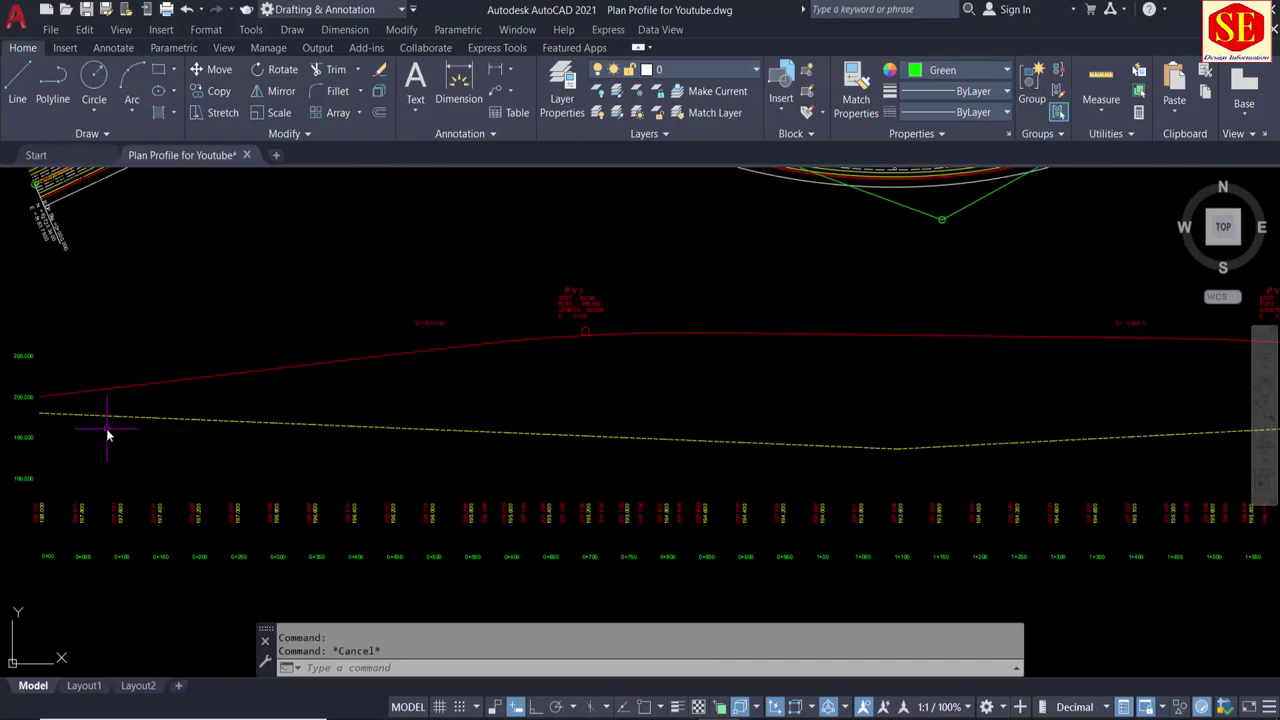
# Step: Rerun JOIN, window-select all dashed yellow ground-line pieces plus leftovers, and merge them
pyautogui.press('Return')
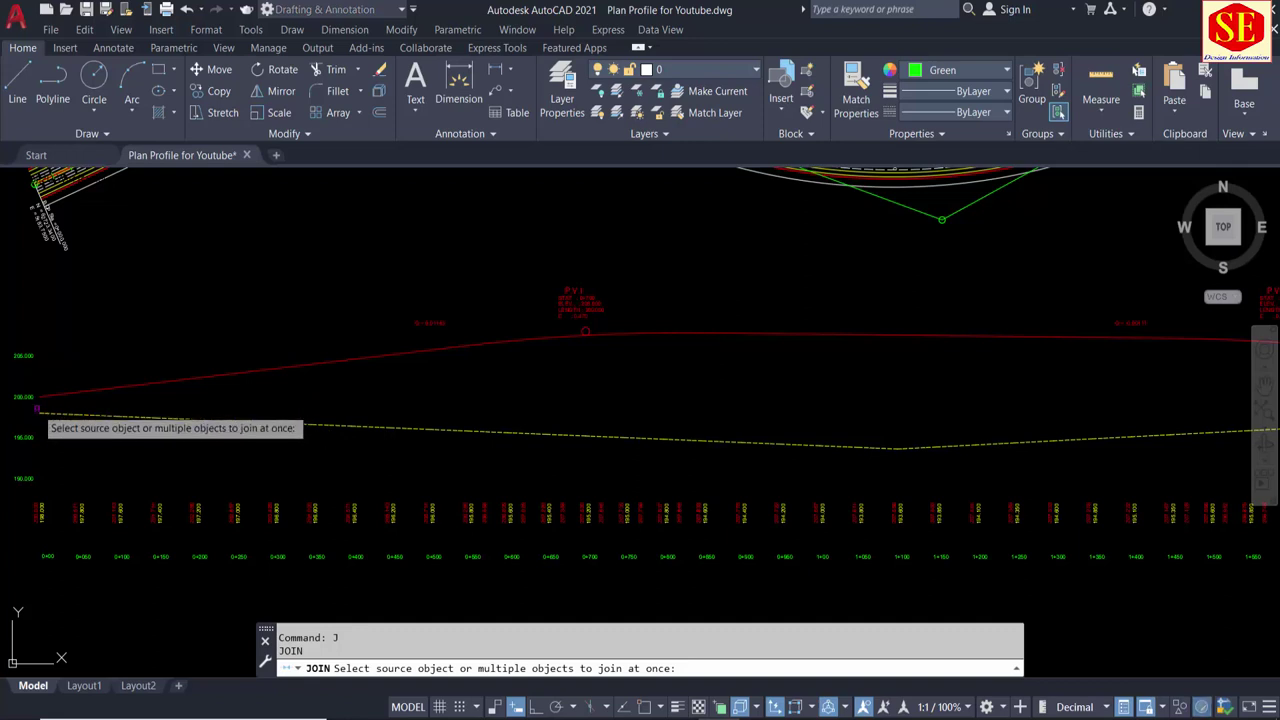
pyautogui.click(38, 409)
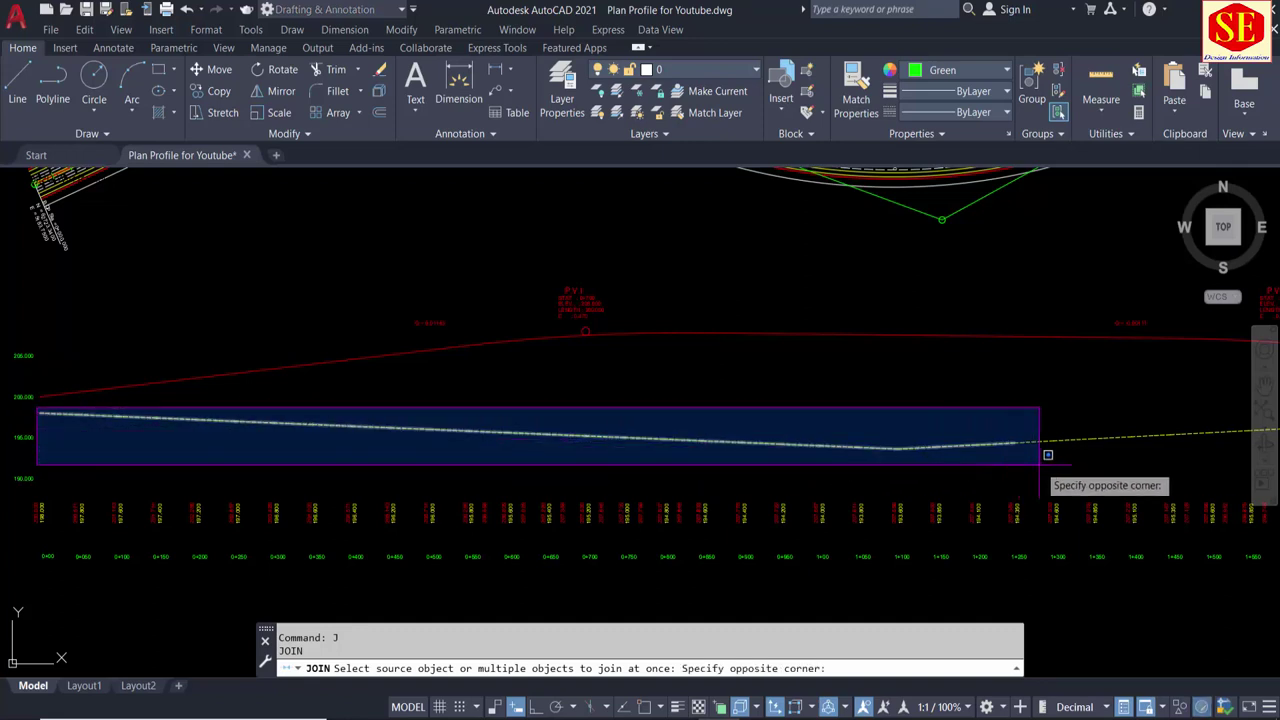
pyautogui.moveTo(1045, 460); pyautogui.dragTo(650, 429, button='middle')
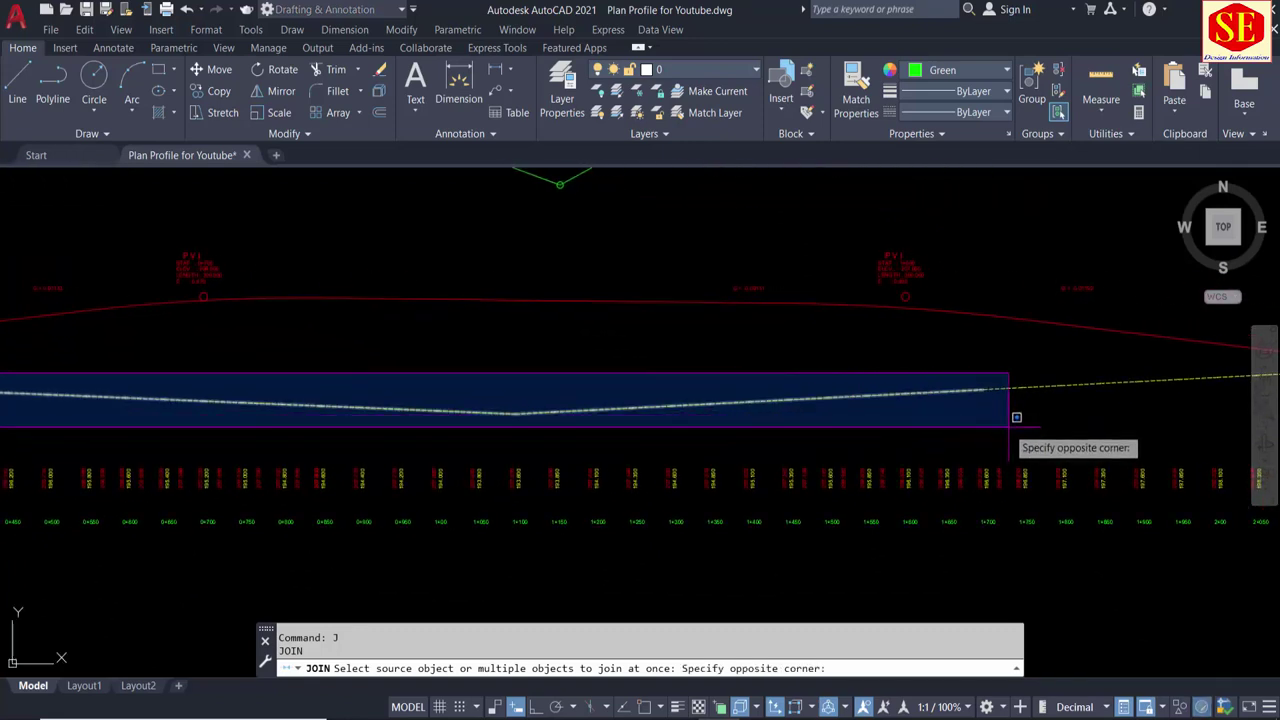
pyautogui.click(1008, 424)
pyautogui.moveTo(1008, 424); pyautogui.dragTo(471, 424, button='middle')
pyautogui.click(430, 373)
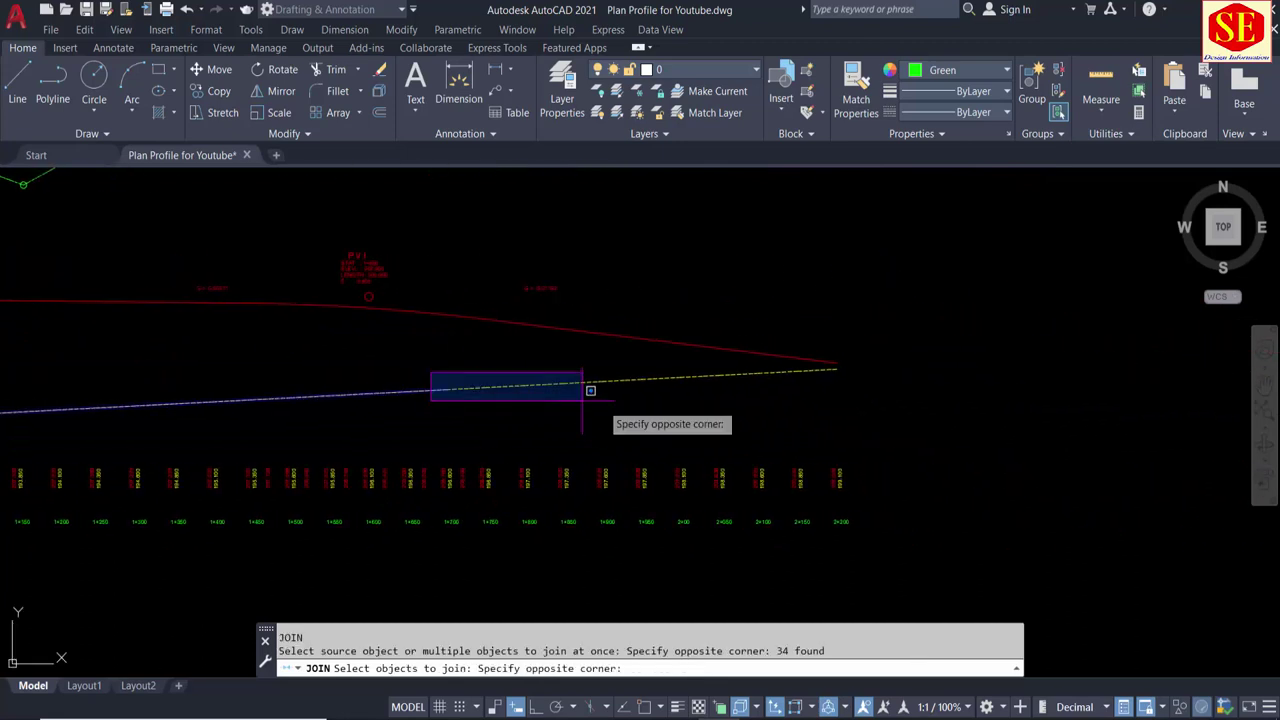
pyautogui.click(790, 400)
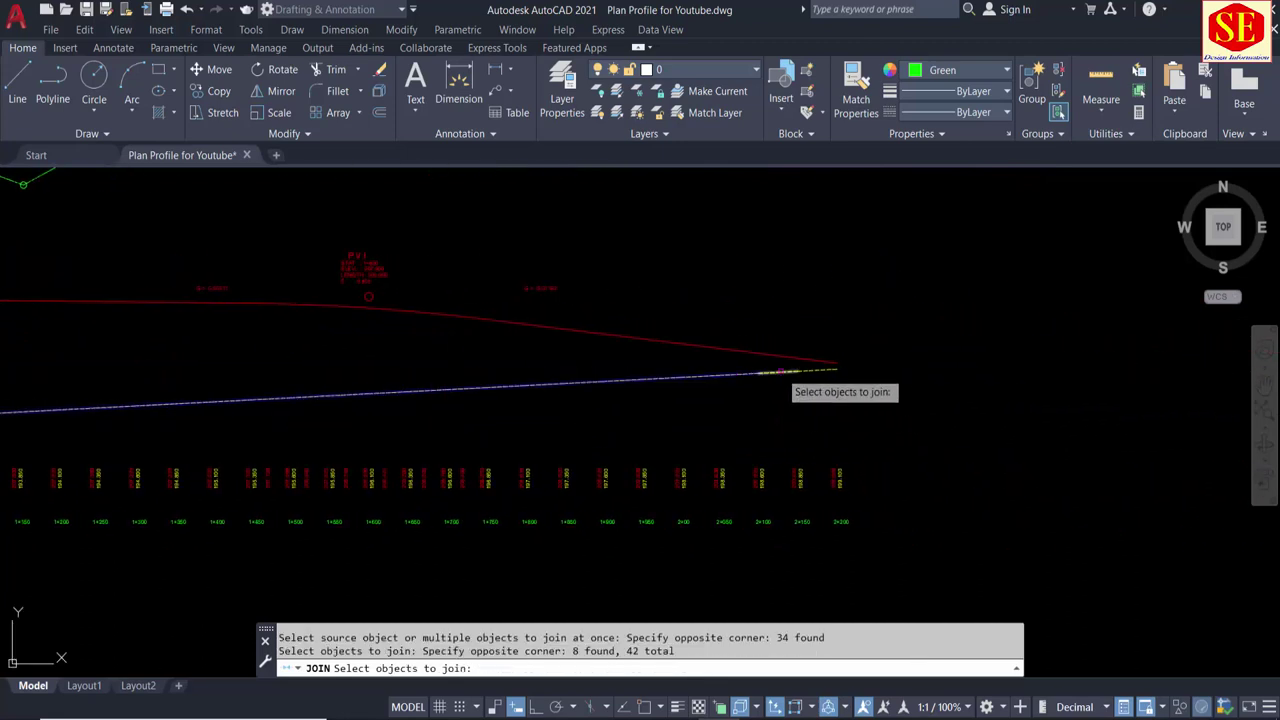
pyautogui.click(800, 371)
pyautogui.click(832, 370)
pyautogui.press('Return')
# Step: Select the ground line to confirm it is one polyline, then view the whole profile
pyautogui.click(790, 372)
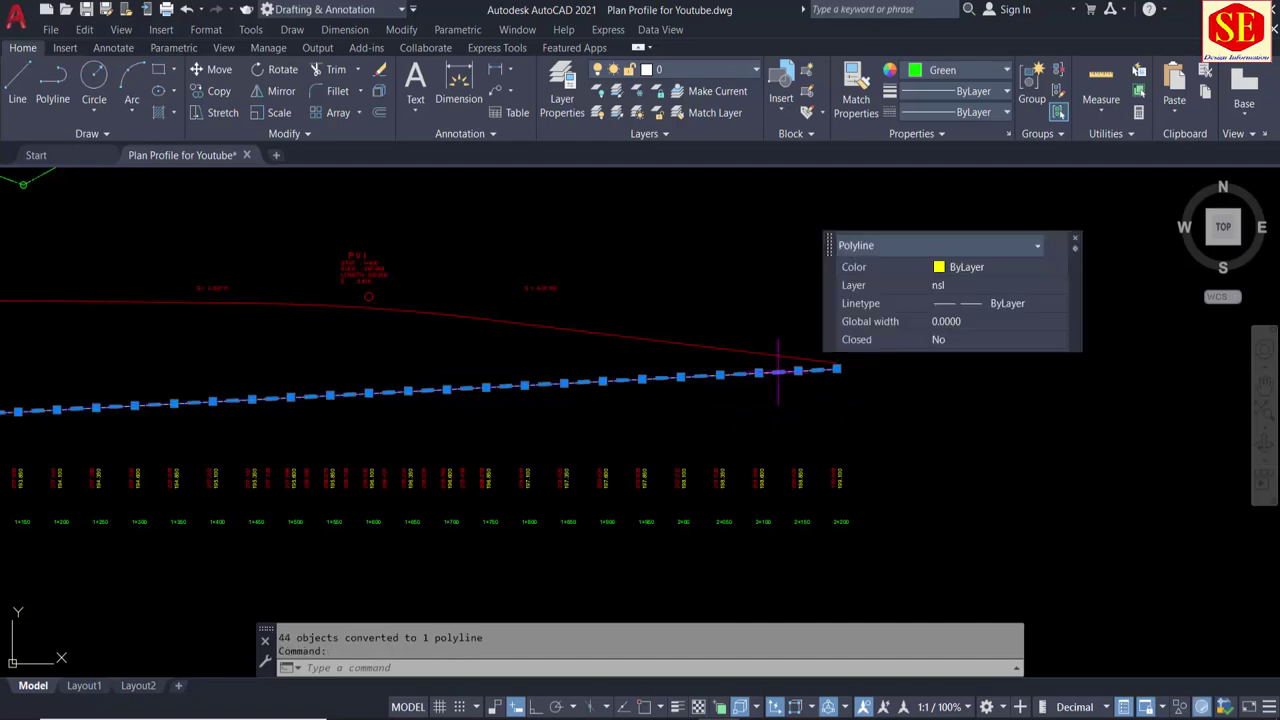
pyautogui.scroll(-2, 883, 400)
pyautogui.moveTo(484, 434); pyautogui.dragTo(824, 460, button='middle')
# Step: Set the red profile grade line's lineweight to 0.30 mm
pyautogui.press('Escape')
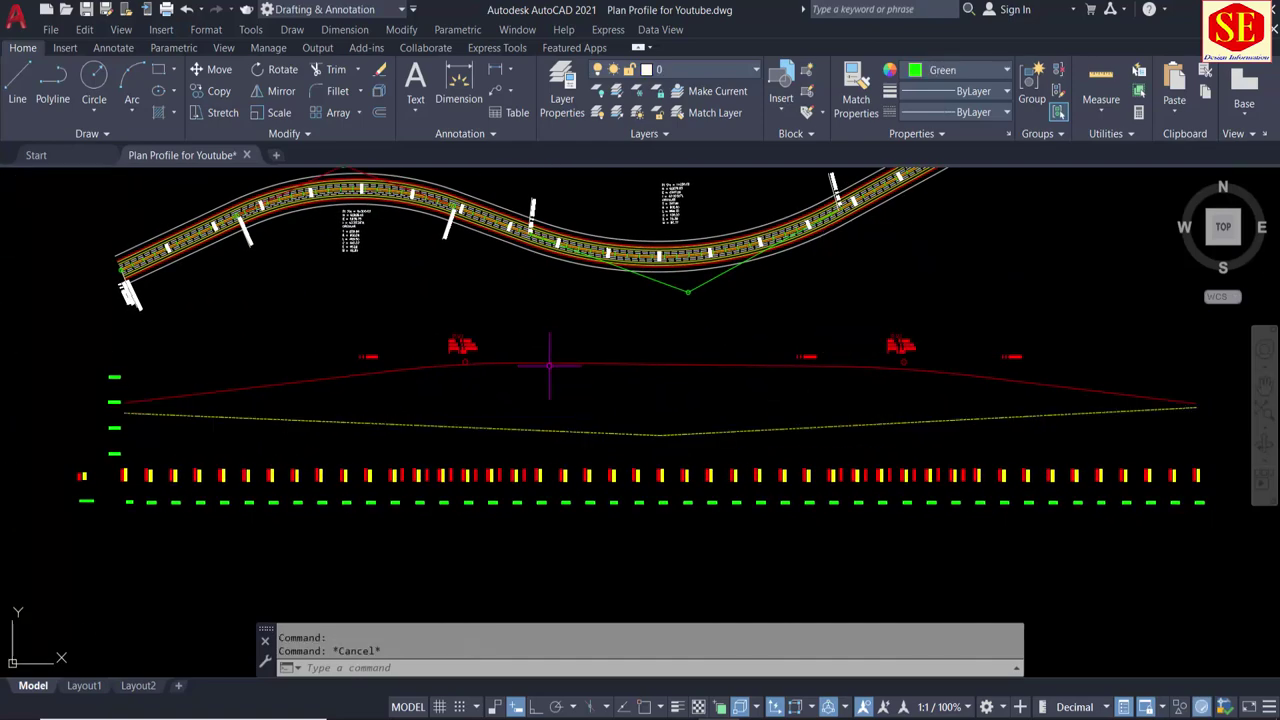
pyautogui.click(549, 365)
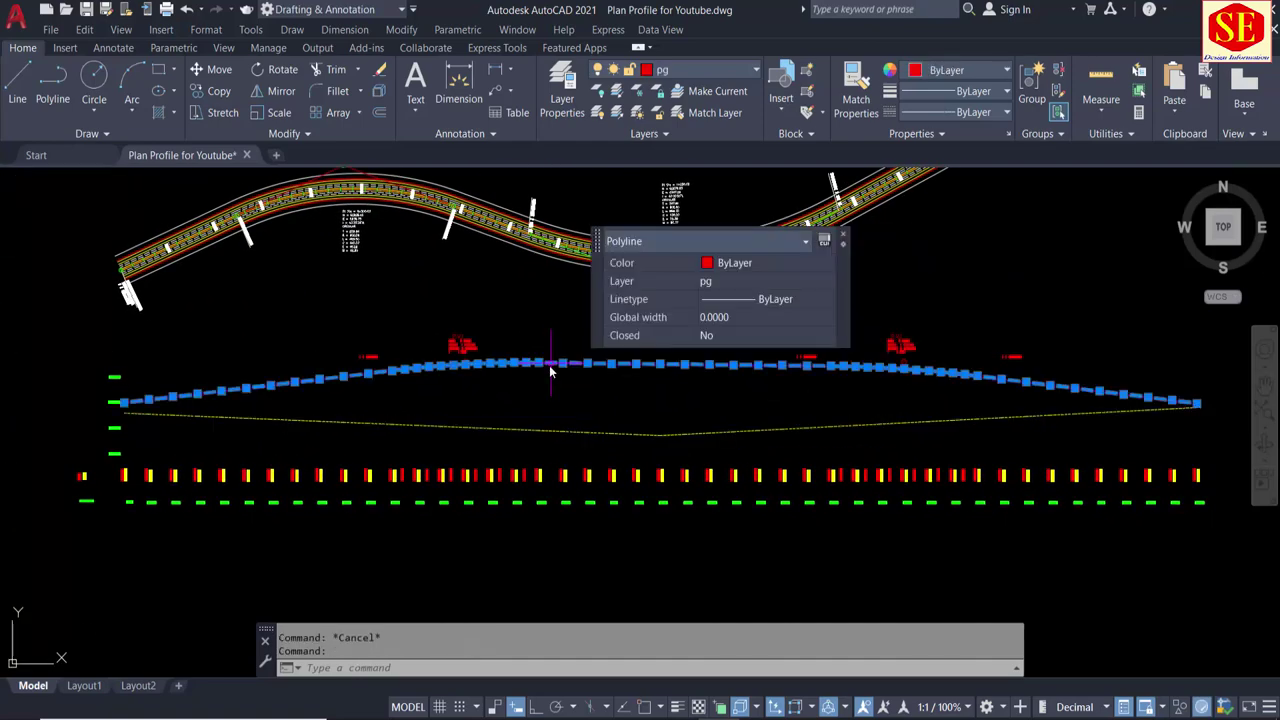
pyautogui.click(942, 111)
pyautogui.click(942, 94)
pyautogui.click(944, 95)
pyautogui.click(944, 95)
pyautogui.click(942, 90)
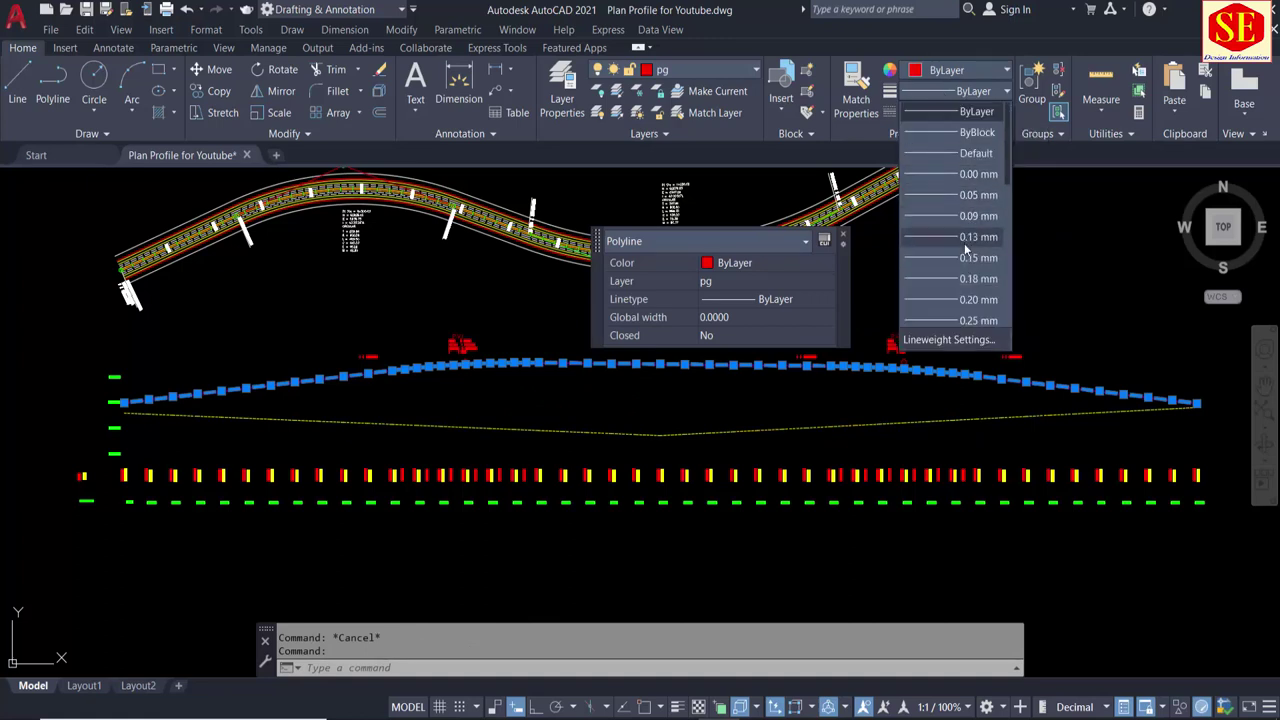
pyautogui.scroll(-2, 964, 243)
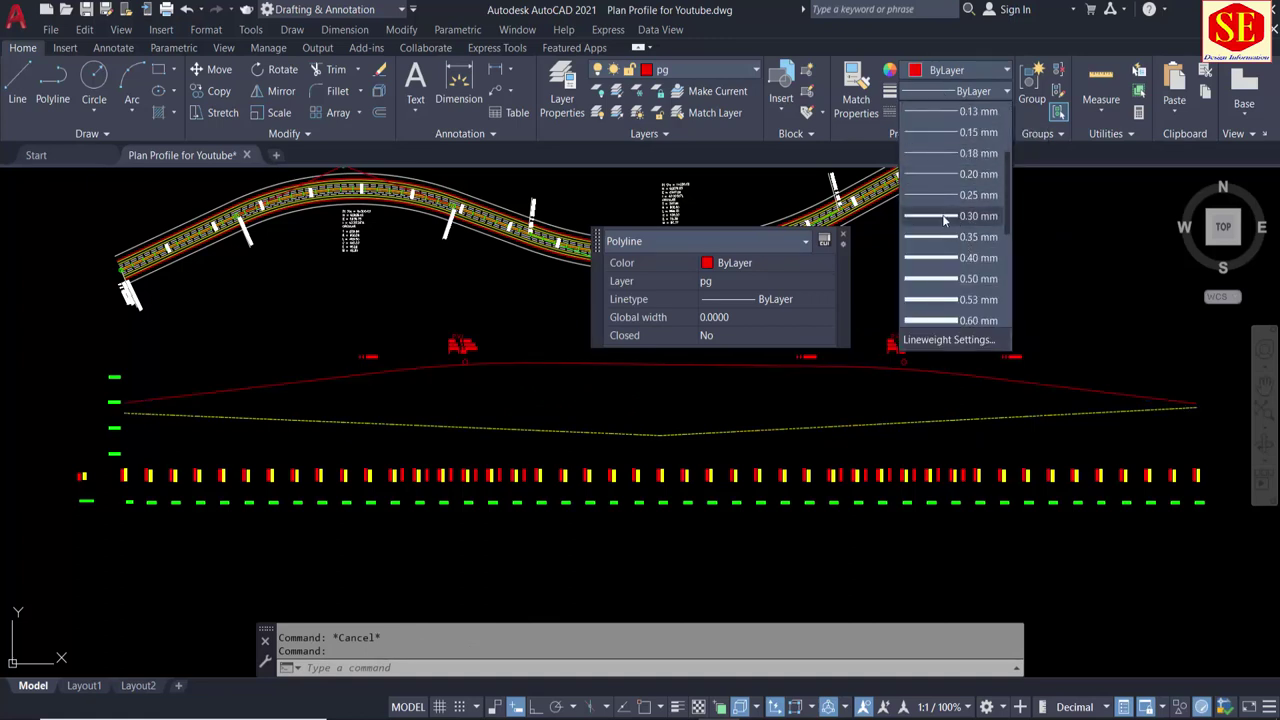
pyautogui.click(944, 216)
pyautogui.press('Escape')
# Step: Set the alignment centerline's lineweight to 0.30 mm
pyautogui.scroll(3, 547, 375)
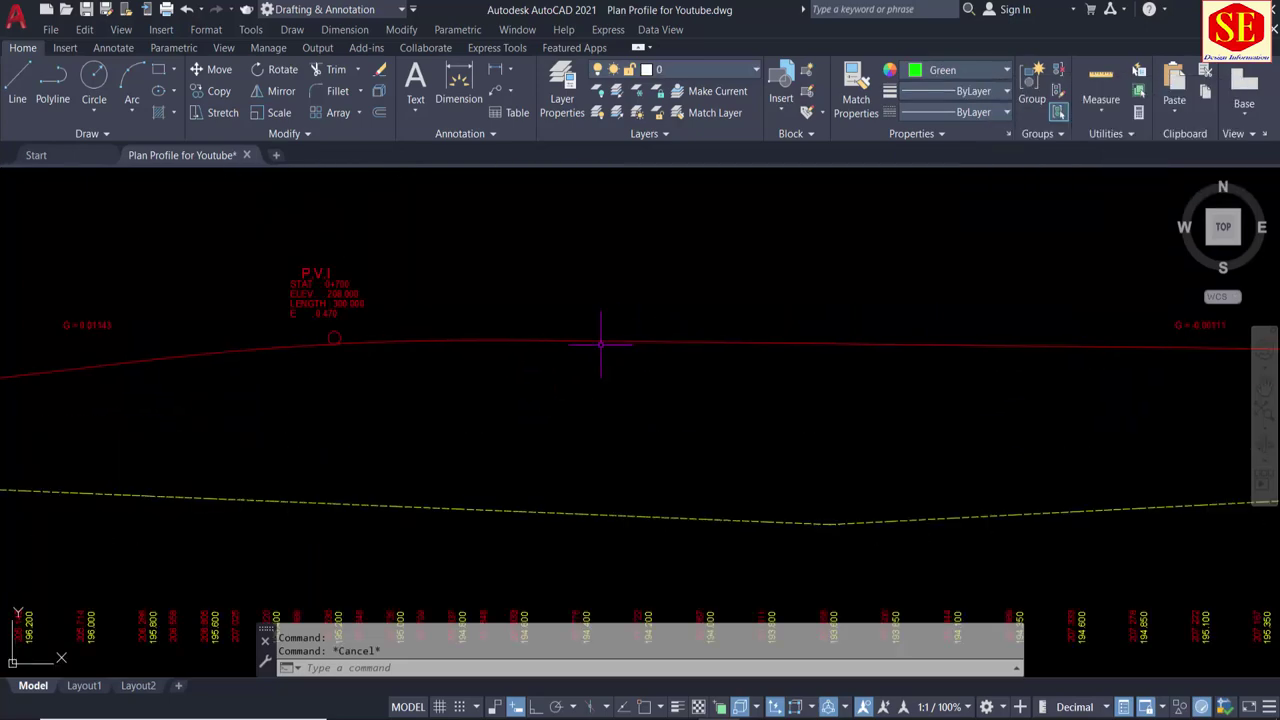
pyautogui.scroll(-3, 600, 344)
pyautogui.scroll(3, 614, 277)
pyautogui.scroll(3, 516, 324)
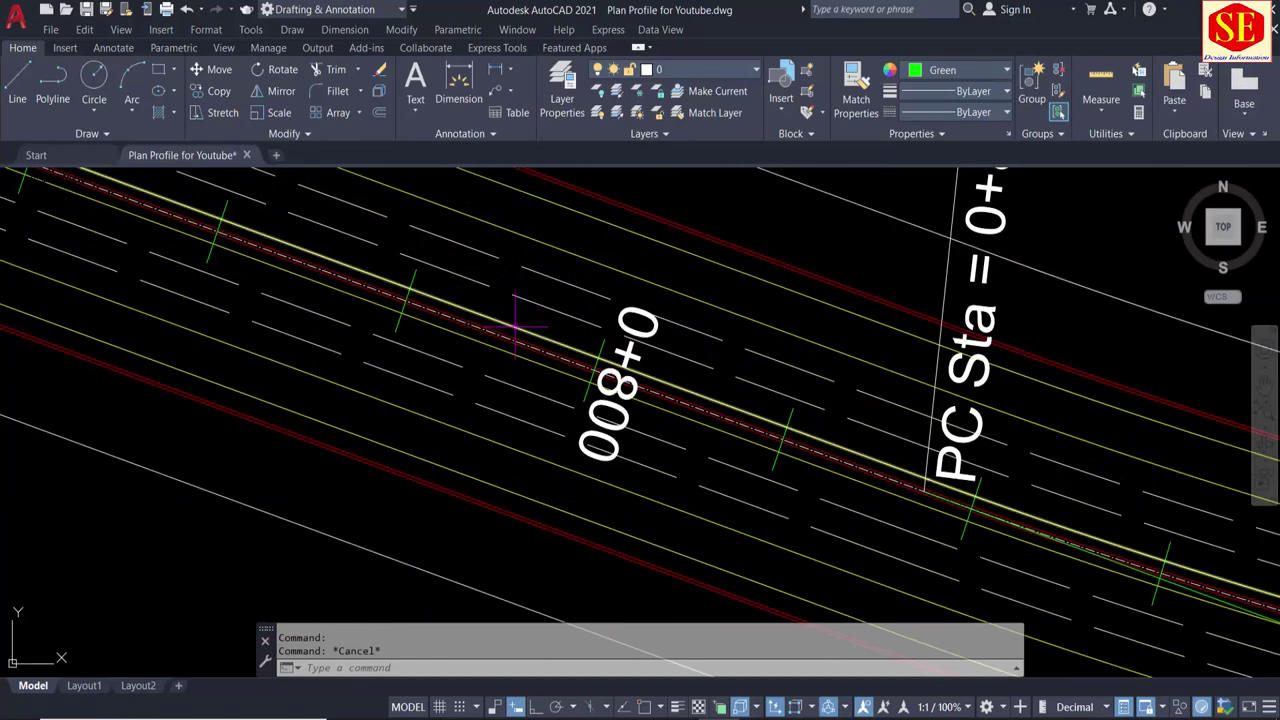
pyautogui.scroll(3, 516, 324)
pyautogui.click(484, 351)
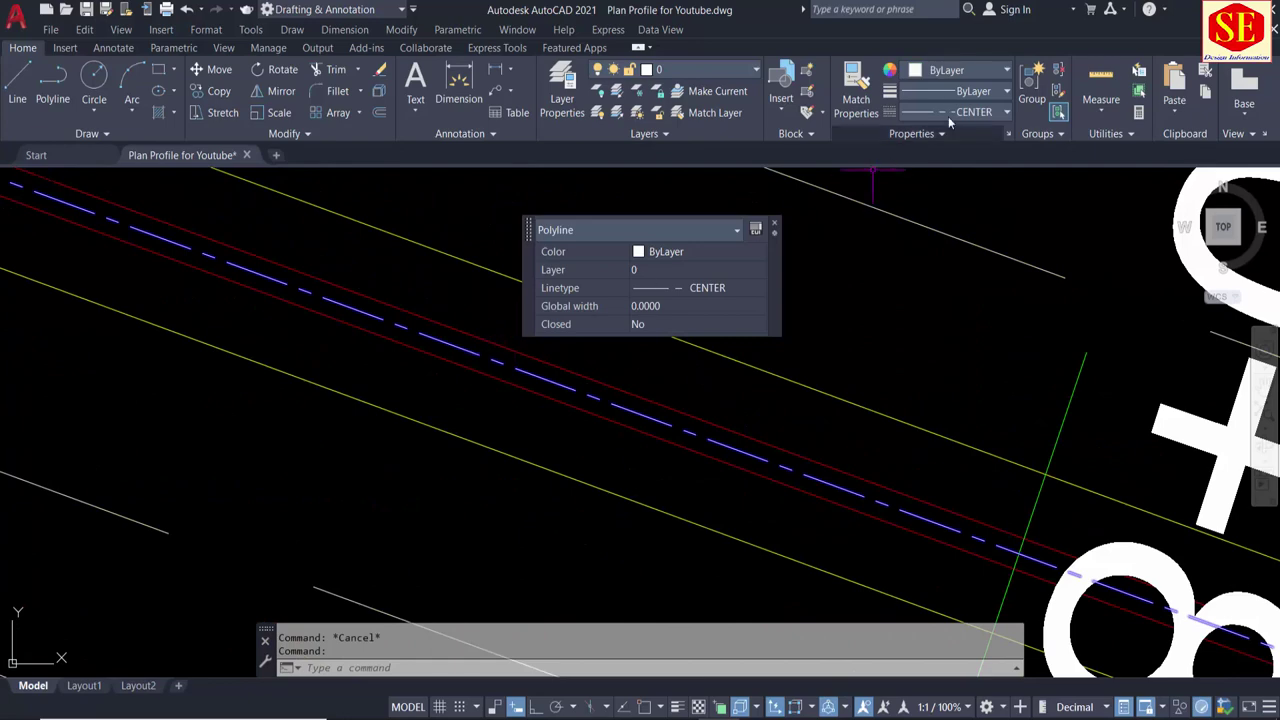
pyautogui.click(936, 94)
pyautogui.scroll(-2, 959, 250)
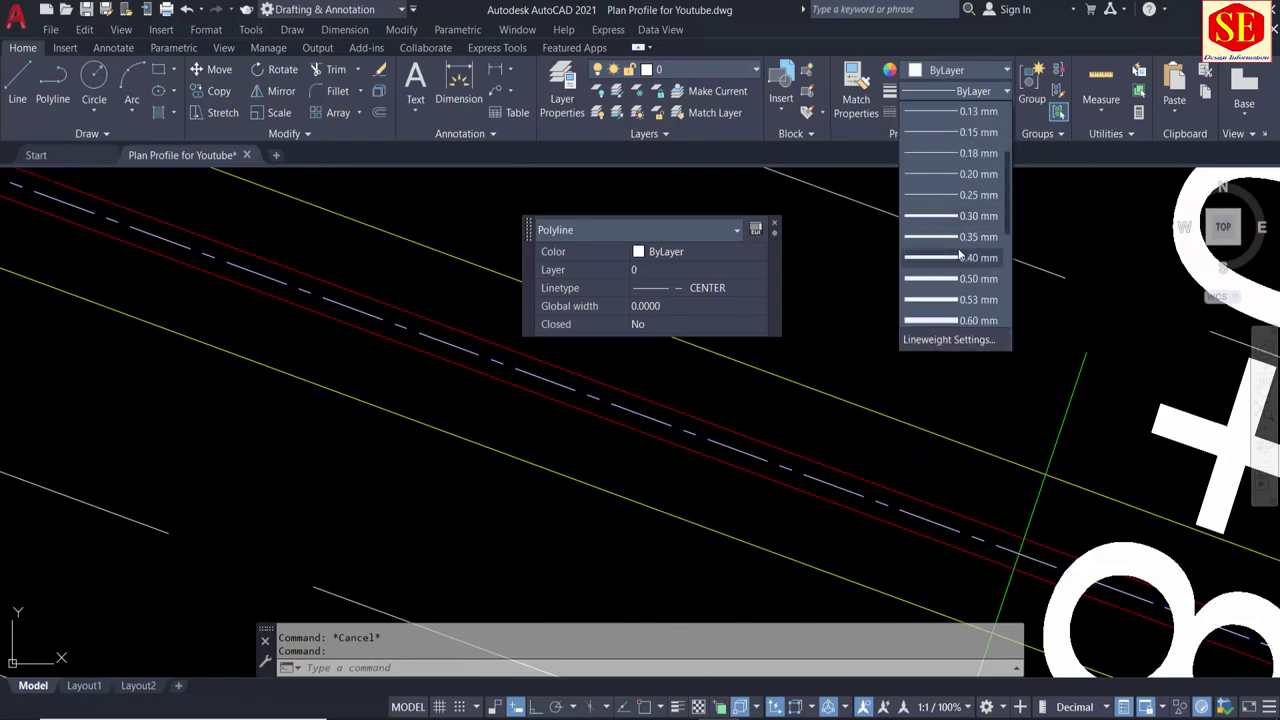
pyautogui.click(952, 217)
pyautogui.press('Escape')
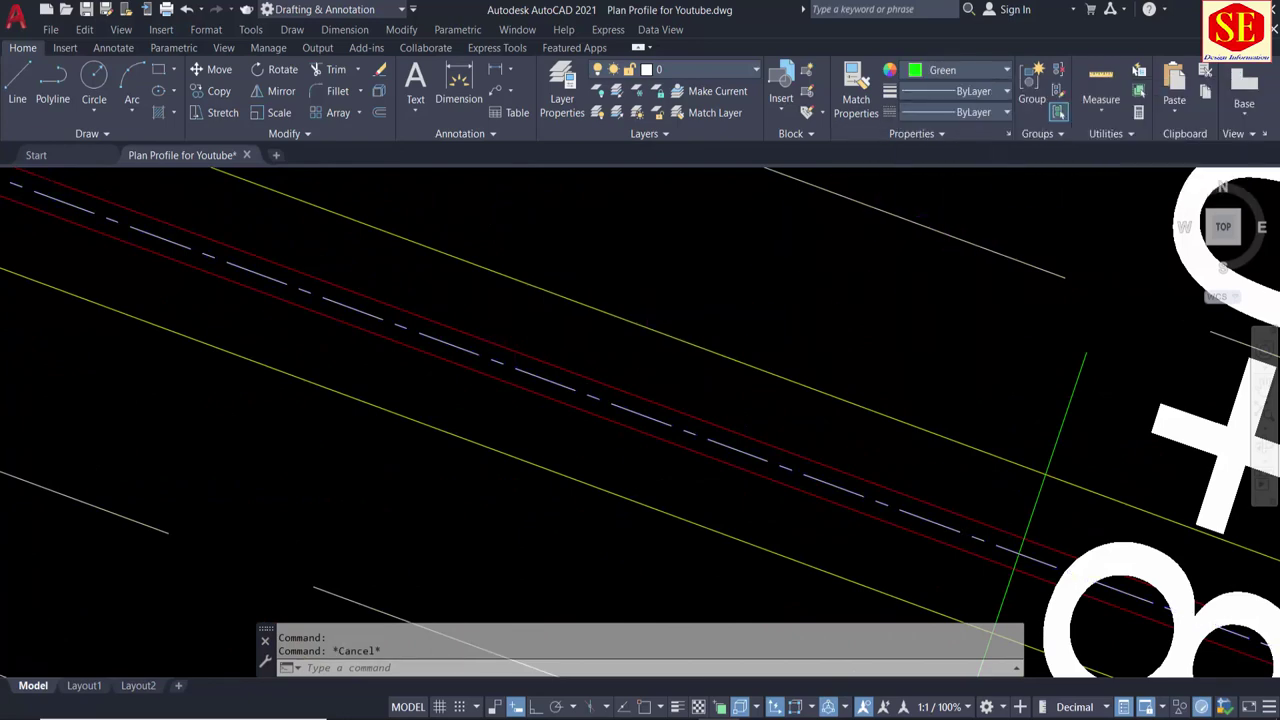
# Step: Turn on lineweight display so the 0.30 mm lines draw thick
pyautogui.scroll(-2, 837, 266)
pyautogui.scroll(-2, 837, 266)
pyautogui.scroll(-3, 526, 322)
pyautogui.scroll(-2, 526, 322)
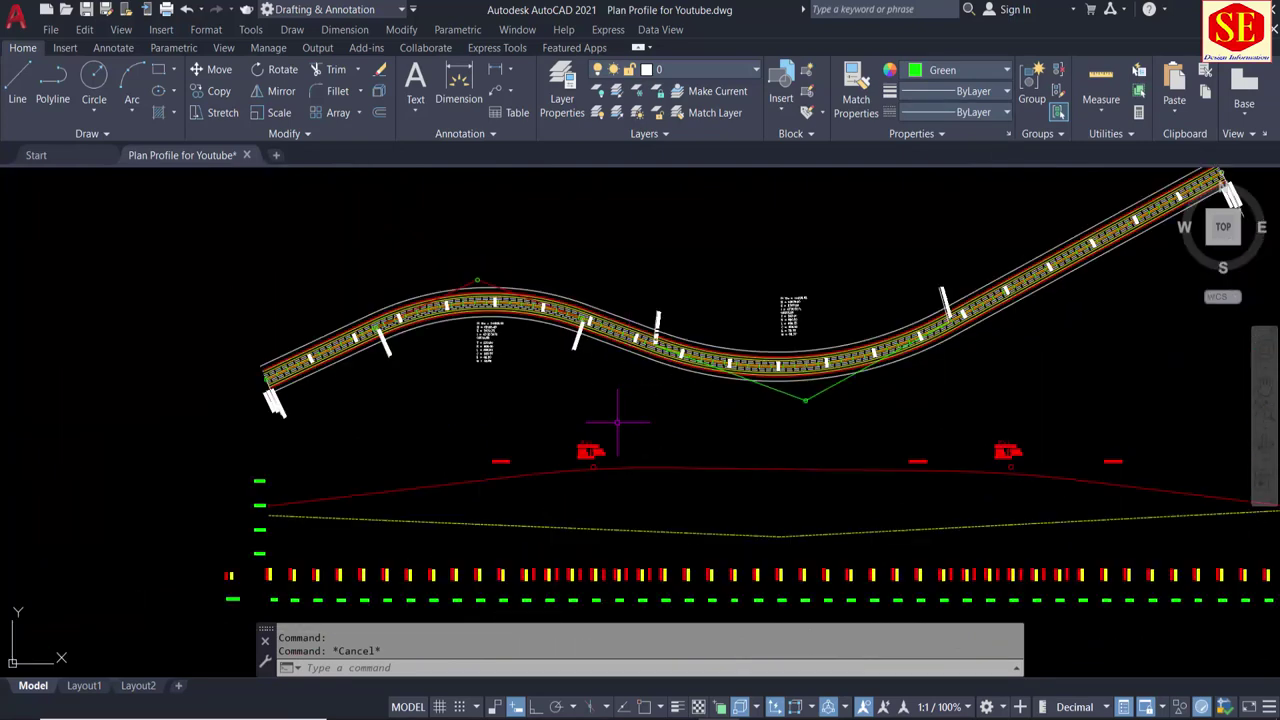
pyautogui.moveTo(642, 345); pyautogui.dragTo(634, 271, button='middle')
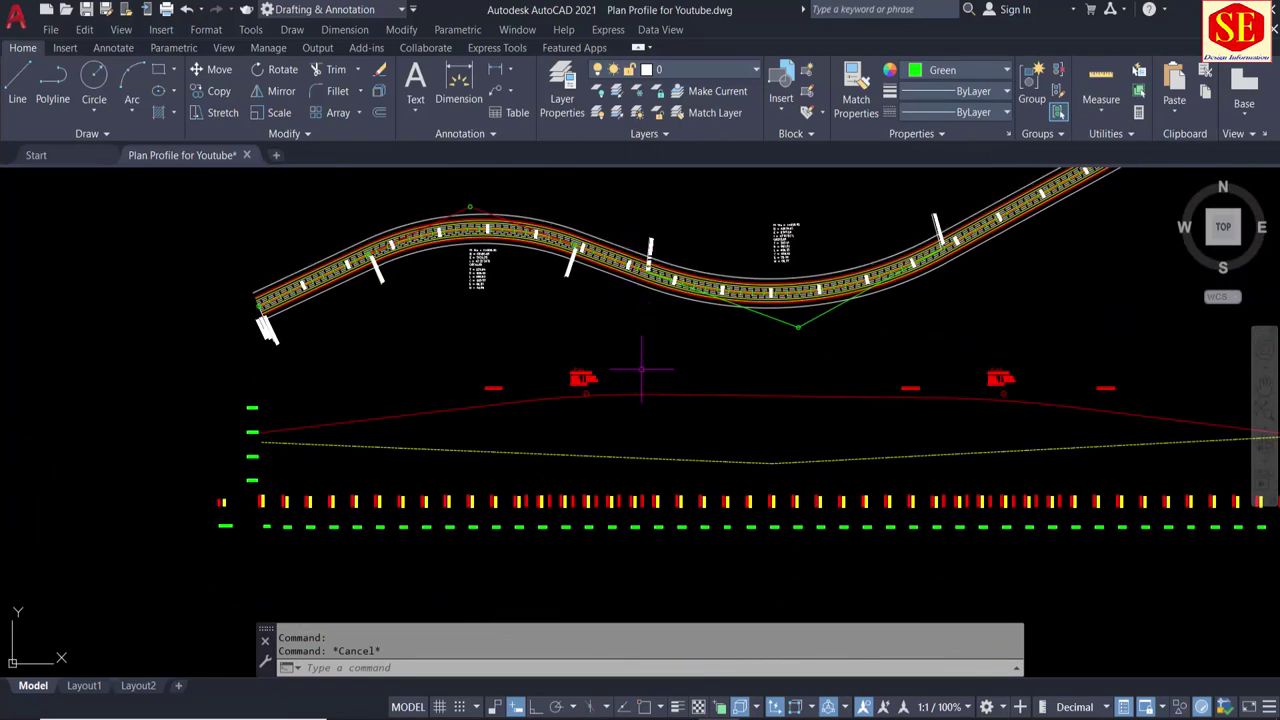
pyautogui.click(677, 707)
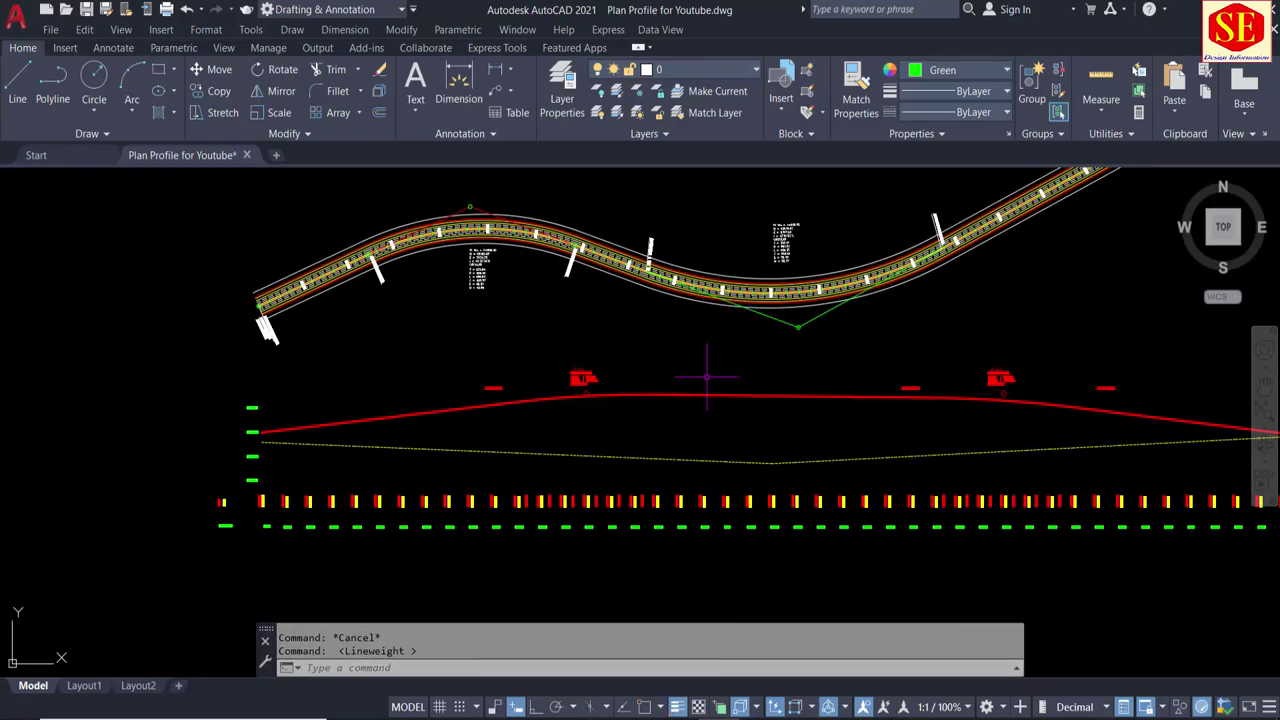
# Step: Zoom and pan to inspect the thickened lines around the PC station label
pyautogui.scroll(2, 706, 377)
pyautogui.moveTo(680, 300); pyautogui.dragTo(663, 434, button='middle')
pyautogui.scroll(3, 680, 350)
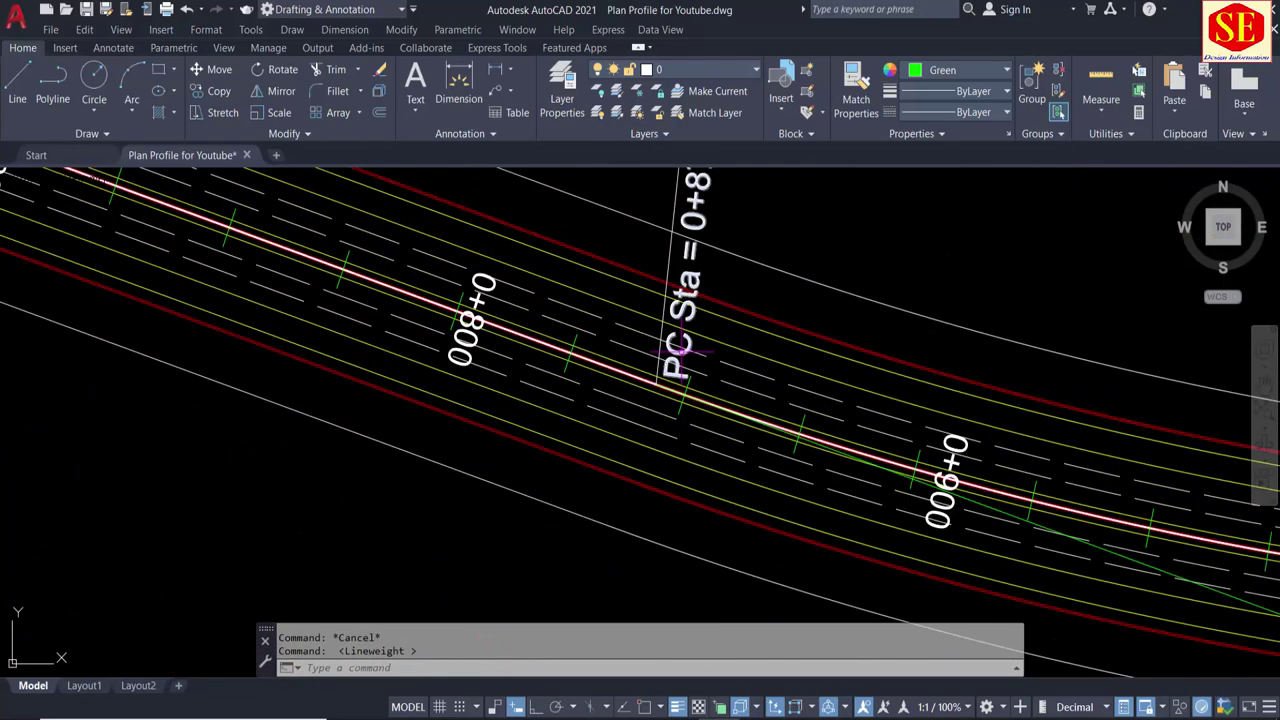
pyautogui.scroll(2, 680, 348)
pyautogui.scroll(1, 562, 402)
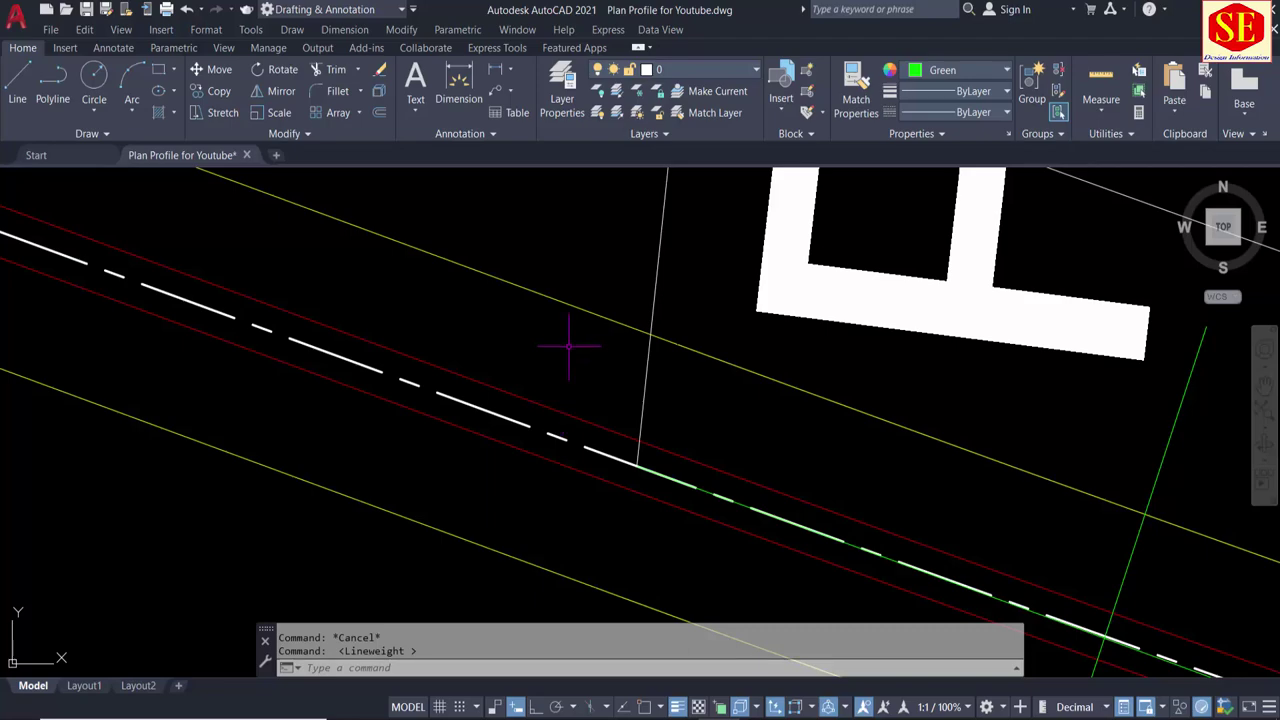
pyautogui.scroll(-3, 568, 346)
pyautogui.scroll(-3, 572, 312)
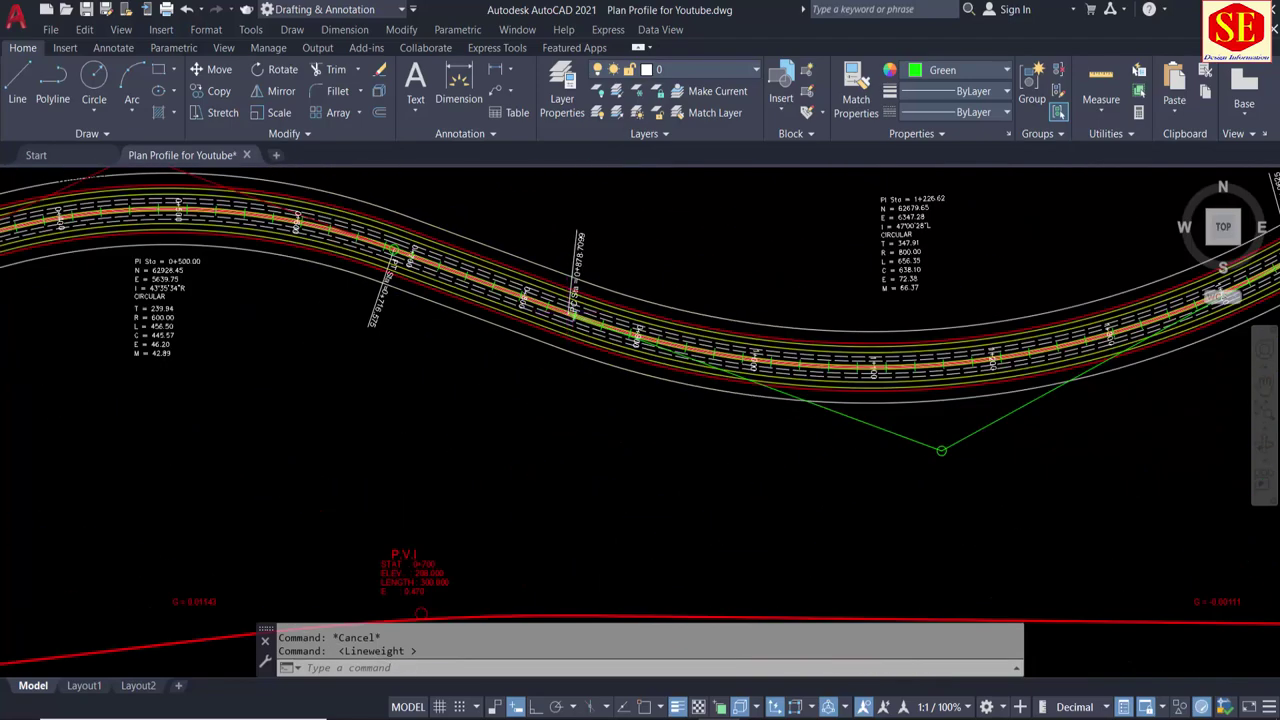
pyautogui.scroll(-2, 577, 318)
pyautogui.scroll(2, 443, 423)
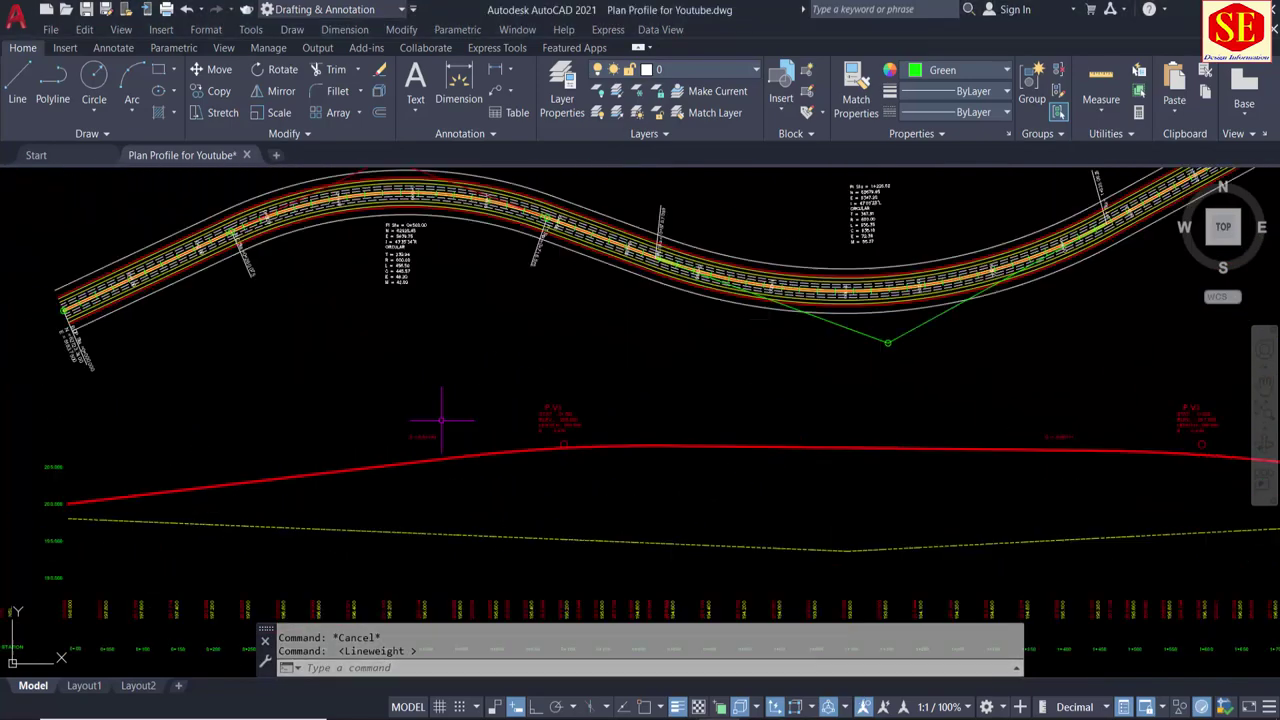
pyautogui.scroll(2, 386, 486)
pyautogui.scroll(1, 468, 391)
# Step: Move the G = 0.01143 grade label down nearer the profile line
pyautogui.write('m')
pyautogui.press('Return')
pyautogui.click(465, 356)
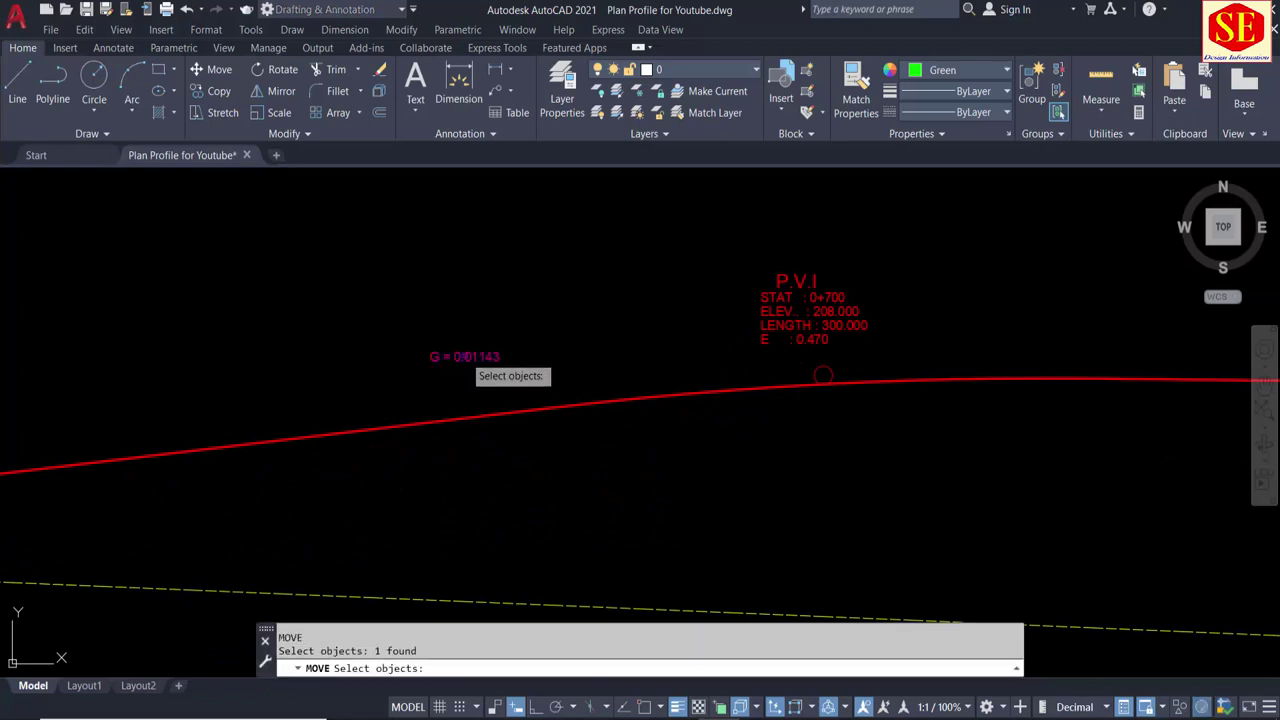
pyautogui.press('Return')
pyautogui.click(596, 300)
pyautogui.moveTo(420, 357); pyautogui.dragTo(572, 307, button='middle')
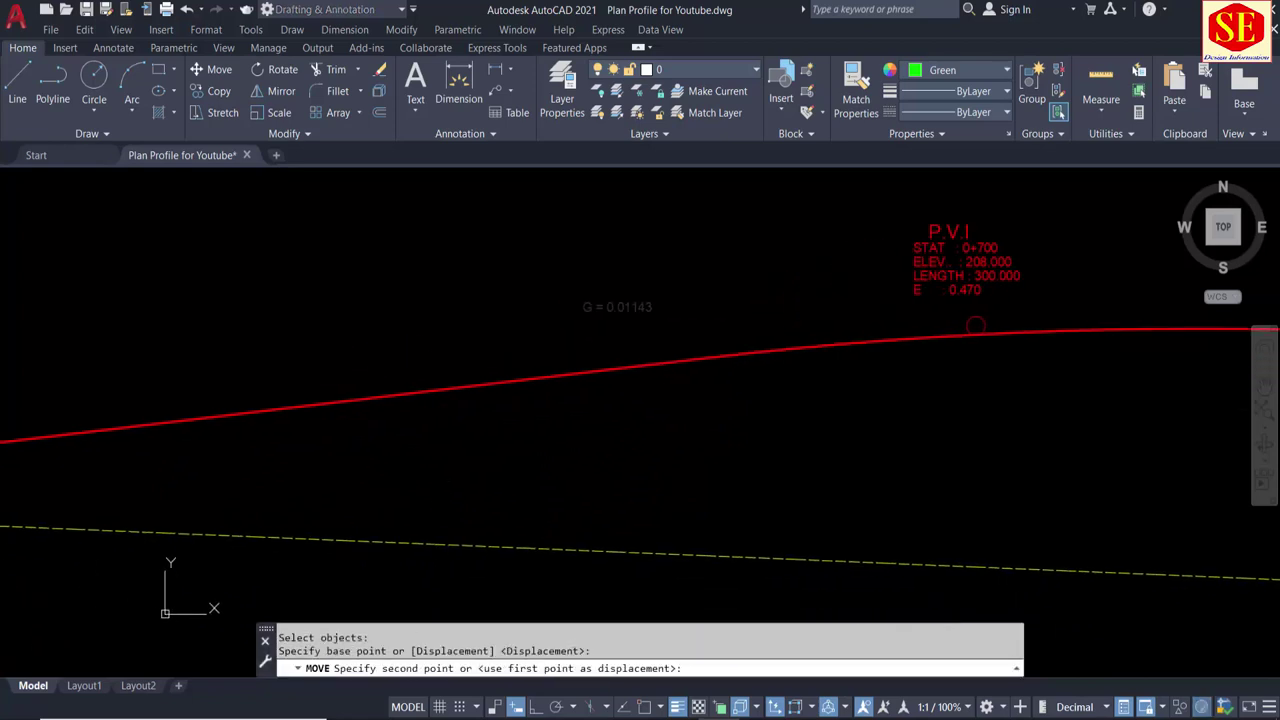
pyautogui.click(493, 328)
pyautogui.press('Escape')
# Step: Rotate the G = 0.01143 grade label to match its sloping line
pyautogui.write('o')
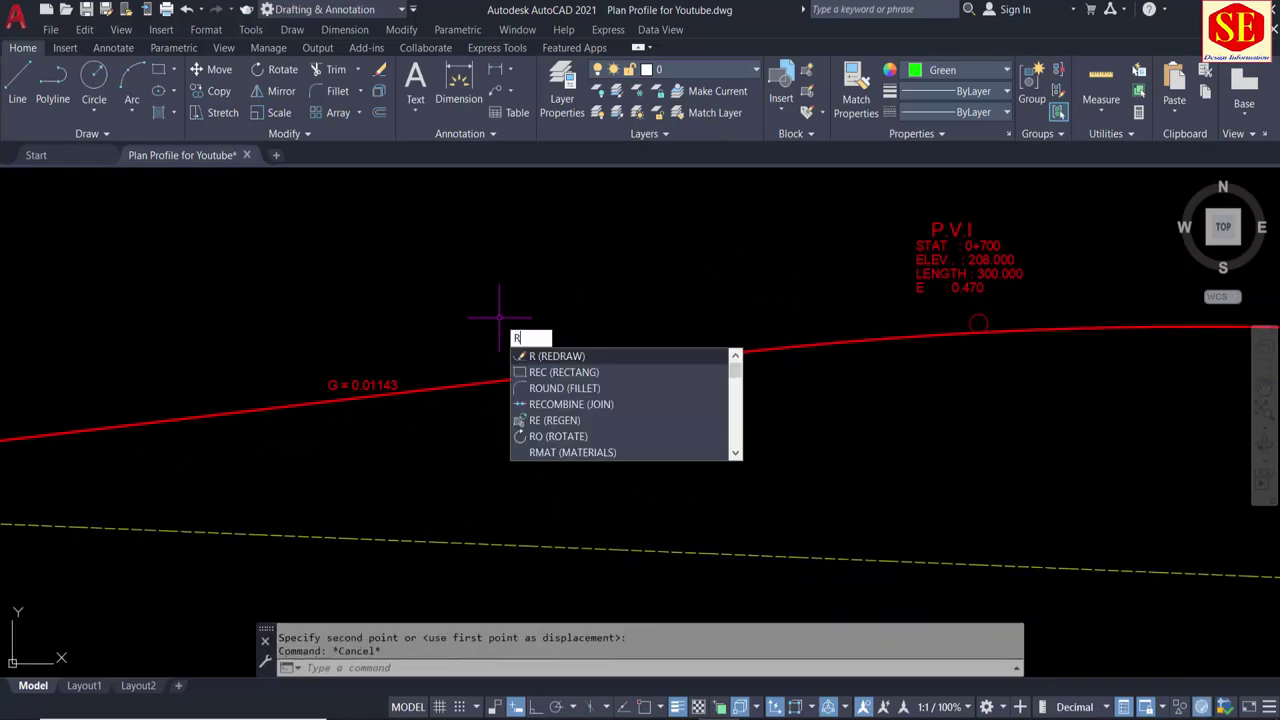
pyautogui.press('Return')
pyautogui.click(398, 384)
pyautogui.press('Return')
pyautogui.click(396, 381)
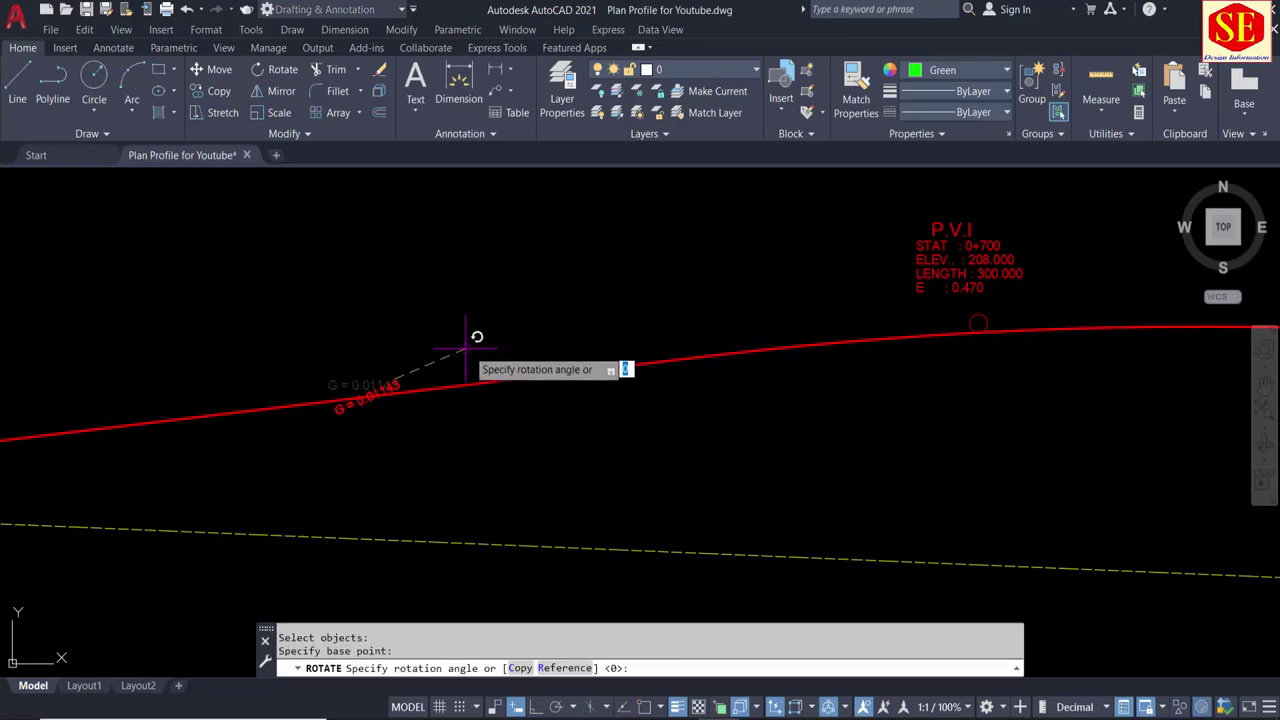
pyautogui.click(513, 365)
pyautogui.write('m')
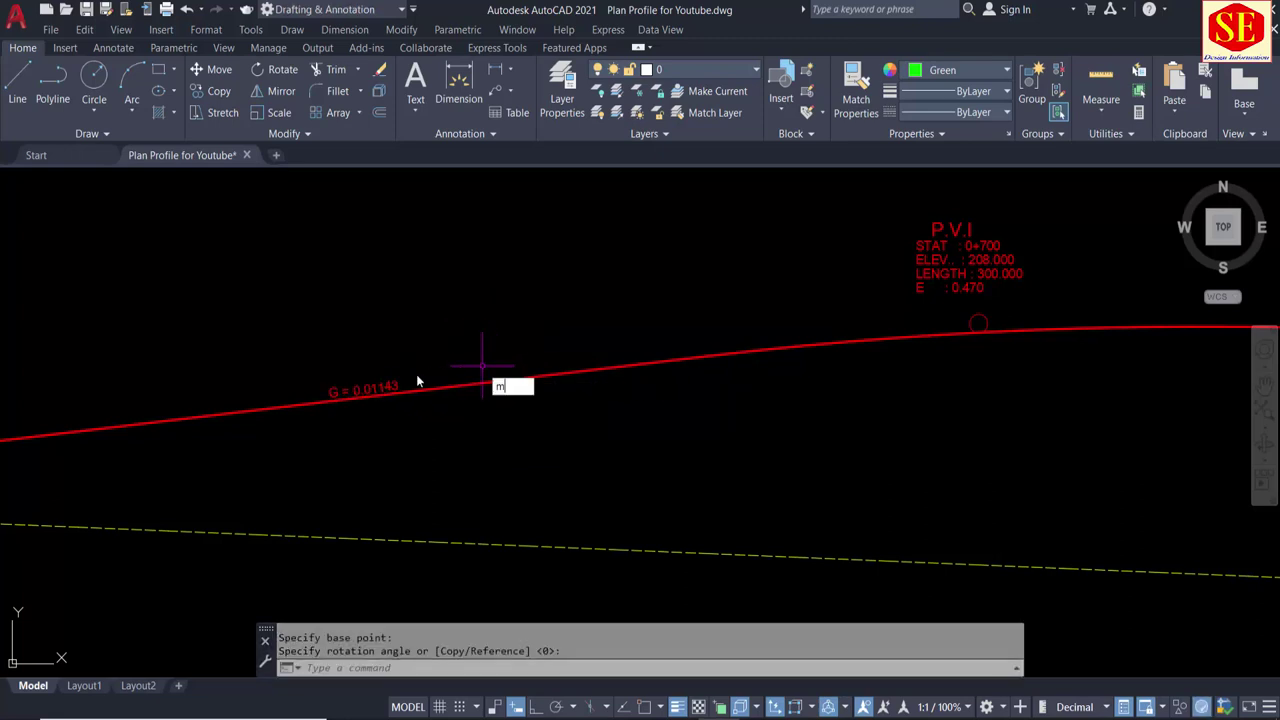
# Step: Reposition the rotated grade label just above the profile line
pyautogui.press('Return')
pyautogui.click(392, 388)
pyautogui.press('Return')
pyautogui.click(432, 438)
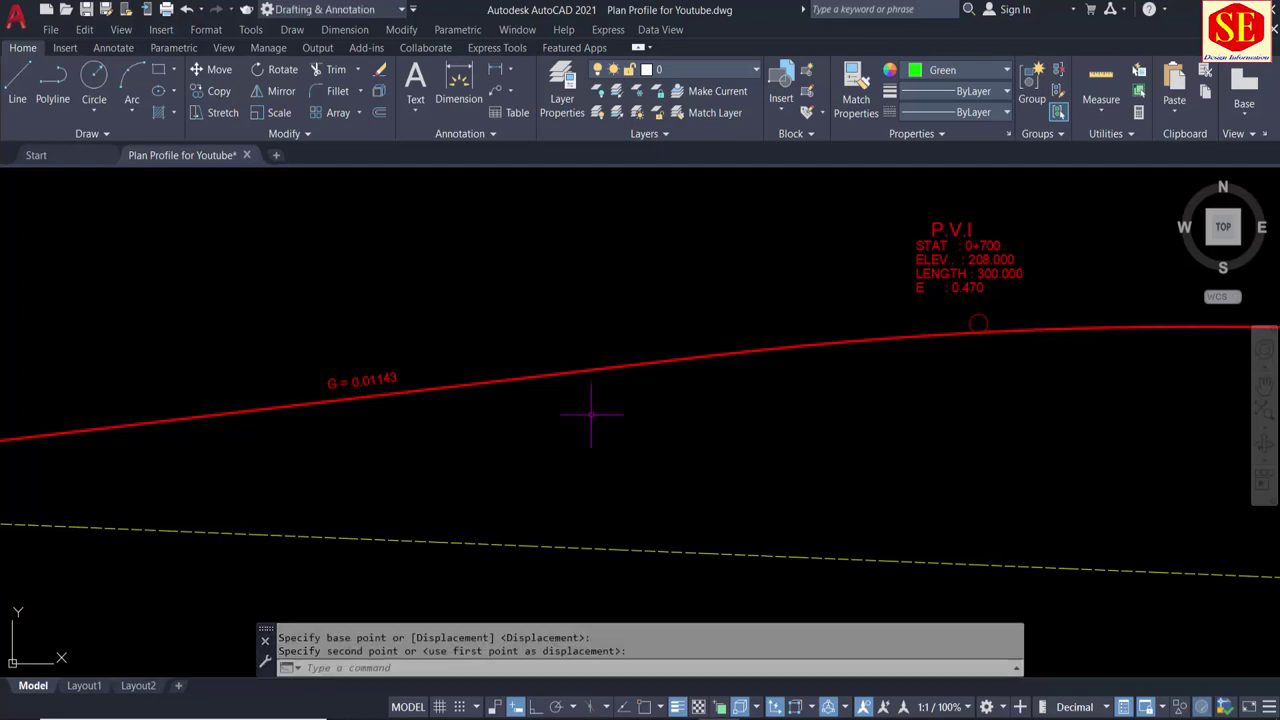
pyautogui.moveTo(591, 414); pyautogui.dragTo(466, 420, button='middle')
pyautogui.click(569, 282)
# Step: Move the whole PVI data label down to its lower position
pyautogui.press('Return')
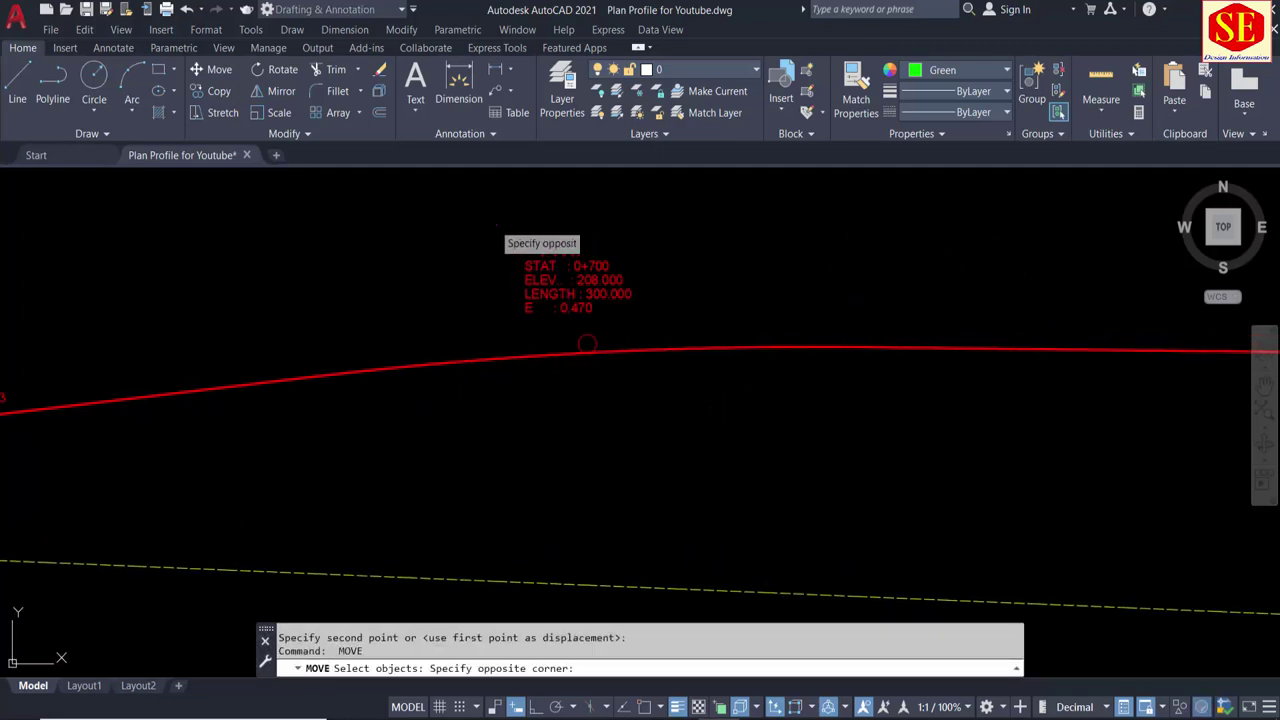
pyautogui.click(652, 318)
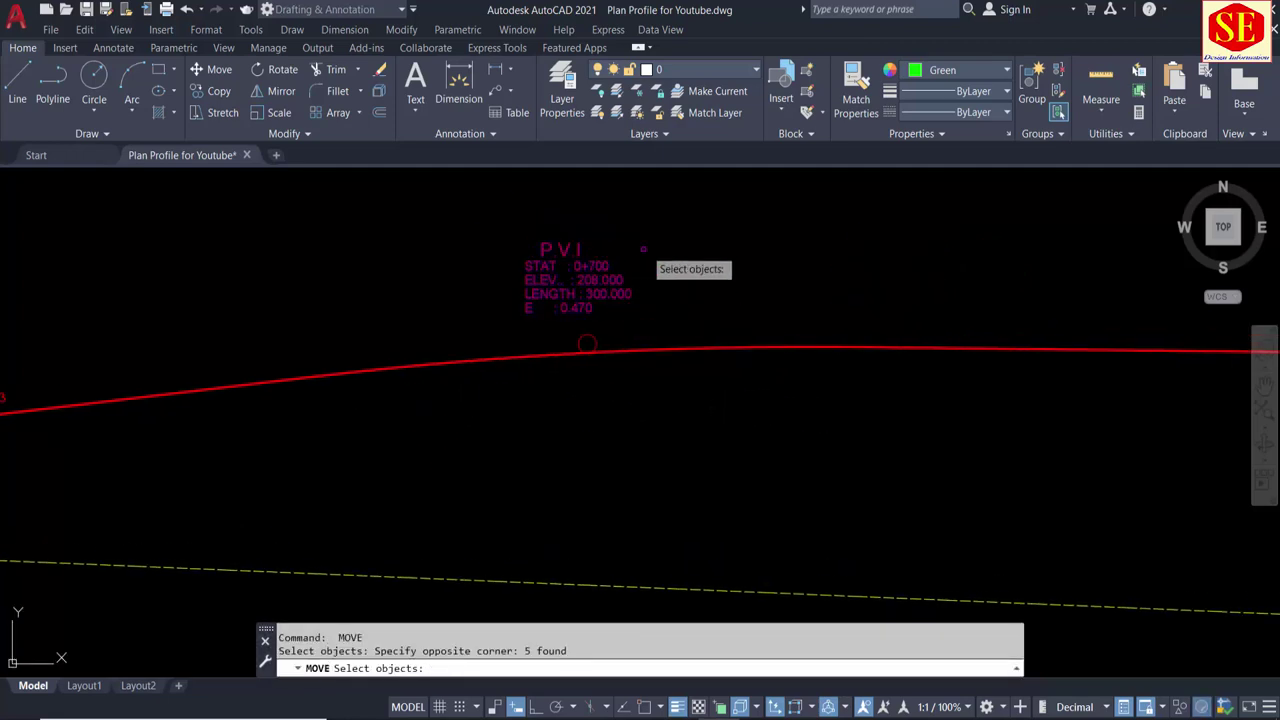
pyautogui.press('Return')
pyautogui.click(644, 265)
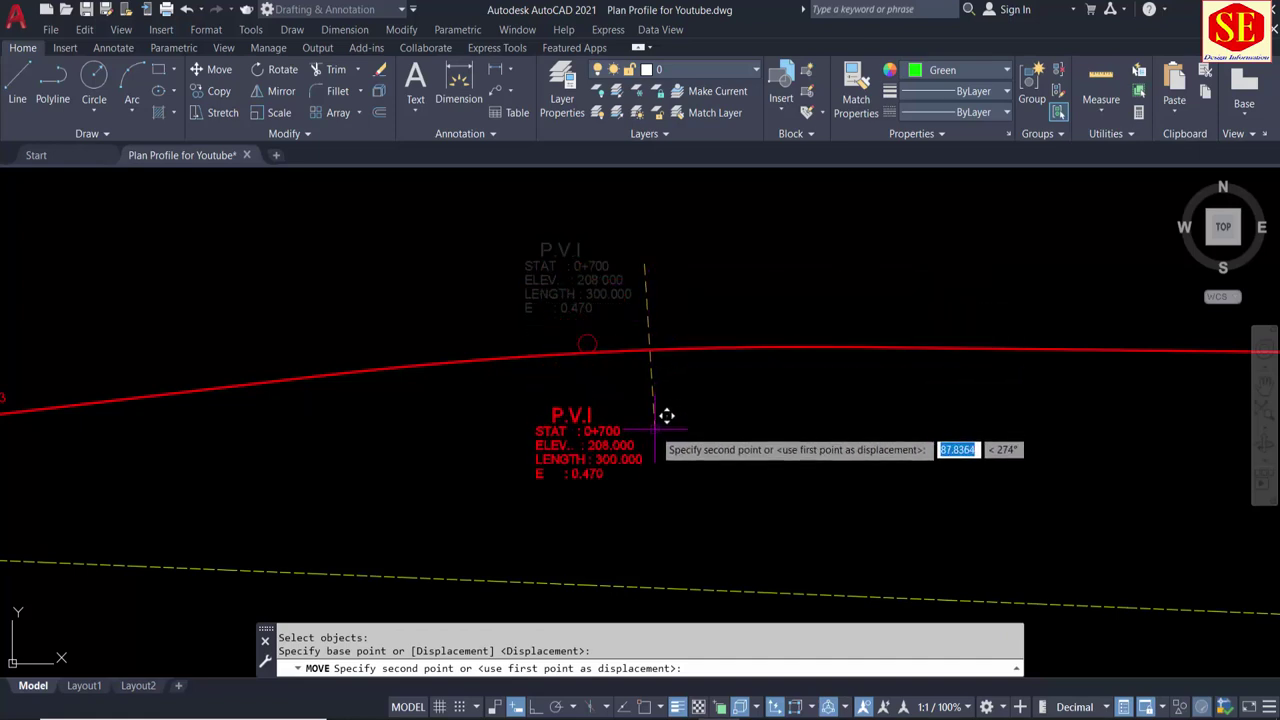
pyautogui.click(660, 432)
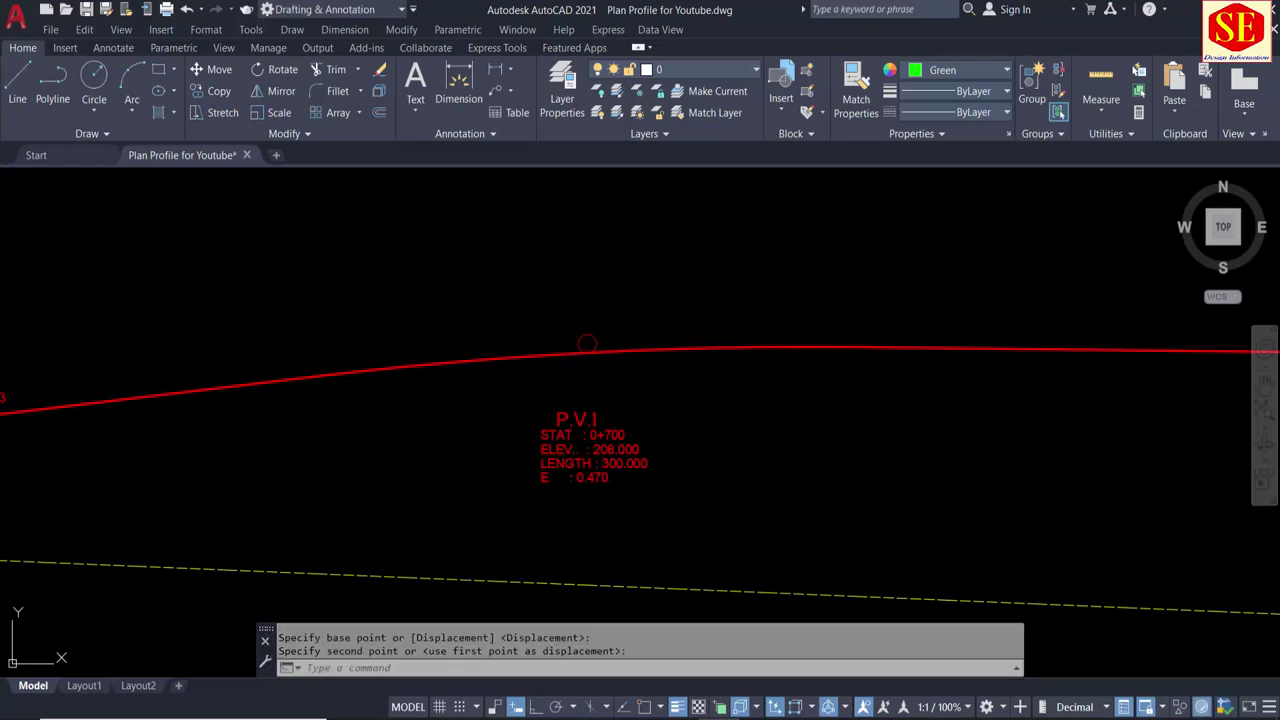
# Step: Move the G = -0.00111 grade label to its new spot beside the line
pyautogui.scroll(-1, 608, 414)
pyautogui.scroll(-1, 455, 378)
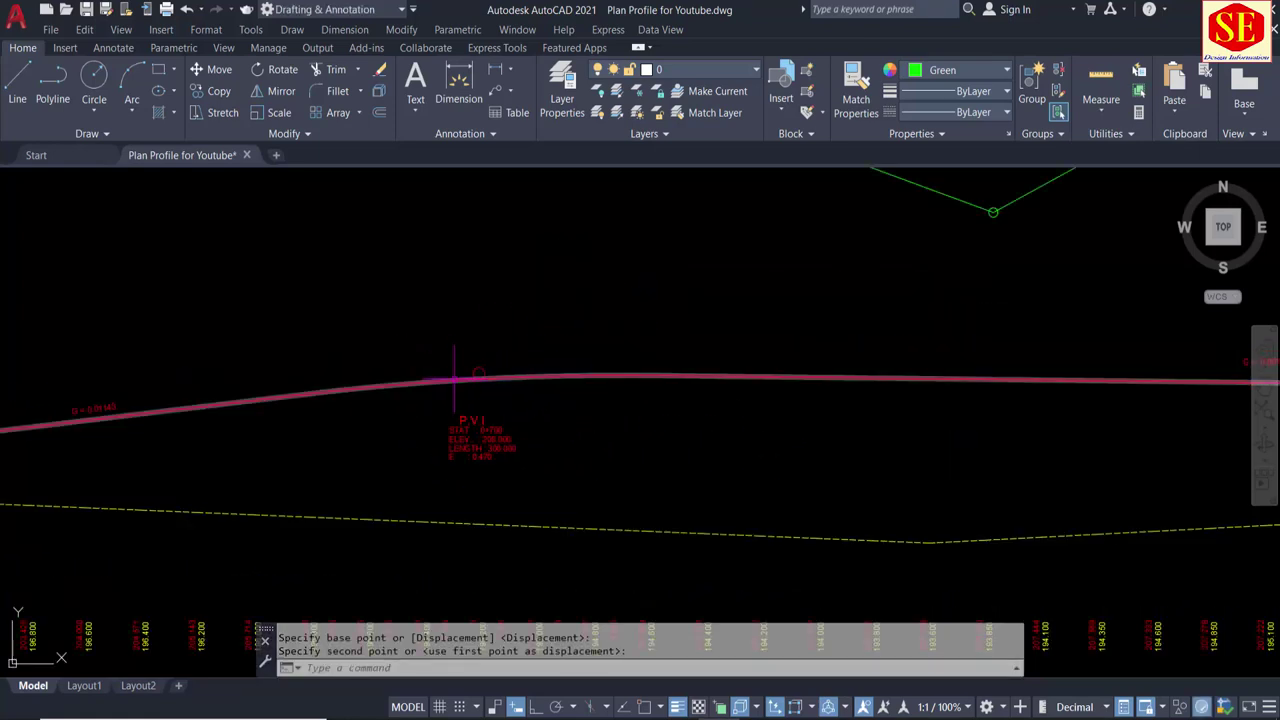
pyautogui.moveTo(700, 434); pyautogui.dragTo(307, 455, button='middle')
pyautogui.scroll(2, 920, 425)
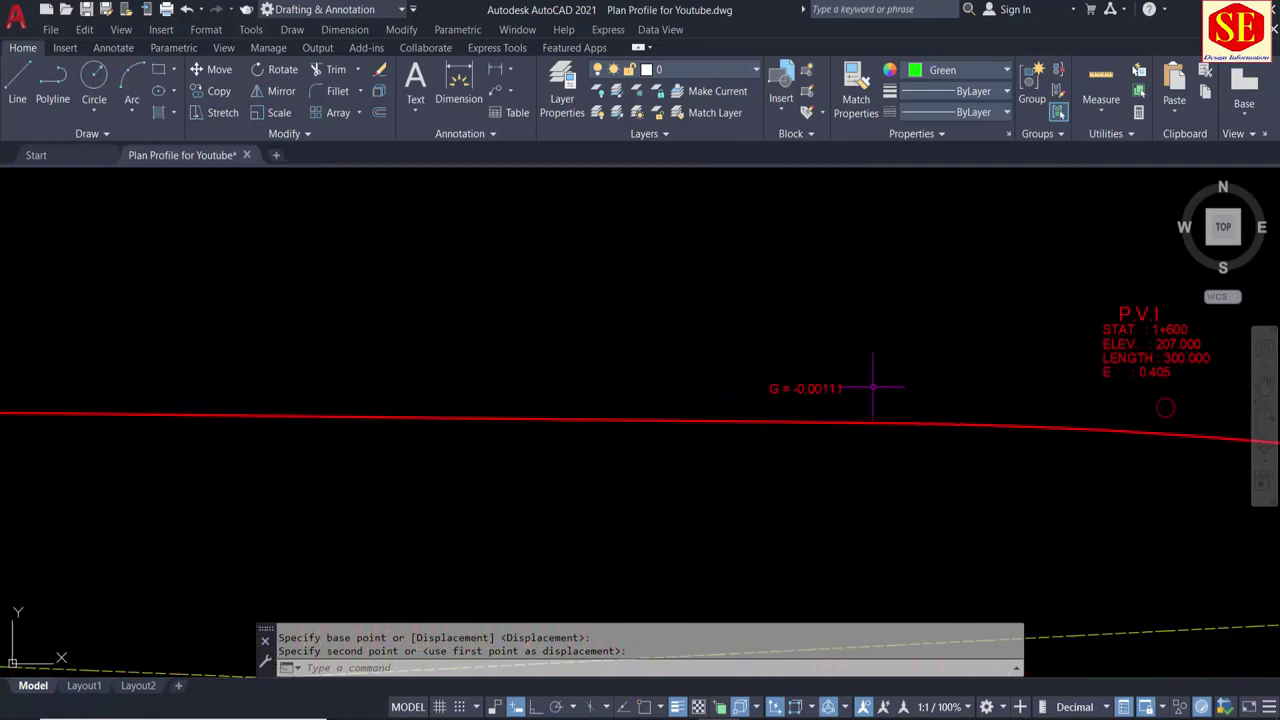
pyautogui.press('Return')
pyautogui.click(835, 389)
pyautogui.press('Return')
pyautogui.click(920, 347)
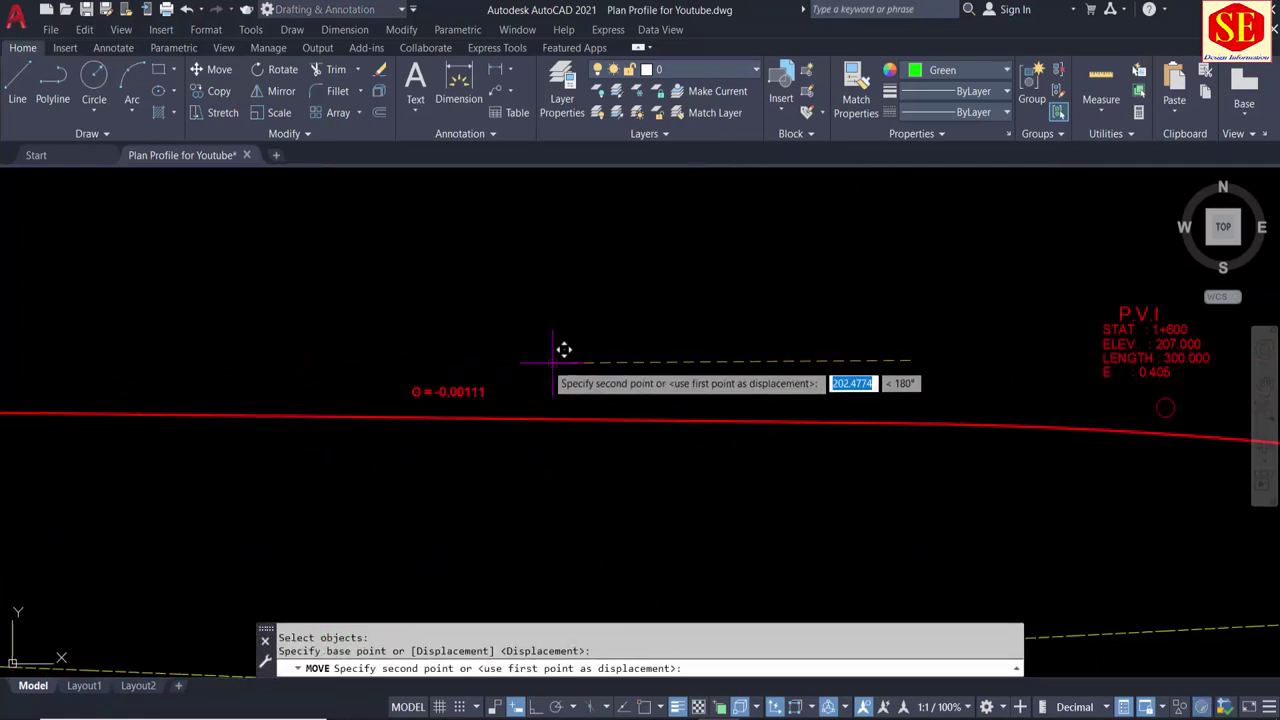
pyautogui.click(545, 360)
# Step: Window-select the 1+600 PVI label and move it below the line
pyautogui.scroll(-1, 550, 365)
pyautogui.moveTo(905, 362); pyautogui.dragTo(750, 342, button='middle')
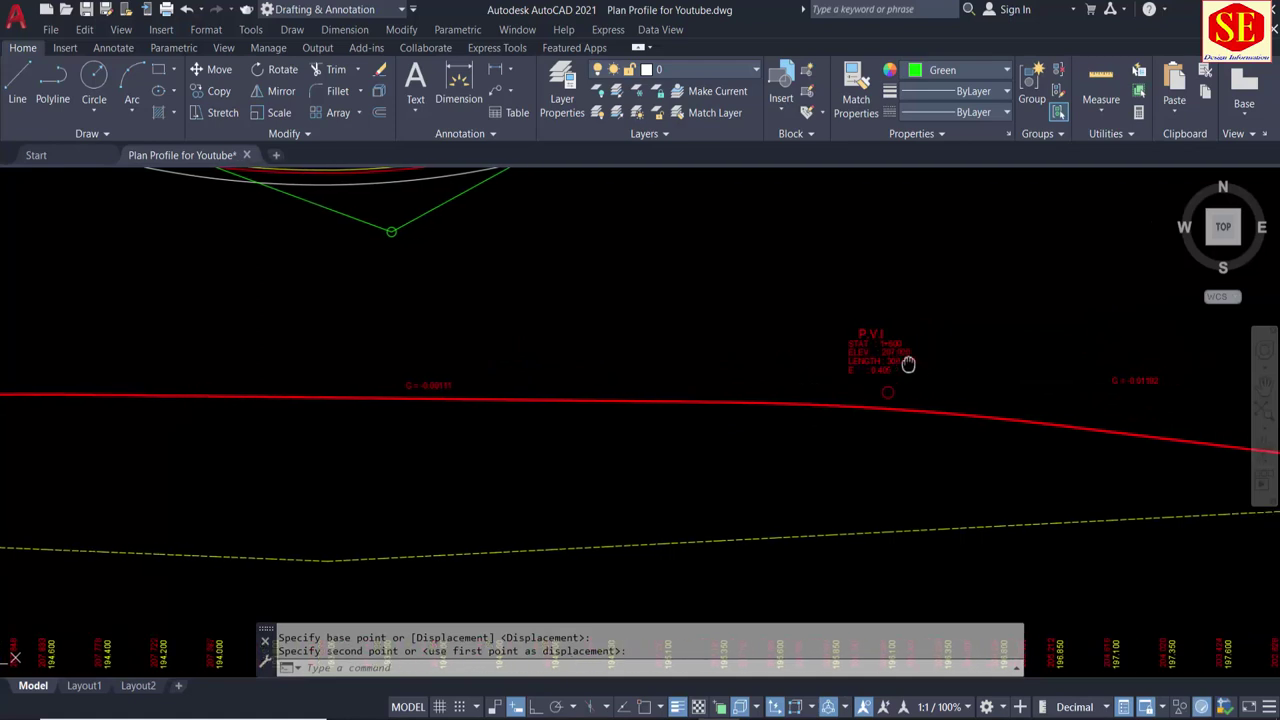
pyautogui.press('Return')
pyautogui.click(712, 281)
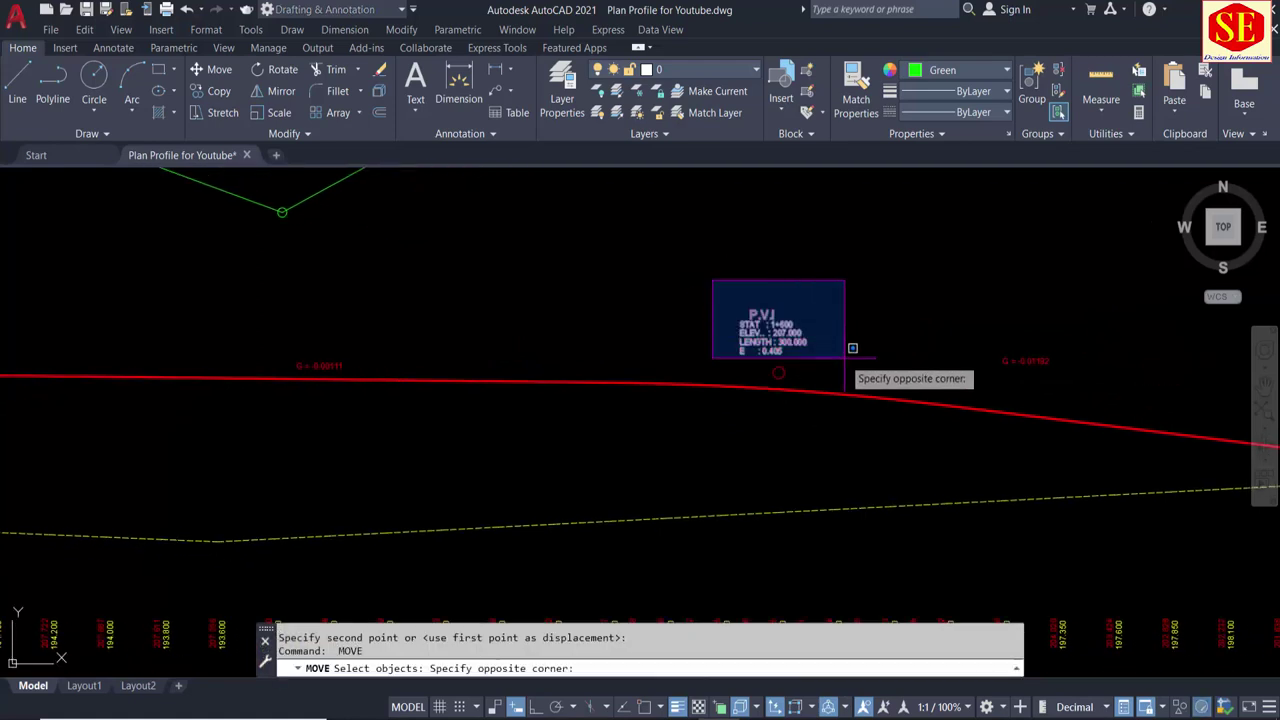
pyautogui.click(846, 350)
pyautogui.press('Return')
pyautogui.click(837, 343)
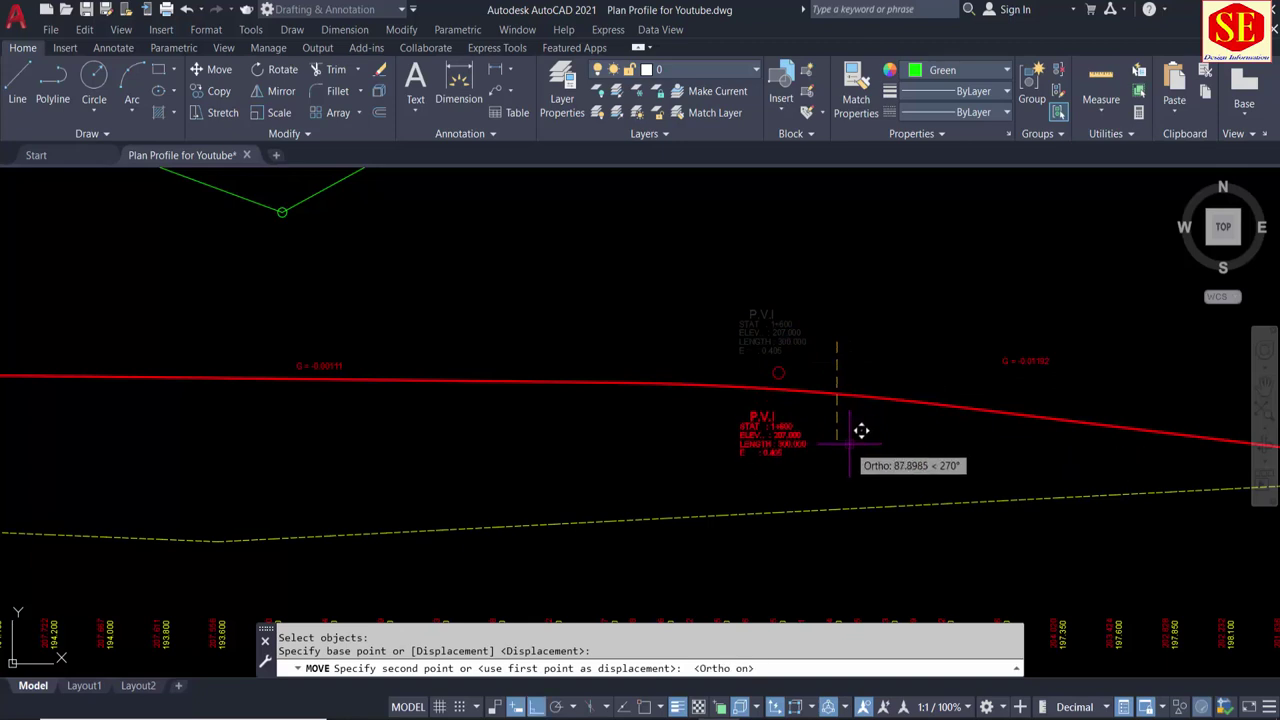
pyautogui.click(851, 440)
pyautogui.press('Escape')
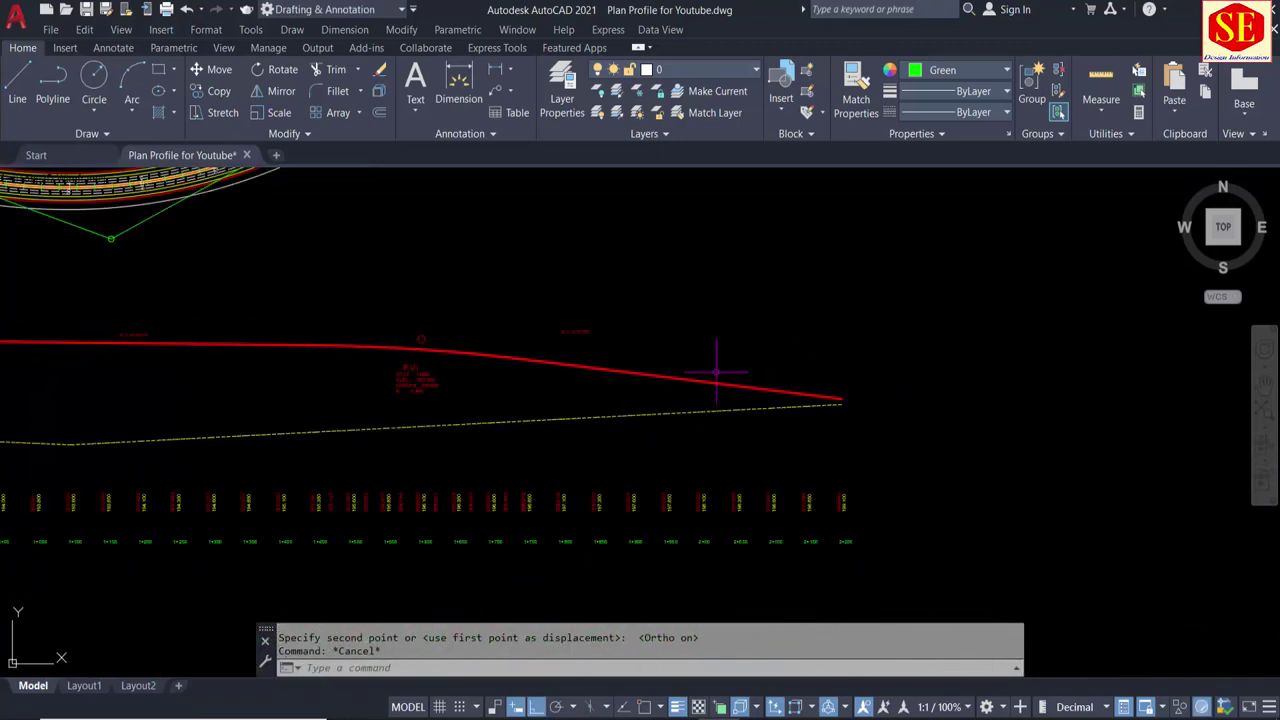
# Step: Move the G = -0.01192 grade label lower, nearer the line
pyautogui.scroll(5, 560, 300)
pyautogui.press('Return')
pyautogui.click(560, 275)
pyautogui.press('Return')
pyautogui.click(766, 290)
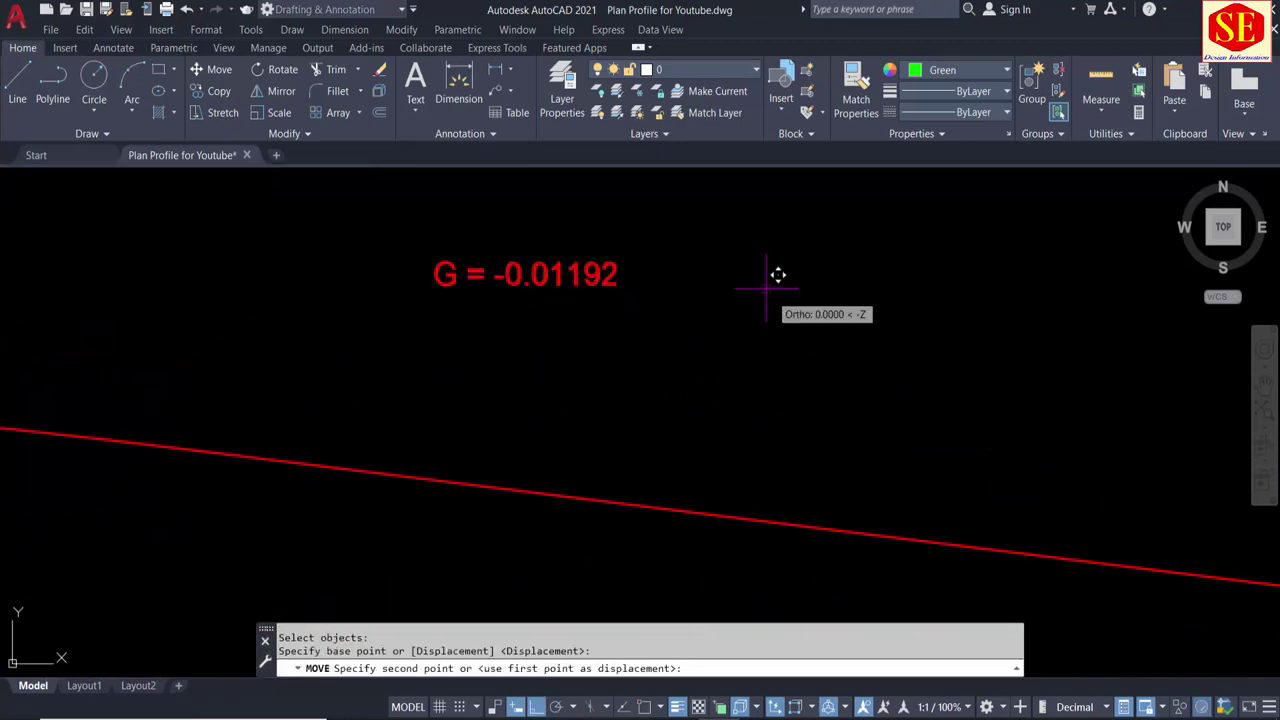
pyautogui.click(903, 446)
pyautogui.press('Escape')
# Step: With Ortho off, rotate the G = -0.01192 label to follow the line's slope
pyautogui.write('o')
pyautogui.press('Return')
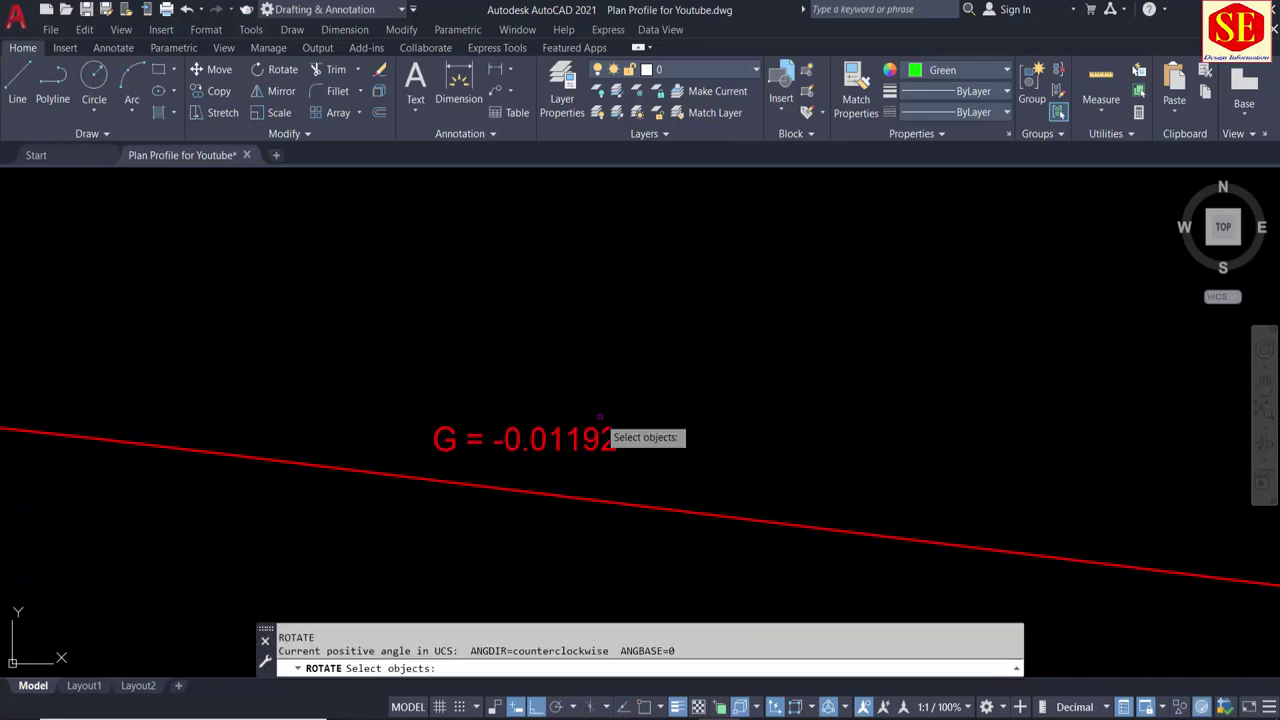
pyautogui.click(555, 440)
pyautogui.press('Return')
pyautogui.click(421, 437)
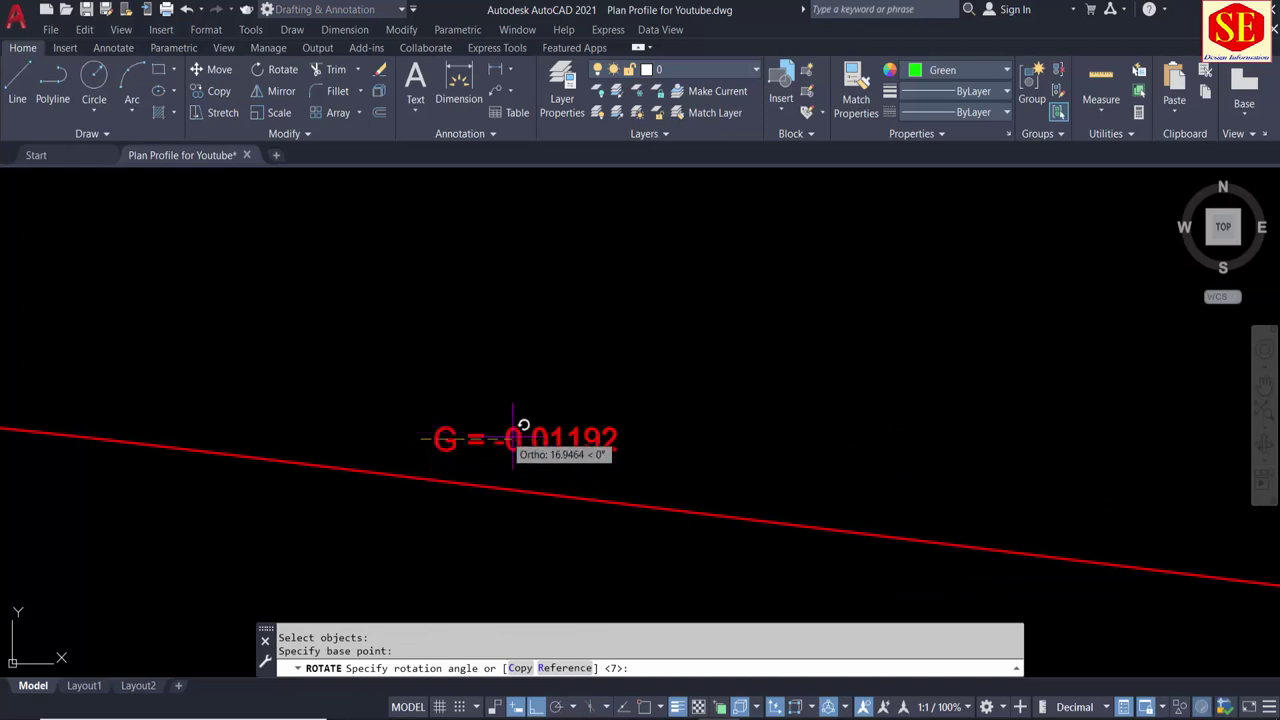
pyautogui.press('F8')
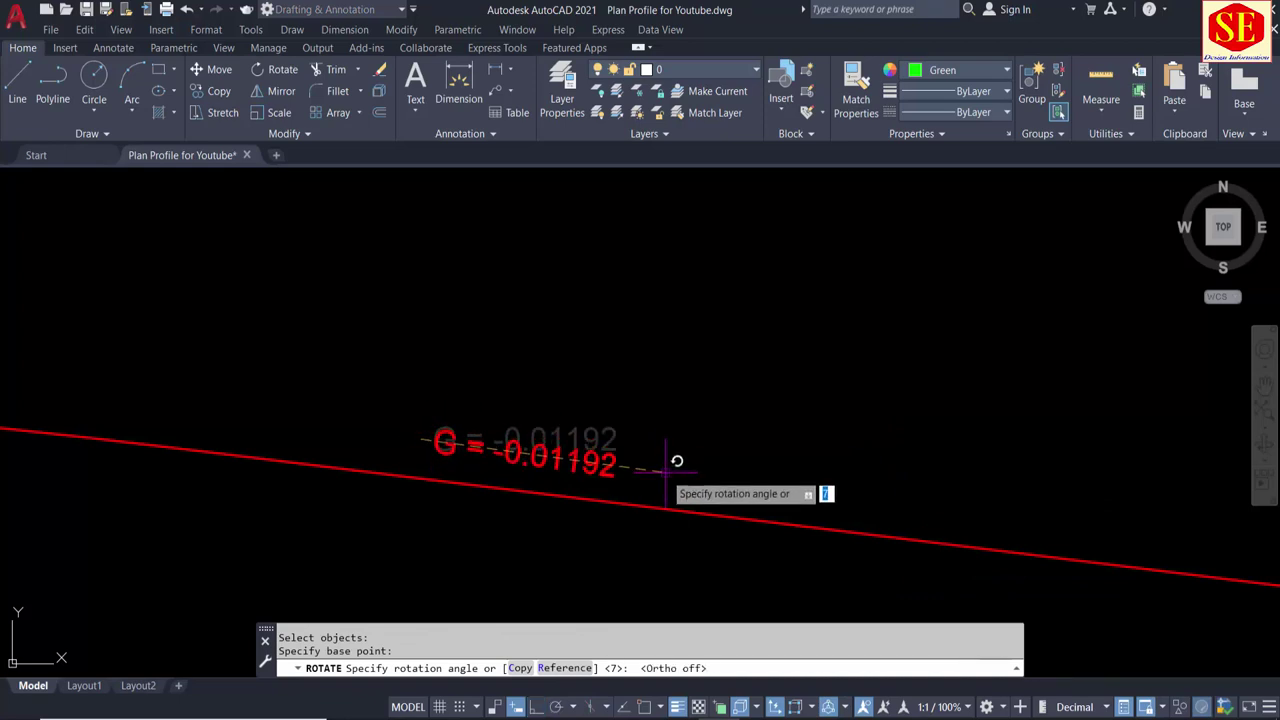
pyautogui.click(677, 458)
# Step: Pan across the profile to bring the 0+700 PVI label toward centre
pyautogui.scroll(-3, 754, 391)
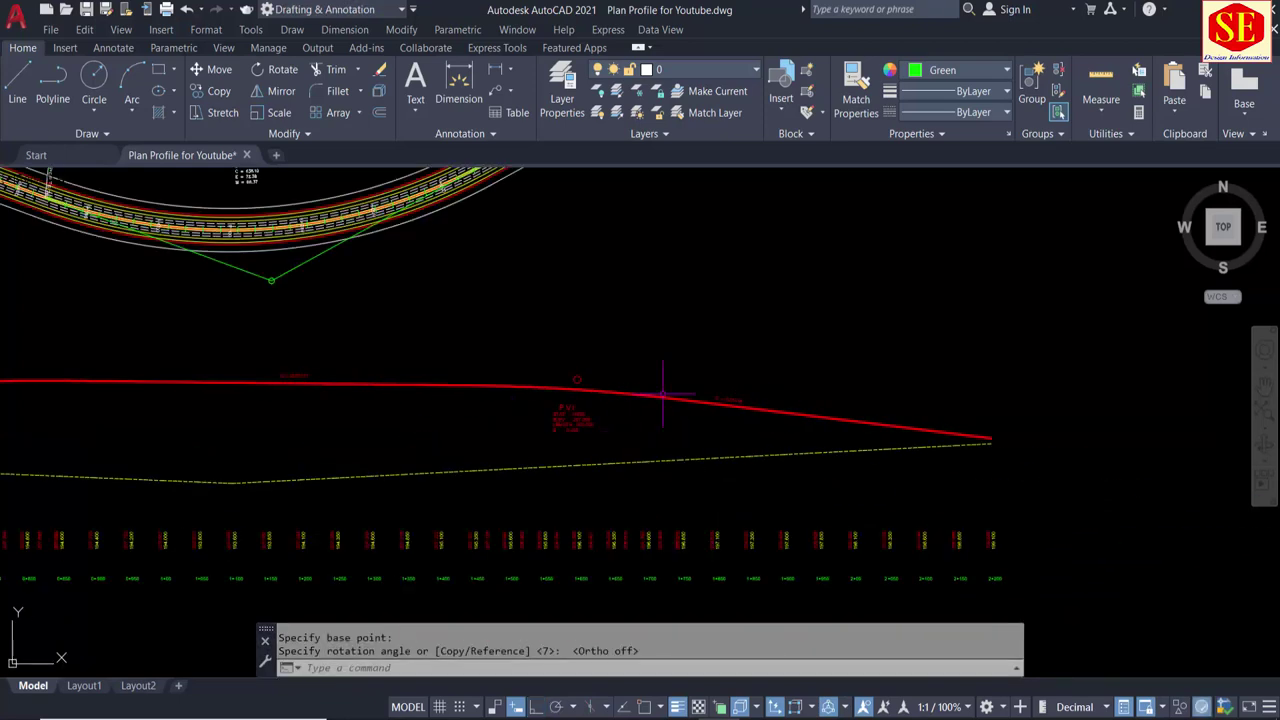
pyautogui.scroll(2, 662, 395)
pyautogui.moveTo(445, 400); pyautogui.dragTo(982, 435, button='middle')
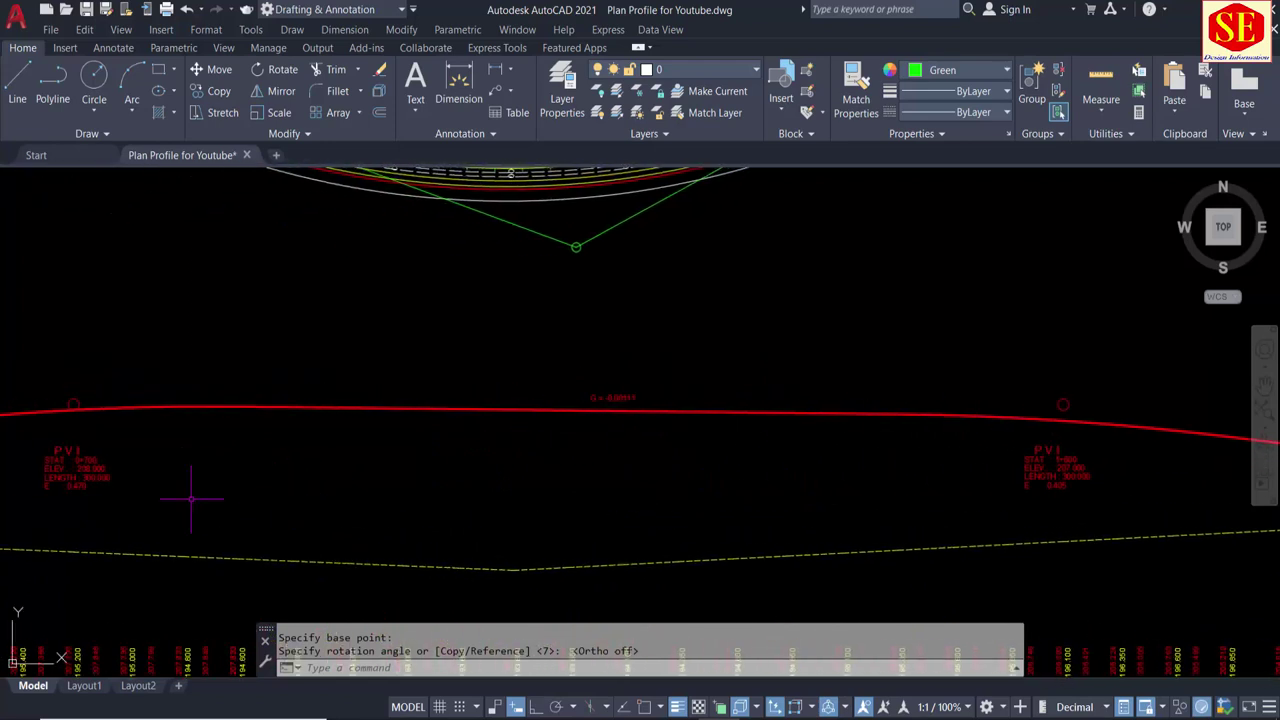
pyautogui.moveTo(191, 498); pyautogui.dragTo(335, 469, button='middle')
pyautogui.scroll(1, 60, 472)
pyautogui.scroll(2, 255, 464)
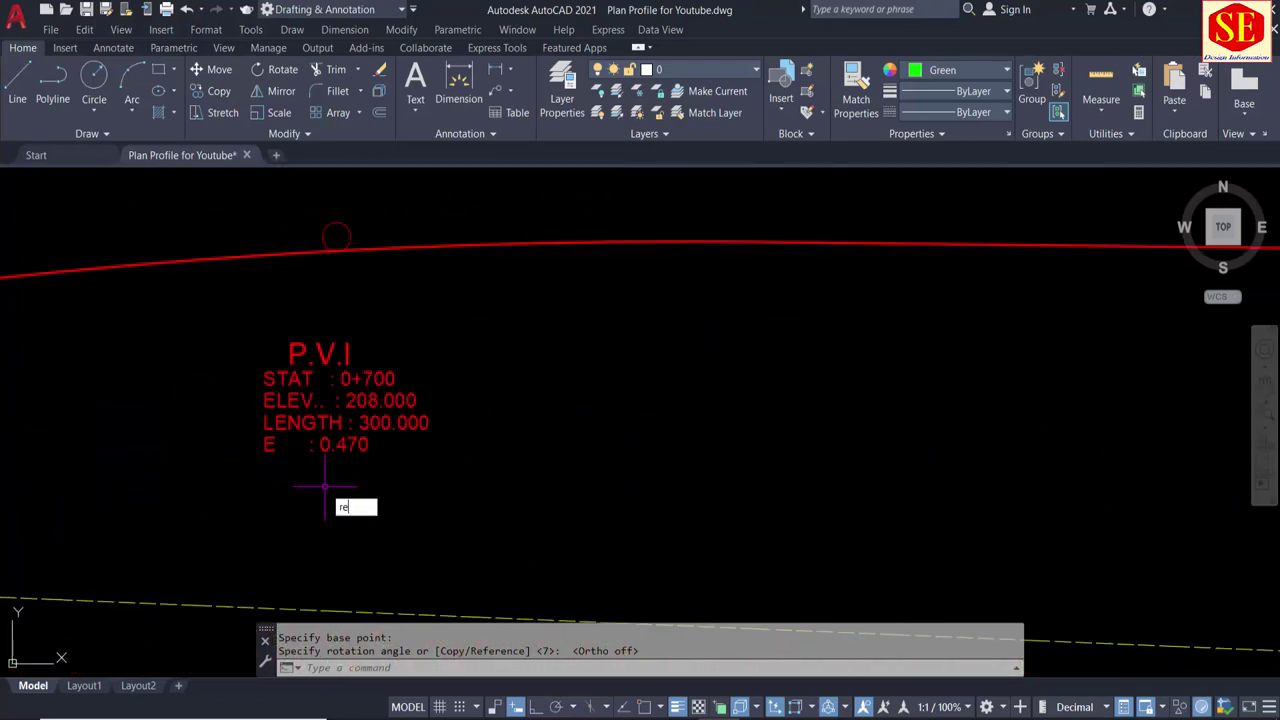
# Step: Draw a rectangle around the 0+700 PVI data text
pyautogui.write('c')
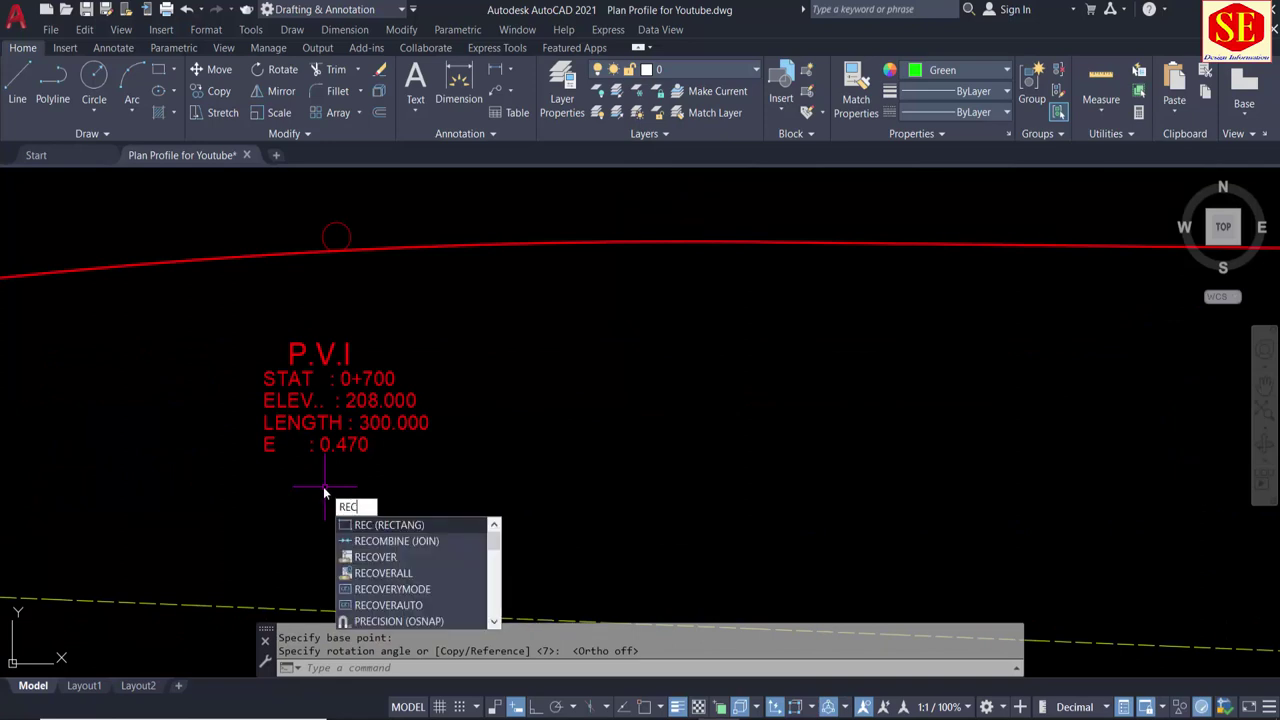
pyautogui.press('Return')
pyautogui.click(235, 317)
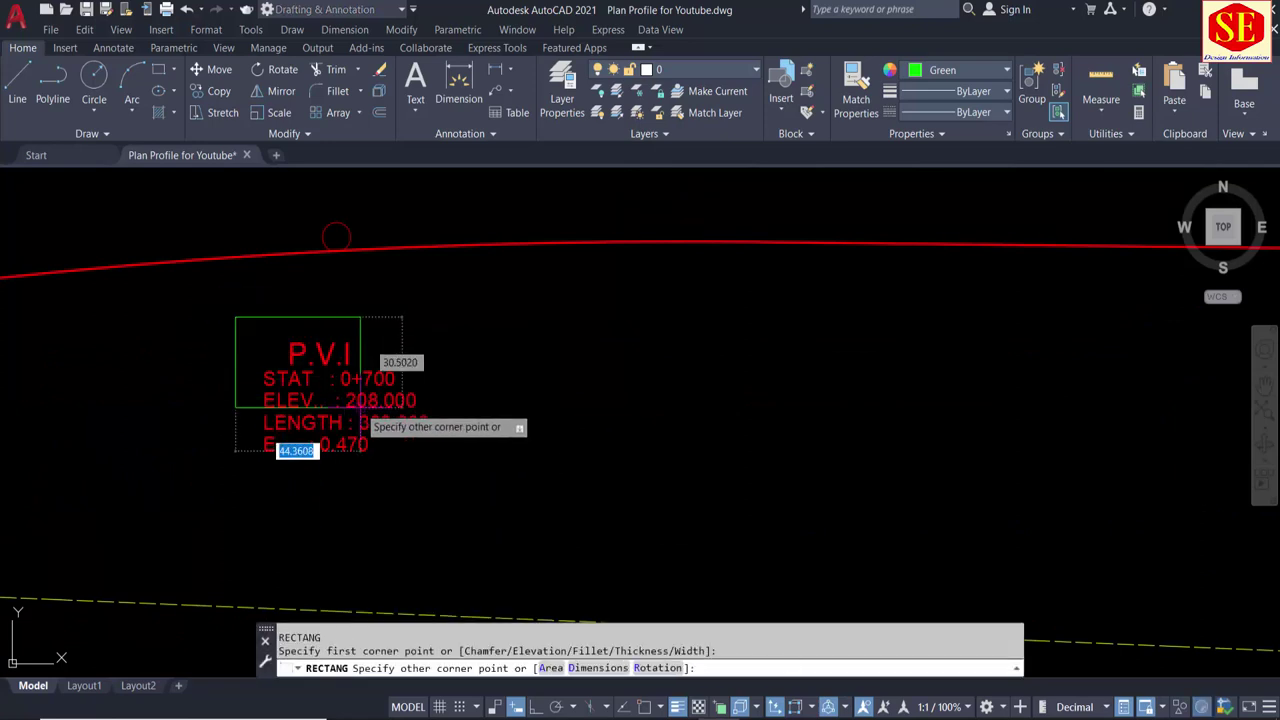
pyautogui.click(445, 466)
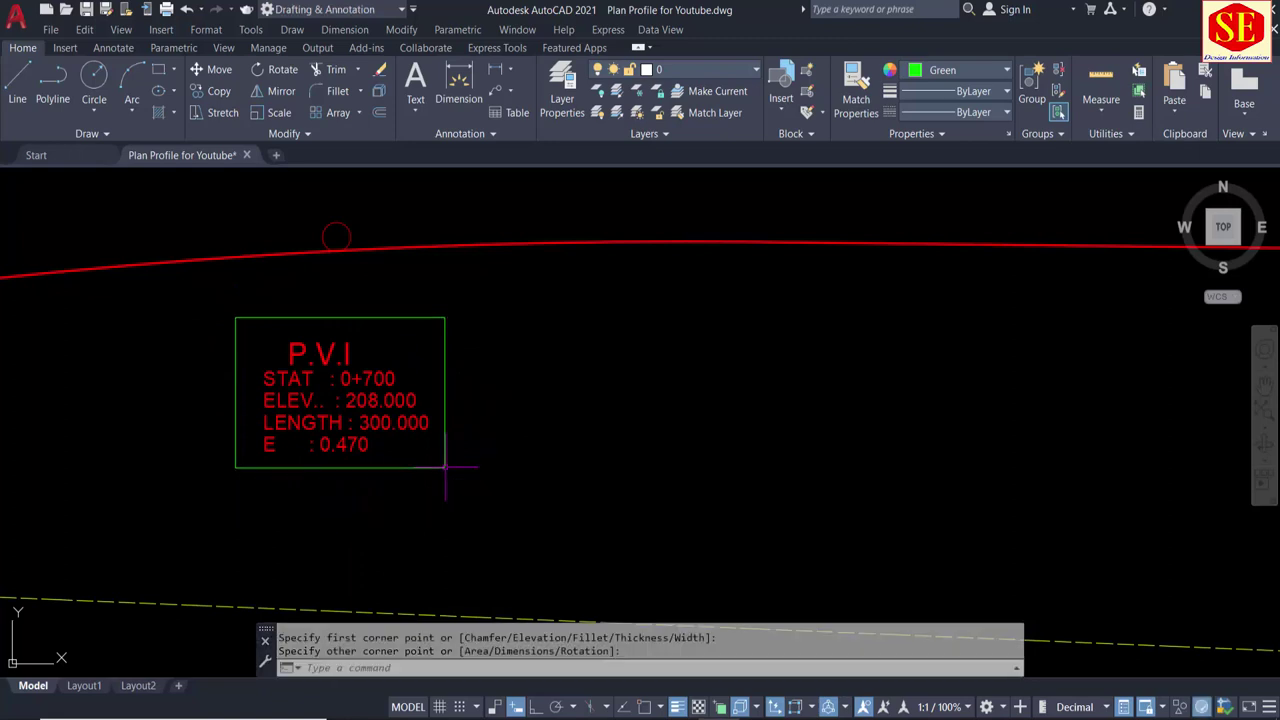
pyautogui.scroll(-4, 437, 423)
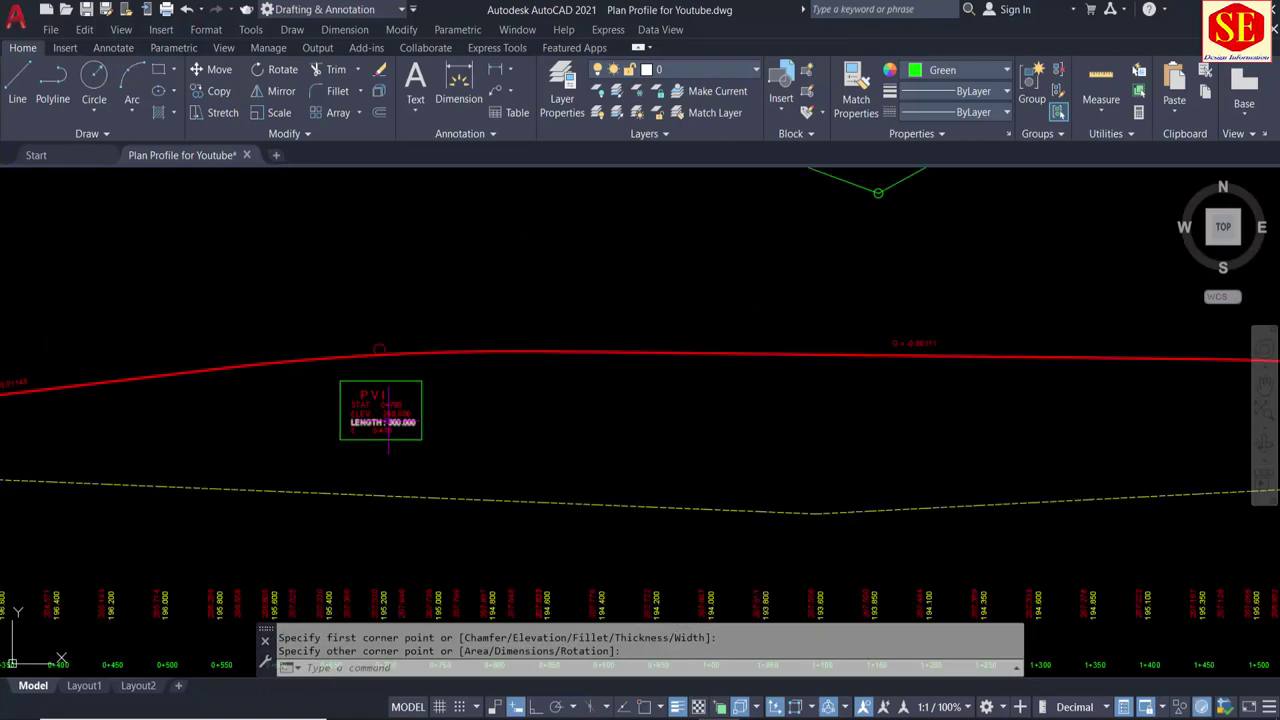
pyautogui.scroll(2, 375, 373)
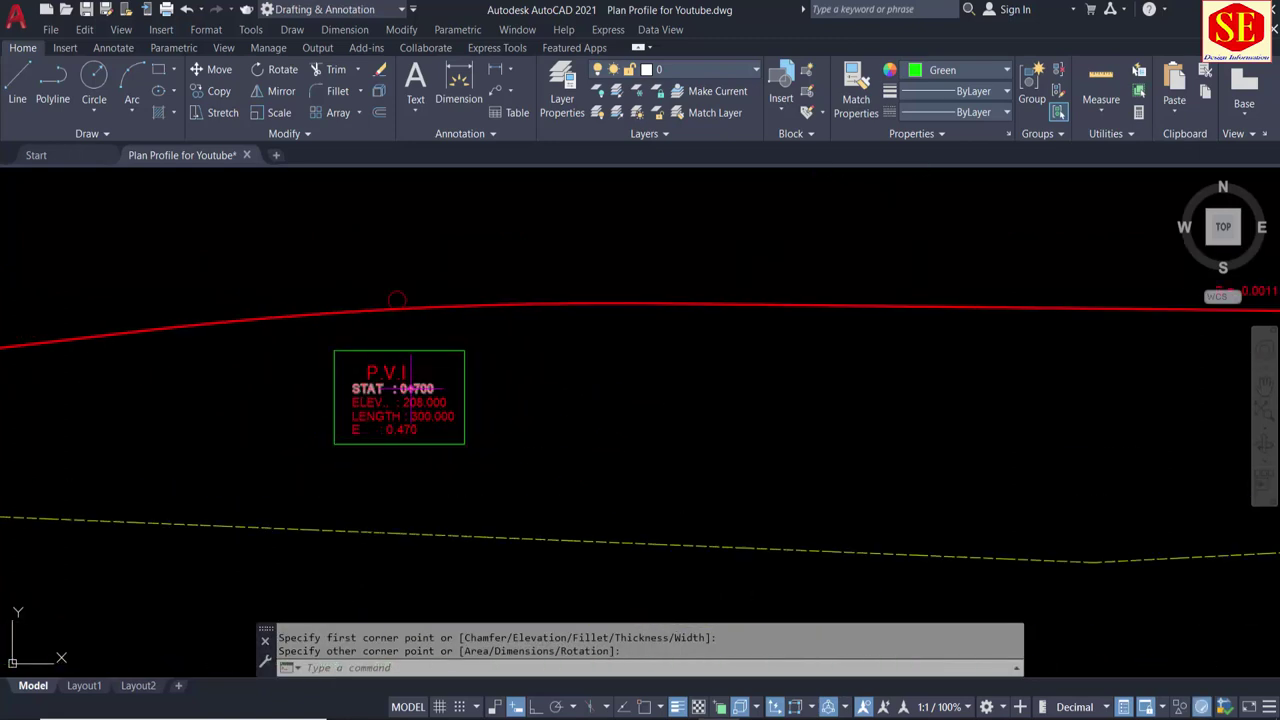
# Step: Copy the rectangle onto the 1+600 PVI data text
pyautogui.write('co')
pyautogui.press('Return')
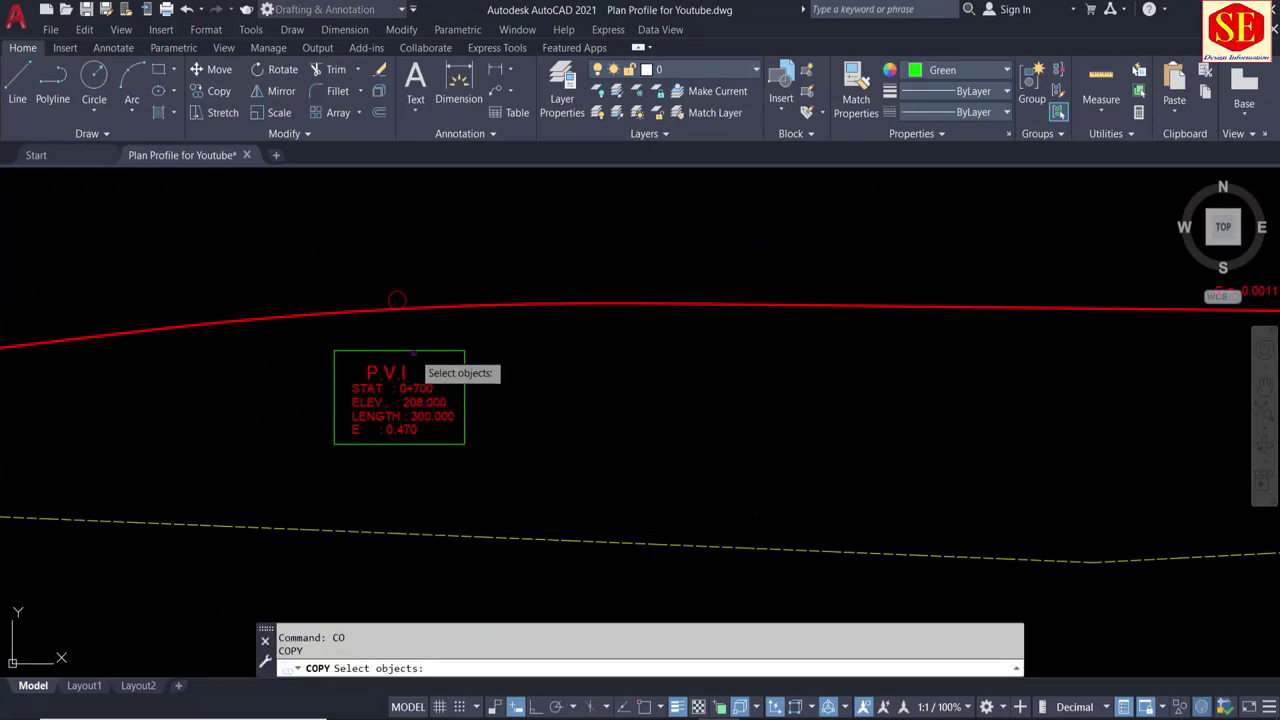
pyautogui.click(413, 351)
pyautogui.press('Return')
pyautogui.click(464, 381)
pyautogui.scroll(-2, 428, 395)
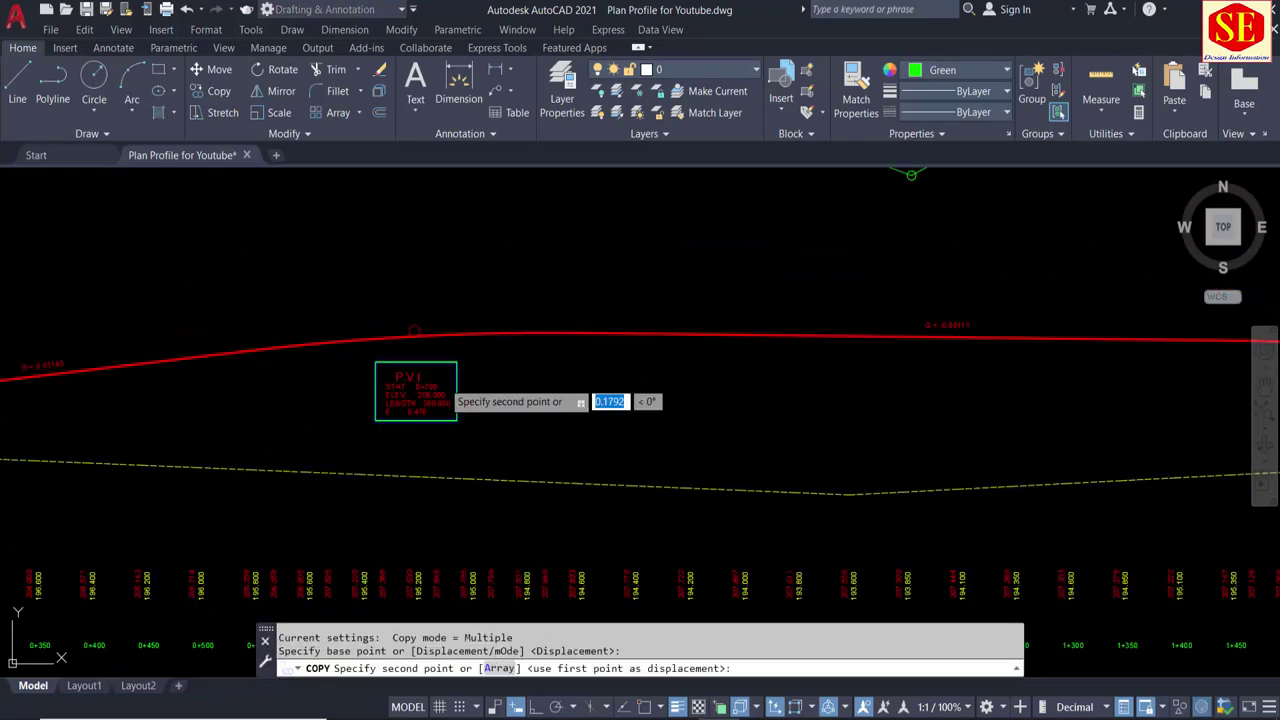
pyautogui.scroll(-2, 705, 390)
pyautogui.scroll(3, 705, 390)
pyautogui.scroll(1, 843, 343)
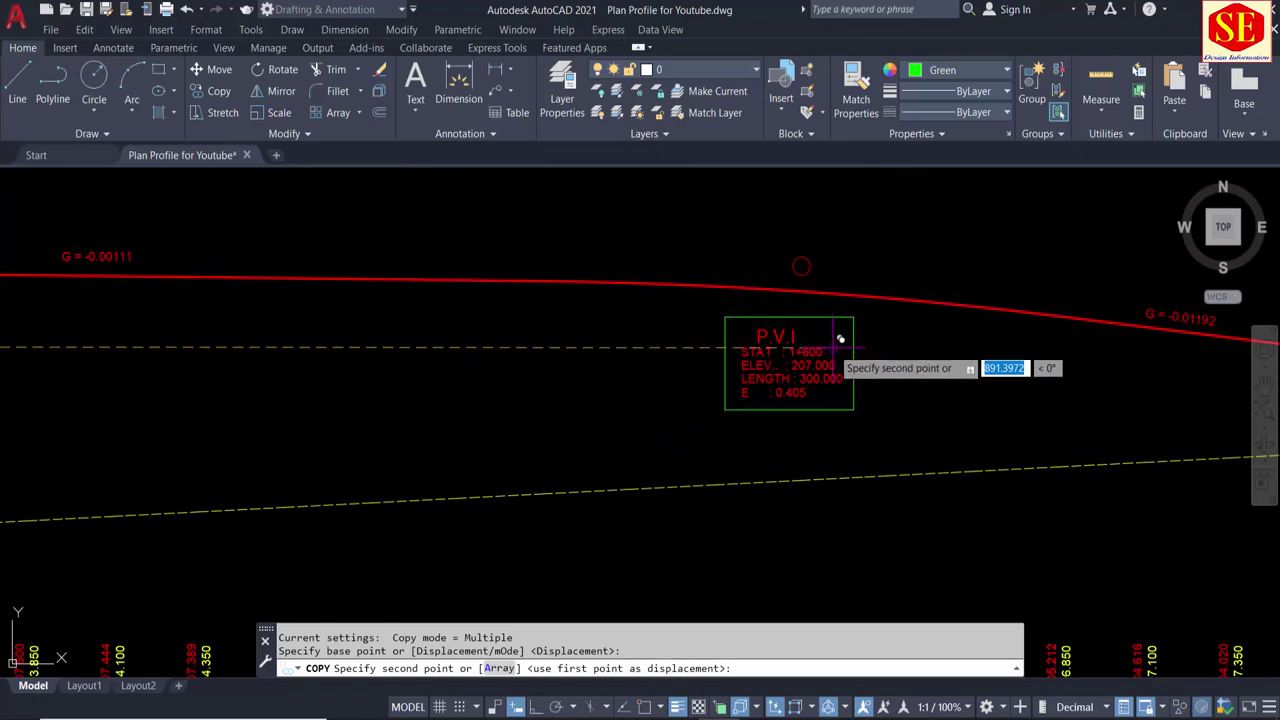
pyautogui.press('Escape')
# Step: Pan to bring the start of the station label row into view
pyautogui.scroll(-1, 698, 358)
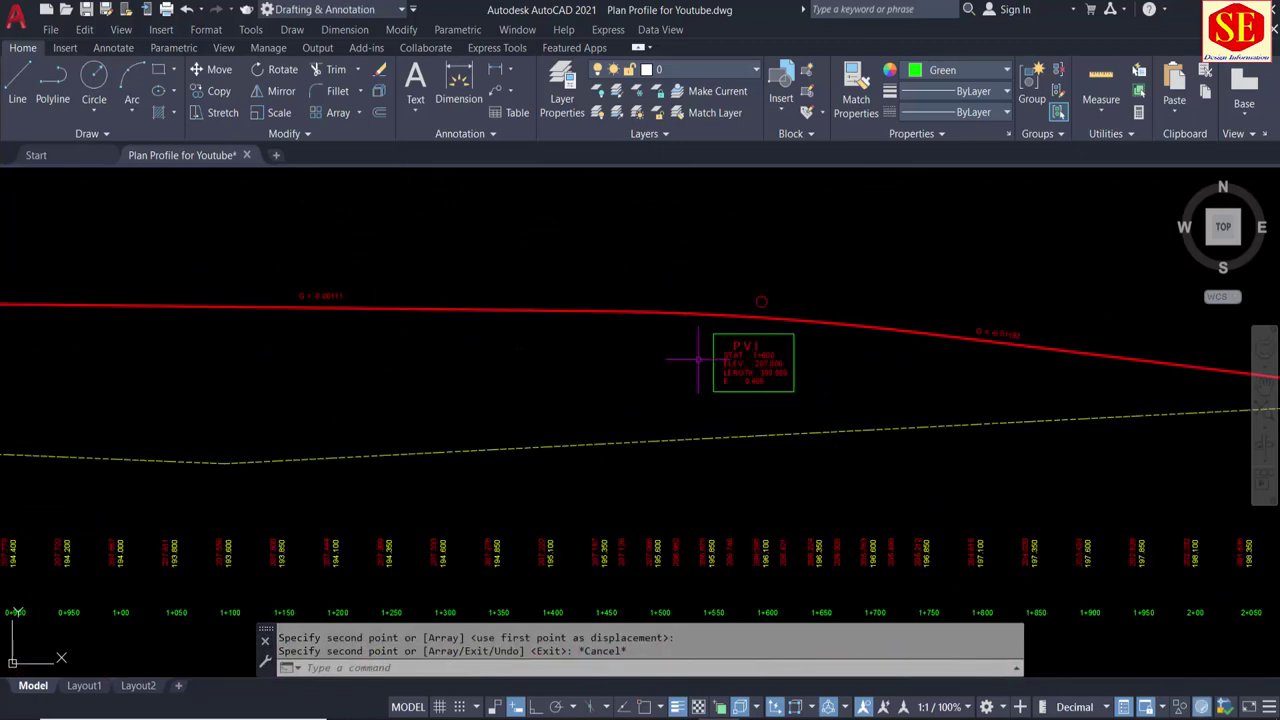
pyautogui.scroll(-1, 717, 354)
pyautogui.moveTo(461, 392); pyautogui.dragTo(787, 342, button='middle')
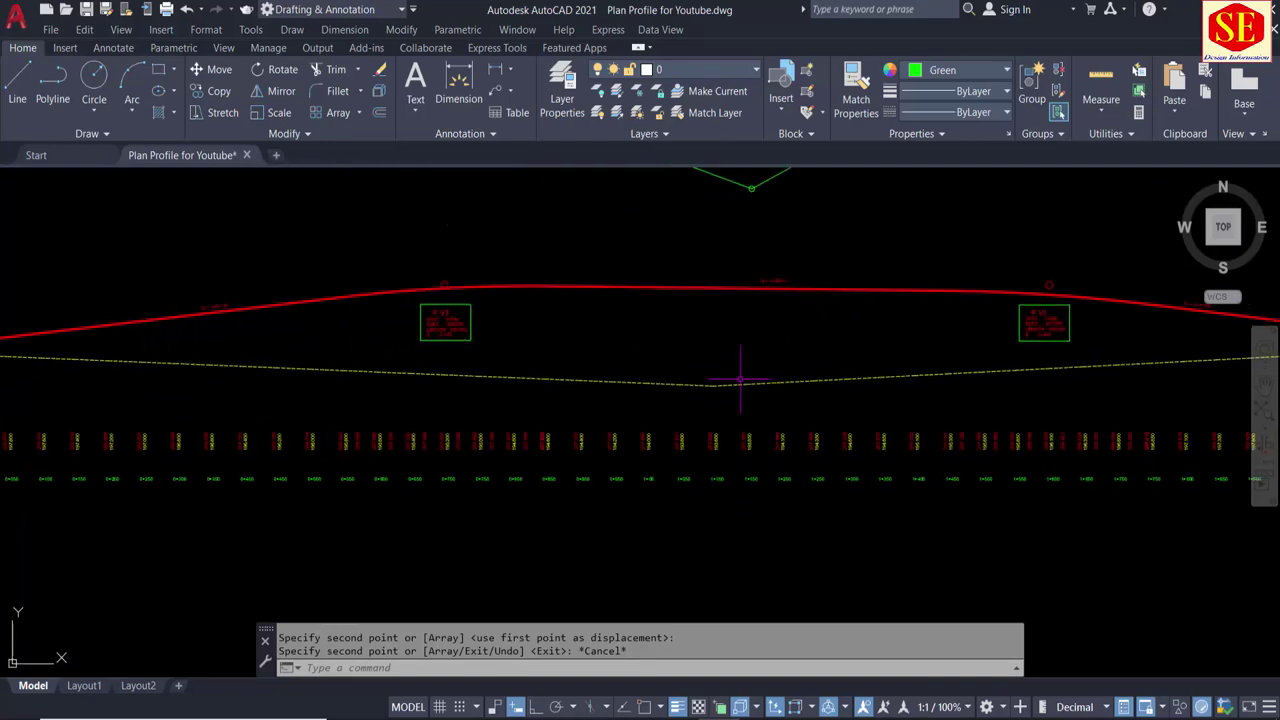
pyautogui.scroll(5, 569, 465)
pyautogui.scroll(3, 569, 465)
pyautogui.scroll(-8, 569, 465)
pyautogui.scroll(2, 471, 436)
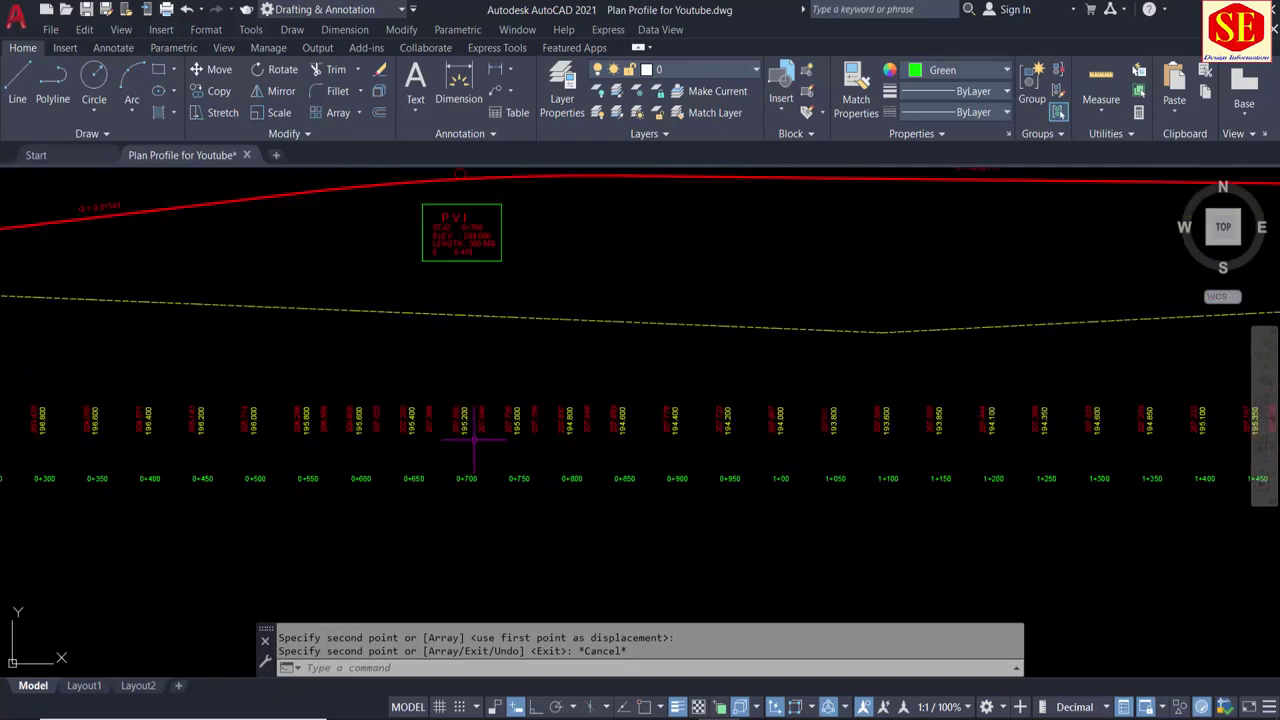
pyautogui.moveTo(340, 496); pyautogui.dragTo(899, 448, button='middle')
# Step: Window-select all 45 station labels for a move and pick a base point
pyautogui.write('m')
pyautogui.press('Return')
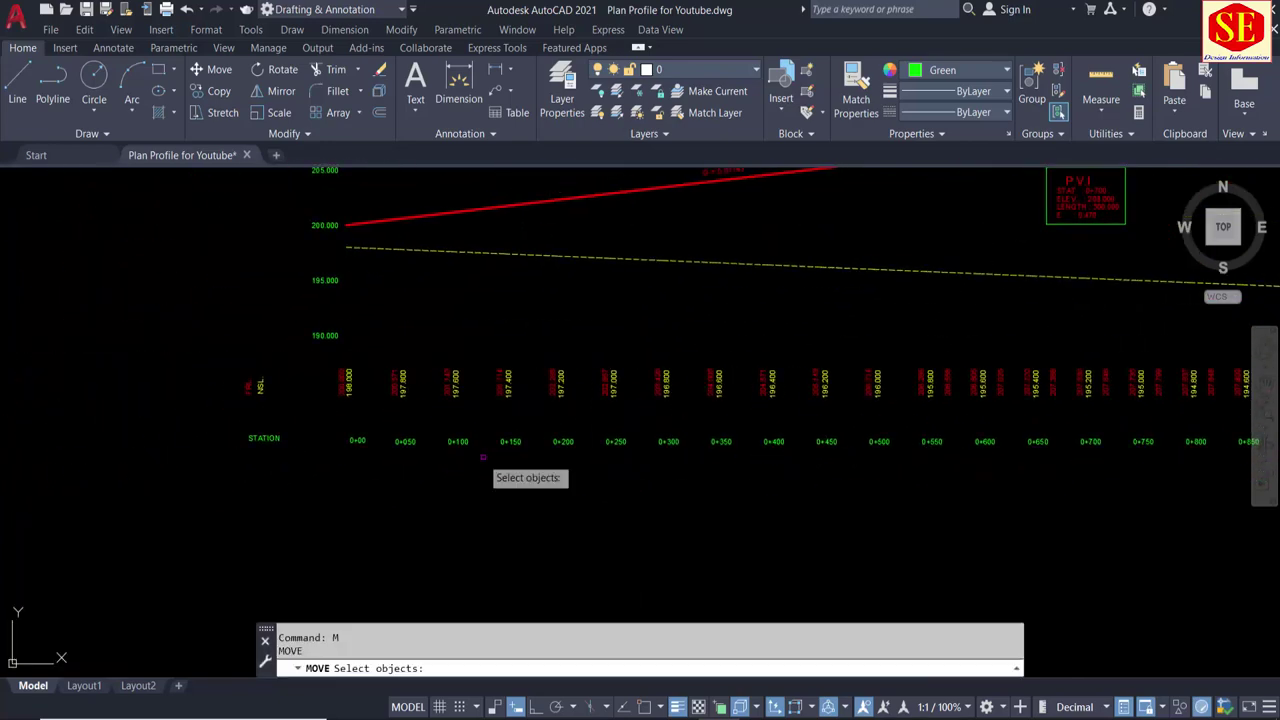
pyautogui.click(337, 422)
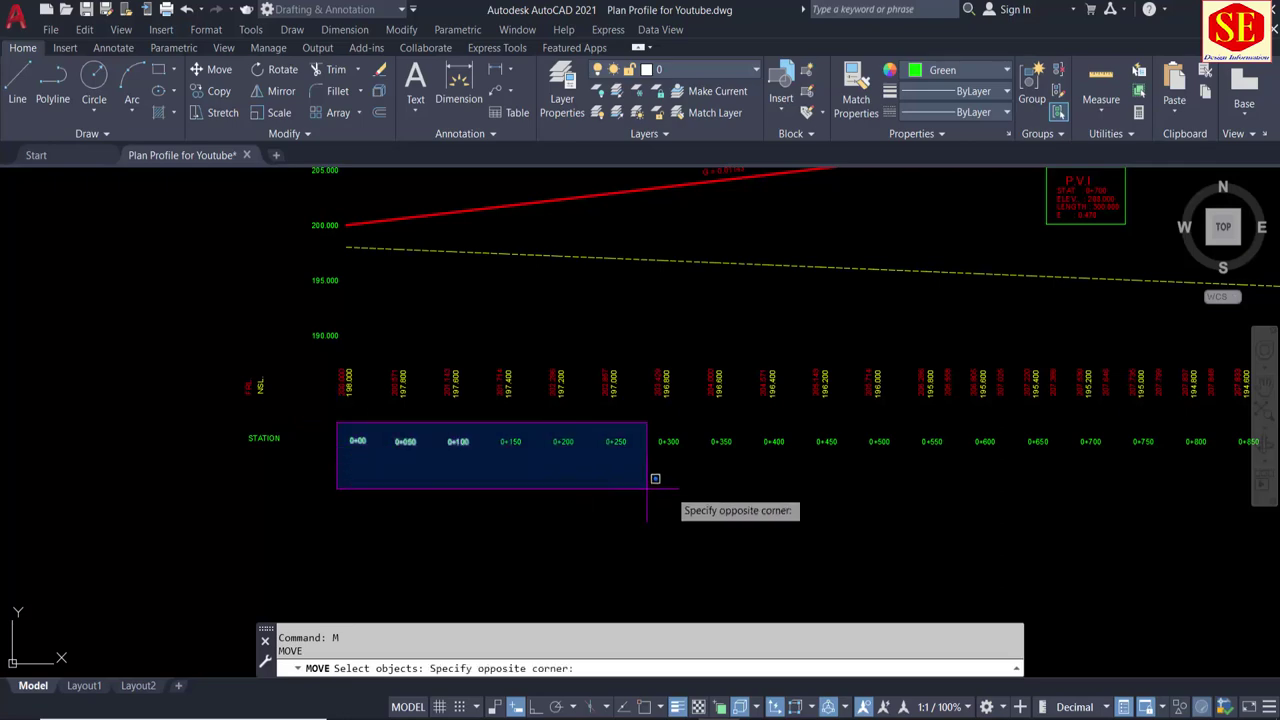
pyautogui.scroll(2, 751, 489)
pyautogui.scroll(2, 951, 463)
pyautogui.scroll(-1, 394, 463)
pyautogui.moveTo(394, 463)
pyautogui.mouseDown(button='middle')
pyautogui.moveTo(957, 434)
pyautogui.moveTo(449, 480)
pyautogui.mouseUp(button='middle')
pyautogui.scroll(-3, 449, 480)
pyautogui.click(1156, 492)
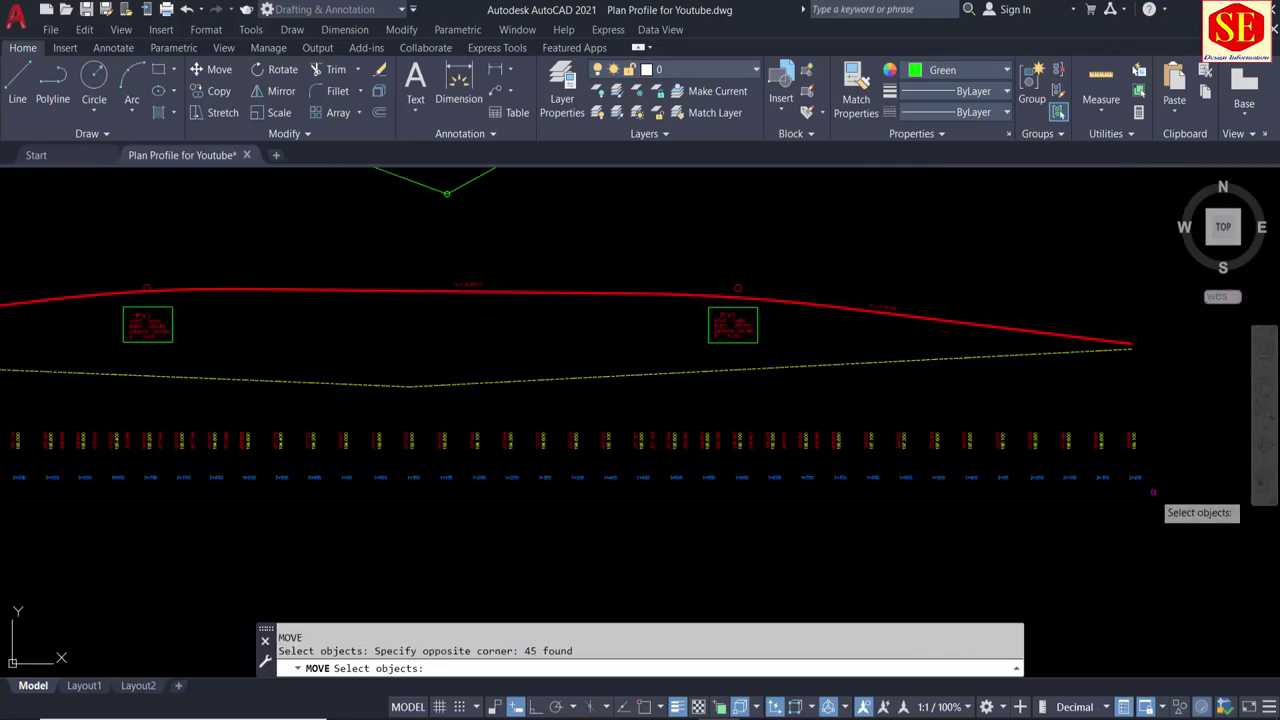
pyautogui.scroll(3, 1156, 485)
pyautogui.press('Return')
pyautogui.click(1165, 456)
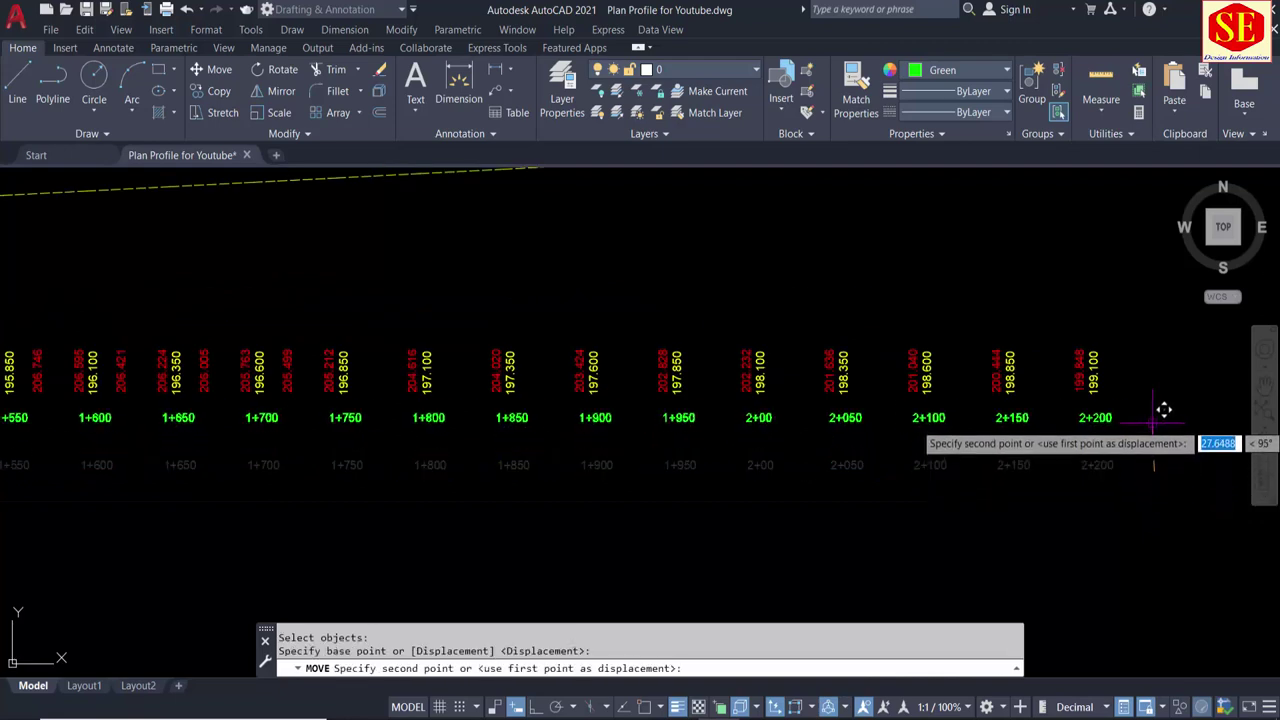
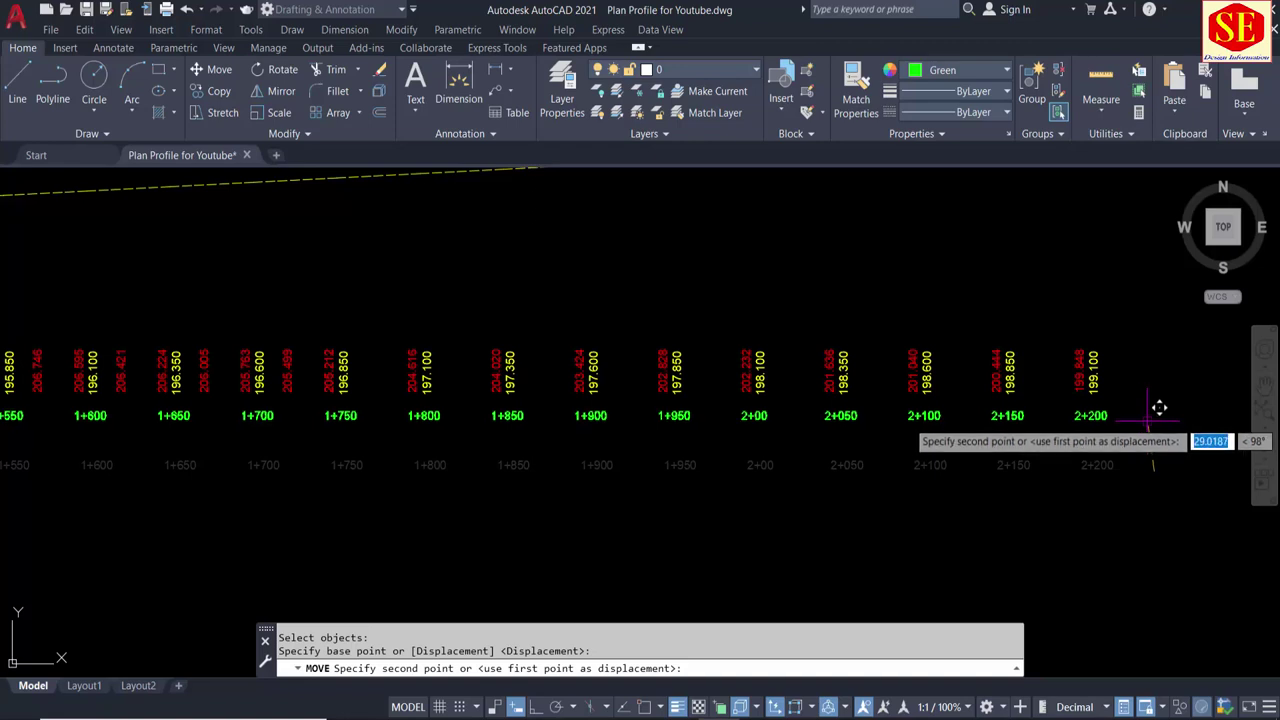
# Step: Set the moved station labels down at their new position
pyautogui.click(1150, 414)
pyautogui.scroll(-2, 697, 527)
pyautogui.scroll(-2, 551, 525)
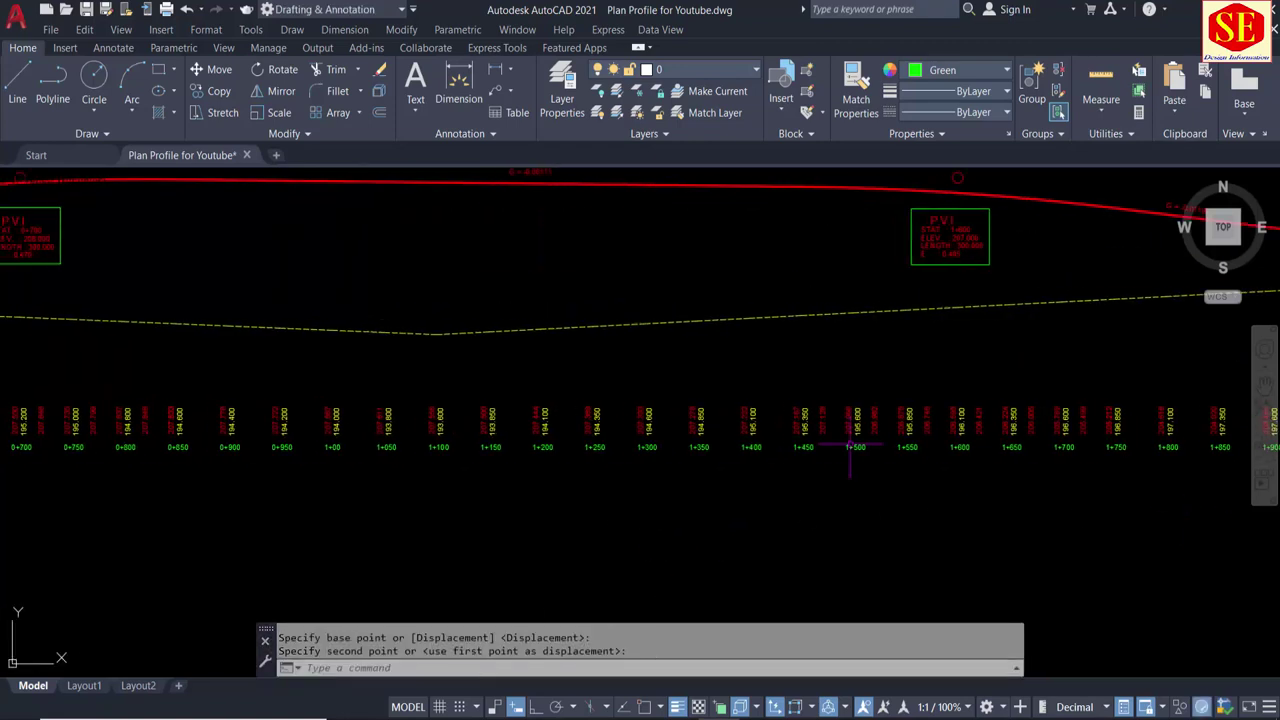
pyautogui.scroll(-2, 567, 355)
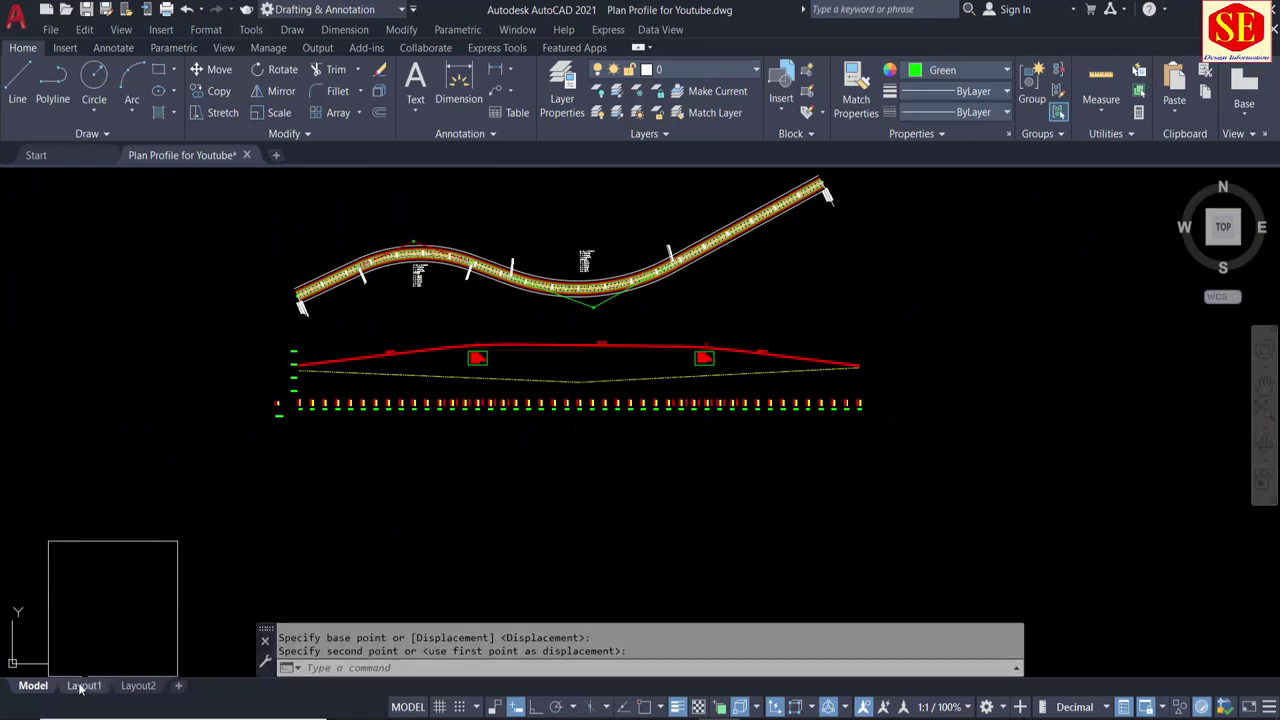
pyautogui.scroll(2, 300, 400)
pyautogui.scroll(2, 290, 400)
# Step: Erase the FRL, NSL and STATION captions at the station row's left end
pyautogui.moveTo(262, 405); pyautogui.dragTo(434, 388, button='middle')
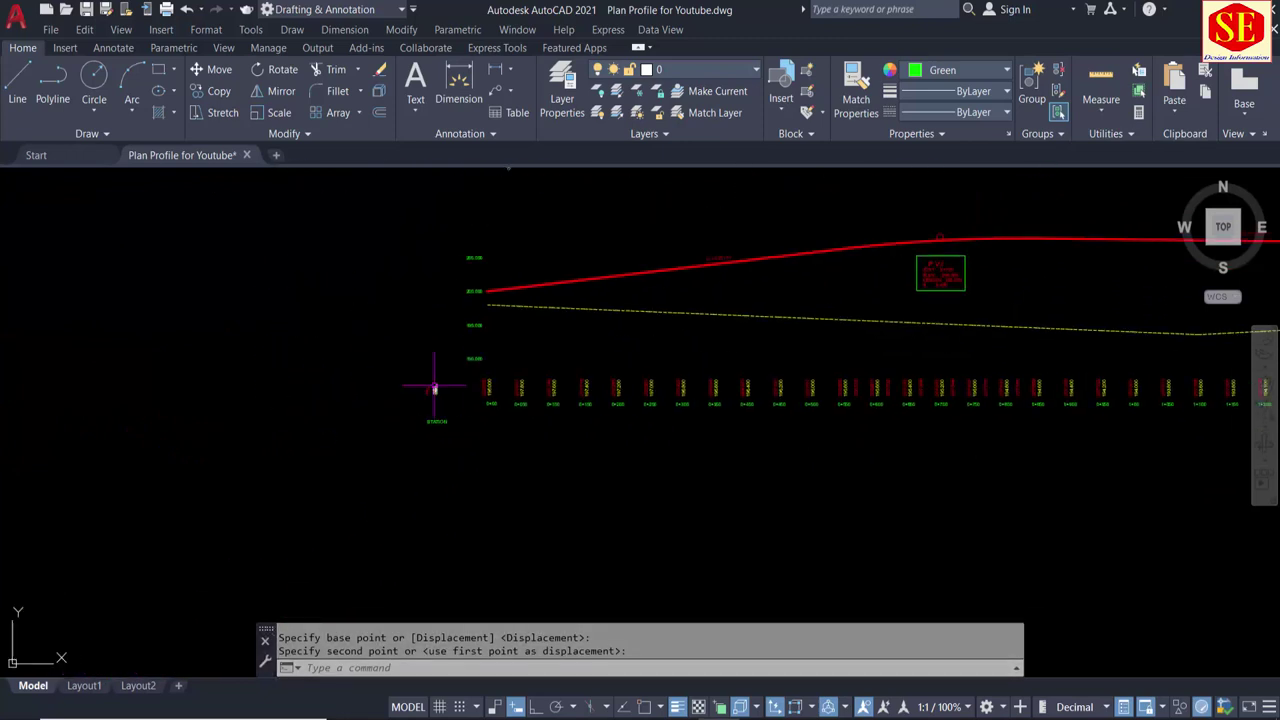
pyautogui.scroll(3, 434, 388)
pyautogui.moveTo(468, 348); pyautogui.dragTo(355, 518)
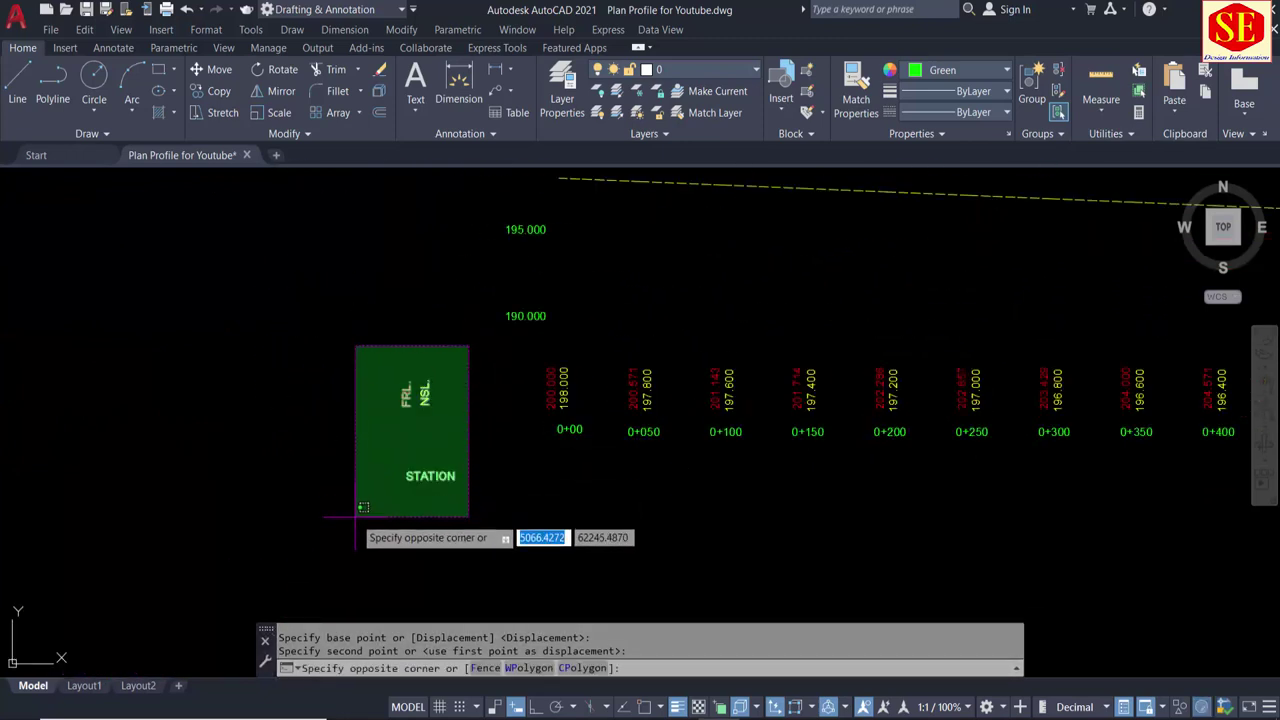
pyautogui.write('E')
pyautogui.press('Return')
pyautogui.scroll(-2, 471, 457)
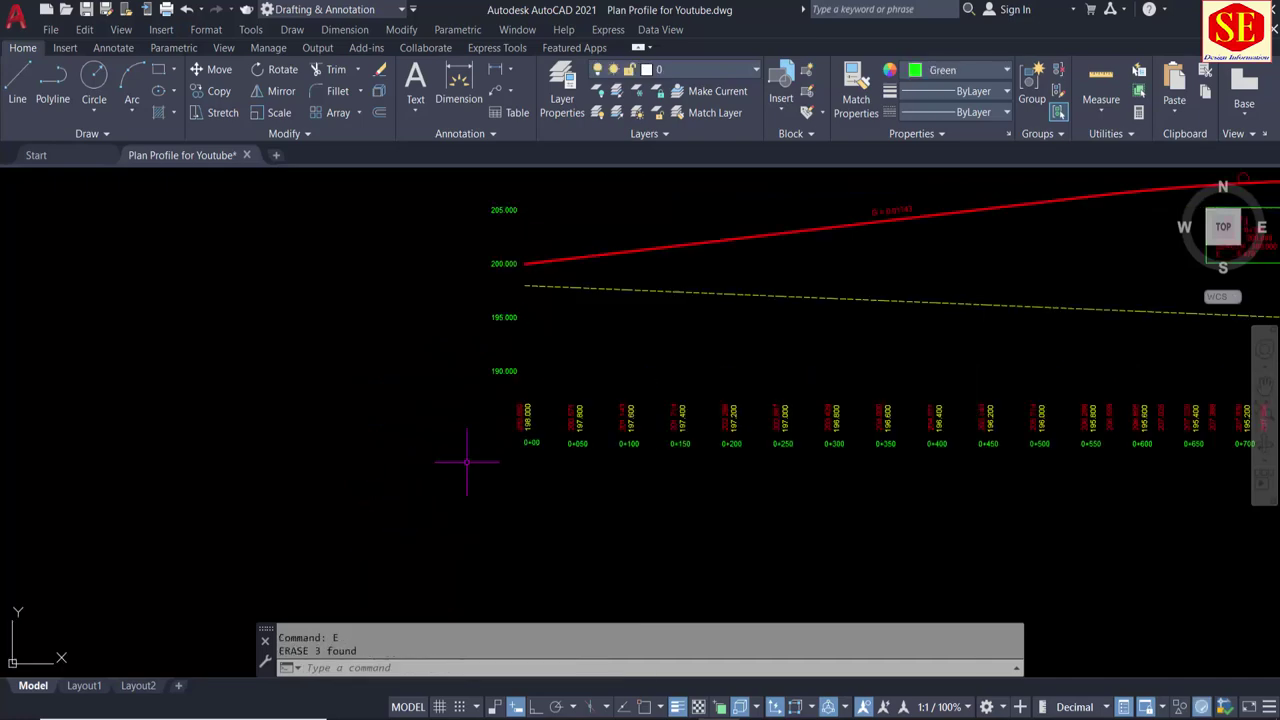
pyautogui.scroll(-2, 490, 452)
pyautogui.scroll(-2, 503, 451)
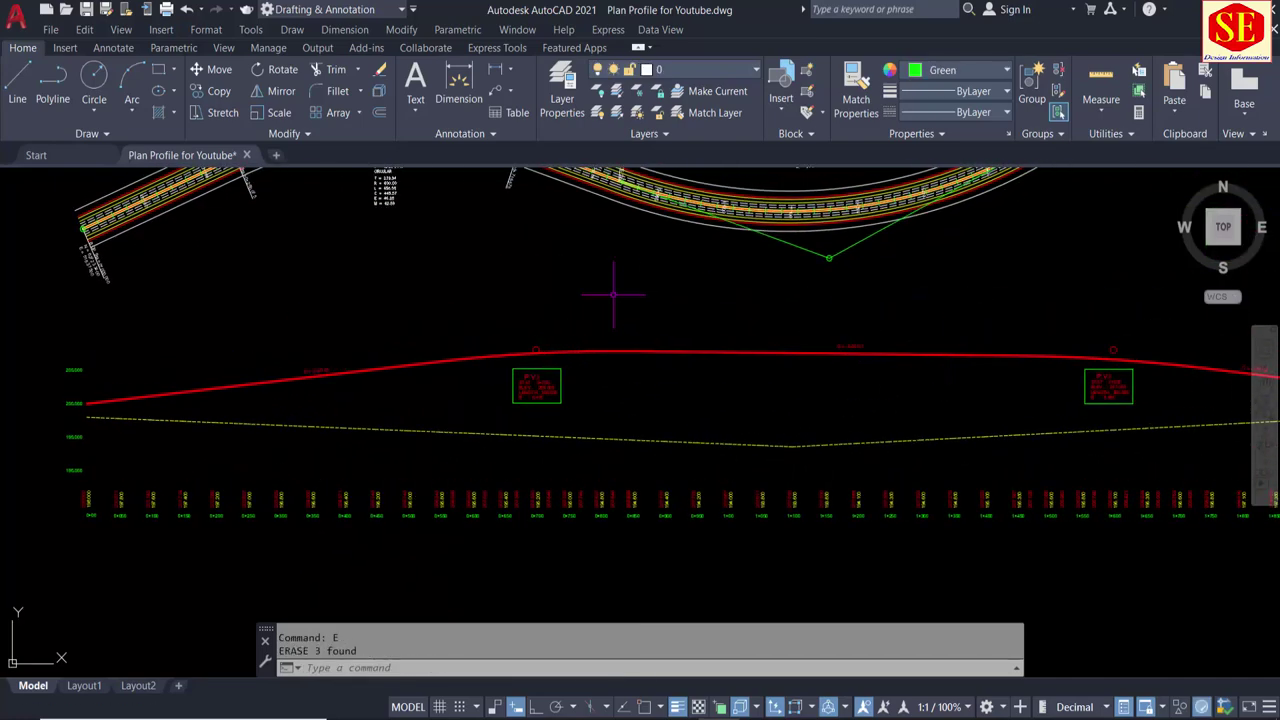
pyautogui.scroll(-2, 539, 326)
pyautogui.scroll(-2, 542, 390)
pyautogui.scroll(-2, 682, 366)
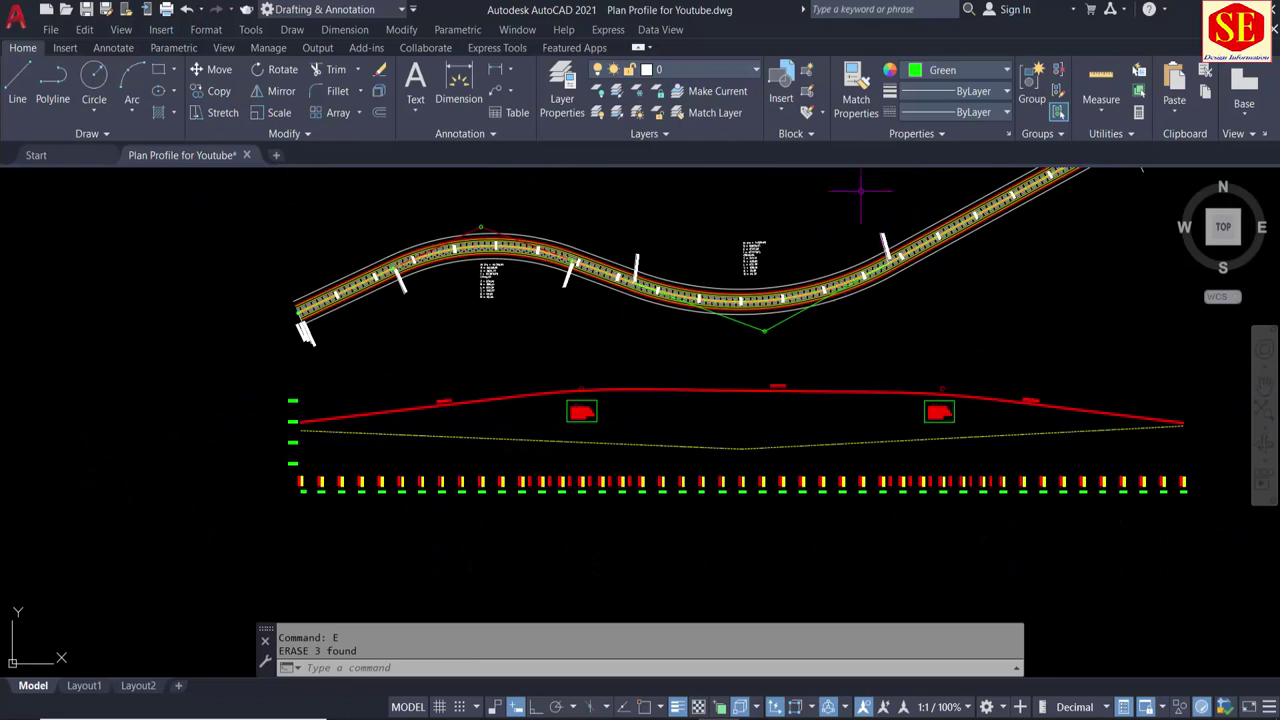
# Step: Switch on the grid layer's lightbulb in the Layer list to show blue grid lines
pyautogui.click(937, 78)
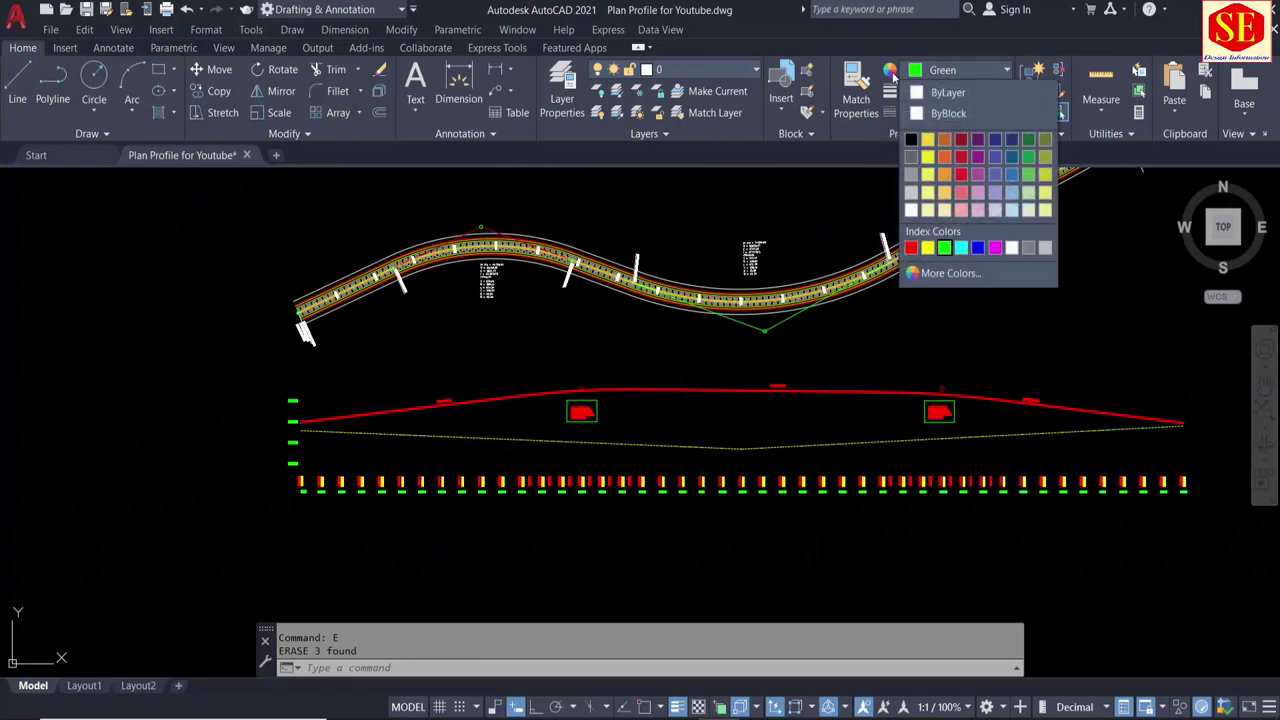
pyautogui.click(739, 68)
pyautogui.click(672, 68)
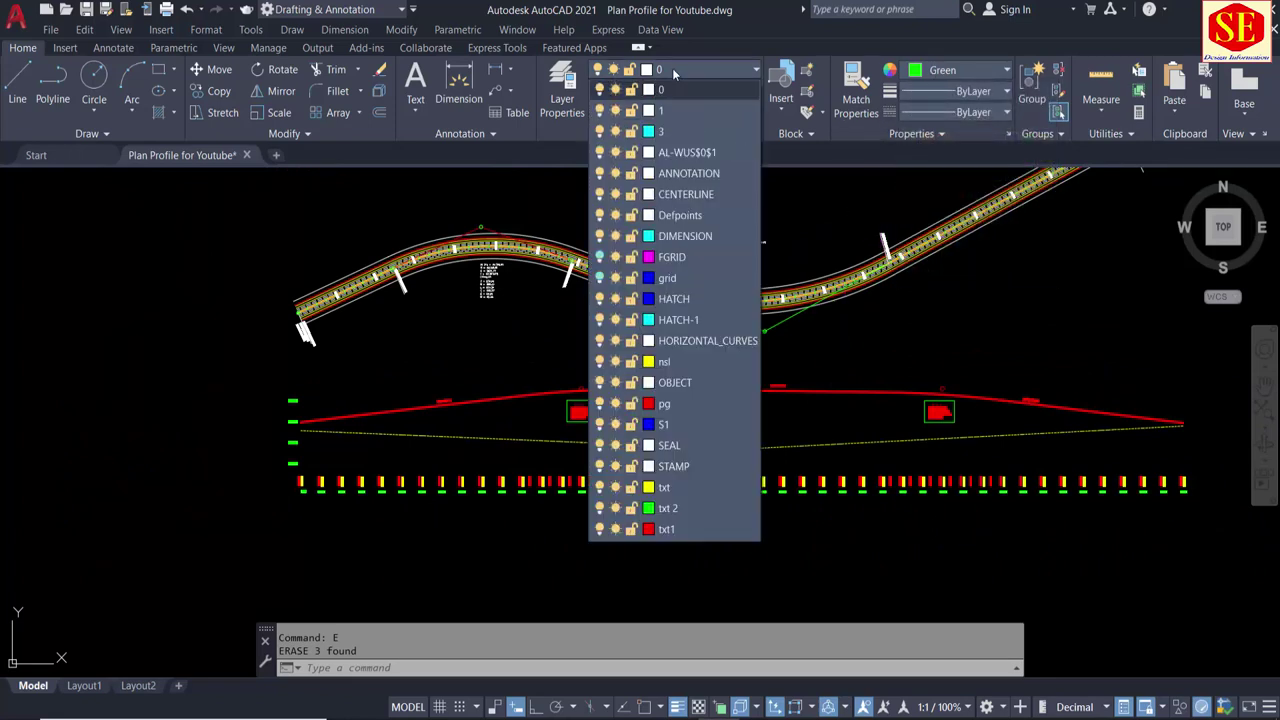
pyautogui.click(600, 278)
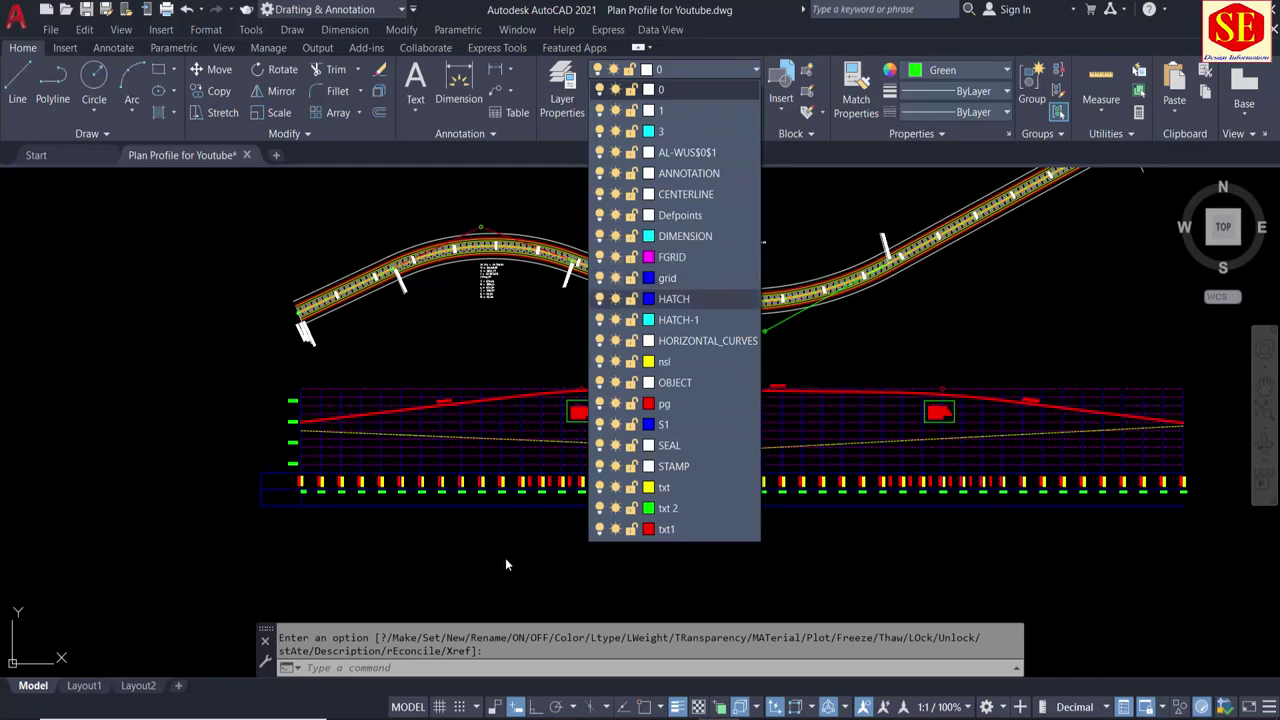
pyautogui.click(580, 350)
pyautogui.scroll(5, 580, 400)
pyautogui.scroll(3, 578, 397)
pyautogui.write('extr')
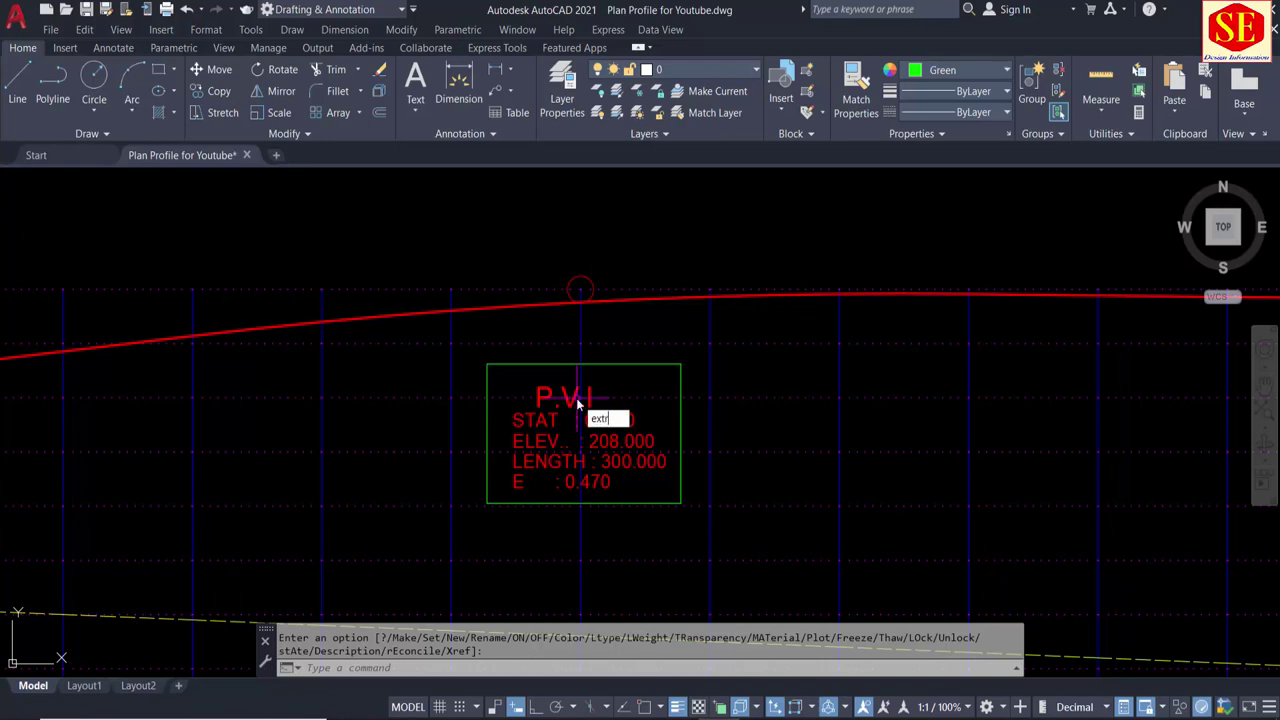
# Step: Trim the grid lines inside the P.V.I box at station 0+700
pyautogui.write('i')
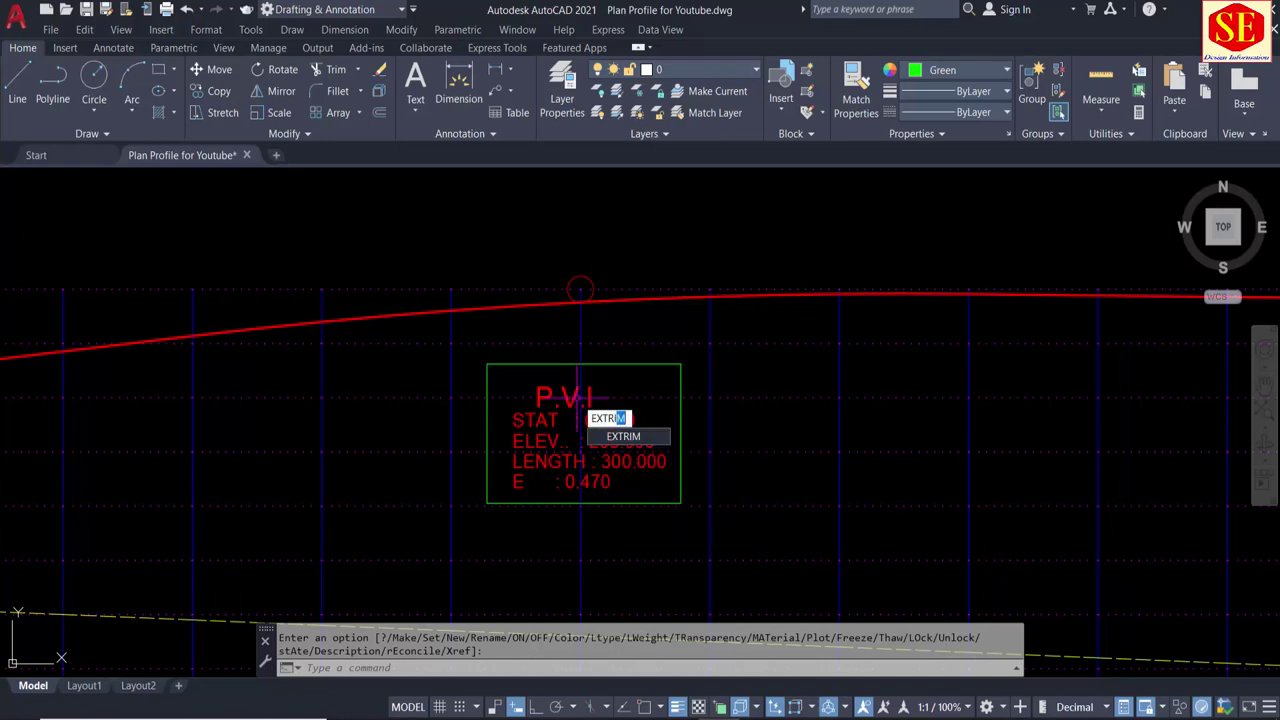
pyautogui.press('Return')
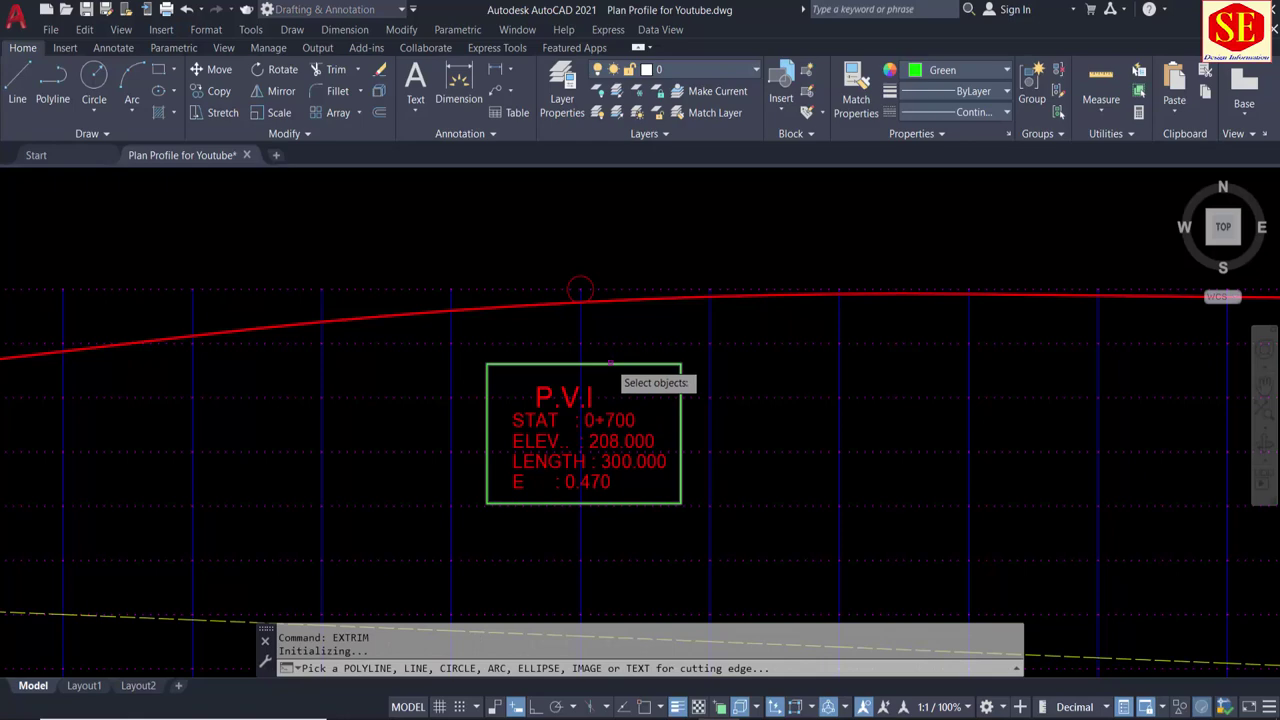
pyautogui.click(610, 364)
pyautogui.scroll(5, 609, 376)
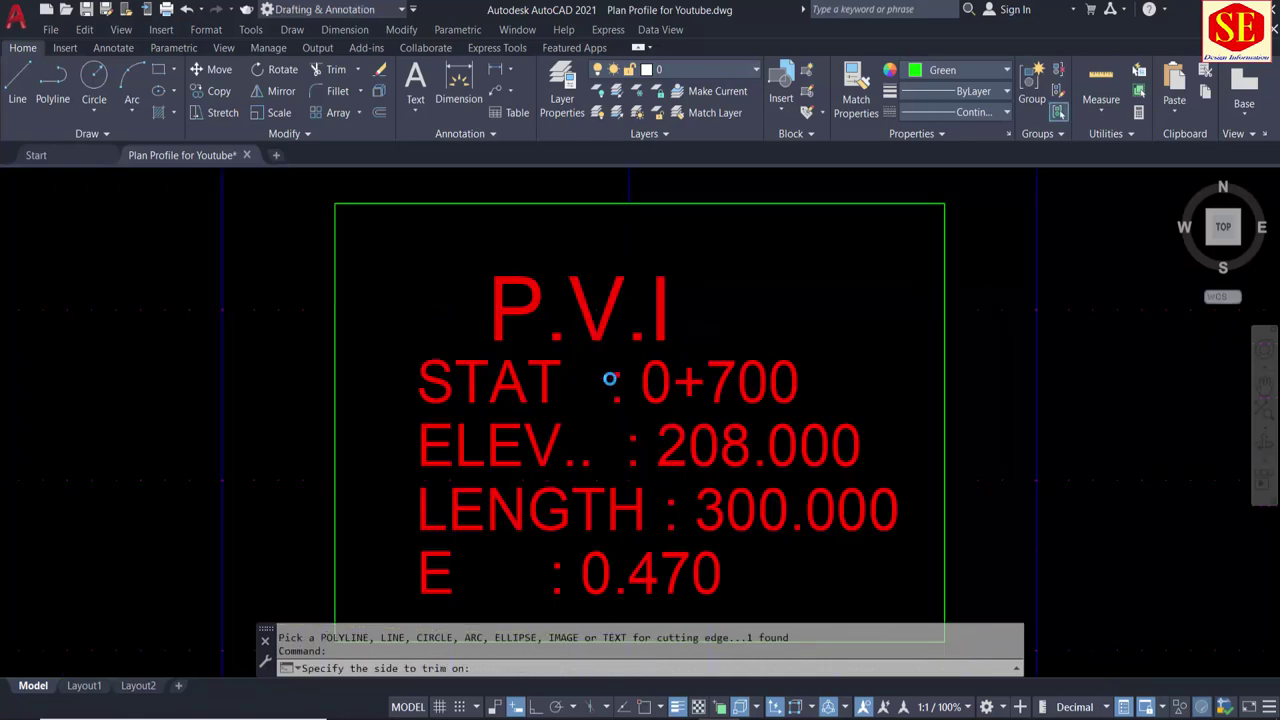
pyautogui.scroll(-5, 600, 400)
pyautogui.scroll(-2, 605, 380)
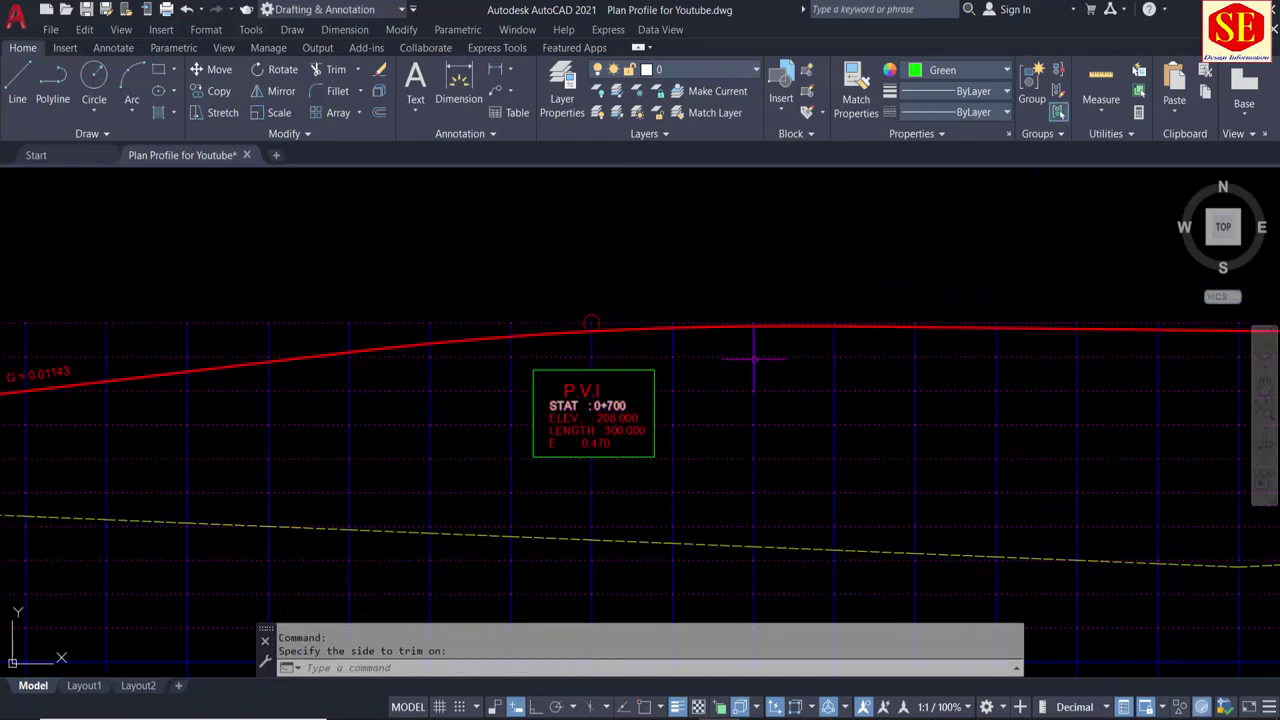
pyautogui.scroll(2, 578, 403)
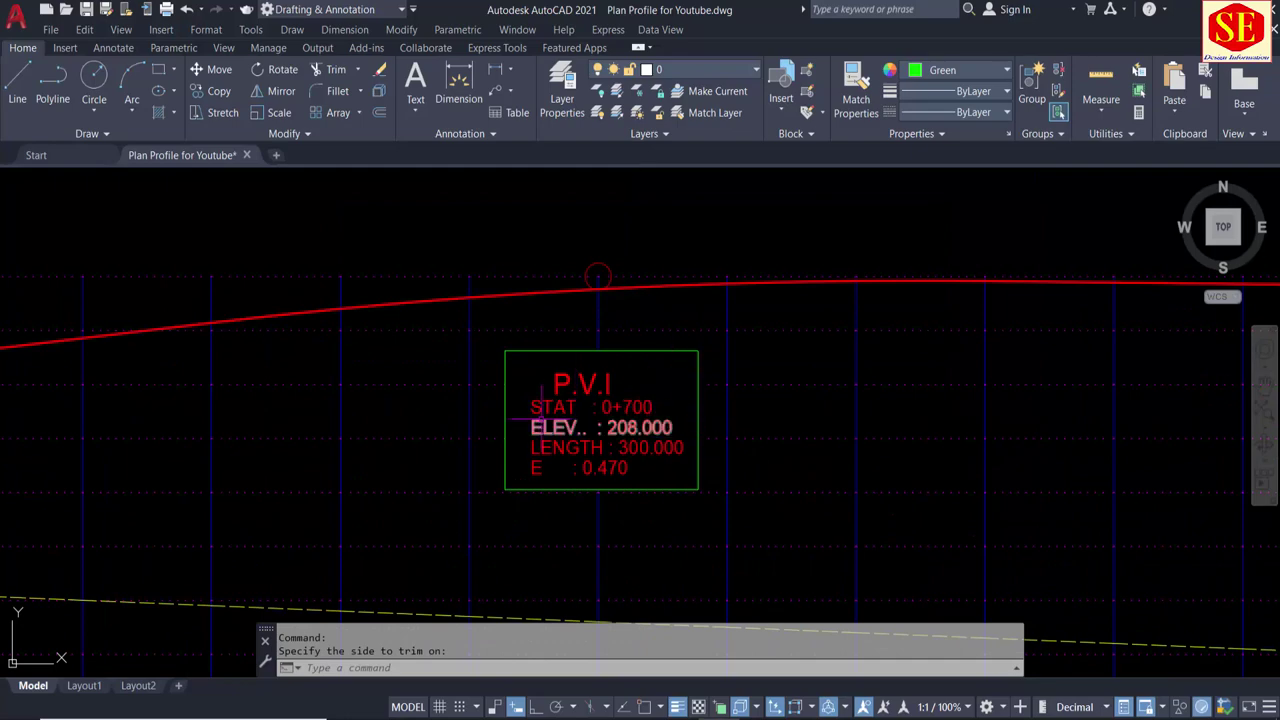
pyautogui.scroll(-5, 434, 435)
pyautogui.moveTo(963, 444); pyautogui.dragTo(674, 437, button='middle')
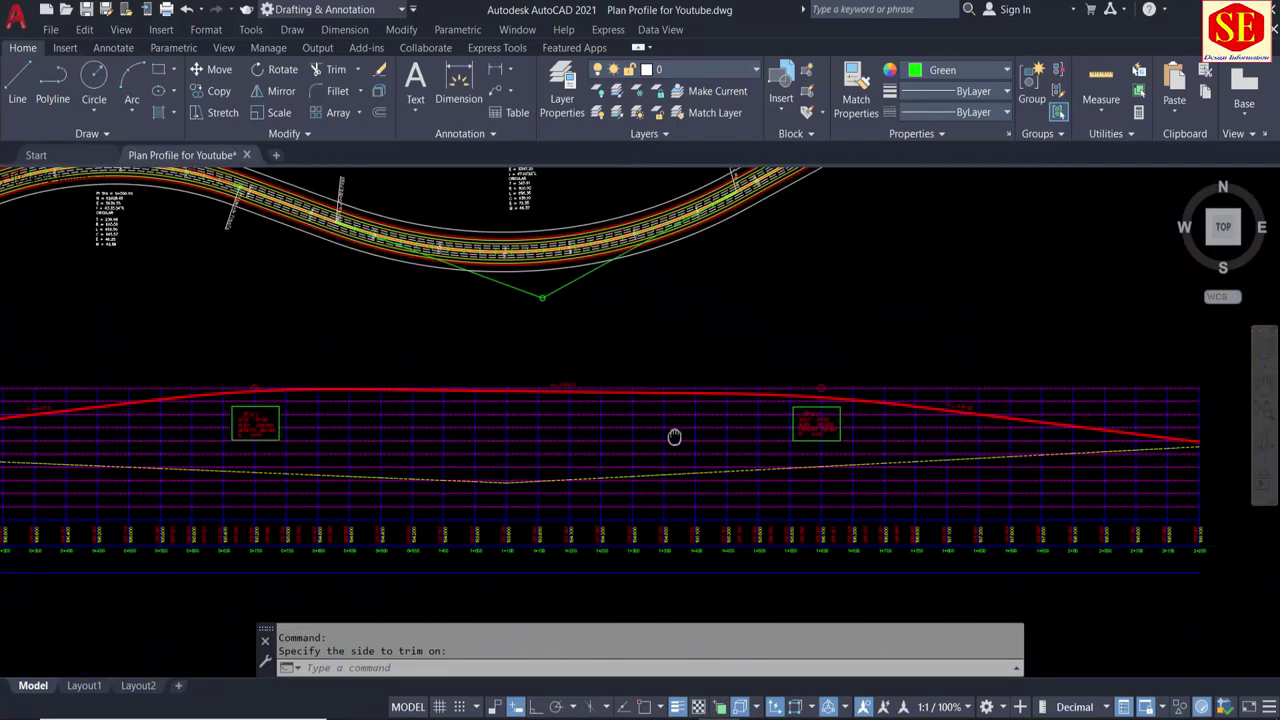
pyautogui.scroll(5, 830, 420)
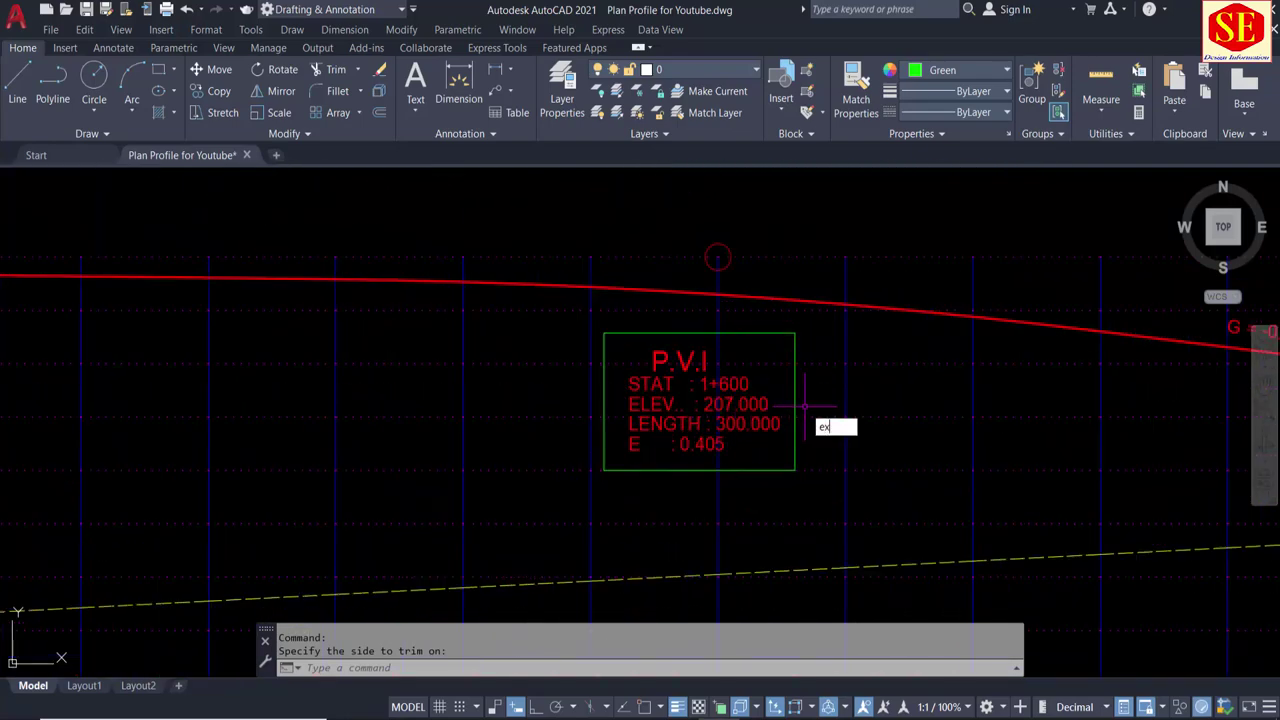
# Step: Trim the grid lines inside the P.V.I box at station 1+600
pyautogui.write('trim')
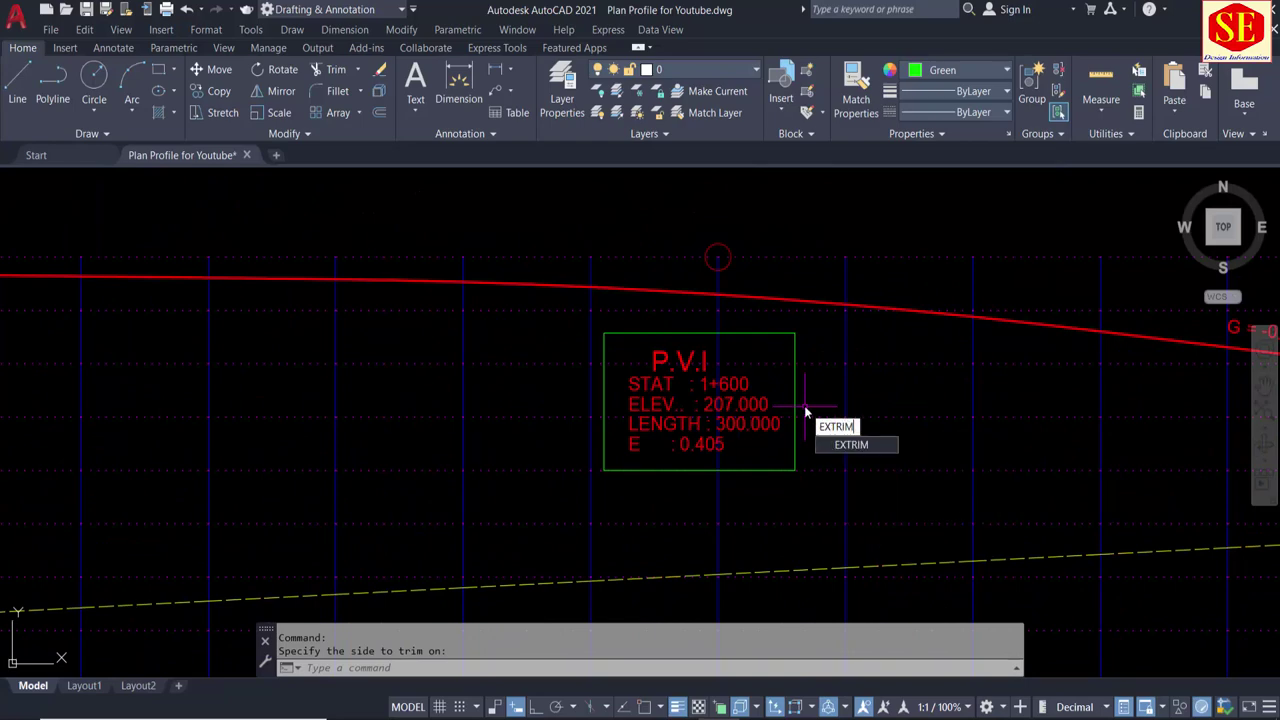
pyautogui.press('Return')
pyautogui.click(765, 332)
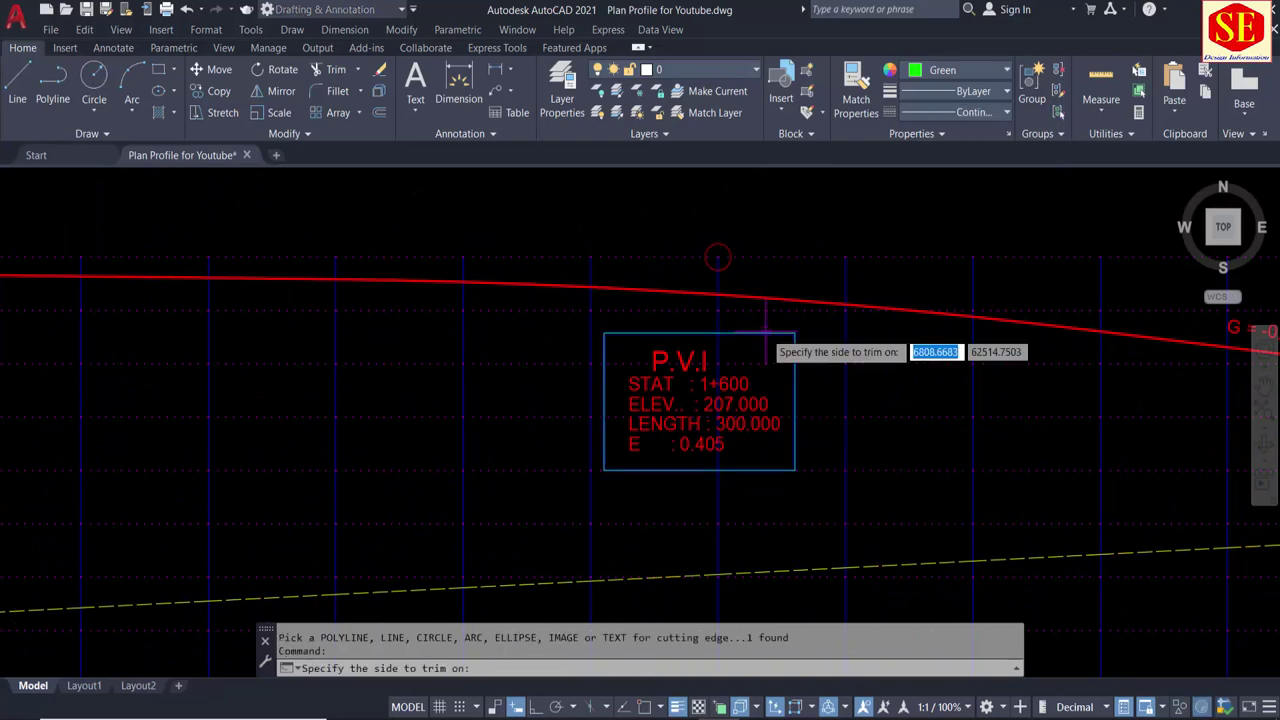
pyautogui.scroll(5, 761, 351)
pyautogui.scroll(-5, 761, 351)
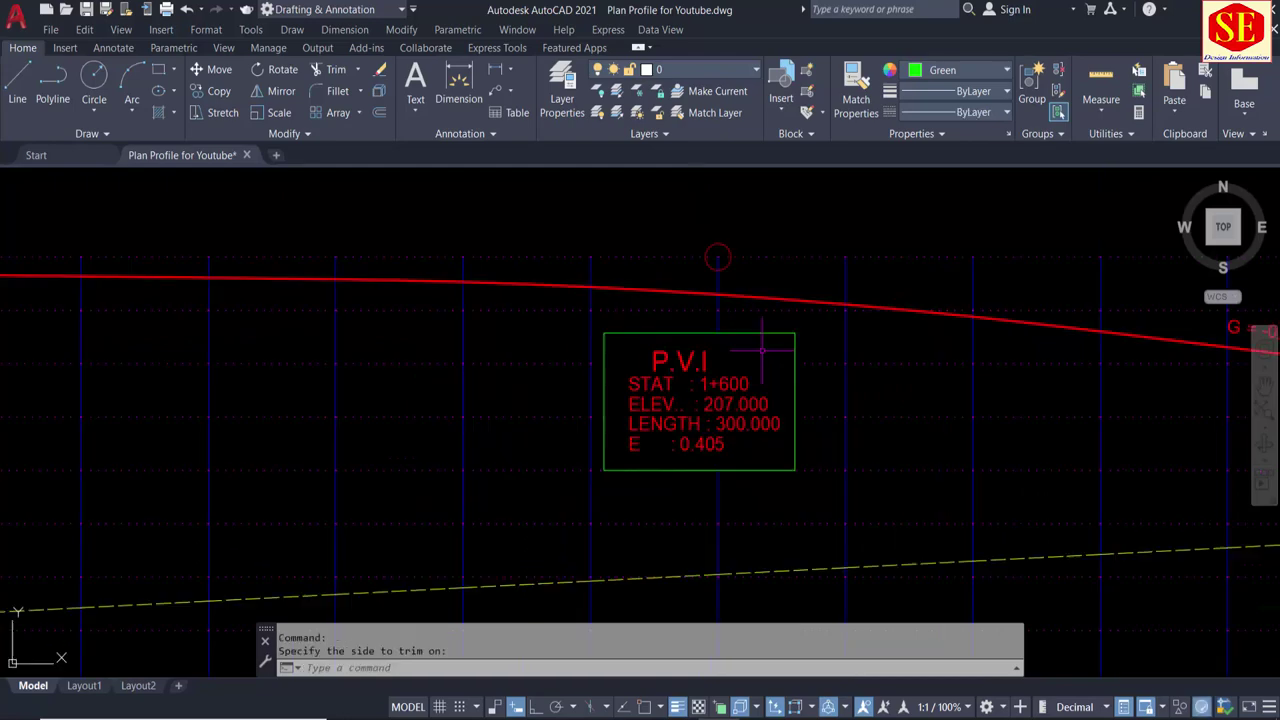
pyautogui.scroll(-2, 761, 350)
pyautogui.scroll(-1, 762, 349)
pyautogui.scroll(2, 736, 371)
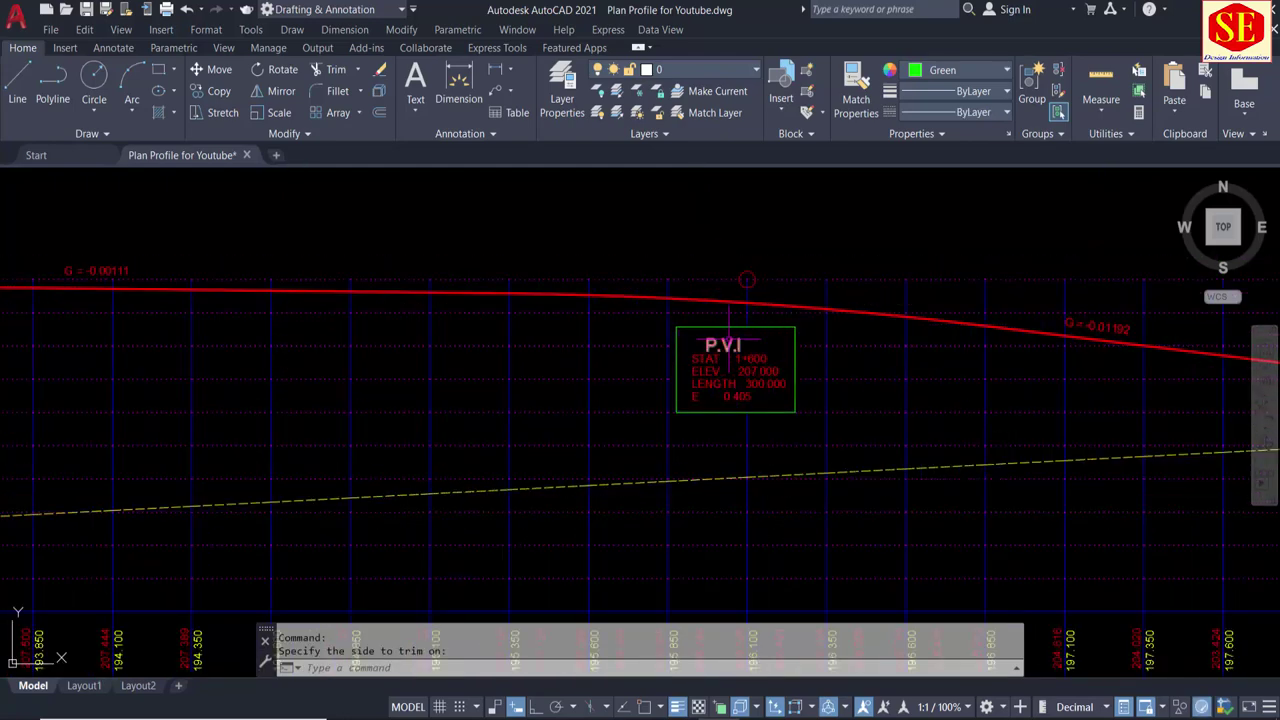
pyautogui.scroll(5, 727, 364)
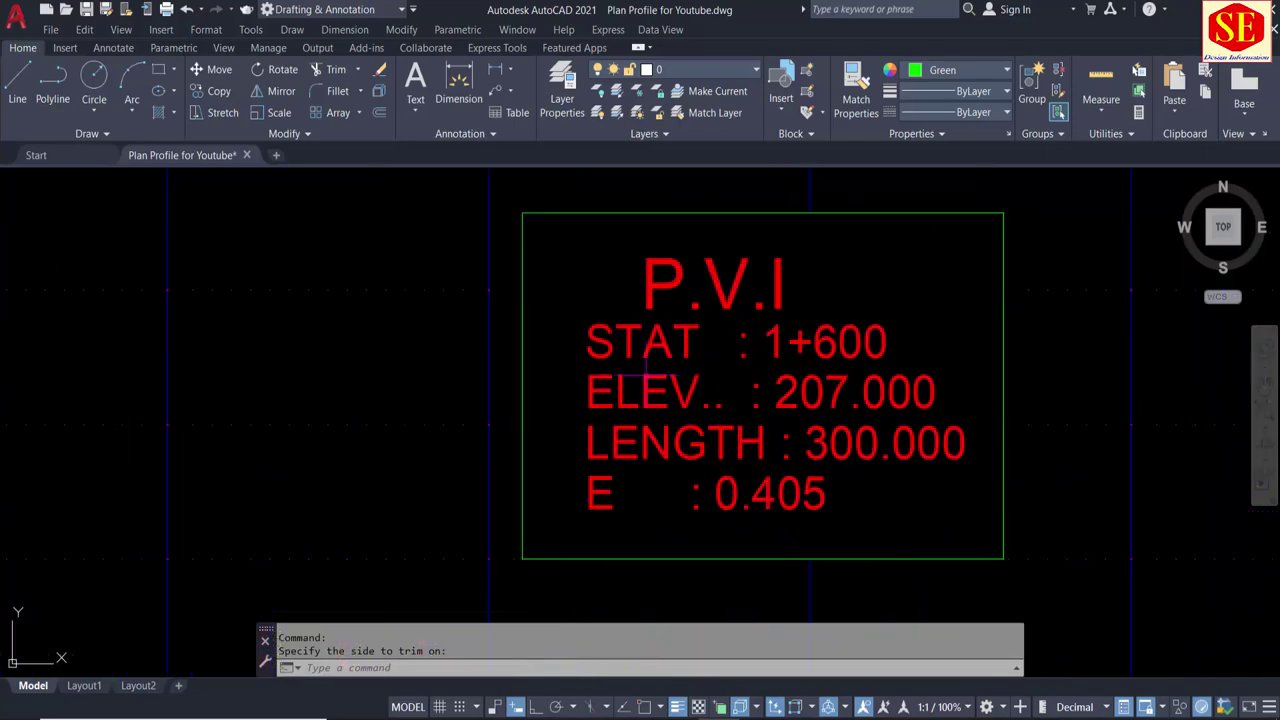
pyautogui.scroll(-3, 690, 420)
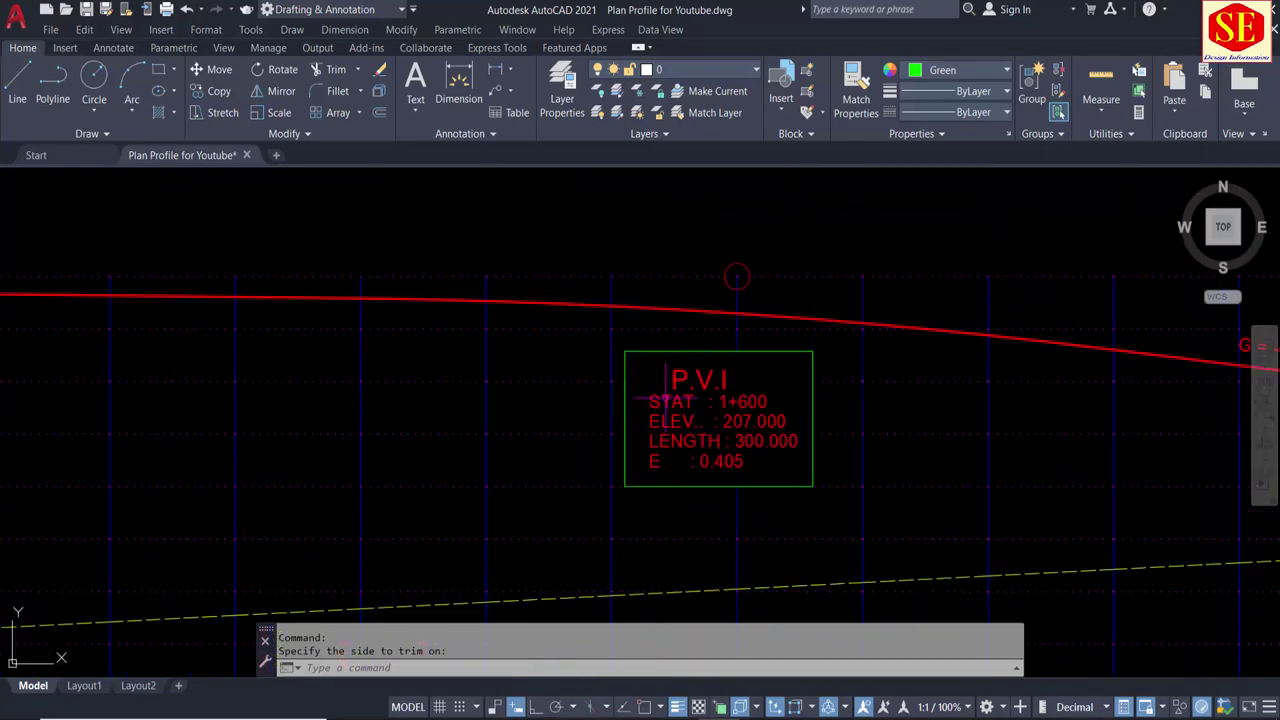
pyautogui.scroll(-4, 652, 397)
pyautogui.moveTo(687, 405)
pyautogui.mouseDown(button='middle')
pyautogui.moveTo(891, 390)
pyautogui.moveTo(551, 405)
pyautogui.mouseUp(button='middle')
pyautogui.scroll(1, 540, 405)
pyautogui.scroll(3, 550, 390)
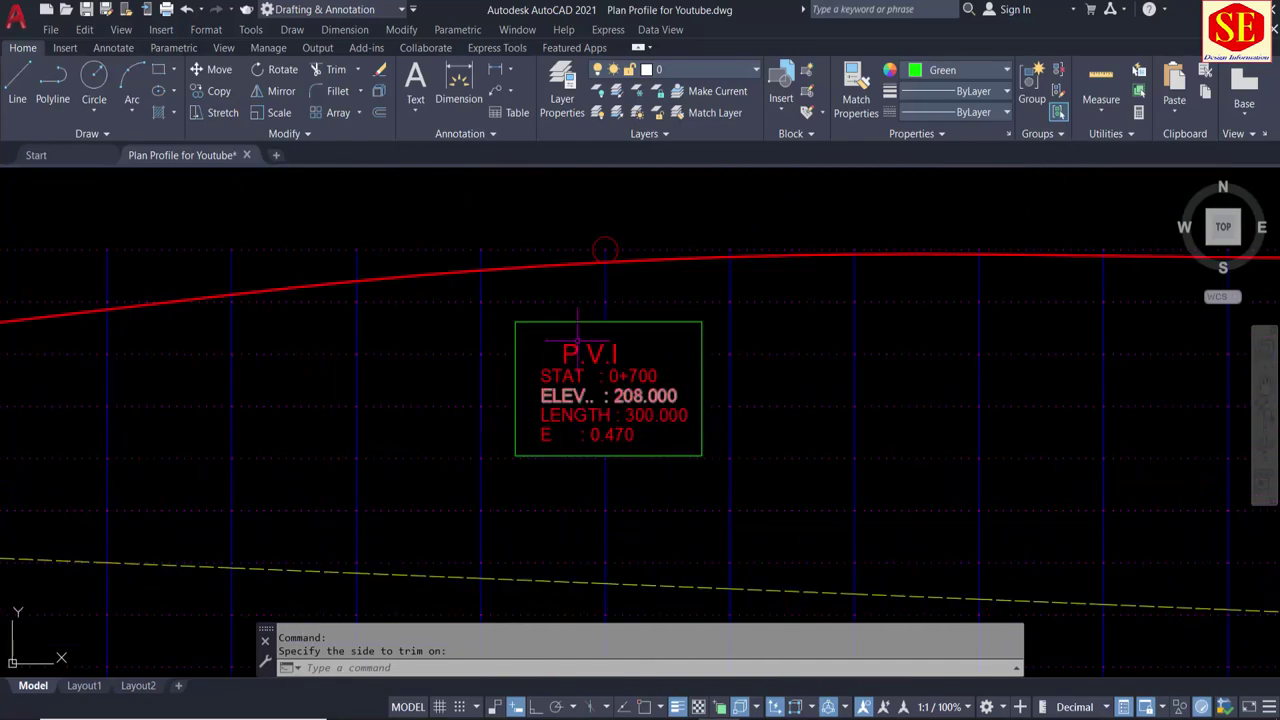
pyautogui.scroll(-4, 575, 341)
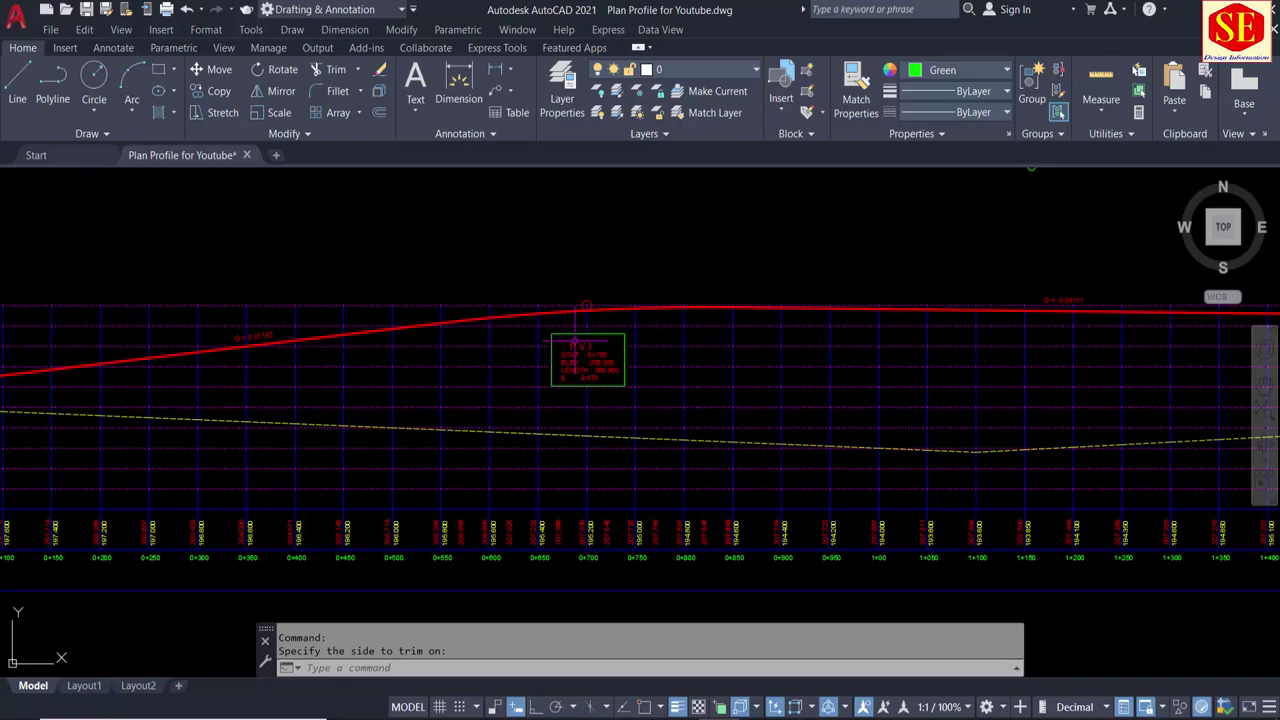
pyautogui.scroll(-3, 636, 345)
# Step: Match the left PVI label's properties to the plan's curve data text
pyautogui.press('Escape')
pyautogui.scroll(-2, 760, 450)
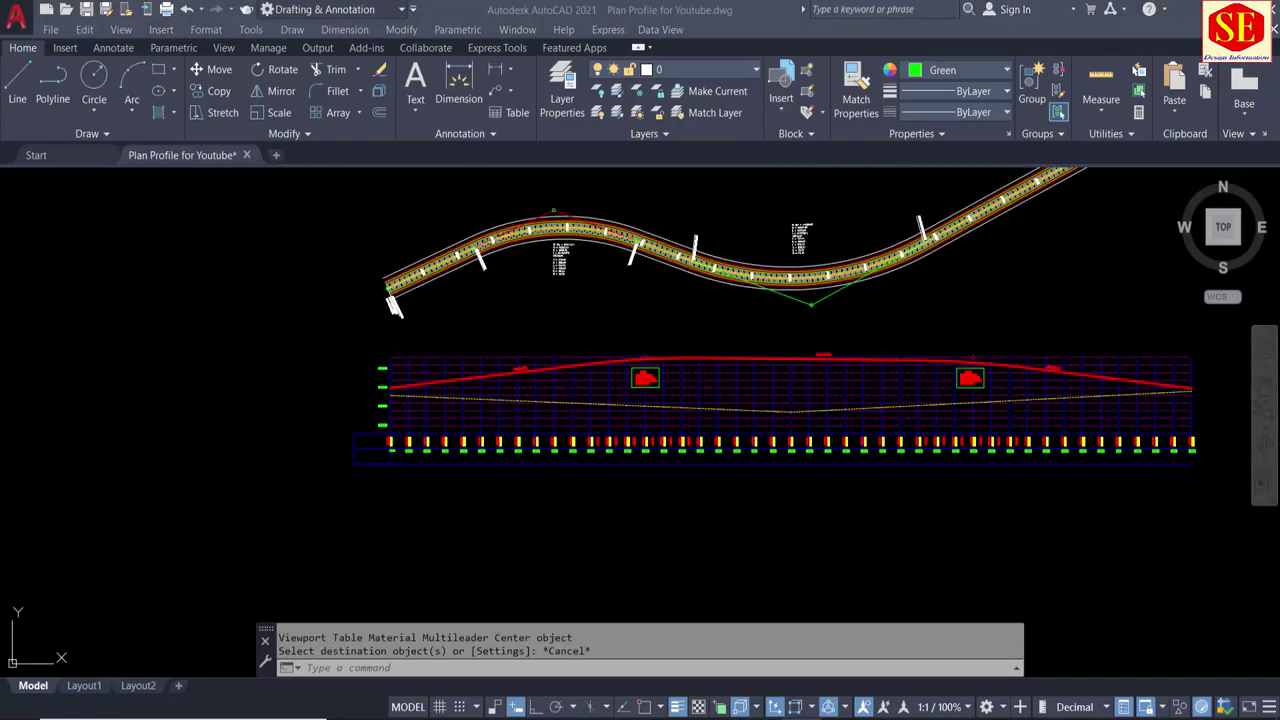
pyautogui.scroll(1, 575, 262)
pyautogui.scroll(4, 595, 280)
pyautogui.scroll(1, 610, 285)
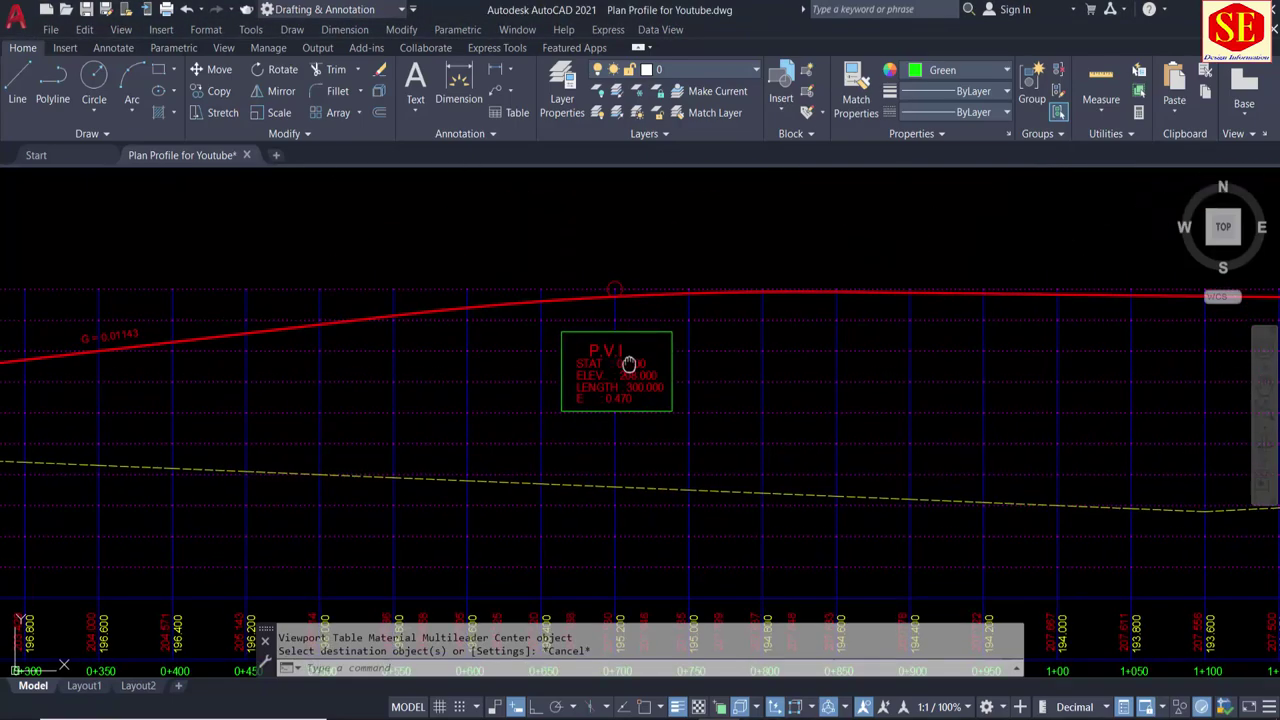
pyautogui.scroll(2, 613, 289)
pyautogui.scroll(1, 600, 240)
pyautogui.scroll(-4, 594, 337)
pyautogui.scroll(4, 511, 203)
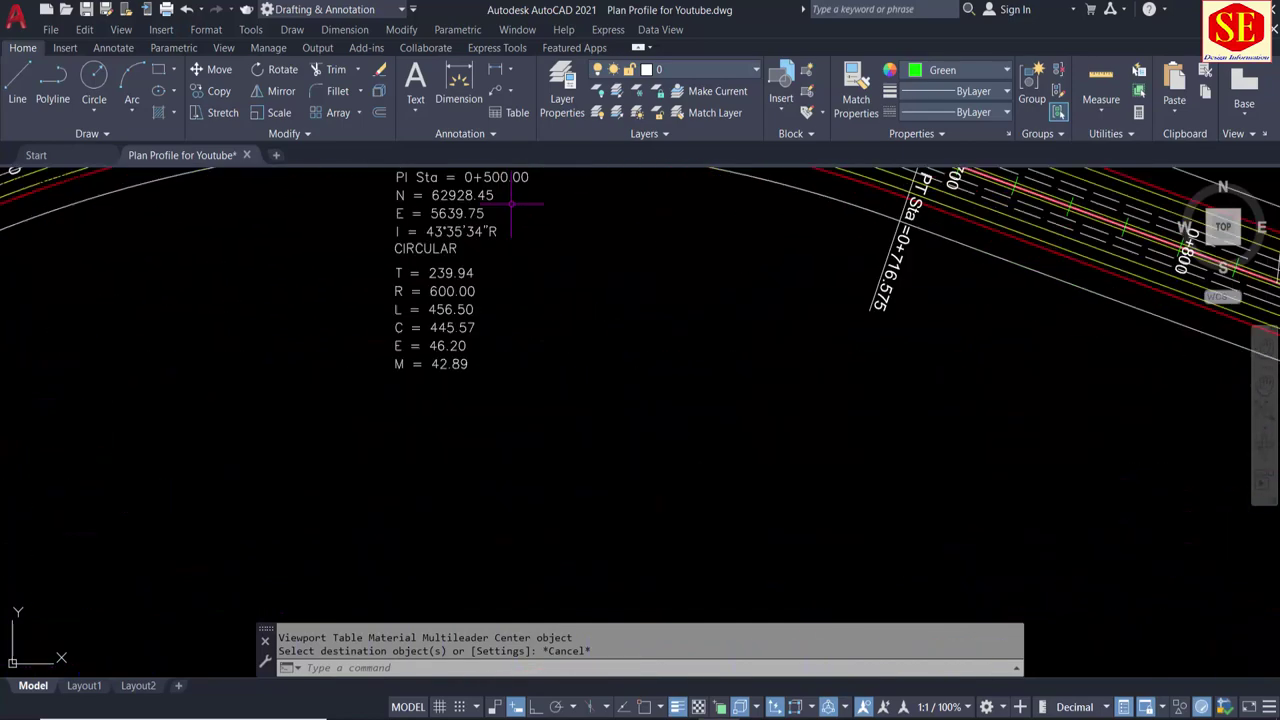
pyautogui.write('M')
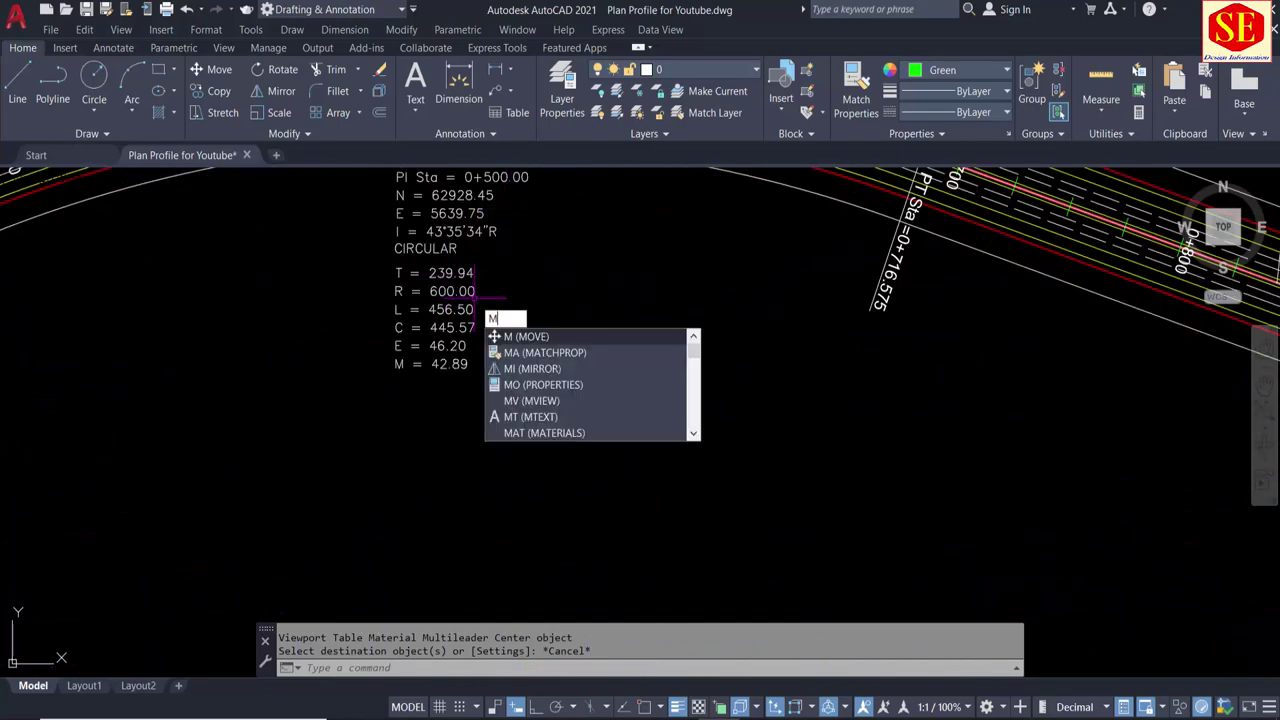
pyautogui.write('A')
pyautogui.press('Return')
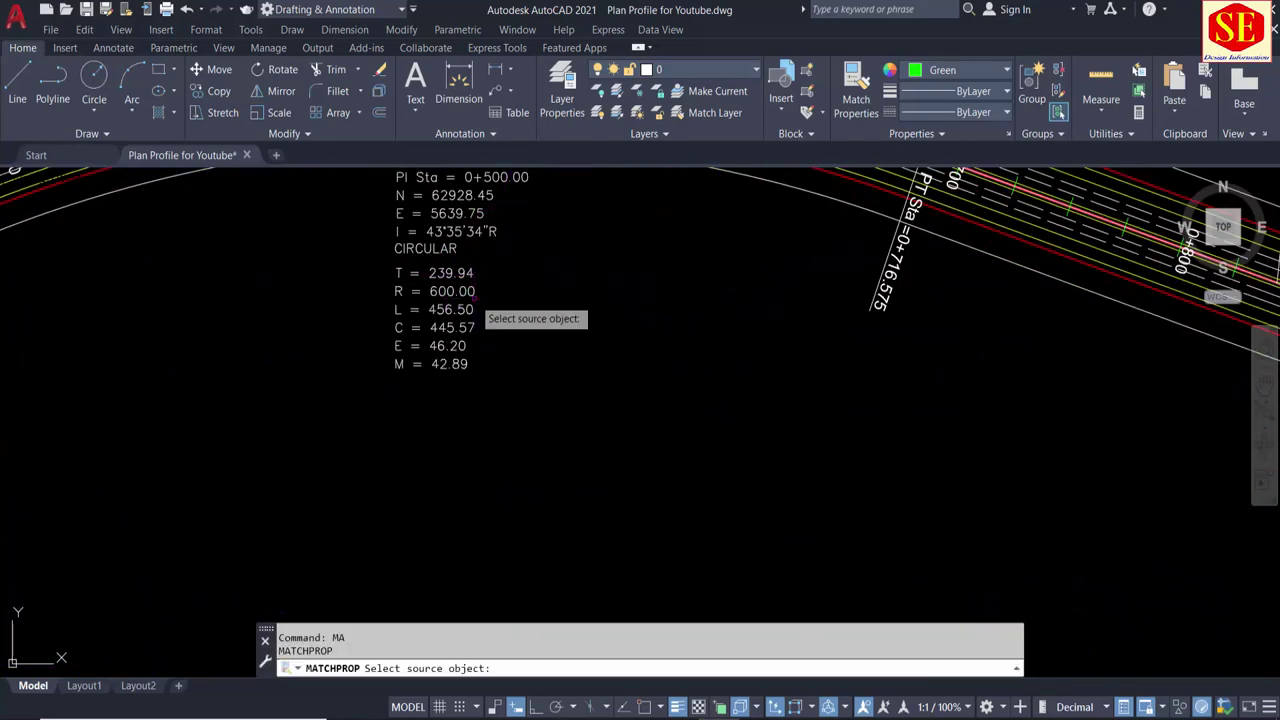
pyautogui.click(450, 358)
pyautogui.scroll(-5, 490, 290)
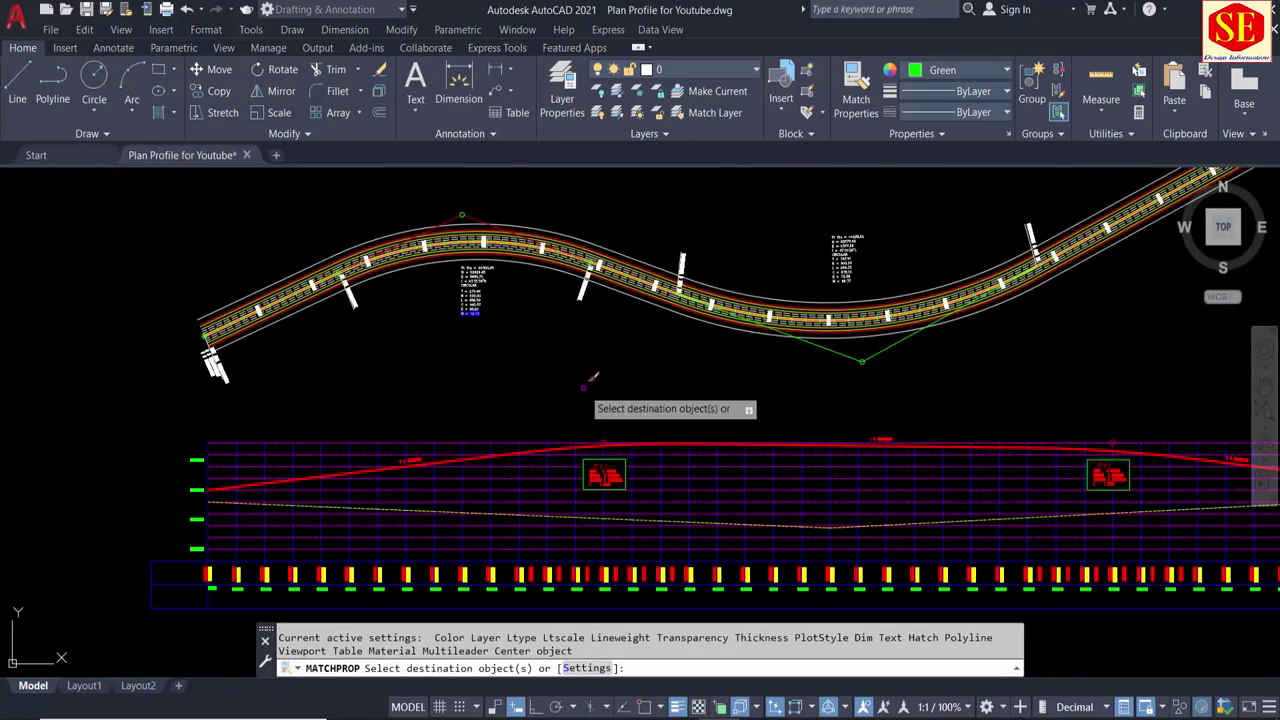
pyautogui.scroll(5, 598, 468)
pyautogui.click(648, 372)
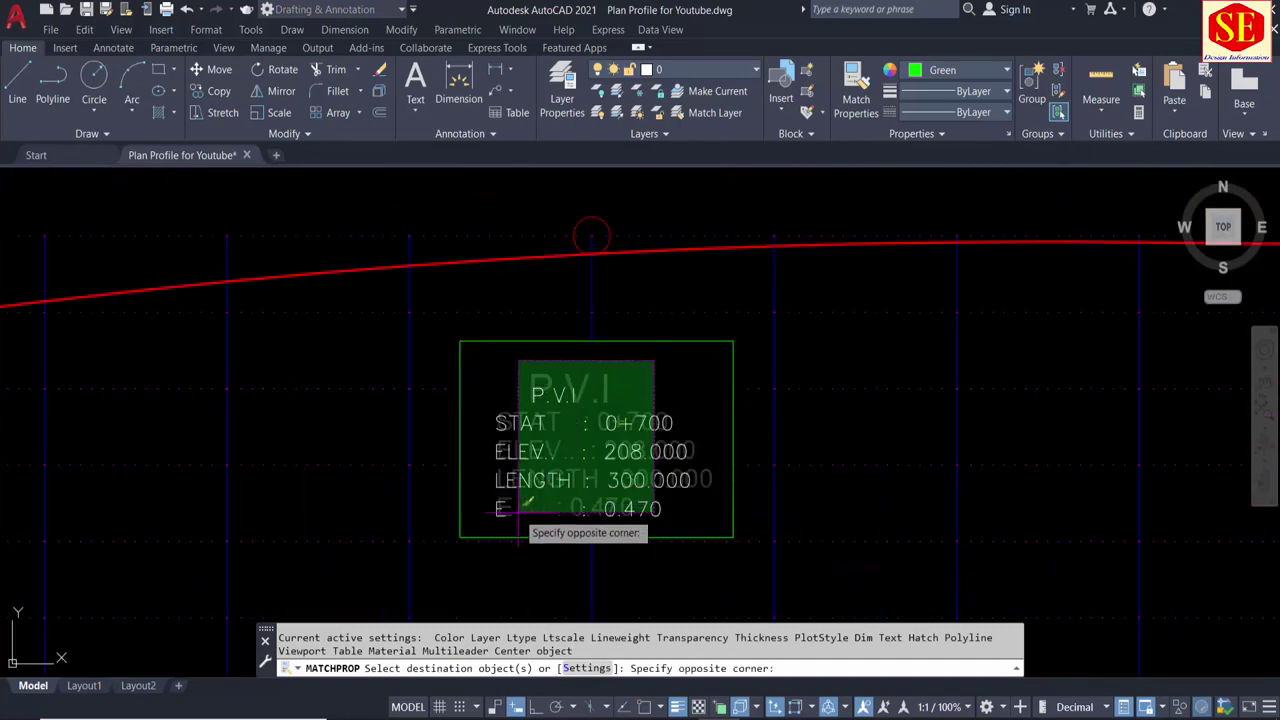
pyautogui.click(486, 536)
# Step: Apply the same curve data text style to the right PVI label
pyautogui.scroll(-5, 480, 480)
pyautogui.scroll(5, 975, 445)
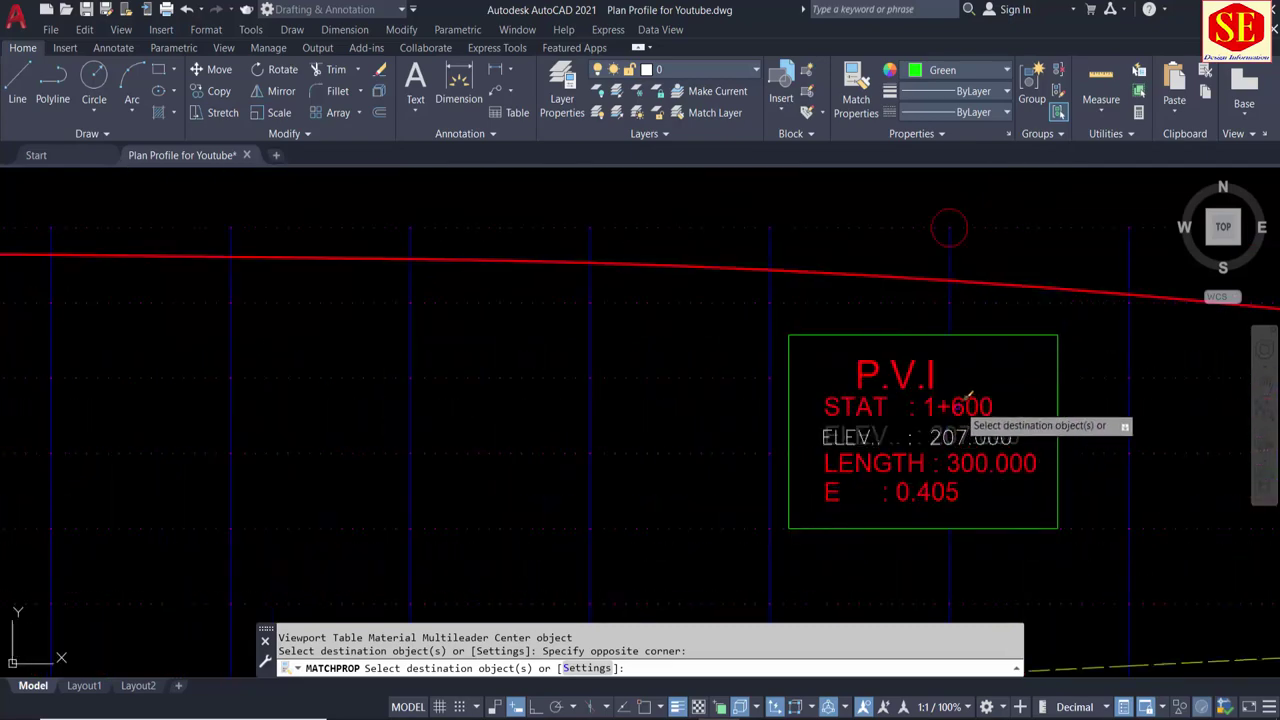
pyautogui.click(990, 348)
pyautogui.click(826, 492)
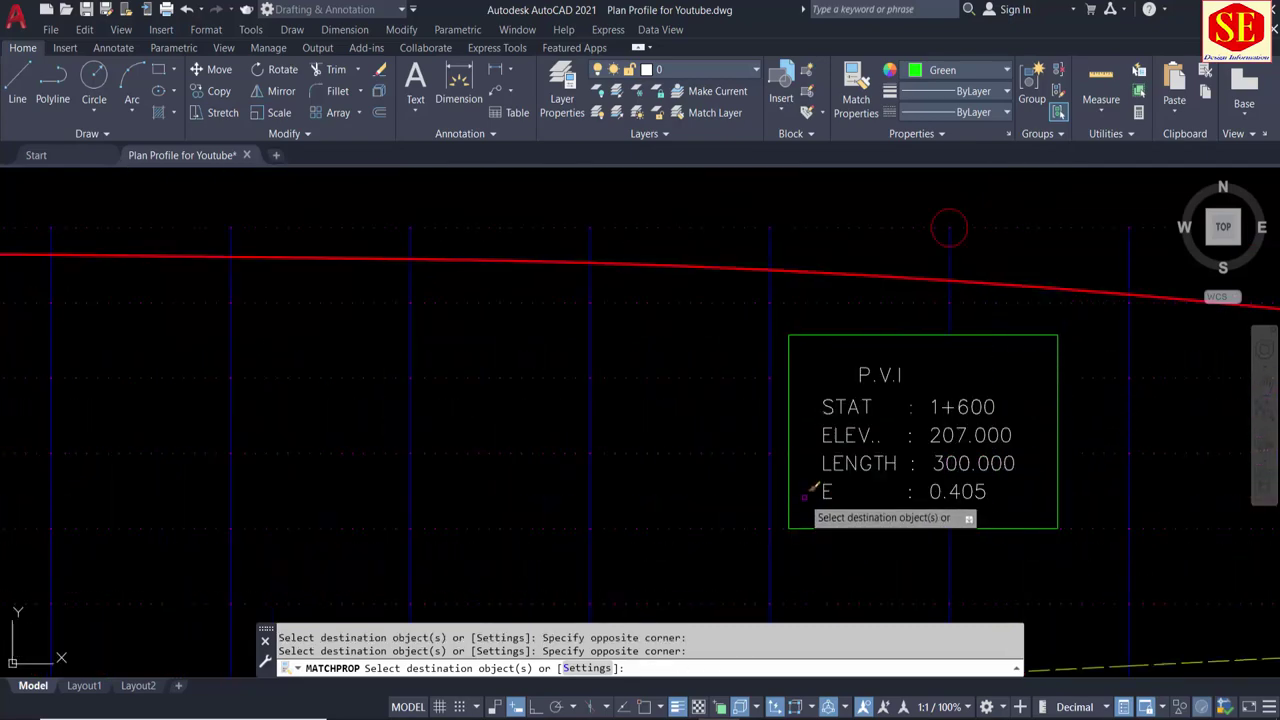
pyautogui.scroll(-3, 690, 465)
pyautogui.scroll(-2, 830, 440)
pyautogui.scroll(-3, 777, 371)
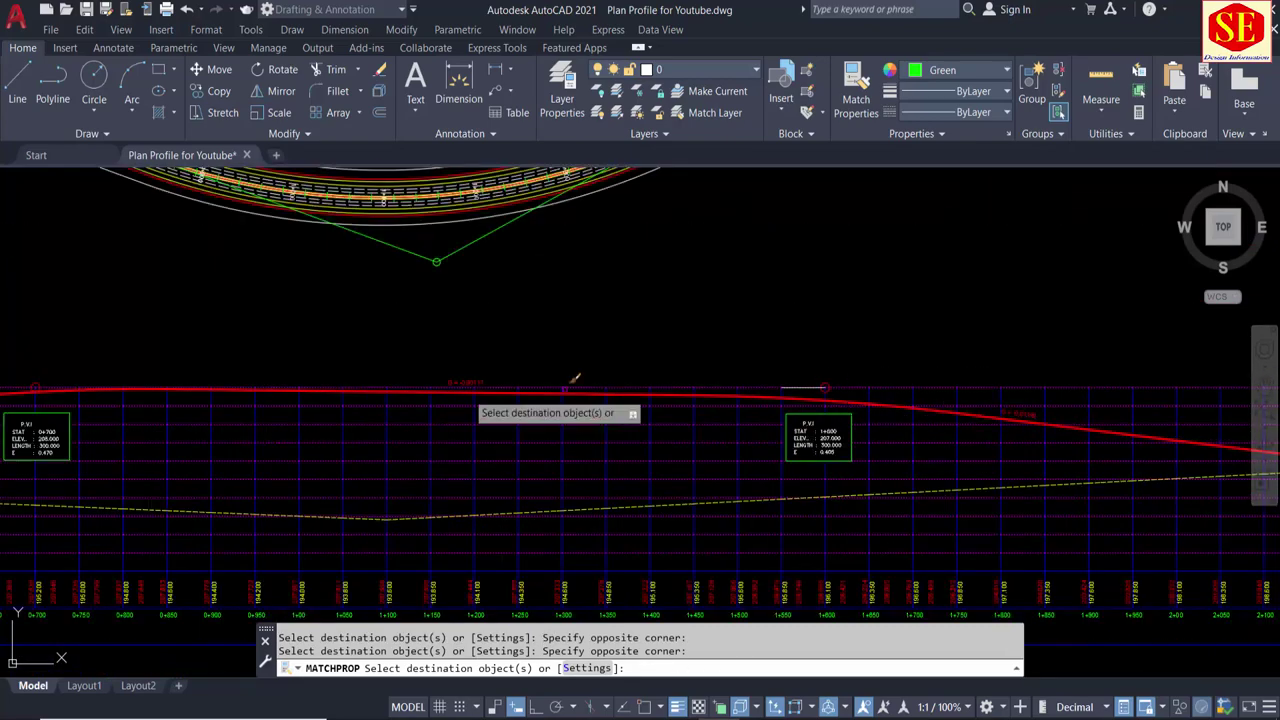
pyautogui.scroll(6, 486, 365)
pyautogui.scroll(-5, 469, 383)
pyautogui.scroll(1, 600, 300)
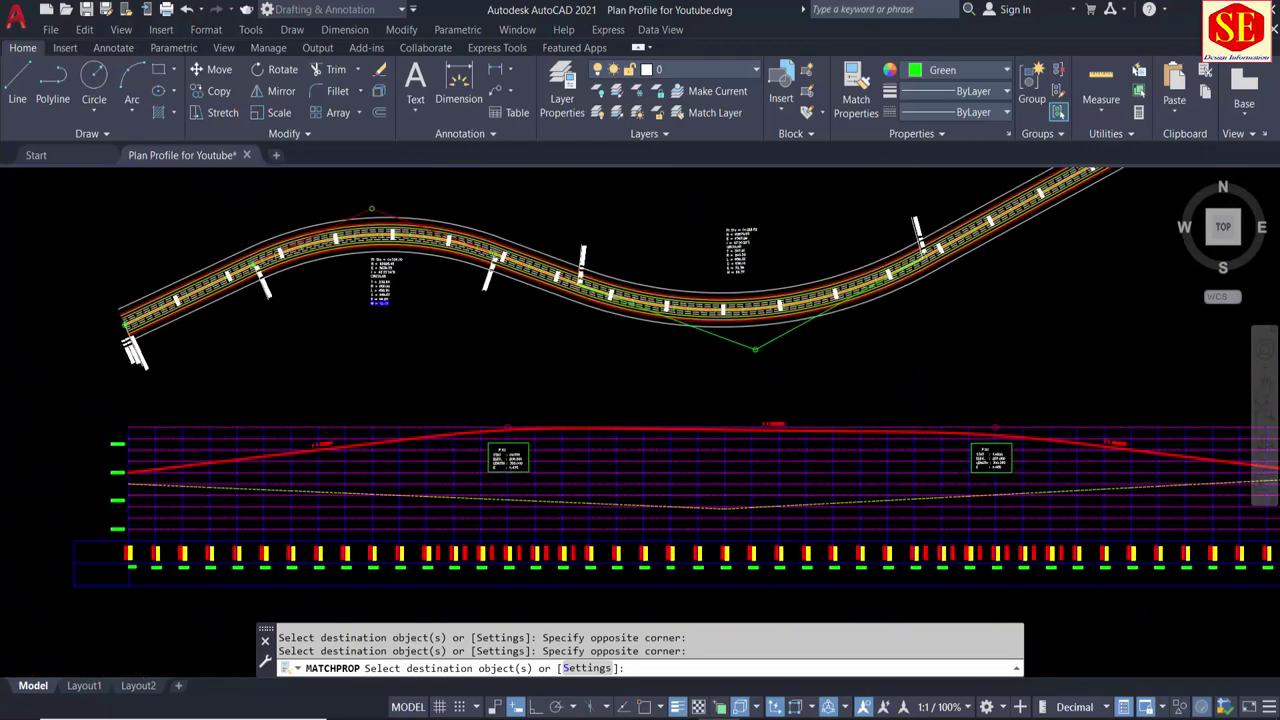
pyautogui.press('Escape')
pyautogui.scroll(4, 498, 457)
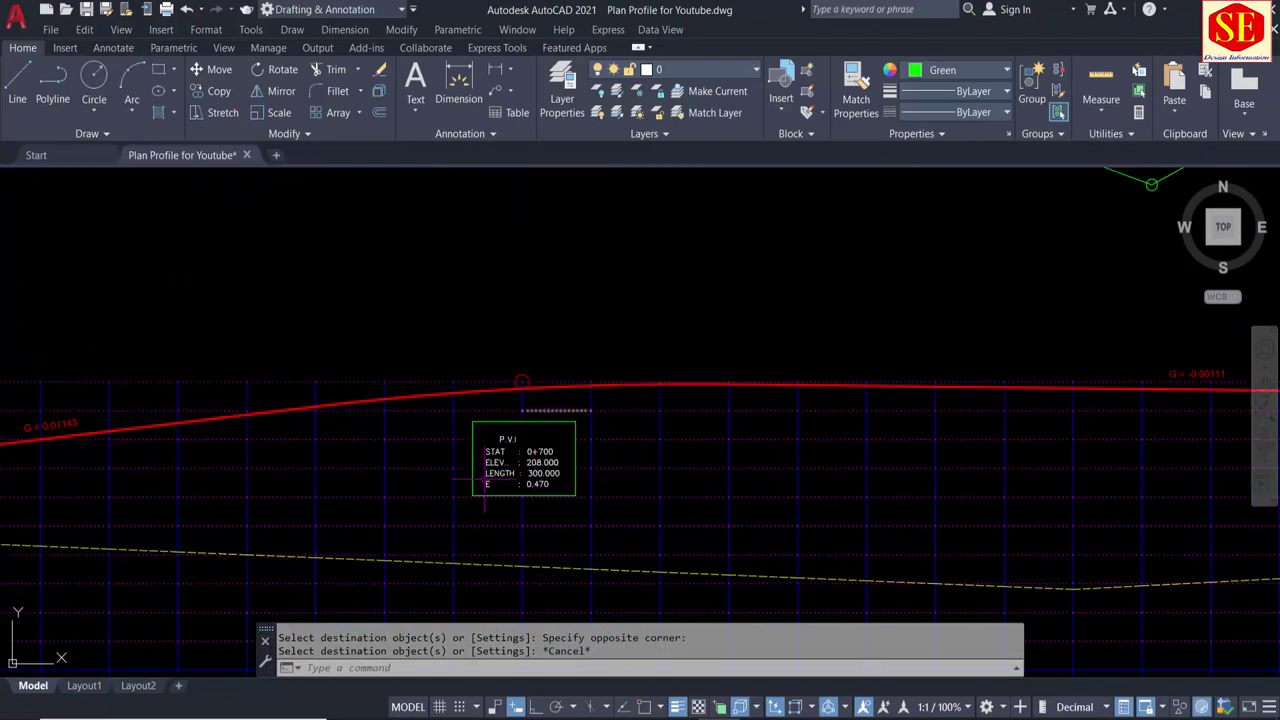
pyautogui.scroll(-1, 414, 286)
pyautogui.scroll(-3, 545, 320)
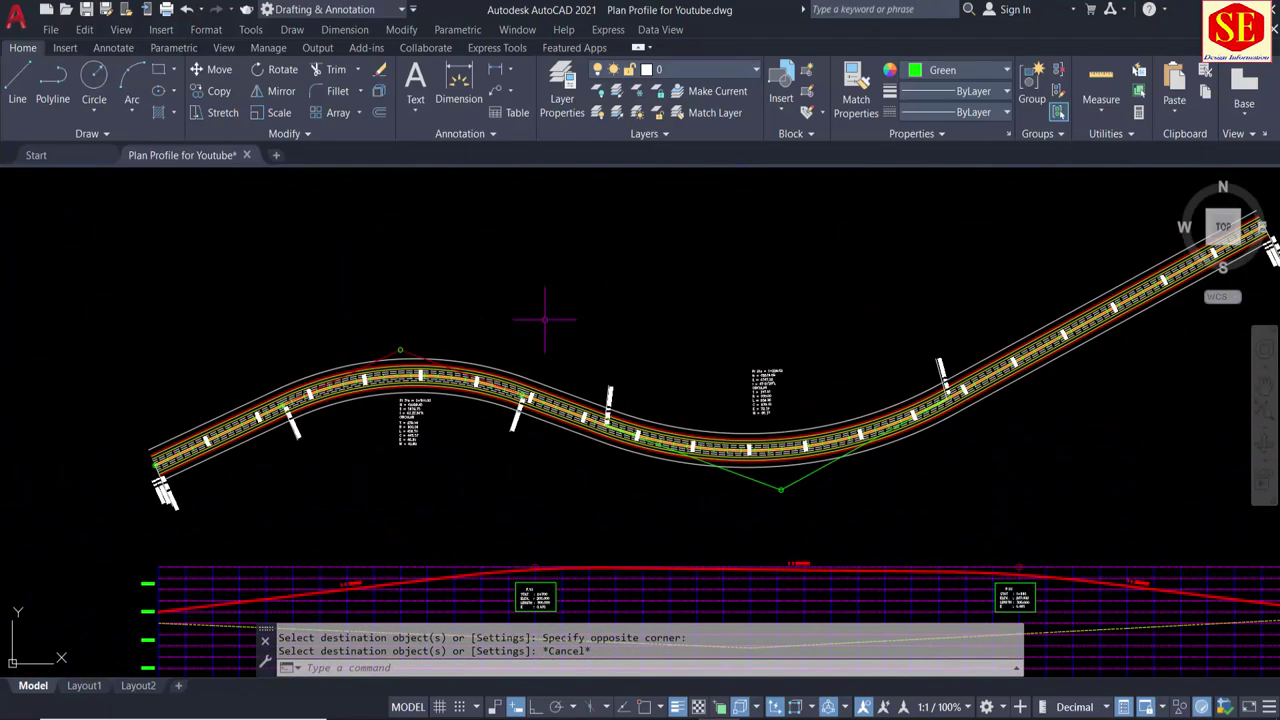
pyautogui.moveTo(785, 387); pyautogui.dragTo(700, 210, button='middle')
pyautogui.scroll(2, 457, 425)
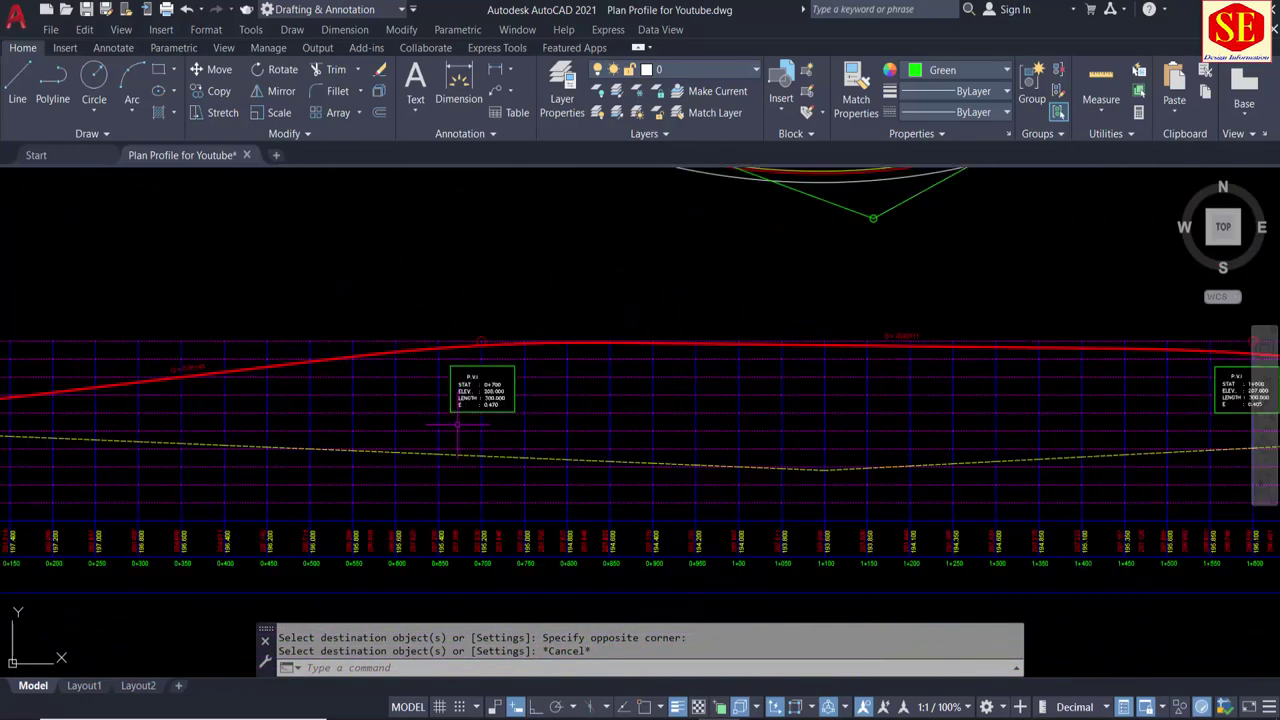
pyautogui.moveTo(429, 295); pyautogui.dragTo(500, 490, button='middle')
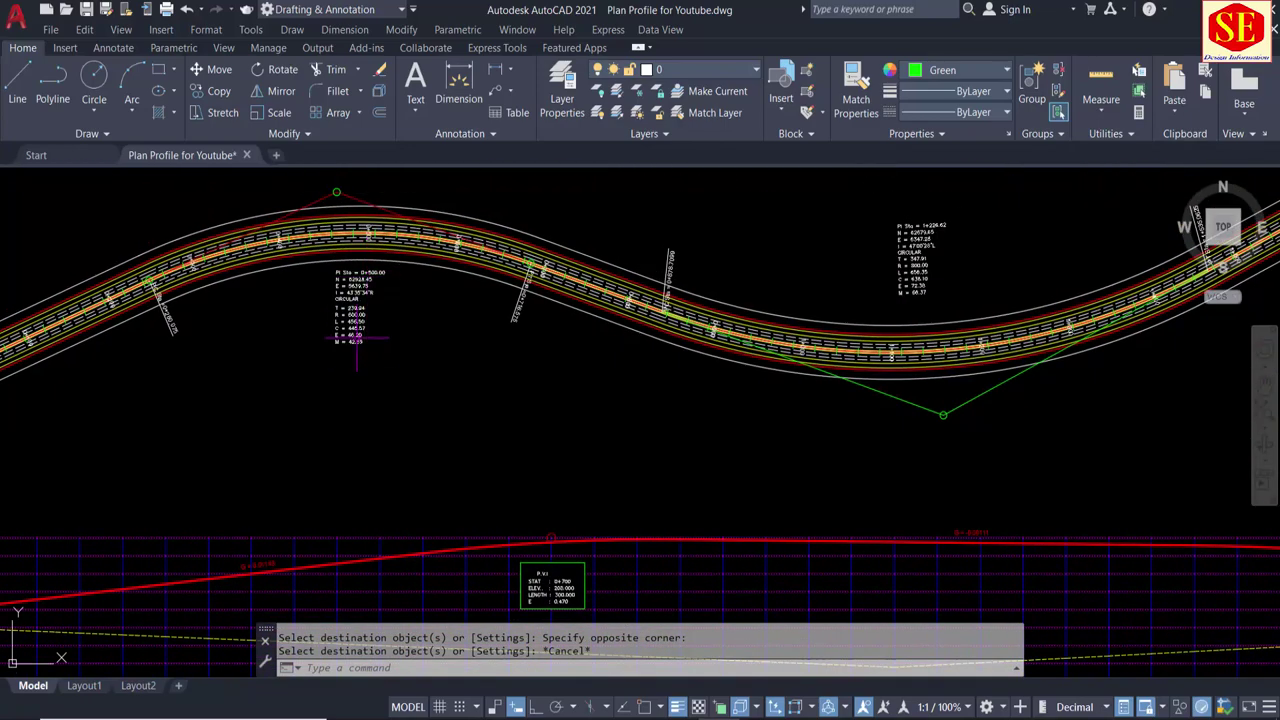
pyautogui.moveTo(520, 540); pyautogui.dragTo(408, 332, button='middle')
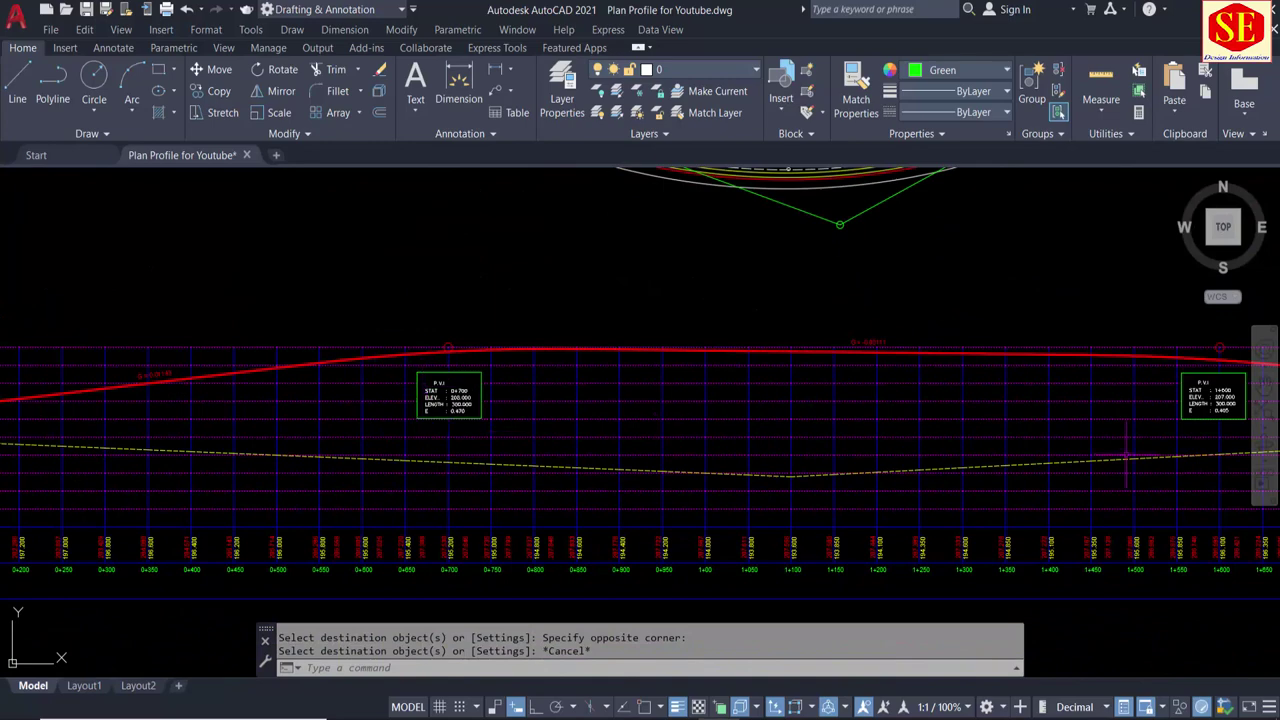
pyautogui.moveTo(1127, 455); pyautogui.dragTo(881, 411, button='middle')
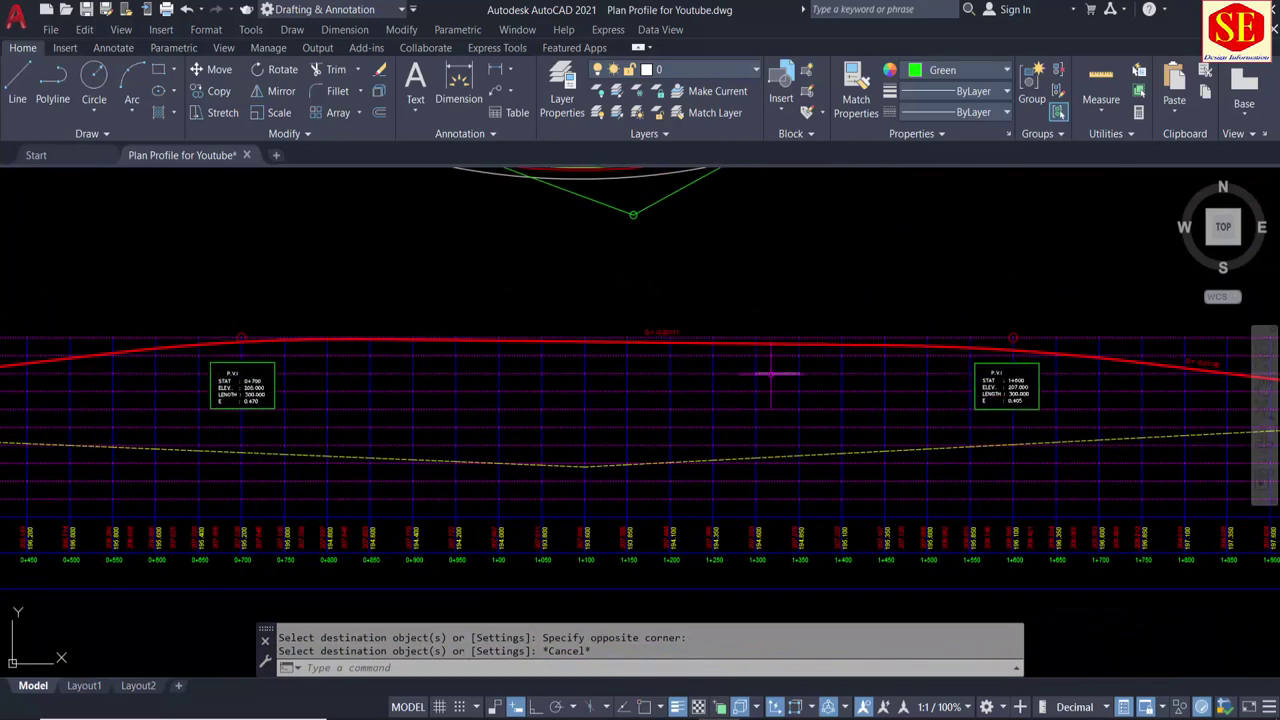
pyautogui.scroll(-2, 777, 338)
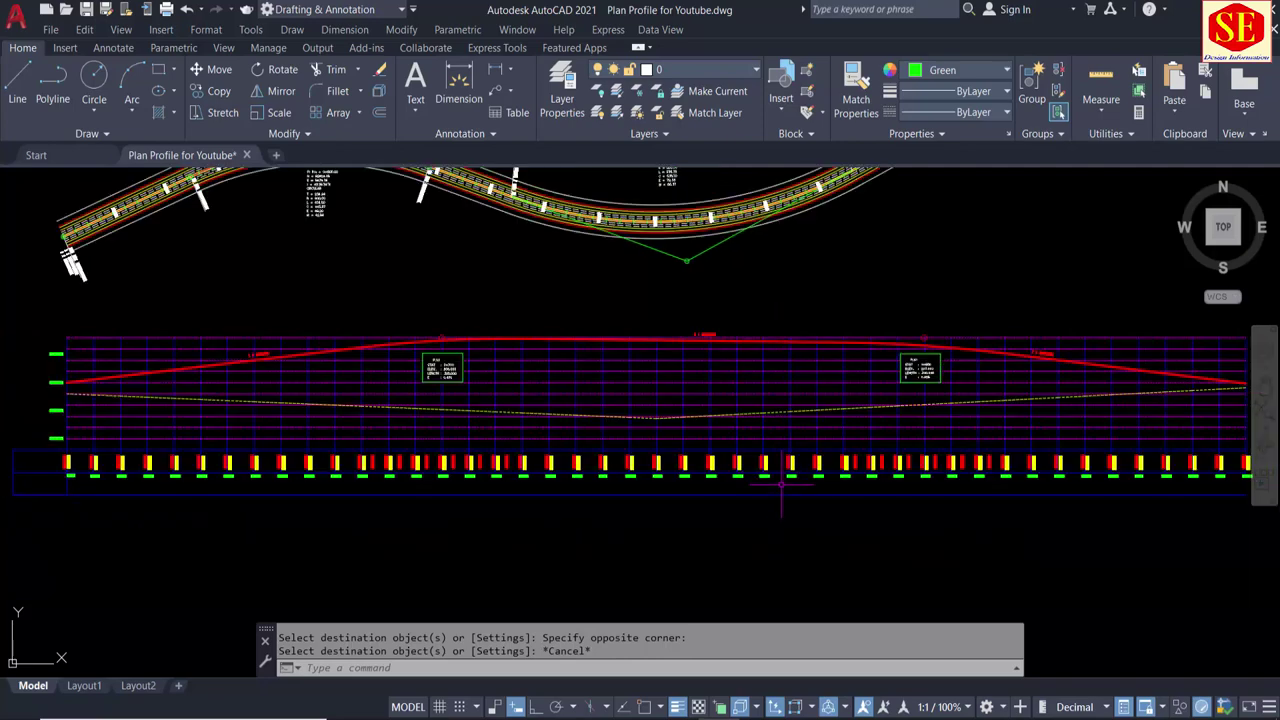
# Step: Erase the band of 45 objects below the profile's station row
pyautogui.click(781, 485)
pyautogui.click(765, 512)
pyautogui.press('Escape')
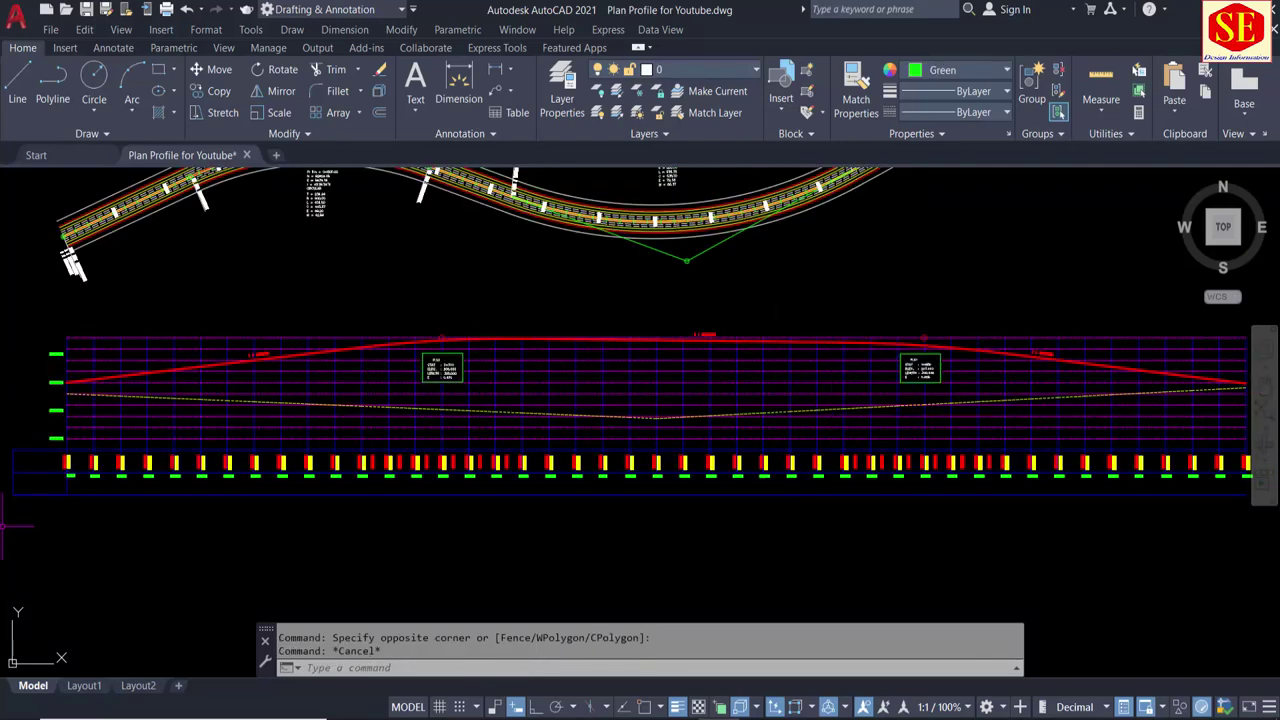
pyautogui.click(8, 490)
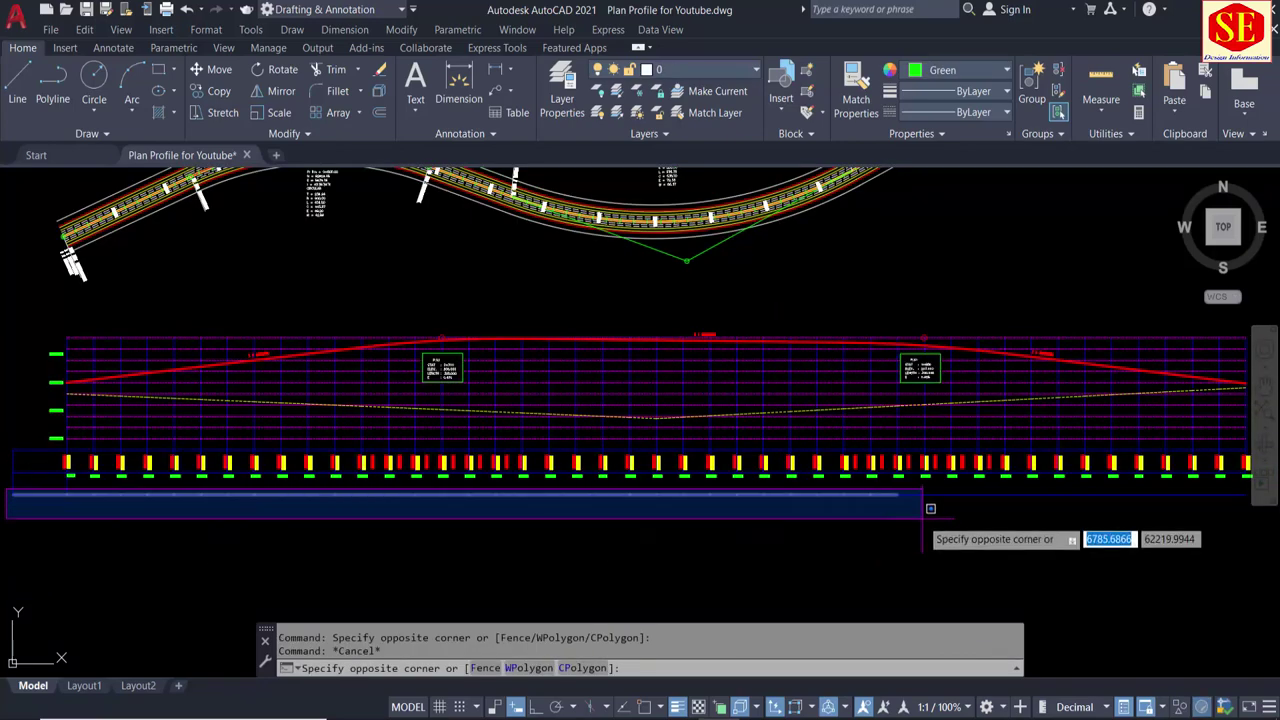
pyautogui.moveTo(1000, 520)
pyautogui.mouseDown(button='middle')
pyautogui.moveTo(594, 530)
pyautogui.moveTo(634, 486)
pyautogui.mouseUp(button='middle')
pyautogui.click(900, 540)
pyautogui.write('E')
pyautogui.press('Return')
# Step: Erase the small leftover box at the profile's left end
pyautogui.scroll(5, 740, 415)
pyautogui.click(840, 365)
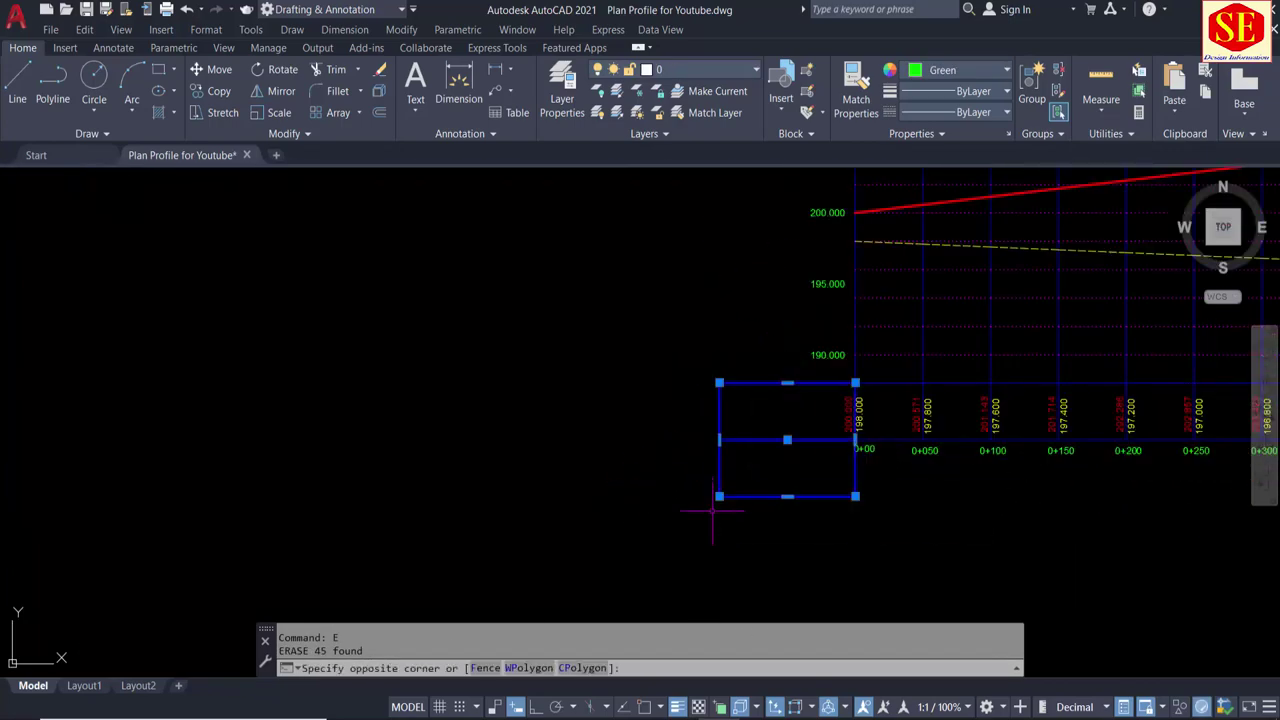
pyautogui.click(714, 514)
pyautogui.write('E')
pyautogui.press('Return')
pyautogui.moveTo(757, 502); pyautogui.dragTo(445, 545, button='middle')
pyautogui.scroll(-1, 494, 410)
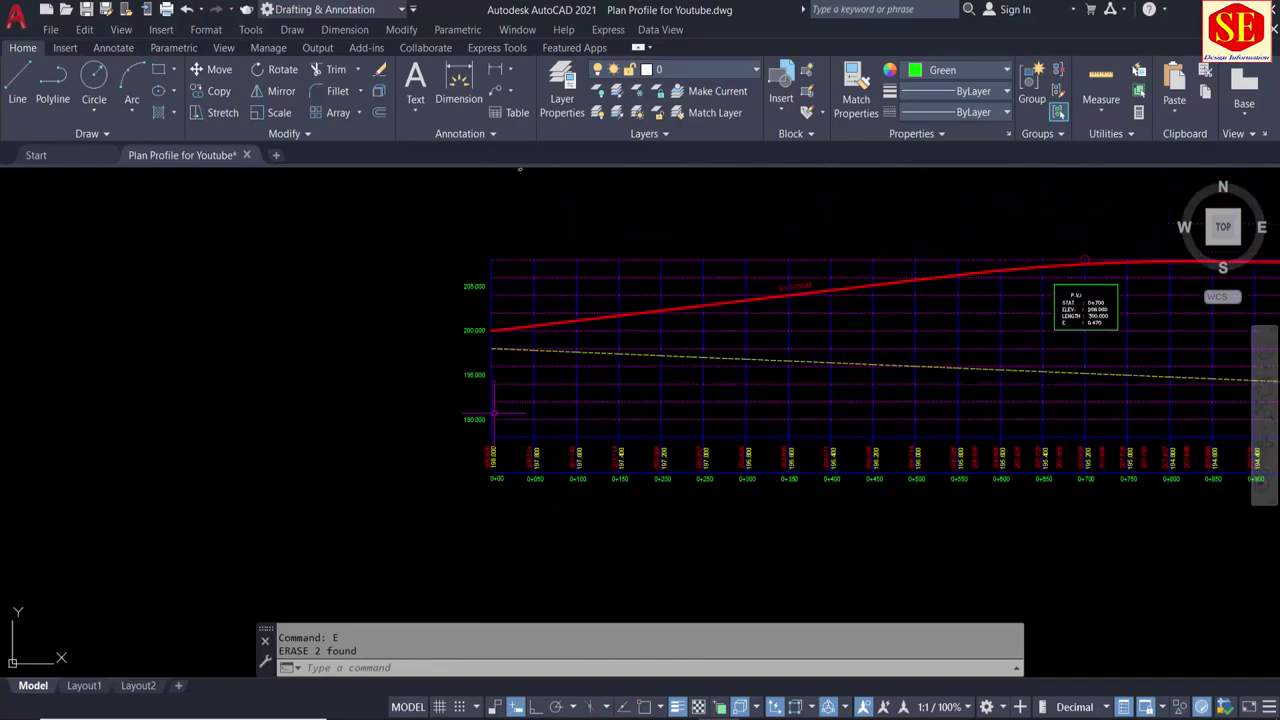
pyautogui.scroll(-1, 593, 385)
pyautogui.scroll(-3, 504, 429)
pyautogui.moveTo(763, 450); pyautogui.dragTo(600, 440, button='middle')
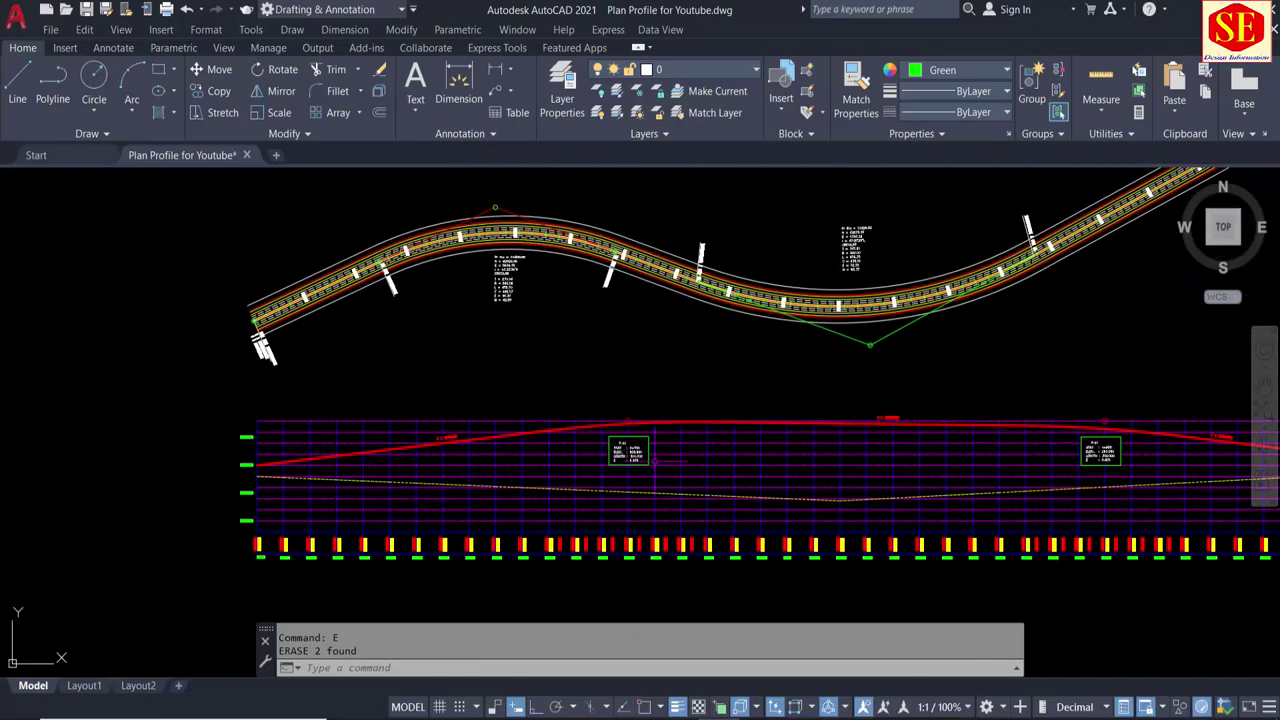
pyautogui.scroll(2, 688, 411)
pyautogui.moveTo(449, 413); pyautogui.dragTo(463, 340, button='middle')
pyautogui.scroll(-2, 871, 347)
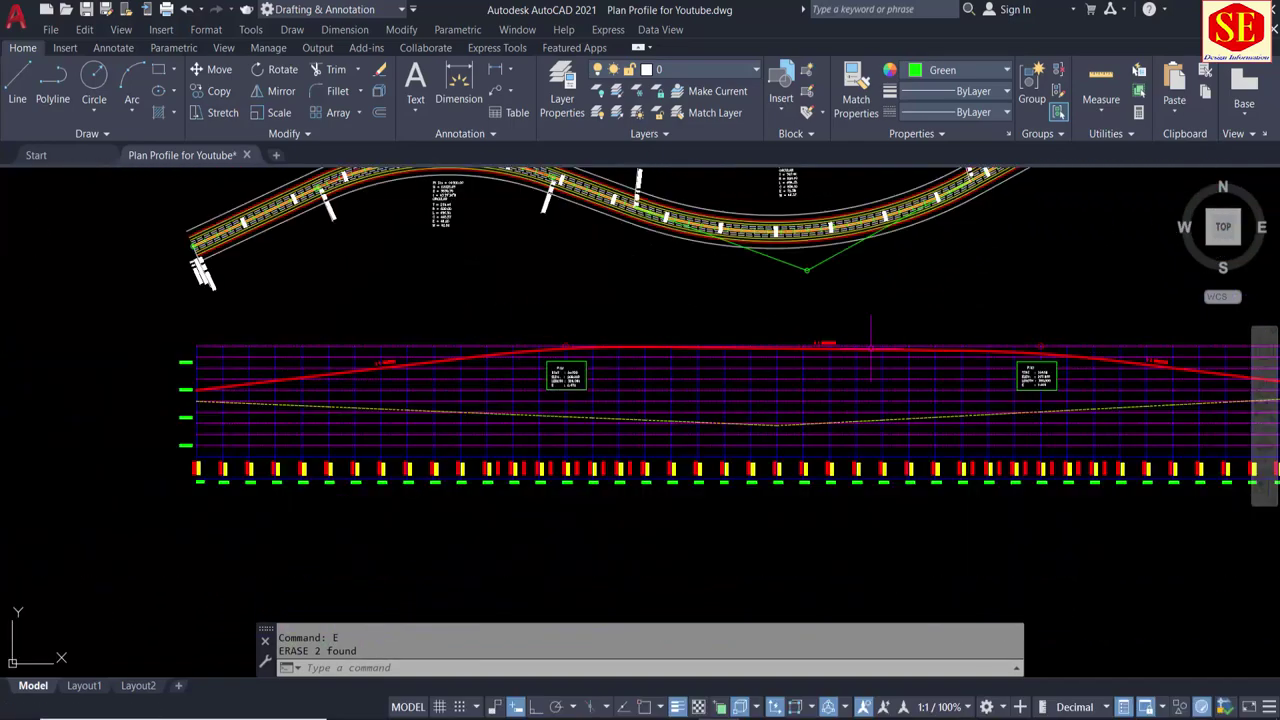
pyautogui.moveTo(1047, 316); pyautogui.dragTo(839, 314, button='middle')
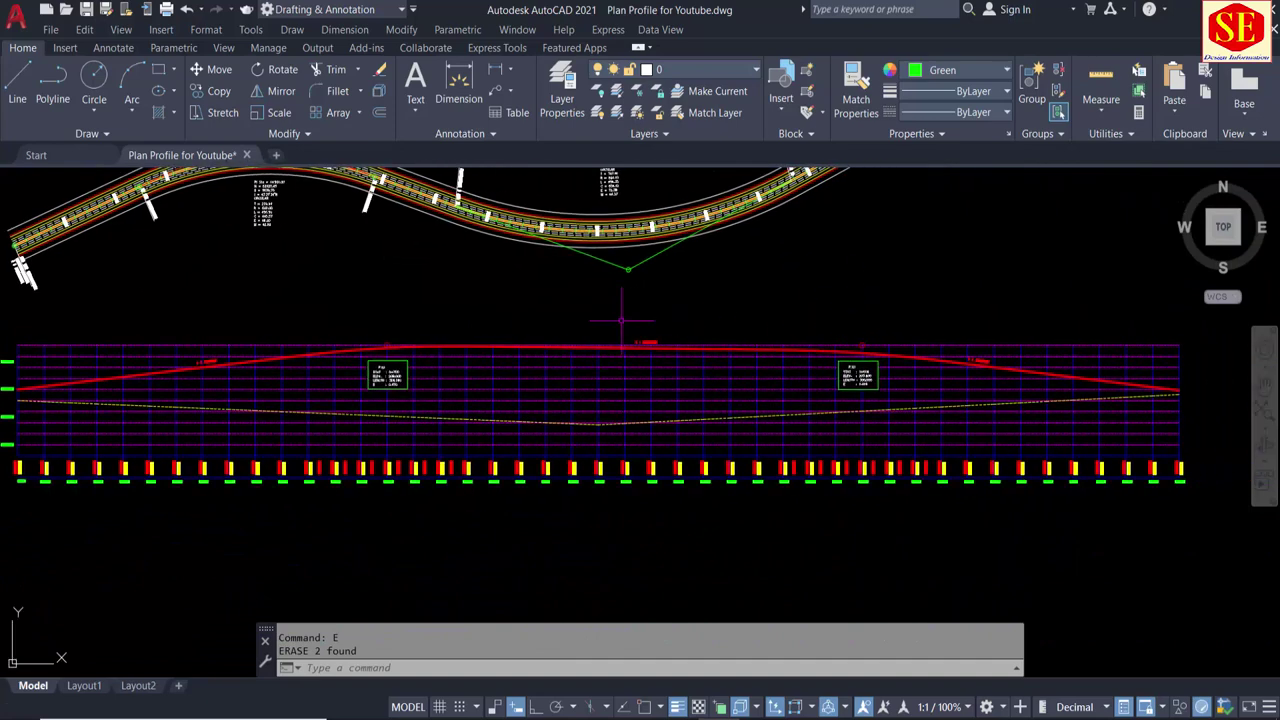
pyautogui.moveTo(621, 321); pyautogui.dragTo(816, 328, button='middle')
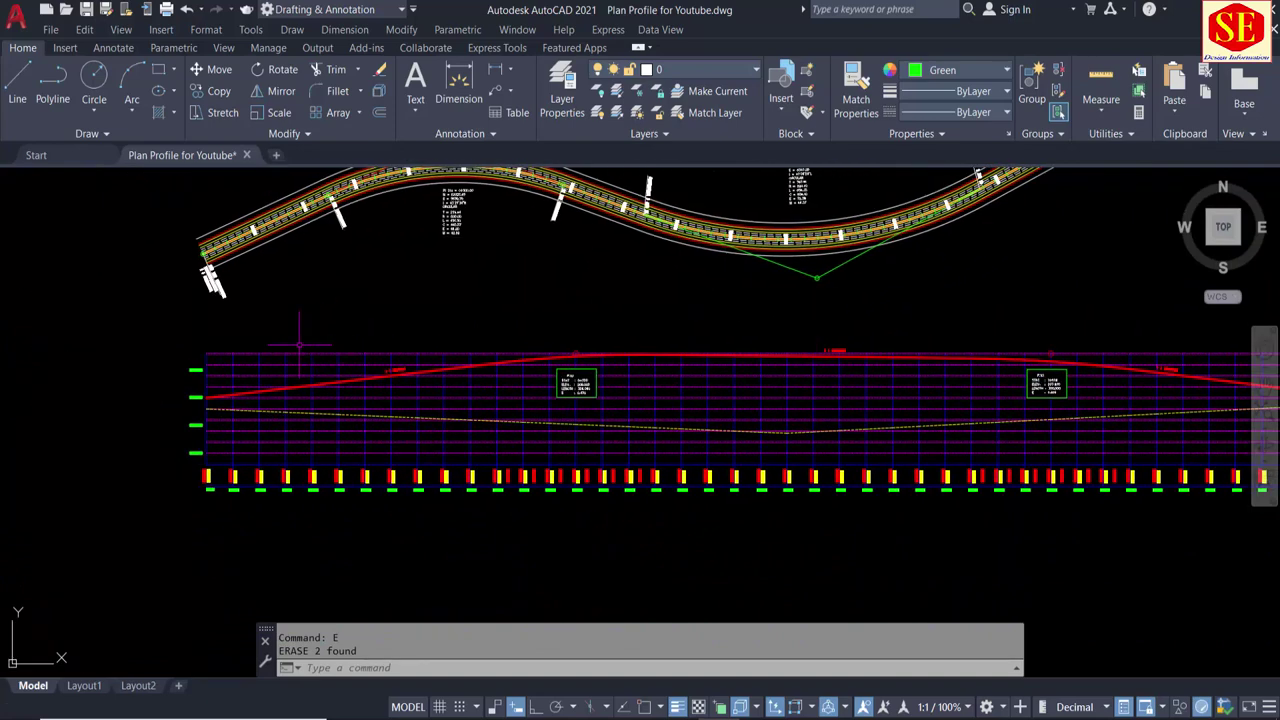
# Step: Draw a green line along the profile grid's top, from its left corner to the last vertical
pyautogui.write('l')
pyautogui.press('Return')
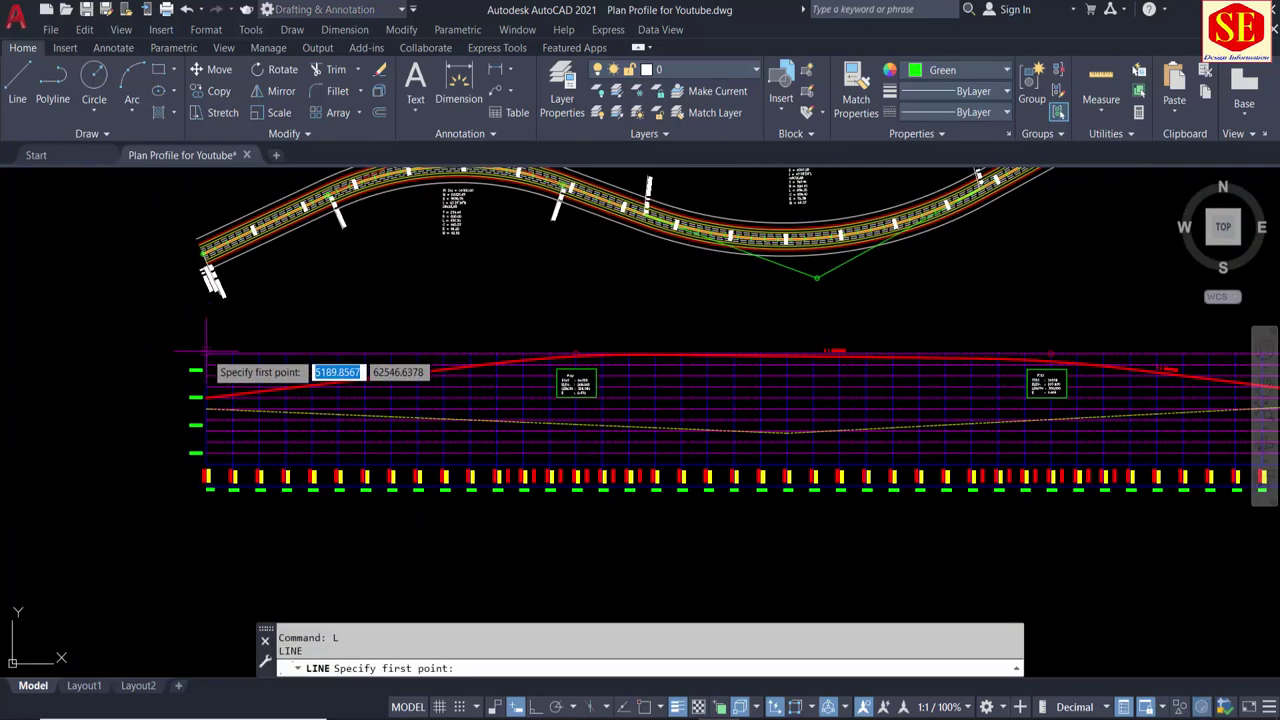
pyautogui.click(207, 352)
pyautogui.scroll(2, 357, 323)
pyautogui.scroll(2, 614, 386)
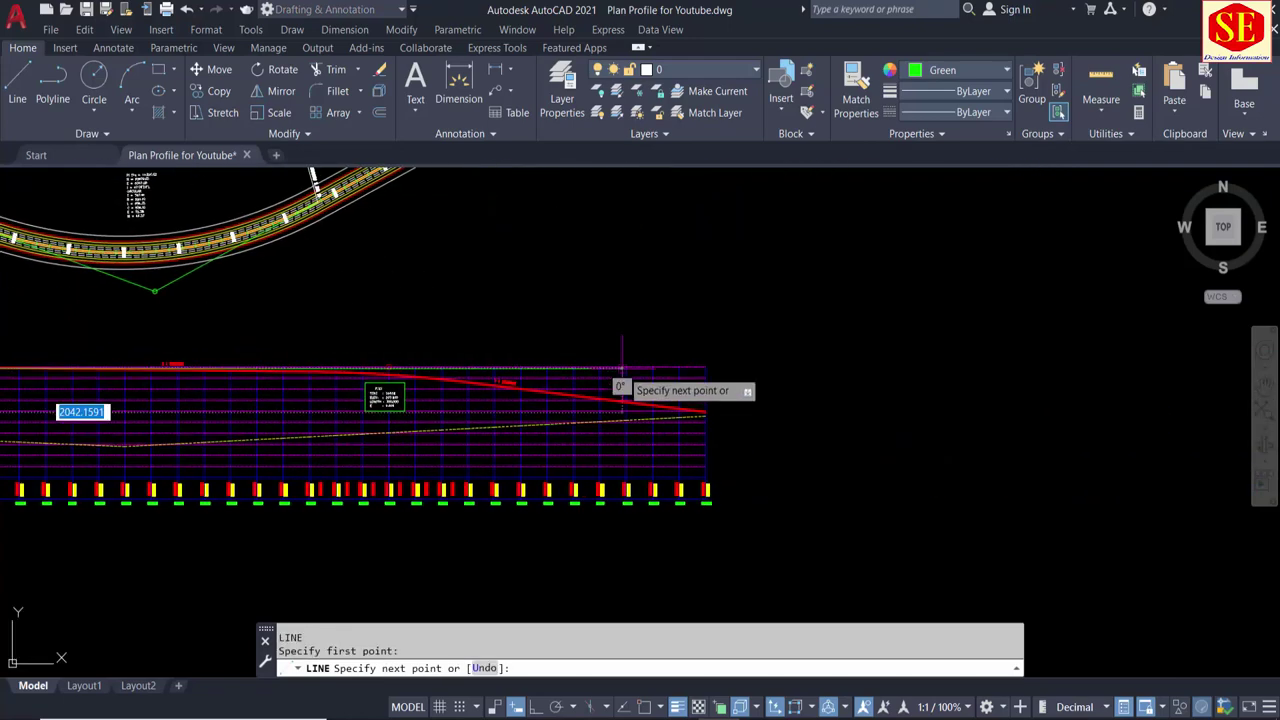
pyautogui.scroll(2, 765, 347)
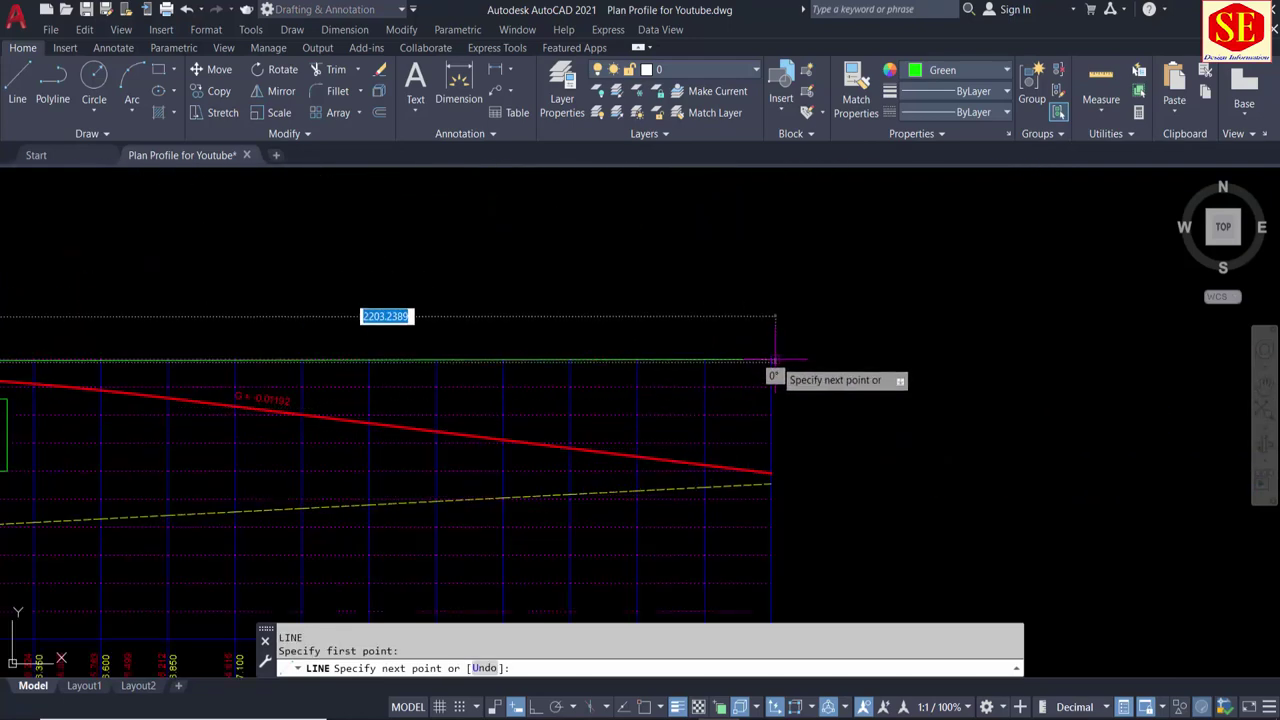
pyautogui.scroll(5, 781, 340)
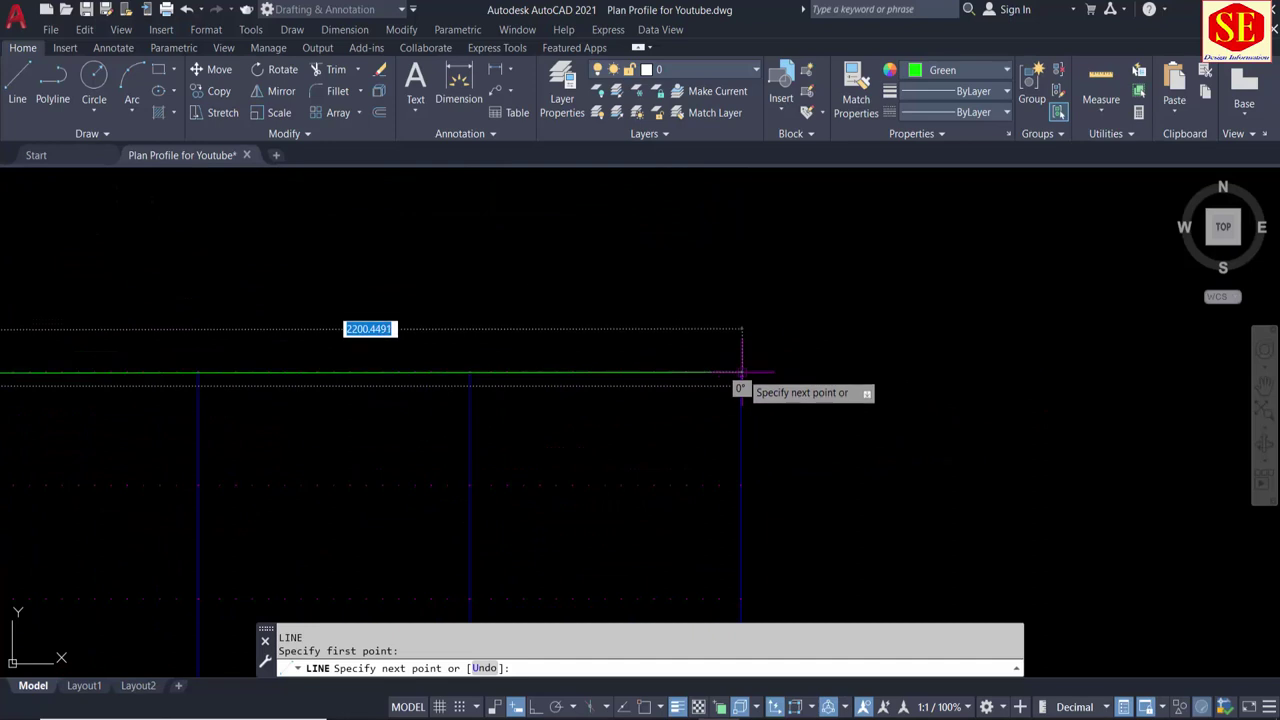
pyautogui.click(742, 368)
pyautogui.press('Escape')
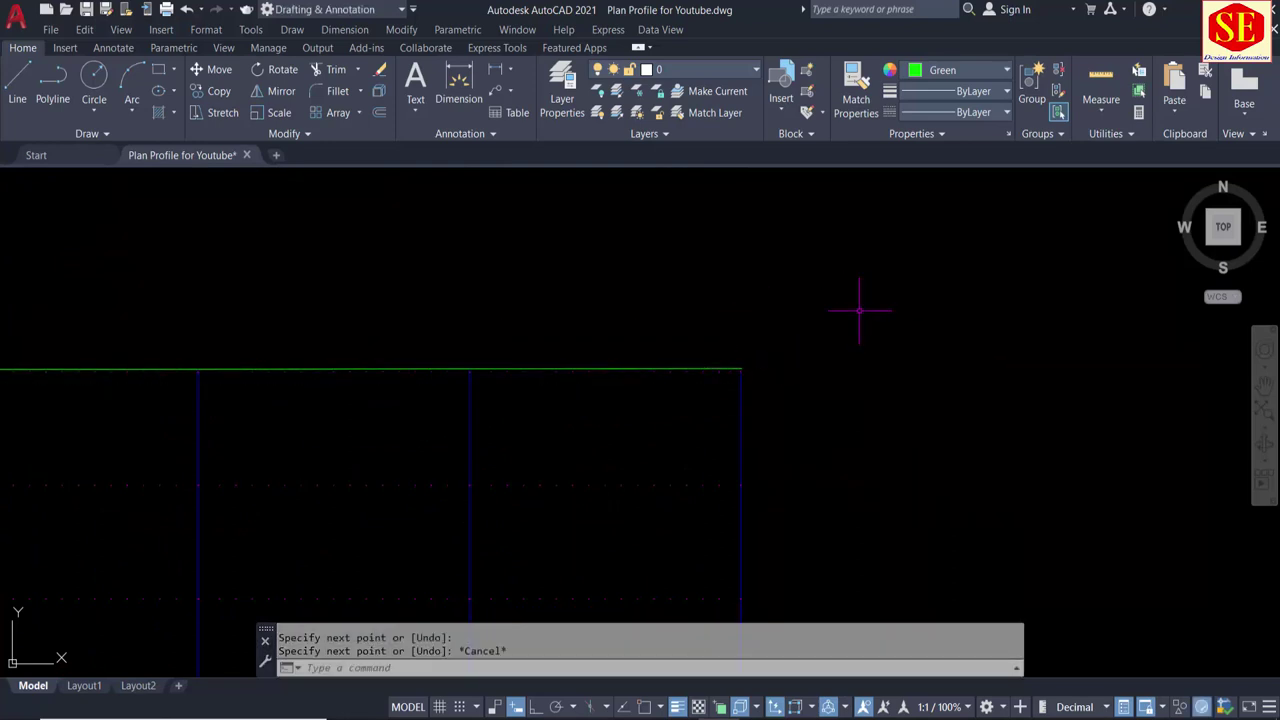
# Step: Select the new line for copying and enable all object snap modes
pyautogui.write('co')
pyautogui.press('Return')
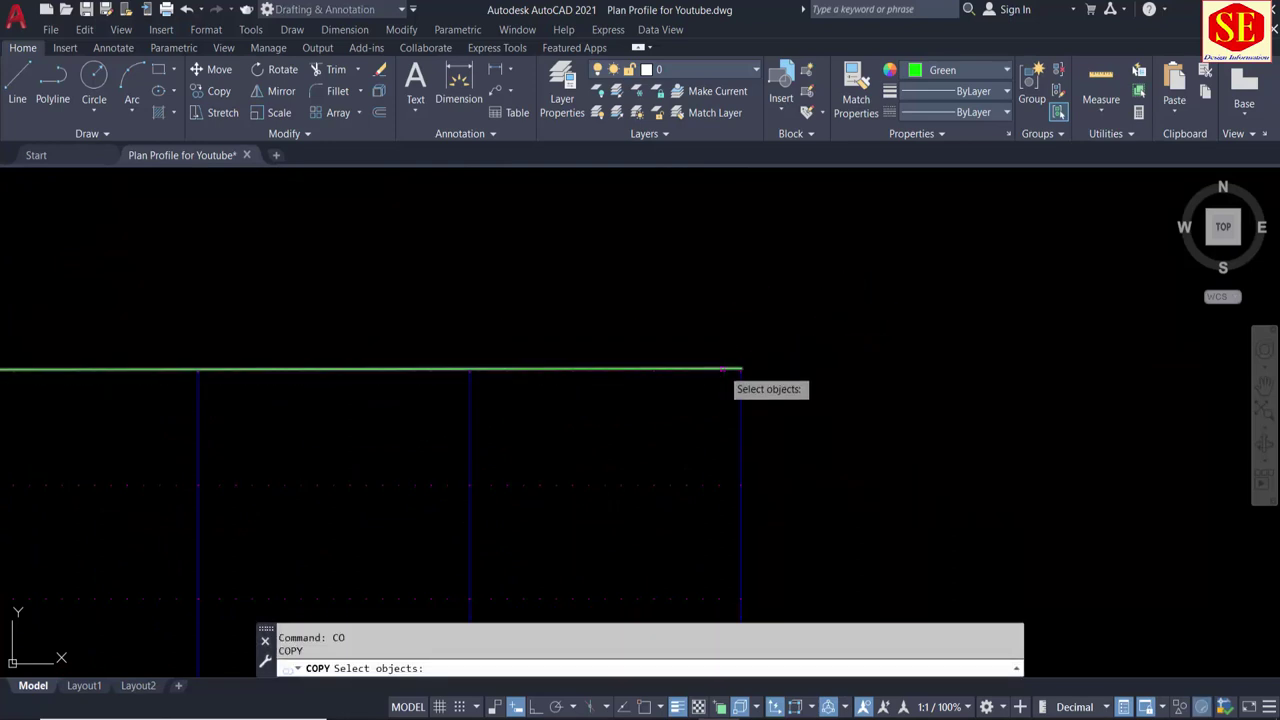
pyautogui.click(723, 368)
pyautogui.press('Return')
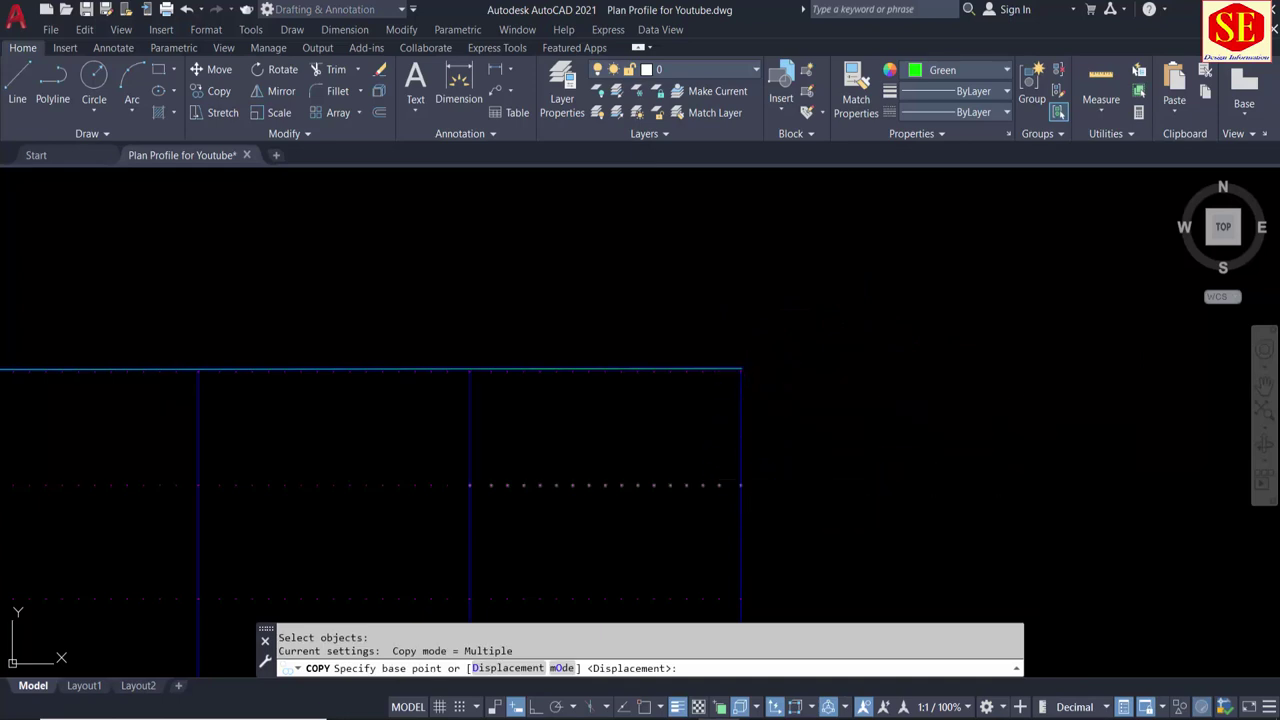
pyautogui.write('os')
pyautogui.press('Return')
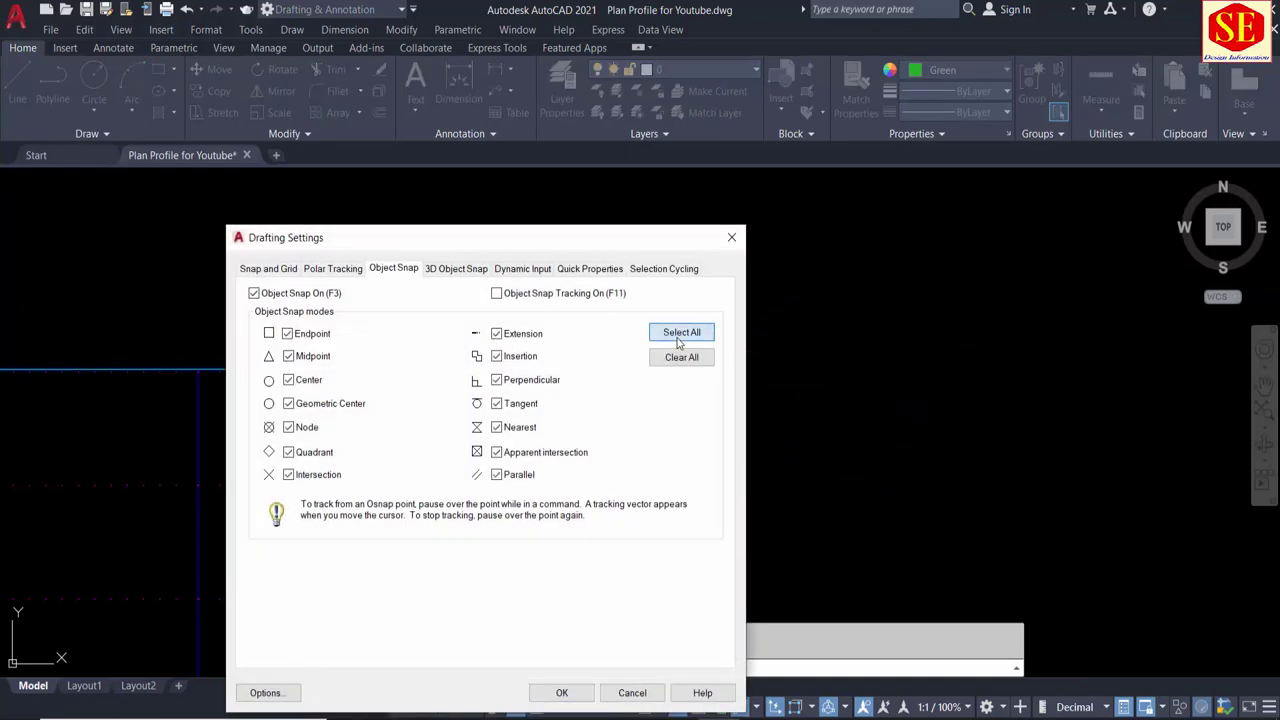
pyautogui.click(583, 700)
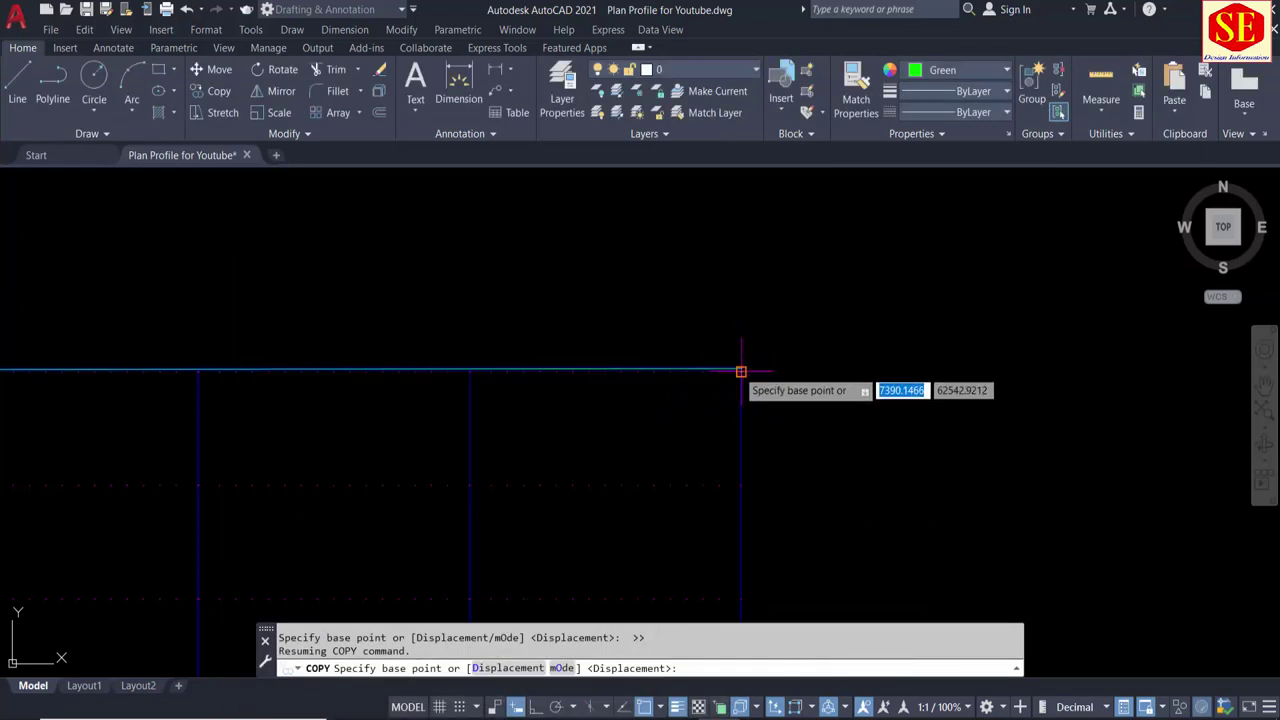
# Step: Place two copies of the line stacked above the profile grid
pyautogui.click(742, 485)
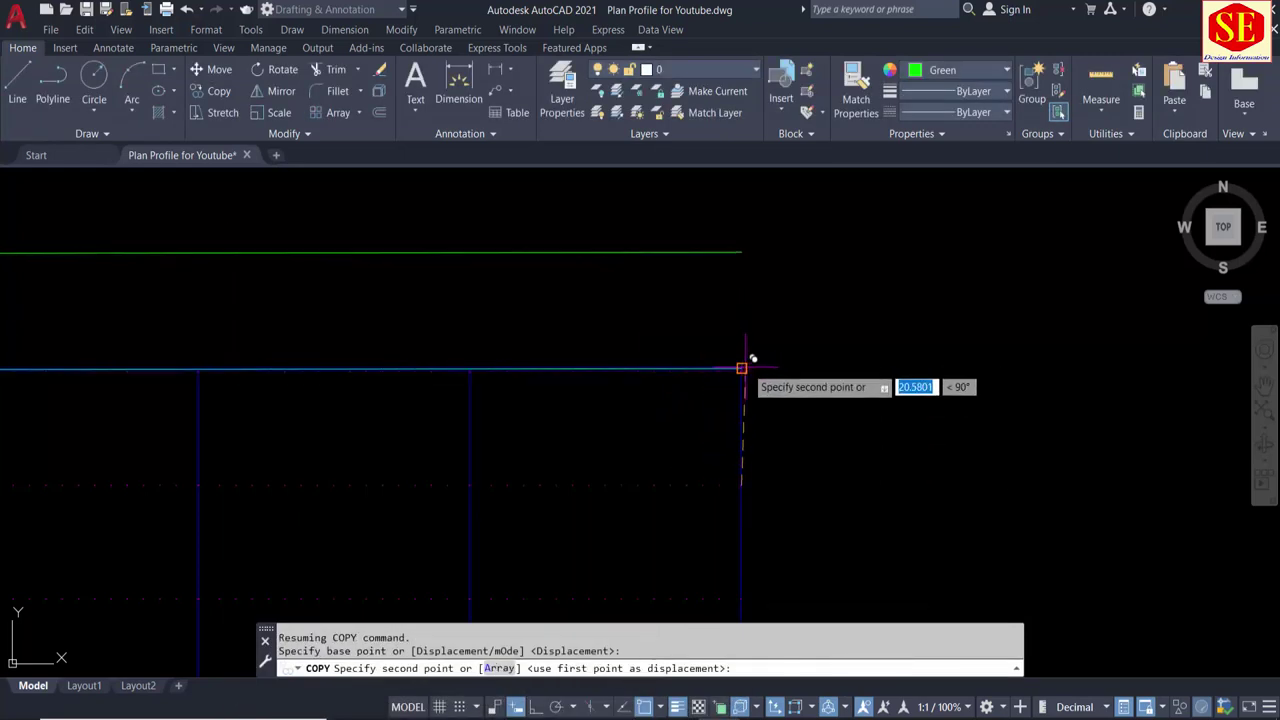
pyautogui.click(746, 250)
pyautogui.scroll(-5, 831, 329)
pyautogui.scroll(-2, 900, 270)
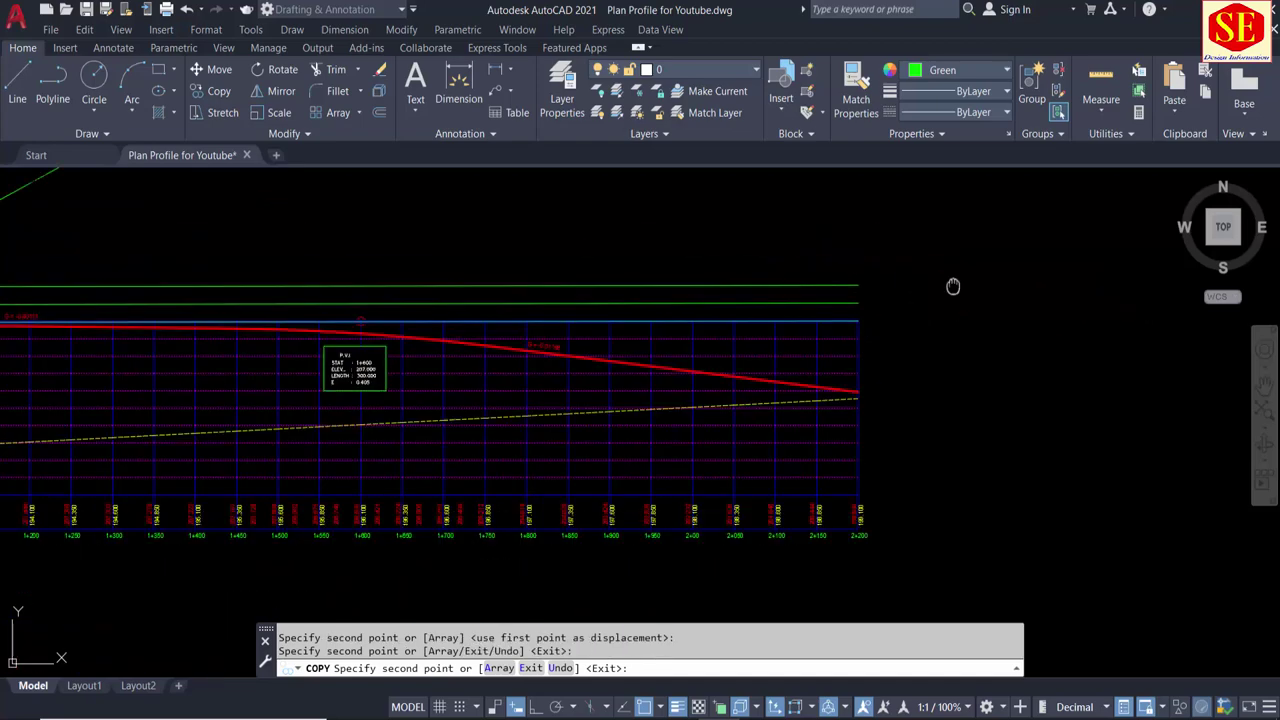
pyautogui.scroll(-2, 955, 300)
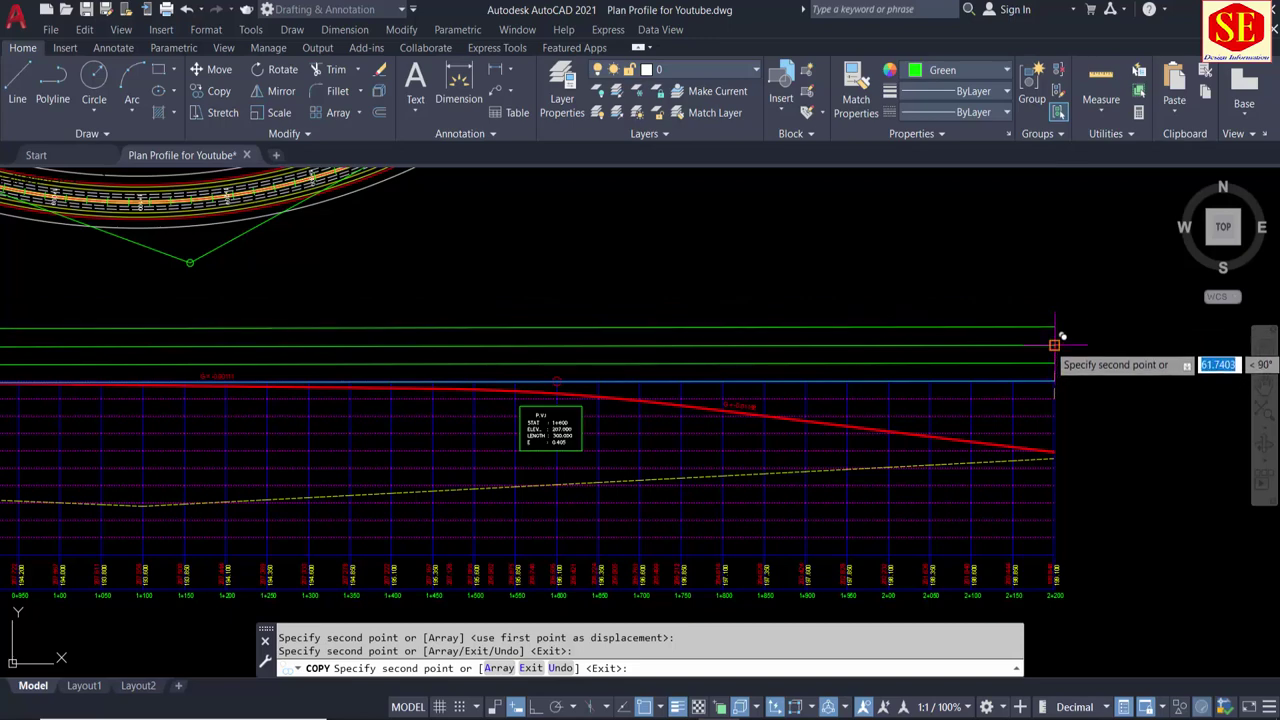
pyautogui.click(1062, 334)
pyautogui.press('Return')
pyautogui.moveTo(815, 394); pyautogui.dragTo(818, 368, button='middle')
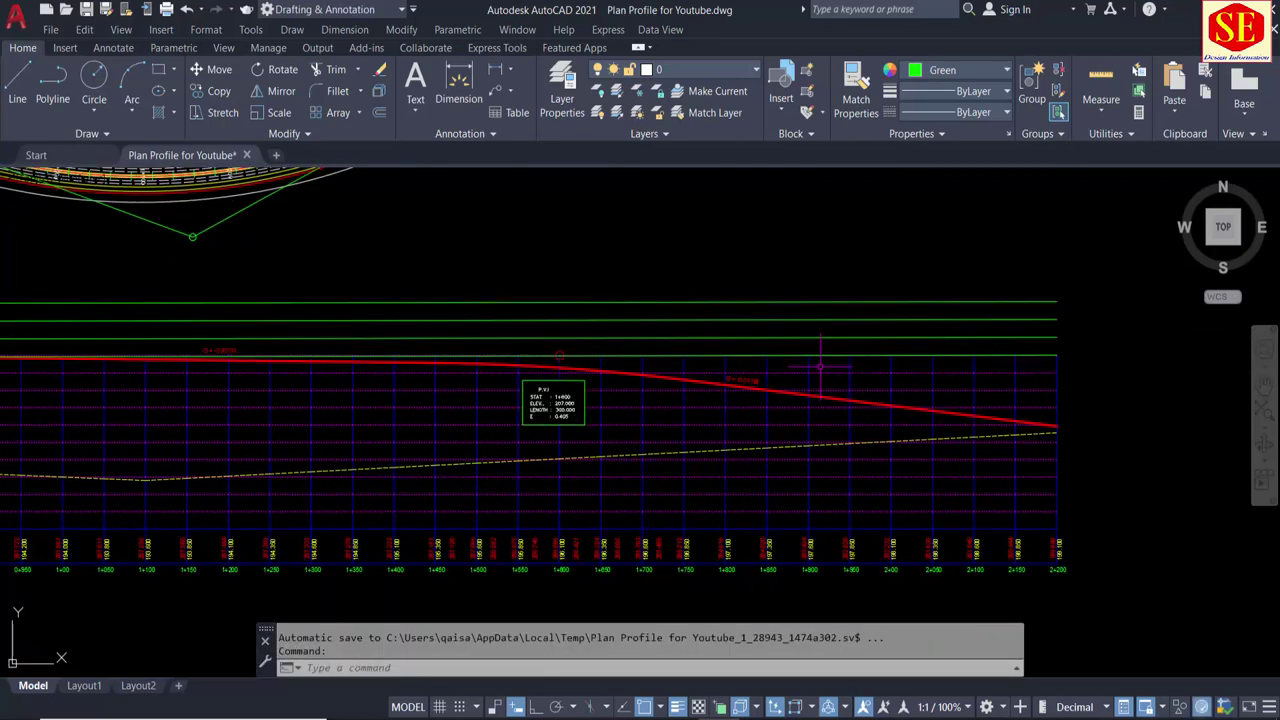
pyautogui.write('ex')
# Step: Extend the profile grid's right vertical edge up to the new top line
pyautogui.press('Return')
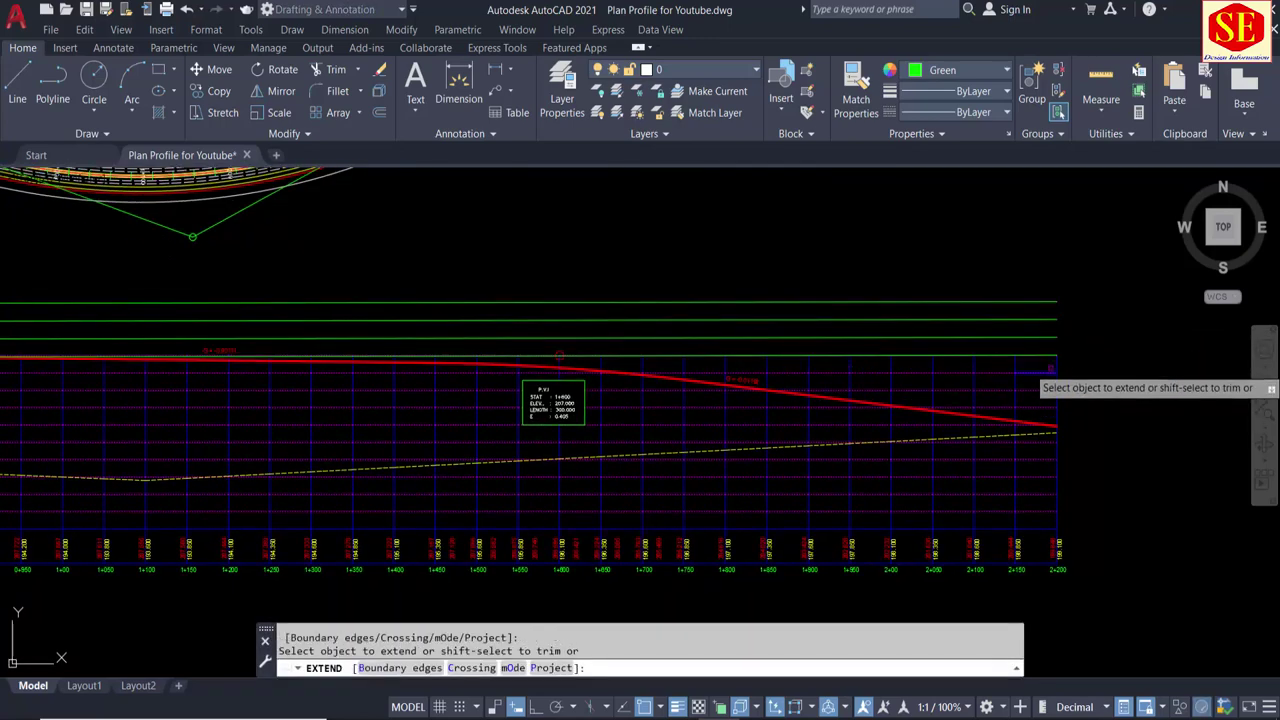
pyautogui.click(1083, 364)
pyautogui.click(1075, 366)
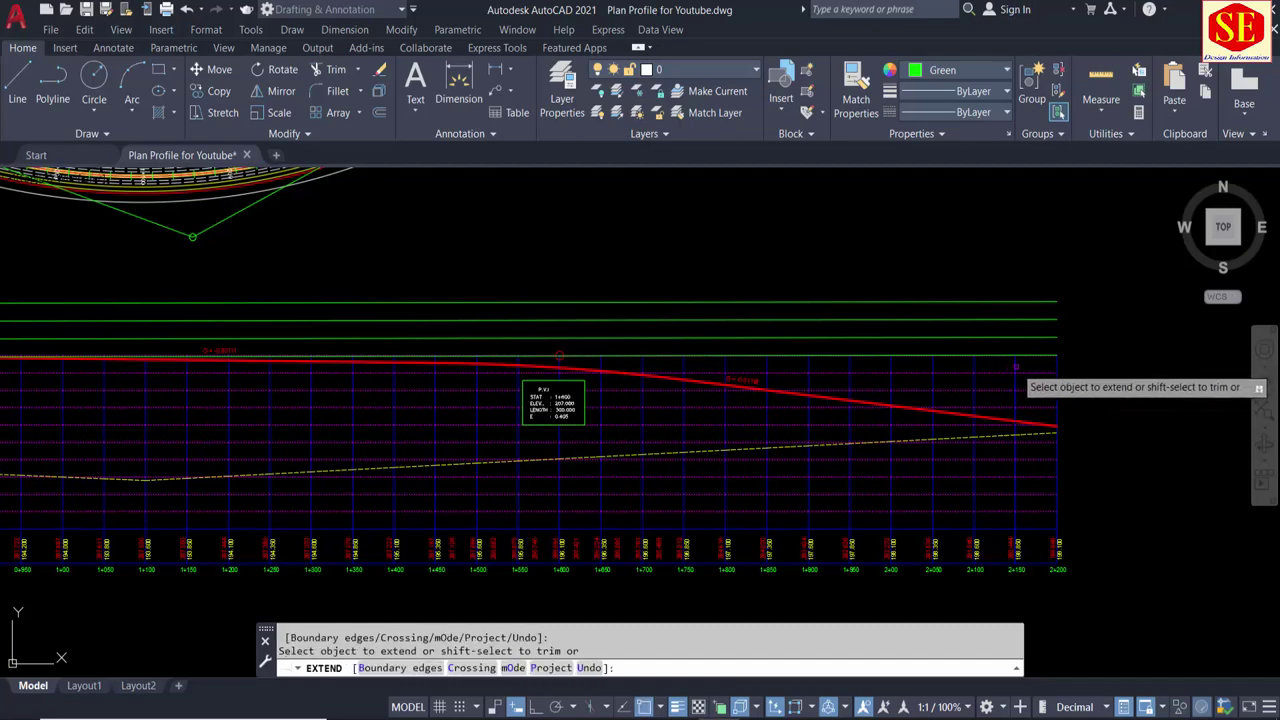
pyautogui.click(1020, 372)
pyautogui.click(1024, 372)
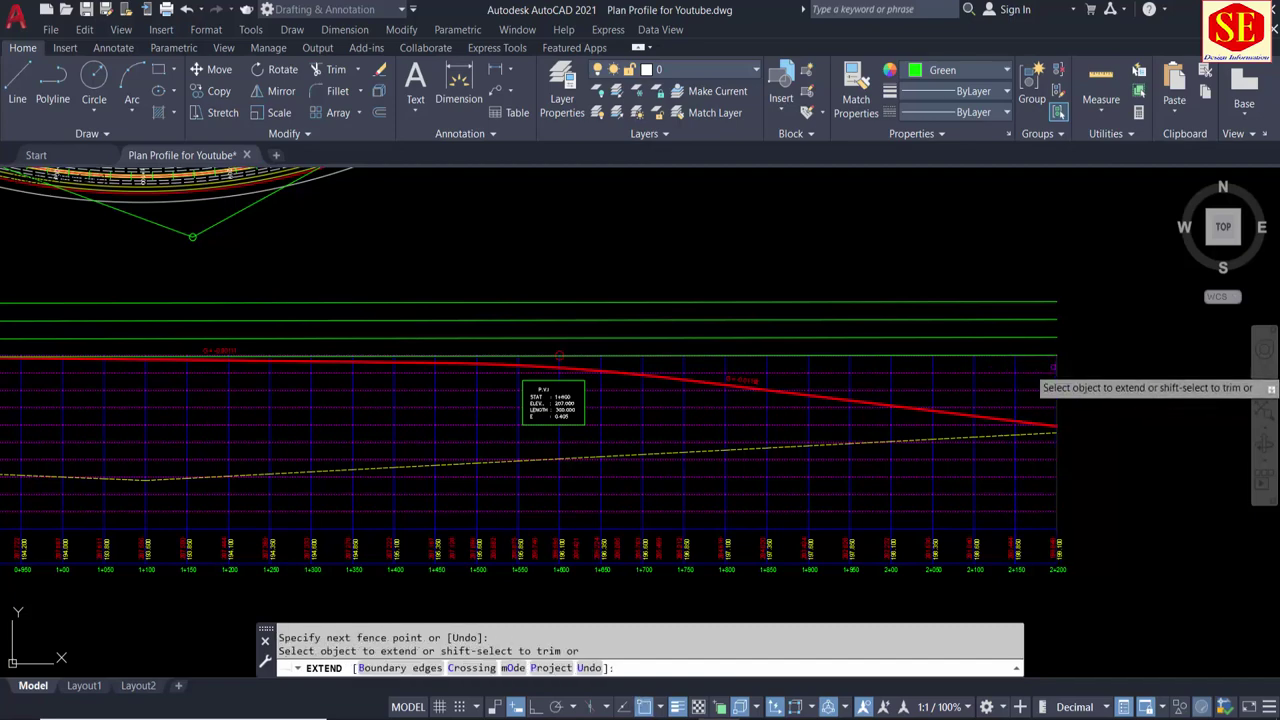
pyautogui.click(1064, 367)
pyautogui.click(1066, 366)
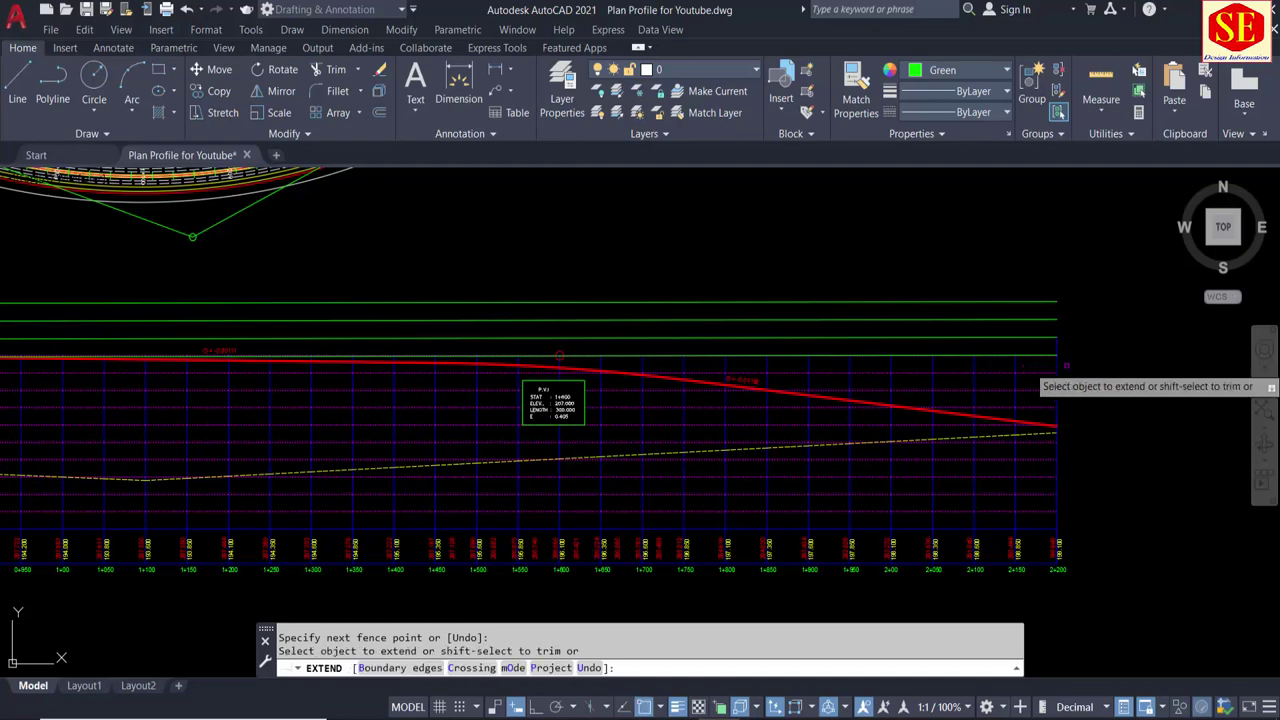
pyautogui.click(1057, 369)
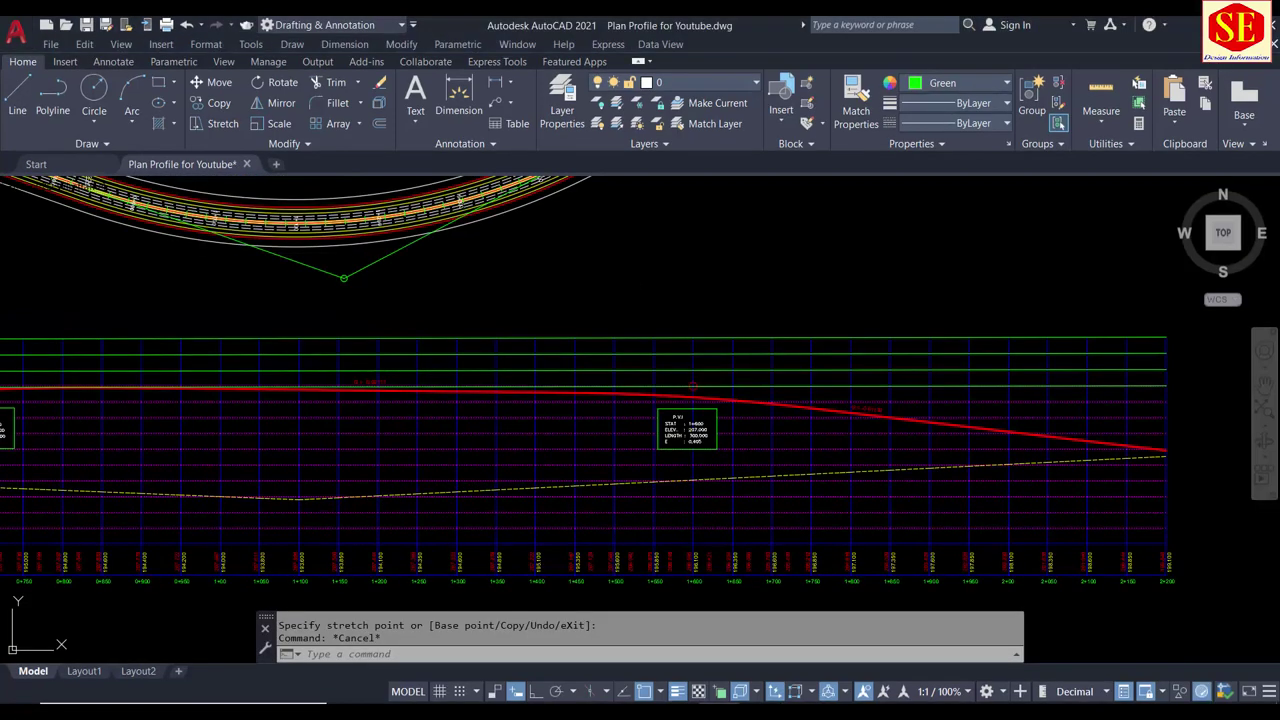
# Step: Match the new stacked lines to a grid line's purple style with MA
pyautogui.write('MA')
pyautogui.press('Return')
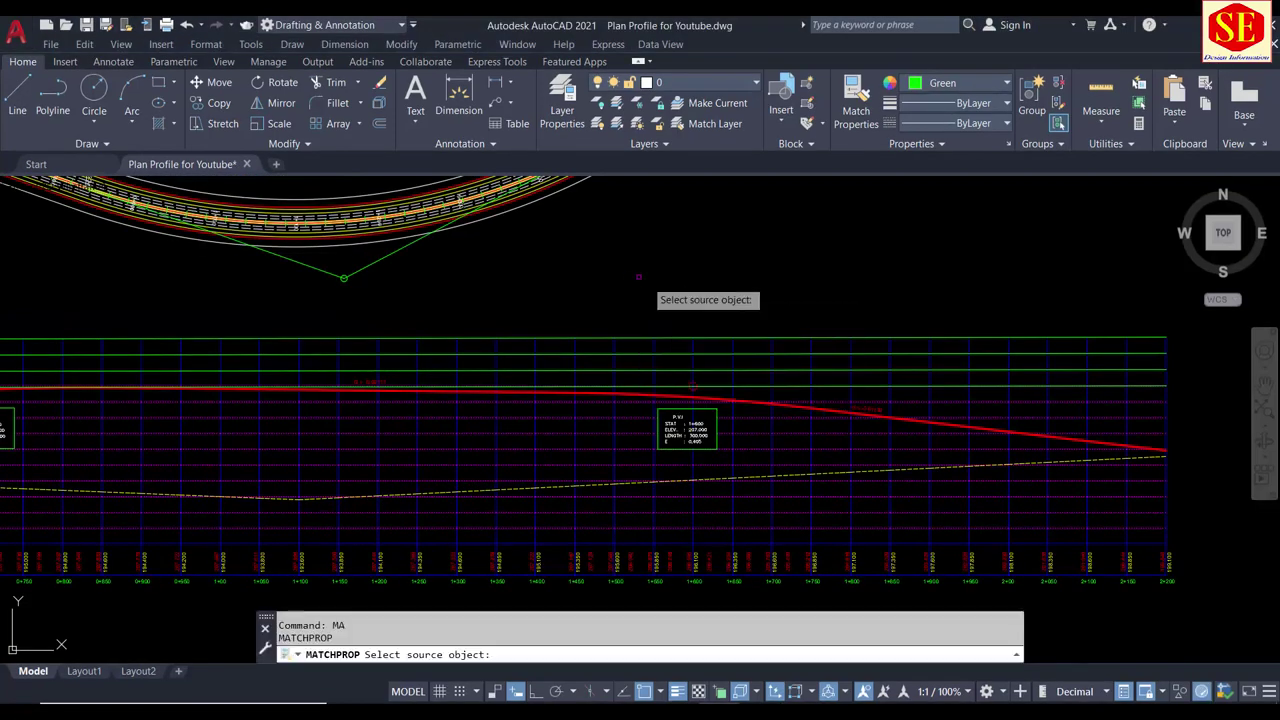
pyautogui.click(995, 400)
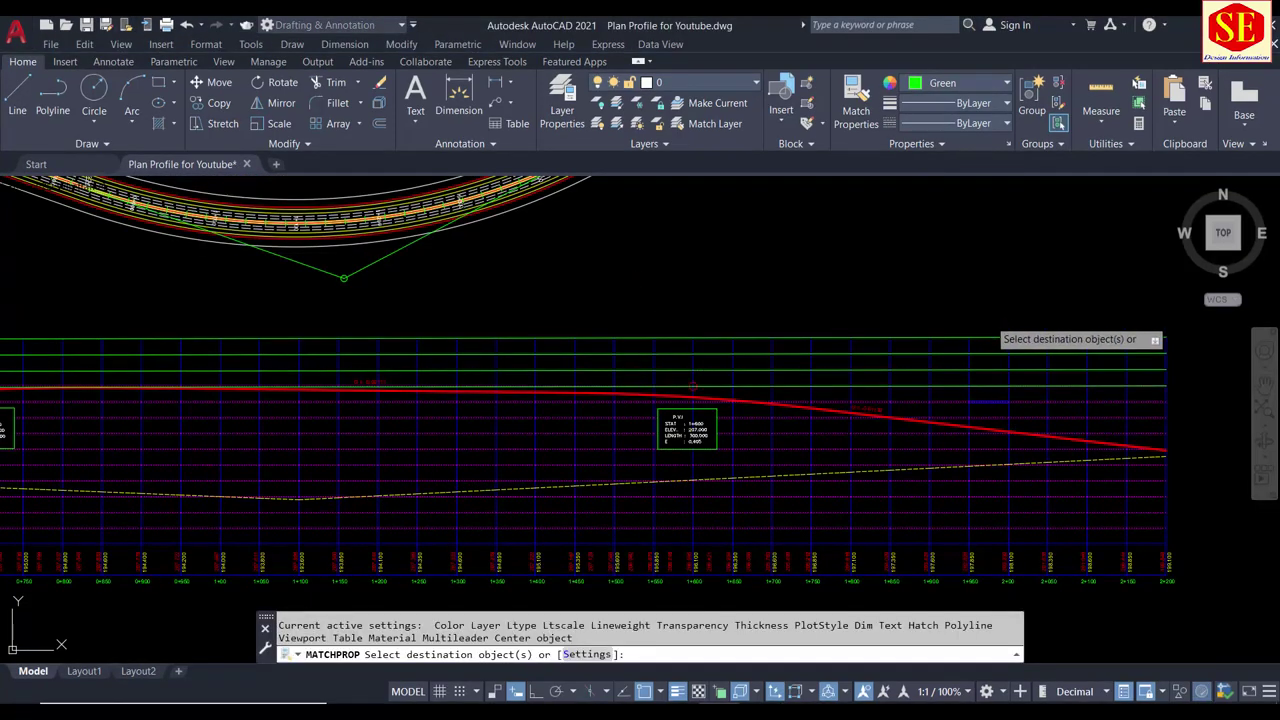
pyautogui.click(990, 322)
pyautogui.click(990, 378)
pyautogui.press('Escape')
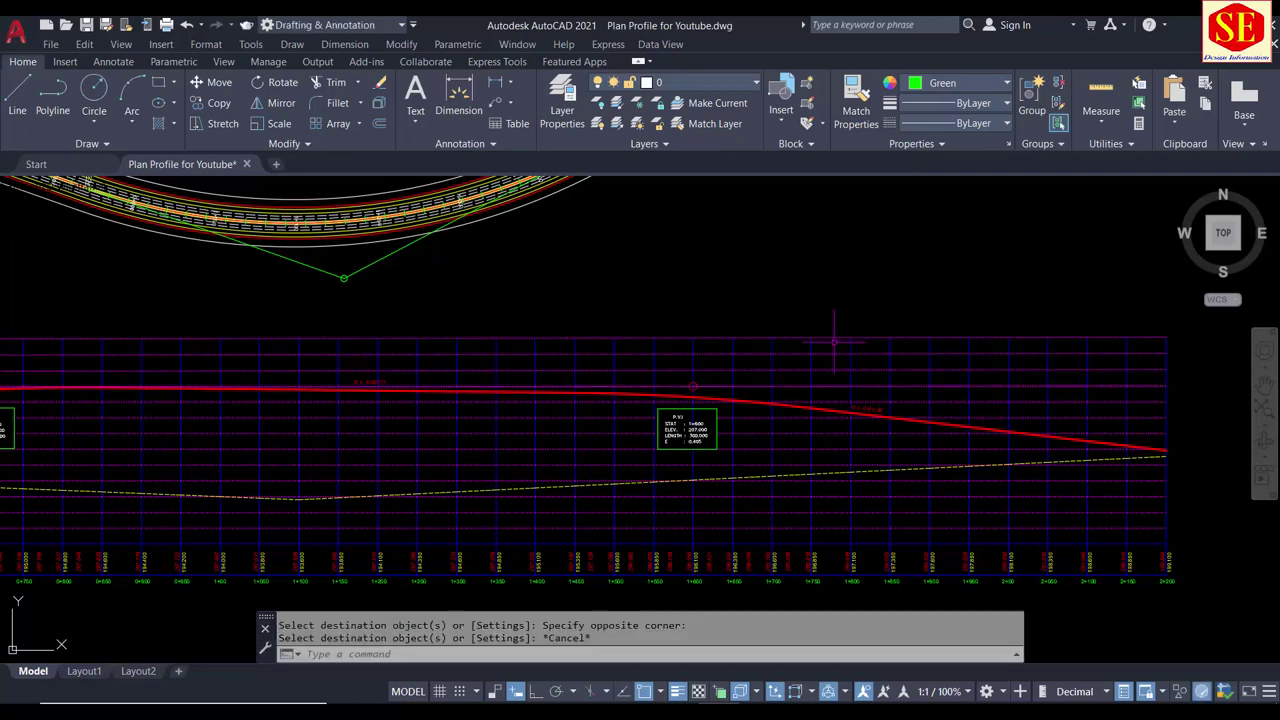
pyautogui.scroll(-3, 400, 330)
pyautogui.moveTo(395, 324); pyautogui.dragTo(885, 347, button='middle')
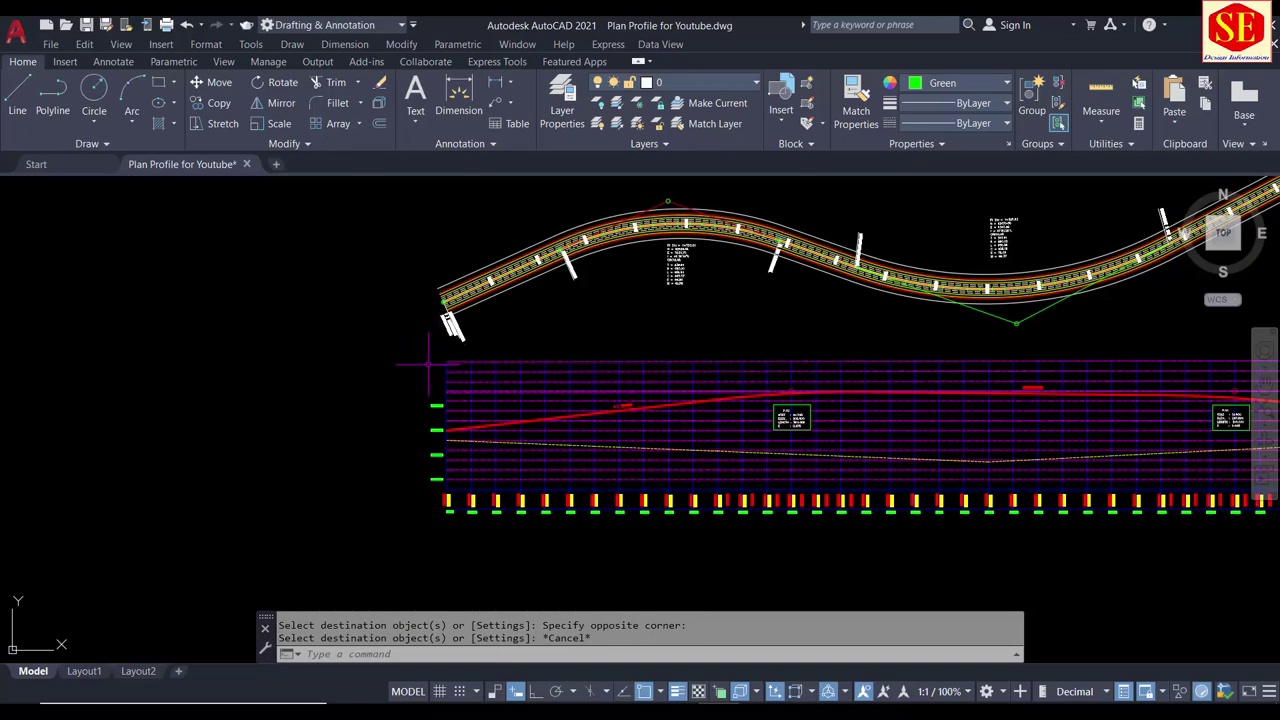
pyautogui.moveTo(710, 379); pyautogui.dragTo(485, 333, button='middle')
pyautogui.scroll(2, 342, 360)
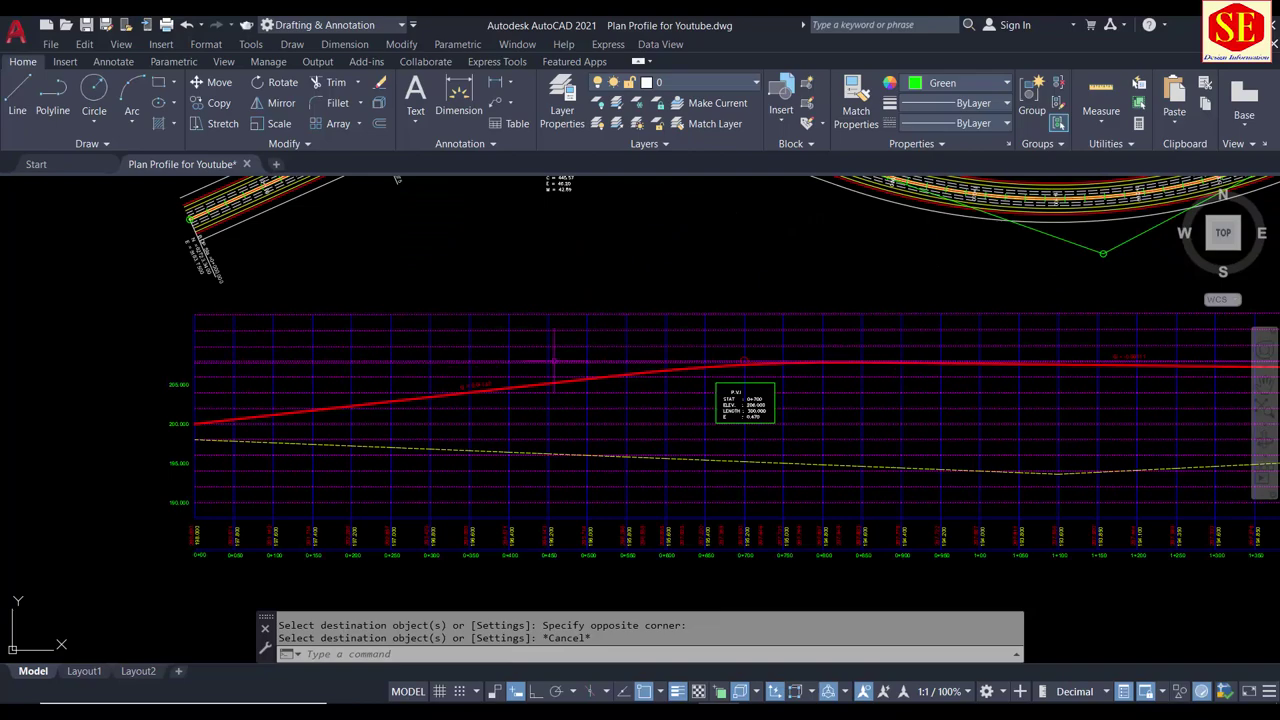
# Step: Inspect the G = 0.01143 grade label's Quick Properties, then launch Windows Calculator
pyautogui.scroll(4, 486, 373)
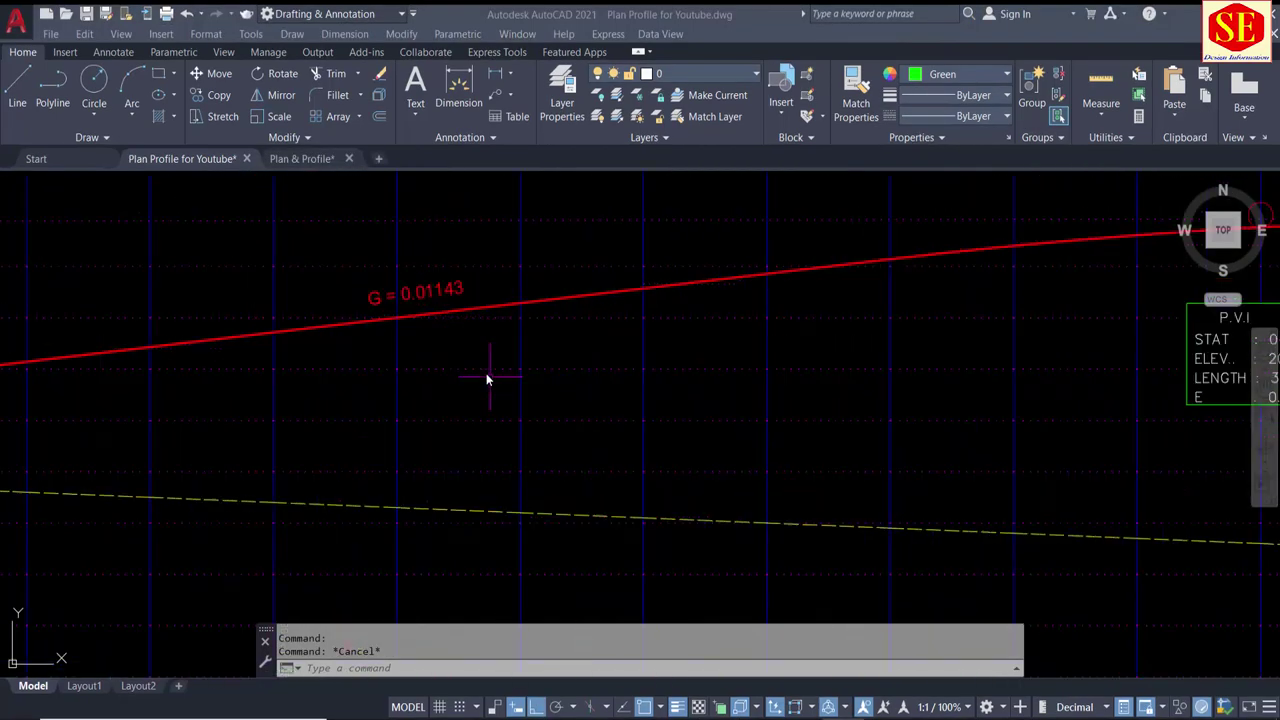
pyautogui.scroll(2, 384, 285)
pyautogui.click(385, 302)
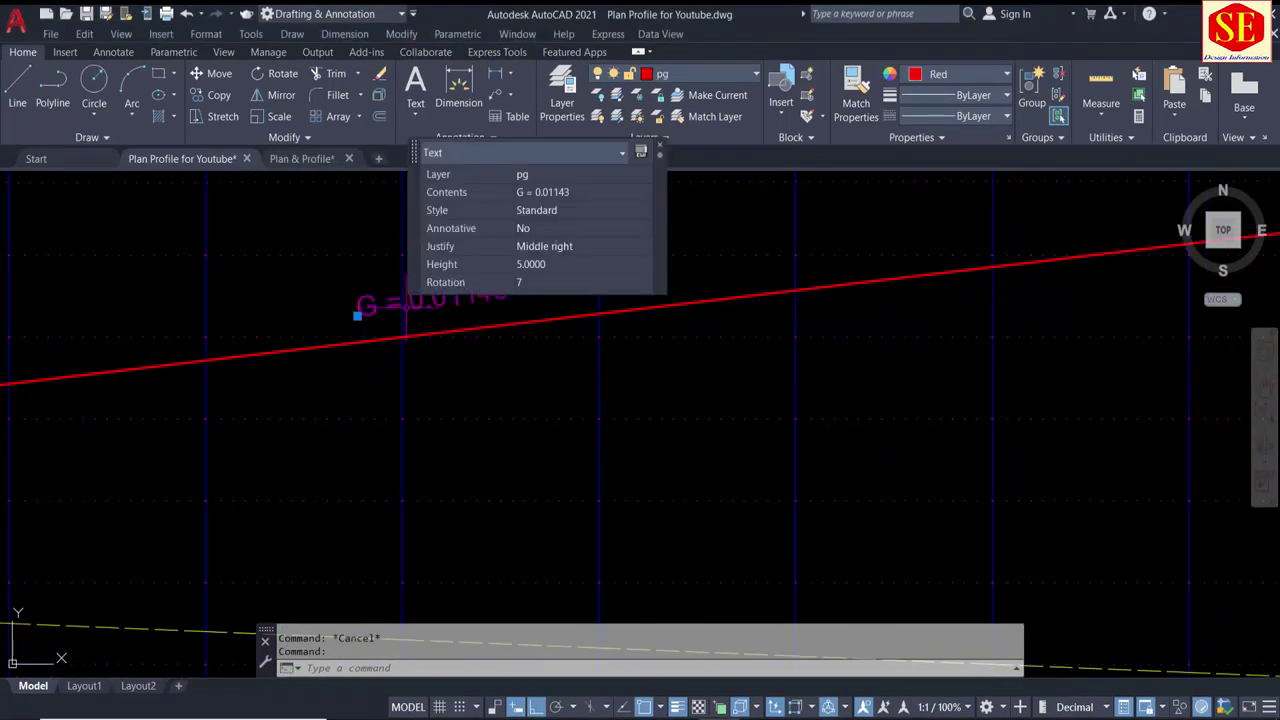
pyautogui.moveTo(386, 322); pyautogui.dragTo(410, 405, button='middle')
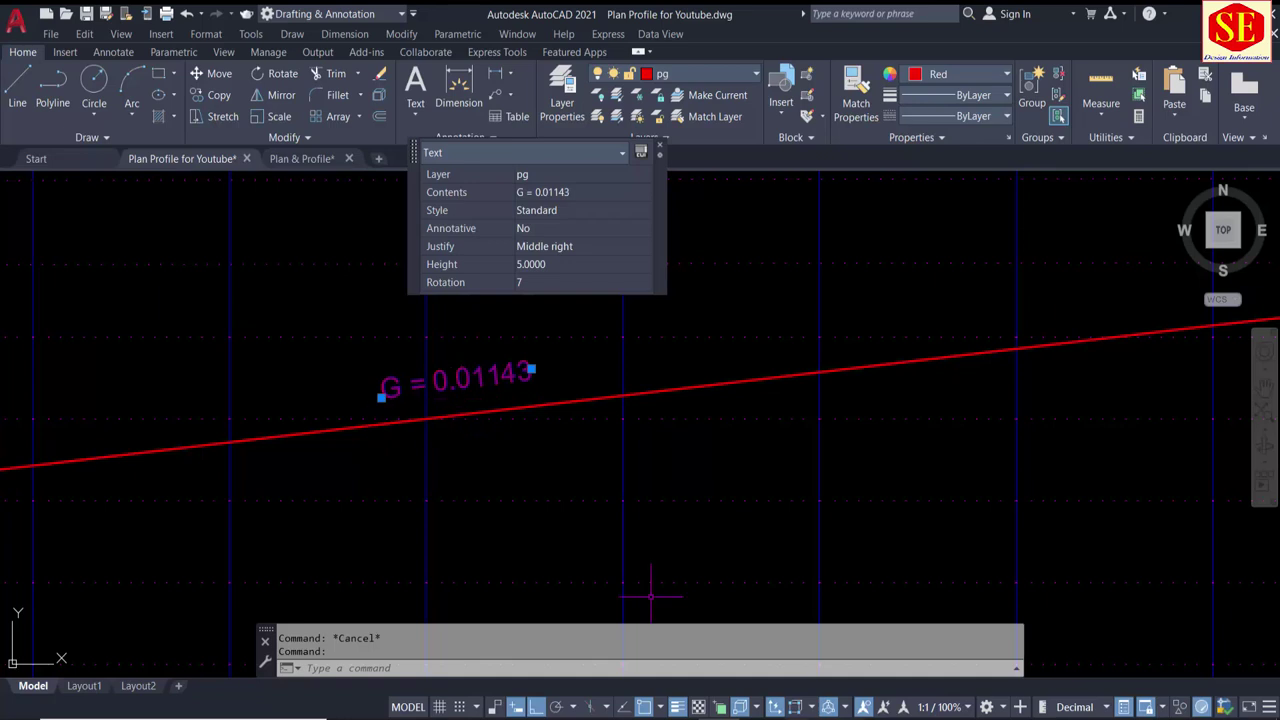
pyautogui.press('XF86Calculator')
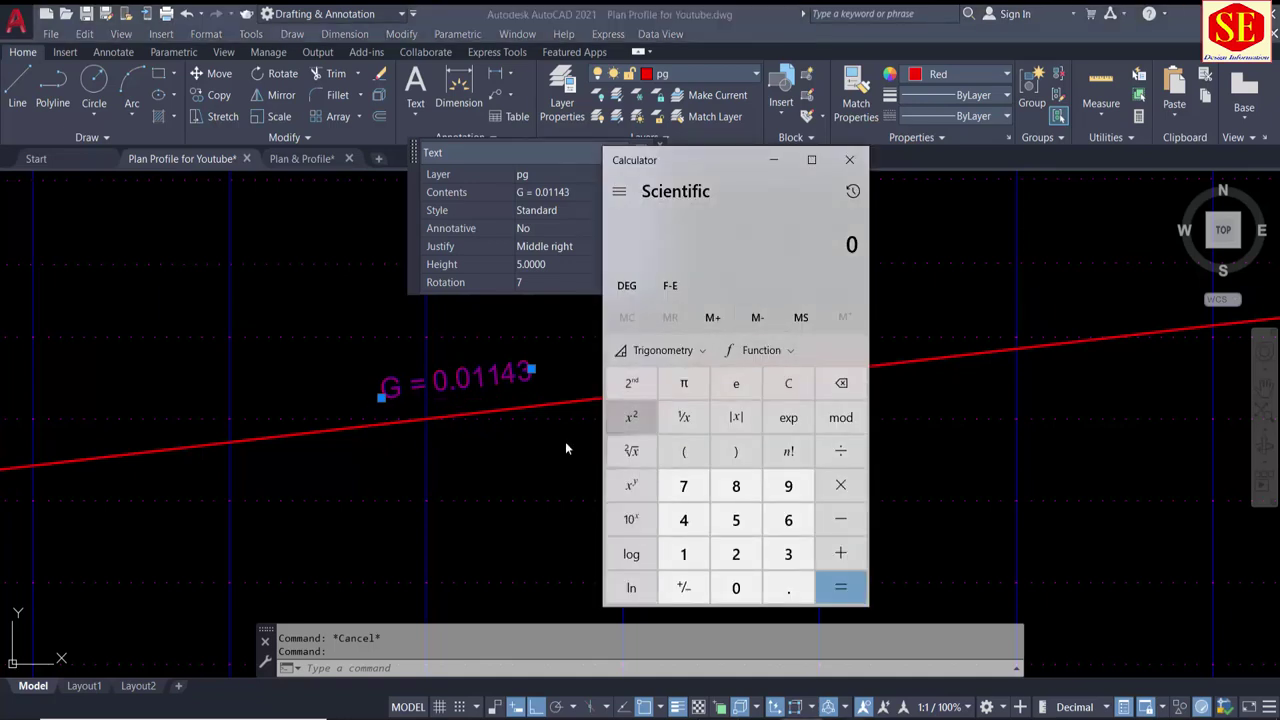
# Step: Deselect the label and enter 0.01143 in Calculator
pyautogui.click(455, 451)
pyautogui.press('Escape')
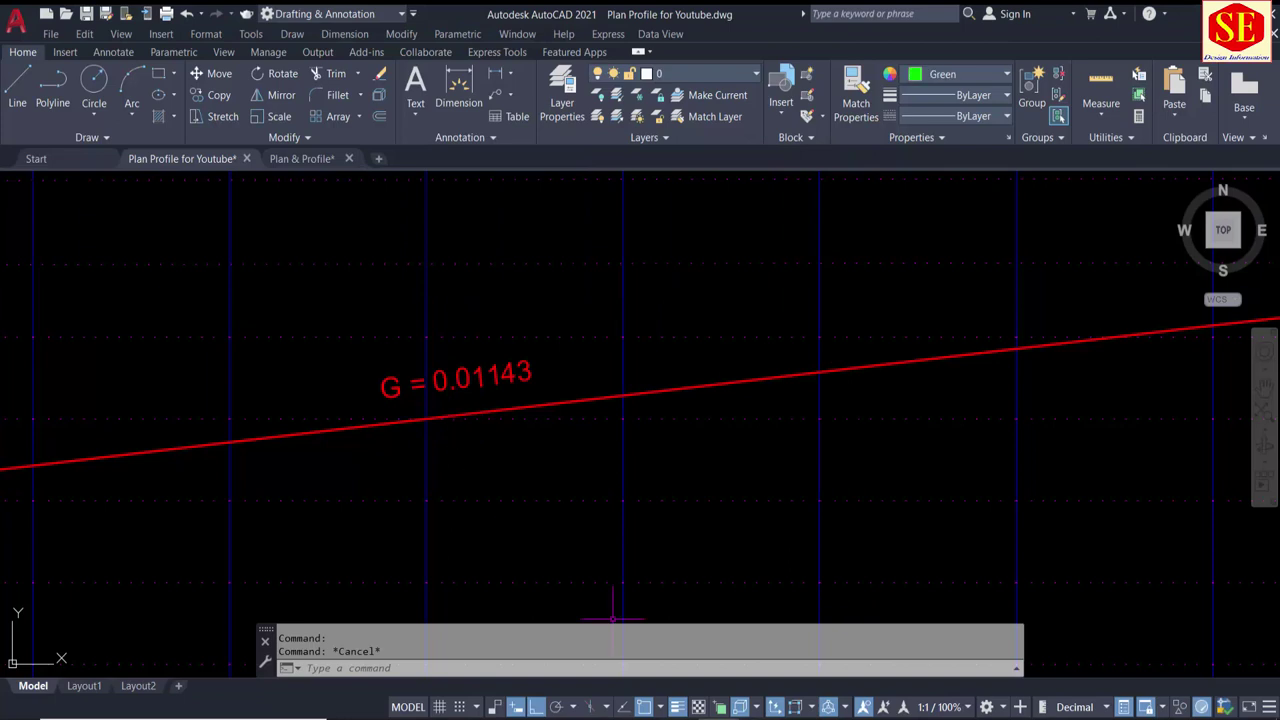
pyautogui.hotkey('alt', 'Tab')
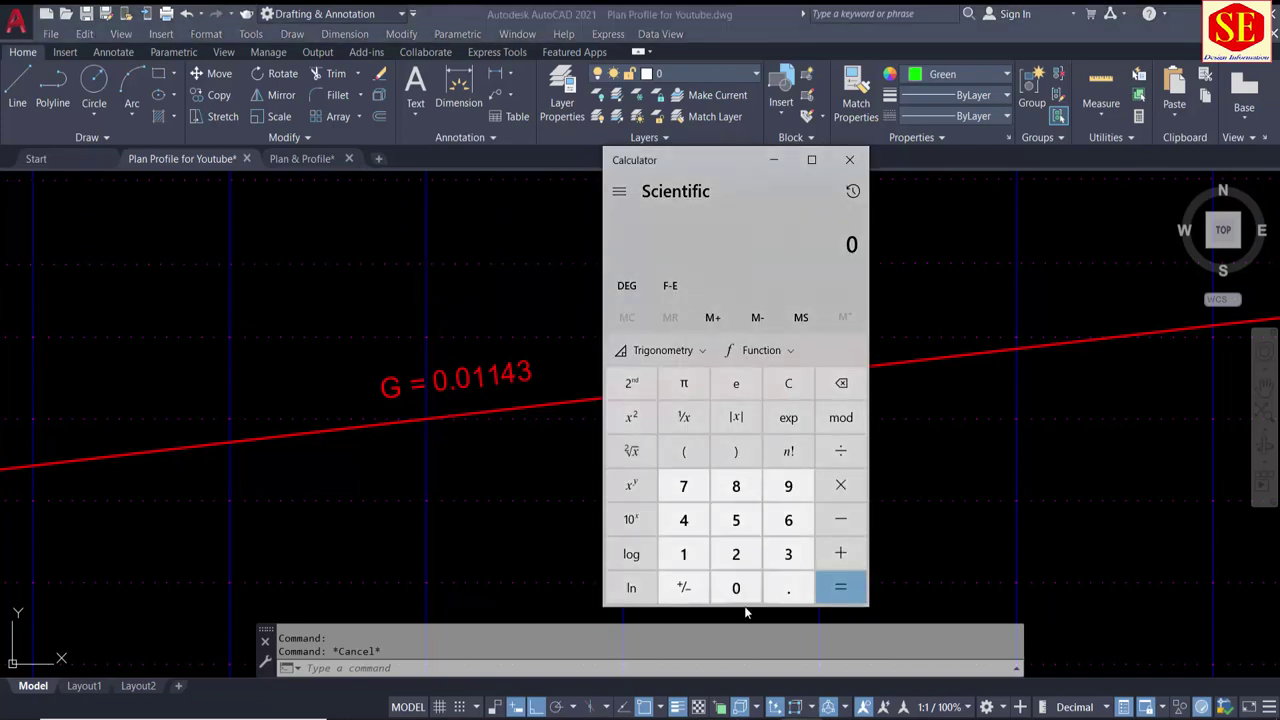
pyautogui.click(788, 588)
pyautogui.click(736, 588)
pyautogui.click(683, 554)
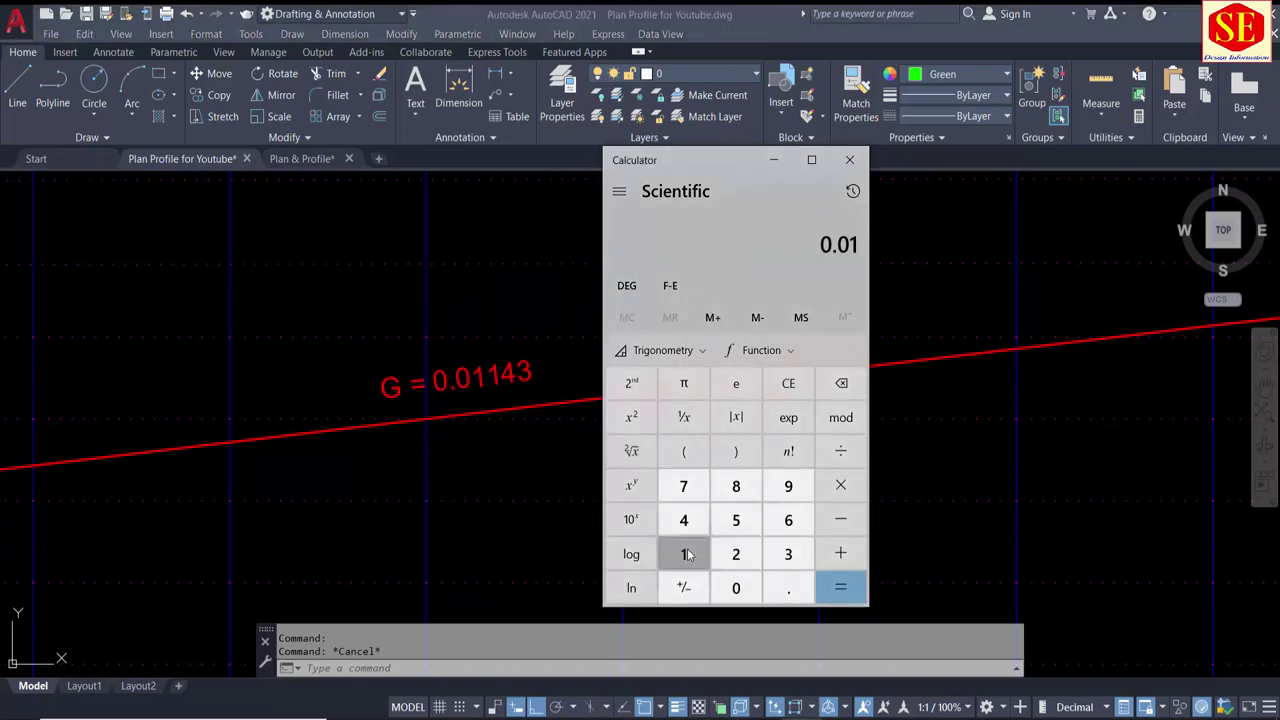
pyautogui.click(683, 554)
pyautogui.click(683, 520)
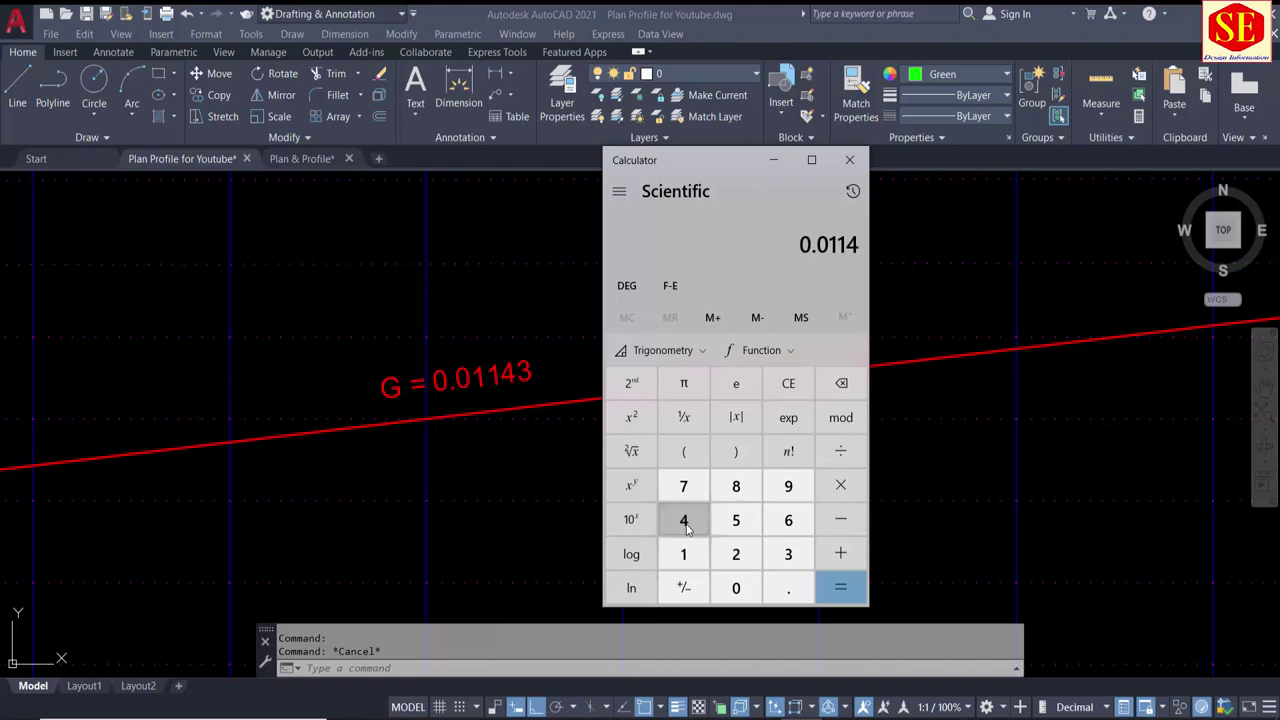
pyautogui.click(788, 554)
# Step: Multiply 0.01143 by 100 to get 1.143 and copy the result
pyautogui.click(840, 485)
pyautogui.click(683, 554)
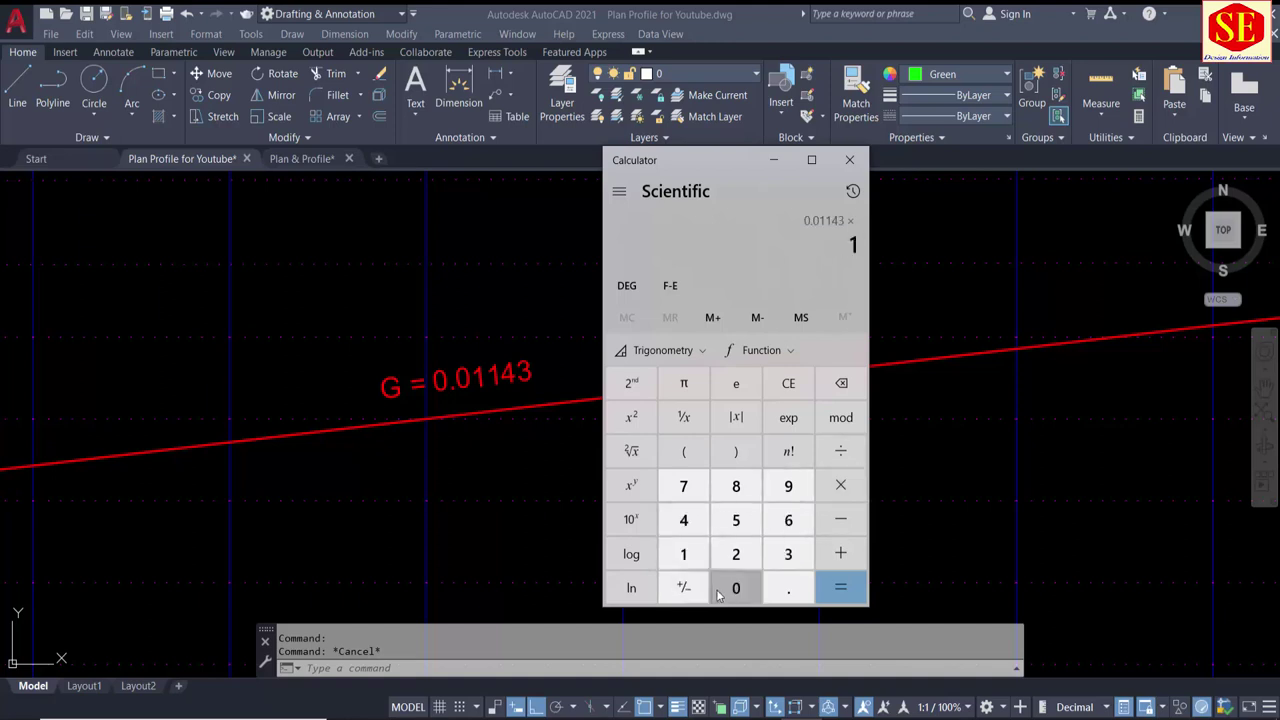
pyautogui.click(736, 588)
pyautogui.click(736, 588)
pyautogui.click(840, 588)
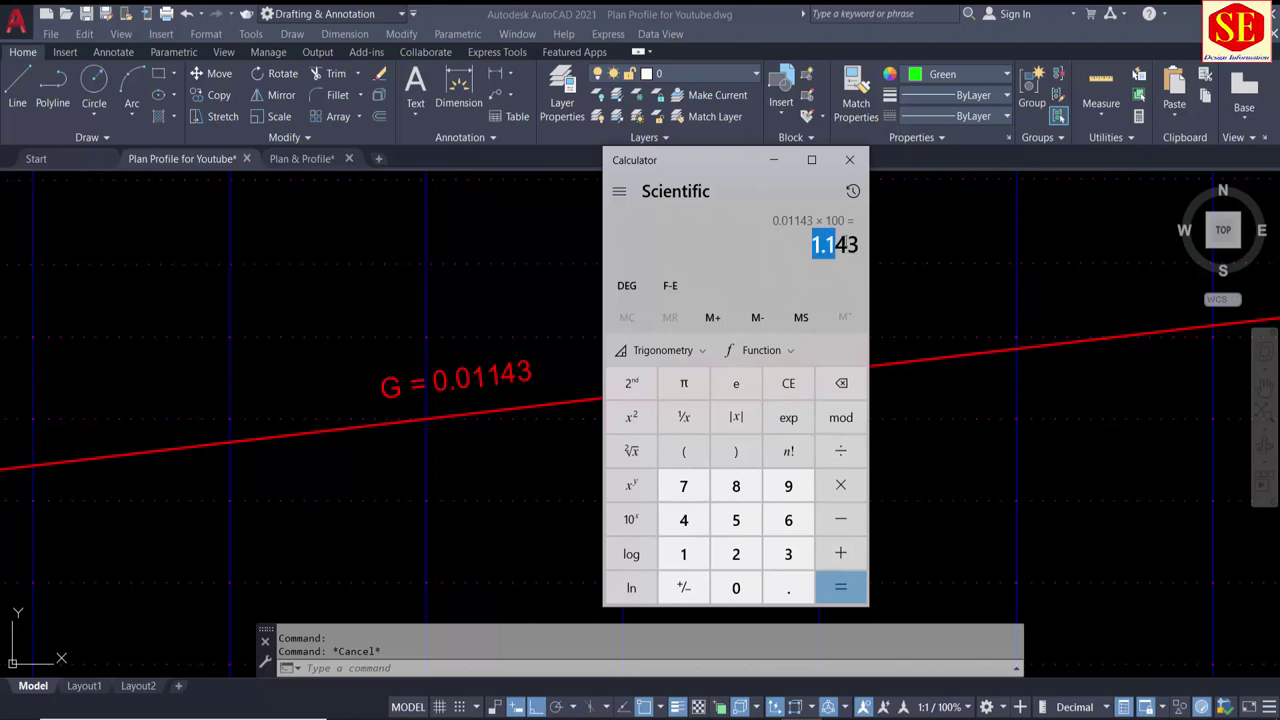
pyautogui.rightClick(850, 257)
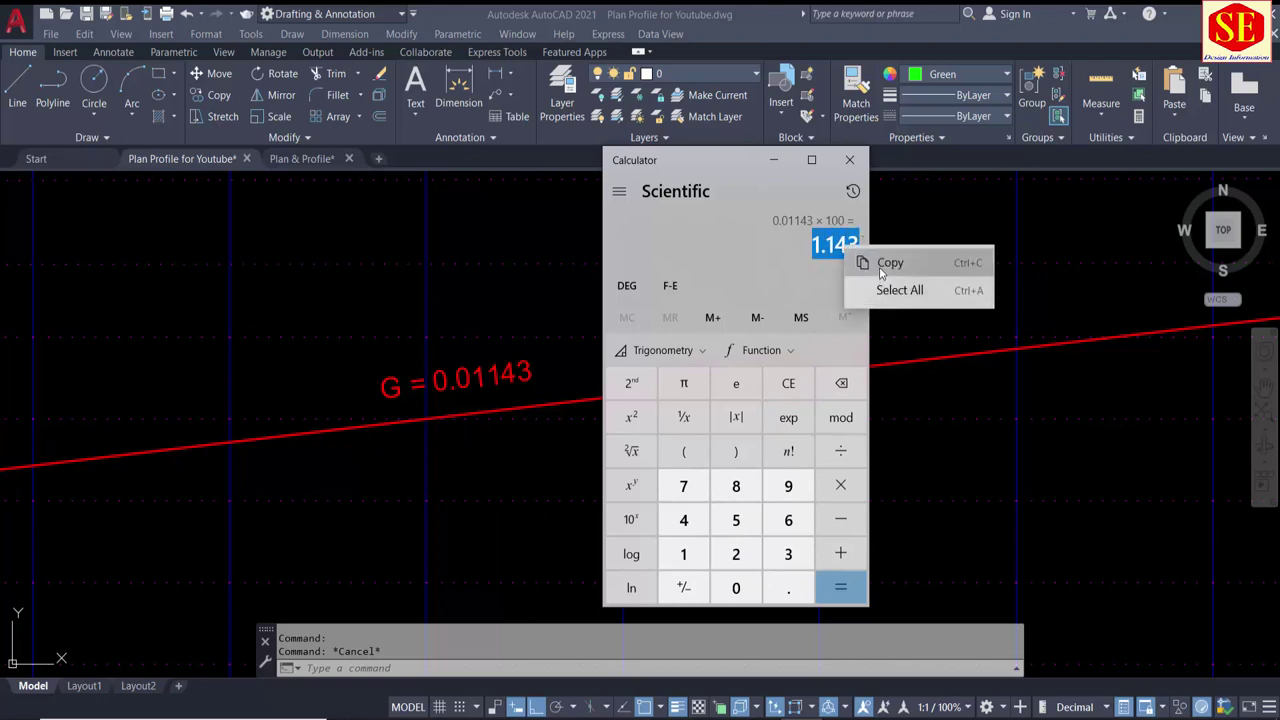
pyautogui.click(886, 260)
# Step: Edit the first grade label's value so it reads G = 1.143%
pyautogui.doubleClick(478, 384)
pyautogui.press('Return')
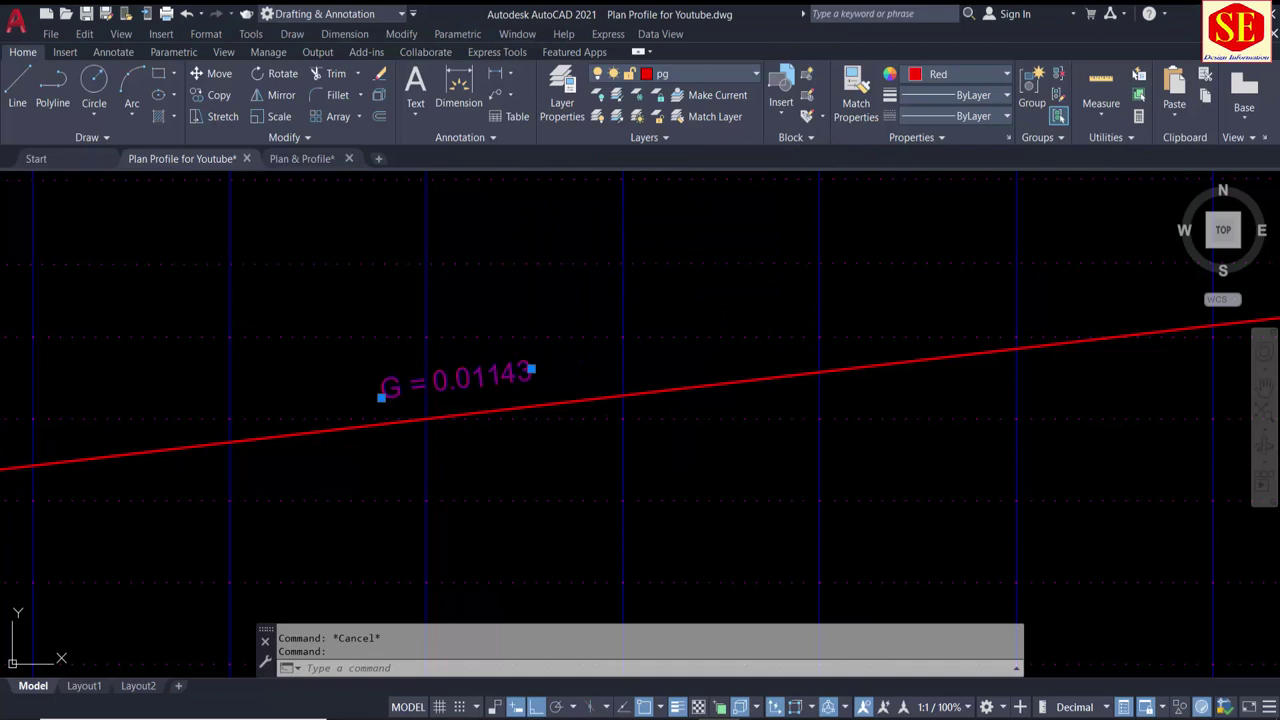
pyautogui.doubleClick(431, 380)
pyautogui.moveTo(431, 380); pyautogui.dragTo(535, 373)
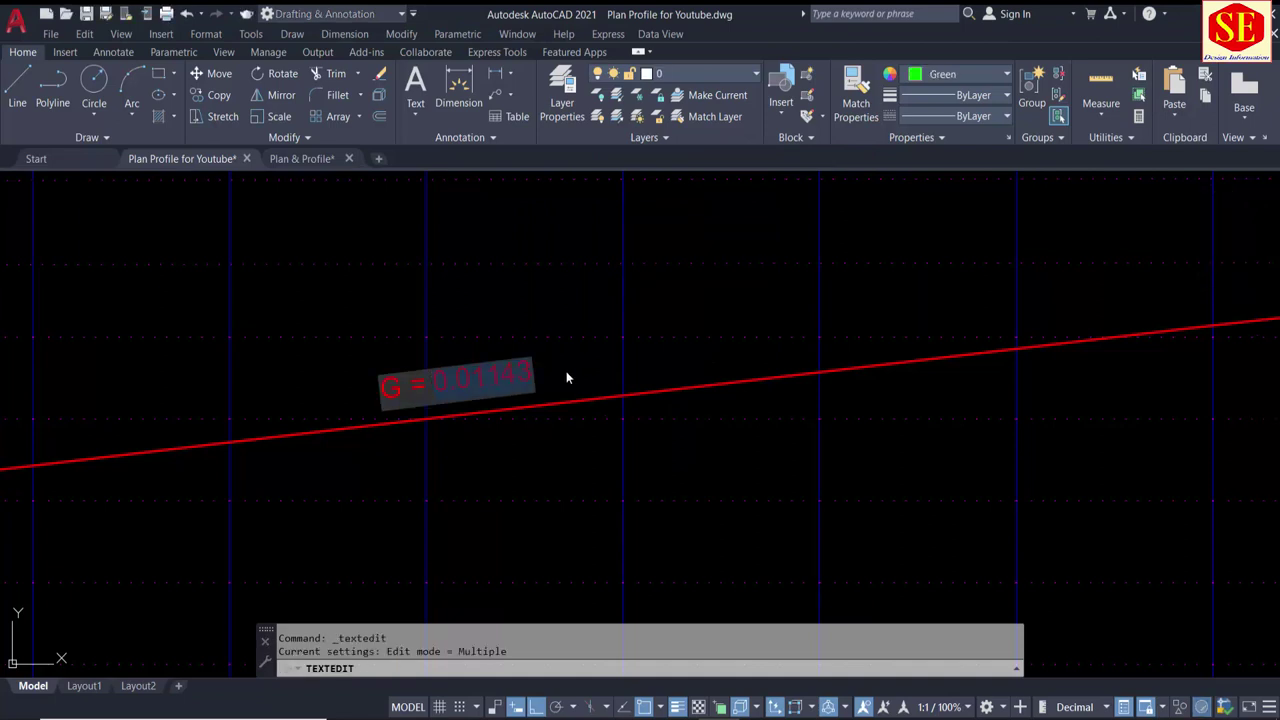
pyautogui.write('1.143')
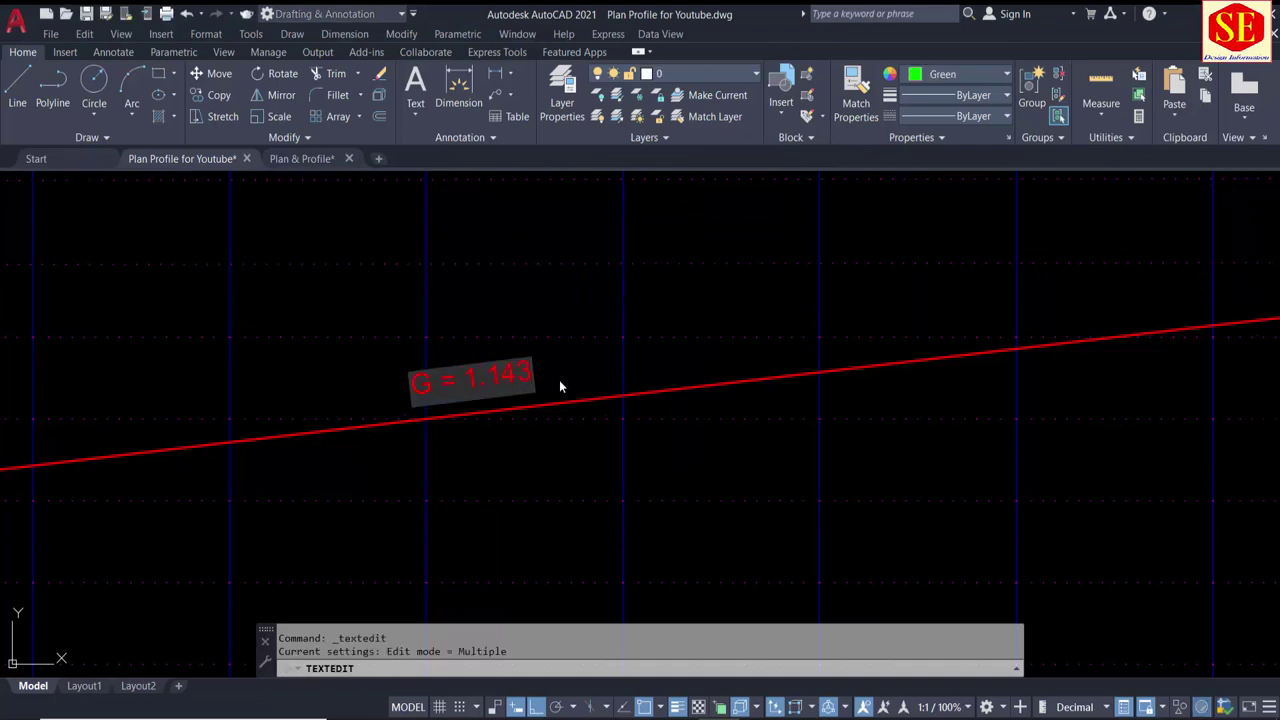
pyautogui.write('%')
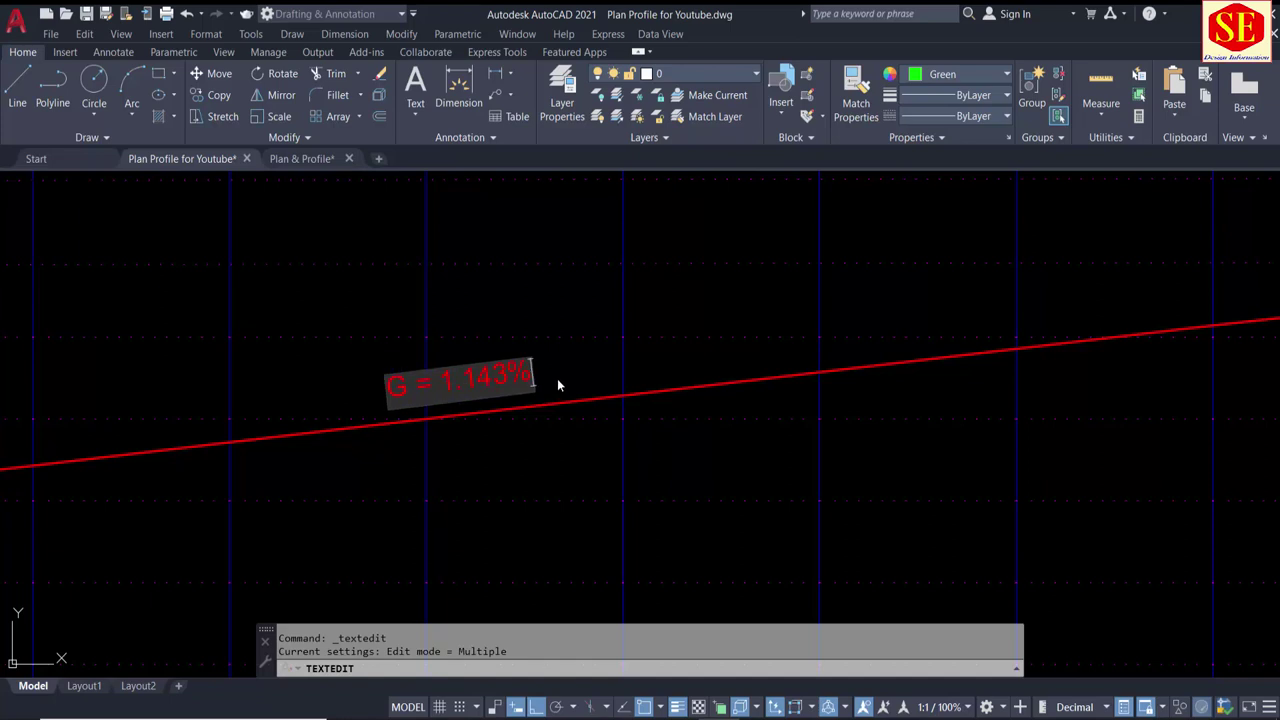
pyautogui.press('Return')
pyautogui.press('Escape')
# Step: Set the G = 1.143% label's colour to White
pyautogui.click(517, 376)
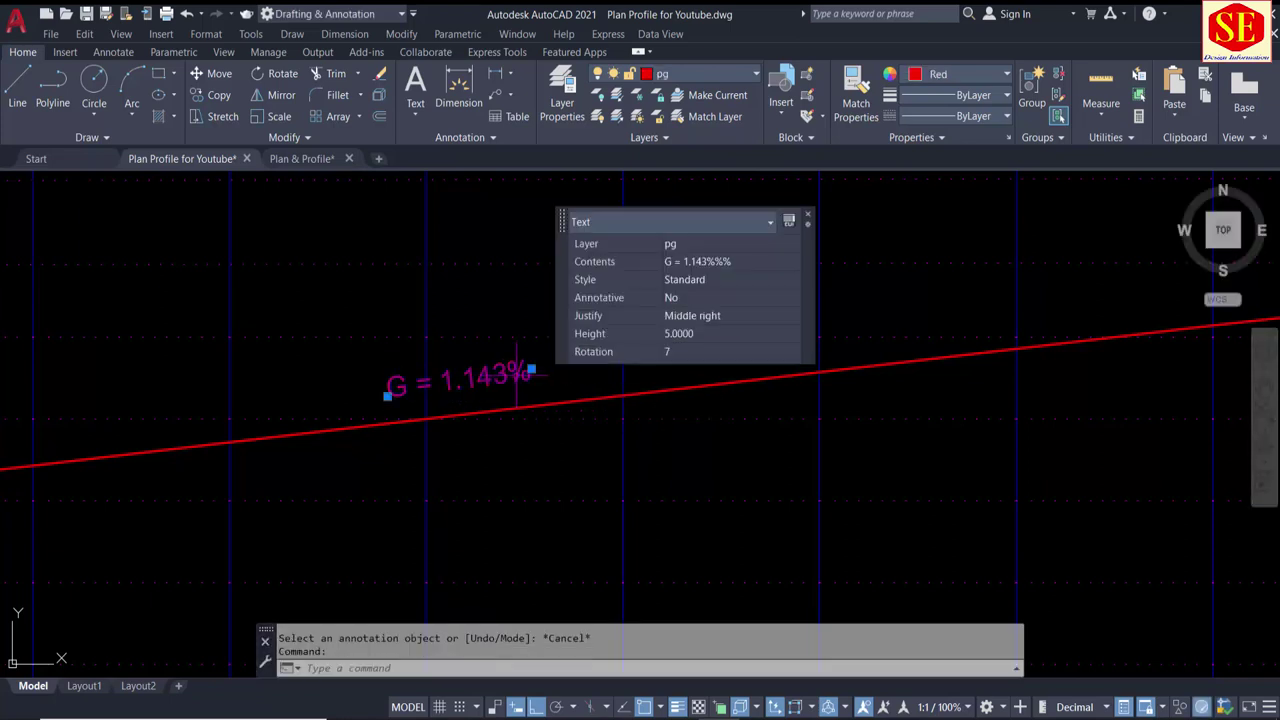
pyautogui.click(942, 75)
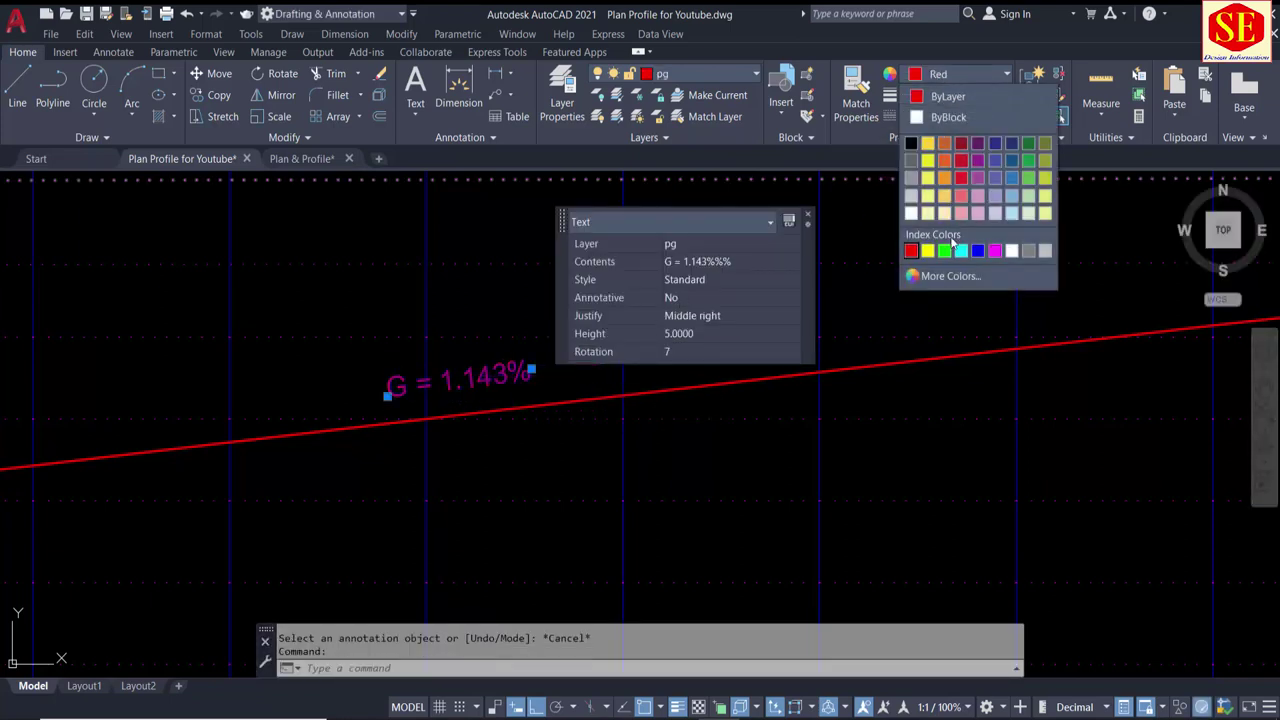
pyautogui.click(1011, 251)
pyautogui.press('Escape')
pyautogui.scroll(-3, 319, 412)
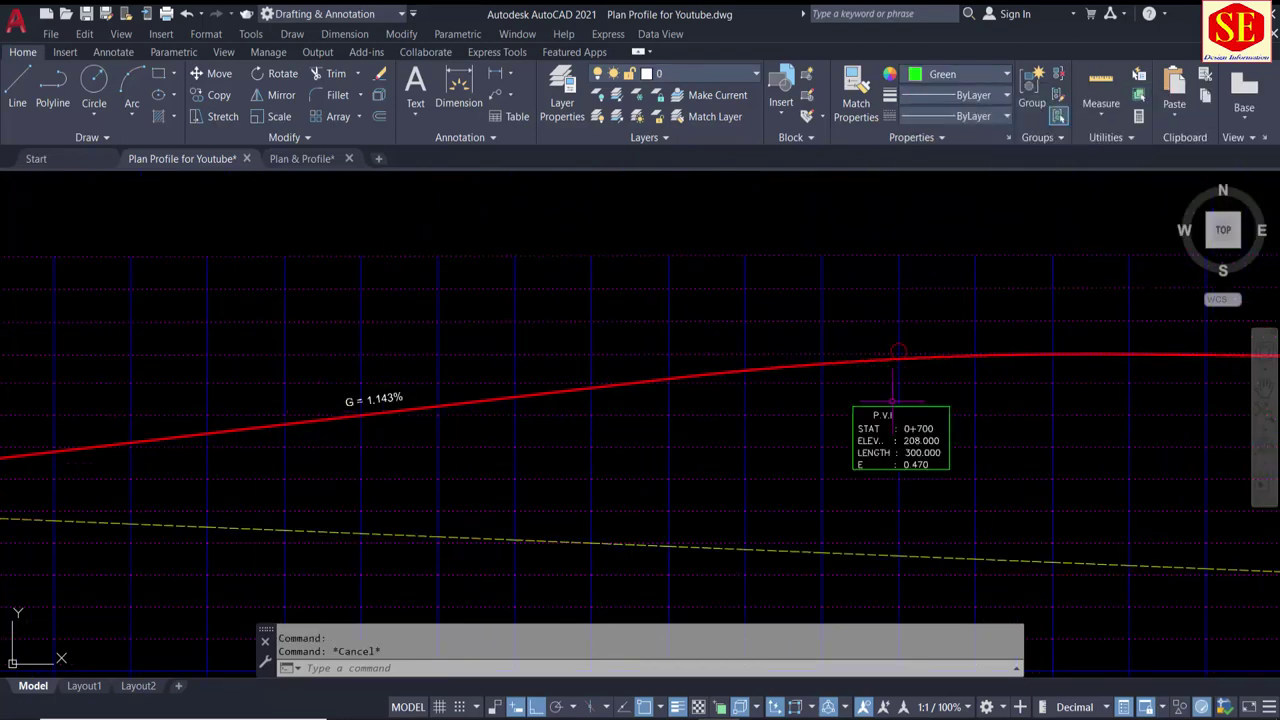
pyautogui.moveTo(893, 390); pyautogui.dragTo(500, 374, button='middle')
pyautogui.scroll(5, 664, 340)
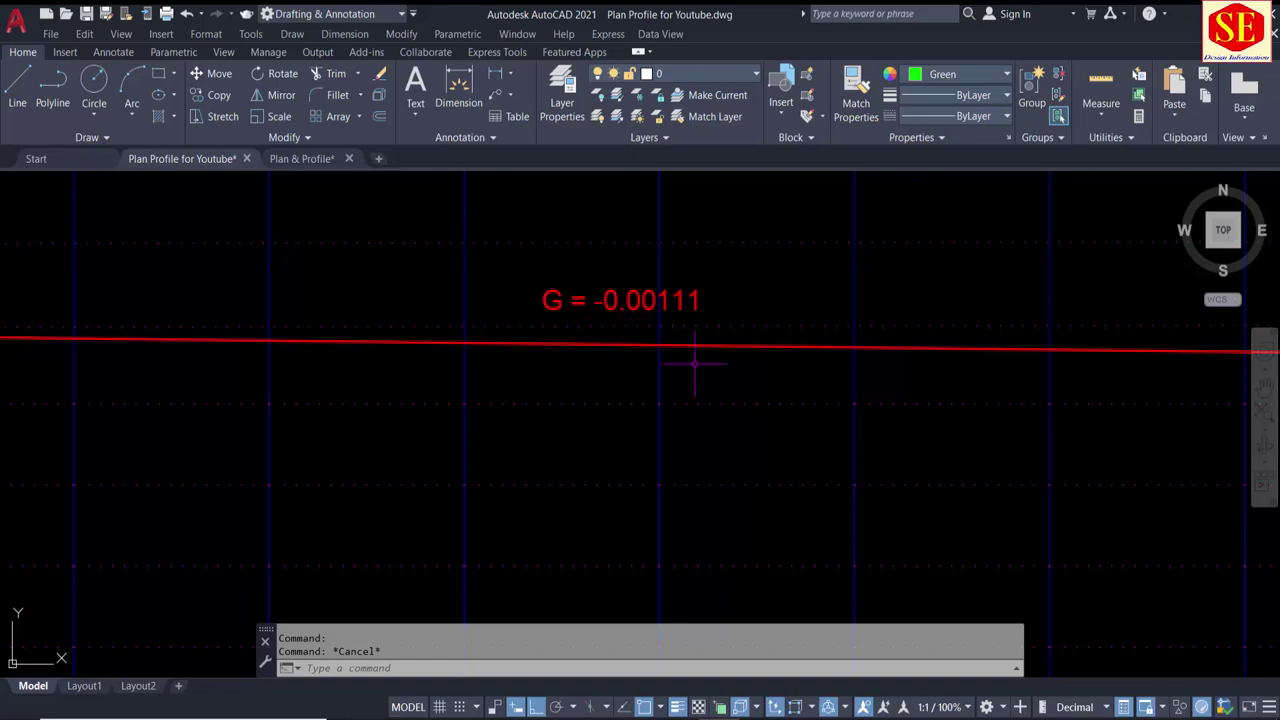
# Step: Compute 0.00111 × 100 = 0.111 in Calculator and copy the result
pyautogui.hotkey('alt', 'Tab')
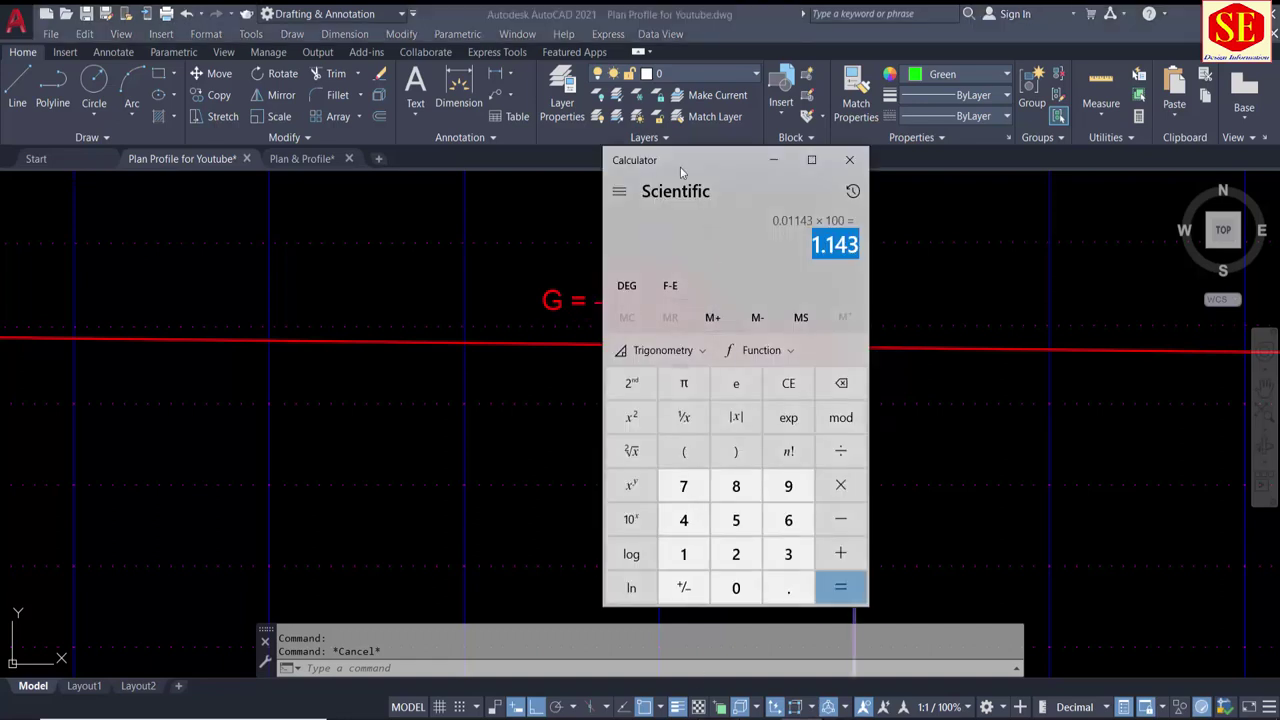
pyautogui.moveTo(680, 167); pyautogui.dragTo(867, 170)
pyautogui.press('Escape')
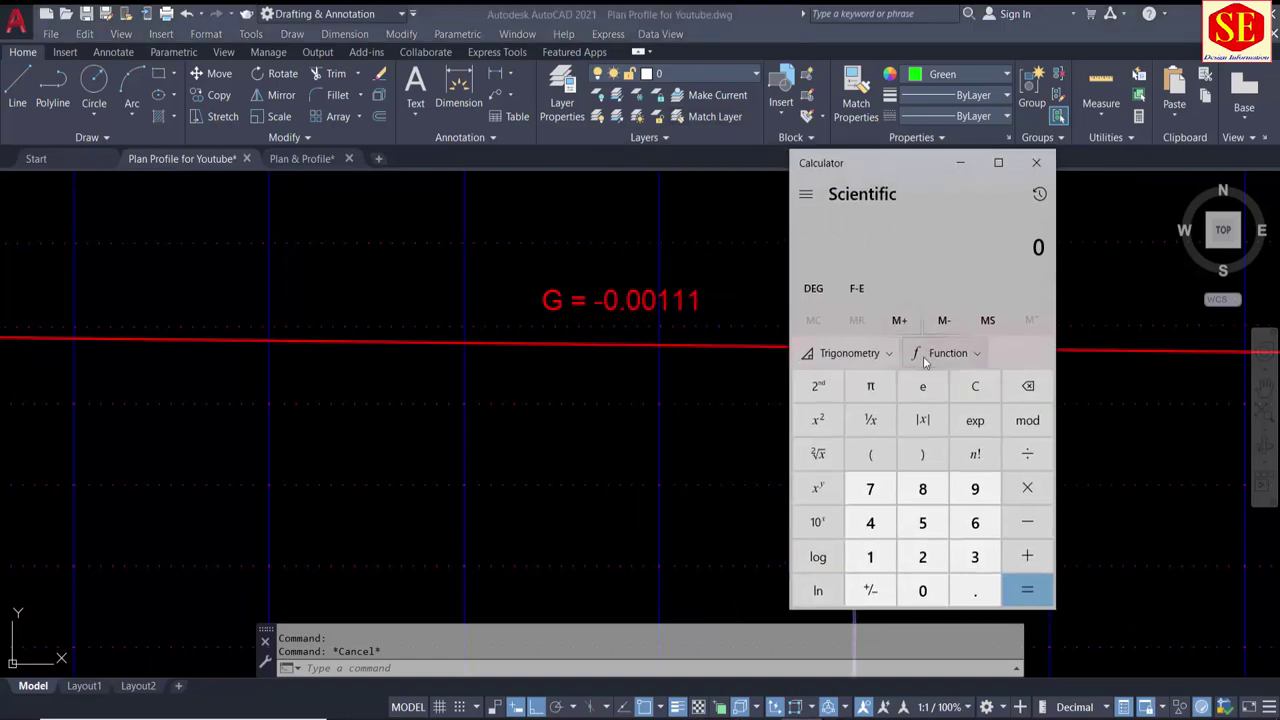
pyautogui.click(975, 590)
pyautogui.click(922, 591)
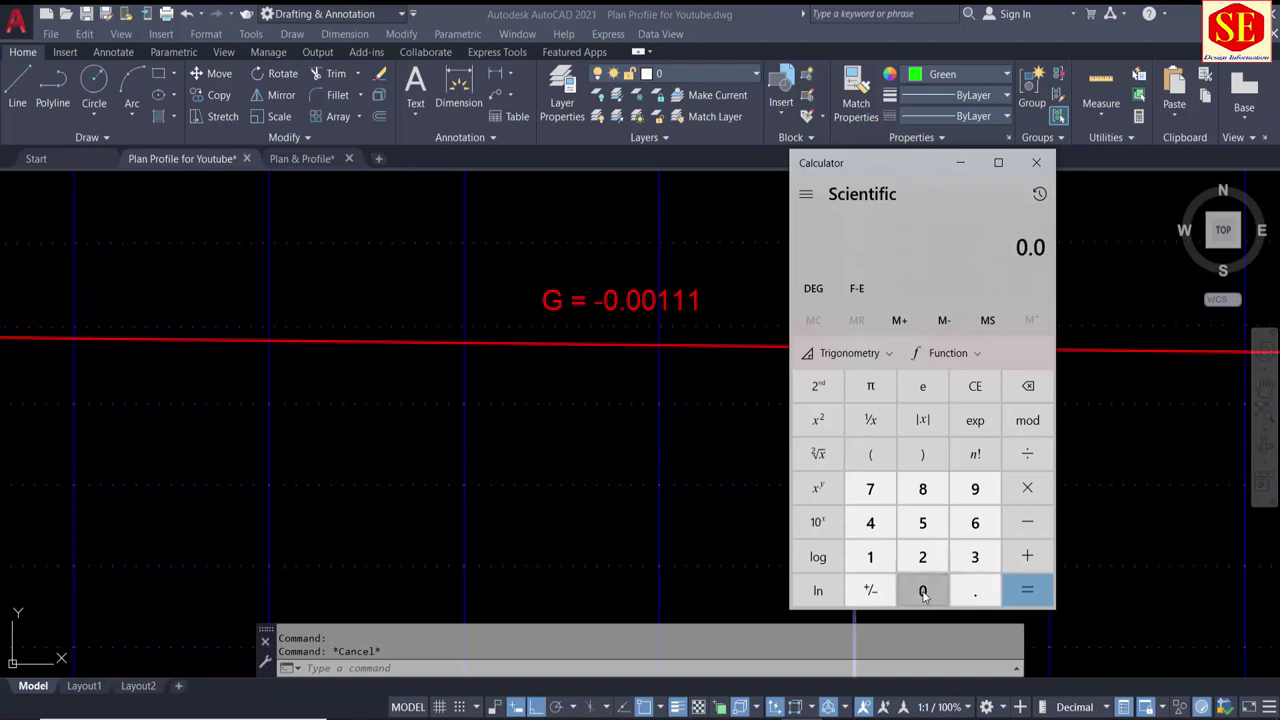
pyautogui.doubleClick(880, 562)
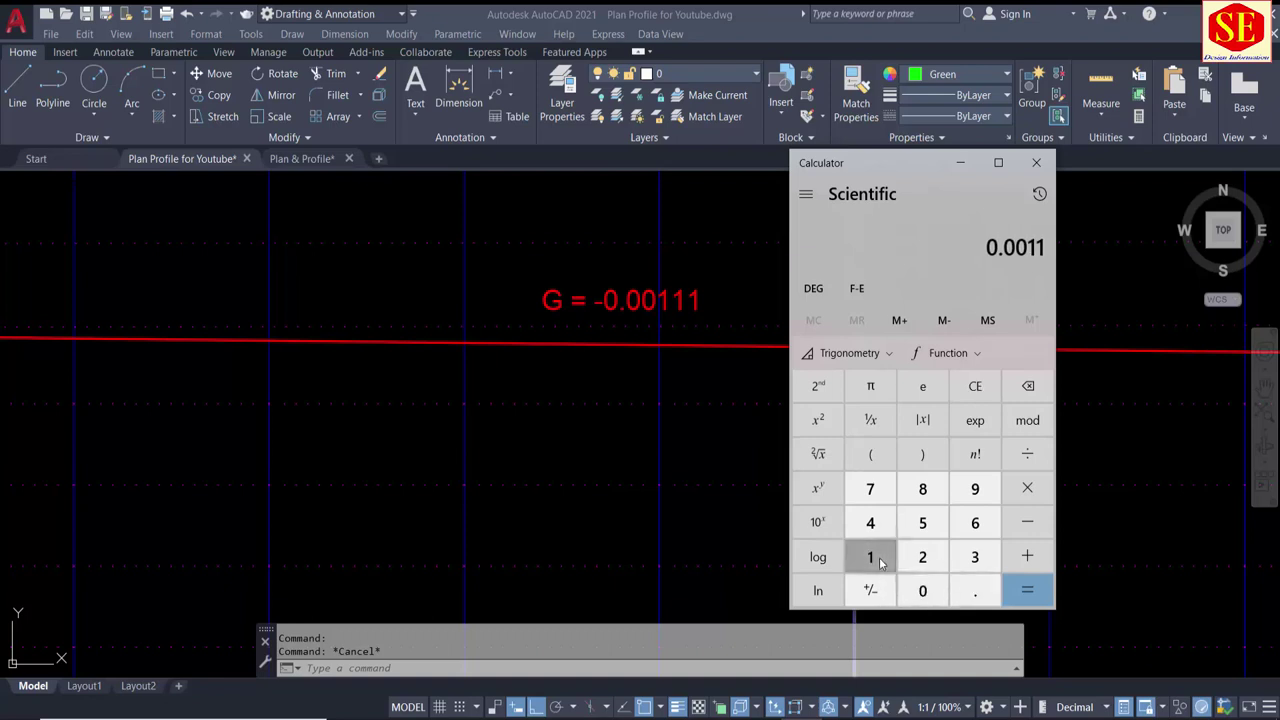
pyautogui.click(880, 562)
pyautogui.click(1027, 488)
pyautogui.click(870, 557)
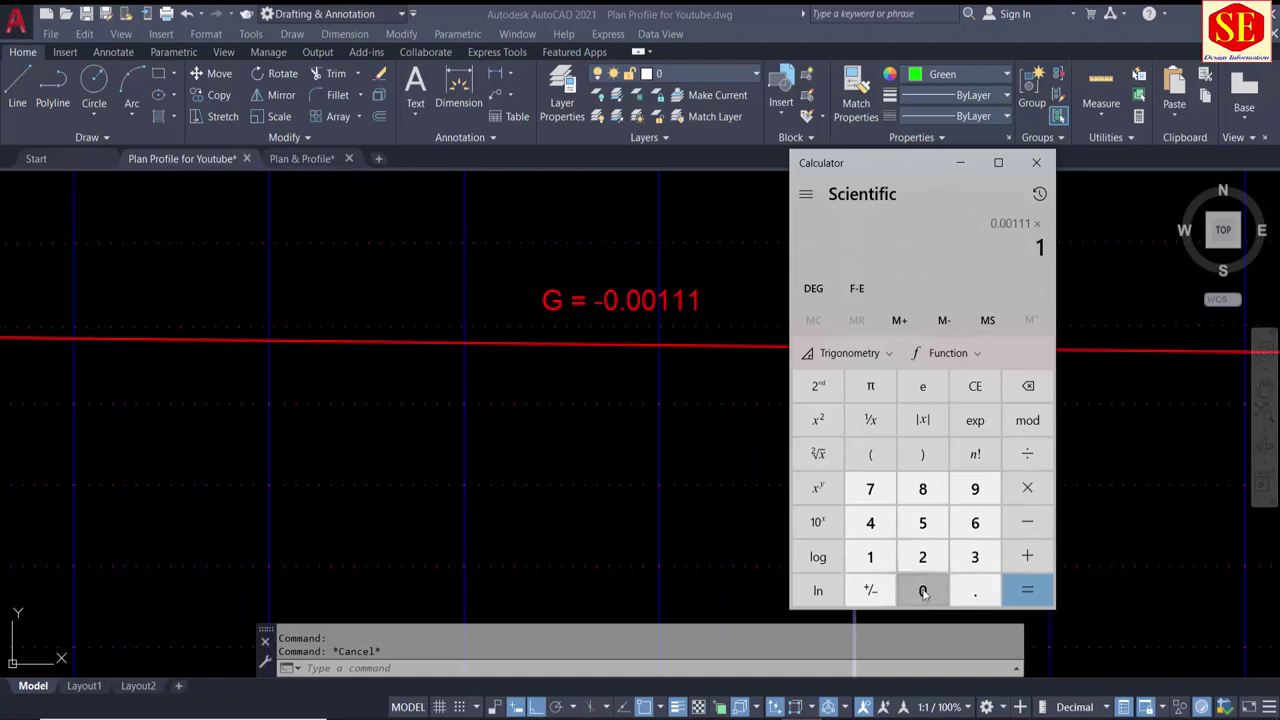
pyautogui.doubleClick(922, 591)
pyautogui.click(1027, 590)
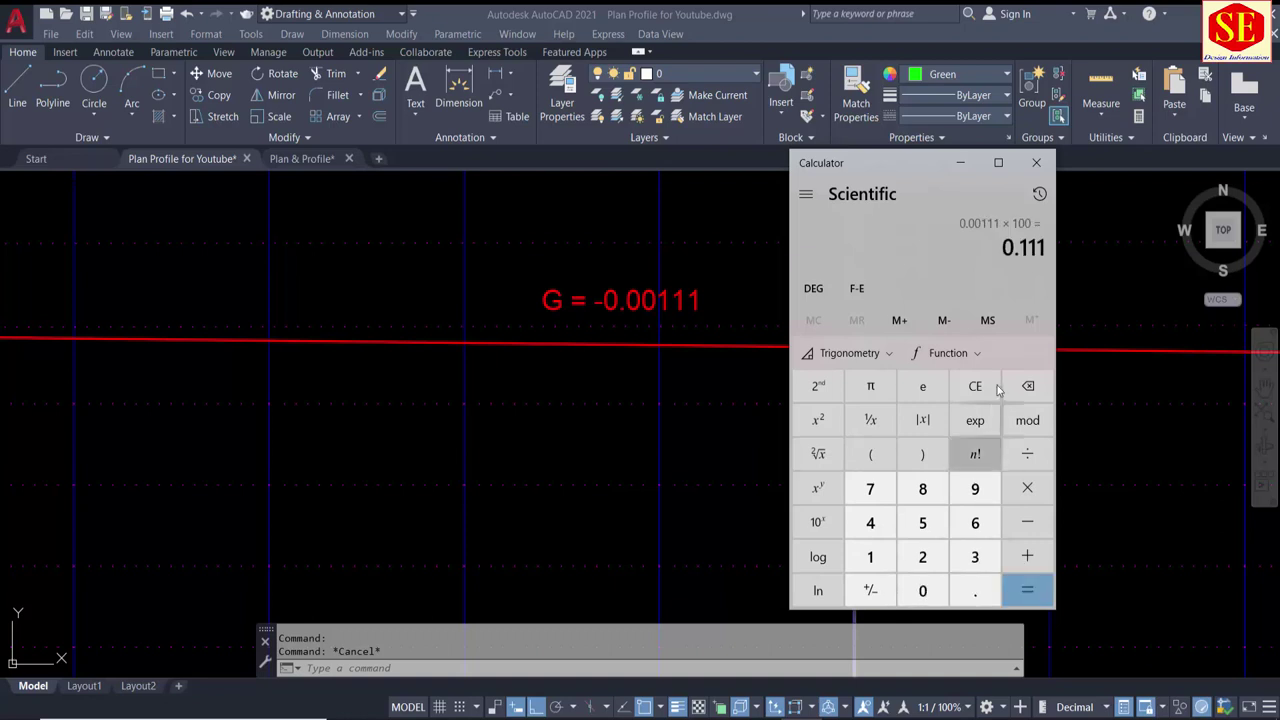
pyautogui.rightClick(1025, 250)
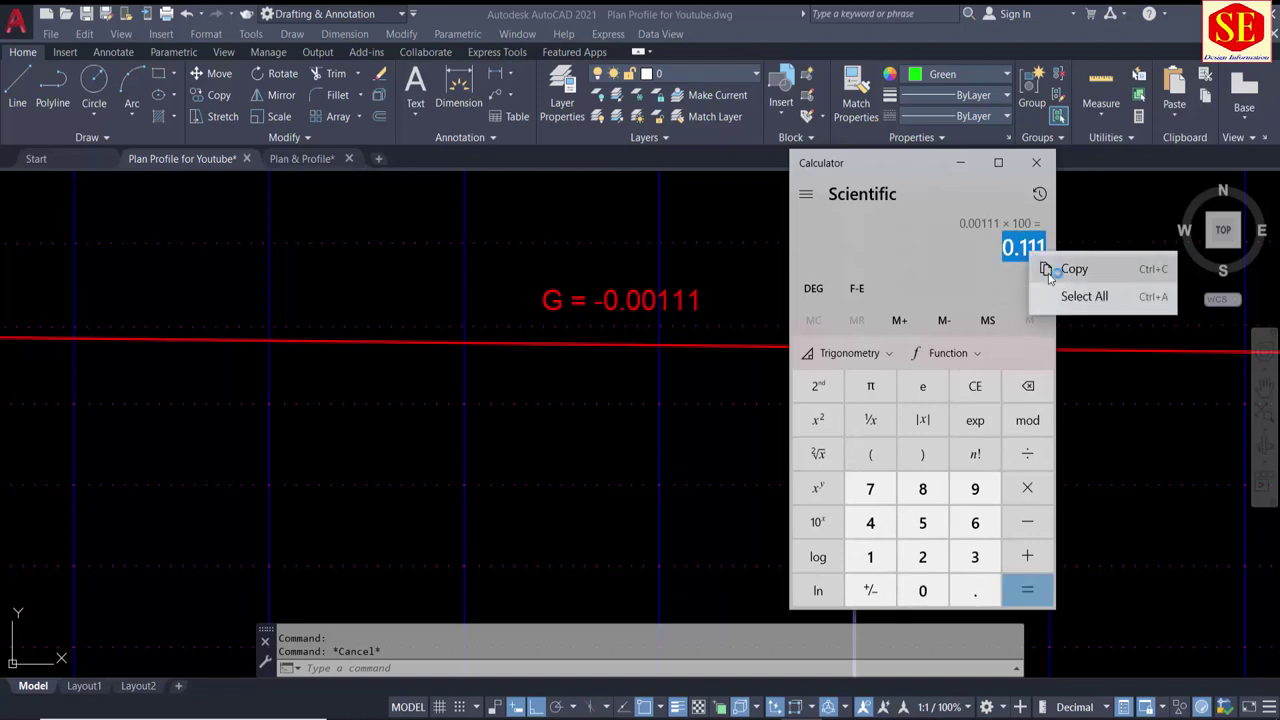
pyautogui.click(1080, 269)
# Step: Paste 0.111 into the grade label and add % so it reads G = -0.111%
pyautogui.click(601, 293)
pyautogui.doubleClick(603, 298)
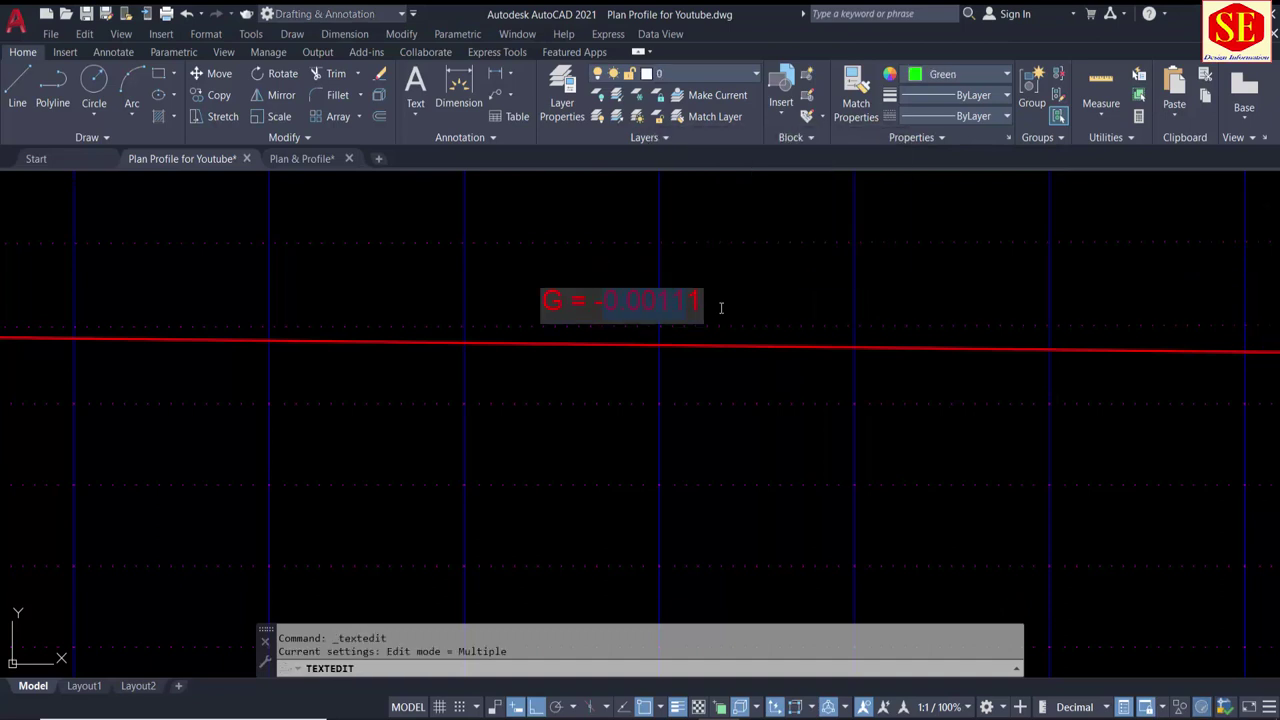
pyautogui.write('0.111')
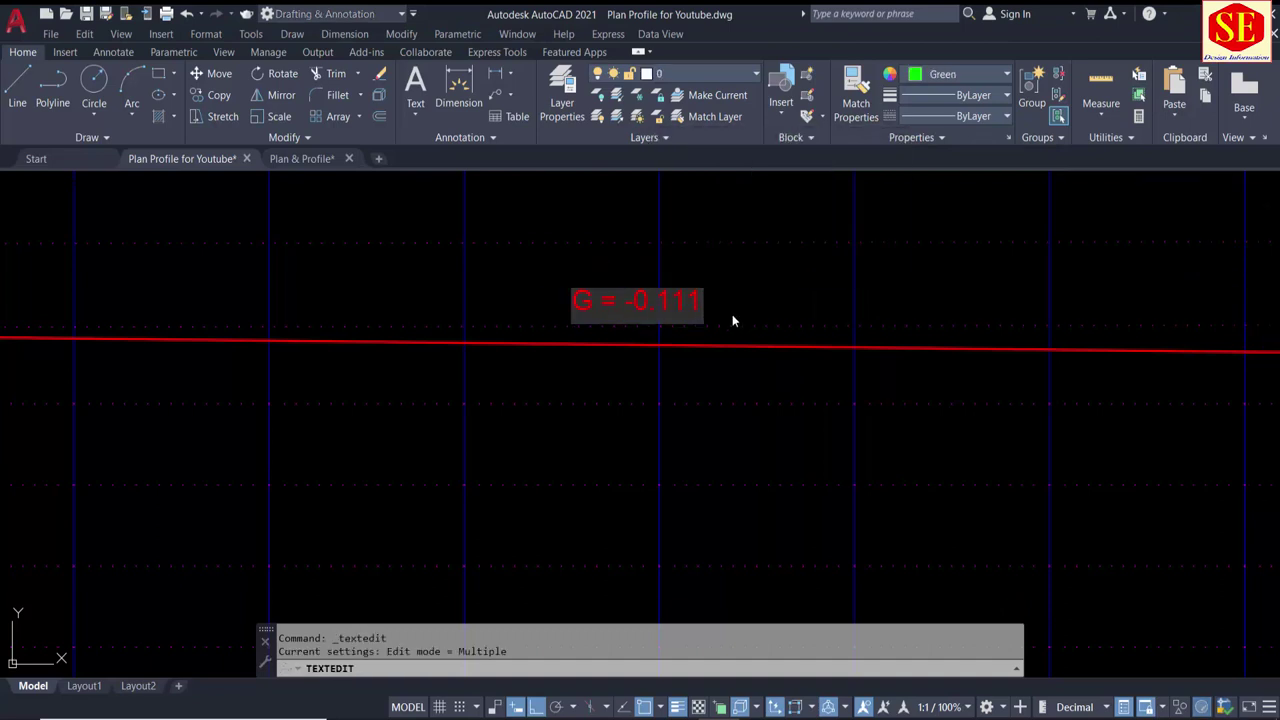
pyautogui.write('%')
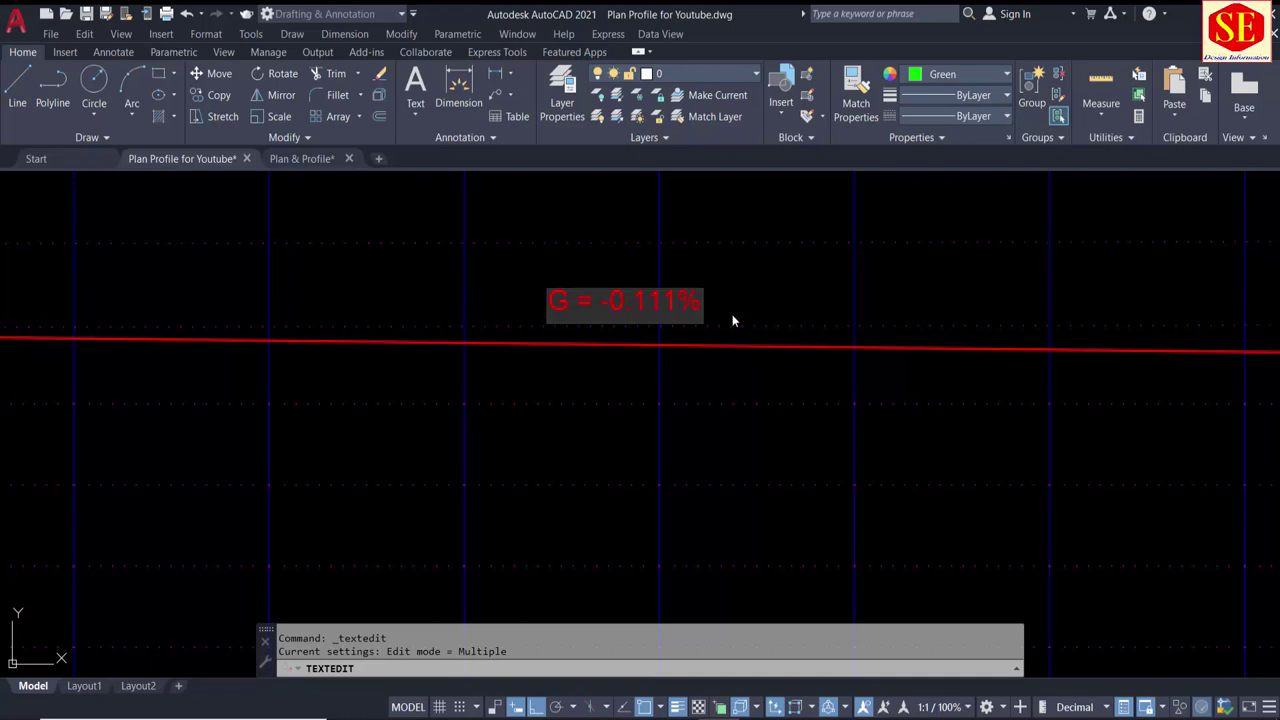
pyautogui.press('Return')
pyautogui.press('Escape')
# Step: Set the G = -0.111% label's colour to White
pyautogui.click(612, 300)
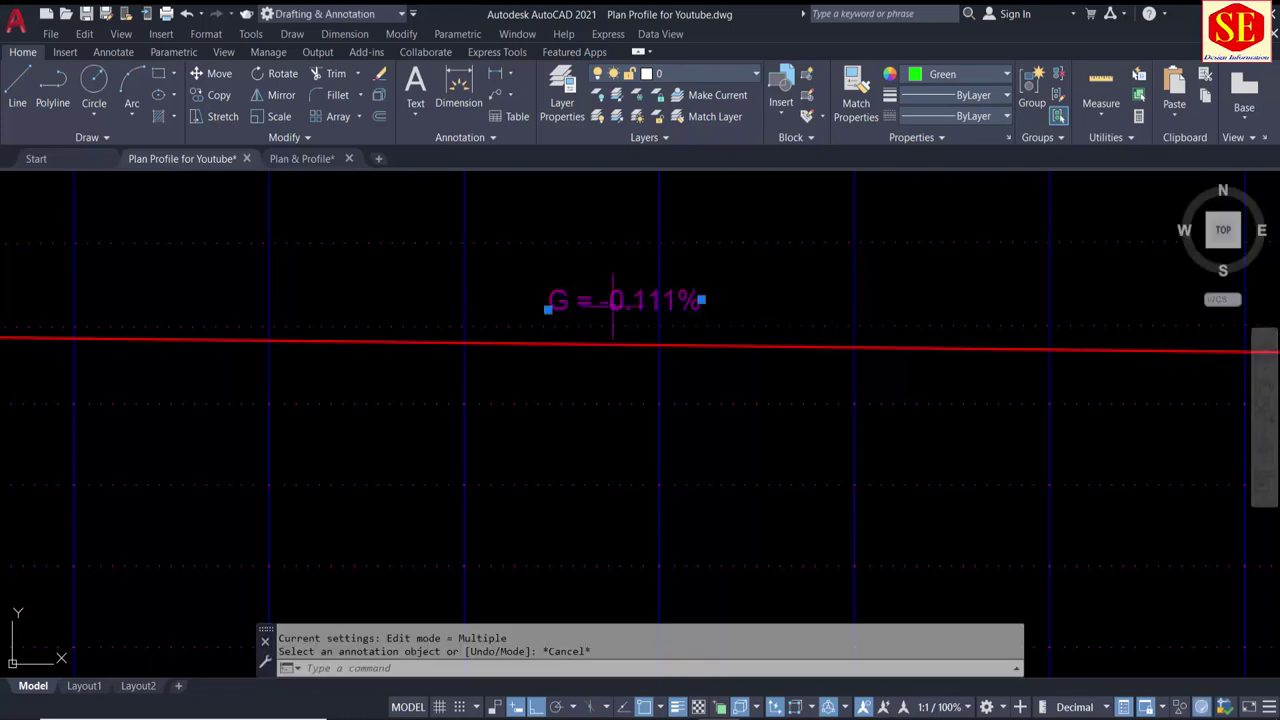
pyautogui.click(958, 74)
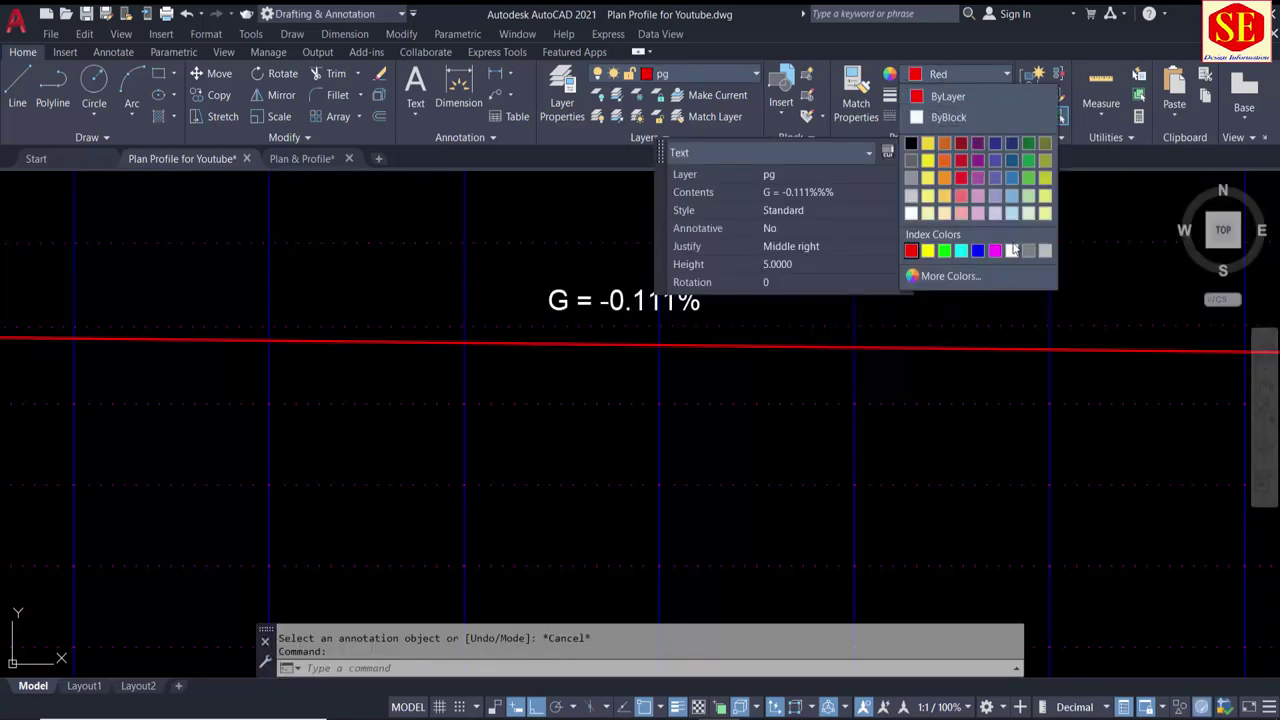
pyautogui.click(1012, 250)
pyautogui.press('Escape')
pyautogui.scroll(-3, 500, 310)
# Step: Bring the G = -0.01192 label into view and enter 0.01192 in Calculator
pyautogui.moveTo(971, 343); pyautogui.dragTo(308, 316, button='middle')
pyautogui.moveTo(894, 371); pyautogui.dragTo(594, 343, button='middle')
pyautogui.scroll(5, 594, 343)
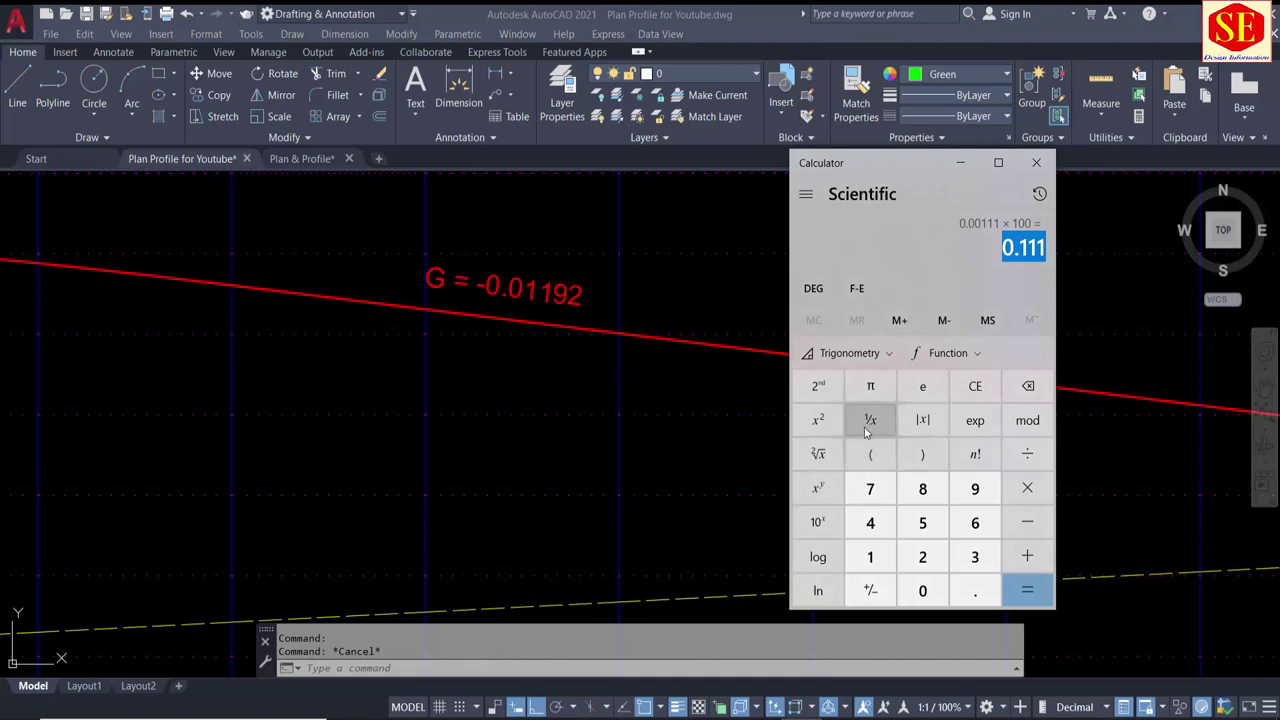
pyautogui.click(972, 388)
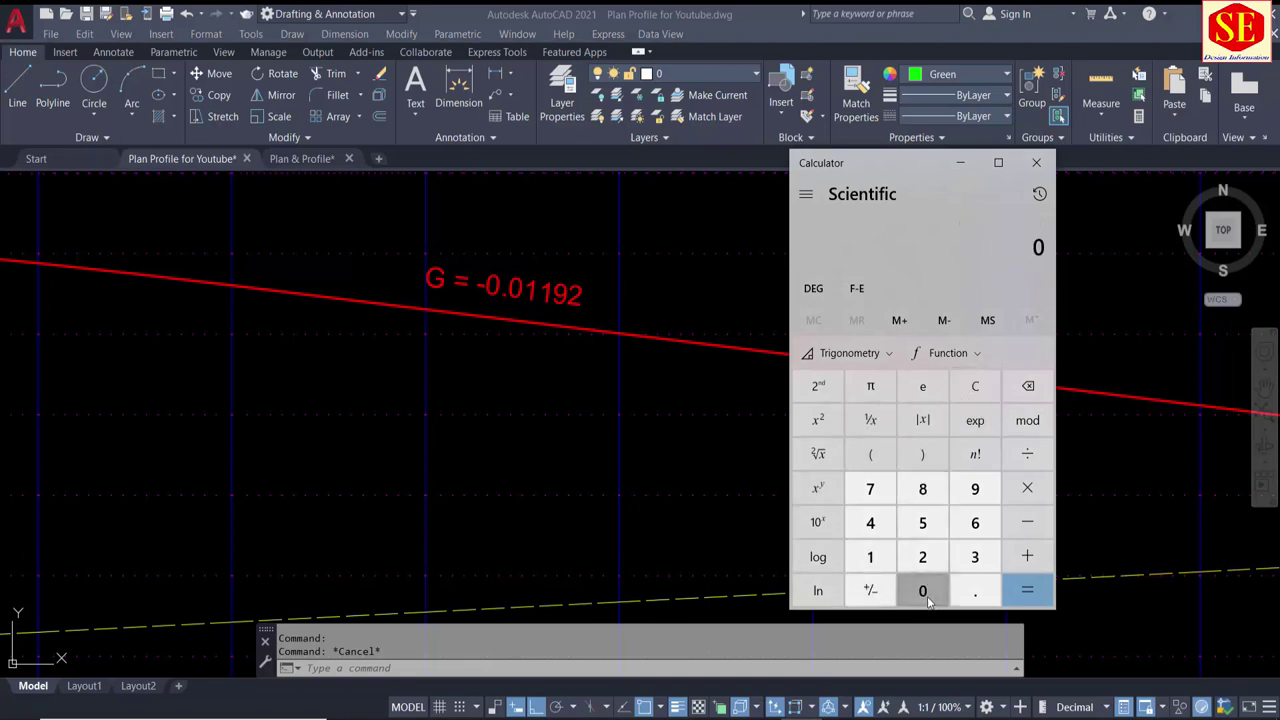
pyautogui.click(975, 590)
pyautogui.click(918, 592)
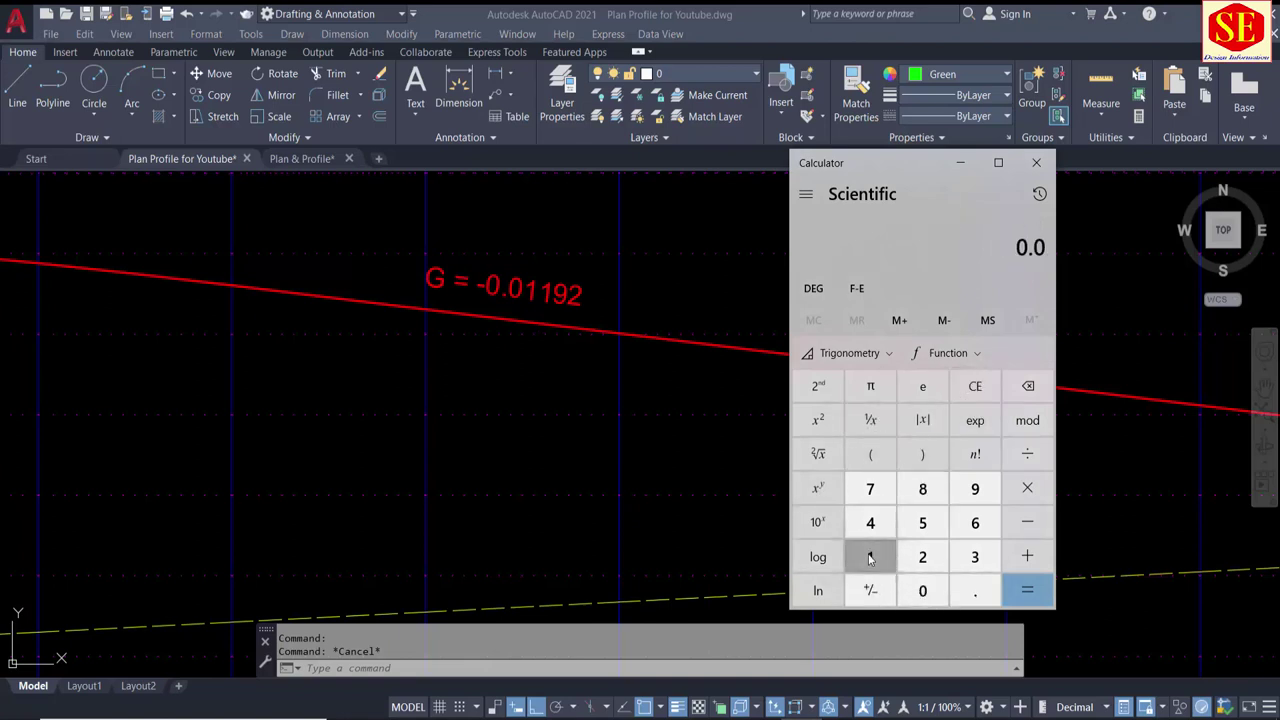
pyautogui.doubleClick(870, 557)
pyautogui.click(975, 488)
pyautogui.click(922, 557)
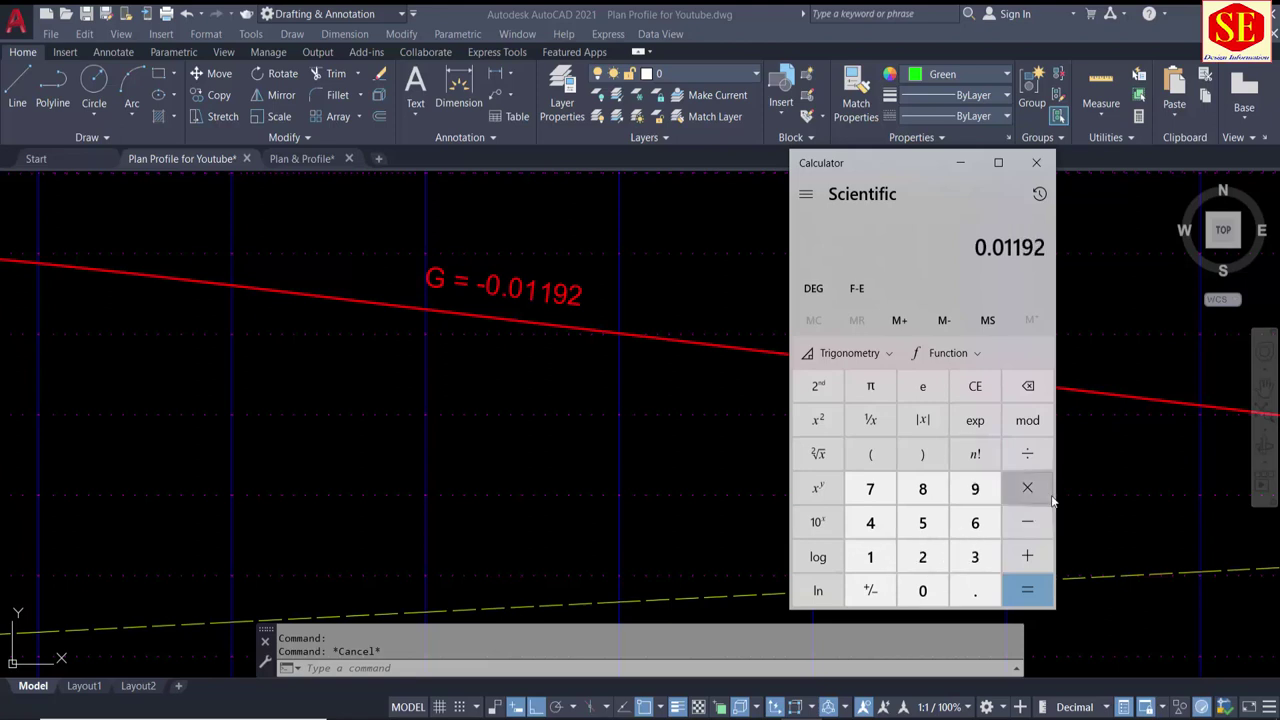
# Step: Multiply 0.01192 by 100 to get 1.192 and copy the result
pyautogui.click(1027, 488)
pyautogui.click(870, 557)
pyautogui.click(922, 590)
pyautogui.click(922, 590)
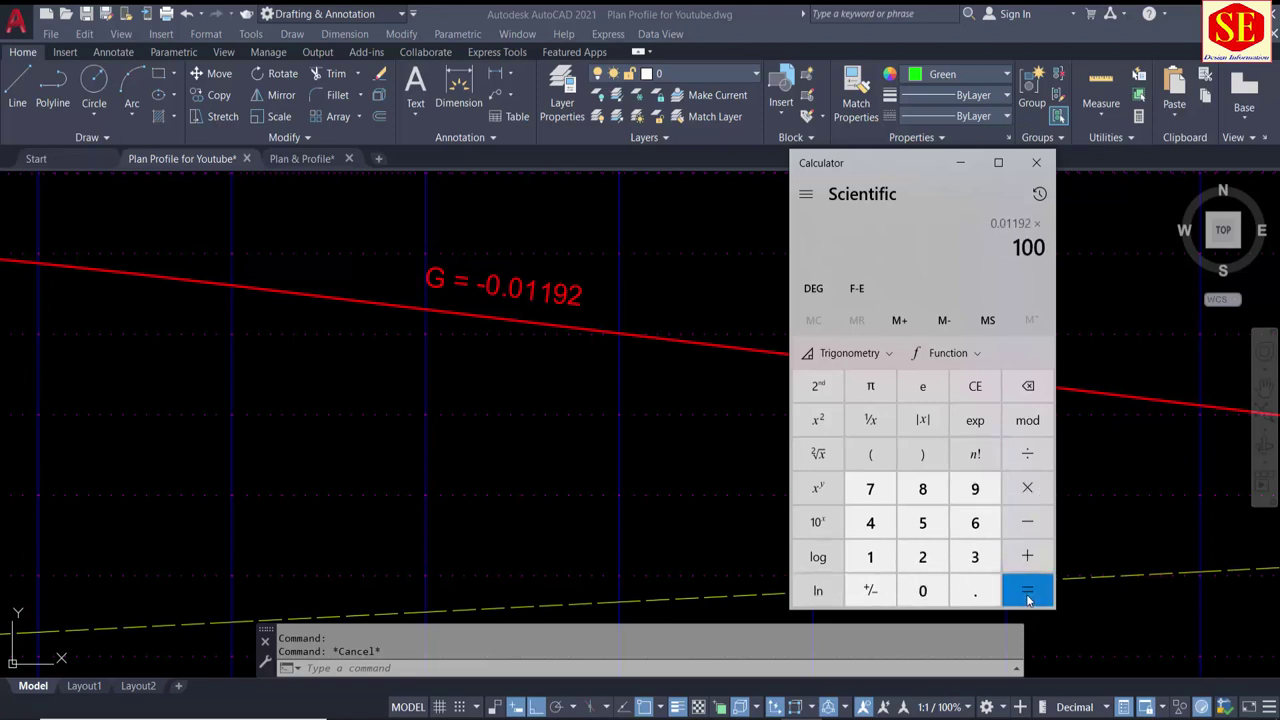
pyautogui.click(1028, 596)
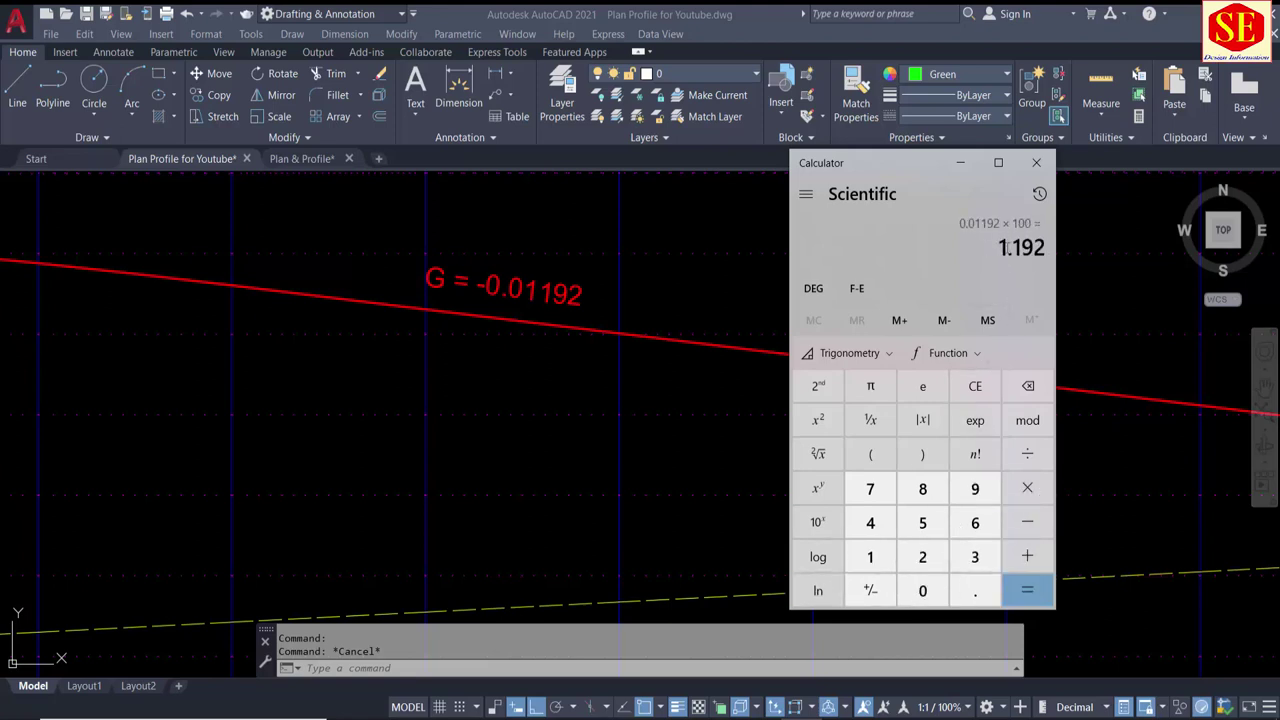
pyautogui.rightClick(1036, 254)
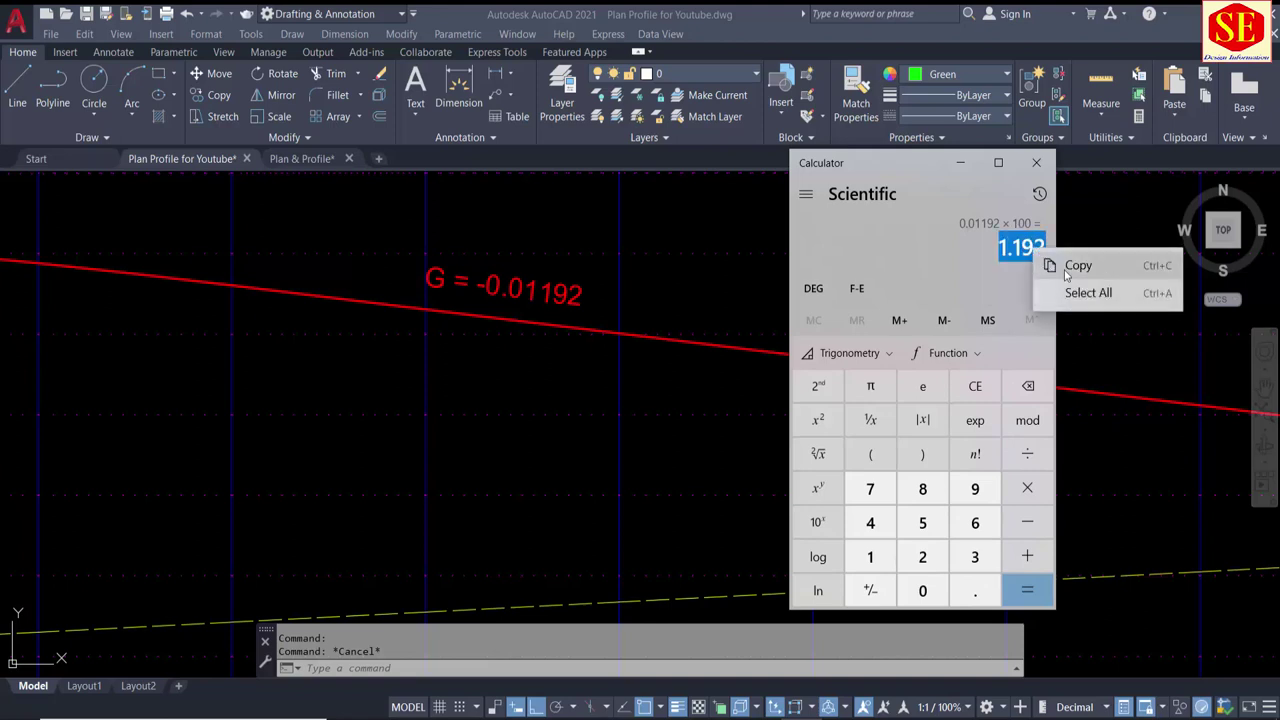
pyautogui.click(1080, 260)
# Step: Change the label to G = -1.192% and colour its text White
pyautogui.click(570, 300)
pyautogui.click(527, 290)
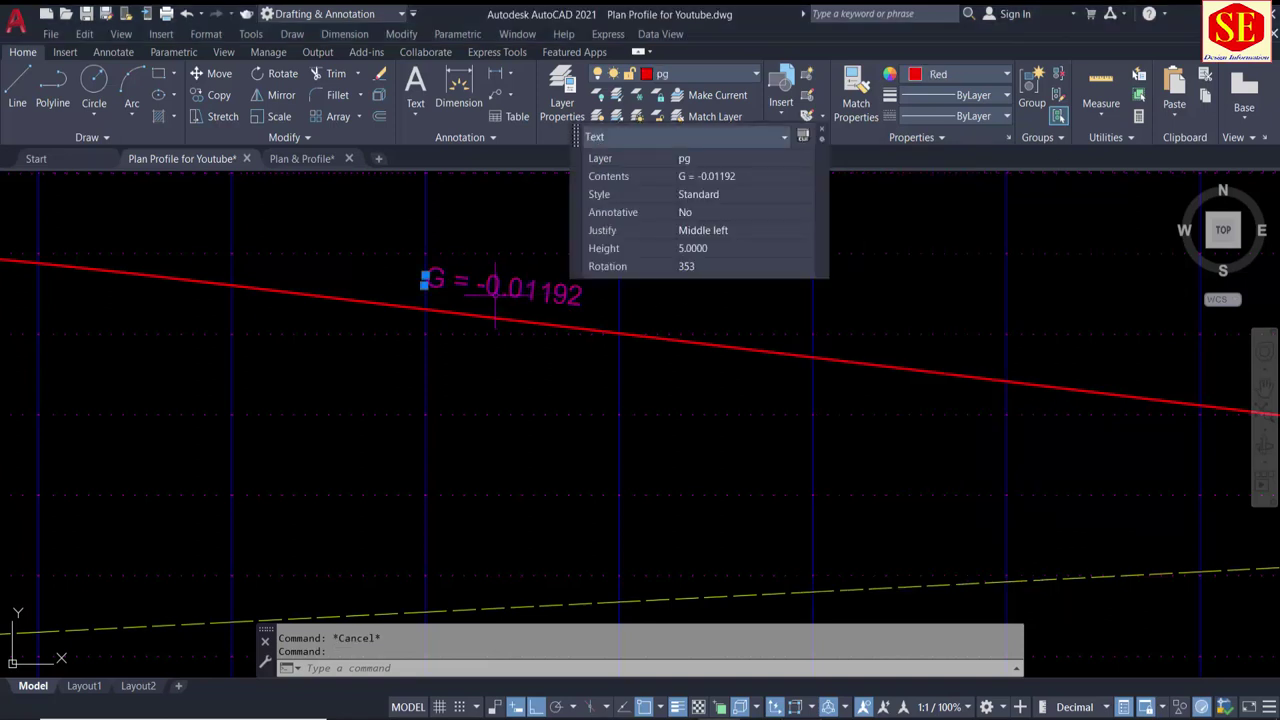
pyautogui.doubleClick(487, 289)
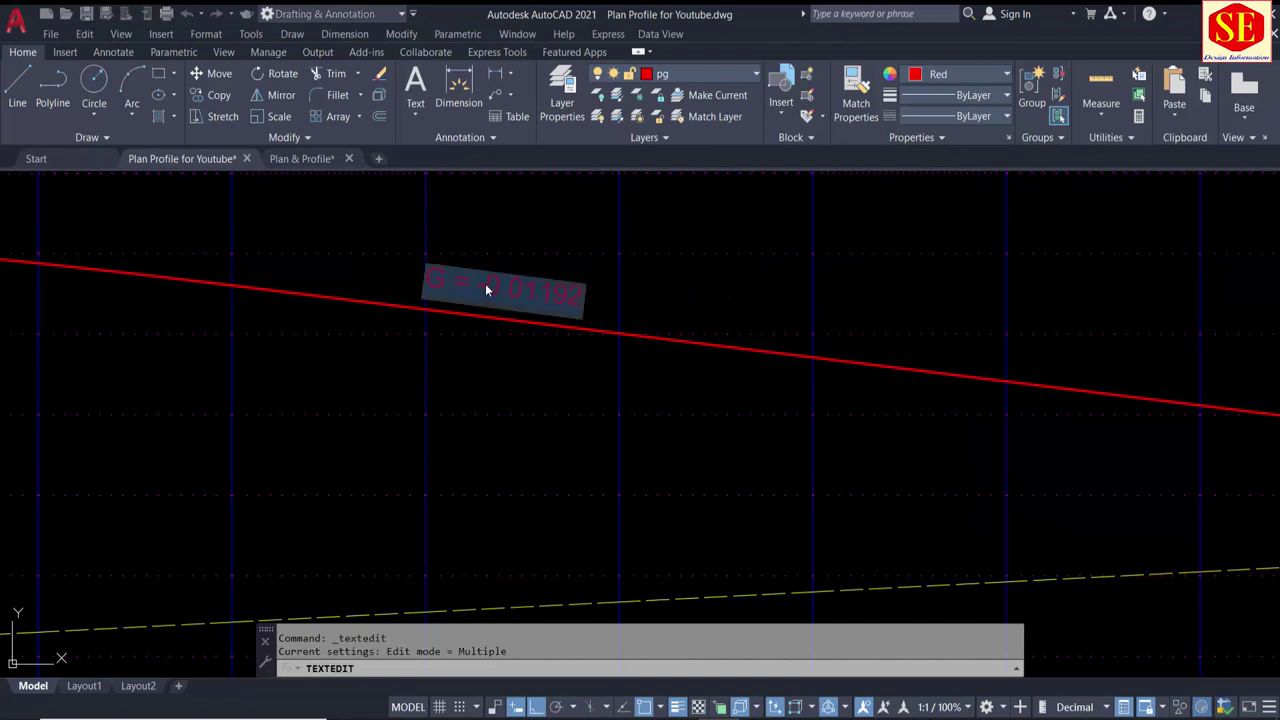
pyautogui.click(586, 300)
pyautogui.press('Escape')
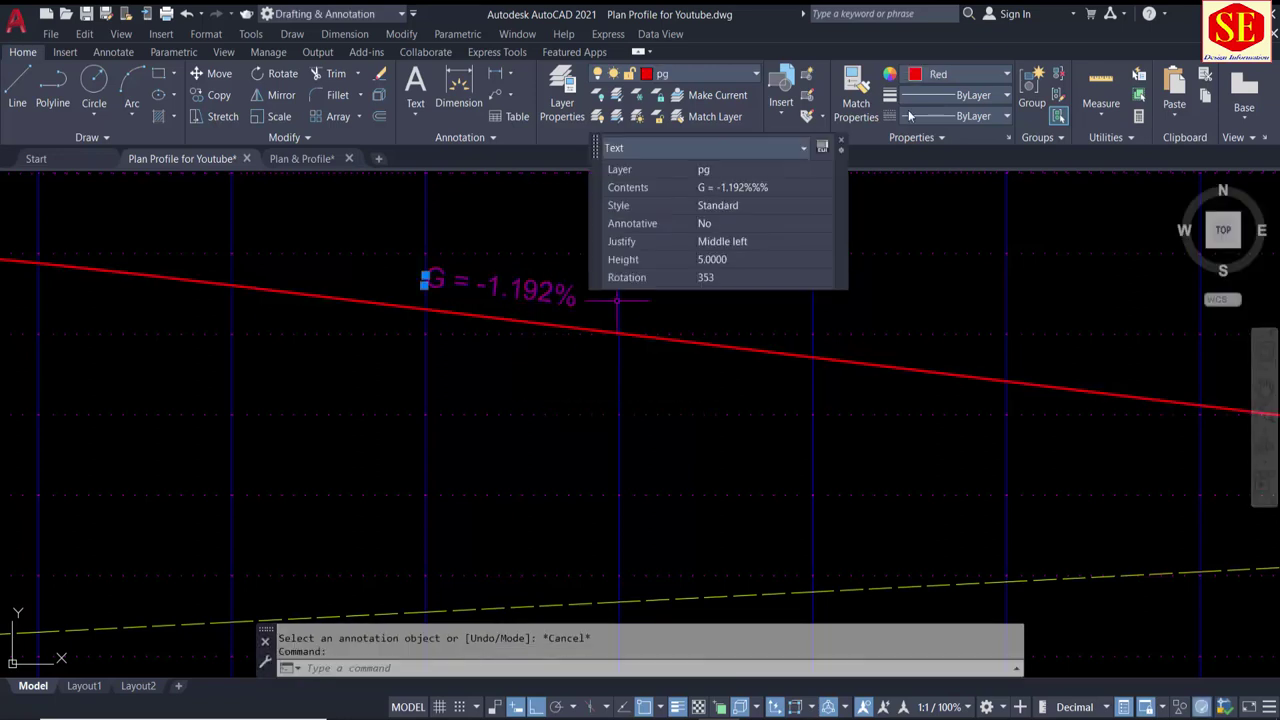
pyautogui.click(930, 80)
pyautogui.click(1012, 250)
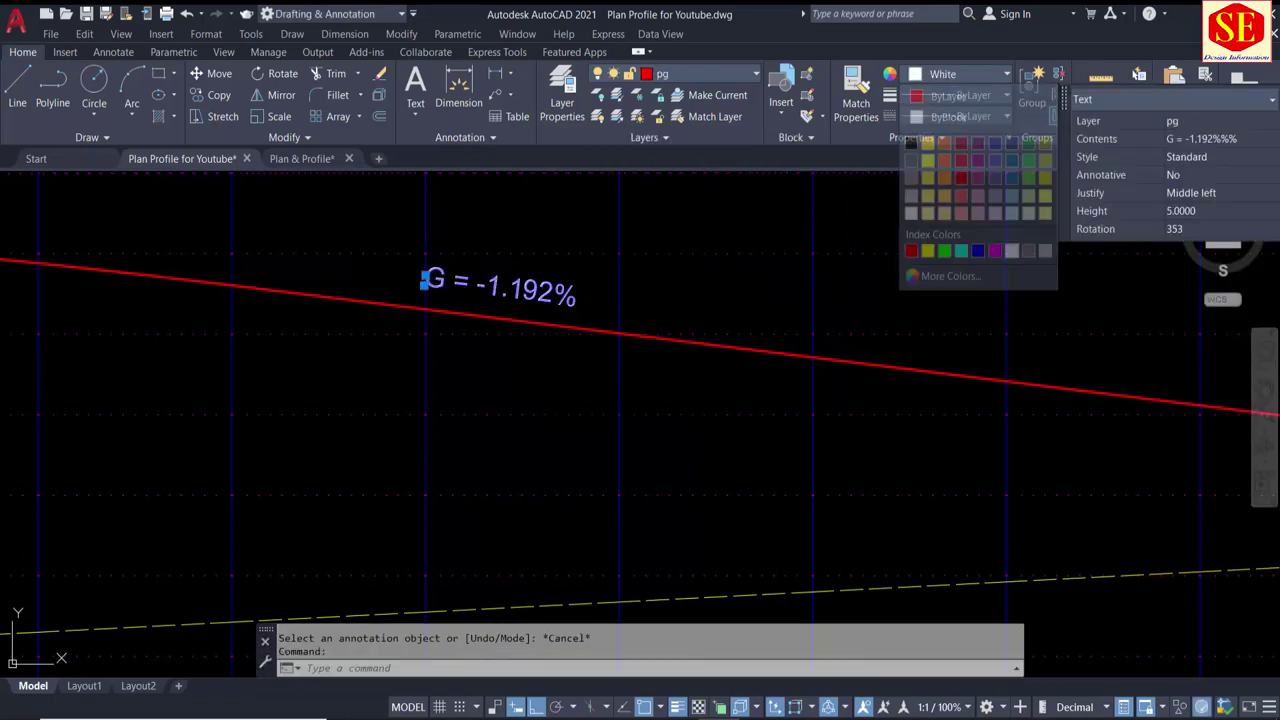
pyautogui.press('Escape')
pyautogui.scroll(-3, 663, 394)
pyautogui.moveTo(663, 392); pyautogui.dragTo(914, 385, button='middle')
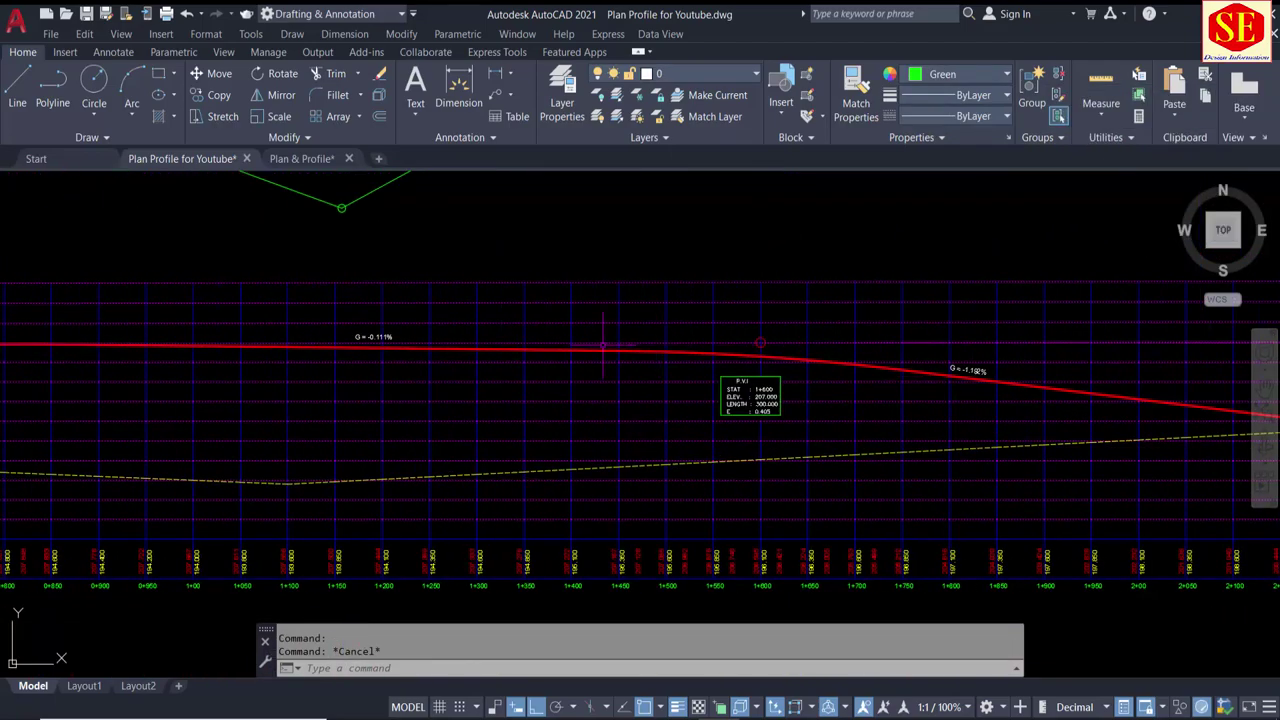
pyautogui.moveTo(359, 380); pyautogui.dragTo(908, 377, button='middle')
pyautogui.scroll(2, 439, 420)
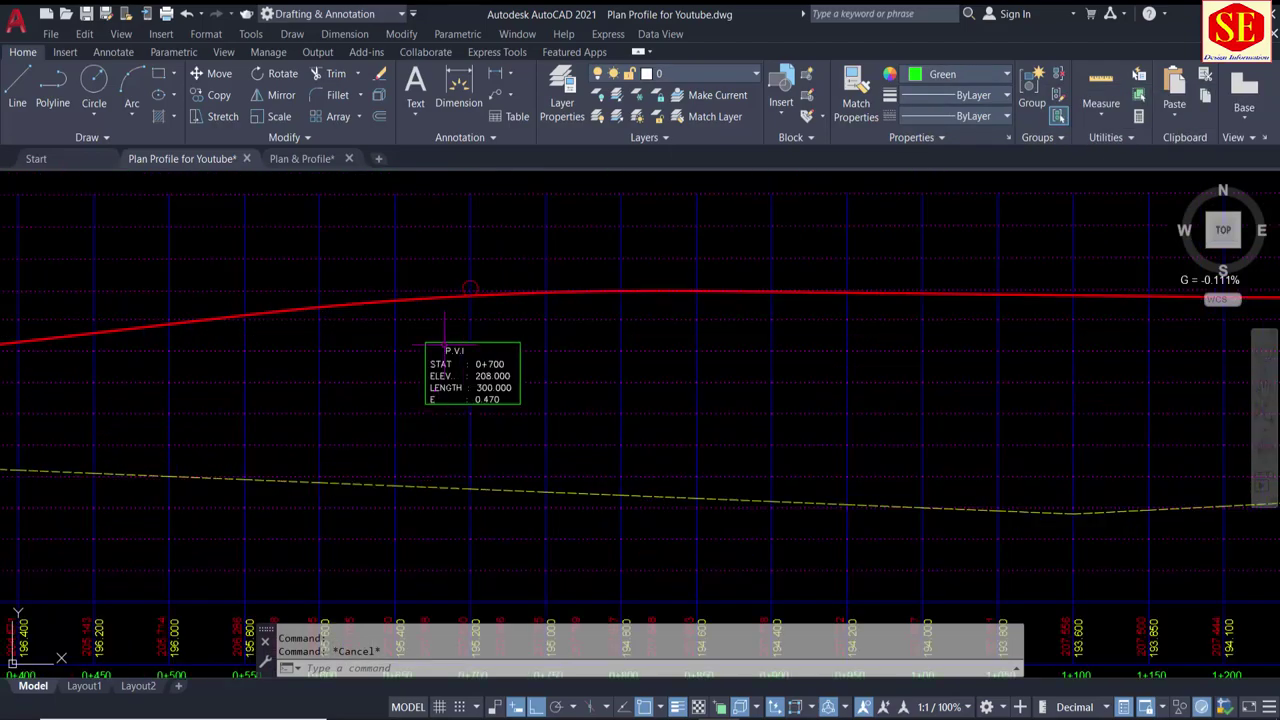
pyautogui.scroll(-4, 436, 350)
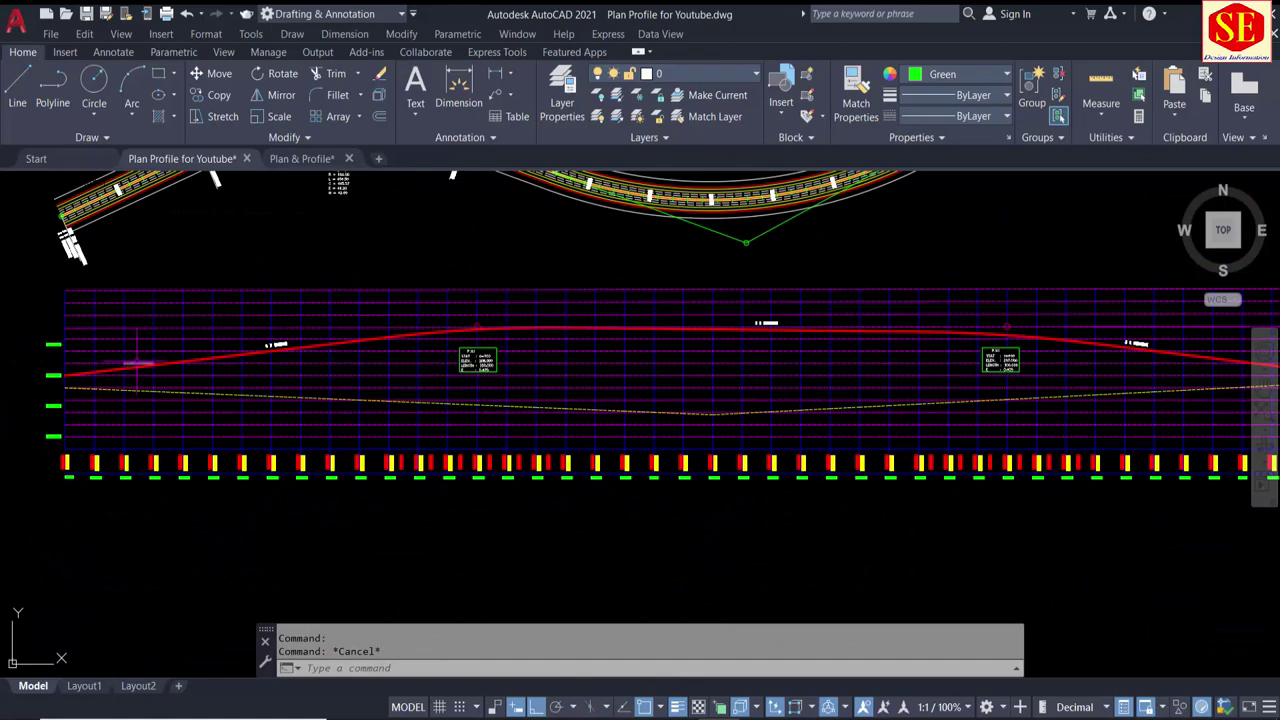
pyautogui.moveTo(82, 494); pyautogui.dragTo(162, 470, button='middle')
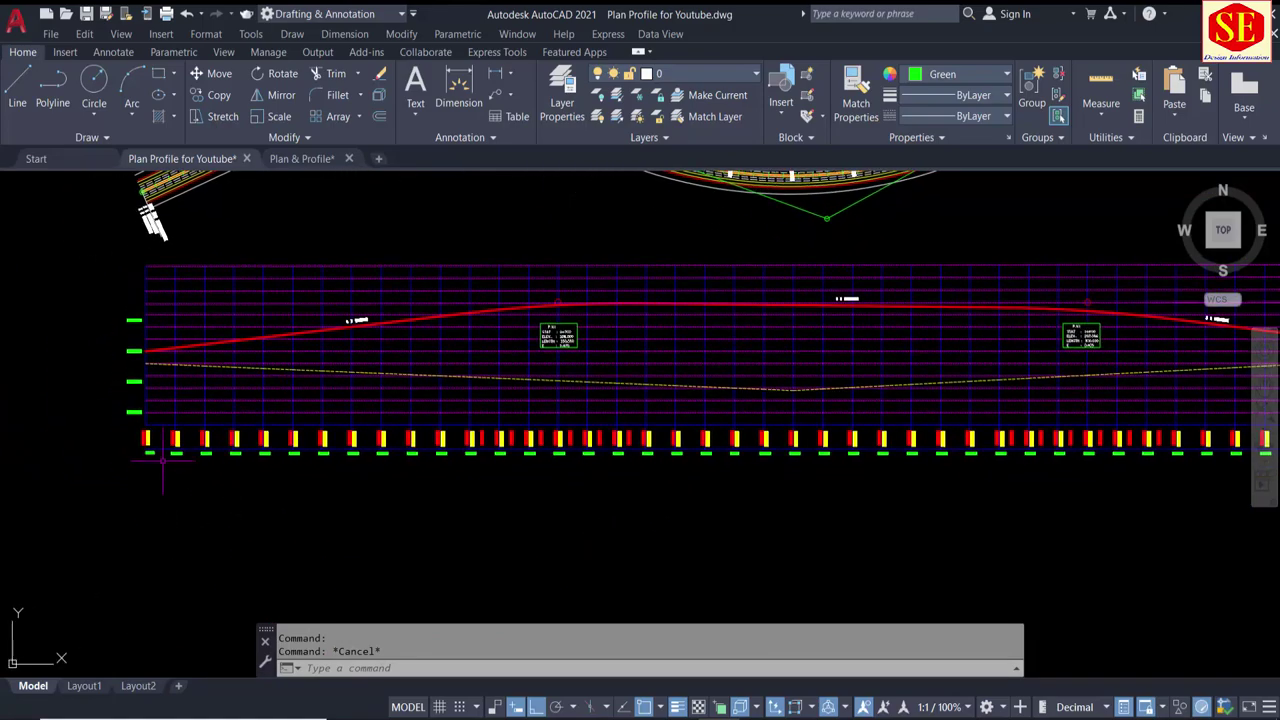
pyautogui.scroll(5, 162, 455)
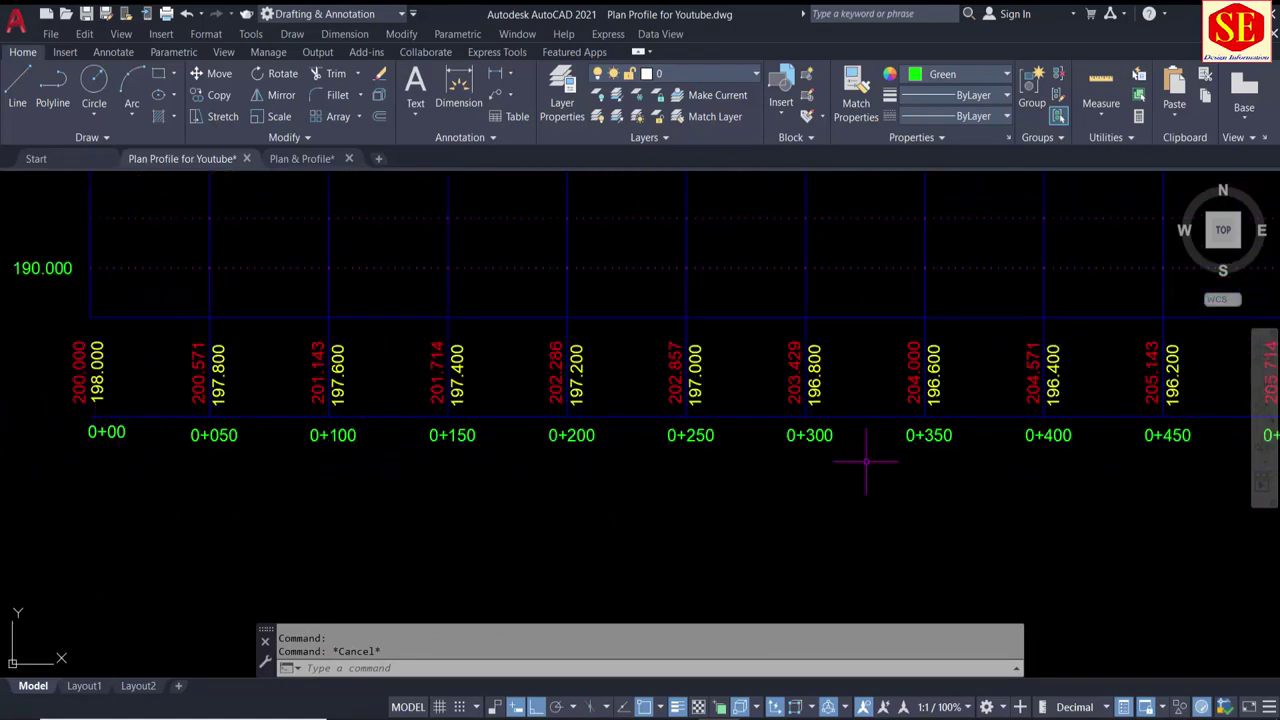
pyautogui.moveTo(866, 462); pyautogui.dragTo(519, 440, button='middle')
pyautogui.scroll(-3, 519, 420)
pyautogui.scroll(-3, 519, 400)
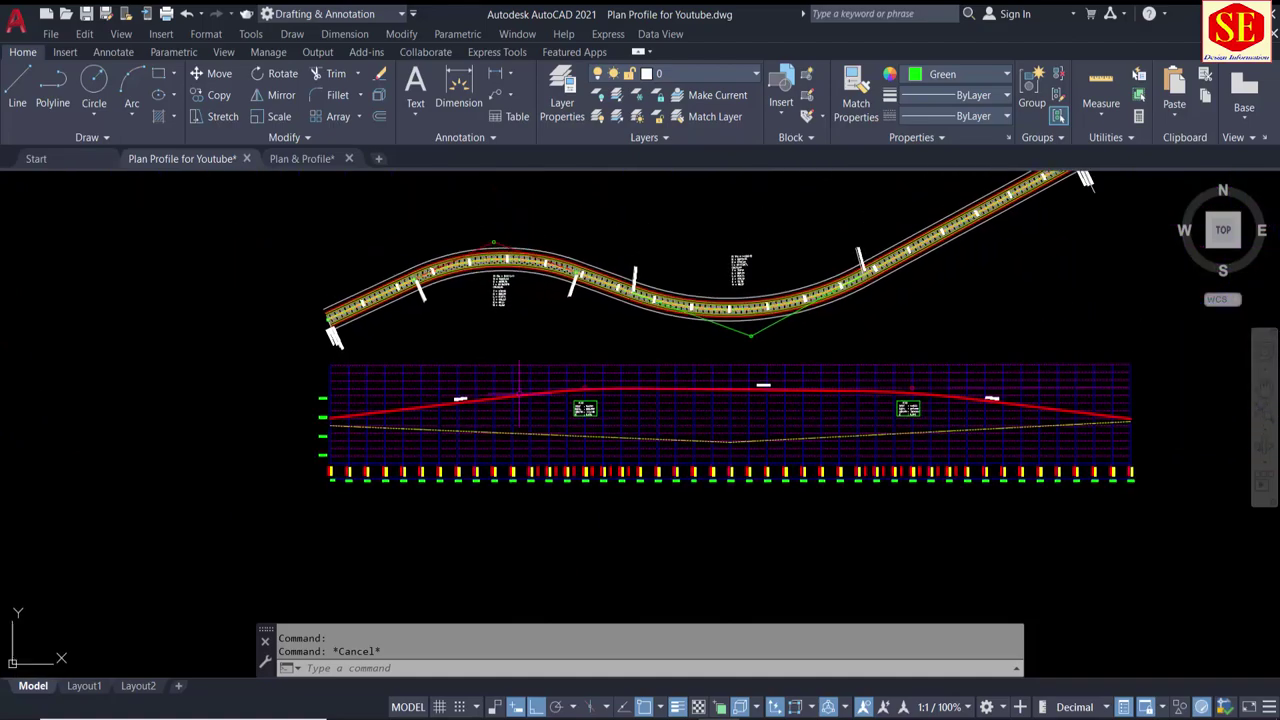
pyautogui.scroll(3, 300, 354)
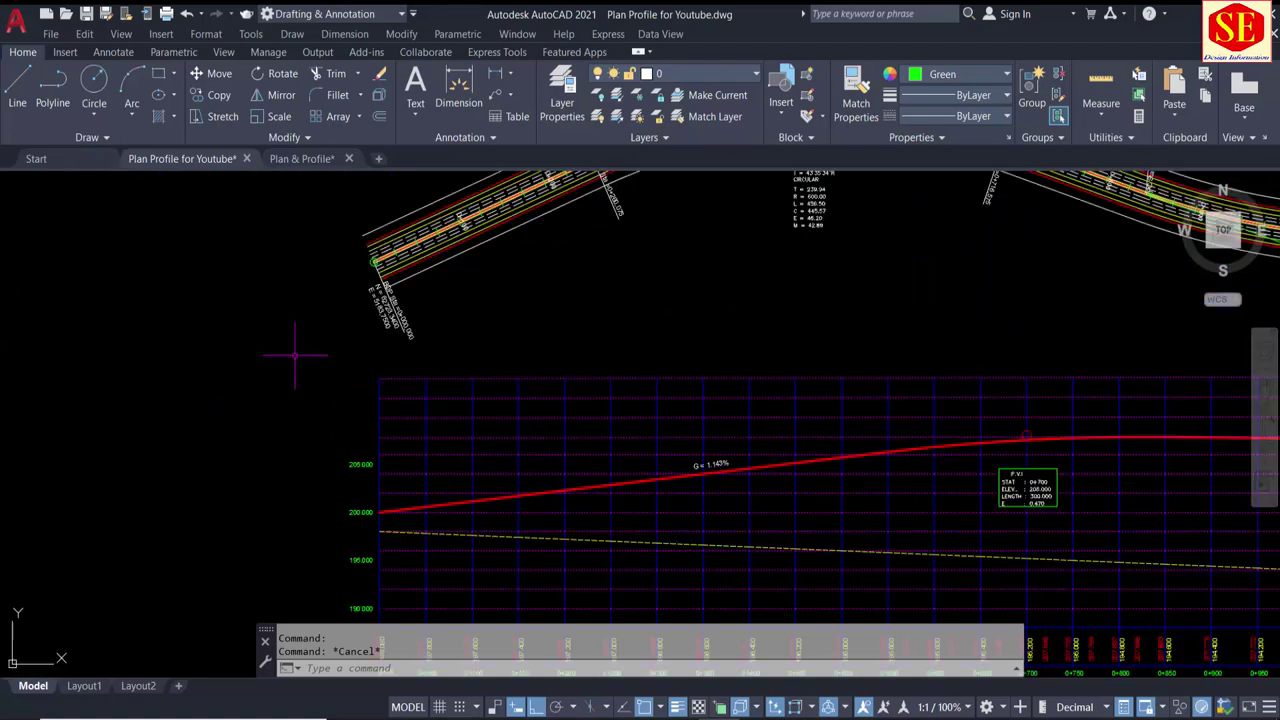
pyautogui.scroll(2, 295, 354)
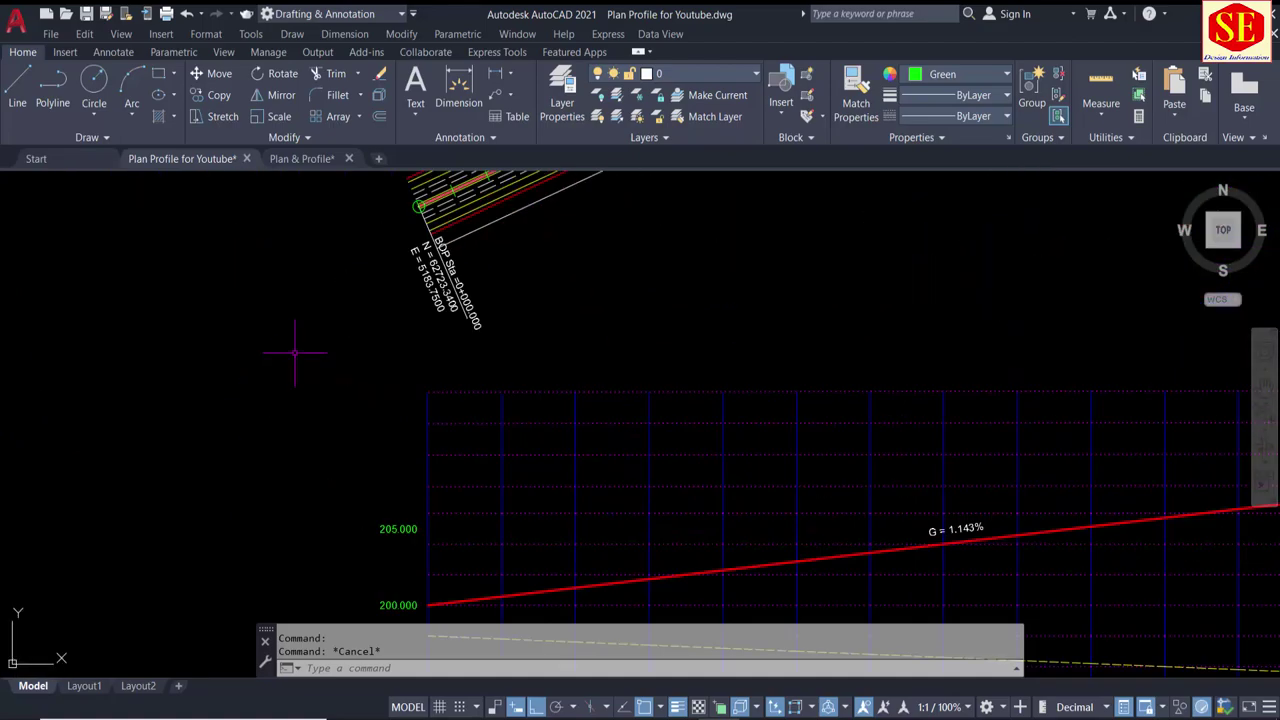
# Step: Draw a vertical polyline guide from the road's beginning point down past station 0+00
pyautogui.write('pl')
pyautogui.press('Return')
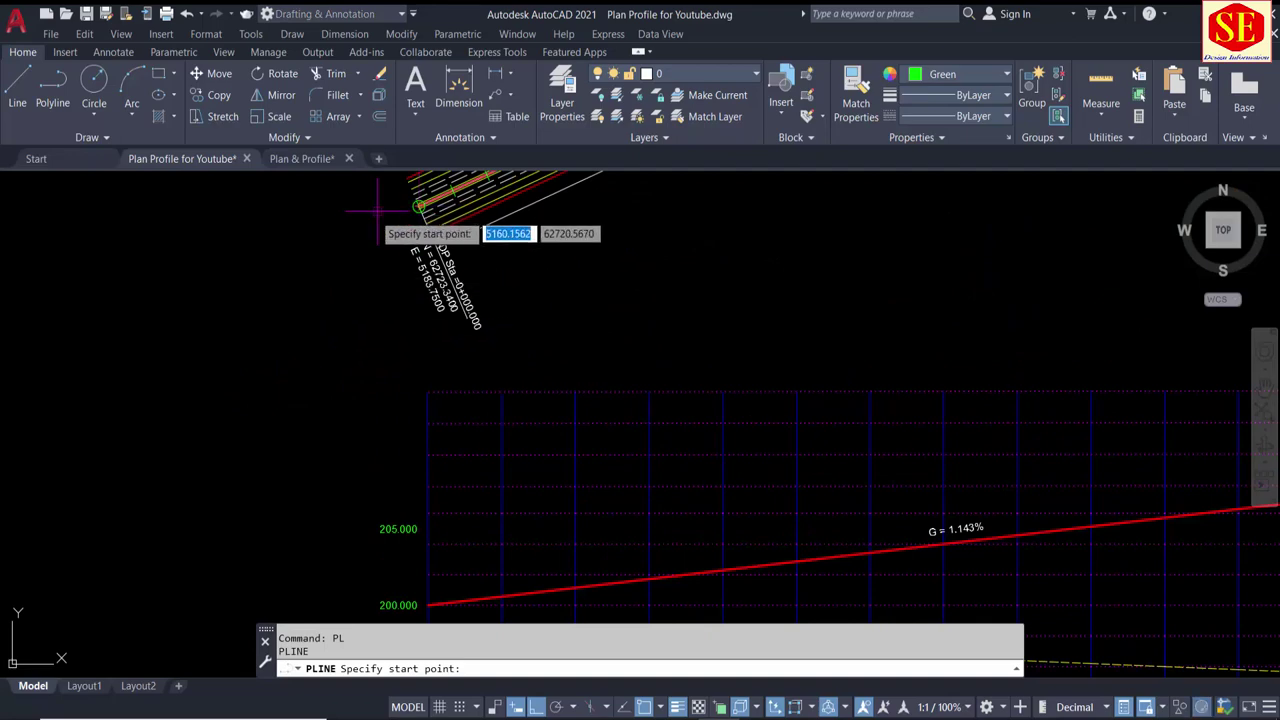
pyautogui.click(416, 207)
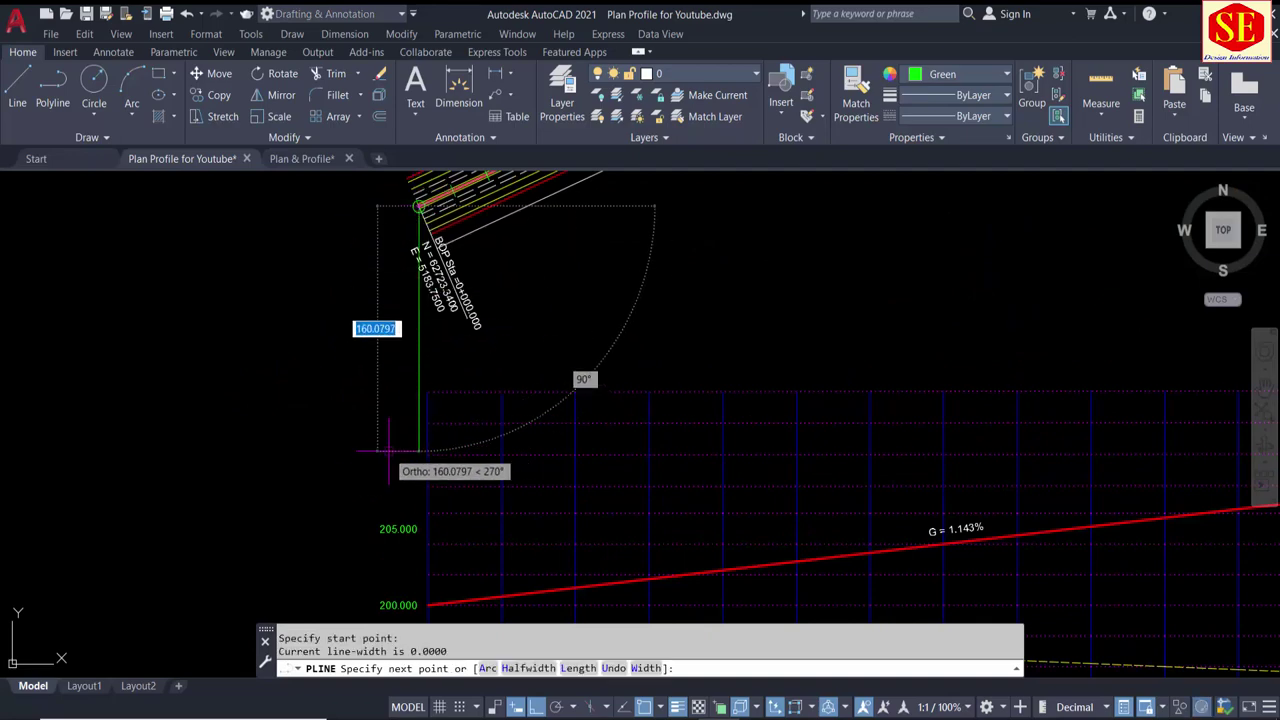
pyautogui.moveTo(389, 451); pyautogui.dragTo(465, 280, button='middle')
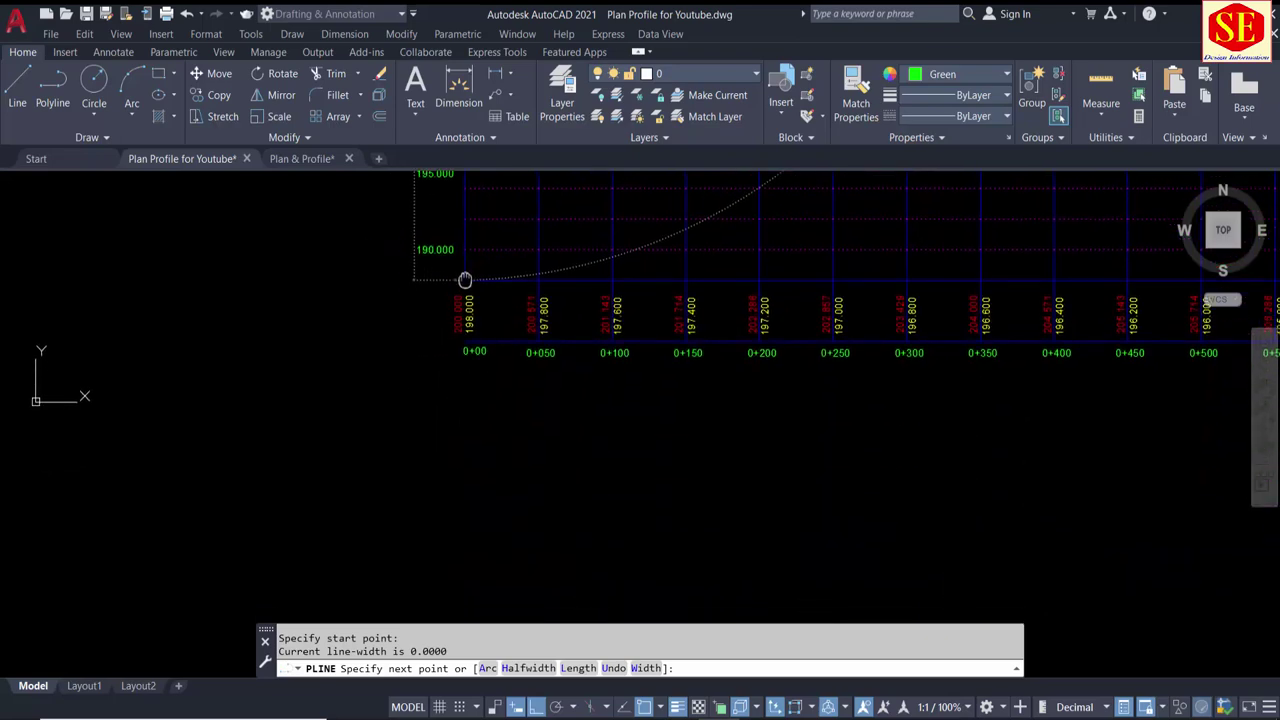
pyautogui.click(456, 407)
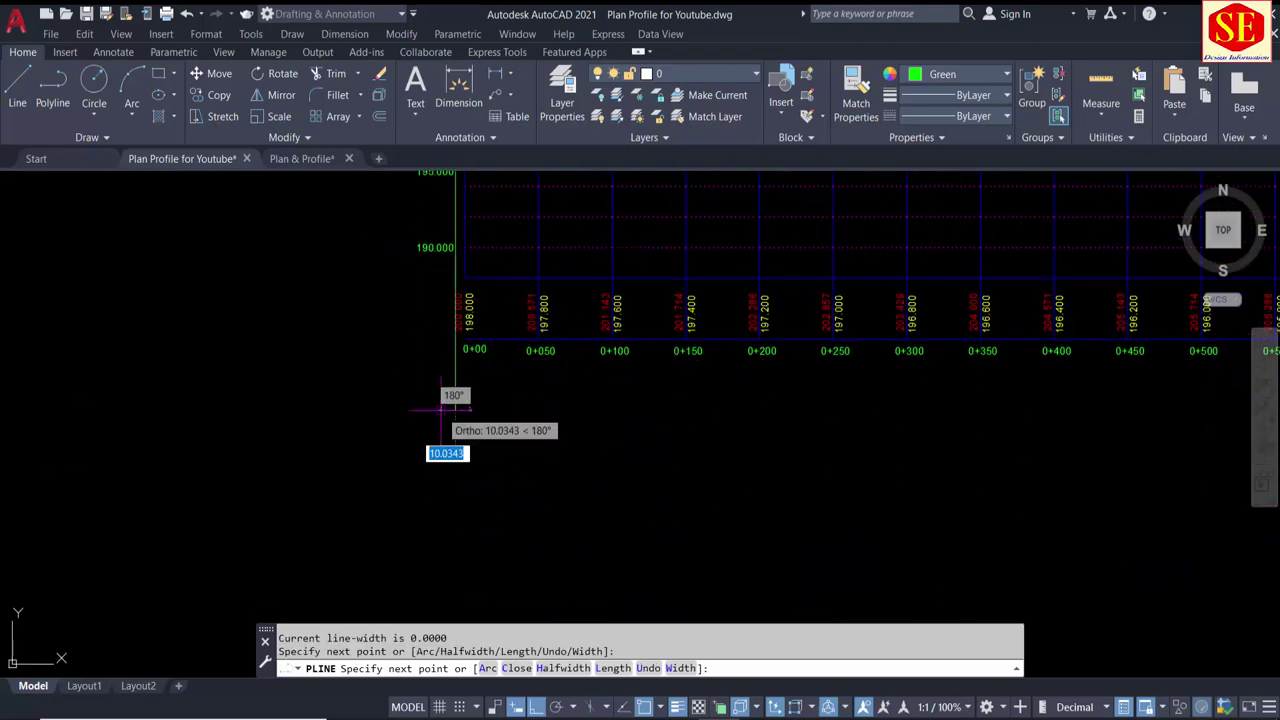
pyautogui.press('Escape')
# Step: Start MOVE and window-select the whole profile grid
pyautogui.moveTo(489, 406); pyautogui.dragTo(490, 598, button='middle')
pyautogui.scroll(3, 460, 300)
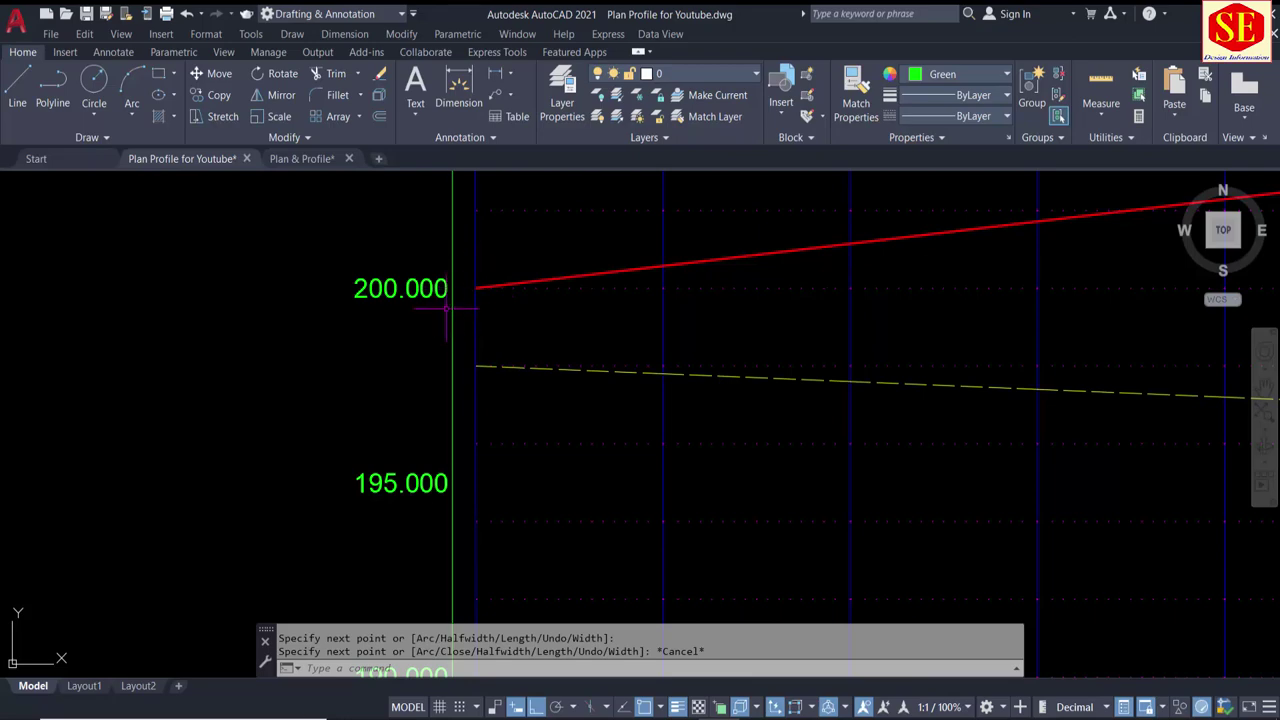
pyautogui.scroll(-5, 447, 310)
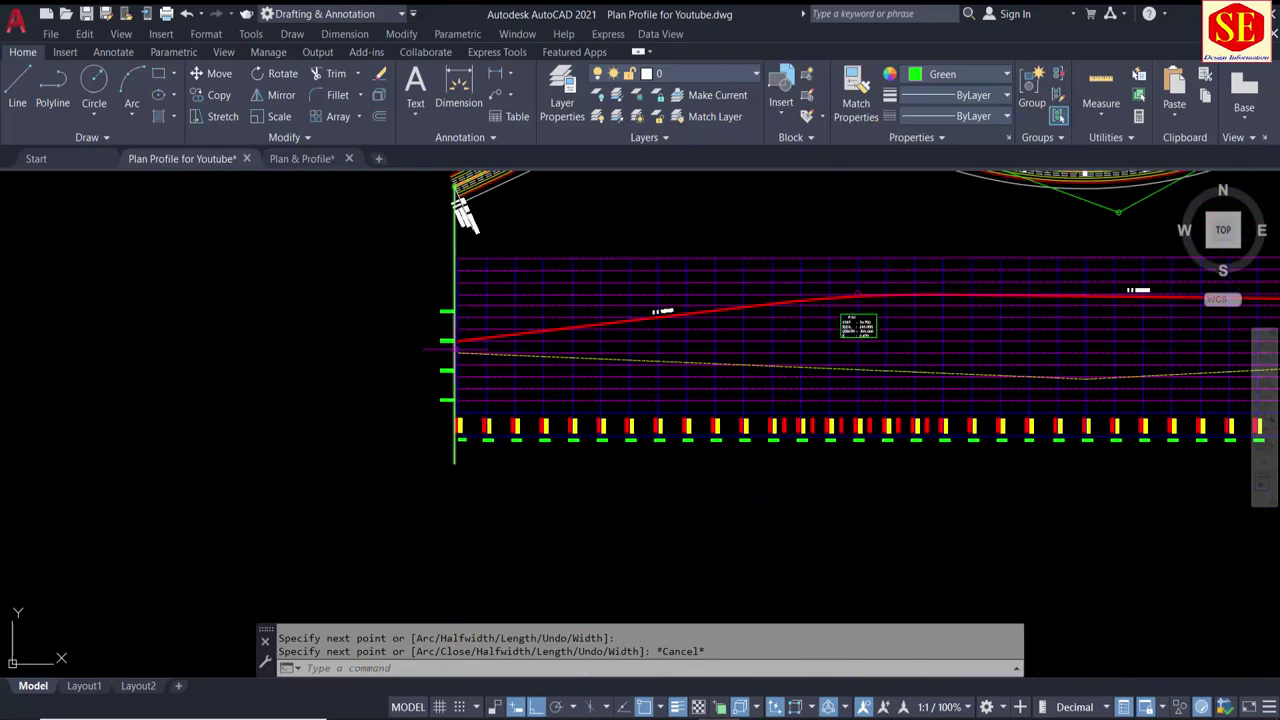
pyautogui.write('m')
pyautogui.press('Return')
pyautogui.scroll(5, 443, 248)
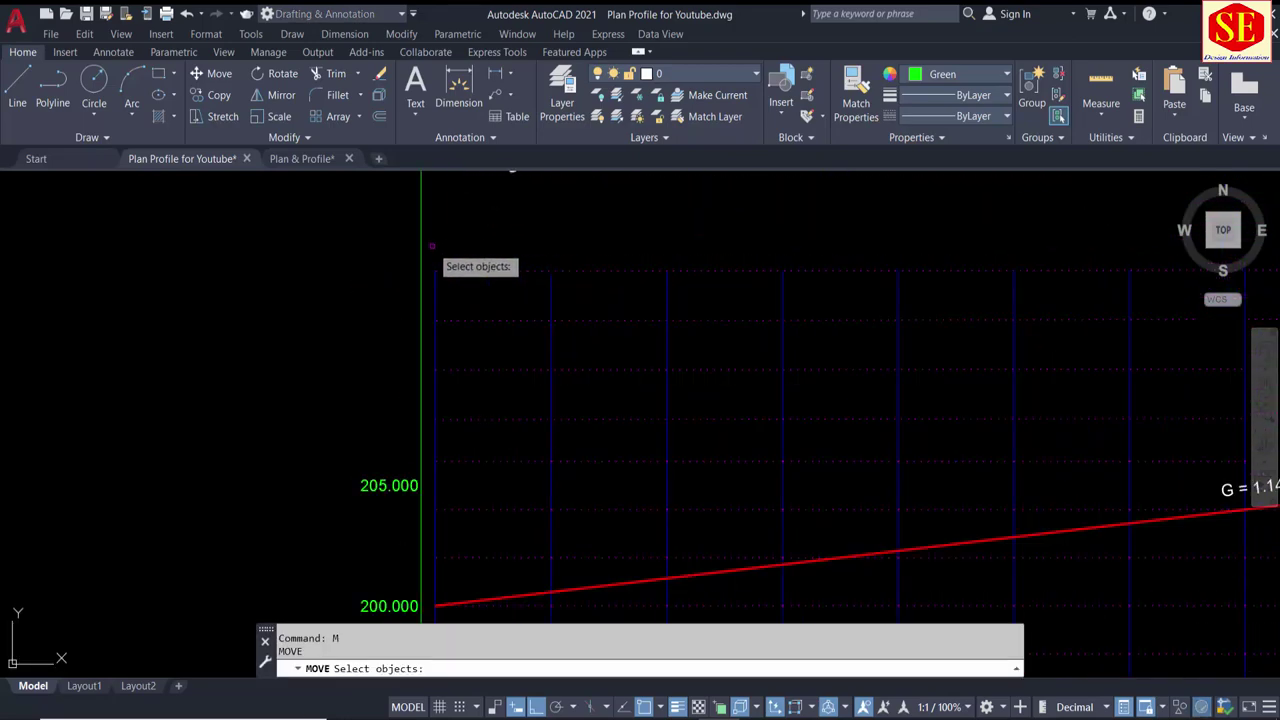
pyautogui.click(427, 244)
pyautogui.scroll(-5, 531, 331)
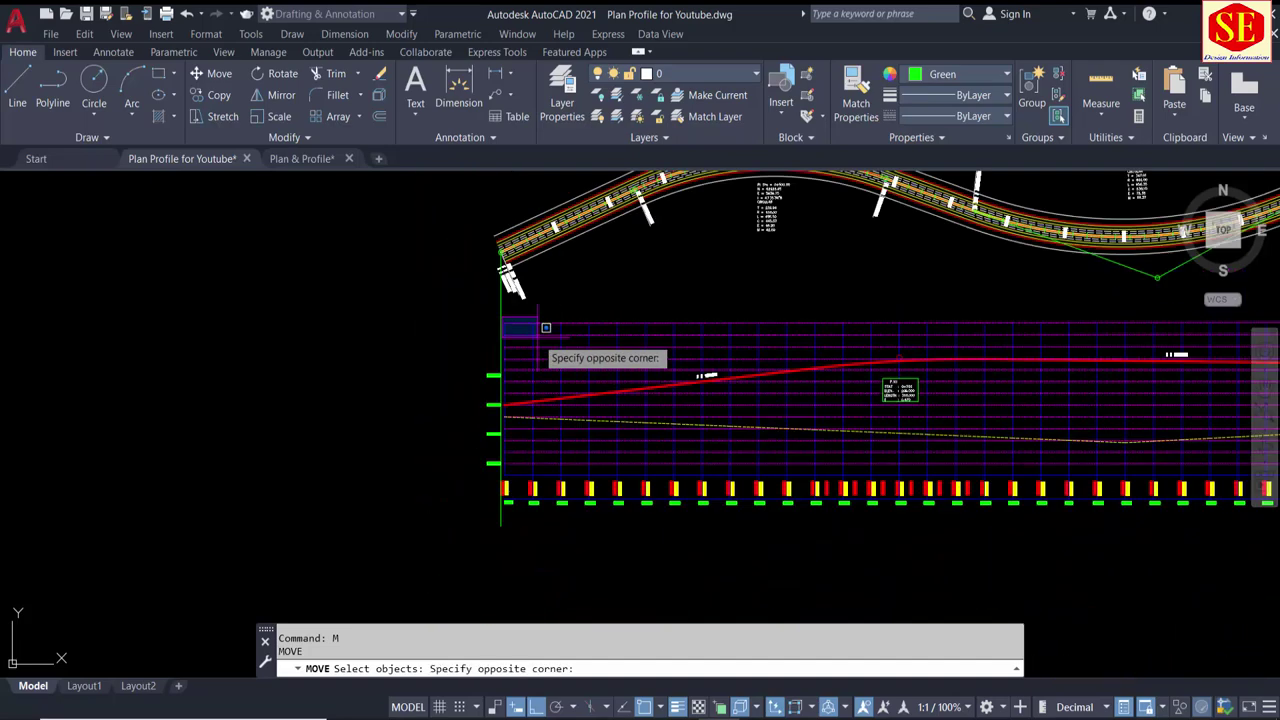
pyautogui.hscroll(5, 1200, 500)
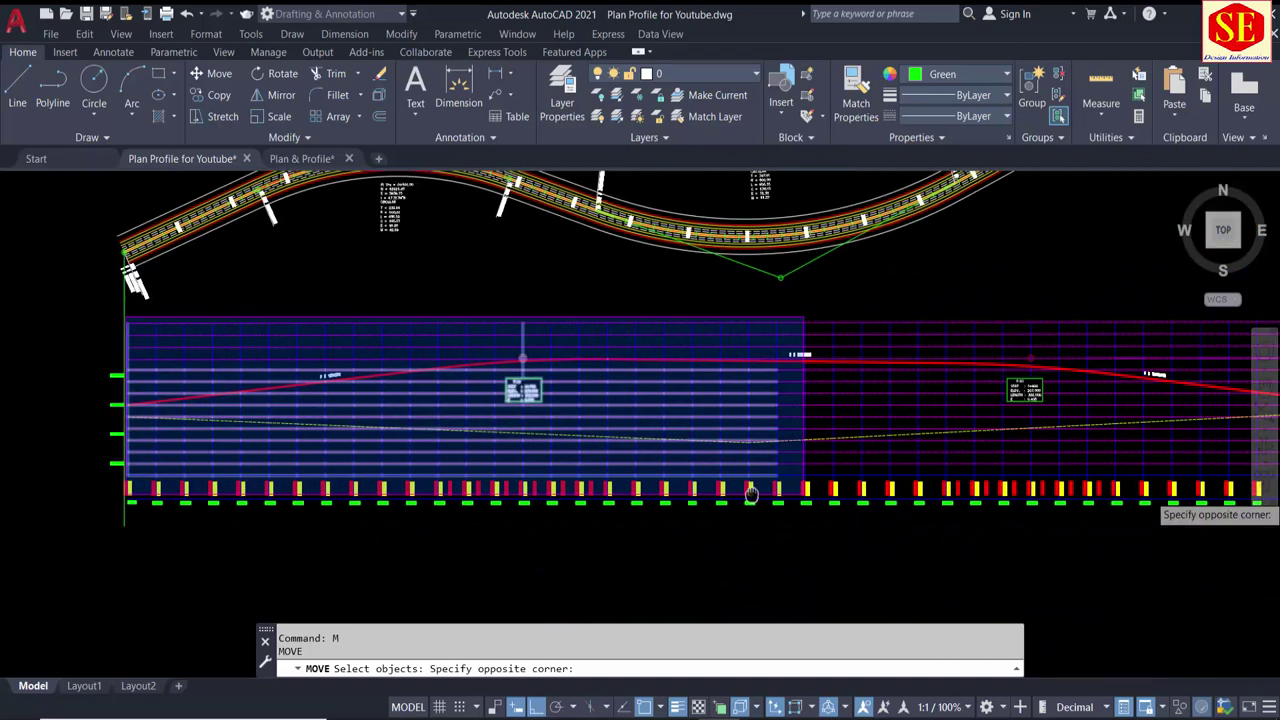
pyautogui.hscroll(3, 976, 535)
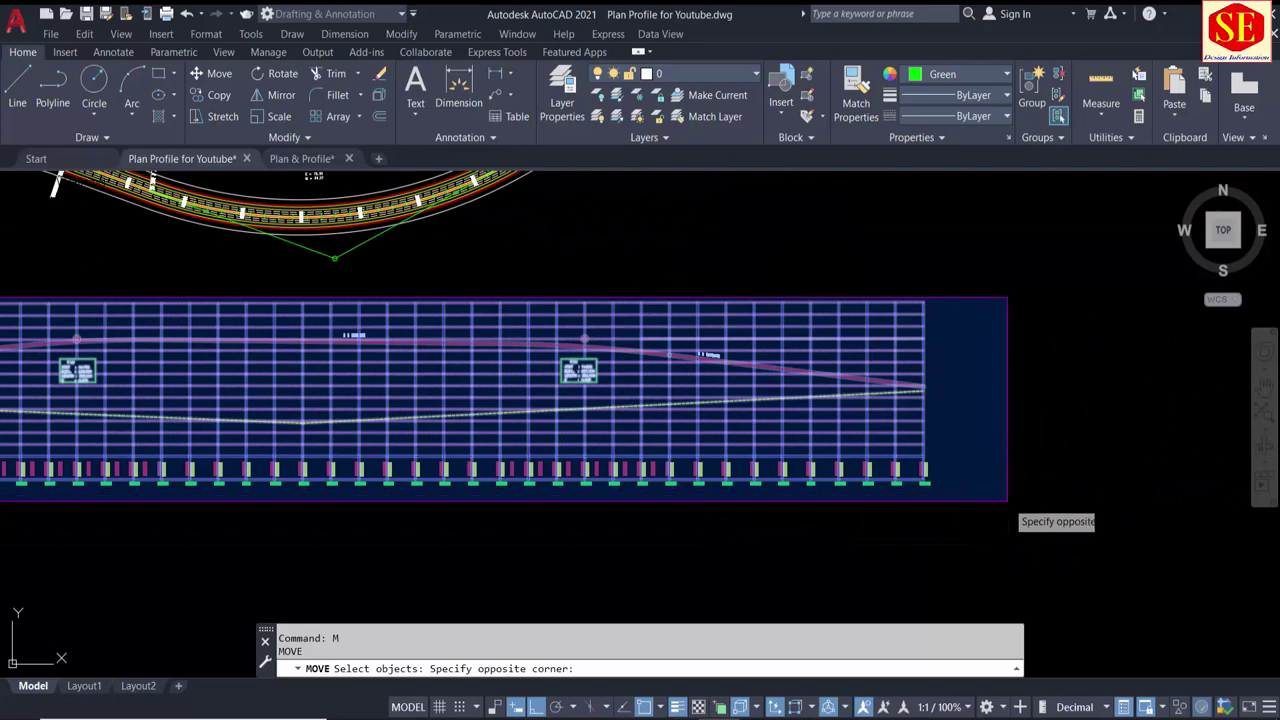
pyautogui.click(1008, 508)
# Step: Add the red 200.000 label to the selection and finish choosing objects
pyautogui.scroll(2, 400, 420)
pyautogui.scroll(3, 278, 406)
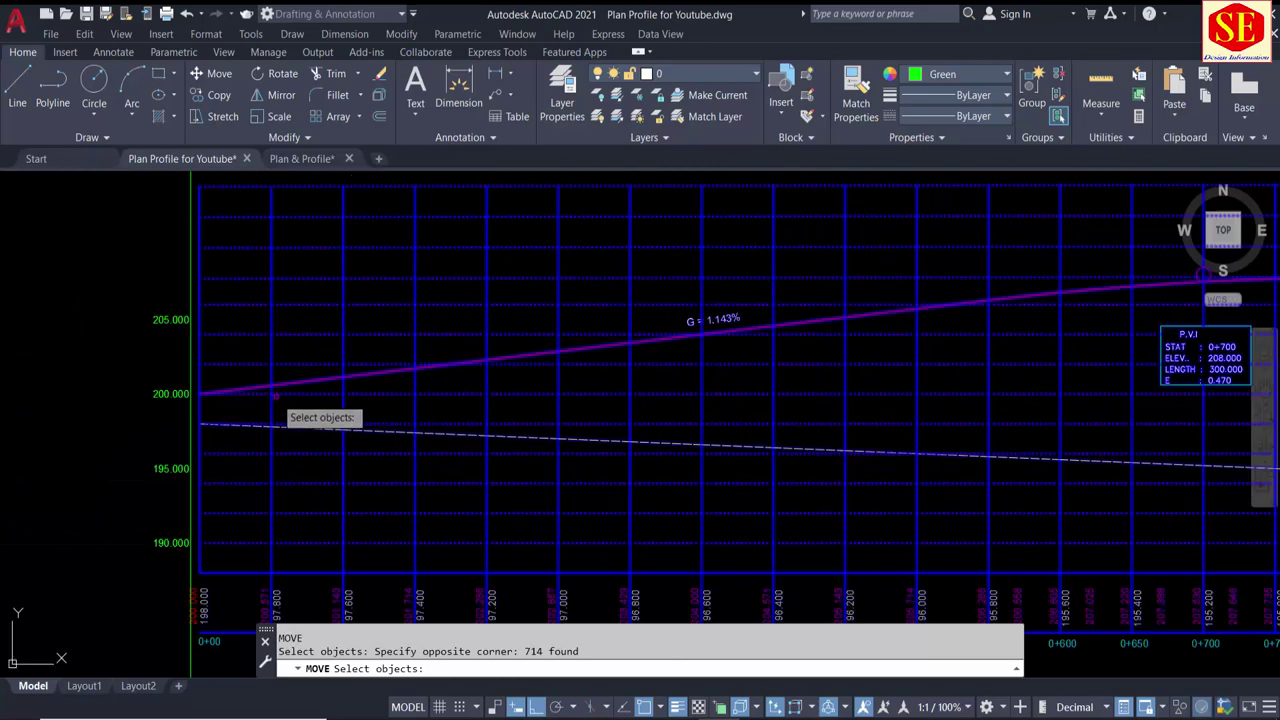
pyautogui.scroll(2, 210, 598)
pyautogui.scroll(2, 195, 450)
pyautogui.scroll(2, 188, 436)
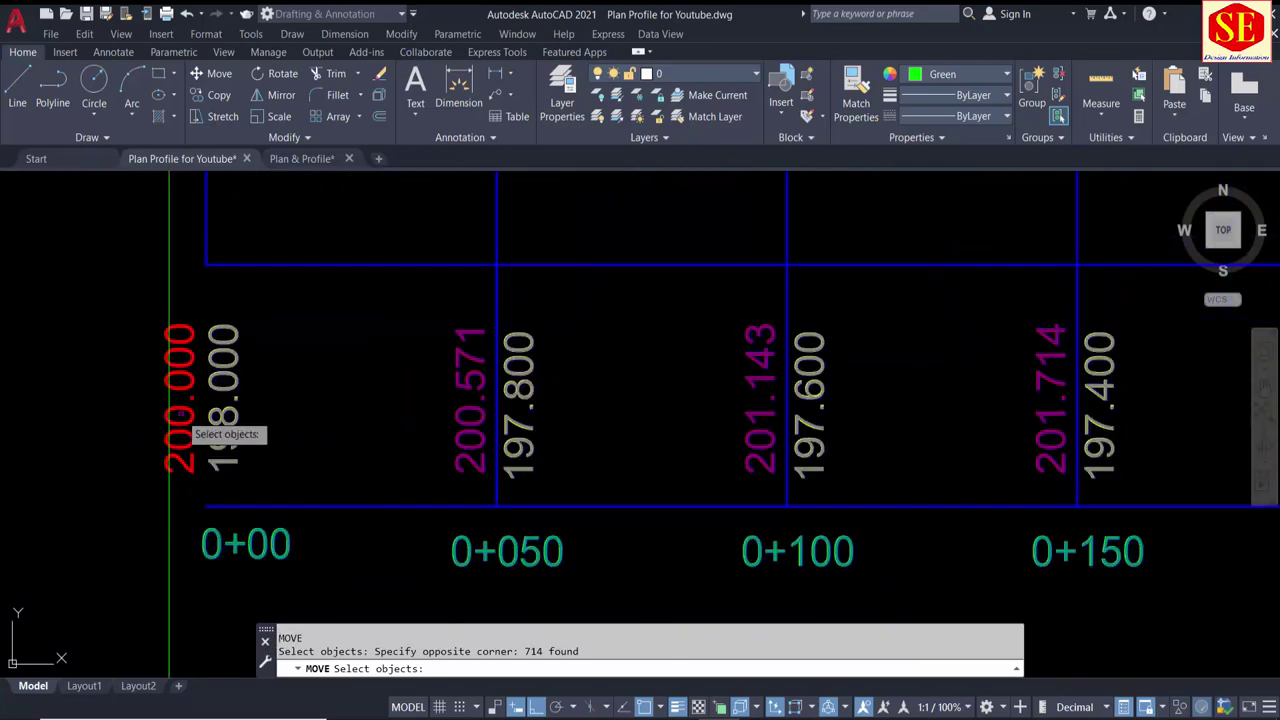
pyautogui.click(183, 440)
pyautogui.scroll(-4, 186, 470)
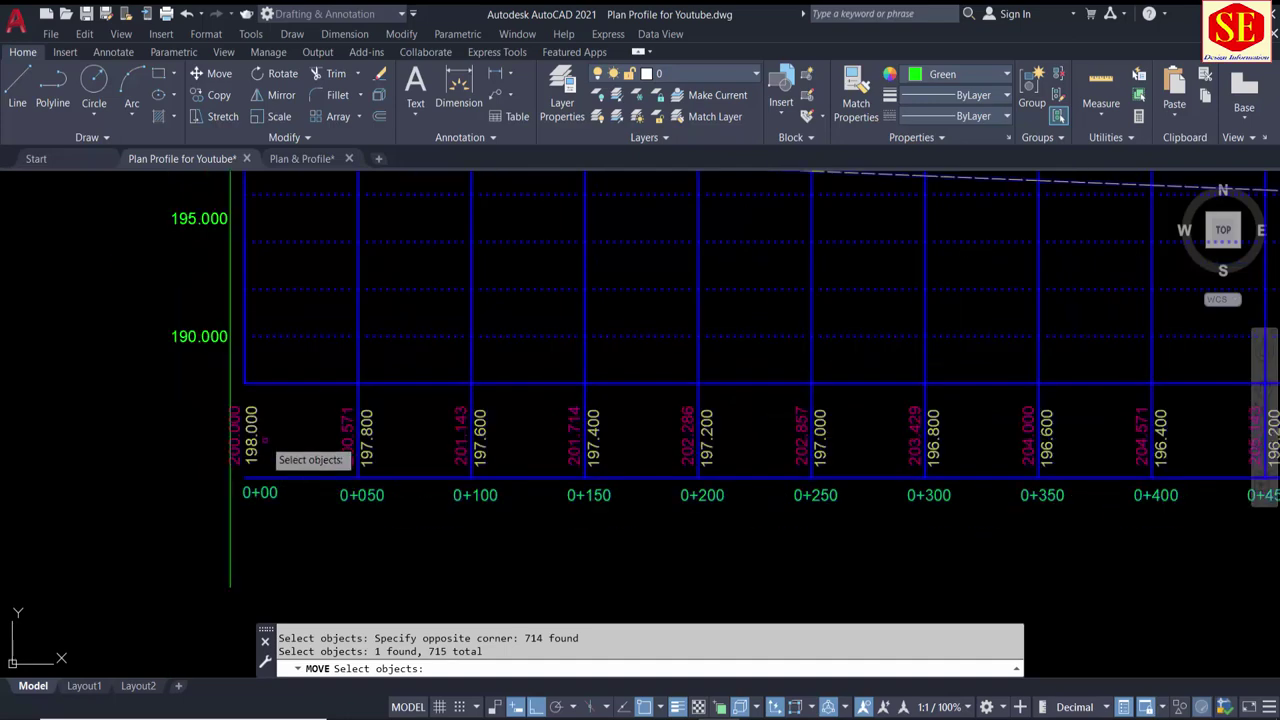
pyautogui.moveTo(262, 440)
pyautogui.mouseDown(button='middle')
pyautogui.moveTo(300, 580)
pyautogui.moveTo(340, 460)
pyautogui.mouseUp(button='middle')
pyautogui.scroll(-1, 334, 463)
pyautogui.scroll(1, 330, 540)
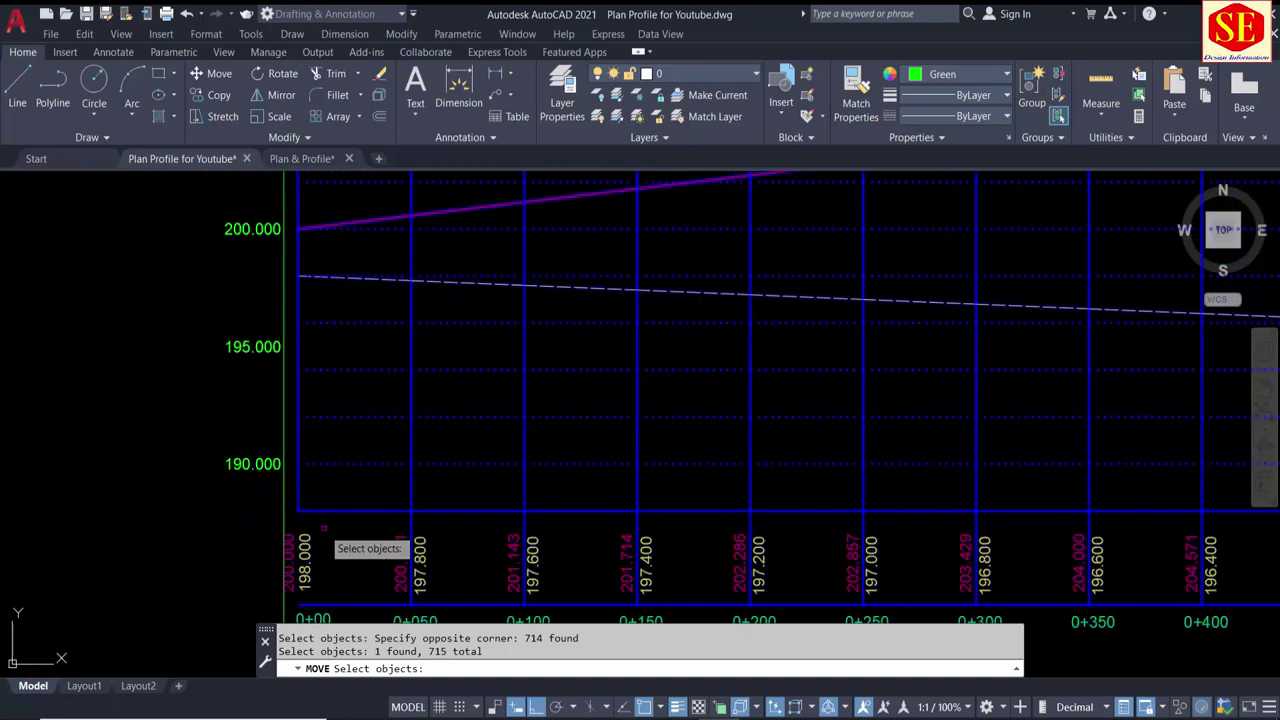
pyautogui.press('Return')
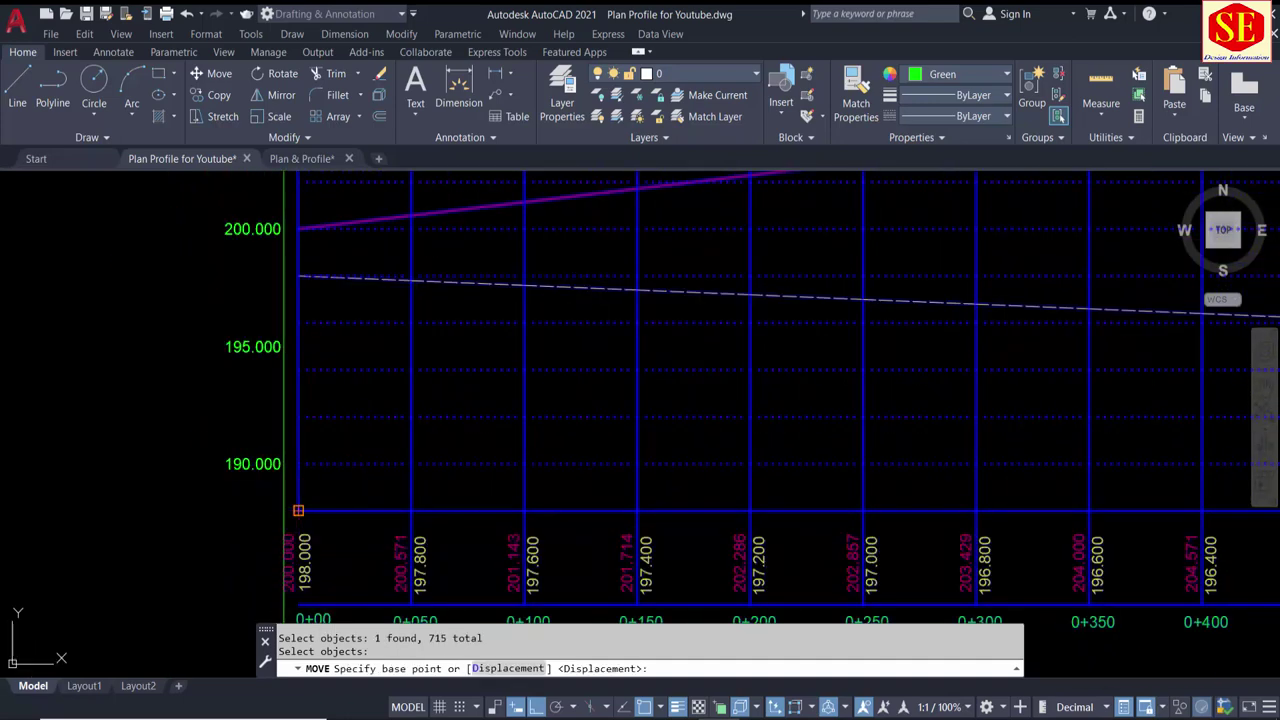
# Step: Move the profile from its lower-left grid corner onto the vertical guide line
pyautogui.click(298, 508)
pyautogui.click(300, 500)
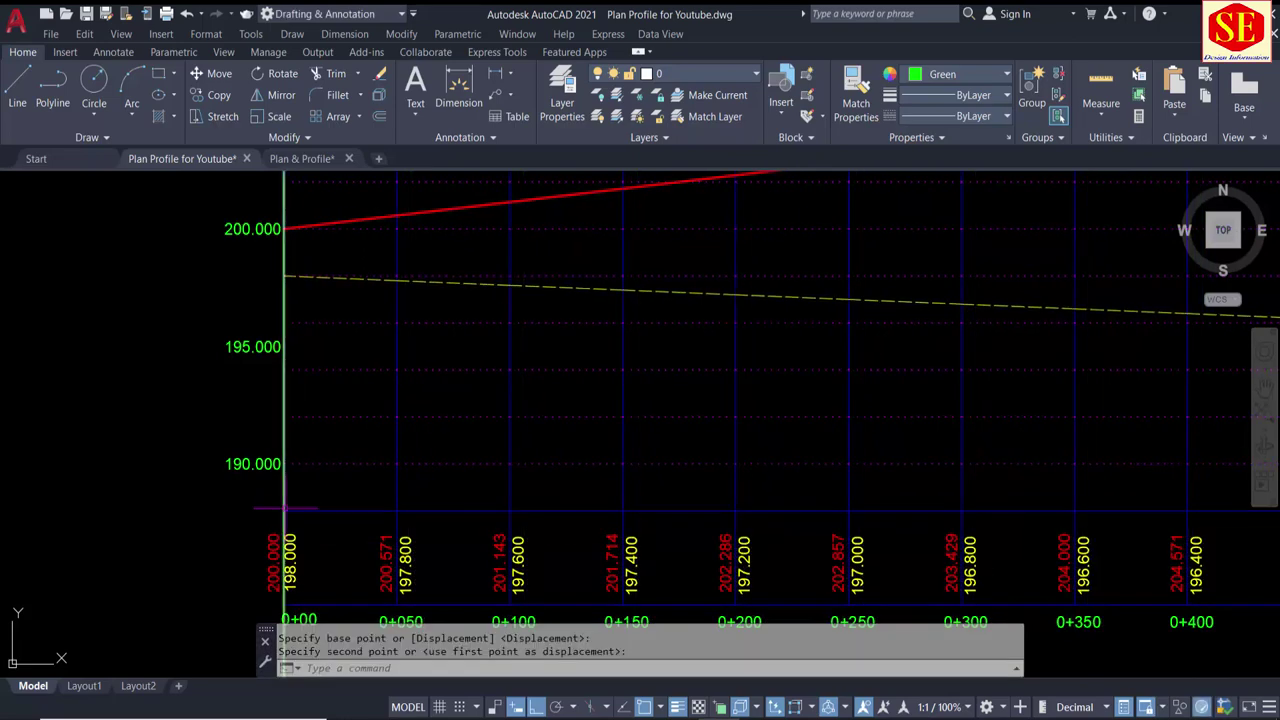
pyautogui.scroll(-4, 397, 475)
pyautogui.scroll(1, 418, 383)
pyautogui.scroll(1, 358, 326)
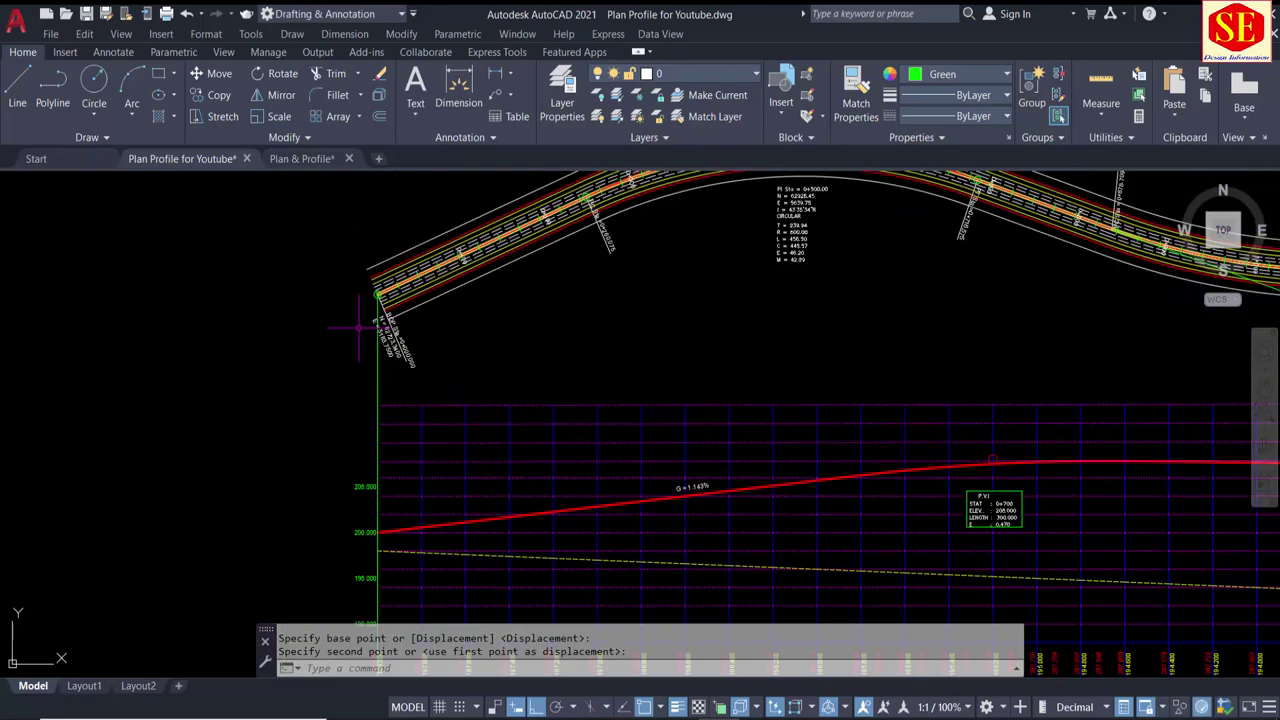
pyautogui.scroll(-5, 500, 425)
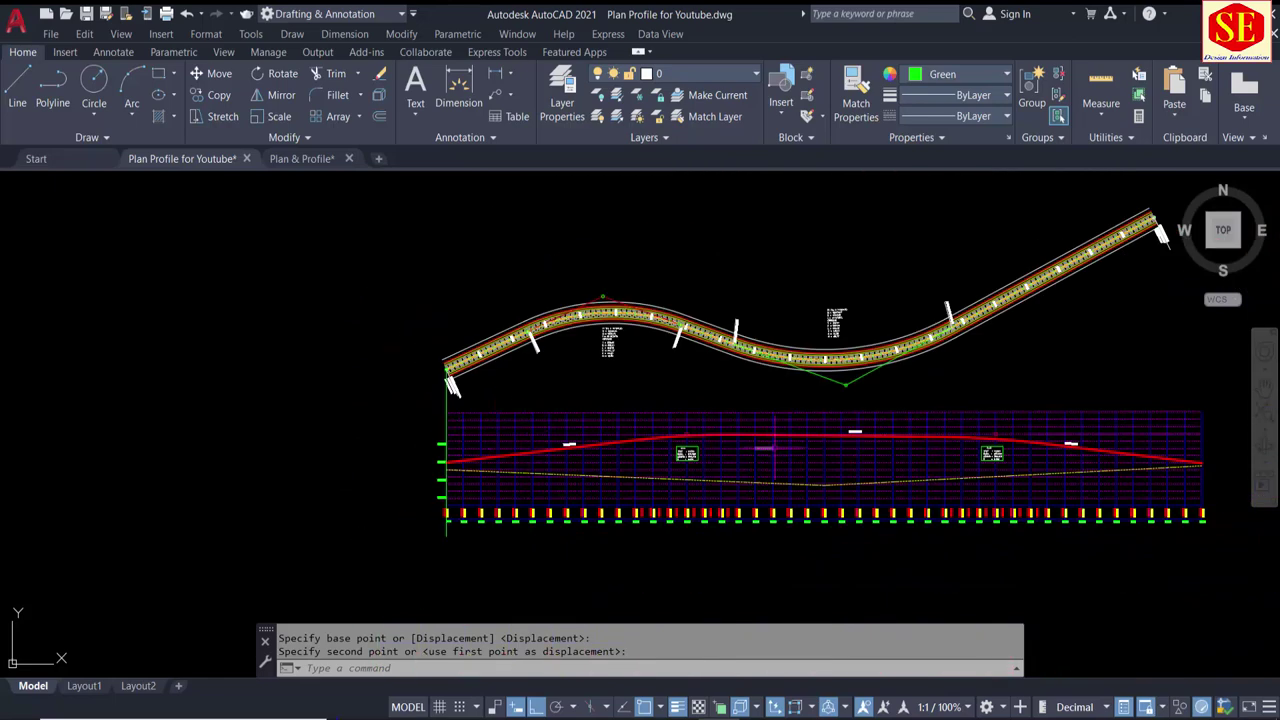
# Step: Select the vertical guide line to erase it
pyautogui.moveTo(1144, 408); pyautogui.dragTo(918, 436, button='middle')
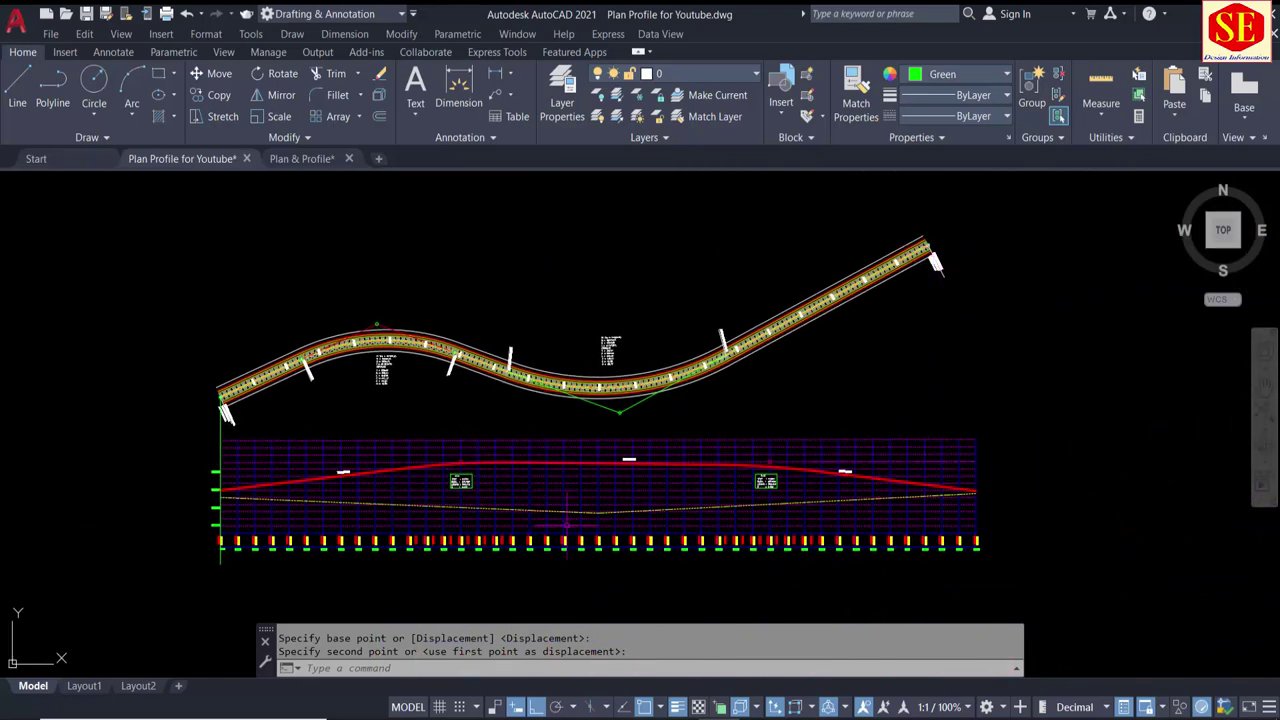
pyautogui.scroll(1, 230, 422)
pyautogui.click(232, 428)
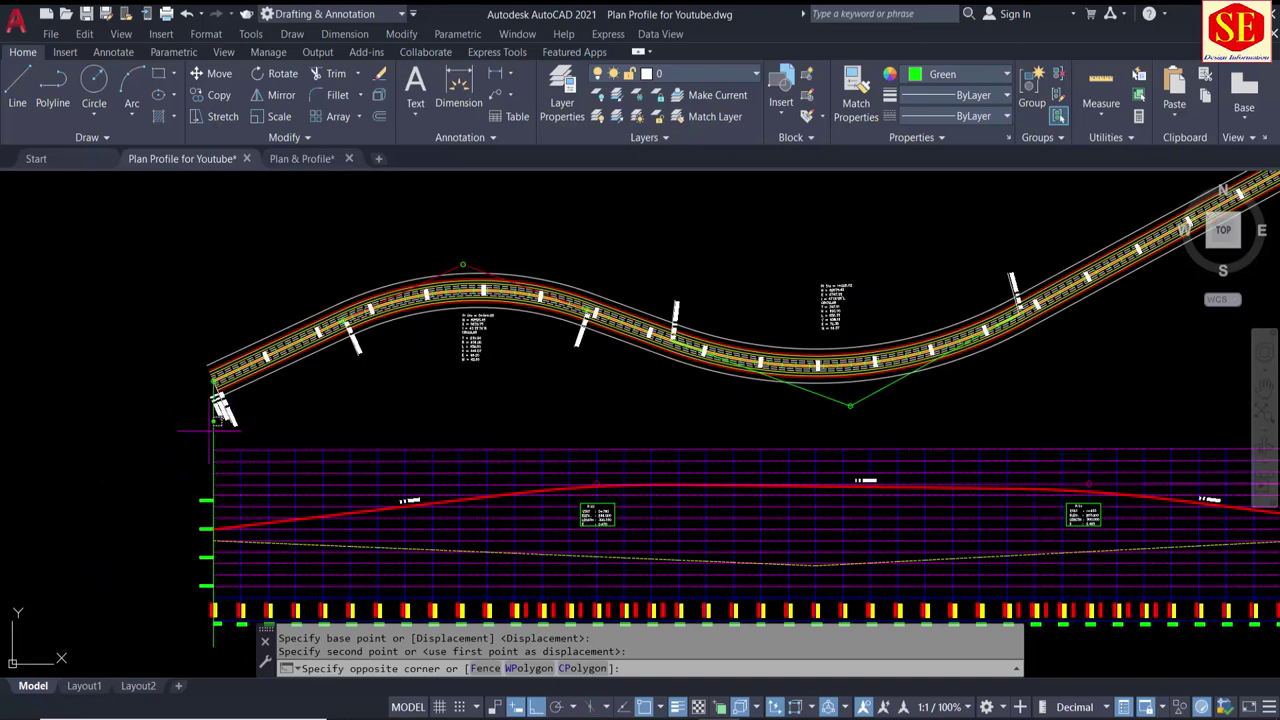
pyautogui.click(188, 432)
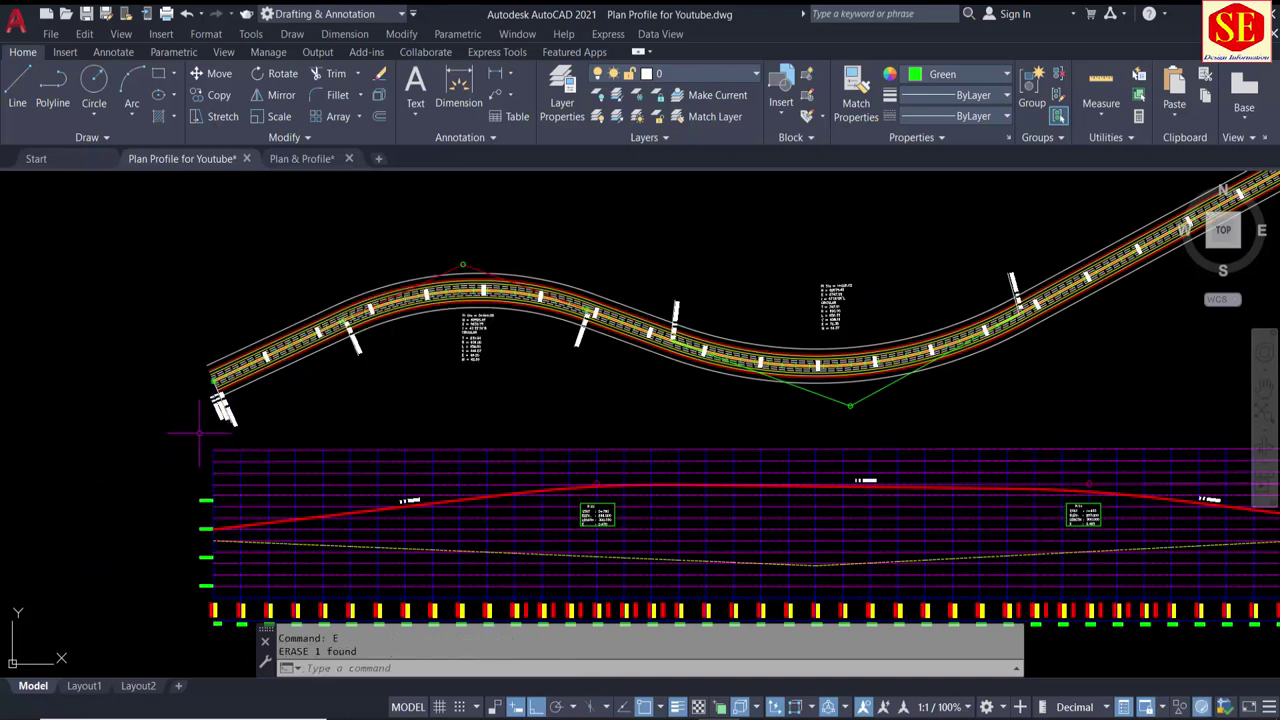
pyautogui.moveTo(644, 434); pyautogui.dragTo(564, 412, button='middle')
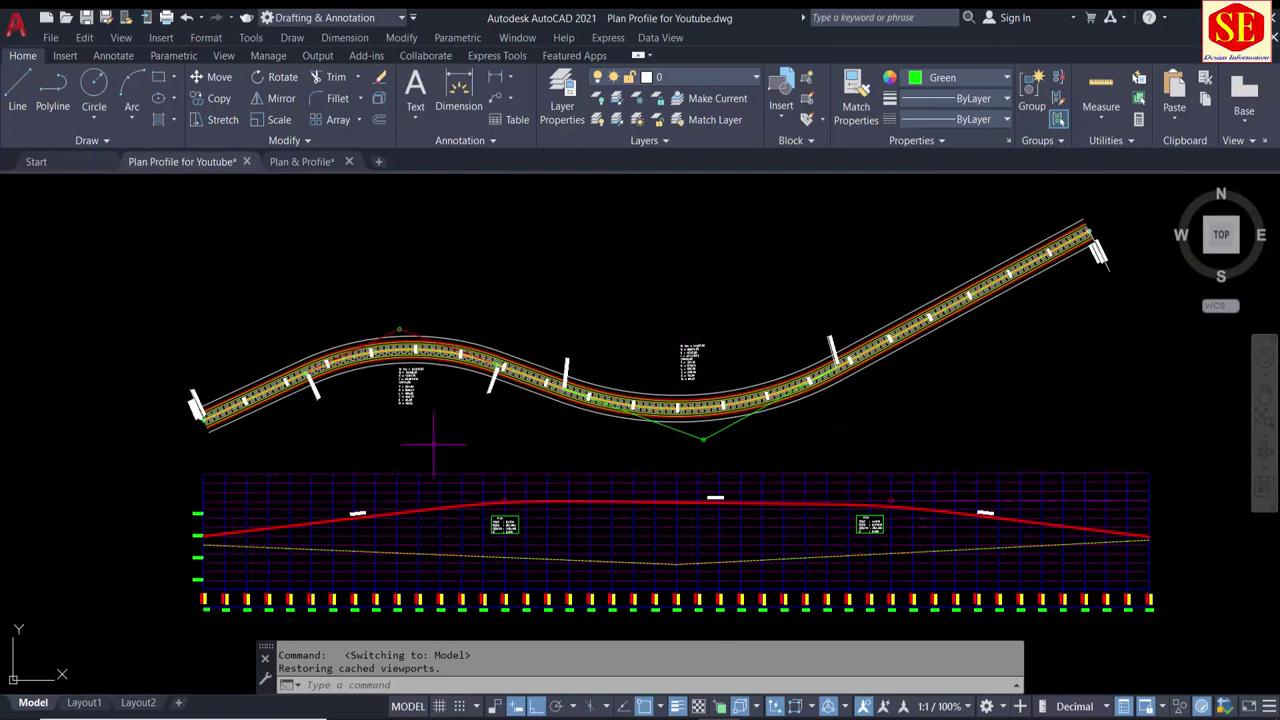
pyautogui.click(301, 161)
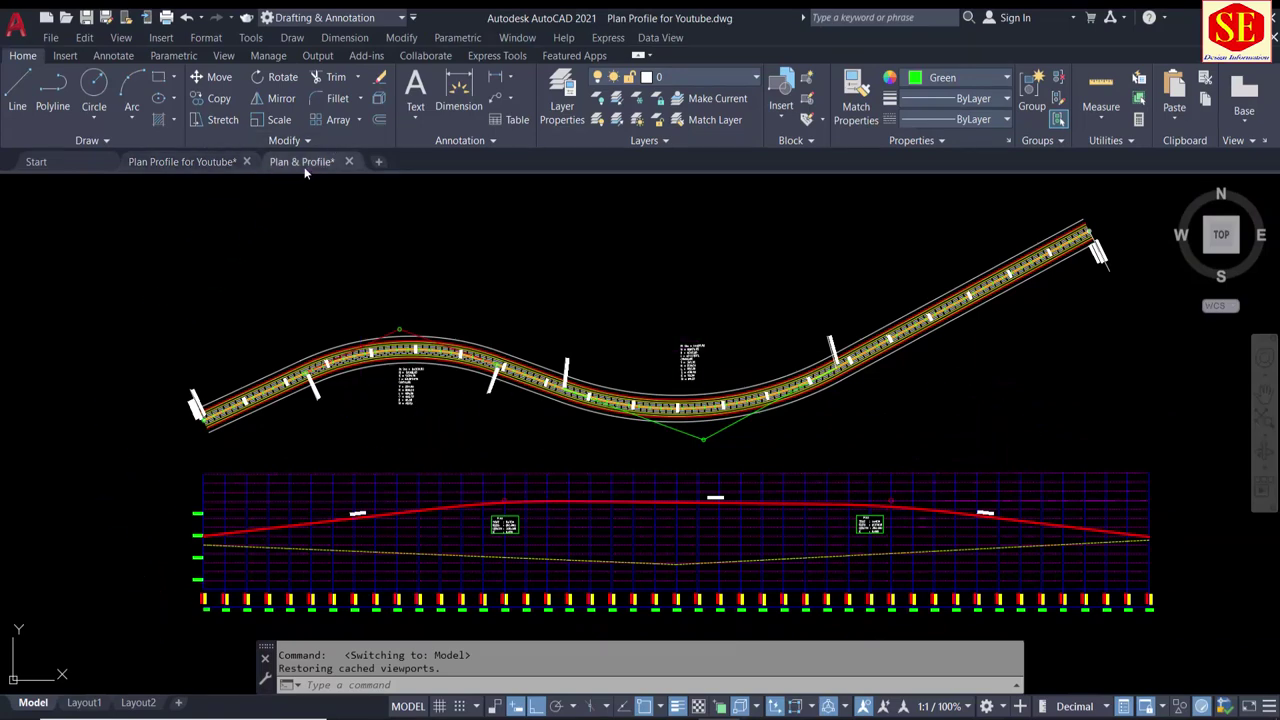
pyautogui.scroll(1, 351, 397)
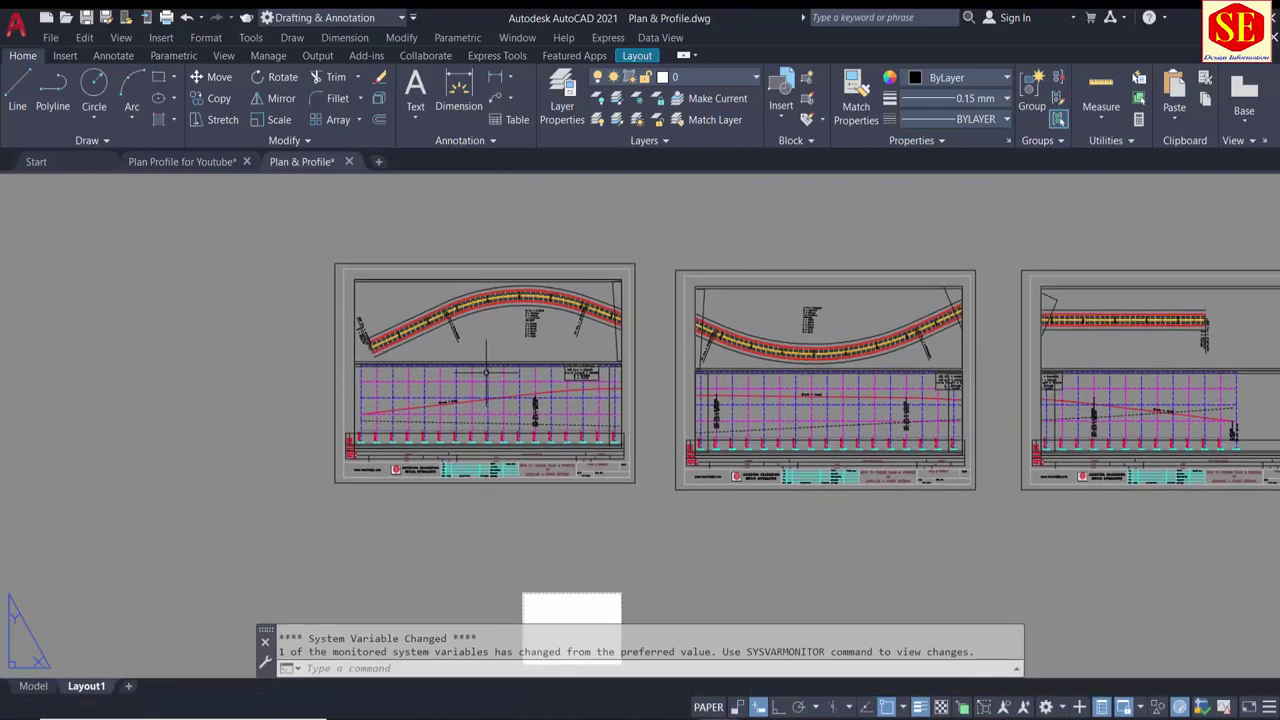
pyautogui.scroll(1, 449, 298)
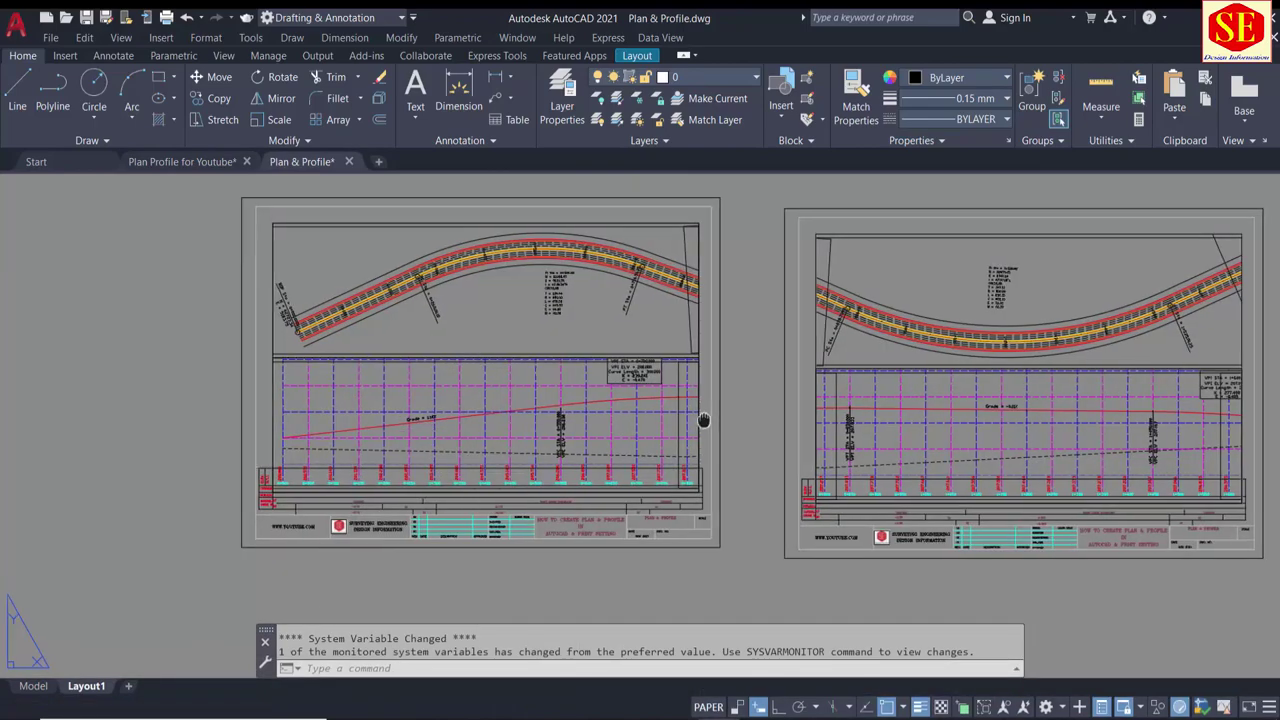
pyautogui.scroll(-2, 703, 420)
pyautogui.scroll(4, 703, 420)
pyautogui.moveTo(459, 259); pyautogui.dragTo(539, 281, button='middle')
pyautogui.scroll(3, 539, 281)
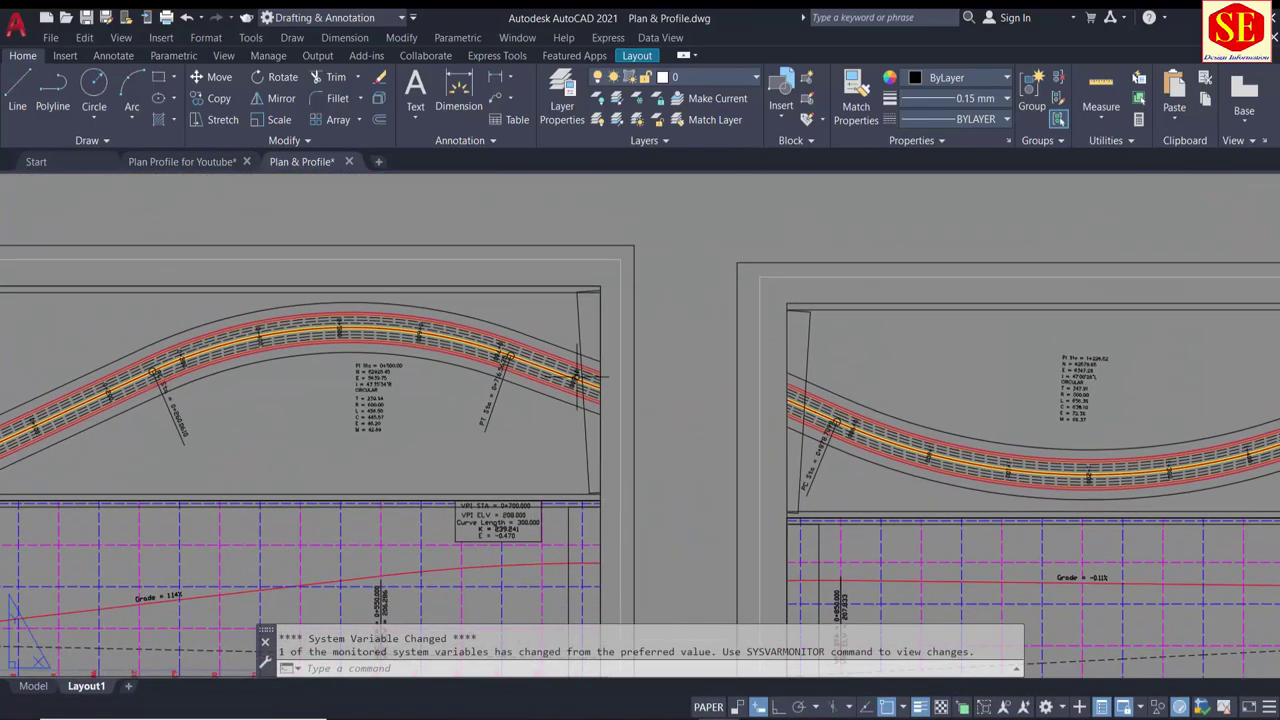
pyautogui.scroll(4, 594, 357)
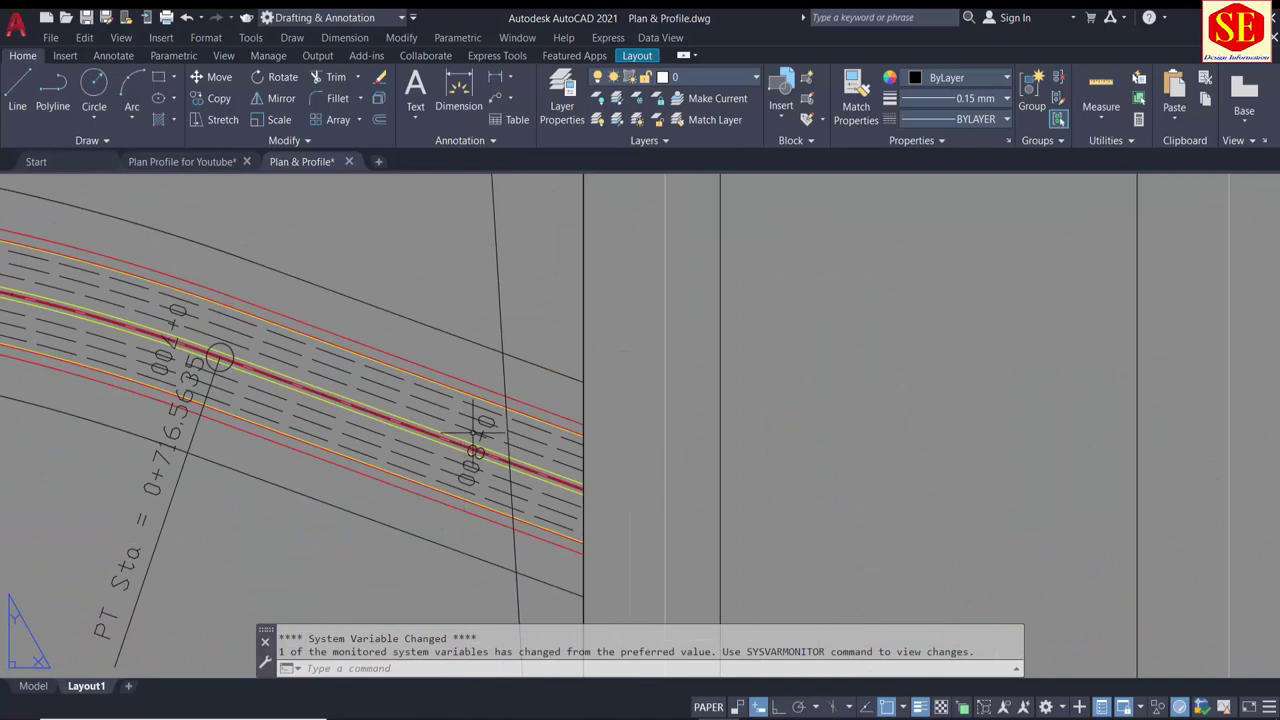
pyautogui.scroll(-5, 476, 432)
pyautogui.scroll(-1, 430, 390)
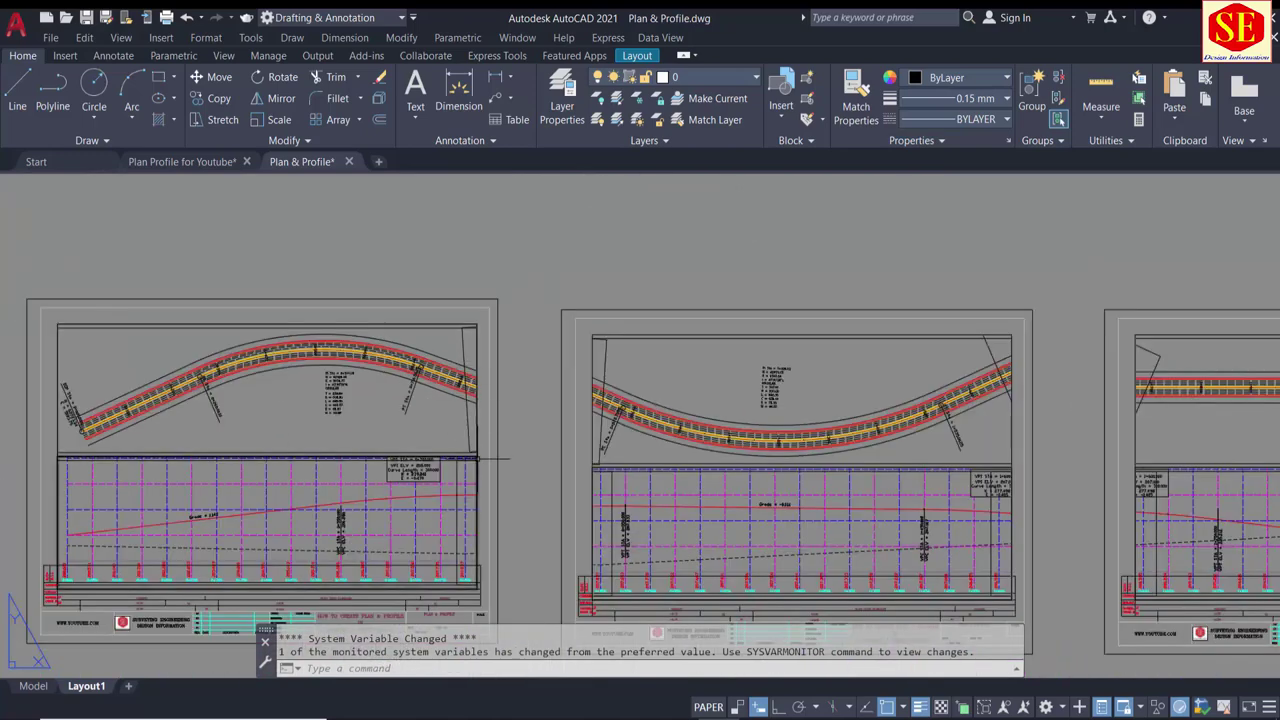
pyautogui.scroll(1, 478, 459)
pyautogui.scroll(3, 460, 600)
pyautogui.scroll(2, 460, 600)
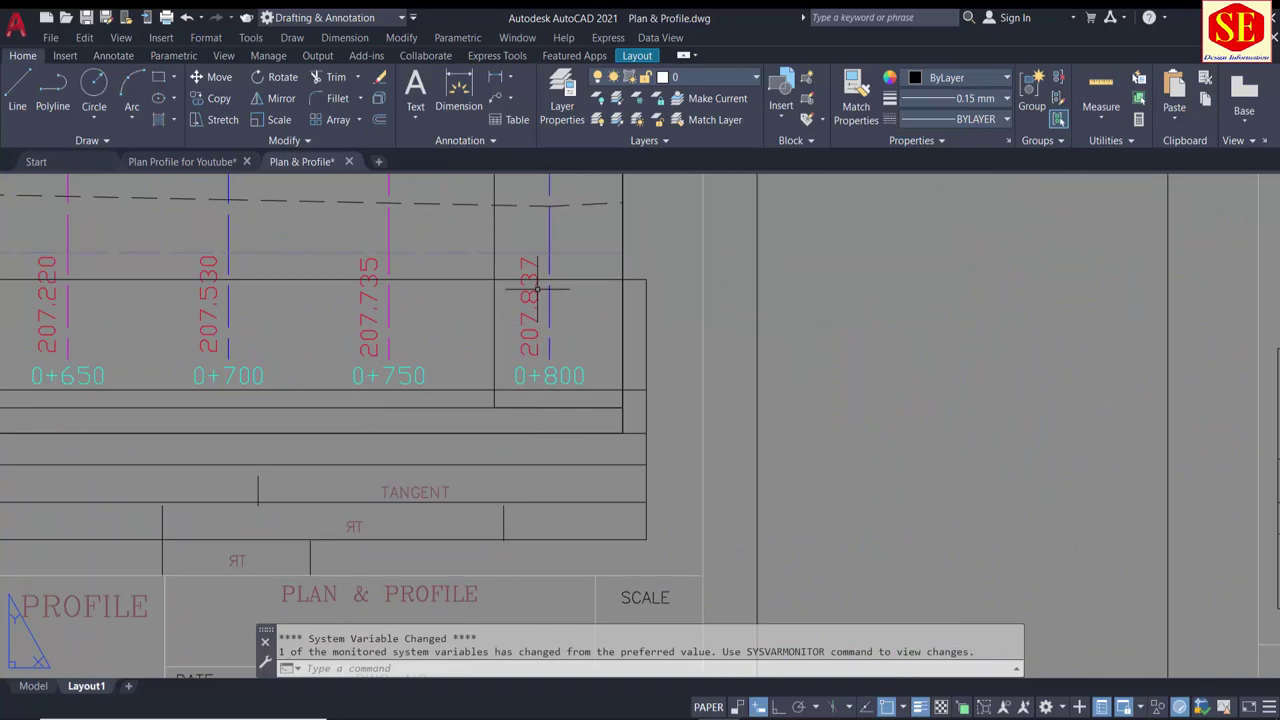
pyautogui.scroll(-3, 549, 300)
pyautogui.scroll(1, 520, 314)
pyautogui.scroll(2, 633, 390)
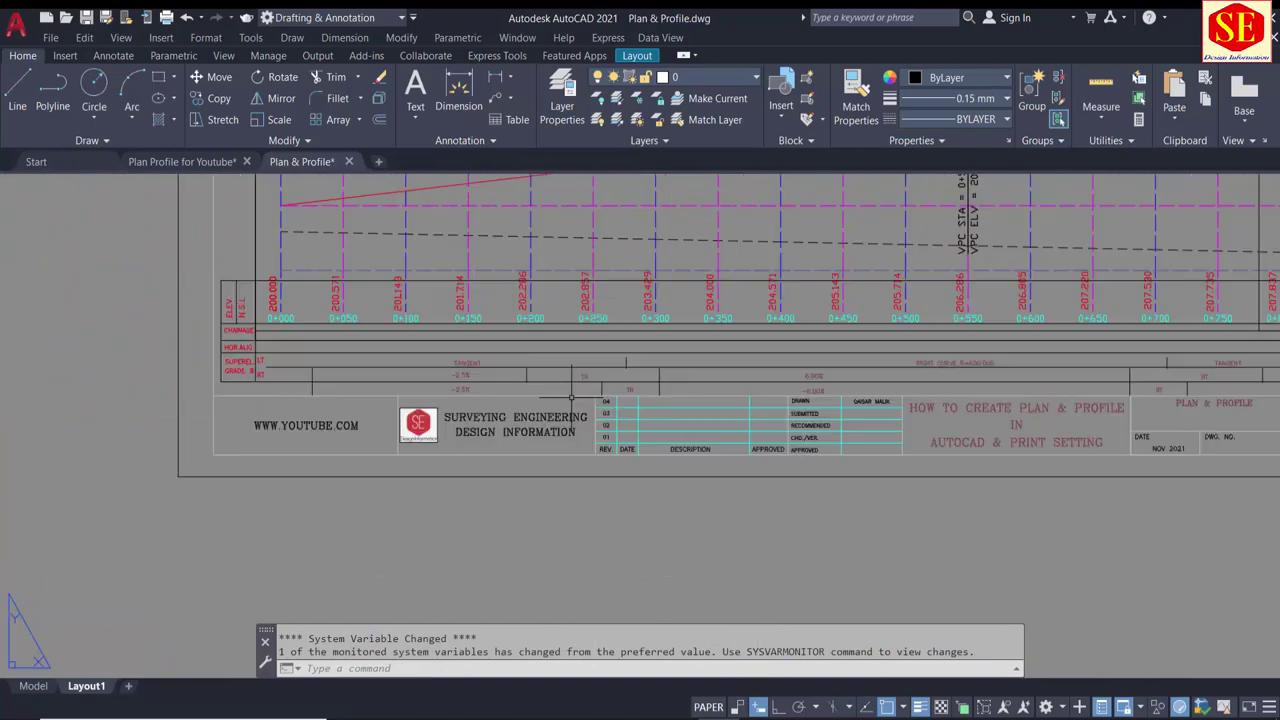
pyautogui.scroll(1, 294, 462)
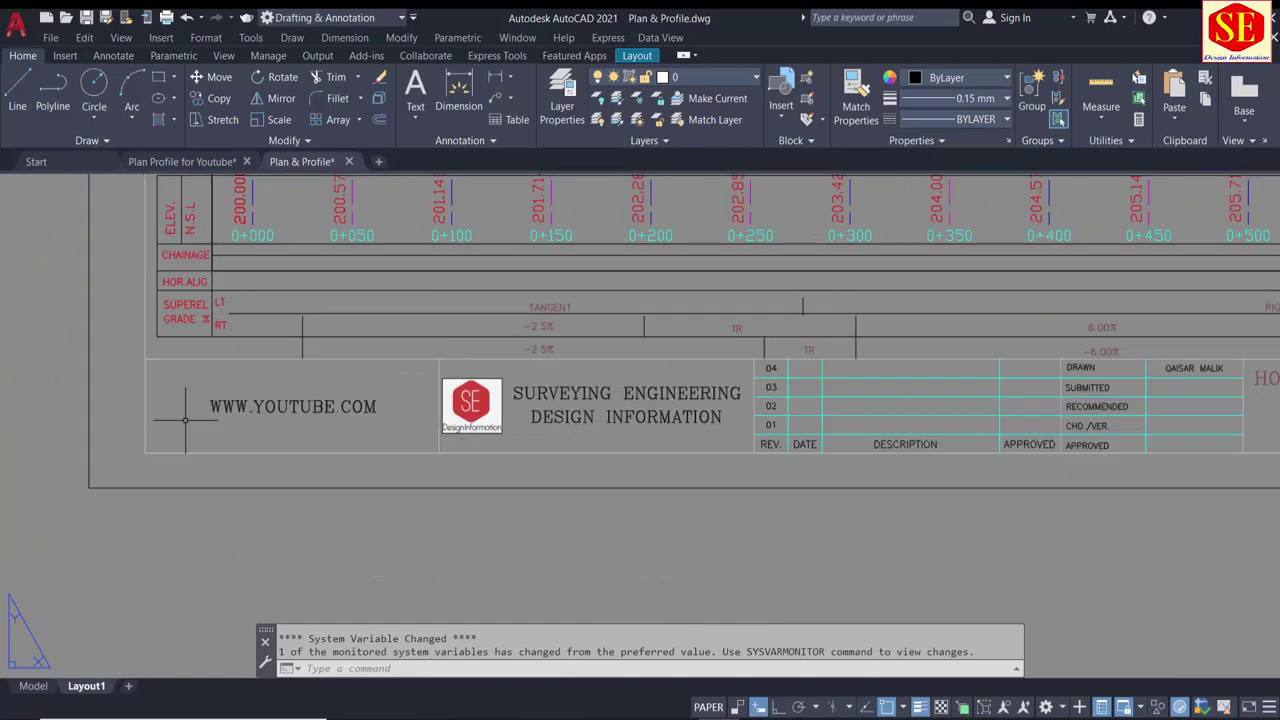
pyautogui.scroll(-1, 179, 418)
pyautogui.moveTo(173, 369); pyautogui.dragTo(160, 418, button='middle')
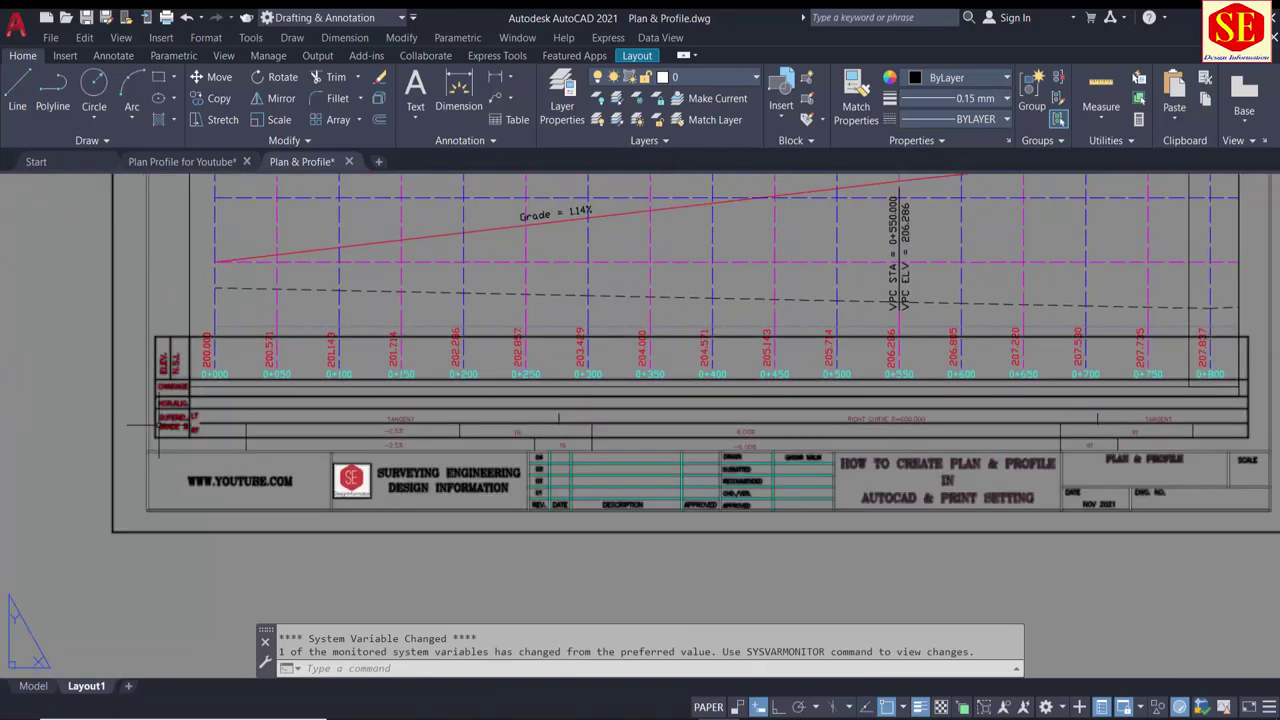
pyautogui.scroll(-4, 158, 422)
pyautogui.moveTo(320, 314); pyautogui.dragTo(318, 380, button='middle')
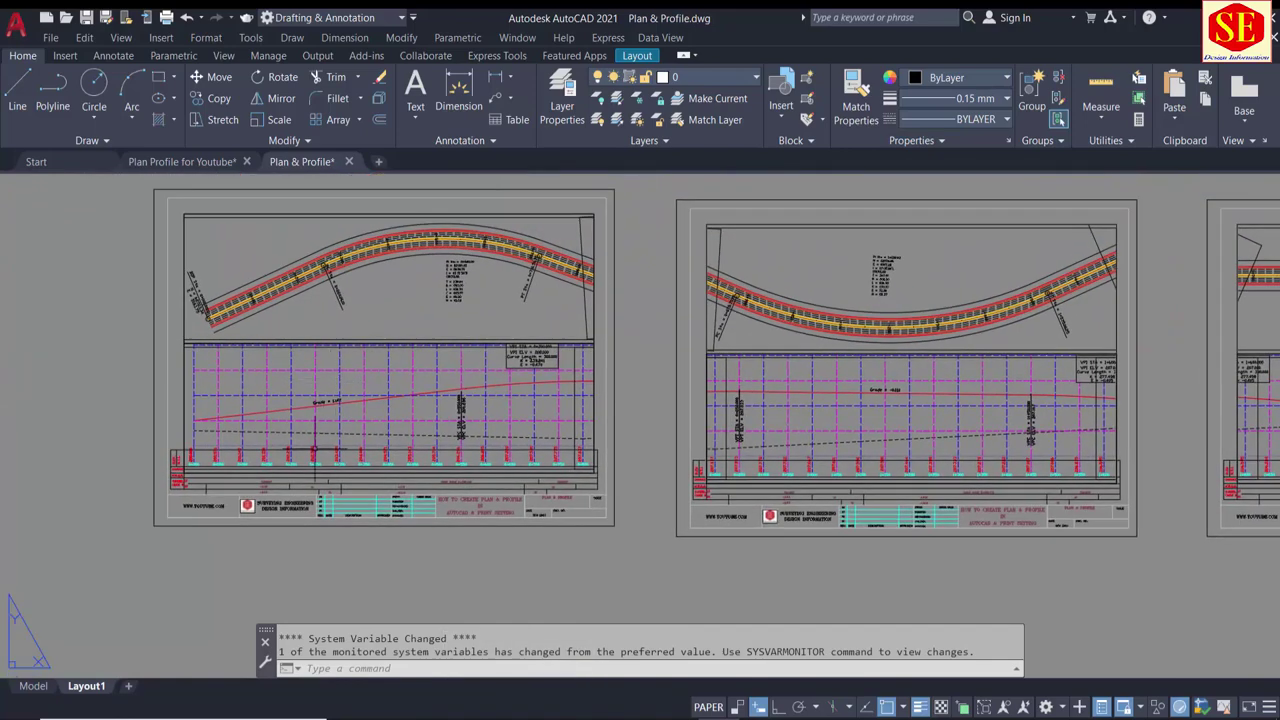
pyautogui.scroll(2, 240, 512)
pyautogui.scroll(1, 240, 512)
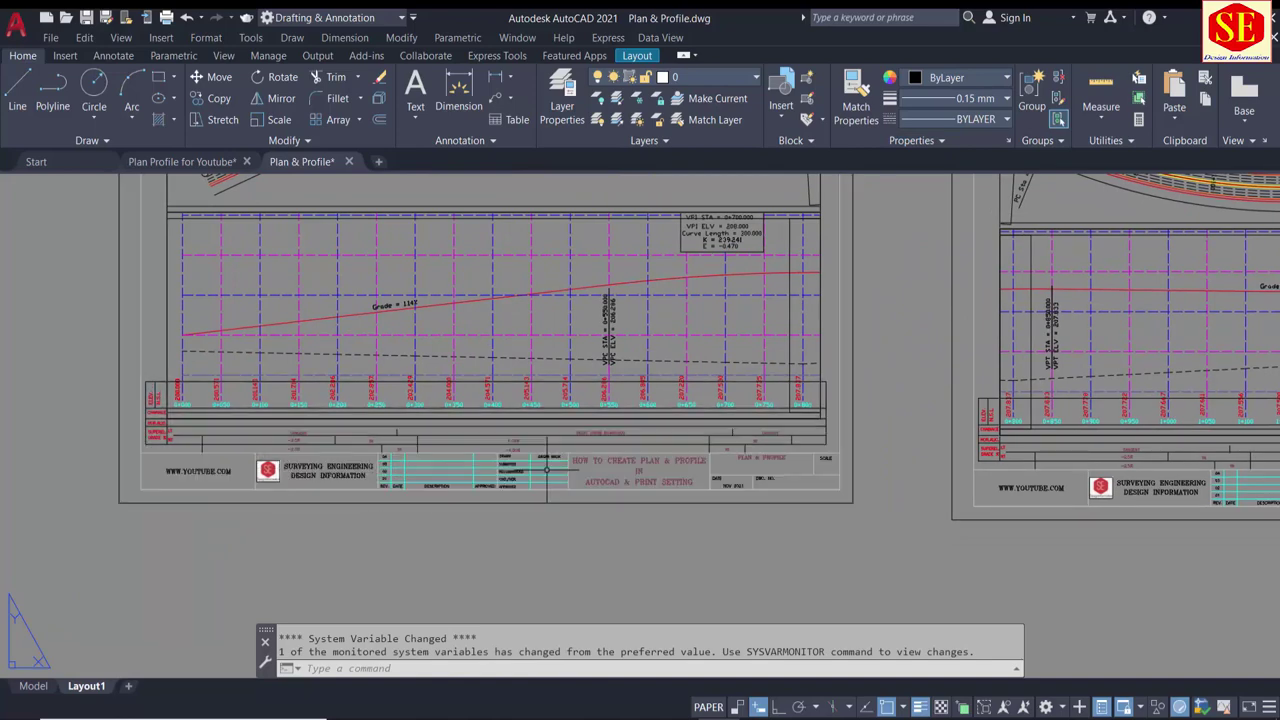
pyautogui.scroll(2, 575, 466)
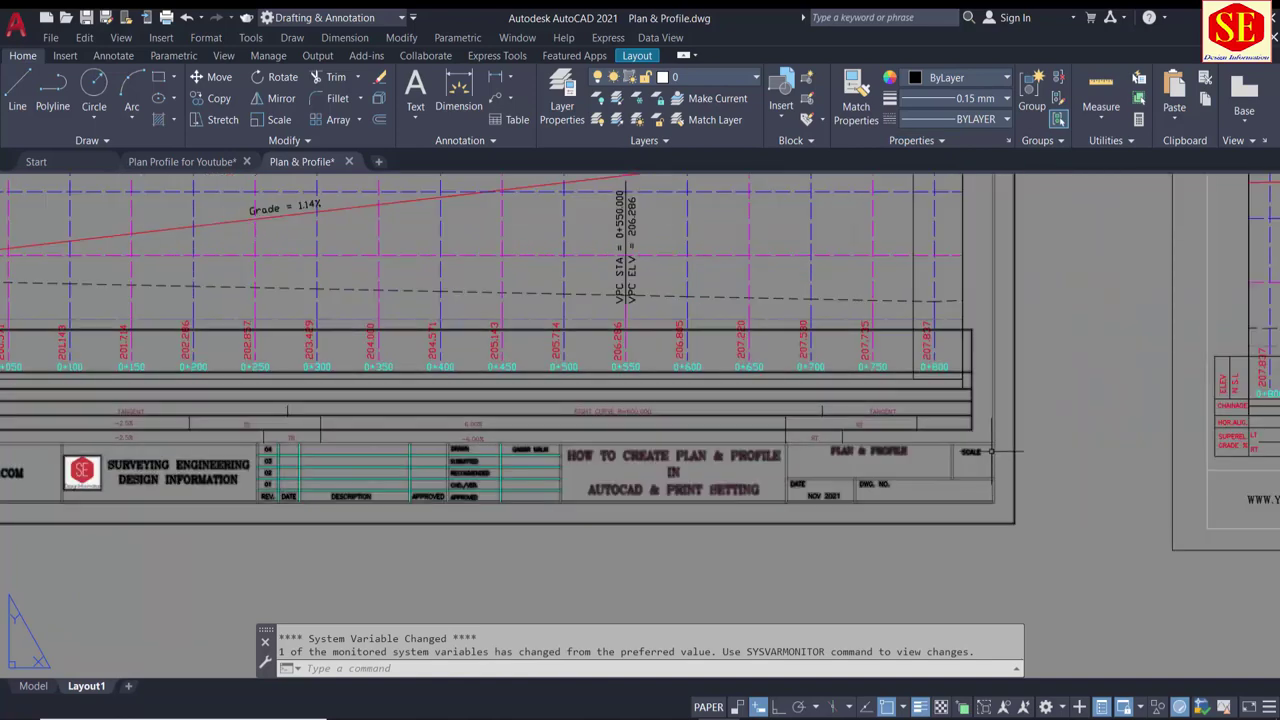
pyautogui.moveTo(605, 455); pyautogui.dragTo(900, 459, button='middle')
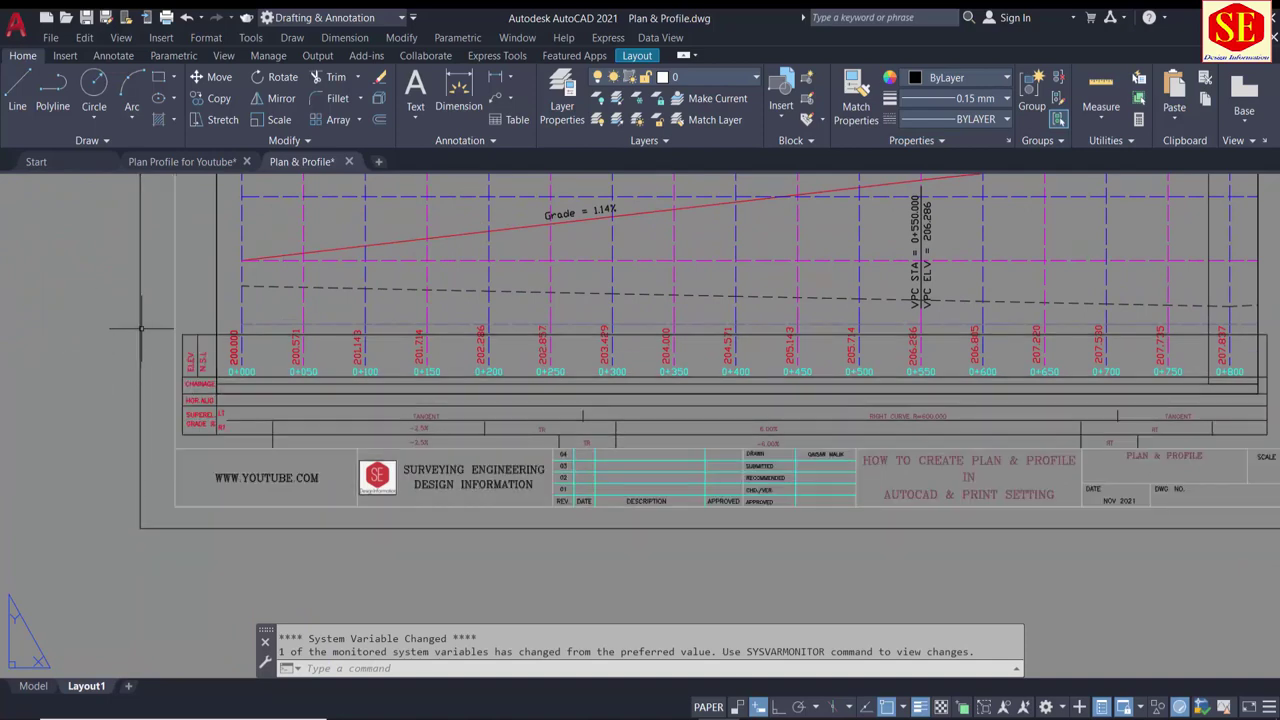
# Step: Copy the Tempplate title block to the clipboard, then switch to Plan Profile for Youtube.dwg
pyautogui.click(193, 299)
pyautogui.click(126, 384)
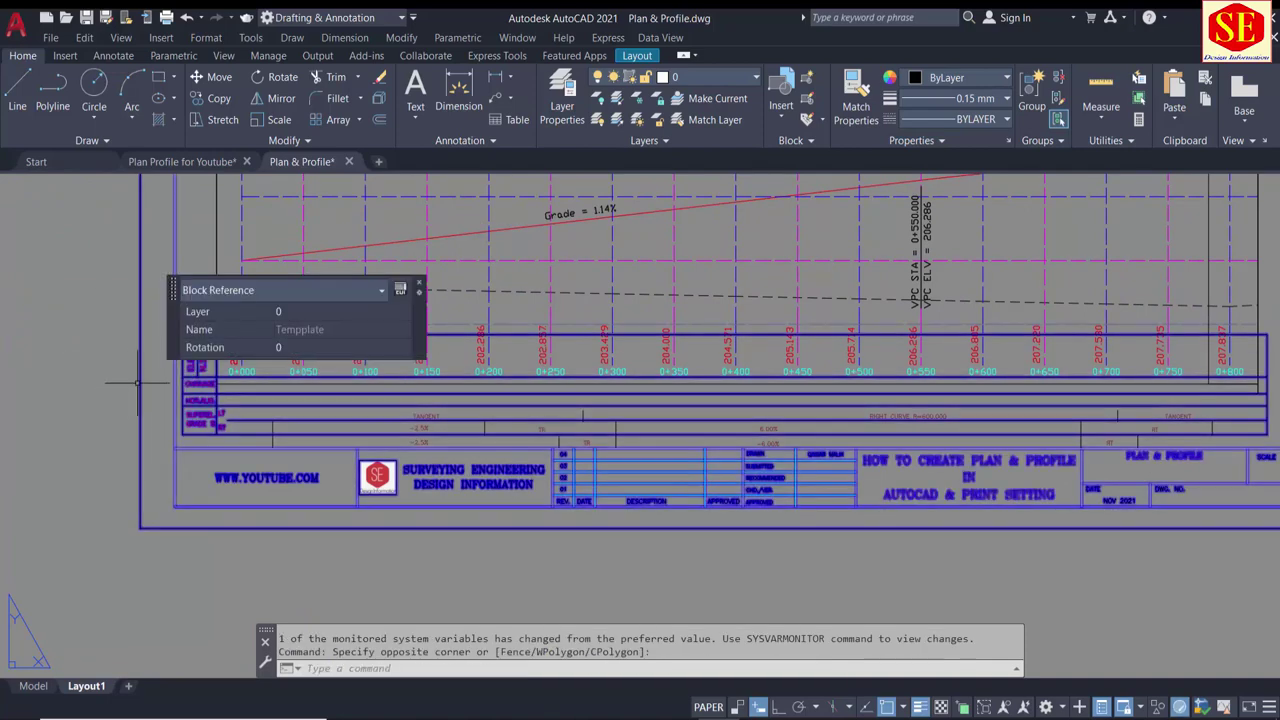
pyautogui.scroll(-3, 197, 420)
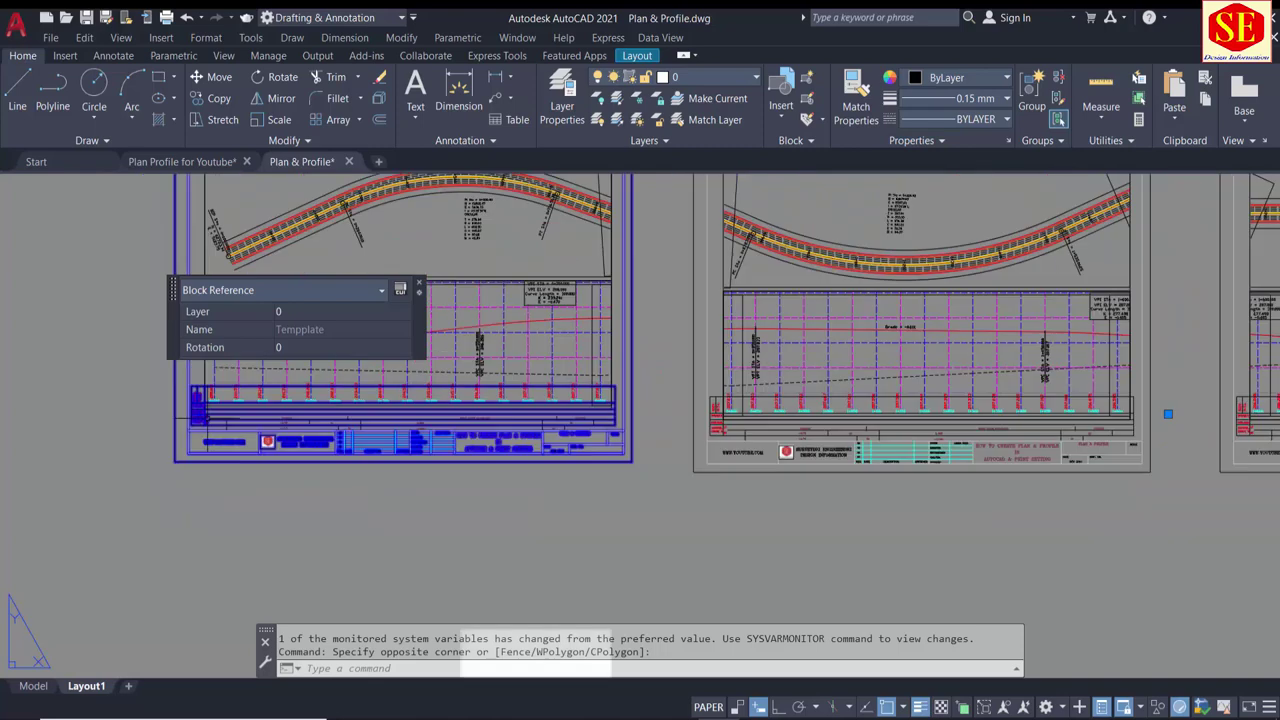
pyautogui.rightClick(497, 433)
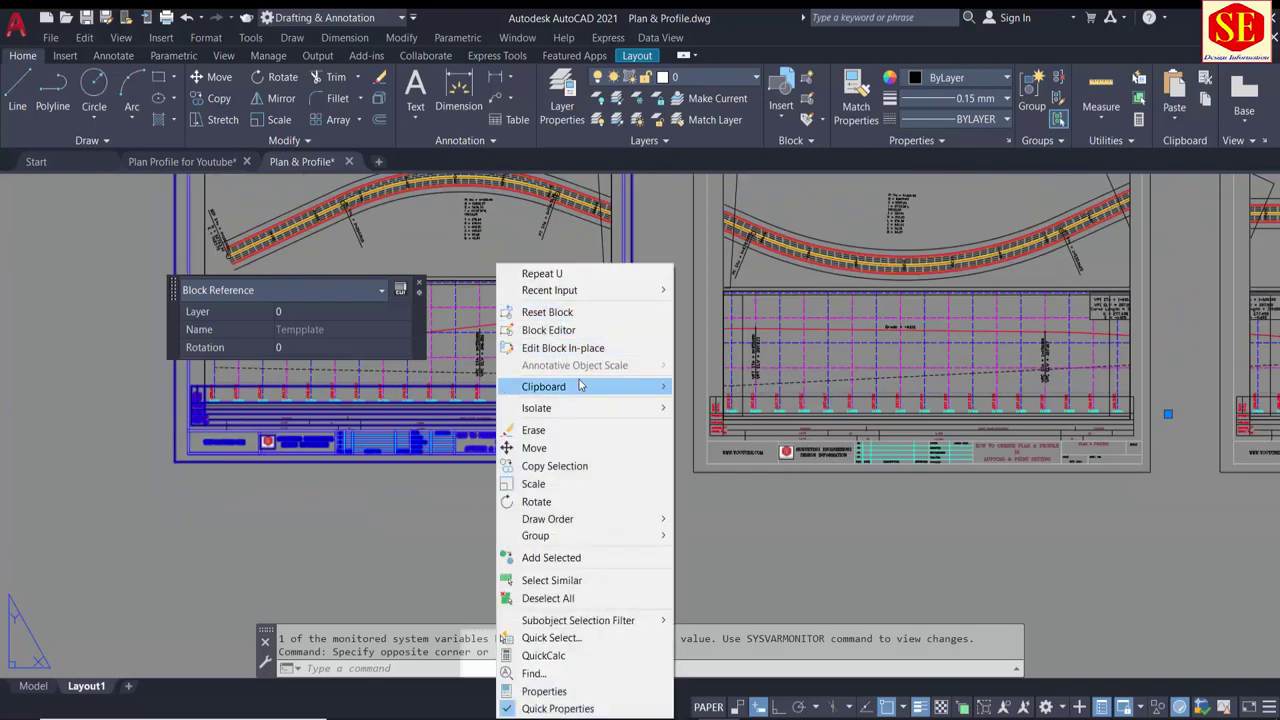
pyautogui.moveTo(543, 386)
pyautogui.click(742, 405)
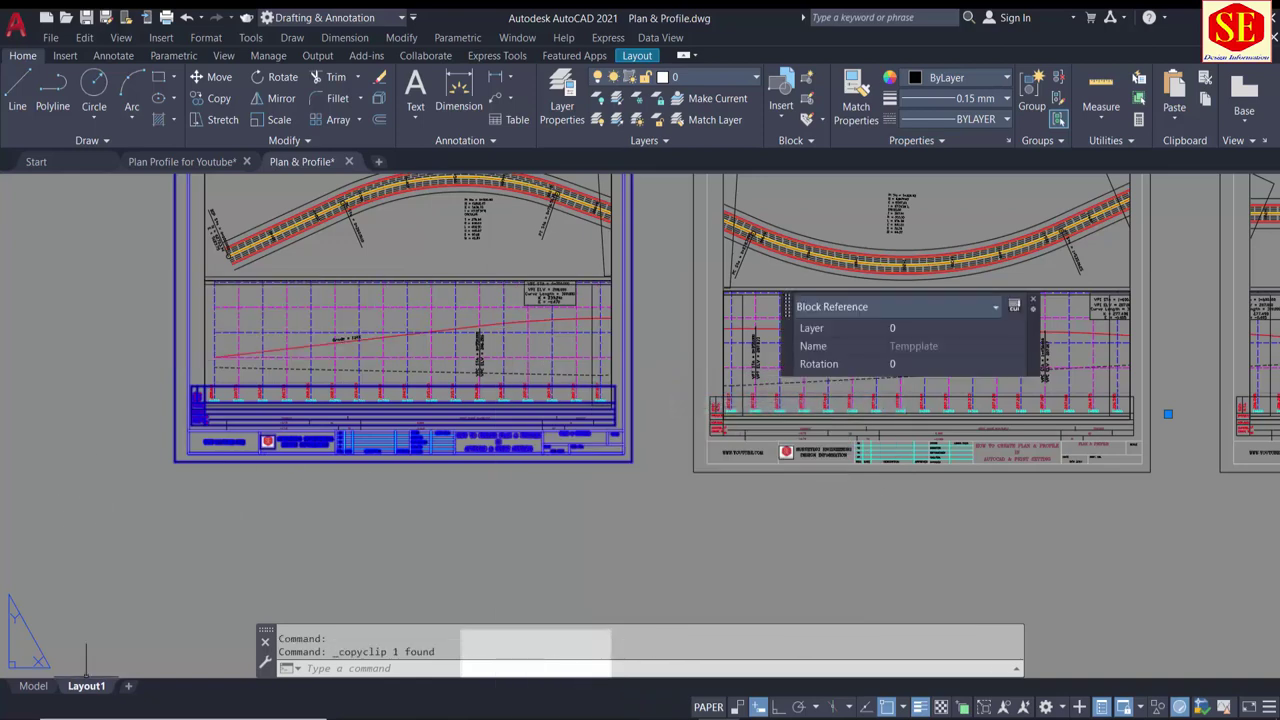
pyautogui.click(182, 161)
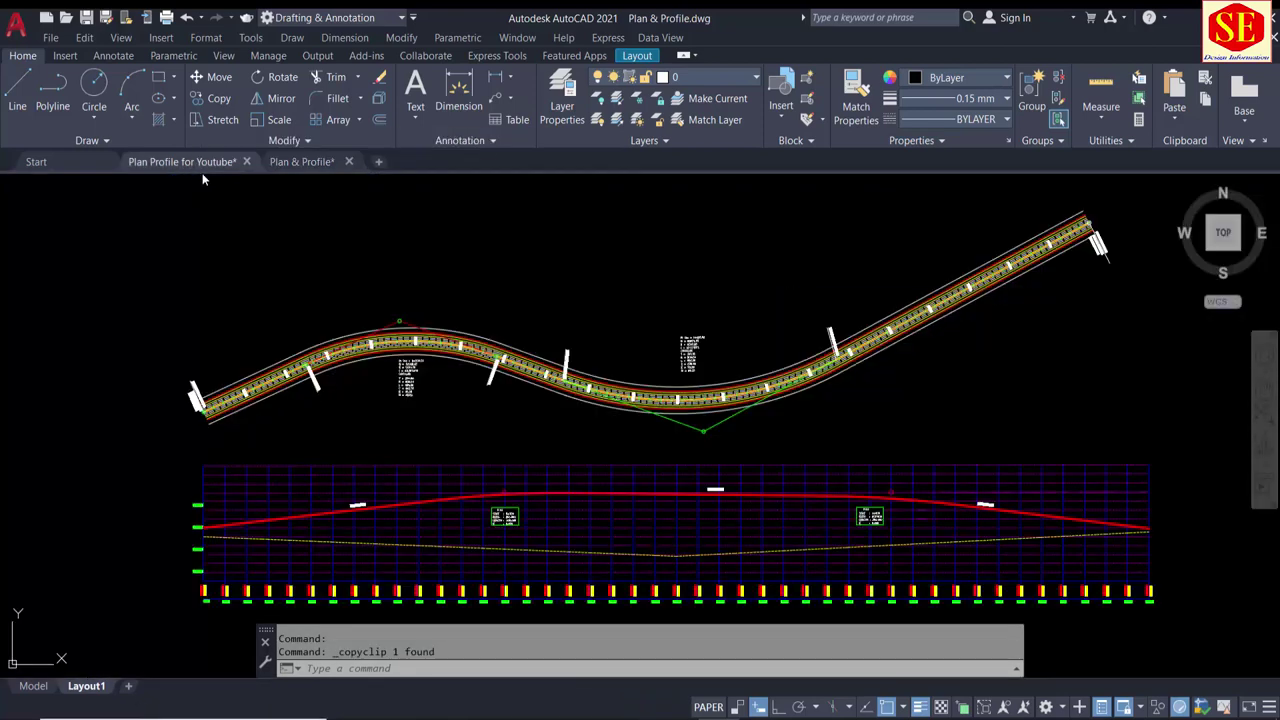
# Step: Show Layout1 of Plan Profile for Youtube, zoom to its title block and select it
pyautogui.click(84, 686)
pyautogui.scroll(2, 671, 258)
pyautogui.scroll(2, 605, 460)
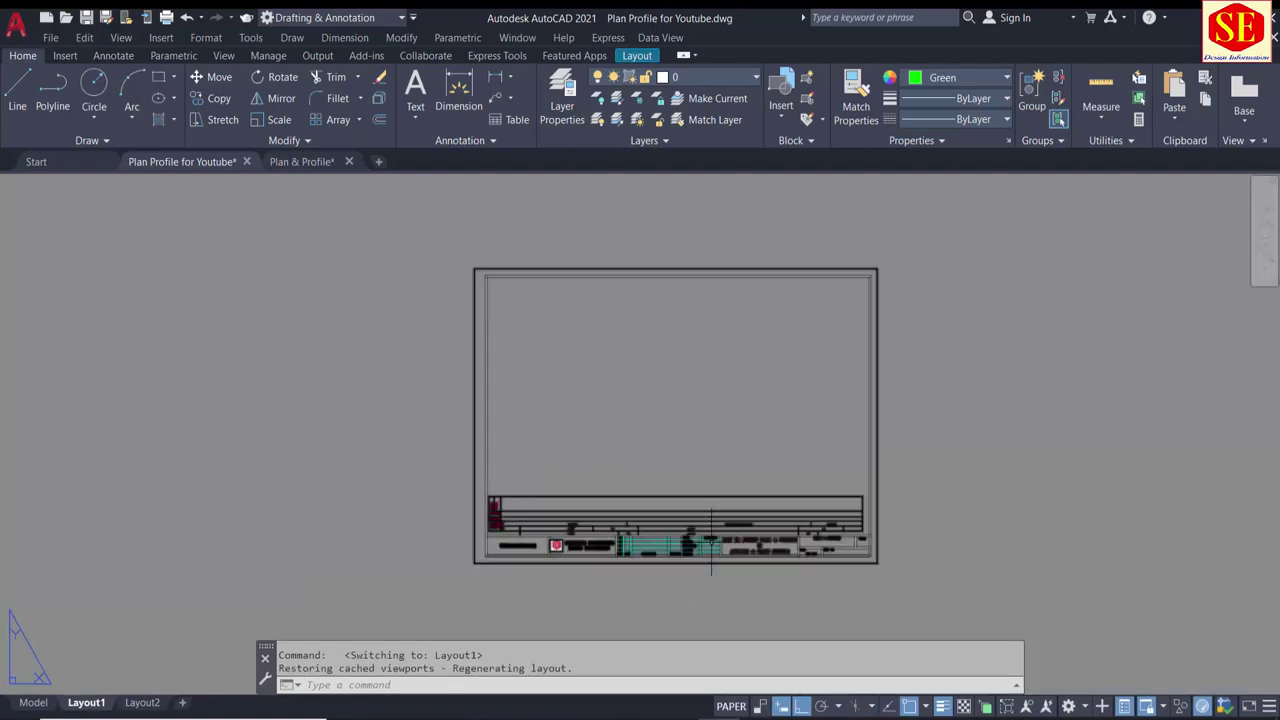
pyautogui.scroll(3, 712, 538)
pyautogui.press('Escape')
pyautogui.scroll(-2, 635, 336)
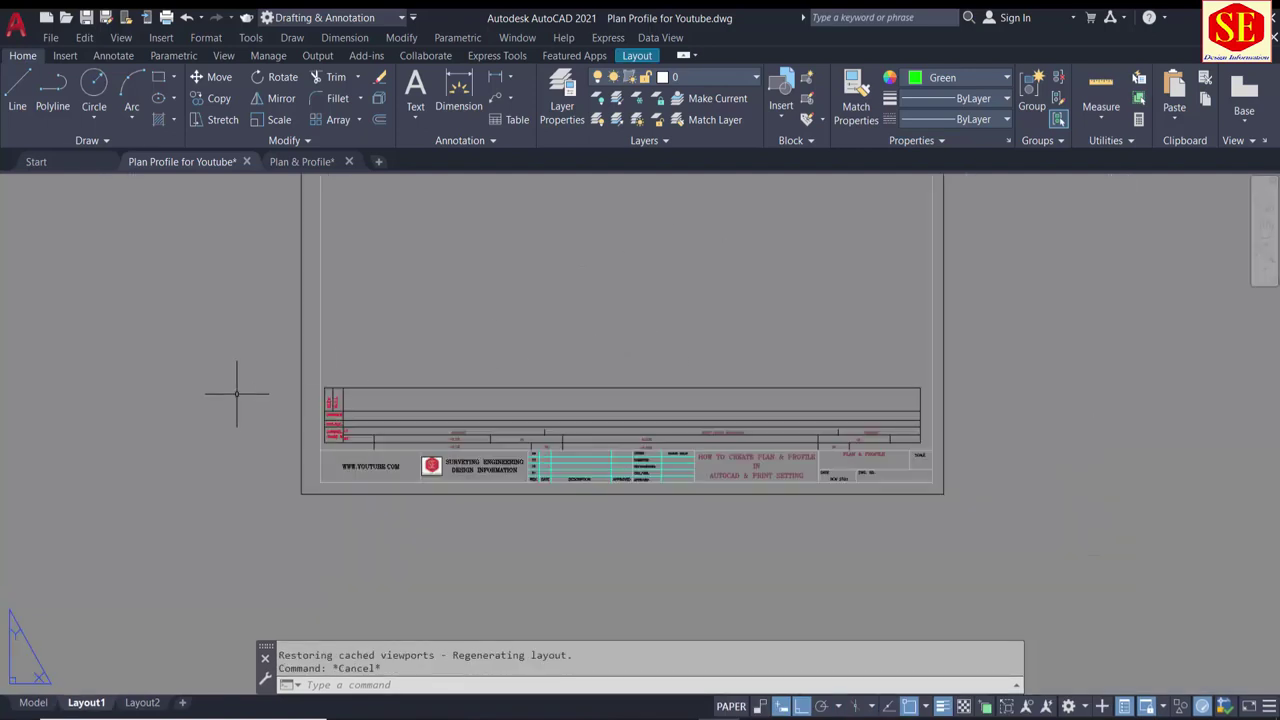
pyautogui.scroll(-3, 423, 355)
pyautogui.moveTo(423, 353); pyautogui.dragTo(426, 468, button='middle')
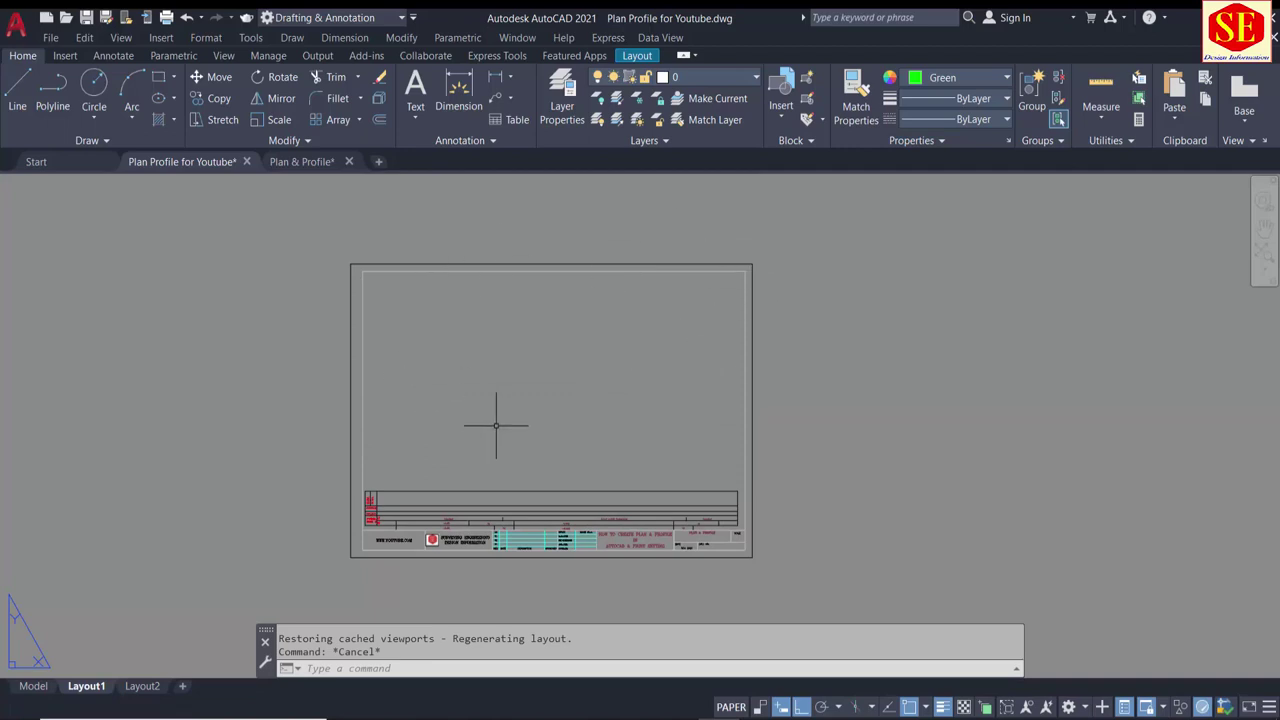
pyautogui.scroll(2, 340, 522)
pyautogui.scroll(3, 360, 524)
pyautogui.scroll(1, 385, 430)
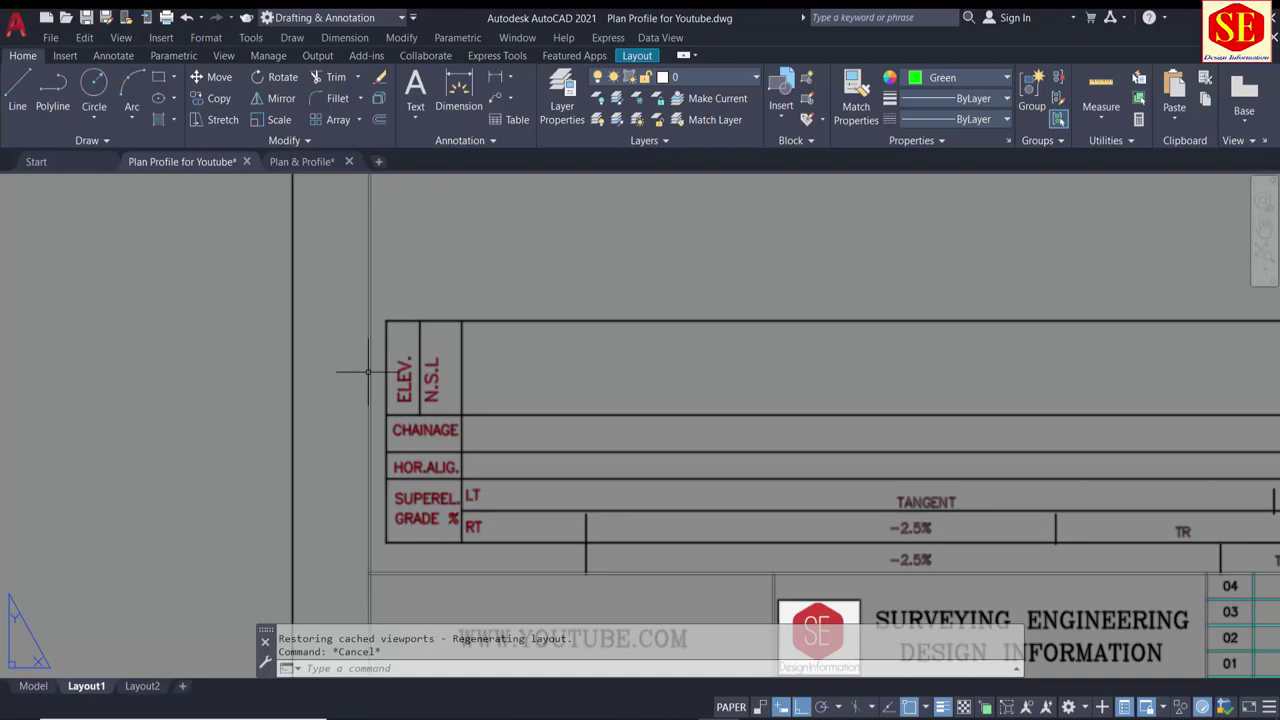
pyautogui.click(367, 372)
pyautogui.write('X')
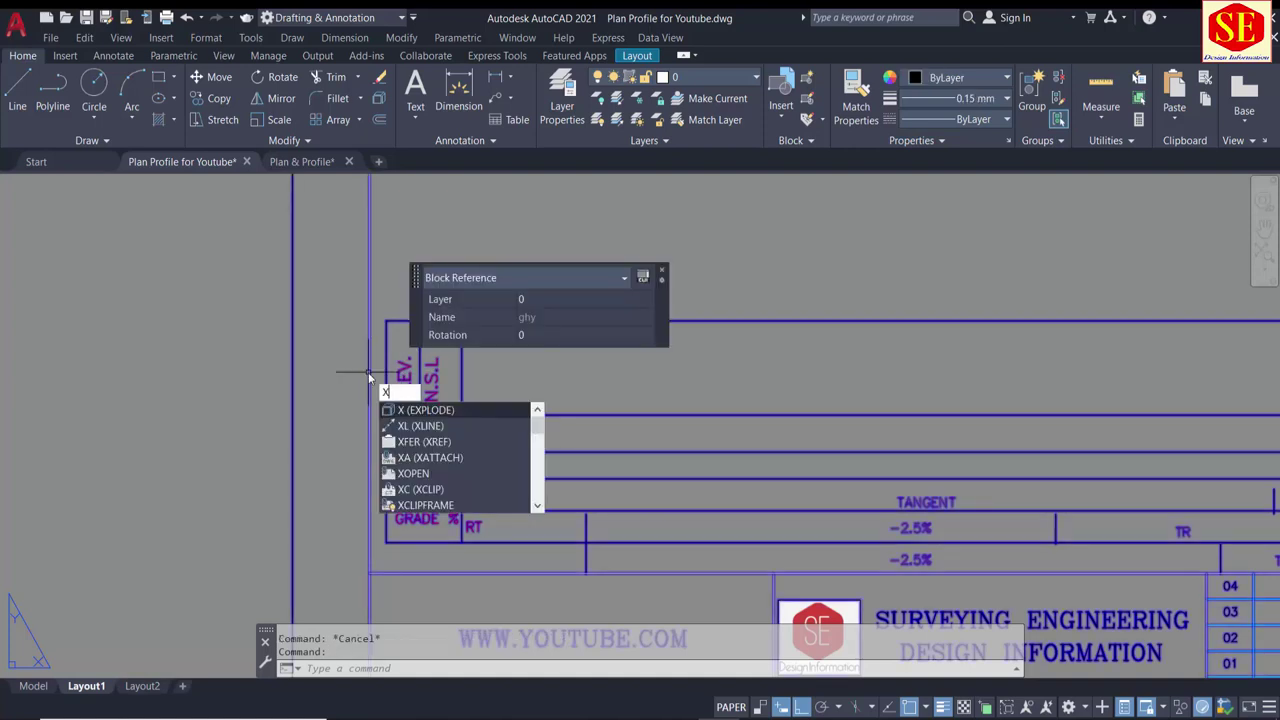
# Step: Explode the Layout1 title block and change the ELEV. row label to FRL
pyautogui.press('Return')
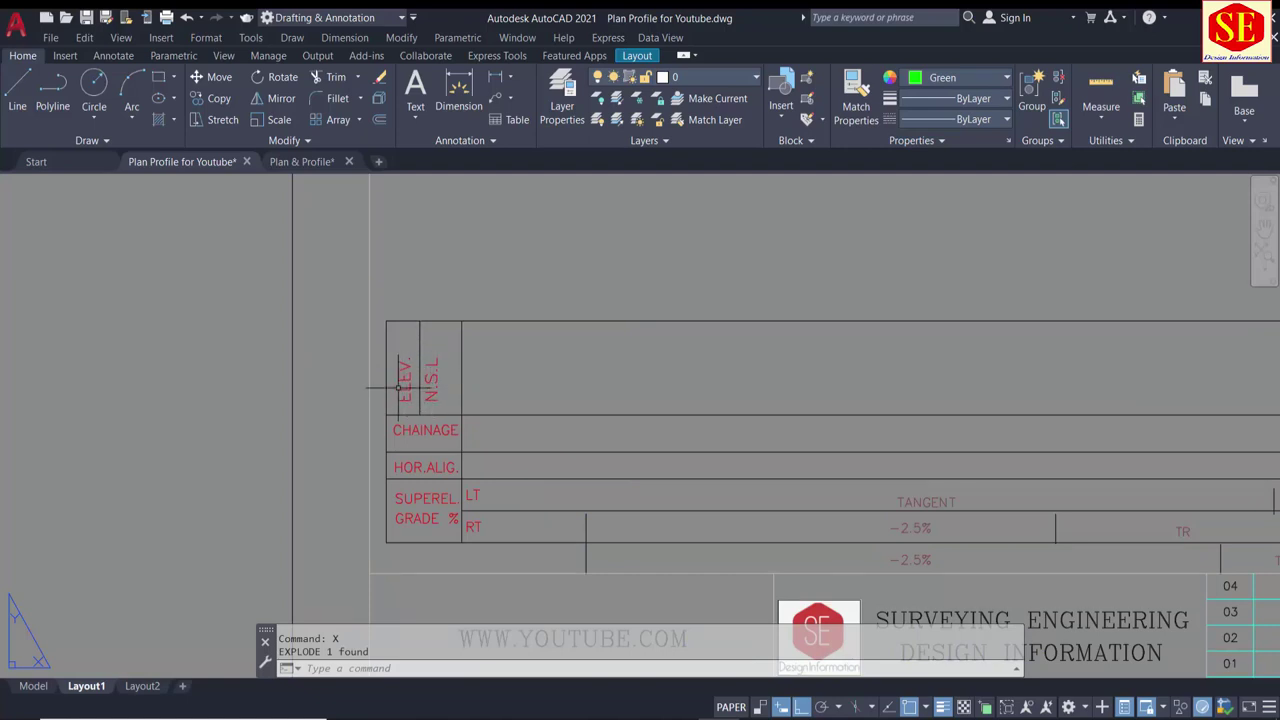
pyautogui.doubleClick(397, 388)
pyautogui.write('FRL')
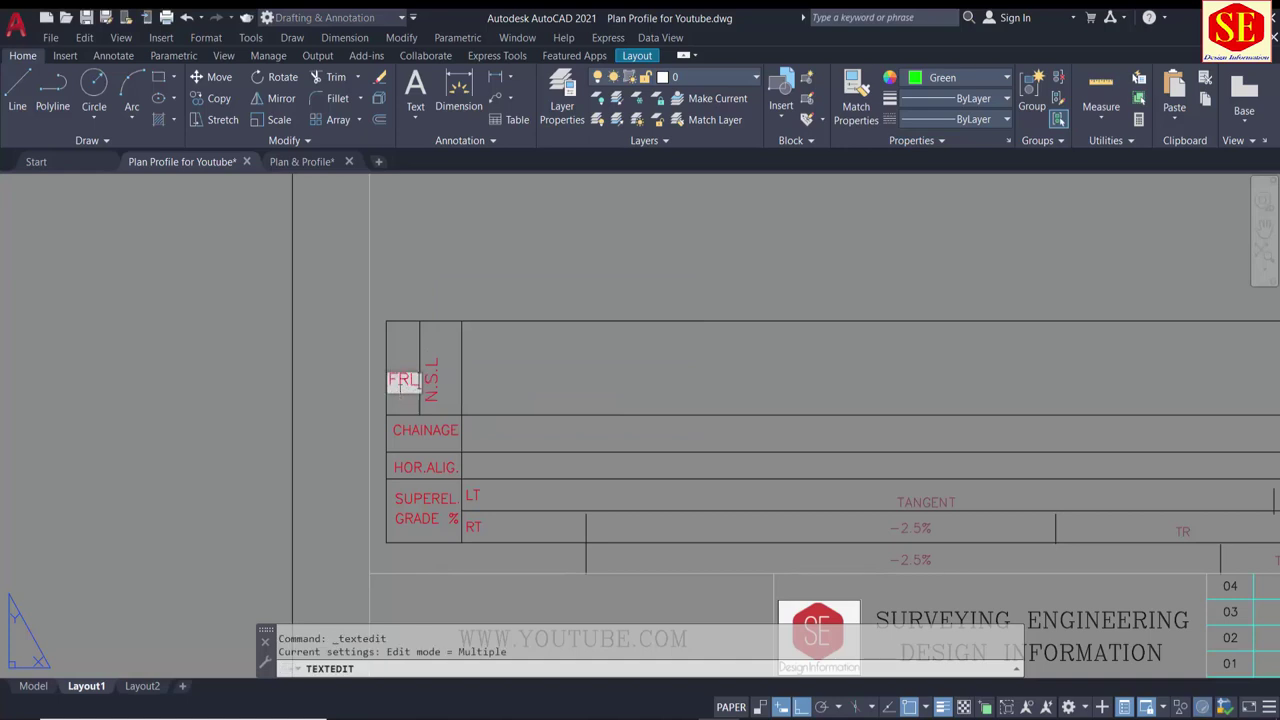
pyautogui.click(538, 381)
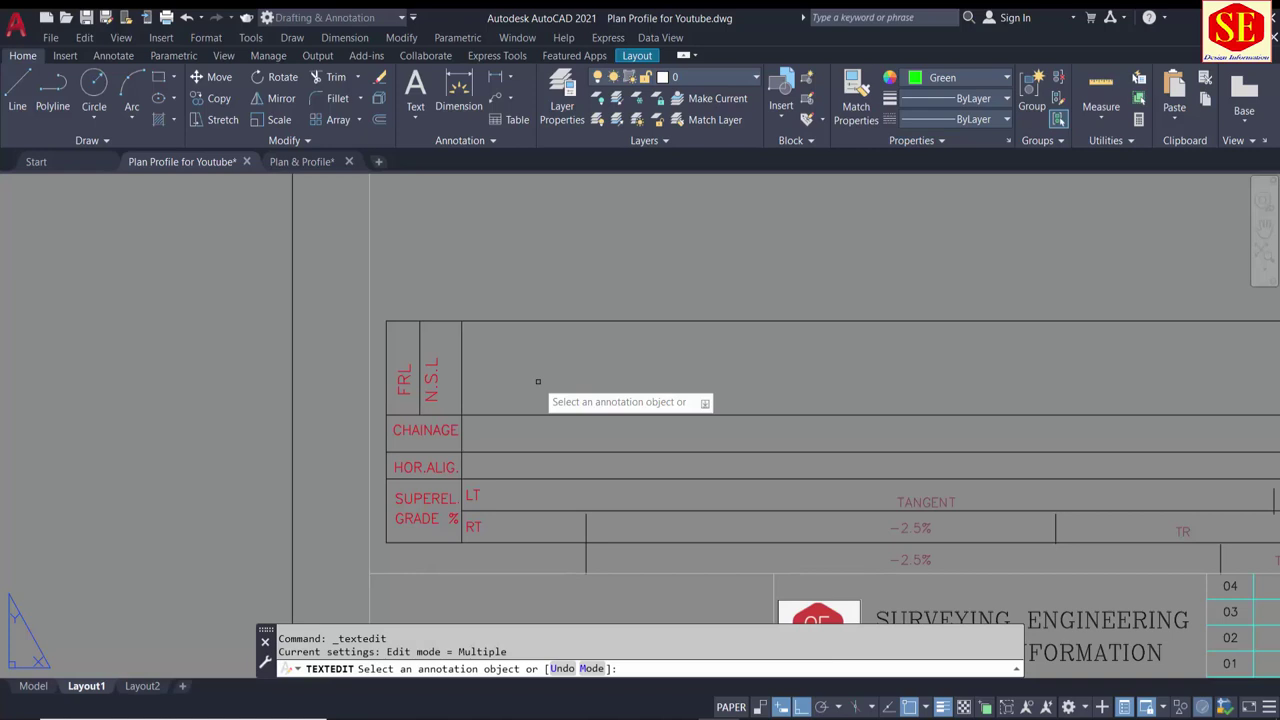
pyautogui.press('Escape')
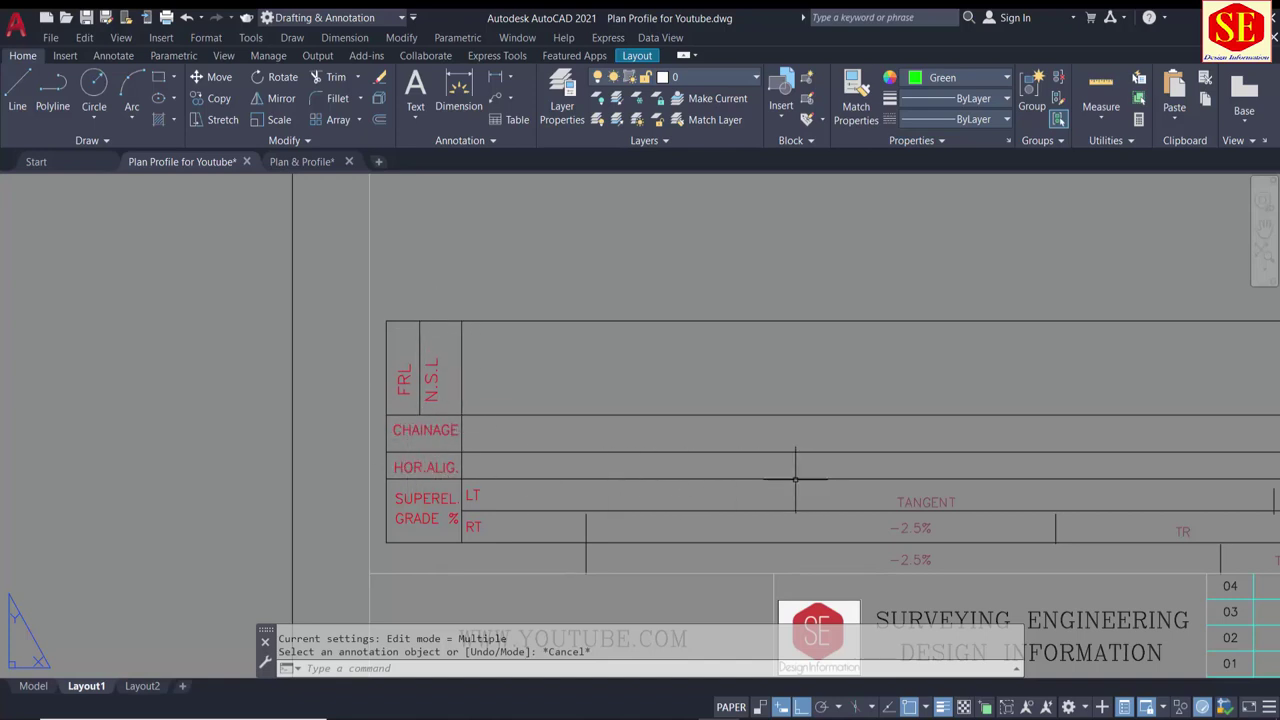
# Step: Erase the TANGENT and -2.5% labels with their line and leftover vertical line
pyautogui.moveTo(796, 480); pyautogui.dragTo(411, 450, button='middle')
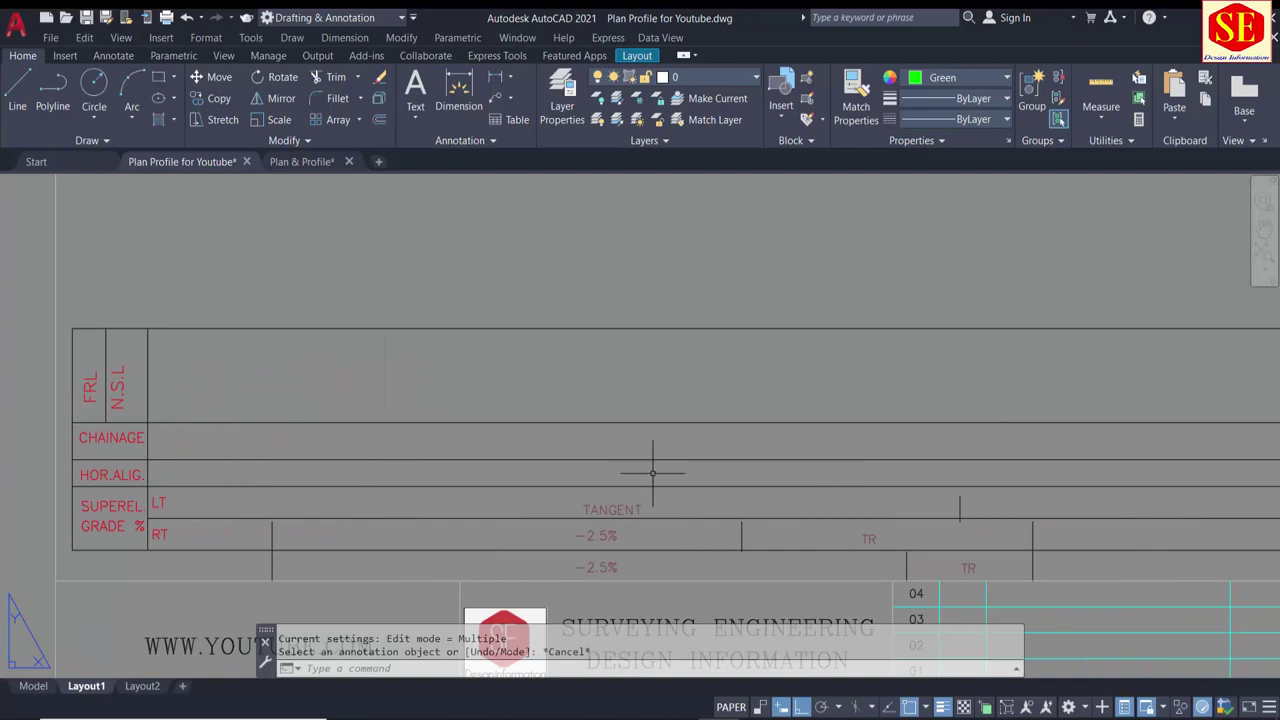
pyautogui.moveTo(855, 480); pyautogui.dragTo(416, 489, button='middle')
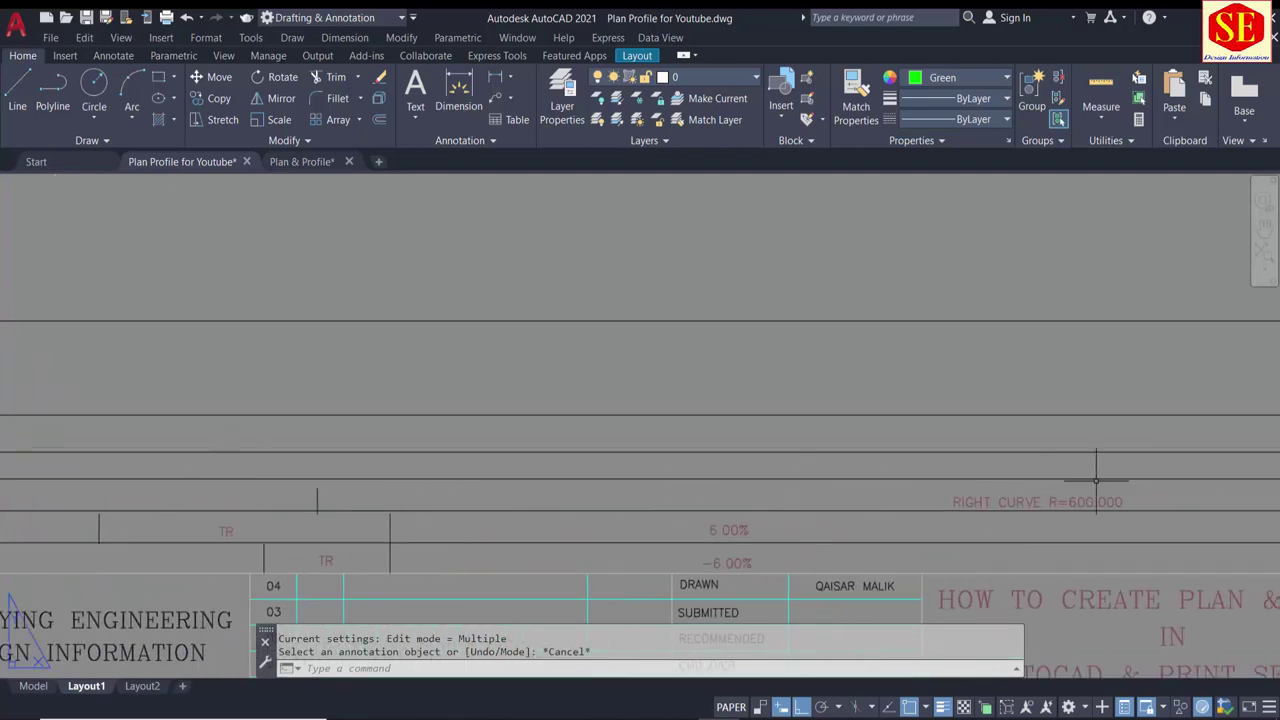
pyautogui.moveTo(1096, 480)
pyautogui.mouseDown(button='middle')
pyautogui.moveTo(774, 489)
pyautogui.moveTo(591, 457)
pyautogui.mouseUp(button='middle')
pyautogui.scroll(-2, 279, 499)
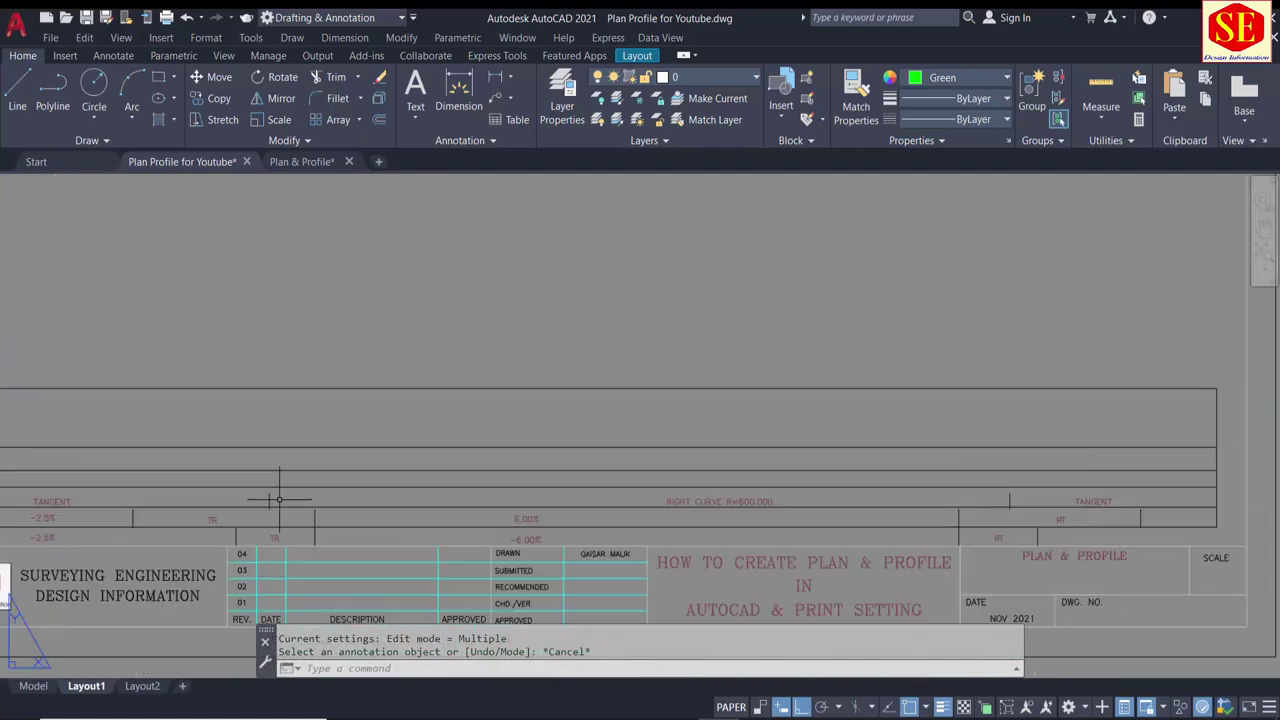
pyautogui.moveTo(279, 499); pyautogui.dragTo(420, 500, button='middle')
pyautogui.scroll(1, 380, 500)
pyautogui.scroll(3, 380, 500)
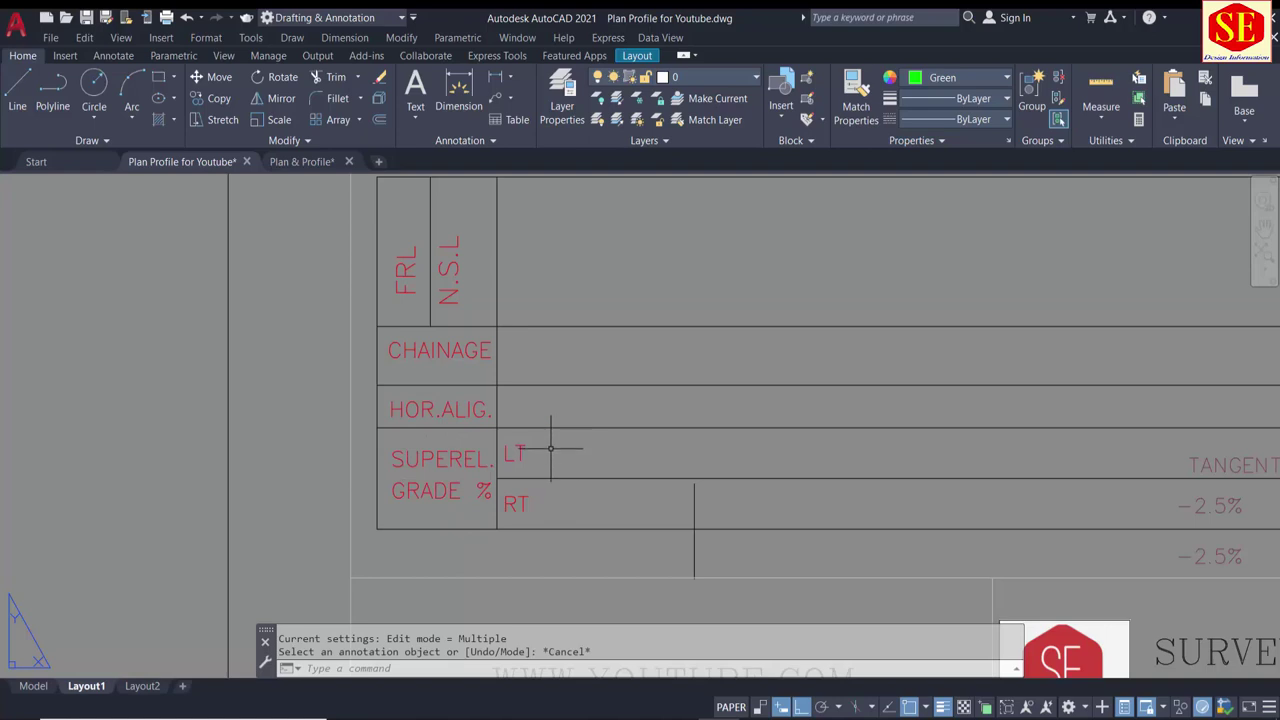
pyautogui.moveTo(744, 487); pyautogui.dragTo(312, 409, button='middle')
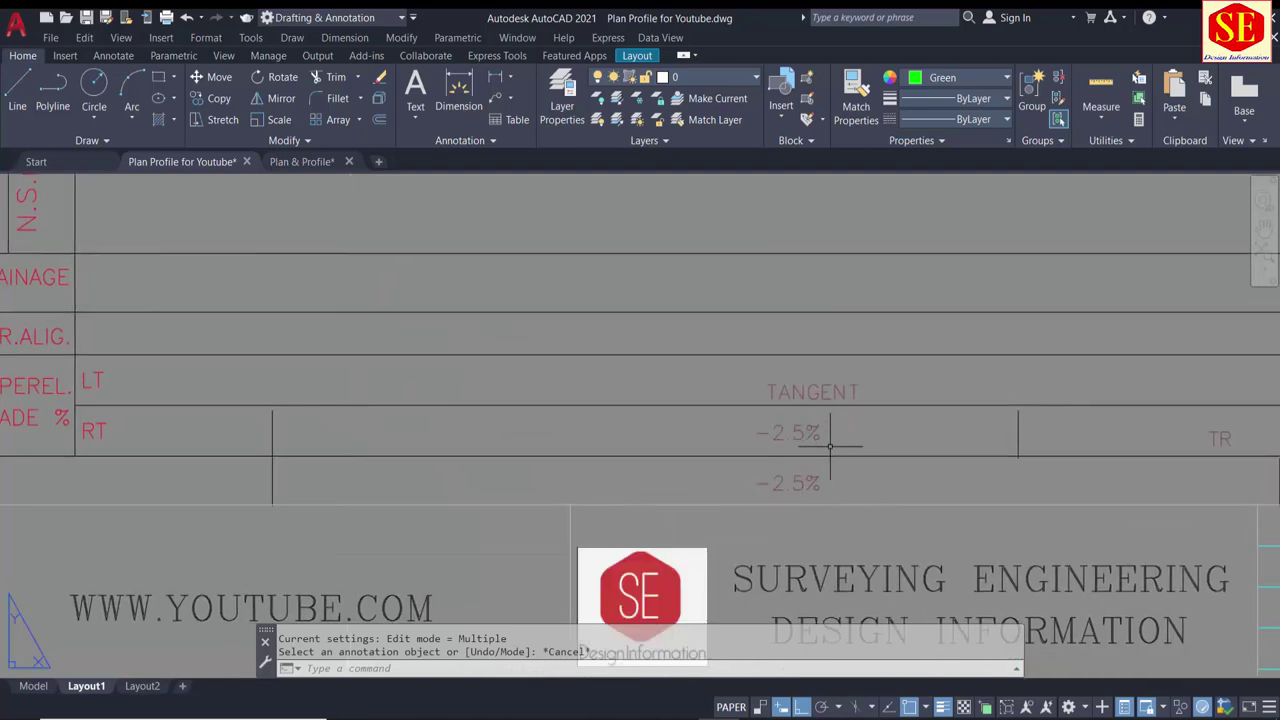
pyautogui.scroll(-2, 830, 446)
pyautogui.moveTo(830, 438); pyautogui.dragTo(587, 420, button='middle')
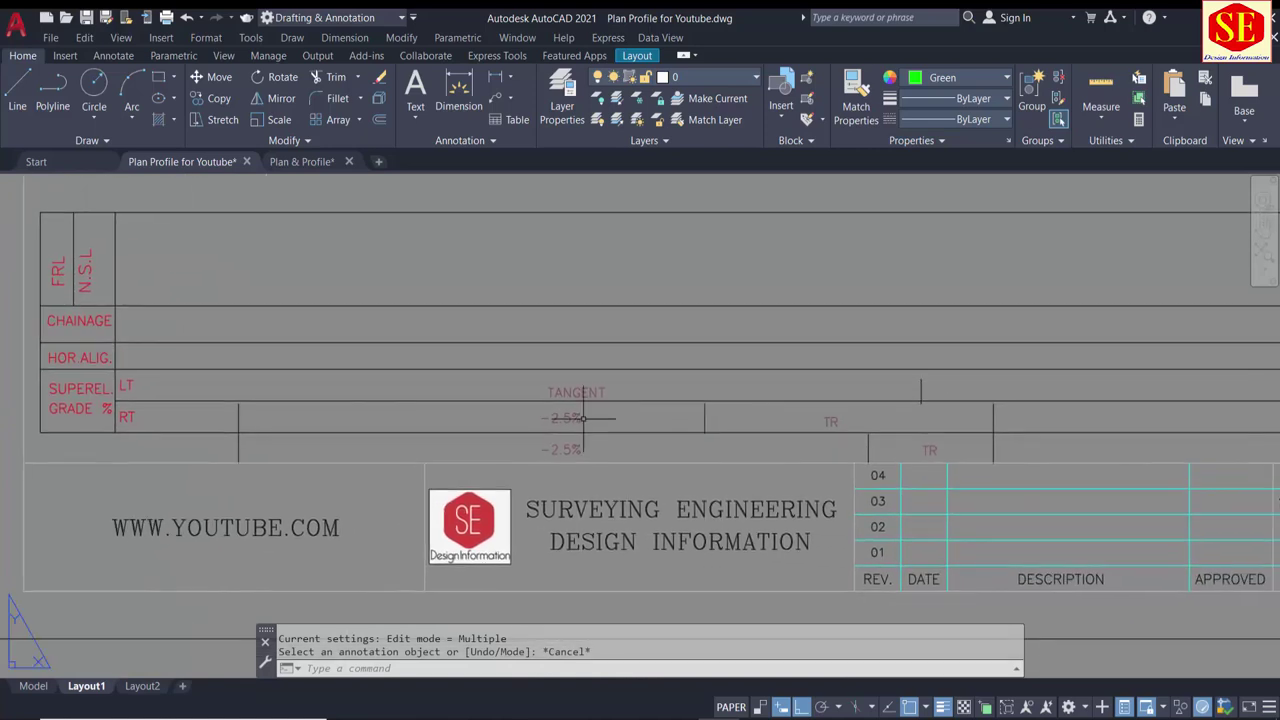
pyautogui.click(217, 384)
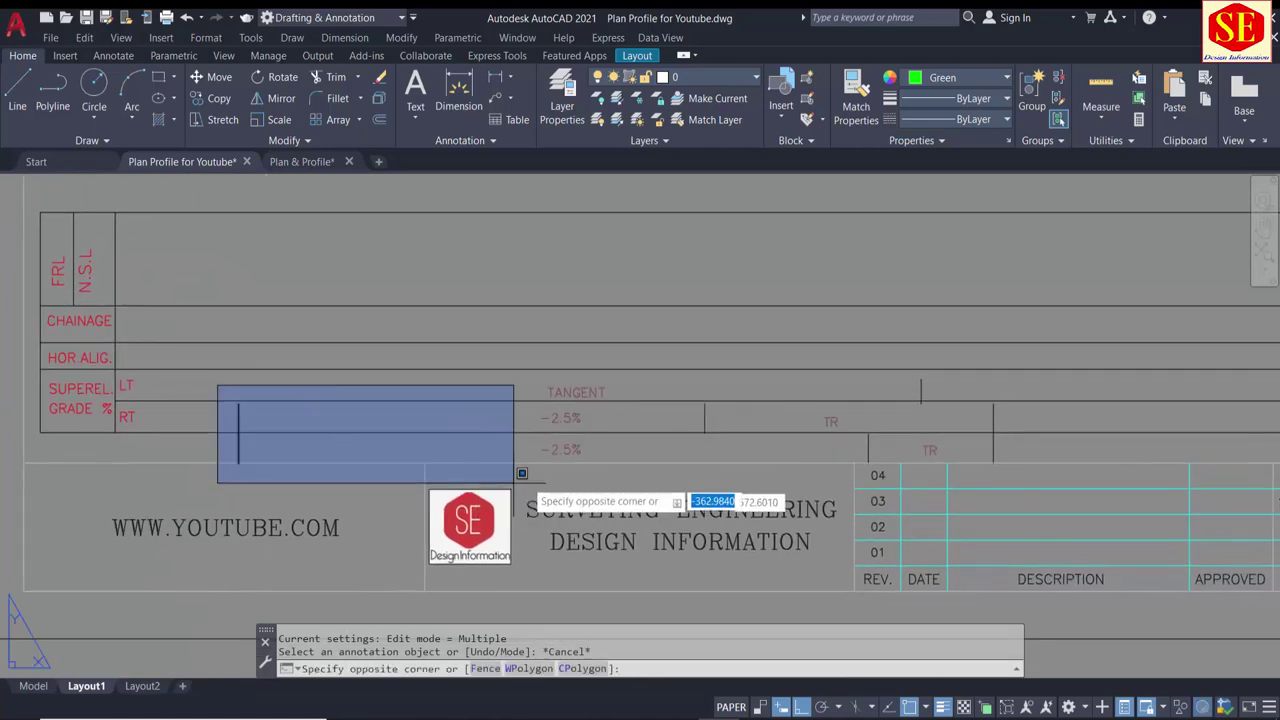
pyautogui.click(818, 452)
pyautogui.write('e')
pyautogui.press('Return')
pyautogui.click(257, 414)
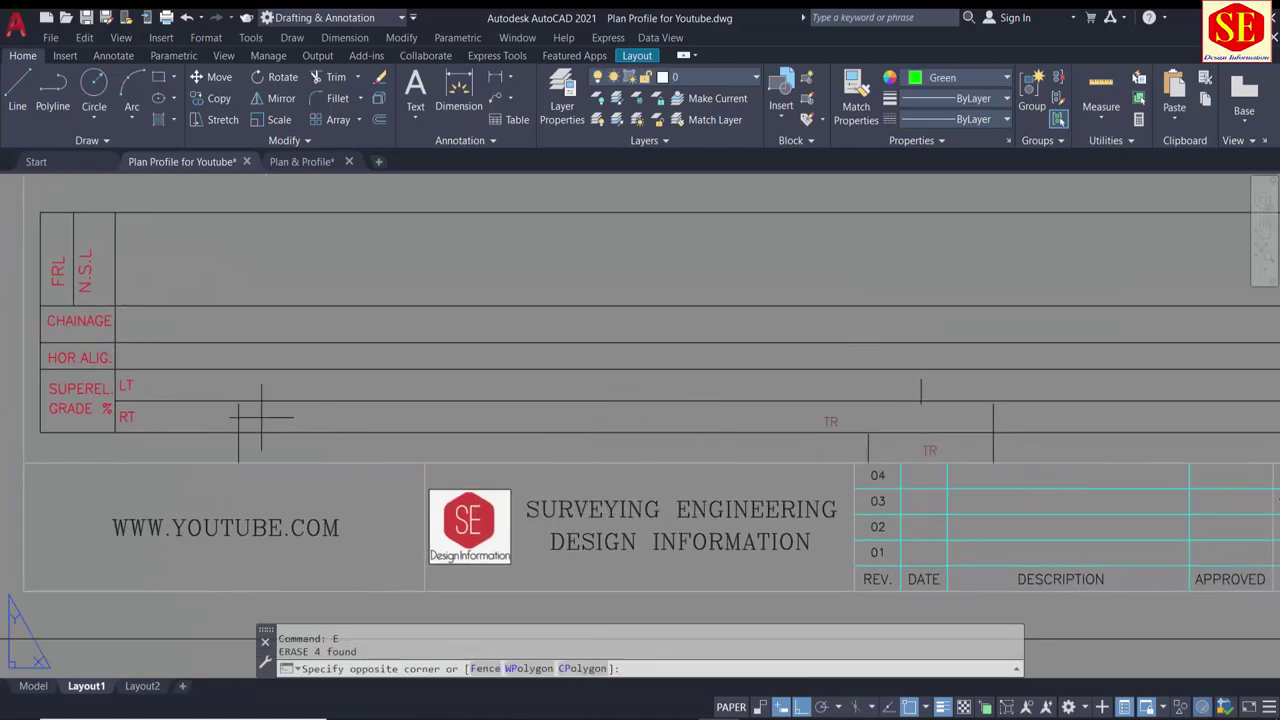
pyautogui.click(230, 436)
pyautogui.press('Return')
# Step: Erase the TR labels, their lines and the leftover short vertical lines
pyautogui.moveTo(793, 444); pyautogui.dragTo(327, 435, button='middle')
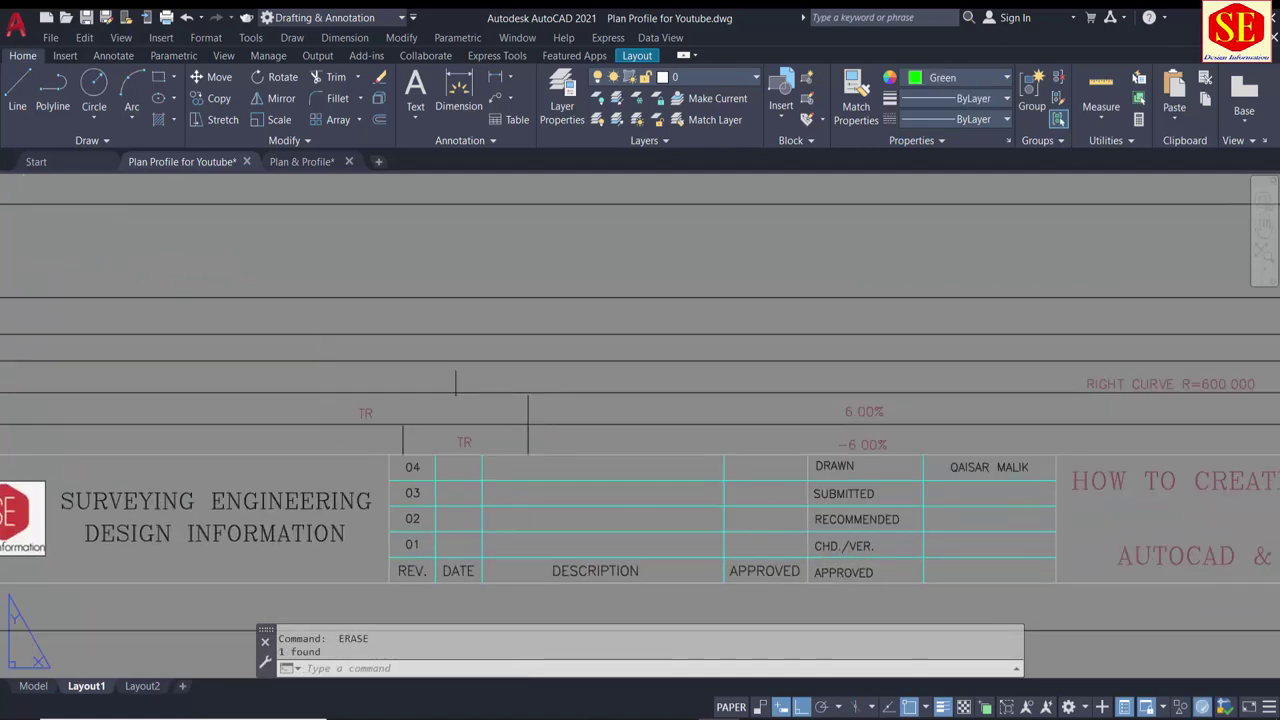
pyautogui.click(321, 366)
pyautogui.click(680, 440)
pyautogui.press('Return')
pyautogui.click(528, 420)
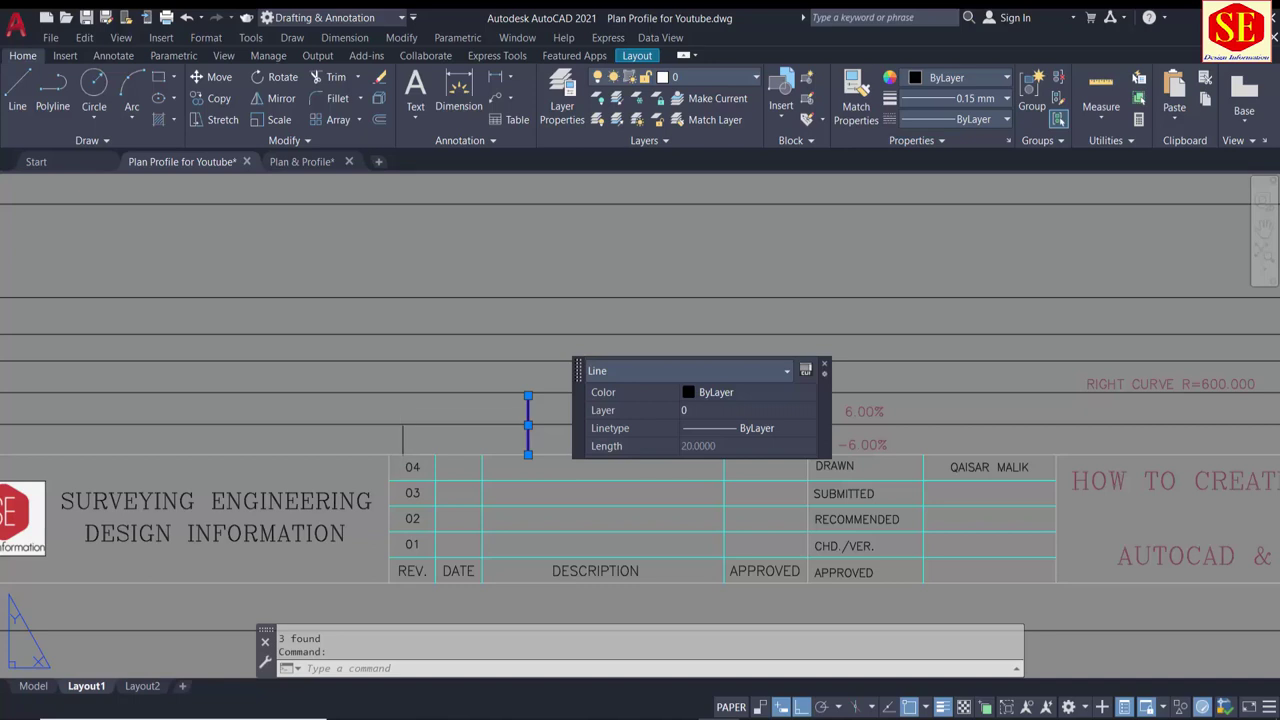
pyautogui.click(403, 440)
pyautogui.click(709, 449)
pyautogui.press('Delete')
# Step: Erase the 6.00% and -6.00% grade labels and the RIGHT CURVE R=600.000 label
pyautogui.moveTo(797, 426); pyautogui.dragTo(302, 380, button='middle')
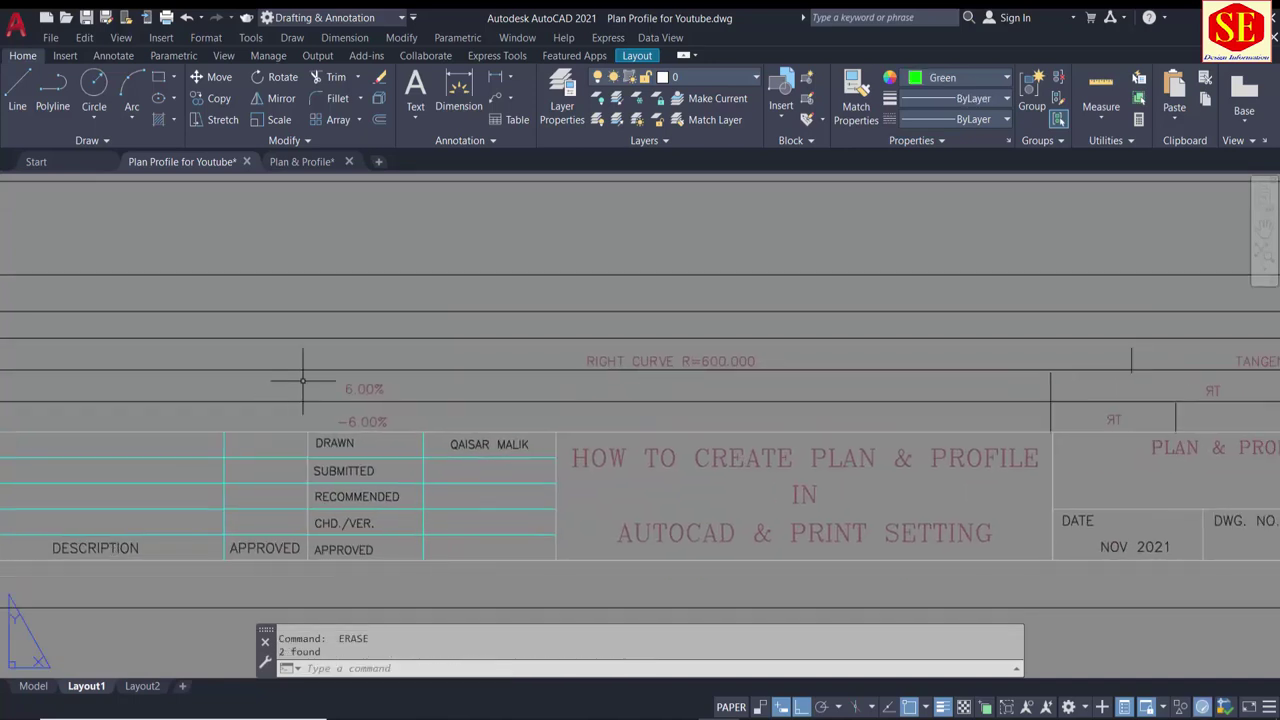
pyautogui.click(308, 351)
pyautogui.click(471, 432)
pyautogui.press('Delete')
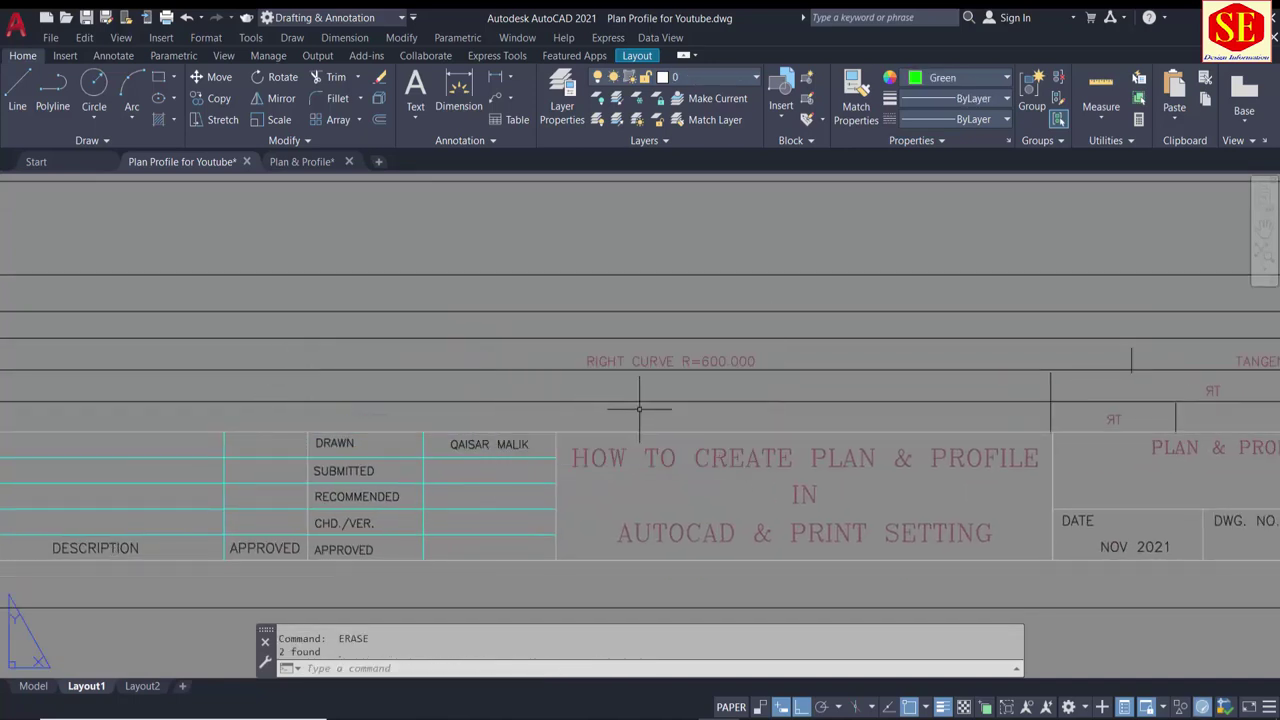
pyautogui.moveTo(639, 408); pyautogui.dragTo(396, 401, button='middle')
pyautogui.click(360, 354)
pyautogui.press('Delete')
# Step: Erase the TANGENT and RT labels and remaining short lines, then zoom out
pyautogui.moveTo(677, 398); pyautogui.dragTo(407, 376, button='middle')
pyautogui.click(515, 304)
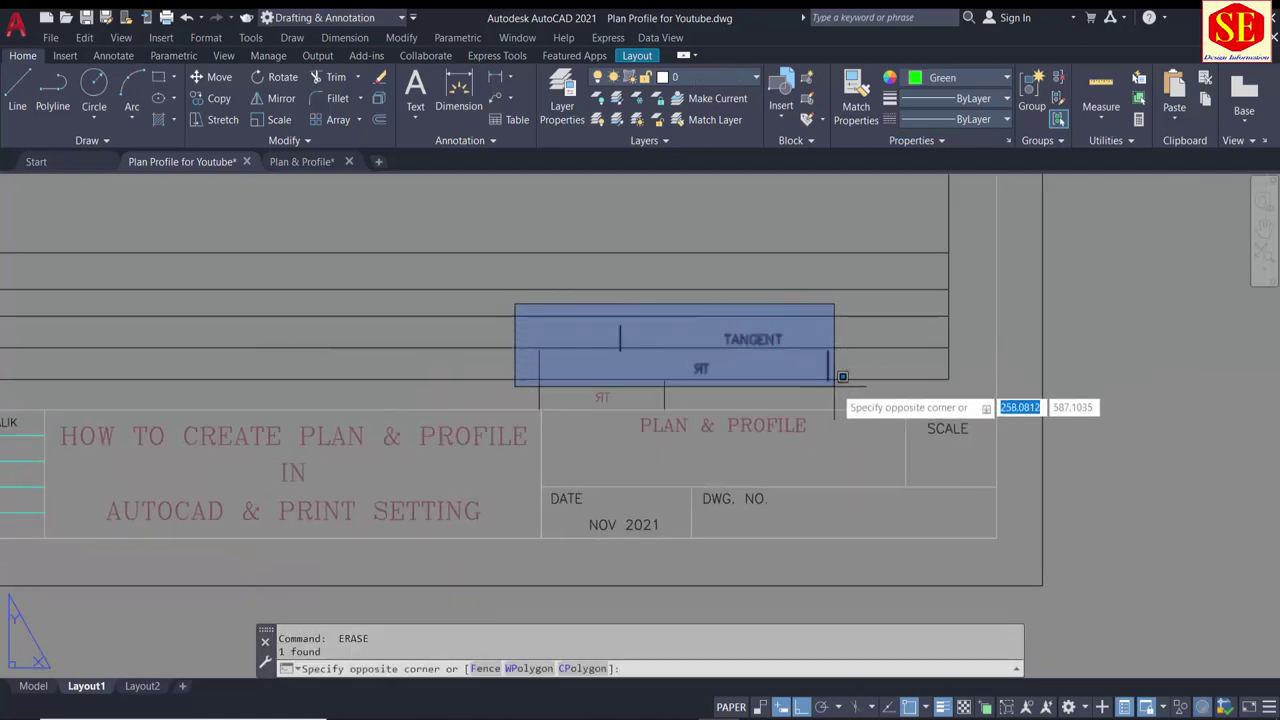
pyautogui.click(899, 406)
pyautogui.press('Delete')
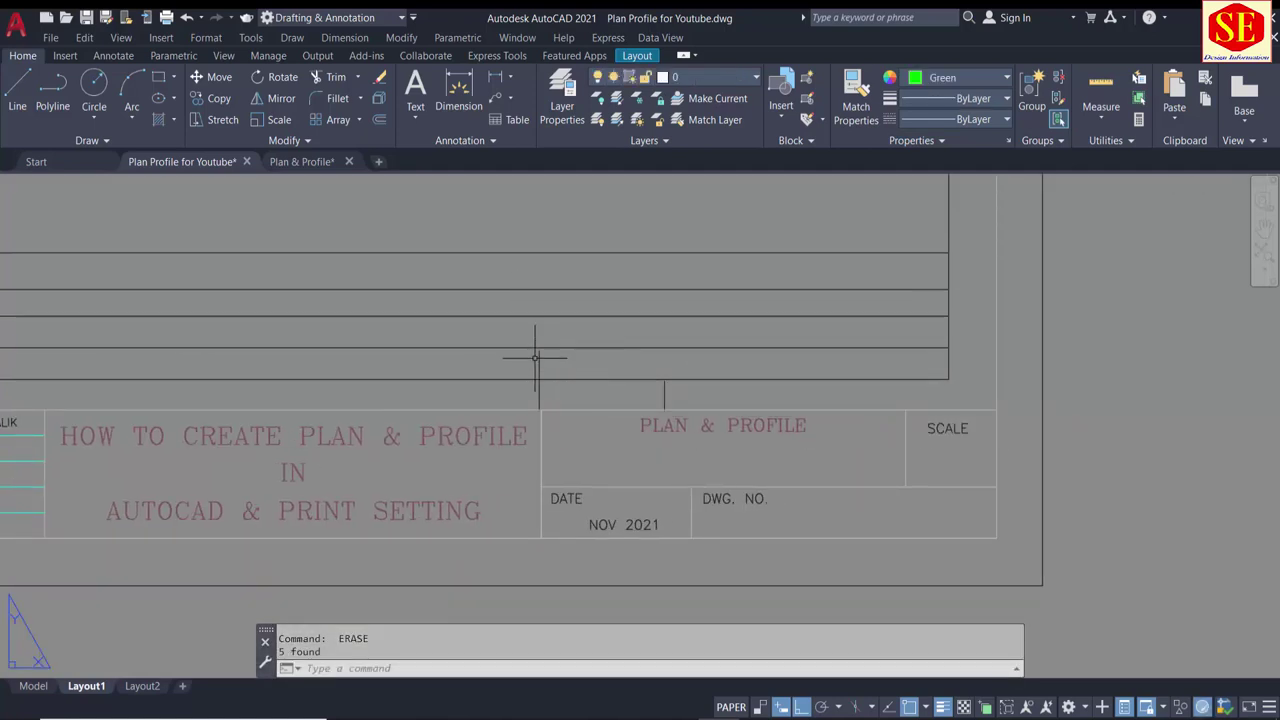
pyautogui.click(537, 390)
pyautogui.press('Delete')
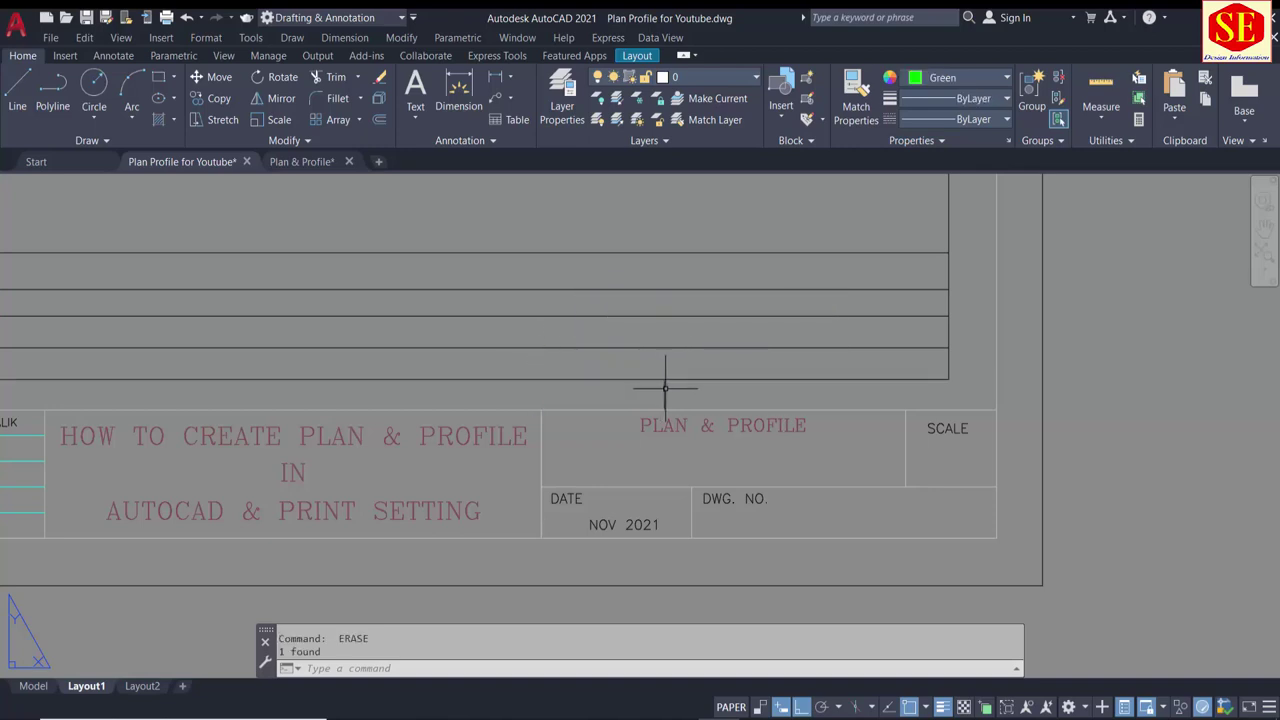
pyautogui.click(665, 388)
pyautogui.press('Delete')
pyautogui.scroll(-2, 700, 380)
pyautogui.scroll(-2, 747, 478)
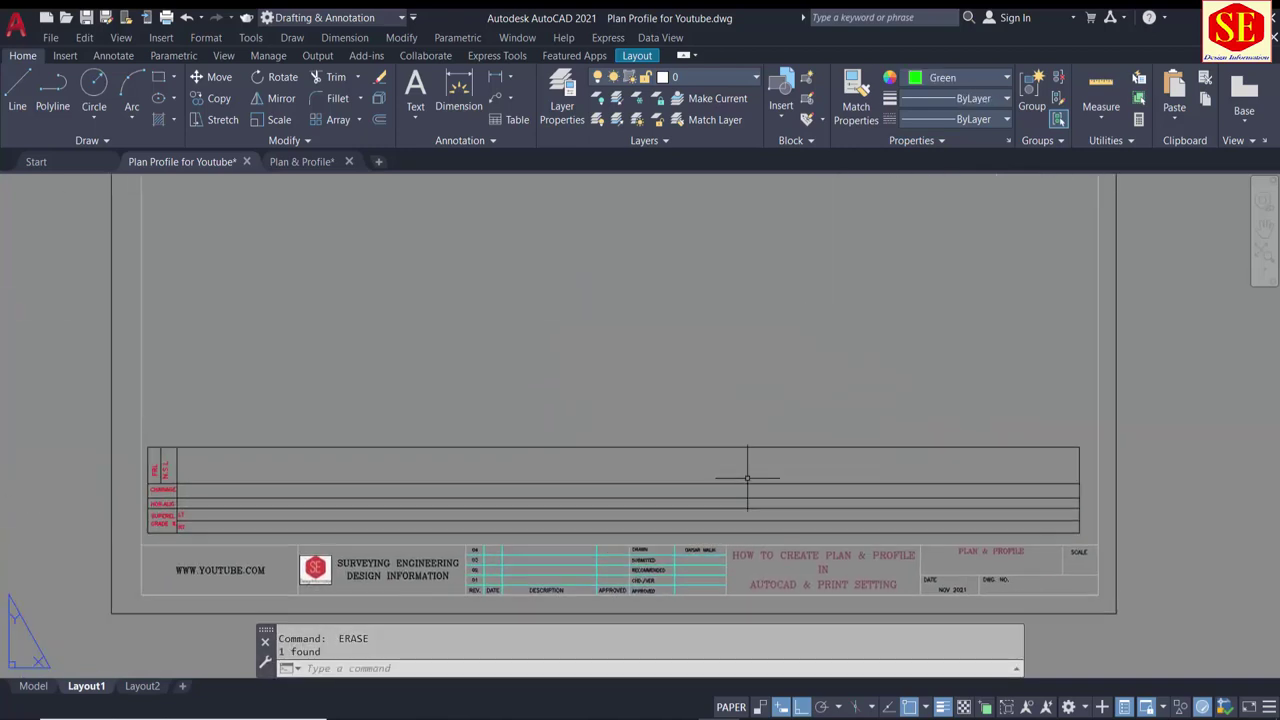
pyautogui.scroll(-1, 603, 477)
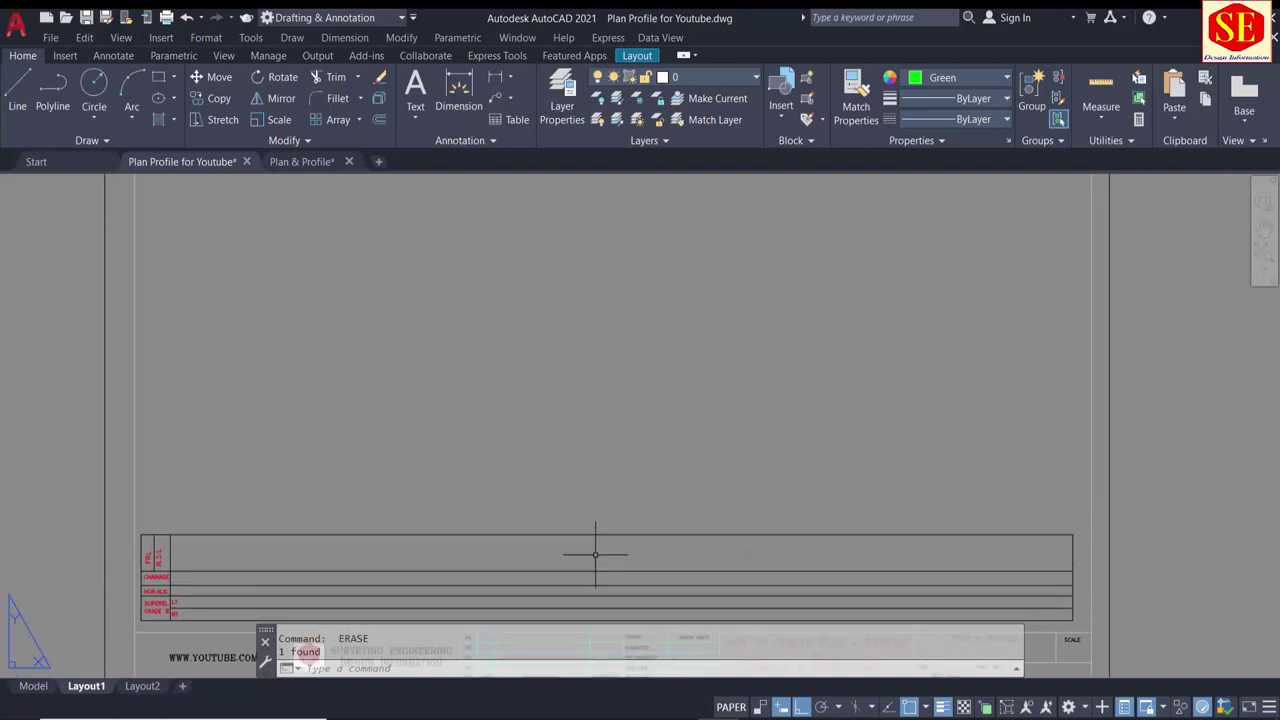
pyautogui.scroll(-1, 620, 483)
pyautogui.moveTo(592, 364); pyautogui.dragTo(585, 379, button='middle')
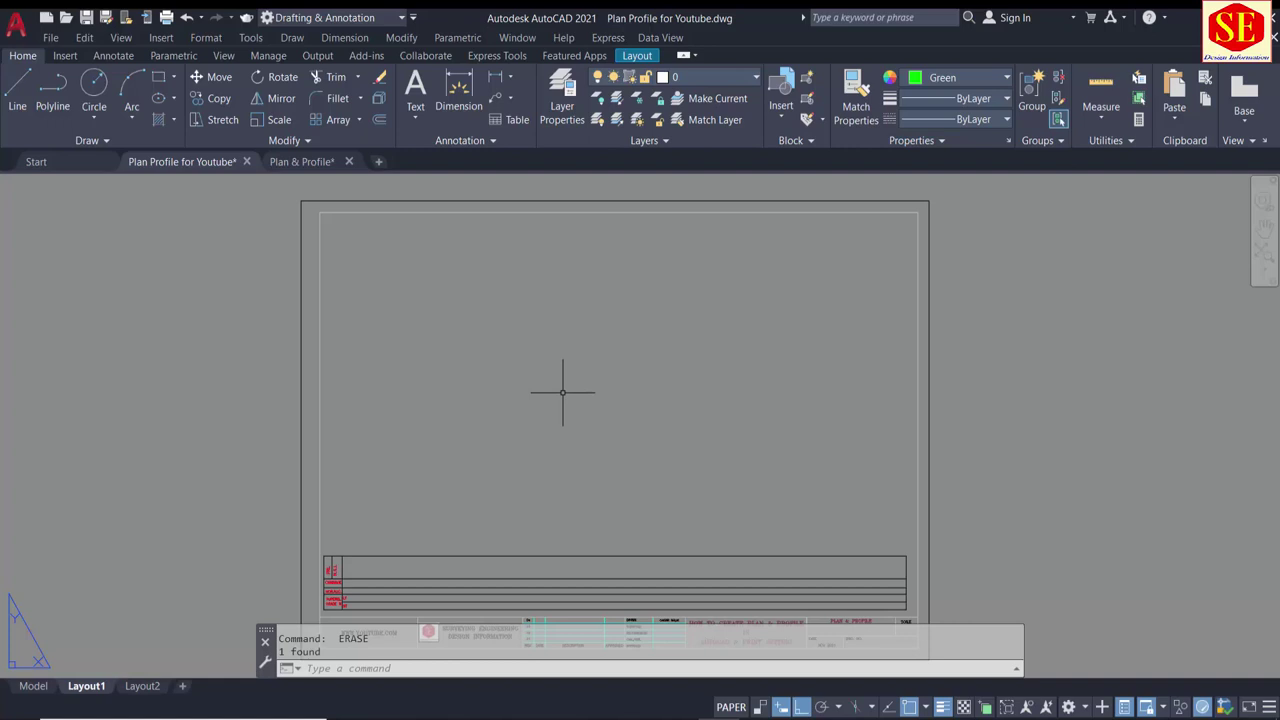
pyautogui.moveTo(530, 535); pyautogui.dragTo(541, 466, button='middle')
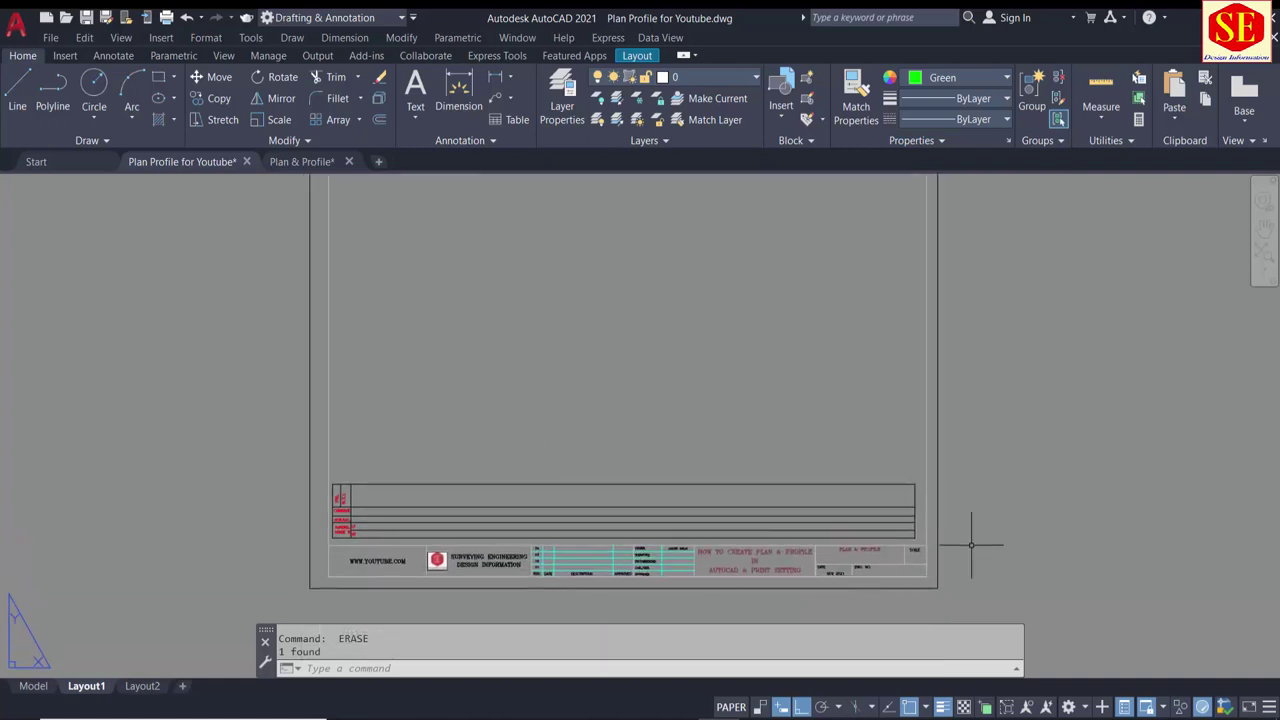
pyautogui.scroll(1, 345, 505)
pyautogui.scroll(1, 340, 505)
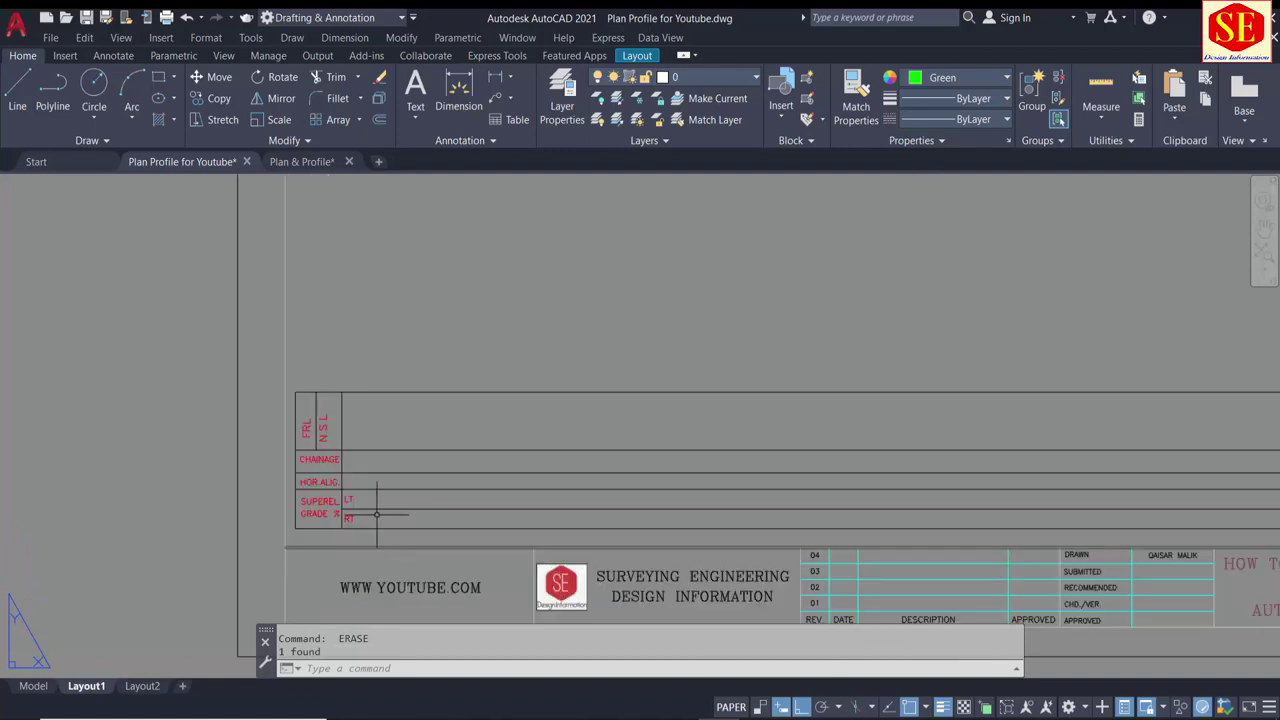
pyautogui.scroll(-2, 339, 435)
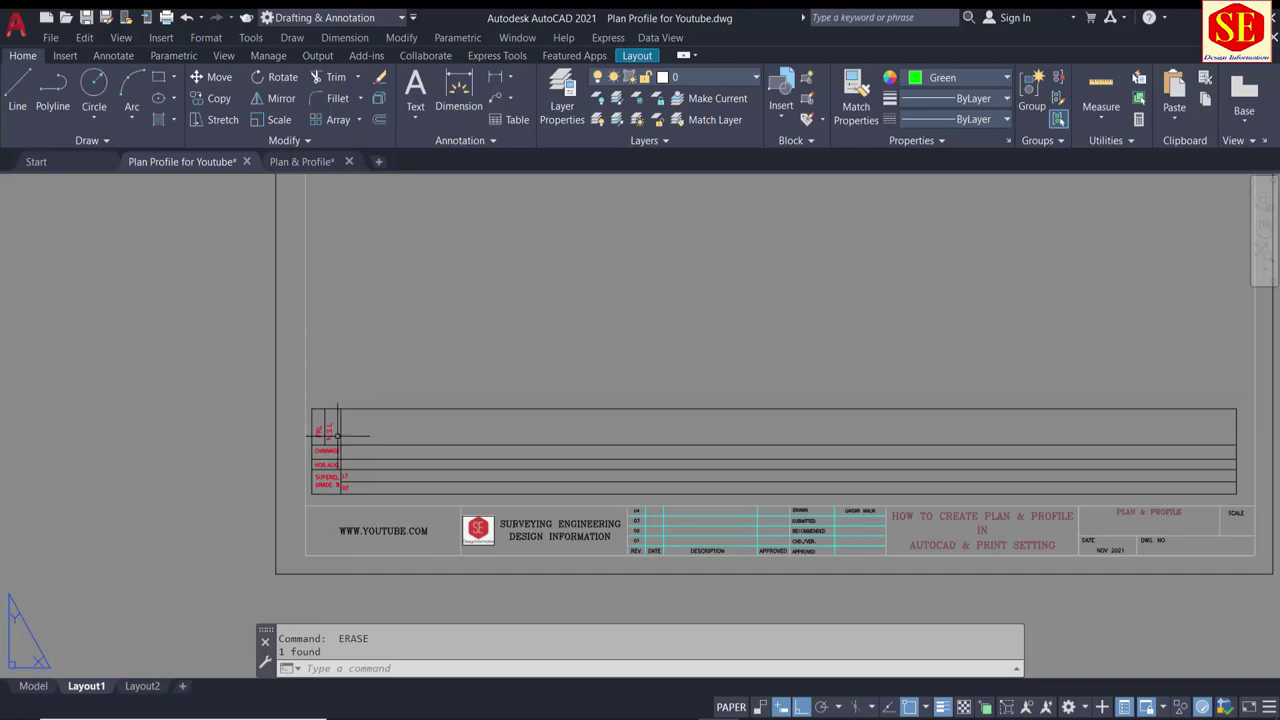
pyautogui.scroll(2, 340, 538)
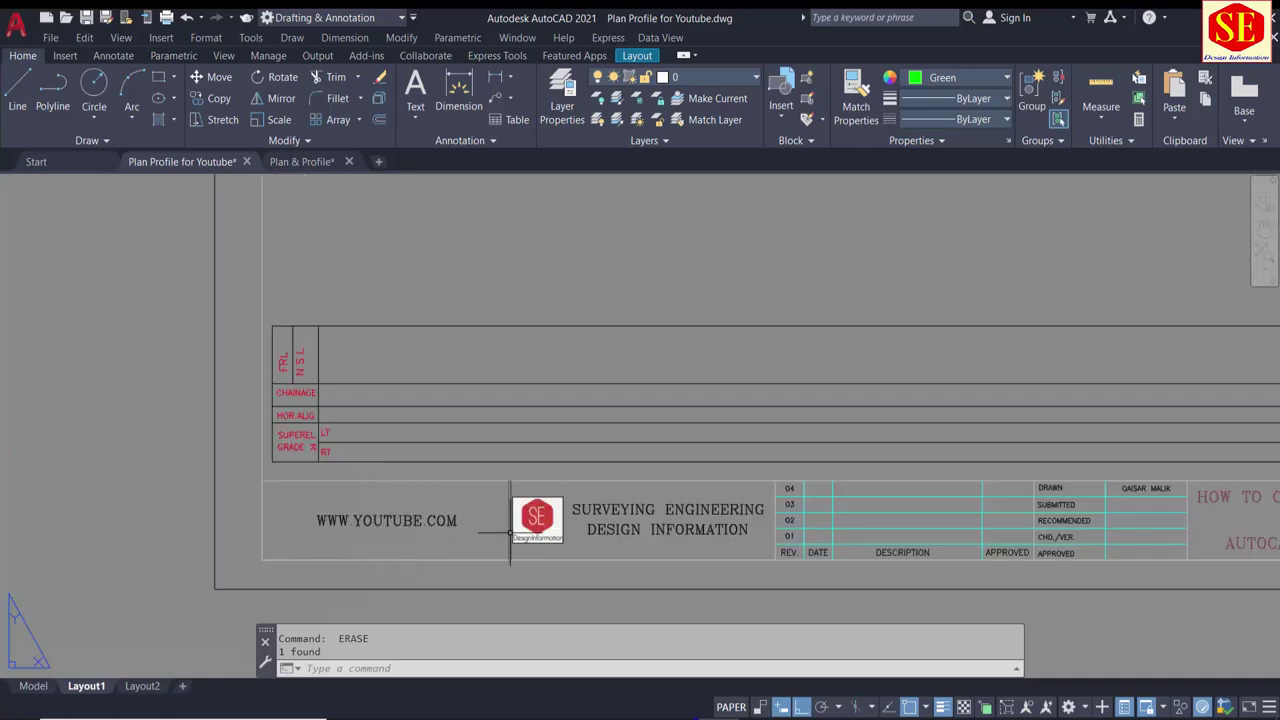
pyautogui.moveTo(511, 523); pyautogui.dragTo(137, 453, button='middle')
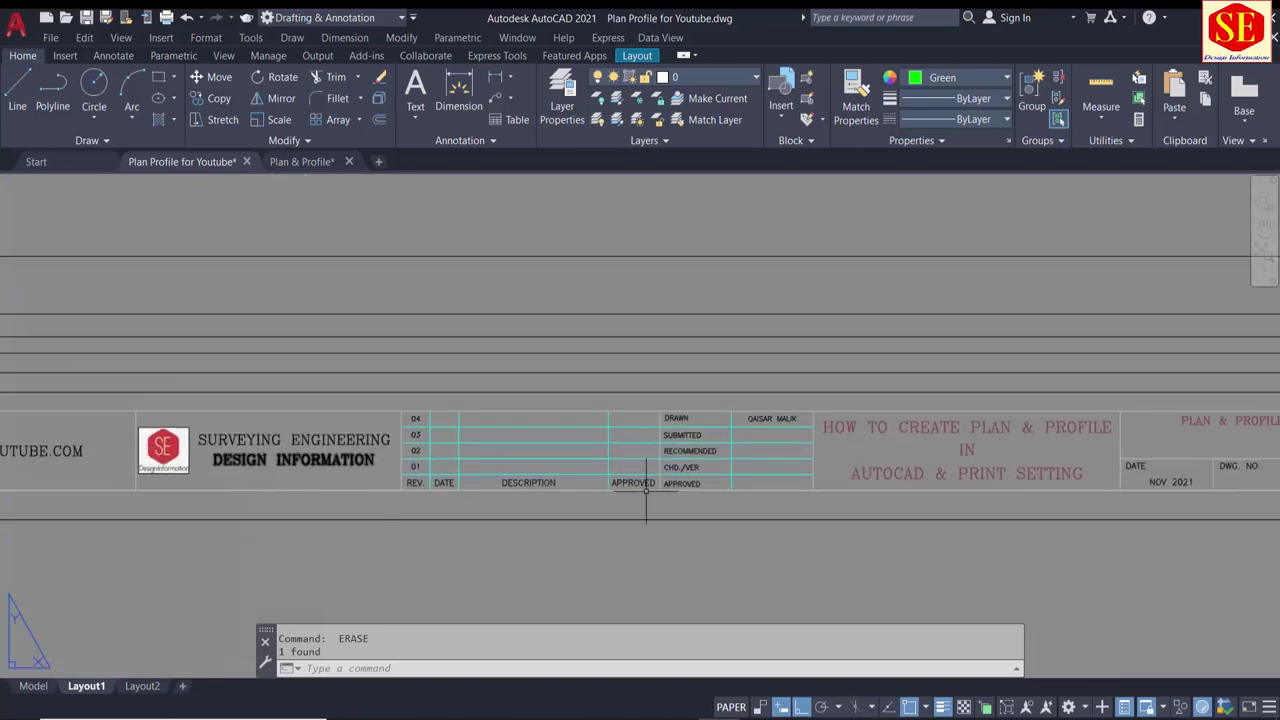
pyautogui.moveTo(729, 457); pyautogui.dragTo(529, 429, button='middle')
pyautogui.scroll(3, 552, 413)
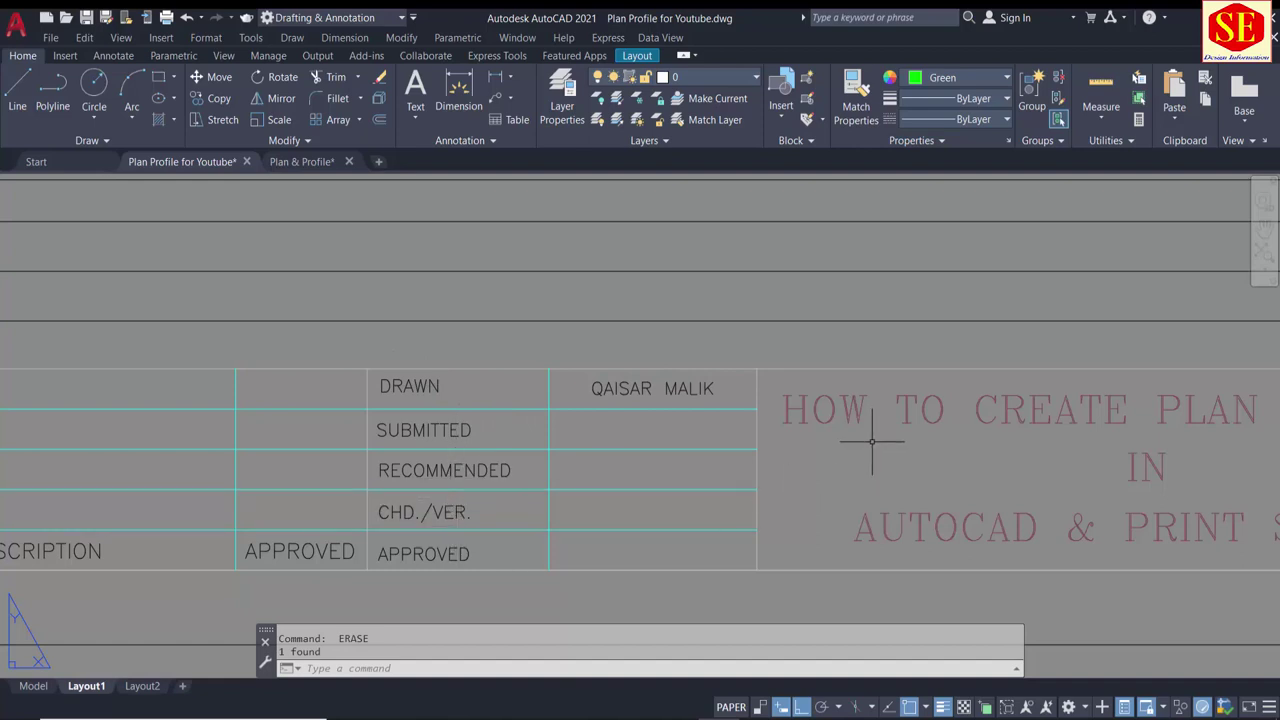
pyautogui.moveTo(871, 434); pyautogui.dragTo(320, 437, button='middle')
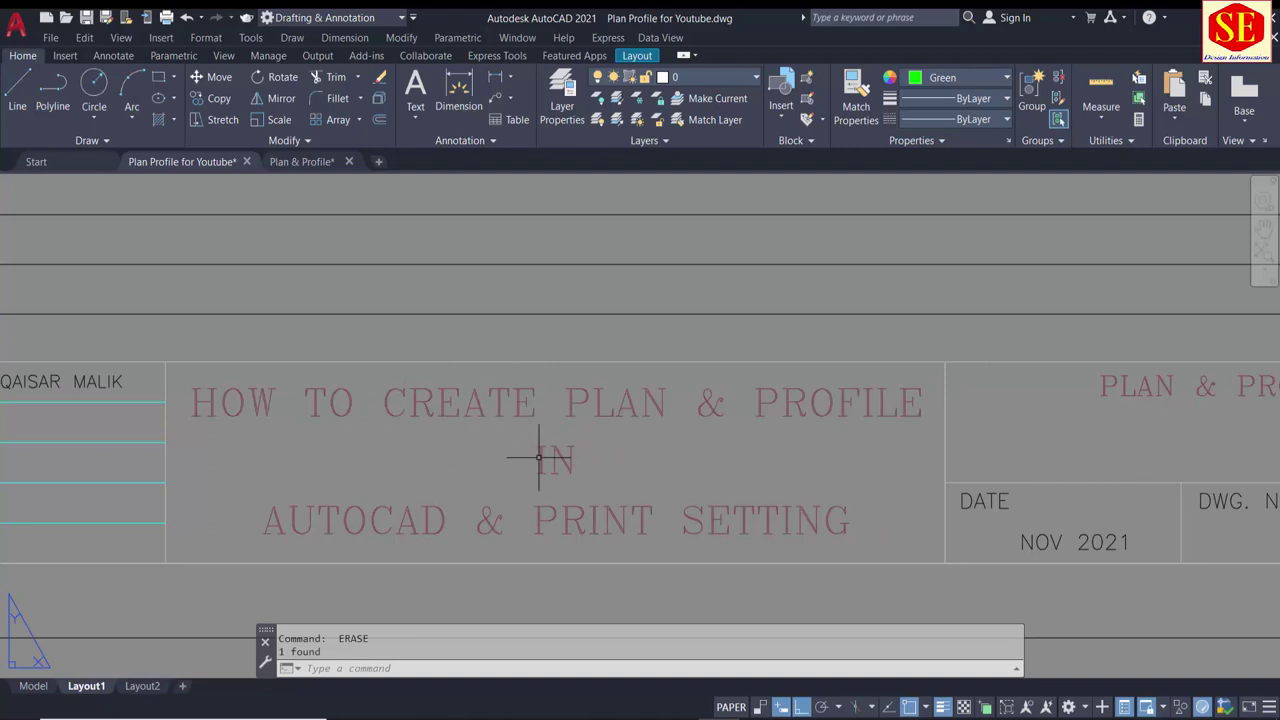
pyautogui.moveTo(743, 432); pyautogui.dragTo(232, 426, button='middle')
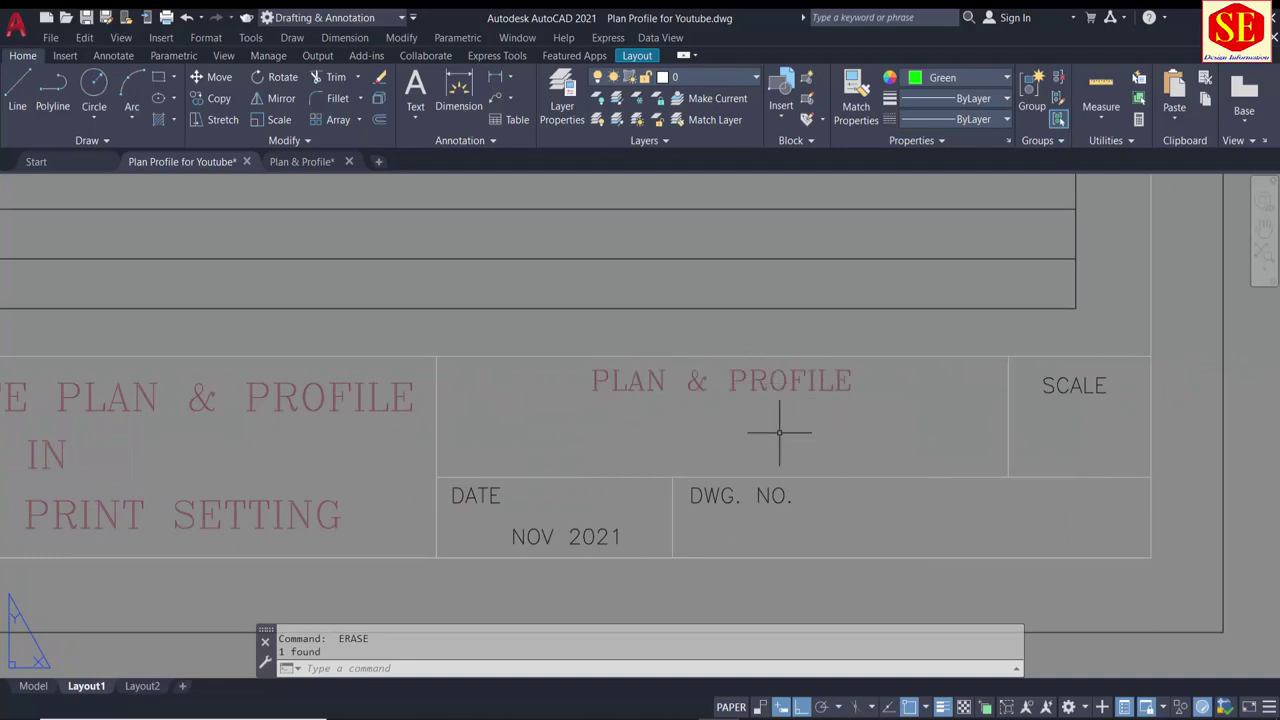
pyautogui.scroll(-4, 587, 418)
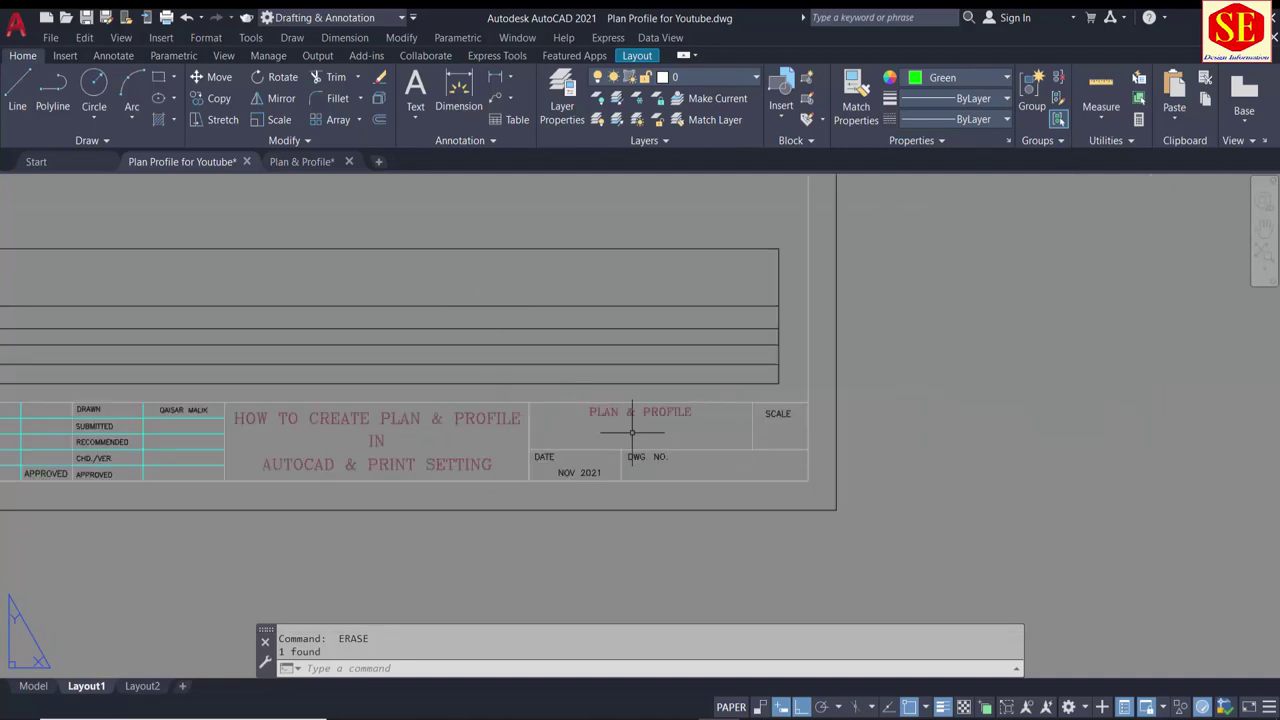
pyautogui.scroll(4, 798, 410)
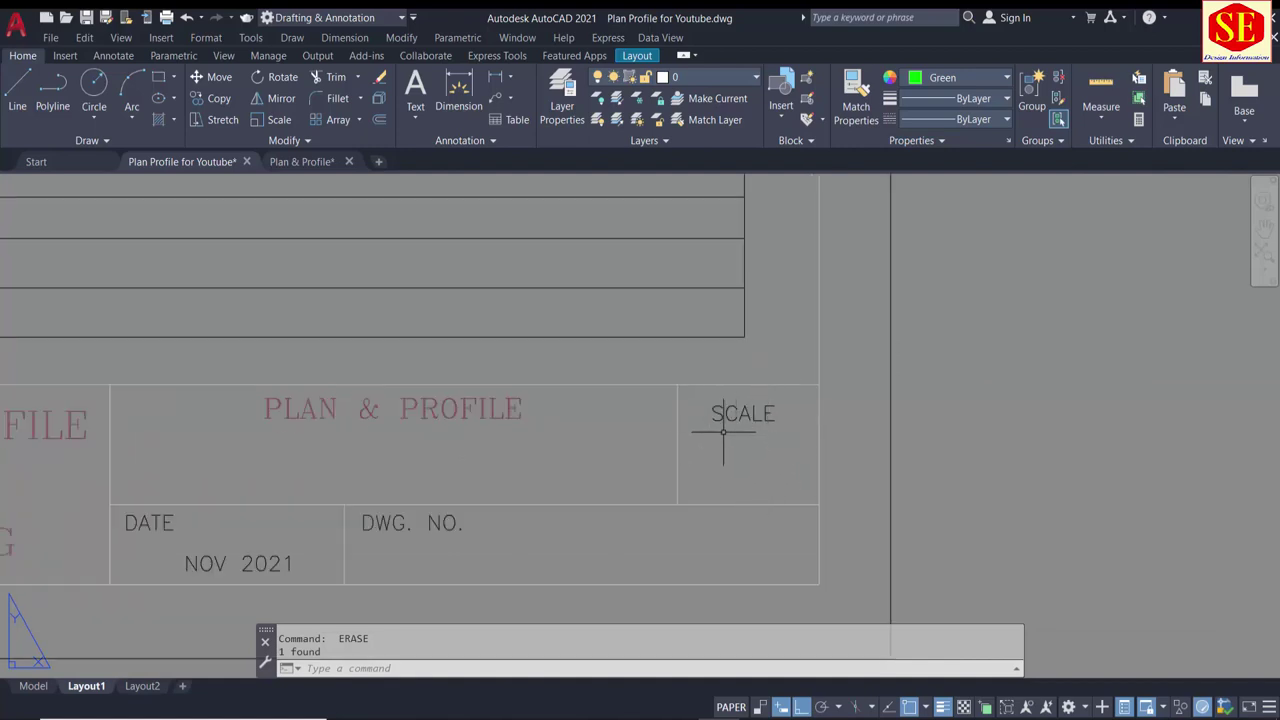
pyautogui.scroll(-2, 723, 432)
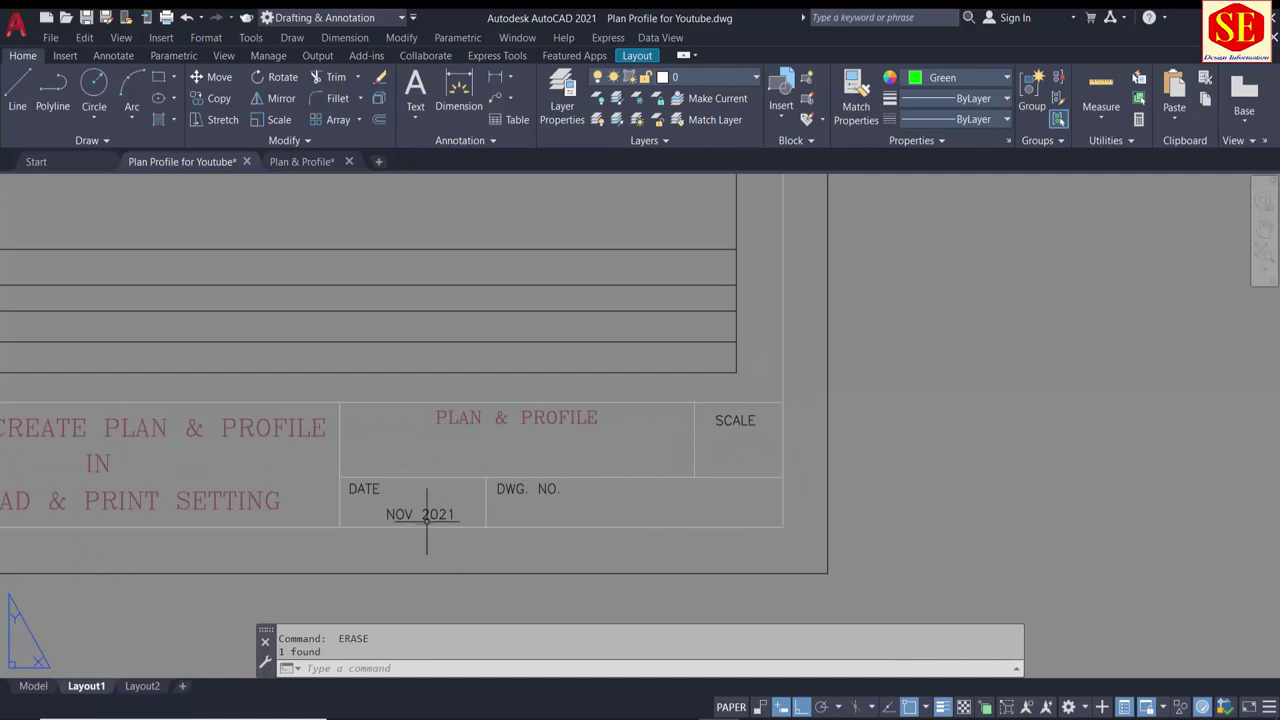
pyautogui.scroll(2, 414, 496)
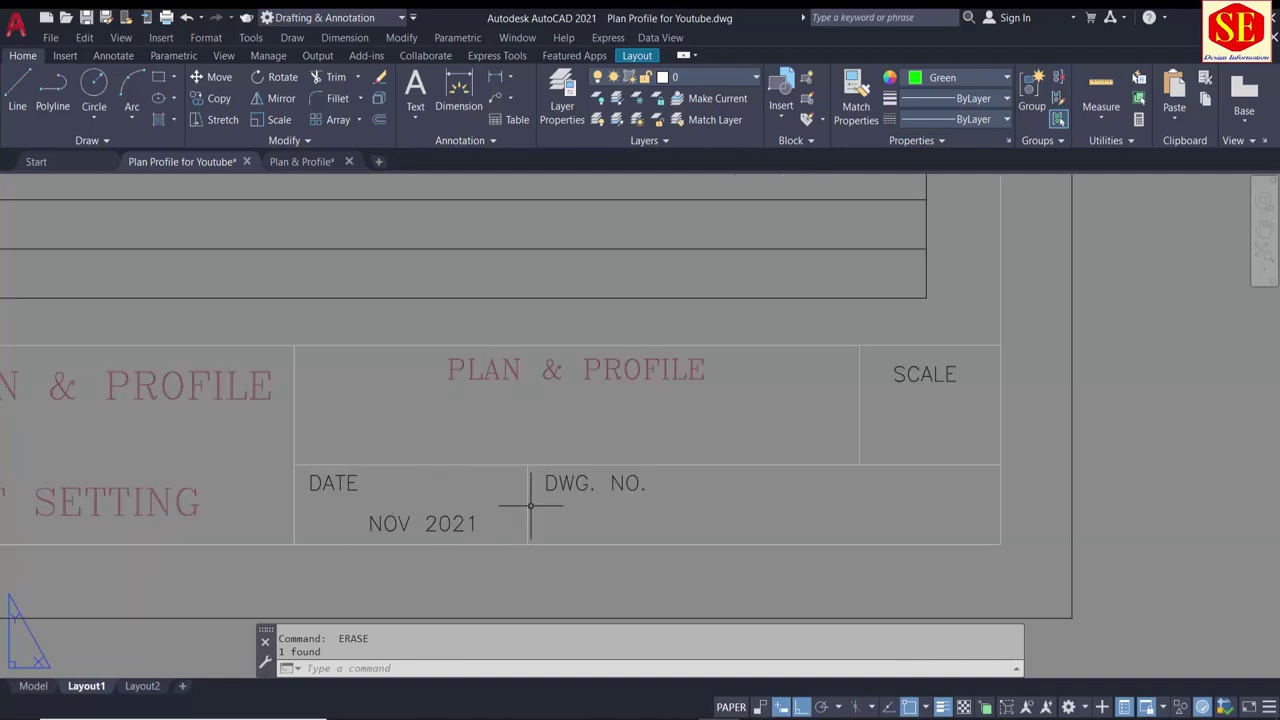
pyautogui.scroll(-2, 531, 500)
pyautogui.scroll(-1, 530, 502)
pyautogui.scroll(-2, 530, 502)
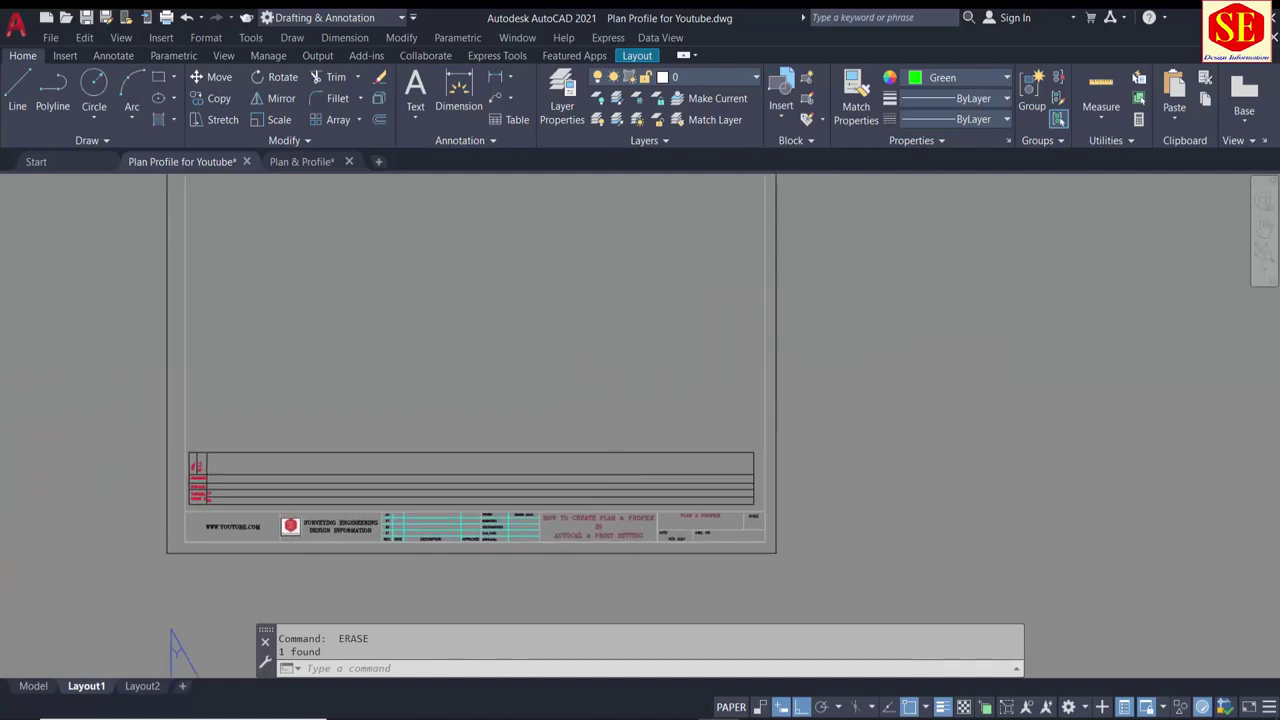
pyautogui.scroll(-1, 572, 408)
pyautogui.scroll(1, 572, 408)
pyautogui.scroll(1, 552, 389)
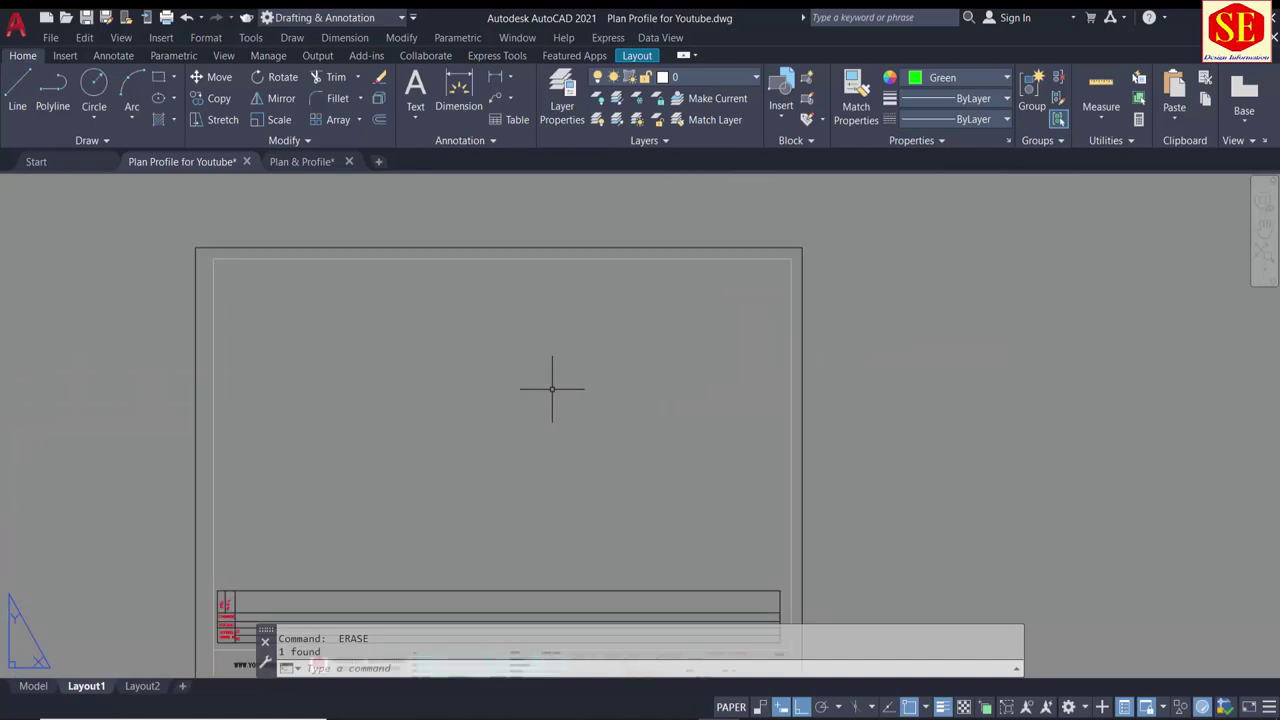
pyautogui.moveTo(557, 389); pyautogui.dragTo(557, 347, button='middle')
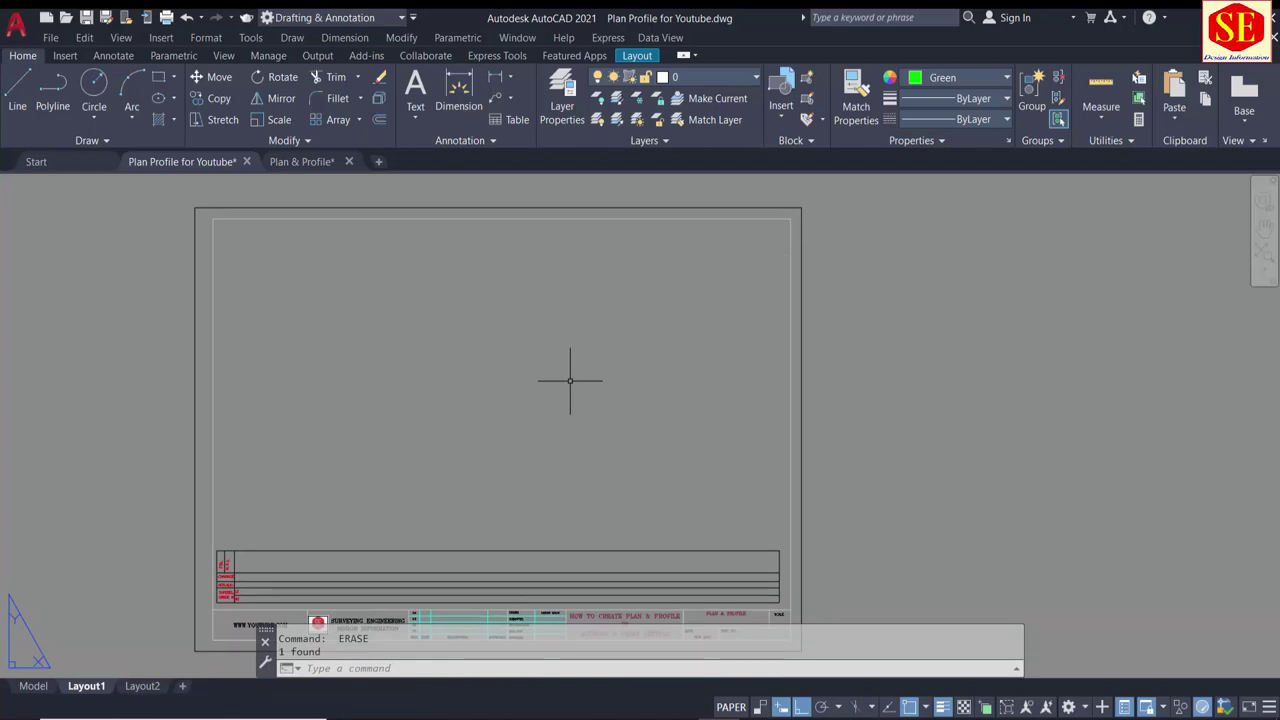
pyautogui.moveTo(574, 382); pyautogui.dragTo(565, 364, button='middle')
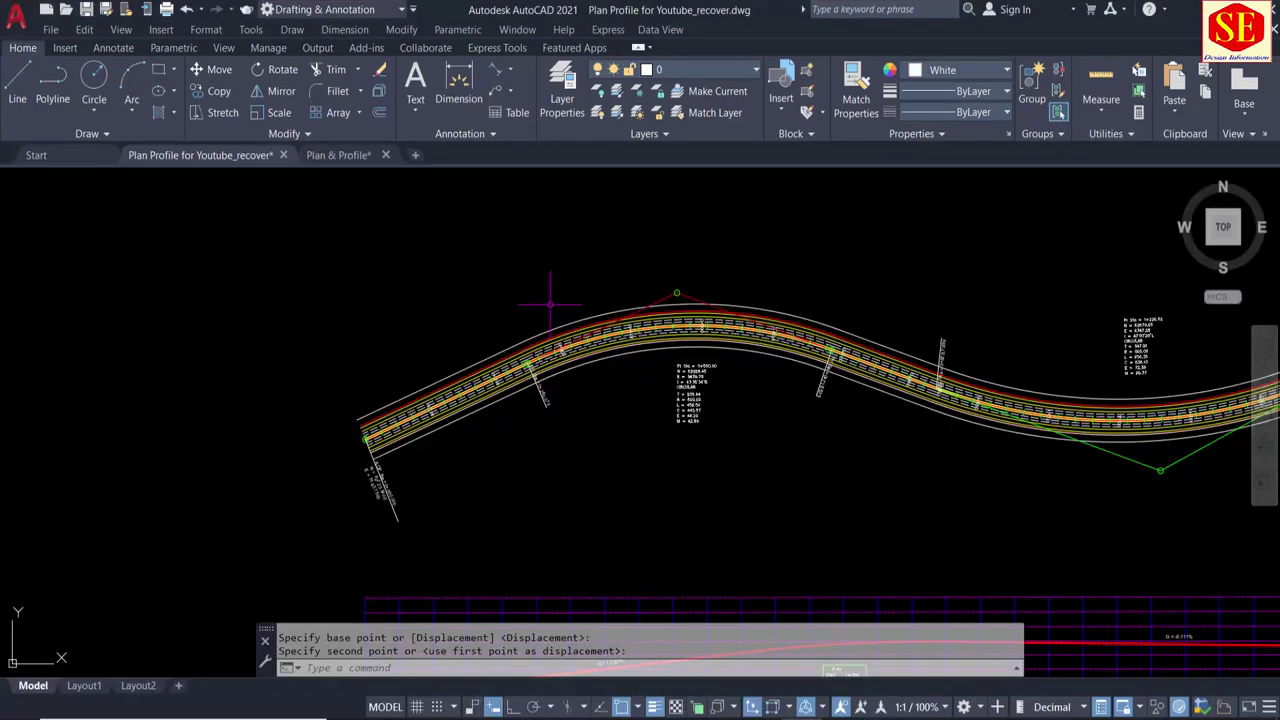
pyautogui.scroll(3, 800, 323)
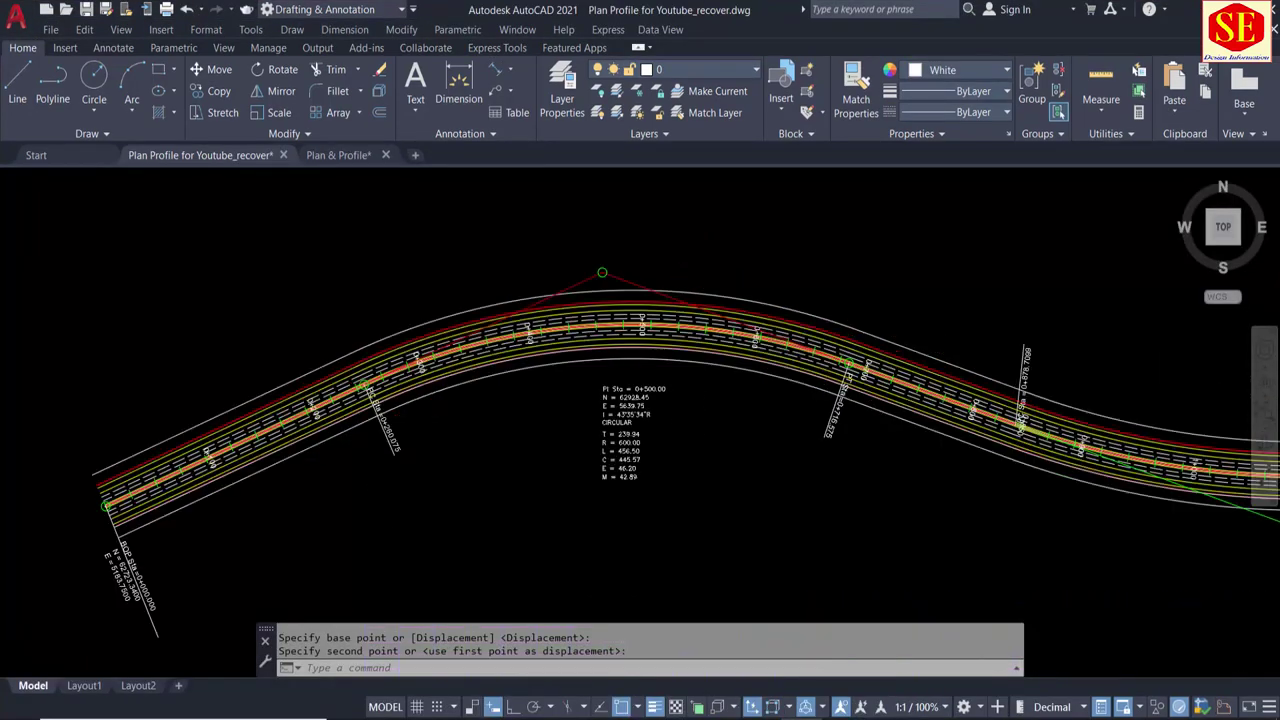
pyautogui.scroll(3, 800, 323)
pyautogui.moveTo(862, 338); pyautogui.dragTo(525, 275, button='middle')
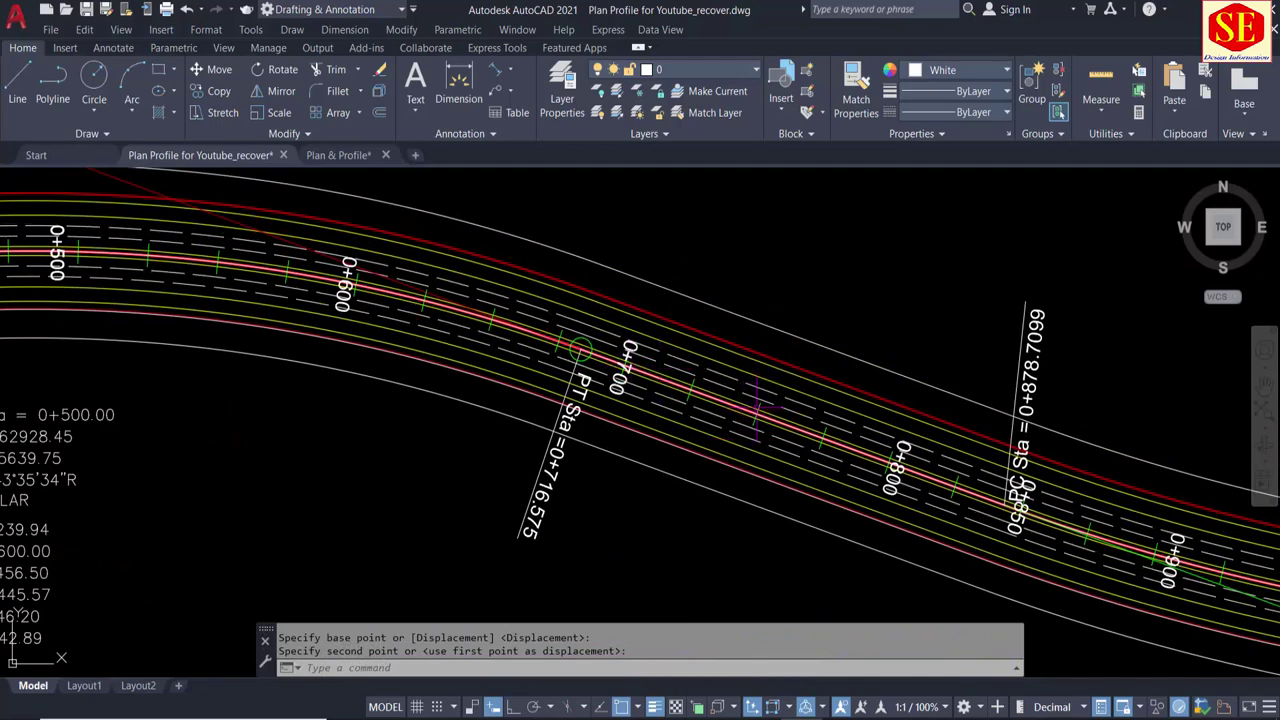
pyautogui.scroll(-5, 783, 353)
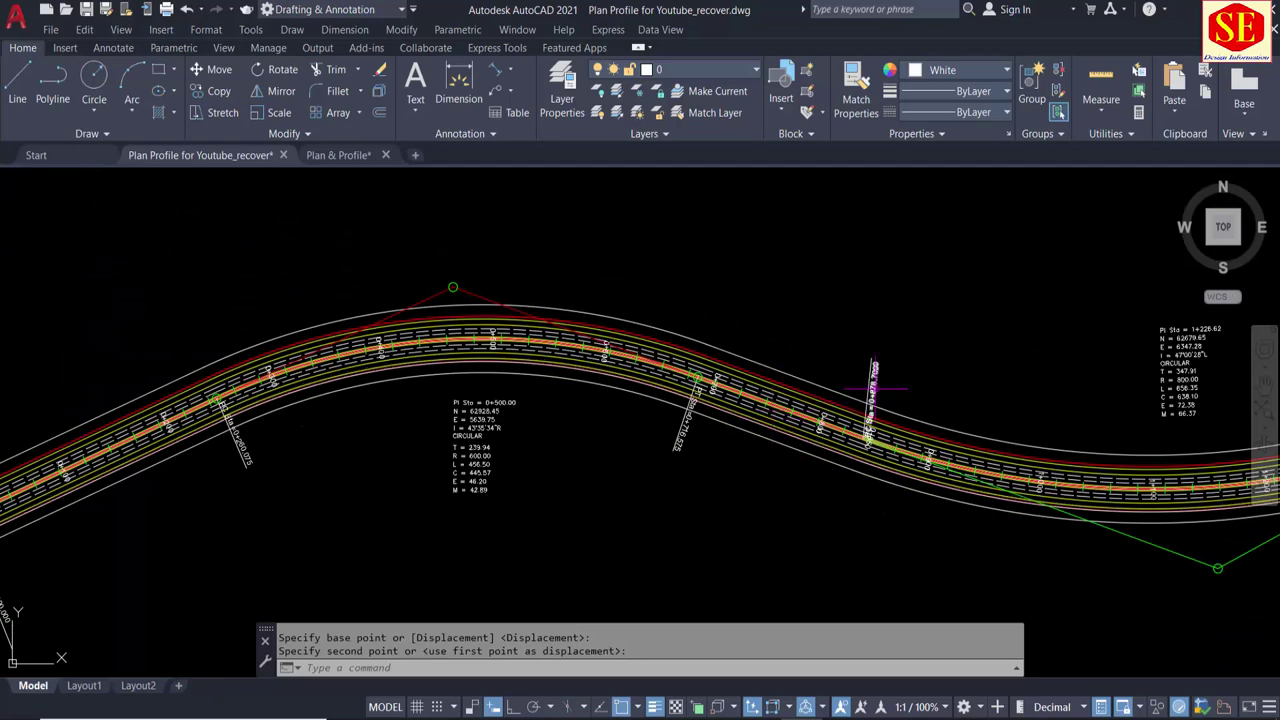
pyautogui.moveTo(871, 397); pyautogui.dragTo(586, 363, button='middle')
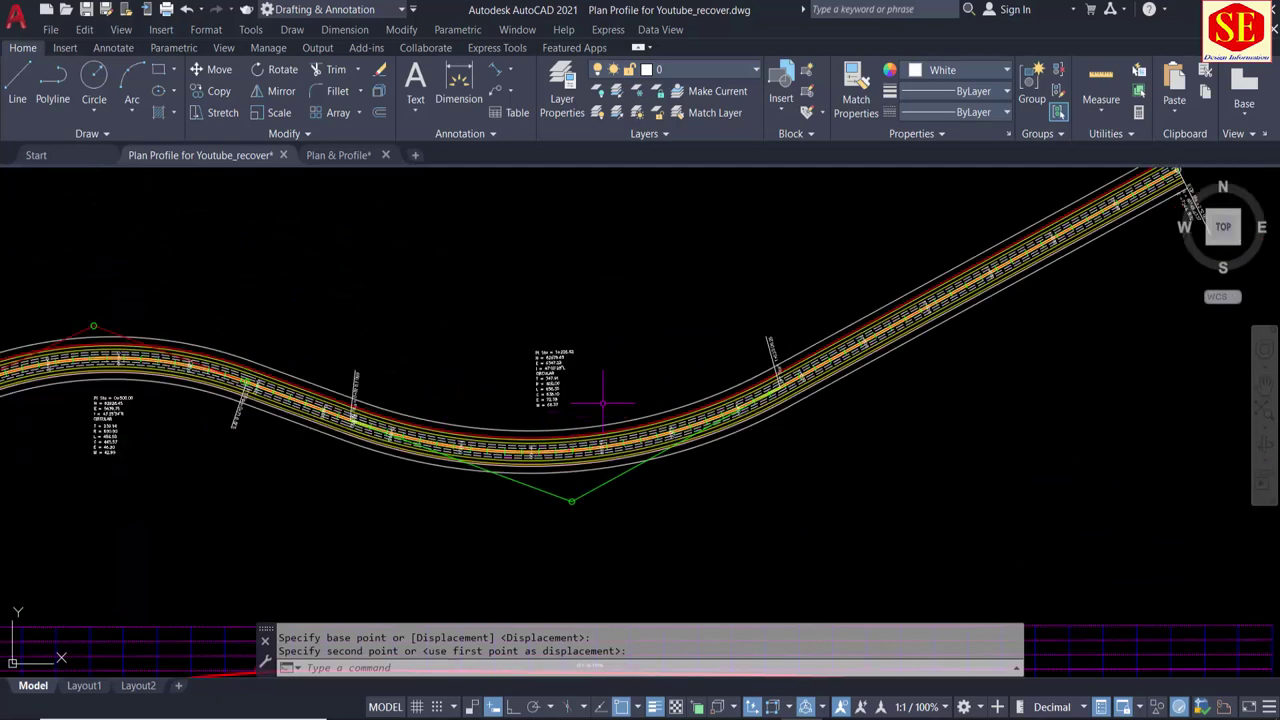
pyautogui.write('re')
pyautogui.press('Return')
pyautogui.scroll(2, 600, 400)
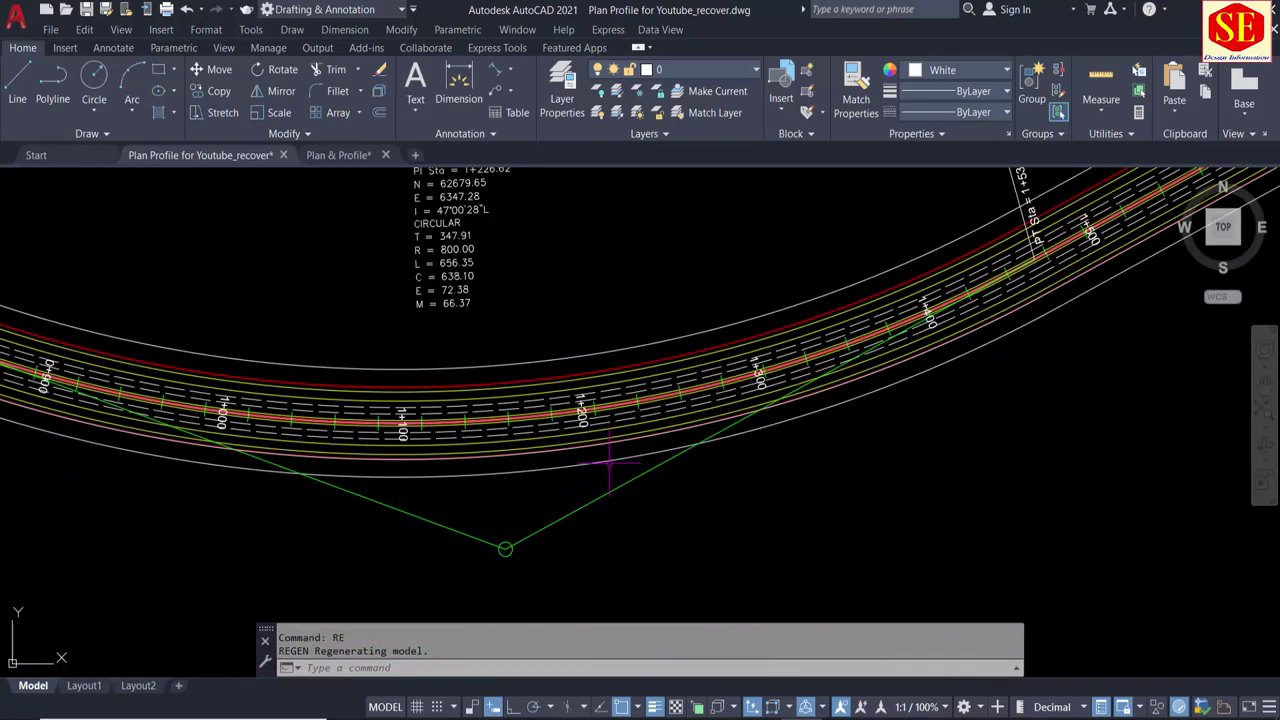
pyautogui.scroll(-2, 632, 378)
pyautogui.moveTo(632, 378); pyautogui.dragTo(949, 378, button='middle')
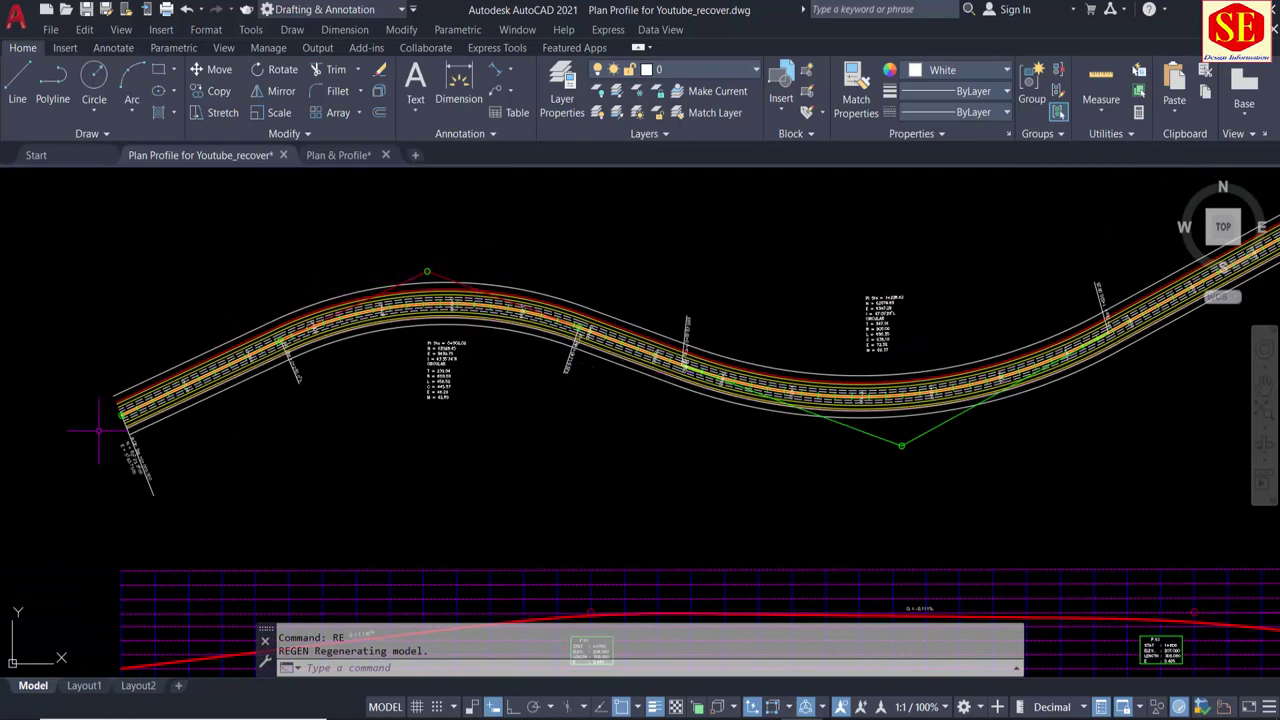
pyautogui.moveTo(107, 370); pyautogui.dragTo(294, 385, button='middle')
pyautogui.write('rec')
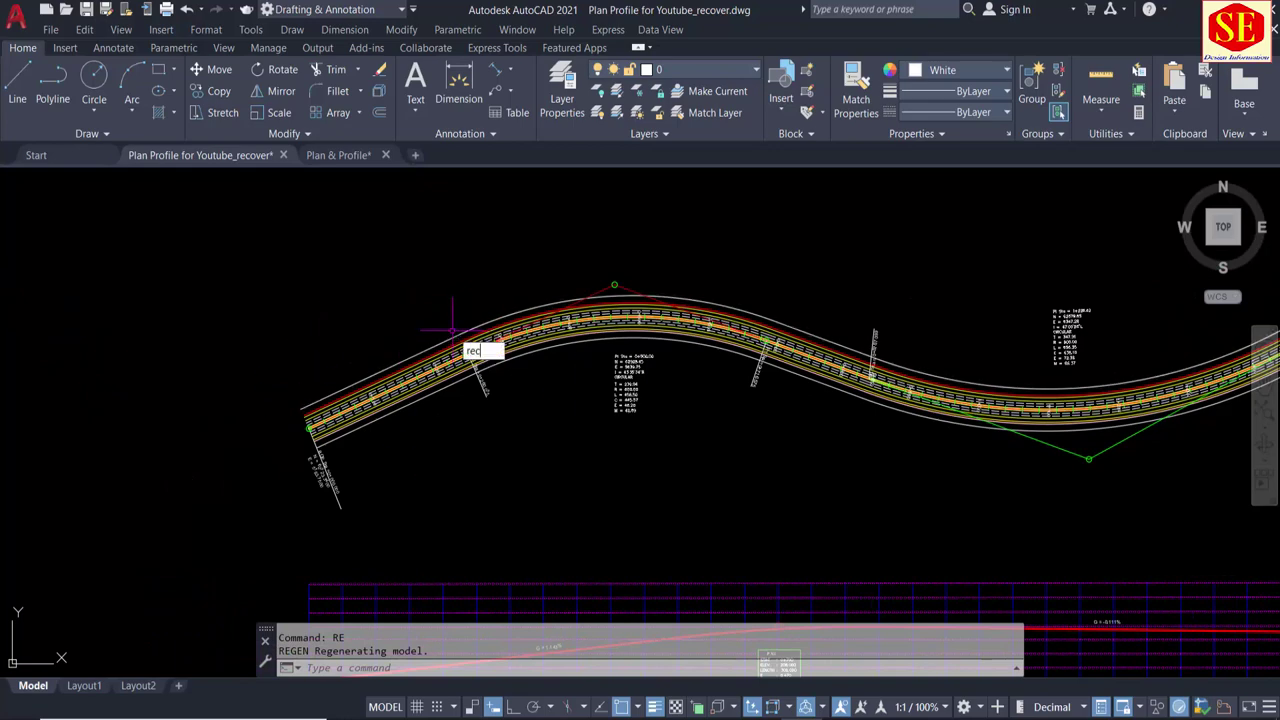
# Step: Draw a 760 × 280 rectangle with its first corner above the road's start
pyautogui.press('Return')
pyautogui.click(84, 231)
pyautogui.write('760')
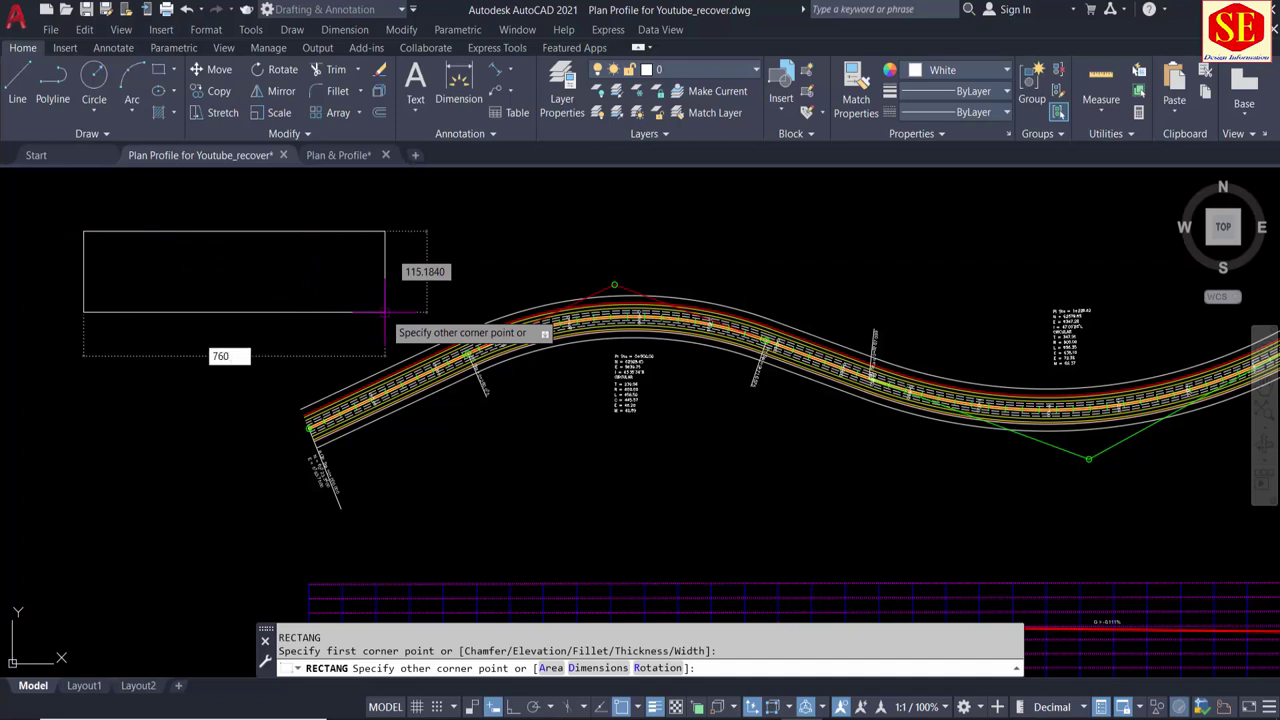
pyautogui.press('Tab')
pyautogui.write('280')
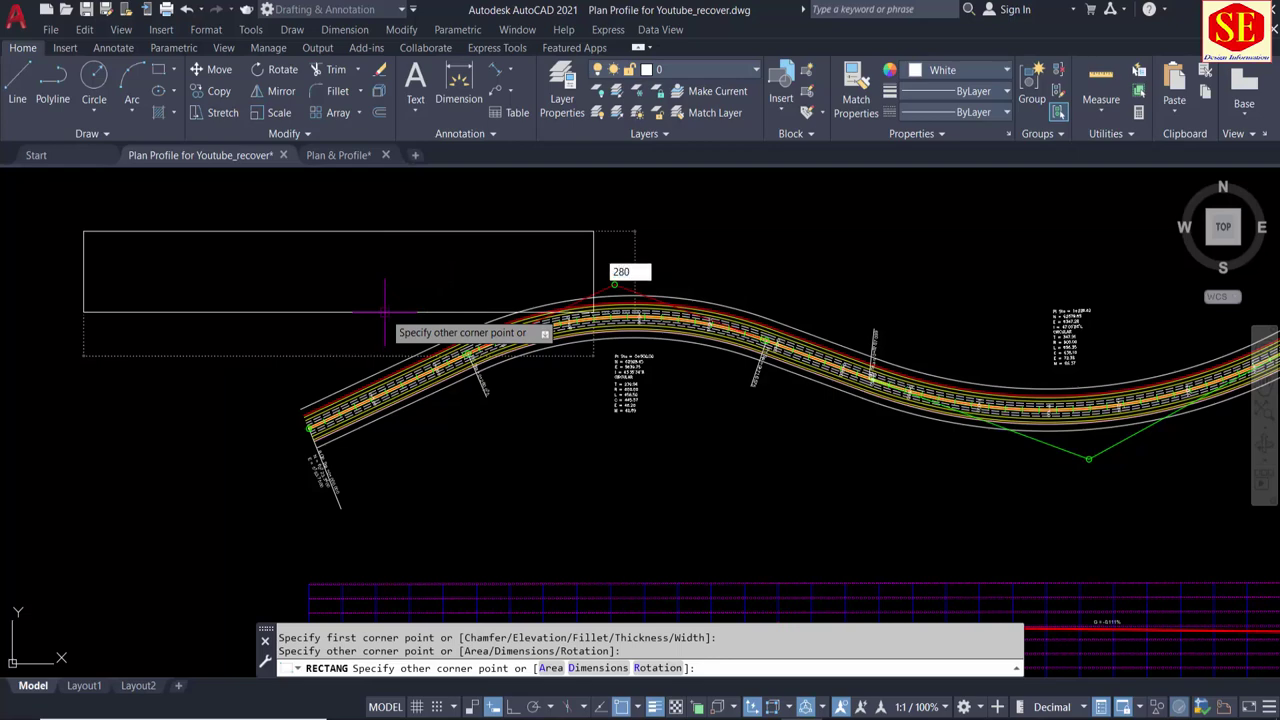
pyautogui.press('Return')
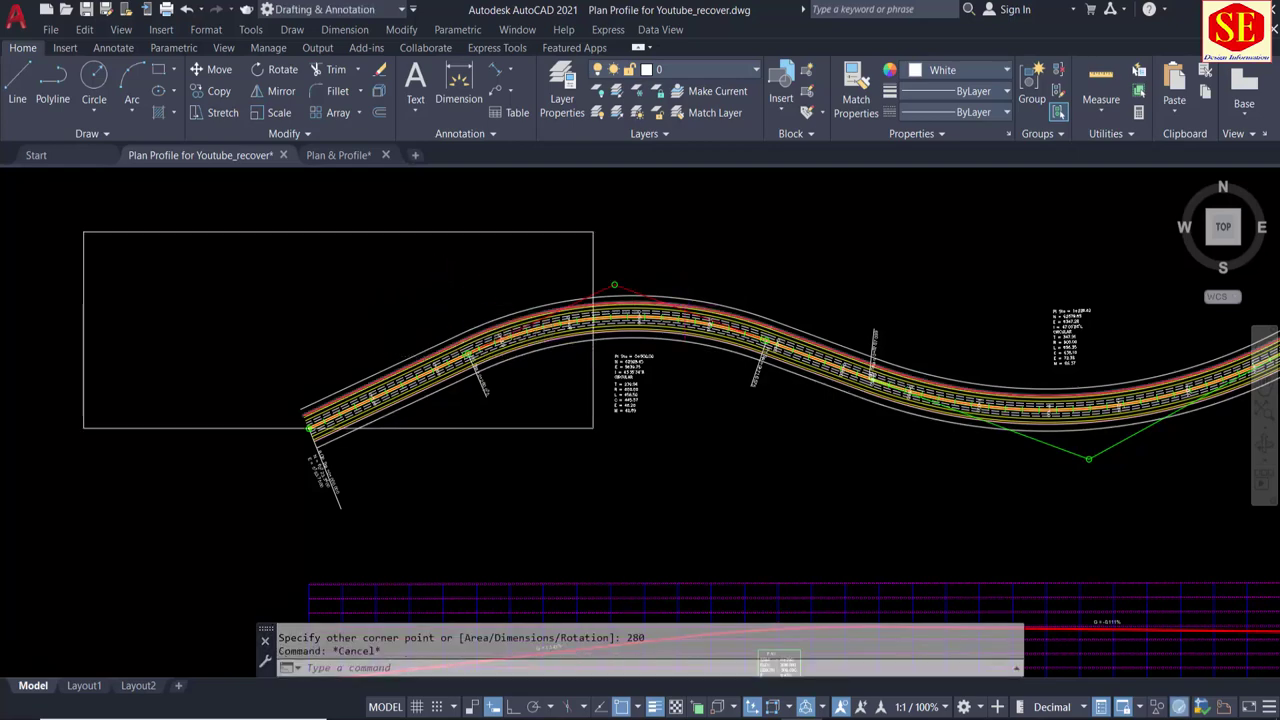
pyautogui.scroll(2, 770, 290)
pyautogui.scroll(2, 800, 330)
pyautogui.scroll(2, 857, 340)
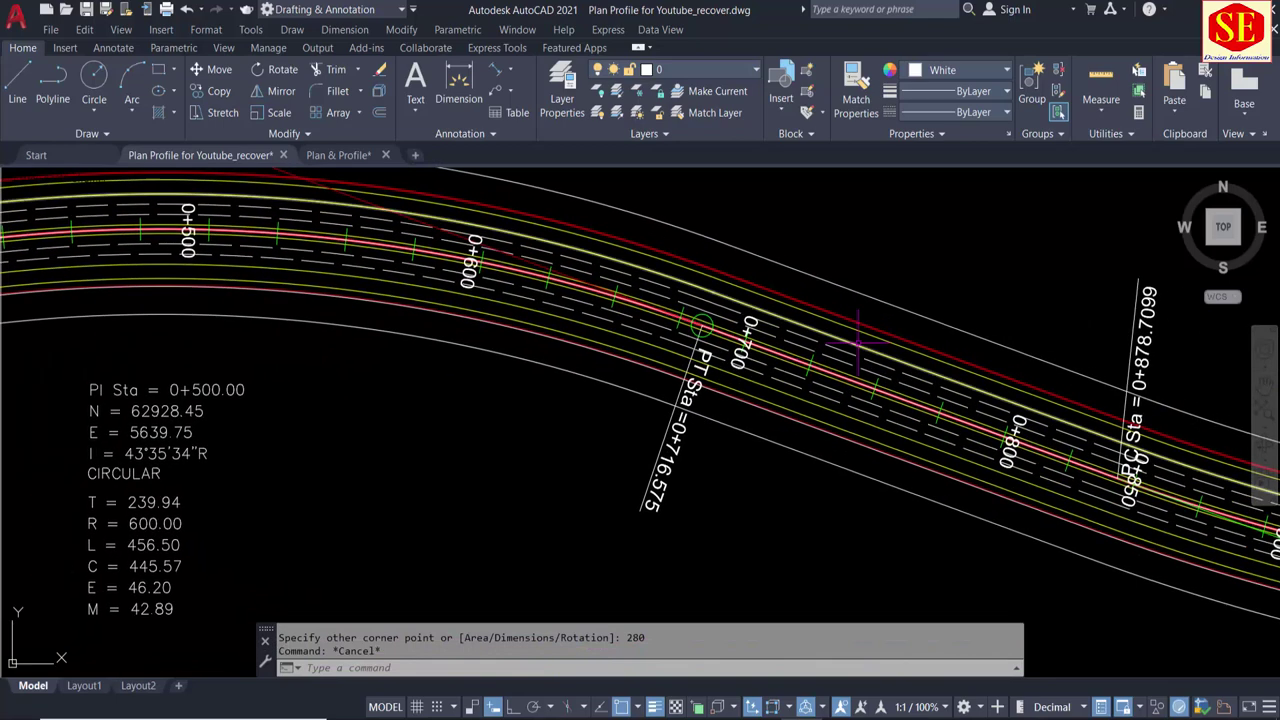
pyautogui.scroll(-1, 857, 340)
pyautogui.scroll(-4, 868, 378)
# Step: Move the rectangle so its left edge snaps to the road start point
pyautogui.scroll(-3, 875, 388)
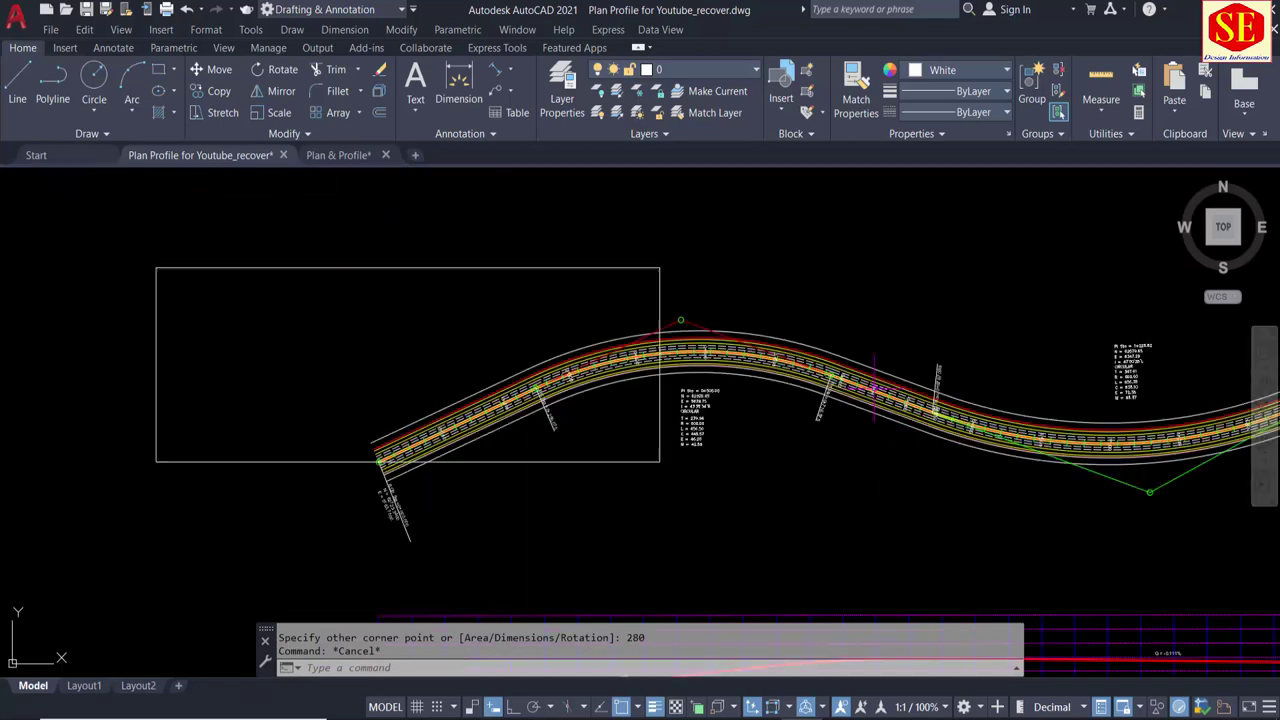
pyautogui.write('m')
pyautogui.press('Return')
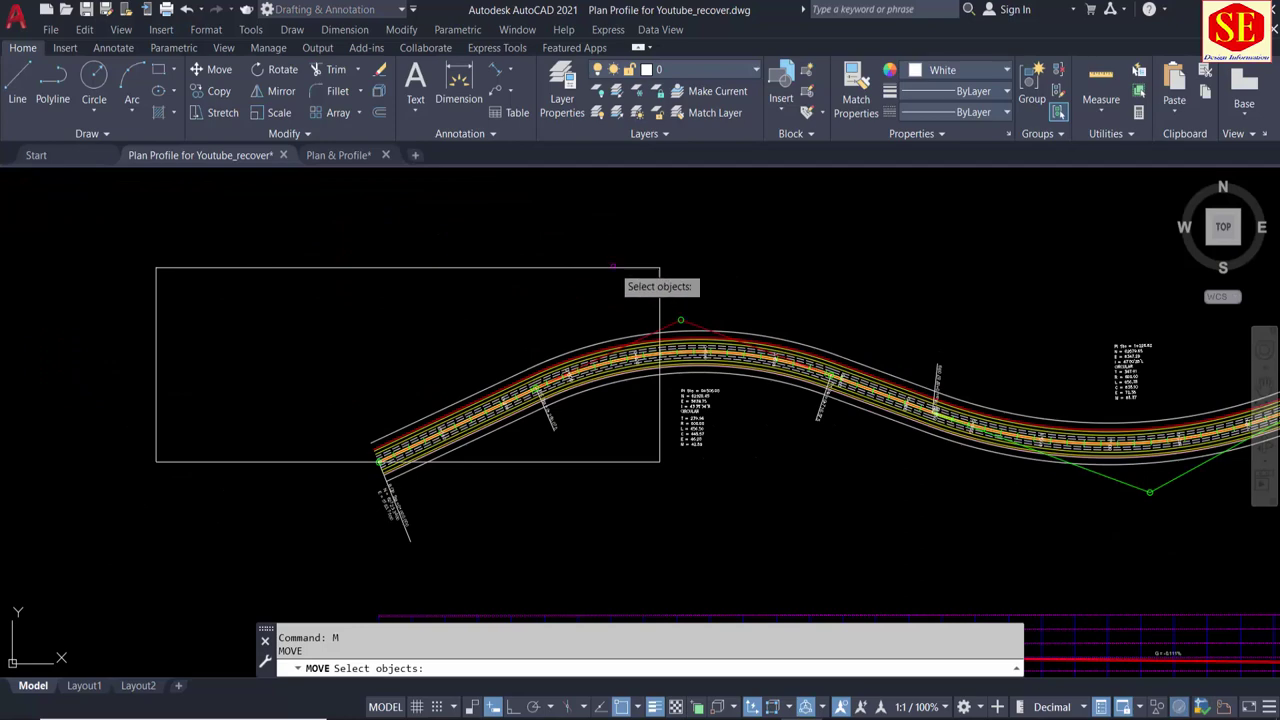
pyautogui.click(613, 267)
pyautogui.press('Return')
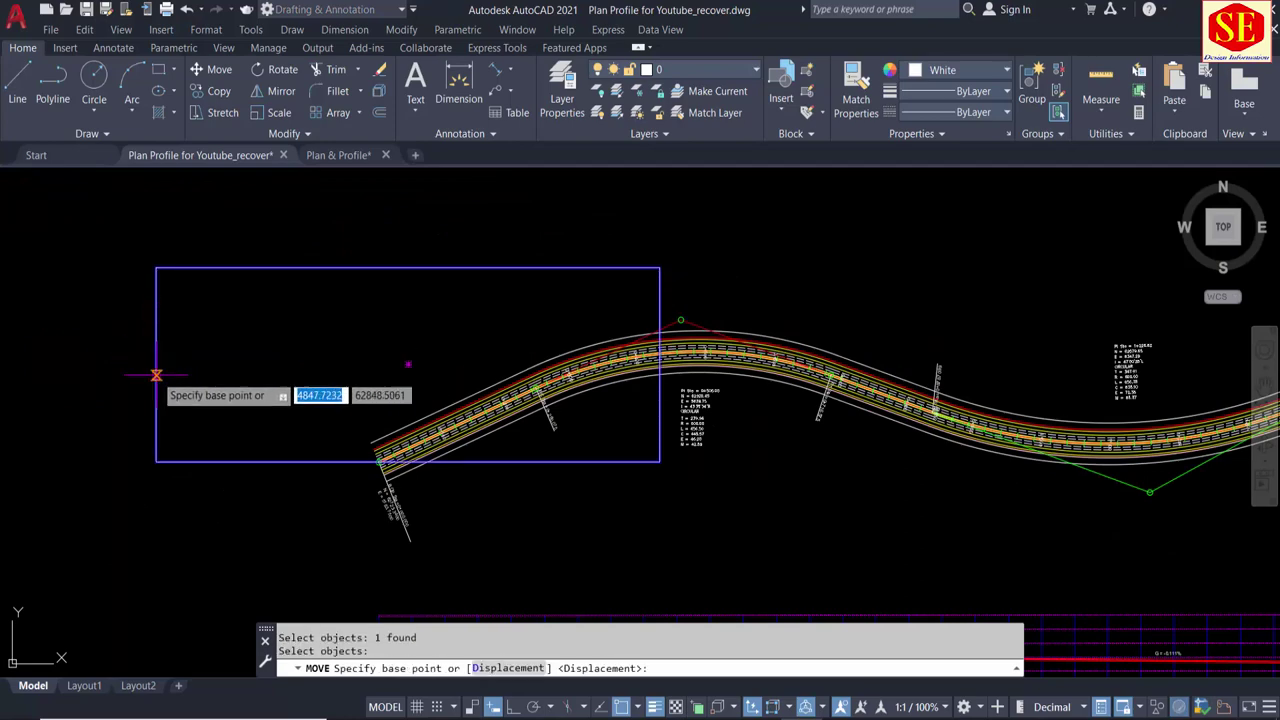
pyautogui.click(156, 375)
pyautogui.scroll(2, 354, 435)
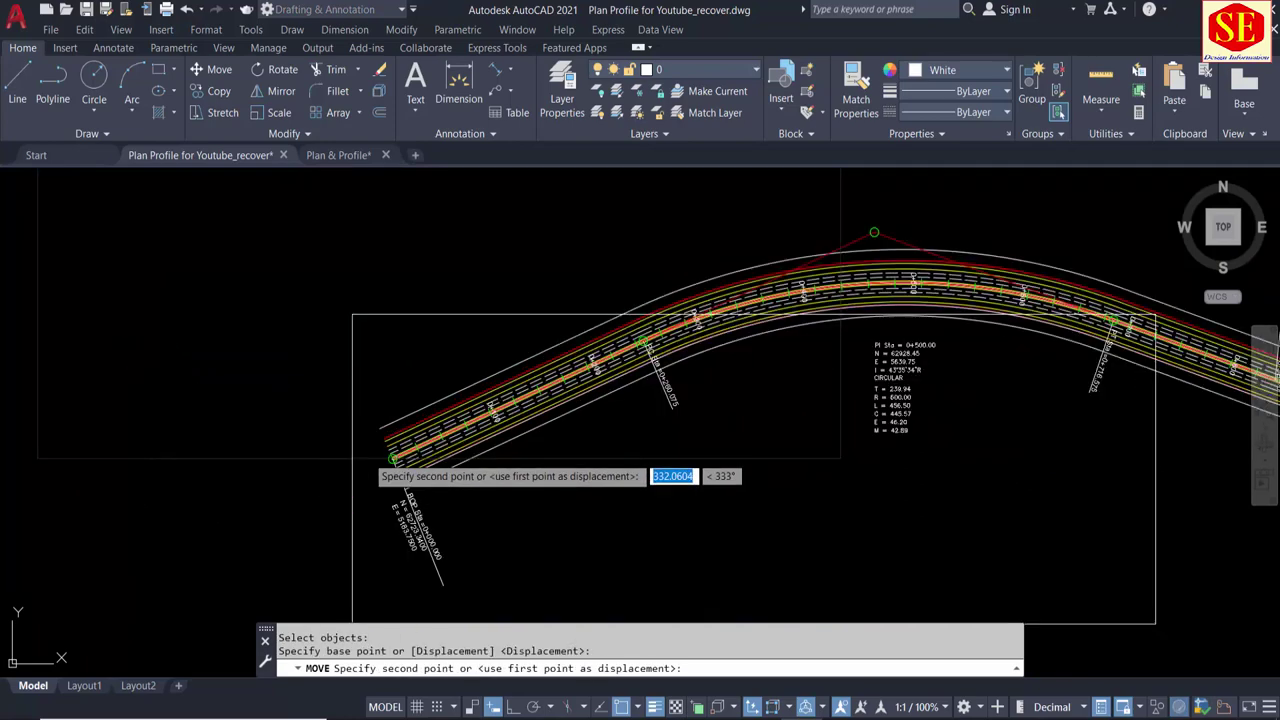
pyautogui.scroll(3, 393, 458)
pyautogui.click(419, 467)
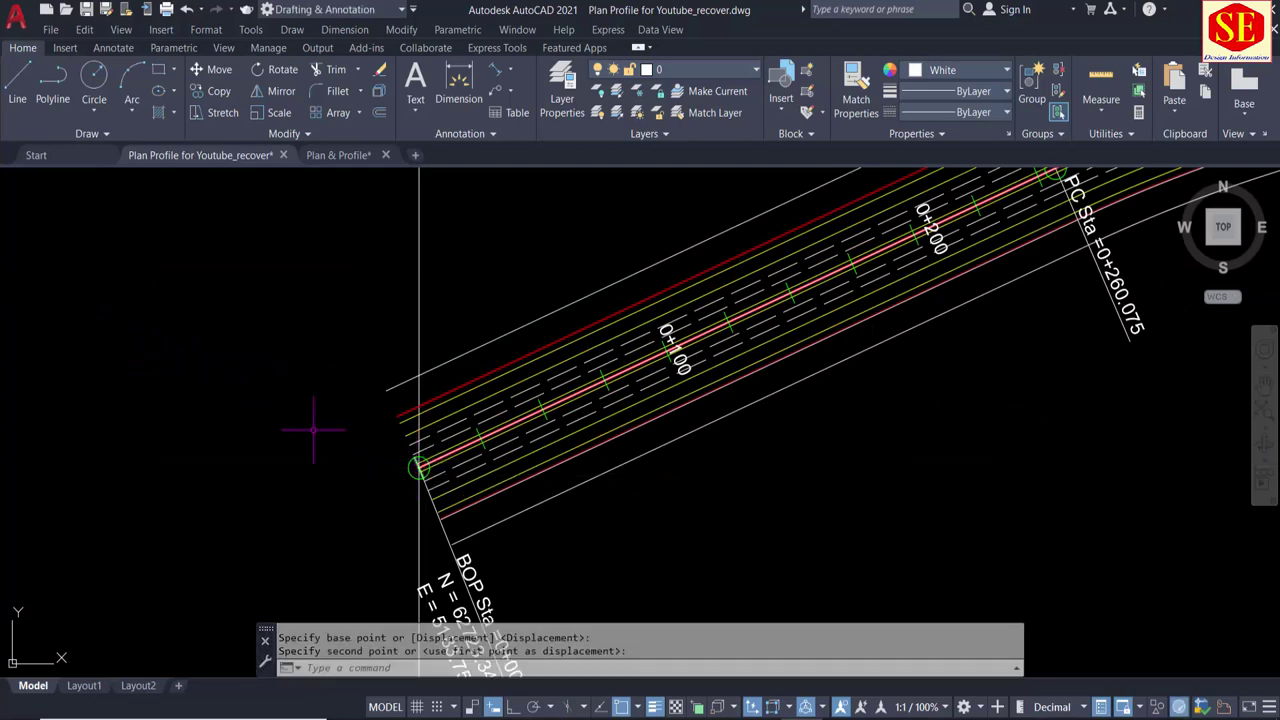
pyautogui.scroll(-5, 313, 430)
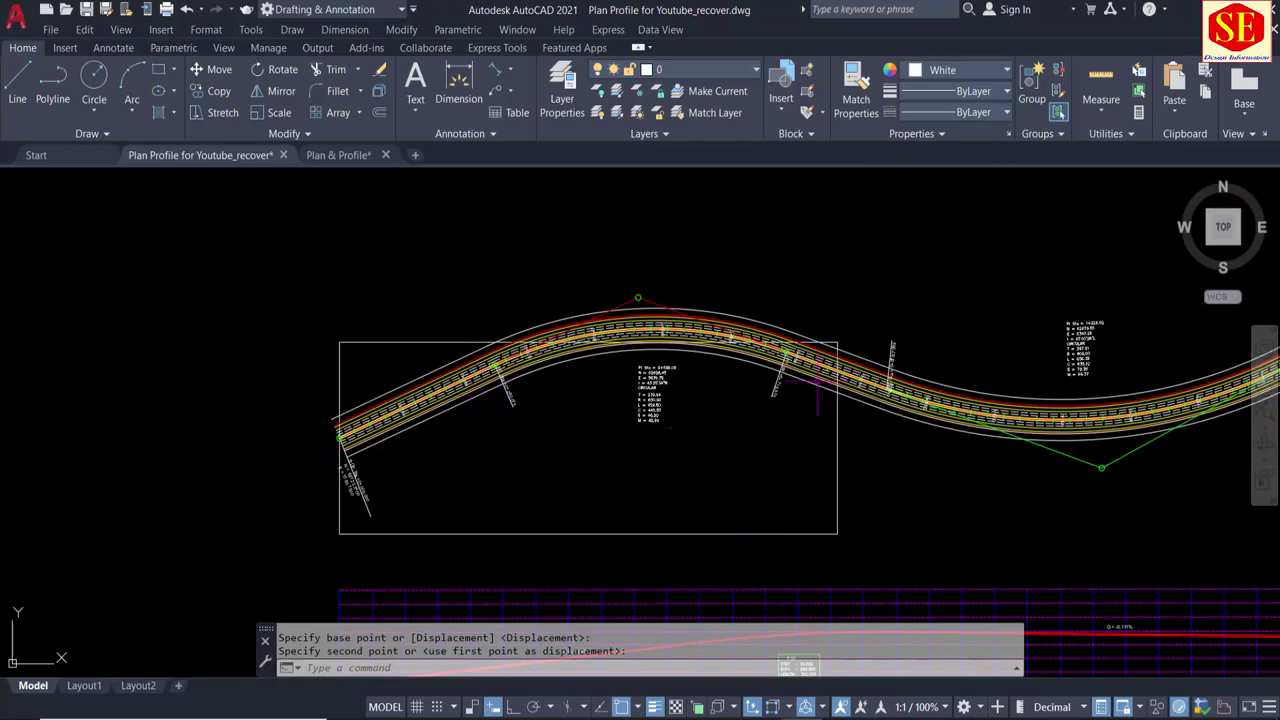
# Step: Rotate the frame 345° about the road start to follow the alignment
pyautogui.write('ro')
pyautogui.press('Return')
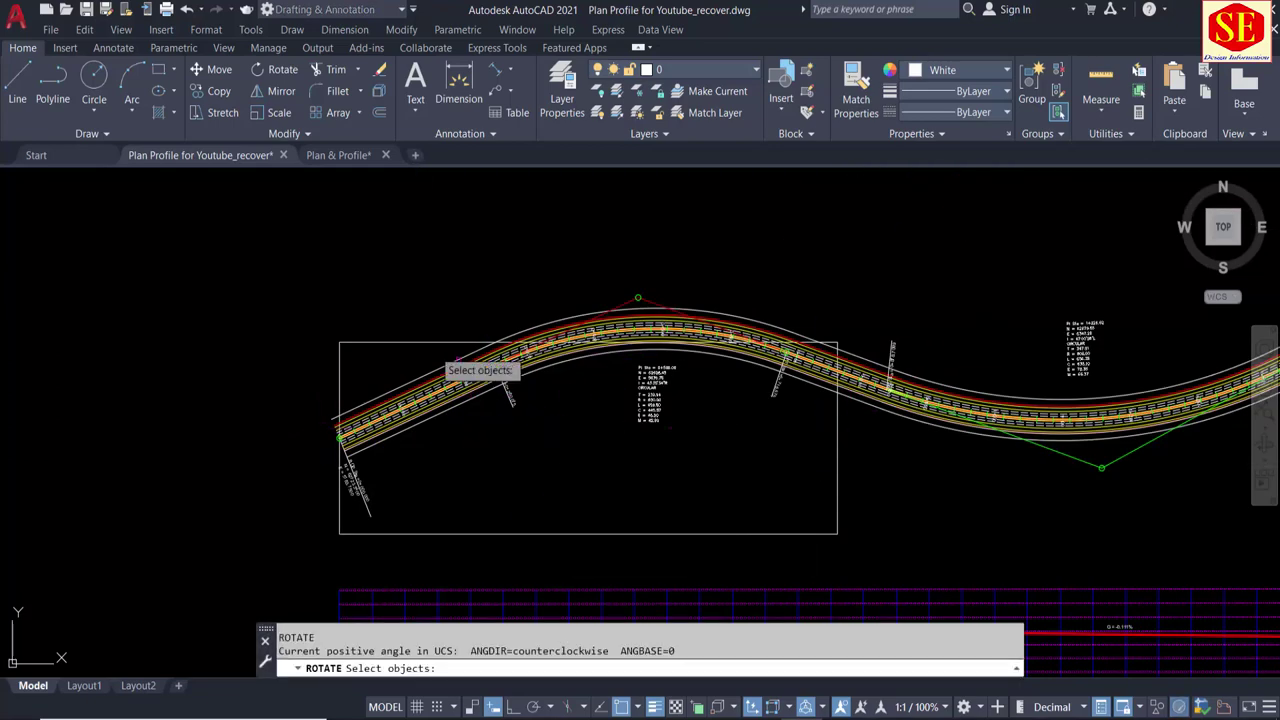
pyautogui.click(392, 342)
pyautogui.scroll(5, 305, 452)
pyautogui.press('Return')
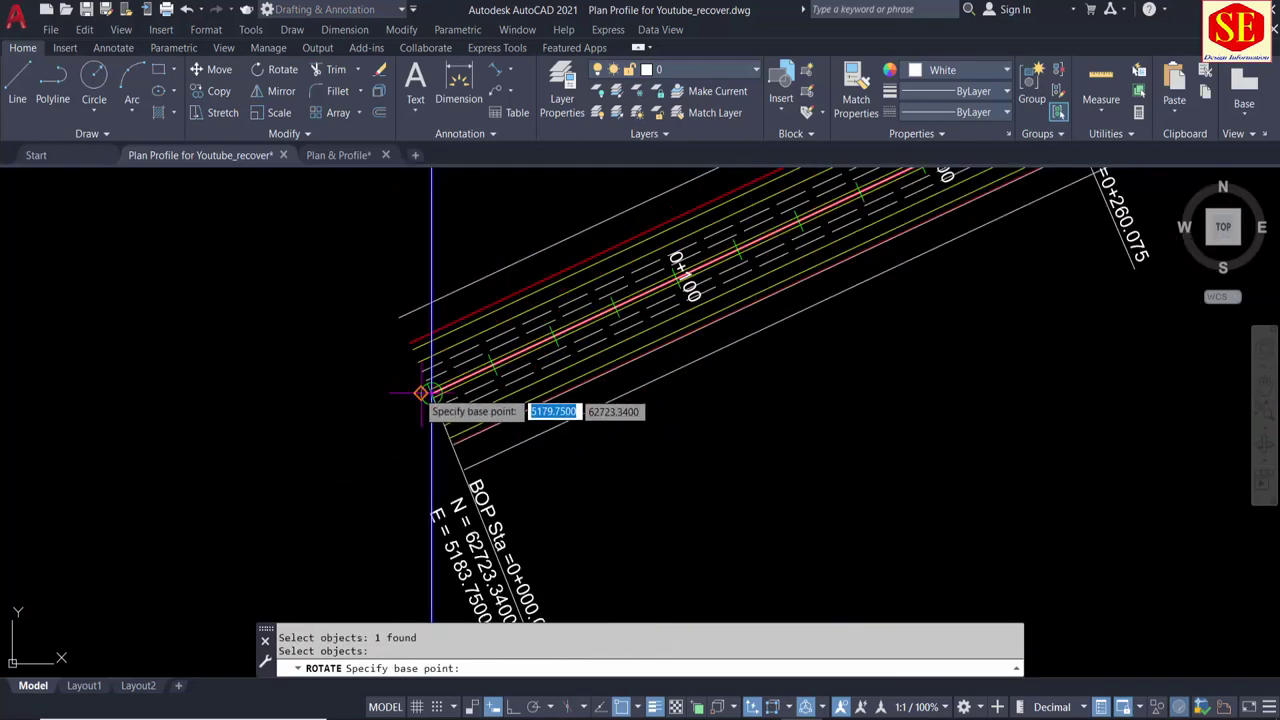
pyautogui.click(432, 392)
pyautogui.scroll(-4, 430, 390)
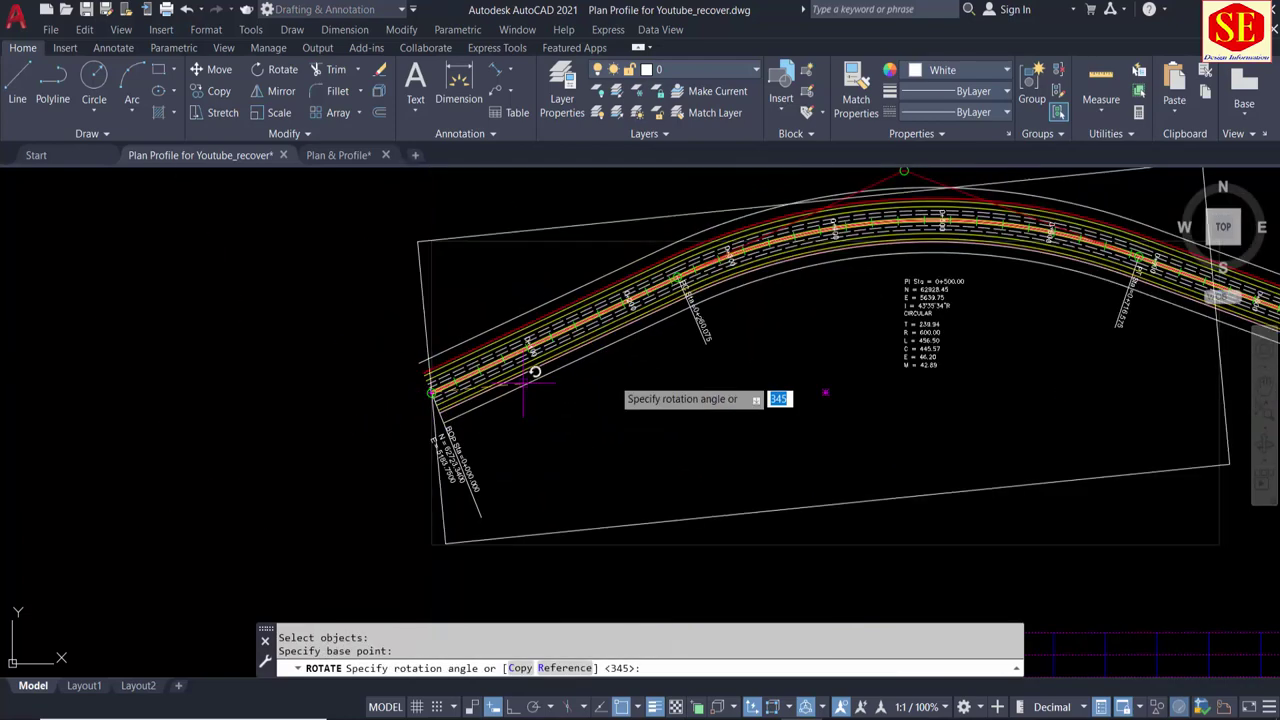
pyautogui.click(679, 428)
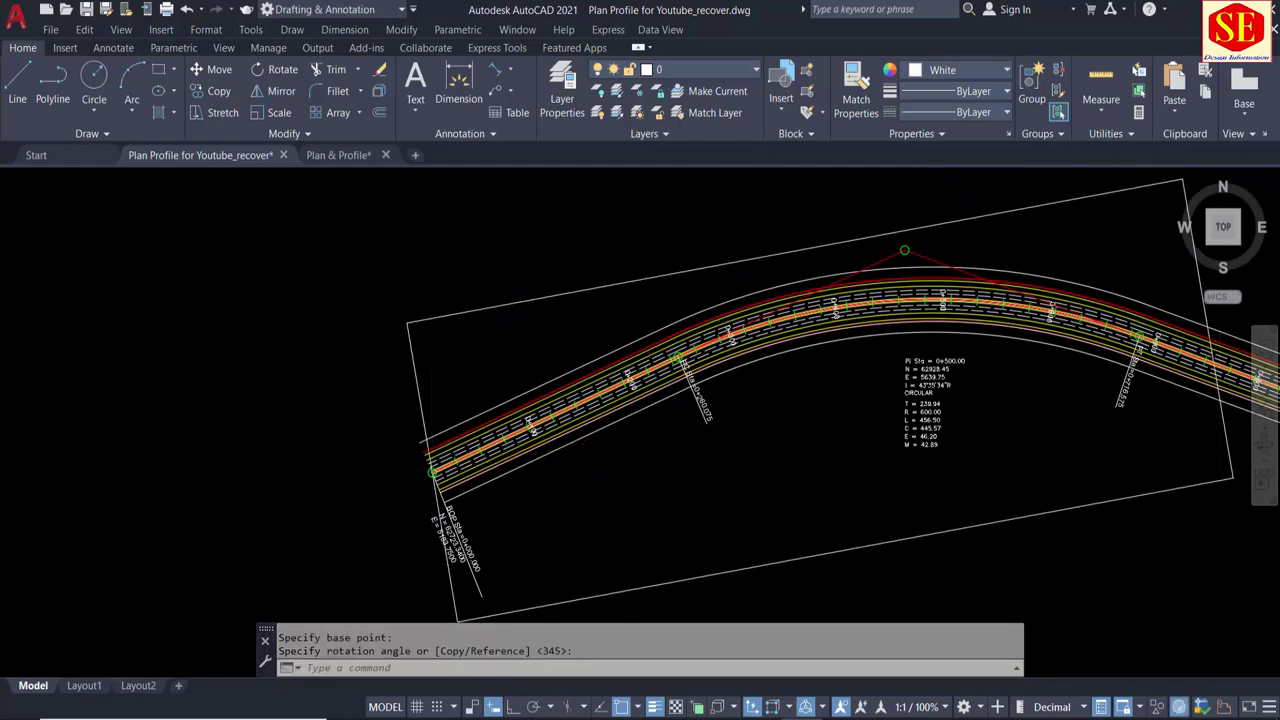
pyautogui.scroll(-3, 820, 400)
# Step: Start copying the rotated frame, picking its base point for the next station
pyautogui.moveTo(840, 400); pyautogui.dragTo(585, 460, button='middle')
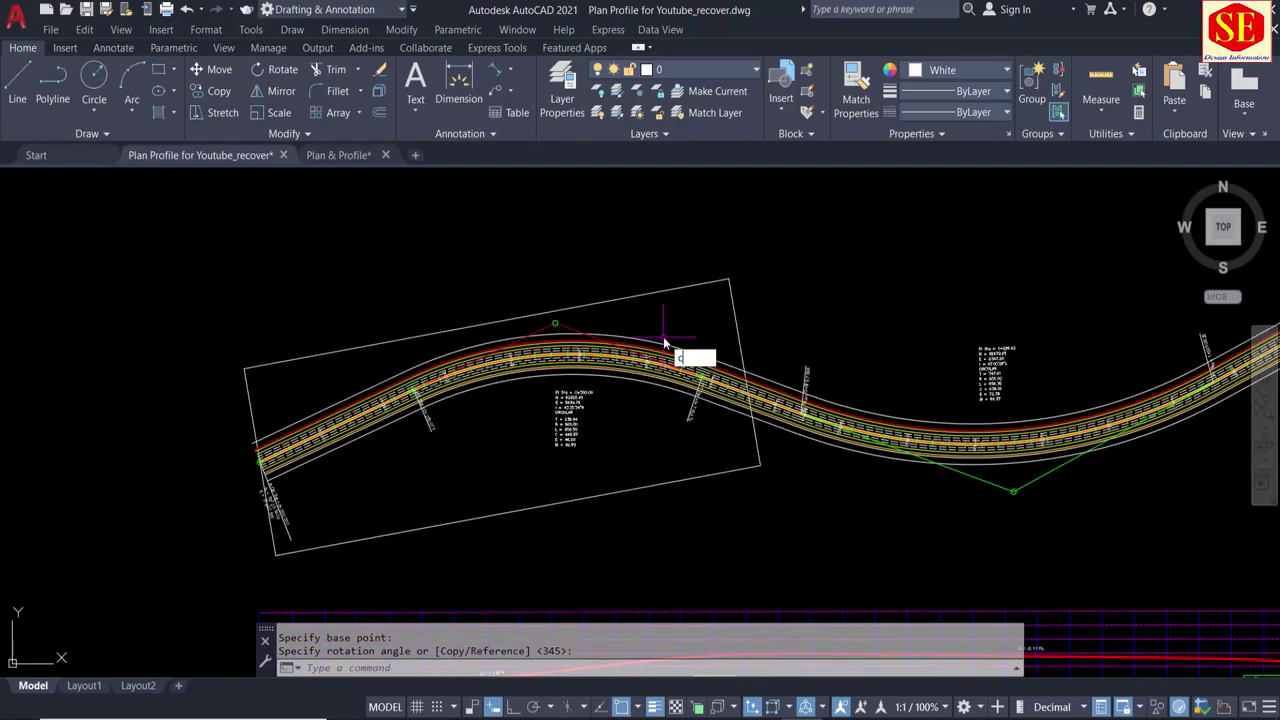
pyautogui.write('o')
pyautogui.press('Return')
pyautogui.click(650, 296)
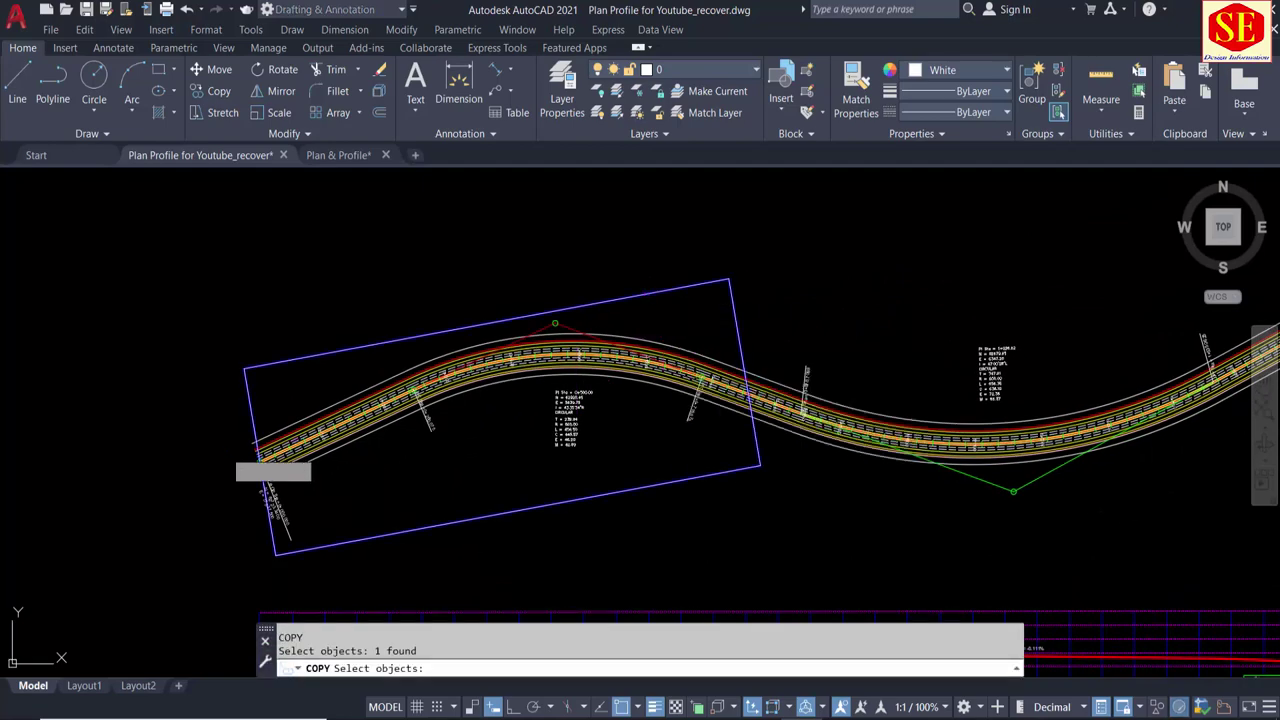
pyautogui.press('Return')
pyautogui.click(258, 455)
pyautogui.scroll(4, 806, 400)
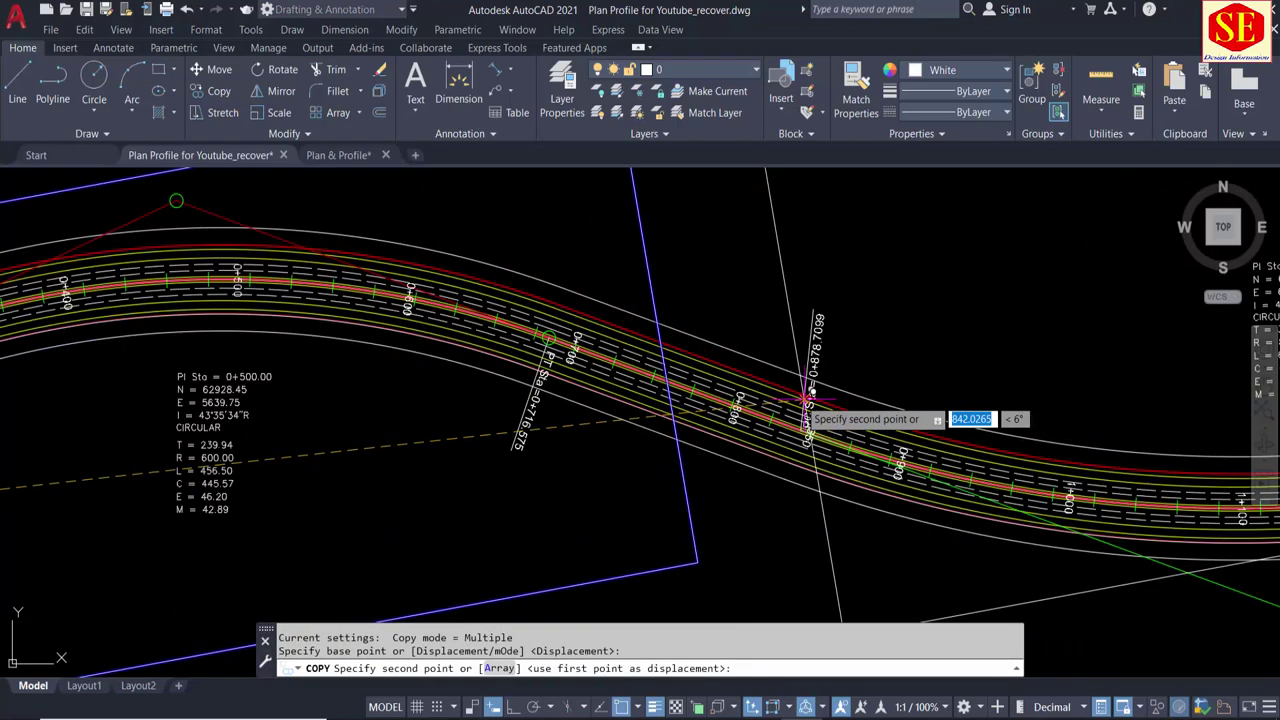
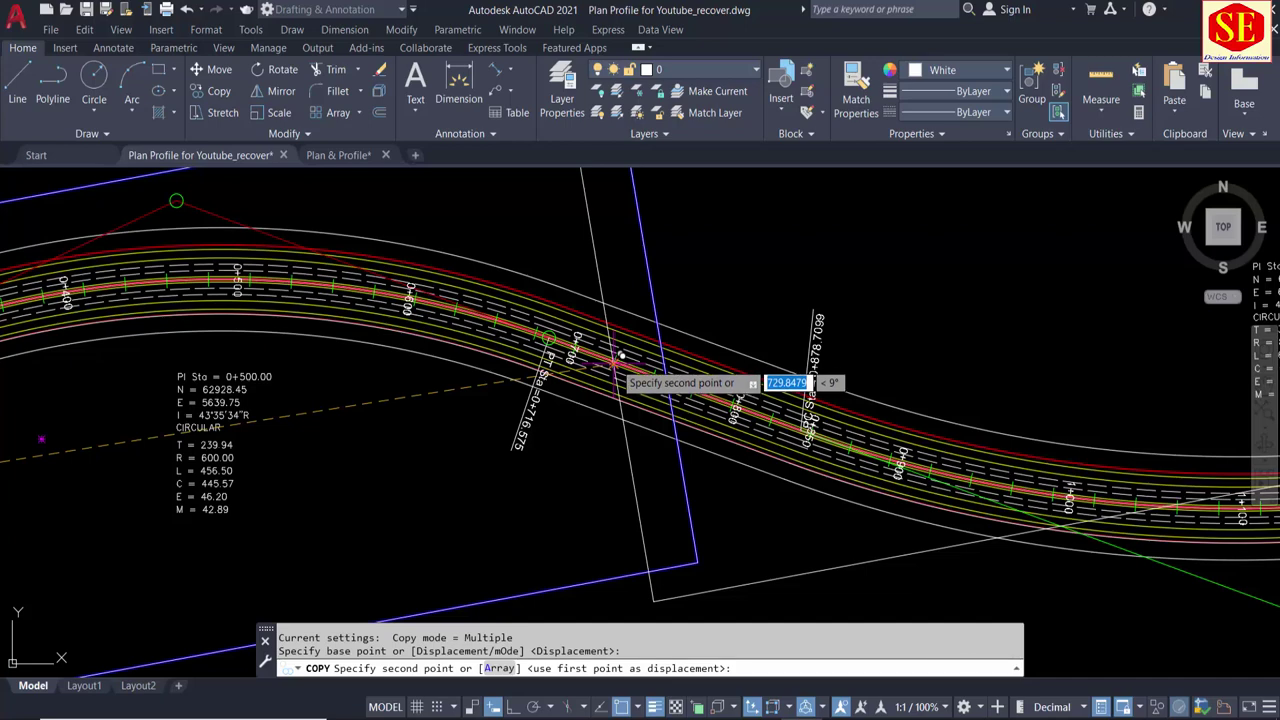
# Step: Copy the 0+700 station label to a point further along the road
pyautogui.click(680, 385)
pyautogui.press('Escape')
pyautogui.scroll(2, 657, 397)
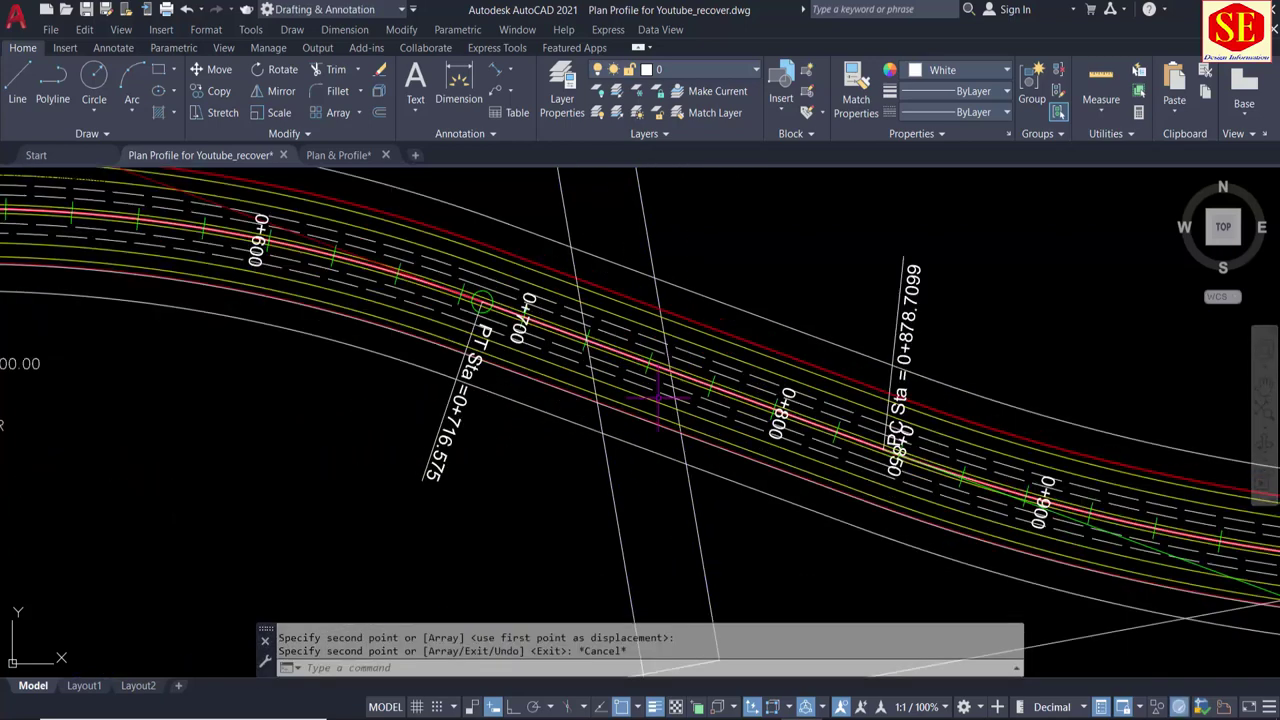
pyautogui.write('o')
pyautogui.press('Return')
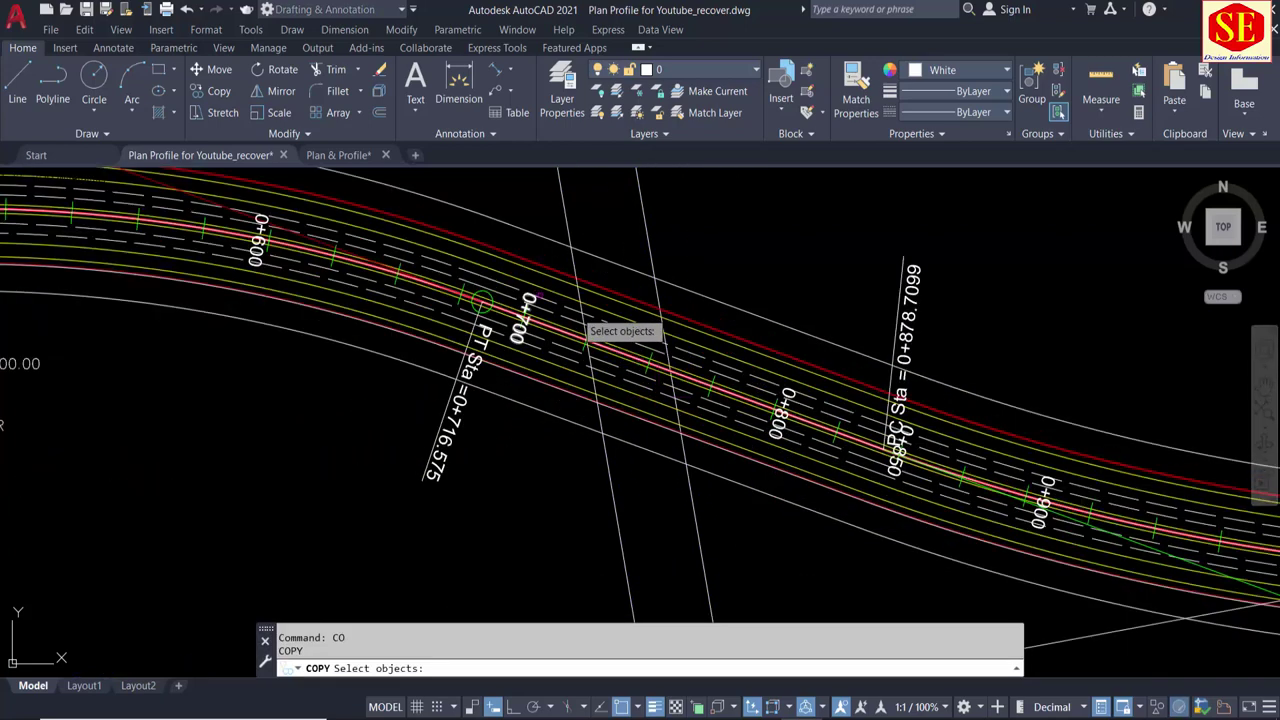
pyautogui.scroll(-3, 631, 275)
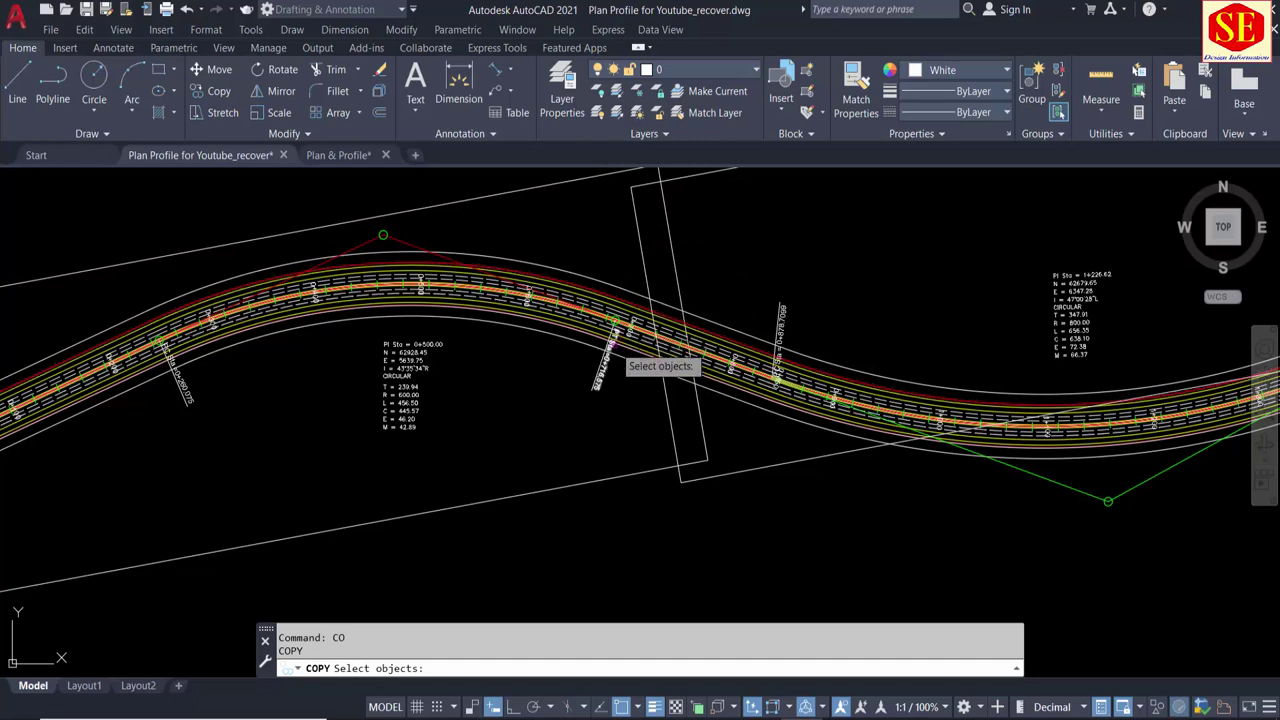
pyautogui.scroll(3, 632, 332)
pyautogui.click(641, 320)
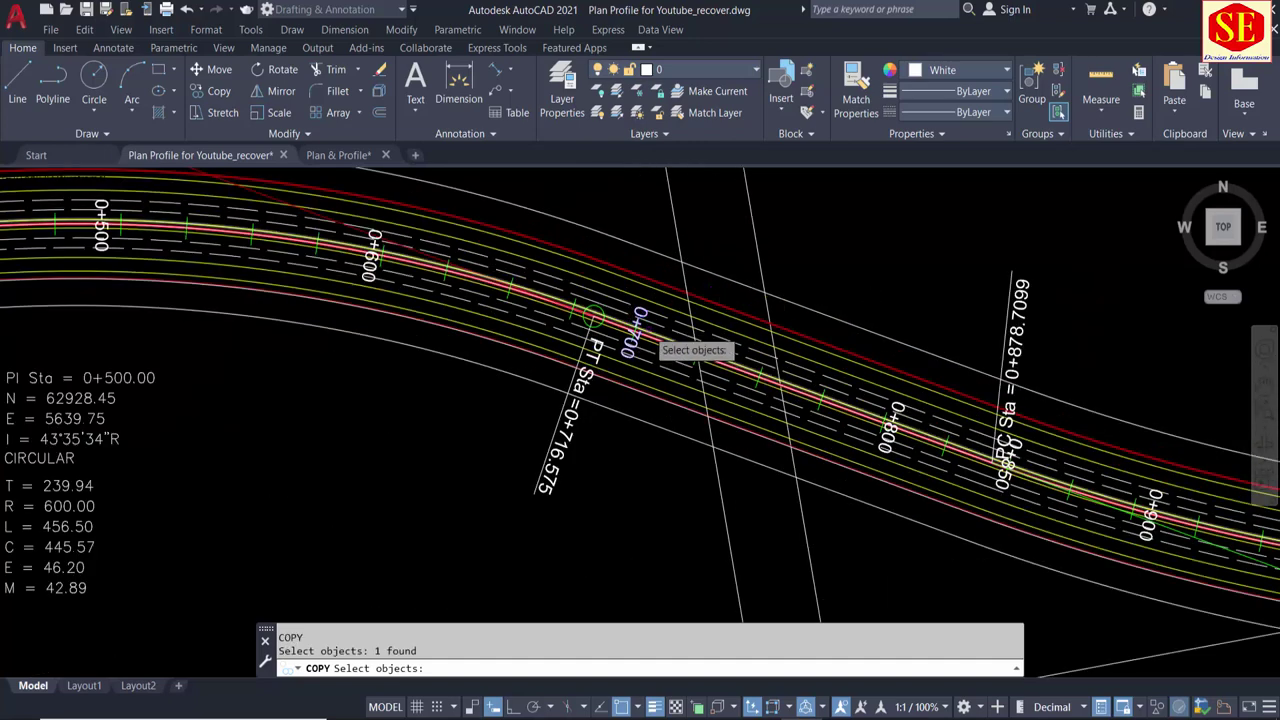
pyautogui.scroll(2, 600, 335)
pyautogui.press('Return')
pyautogui.click(595, 336)
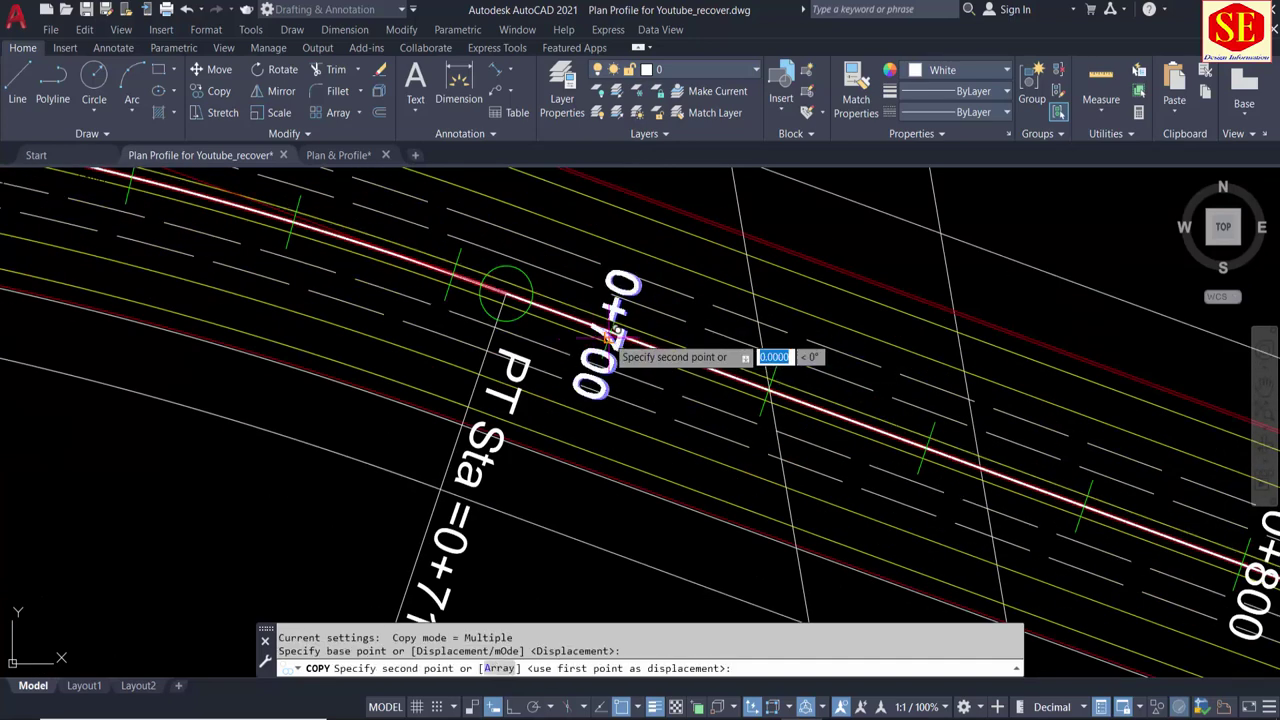
pyautogui.click(909, 428)
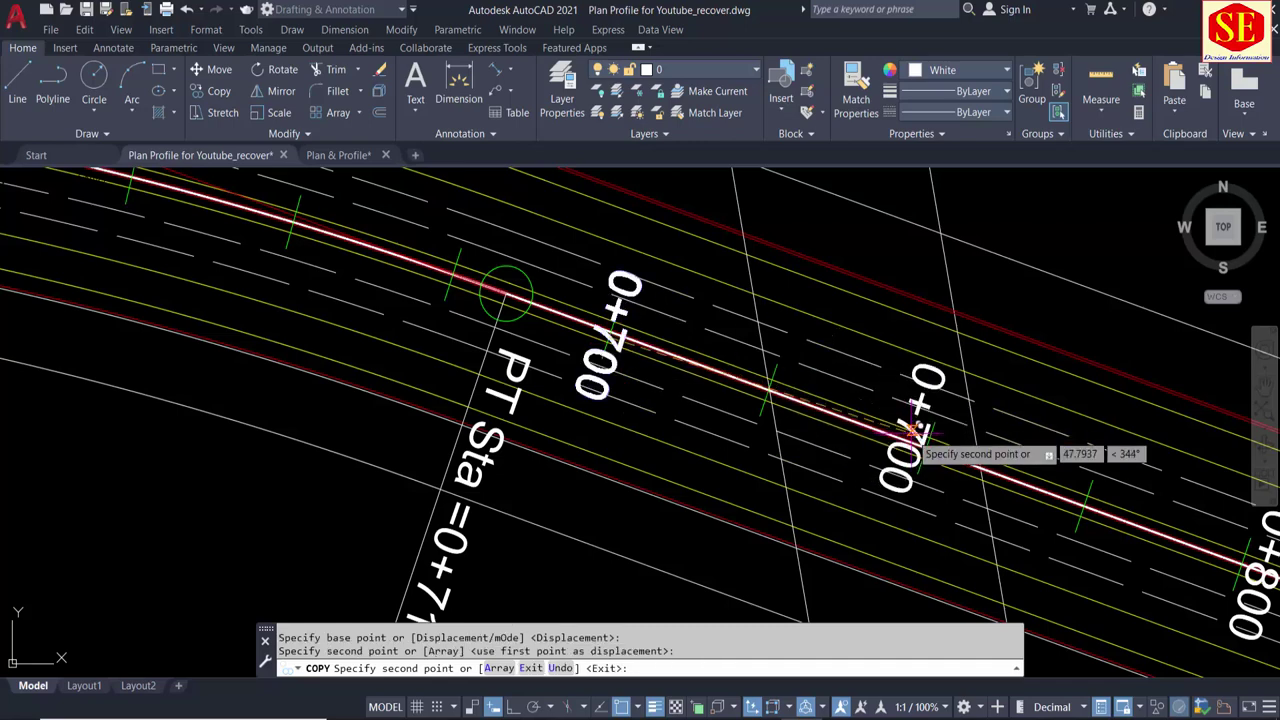
pyautogui.press('Escape')
# Step: Edit the copied label's text so it reads 0+750
pyautogui.click(912, 430)
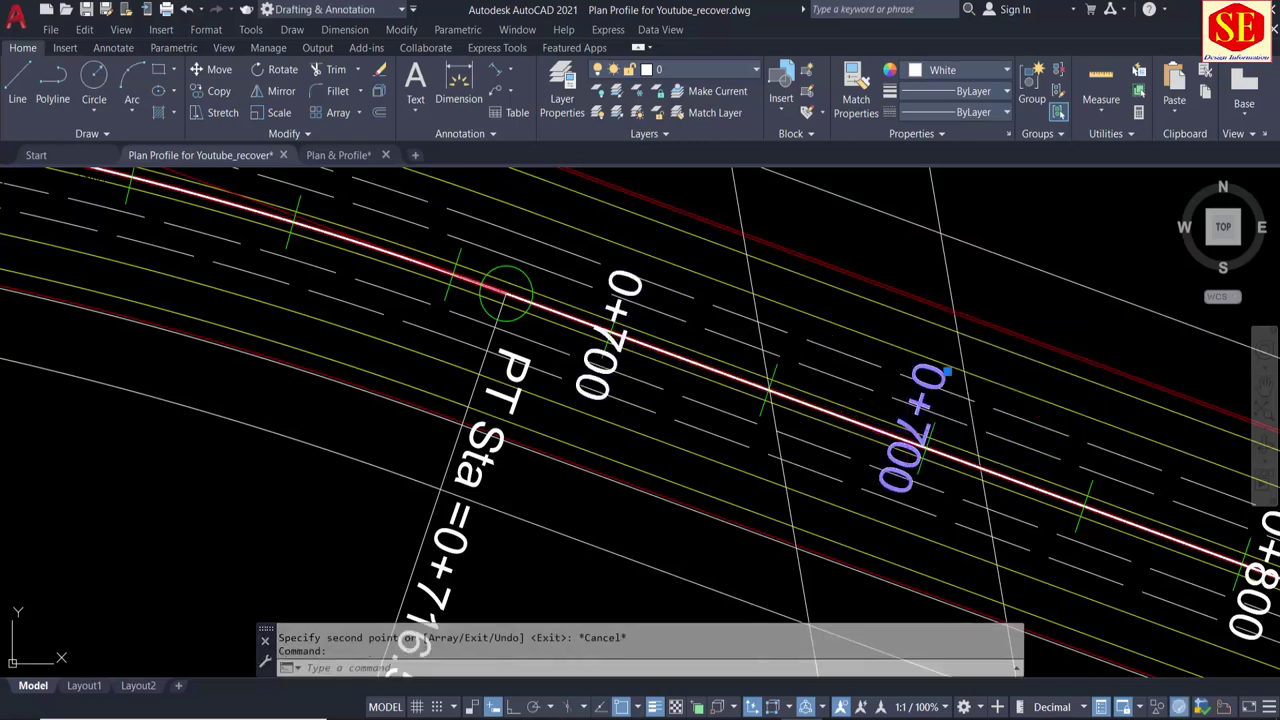
pyautogui.doubleClick(910, 437)
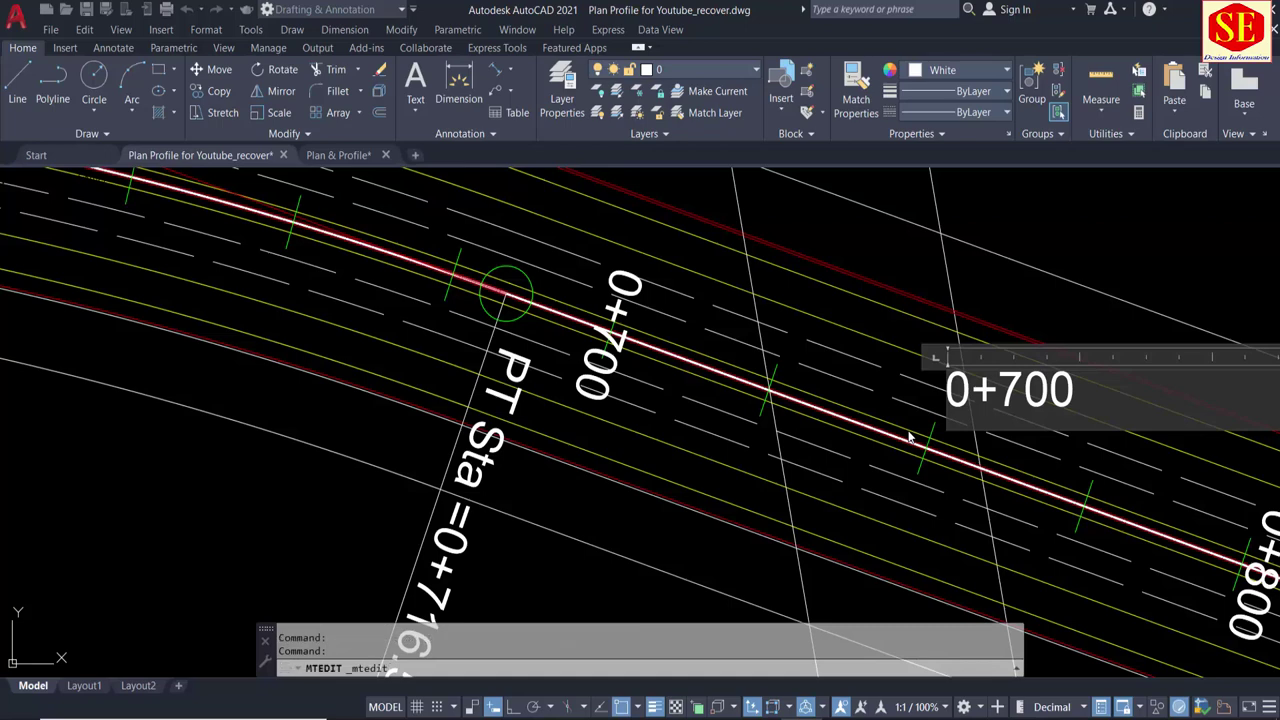
pyautogui.write('+7500')
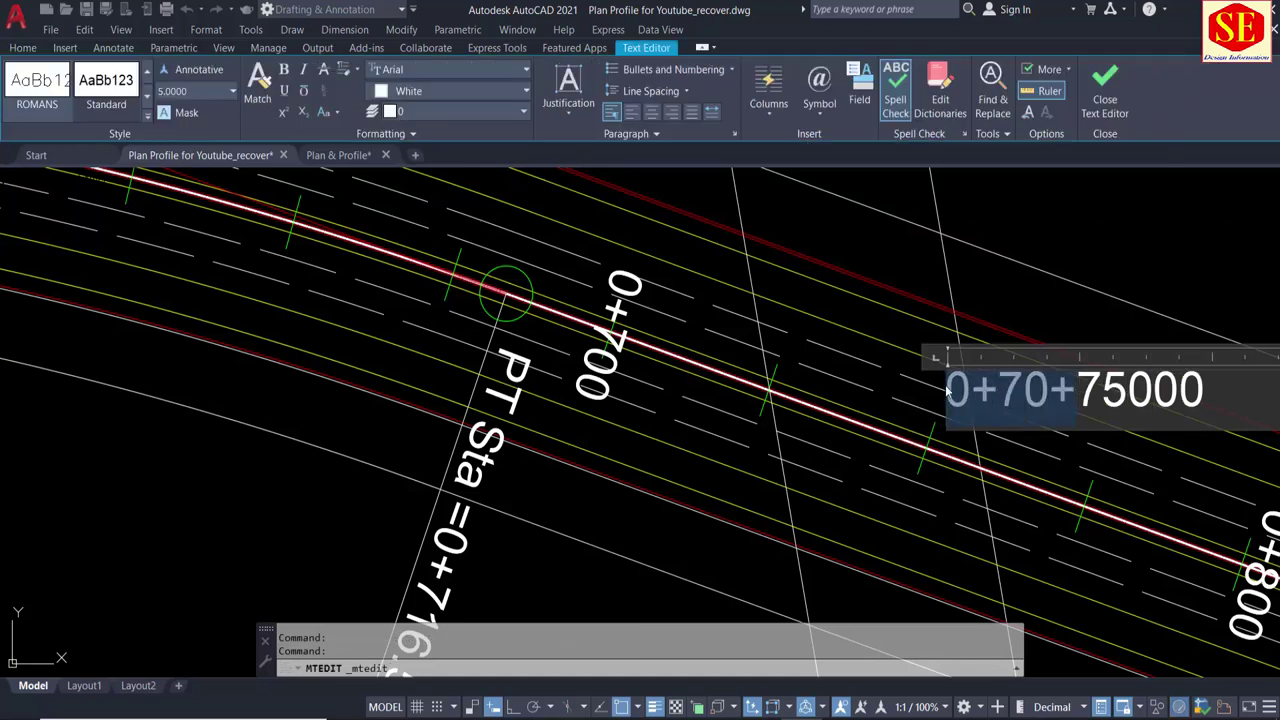
pyautogui.press('BackSpace')
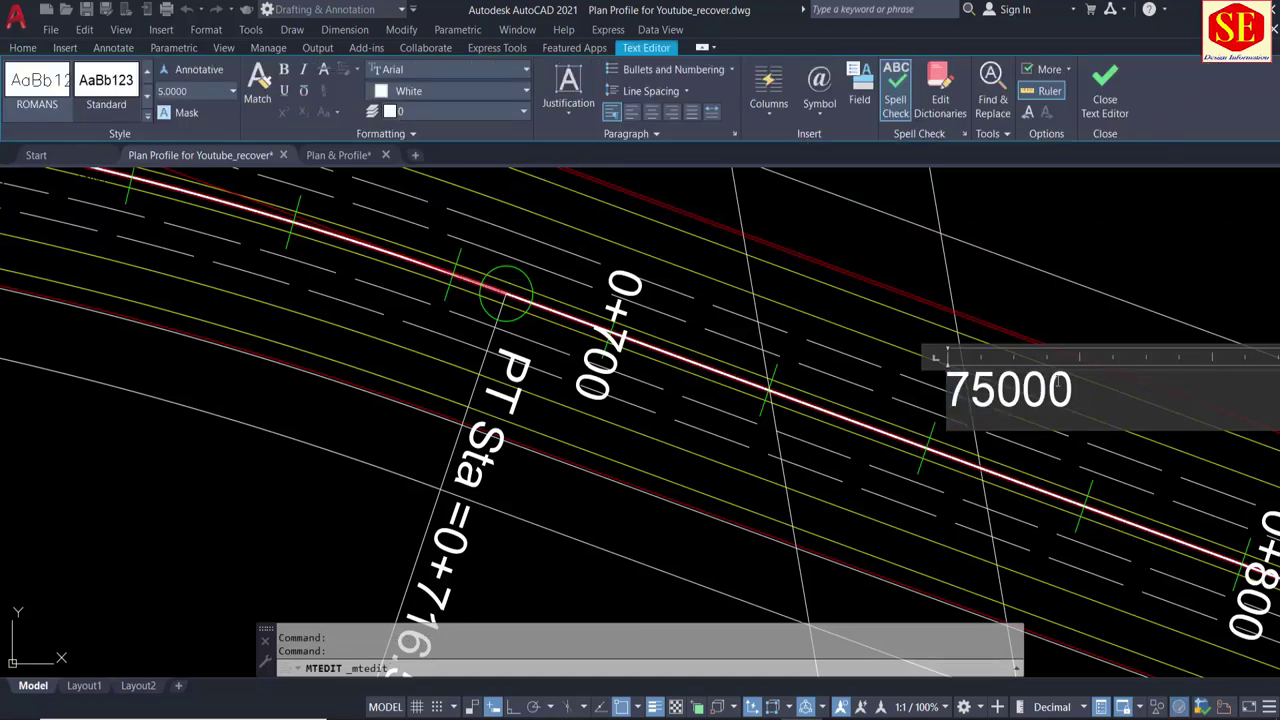
pyautogui.moveTo(1075, 395); pyautogui.dragTo(945, 395)
pyautogui.write('0+')
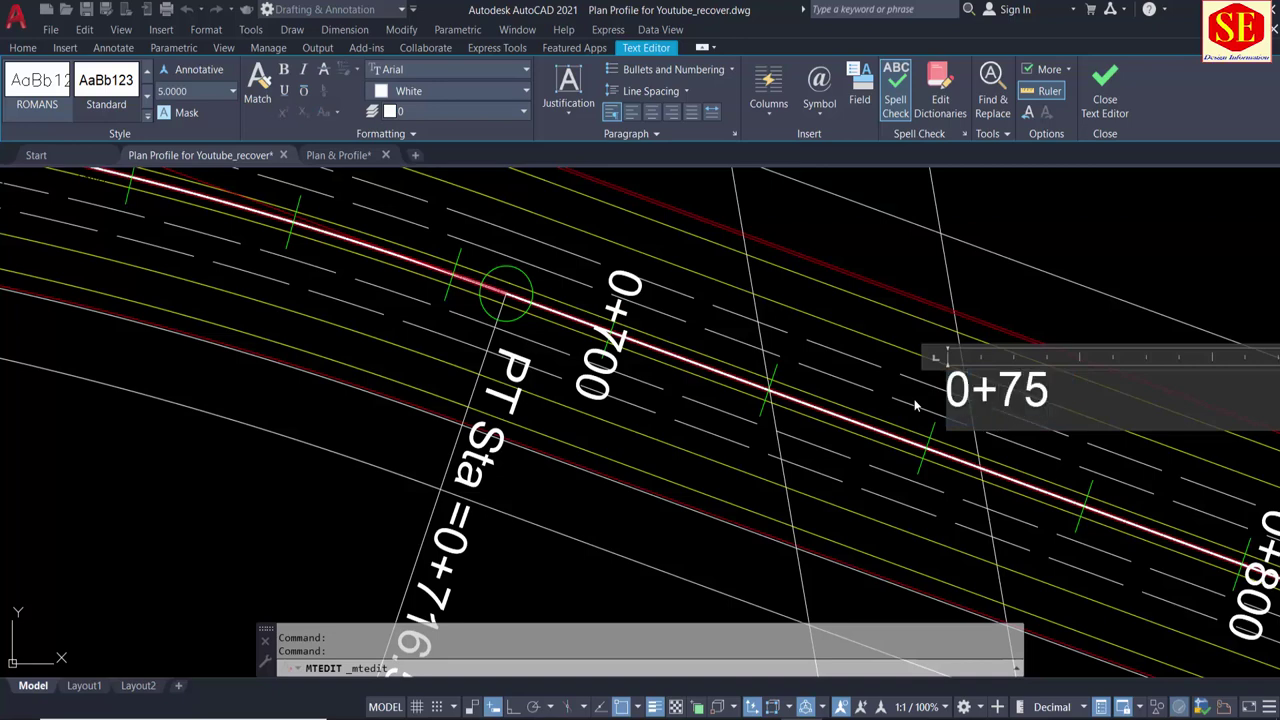
pyautogui.press('BackSpace')
pyautogui.click(1022, 463)
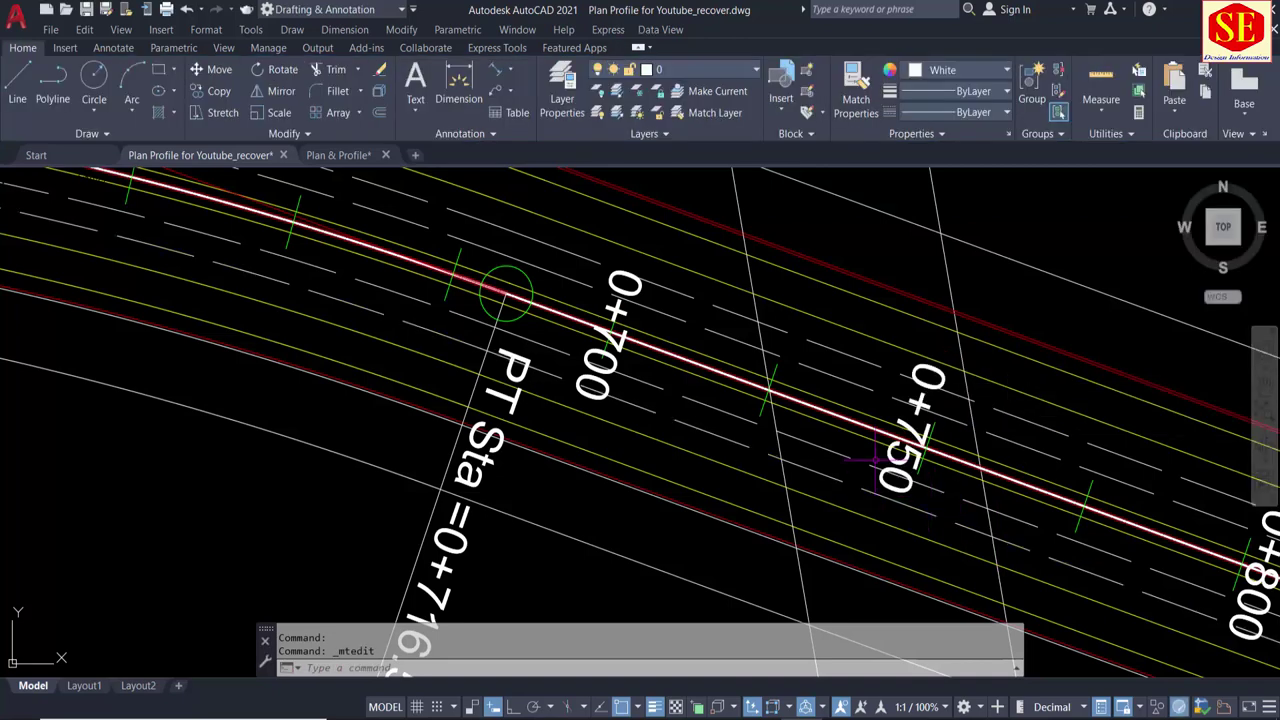
pyautogui.scroll(-3, 876, 462)
pyautogui.scroll(-2, 878, 430)
pyautogui.scroll(-2, 878, 410)
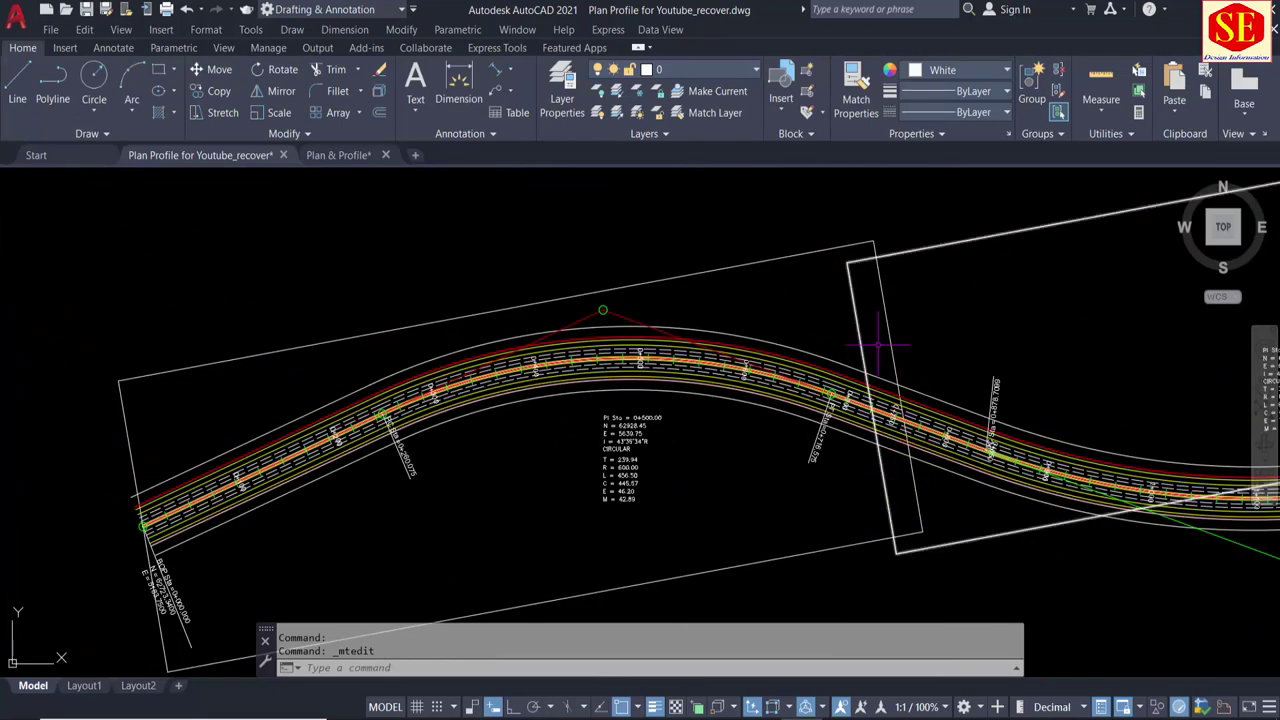
# Step: Rotate the right-hand rectangular frame about its corner so it sits level over the curve
pyautogui.scroll(-2, 866, 503)
pyautogui.scroll(-3, 866, 503)
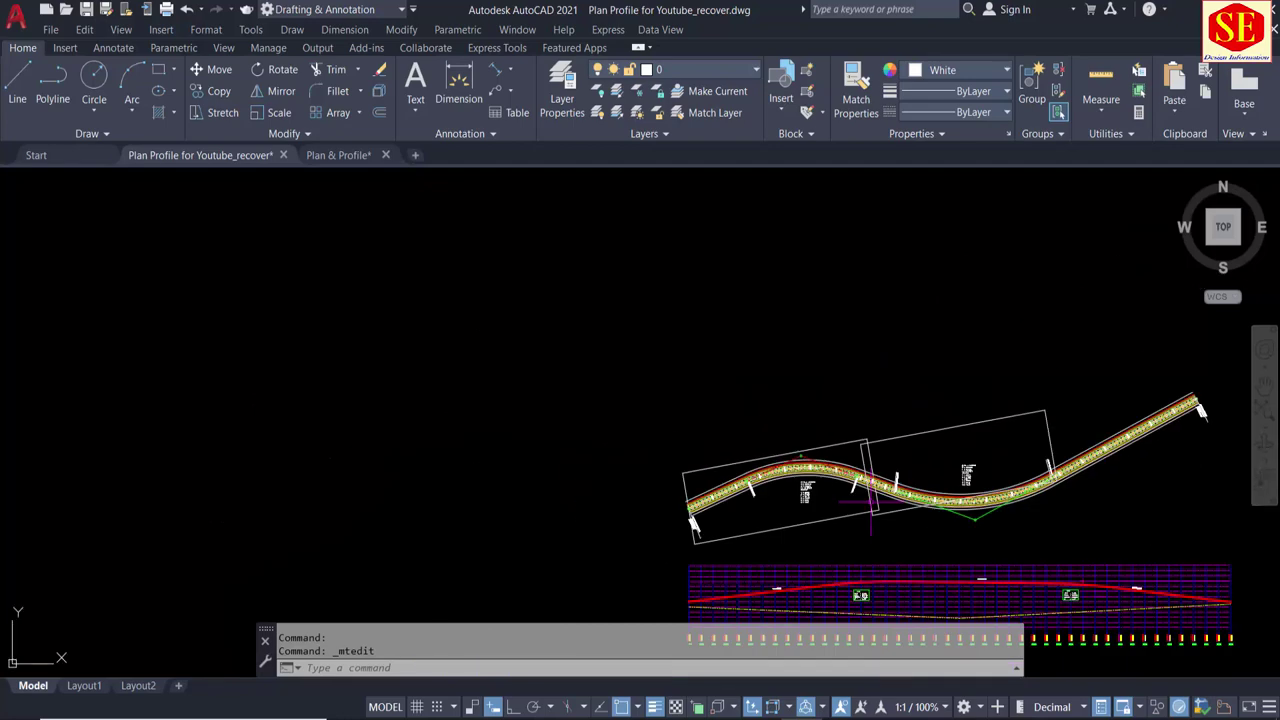
pyautogui.scroll(3, 866, 480)
pyautogui.scroll(2, 860, 460)
pyautogui.moveTo(860, 460)
pyautogui.mouseDown(button='middle')
pyautogui.moveTo(762, 409)
pyautogui.moveTo(622, 440)
pyautogui.mouseUp(button='middle')
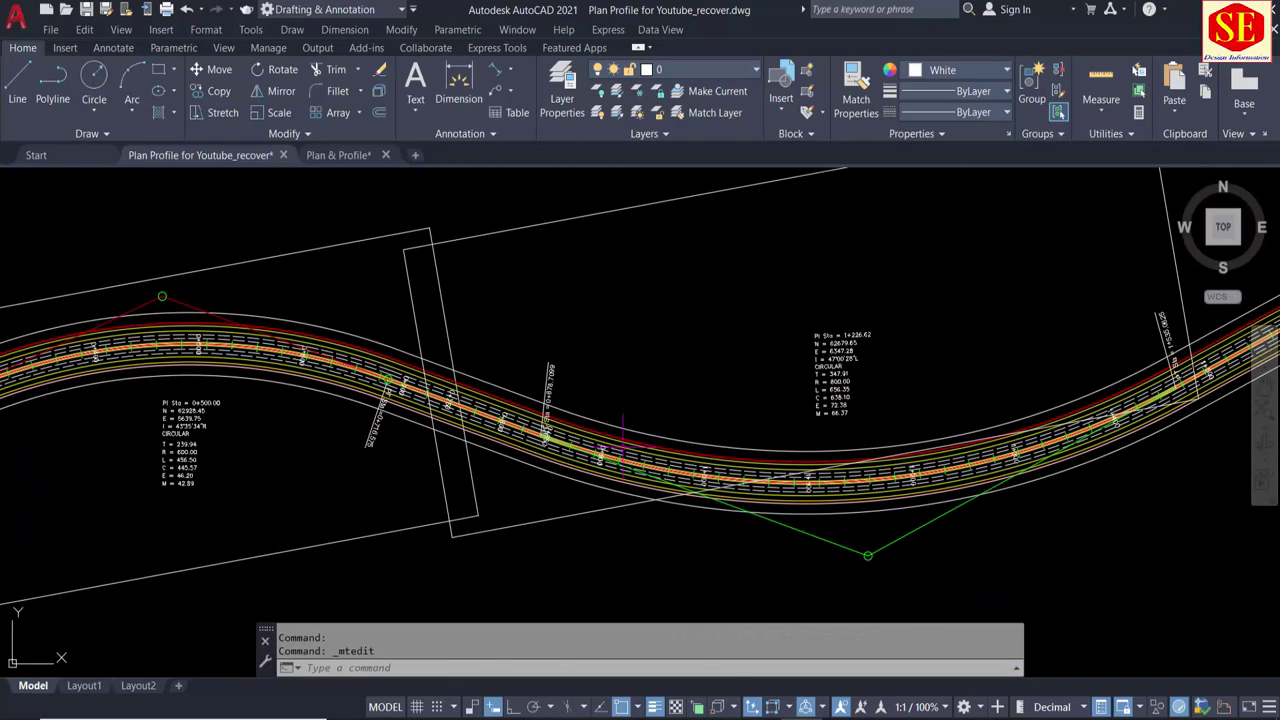
pyautogui.scroll(-2, 779, 398)
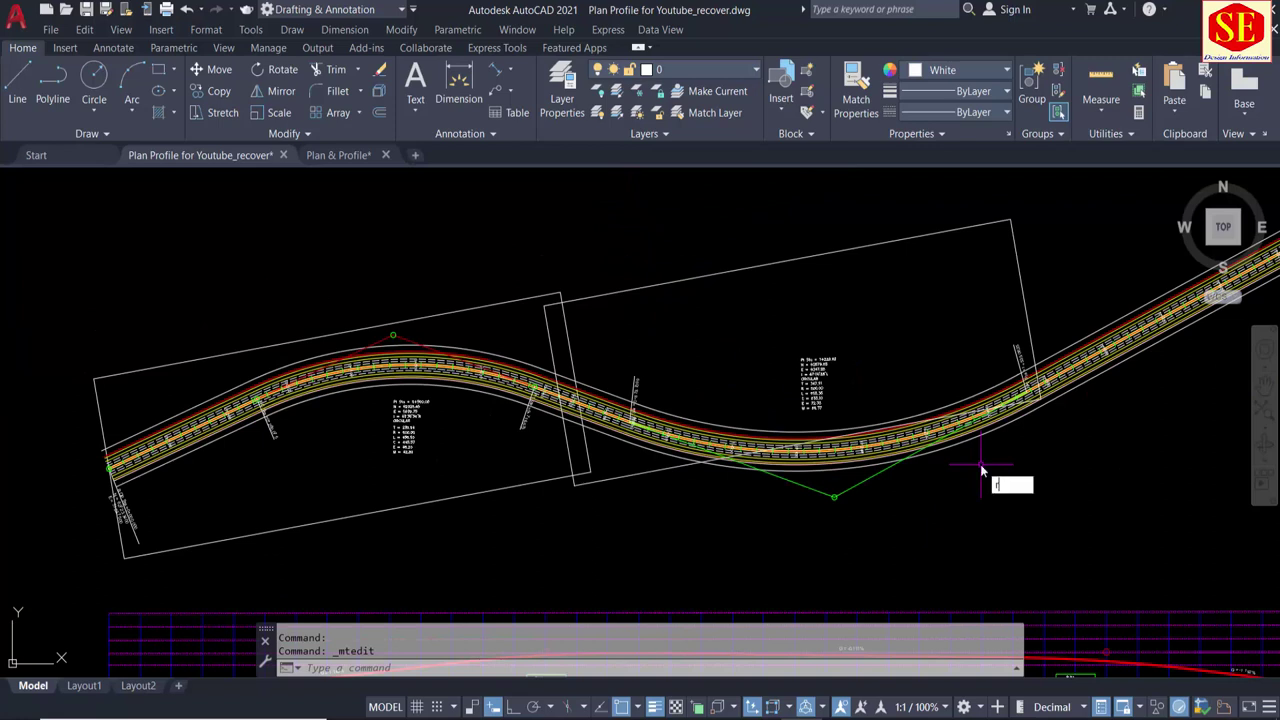
pyautogui.write('o')
pyautogui.press('Return')
pyautogui.click(656, 283)
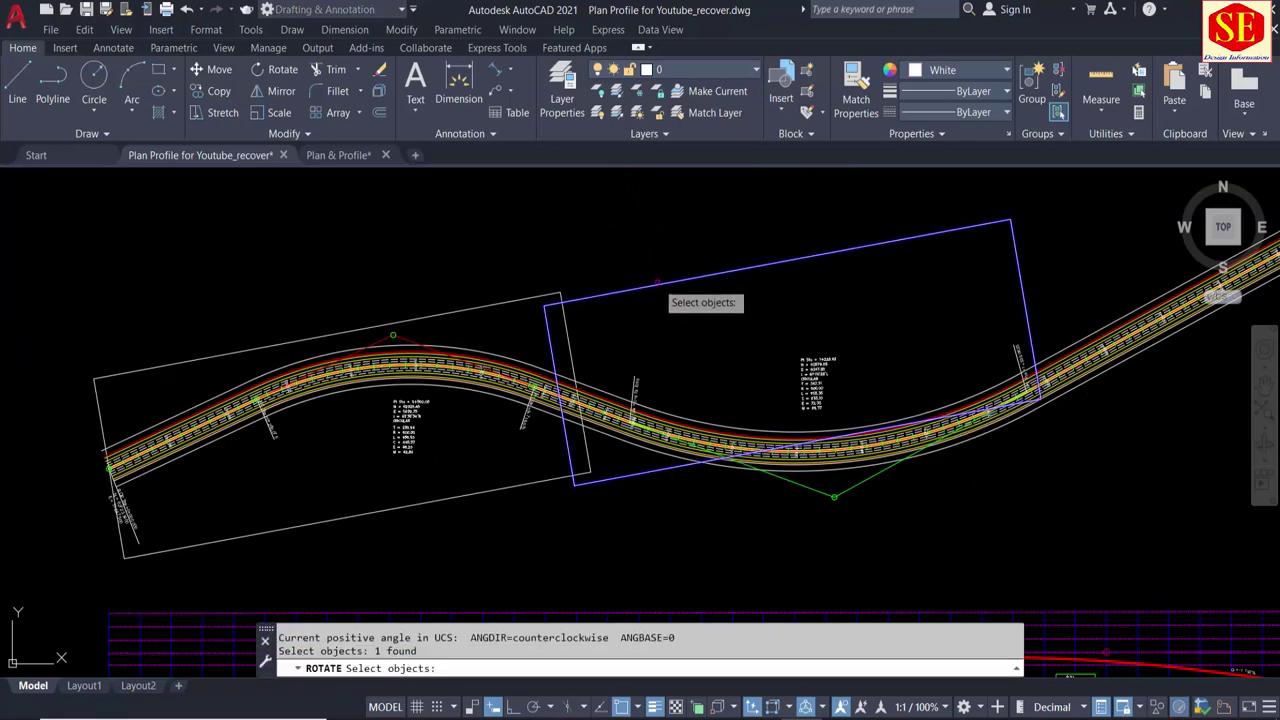
pyautogui.press('Return')
pyautogui.click(548, 300)
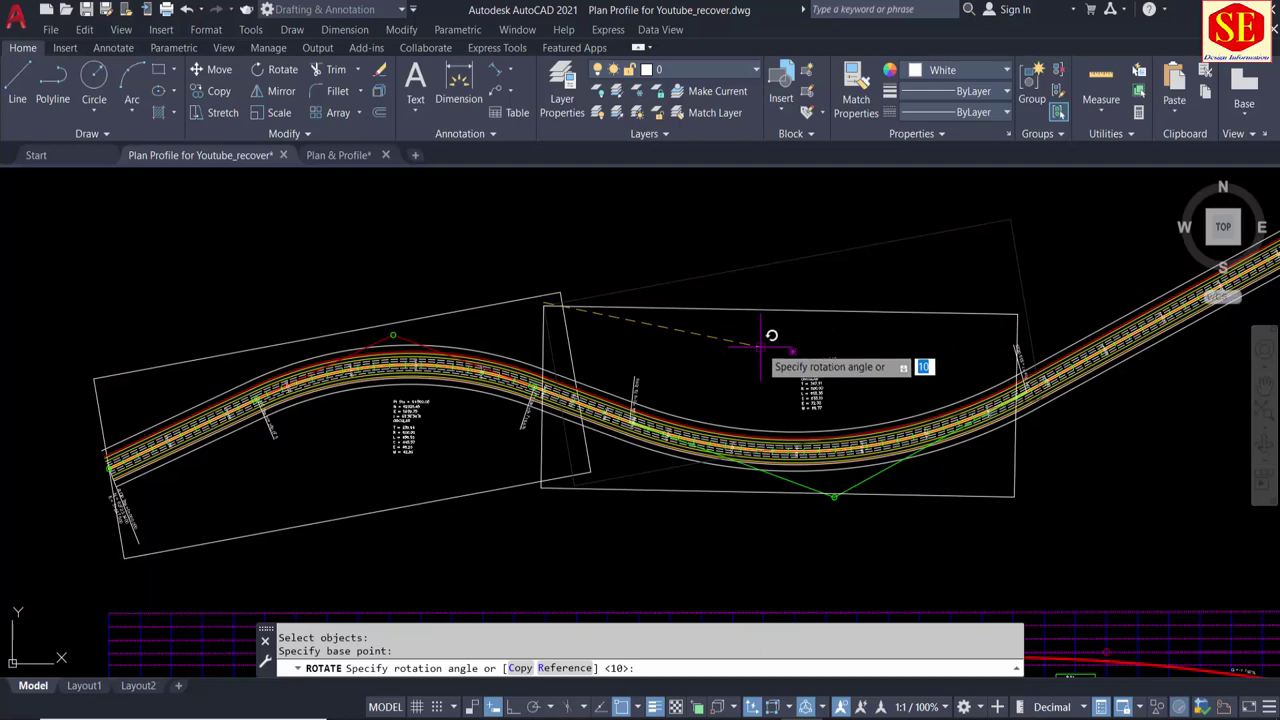
pyautogui.click(761, 346)
pyautogui.moveTo(667, 395); pyautogui.dragTo(390, 385, button='middle')
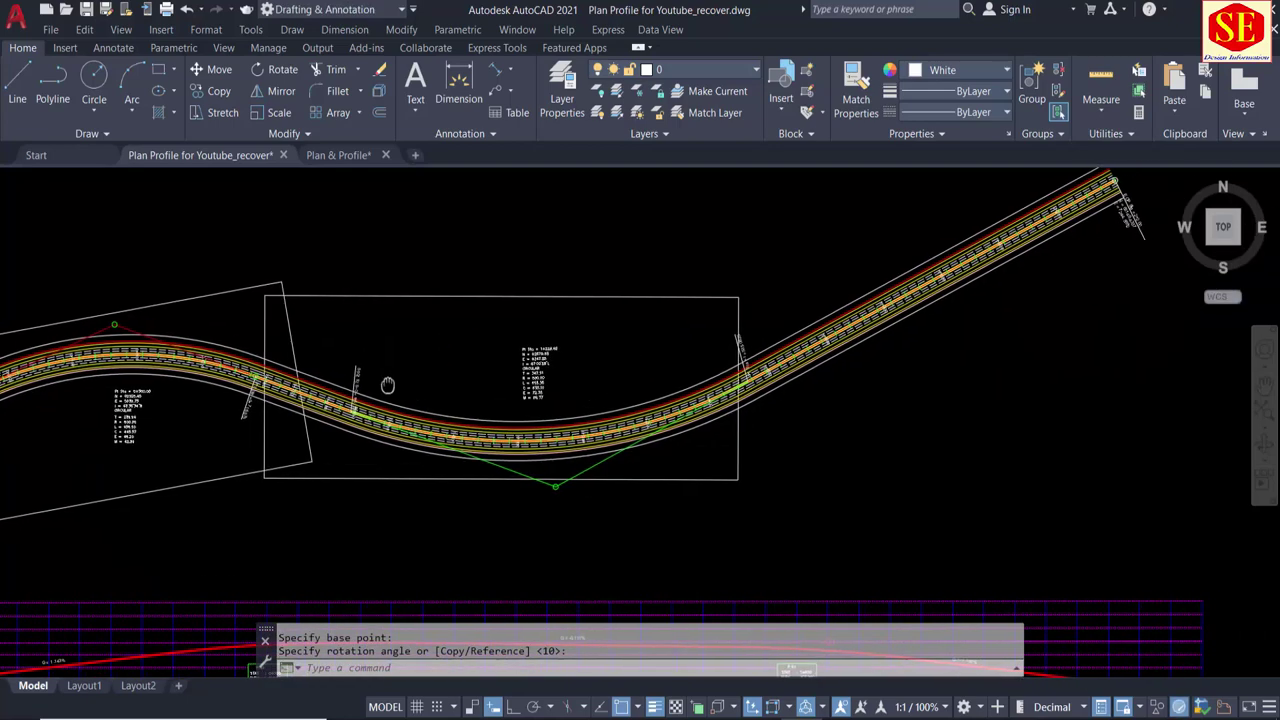
# Step: Copy the frame rectangle further along the road to near station 1+400
pyautogui.write('co')
pyautogui.press('Return')
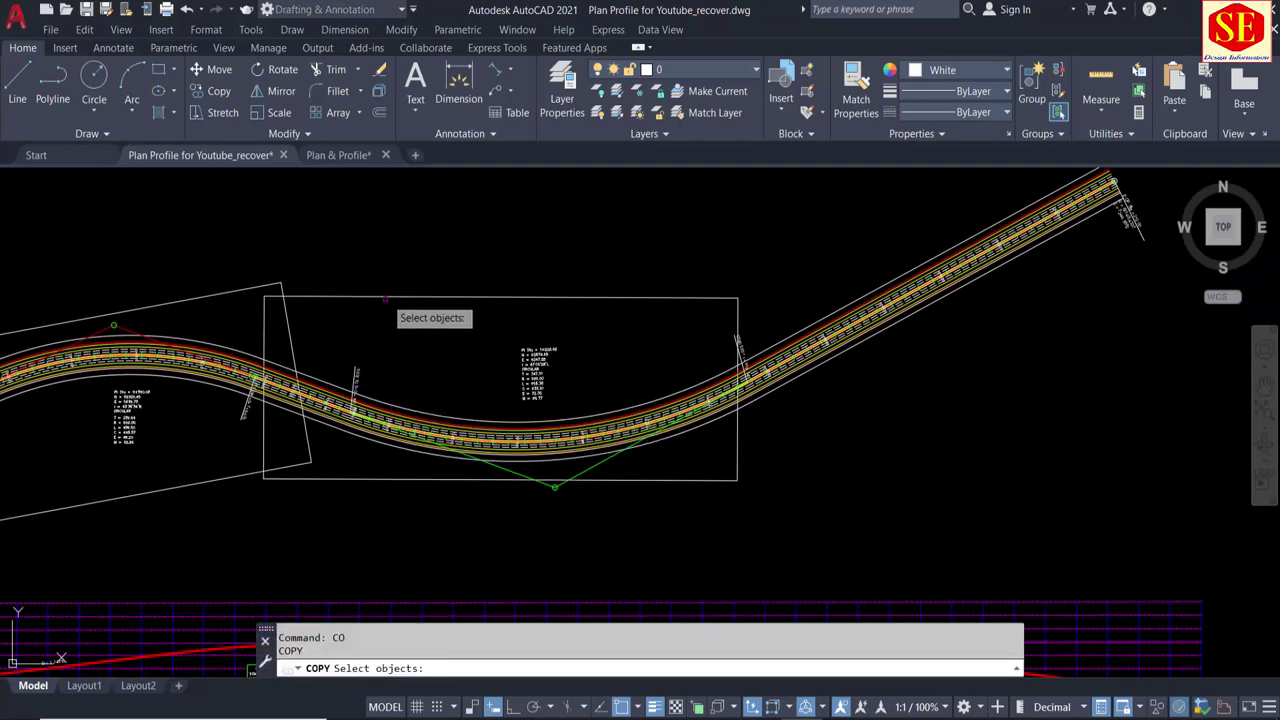
pyautogui.click(385, 292)
pyautogui.scroll(2, 241, 387)
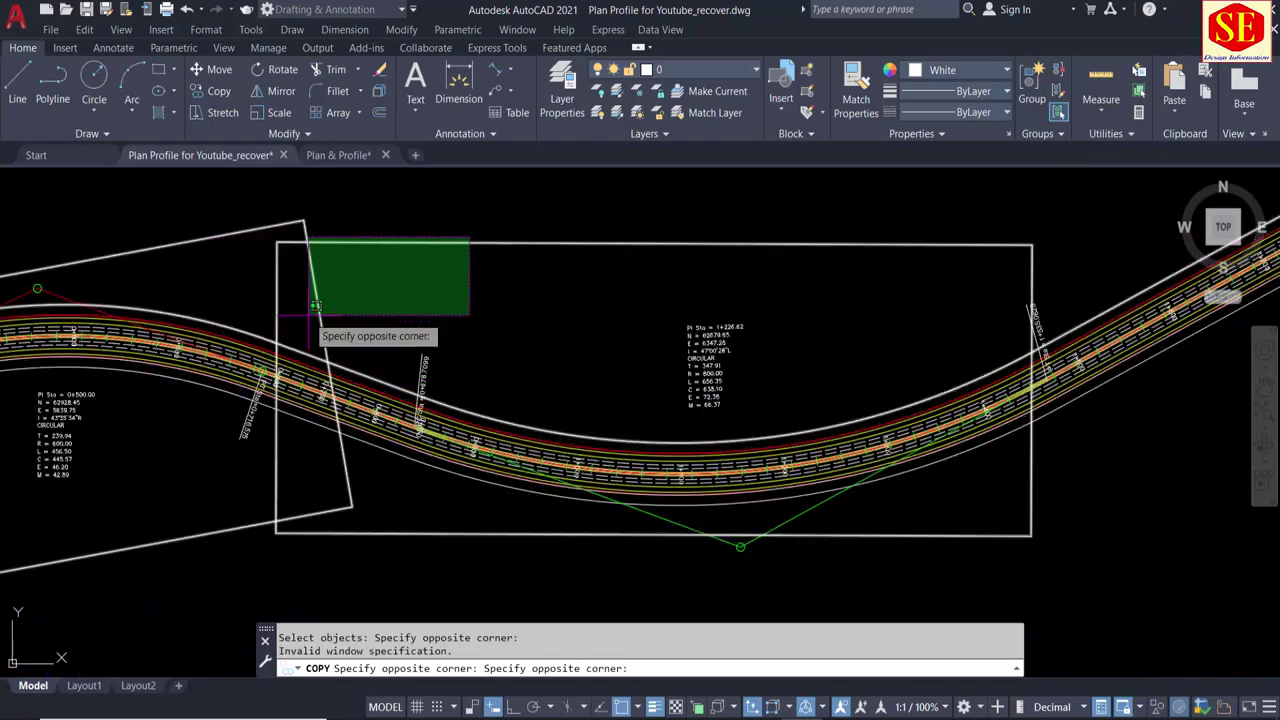
pyautogui.click(360, 270)
pyautogui.press('Return')
pyautogui.scroll(2, 280, 383)
pyautogui.scroll(2, 277, 383)
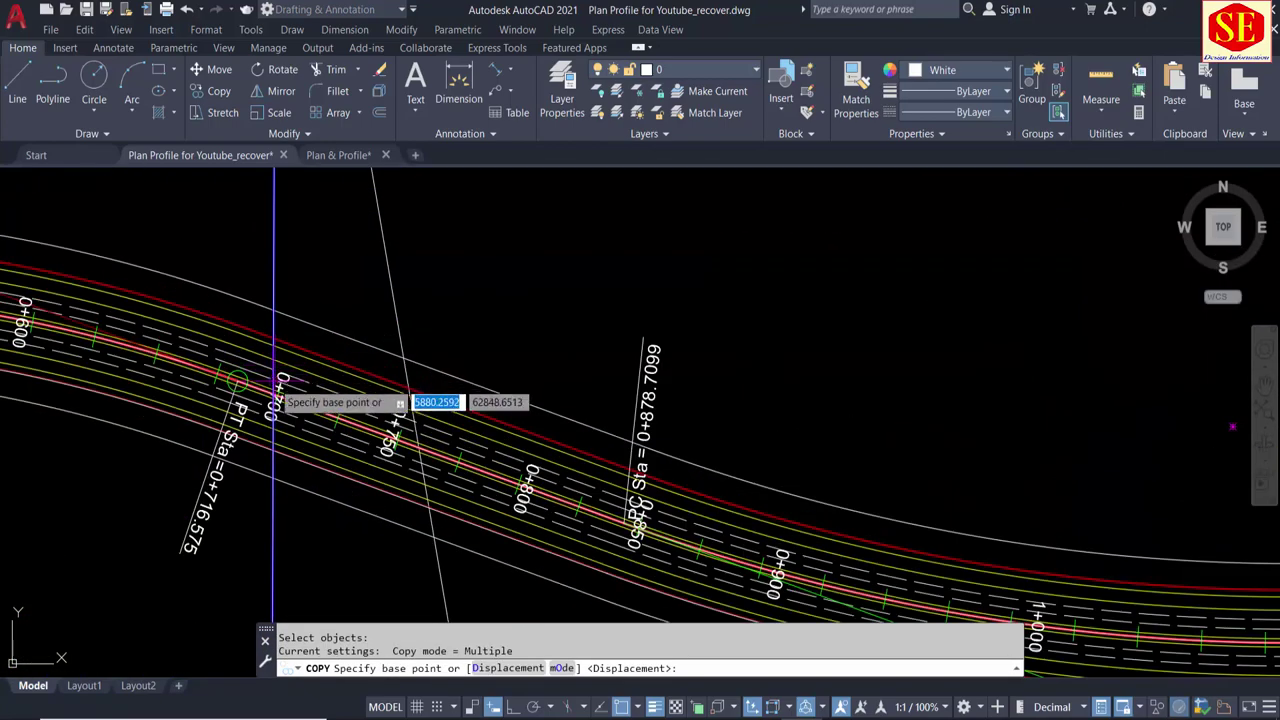
pyautogui.click(277, 385)
pyautogui.scroll(-4, 279, 386)
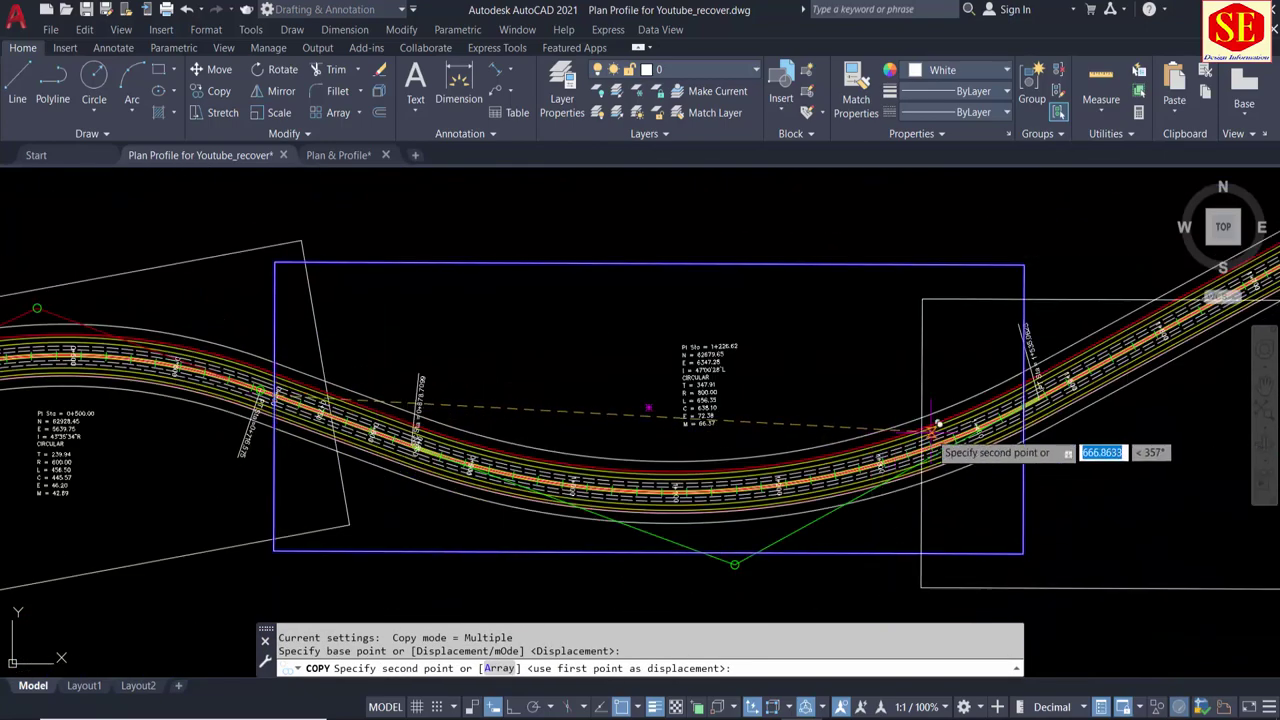
pyautogui.scroll(3, 490, 445)
pyautogui.scroll(4, 565, 415)
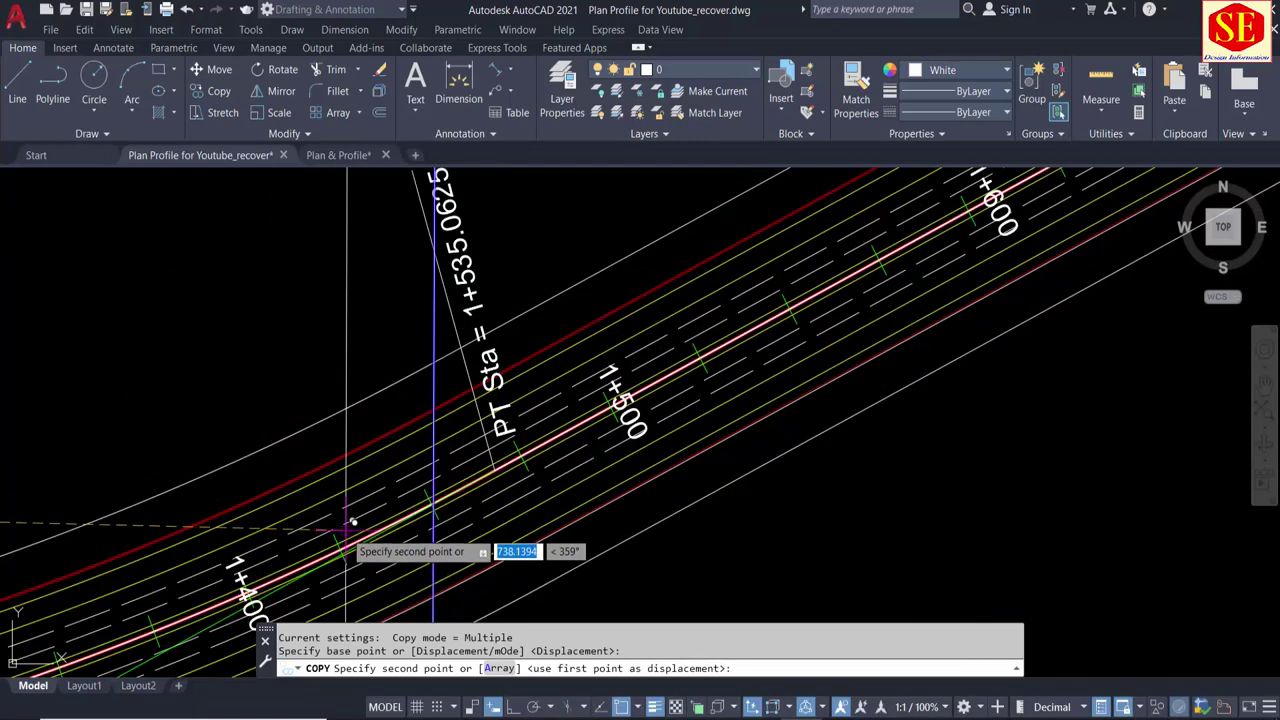
pyautogui.scroll(-1, 345, 520)
pyautogui.scroll(1, 325, 500)
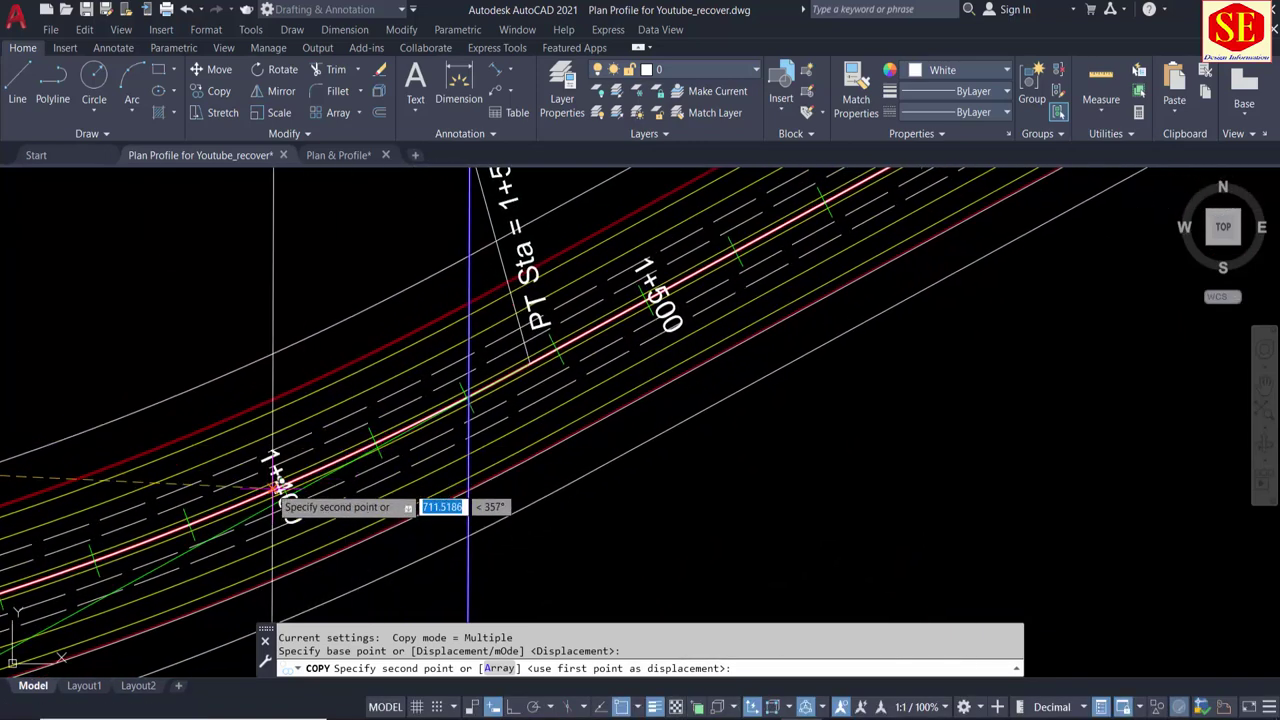
pyautogui.click(273, 487)
pyautogui.scroll(-5, 580, 395)
pyautogui.press('Escape')
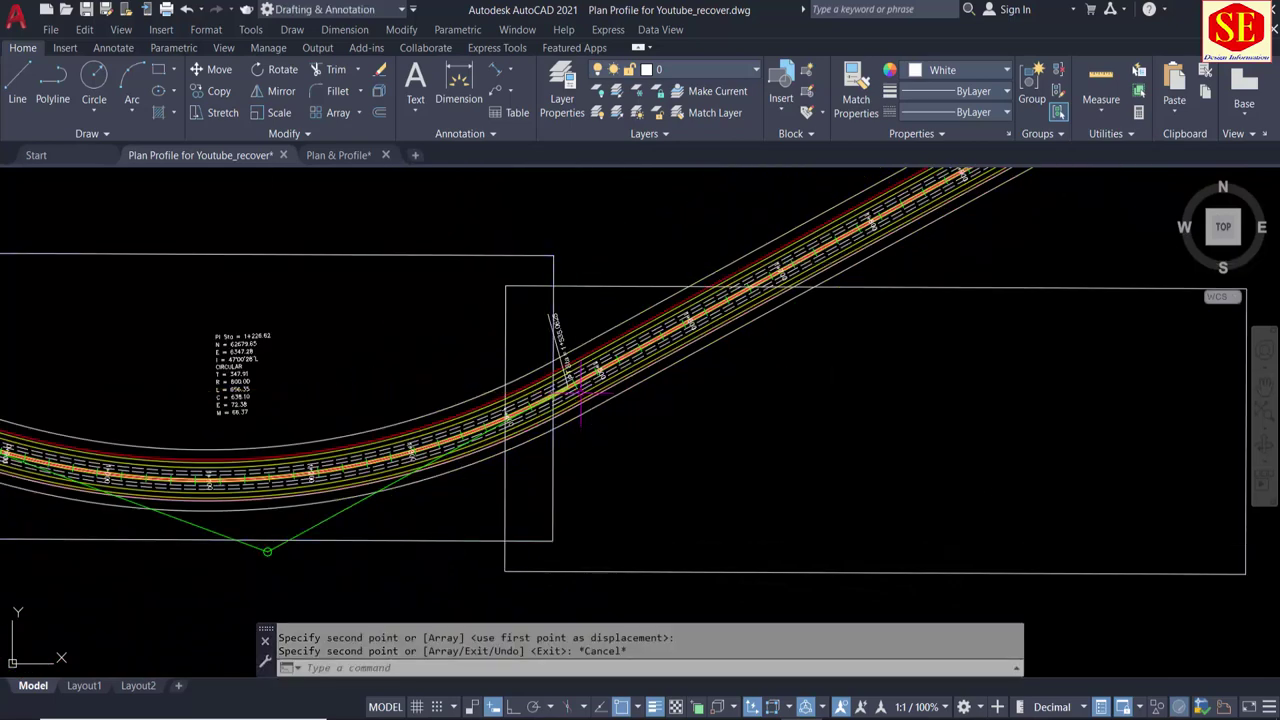
pyautogui.scroll(-2, 797, 410)
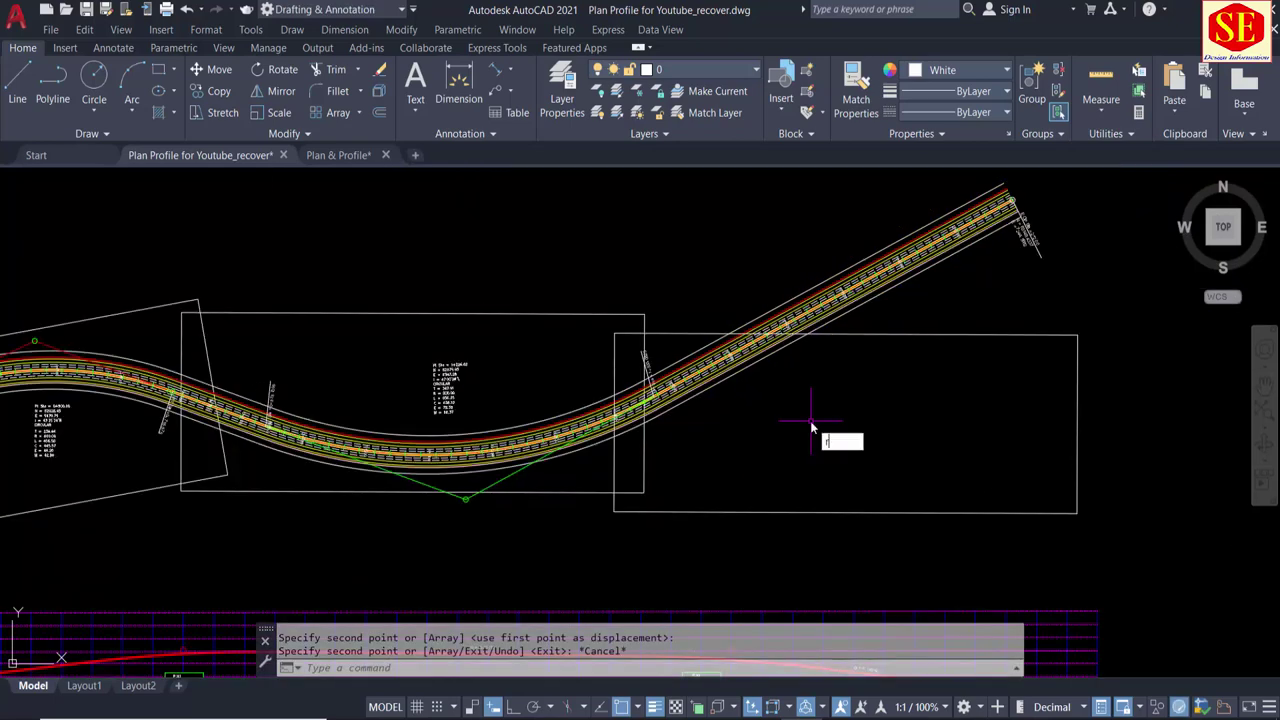
# Step: Rotate the copied right-hand frame to 350° about a point near station 1+400
pyautogui.write('o')
pyautogui.press('Return')
pyautogui.click(896, 340)
pyautogui.press('Return')
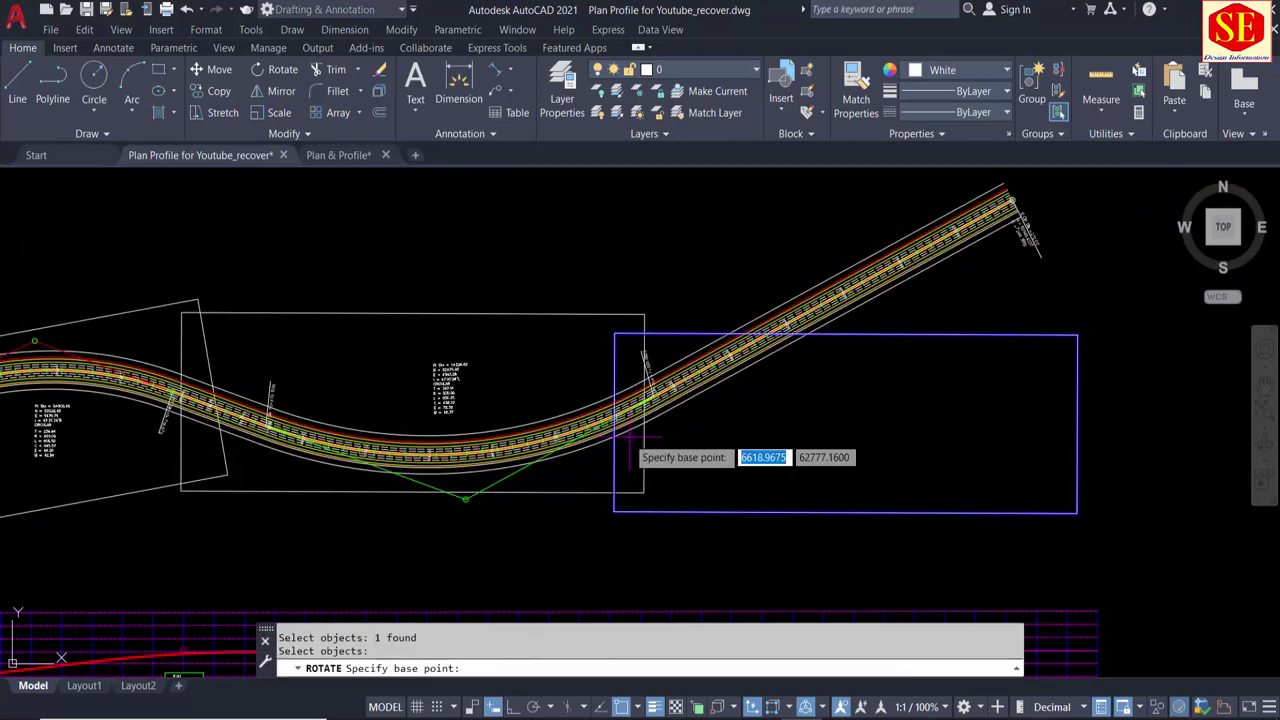
pyautogui.scroll(5, 623, 430)
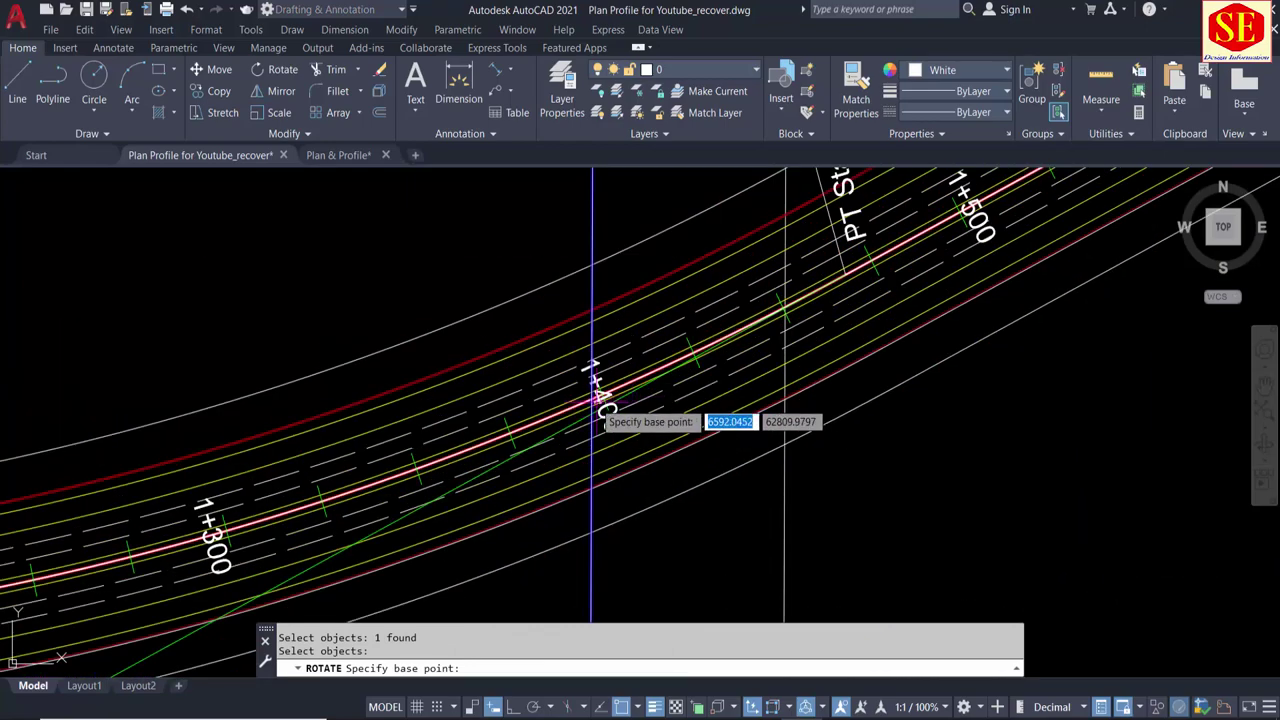
pyautogui.click(596, 404)
pyautogui.scroll(-4, 598, 402)
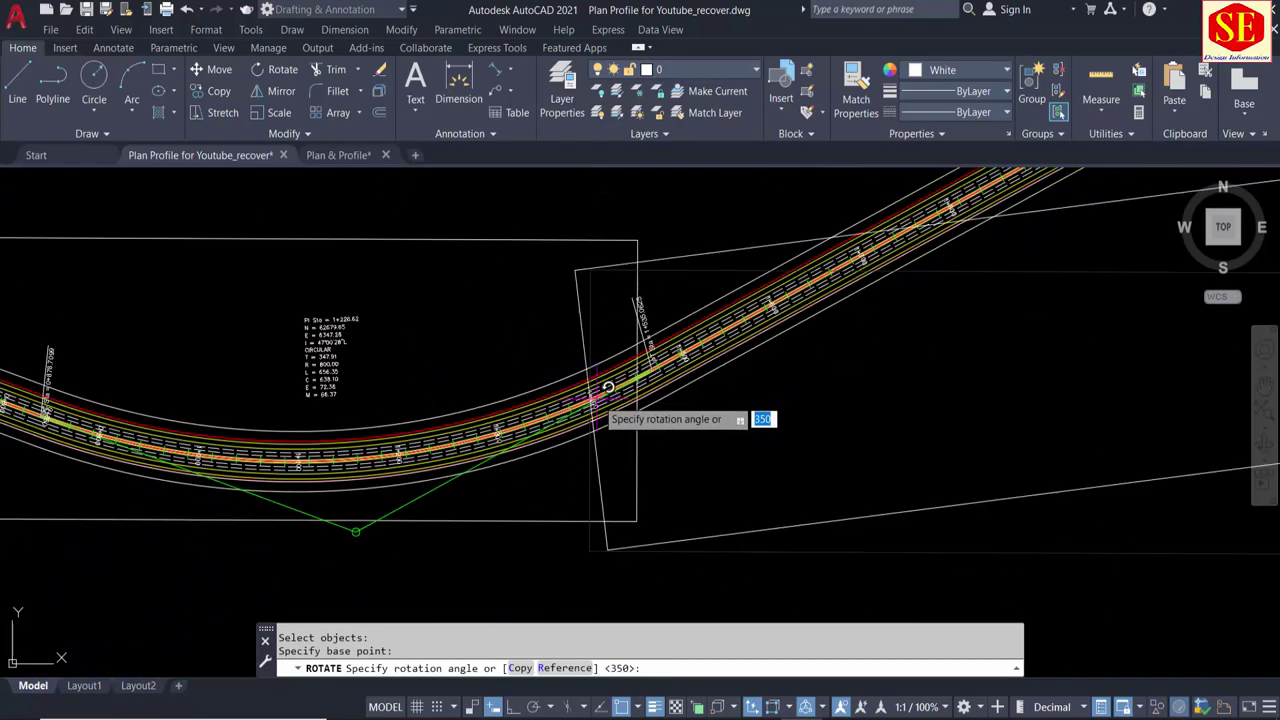
pyautogui.scroll(-3, 607, 387)
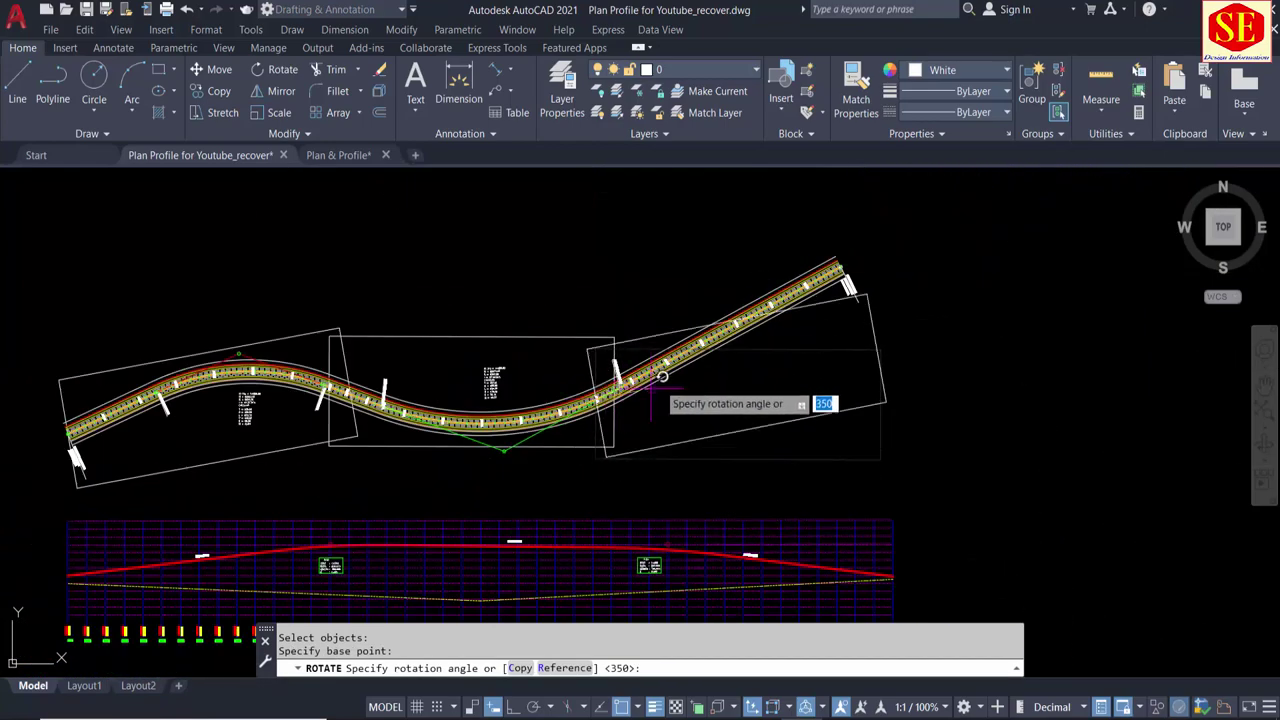
pyautogui.click(725, 330)
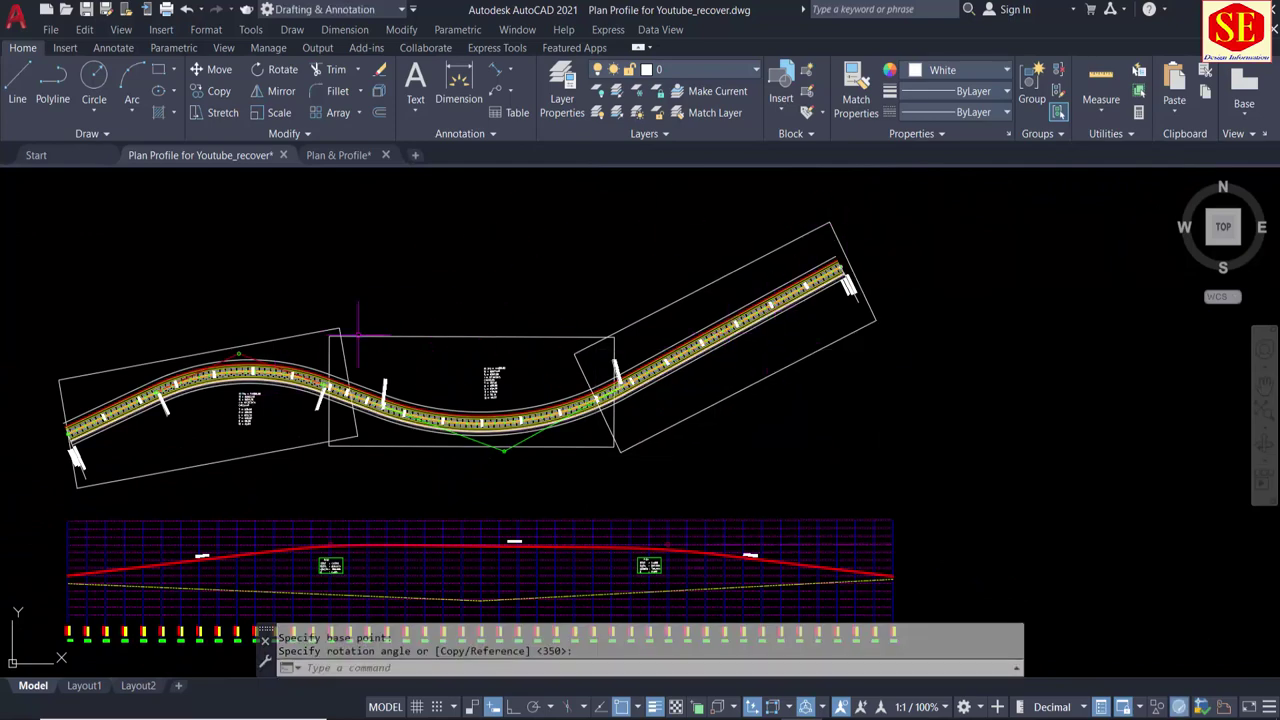
pyautogui.moveTo(450, 330); pyautogui.dragTo(610, 282, button='middle')
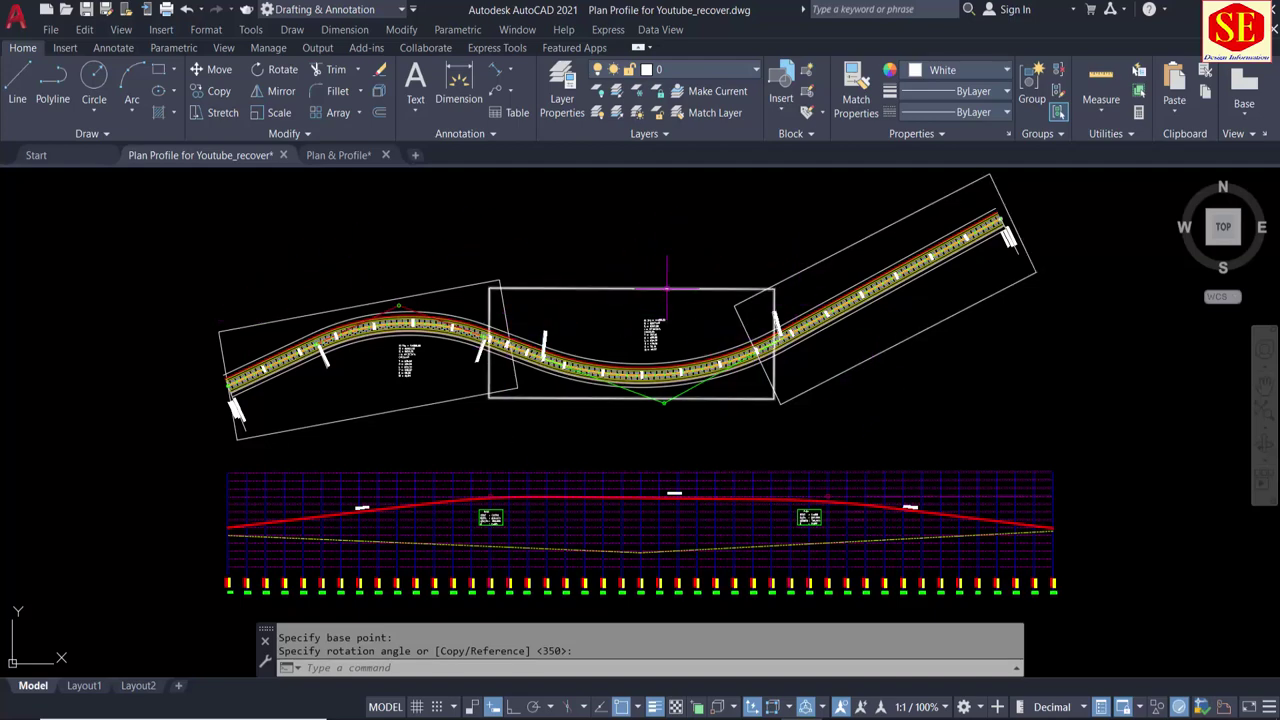
pyautogui.moveTo(681, 446)
pyautogui.mouseDown(button='middle')
pyautogui.moveTo(692, 338)
pyautogui.moveTo(682, 353)
pyautogui.mouseUp(button='middle')
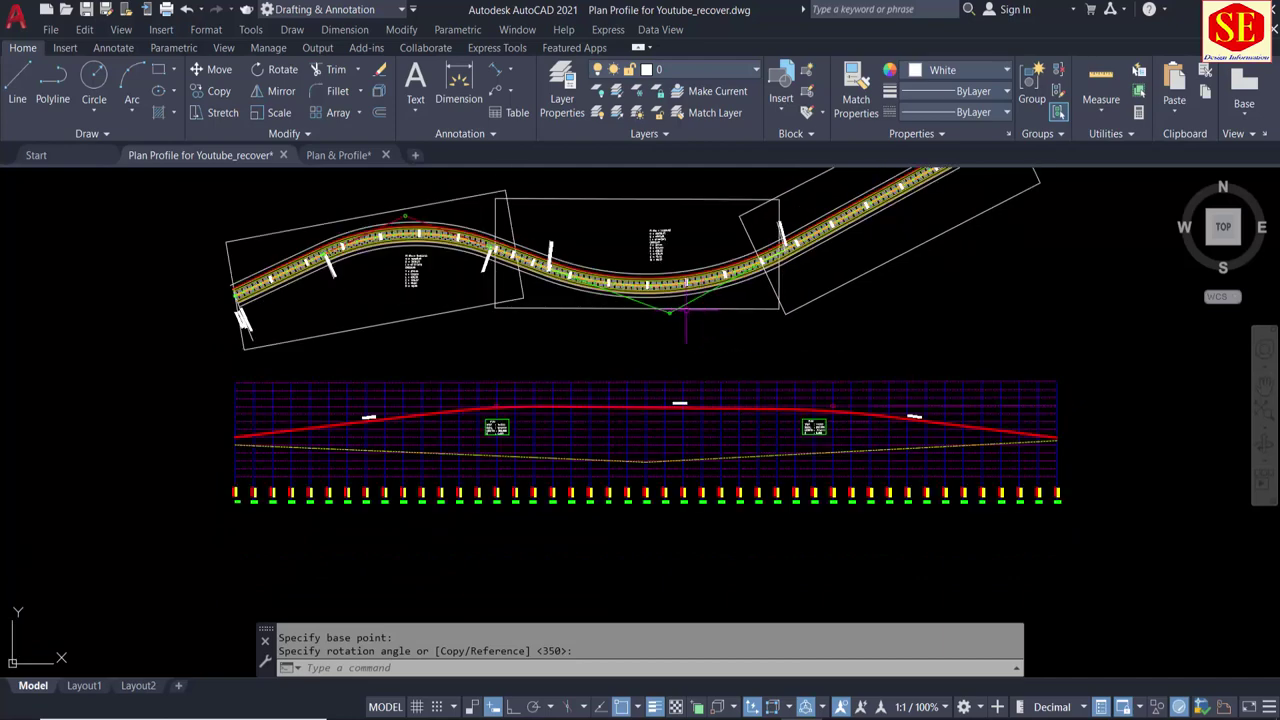
pyautogui.write('rec')
# Step: Draw a 750 × 280 rectangle in the empty space below the profile grid
pyautogui.press('Return')
pyautogui.write('REC')
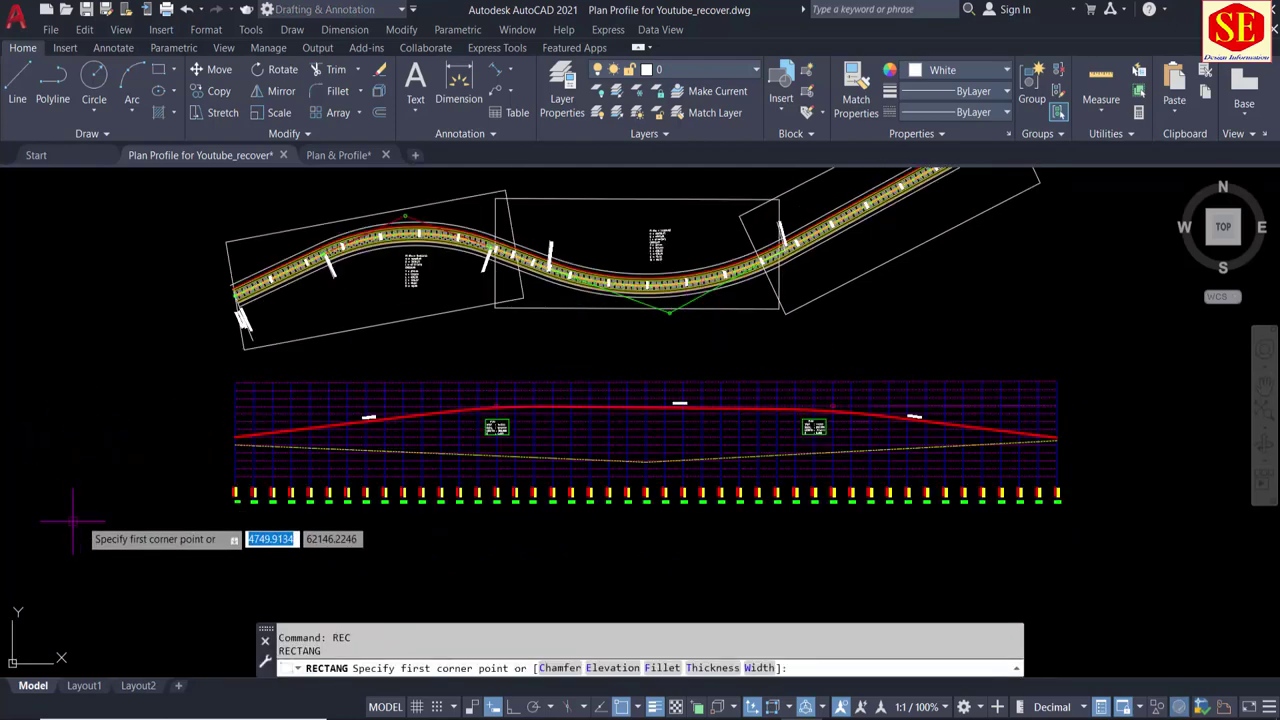
pyautogui.moveTo(63, 509); pyautogui.dragTo(266, 423, button='middle')
pyautogui.click(202, 472)
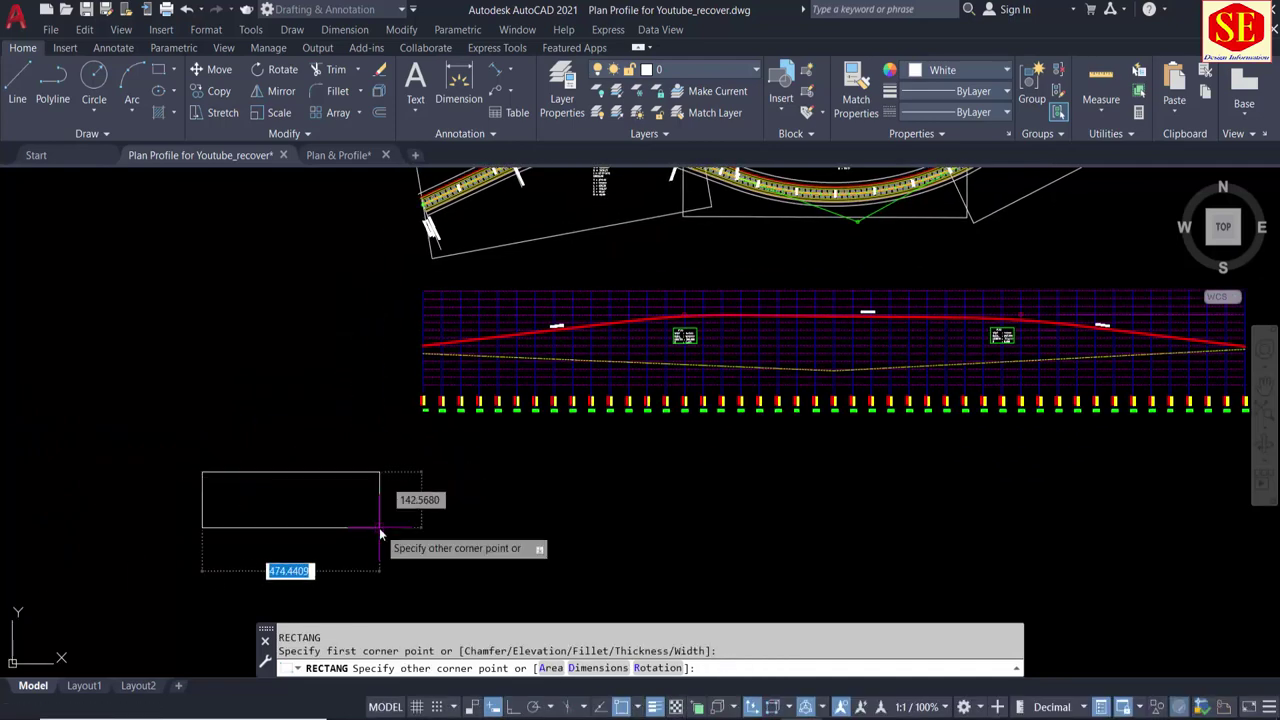
pyautogui.press('Tab')
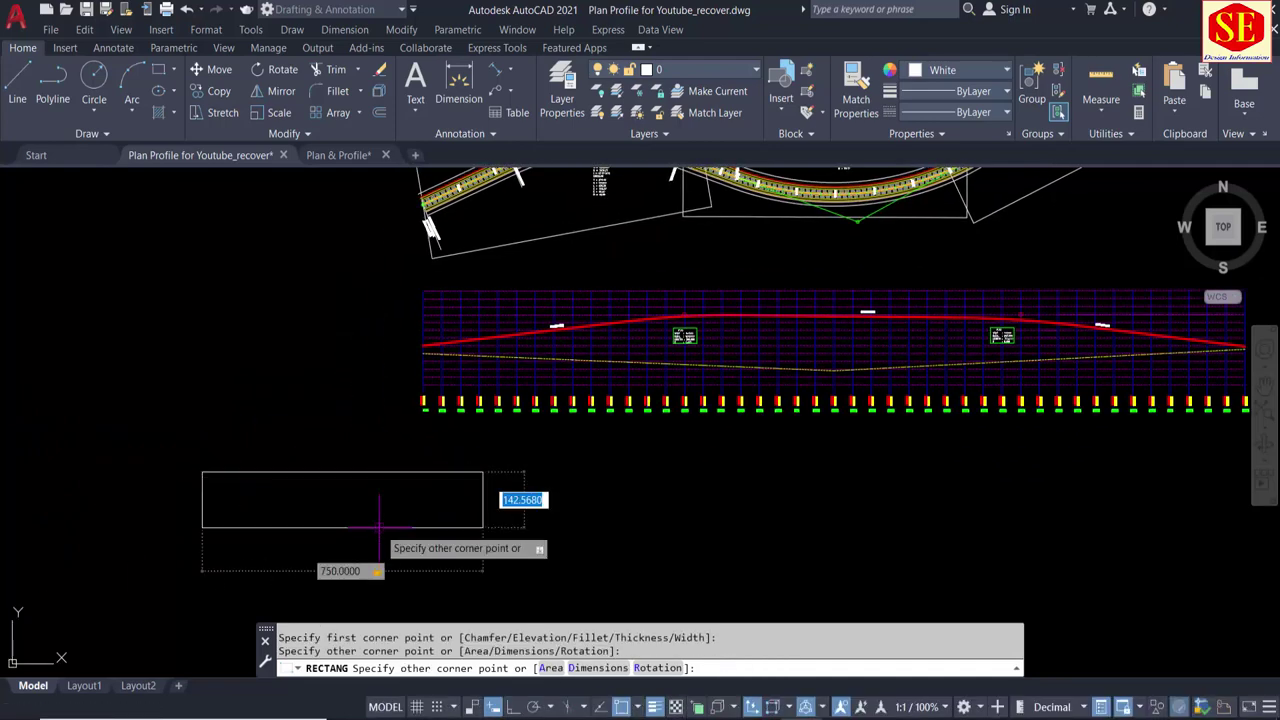
pyautogui.write('280')
pyautogui.press('Return')
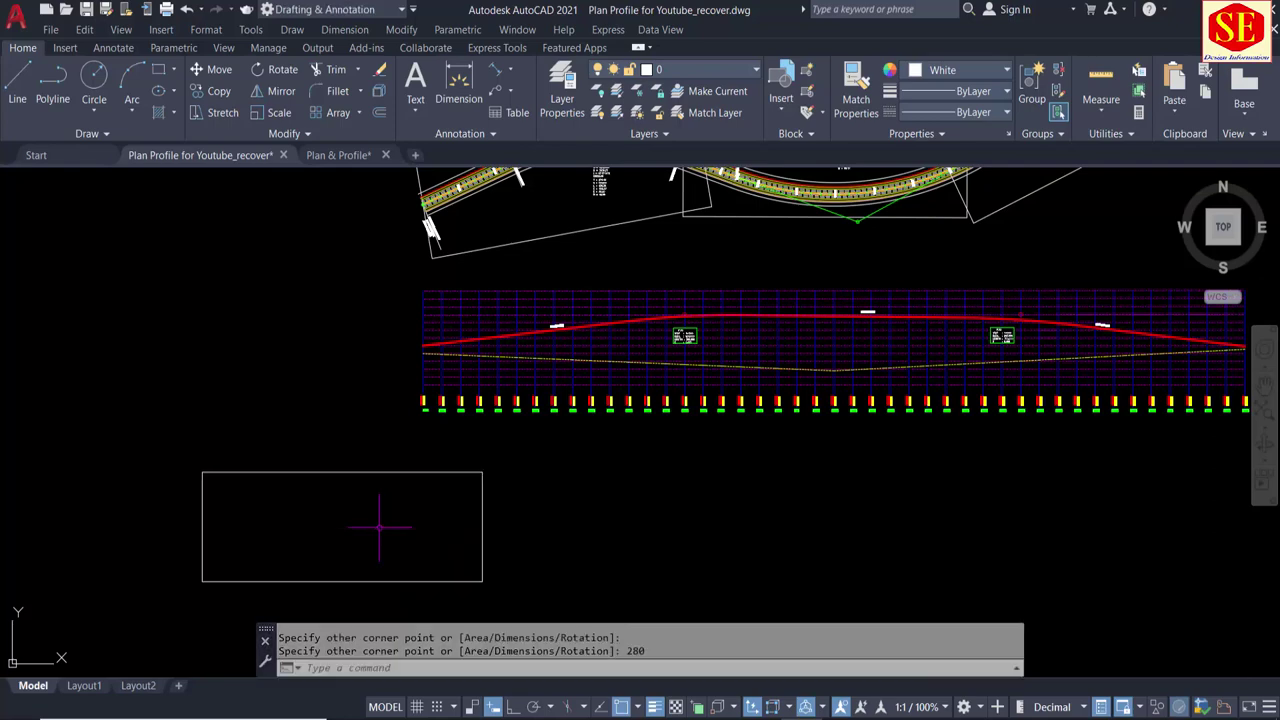
pyautogui.moveTo(428, 314); pyautogui.dragTo(438, 399, button='middle')
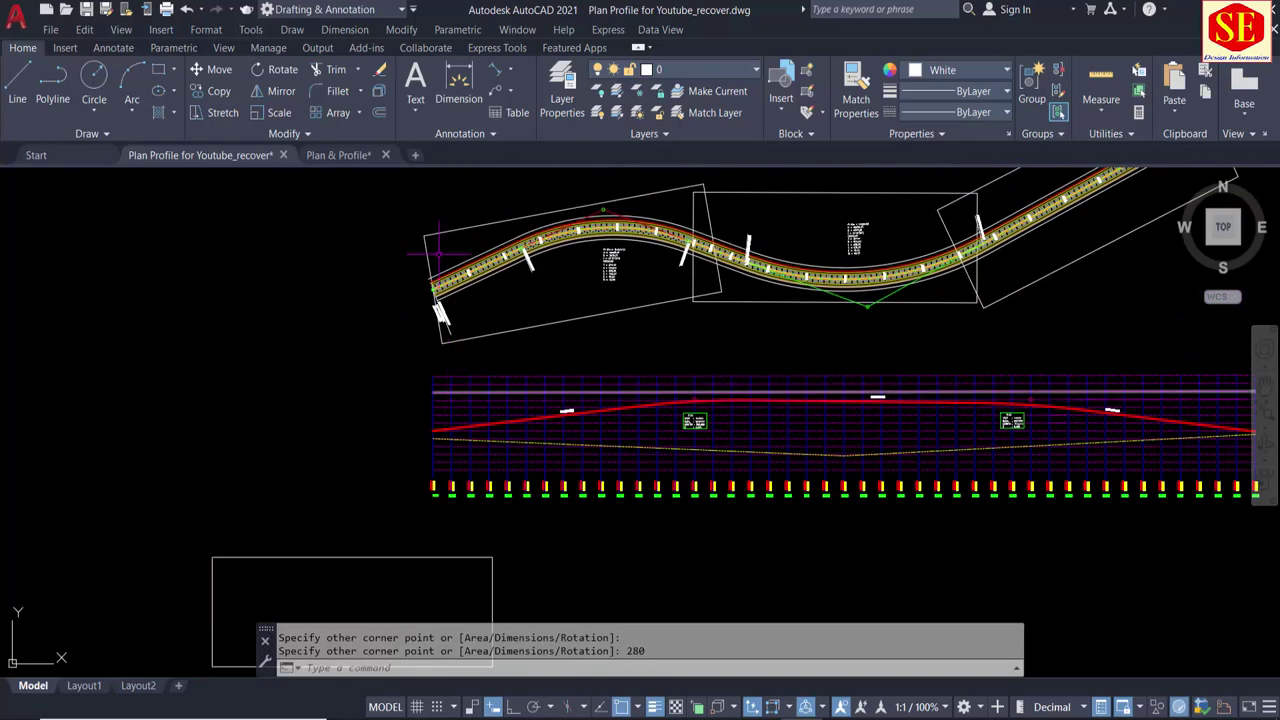
pyautogui.moveTo(355, 561); pyautogui.dragTo(362, 502, button='middle')
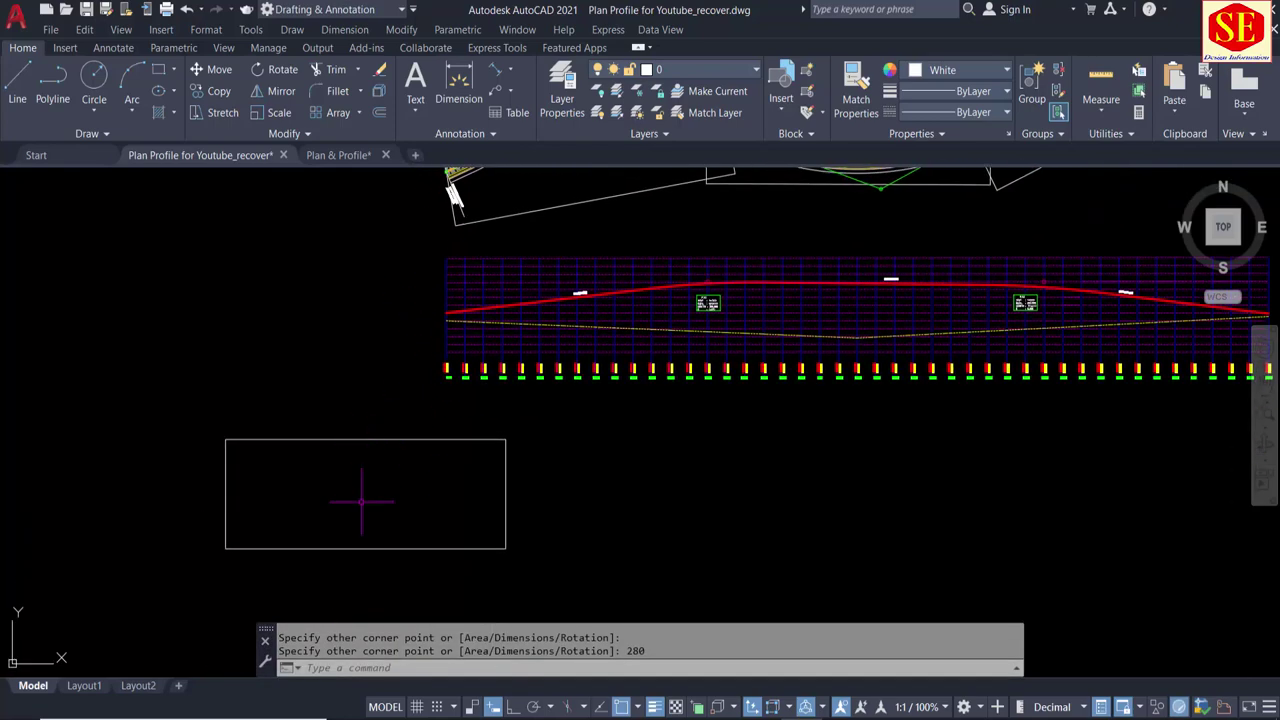
pyautogui.write('m')
pyautogui.press('Return')
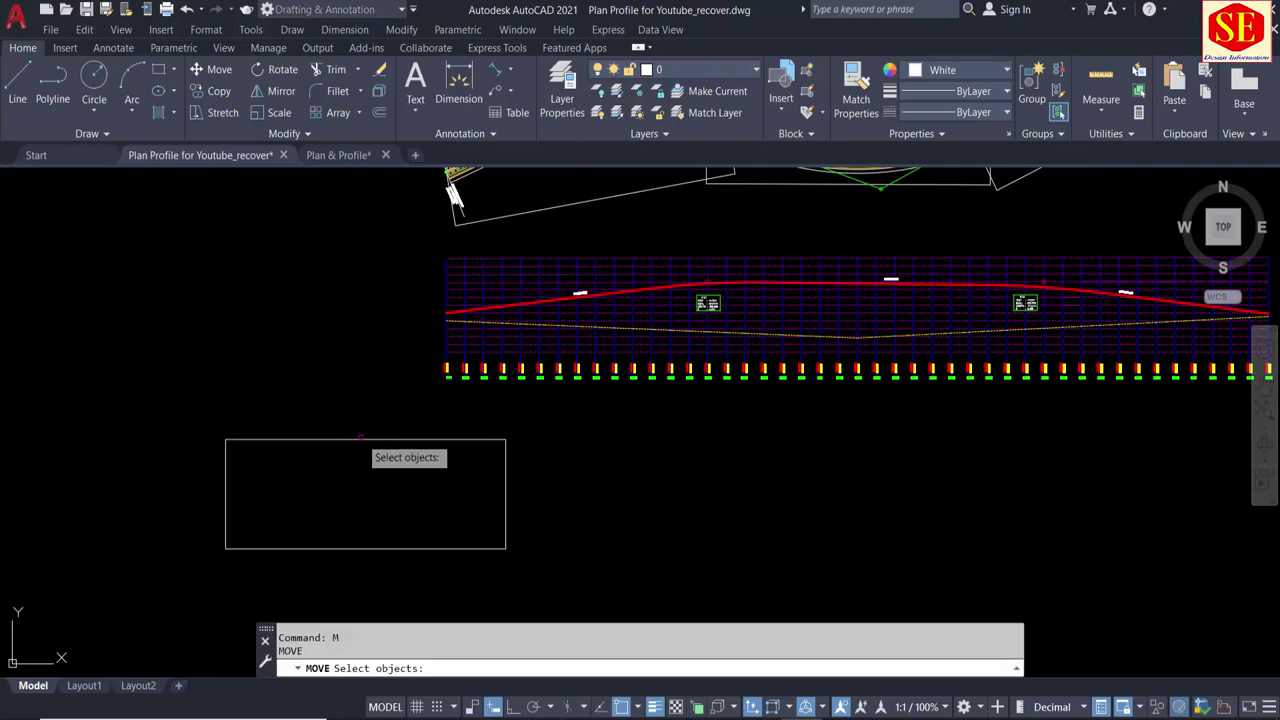
# Step: Move the rectangle so its corner sits on the profile's 0+00 point
pyautogui.click(360, 440)
pyautogui.press('Return')
pyautogui.click(226, 548)
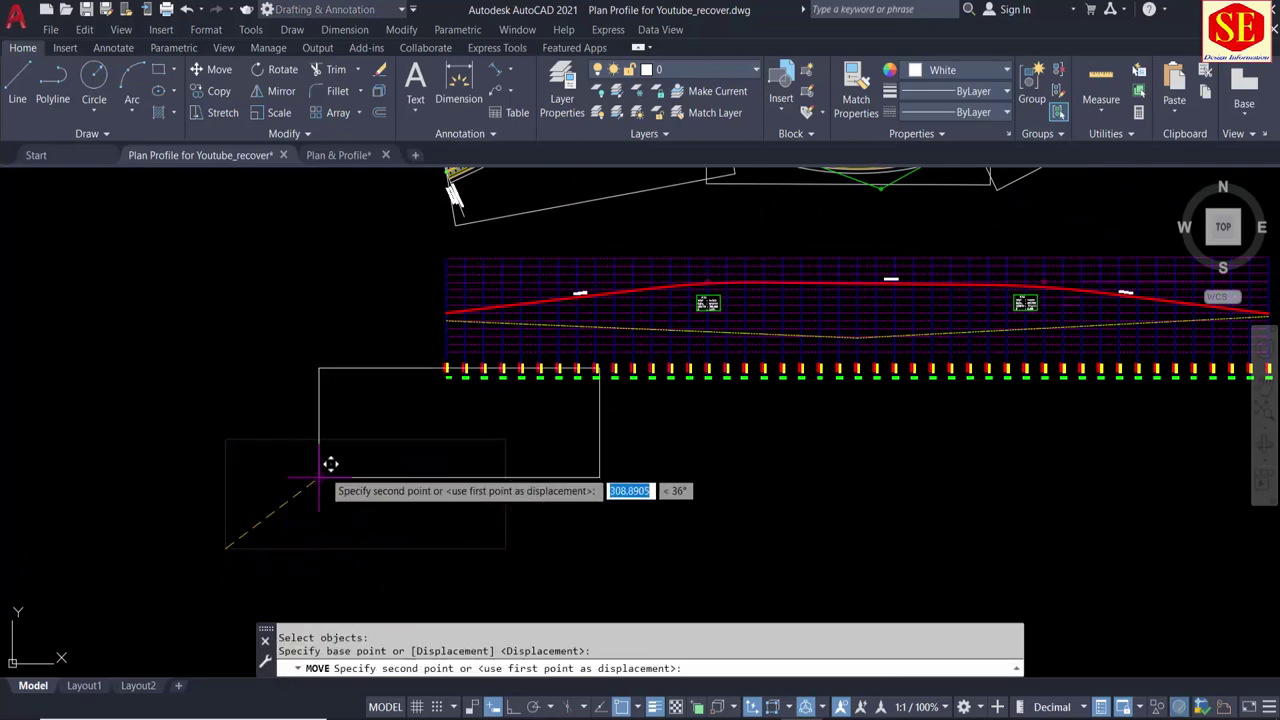
pyautogui.scroll(3, 383, 427)
pyautogui.scroll(1, 530, 320)
pyautogui.scroll(2, 551, 305)
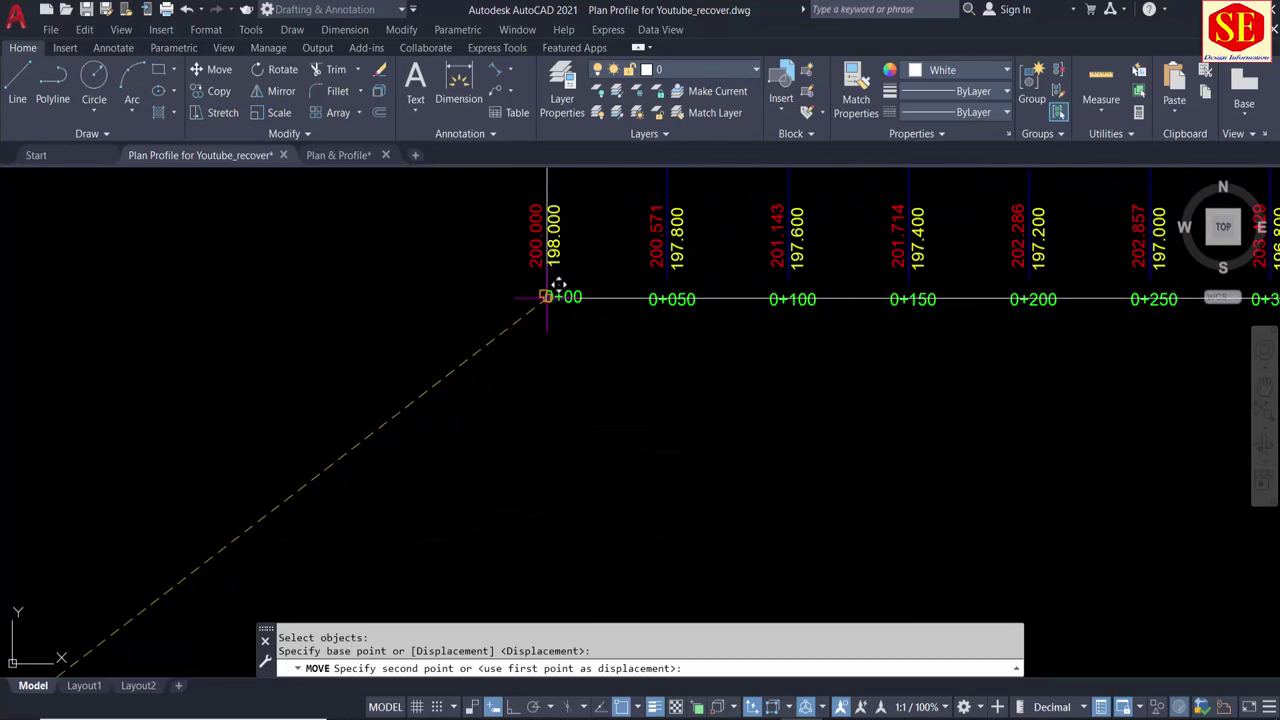
pyautogui.click(551, 298)
pyautogui.scroll(-2, 504, 404)
pyautogui.scroll(-3, 504, 404)
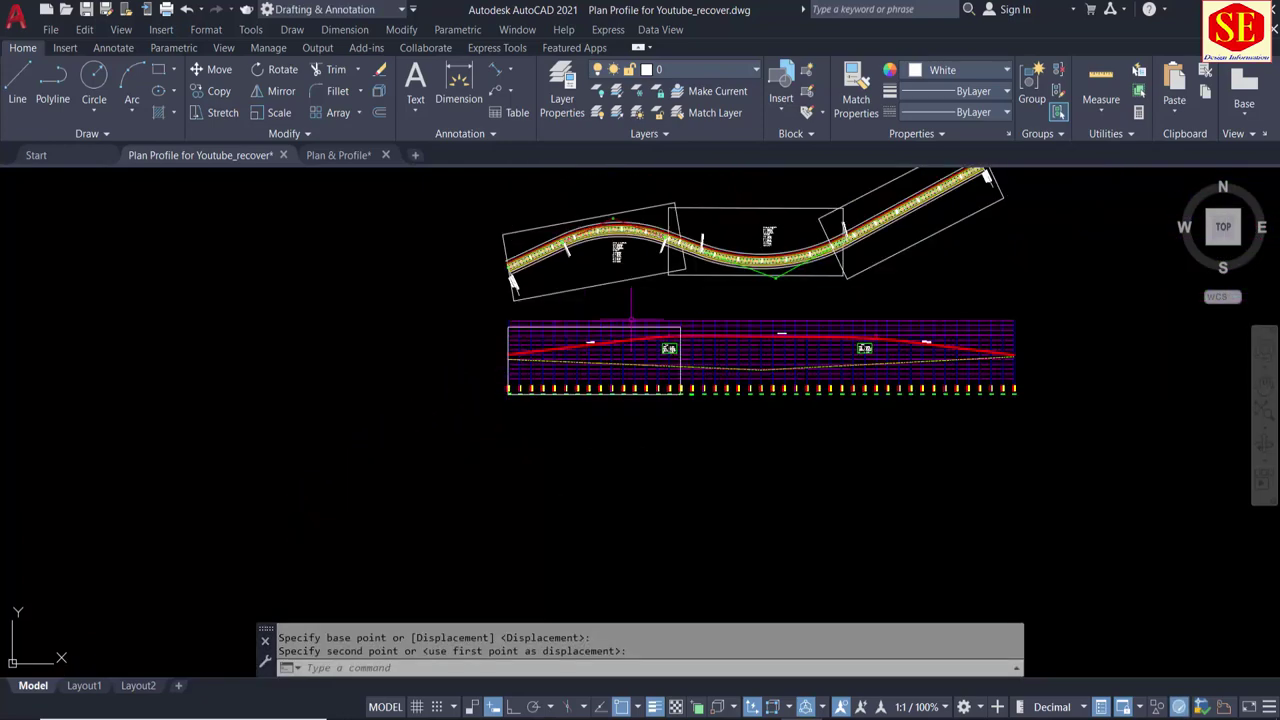
pyautogui.scroll(2, 631, 318)
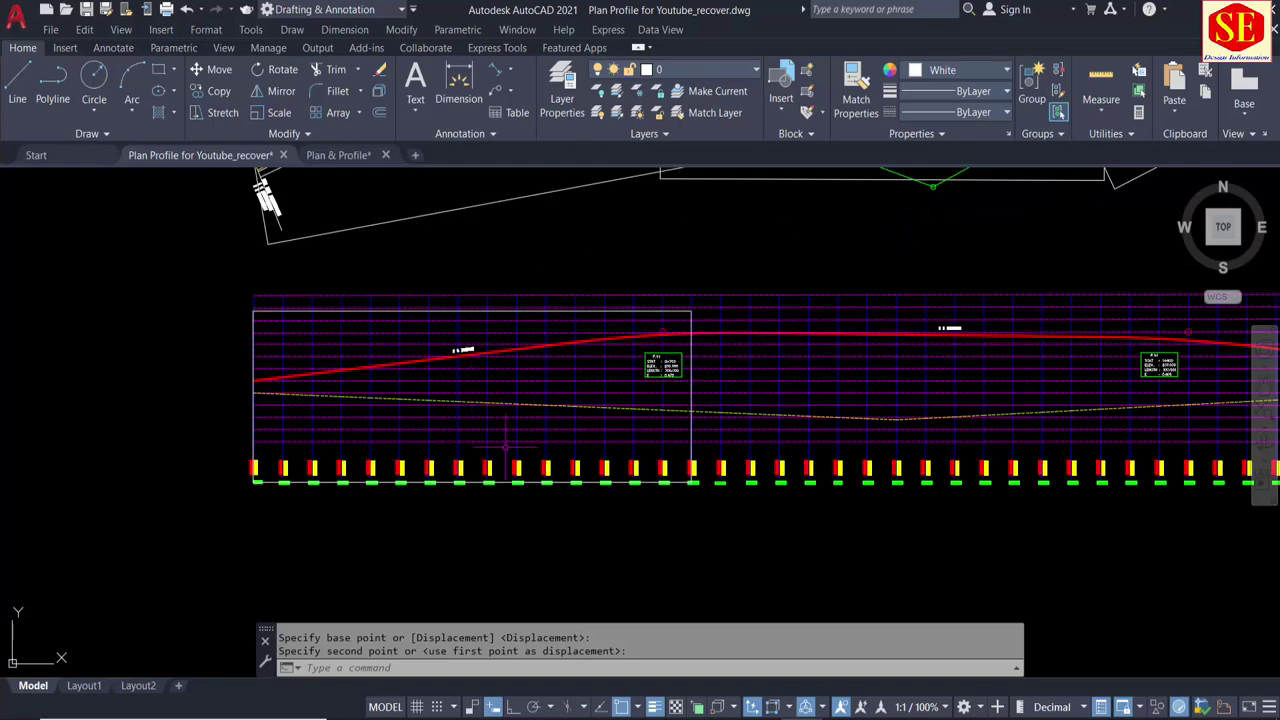
pyautogui.scroll(2, 686, 505)
# Step: Adjust the frame's final position at the profile start with a second move
pyautogui.press('Escape')
pyautogui.write('c')
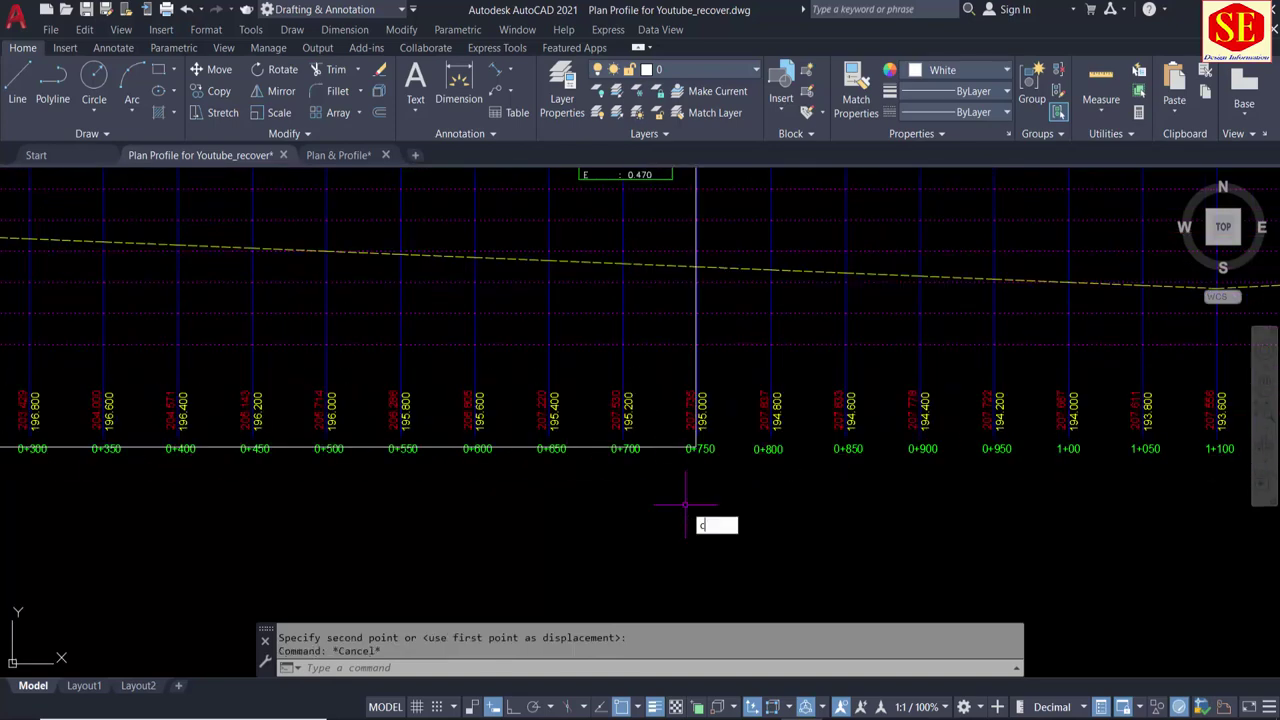
pyautogui.write('o')
pyautogui.press('Return')
pyautogui.click(664, 448)
pyautogui.press('Escape')
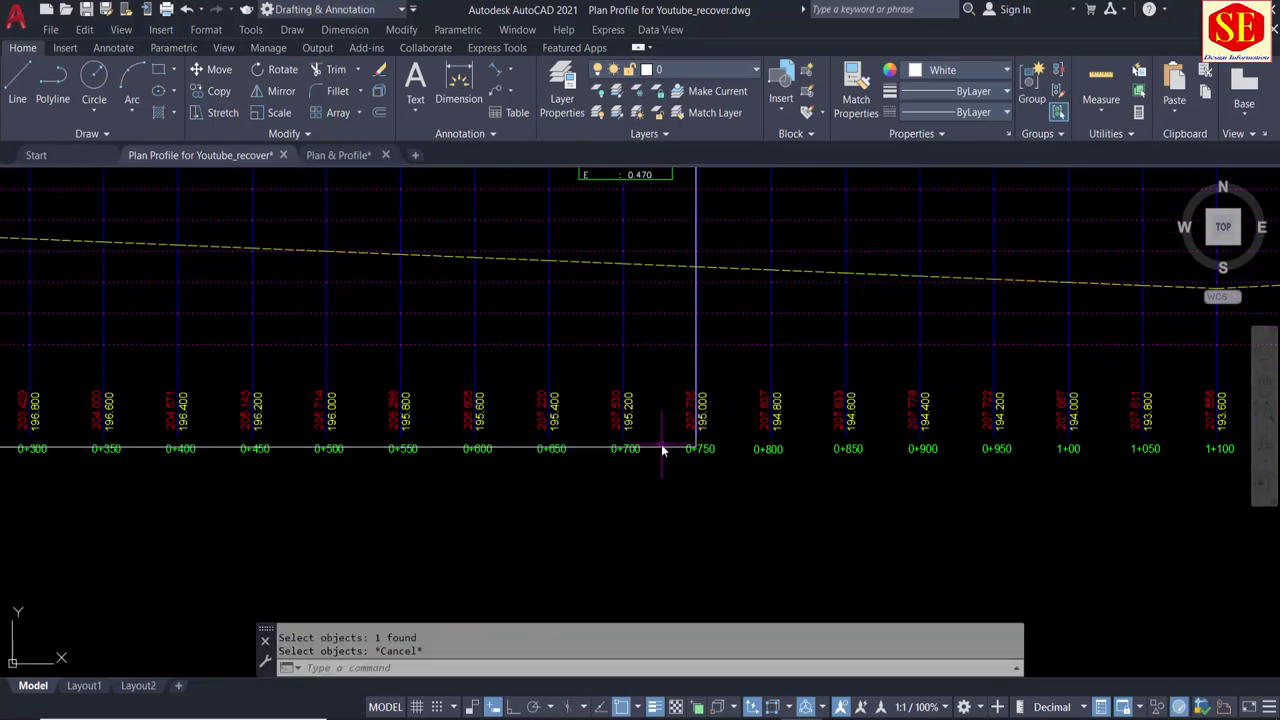
pyautogui.write('m')
pyautogui.press('Return')
pyautogui.click(661, 444)
pyautogui.click(690, 505)
pyautogui.press('Return')
pyautogui.click(663, 523)
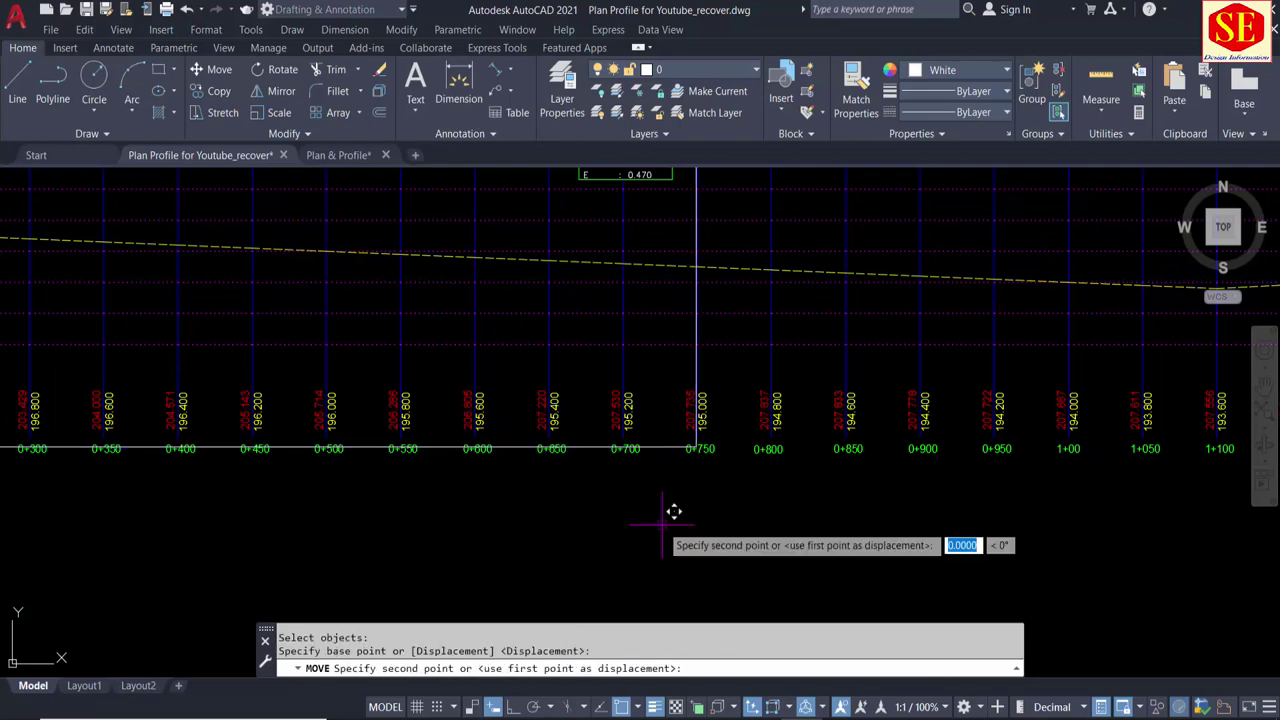
pyautogui.click(661, 535)
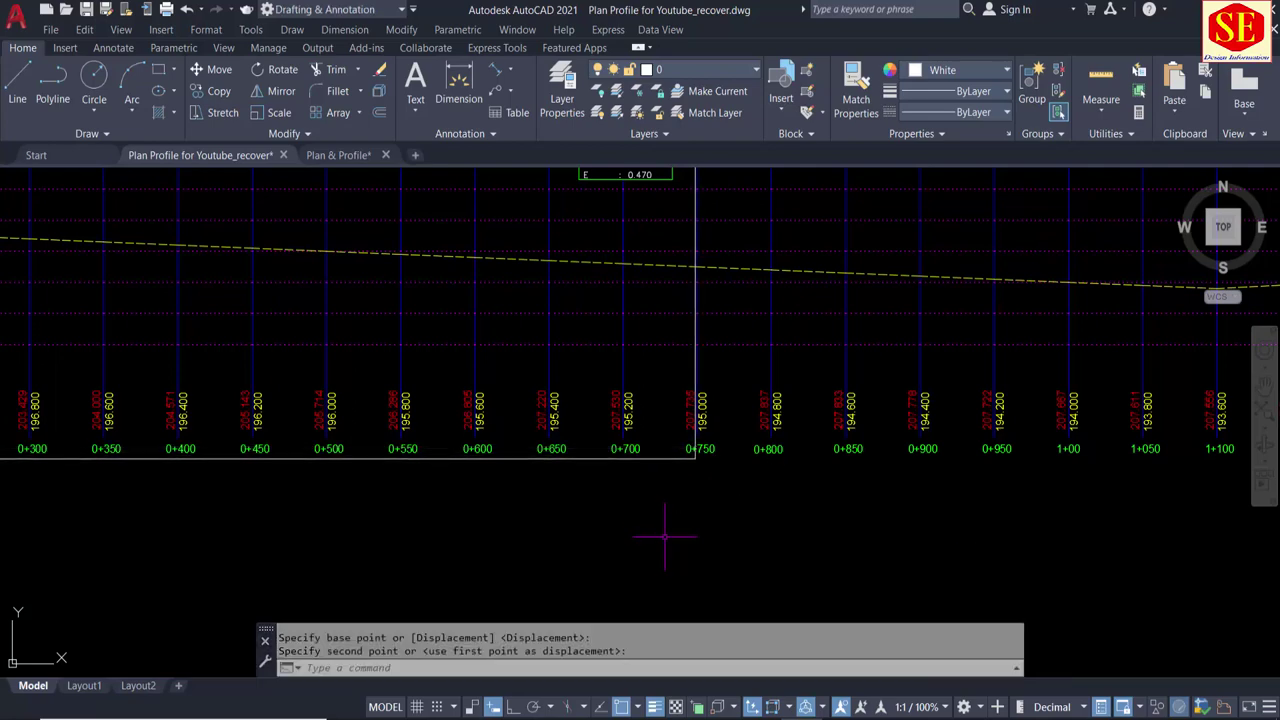
pyautogui.scroll(-3, 663, 531)
pyautogui.scroll(-2, 760, 526)
pyautogui.scroll(3, 540, 535)
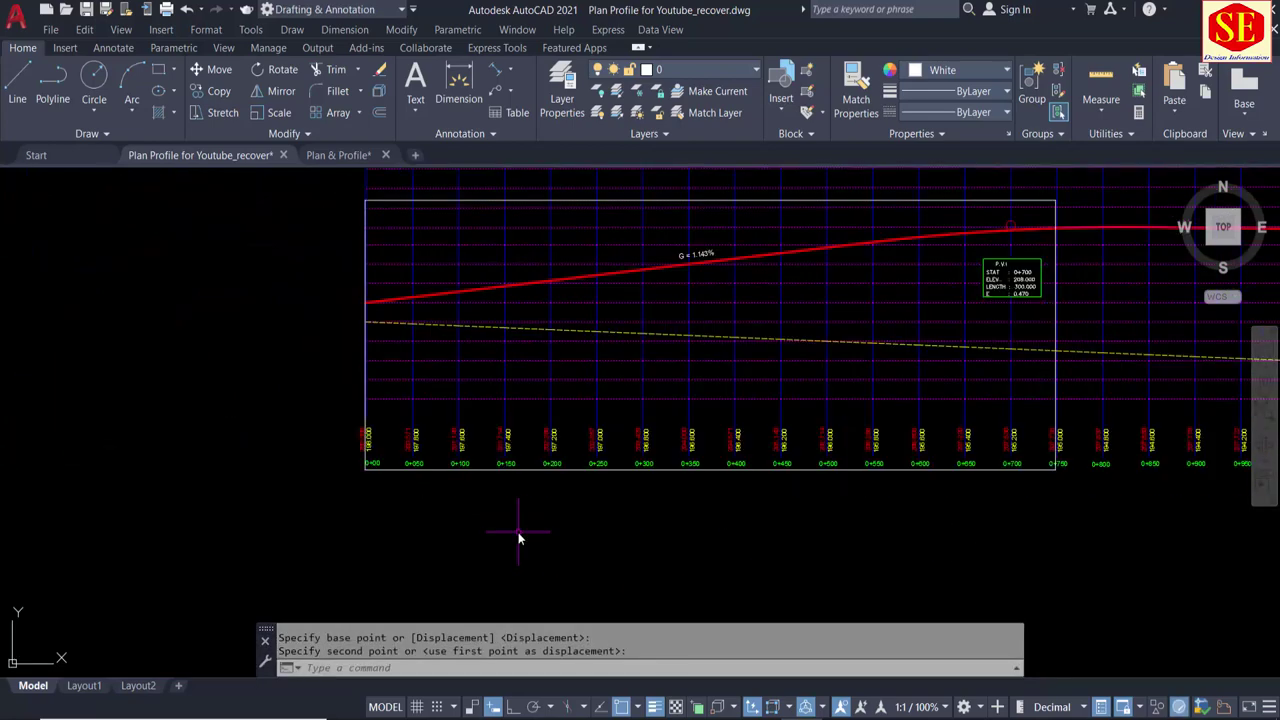
pyautogui.write('co')
pyautogui.press('Return')
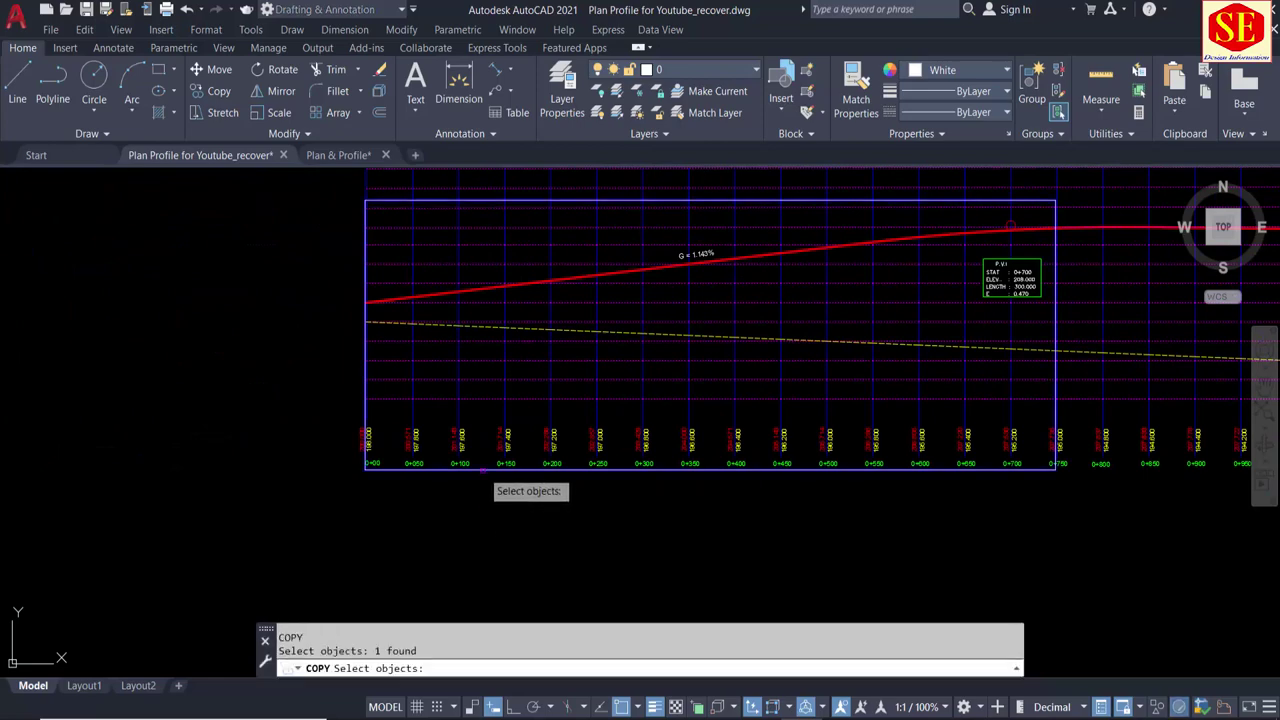
# Step: Copy the profile frame from station 0+700 to station 0+750
pyautogui.press('Return')
pyautogui.click(366, 466)
pyautogui.scroll(2, 995, 468)
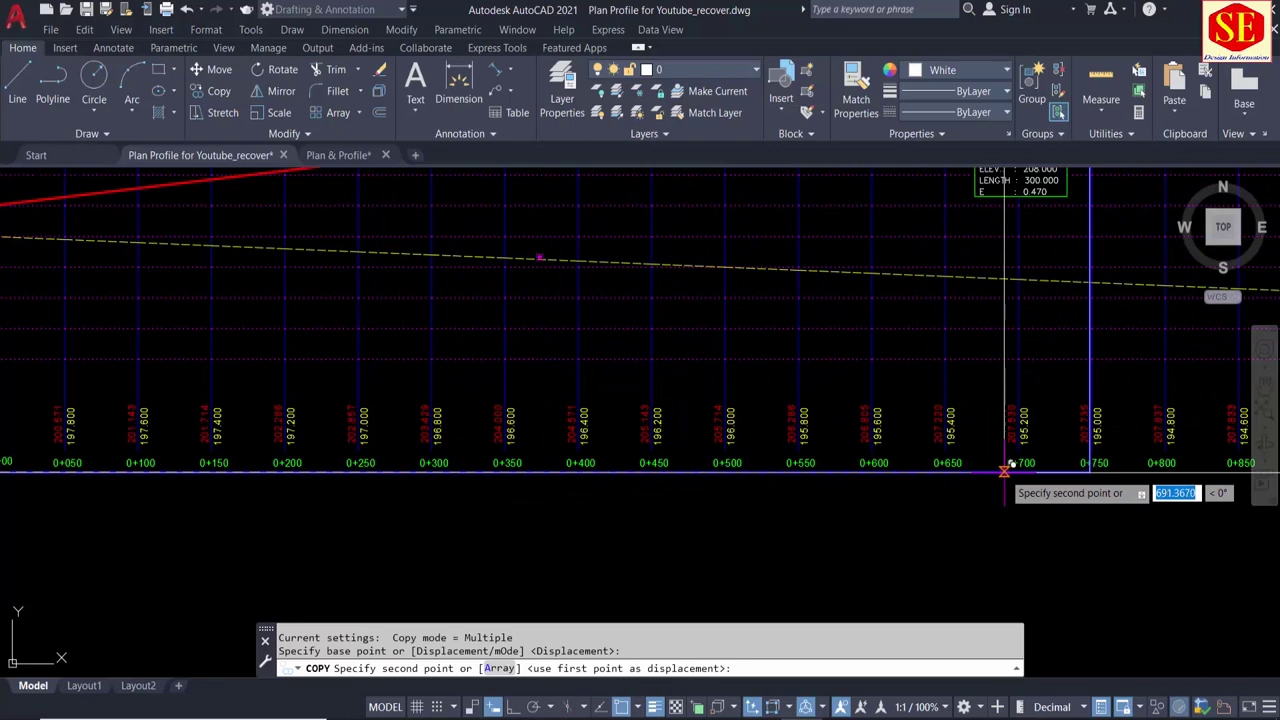
pyautogui.click(1004, 470)
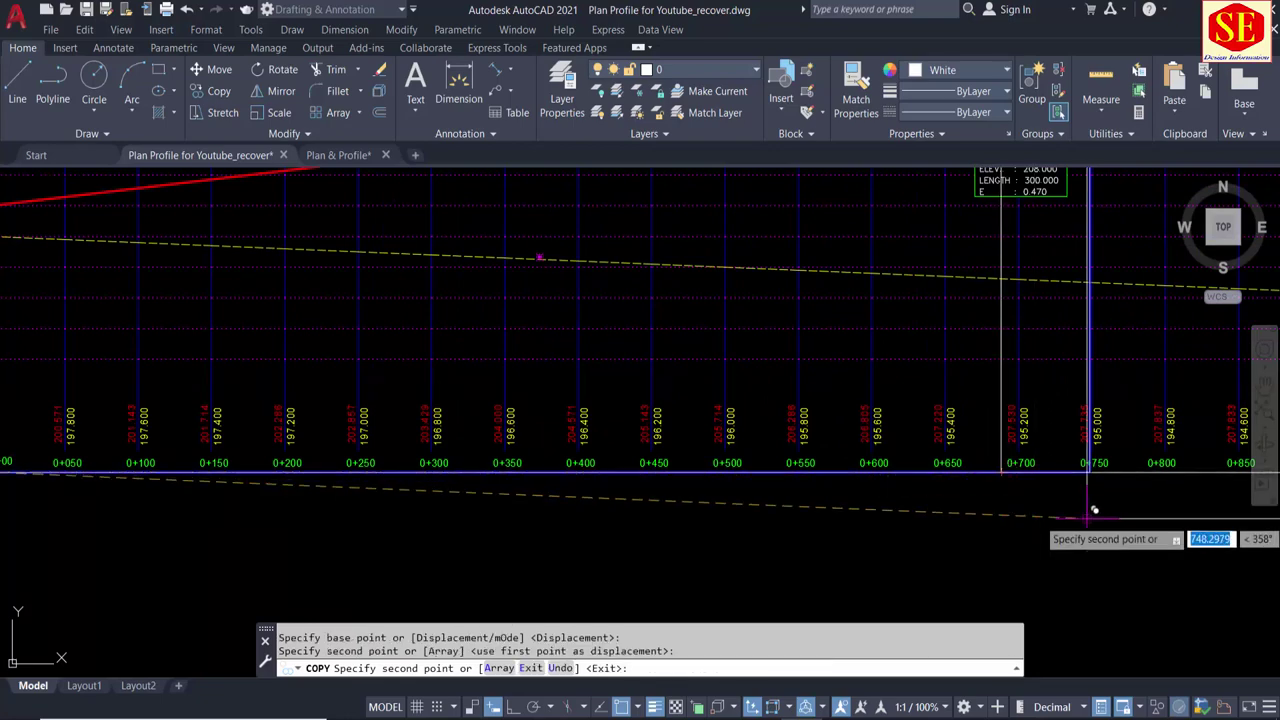
pyautogui.press('Escape')
# Step: Start moving the vertical line at station 0+750, then cancel the move
pyautogui.write('m')
pyautogui.press('Return')
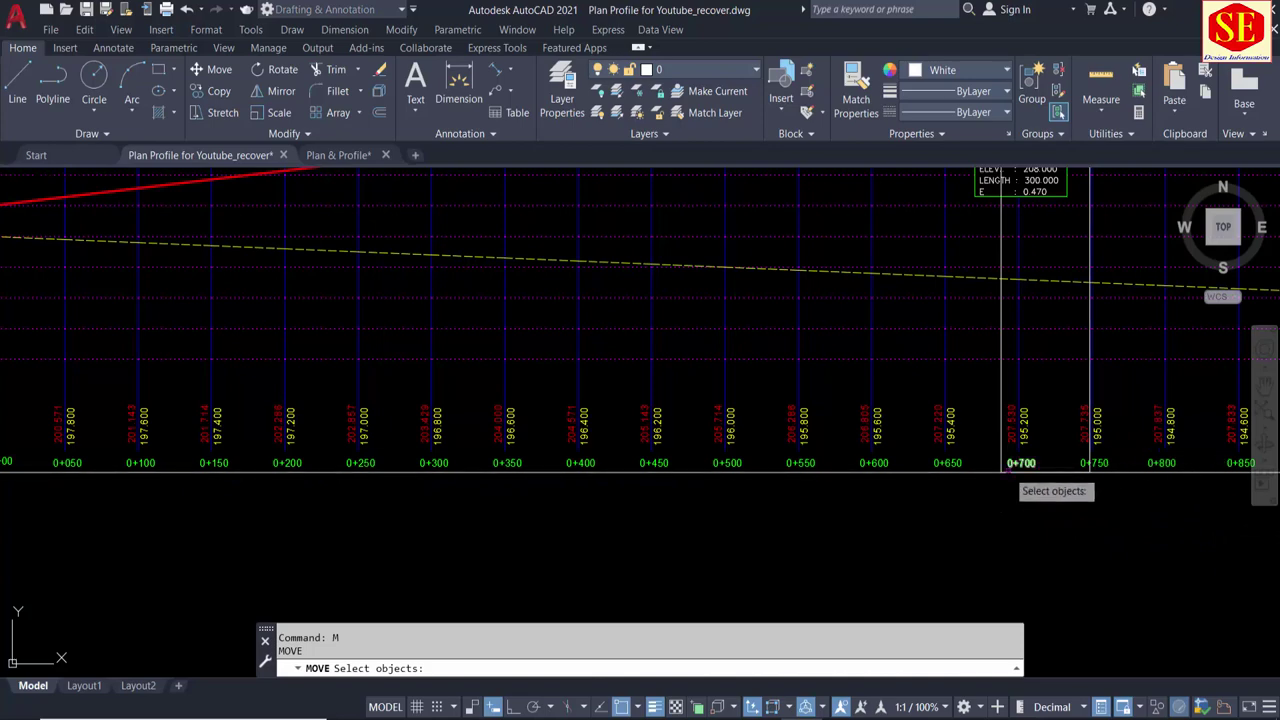
pyautogui.click(1088, 390)
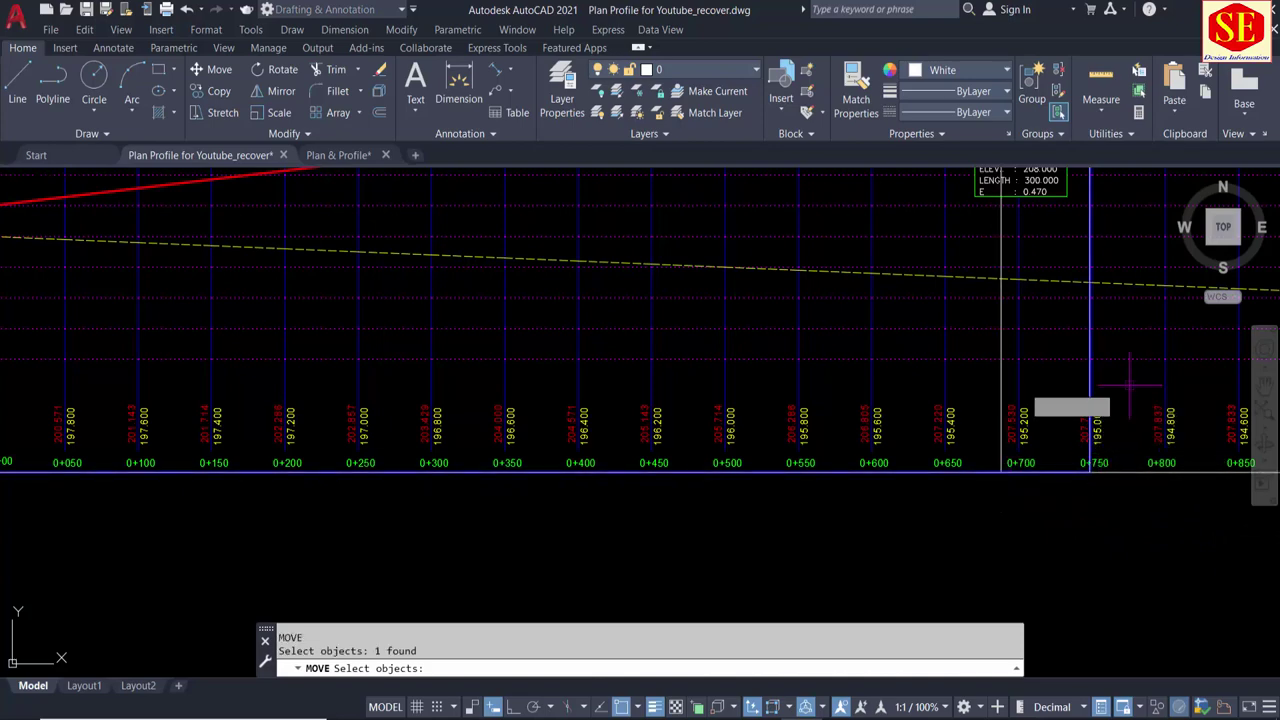
pyautogui.press('Return')
pyautogui.click(1134, 371)
pyautogui.press('Escape')
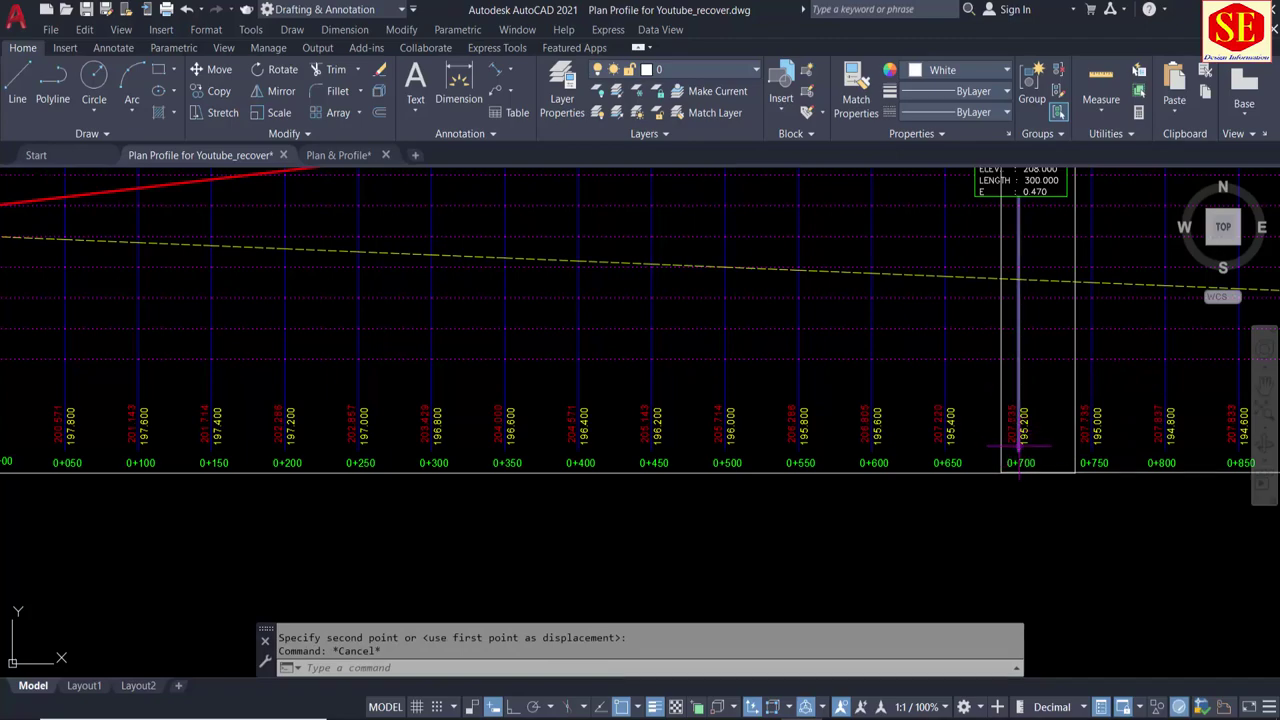
pyautogui.scroll(-2, 1010, 430)
pyautogui.moveTo(1056, 458); pyautogui.dragTo(373, 460, button='middle')
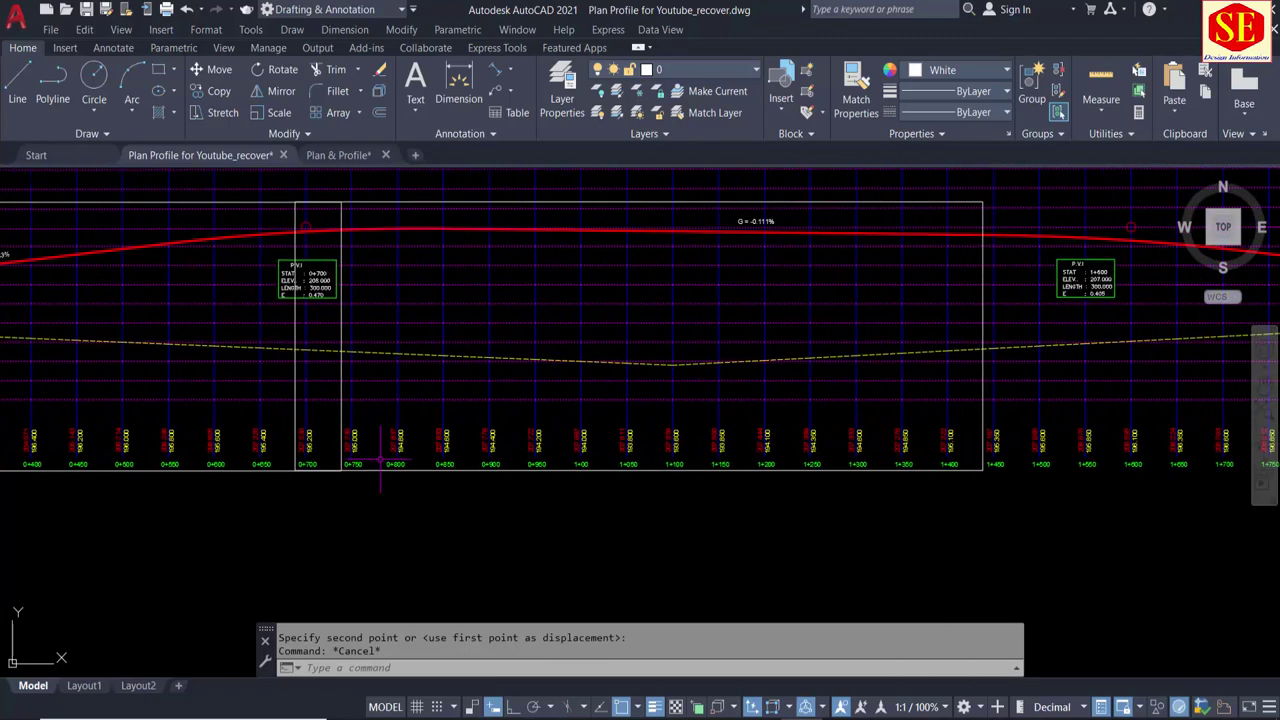
# Step: Copy the frame again from its lower-right corner to station 1+400
pyautogui.write('co')
pyautogui.press('Return')
pyautogui.click(500, 468)
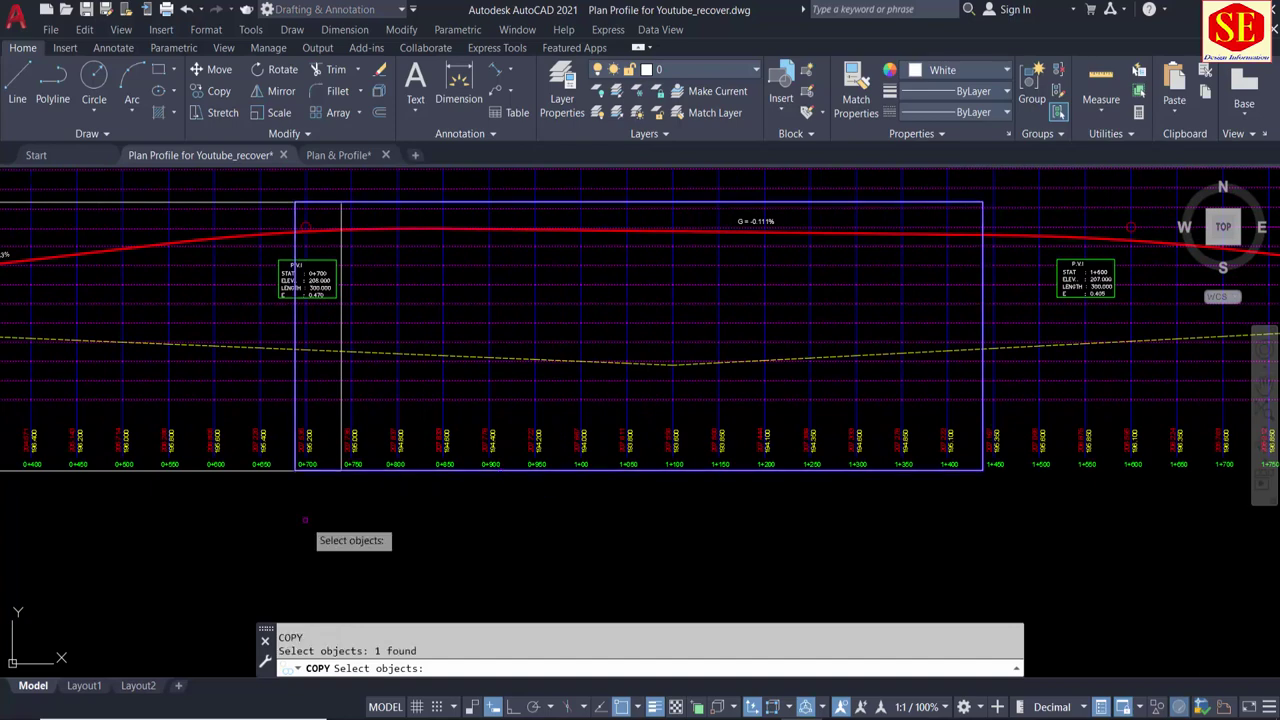
pyautogui.press('Return')
pyautogui.click(297, 468)
pyautogui.scroll(3, 960, 468)
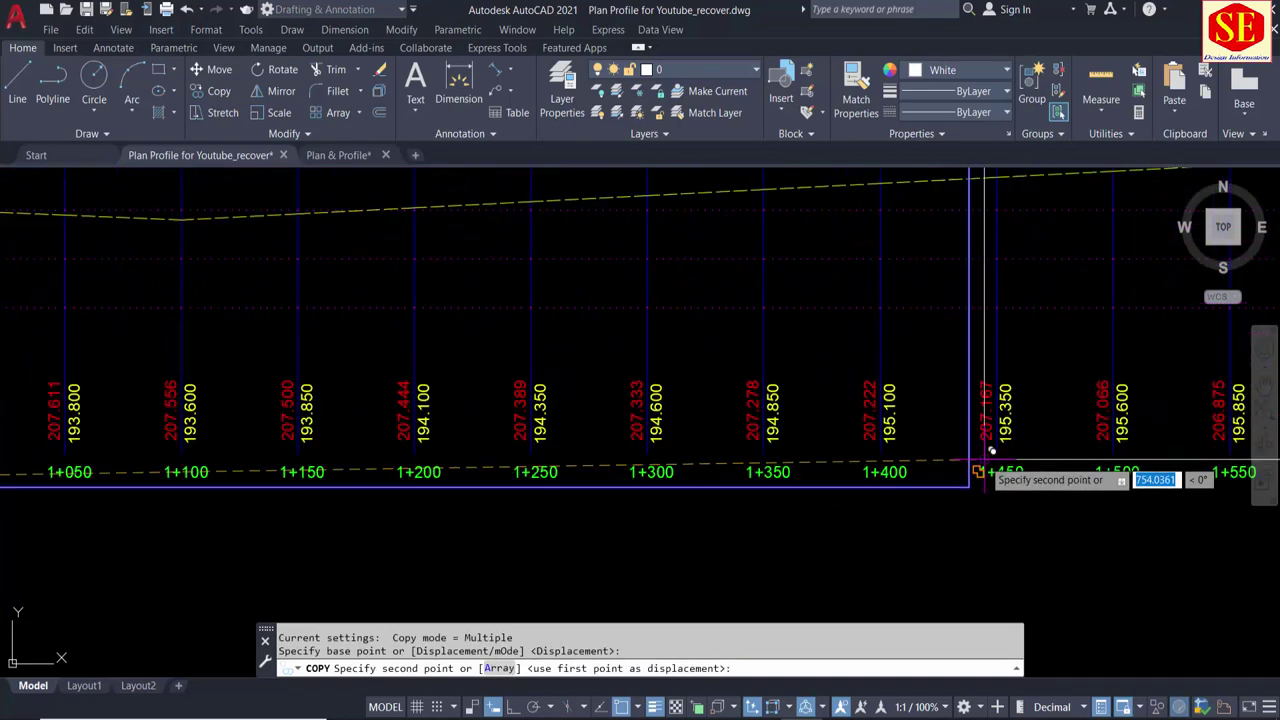
pyautogui.click(852, 487)
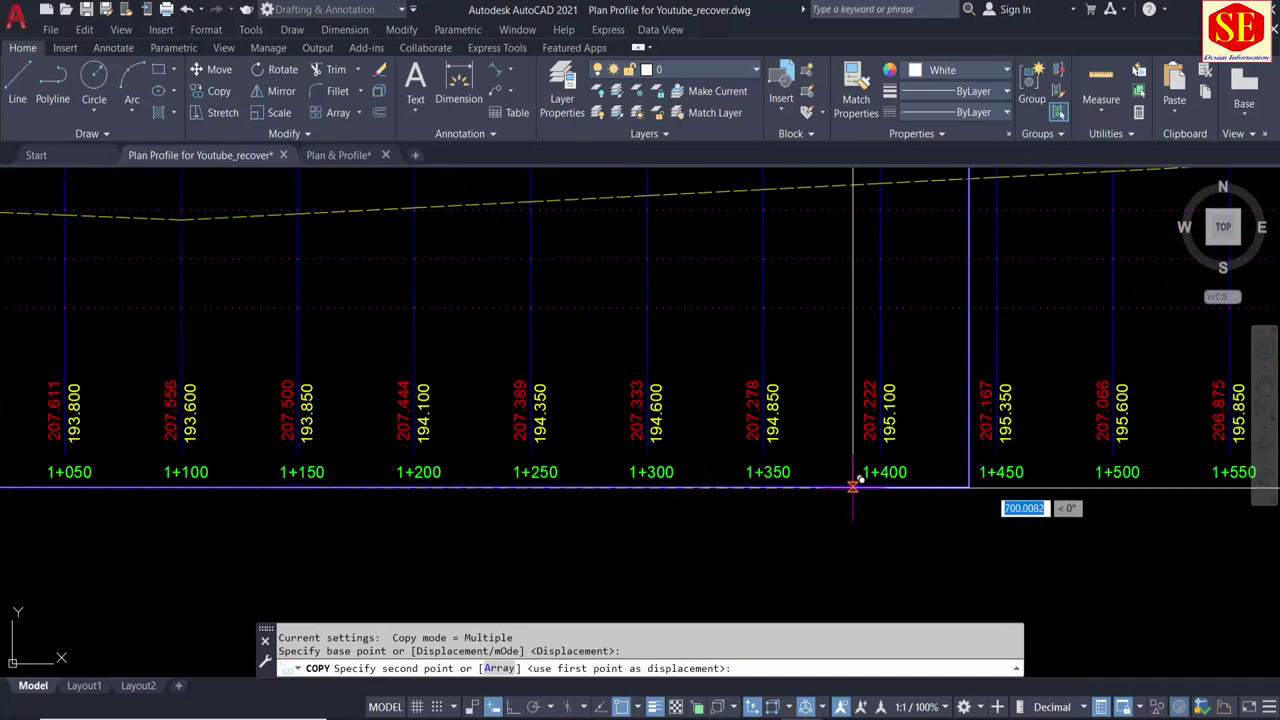
pyautogui.press('Escape')
# Step: Delete the unwanted object from the profile drawing
pyautogui.scroll(-3, 443, 512)
pyautogui.scroll(-2, 443, 512)
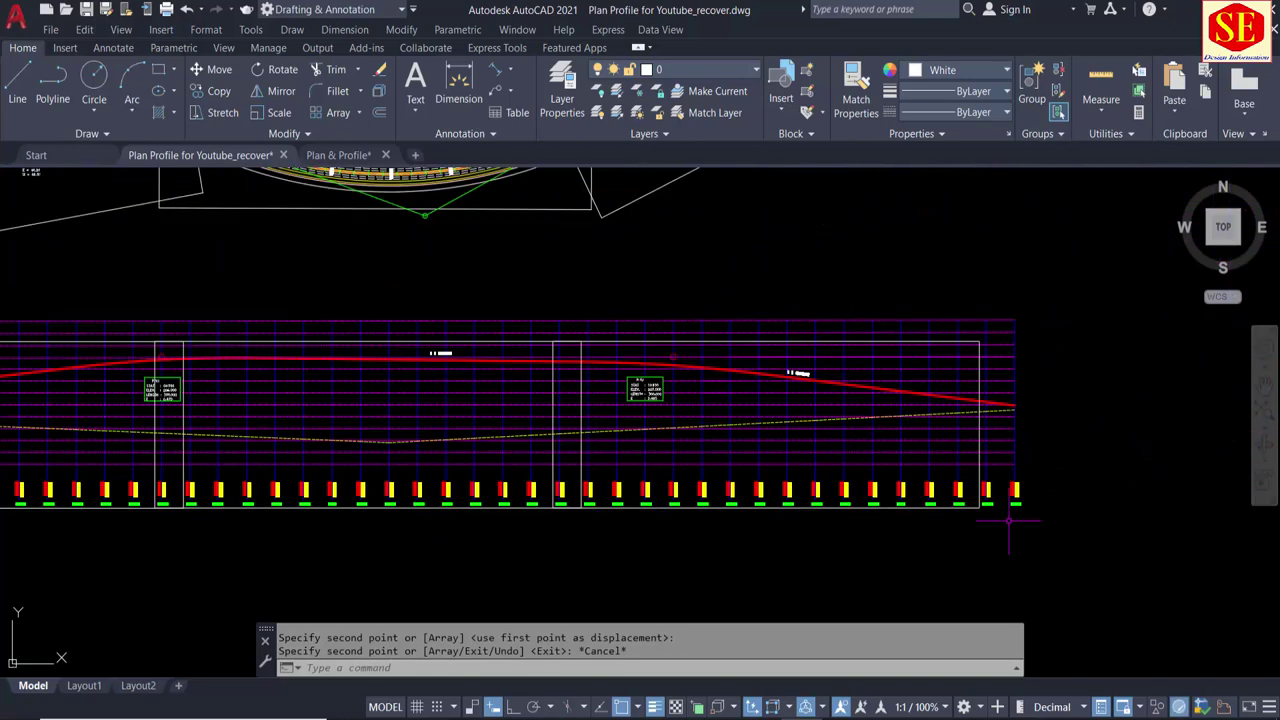
pyautogui.moveTo(315, 479); pyautogui.dragTo(900, 451, button='middle')
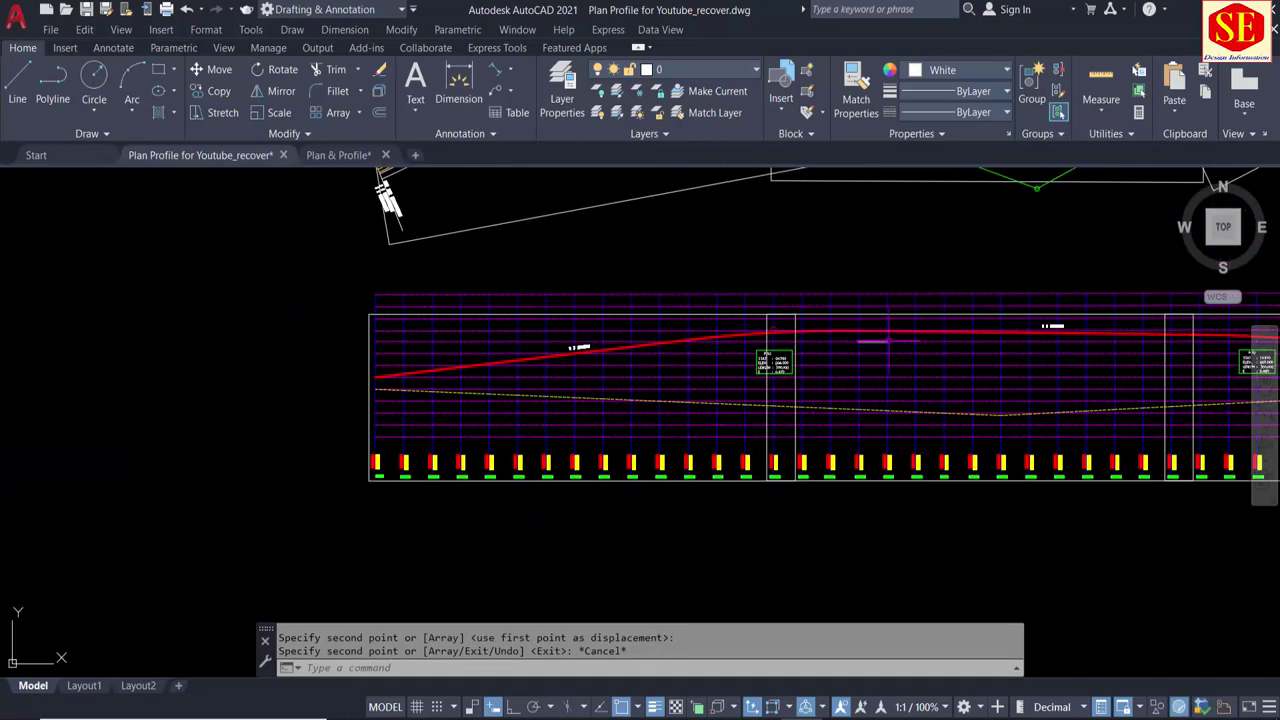
pyautogui.scroll(5, 925, 615)
pyautogui.press('Delete')
pyautogui.scroll(-3, 690, 392)
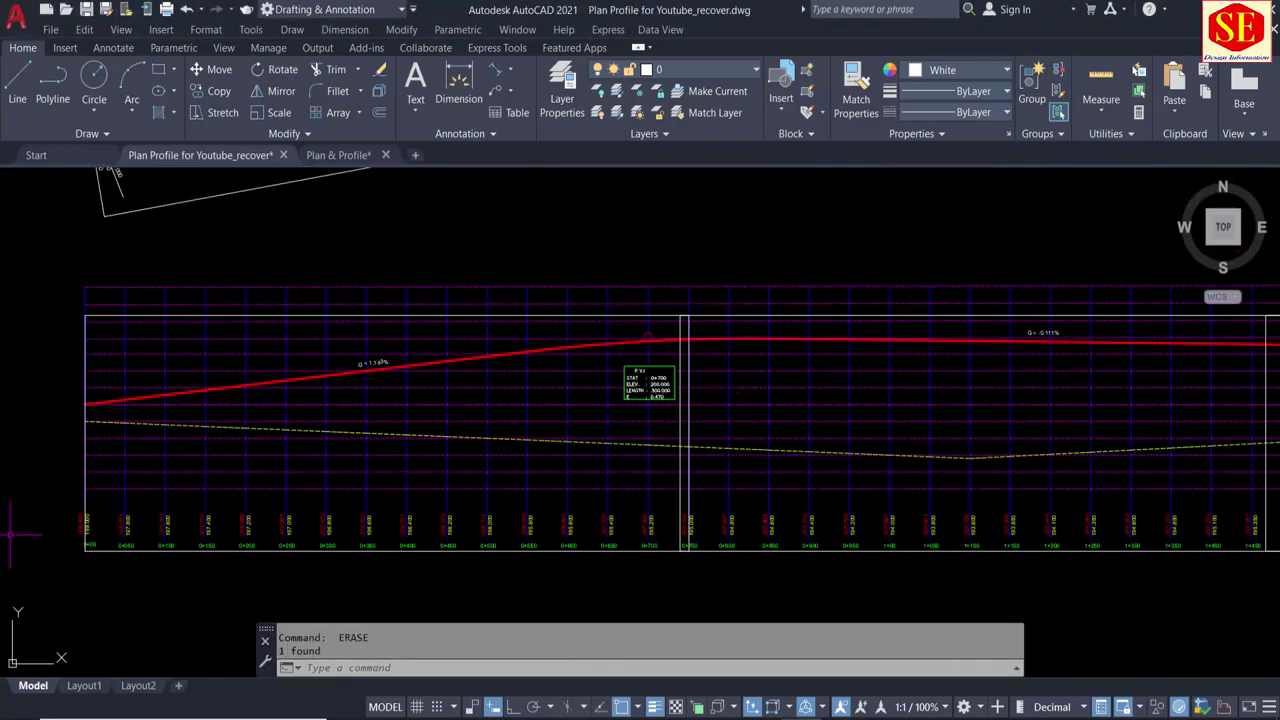
# Step: Bring the start of the red grade line into view, starting and cancelling a line there
pyautogui.scroll(4, 78, 549)
pyautogui.moveTo(124, 180); pyautogui.dragTo(146, 287, button='middle')
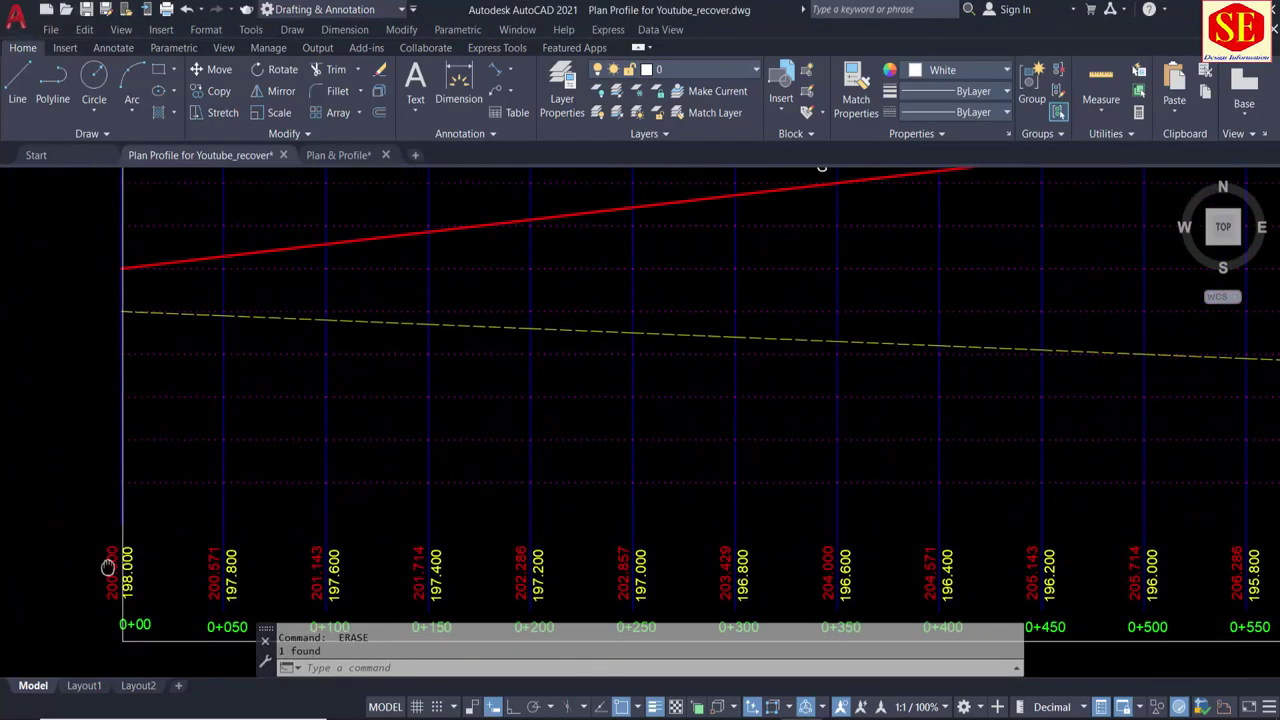
pyautogui.write('l')
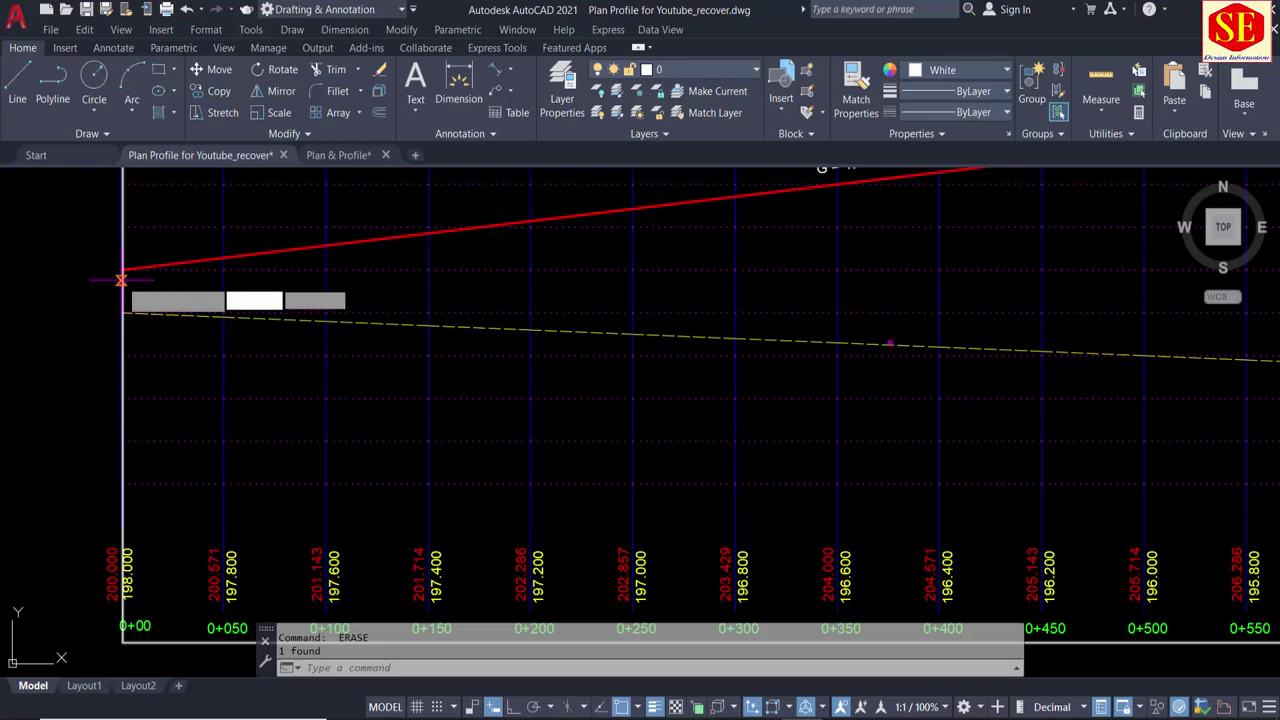
pyautogui.press('Return')
pyautogui.click(123, 270)
pyautogui.moveTo(128, 245); pyautogui.dragTo(124, 352, button='middle')
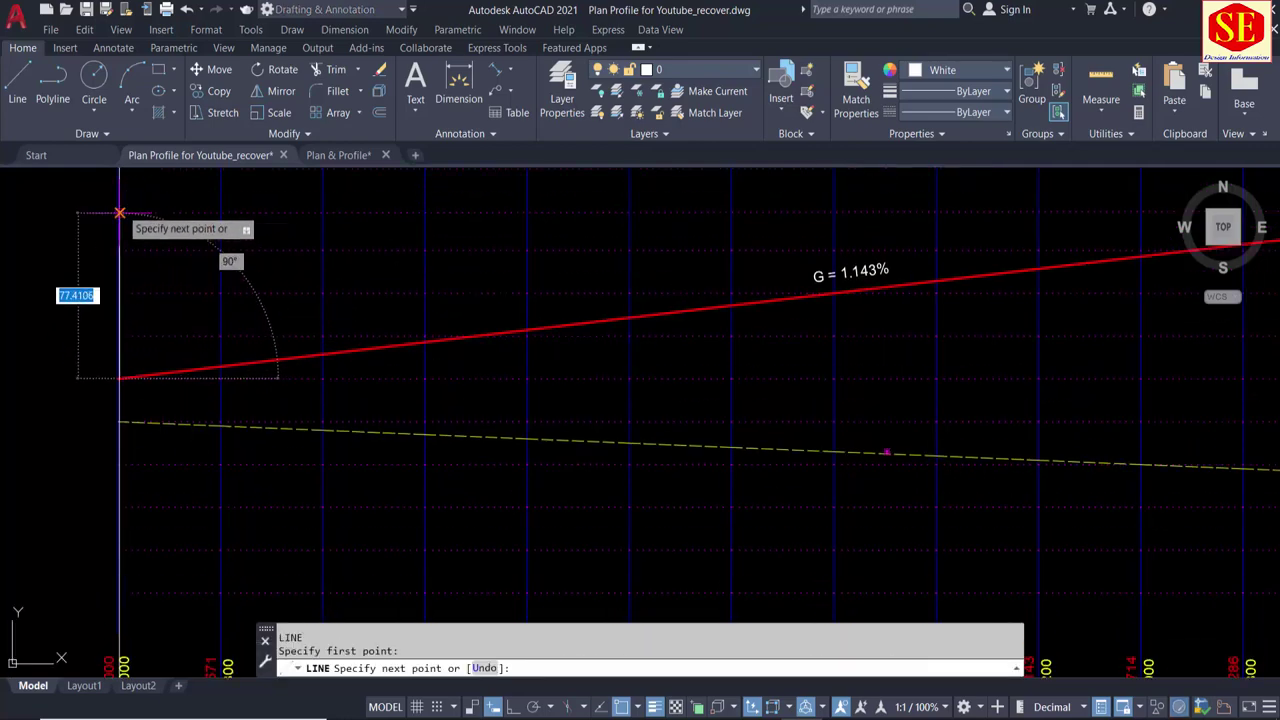
pyautogui.press('Escape')
pyautogui.scroll(-2, 185, 262)
pyautogui.write('c')
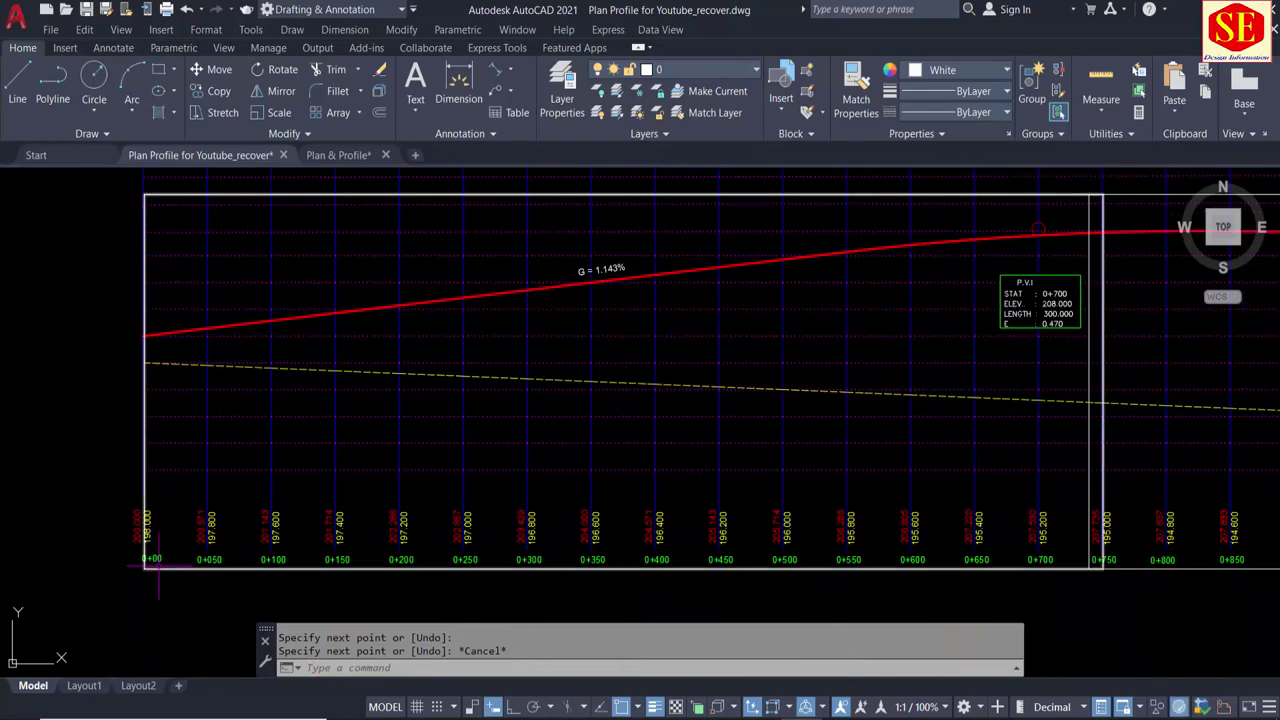
# Step: Copy the 200.000 elevation label to a spot above the grade line's start
pyautogui.write('o')
pyautogui.press('Return')
pyautogui.click(138, 530)
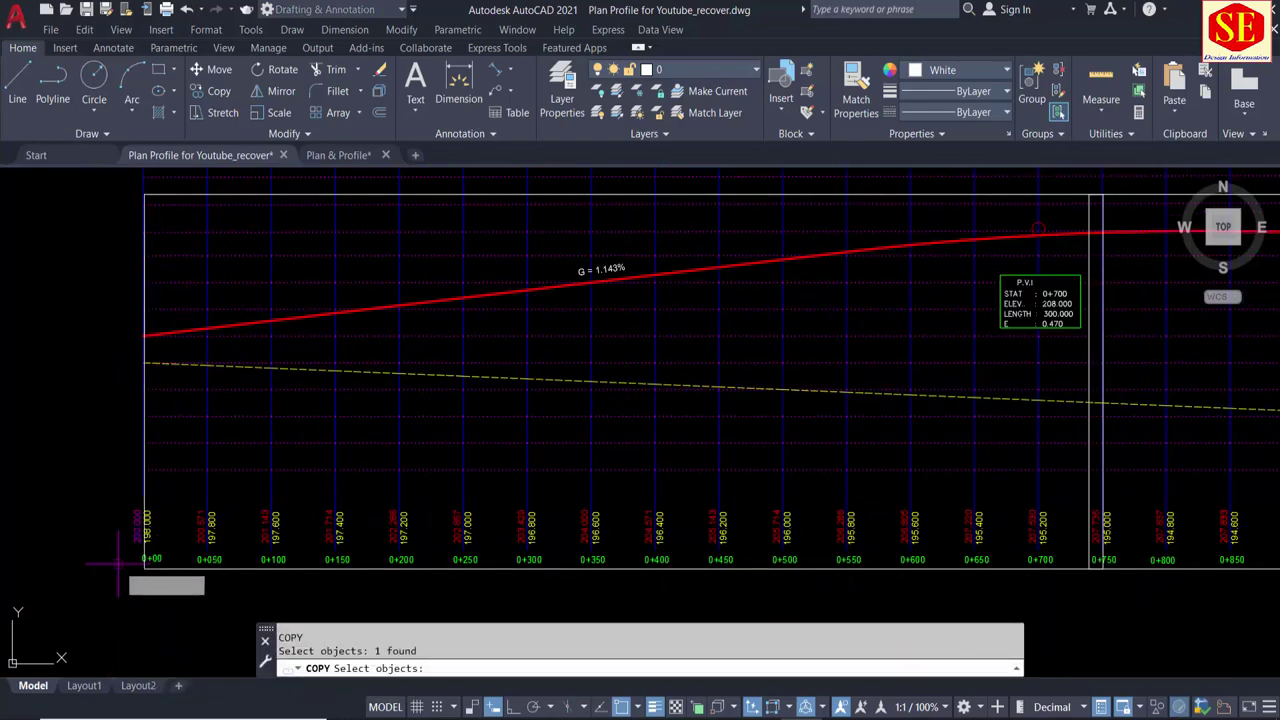
pyautogui.press('Return')
pyautogui.click(120, 562)
pyautogui.moveTo(137, 337); pyautogui.dragTo(114, 571, button='middle')
pyautogui.scroll(3, 114, 565)
pyautogui.moveTo(114, 485)
pyautogui.mouseDown(button='middle')
pyautogui.moveTo(114, 560)
pyautogui.moveTo(132, 454)
pyautogui.mouseUp(button='middle')
pyautogui.click(130, 518)
pyautogui.press('Escape')
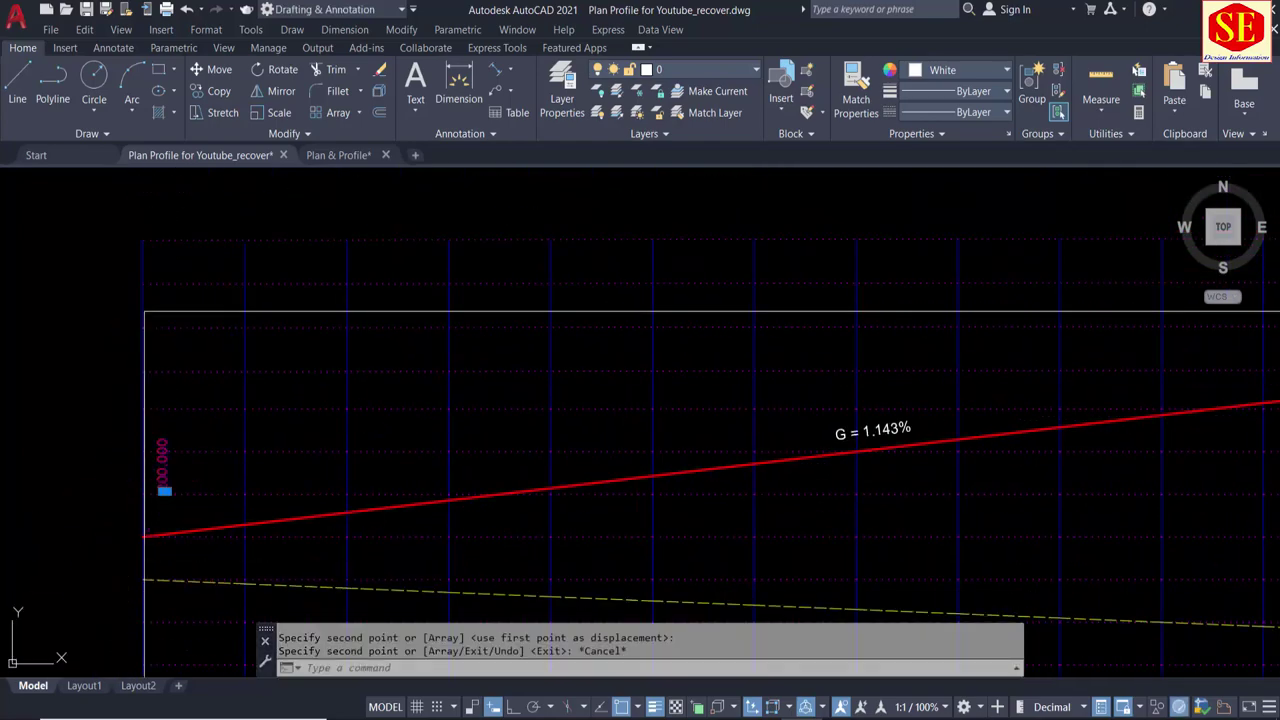
# Step: Edit the copied label to read BOP Ele=200.000
pyautogui.doubleClick(163, 468)
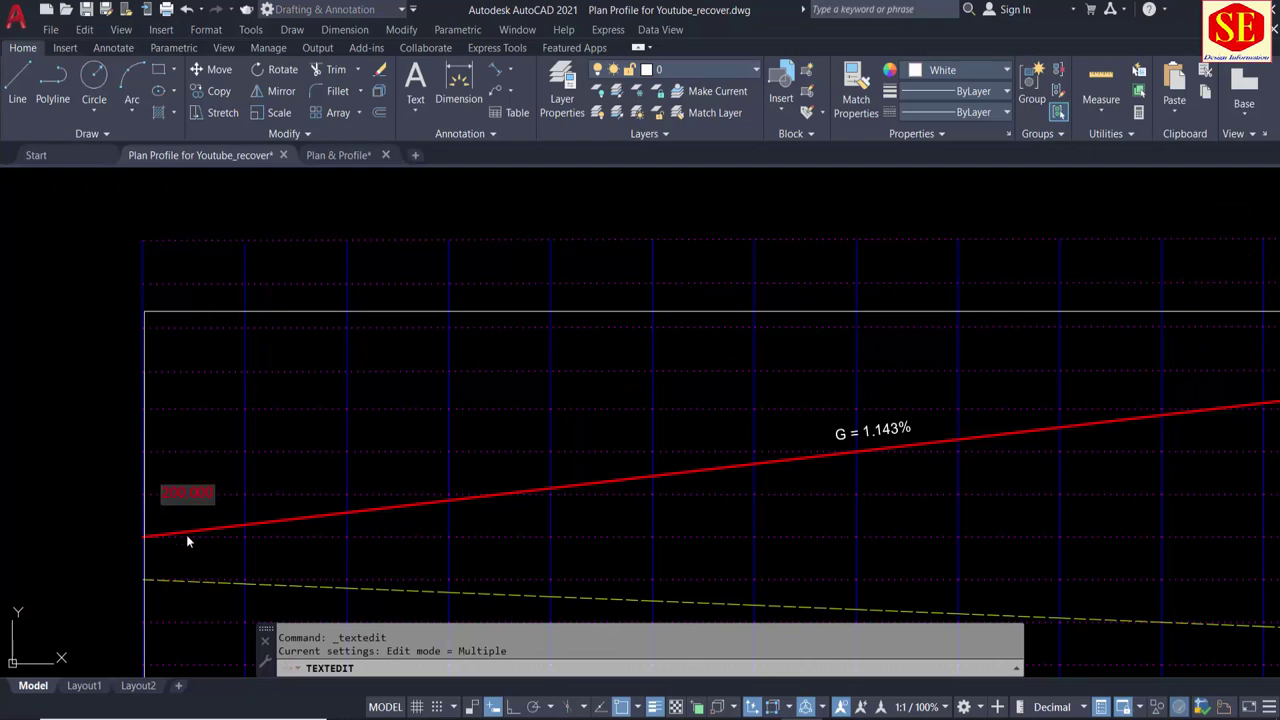
pyautogui.write('BO')
pyautogui.write('P EL')
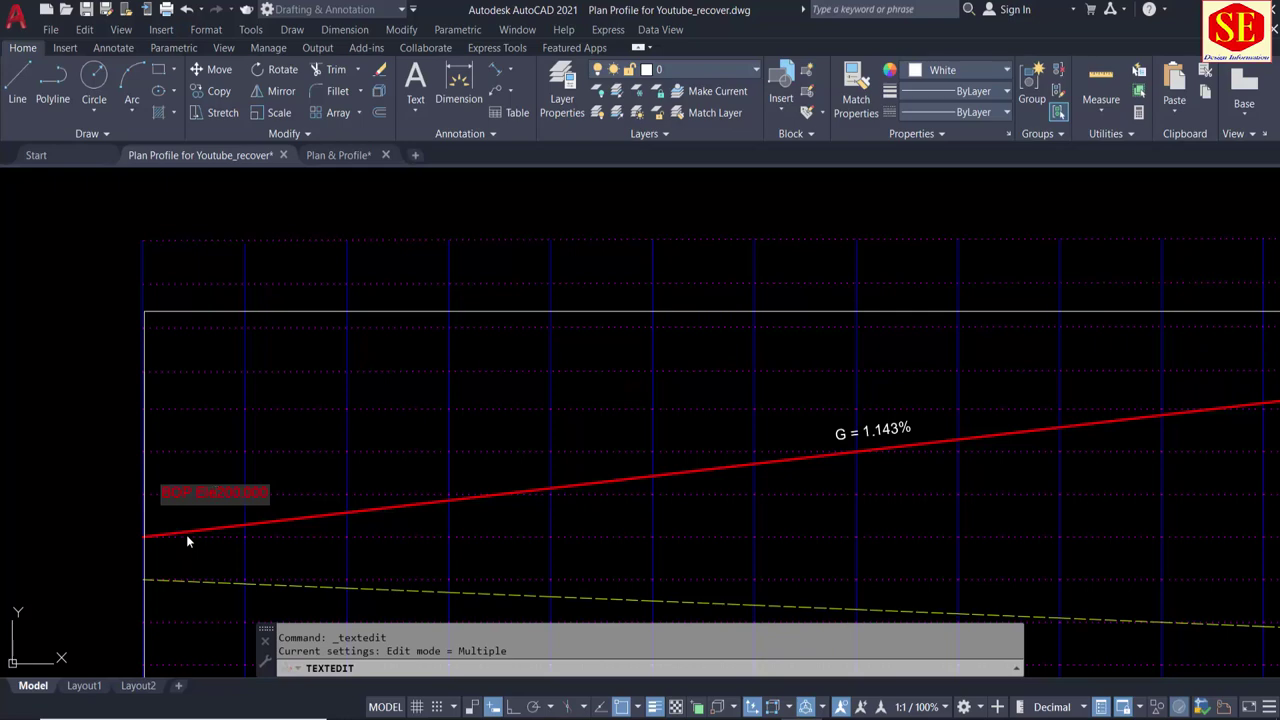
pyautogui.write('=')
pyautogui.click(89, 527)
pyautogui.press('Escape')
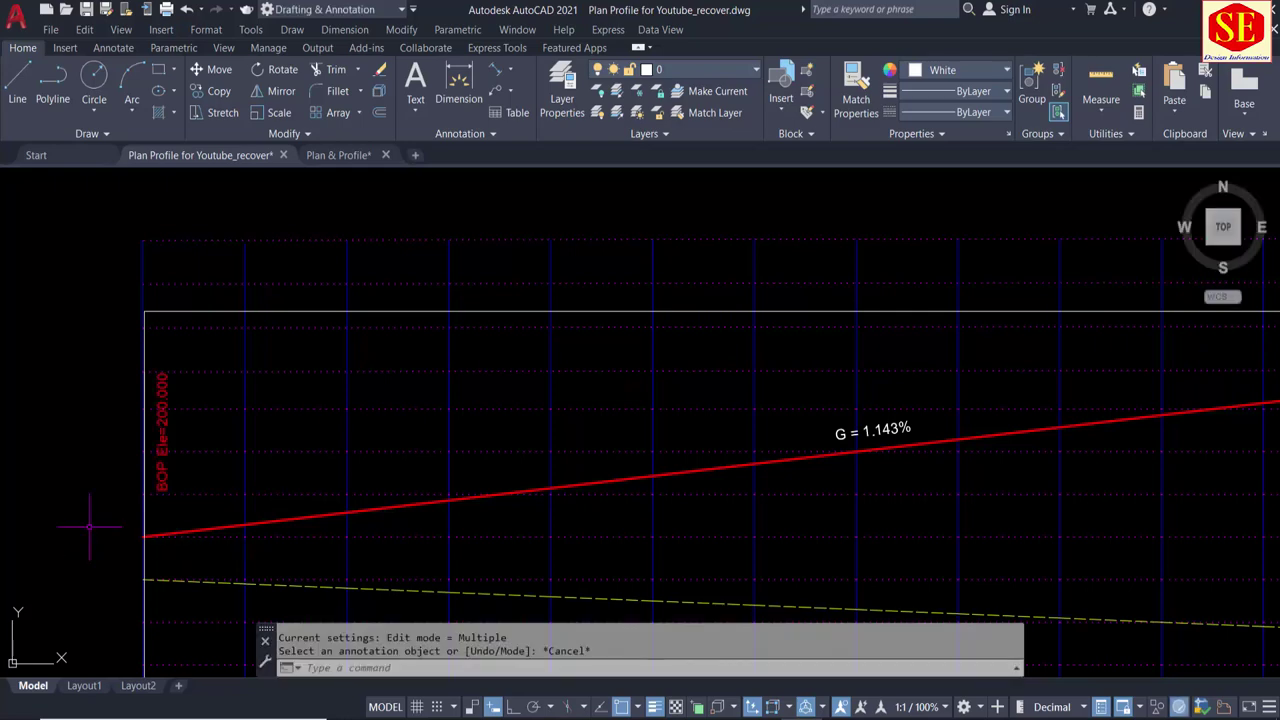
# Step: Copy the BOP Ele=200.000 text to a spot just left of the original
pyautogui.write('co')
pyautogui.press('Return')
pyautogui.click(162, 470)
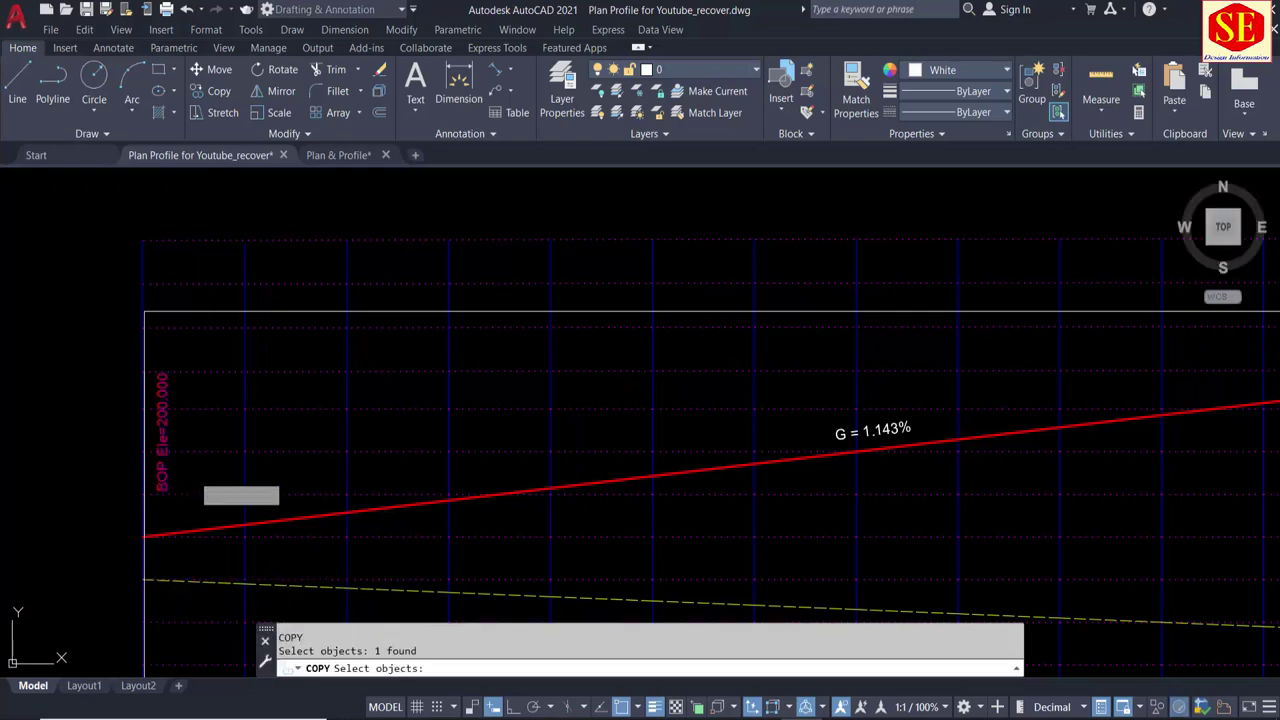
pyautogui.press('Return')
pyautogui.click(193, 473)
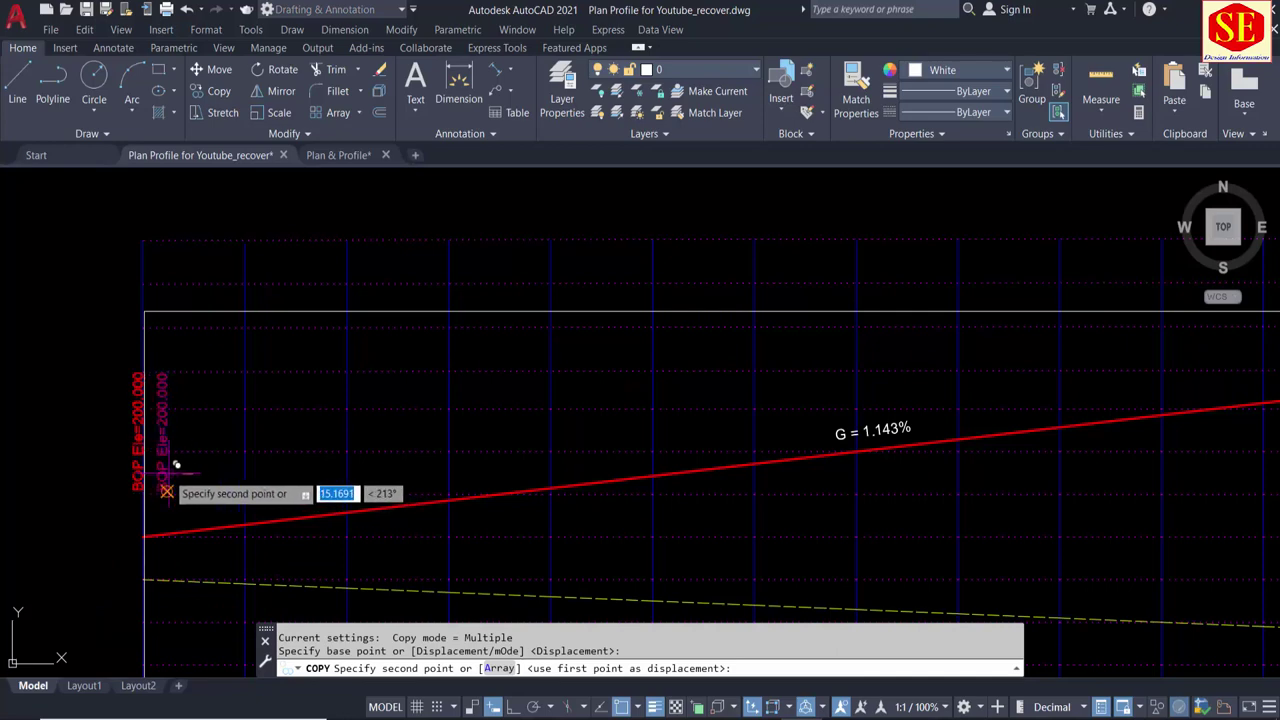
pyautogui.click(163, 472)
pyautogui.press('Escape')
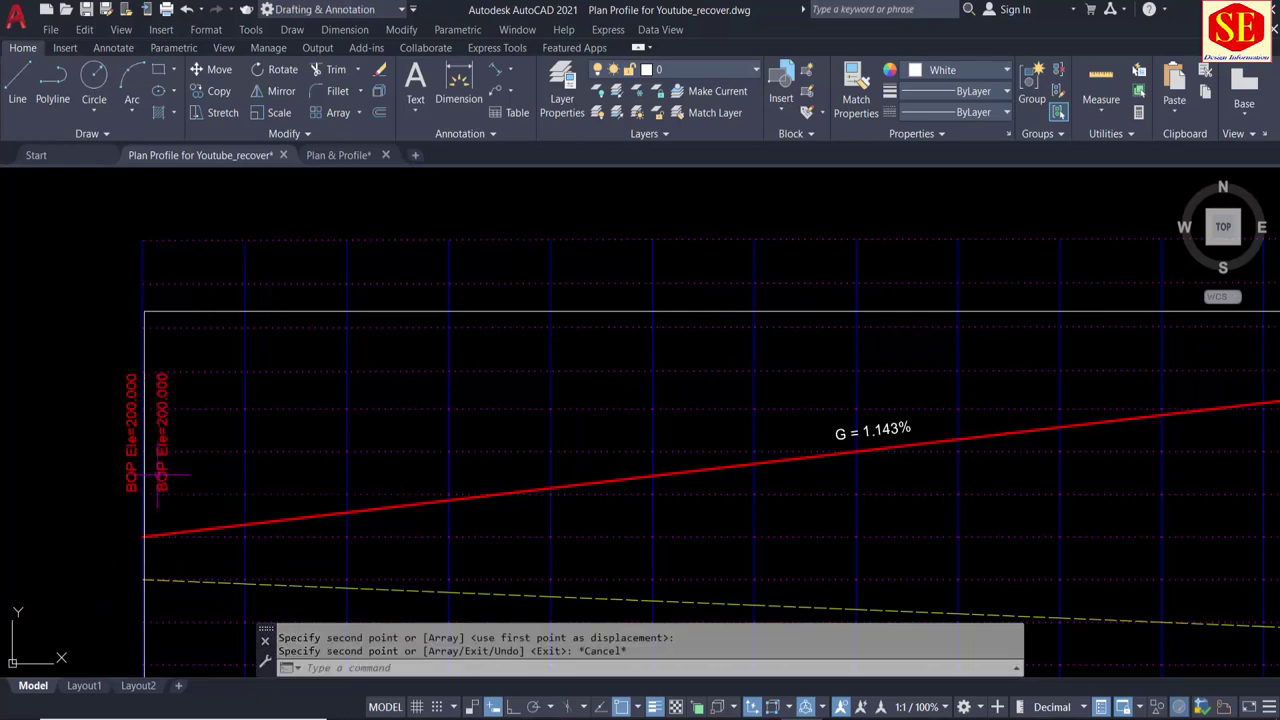
# Step: Edit the new copy to read BOP Sta = 0+000
pyautogui.doubleClick(131, 475)
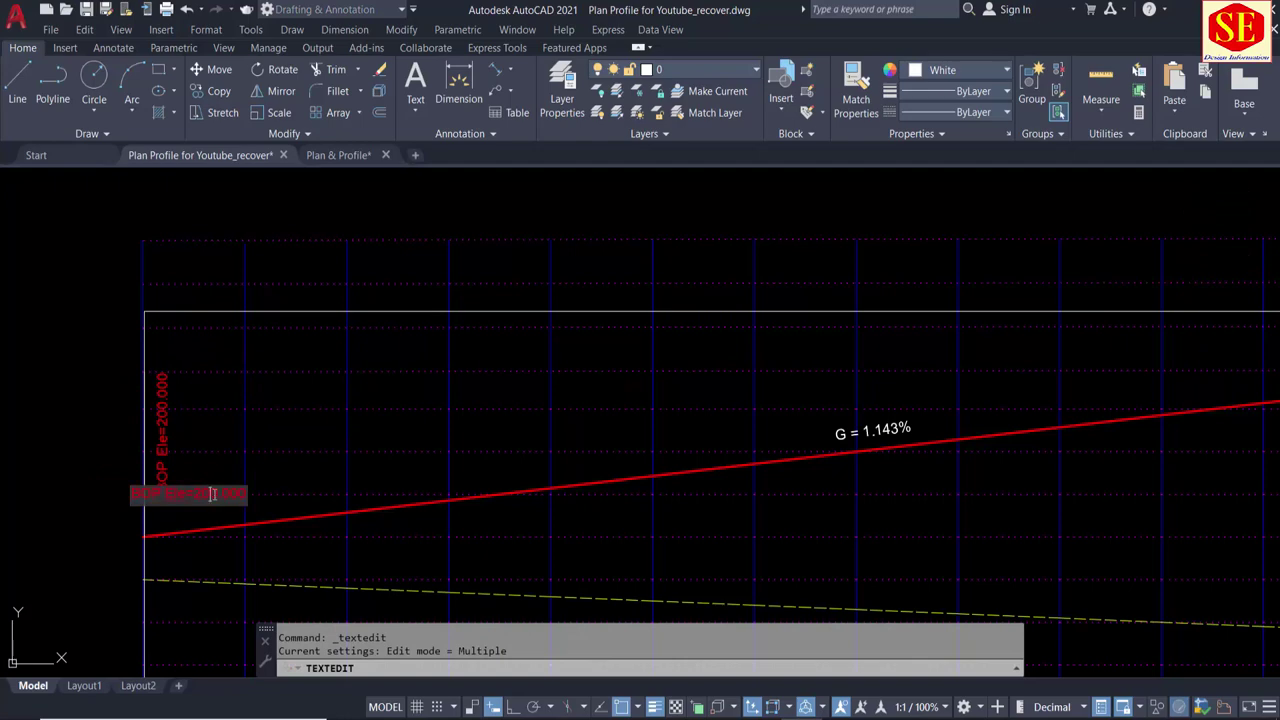
pyautogui.press('BackSpace')
pyautogui.press('BackSpace')
pyautogui.press('BackSpace')
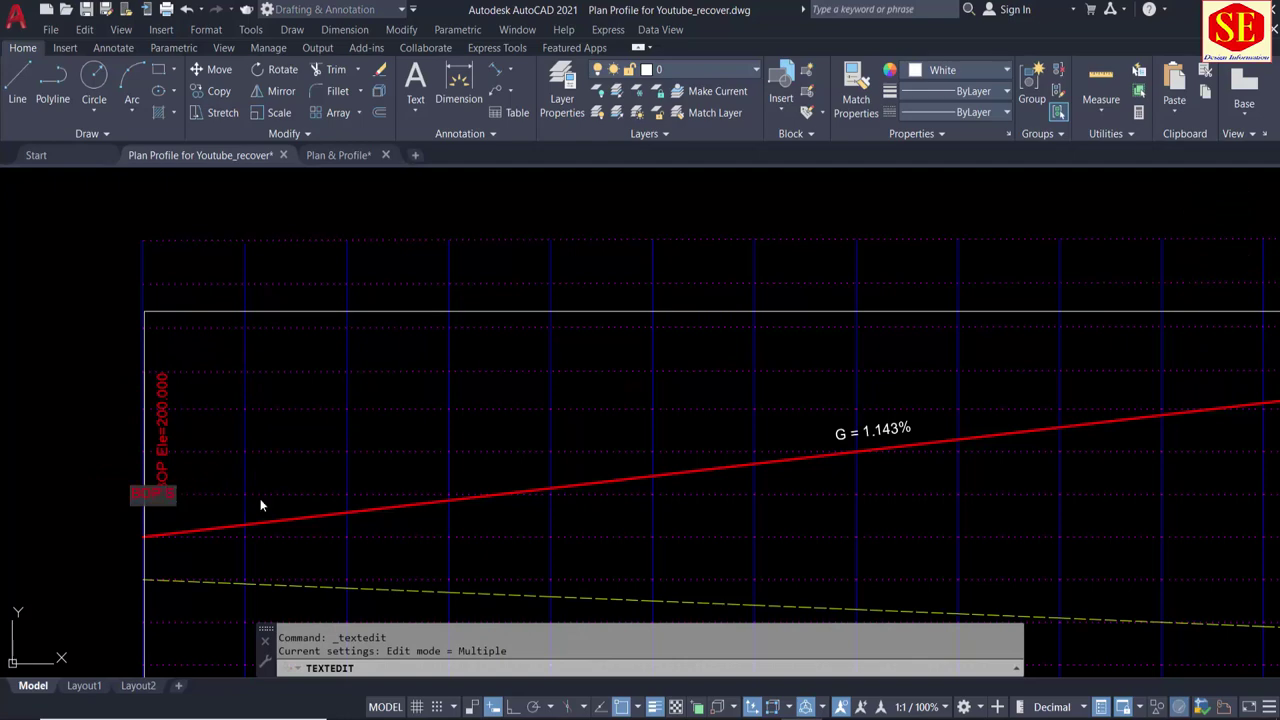
pyautogui.press('BackSpace')
pyautogui.press('BackSpace')
pyautogui.write('Sta = 0+000')
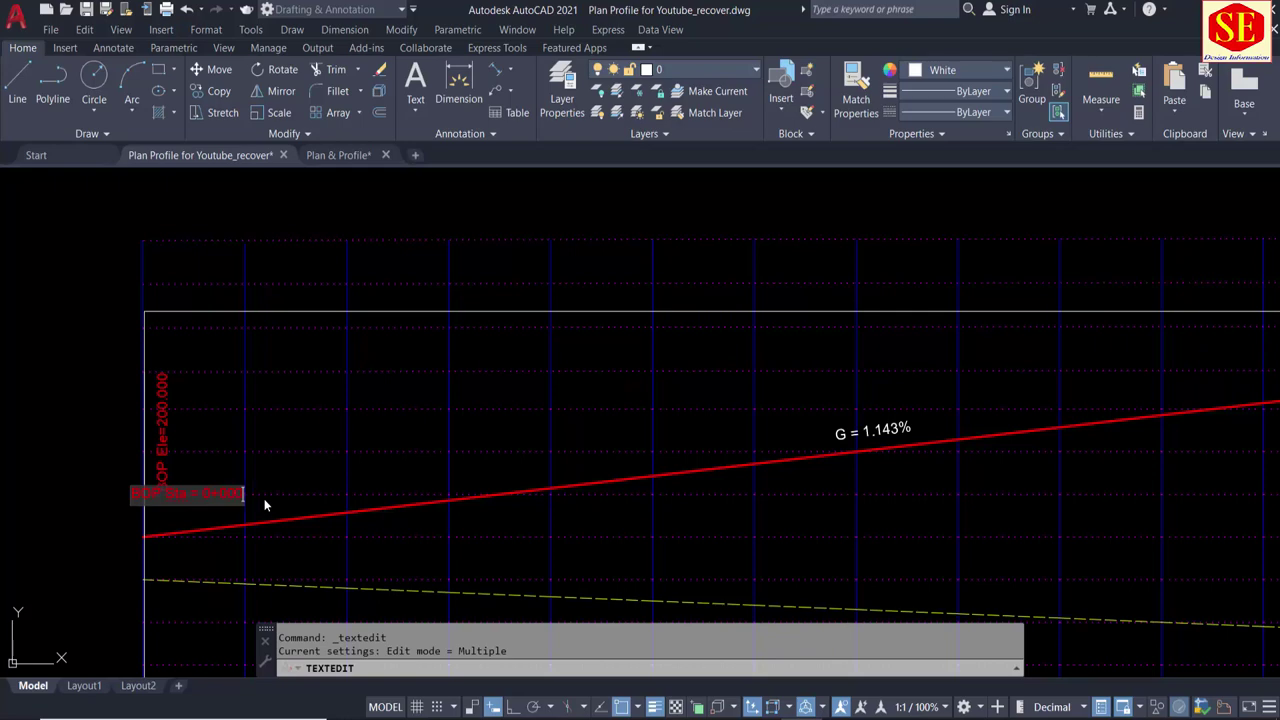
pyautogui.press('Return')
pyautogui.press('Escape')
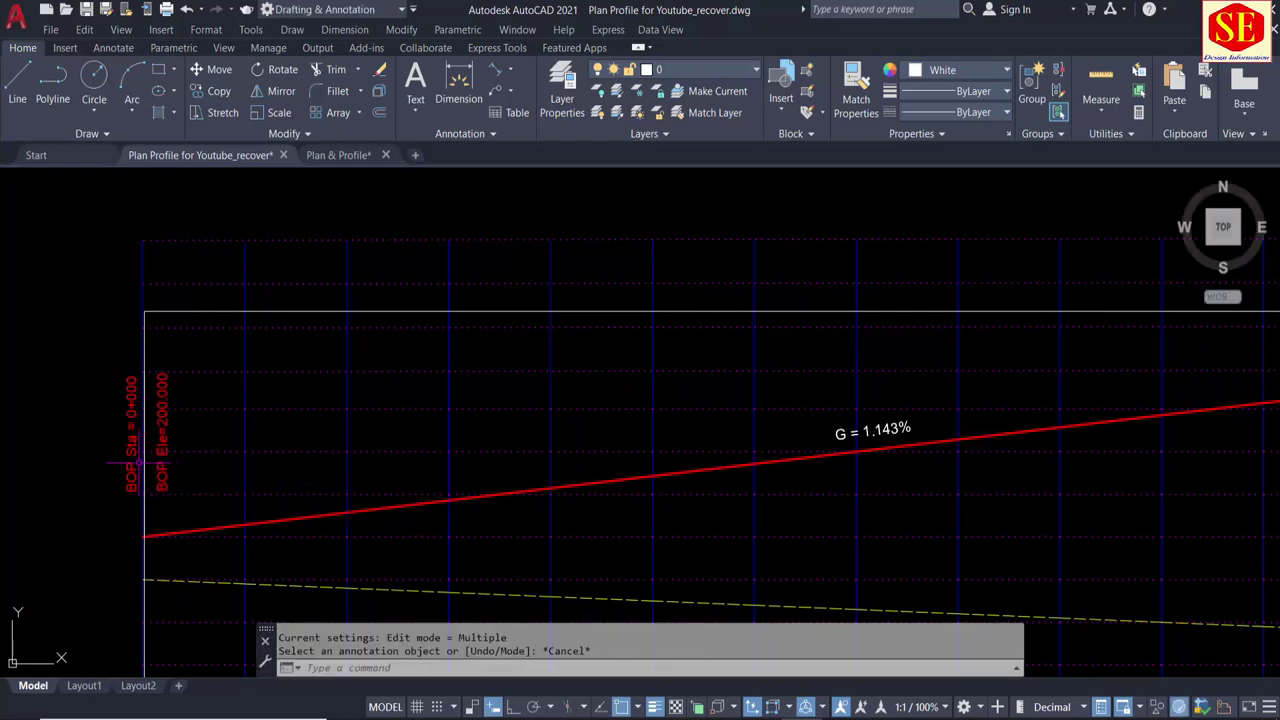
pyautogui.write('m')
# Step: Move the BOP Sta = 0+000 text into place with two small adjustments
pyautogui.press('Return')
pyautogui.click(130, 460)
pyautogui.press('Return')
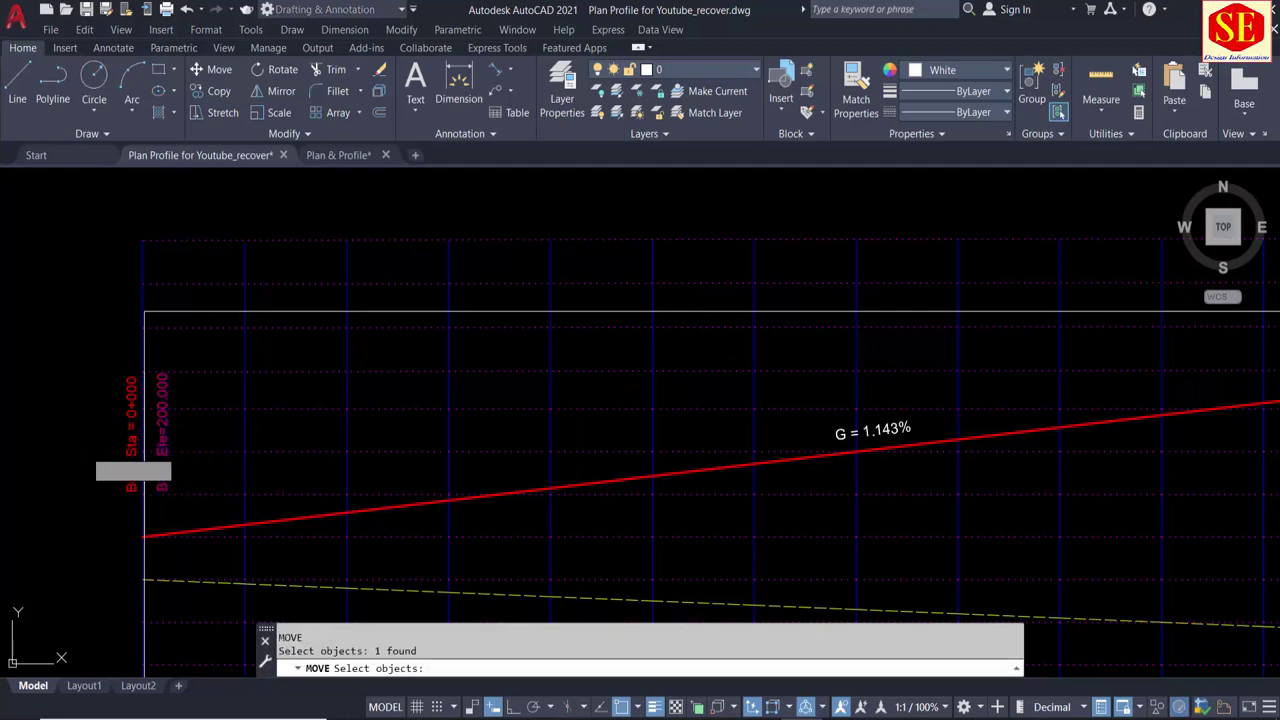
pyautogui.click(86, 448)
pyautogui.click(88, 446)
pyautogui.press('Return')
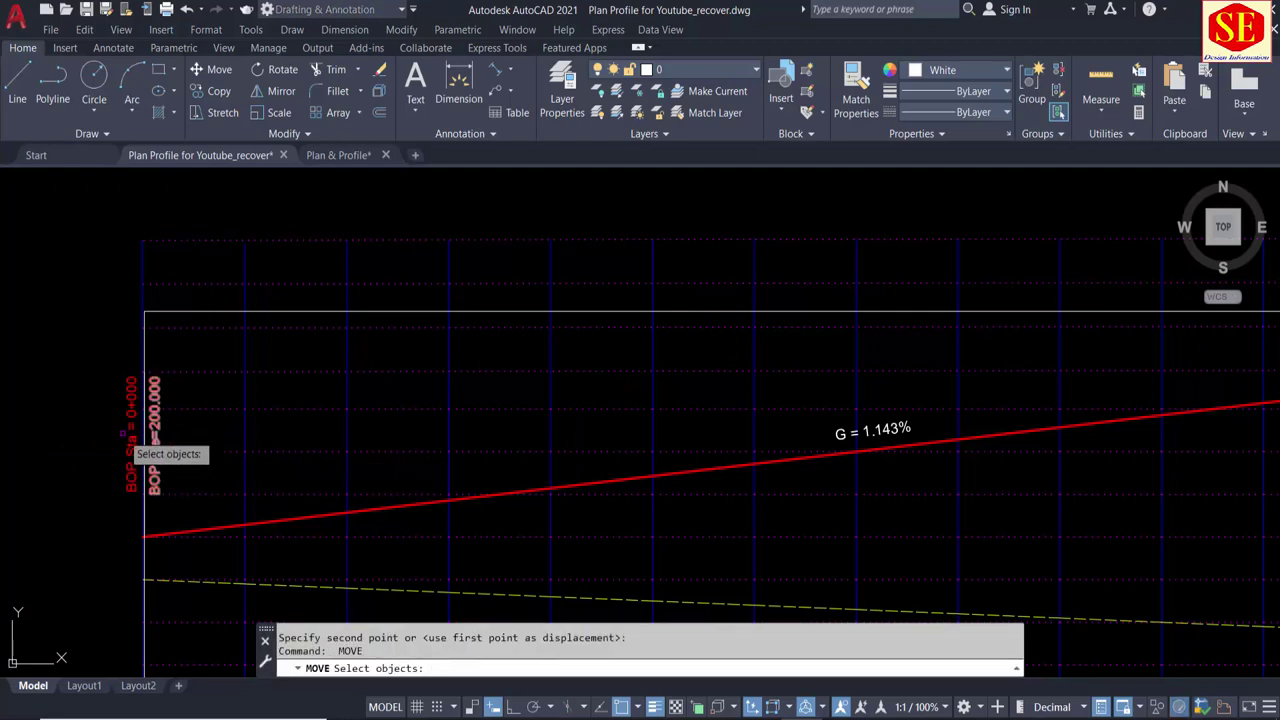
pyautogui.click(131, 440)
pyautogui.press('Return')
pyautogui.click(84, 447)
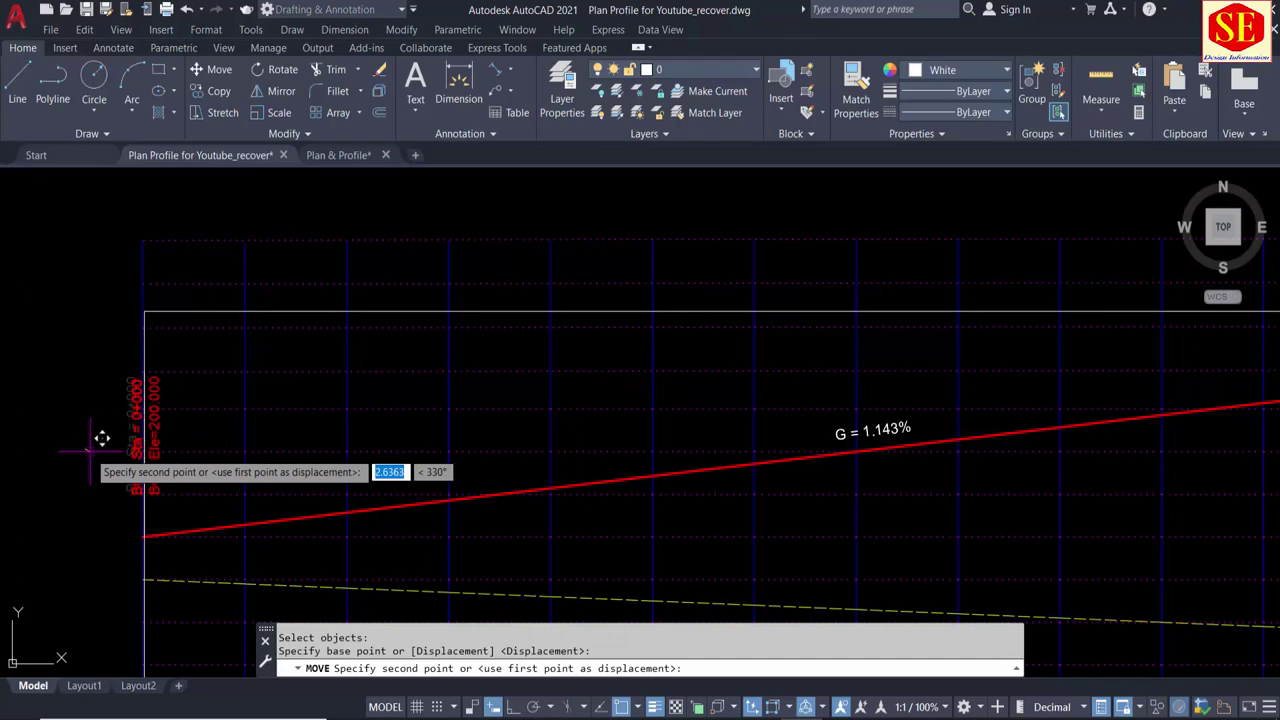
pyautogui.click(90, 446)
# Step: Zoom in and out to check the placement of the two BOP labels
pyautogui.scroll(-2, 150, 365)
pyautogui.scroll(2, 609, 320)
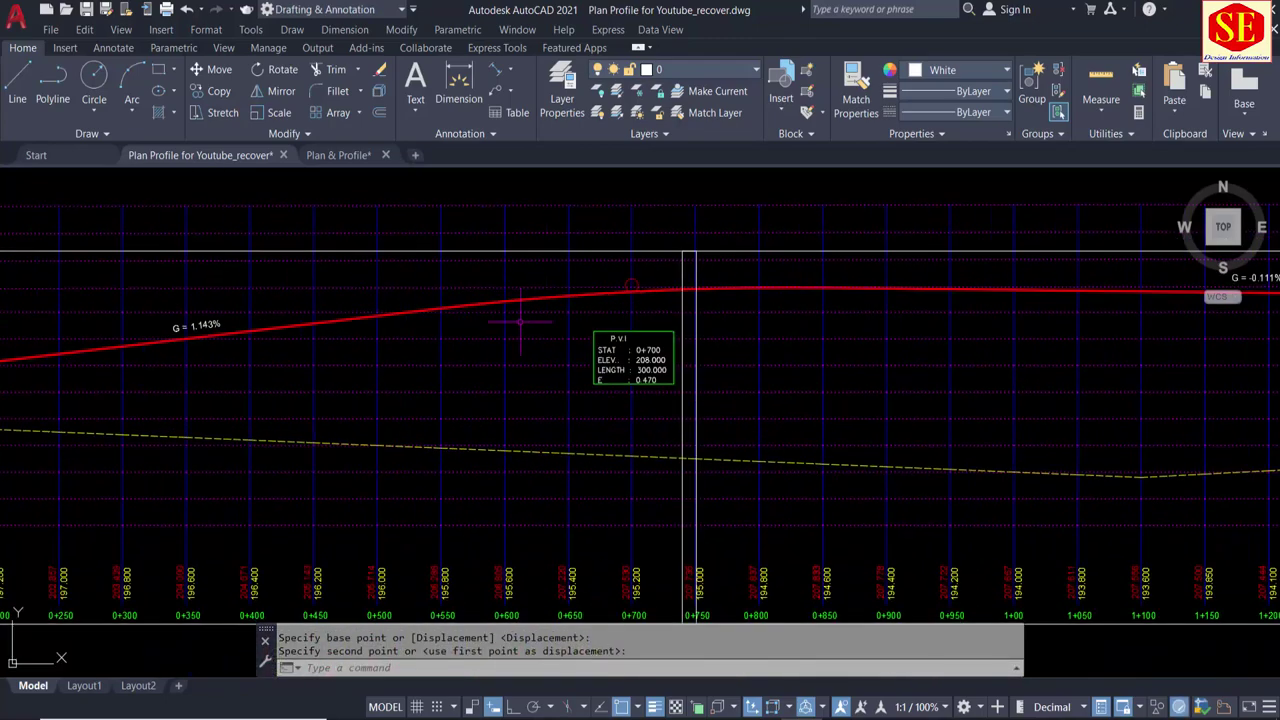
pyautogui.scroll(2, 631, 294)
pyautogui.scroll(2, 632, 405)
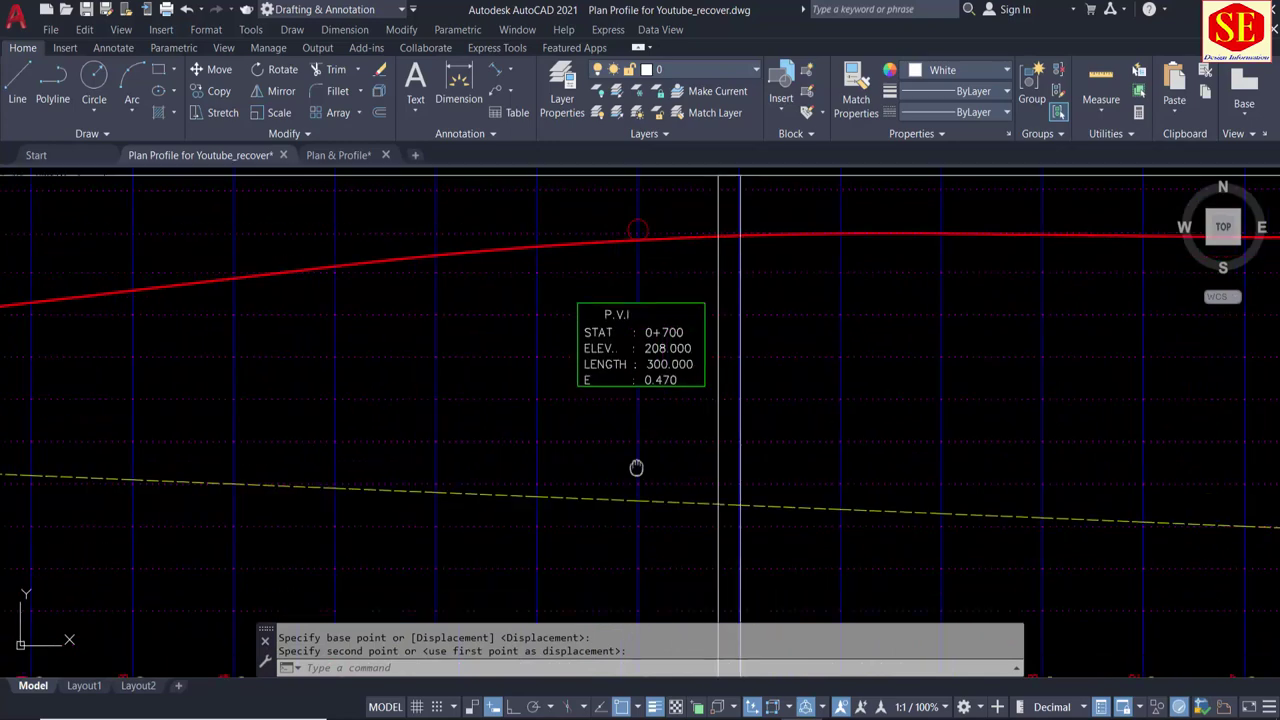
pyautogui.scroll(-2, 634, 466)
pyautogui.scroll(2, 686, 400)
pyautogui.scroll(2, 640, 380)
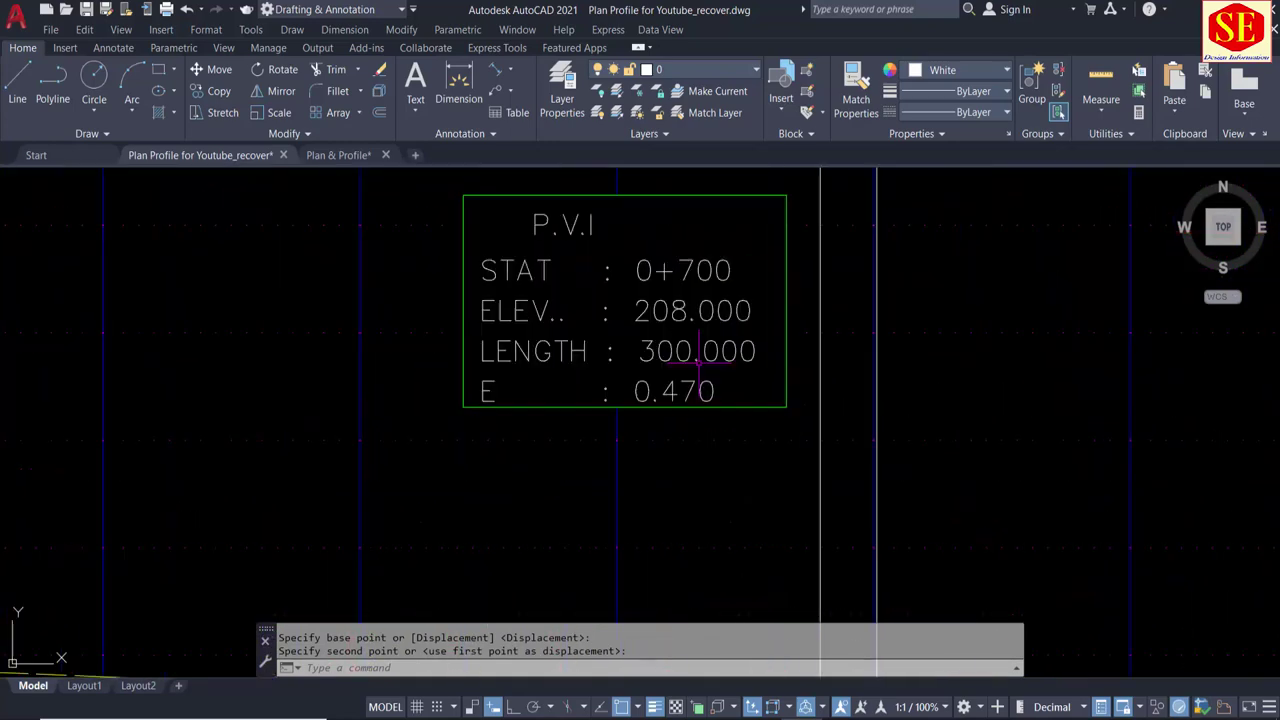
pyautogui.scroll(-3, 640, 375)
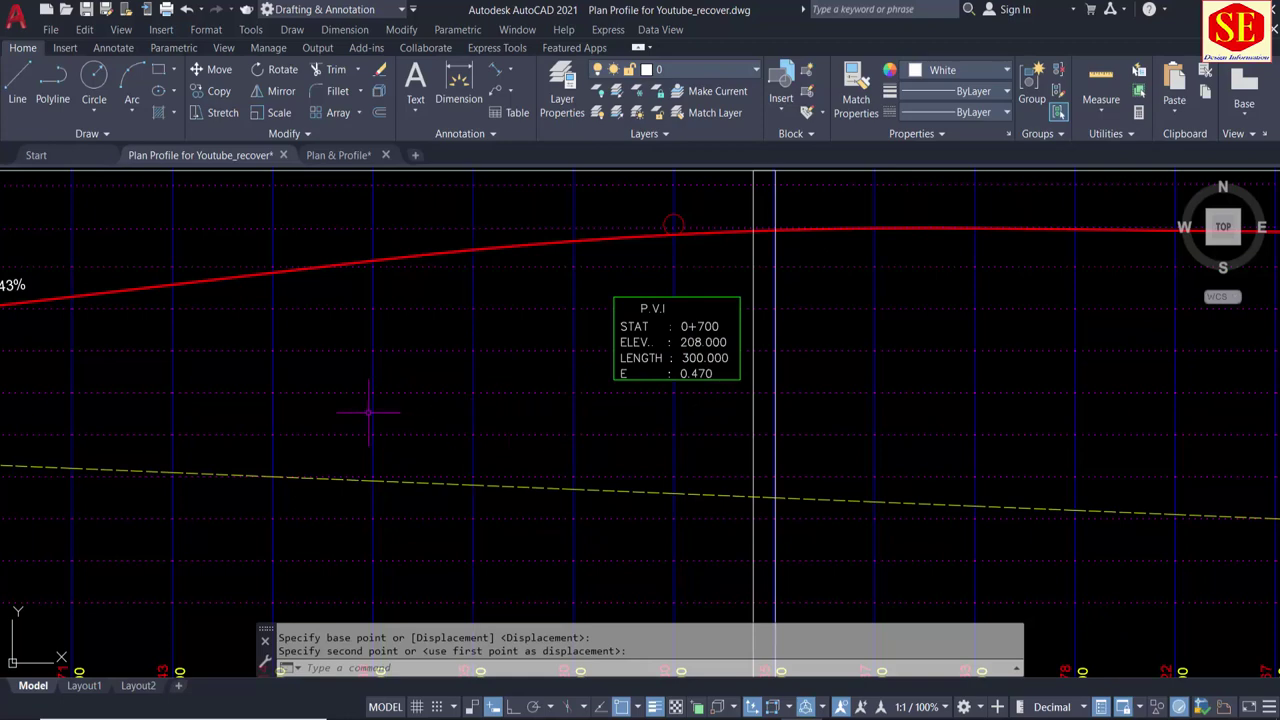
# Step: Draw two vertical lines dropping from the grade line at stations 0+550 and 0+850
pyautogui.press('Return')
pyautogui.click(372, 261)
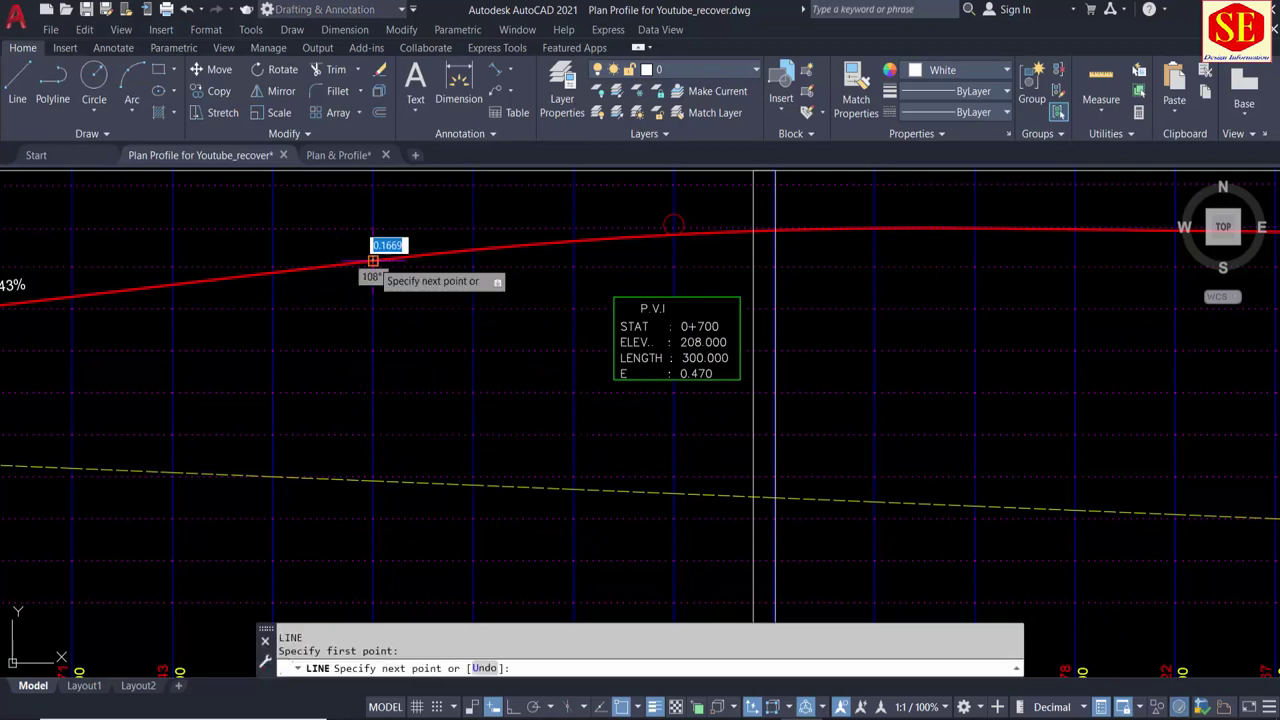
pyautogui.click(371, 437)
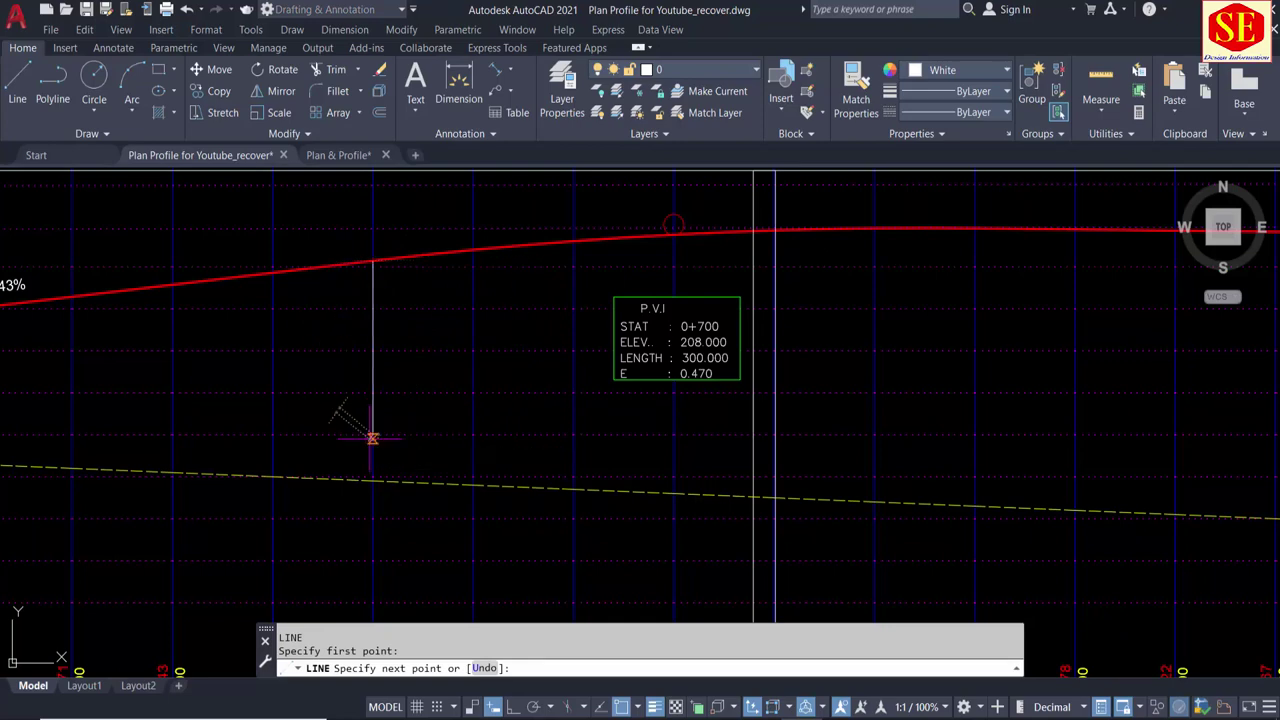
pyautogui.press('Escape')
pyautogui.scroll(-2, 420, 383)
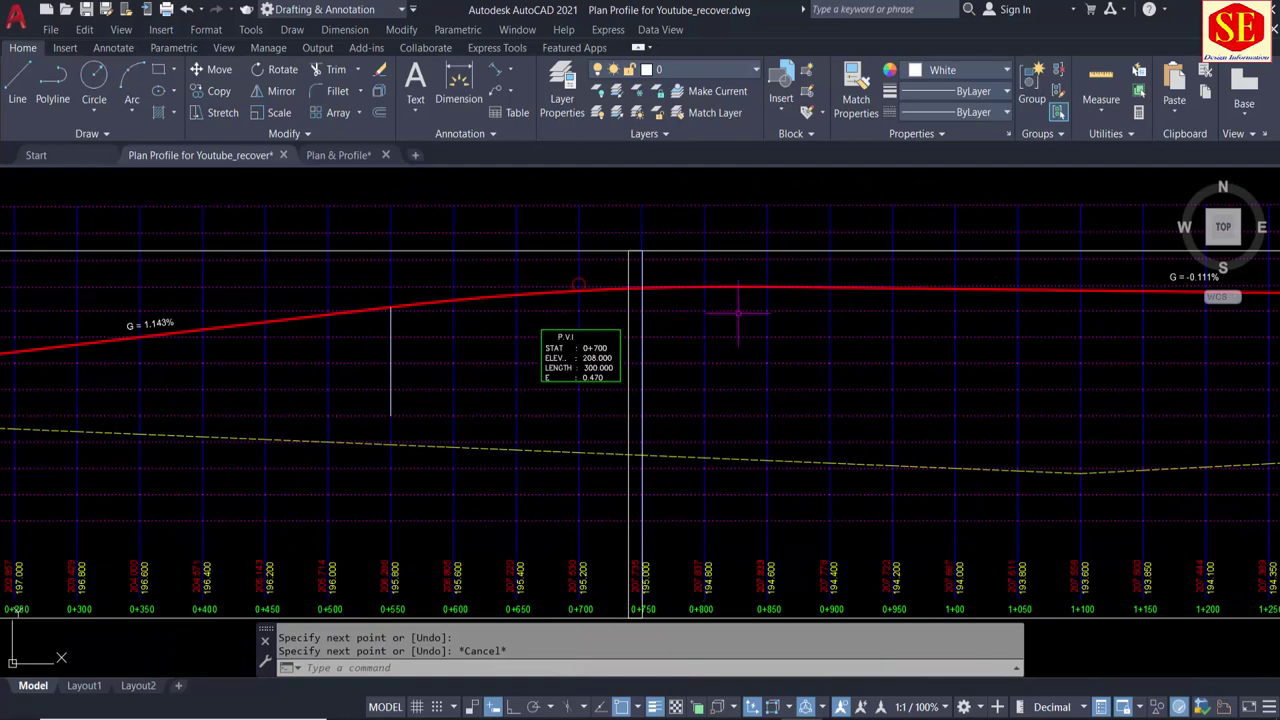
pyautogui.write('l')
pyautogui.press('Return')
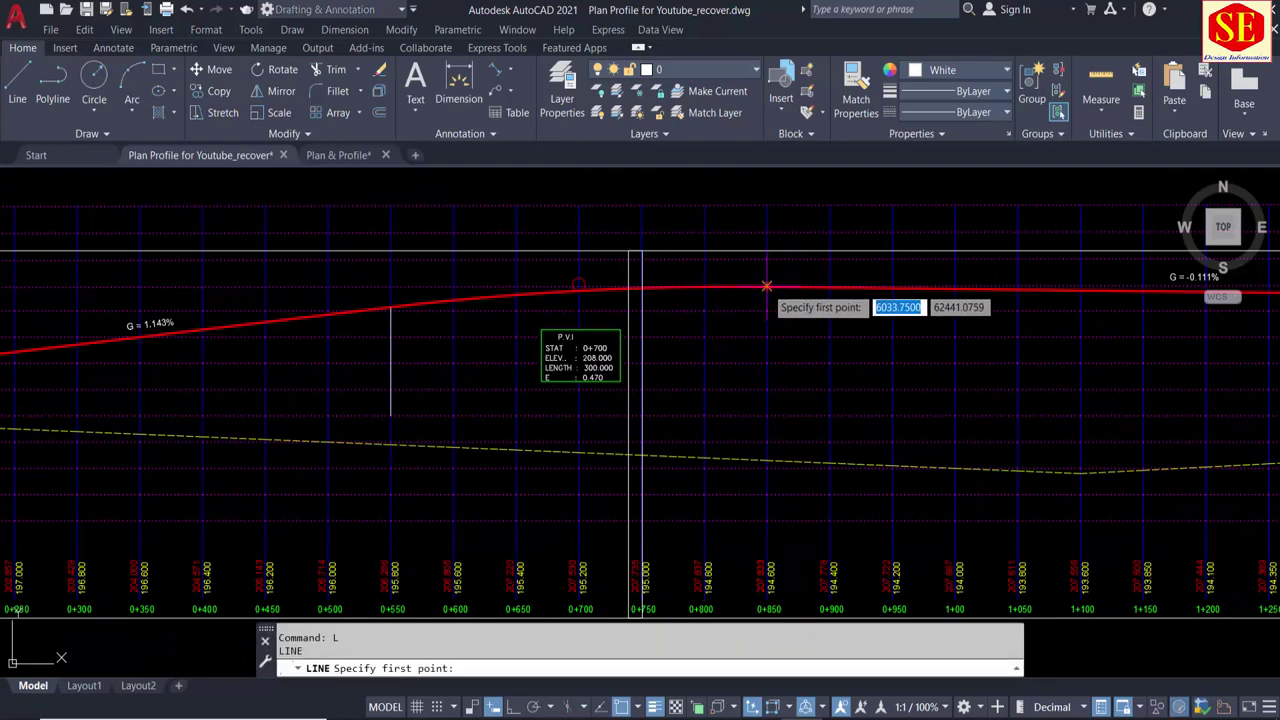
pyautogui.click(766, 290)
pyautogui.click(766, 415)
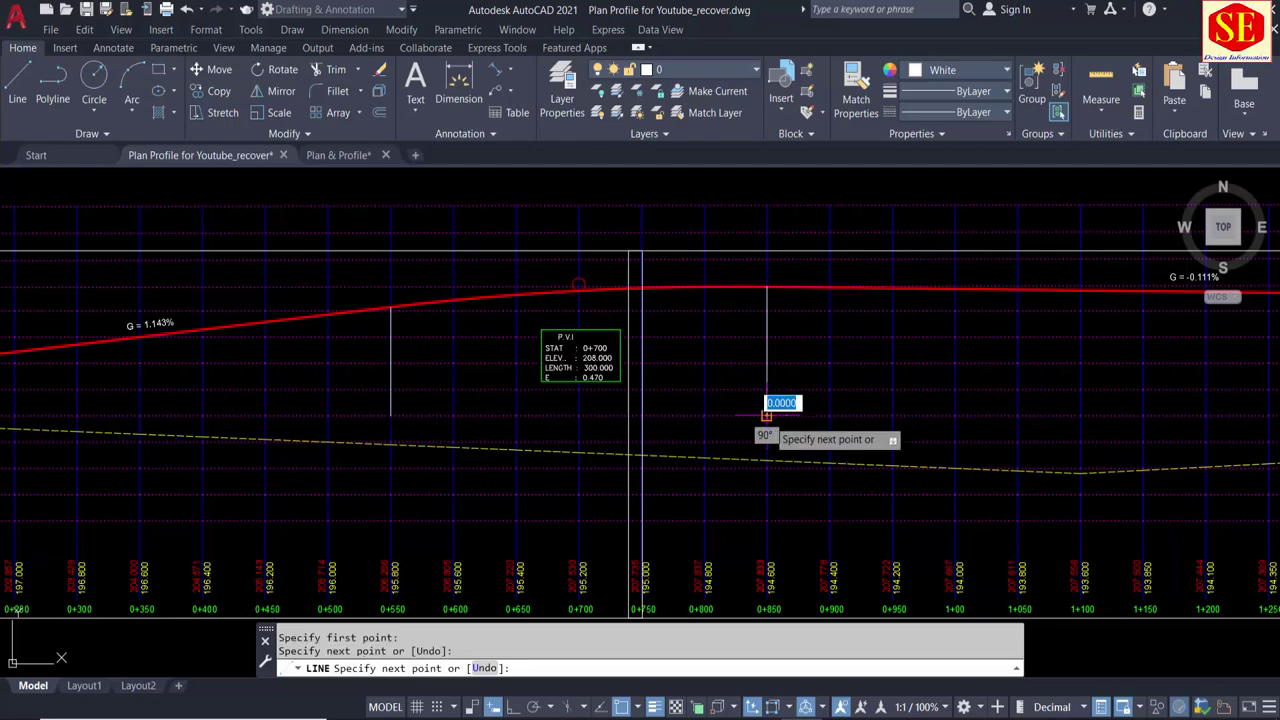
pyautogui.press('Escape')
# Step: Start moving the PC Sta =0+260.075 label, then abandon the move
pyautogui.scroll(-3, 470, 400)
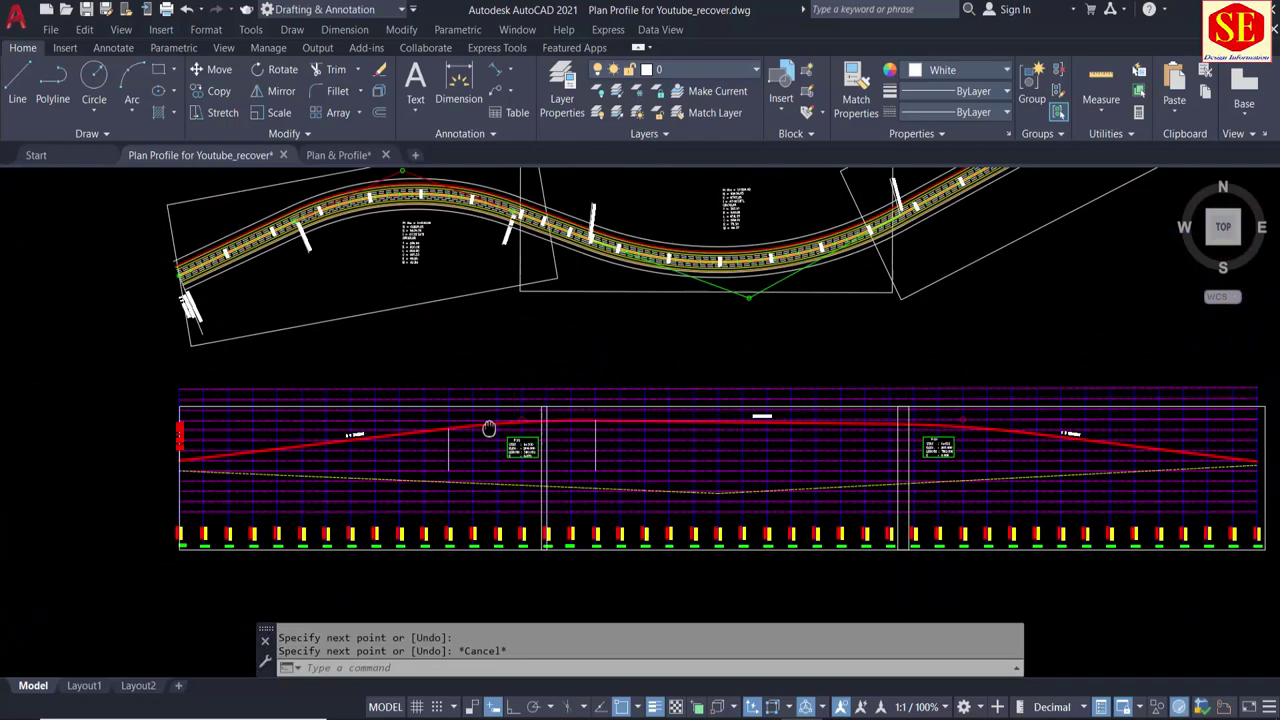
pyautogui.scroll(2, 510, 465)
pyautogui.scroll(2, 490, 345)
pyautogui.scroll(2, 640, 330)
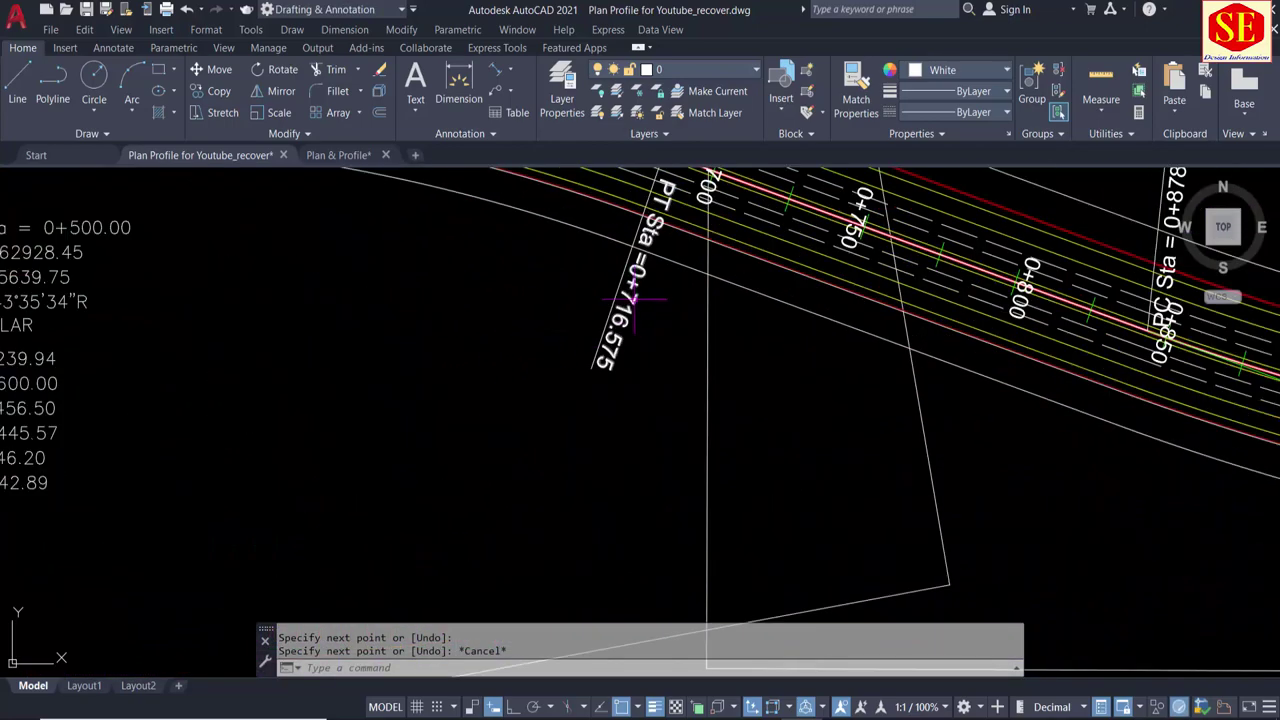
pyautogui.write('m')
pyautogui.press('Return')
pyautogui.scroll(-4, 640, 320)
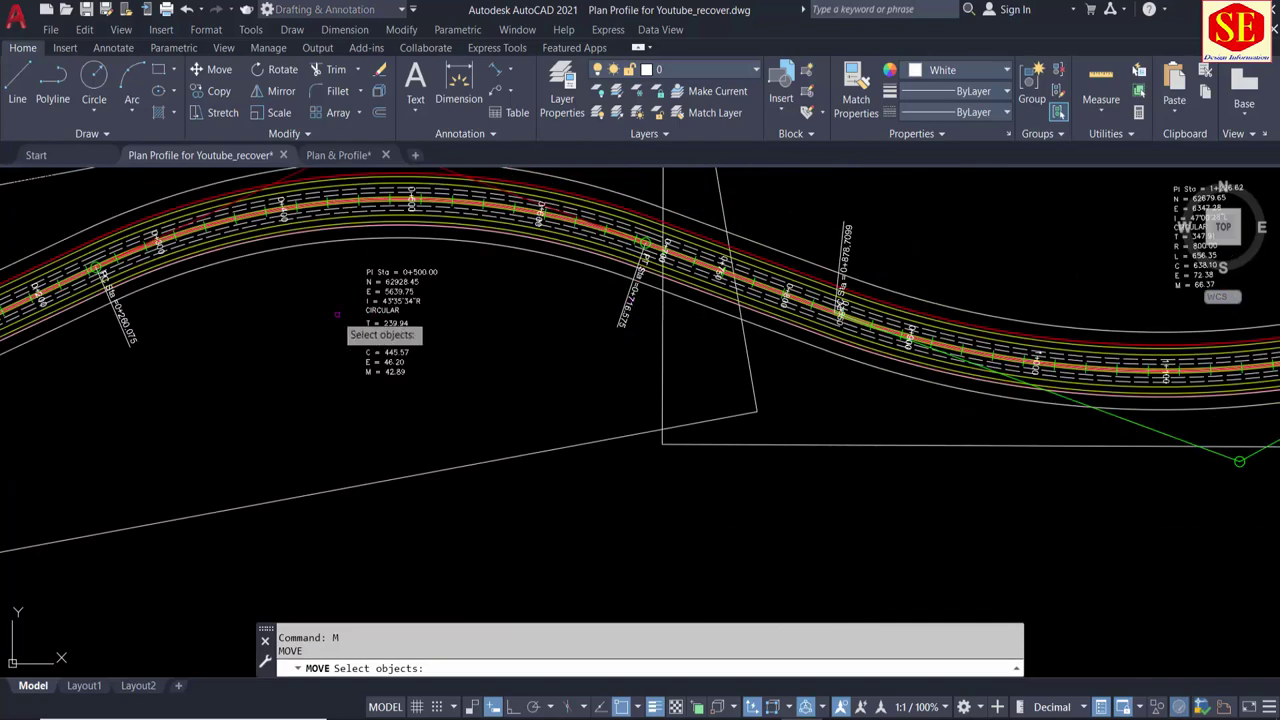
pyautogui.scroll(3, 130, 345)
pyautogui.click(120, 335)
pyautogui.press('Return')
pyautogui.click(214, 318)
pyautogui.scroll(-4, 330, 380)
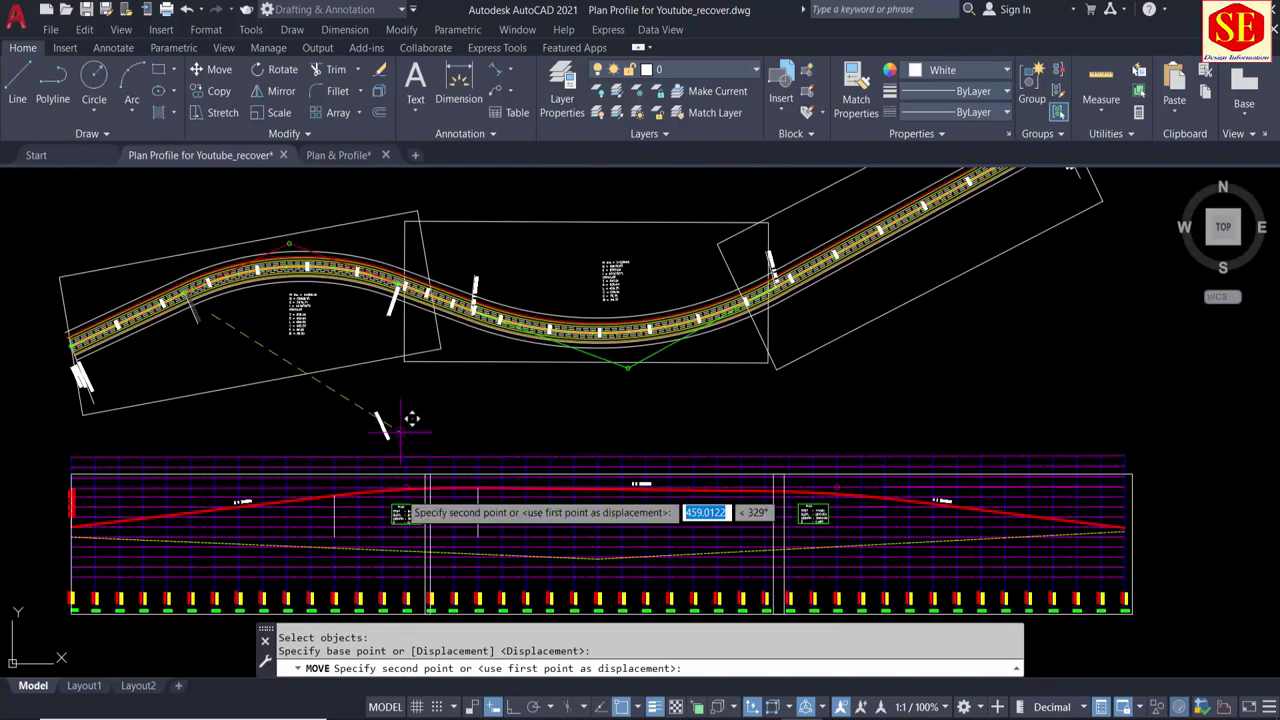
pyautogui.scroll(3, 383, 527)
pyautogui.scroll(2, 383, 527)
pyautogui.press('Escape')
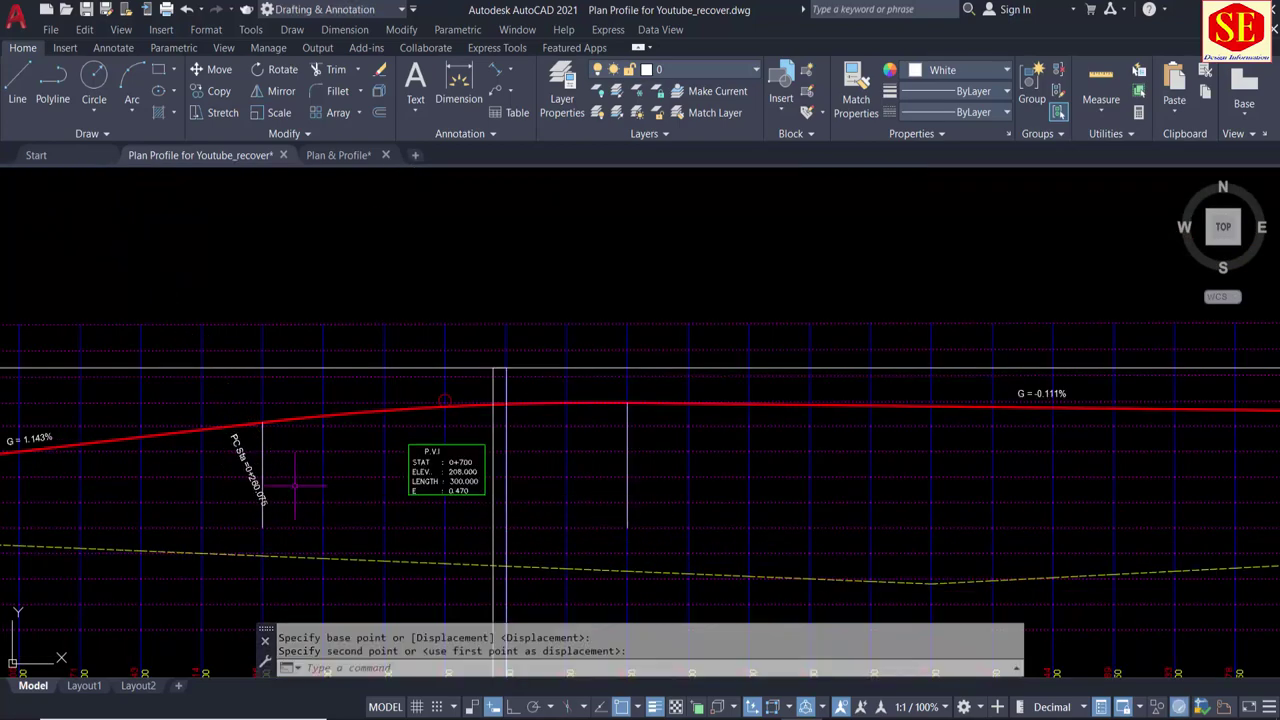
pyautogui.write('r')
# Step: Rotate the PC station label upright, with object snap turned off
pyautogui.press('Return')
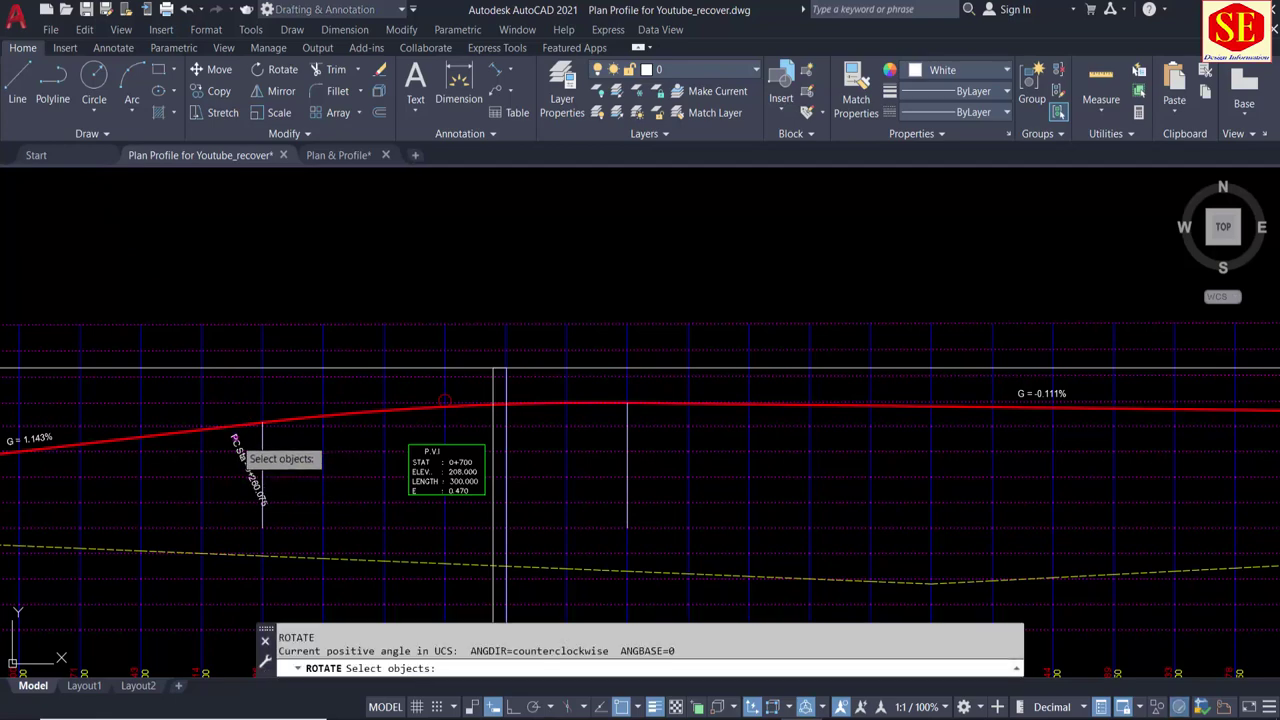
pyautogui.click(245, 445)
pyautogui.press('Return')
pyautogui.click(263, 425)
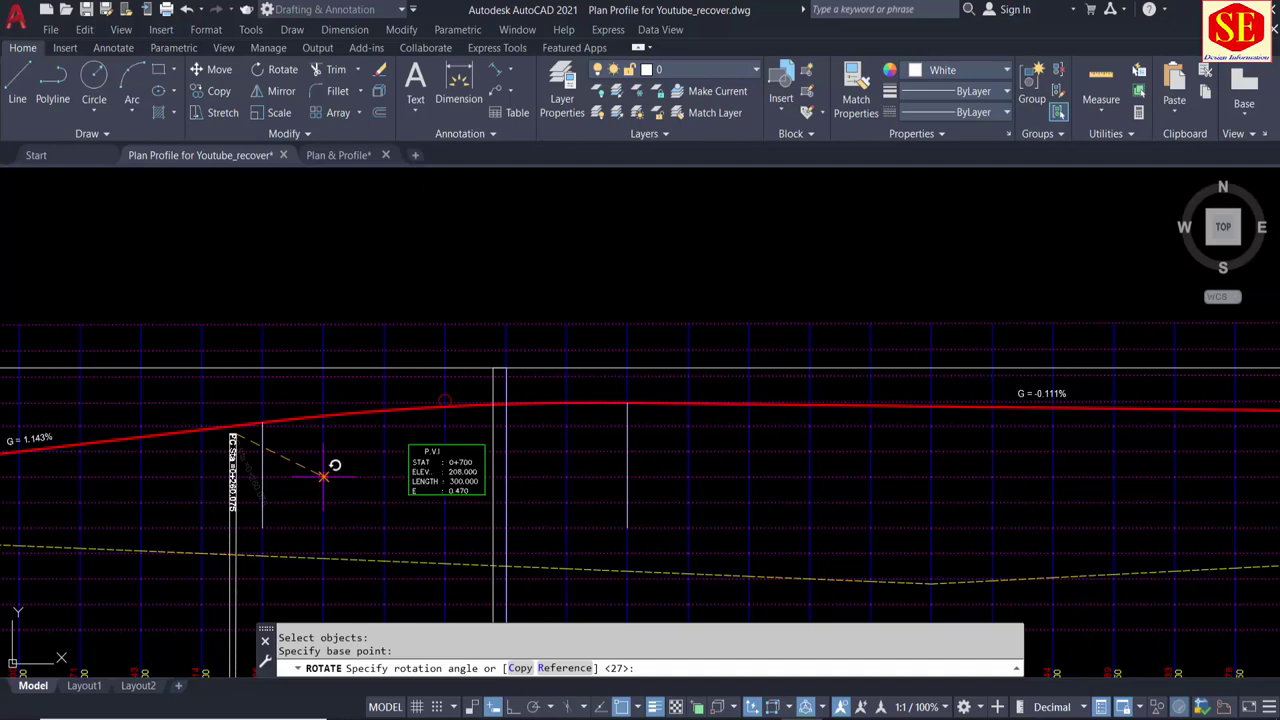
pyautogui.press('F3')
pyautogui.click(322, 476)
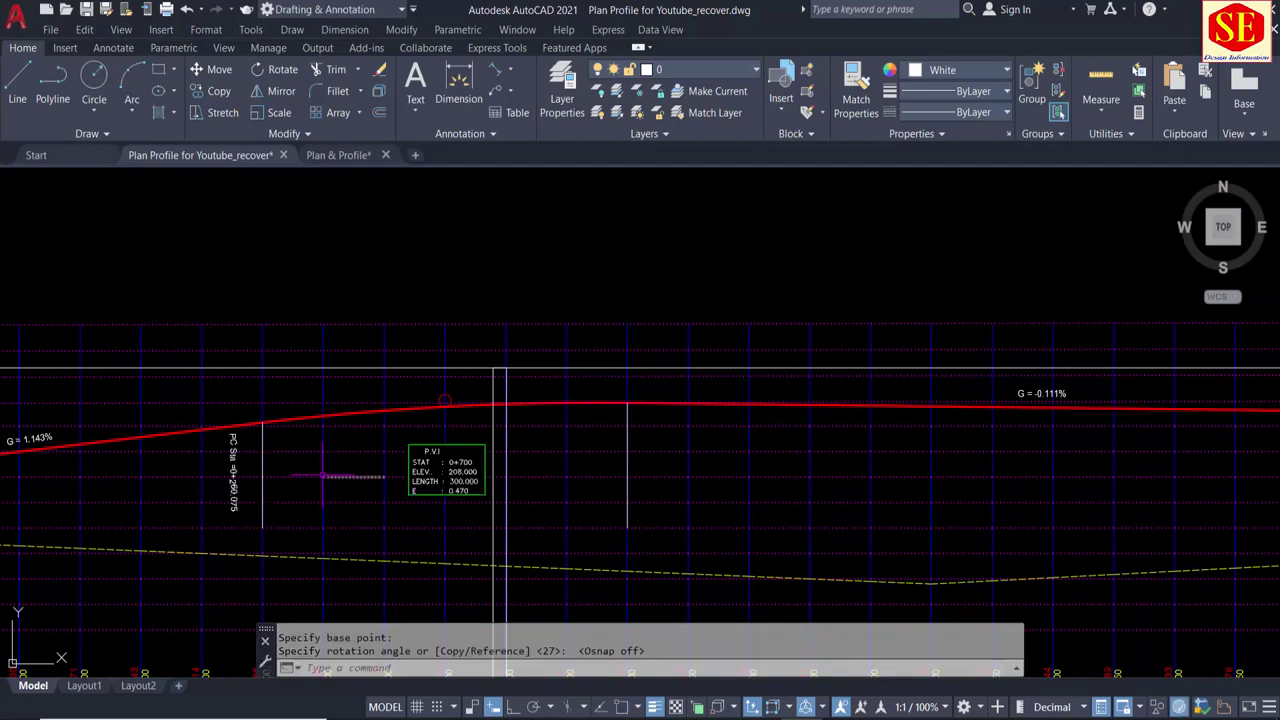
pyautogui.write('m')
# Step: Move the upright PC label against the left vertical line
pyautogui.press('Return')
pyautogui.click(235, 478)
pyautogui.scroll(4, 220, 470)
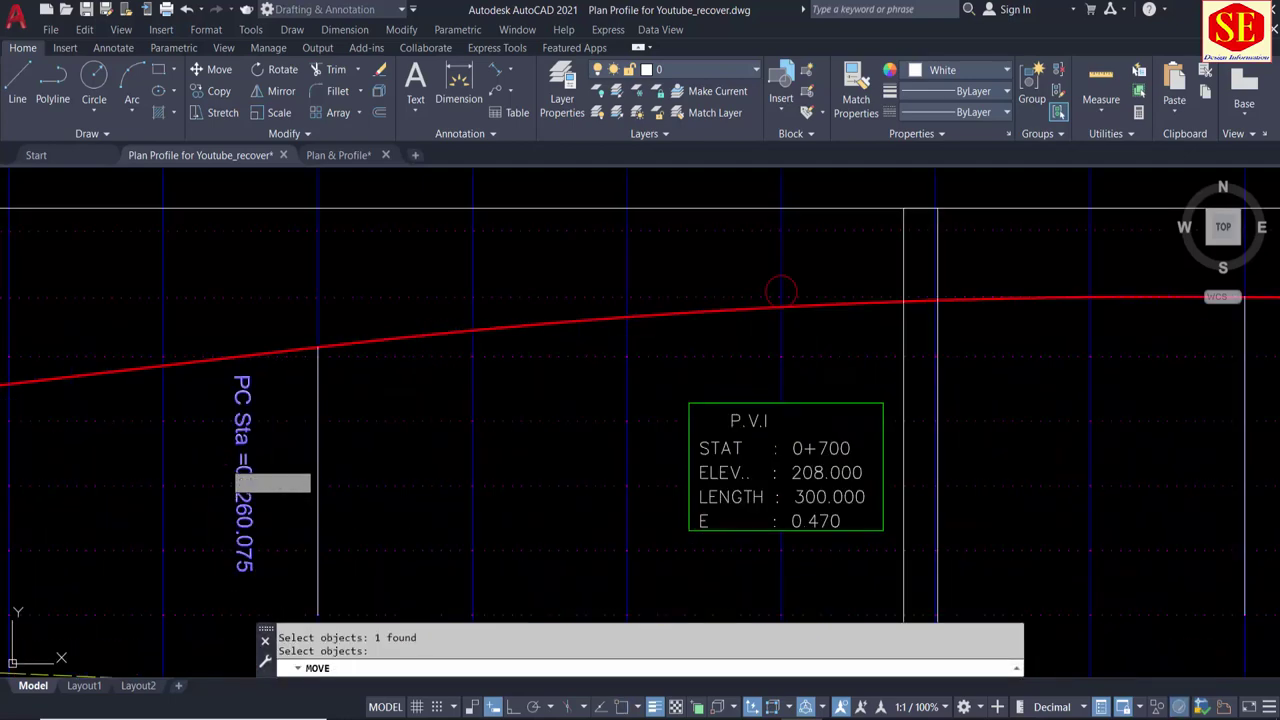
pyautogui.press('Return')
pyautogui.click(228, 458)
pyautogui.click(290, 460)
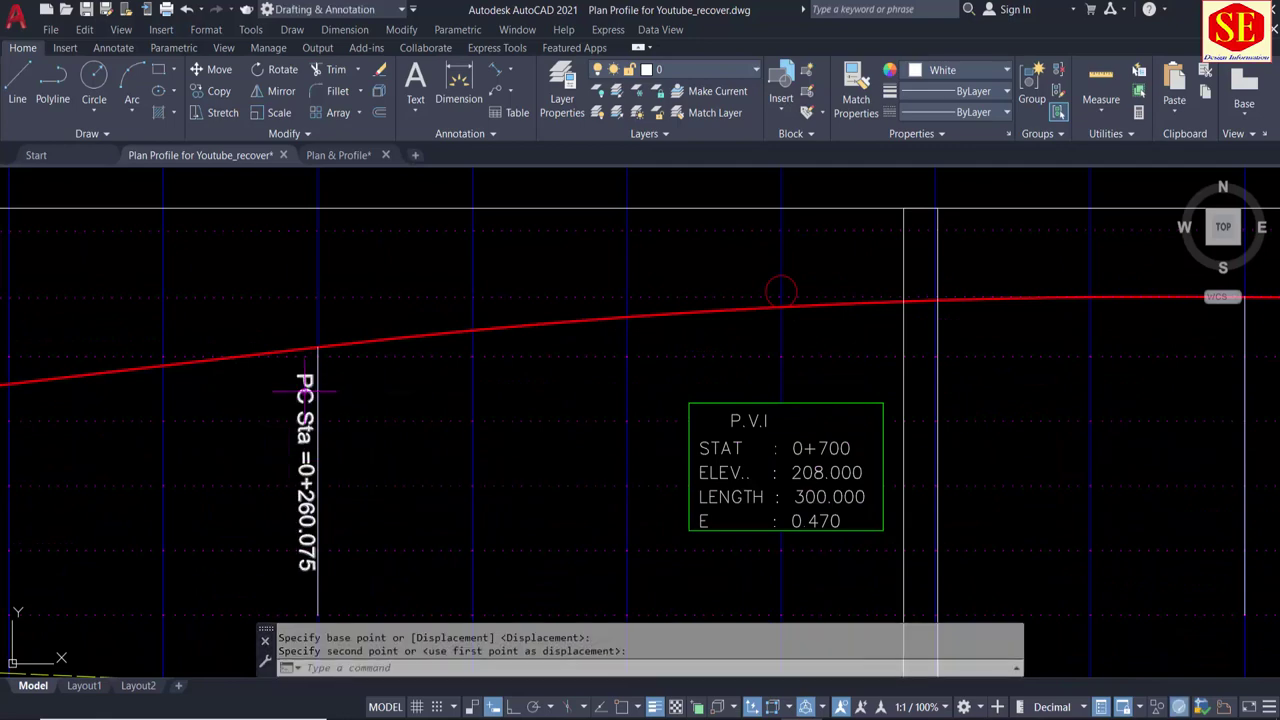
pyautogui.click(305, 420)
# Step: Edit the PC label: prefix V and replace 0+260.075 with 0+550.000
pyautogui.doubleClick(306, 392)
pyautogui.press('Escape')
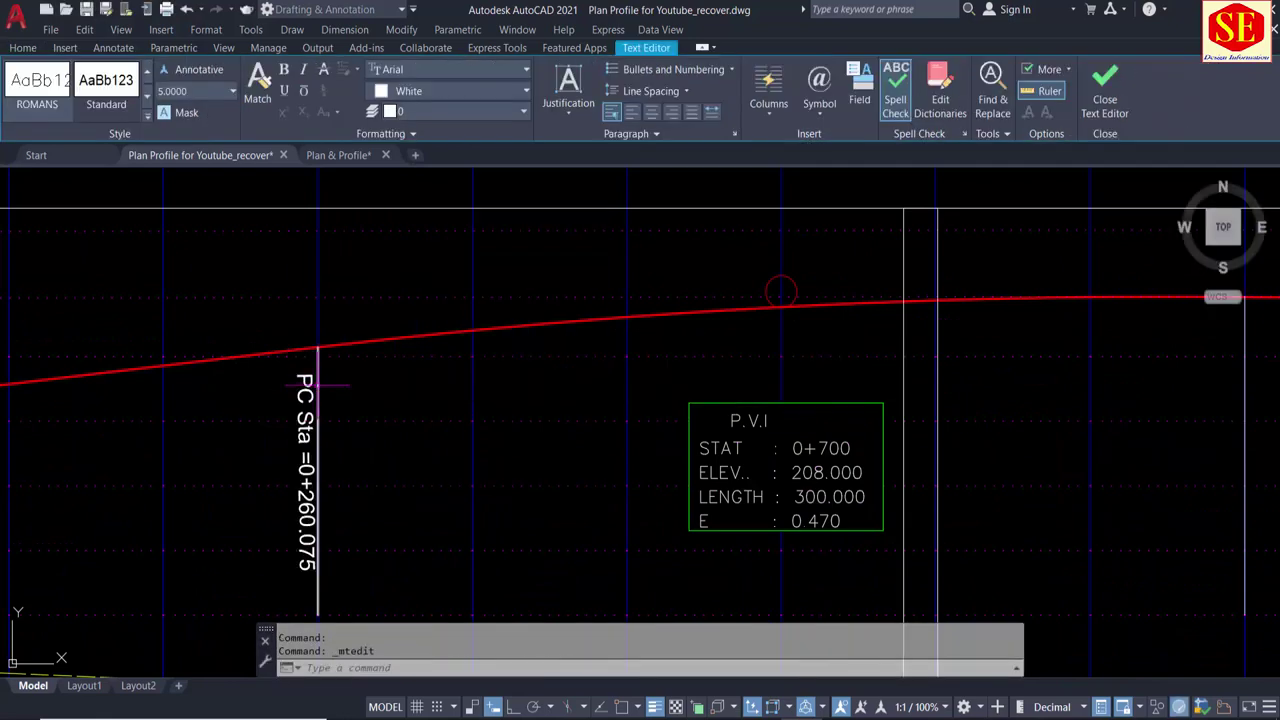
pyautogui.doubleClick(306, 392)
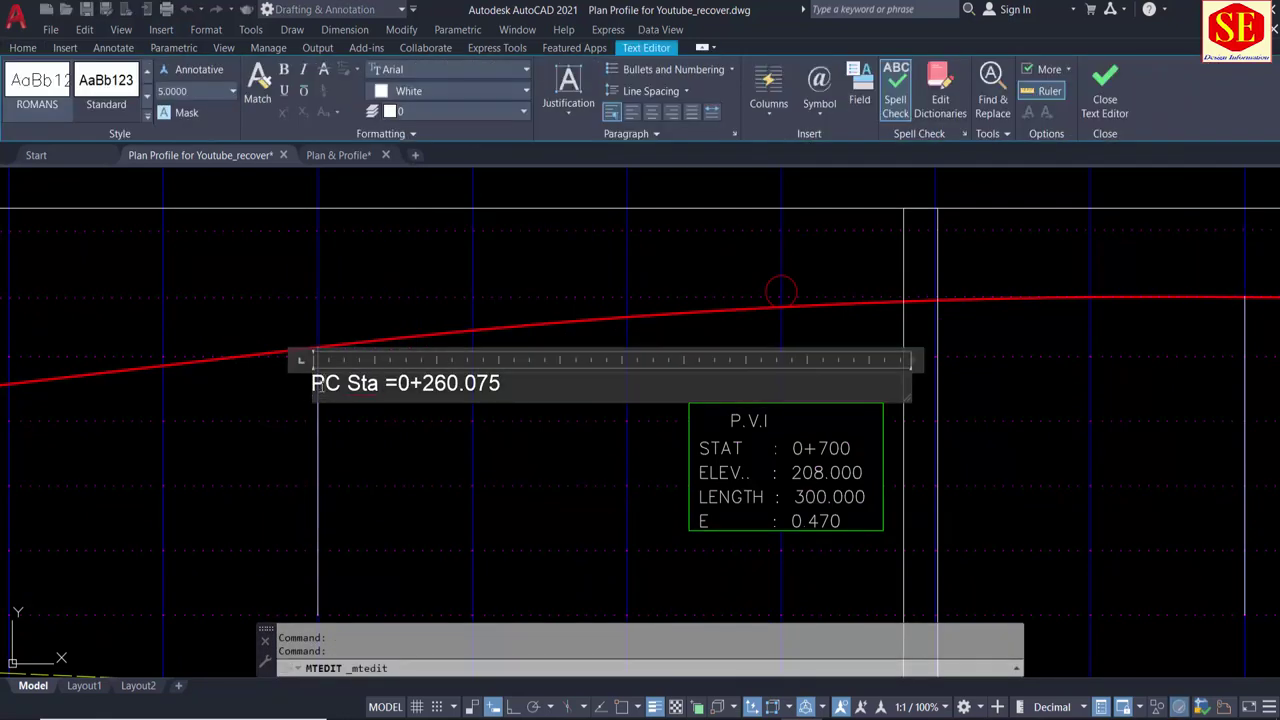
pyautogui.write('V')
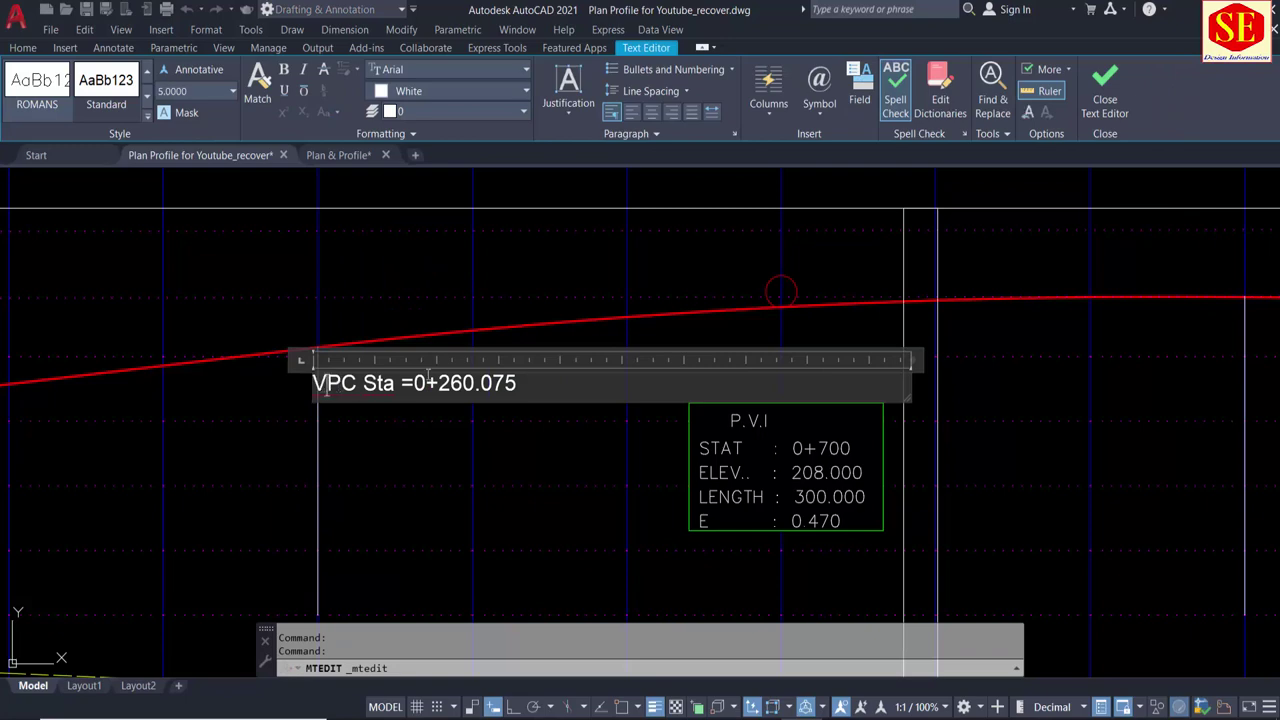
pyautogui.moveTo(414, 383); pyautogui.dragTo(560, 381)
pyautogui.scroll(-2, 569, 497)
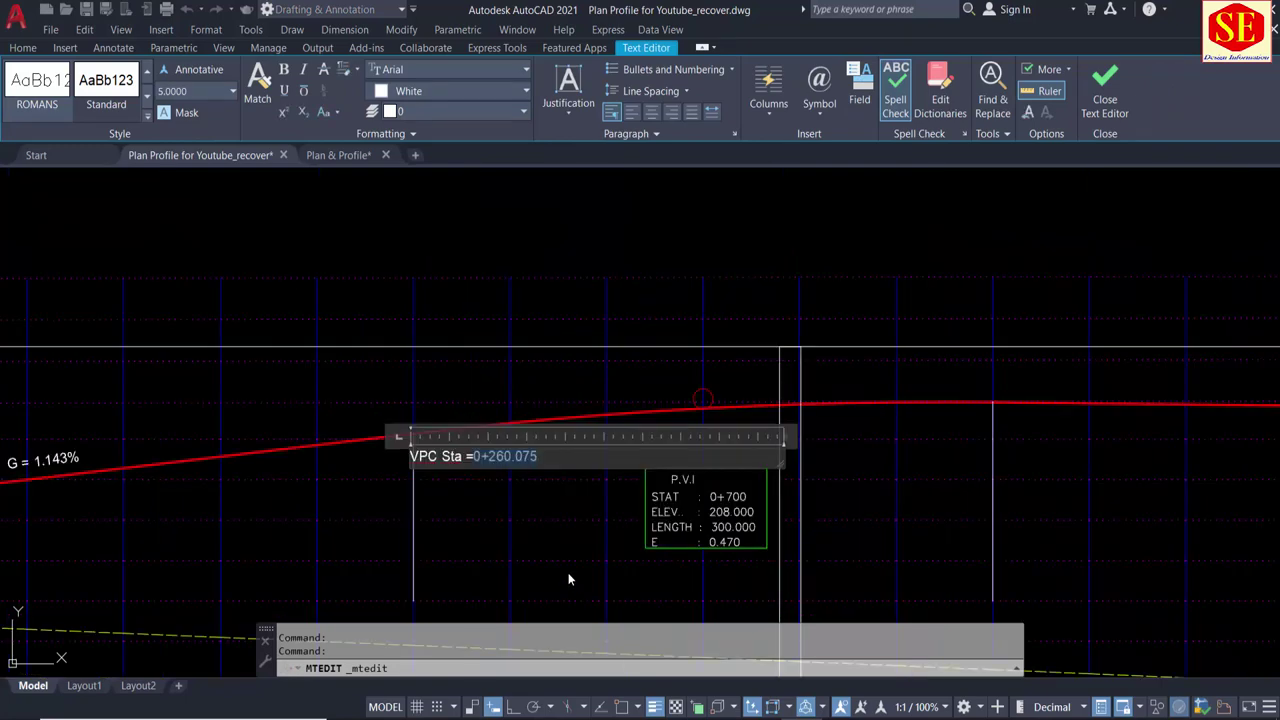
pyautogui.scroll(-5, 528, 585)
pyautogui.scroll(3, 537, 380)
pyautogui.scroll(3, 533, 445)
pyautogui.scroll(4, 534, 440)
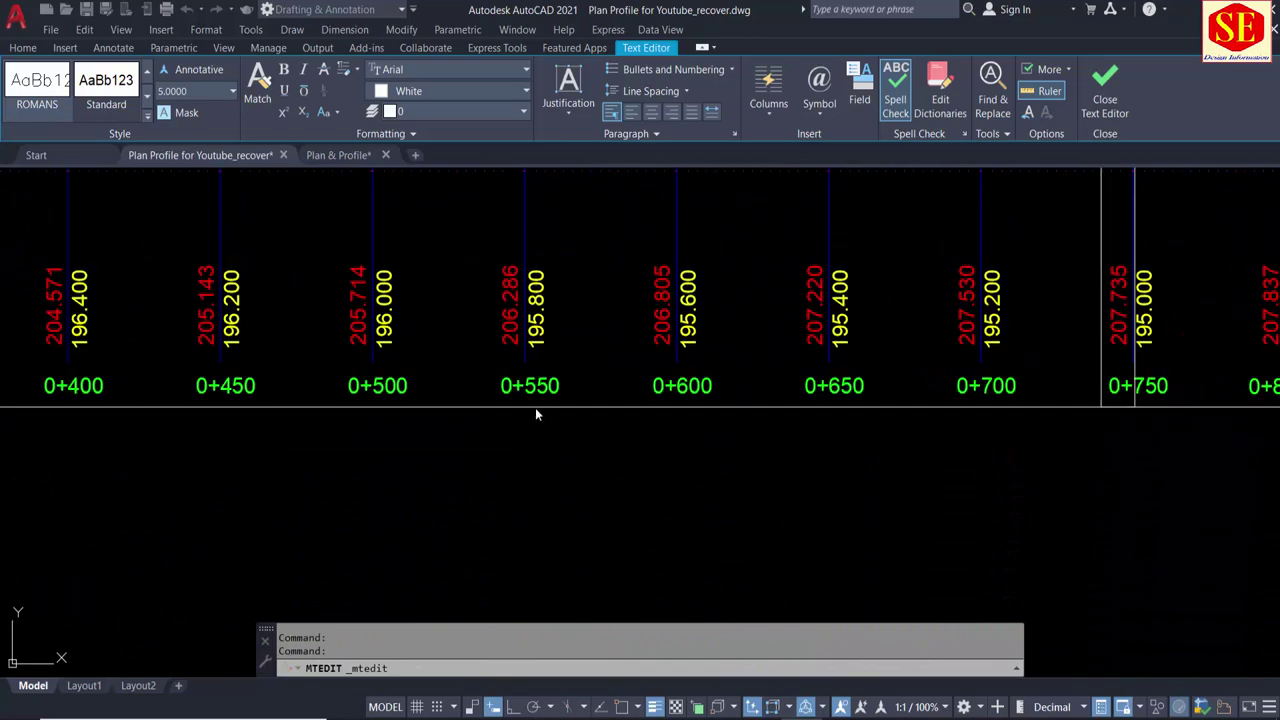
pyautogui.scroll(-3, 510, 402)
pyautogui.scroll(-5, 520, 420)
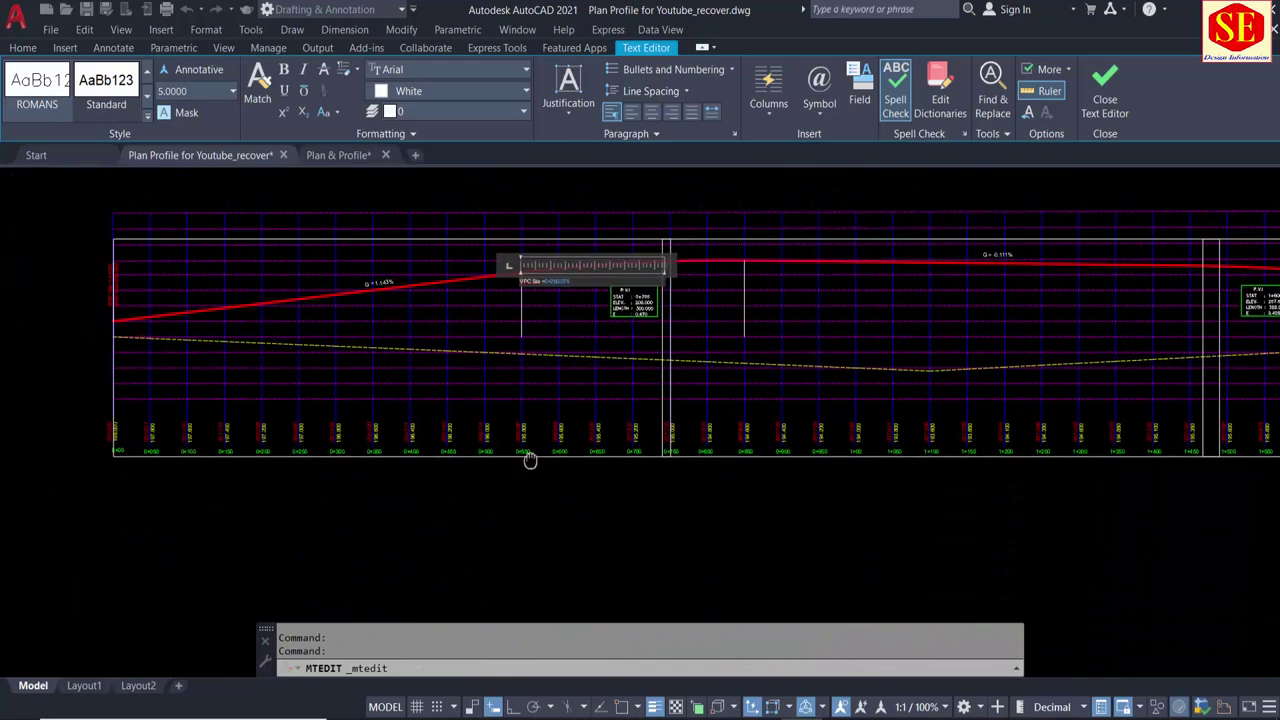
pyautogui.scroll(5, 564, 368)
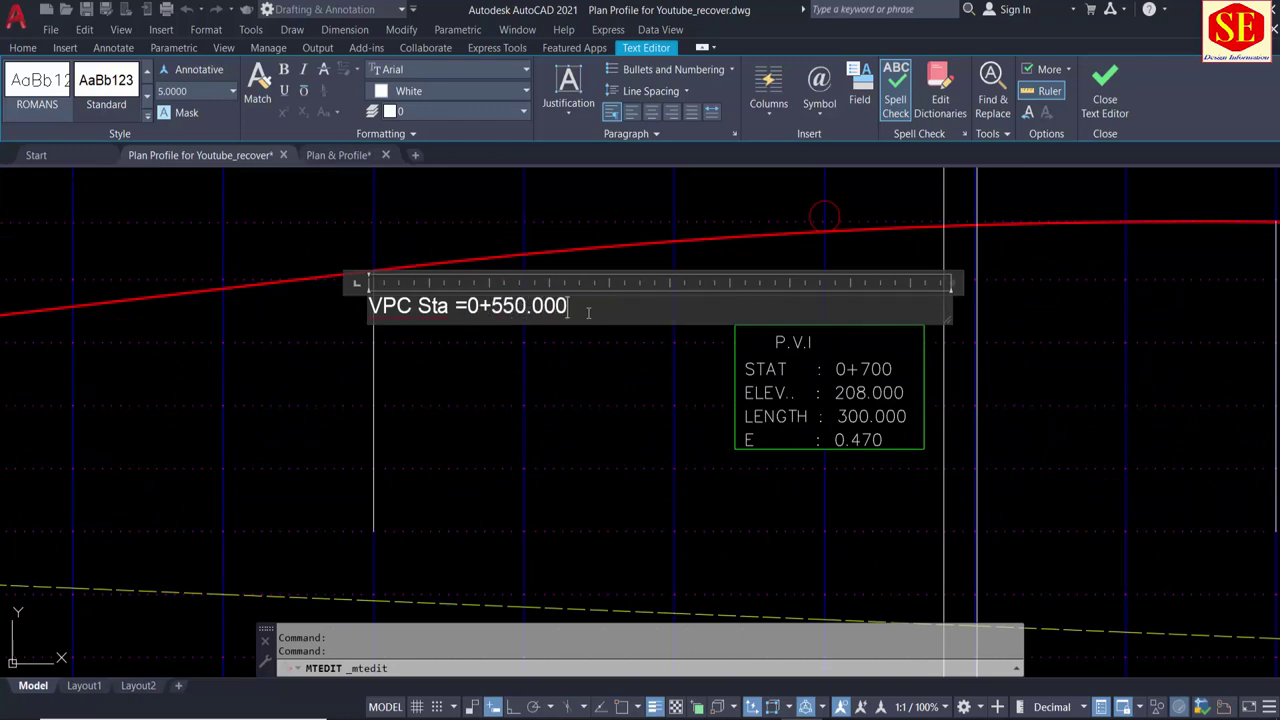
pyautogui.click(481, 518)
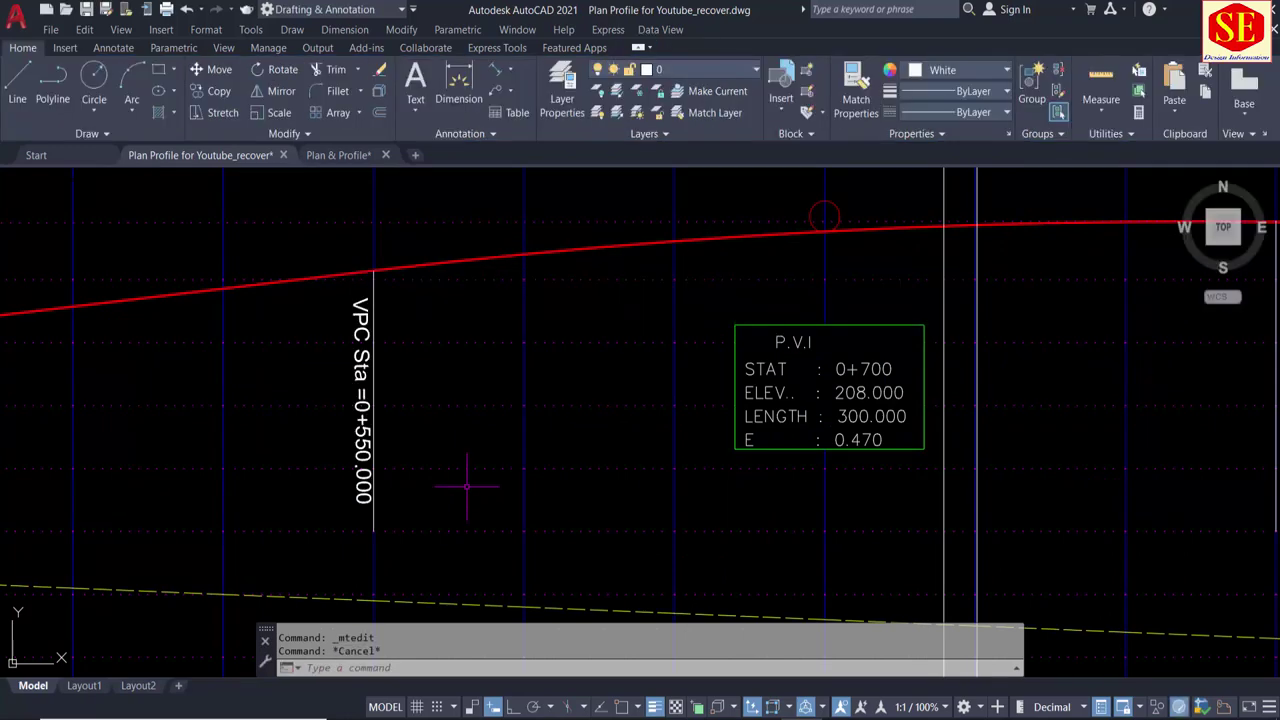
# Step: Start Match Properties on the VPC label, then cancel it
pyautogui.write('ma')
pyautogui.press('Return')
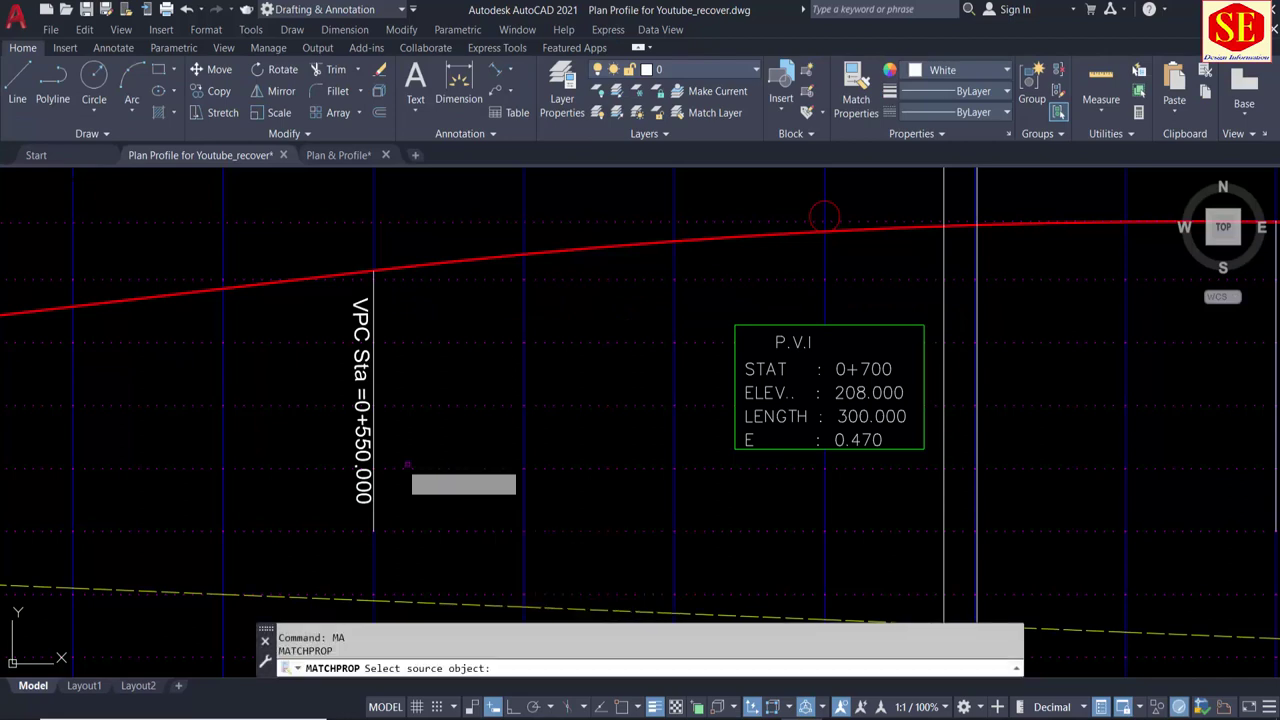
pyautogui.click(376, 432)
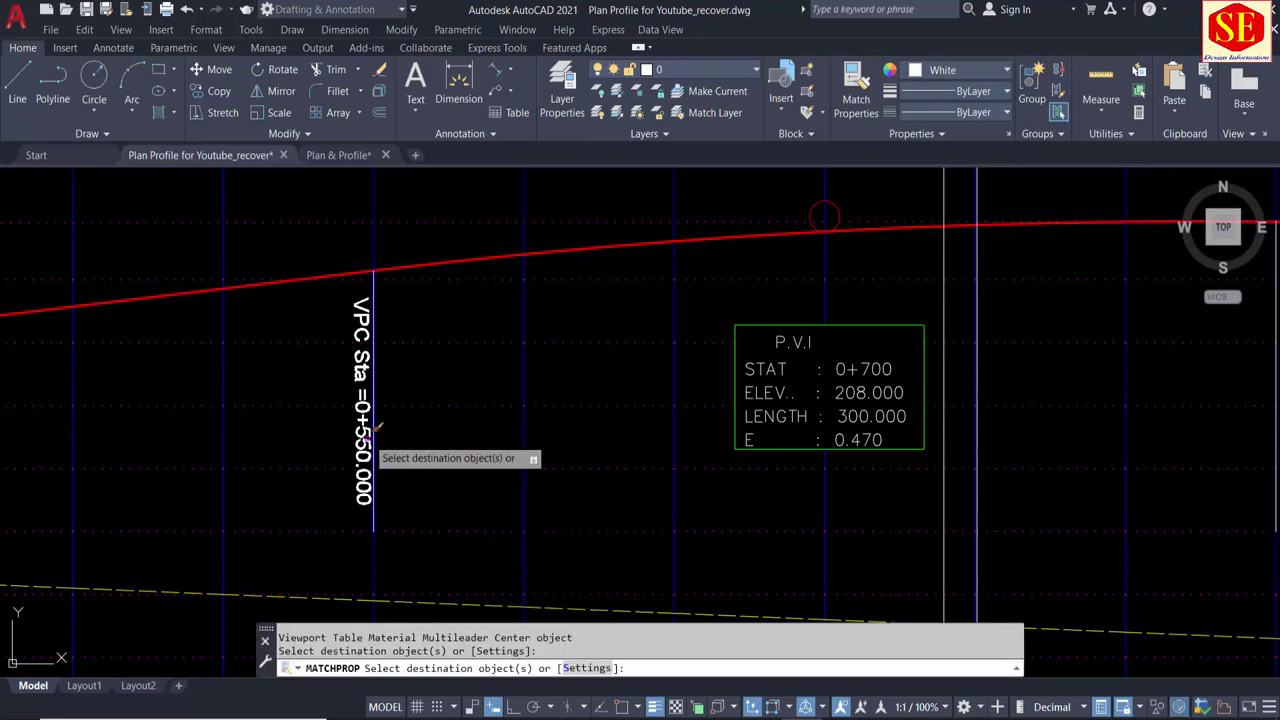
pyautogui.press('Escape')
pyautogui.write('co')
pyautogui.press('Escape')
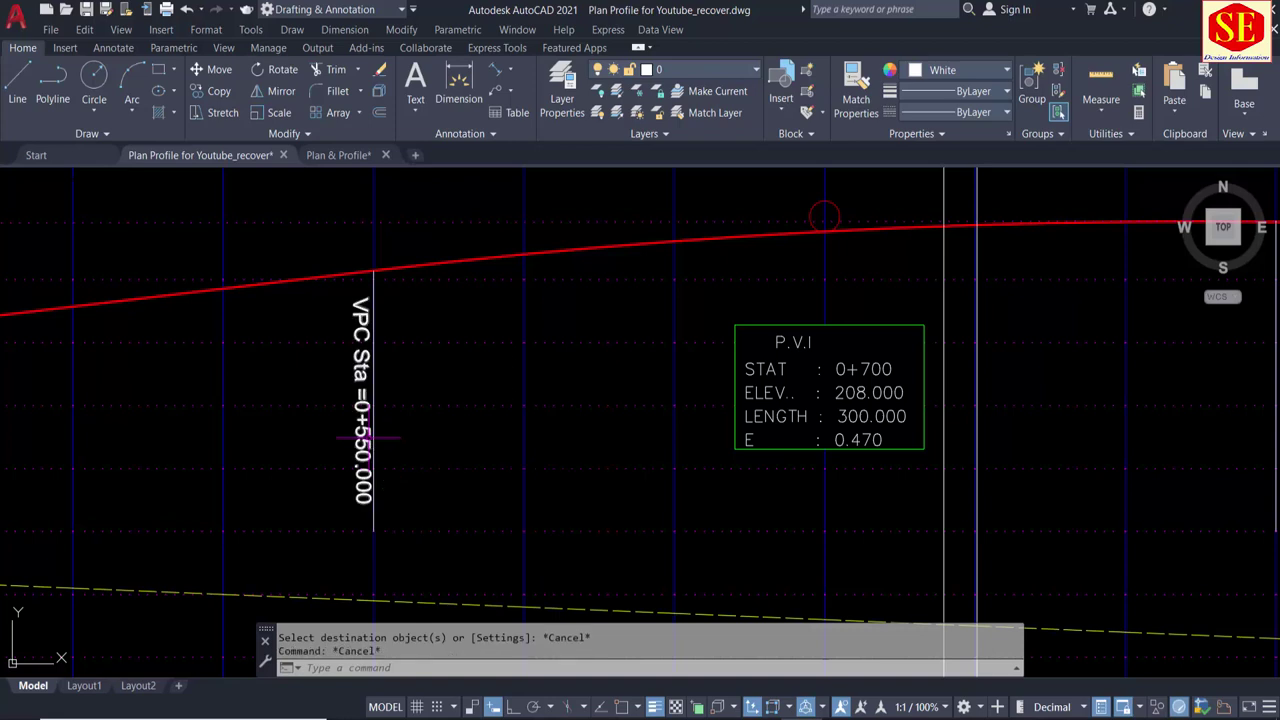
# Step: Shift the VPC Sta =0+550.000 label slightly right of the vertical line
pyautogui.press('Return')
pyautogui.click(362, 440)
pyautogui.press('Return')
pyautogui.click(316, 428)
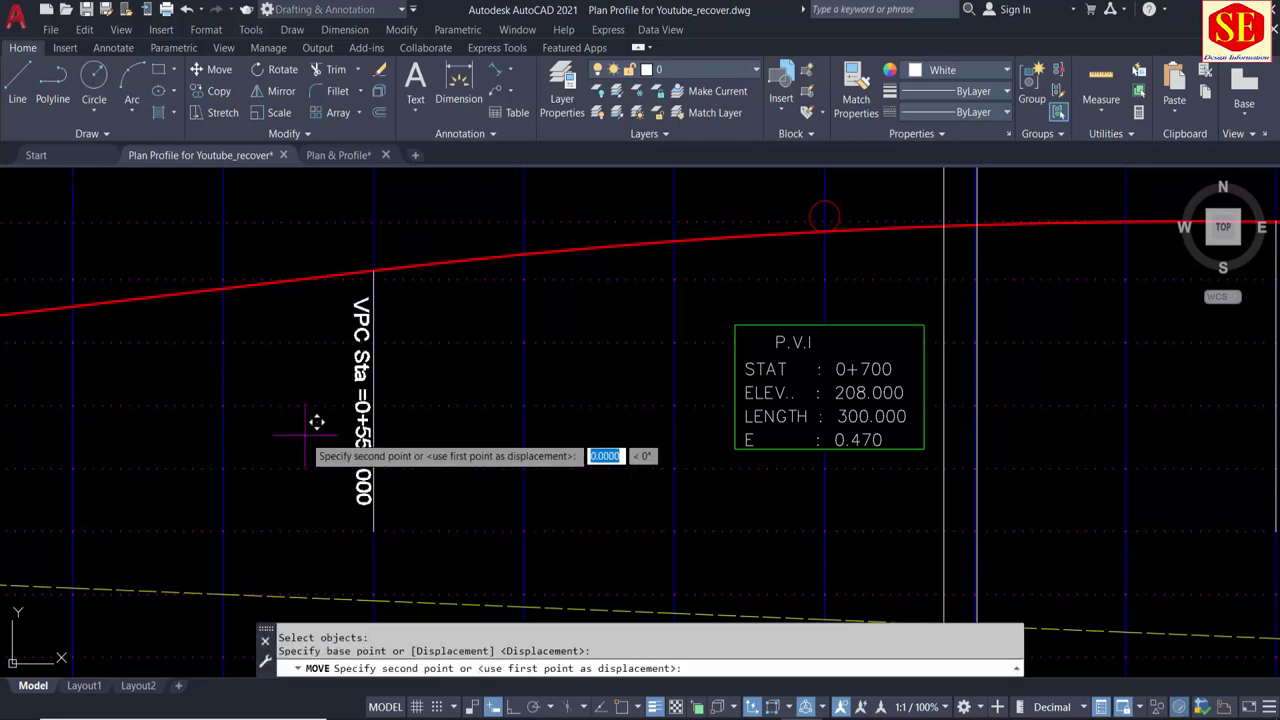
pyautogui.click(341, 424)
pyautogui.press('Escape')
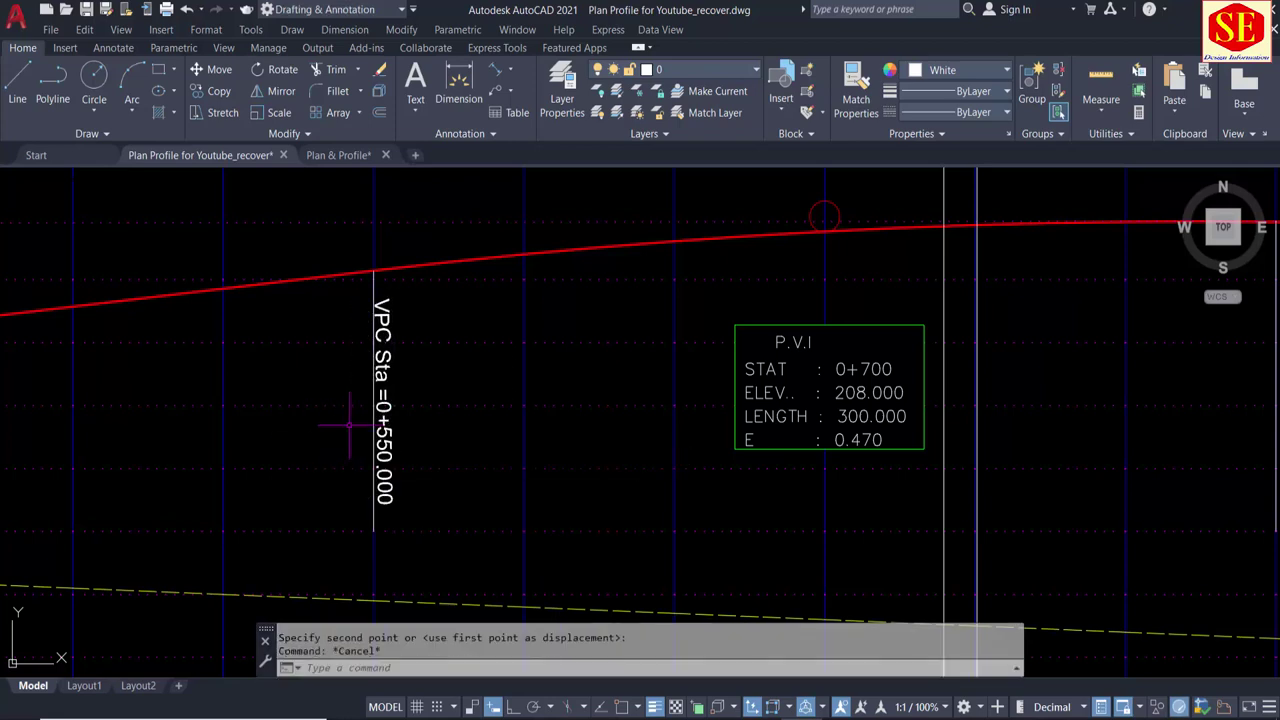
# Step: Copy the VPC label to a position just left of the original
pyautogui.write('co')
pyautogui.press('Return')
pyautogui.click(386, 430)
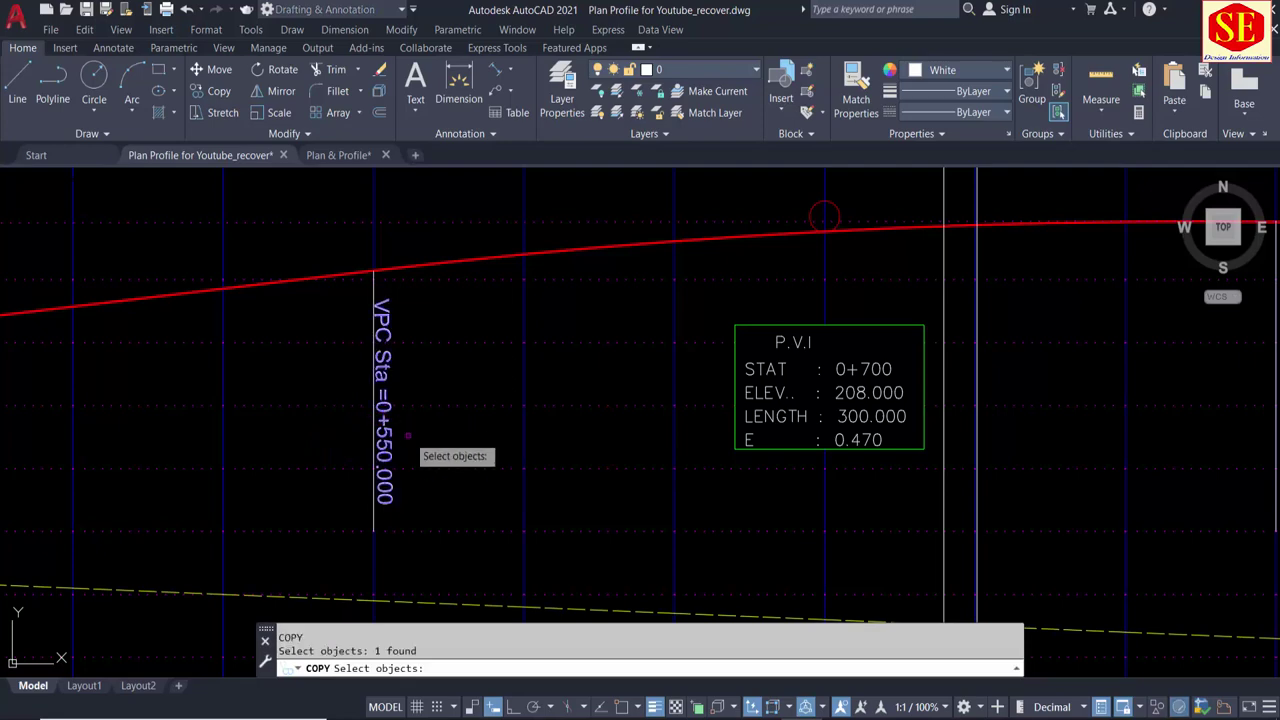
pyautogui.press('Return')
pyautogui.click(407, 435)
pyautogui.click(382, 435)
pyautogui.press('Escape')
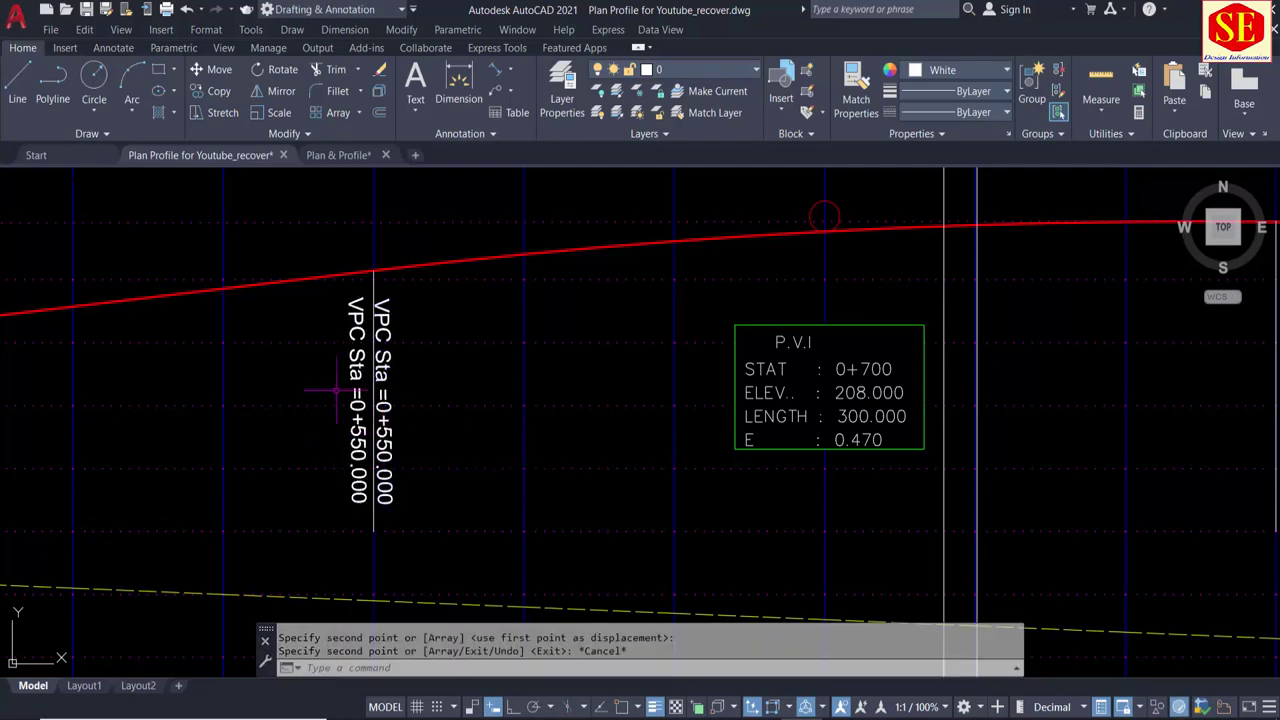
# Step: Edit the copied label, replacing Sta with Ele so it reads VPC Ele =208.260
pyautogui.doubleClick(358, 400)
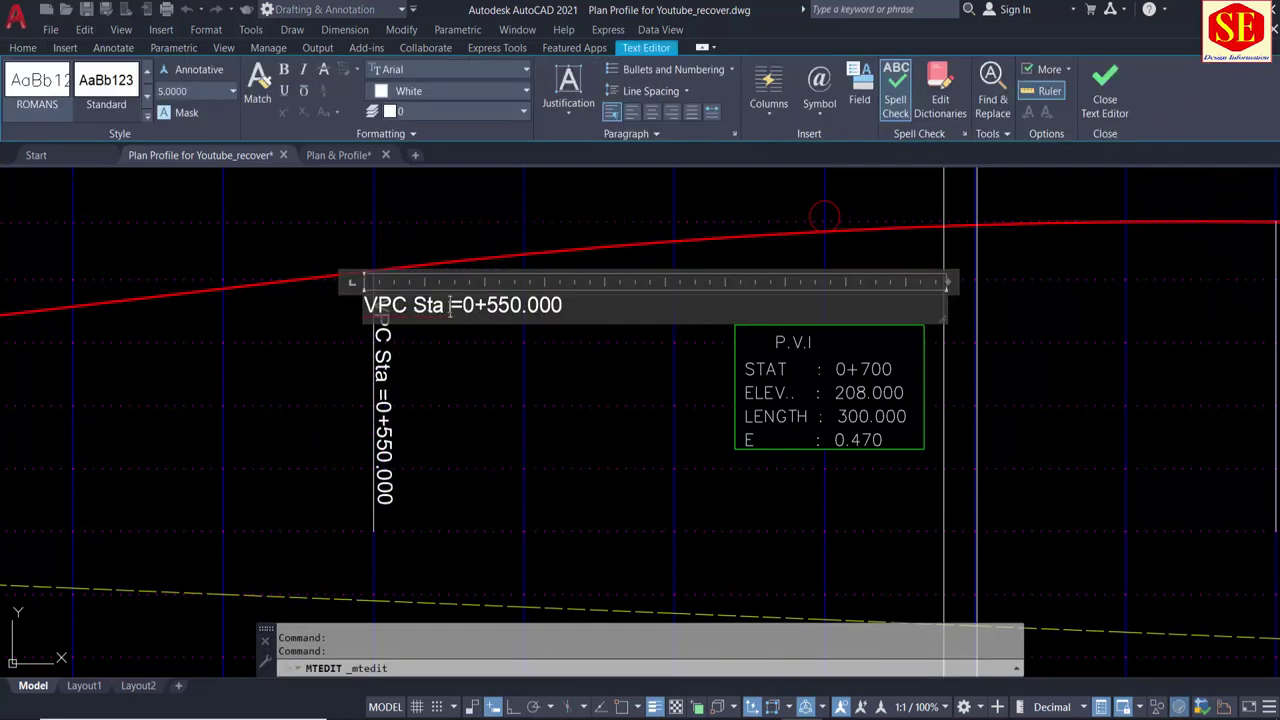
pyautogui.press('BackSpace')
pyautogui.press('BackSpace')
pyautogui.press('BackSpace')
pyautogui.press('BackSpace')
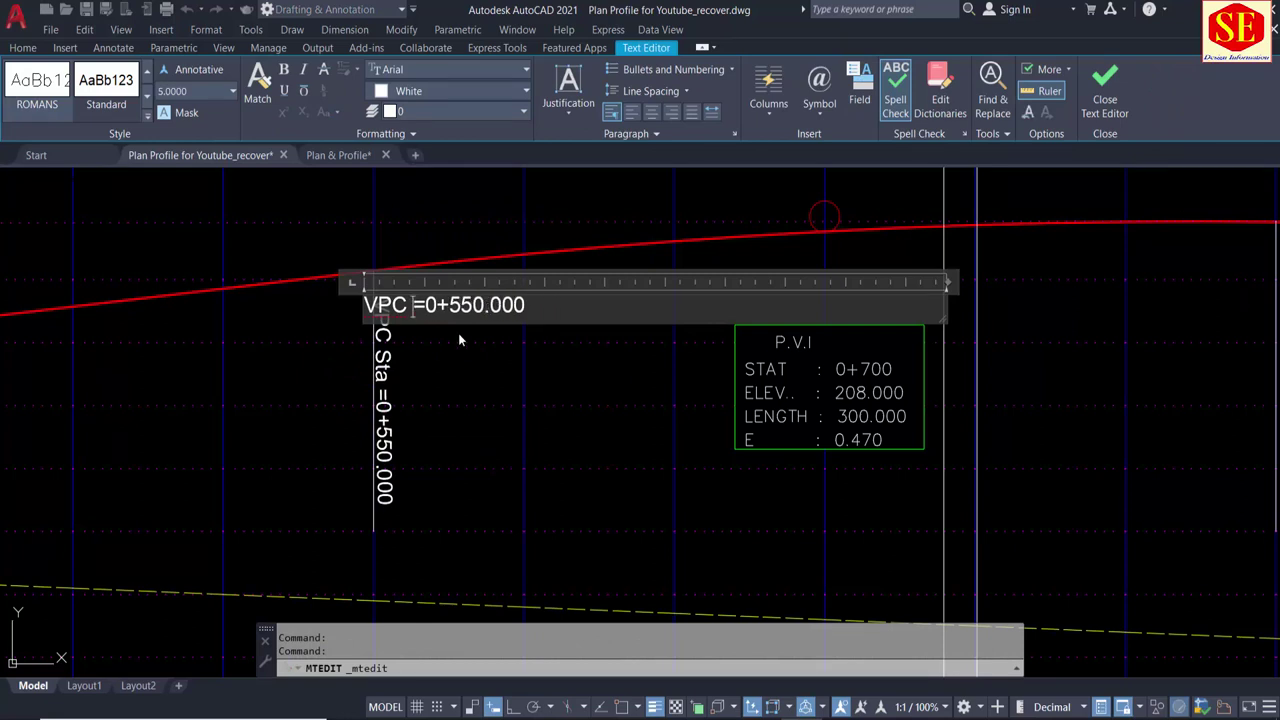
pyautogui.write('Ele')
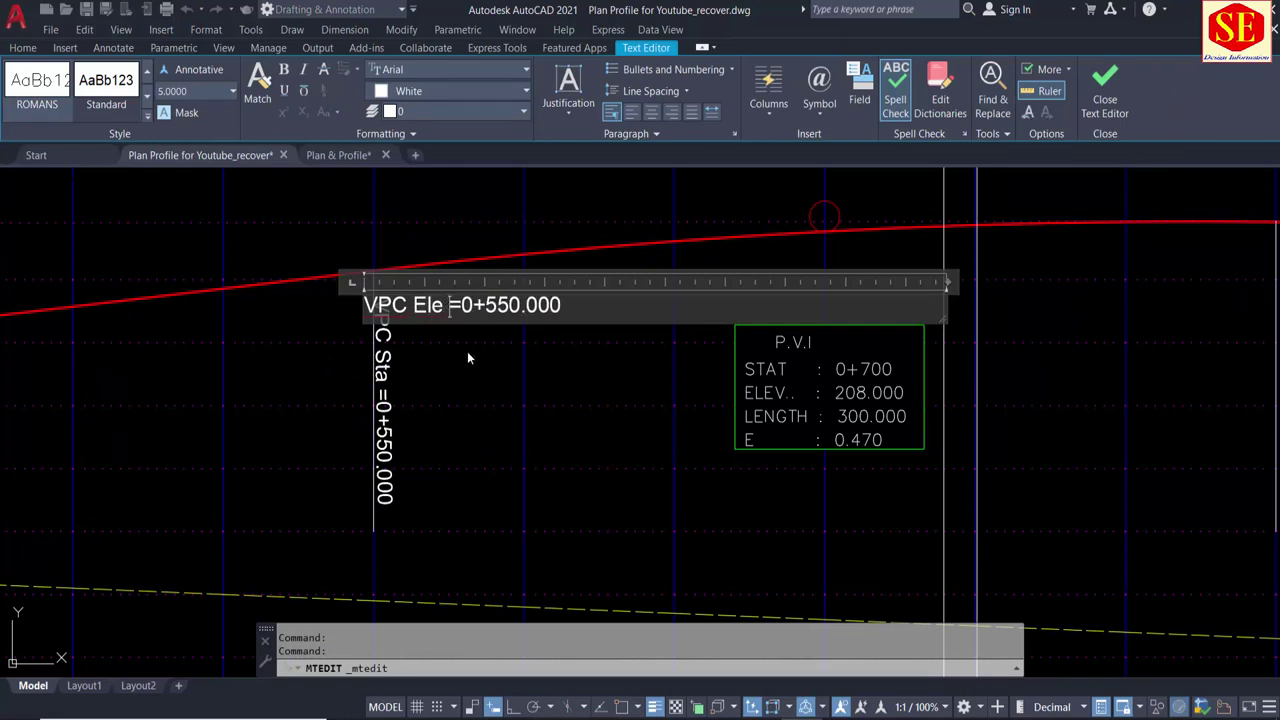
pyautogui.scroll(-5, 491, 463)
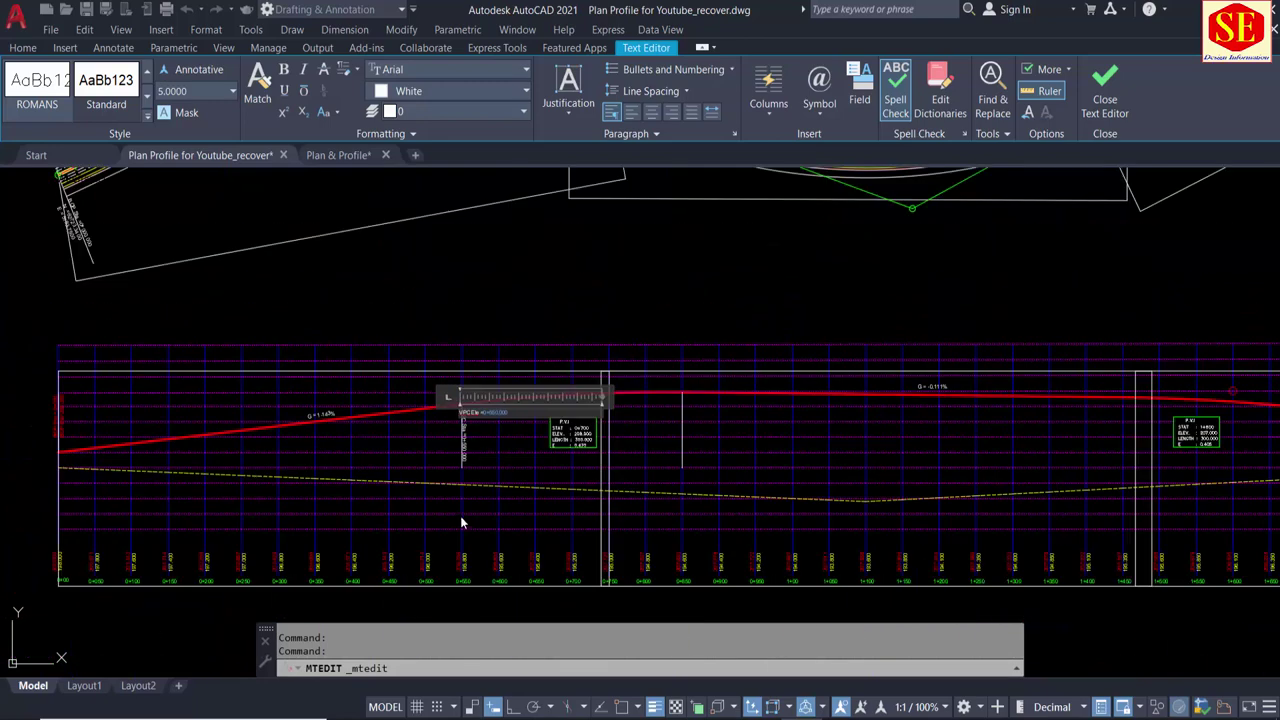
pyautogui.scroll(3, 460, 515)
pyautogui.scroll(2, 463, 600)
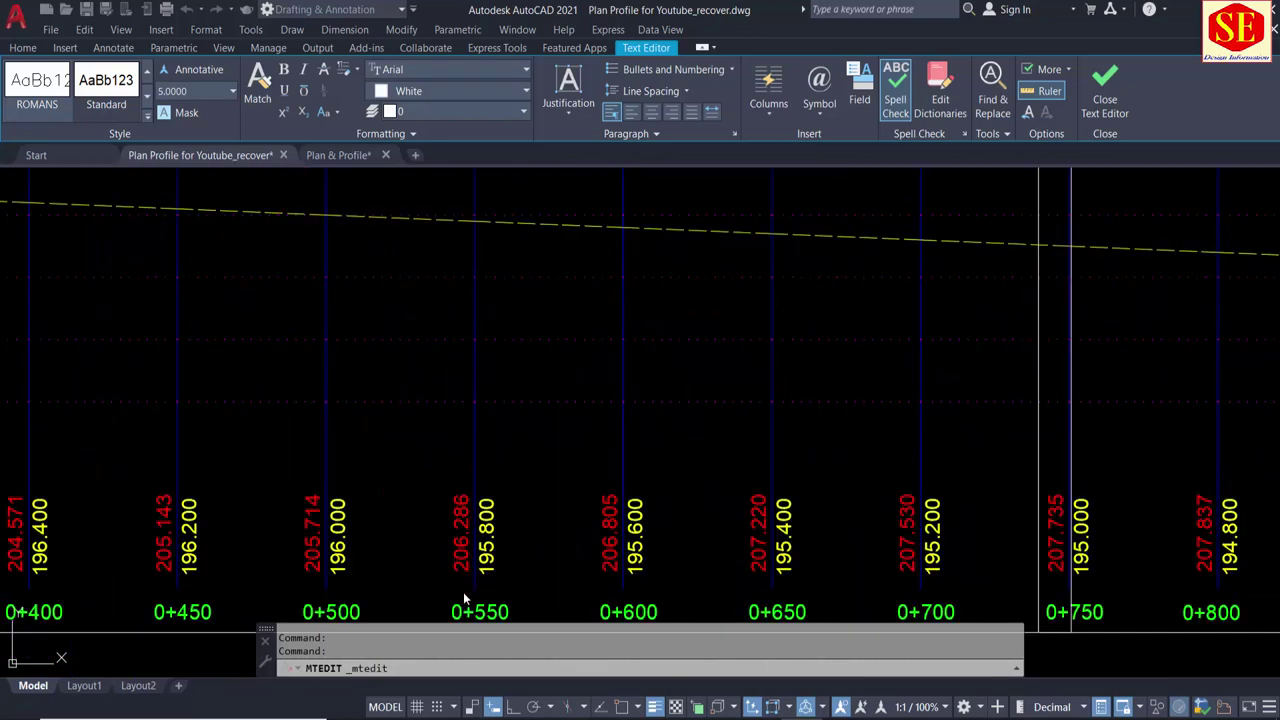
pyautogui.scroll(2, 463, 592)
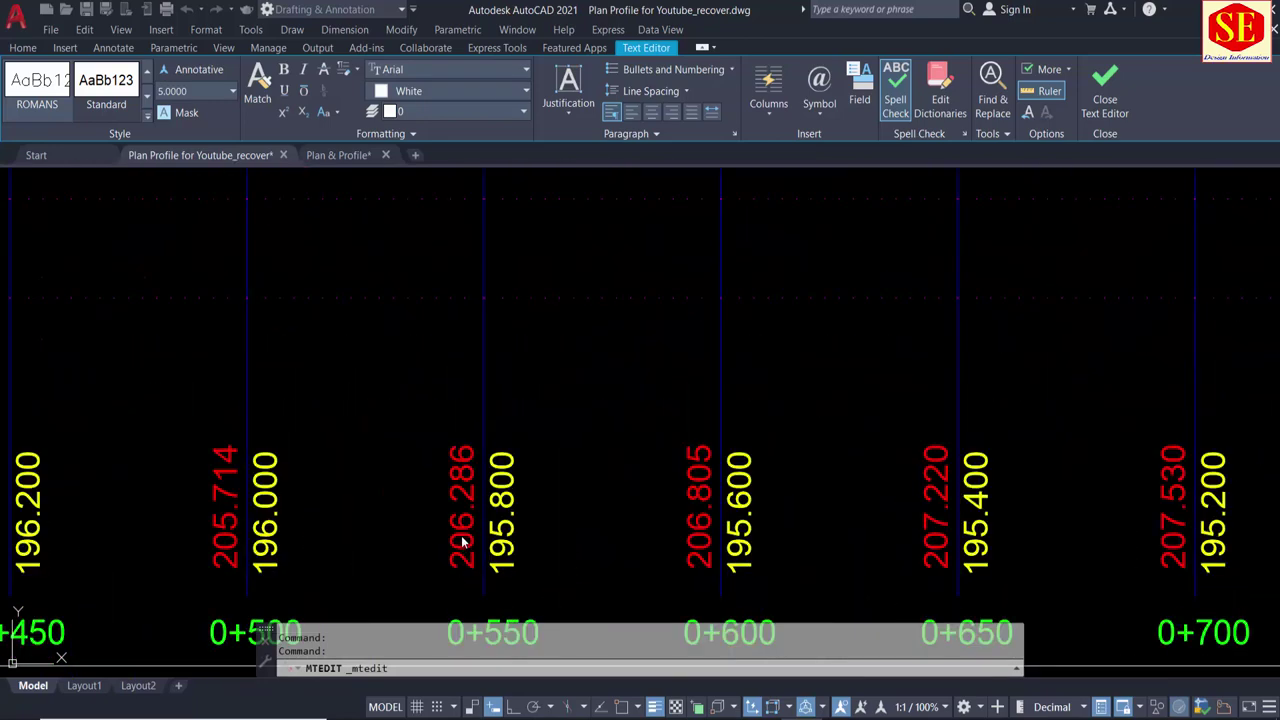
pyautogui.scroll(-6, 463, 558)
pyautogui.scroll(4, 514, 387)
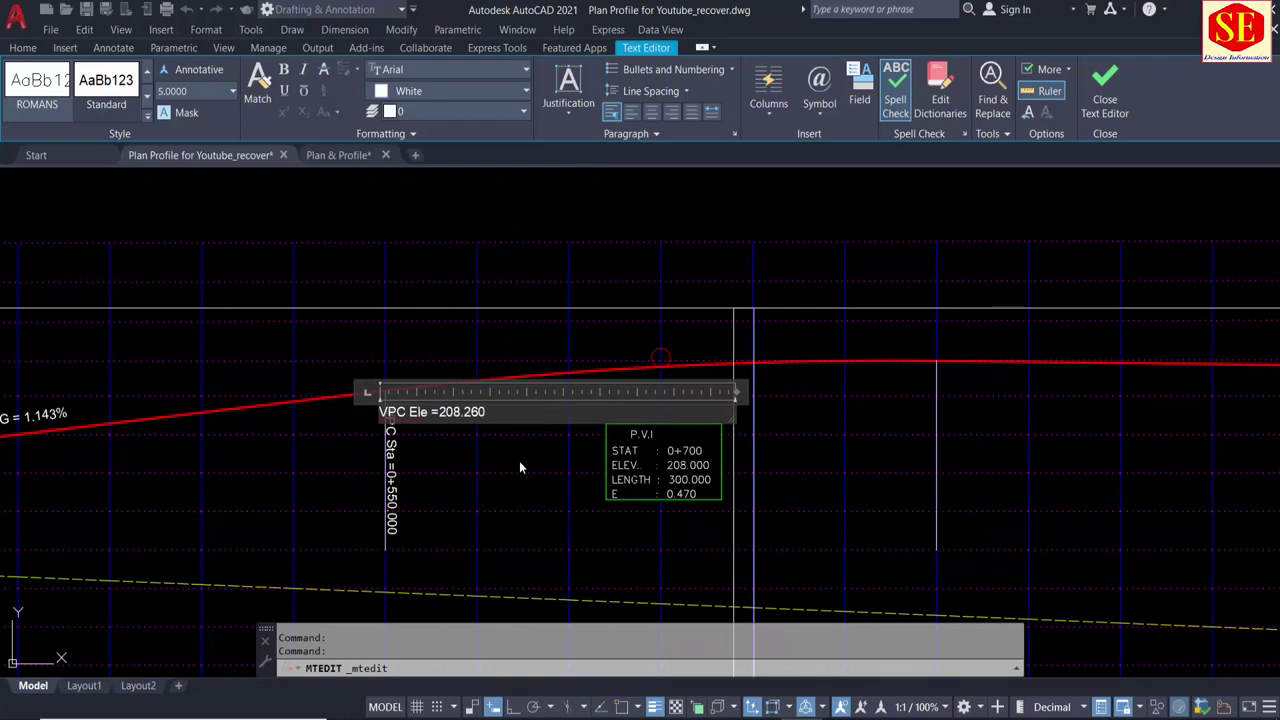
pyautogui.press('Escape')
pyautogui.scroll(3, 411, 400)
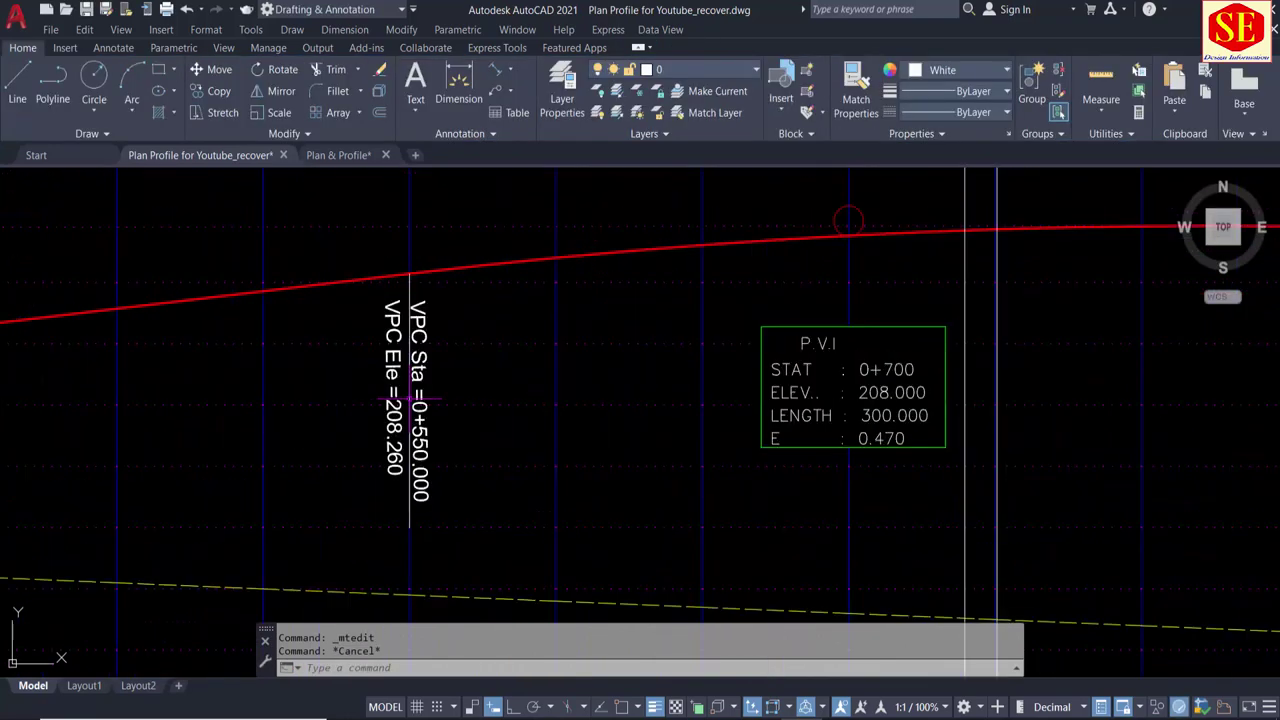
# Step: Copy the VPC station and elevation labels further along the curve with COPY
pyautogui.write('o')
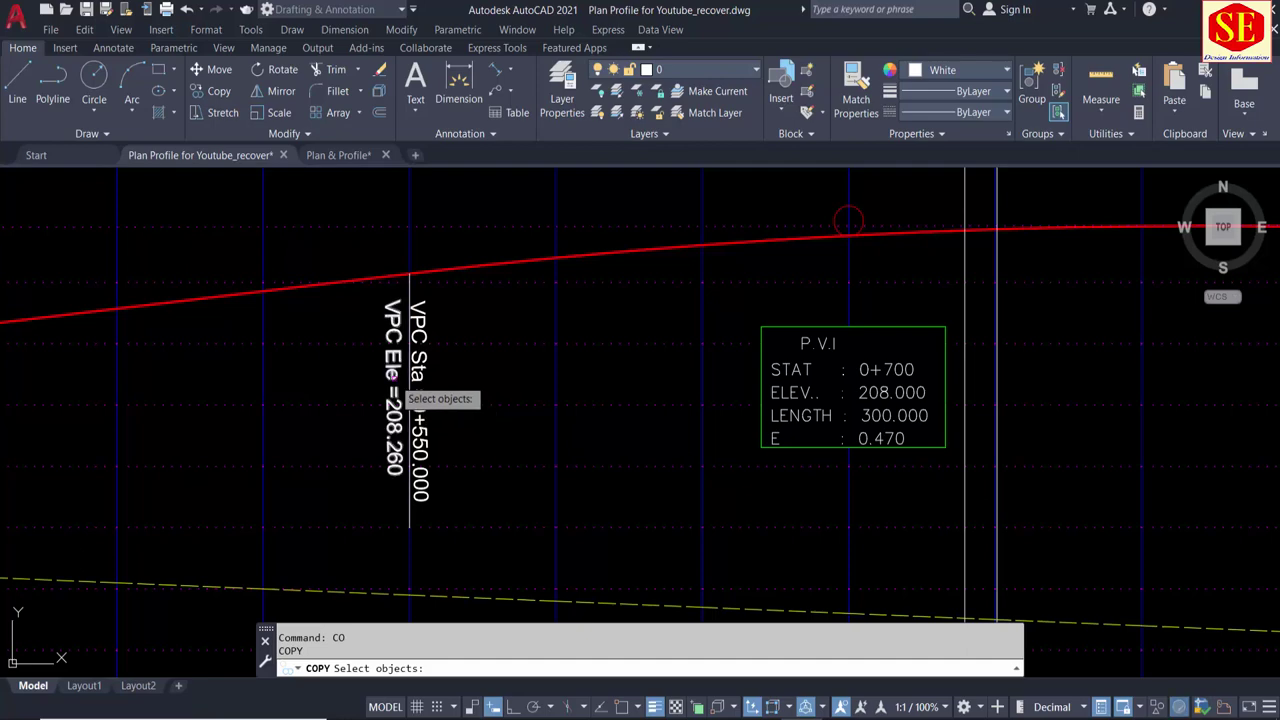
pyautogui.click(416, 410)
pyautogui.click(425, 325)
pyautogui.press('Return')
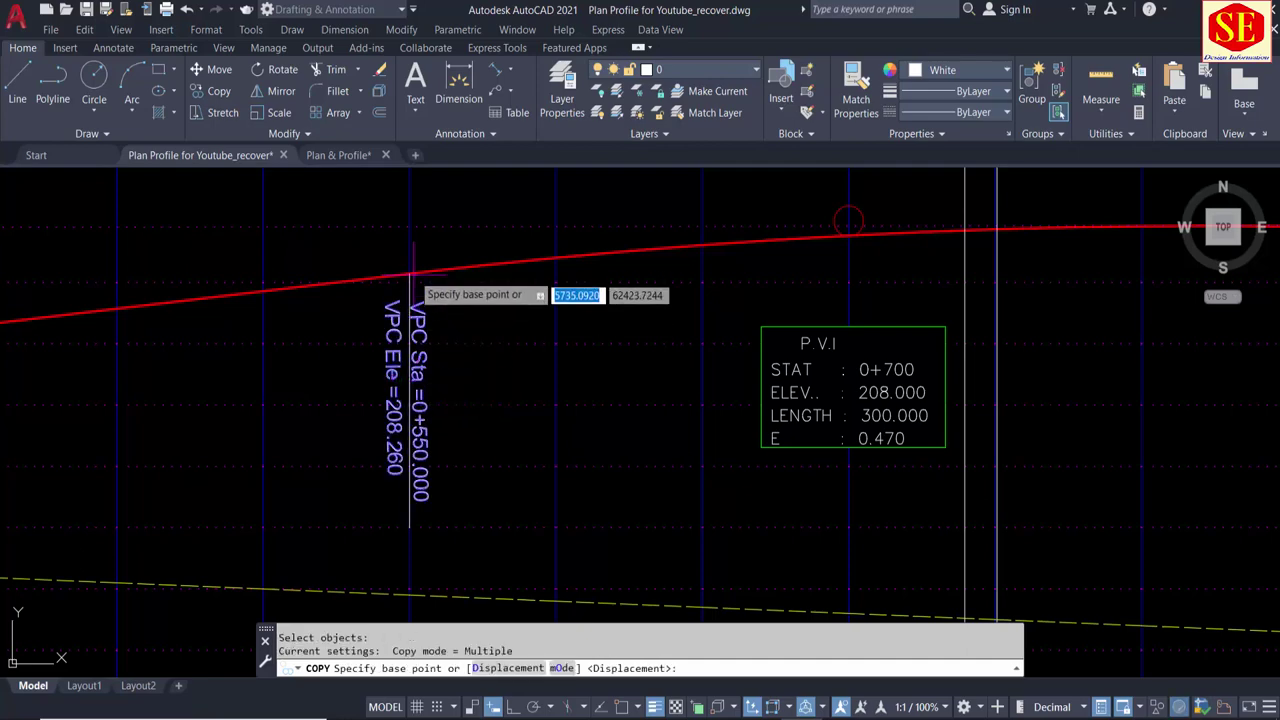
pyautogui.click(409, 273)
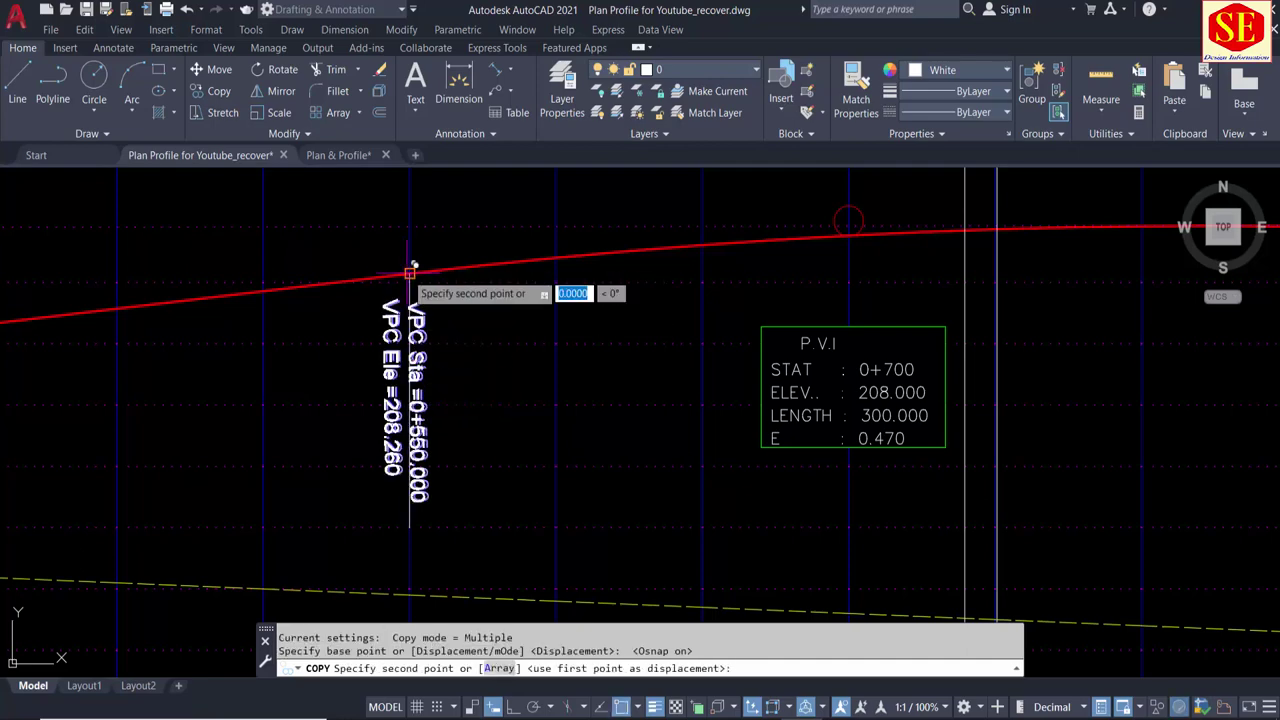
pyautogui.scroll(-4, 415, 272)
pyautogui.scroll(3, 780, 246)
pyautogui.scroll(2, 751, 243)
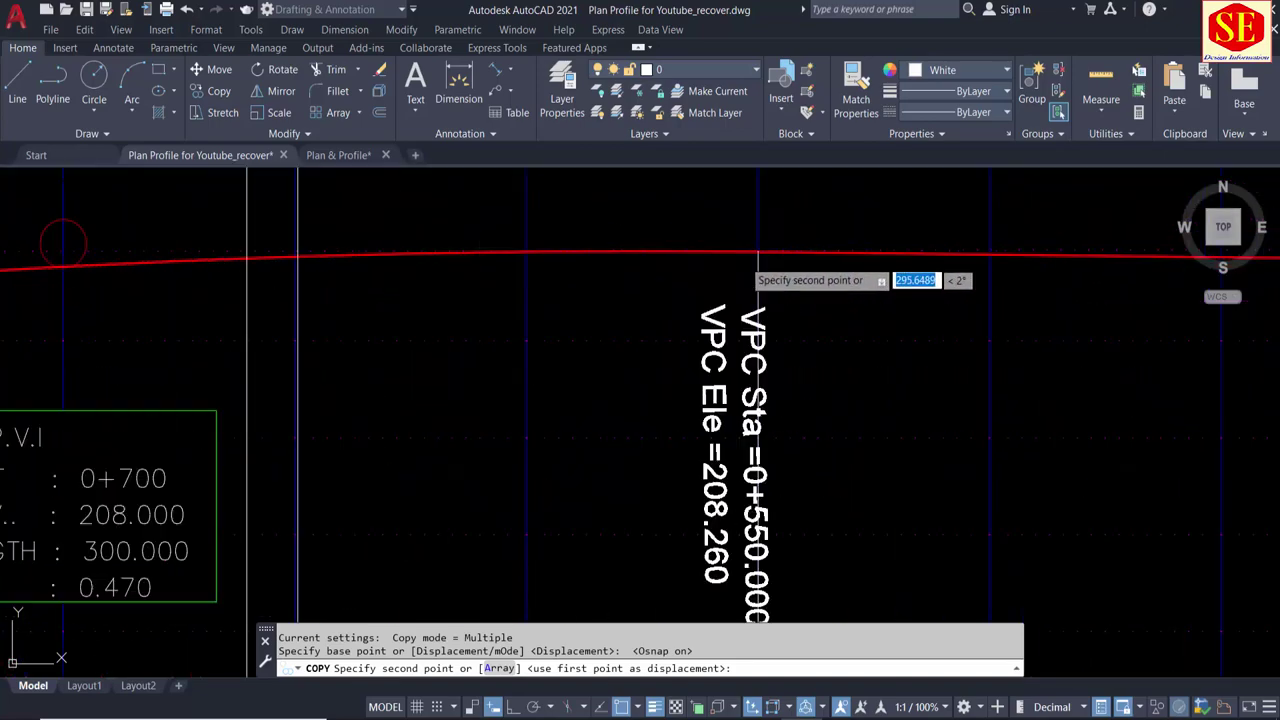
pyautogui.click(757, 251)
pyautogui.press('Escape')
pyautogui.scroll(-2, 683, 236)
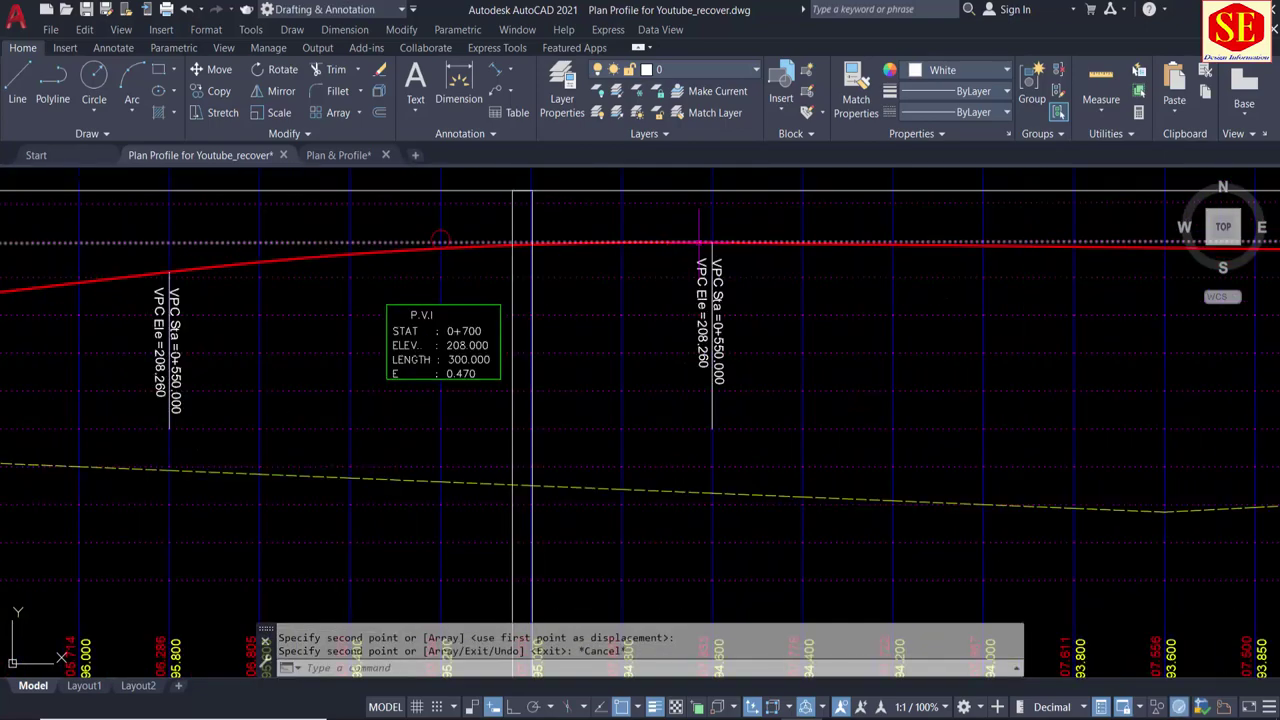
pyautogui.scroll(2, 720, 250)
# Step: Change the copied station text to read VPT Sta =0+850.000
pyautogui.click(740, 290)
pyautogui.doubleClick(740, 290)
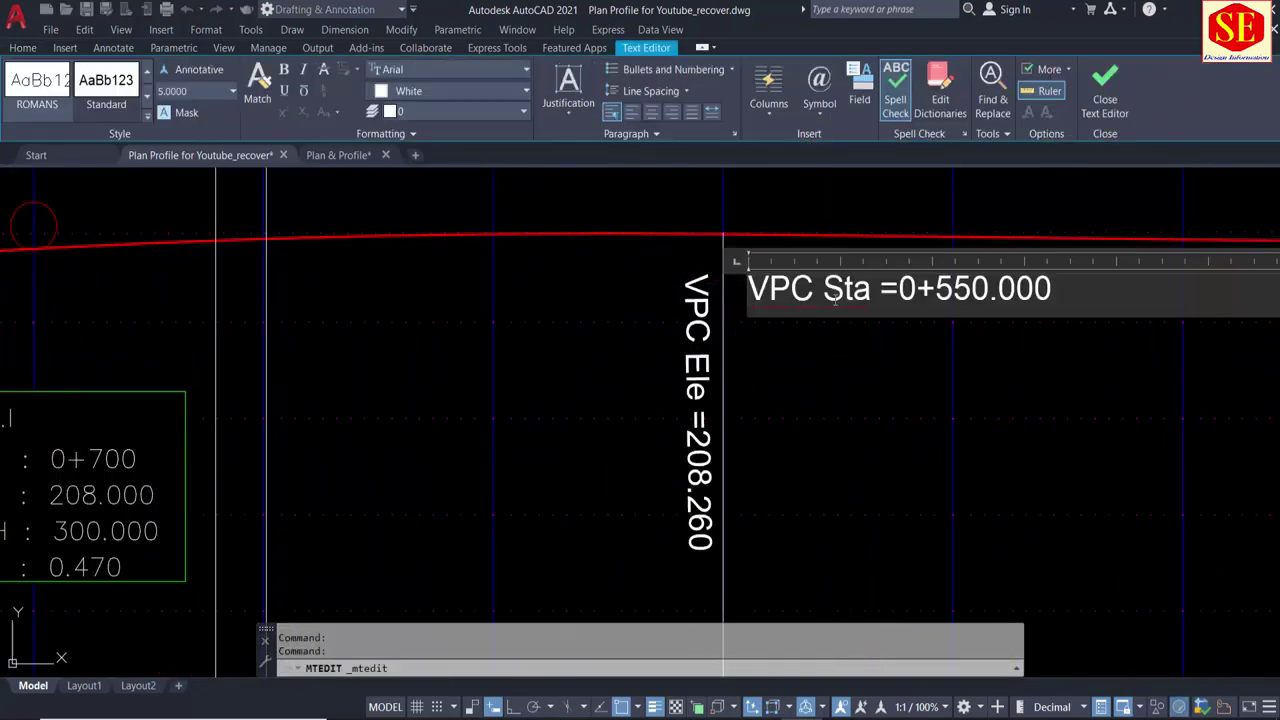
pyautogui.press('BackSpace')
pyautogui.write('T')
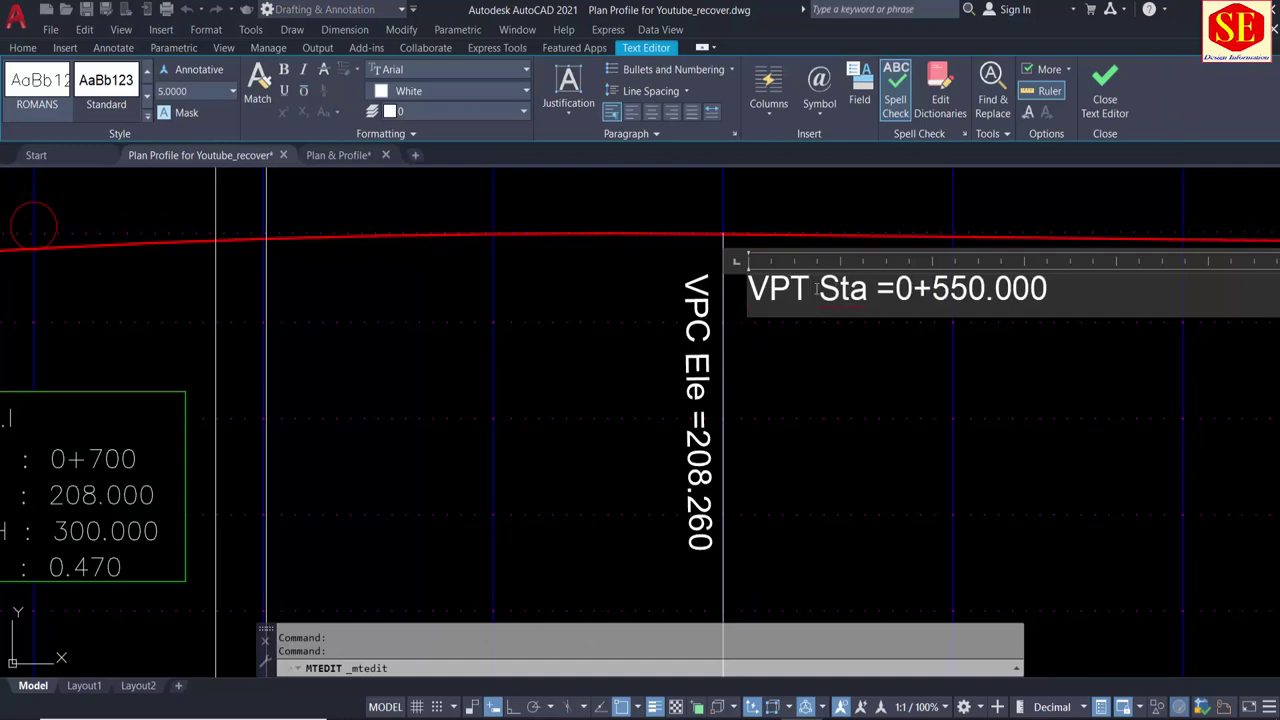
pyautogui.moveTo(932, 290); pyautogui.dragTo(1090, 290)
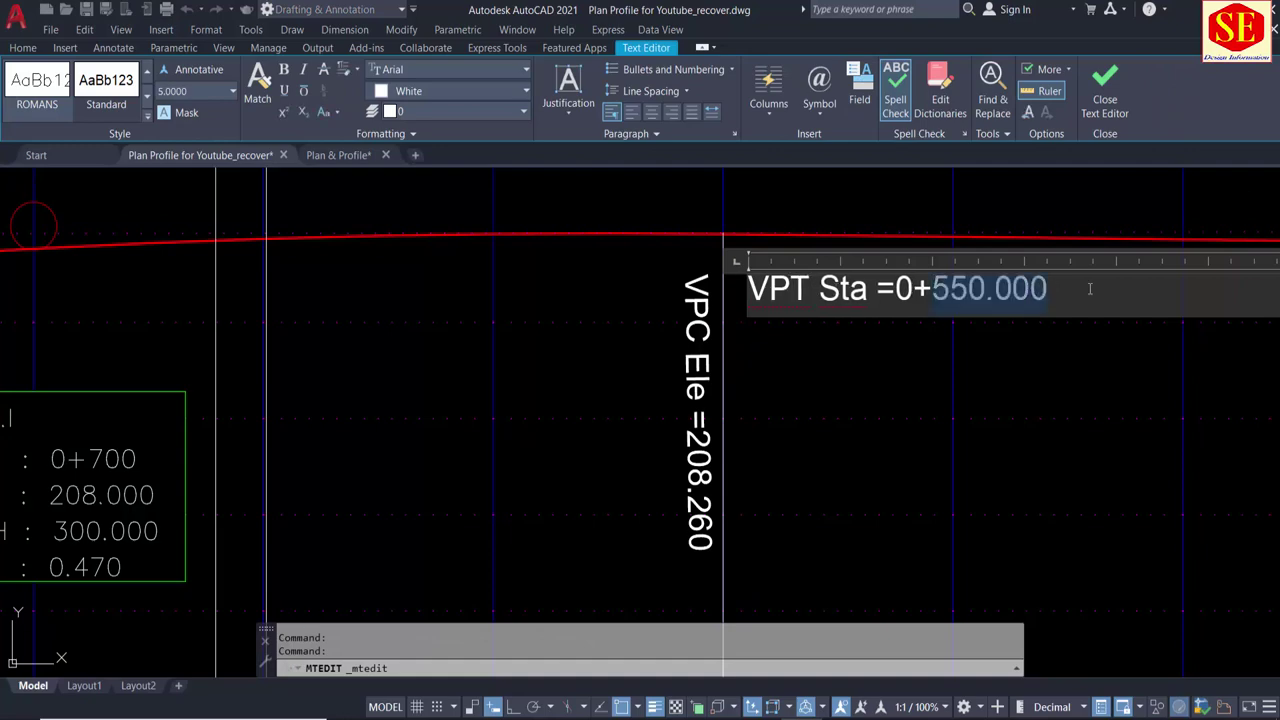
pyautogui.scroll(-5, 718, 430)
pyautogui.scroll(6, 718, 512)
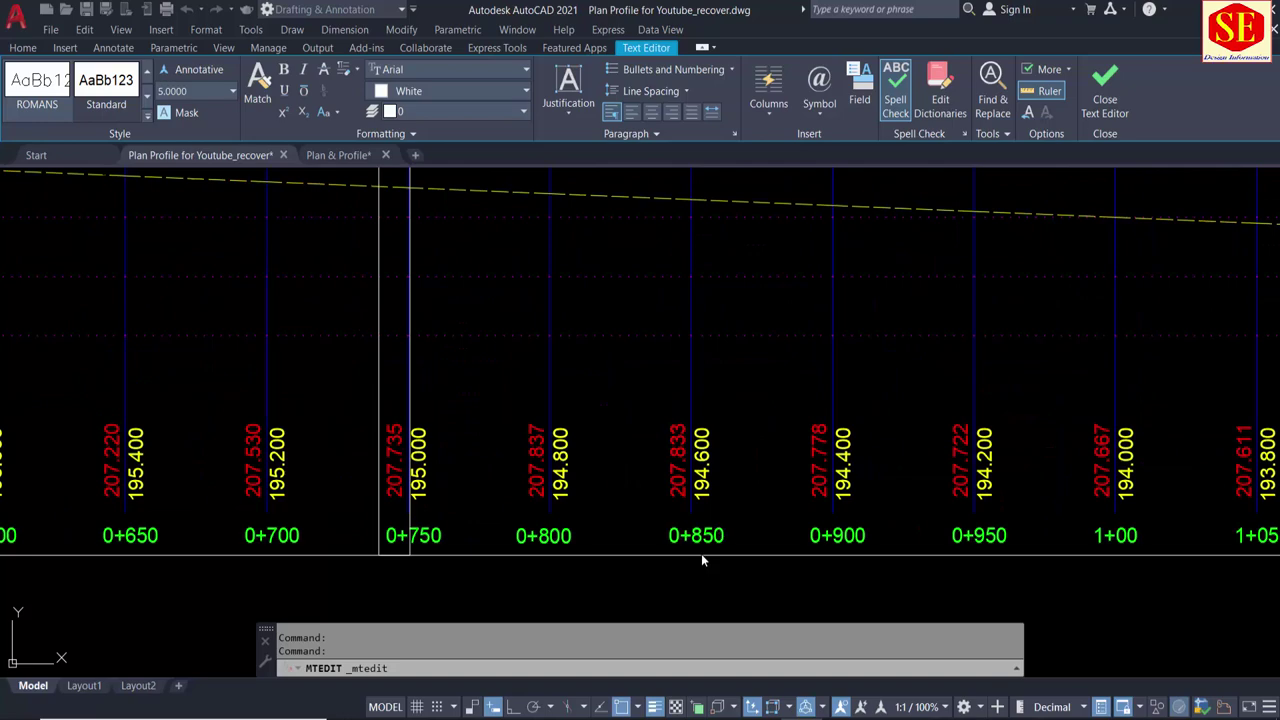
pyautogui.scroll(-4, 703, 556)
pyautogui.scroll(2, 748, 420)
pyautogui.scroll(4, 743, 360)
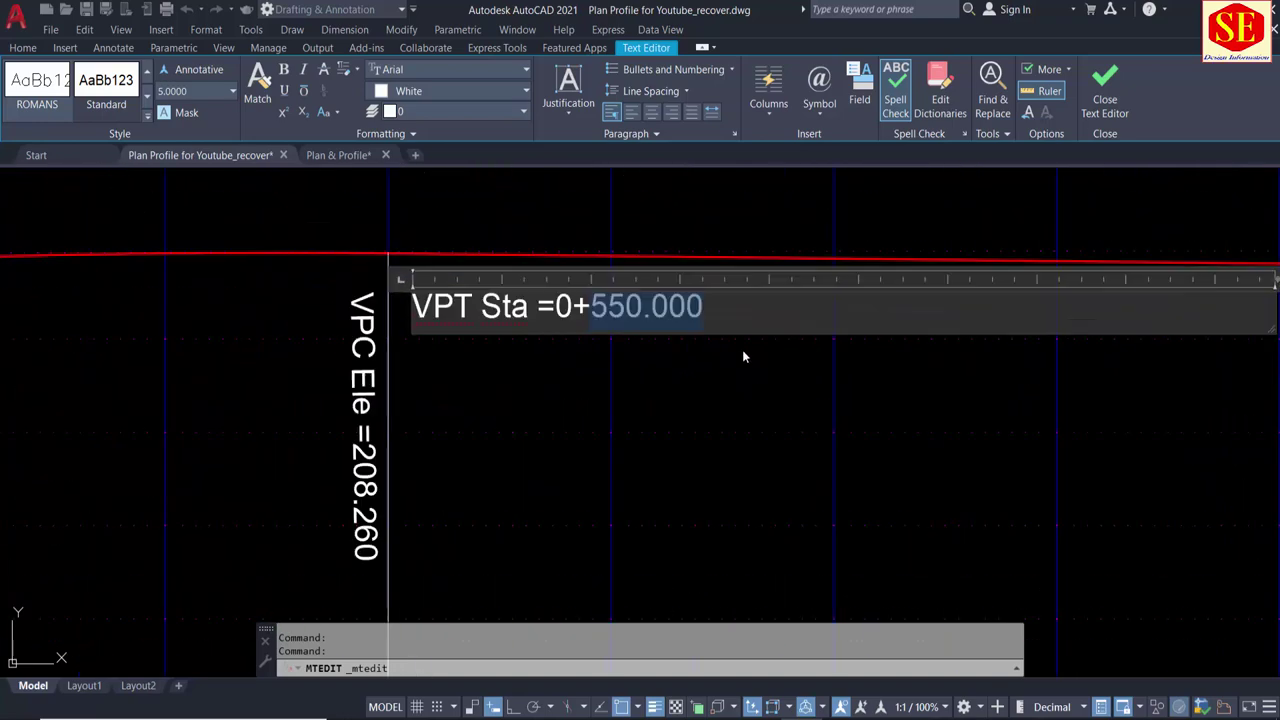
pyautogui.write('850.')
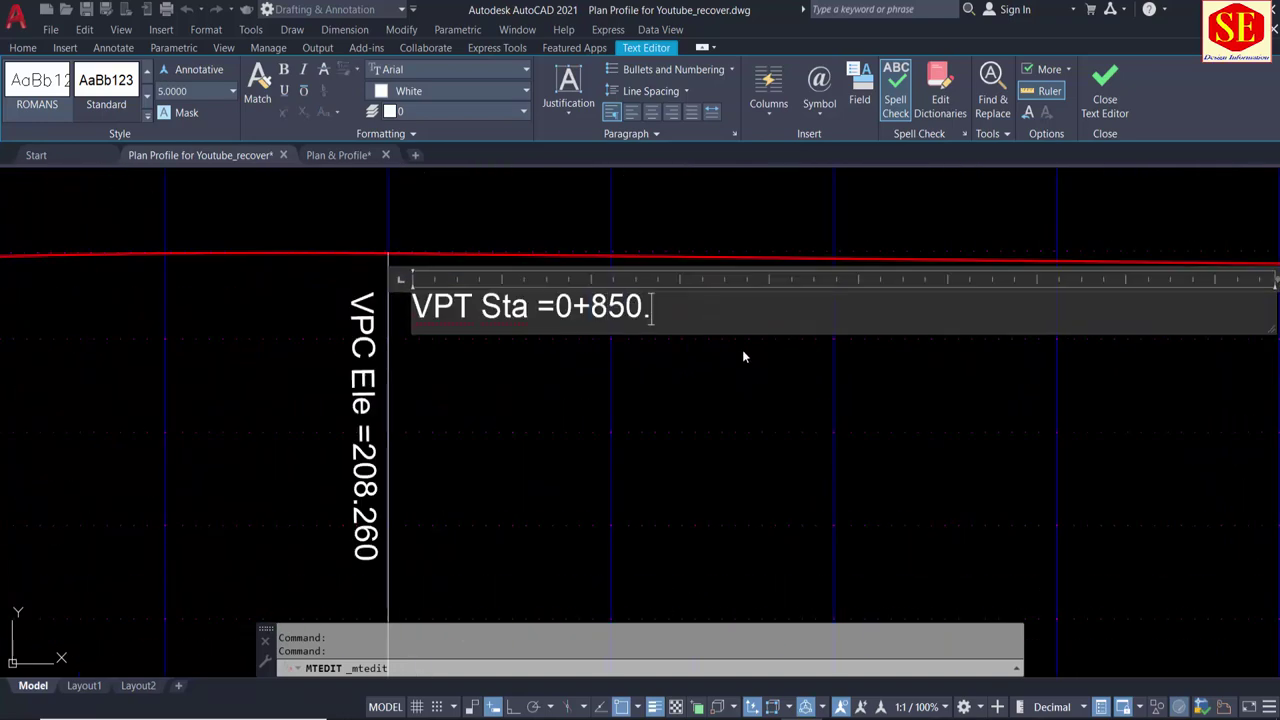
pyautogui.write('000')
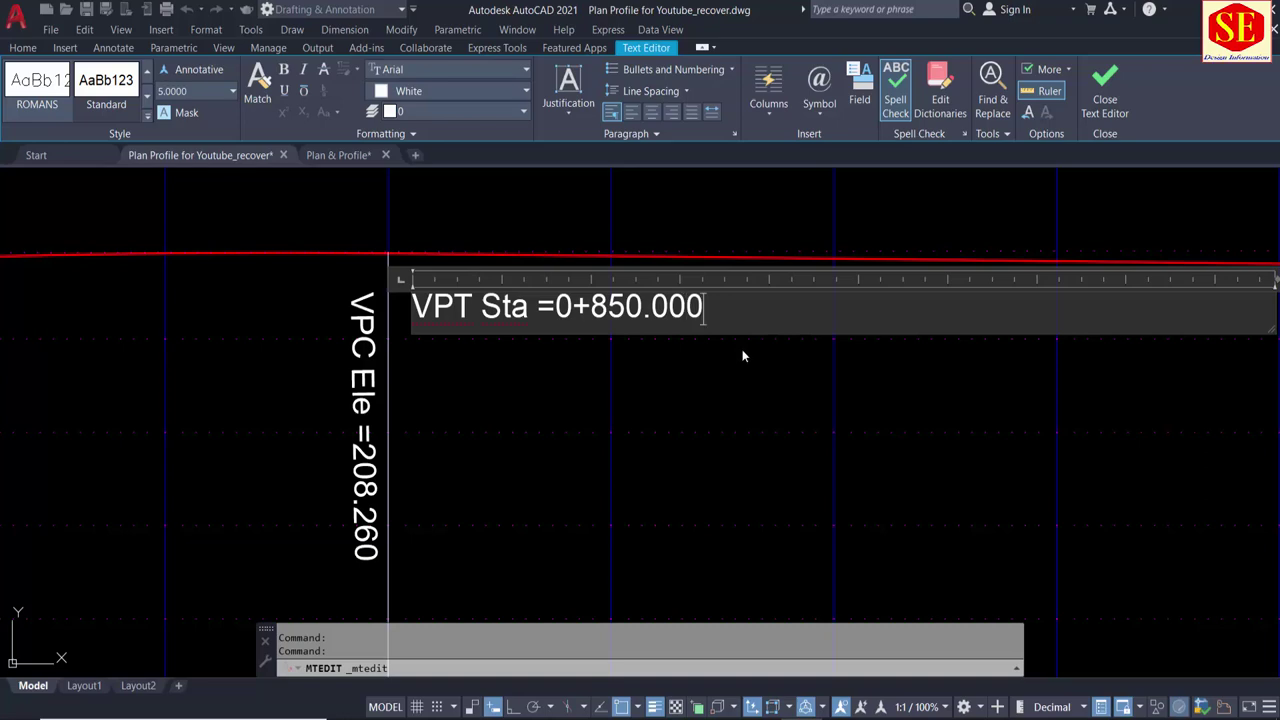
pyautogui.click(742, 349)
pyautogui.scroll(-5, 673, 330)
pyautogui.scroll(6, 545, 588)
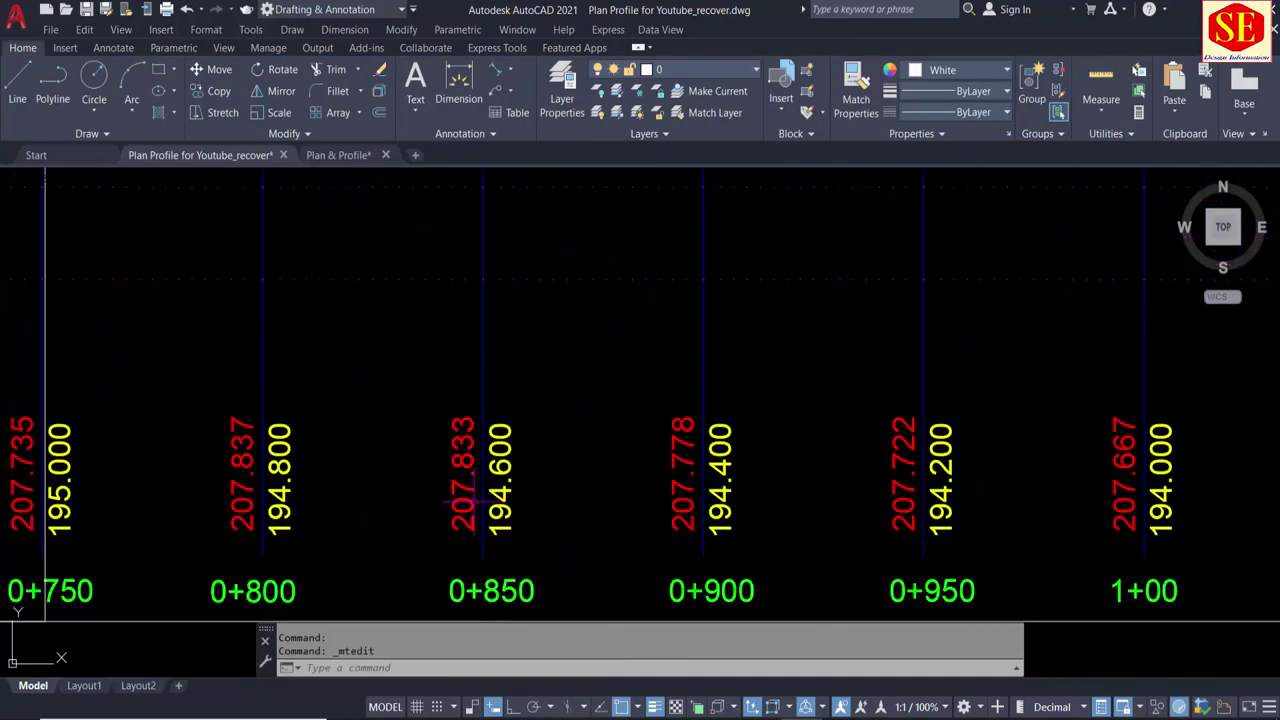
pyautogui.scroll(-5, 463, 450)
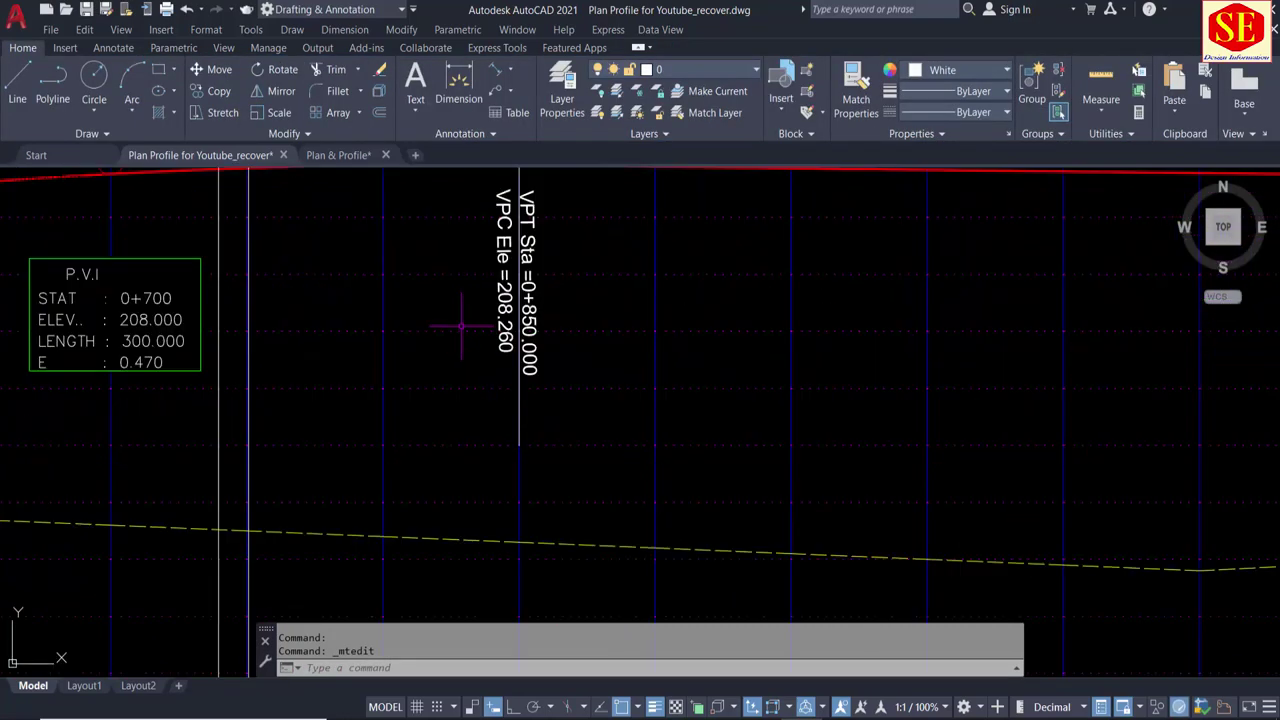
pyautogui.scroll(8, 470, 320)
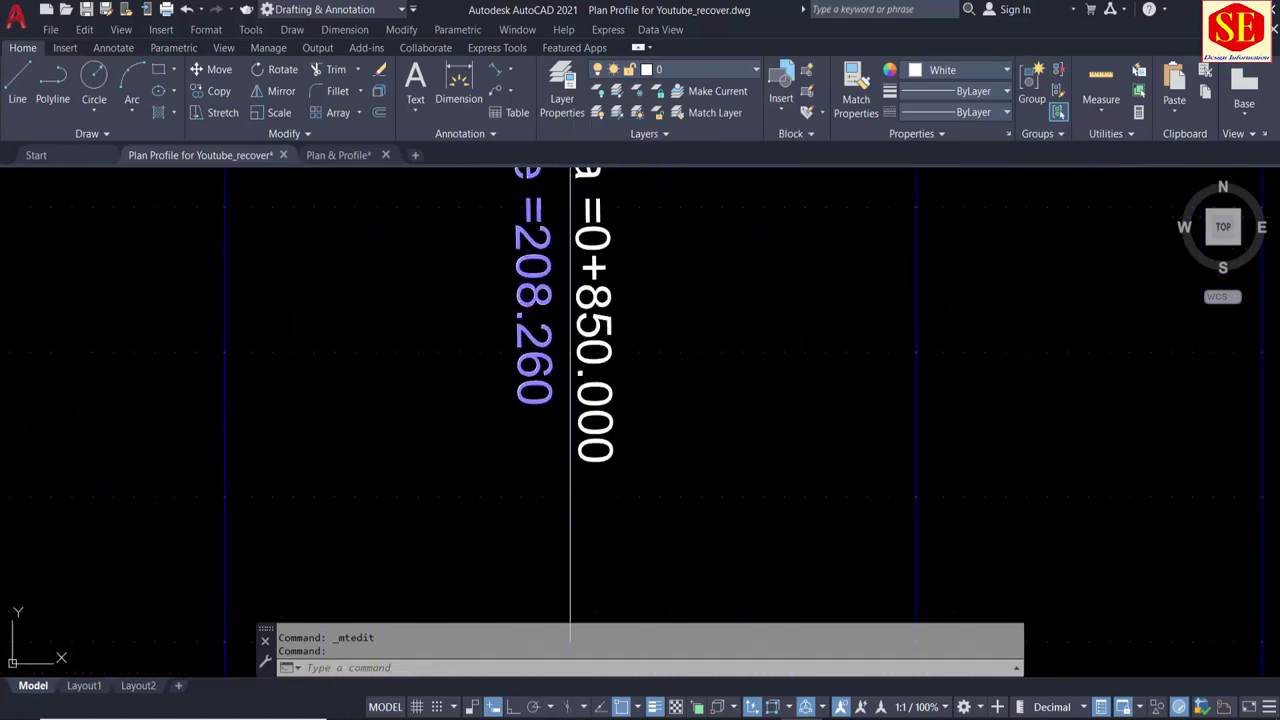
# Step: Edit the copied elevation label from VPC Ele =208.260 to VPT Ele =207.833
pyautogui.doubleClick(522, 300)
pyautogui.click(646, 420)
pyautogui.press('BackSpace')
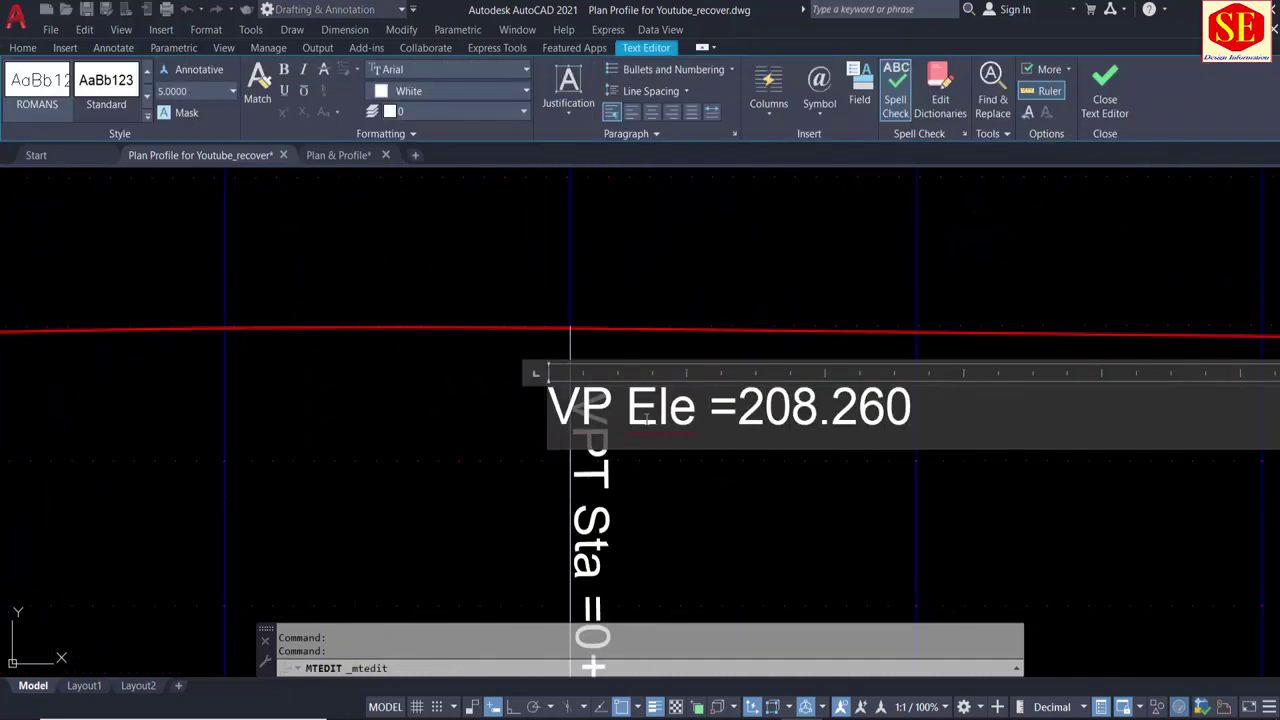
pyautogui.write('T')
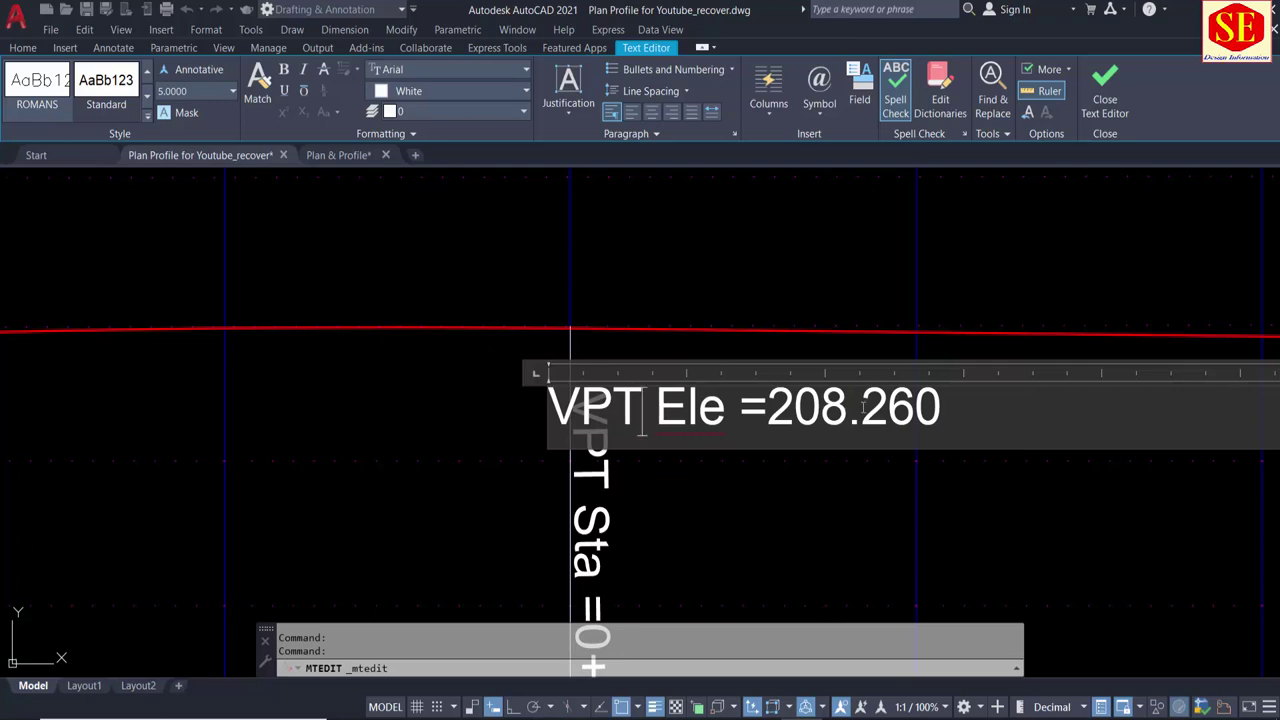
pyautogui.write('78')
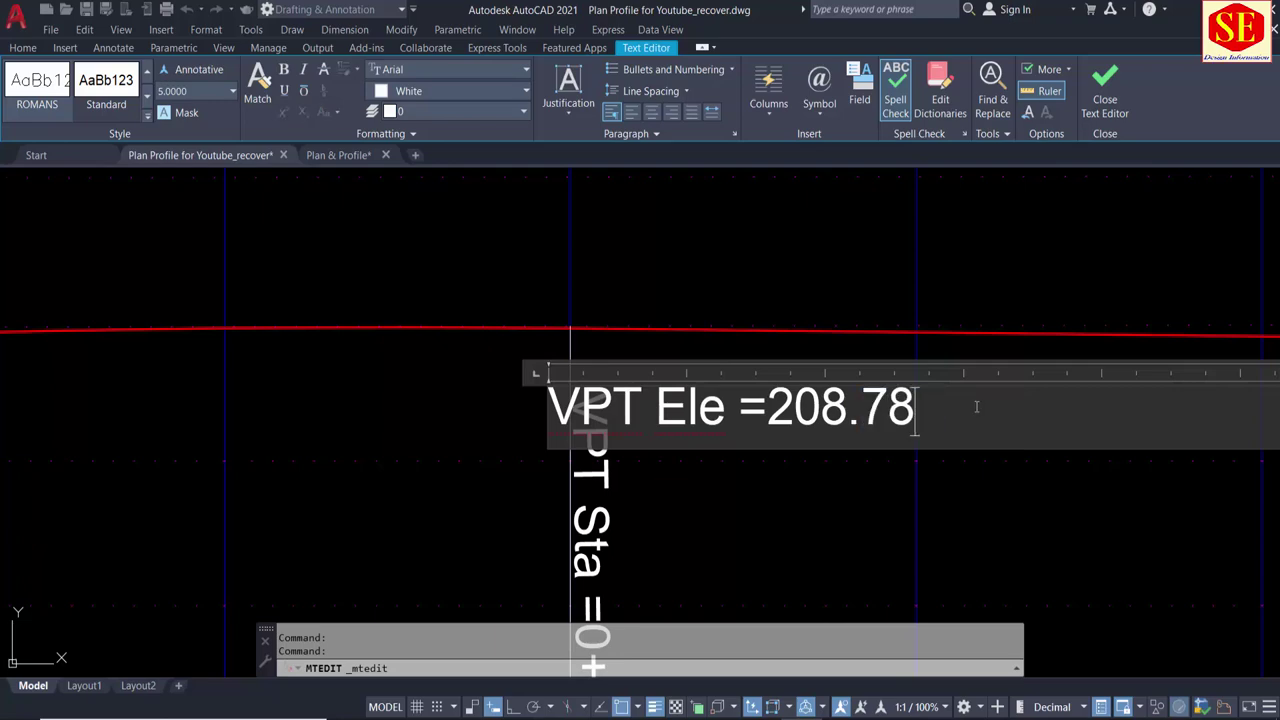
pyautogui.scroll(-1, 684, 355)
pyautogui.scroll(-3, 684, 355)
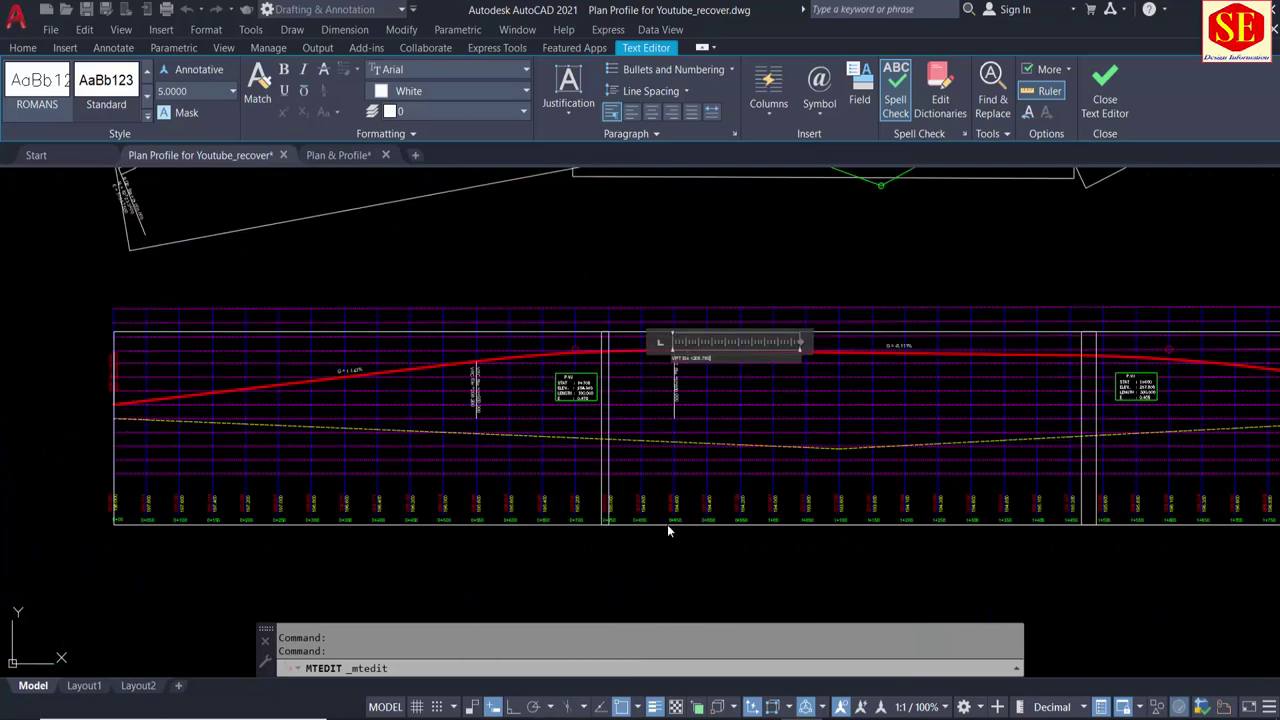
pyautogui.scroll(5, 667, 524)
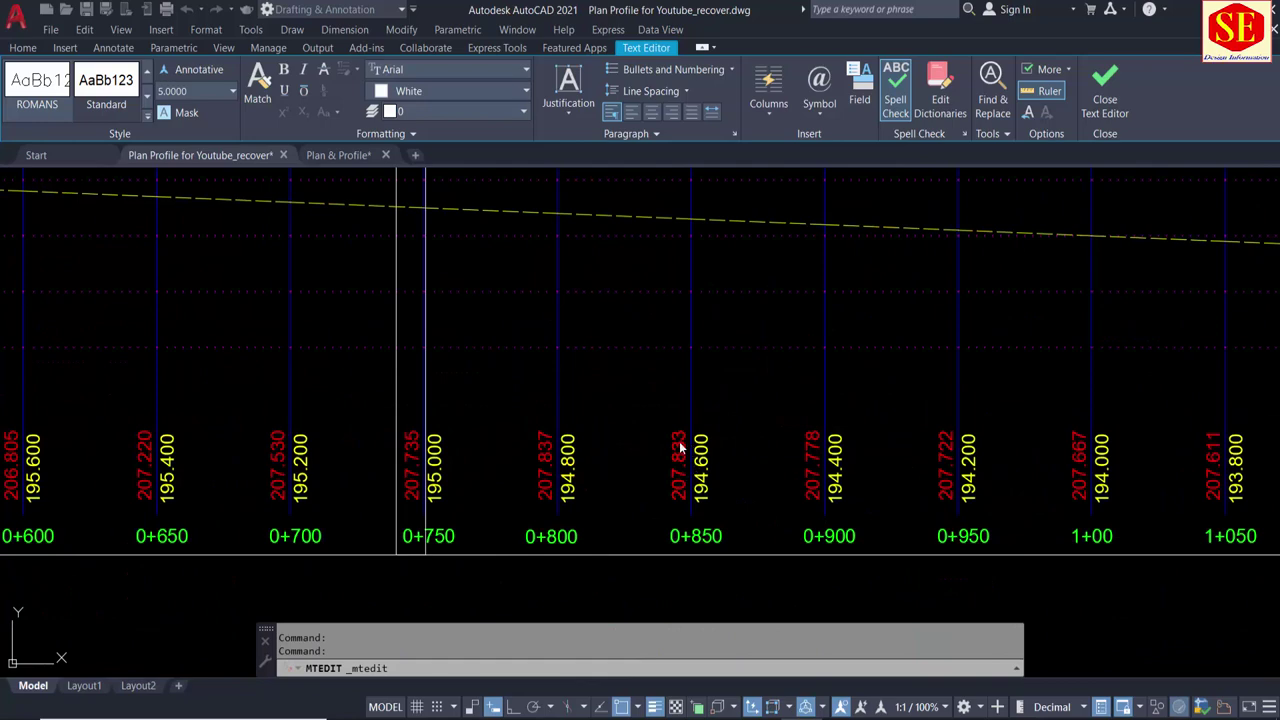
pyautogui.scroll(-3, 701, 410)
pyautogui.scroll(4, 742, 305)
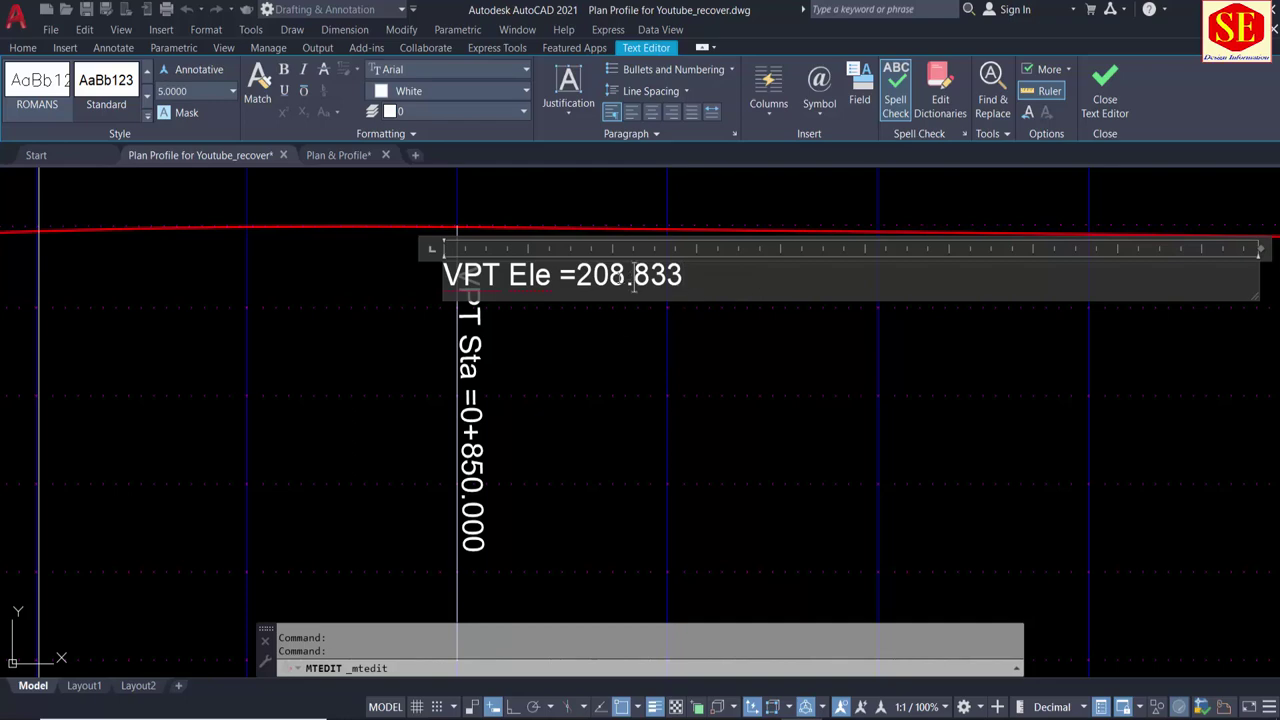
pyautogui.press('BackSpace')
pyautogui.write('7')
pyautogui.click(640, 360)
pyautogui.scroll(-3, 640, 360)
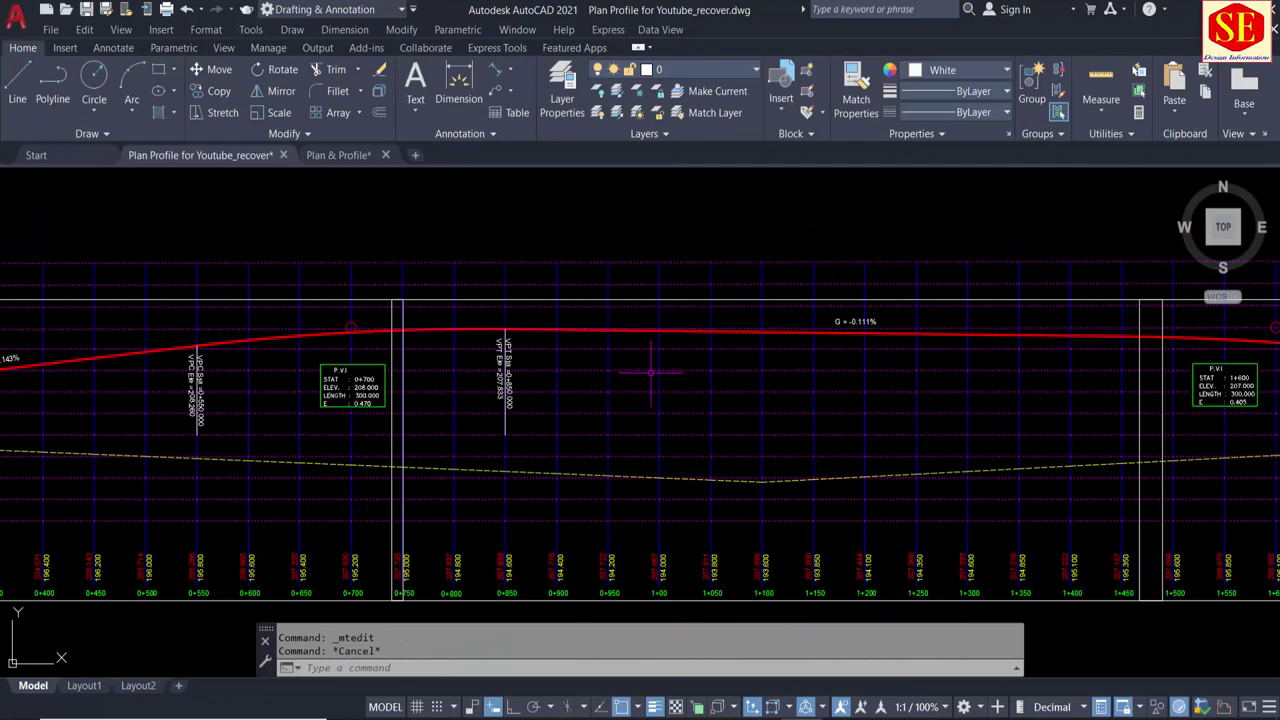
# Step: Select the VPC and VPT labels and their marker lines for copying
pyautogui.write('o')
pyautogui.press('Return')
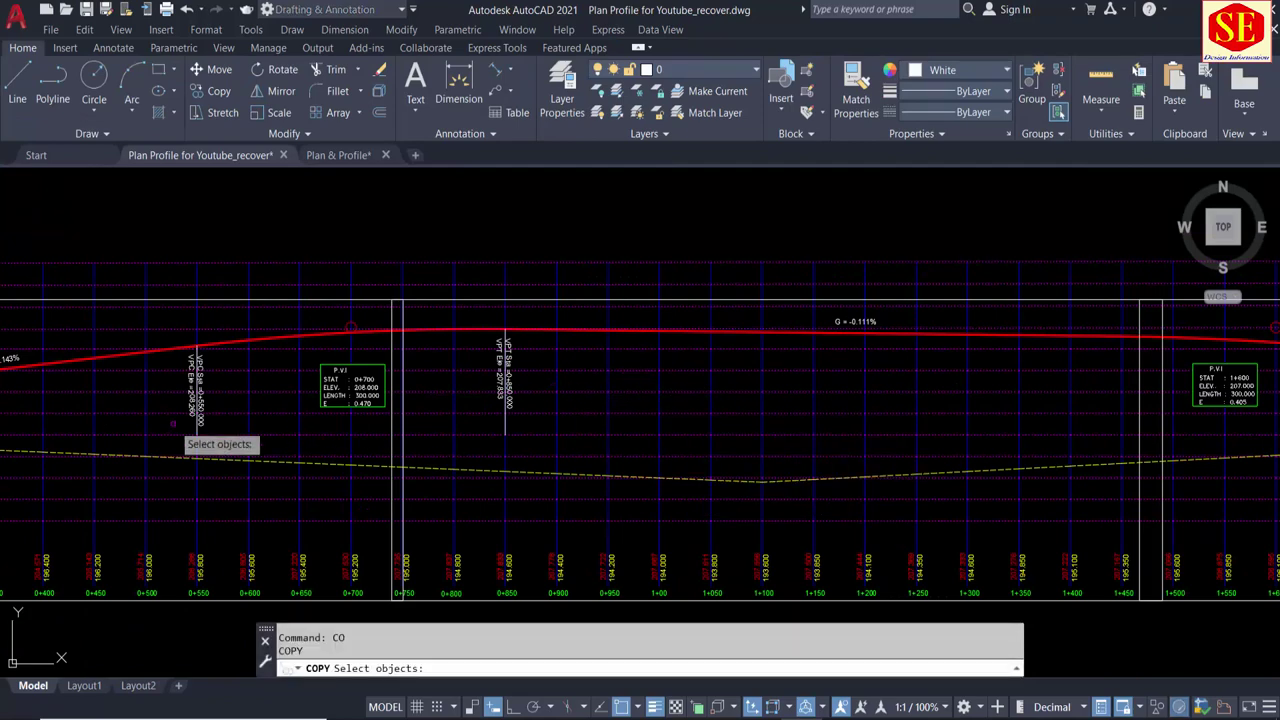
pyautogui.scroll(4, 232, 381)
pyautogui.click(130, 396)
pyautogui.click(144, 392)
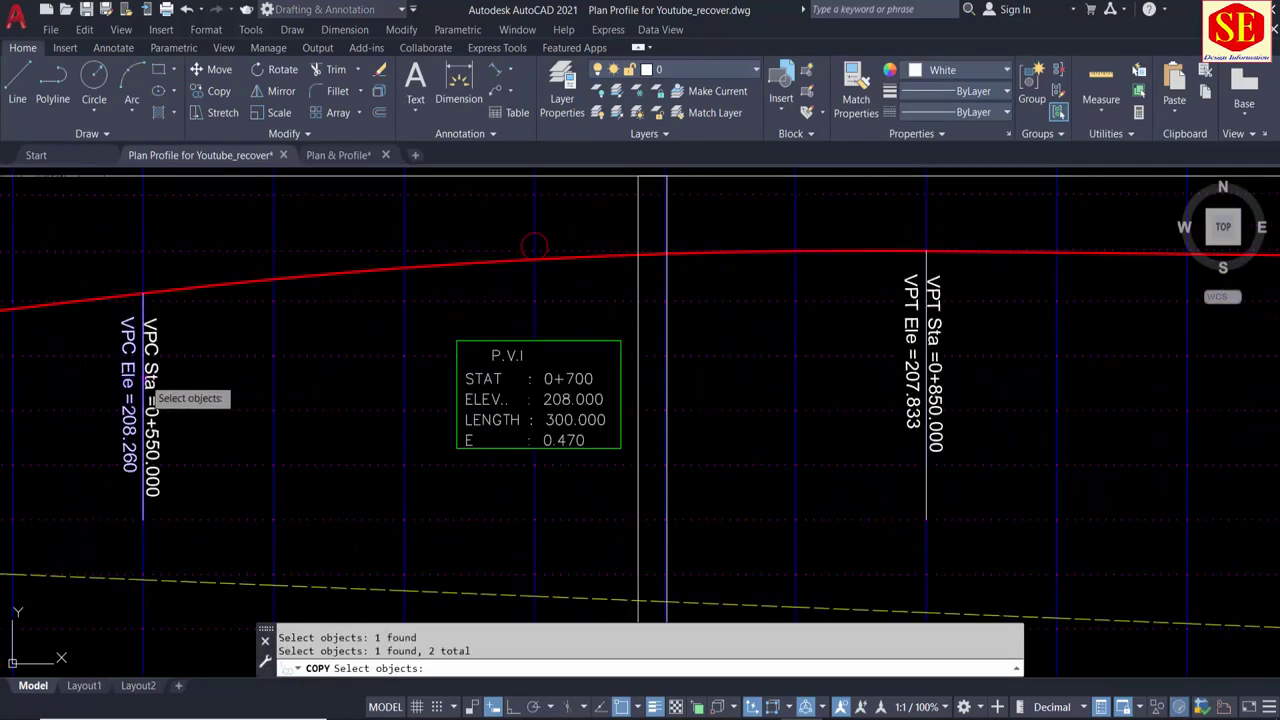
pyautogui.click(138, 385)
pyautogui.click(138, 385)
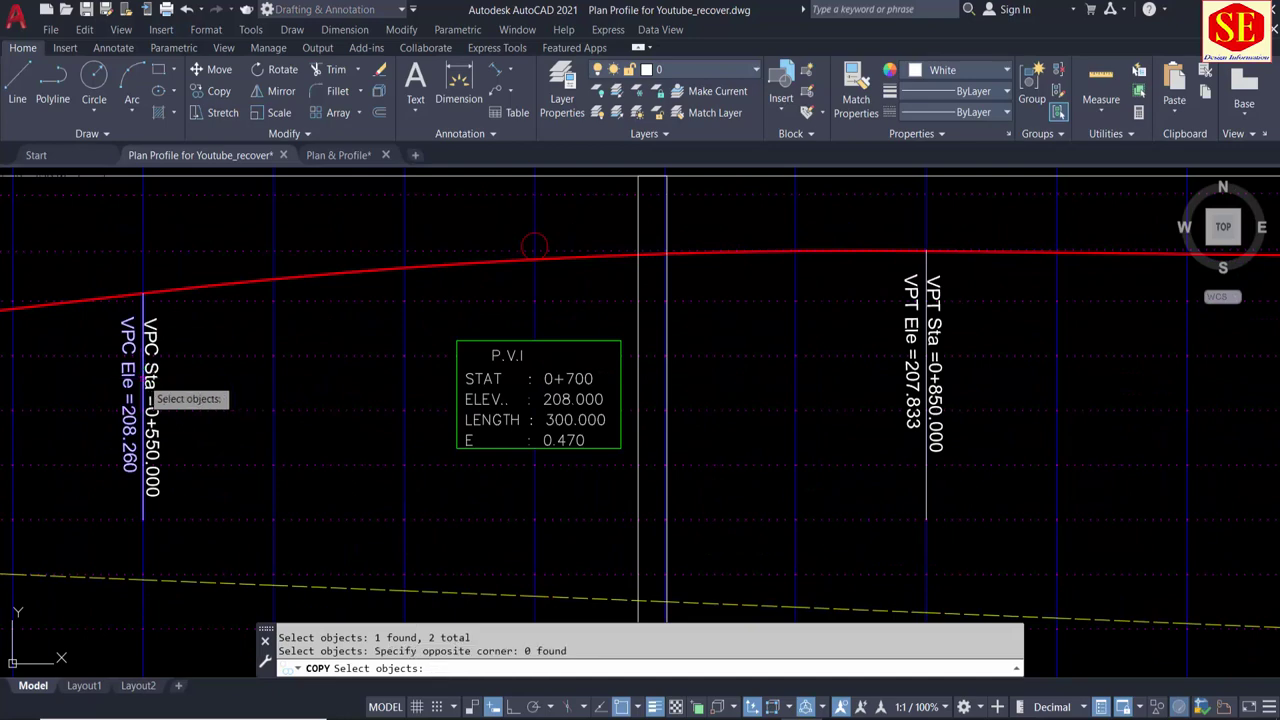
pyautogui.click(146, 391)
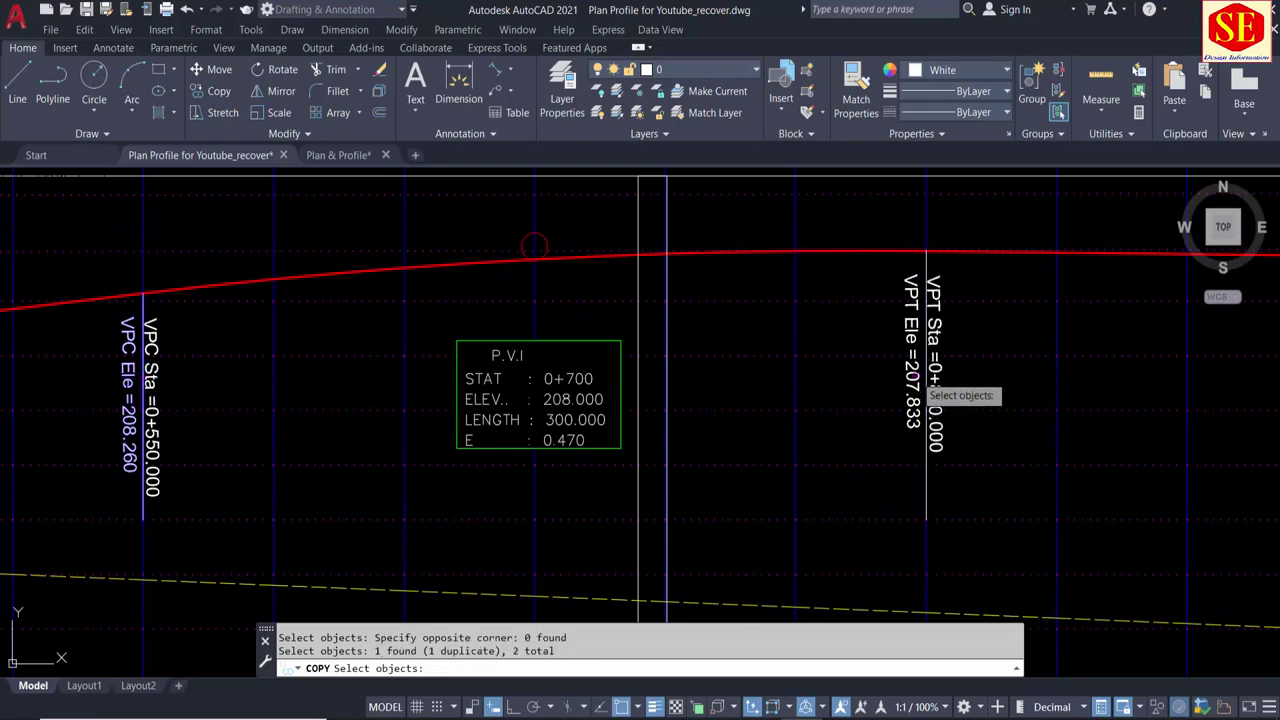
pyautogui.click(930, 383)
pyautogui.click(928, 384)
pyautogui.scroll(2, 930, 380)
pyautogui.click(924, 385)
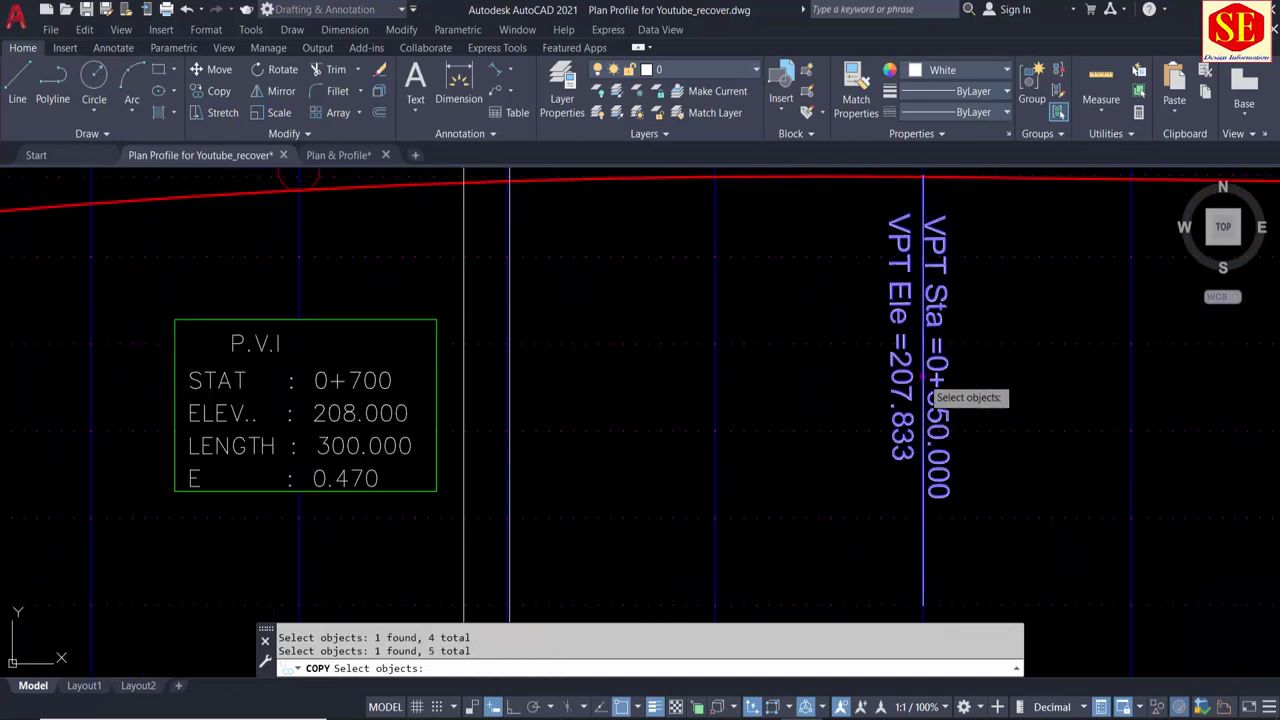
pyautogui.scroll(-4, 545, 325)
pyautogui.press('Return')
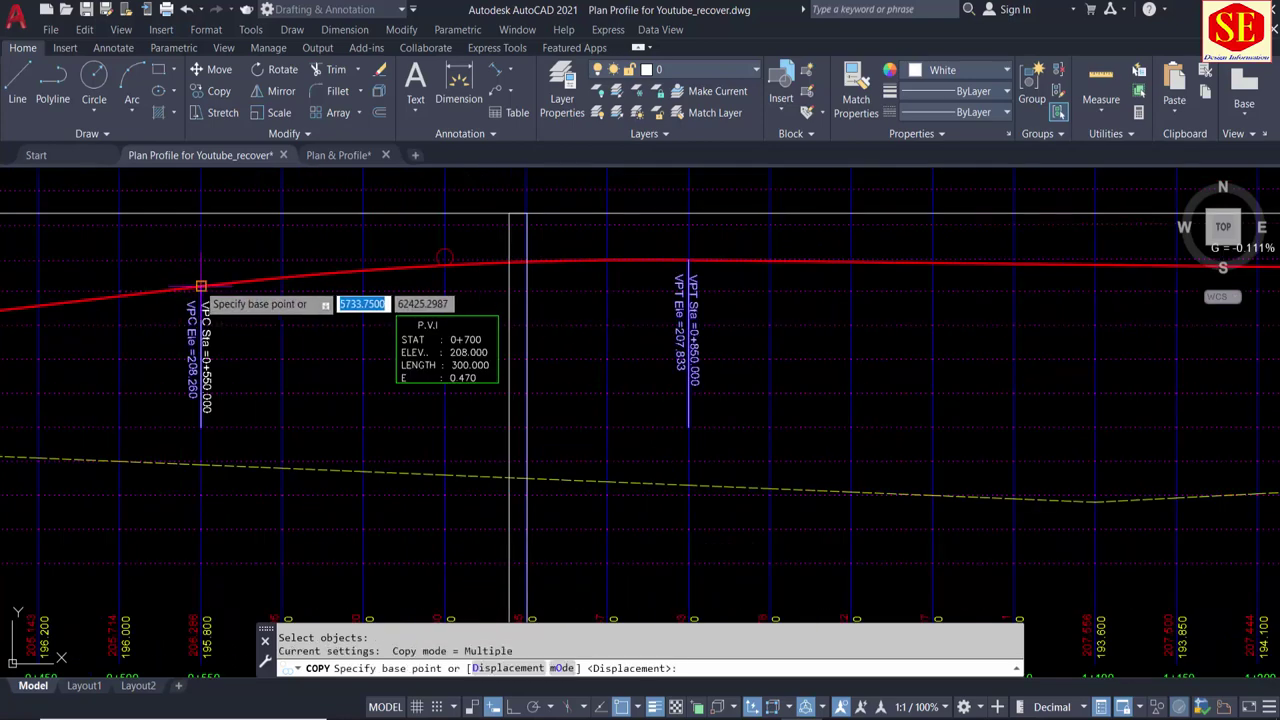
# Step: Place the copied VPC and VPT label set further along the profile
pyautogui.click(200, 287)
pyautogui.scroll(-4, 200, 287)
pyautogui.scroll(5, 800, 285)
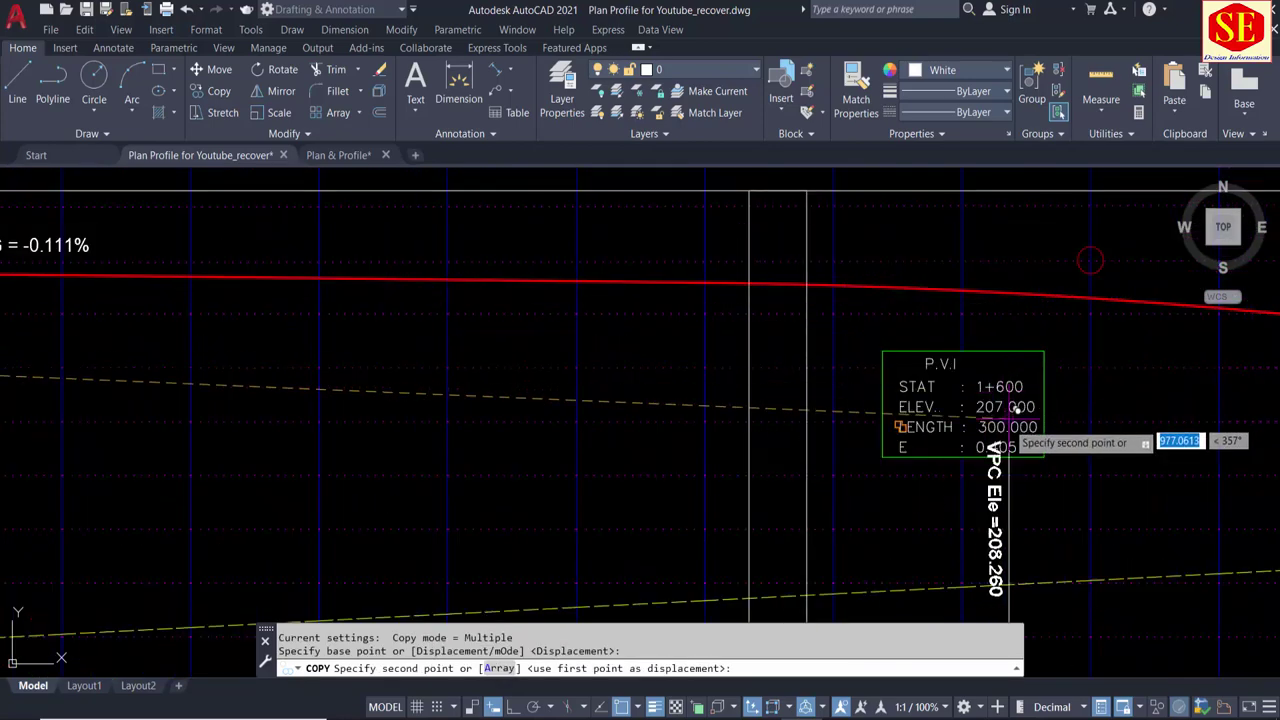
pyautogui.scroll(3, 995, 435)
pyautogui.scroll(-5, 970, 420)
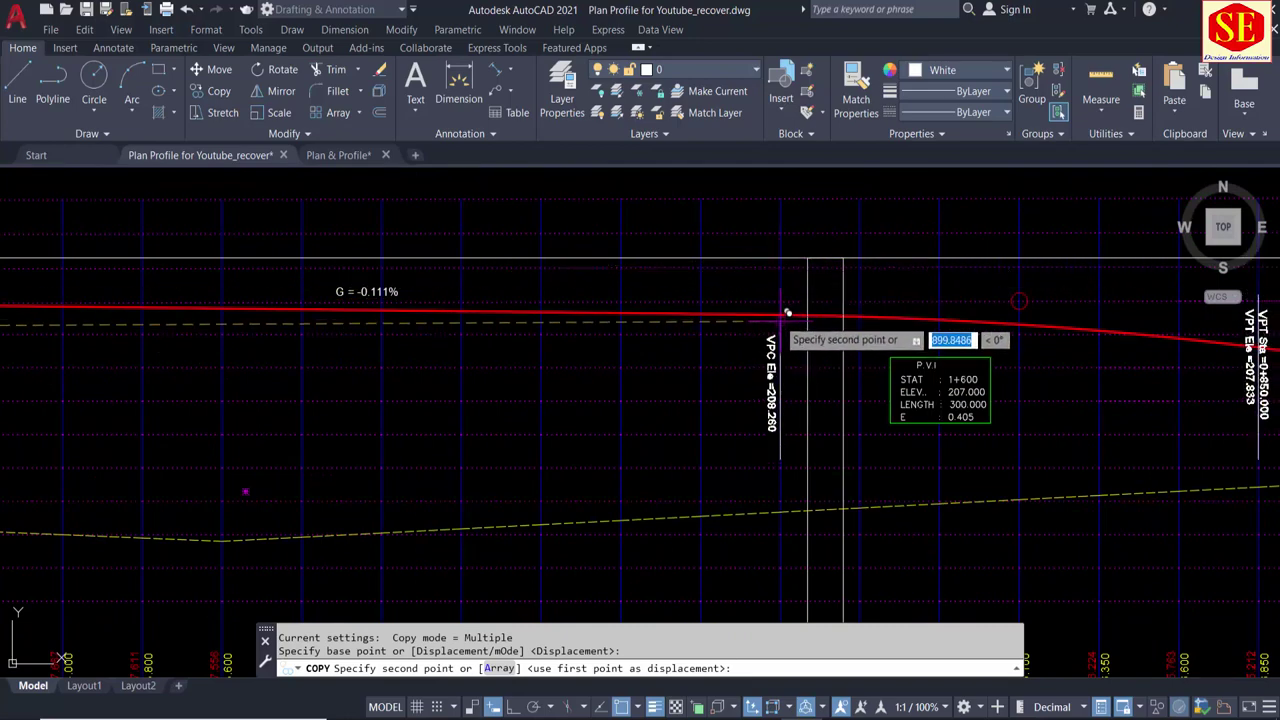
pyautogui.click(787, 313)
pyautogui.press('Escape')
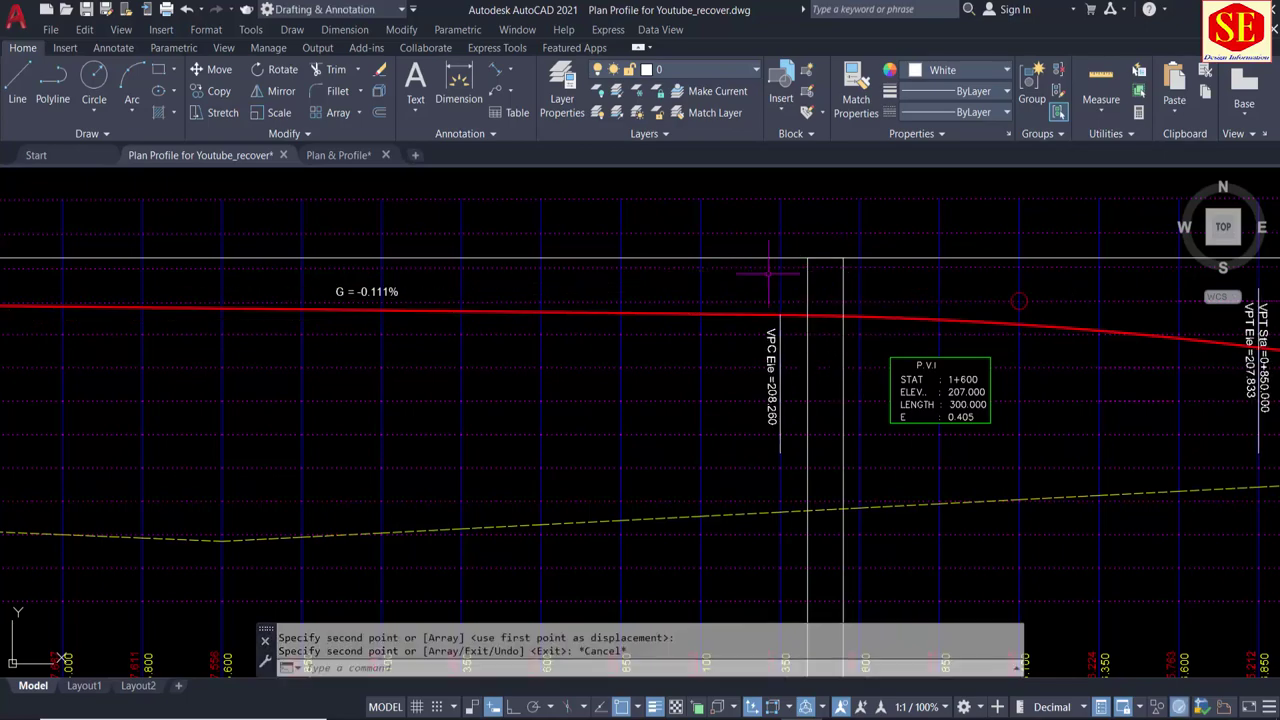
pyautogui.scroll(-2, 727, 281)
# Step: Copy the VPC label to the second curve's start near station 1+450
pyautogui.moveTo(20, 380); pyautogui.dragTo(496, 380, button='middle')
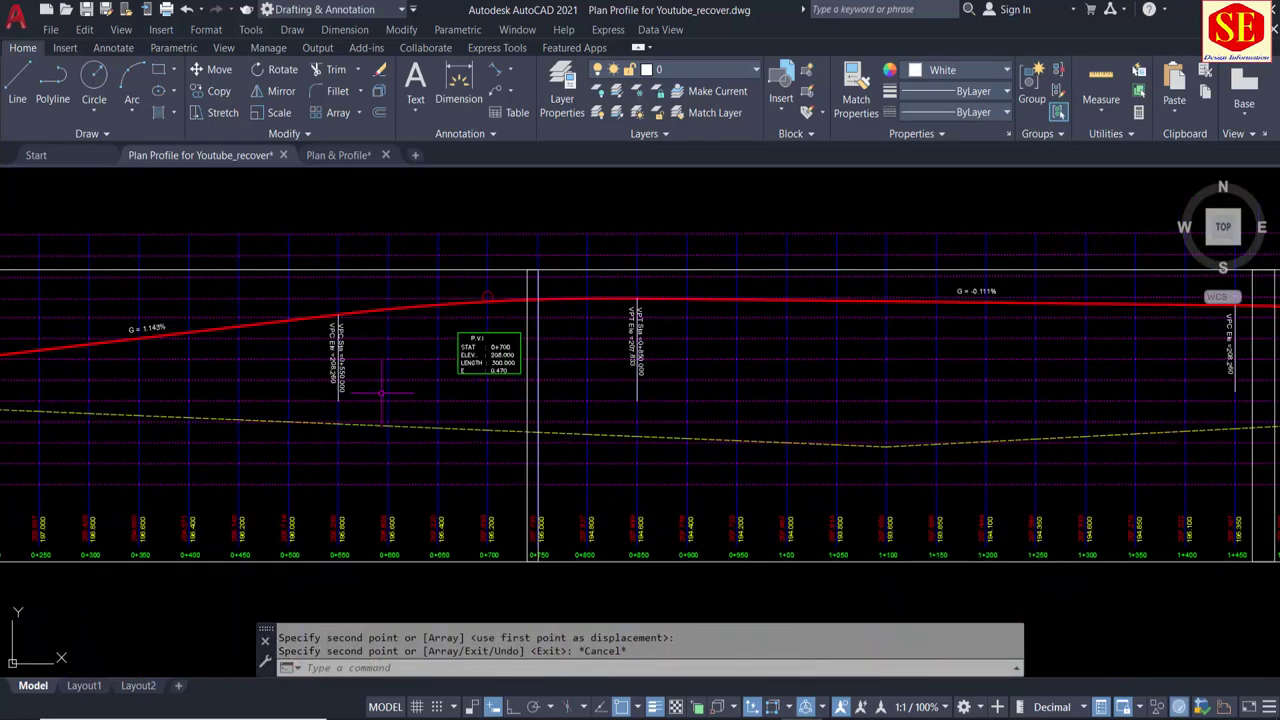
pyautogui.write('co')
pyautogui.press('Return')
pyautogui.scroll(4, 357, 382)
pyautogui.click(340, 365)
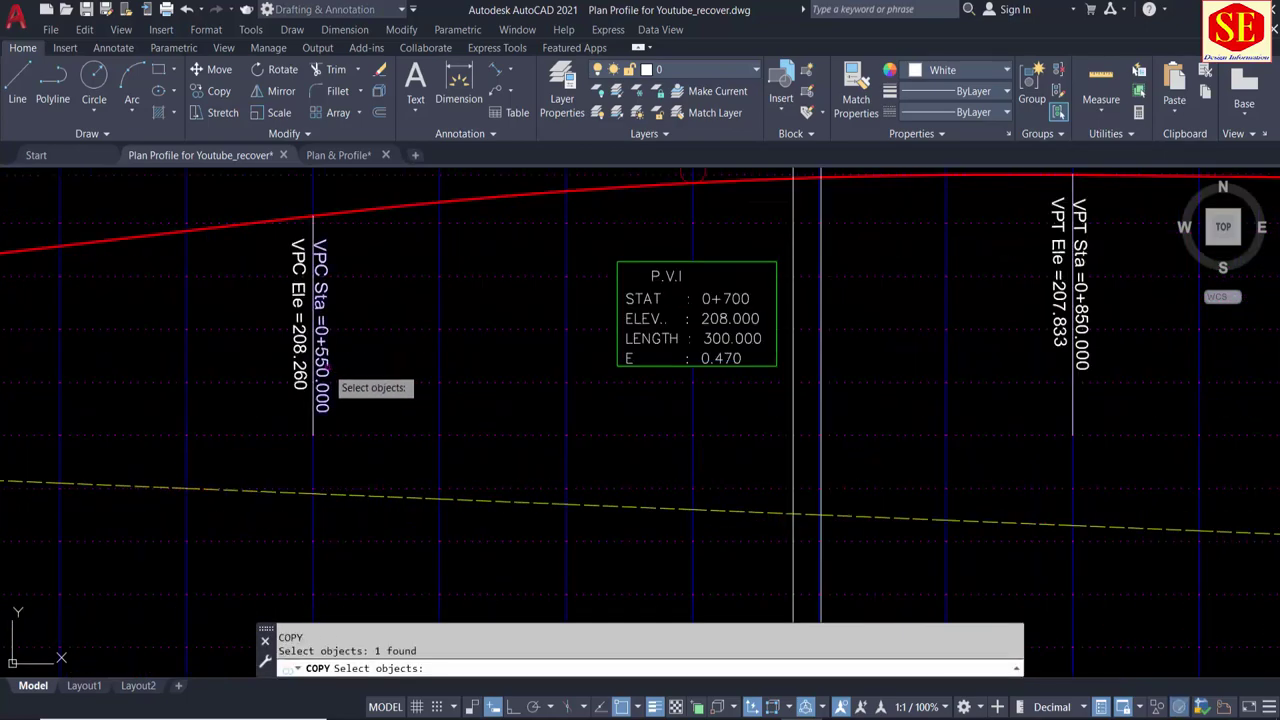
pyautogui.press('Return')
pyautogui.click(340, 365)
pyautogui.scroll(-5, 337, 357)
pyautogui.scroll(2, 923, 349)
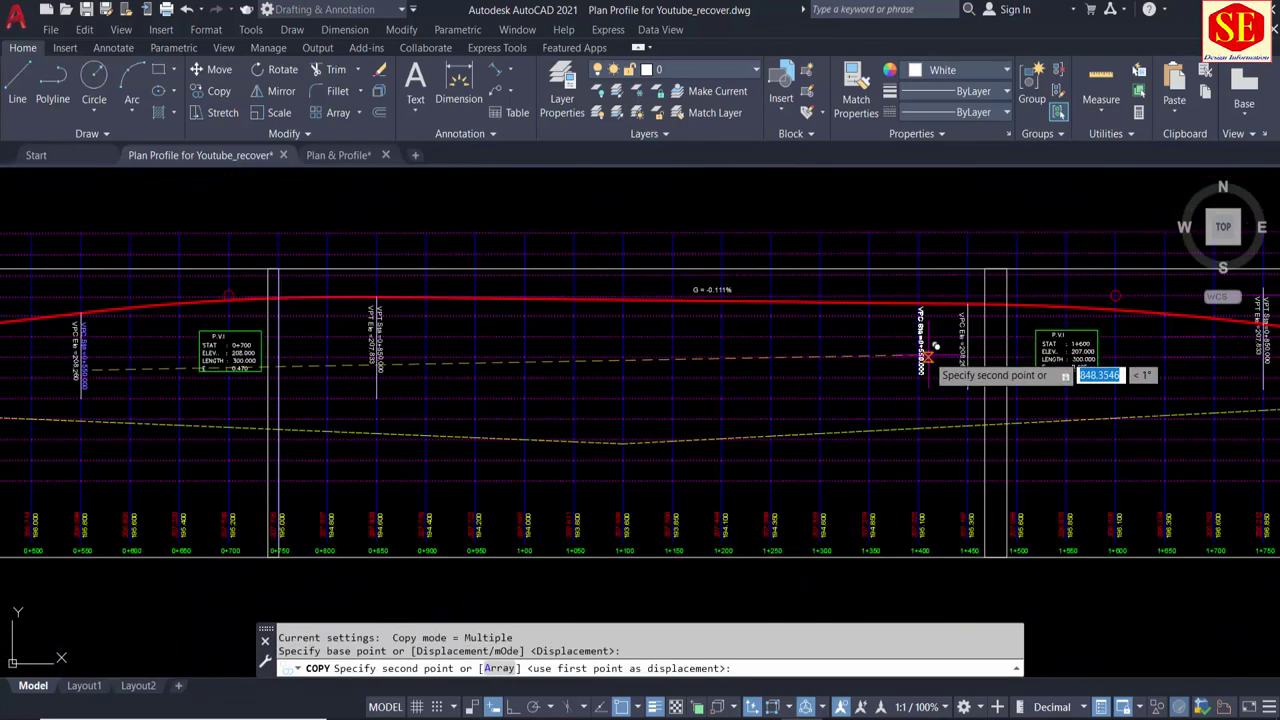
pyautogui.scroll(3, 990, 355)
pyautogui.click(990, 355)
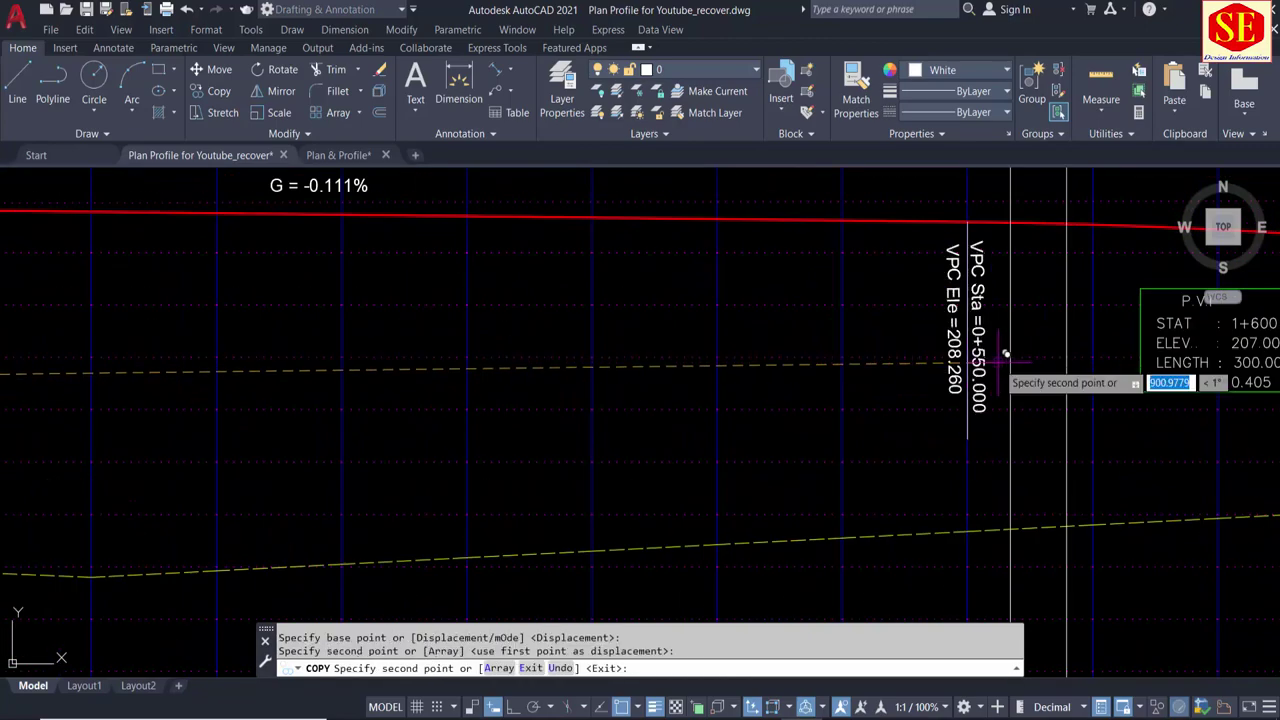
pyautogui.press('Escape')
pyautogui.scroll(-5, 967, 270)
pyautogui.scroll(4, 966, 395)
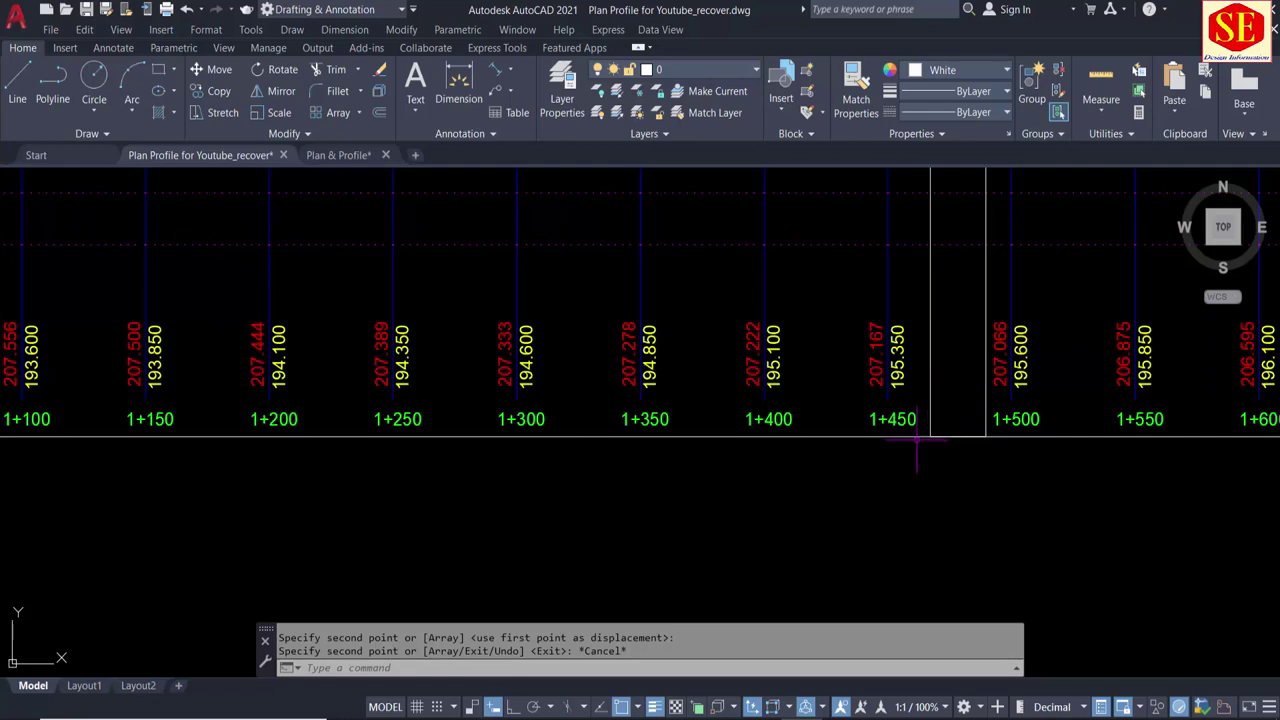
pyautogui.scroll(-5, 898, 430)
pyautogui.scroll(3, 886, 380)
pyautogui.scroll(3, 886, 380)
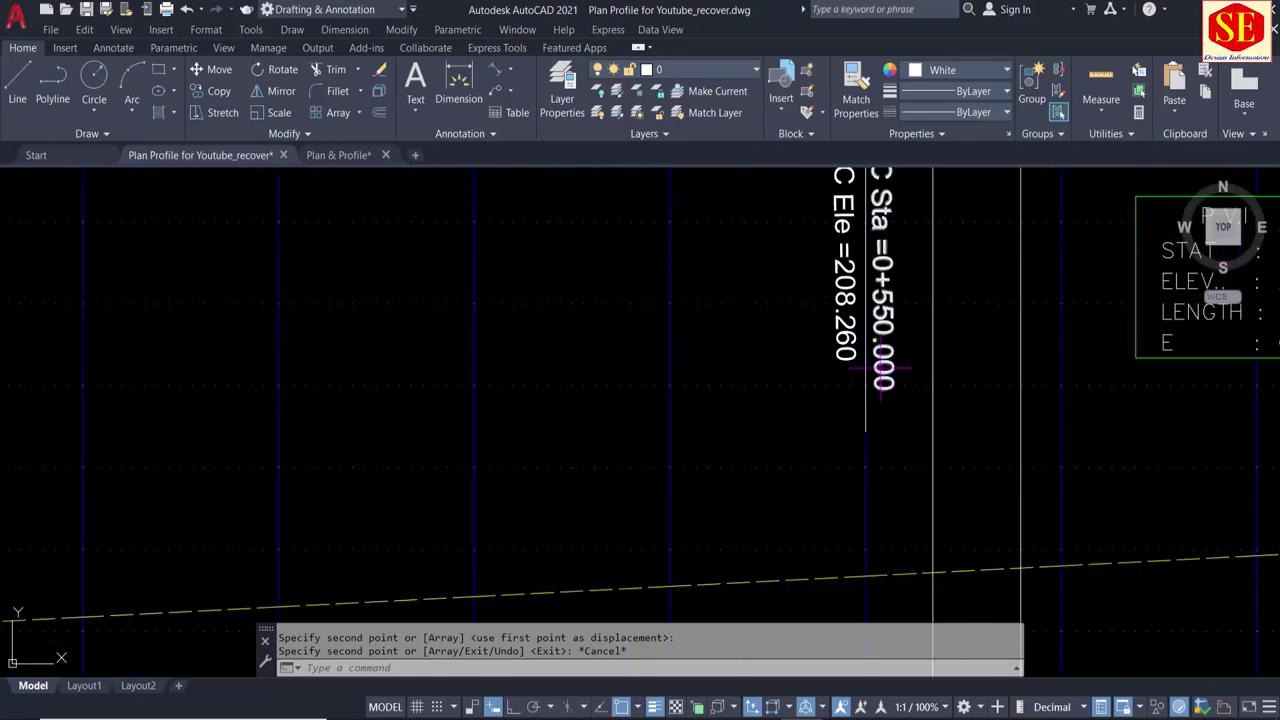
# Step: Change the copied VPC station value from 0+550.000 to 1+450.00
pyautogui.doubleClick(882, 340)
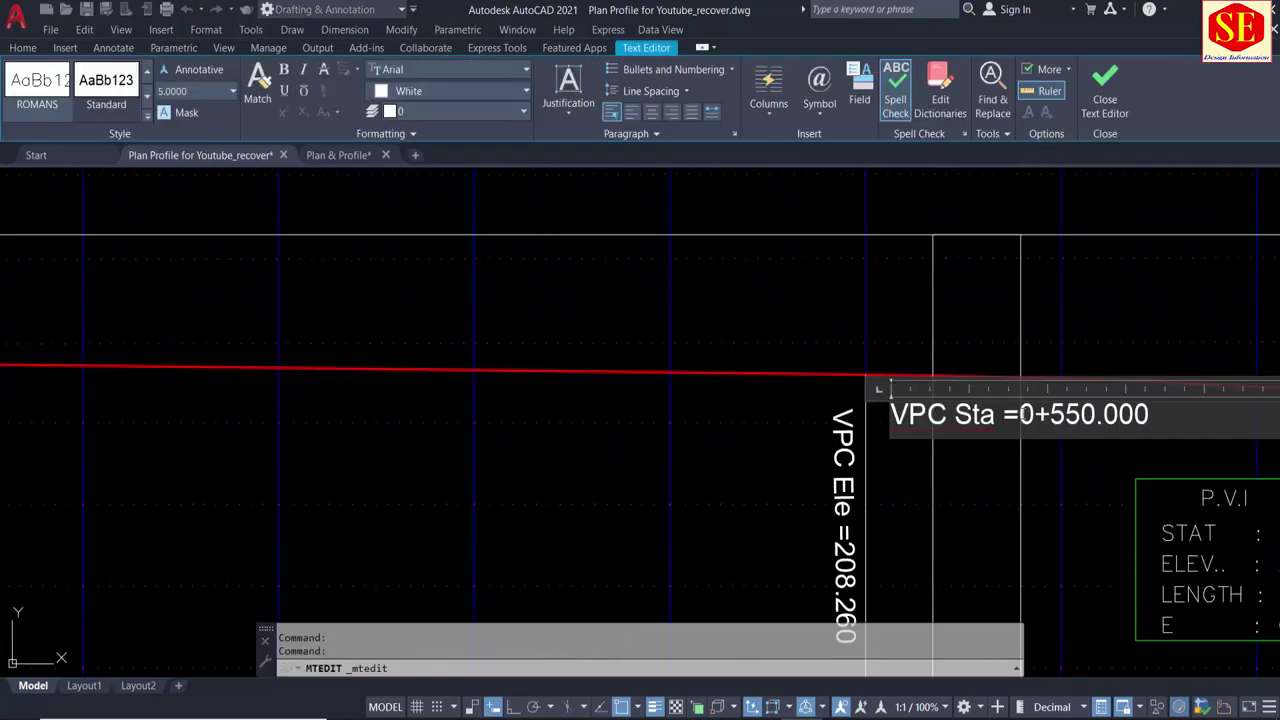
pyautogui.moveTo(1020, 414); pyautogui.dragTo(1237, 408)
pyautogui.write('1')
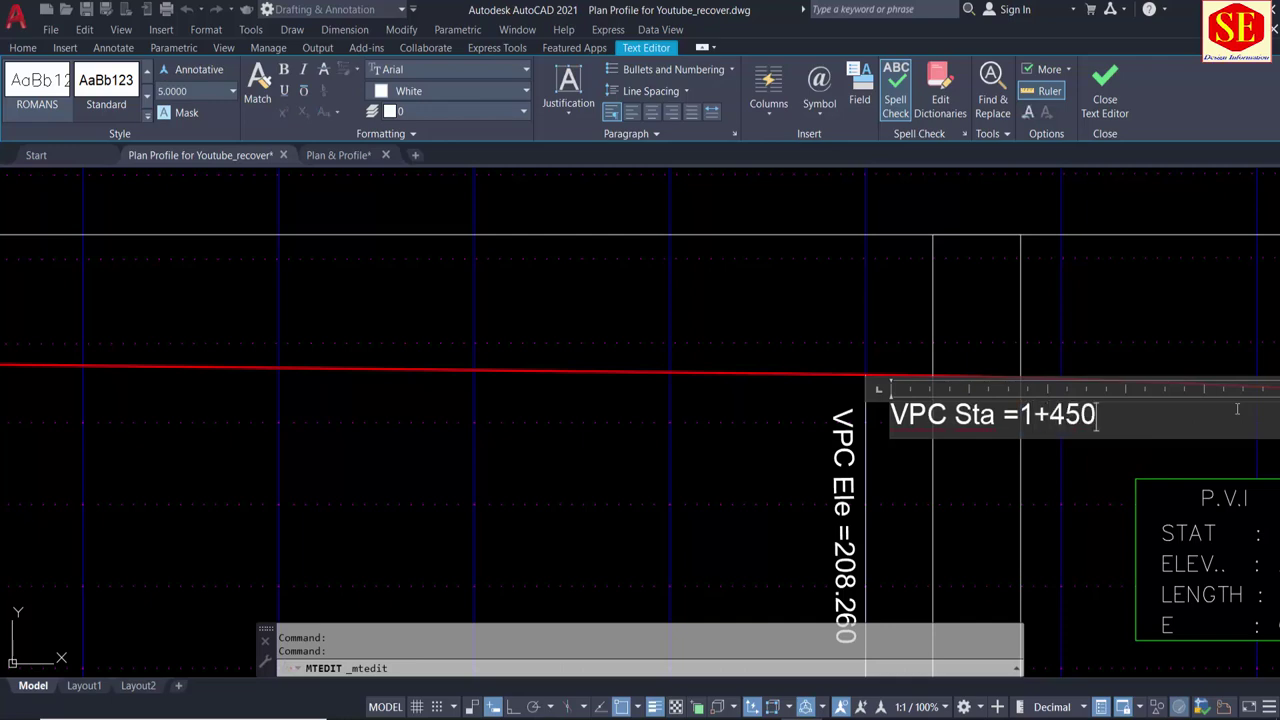
pyautogui.click(716, 412)
pyautogui.scroll(-5, 716, 412)
pyautogui.scroll(5, 716, 412)
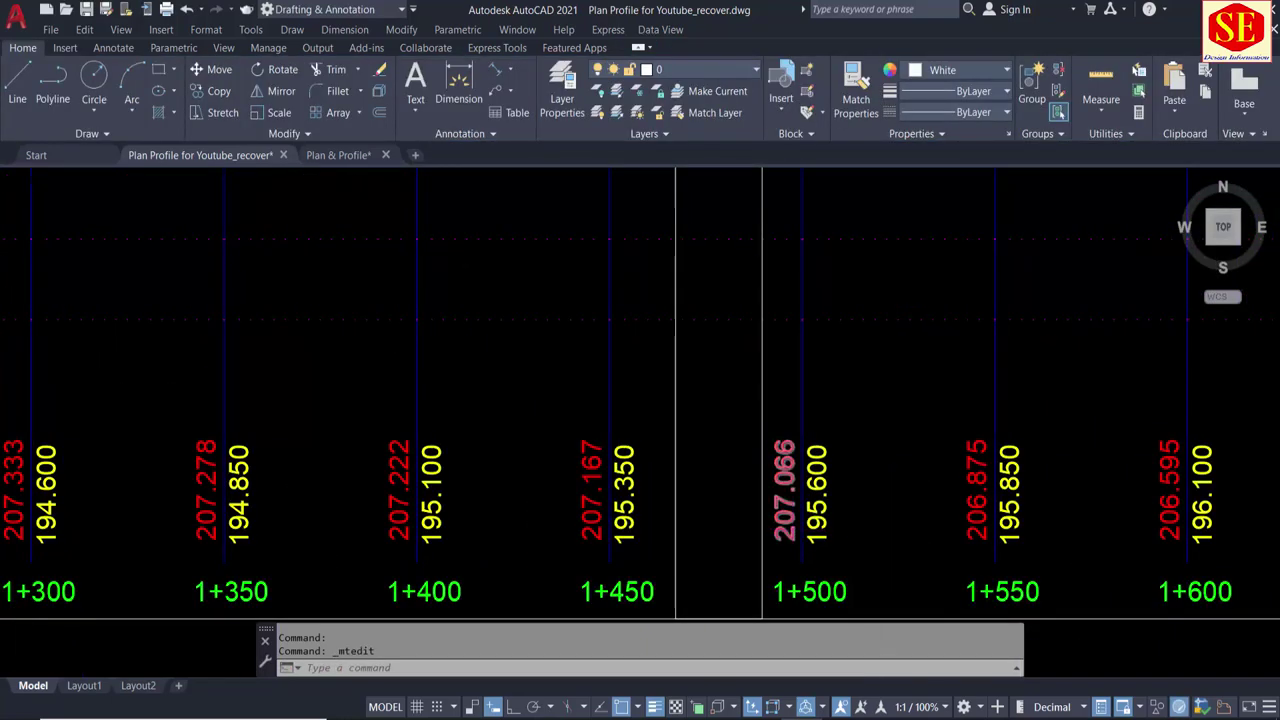
pyautogui.scroll(-3, 785, 500)
pyautogui.scroll(3, 728, 535)
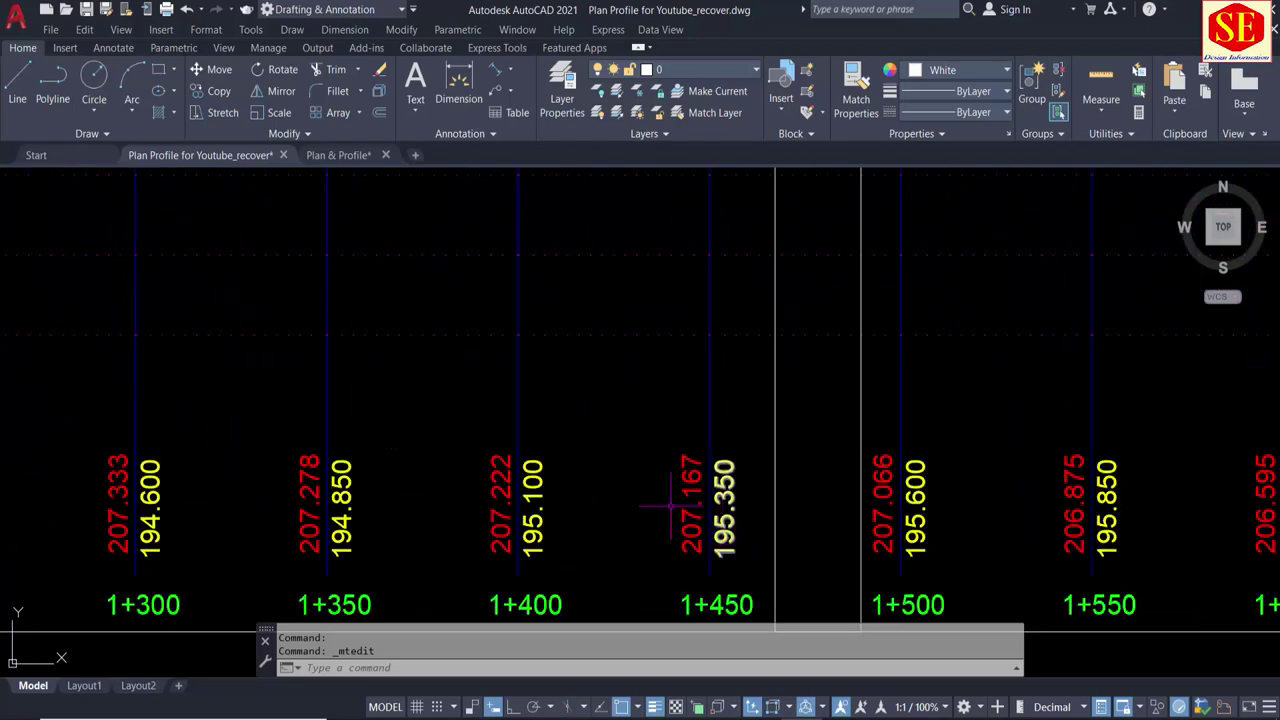
pyautogui.scroll(-3, 672, 505)
pyautogui.scroll(3, 686, 250)
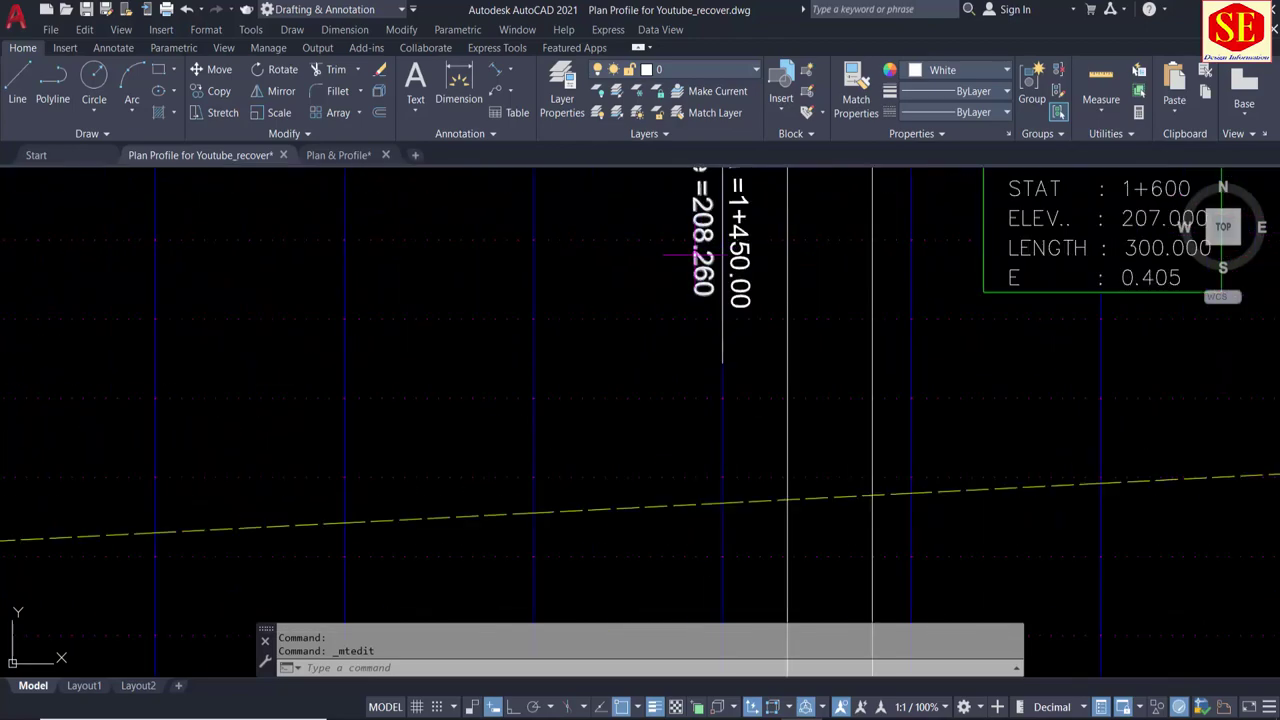
# Step: Change the copied VPC elevation value from 208.260 to 207.167
pyautogui.doubleClick(700, 255)
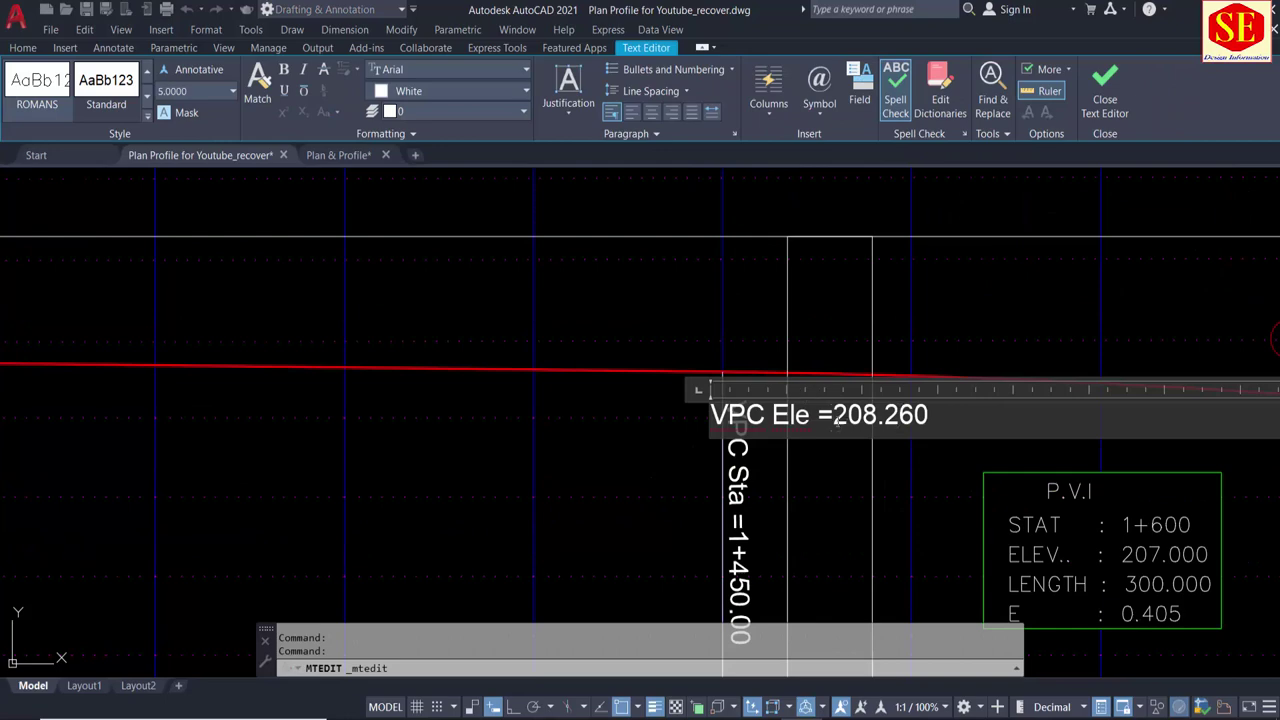
pyautogui.moveTo(834, 418); pyautogui.dragTo(977, 408)
pyautogui.write('20')
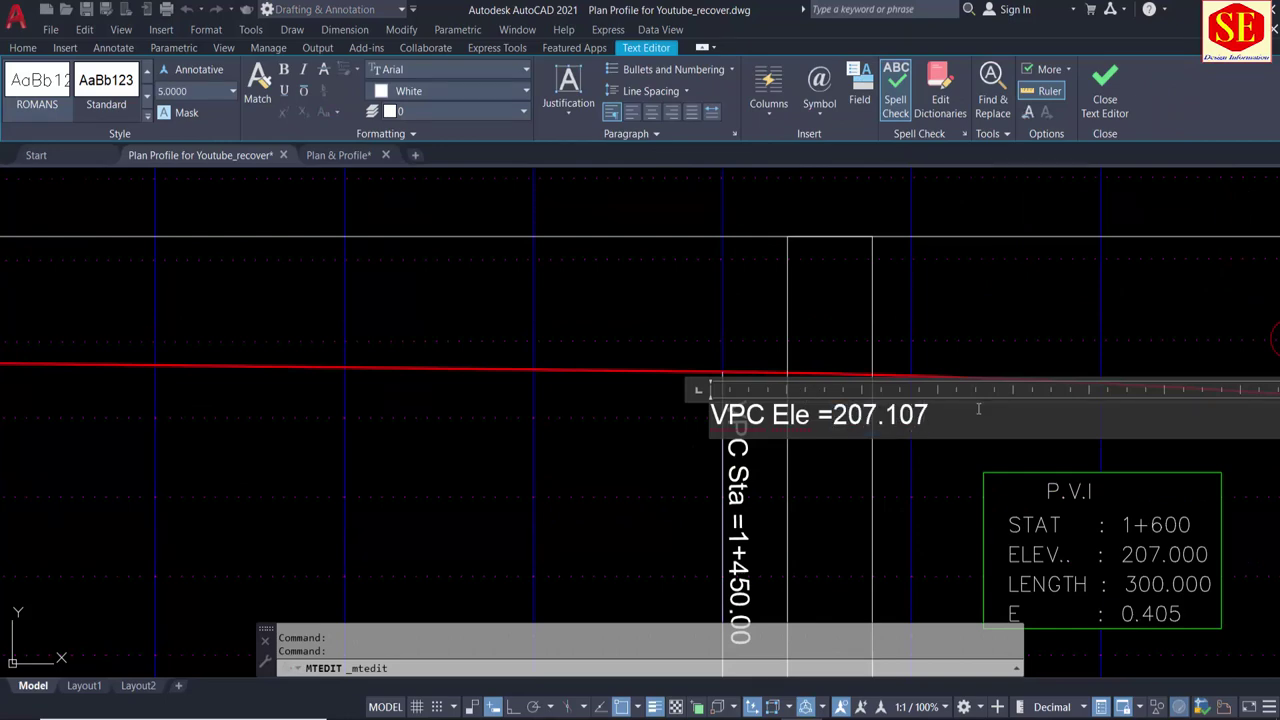
pyautogui.scroll(-3, 667, 387)
pyautogui.scroll(5, 640, 517)
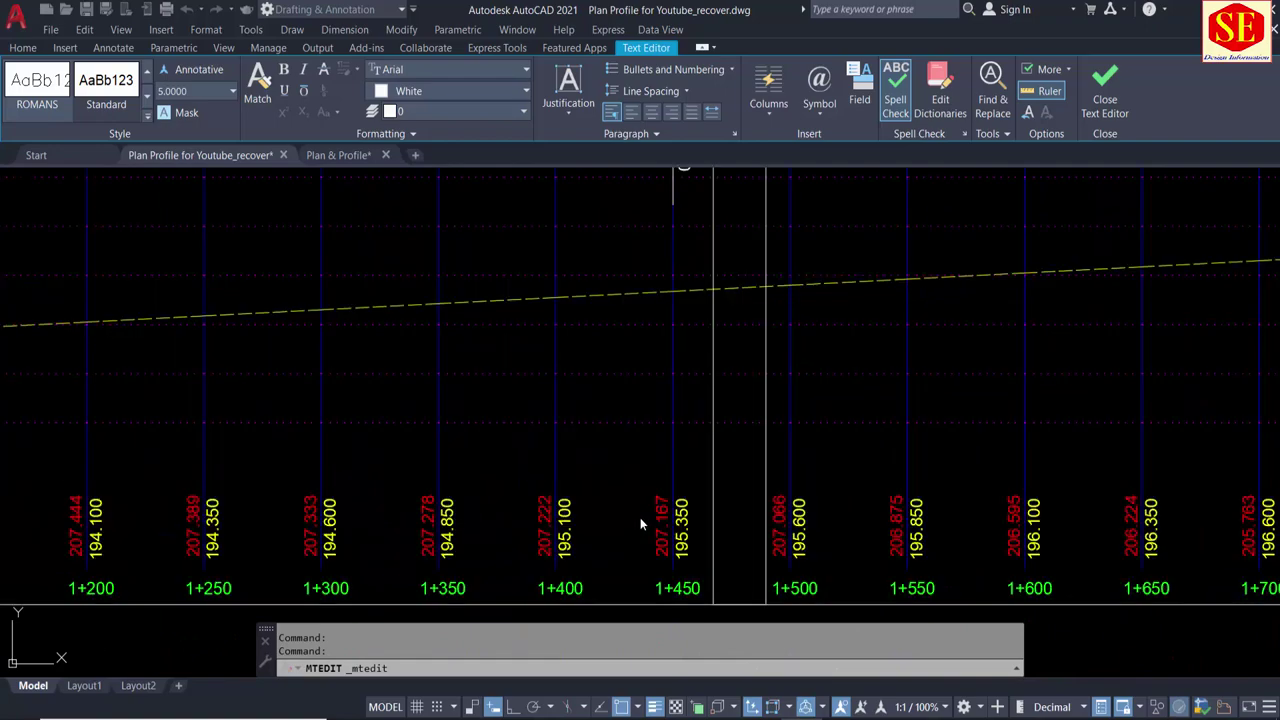
pyautogui.scroll(2, 640, 517)
pyautogui.scroll(-3, 644, 480)
pyautogui.scroll(4, 717, 322)
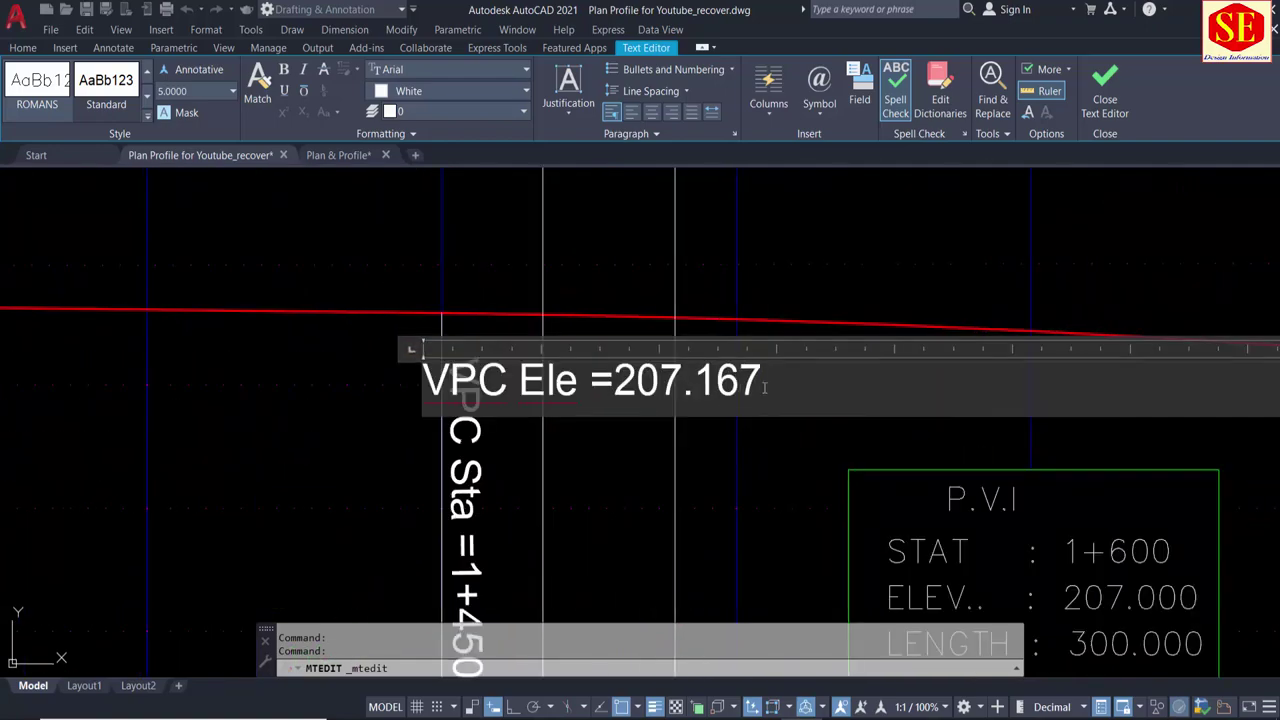
pyautogui.click(680, 482)
pyautogui.scroll(-3, 940, 450)
# Step: Change the VPT station value from 0+850.000 to 1+750.000
pyautogui.scroll(2, 686, 380)
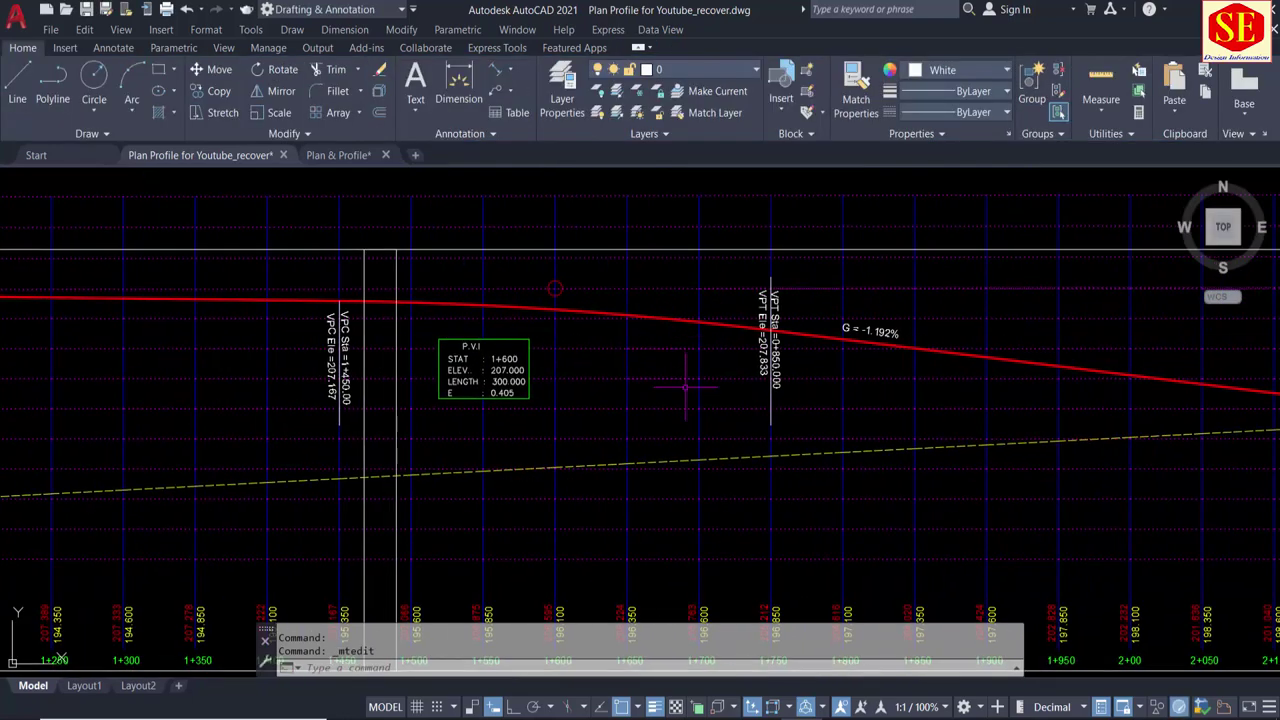
pyautogui.scroll(1, 688, 330)
pyautogui.scroll(2, 770, 520)
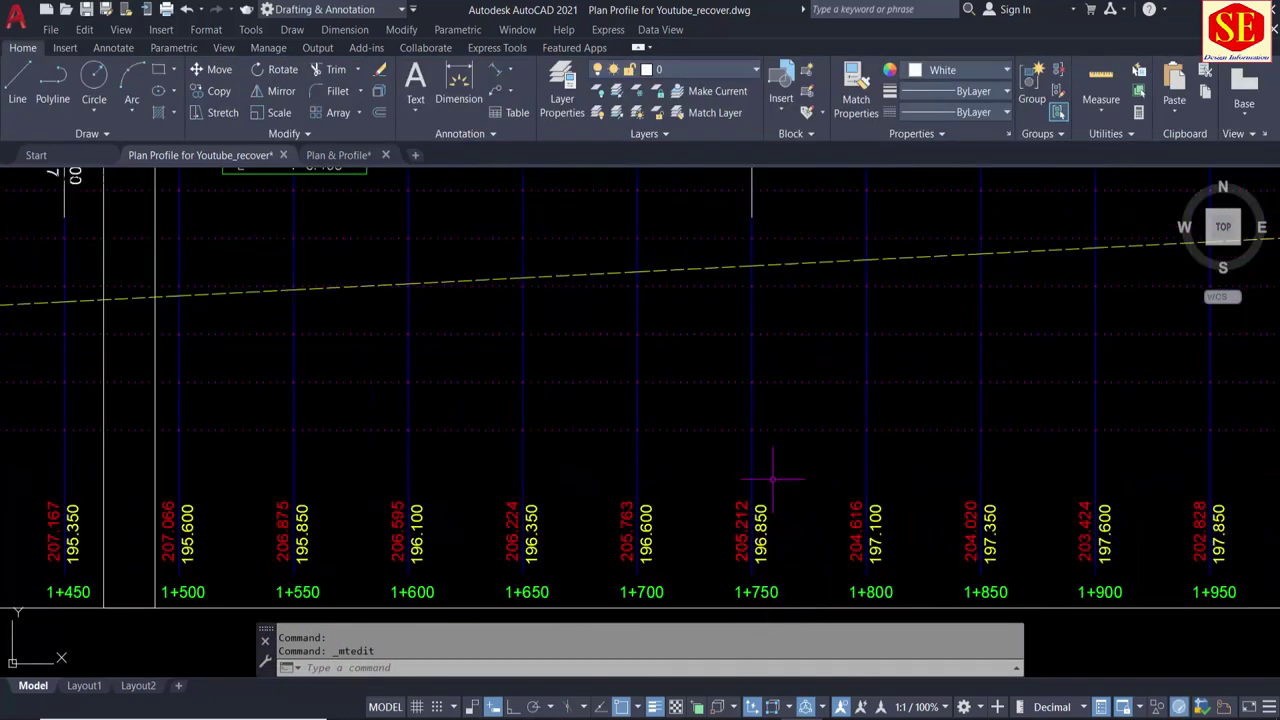
pyautogui.scroll(-2, 777, 486)
pyautogui.scroll(2, 726, 505)
pyautogui.scroll(1, 726, 505)
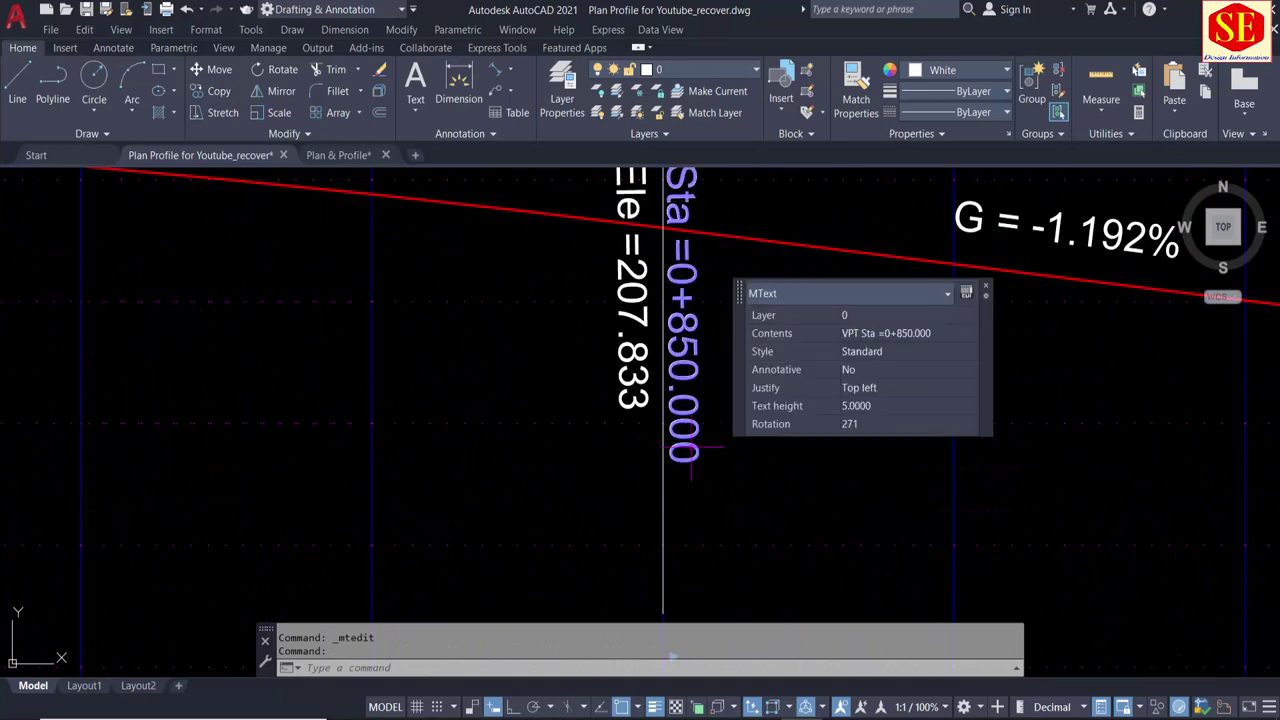
pyautogui.doubleClick(685, 450)
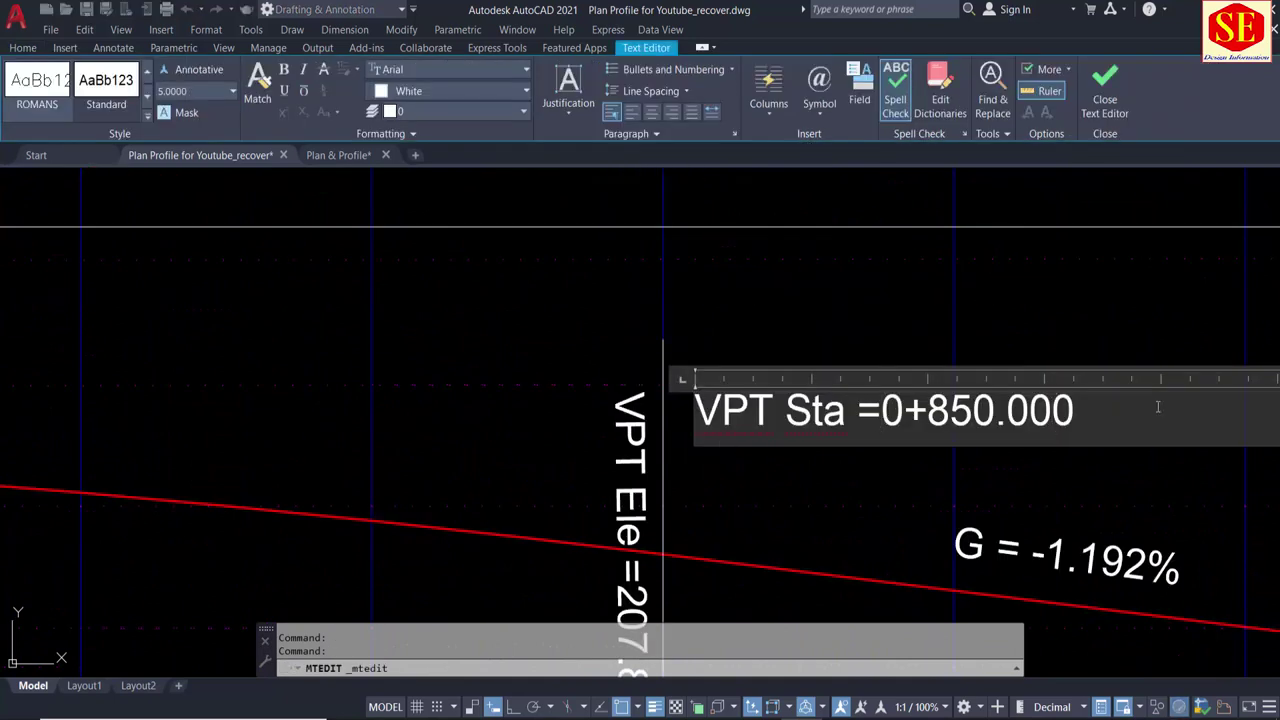
pyautogui.moveTo(1158, 406); pyautogui.dragTo(859, 410)
pyautogui.write('1+')
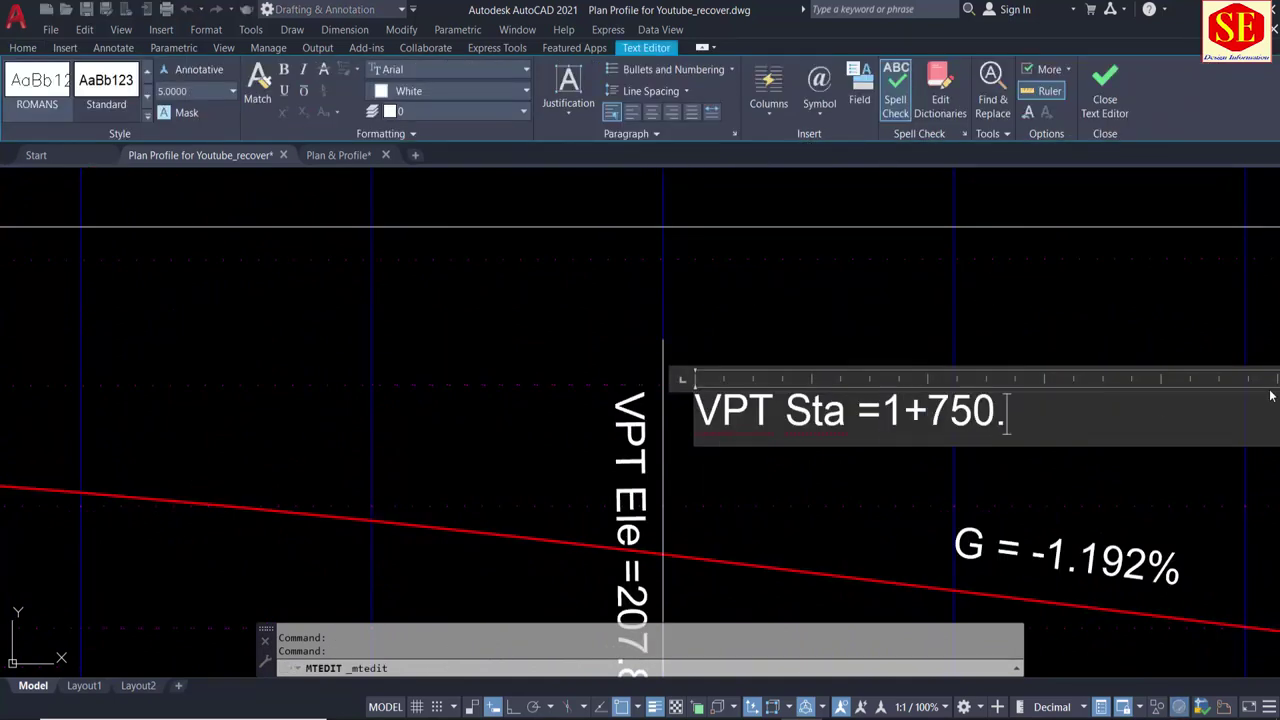
pyautogui.click(939, 486)
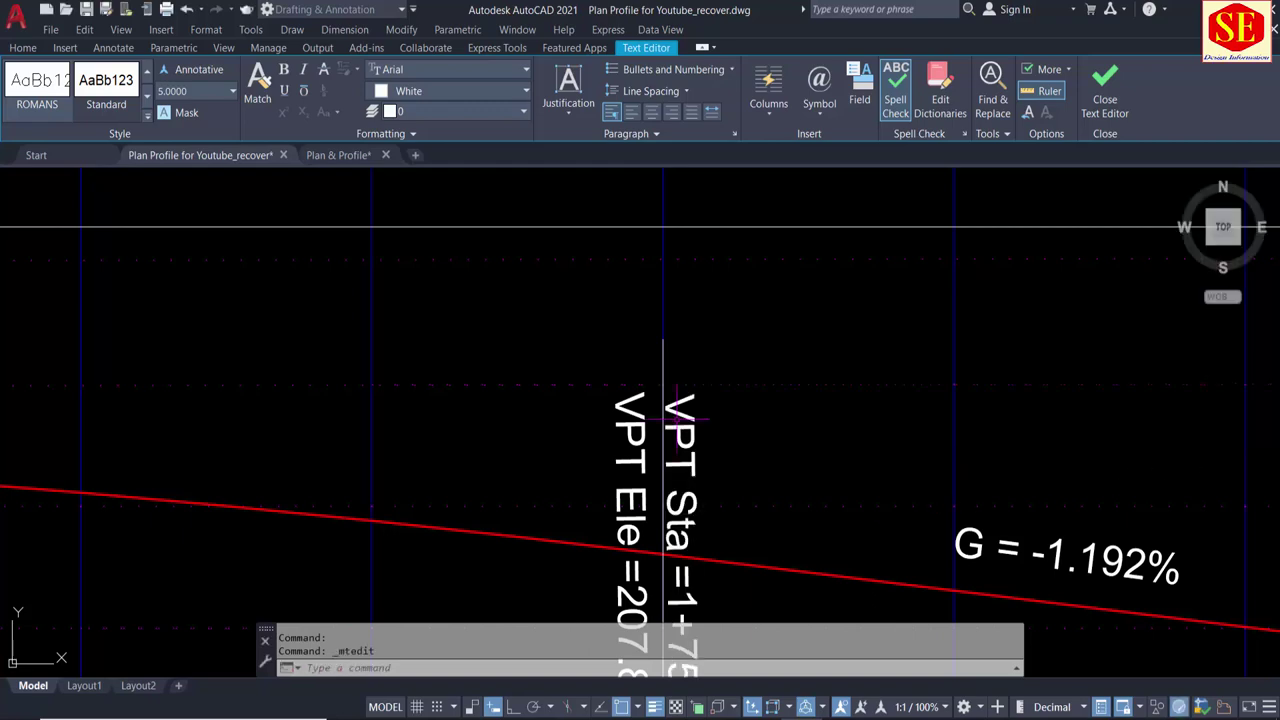
# Step: Change the VPT elevation value from 207.833 to 205.212
pyautogui.click(630, 470)
pyautogui.doubleClick(632, 400)
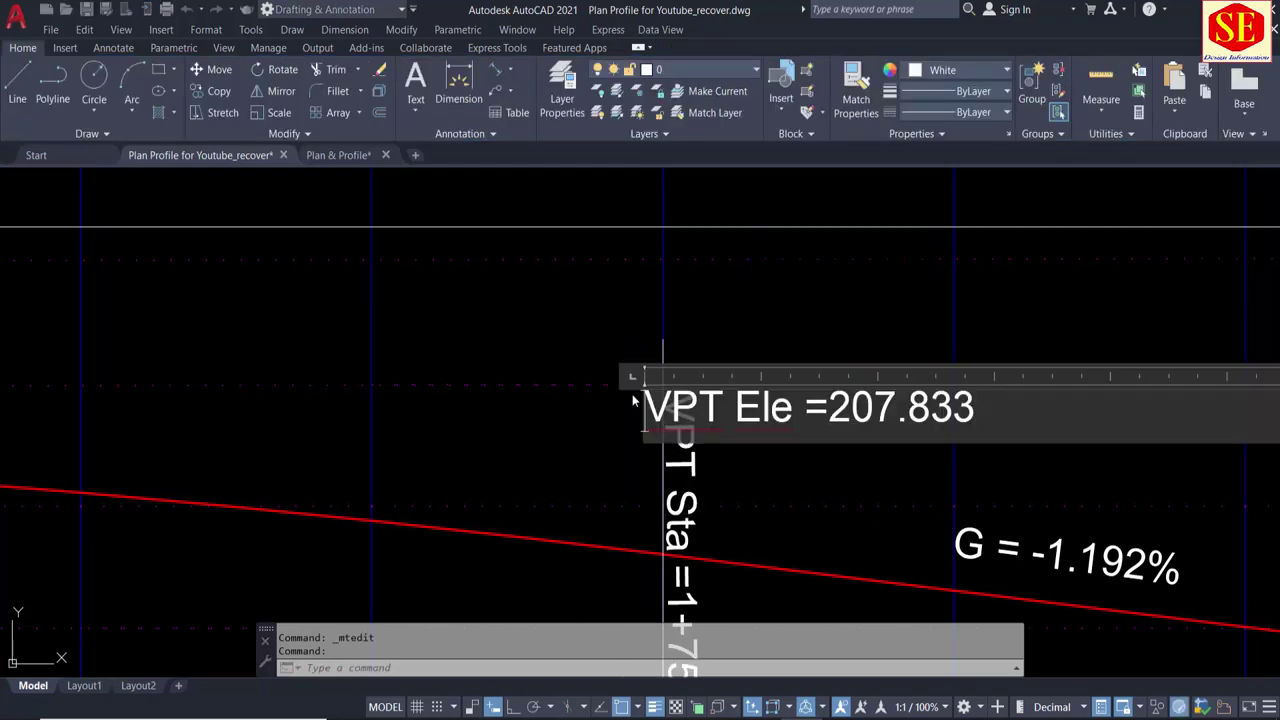
pyautogui.scroll(-5, 628, 330)
pyautogui.scroll(6, 630, 458)
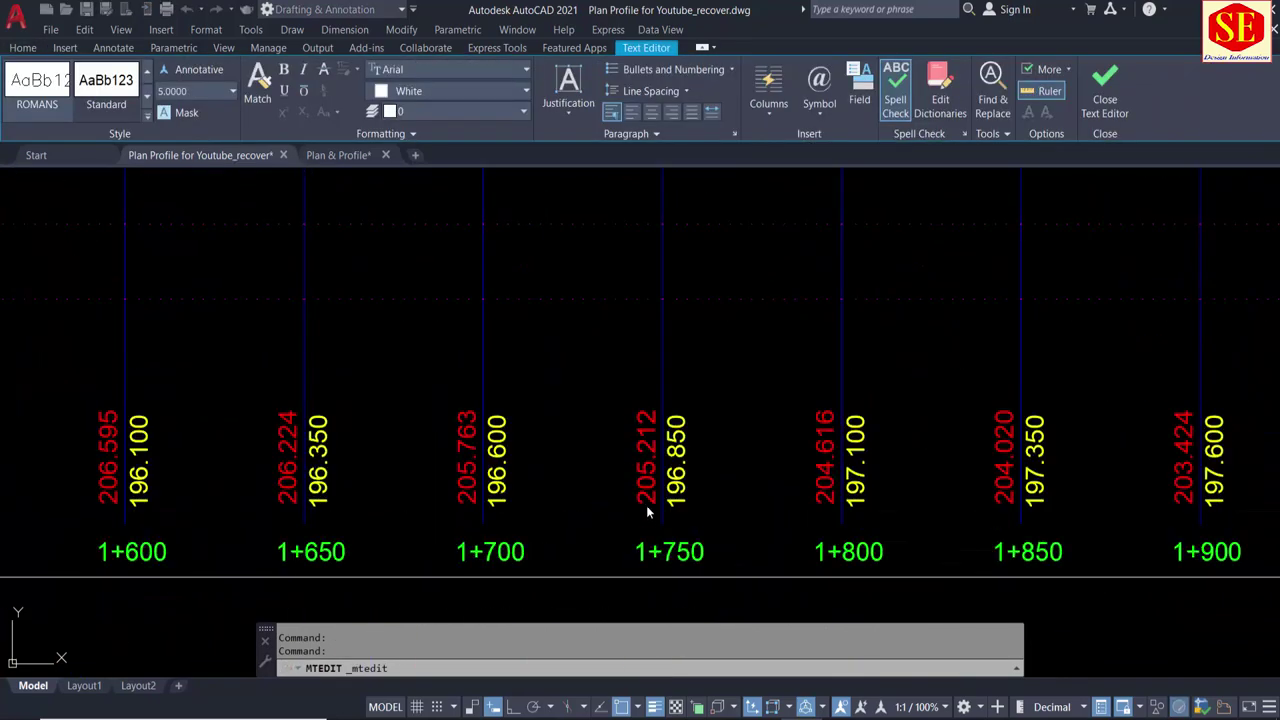
pyautogui.scroll(-5, 646, 497)
pyautogui.scroll(5, 632, 270)
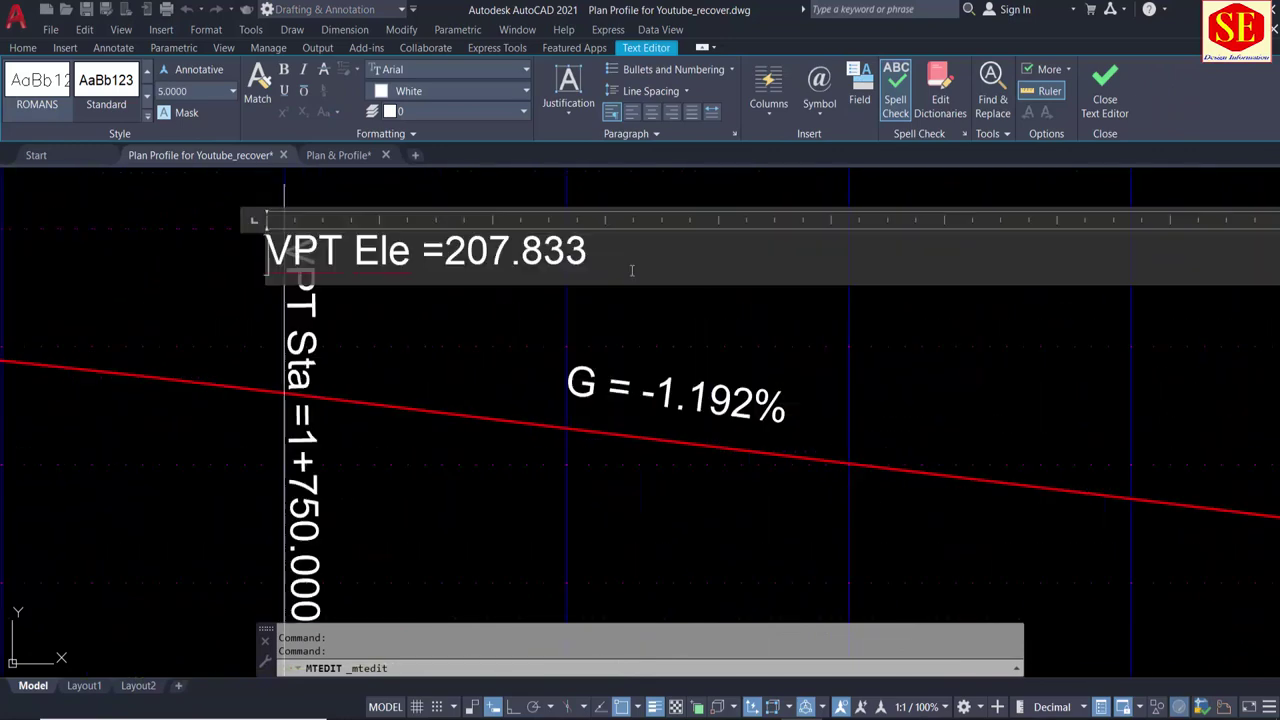
pyautogui.moveTo(446, 250); pyautogui.dragTo(869, 244)
pyautogui.write('212')
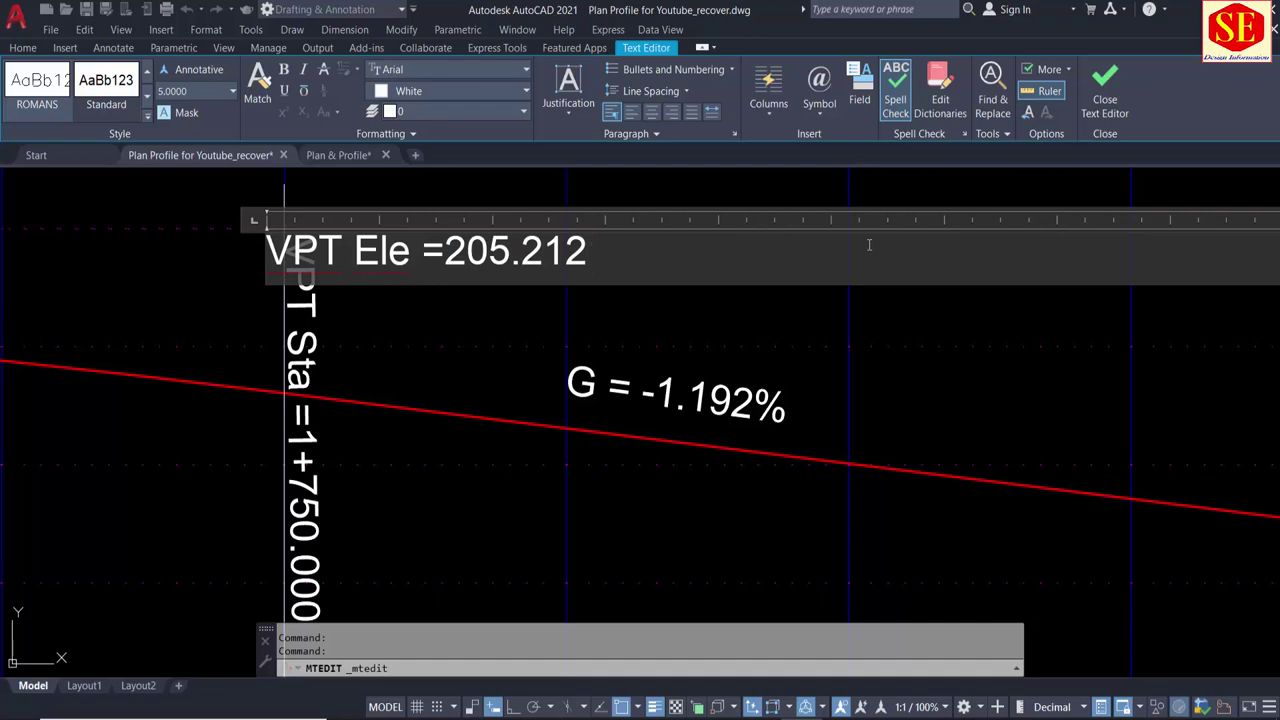
pyautogui.press('Escape')
pyautogui.scroll(-5, 486, 343)
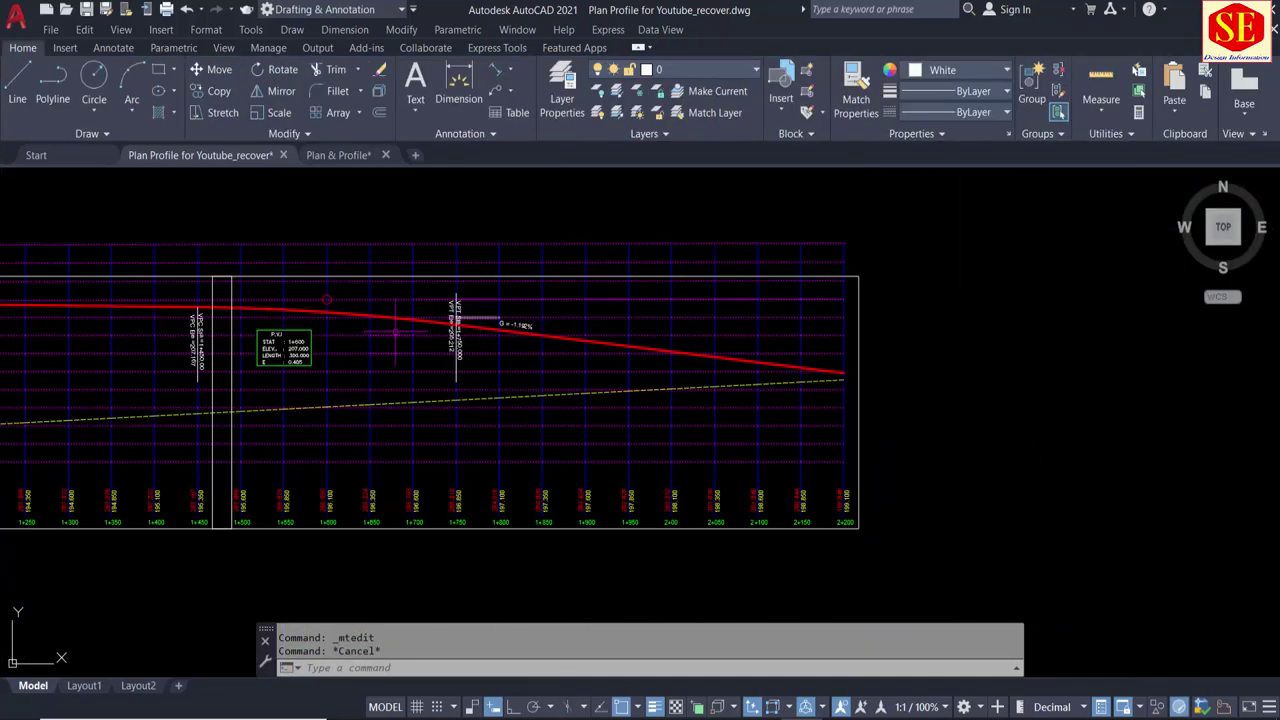
# Step: Zoom out to the full plan and profile, save the drawing, and go to Layout1
pyautogui.scroll(1, 570, 328)
pyautogui.moveTo(300, 330); pyautogui.dragTo(572, 327, button='middle')
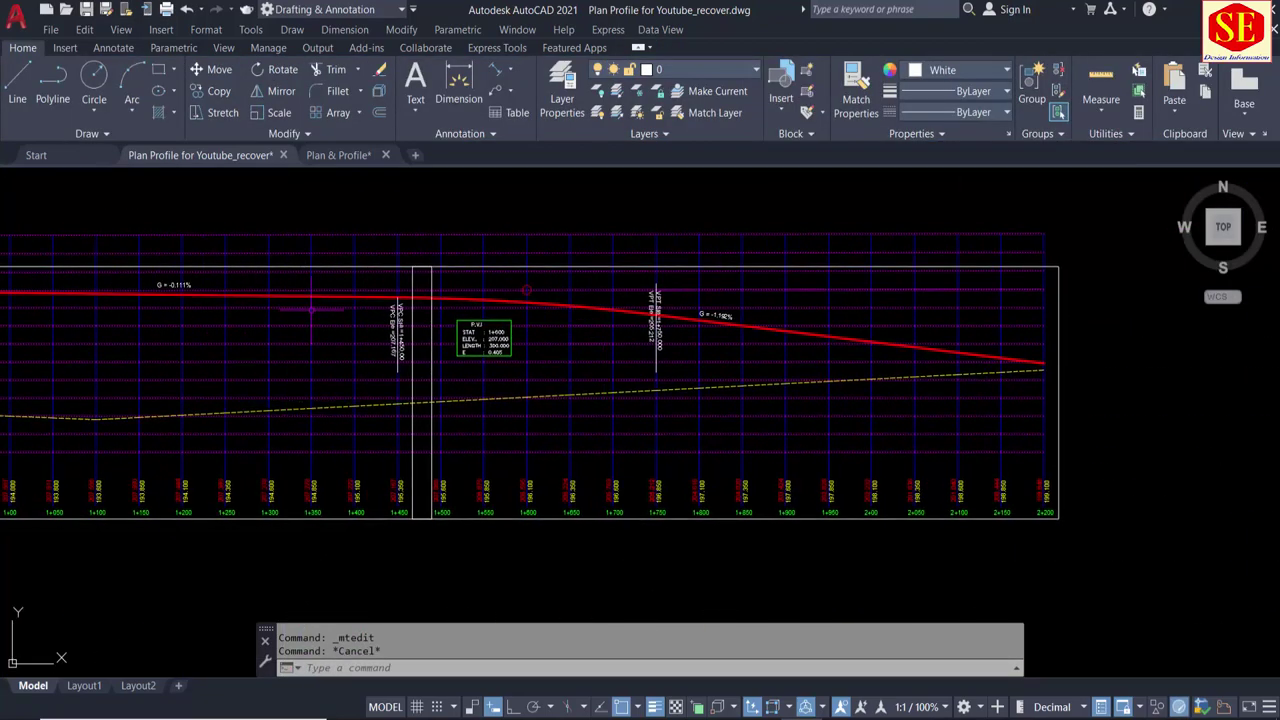
pyautogui.scroll(-1, 907, 386)
pyautogui.scroll(1, 386, 400)
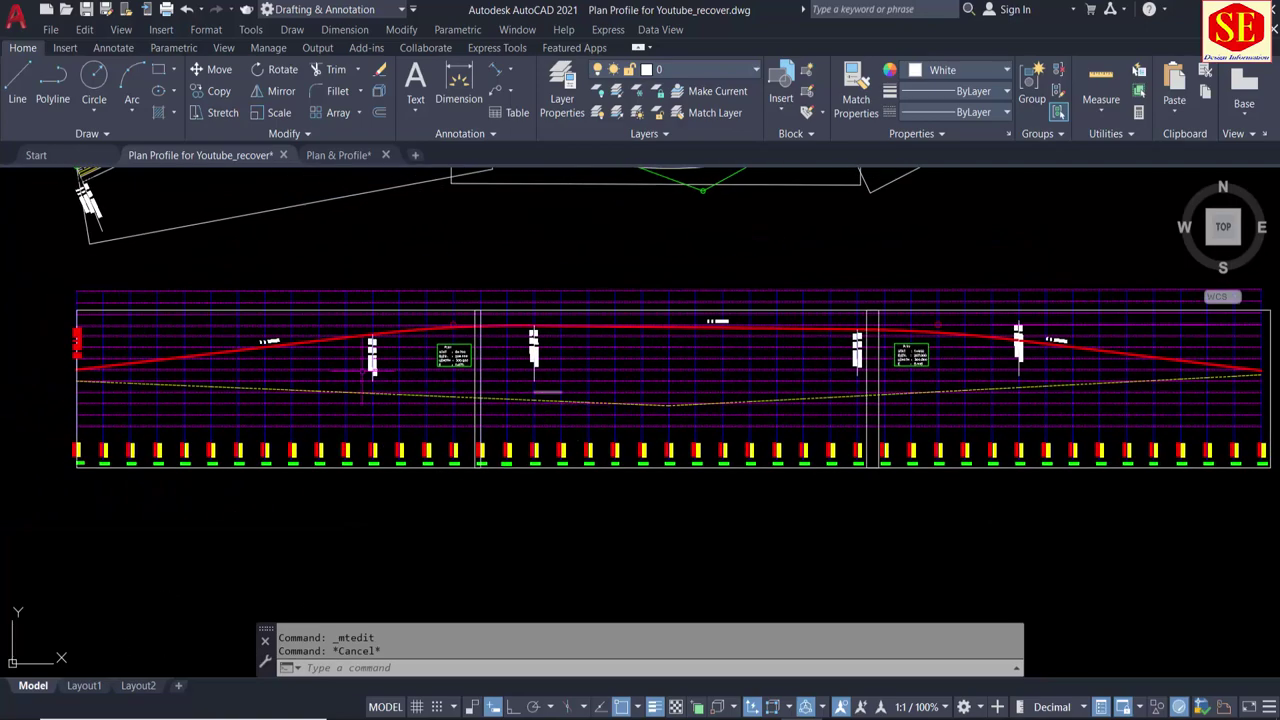
pyautogui.scroll(3, 300, 360)
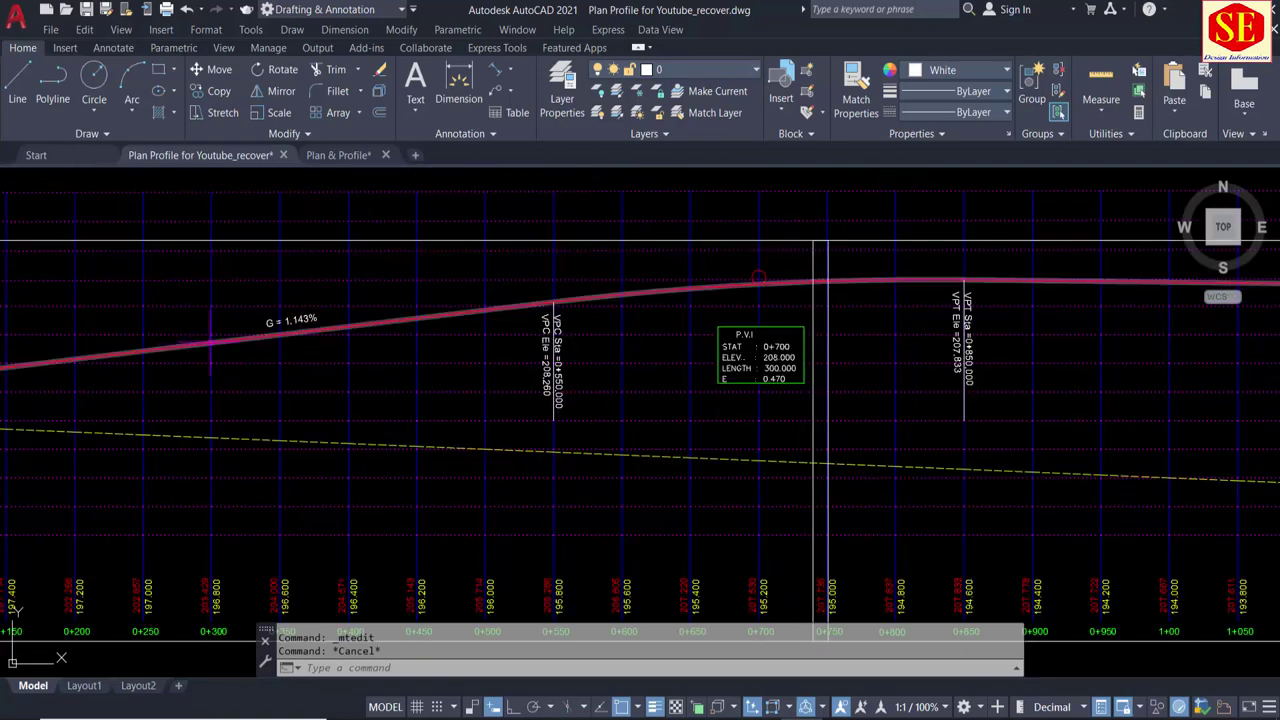
pyautogui.scroll(-1, 465, 452)
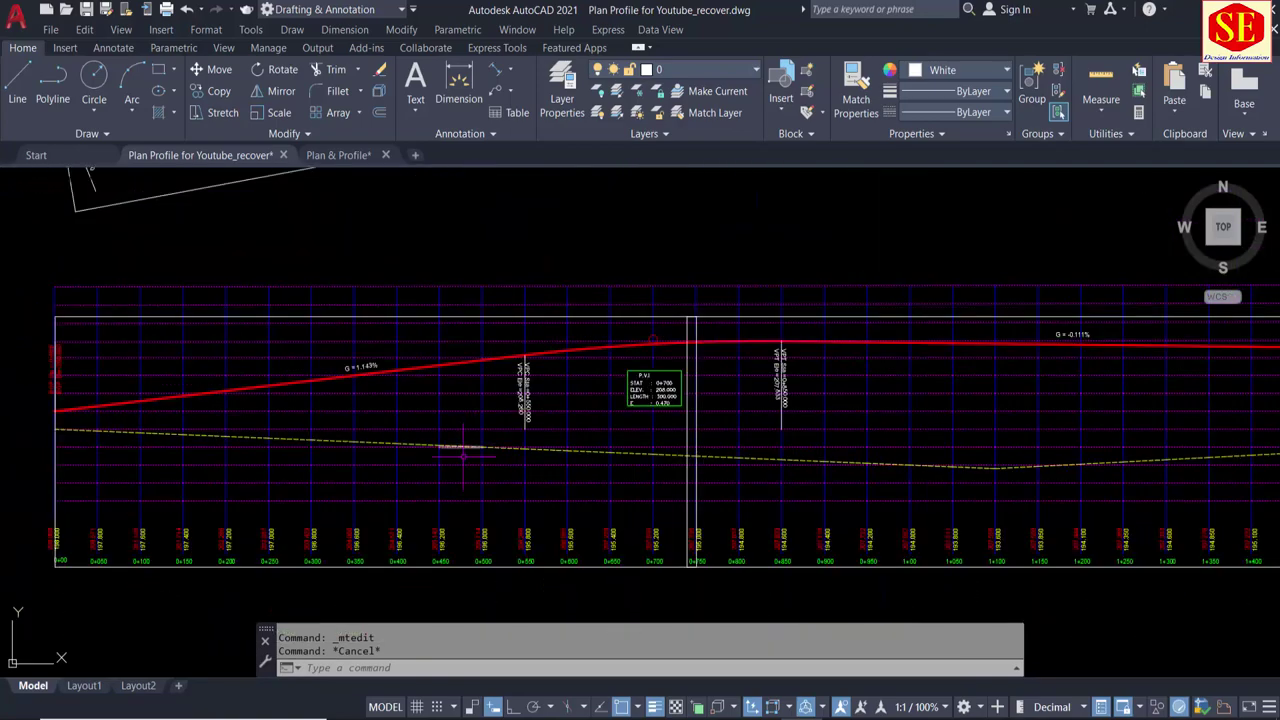
pyautogui.moveTo(907, 452); pyautogui.dragTo(644, 397, button='middle')
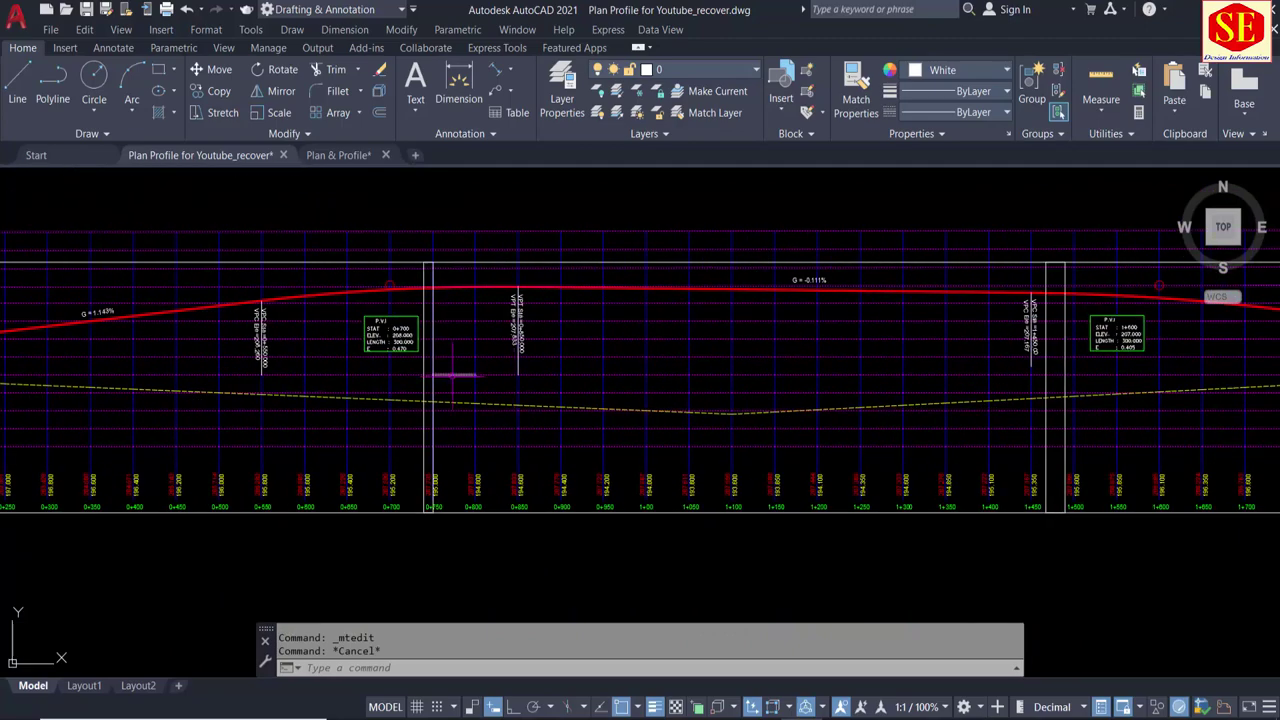
pyautogui.scroll(-5, 613, 389)
pyautogui.moveTo(626, 326); pyautogui.dragTo(640, 394, button='middle')
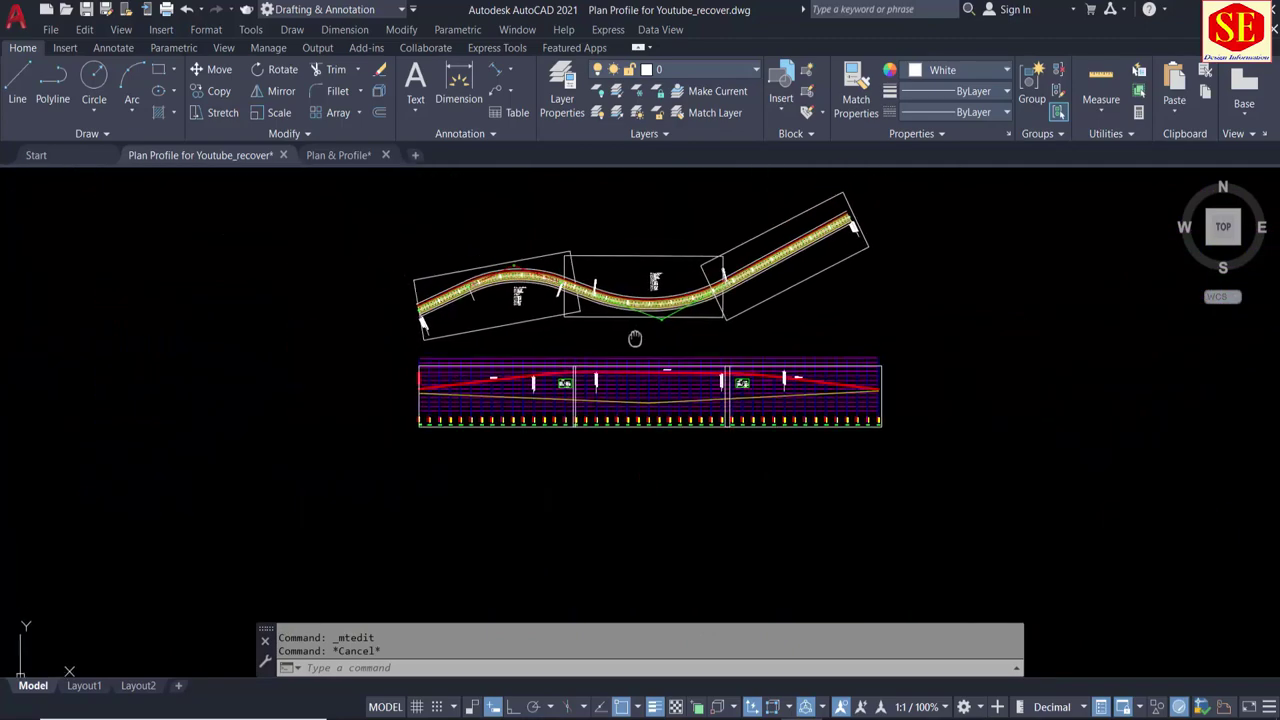
pyautogui.click(84, 11)
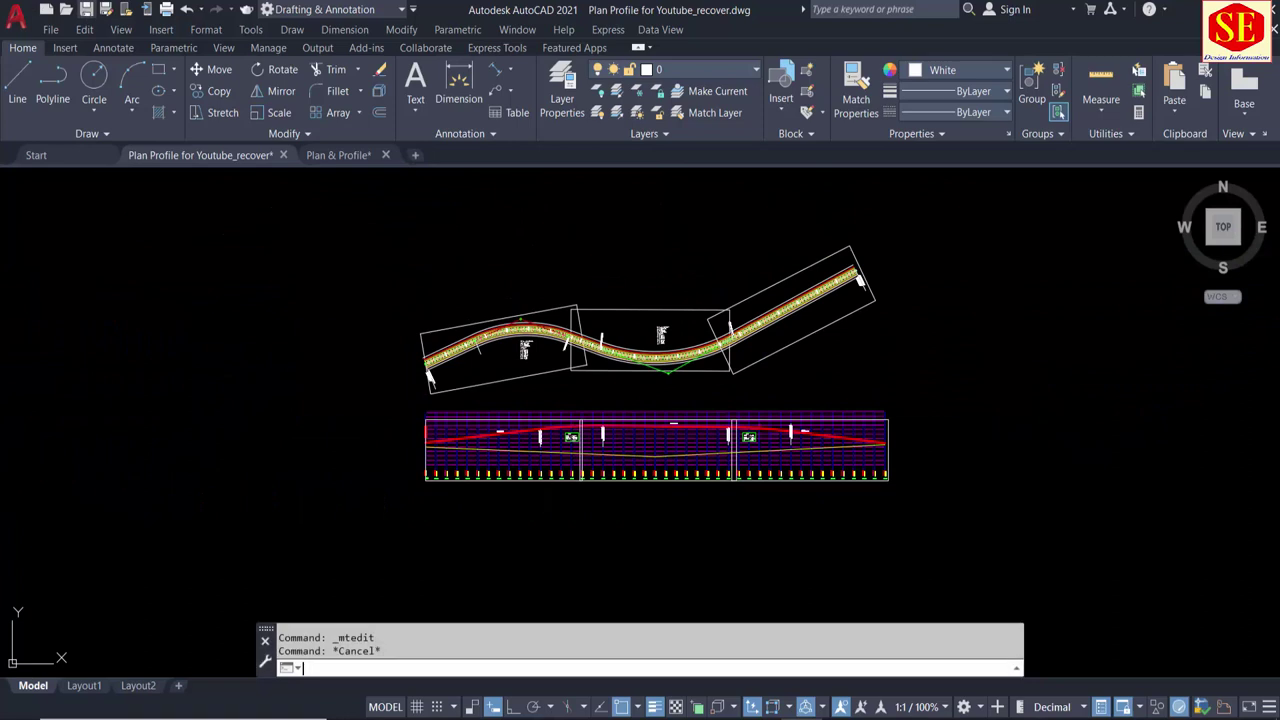
pyautogui.click(83, 689)
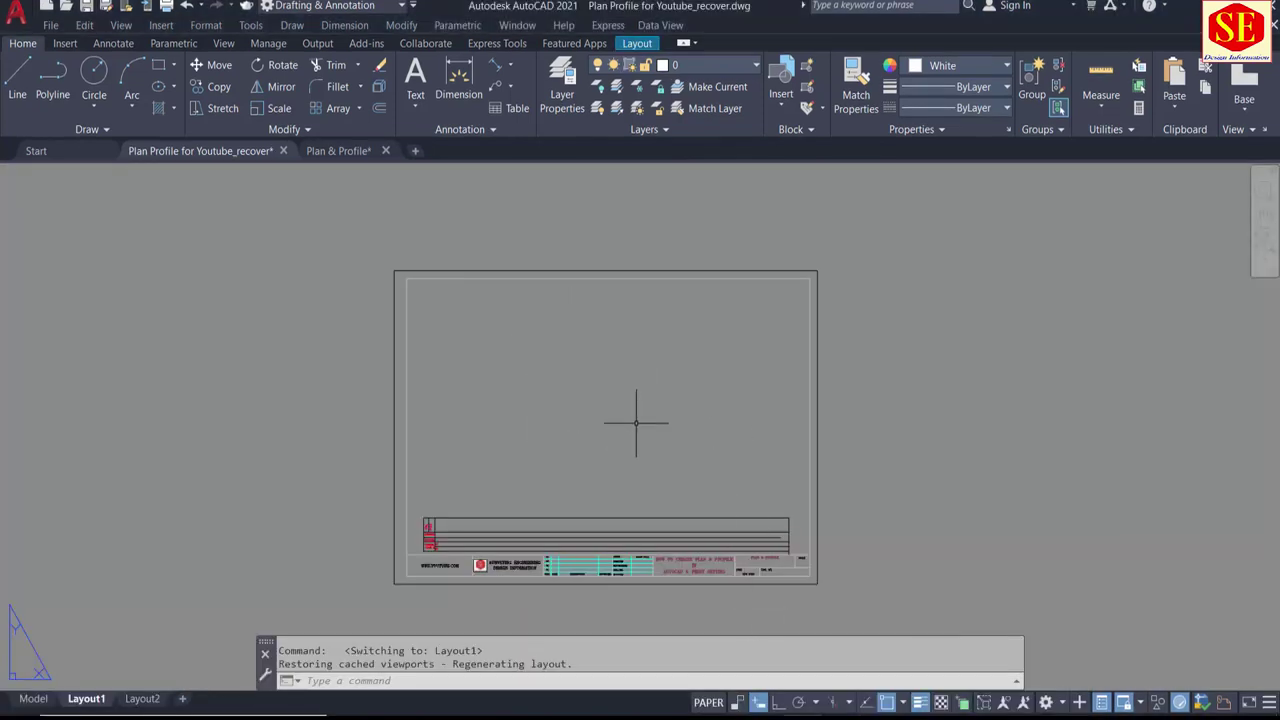
# Step: In Model space, copy the profile's rectangular frame polyline to the clipboard
pyautogui.scroll(2, 740, 540)
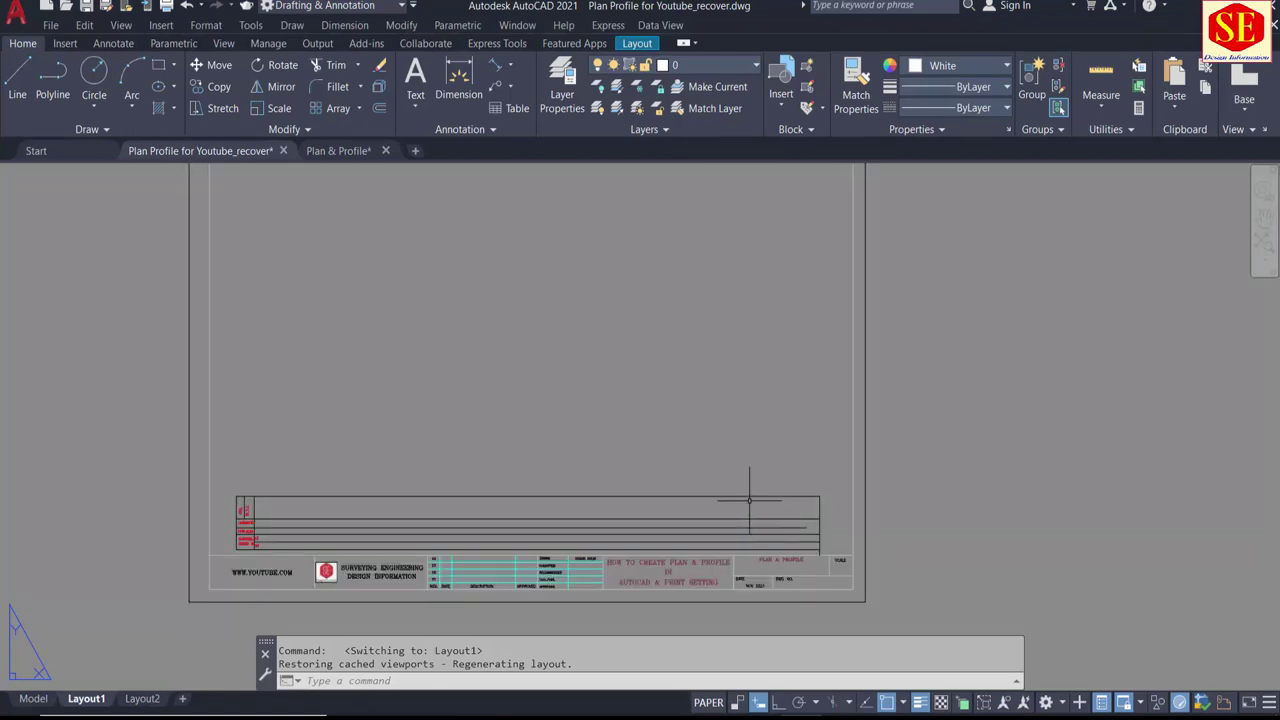
pyautogui.scroll(4, 202, 559)
pyautogui.scroll(-5, 383, 375)
pyautogui.scroll(4, 702, 439)
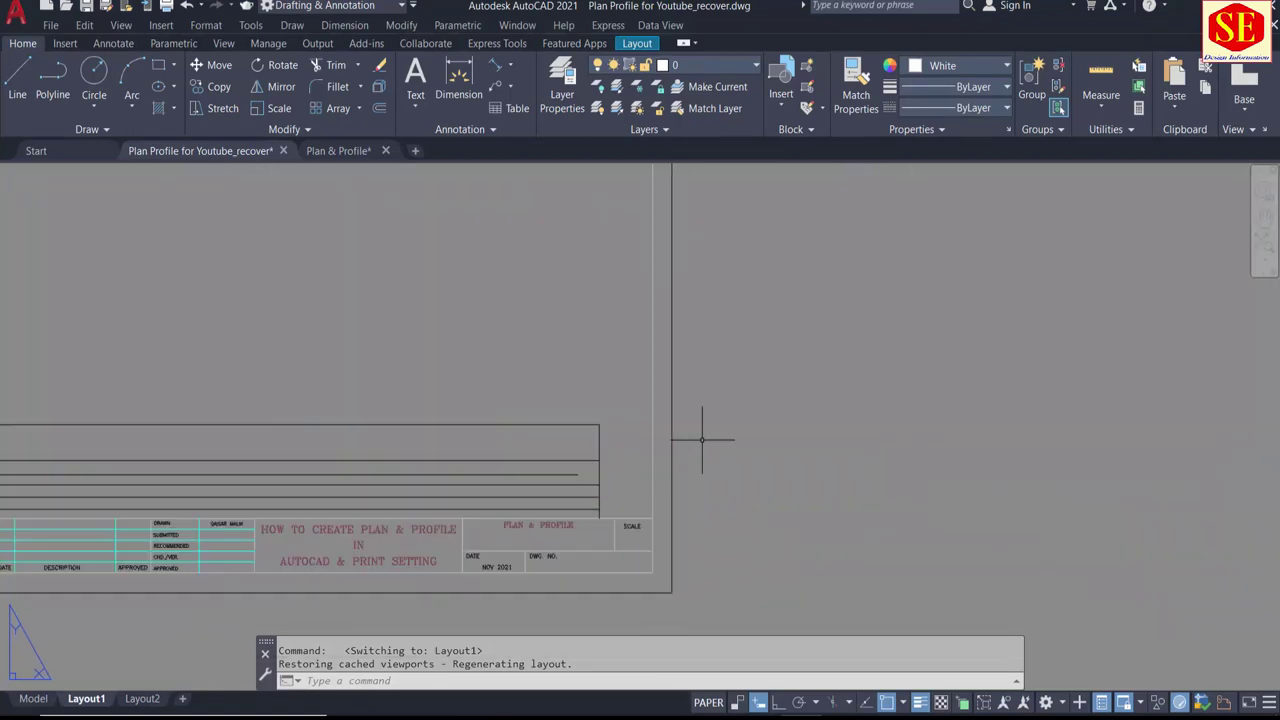
pyautogui.scroll(-4, 773, 460)
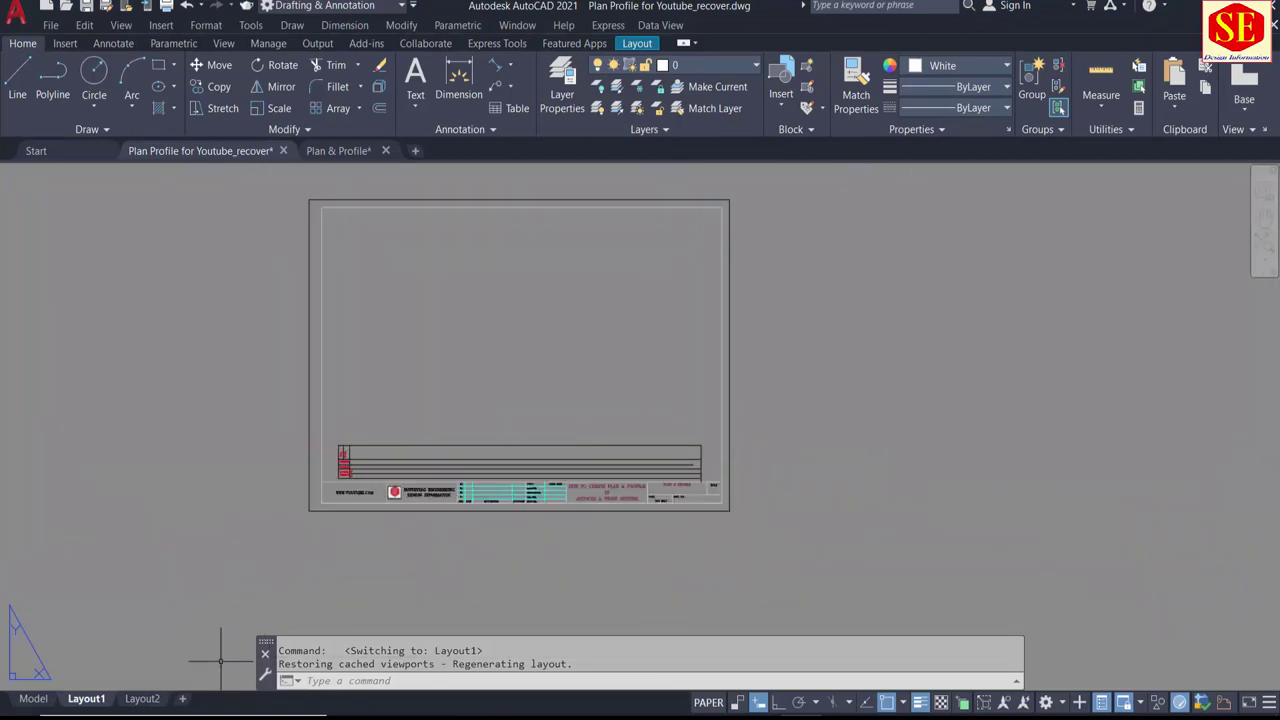
pyautogui.click(38, 700)
pyautogui.scroll(-3, 508, 443)
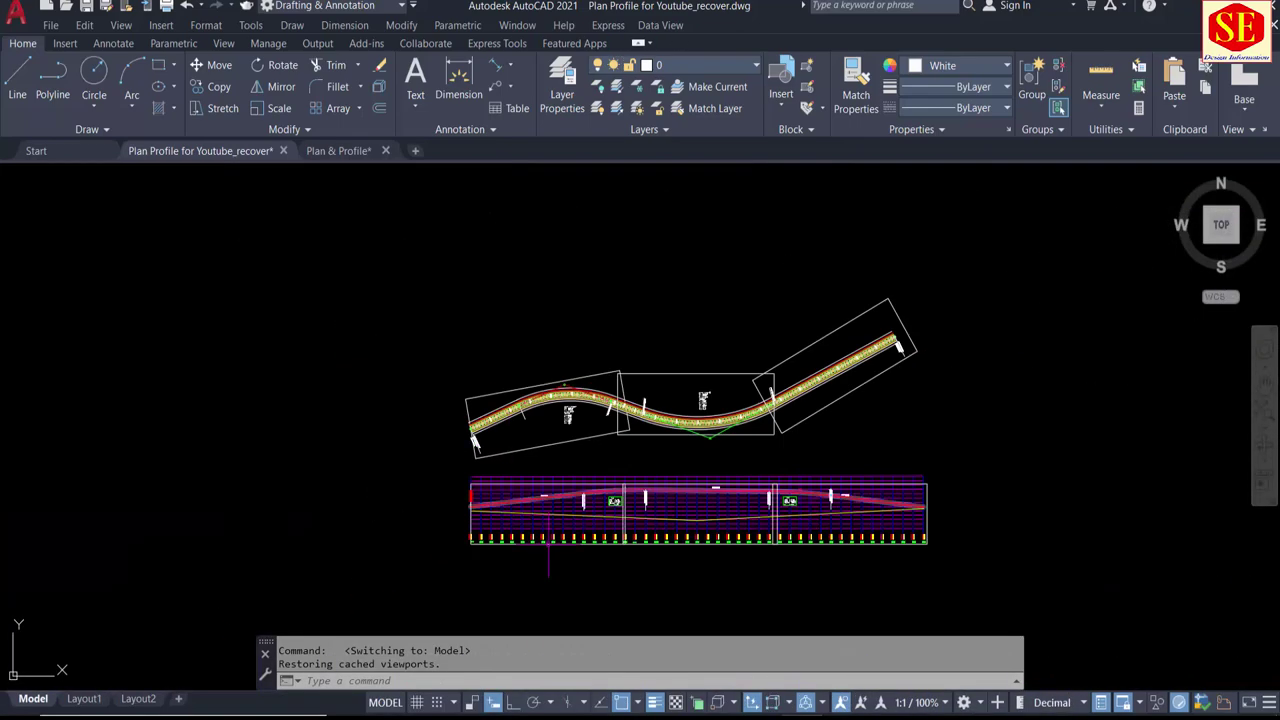
pyautogui.scroll(4, 570, 517)
pyautogui.click(447, 307)
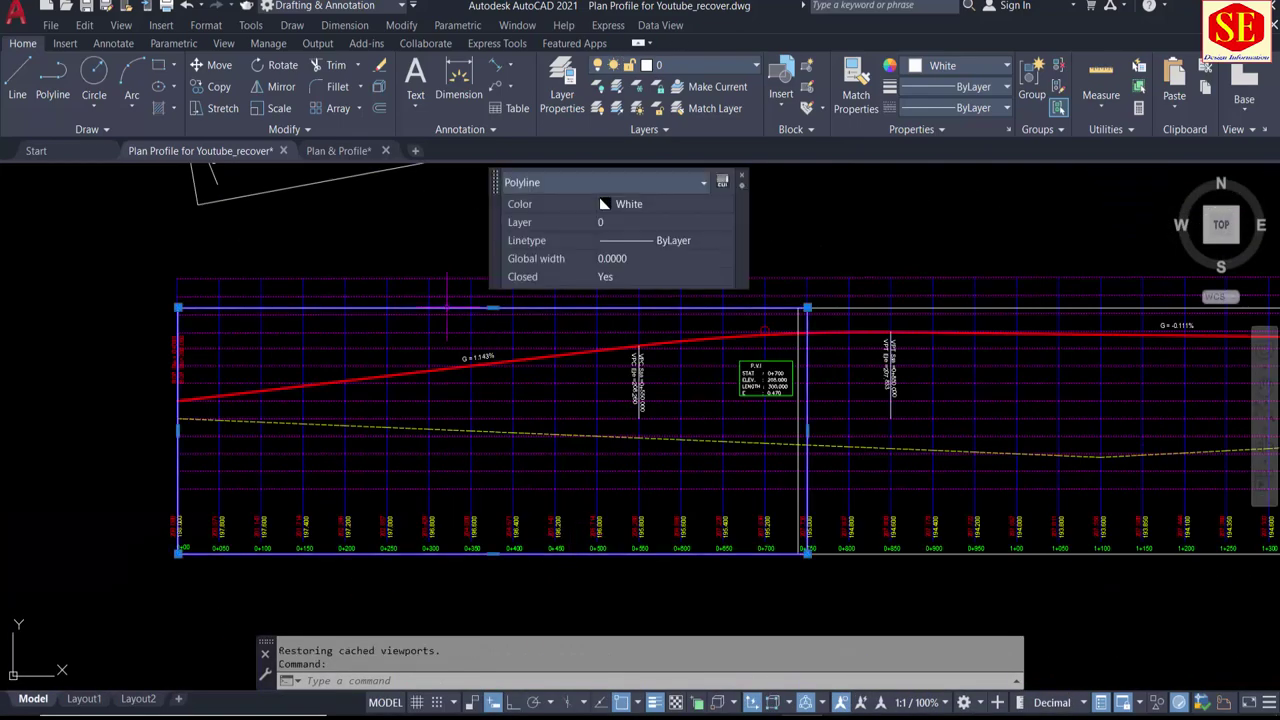
pyautogui.rightClick(447, 313)
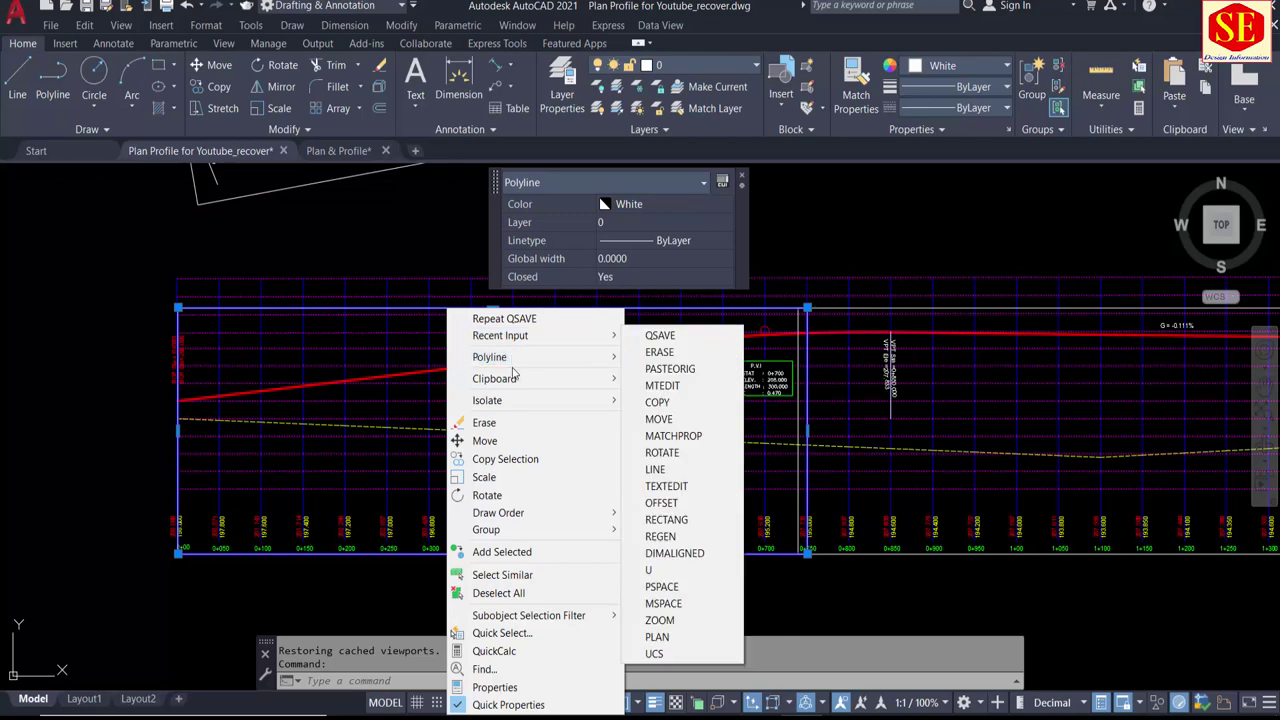
pyautogui.moveTo(495, 378)
pyautogui.click(632, 398)
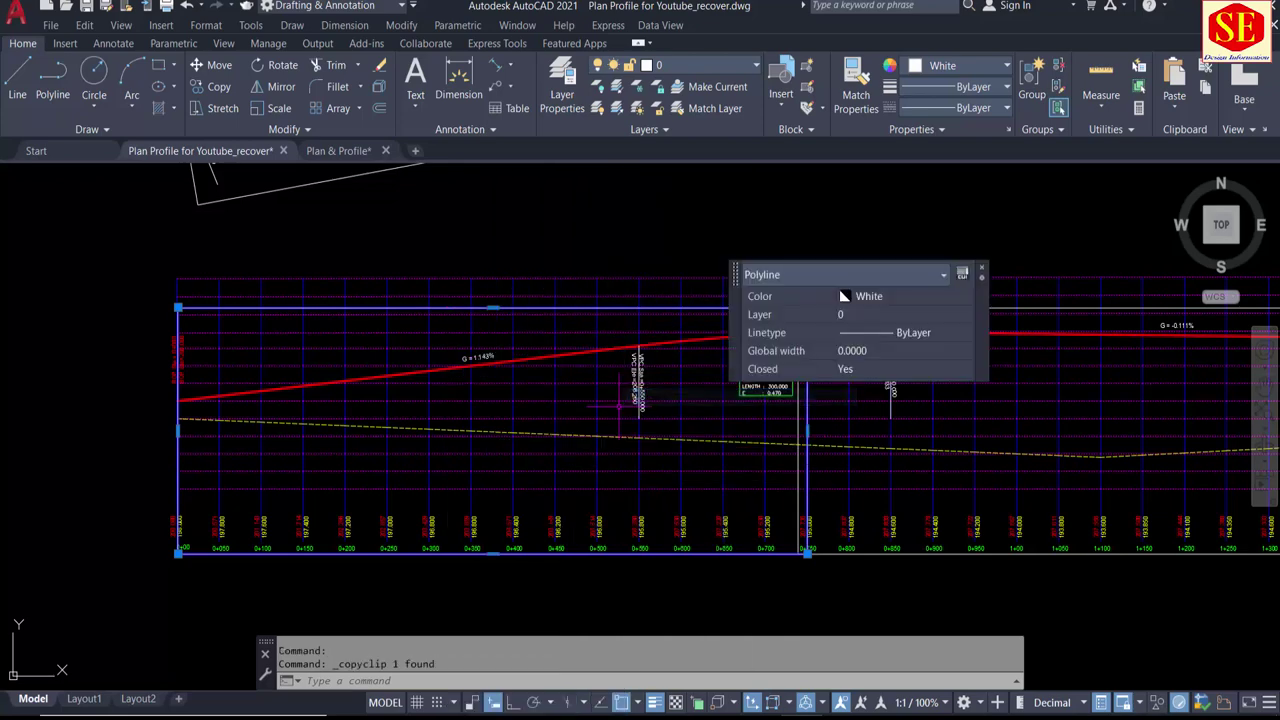
# Step: Paste the copied frame onto Layout1 beside the sheet
pyautogui.click(84, 699)
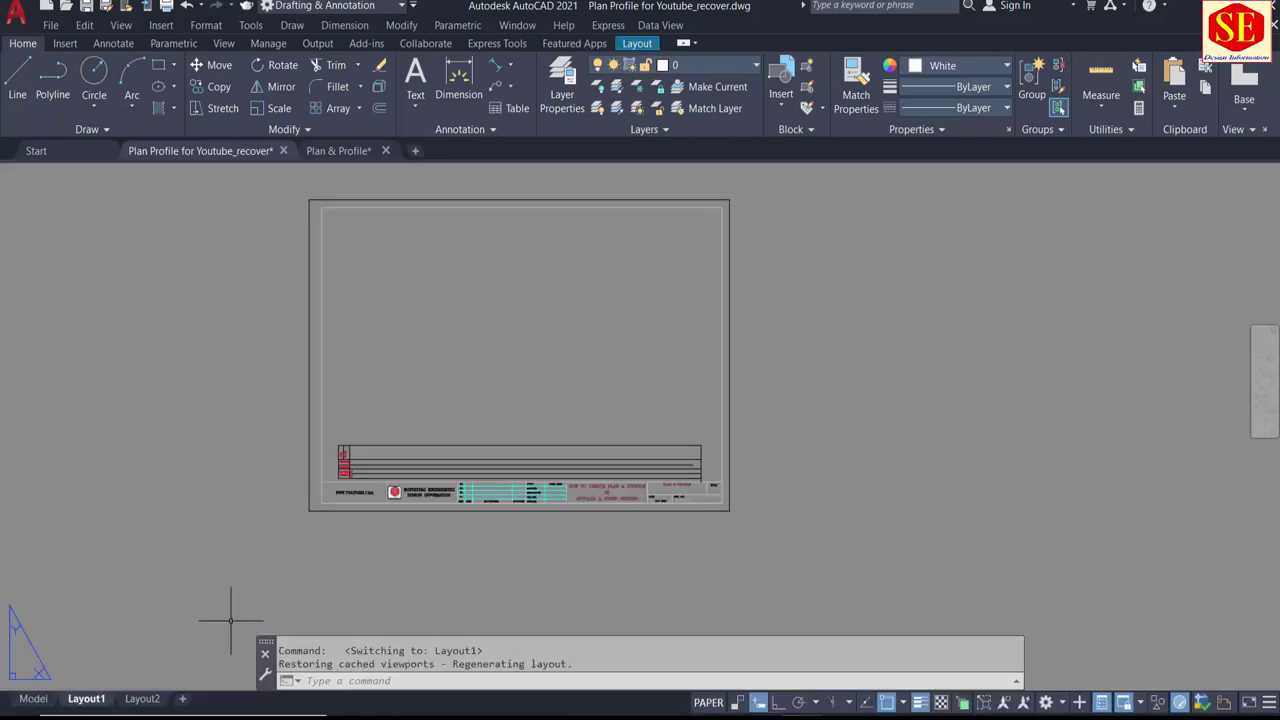
pyautogui.rightClick(860, 283)
pyautogui.click(816, 240)
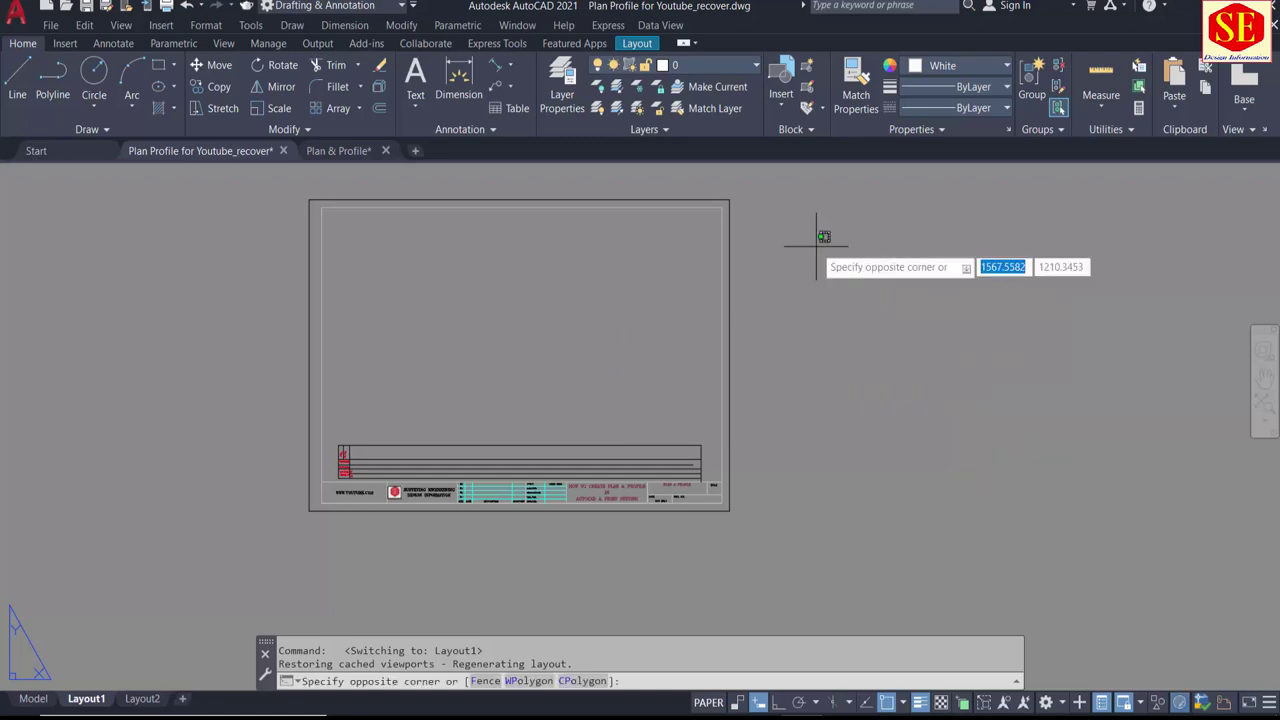
pyautogui.hotkey('ctrl', 'v')
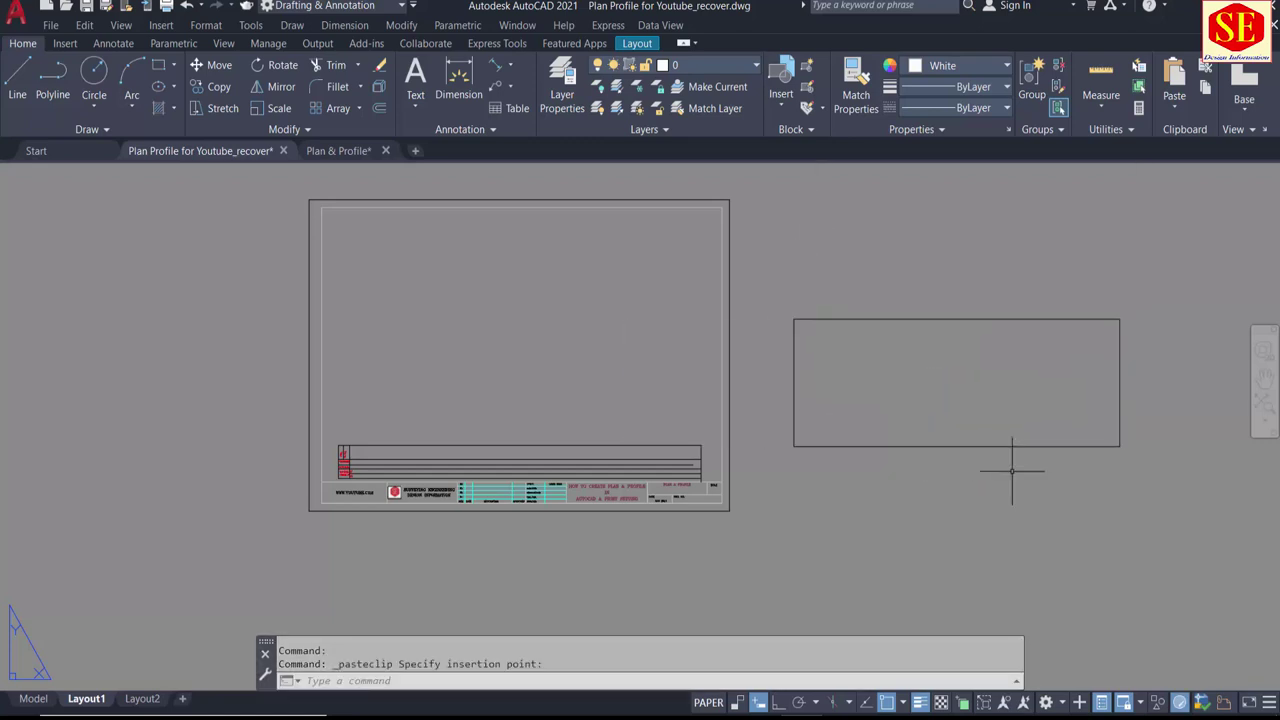
pyautogui.press('Escape')
pyautogui.write('m')
pyautogui.press('Return')
pyautogui.press('Escape')
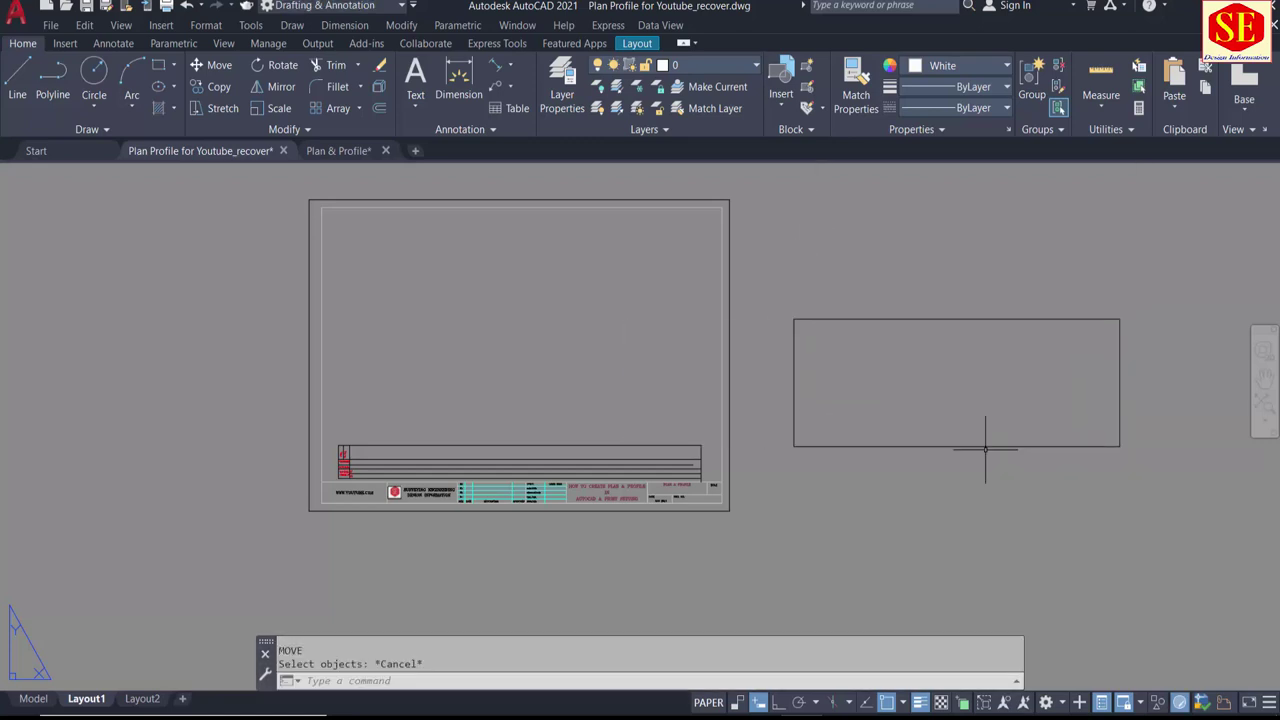
# Step: Copy the pasted rectangle to a spot just above the title block's profile band
pyautogui.write('o')
pyautogui.press('Return')
pyautogui.click(985, 446)
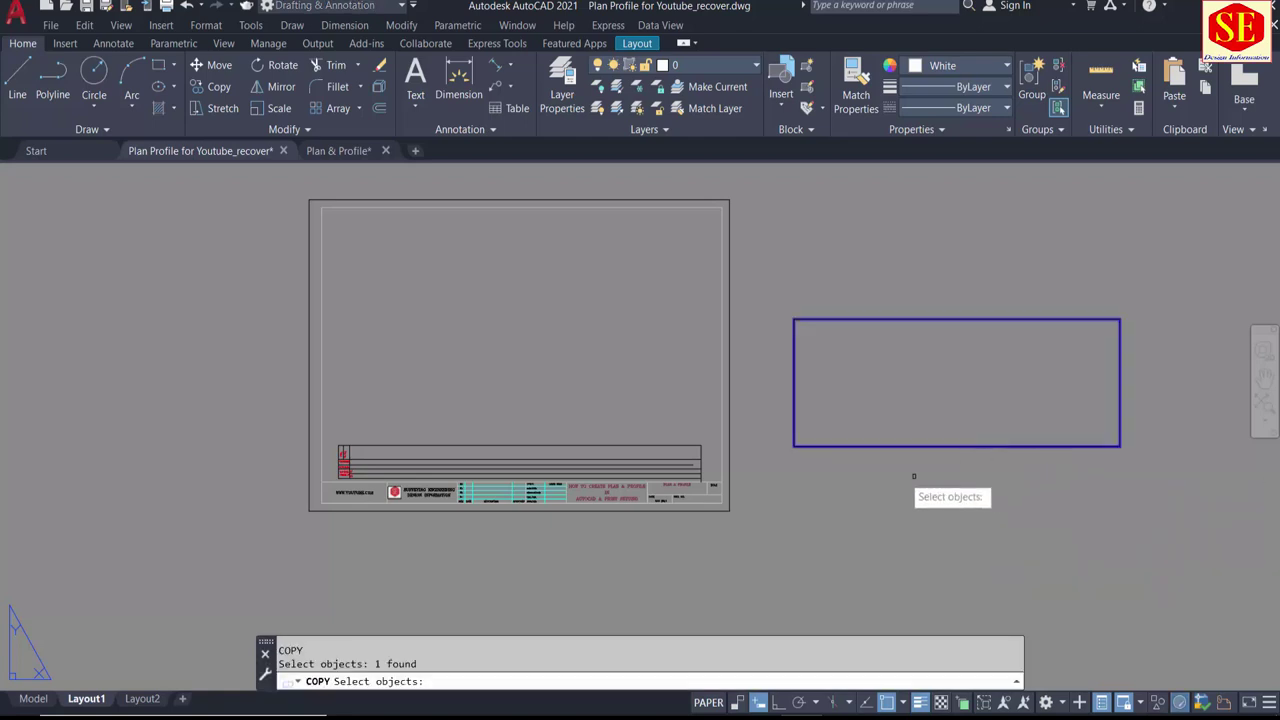
pyautogui.press('Return')
pyautogui.click(795, 446)
pyautogui.scroll(7, 480, 468)
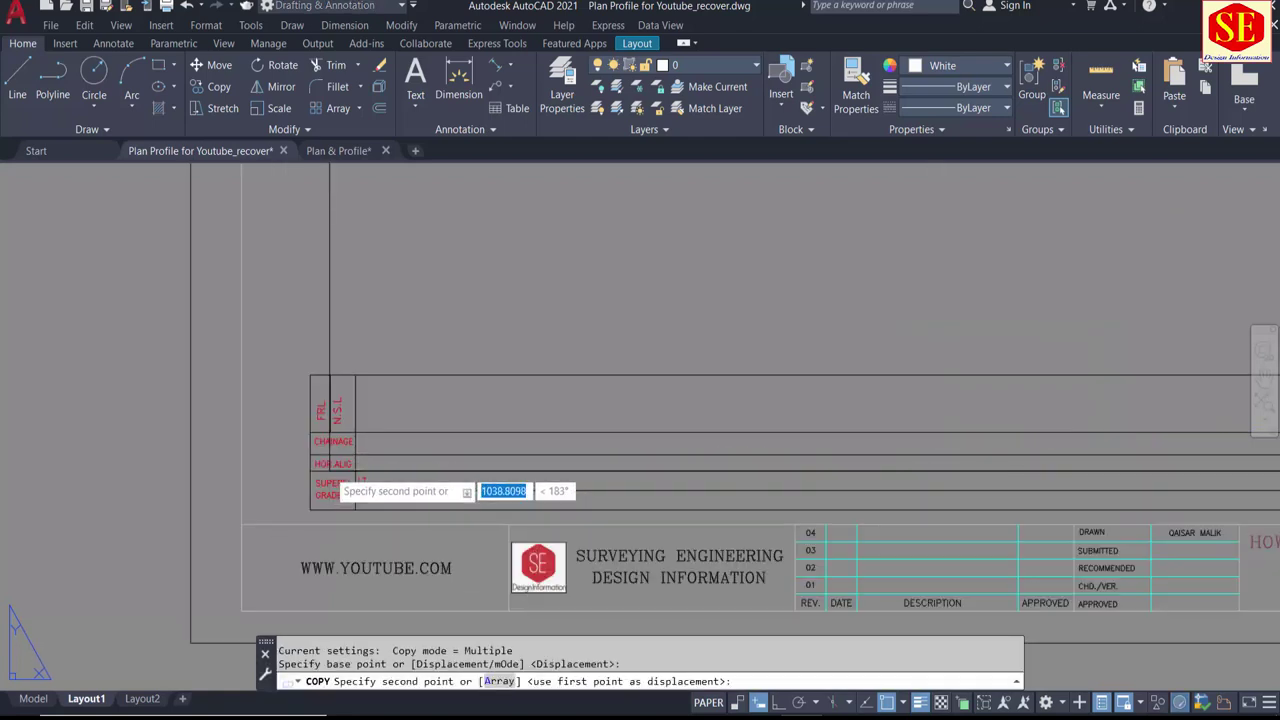
pyautogui.scroll(1, 353, 457)
pyautogui.scroll(2, 353, 457)
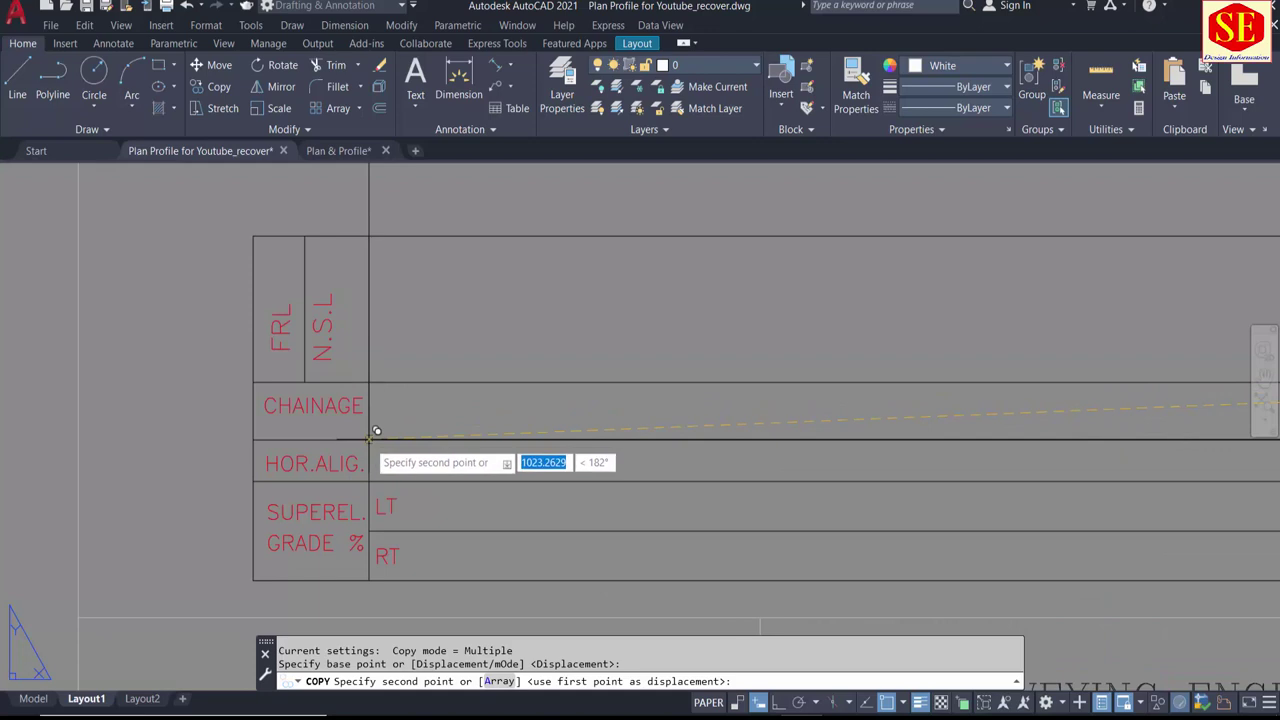
pyautogui.press('Escape')
pyautogui.scroll(-7, 450, 410)
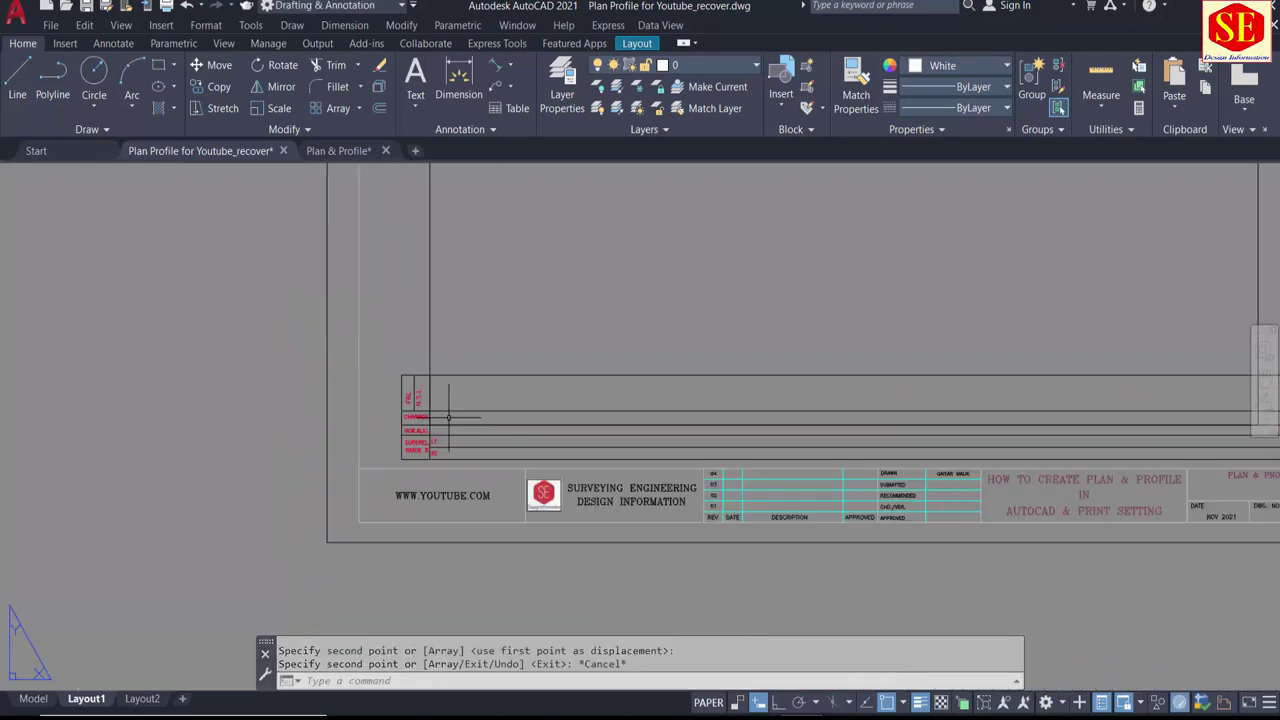
pyautogui.scroll(-2, 482, 397)
pyautogui.scroll(-2, 482, 397)
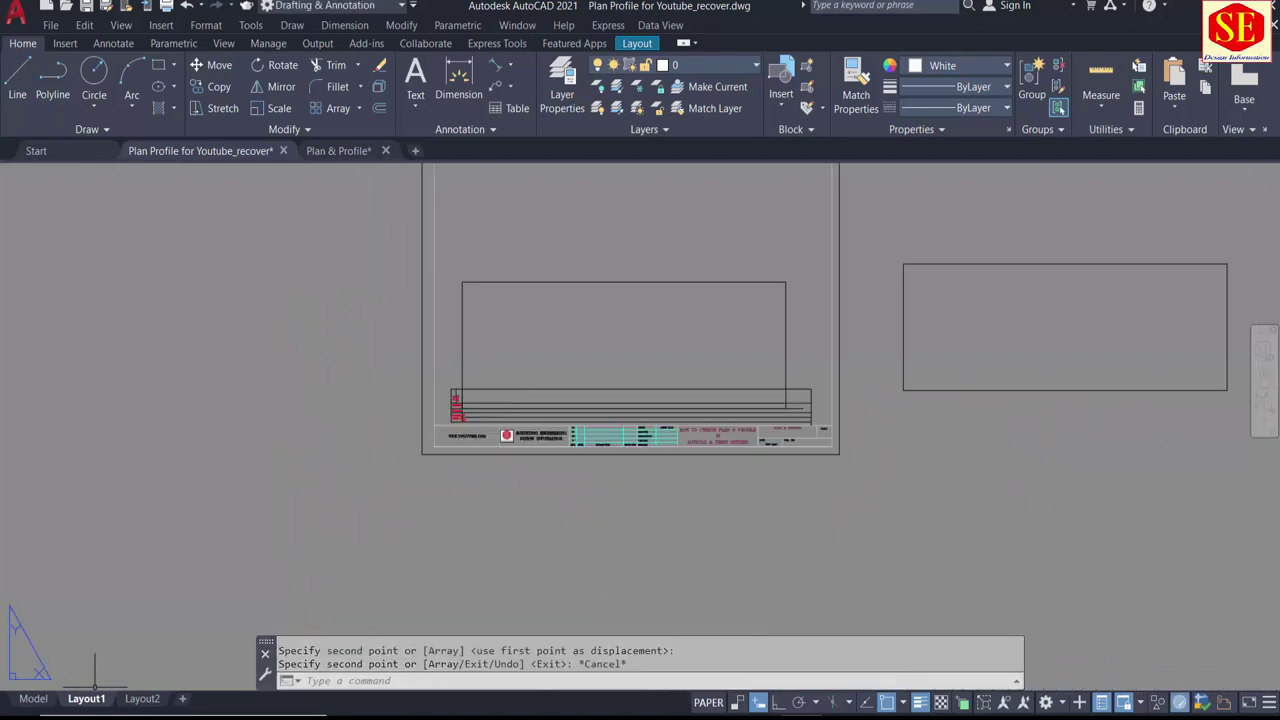
pyautogui.click(33, 698)
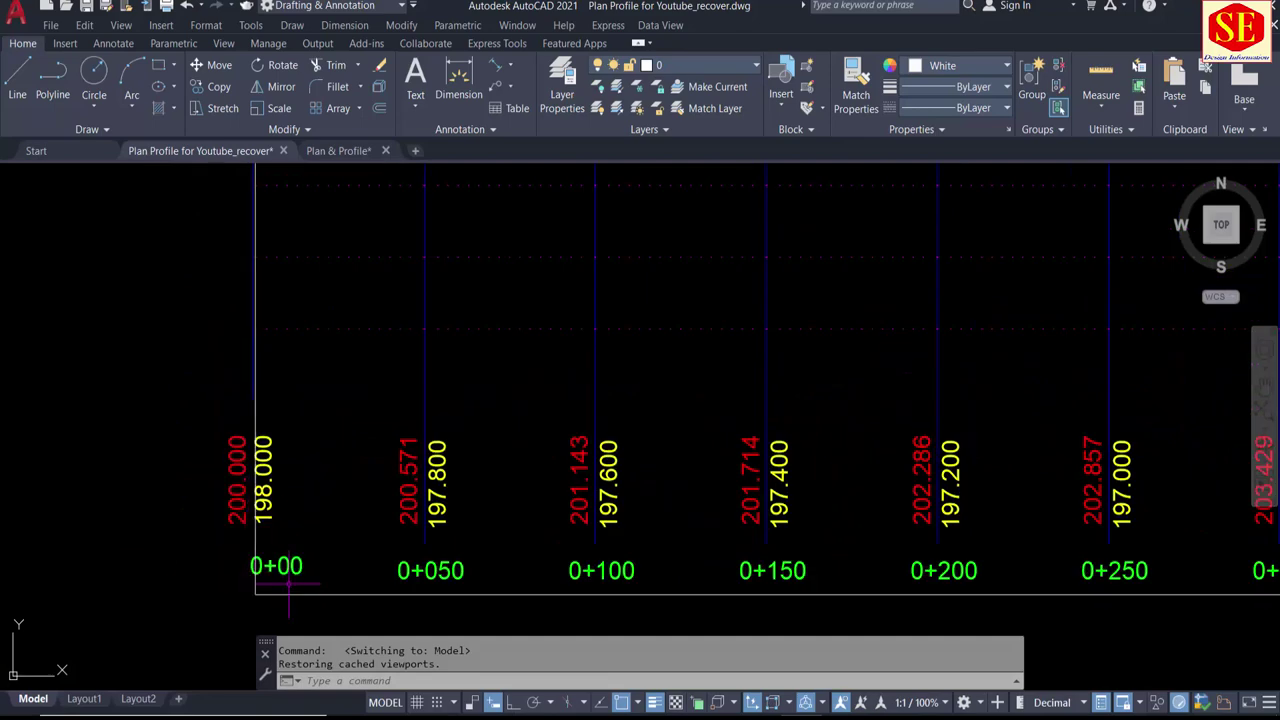
pyautogui.click(84, 698)
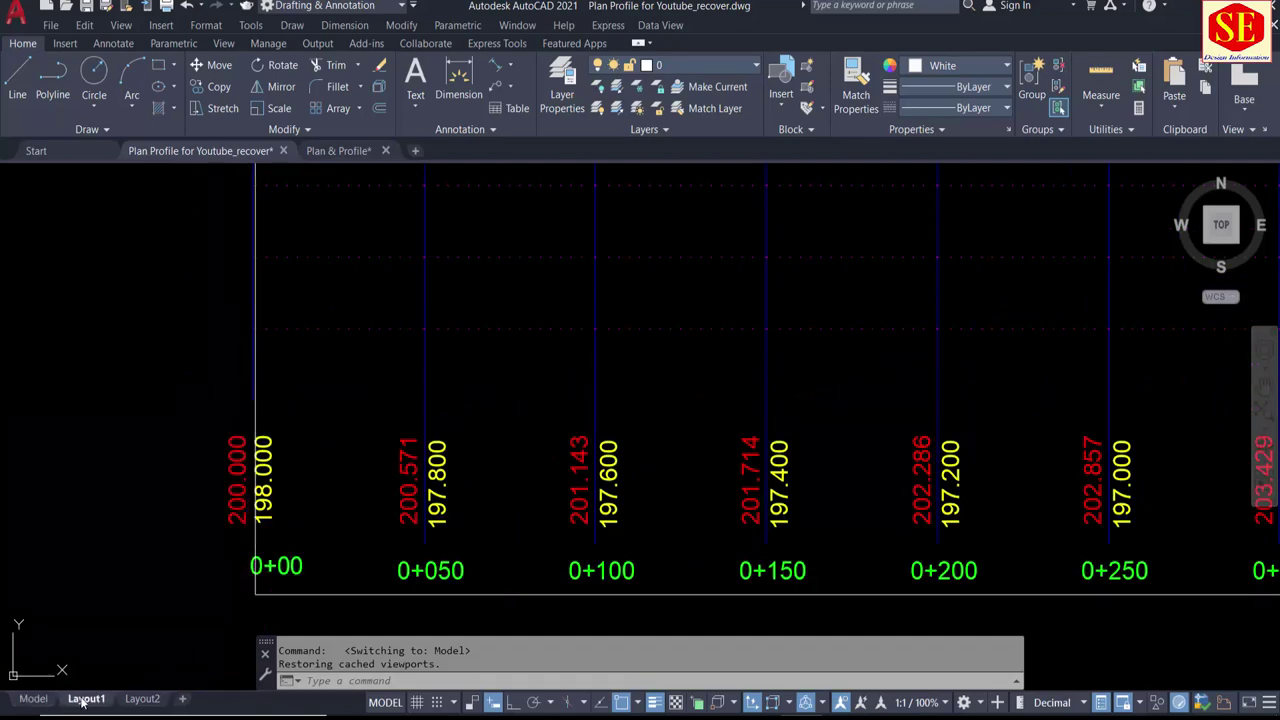
pyautogui.scroll(5, 560, 420)
pyautogui.moveTo(350, 392); pyautogui.dragTo(337, 503, button='middle')
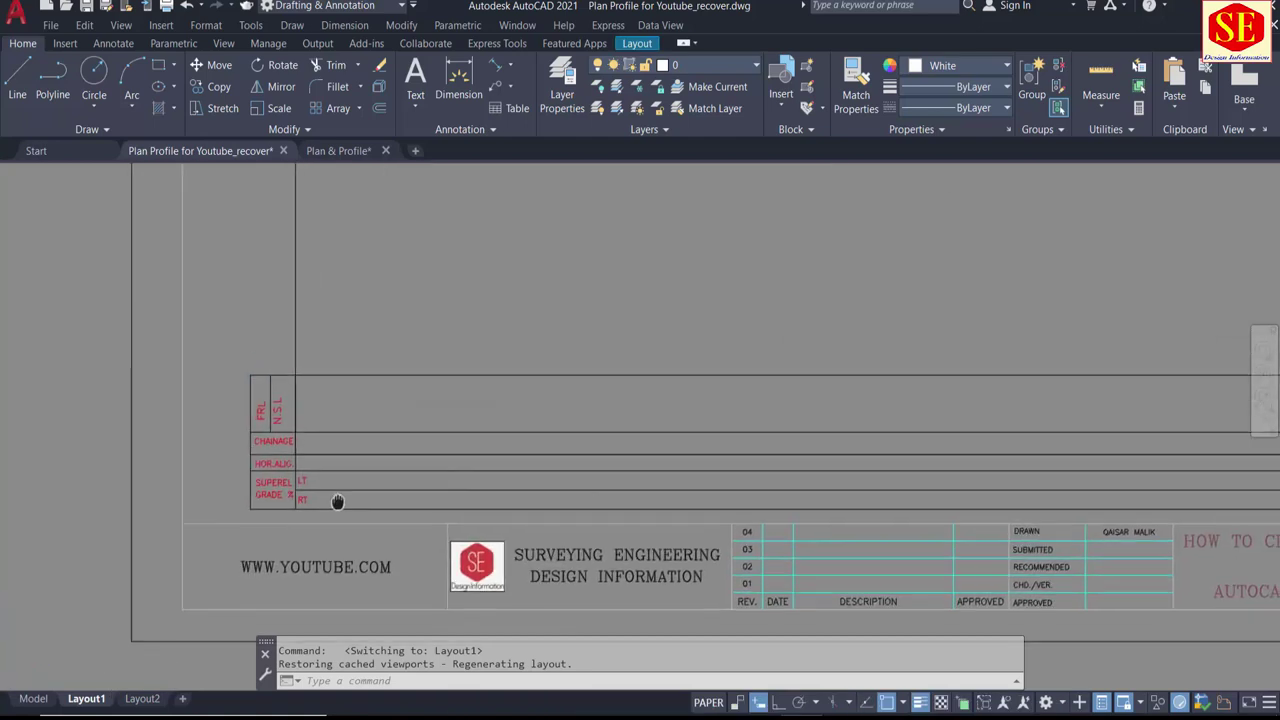
pyautogui.moveTo(372, 221); pyautogui.dragTo(350, 376, button='middle')
pyautogui.write('C')
# Step: Copy the frame rectangle from its corner and stack the copy directly on top of the first
pyautogui.press('Return')
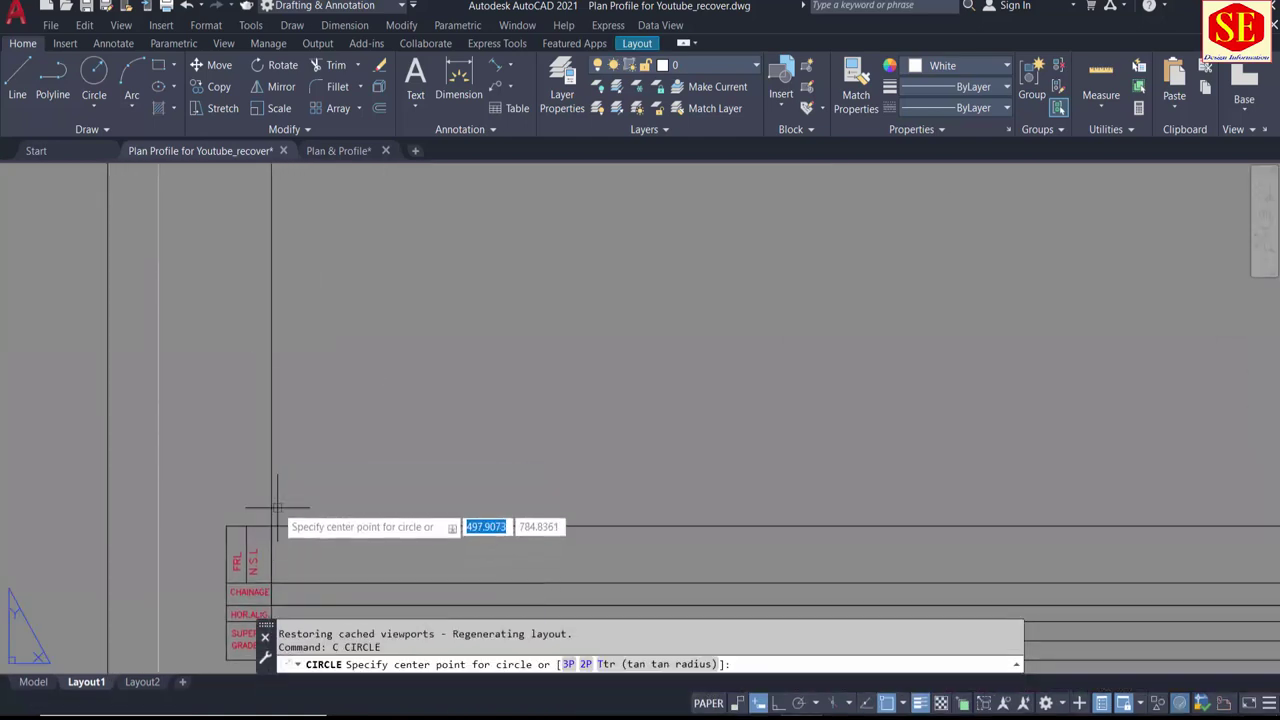
pyautogui.press('Escape')
pyautogui.write('o')
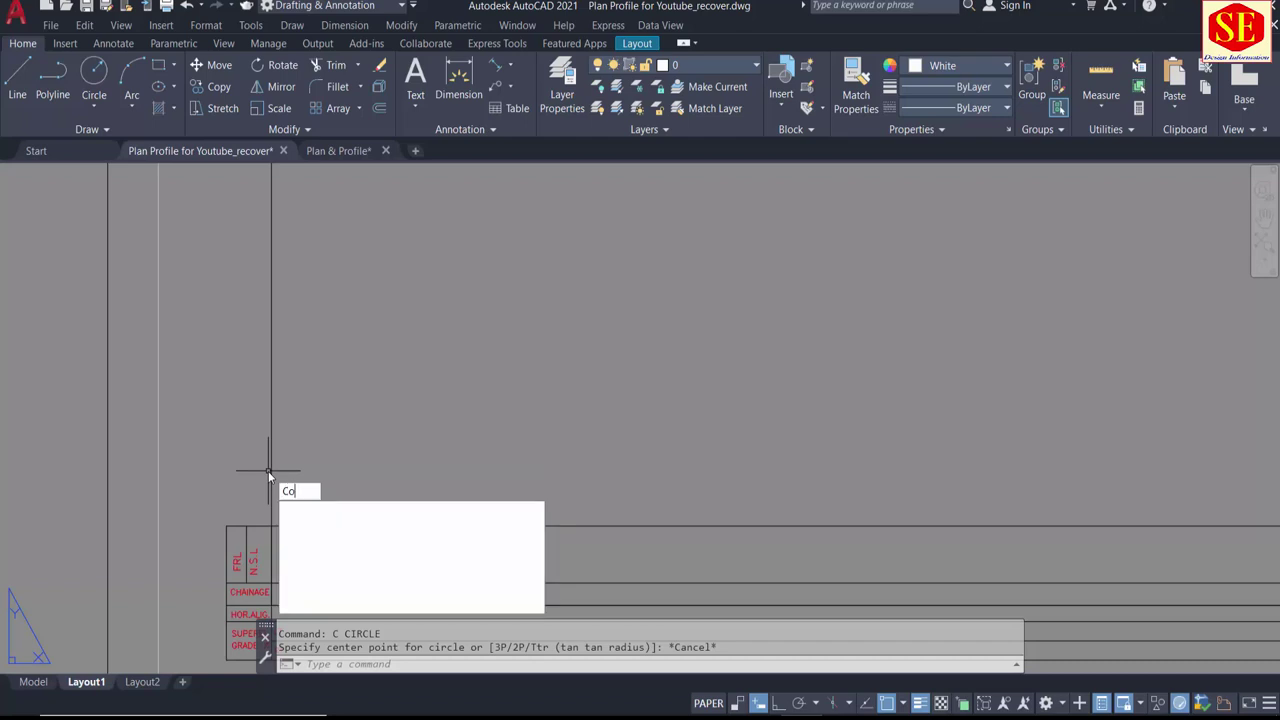
pyautogui.press('Return')
pyautogui.click(270, 471)
pyautogui.press('Return')
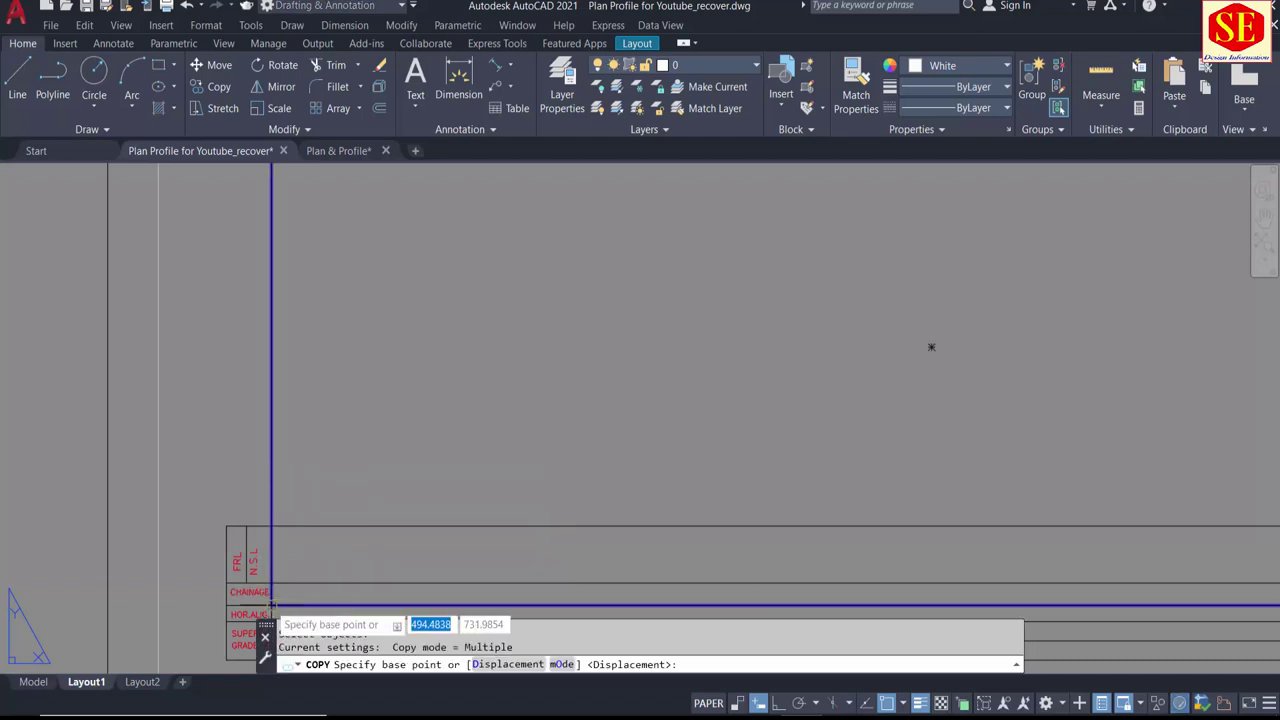
pyautogui.scroll(-2, 271, 598)
pyautogui.click(278, 430)
pyautogui.scroll(1, 276, 477)
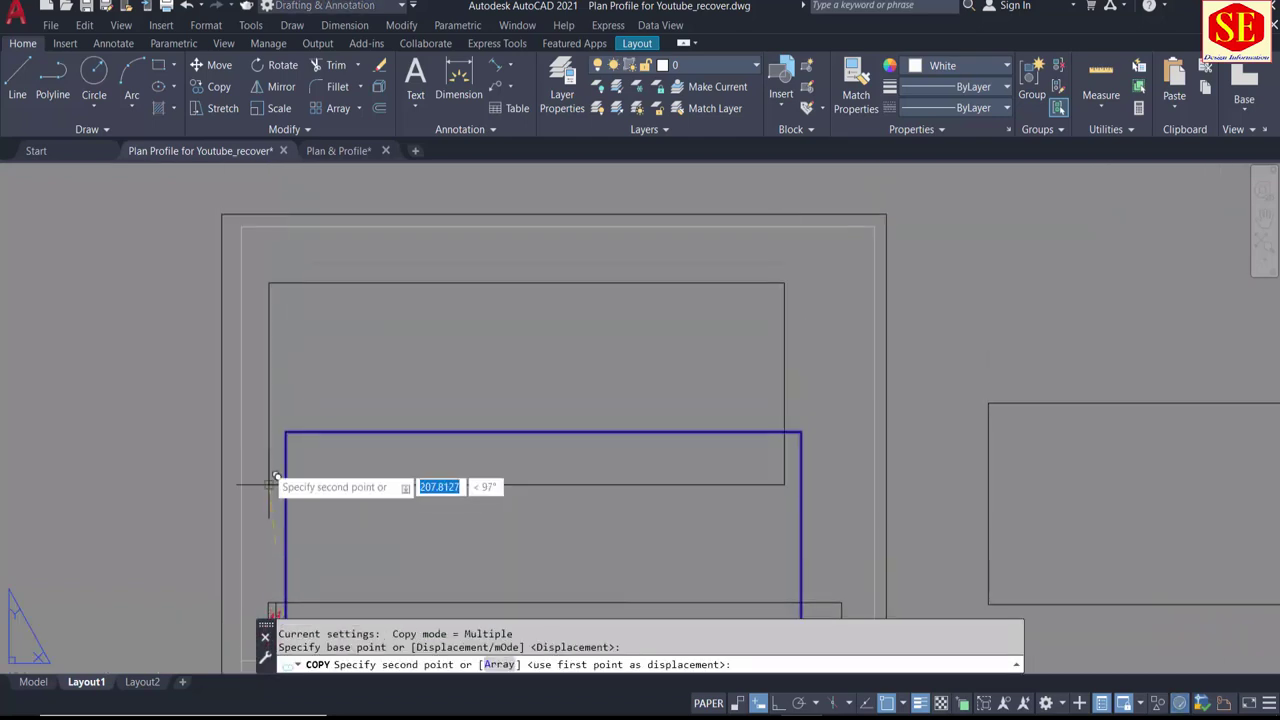
pyautogui.click(286, 431)
pyautogui.press('Escape')
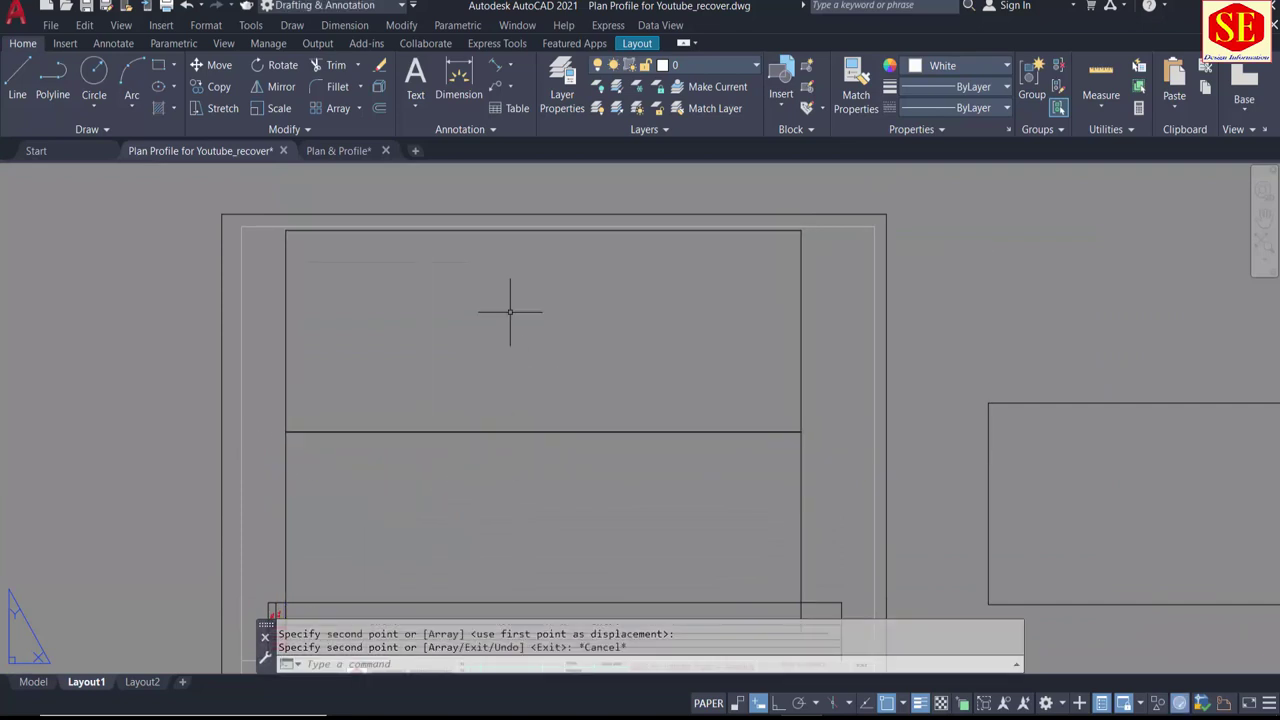
pyautogui.scroll(-2, 510, 311)
pyautogui.write('m')
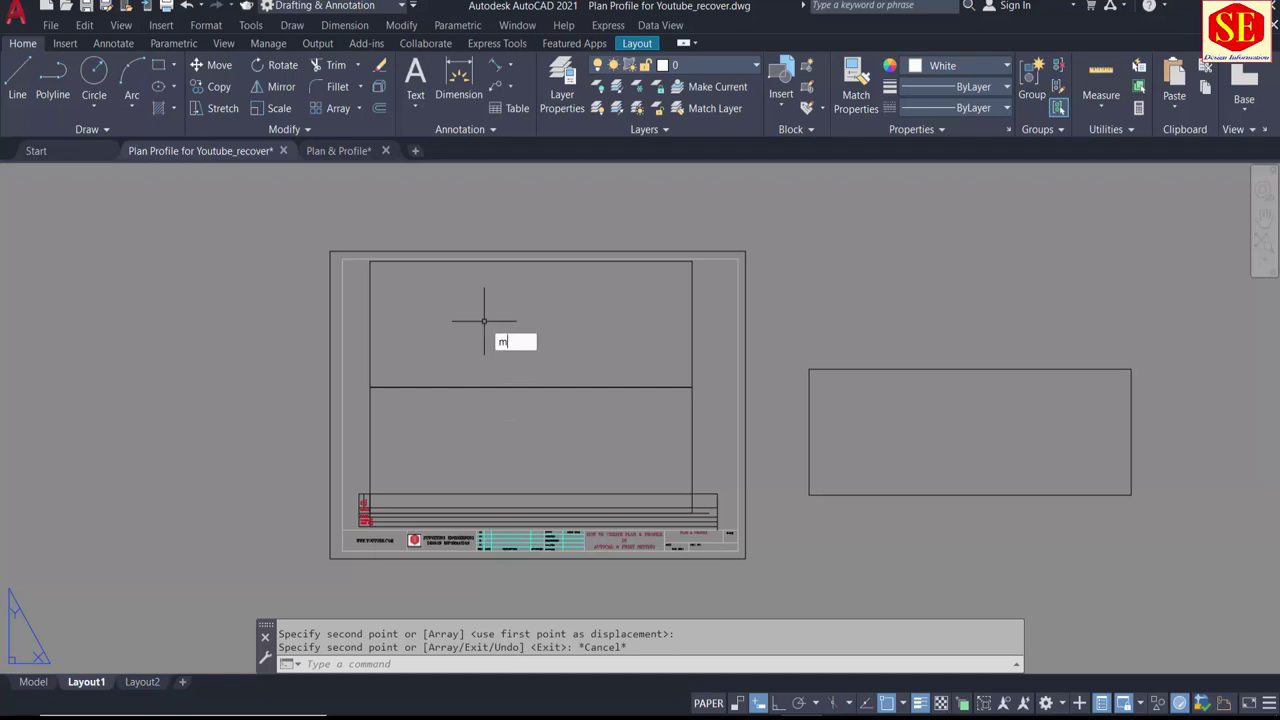
# Step: Create a viewport filling the upper frame on Layout1
pyautogui.write('v')
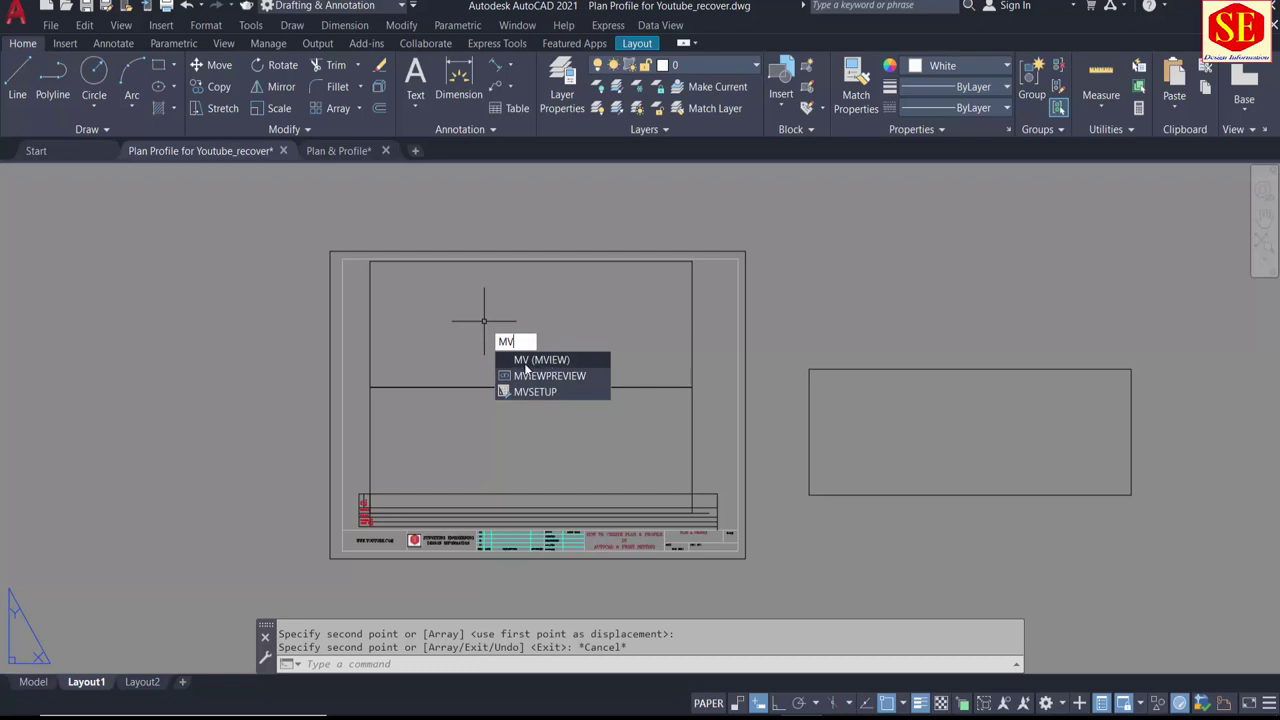
pyautogui.click(525, 364)
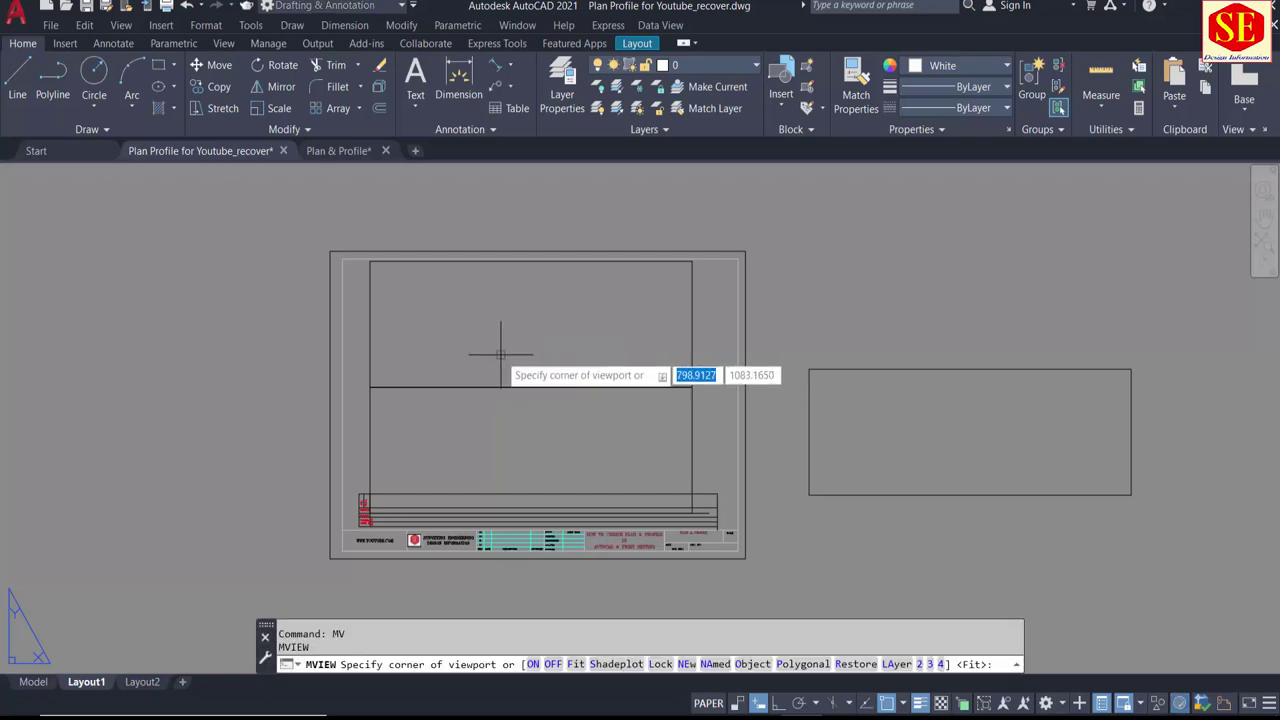
pyautogui.click(370, 261)
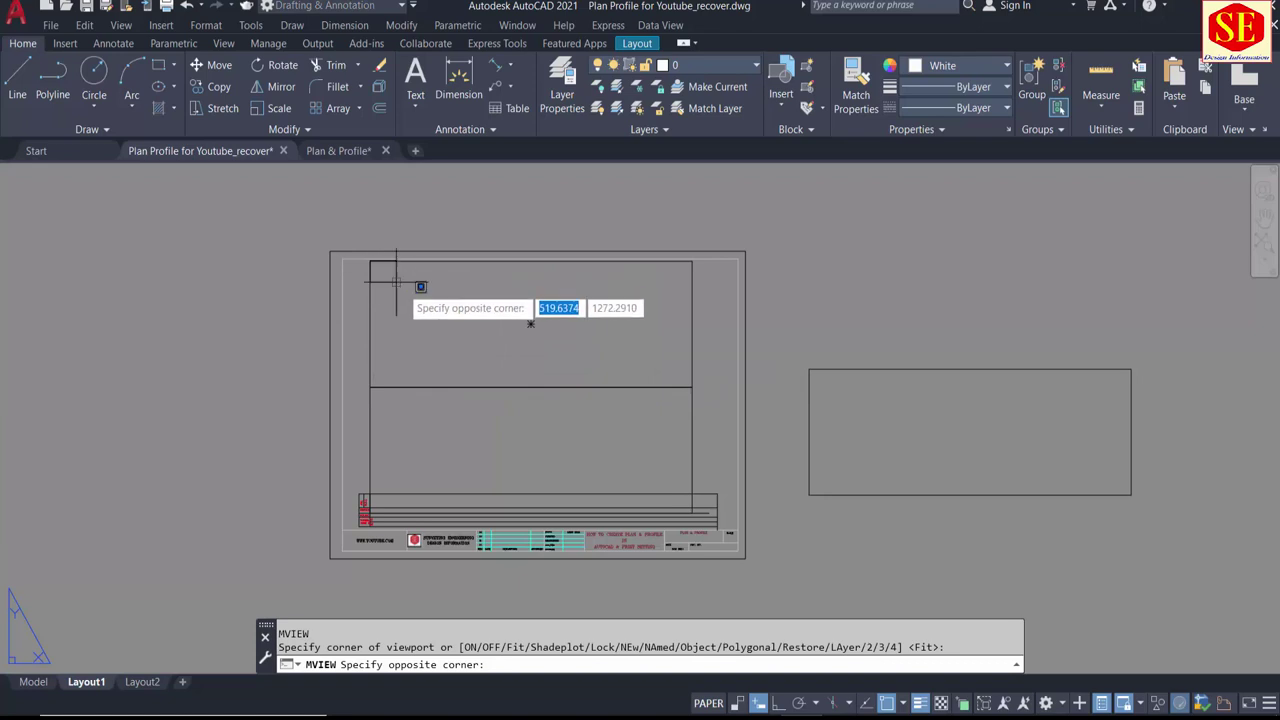
pyautogui.click(692, 387)
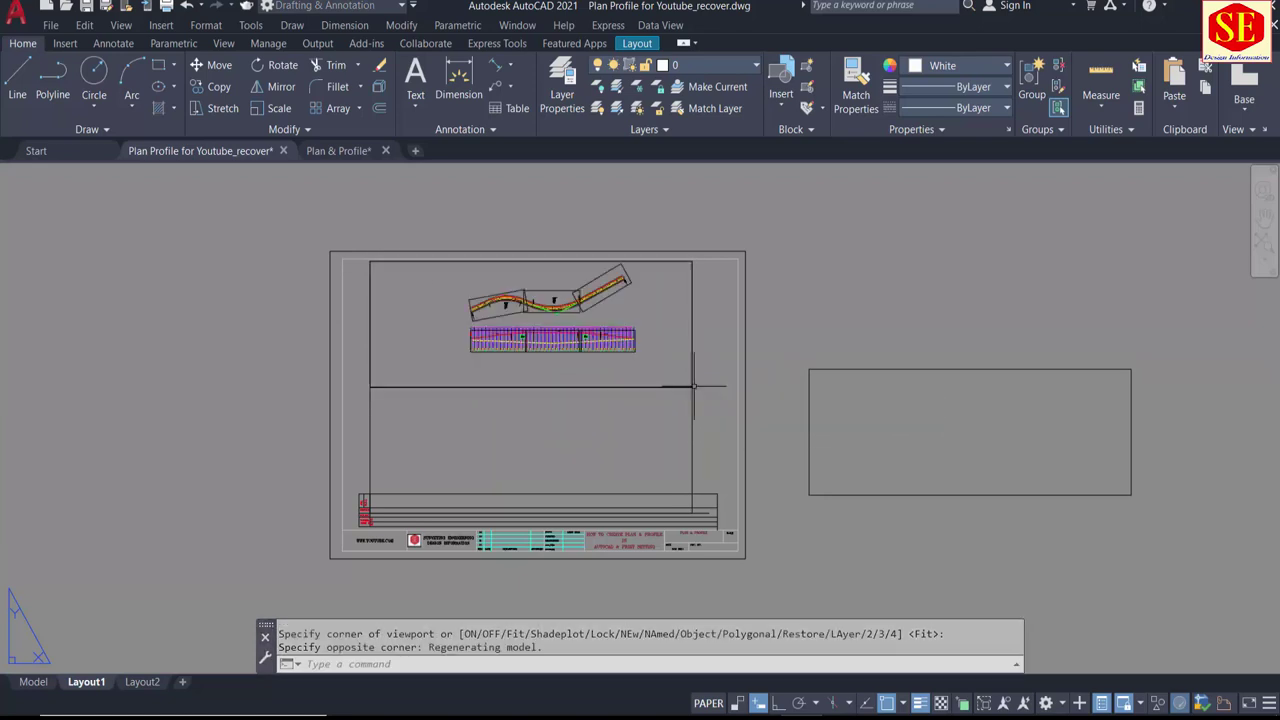
# Step: Create a second viewport filling the lower frame below it
pyautogui.press('Return')
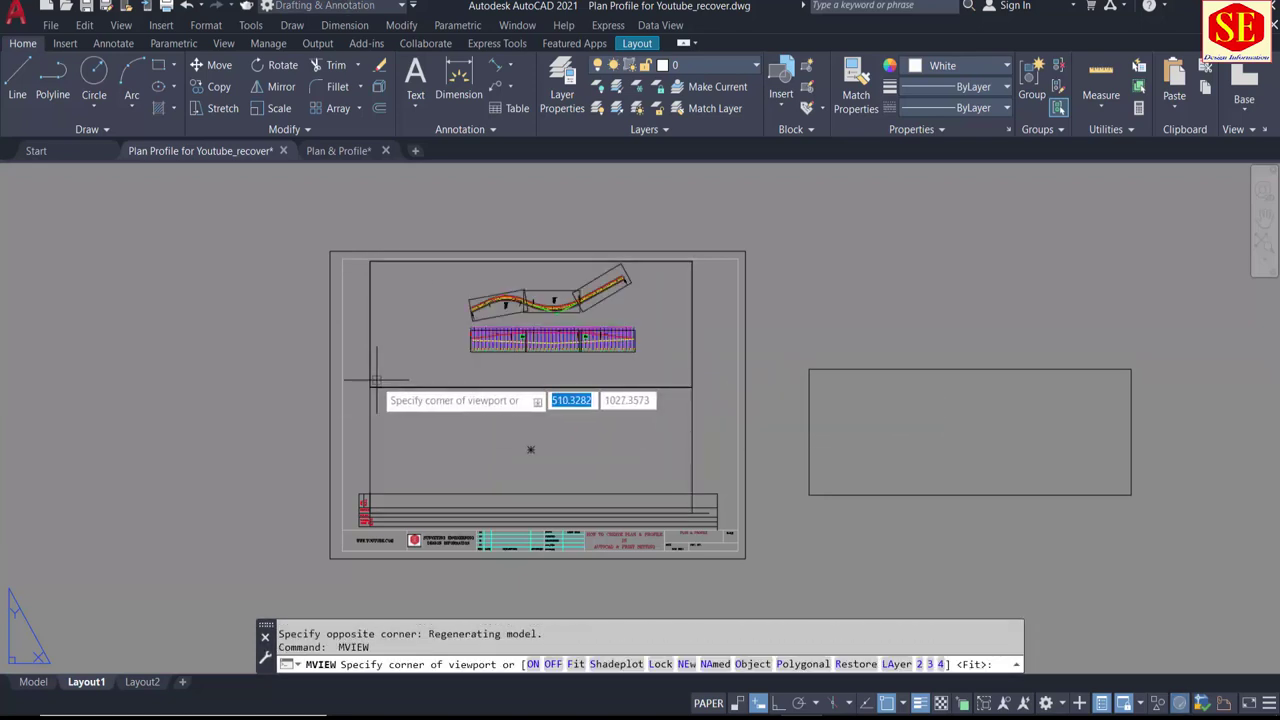
pyautogui.click(370, 387)
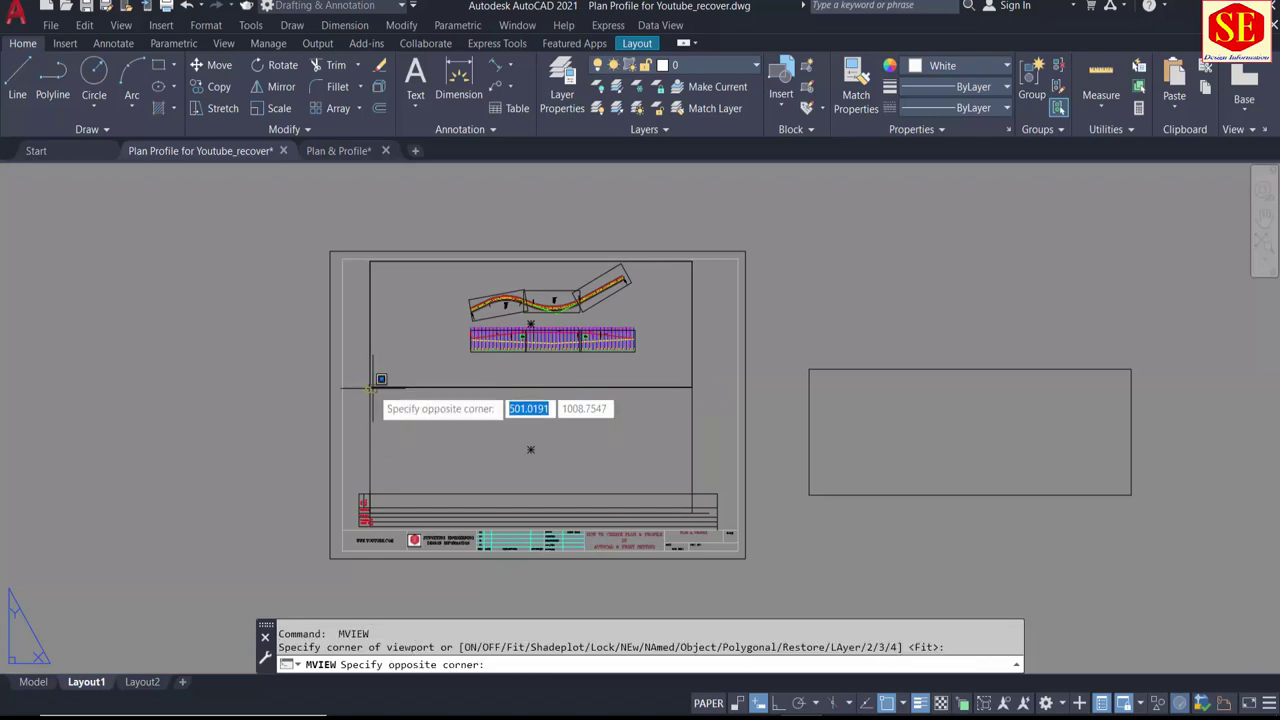
pyautogui.scroll(4, 731, 497)
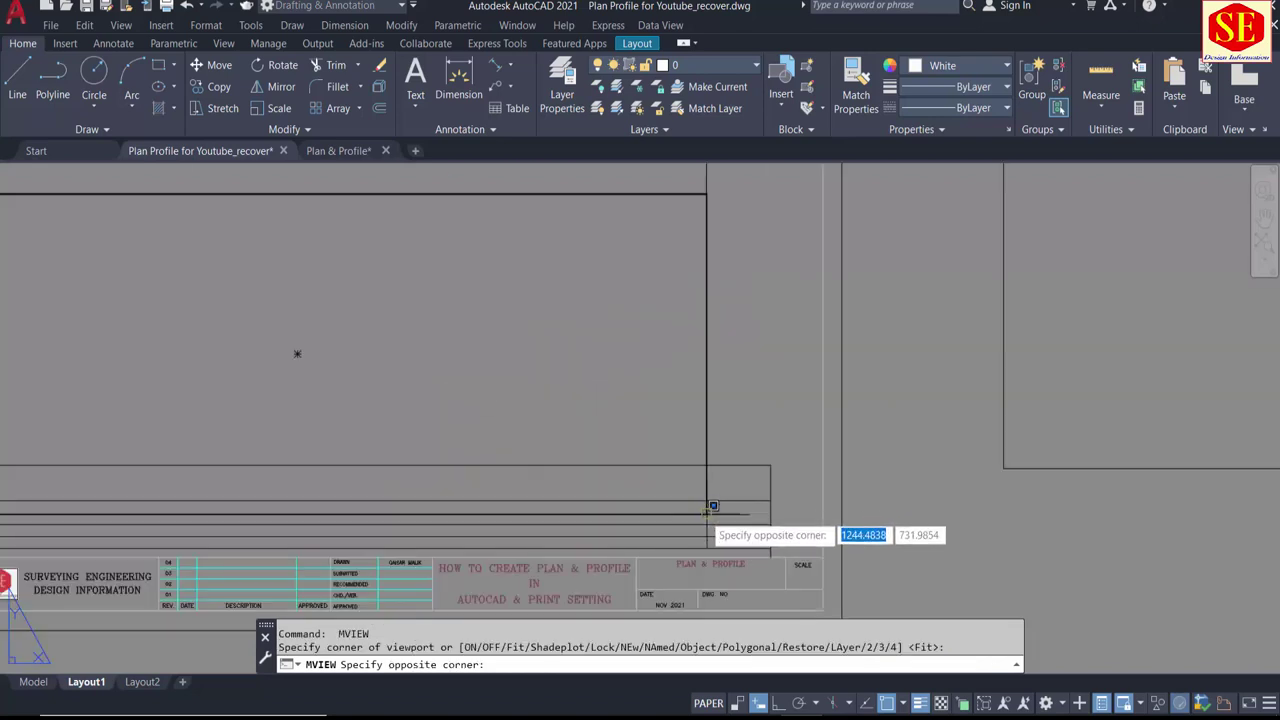
pyautogui.click(705, 513)
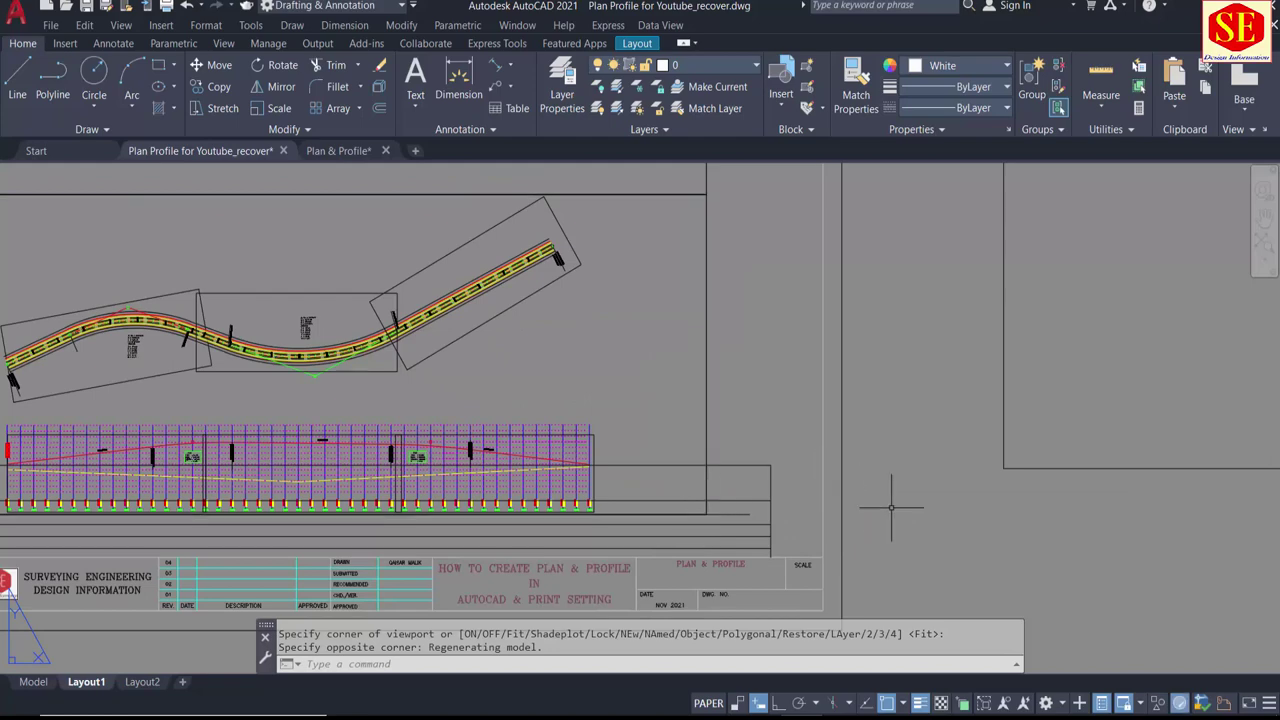
pyautogui.scroll(-5, 891, 508)
pyautogui.scroll(3, 811, 470)
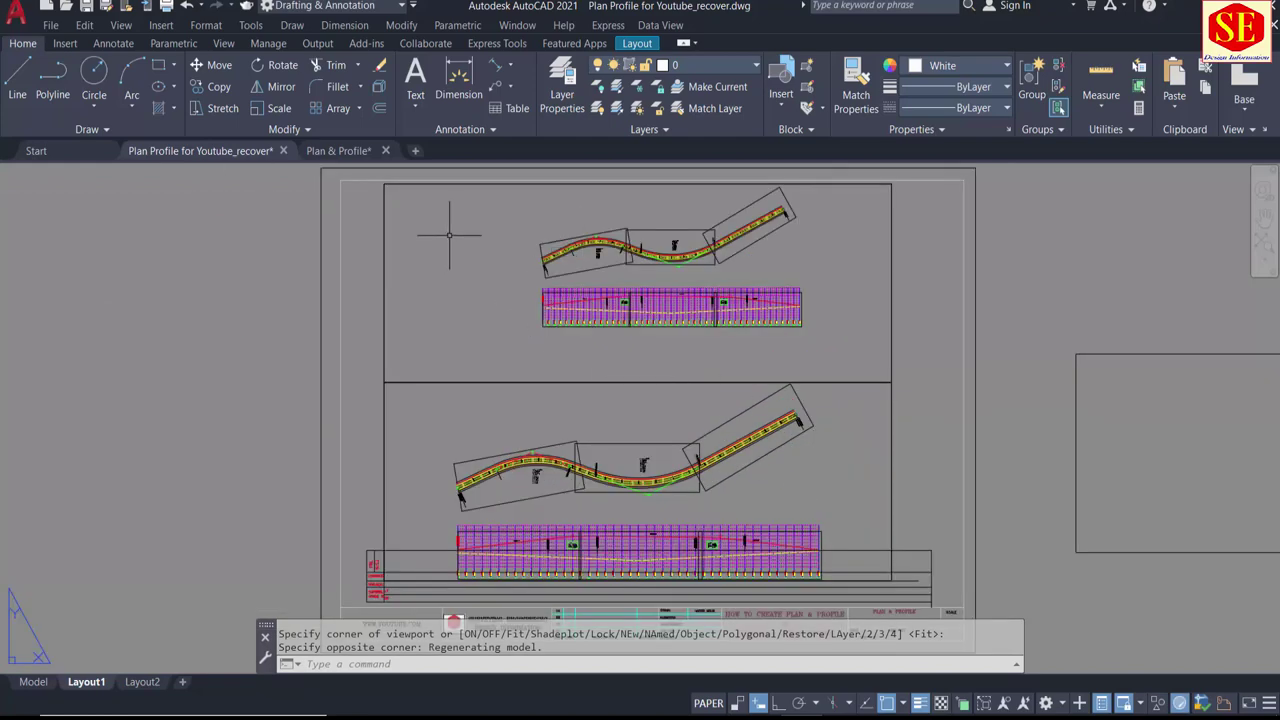
pyautogui.scroll(2, 681, 228)
pyautogui.scroll(-3, 571, 286)
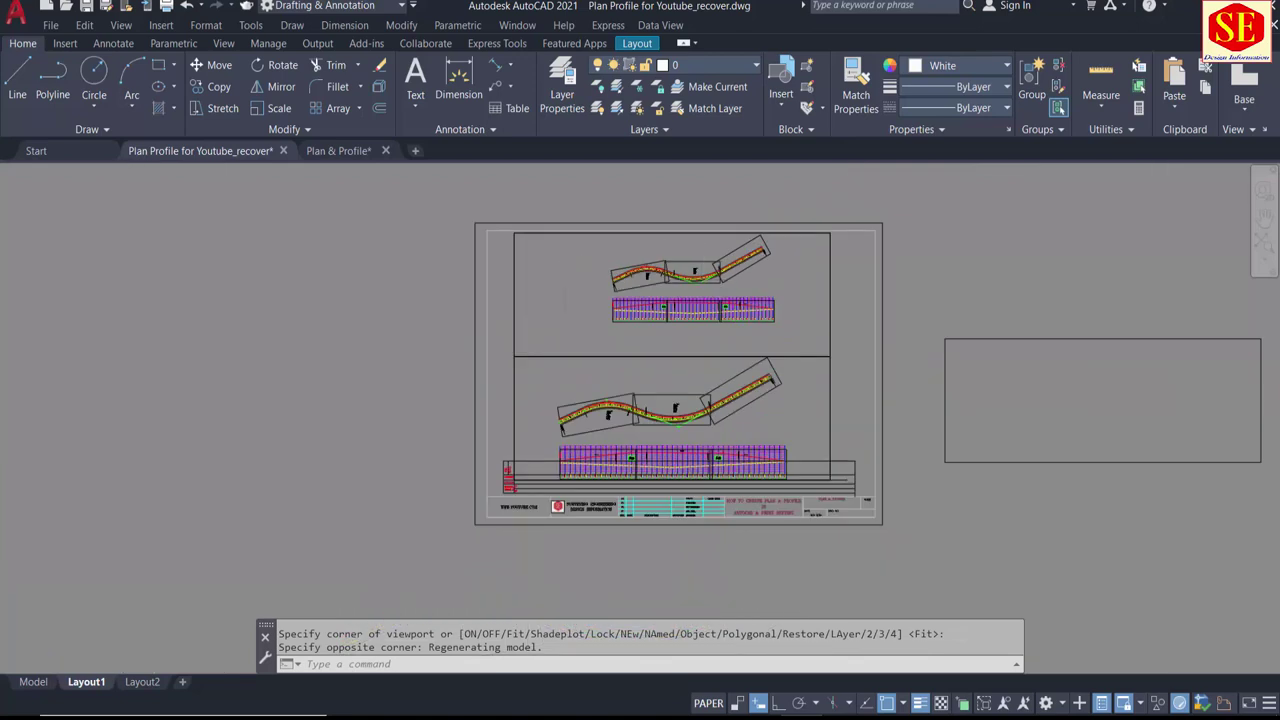
pyautogui.scroll(1, 534, 290)
# Step: Enter the upper viewport and zoom and pan onto the first tilted plan sheet of the curved road
pyautogui.doubleClick(534, 290)
pyautogui.scroll(2, 619, 247)
pyautogui.scroll(2, 697, 300)
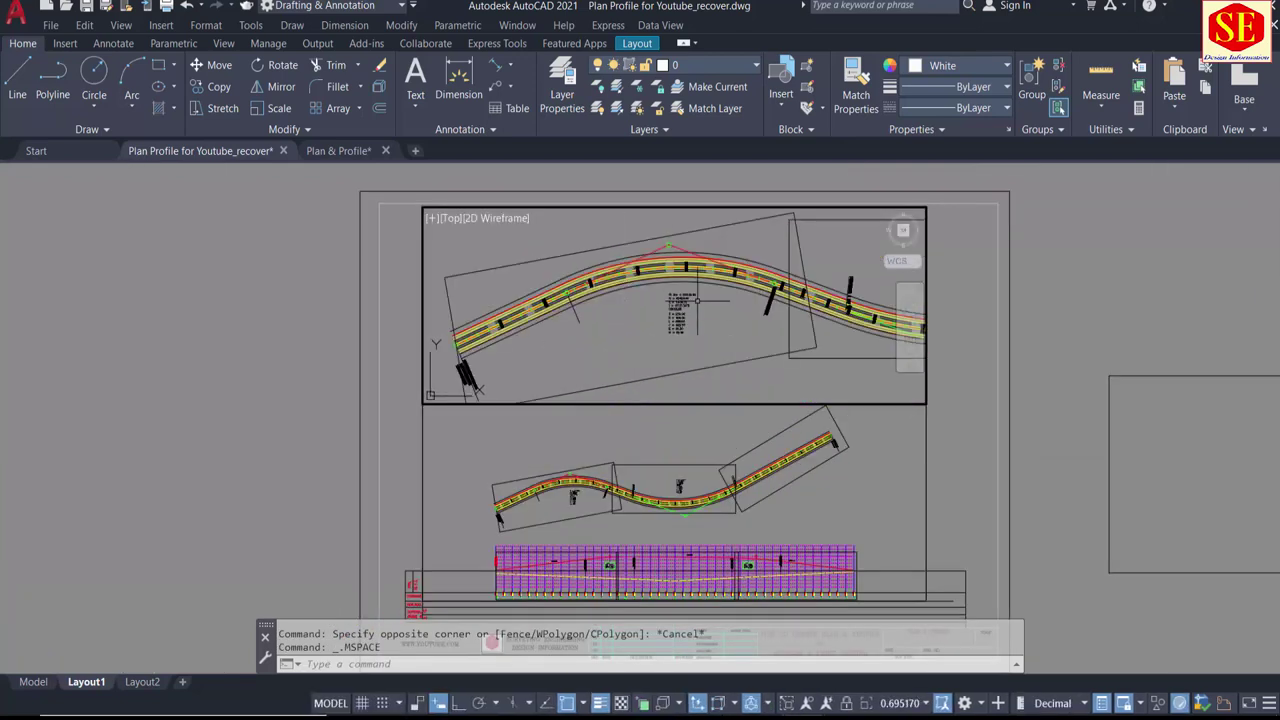
pyautogui.scroll(-2, 610, 250)
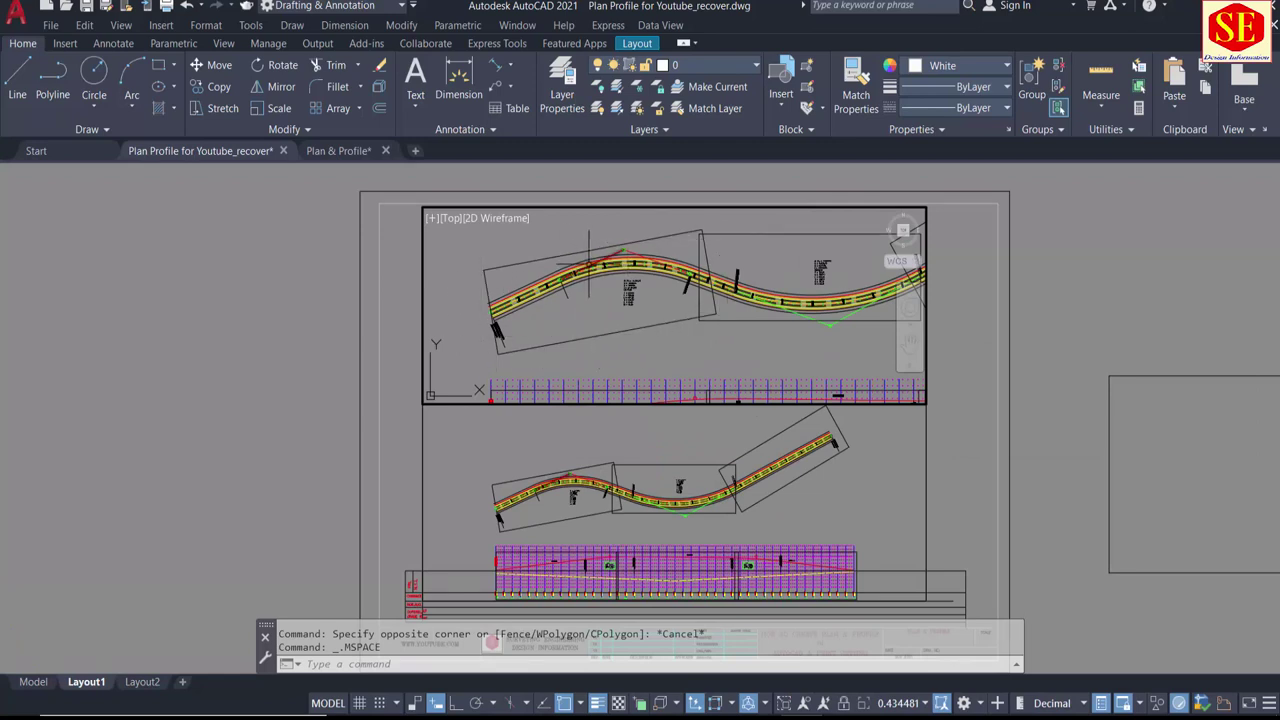
pyautogui.scroll(2, 600, 260)
pyautogui.moveTo(640, 315)
pyautogui.mouseDown(button='middle')
pyautogui.moveTo(643, 290)
pyautogui.moveTo(709, 290)
pyautogui.mouseUp(button='middle')
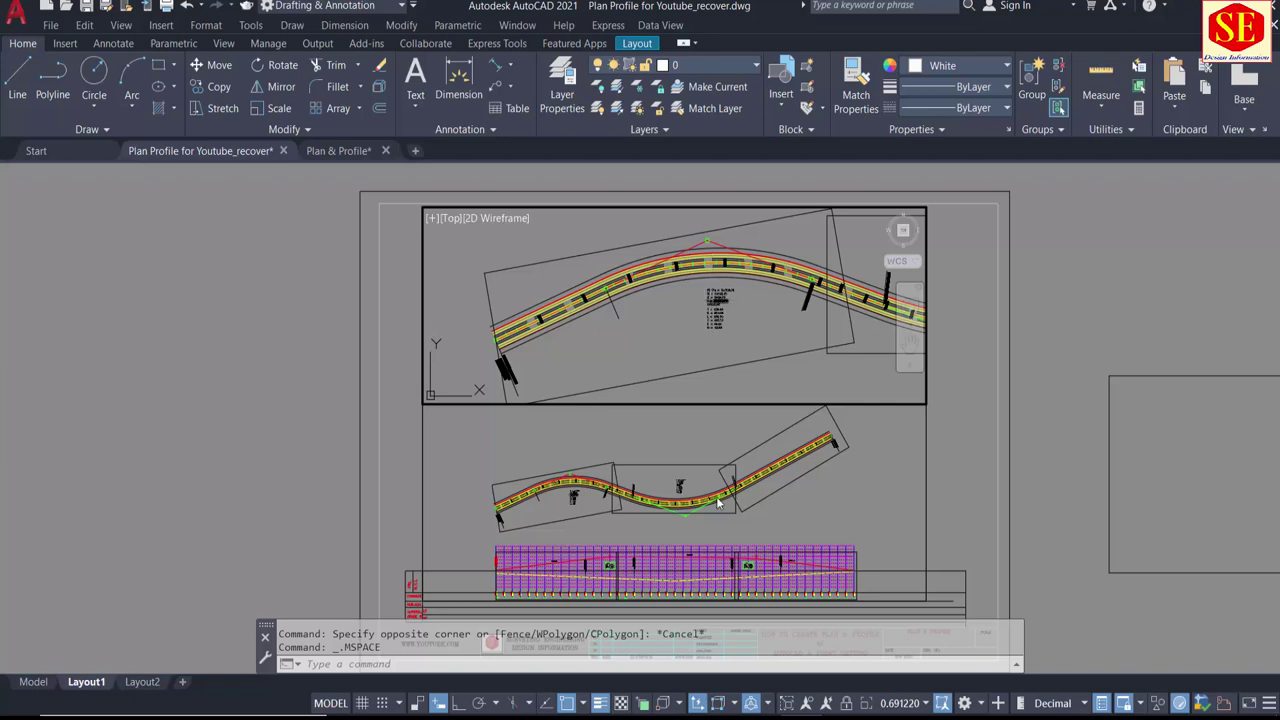
pyautogui.scroll(2, 545, 330)
pyautogui.scroll(-2, 545, 320)
pyautogui.moveTo(545, 320); pyautogui.dragTo(540, 311, button='middle')
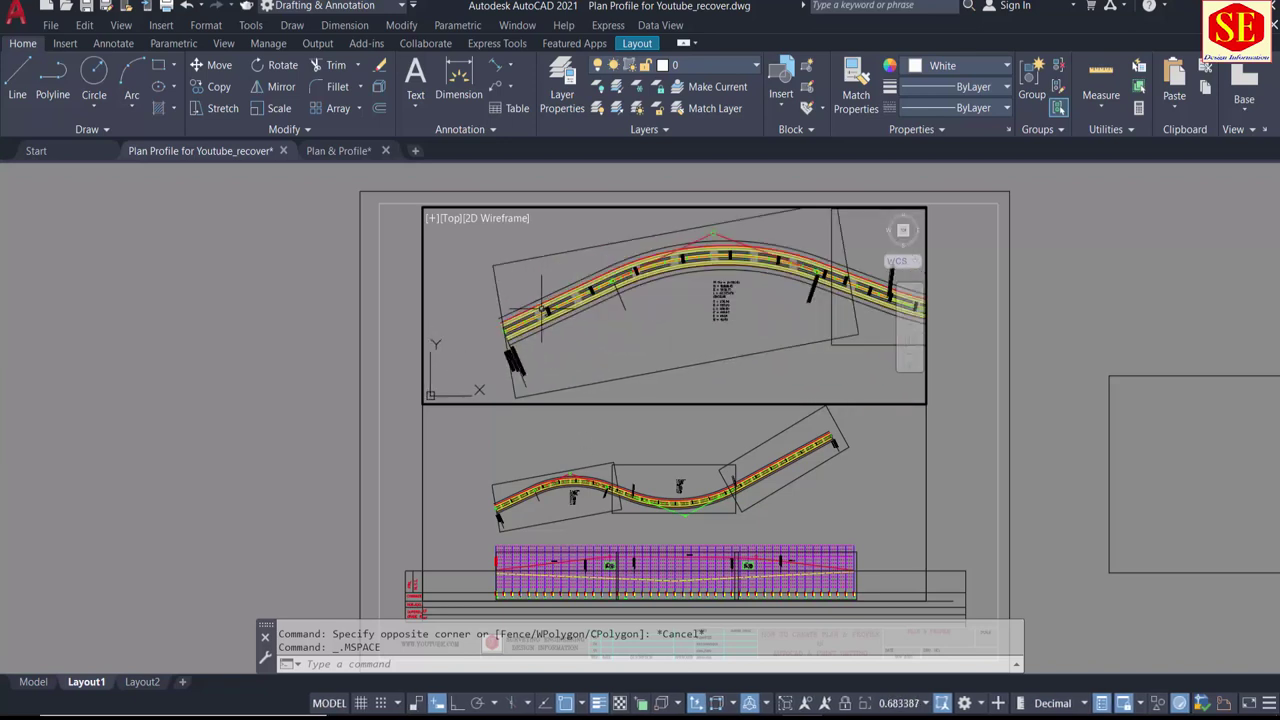
# Step: Define a UCS with its origin at the road start and X-axis along the tilted sheet frame's edge
pyautogui.write('uc')
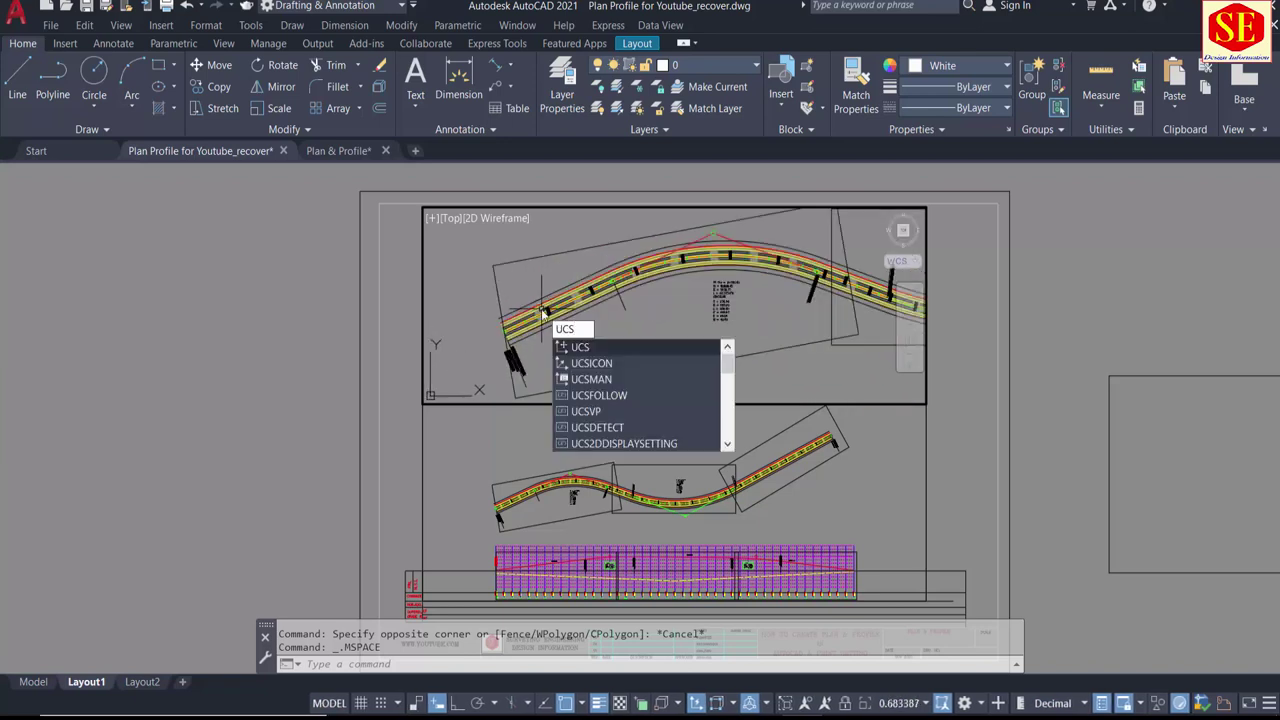
pyautogui.press('Return')
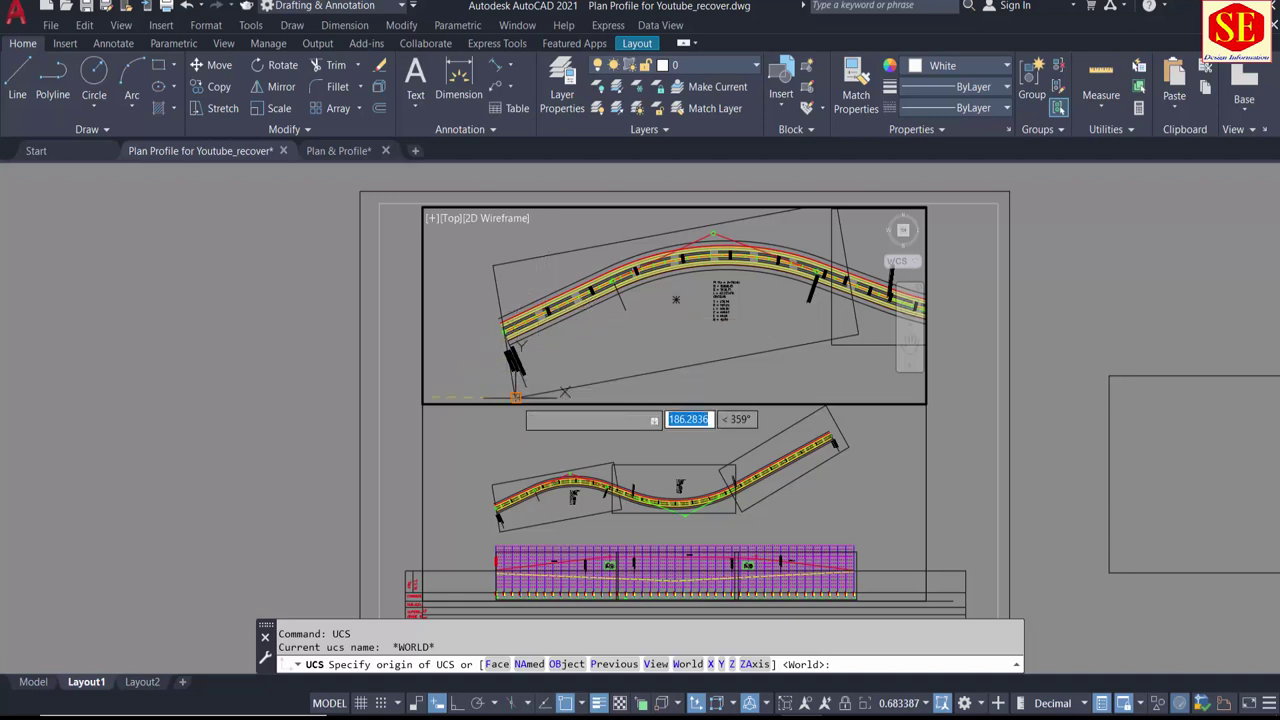
pyautogui.moveTo(515, 396); pyautogui.dragTo(513, 379, button='middle')
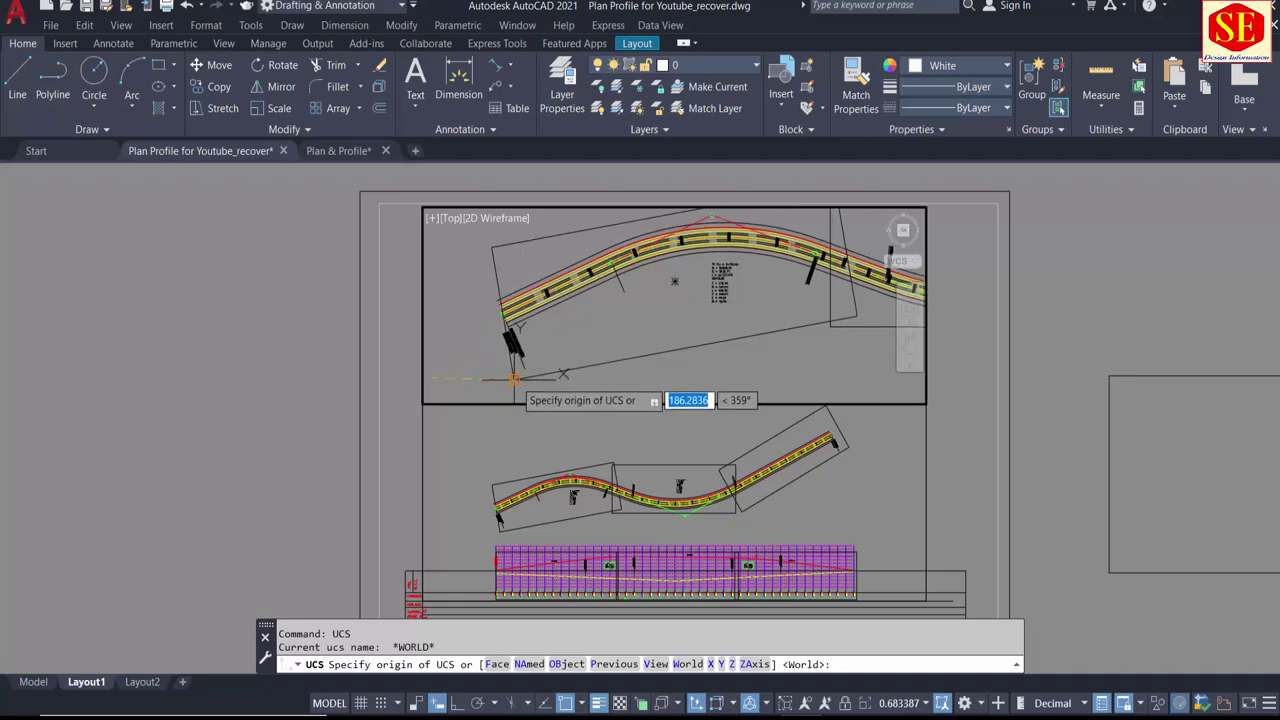
pyautogui.click(513, 379)
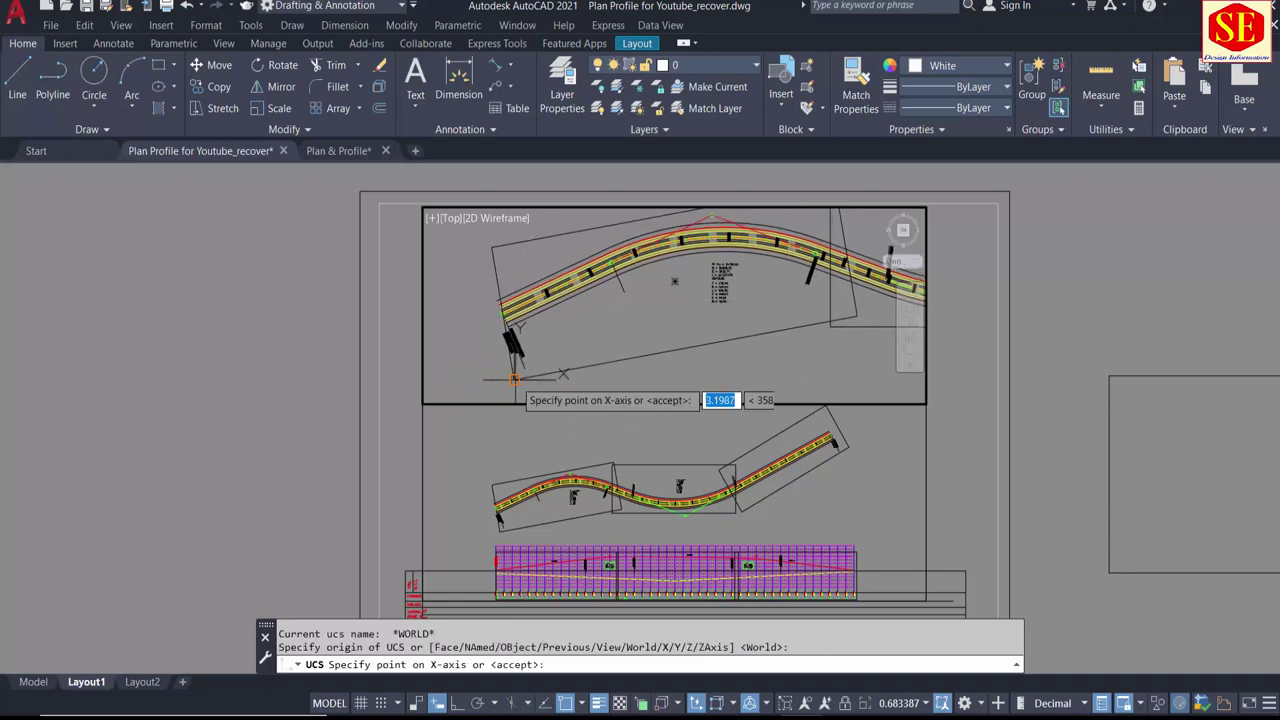
pyautogui.click(856, 316)
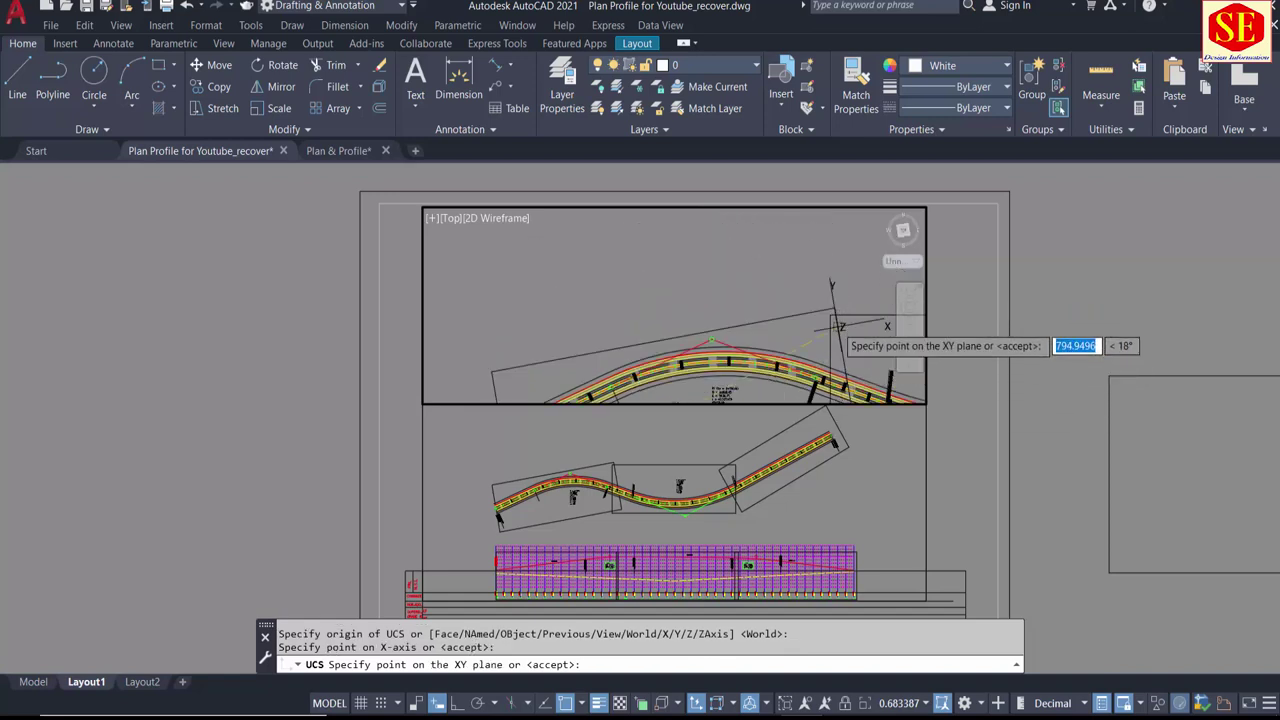
pyautogui.click(838, 326)
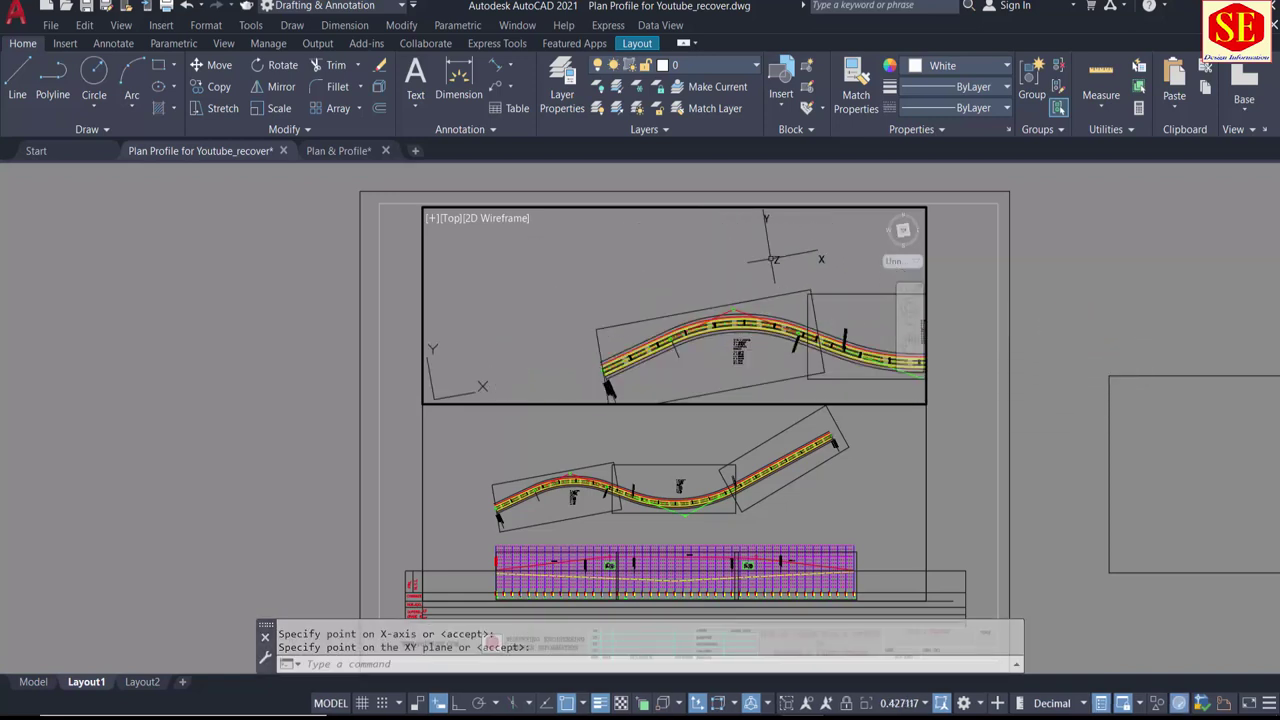
pyautogui.scroll(-3, 766, 260)
pyautogui.moveTo(757, 257); pyautogui.dragTo(695, 260, button='middle')
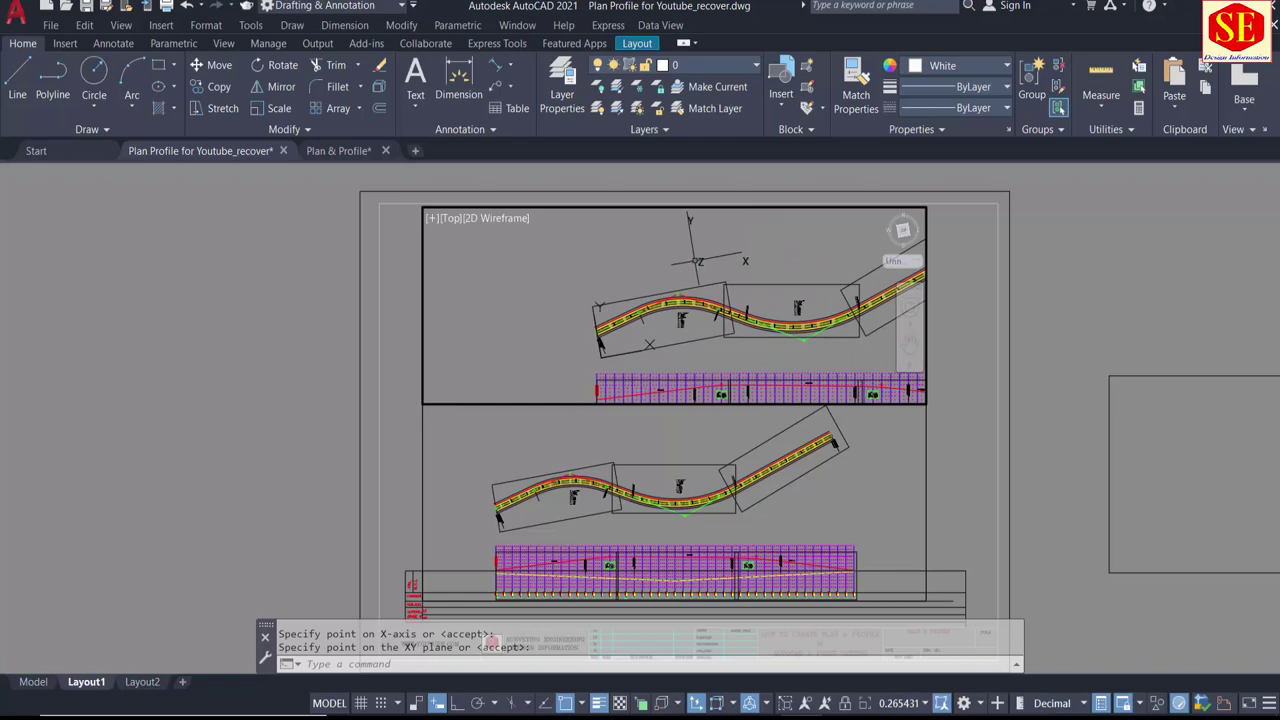
# Step: Set the upper viewport to PLAN of the current UCS so the road sits level, then refit it
pyautogui.write('p')
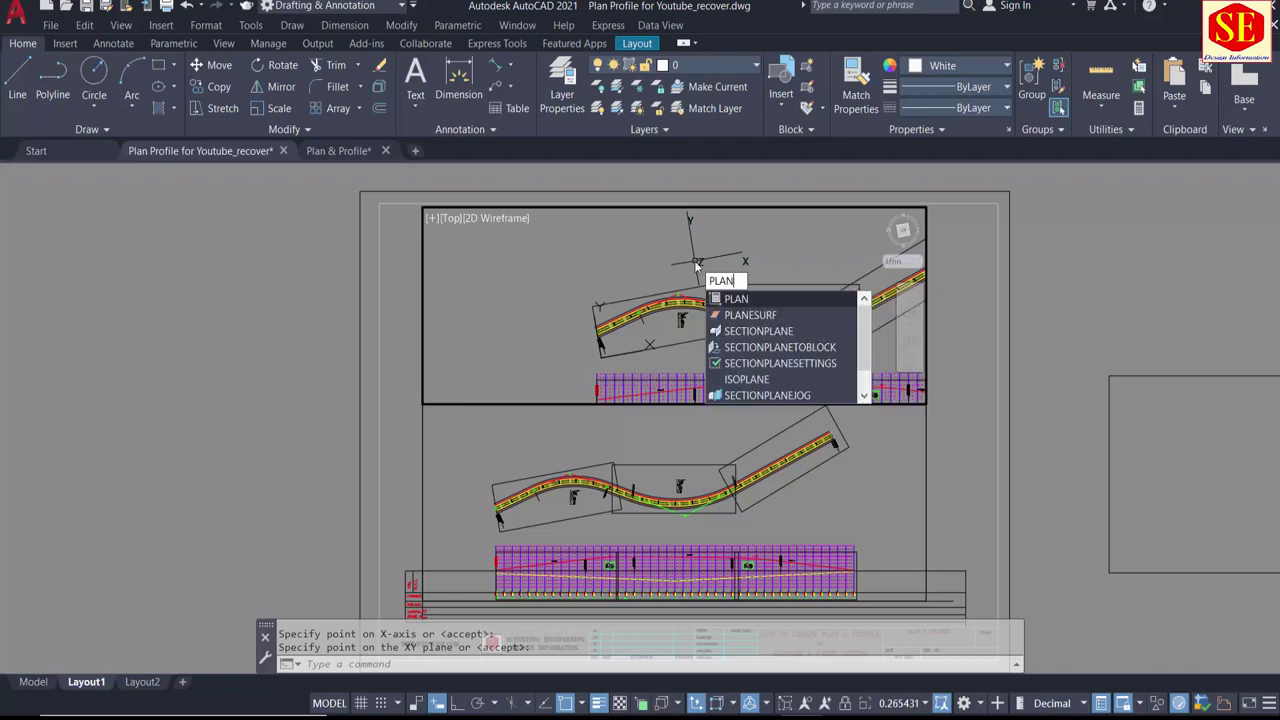
pyautogui.press('Return')
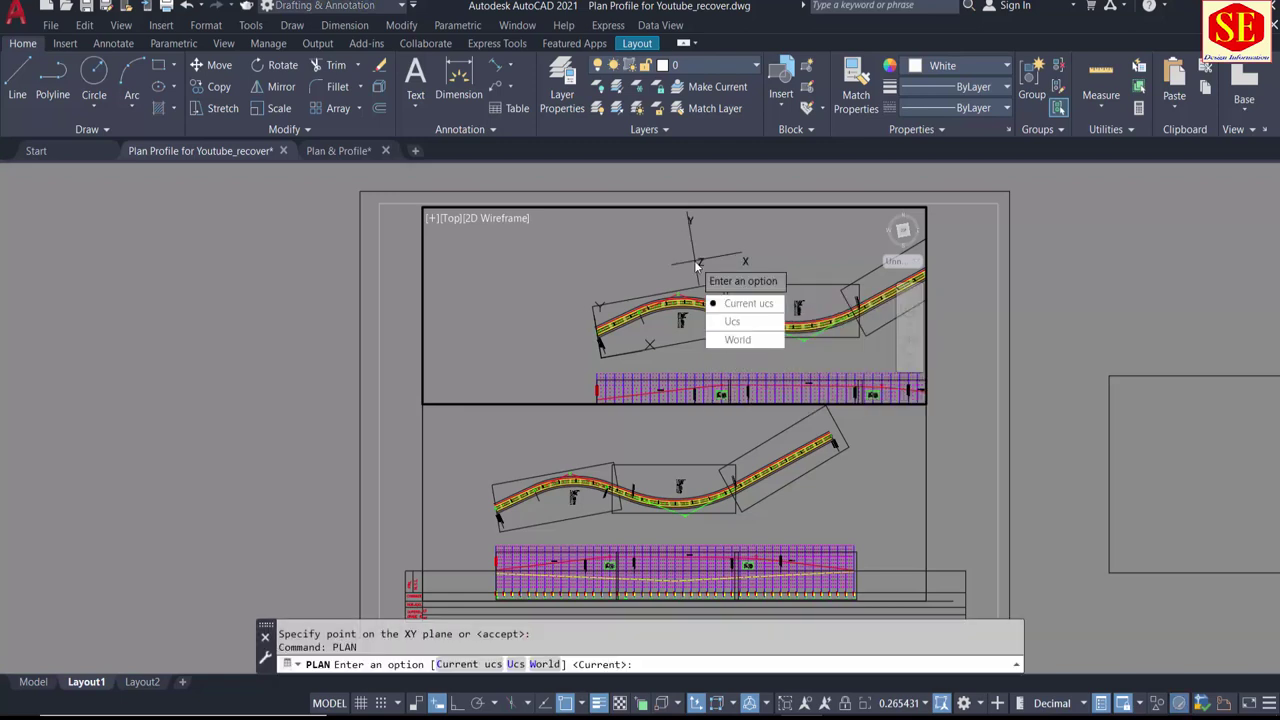
pyautogui.press('Return')
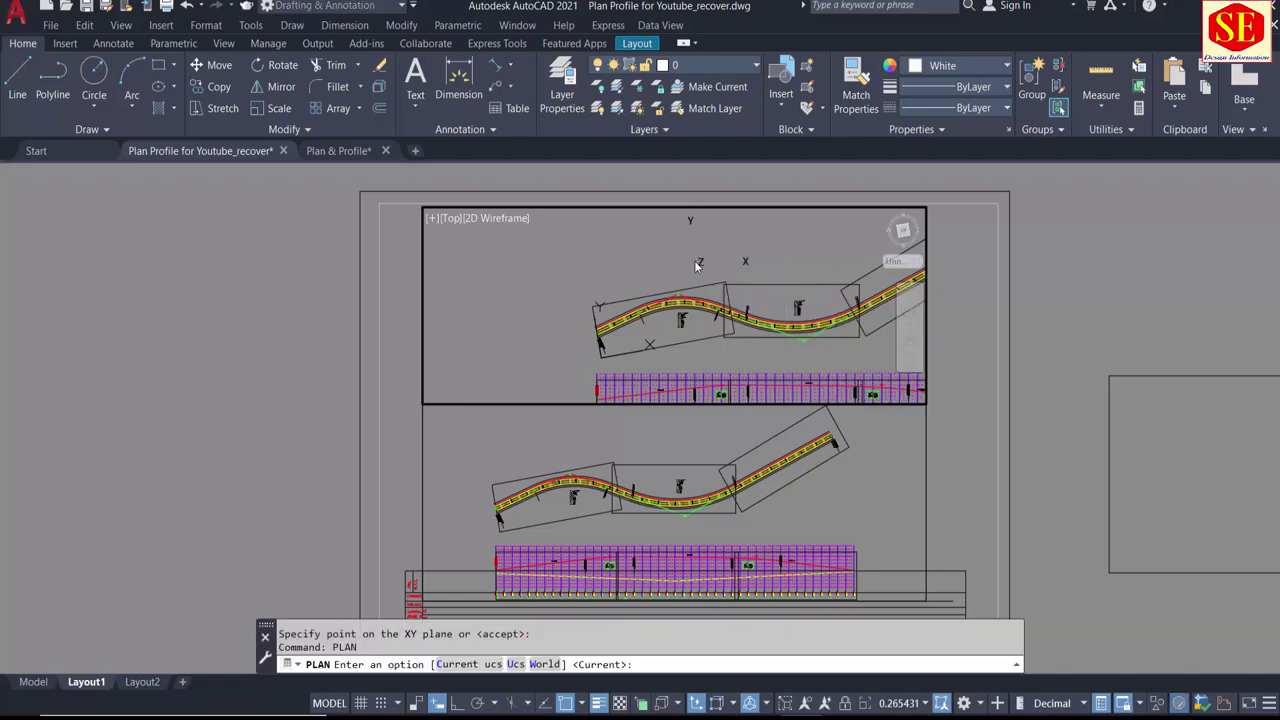
pyautogui.scroll(2, 605, 283)
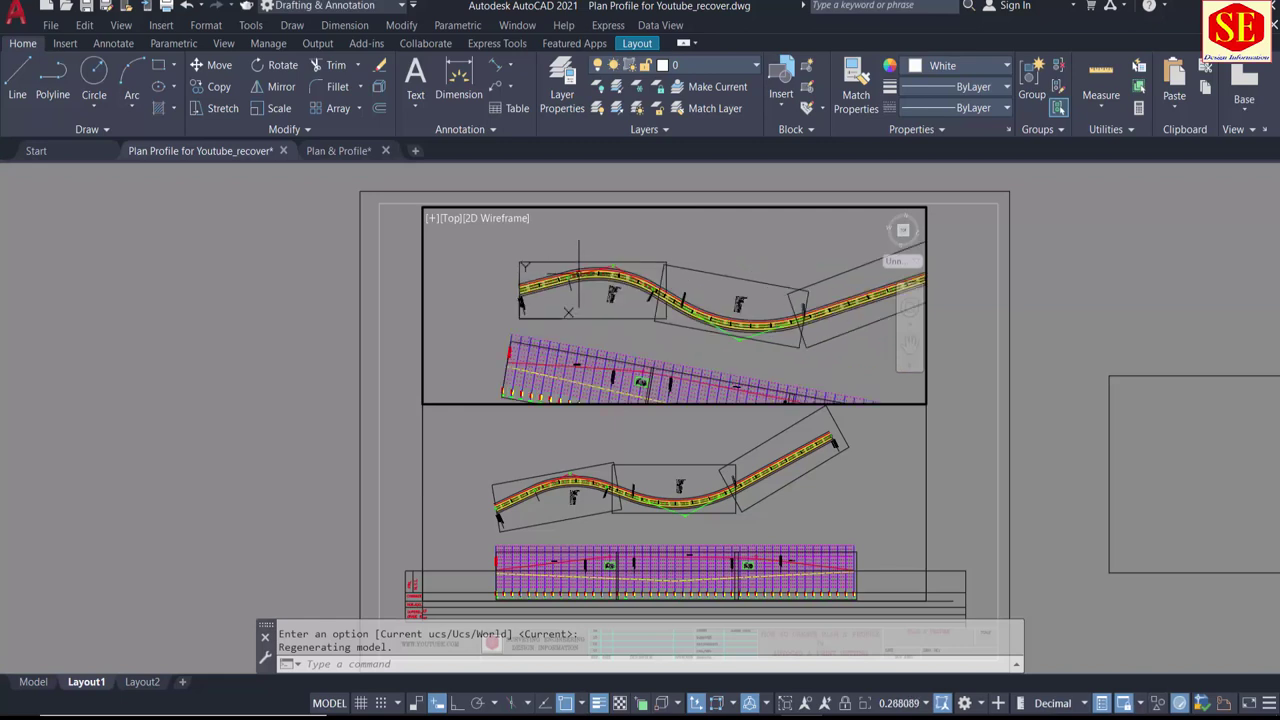
pyautogui.scroll(2, 544, 268)
pyautogui.moveTo(544, 268); pyautogui.dragTo(543, 276, button='middle')
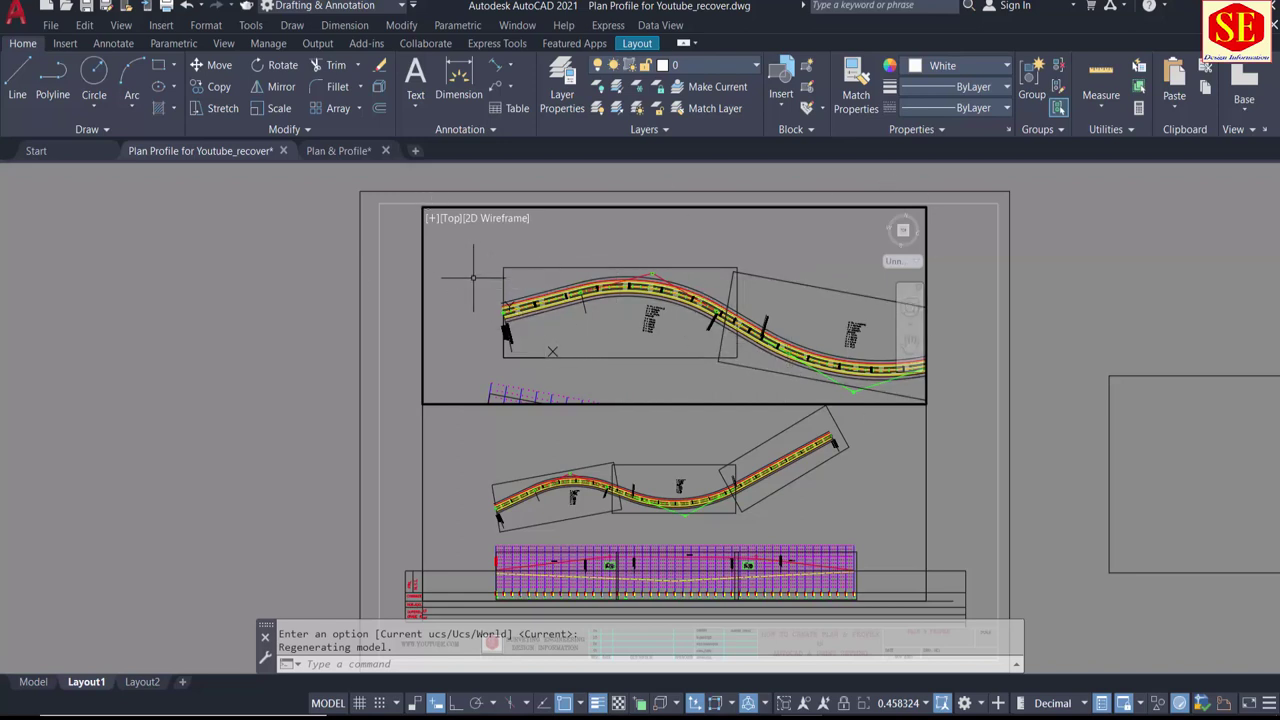
# Step: Zoom-window the top plan viewport to the curved road stretch with endpoint snaps, then return to paper space
pyautogui.doubleClick(278, 296)
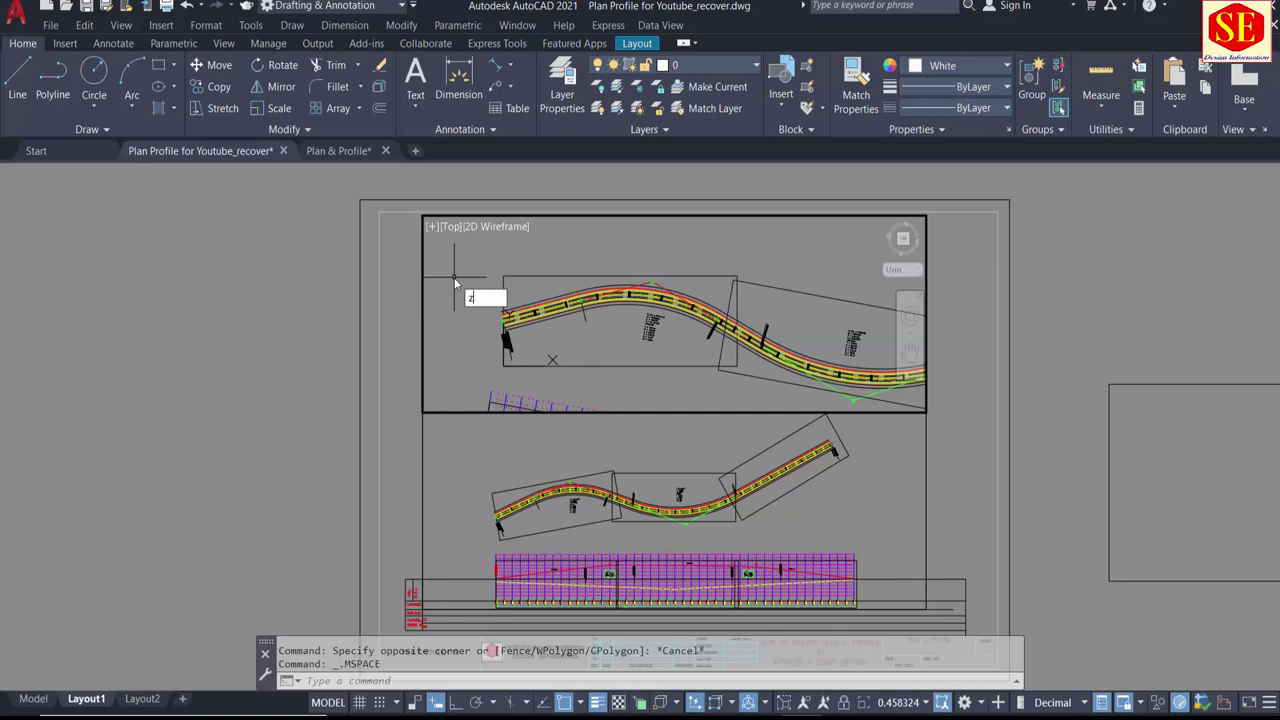
pyautogui.press('Return')
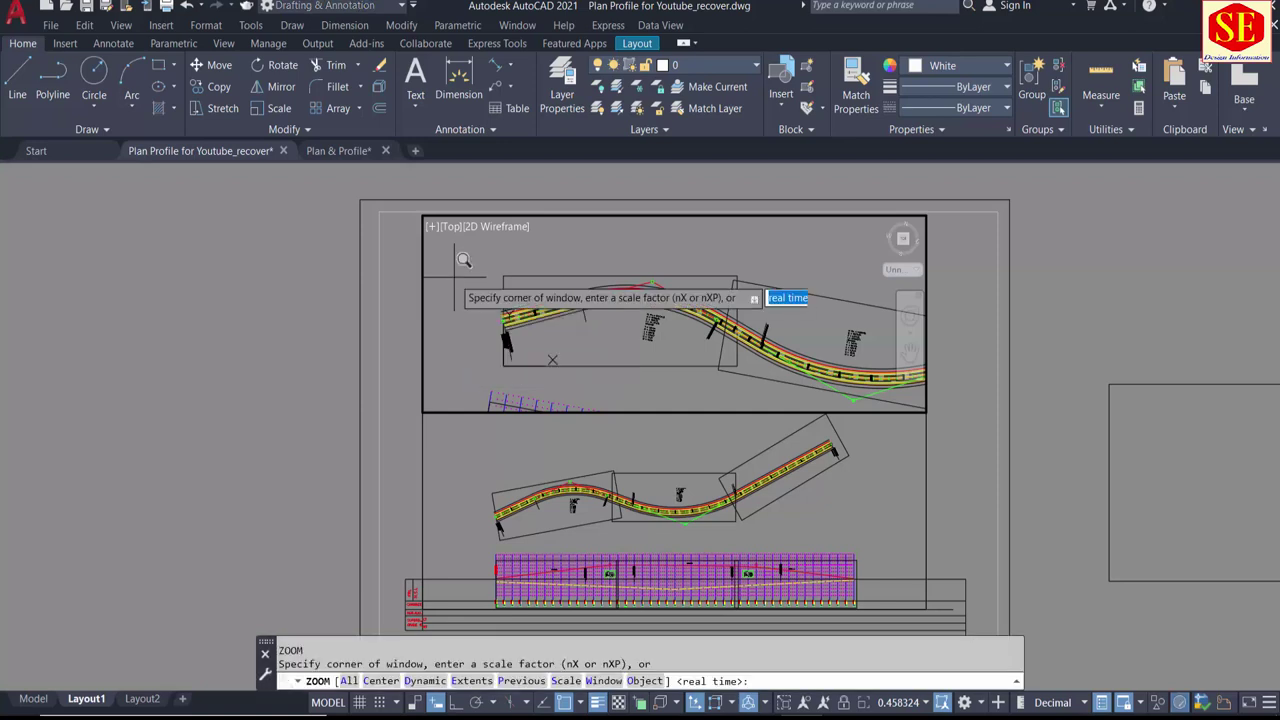
pyautogui.write('w')
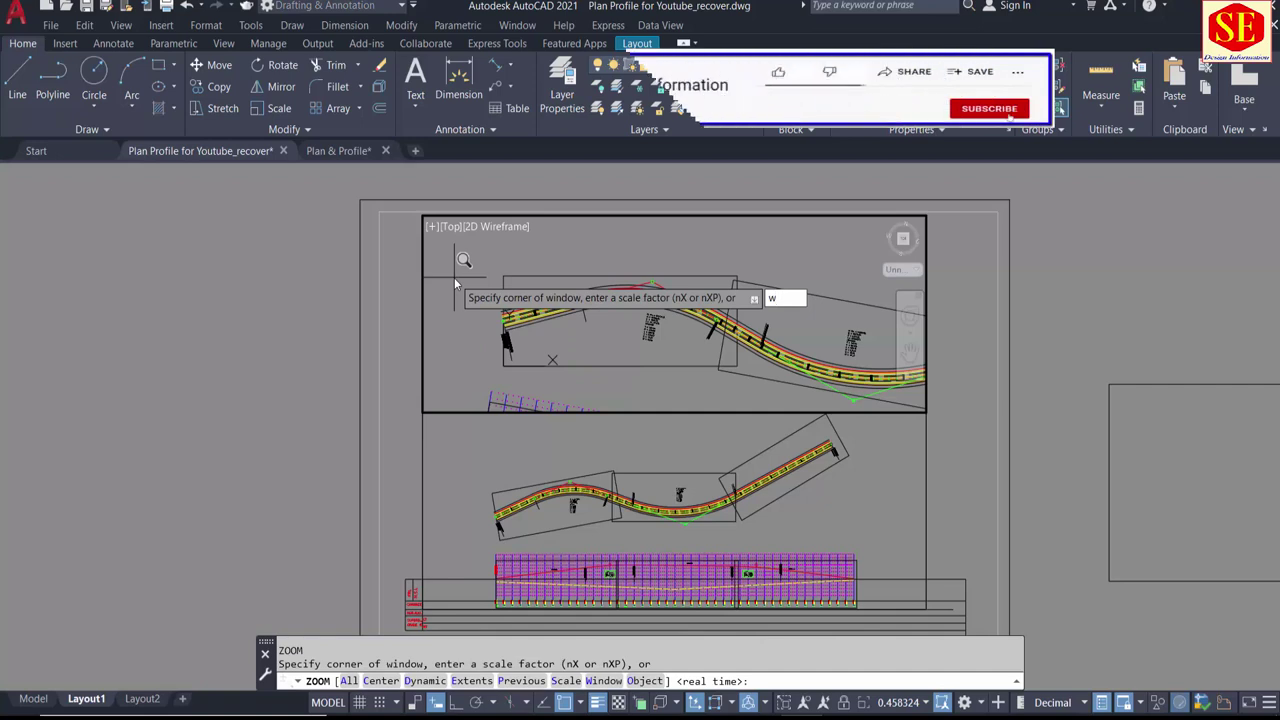
pyautogui.press('Return')
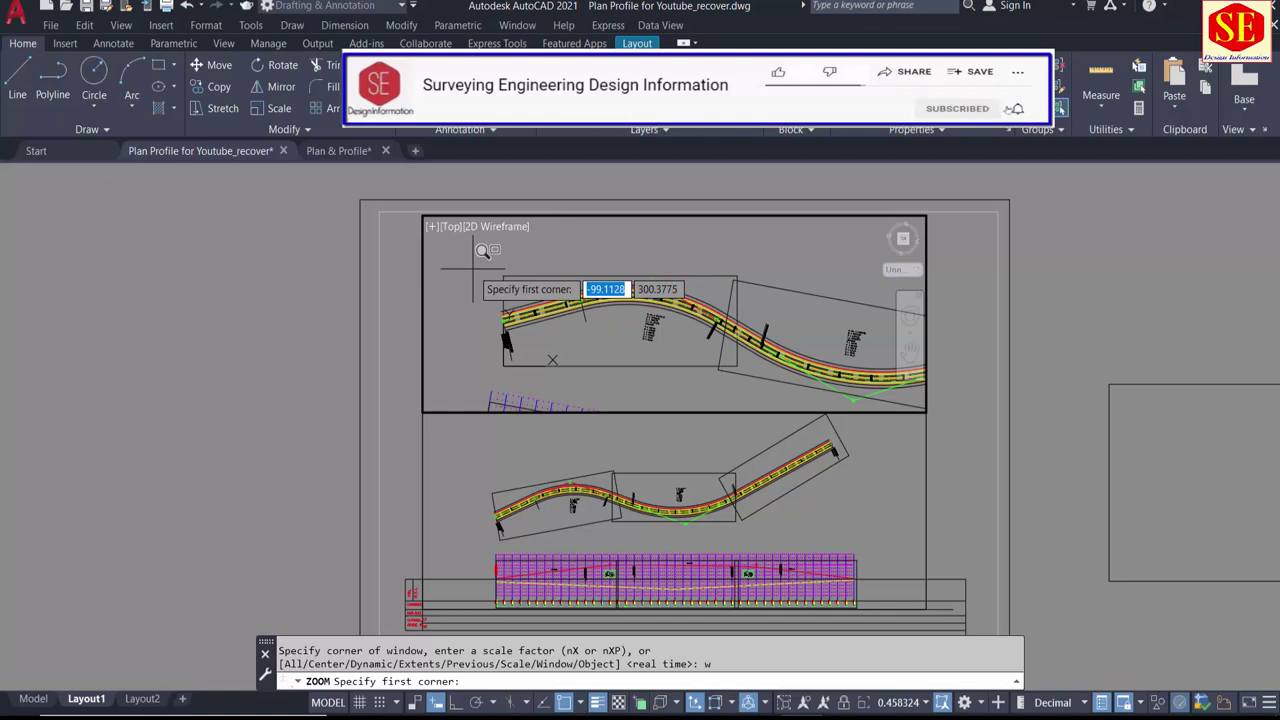
pyautogui.keyDown('shift'); pyautogui.rightClick(472, 268); pyautogui.keyUp('shift')
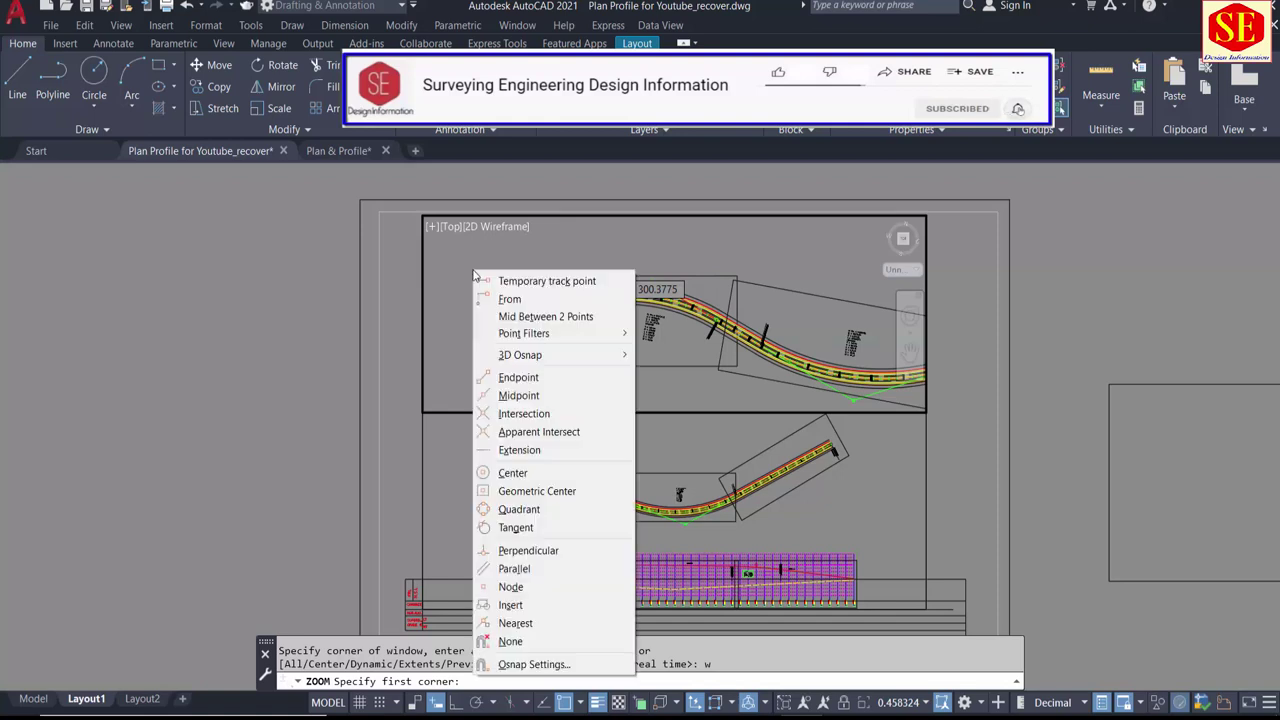
pyautogui.click(503, 385)
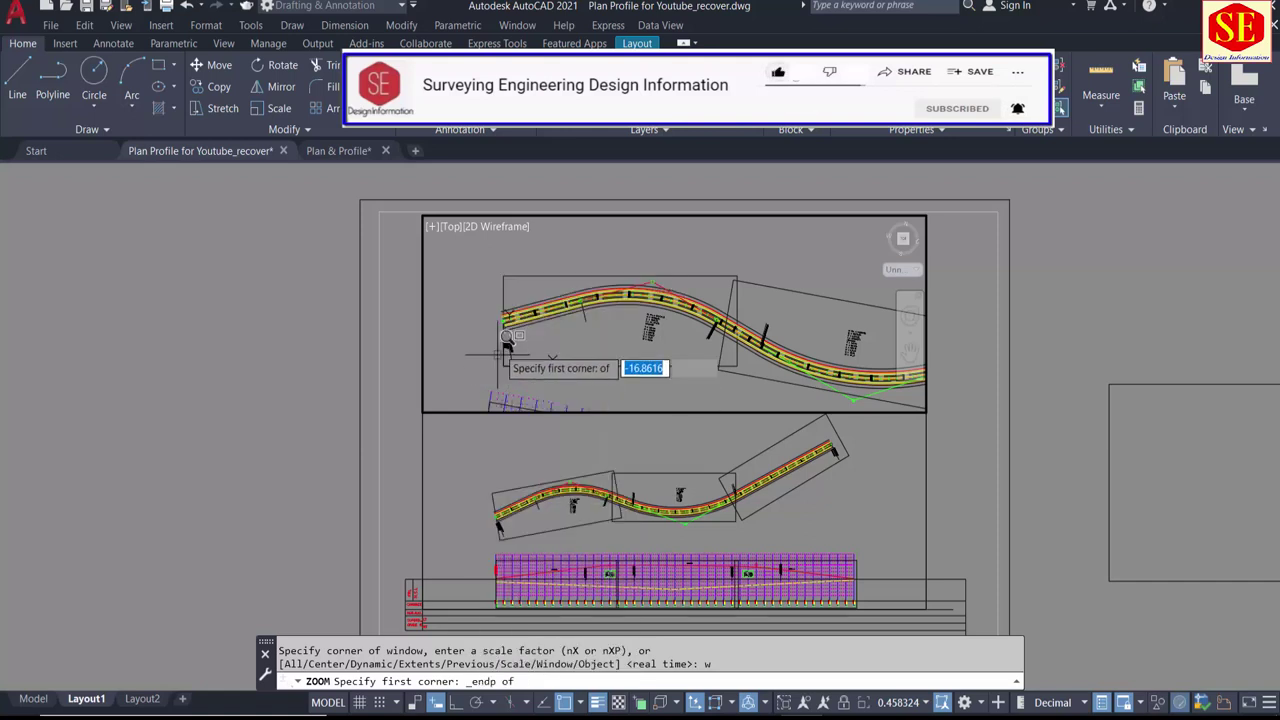
pyautogui.click(503, 275)
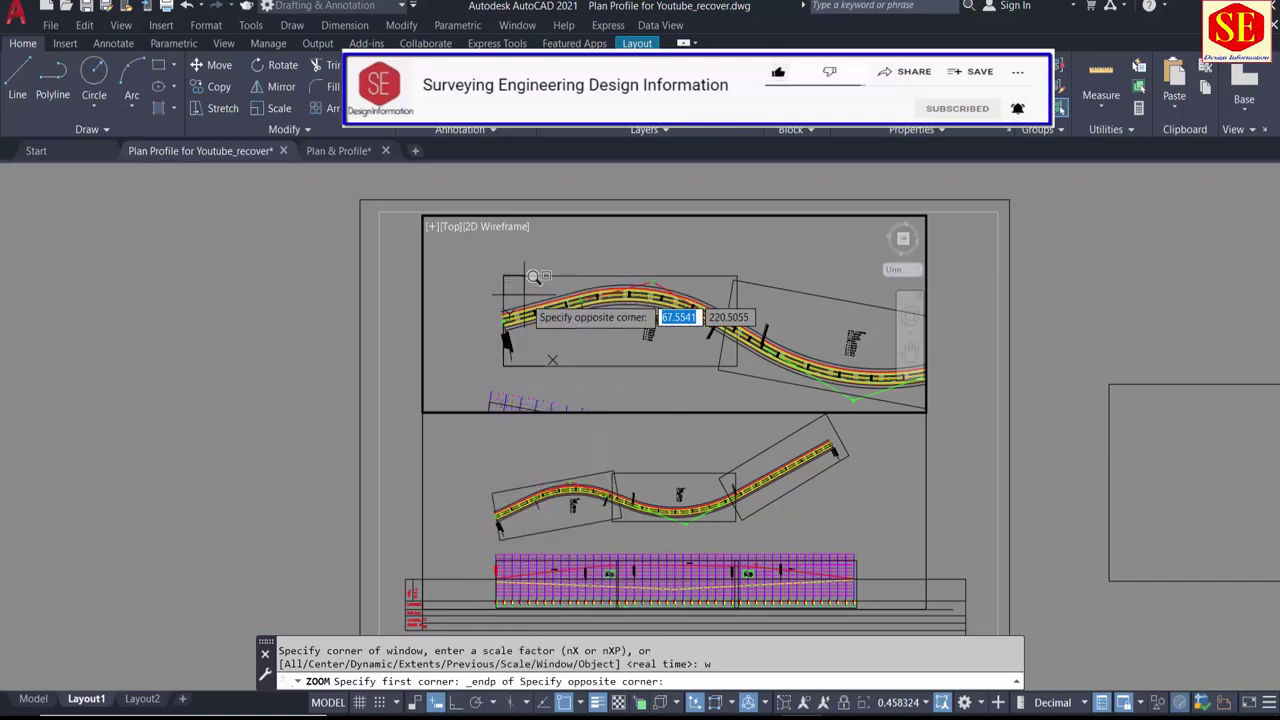
pyautogui.scroll(2, 757, 333)
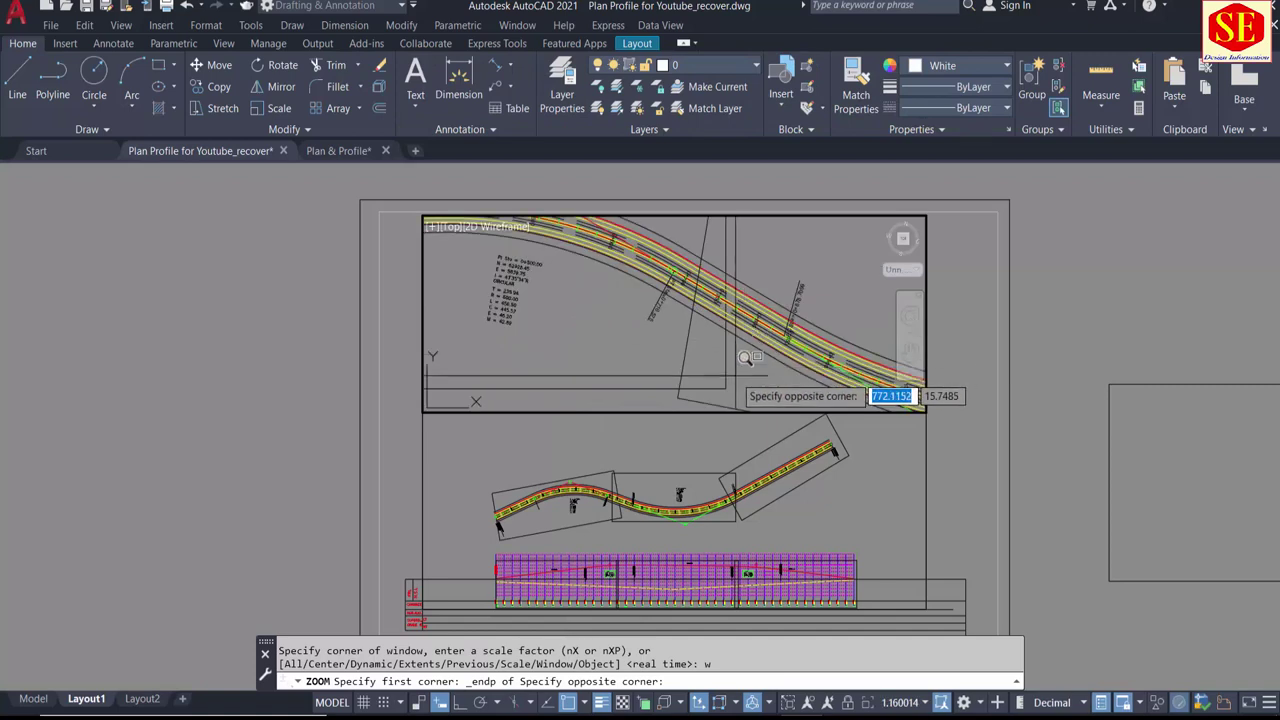
pyautogui.keyDown('shift'); pyautogui.rightClick(735, 381); pyautogui.keyUp('shift')
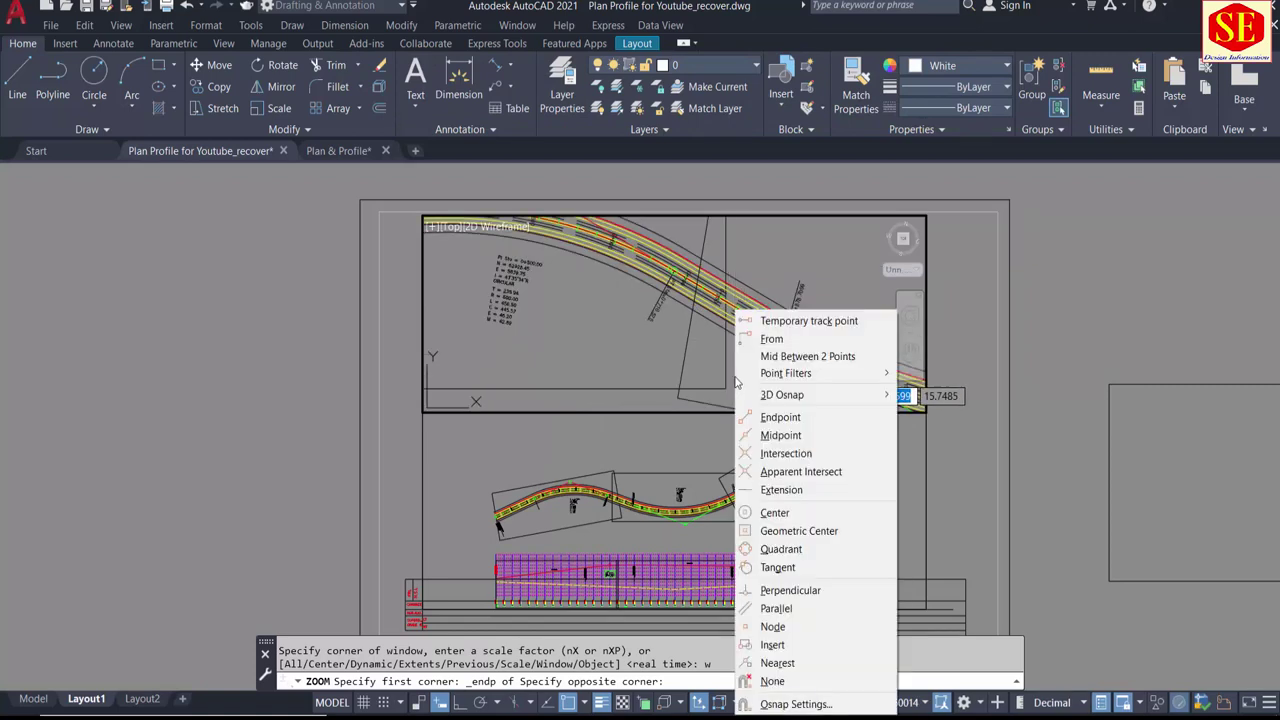
pyautogui.click(766, 418)
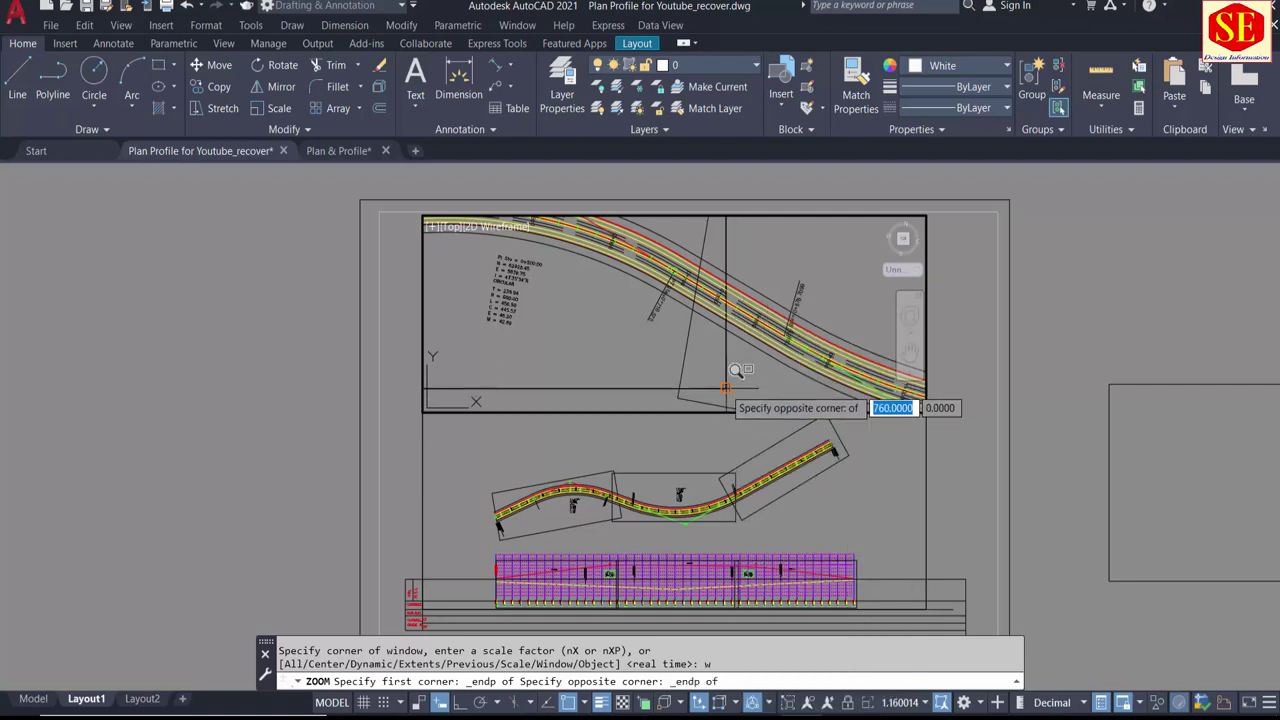
pyautogui.click(735, 370)
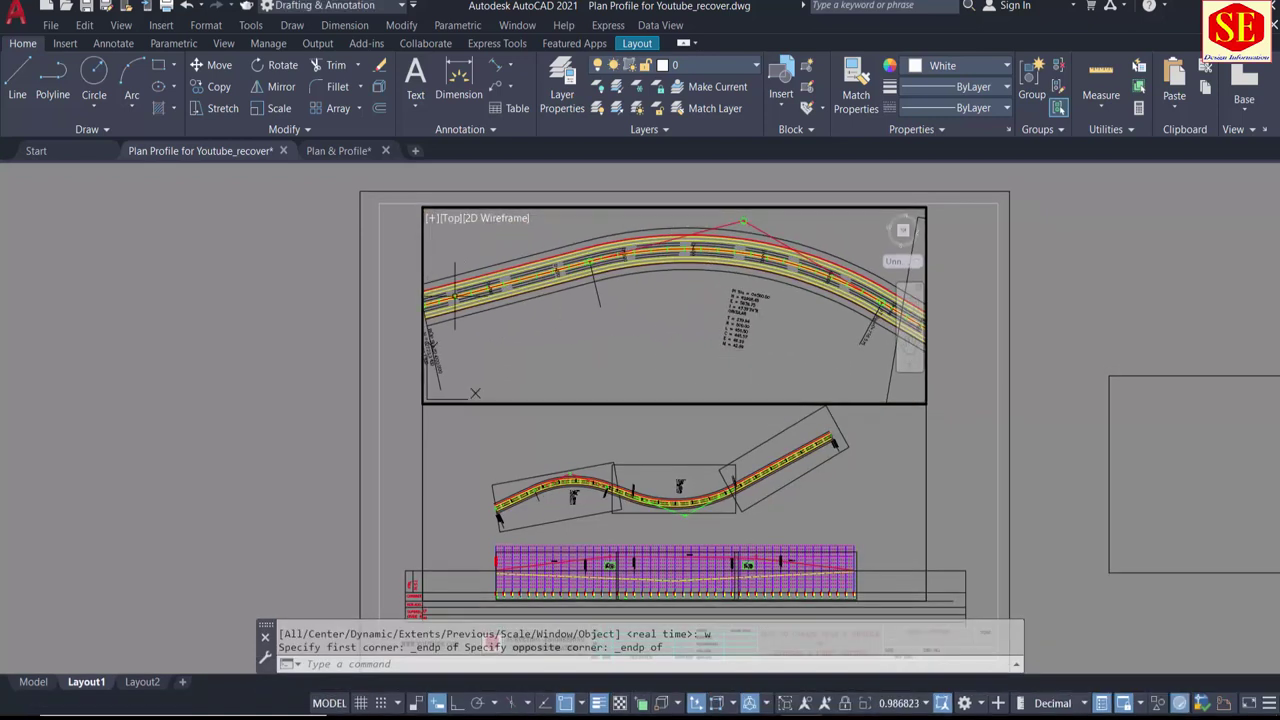
pyautogui.click(329, 703)
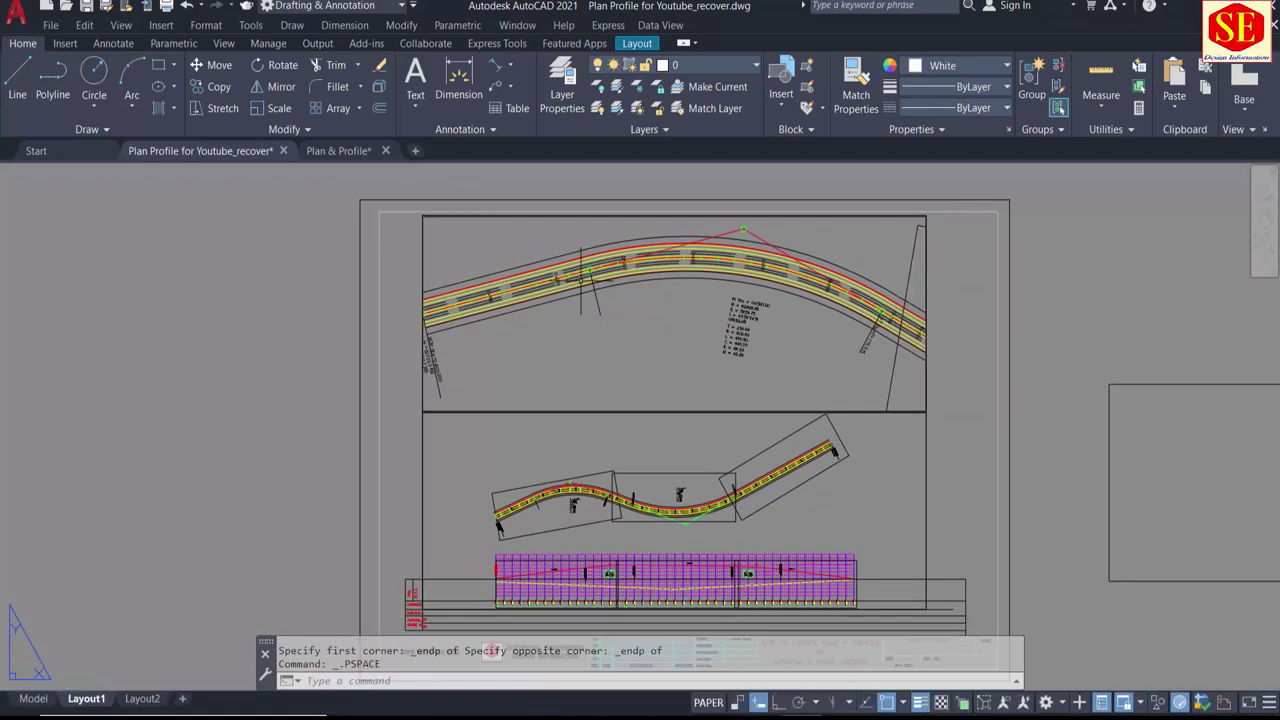
# Step: Enter the lower profile viewport and start a zoom window at an endpoint-snapped grid line corner
pyautogui.moveTo(654, 420); pyautogui.dragTo(610, 400, button='middle')
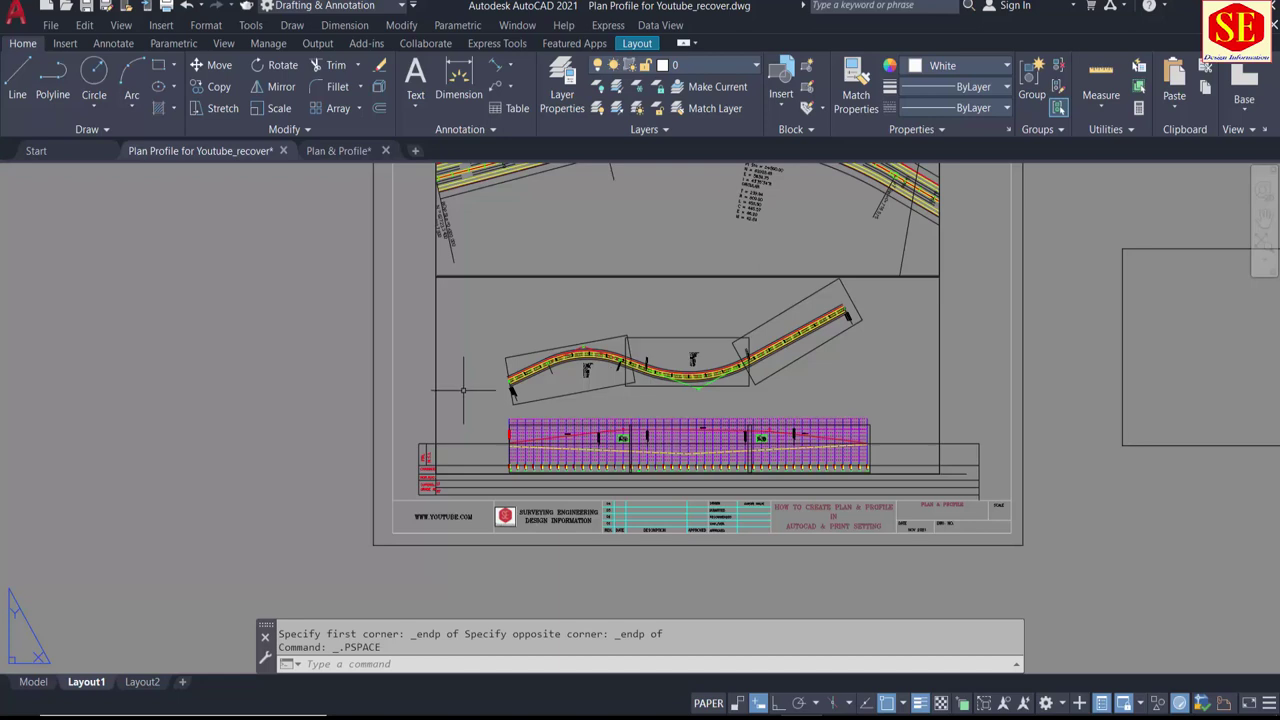
pyautogui.click(478, 351)
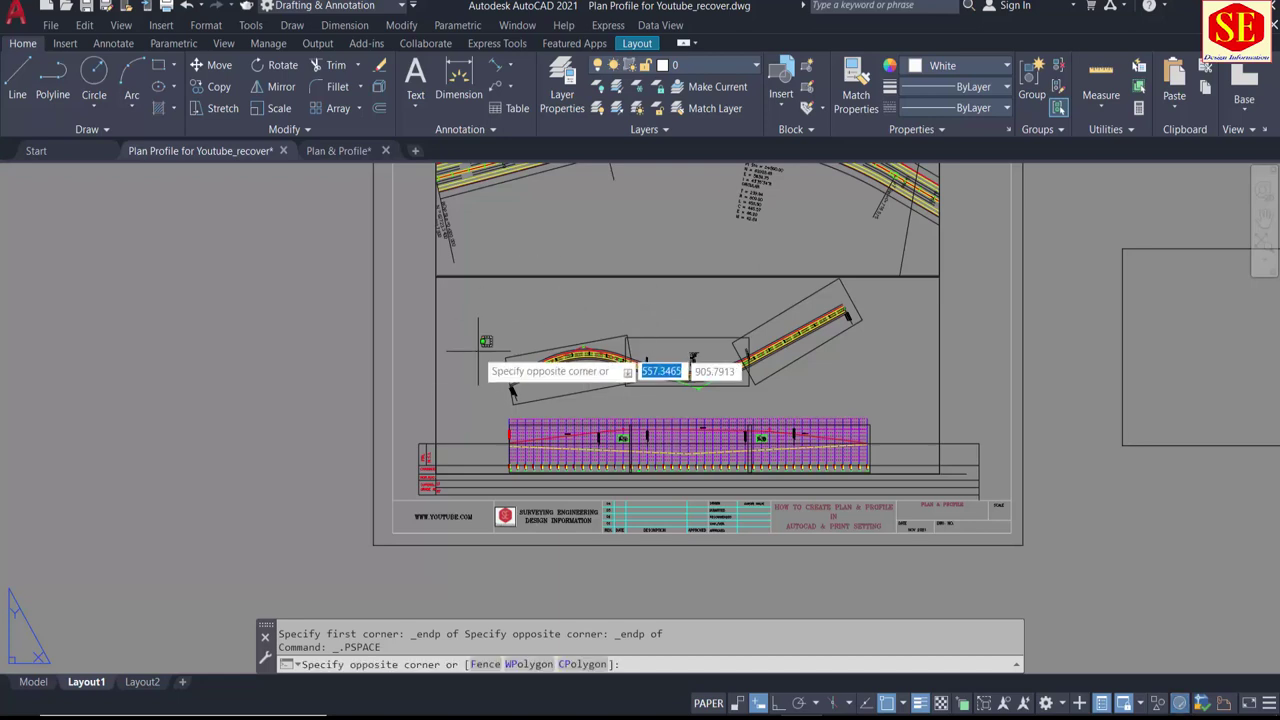
pyautogui.click(458, 320)
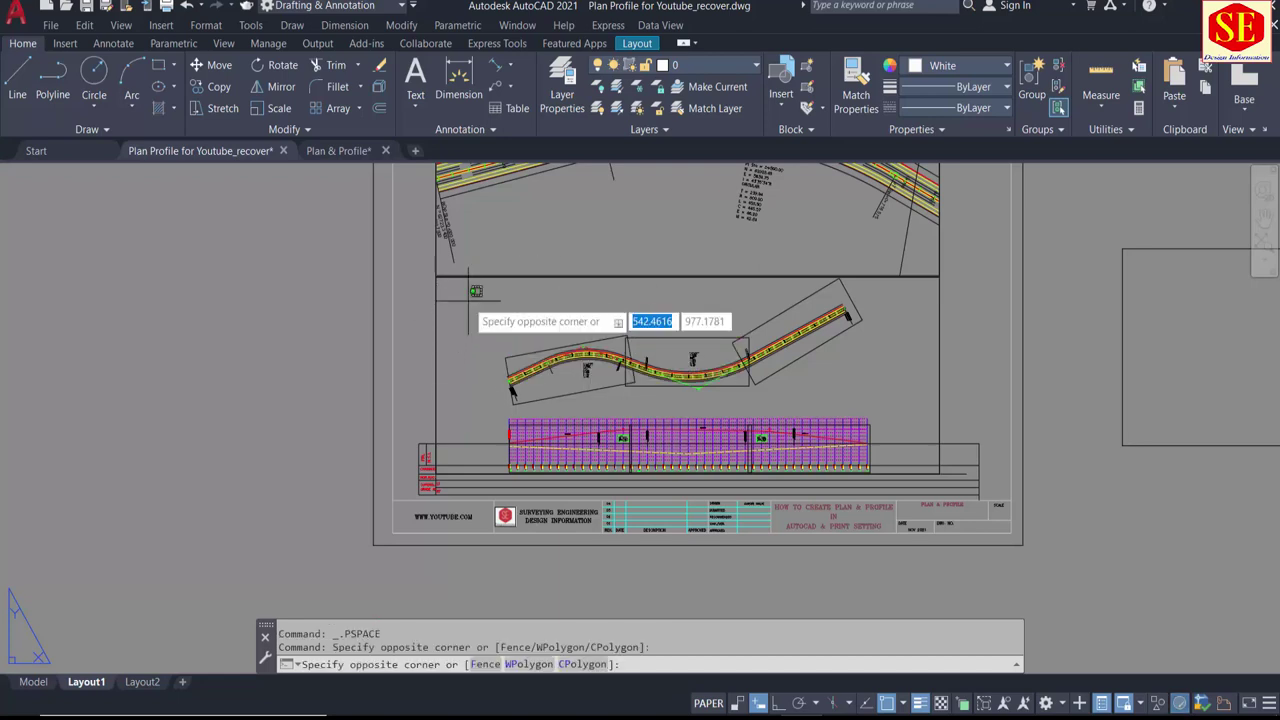
pyautogui.doubleClick(476, 304)
pyautogui.scroll(-2, 486, 307)
pyautogui.scroll(-1, 486, 307)
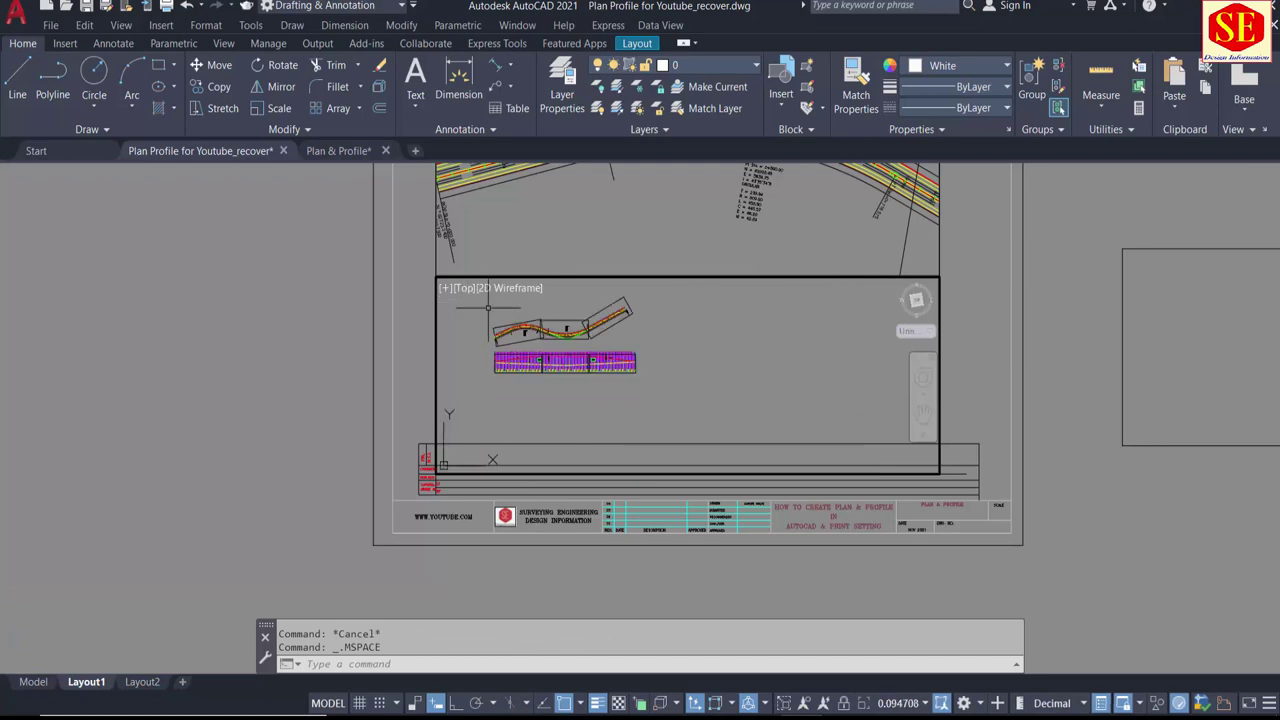
pyautogui.scroll(2, 510, 330)
pyautogui.scroll(2, 540, 350)
pyautogui.scroll(-1, 563, 368)
pyautogui.scroll(2, 555, 380)
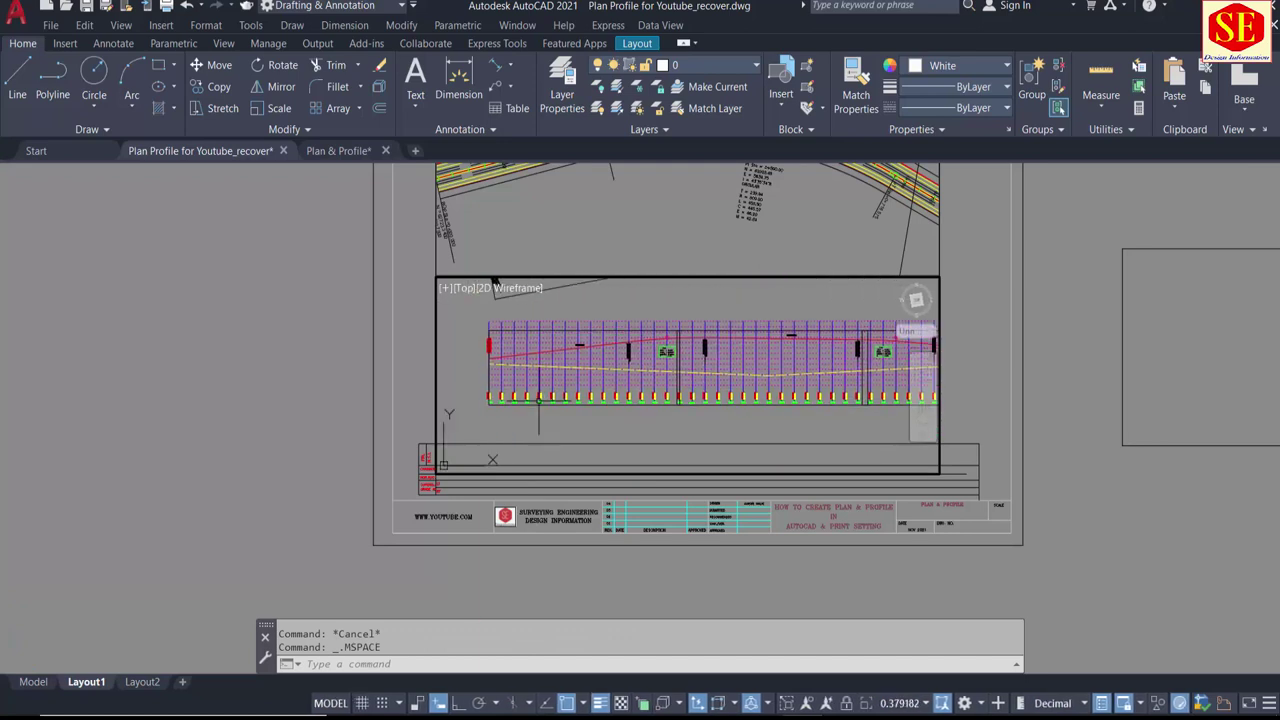
pyautogui.write('z')
pyautogui.press('Return')
pyautogui.write('w')
pyautogui.press('Return')
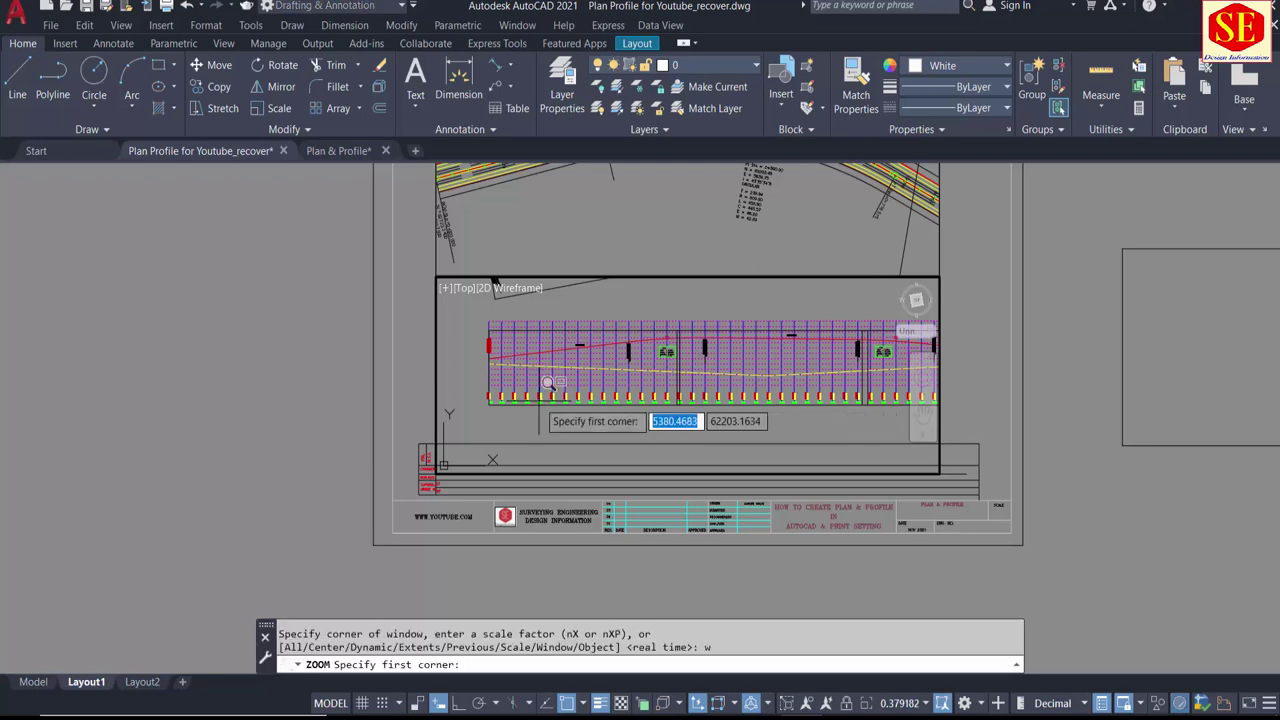
pyautogui.scroll(4, 505, 350)
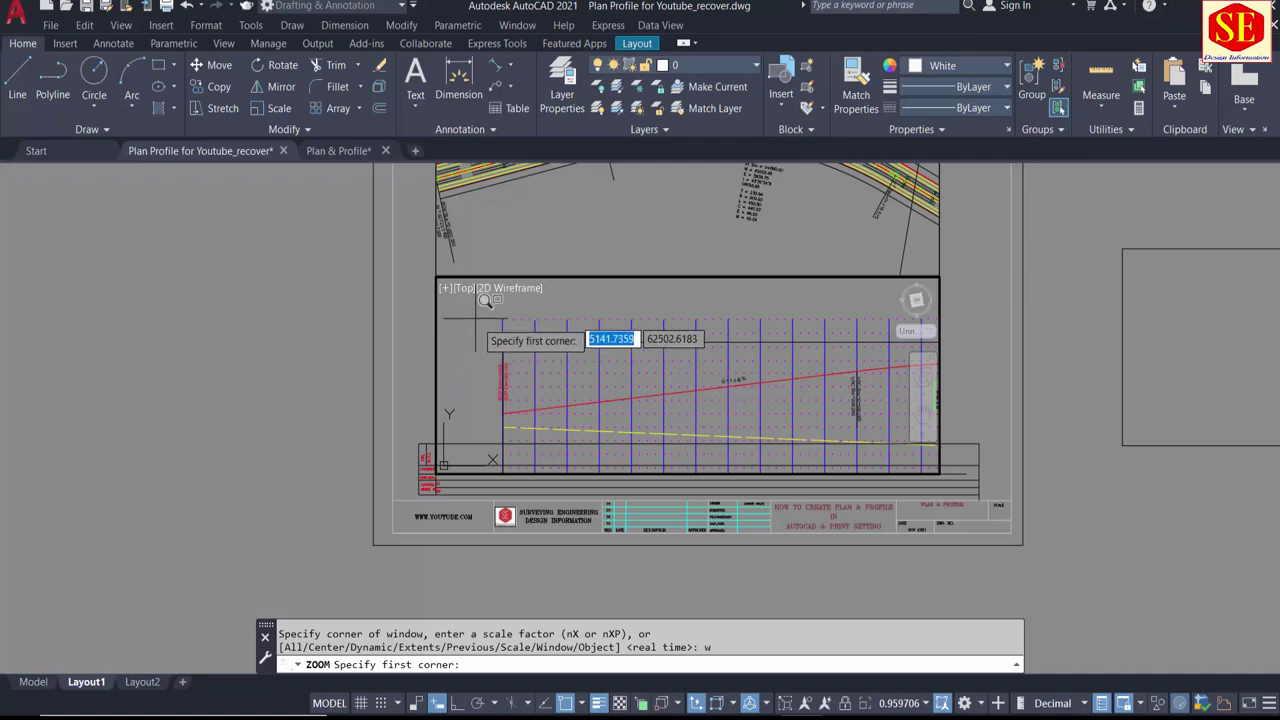
pyautogui.keyDown('shift'); pyautogui.rightClick(491, 332); pyautogui.keyUp('shift')
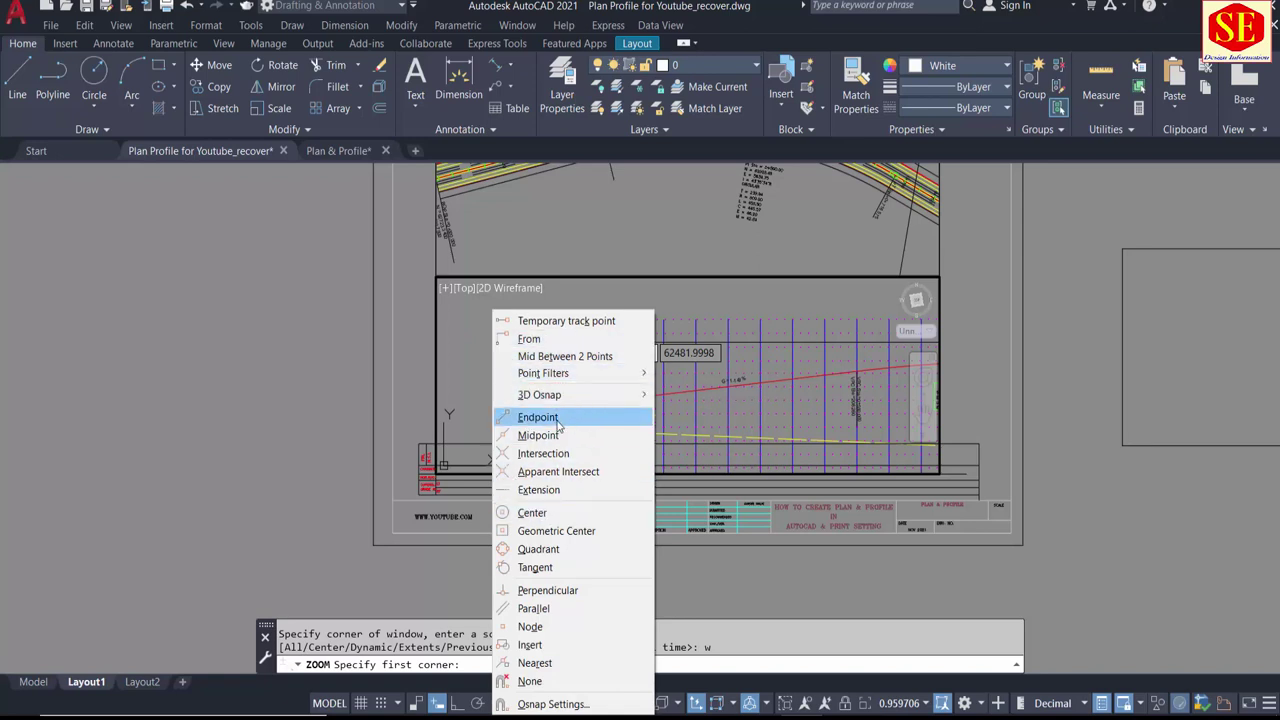
pyautogui.click(558, 418)
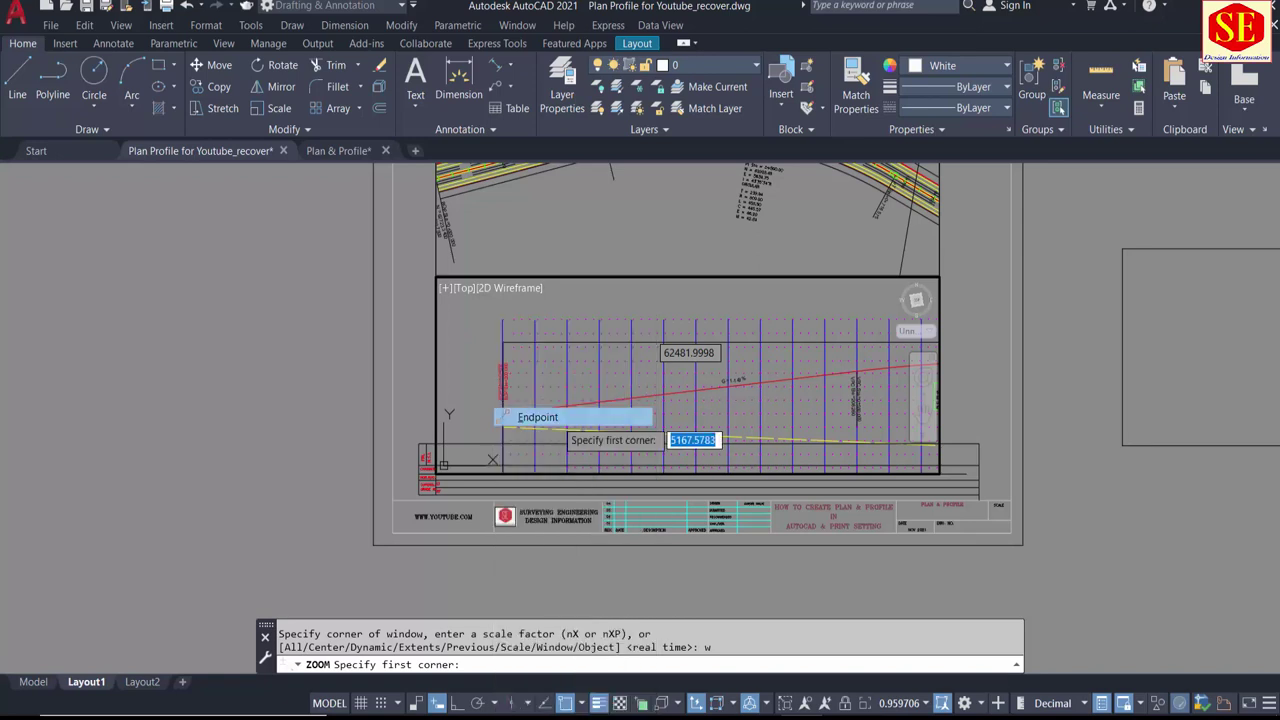
pyautogui.click(490, 345)
# Step: Snap the opposite corner to frame the matching profile stretch, then return to paper space
pyautogui.scroll(-3, 488, 302)
pyautogui.scroll(3, 666, 374)
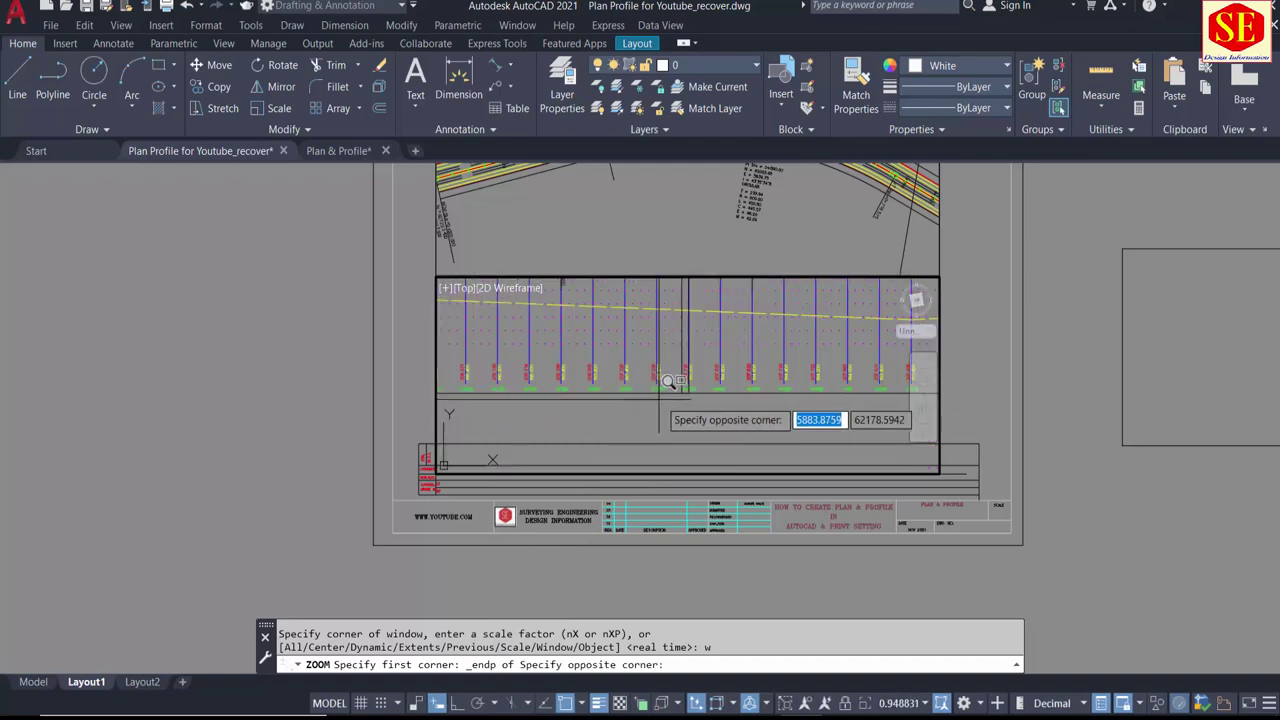
pyautogui.scroll(2, 718, 383)
pyautogui.scroll(2, 710, 375)
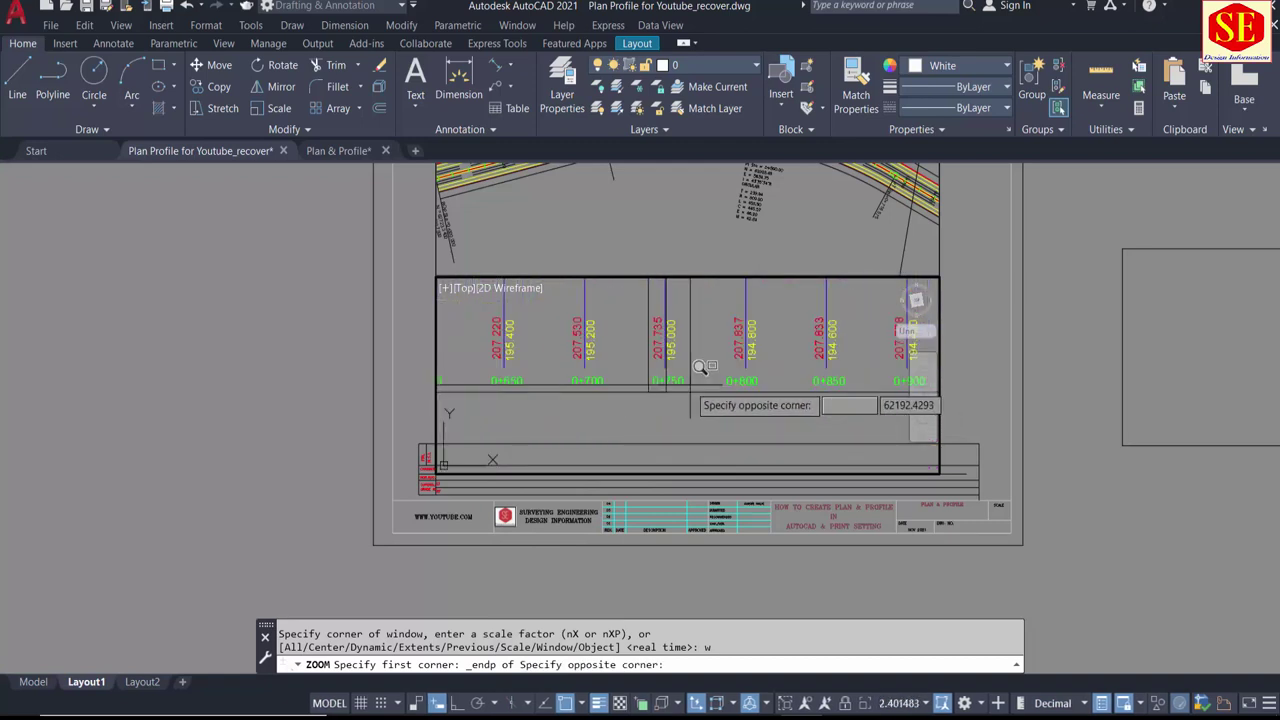
pyautogui.keyDown('shift'); pyautogui.rightClick(681, 388); pyautogui.keyUp('shift')
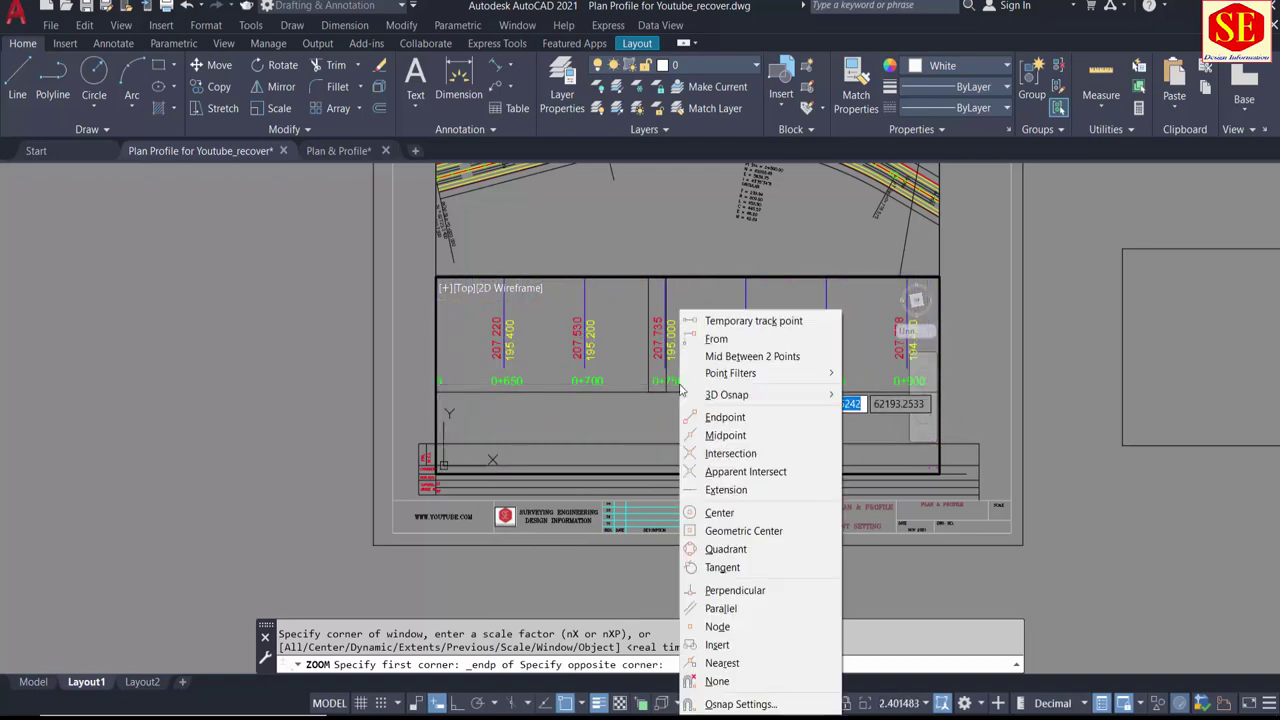
pyautogui.click(727, 417)
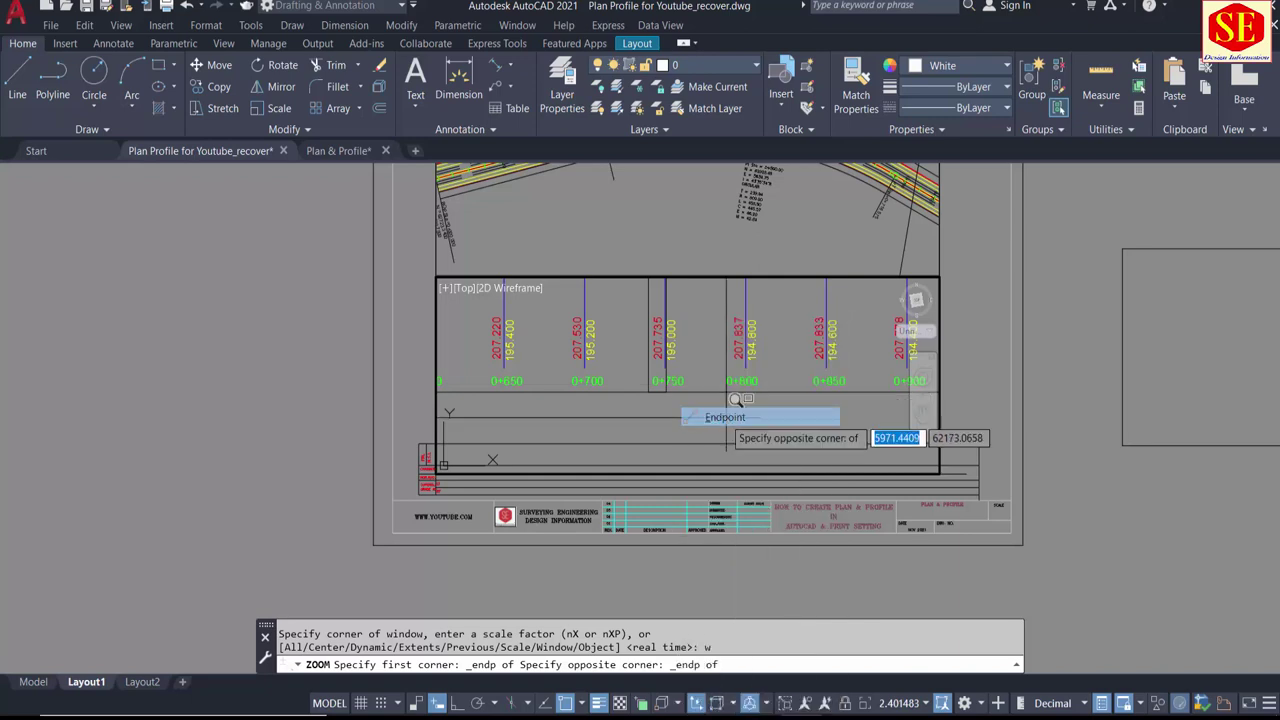
pyautogui.click(674, 386)
pyautogui.doubleClick(996, 394)
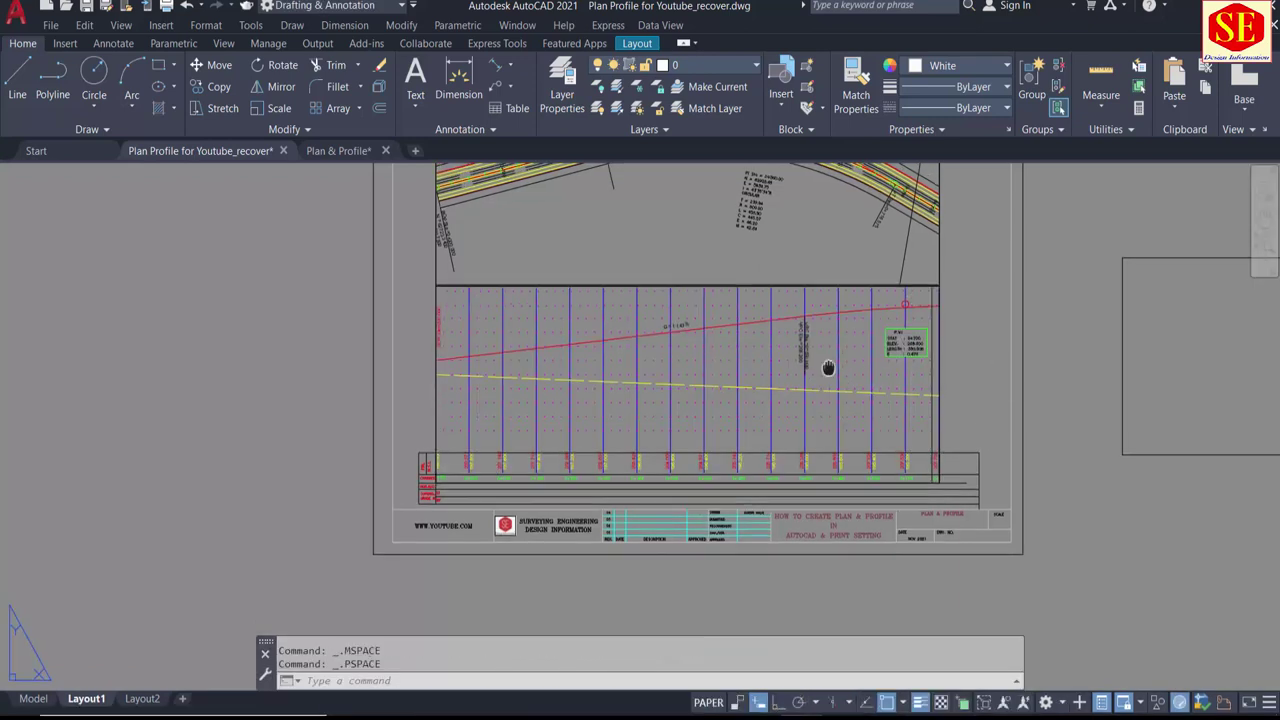
pyautogui.moveTo(828, 366); pyautogui.dragTo(843, 480, button='middle')
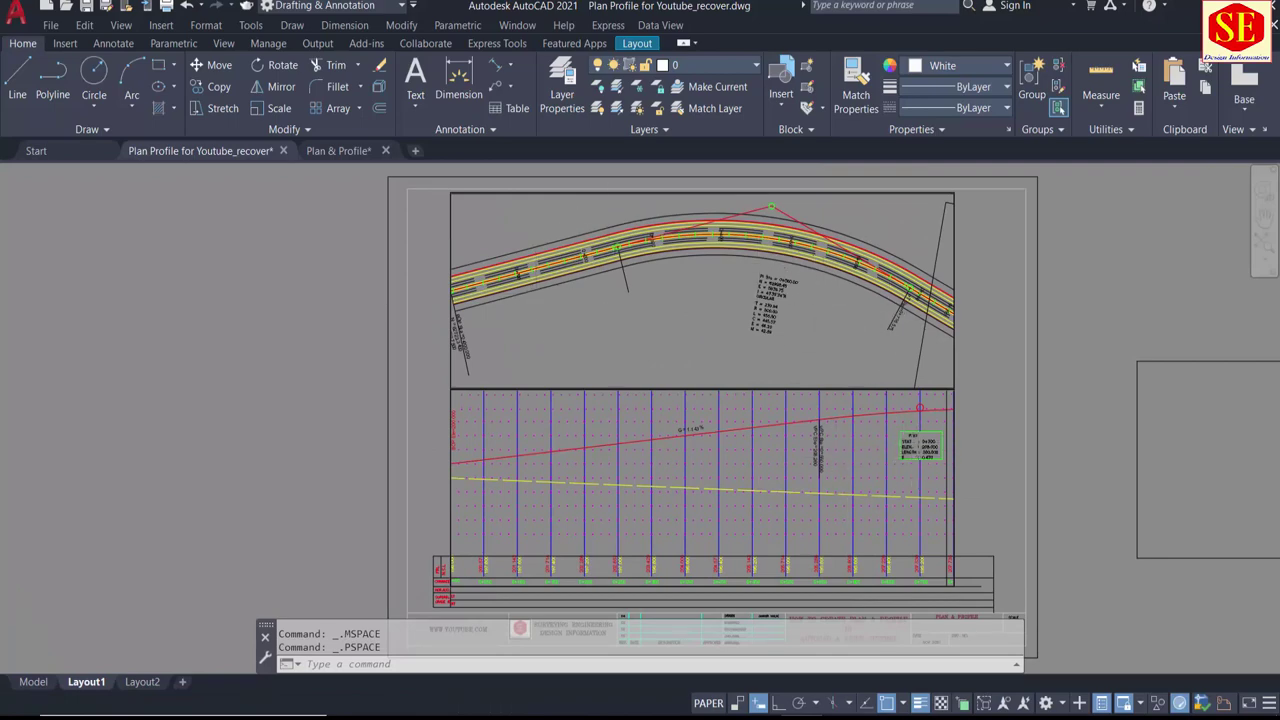
# Step: Rotate the curve data text, then undo it to keep its original angle
pyautogui.scroll(5, 917, 450)
pyautogui.scroll(-5, 660, 370)
pyautogui.scroll(1, 637, 320)
pyautogui.scroll(1, 640, 340)
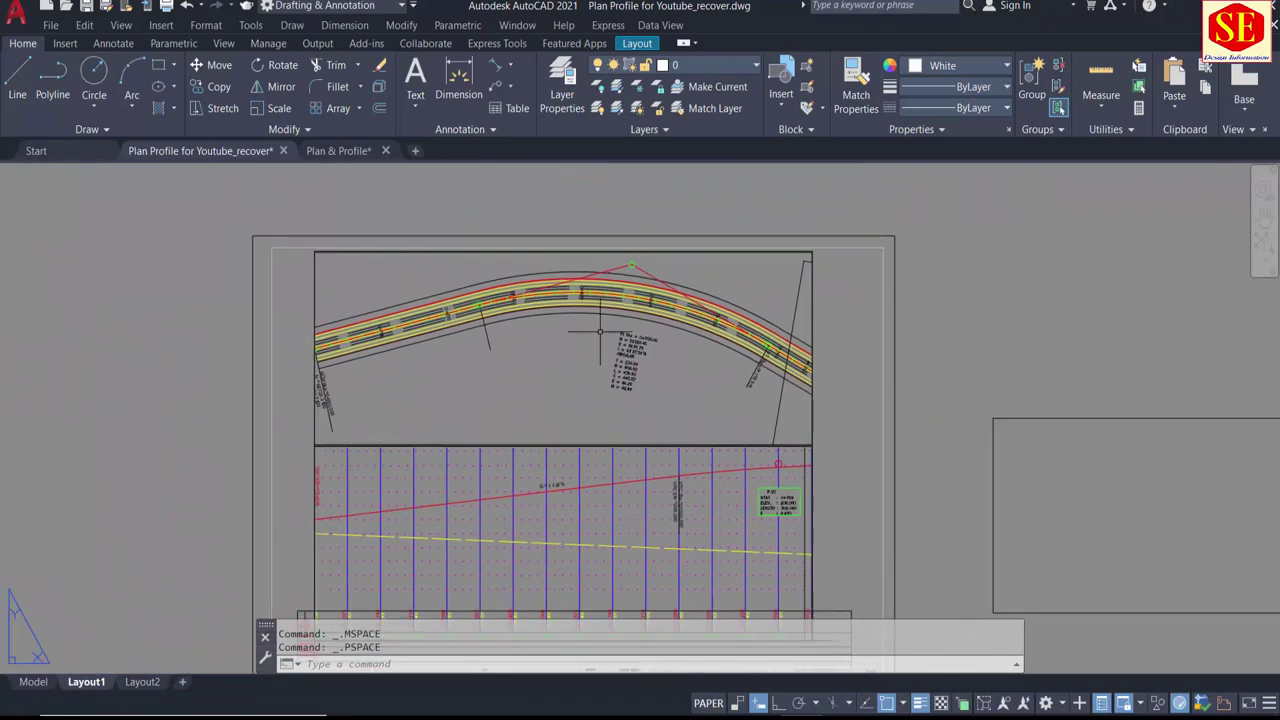
pyautogui.scroll(1, 621, 331)
pyautogui.scroll(2, 634, 355)
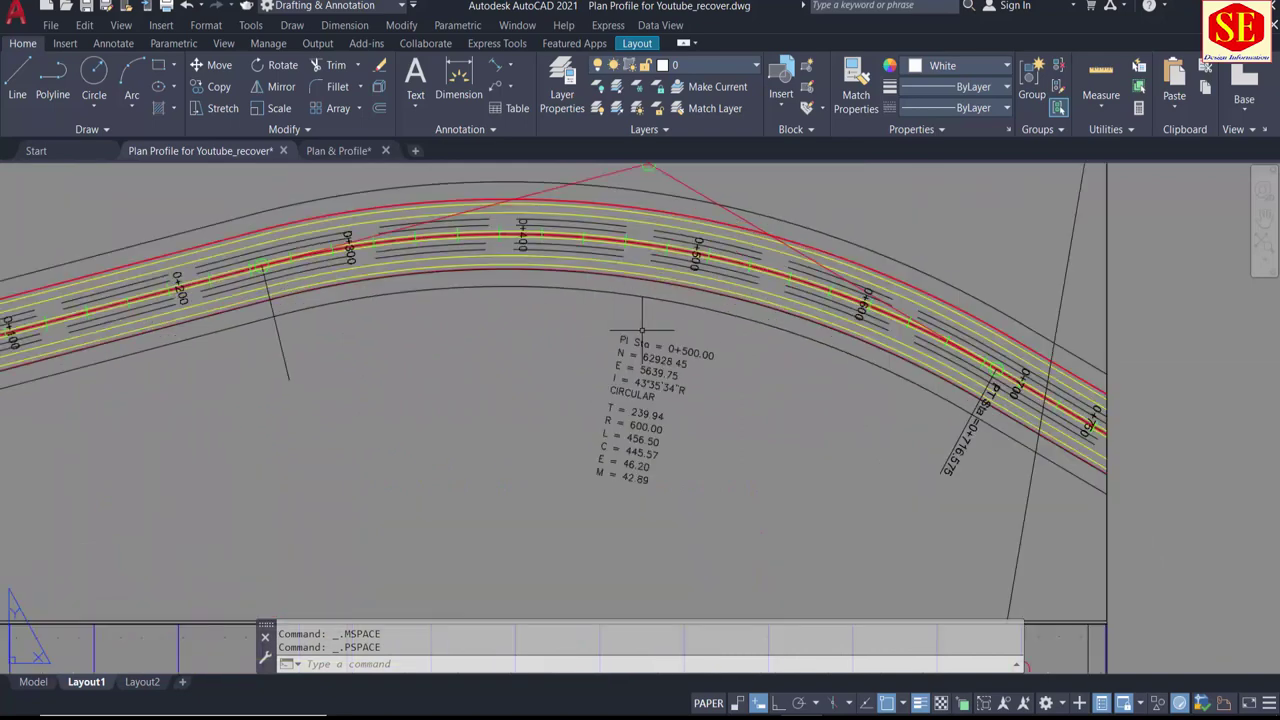
pyautogui.scroll(-2, 543, 371)
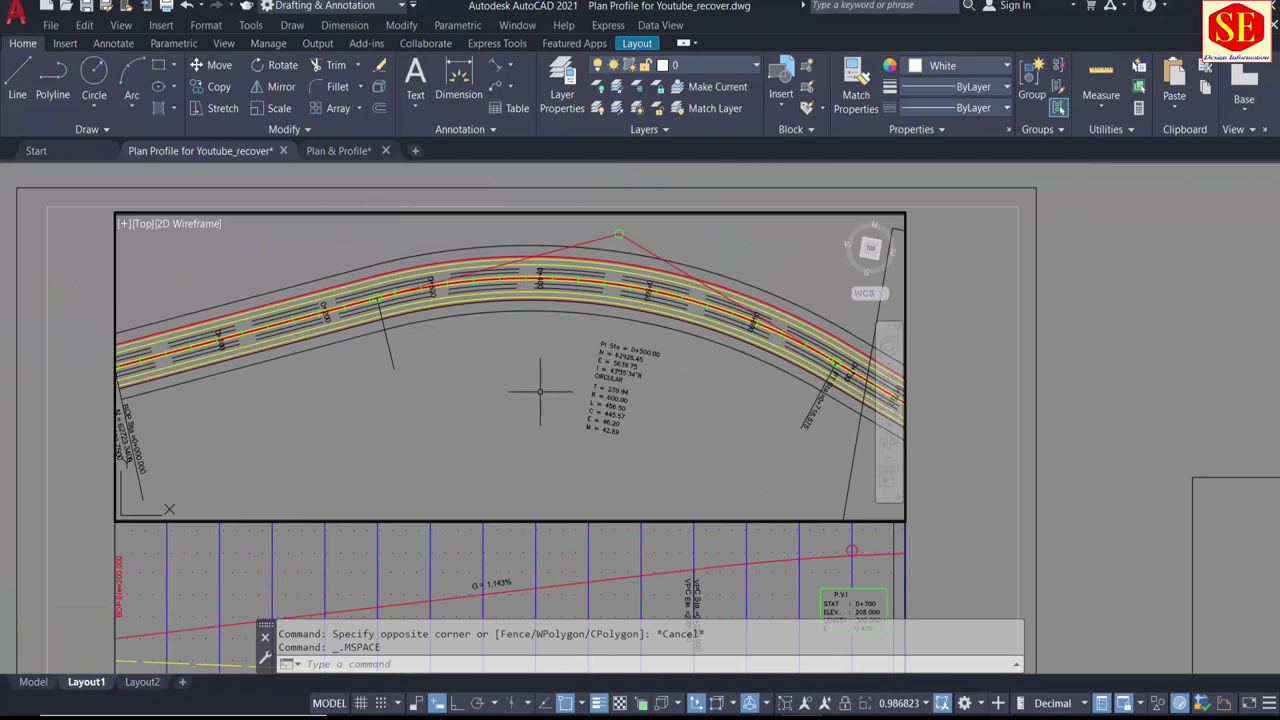
pyautogui.write('Ro')
pyautogui.press('Return')
pyautogui.click(563, 334)
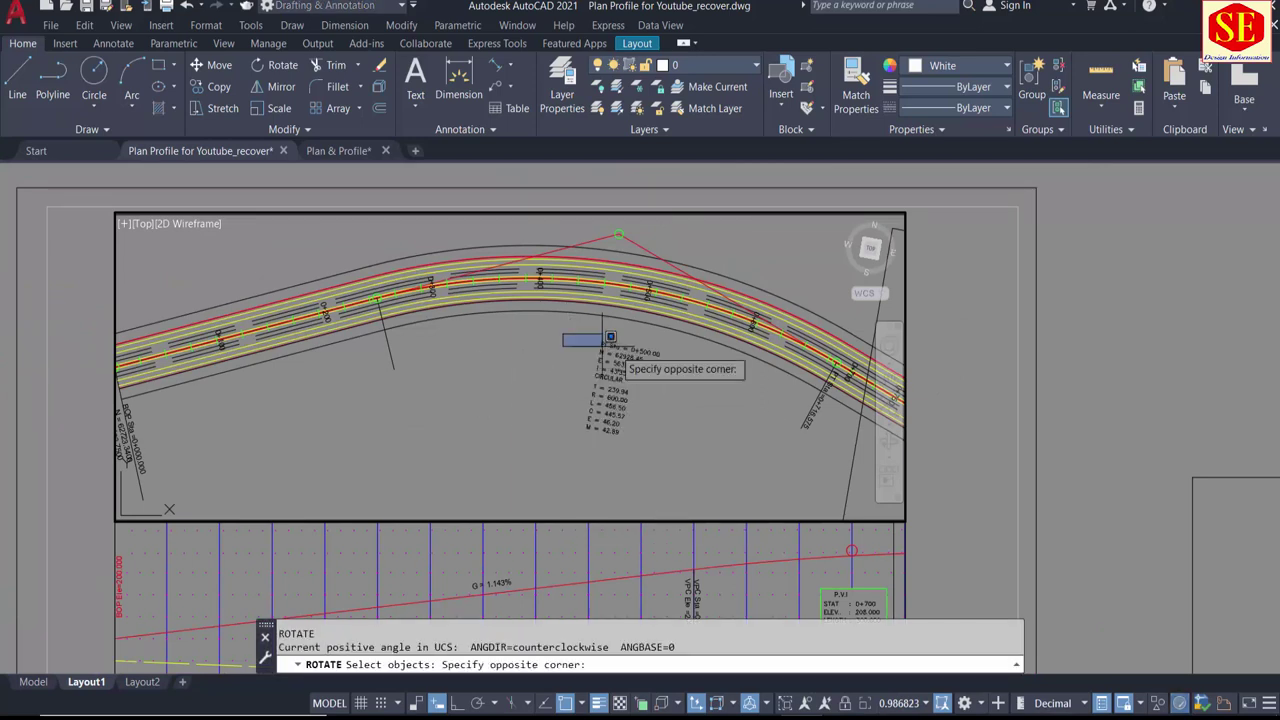
pyautogui.click(675, 439)
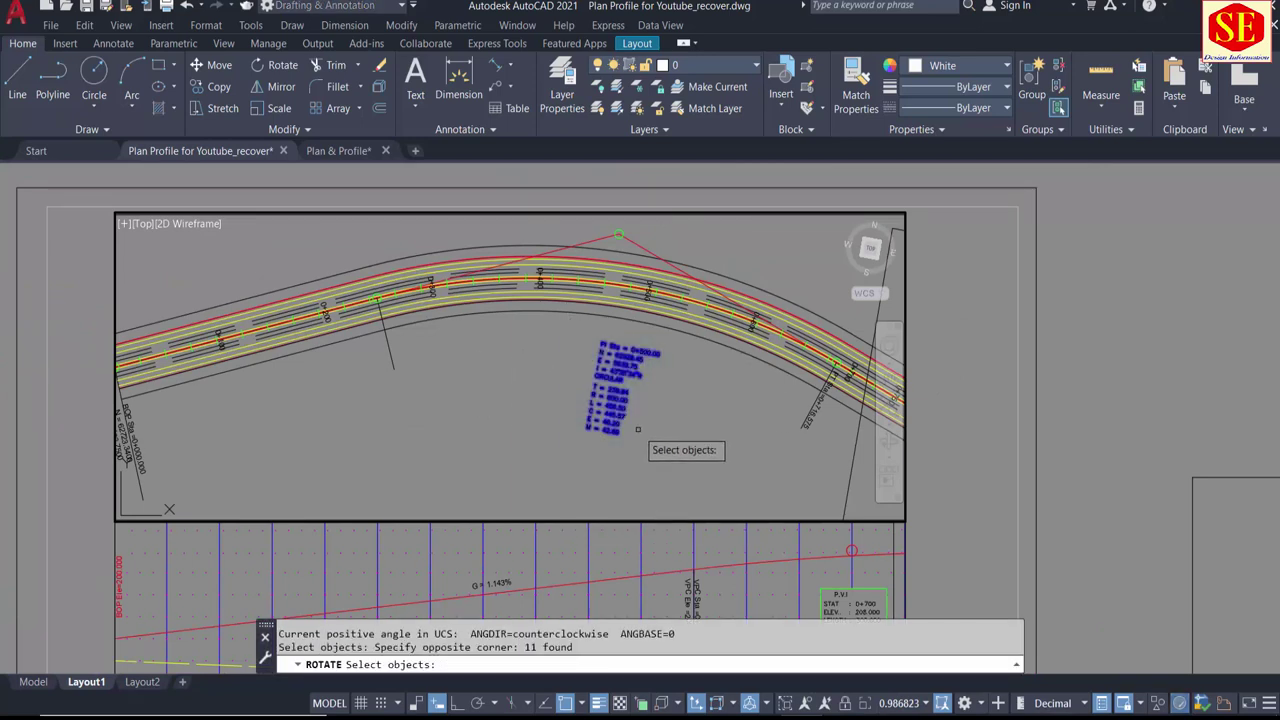
pyautogui.press('Return')
pyautogui.click(635, 433)
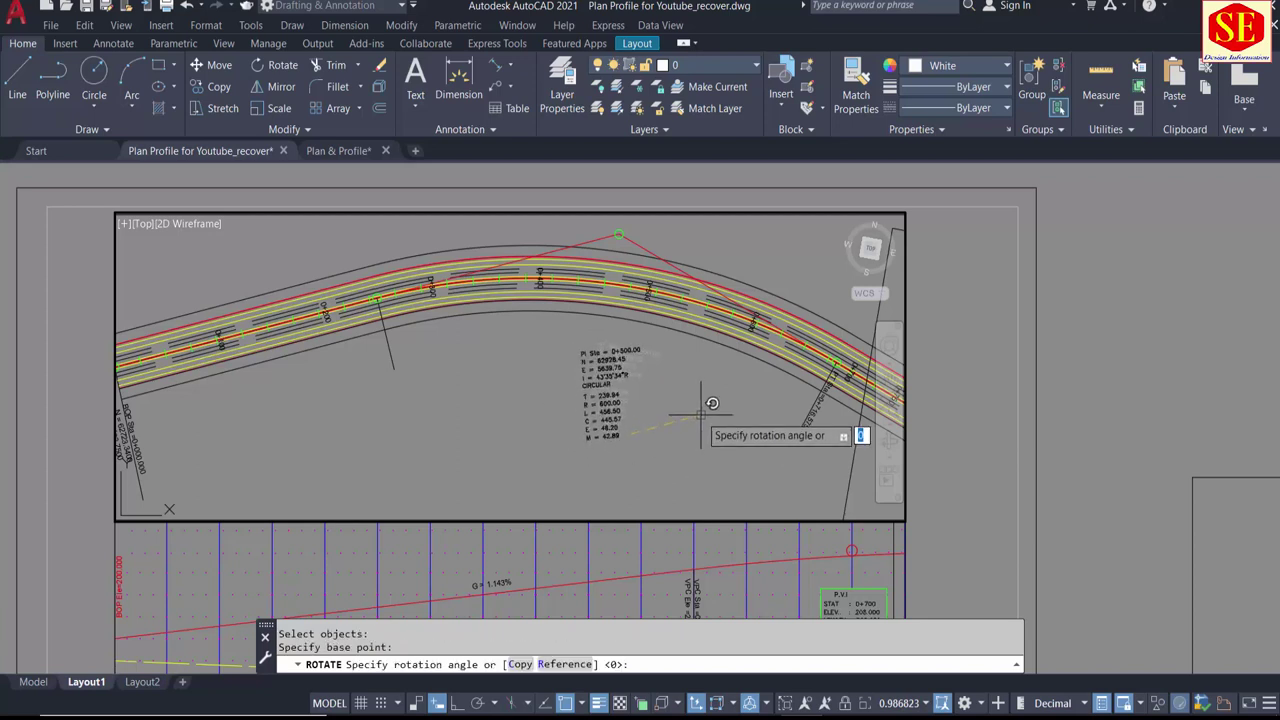
pyautogui.click(703, 415)
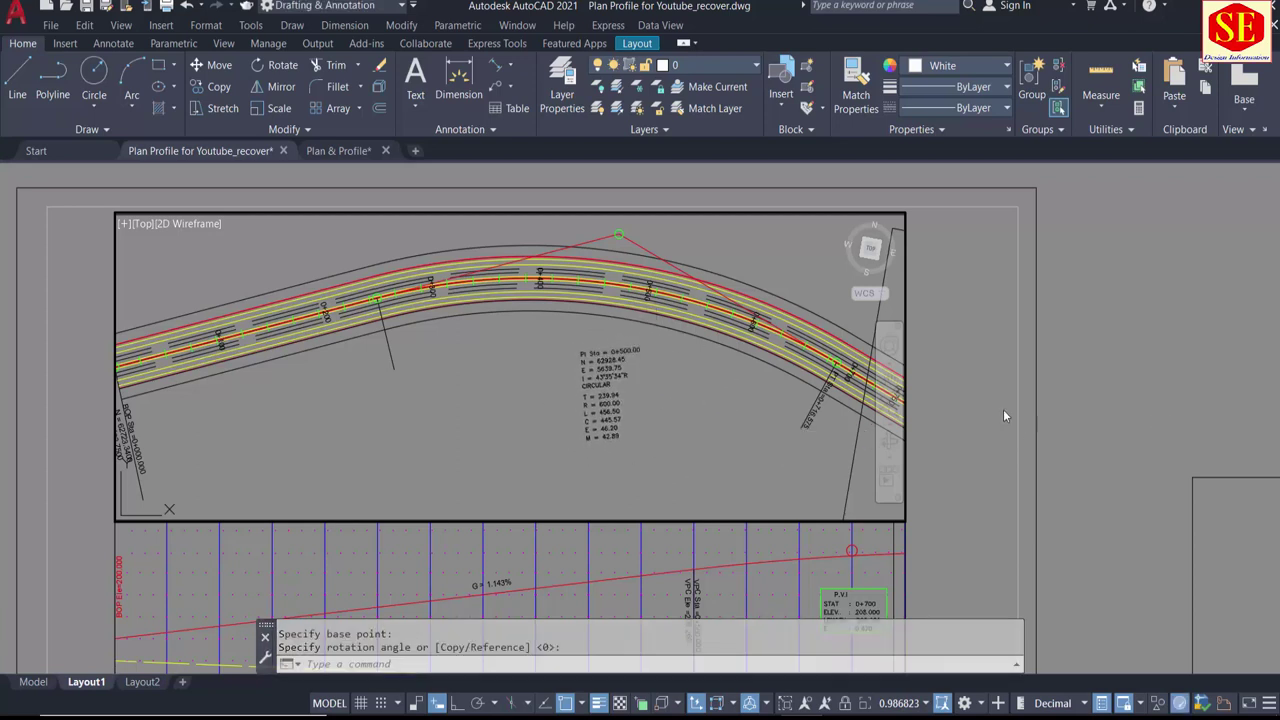
pyautogui.write('u')
pyautogui.press('Return')
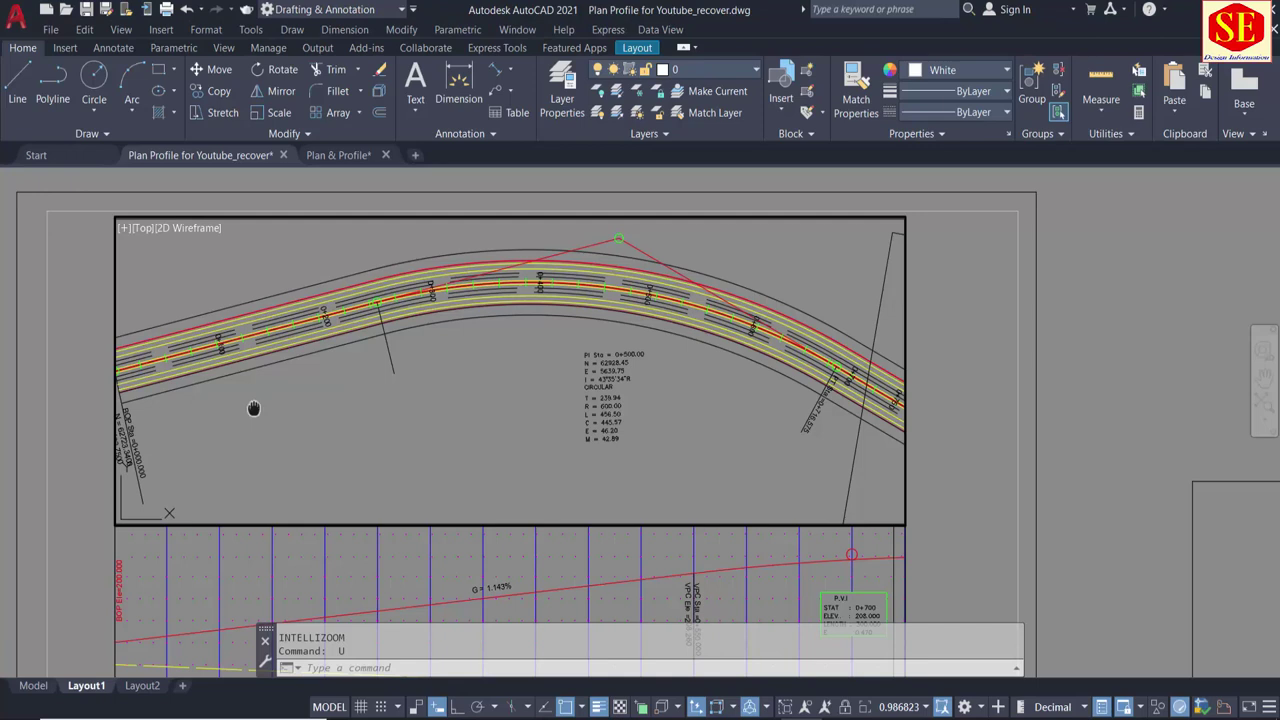
# Step: Return to paper space, zoom out to the whole sheet, and select the empty rectangle beside it
pyautogui.moveTo(253, 408); pyautogui.dragTo(264, 408, button='middle')
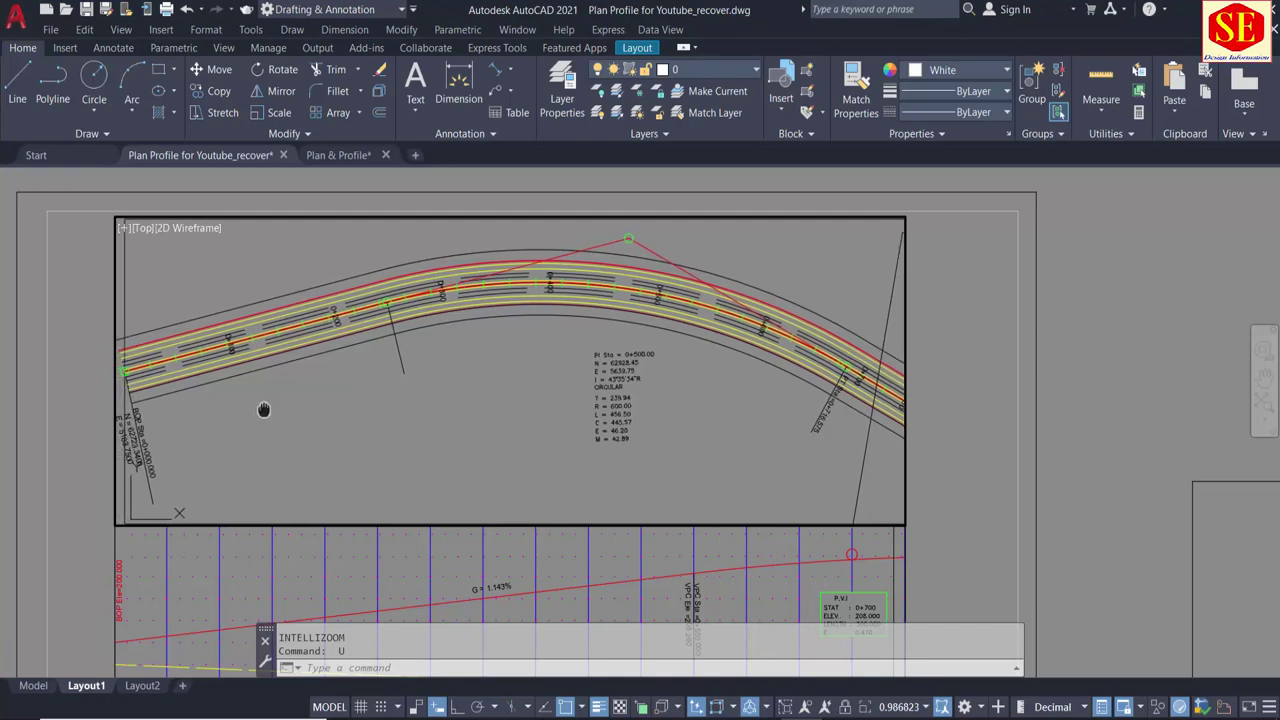
pyautogui.doubleClick(1178, 345)
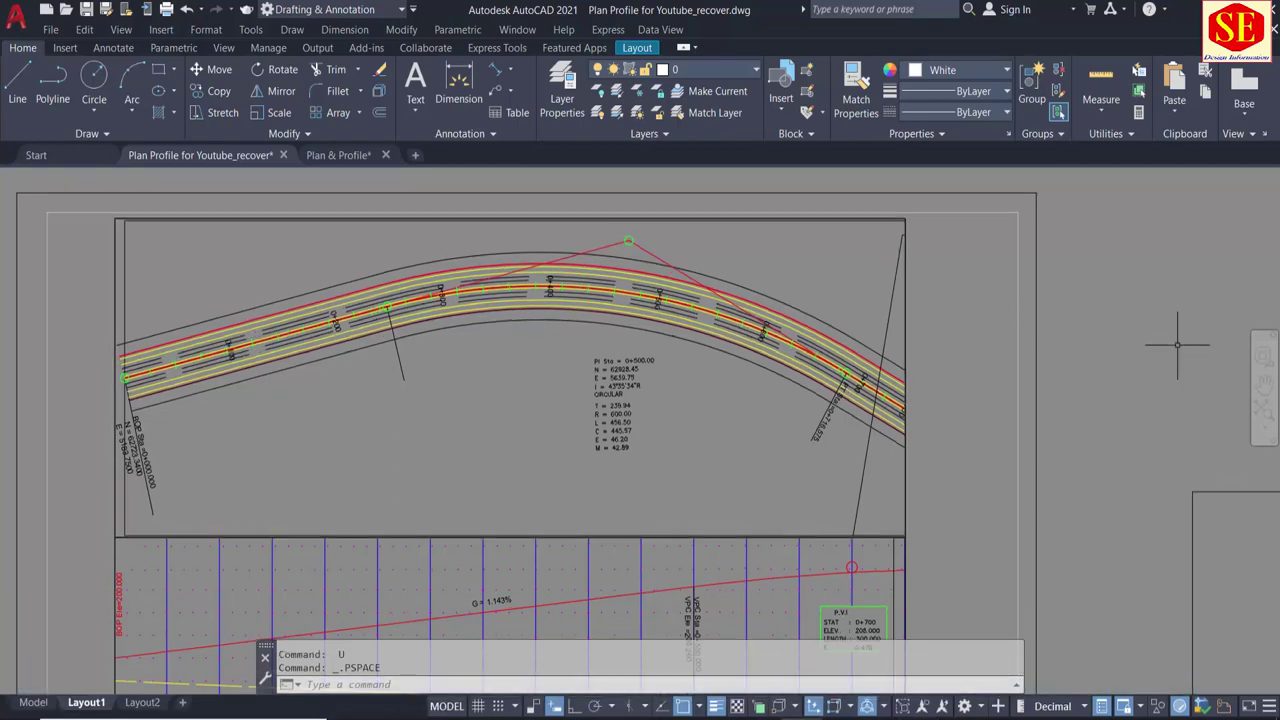
pyautogui.scroll(-6, 464, 348)
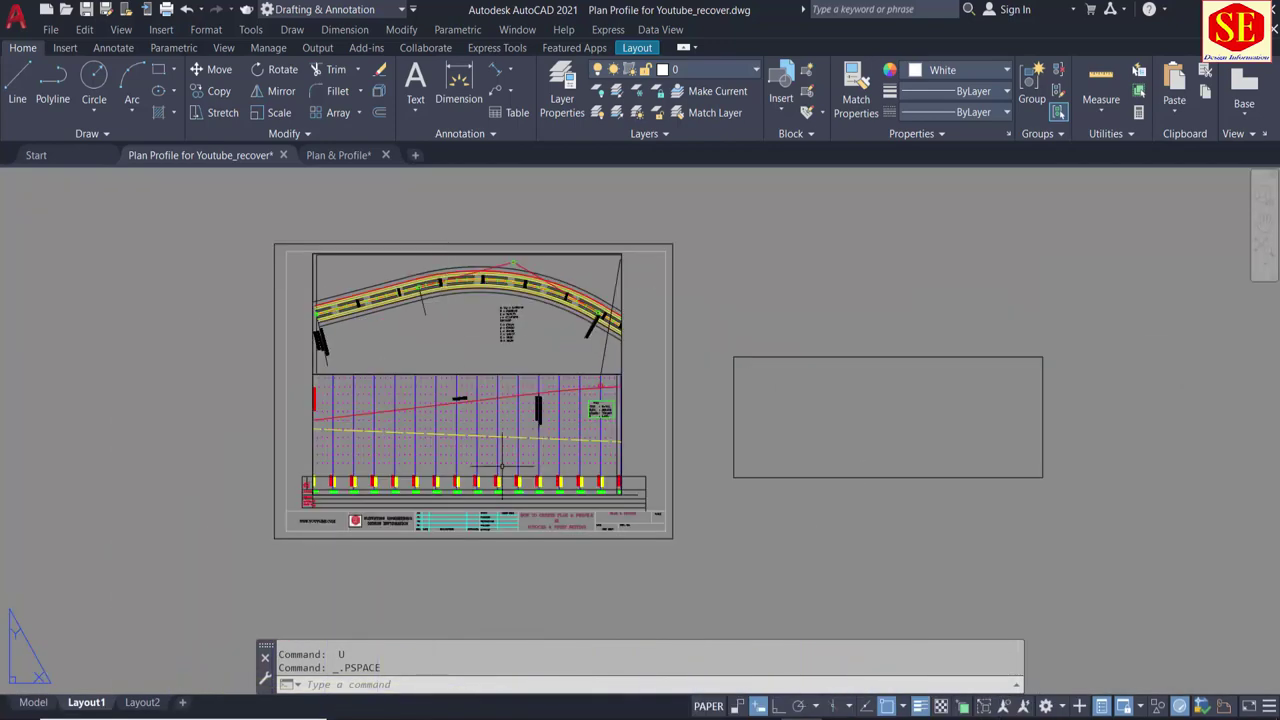
pyautogui.scroll(6, 502, 457)
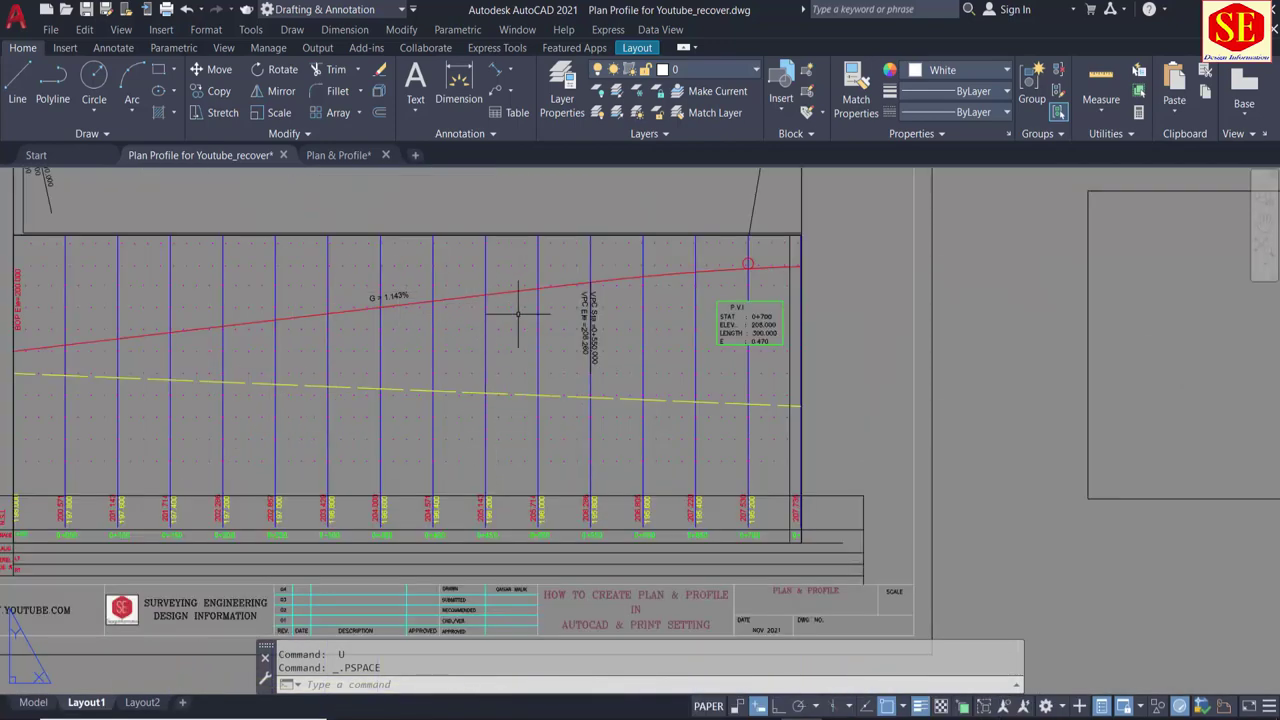
pyautogui.scroll(-4, 618, 320)
pyautogui.moveTo(1040, 221); pyautogui.dragTo(955, 257, button='middle')
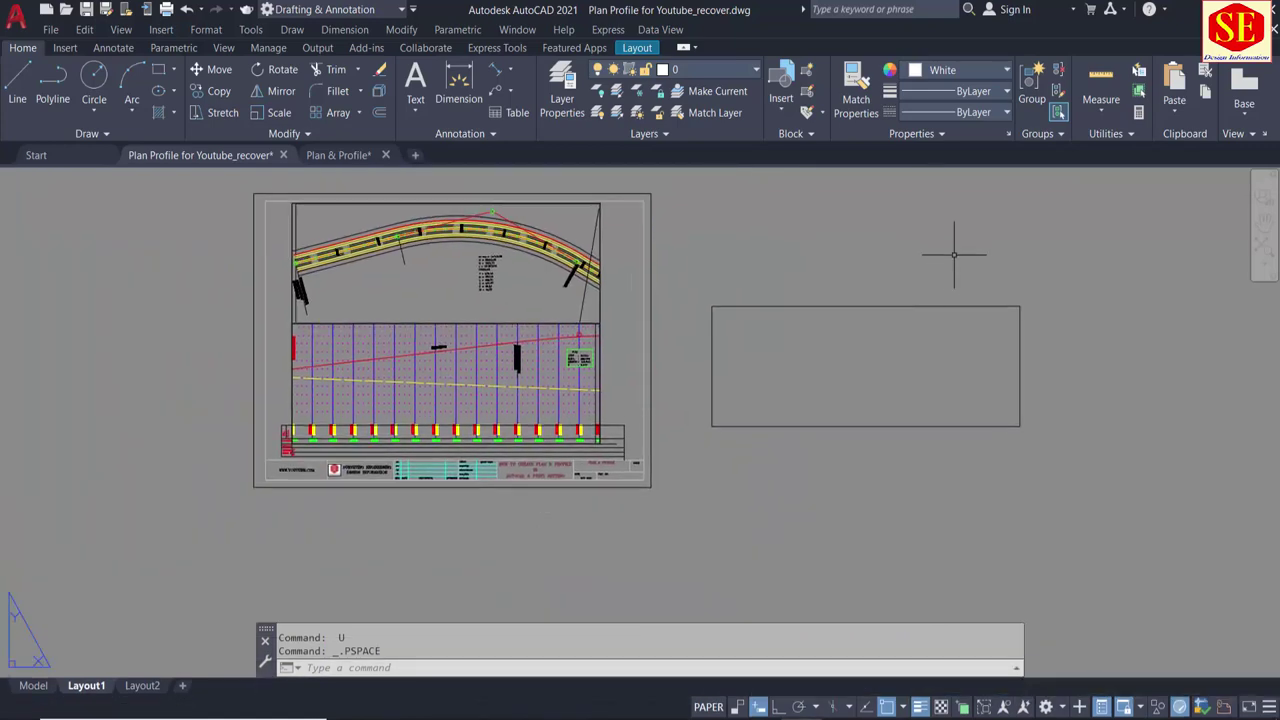
pyautogui.click(957, 257)
pyautogui.click(854, 441)
# Step: Erase the empty rectangle beside the sheet
pyautogui.write('e')
pyautogui.press('Return')
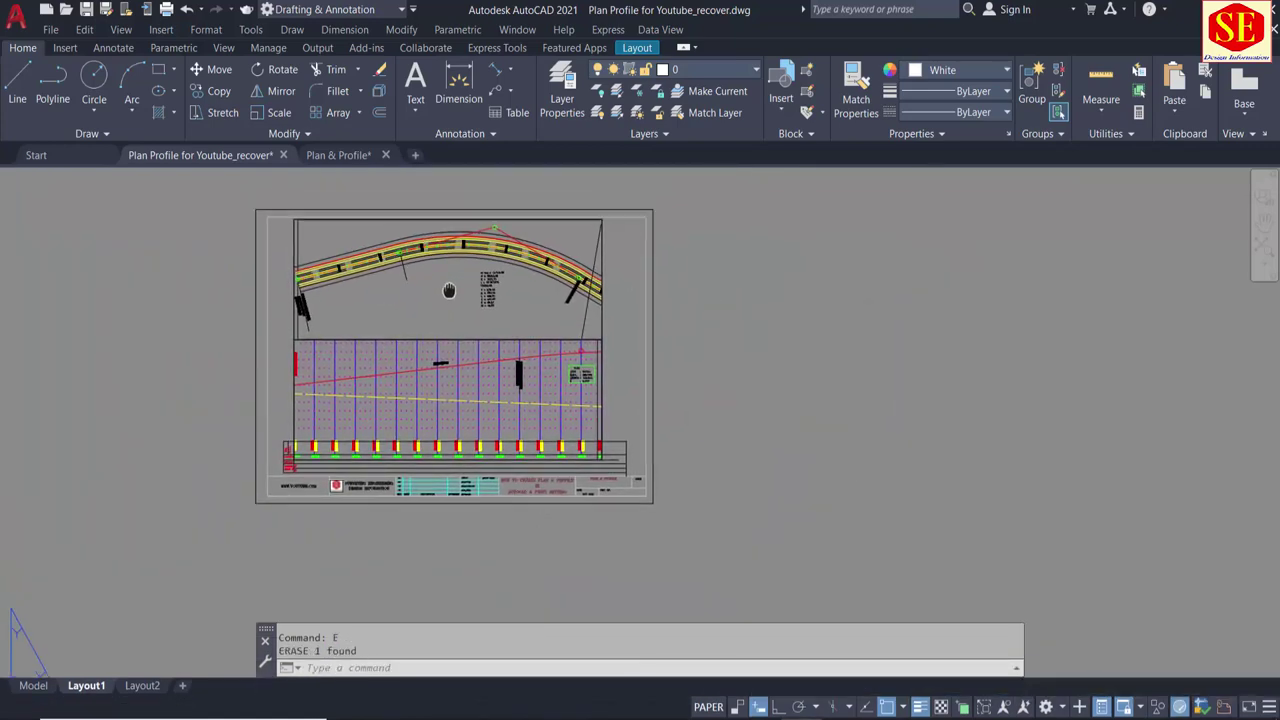
pyautogui.moveTo(388, 214); pyautogui.dragTo(394, 280, button='middle')
# Step: Copy the whole plan-and-profile sheet, viewports included, to the right
pyautogui.write('o')
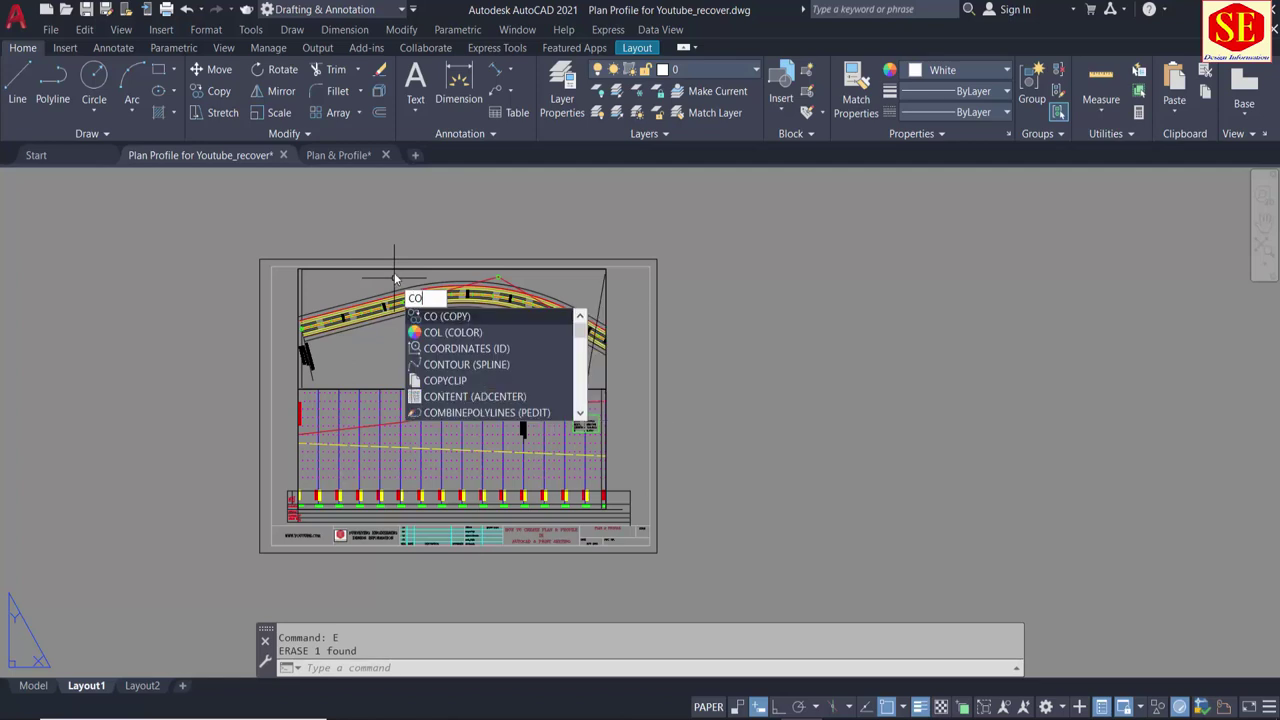
pyautogui.press('Return')
pyautogui.click(234, 229)
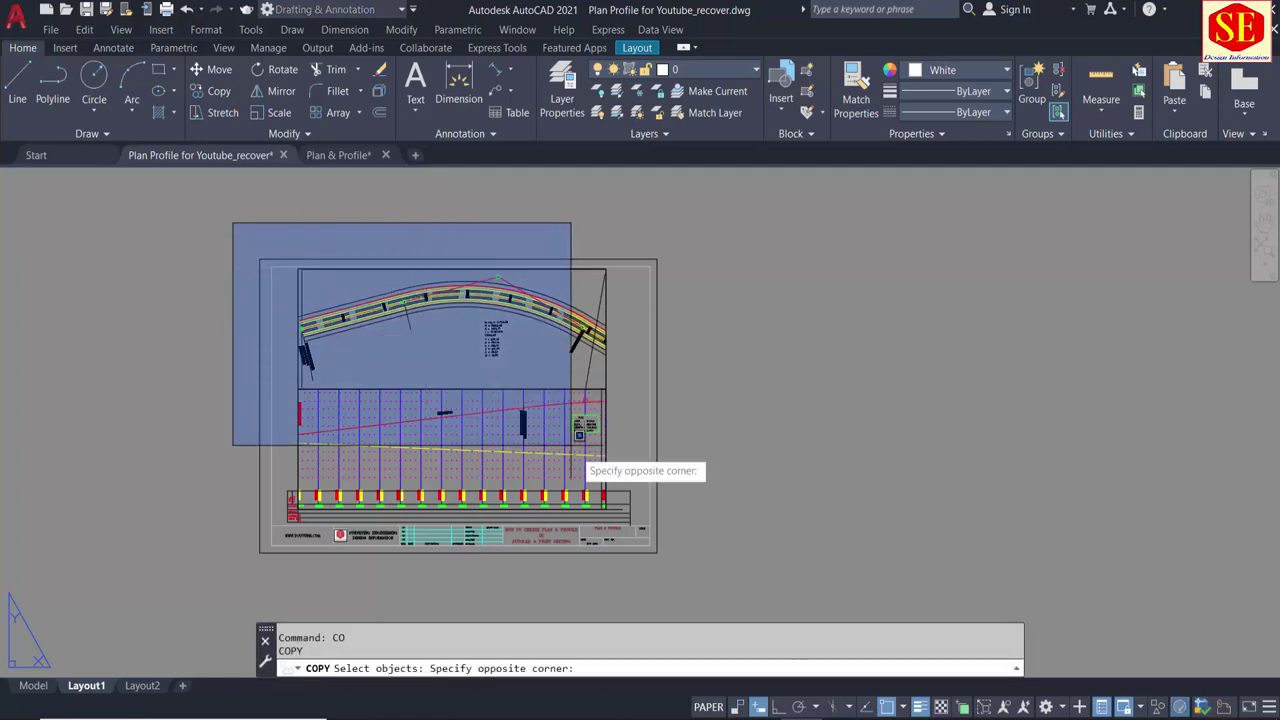
pyautogui.click(722, 590)
pyautogui.press('Return')
pyautogui.click(452, 570)
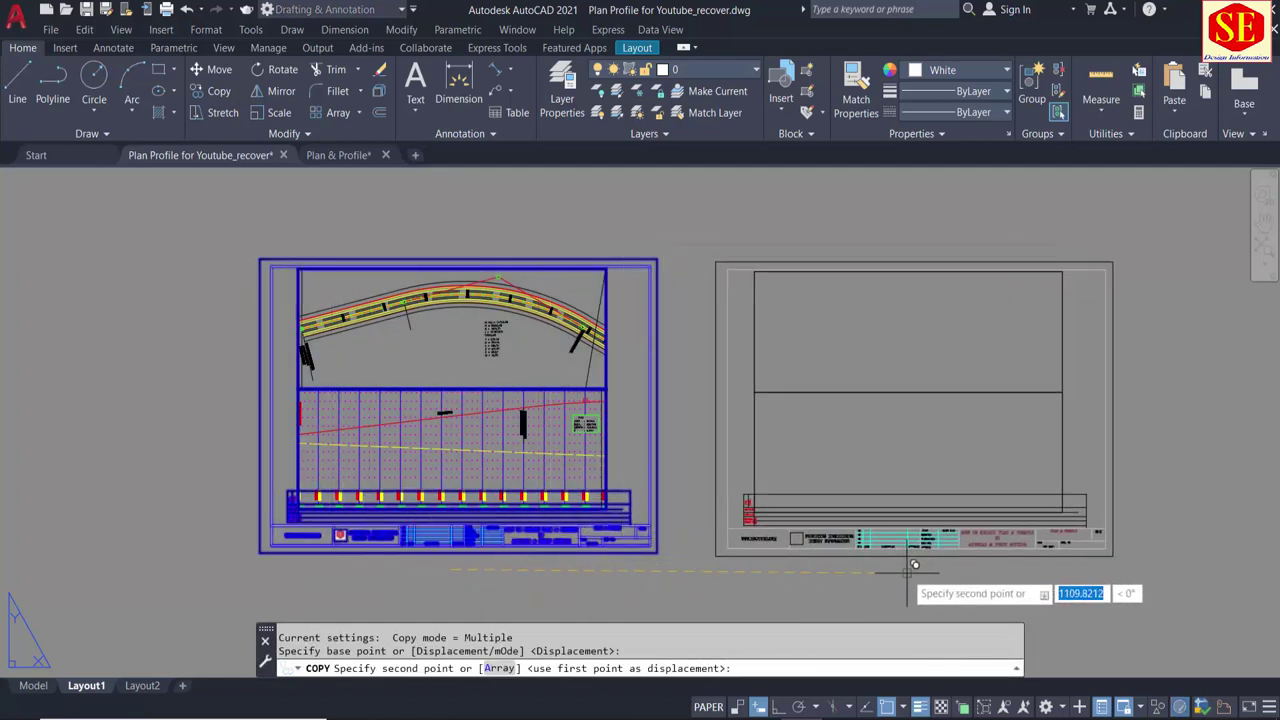
pyautogui.click(886, 563)
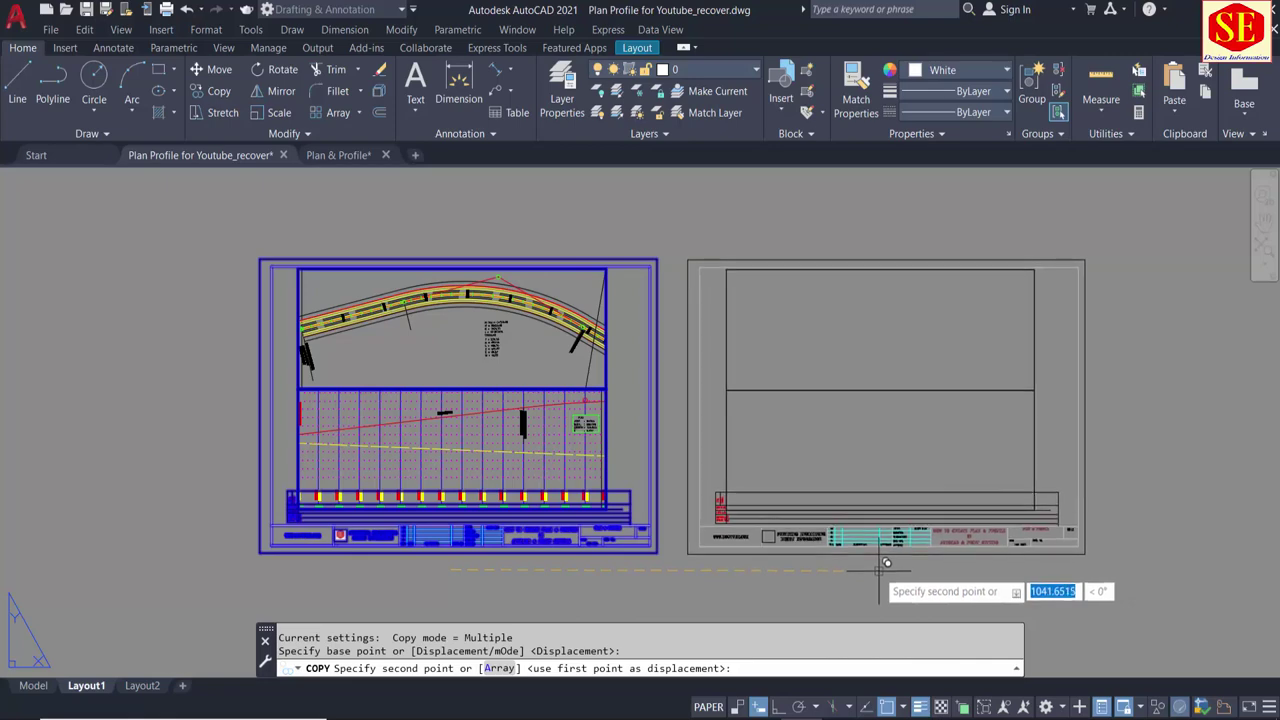
pyautogui.press('Escape')
pyautogui.scroll(-3, 800, 450)
pyautogui.scroll(4, 780, 330)
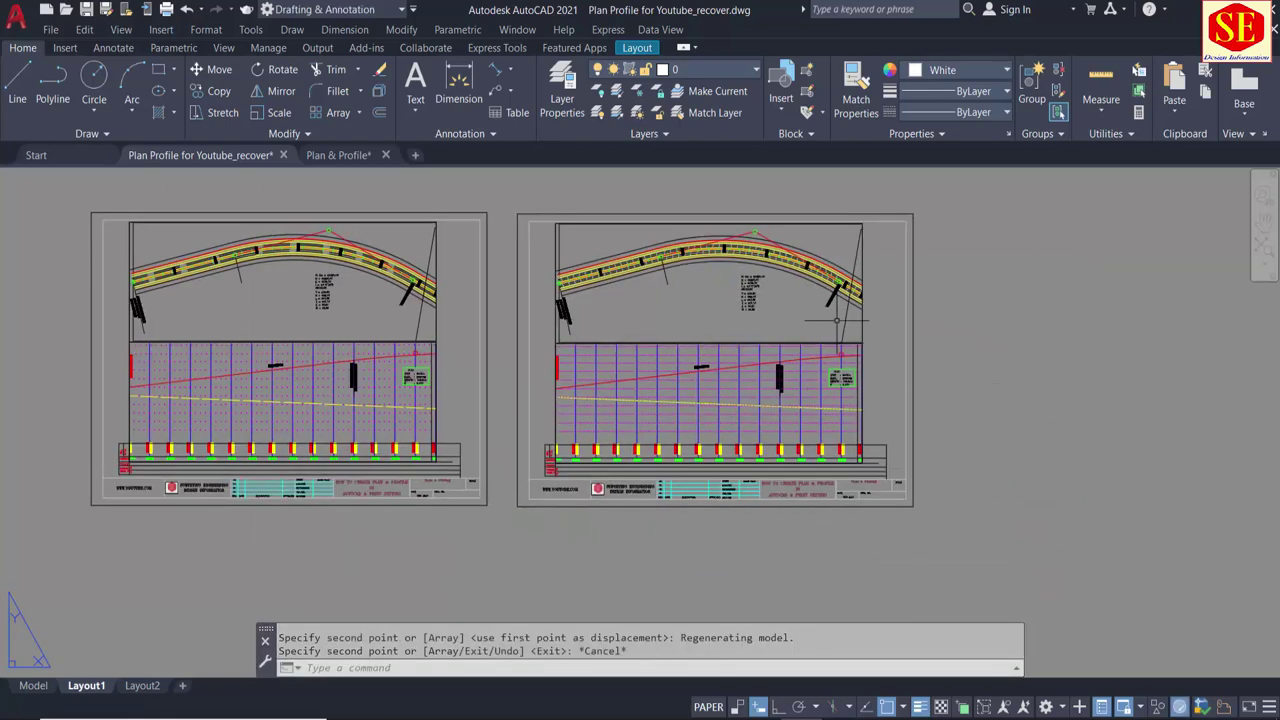
pyautogui.scroll(3, 778, 318)
pyautogui.scroll(-3, 740, 310)
# Step: Set a UCS along the next road stretch in the copied plan viewport and switch to its plan view
pyautogui.doubleClick(745, 318)
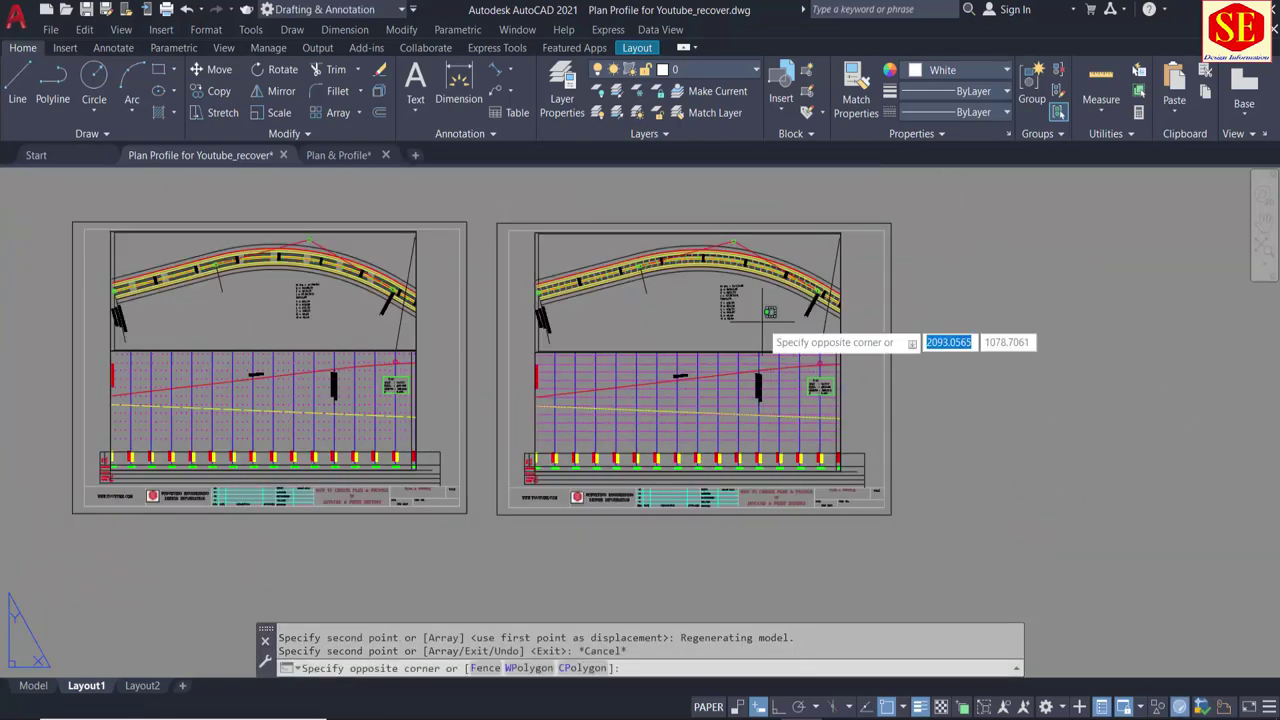
pyautogui.scroll(3, 762, 312)
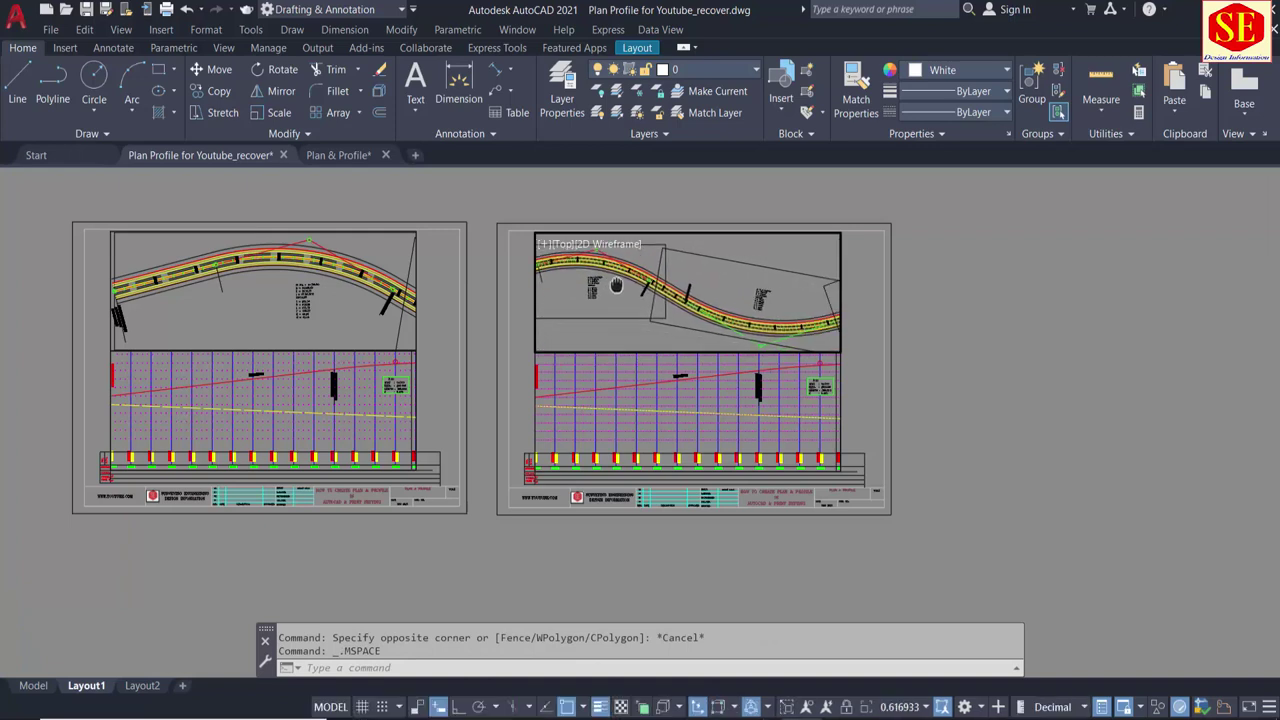
pyautogui.moveTo(751, 298); pyautogui.dragTo(648, 293, button='middle')
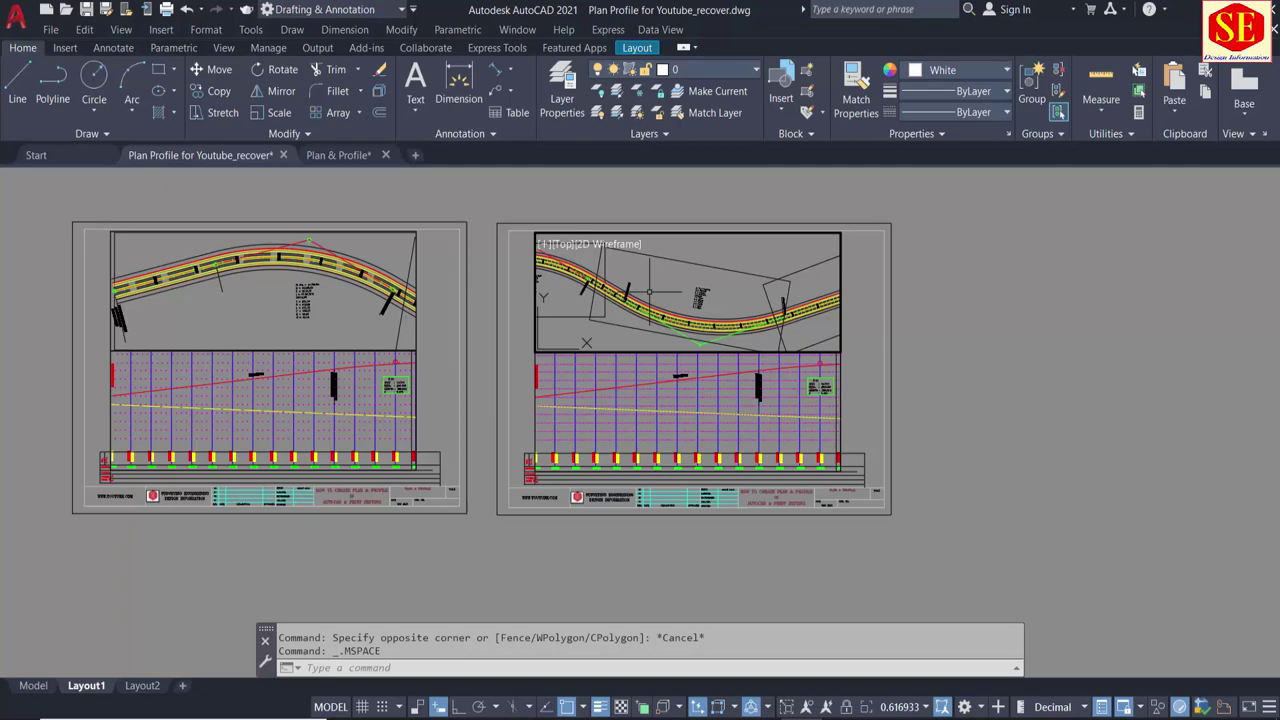
pyautogui.write('ucs')
pyautogui.press('Return')
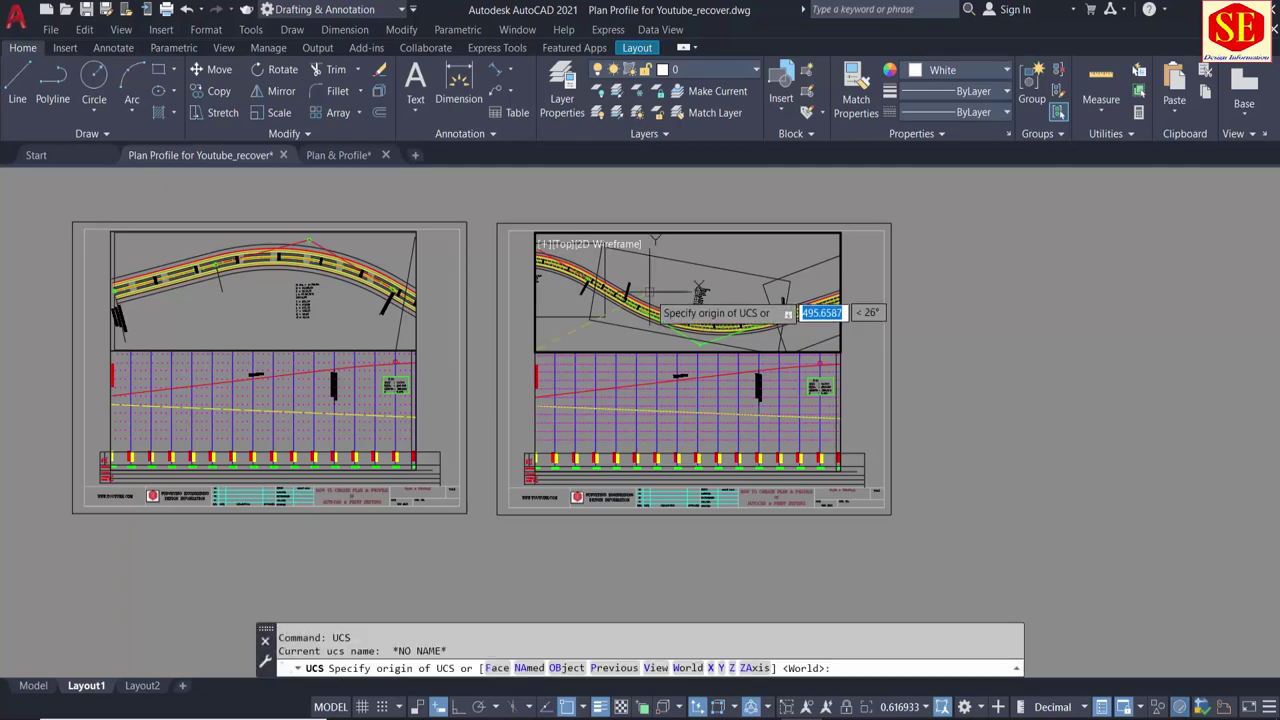
pyautogui.scroll(2, 590, 320)
pyautogui.scroll(2, 585, 328)
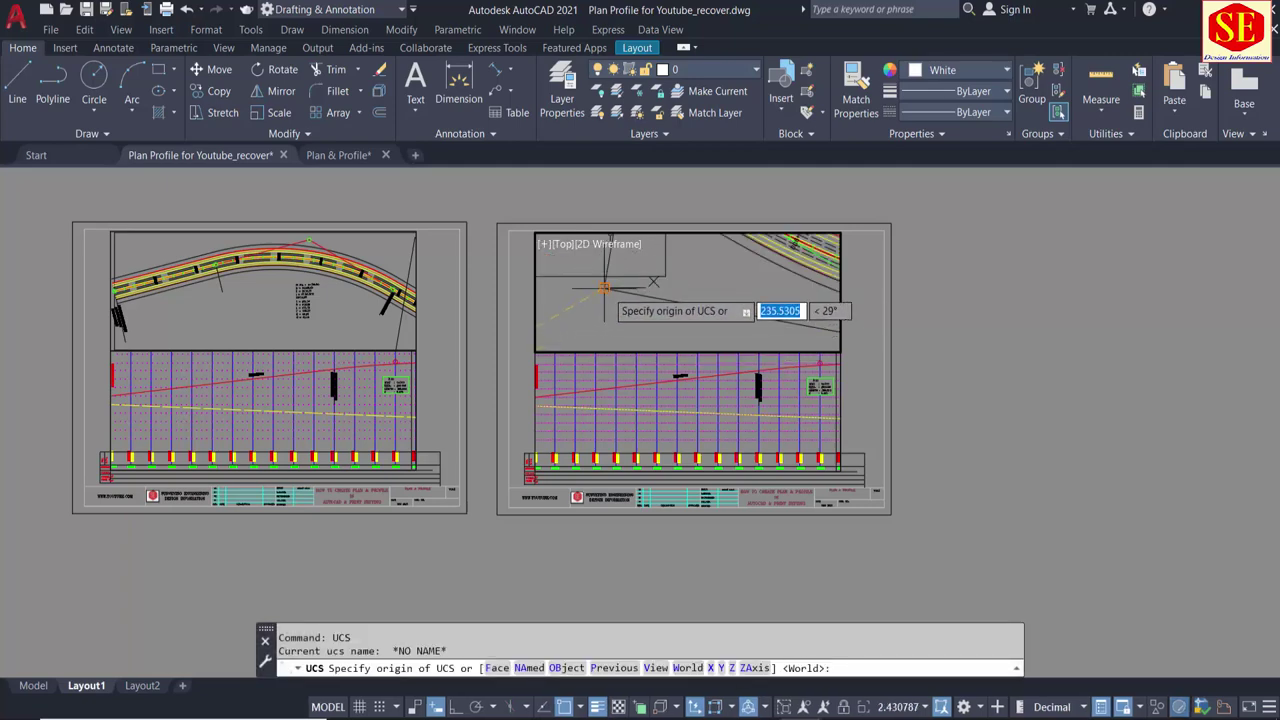
pyautogui.click(590, 292)
pyautogui.scroll(-2, 566, 296)
pyautogui.moveTo(566, 296); pyautogui.dragTo(431, 283, button='middle')
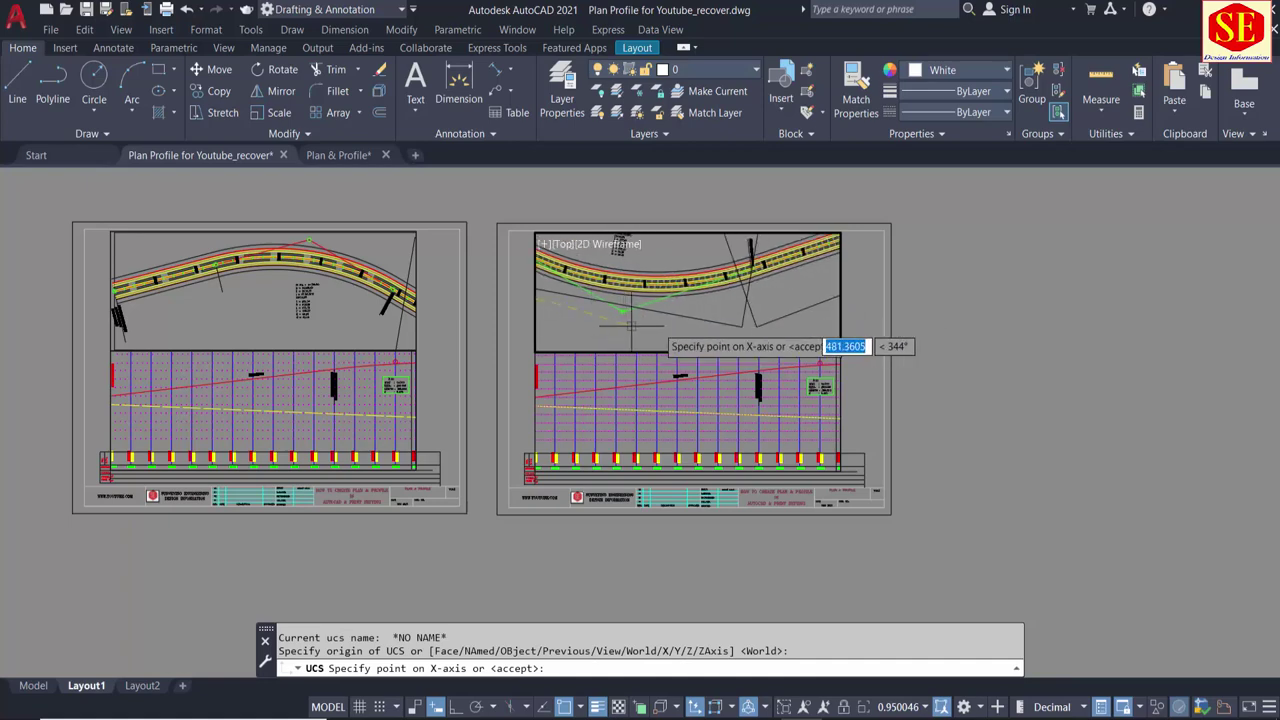
pyautogui.click(741, 326)
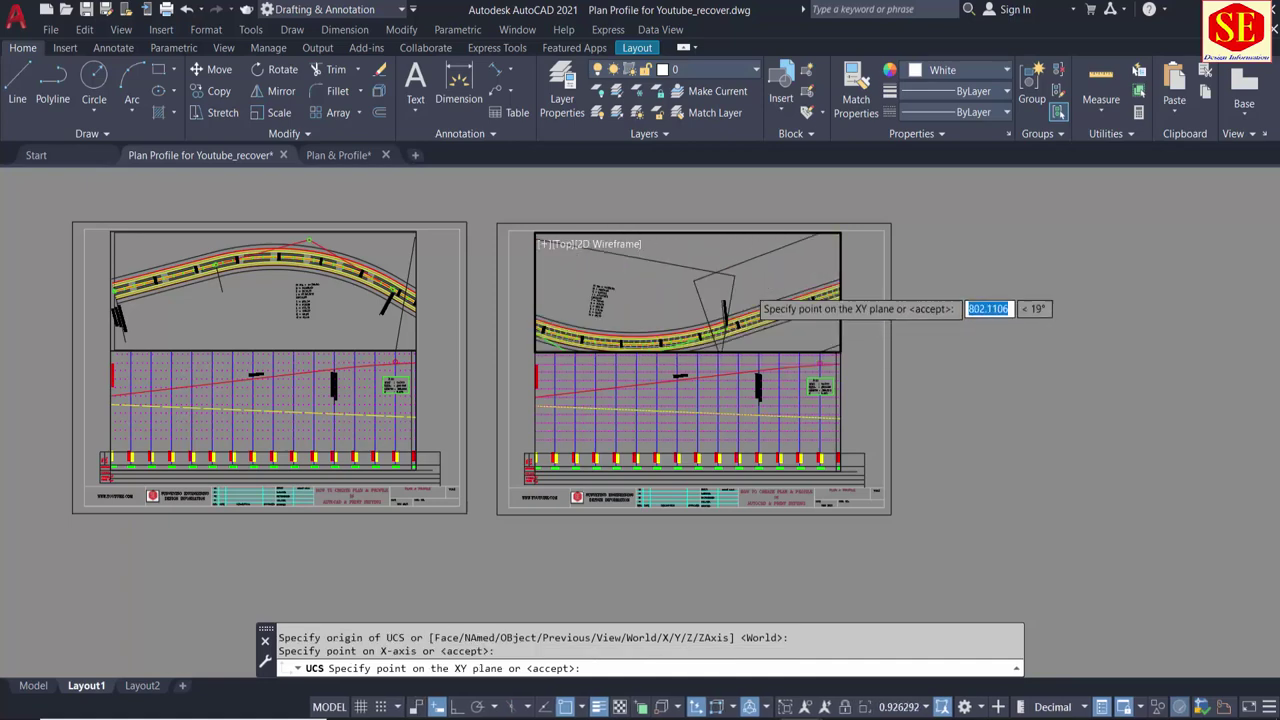
pyautogui.press('Return')
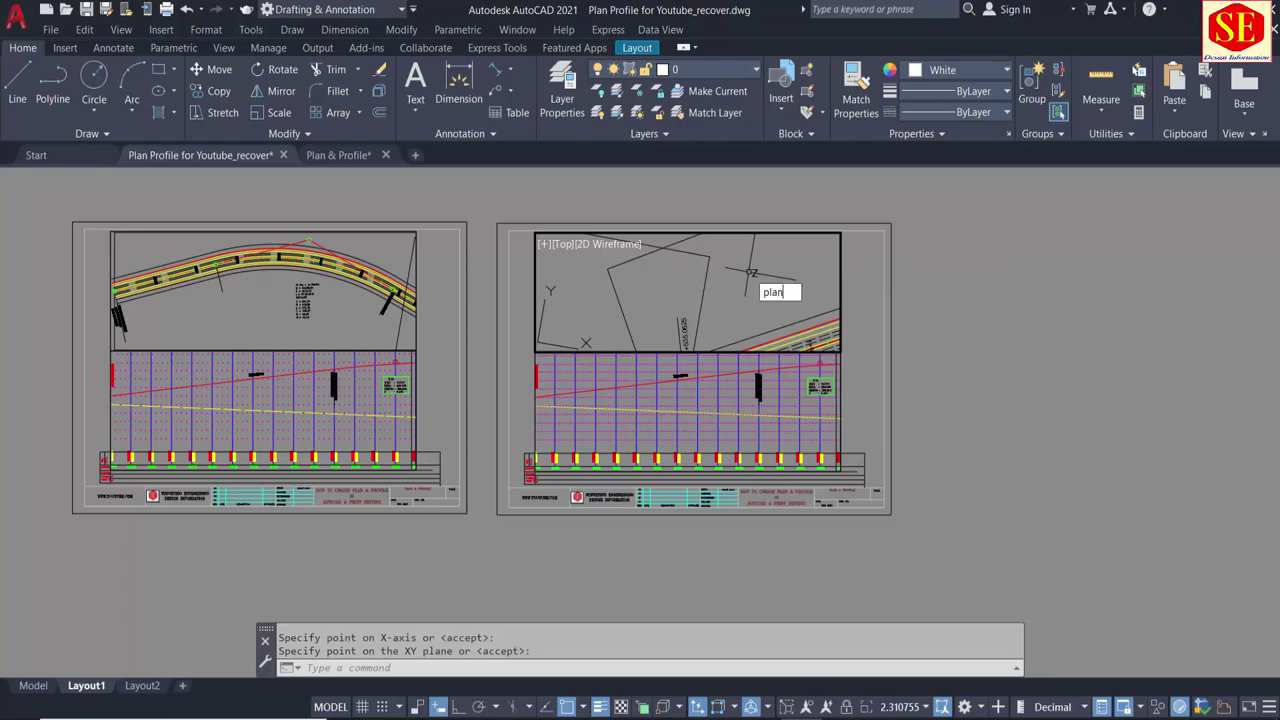
pyautogui.press('Return')
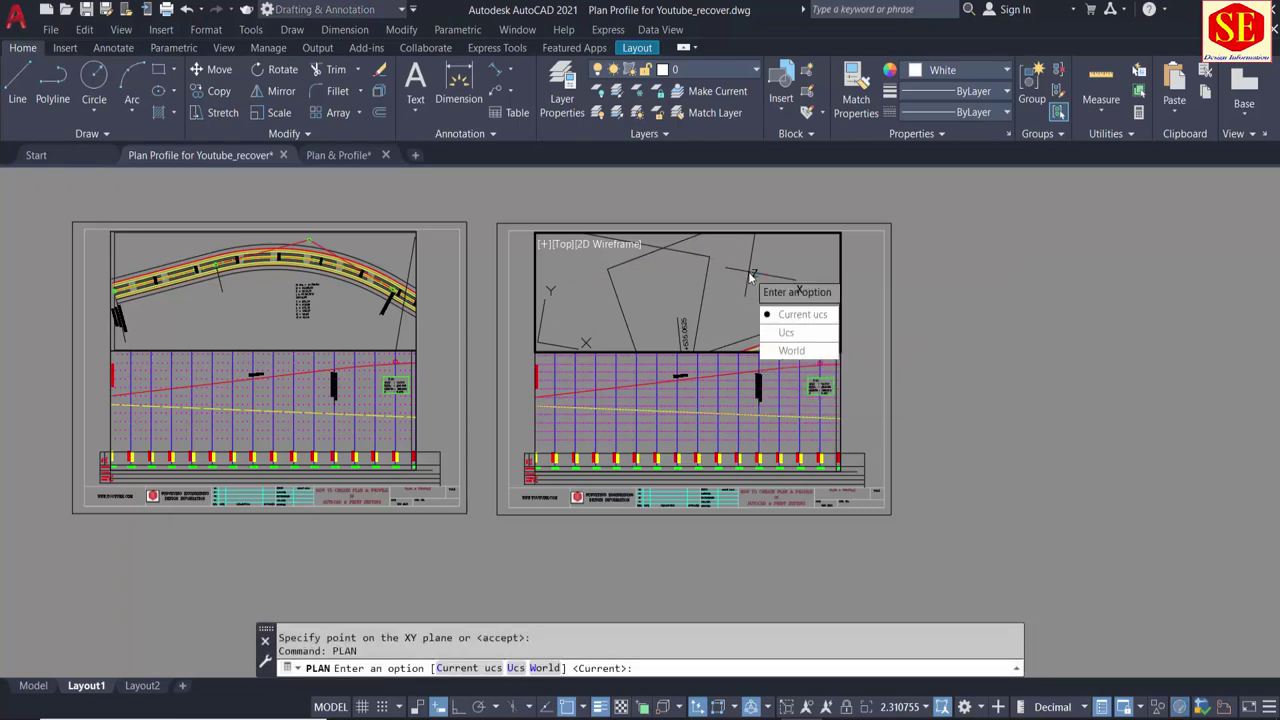
pyautogui.press('Return')
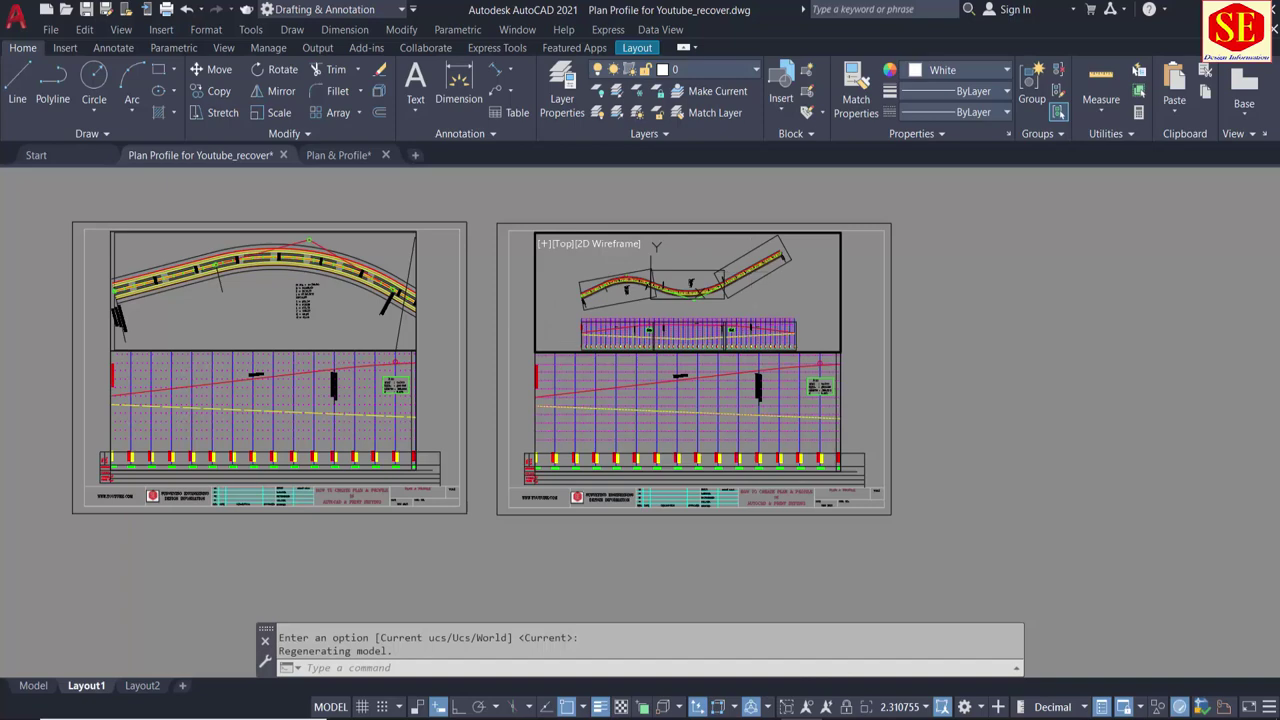
# Step: Zoom-window the second sheet's plan viewport onto the next curved road stretch using endpoint snaps
pyautogui.scroll(2, 674, 280)
pyautogui.write('Z')
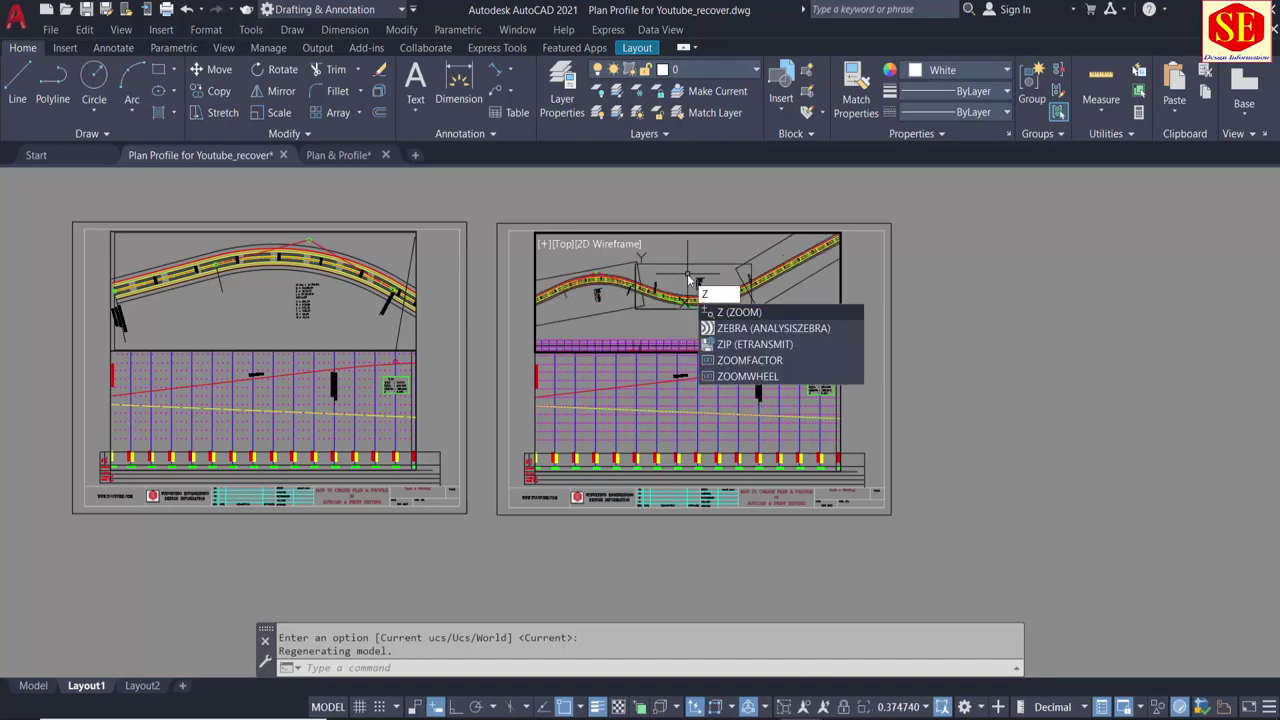
pyautogui.press('Return')
pyautogui.press('Return')
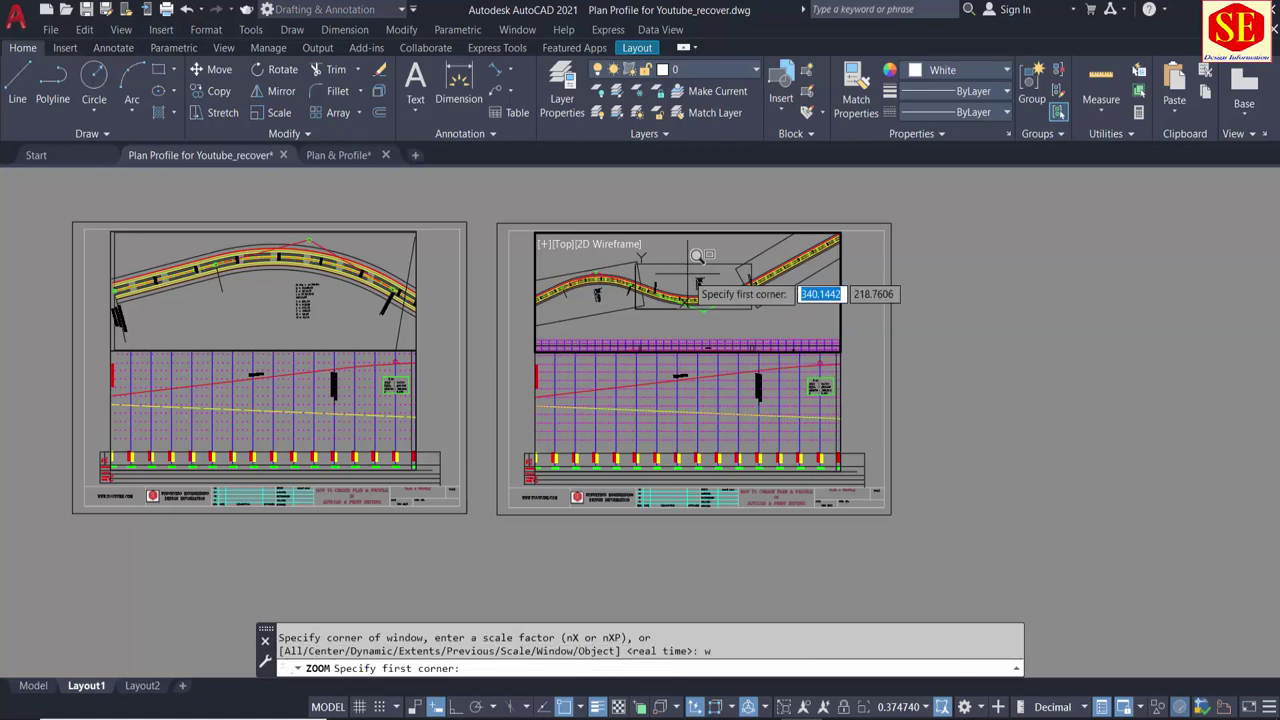
pyautogui.keyDown('shift'); pyautogui.rightClick(657, 277); pyautogui.keyUp('shift')
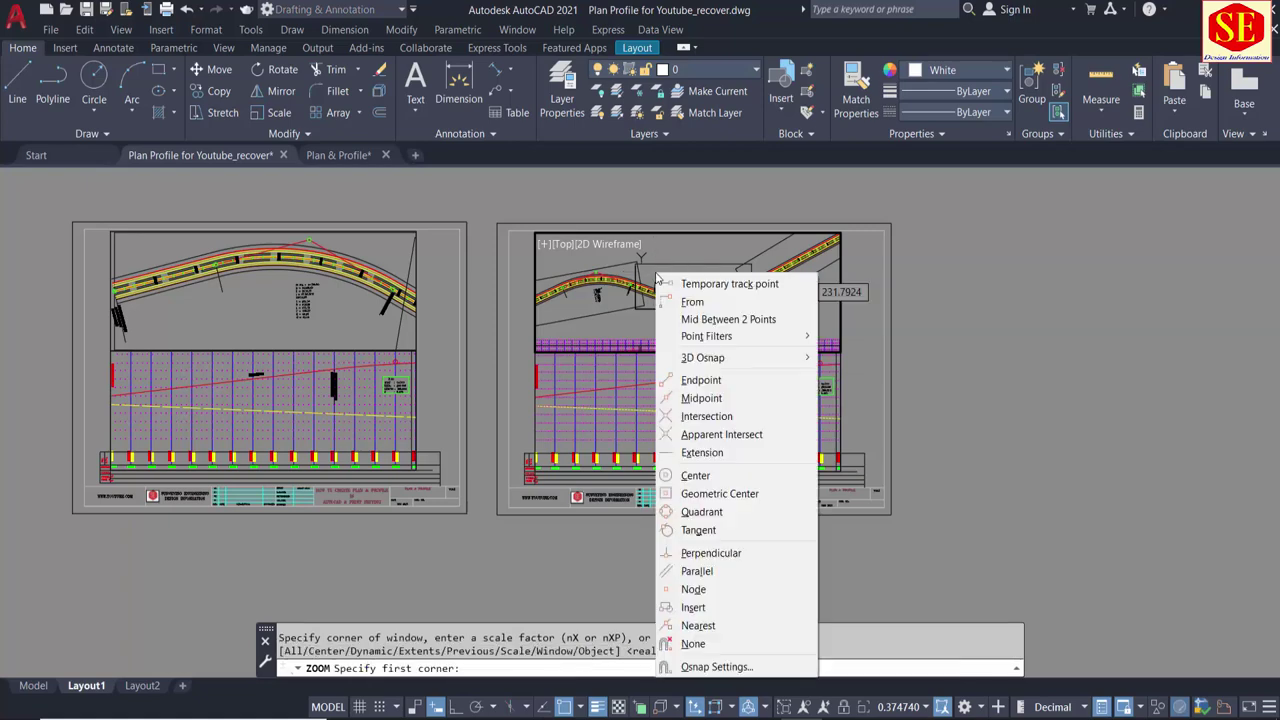
pyautogui.click(698, 382)
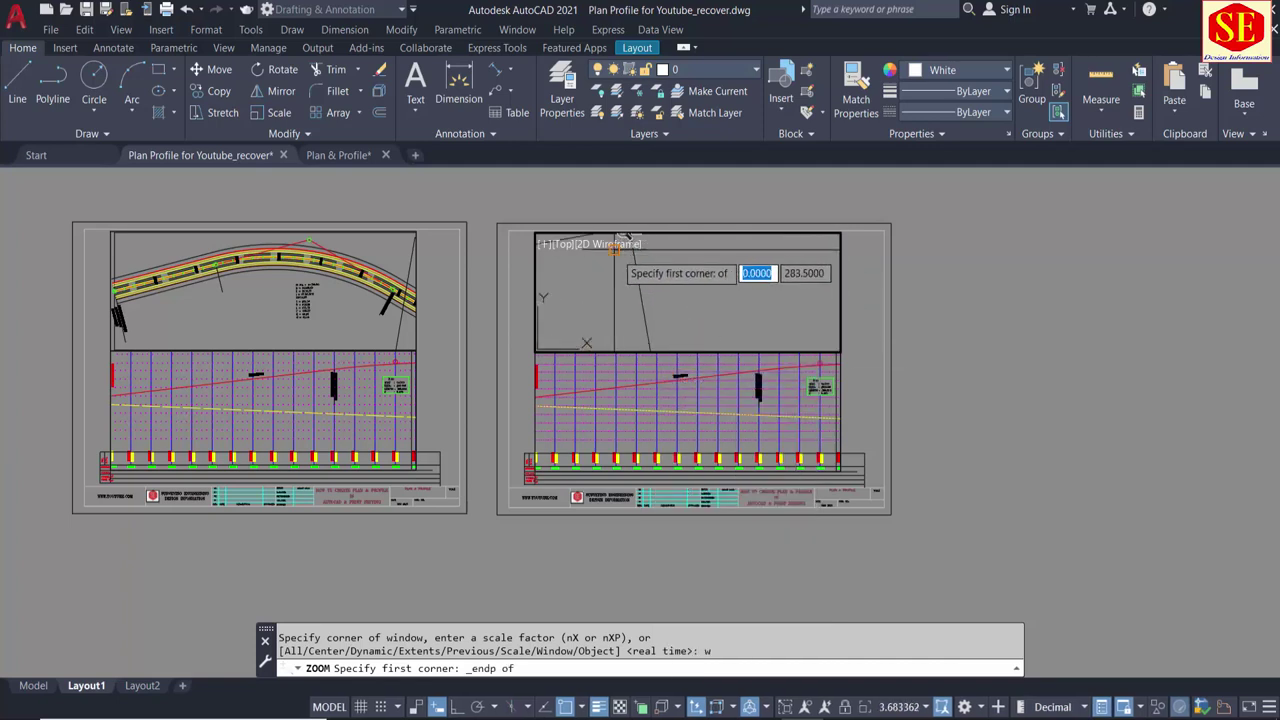
pyautogui.click(630, 255)
pyautogui.scroll(2, 643, 253)
pyautogui.scroll(-1, 680, 265)
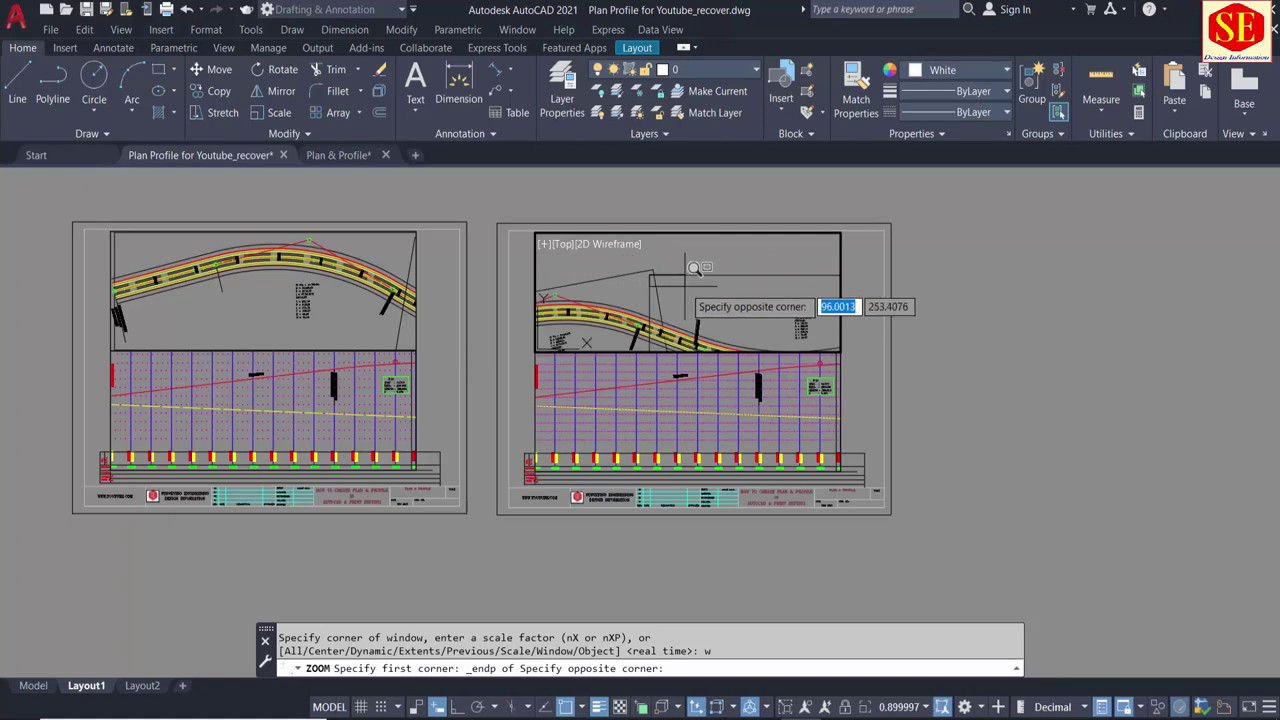
pyautogui.scroll(-1, 720, 280)
pyautogui.scroll(-1, 770, 300)
pyautogui.scroll(2, 785, 305)
pyautogui.scroll(2, 776, 298)
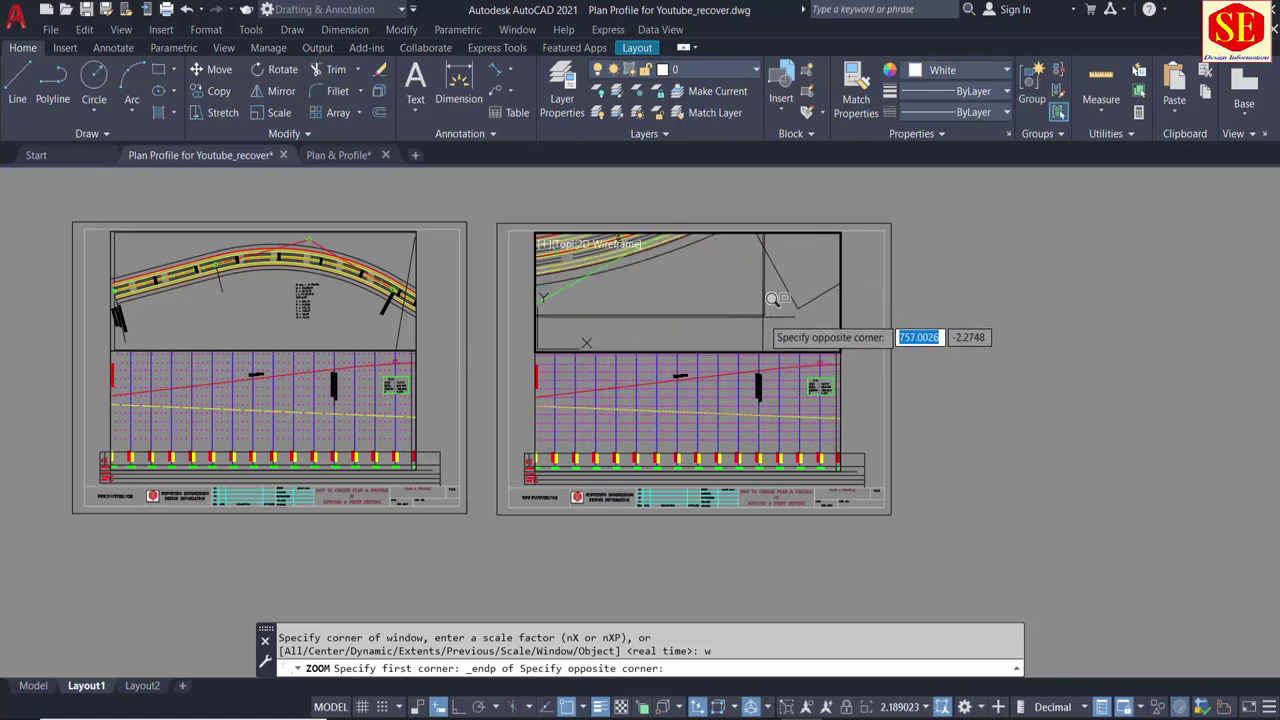
pyautogui.keyDown('shift'); pyautogui.rightClick(765, 314); pyautogui.keyUp('shift')
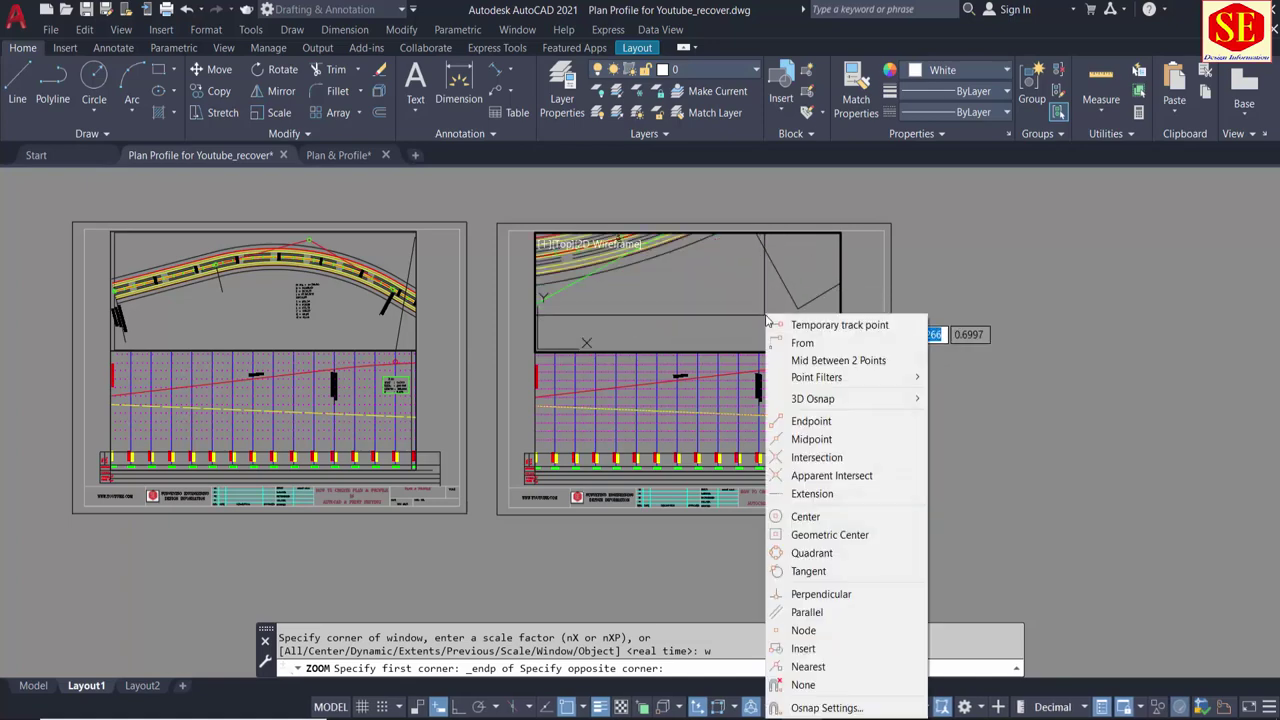
pyautogui.click(805, 421)
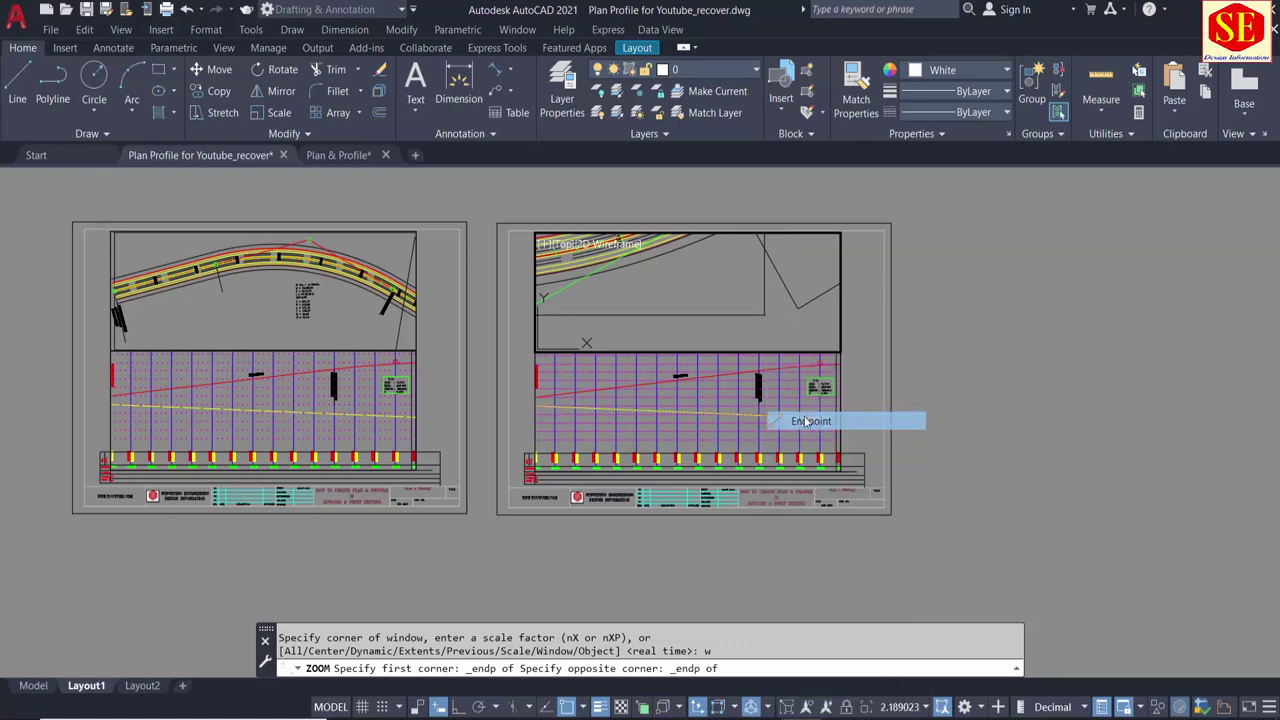
pyautogui.click(769, 295)
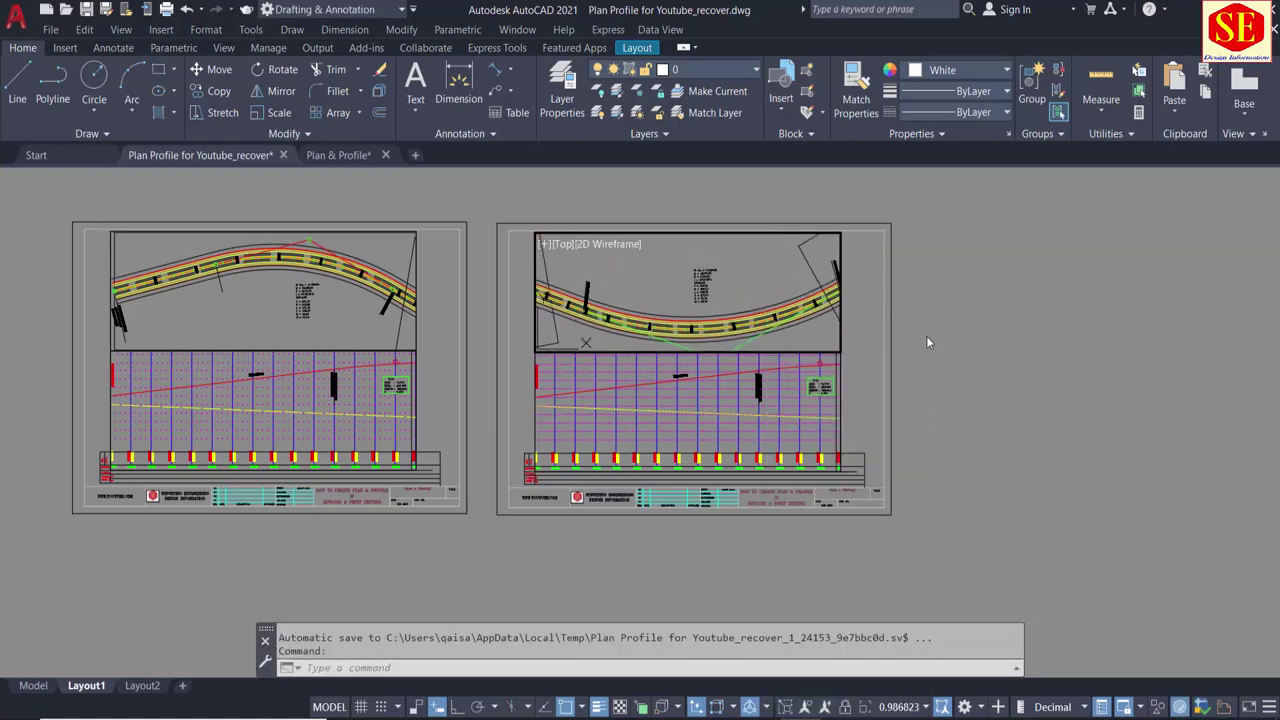
# Step: Leave the plan viewport and enter the second sheet's profile viewport, centring the profile
pyautogui.doubleClick(990, 301)
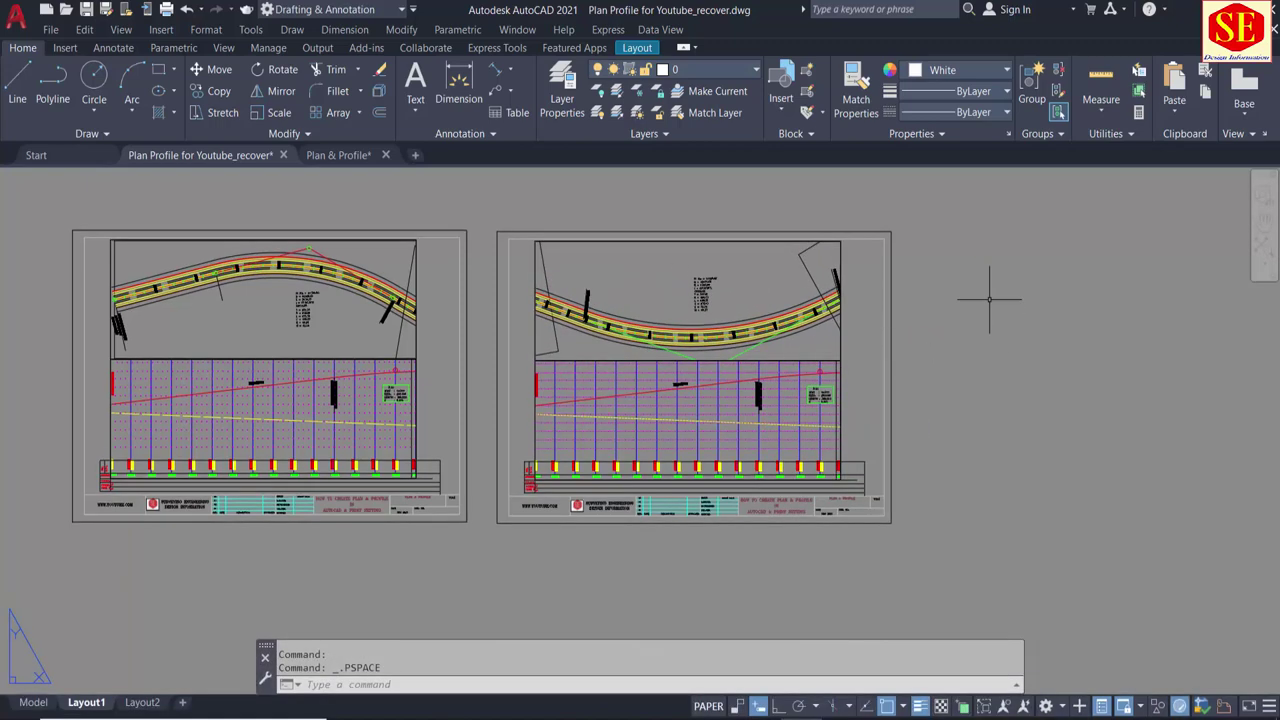
pyautogui.scroll(2, 674, 299)
pyautogui.scroll(4, 729, 299)
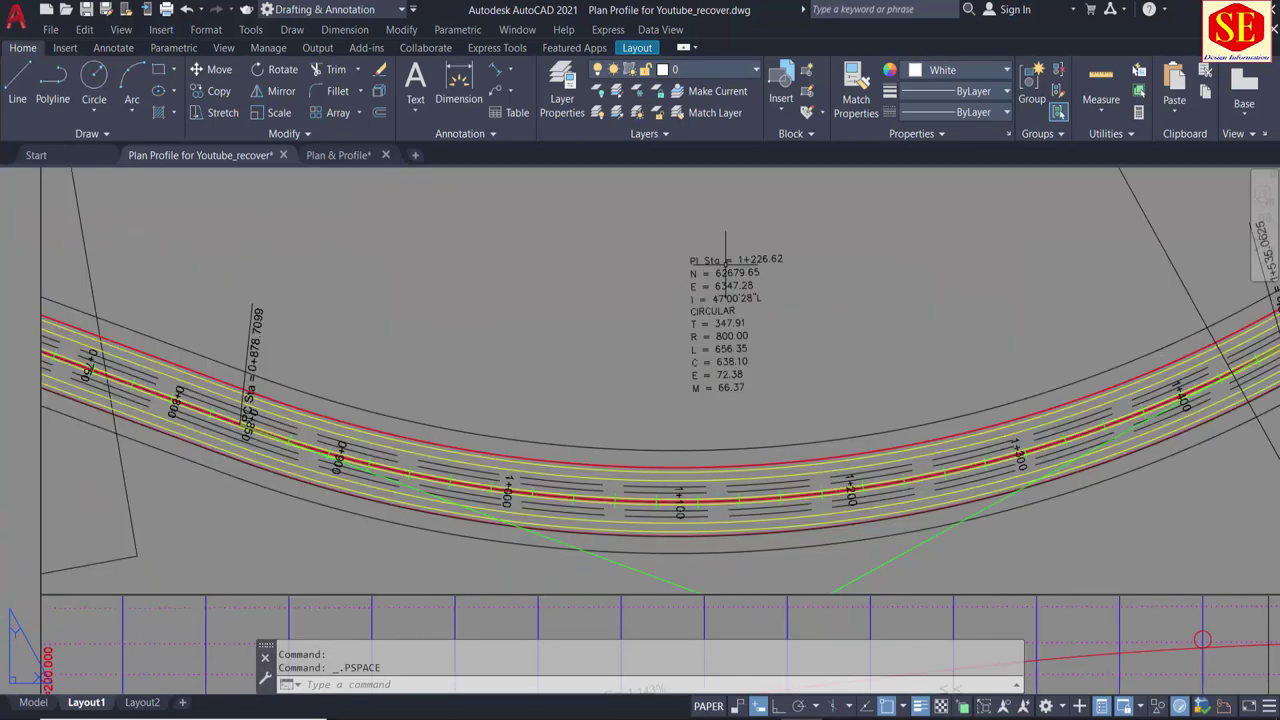
pyautogui.scroll(-6, 686, 261)
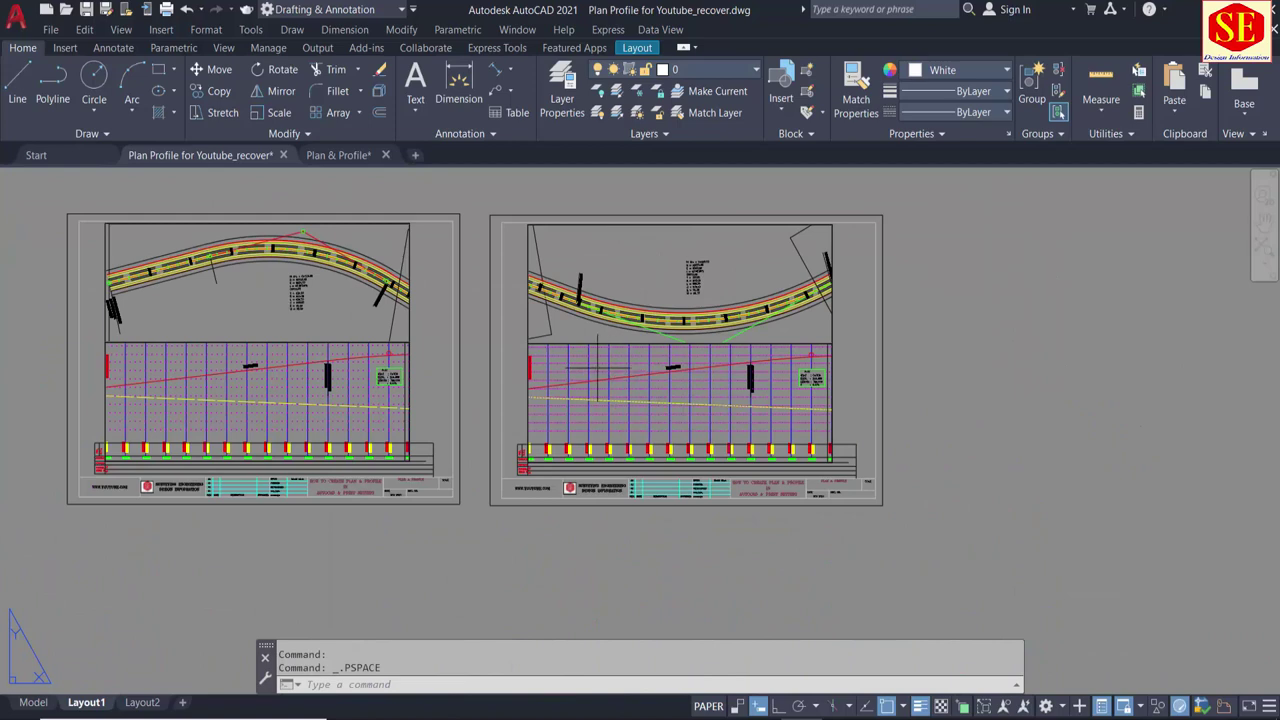
pyautogui.doubleClick(598, 368)
pyautogui.scroll(-2, 650, 378)
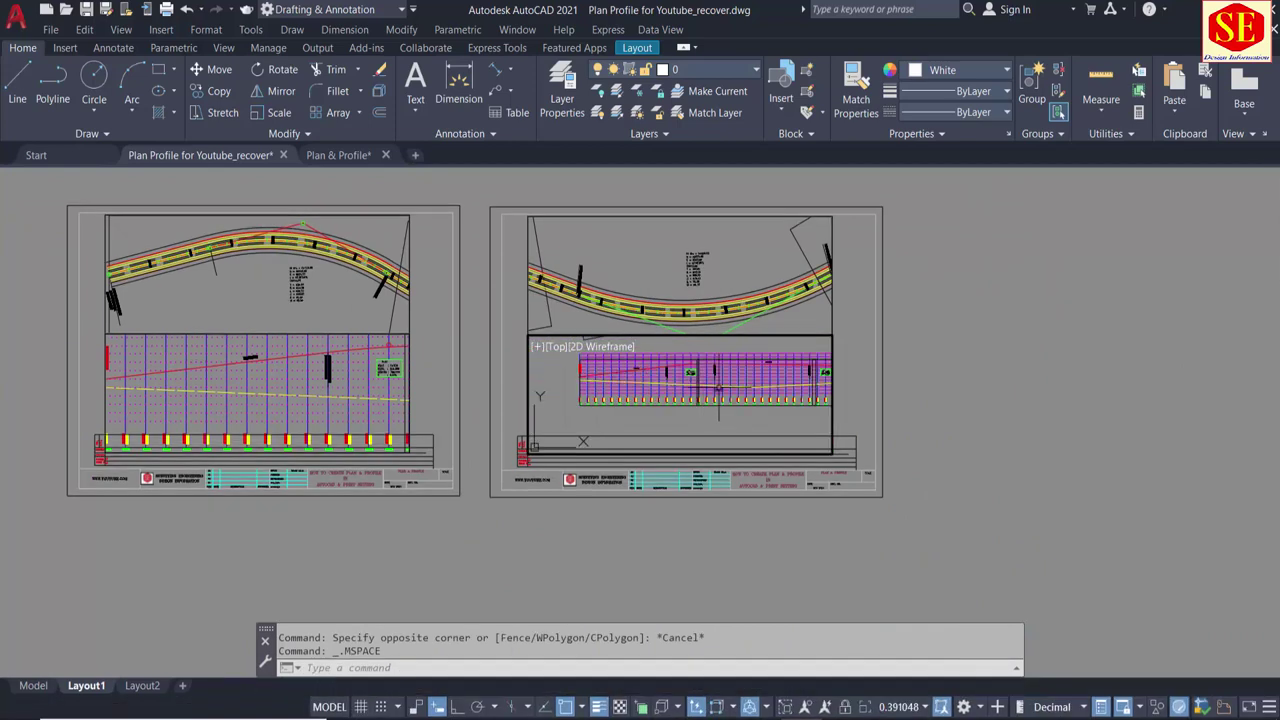
pyautogui.scroll(2, 718, 390)
pyautogui.moveTo(718, 390)
pyautogui.mouseDown(button='middle')
pyautogui.moveTo(641, 375)
pyautogui.moveTo(633, 391)
pyautogui.mouseUp(button='middle')
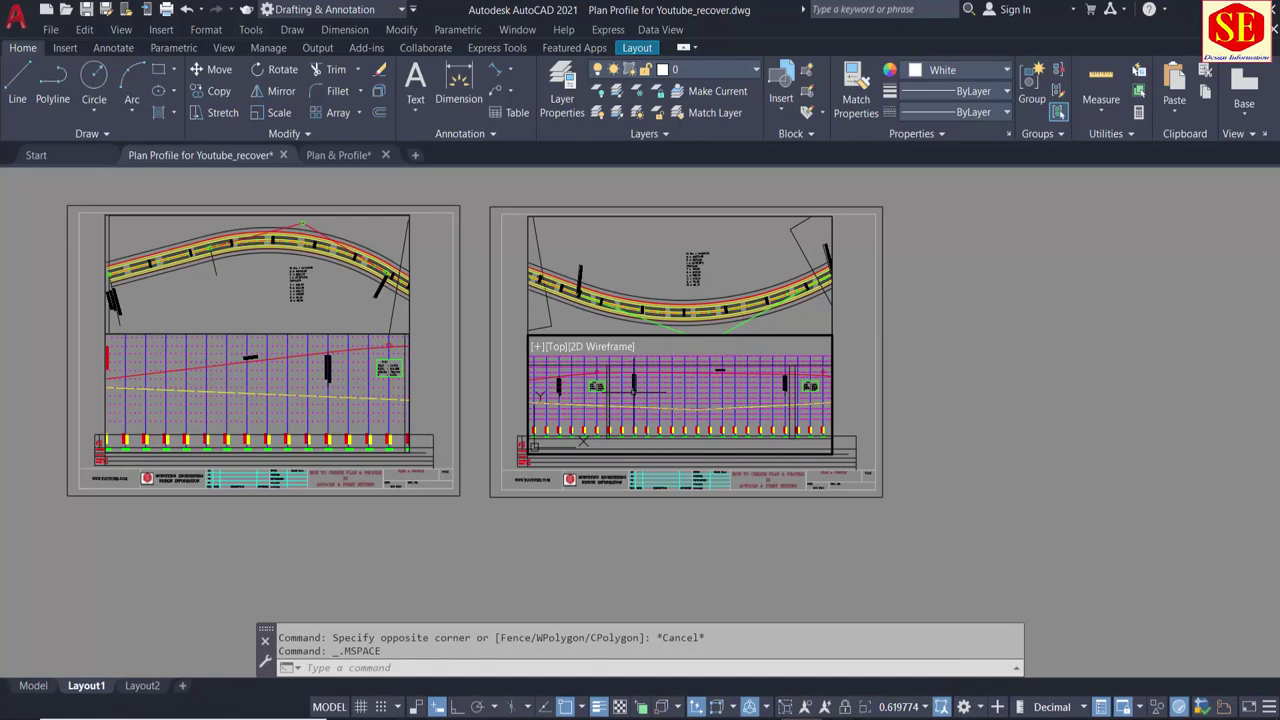
# Step: Zoom-window the profile grid with both corners snapped to endpoints
pyautogui.write('z')
pyautogui.press('Return')
pyautogui.write('w')
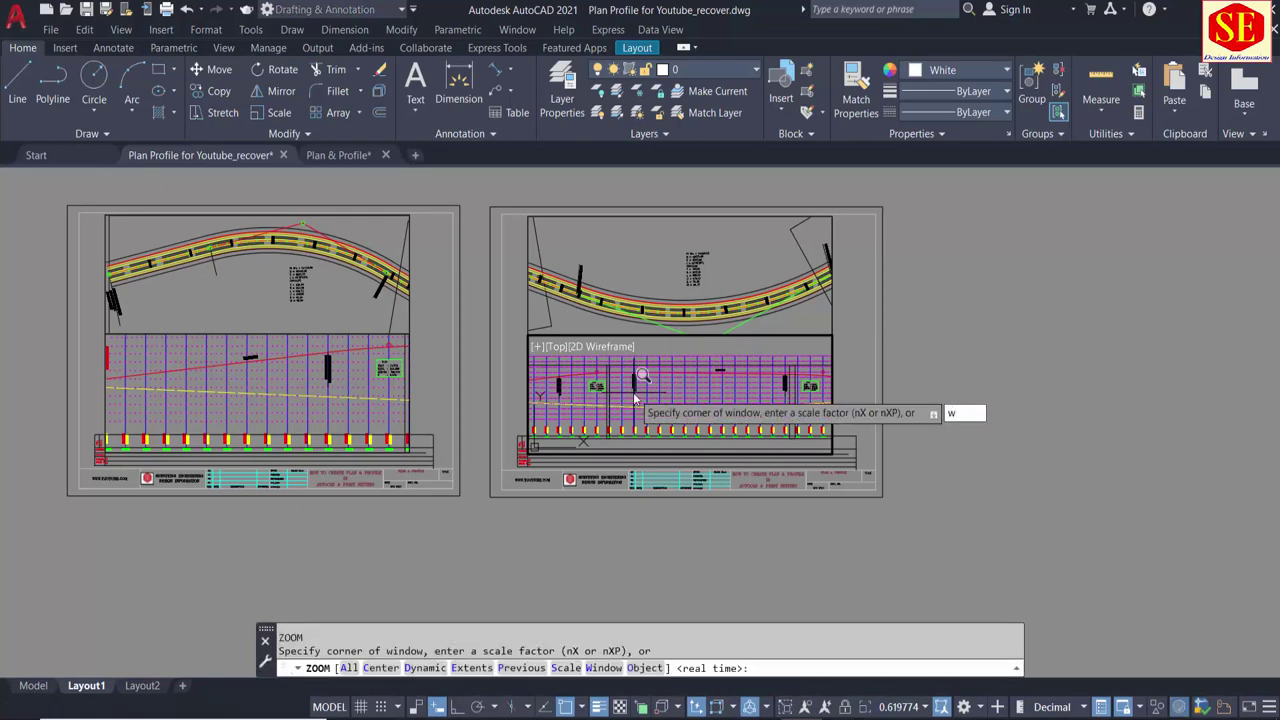
pyautogui.press('Return')
pyautogui.keyDown('shift'); pyautogui.rightClick(643, 375); pyautogui.keyUp('shift')
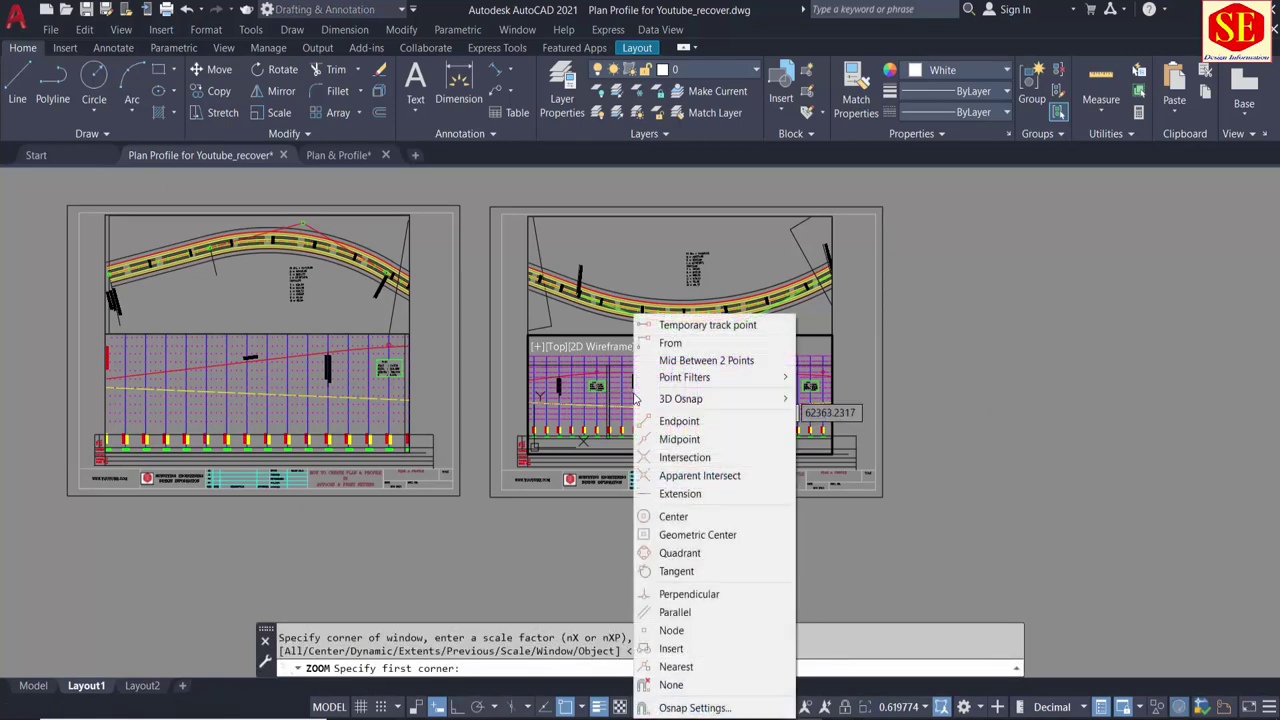
pyautogui.click(683, 428)
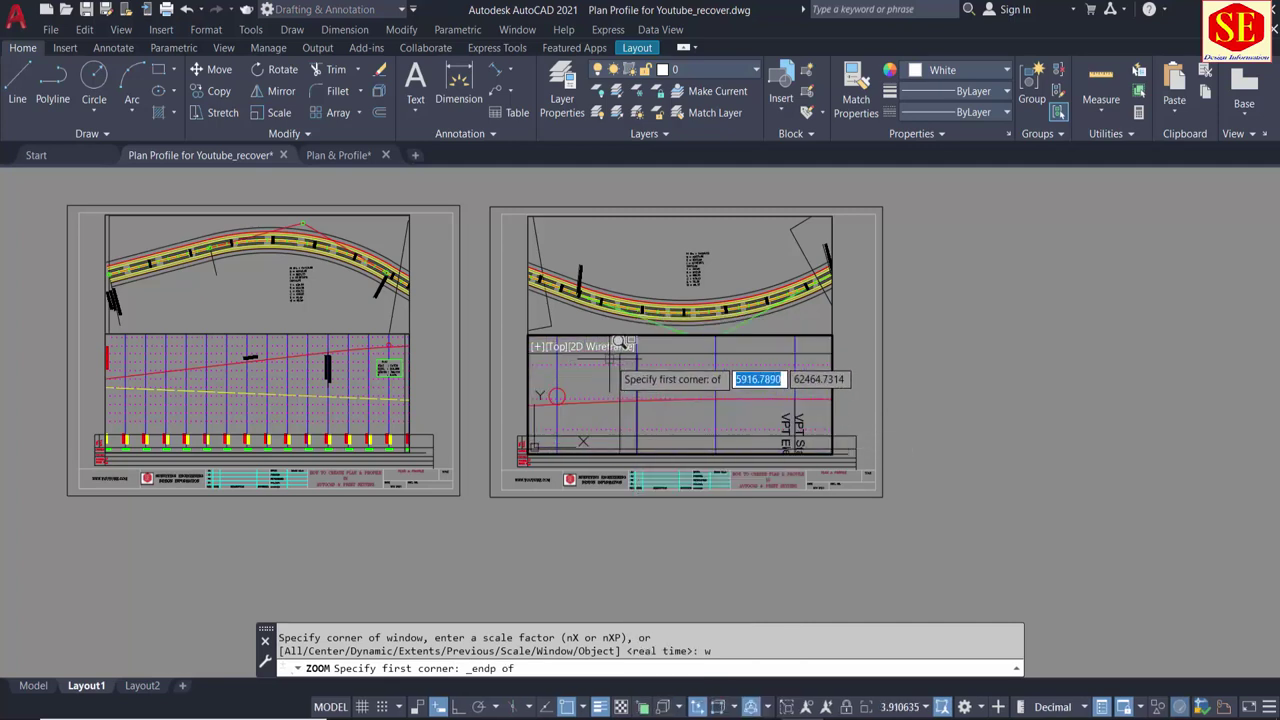
pyautogui.click(595, 372)
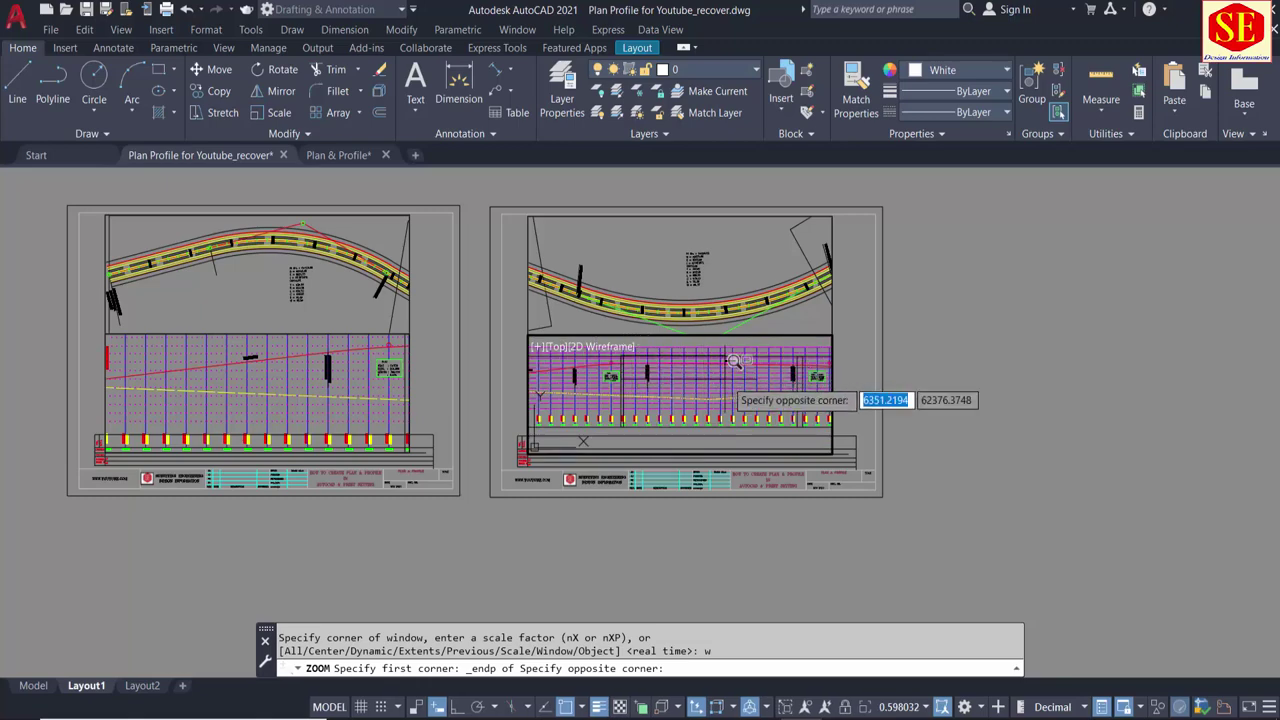
pyautogui.keyDown('shift'); pyautogui.rightClick(796, 410); pyautogui.keyUp('shift')
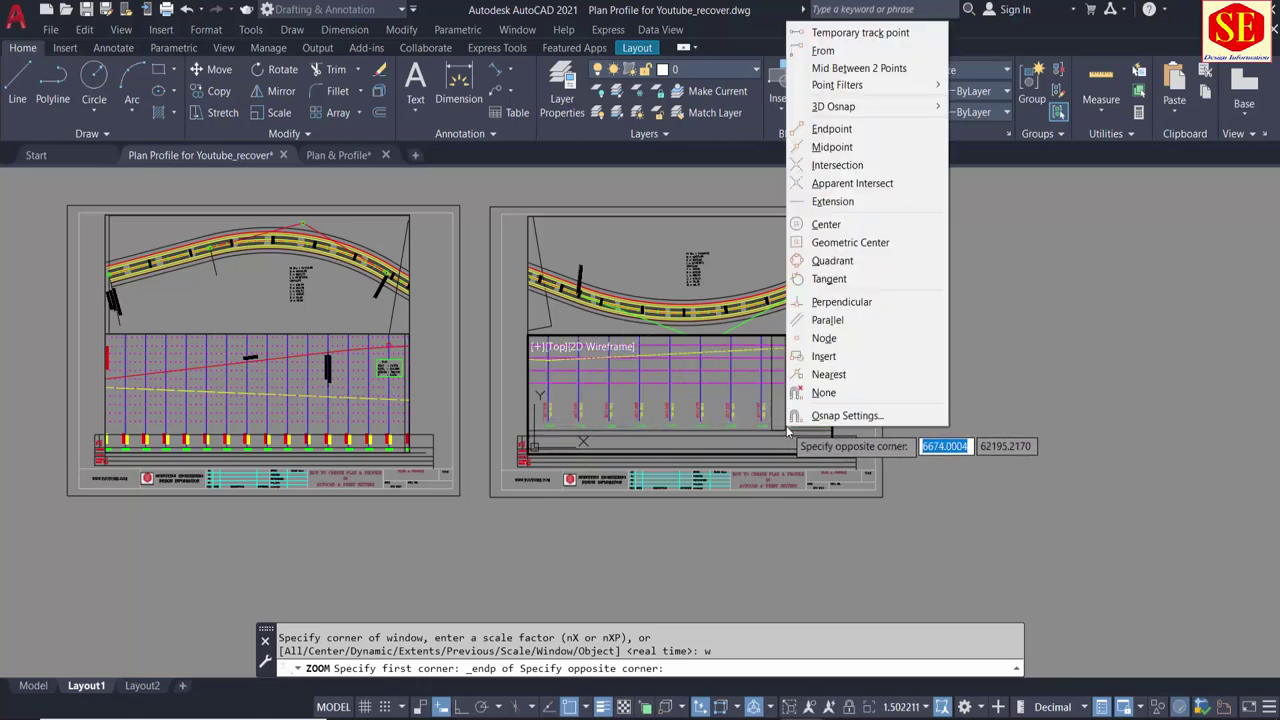
pyautogui.click(835, 129)
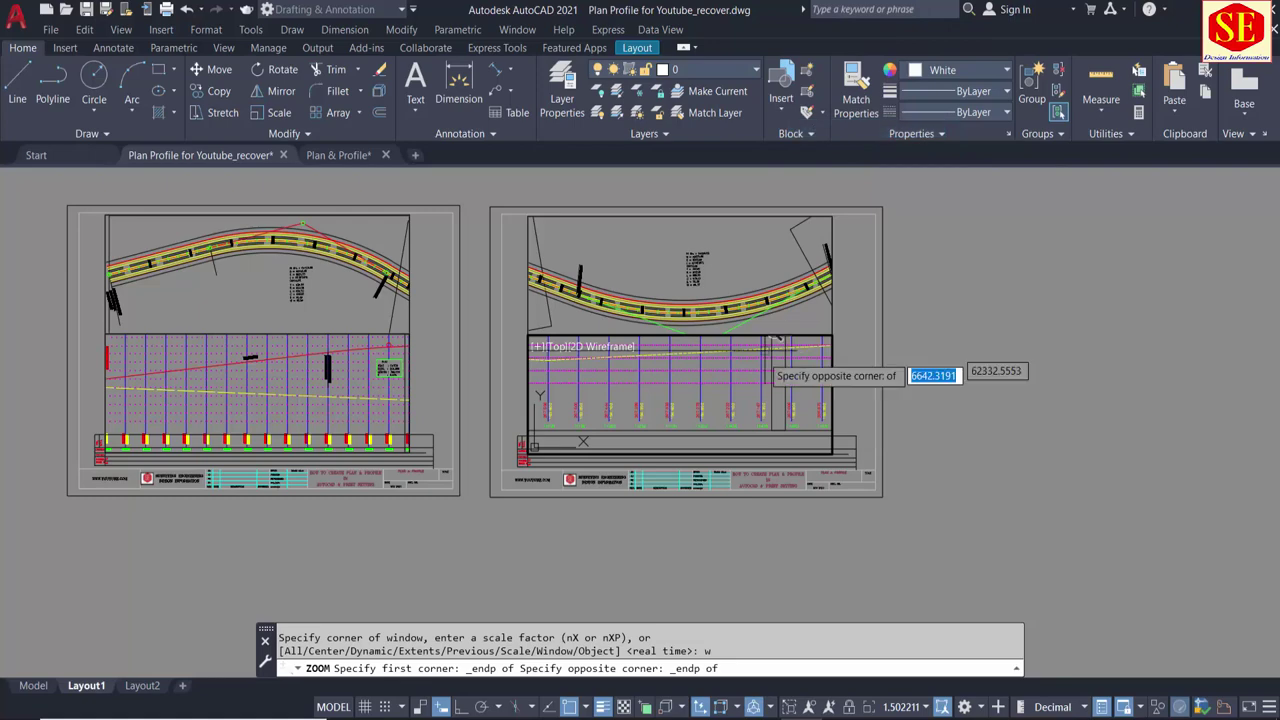
pyautogui.click(795, 412)
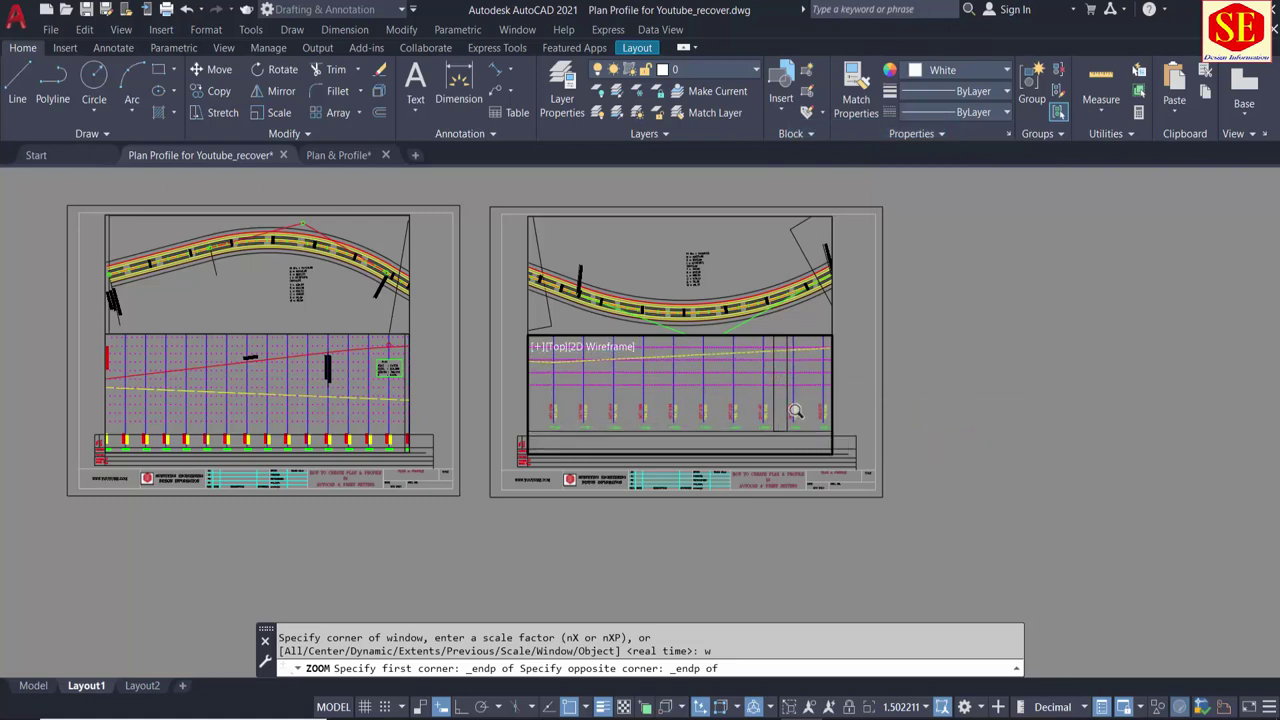
# Step: Copy the second sheet with its viewports to the right as a third sheet
pyautogui.doubleClick(965, 406)
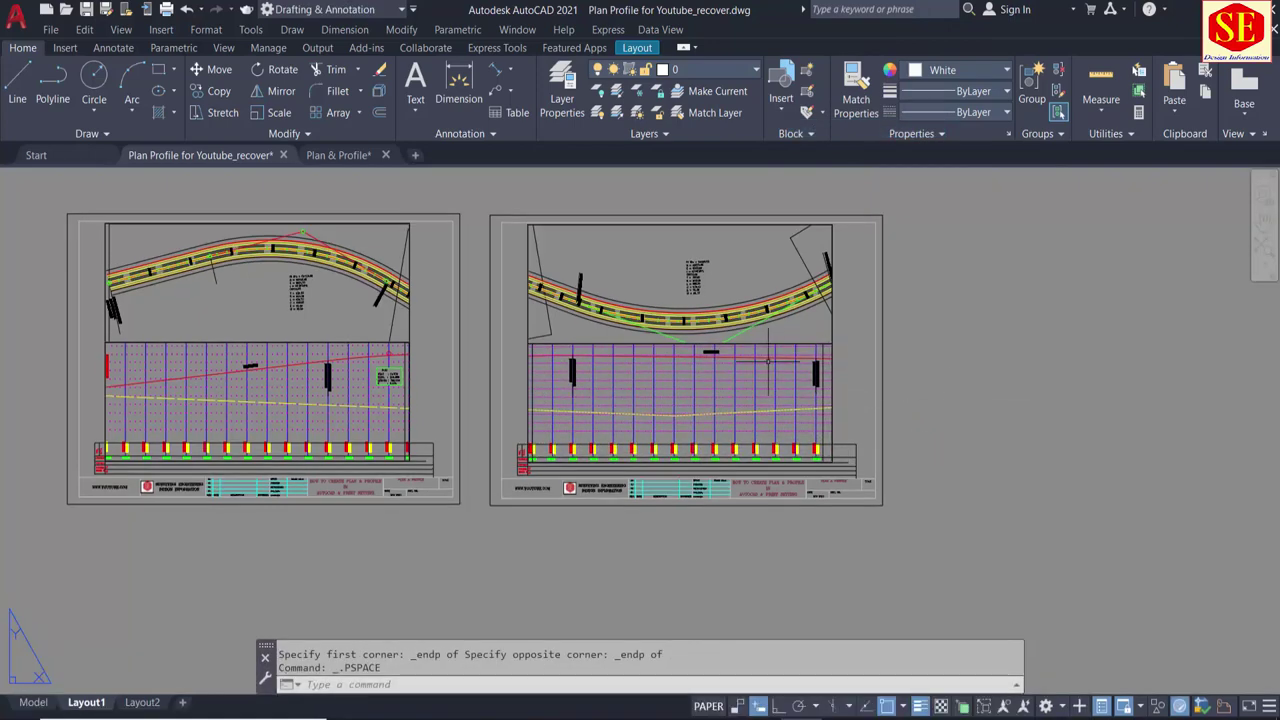
pyautogui.scroll(2, 548, 375)
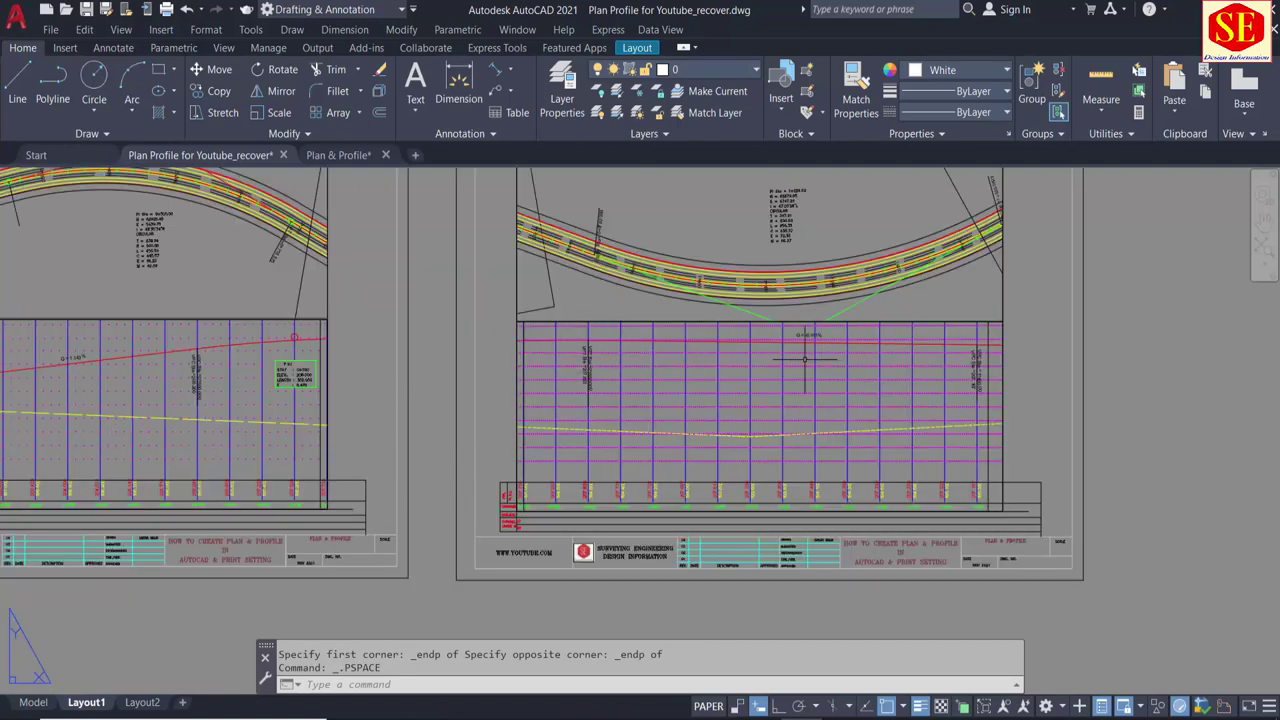
pyautogui.scroll(-3, 805, 358)
pyautogui.scroll(-1, 805, 358)
pyautogui.moveTo(836, 385); pyautogui.dragTo(716, 385, button='middle')
pyautogui.write('c')
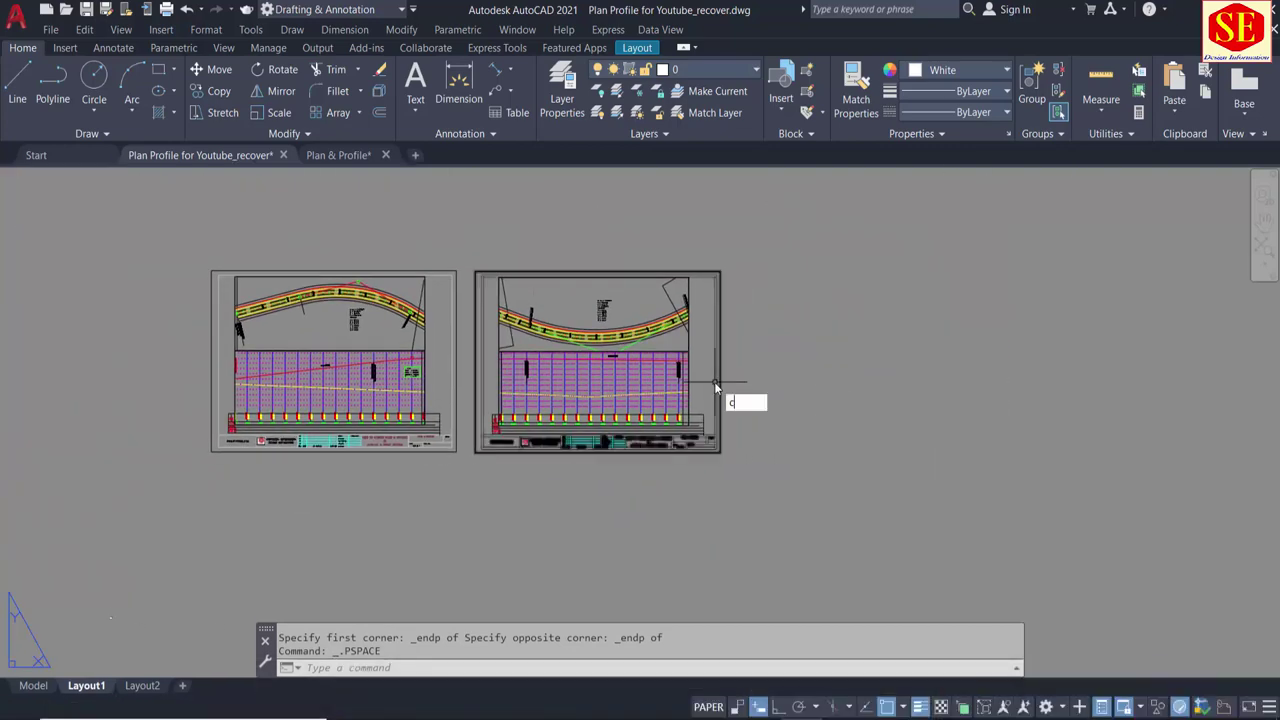
pyautogui.write('o')
pyautogui.press('Return')
pyautogui.click(465, 264)
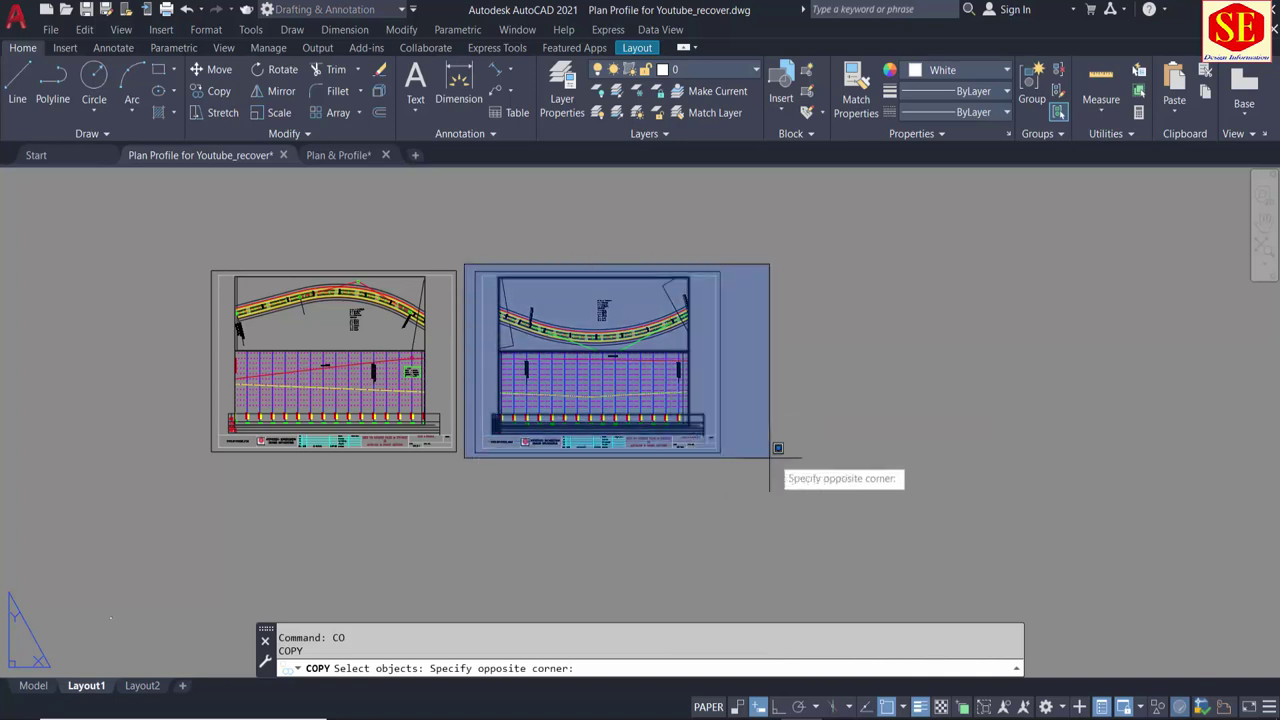
pyautogui.click(770, 457)
pyautogui.press('Return')
pyautogui.click(628, 487)
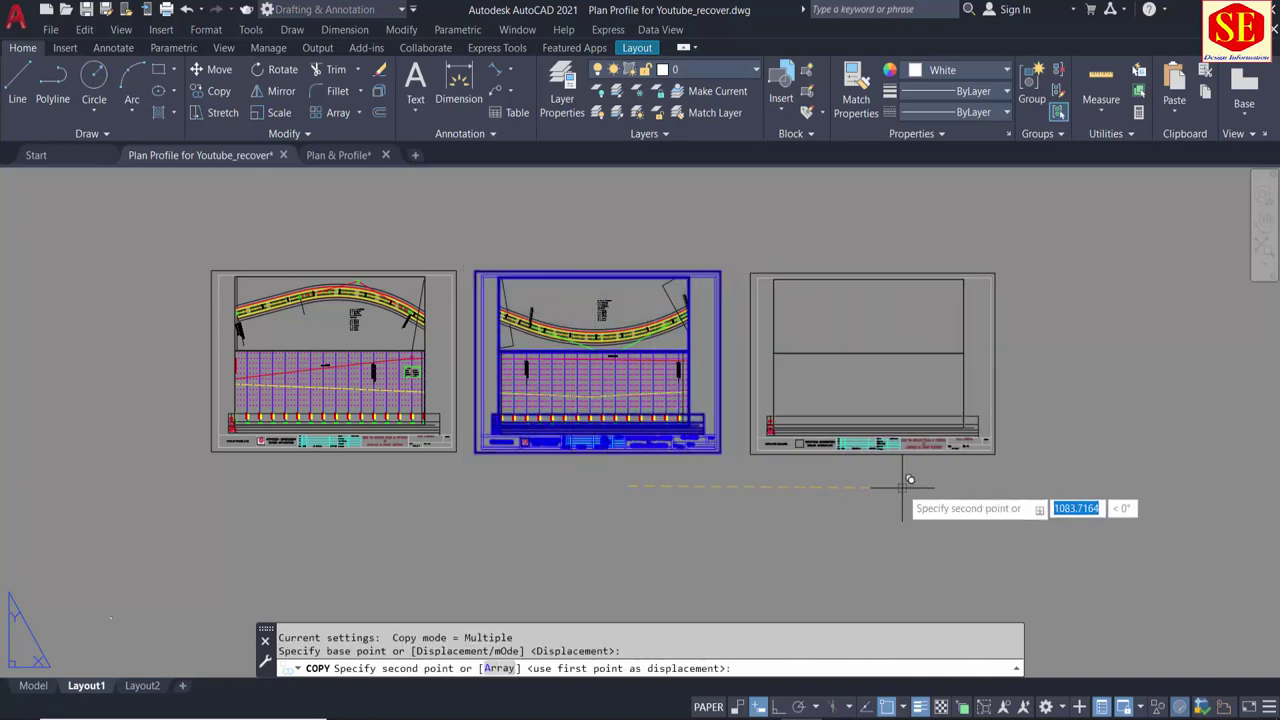
pyautogui.click(910, 480)
pyautogui.press('Escape')
# Step: Inside the third sheet's top viewport, align the UCS to the road using two points on the alignment
pyautogui.doubleClick(900, 312)
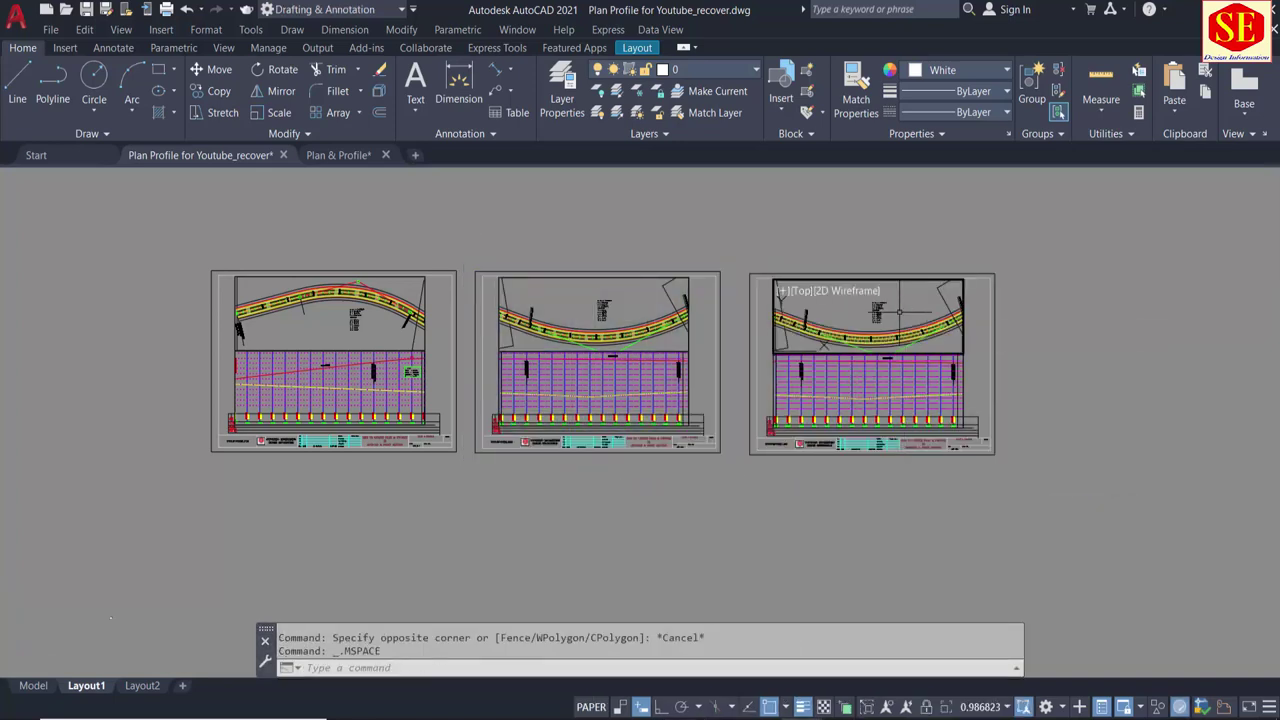
pyautogui.scroll(-1, 846, 313)
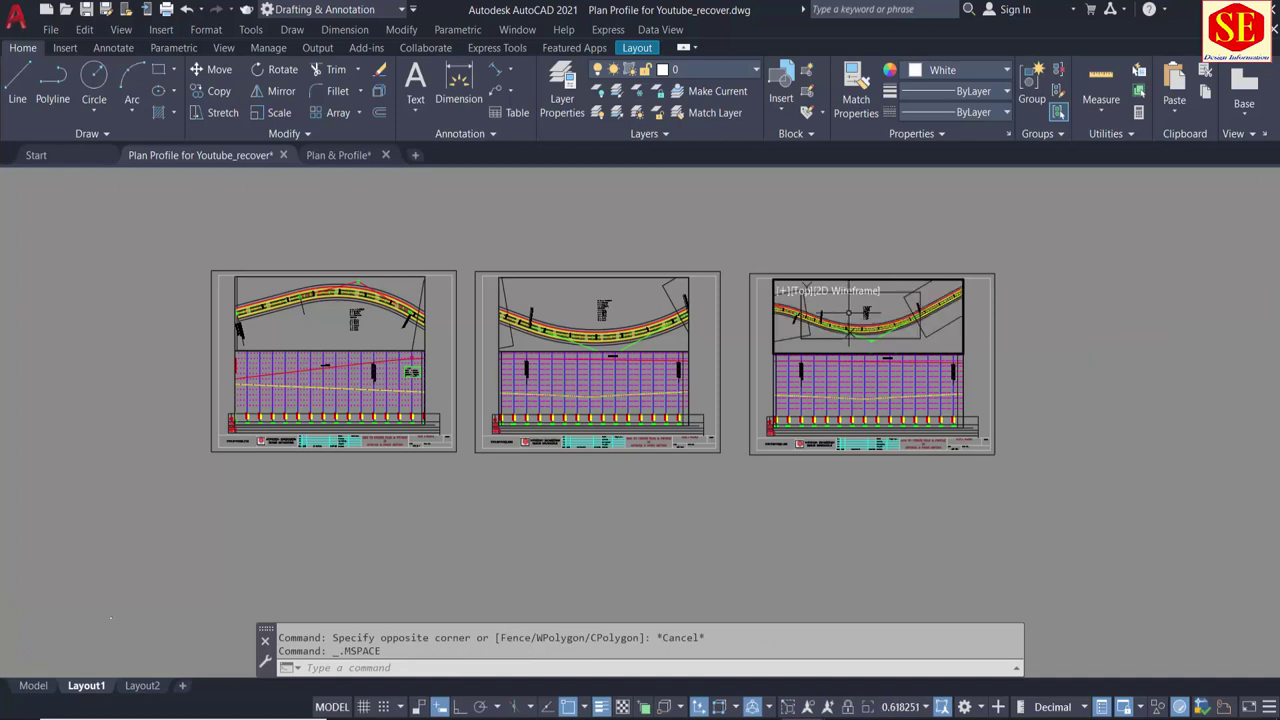
pyautogui.scroll(-1, 855, 315)
pyautogui.scroll(-1, 865, 317)
pyautogui.scroll(-1, 878, 320)
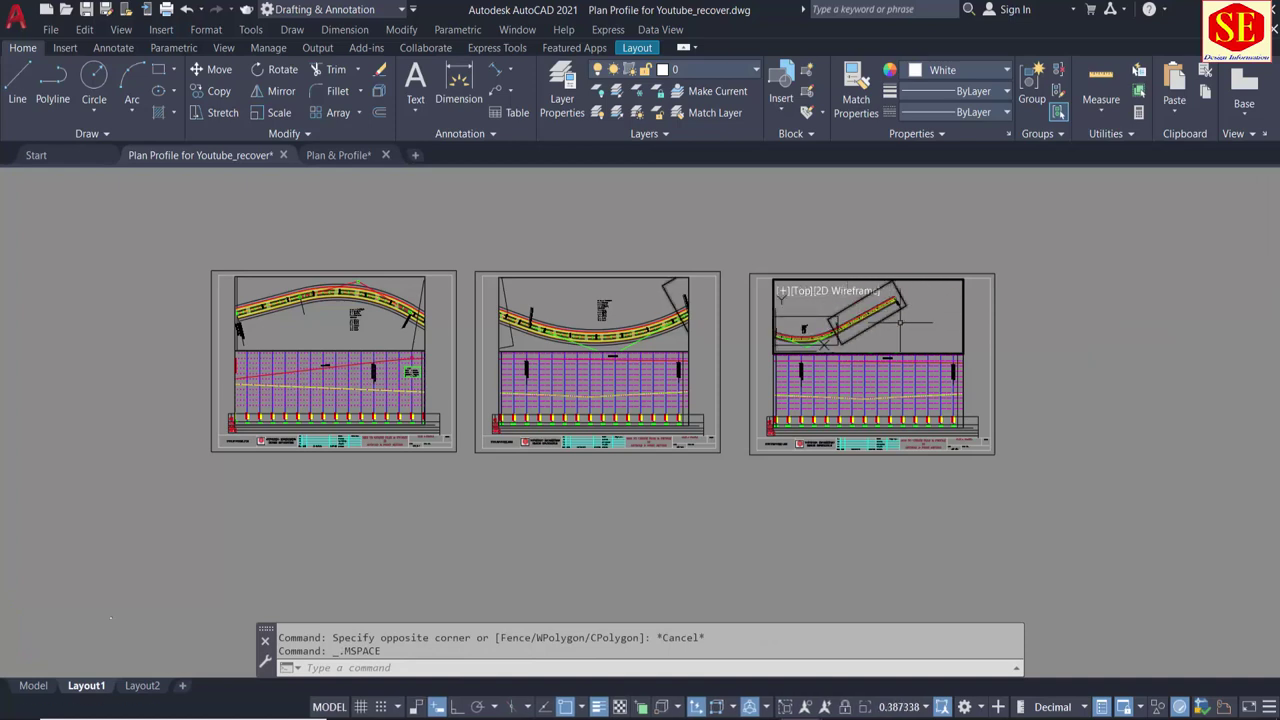
pyautogui.moveTo(900, 321); pyautogui.dragTo(900, 331, button='middle')
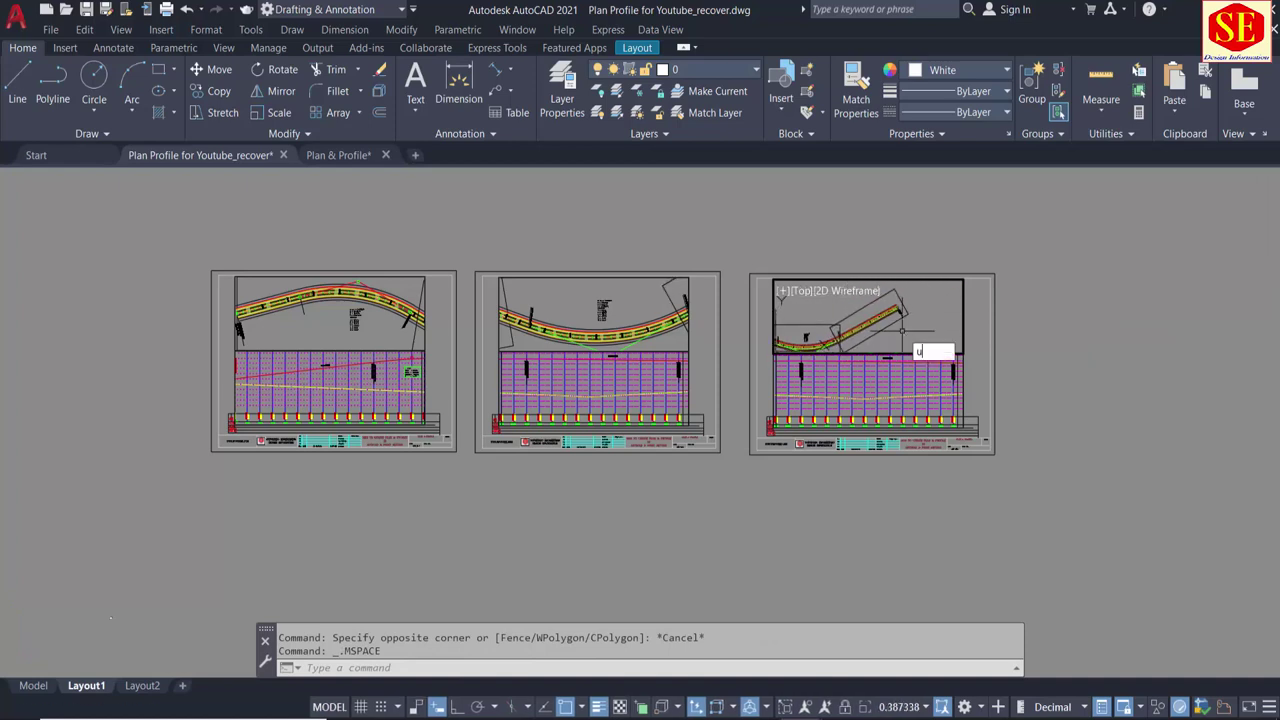
pyautogui.write('ucs')
pyautogui.press('Return')
pyautogui.moveTo(902, 330); pyautogui.dragTo(876, 296, button='middle')
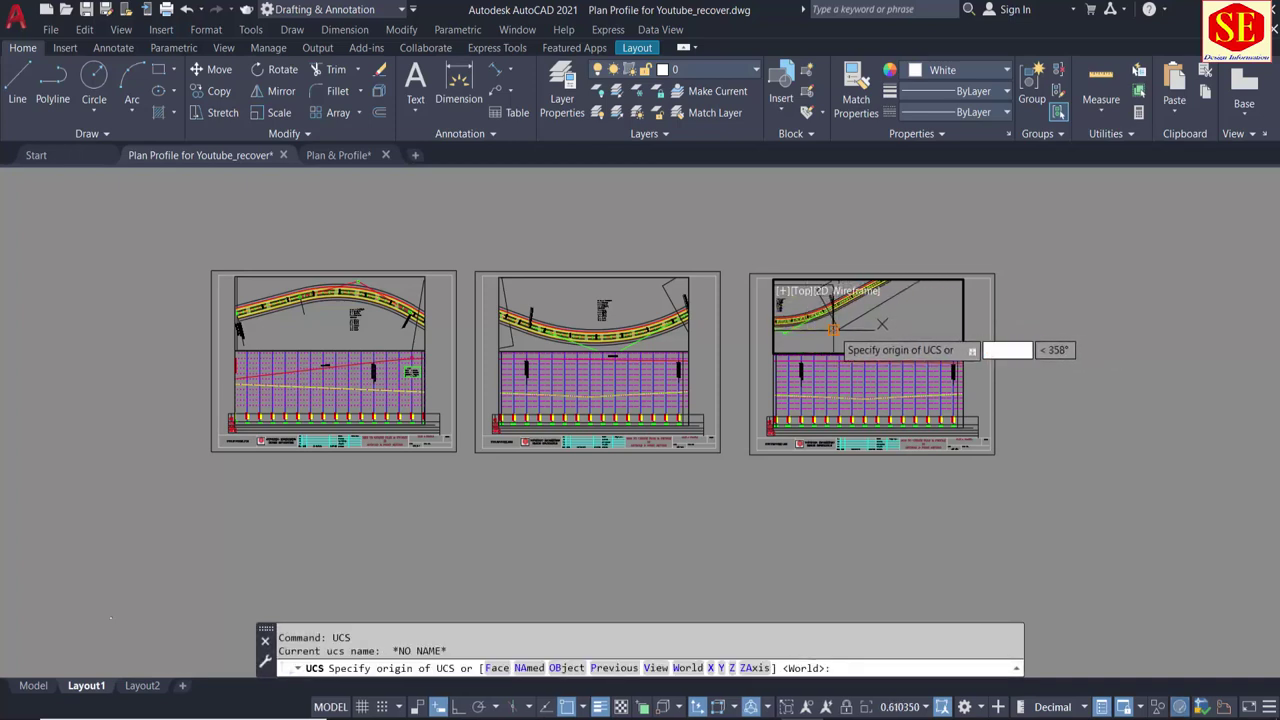
pyautogui.click(825, 345)
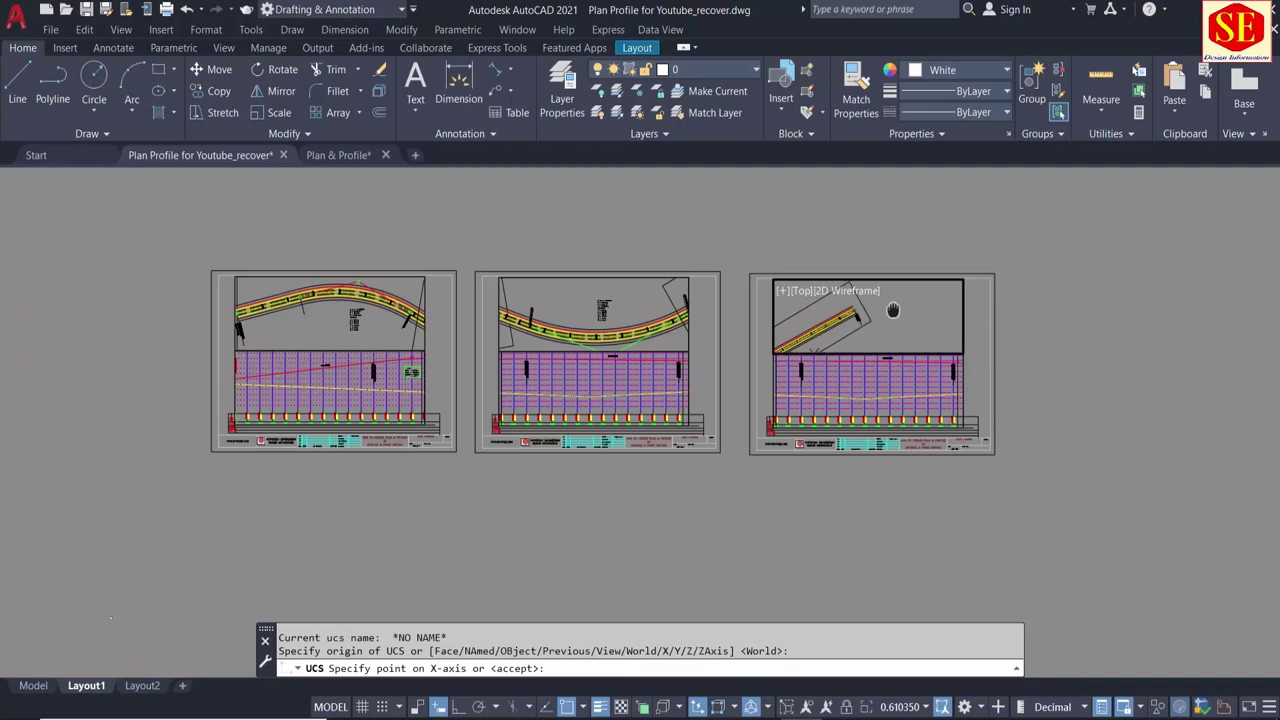
pyautogui.click(866, 321)
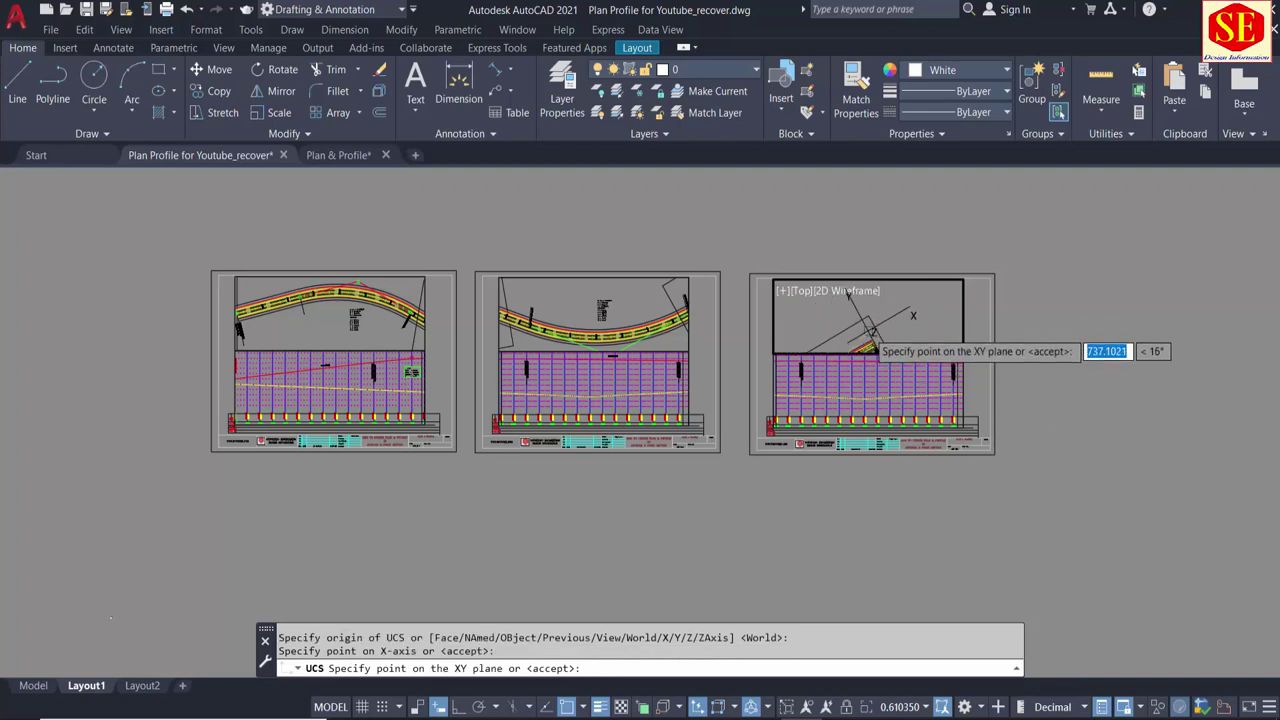
pyautogui.press('Return')
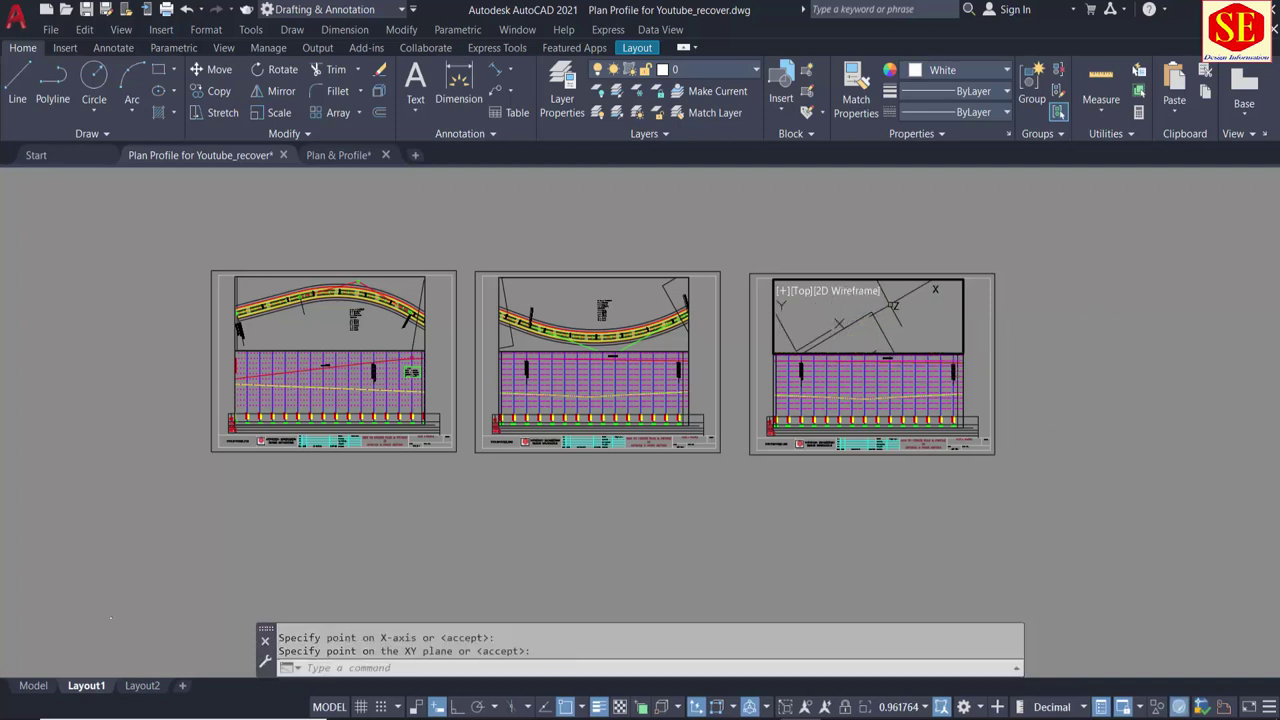
# Step: Set the viewport to plan view of the current UCS so the road runs horizontally
pyautogui.write('plan')
pyautogui.press('Return')
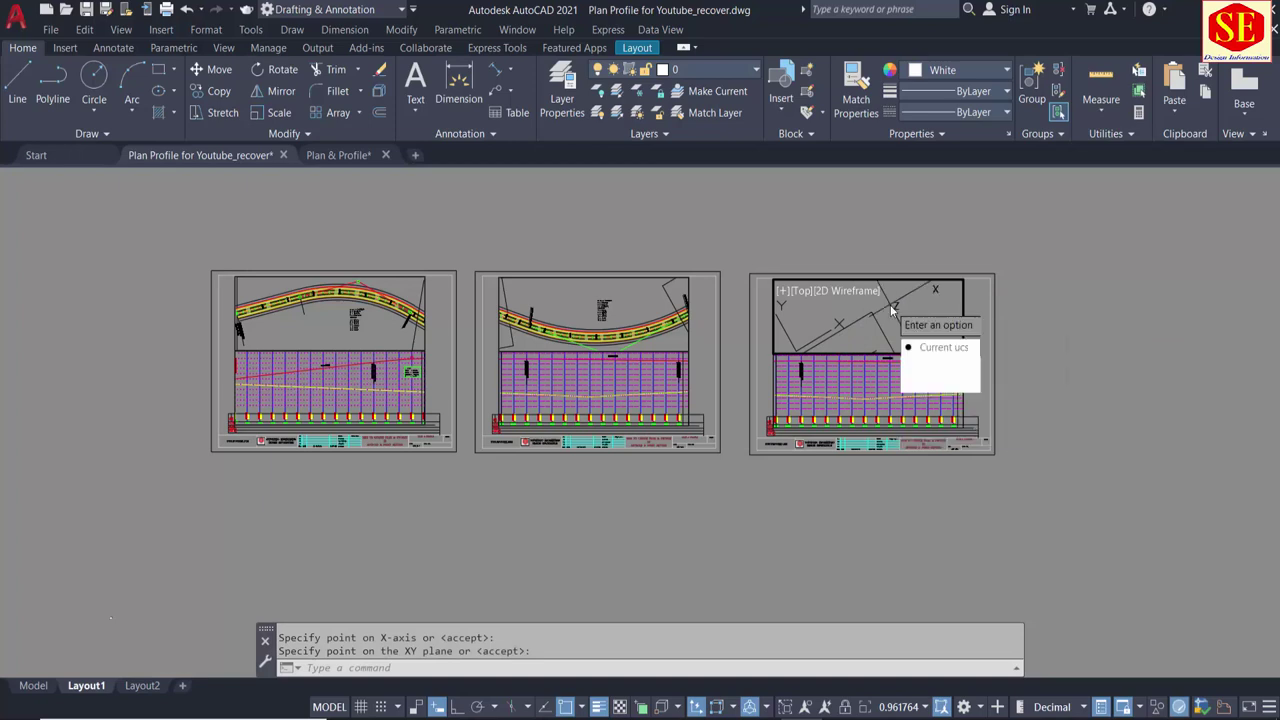
pyautogui.press('Return')
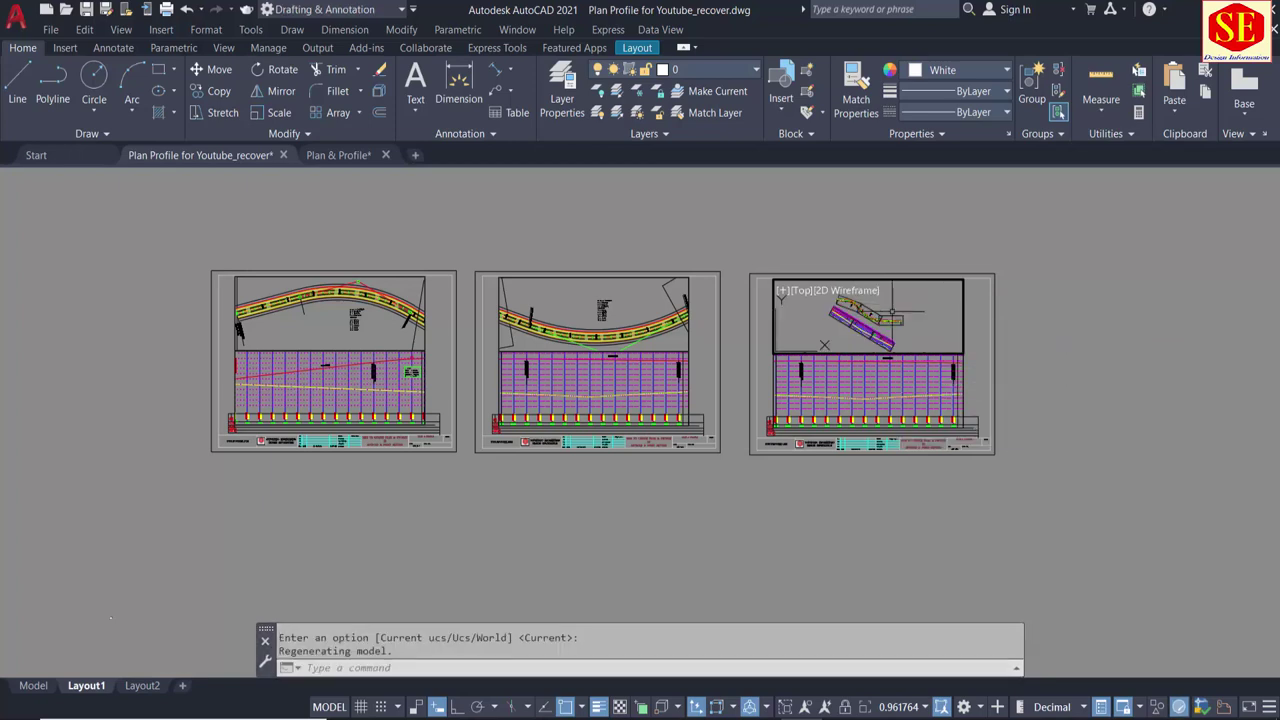
pyautogui.scroll(3, 891, 310)
pyautogui.scroll(-2, 894, 336)
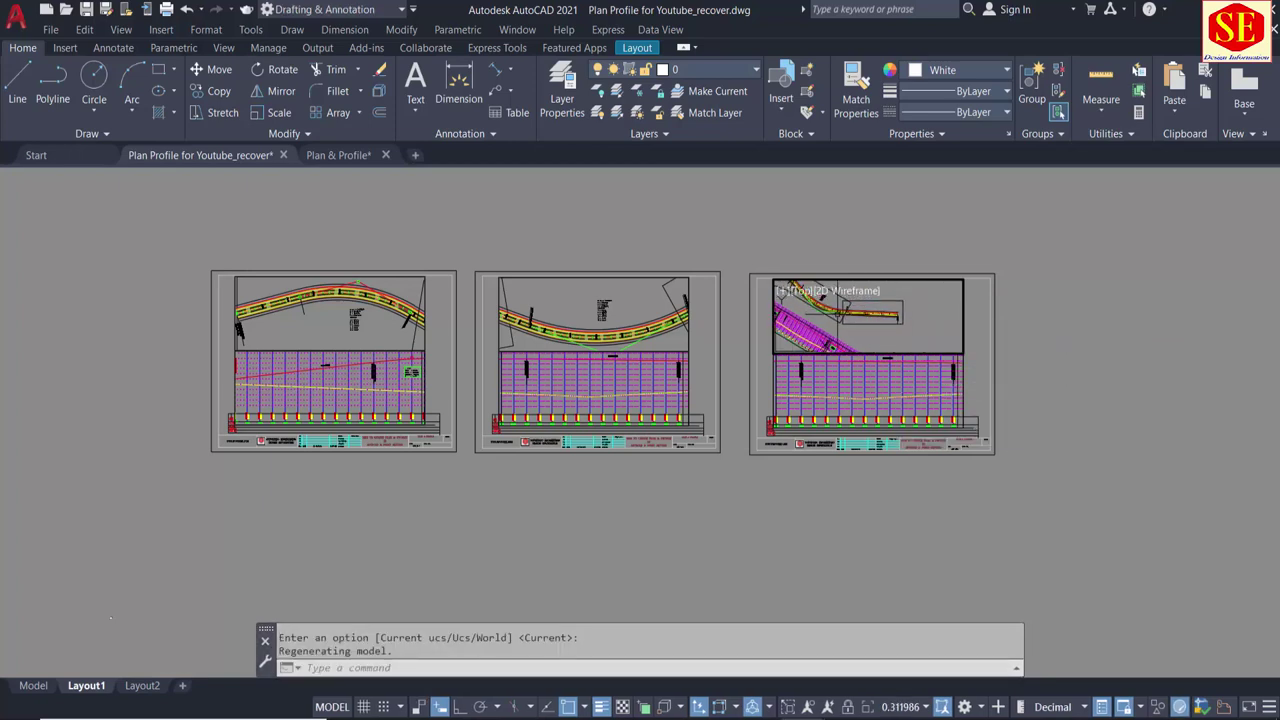
pyautogui.moveTo(925, 320); pyautogui.dragTo(927, 310, button='middle')
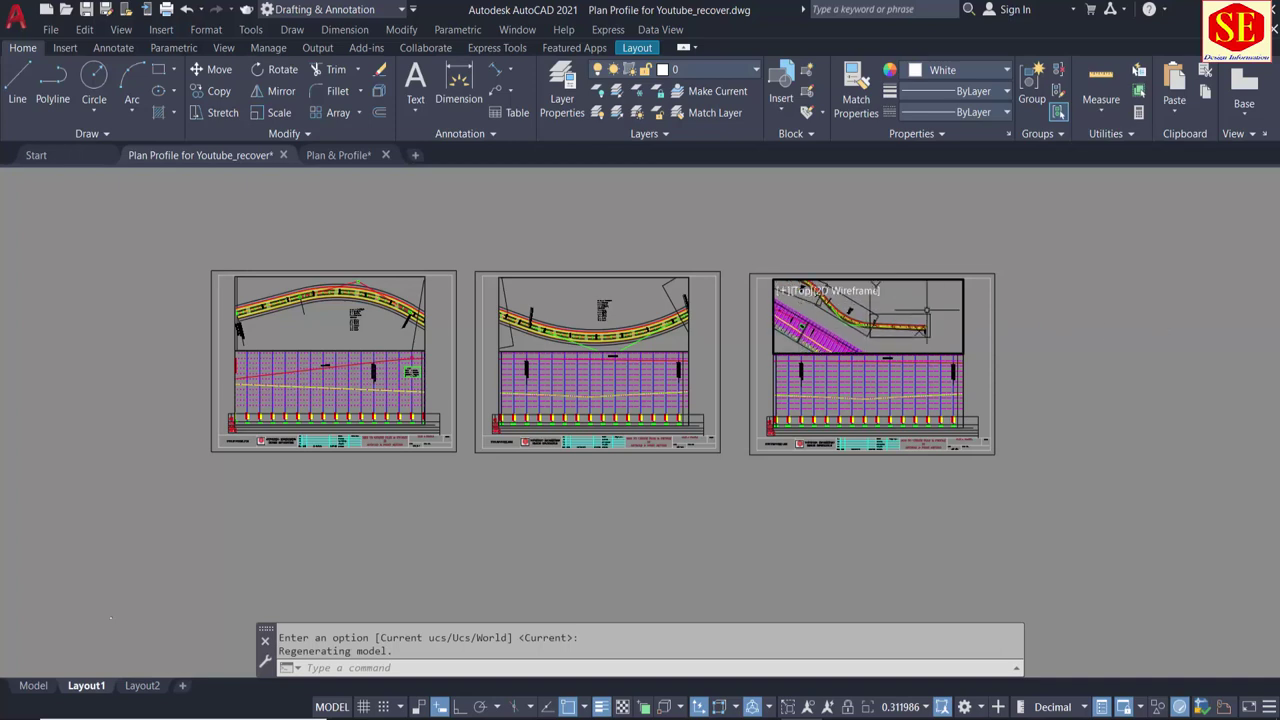
pyautogui.write('z')
# Step: Window-zoom the road stretch between Endpoint-snapped corners and return to paper space
pyautogui.press('Return')
pyautogui.write('w')
pyautogui.press('Return')
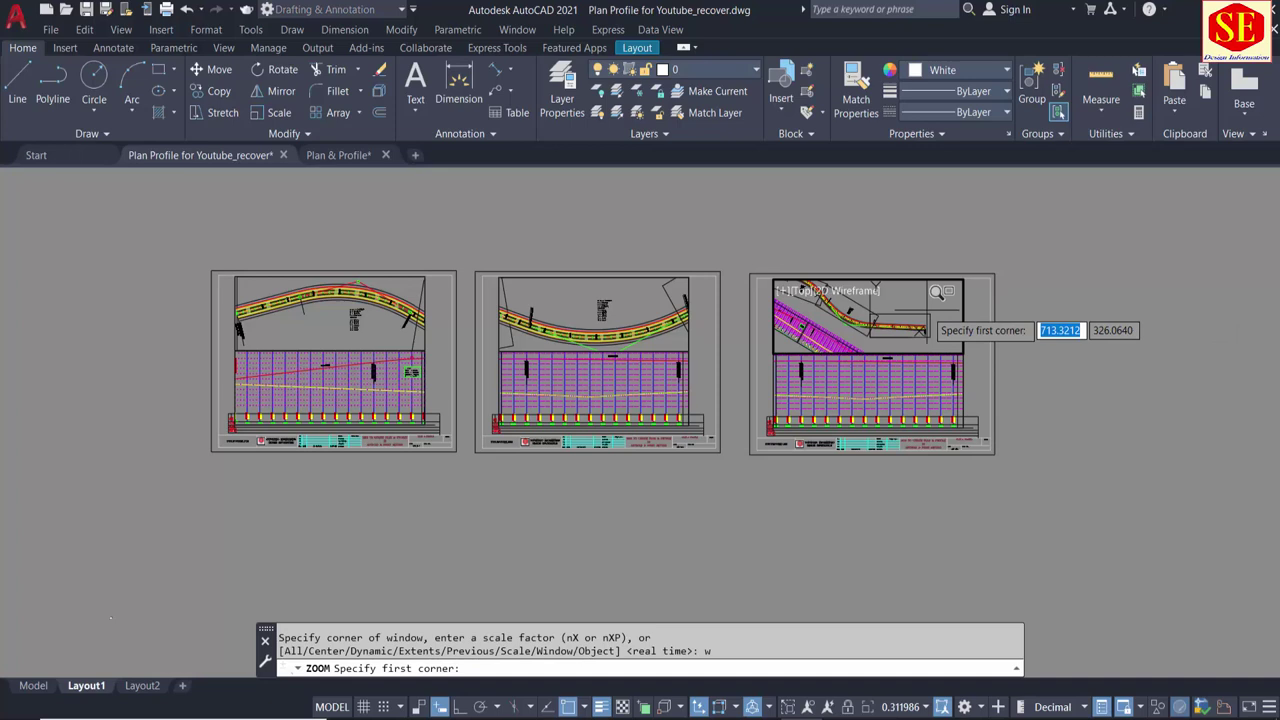
pyautogui.keyDown('shift'); pyautogui.rightClick(928, 316); pyautogui.keyUp('shift')
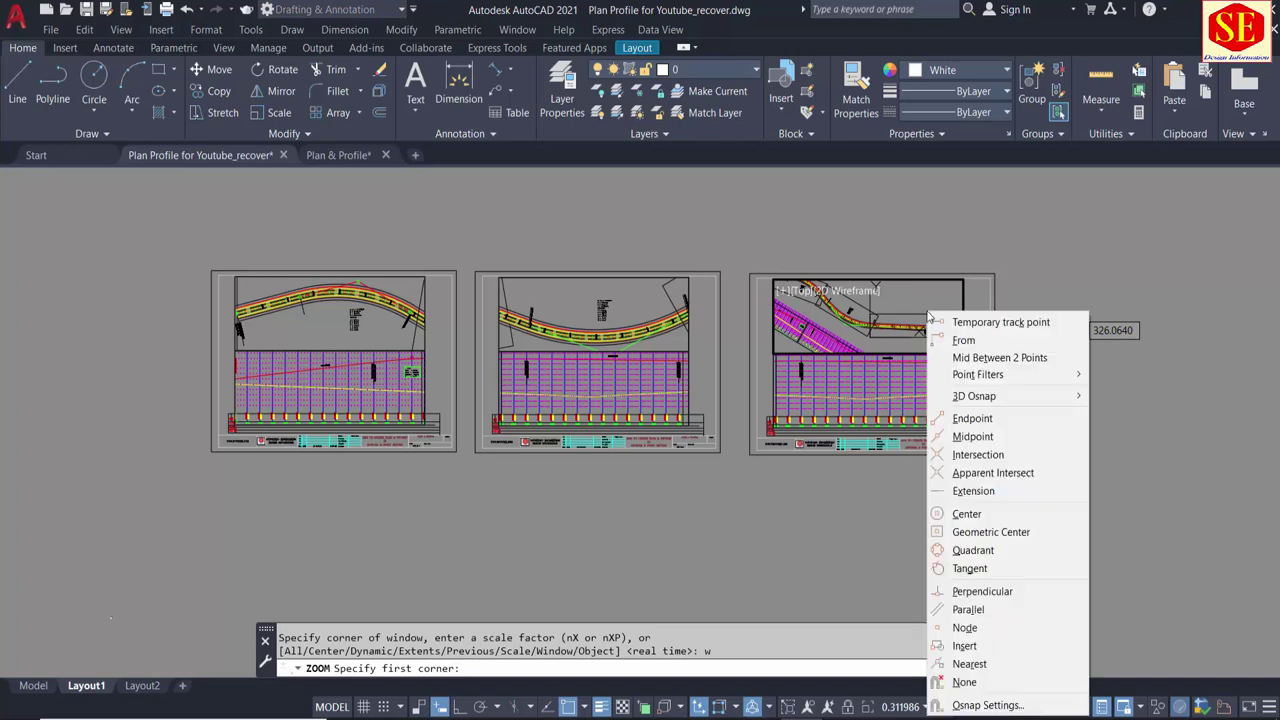
pyautogui.click(972, 420)
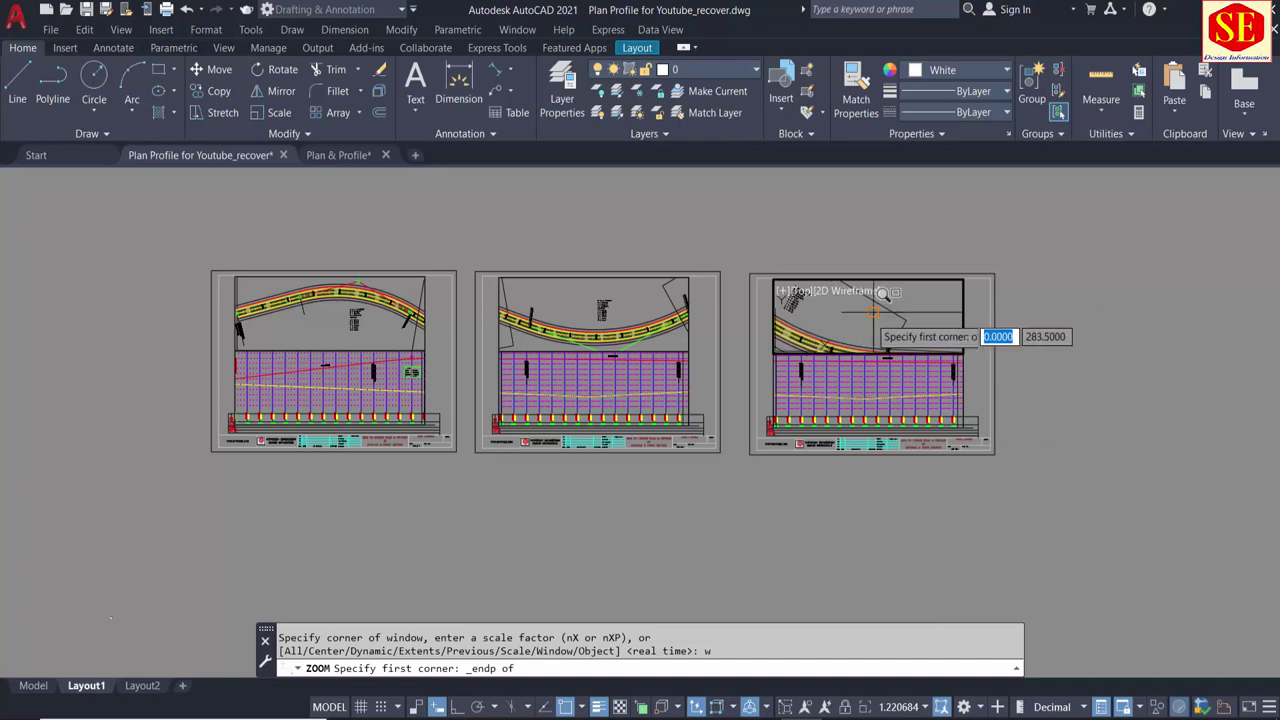
pyautogui.click(825, 308)
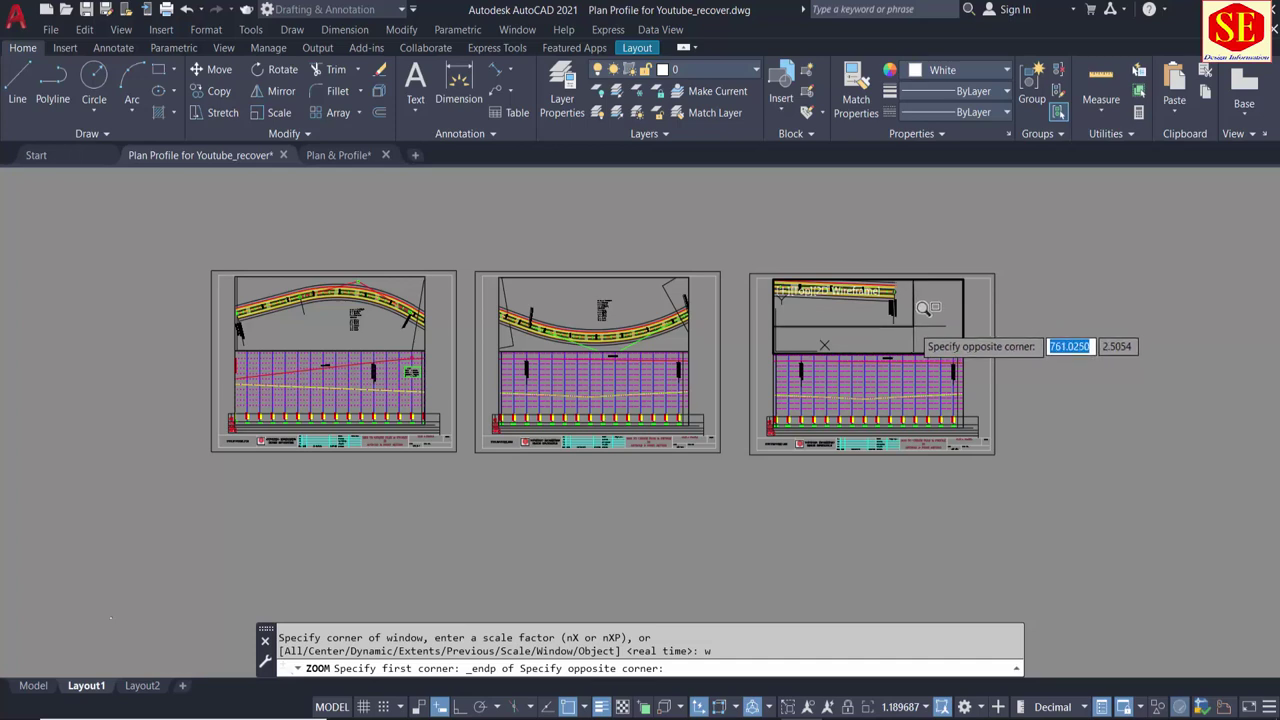
pyautogui.click(912, 326)
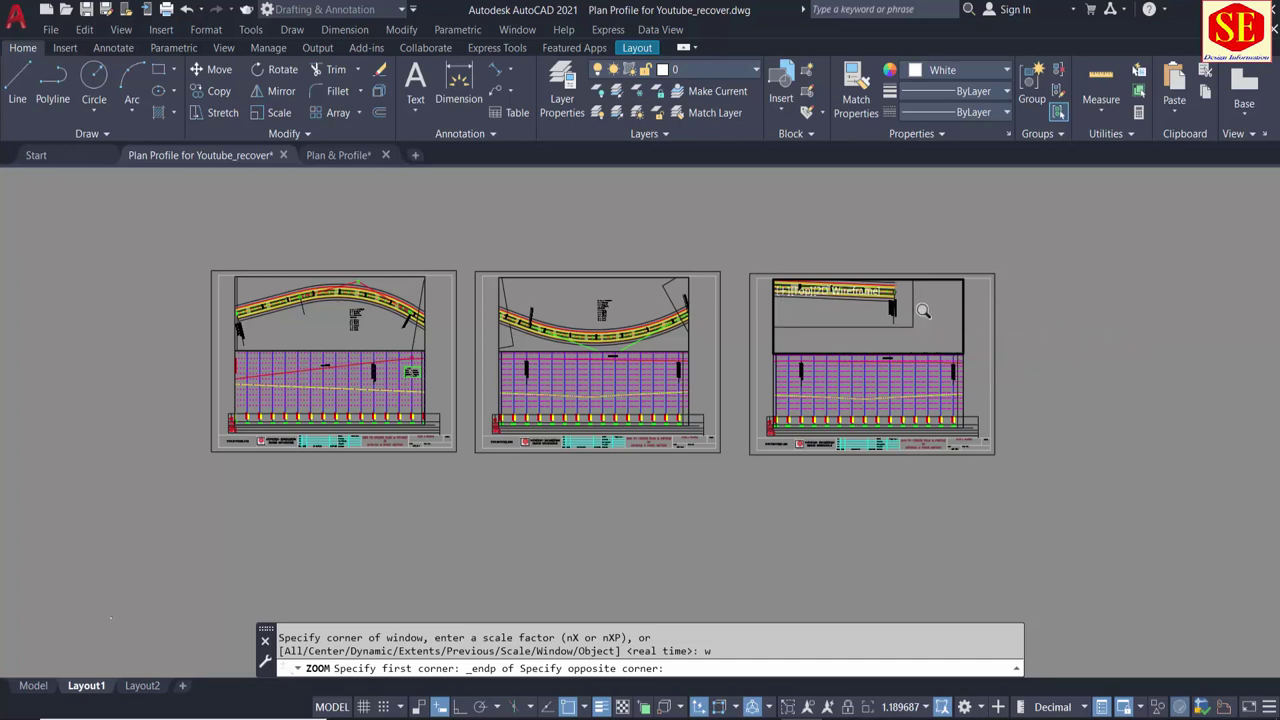
pyautogui.doubleClick(1050, 378)
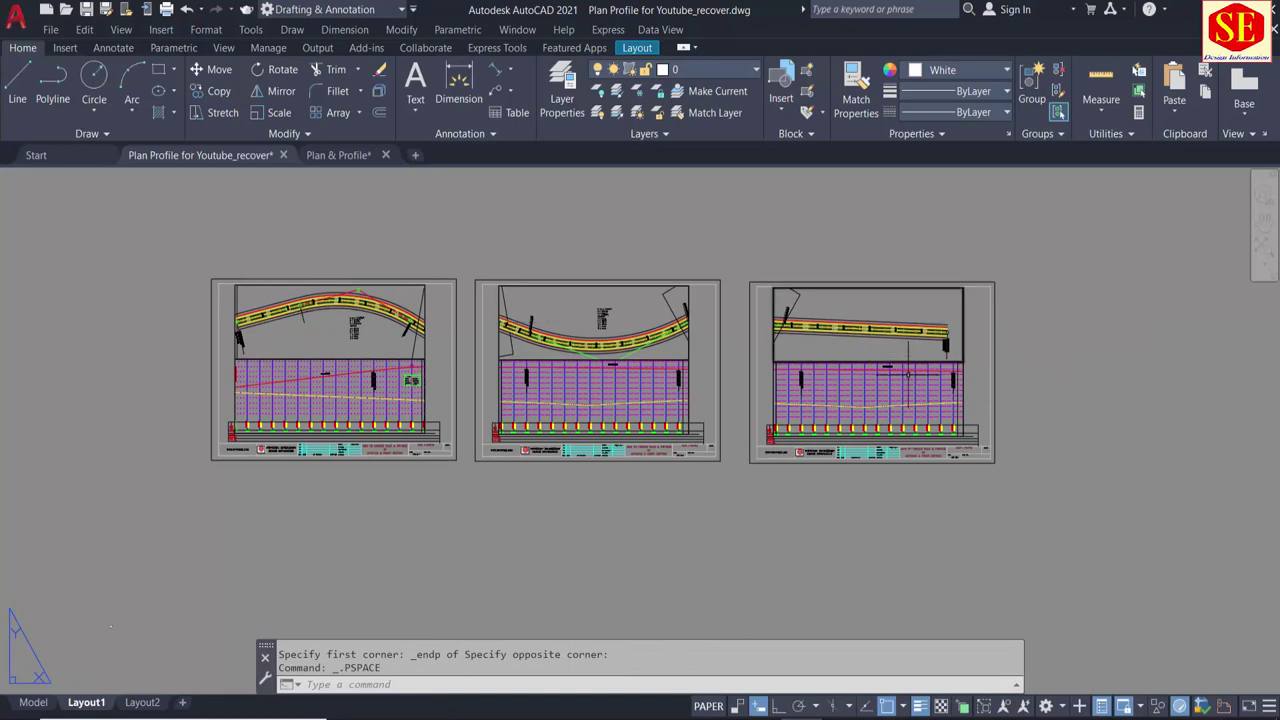
# Step: Activate the third sheet's lower profile viewport and start a window zoom
pyautogui.doubleClick(868, 400)
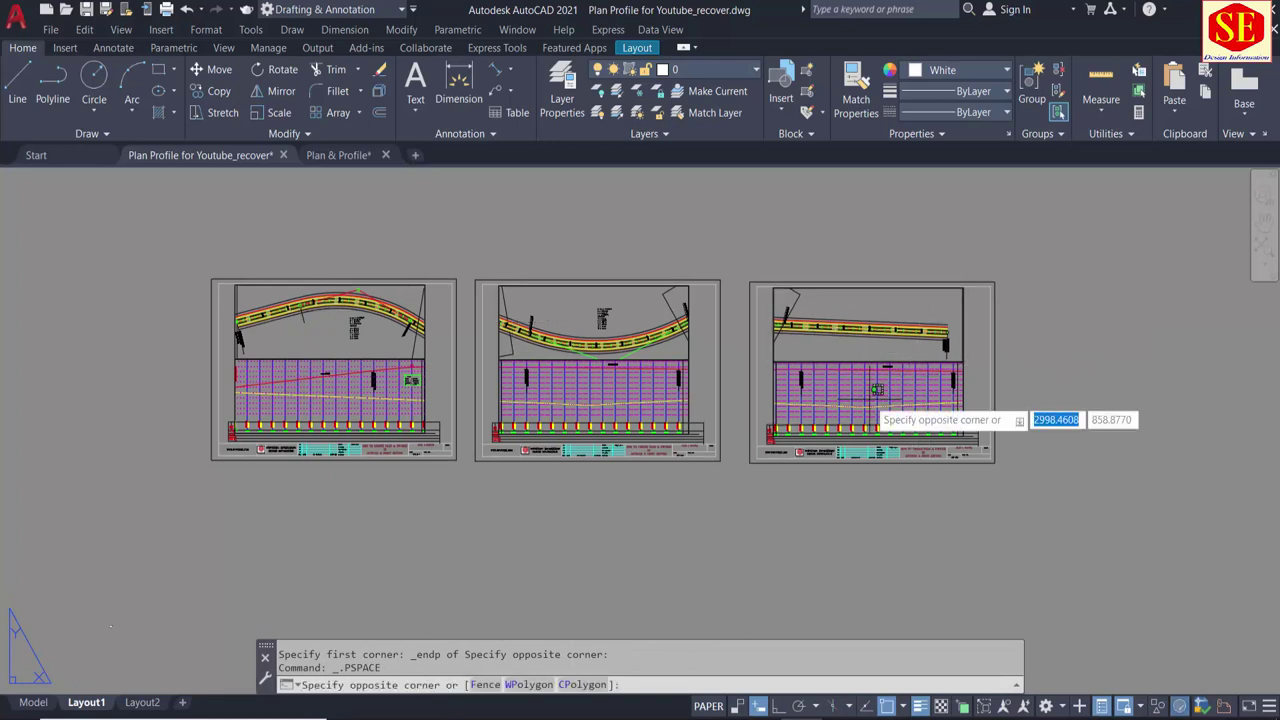
pyautogui.scroll(-2, 827, 424)
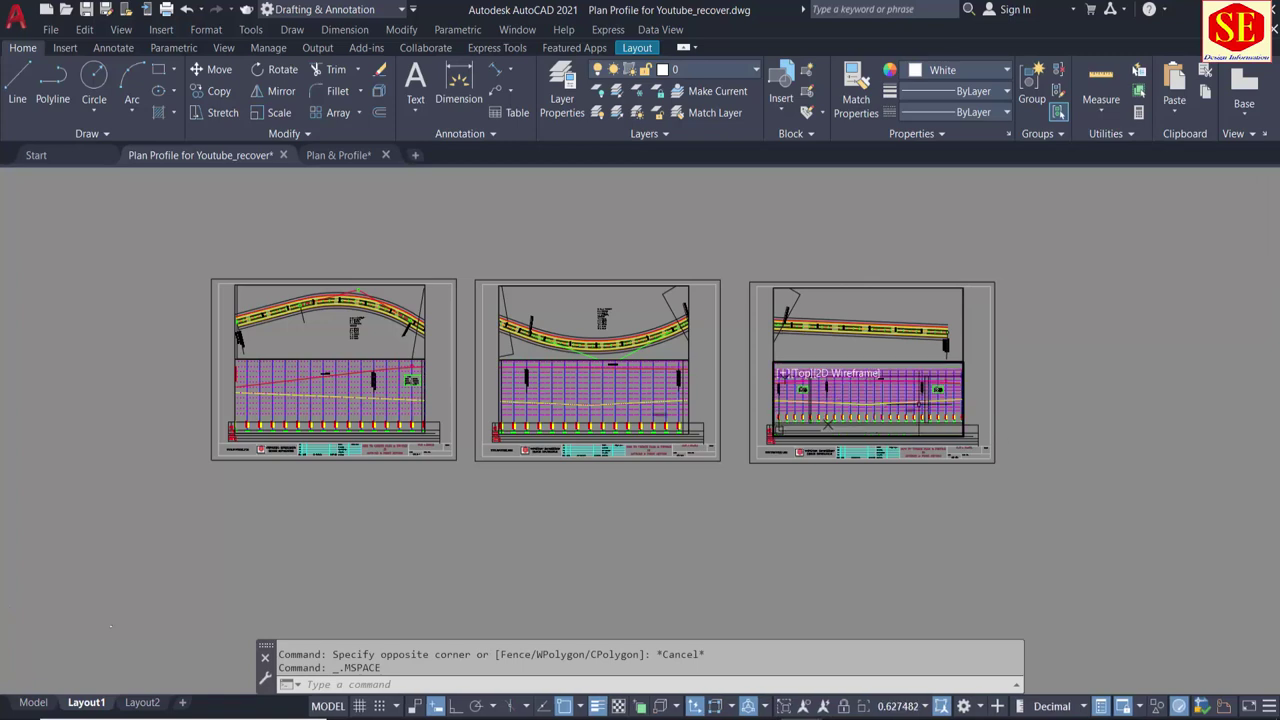
pyautogui.scroll(-2, 827, 424)
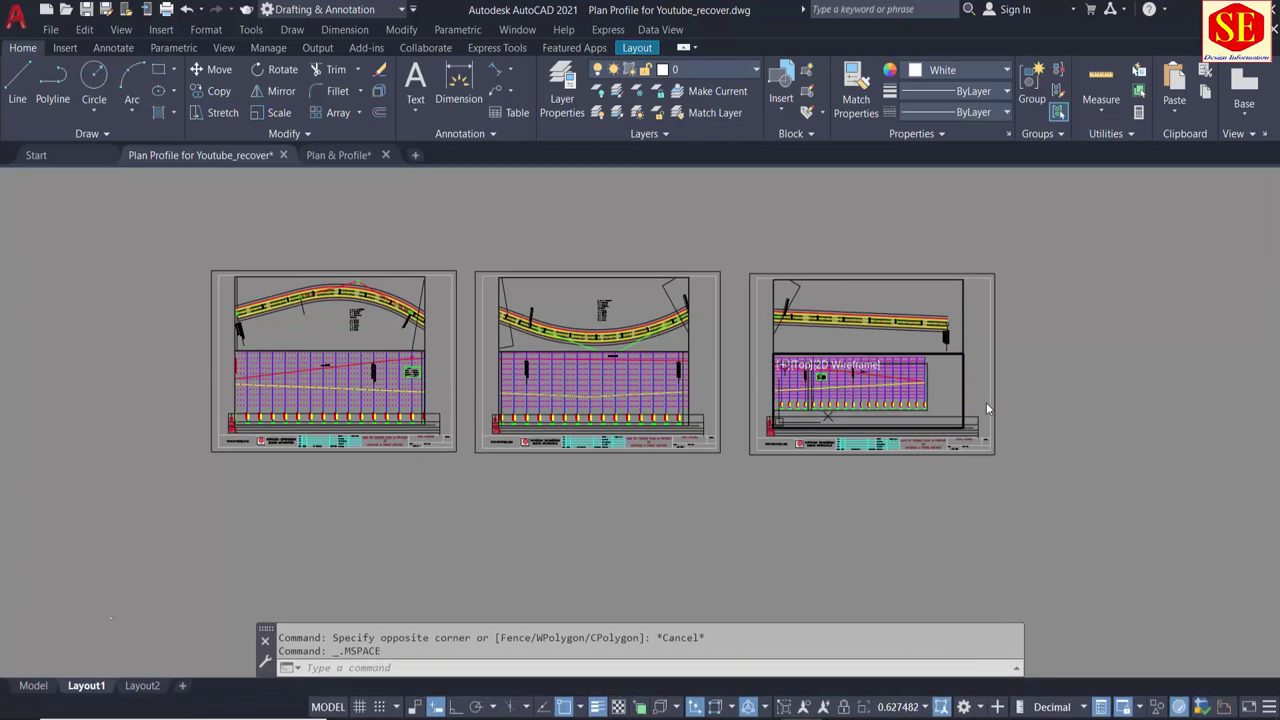
pyautogui.scroll(2, 986, 402)
pyautogui.write('z')
pyautogui.press('Return')
pyautogui.write('w')
pyautogui.press('Return')
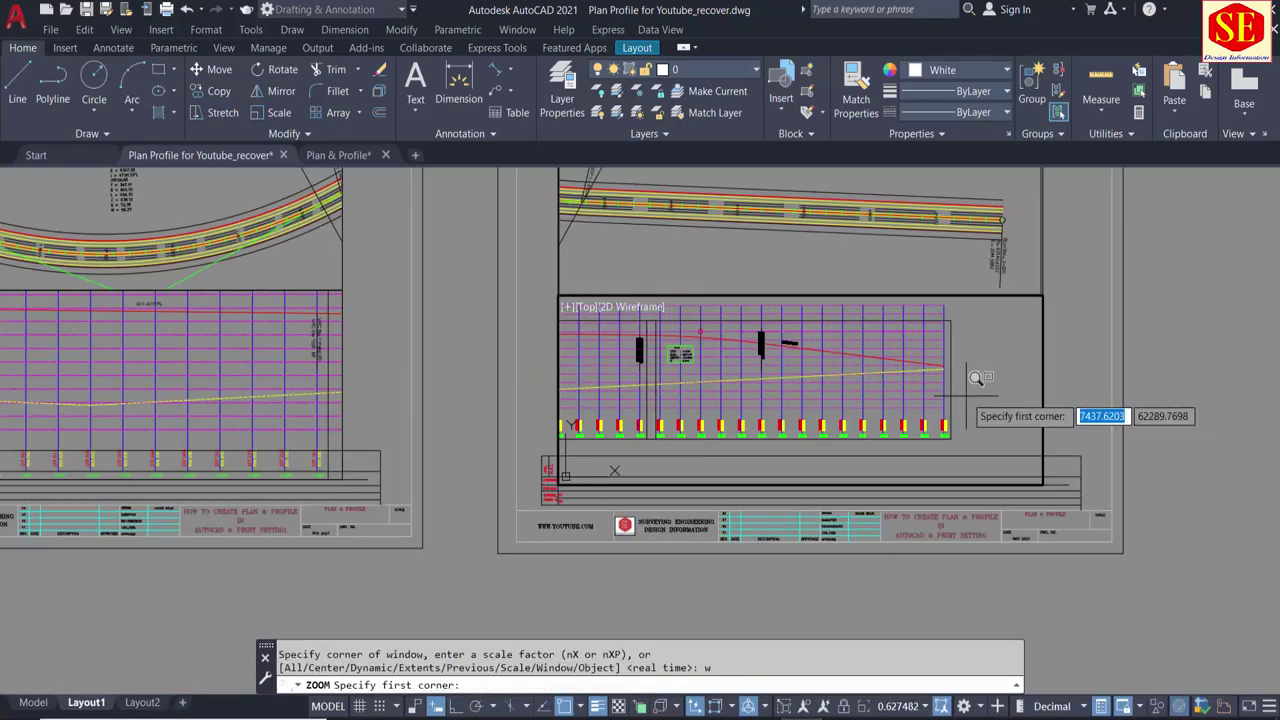
# Step: Frame the matching profile stretch with Endpoint-snapped window corners, then return to paper space
pyautogui.keyDown('shift'); pyautogui.rightClick(967, 395); pyautogui.keyUp('shift')
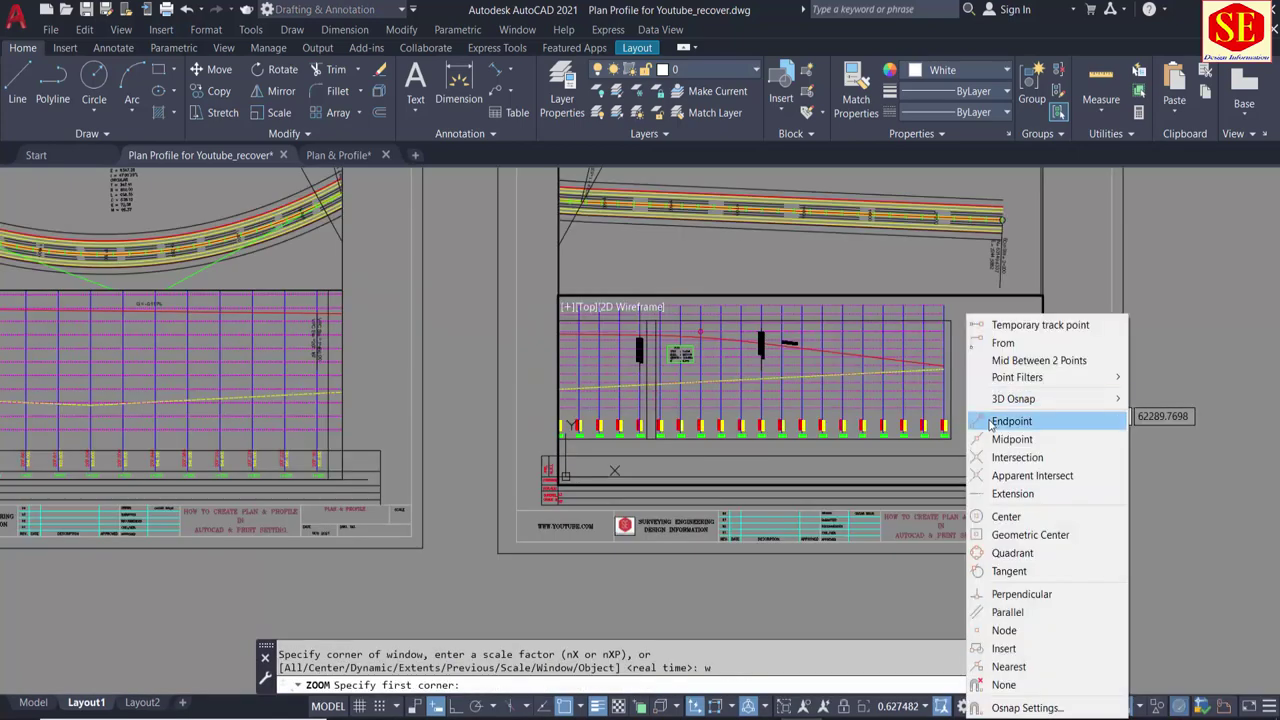
pyautogui.click(1006, 414)
pyautogui.scroll(-1, 640, 325)
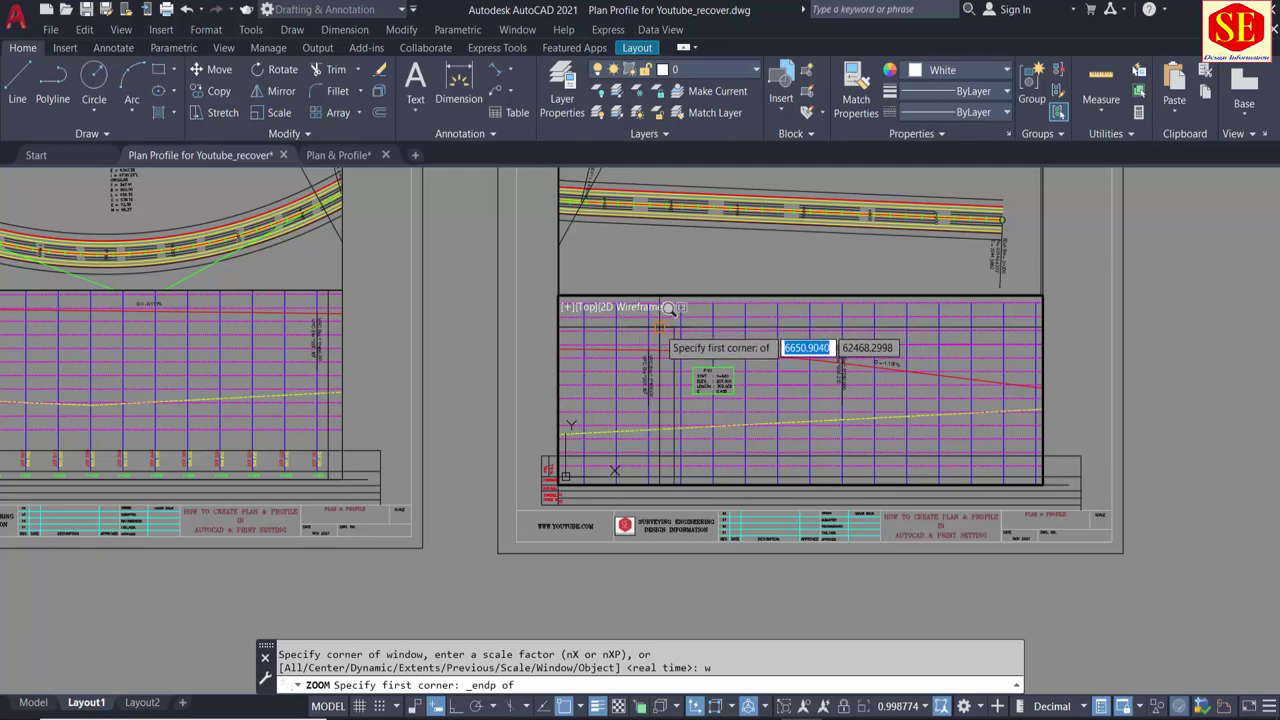
pyautogui.click(600, 315)
pyautogui.scroll(-1, 700, 340)
pyautogui.scroll(2, 855, 388)
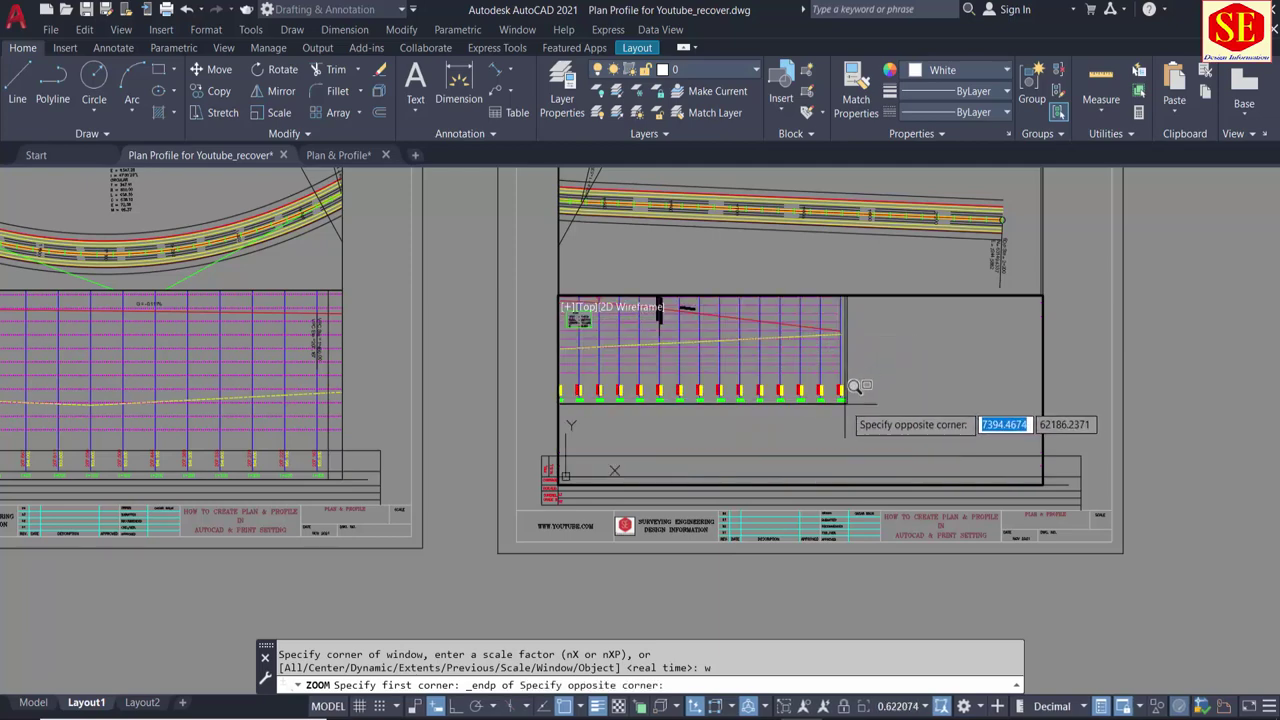
pyautogui.scroll(2, 857, 388)
pyautogui.click(1216, 382)
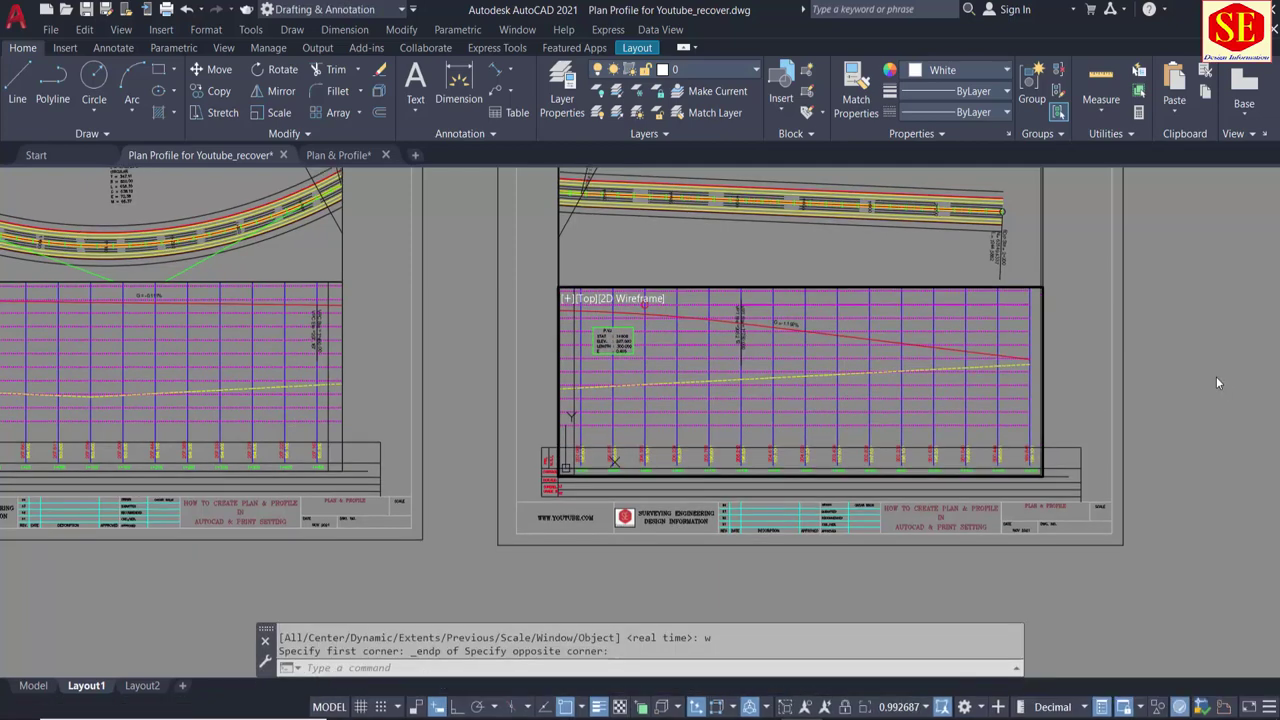
pyautogui.doubleClick(1210, 379)
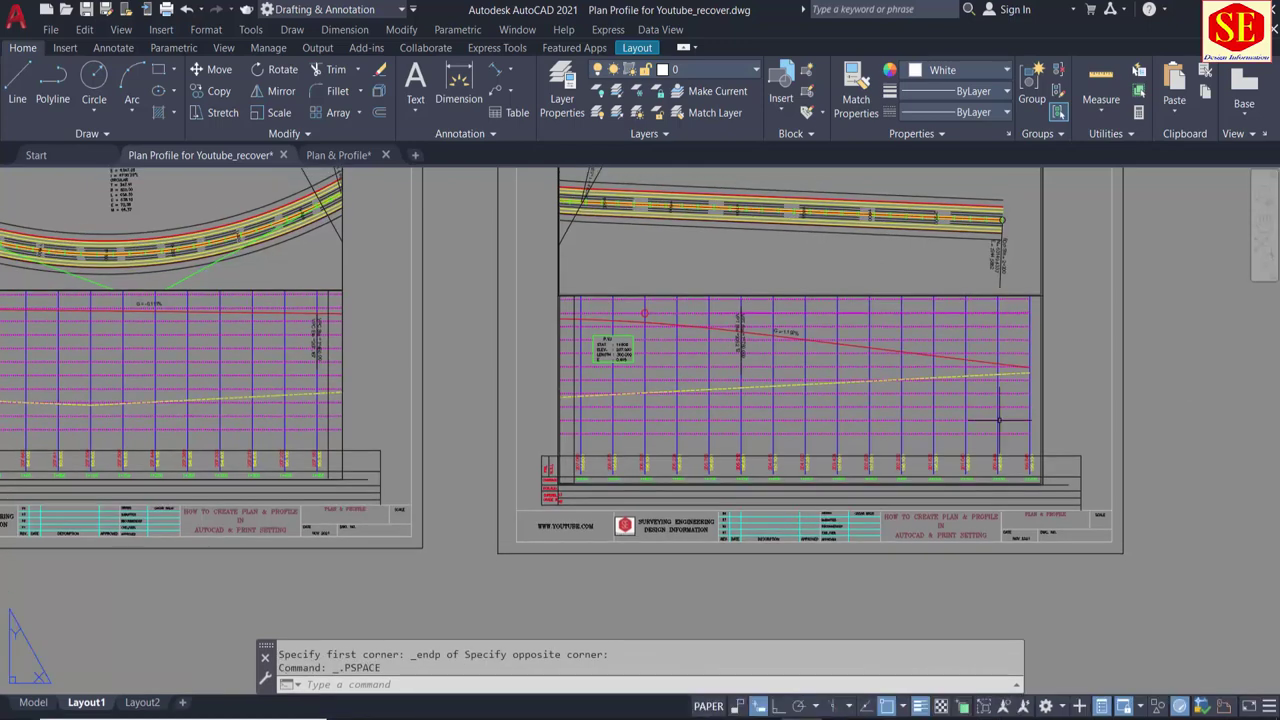
# Step: Pan the layout back toward the first sheet and switch to the Model tab
pyautogui.scroll(-4, 1075, 384)
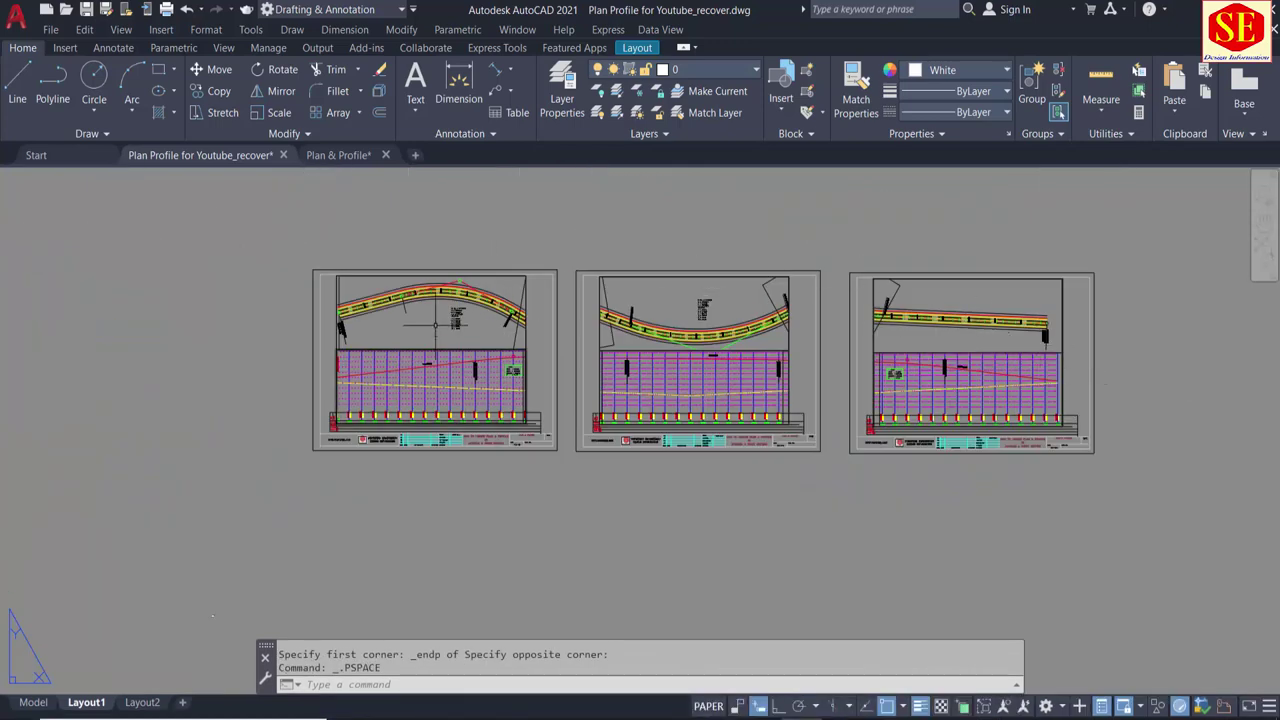
pyautogui.scroll(2, 436, 325)
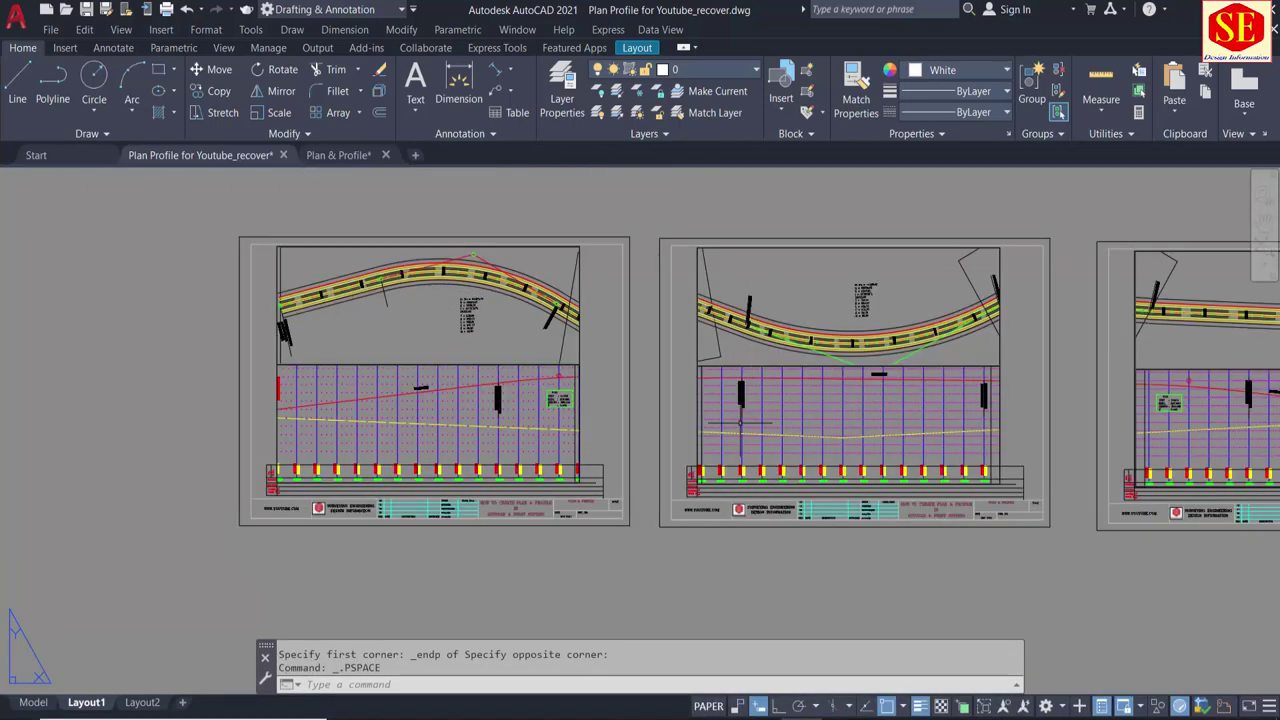
pyautogui.moveTo(828, 343); pyautogui.dragTo(598, 318, button='middle')
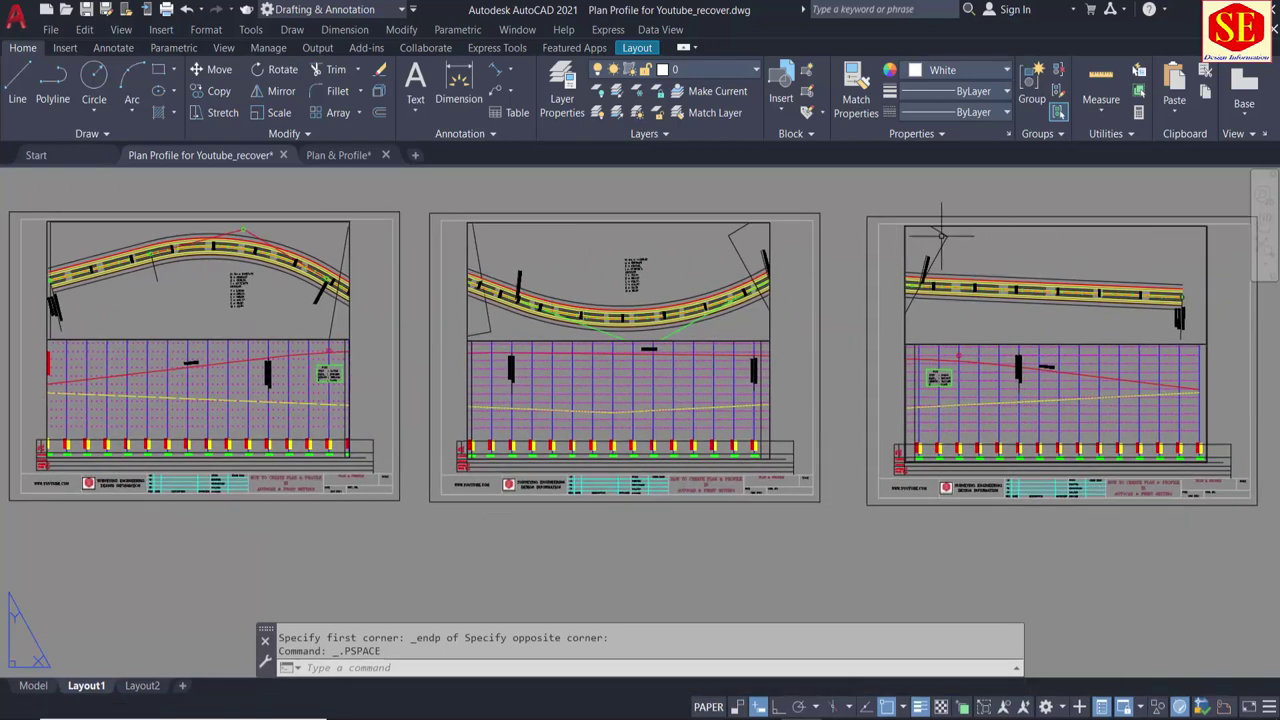
pyautogui.moveTo(748, 268); pyautogui.dragTo(980, 262, button='middle')
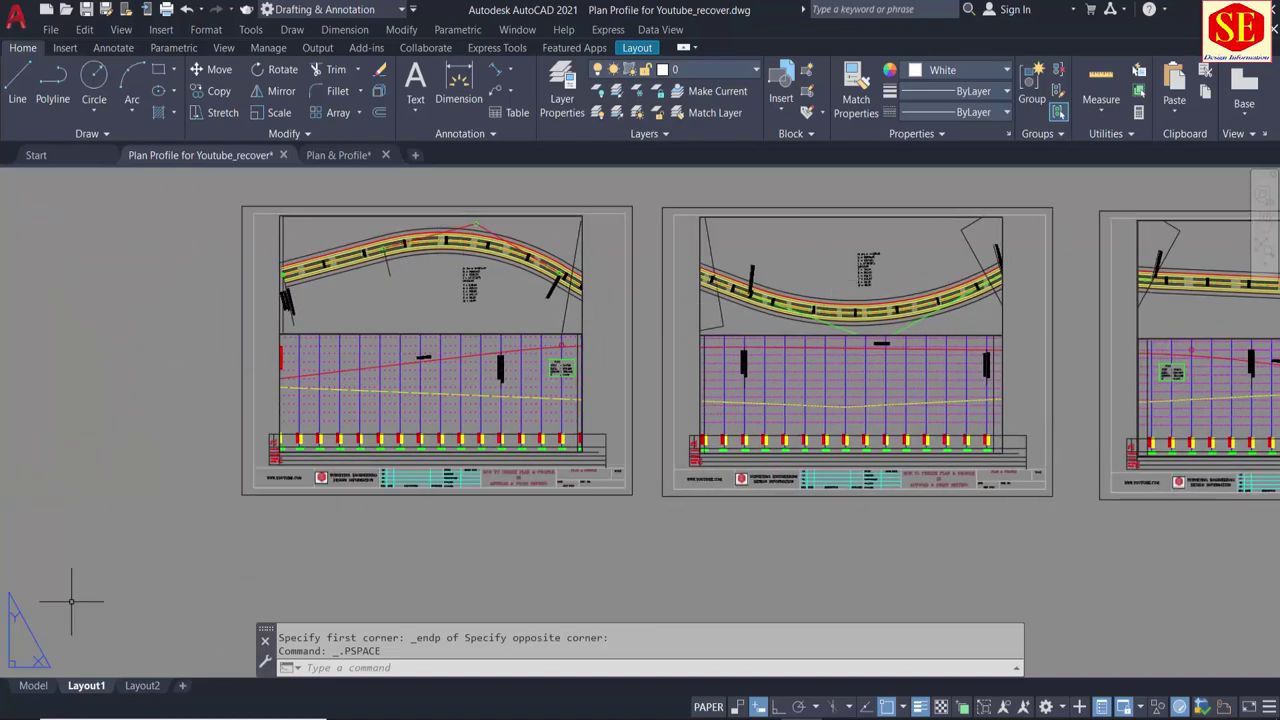
pyautogui.click(33, 685)
pyautogui.scroll(-5, 630, 443)
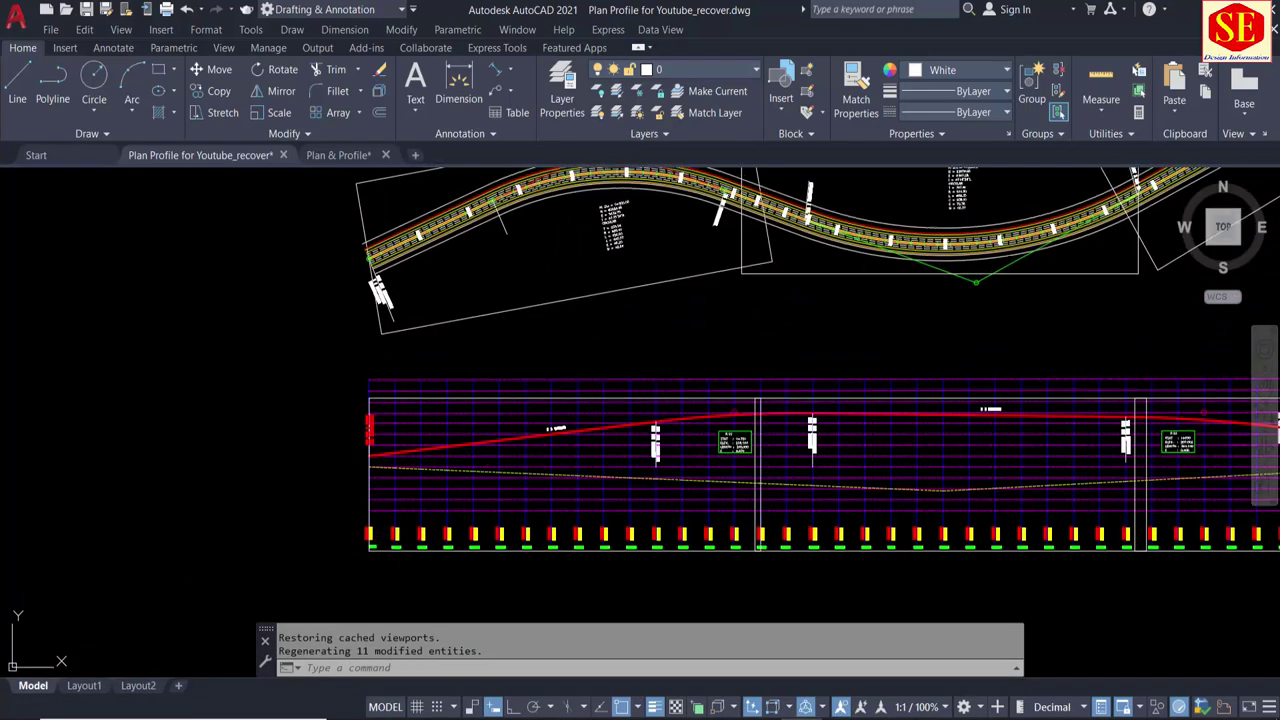
# Step: Select the three viewport outlines around the plan and hide them
pyautogui.scroll(3, 630, 443)
pyautogui.moveTo(828, 385); pyautogui.dragTo(720, 392)
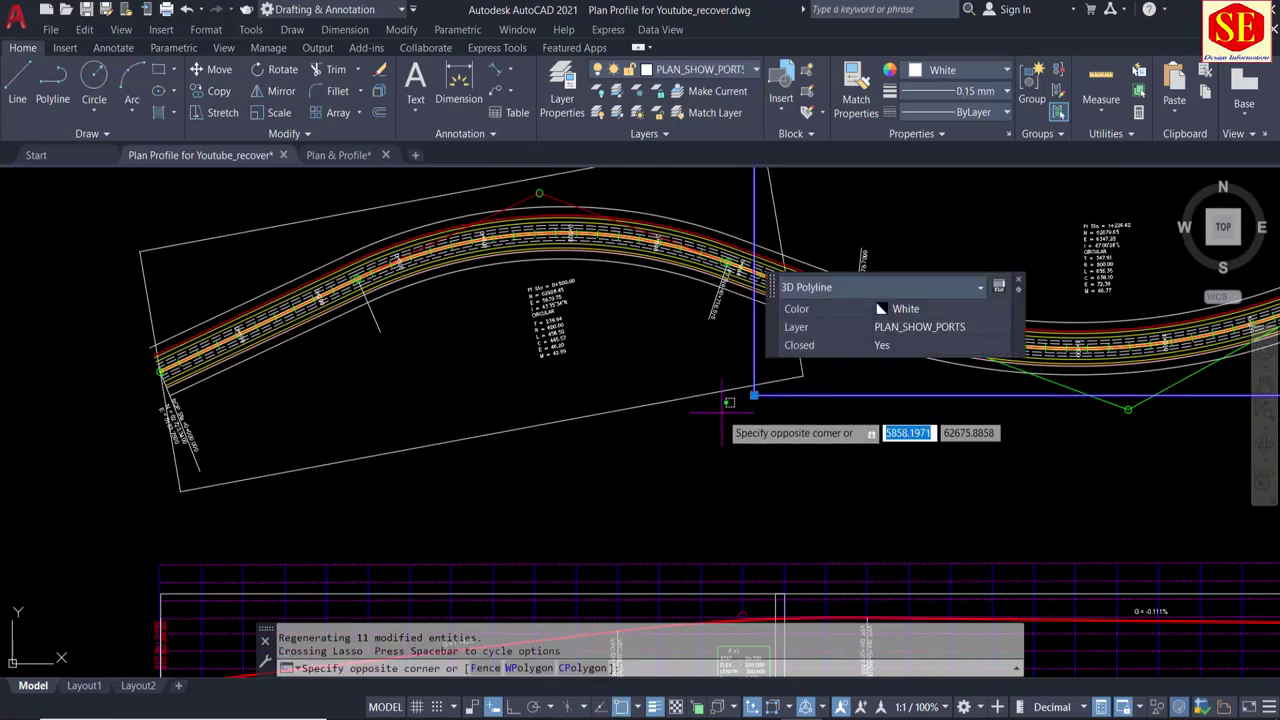
pyautogui.scroll(-3, 656, 398)
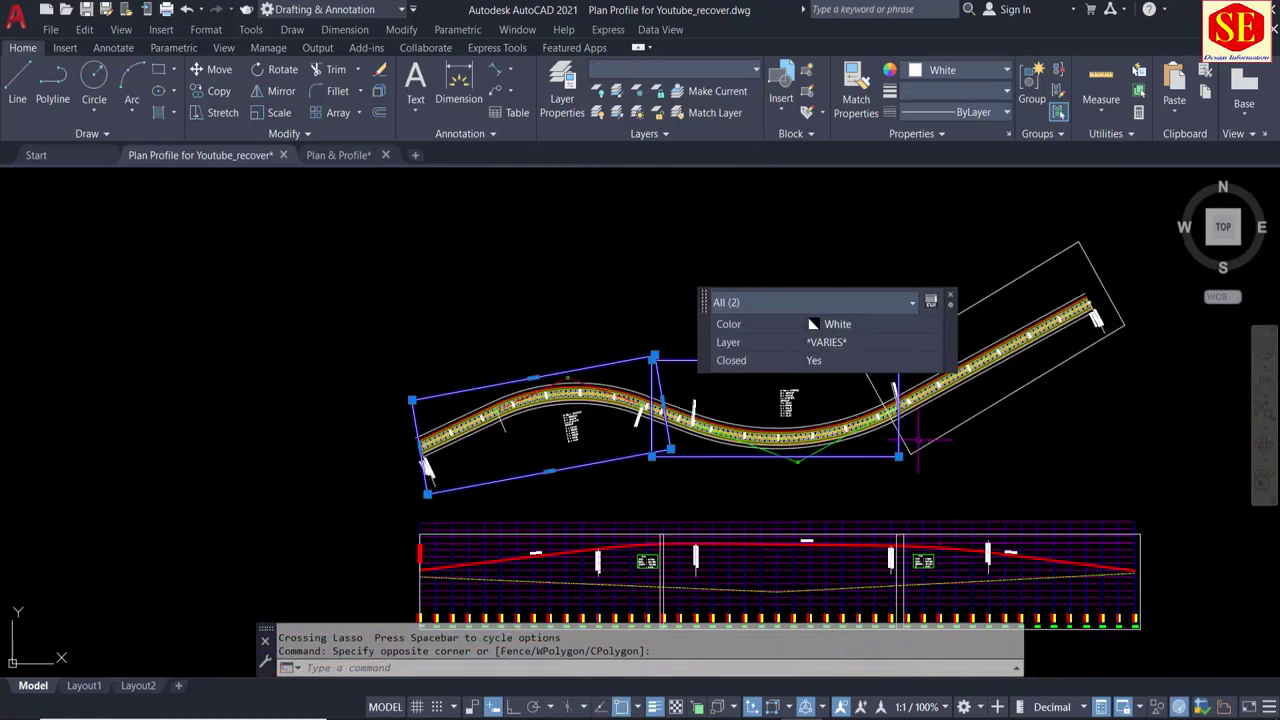
pyautogui.moveTo(940, 420); pyautogui.dragTo(886, 478)
pyautogui.moveTo(693, 413); pyautogui.dragTo(497, 327, button='middle')
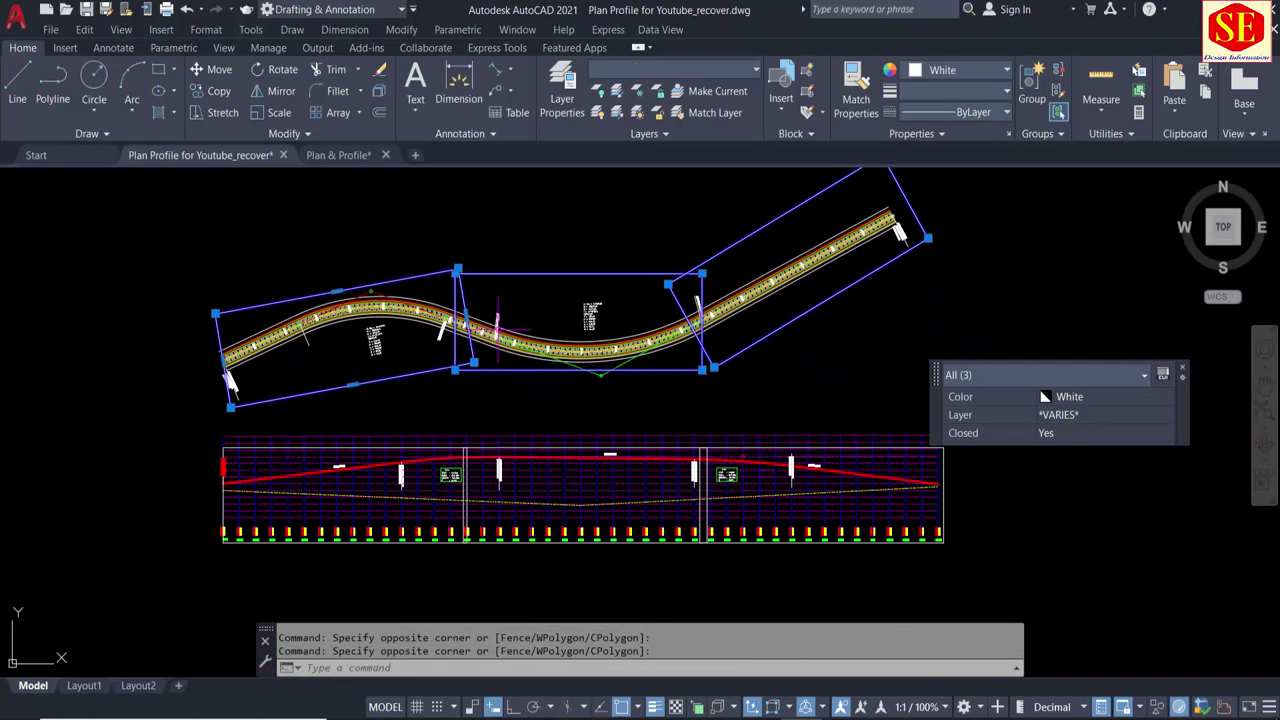
pyautogui.rightClick(520, 276)
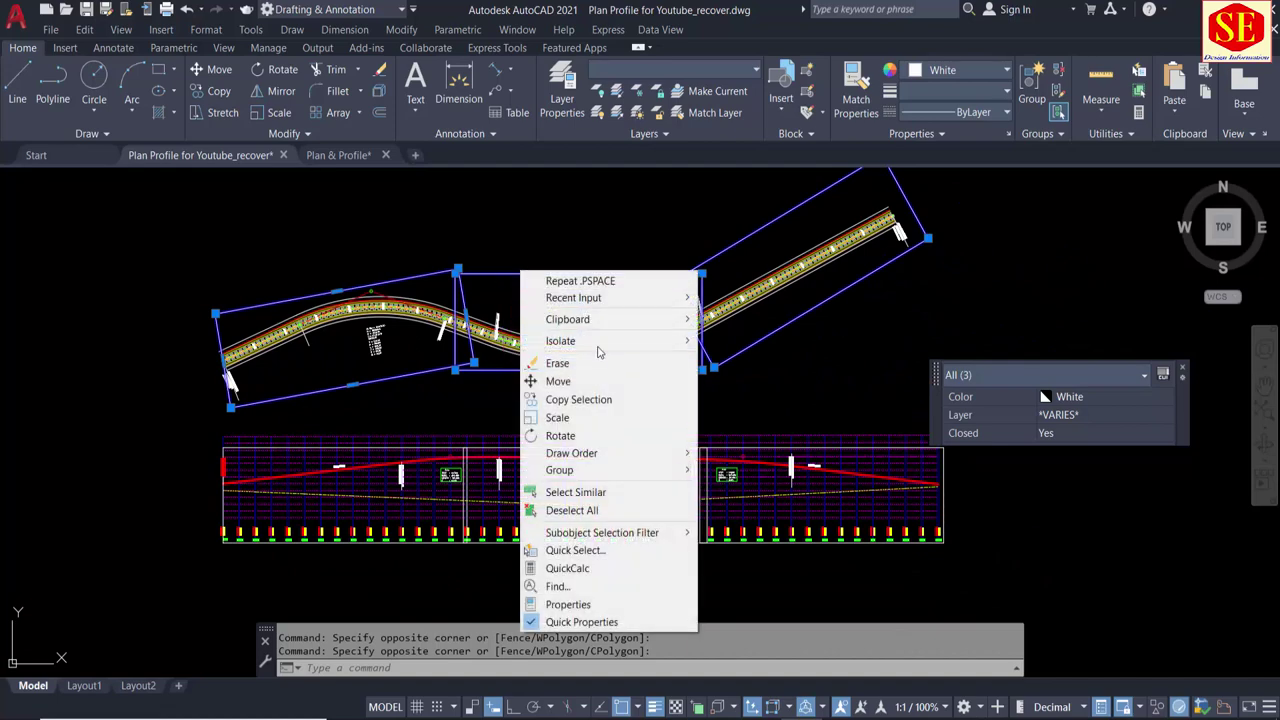
pyautogui.moveTo(597, 341)
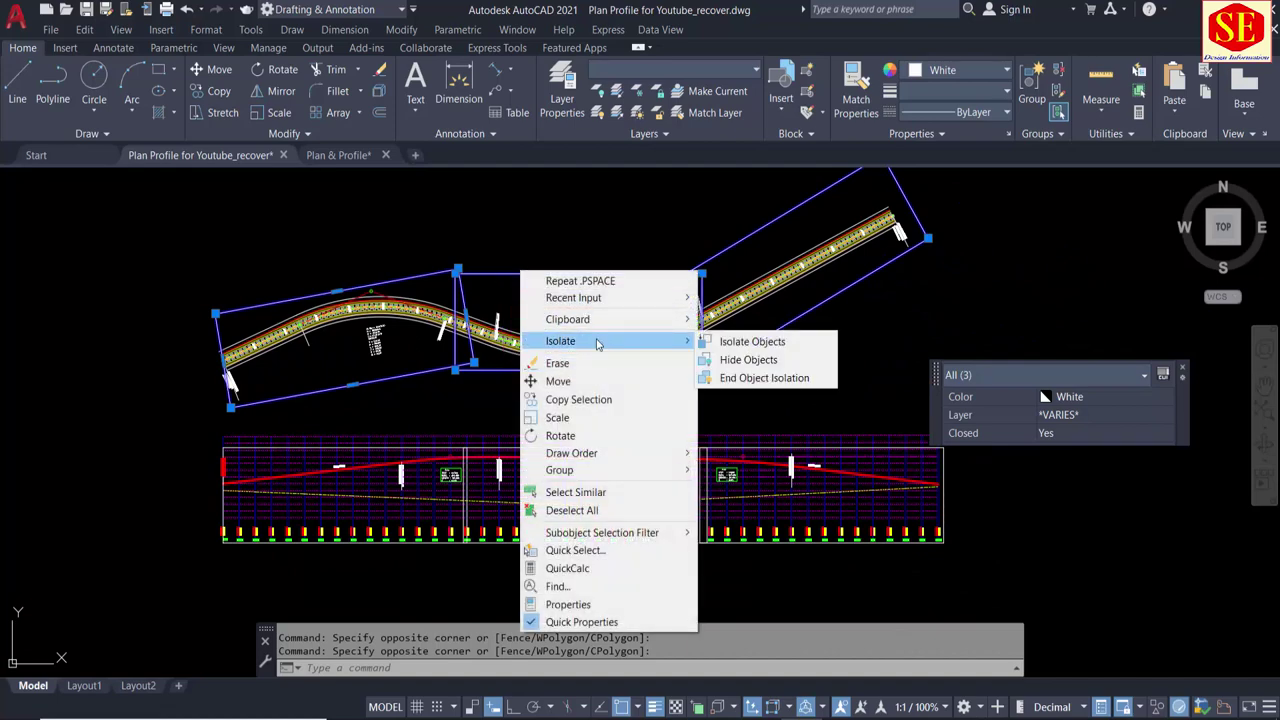
pyautogui.click(752, 359)
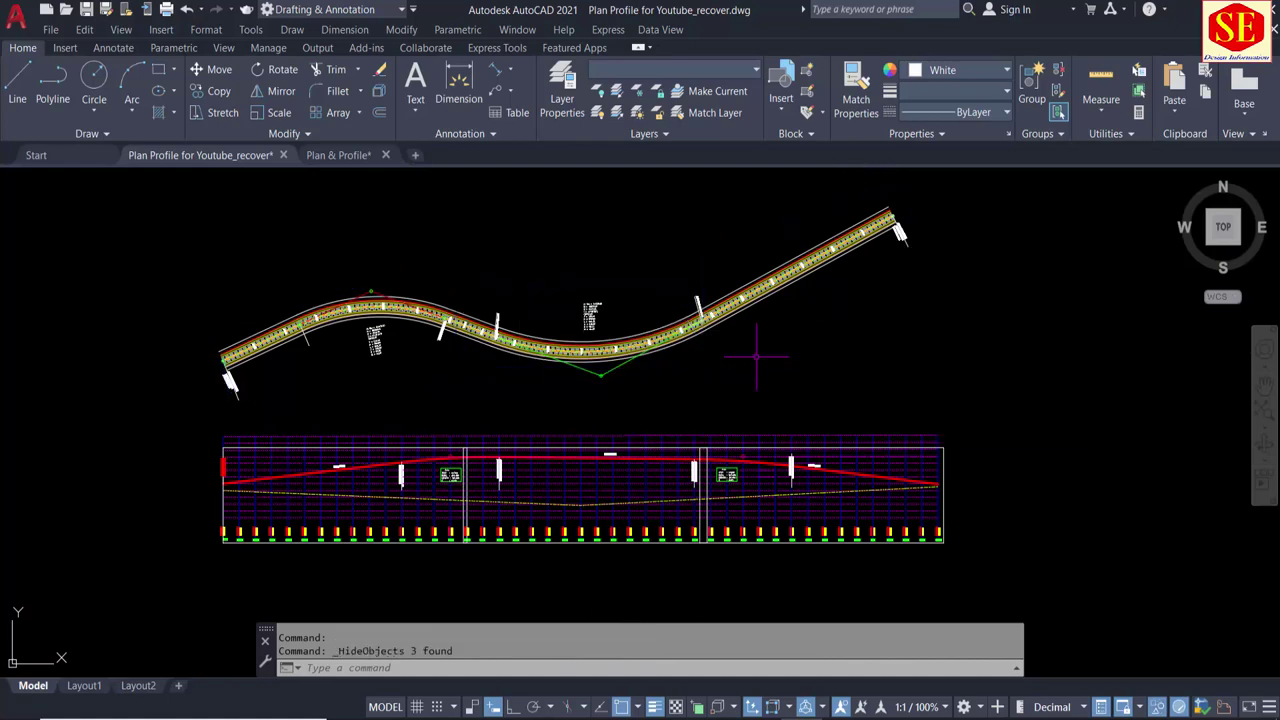
pyautogui.scroll(4, 728, 397)
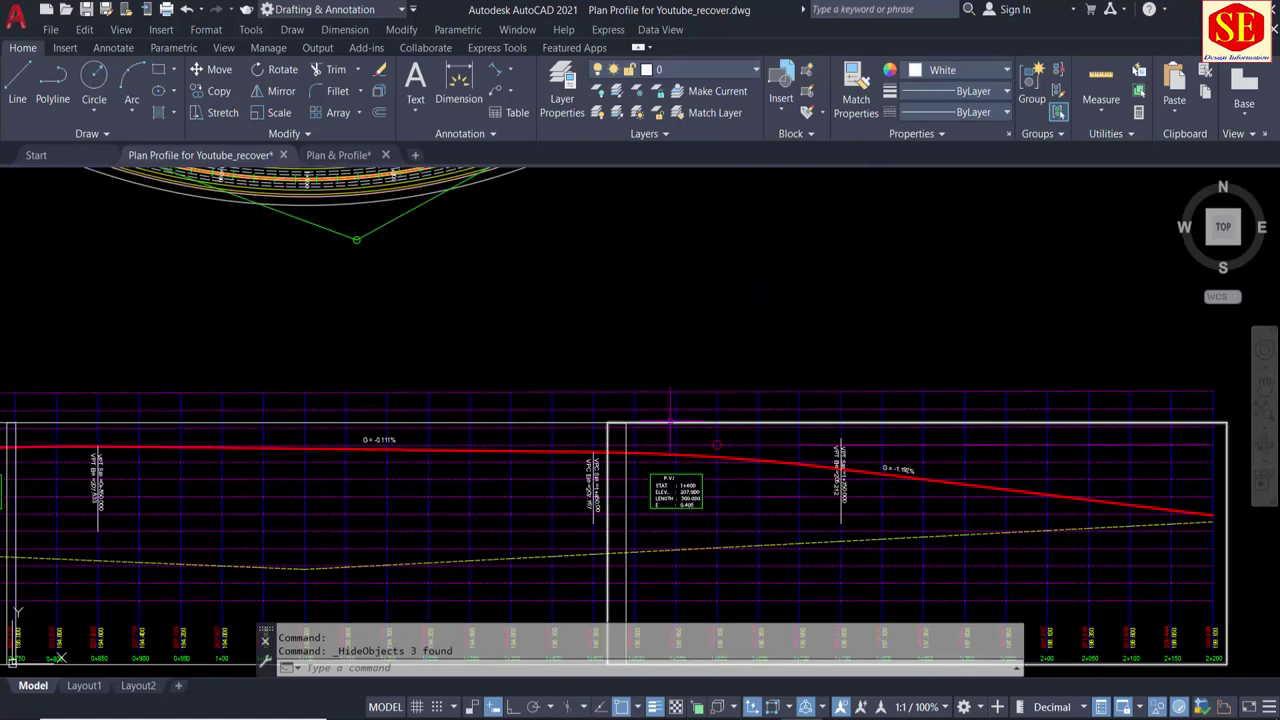
pyautogui.press('Escape')
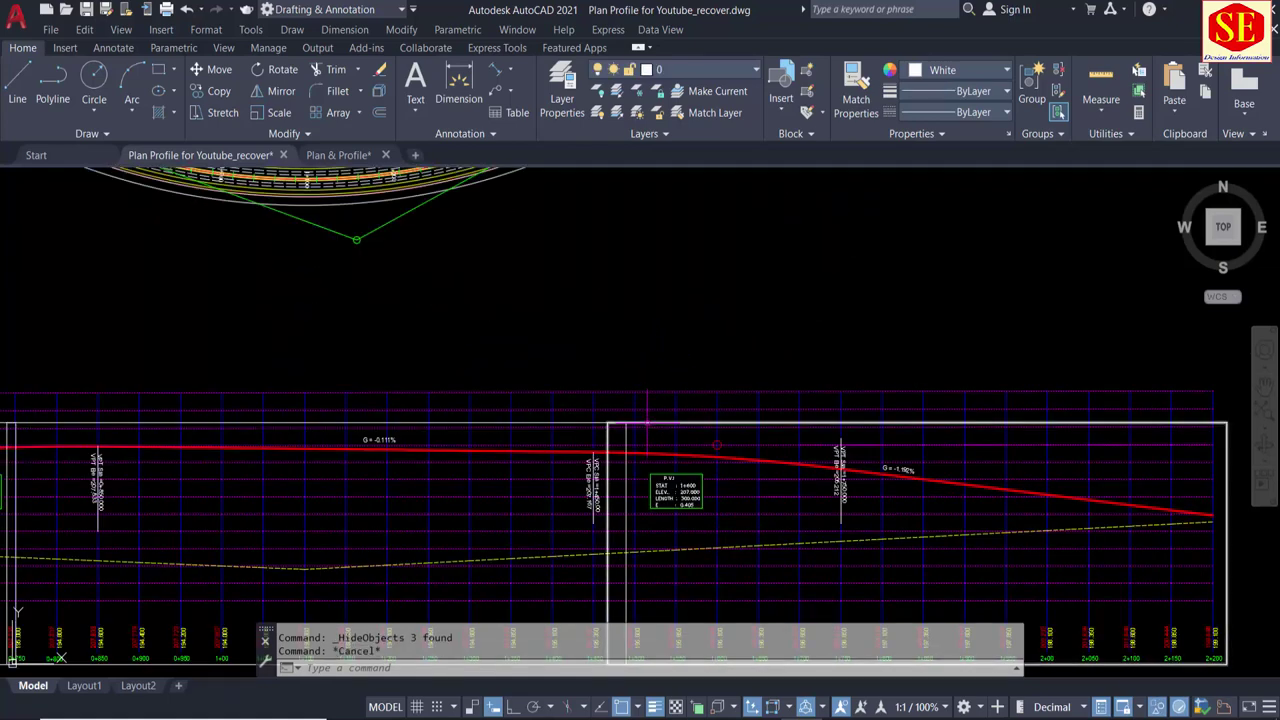
# Step: Hide the large white frame rectangle around the profile
pyautogui.click(647, 424)
pyautogui.scroll(-3, 734, 330)
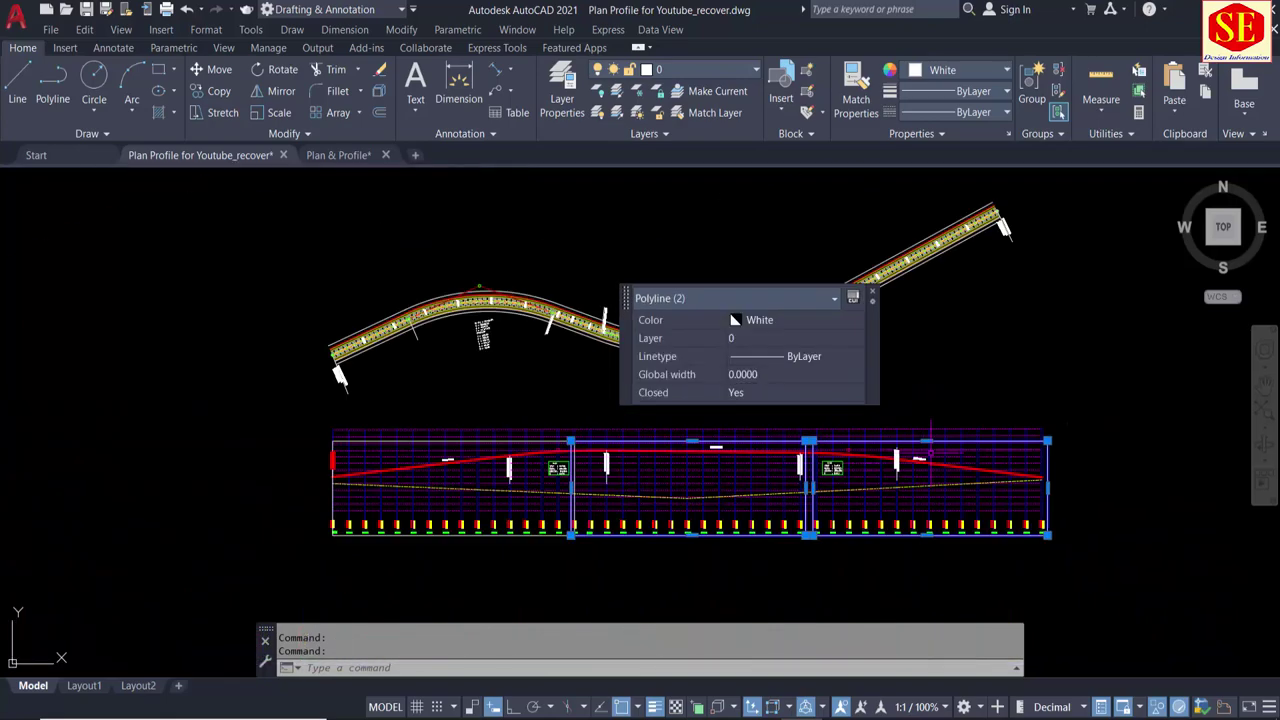
pyautogui.scroll(1, 474, 428)
pyautogui.rightClick(492, 440)
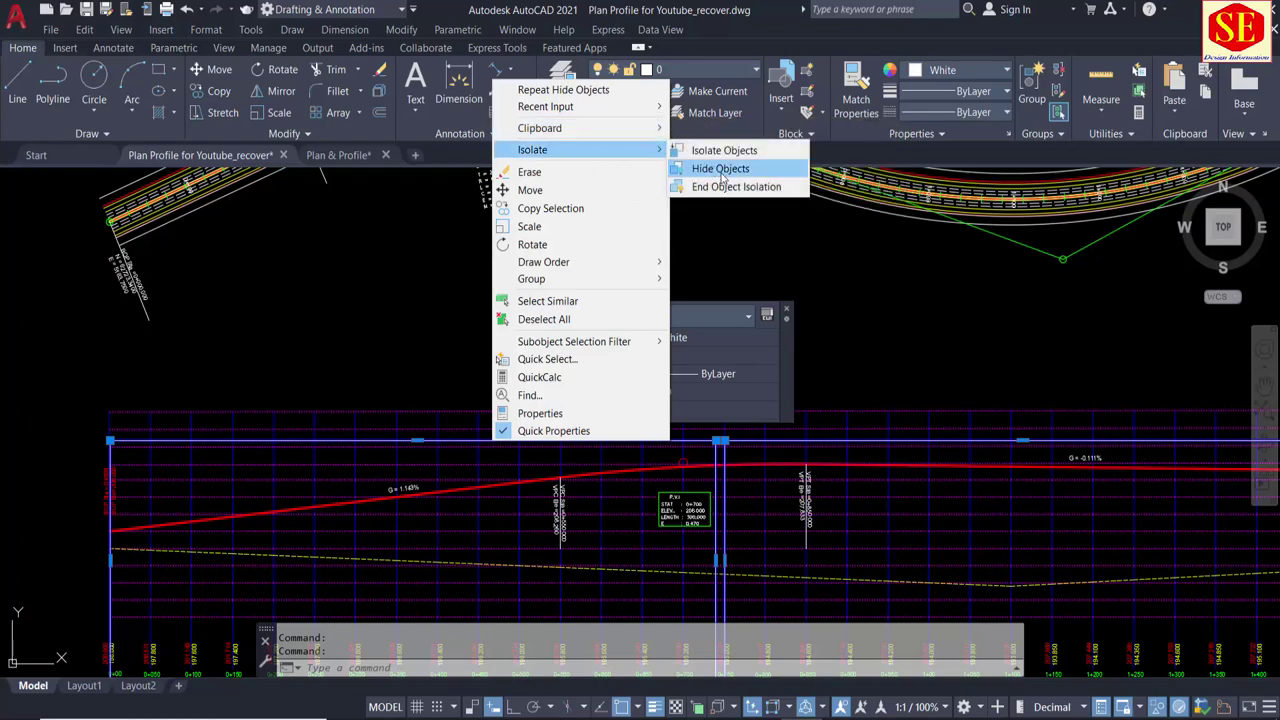
pyautogui.click(720, 168)
# Step: Centre the plan and profile in view, then switch to Layout1
pyautogui.scroll(-3, 600, 300)
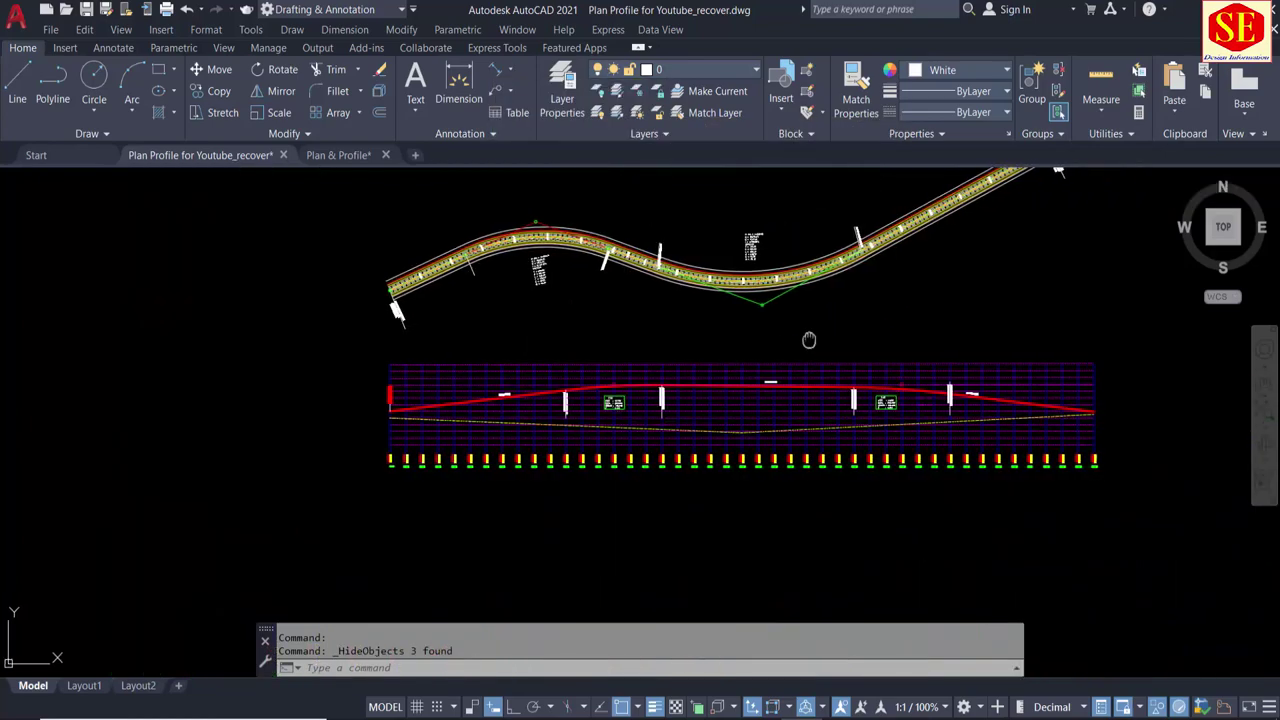
pyautogui.moveTo(846, 345); pyautogui.dragTo(800, 390, button='middle')
pyautogui.scroll(2, 747, 460)
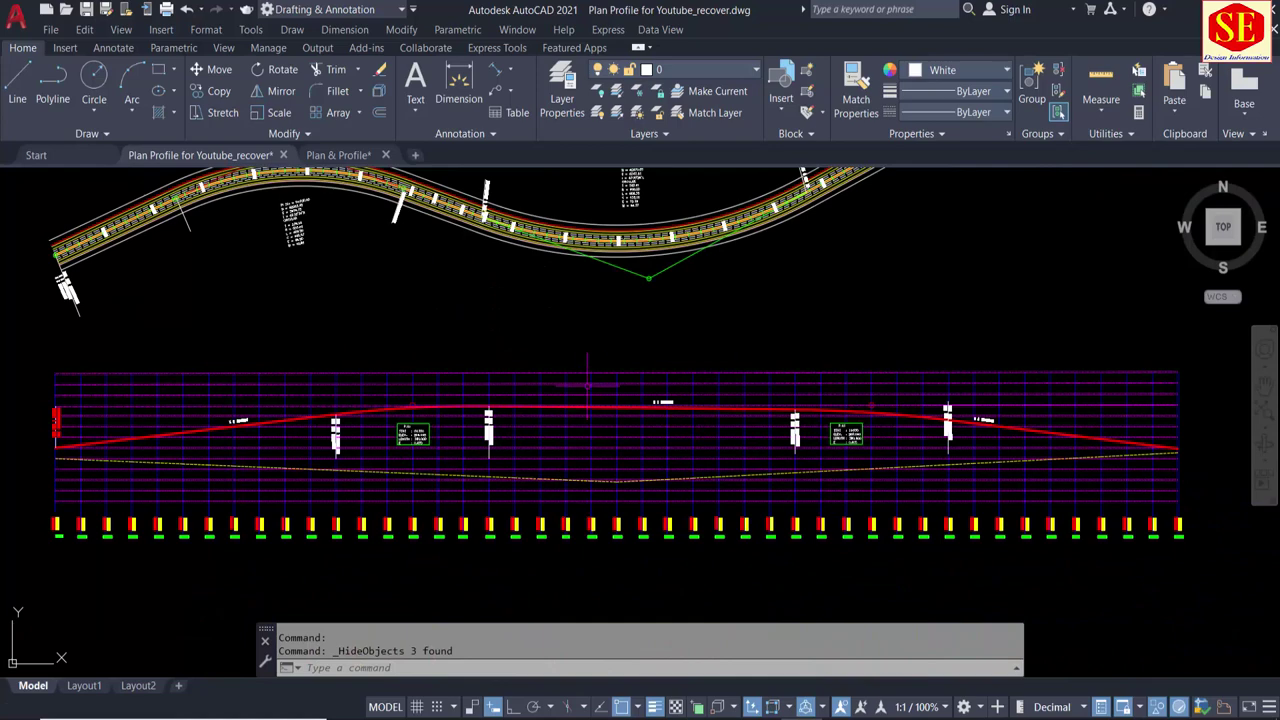
pyautogui.click(84, 685)
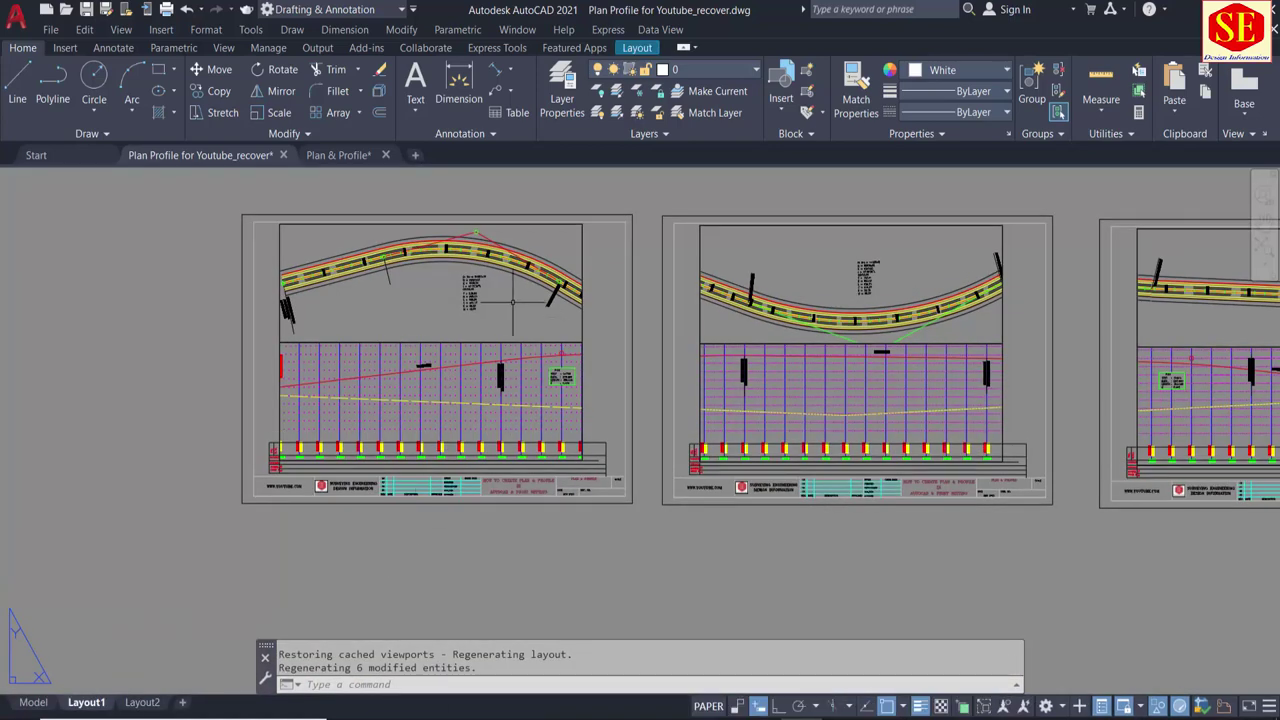
pyautogui.moveTo(997, 262); pyautogui.dragTo(760, 254, button='middle')
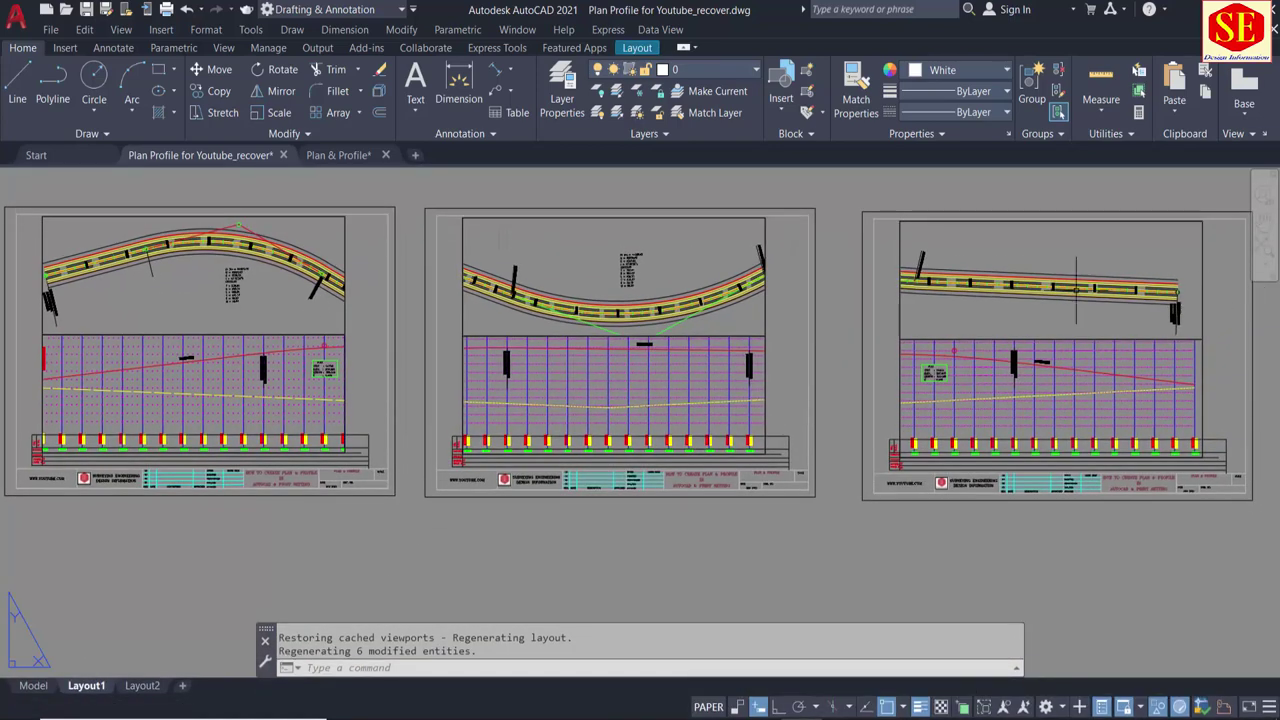
pyautogui.scroll(-2, 1076, 290)
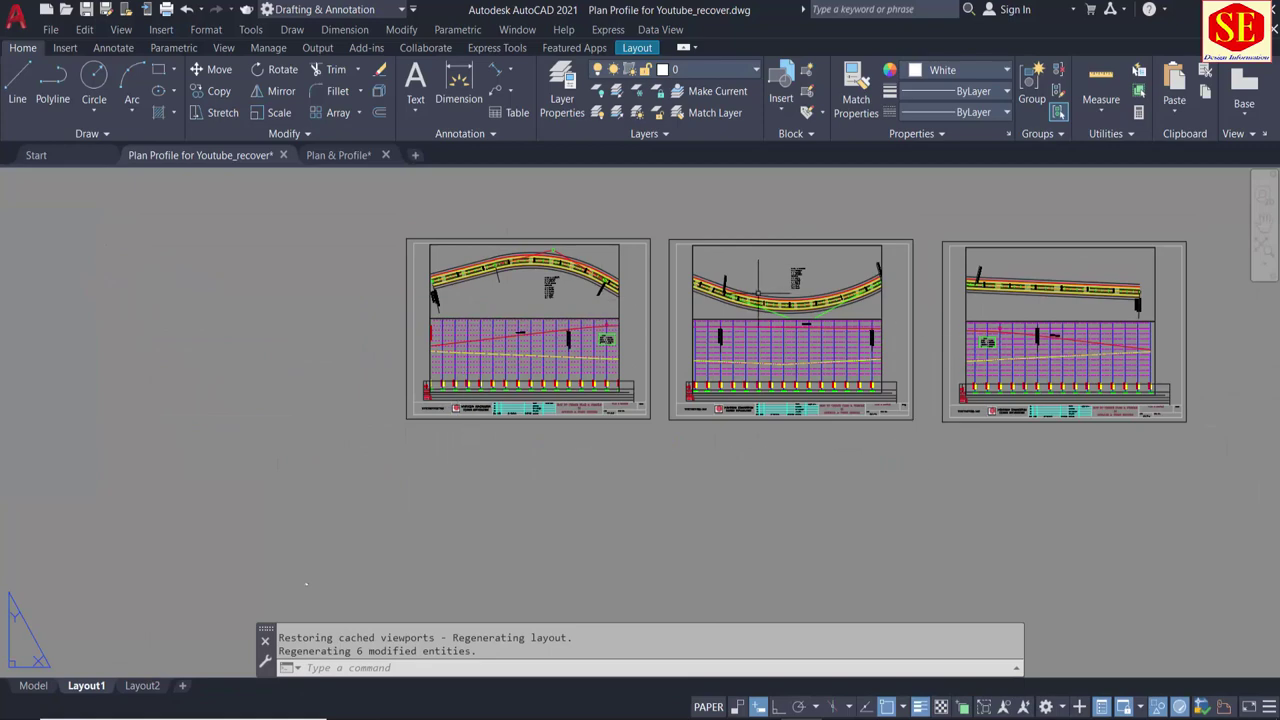
pyautogui.scroll(2, 400, 375)
pyautogui.scroll(2, 621, 450)
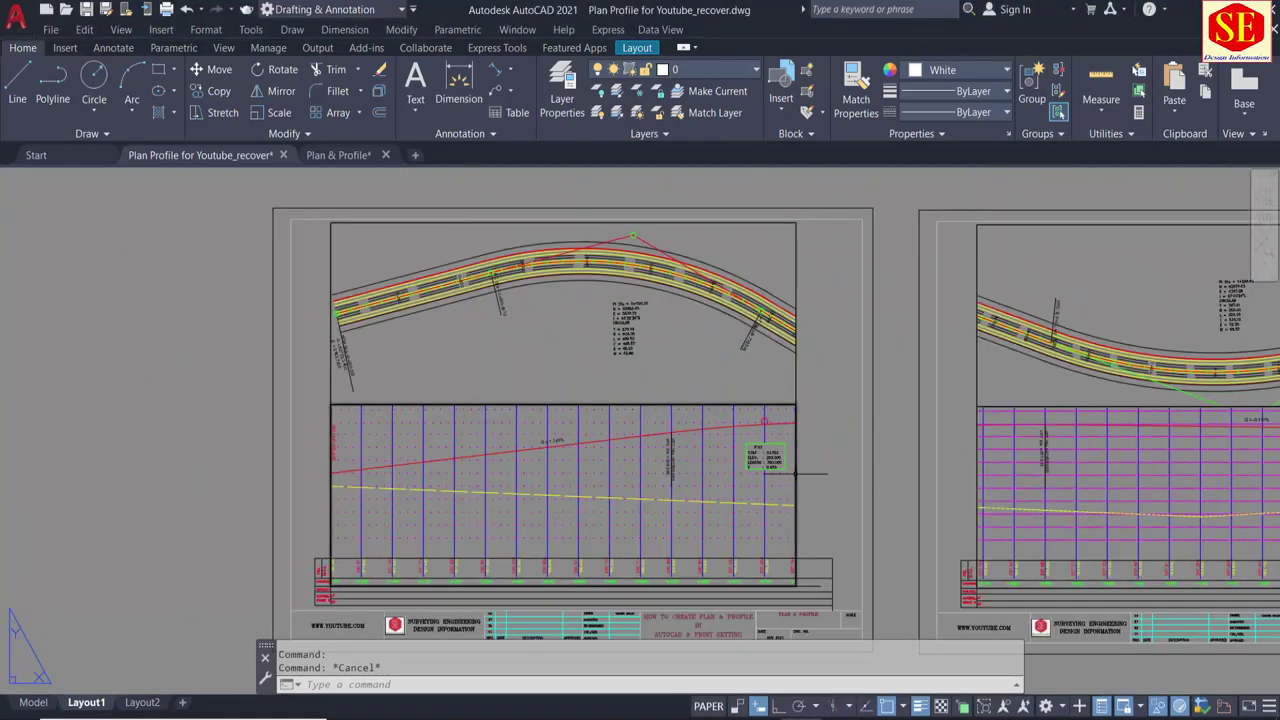
pyautogui.click(795, 468)
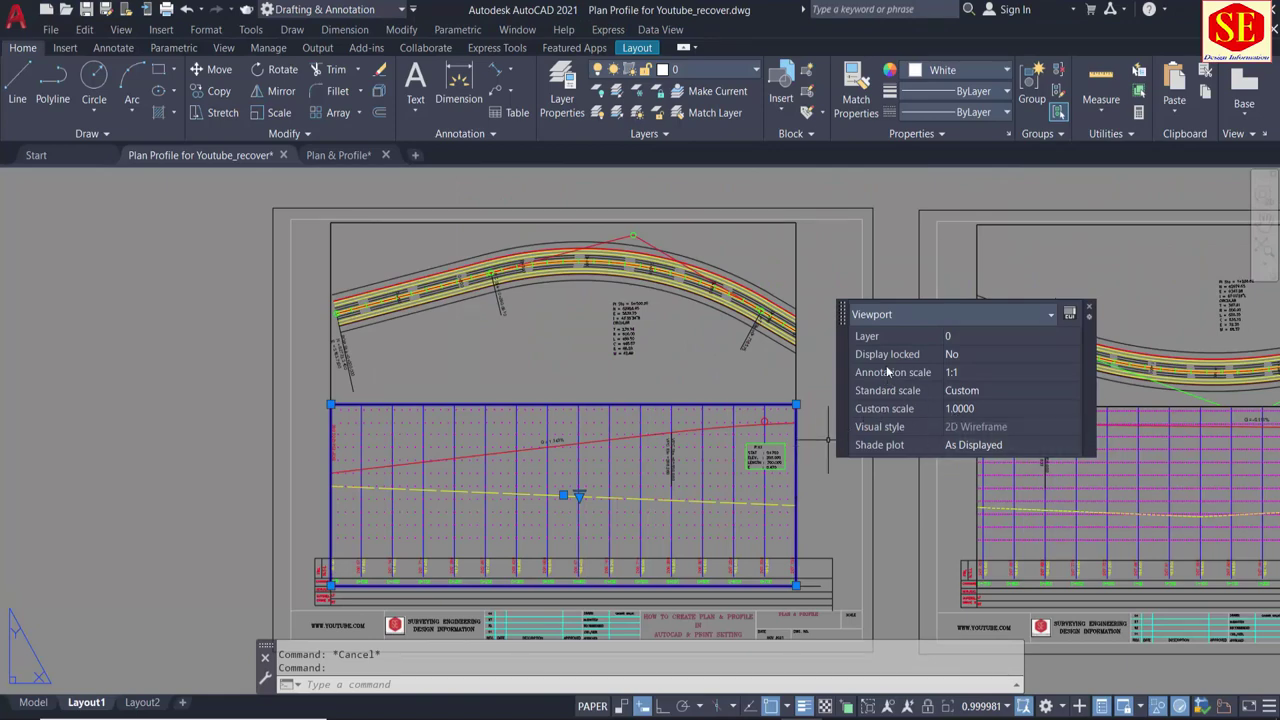
pyautogui.press('Escape')
pyautogui.click(800, 280)
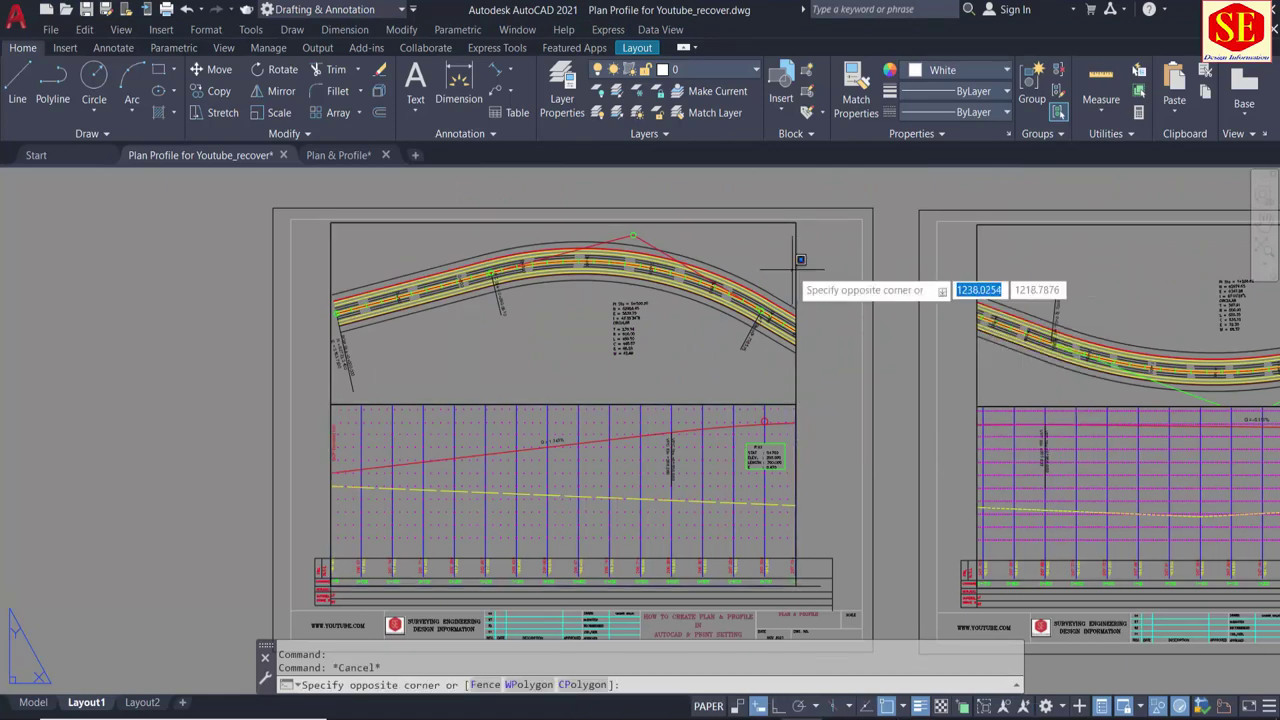
pyautogui.press('Escape')
pyautogui.click(795, 262)
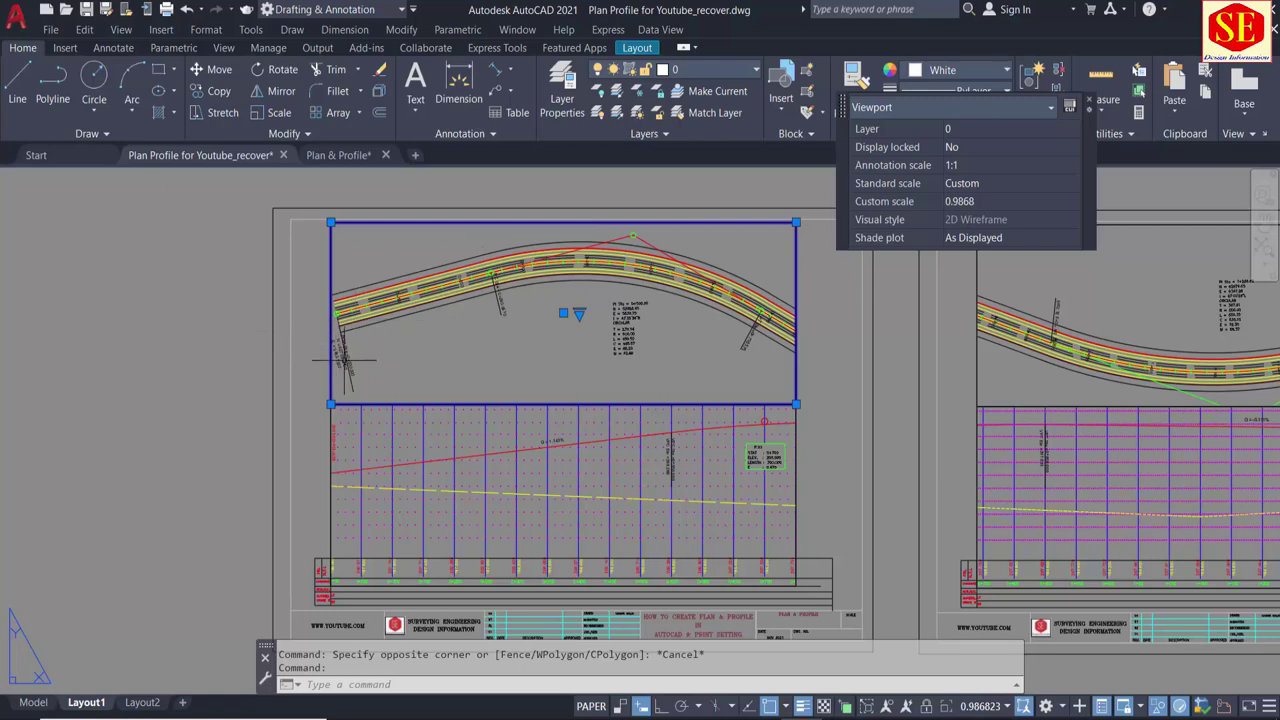
pyautogui.click(898, 317)
pyautogui.press('Escape')
pyautogui.scroll(-2, 880, 310)
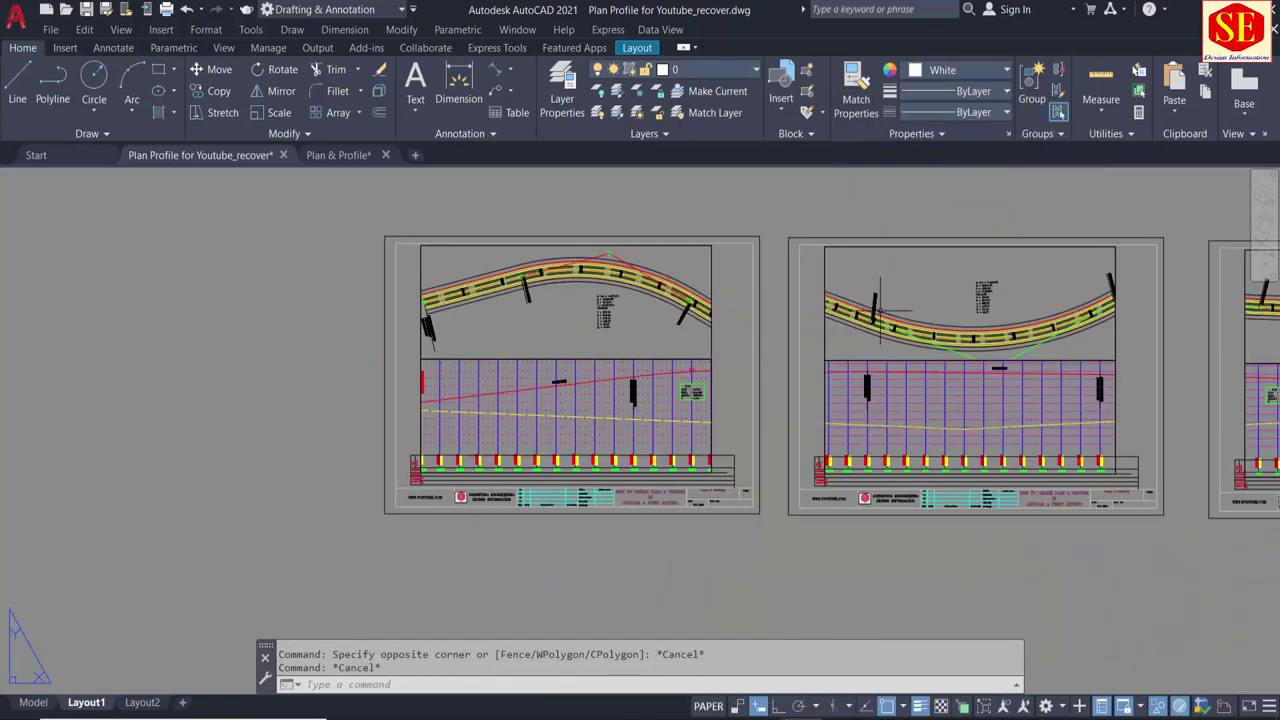
pyautogui.moveTo(880, 310); pyautogui.dragTo(694, 270, button='middle')
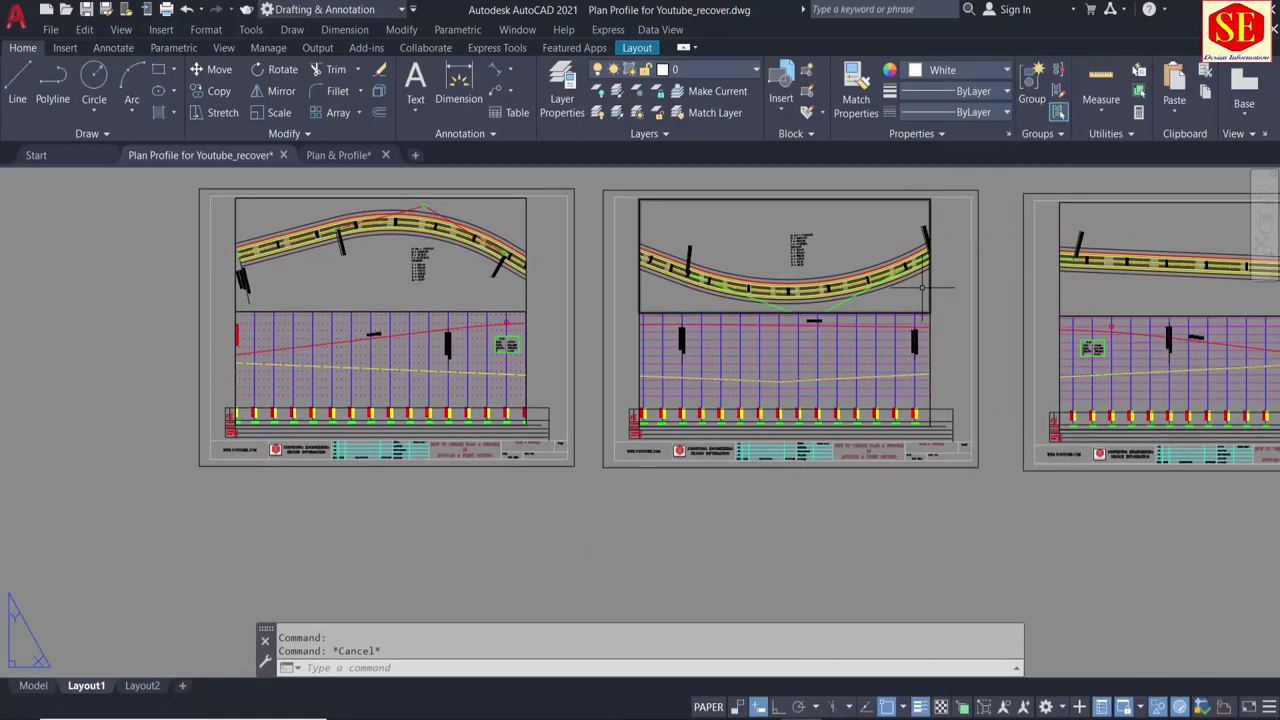
pyautogui.press('Escape')
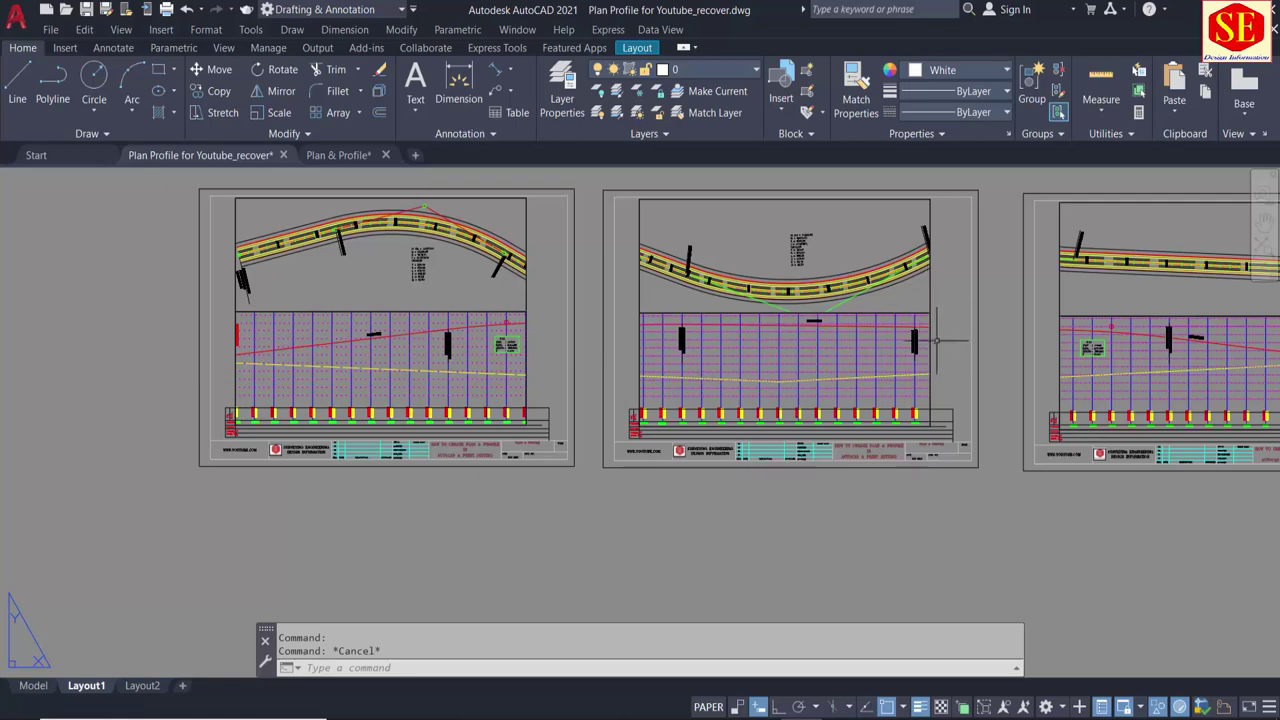
pyautogui.click(932, 341)
pyautogui.press('Escape')
pyautogui.moveTo(407, 368); pyautogui.dragTo(684, 498, button='middle')
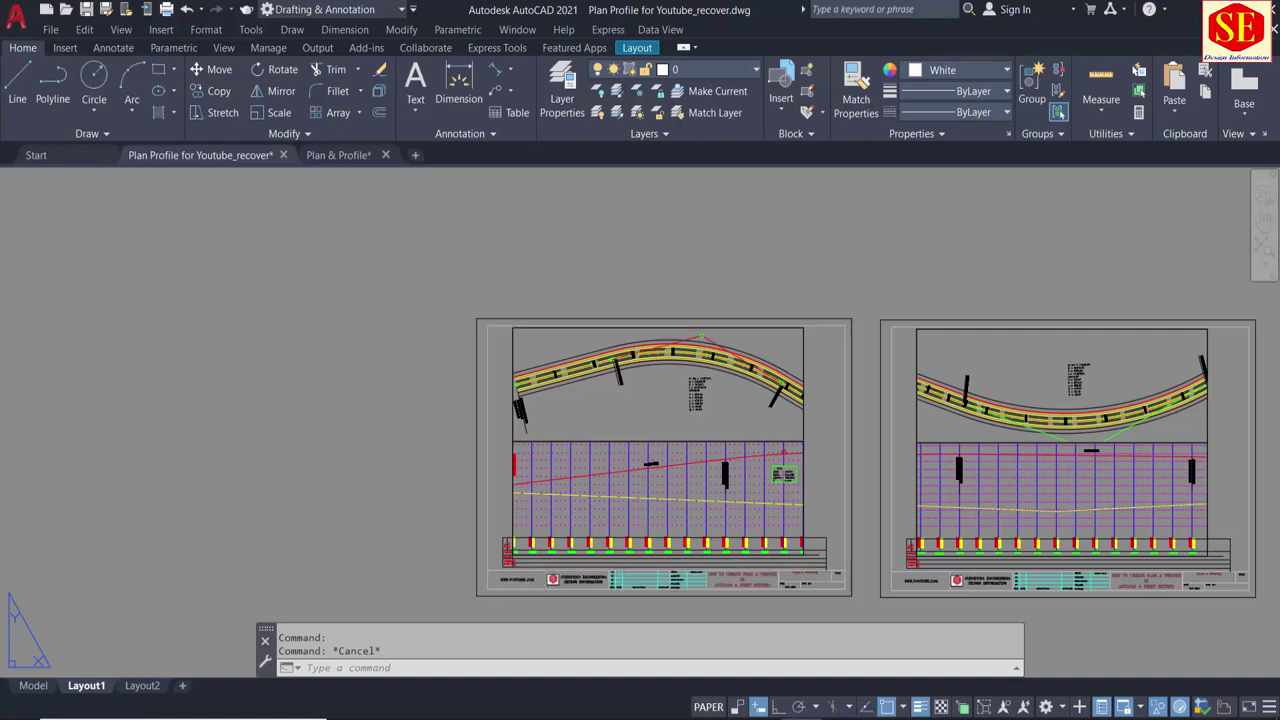
pyautogui.scroll(2, 572, 418)
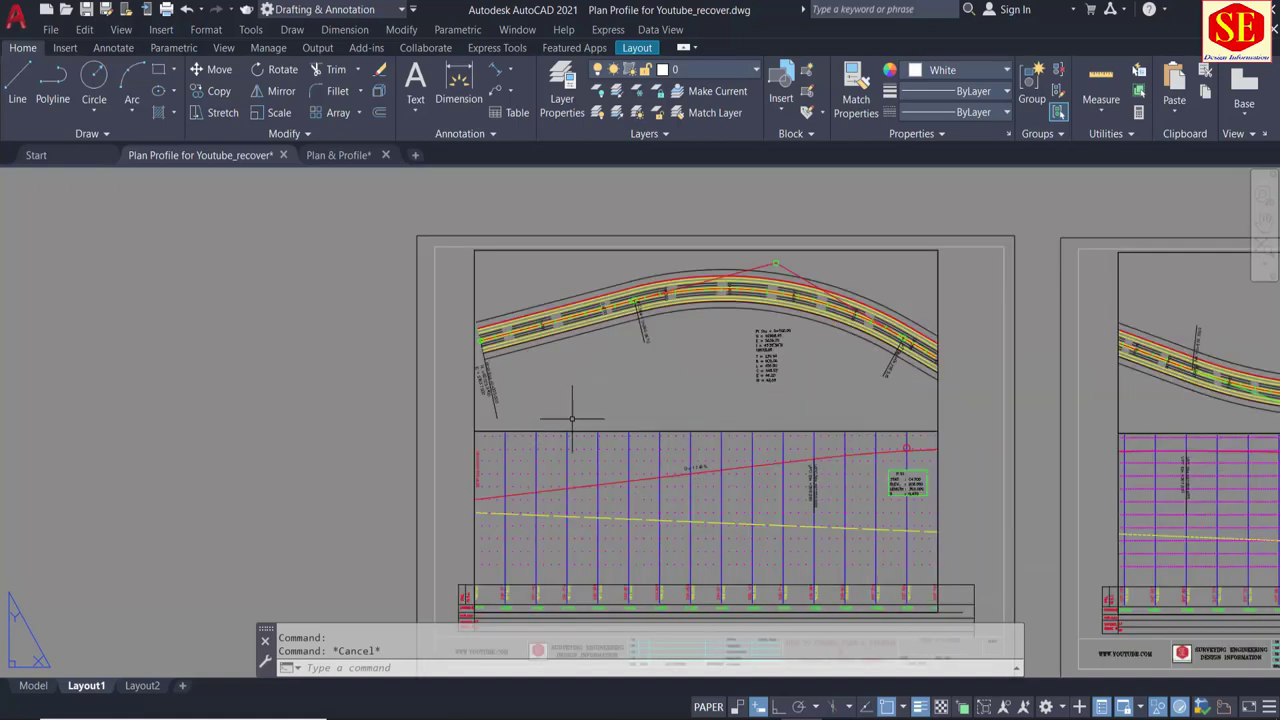
pyautogui.scroll(1, 572, 418)
pyautogui.scroll(2, 384, 497)
pyautogui.scroll(2, 384, 497)
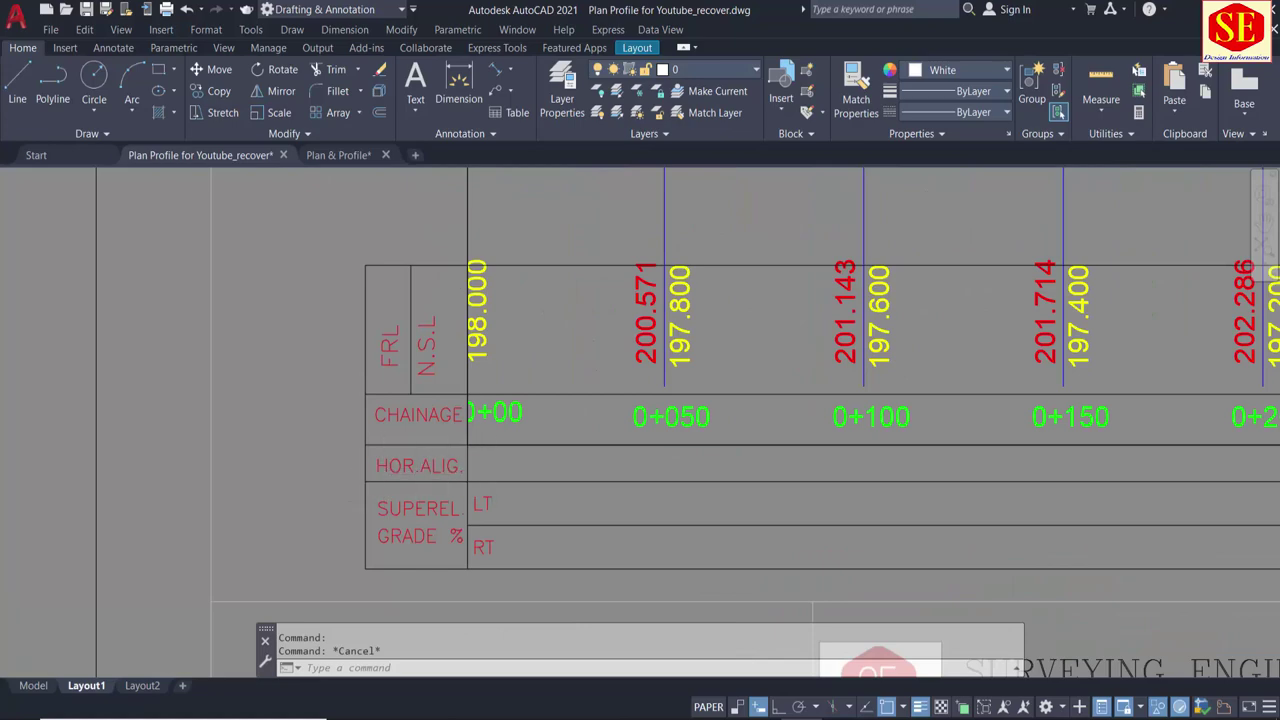
pyautogui.scroll(-2, 418, 472)
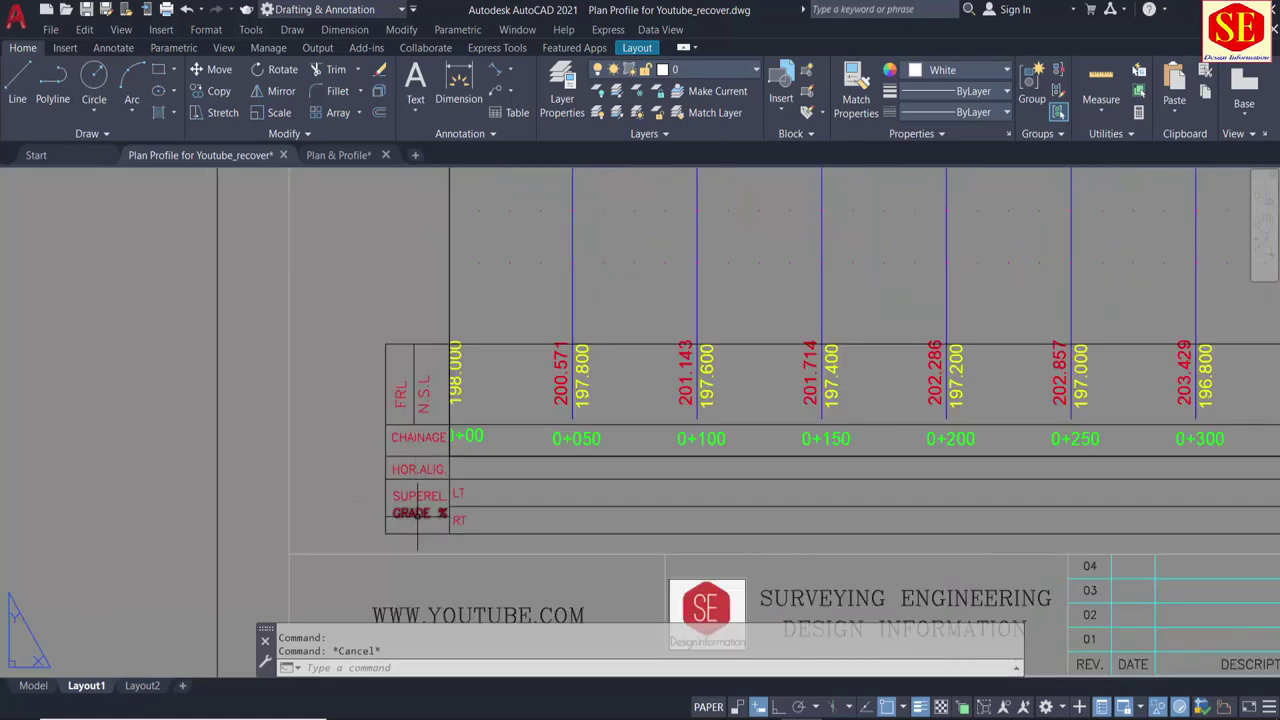
pyautogui.scroll(-5, 575, 490)
pyautogui.scroll(1, 700, 290)
pyautogui.scroll(4, 690, 230)
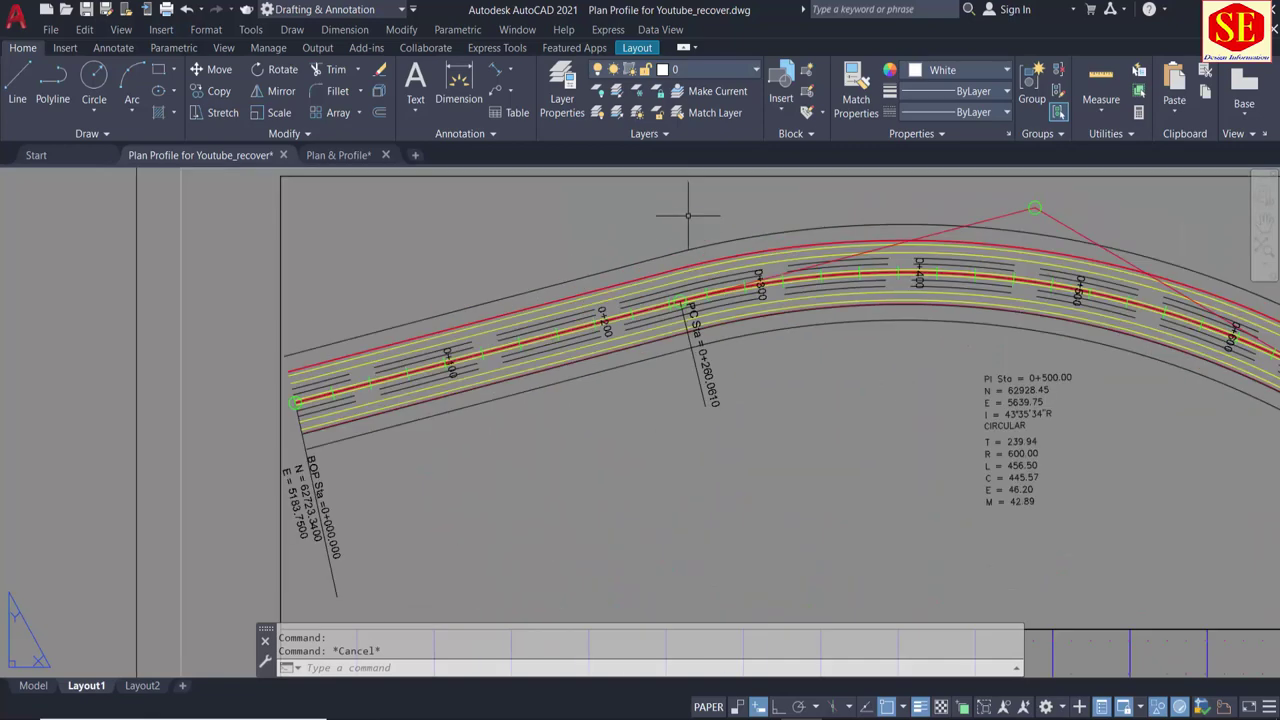
pyautogui.scroll(1, 688, 215)
pyautogui.press('Return')
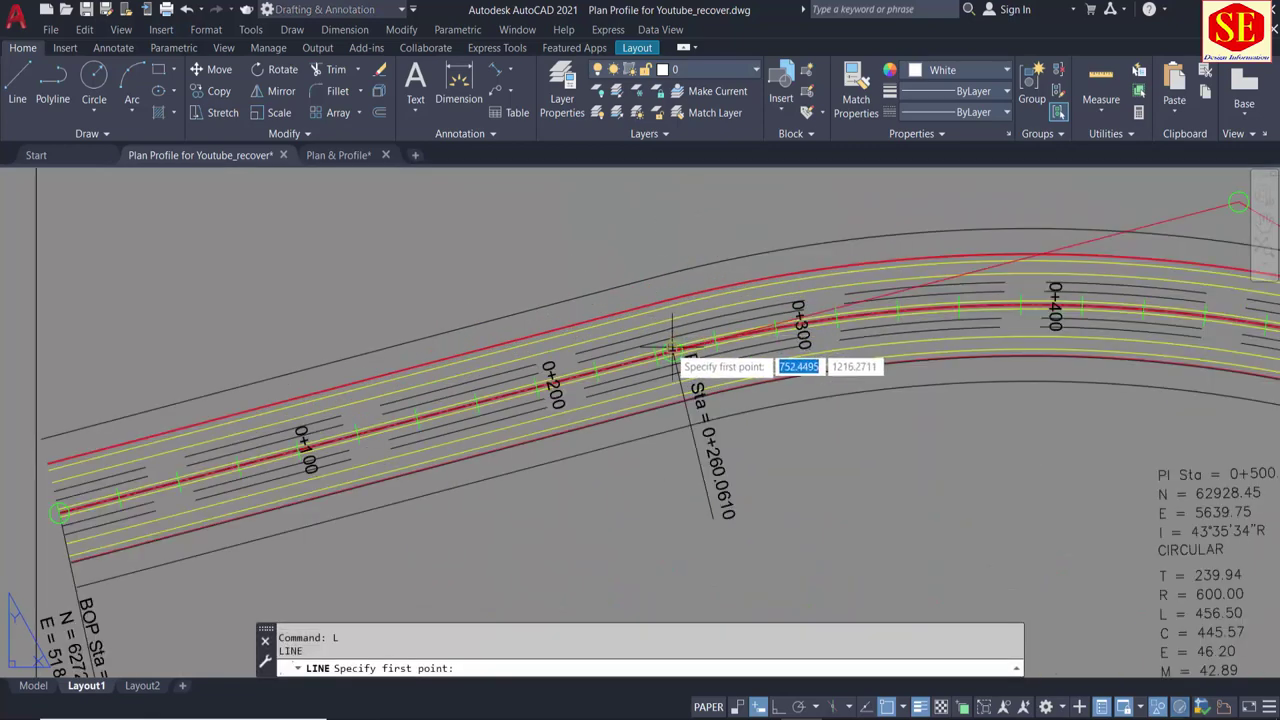
pyautogui.click(672, 360)
pyautogui.scroll(-5, 662, 440)
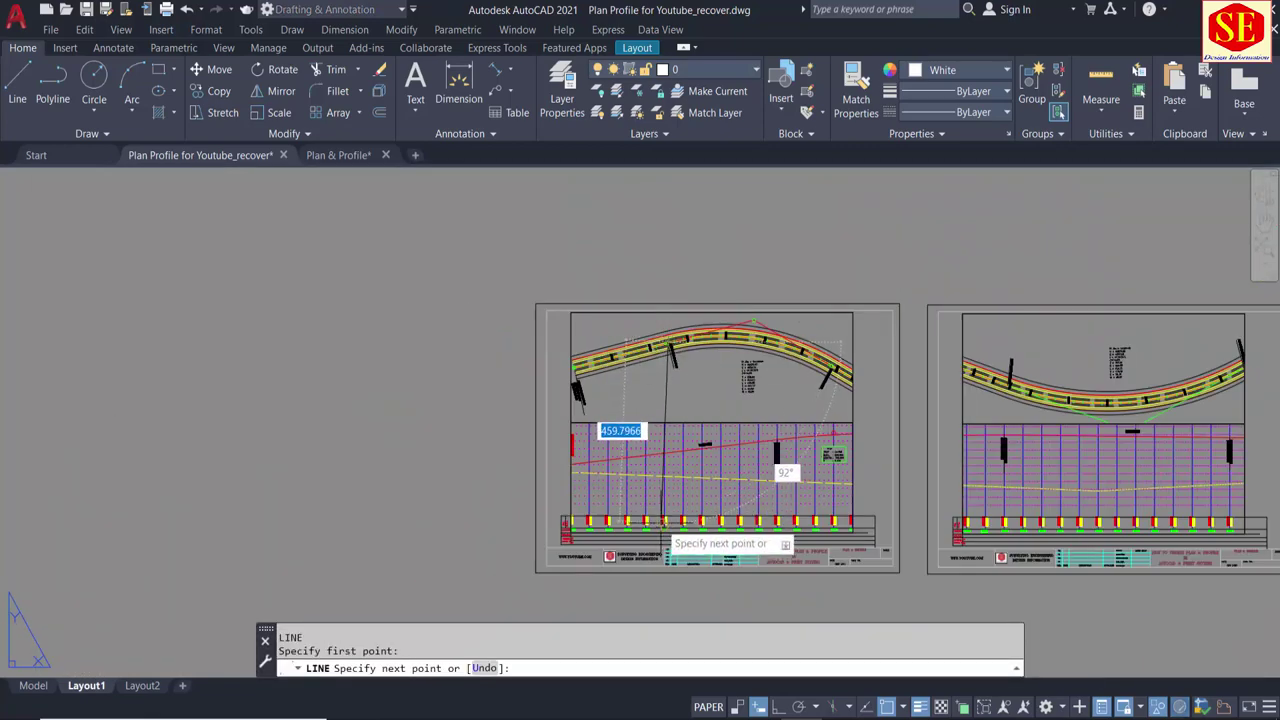
pyautogui.press('F8')
pyautogui.scroll(4, 662, 530)
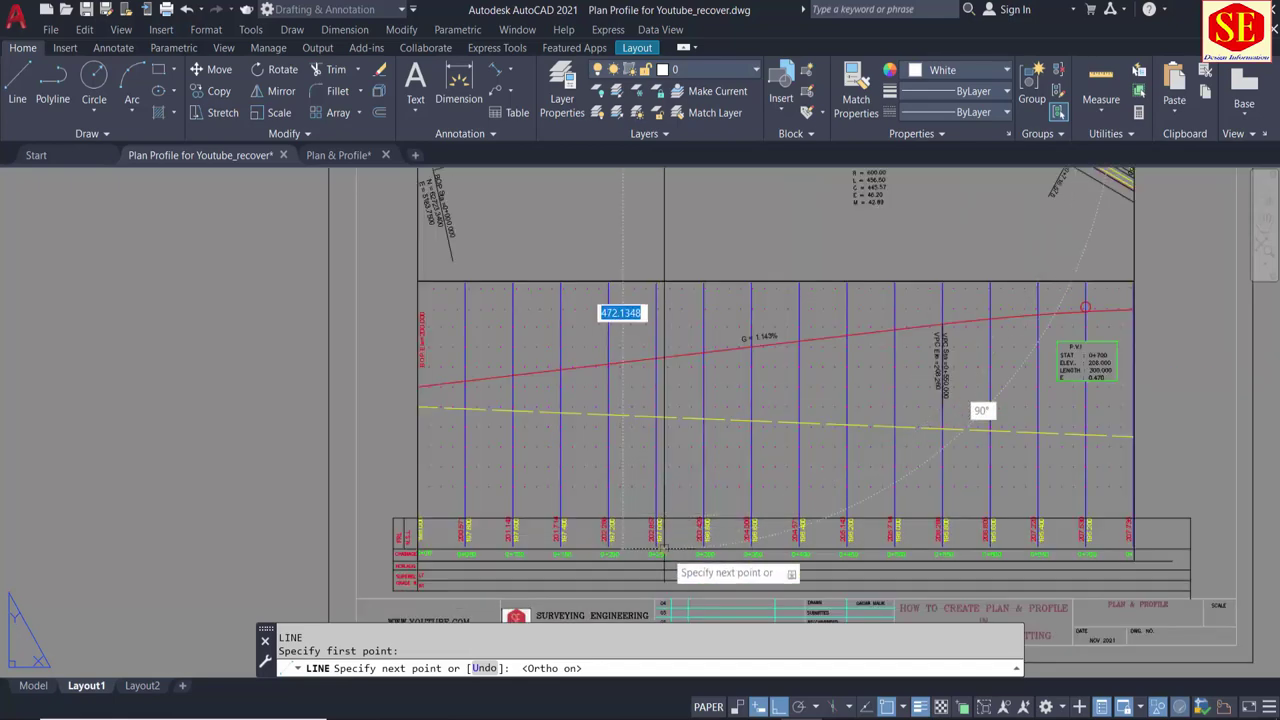
pyautogui.scroll(1, 664, 570)
pyautogui.scroll(1, 664, 578)
pyautogui.scroll(3, 646, 493)
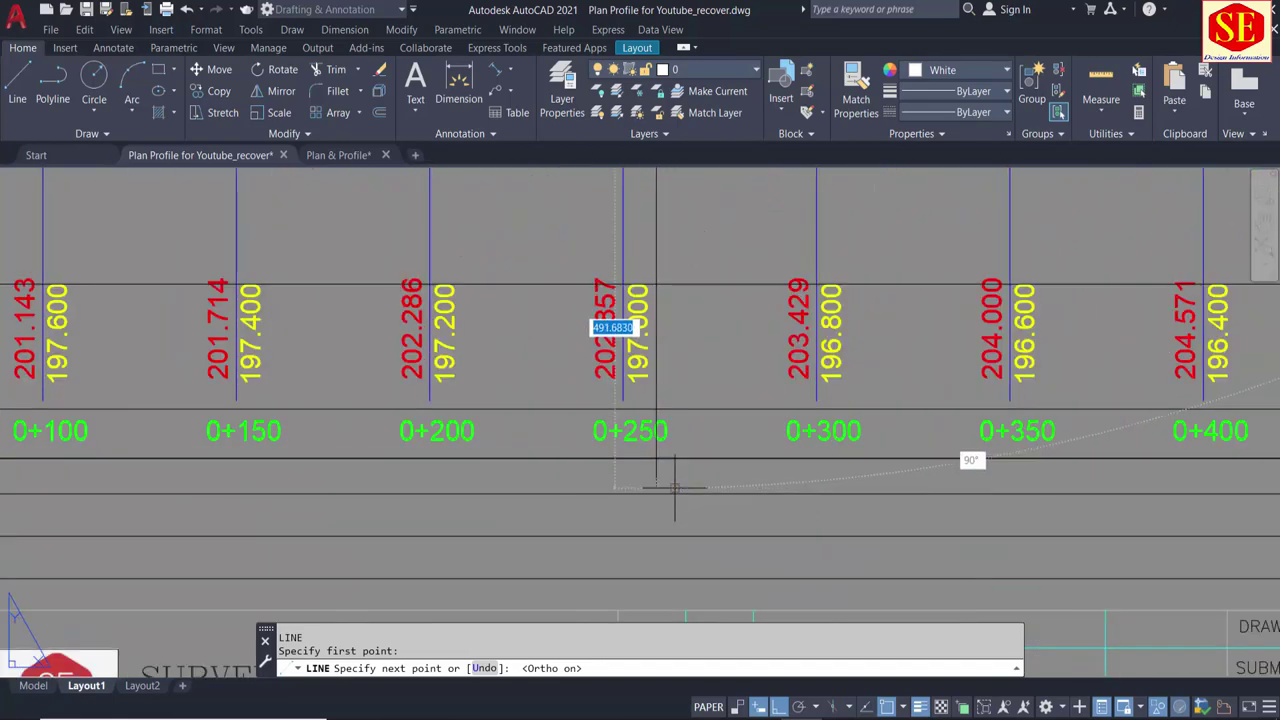
pyautogui.click(652, 493)
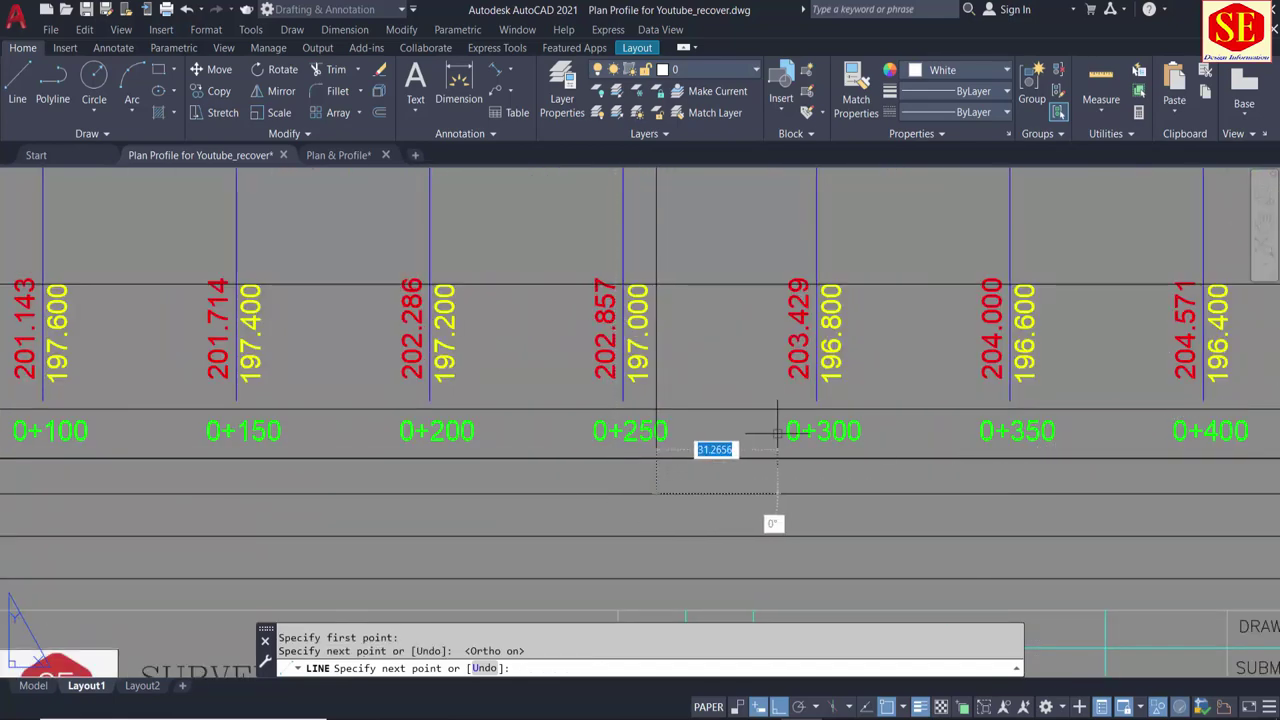
pyautogui.press('Escape')
pyautogui.press('Return')
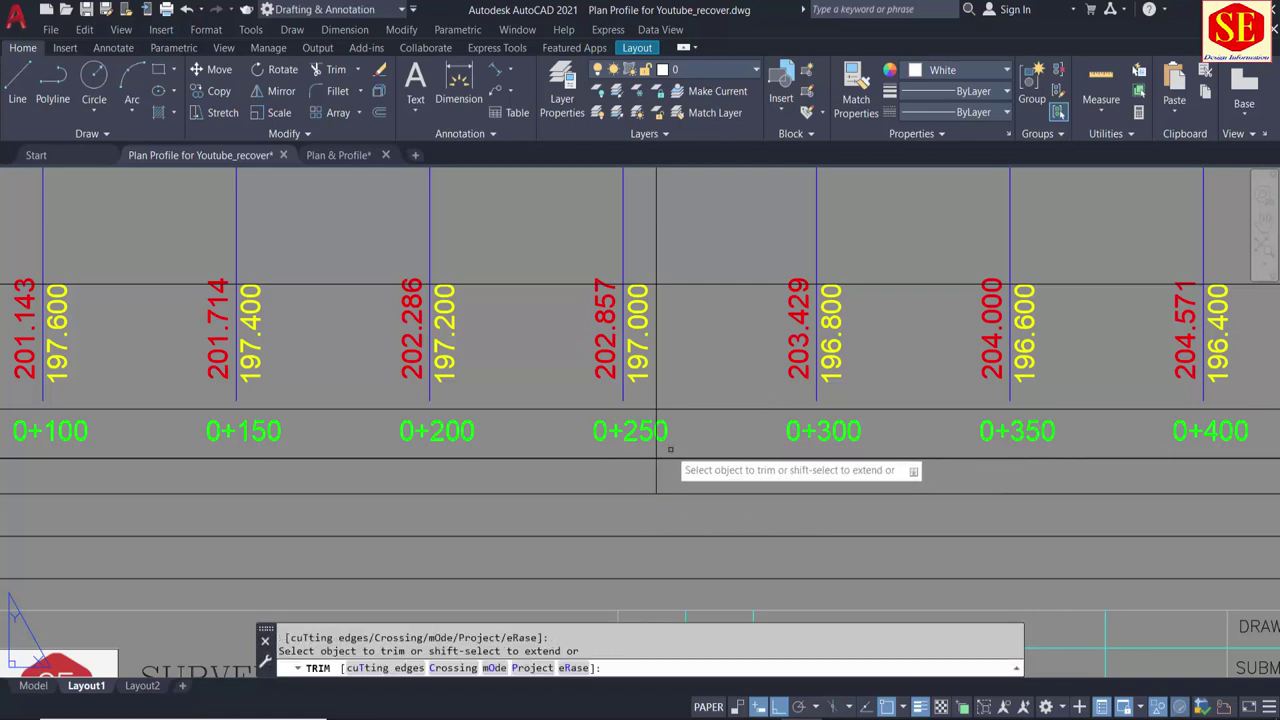
pyautogui.press('Escape')
pyautogui.click(656, 380)
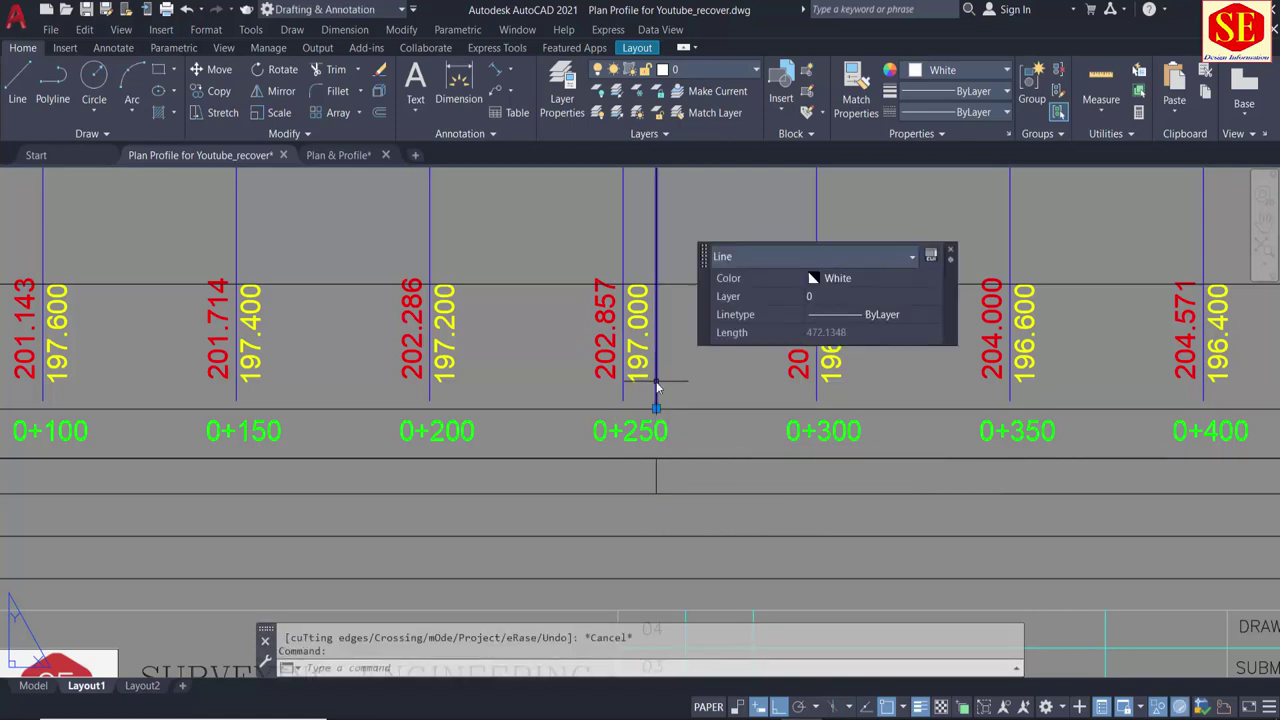
pyautogui.write('e')
pyautogui.press('Return')
pyautogui.scroll(-5, 665, 470)
pyautogui.scroll(-1, 560, 470)
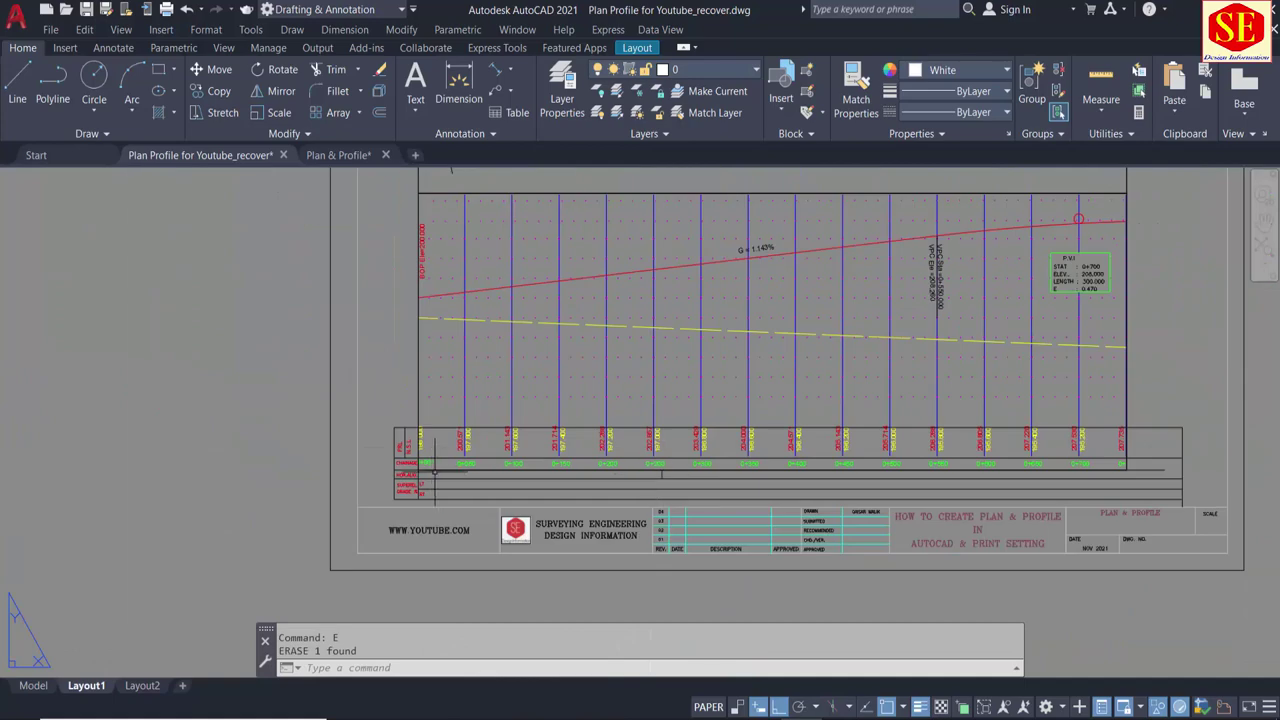
pyautogui.scroll(5, 480, 470)
pyautogui.write('co')
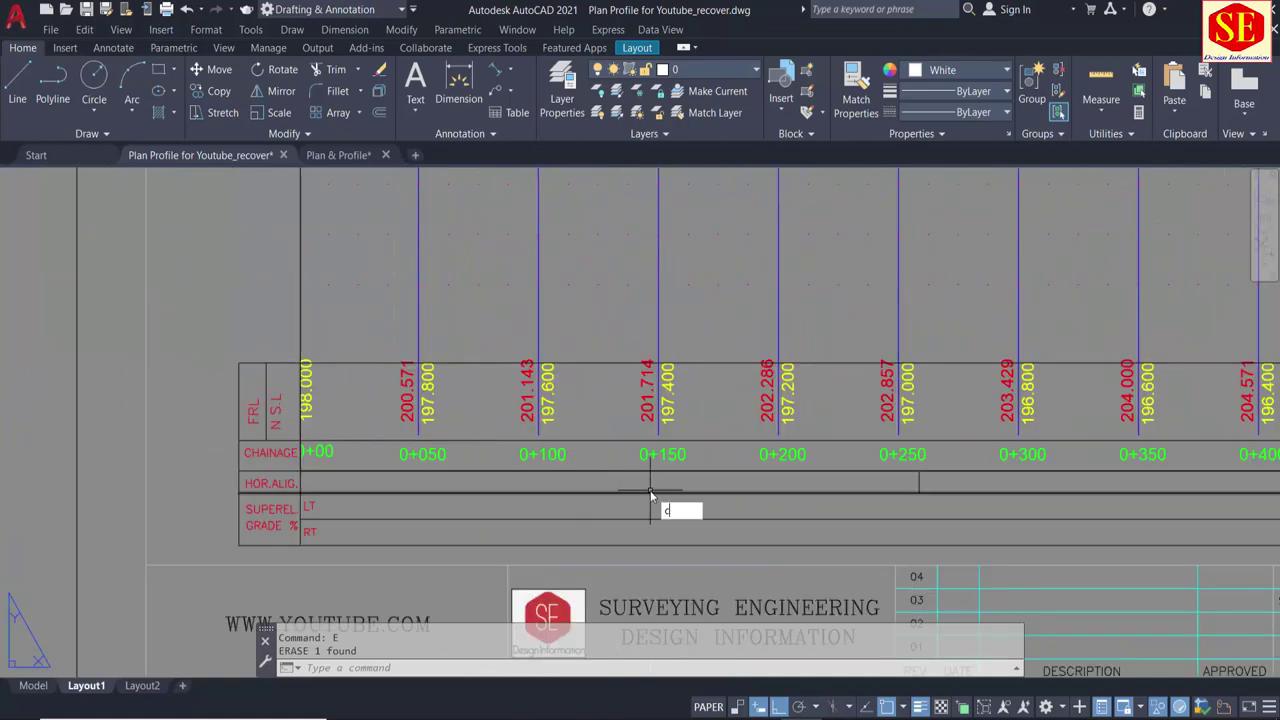
pyautogui.press('Return')
pyautogui.click(657, 455)
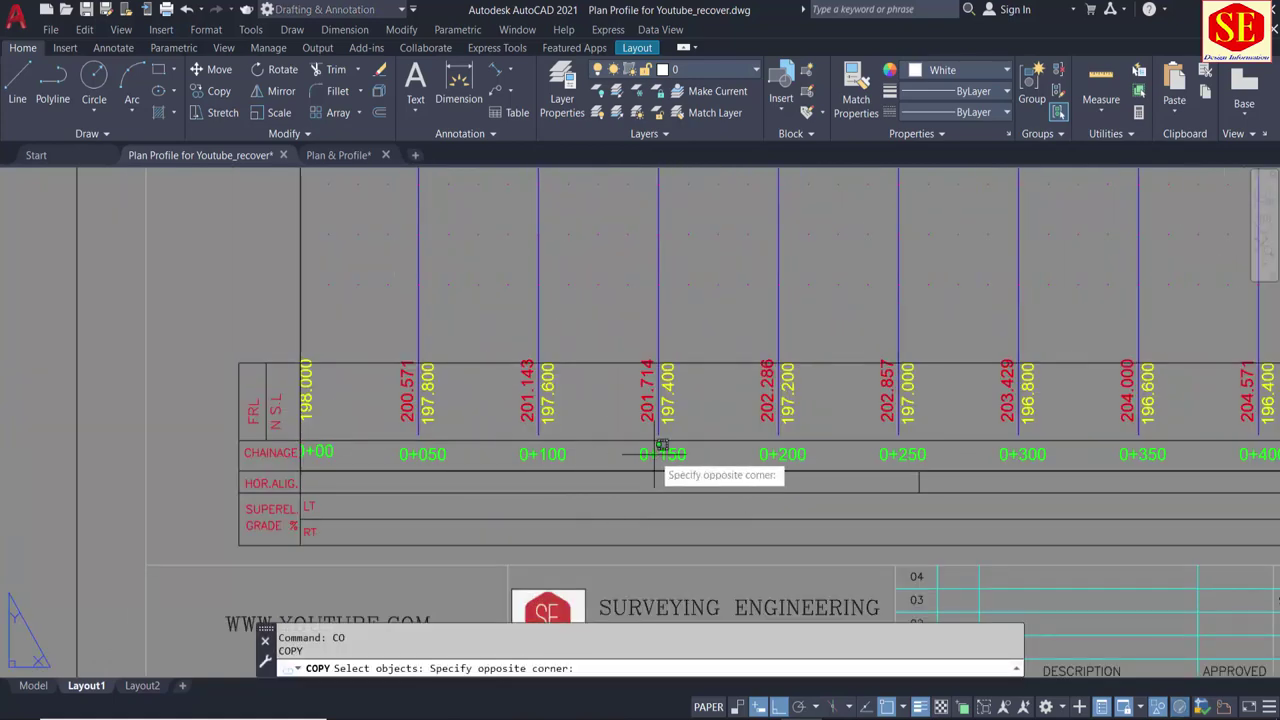
pyautogui.click(620, 460)
pyautogui.press('Escape')
pyautogui.moveTo(620, 460)
pyautogui.mouseDown(button='middle')
pyautogui.moveTo(522, 404)
pyautogui.moveTo(522, 420)
pyautogui.mouseUp(button='middle')
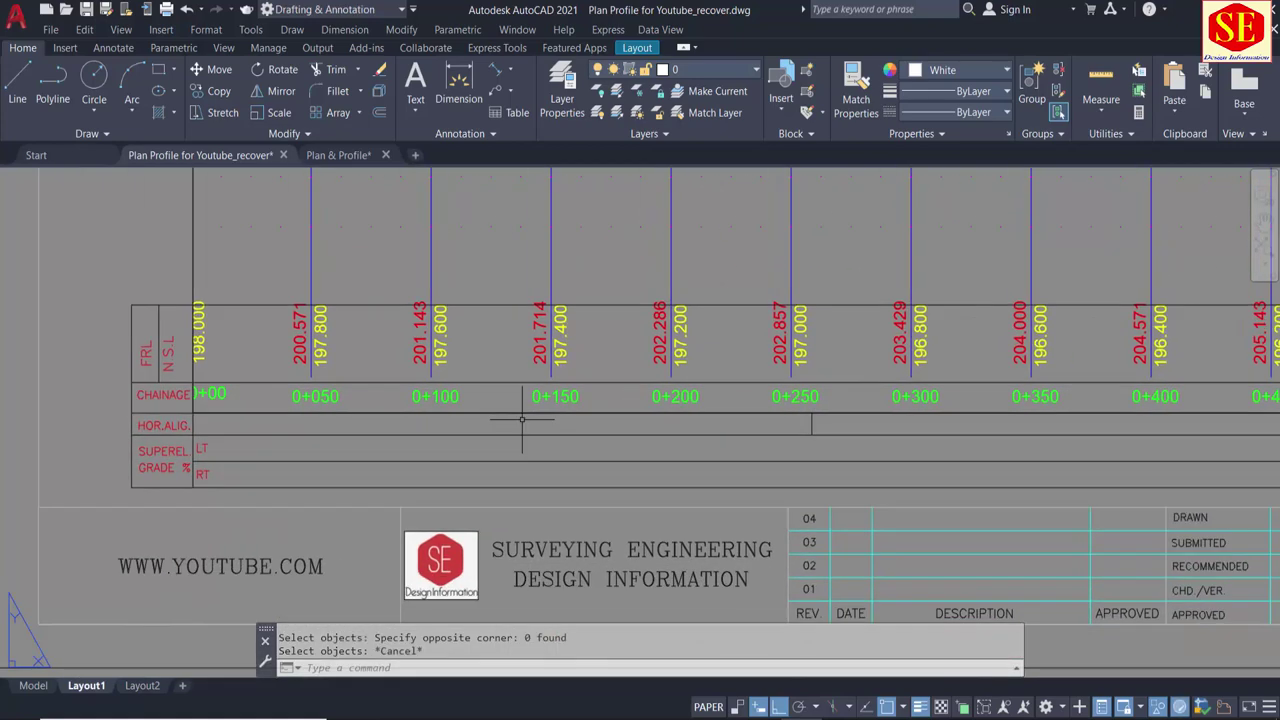
pyautogui.scroll(-3, 522, 420)
pyautogui.scroll(-2, 734, 420)
pyautogui.scroll(-2, 734, 420)
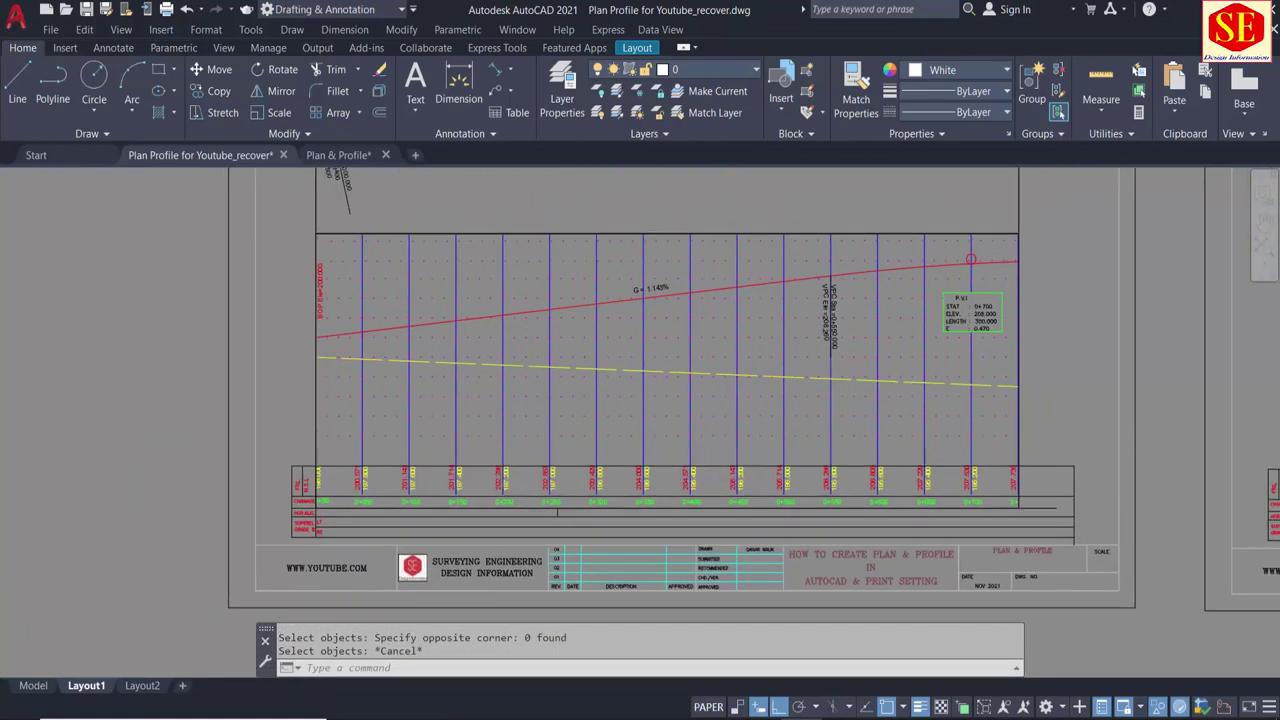
pyautogui.scroll(-2, 613, 293)
pyautogui.scroll(2, 620, 483)
pyautogui.scroll(2, 657, 357)
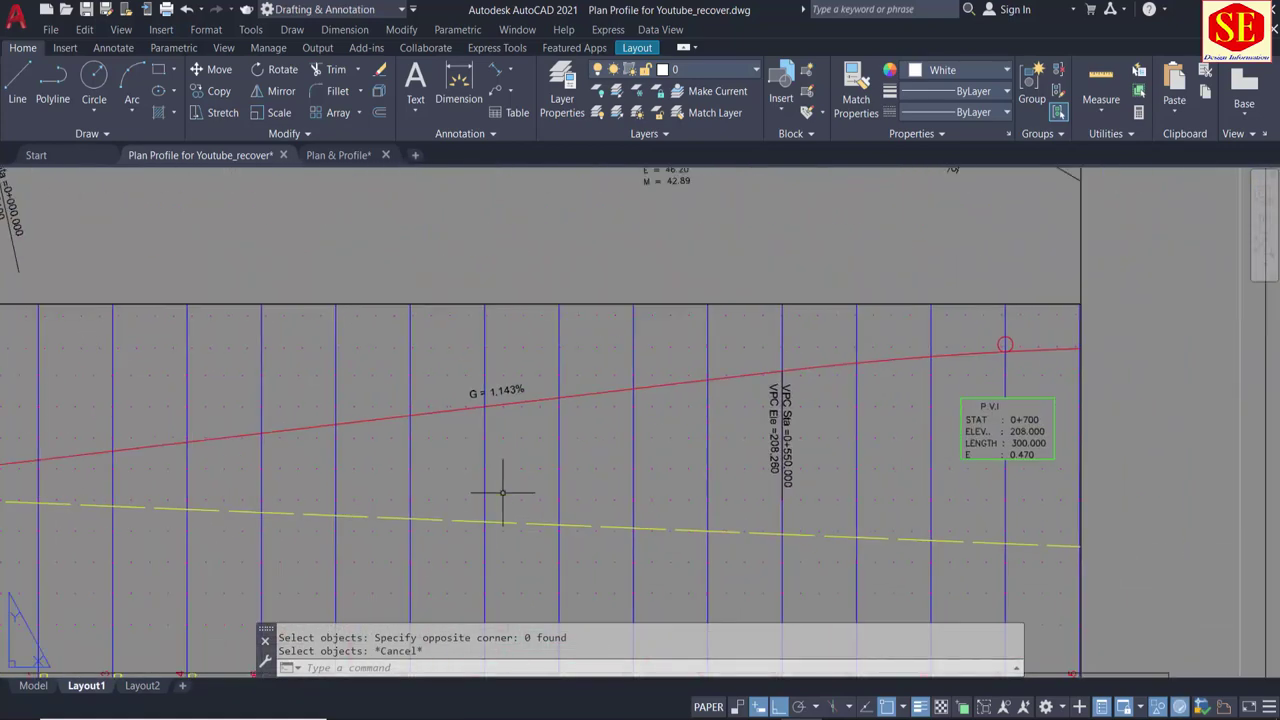
pyautogui.scroll(-4, 500, 491)
pyautogui.scroll(3, 738, 272)
# Step: Draw a line from the curve's PT point down into the HOR.ALIG row at 0+700
pyautogui.write('l')
pyautogui.press('Return')
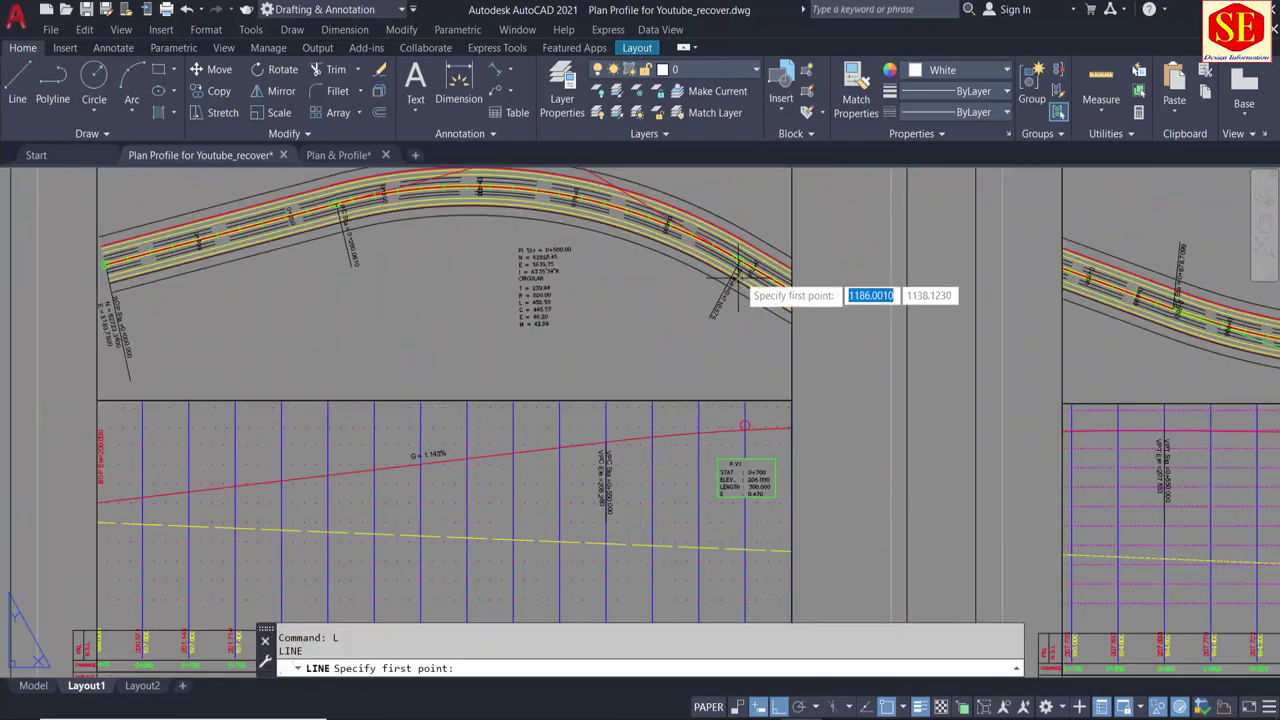
pyautogui.scroll(3, 737, 268)
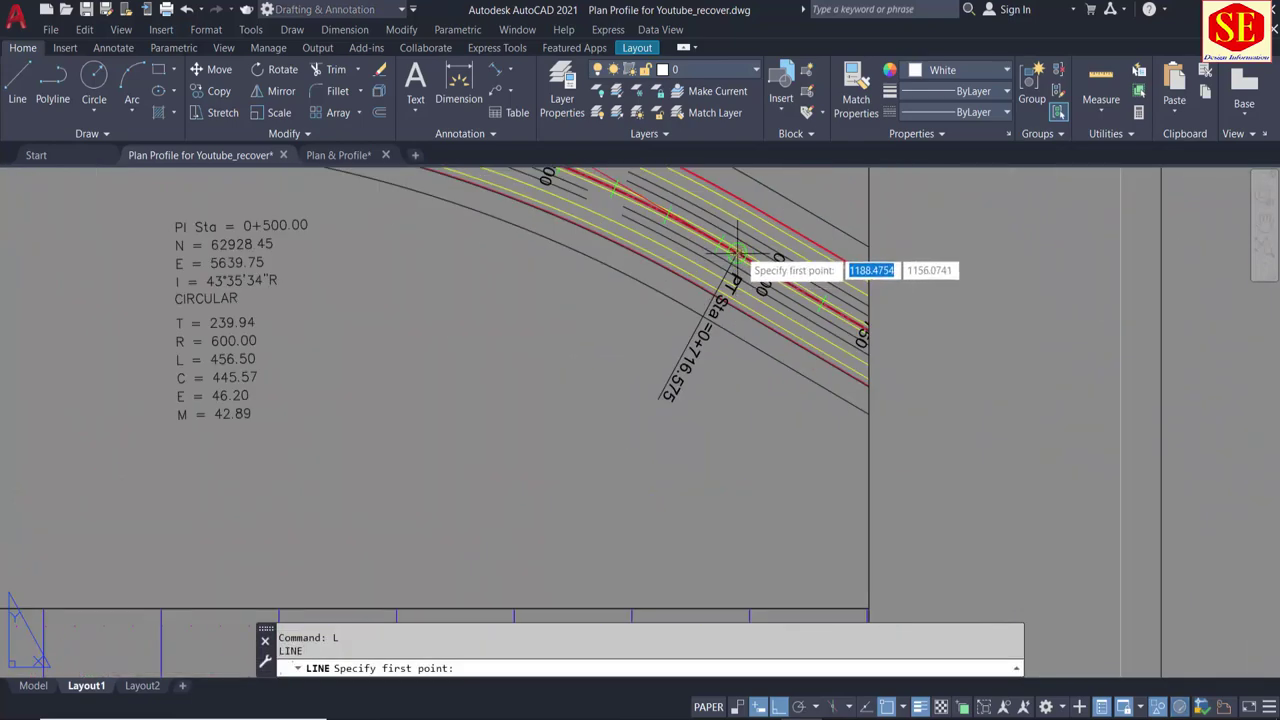
pyautogui.click(735, 250)
pyautogui.scroll(-5, 730, 352)
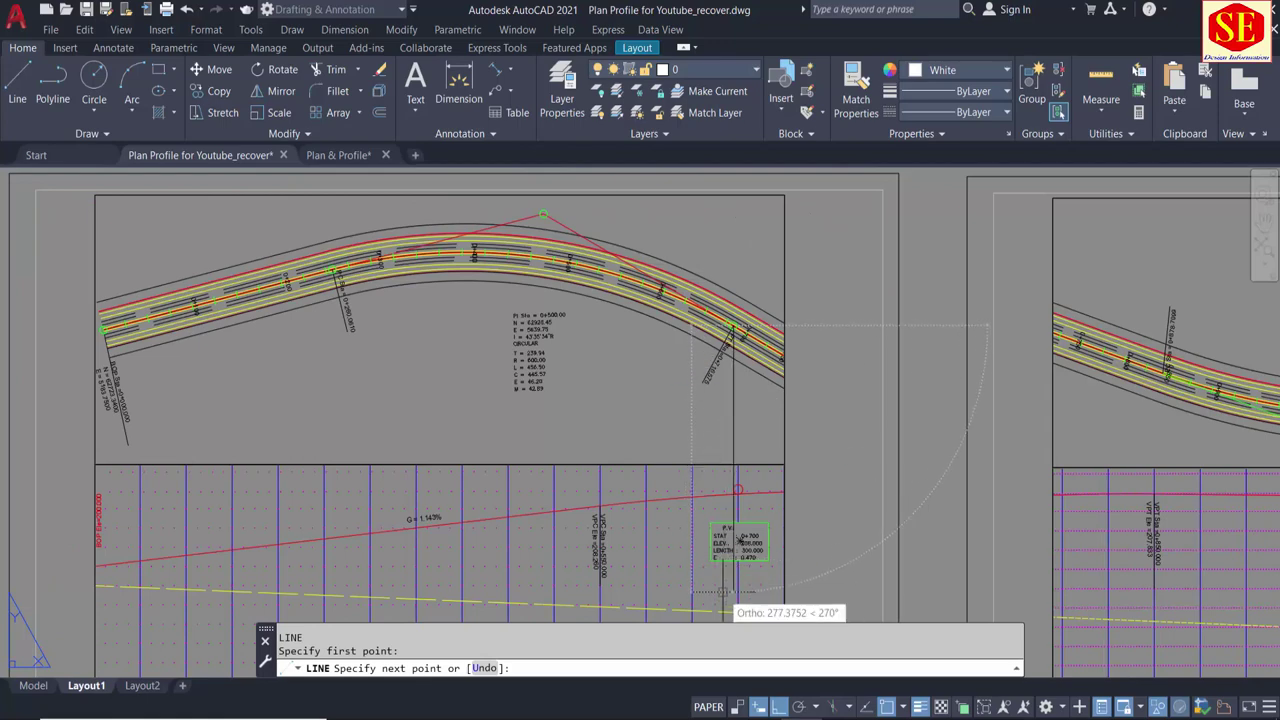
pyautogui.scroll(3, 705, 570)
pyautogui.scroll(2, 700, 550)
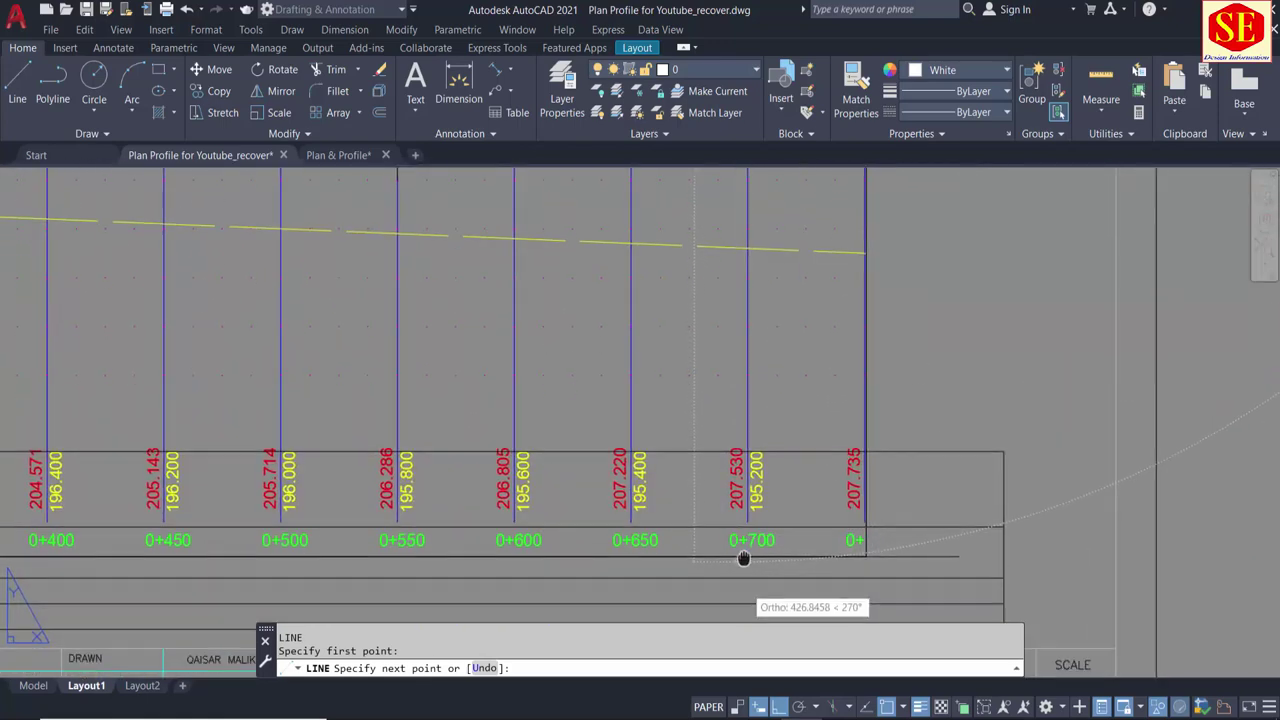
pyautogui.moveTo(725, 585); pyautogui.dragTo(733, 507, button='middle')
pyautogui.click(733, 507)
pyautogui.press('Escape')
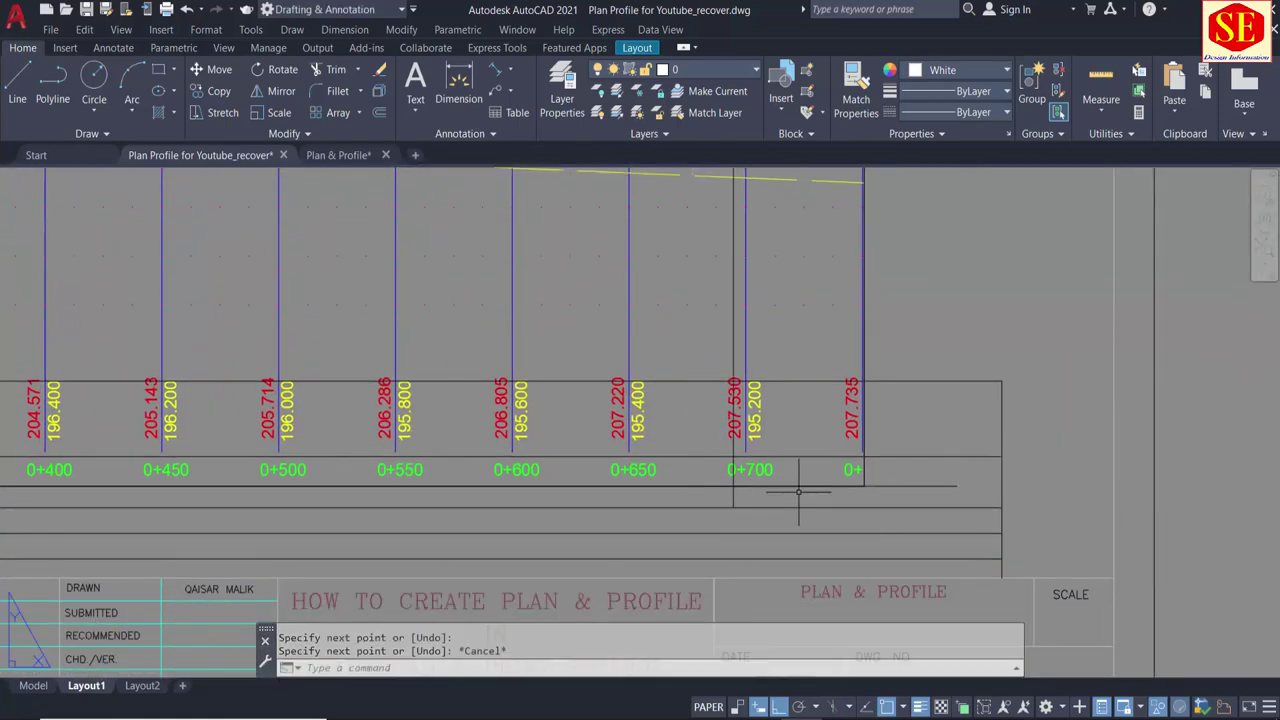
# Step: Erase the extra vertical line instead of trimming it
pyautogui.write('tr')
pyautogui.press('Return')
pyautogui.scroll(5, 731, 470)
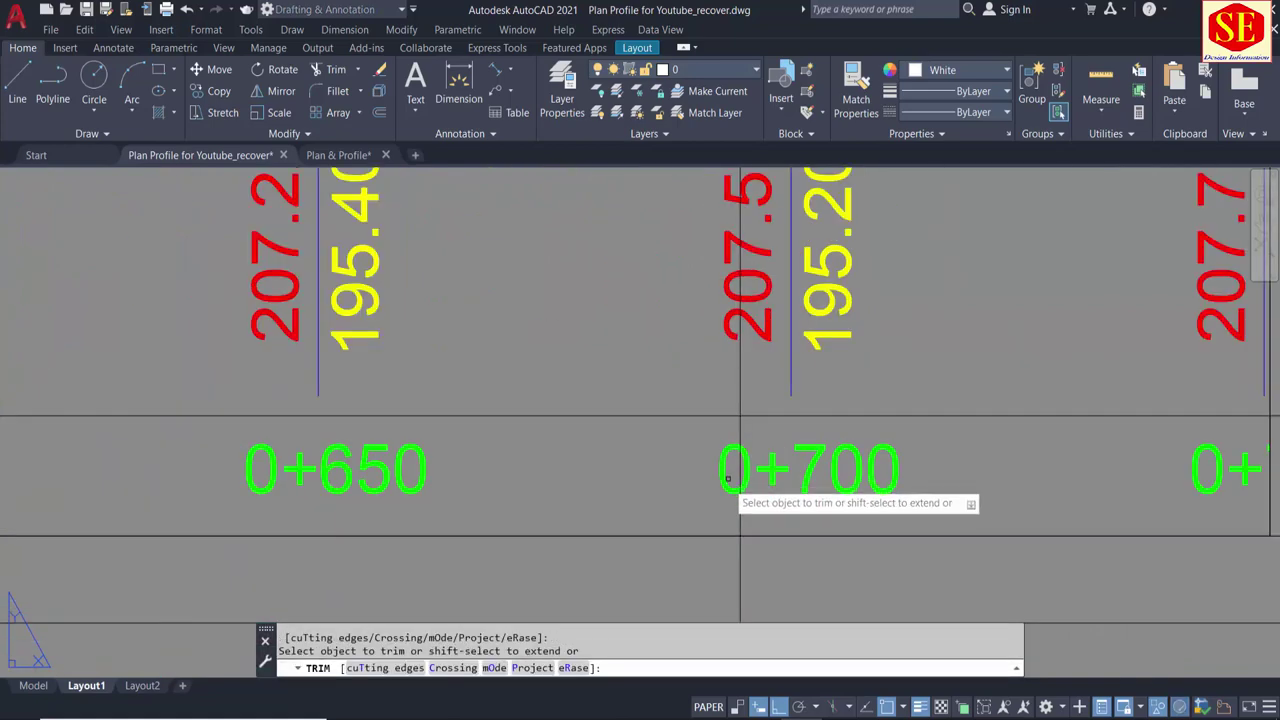
pyautogui.press('Escape')
pyautogui.click(741, 410)
pyautogui.write('e')
pyautogui.press('Return')
pyautogui.scroll(-4, 741, 410)
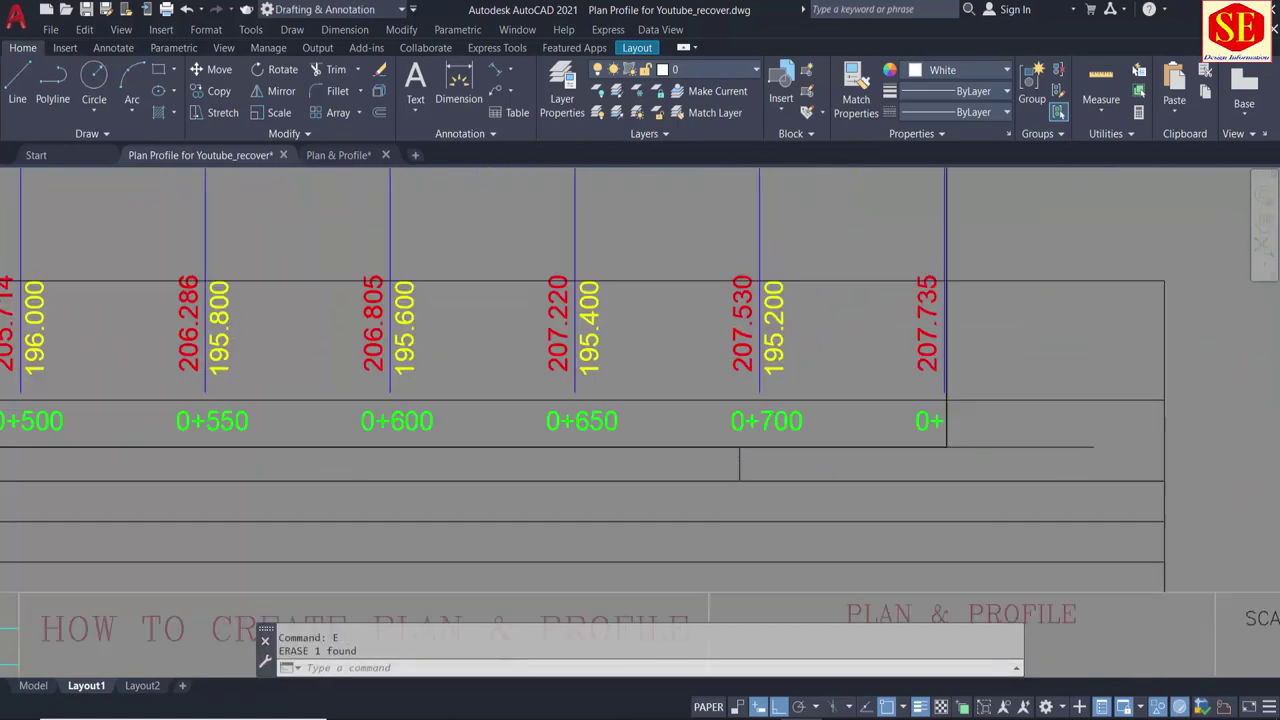
pyautogui.scroll(-1, 668, 427)
pyautogui.scroll(-2, 368, 430)
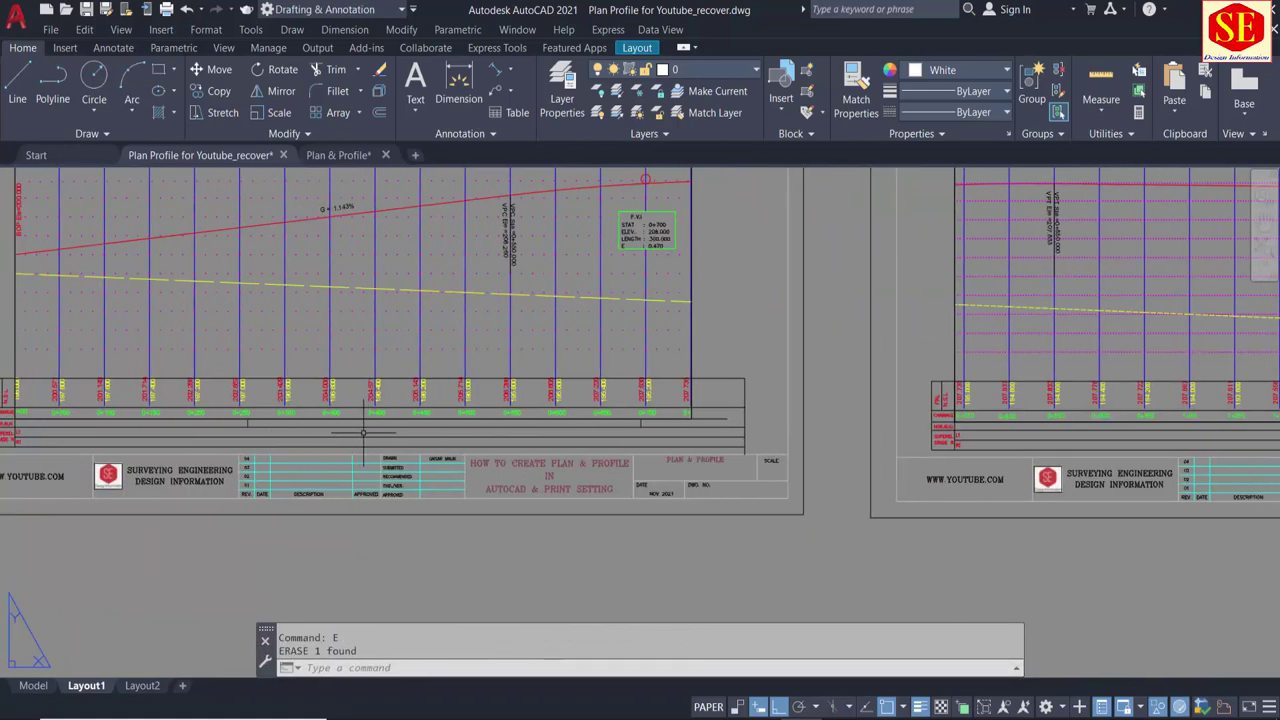
# Step: Pan and zoom to review the plan, the profile start and the title block
pyautogui.moveTo(457, 363); pyautogui.dragTo(509, 531, button='middle')
pyautogui.scroll(2, 704, 252)
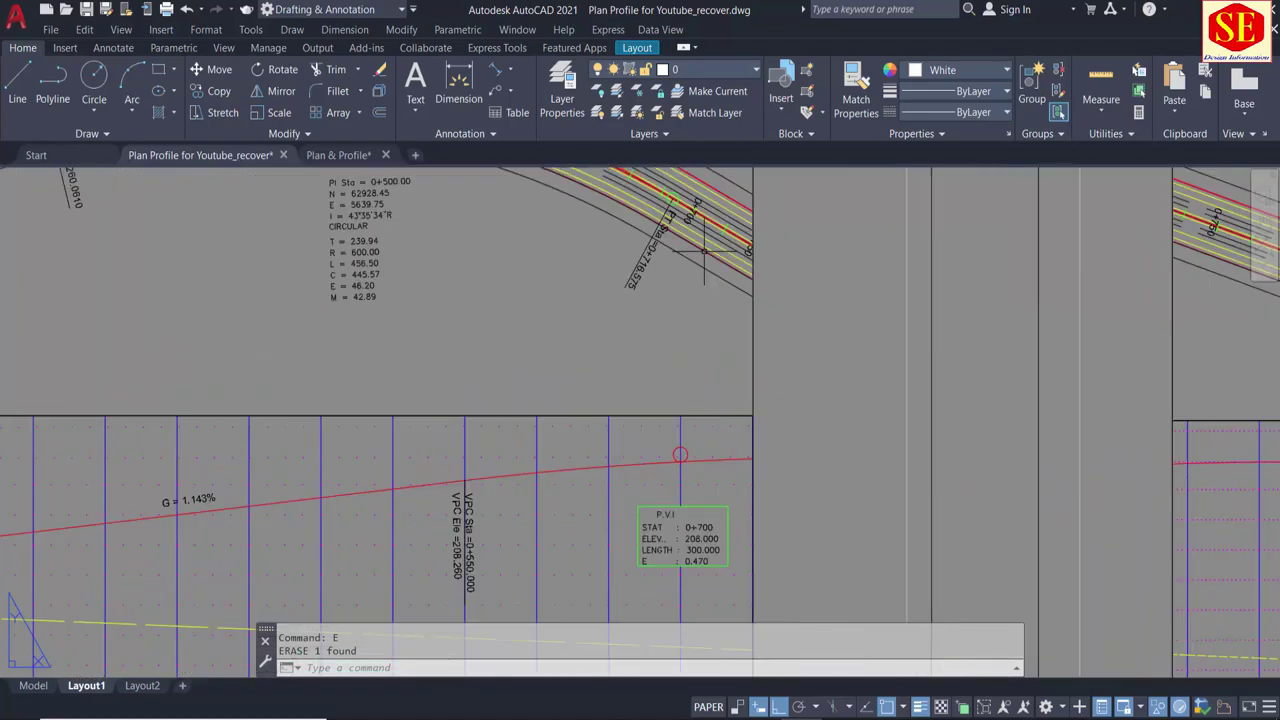
pyautogui.scroll(-2, 660, 262)
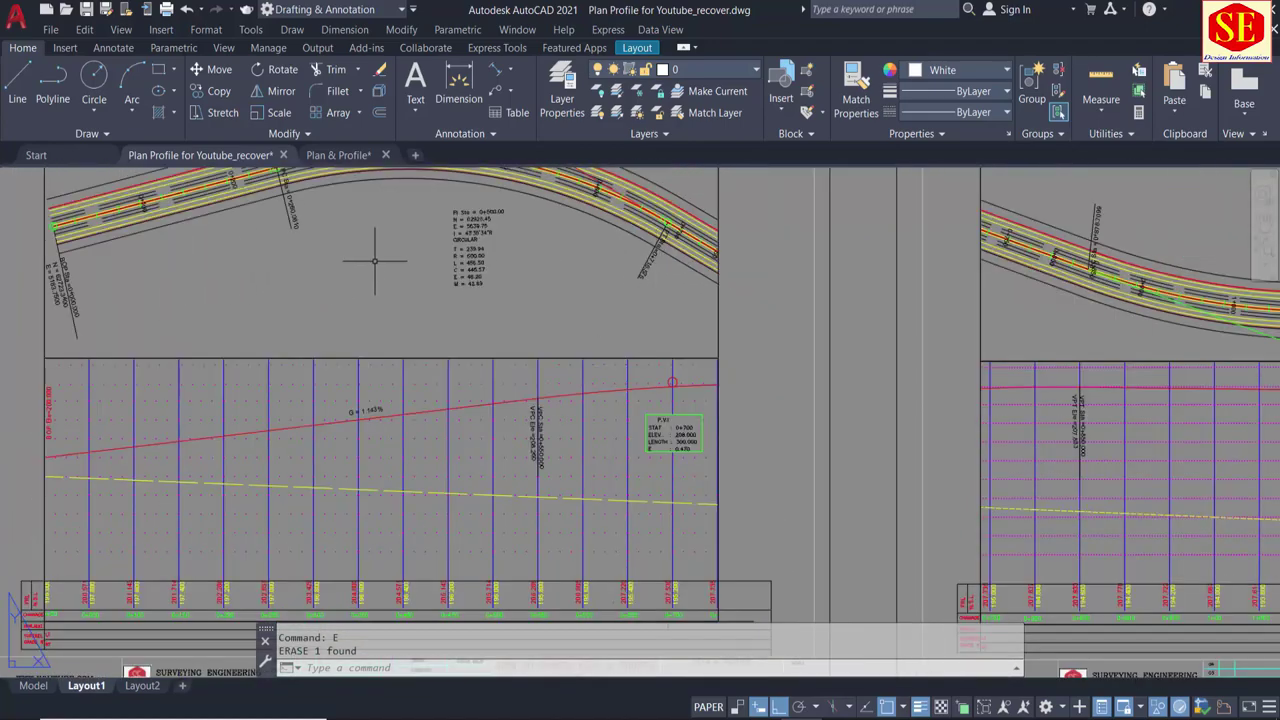
pyautogui.moveTo(375, 261); pyautogui.dragTo(400, 349, button='middle')
pyautogui.scroll(4, 494, 346)
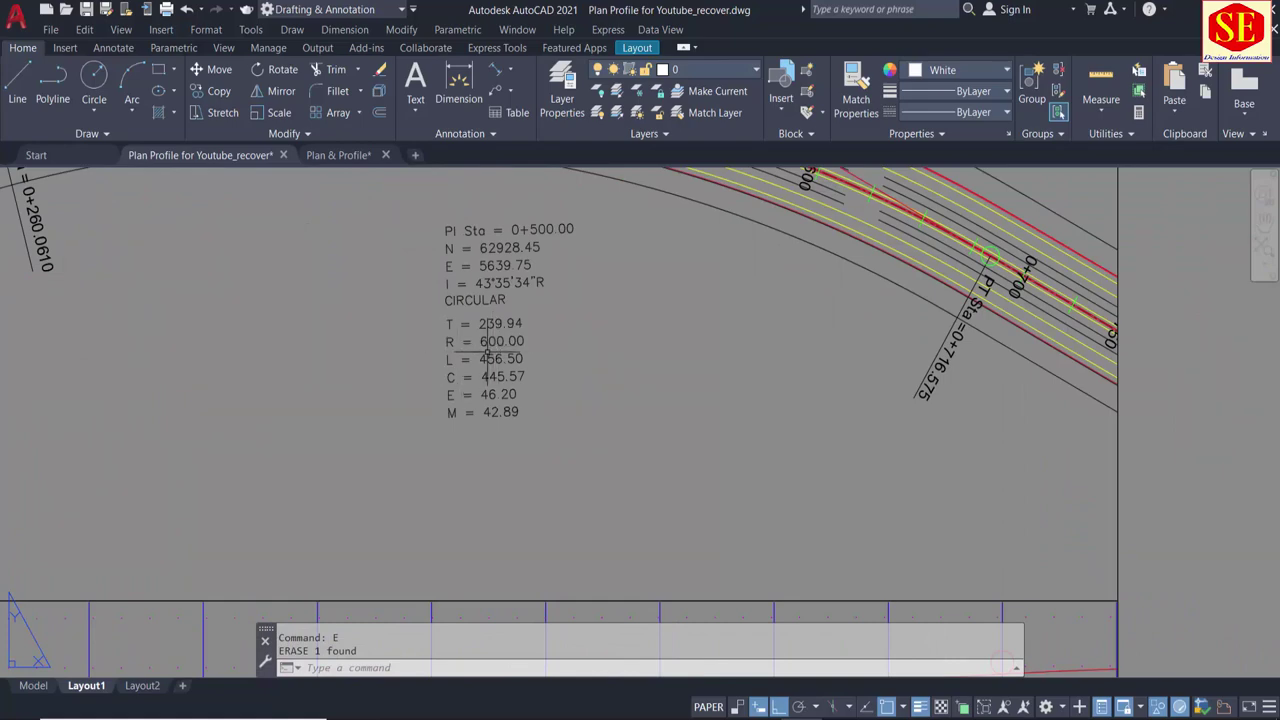
pyautogui.scroll(-5, 490, 350)
pyautogui.scroll(2, 407, 474)
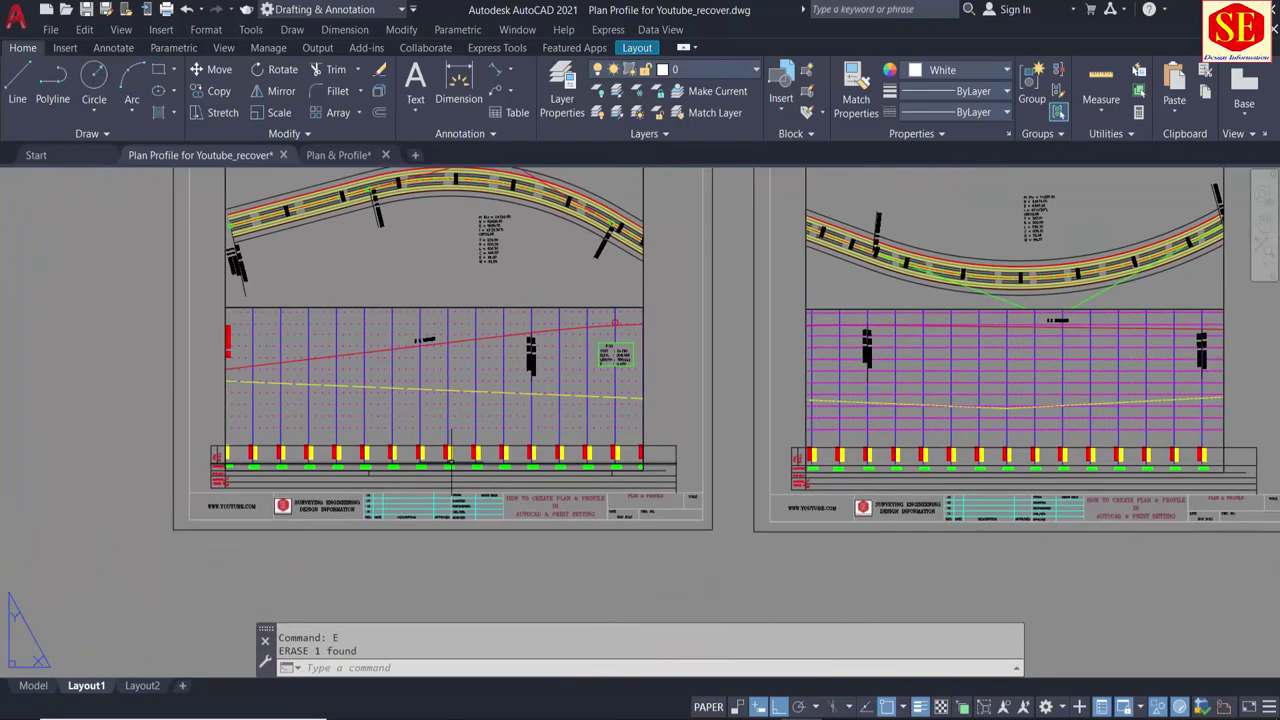
pyautogui.scroll(4, 407, 474)
pyautogui.moveTo(407, 474); pyautogui.dragTo(530, 435, button='middle')
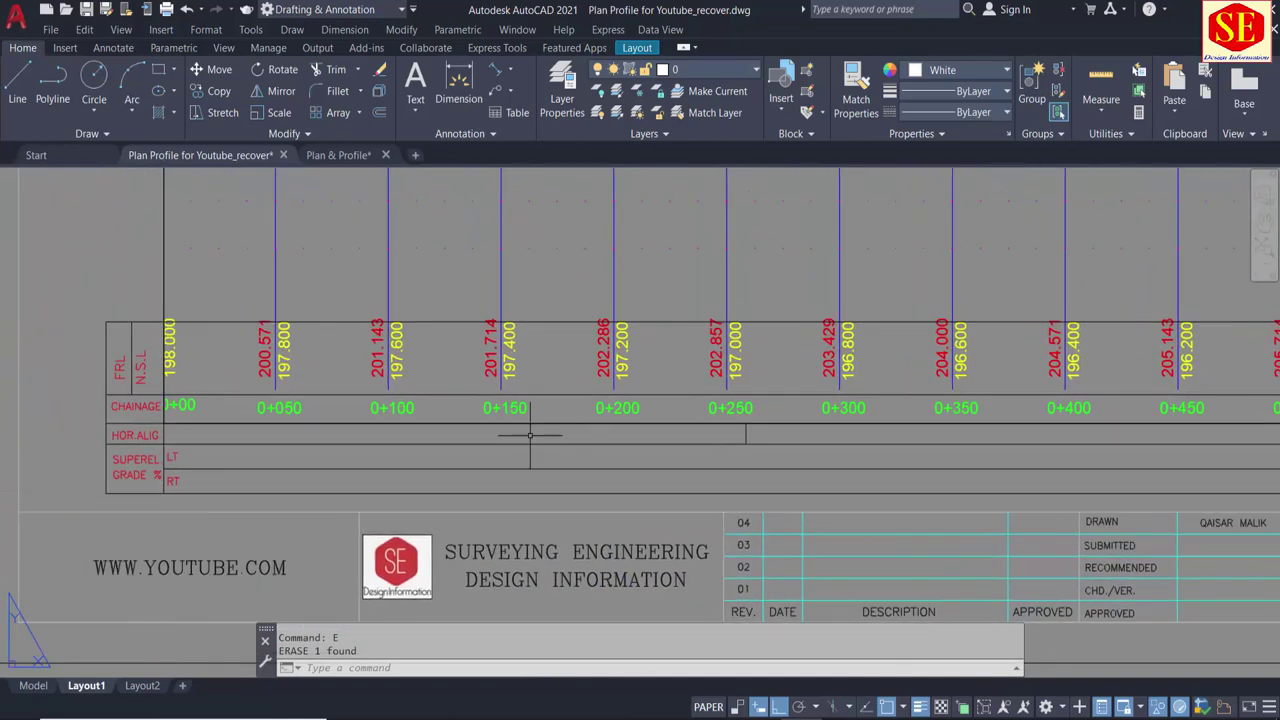
pyautogui.write('t')
# Step: Write an MTEXT label 'TANGENT' in the horizontal alignment row
pyautogui.press('Return')
pyautogui.click(309, 437)
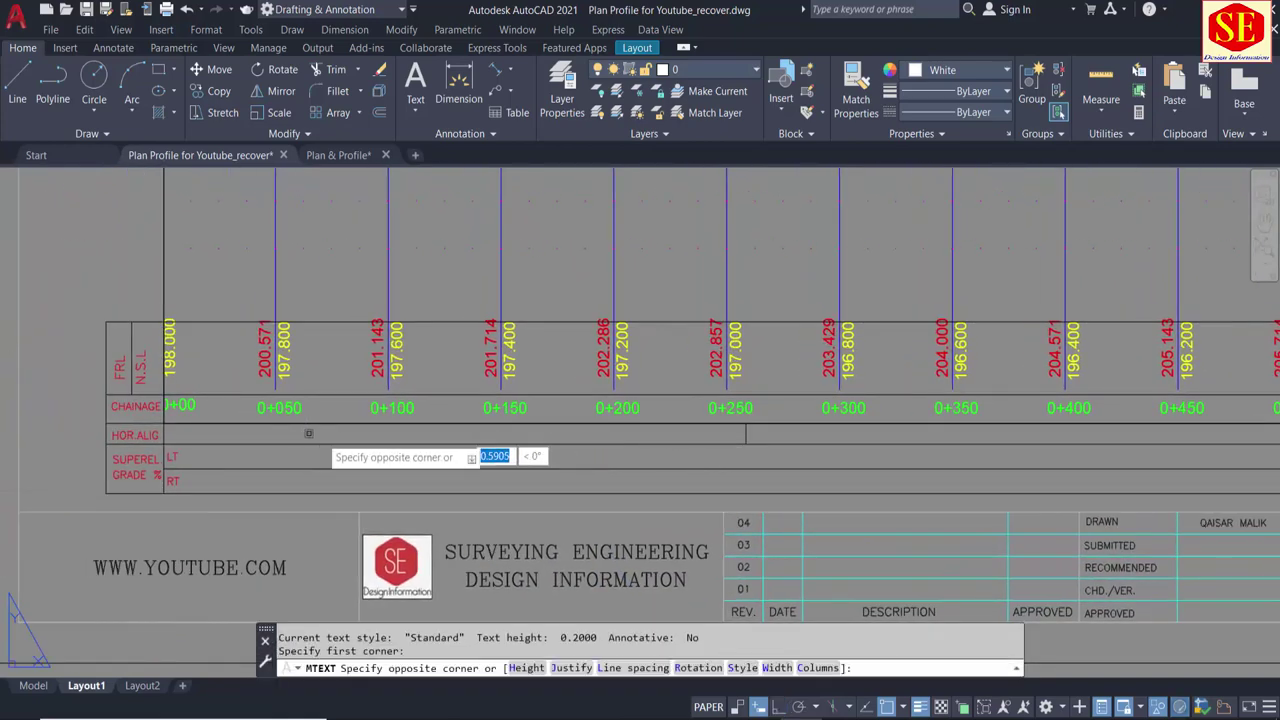
pyautogui.click(554, 473)
pyautogui.write('TANGENT')
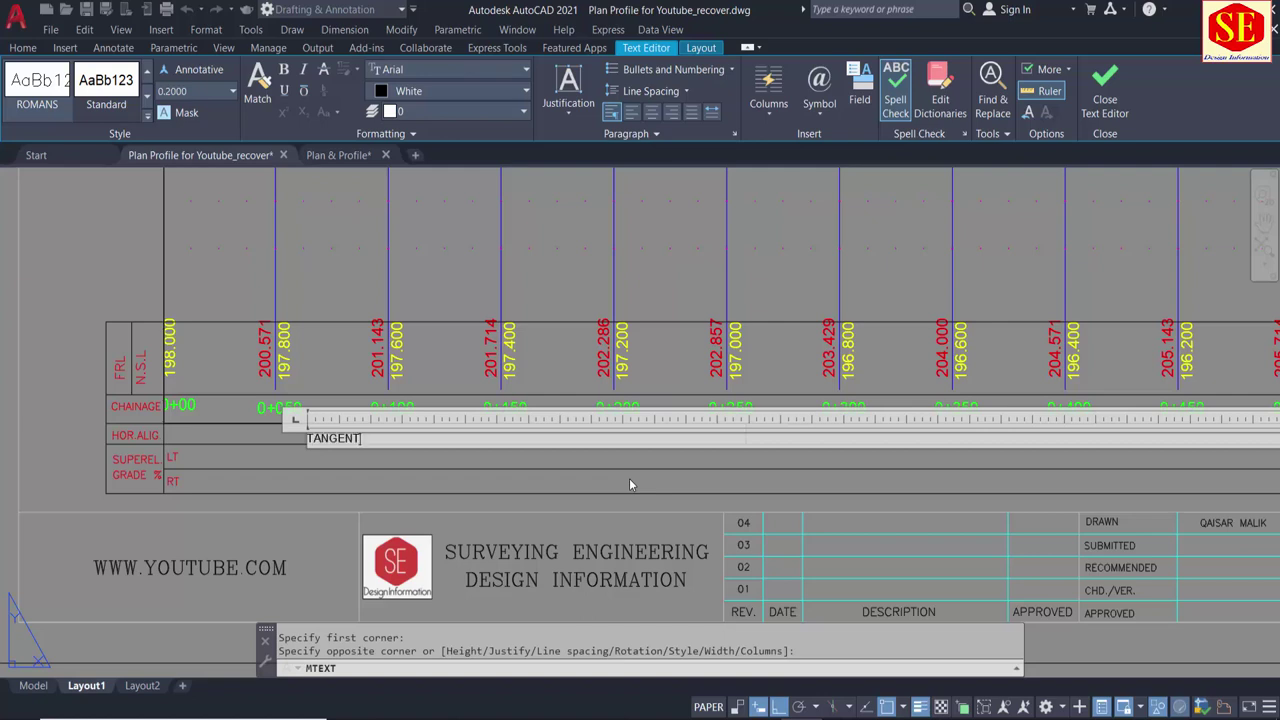
pyautogui.click(630, 485)
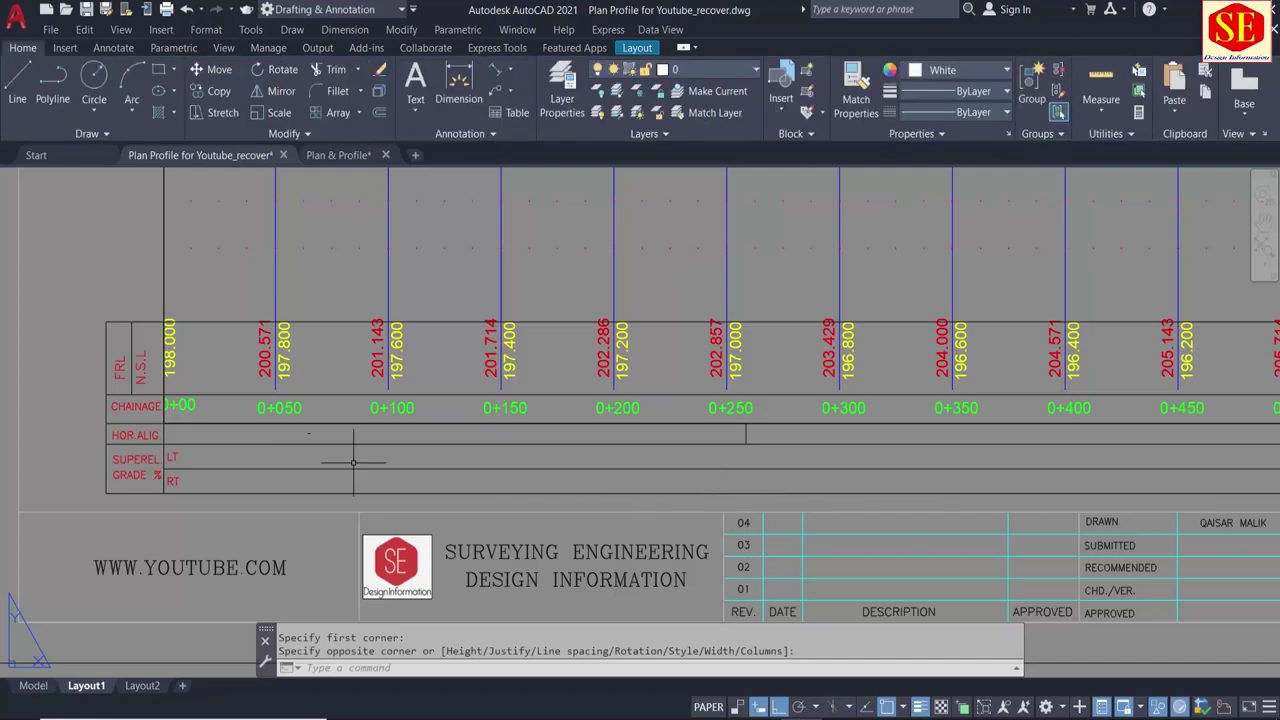
# Step: Set the TANGENT label's text height to 5 in Quick Properties
pyautogui.scroll(2, 394, 442)
pyautogui.scroll(2, 394, 442)
pyautogui.scroll(2, 170, 425)
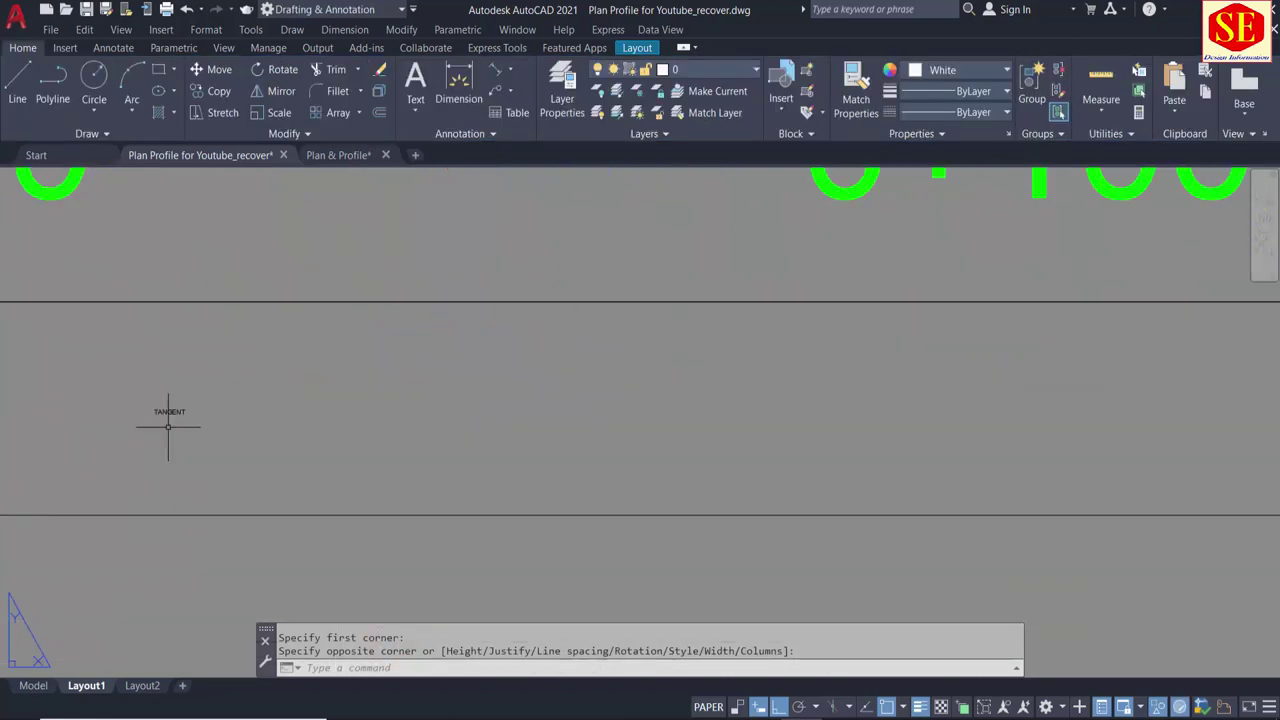
pyautogui.scroll(2, 160, 420)
pyautogui.click(158, 398)
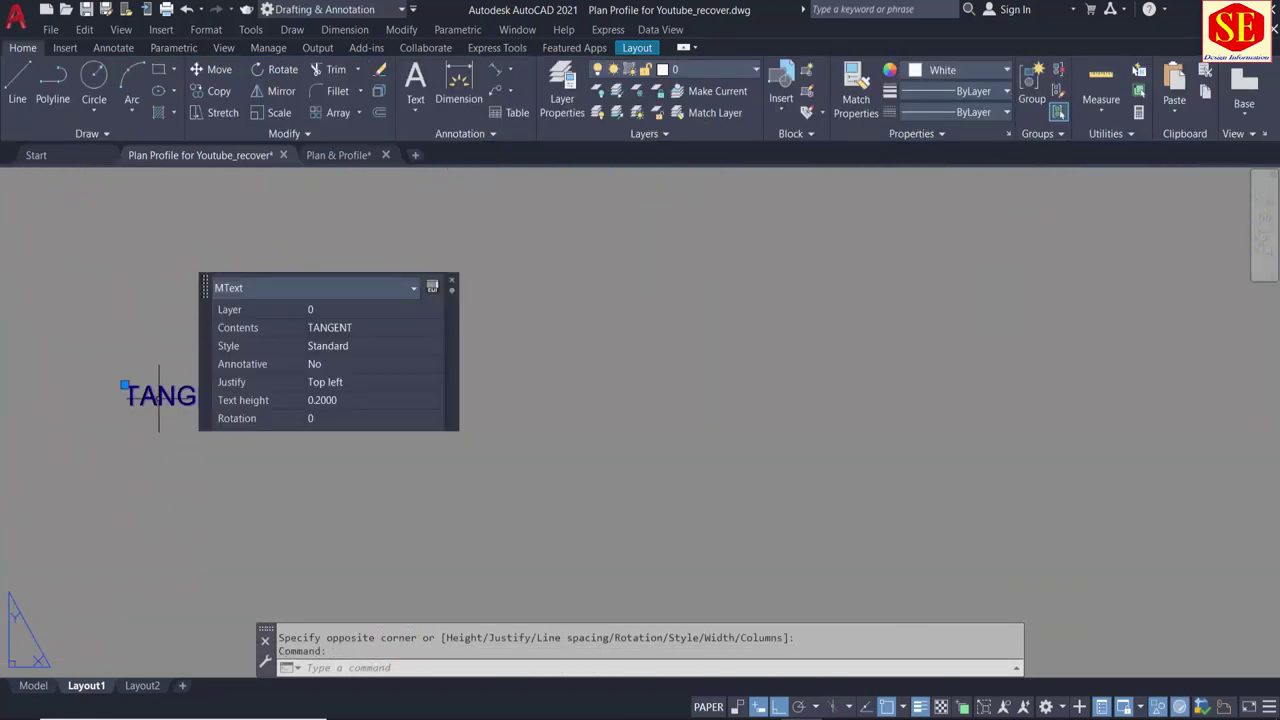
pyautogui.click(347, 401)
pyautogui.write('5')
pyautogui.press('Return')
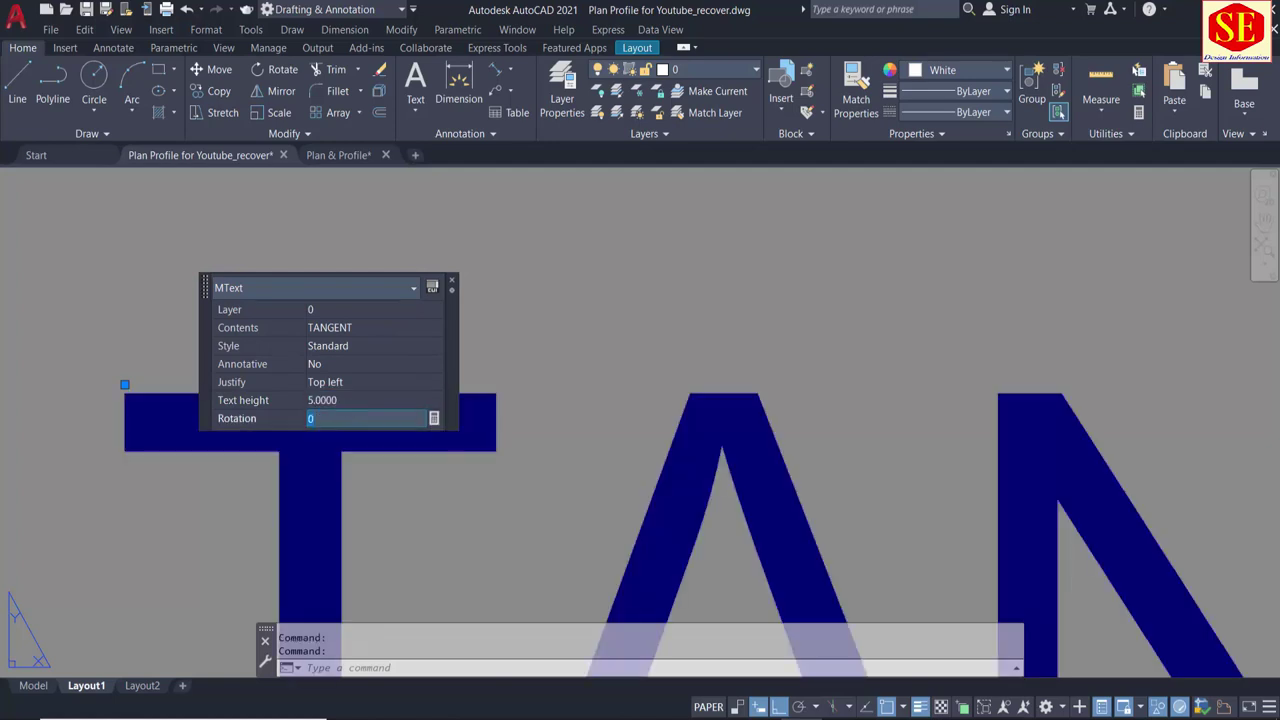
pyautogui.click(677, 337)
pyautogui.press('Escape')
pyautogui.press('Escape')
# Step: Move the TANGENT label into place within the HOR.ALIG row
pyautogui.scroll(-2, 551, 320)
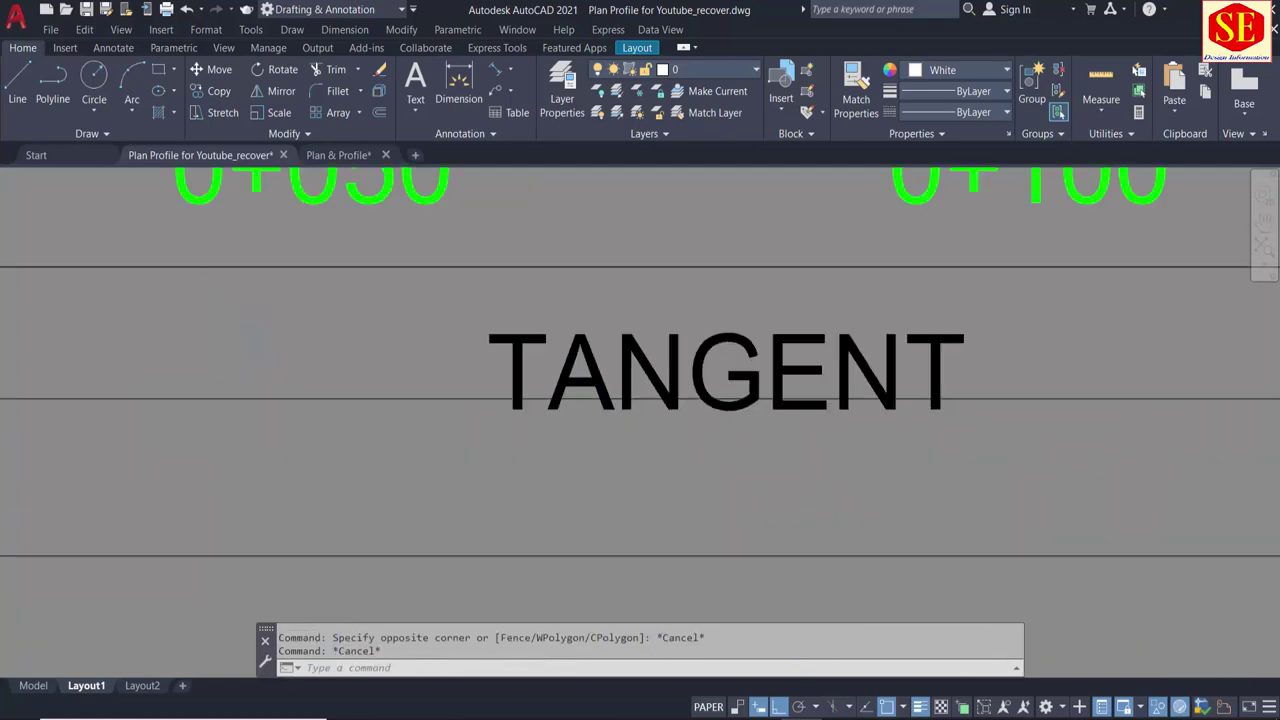
pyautogui.scroll(-5, 554, 323)
pyautogui.write('m')
pyautogui.press('Return')
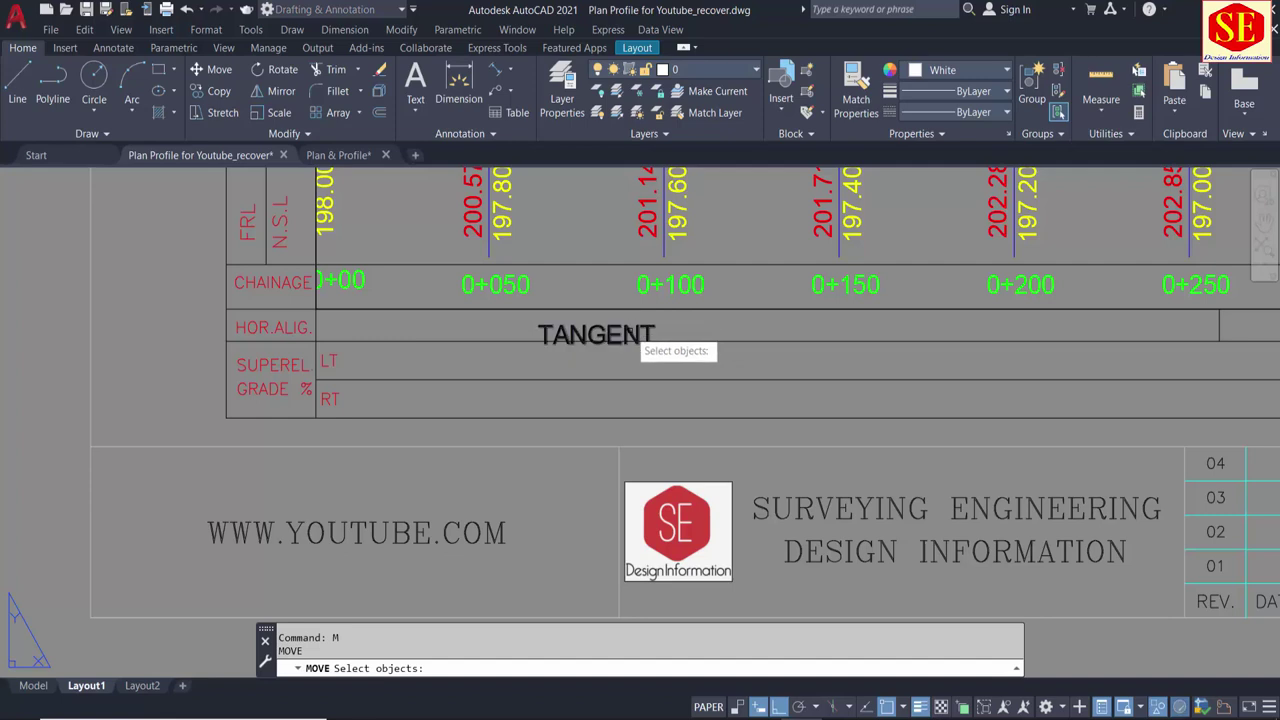
pyautogui.click(630, 334)
pyautogui.press('Return')
pyautogui.click(634, 378)
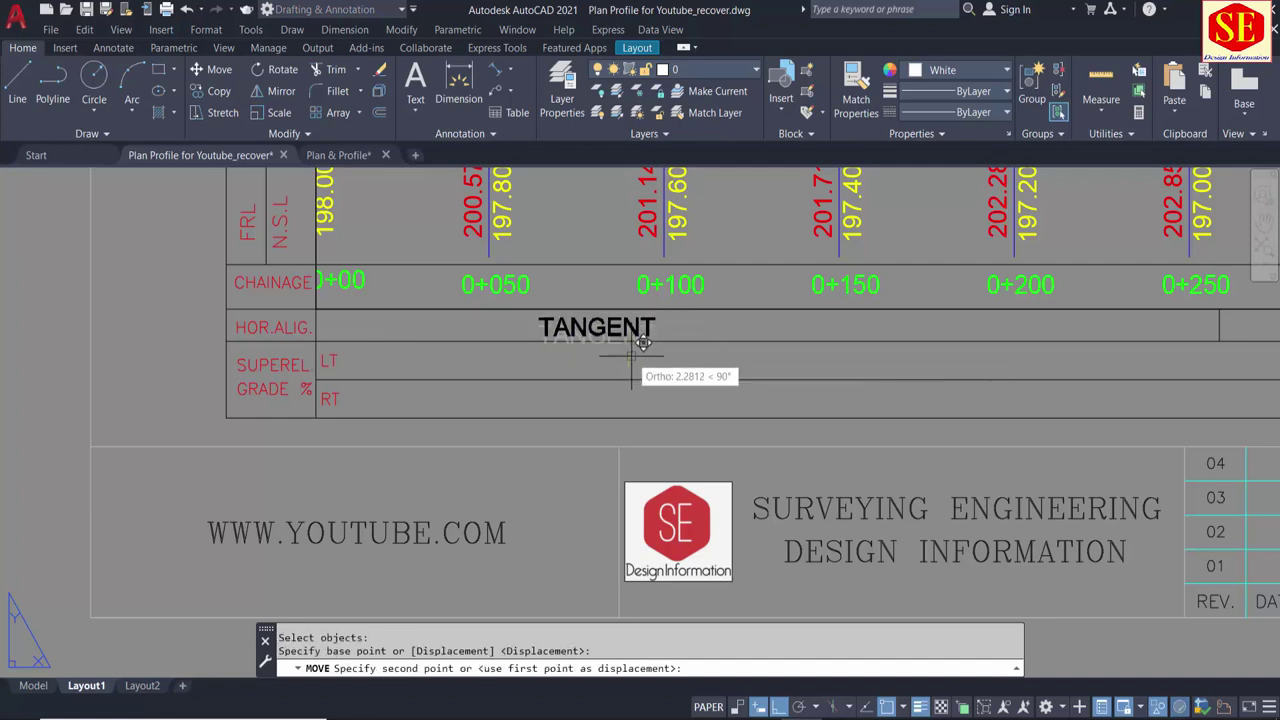
pyautogui.click(631, 355)
pyautogui.moveTo(634, 349)
pyautogui.mouseDown(button='middle')
pyautogui.moveTo(591, 371)
pyautogui.moveTo(414, 394)
pyautogui.mouseUp(button='middle')
# Step: Copy the TANGENT label further along the row, near station 0+500
pyautogui.write('c')
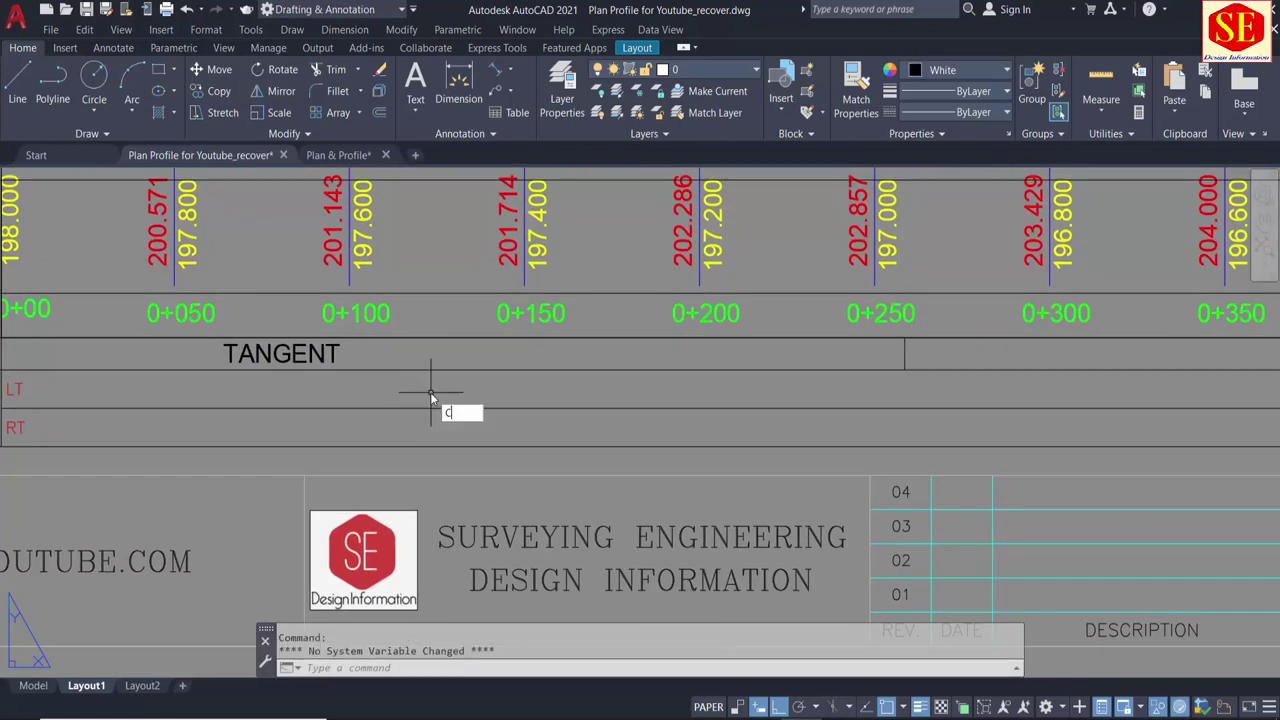
pyautogui.write('t o')
pyautogui.press('Return')
pyautogui.click(326, 355)
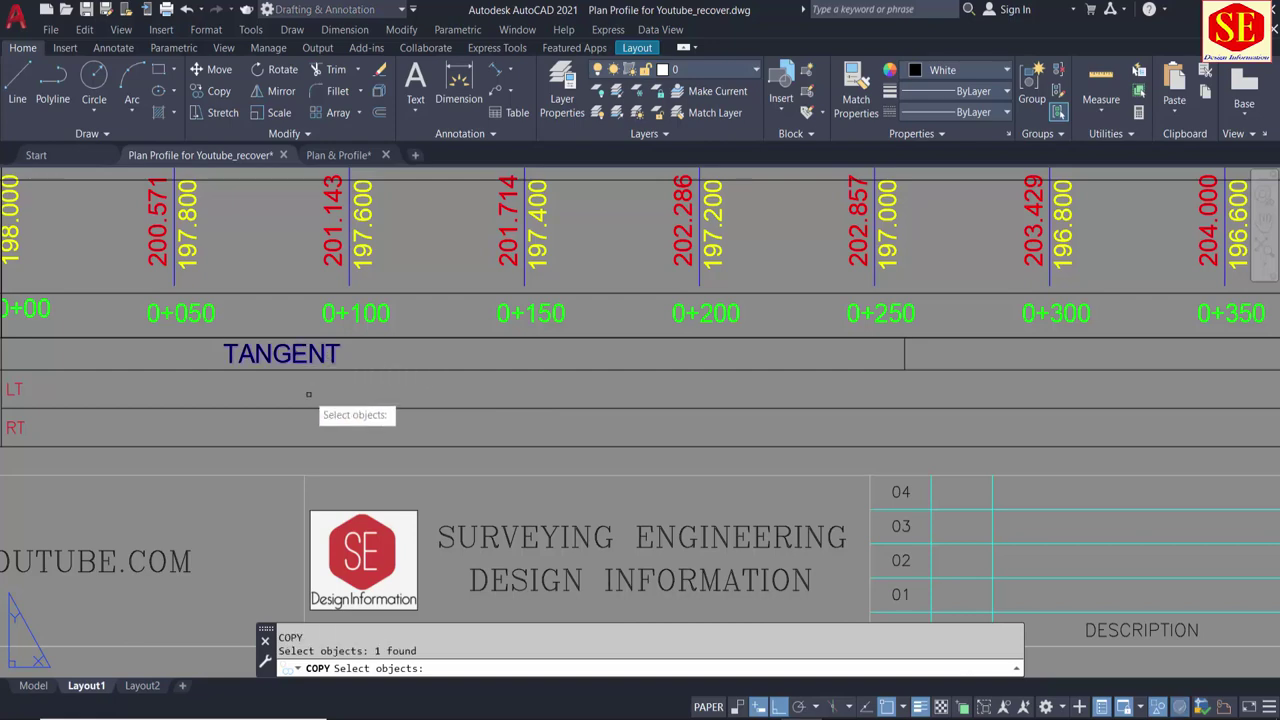
pyautogui.press('Return')
pyautogui.click(320, 385)
pyautogui.scroll(-3, 671, 400)
pyautogui.scroll(1, 895, 432)
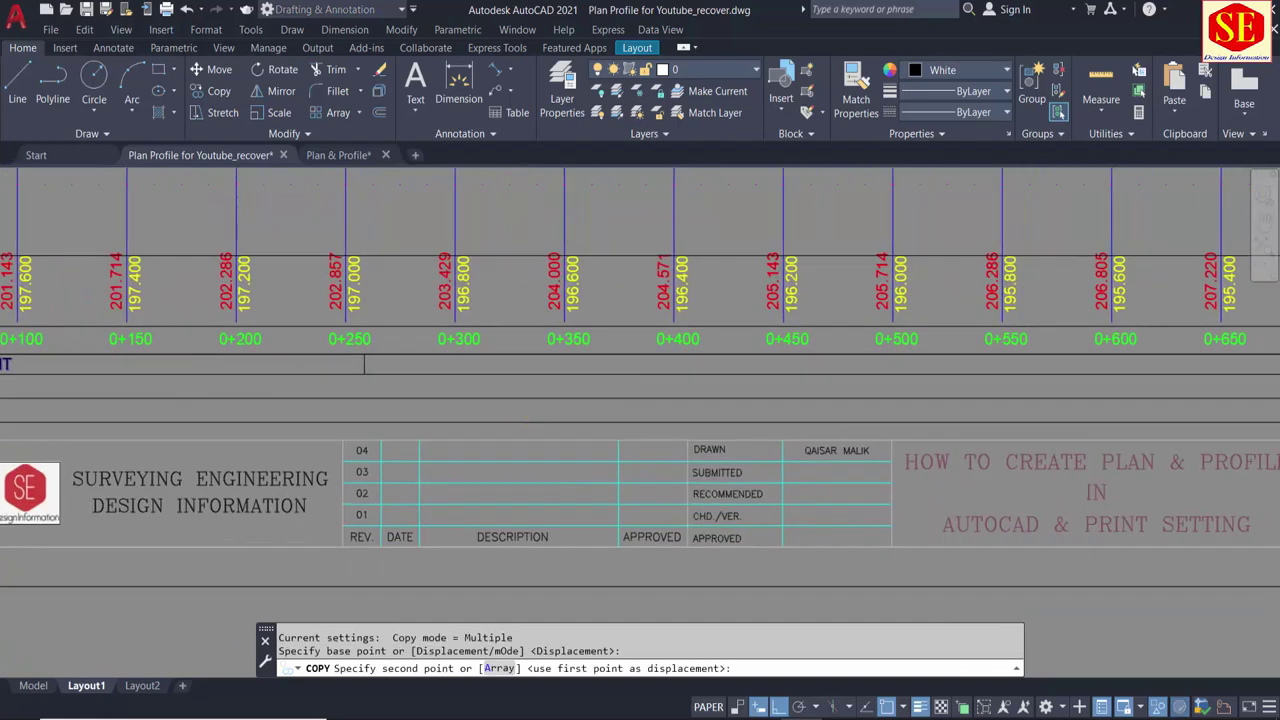
pyautogui.click(896, 436)
pyautogui.press('Escape')
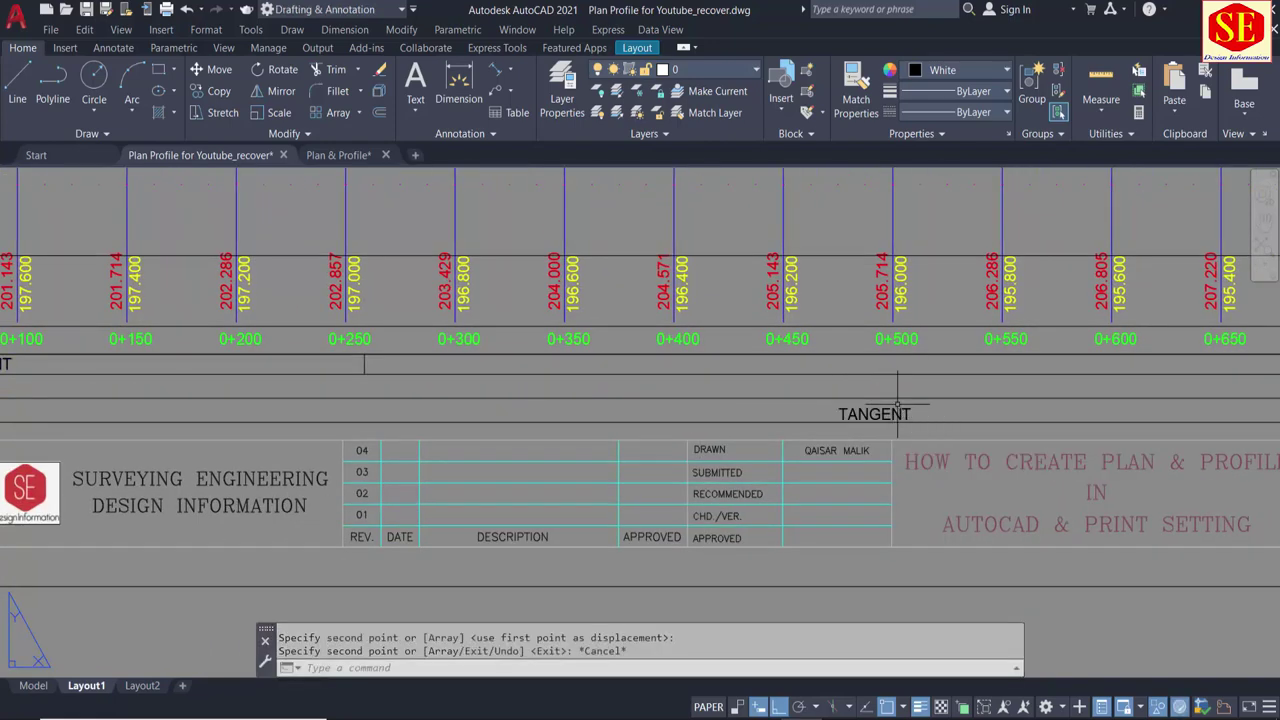
# Step: Reposition the copied TANGENT label along the row
pyautogui.write('m')
pyautogui.press('Return')
pyautogui.click(897, 405)
pyautogui.click(880, 440)
# Step: Move the copied TANGENT label slightly higher in the alignment row
pyautogui.press('Return')
pyautogui.click(890, 413)
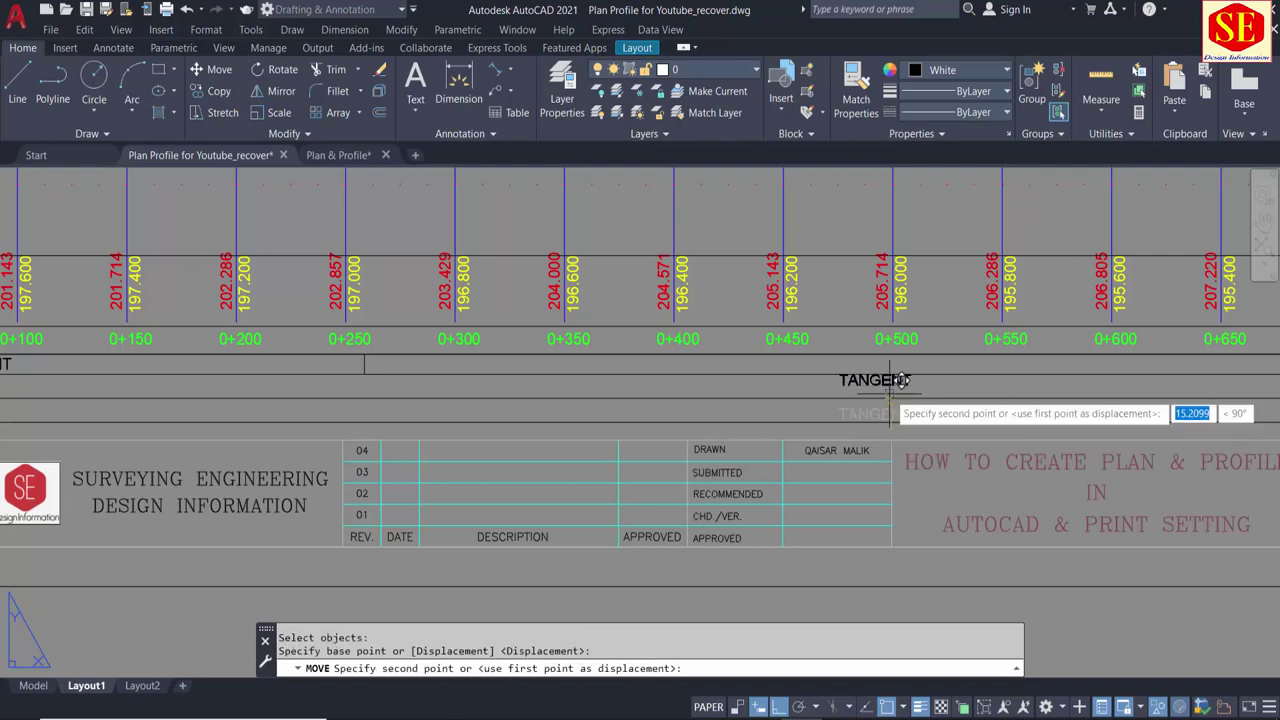
pyautogui.click(886, 372)
pyautogui.press('Escape')
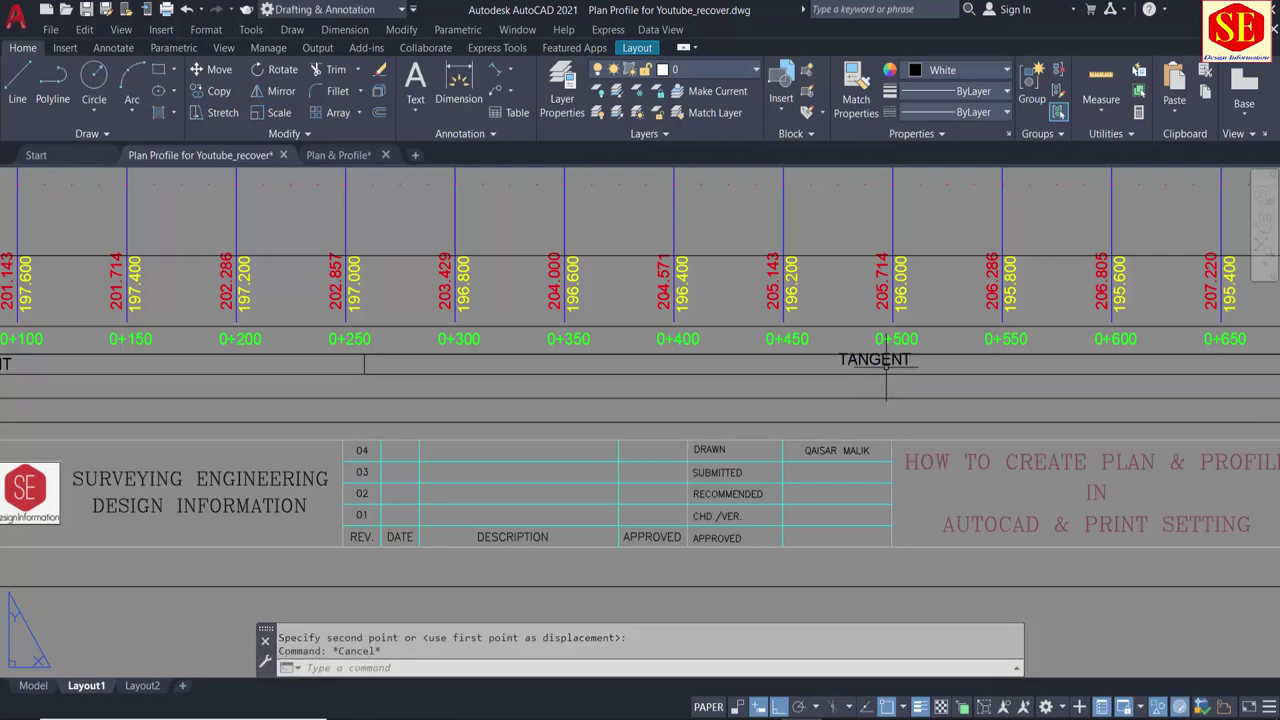
pyautogui.click(886, 372)
pyautogui.press('Escape')
# Step: Retype the label text from TANGENT to 'Radius 600 Rt Curve'
pyautogui.doubleClick(884, 361)
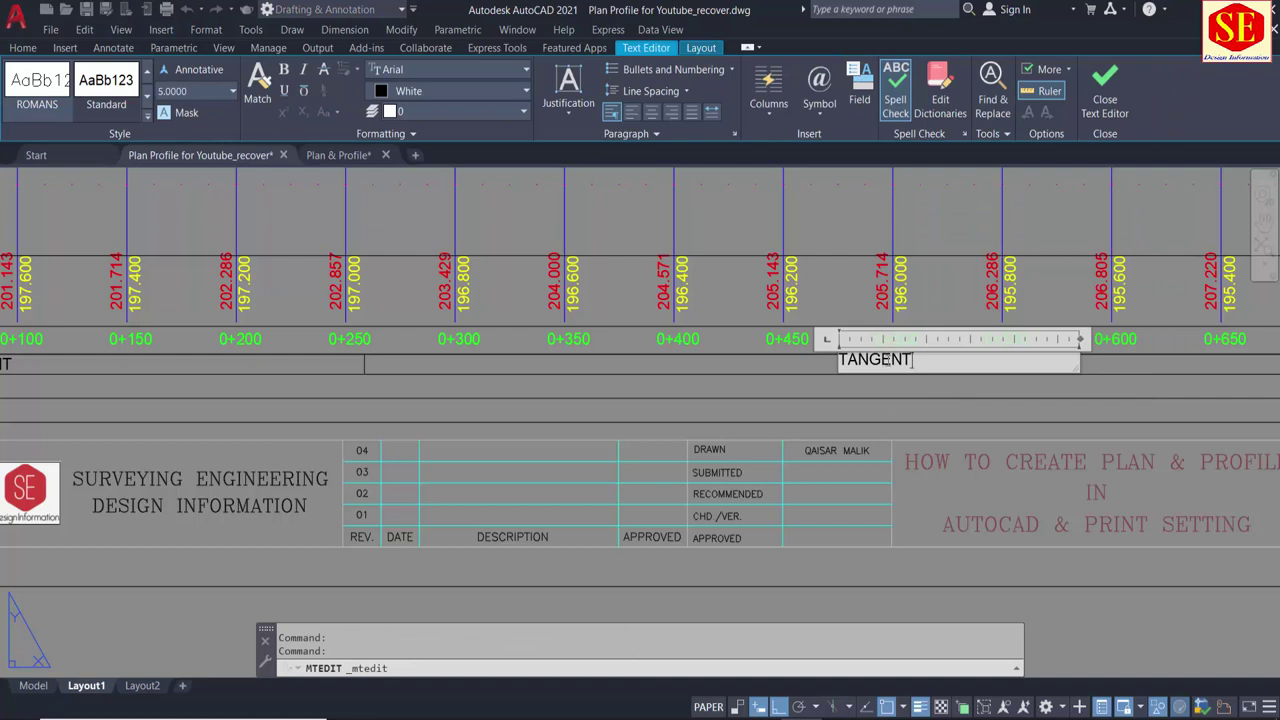
pyautogui.doubleClick(884, 360)
pyautogui.press('BackSpace')
pyautogui.write('CU')
pyautogui.press('BackSpace')
pyautogui.press('BackSpace')
pyautogui.write('rADIUS ')
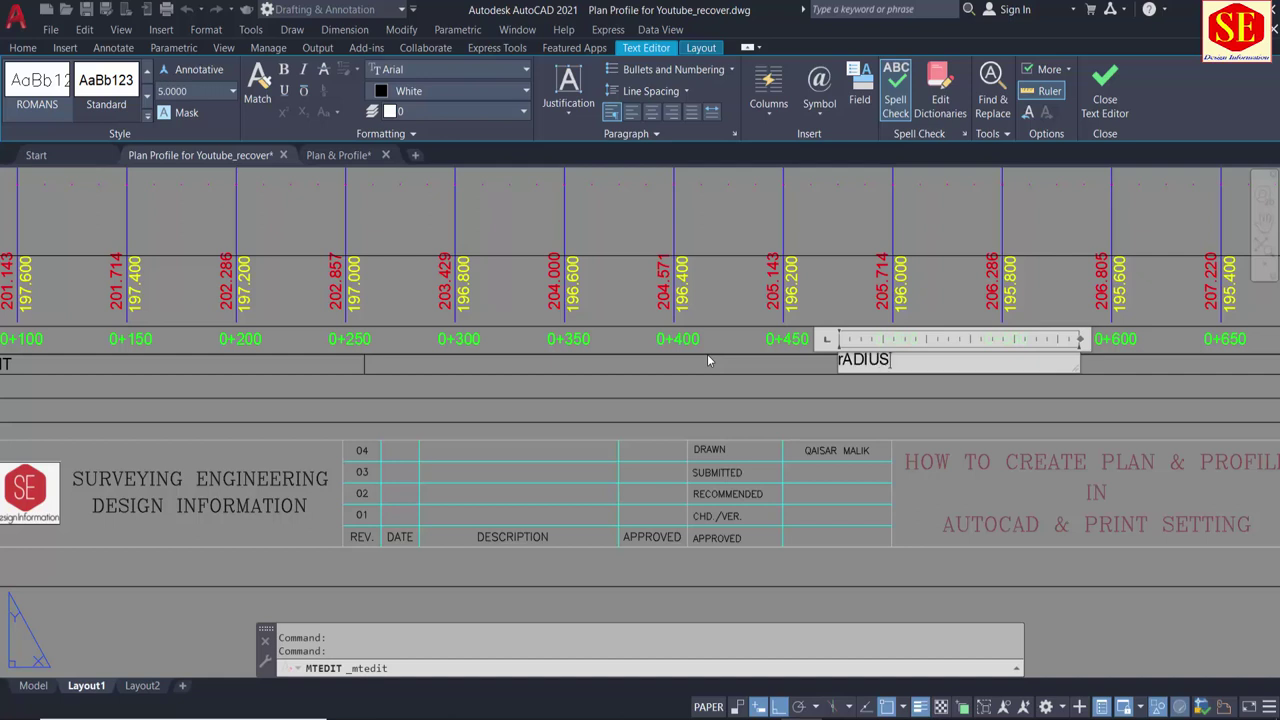
pyautogui.write('60')
pyautogui.write('0 Rt Curve')
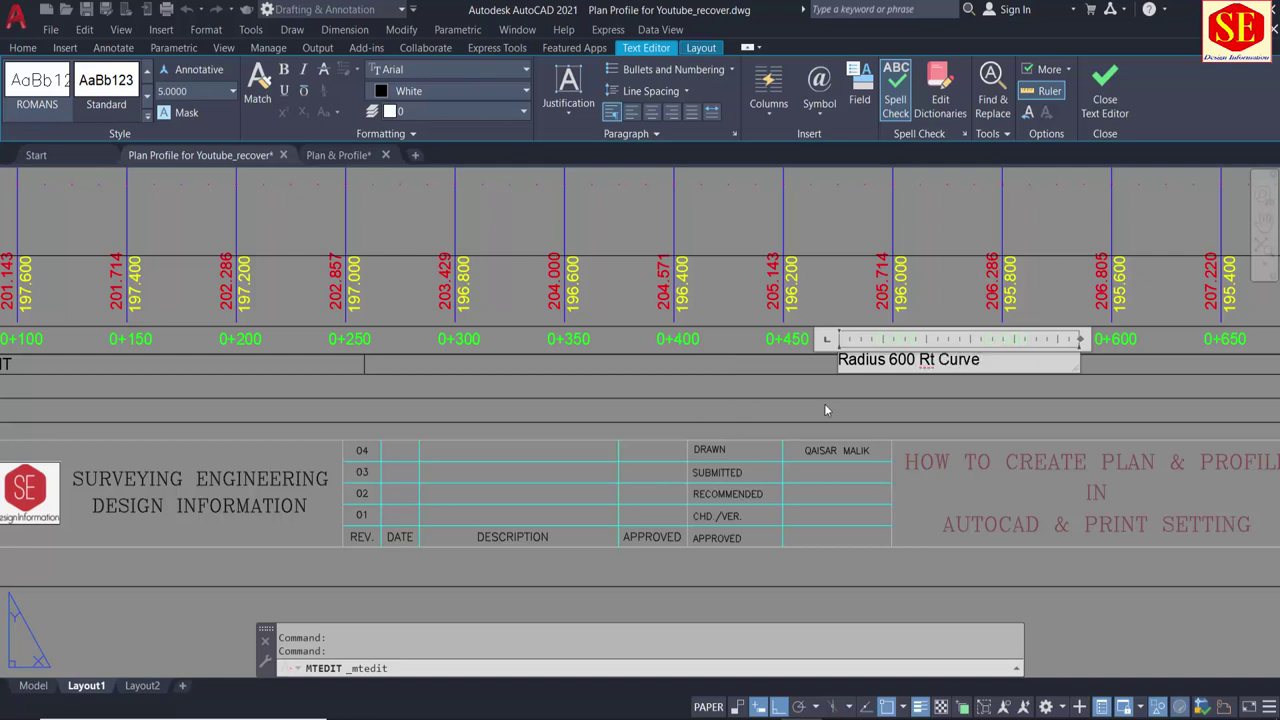
pyautogui.press('Escape')
# Step: Move the Radius 600 Rt Curve label to the centre of the curve span
pyautogui.write('m')
pyautogui.press('Return')
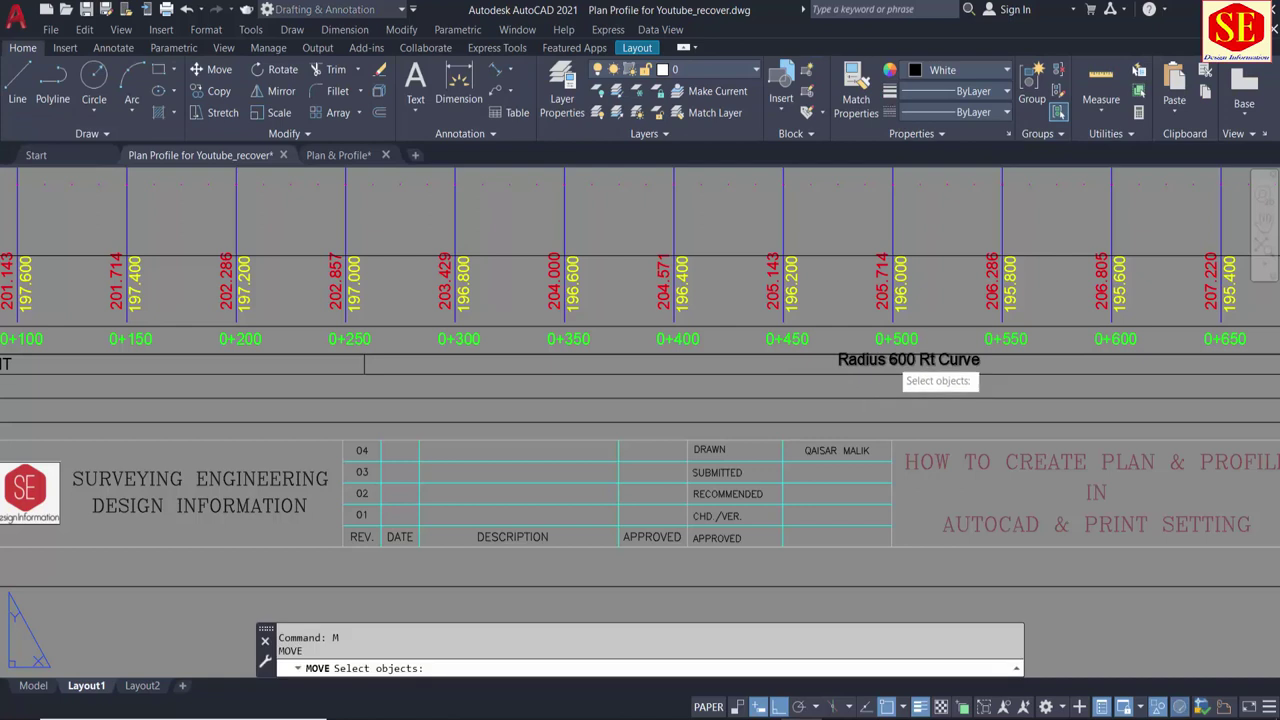
pyautogui.click(895, 360)
pyautogui.press('Return')
pyautogui.click(850, 296)
pyautogui.click(831, 289)
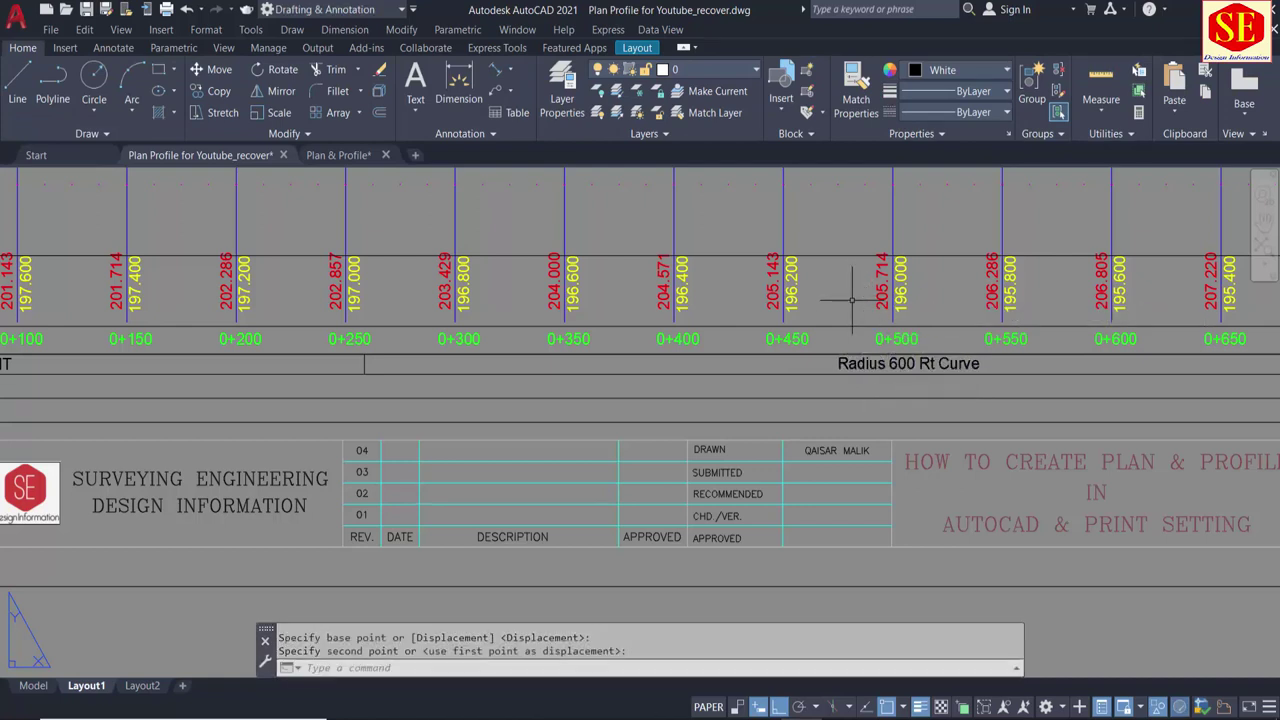
pyautogui.scroll(-5, 810, 298)
pyautogui.moveTo(809, 300); pyautogui.dragTo(800, 376, button='middle')
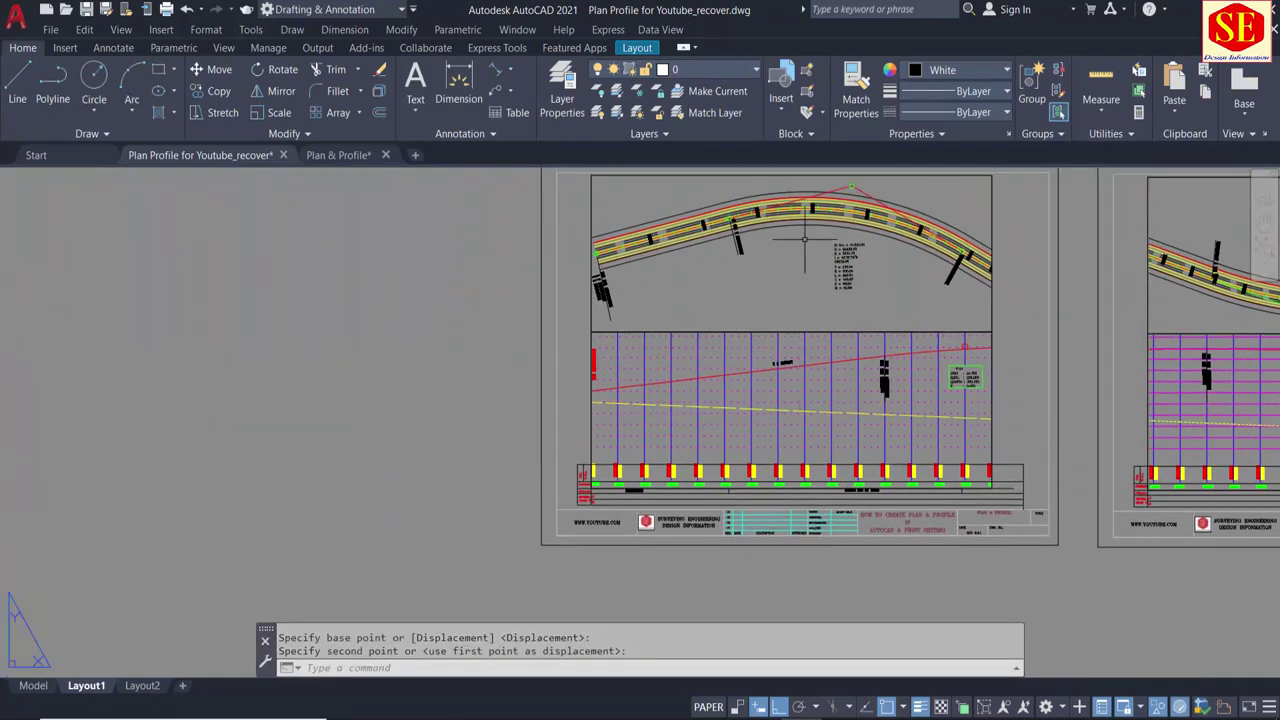
# Step: Copy the TANGENT label to the HOR ALIG row just past station 0+700
pyautogui.scroll(4, 857, 502)
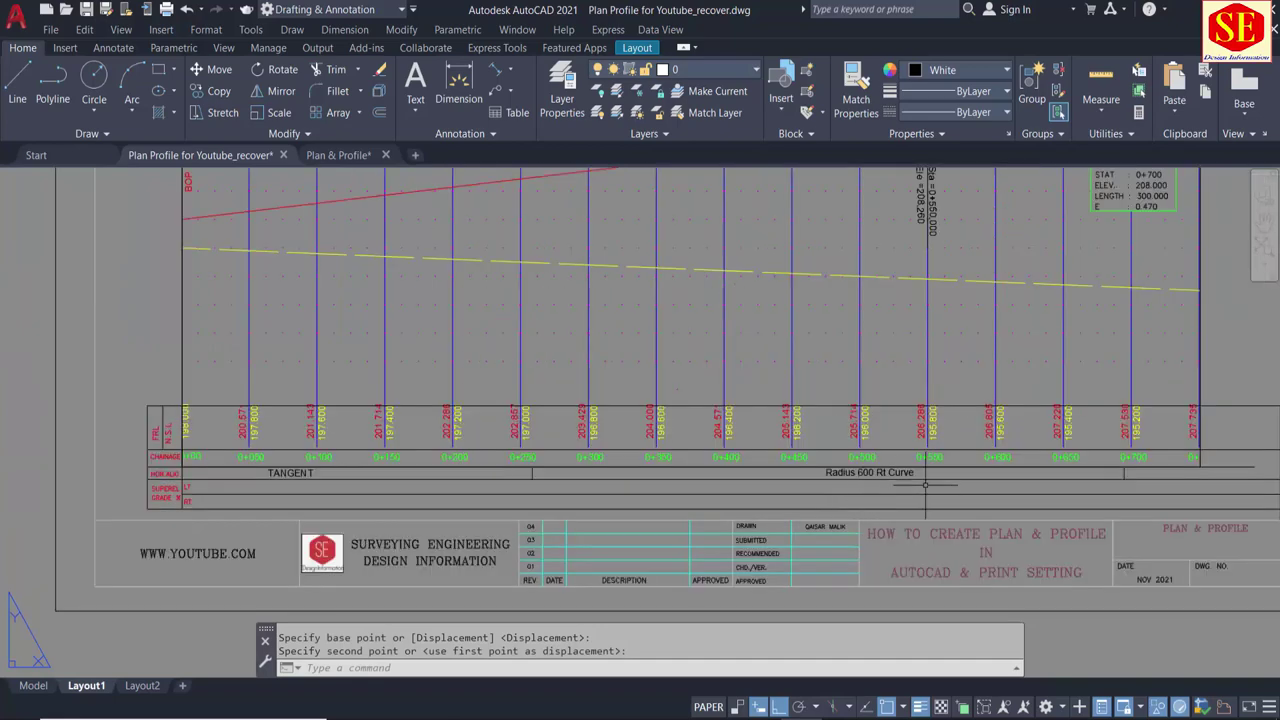
pyautogui.write('co')
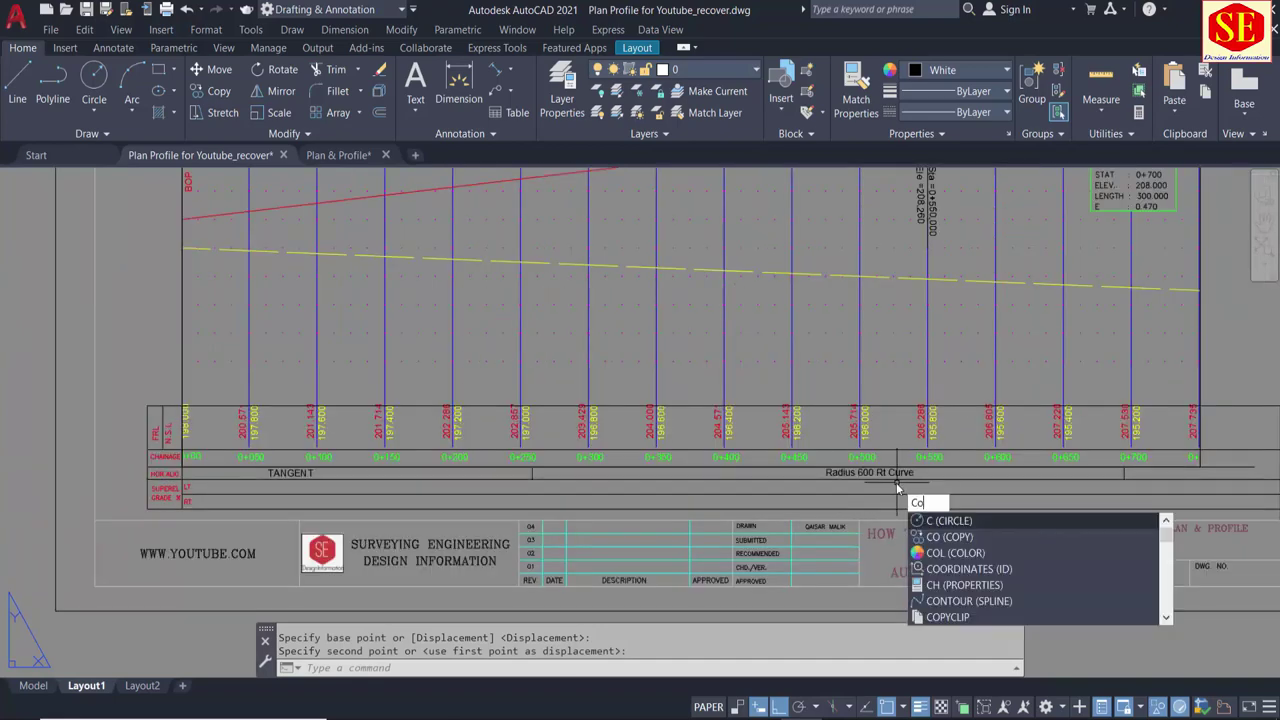
pyautogui.press('Return')
pyautogui.click(308, 473)
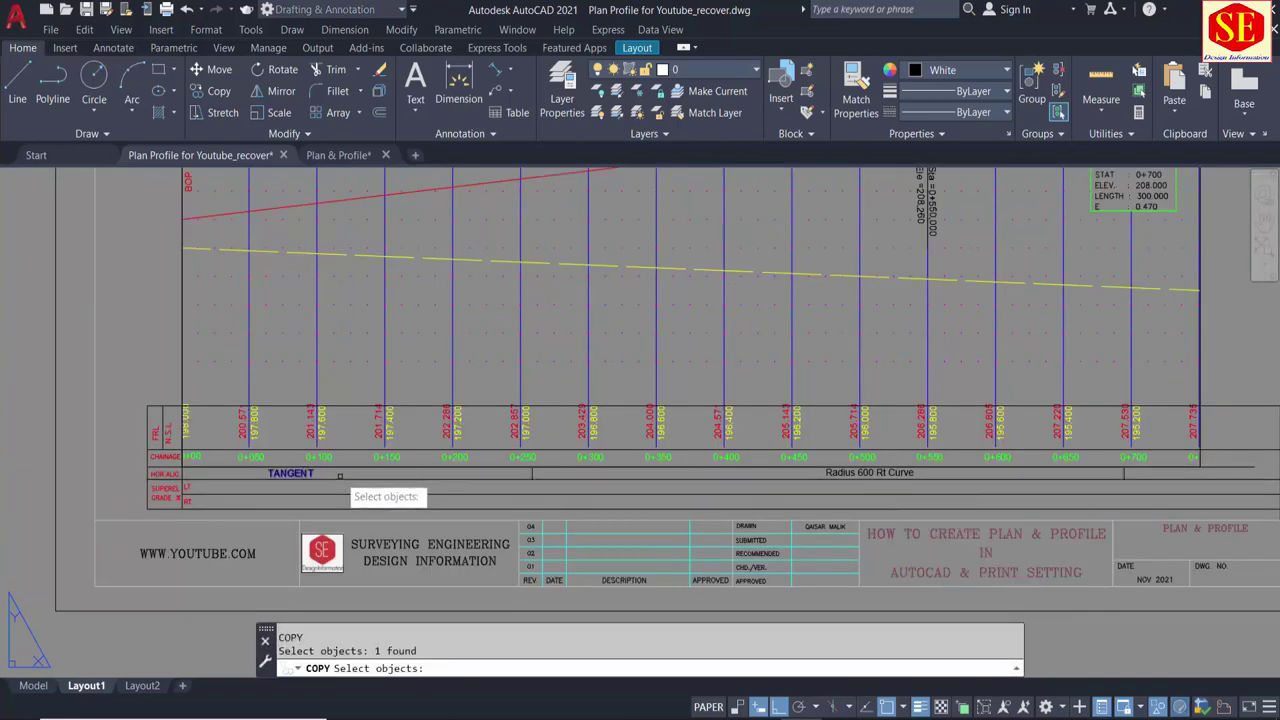
pyautogui.press('Return')
pyautogui.click(340, 472)
pyautogui.scroll(-2, 340, 468)
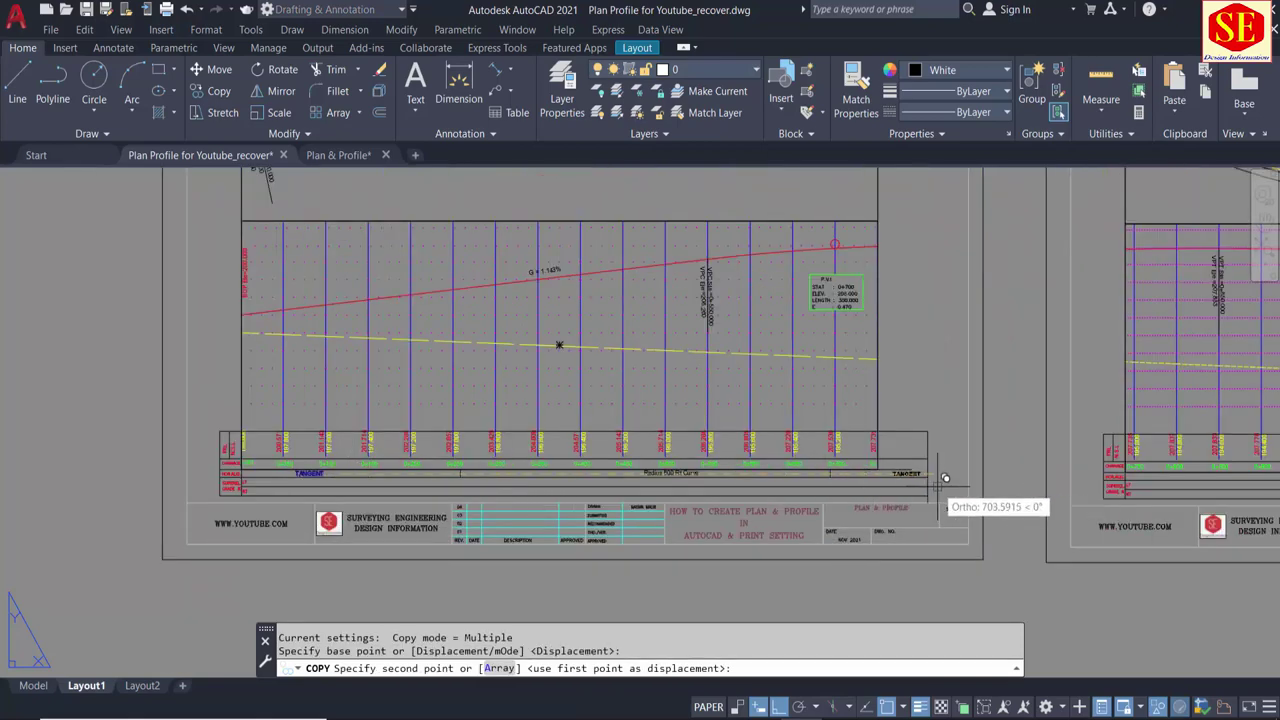
pyautogui.scroll(2, 920, 474)
pyautogui.scroll(2, 876, 465)
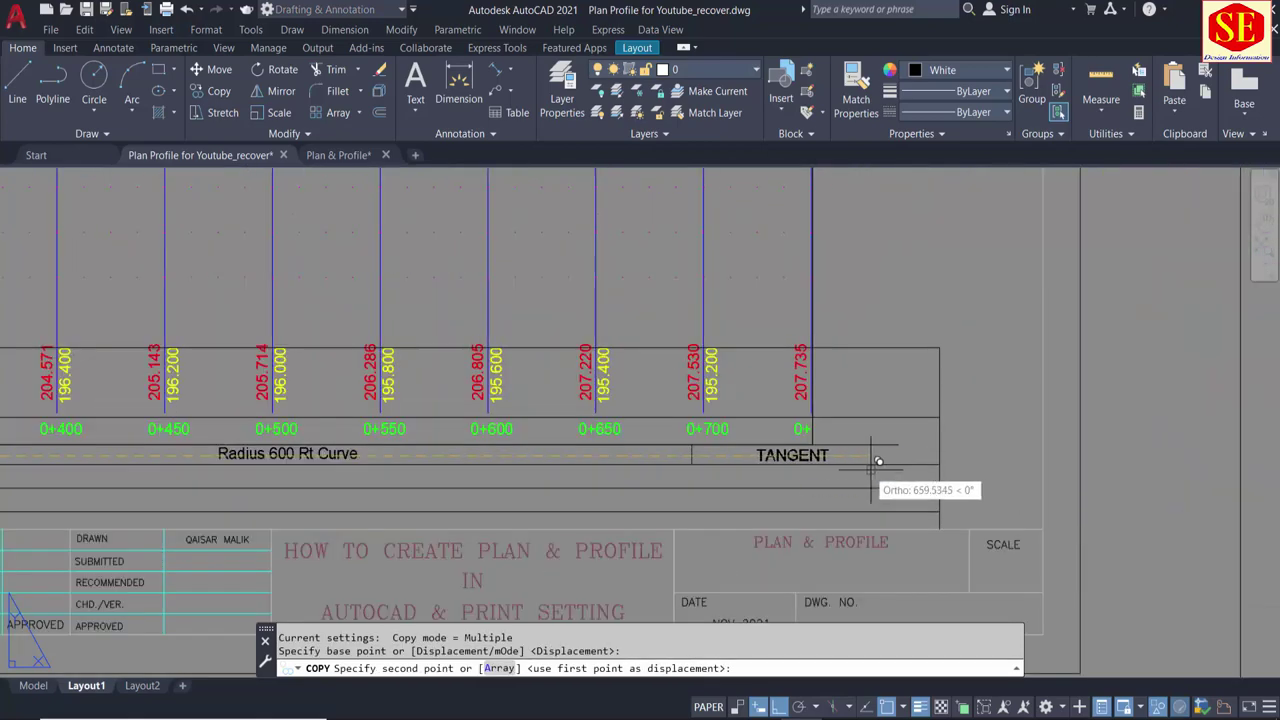
pyautogui.click(872, 448)
pyautogui.press('Escape')
# Step: Pan out to show the whole plan-profile sheet and the plan alignment above
pyautogui.scroll(-2, 880, 485)
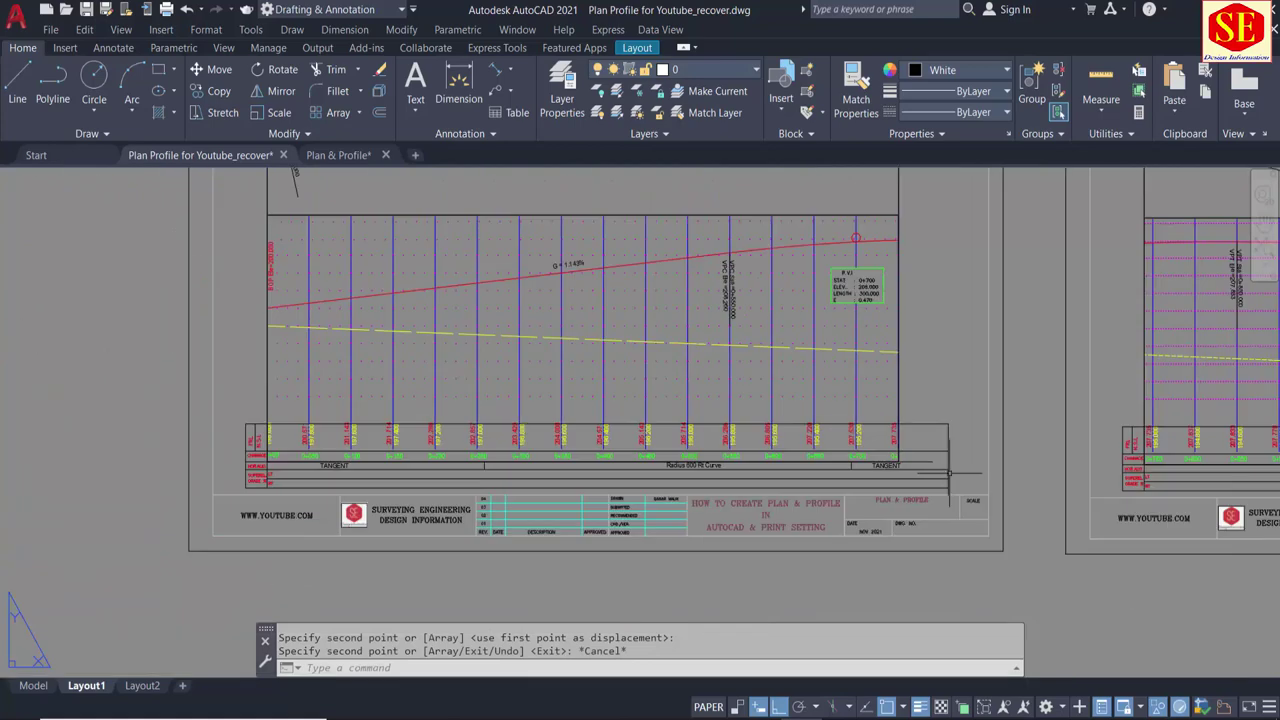
pyautogui.moveTo(595, 446); pyautogui.dragTo(755, 516, button='middle')
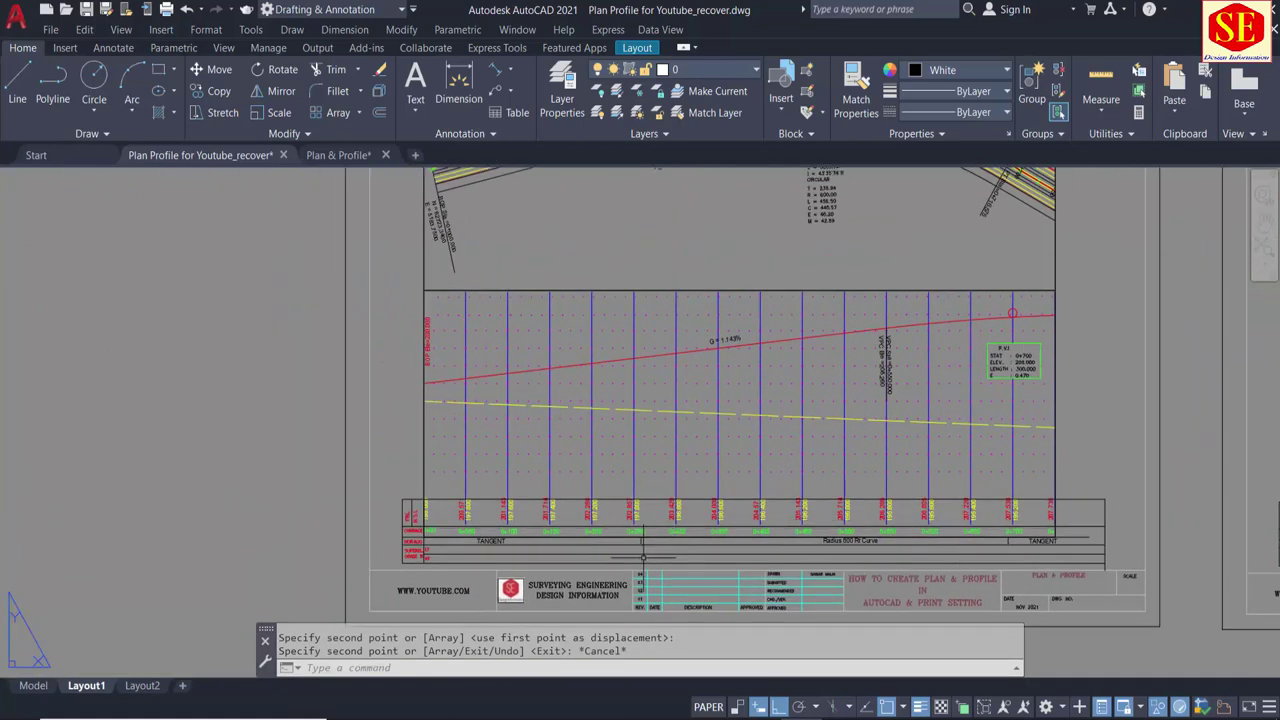
pyautogui.moveTo(640, 316)
pyautogui.mouseDown(button='middle')
pyautogui.moveTo(645, 408)
pyautogui.moveTo(620, 260)
pyautogui.mouseUp(button='middle')
pyautogui.scroll(2, 620, 440)
pyautogui.write('c')
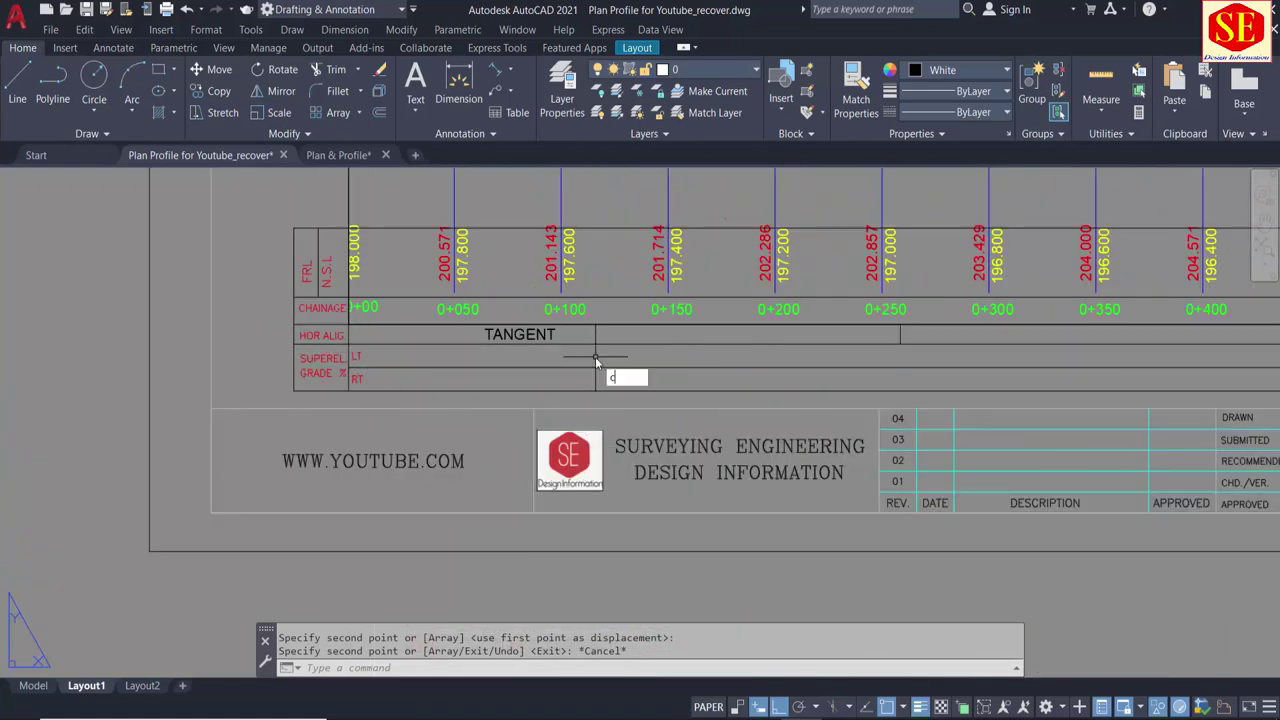
# Step: Copy the sheet-start TANGENT label down into the LT and RT superelevation rows
pyautogui.write('o')
pyautogui.press('Return')
pyautogui.click(531, 334)
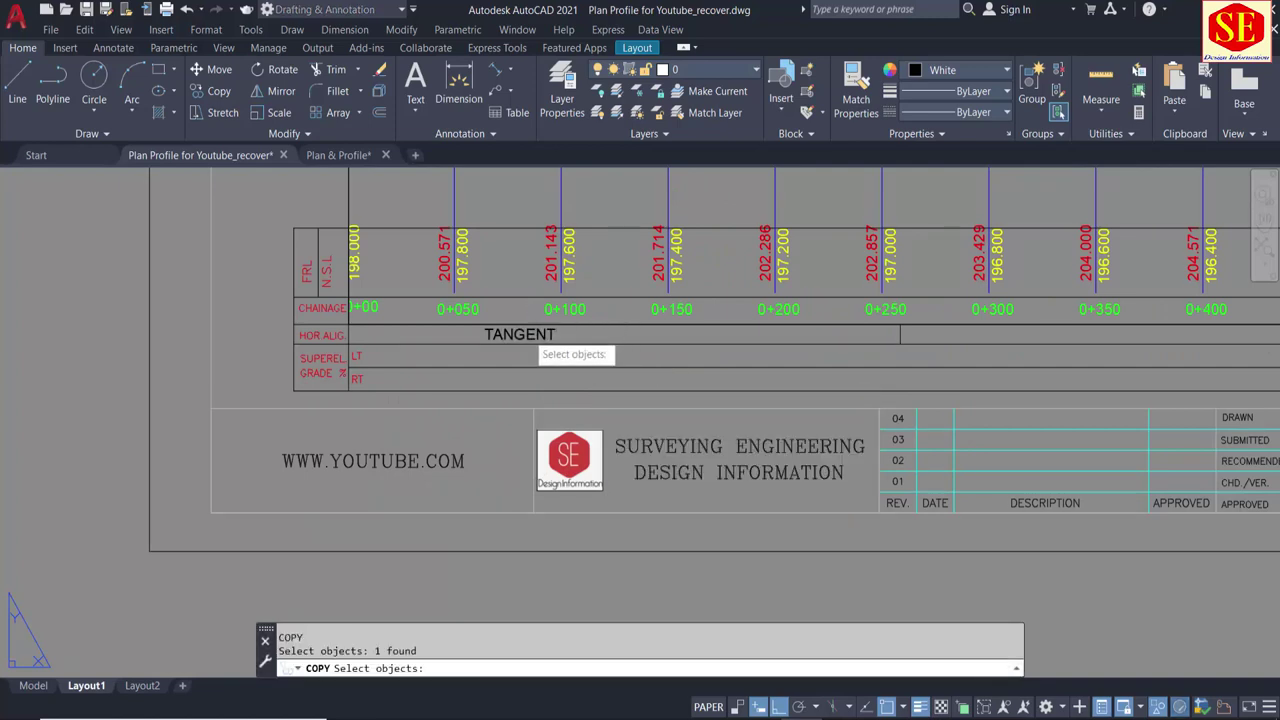
pyautogui.press('Return')
pyautogui.click(604, 333)
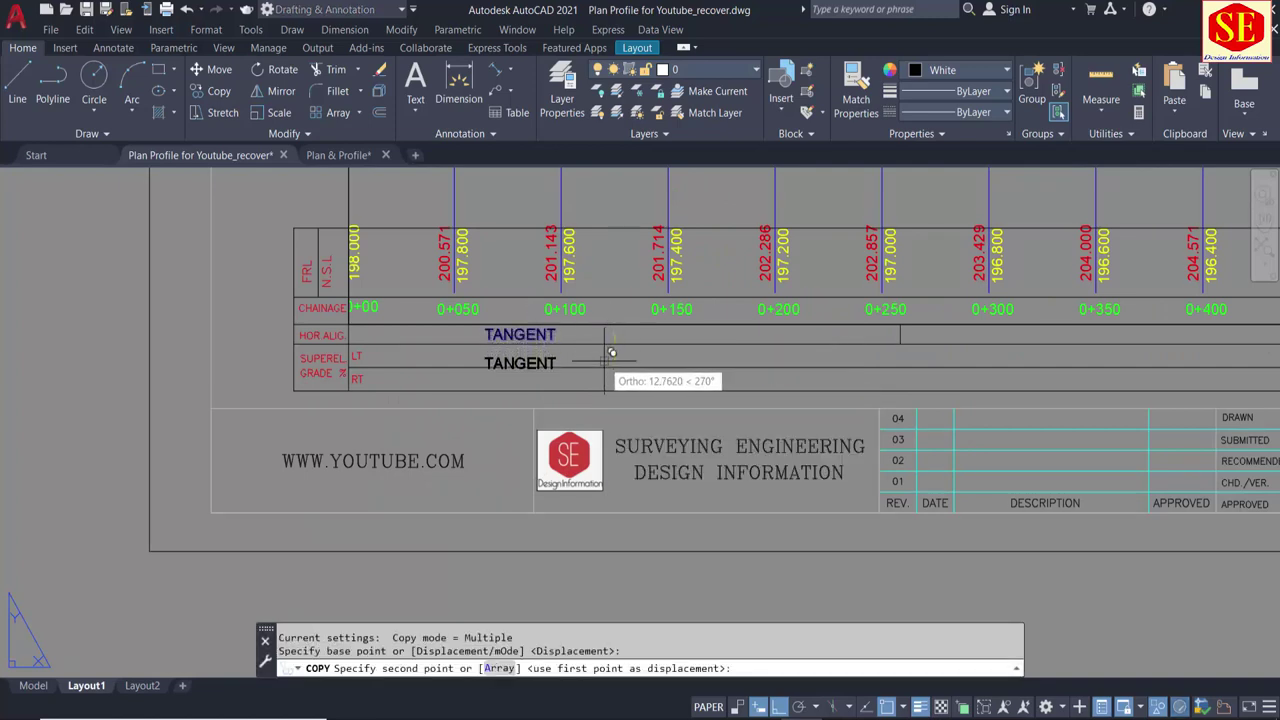
pyautogui.click(604, 356)
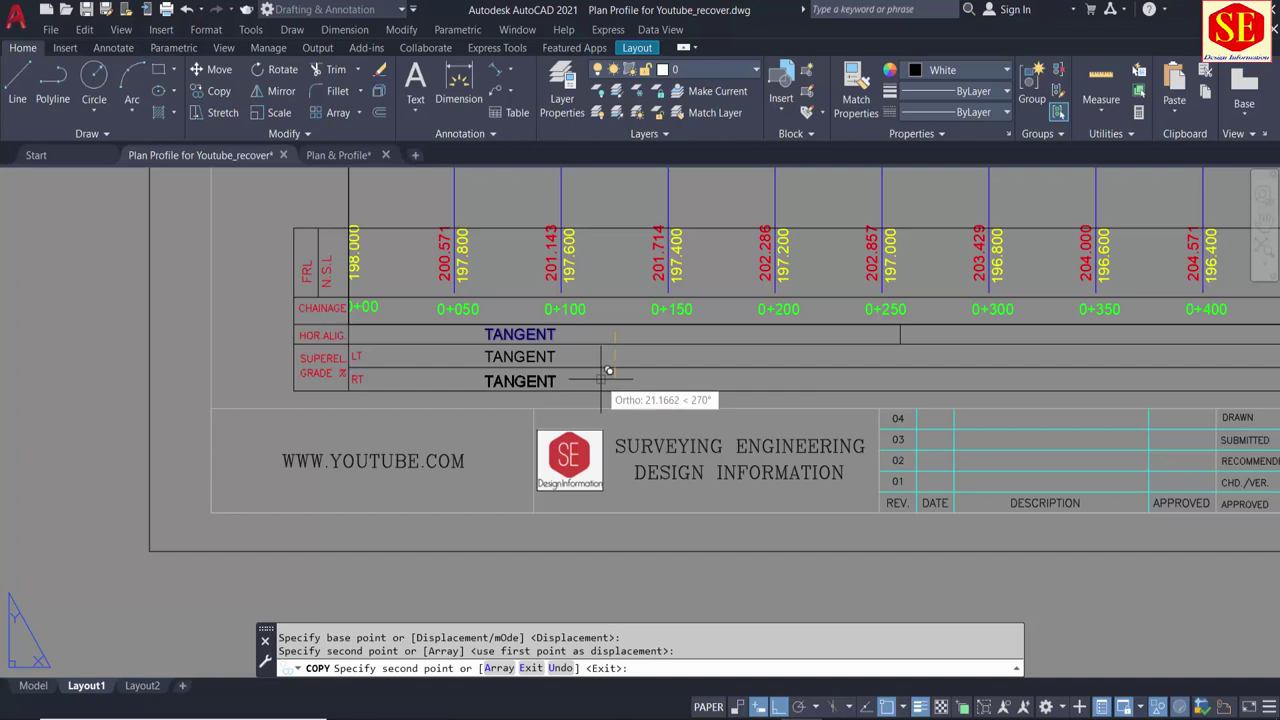
pyautogui.click(604, 371)
pyautogui.press('Escape')
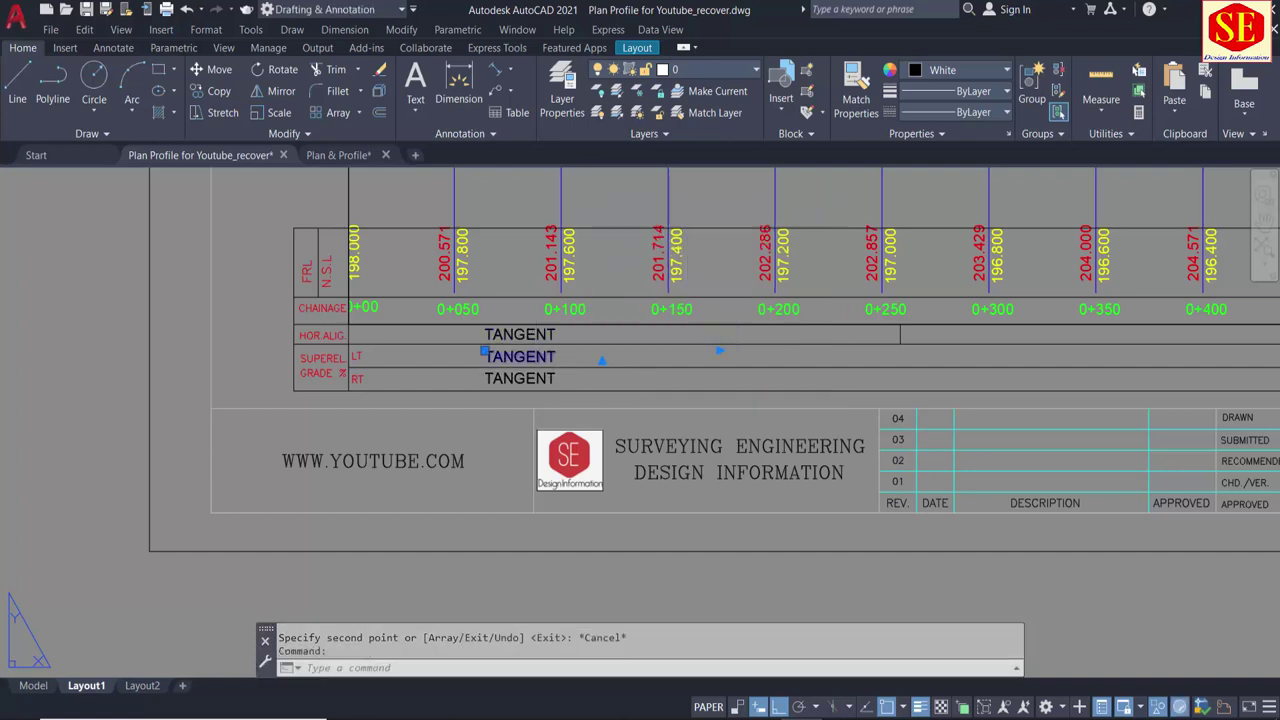
# Step: Change both copied labels in the LT and RT rows to -2.50%
pyautogui.doubleClick(520, 357)
pyautogui.write('-')
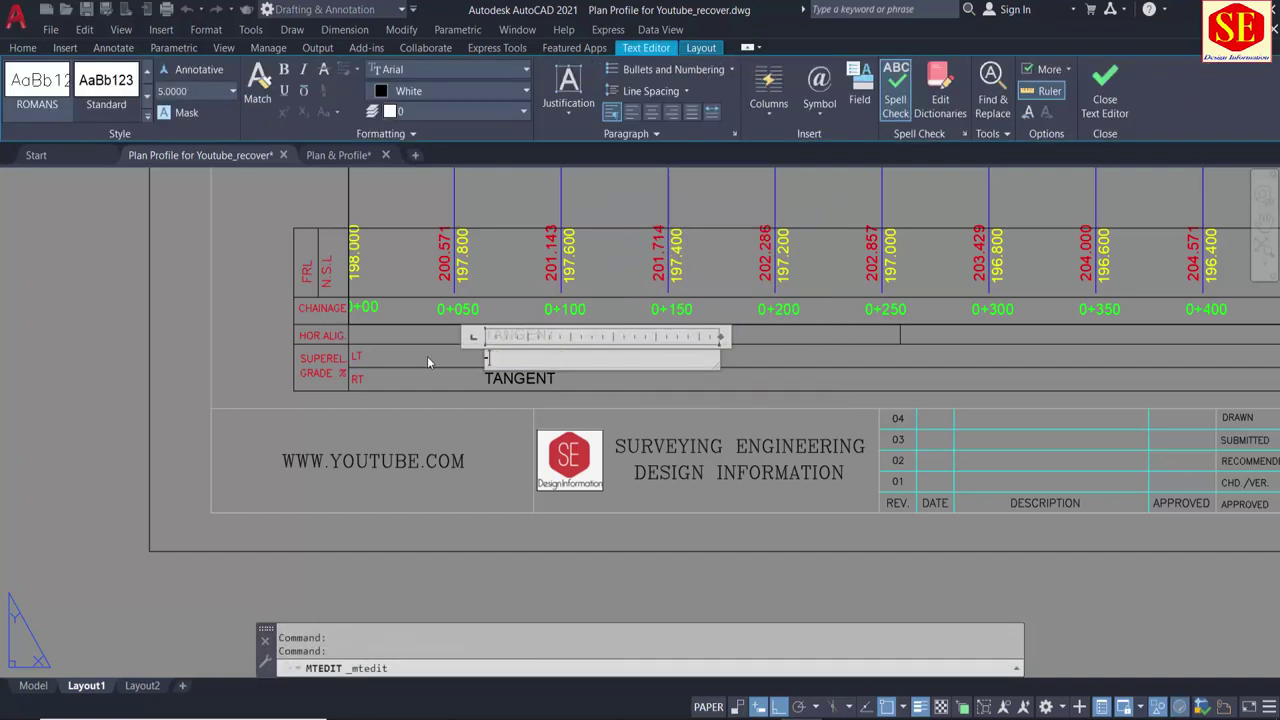
pyautogui.write('2.5%')
pyautogui.click(446, 416)
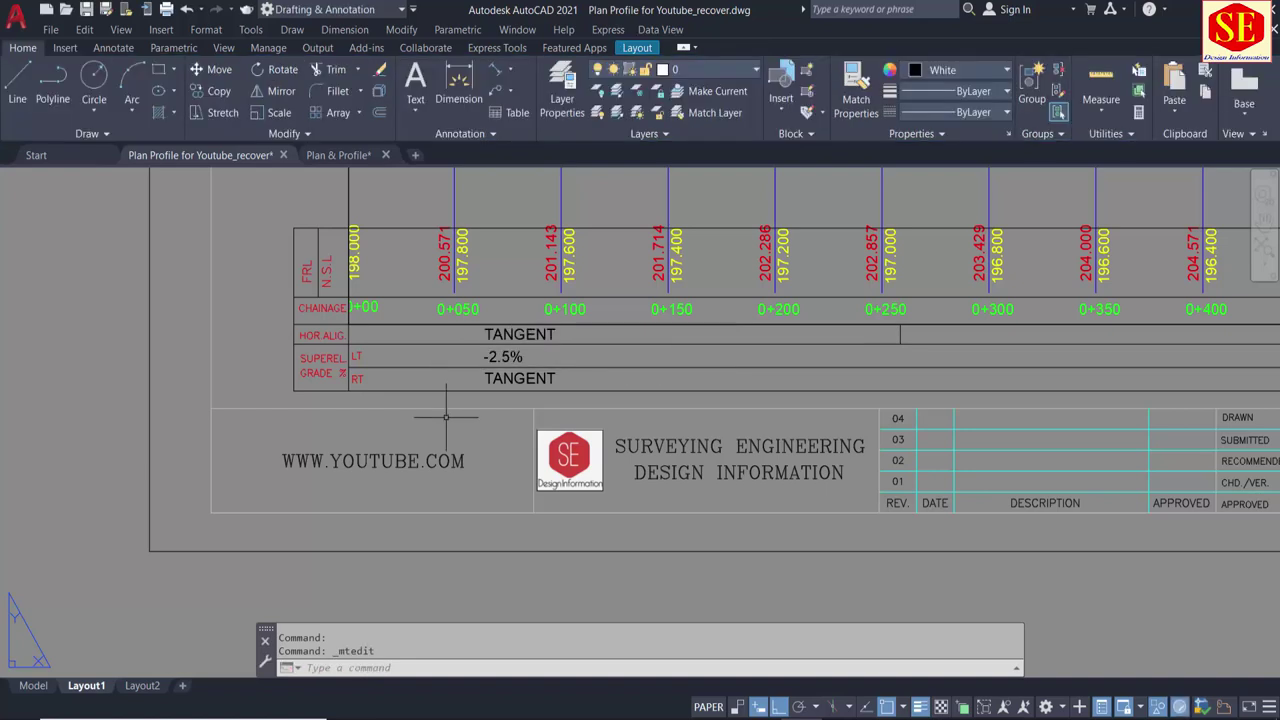
pyautogui.doubleClick(520, 378)
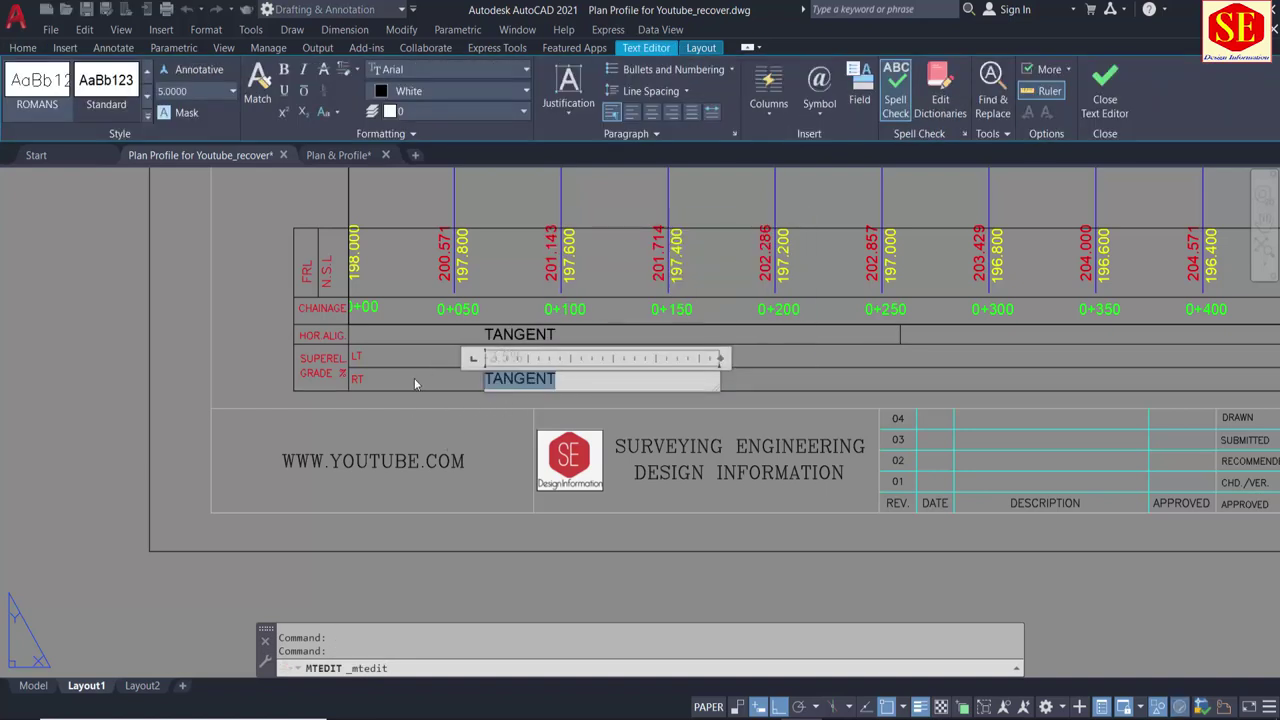
pyautogui.write('-2.5')
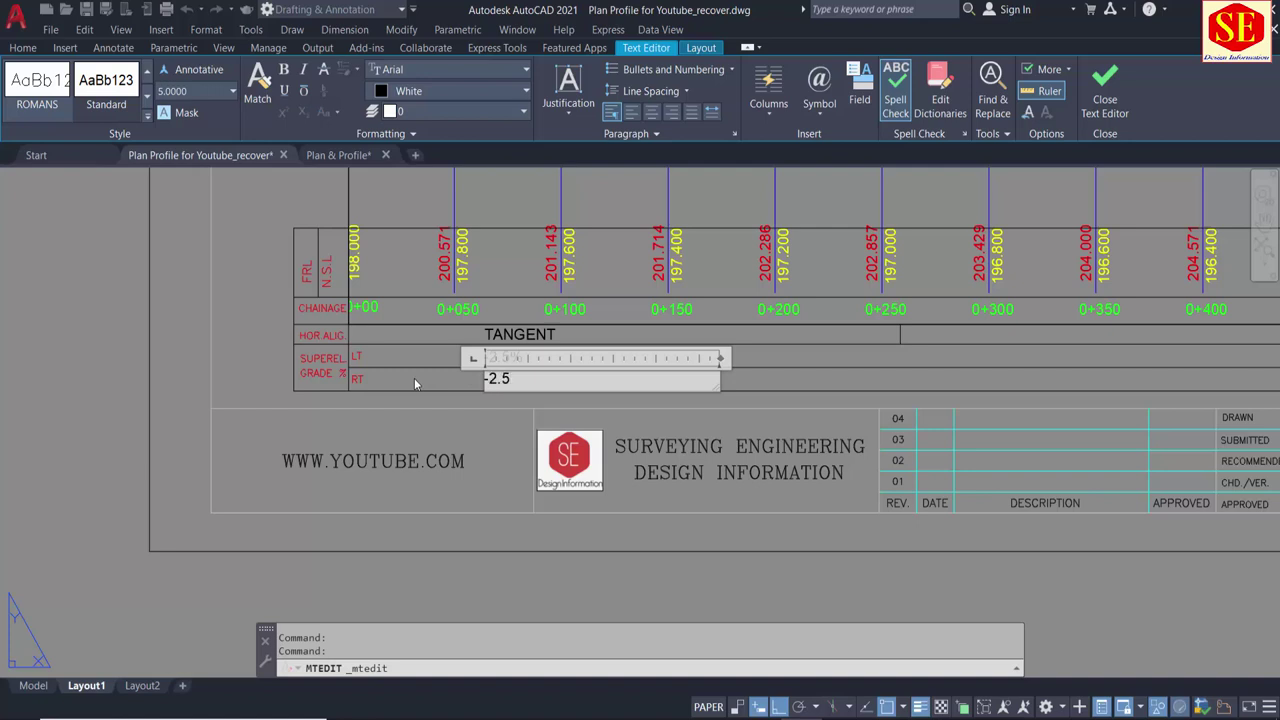
pyautogui.write('0%')
pyautogui.click(414, 382)
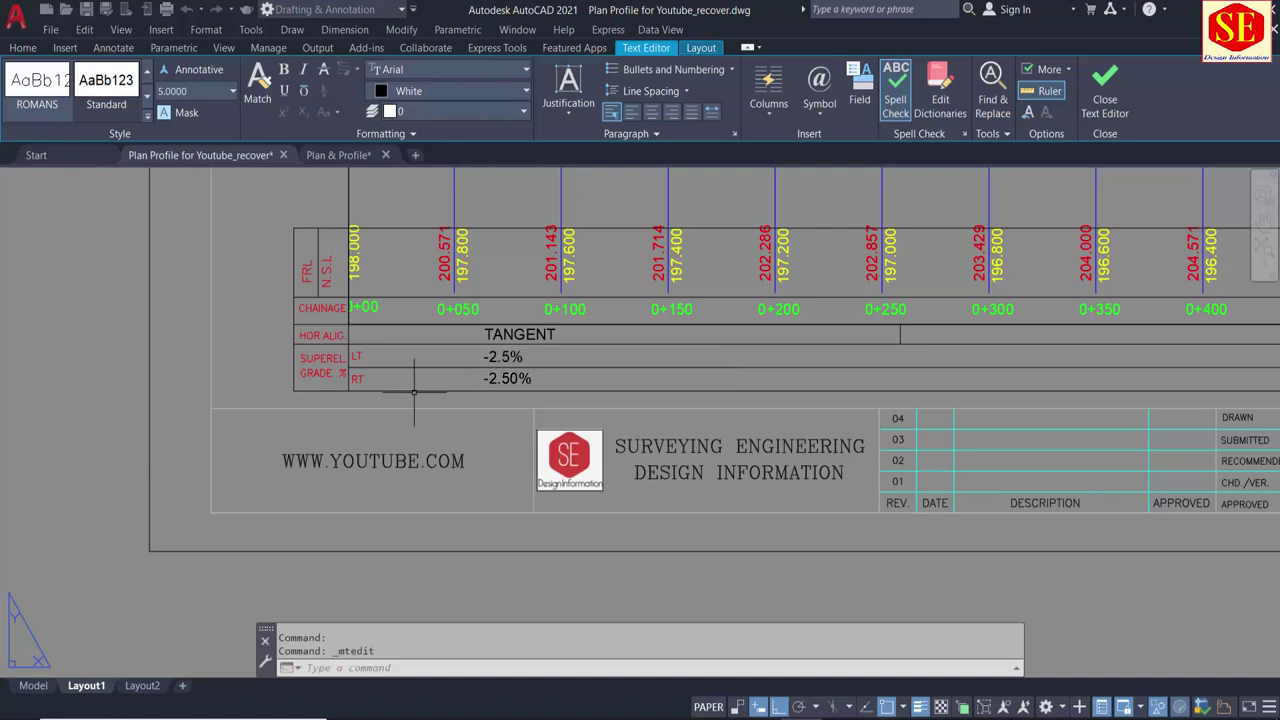
pyautogui.click(505, 357)
pyautogui.doubleClick(510, 357)
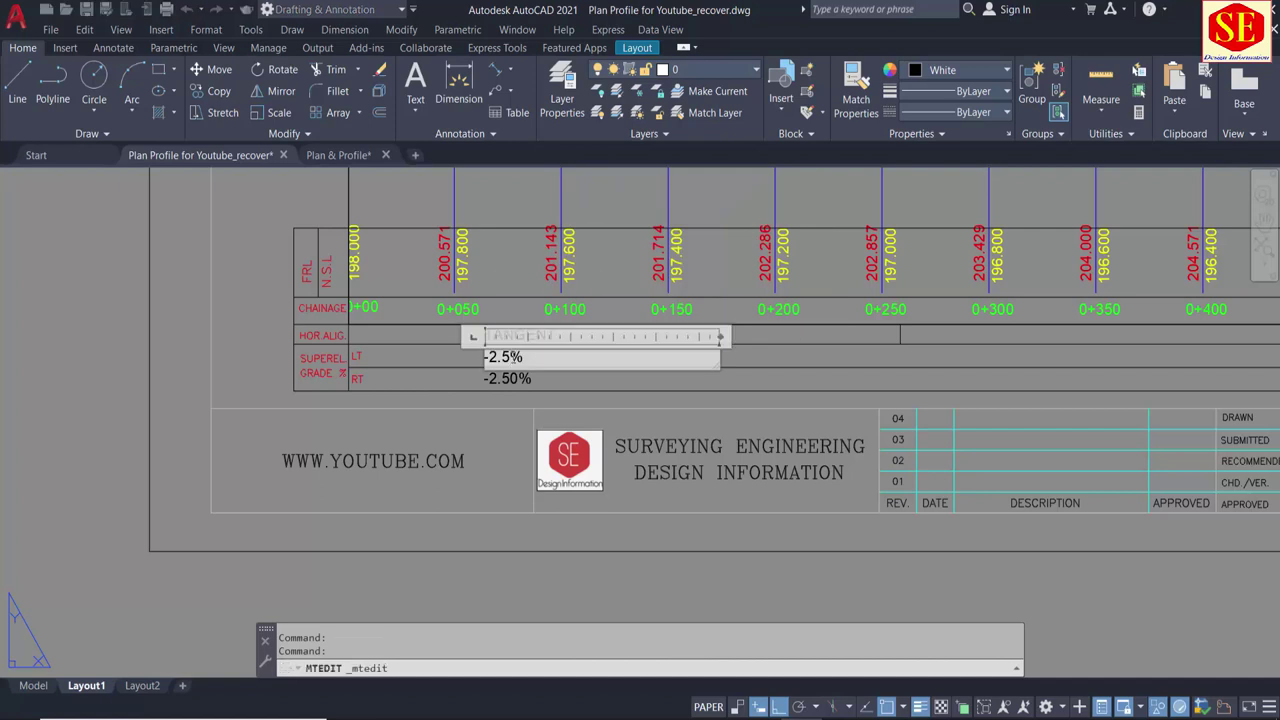
pyautogui.click(491, 462)
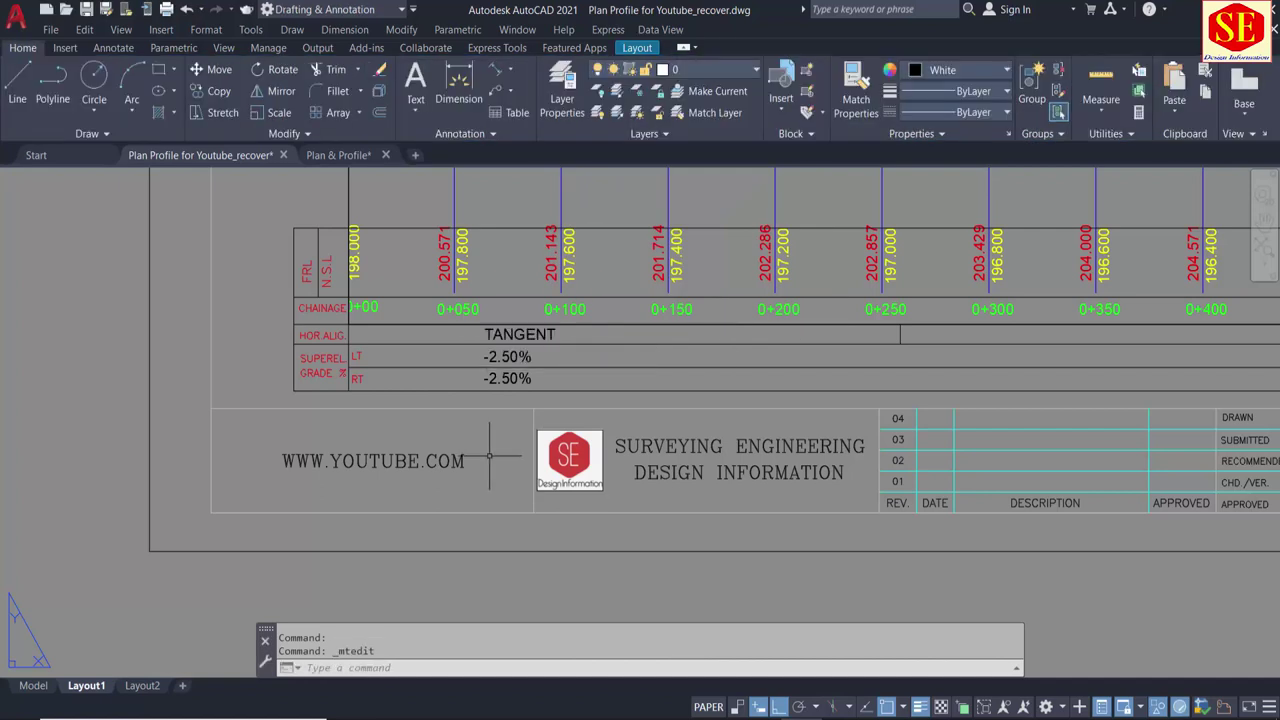
pyautogui.moveTo(1048, 337); pyautogui.dragTo(712, 343, button='middle')
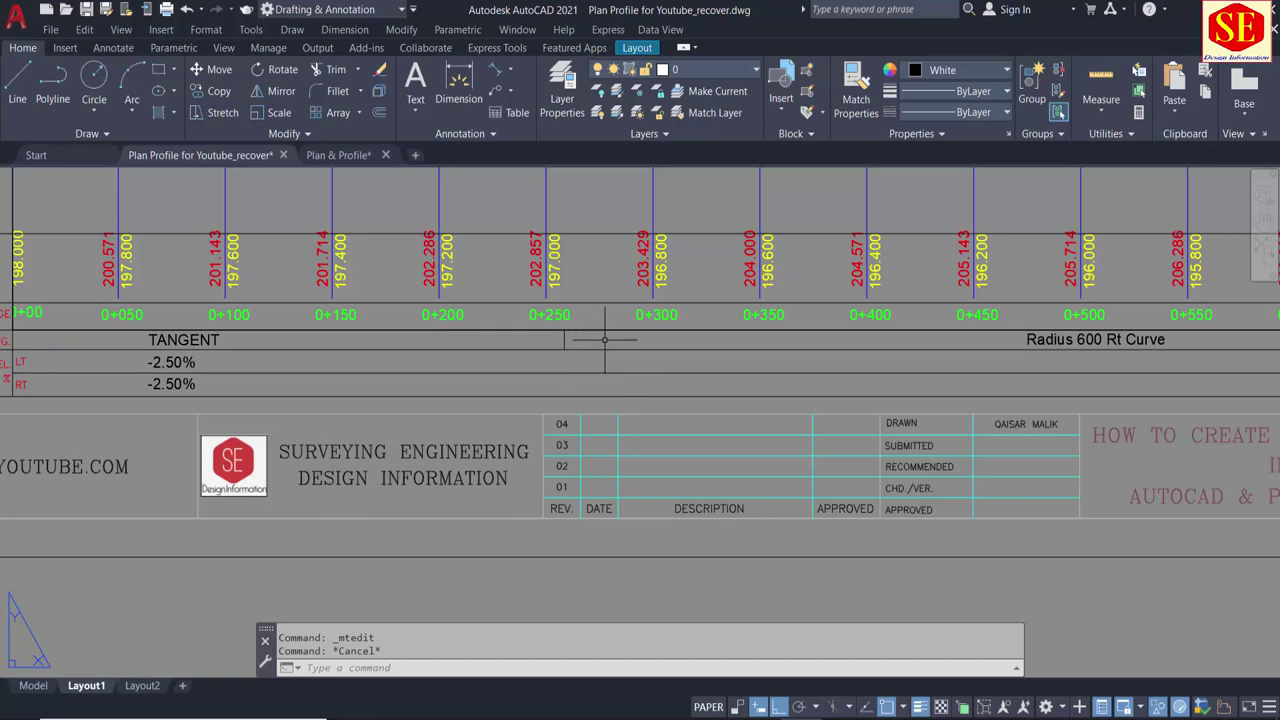
# Step: Draw a rectangle in the LT superelevation row ending at station 0+300
pyautogui.press('Return')
pyautogui.press('Escape')
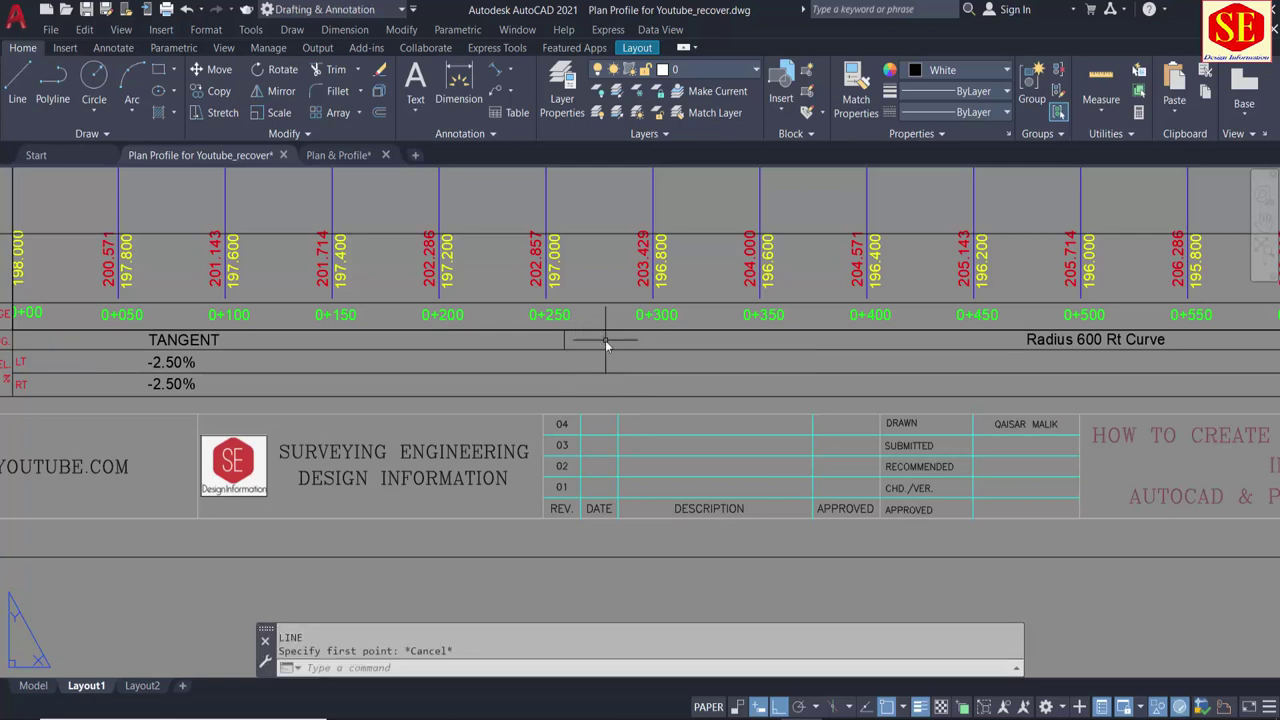
pyautogui.write('rec')
pyautogui.press('Return')
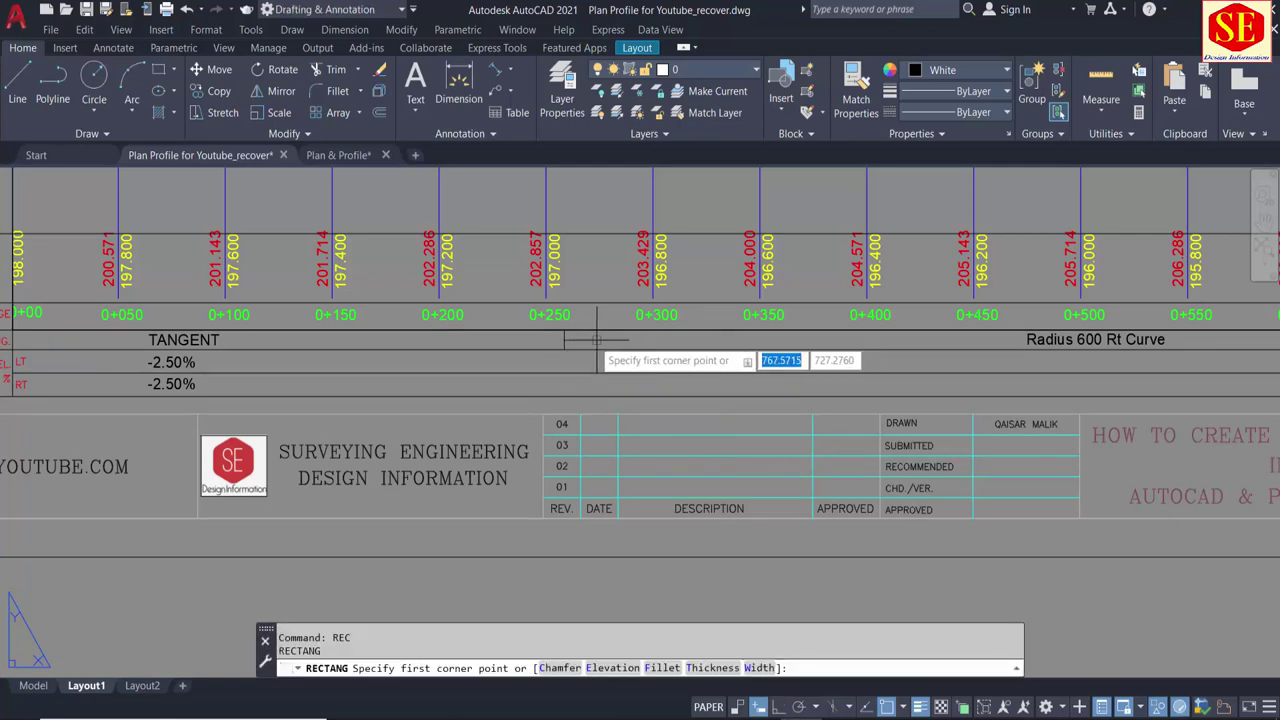
pyautogui.click(663, 349)
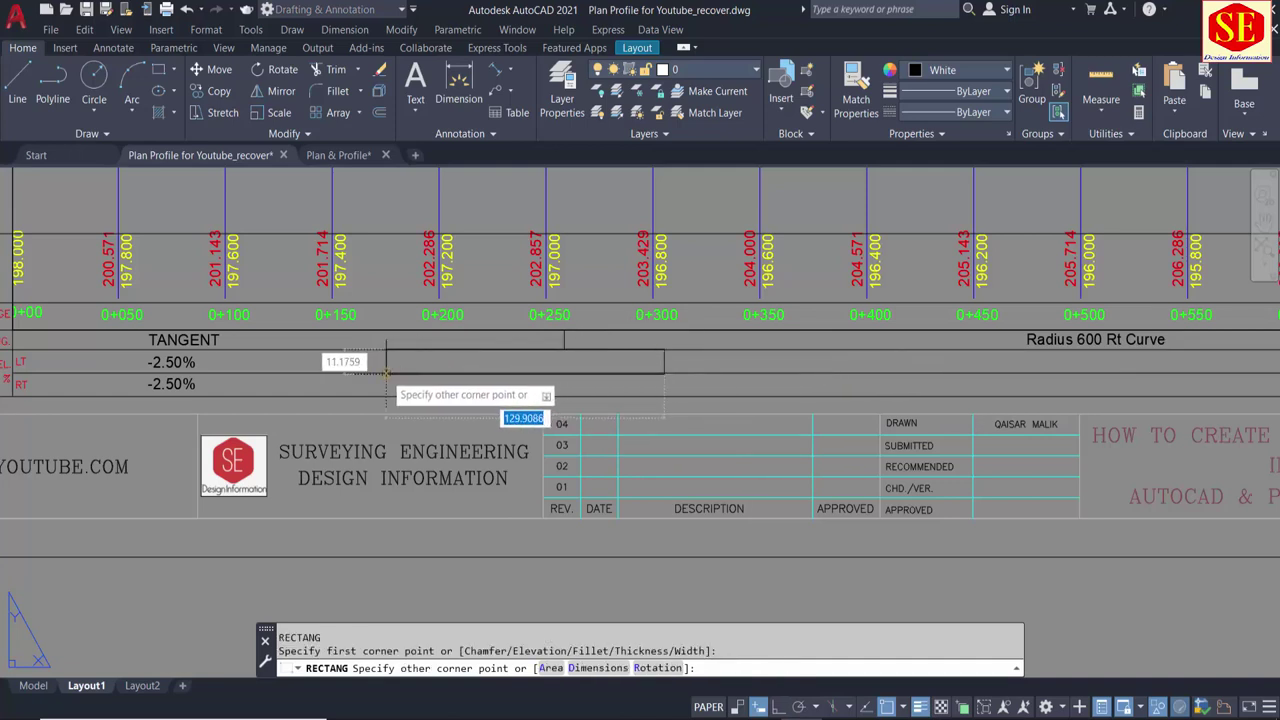
pyautogui.click(340, 373)
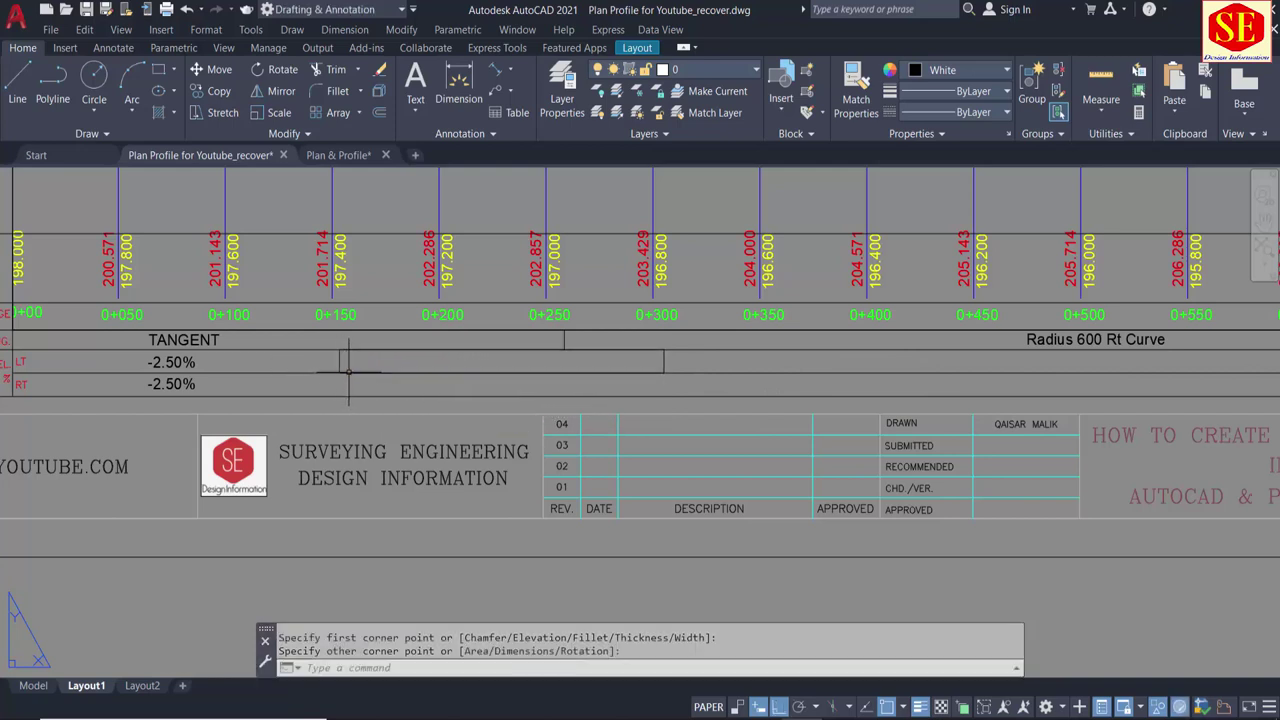
pyautogui.press('Escape')
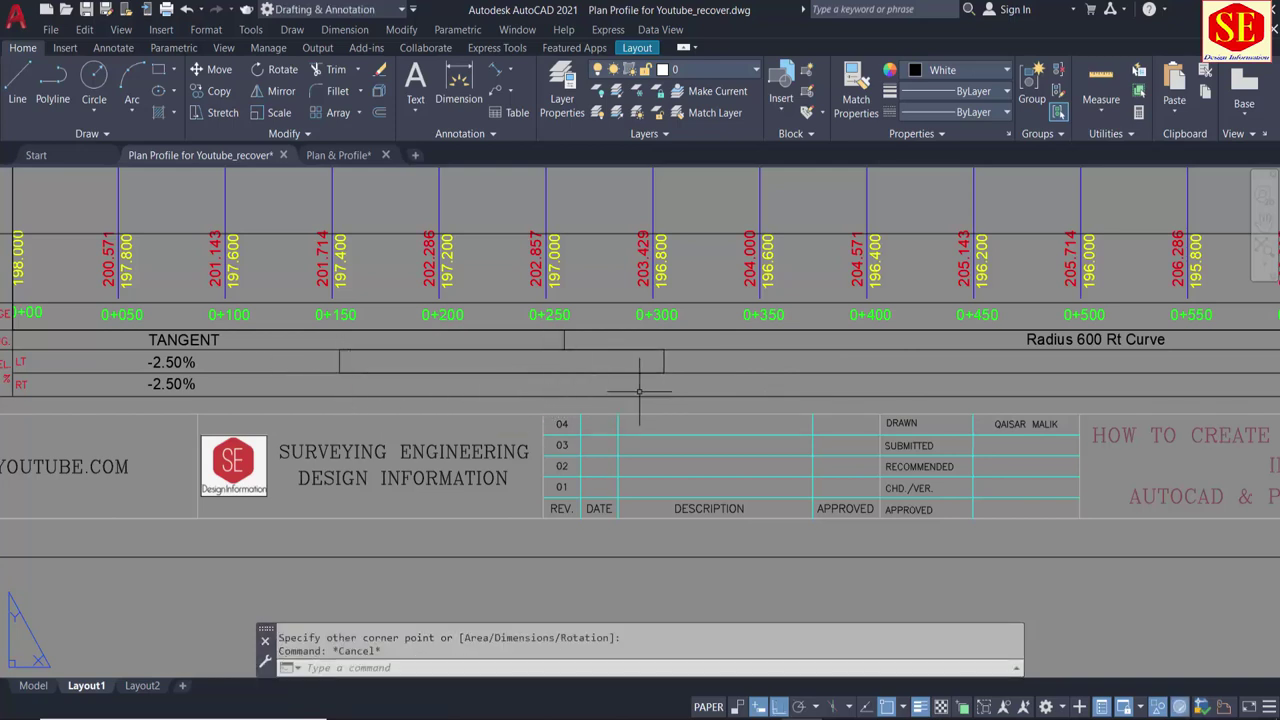
# Step: Draw a matching rectangle in the RT row from about 0+200 to 0+300
pyautogui.write('rec')
pyautogui.press('Return')
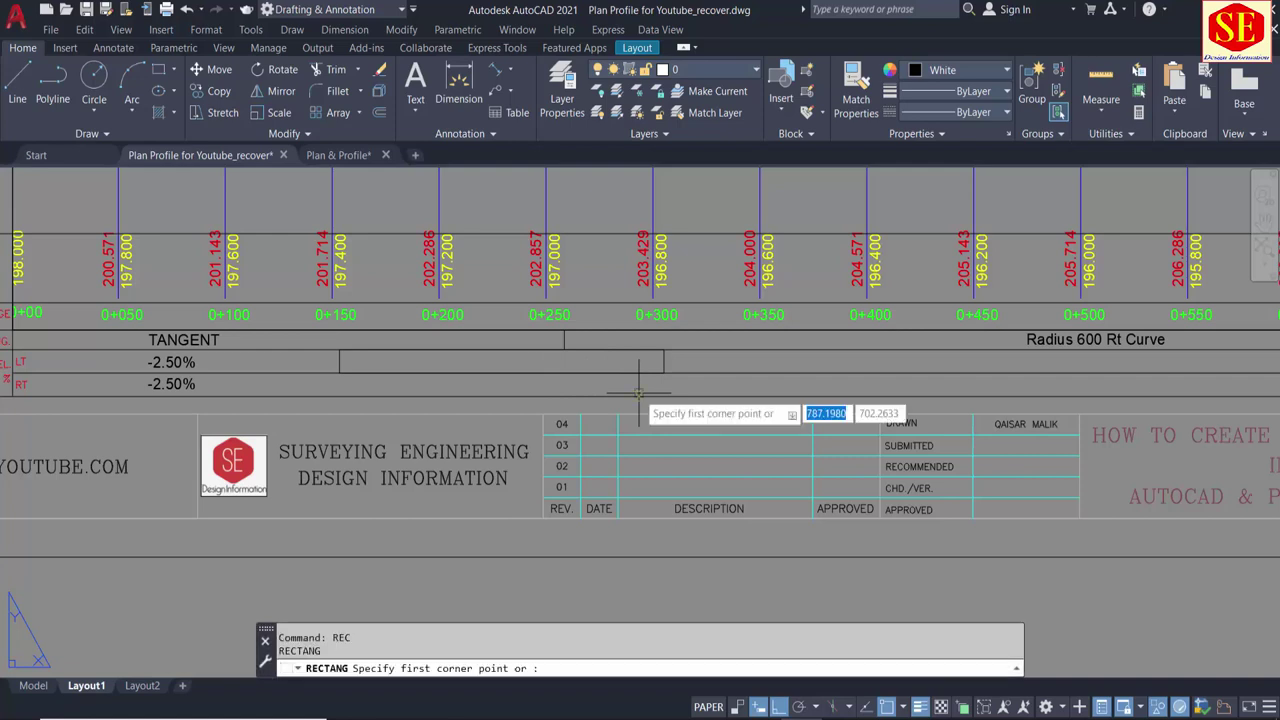
pyautogui.click(663, 373)
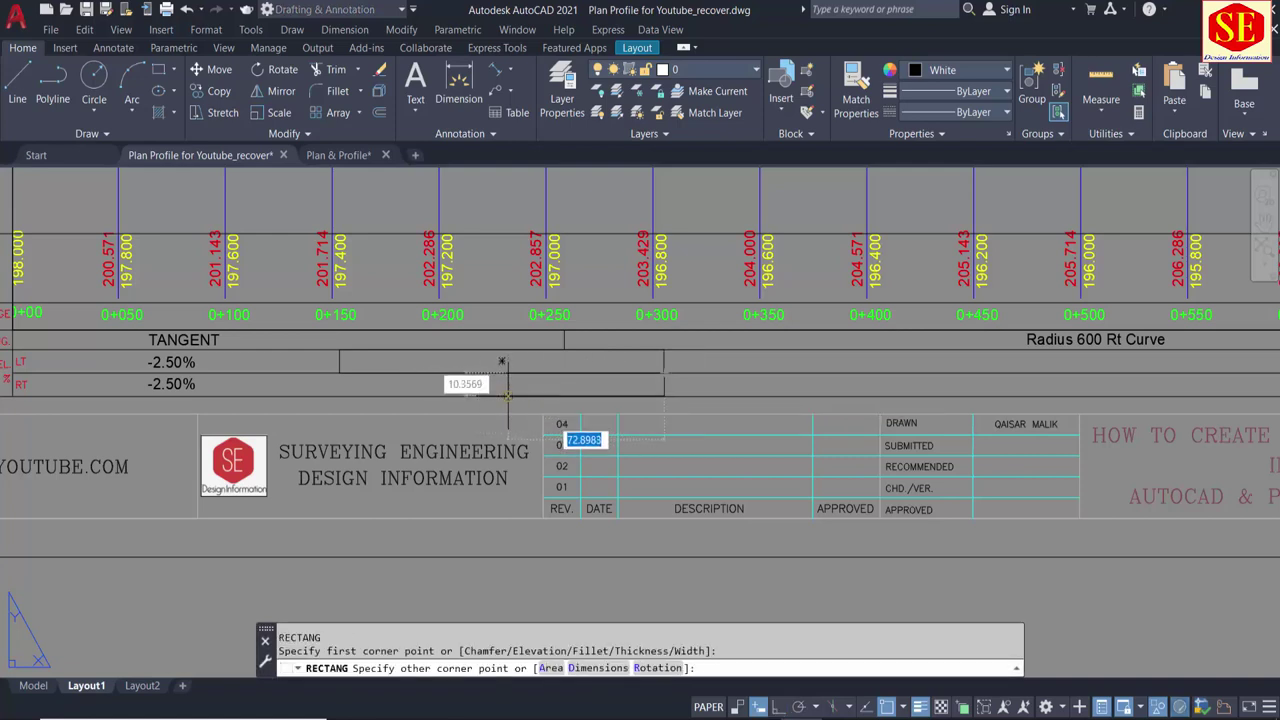
pyautogui.scroll(2, 508, 395)
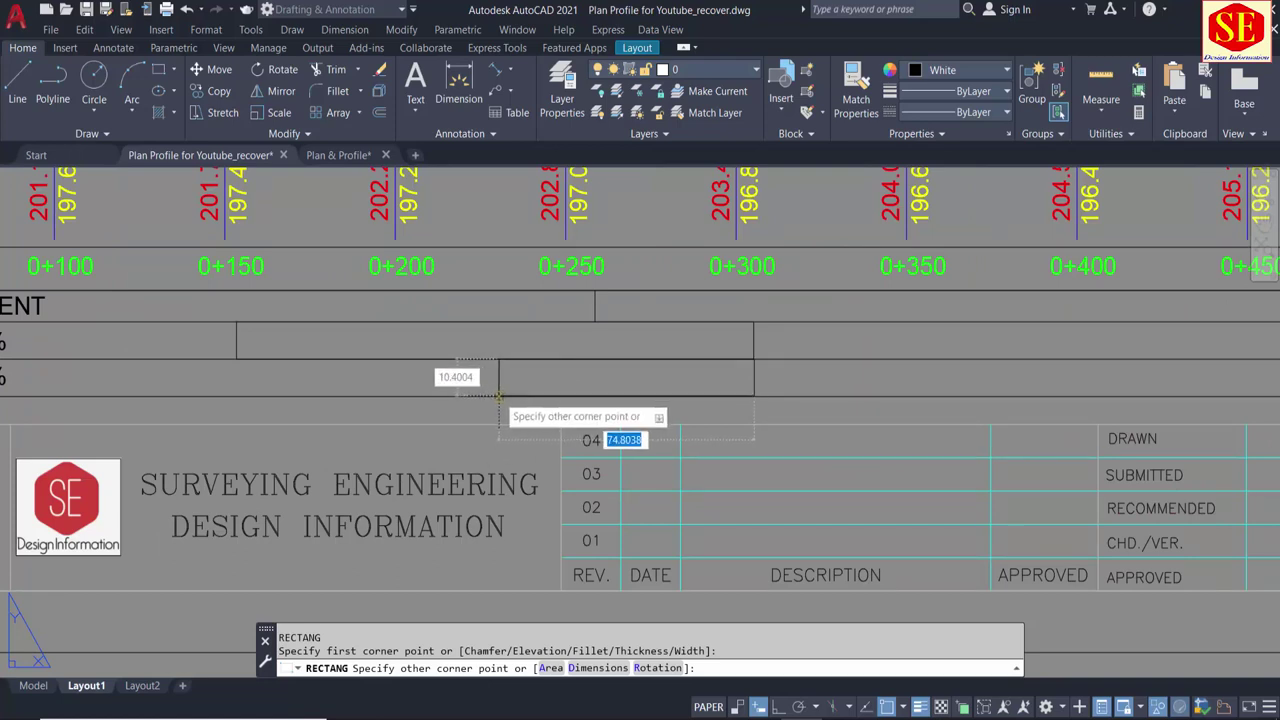
pyautogui.press('Escape')
pyautogui.scroll(-2, 586, 386)
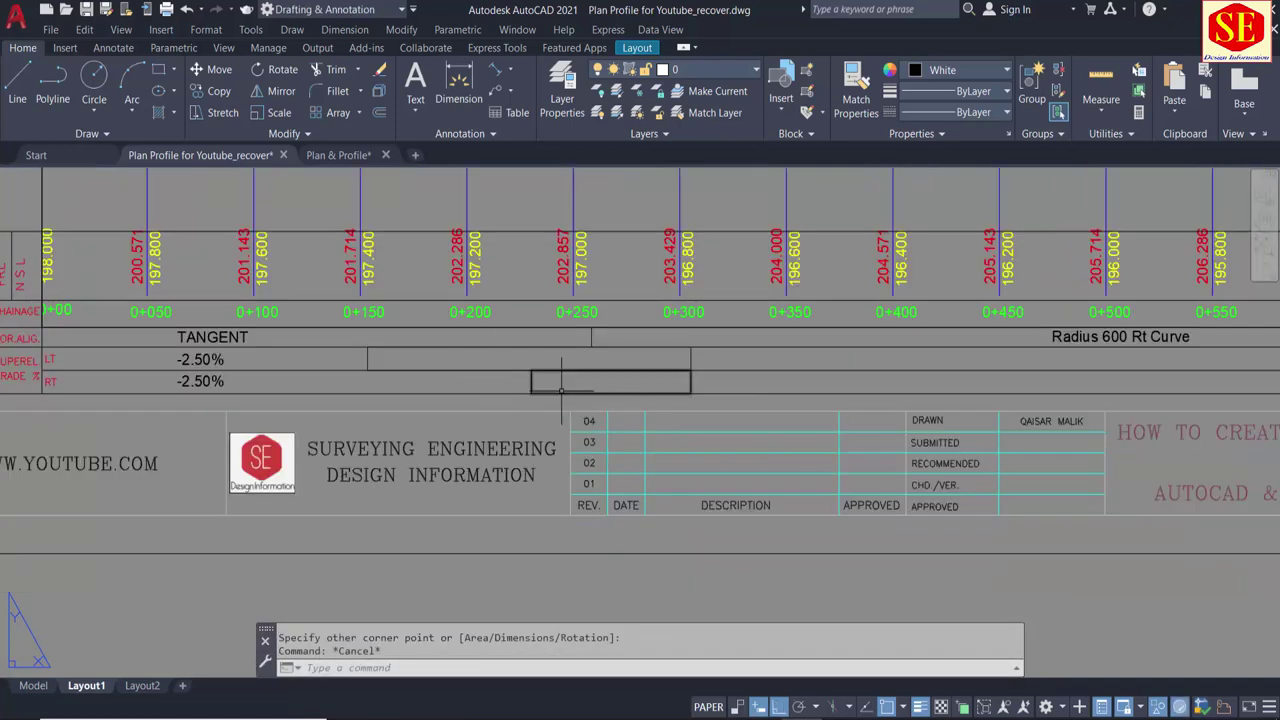
pyautogui.write('co')
pyautogui.press('Return')
# Step: Copy the -2.50% label into the LT transition box, positioning it freely with Ortho off
pyautogui.click(205, 362)
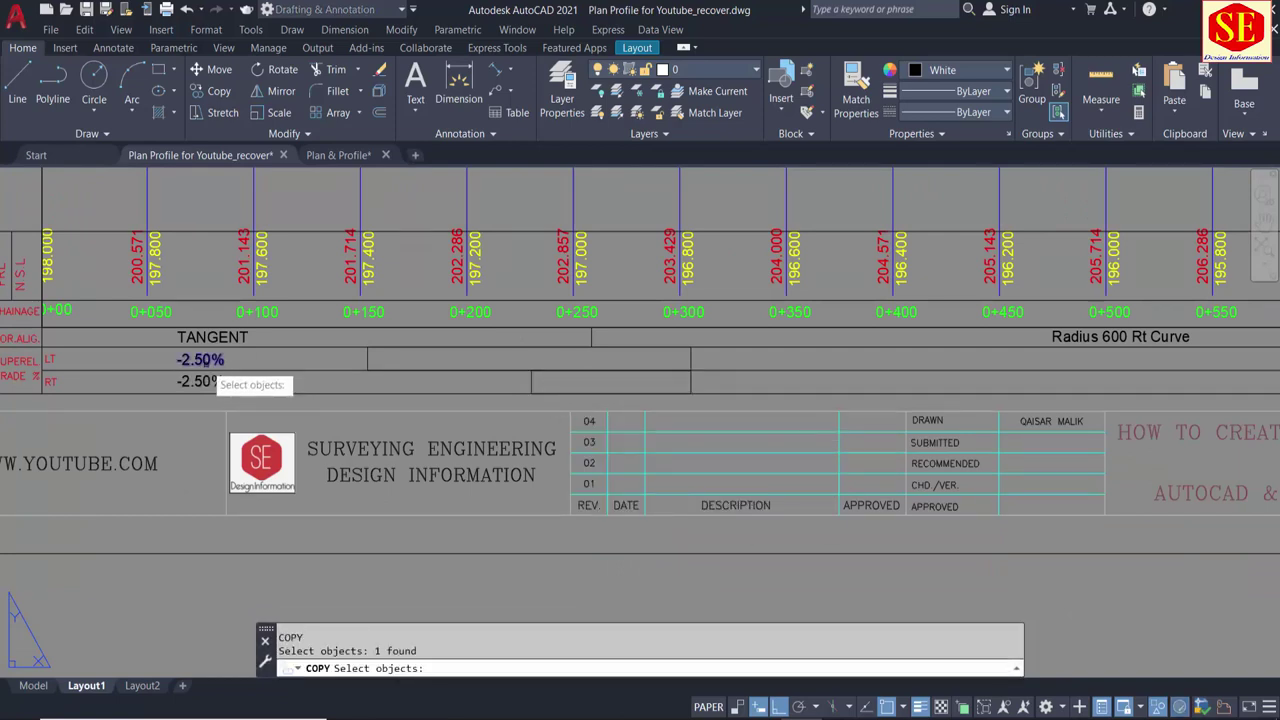
pyautogui.press('Return')
pyautogui.click(219, 360)
pyautogui.click(462, 372)
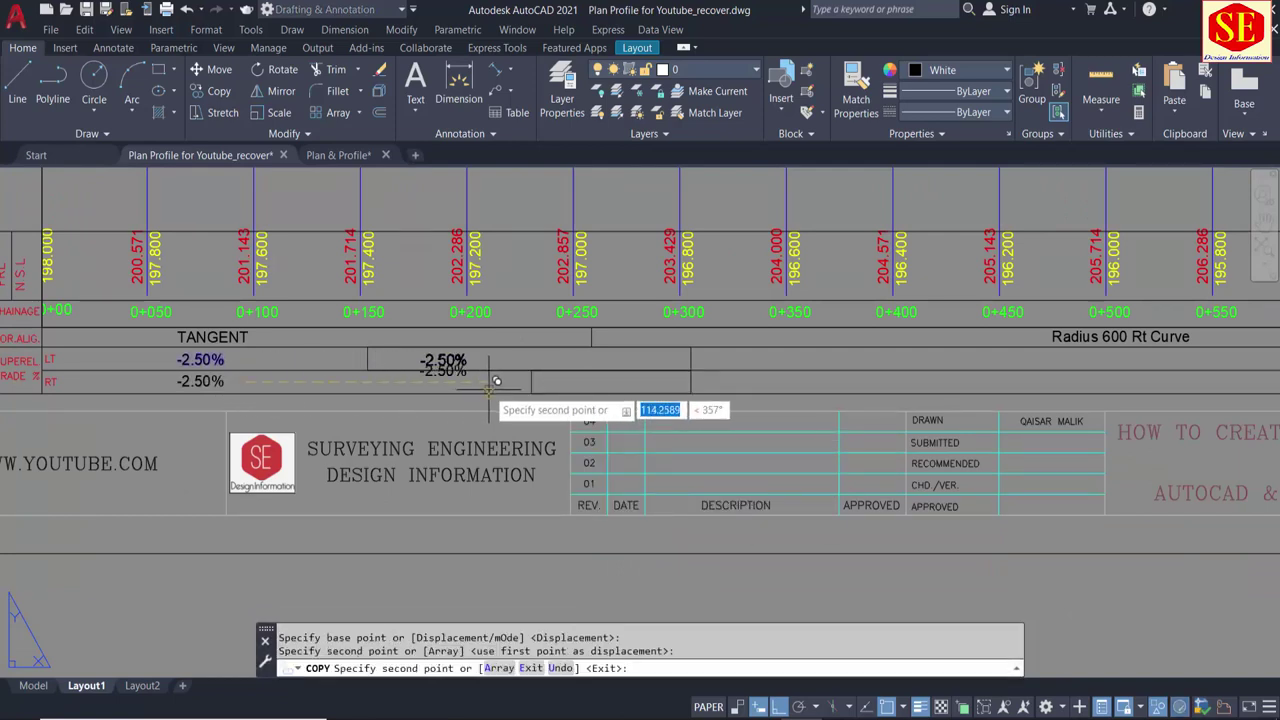
pyautogui.press('Escape')
pyautogui.write('m')
pyautogui.press('Return')
pyautogui.click(452, 372)
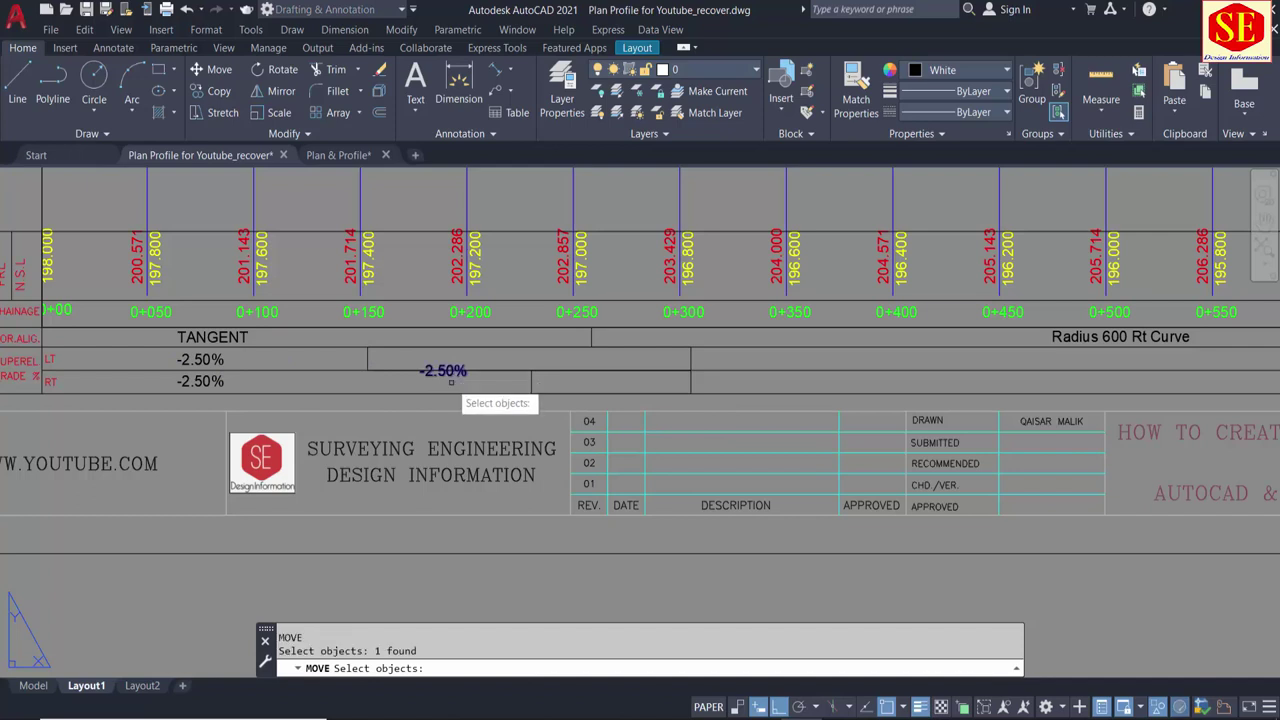
pyautogui.press('Return')
pyautogui.click(432, 366)
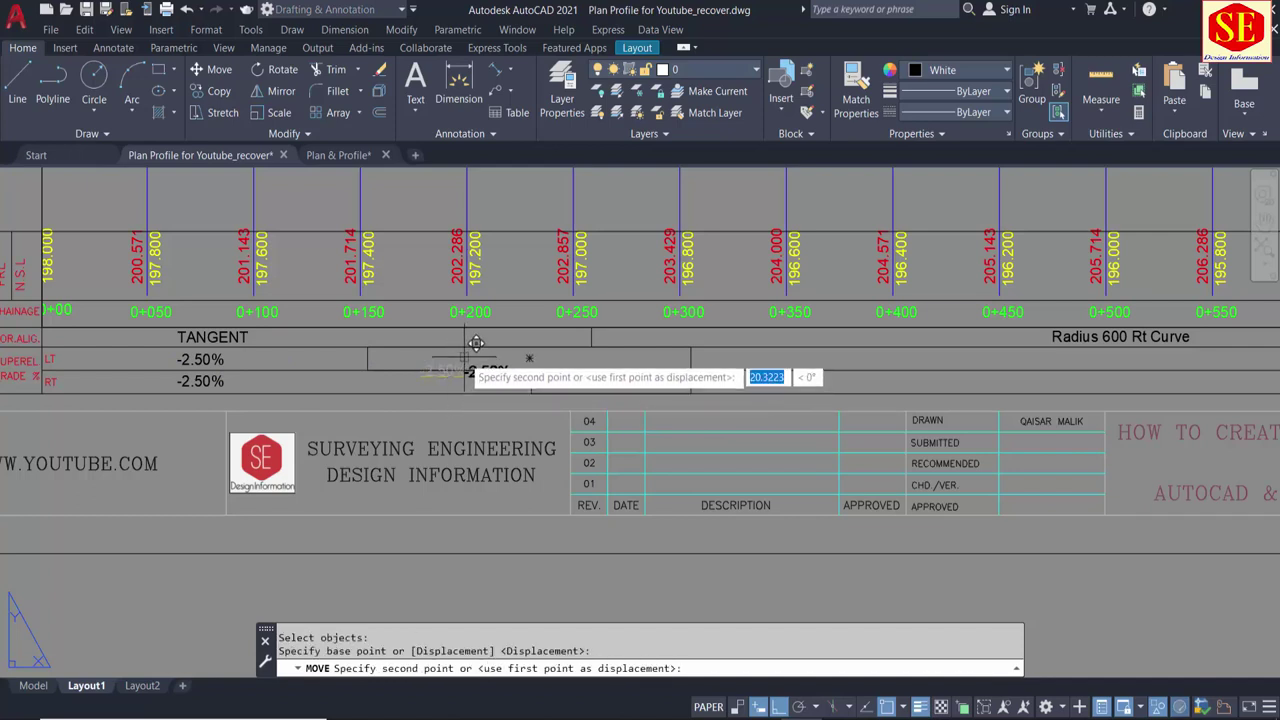
pyautogui.press('F8')
pyautogui.click(484, 352)
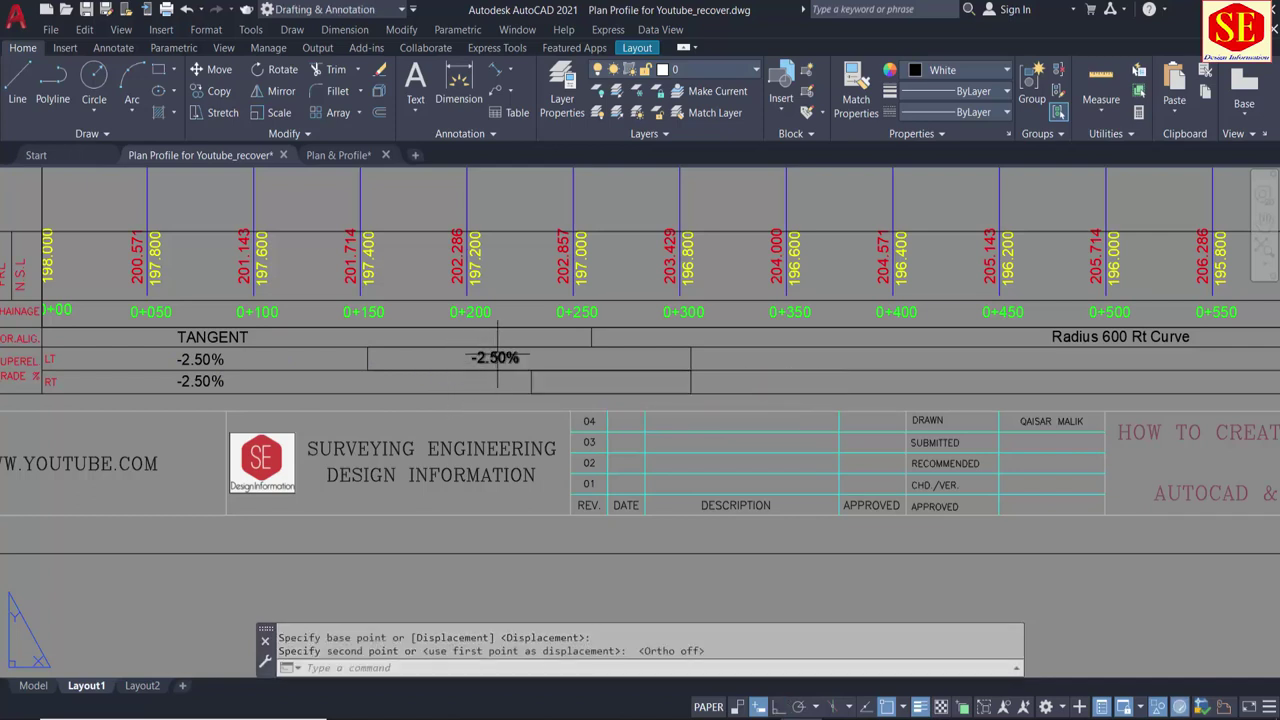
# Step: Change the copied label's text to TR
pyautogui.doubleClick(495, 357)
pyautogui.hotkey('ctrl', 'a')
pyautogui.press('BackSpace')
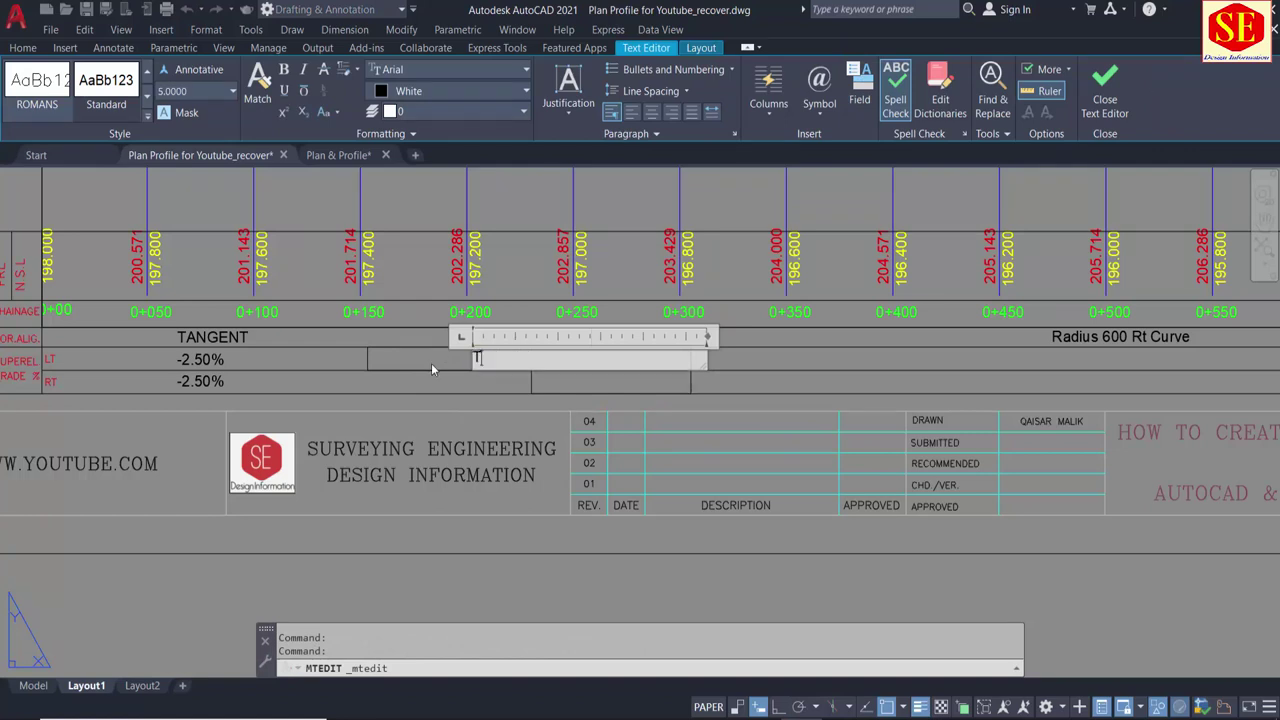
pyautogui.write('TR')
pyautogui.click(431, 363)
pyautogui.write('c')
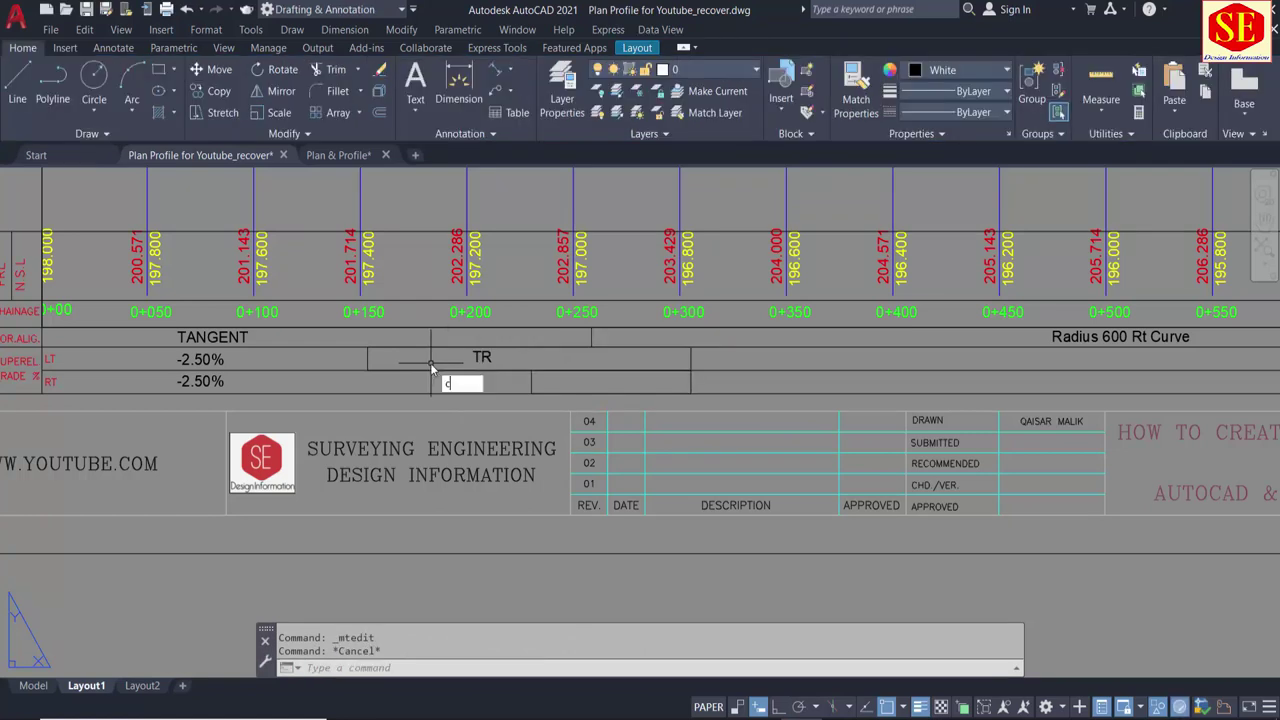
# Step: Copy the TR label into the RT row transition box
pyautogui.write('o')
pyautogui.press('Return')
pyautogui.click(485, 357)
pyautogui.press('Return')
pyautogui.click(516, 353)
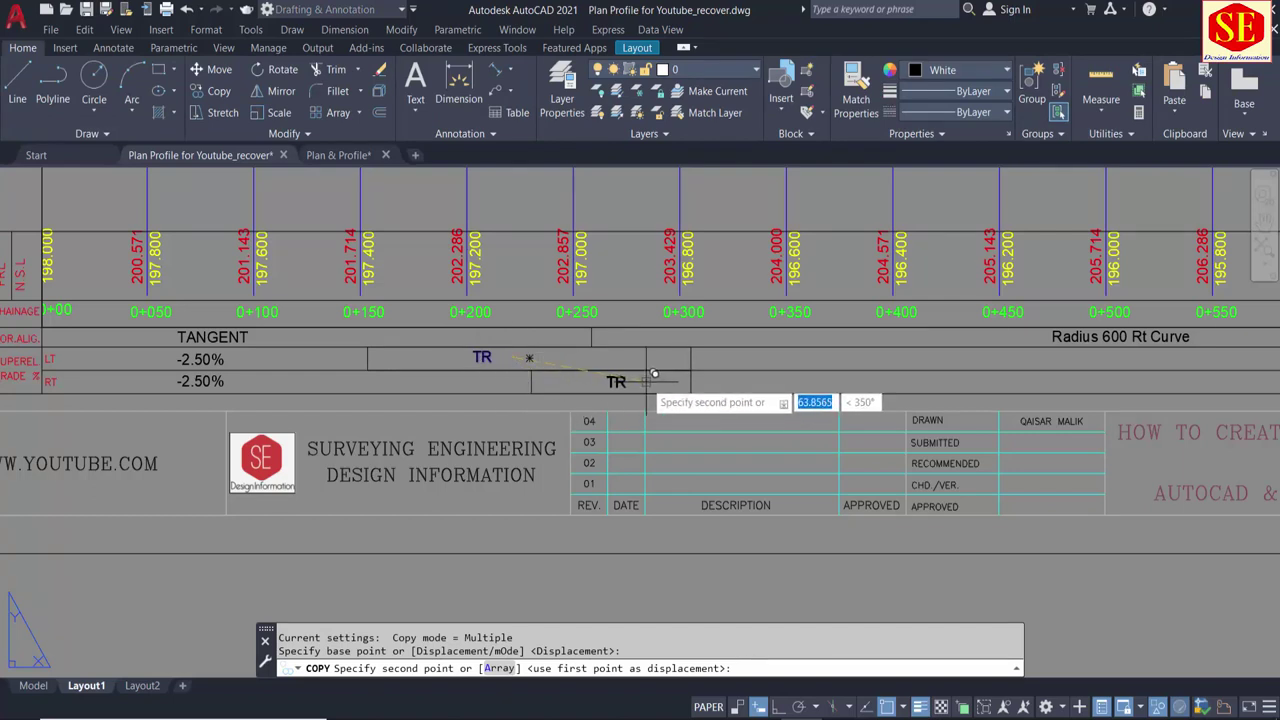
pyautogui.click(654, 374)
pyautogui.press('Escape')
pyautogui.scroll(-2, 543, 358)
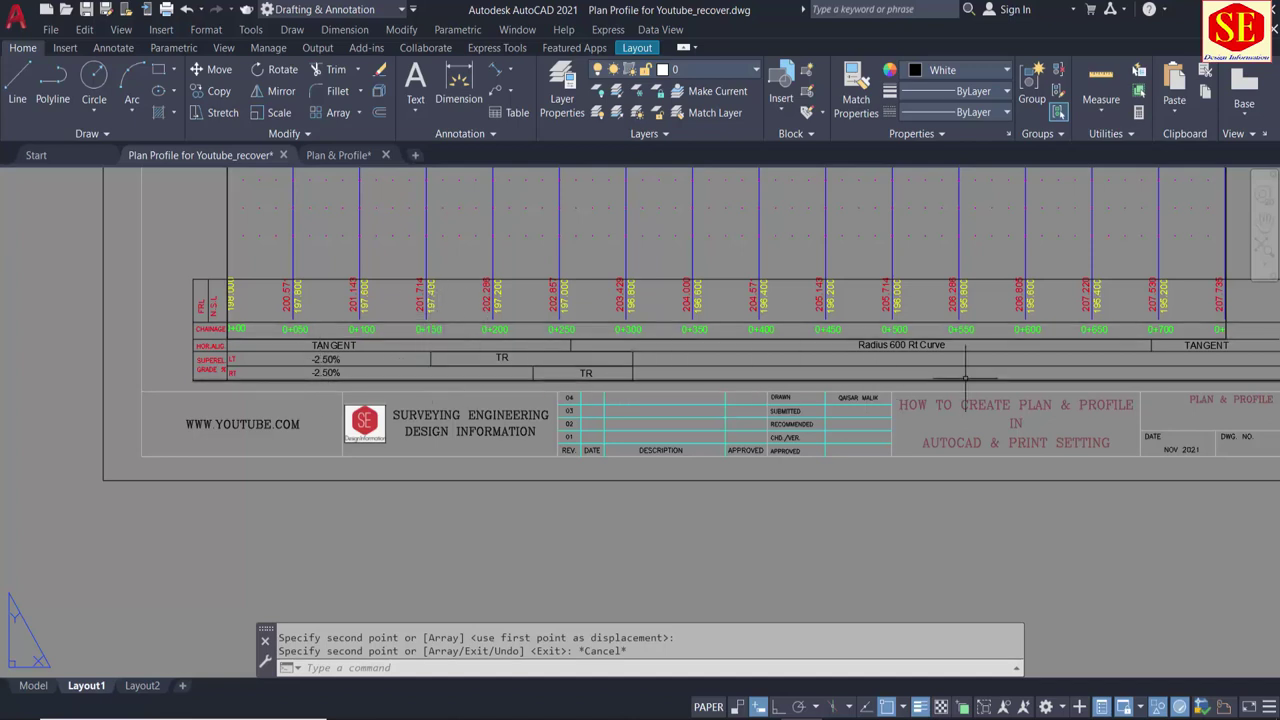
# Step: Copy the -2.50% label into the LT row under the Radius 600 Rt Curve
pyautogui.moveTo(958, 378); pyautogui.dragTo(789, 406, button='middle')
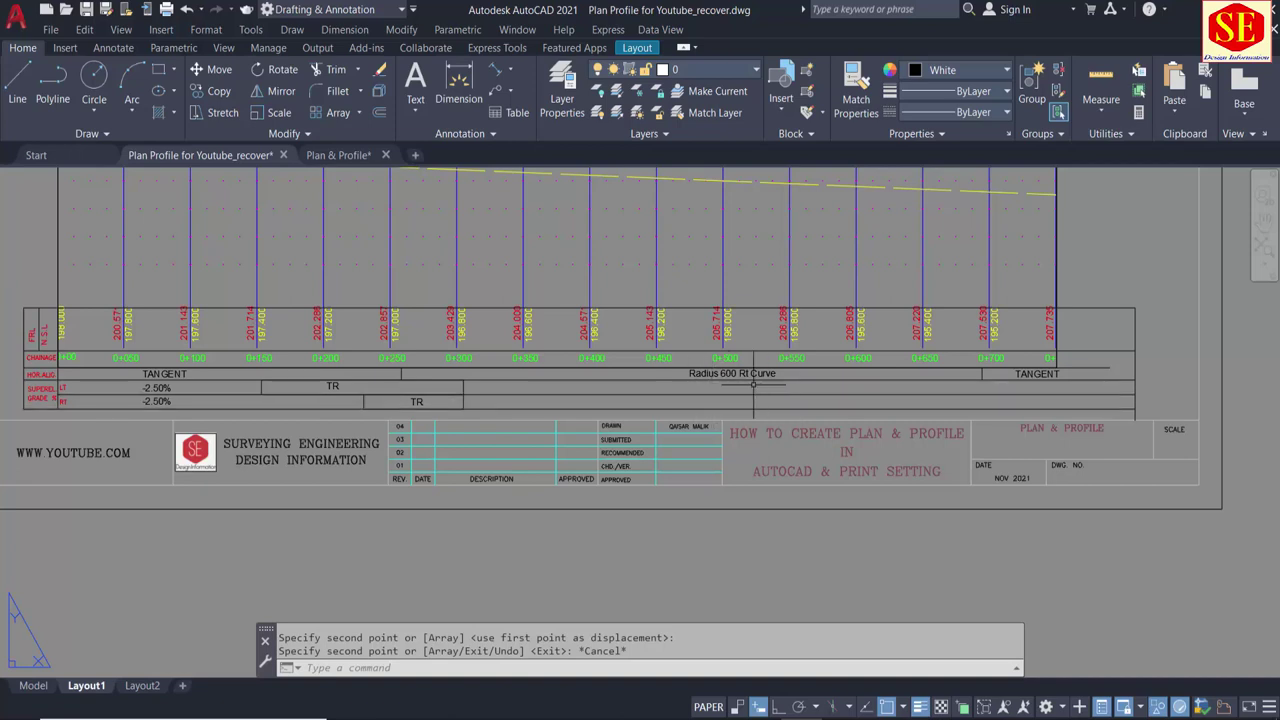
pyautogui.write('co')
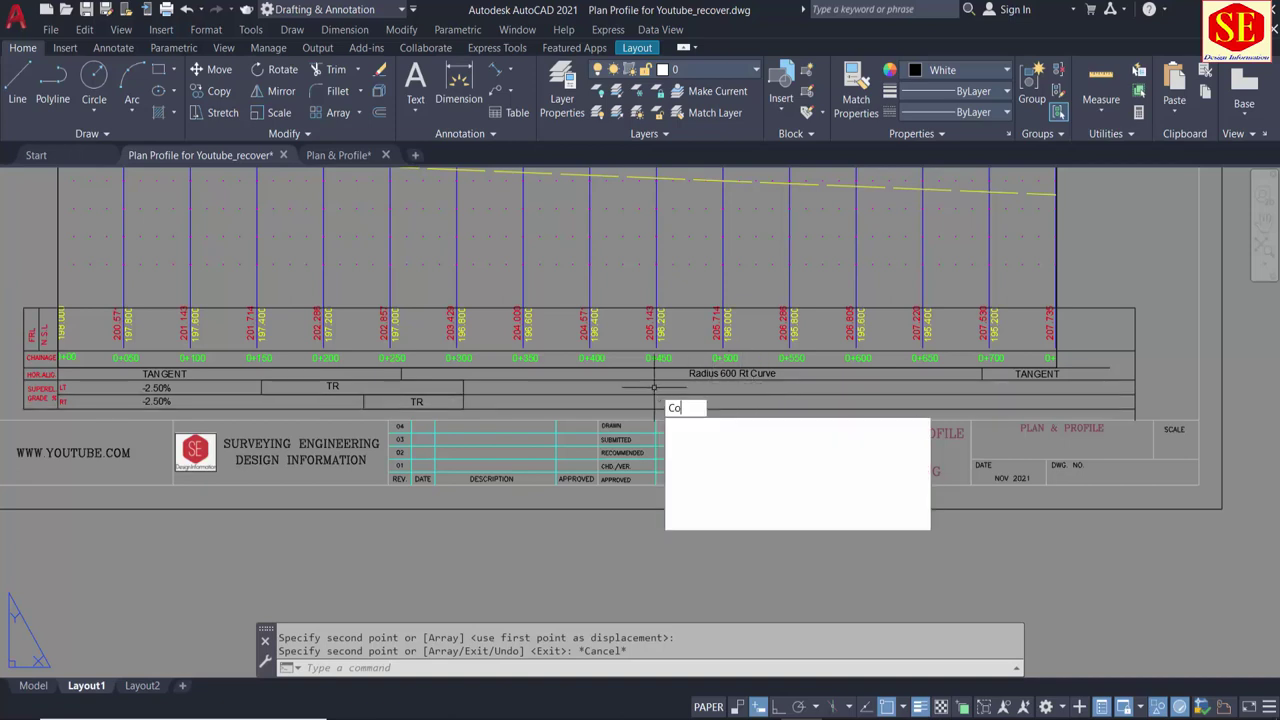
pyautogui.press('Return')
pyautogui.scroll(2, 172, 404)
pyautogui.click(152, 386)
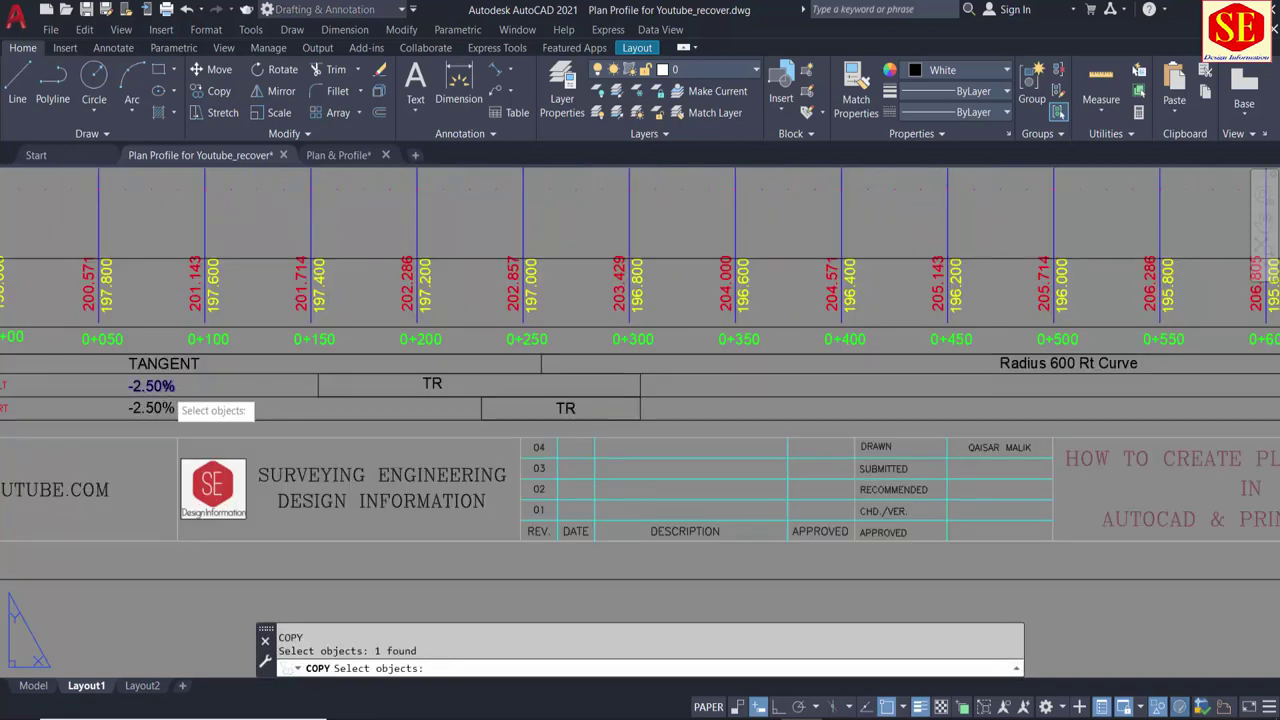
pyautogui.press('Return')
pyautogui.click(266, 387)
pyautogui.moveTo(779, 378); pyautogui.dragTo(551, 378, button='middle')
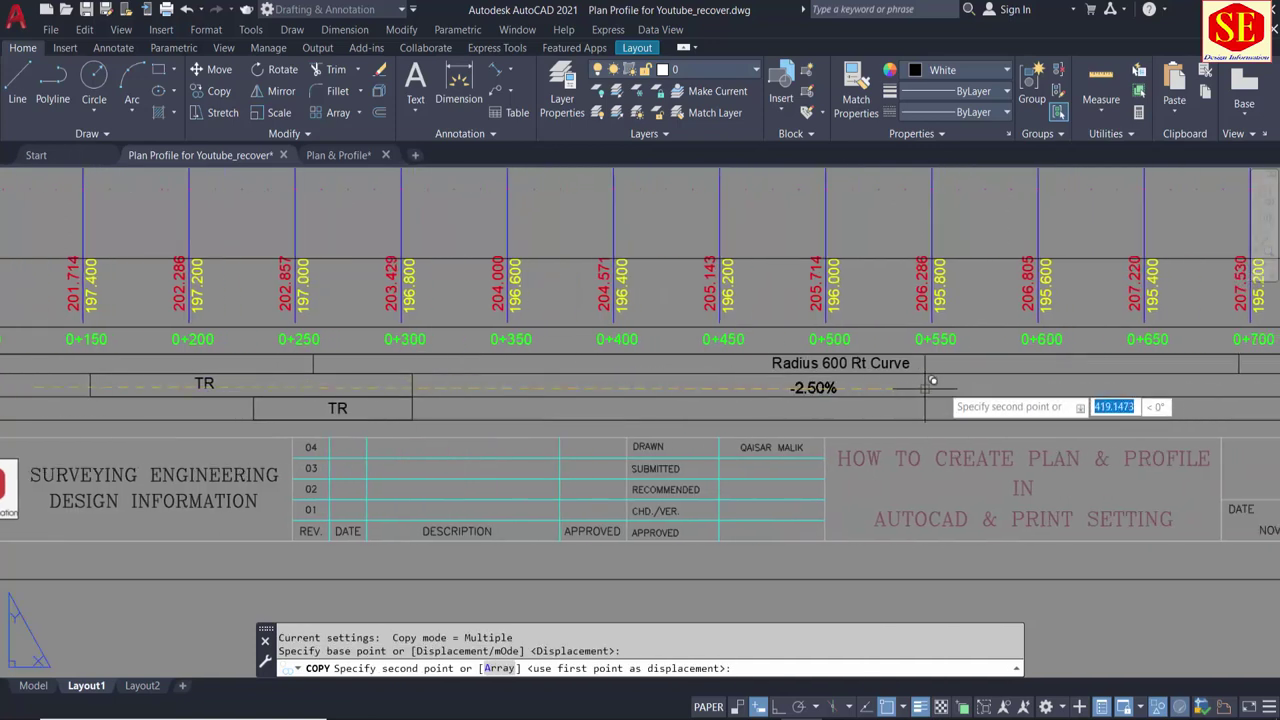
pyautogui.click(958, 378)
pyautogui.press('Escape')
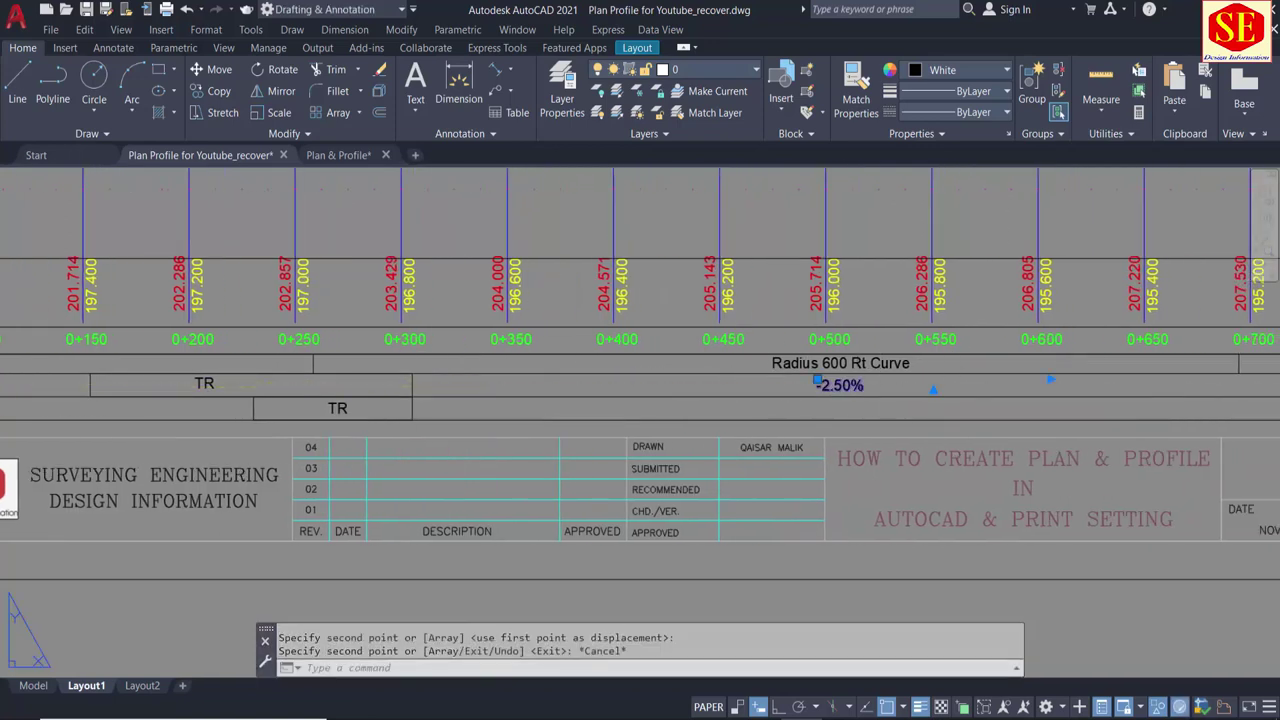
# Step: Change the copied curve-span value to +6.000%
pyautogui.doubleClick(850, 386)
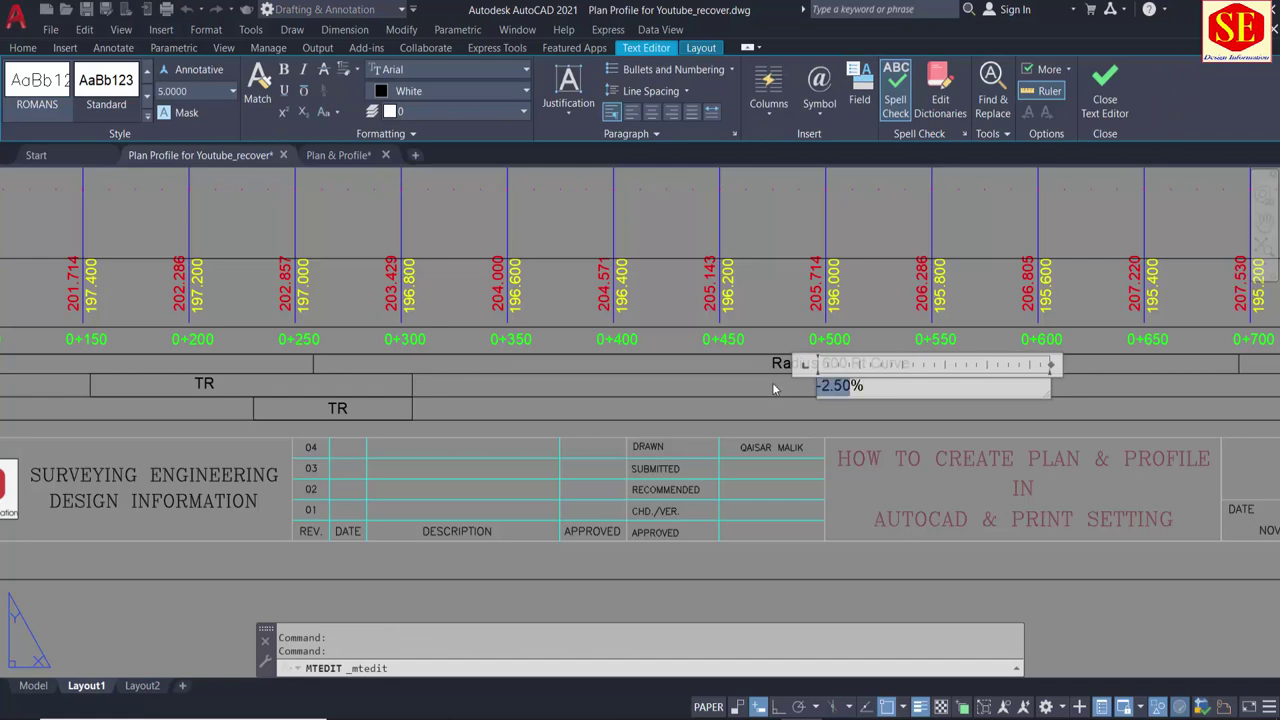
pyautogui.scroll(-2, 818, 402)
pyautogui.scroll(3, 941, 394)
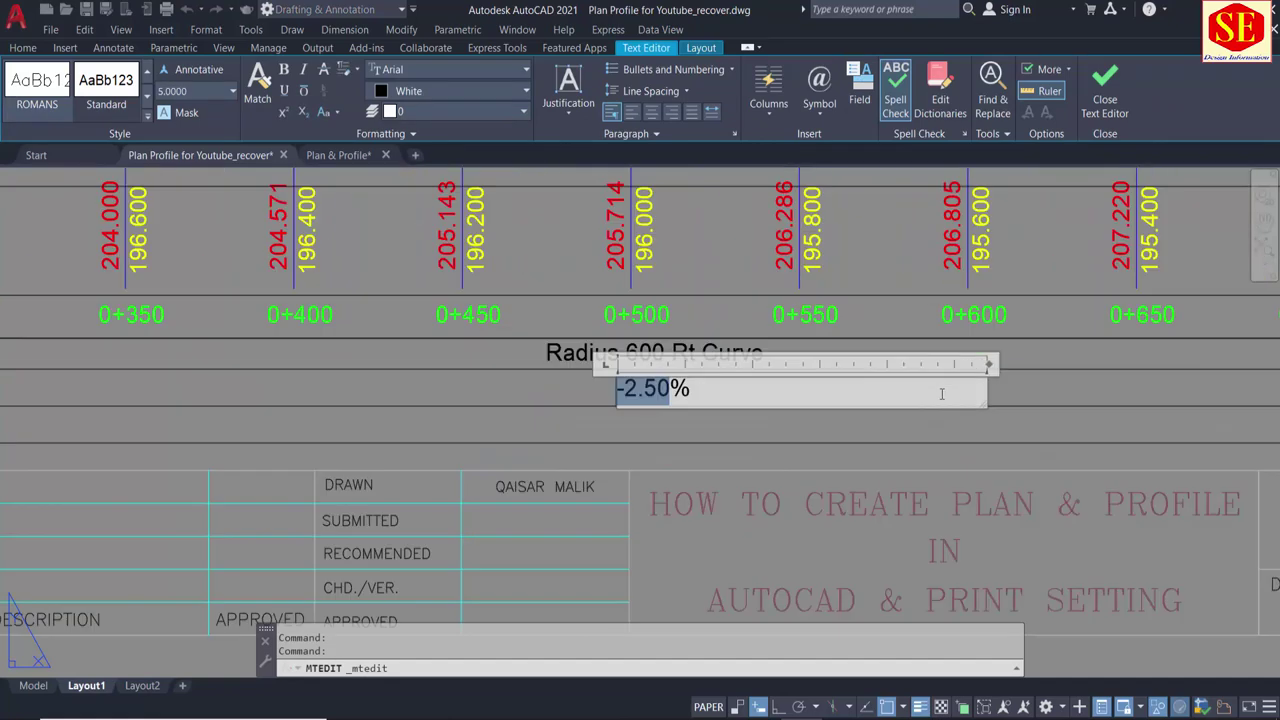
pyautogui.write('+6')
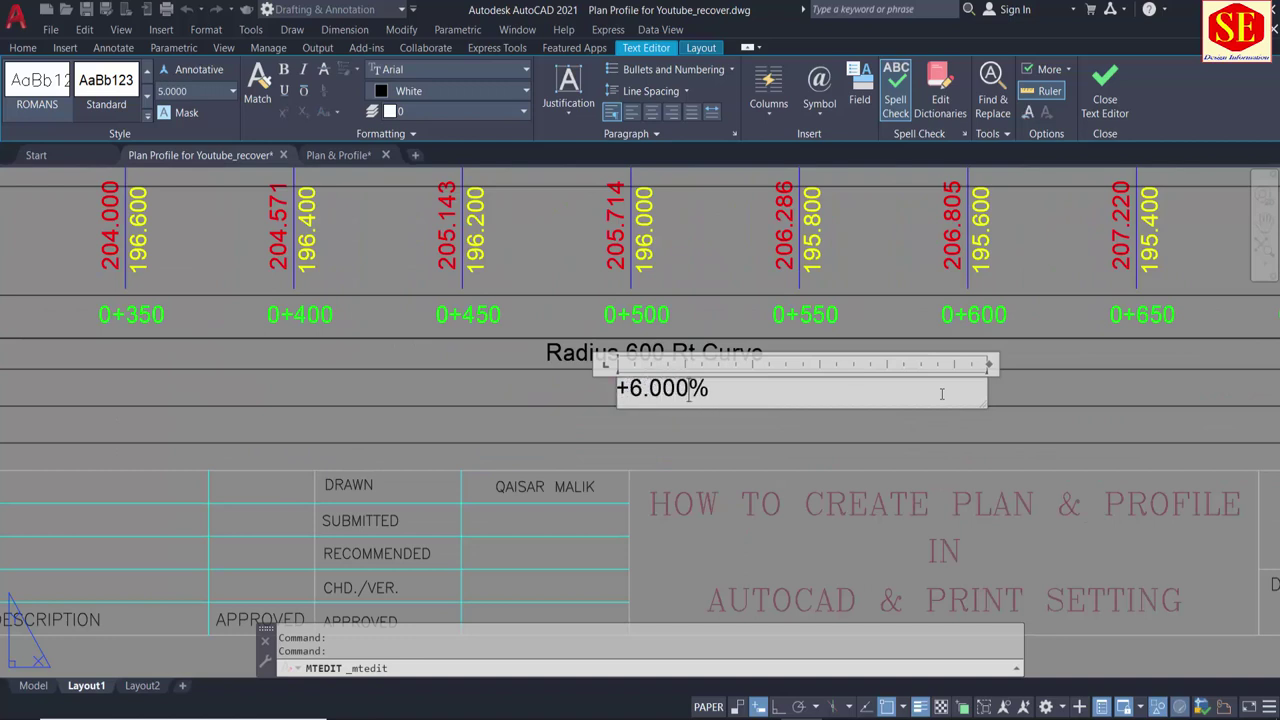
pyautogui.click(885, 440)
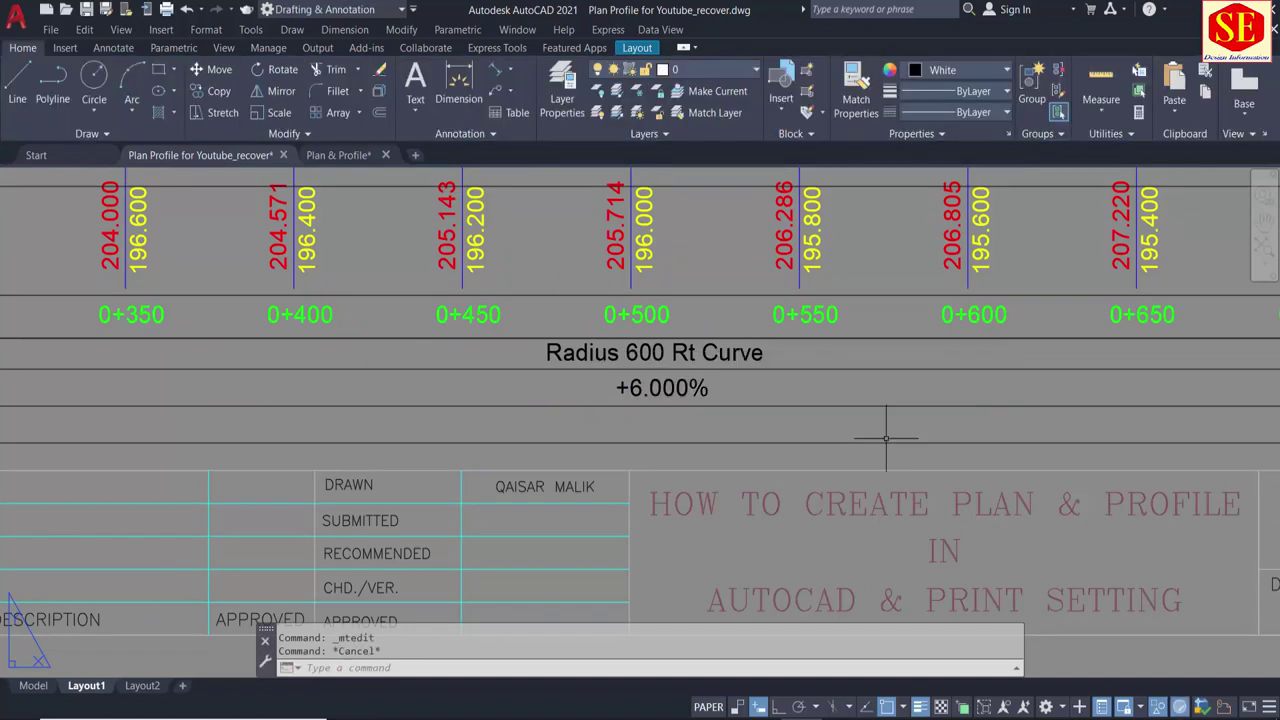
pyautogui.write('ct o')
pyautogui.press('Return')
# Step: Copy the +6.000% value down into the RT row
pyautogui.click(692, 388)
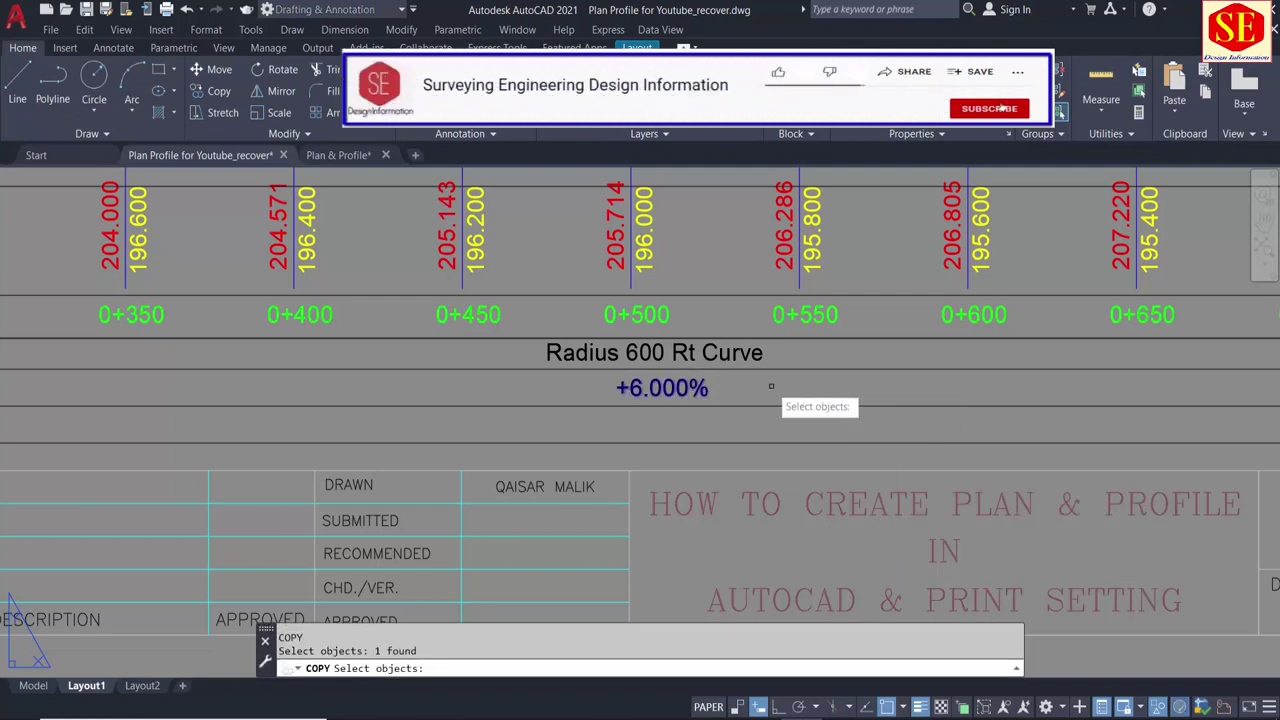
pyautogui.press('Return')
pyautogui.click(770, 386)
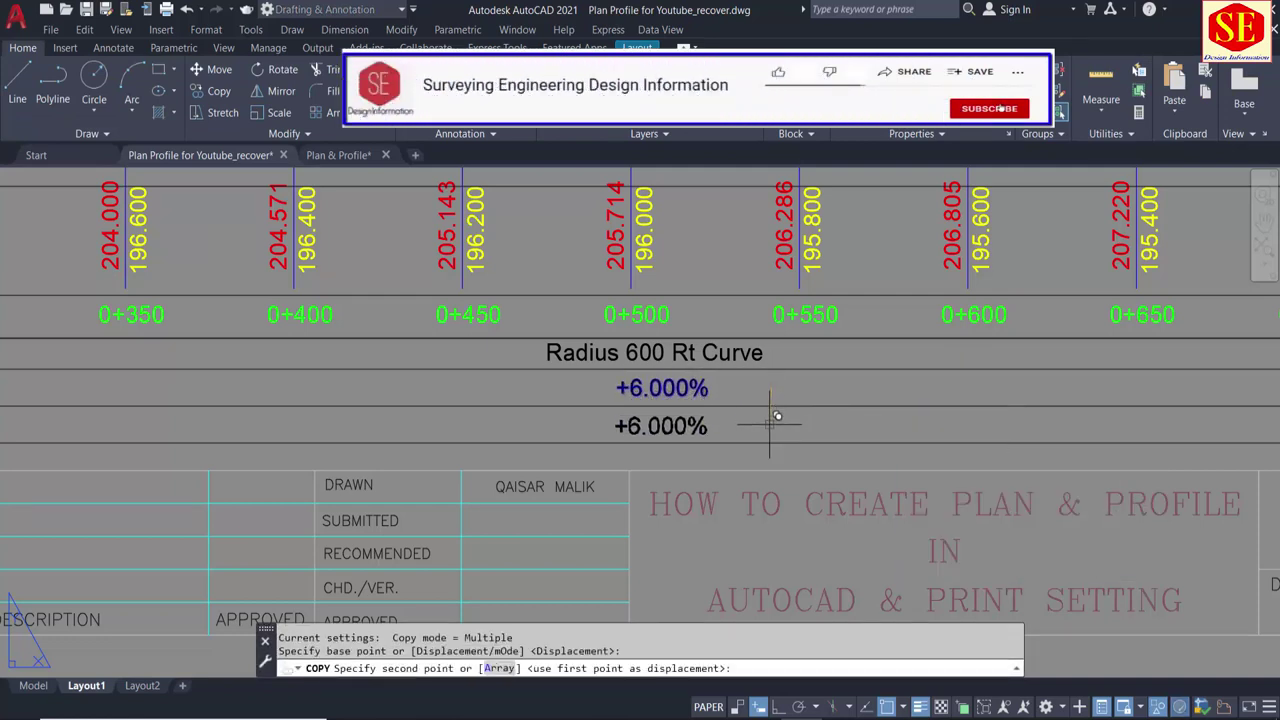
pyautogui.click(668, 426)
pyautogui.press('Escape')
pyautogui.click(668, 426)
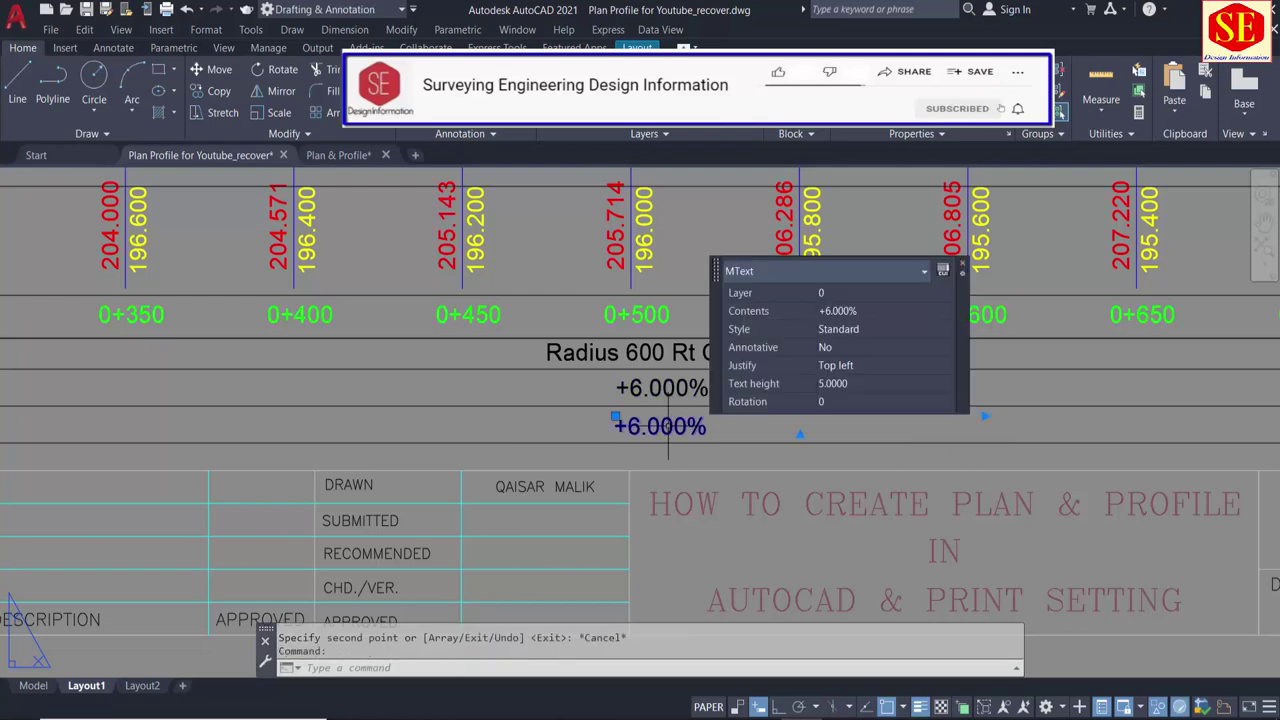
# Step: Change the RT row copy's sign so it reads -6.000%, then zoom out
pyautogui.doubleClick(657, 426)
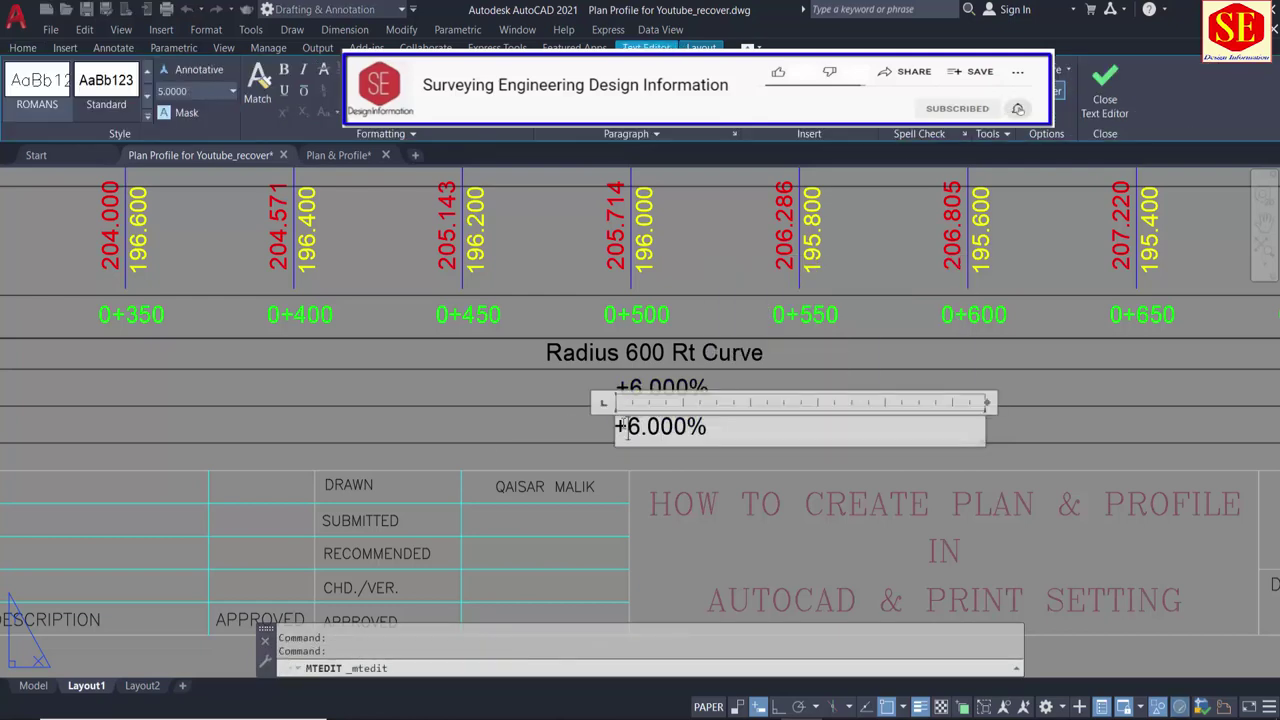
pyautogui.press('BackSpace')
pyautogui.write('-')
pyautogui.click(480, 436)
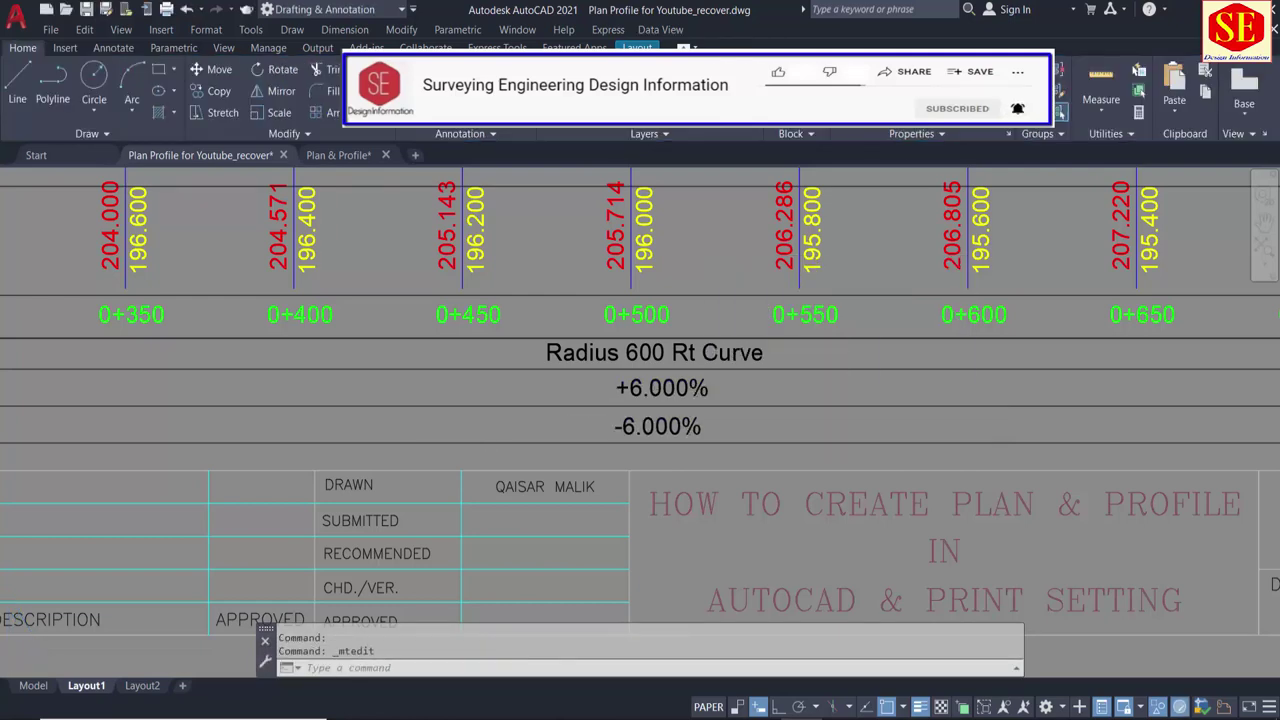
pyautogui.scroll(-3, 449, 437)
pyautogui.scroll(-3, 292, 410)
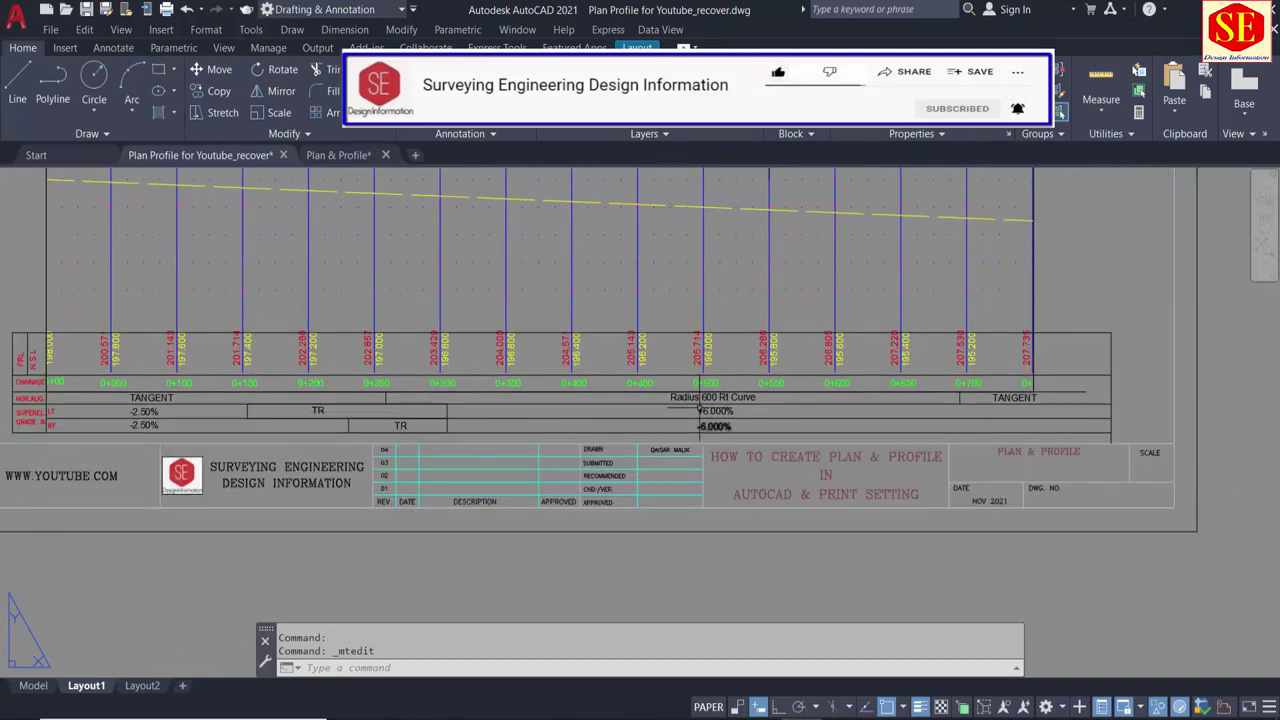
# Step: Copy both TR transition cells to the right end of the superelevation rows
pyautogui.write('ct o')
pyautogui.press('Return')
pyautogui.click(318, 410)
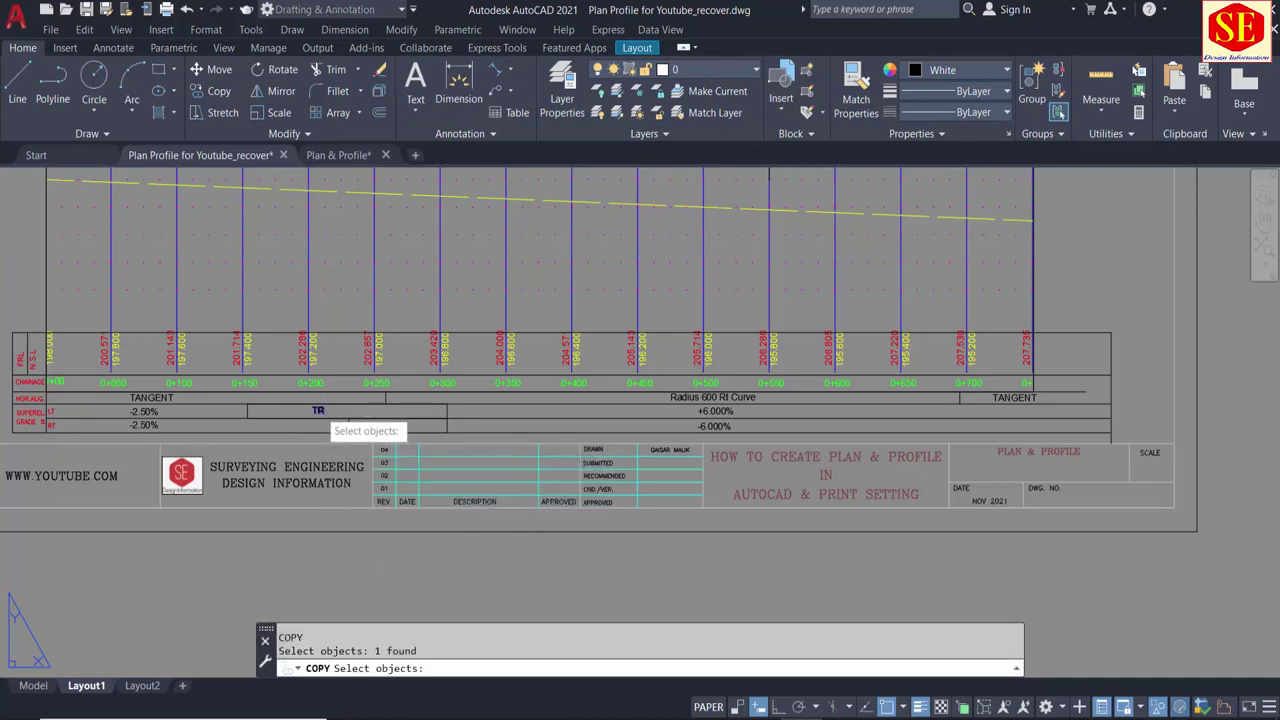
pyautogui.click(320, 418)
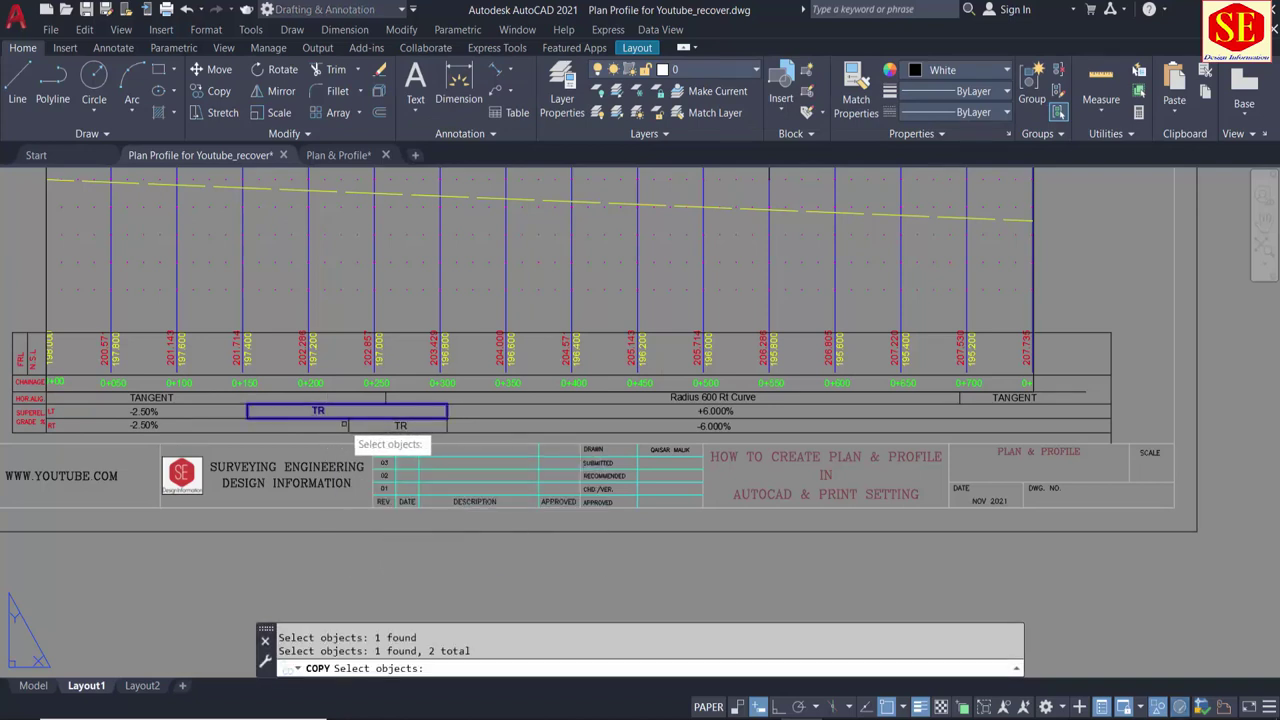
pyautogui.click(343, 425)
pyautogui.click(350, 430)
pyautogui.click(349, 426)
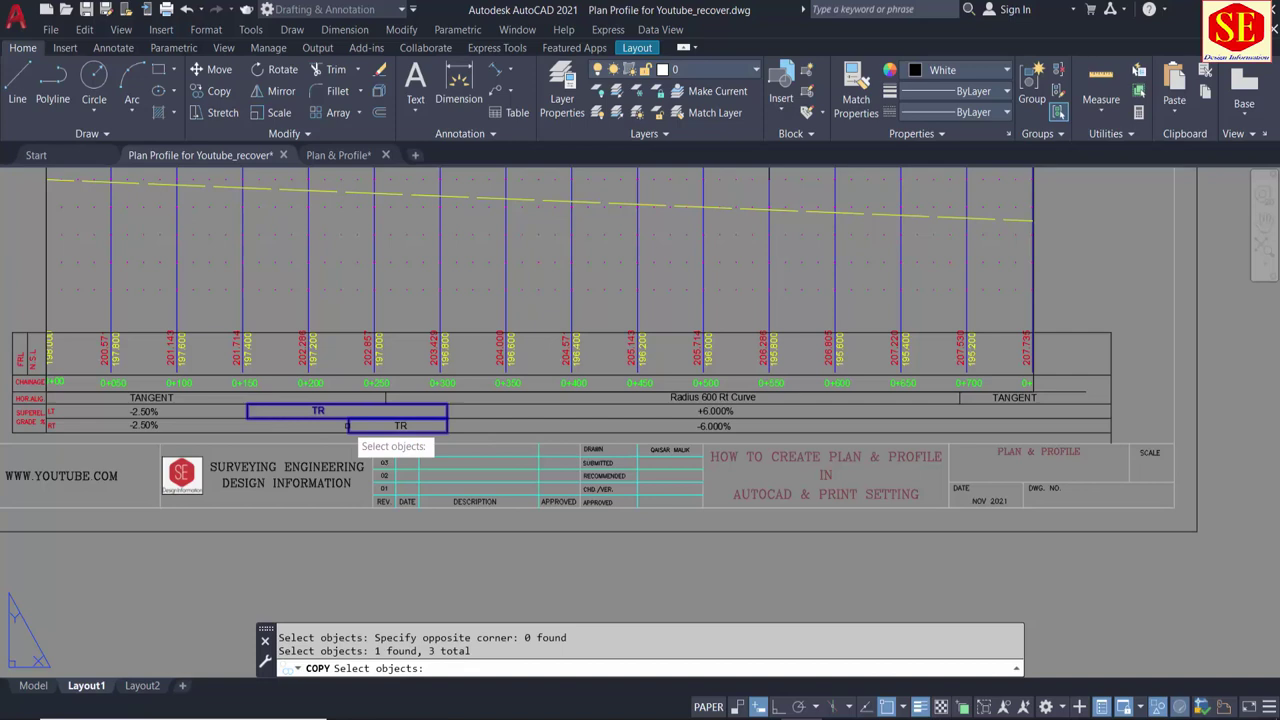
pyautogui.click(398, 426)
pyautogui.press('Return')
pyautogui.click(376, 427)
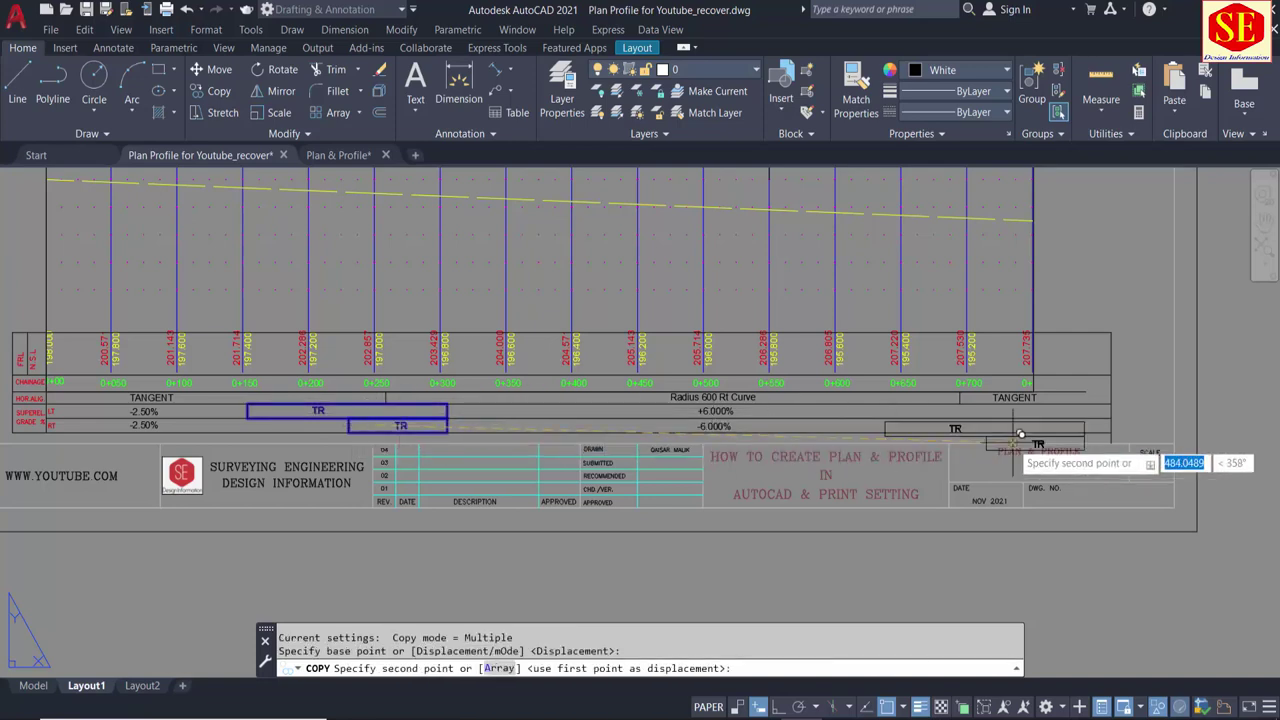
pyautogui.moveTo(1020, 433); pyautogui.dragTo(872, 423, button='middle')
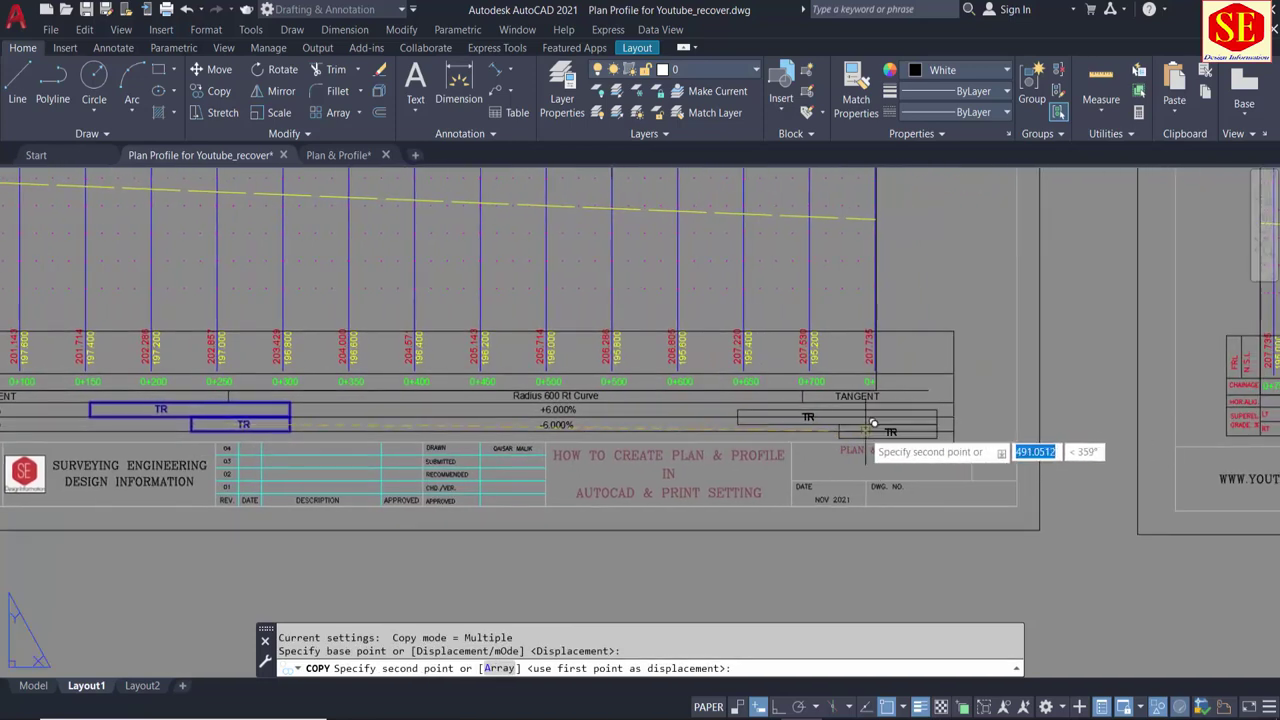
pyautogui.scroll(2, 870, 422)
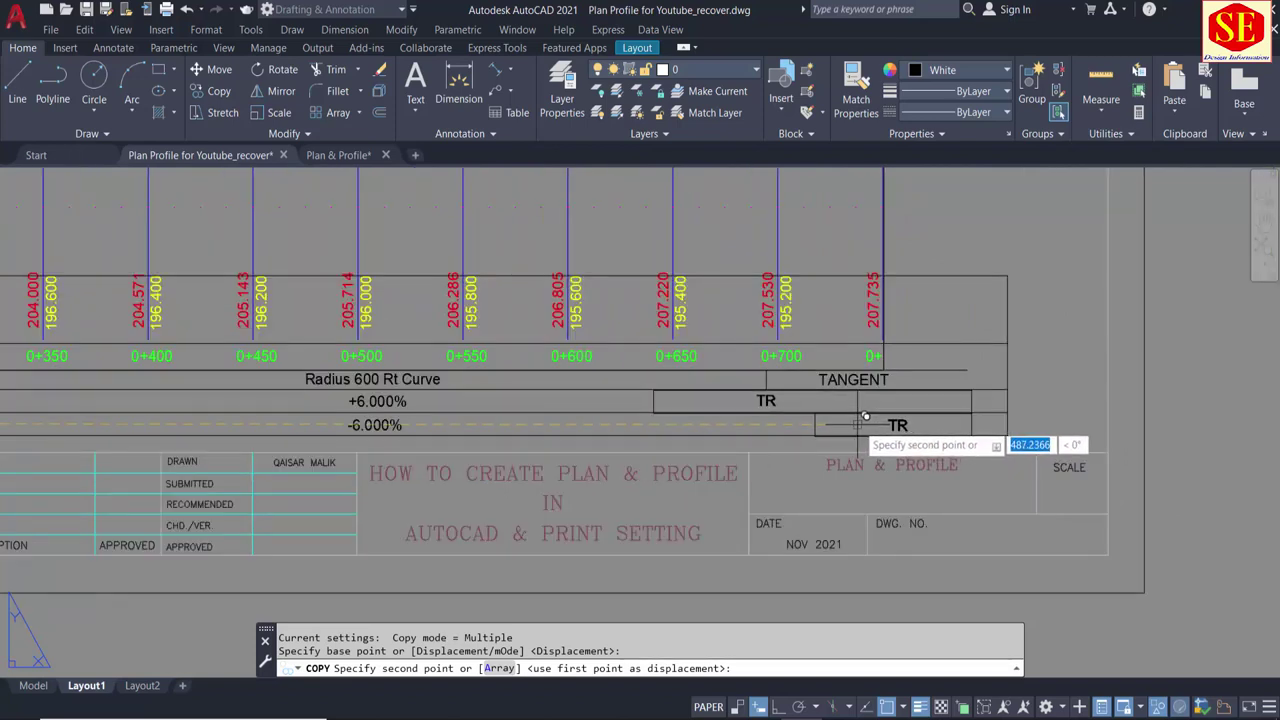
pyautogui.click(868, 416)
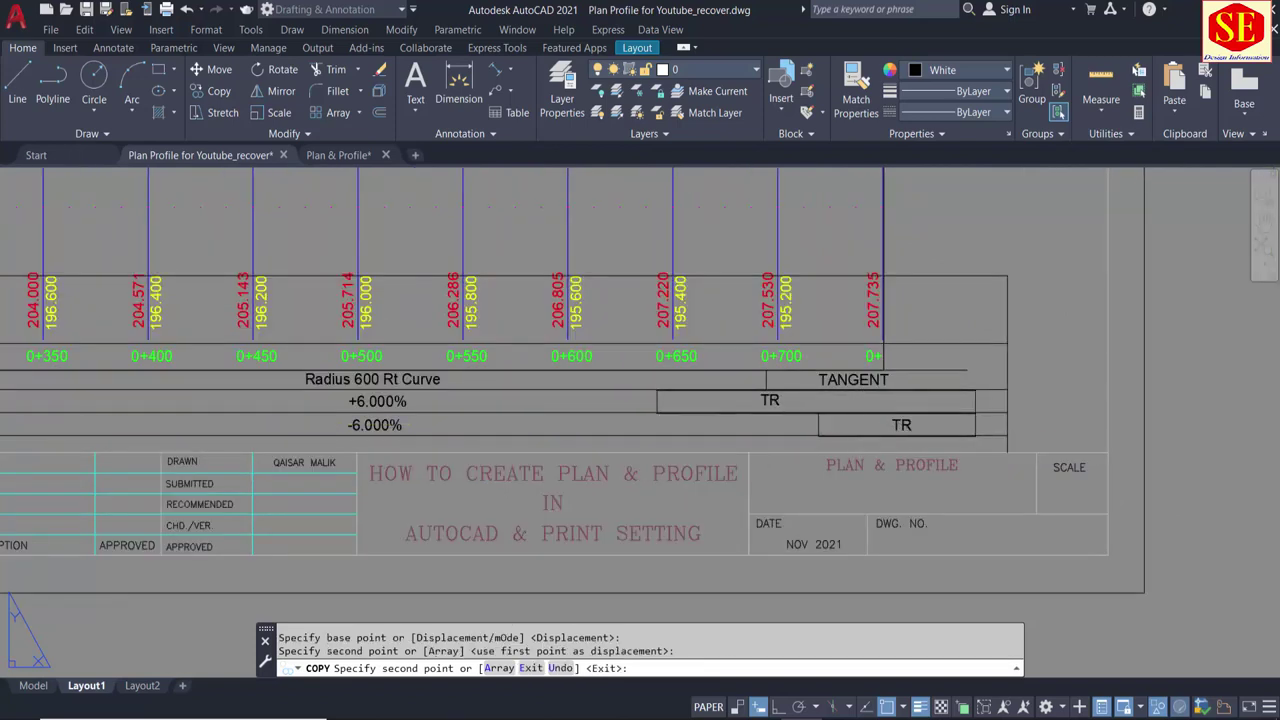
pyautogui.press('Return')
# Step: Move the lower copied TR cell left so it sits under 0+650
pyautogui.write('m')
pyautogui.press('Return')
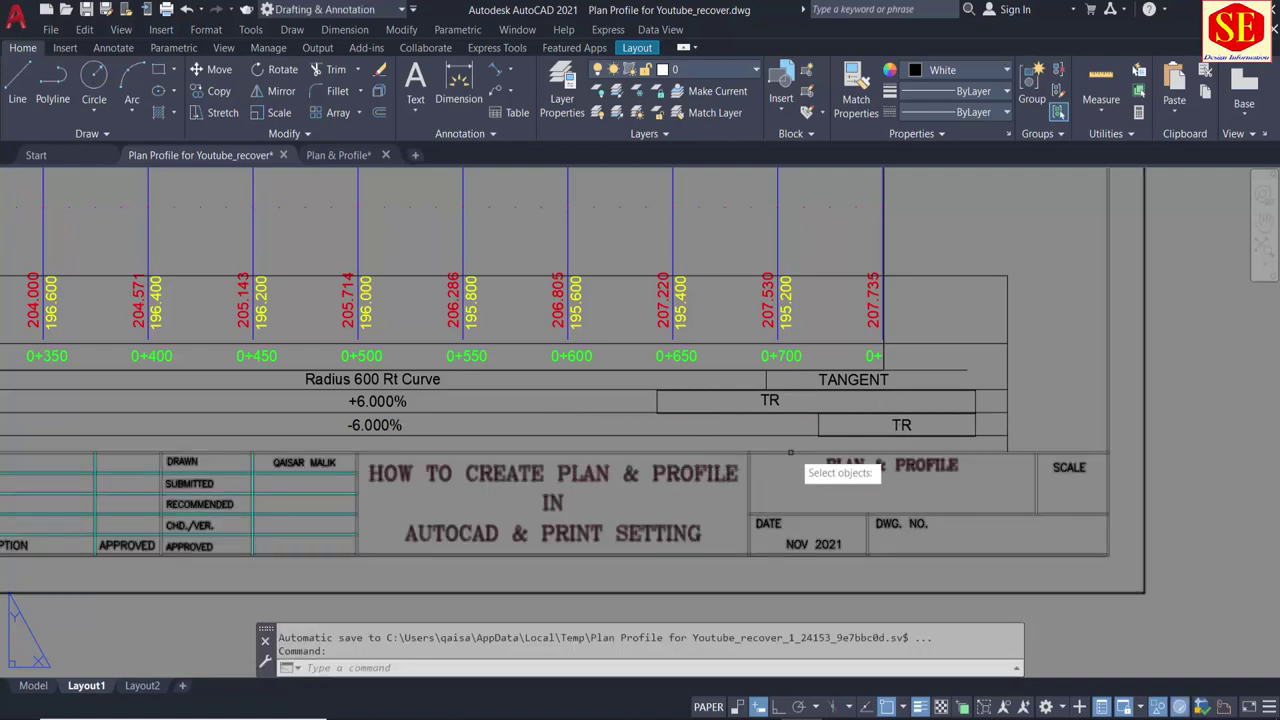
pyautogui.click(909, 427)
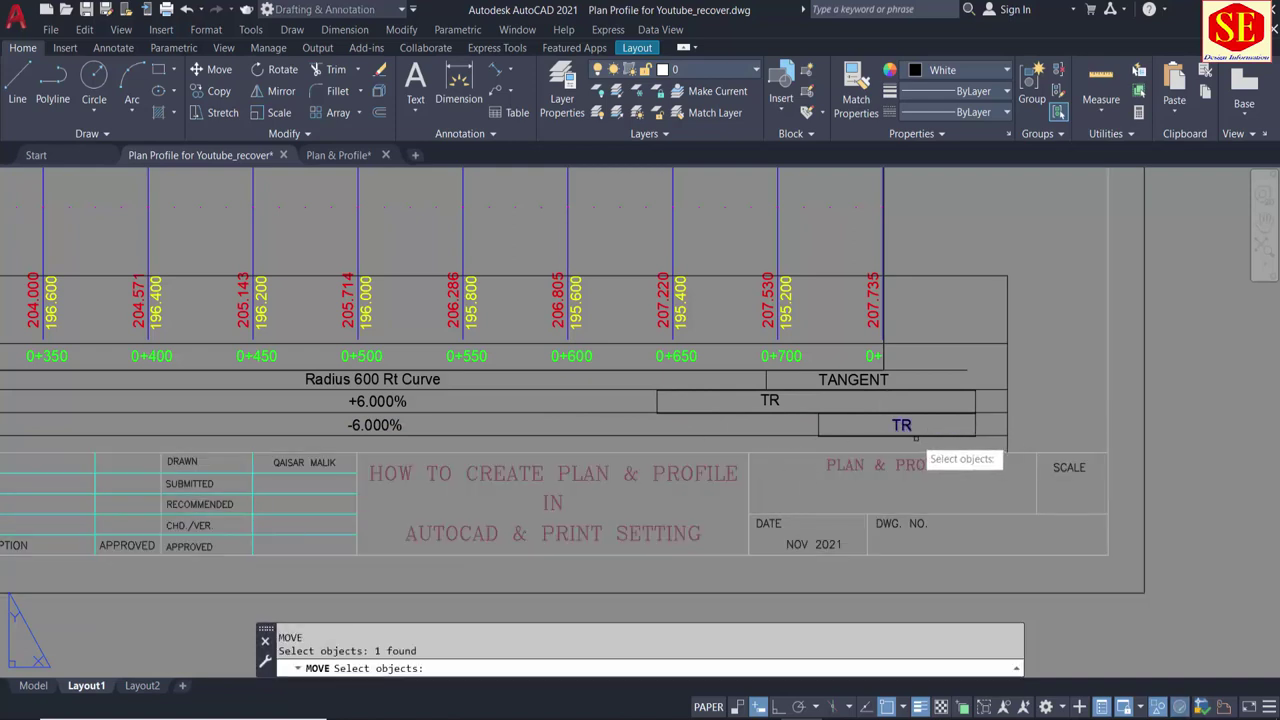
pyautogui.click(880, 435)
pyautogui.press('Return')
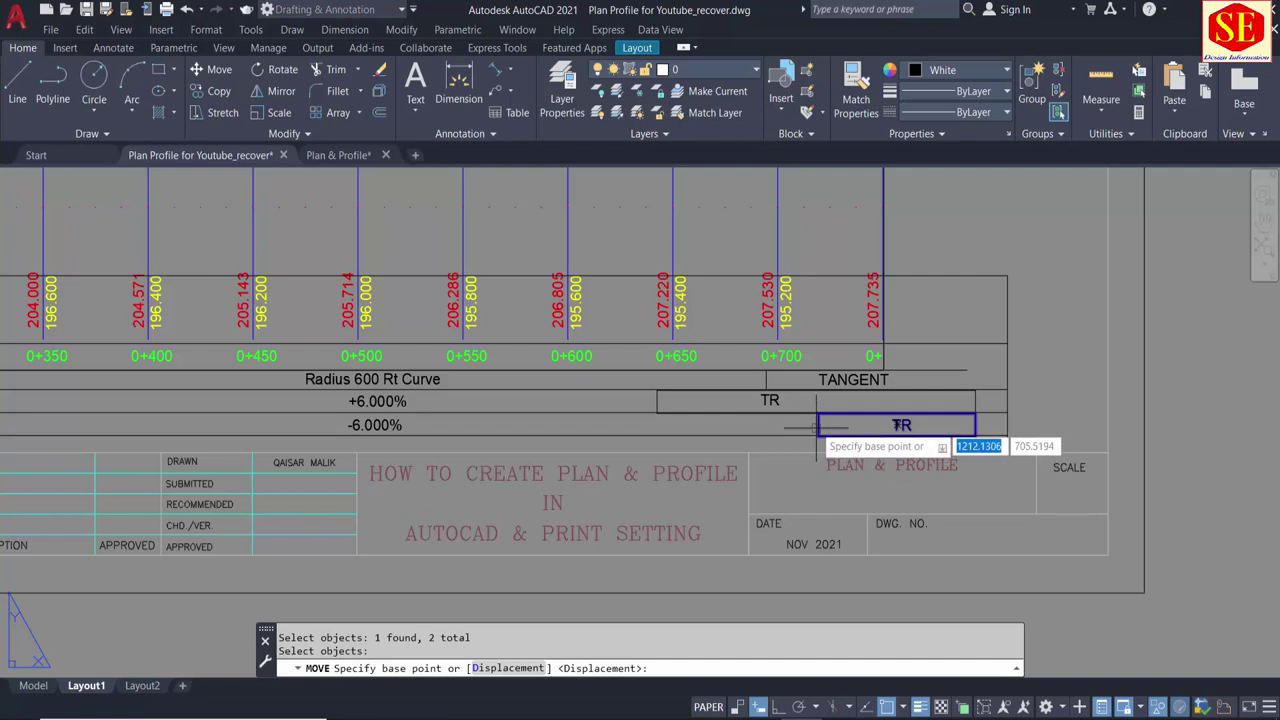
pyautogui.click(817, 402)
pyautogui.click(657, 402)
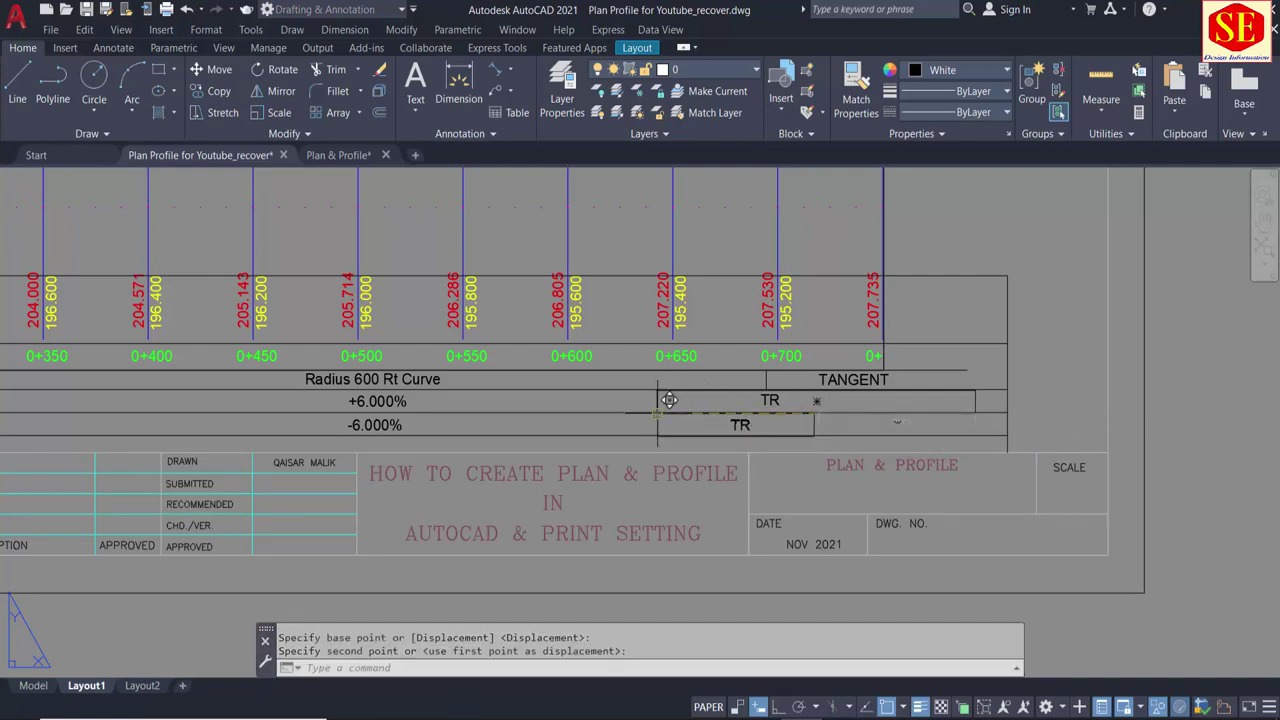
pyautogui.press('Escape')
# Step: Zoom and pan across Layout1 to review all three plan and profile sheets
pyautogui.scroll(-2, 720, 425)
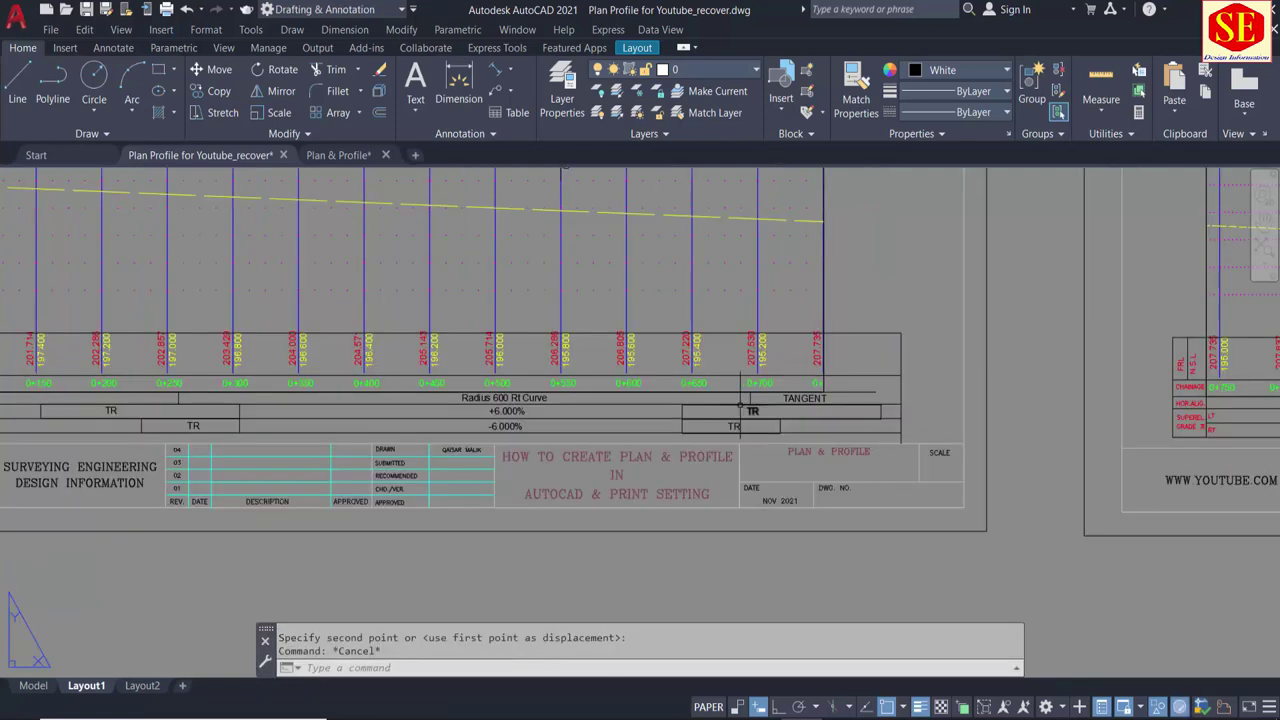
pyautogui.scroll(2, 342, 406)
pyautogui.scroll(-4, 342, 406)
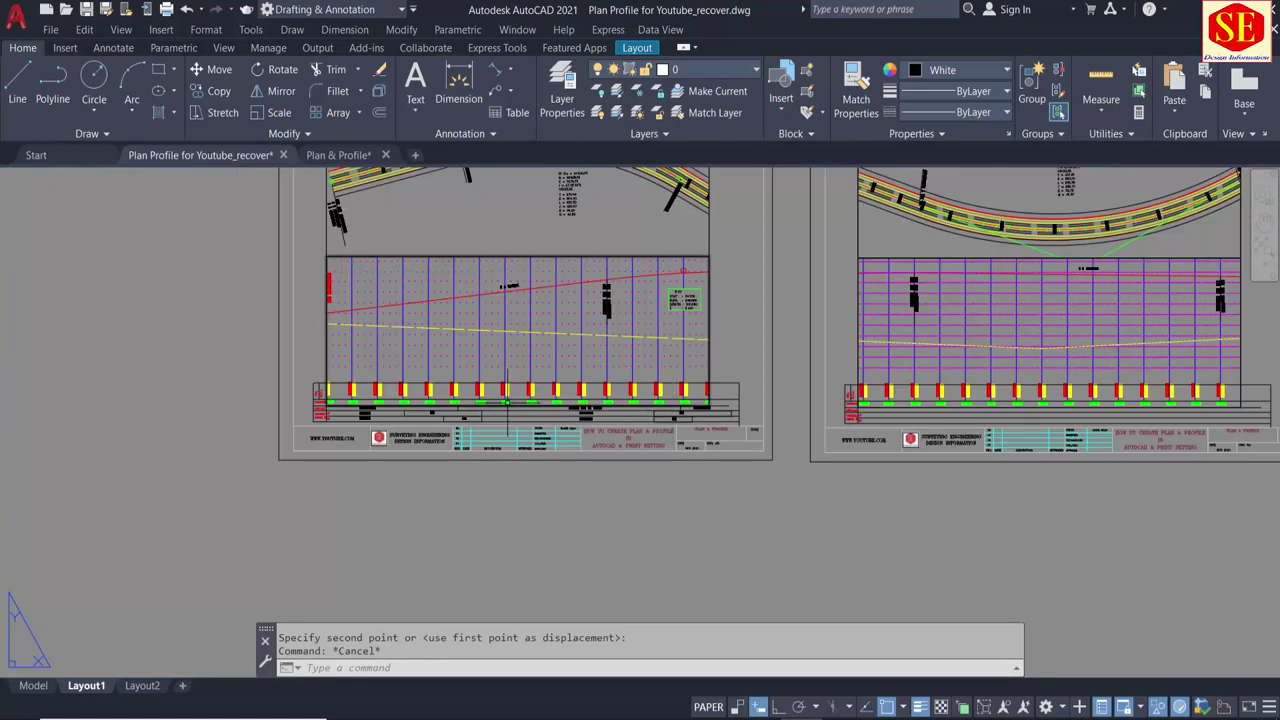
pyautogui.scroll(2, 342, 406)
pyautogui.scroll(-2, 300, 352)
pyautogui.moveTo(903, 366)
pyautogui.mouseDown(button='middle')
pyautogui.moveTo(750, 380)
pyautogui.moveTo(747, 457)
pyautogui.mouseUp(button='middle')
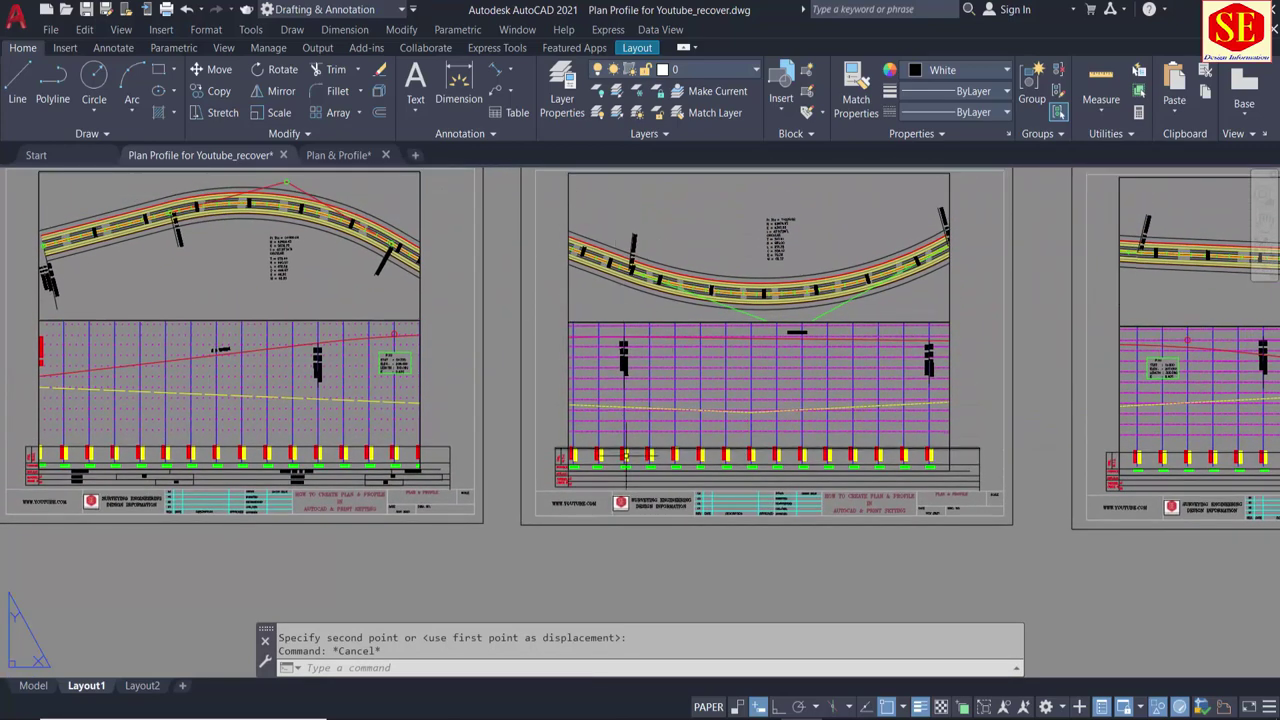
pyautogui.moveTo(923, 442); pyautogui.dragTo(552, 463, button='middle')
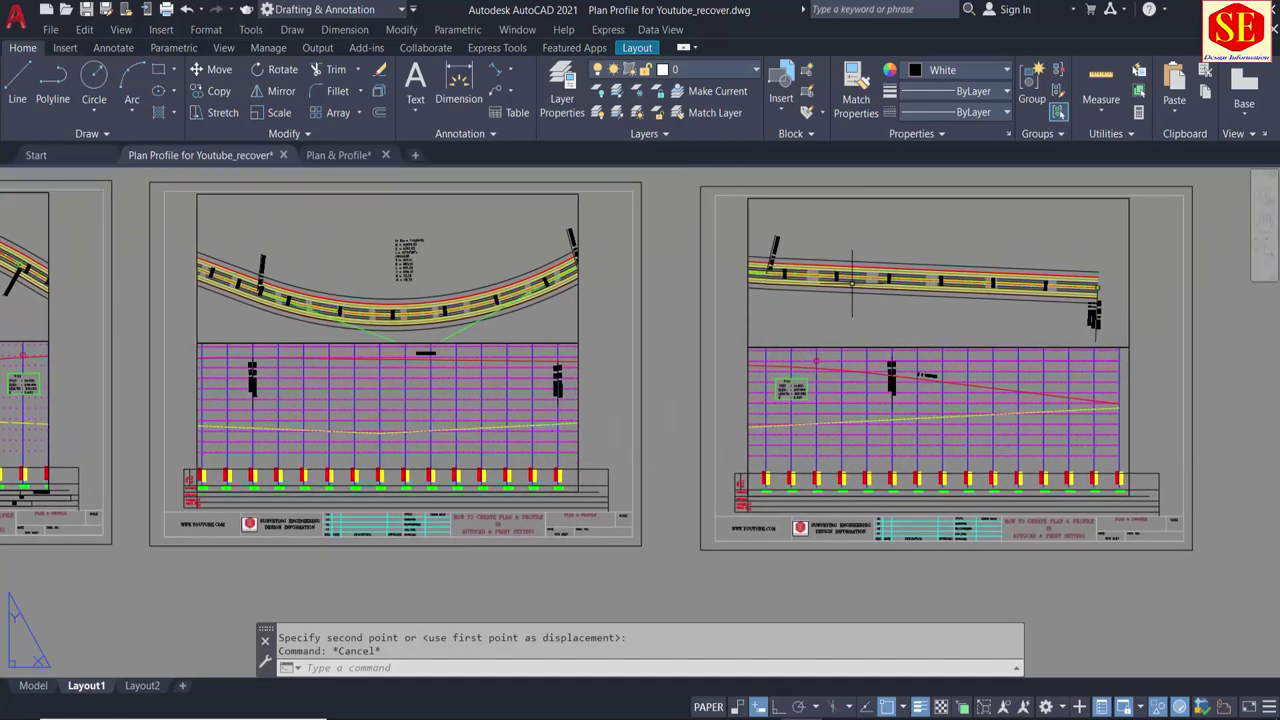
pyautogui.scroll(-2, 1006, 374)
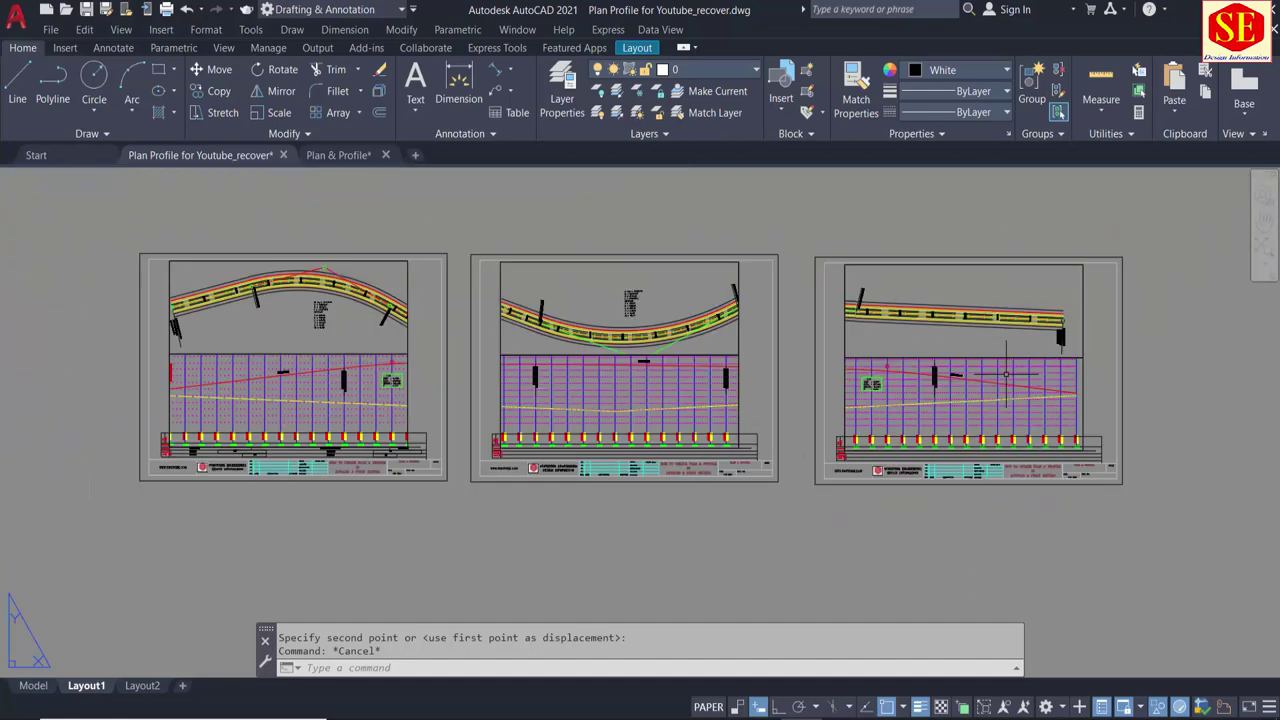
pyautogui.moveTo(630, 370); pyautogui.dragTo(725, 372, button='middle')
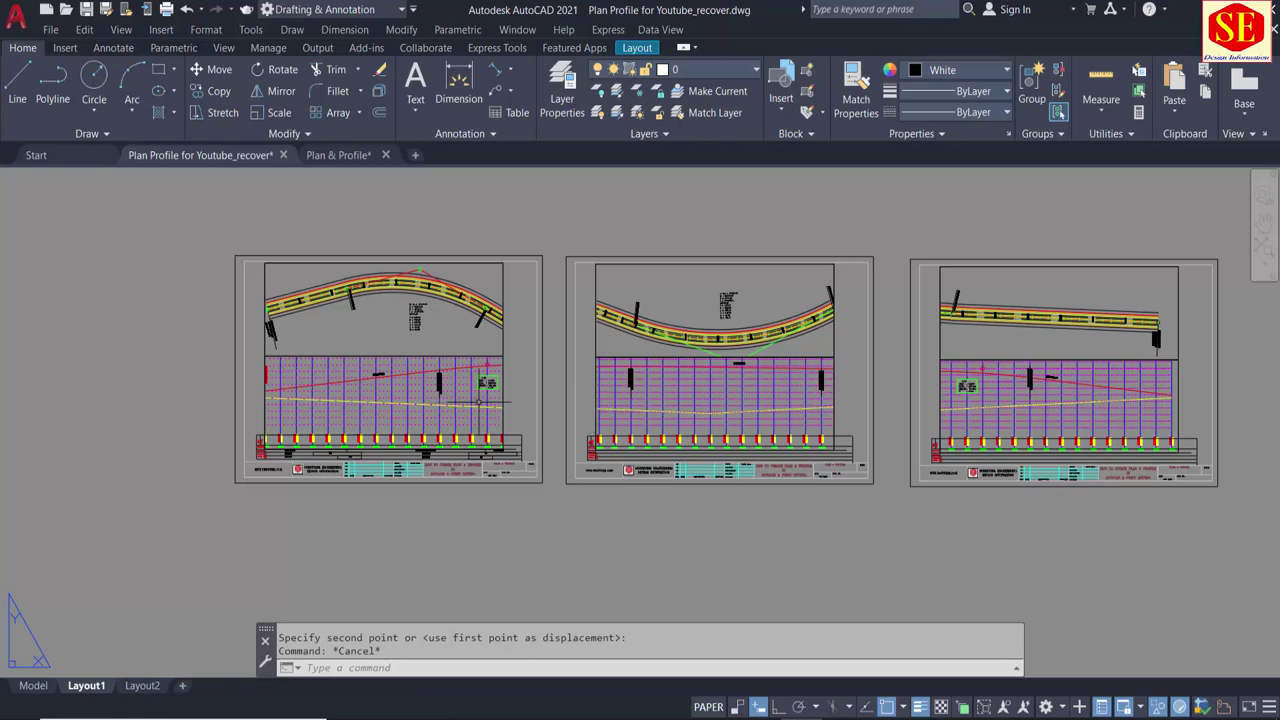
pyautogui.click(33, 685)
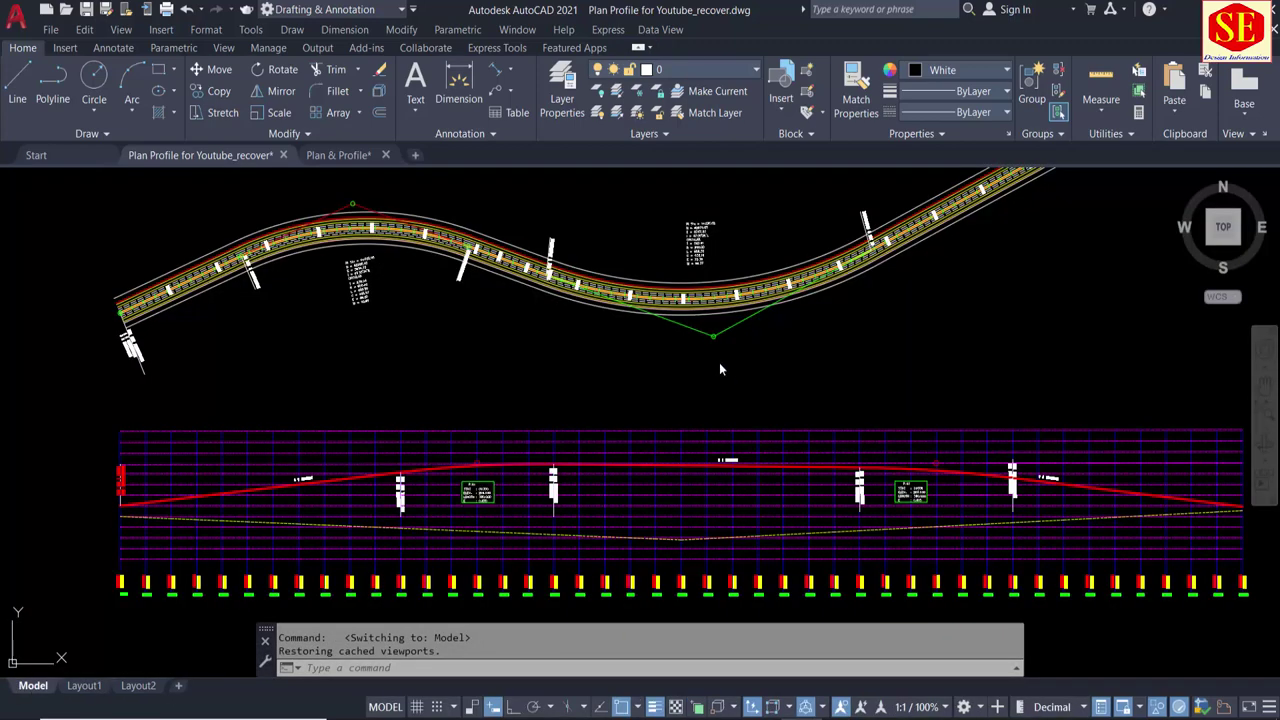
pyautogui.click(575, 325)
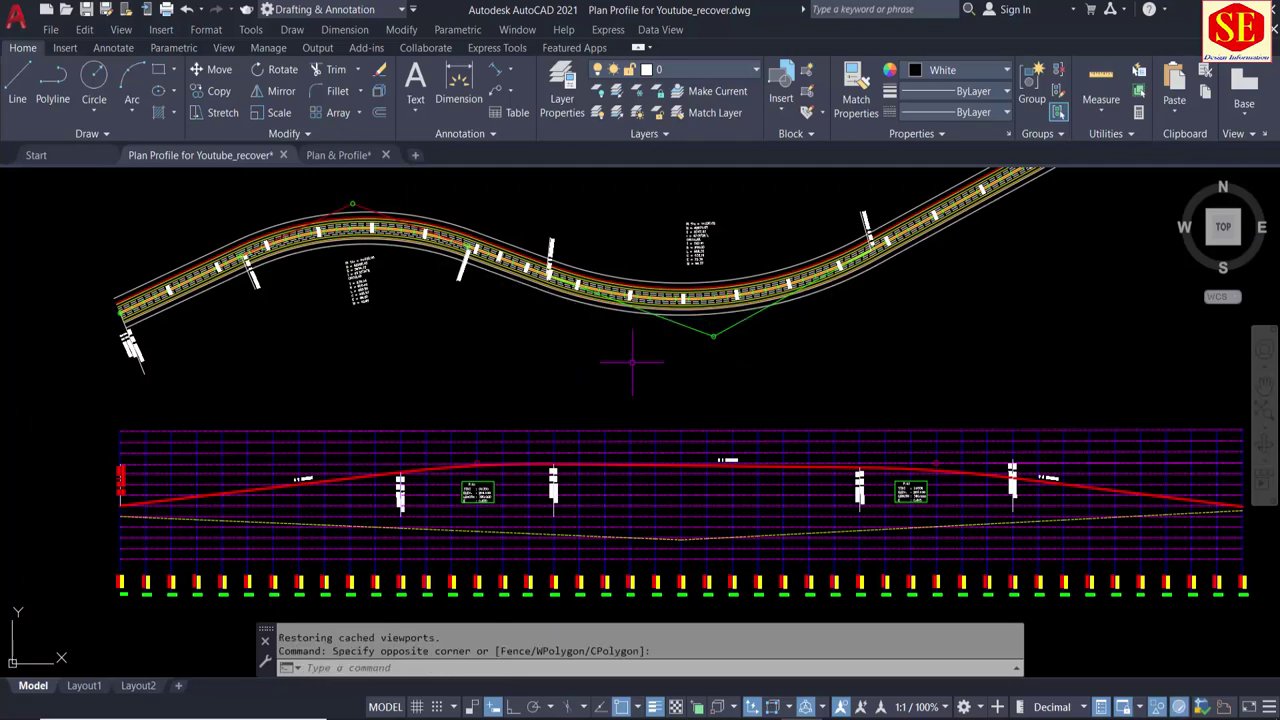
pyautogui.moveTo(631, 363); pyautogui.dragTo(647, 407, button='middle')
pyautogui.scroll(2, 423, 314)
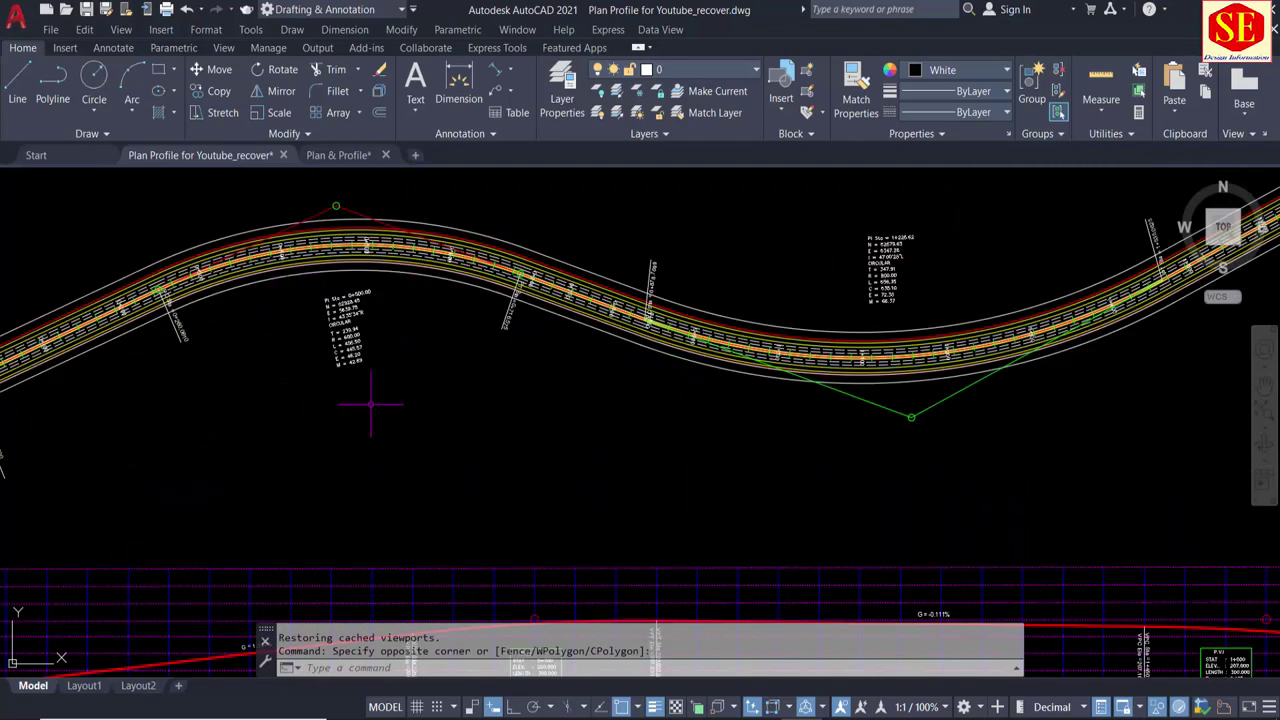
pyautogui.scroll(-2, 336, 272)
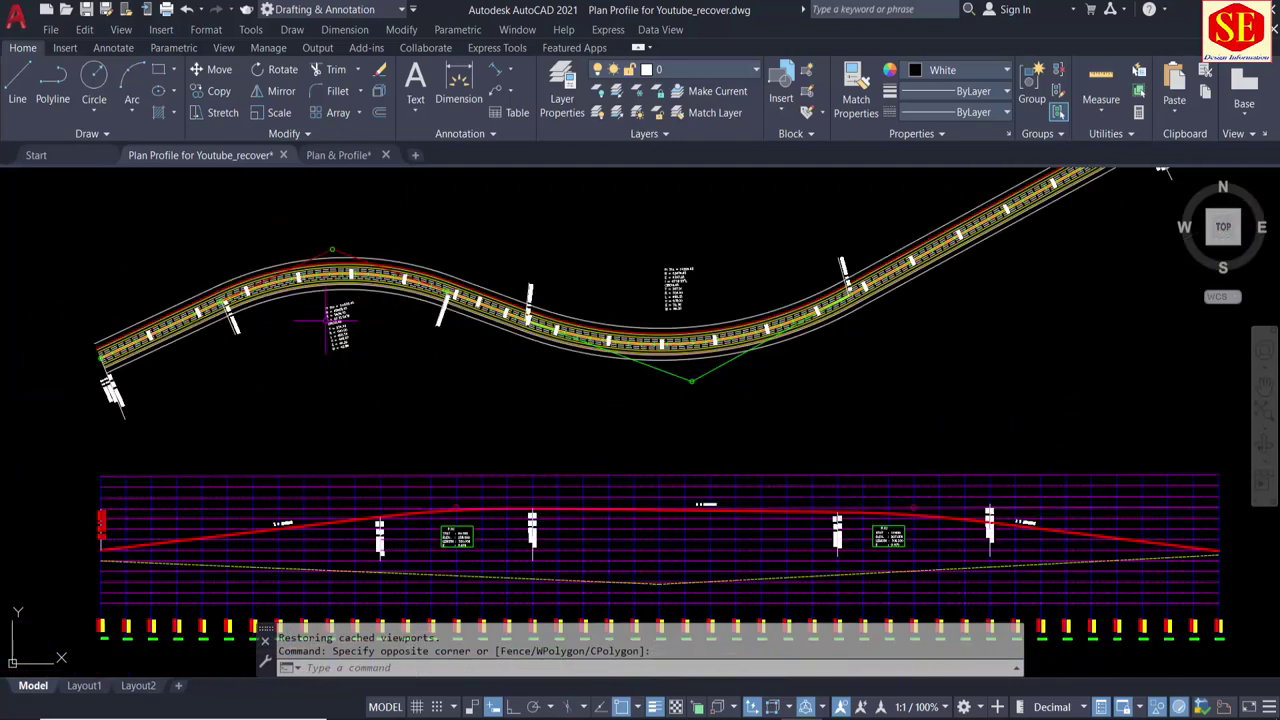
pyautogui.scroll(-1, 330, 320)
pyautogui.scroll(4, 330, 320)
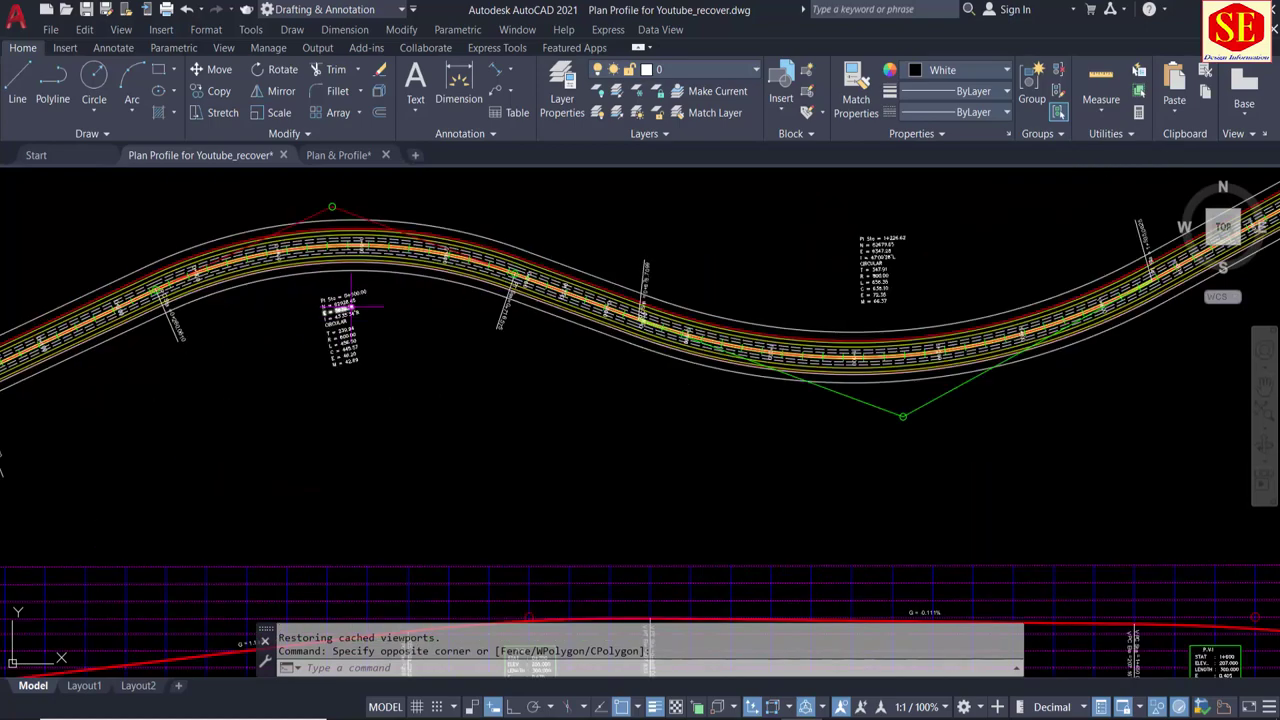
pyautogui.scroll(-2, 351, 307)
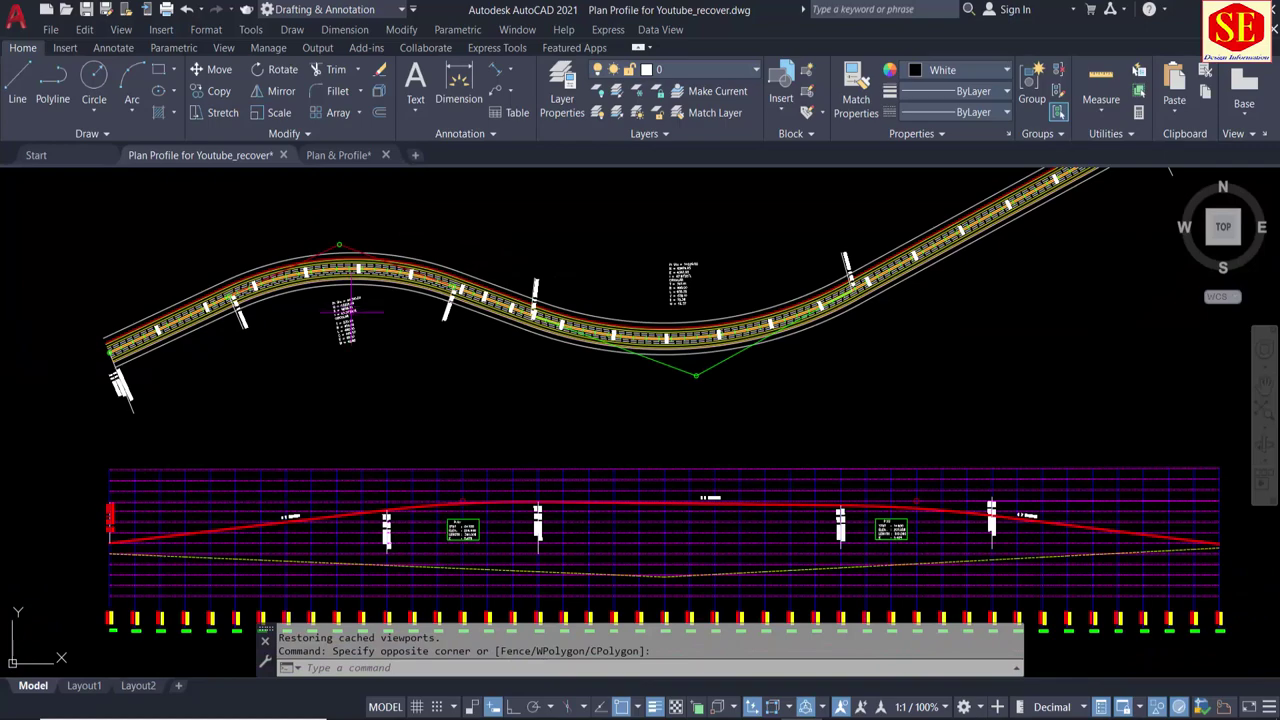
pyautogui.scroll(4, 157, 395)
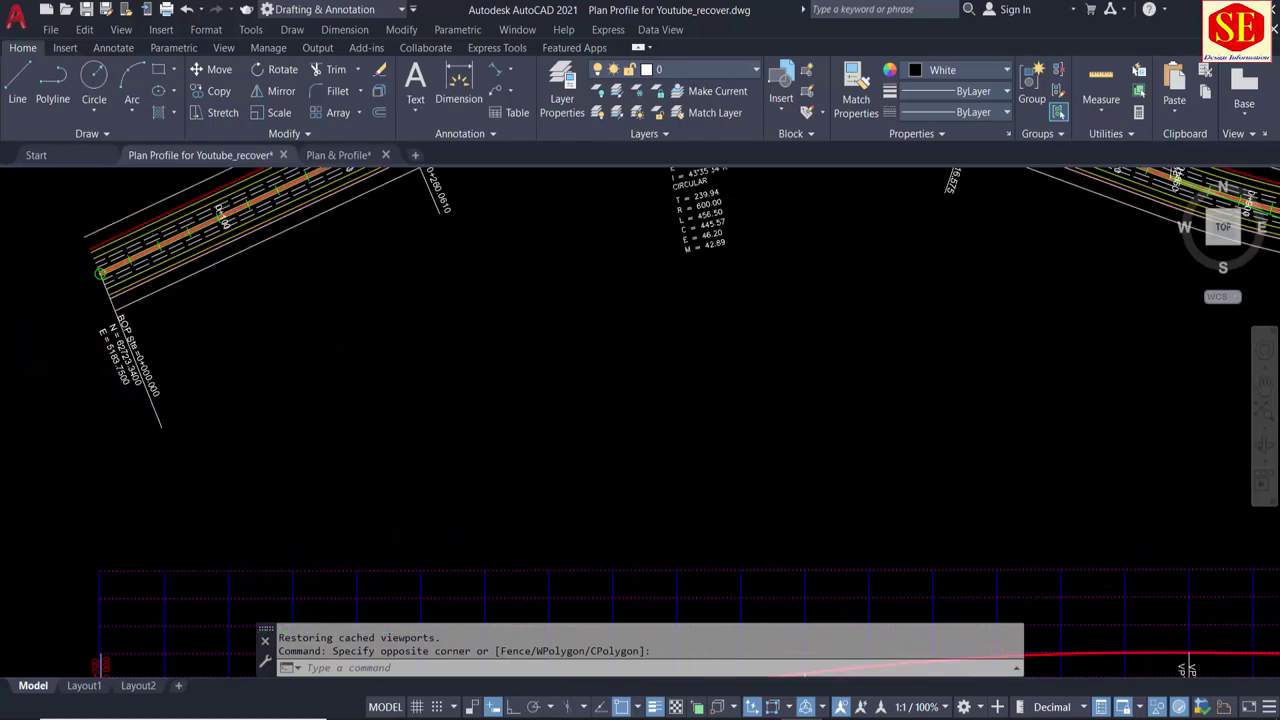
pyautogui.scroll(-4, 370, 296)
pyautogui.moveTo(715, 331); pyautogui.dragTo(536, 366, button='middle')
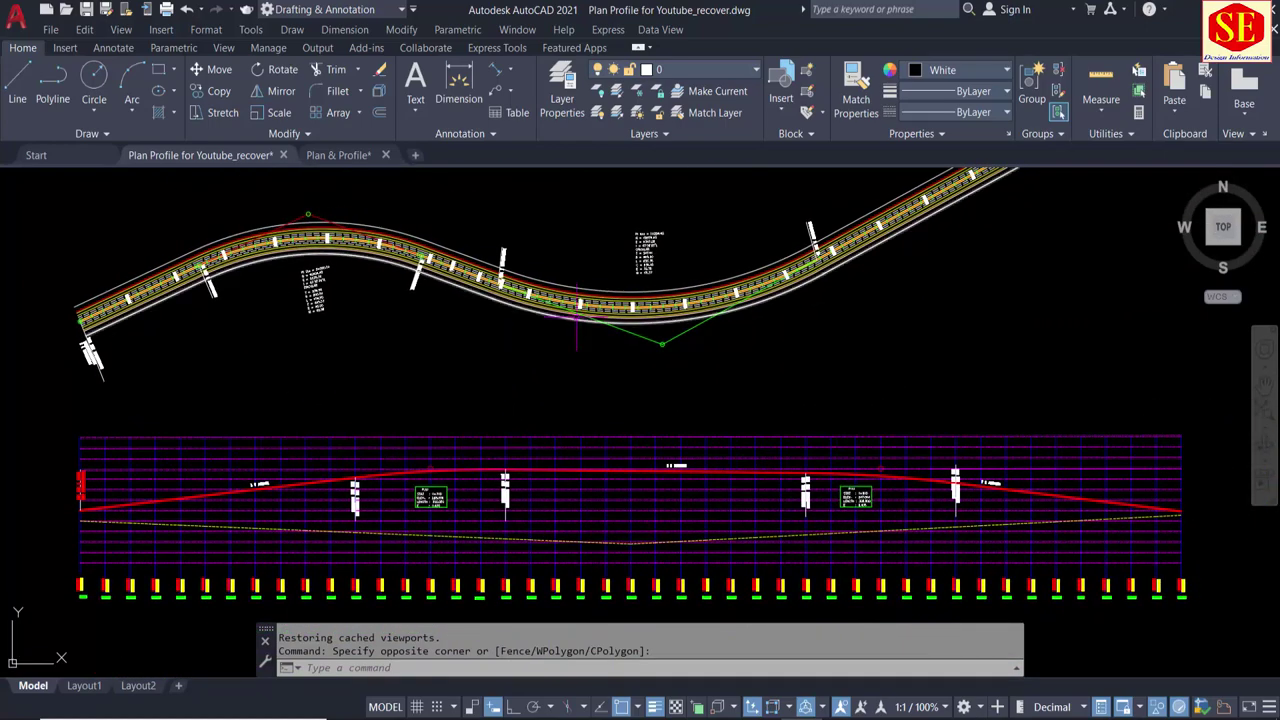
pyautogui.scroll(-2, 739, 316)
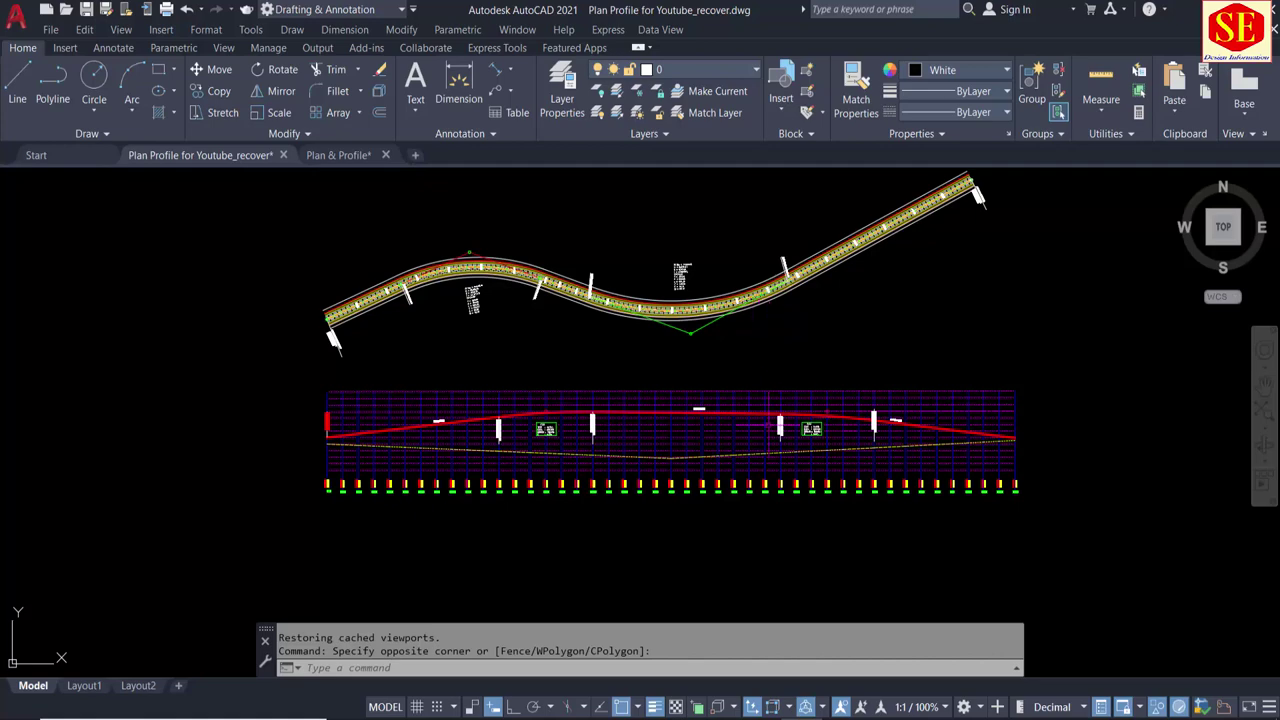
pyautogui.hotkey('alt', 'Tab')
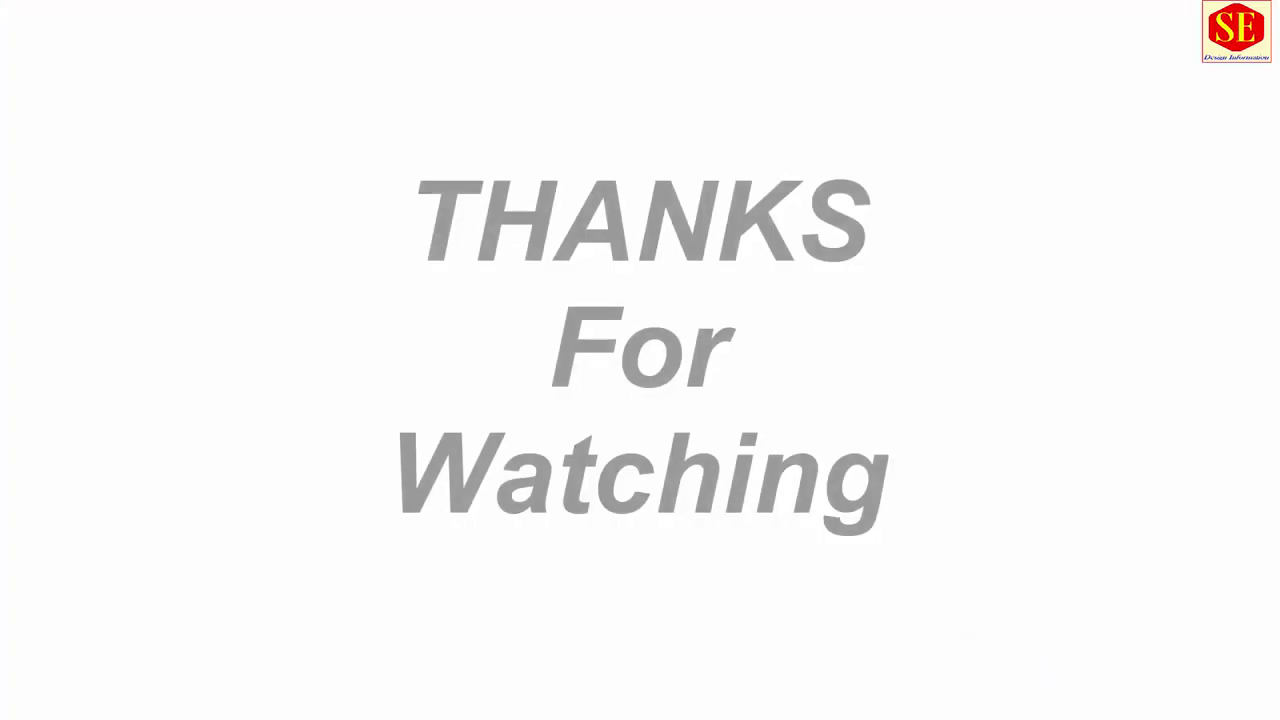